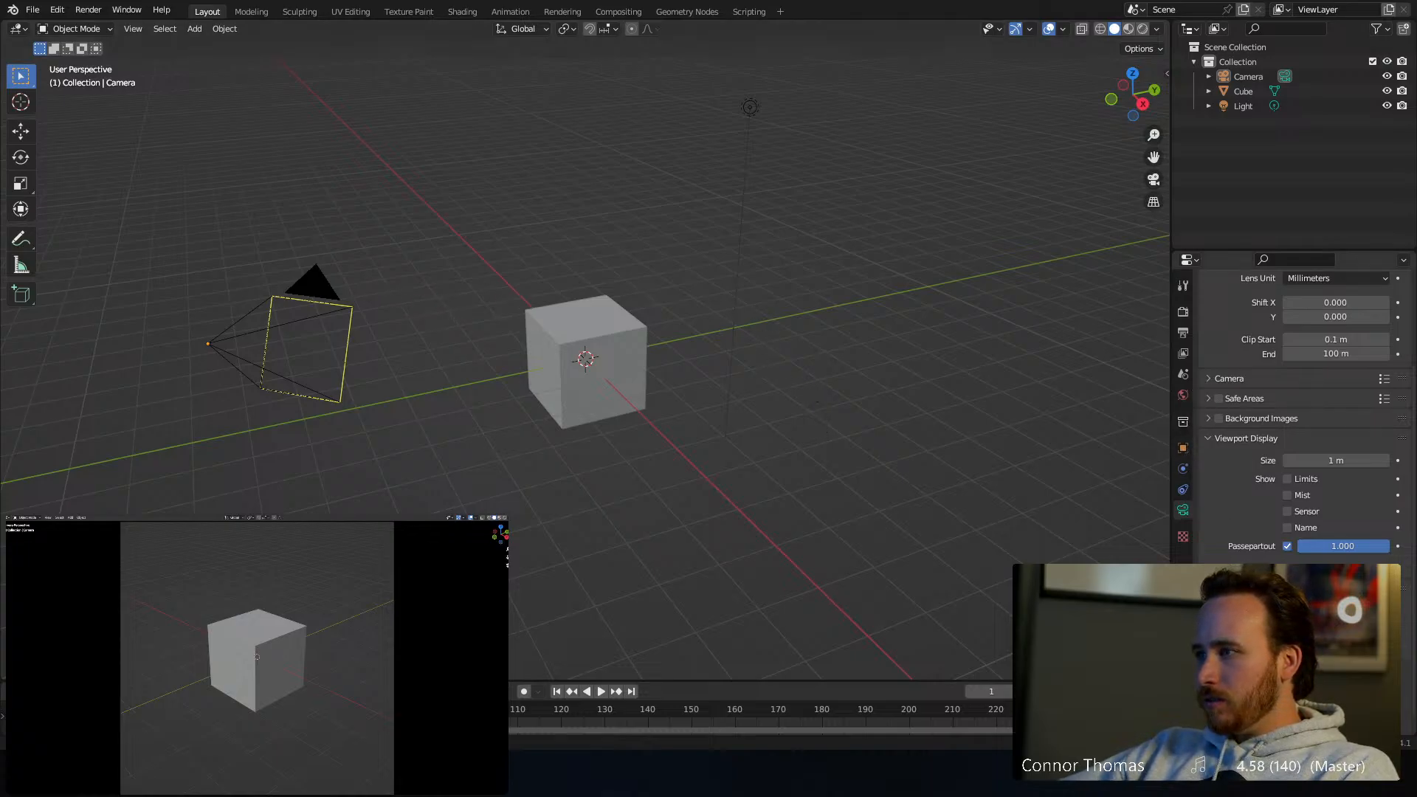
# Enable background images for the camera and start adding a new image
pyautogui.scroll(-1, 1299, 413)
pyautogui.scroll(5, 1211, 539)
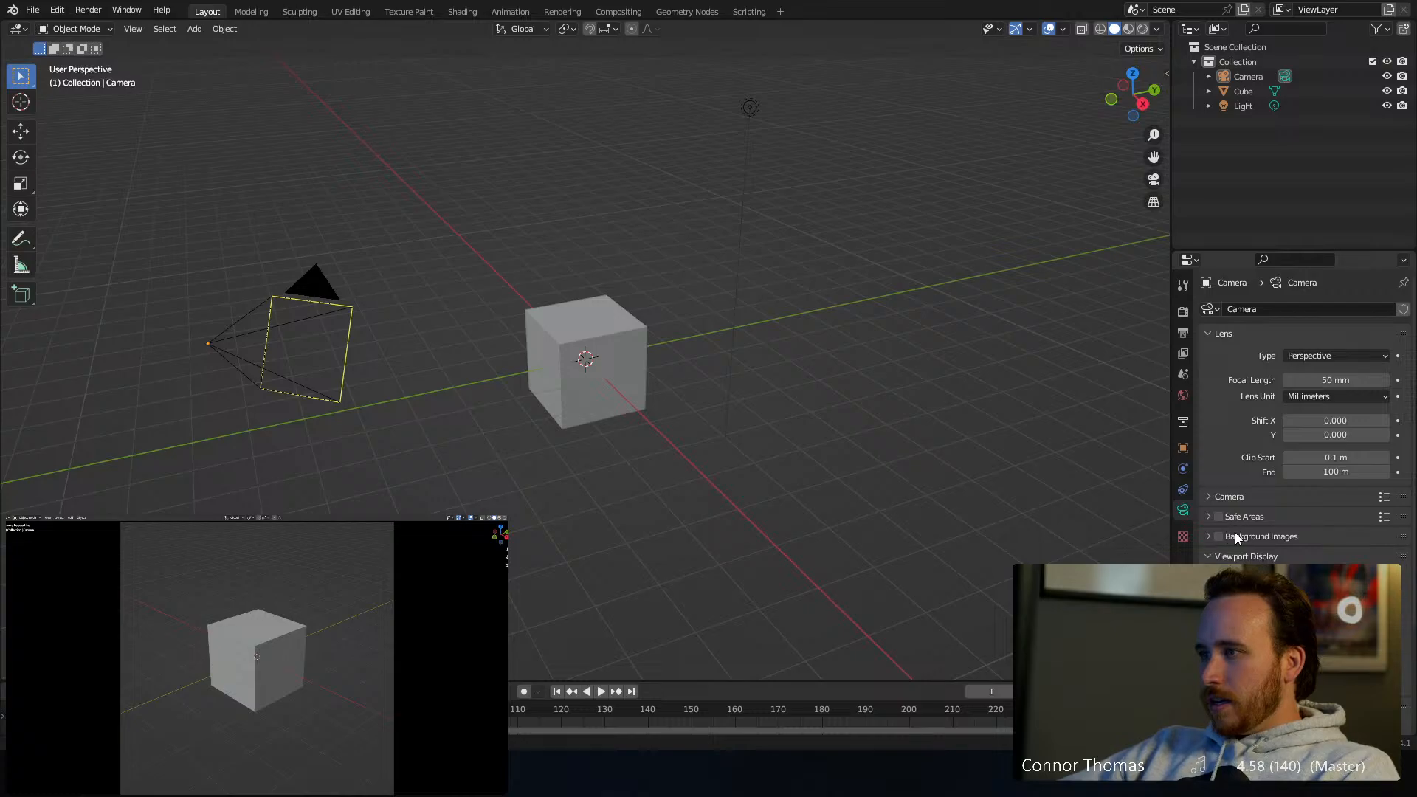
pyautogui.click(1218, 536)
pyautogui.click(1254, 536)
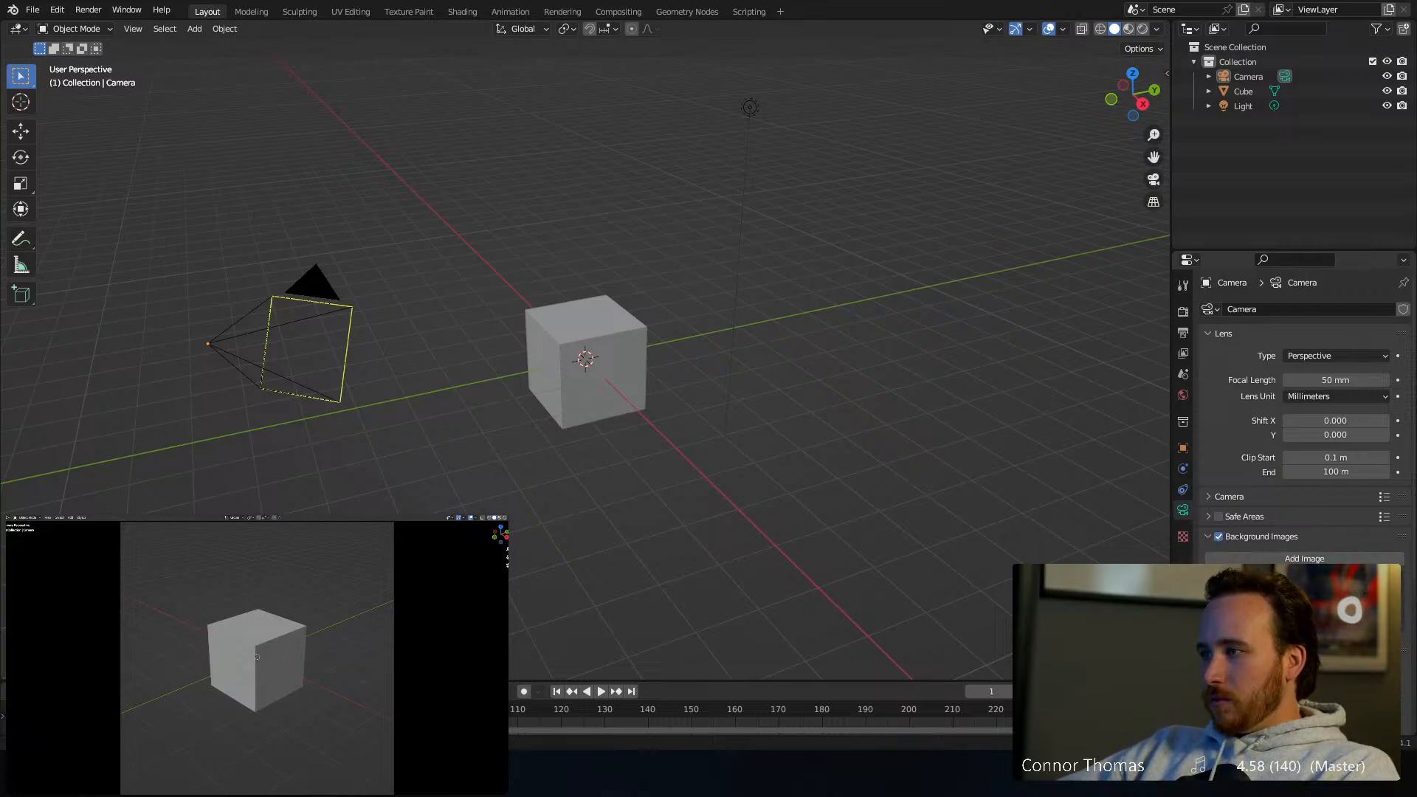
pyautogui.click(1304, 559)
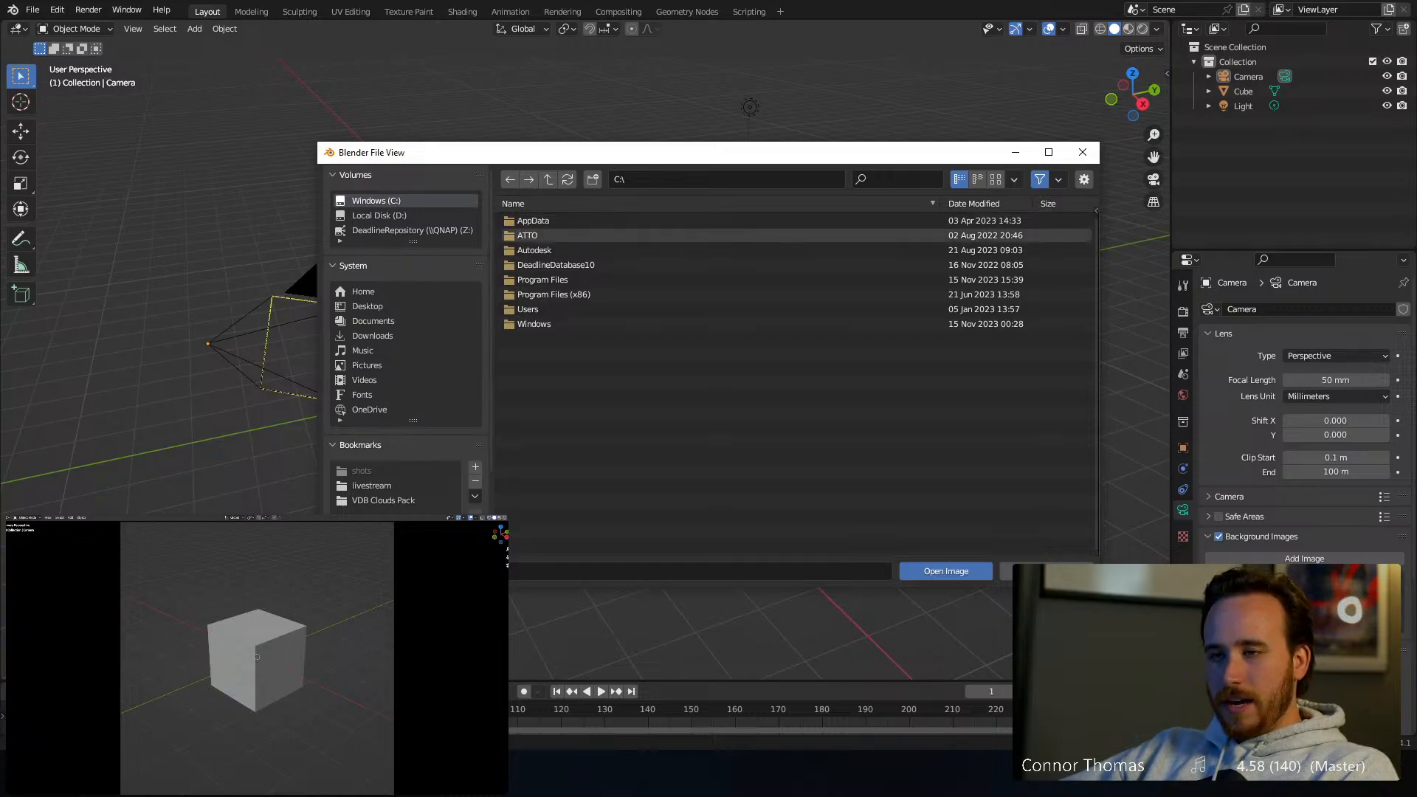
# Browse the local D drive and the Downloads folder for the winter reference image
pyautogui.click(383, 214)
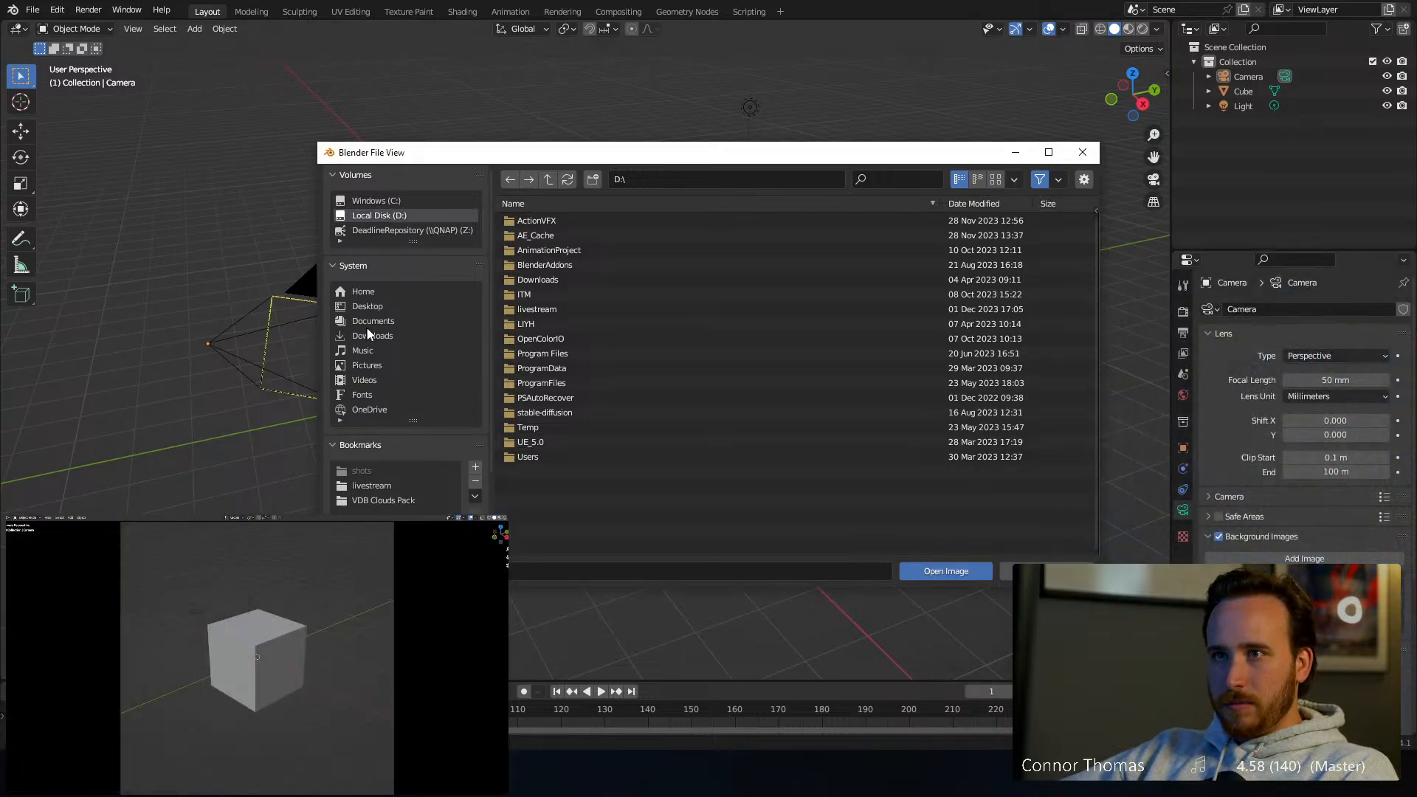
pyautogui.click(371, 334)
pyautogui.scroll(-10, 574, 295)
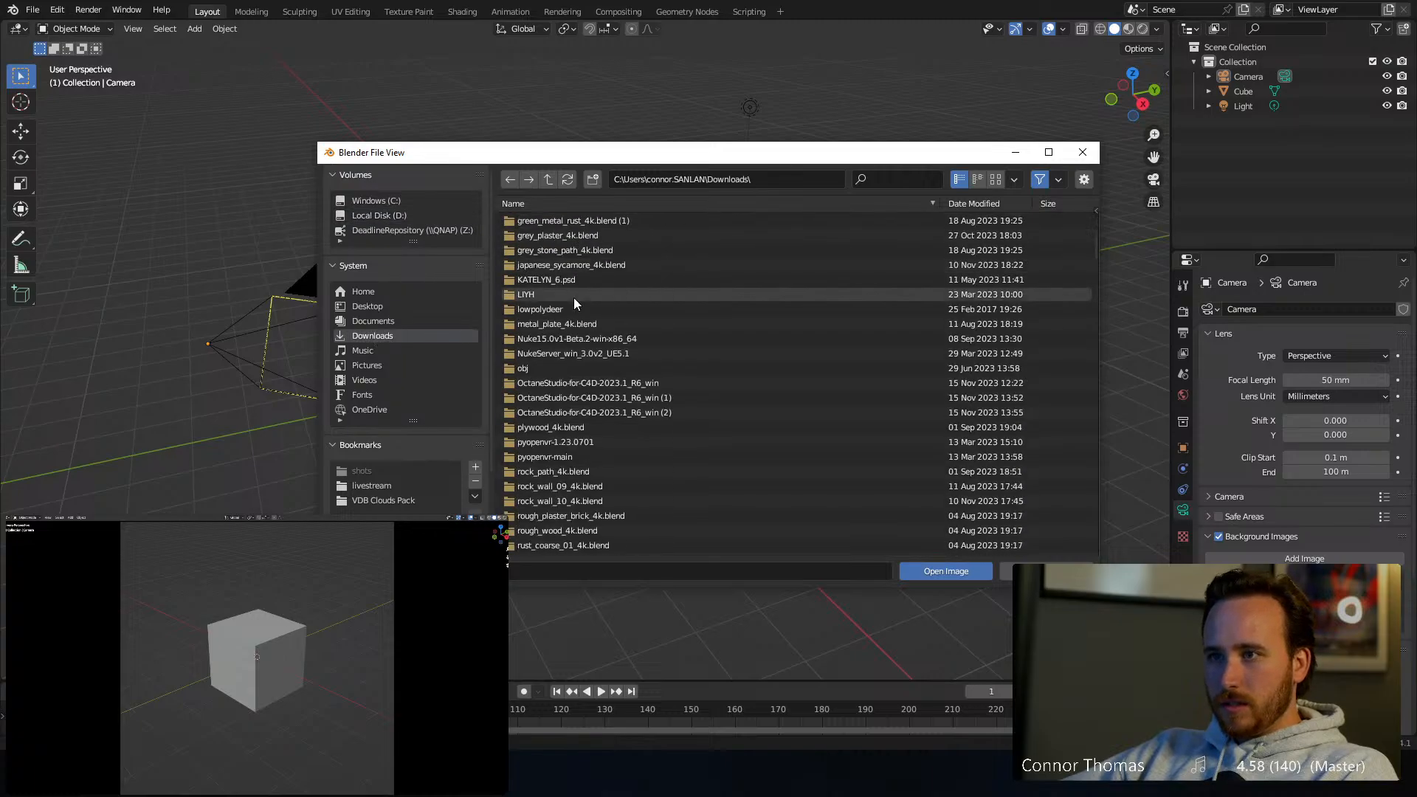
pyautogui.scroll(-10, 573, 299)
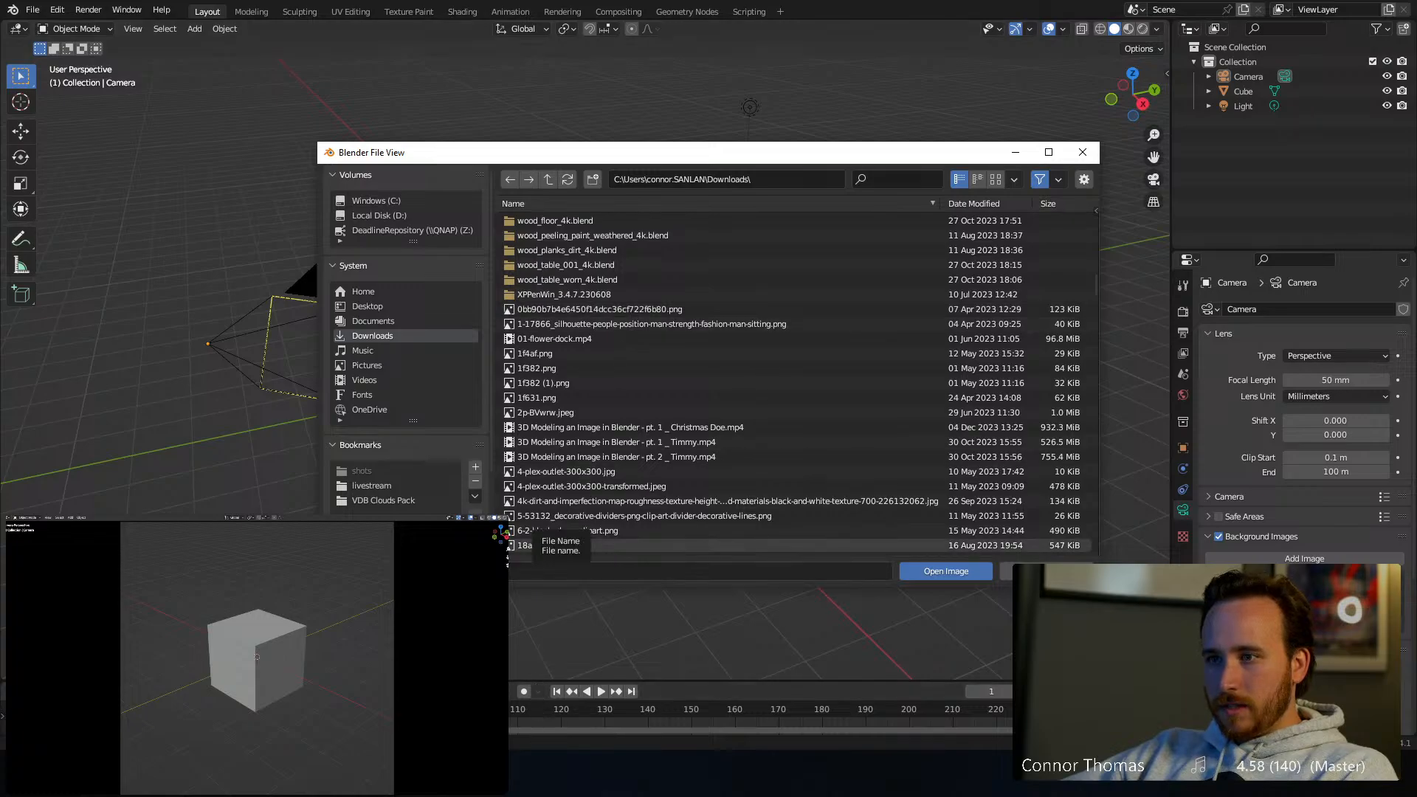
pyautogui.scroll(5, 555, 443)
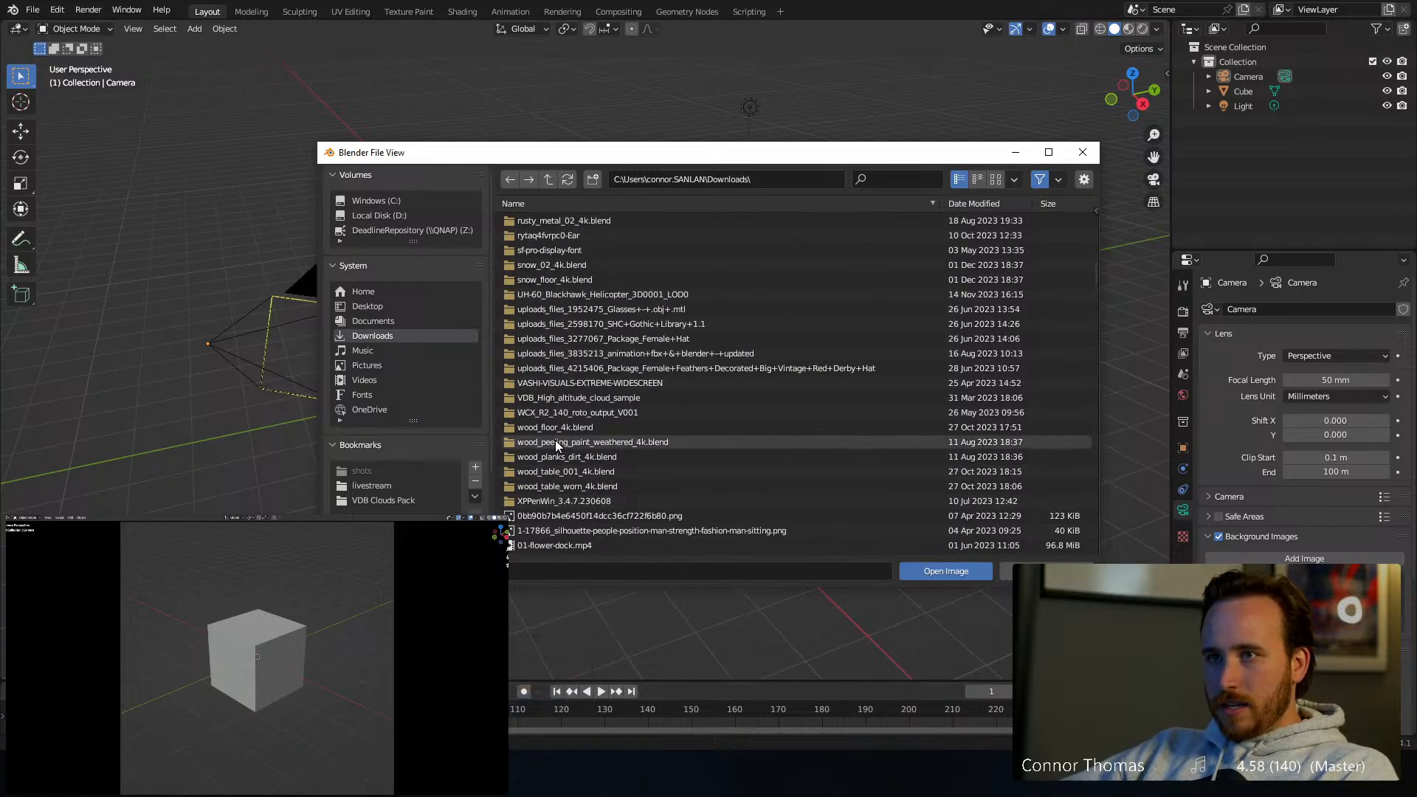
pyautogui.scroll(7, 555, 439)
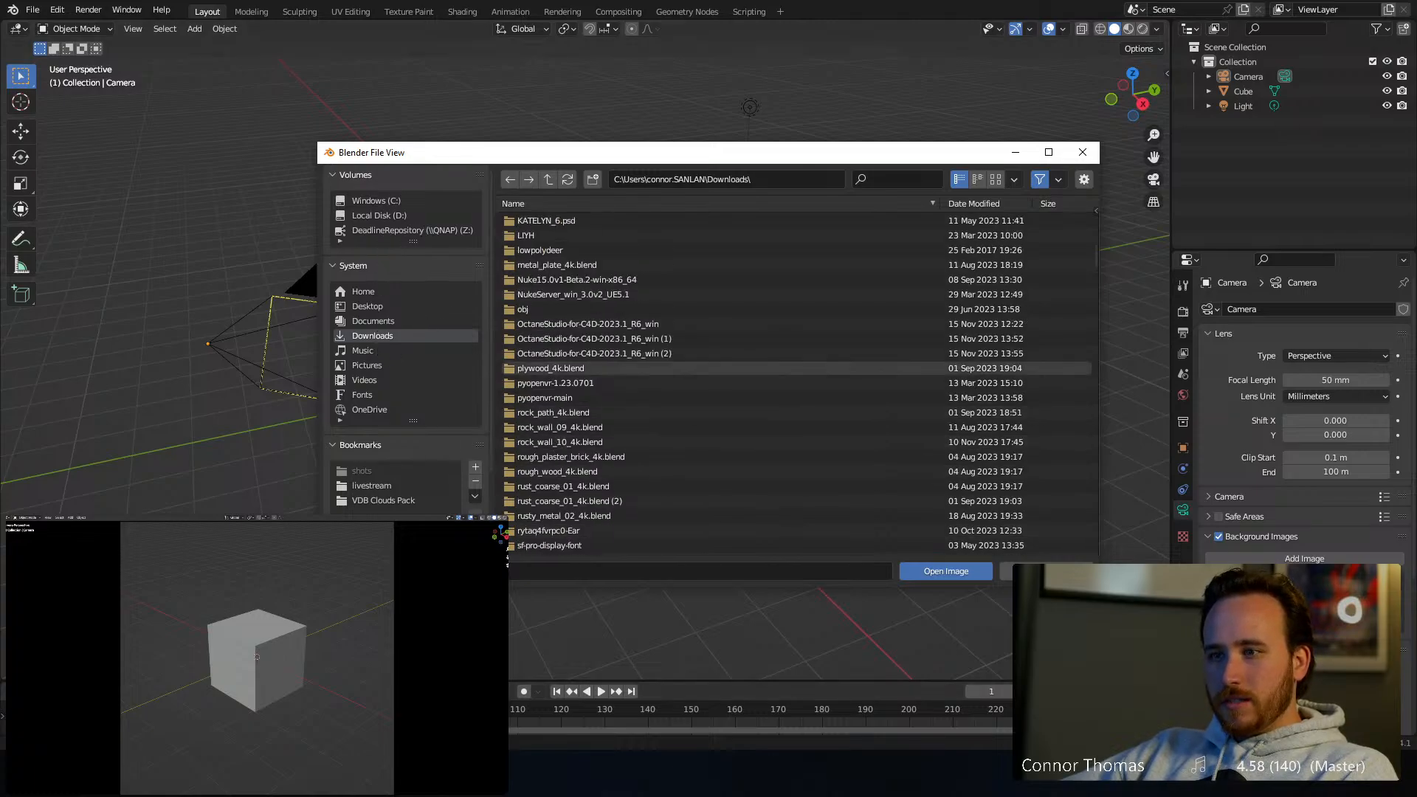
# Copy the winter picture's file path in the image viewer and enter it as the location in Blender's file browser
pyautogui.hotkey('alt', 'Tab')
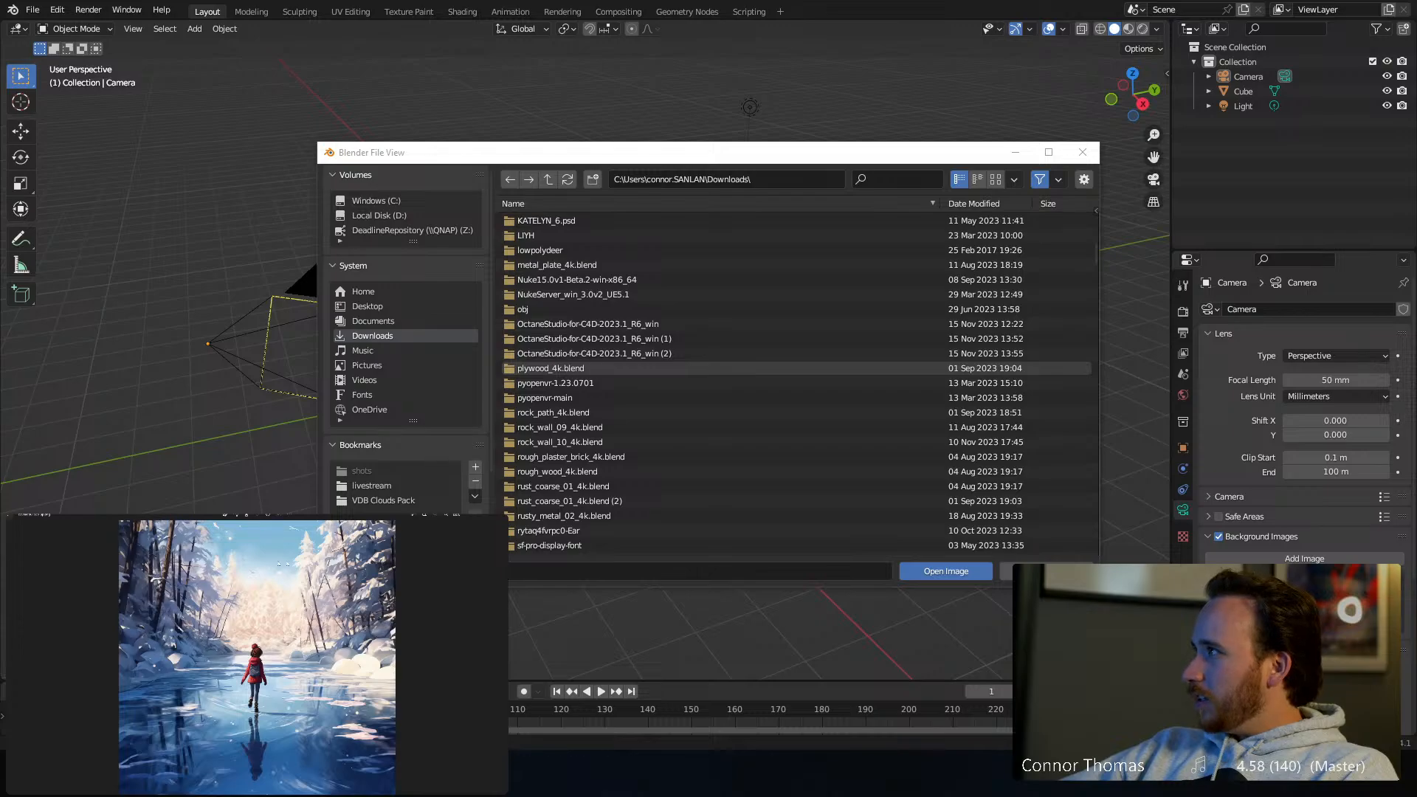
pyautogui.rightClick(309, 573)
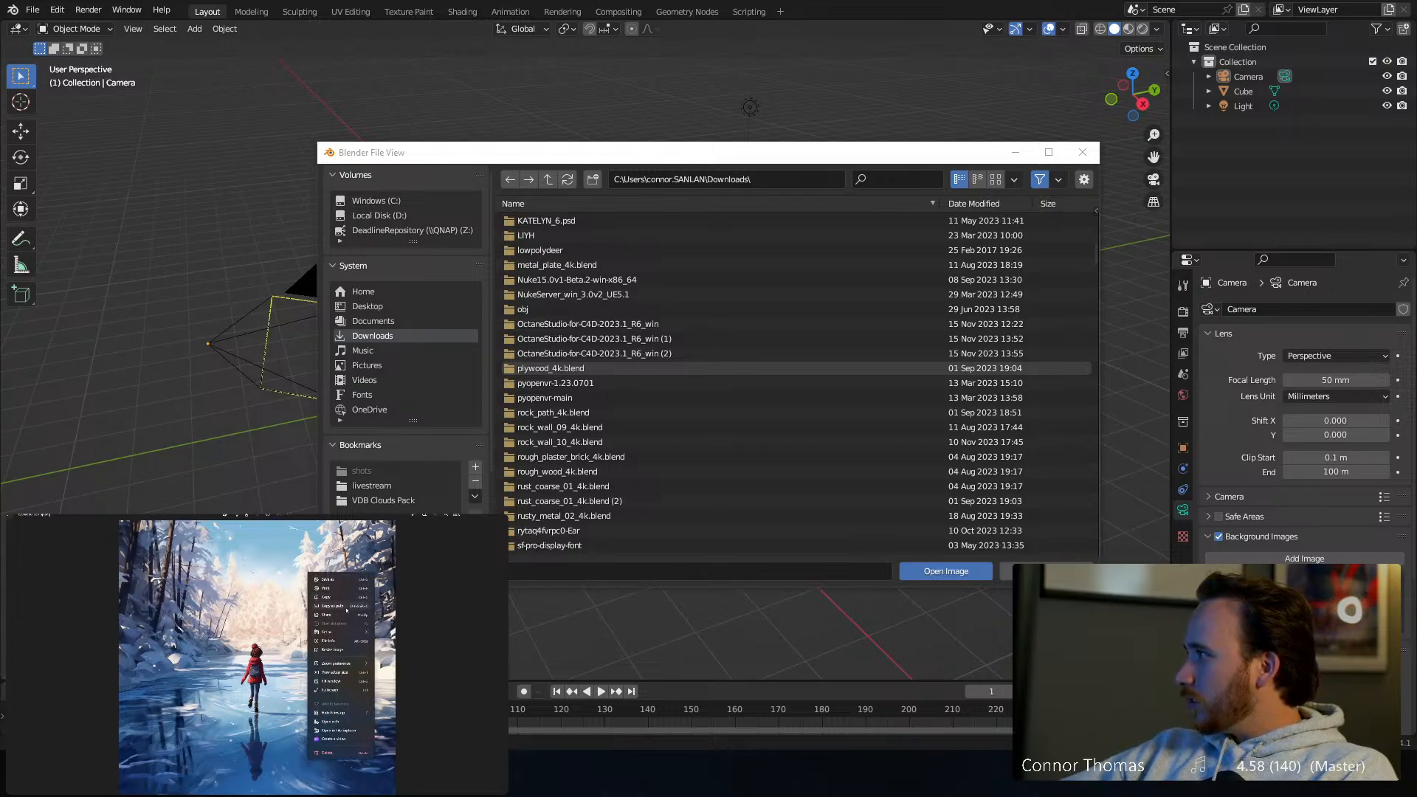
pyautogui.click(345, 609)
pyautogui.click(690, 179)
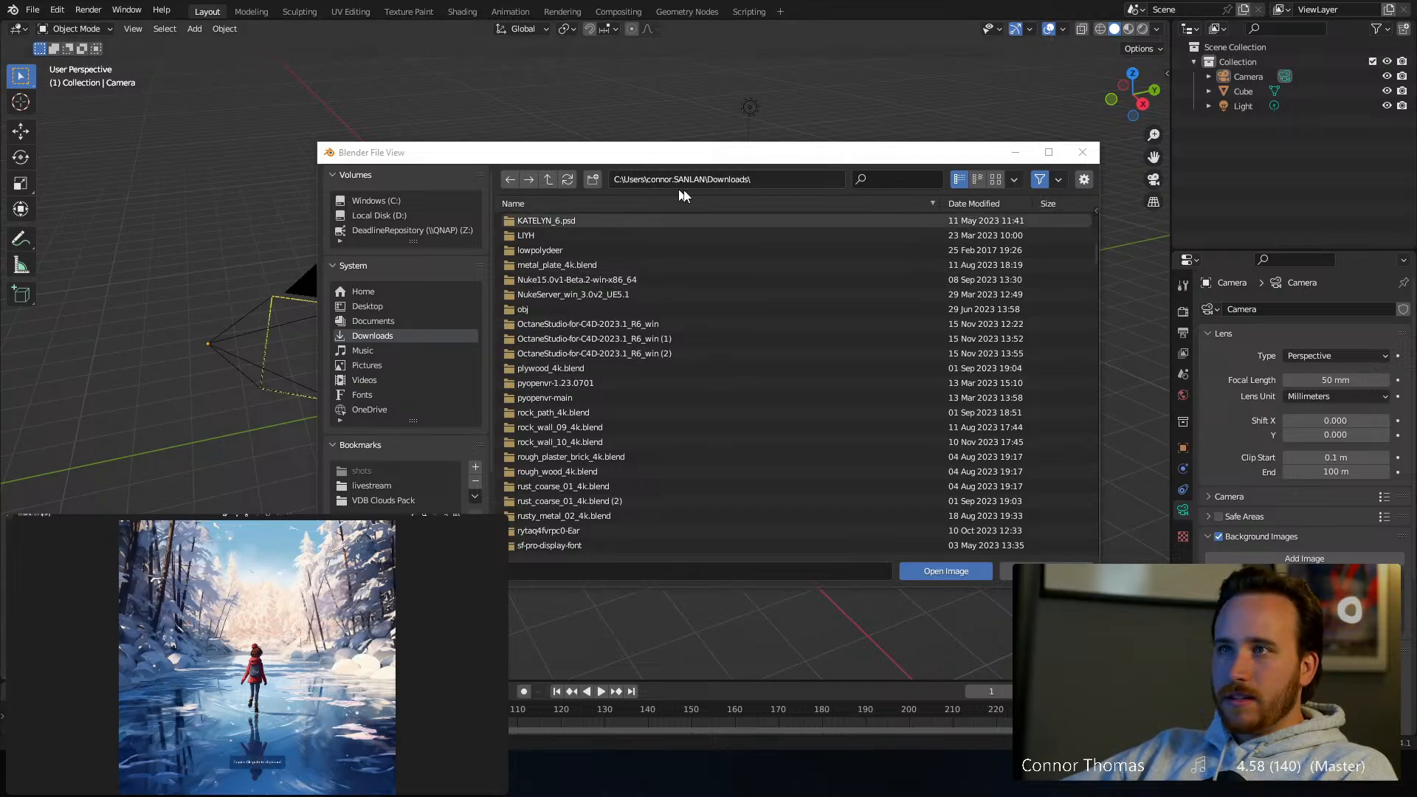
pyautogui.hotkey('ctrl', 'v')
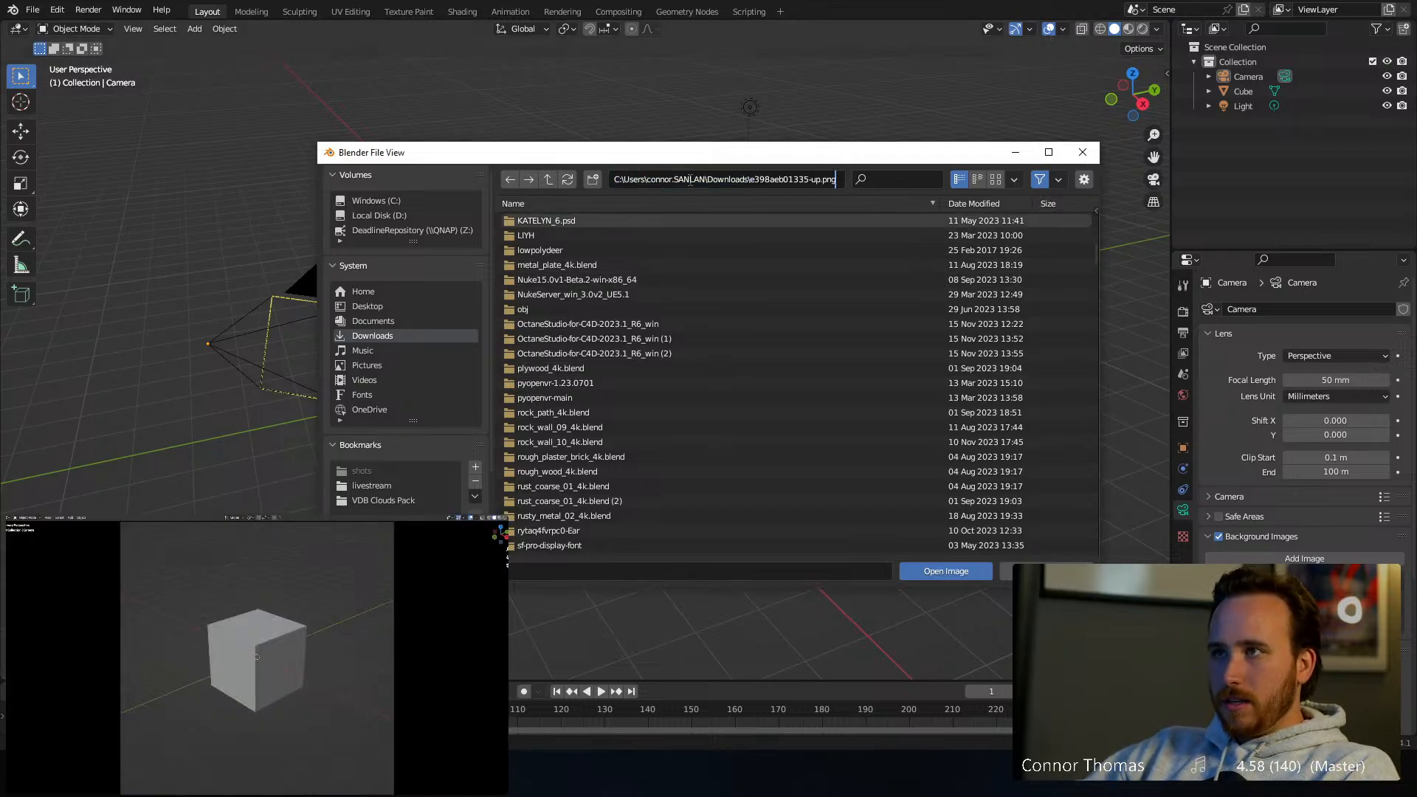
pyautogui.press('Return')
# Sort the Downloads files by date modified and open e398aeb01335-up.png as the camera's background image
pyautogui.scroll(-3, 686, 432)
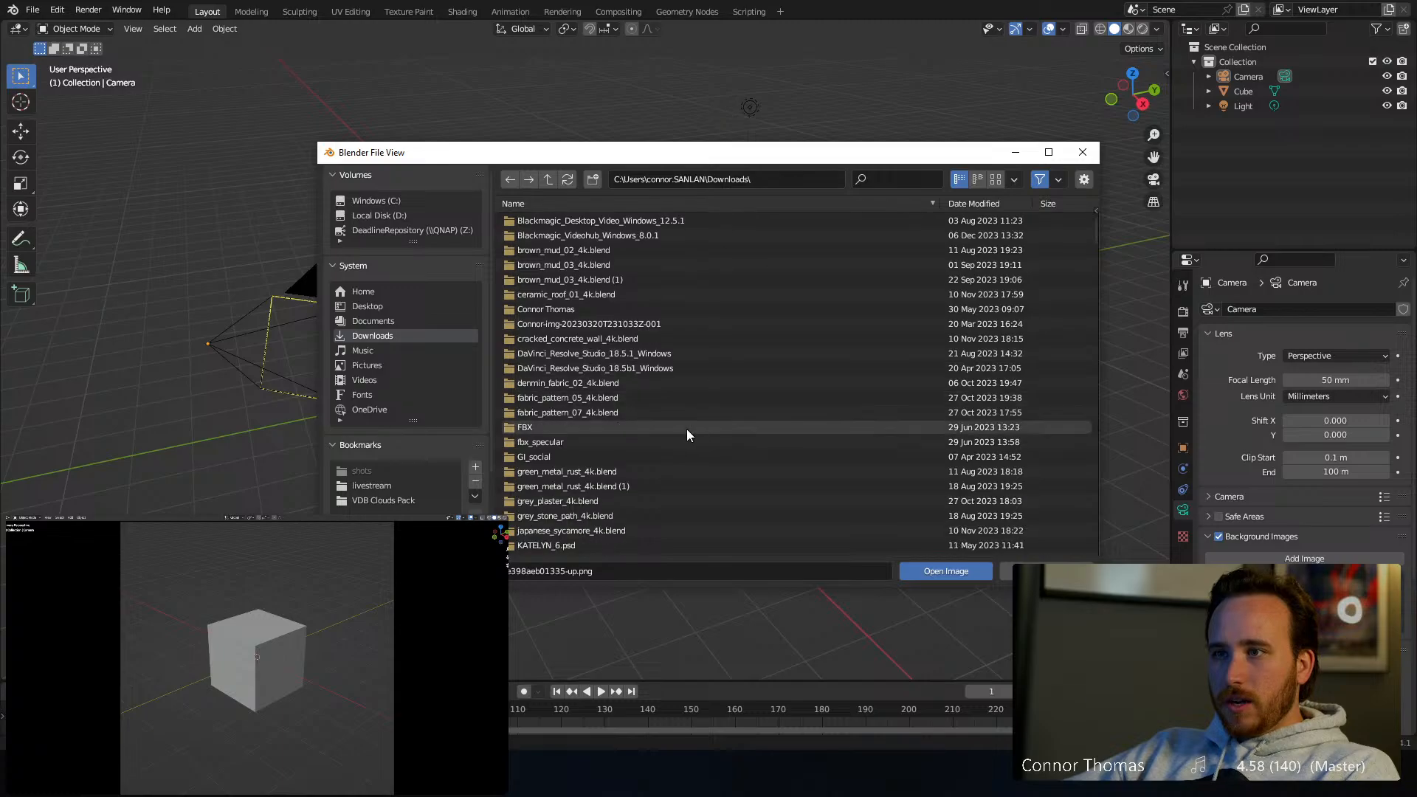
pyautogui.click(968, 204)
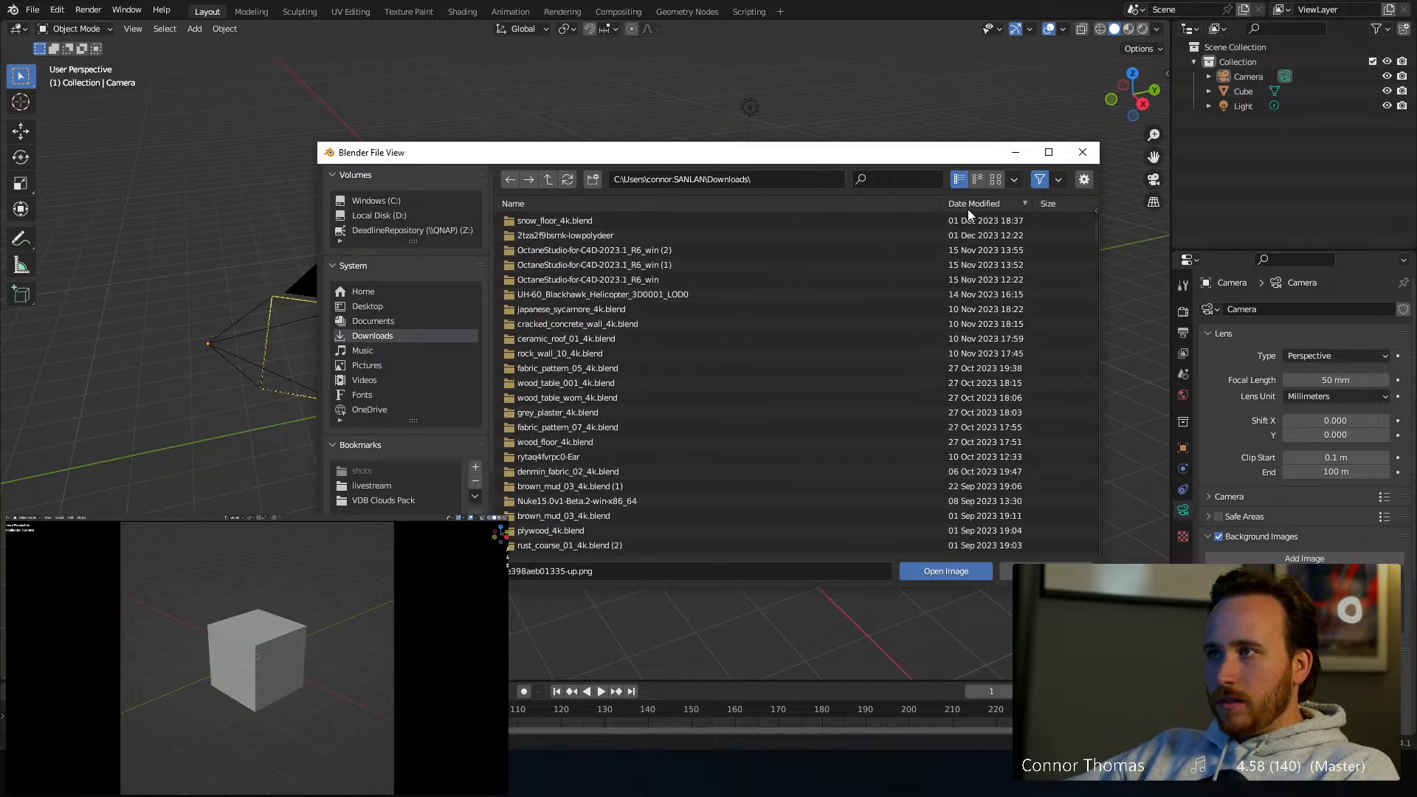
pyautogui.scroll(-10, 641, 473)
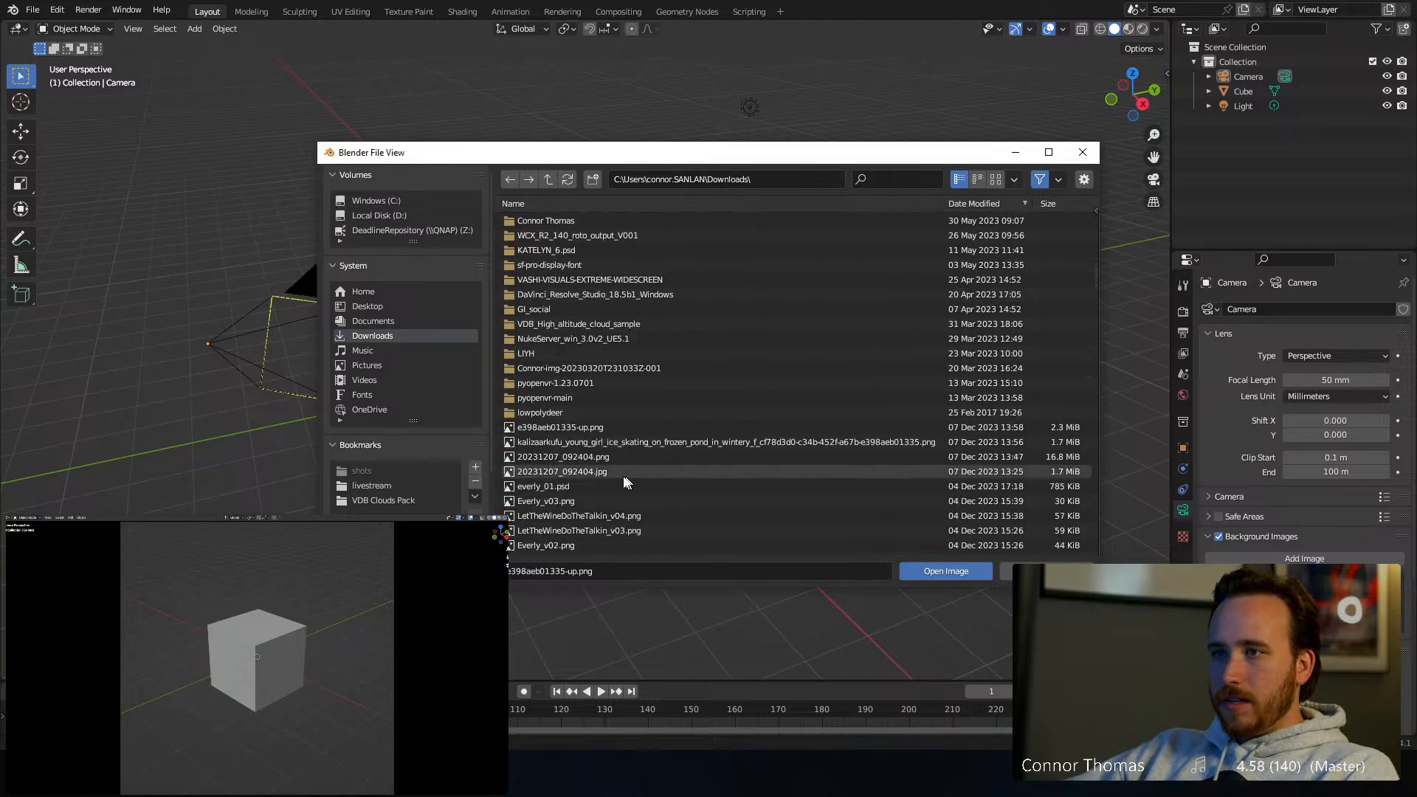
pyautogui.doubleClick(574, 428)
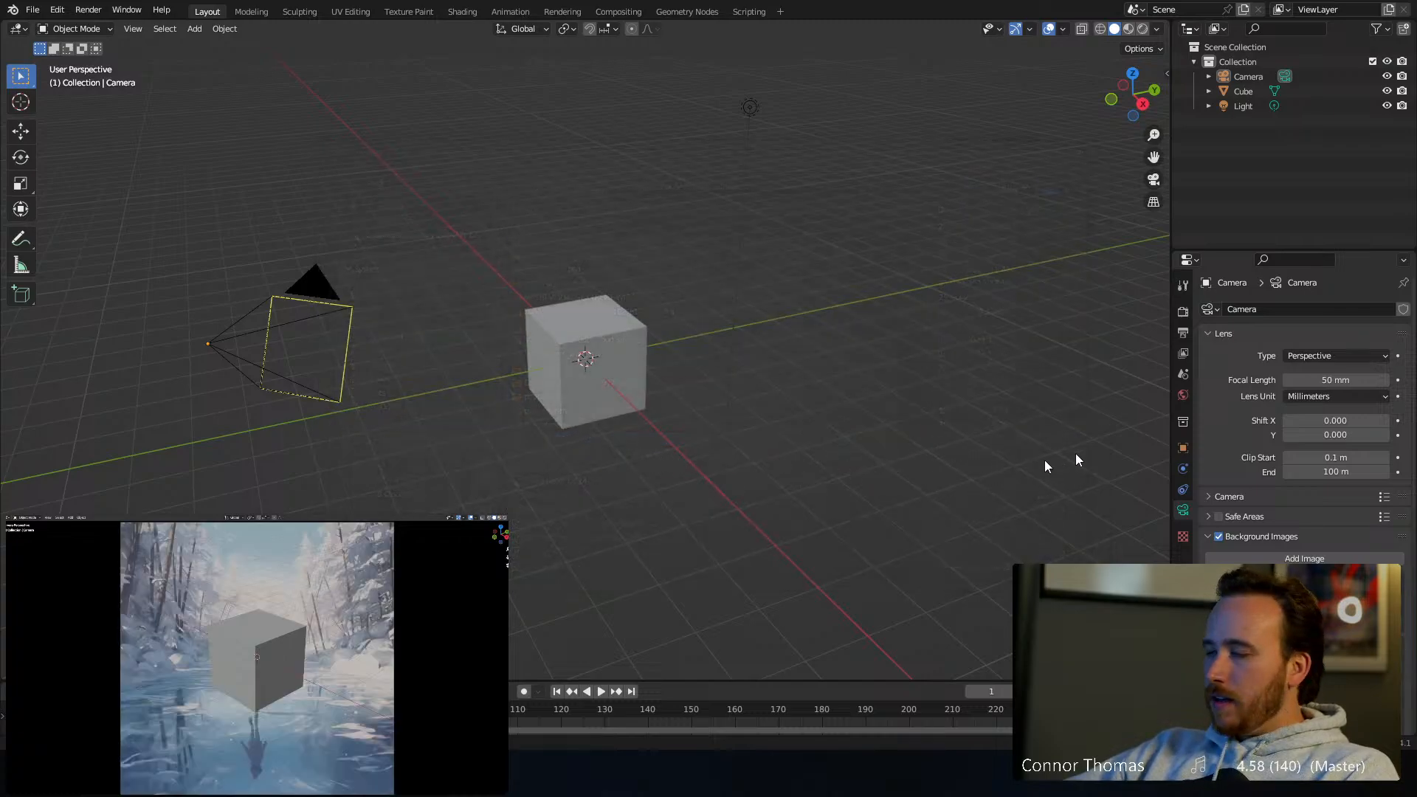
# Set the background image's color space to Rec1886: 2.4 Gamma - Rec.709
pyautogui.scroll(-6, 1285, 517)
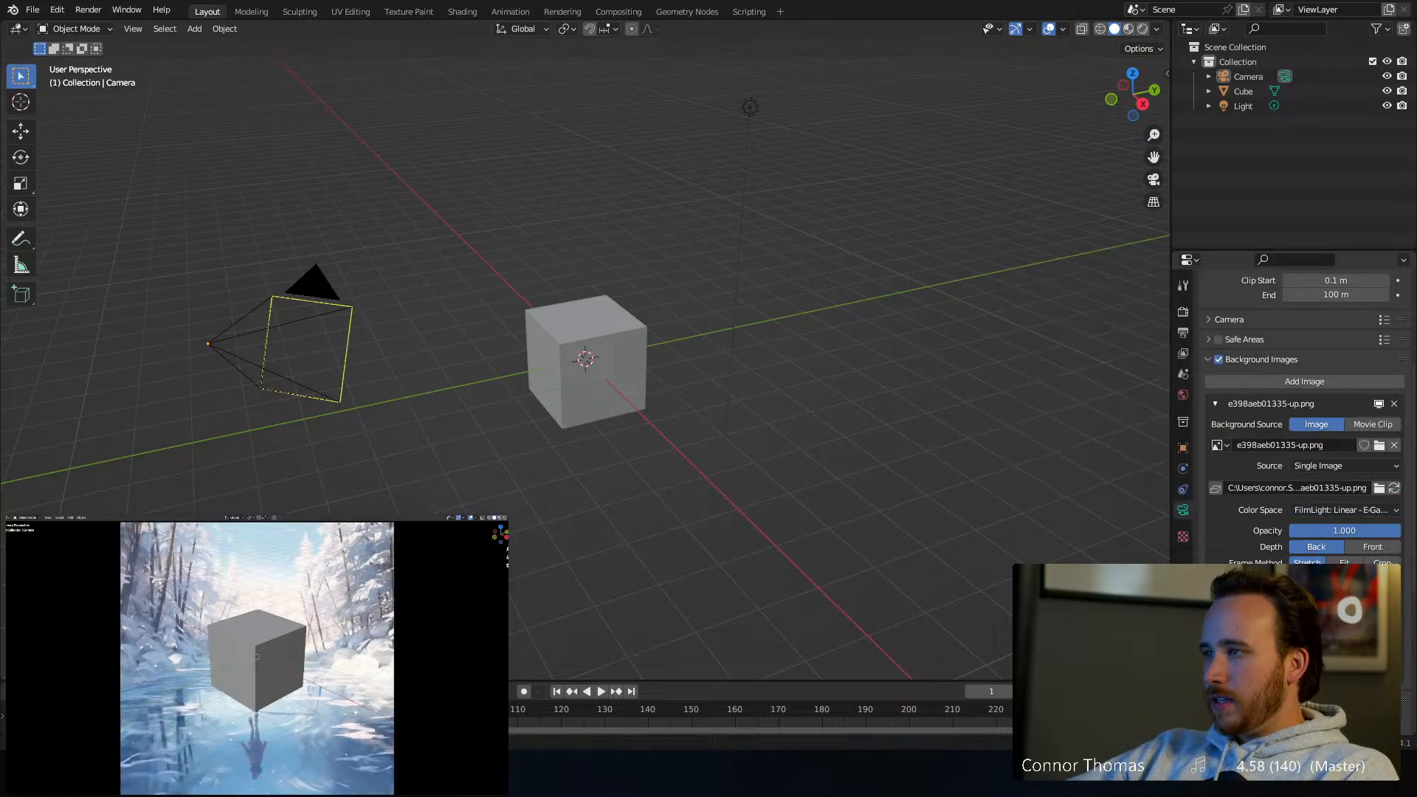
pyautogui.click(1312, 520)
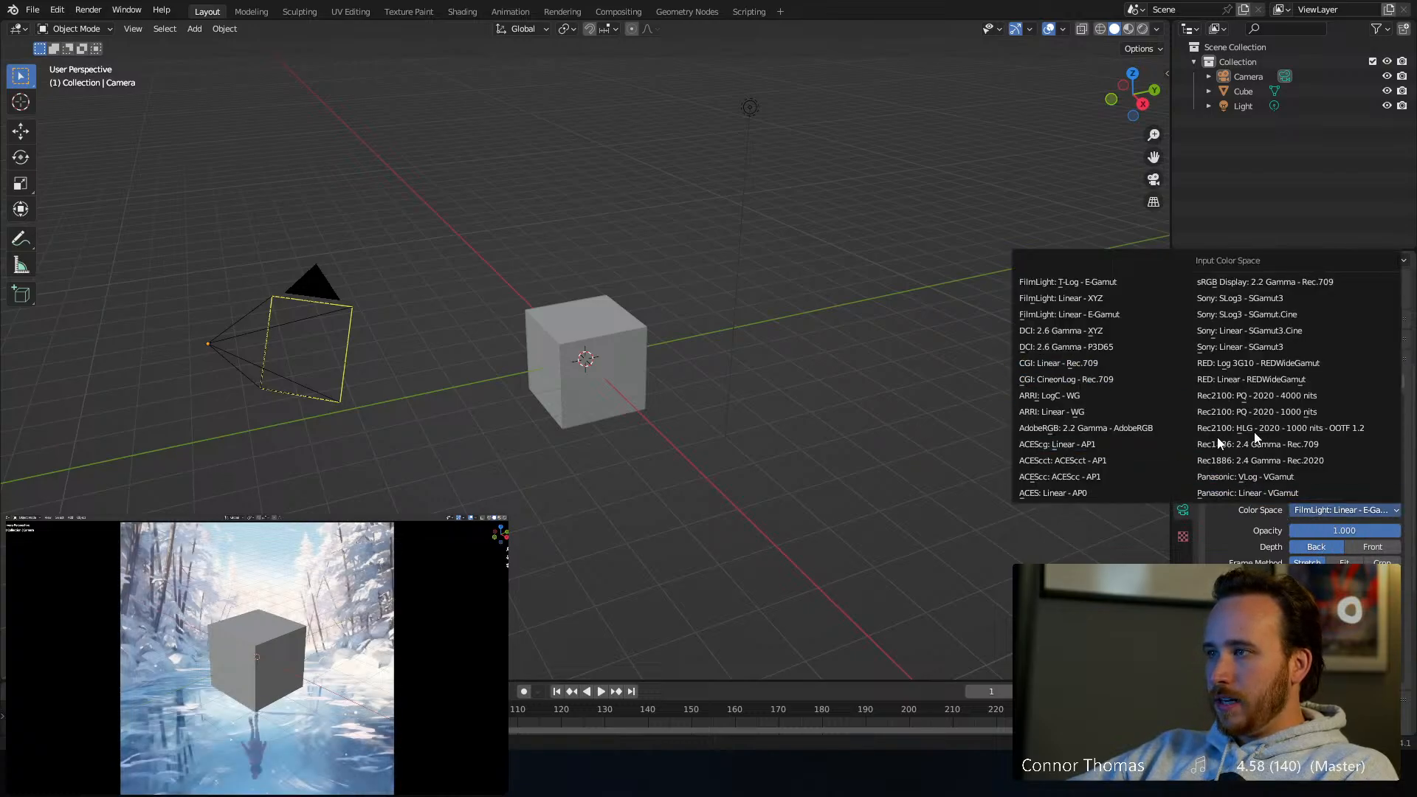
pyautogui.click(1335, 441)
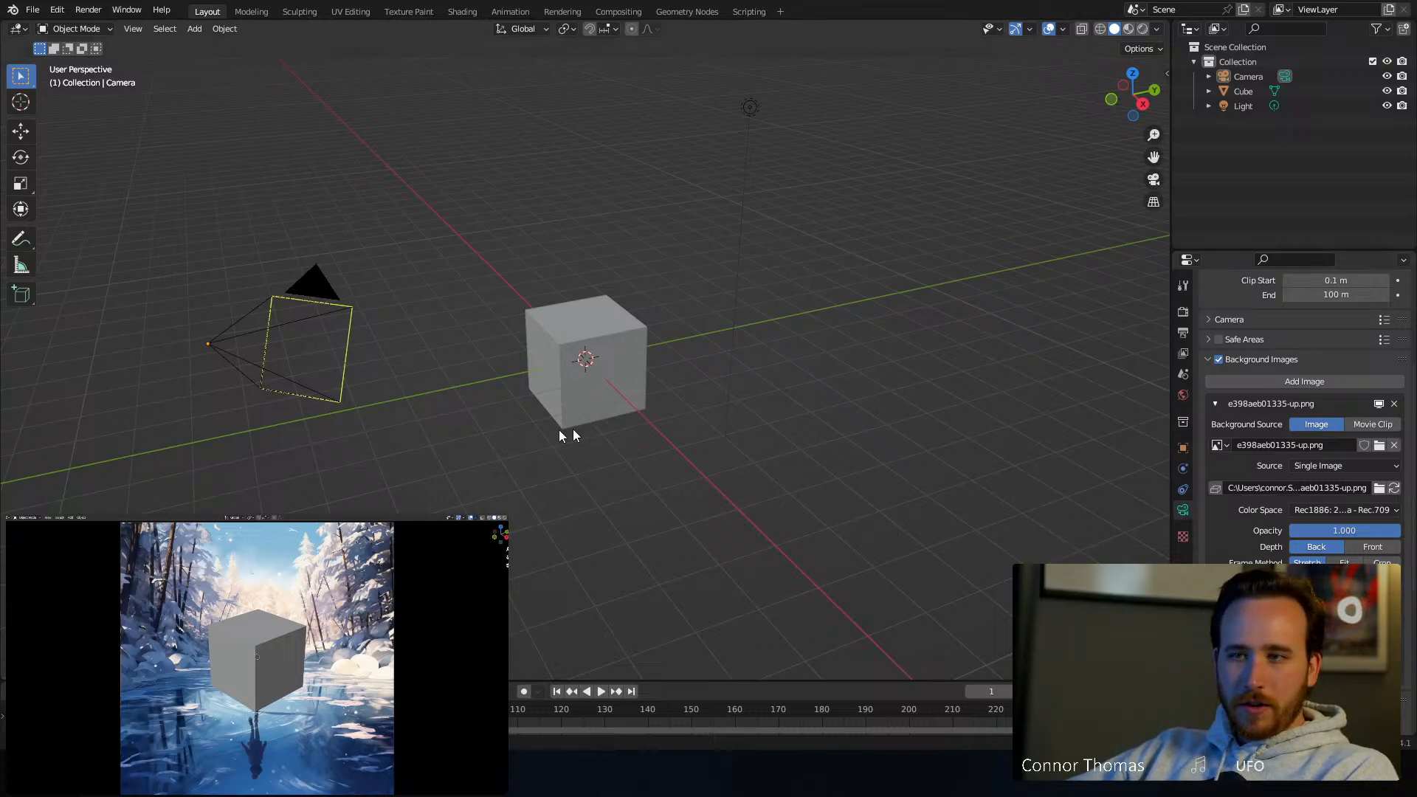
# Delete the default cube from the scene
pyautogui.click(595, 330)
pyautogui.press('x')
pyautogui.click(594, 329)
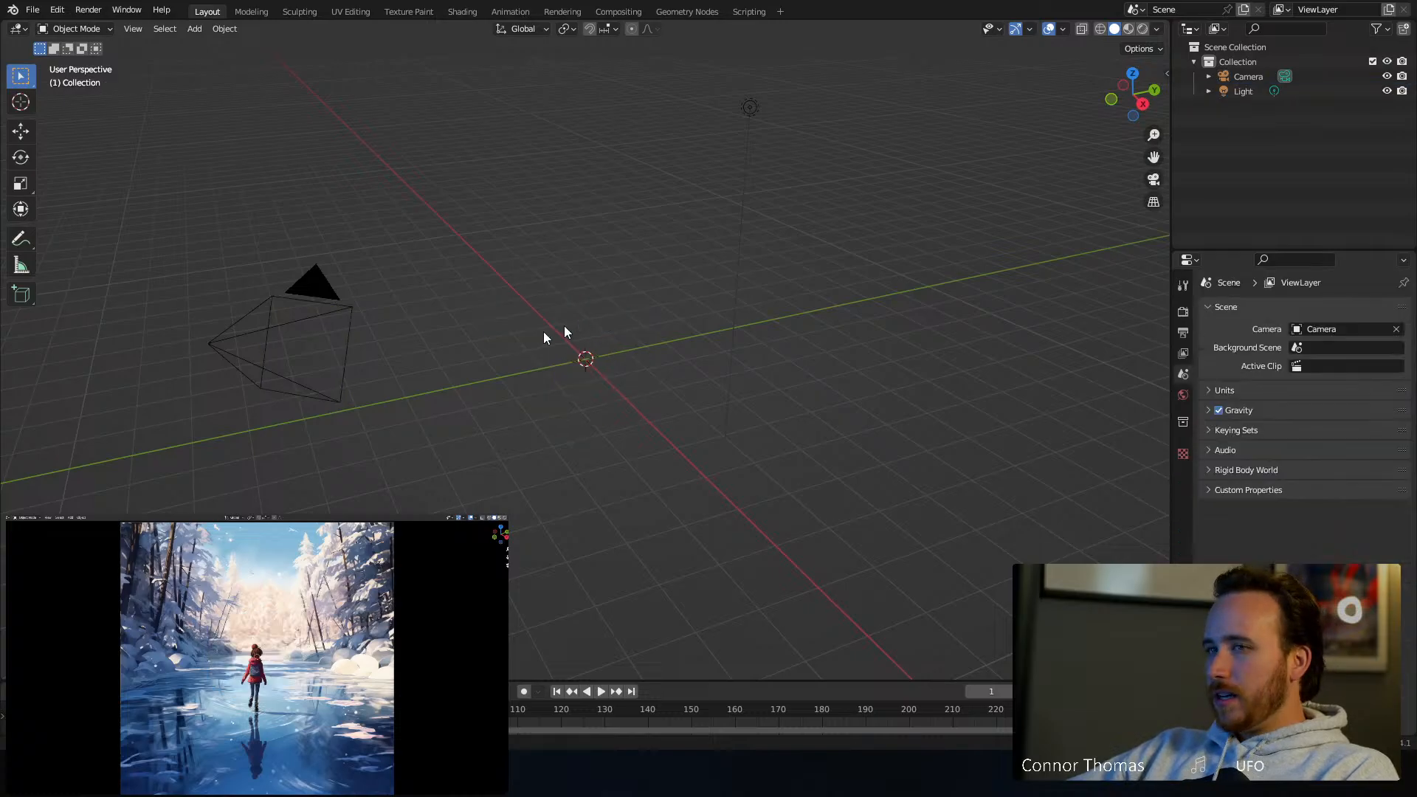
# Add a plane mesh at the world origin and scale it up to several times its default size
pyautogui.hotkey('shift', 'a')
pyautogui.moveTo(531, 322)
pyautogui.click(591, 322)
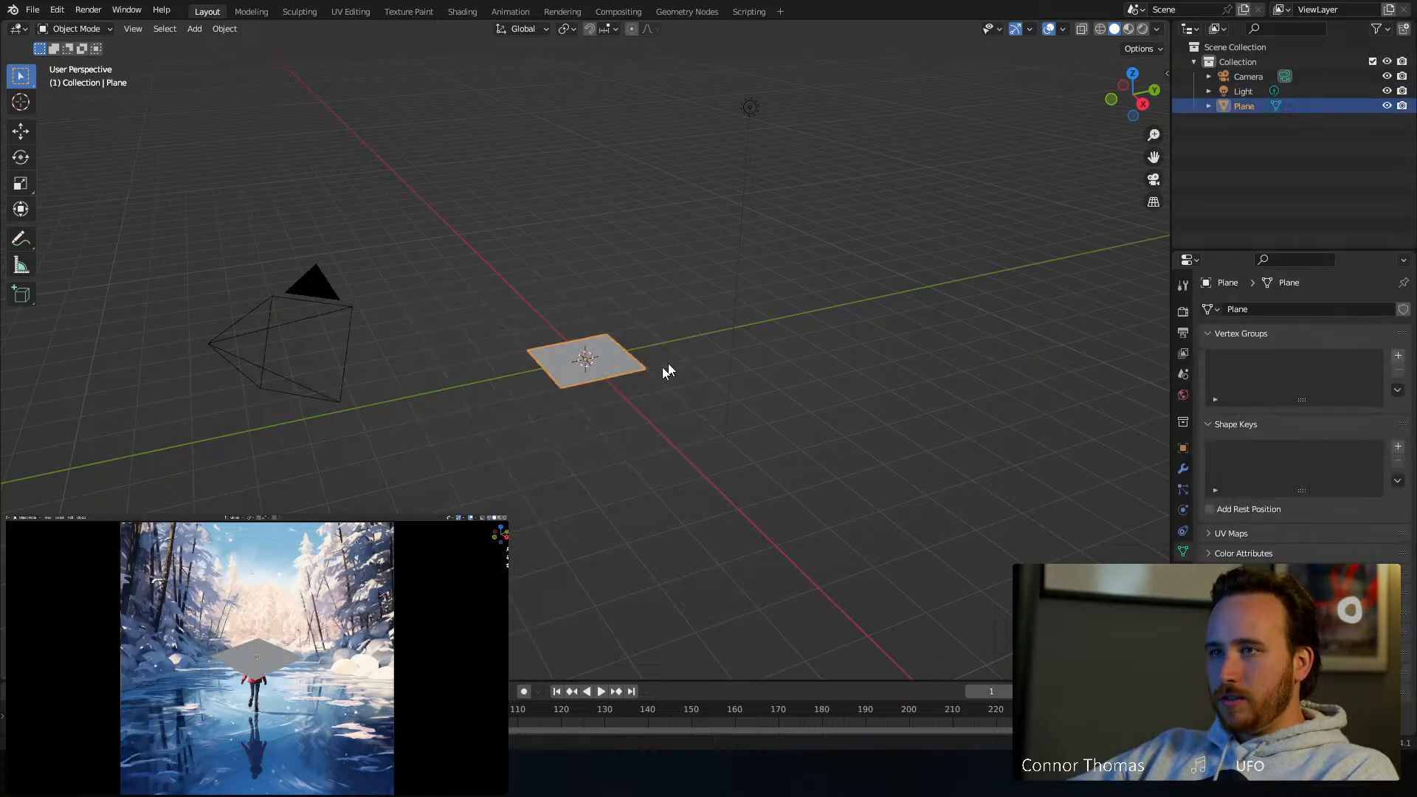
pyautogui.press('s')
pyautogui.click(760, 353)
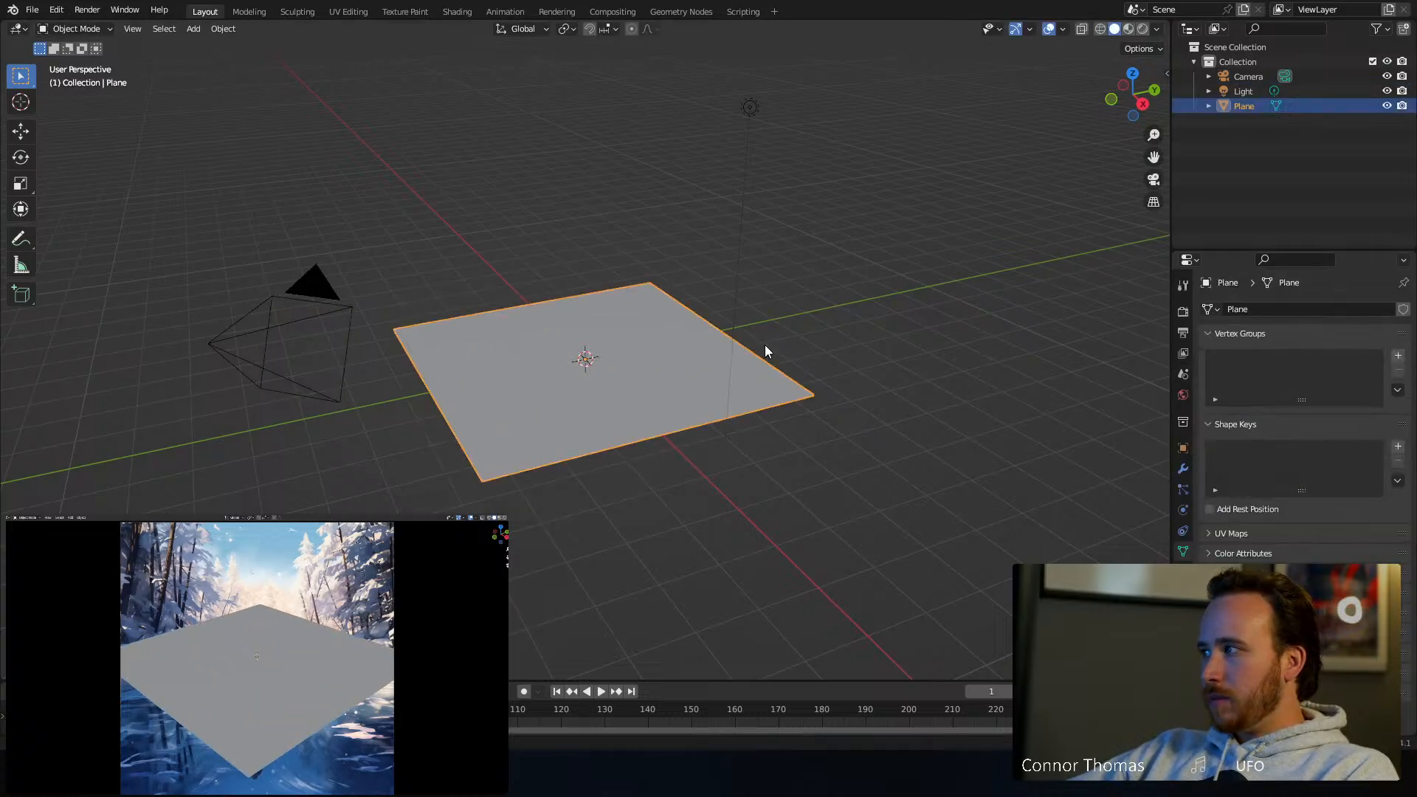
# Switch the separate camera-view window to wireframe shading so the plane does not cover the reference image
pyautogui.click(339, 299)
pyautogui.click(168, 649)
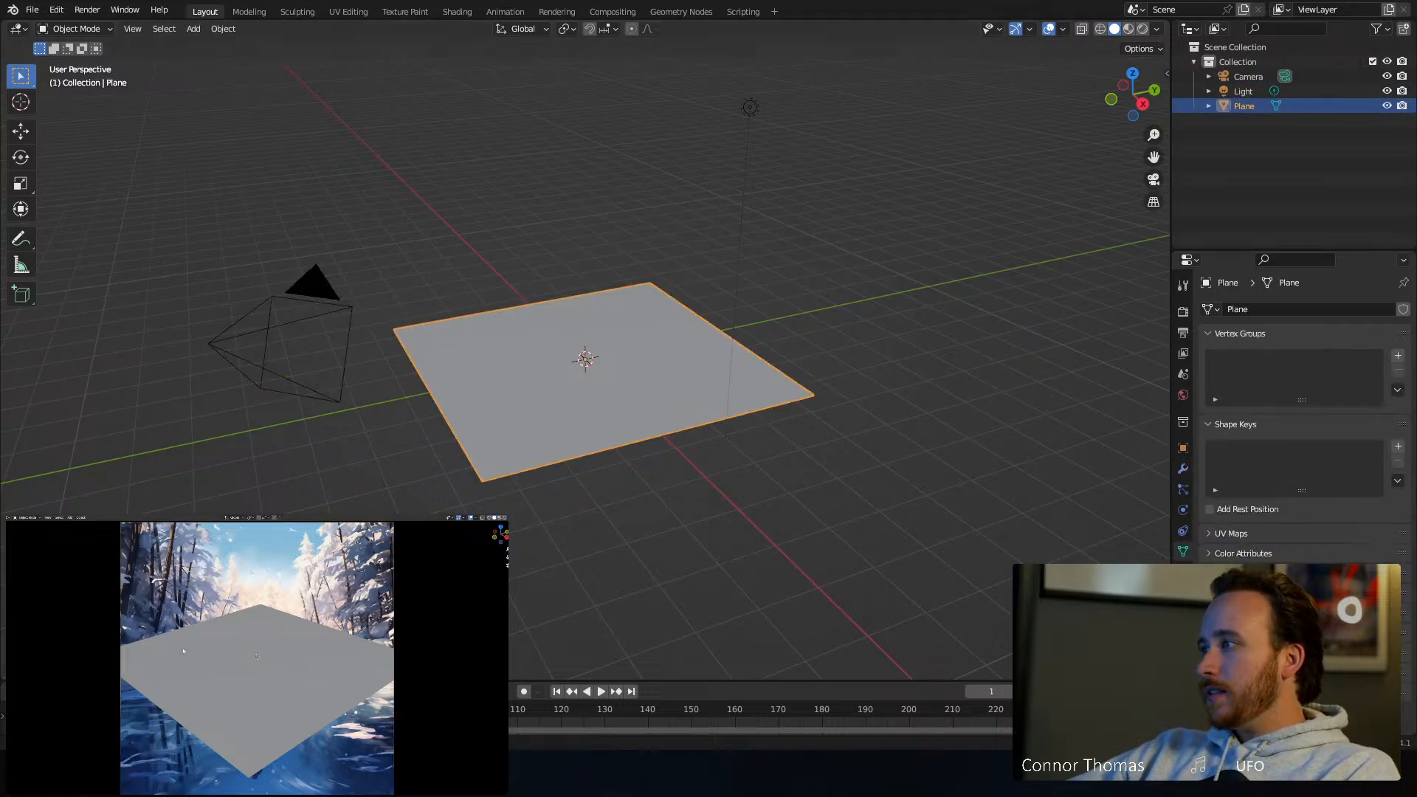
pyautogui.hotkey('shift', 'z')
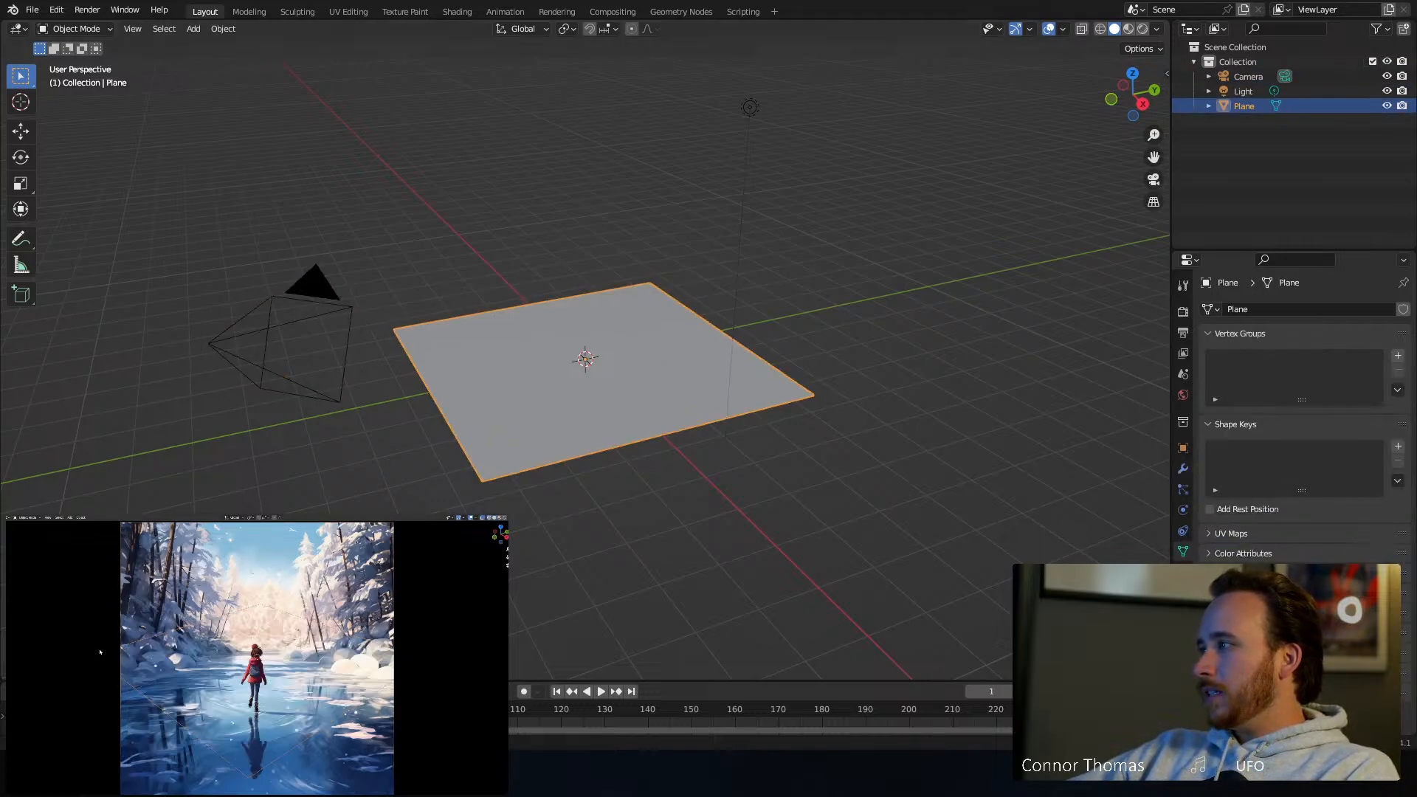
# Set the camera's focal length to 35 mm
pyautogui.click(310, 285)
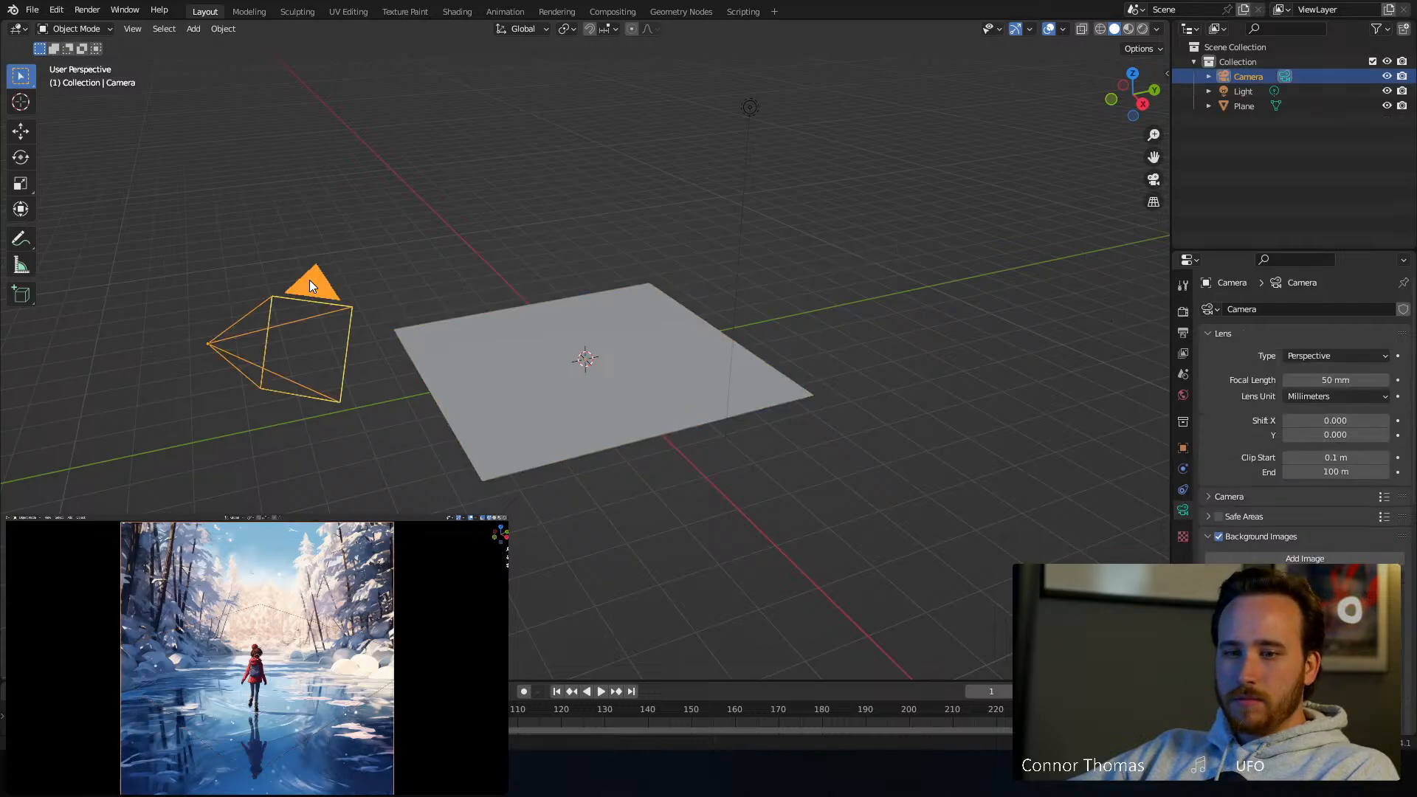
pyautogui.click(1336, 380)
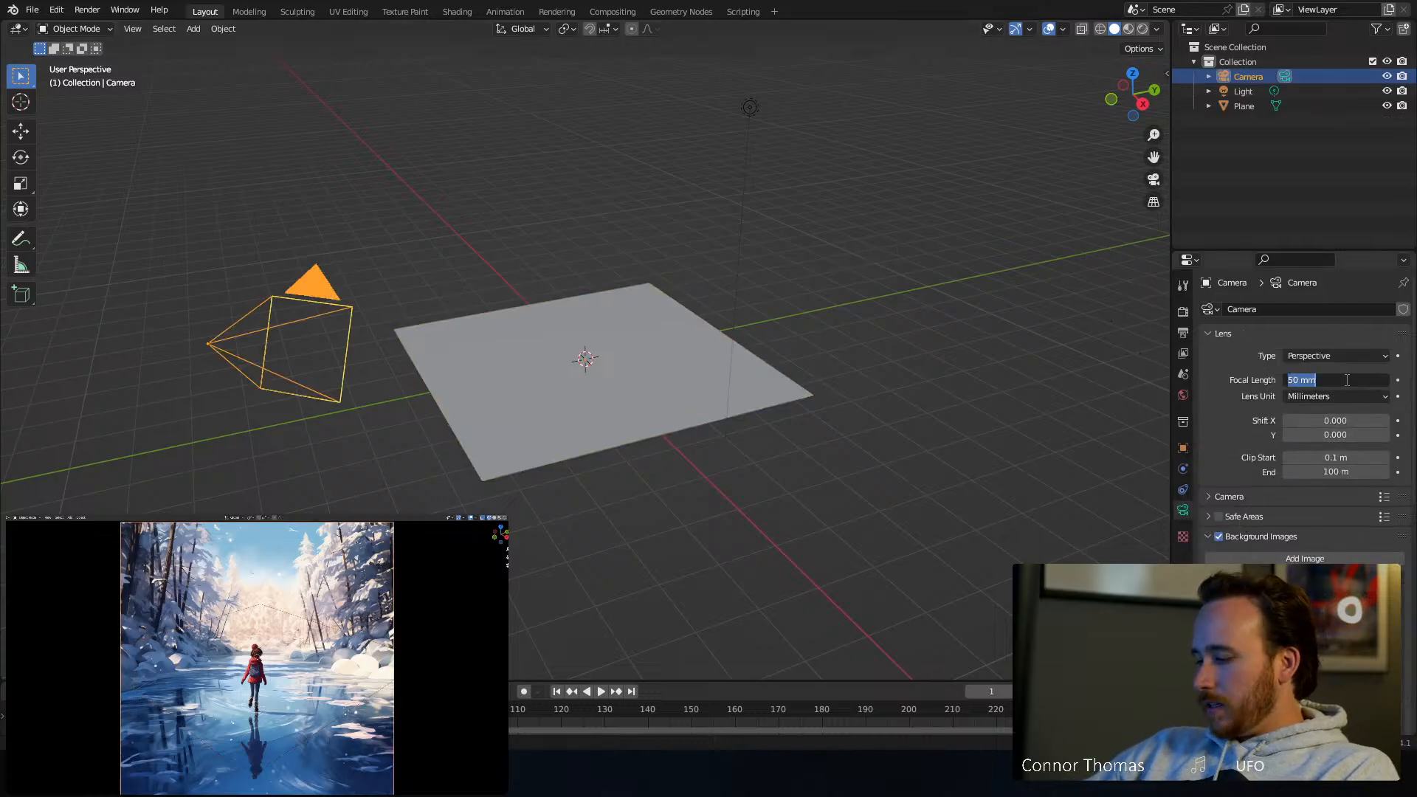
pyautogui.write('35')
pyautogui.press('Return')
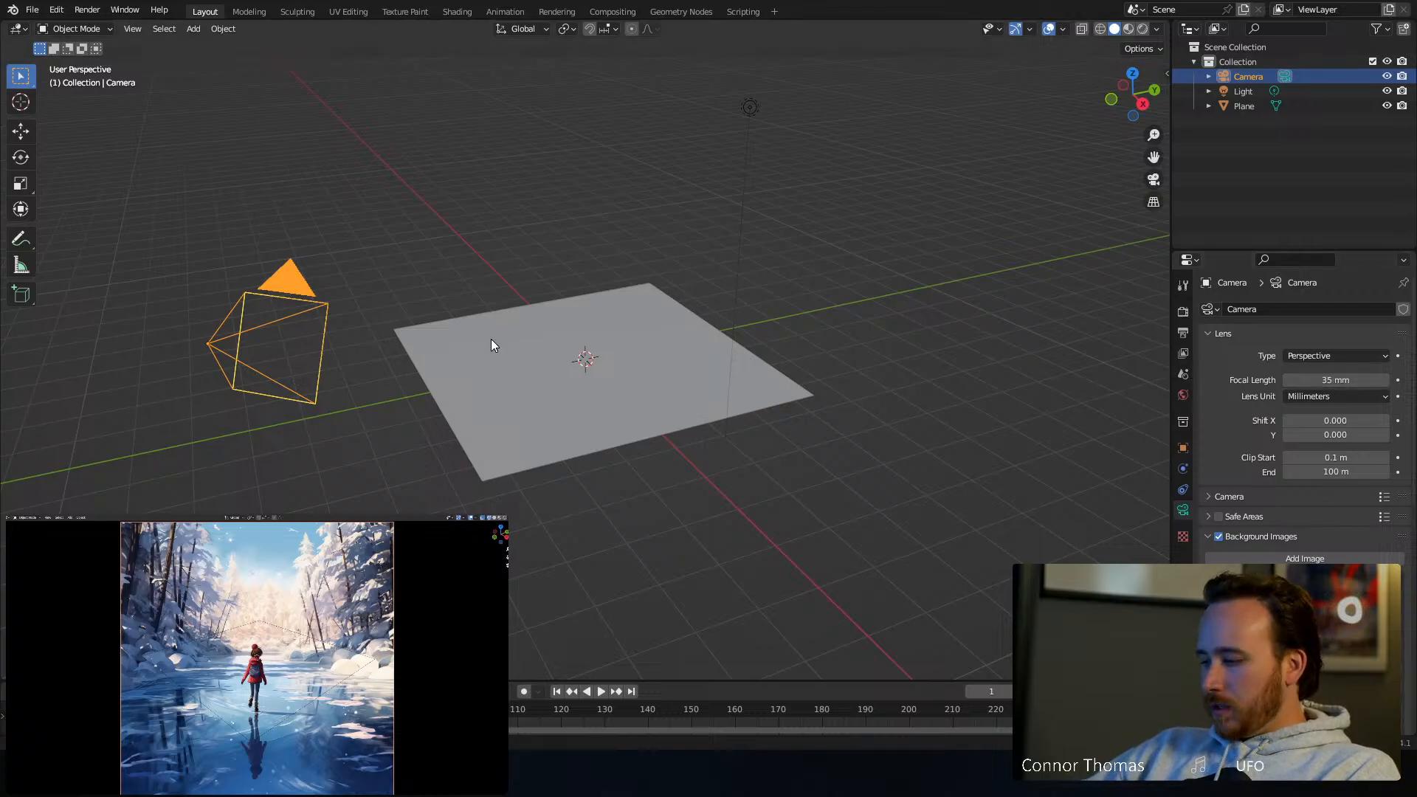
# Look through the camera and move the plane along its local Y axis toward the camera, over the girl's legs
pyautogui.press('KP_1')
pyautogui.press('KP_8')
pyautogui.press('KP_0')
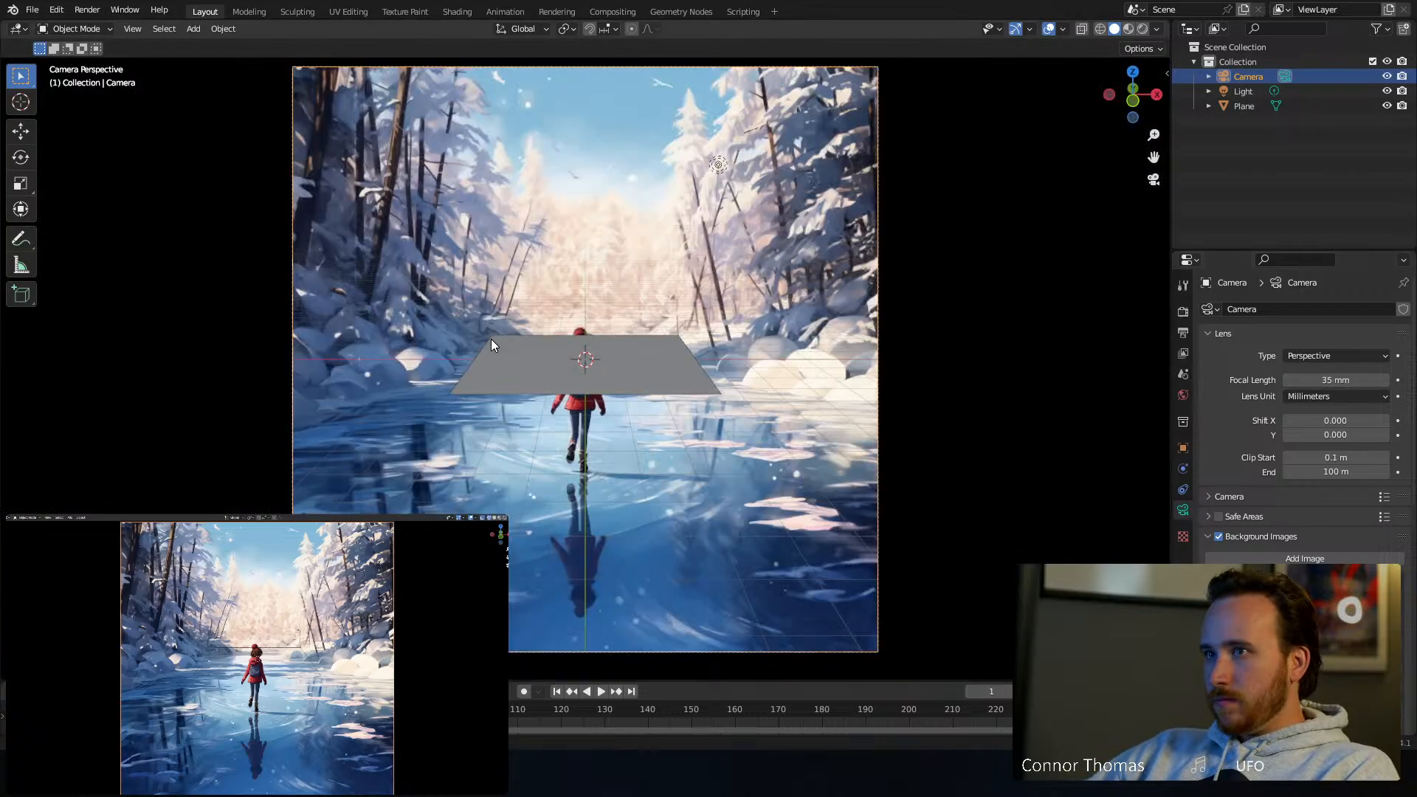
pyautogui.click(621, 387)
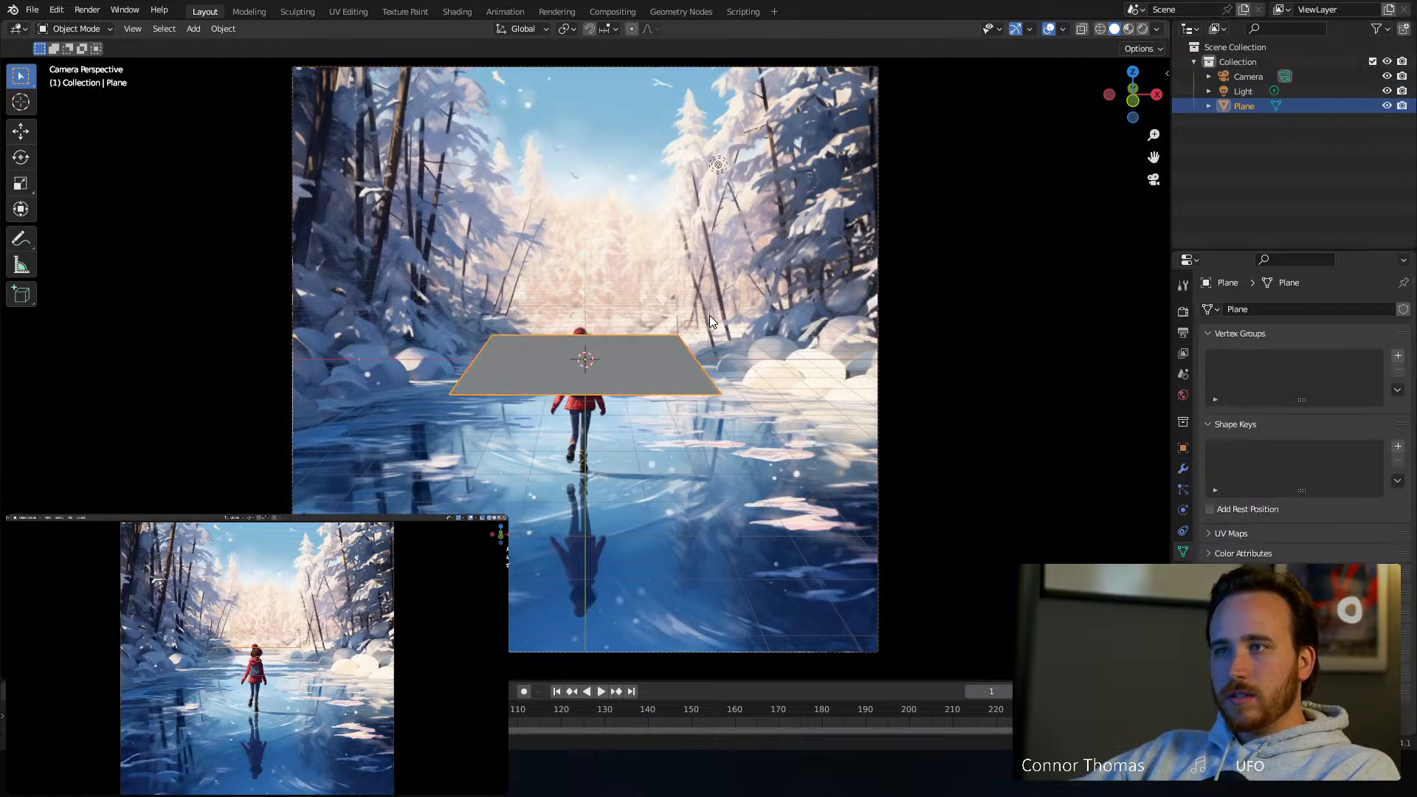
pyautogui.press('g')
pyautogui.press('y')
pyautogui.press('y')
pyautogui.click(707, 383)
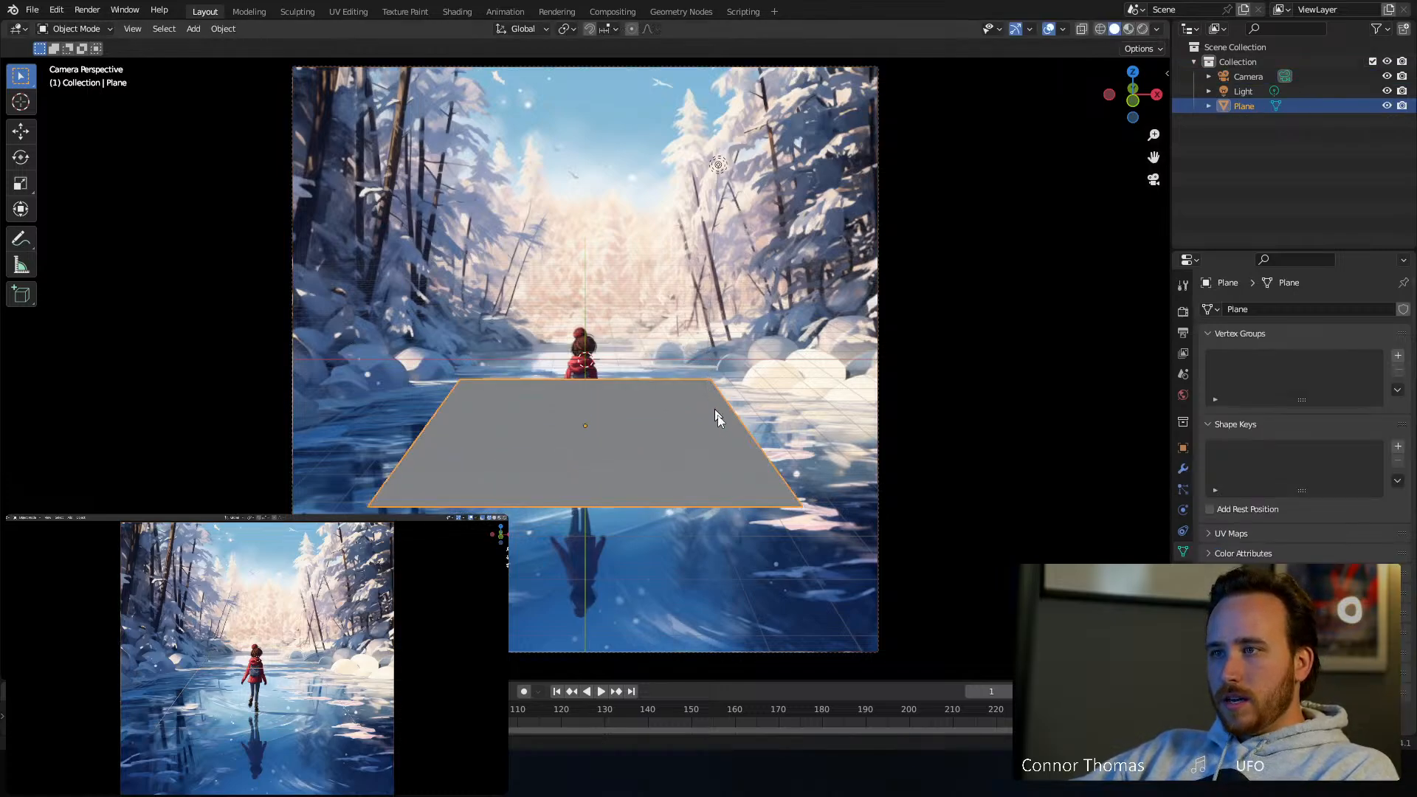
# Place the 3D cursor on the plane's surface near its centre
pyautogui.click(876, 280)
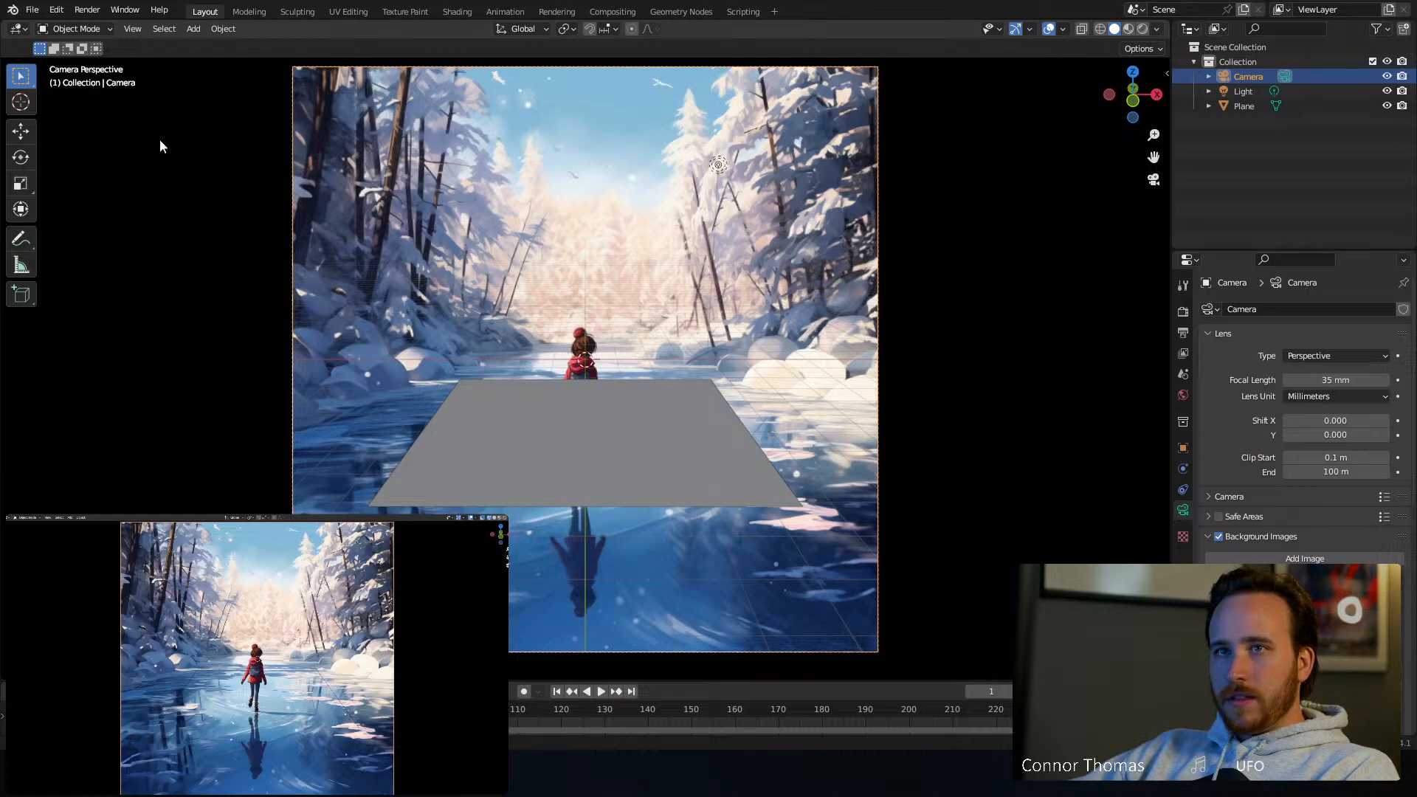
pyautogui.click(23, 102)
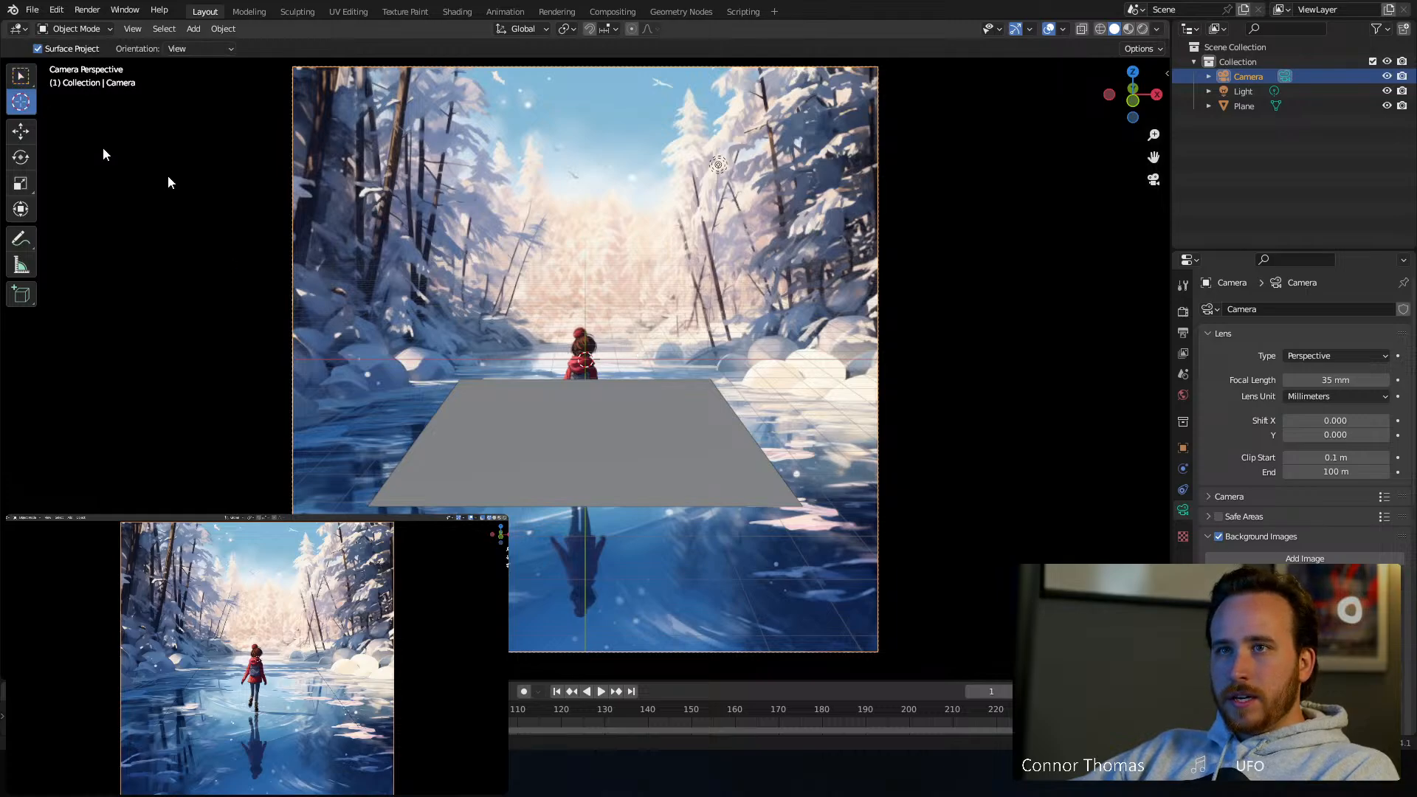
pyautogui.click(583, 431)
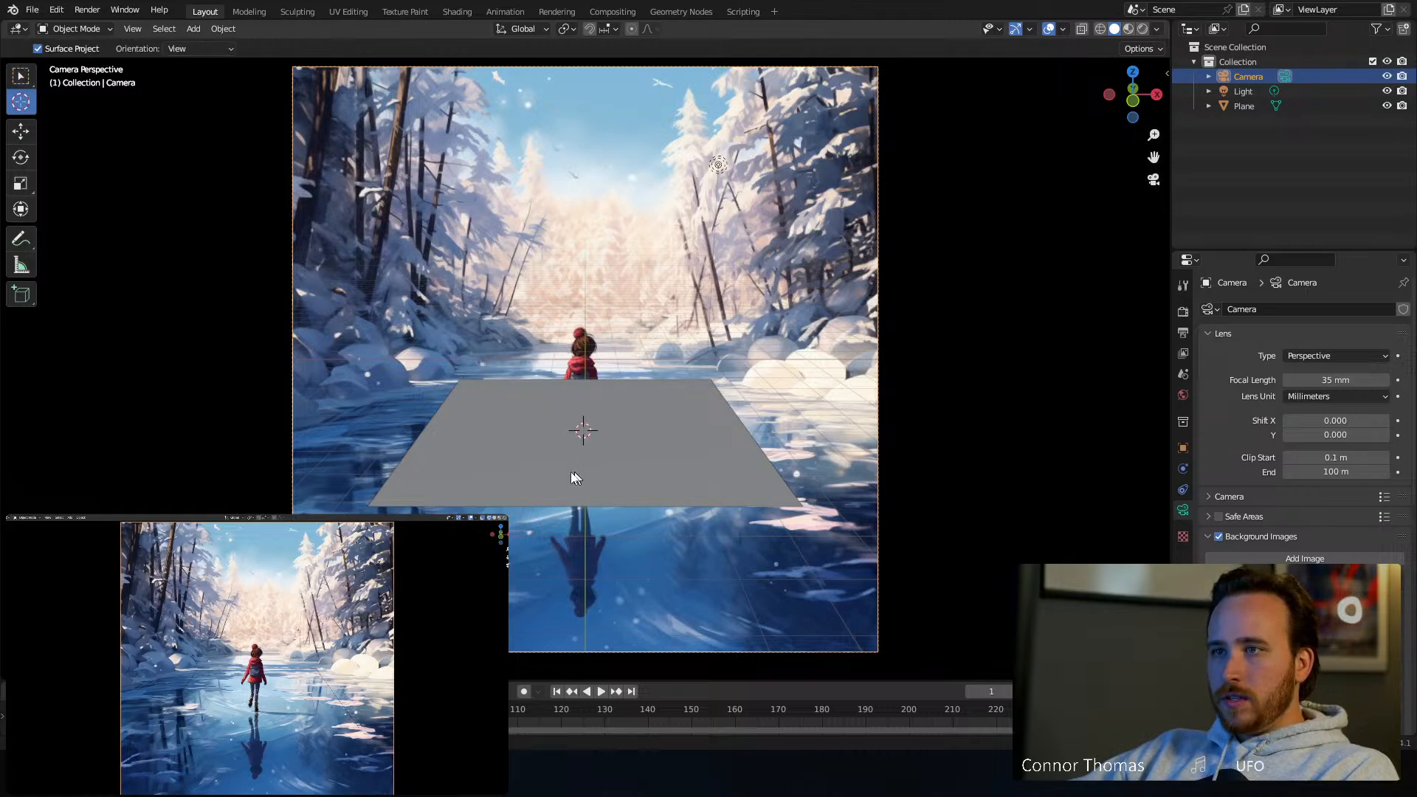
# Select the plane and snap the 3D cursor to its origin
pyautogui.click(20, 76)
pyautogui.click(645, 406)
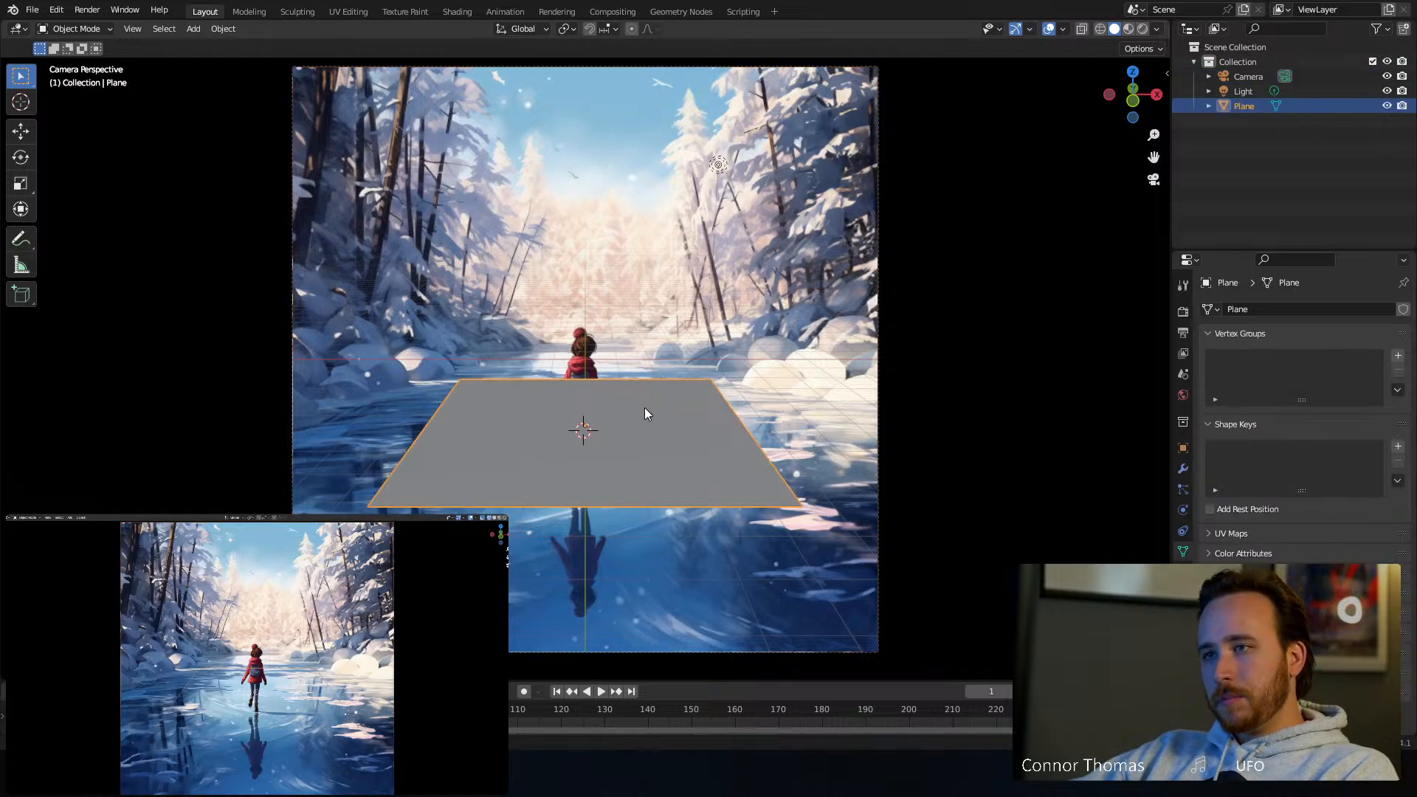
pyautogui.hotkey('shift', 's')
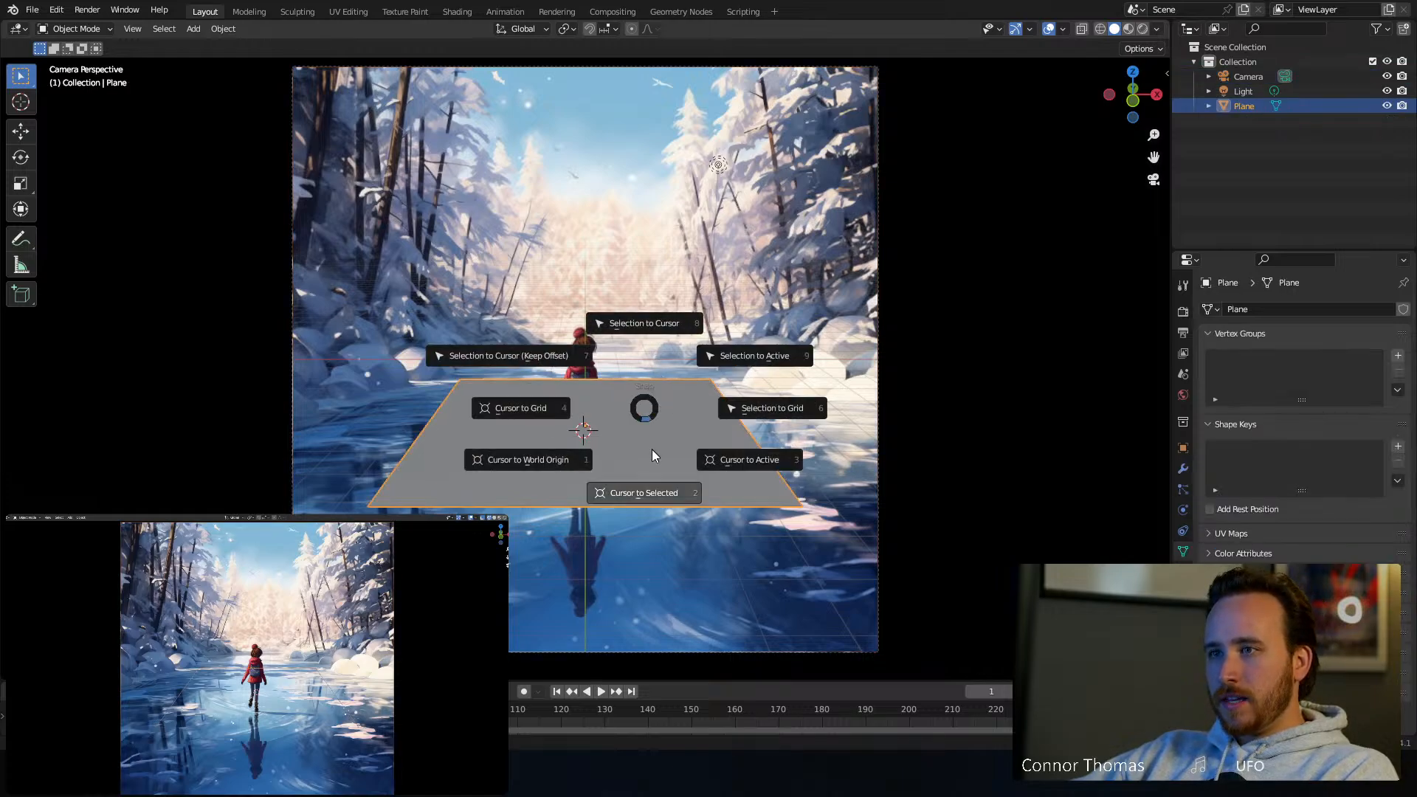
pyautogui.click(639, 496)
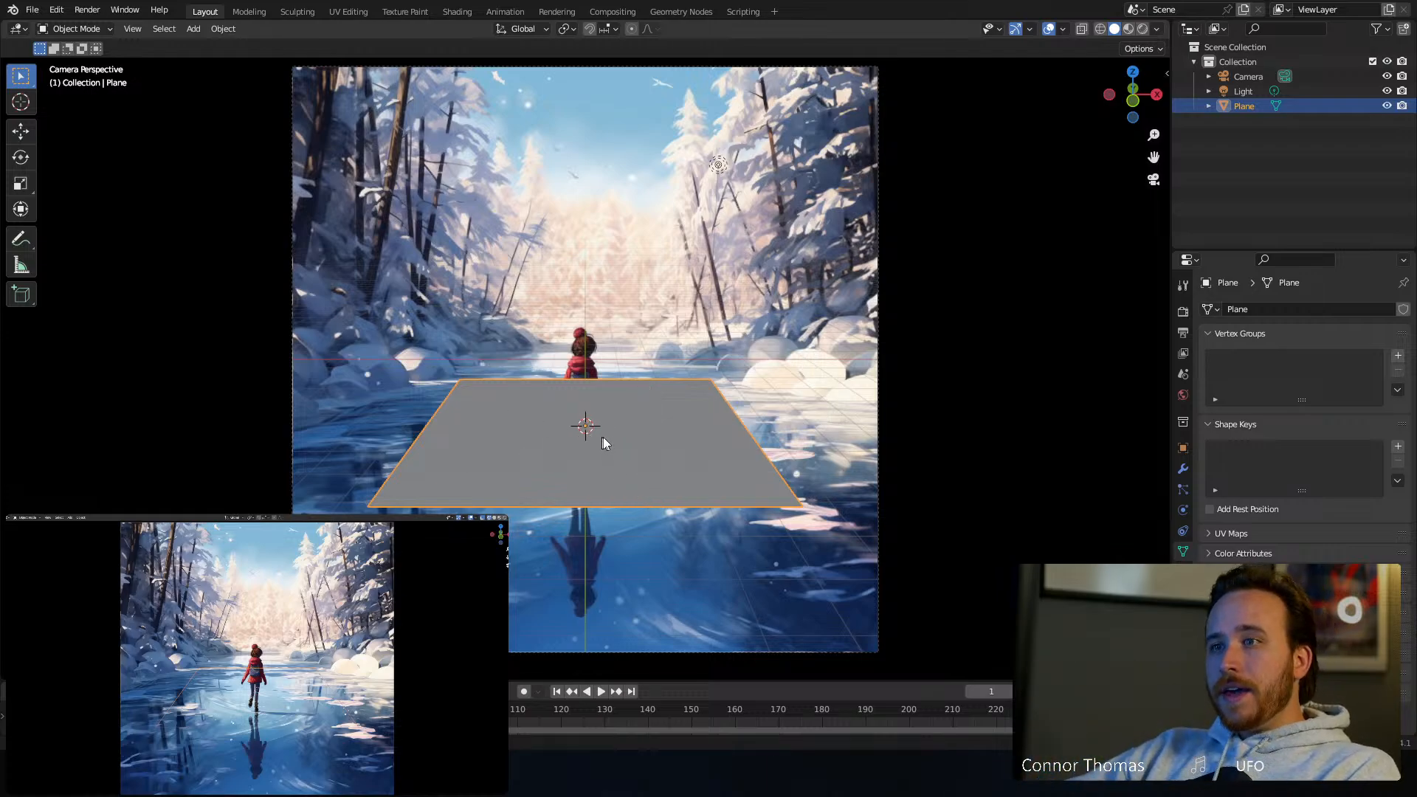
# Set the pivot point to the 3D cursor and rotate the camera about 8.7 degrees around the global X axis
pyautogui.click(627, 66)
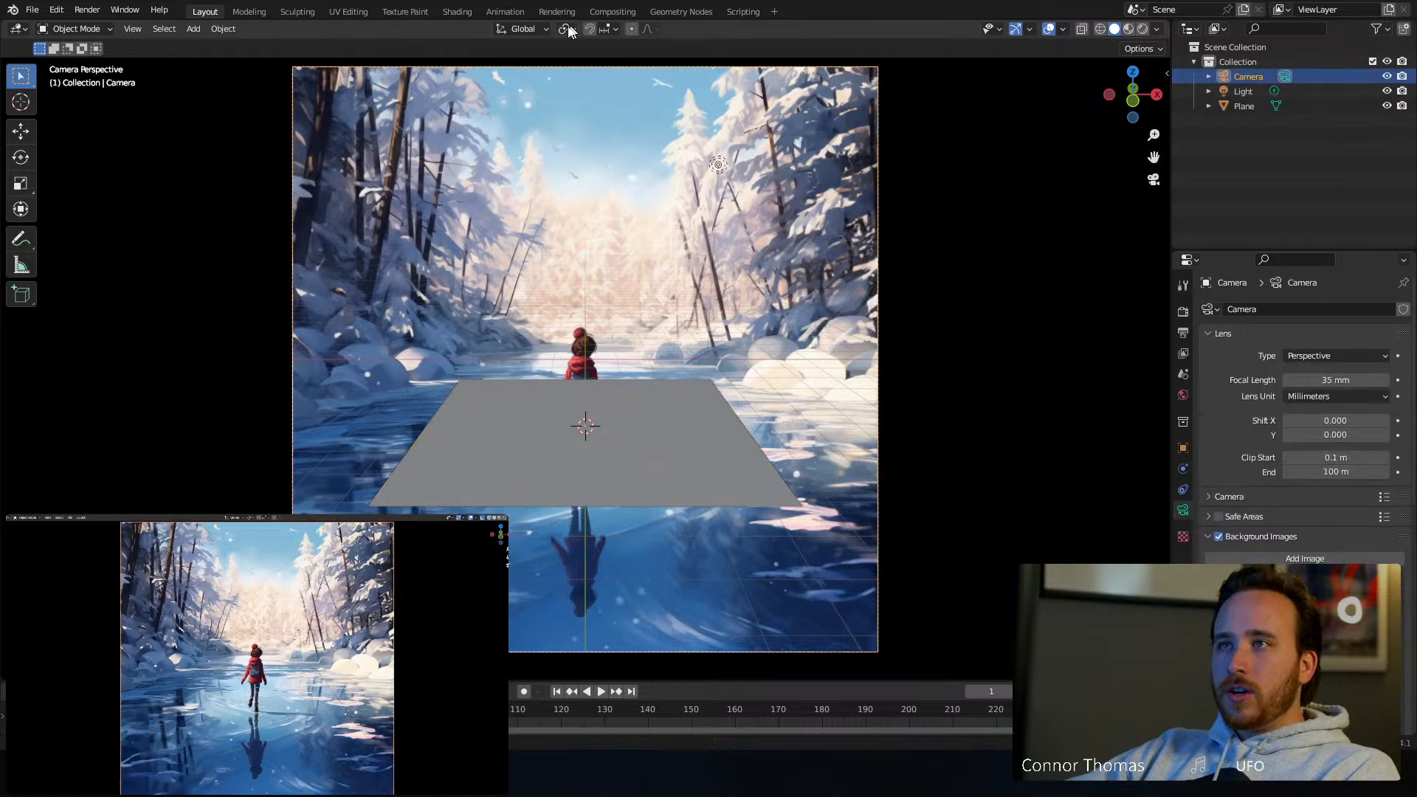
pyautogui.click(566, 28)
pyautogui.click(594, 62)
pyautogui.press('r')
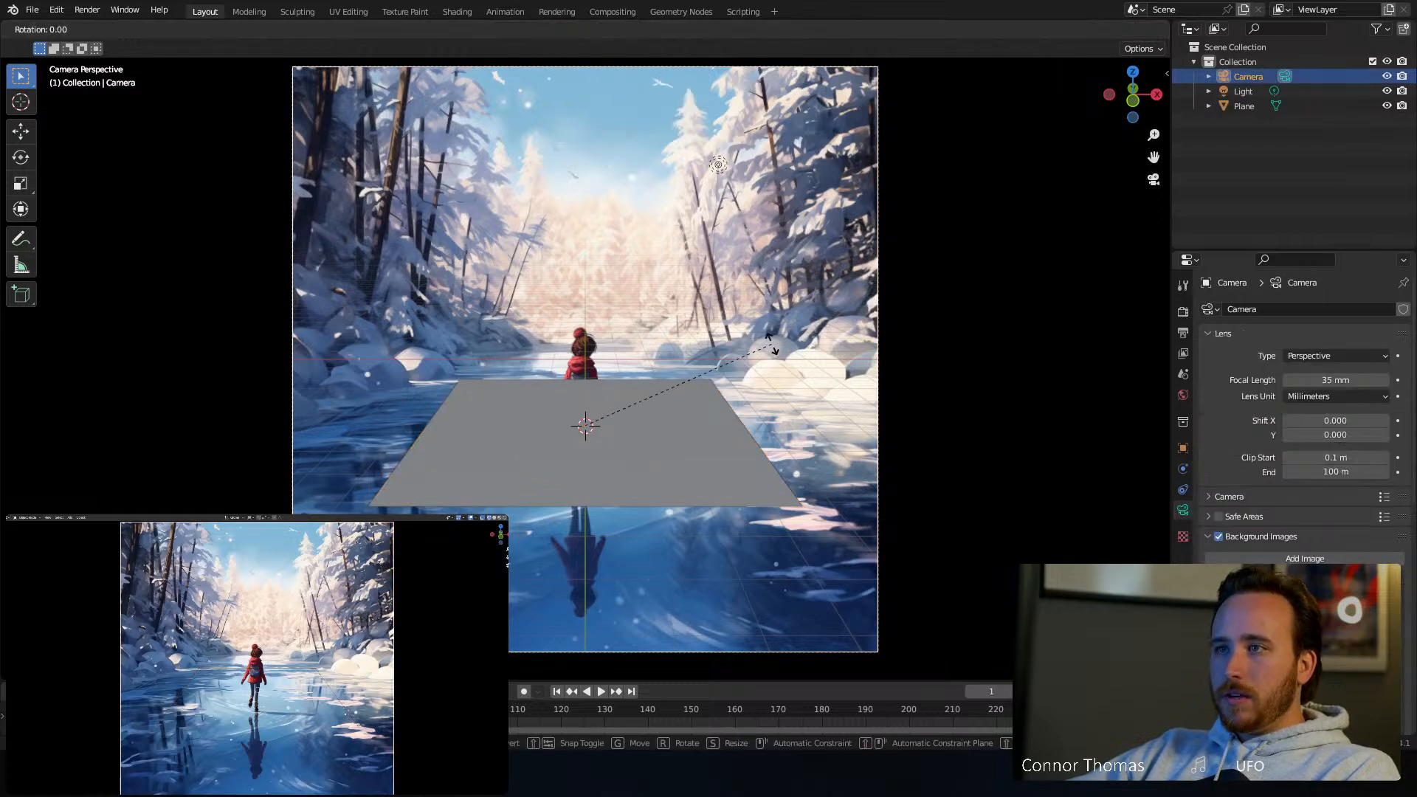
pyautogui.press('x')
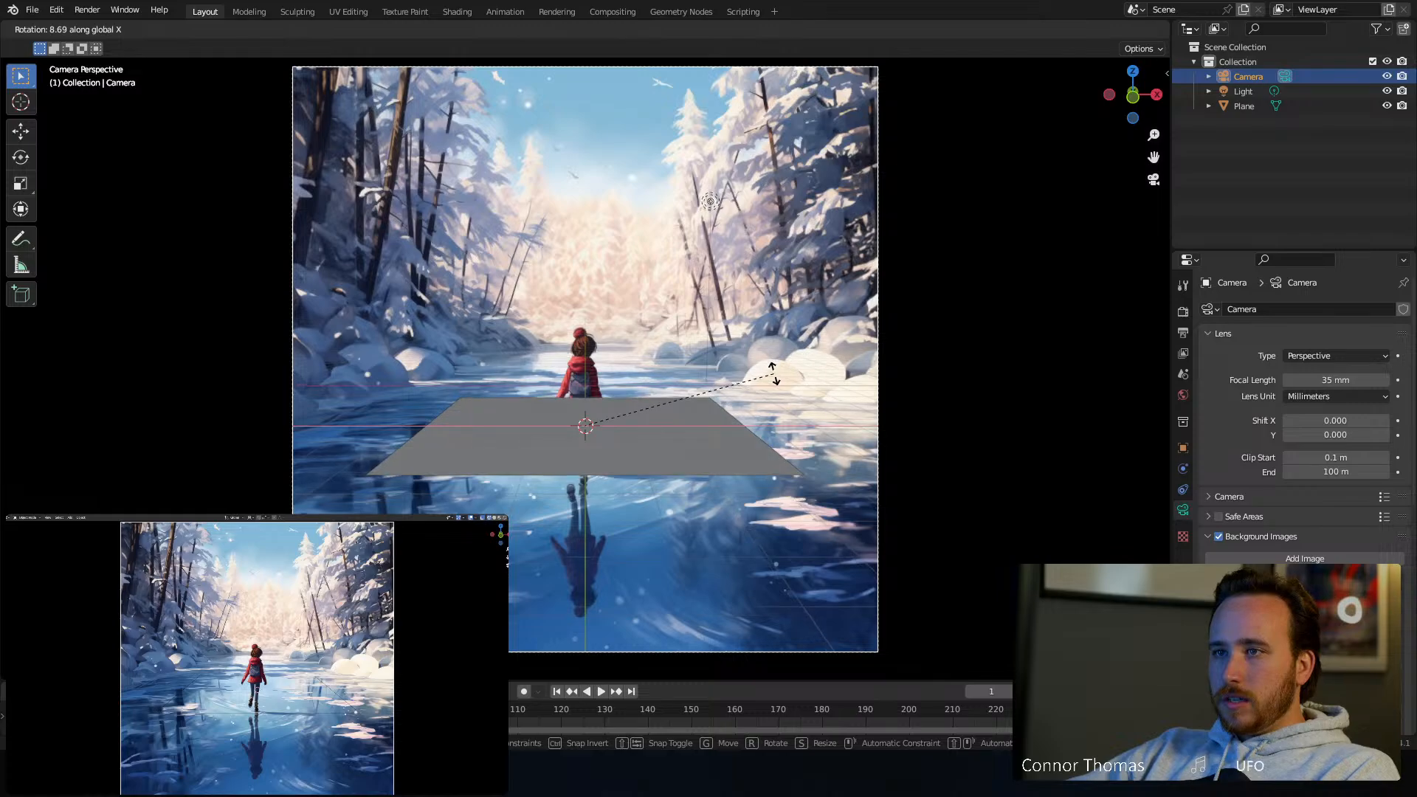
pyautogui.click(773, 377)
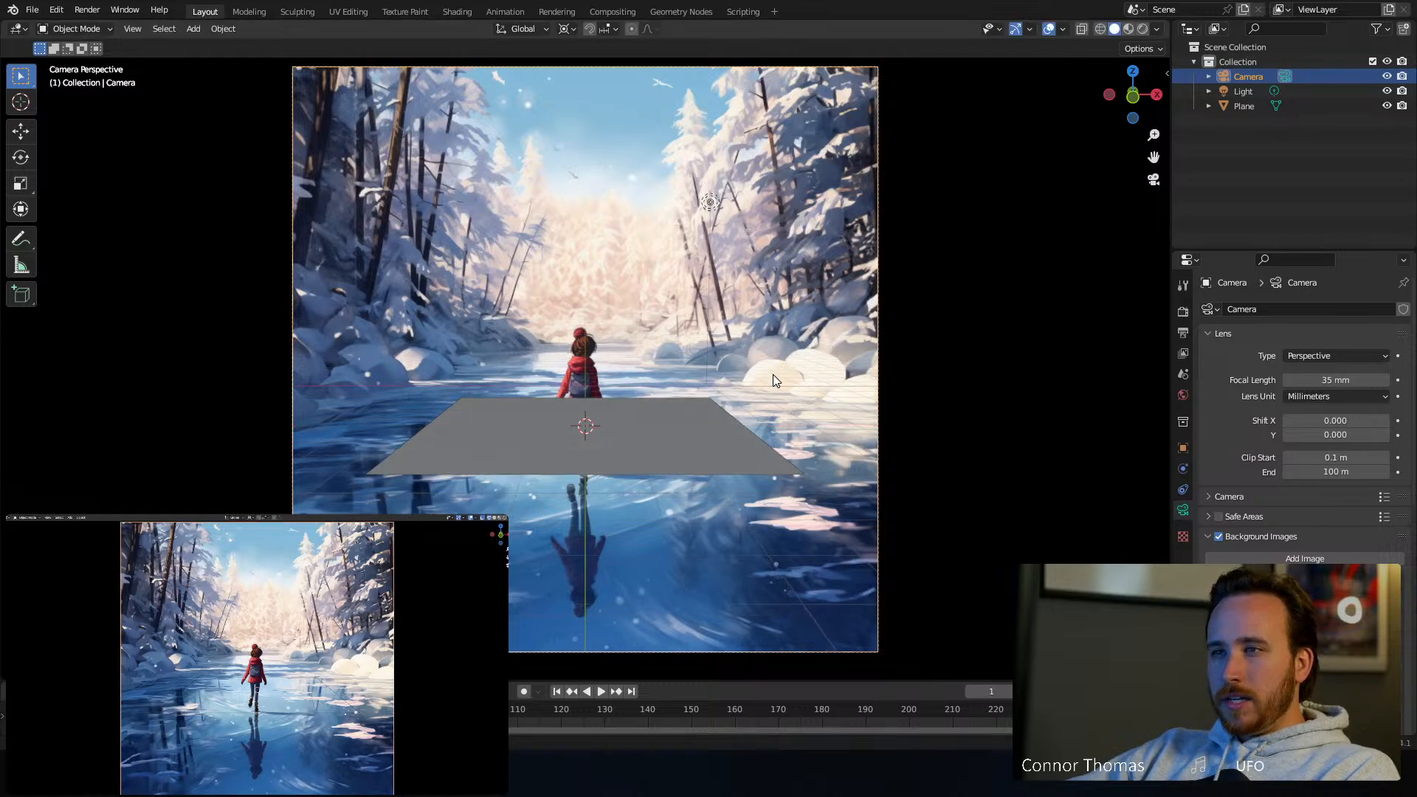
# Scale the plane up uniformly to about 1.8 times its size
pyautogui.click(648, 447)
pyautogui.press('s')
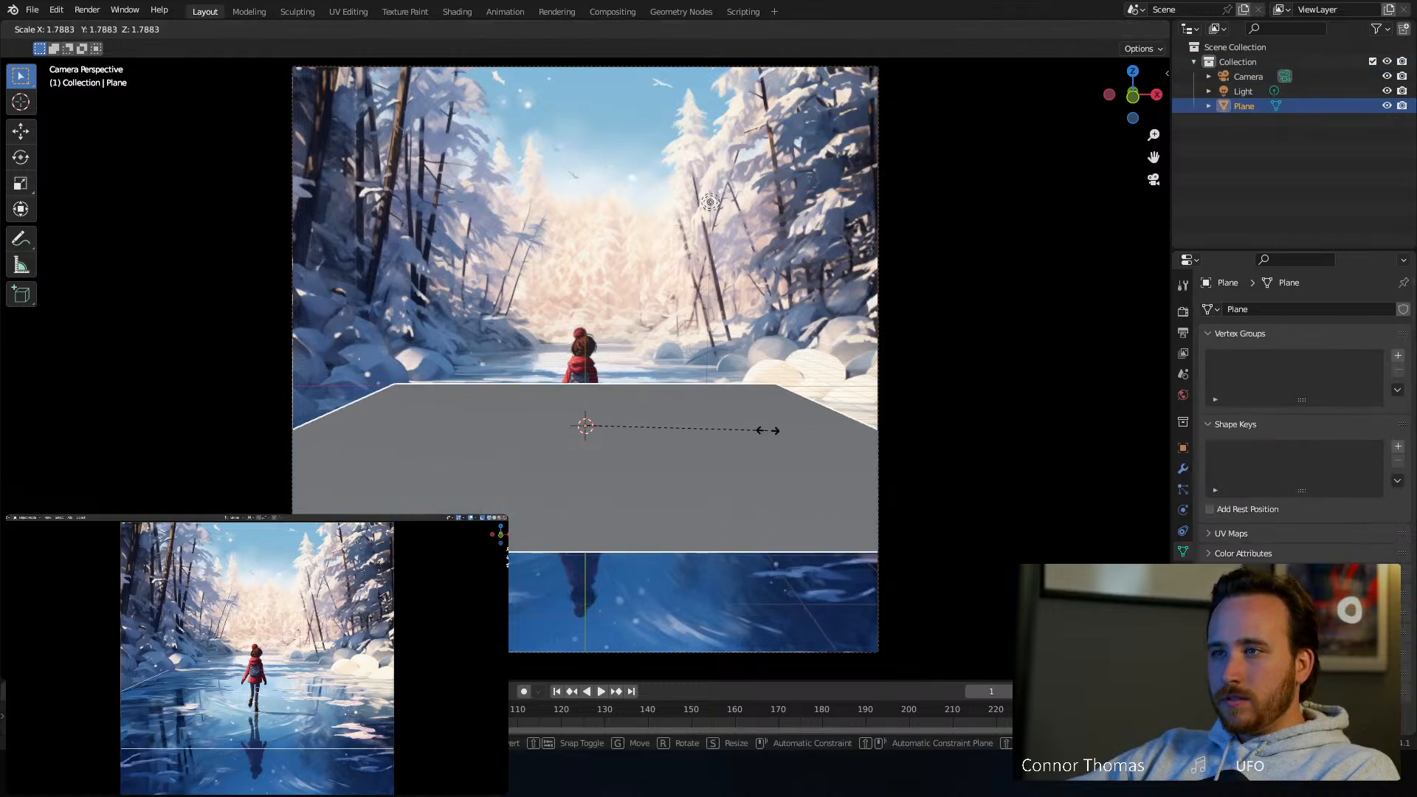
pyautogui.click(769, 435)
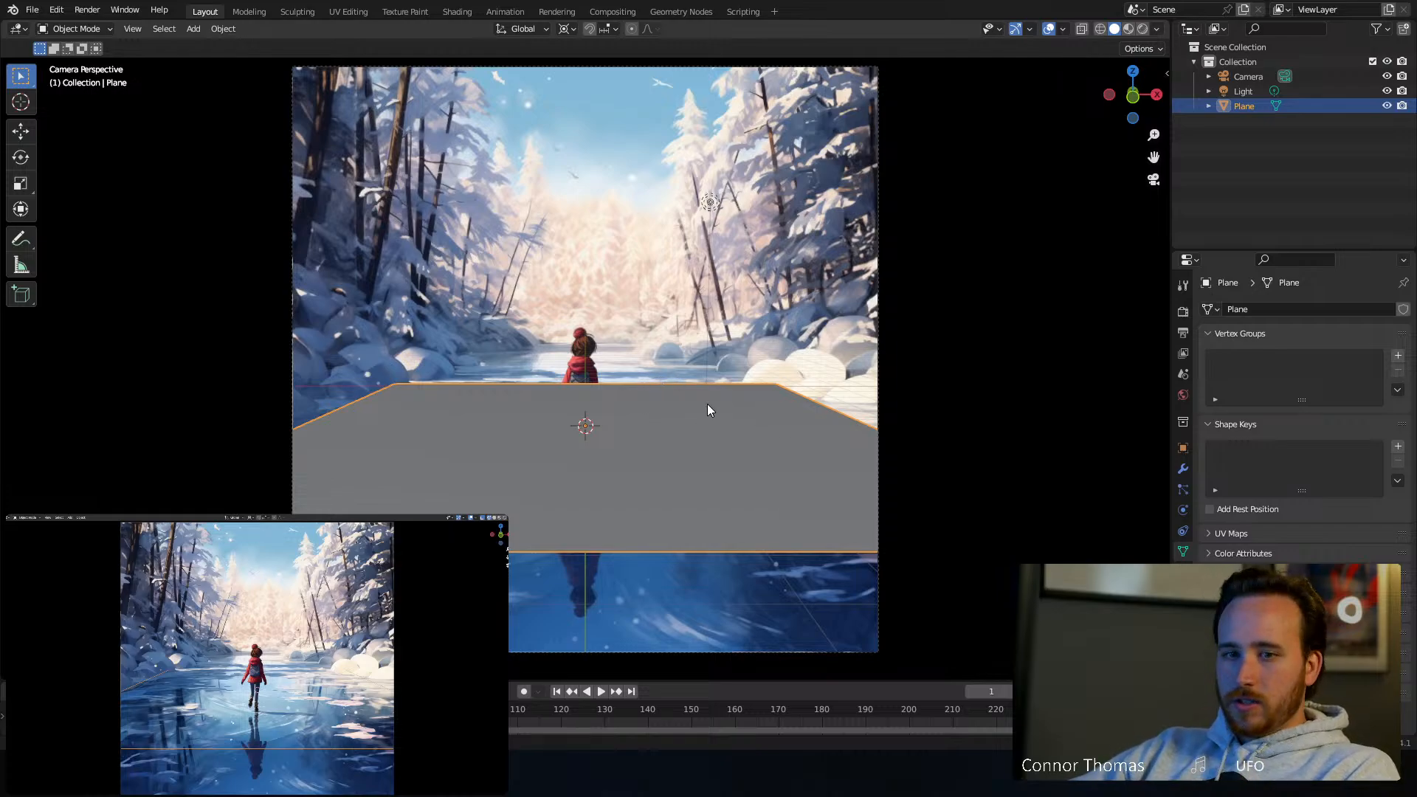
# Edit the plane's mesh and move its near edge along the global Y axis toward the camera by about 2.2 m
pyautogui.press('Tab')
pyautogui.press('Tab')
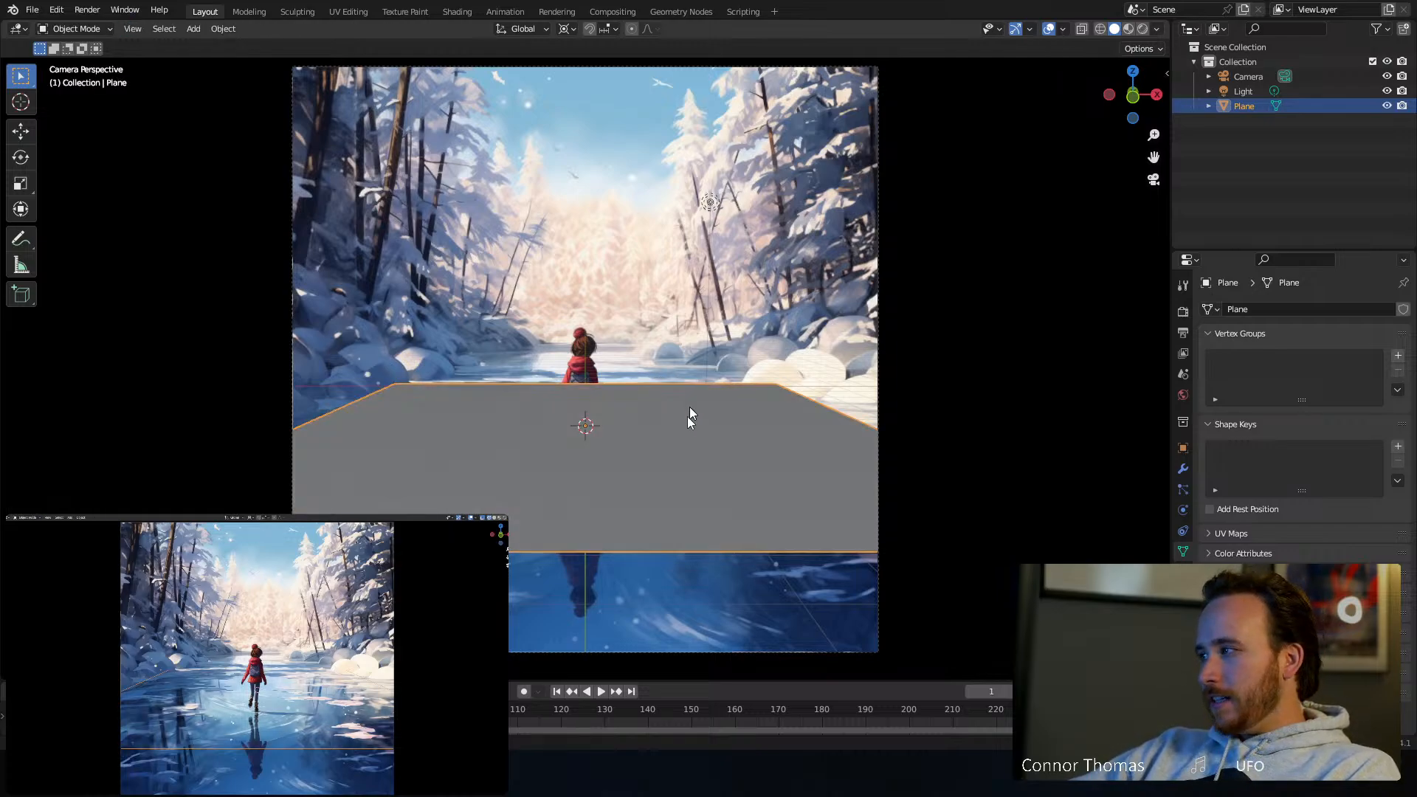
pyautogui.press('Tab')
pyautogui.press('2')
pyautogui.click(604, 552)
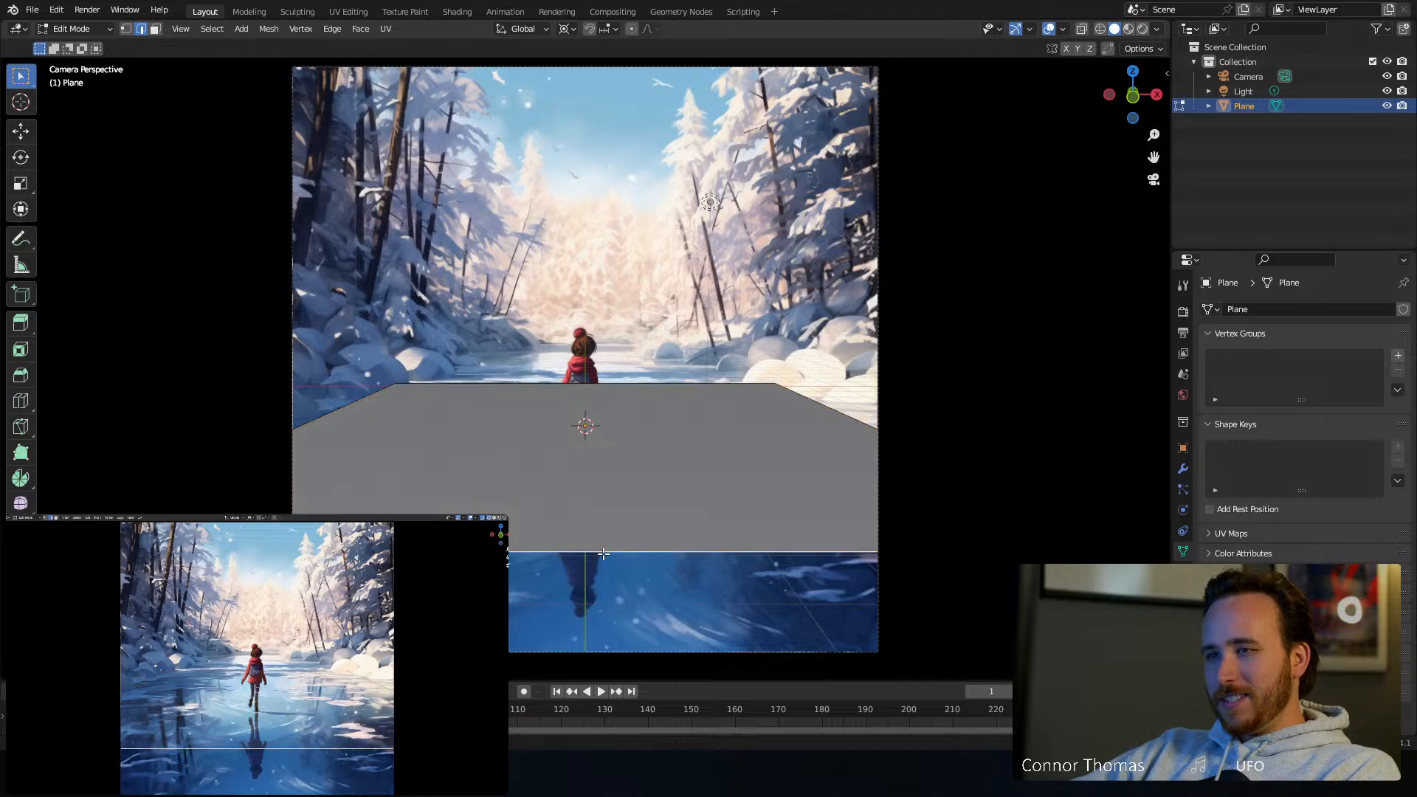
pyautogui.moveTo(611, 555); pyautogui.dragTo(638, 530, button='middle')
pyautogui.scroll(-5, 740, 495)
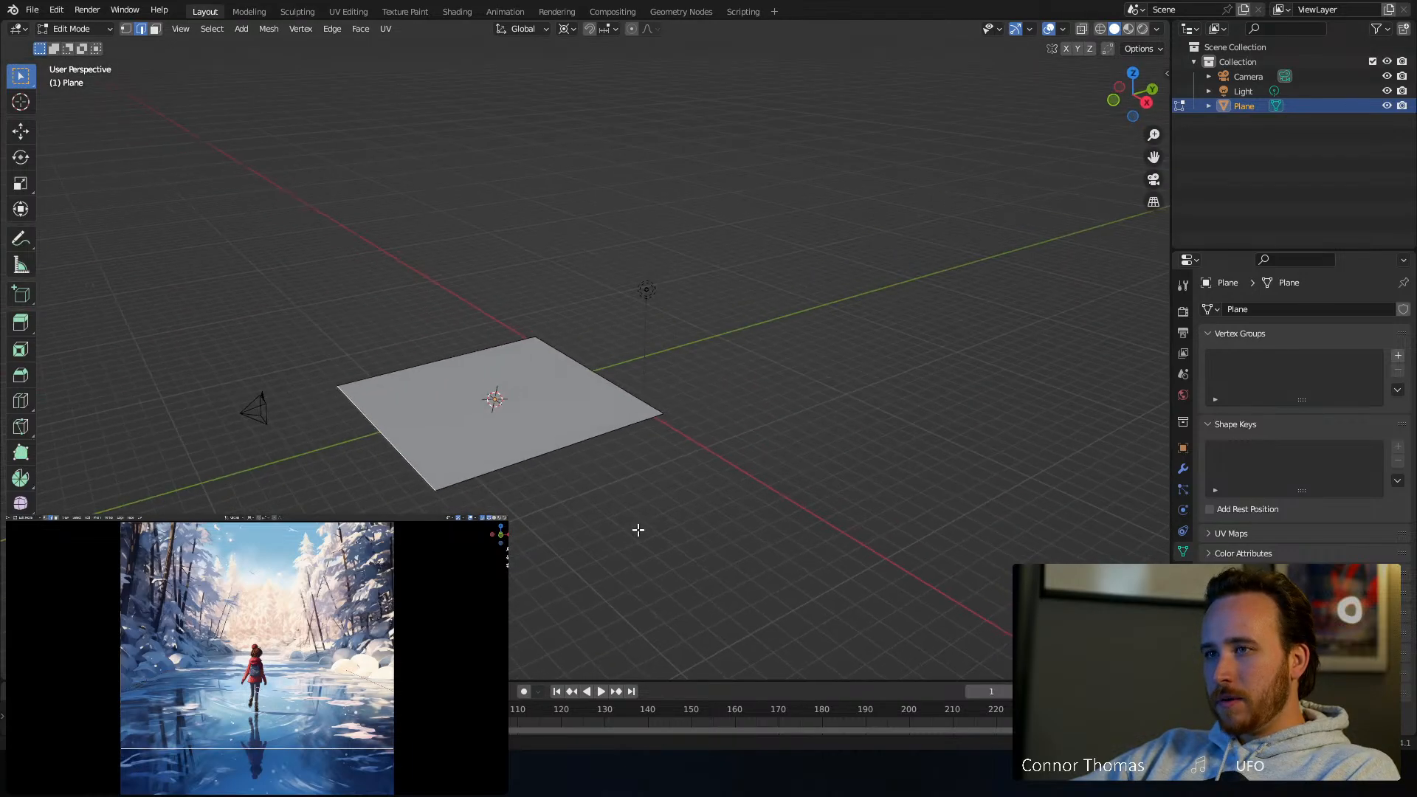
pyautogui.press('g')
pyautogui.press('y')
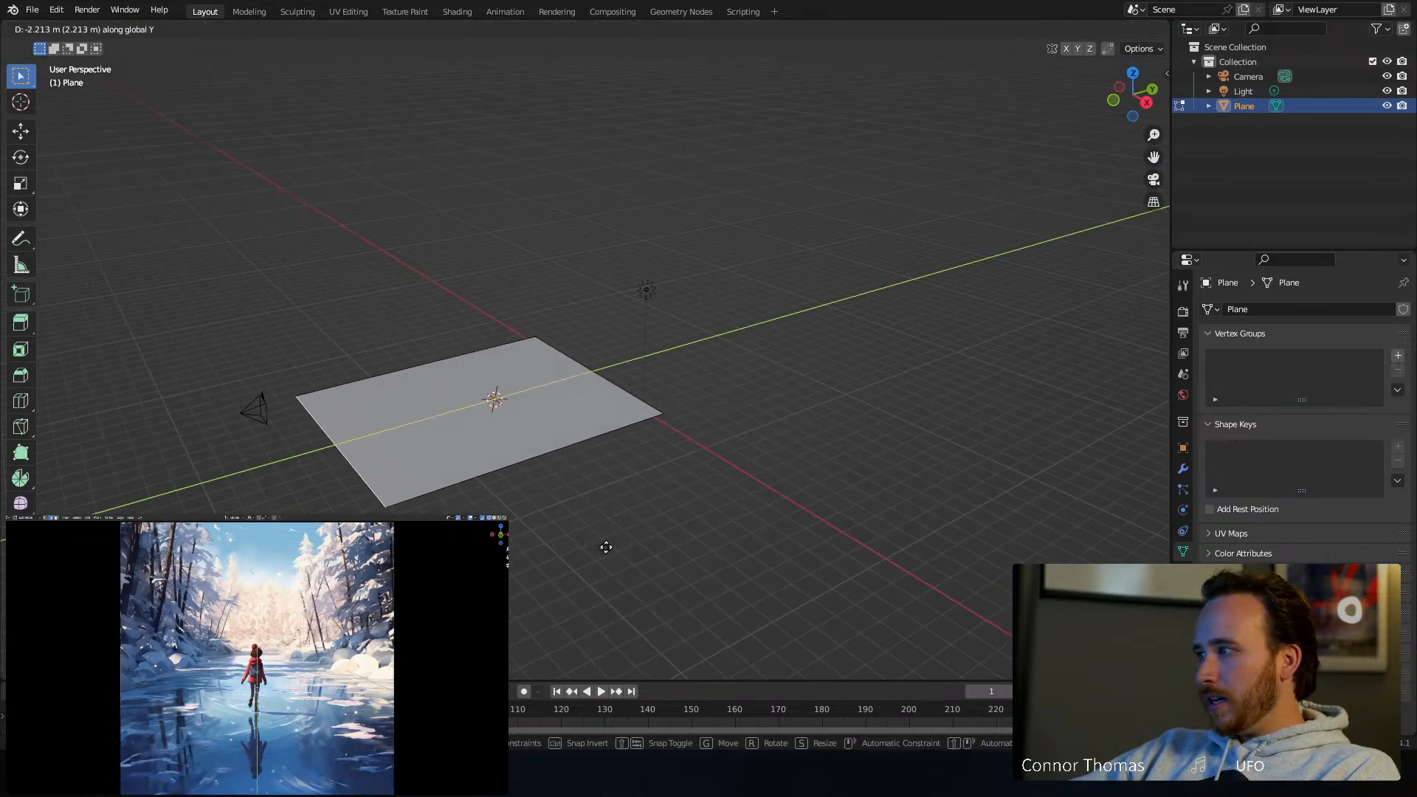
pyautogui.click(612, 539)
# Narrow the plane's near edge by scaling it about the 3D cursor, and scale it by about 1.68 along Y toward the camera
pyautogui.press('s')
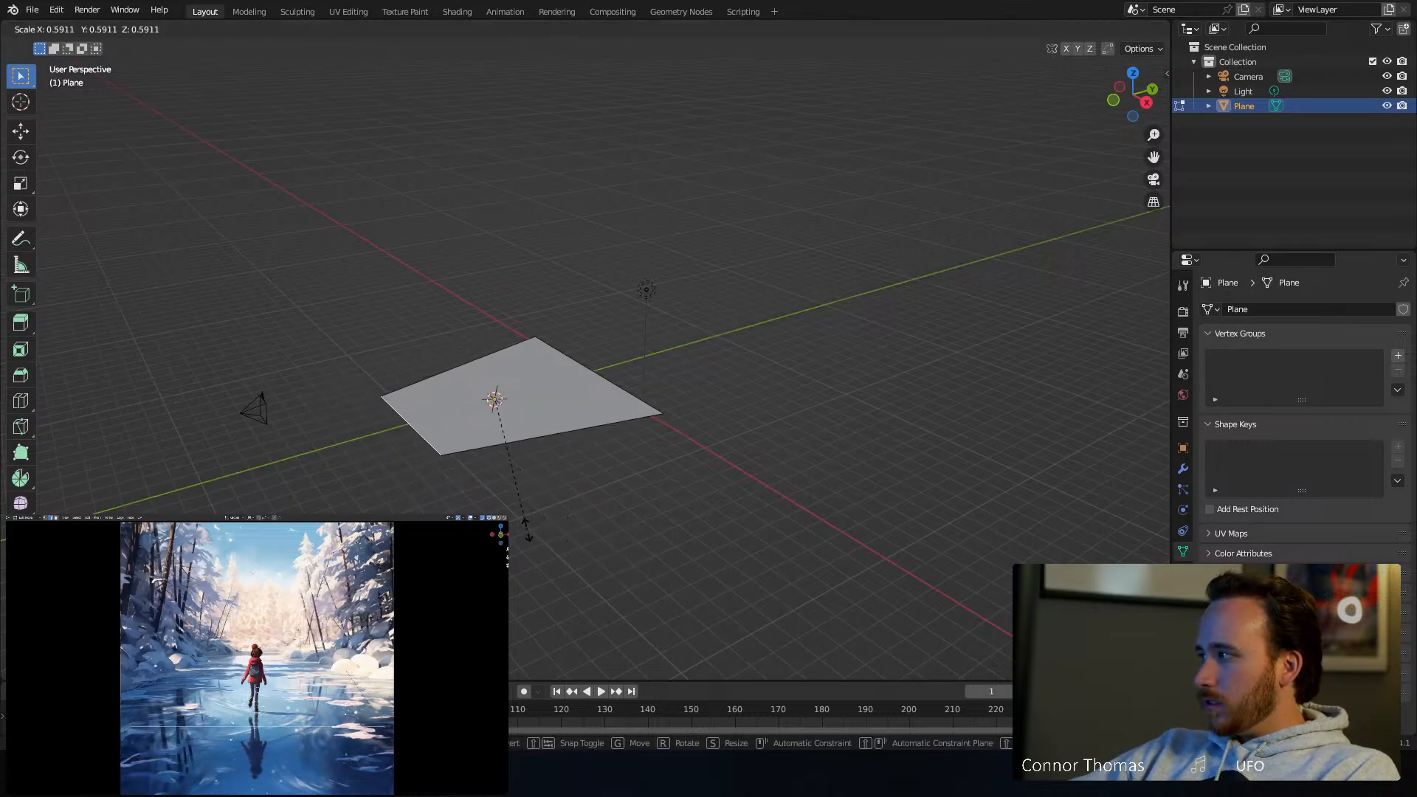
pyautogui.click(568, 493)
pyautogui.press('y')
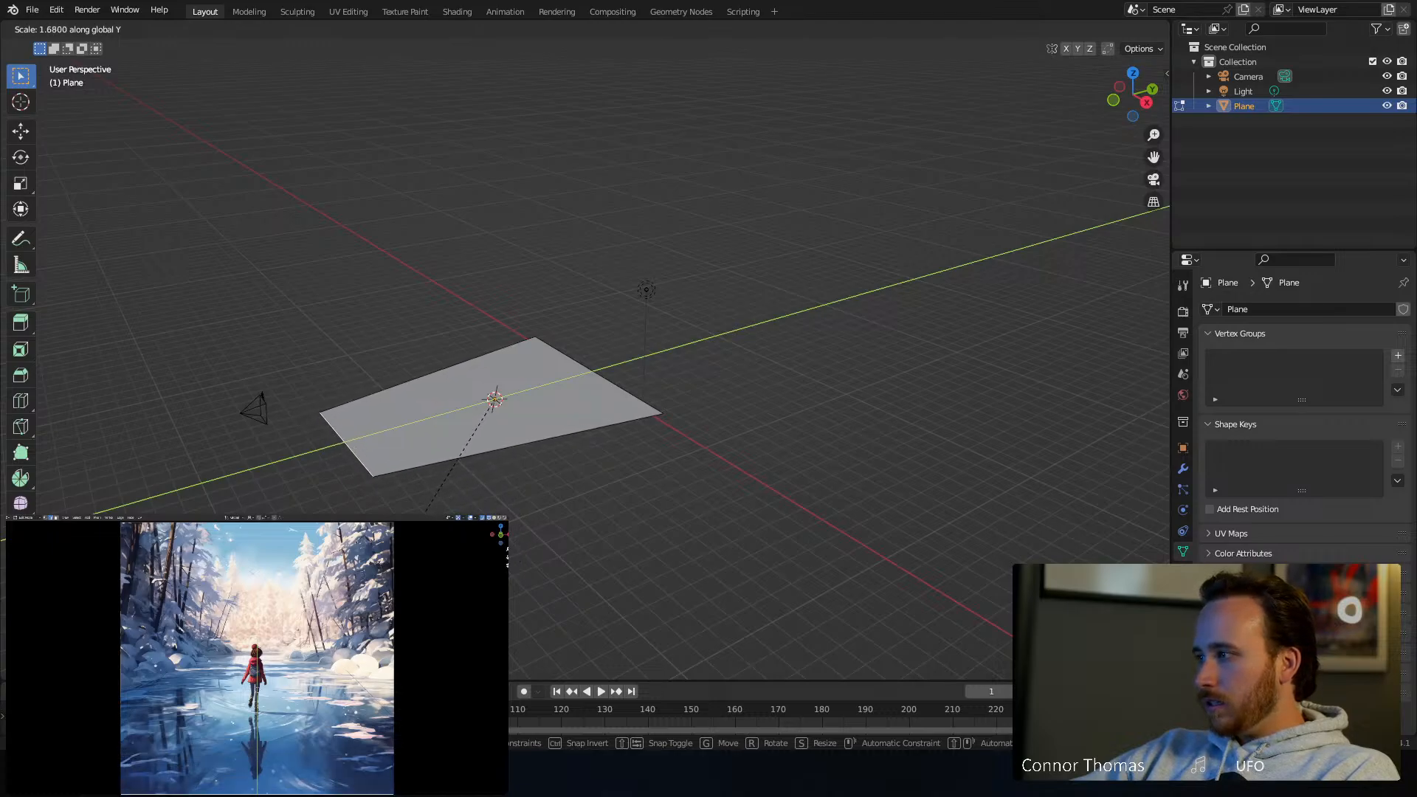
pyautogui.press('Return')
# Move the plane's far edge along the global Y axis, more than 45 m away from the camera
pyautogui.click(629, 388)
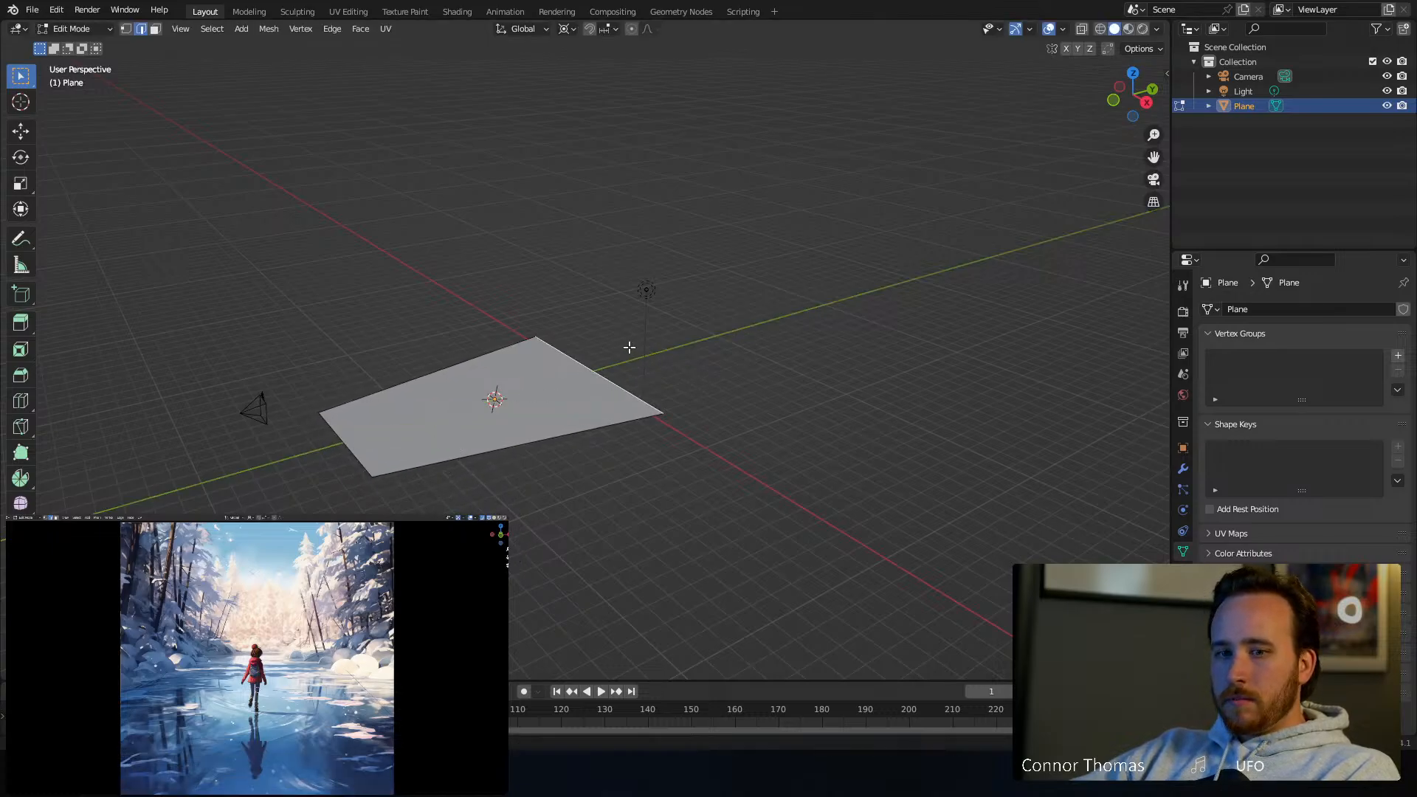
pyautogui.scroll(-3, 631, 388)
pyautogui.moveTo(630, 344); pyautogui.dragTo(625, 412, button='middle')
pyautogui.press('g')
pyautogui.press('y')
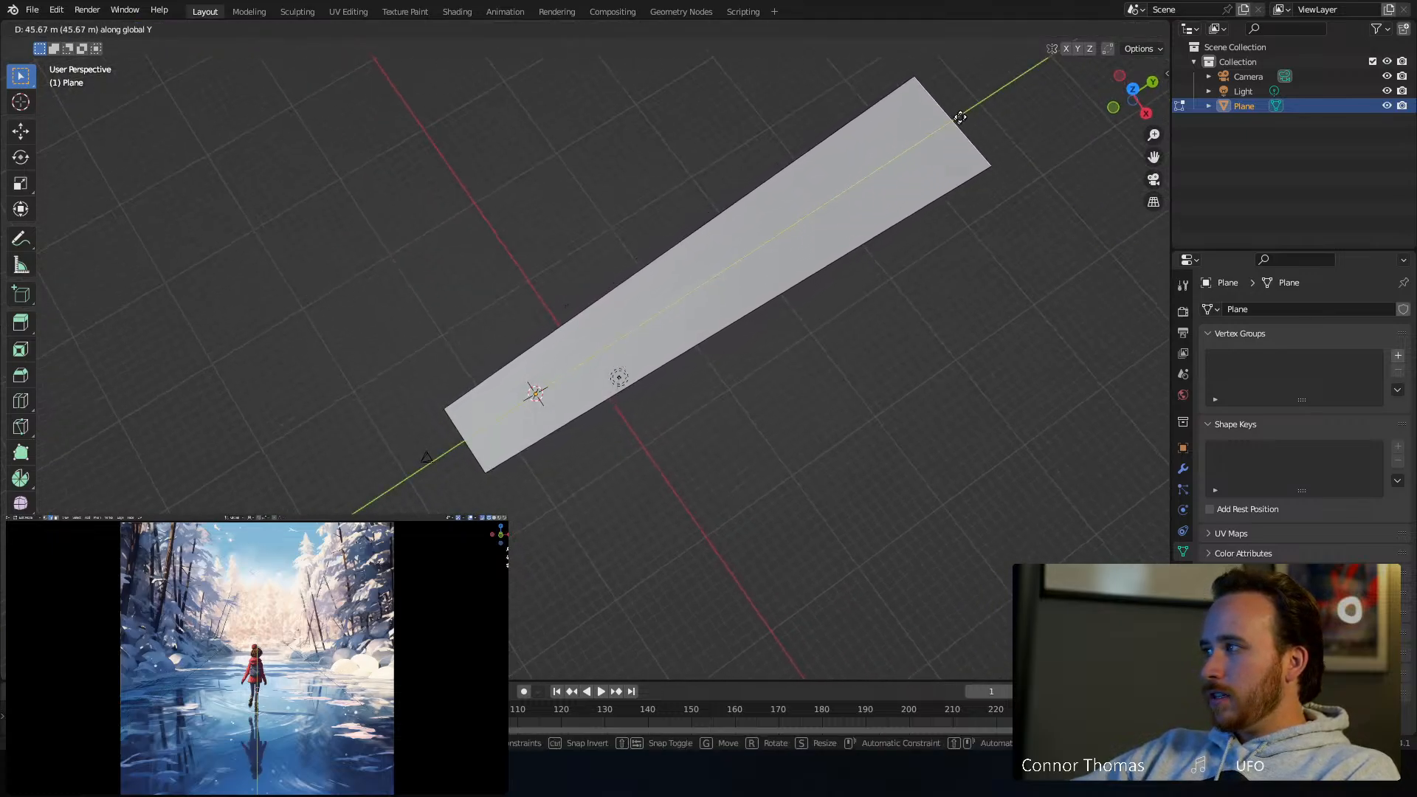
pyautogui.click(983, 73)
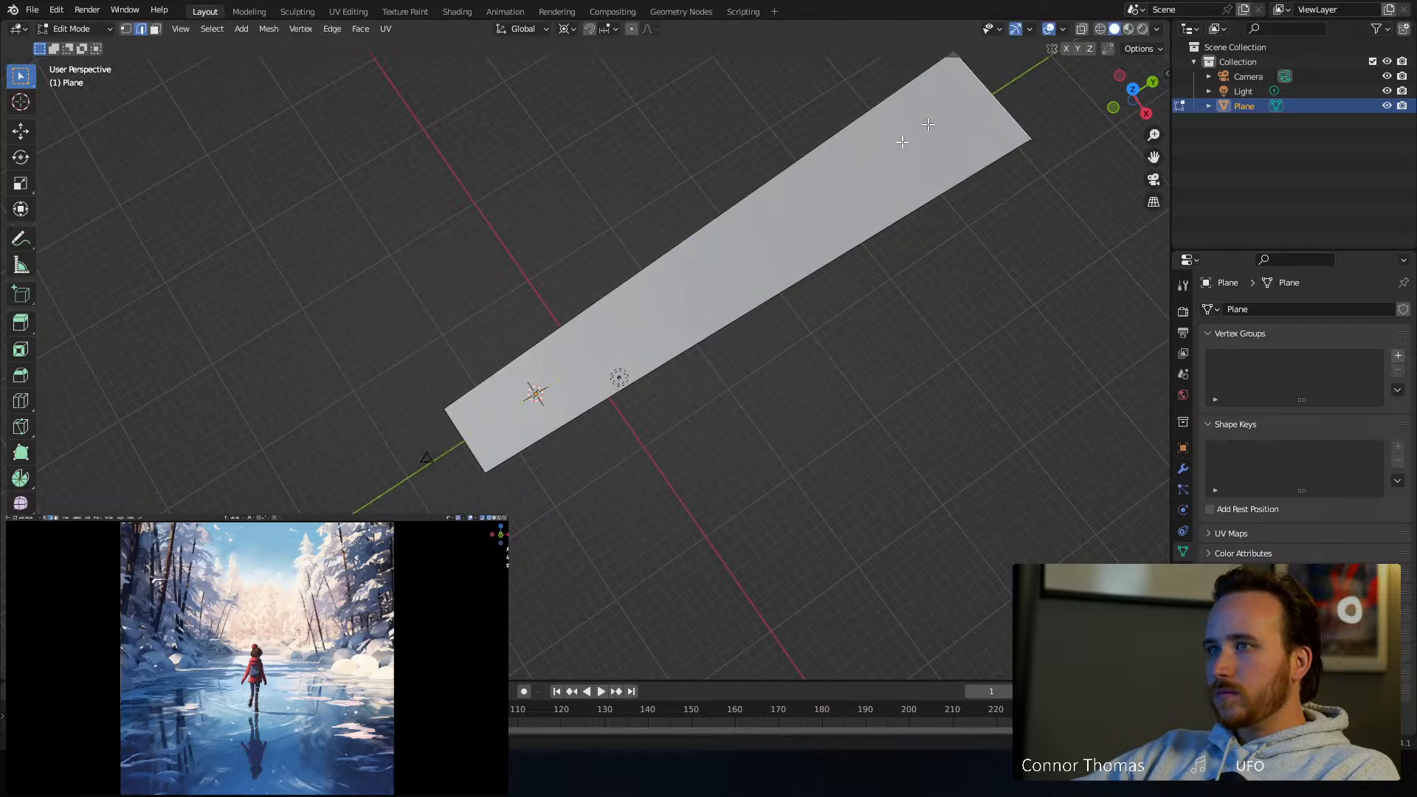
# Leave mesh editing and fine-tune the camera's tilt around the global X axis to match the plane to the reference image
pyautogui.press('Tab')
pyautogui.click(431, 464)
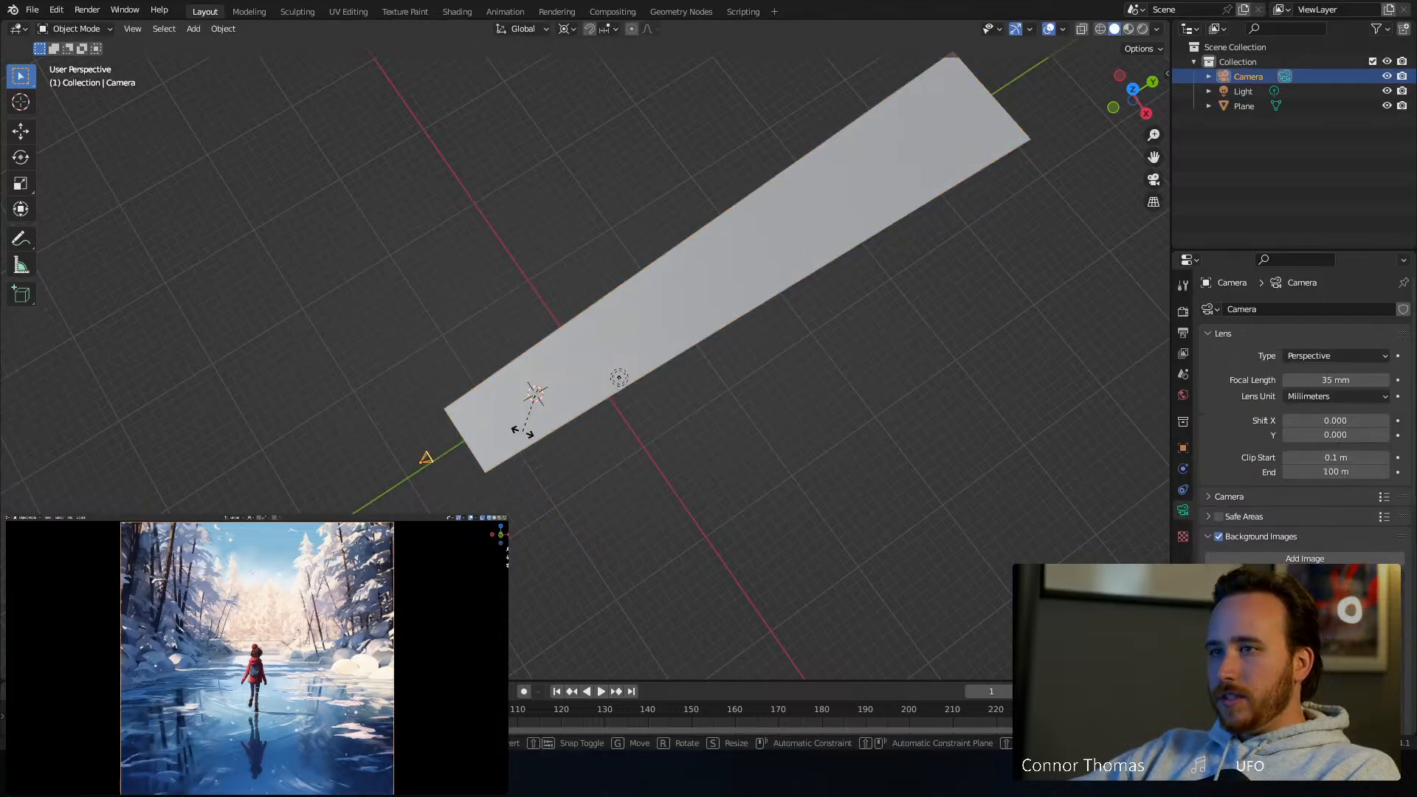
pyautogui.press('r')
pyautogui.press('x')
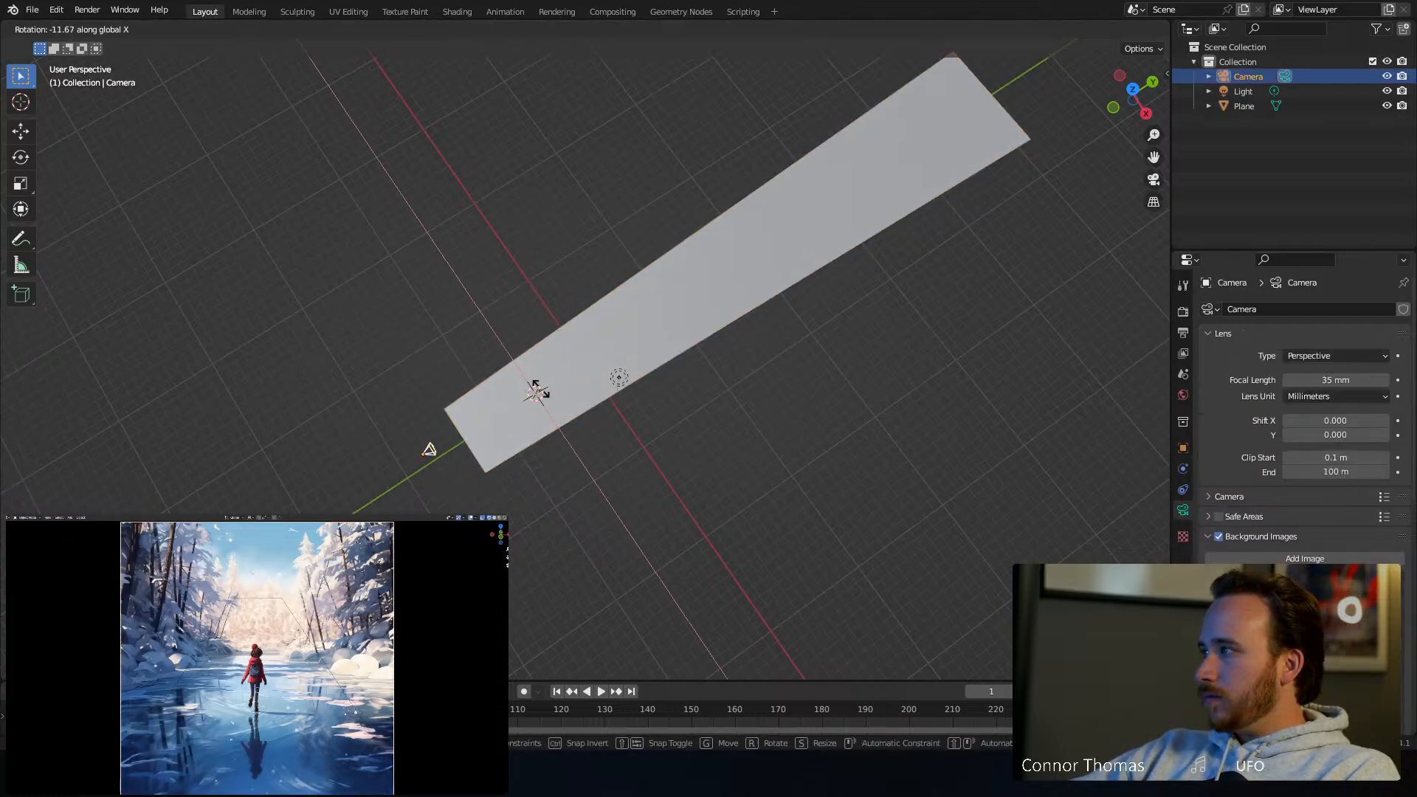
pyautogui.click(601, 404)
pyautogui.press('r')
pyautogui.press('x')
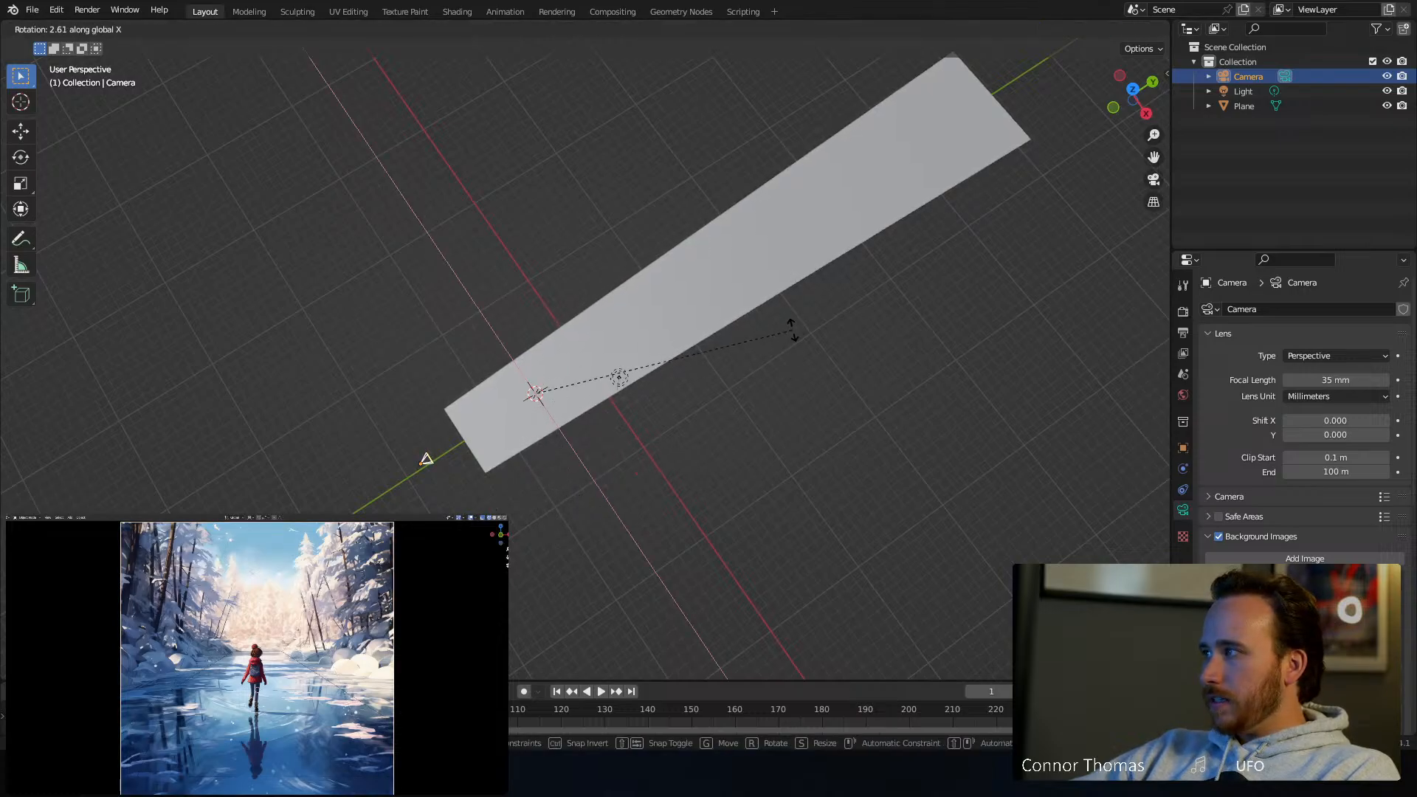
pyautogui.click(824, 289)
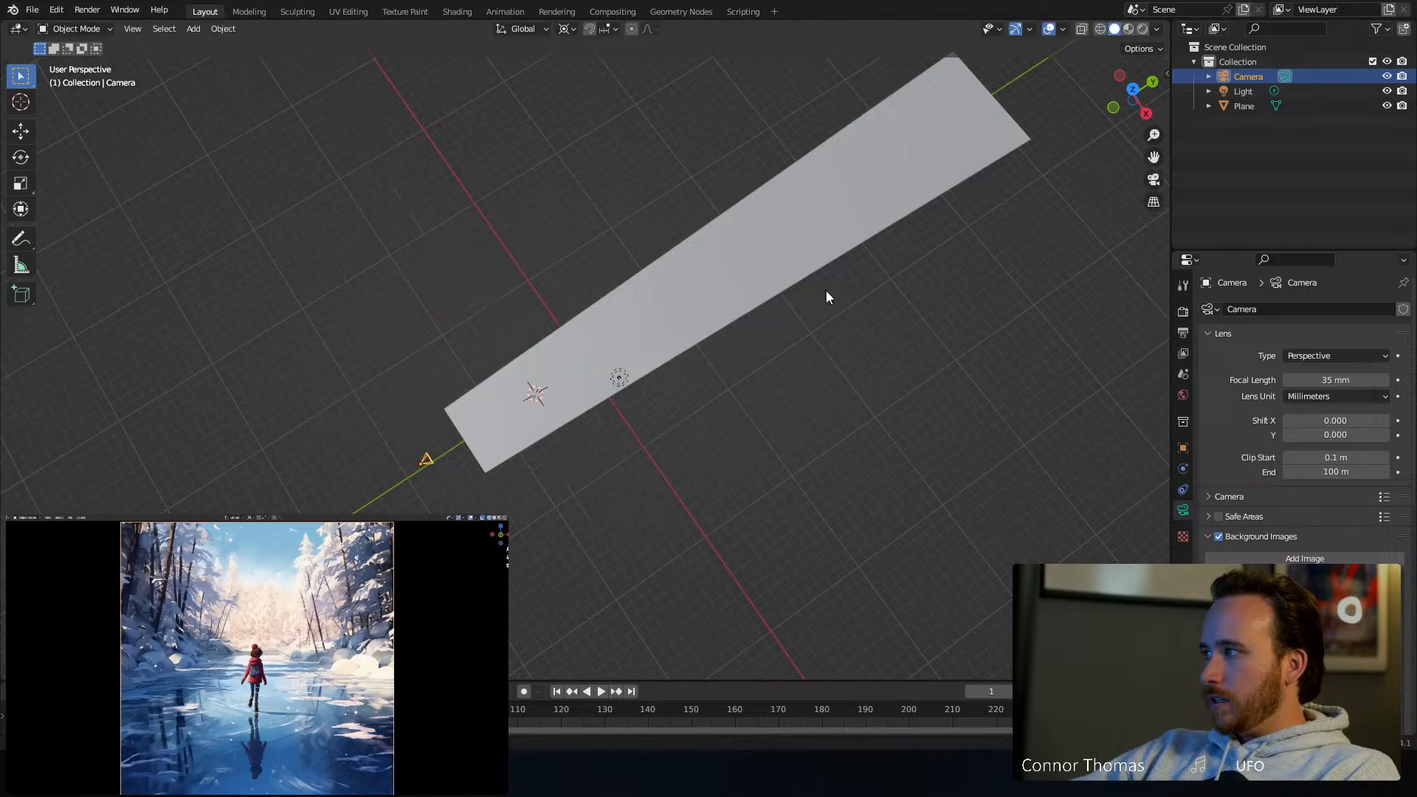
# Extend the plane's far edge about 26 m farther from the camera along the global Y axis
pyautogui.click(992, 112)
pyautogui.keyDown('shift'); pyautogui.moveTo(1011, 115); pyautogui.dragTo(823, 249, button='middle'); pyautogui.keyUp('shift')
pyautogui.press('Tab')
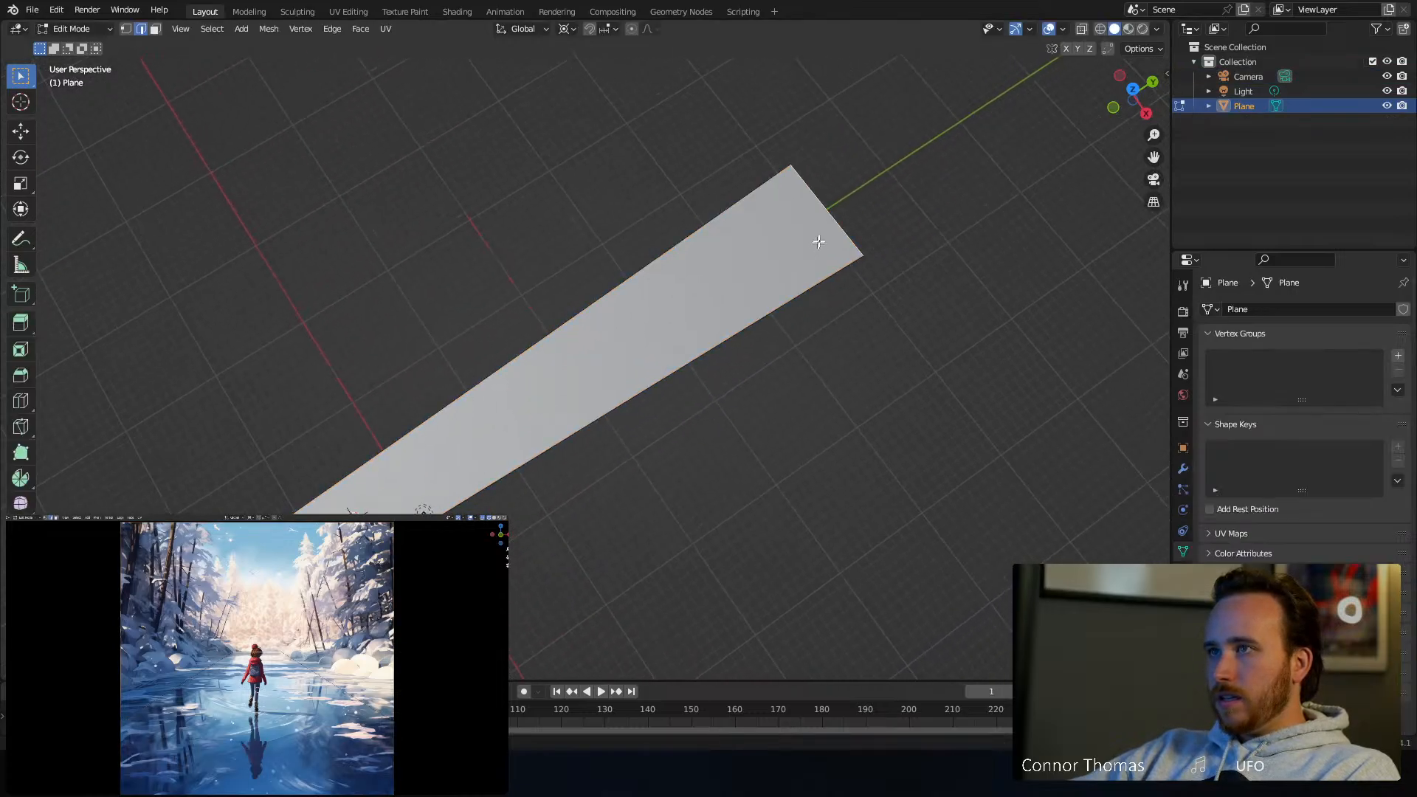
pyautogui.click(825, 228)
pyautogui.press('g')
pyautogui.press('y')
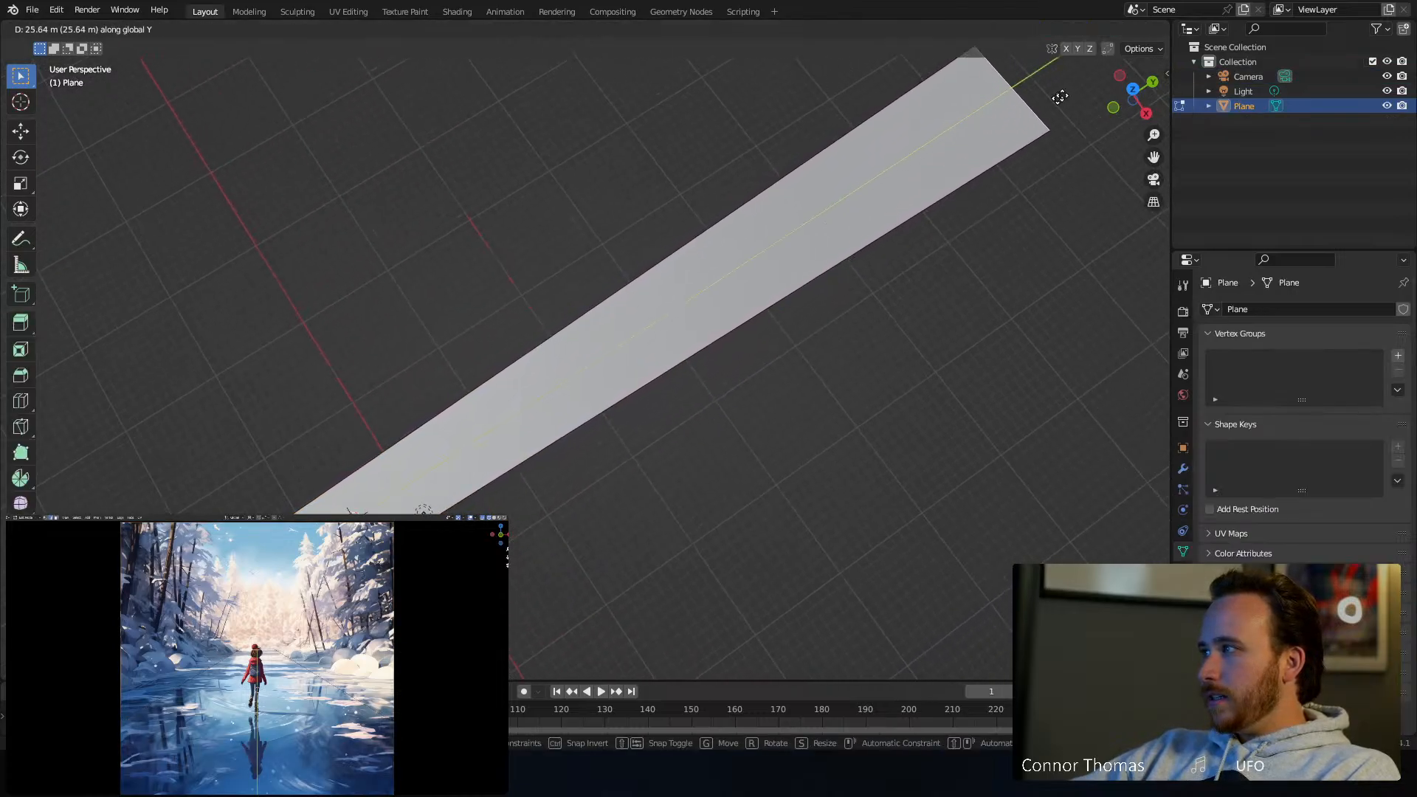
pyautogui.click(1041, 66)
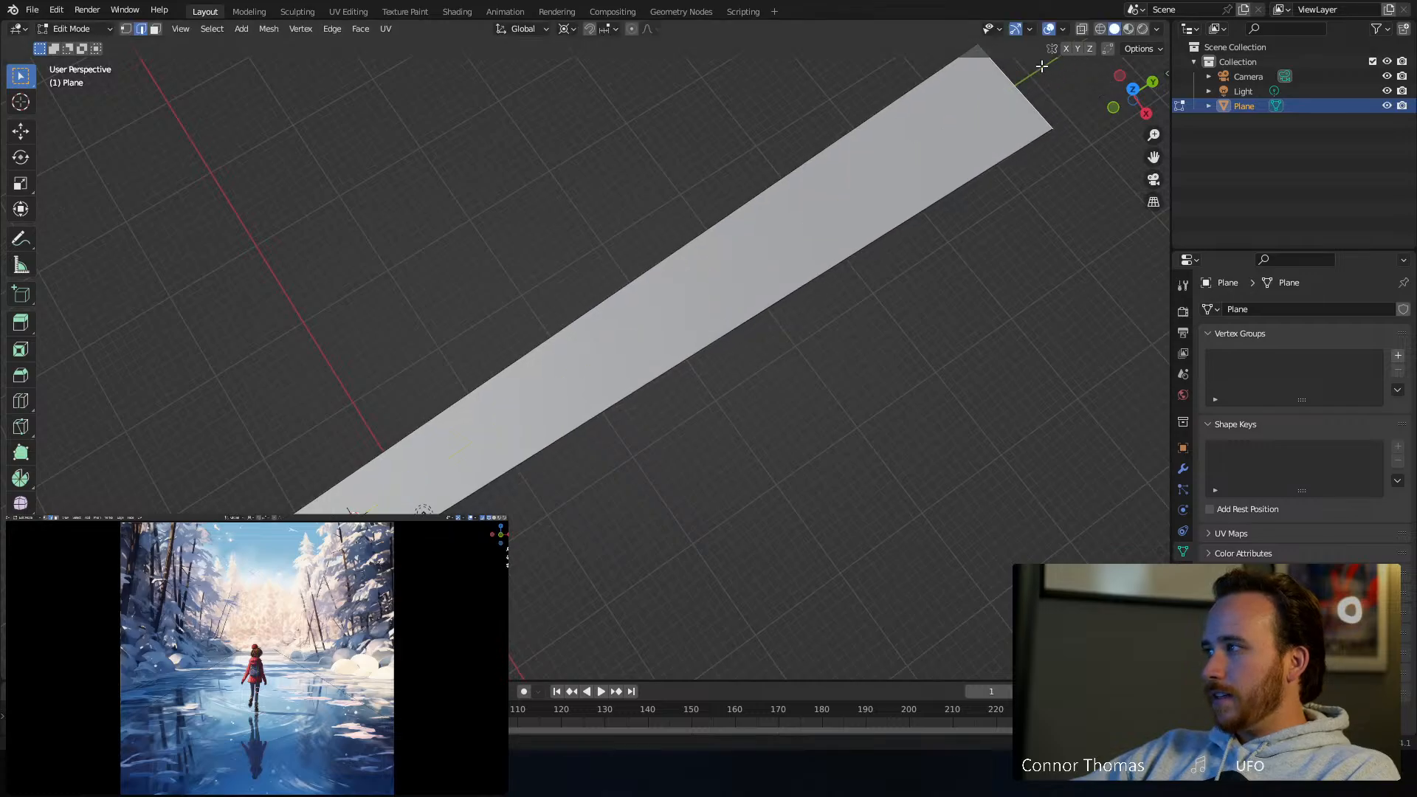
pyautogui.scroll(-1, 575, 422)
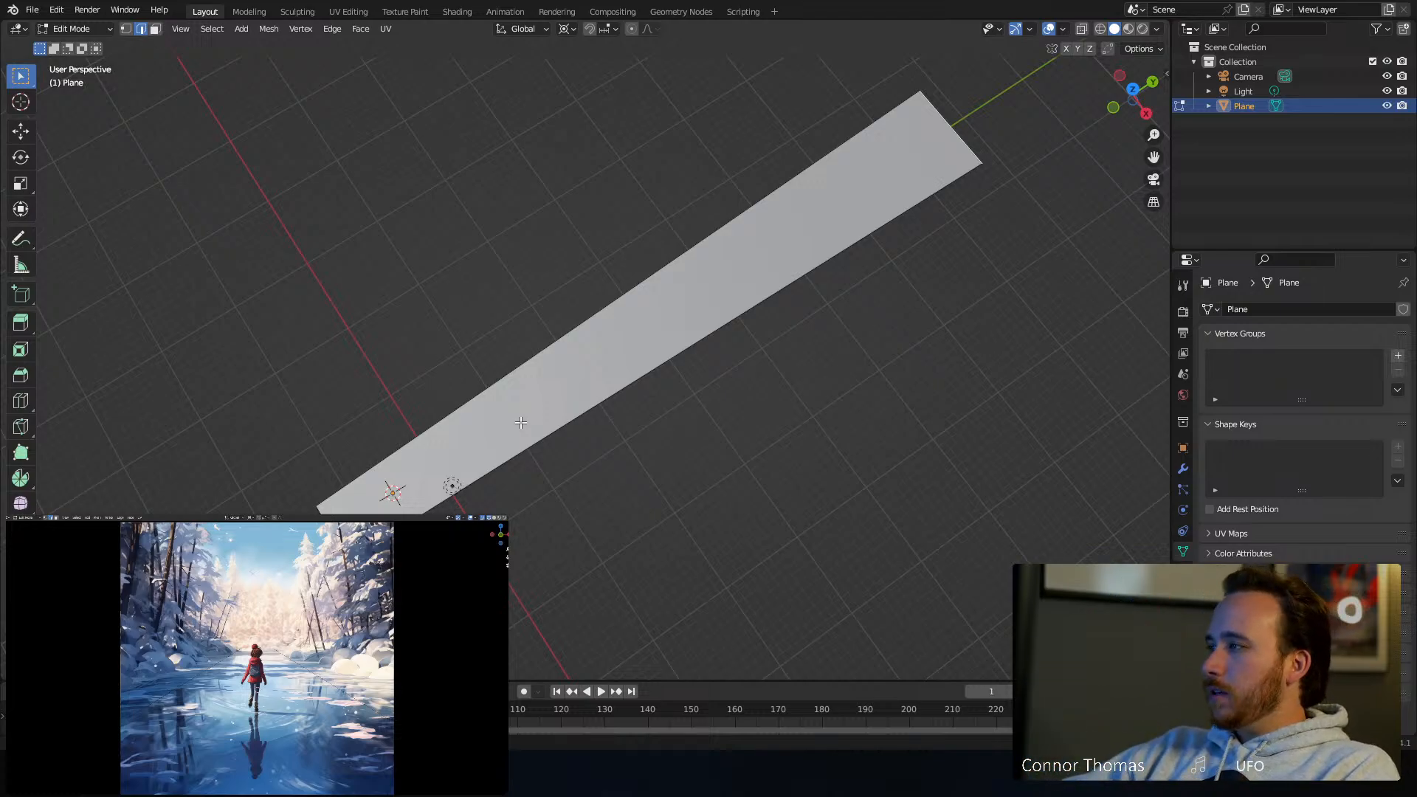
# Set the pivot point to Individual Origins, scale up the far edge to widen the plane into the distance, and leave mesh editing
pyautogui.press('s')
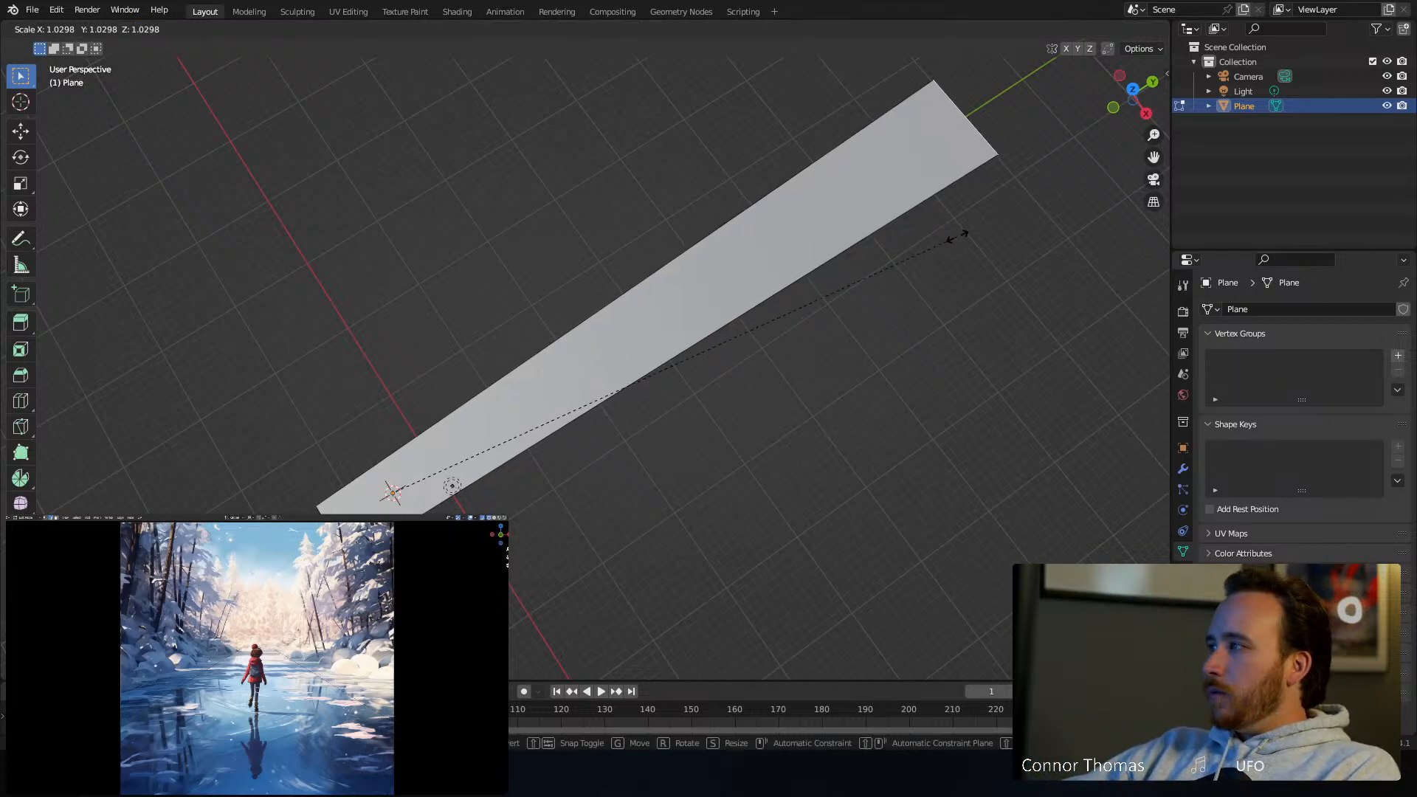
pyautogui.press('Escape')
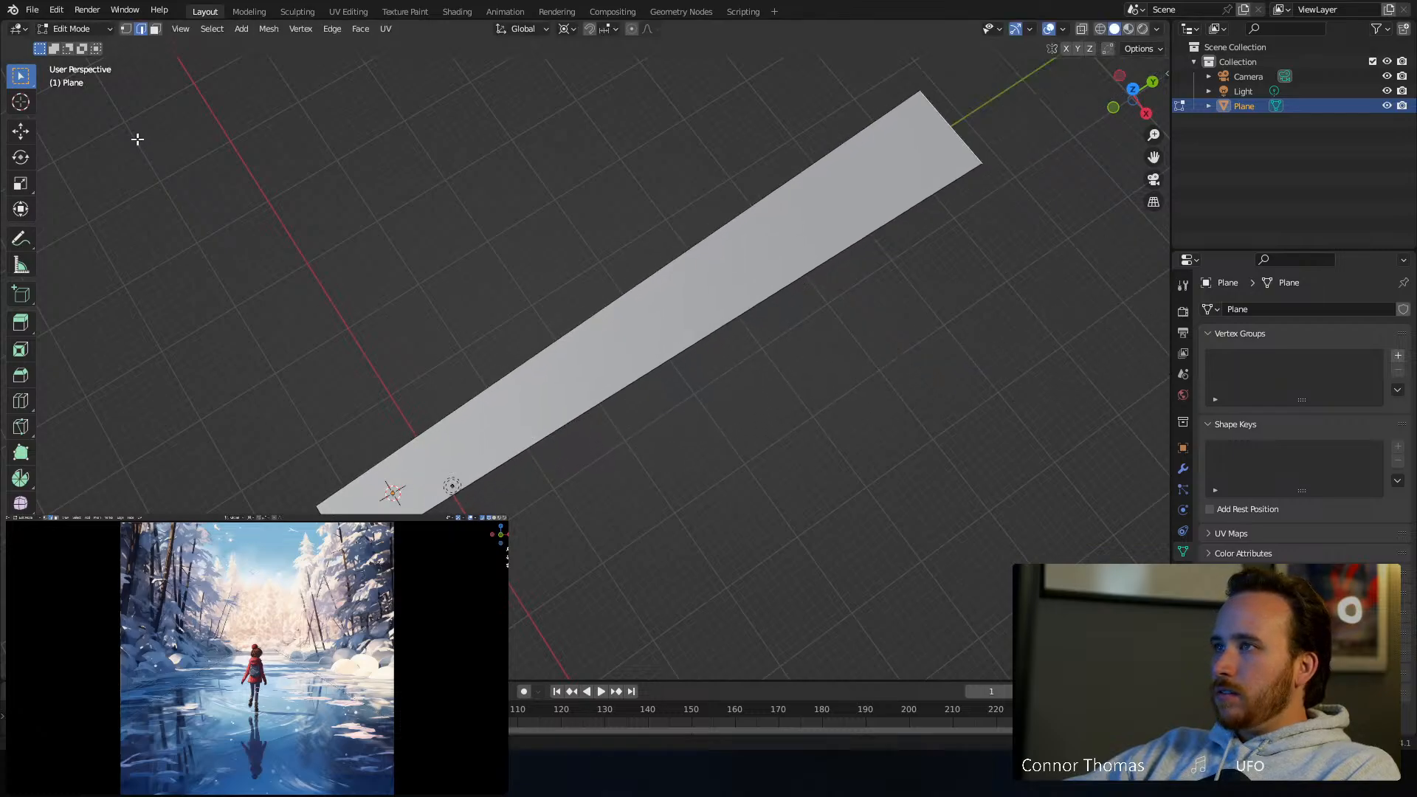
pyautogui.click(567, 29)
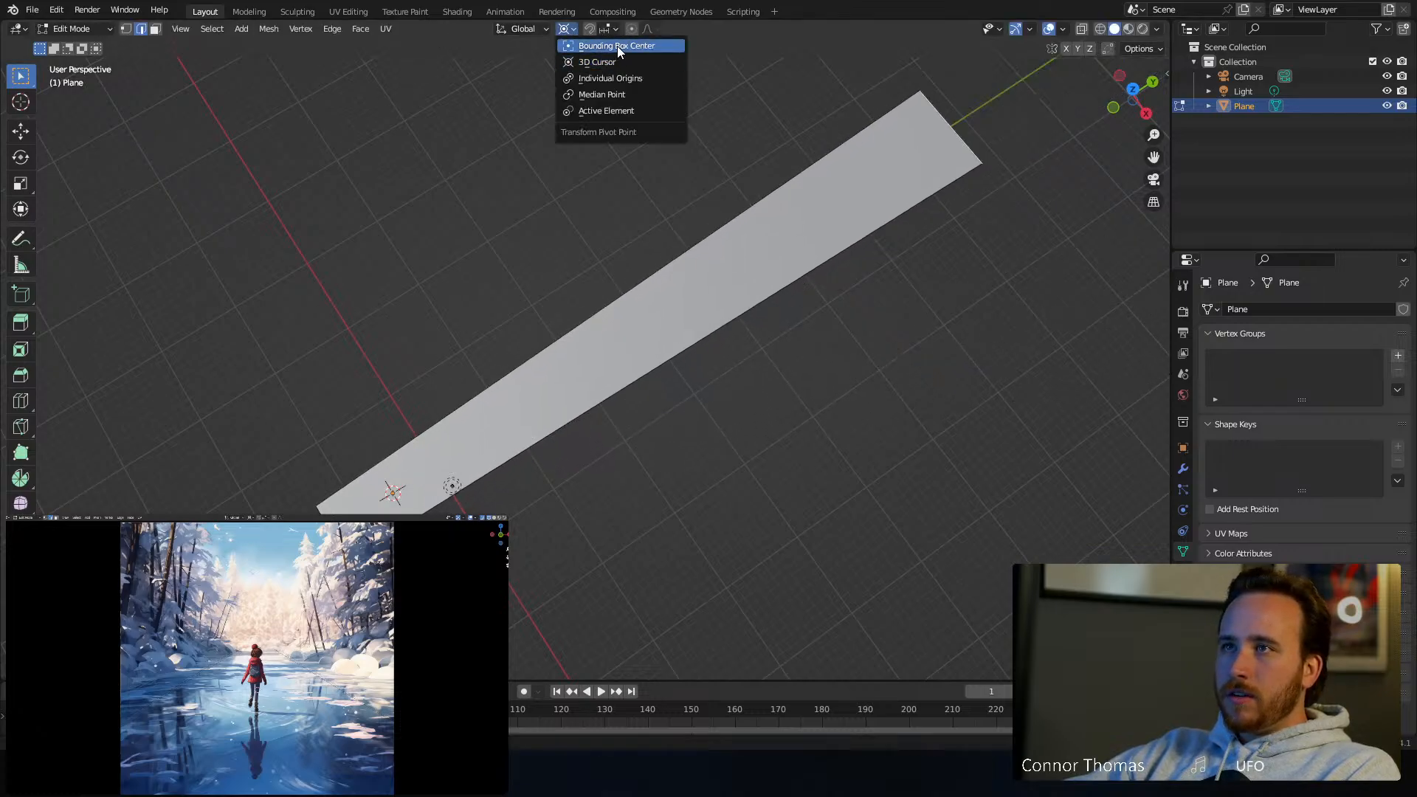
pyautogui.click(618, 77)
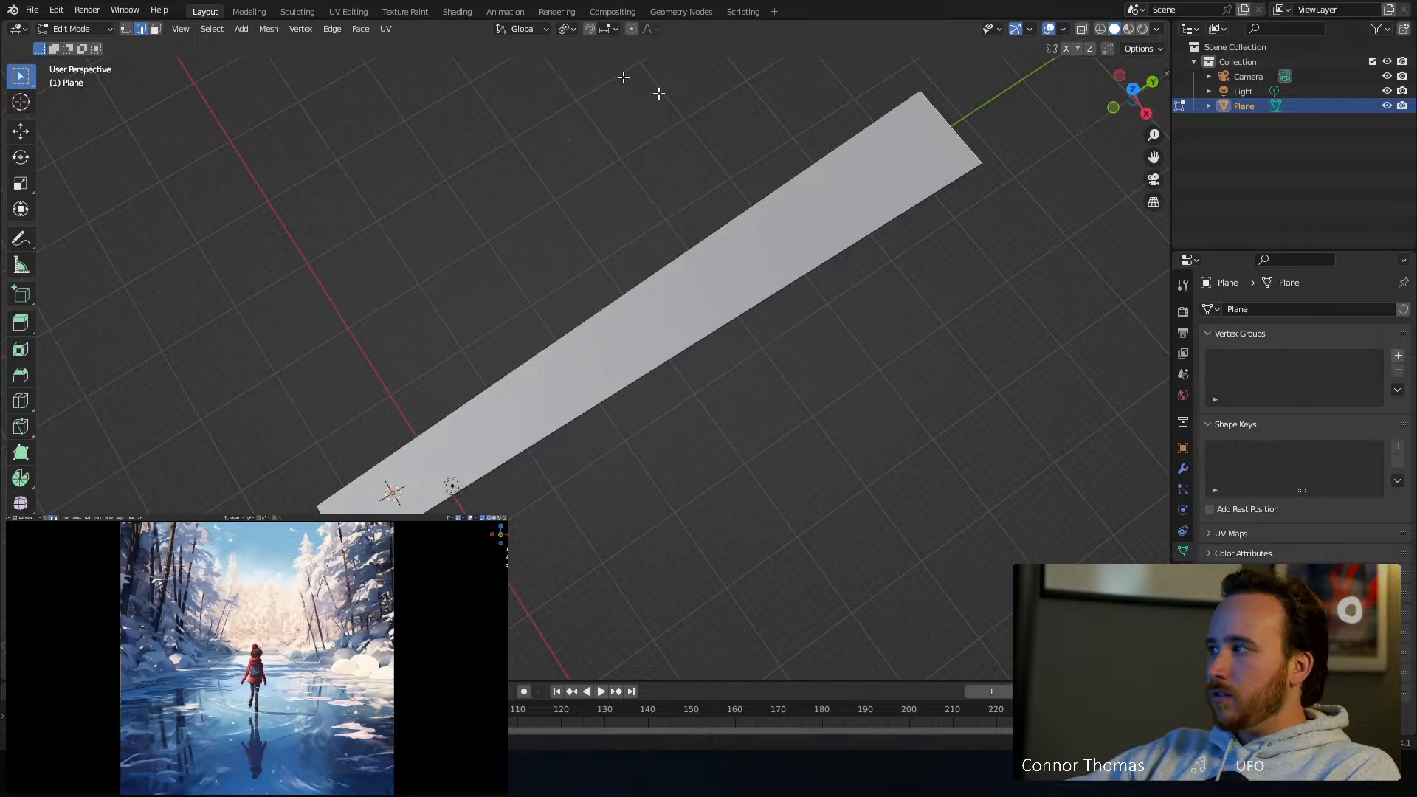
pyautogui.scroll(-3, 760, 289)
pyautogui.keyDown('shift'); pyautogui.moveTo(842, 276); pyautogui.dragTo(775, 300, button='middle'); pyautogui.keyUp('shift')
pyautogui.press('s')
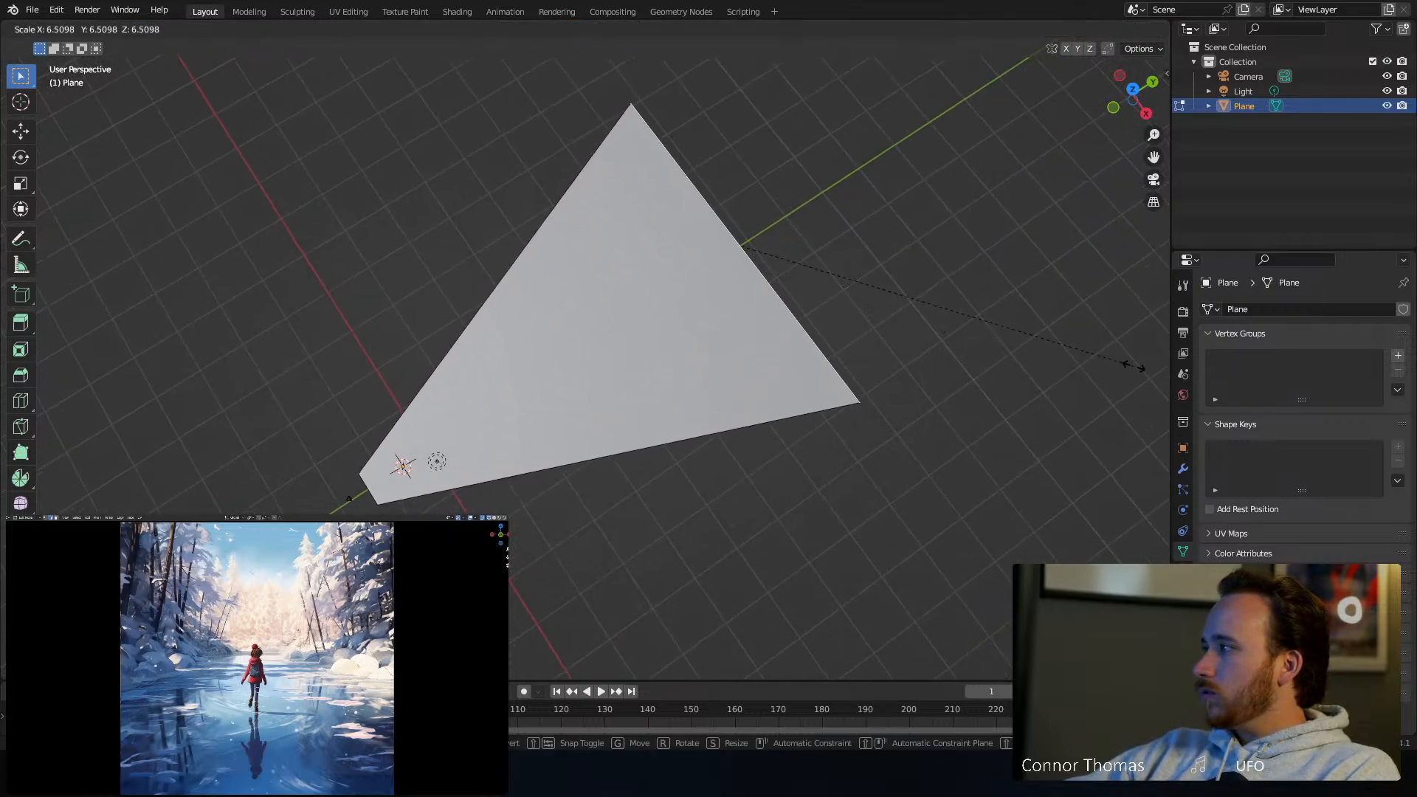
pyautogui.click(52, 380)
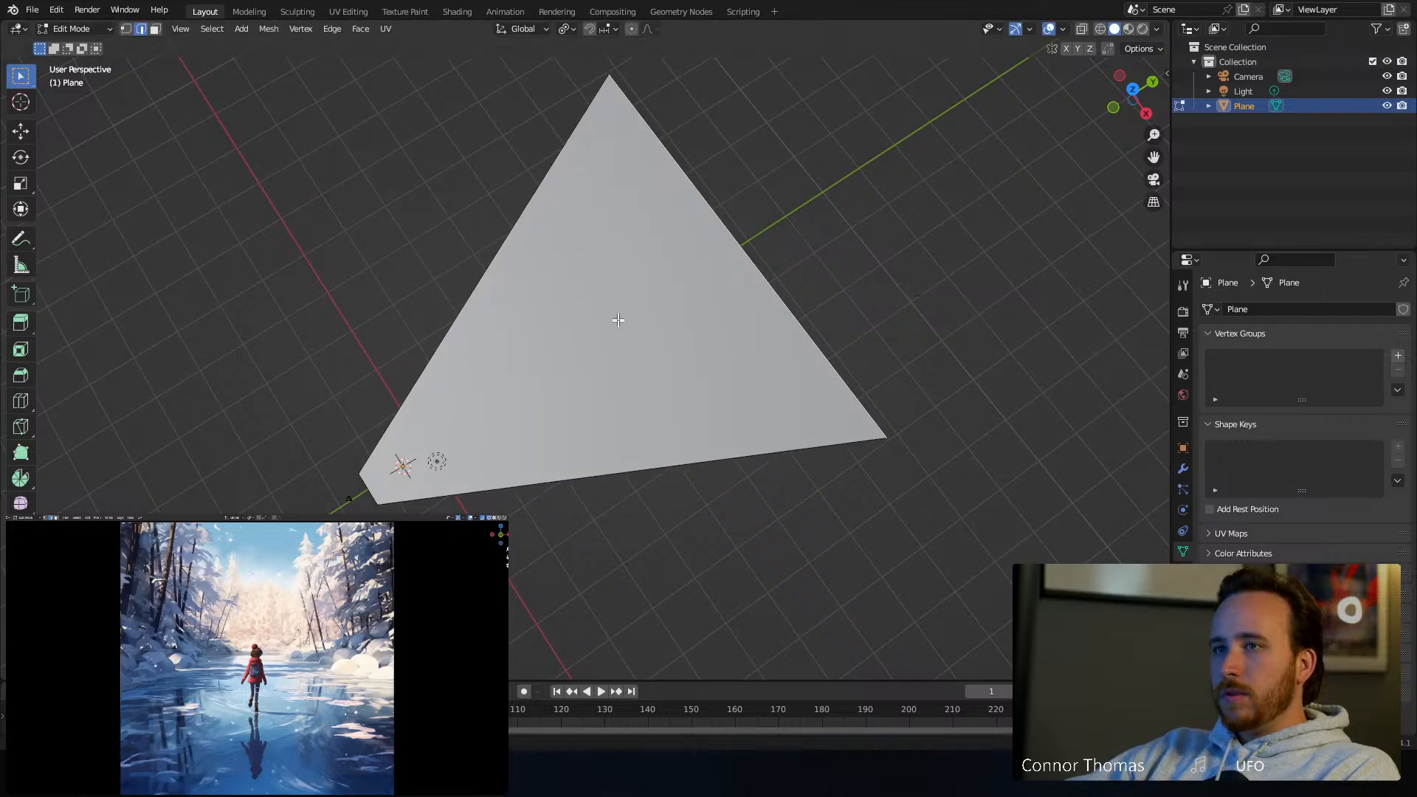
pyautogui.press('Tab')
# Delete the light from the scene
pyautogui.moveTo(576, 347); pyautogui.dragTo(563, 318, button='middle')
pyautogui.click(622, 293)
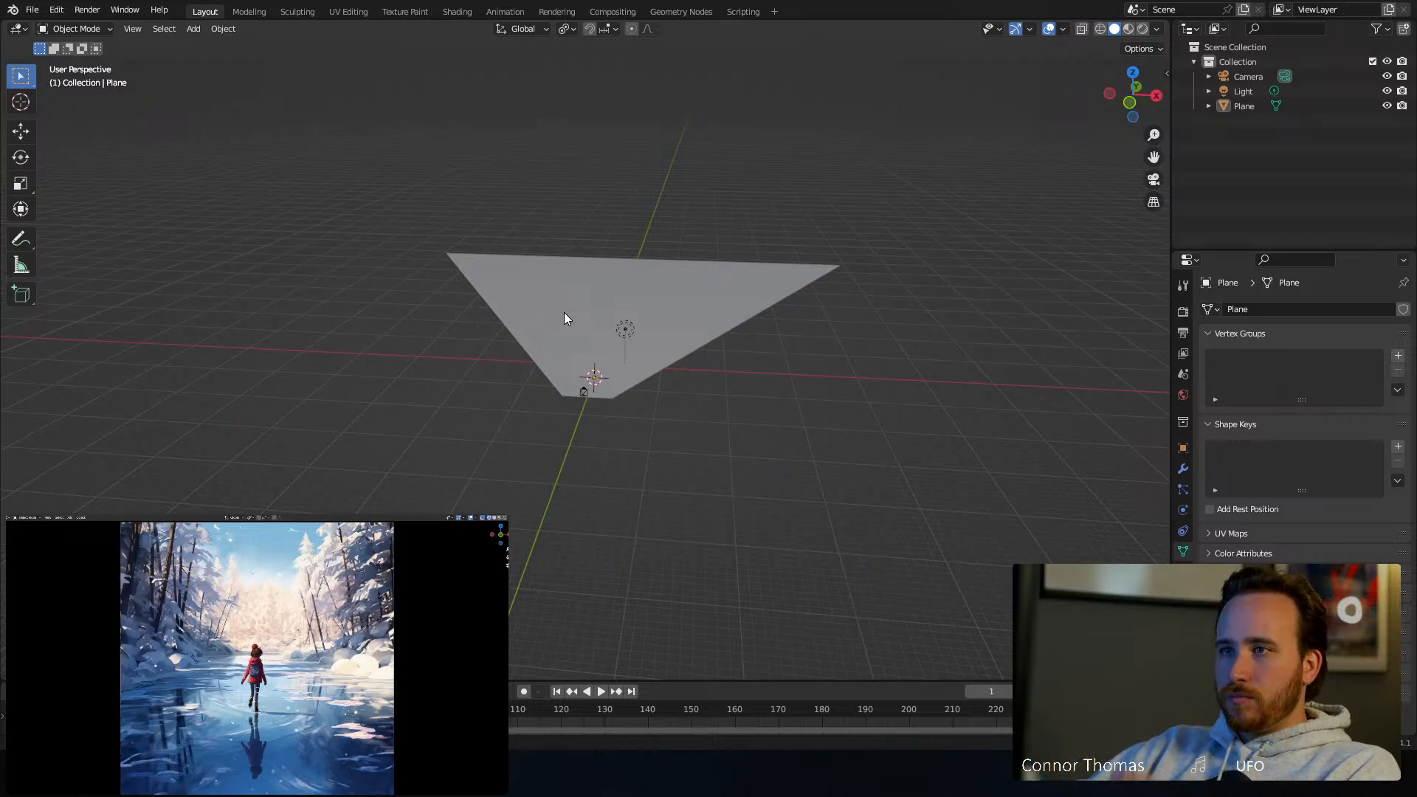
pyautogui.scroll(2, 596, 371)
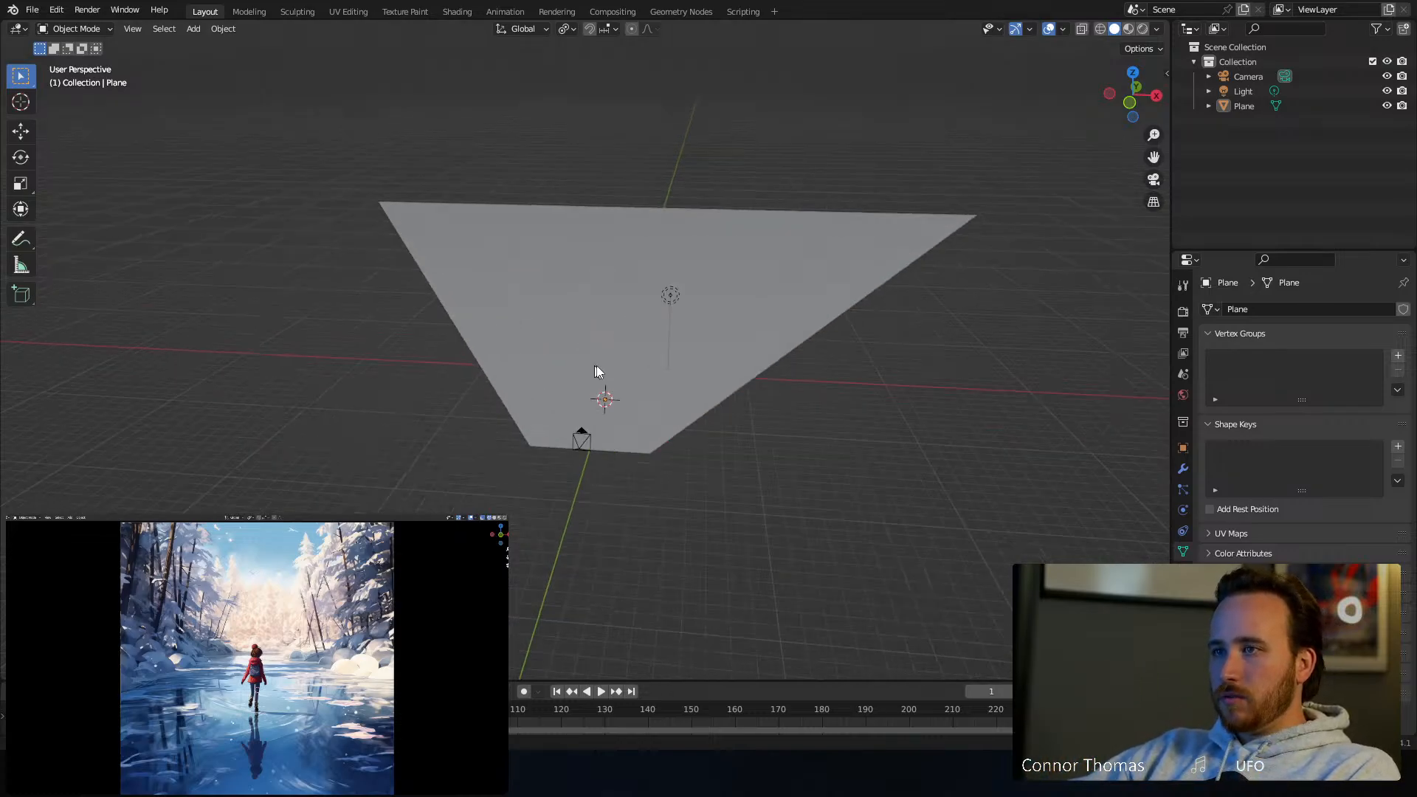
pyautogui.click(670, 293)
pyautogui.press('Delete')
# Start saving the scene, and create and open a new folder named 20231210 inside D:\livestream
pyautogui.moveTo(529, 243); pyautogui.dragTo(528, 301, button='middle')
pyautogui.moveTo(557, 347); pyautogui.dragTo(632, 311, button='middle')
pyautogui.hotkey('ctrl', 's')
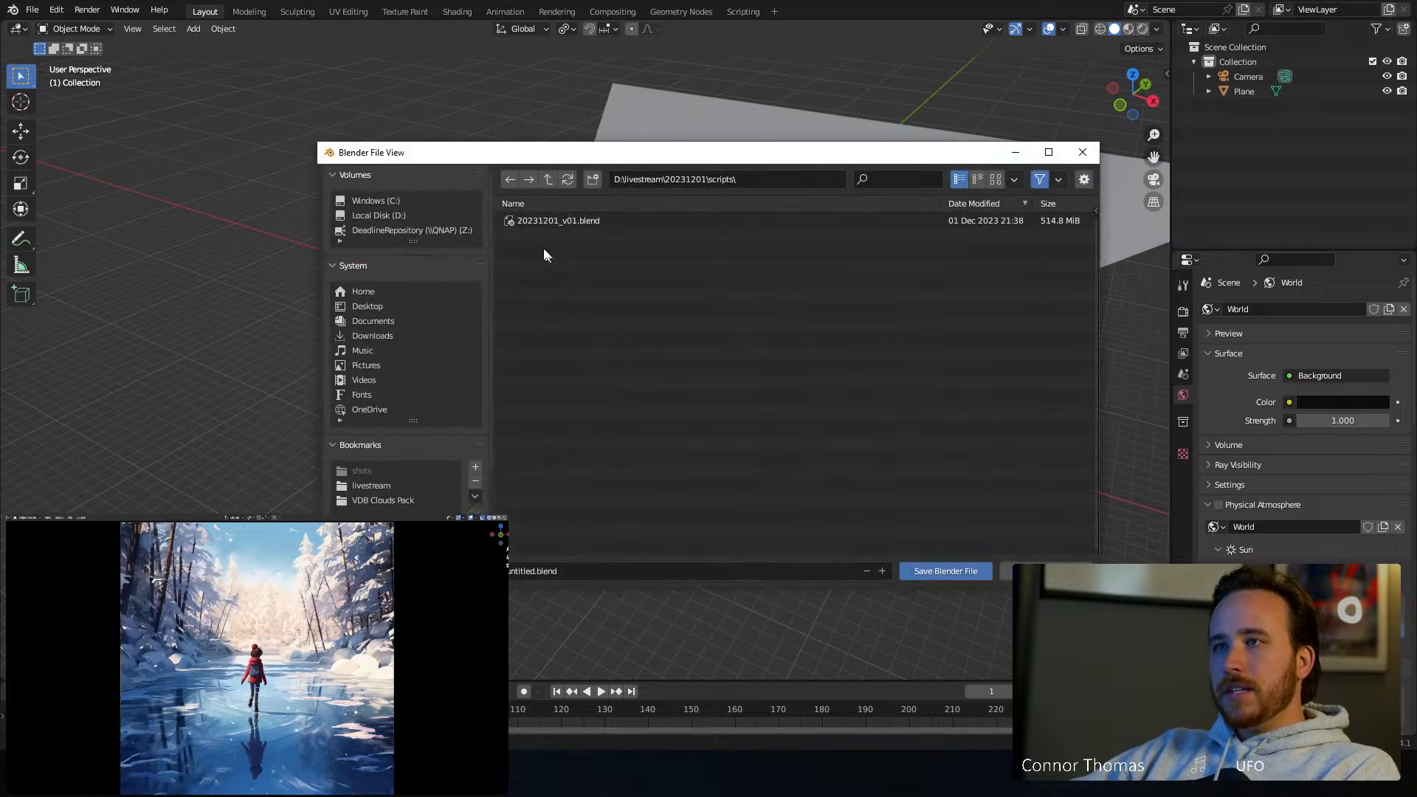
pyautogui.click(553, 178)
pyautogui.click(553, 178)
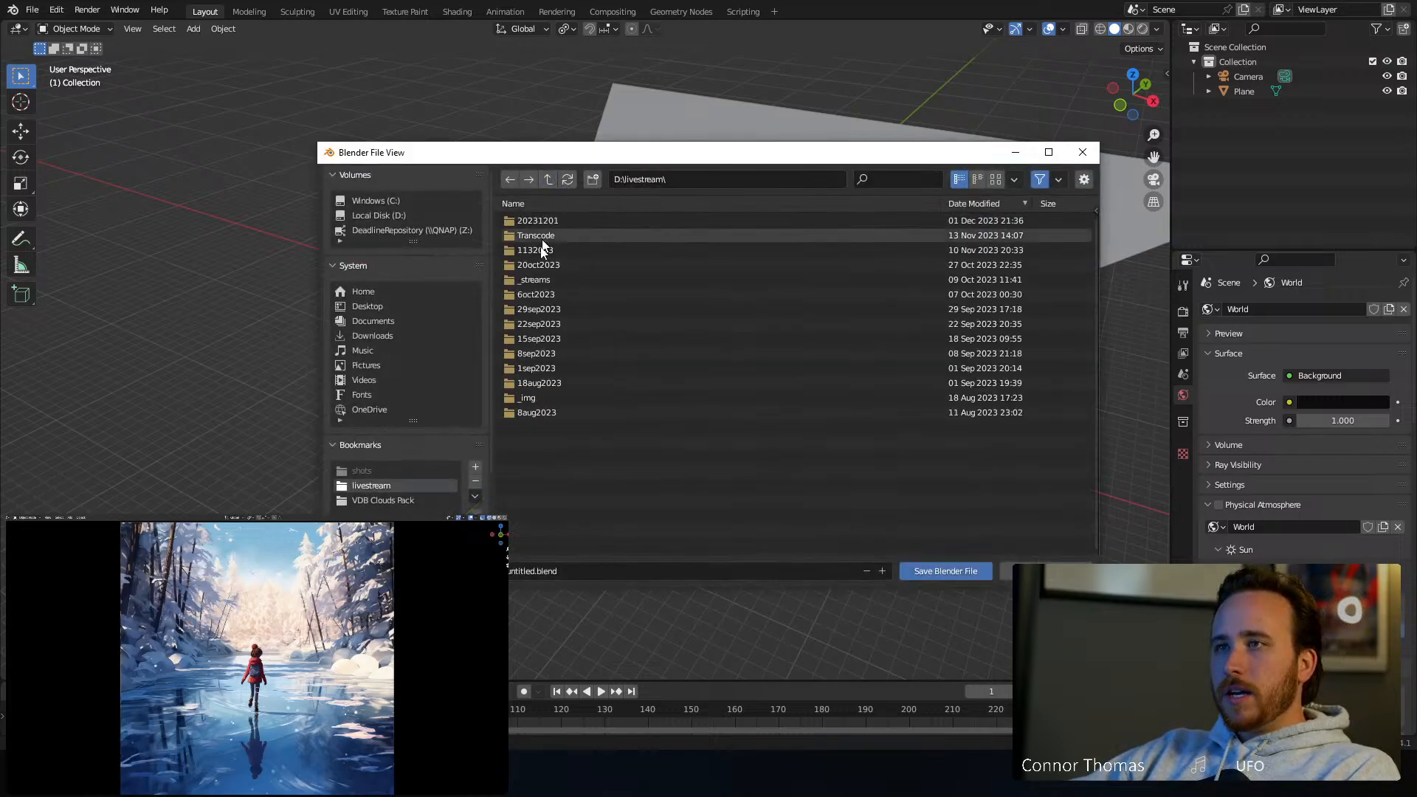
pyautogui.click(593, 179)
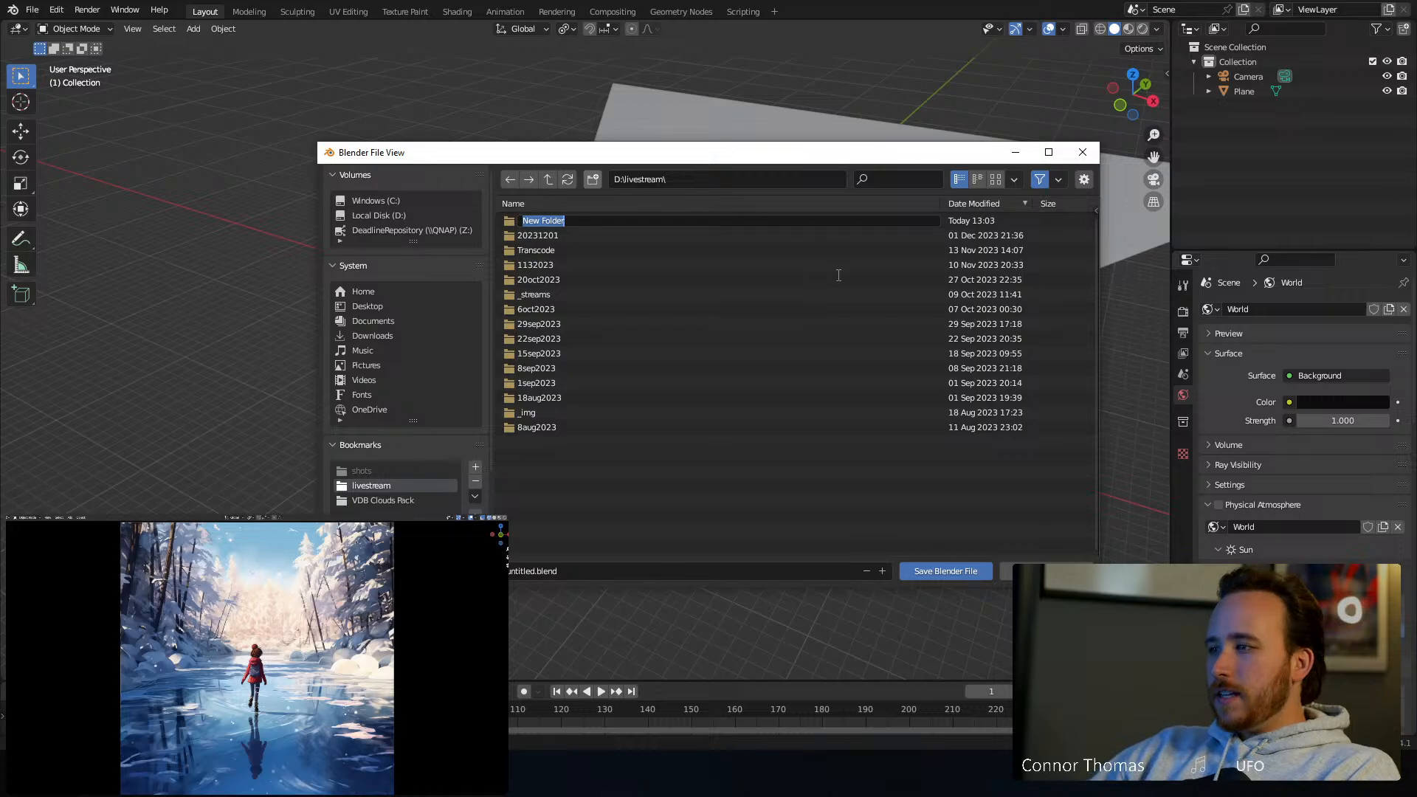
pyautogui.write('202')
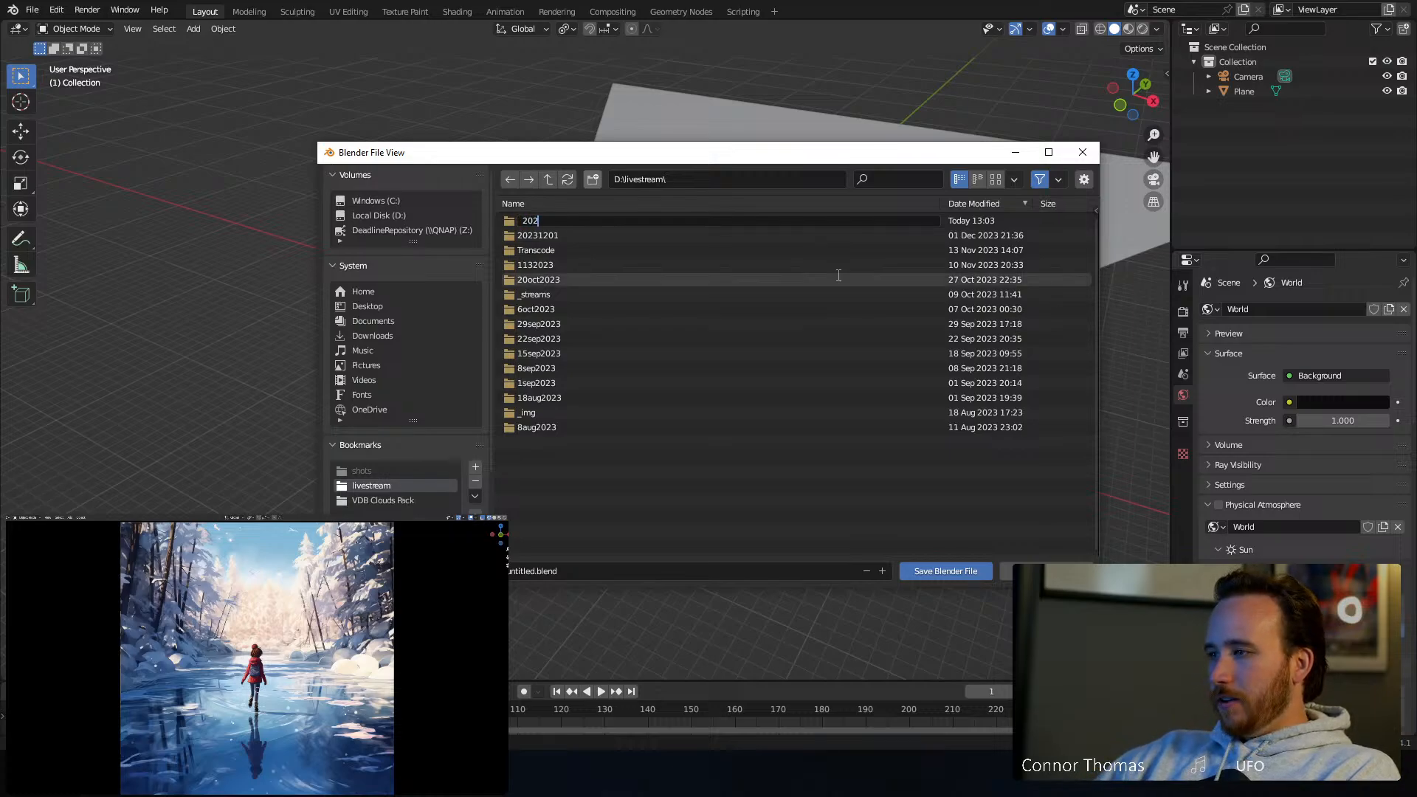
pyautogui.write('31210')
pyautogui.press('Return')
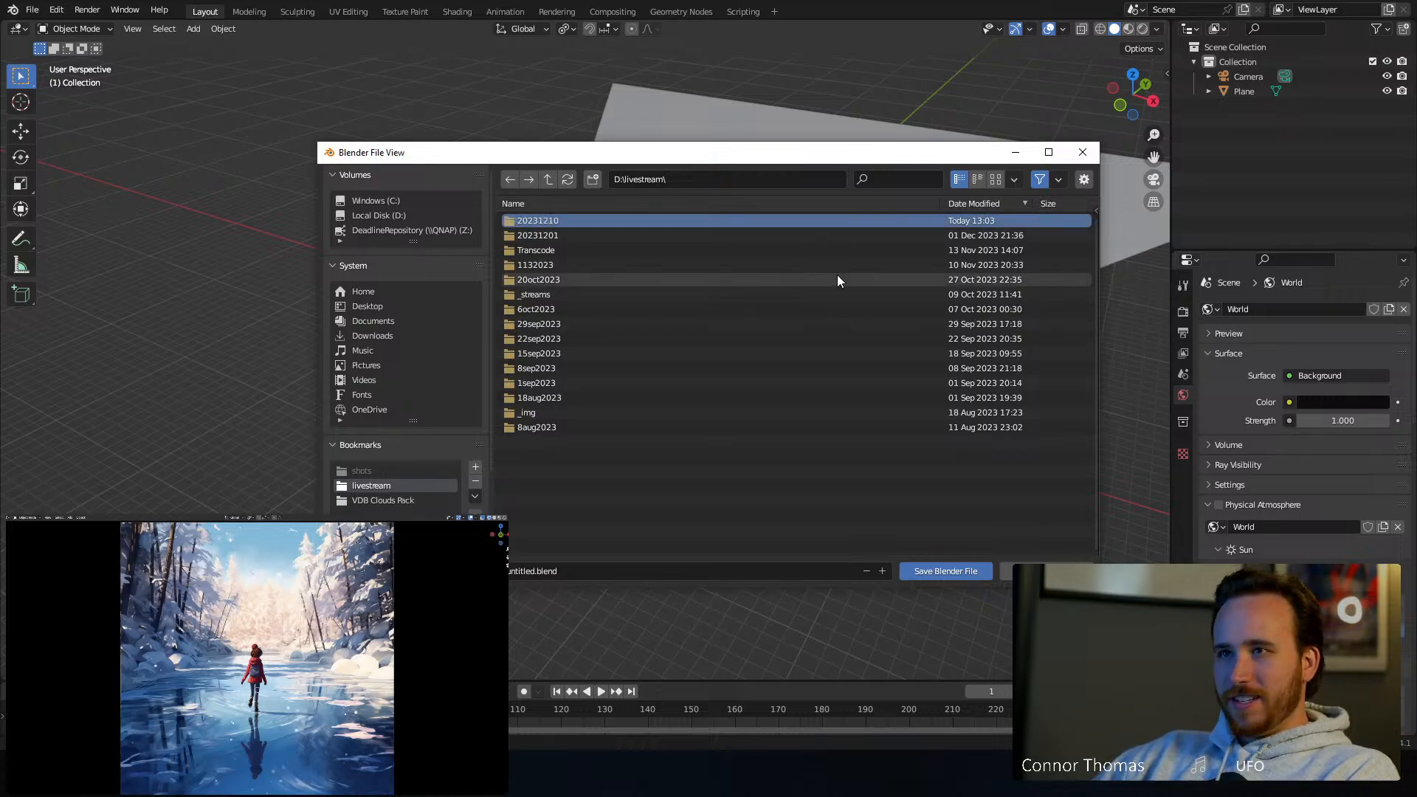
pyautogui.doubleClick(529, 223)
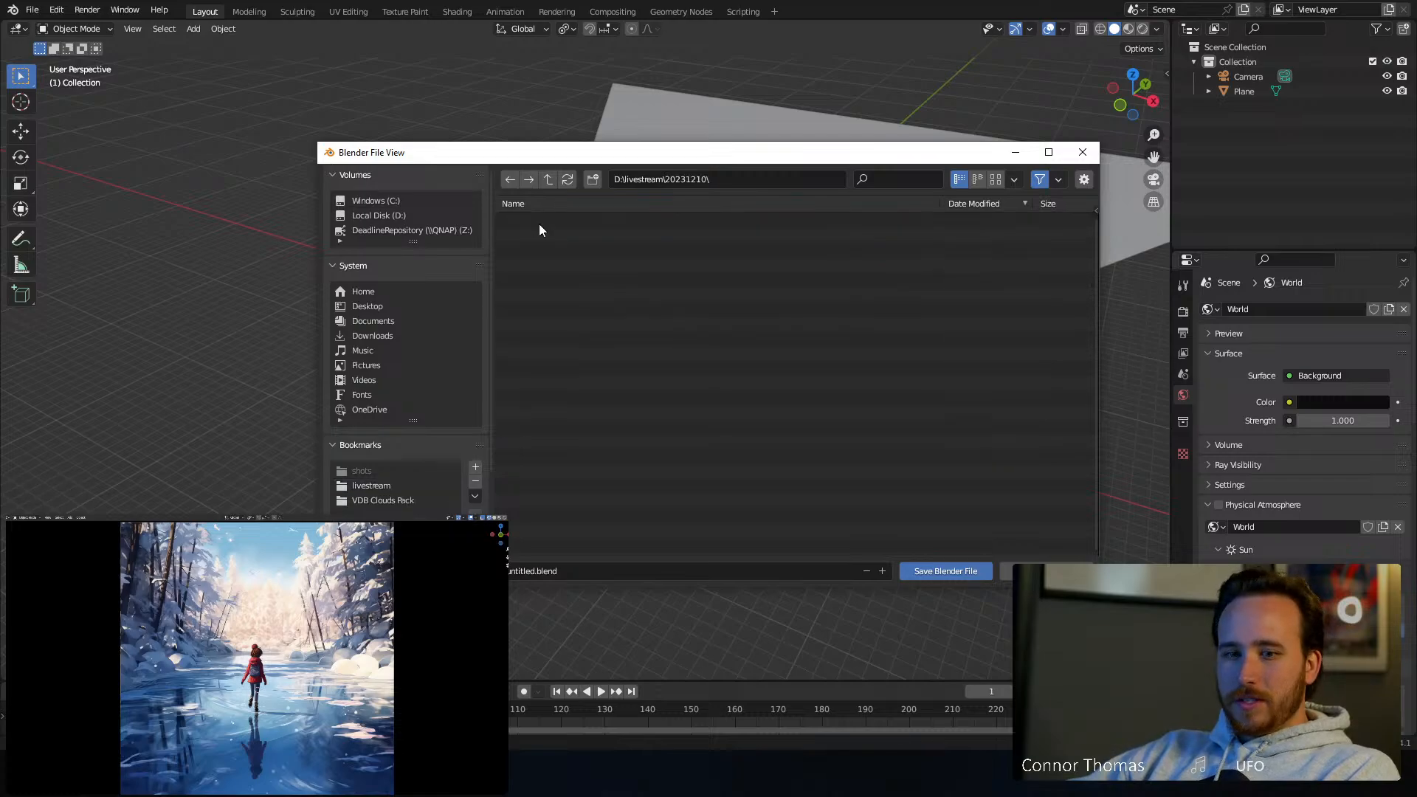
# Create a subfolder named _scripts inside the 20231210 folder and open it
pyautogui.click(594, 179)
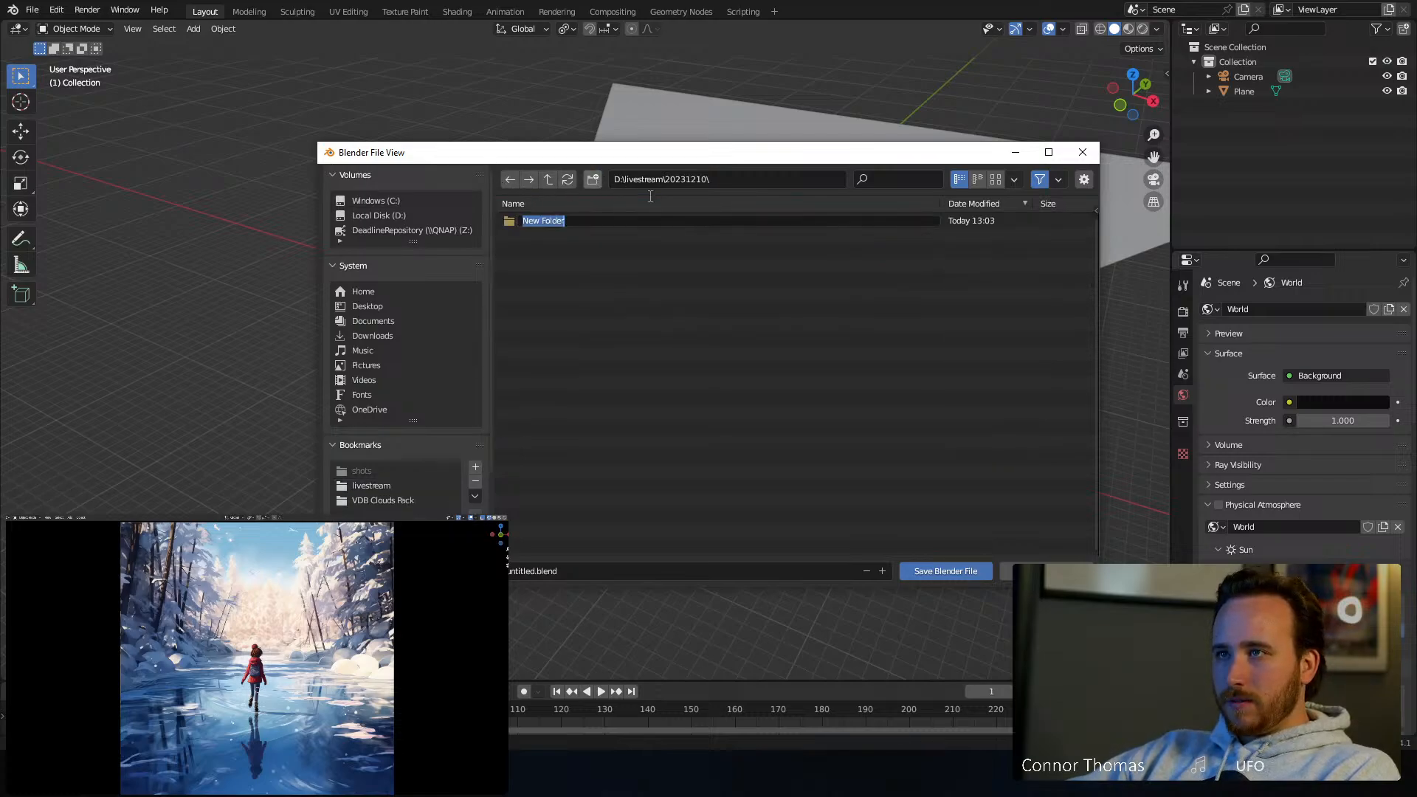
pyautogui.write('_scripts')
pyautogui.press('Return')
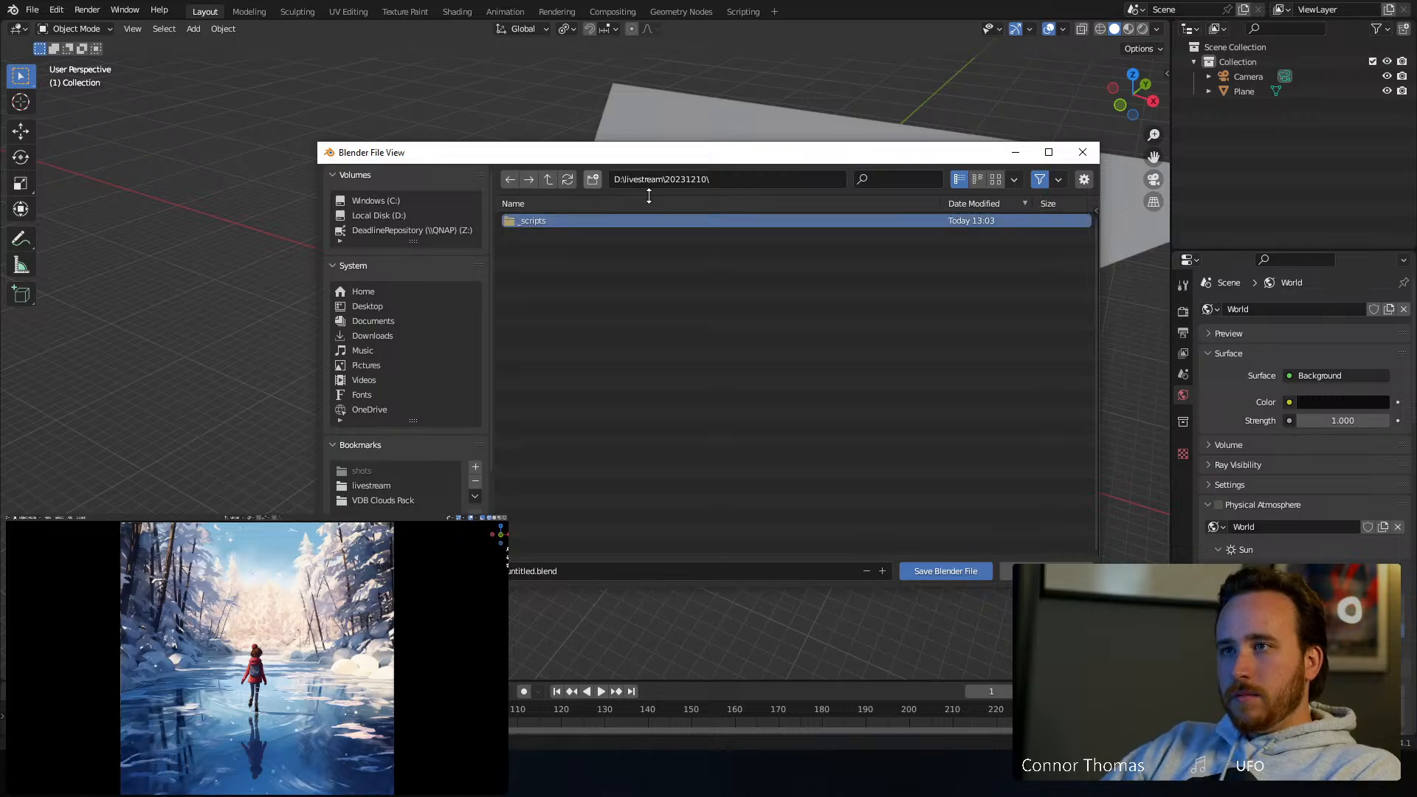
pyautogui.doubleClick(542, 221)
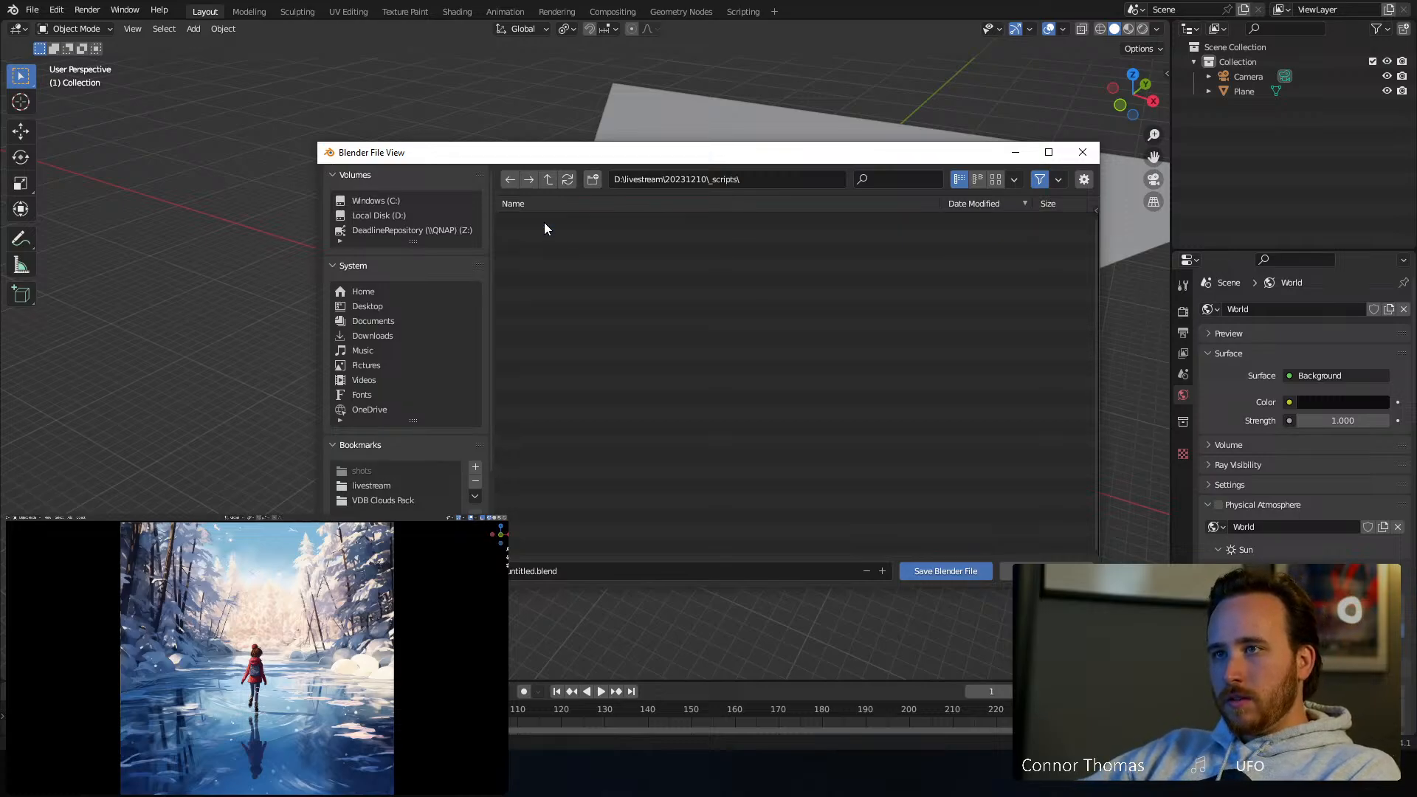
# Name the file 20231210_v01.blend and save it in the _scripts folder
pyautogui.click(543, 571)
pyautogui.moveTo(530, 570); pyautogui.dragTo(490, 570)
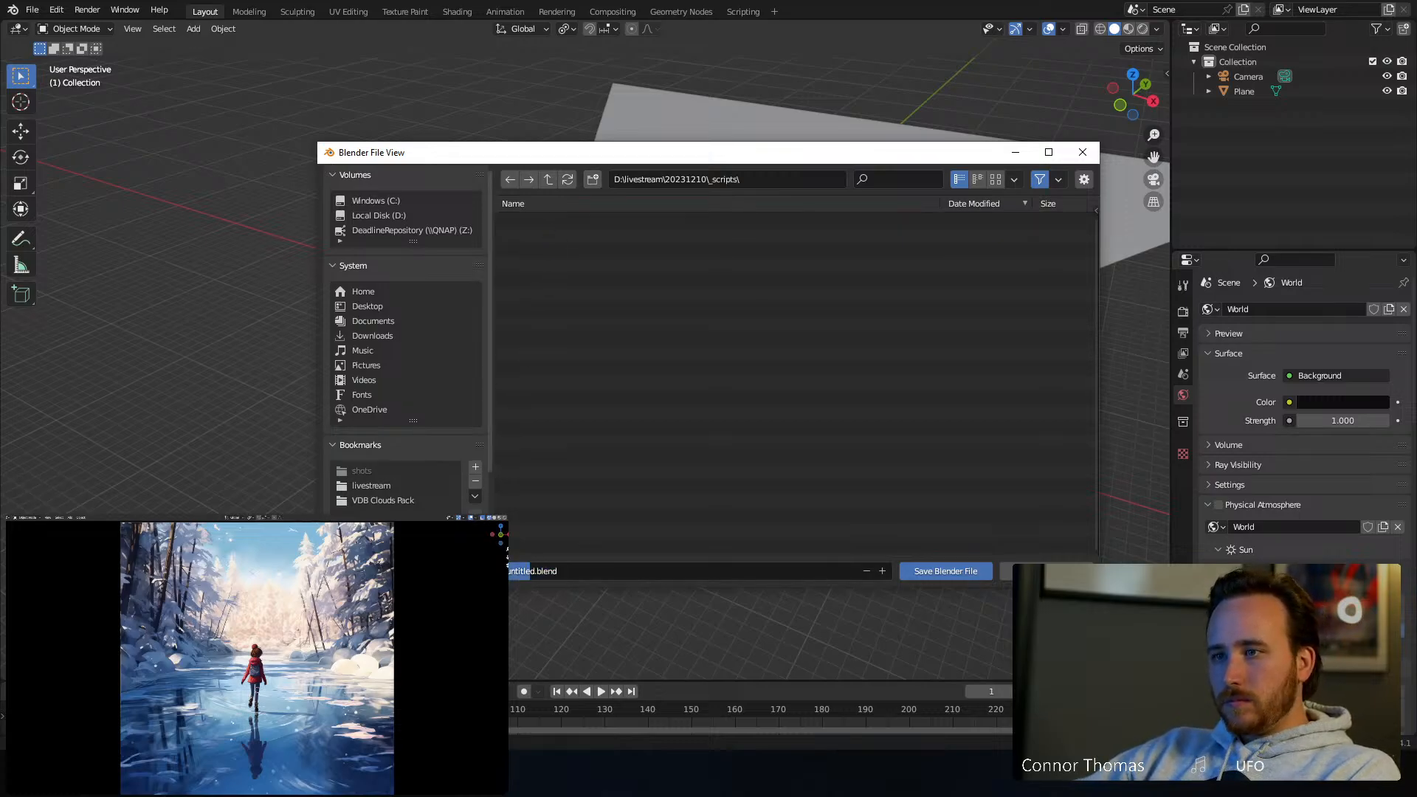
pyautogui.press('BackSpace')
pyautogui.write('2')
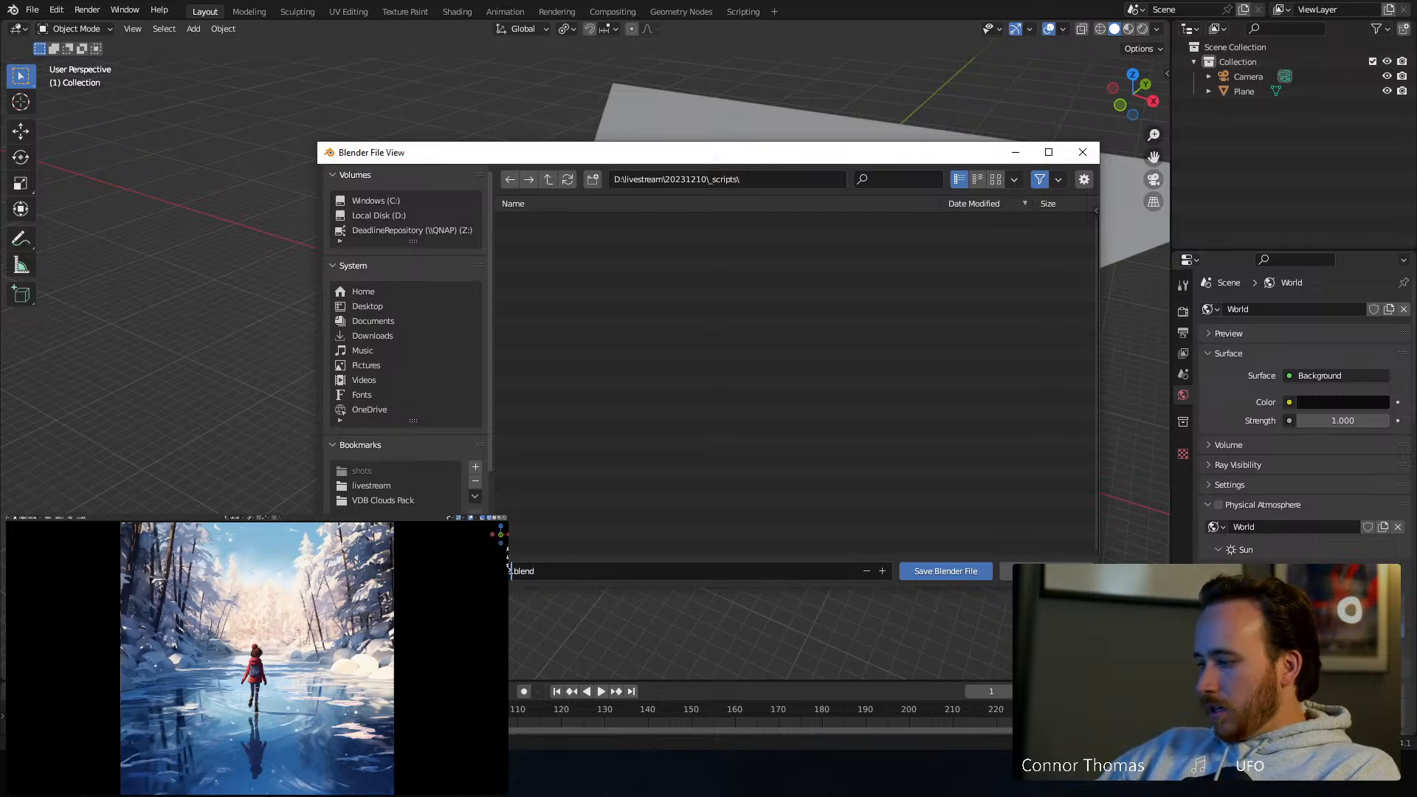
pyautogui.write('02310')
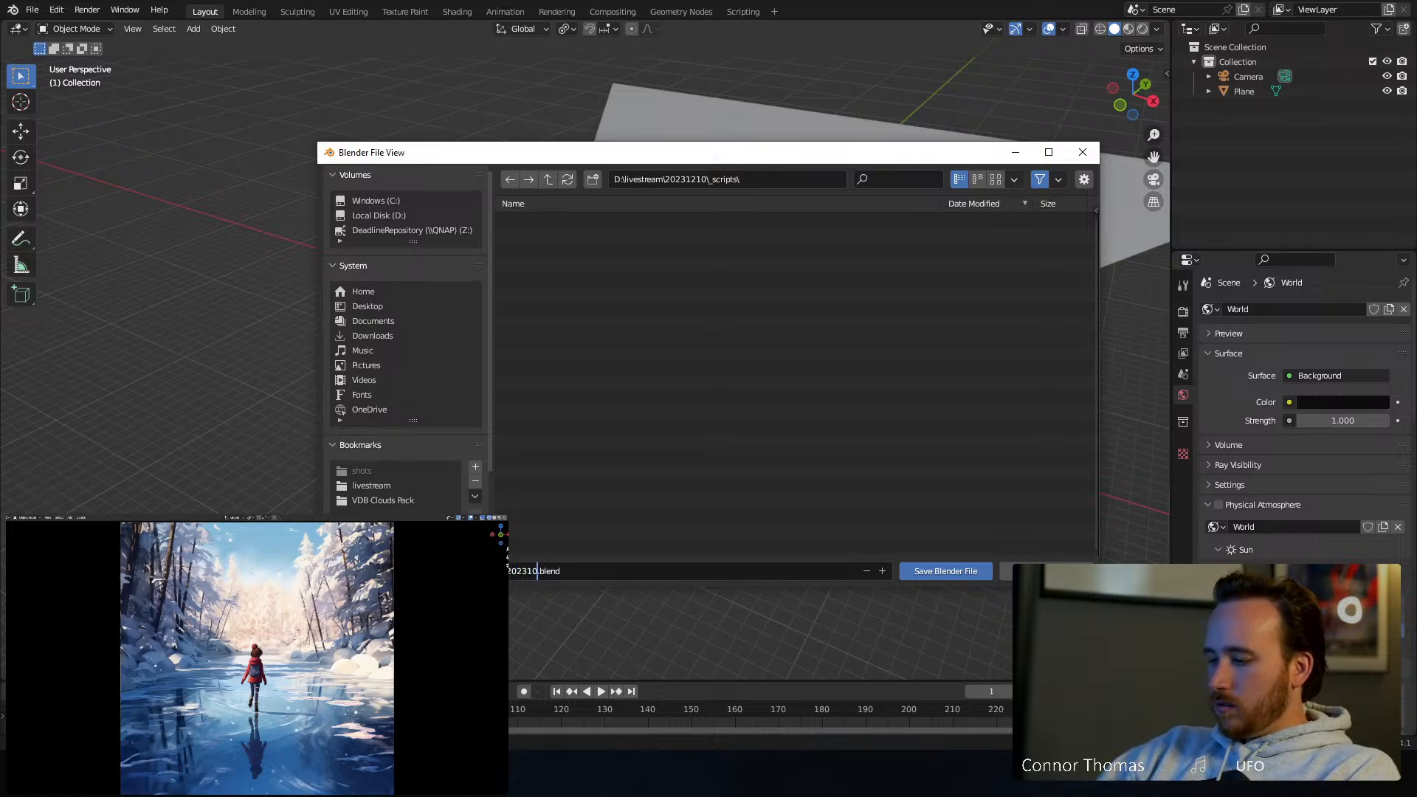
pyautogui.write('10')
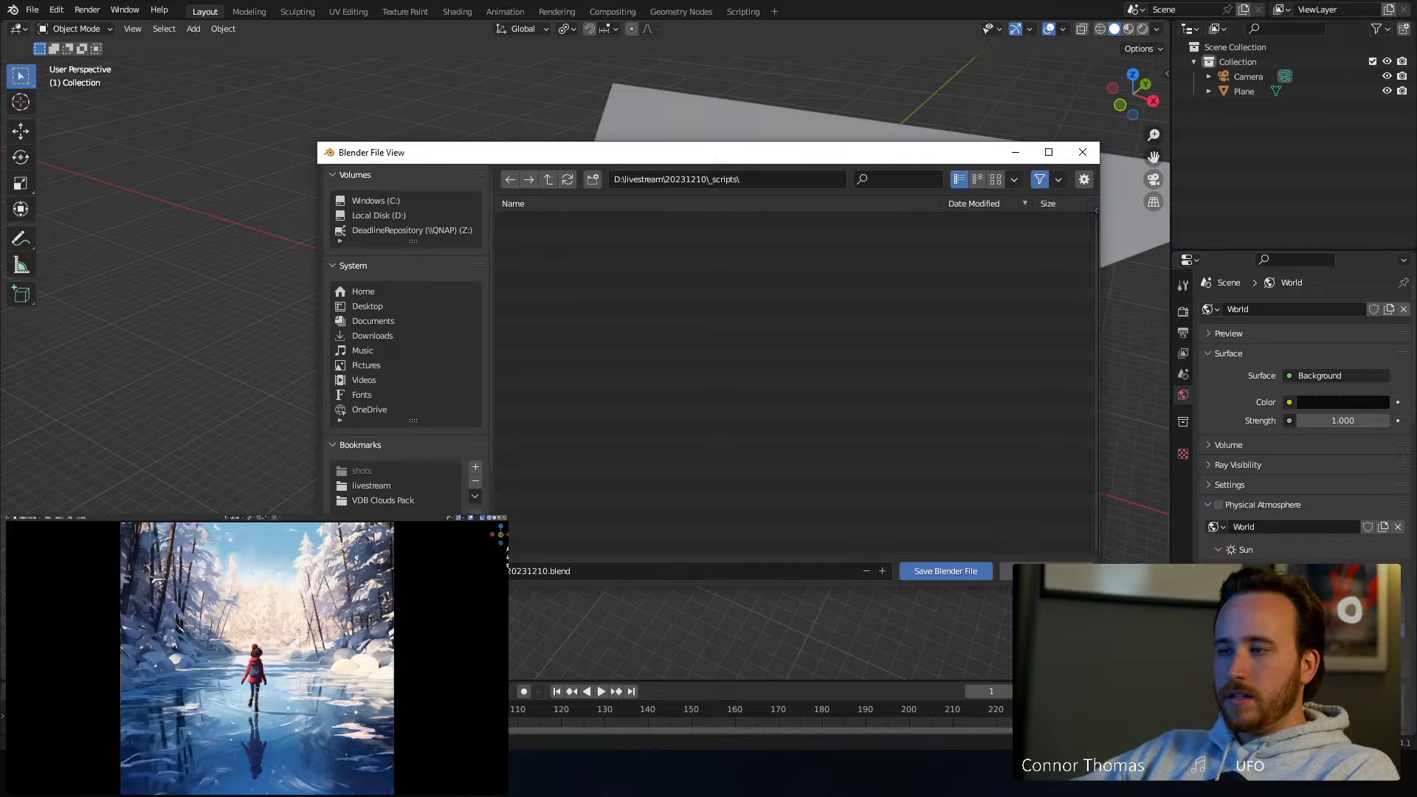
pyautogui.hotkey('ctrl', 'a')
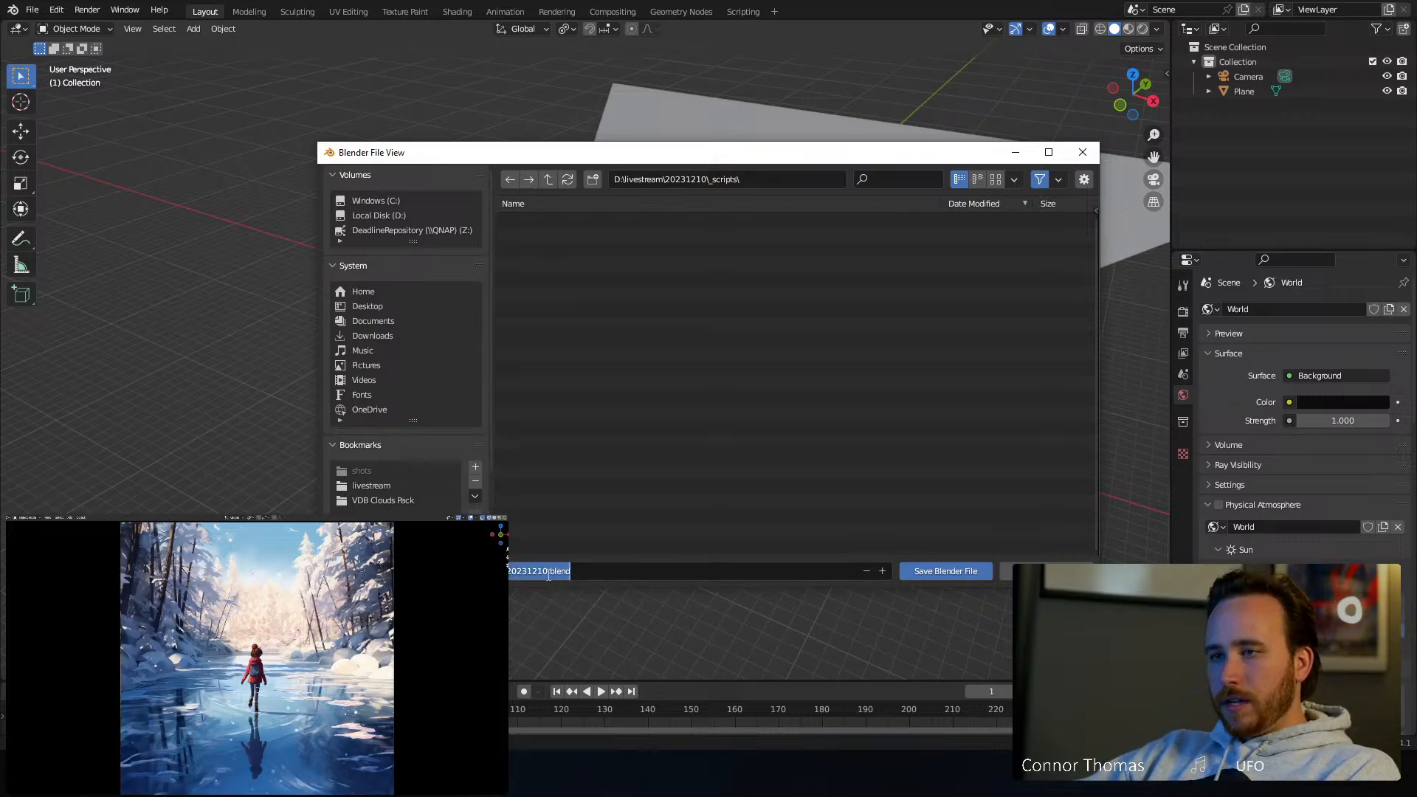
pyautogui.click(548, 573)
pyautogui.write('_v01')
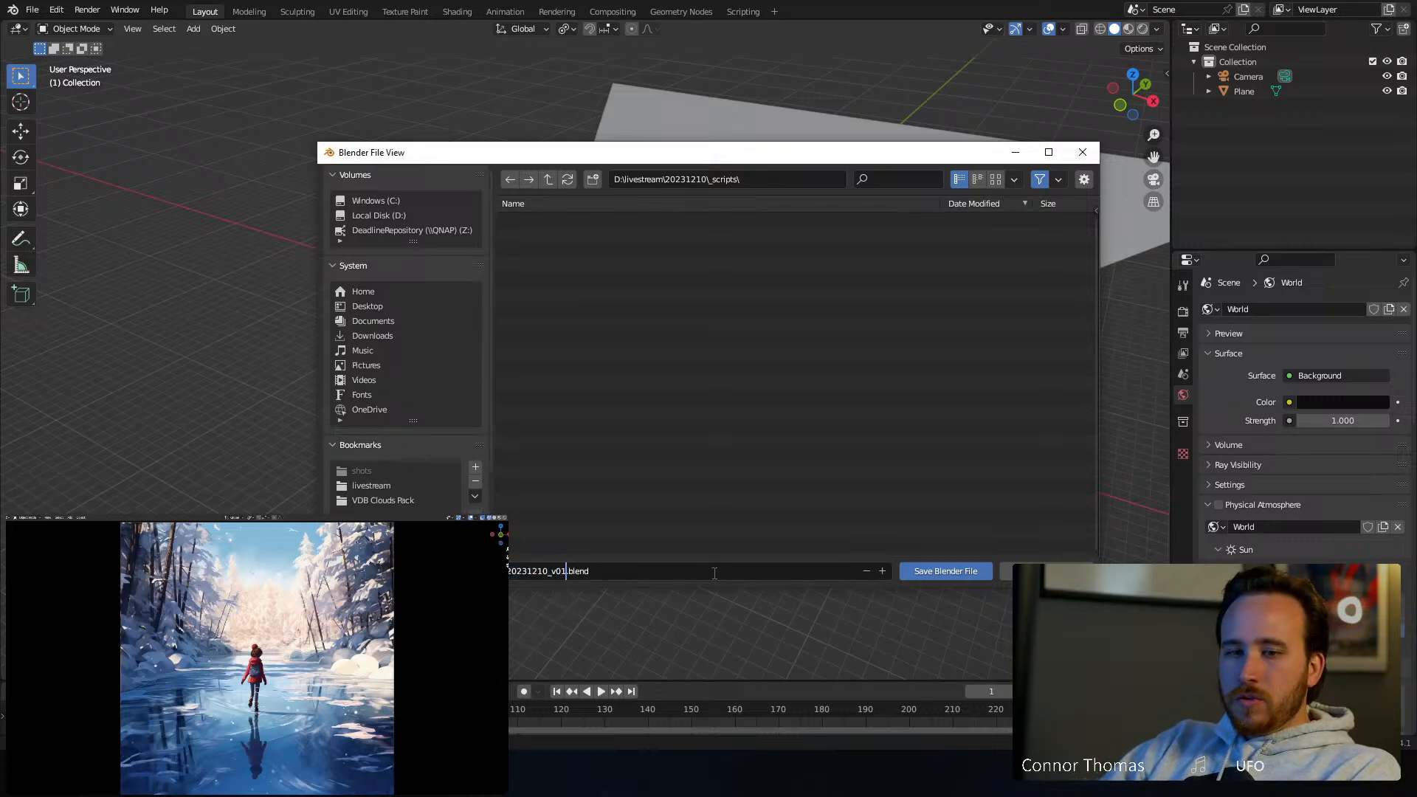
pyautogui.press('Return')
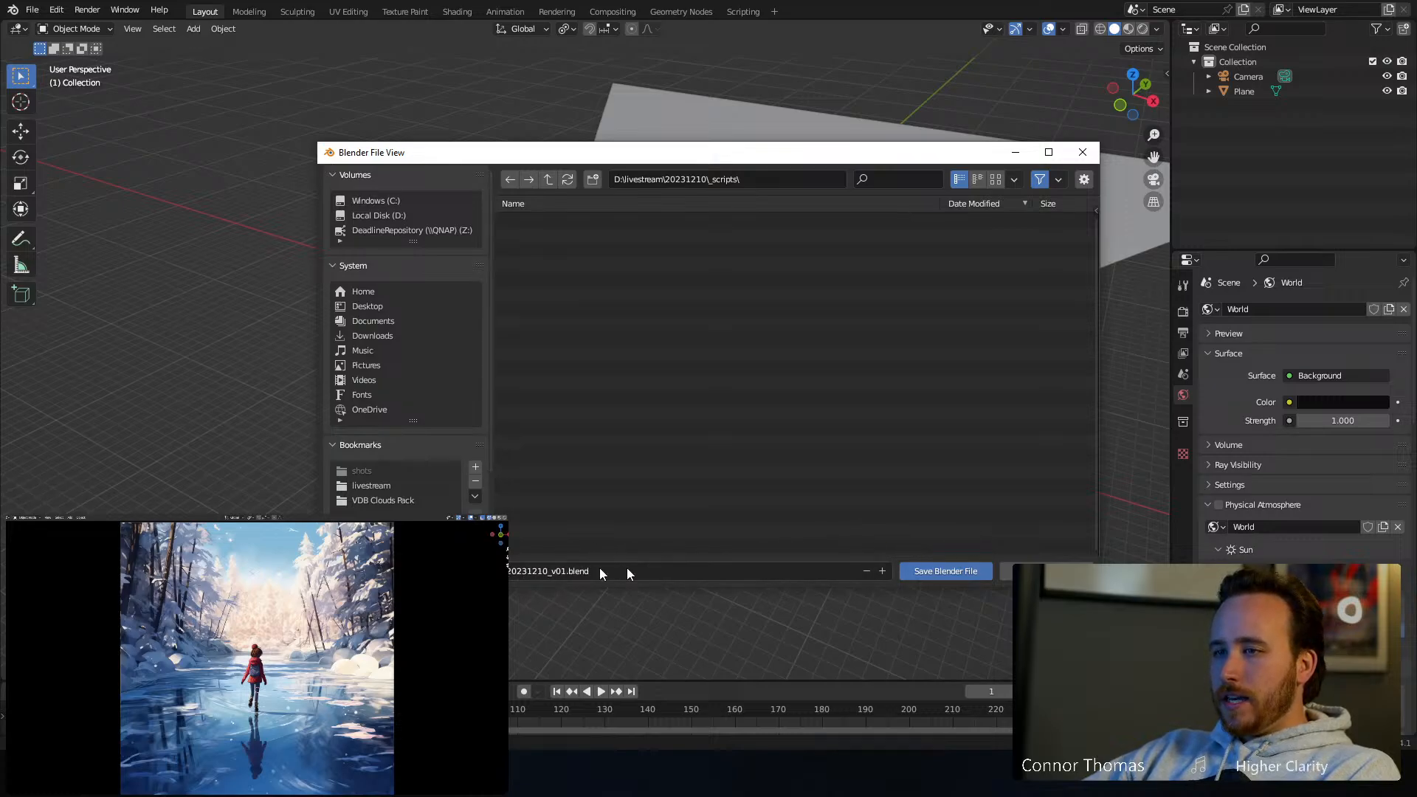
pyautogui.click(945, 571)
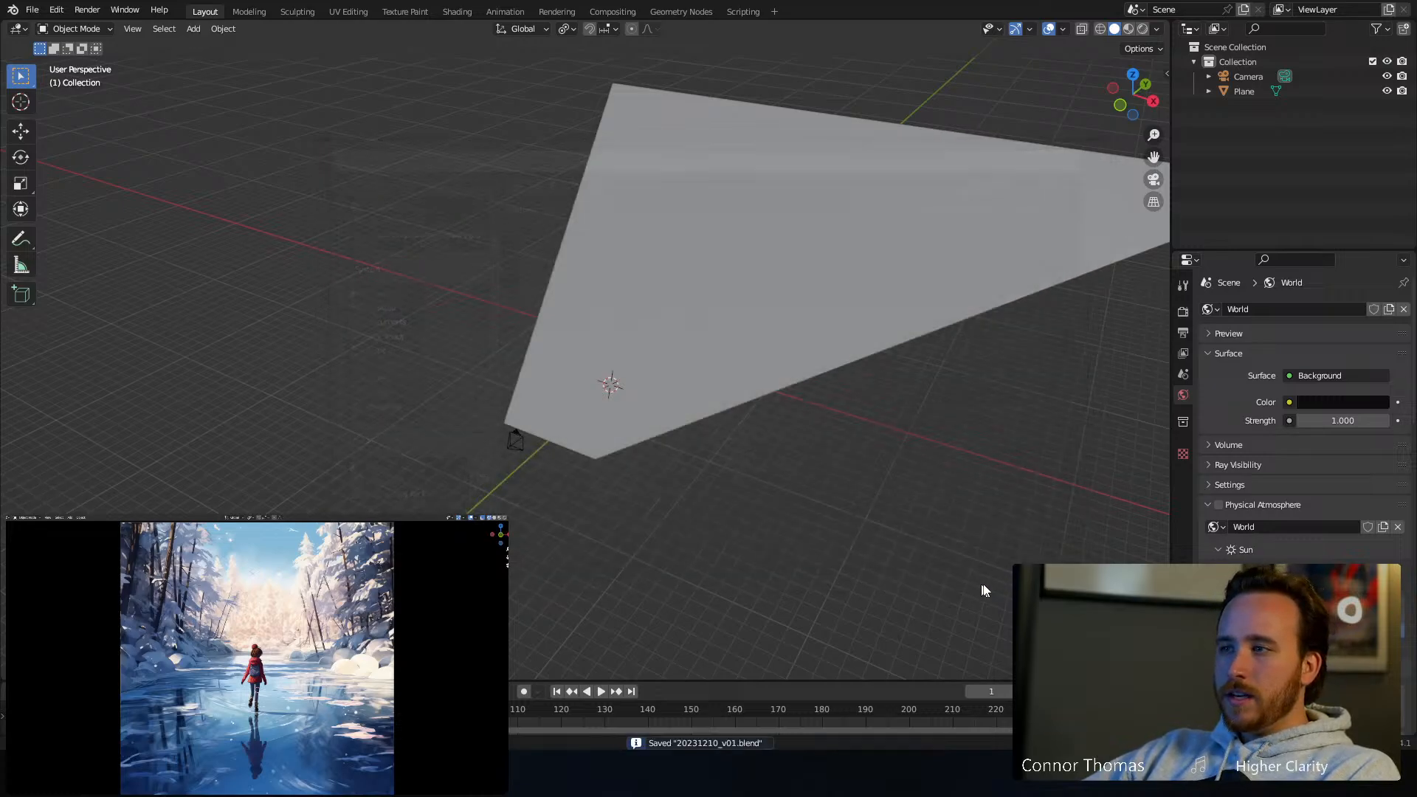
# Select the plane's near edge in mesh editing and move it slightly toward the camera along the global Y axis
pyautogui.scroll(3, 657, 247)
pyautogui.scroll(2, 629, 269)
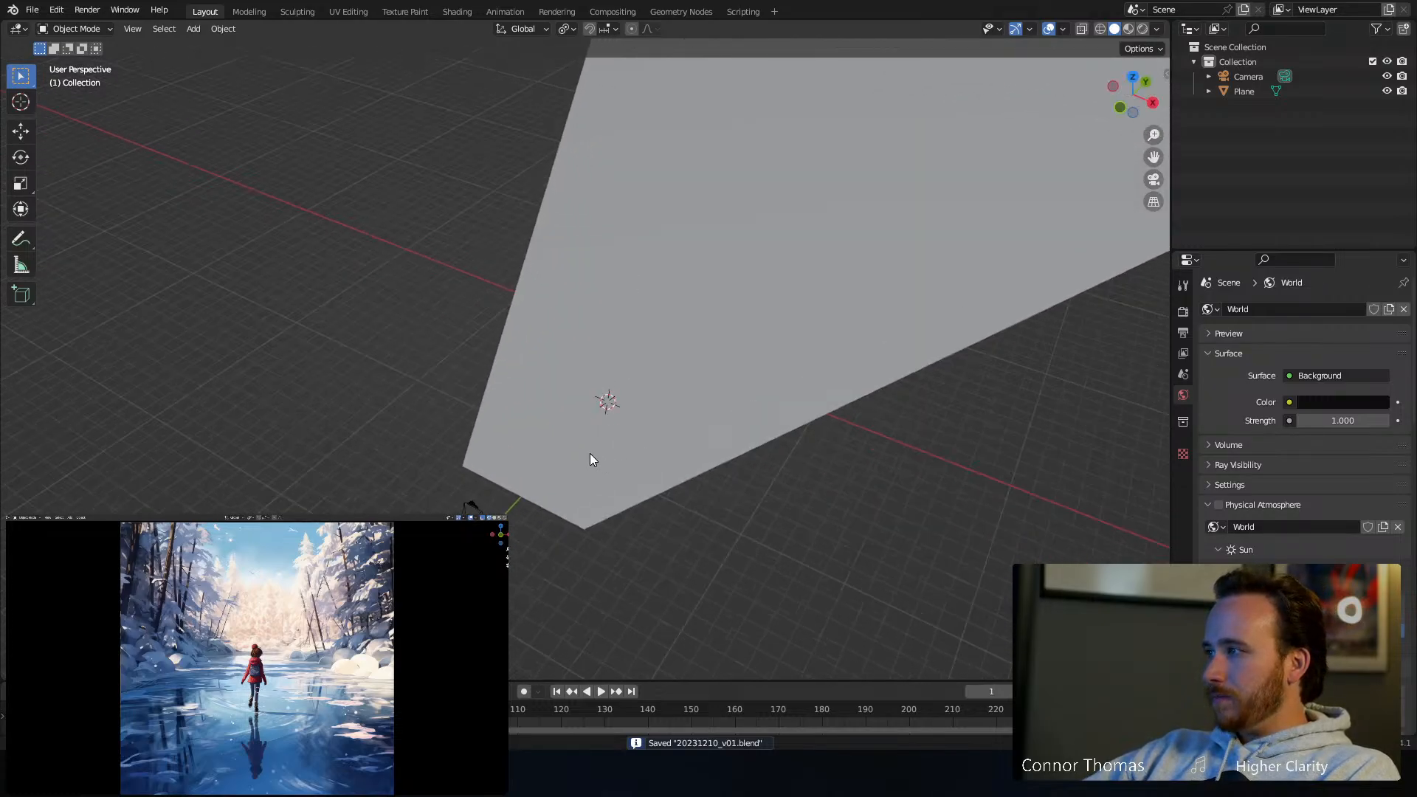
pyautogui.click(587, 516)
pyautogui.press('Tab')
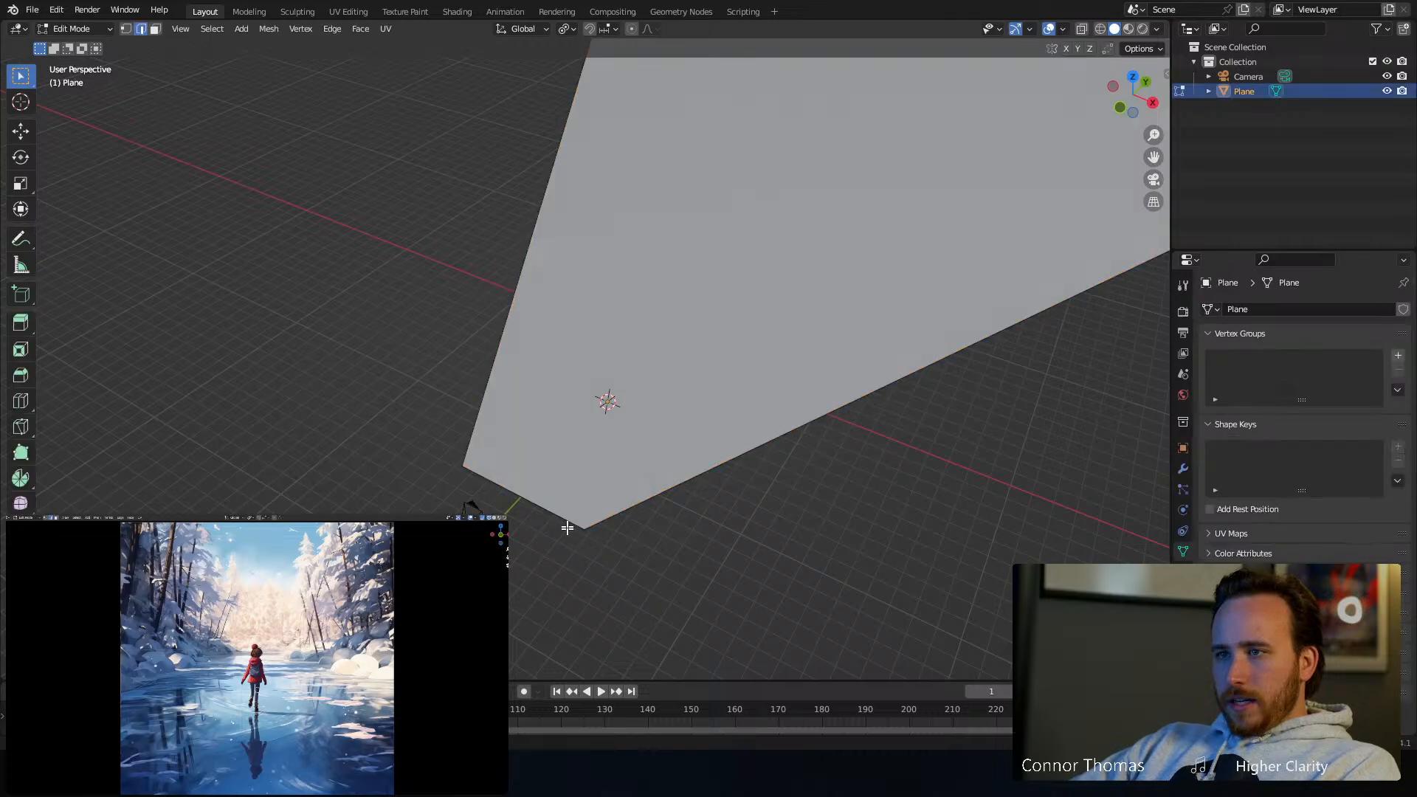
pyautogui.click(570, 531)
pyautogui.press('g')
pyautogui.press('y')
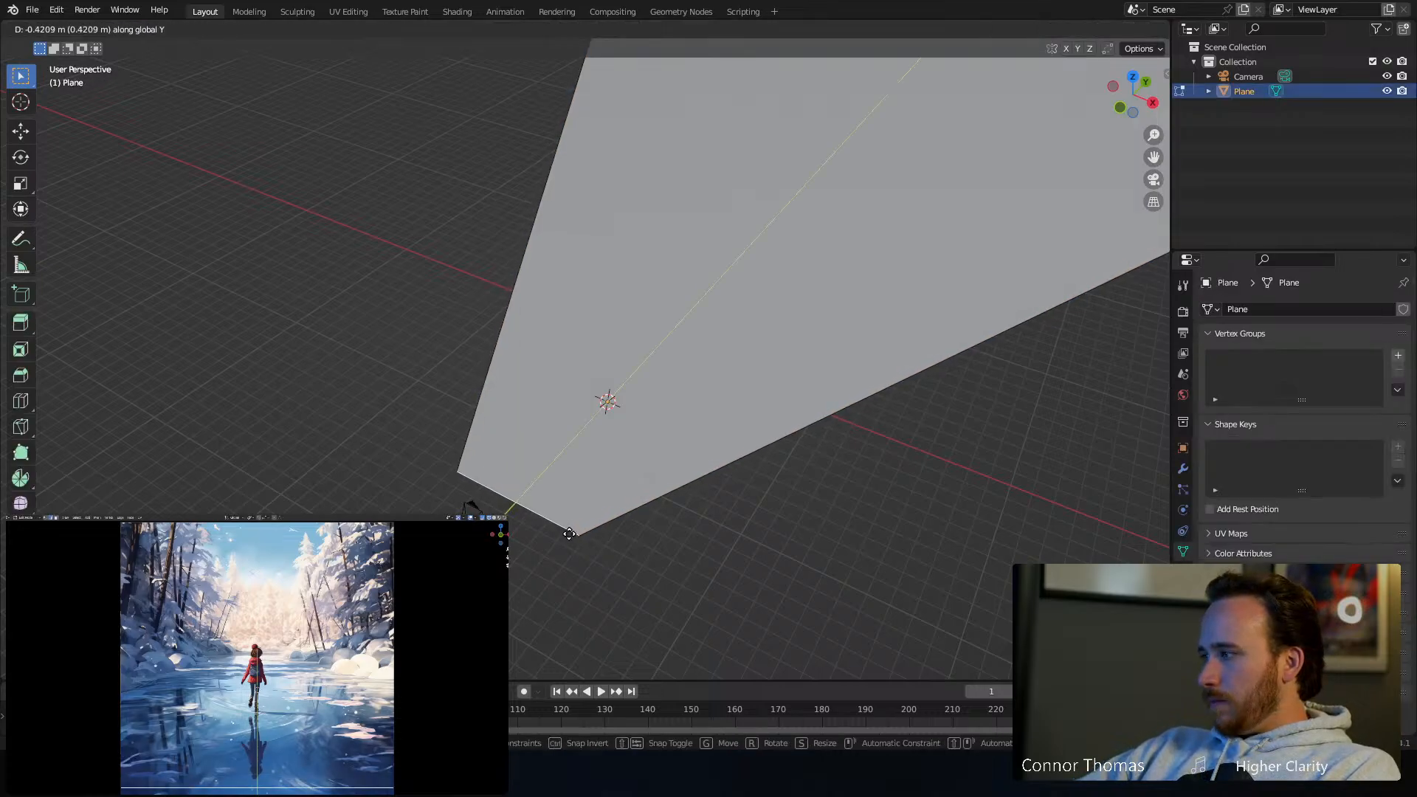
pyautogui.click(537, 565)
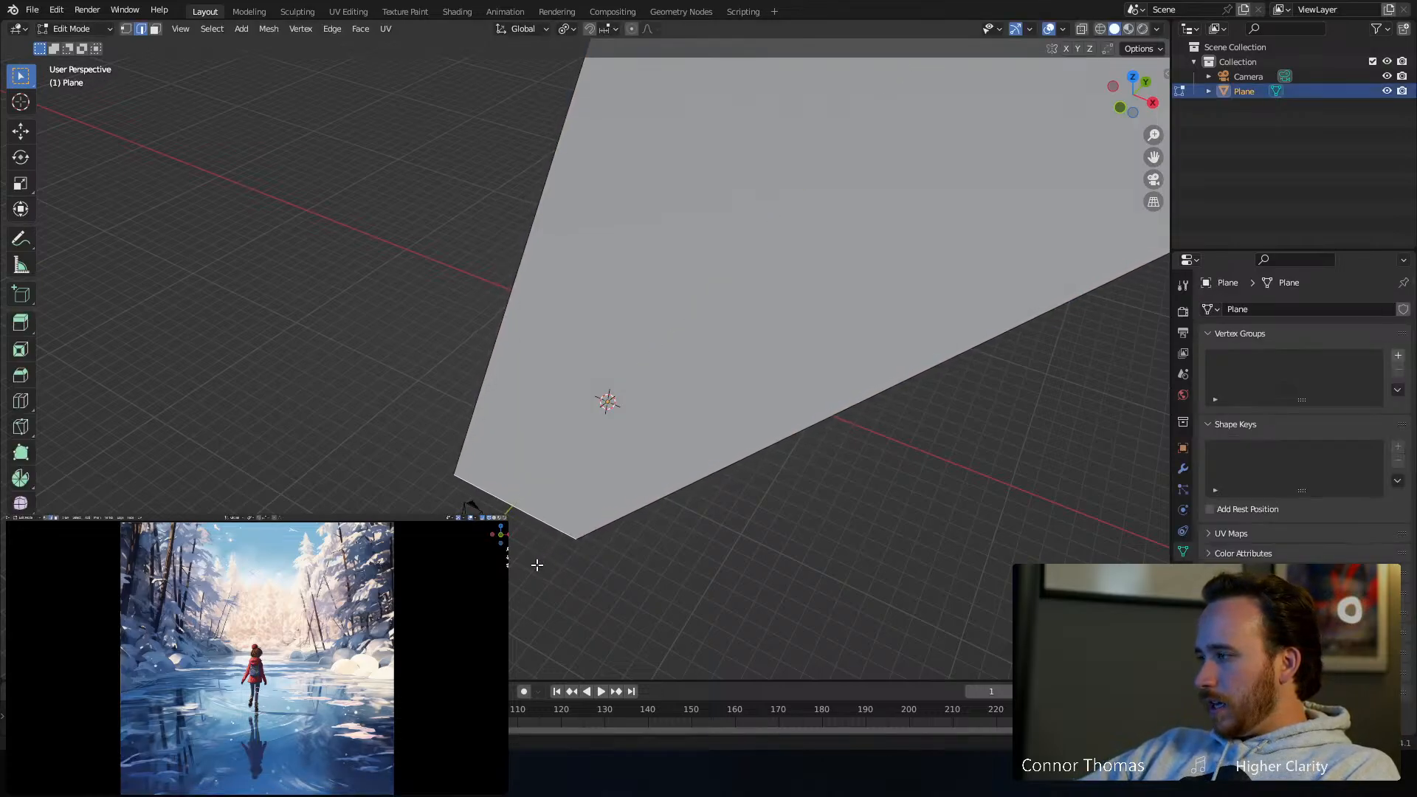
pyautogui.press('g')
pyautogui.press('y')
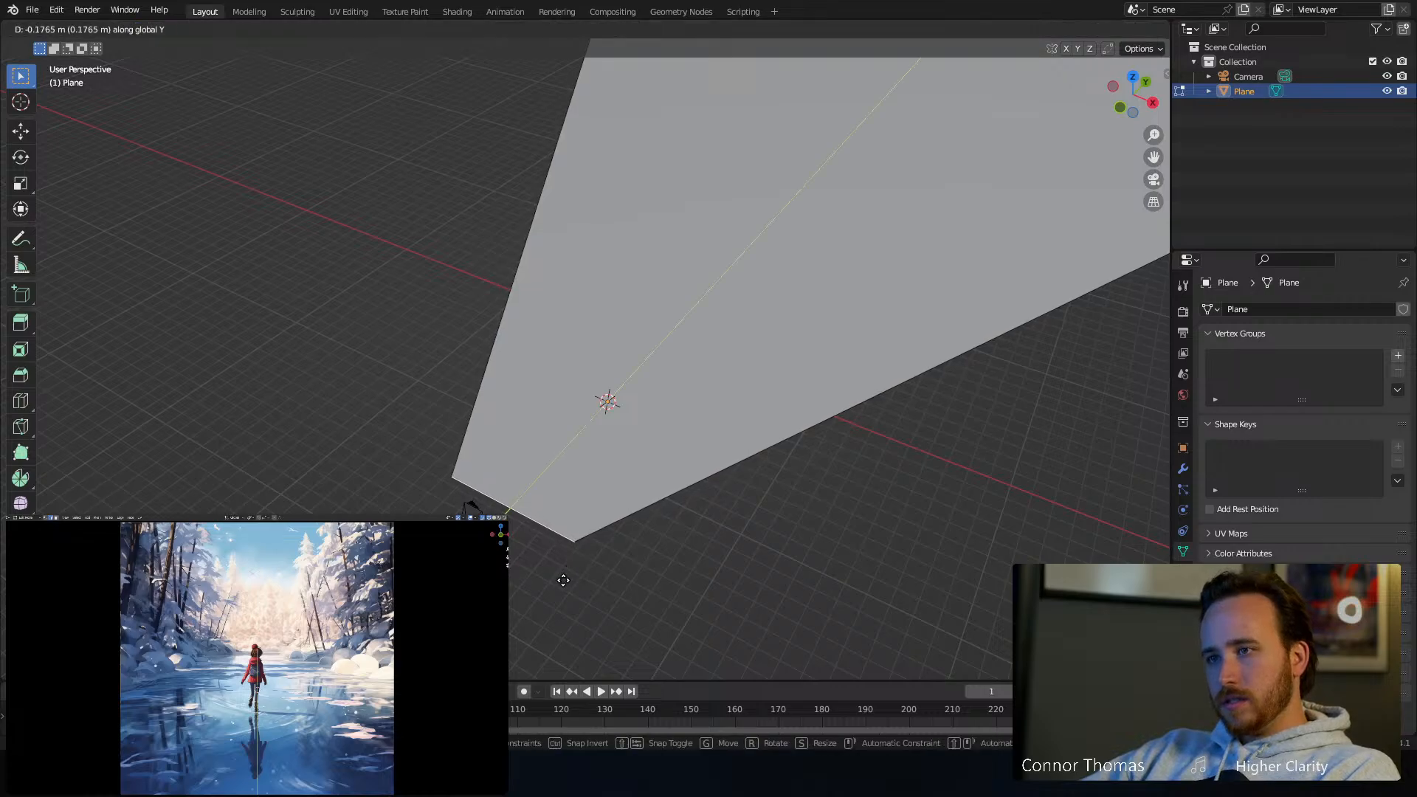
pyautogui.click(566, 580)
# Scale the plane's near edge down to roughly half its width, leave mesh editing and deselect the plane
pyautogui.press('s')
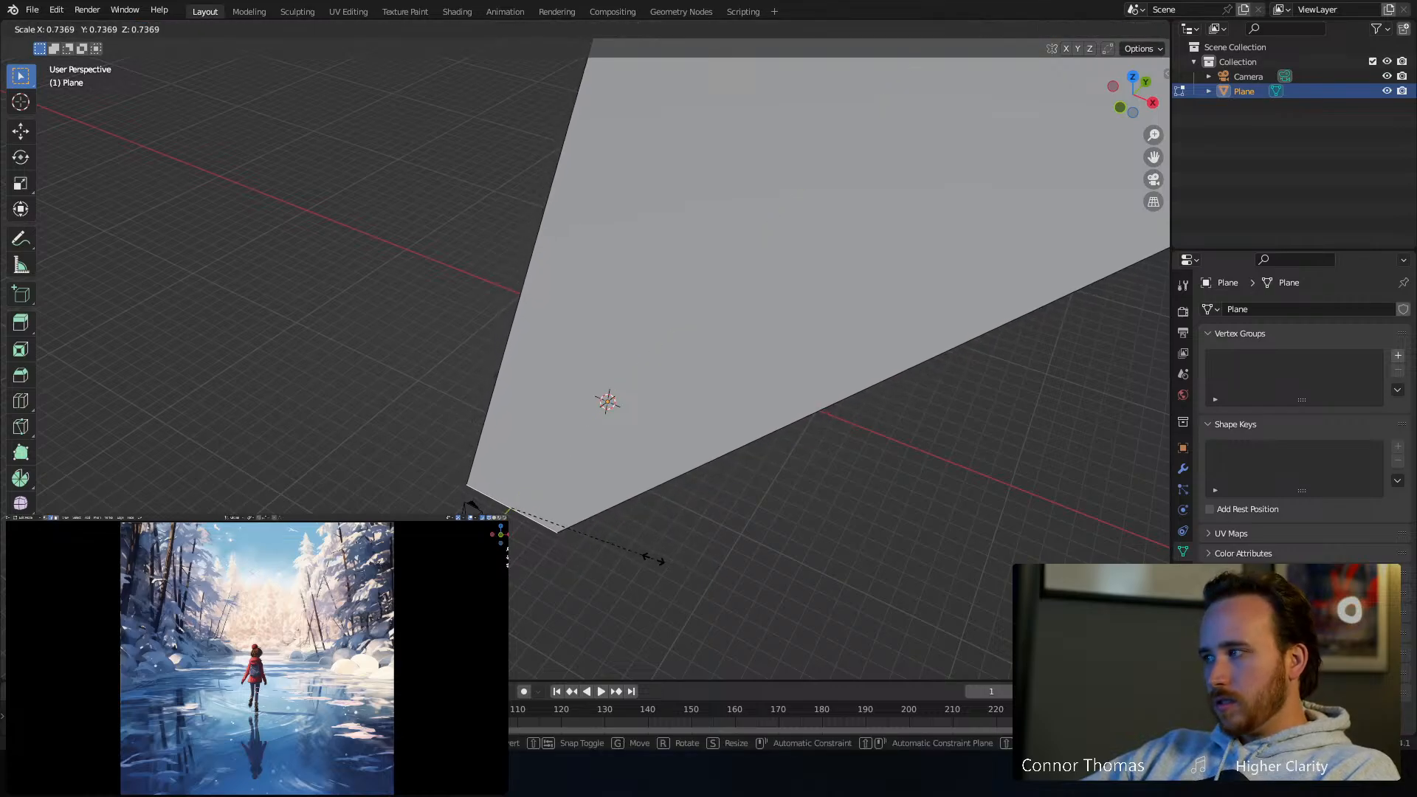
pyautogui.click(614, 522)
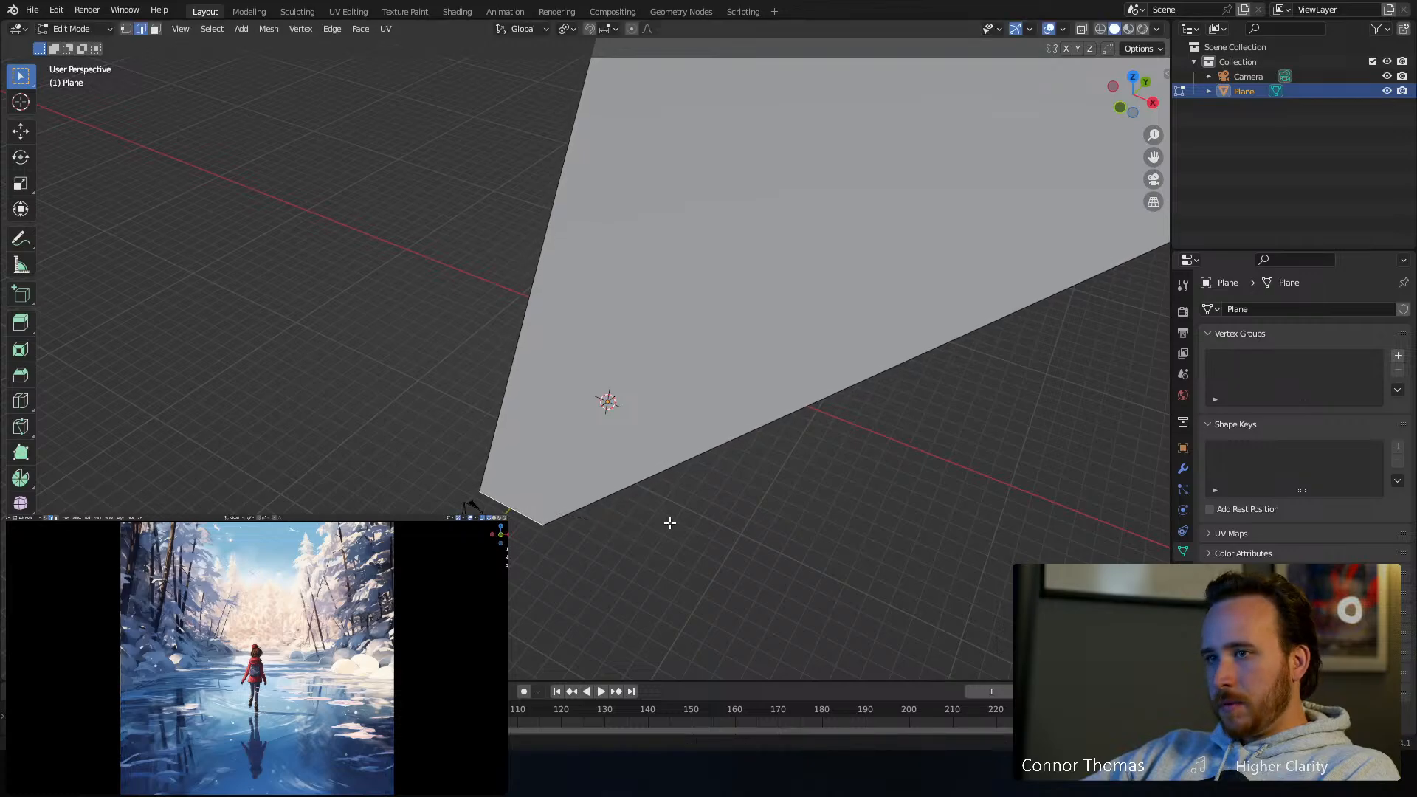
pyautogui.press('Tab')
pyautogui.click(644, 507)
pyautogui.moveTo(653, 489); pyautogui.dragTo(683, 374, button='middle')
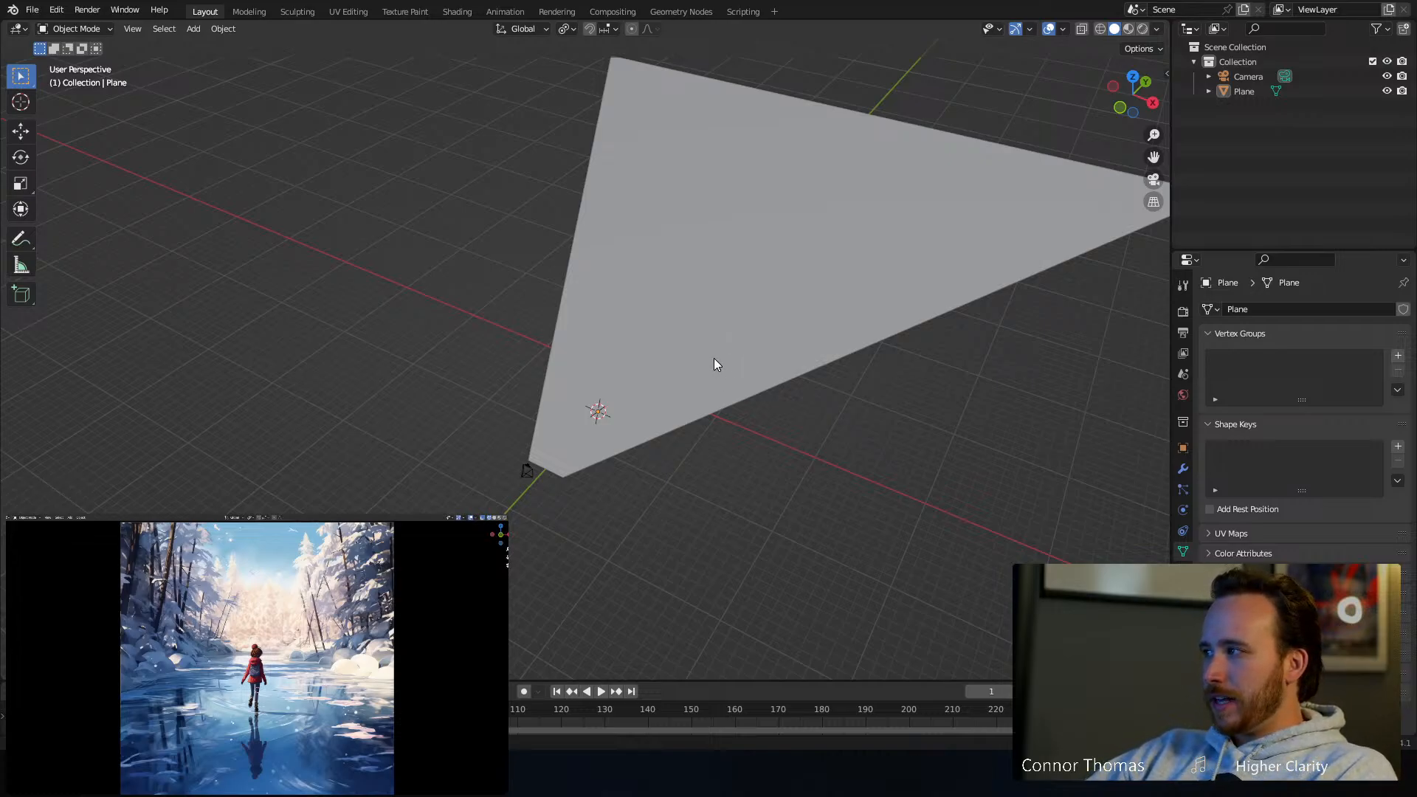
# Set the pivot point to 3D Cursor and rotate the camera slightly around the global X axis to match the reference horizon
pyautogui.click(528, 470)
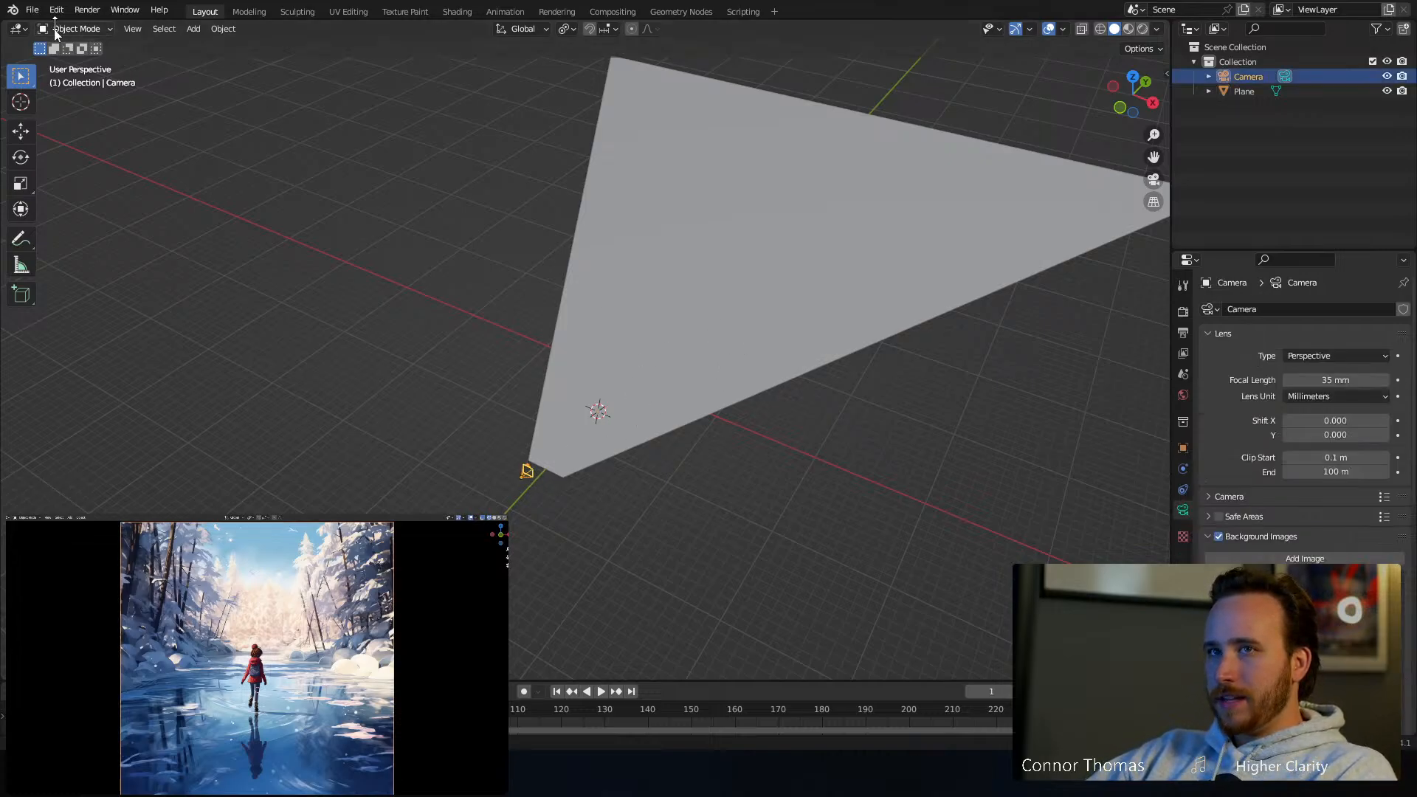
pyautogui.click(567, 28)
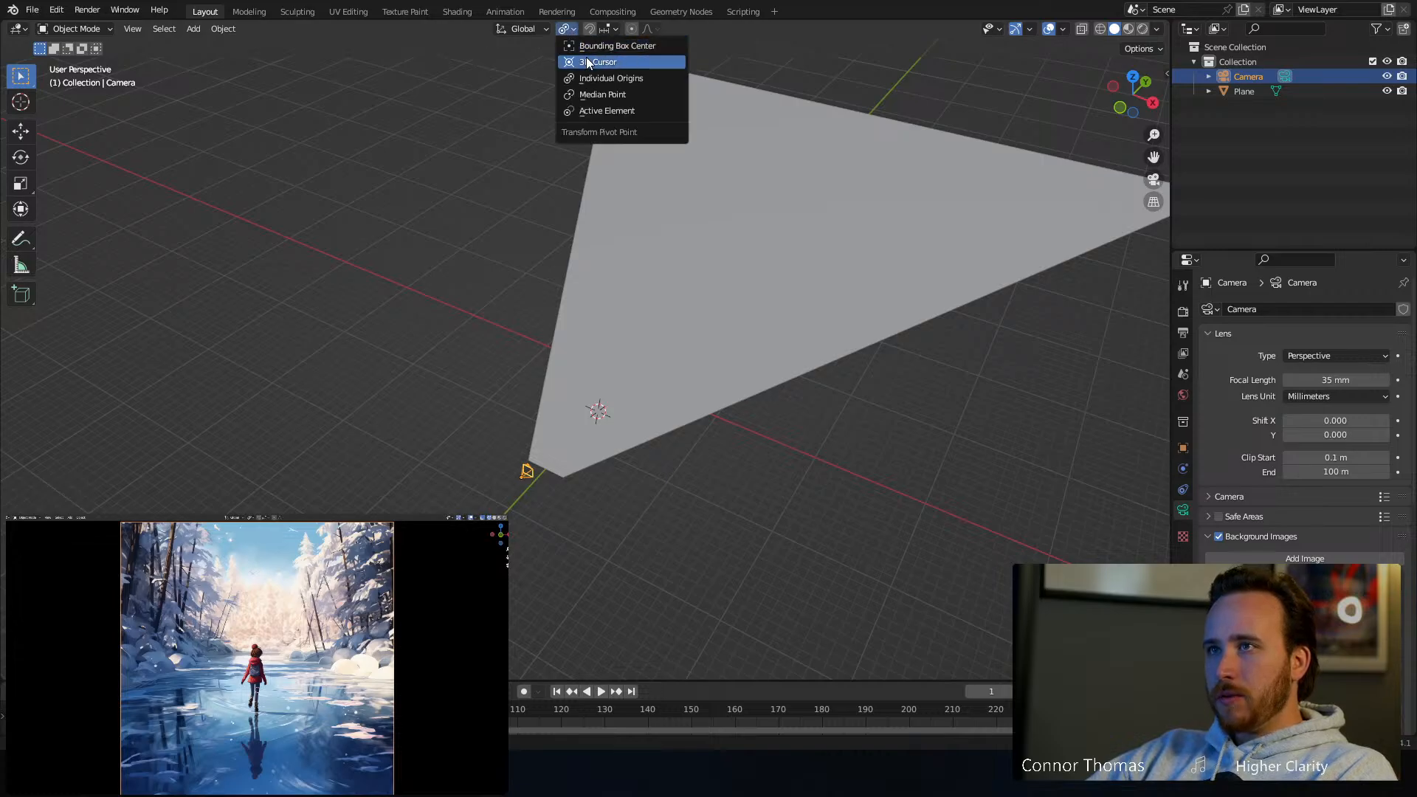
pyautogui.click(590, 60)
pyautogui.press('r')
pyautogui.press('x')
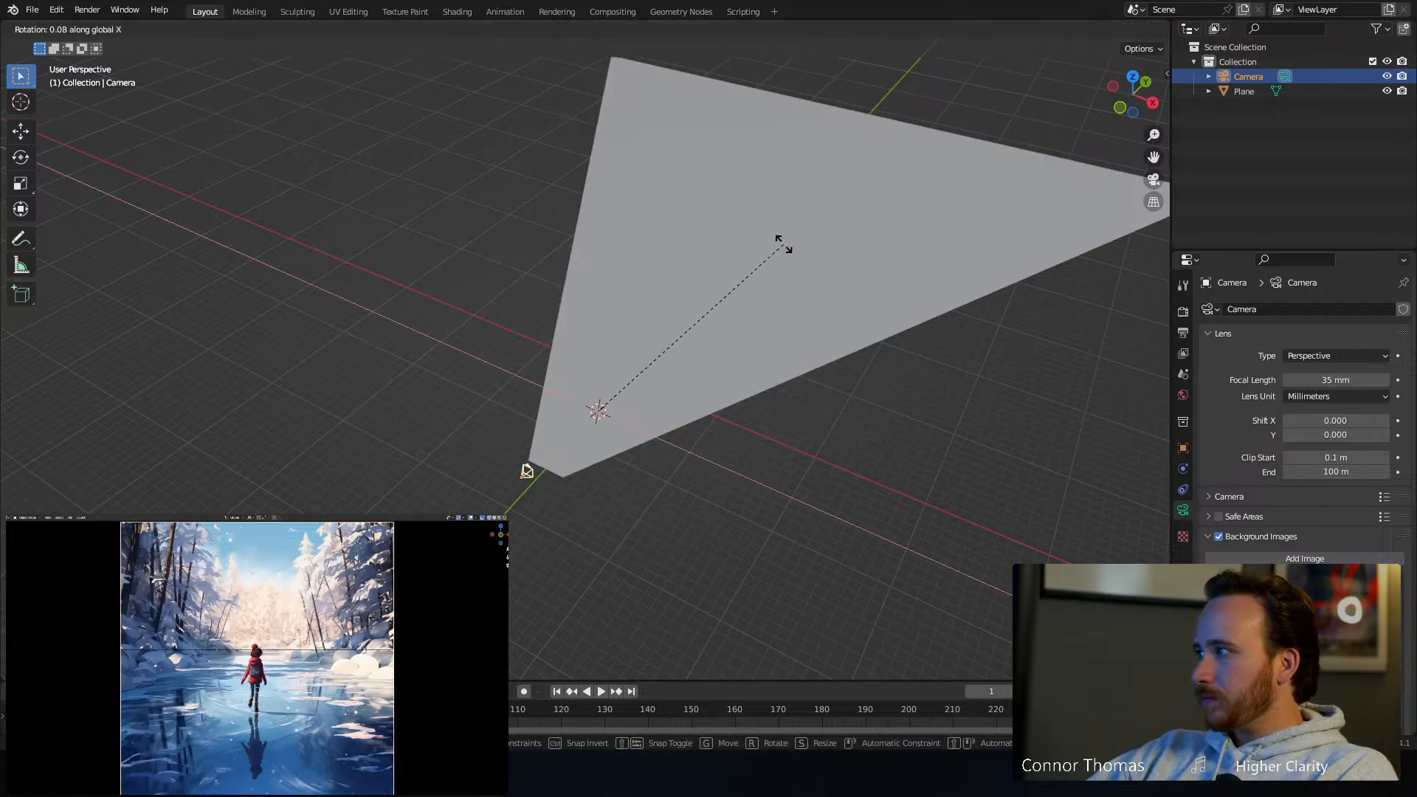
pyautogui.click(780, 185)
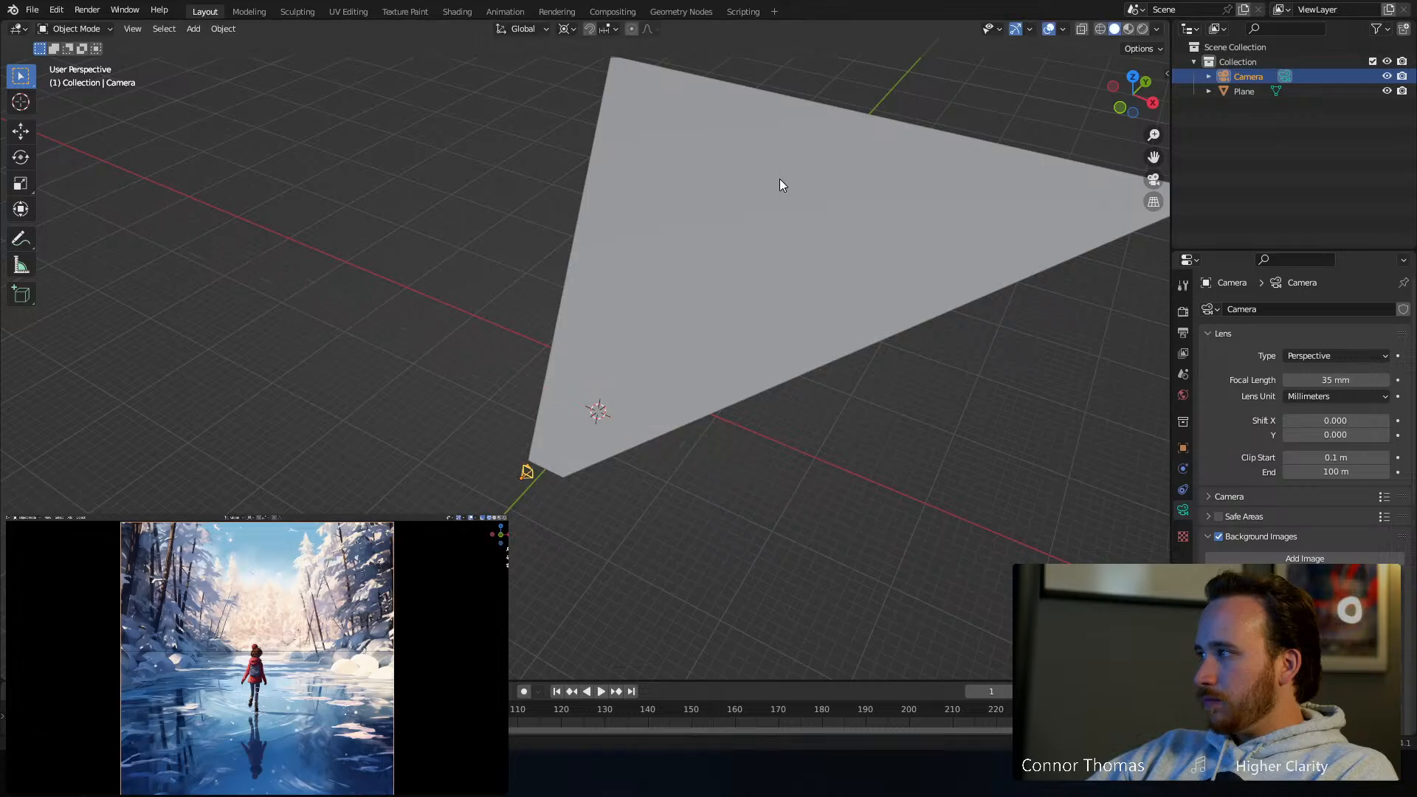
pyautogui.click(701, 491)
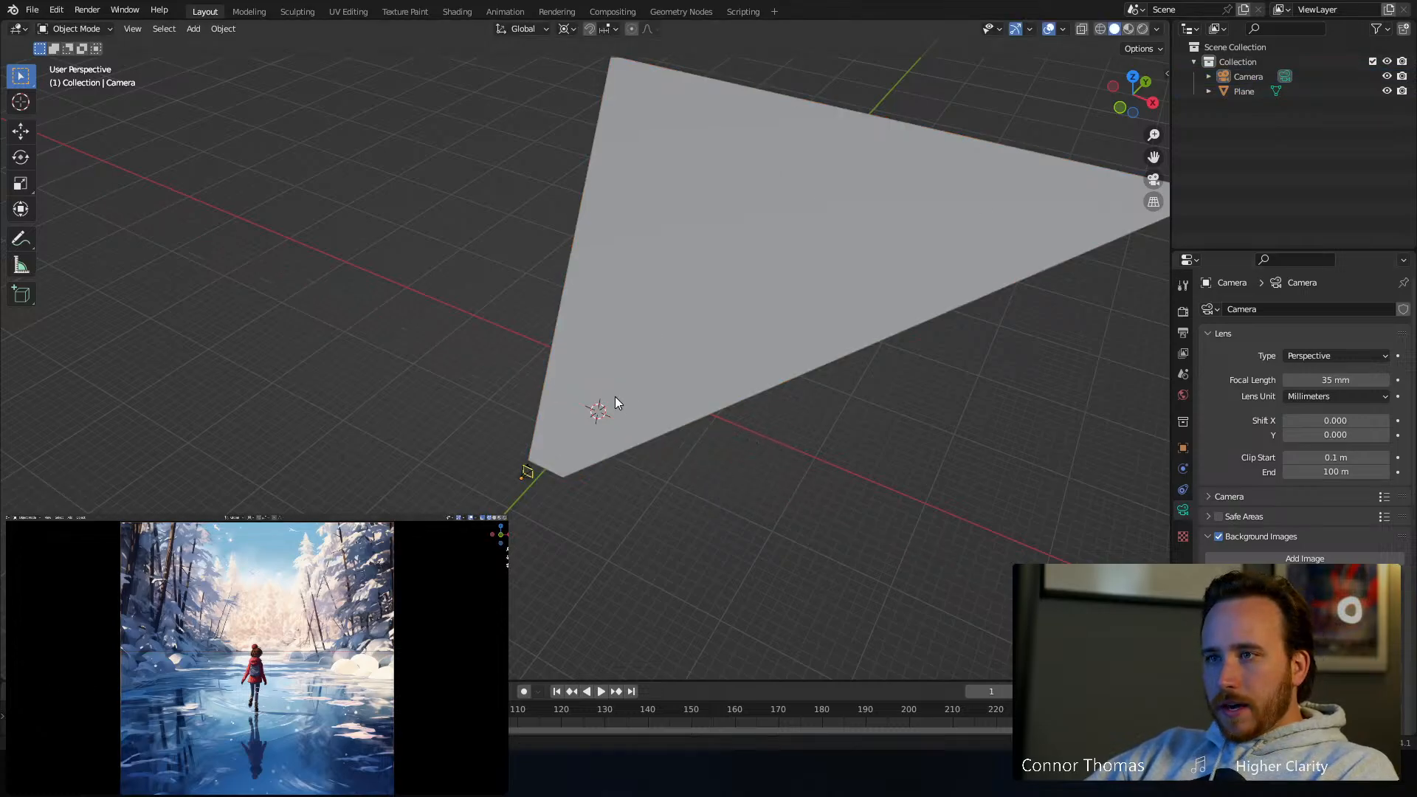
# Place the 3D cursor on the plane's long side edge, partway out from the camera, and return to the selection tool
pyautogui.moveTo(617, 402); pyautogui.dragTo(649, 354, button='middle')
pyautogui.click(28, 109)
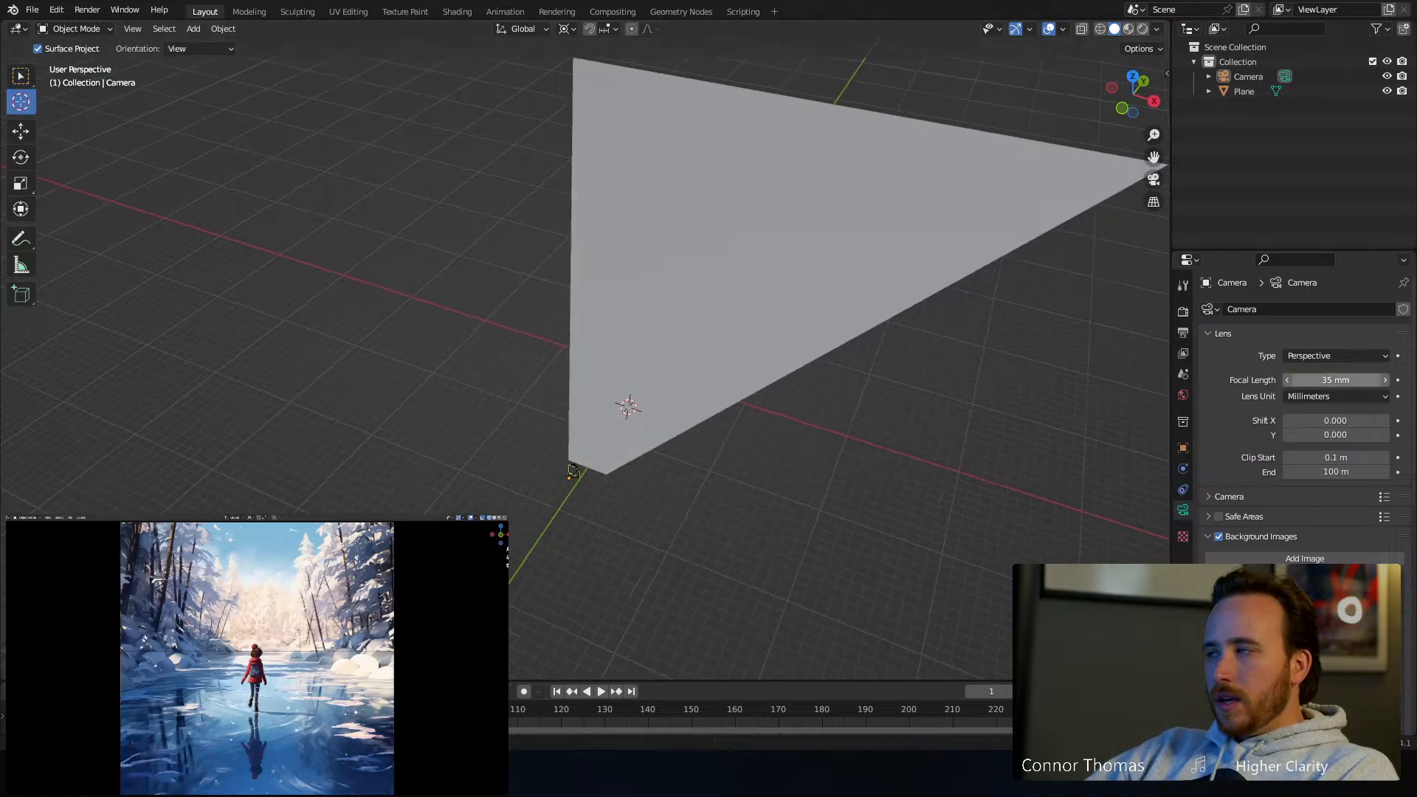
pyautogui.click(573, 369)
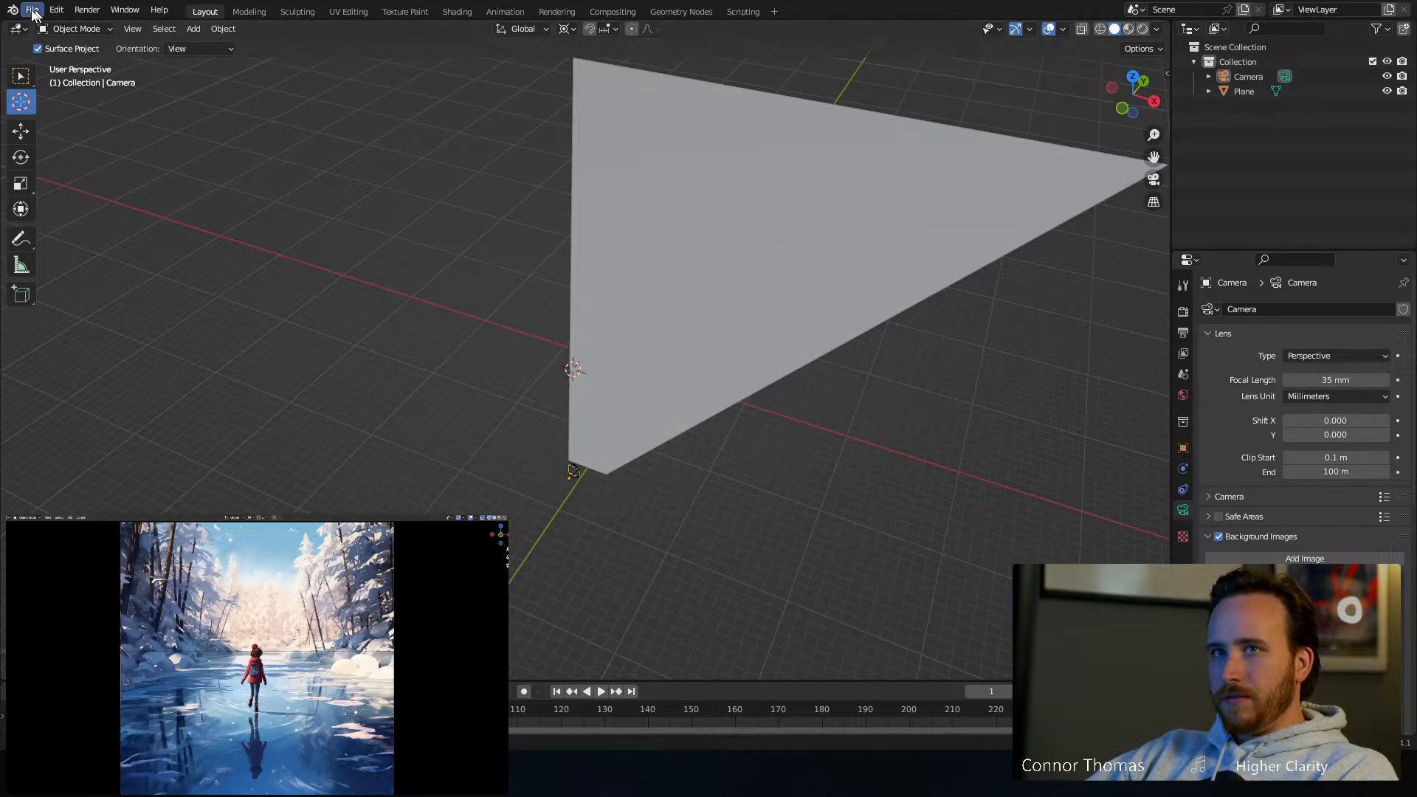
pyautogui.click(21, 76)
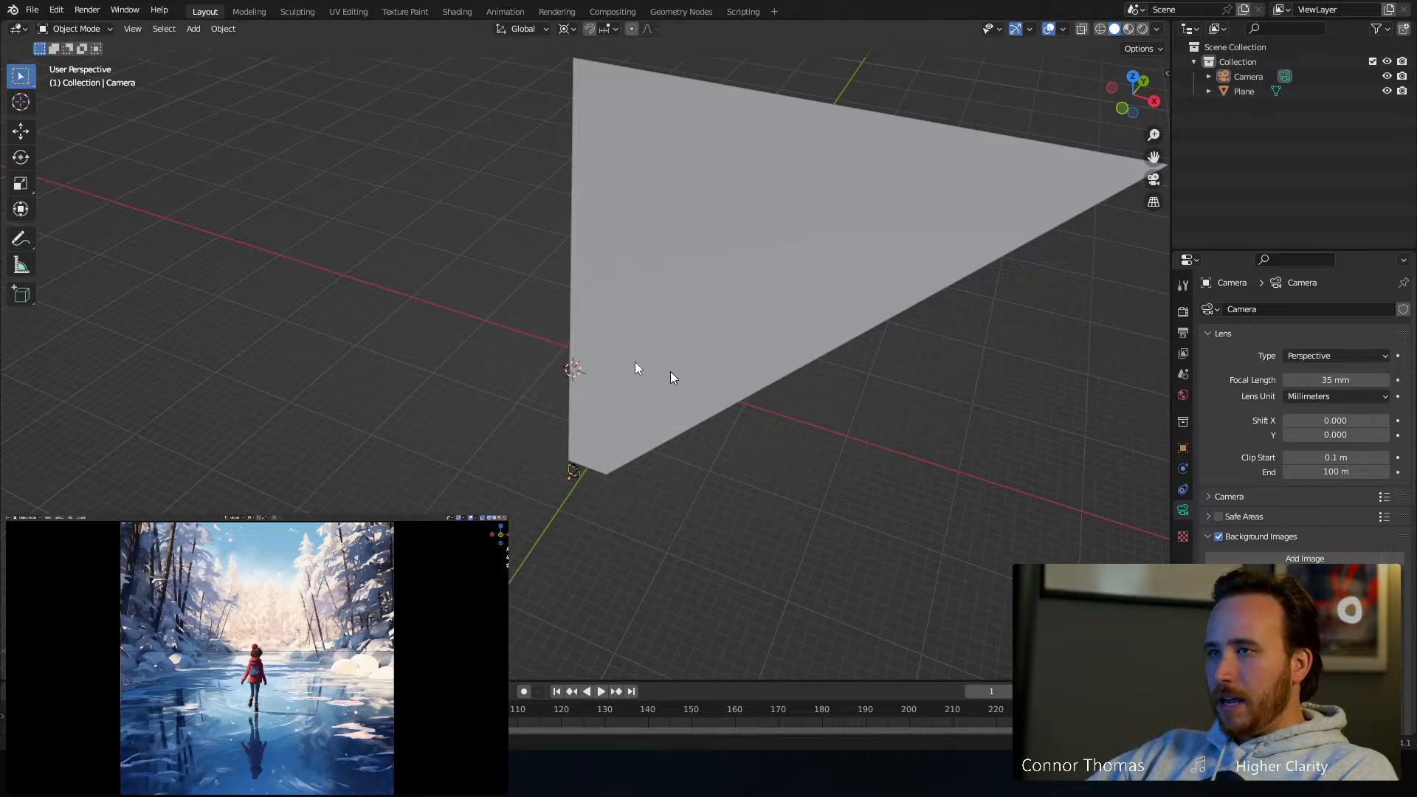
# Add a UV sphere at the 3D cursor on the plane's side edge
pyautogui.scroll(3, 603, 349)
pyautogui.hotkey('shift', 'a')
pyautogui.moveTo(572, 324)
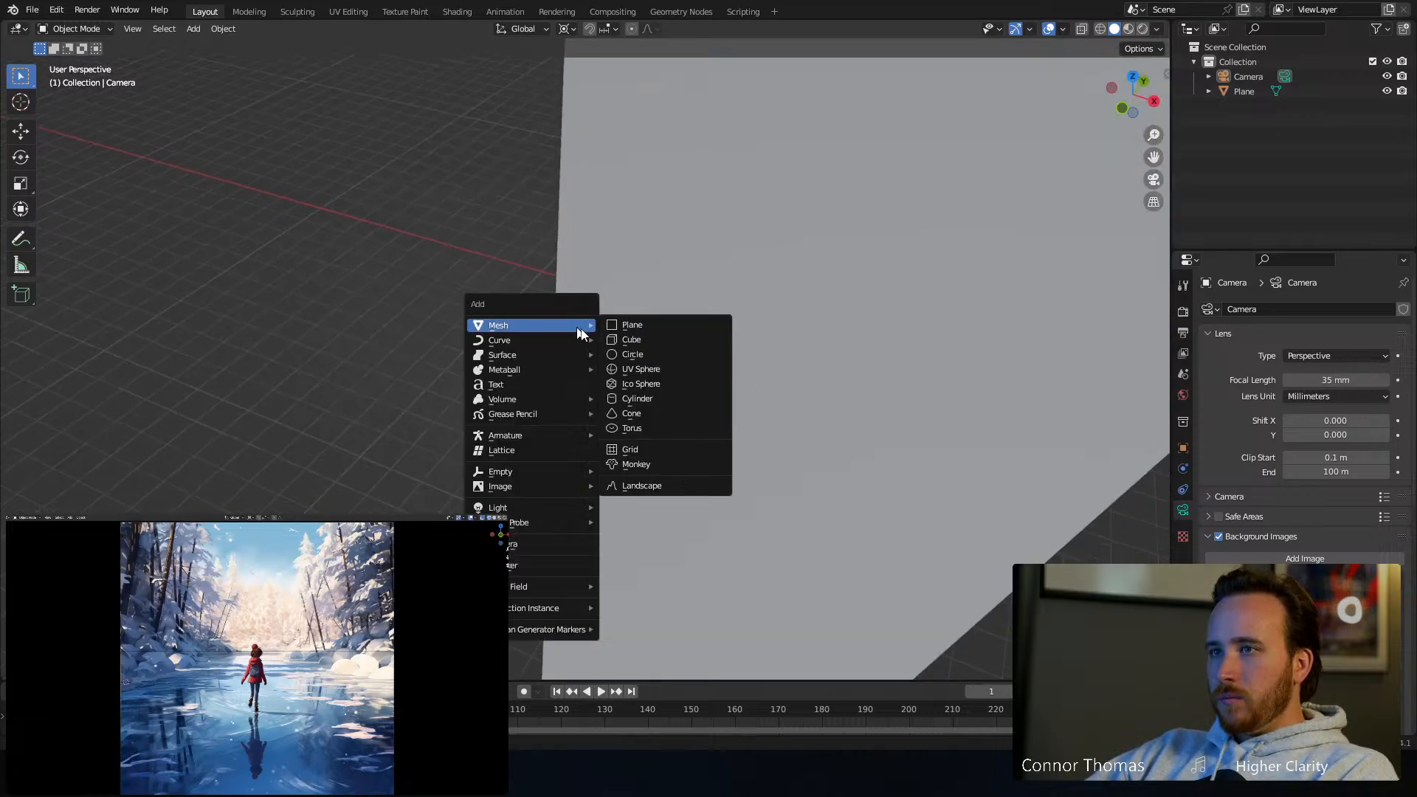
pyautogui.click(671, 368)
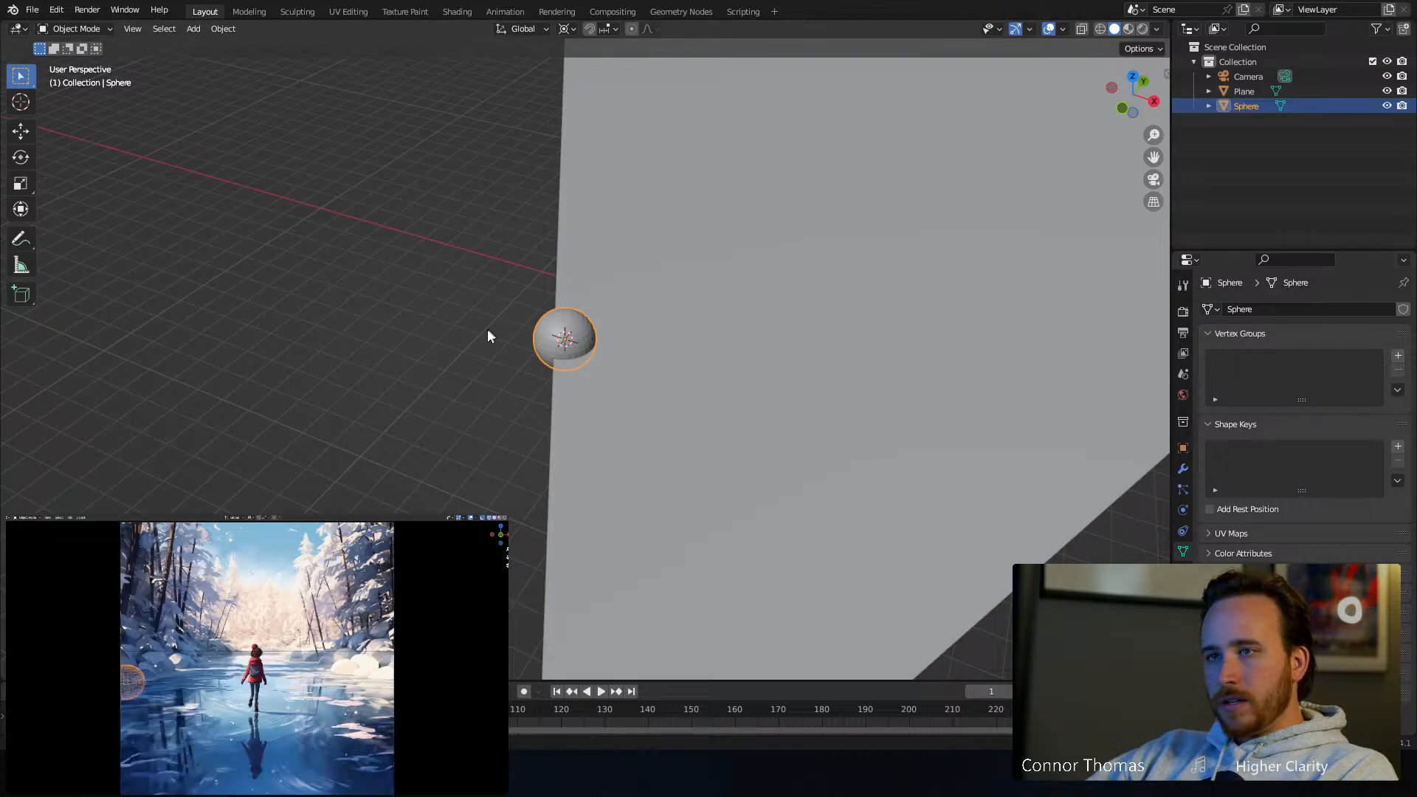
# Move the sphere slightly up and outward from the plane's side edge
pyautogui.scroll(4, 565, 326)
pyautogui.scroll(-3, 565, 326)
pyautogui.keyDown('shift'); pyautogui.moveTo(553, 301); pyautogui.dragTo(586, 332, button='middle'); pyautogui.keyUp('shift')
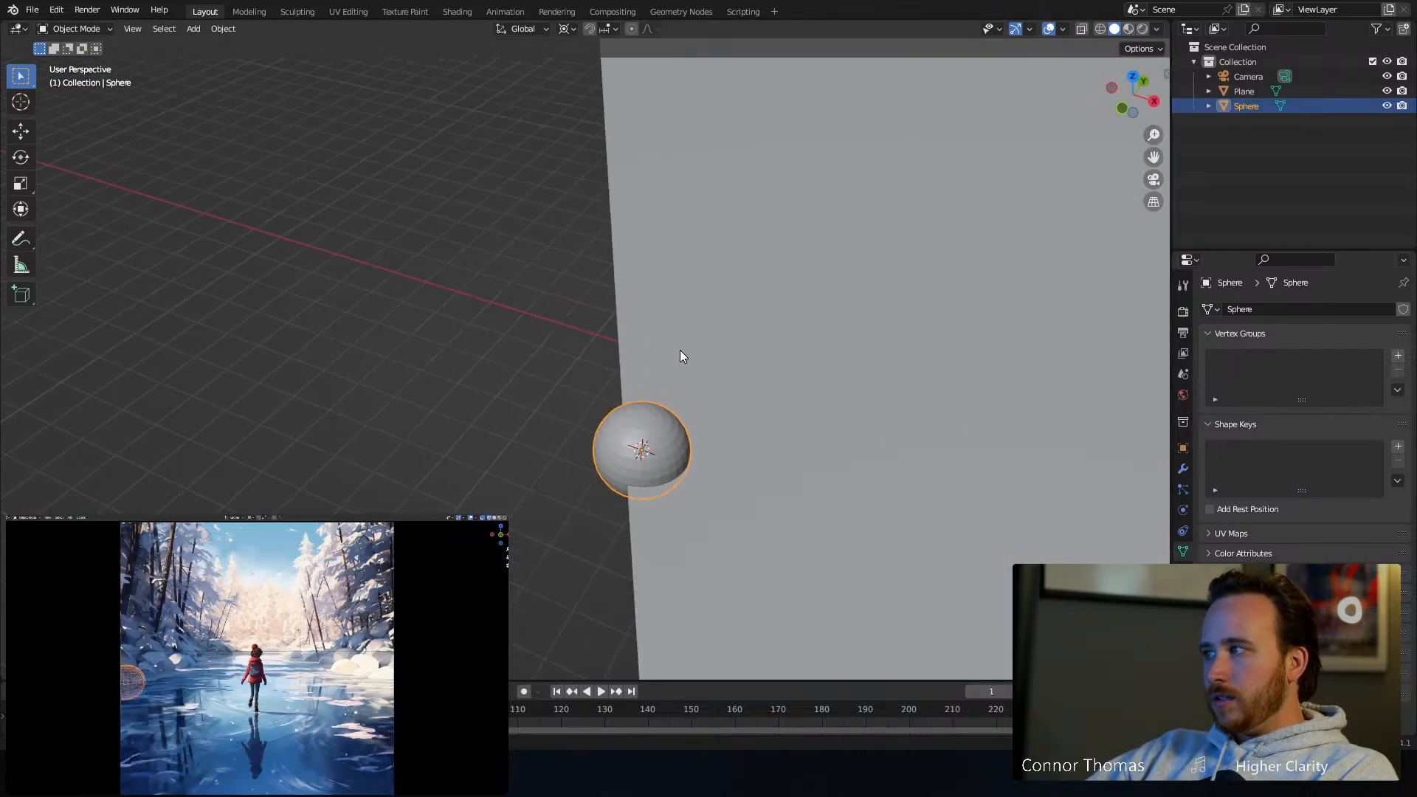
pyautogui.press('g')
pyautogui.click(660, 330)
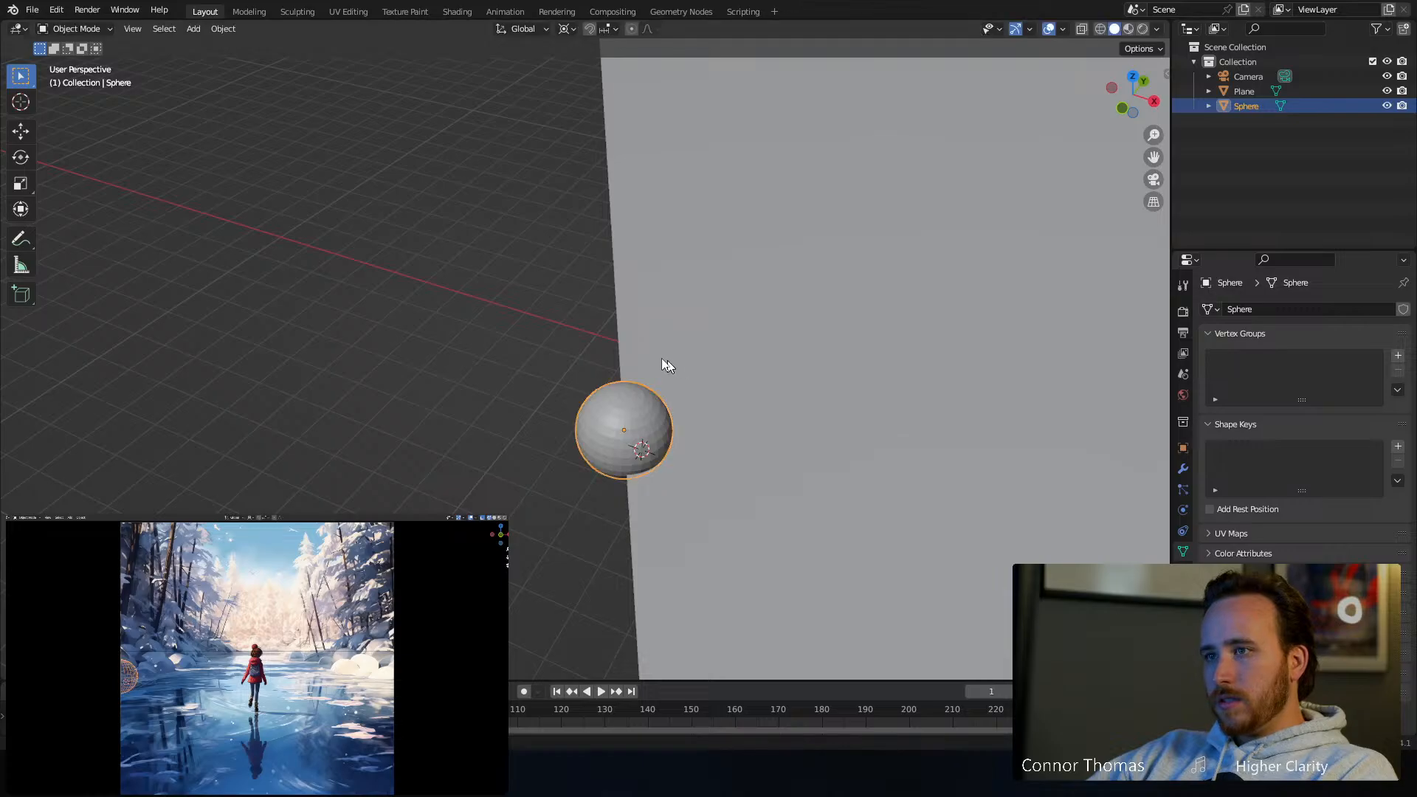
# Start mesh editing on the sphere and place a duplicate of its mesh directly above the original
pyautogui.moveTo(665, 364); pyautogui.dragTo(653, 335, button='middle')
pyautogui.press('KP_Decimal')
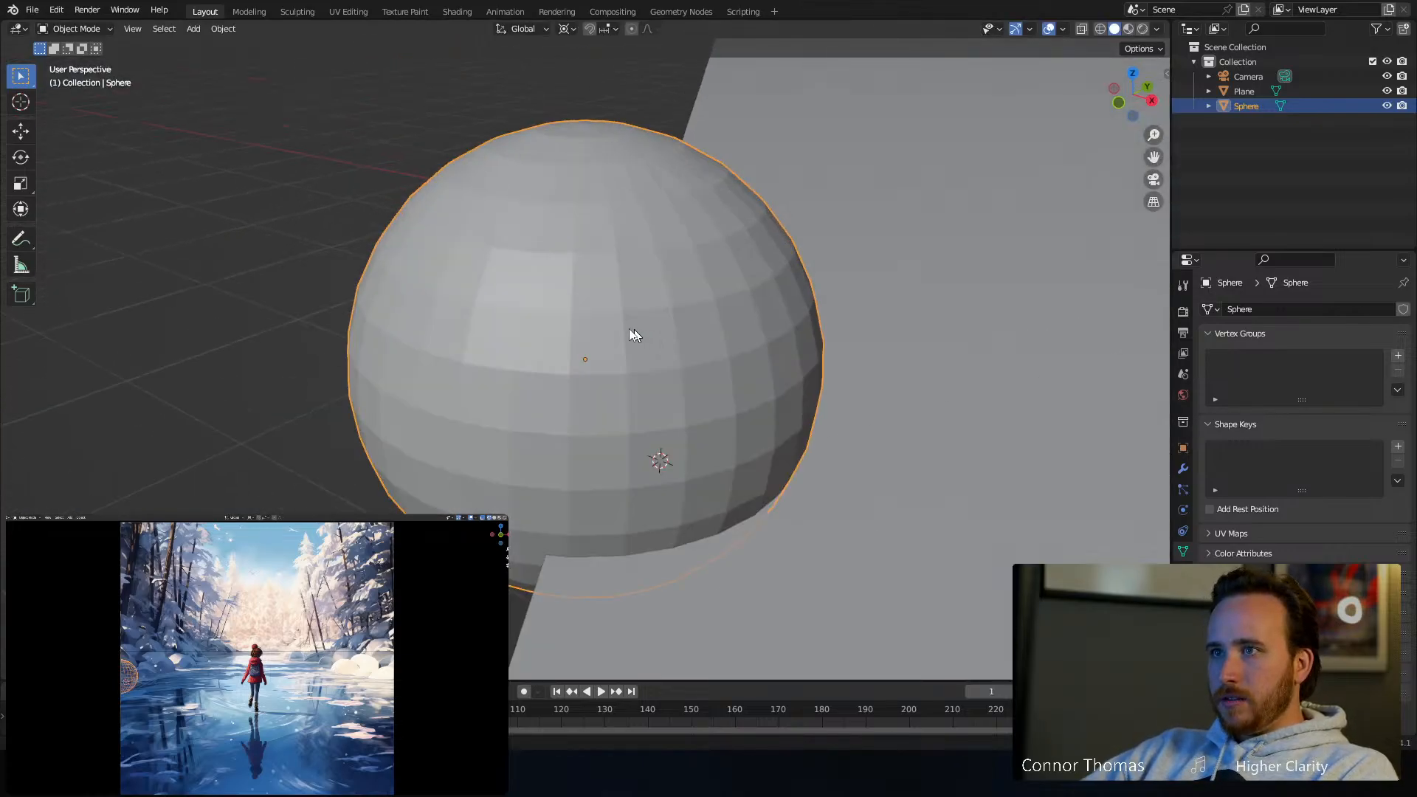
pyautogui.scroll(-3, 605, 321)
pyautogui.press('Tab')
pyautogui.moveTo(576, 276); pyautogui.dragTo(647, 255, button='middle')
pyautogui.hotkey('shift', 'd')
pyautogui.click(612, 169)
pyautogui.moveTo(612, 199); pyautogui.dragTo(569, 214, button='middle')
# Scale the upper sphere copy up to about 1.3, rotate it freely and reposition it over the small sphere
pyautogui.press('r')
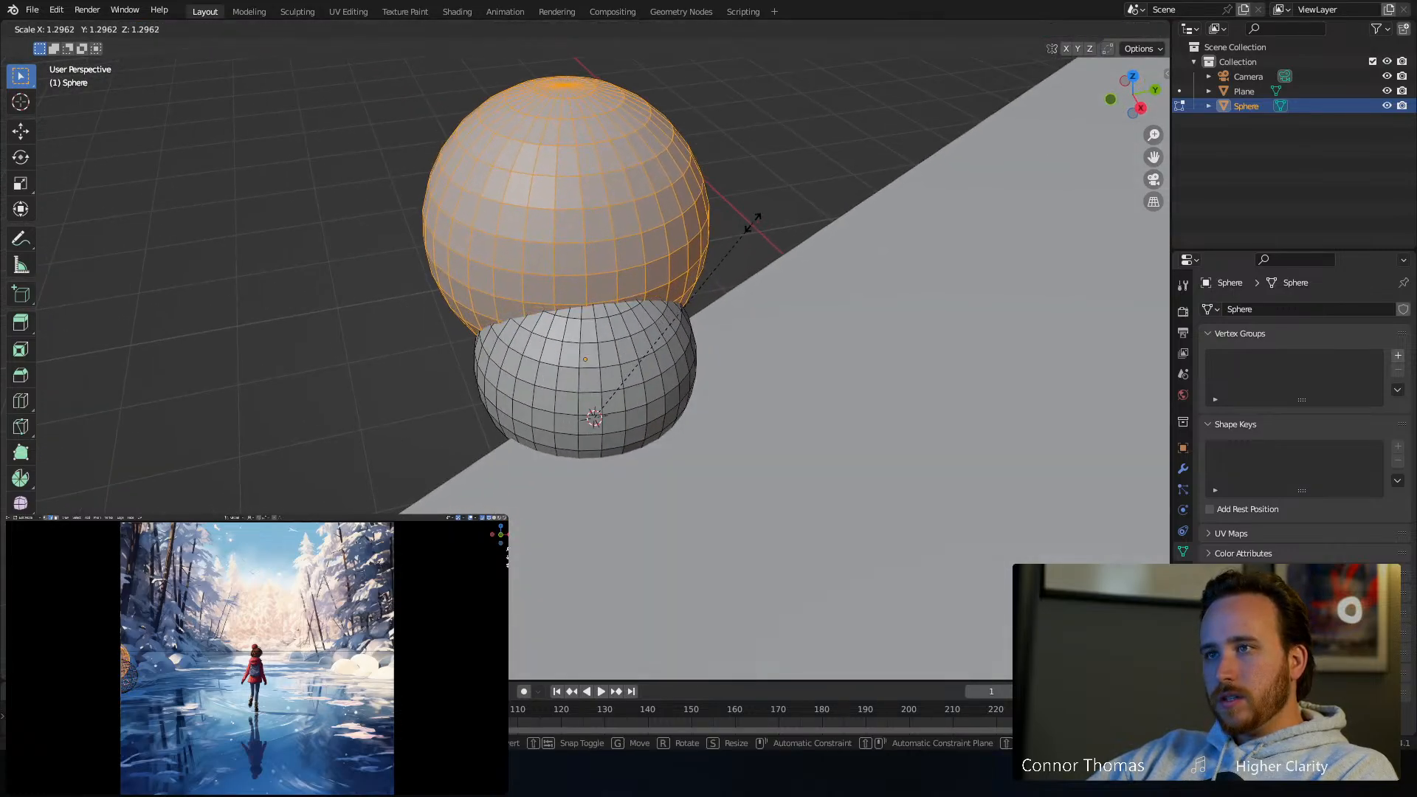
pyautogui.press('r')
pyautogui.click(705, 209)
pyautogui.press('g')
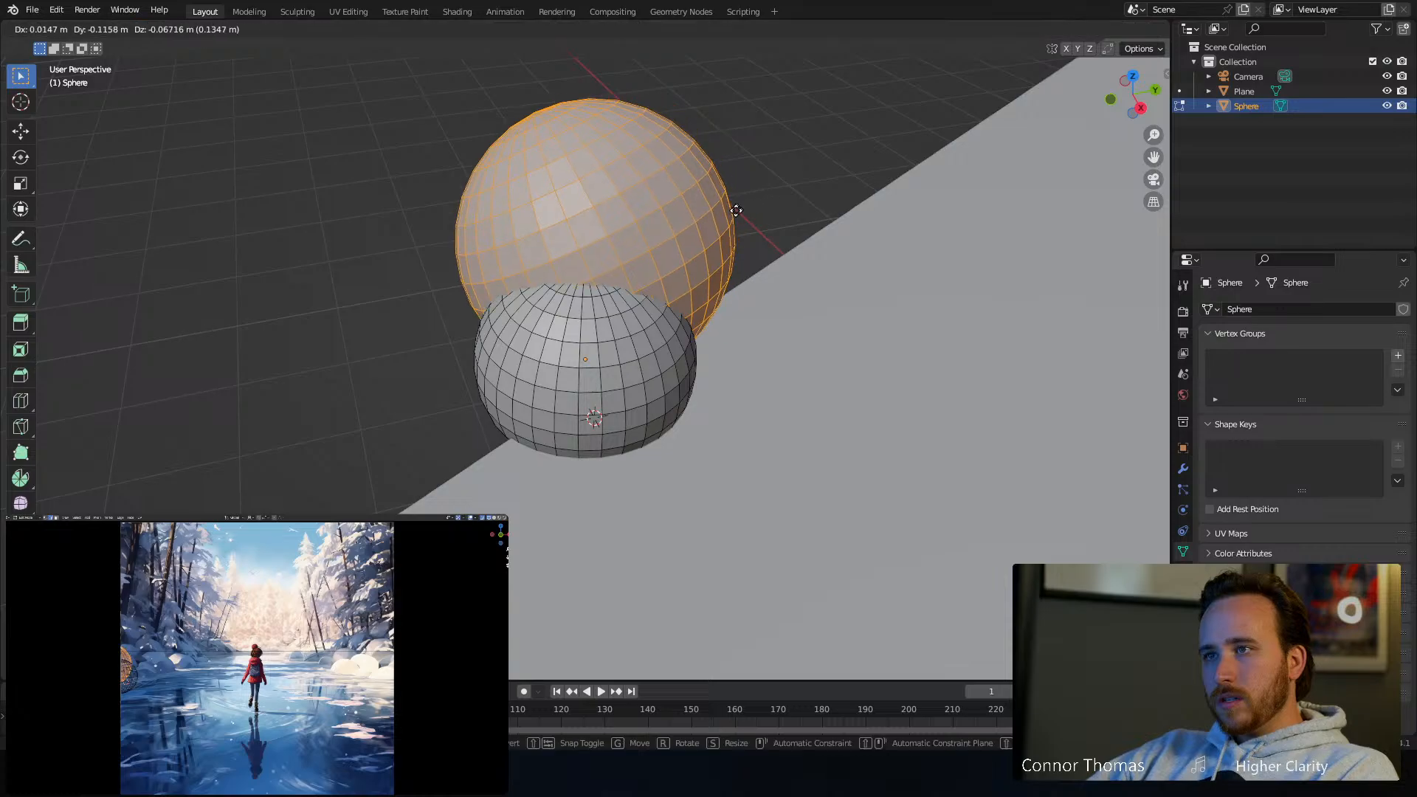
pyautogui.click(730, 215)
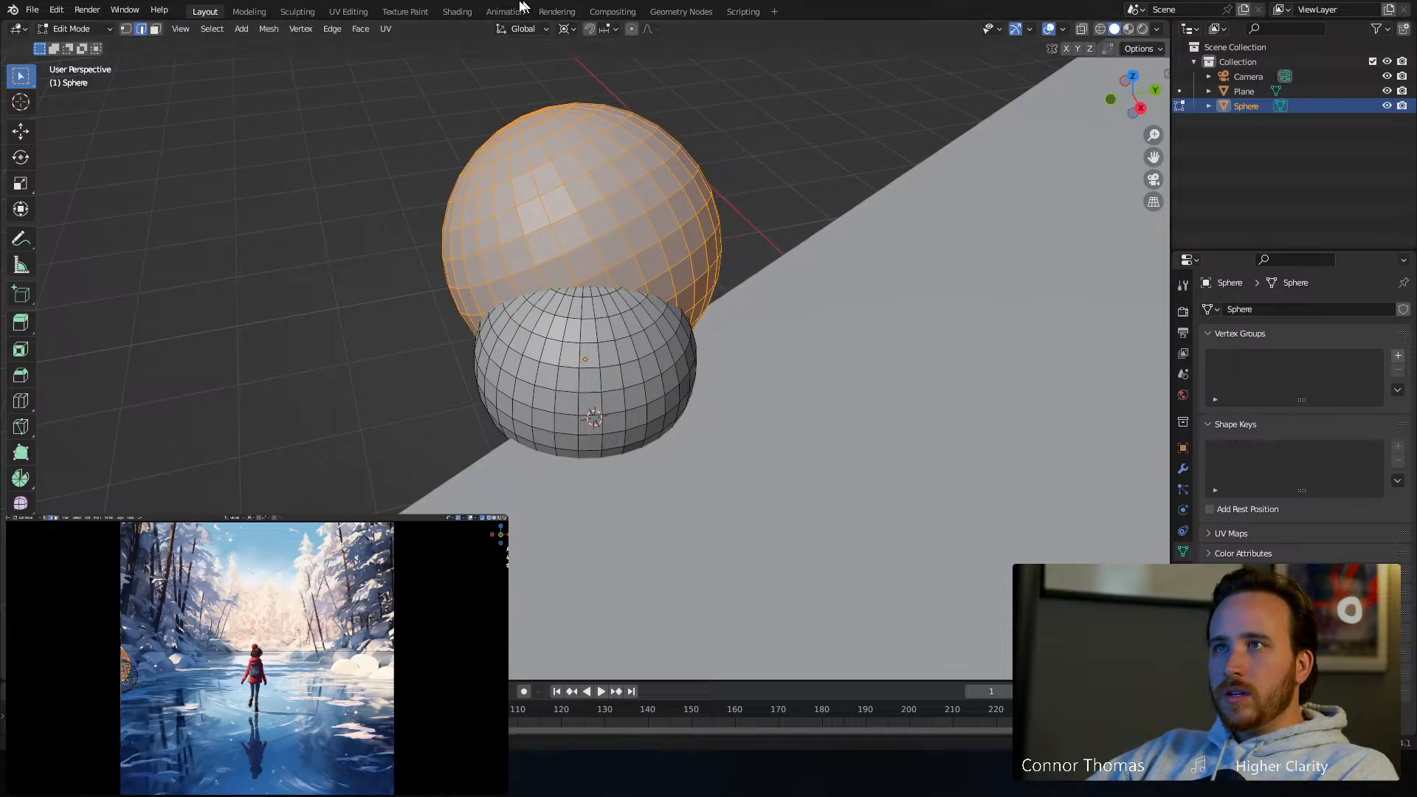
# Set the pivot point to Individual Origins and place a freely rotated copy of the large sphere beside the others, over the plane
pyautogui.click(568, 29)
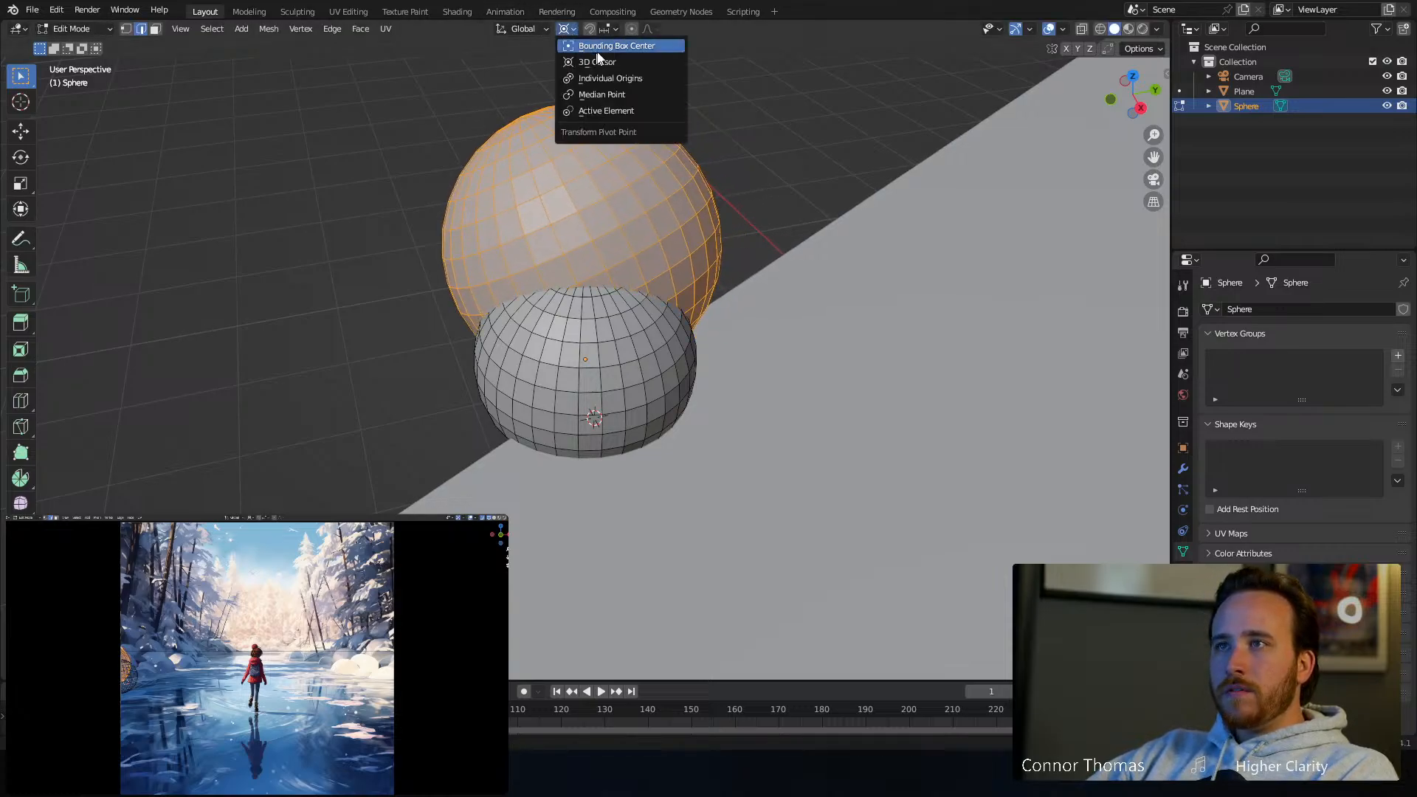
pyautogui.click(609, 80)
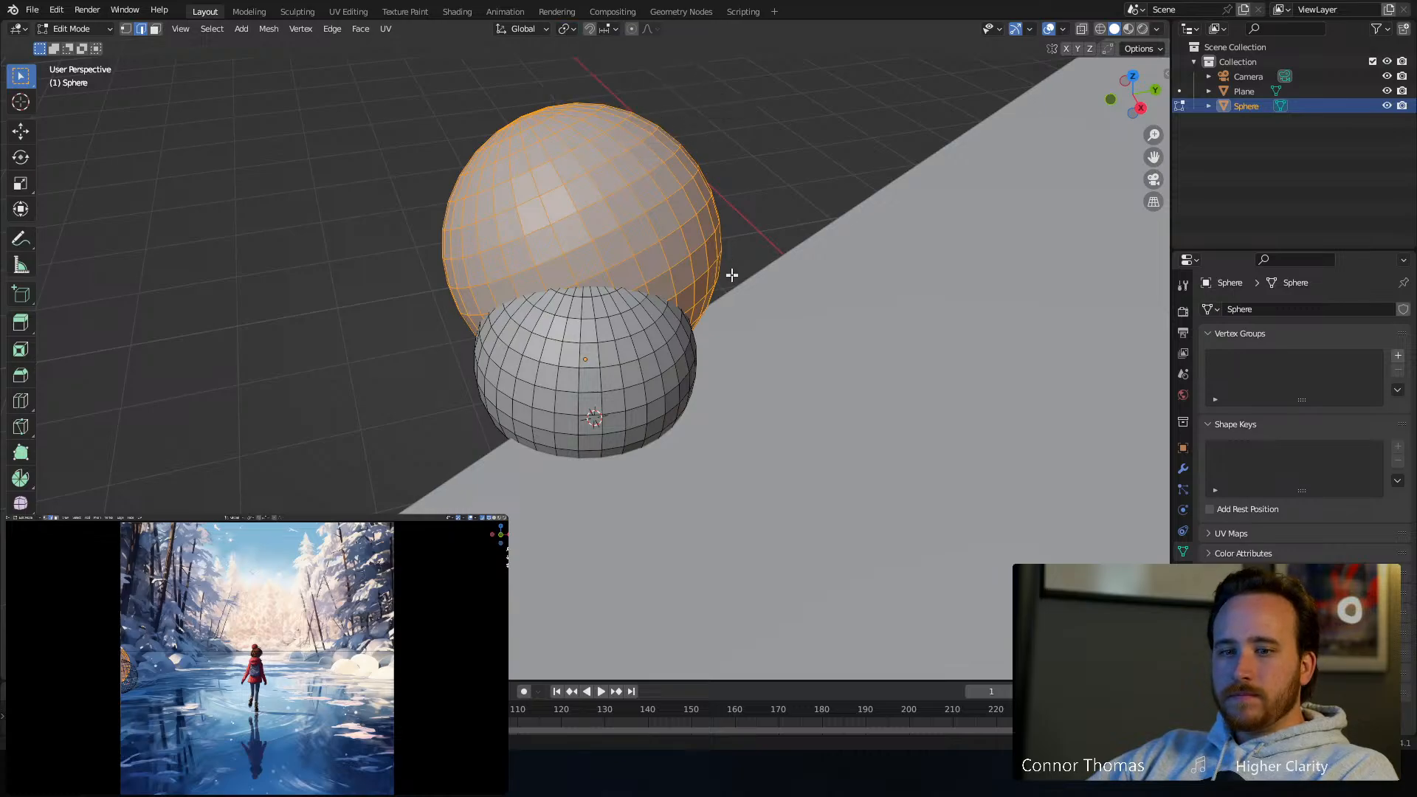
pyautogui.keyDown('shift'); pyautogui.moveTo(734, 275); pyautogui.dragTo(601, 301, button='middle'); pyautogui.keyUp('shift')
pyautogui.press('g')
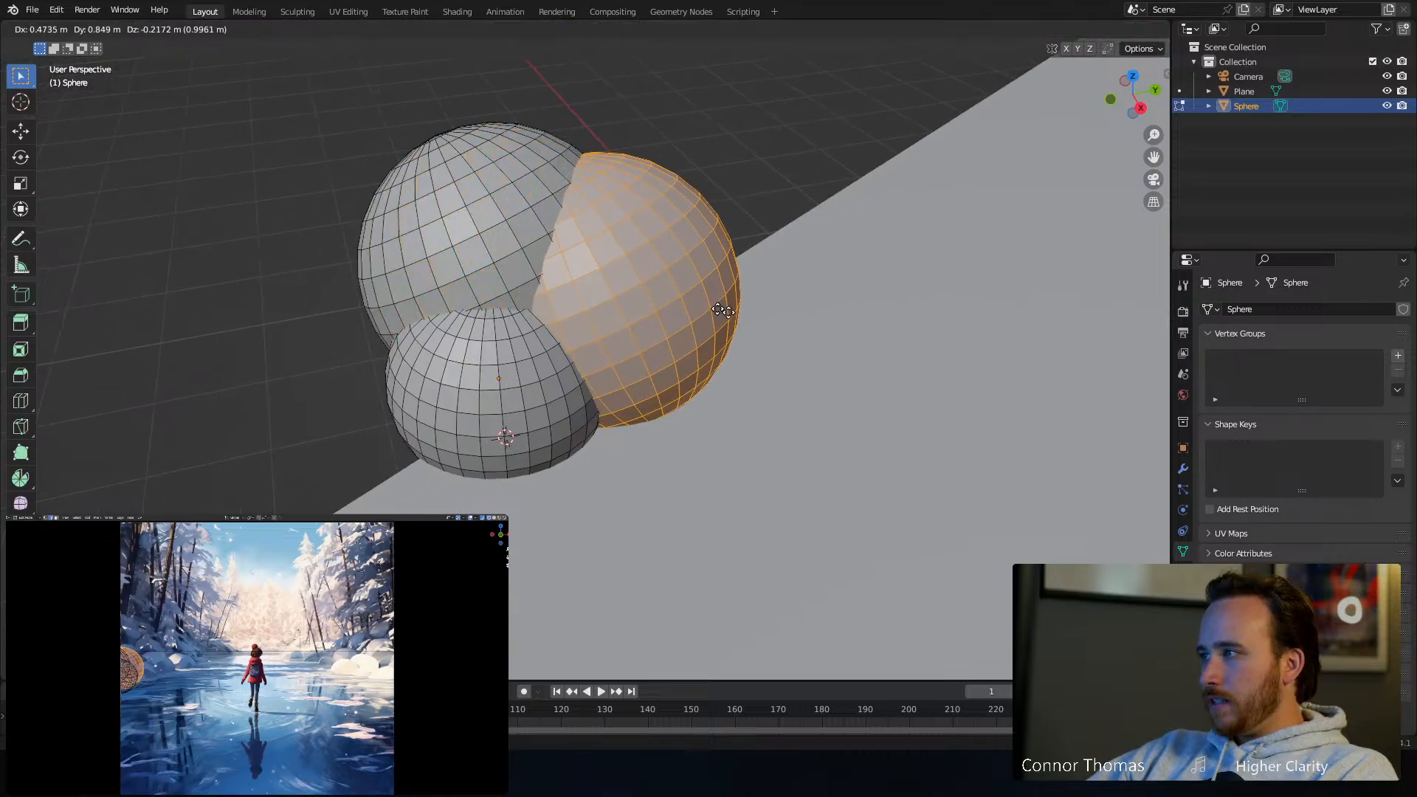
pyautogui.click(847, 336)
pyautogui.press('r')
pyautogui.press('r')
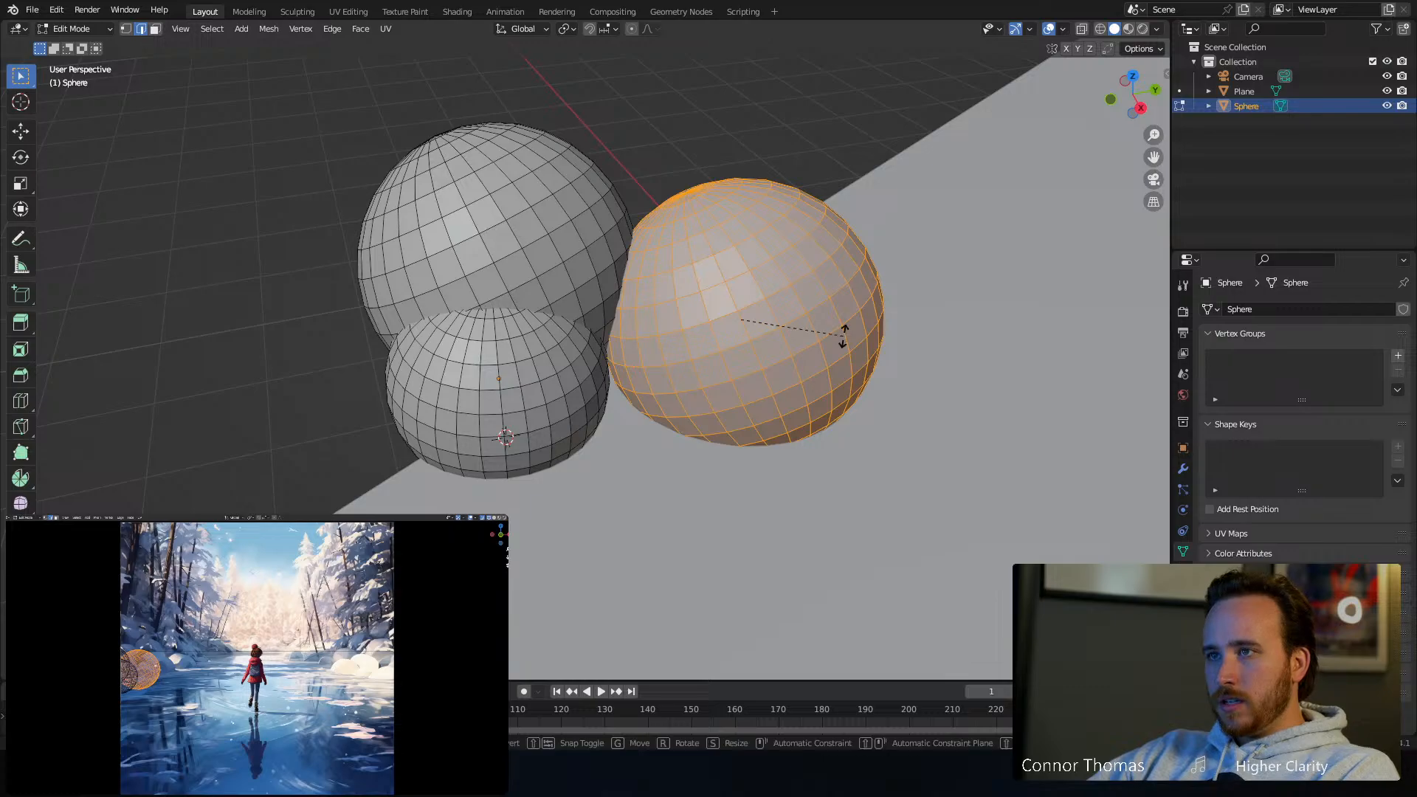
pyautogui.click(905, 351)
# Flatten the new sphere copy along the global Z axis to roughly 0.6 and lower it beside the small sphere
pyautogui.press('s')
pyautogui.press('z')
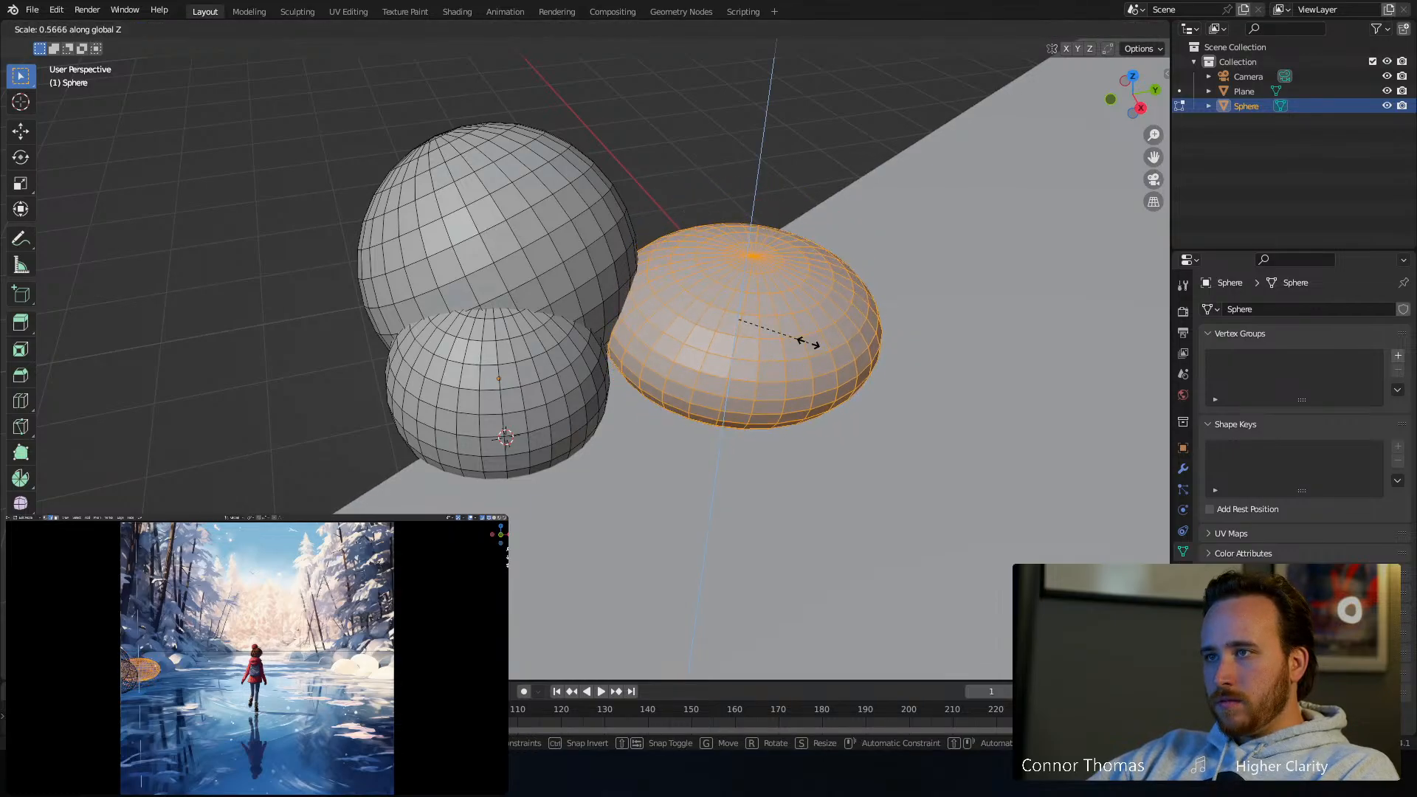
pyautogui.click(819, 337)
pyautogui.press('g')
pyautogui.click(776, 367)
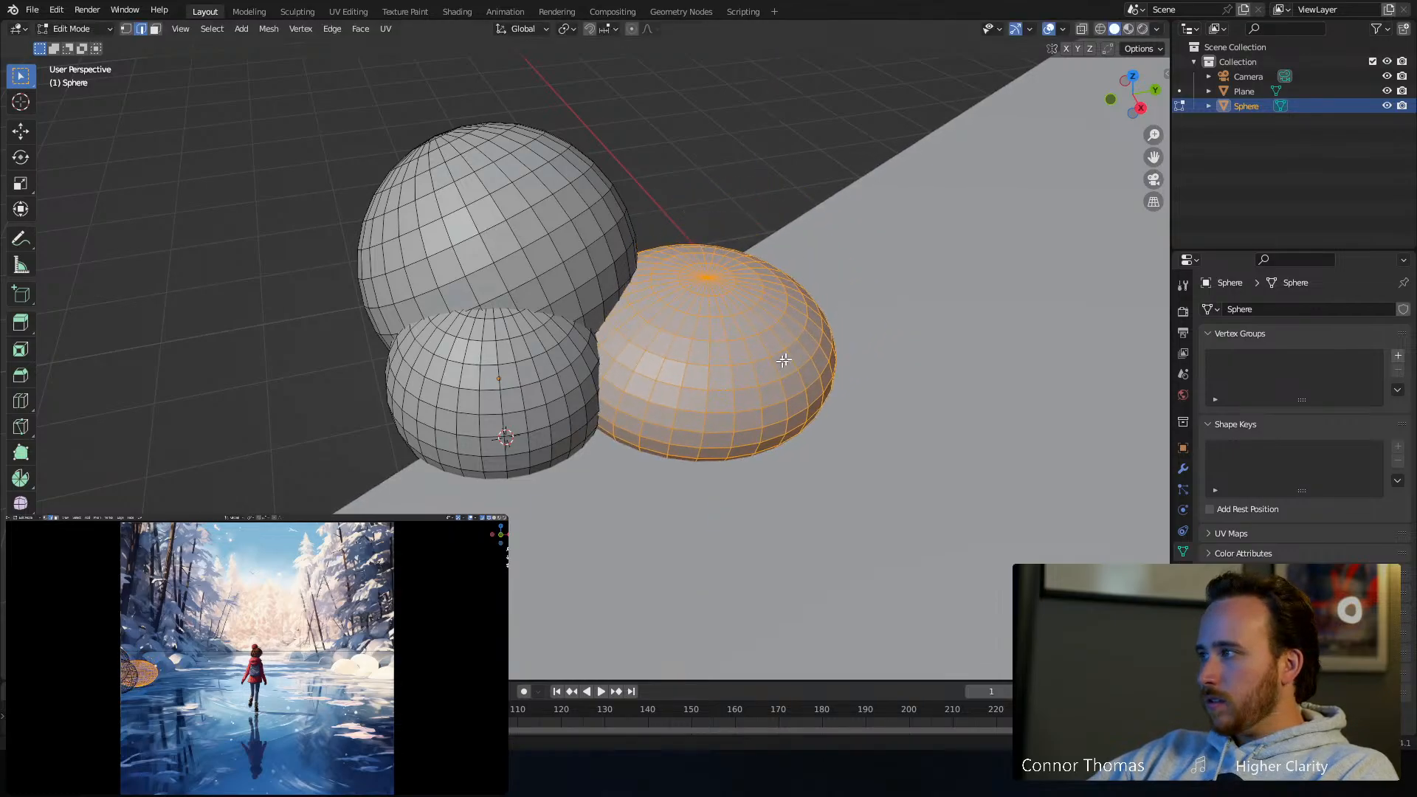
# Select only the large upper sphere's linked mesh and duplicate it behind the flattened sphere
pyautogui.hotkey('alt', 'a')
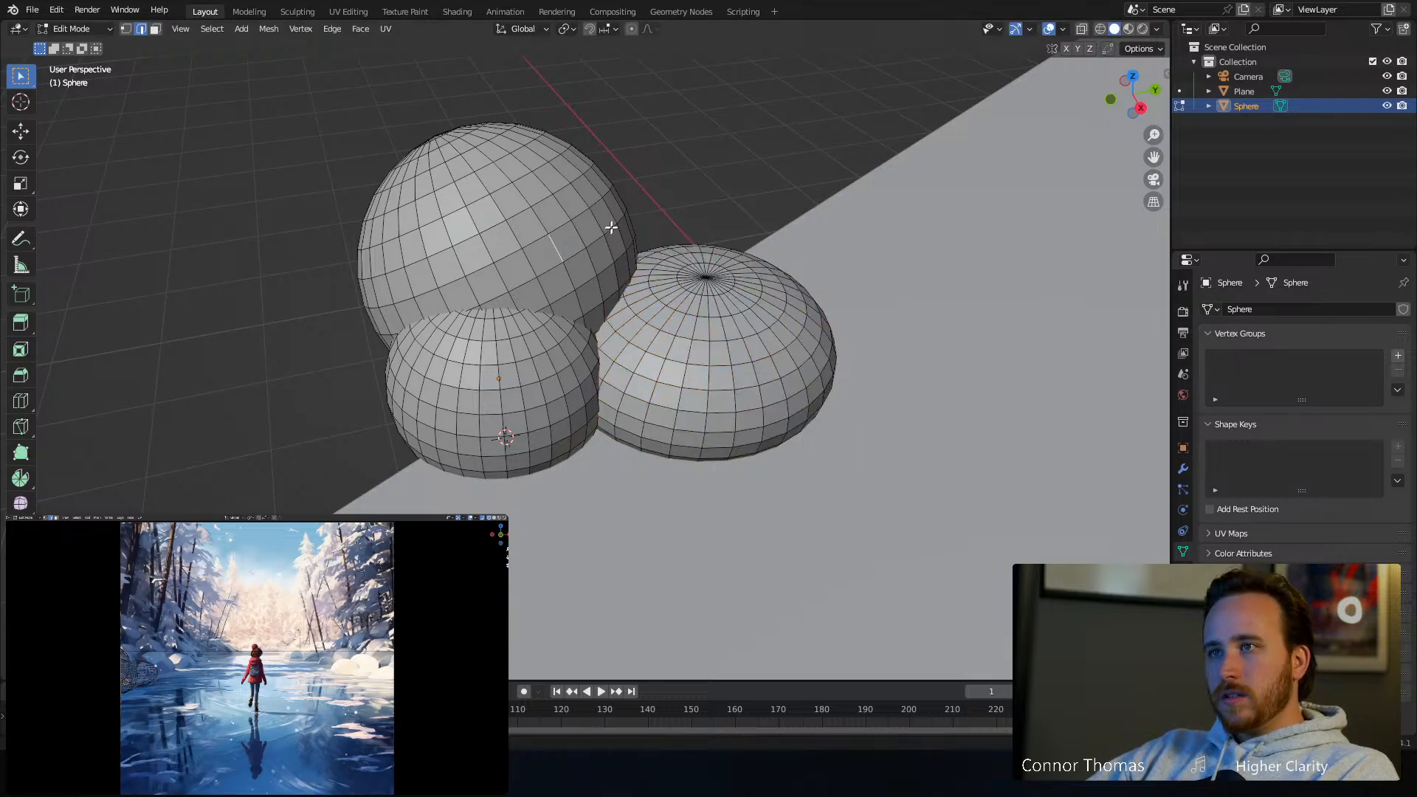
pyautogui.press('a')
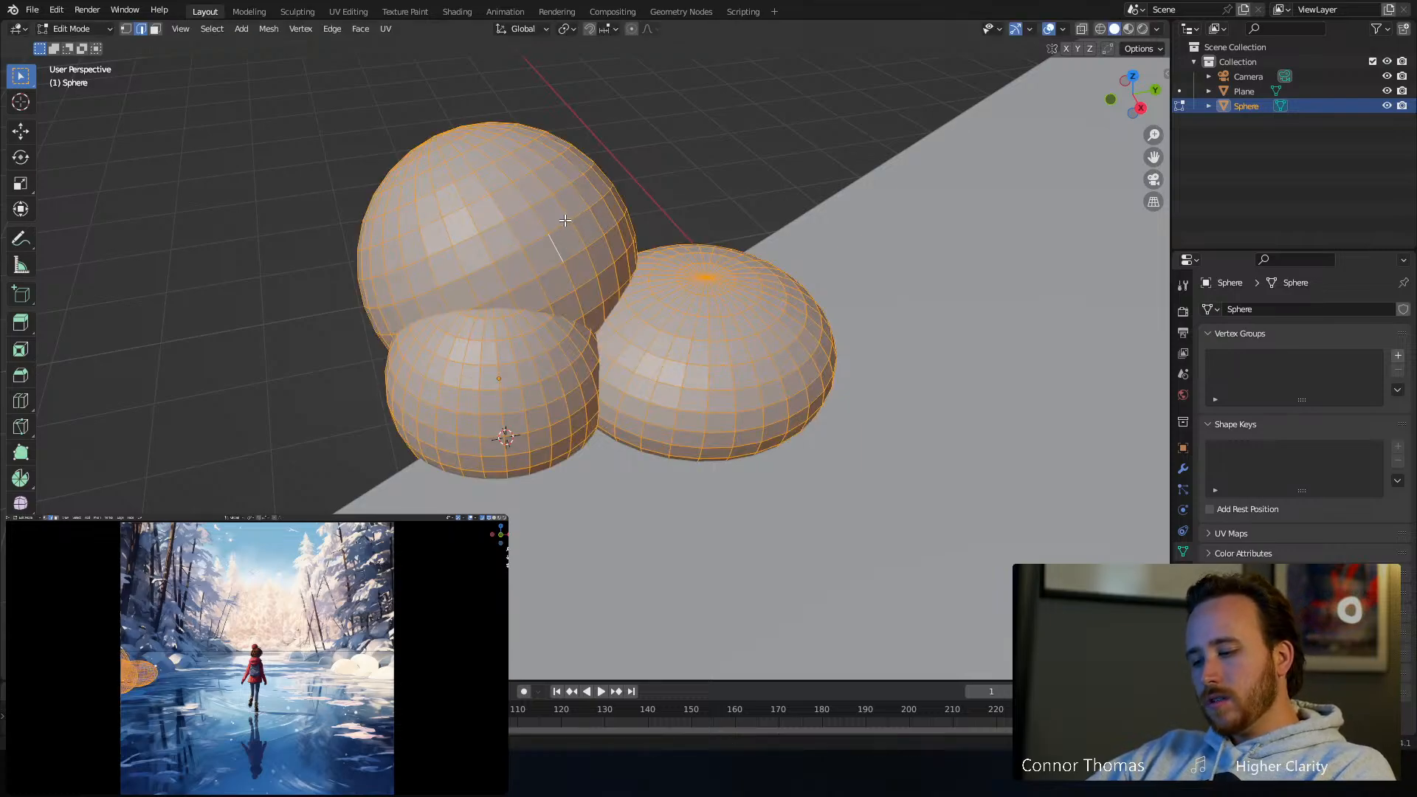
pyautogui.hotkey('alt', 'a')
pyautogui.press('l')
pyautogui.moveTo(595, 177); pyautogui.dragTo(532, 288, button='middle')
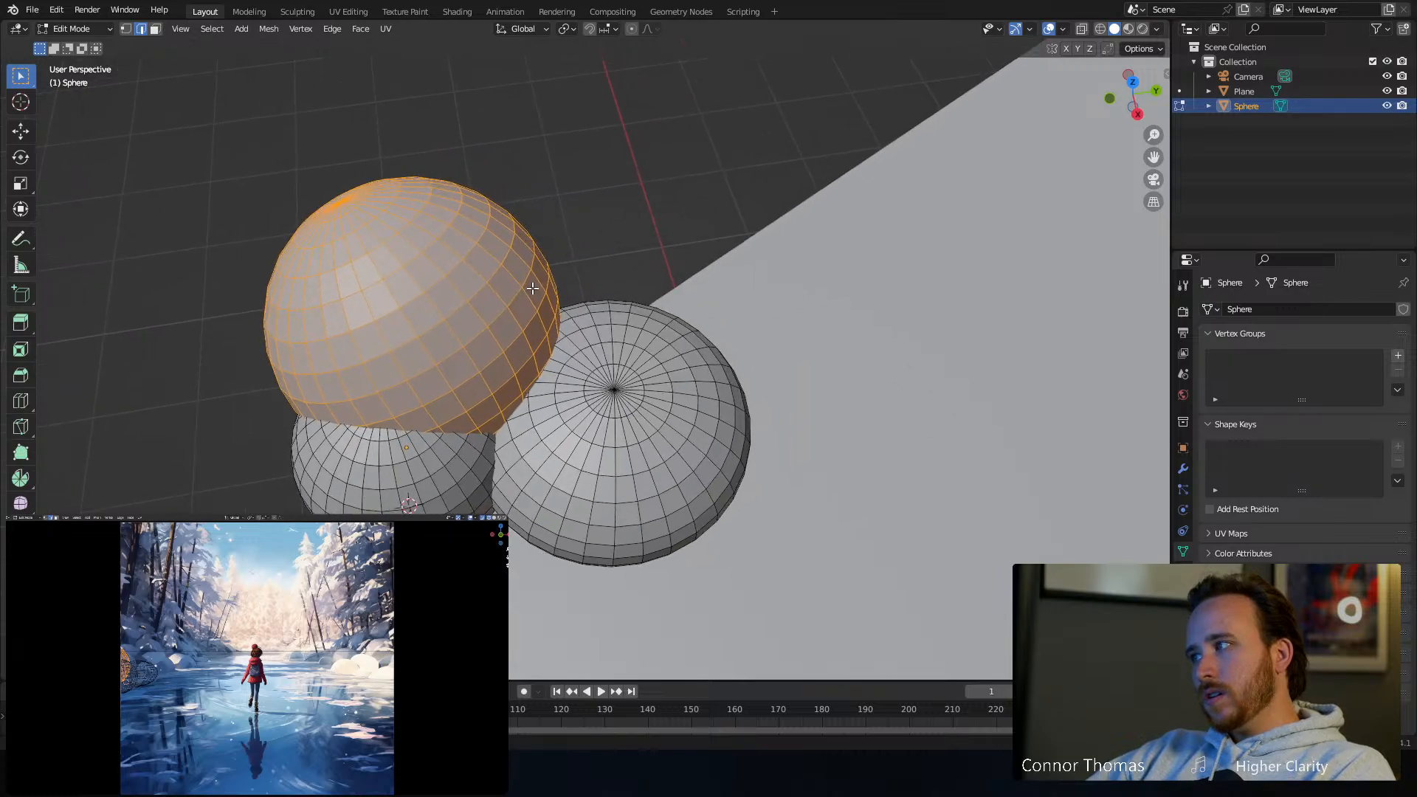
pyautogui.hotkey('shift', 'd')
pyautogui.click(718, 211)
# Reposition the duplicated large sphere lower behind the cluster and leave mesh editing
pyautogui.moveTo(717, 211); pyautogui.dragTo(714, 279, button='middle')
pyautogui.press('g')
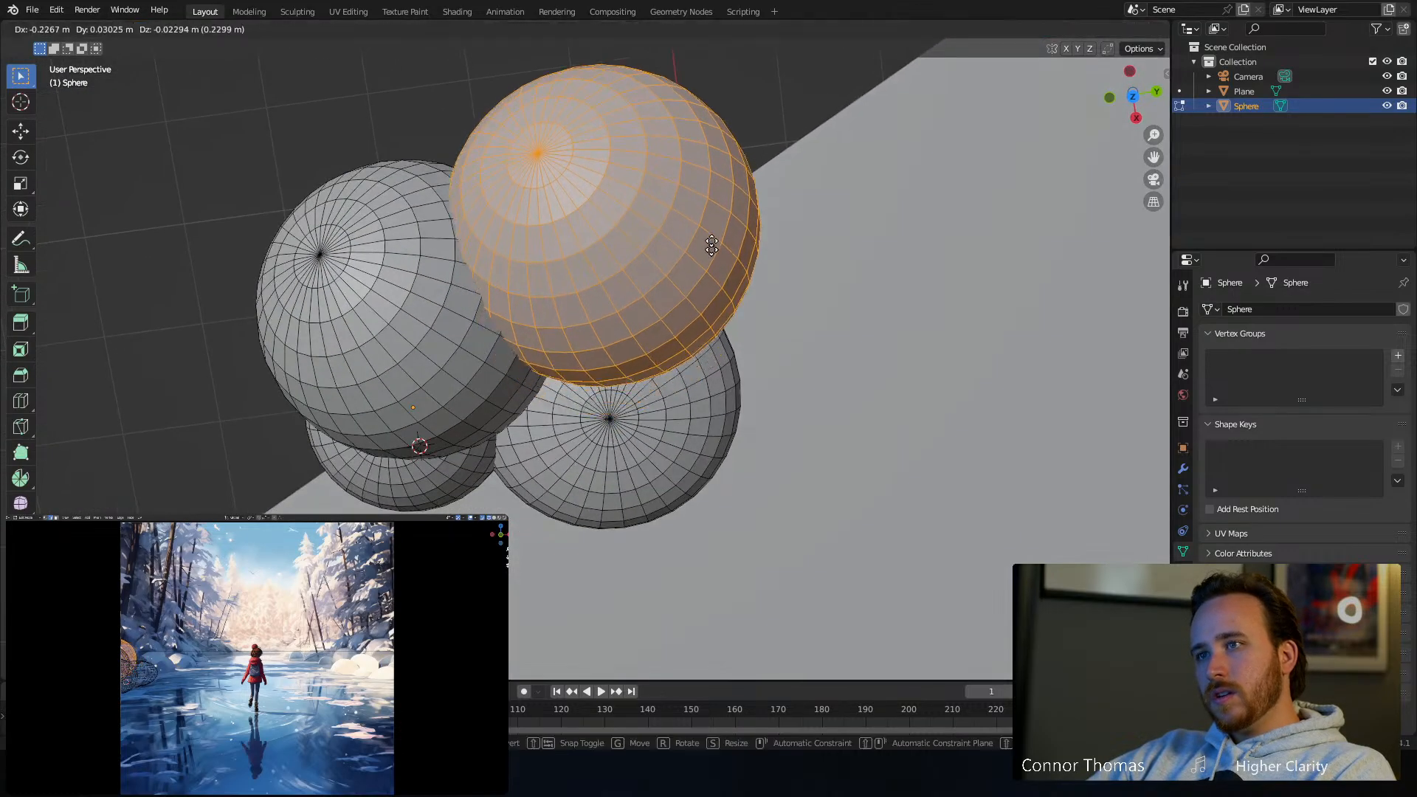
pyautogui.click(711, 245)
pyautogui.moveTo(728, 215); pyautogui.dragTo(771, 104, button='middle')
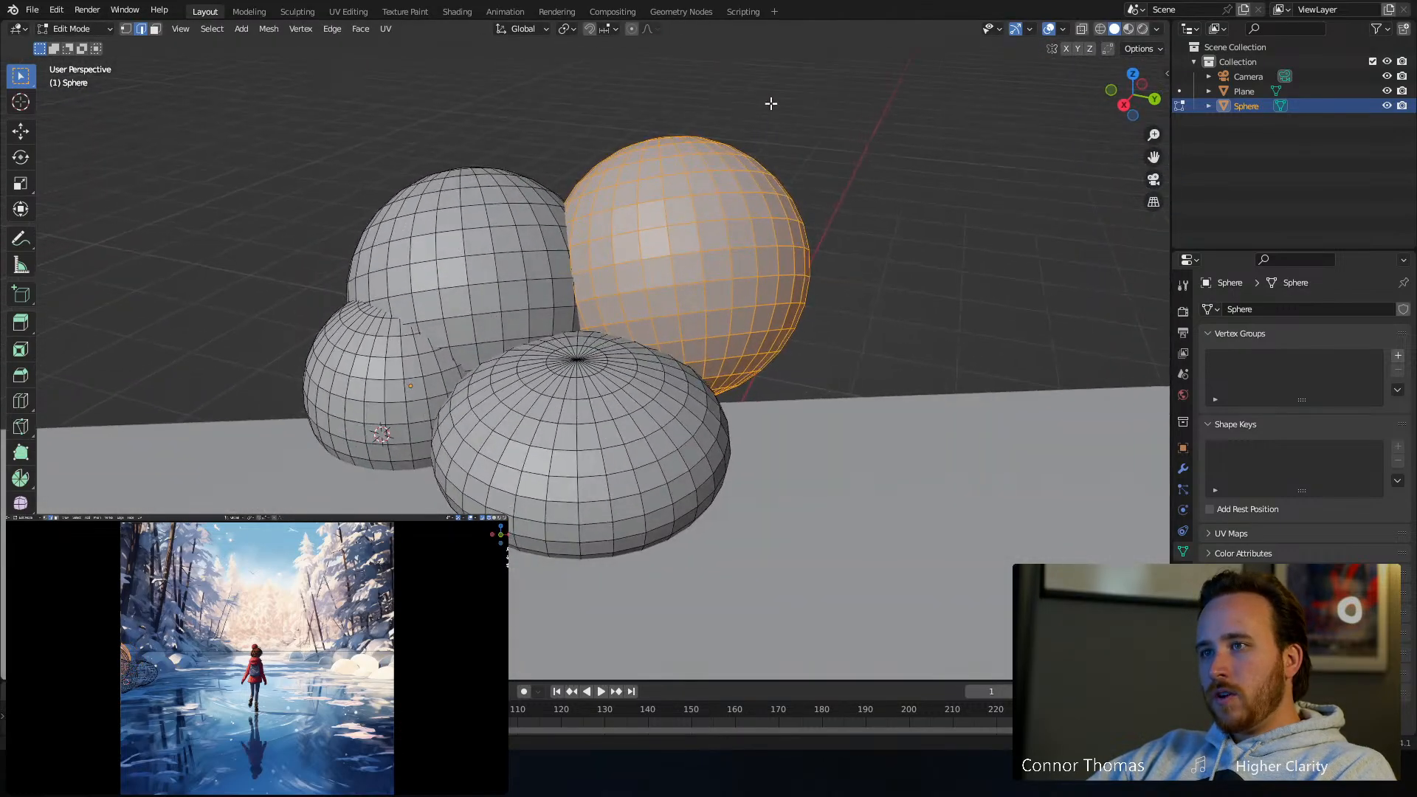
pyautogui.press('g')
pyautogui.click(753, 183)
pyautogui.press('Tab')
# Switch the sphere cluster to Sculpt Mode, add a Multiresolution modifier and subdivide it twice
pyautogui.moveTo(601, 291); pyautogui.dragTo(716, 262, button='middle')
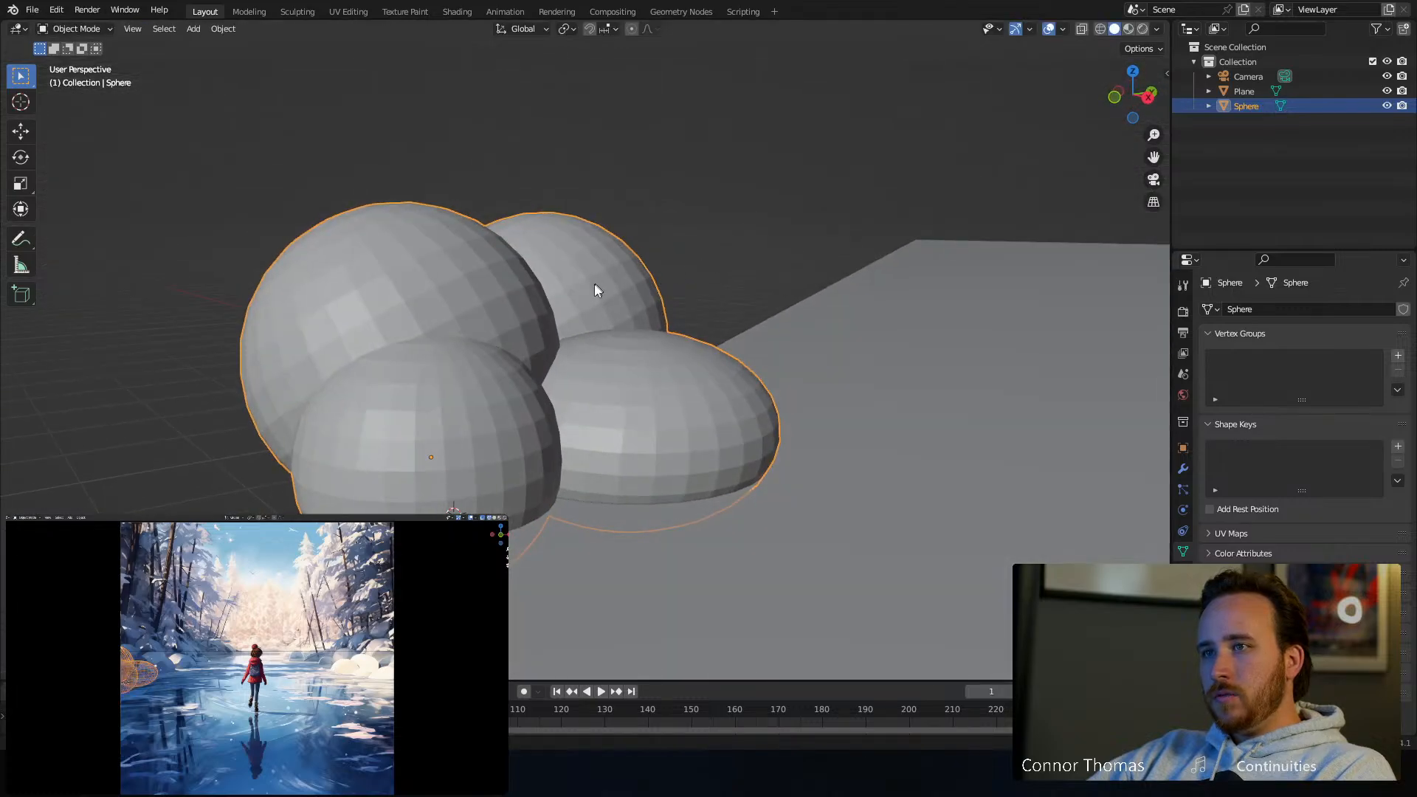
pyautogui.click(72, 29)
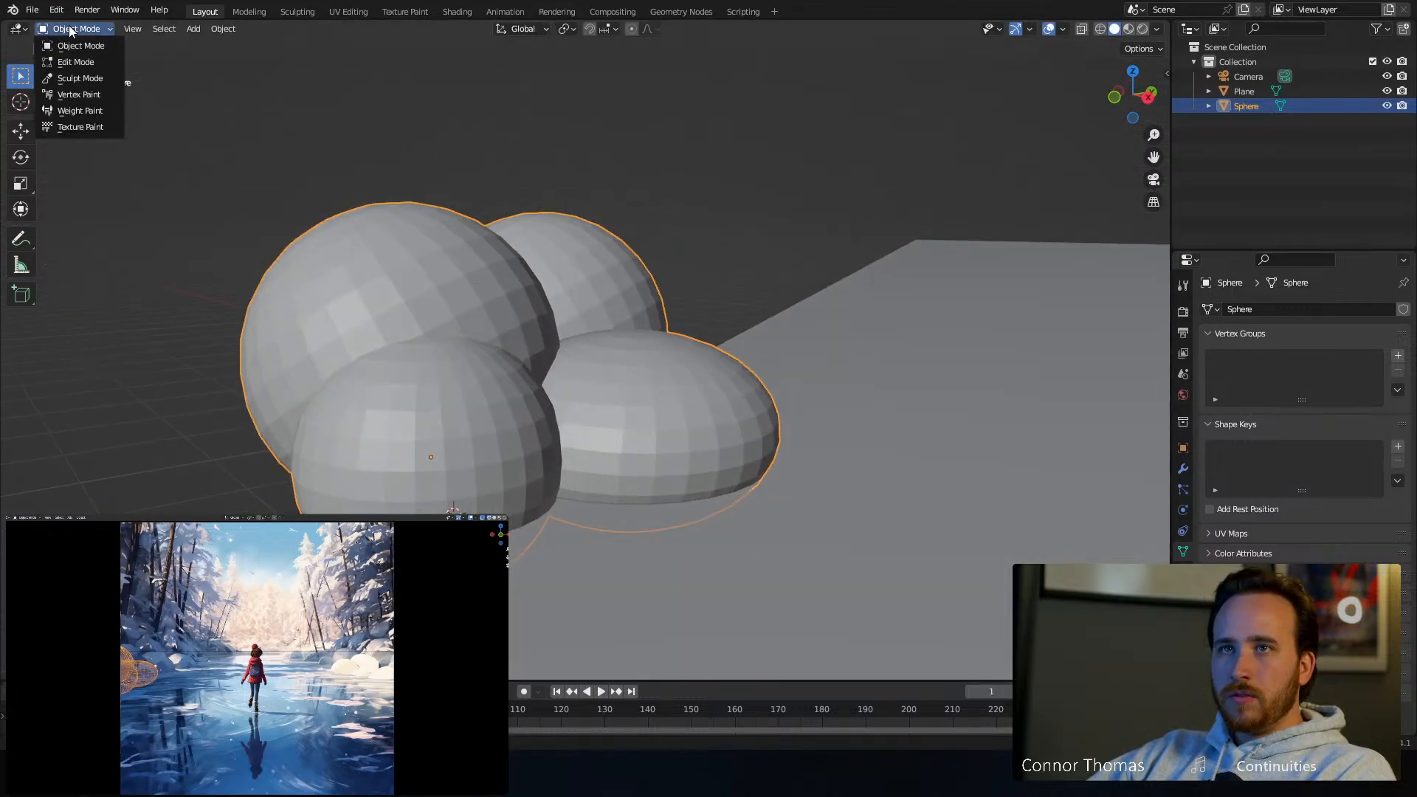
pyautogui.click(103, 78)
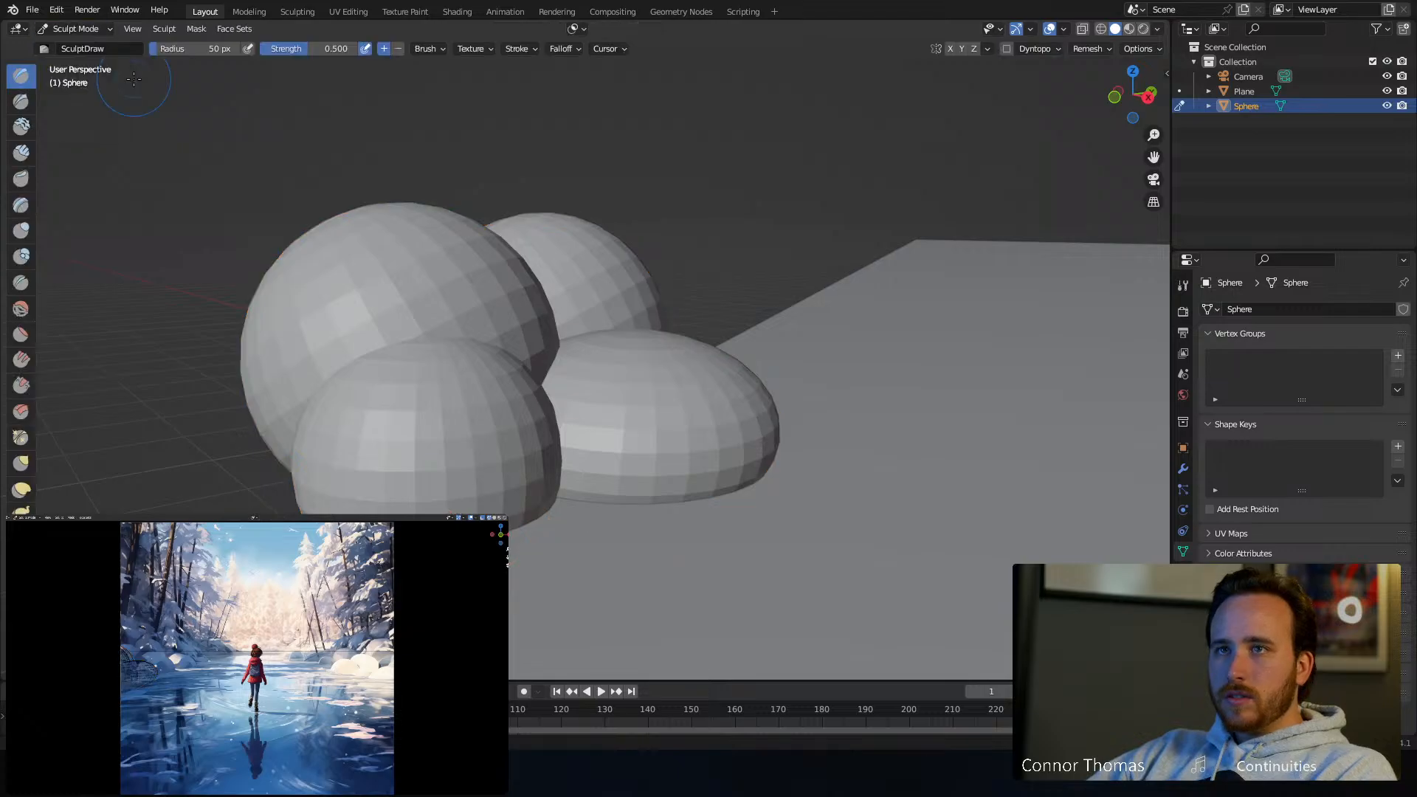
pyautogui.click(1182, 470)
pyautogui.click(1229, 311)
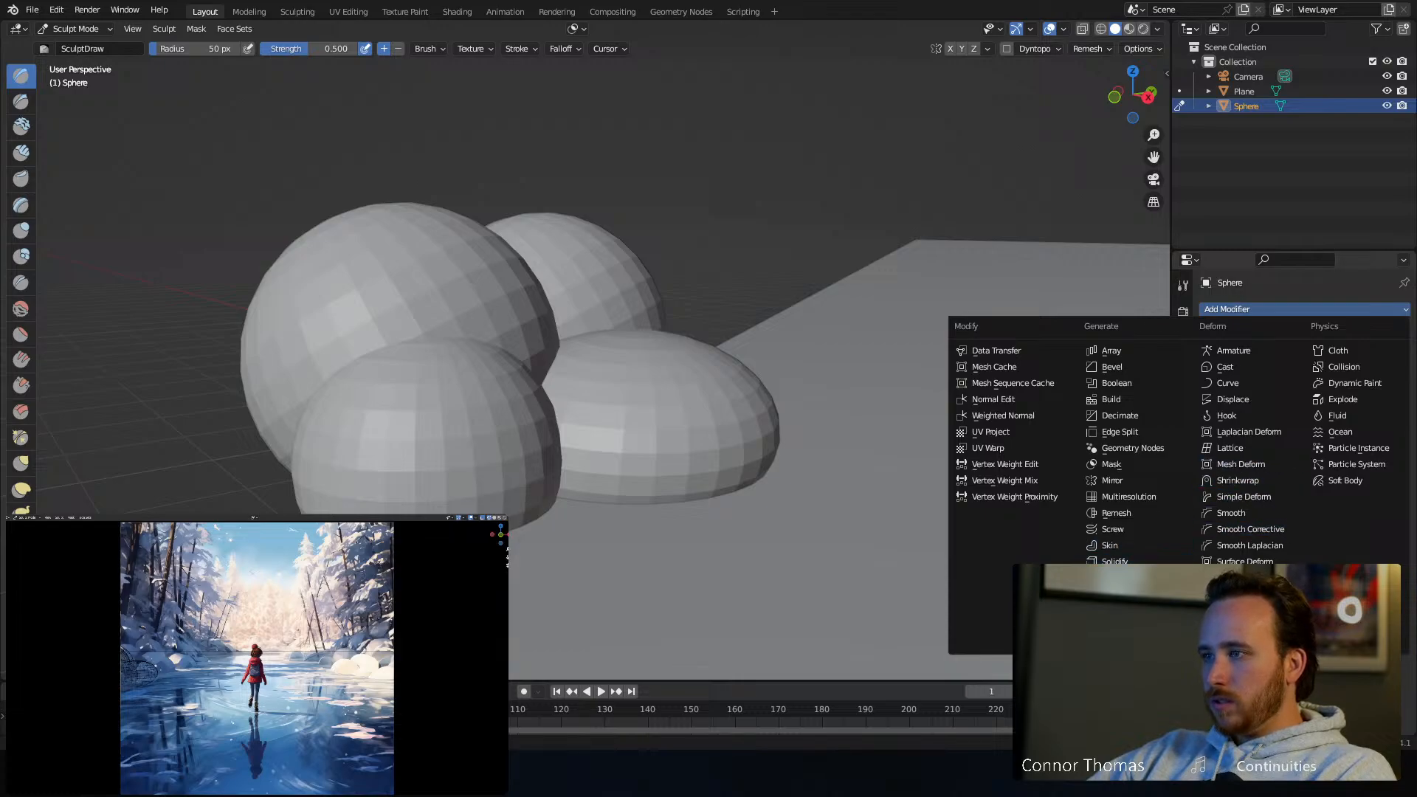
pyautogui.click(1154, 493)
pyautogui.click(1327, 461)
pyautogui.click(1328, 462)
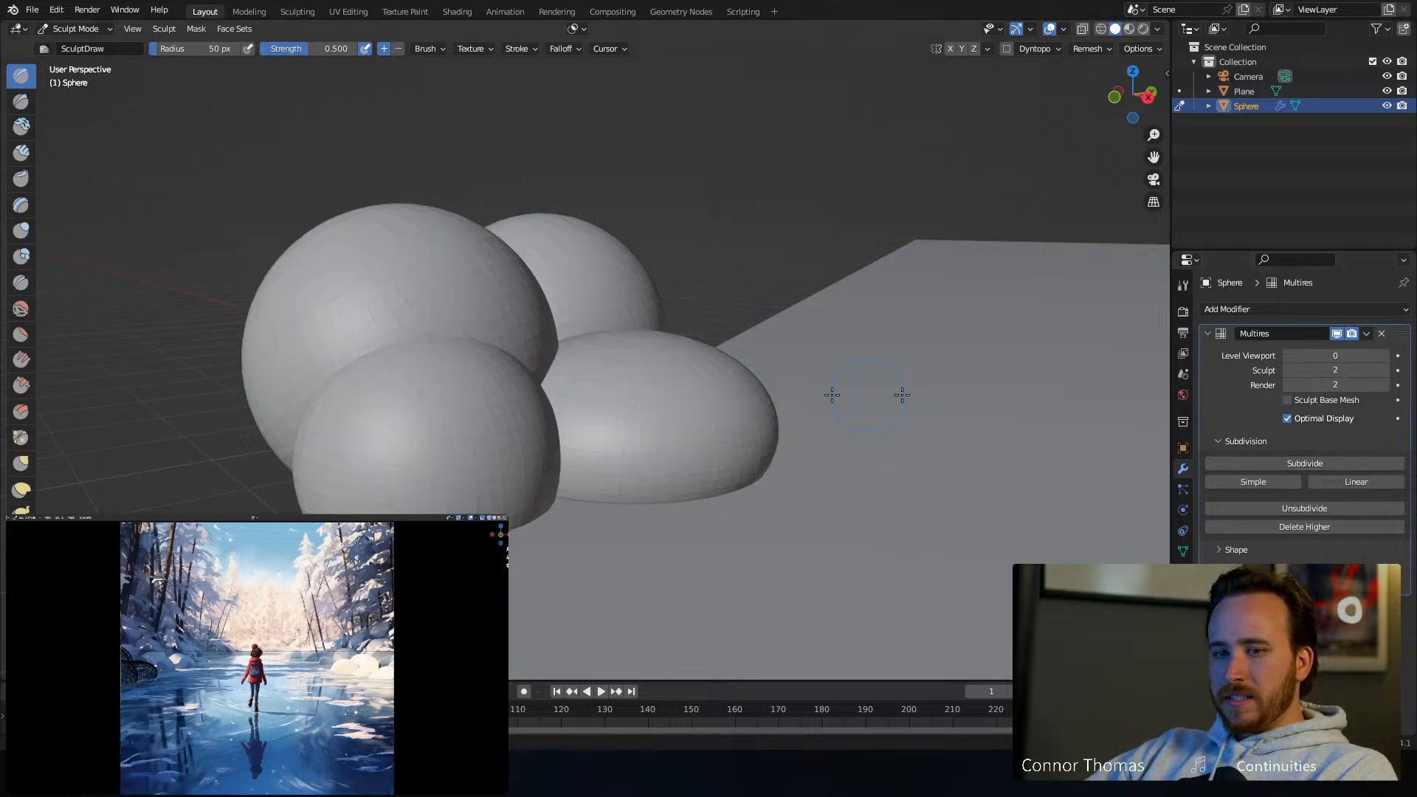
# Choose the Flatten/Contrast brush and enlarge its radius to 201 px
pyautogui.moveTo(411, 241); pyautogui.dragTo(475, 230, button='middle')
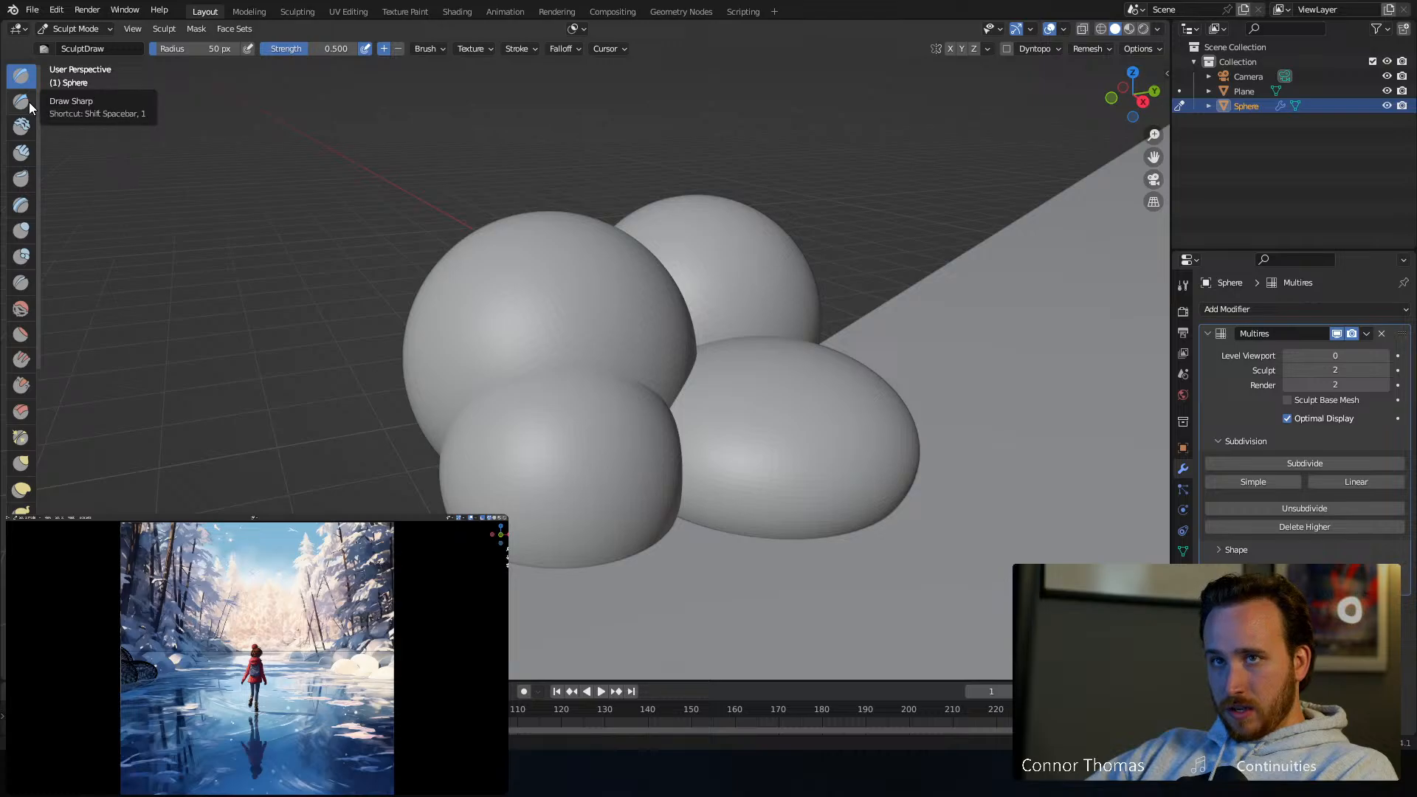
pyautogui.click(21, 334)
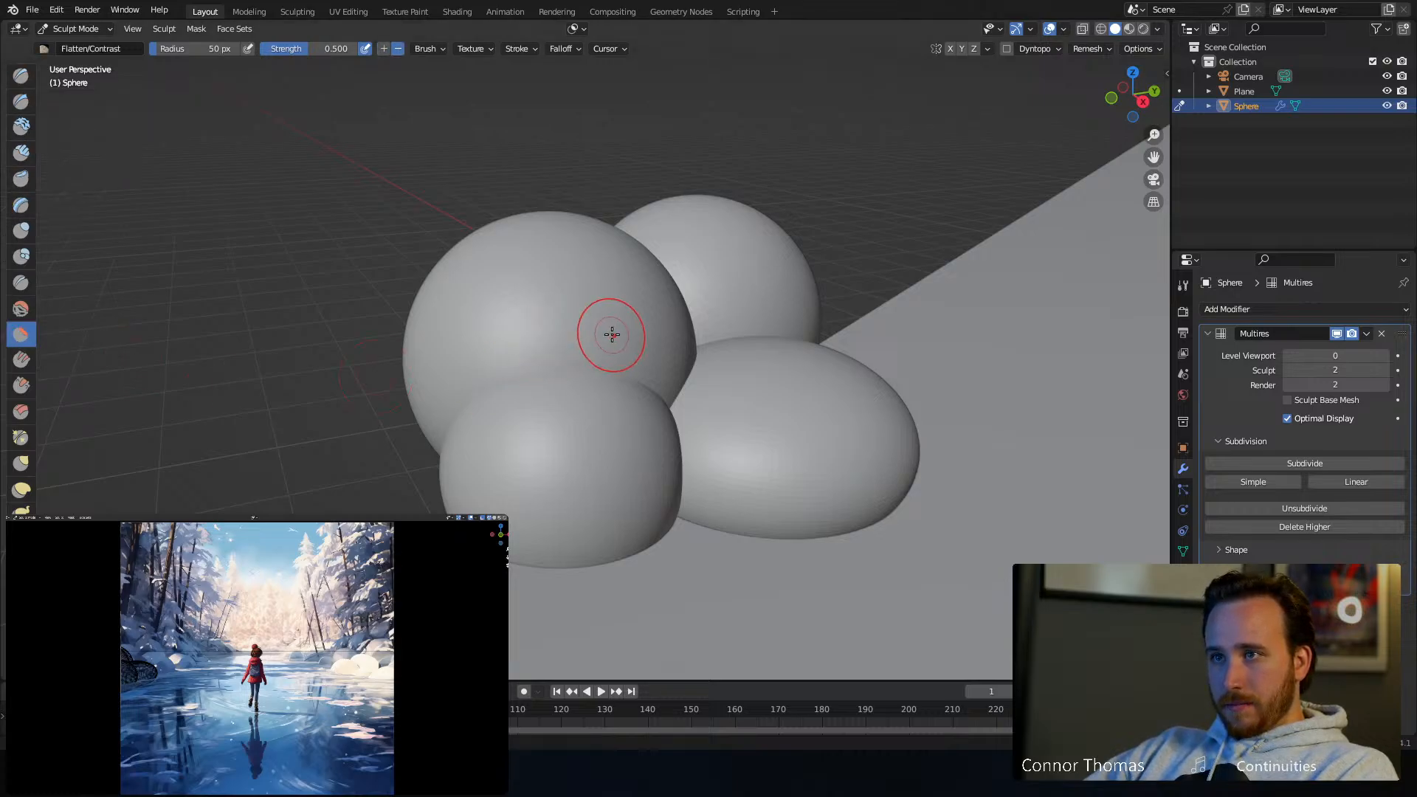
pyautogui.press('f')
pyautogui.click(629, 307)
pyautogui.moveTo(629, 307)
pyautogui.mouseDown(button='middle')
pyautogui.moveTo(617, 281)
pyautogui.moveTo(603, 286)
pyautogui.mouseUp(button='middle')
pyautogui.scroll(2, 603, 287)
pyautogui.press('f')
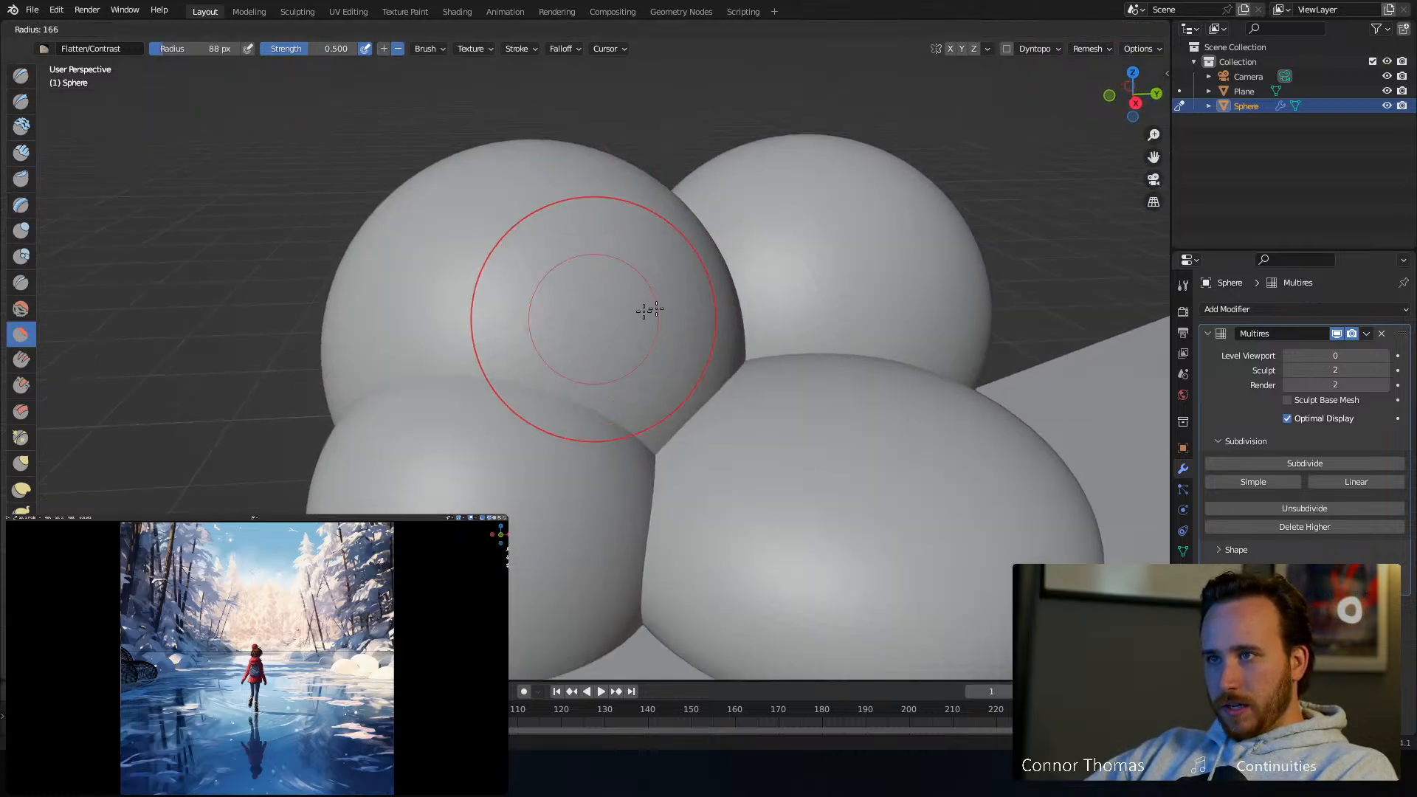
pyautogui.click(628, 311)
# Flatten several areas around the large upper sphere to give it planar, rock-like faces
pyautogui.moveTo(617, 315); pyautogui.dragTo(601, 307)
pyautogui.moveTo(620, 289); pyautogui.dragTo(661, 303, button='middle')
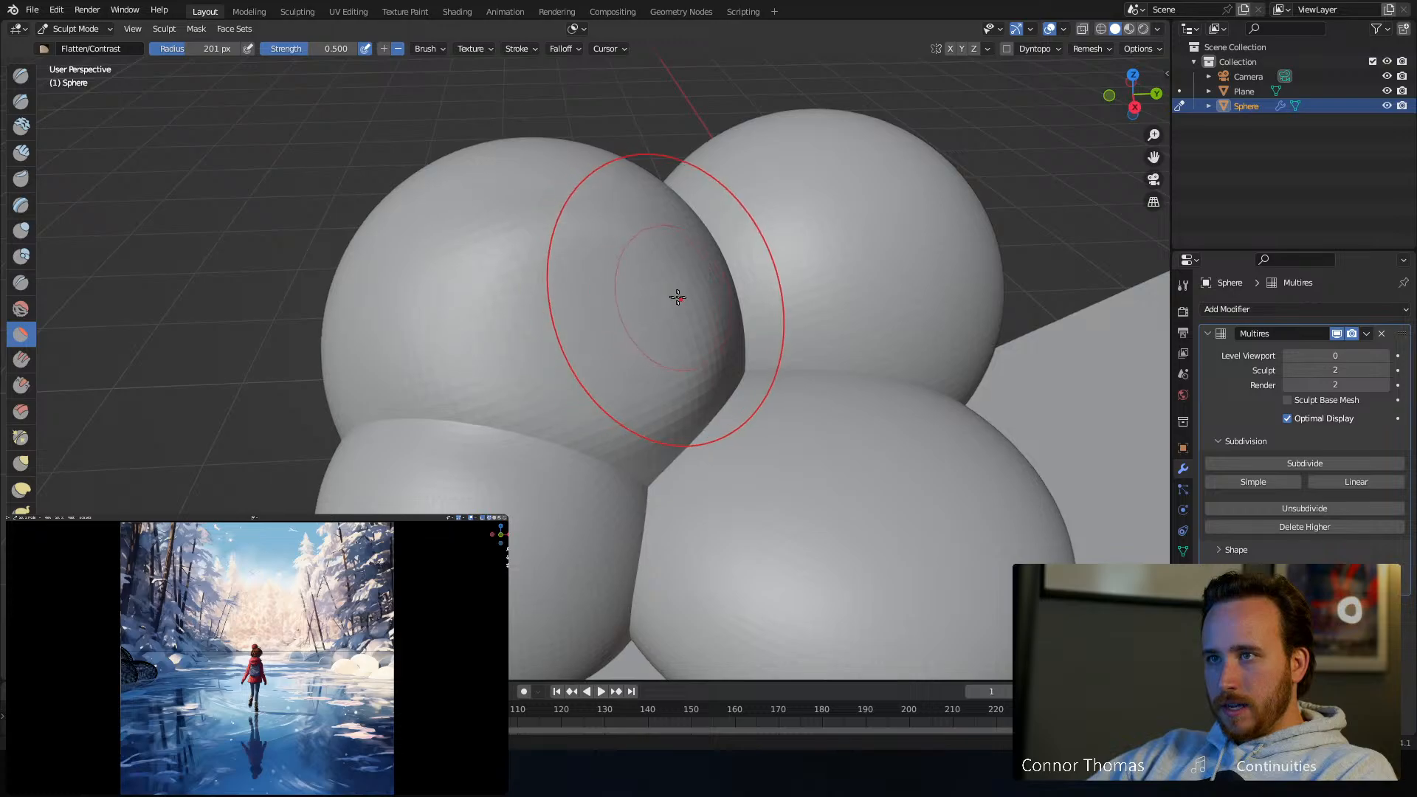
pyautogui.moveTo(678, 297); pyautogui.dragTo(439, 300, button='middle')
pyautogui.moveTo(427, 373)
pyautogui.mouseDown(button='middle')
pyautogui.moveTo(509, 354)
pyautogui.moveTo(610, 357)
pyautogui.mouseUp(button='middle')
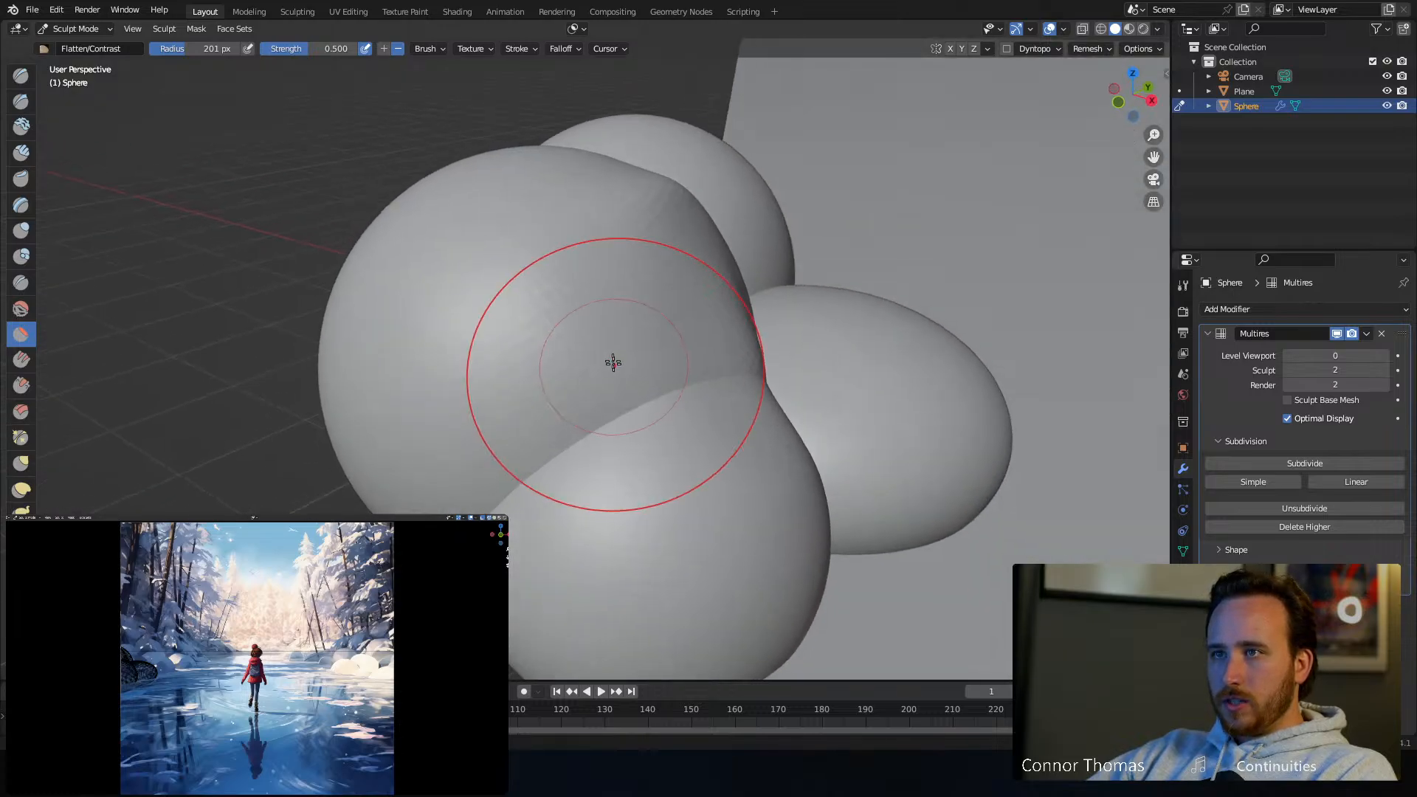
pyautogui.moveTo(544, 303)
pyautogui.mouseDown(button='middle')
pyautogui.moveTo(582, 244)
pyautogui.moveTo(526, 272)
pyautogui.mouseUp(button='middle')
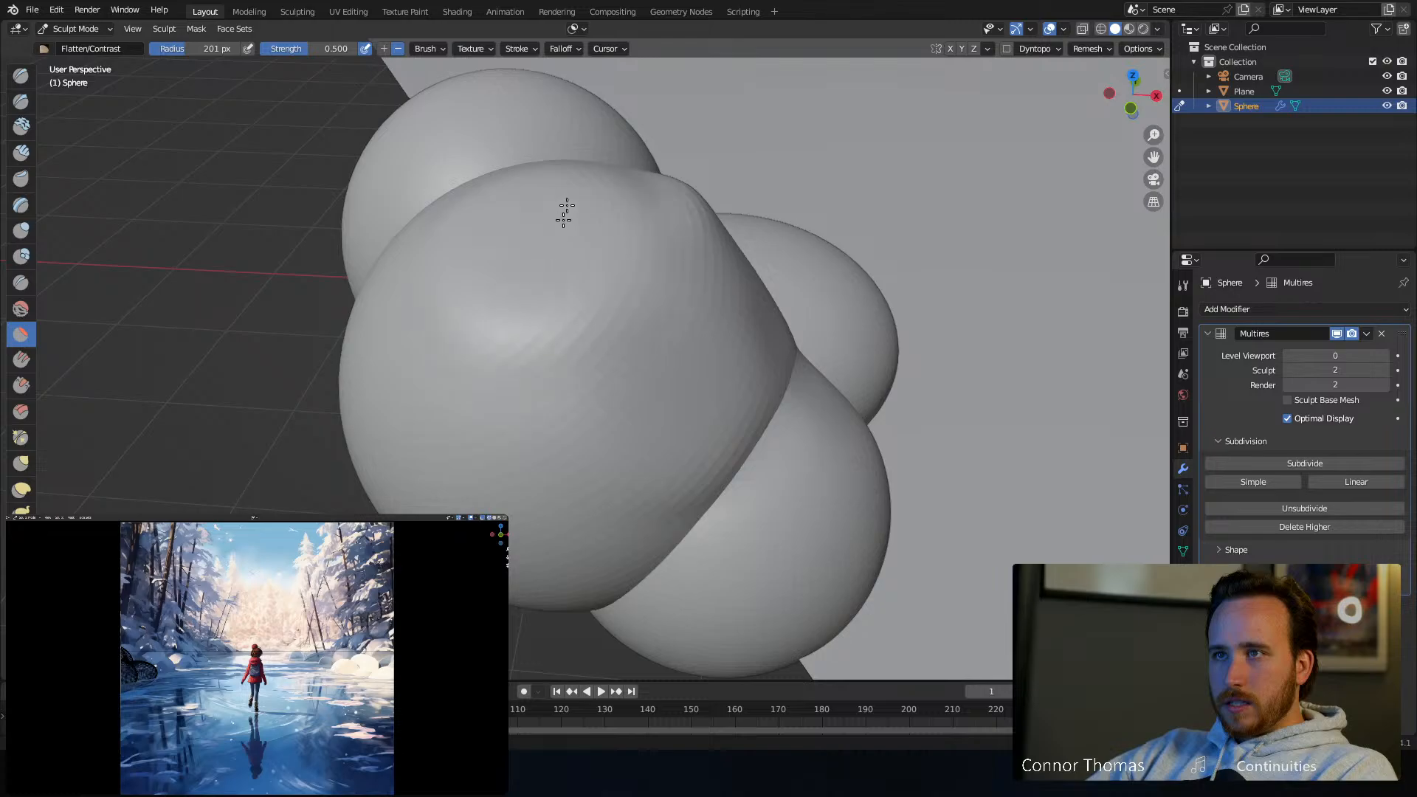
pyautogui.moveTo(532, 288)
pyautogui.mouseDown(button='middle')
pyautogui.moveTo(623, 244)
pyautogui.moveTo(518, 224)
pyautogui.moveTo(516, 257)
pyautogui.moveTo(662, 284)
pyautogui.moveTo(622, 285)
pyautogui.mouseUp(button='middle')
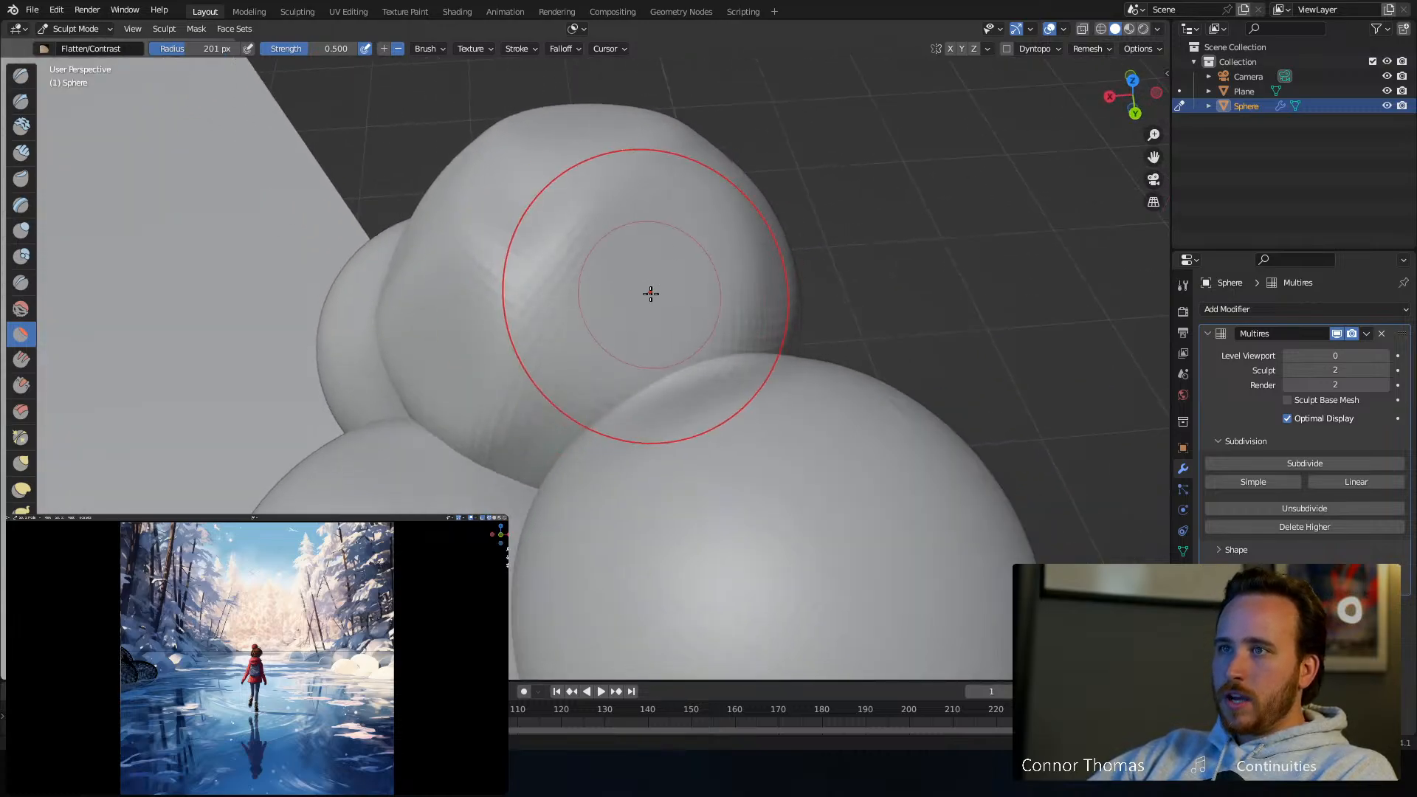
# Flatten the top and sides of the small lower sphere and the adjoining side of the squashed sphere
pyautogui.moveTo(648, 291)
pyautogui.mouseDown(button='middle')
pyautogui.moveTo(781, 250)
pyautogui.moveTo(816, 265)
pyautogui.moveTo(654, 367)
pyautogui.mouseUp(button='middle')
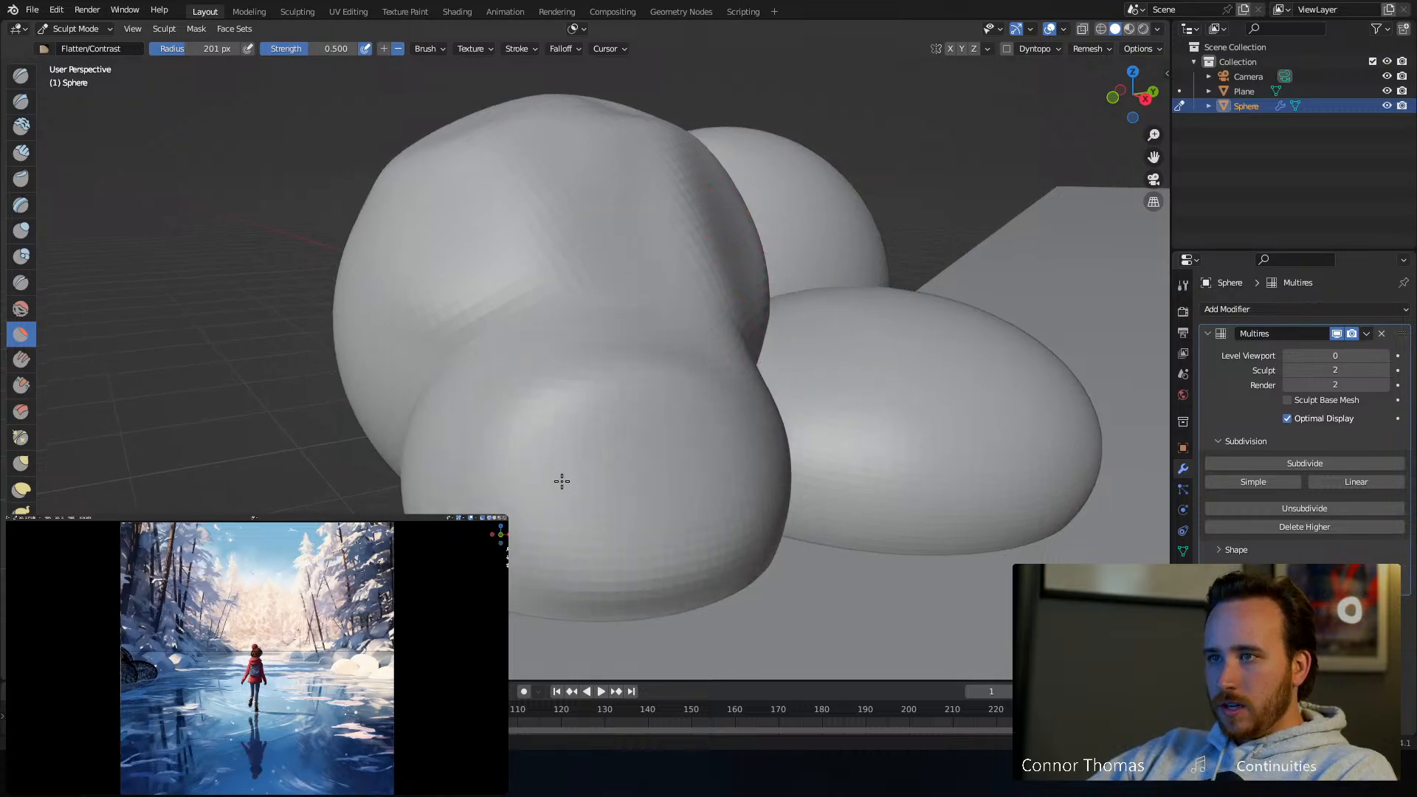
pyautogui.moveTo(629, 509)
pyautogui.mouseDown(button='middle')
pyautogui.moveTo(731, 494)
pyautogui.moveTo(694, 422)
pyautogui.mouseUp(button='middle')
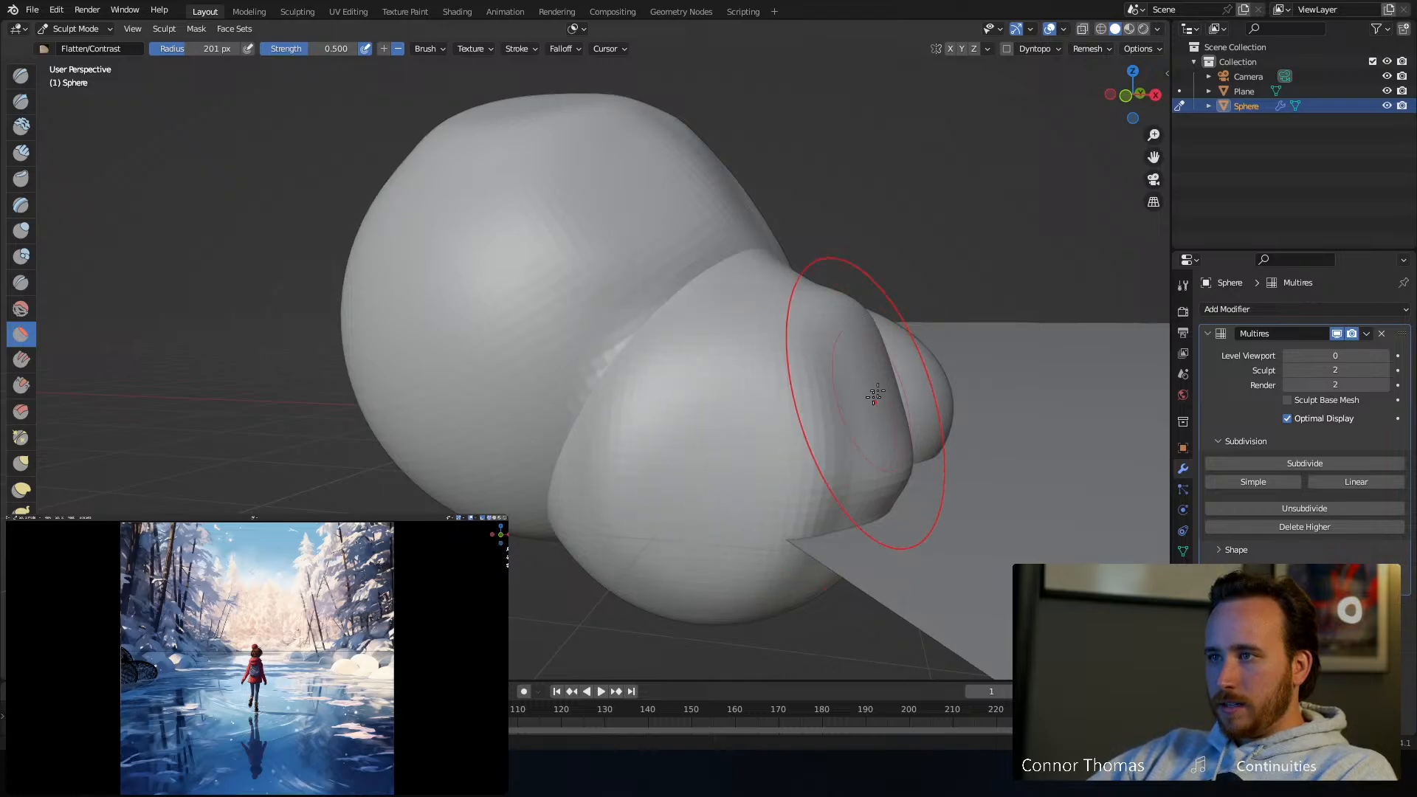
pyautogui.moveTo(875, 394); pyautogui.dragTo(832, 430, button='middle')
pyautogui.moveTo(624, 482)
pyautogui.mouseDown(button='middle')
pyautogui.moveTo(870, 467)
pyautogui.moveTo(787, 443)
pyautogui.mouseUp(button='middle')
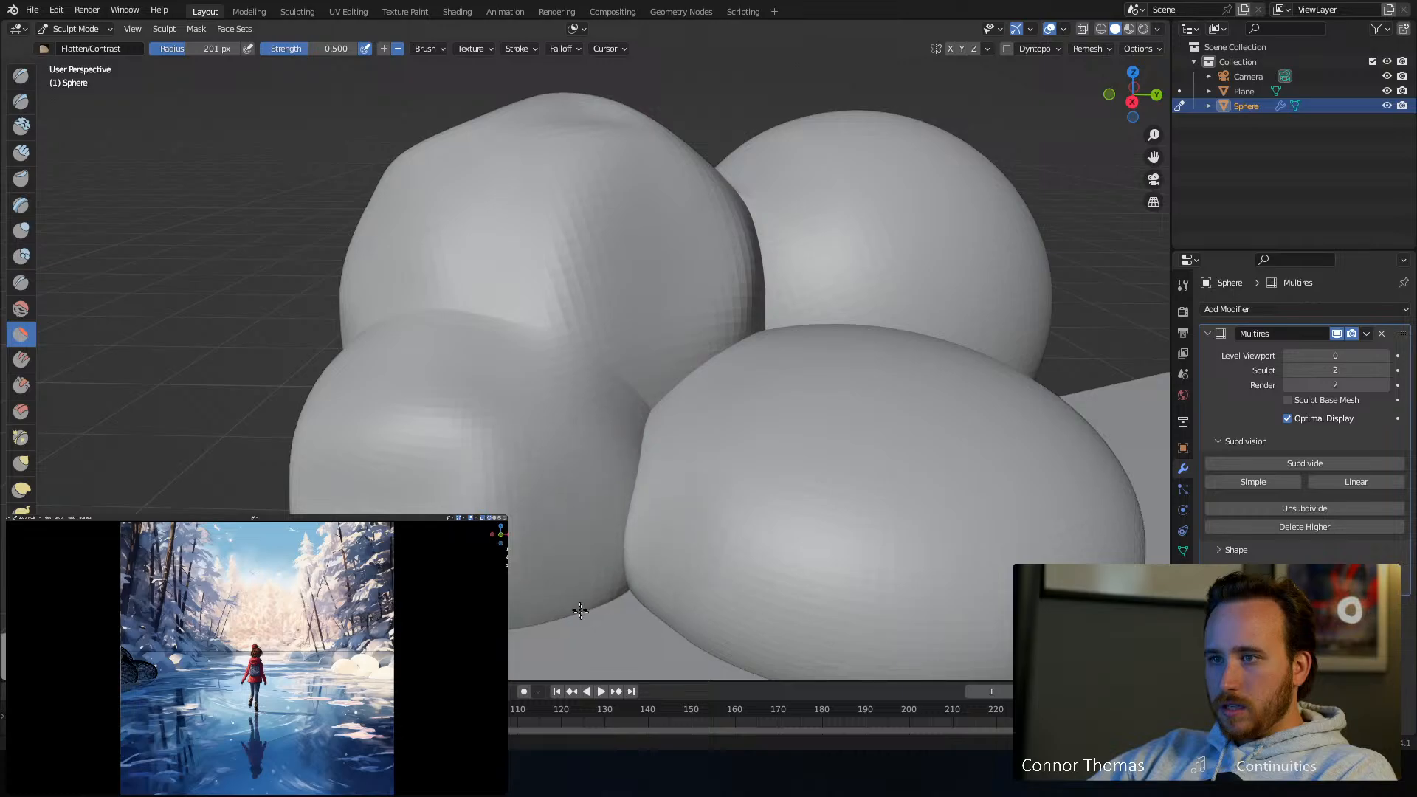
pyautogui.moveTo(581, 609)
pyautogui.mouseDown(button='middle')
pyautogui.moveTo(610, 579)
pyautogui.moveTo(513, 583)
pyautogui.mouseUp(button='middle')
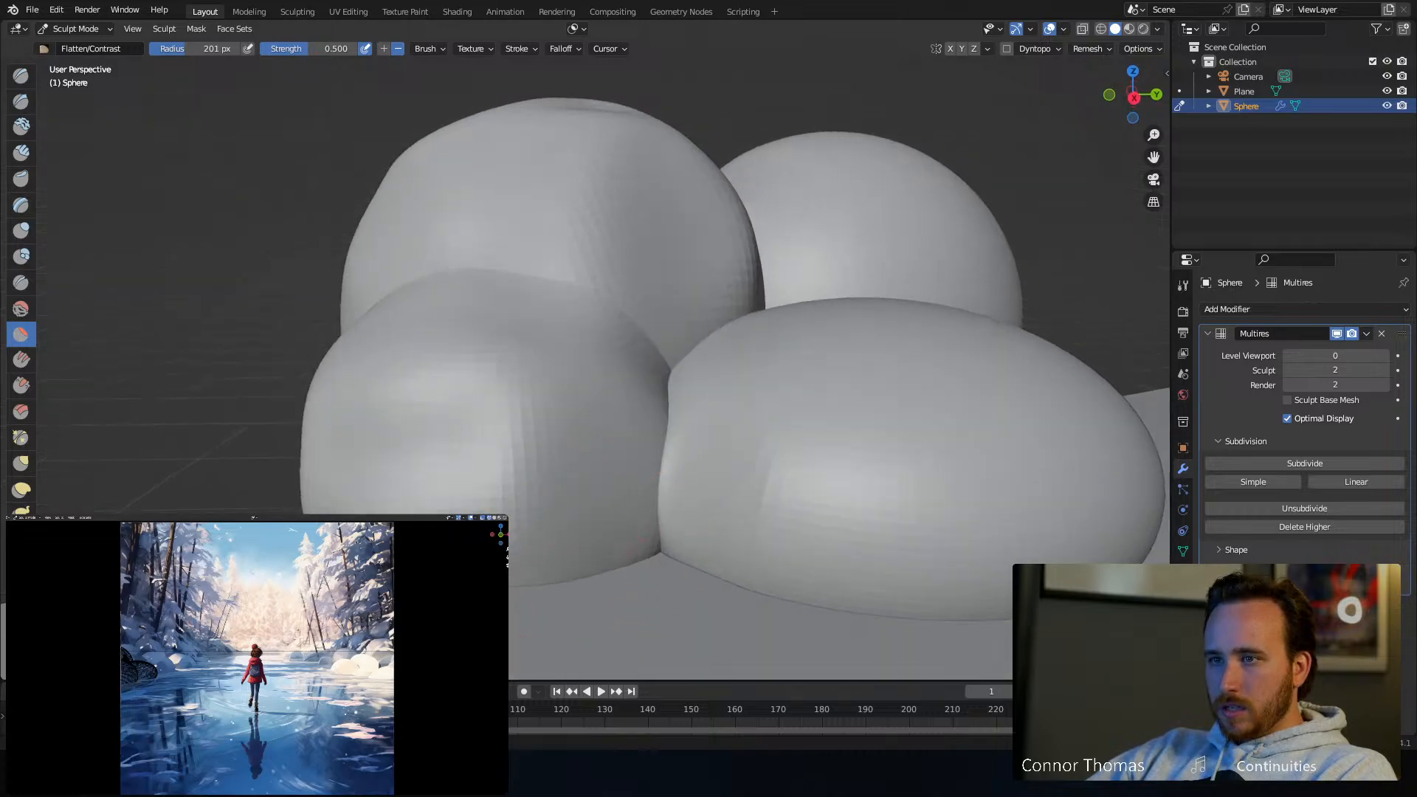
pyautogui.moveTo(709, 604); pyautogui.dragTo(827, 543, button='middle')
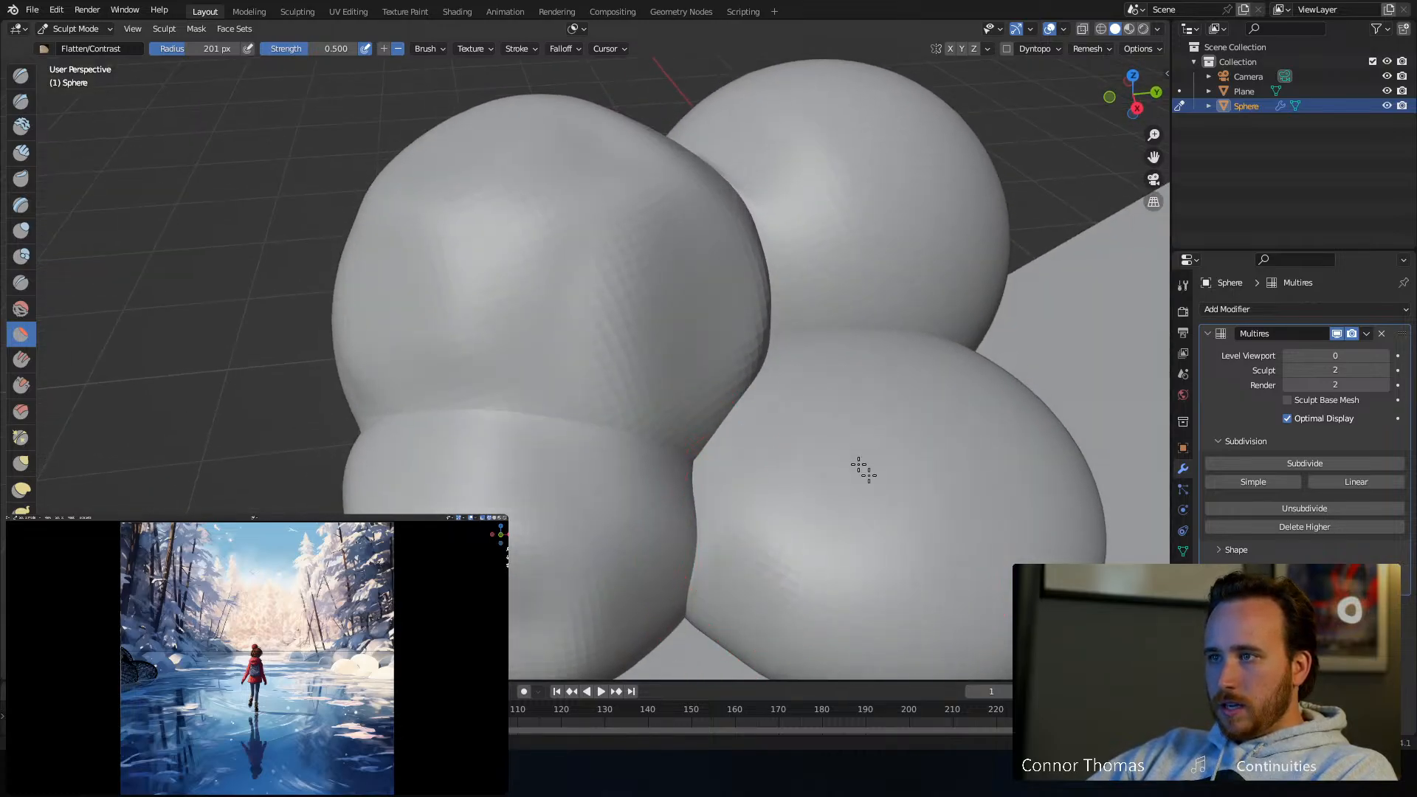
# Enlarge the Flatten/Contrast brush radius to 286 px and flatten the top and sides of the squashed lower sphere
pyautogui.keyDown('shift'); pyautogui.moveTo(955, 478); pyautogui.dragTo(801, 376, button='middle'); pyautogui.keyUp('shift')
pyautogui.press('f')
pyautogui.click(824, 358)
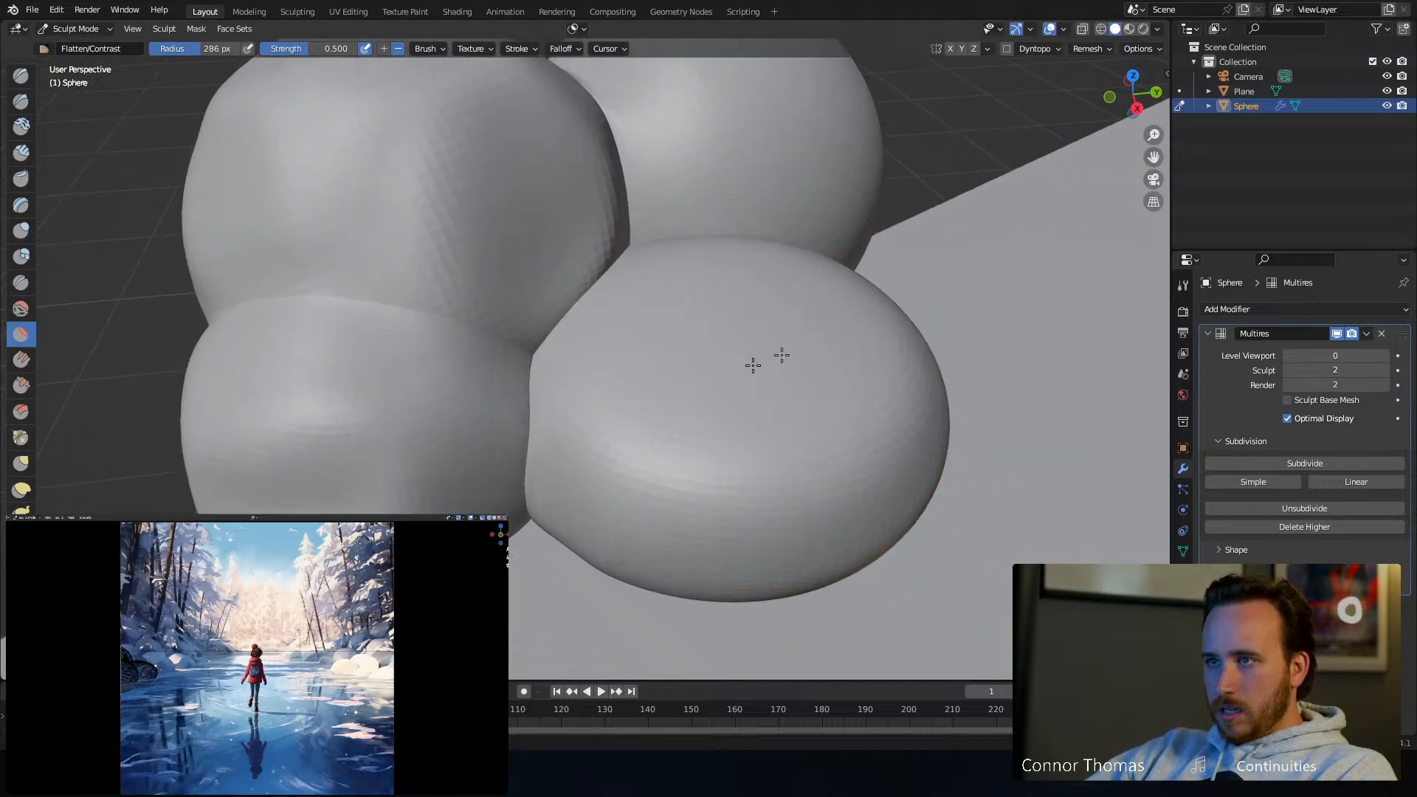
pyautogui.moveTo(753, 365)
pyautogui.mouseDown(button='middle')
pyautogui.moveTo(949, 363)
pyautogui.moveTo(939, 331)
pyautogui.mouseUp(button='middle')
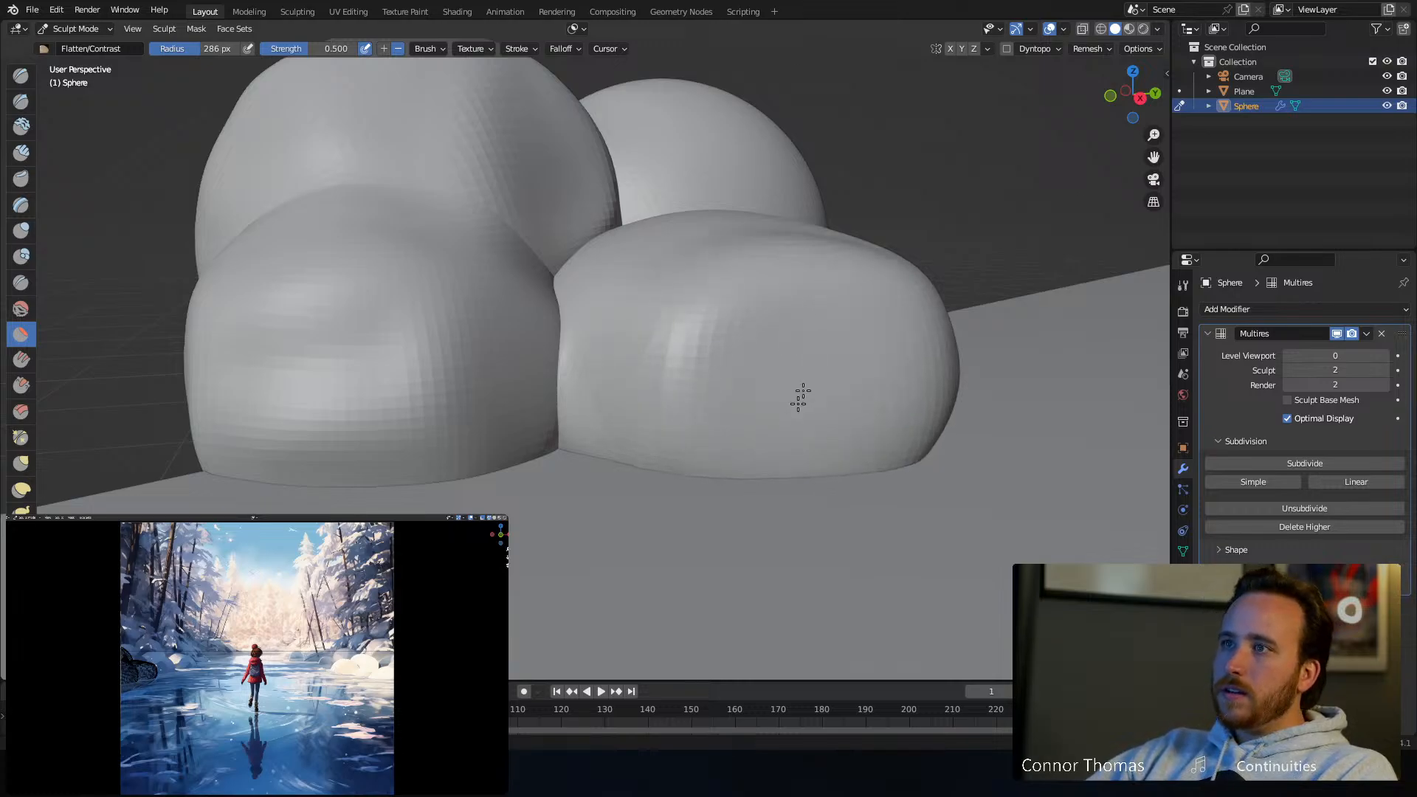
pyautogui.moveTo(807, 395); pyautogui.dragTo(733, 395, button='middle')
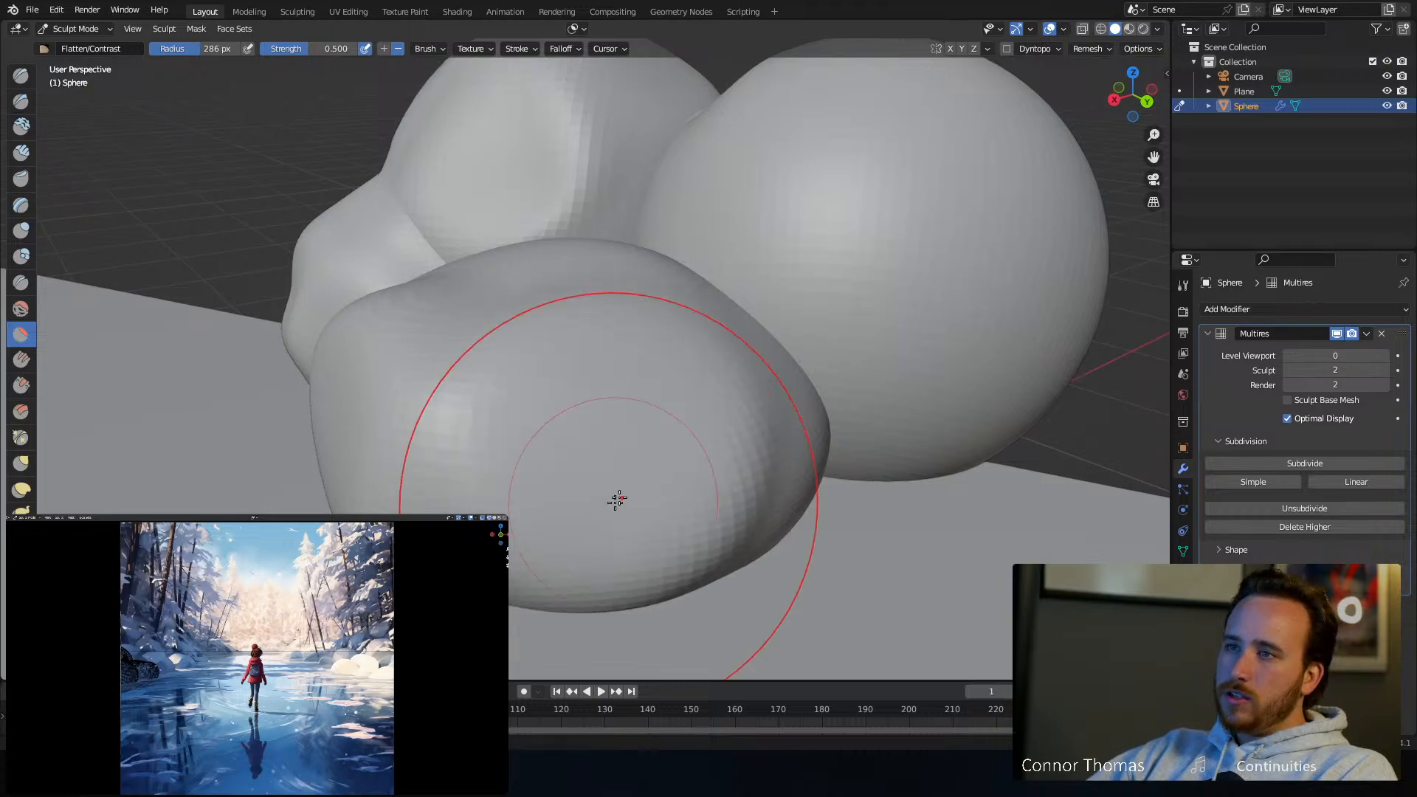
pyautogui.moveTo(617, 497); pyautogui.dragTo(749, 538, button='middle')
pyautogui.moveTo(951, 553); pyautogui.dragTo(746, 398, button='middle')
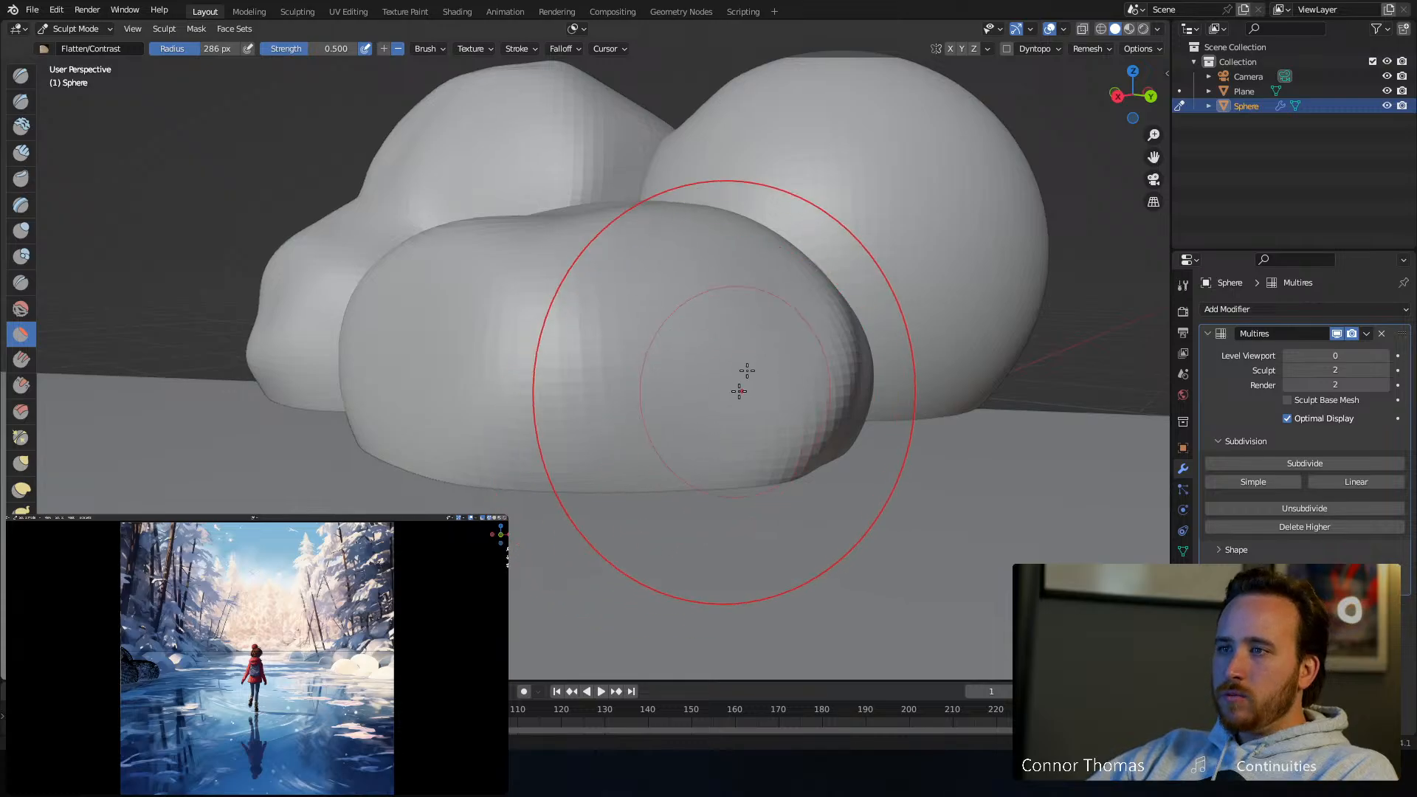
pyautogui.moveTo(760, 354)
pyautogui.mouseDown(button='middle')
pyautogui.moveTo(724, 377)
pyautogui.moveTo(641, 337)
pyautogui.moveTo(800, 307)
pyautogui.moveTo(676, 348)
pyautogui.moveTo(721, 329)
pyautogui.mouseUp(button='middle')
# In Edit Mode, duplicate the selected rear sphere, enlarge the copy and position it beside the cluster along the plane's edge
pyautogui.press('Tab')
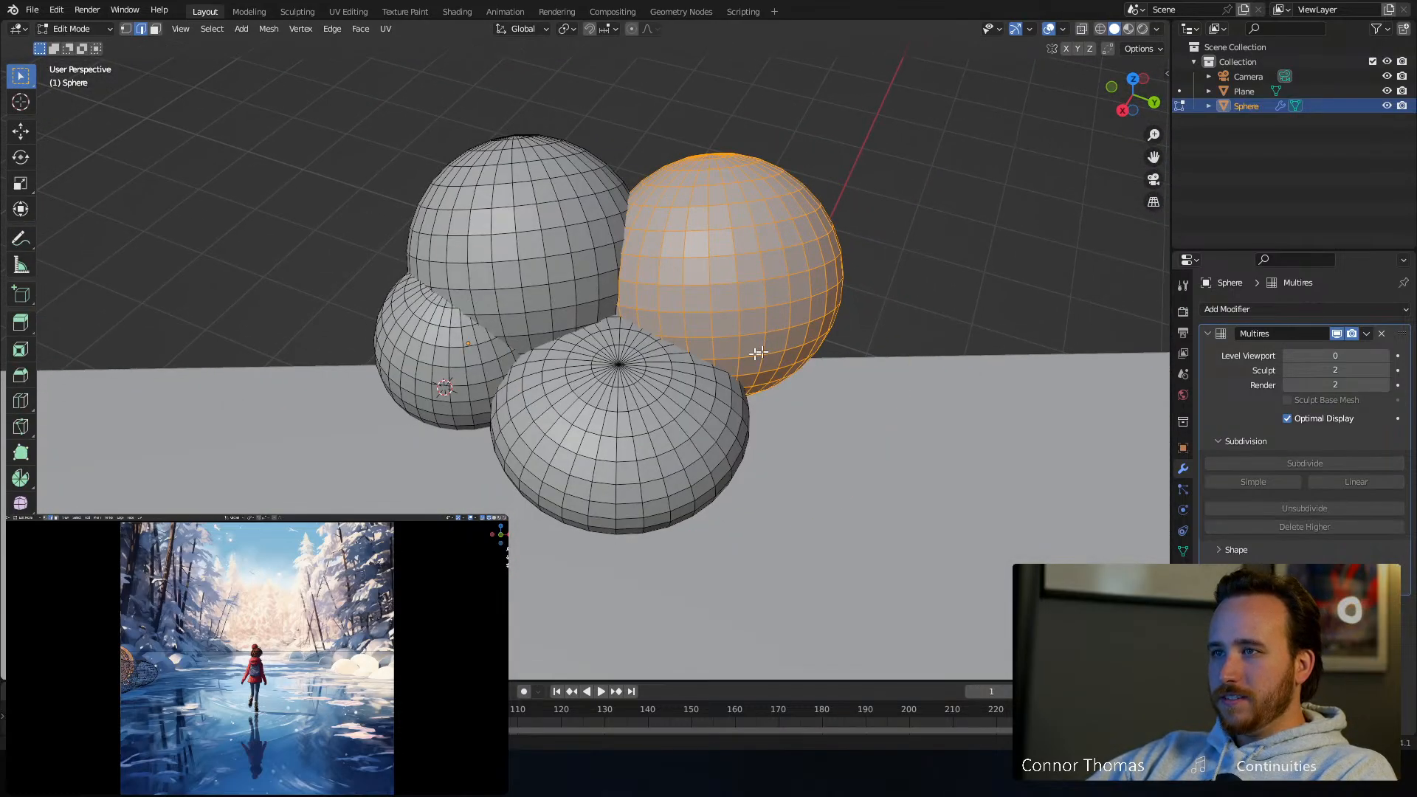
pyautogui.moveTo(659, 257); pyautogui.dragTo(564, 280, button='middle')
pyautogui.moveTo(698, 334); pyautogui.dragTo(817, 437, button='middle')
pyautogui.press('s')
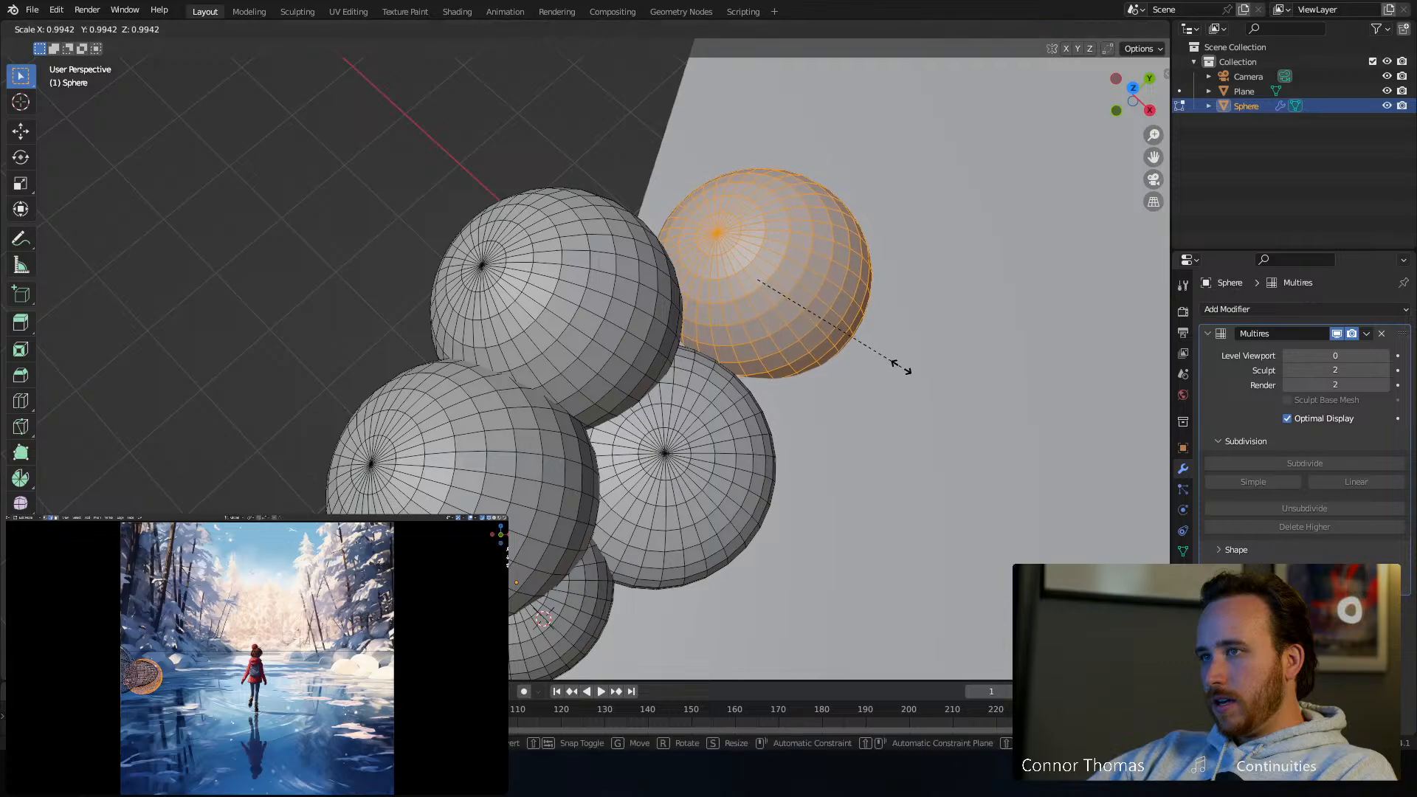
pyautogui.click(967, 336)
pyautogui.press('g')
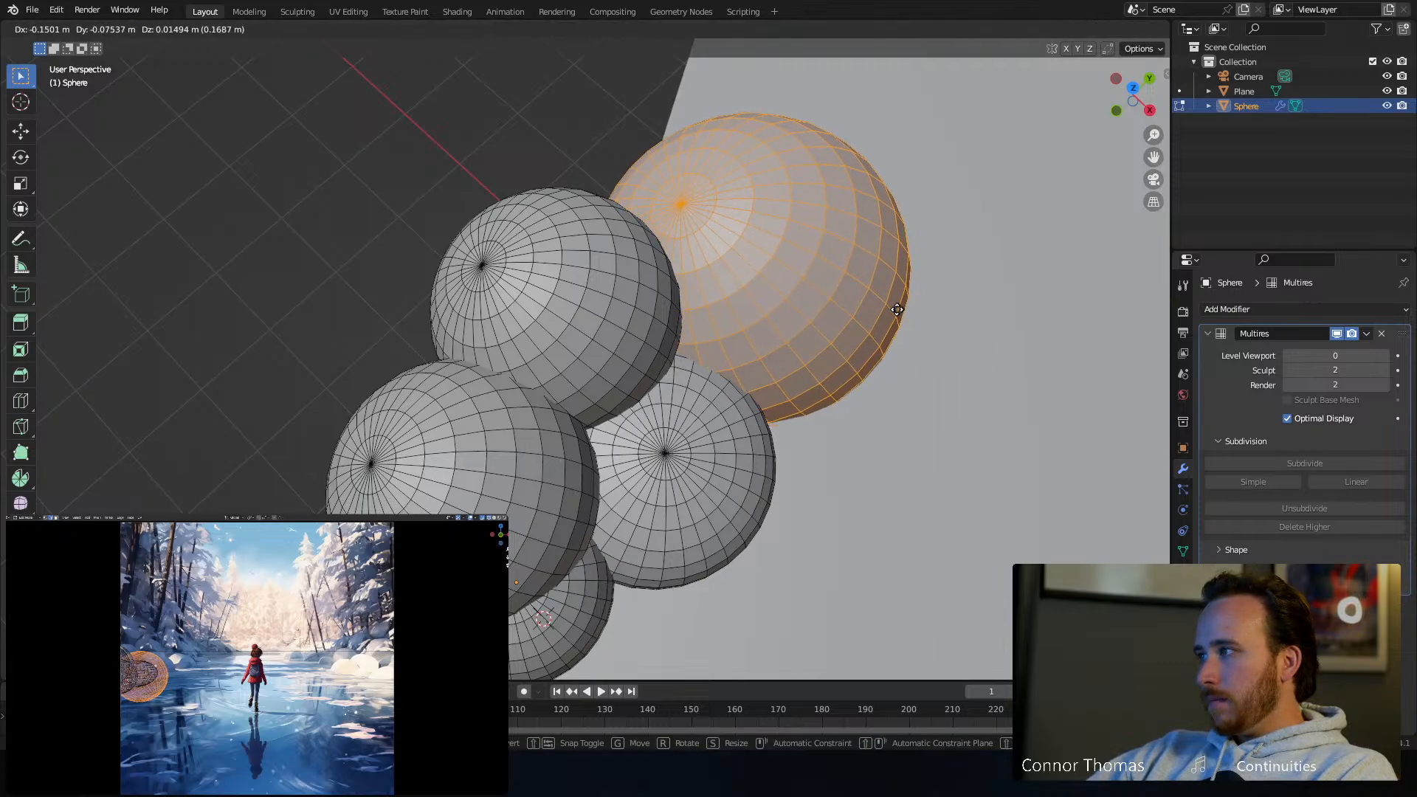
pyautogui.click(898, 308)
# Duplicate the enlarged sphere twice and place the copies behind it along the plane's edge
pyautogui.moveTo(901, 294); pyautogui.dragTo(706, 450, button='middle')
pyautogui.press('g')
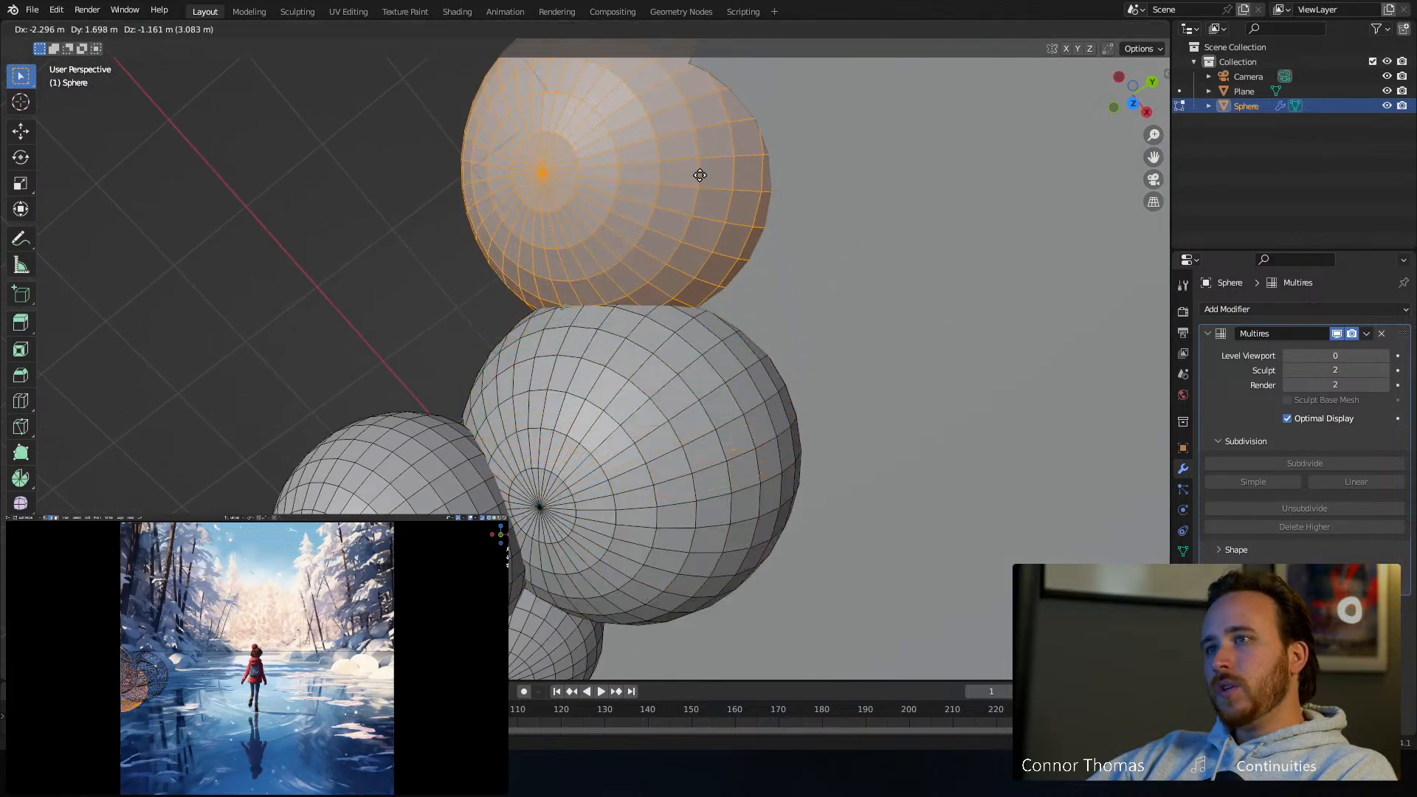
pyautogui.click(478, 343)
pyautogui.moveTo(478, 343); pyautogui.dragTo(496, 269, button='middle')
pyautogui.press('g')
pyautogui.click(545, 159)
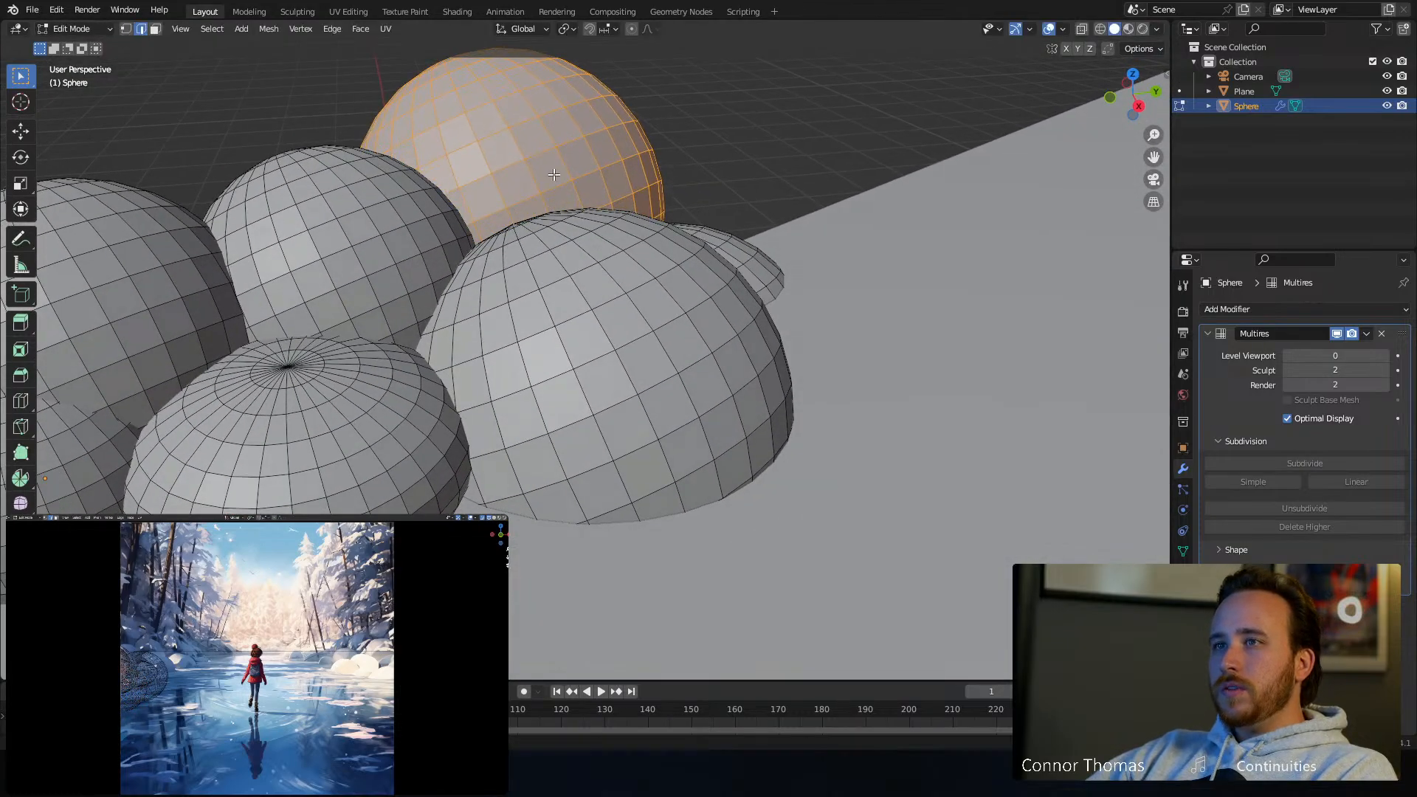
# Duplicate the rear sphere, place the copy farther out on the plane and lower it along Z until it is partly sunk
pyautogui.moveTo(545, 160); pyautogui.dragTo(705, 363, button='middle')
pyautogui.scroll(-4, 629, 269)
pyautogui.press('g')
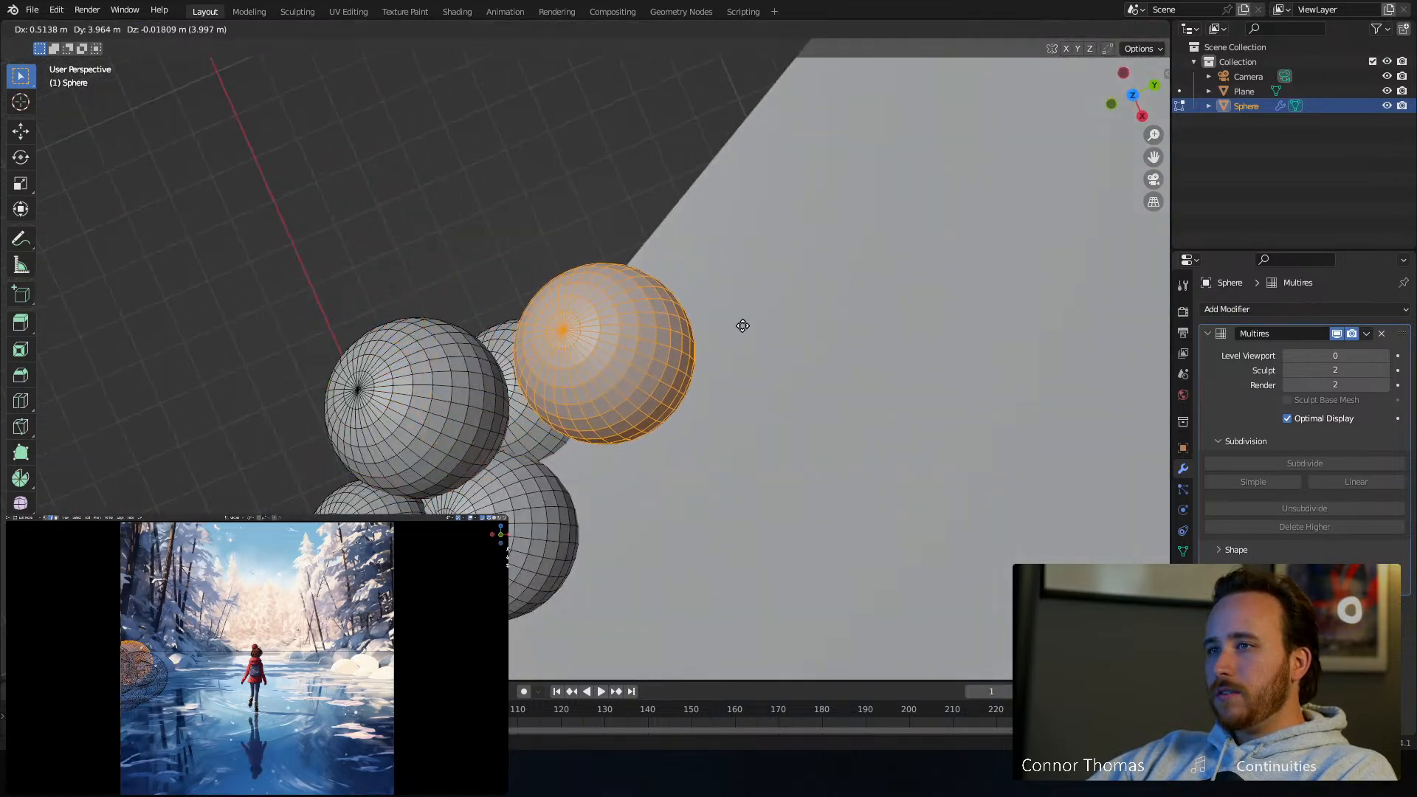
pyautogui.click(879, 329)
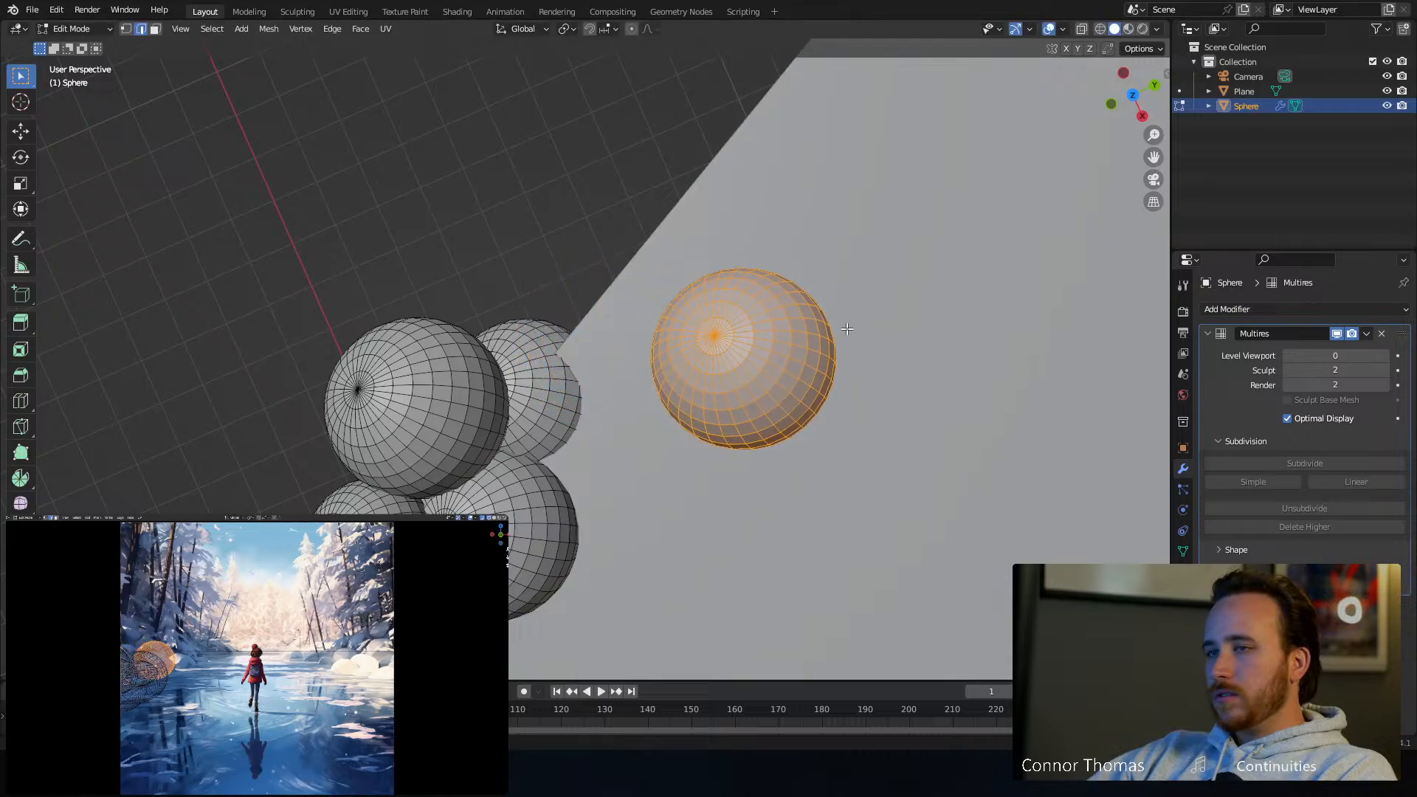
pyautogui.moveTo(813, 347); pyautogui.dragTo(826, 275, button='middle')
pyautogui.press('g')
pyautogui.press('z')
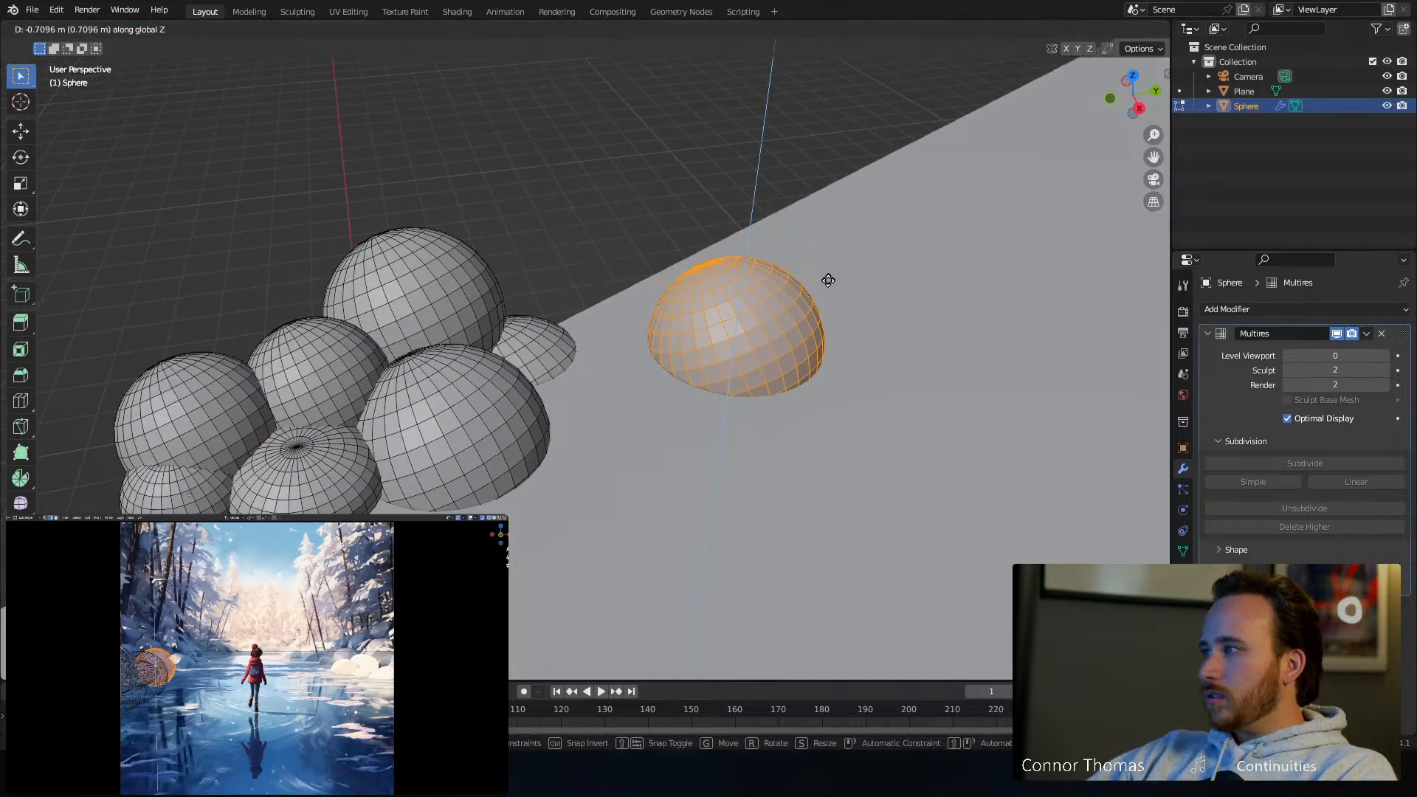
pyautogui.click(825, 287)
# Duplicate the outlying sphere and fit the copy into the gap between it and the rest of the cluster
pyautogui.moveTo(822, 286); pyautogui.dragTo(759, 246, button='middle')
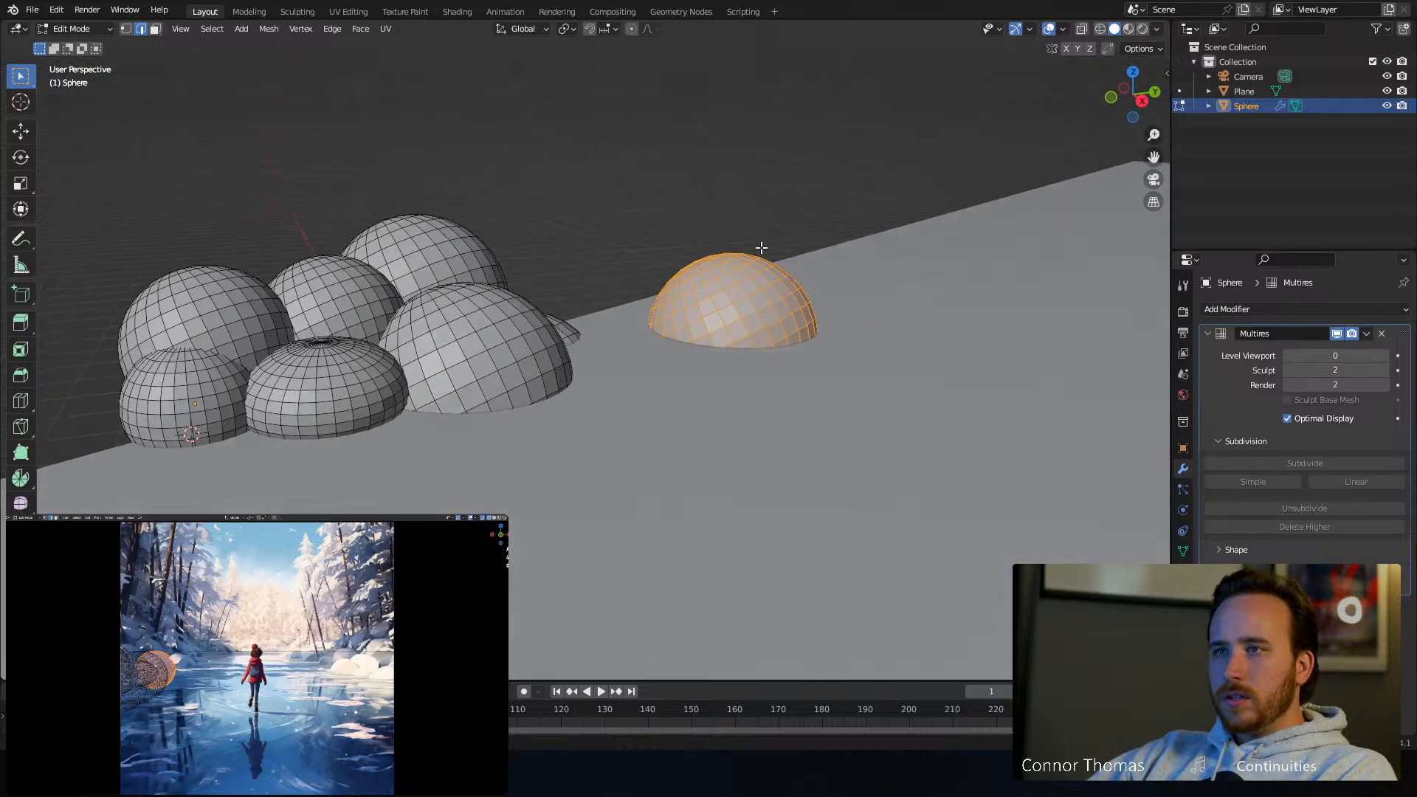
pyautogui.press('g')
pyautogui.click(605, 231)
pyautogui.moveTo(605, 231); pyautogui.dragTo(634, 310, button='middle')
pyautogui.press('g')
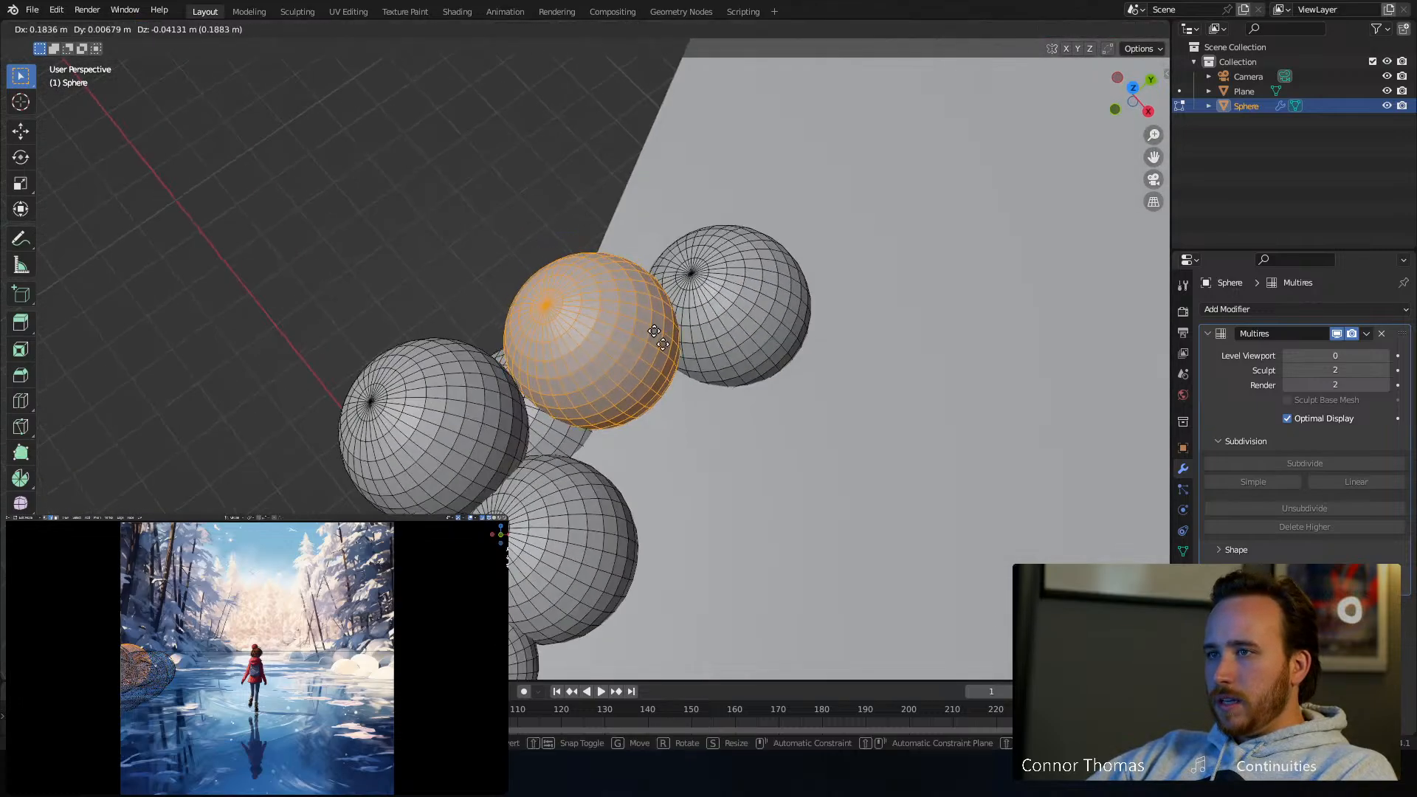
pyautogui.click(689, 391)
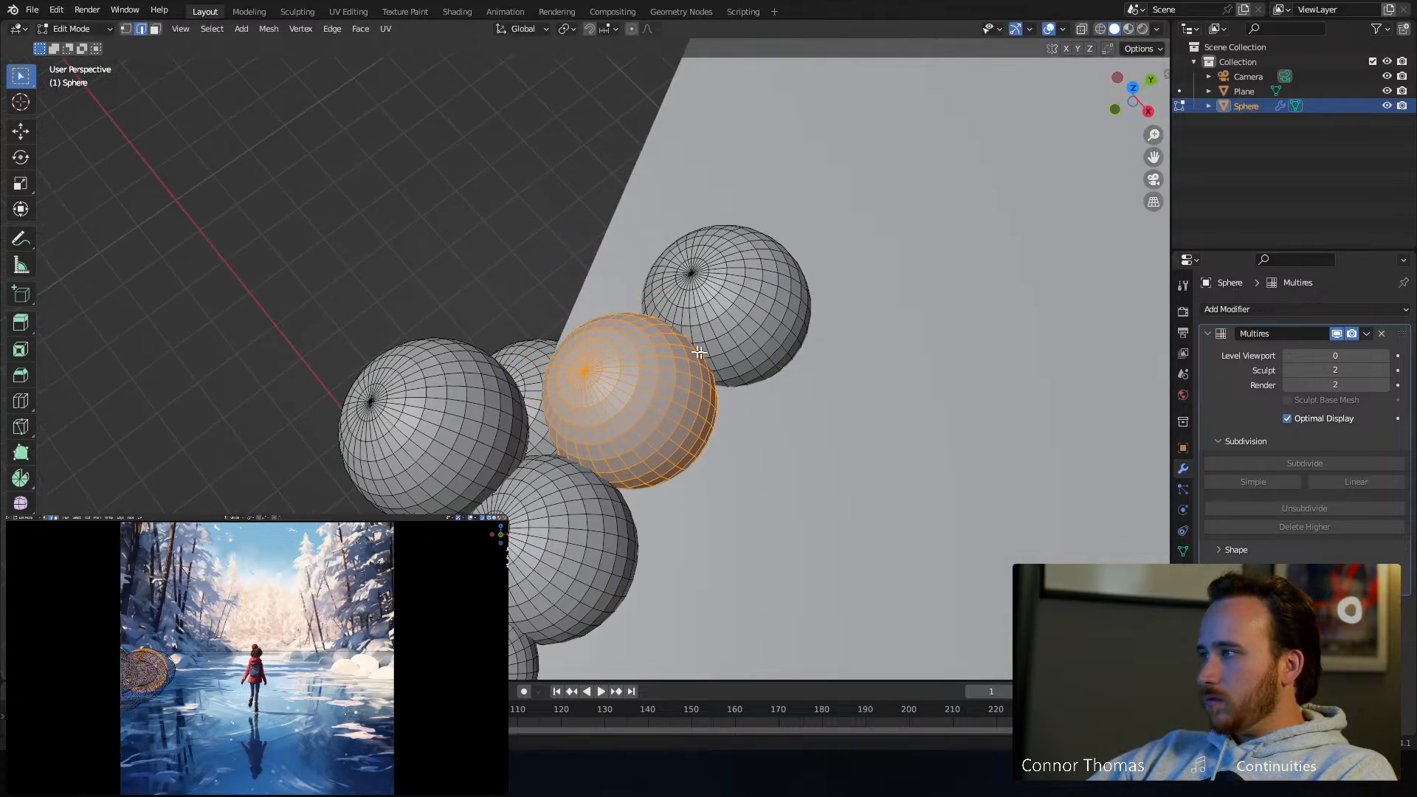
# Duplicate the gap-filling sphere, scale the copy up about 1.4 times, place it behind the two front spheres and deselect it
pyautogui.moveTo(699, 352); pyautogui.dragTo(661, 319, button='middle')
pyautogui.press('s')
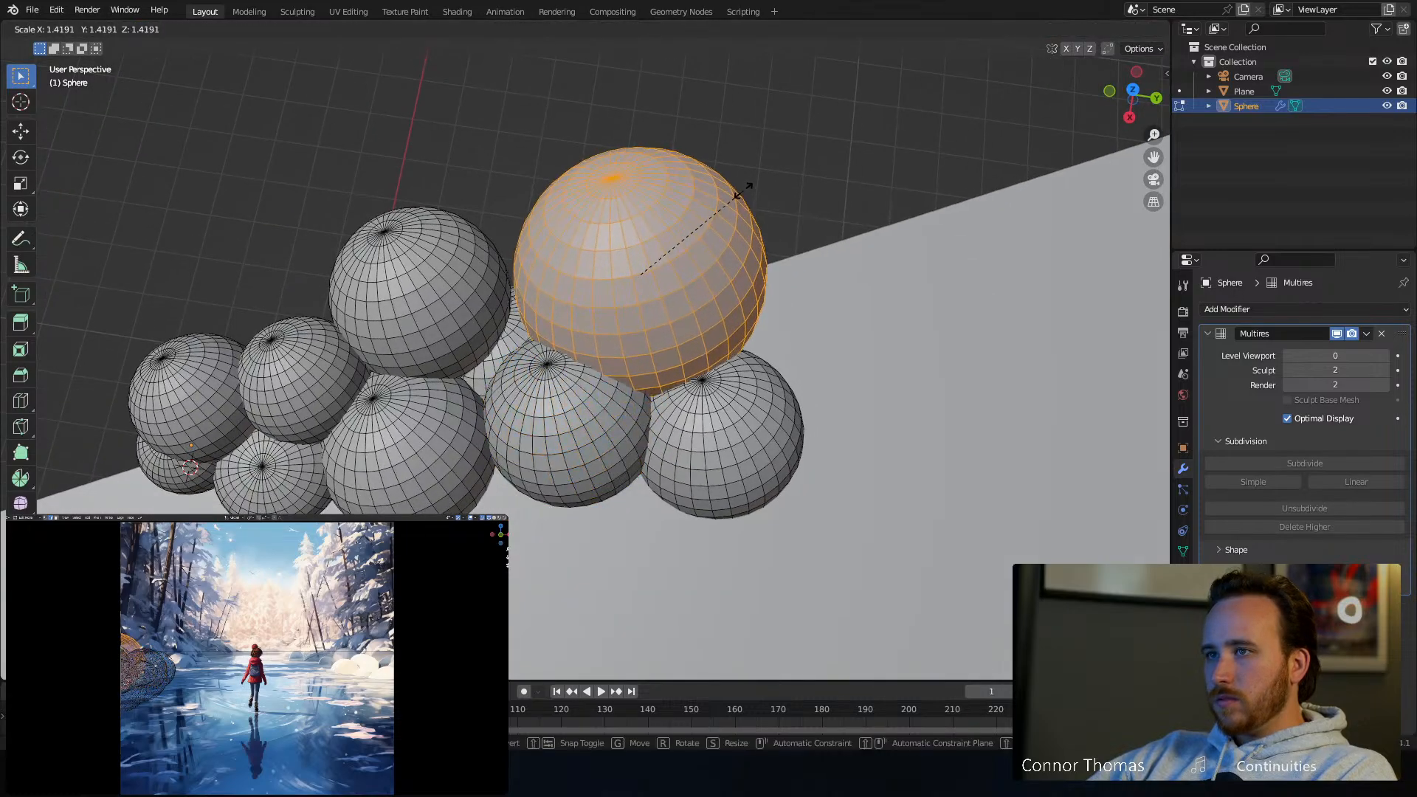
pyautogui.click(743, 190)
pyautogui.press('Tab')
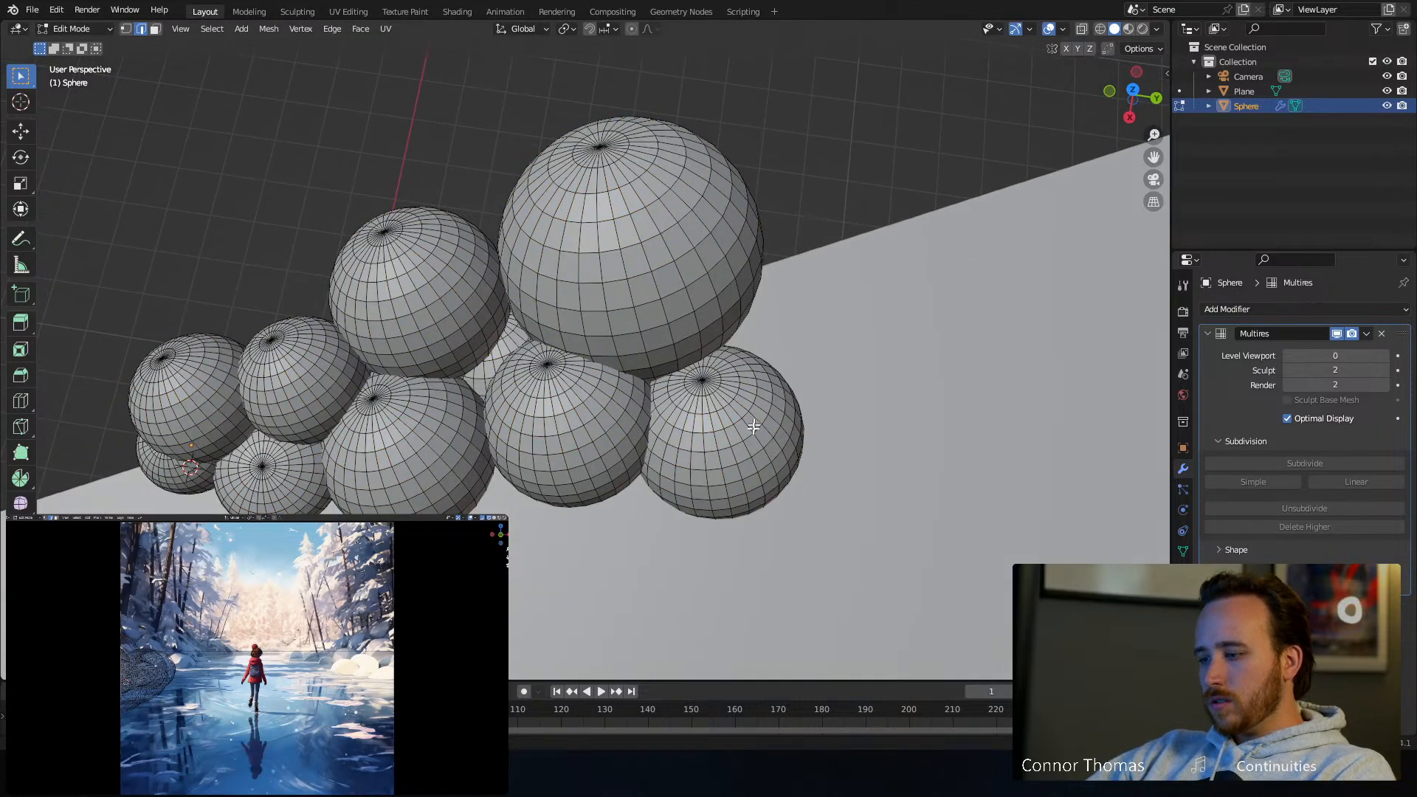
# Duplicate the sphere at the far front end and place the copy farther up the plane's edge in top view
pyautogui.press('l')
pyautogui.moveTo(774, 437); pyautogui.dragTo(596, 412, button='middle')
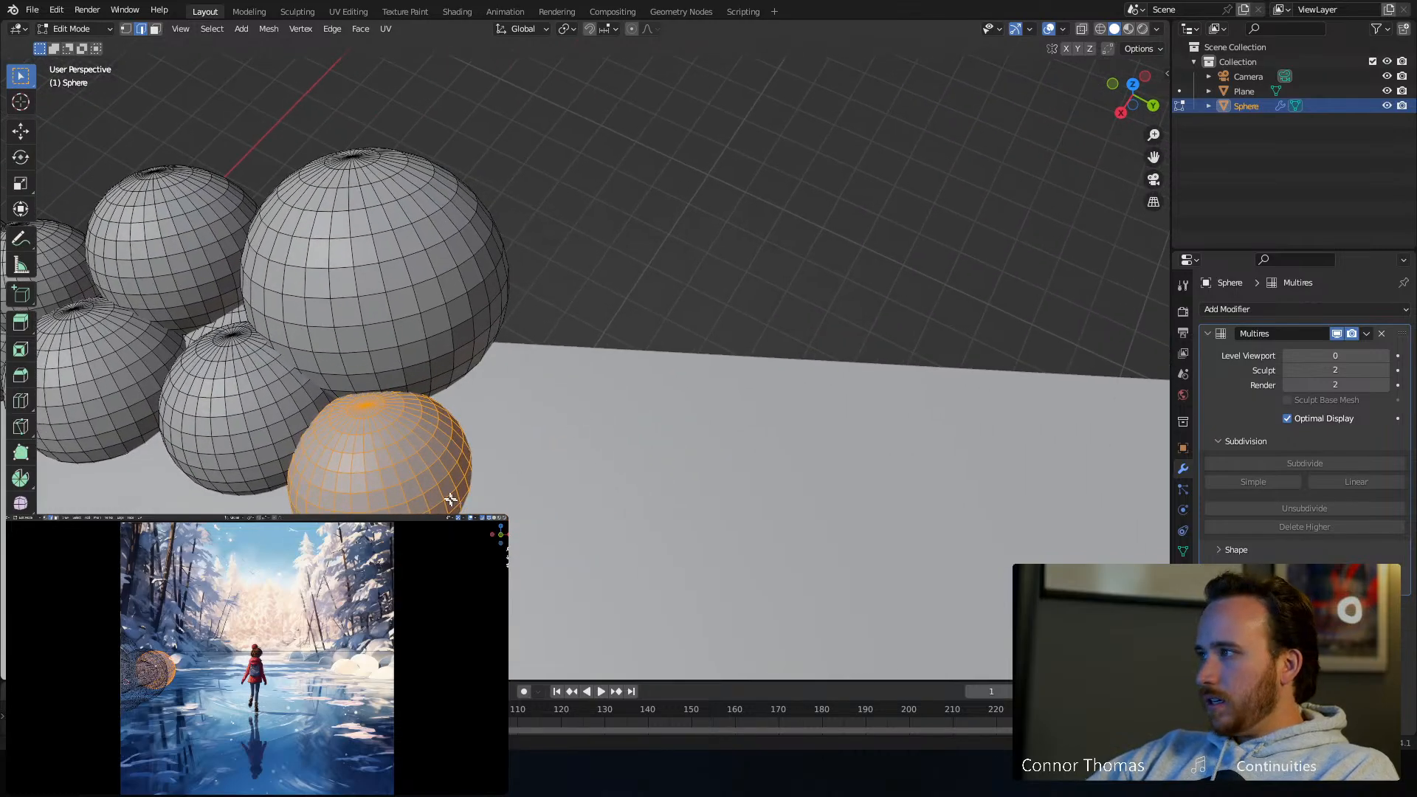
pyautogui.press('g')
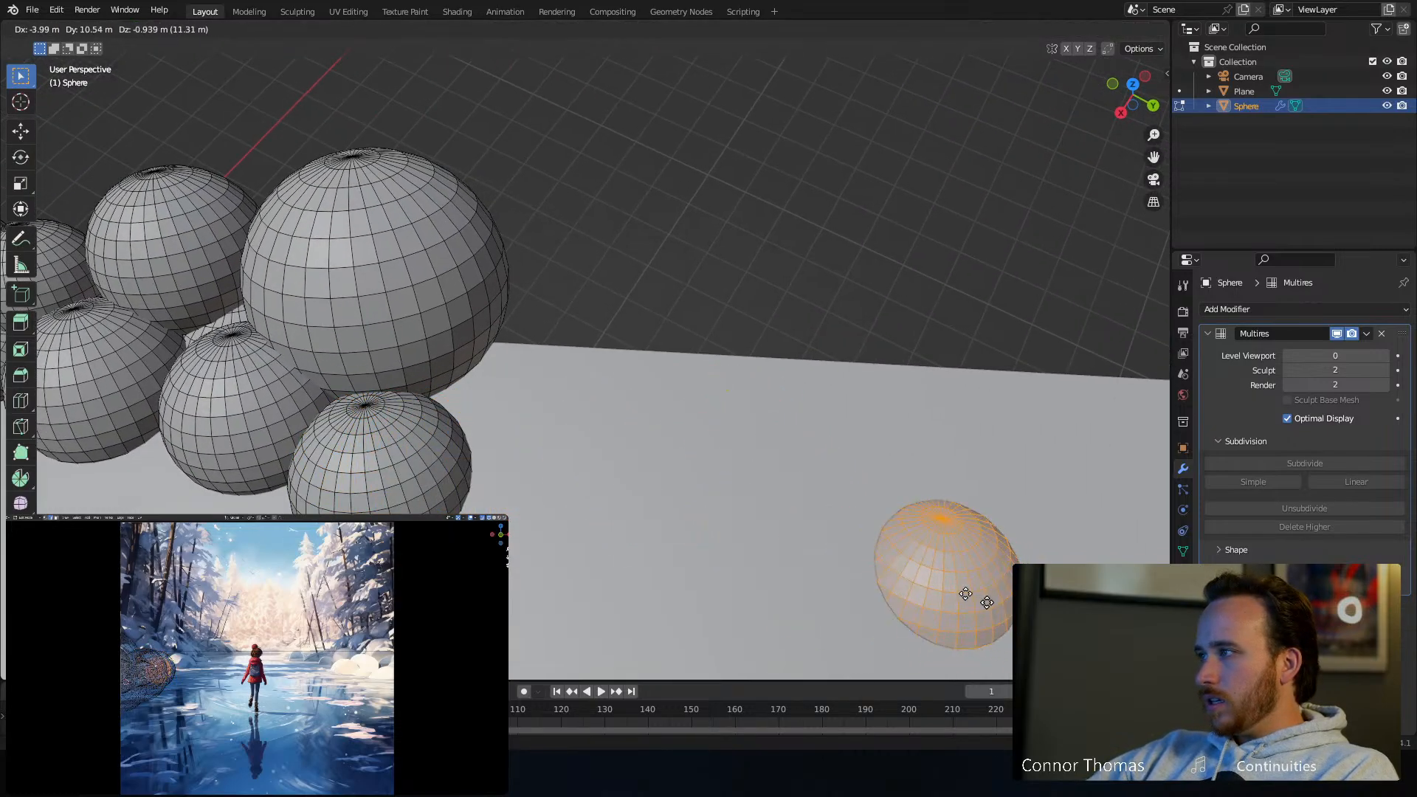
pyautogui.rightClick(934, 601)
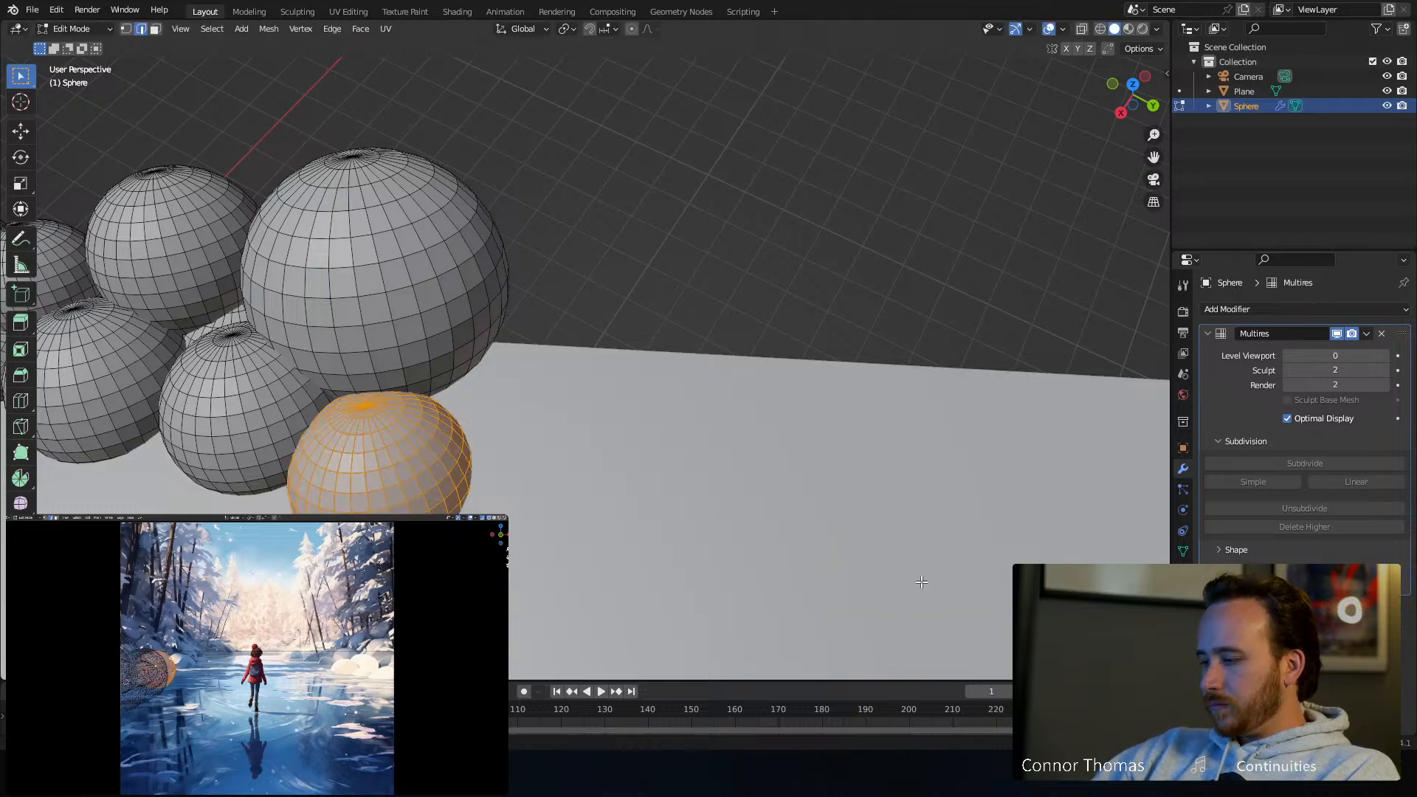
pyautogui.press('KP_7')
pyautogui.scroll(-3, 920, 573)
pyautogui.keyDown('shift'); pyautogui.moveTo(810, 303); pyautogui.dragTo(720, 418, button='middle'); pyautogui.keyUp('shift')
pyautogui.press('g')
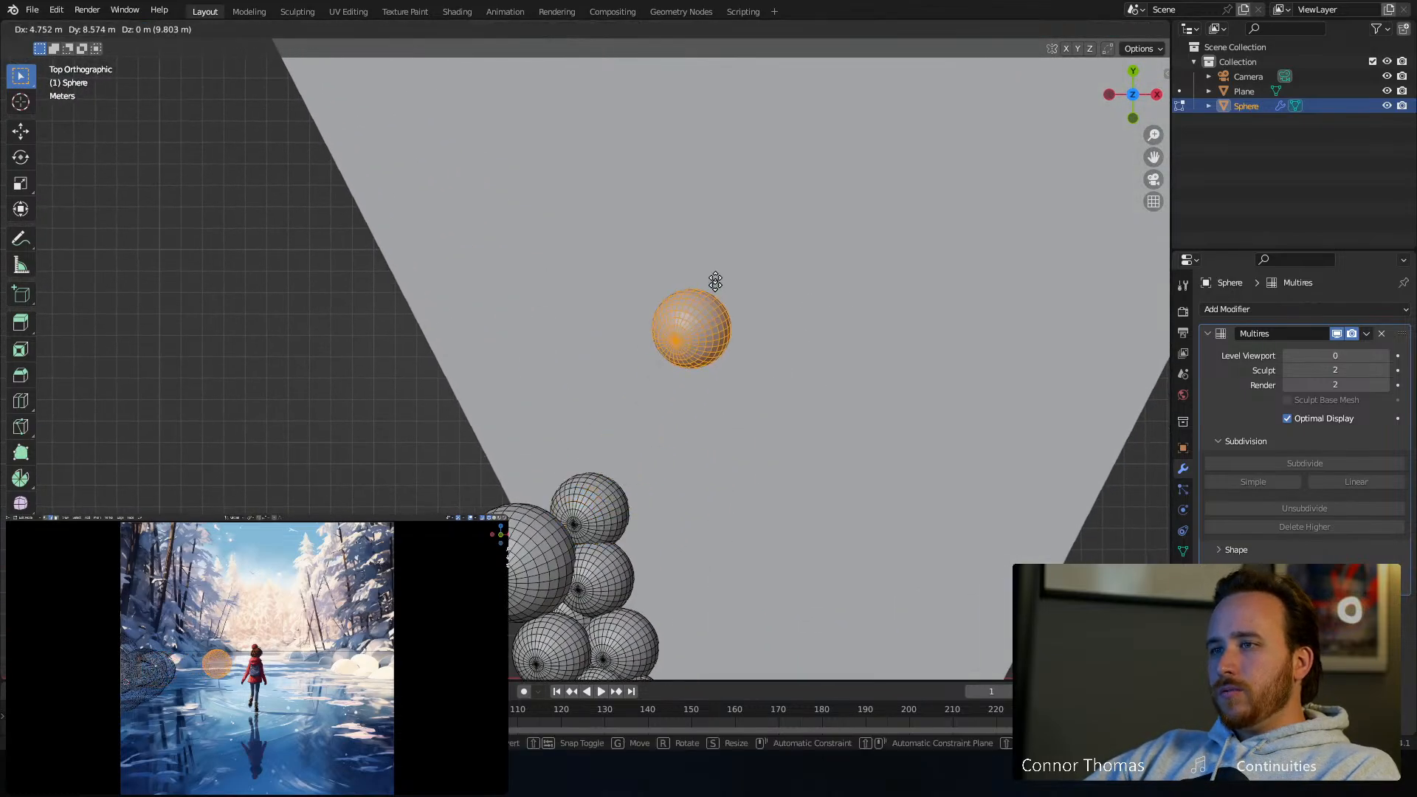
pyautogui.click(617, 301)
# Squash the separate sphere to about 0.73 along Z and shift it about 0.38 m toward the pond
pyautogui.press('s')
pyautogui.press('z')
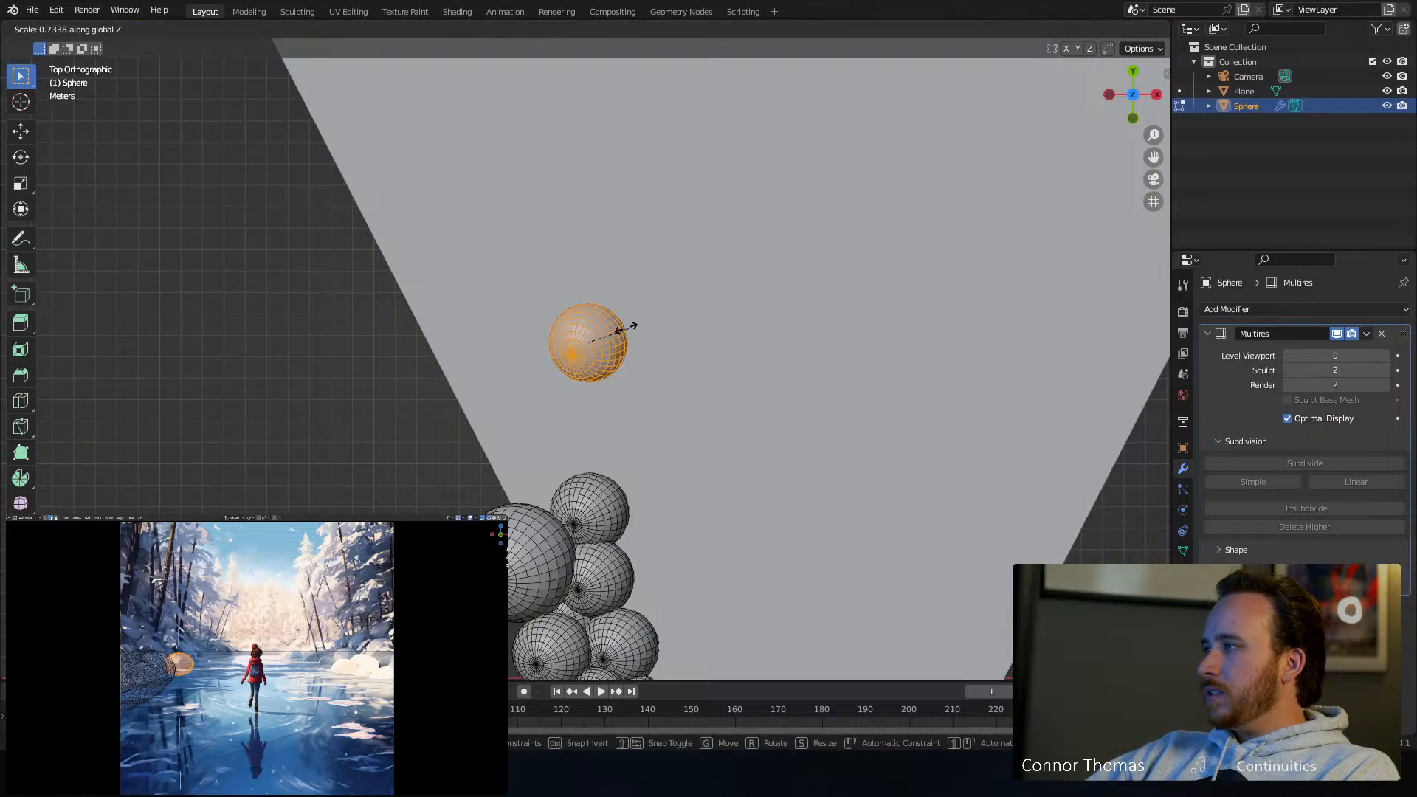
pyautogui.click(628, 320)
pyautogui.press('g')
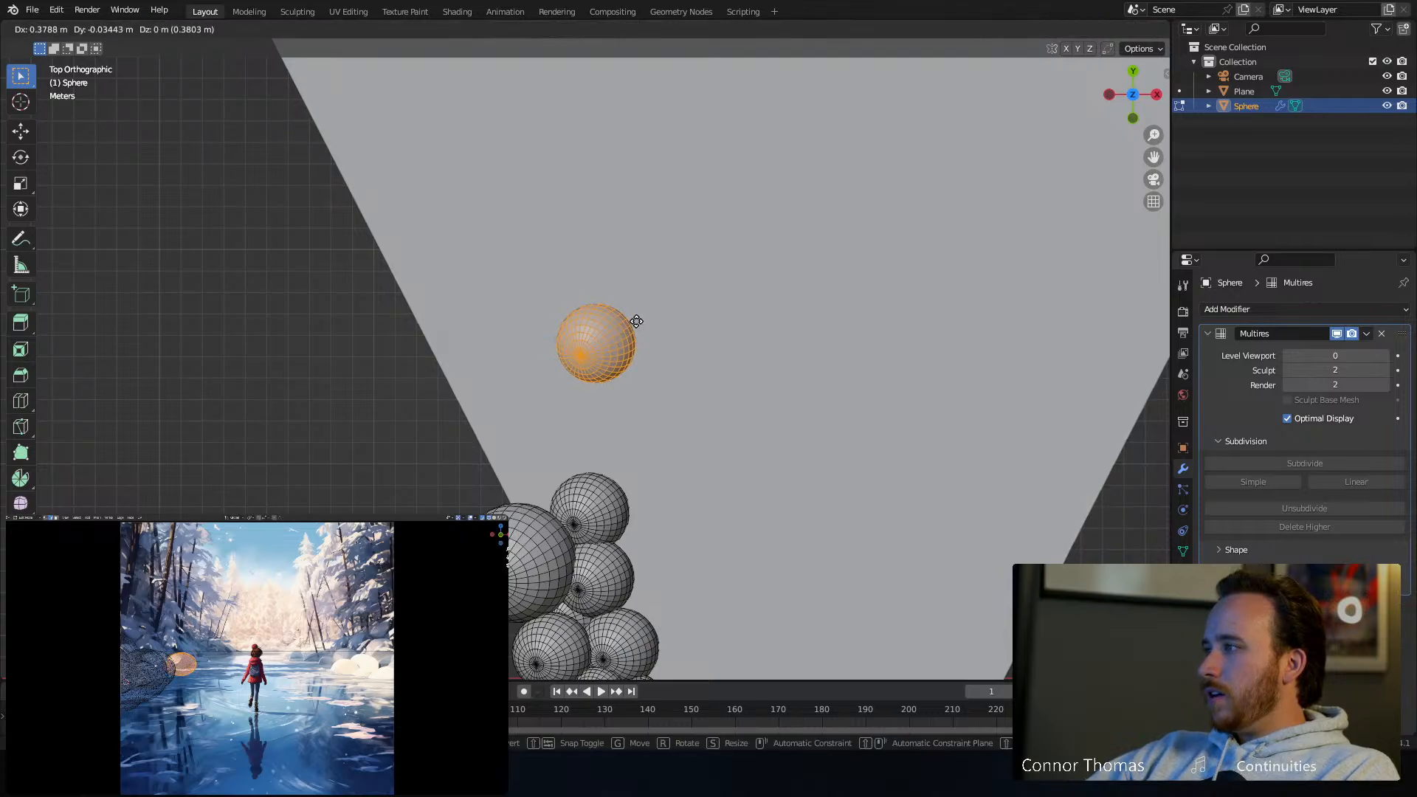
pyautogui.click(636, 321)
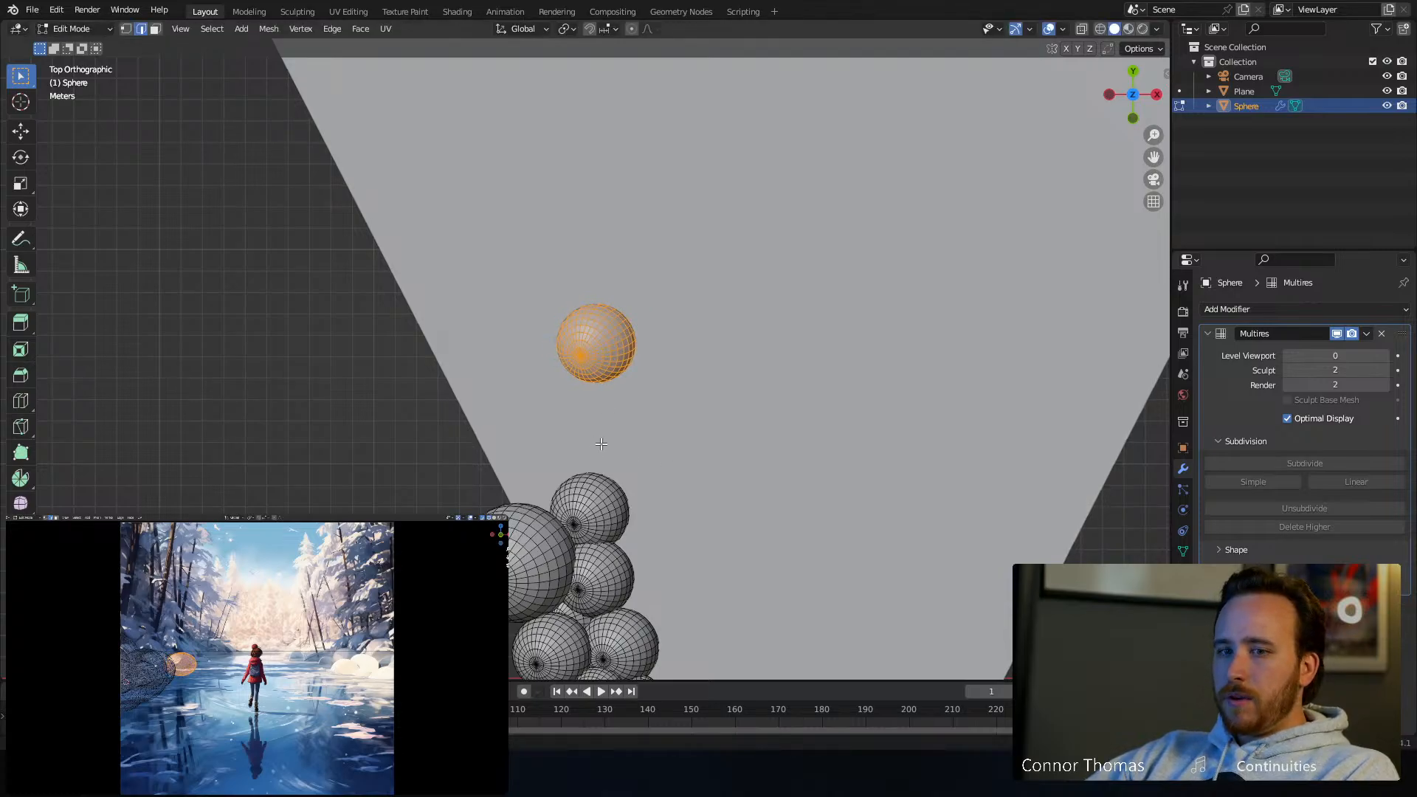
# Duplicate the squashed sphere, scale the copy up about 2.55 times, place it over the plane's edge behind the small spheres and deselect it
pyautogui.keyDown('shift'); pyautogui.moveTo(662, 403); pyautogui.dragTo(775, 380, button='middle'); pyautogui.keyUp('shift')
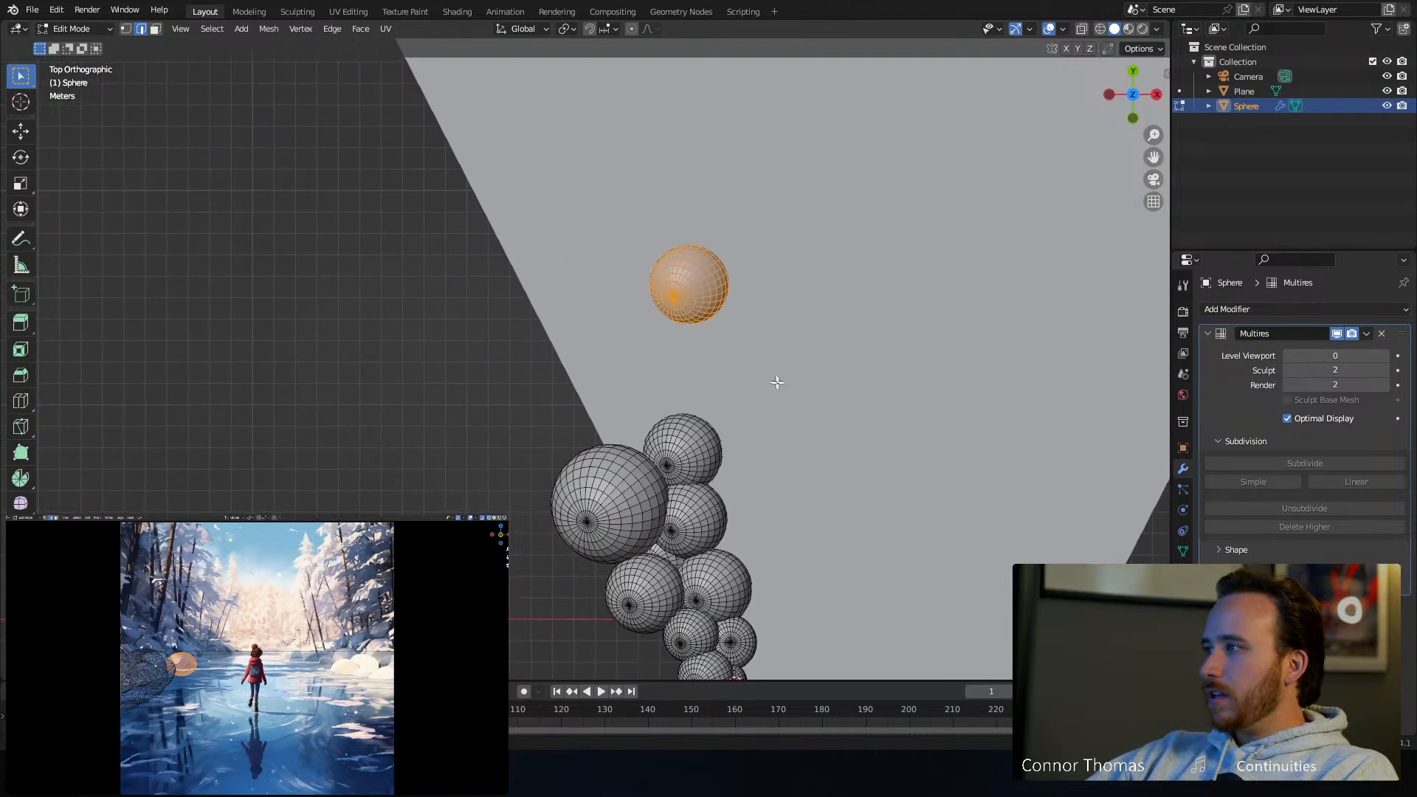
pyautogui.hotkey('shift', 'd')
pyautogui.click(688, 457)
pyautogui.press('s')
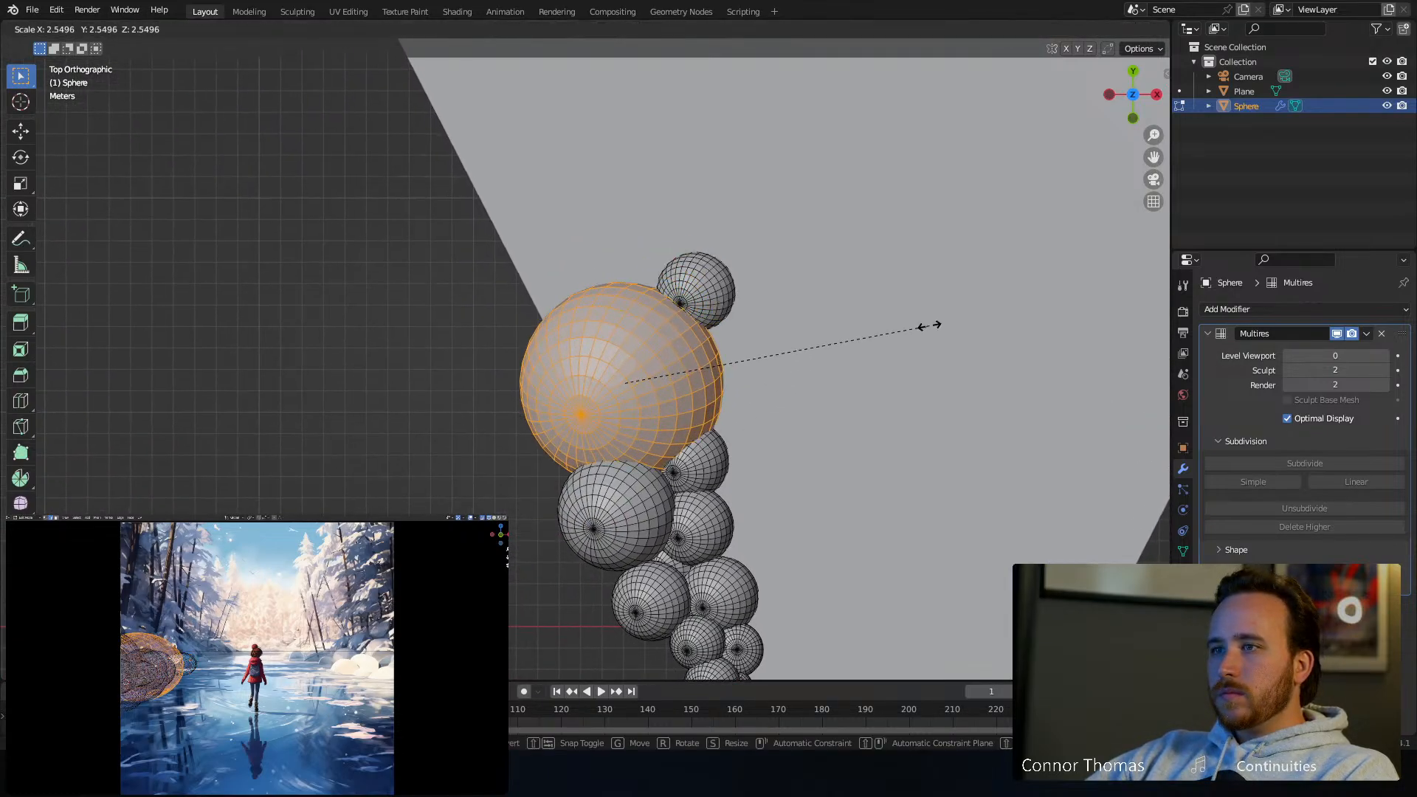
pyautogui.click(934, 321)
pyautogui.press('g')
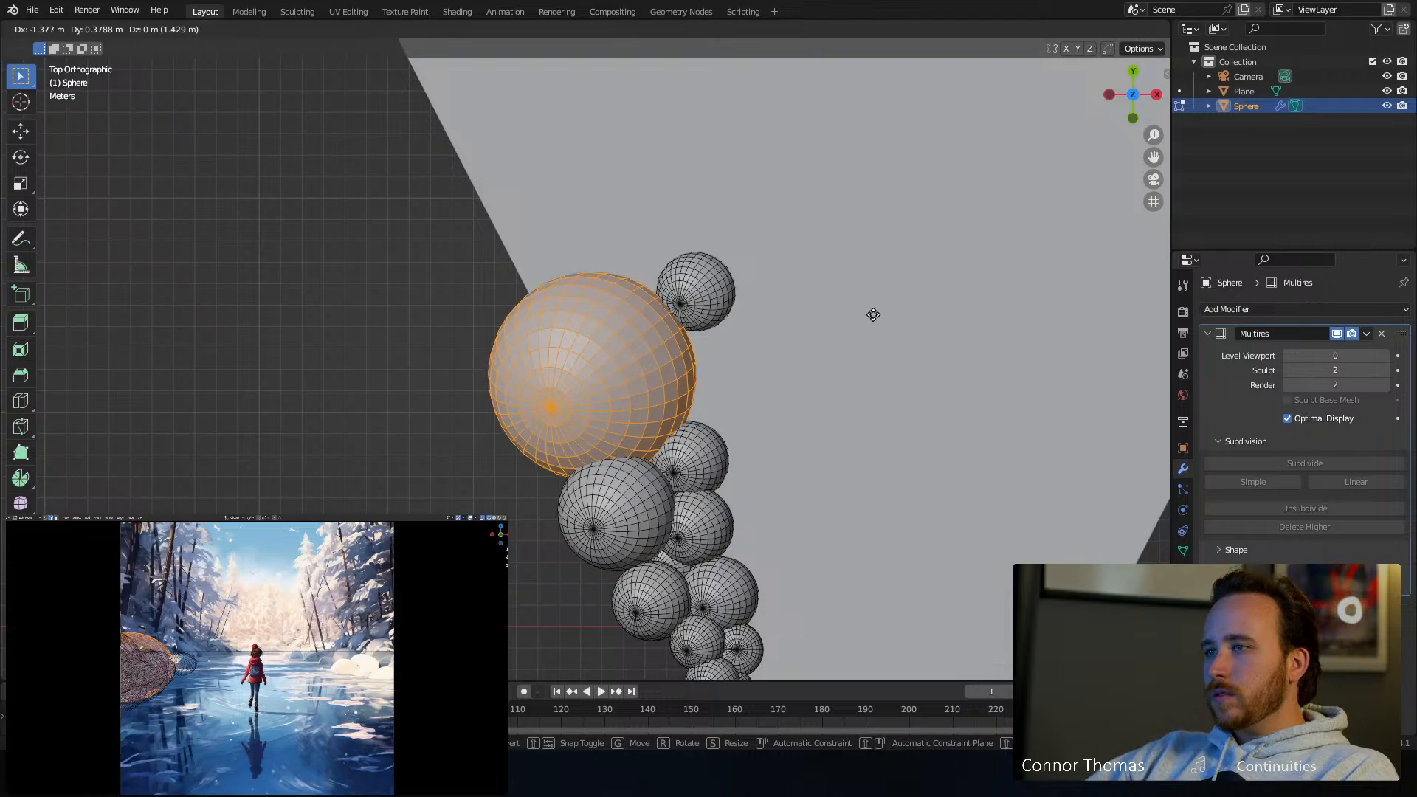
pyautogui.click(873, 314)
pyautogui.press('Tab')
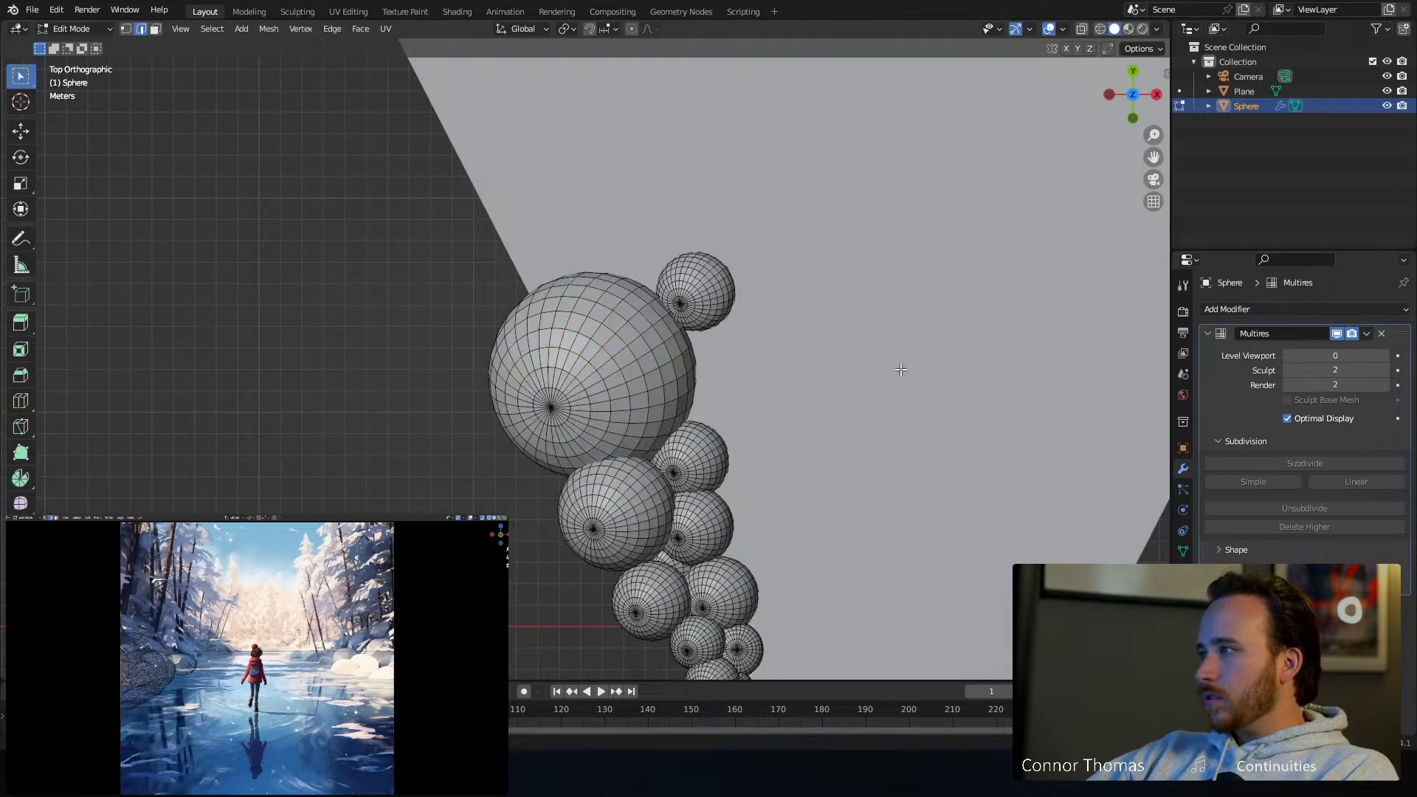
# Duplicate the small squashed sphere, place the copy farther up along the shoreline in top view and scale it to about half size
pyautogui.moveTo(756, 421)
pyautogui.mouseDown(button='middle')
pyautogui.moveTo(671, 268)
pyautogui.moveTo(574, 370)
pyautogui.moveTo(607, 392)
pyautogui.moveTo(769, 397)
pyautogui.mouseUp(button='middle')
pyautogui.press('l')
pyautogui.moveTo(720, 293); pyautogui.dragTo(700, 365, button='middle')
pyautogui.press('g')
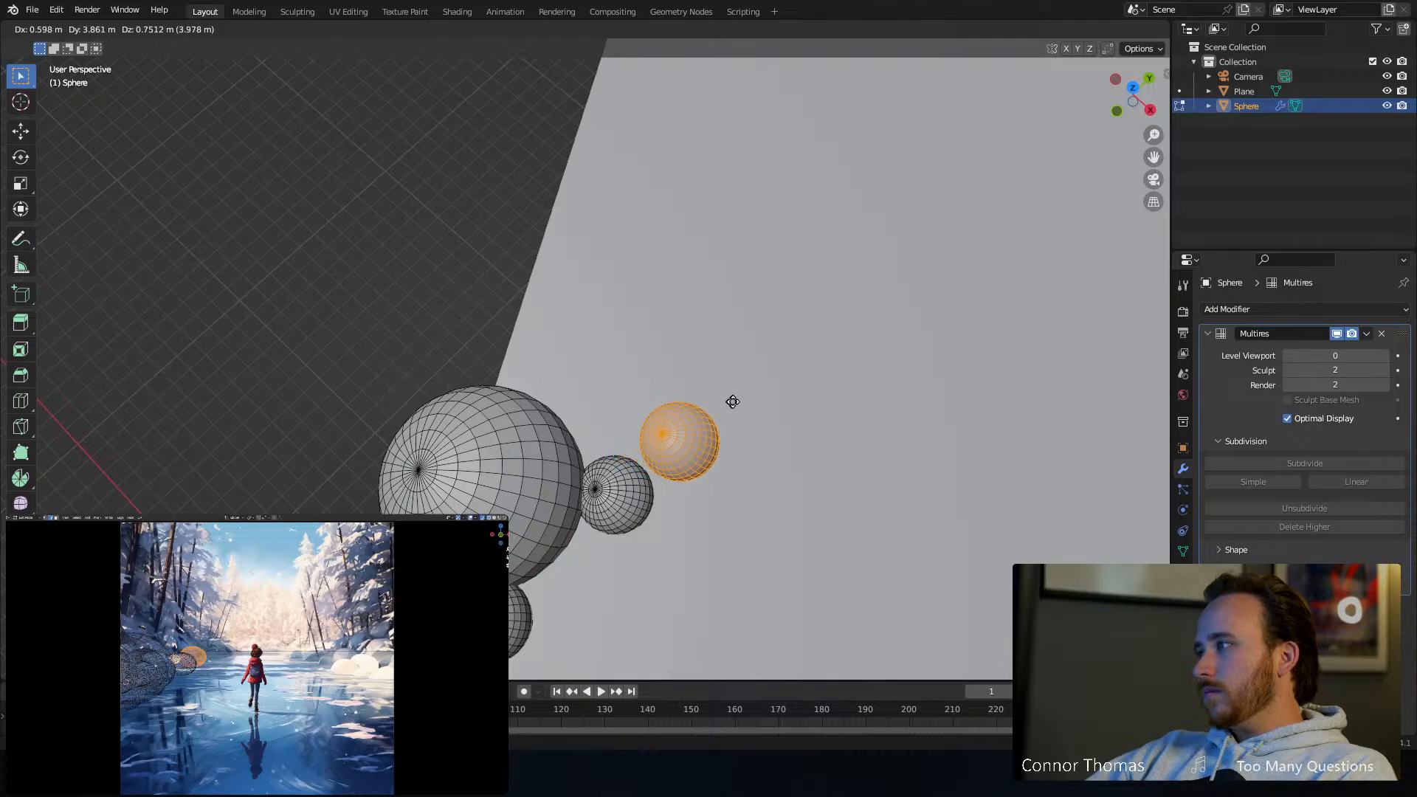
pyautogui.write('7')
pyautogui.rightClick(737, 404)
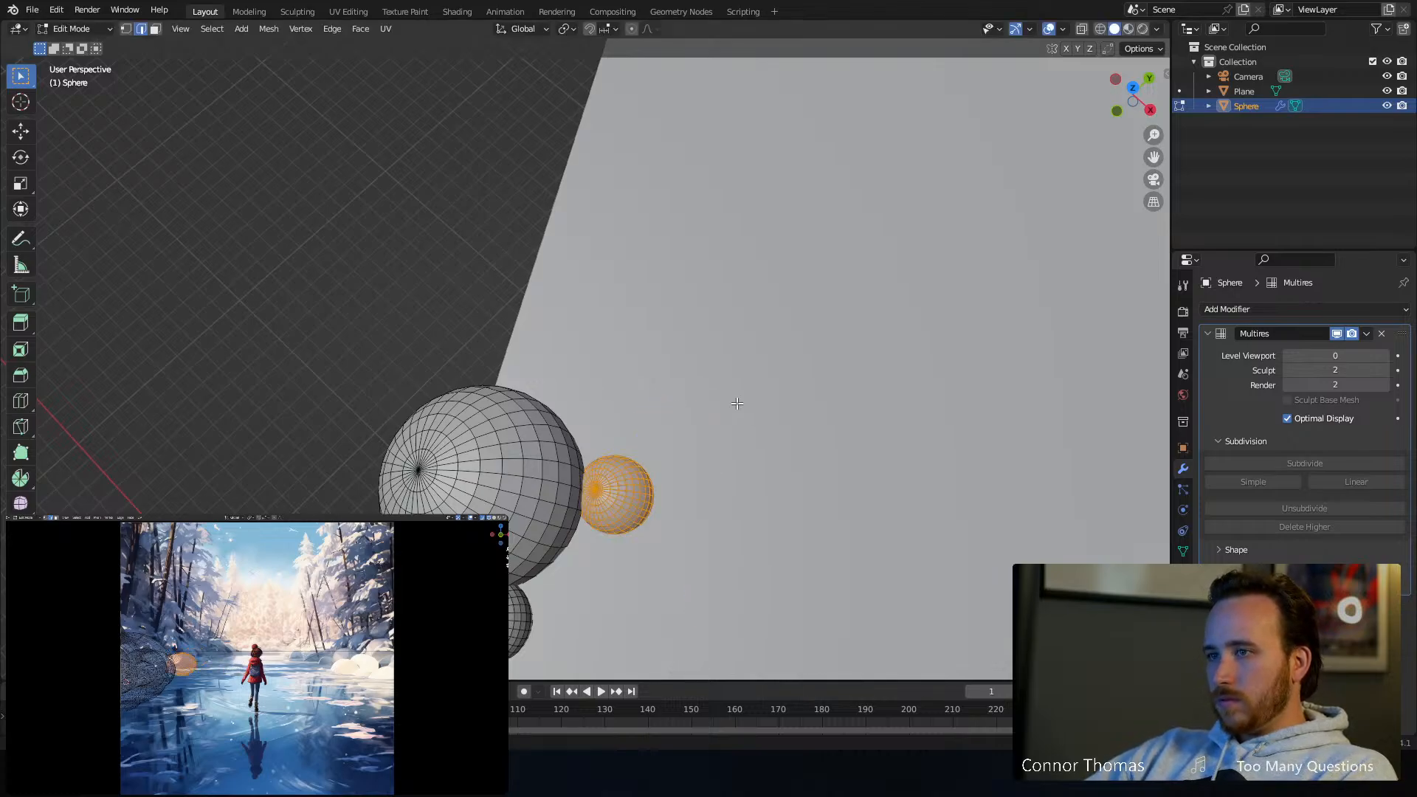
pyautogui.press('KP_7')
pyautogui.press('g')
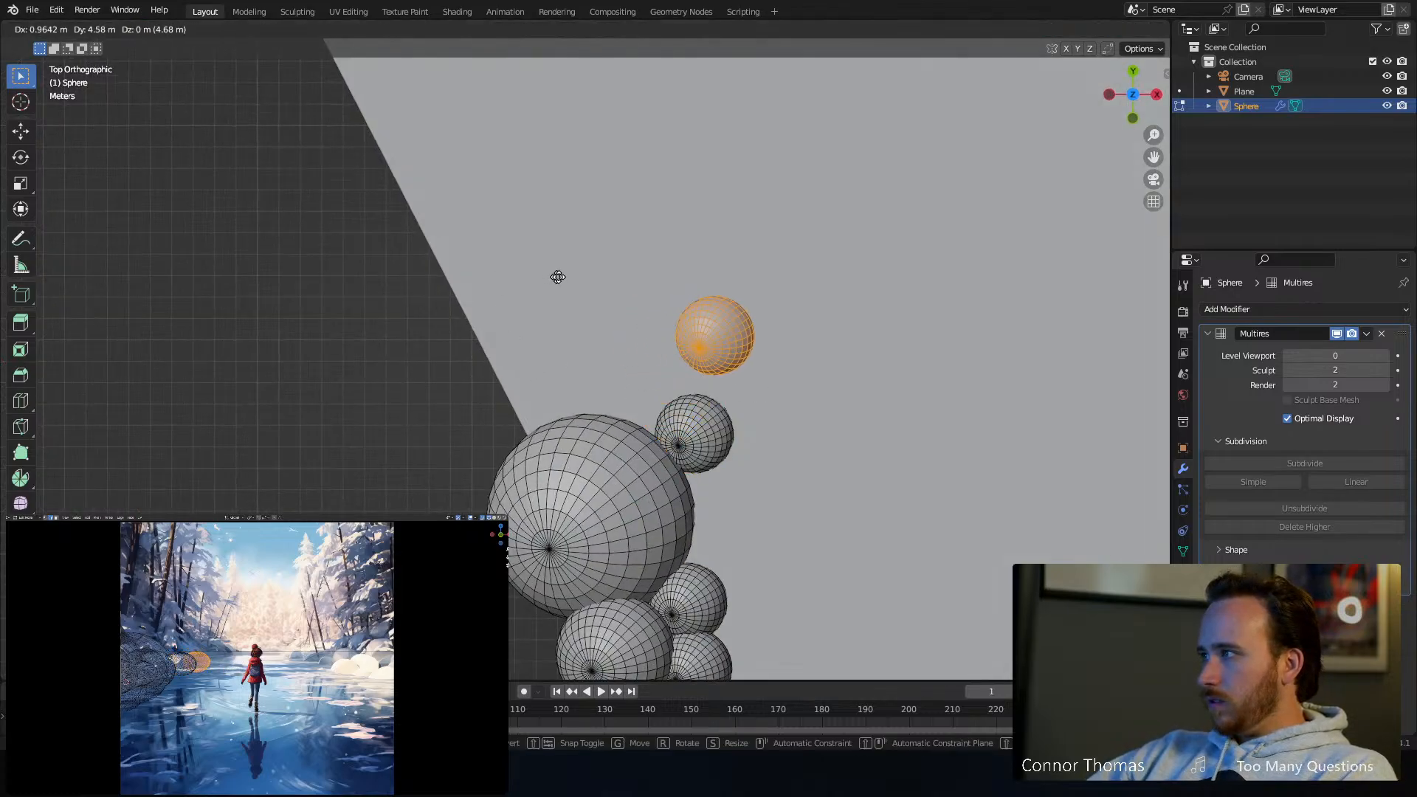
pyautogui.click(564, 264)
pyautogui.press('s')
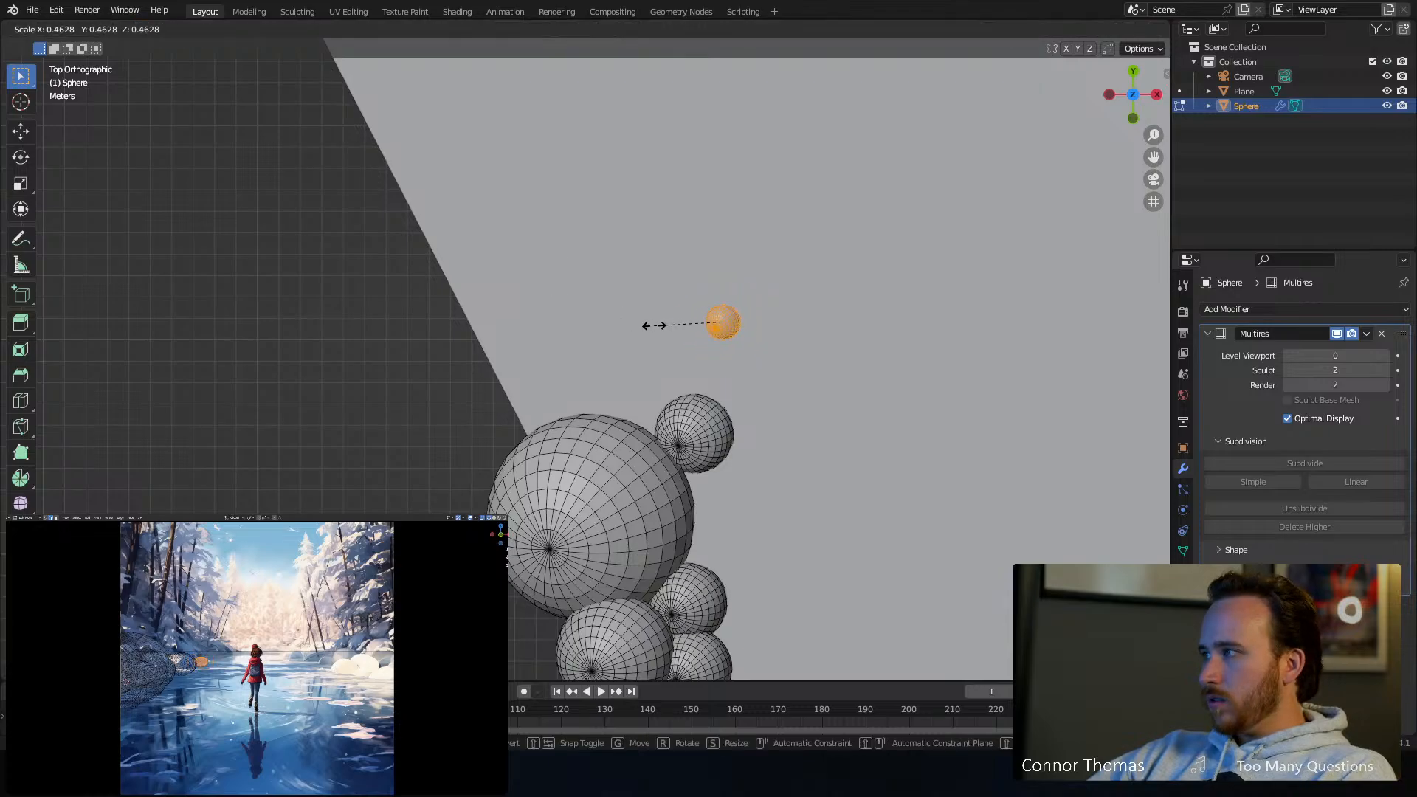
pyautogui.click(639, 314)
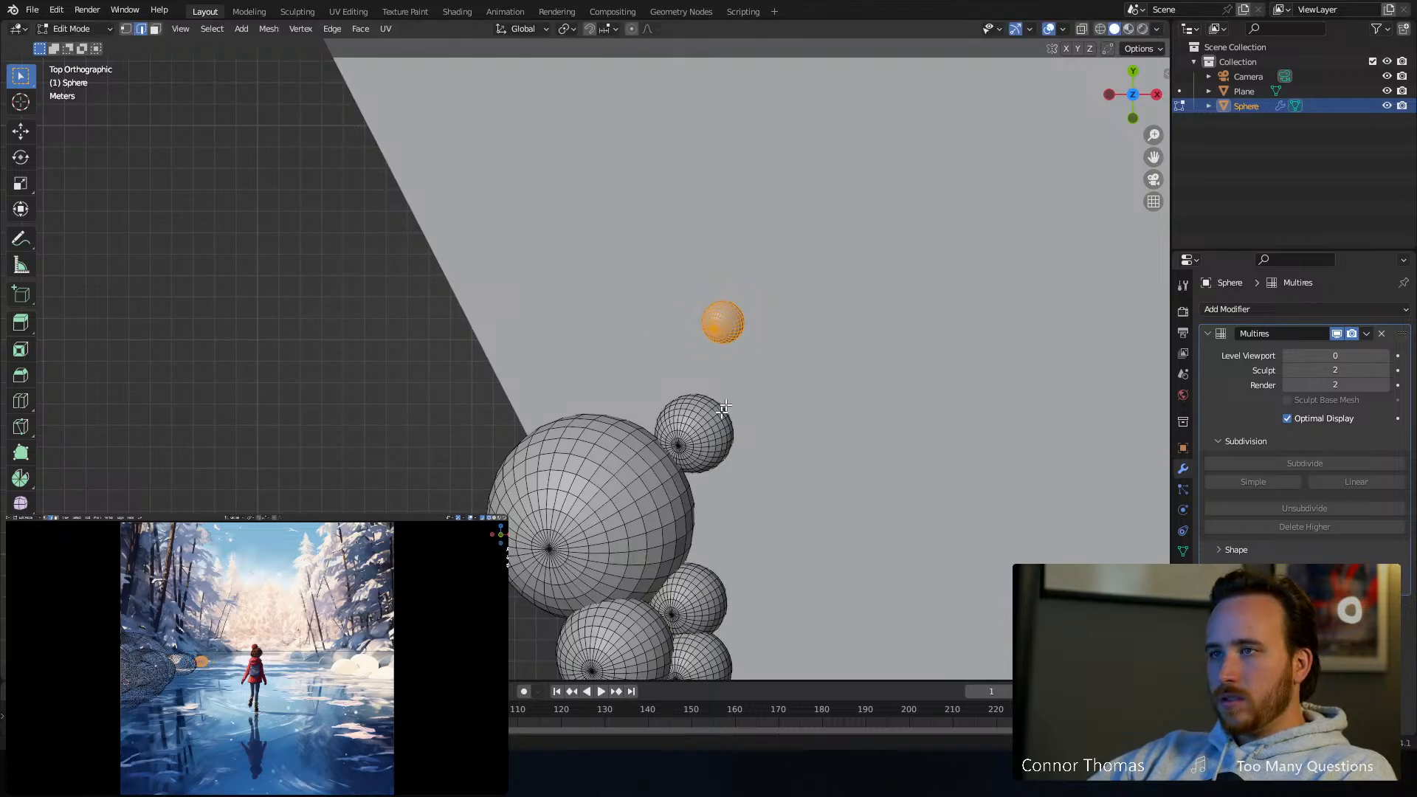
# Duplicate the medium sphere beside the big one, scale the copy up to roughly the big sphere's size and place it farther up the shoreline
pyautogui.press('a')
pyautogui.hotkey('alt', 'a')
pyautogui.press('l')
pyautogui.hotkey('shift', 'd')
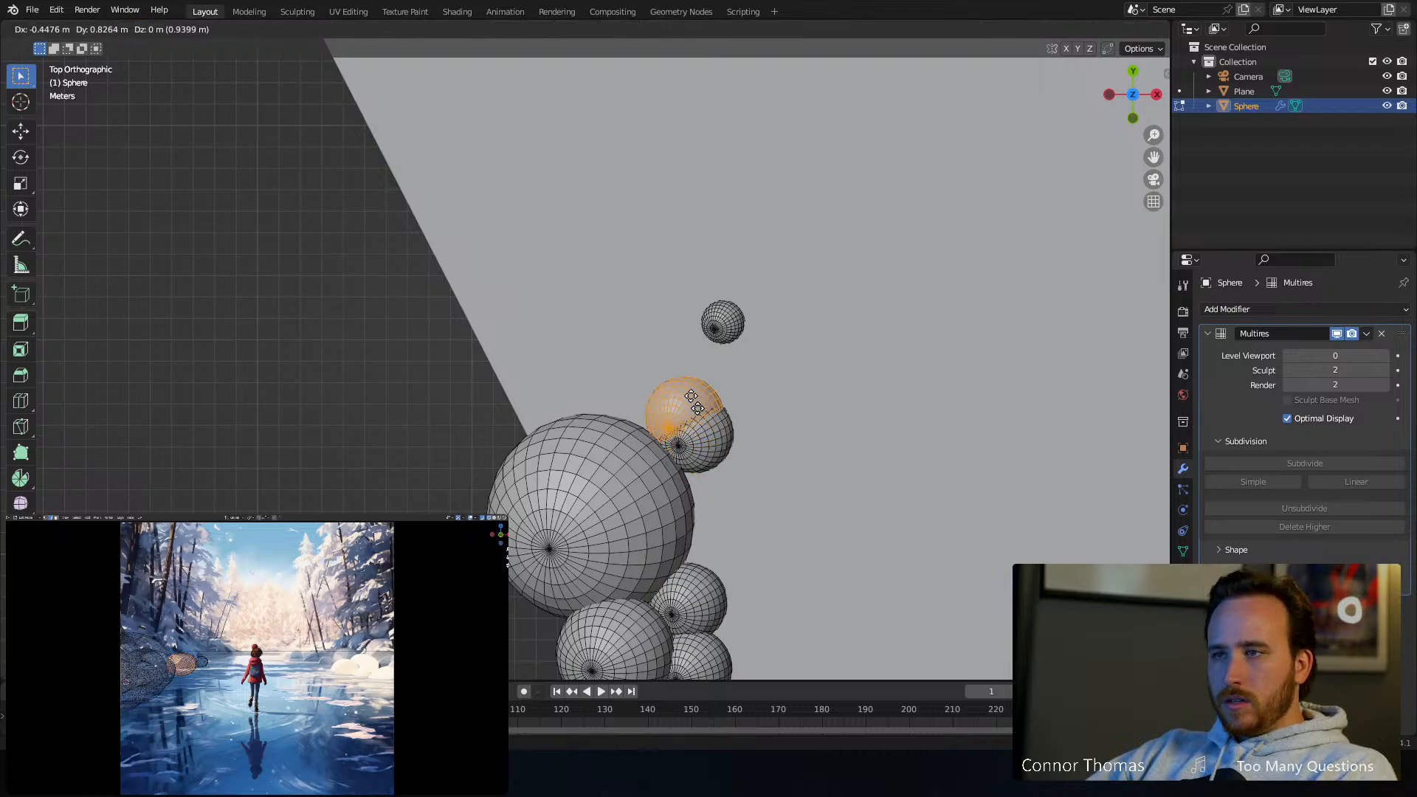
pyautogui.click(634, 351)
pyautogui.press('s')
pyautogui.click(668, 327)
pyautogui.press('g')
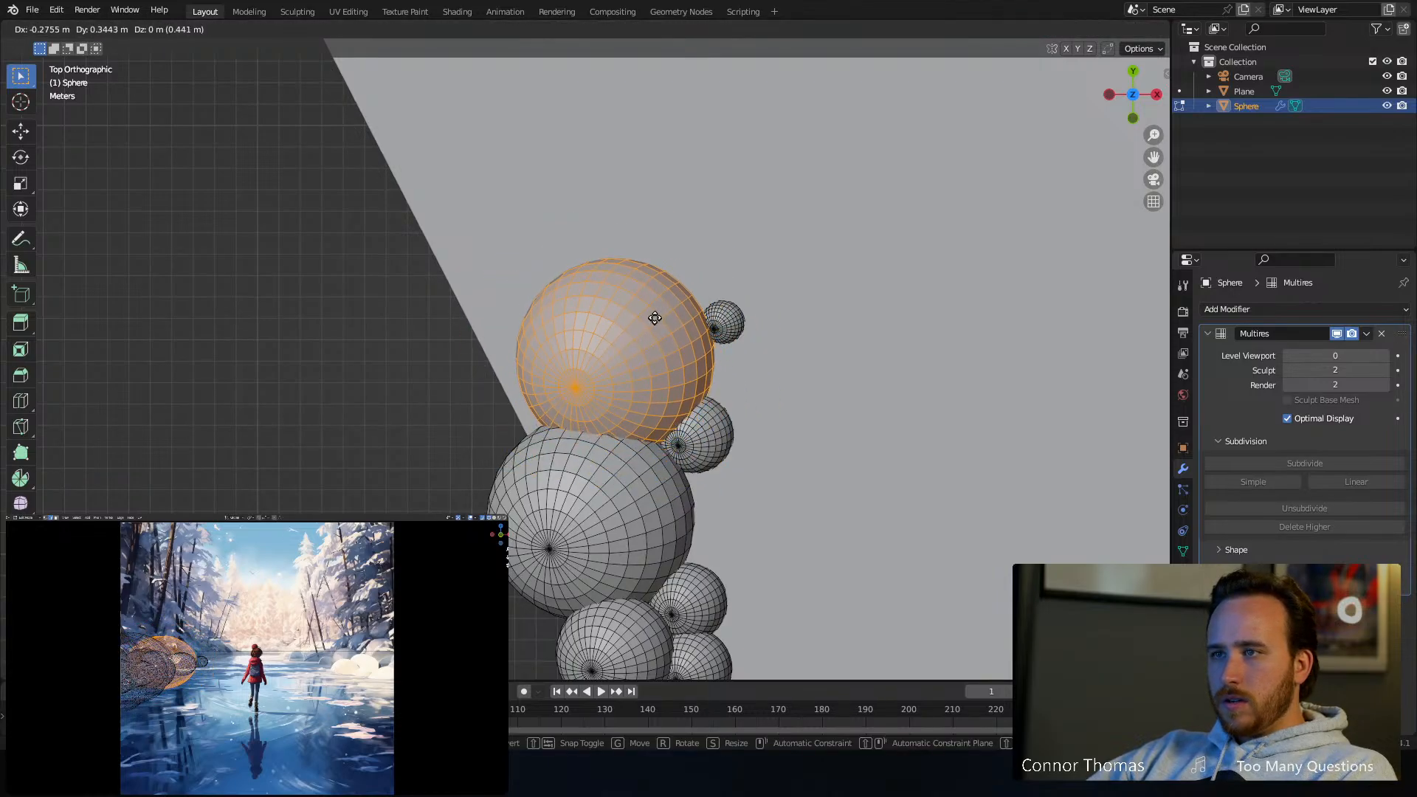
pyautogui.click(662, 317)
pyautogui.press('g')
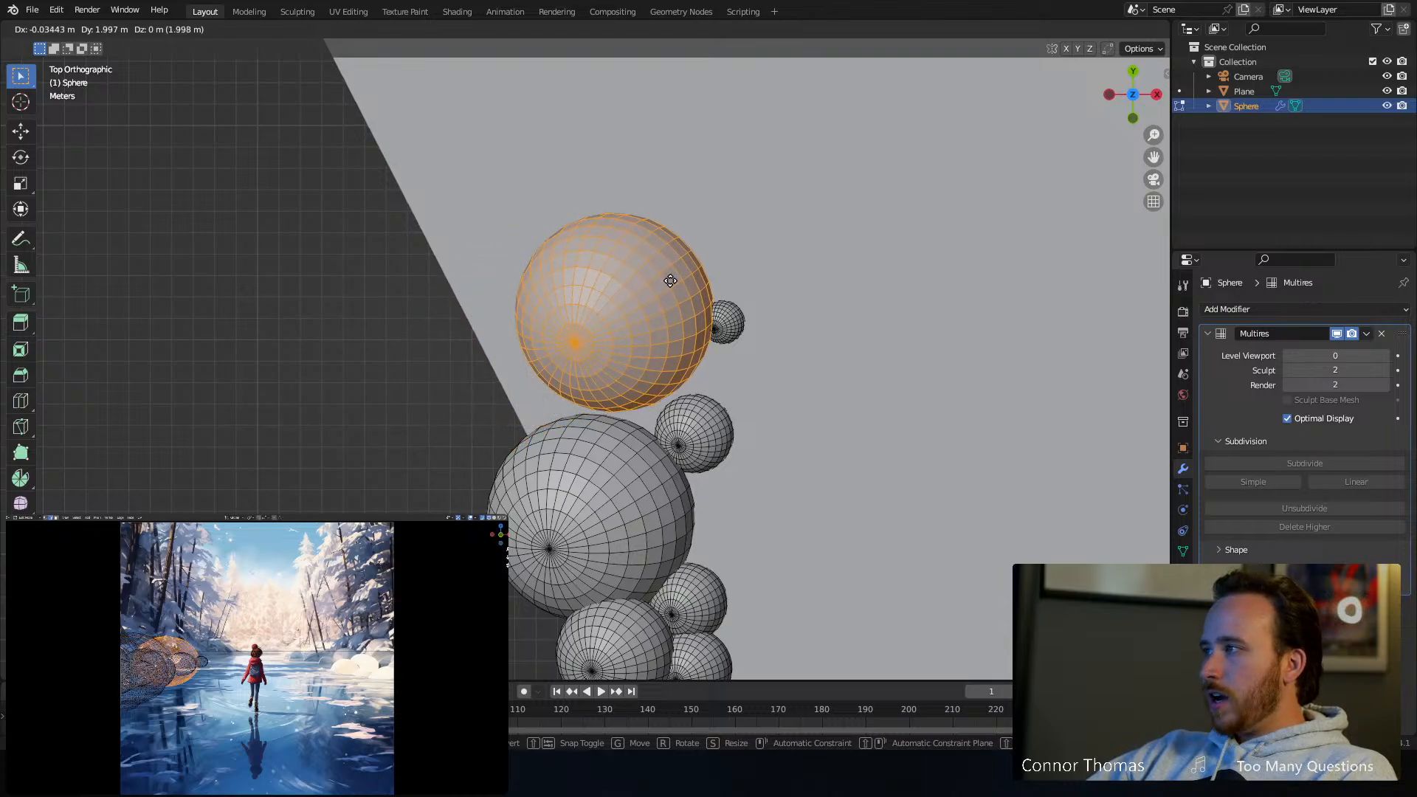
pyautogui.click(705, 318)
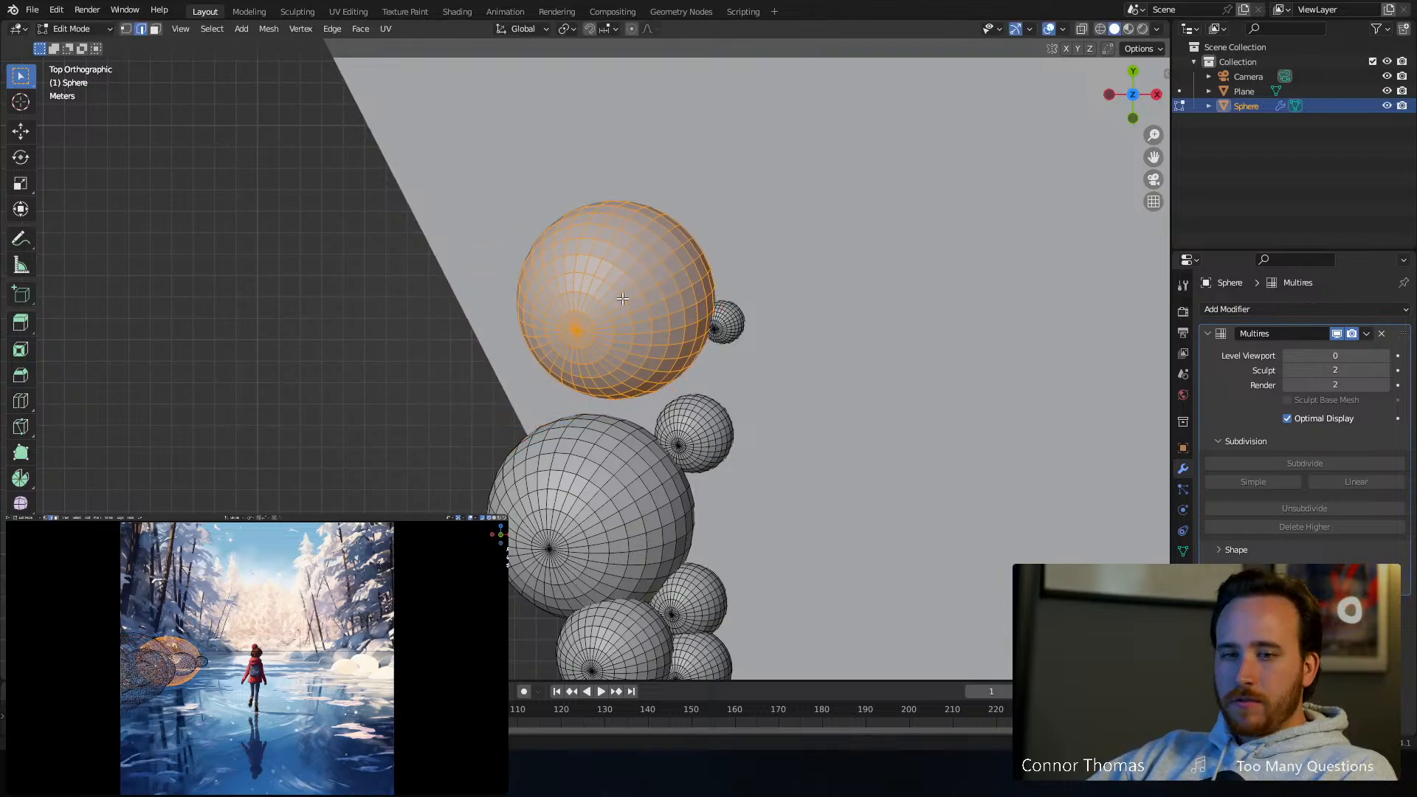
# Duplicate the enlarged sphere and place the copy directly beyond it along the shoreline in top view
pyautogui.keyDown('shift'); pyautogui.moveTo(622, 298); pyautogui.dragTo(688, 387, button='middle'); pyautogui.keyUp('shift')
pyautogui.scroll(-2, 686, 389)
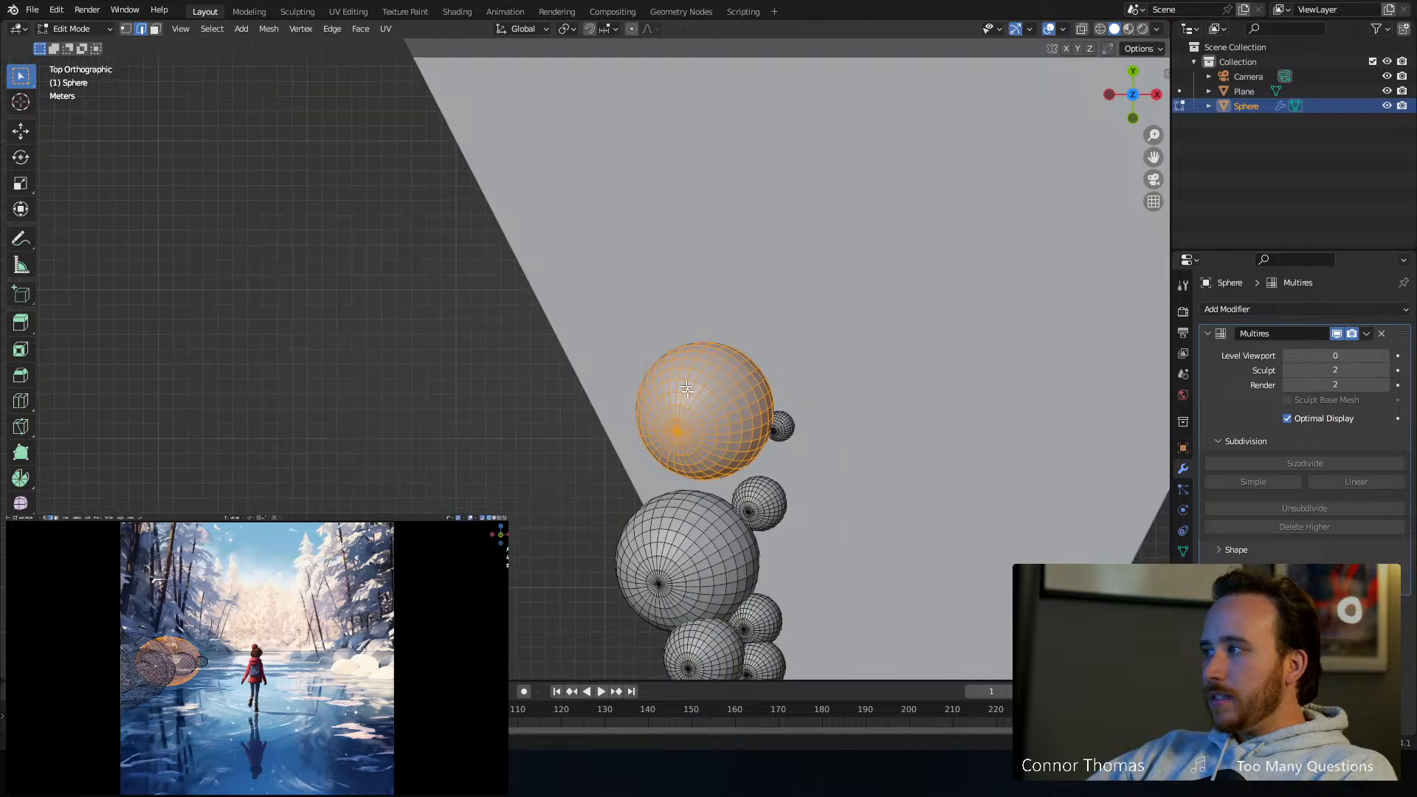
pyautogui.press('g')
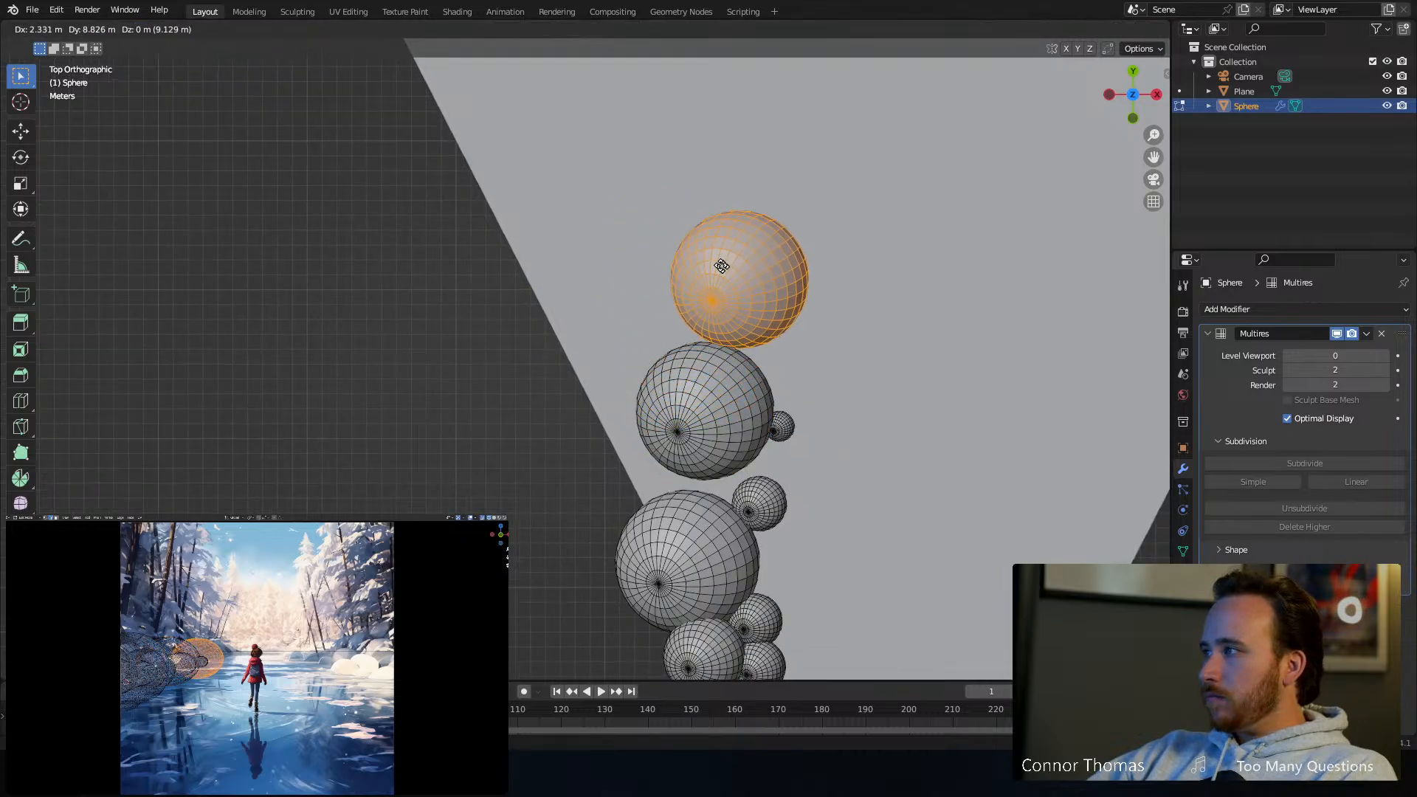
pyautogui.click(721, 280)
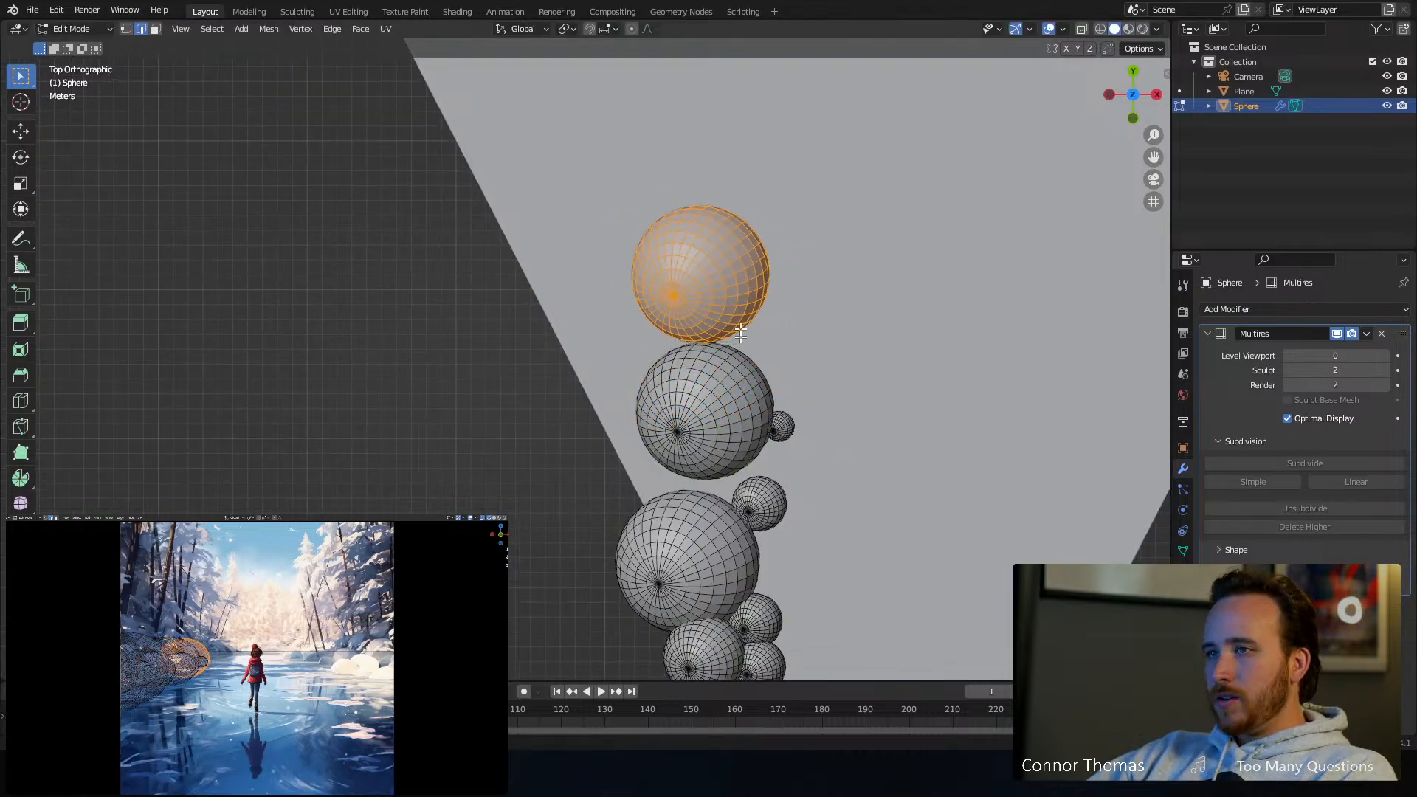
# Add two more copies of the sphere on the land side, filling the gaps between the large spheres along the plane's edge
pyautogui.hotkey('shift', 'd')
pyautogui.click(689, 375)
pyautogui.hotkey('shift', 'd')
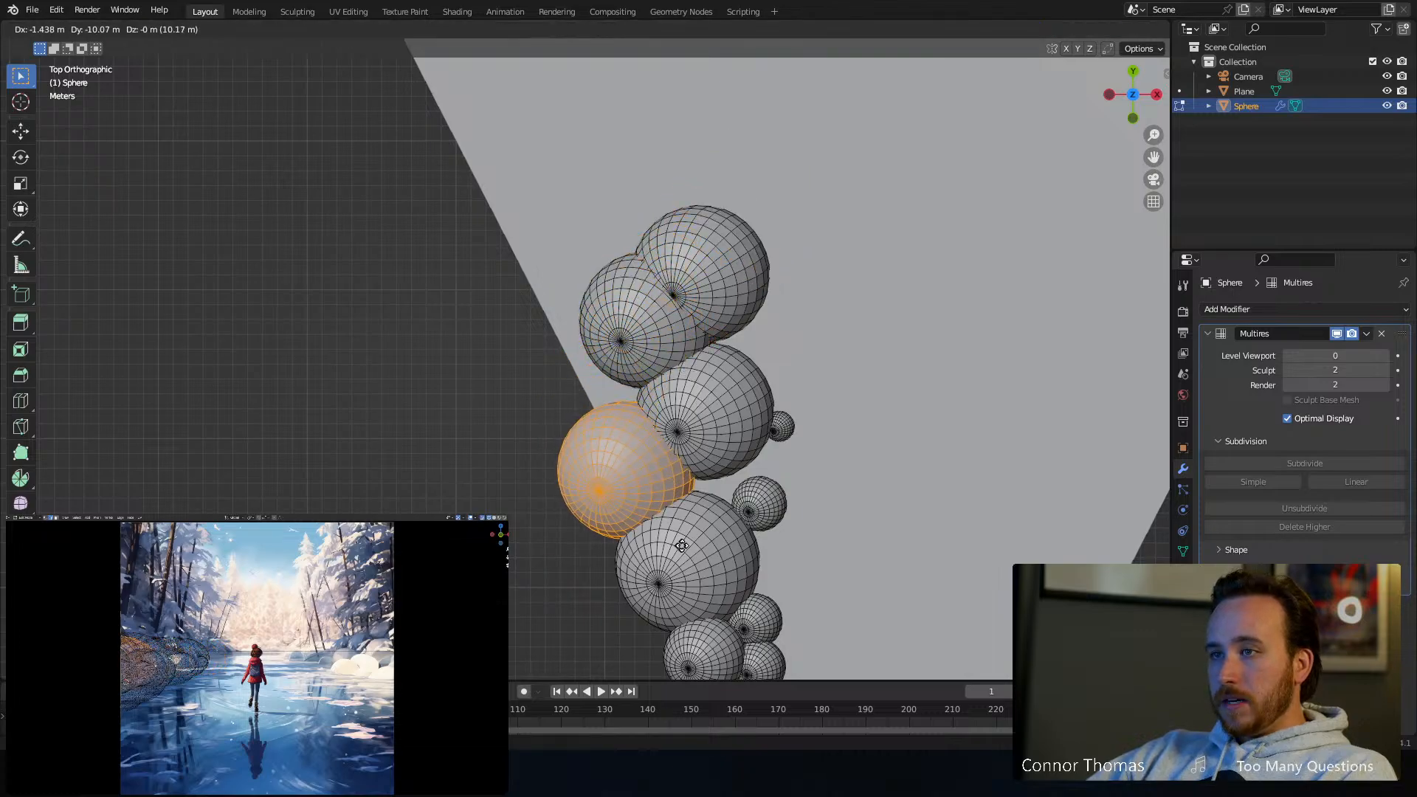
pyautogui.click(682, 546)
# Duplicate the sphere once more over the plane's edge, scale the copy up about 1.4 times and deselect it
pyautogui.hotkey('shift', 'd')
pyautogui.click(638, 428)
pyautogui.press('s')
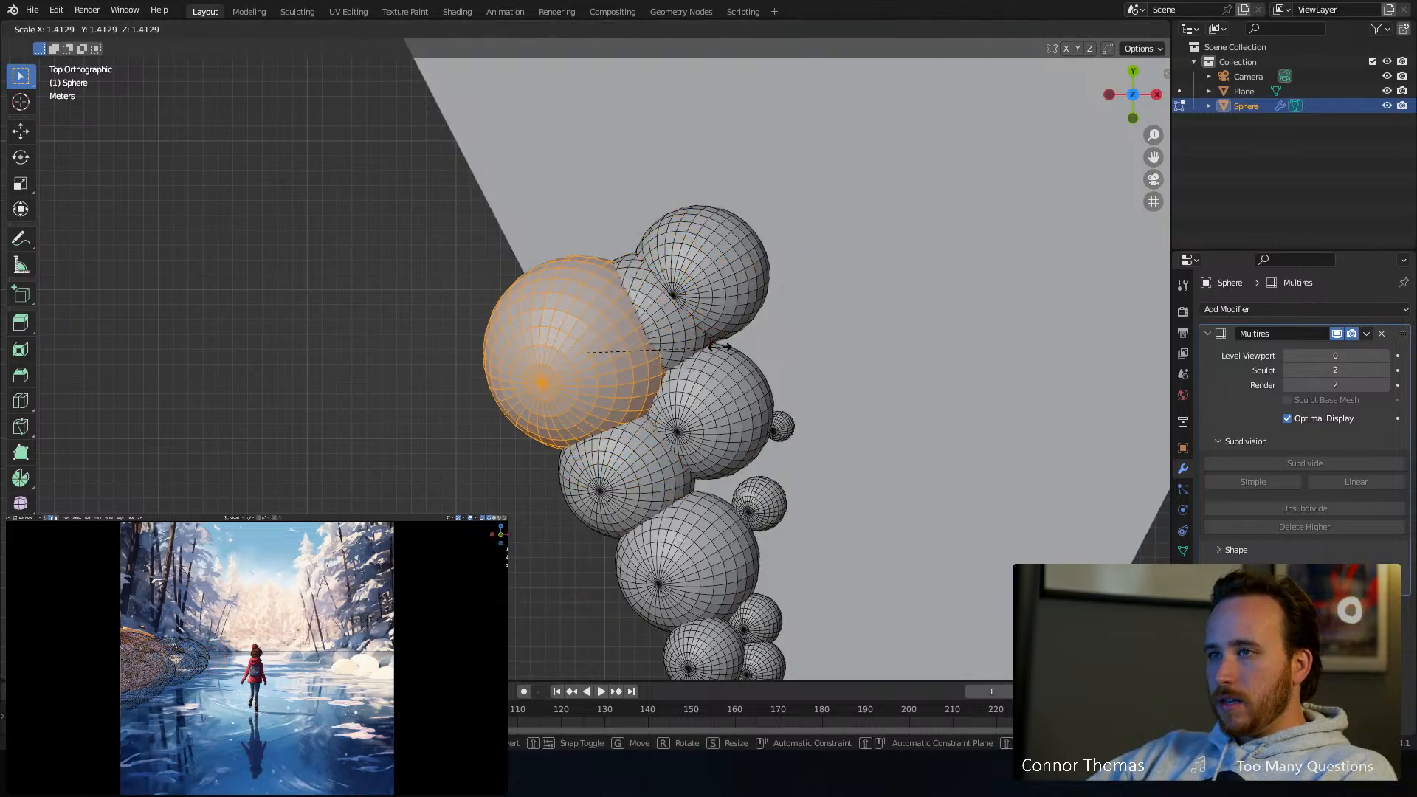
pyautogui.click(722, 330)
pyautogui.hotkey('alt', 'a')
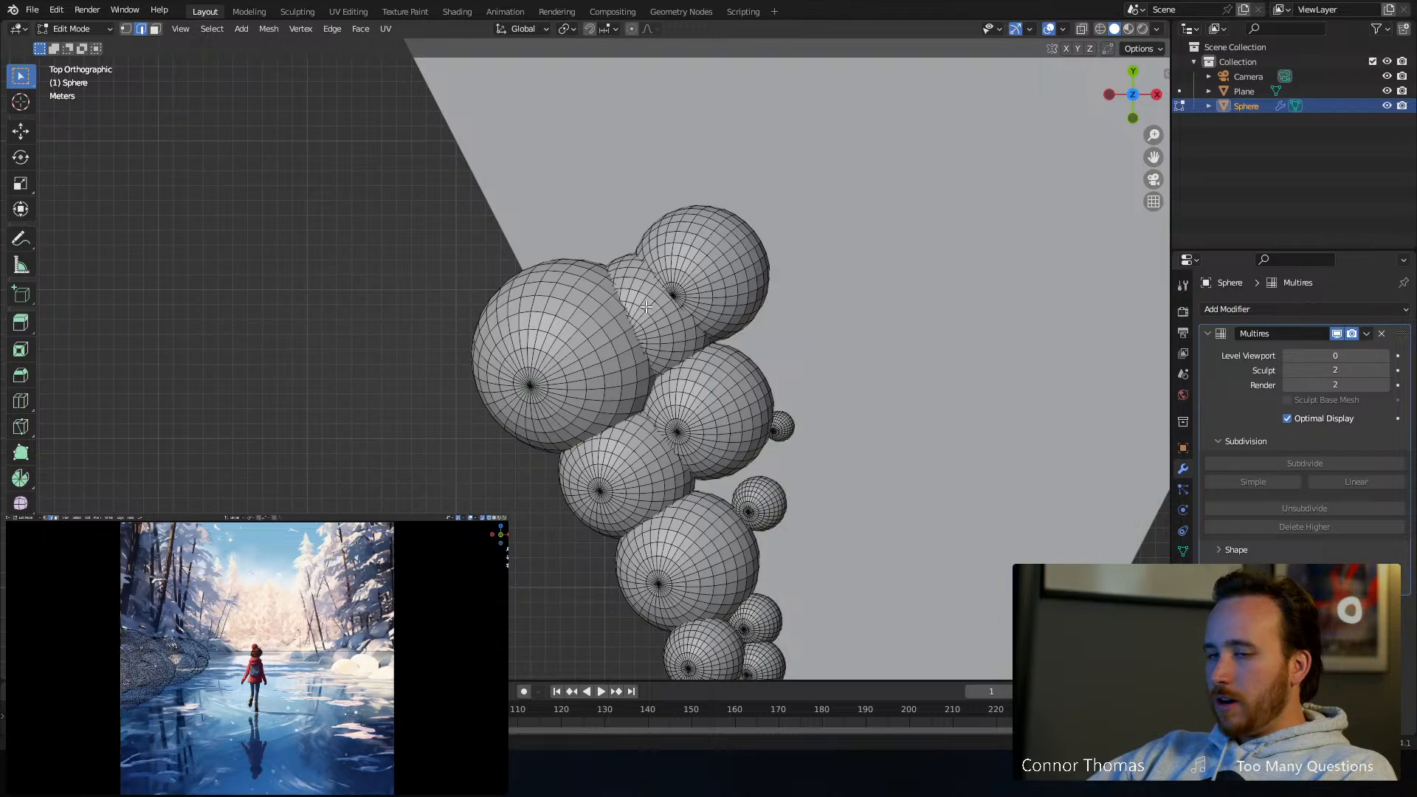
# Duplicate the farthest pond-side sphere twice, stacking the copies farther up the shoreline in top view
pyautogui.press('l')
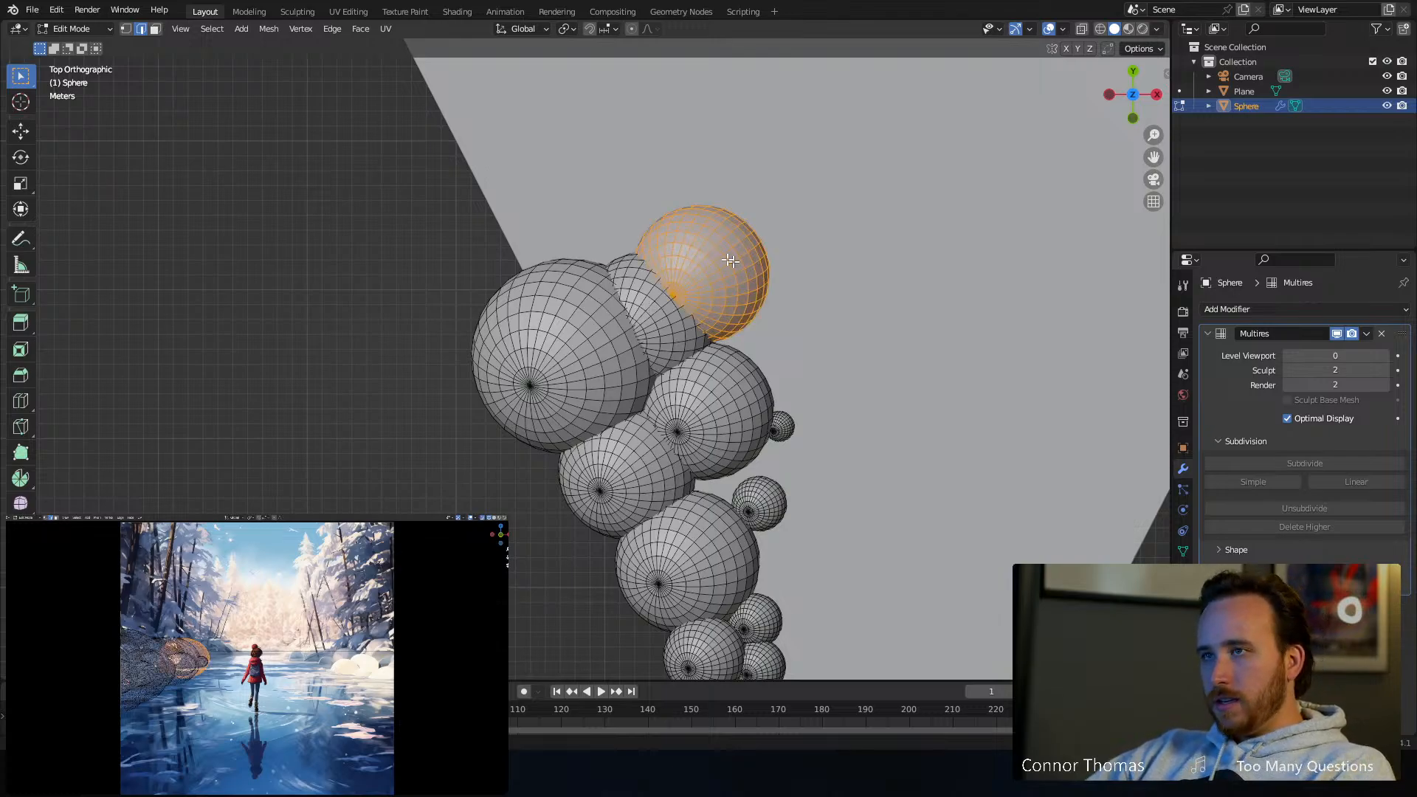
pyautogui.keyDown('shift'); pyautogui.moveTo(680, 177); pyautogui.dragTo(669, 321, button='middle'); pyautogui.keyUp('shift')
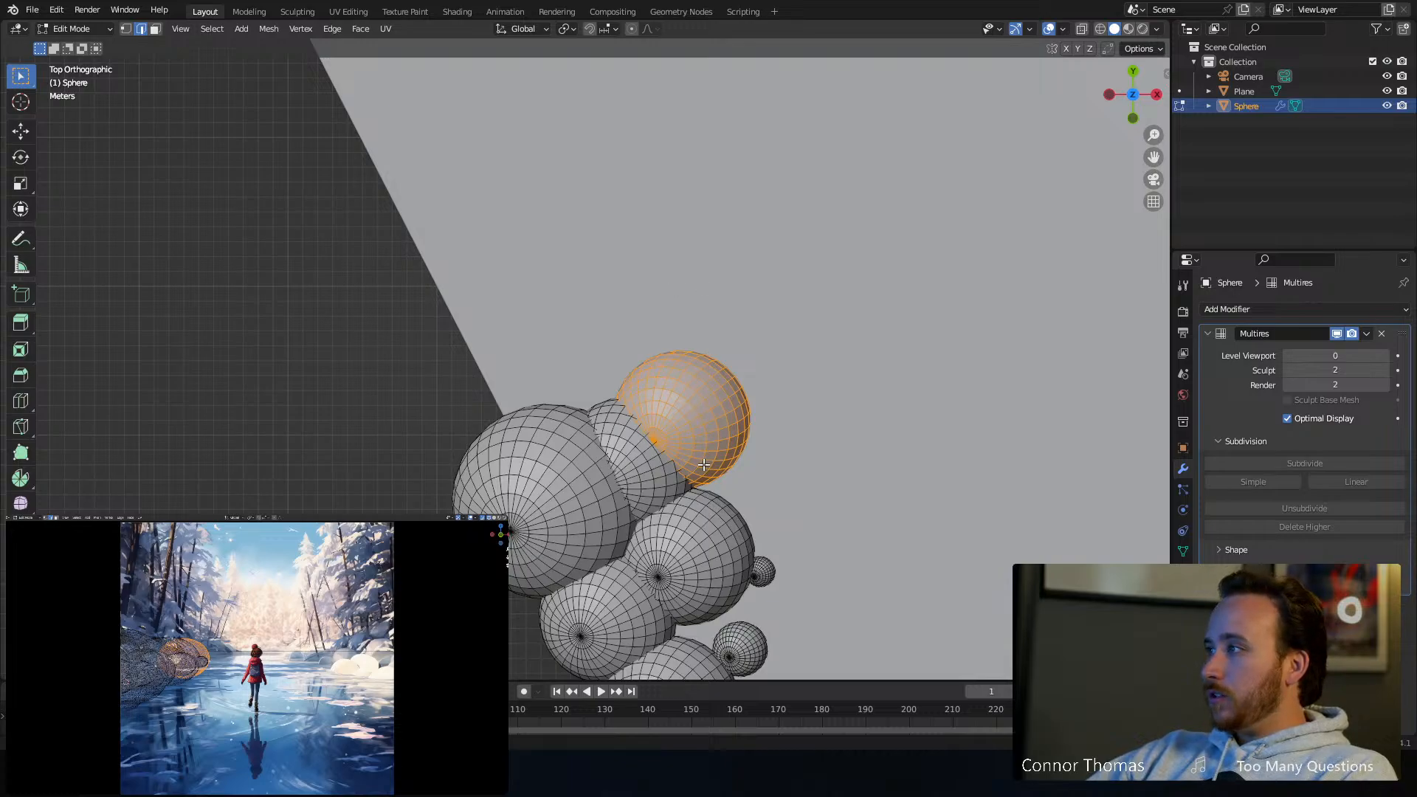
pyautogui.press('g')
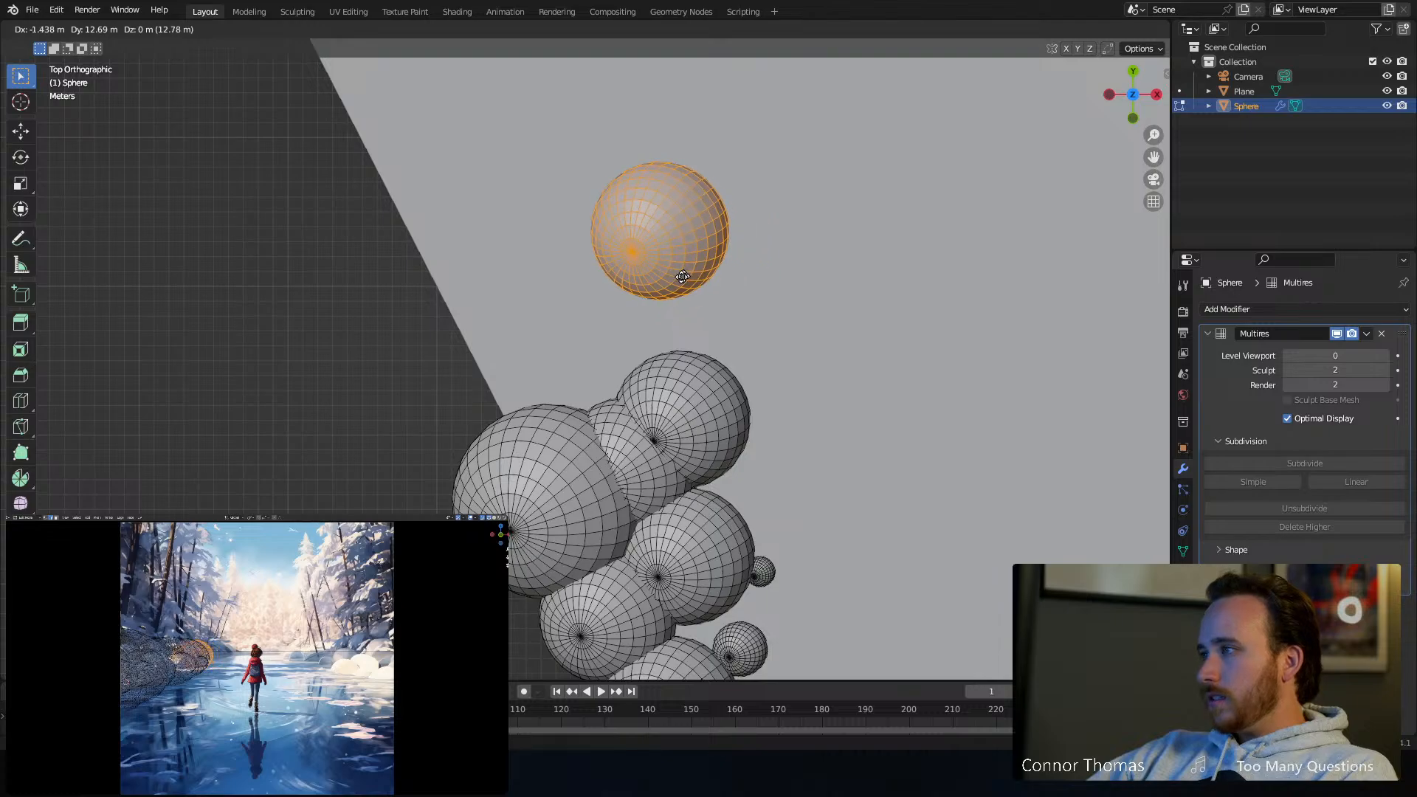
pyautogui.click(687, 382)
pyautogui.hotkey('shift', 'd')
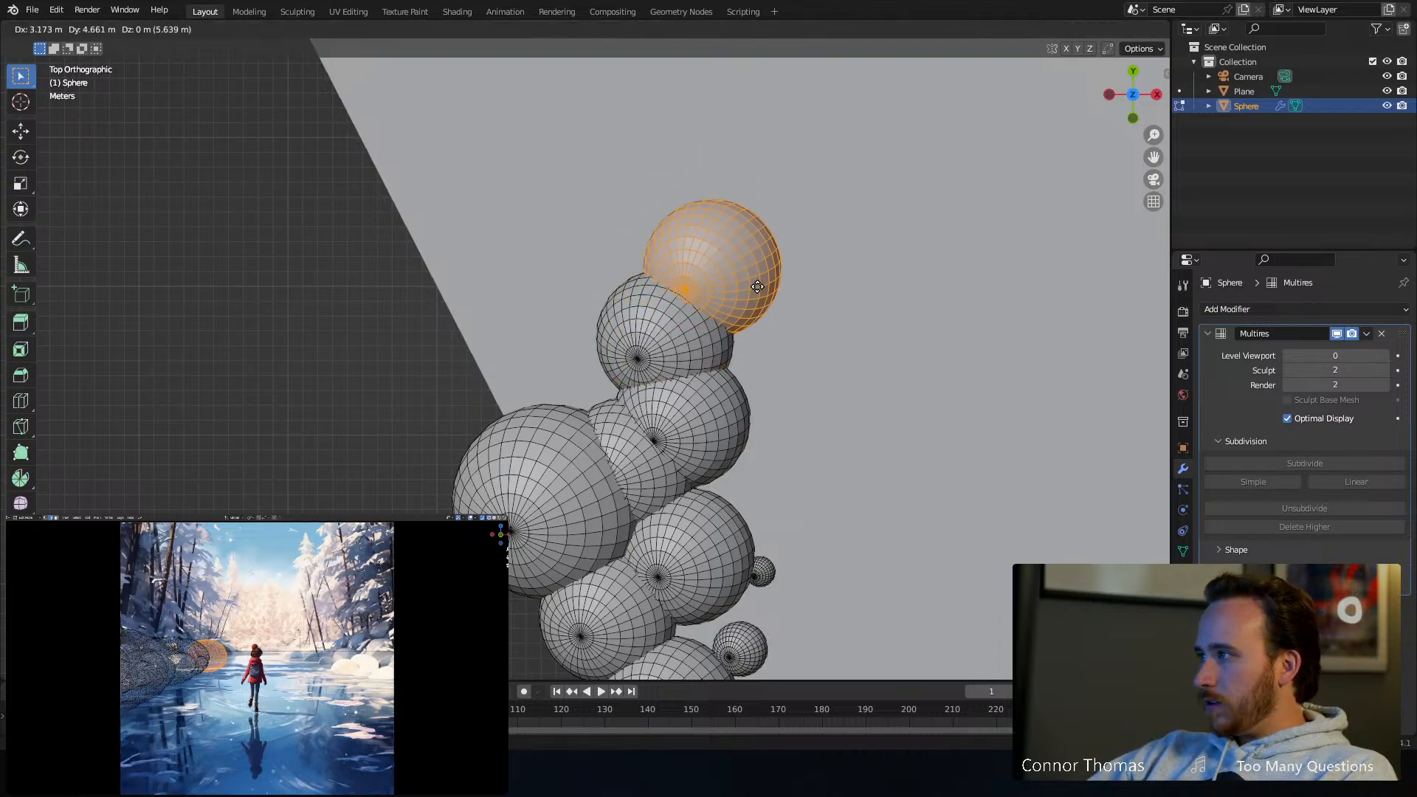
pyautogui.click(683, 262)
# Reposition the newest copy so it sits against the far end of the pond-side sphere row
pyautogui.scroll(-5, 682, 262)
pyautogui.moveTo(682, 262); pyautogui.dragTo(723, 259, button='middle')
pyautogui.scroll(4, 662, 271)
pyautogui.press('g')
pyautogui.click(699, 279)
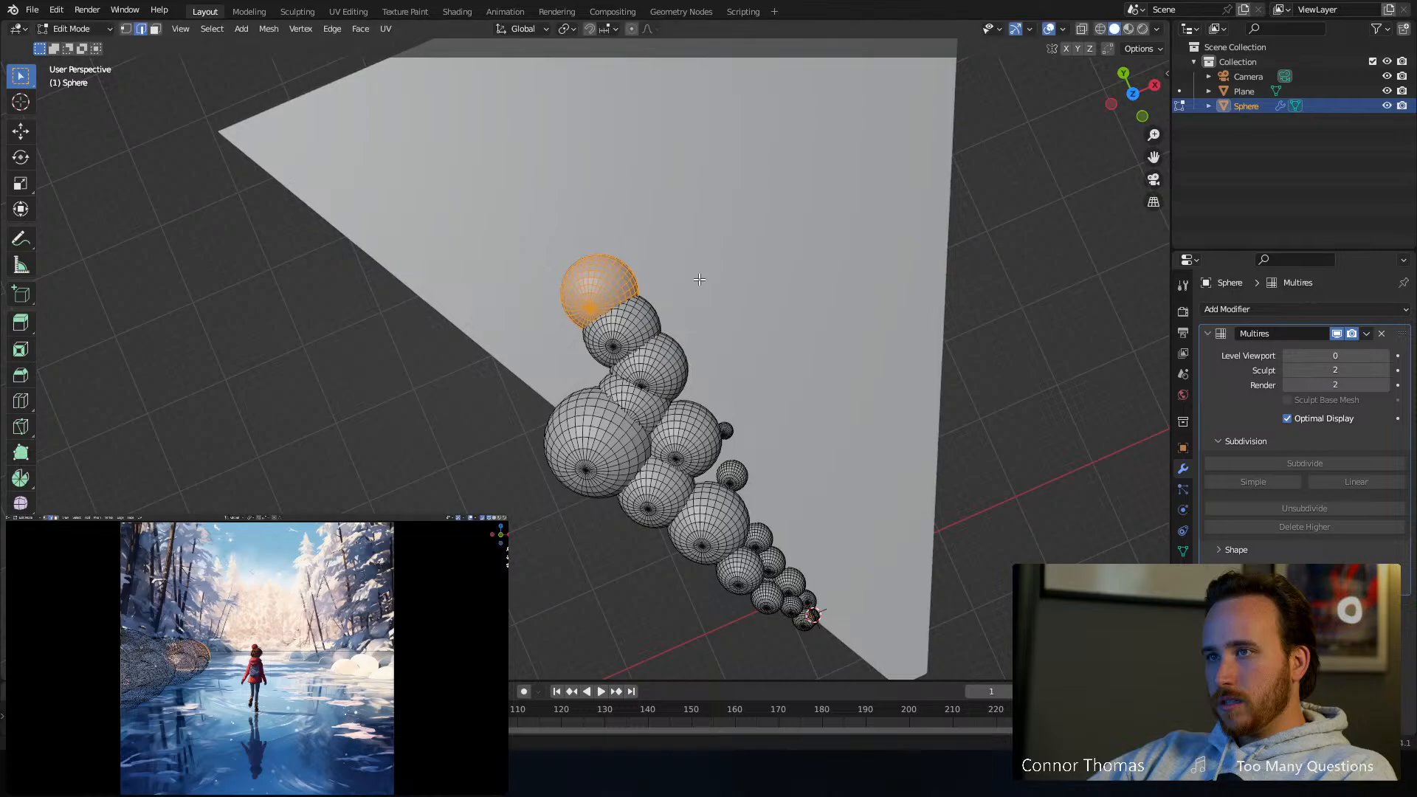
# Duplicate the farthest sphere onto the plane's edge behind the row, scale the copy up to about double size and deselect it
pyautogui.press('KP_7')
pyautogui.keyDown('shift'); pyautogui.moveTo(696, 279); pyautogui.dragTo(661, 383, button='middle'); pyautogui.keyUp('shift')
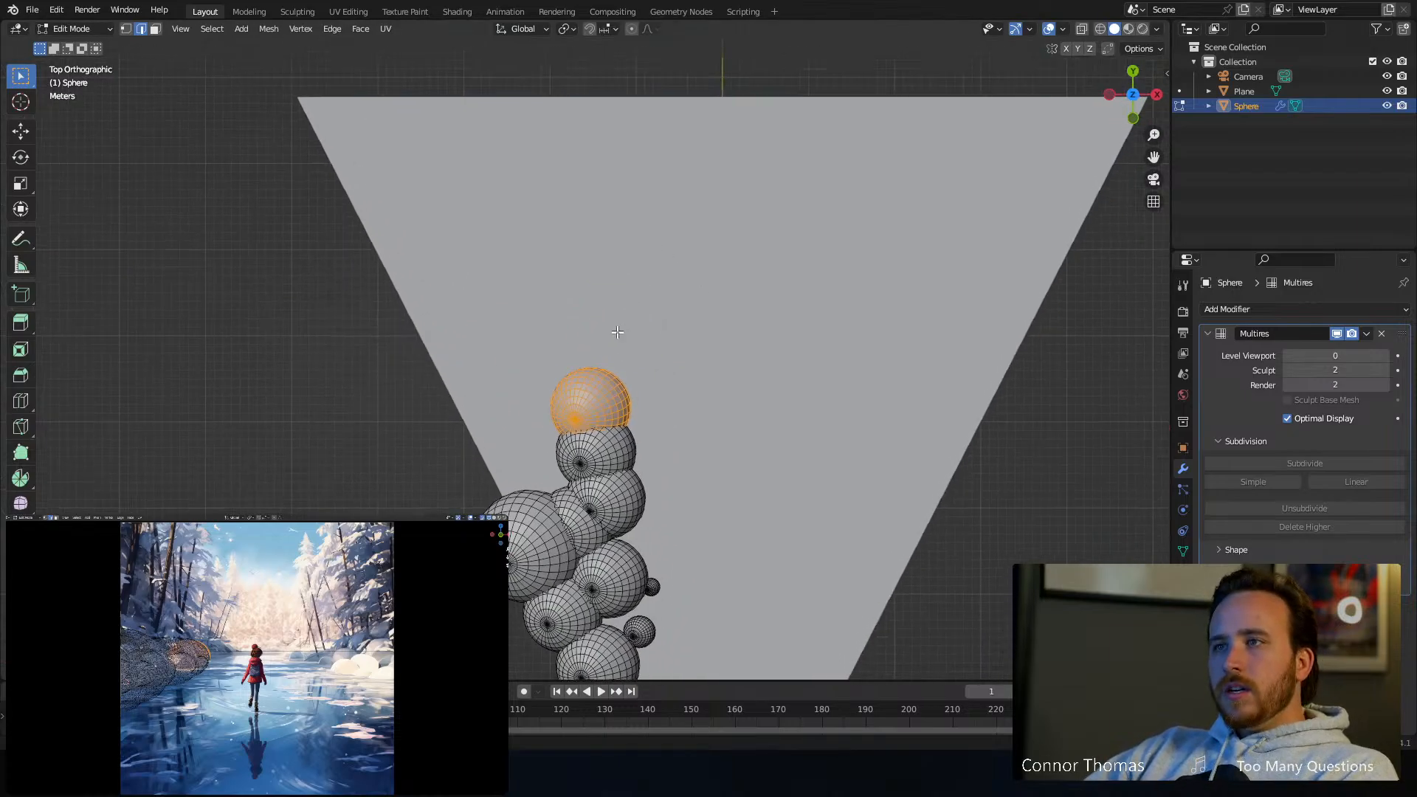
pyautogui.keyDown('shift'); pyautogui.moveTo(670, 497); pyautogui.dragTo(640, 357, button='middle'); pyautogui.keyUp('shift')
pyautogui.hotkey('shift', 'd')
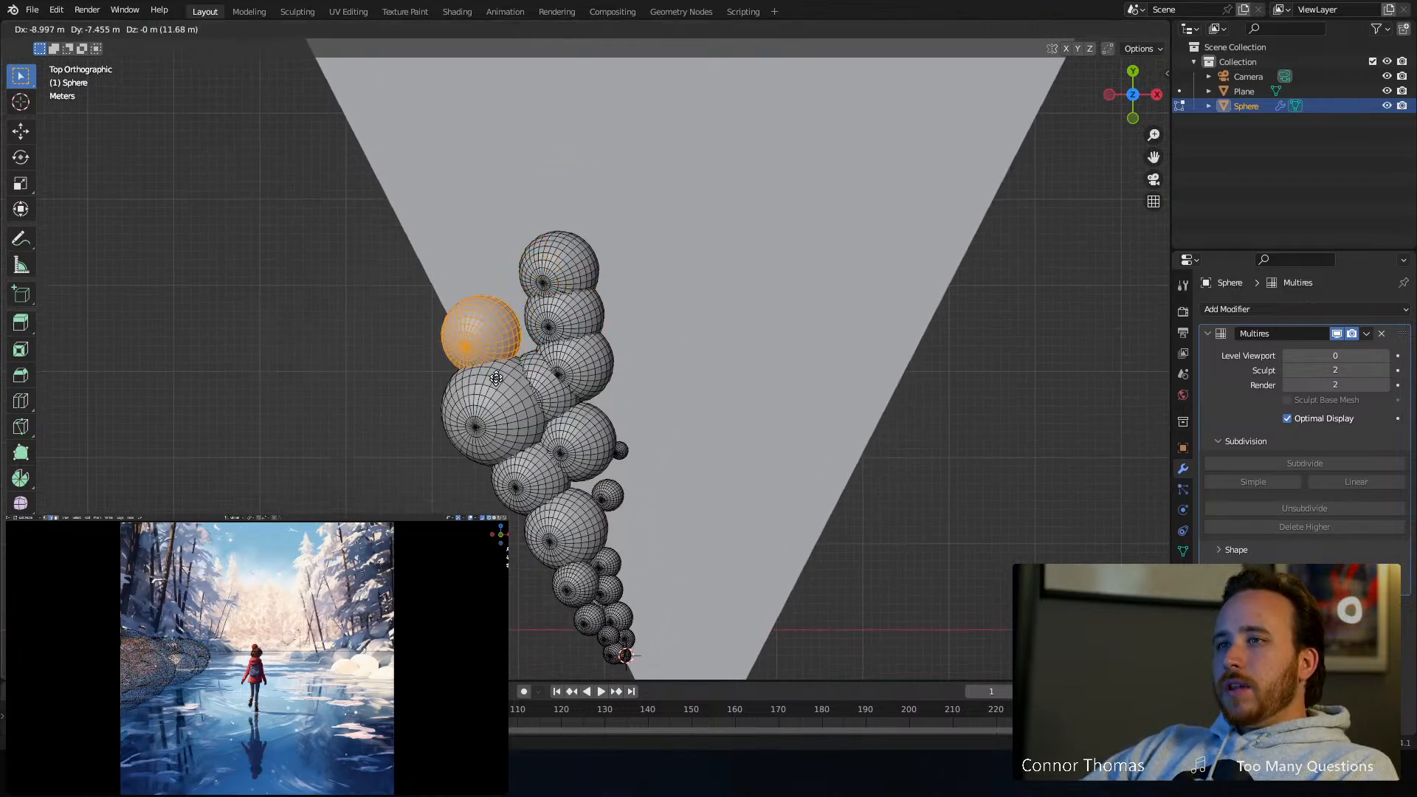
pyautogui.click(496, 376)
pyautogui.press('s')
pyautogui.click(571, 336)
pyautogui.press('g')
pyautogui.click(554, 319)
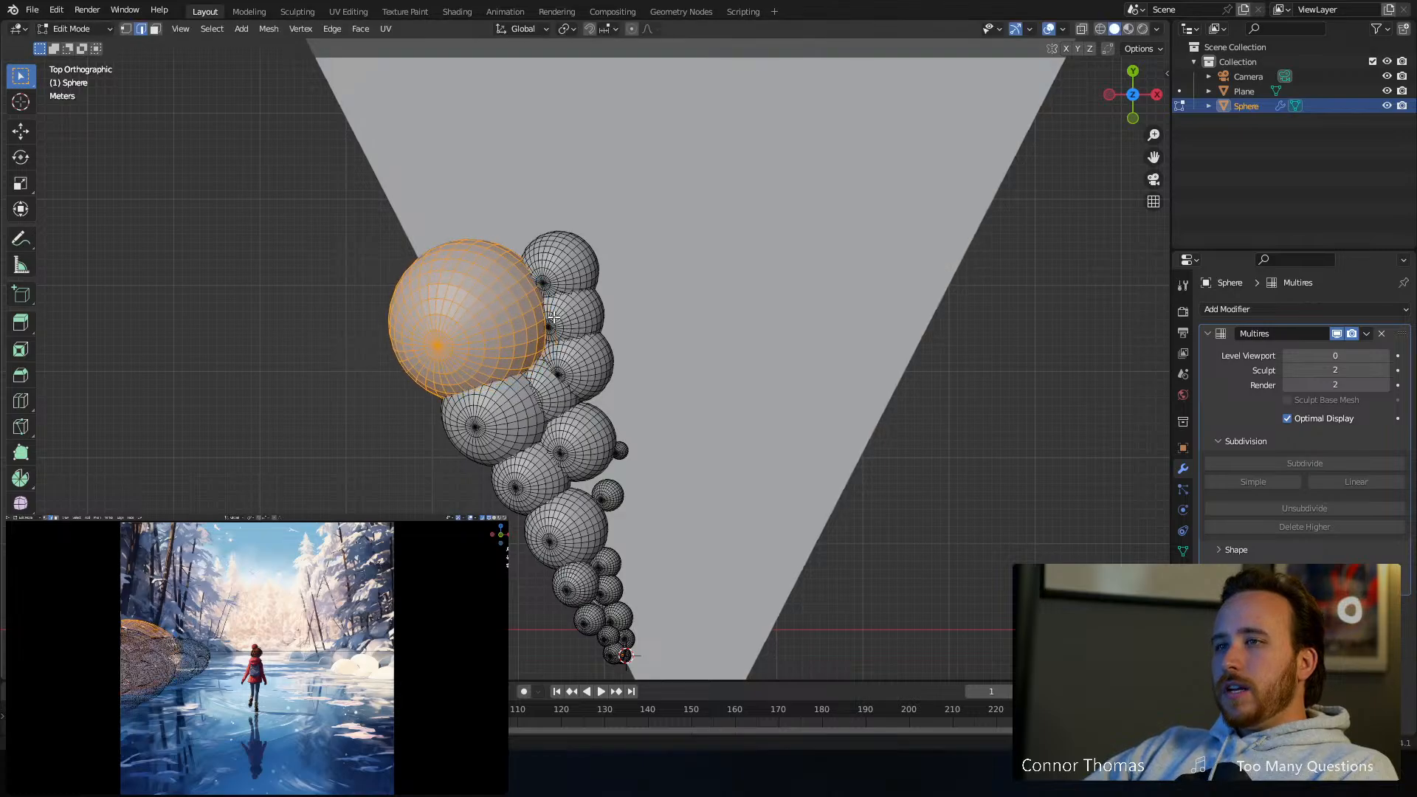
pyautogui.press('a')
pyautogui.hotkey('alt', 'a')
pyautogui.moveTo(667, 335); pyautogui.dragTo(505, 223, button='middle')
pyautogui.press('KP_7')
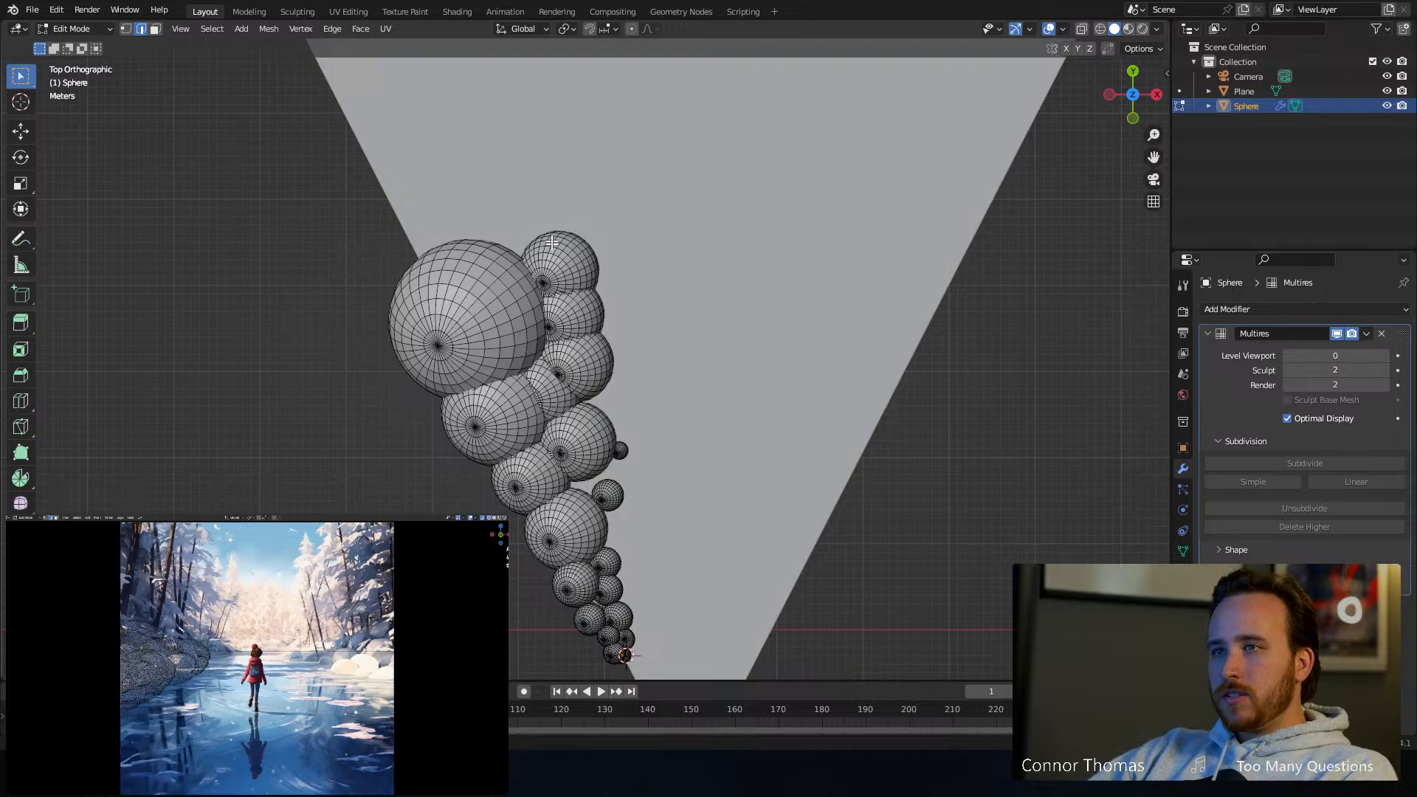
# Duplicate the largest sphere twice, placing the copies side by side beyond it, one on the pond side and one over the plane's edge
pyautogui.scroll(1, 550, 243)
pyautogui.press('l')
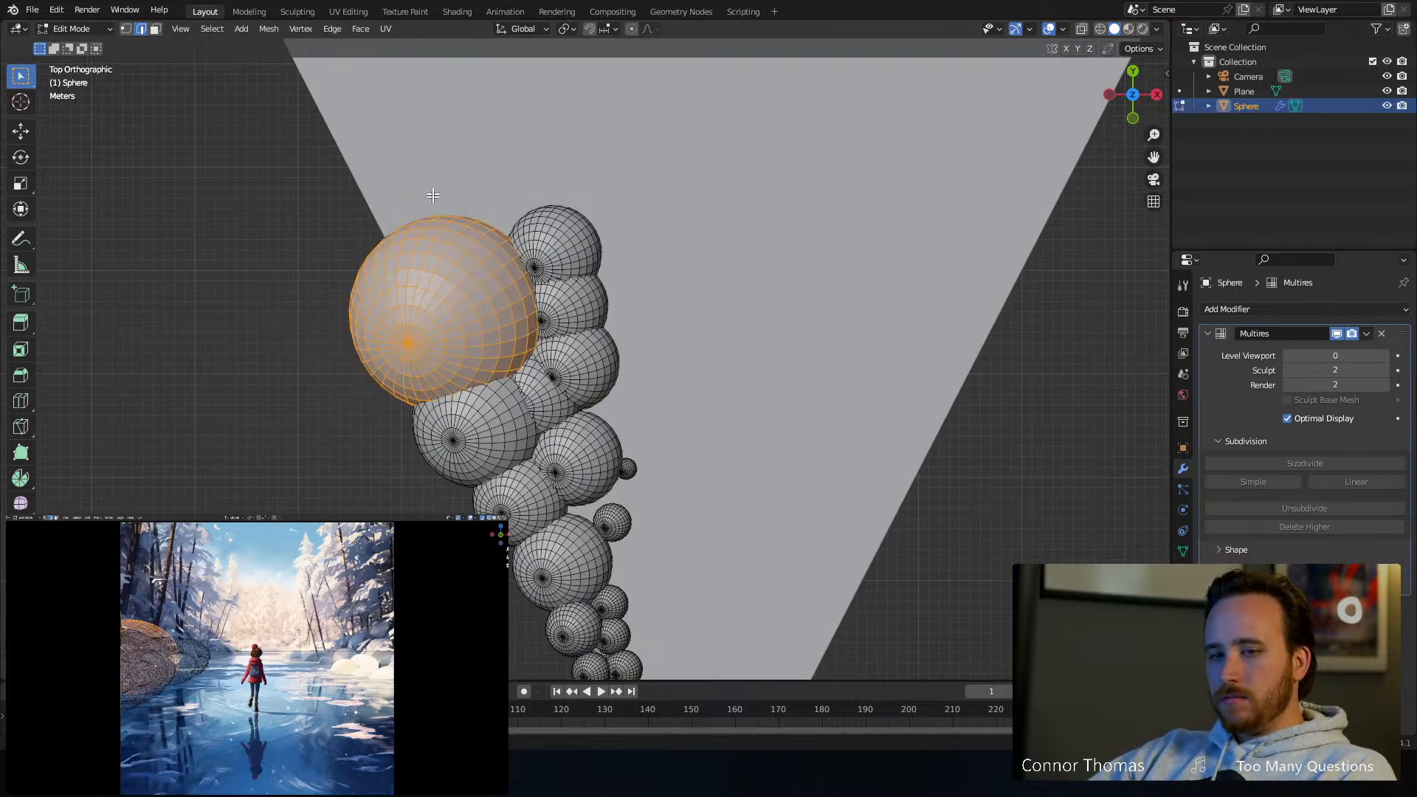
pyautogui.keyDown('shift'); pyautogui.moveTo(434, 195); pyautogui.dragTo(495, 369, button='middle'); pyautogui.keyUp('shift')
pyautogui.hotkey('shift', 'd')
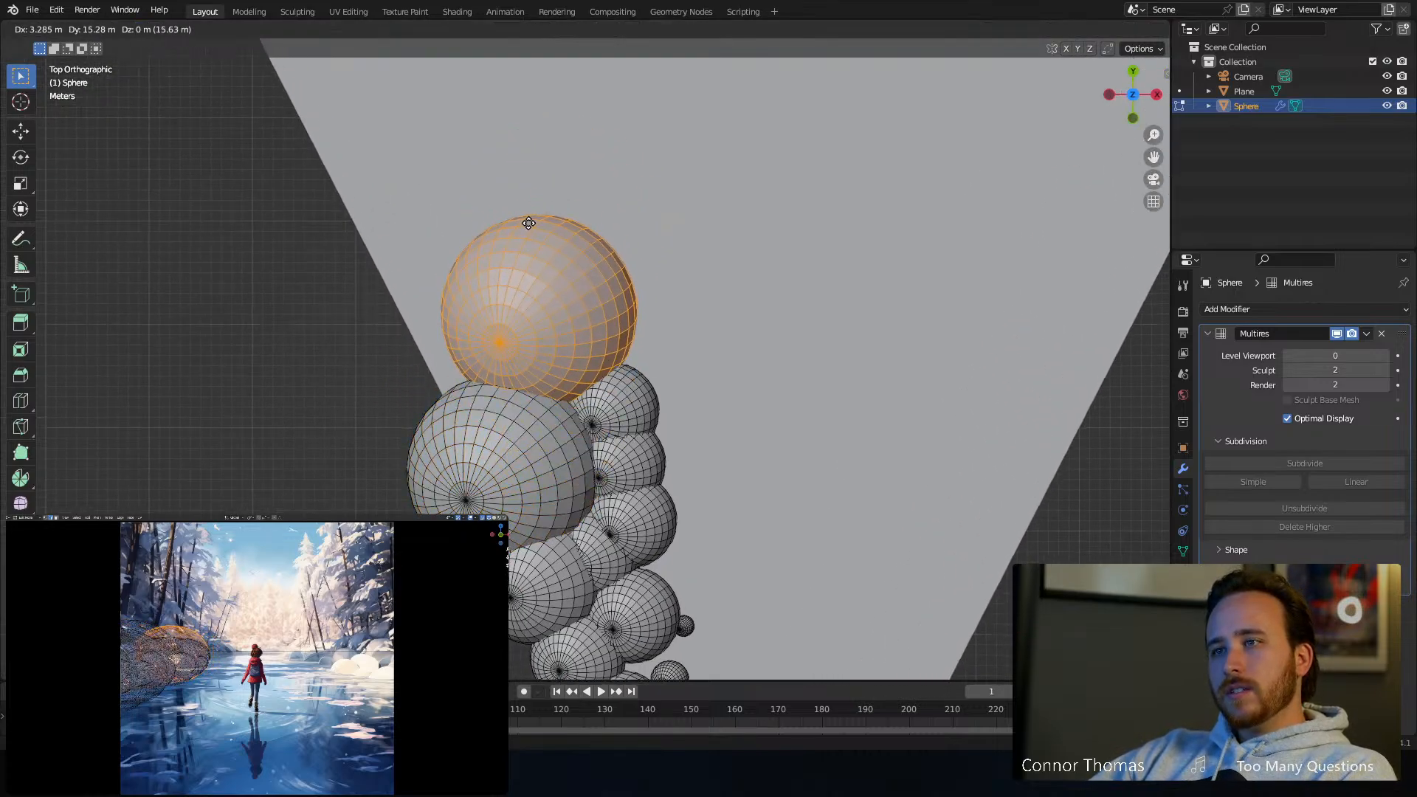
pyautogui.click(400, 226)
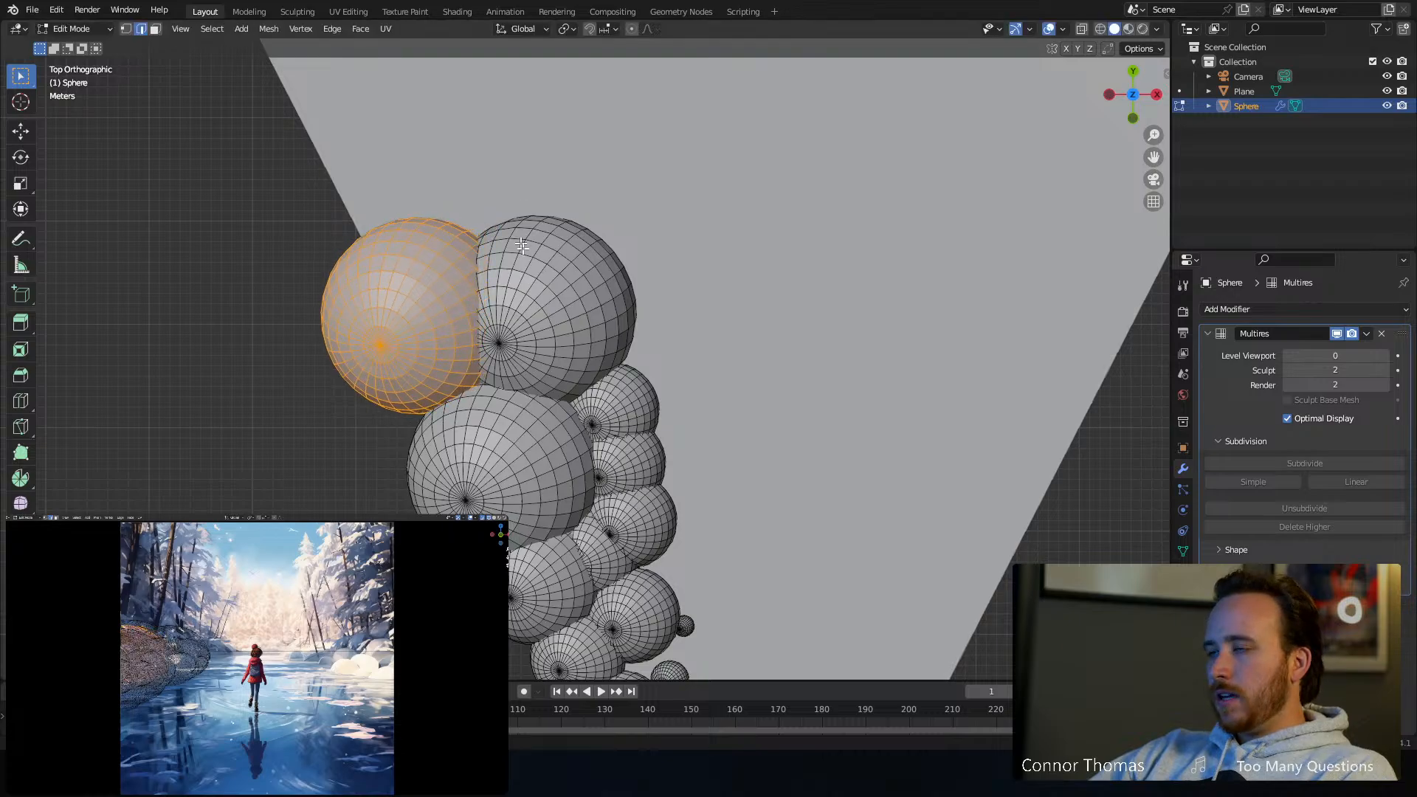
# Duplicate the pond-side large sphere four times, curving the copies around the corner and across the plane's far edge, then deselect everything
pyautogui.hotkey('alt', 'a')
pyautogui.press('l')
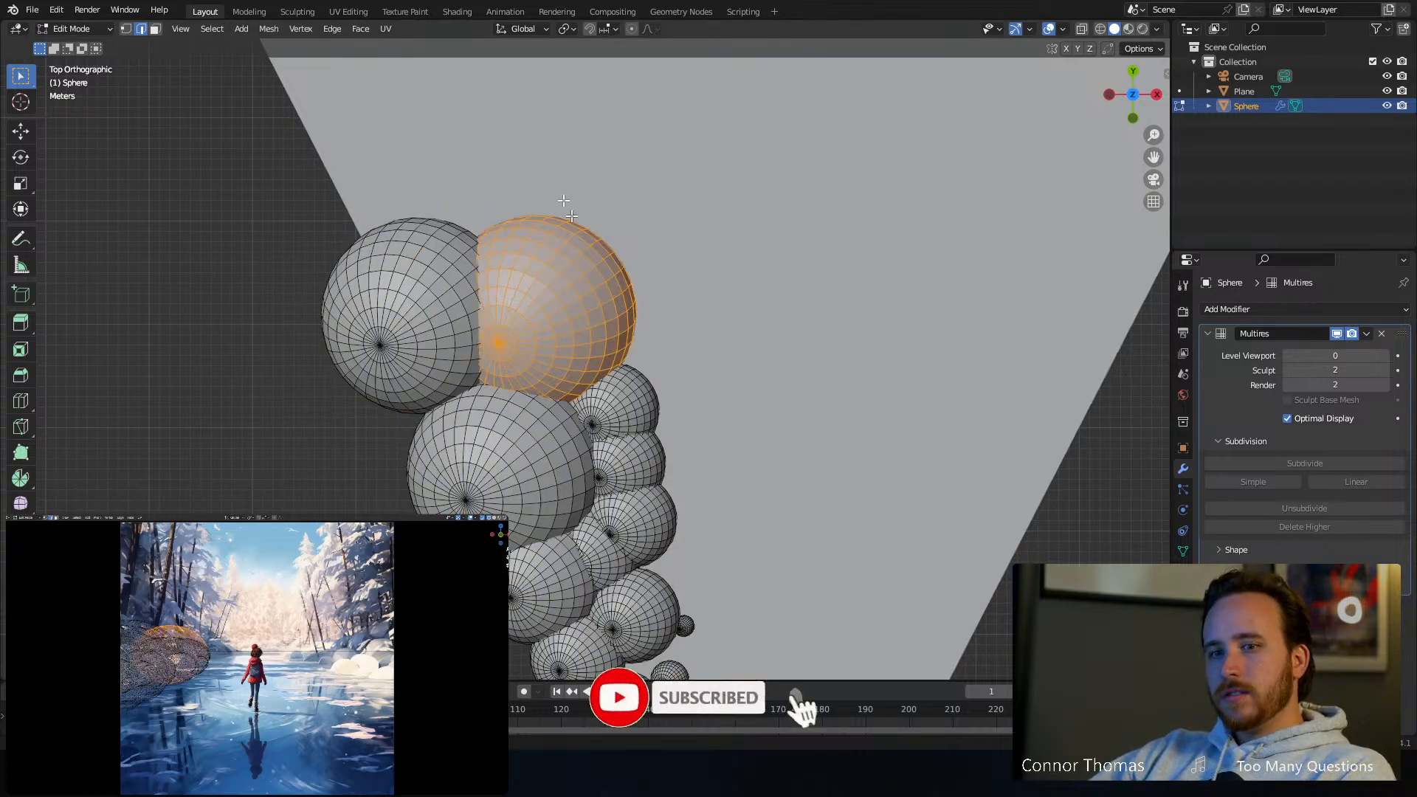
pyautogui.keyDown('shift'); pyautogui.moveTo(547, 193); pyautogui.dragTo(540, 321, button='middle'); pyautogui.keyUp('shift')
pyautogui.hotkey('shift', 'd')
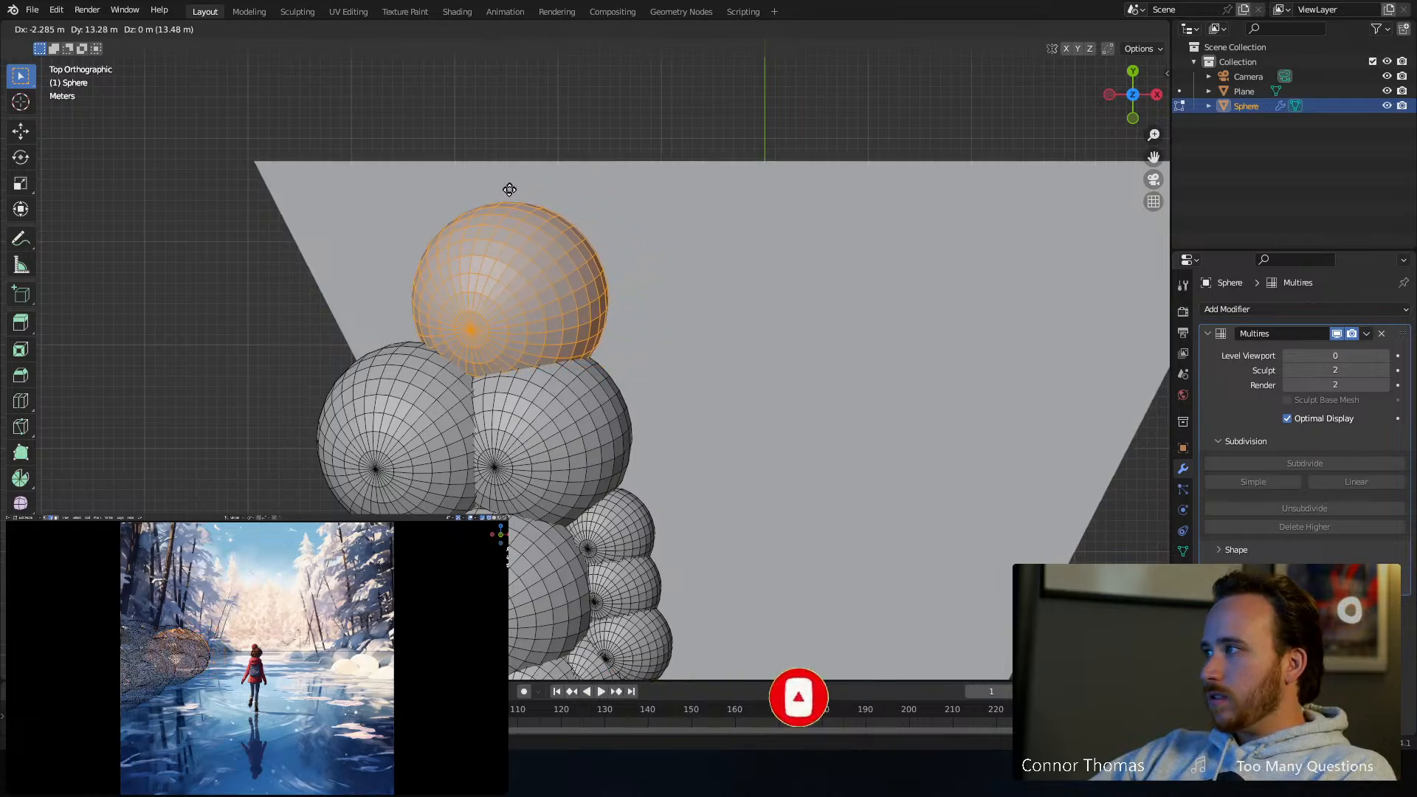
pyautogui.click(654, 123)
pyautogui.hotkey('shift', 'd')
pyautogui.click(816, 111)
pyautogui.hotkey('shift', 'd')
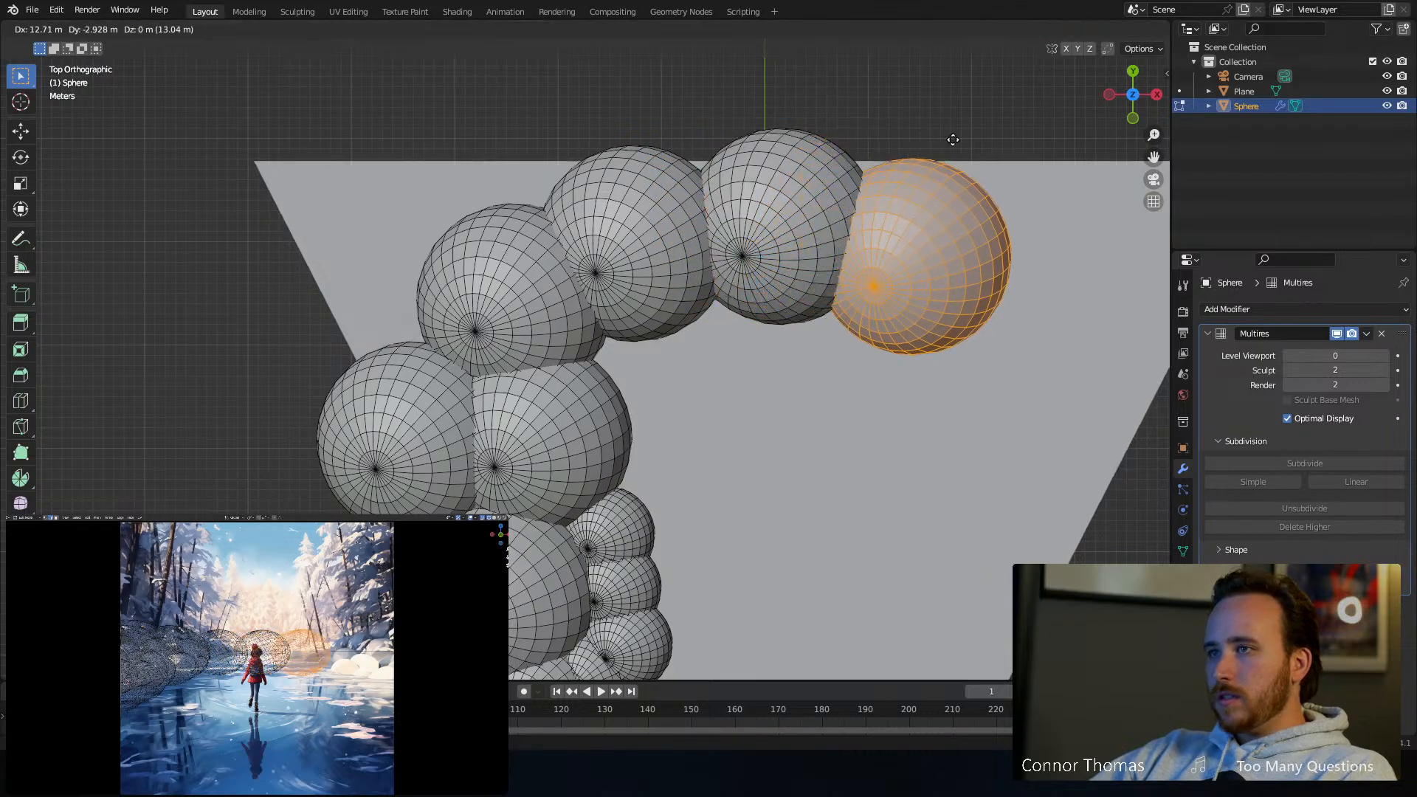
pyautogui.click(917, 146)
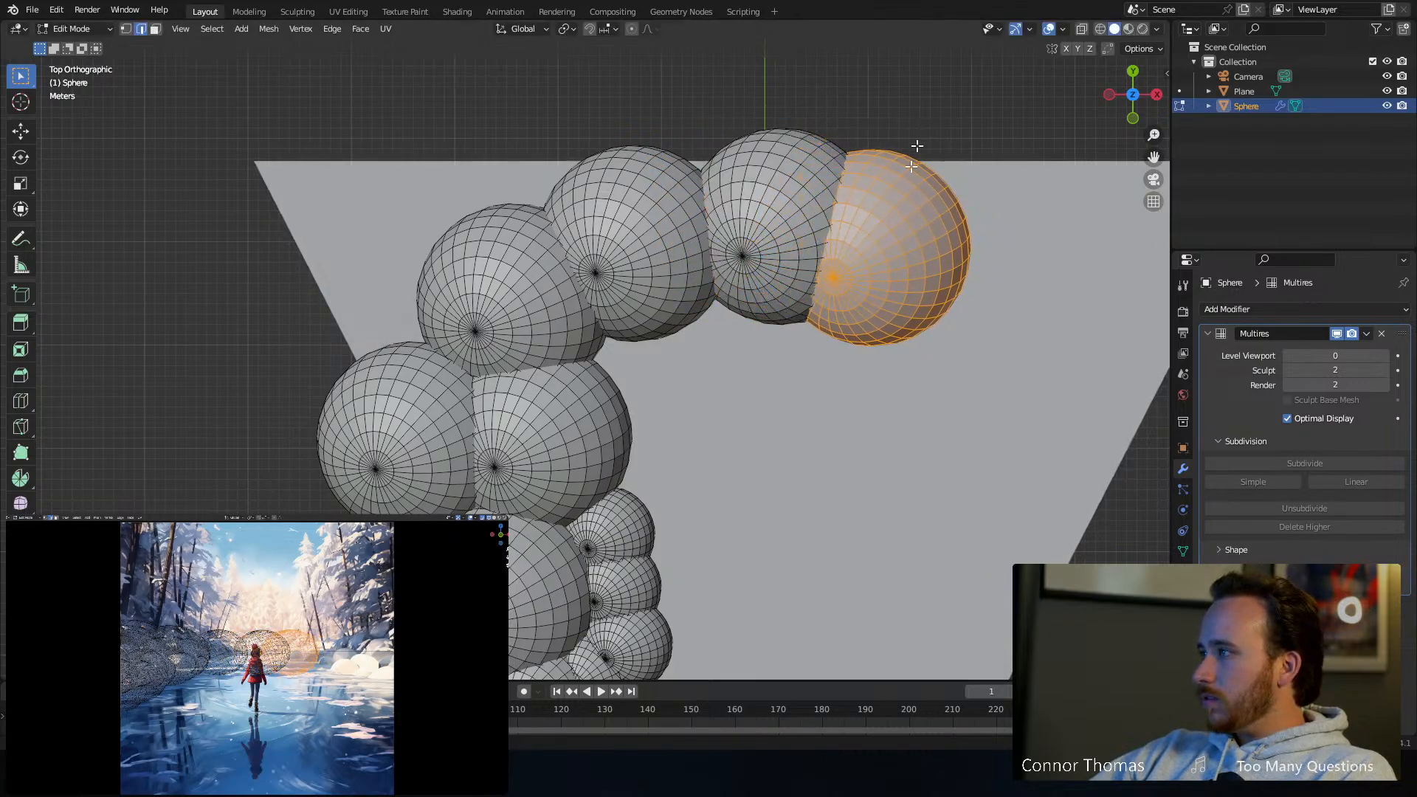
pyautogui.press('a')
pyautogui.hotkey('alt', 'a')
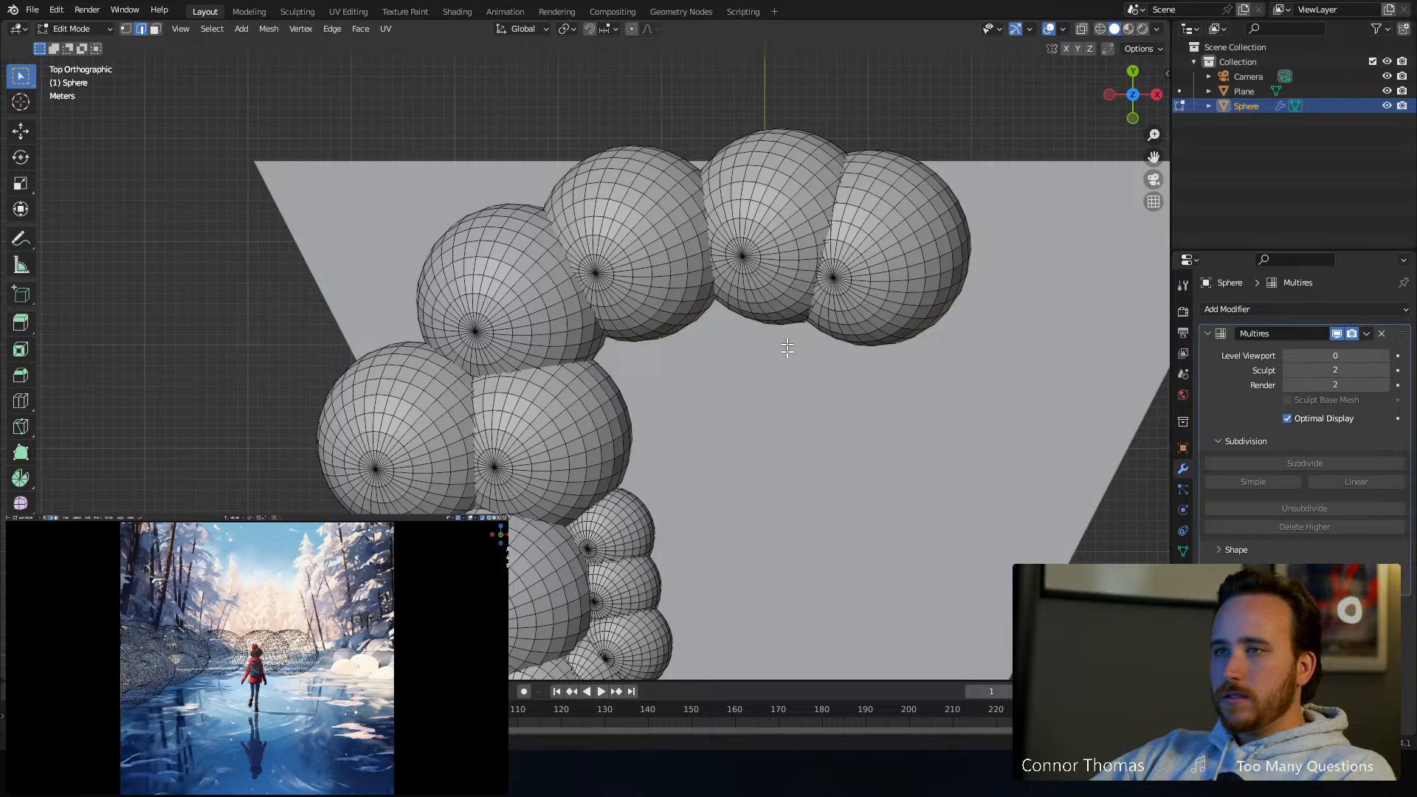
# Switch to Sculpt Mode and flatten the pond-facing side of the large unsculpted sphere behind the small rock with the Flatten/Contrast brush
pyautogui.keyDown('shift'); pyautogui.moveTo(787, 348); pyautogui.dragTo(766, 136, button='middle'); pyautogui.keyUp('shift')
pyautogui.scroll(-2, 697, 320)
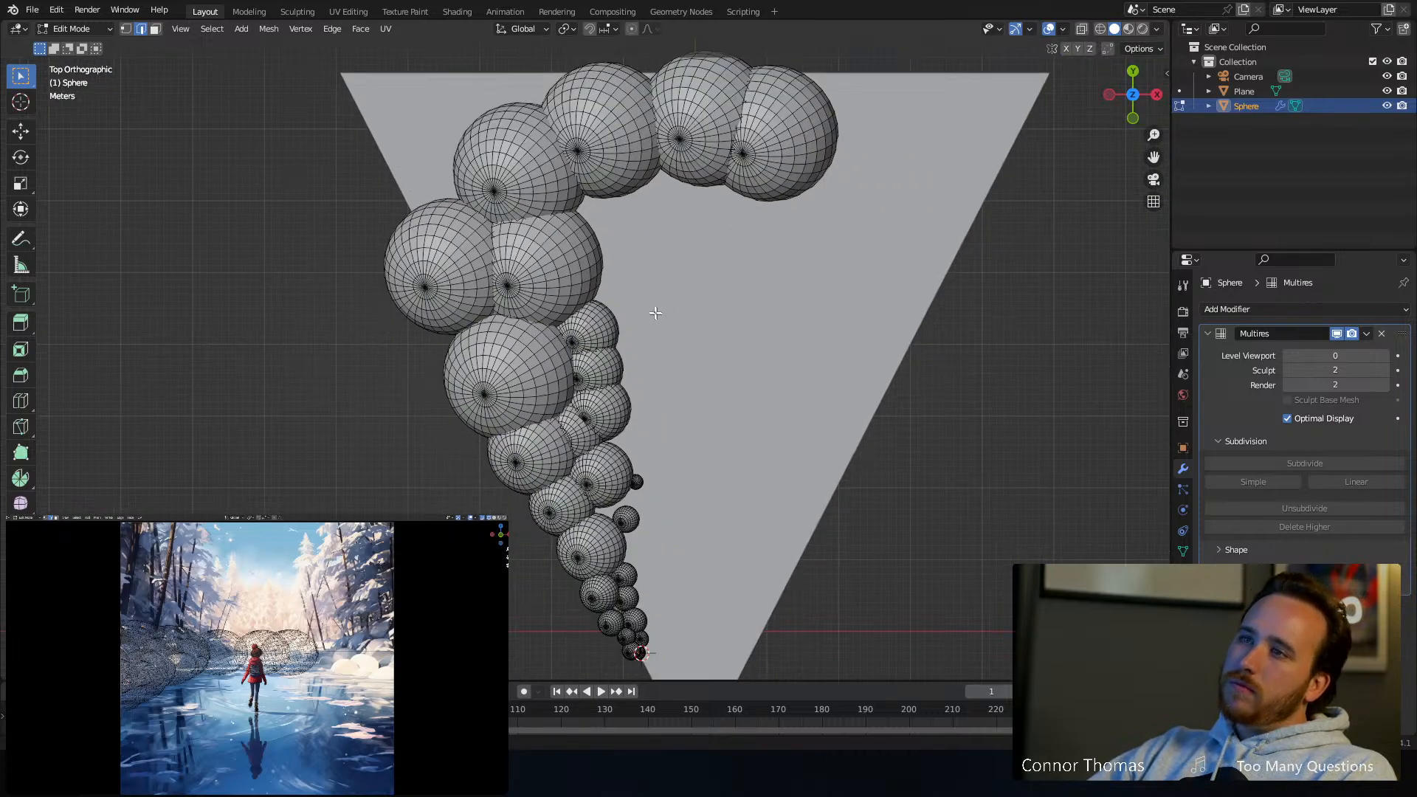
pyautogui.hotkey('ctrl', 'Tab')
pyautogui.moveTo(849, 350); pyautogui.dragTo(701, 222, button='middle')
pyautogui.scroll(3, 444, 388)
pyautogui.keyDown('shift'); pyautogui.moveTo(444, 388); pyautogui.dragTo(712, 284, button='middle'); pyautogui.keyUp('shift')
pyautogui.scroll(4, 645, 315)
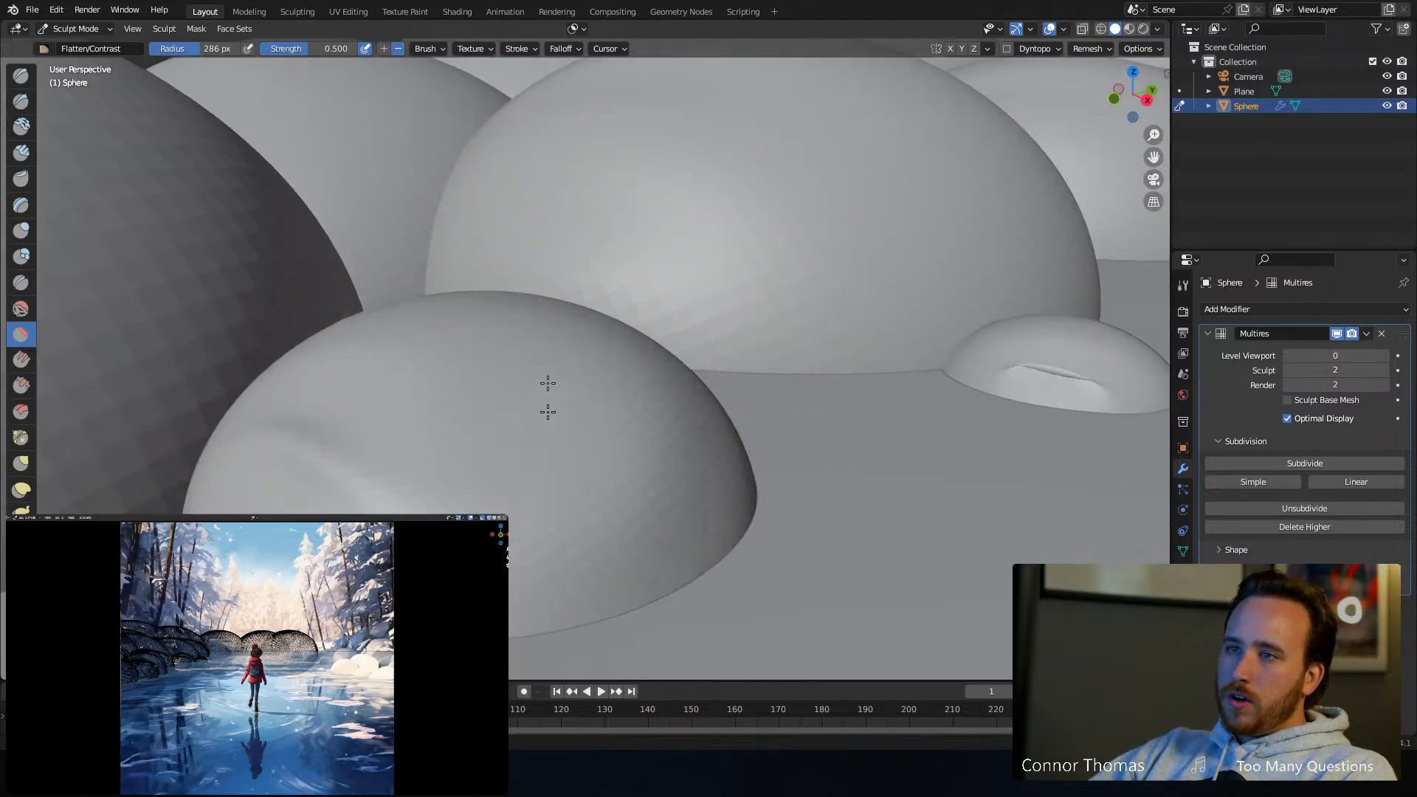
pyautogui.moveTo(650, 396); pyautogui.dragTo(591, 391, button='middle')
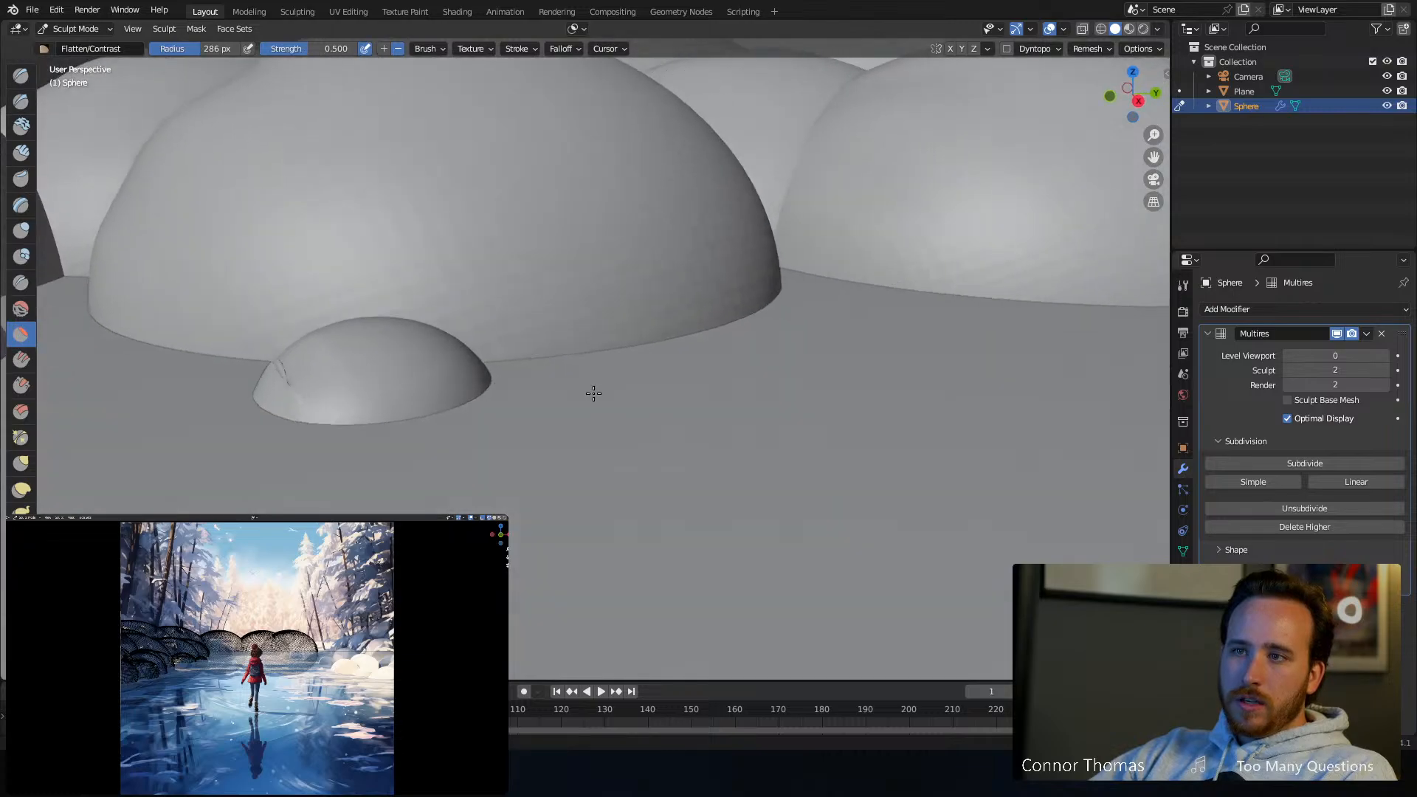
pyautogui.keyDown('shift'); pyautogui.moveTo(472, 383); pyautogui.dragTo(621, 431, button='middle'); pyautogui.keyUp('shift')
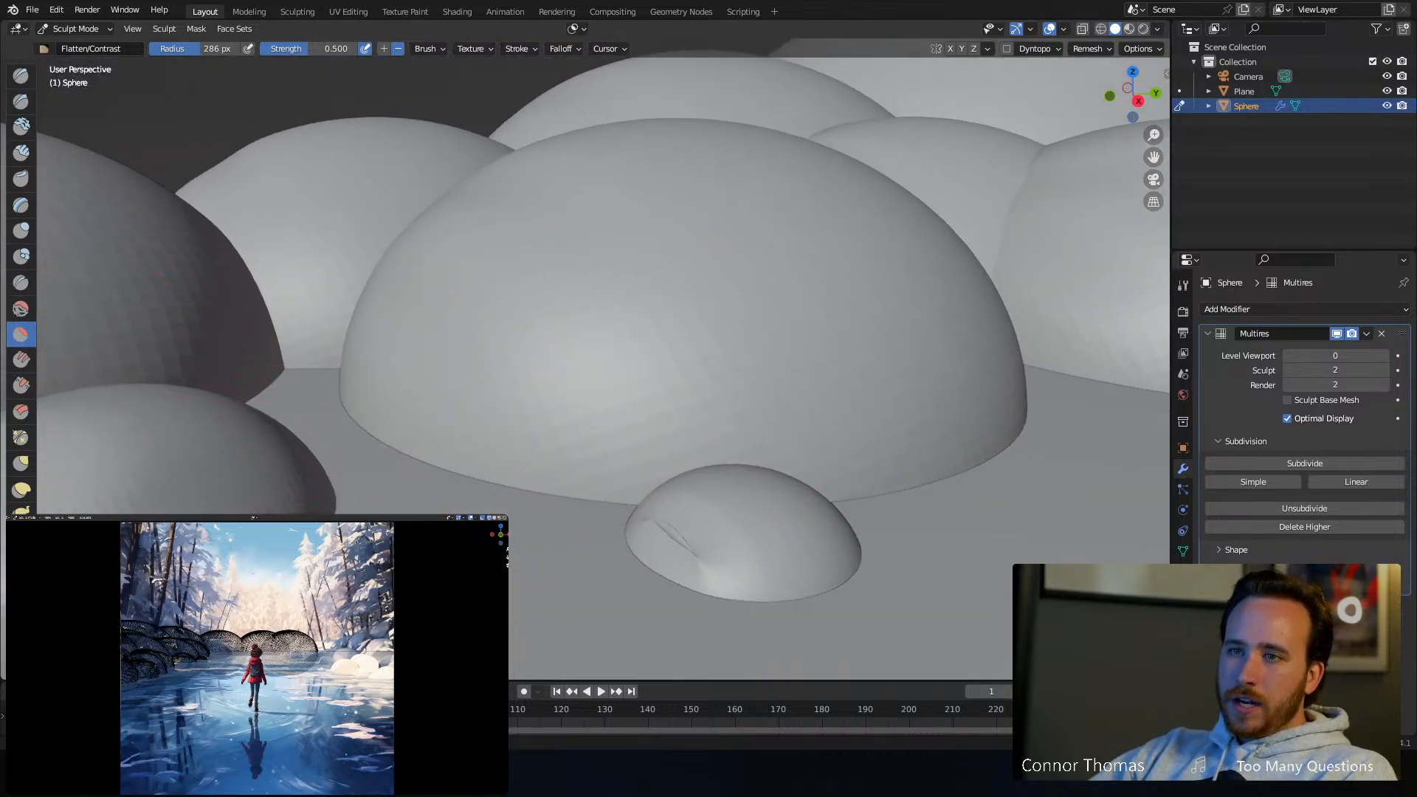
pyautogui.moveTo(694, 313); pyautogui.dragTo(664, 360)
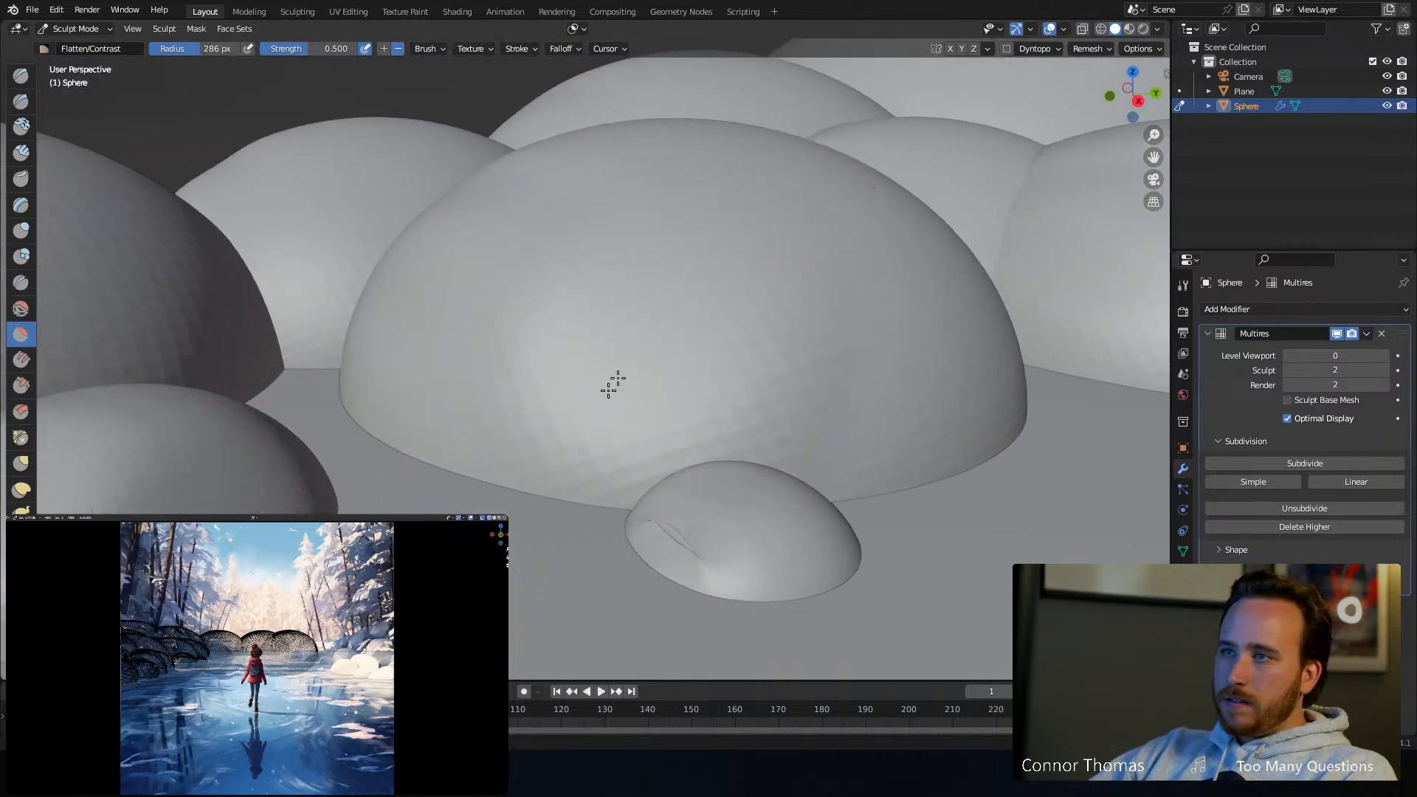
# Enlarge the brush radius to 413 px and flatten the large sphere's upper and front surfaces into a rock shape
pyautogui.press('f')
pyautogui.click(683, 278)
pyautogui.moveTo(684, 278); pyautogui.dragTo(639, 369)
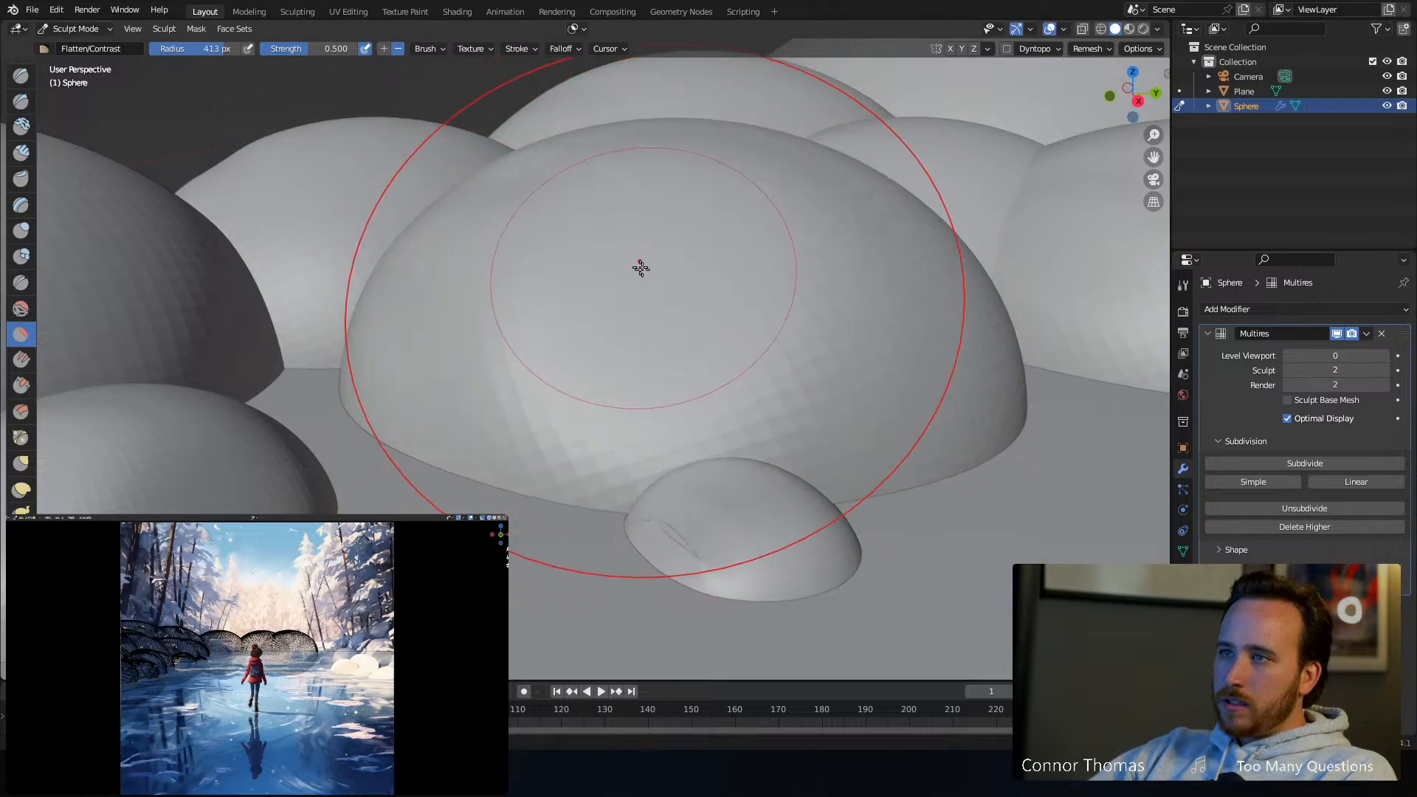
pyautogui.moveTo(640, 268)
pyautogui.mouseDown(button='middle')
pyautogui.moveTo(734, 325)
pyautogui.moveTo(743, 367)
pyautogui.moveTo(626, 224)
pyautogui.mouseUp(button='middle')
pyautogui.moveTo(626, 225); pyautogui.dragTo(584, 257)
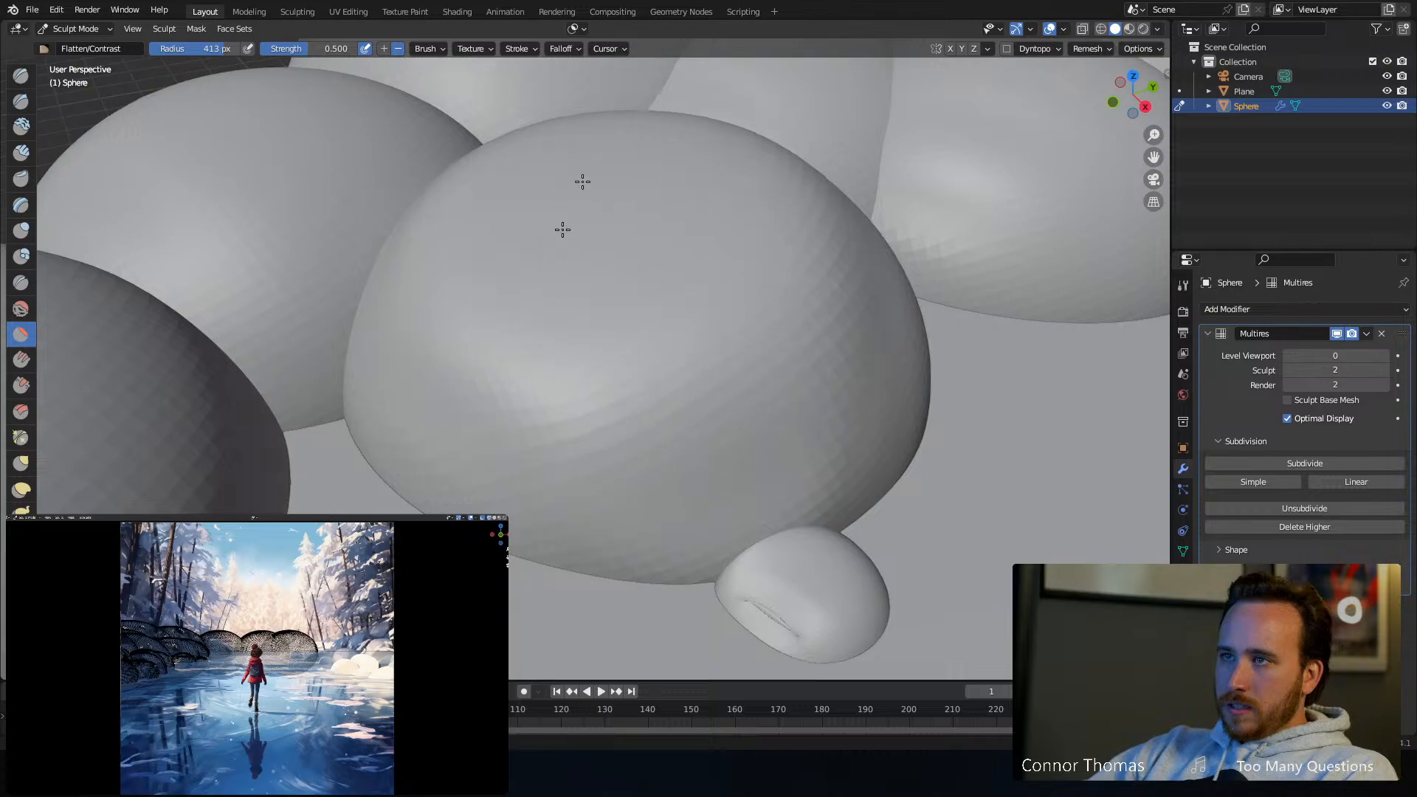
pyautogui.moveTo(590, 187)
pyautogui.mouseDown()
pyautogui.moveTo(612, 443)
pyautogui.moveTo(561, 504)
pyautogui.mouseUp()
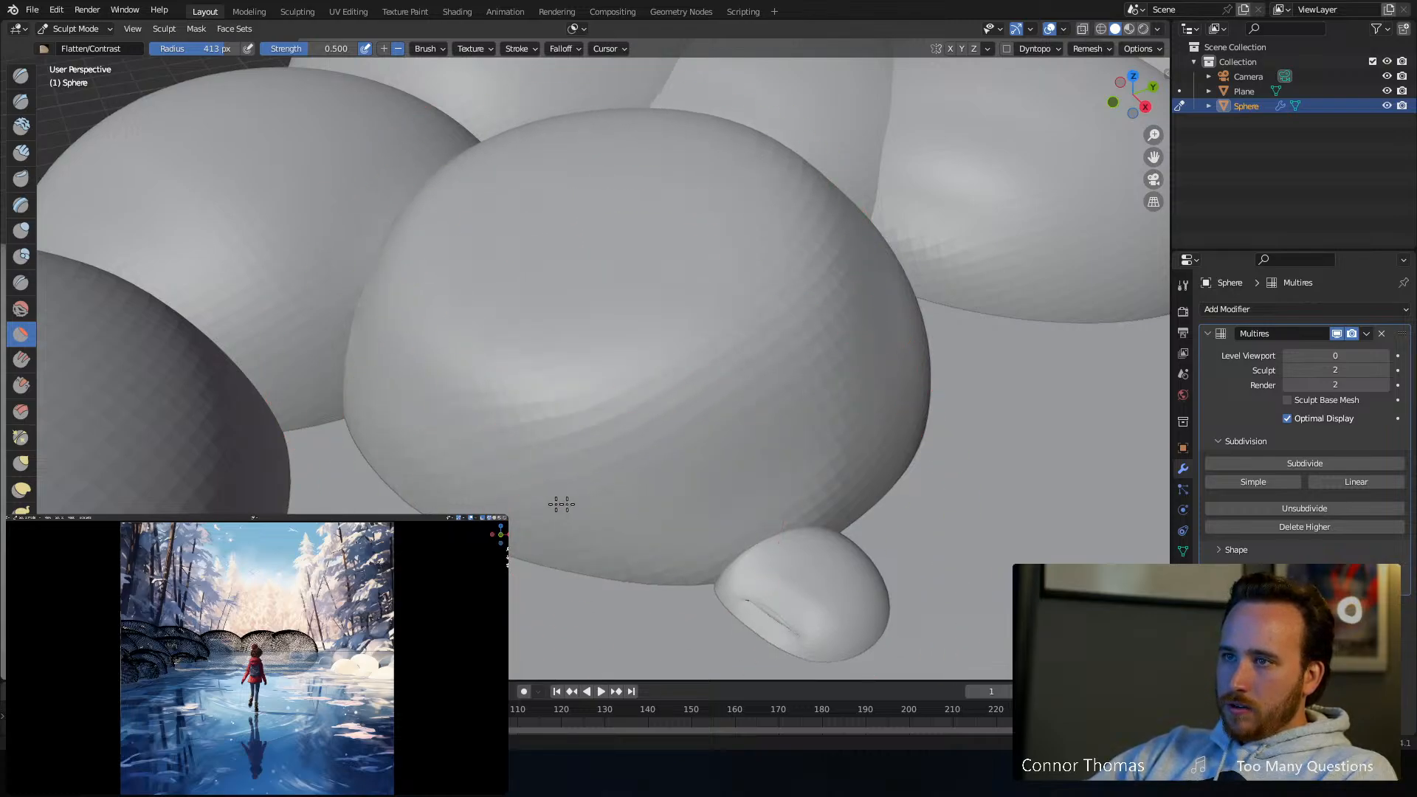
# Flatten the far pond-facing side of the large sphere behind the smallest rock with the Flatten/Contrast brush
pyautogui.moveTo(660, 466)
pyautogui.mouseDown(button='middle')
pyautogui.moveTo(759, 458)
pyautogui.moveTo(456, 303)
pyautogui.mouseUp(button='middle')
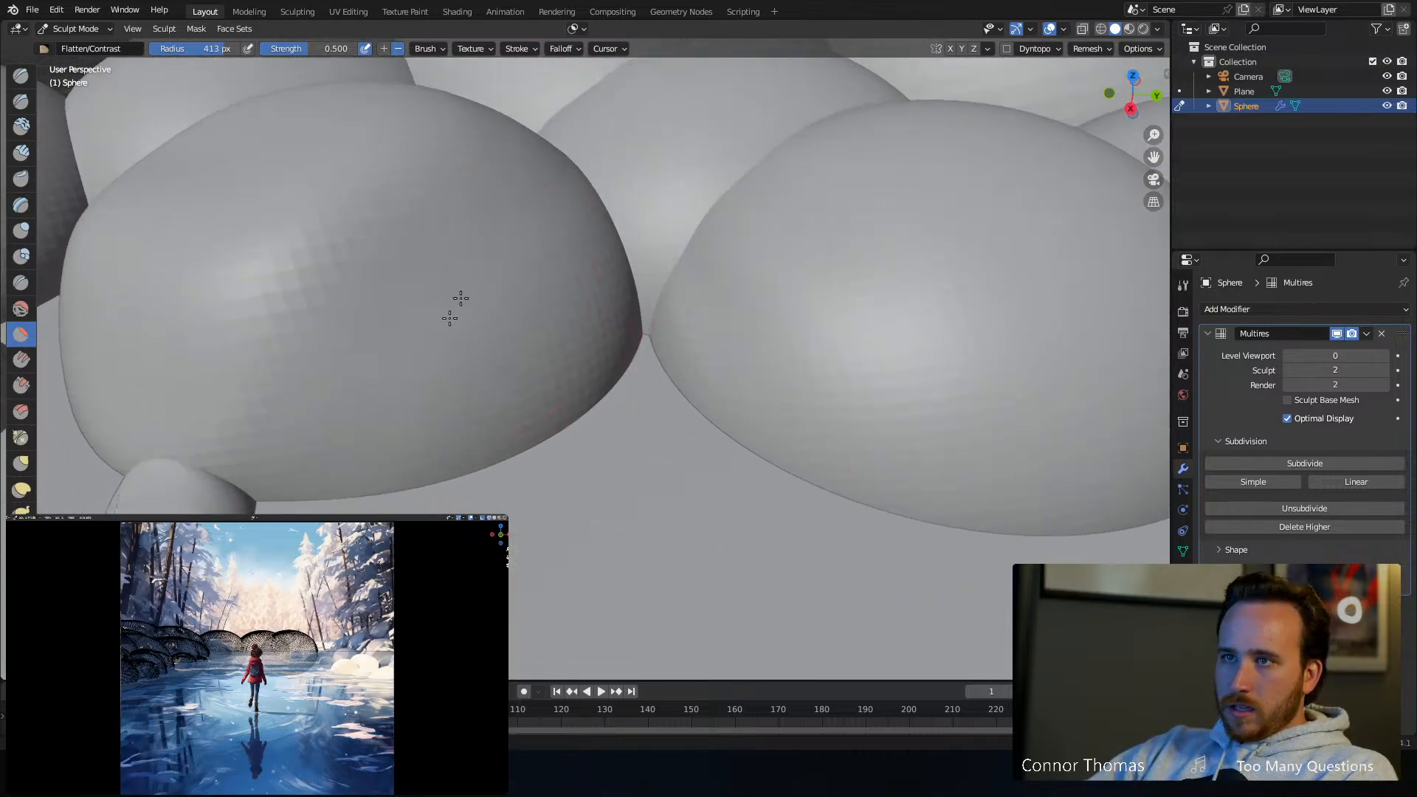
pyautogui.moveTo(378, 358); pyautogui.dragTo(318, 437)
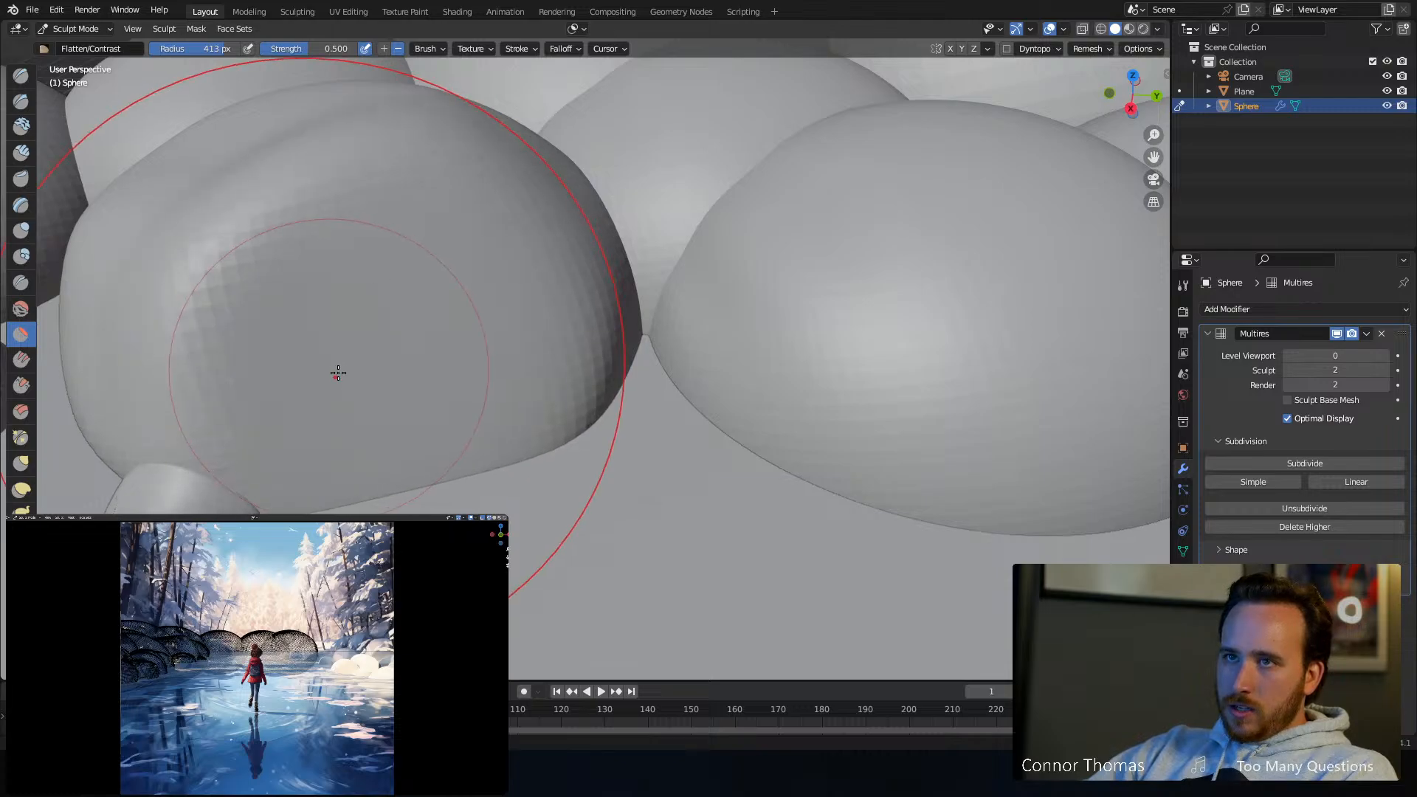
pyautogui.moveTo(338, 373)
pyautogui.mouseDown(button='middle')
pyautogui.moveTo(458, 376)
pyautogui.moveTo(421, 374)
pyautogui.mouseUp(button='middle')
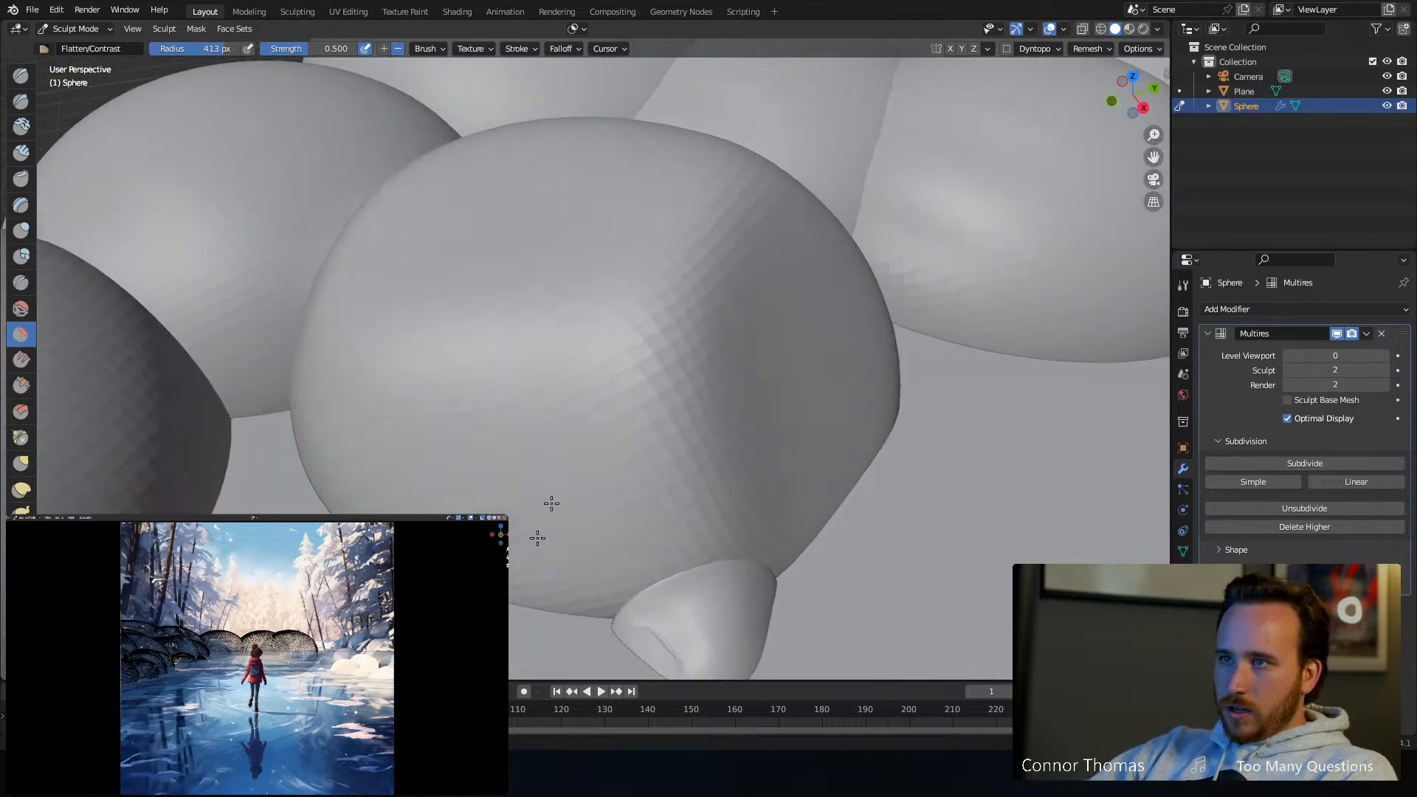
pyautogui.moveTo(720, 421)
pyautogui.mouseDown(button='middle')
pyautogui.moveTo(716, 284)
pyautogui.moveTo(680, 428)
pyautogui.mouseUp(button='middle')
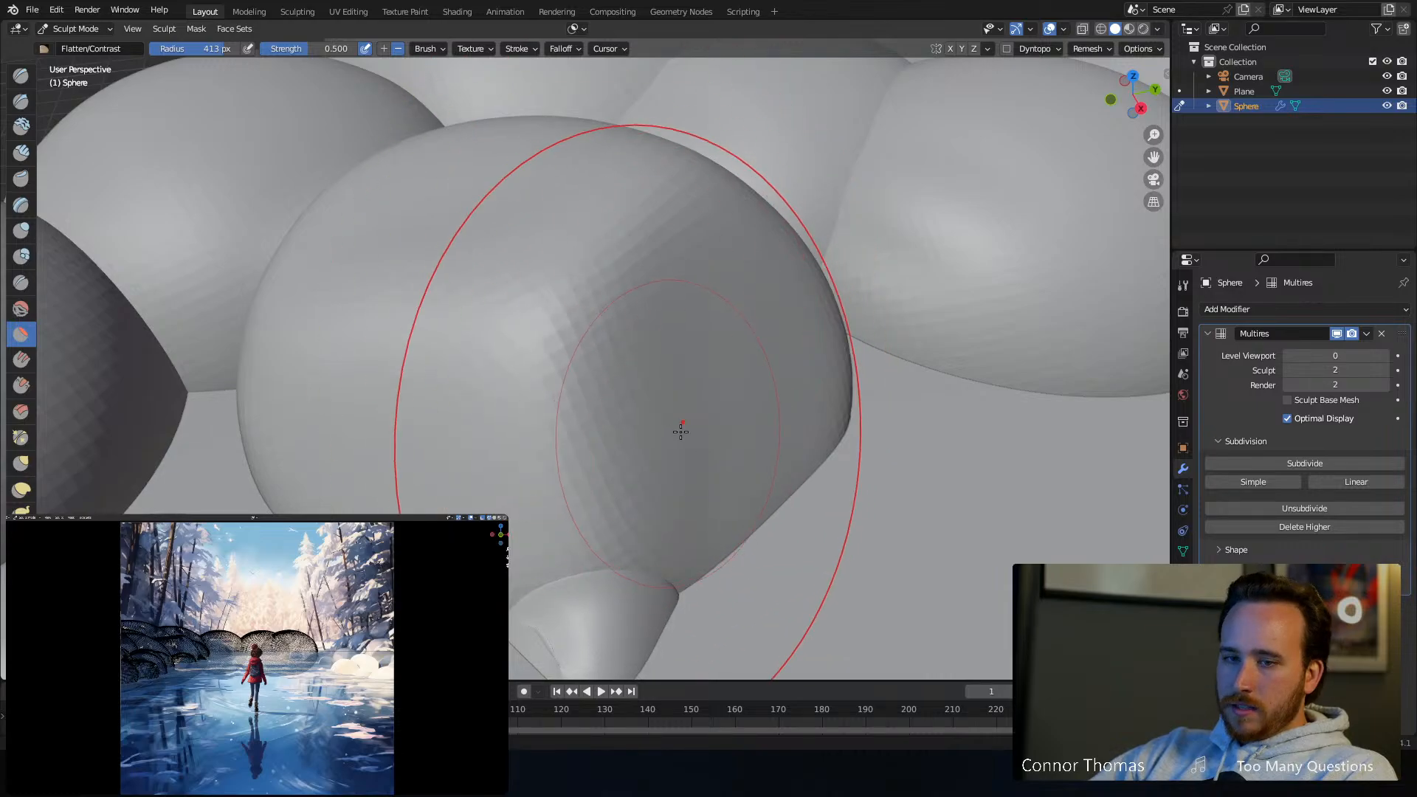
# Flatten the pond-facing front, top and side of the neighbouring large sphere behind the other small rock, and touch up the adjacent rock
pyautogui.scroll(-6, 689, 396)
pyautogui.moveTo(490, 332); pyautogui.dragTo(508, 405, button='middle')
pyautogui.moveTo(530, 553); pyautogui.dragTo(541, 445)
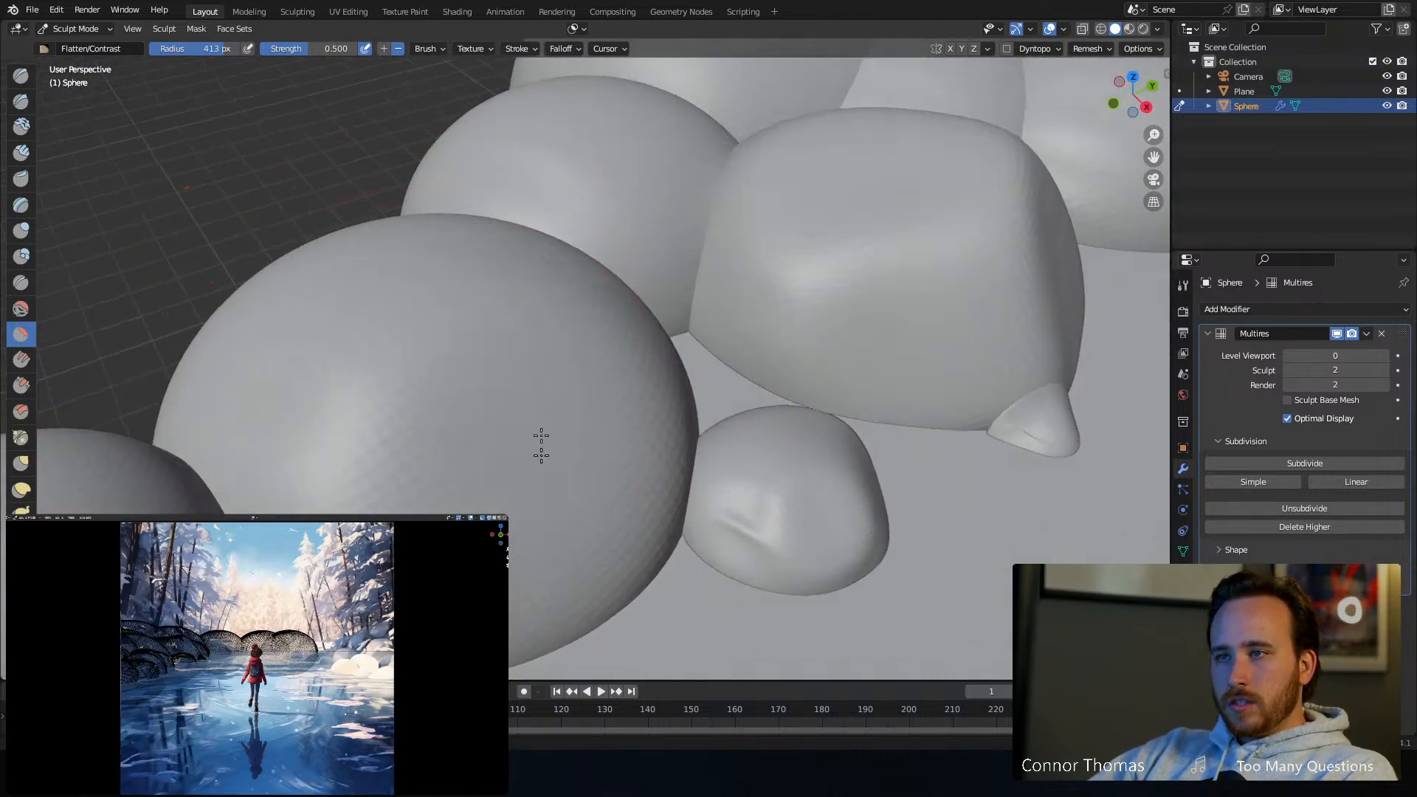
pyautogui.moveTo(588, 418)
pyautogui.keyDown('shift'); pyautogui.mouseDown(button='middle')
pyautogui.moveTo(604, 332)
pyautogui.moveTo(671, 414)
pyautogui.moveTo(665, 402)
pyautogui.mouseUp(button='middle'); pyautogui.keyUp('shift')
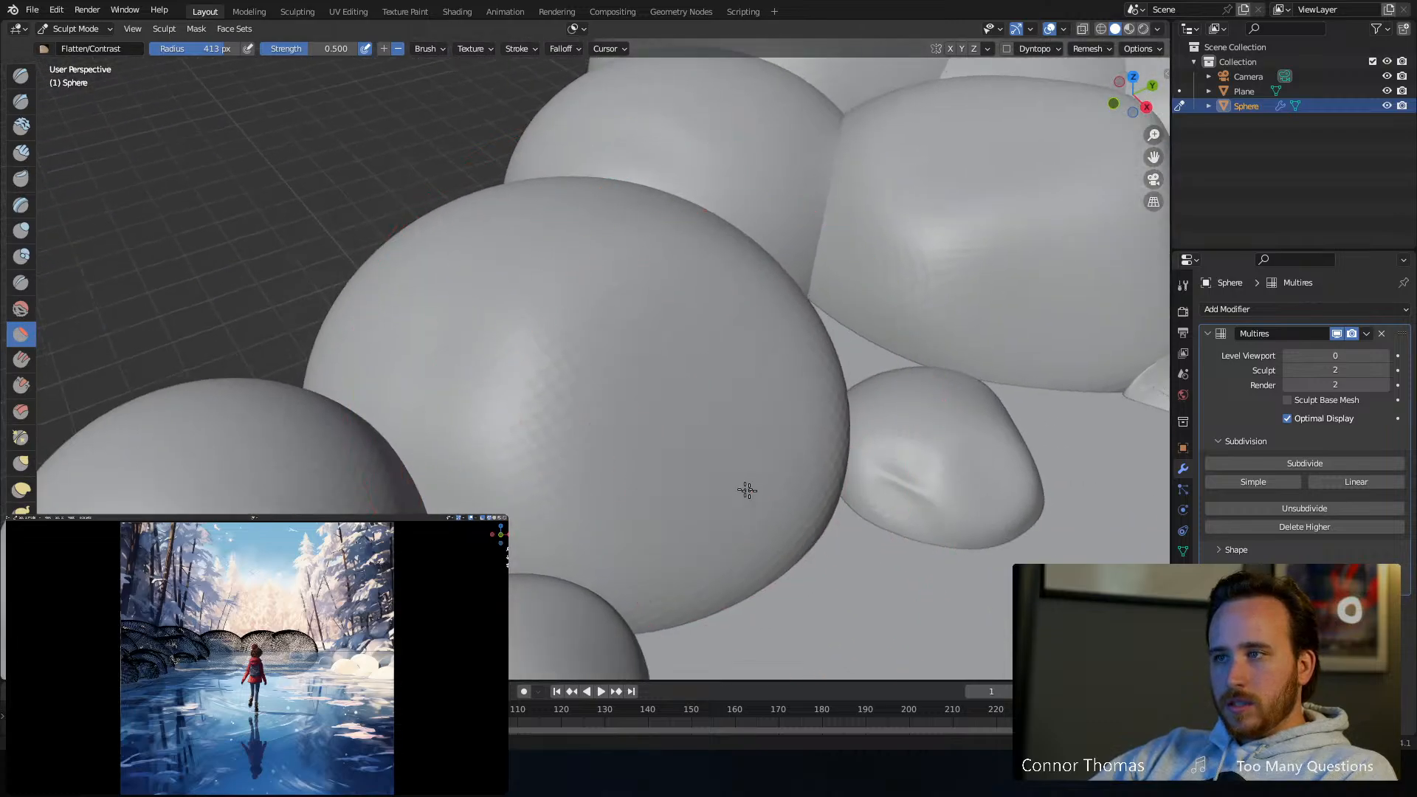
pyautogui.moveTo(746, 490)
pyautogui.mouseDown()
pyautogui.moveTo(816, 483)
pyautogui.moveTo(819, 427)
pyautogui.moveTo(838, 475)
pyautogui.mouseUp()
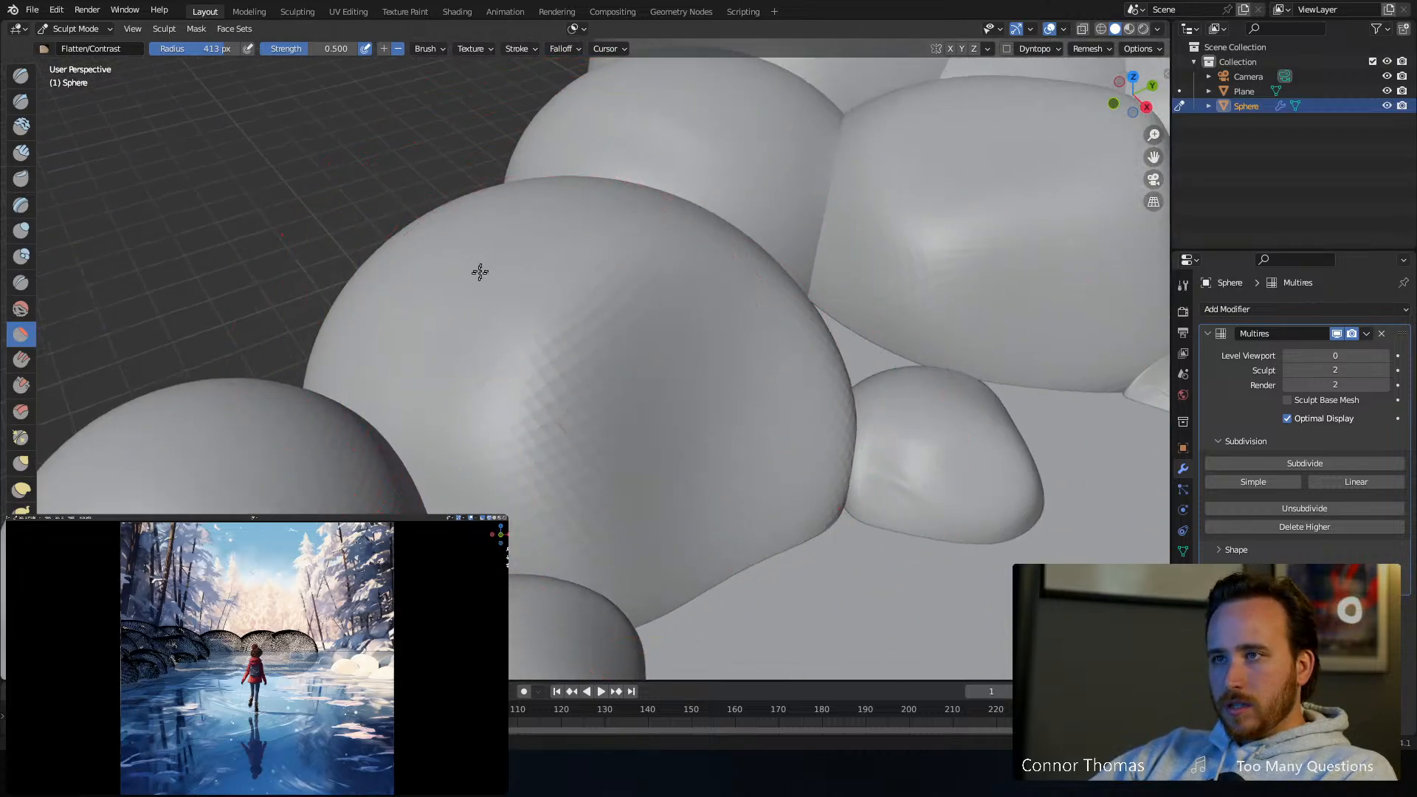
pyautogui.moveTo(788, 211); pyautogui.dragTo(742, 225, button='middle')
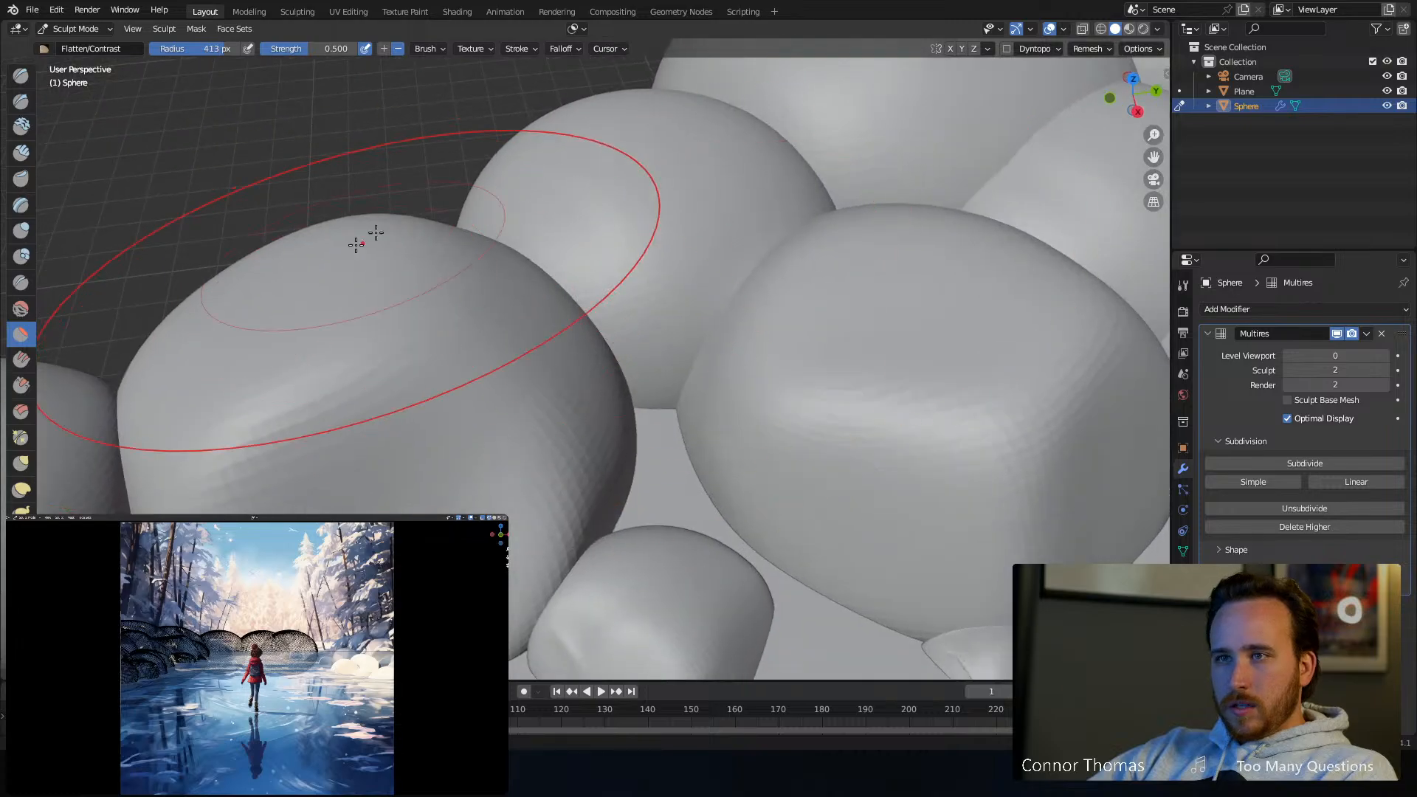
pyautogui.moveTo(363, 238)
pyautogui.mouseDown()
pyautogui.moveTo(547, 267)
pyautogui.moveTo(631, 244)
pyautogui.mouseUp()
pyautogui.moveTo(631, 244)
pyautogui.mouseDown(button='middle')
pyautogui.moveTo(467, 310)
pyautogui.moveTo(476, 288)
pyautogui.mouseUp(button='middle')
pyautogui.moveTo(476, 287)
pyautogui.mouseDown()
pyautogui.moveTo(468, 275)
pyautogui.moveTo(492, 380)
pyautogui.mouseUp()
pyautogui.moveTo(554, 466)
pyautogui.keyDown('shift'); pyautogui.mouseDown(button='middle')
pyautogui.moveTo(644, 309)
pyautogui.moveTo(646, 234)
pyautogui.mouseUp(button='middle'); pyautogui.keyUp('shift')
pyautogui.moveTo(657, 385)
pyautogui.mouseDown()
pyautogui.moveTo(604, 396)
pyautogui.moveTo(717, 464)
pyautogui.mouseUp()
# Flatten the upper and front surfaces of the pond-side spheres and the larger ones behind them, farther along the shoreline
pyautogui.scroll(-3, 720, 440)
pyautogui.moveTo(693, 513); pyautogui.dragTo(762, 411, button='middle')
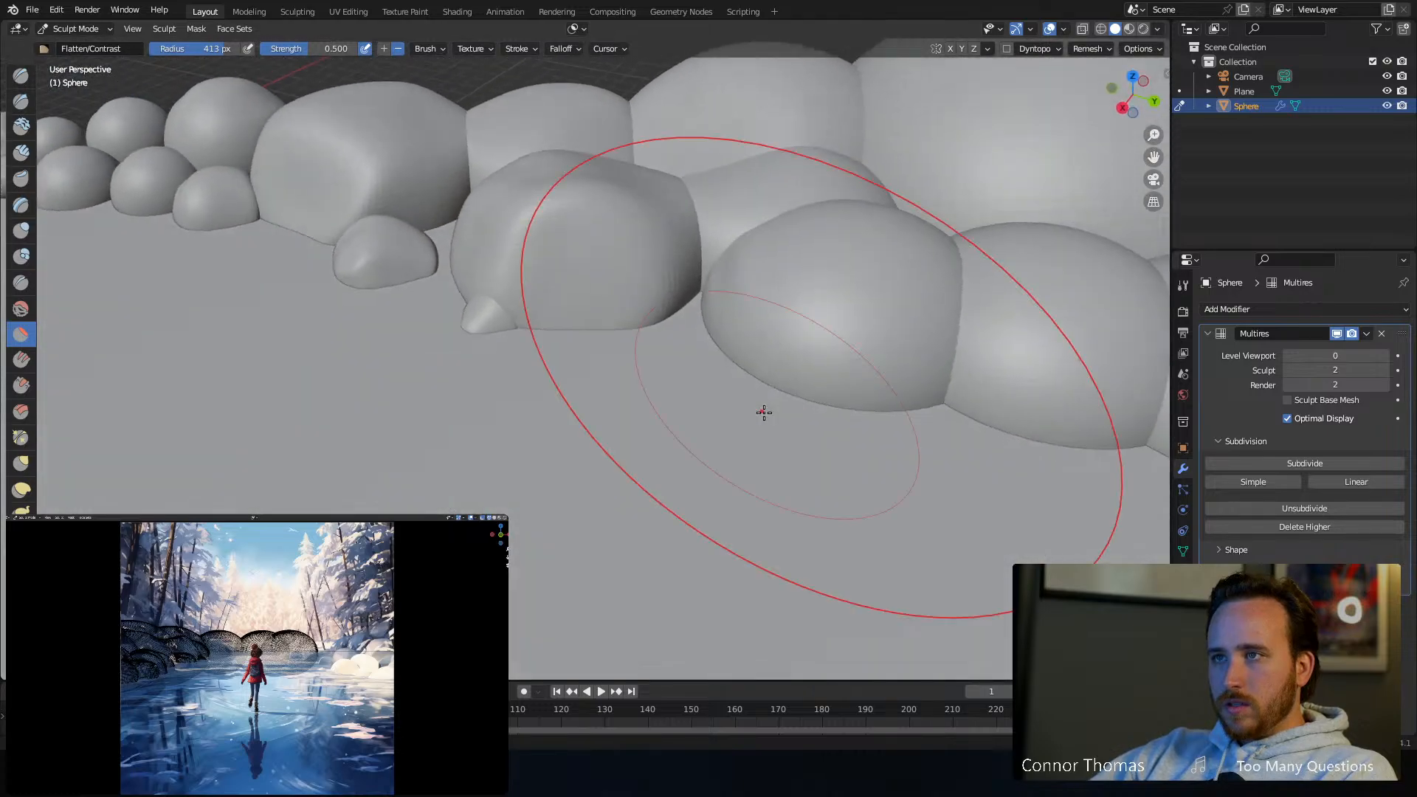
pyautogui.keyDown('shift'); pyautogui.moveTo(781, 246); pyautogui.dragTo(654, 348, button='middle'); pyautogui.keyUp('shift')
pyautogui.moveTo(654, 348)
pyautogui.mouseDown()
pyautogui.moveTo(673, 466)
pyautogui.moveTo(873, 354)
pyautogui.moveTo(830, 403)
pyautogui.mouseUp()
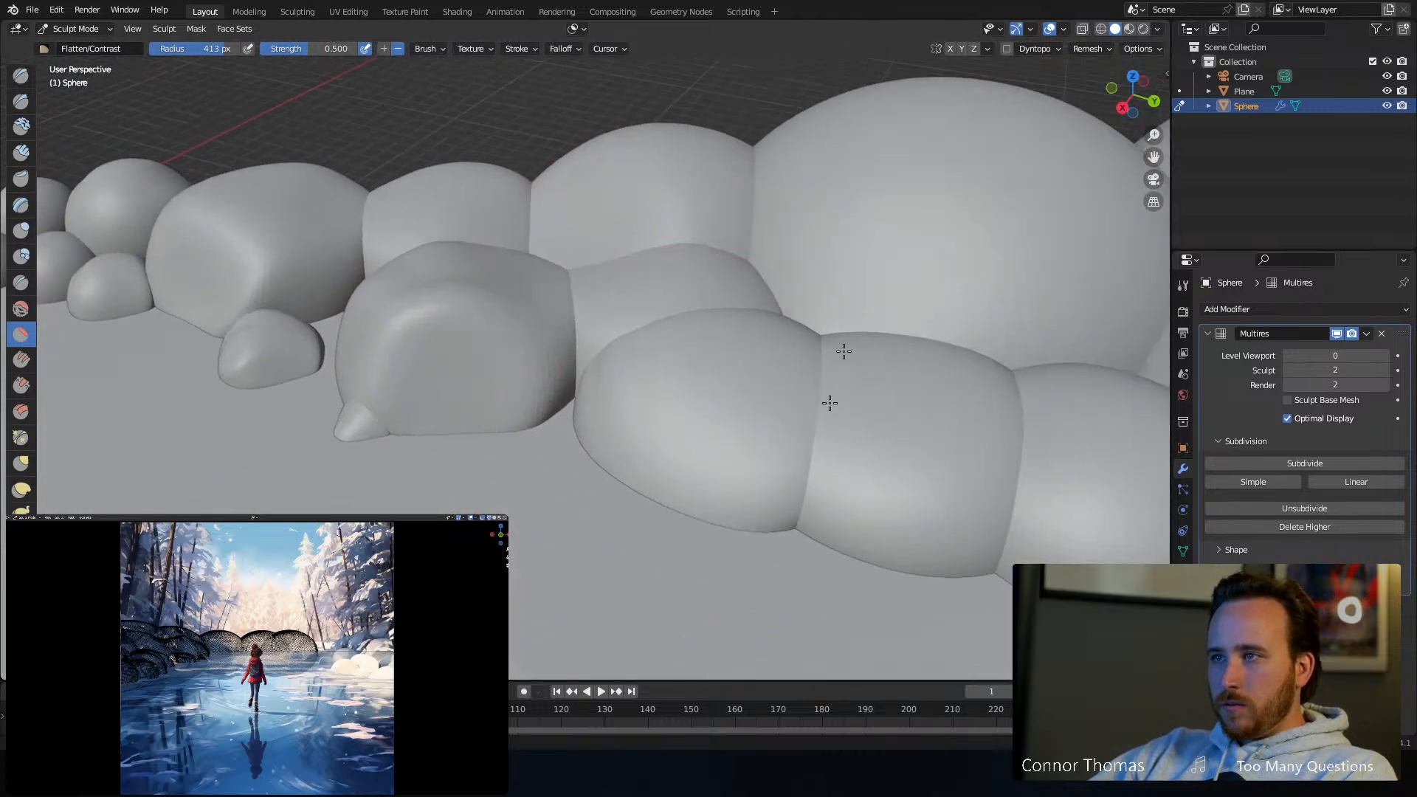
pyautogui.moveTo(798, 264); pyautogui.dragTo(807, 231)
pyautogui.moveTo(807, 231); pyautogui.dragTo(798, 319, button='middle')
pyautogui.moveTo(667, 294)
pyautogui.mouseDown()
pyautogui.moveTo(667, 389)
pyautogui.moveTo(695, 281)
pyautogui.moveTo(733, 279)
pyautogui.mouseUp()
pyautogui.moveTo(733, 279)
pyautogui.mouseDown(button='middle')
pyautogui.moveTo(728, 300)
pyautogui.moveTo(538, 379)
pyautogui.mouseUp(button='middle')
pyautogui.moveTo(538, 379)
pyautogui.mouseDown()
pyautogui.moveTo(475, 364)
pyautogui.moveTo(625, 349)
pyautogui.moveTo(712, 415)
pyautogui.mouseUp()
pyautogui.moveTo(711, 415)
pyautogui.mouseDown(button='middle')
pyautogui.moveTo(673, 295)
pyautogui.moveTo(614, 200)
pyautogui.moveTo(680, 221)
pyautogui.mouseUp(button='middle')
# Reduce the brush radius to 266 px and carve flat facets into the nearest sphere of the far pond-side row
pyautogui.press('f')
pyautogui.click(514, 284)
pyautogui.scroll(5, 655, 361)
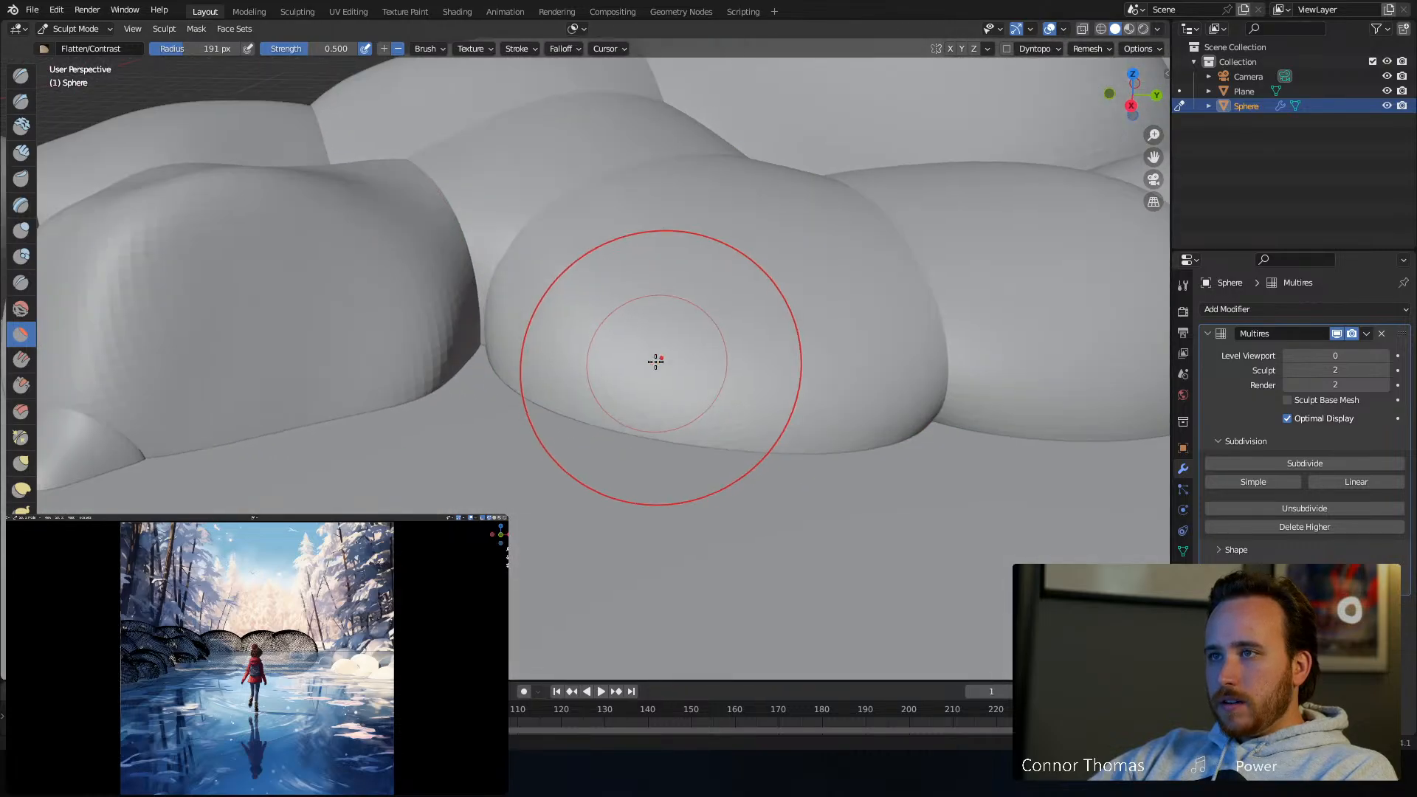
pyautogui.press('f')
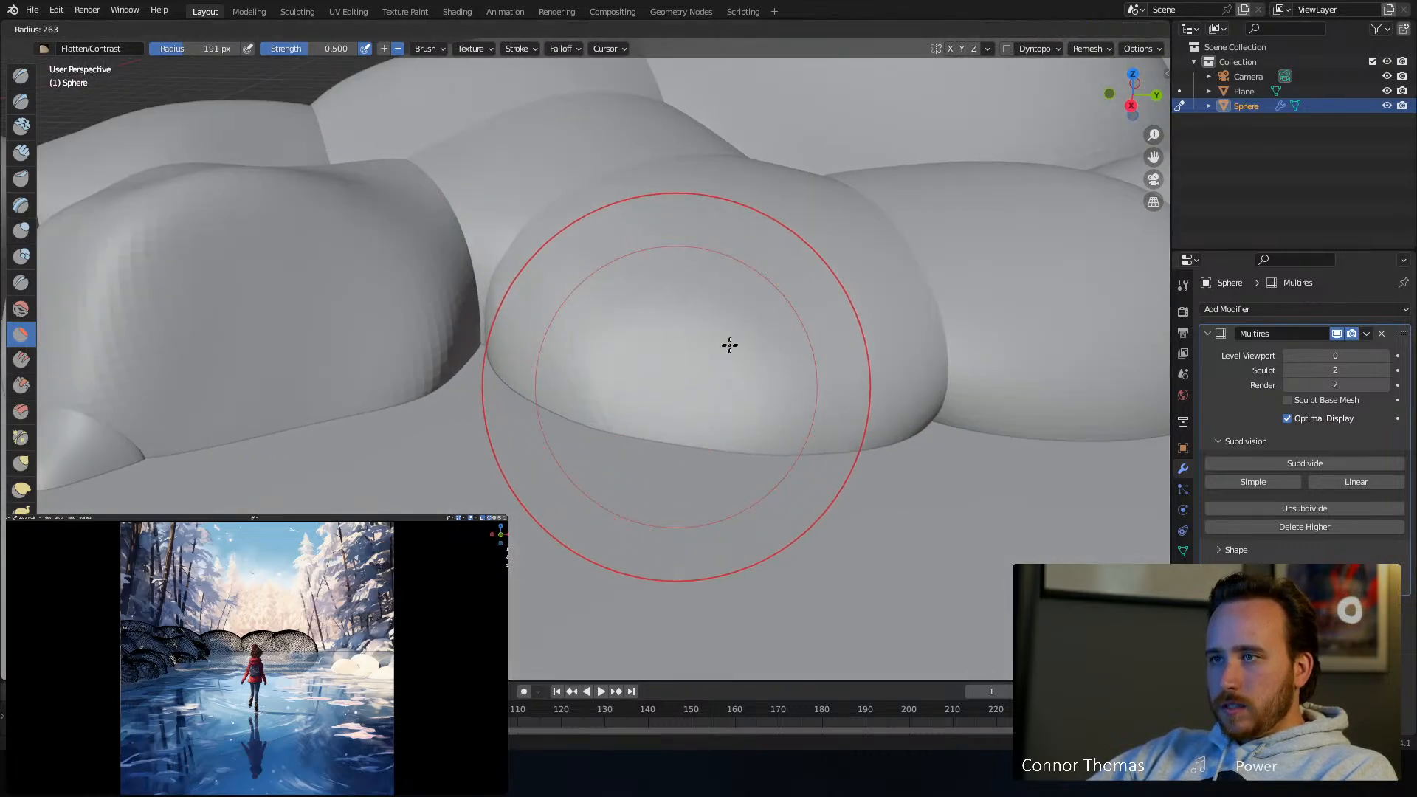
pyautogui.click(684, 426)
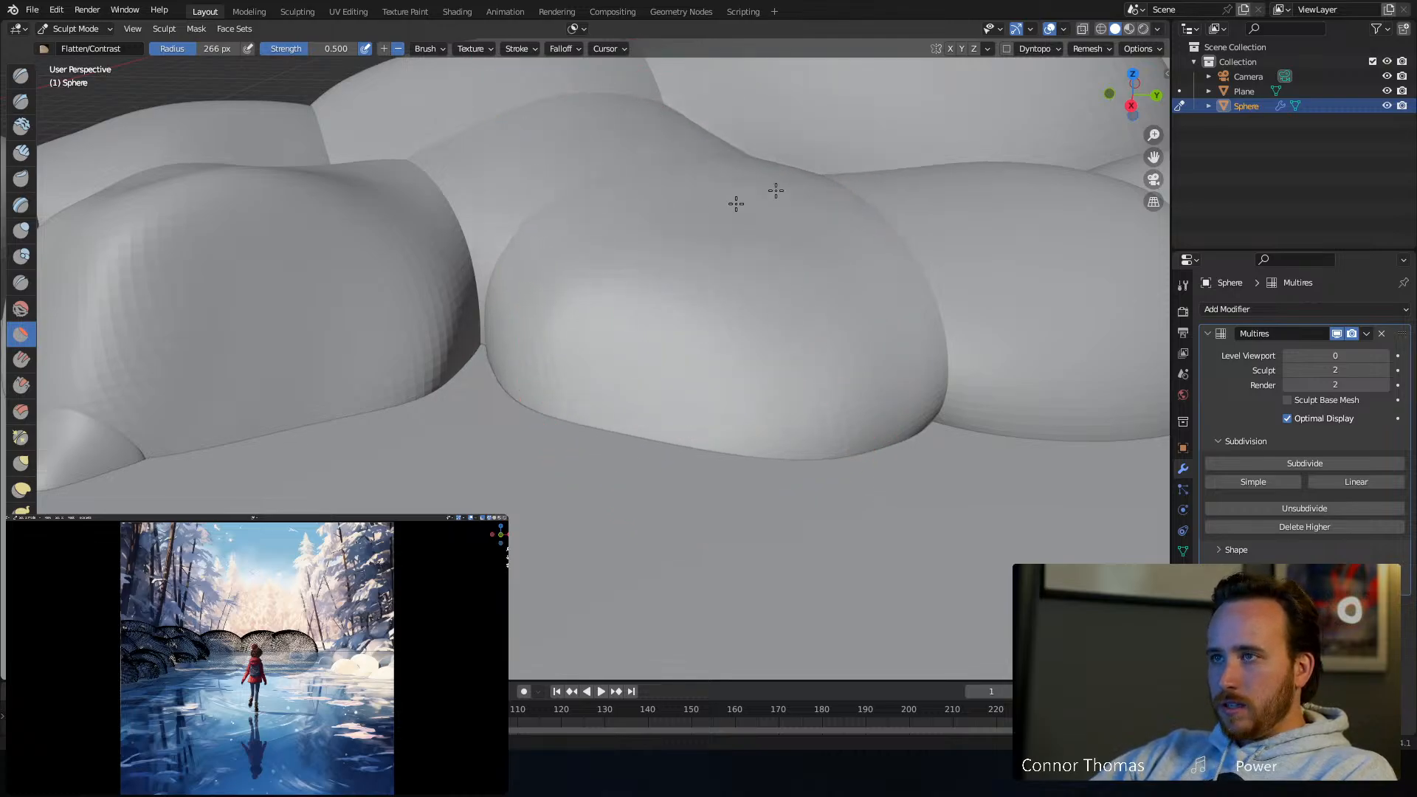
pyautogui.moveTo(927, 383); pyautogui.dragTo(842, 425)
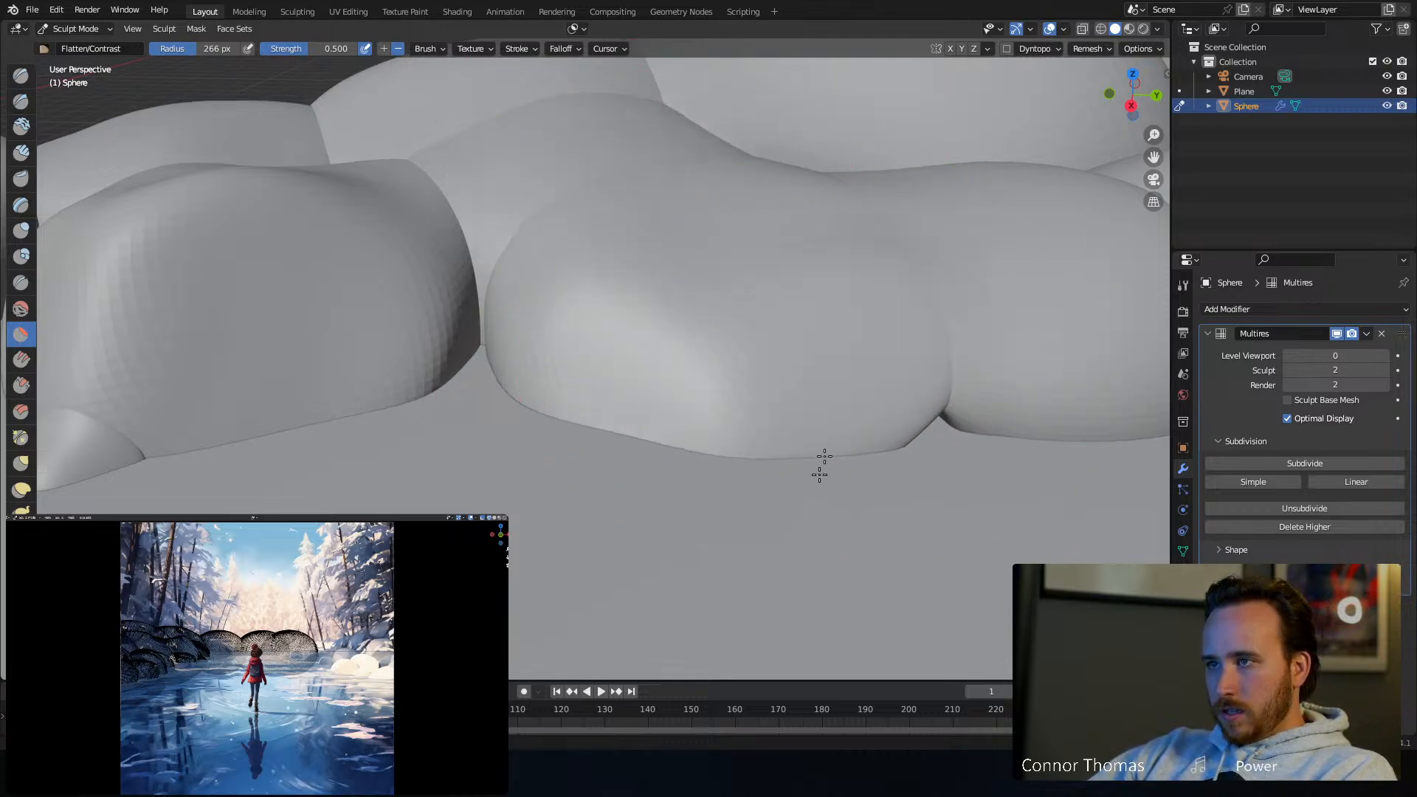
pyautogui.moveTo(789, 295); pyautogui.dragTo(745, 371)
pyautogui.moveTo(576, 313); pyautogui.dragTo(655, 370)
pyautogui.moveTo(804, 272); pyautogui.dragTo(797, 471)
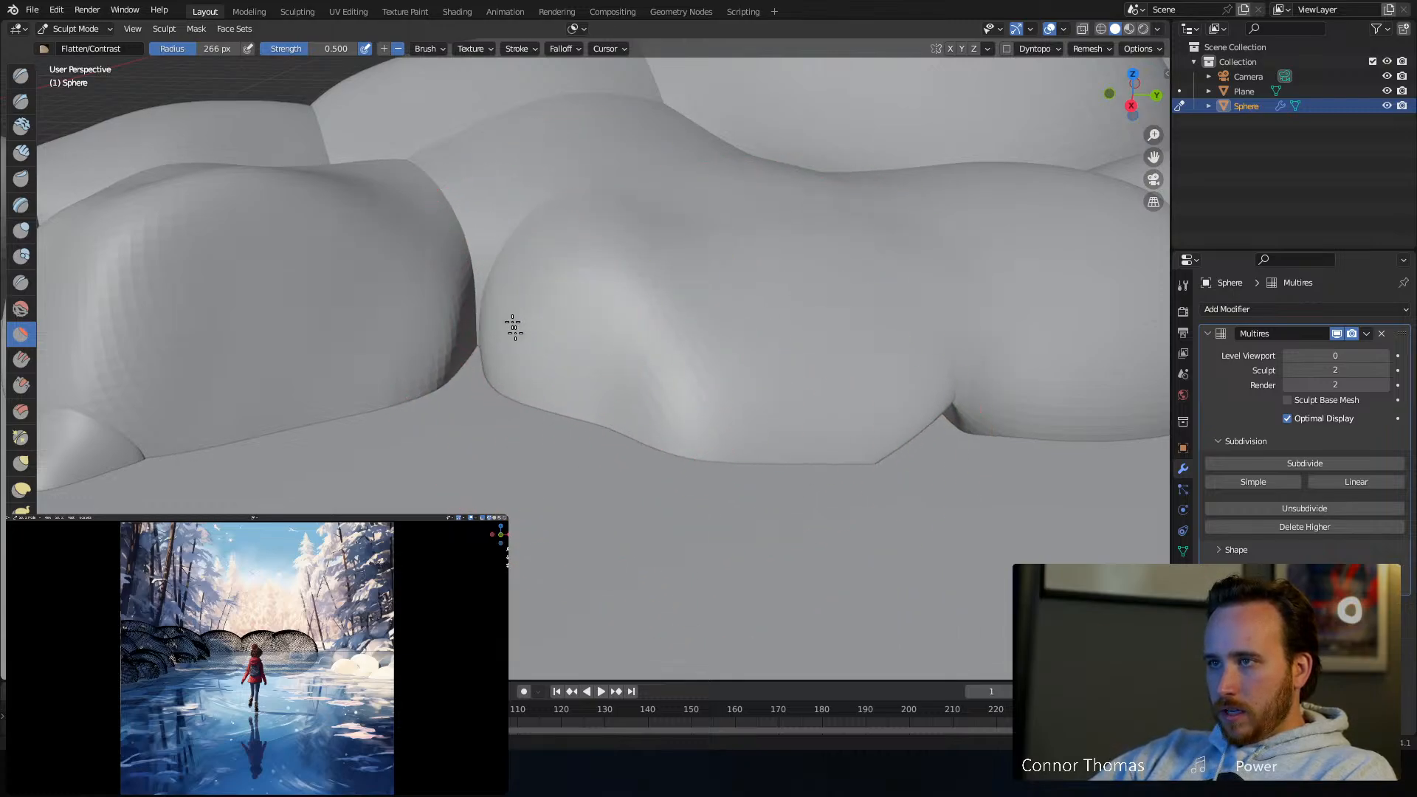
# Flatten the last two spheres of the pond-side row across their seam, blending them into one long rock
pyautogui.scroll(-4, 867, 391)
pyautogui.moveTo(866, 392); pyautogui.dragTo(689, 354, button='middle')
pyautogui.scroll(2, 753, 291)
pyautogui.keyDown('shift'); pyautogui.moveTo(753, 291); pyautogui.dragTo(561, 325, button='middle'); pyautogui.keyUp('shift')
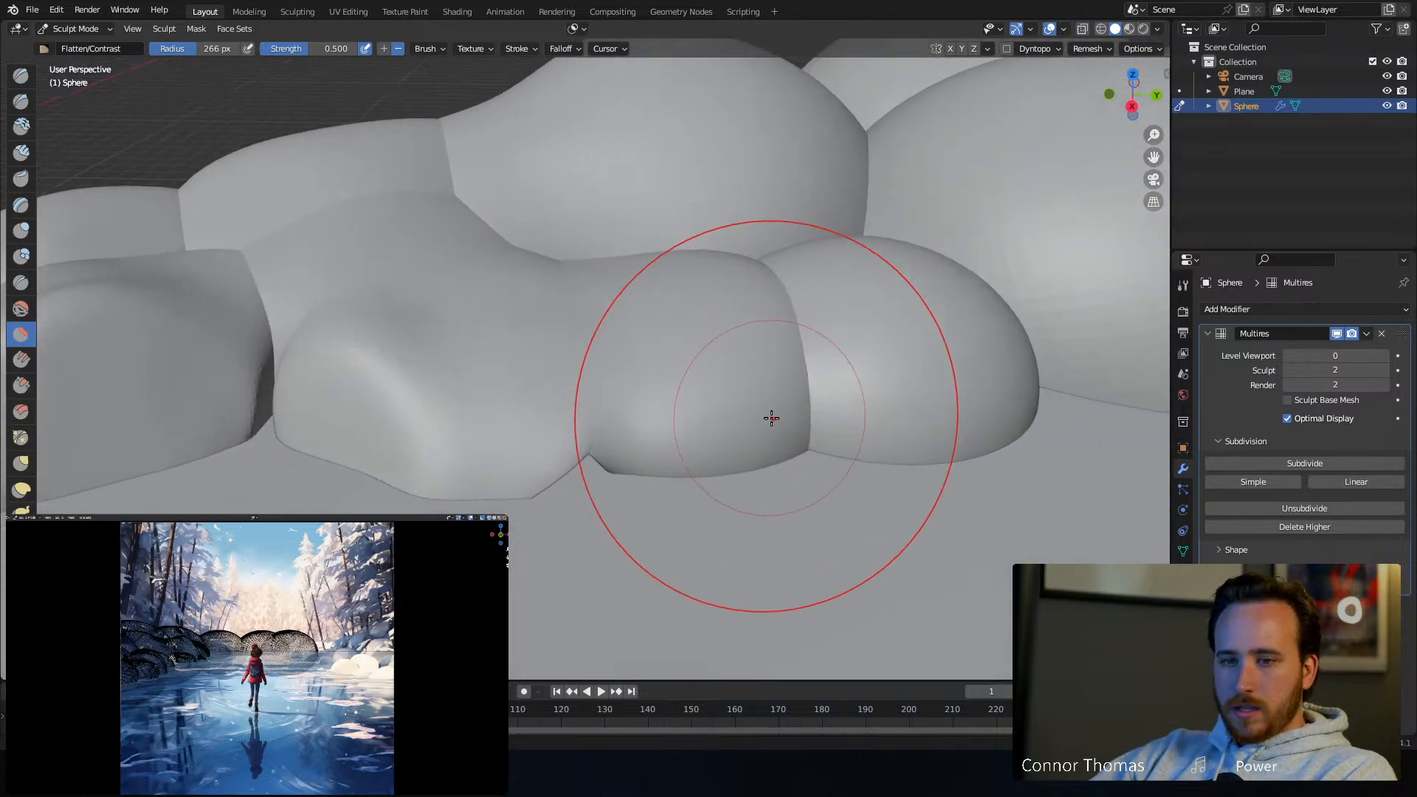
pyautogui.moveTo(763, 361)
pyautogui.mouseDown()
pyautogui.moveTo(740, 370)
pyautogui.moveTo(821, 400)
pyautogui.moveTo(811, 433)
pyautogui.mouseUp()
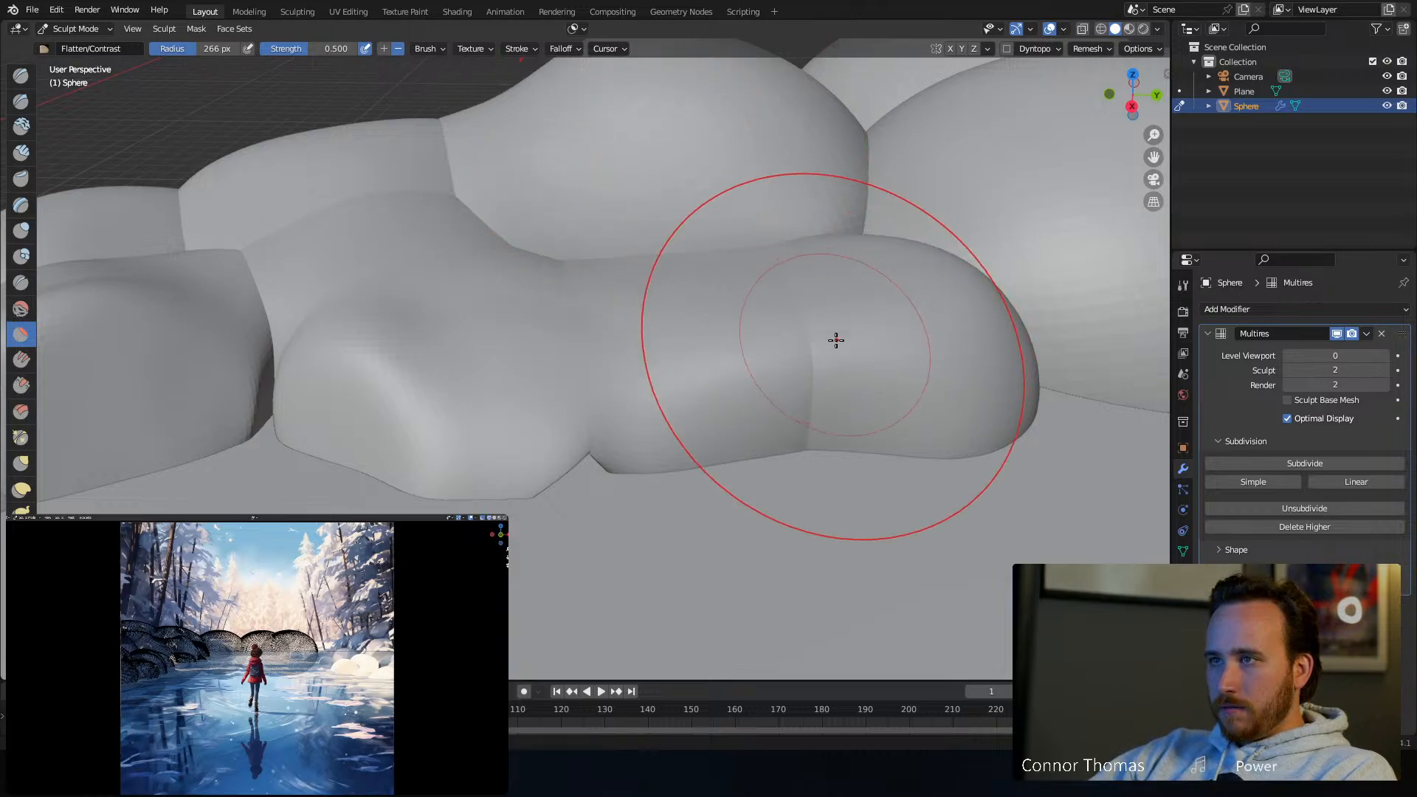
pyautogui.moveTo(834, 338); pyautogui.dragTo(801, 446)
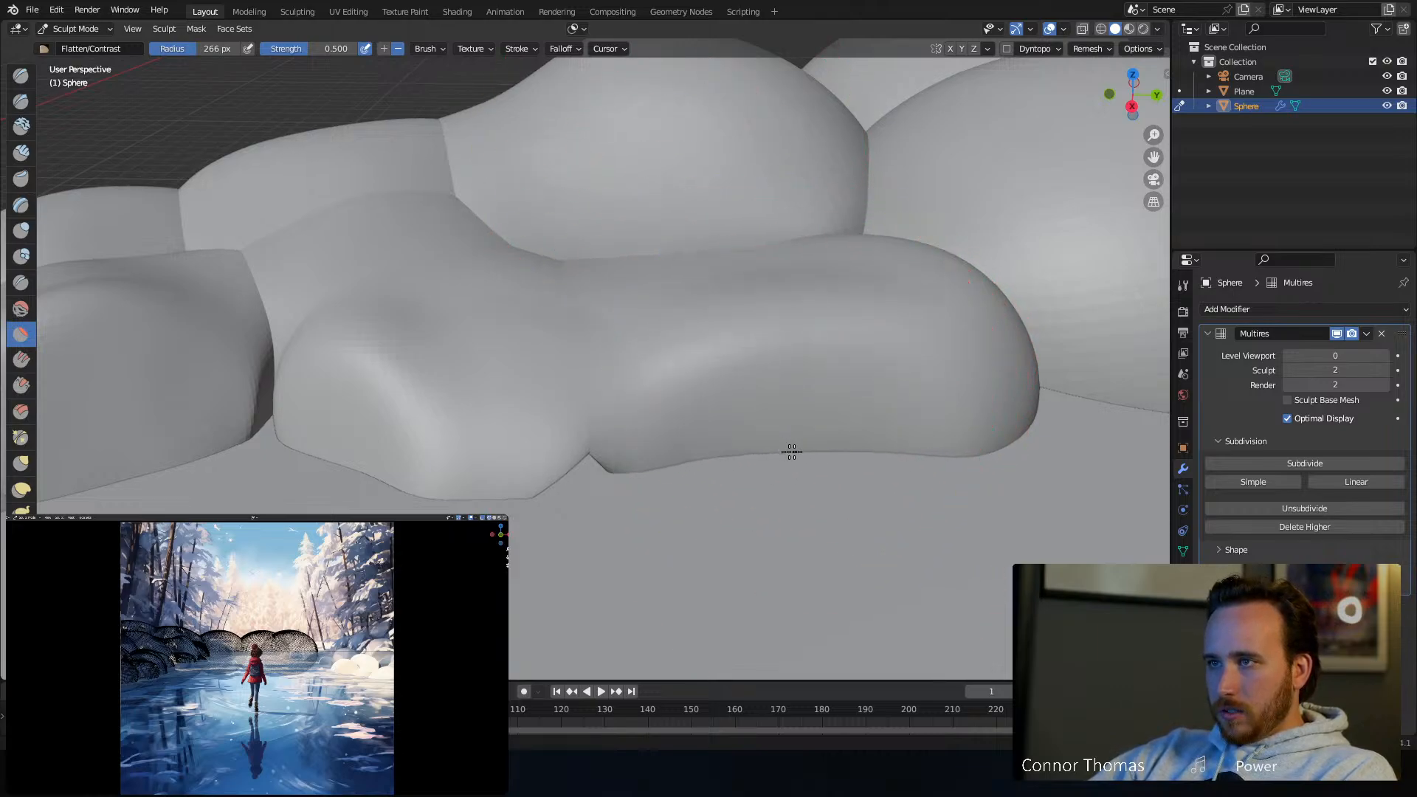
# Switch the sphere mesh to Edit Mode and look straight down on the plane in top orthographic view
pyautogui.scroll(-6, 714, 405)
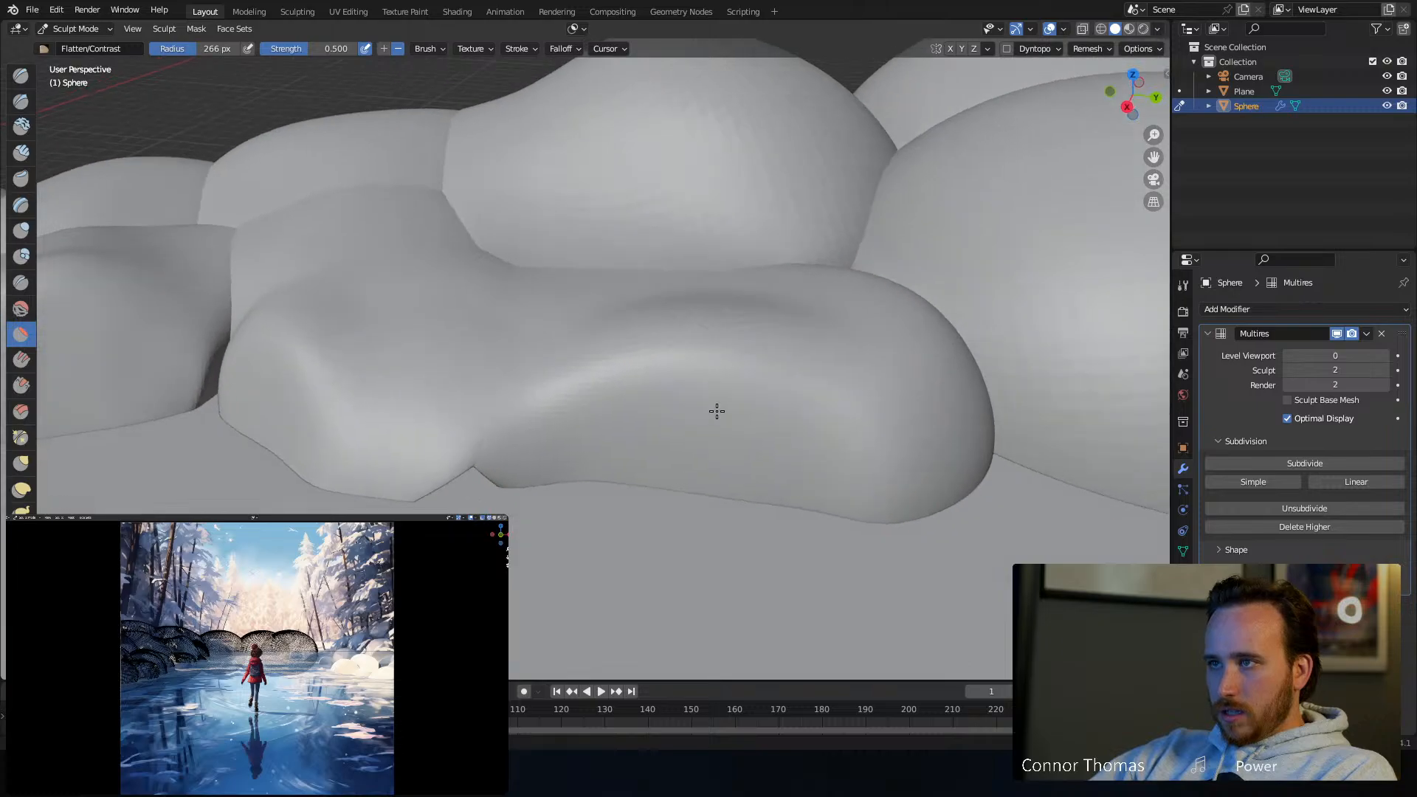
pyautogui.moveTo(684, 423); pyautogui.dragTo(773, 475, button='middle')
pyautogui.press('Tab')
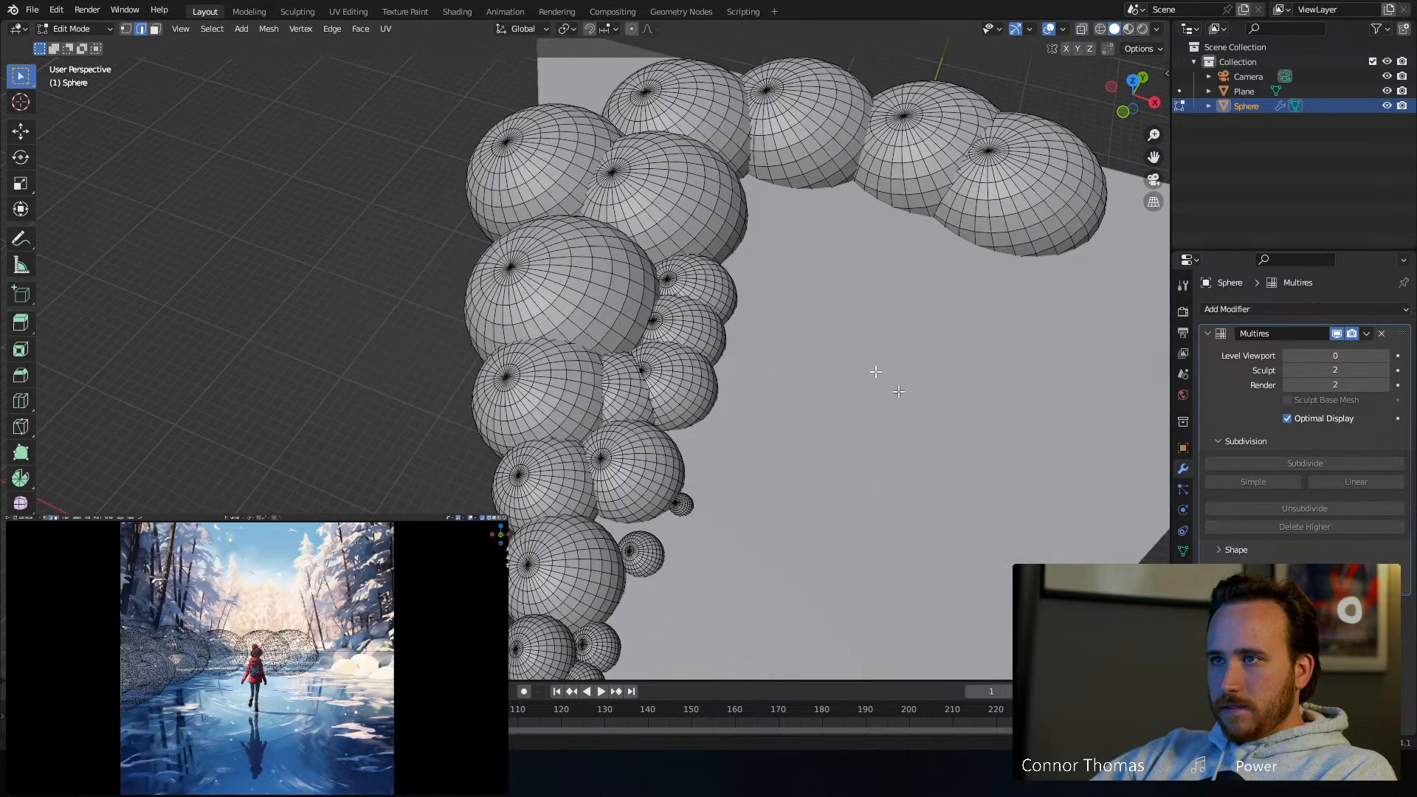
pyautogui.scroll(2, 754, 288)
pyautogui.moveTo(753, 287)
pyautogui.mouseDown(button='middle')
pyautogui.moveTo(574, 215)
pyautogui.moveTo(594, 312)
pyautogui.moveTo(451, 404)
pyautogui.mouseUp(button='middle')
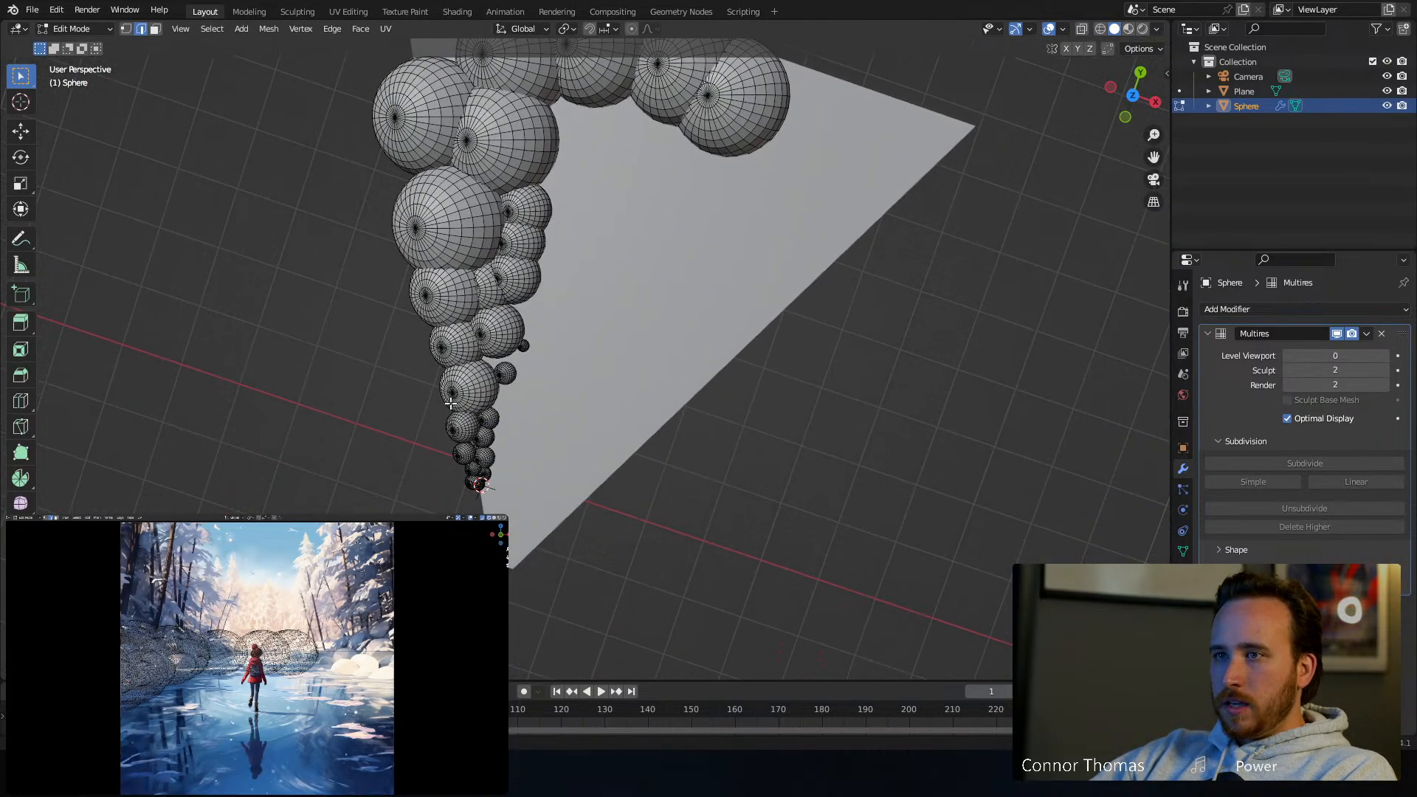
pyautogui.press('KP_7')
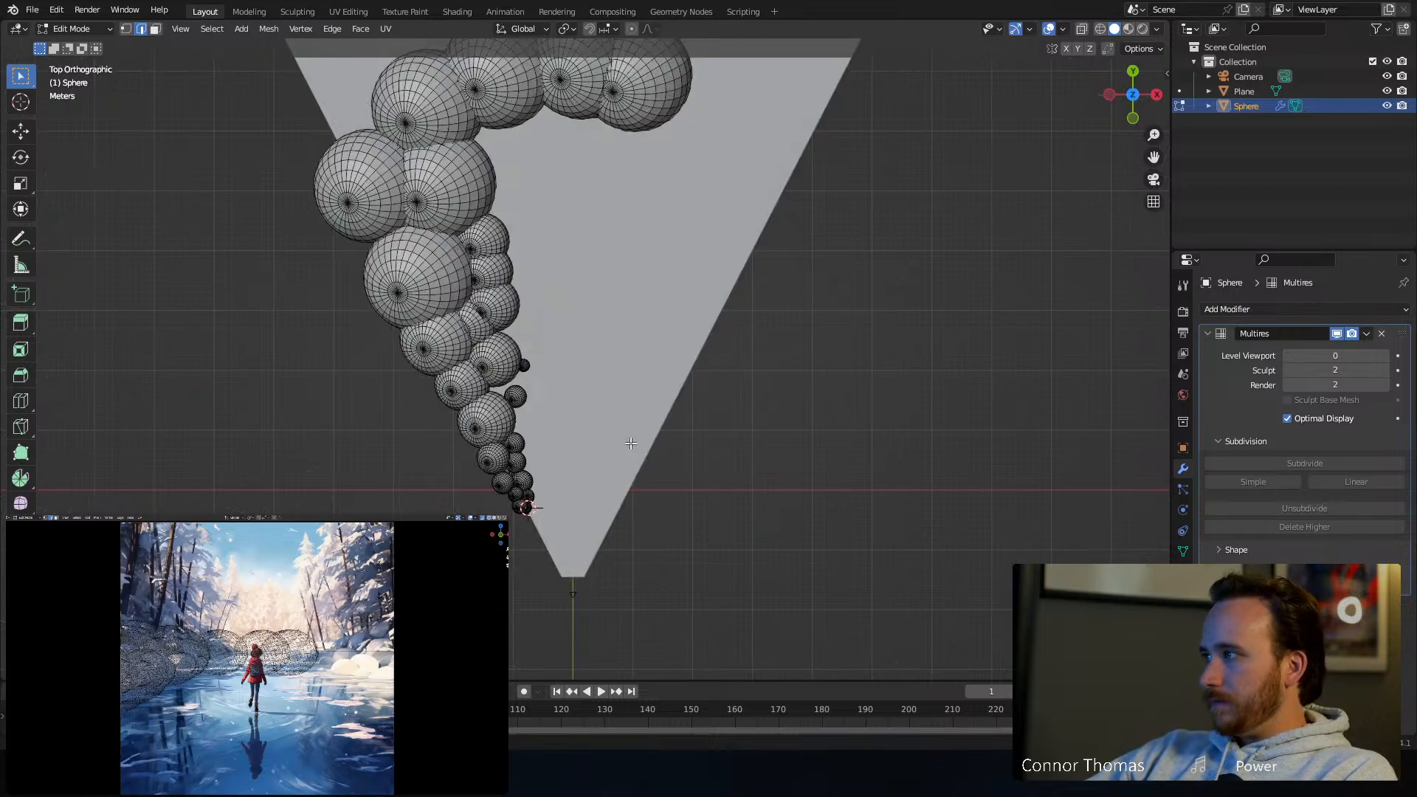
pyautogui.scroll(2, 651, 434)
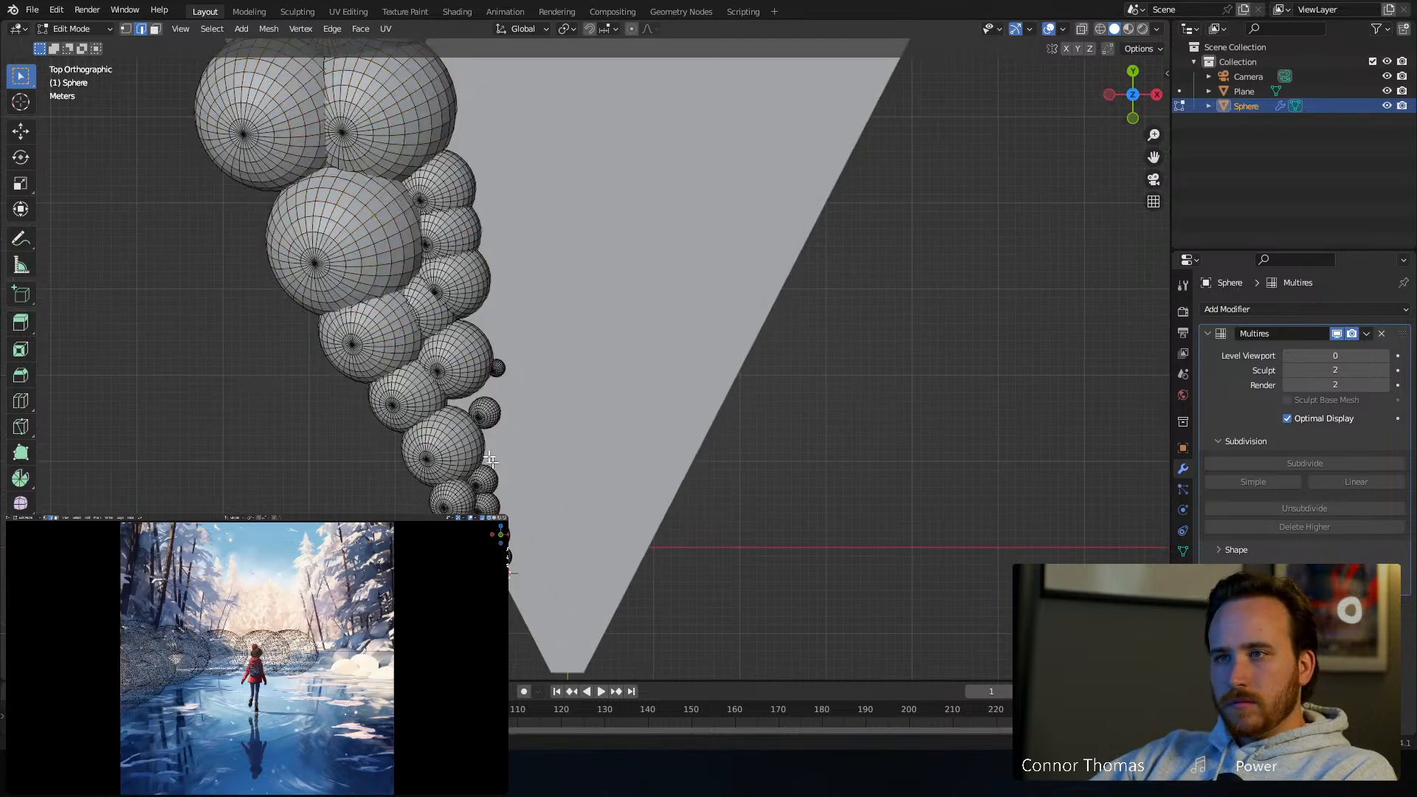
pyautogui.press('l')
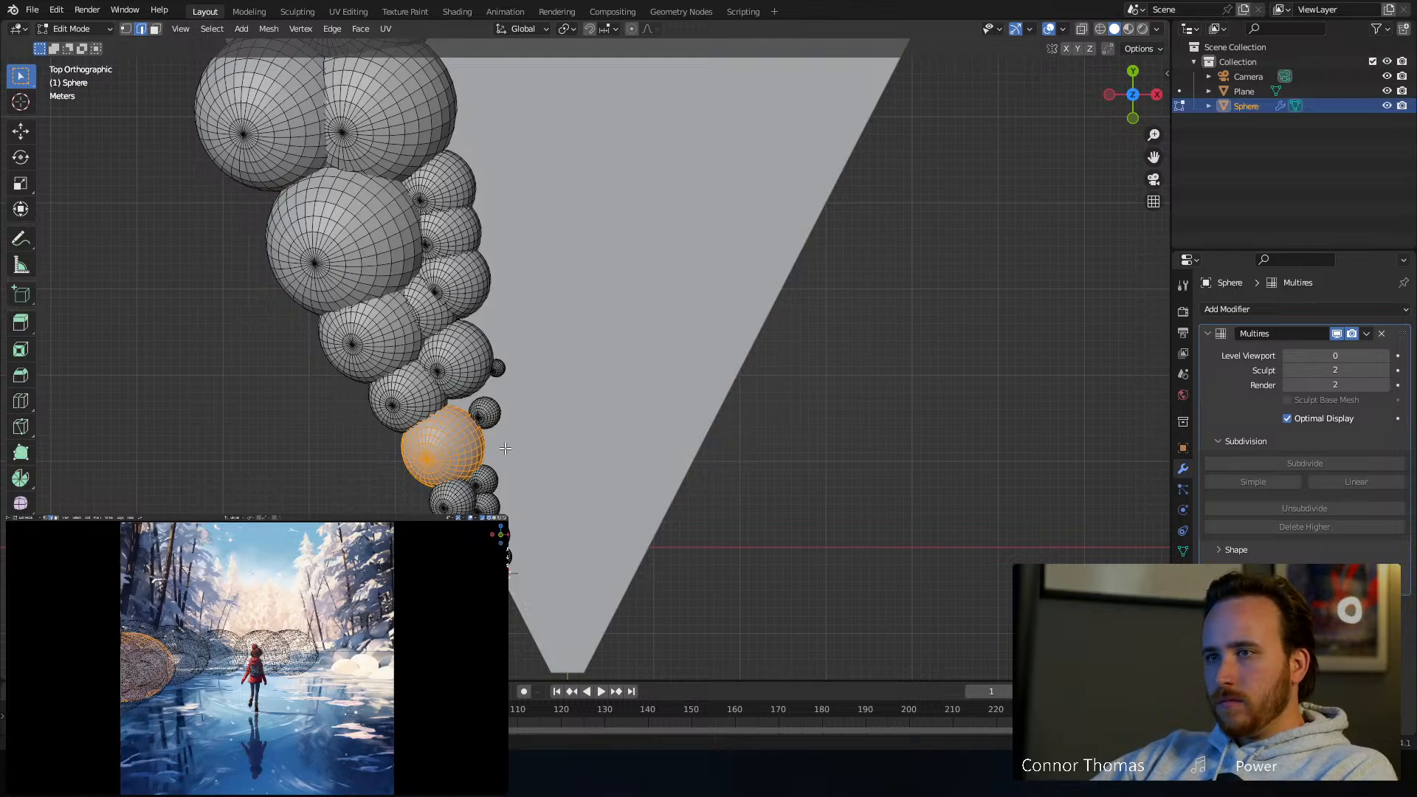
pyautogui.press('g')
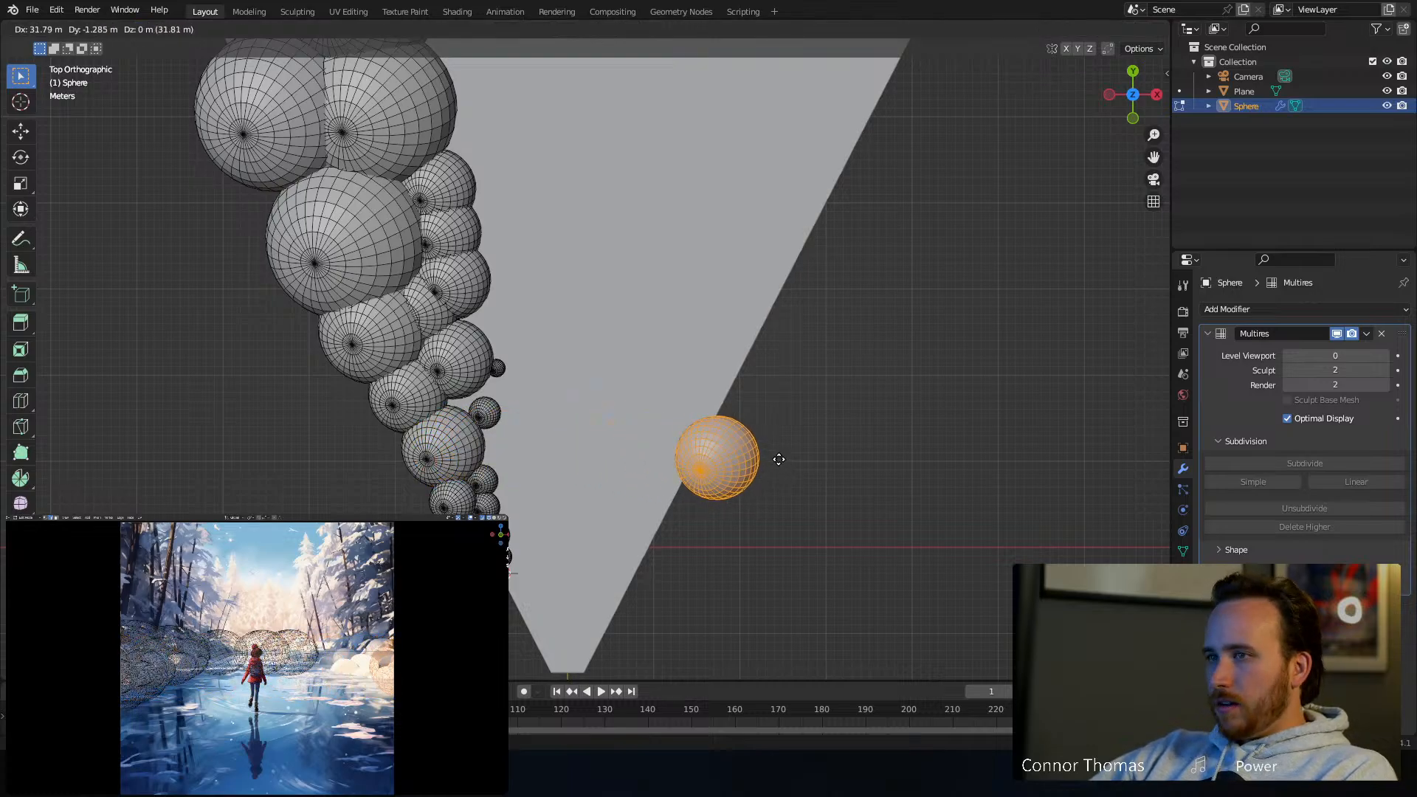
pyautogui.click(787, 347)
pyautogui.press('x')
pyautogui.click(718, 385)
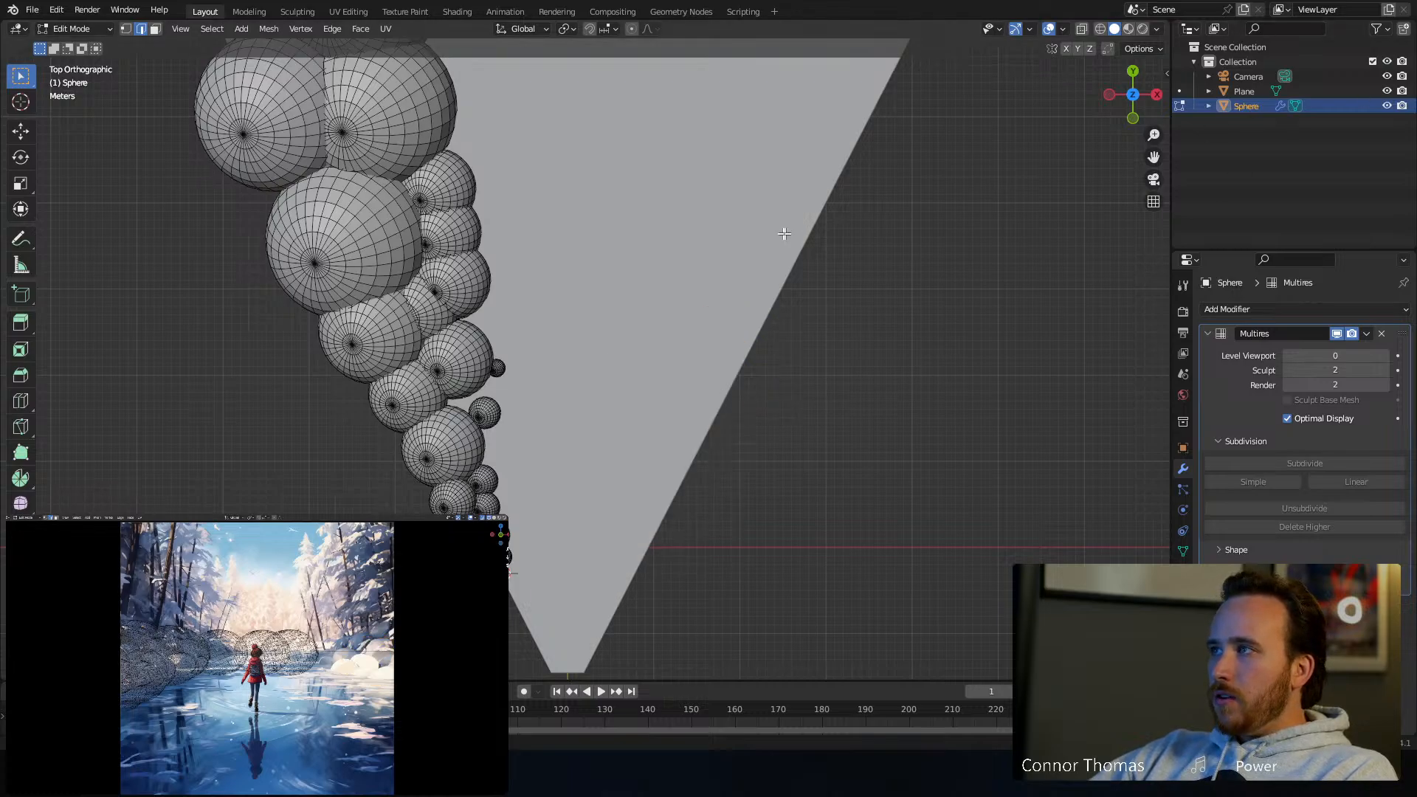
# Switch to Object Mode and place the 3D cursor on the plane near its bare edge, opposite the rocks
pyautogui.press('Tab')
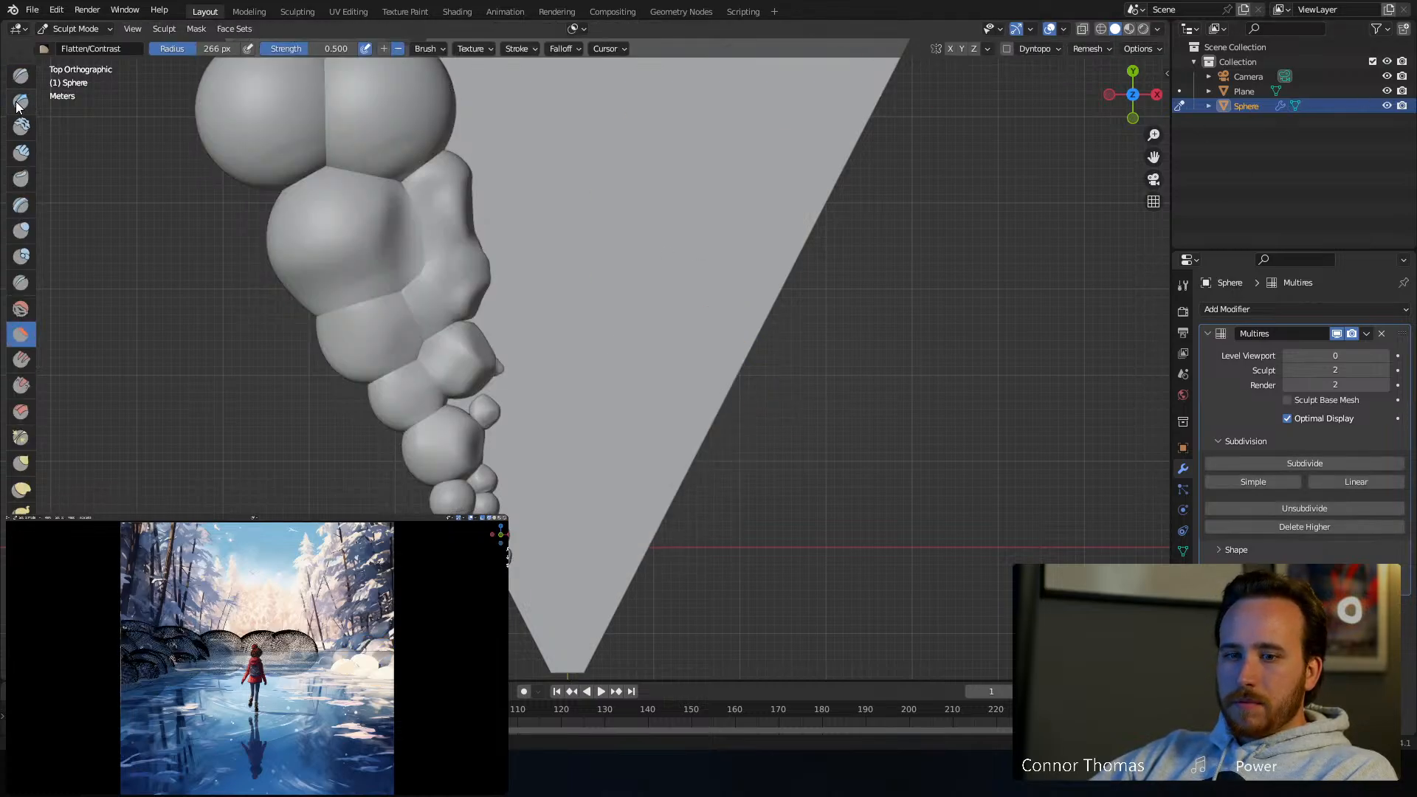
pyautogui.click(15, 106)
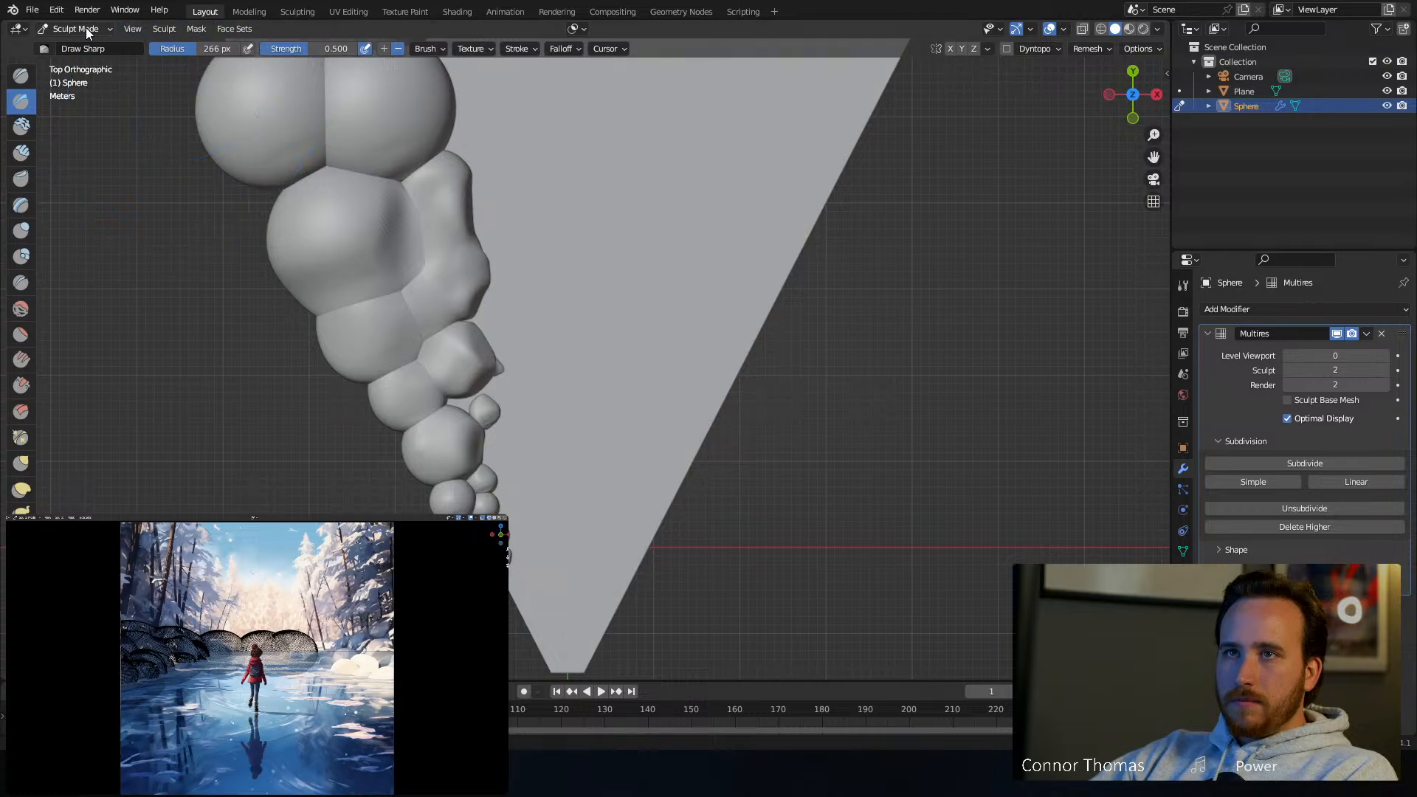
pyautogui.click(86, 28)
pyautogui.click(83, 44)
pyautogui.click(17, 103)
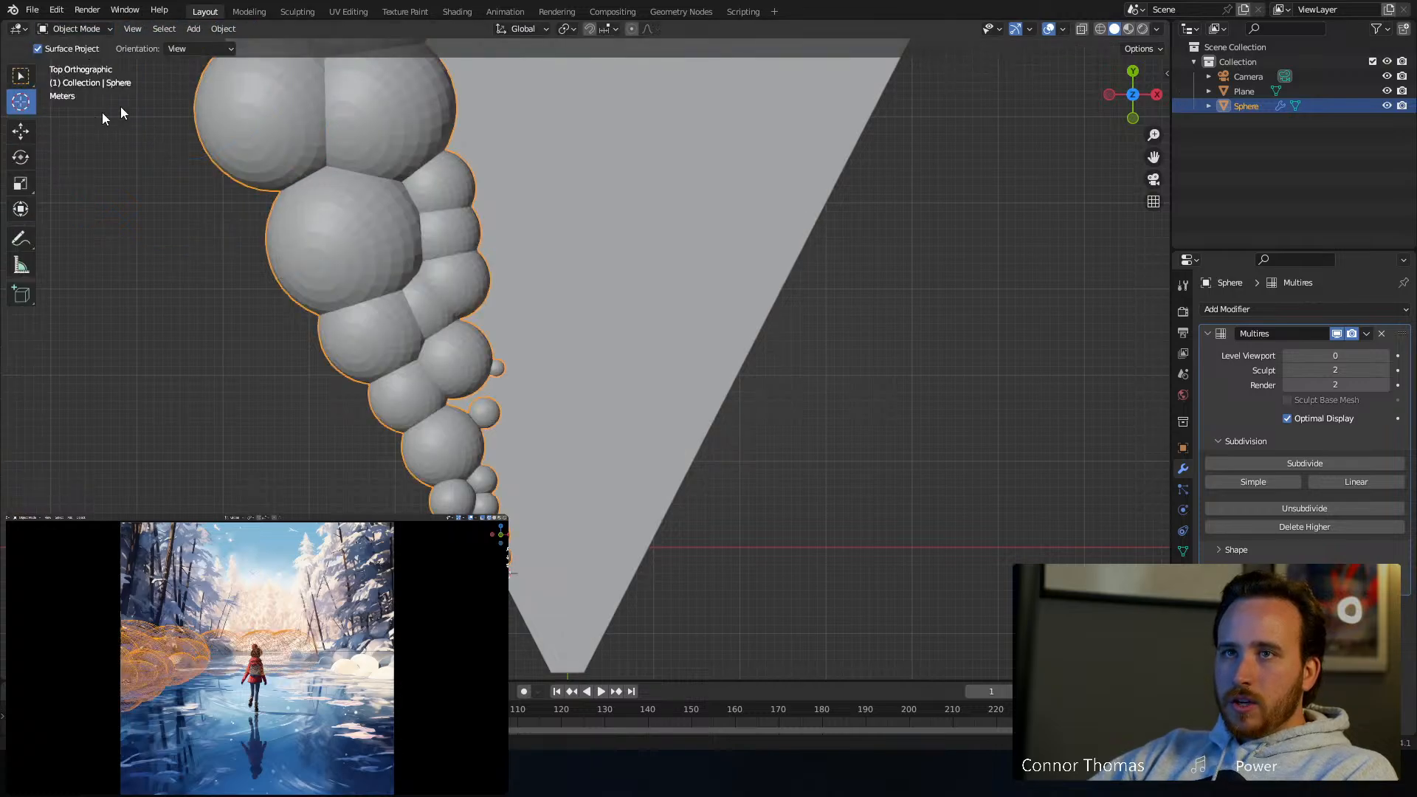
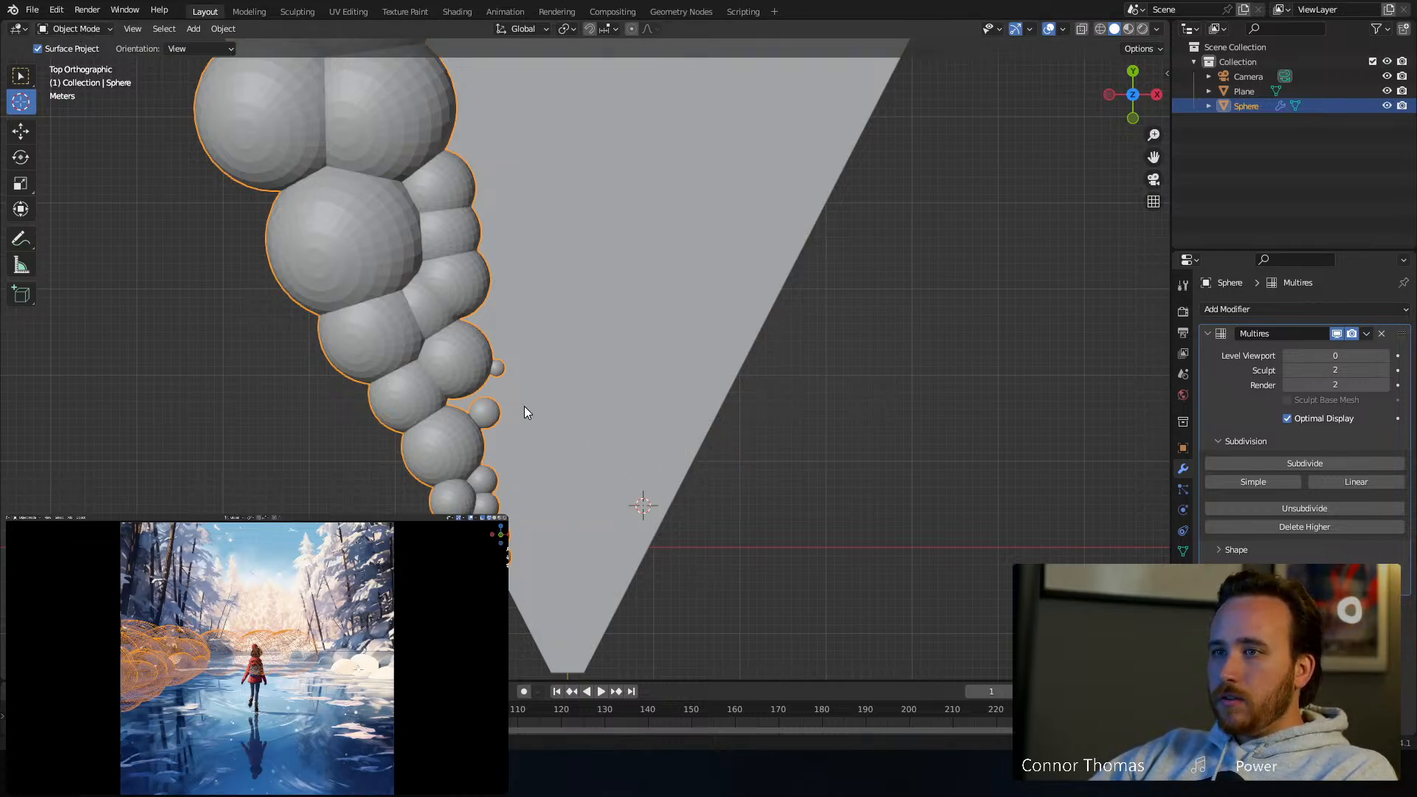
# In Edit Mode, duplicate the small pond-side sphere over to the 3D cursor near the opposite edge and scale the copy down slightly
pyautogui.press('Tab')
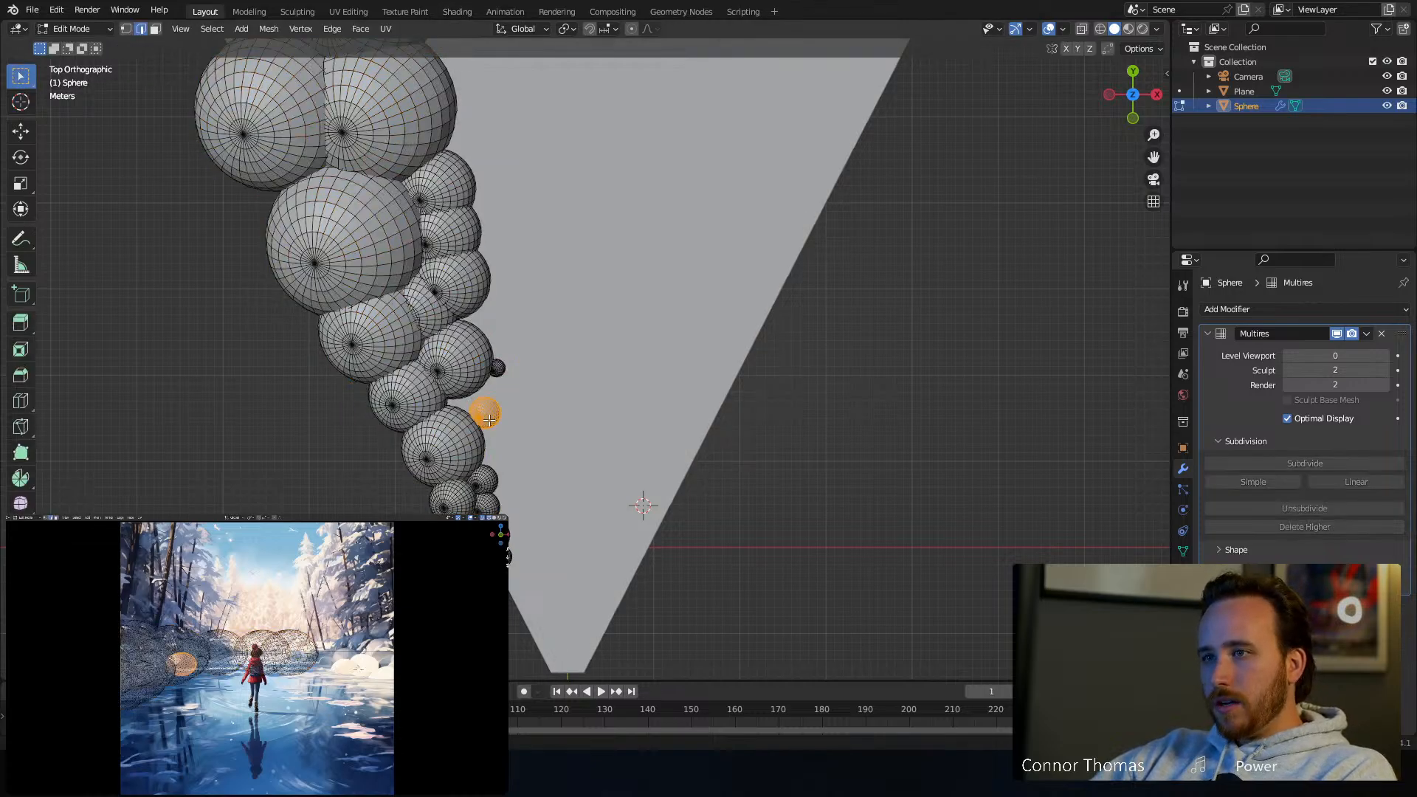
pyautogui.press('g')
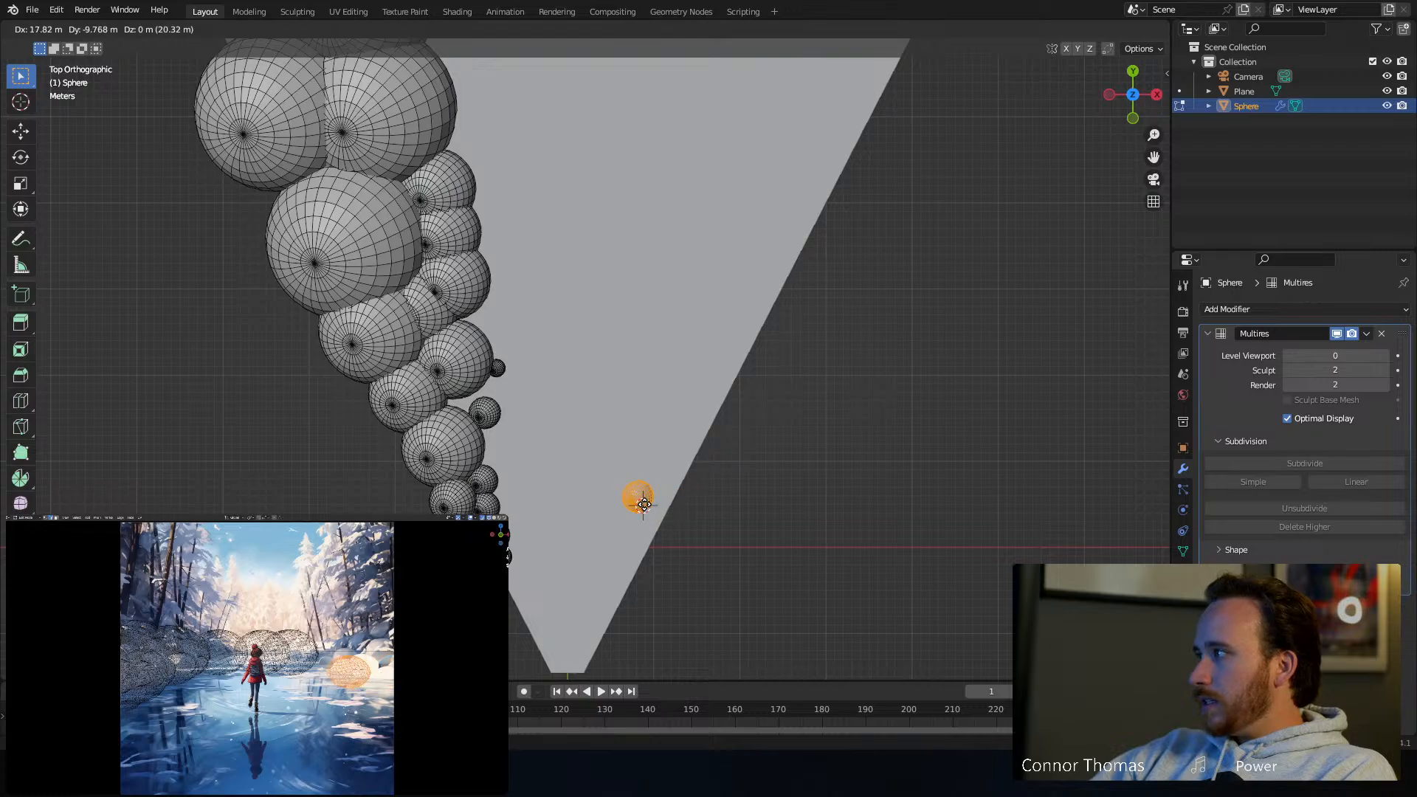
pyautogui.click(650, 490)
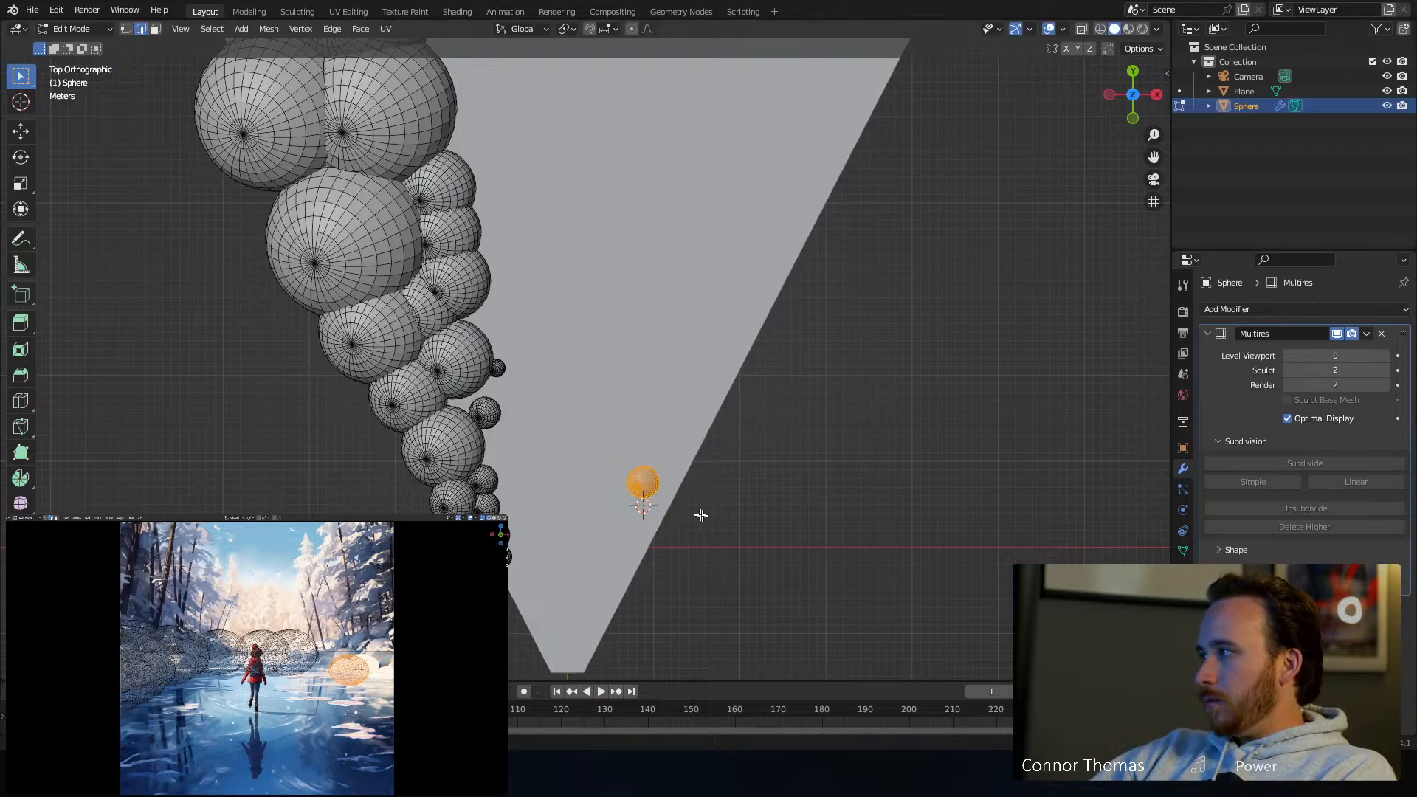
pyautogui.press('s')
pyautogui.click(683, 511)
pyautogui.press('g')
pyautogui.click(677, 509)
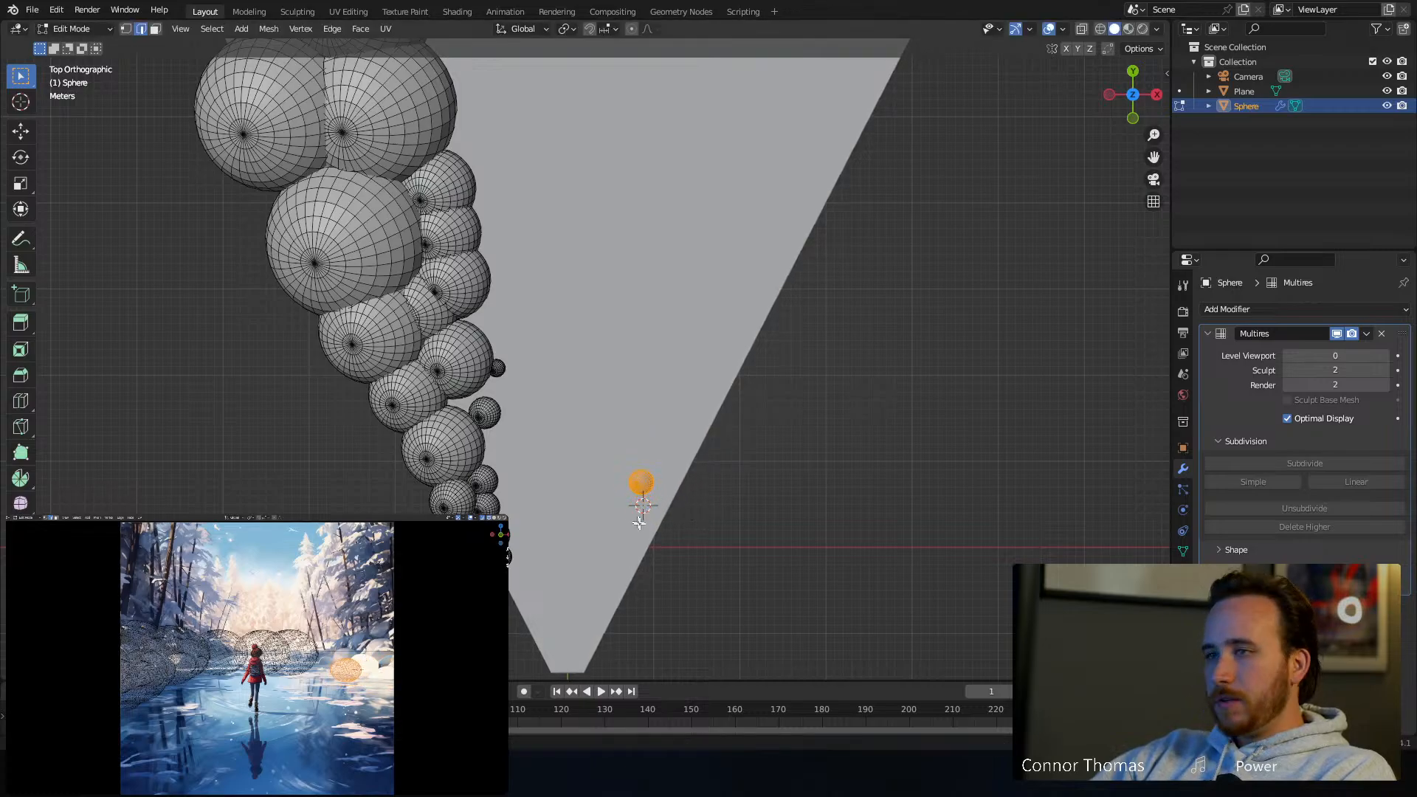
# Duplicate the small sphere near the bare edge, place the copy beside it towards the edge and scale it up about 1.3 times
pyautogui.scroll(3, 686, 535)
pyautogui.press('g')
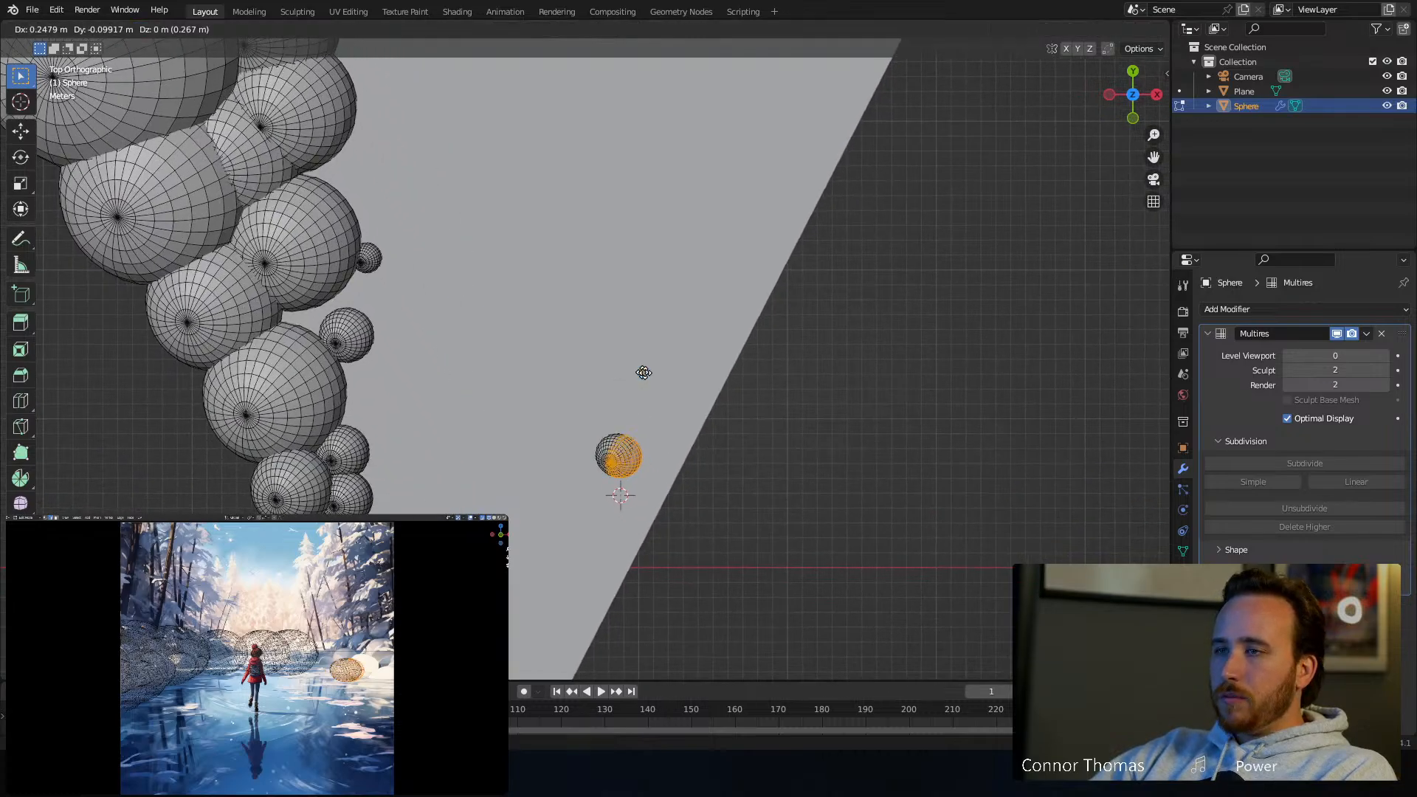
pyautogui.press('s')
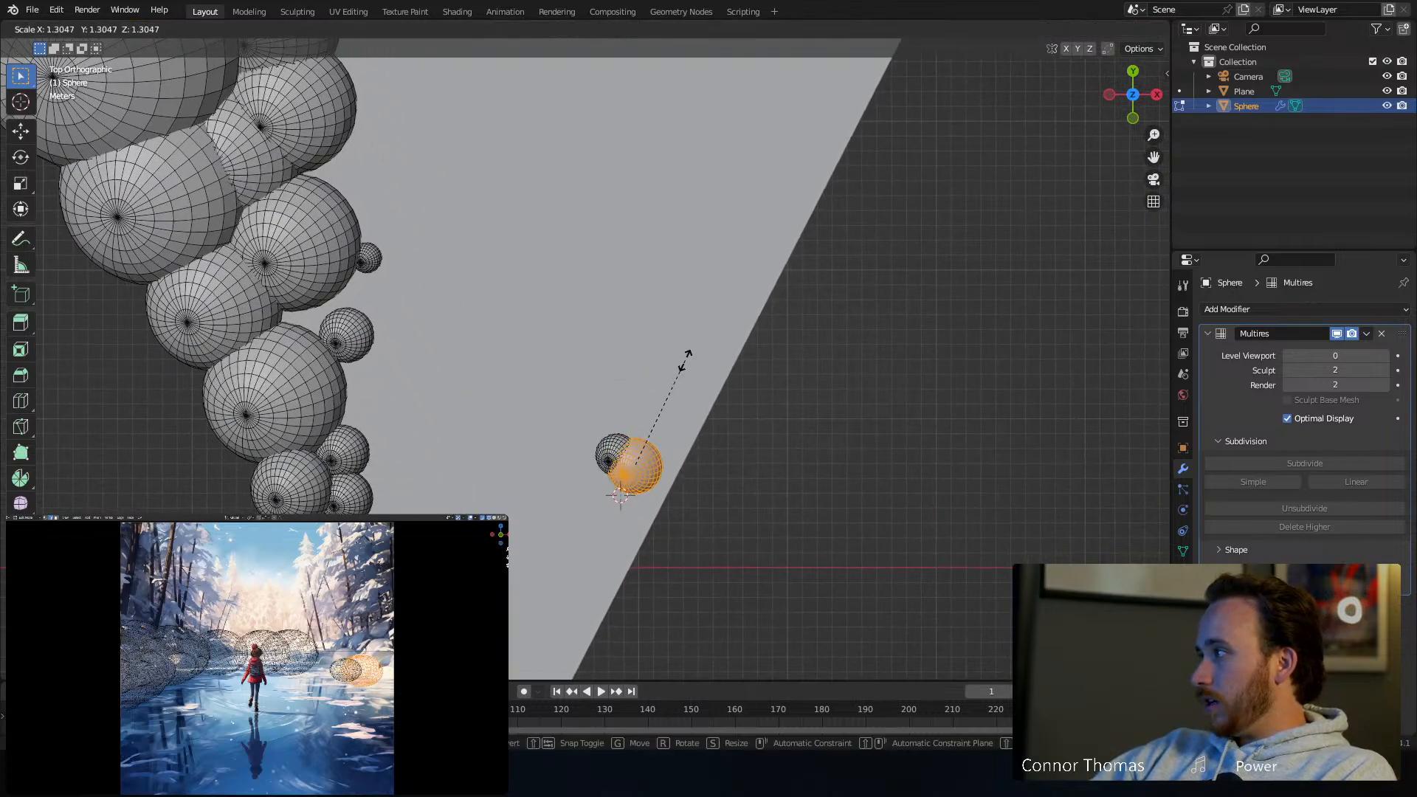
pyautogui.press('g')
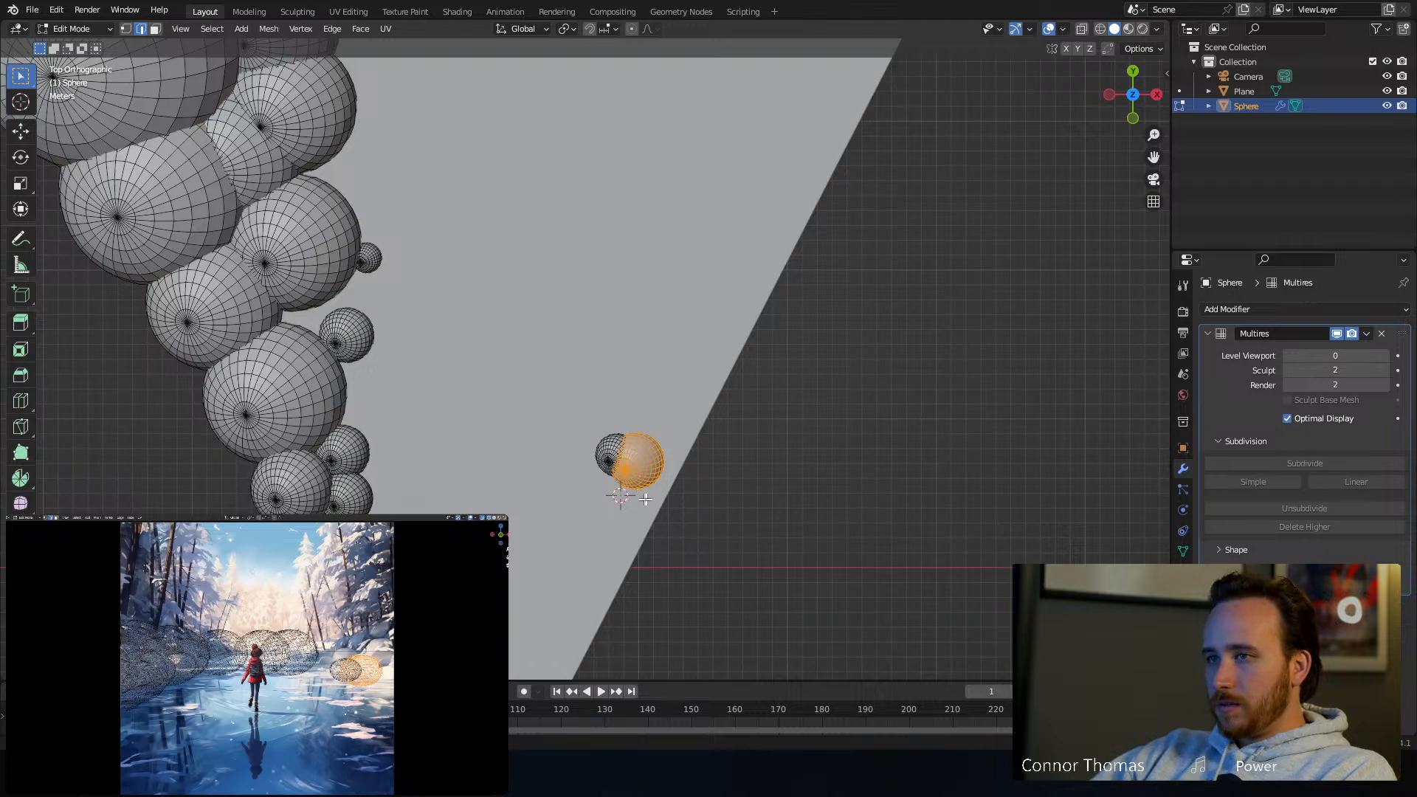
# Duplicate the enlarged sphere onto the plane's edge and lower the copy about 1.2 m along Z
pyautogui.hotkey('shift', 'd')
pyautogui.press('z')
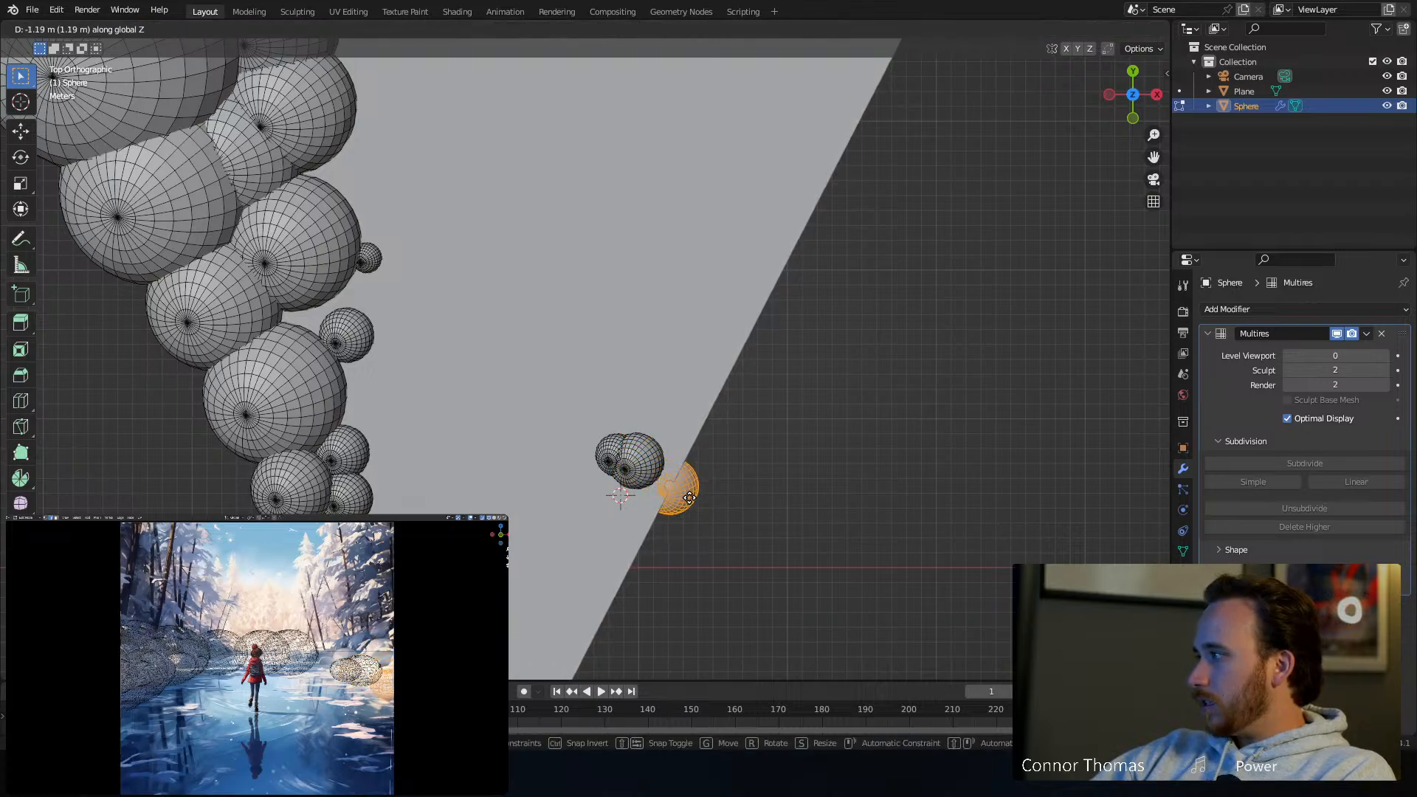
pyautogui.click(687, 499)
# Duplicate the middle sphere of the new cluster in top view, placing the copy on the plane's edge, farther from the camera
pyautogui.moveTo(690, 509); pyautogui.dragTo(707, 376, button='middle')
pyautogui.press('a')
pyautogui.hotkey('alt', 'a')
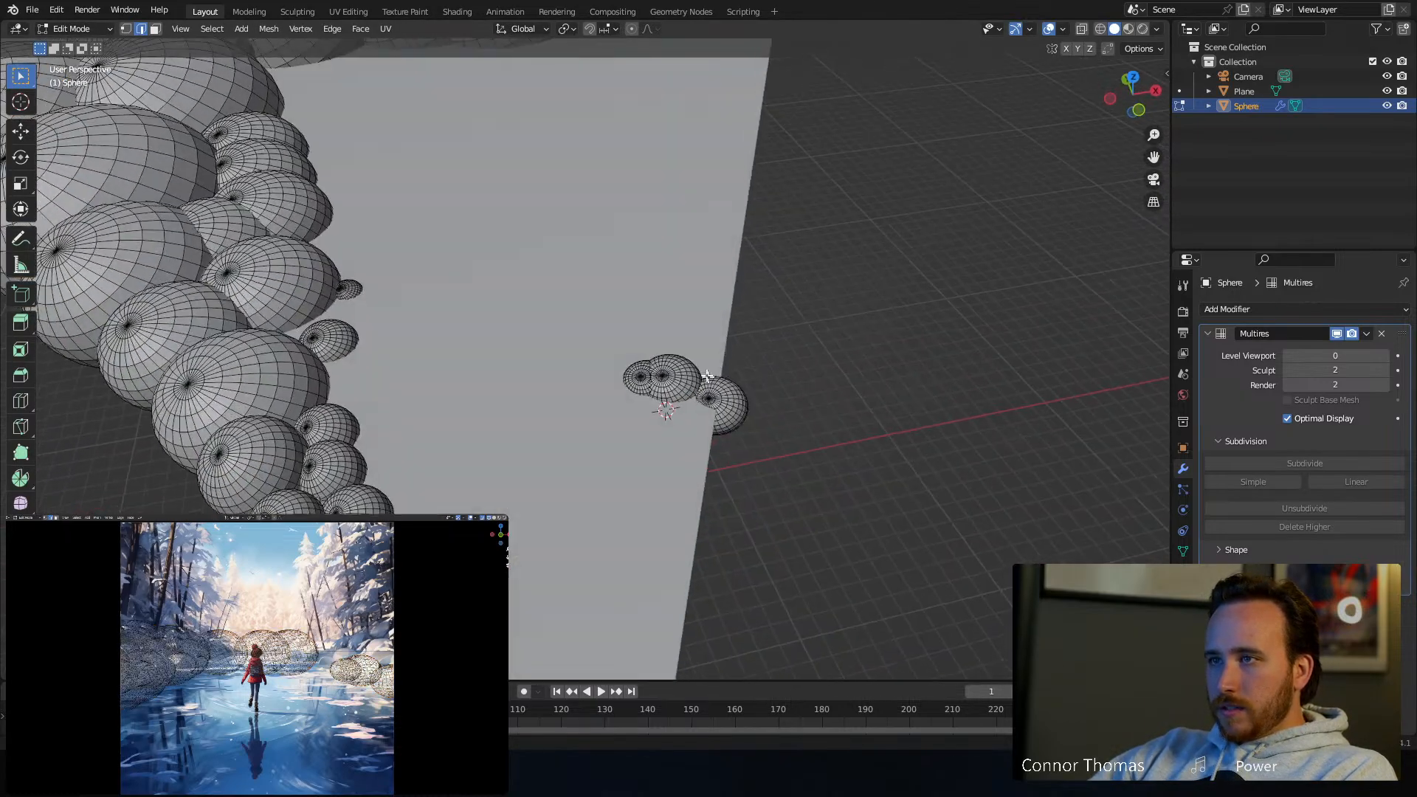
pyautogui.press('l')
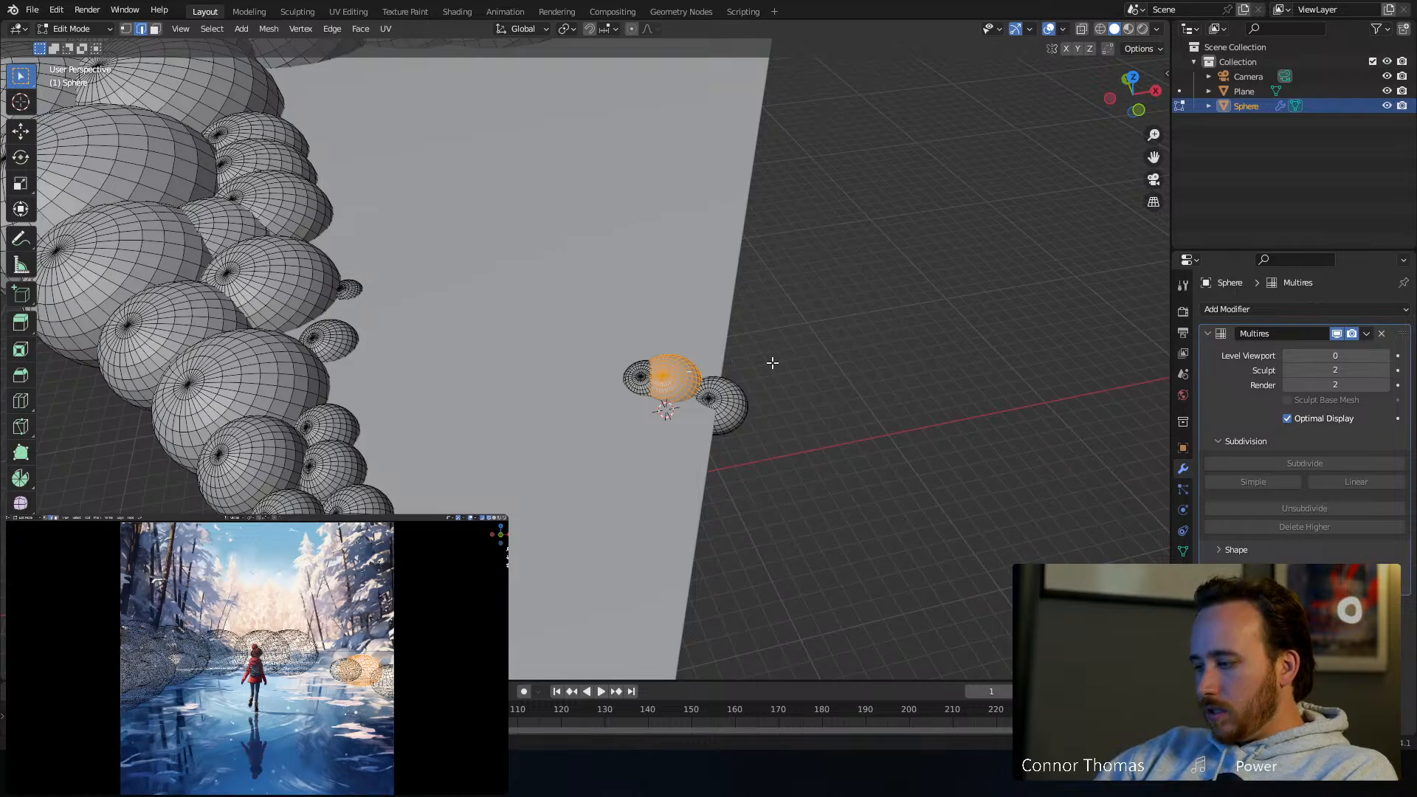
pyautogui.press('KP_7')
pyautogui.press('g')
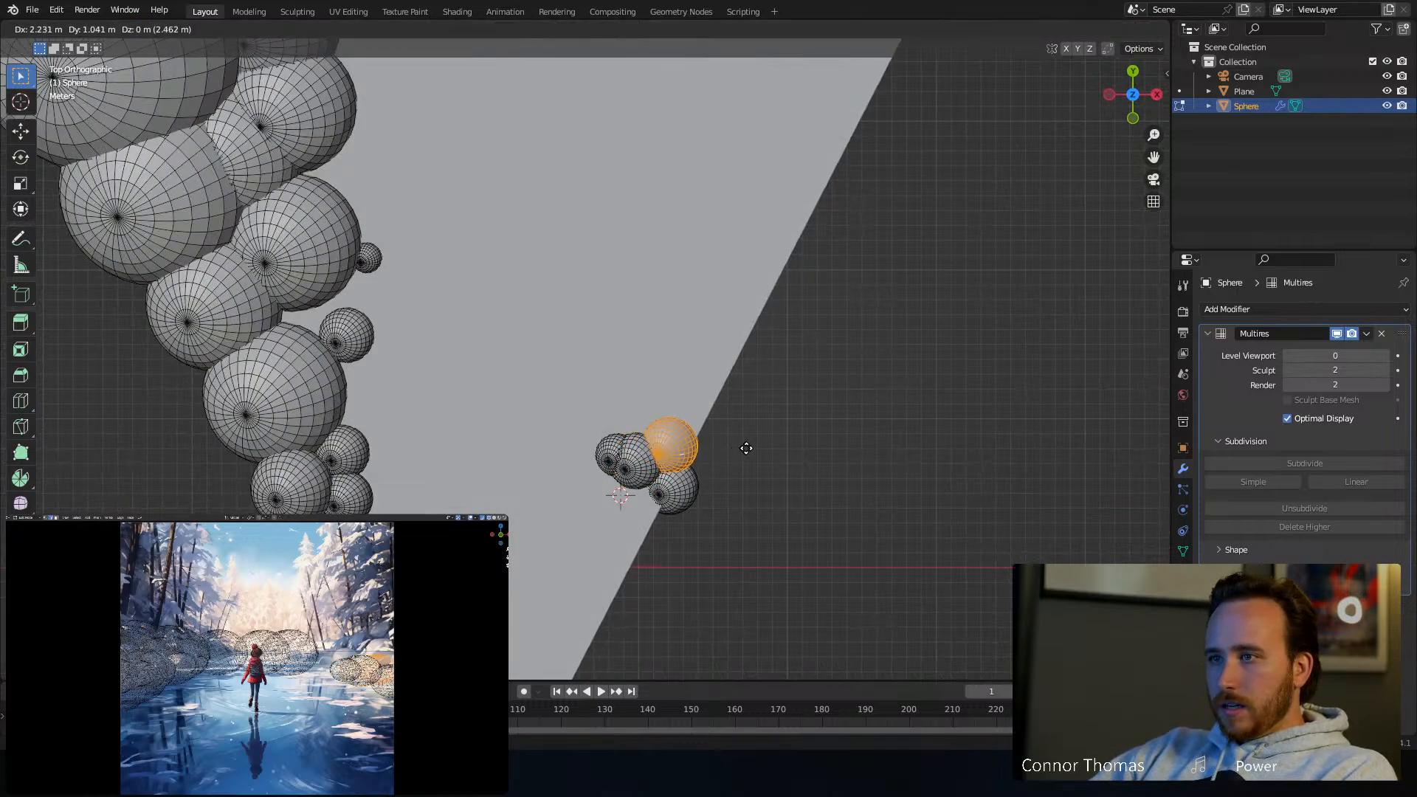
pyautogui.click(743, 446)
pyautogui.moveTo(743, 446); pyautogui.dragTo(736, 434, button='middle')
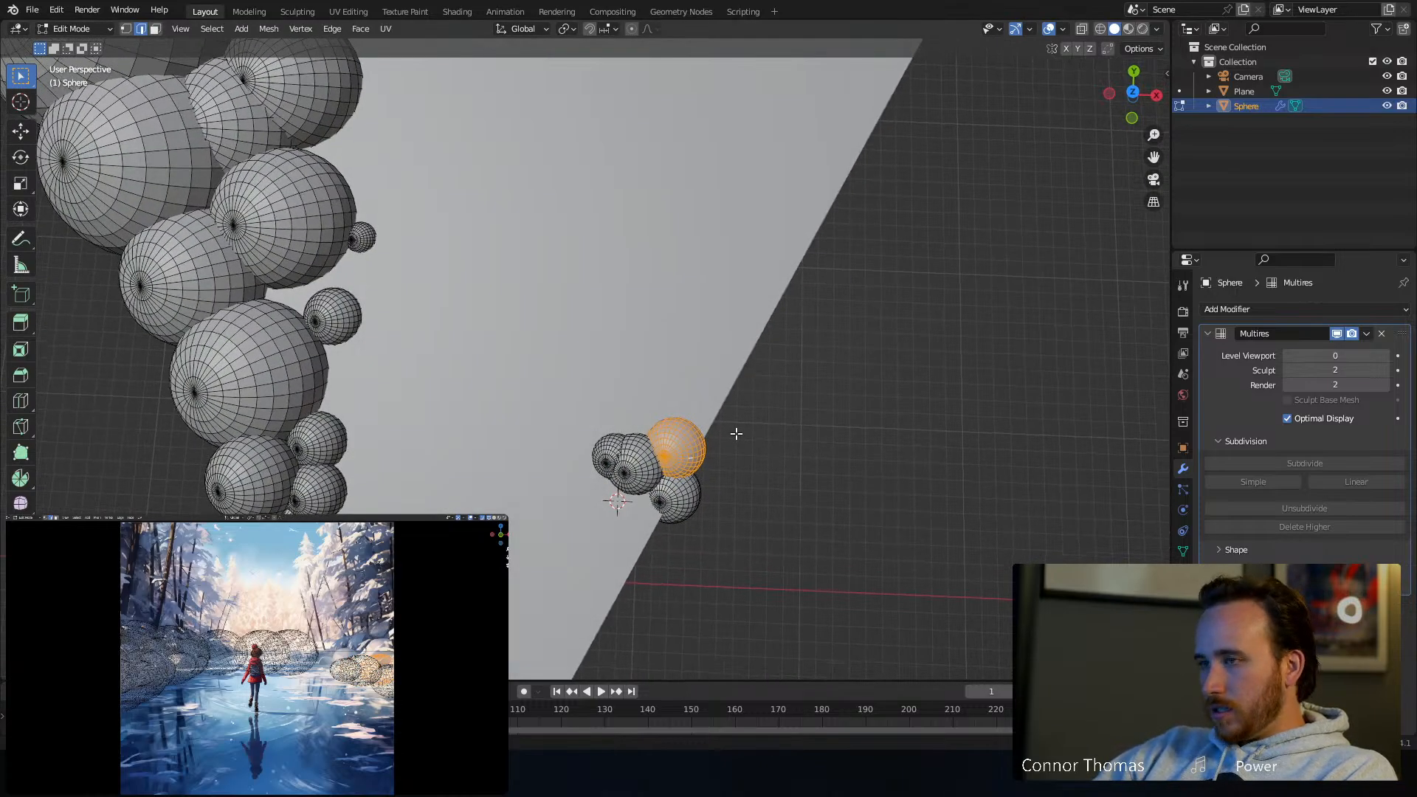
# Duplicate the newest cluster sphere farther back, scale the copy up about 2.4 times and move it onto the plane's edge
pyautogui.press('g')
pyautogui.click(857, 338)
pyautogui.press('s')
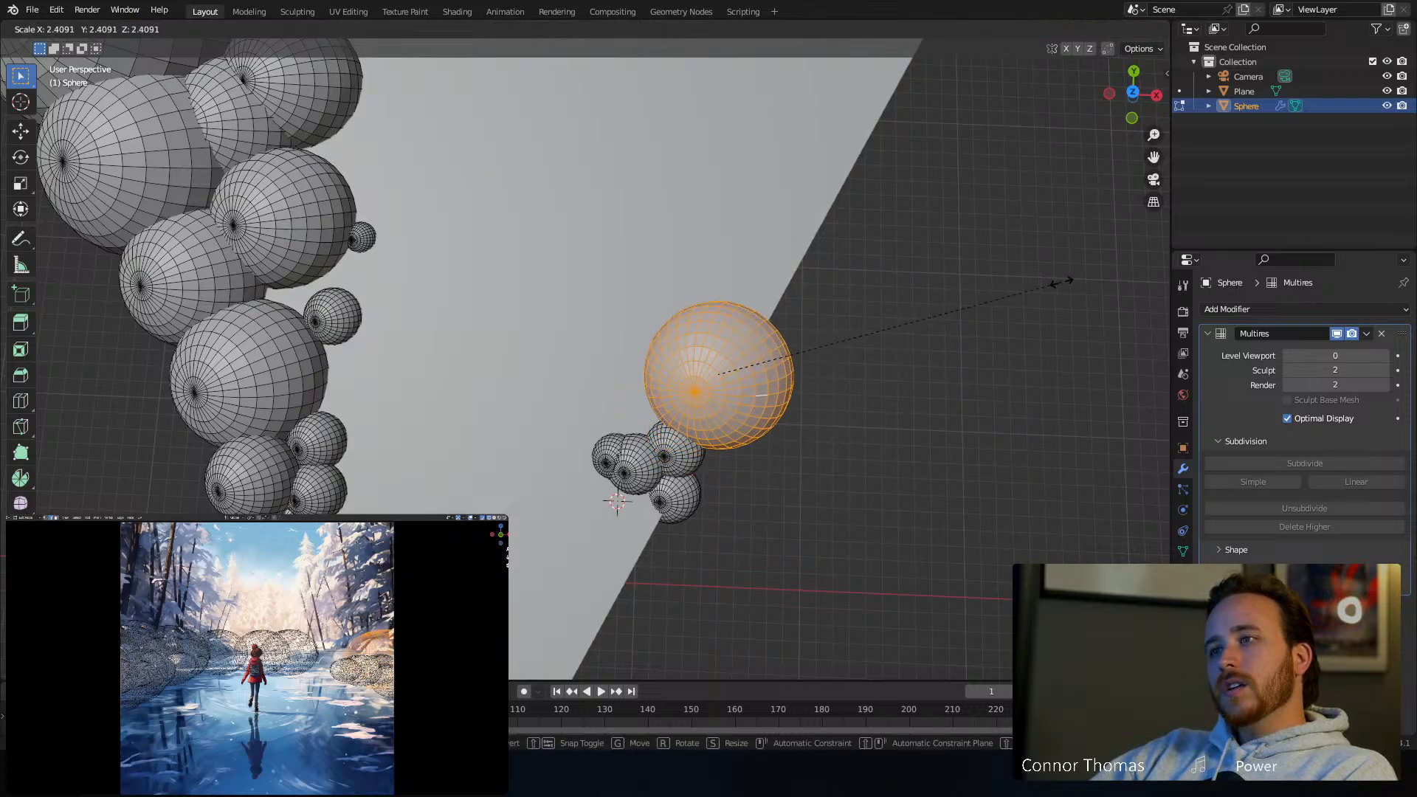
pyautogui.click(1062, 282)
pyautogui.press('g')
pyautogui.click(1095, 286)
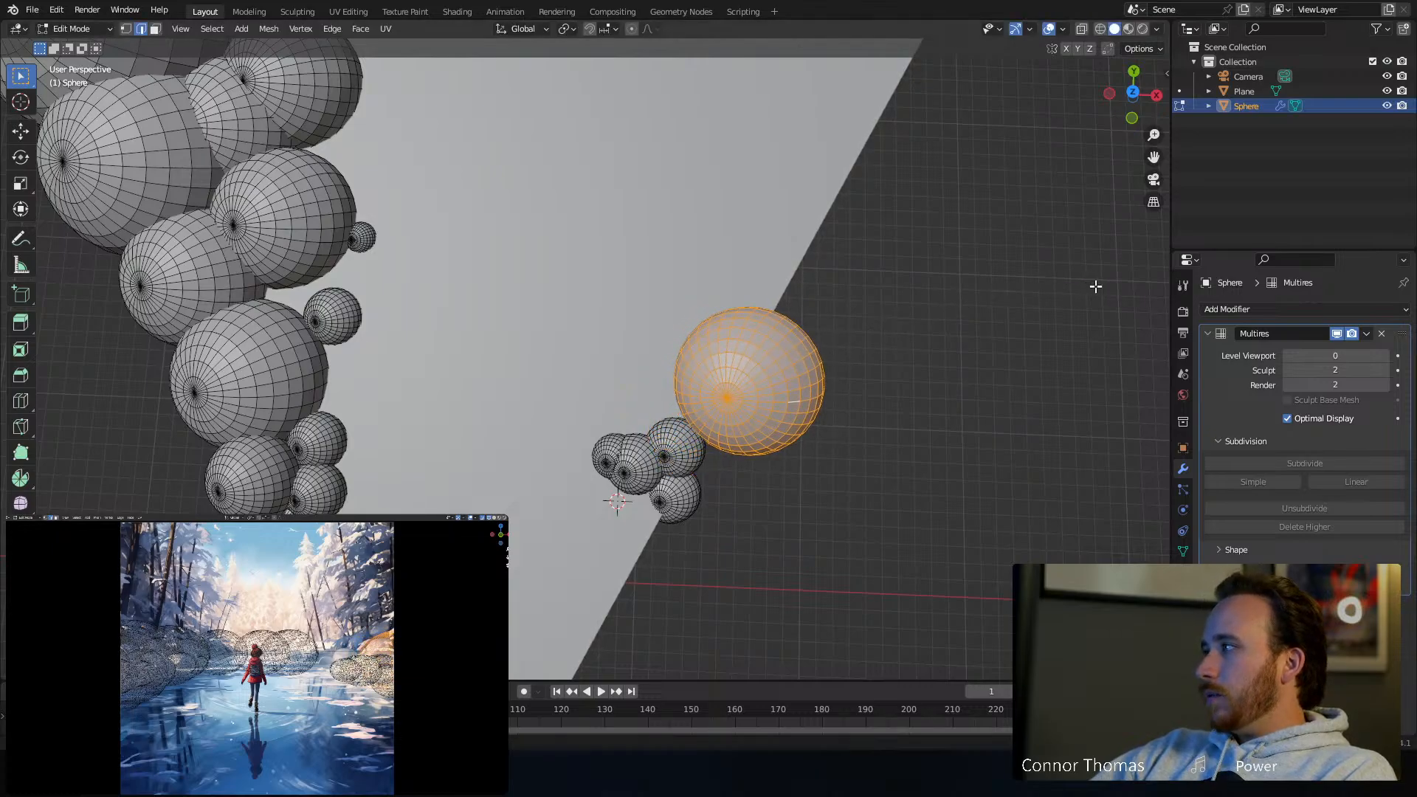
# Duplicate a small cluster sphere to the pond side of the large edge sphere and scale the copy up to fill the gap
pyautogui.keyDown('shift'); pyautogui.moveTo(773, 319); pyautogui.dragTo(743, 378, button='middle'); pyautogui.keyUp('shift')
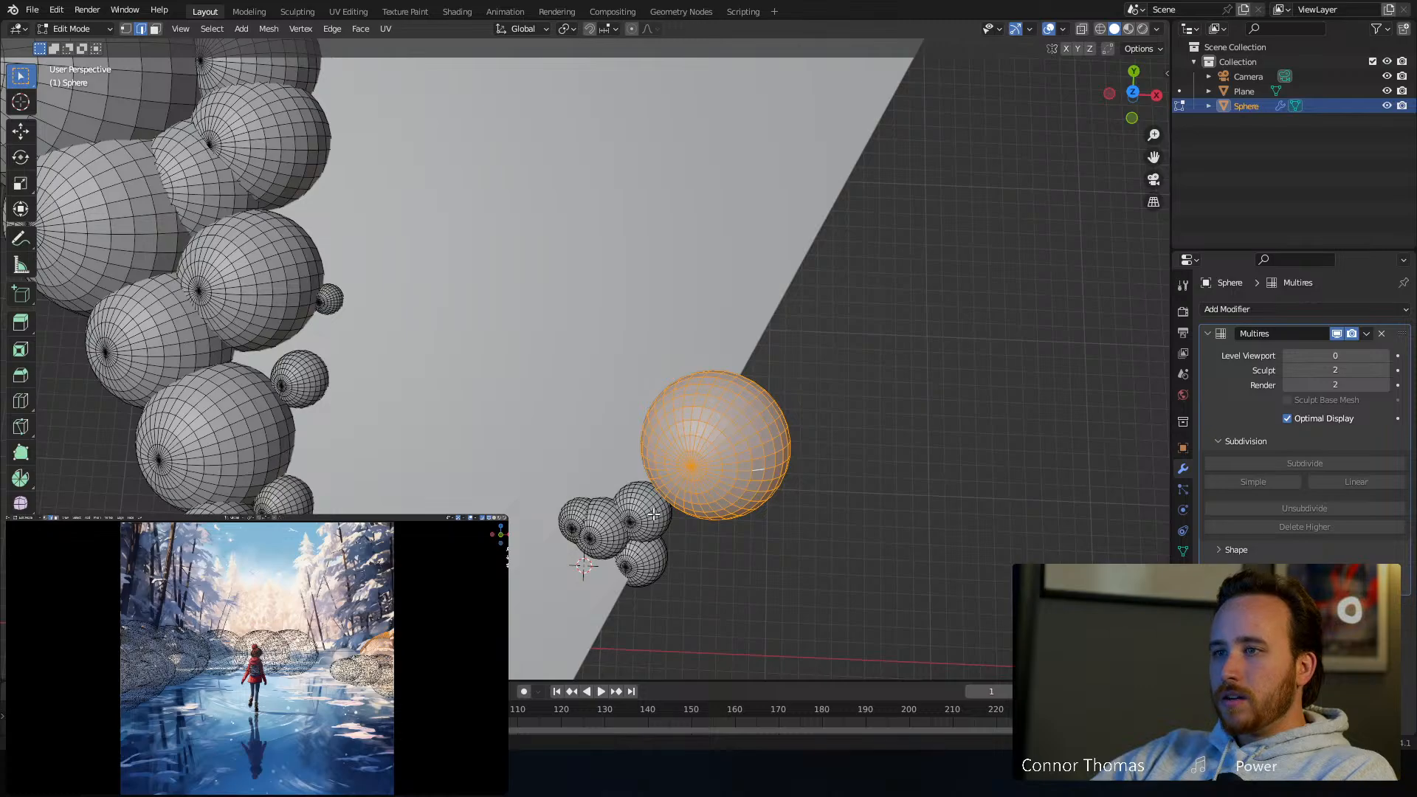
pyautogui.press('a')
pyautogui.press('a')
pyautogui.press('l')
pyautogui.press('g')
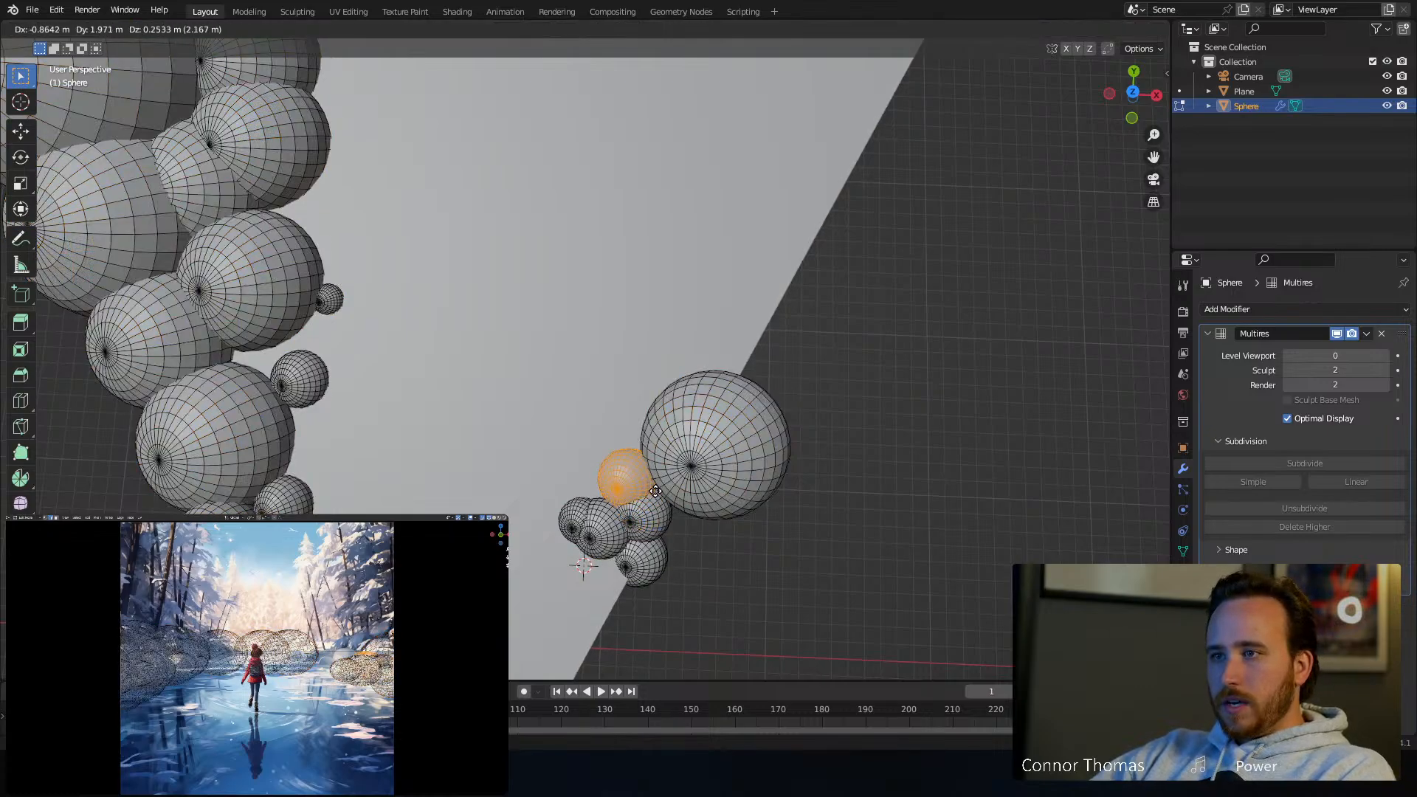
pyautogui.press('s')
pyautogui.click(695, 443)
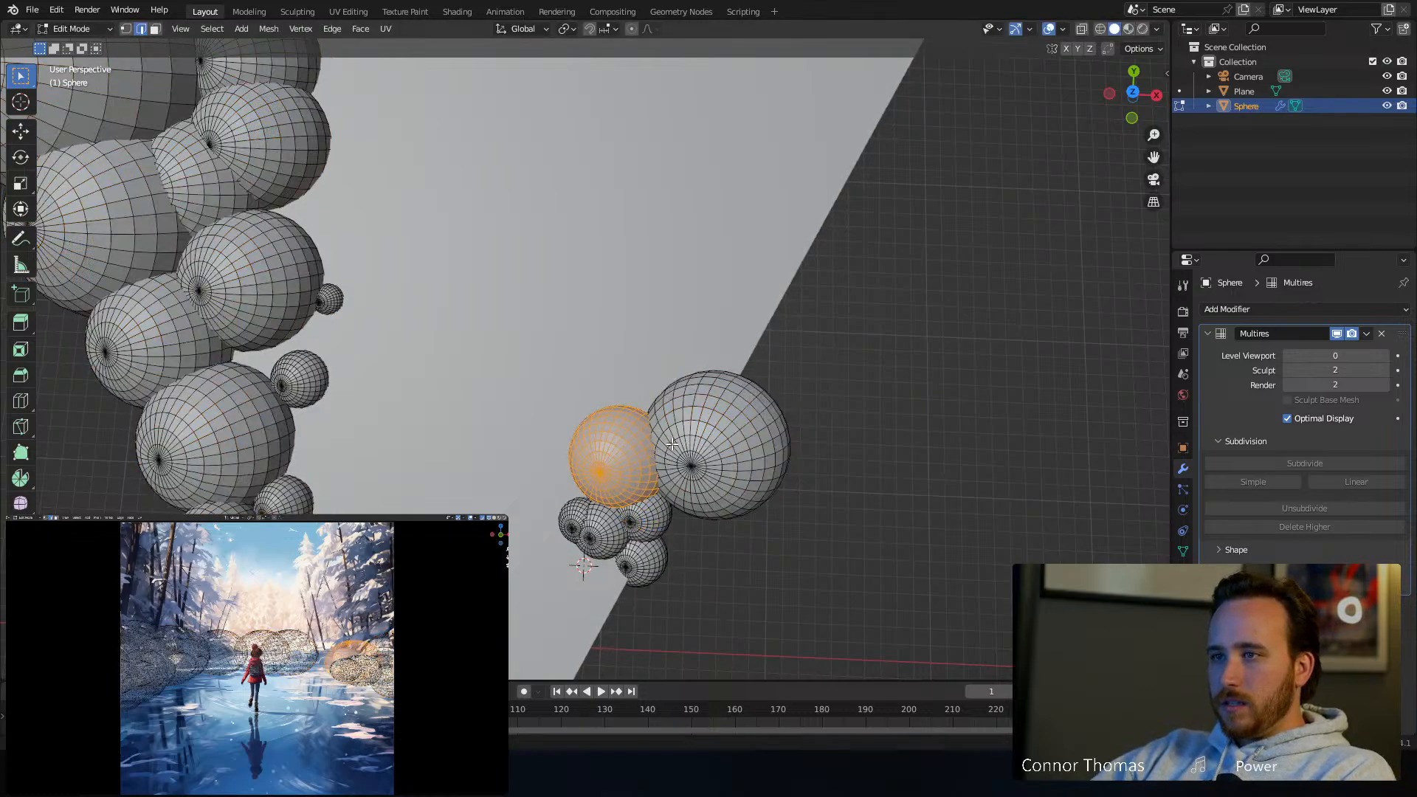
pyautogui.press('a')
pyautogui.press('a')
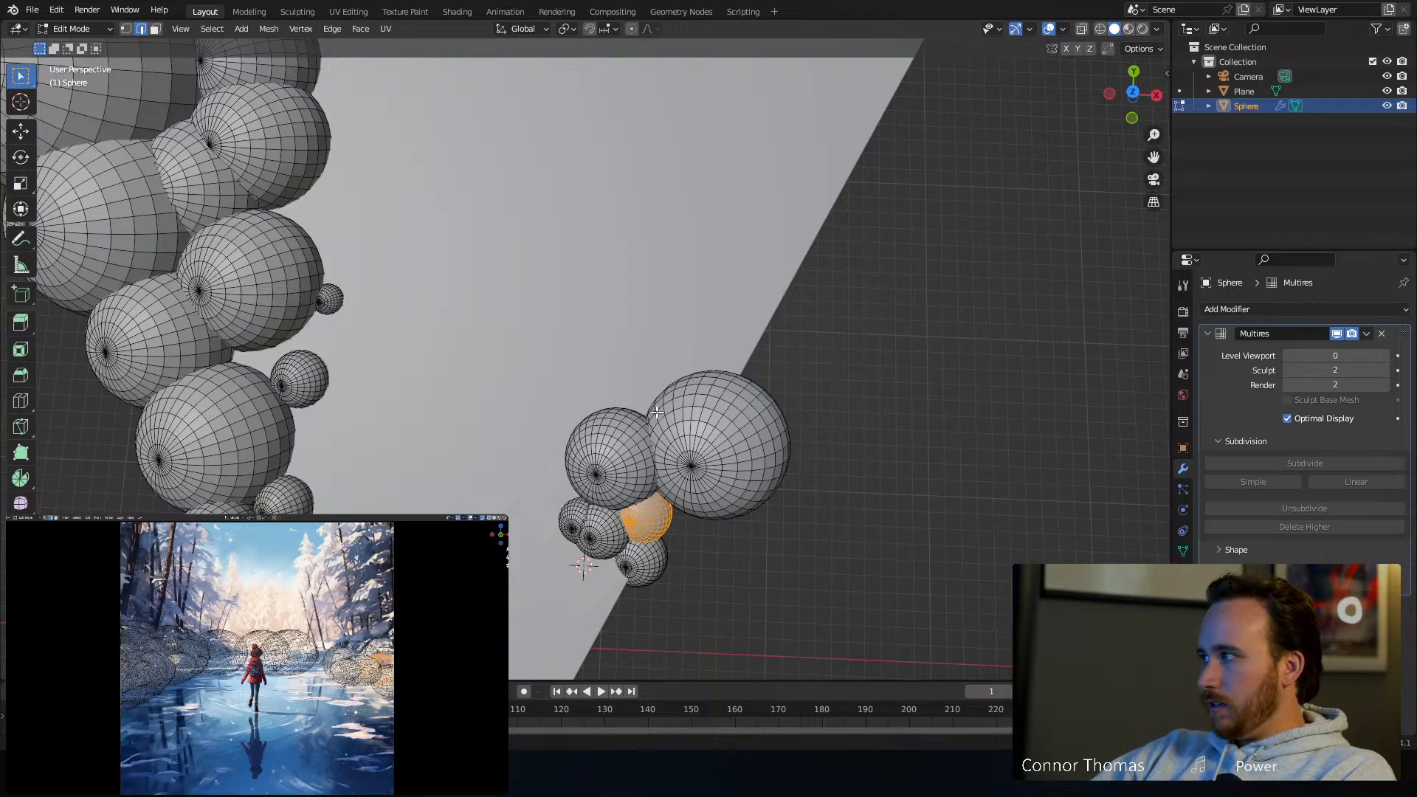
# Duplicate the large edge sphere farther back along the plane's edge, scale the copy about 1.3 times and flatten it slightly along Z
pyautogui.press('a')
pyautogui.press('a')
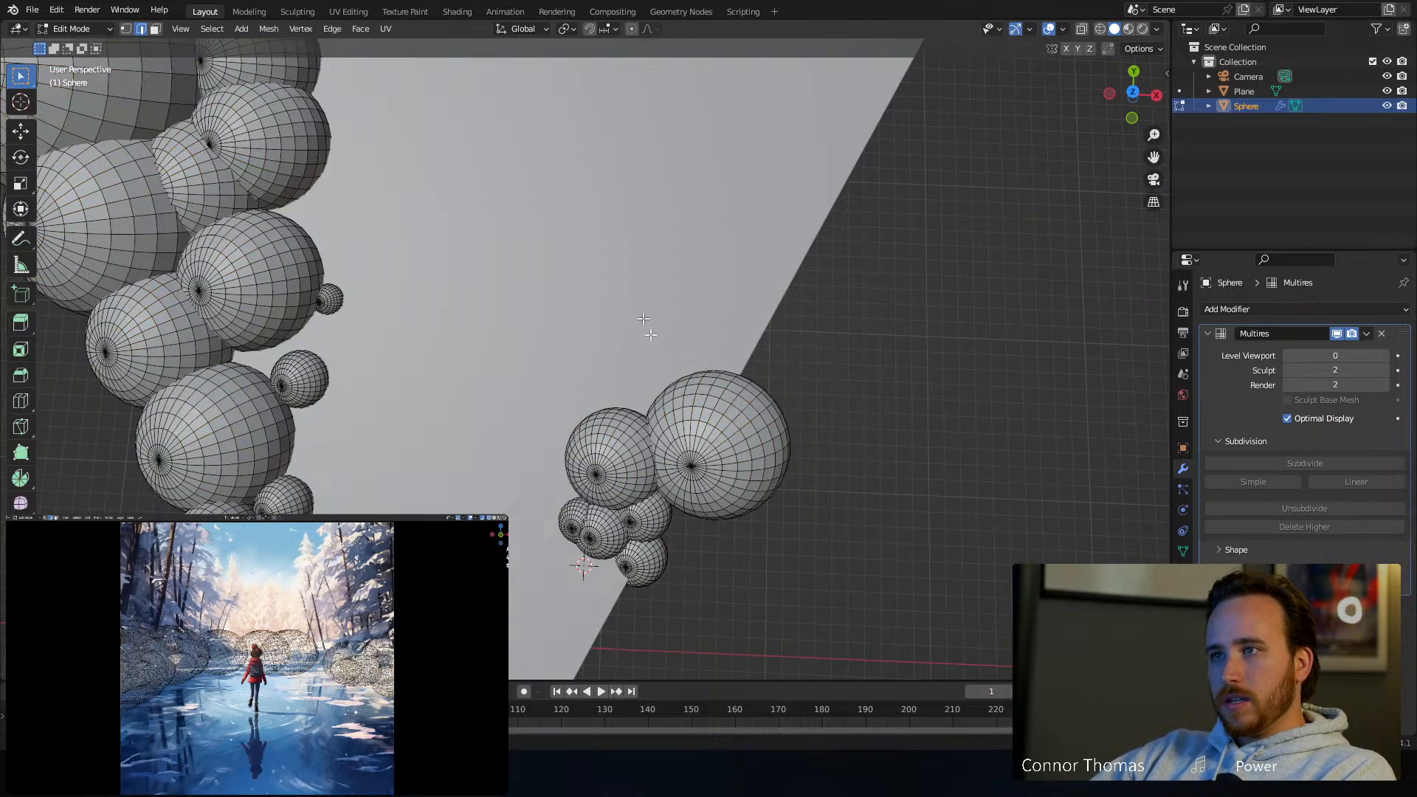
pyautogui.press('l')
pyautogui.keyDown('shift'); pyautogui.moveTo(727, 280); pyautogui.dragTo(626, 341, button='middle'); pyautogui.keyUp('shift')
pyautogui.hotkey('shift', 'd')
pyautogui.click(682, 311)
pyautogui.press('s')
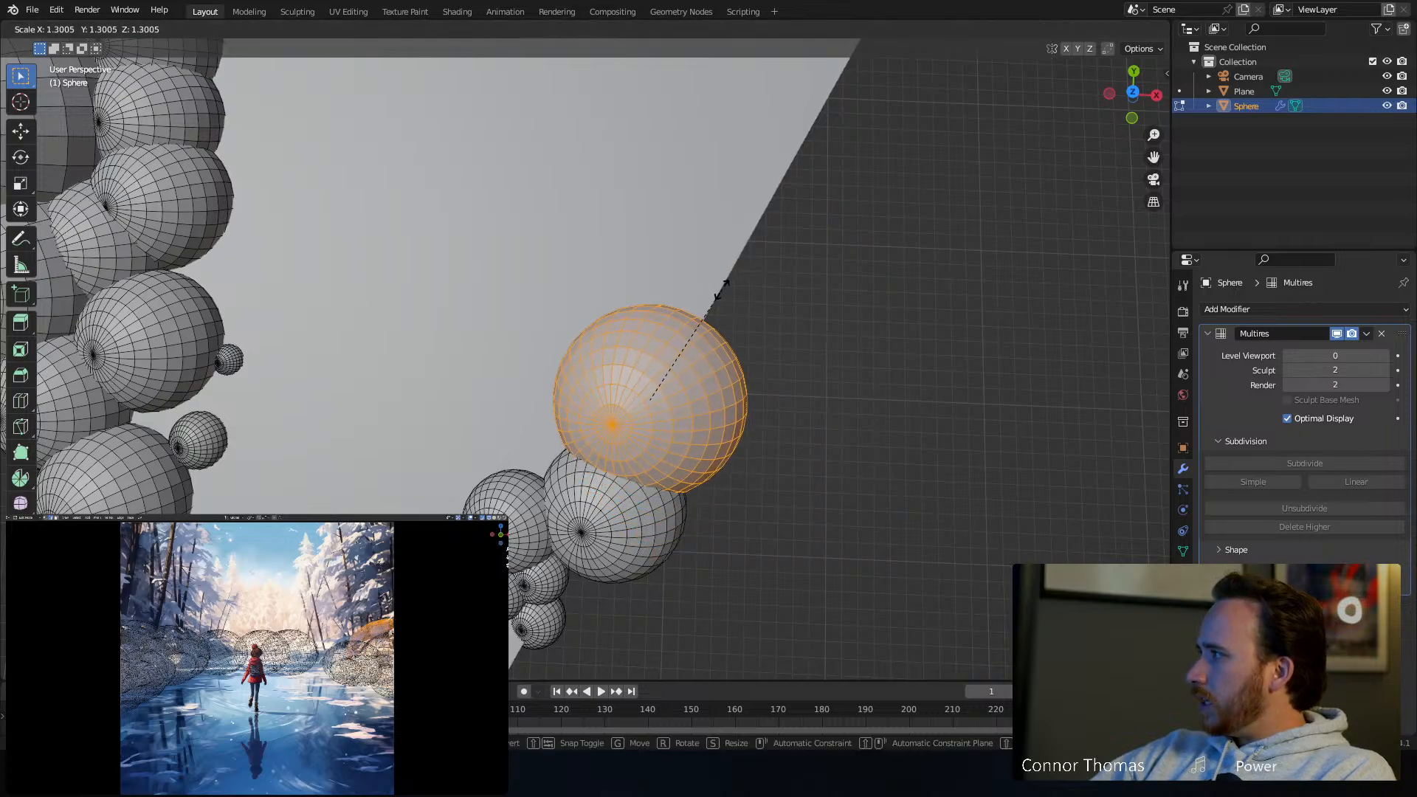
pyautogui.click(723, 288)
pyautogui.press('s')
pyautogui.press('z')
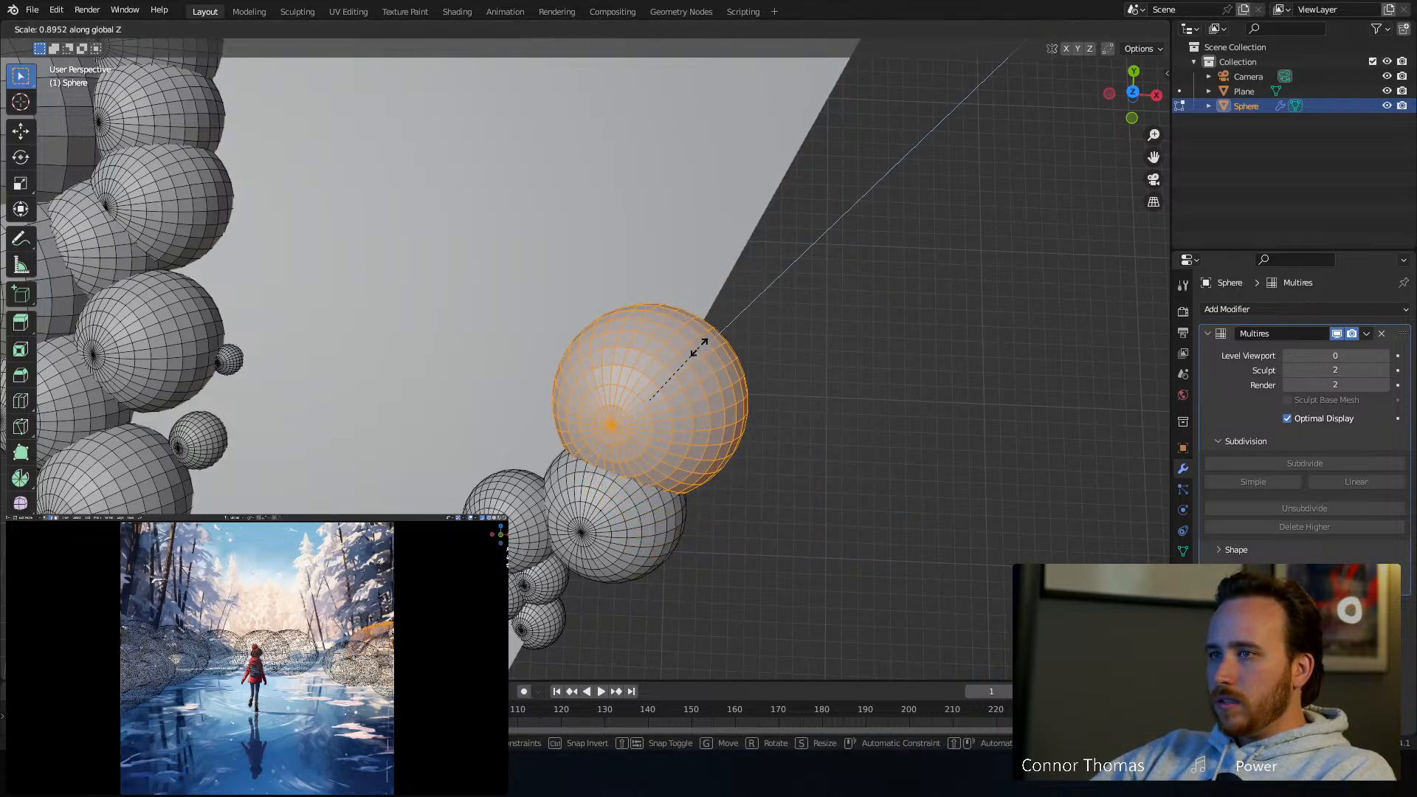
pyautogui.click(692, 346)
# Duplicate the first large edge sphere to the end of the far rock row, sink the copy into the plane and shift it along X
pyautogui.hotkey('alt', 'a')
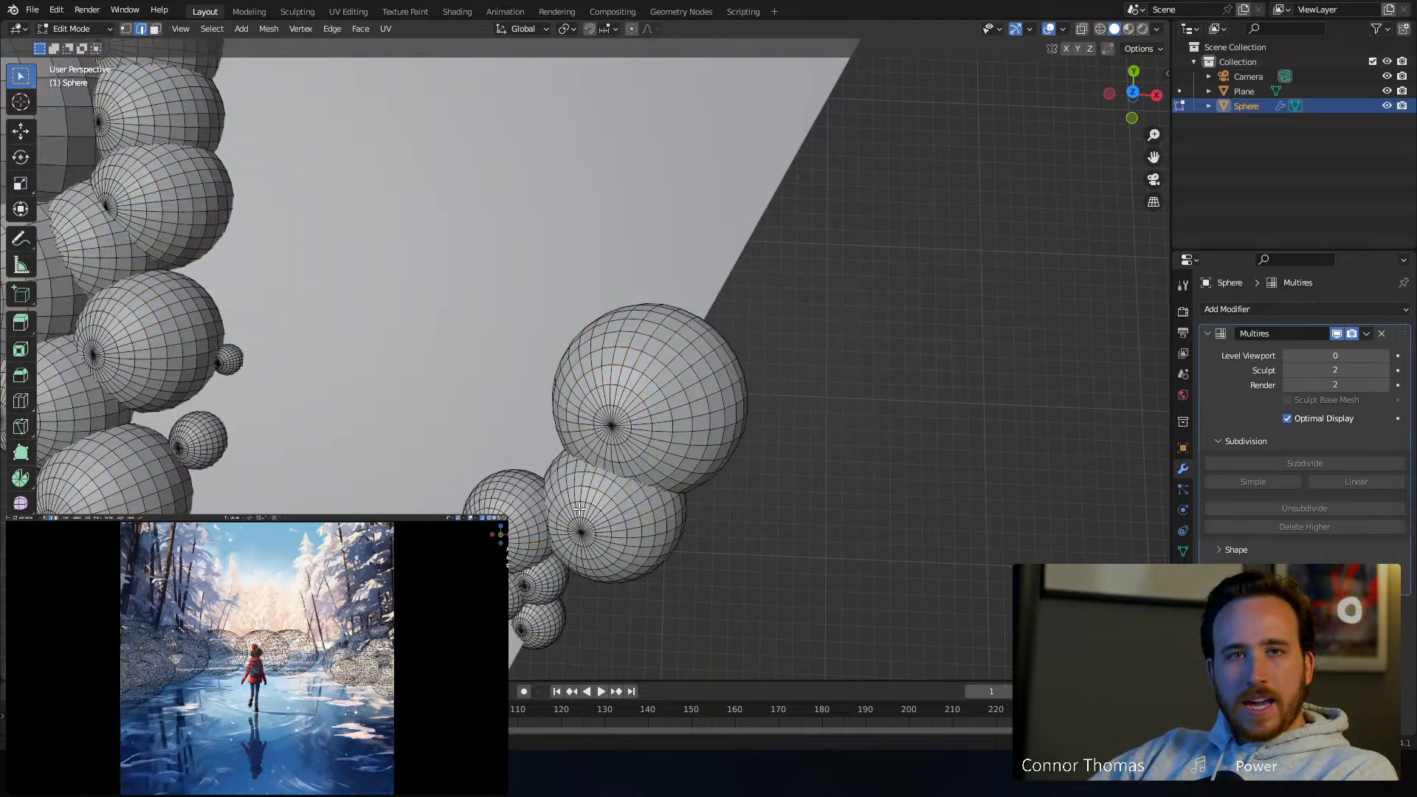
pyautogui.press('l')
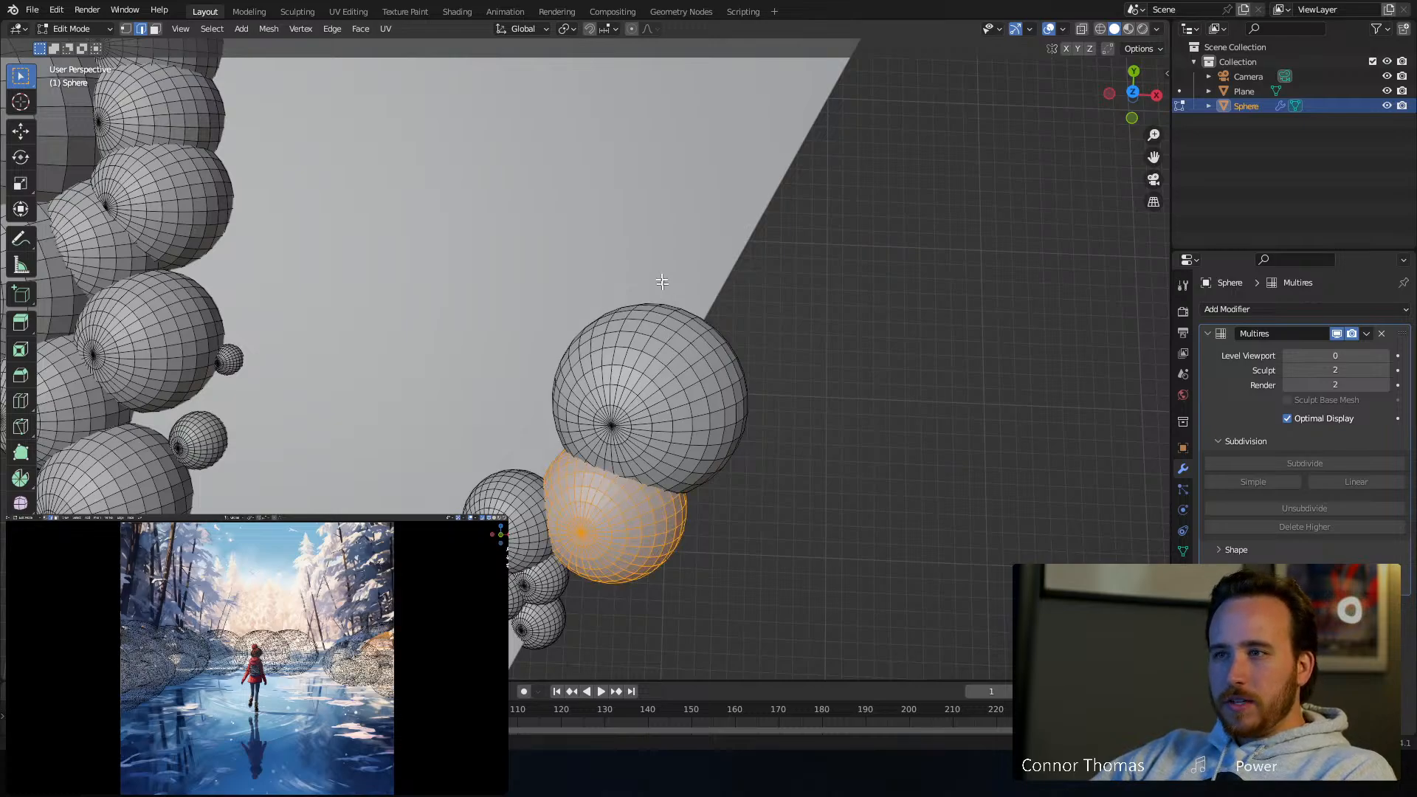
pyautogui.scroll(-5, 602, 332)
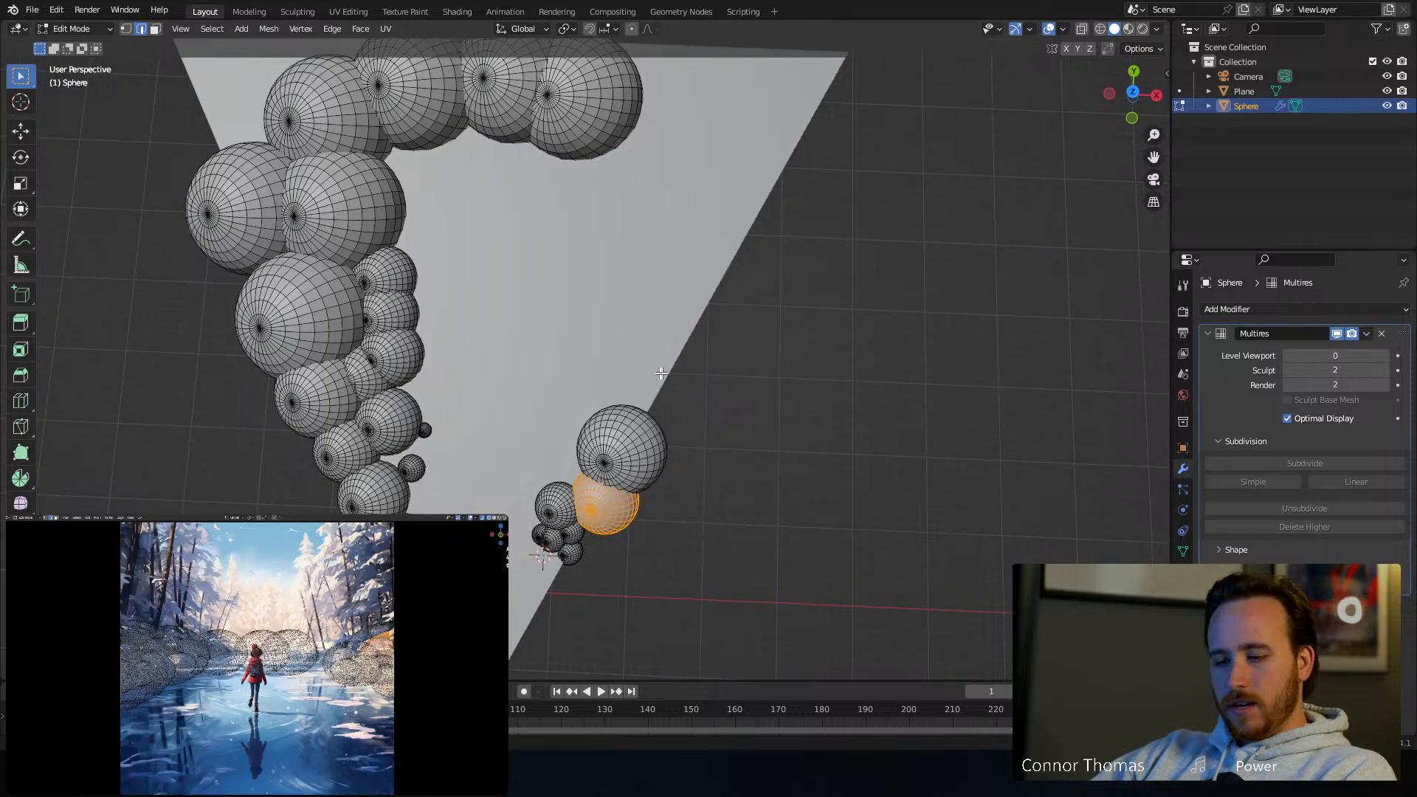
pyautogui.press('g')
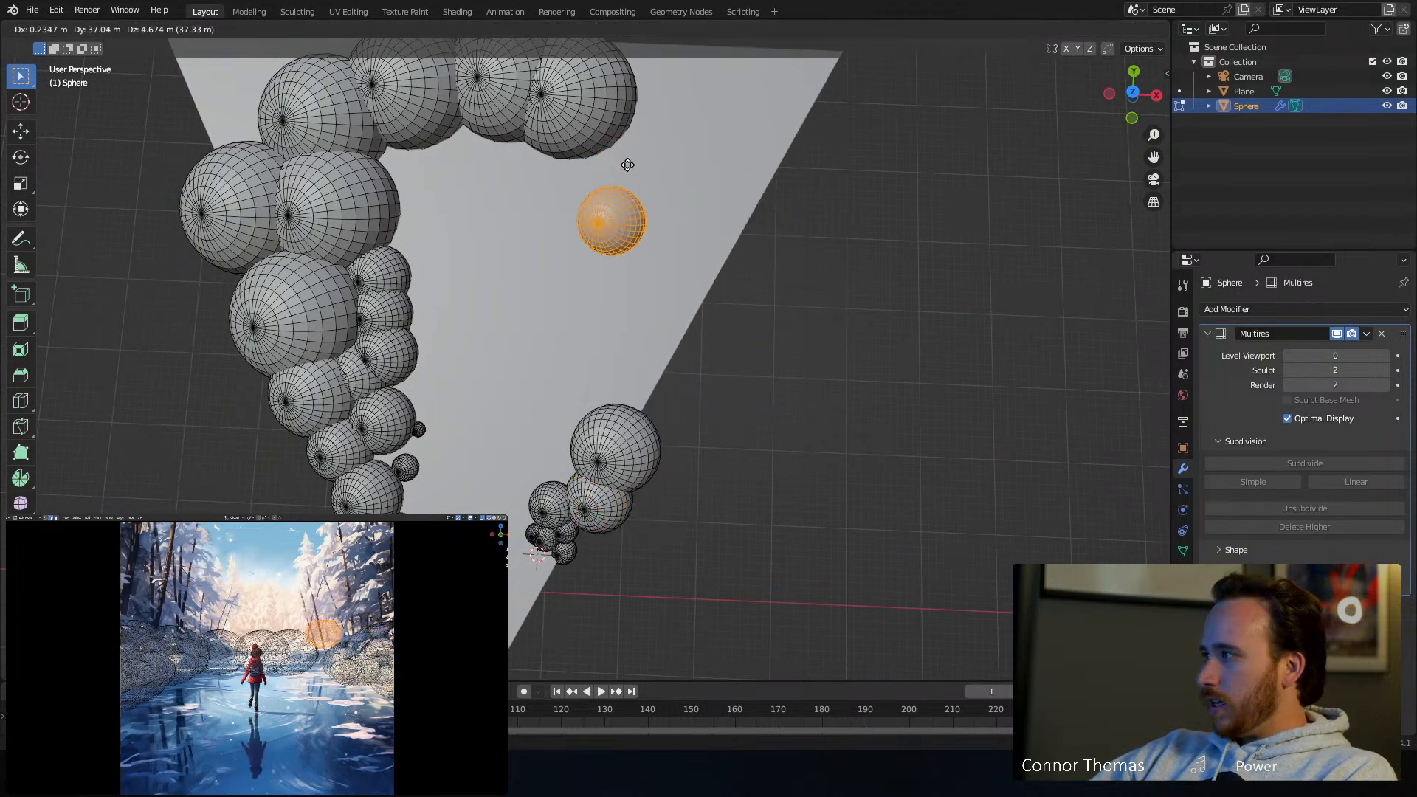
pyautogui.click(658, 122)
pyautogui.moveTo(658, 122); pyautogui.dragTo(699, 95, button='middle')
pyautogui.press('g')
pyautogui.press('z')
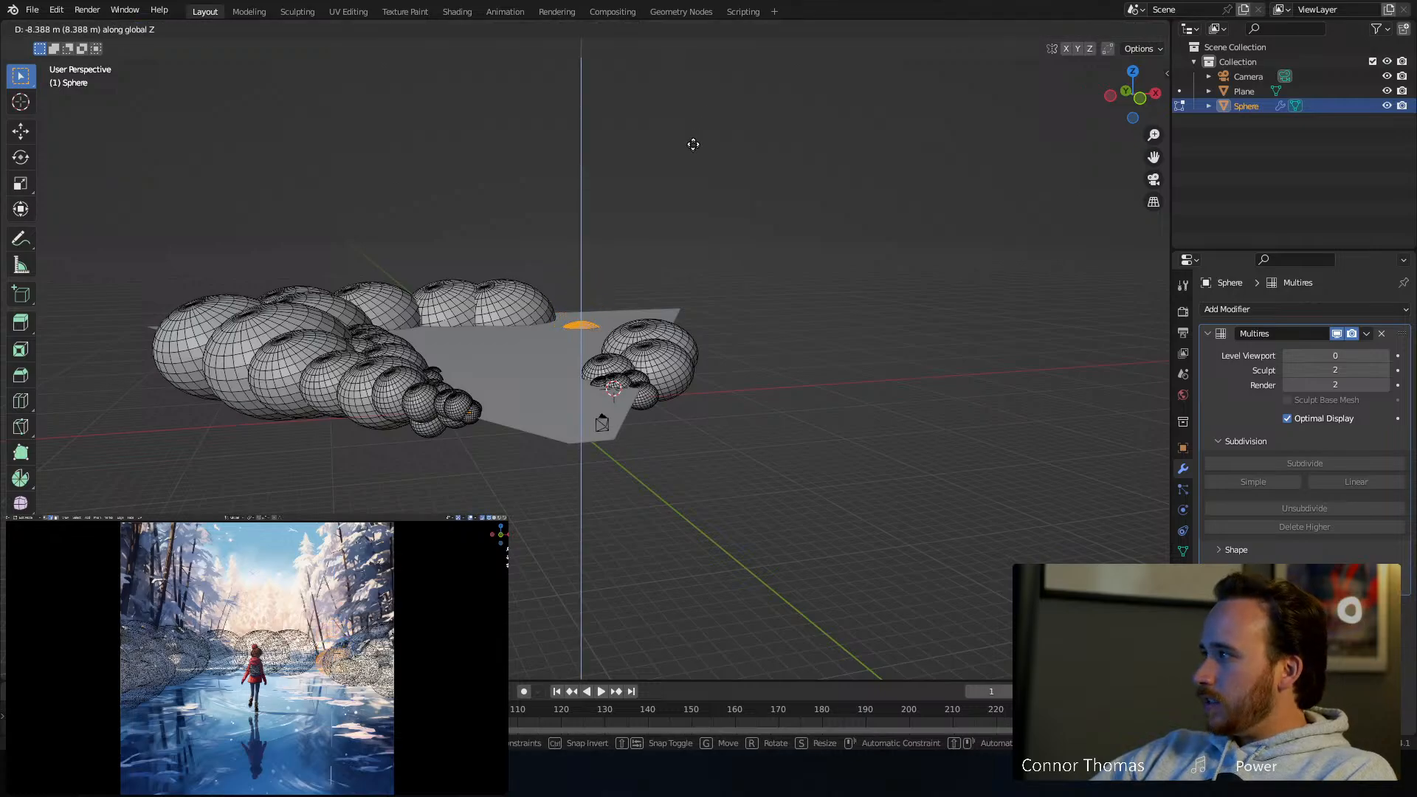
pyautogui.press('x')
pyautogui.click(679, 138)
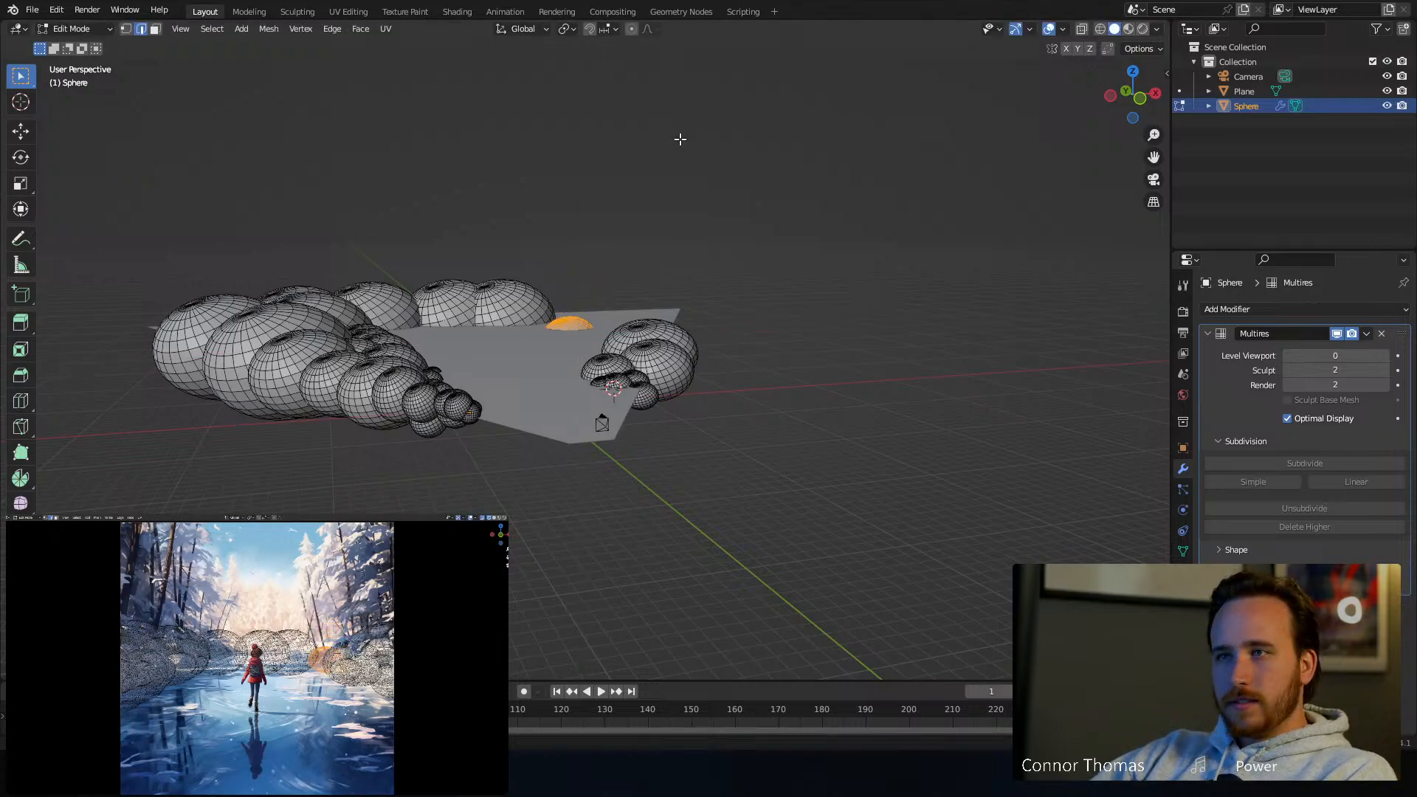
# Duplicate the sunken sphere in top view to extend the far row and scale the copy up about 2 times
pyautogui.moveTo(680, 139); pyautogui.dragTo(562, 249, button='middle')
pyautogui.press('KP_7')
pyautogui.hotkey('shift', 'd')
pyautogui.press('s')
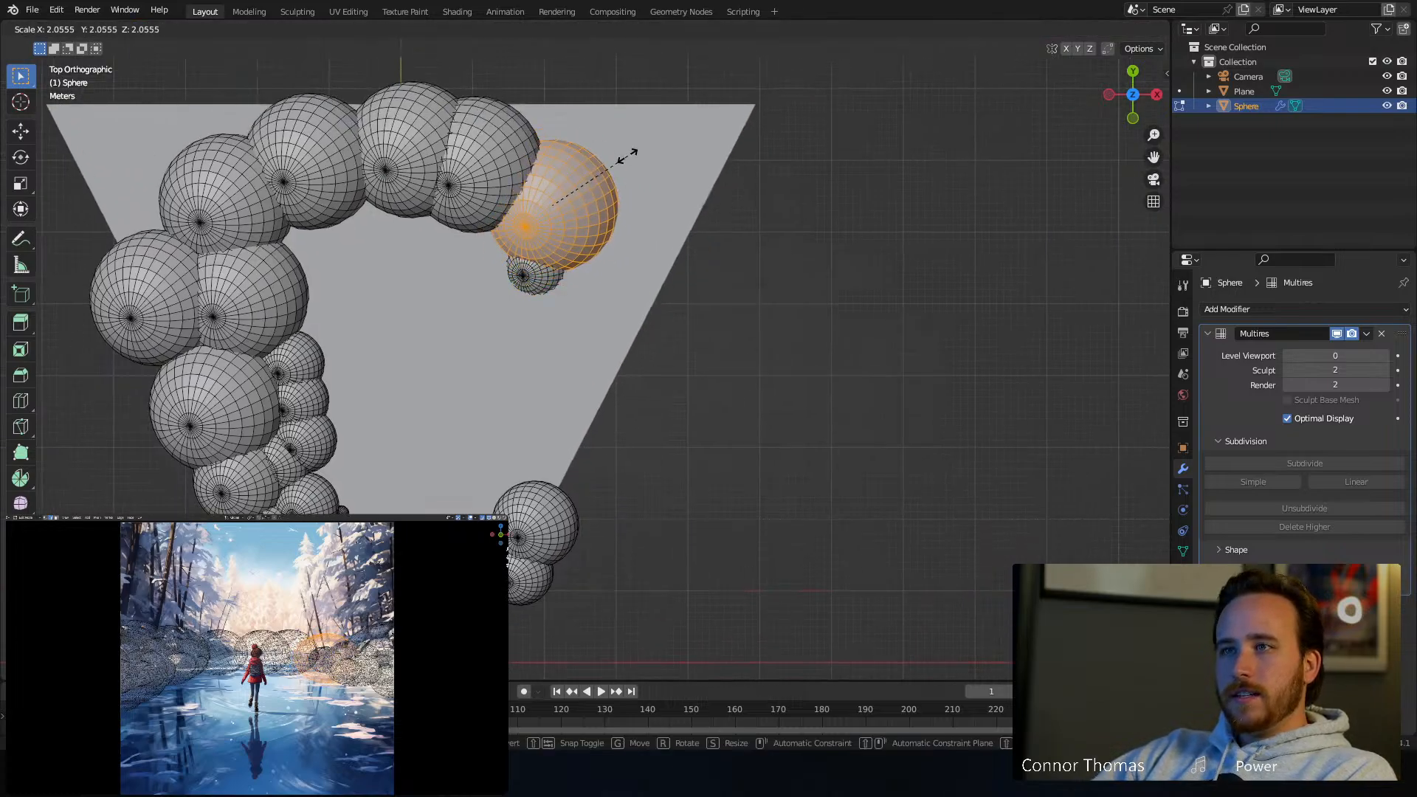
pyautogui.click(624, 159)
# Duplicate the small sunken sphere past the end of the far row, onto the plane's edge, and scale the copy up
pyautogui.hotkey('alt', 'a')
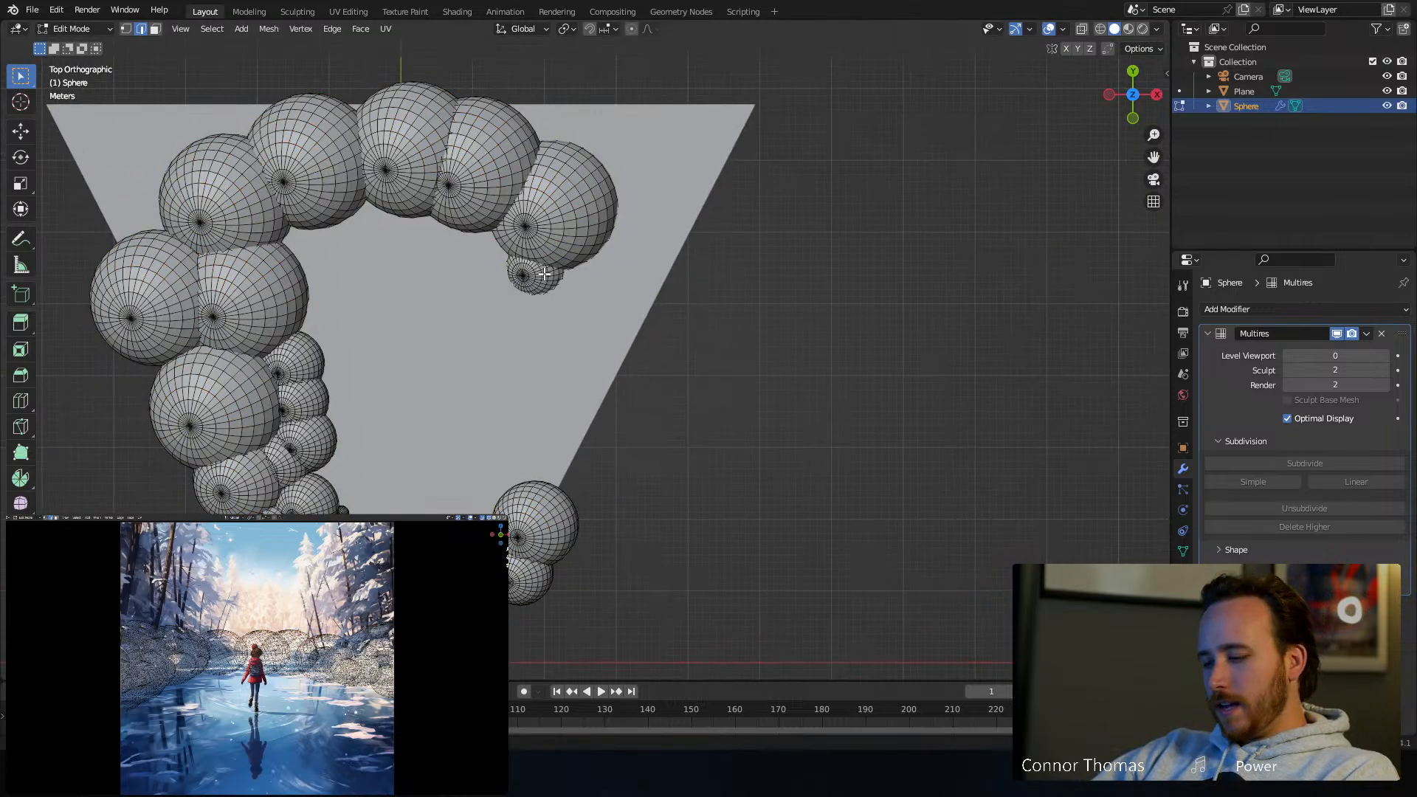
pyautogui.hotkey('shift', 'd')
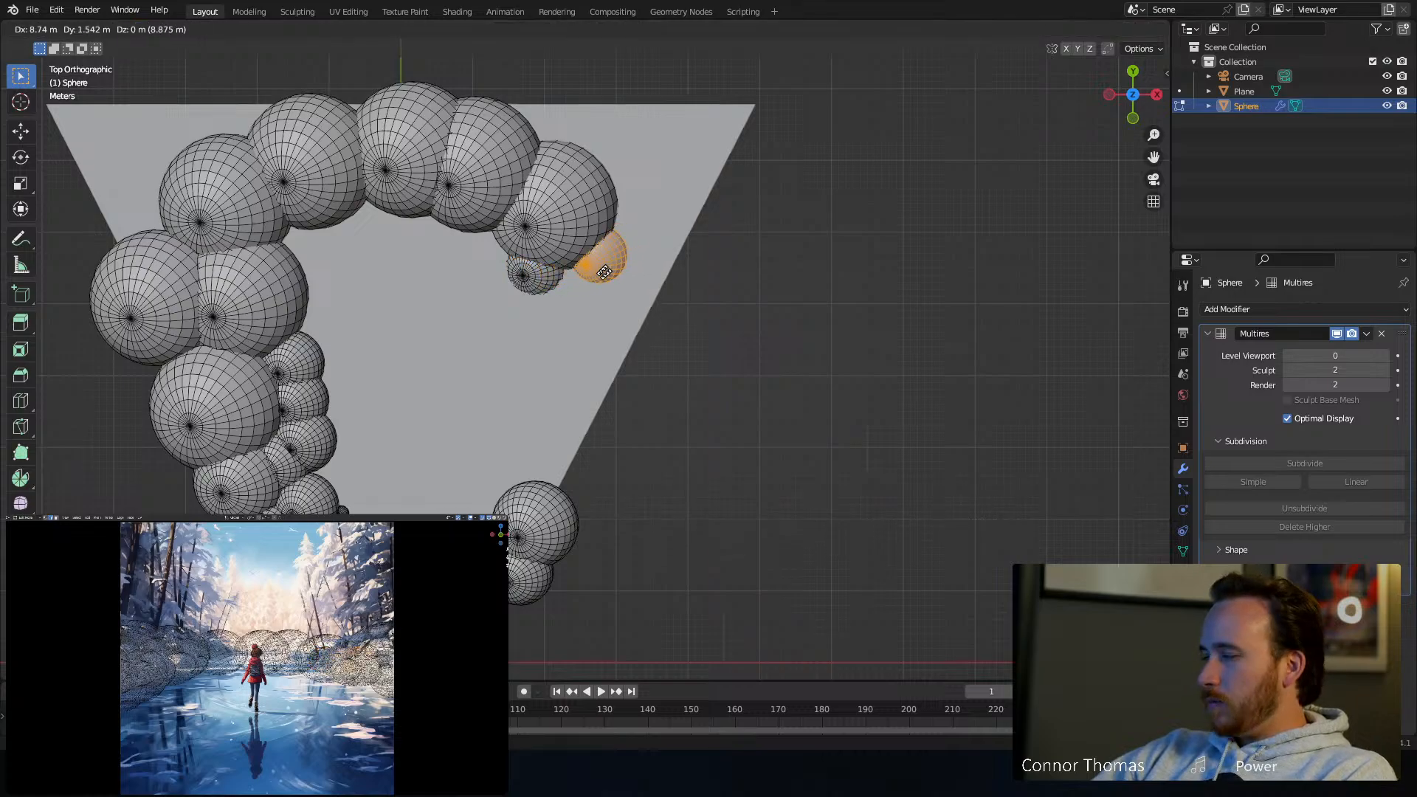
pyautogui.click(626, 274)
pyautogui.press('s')
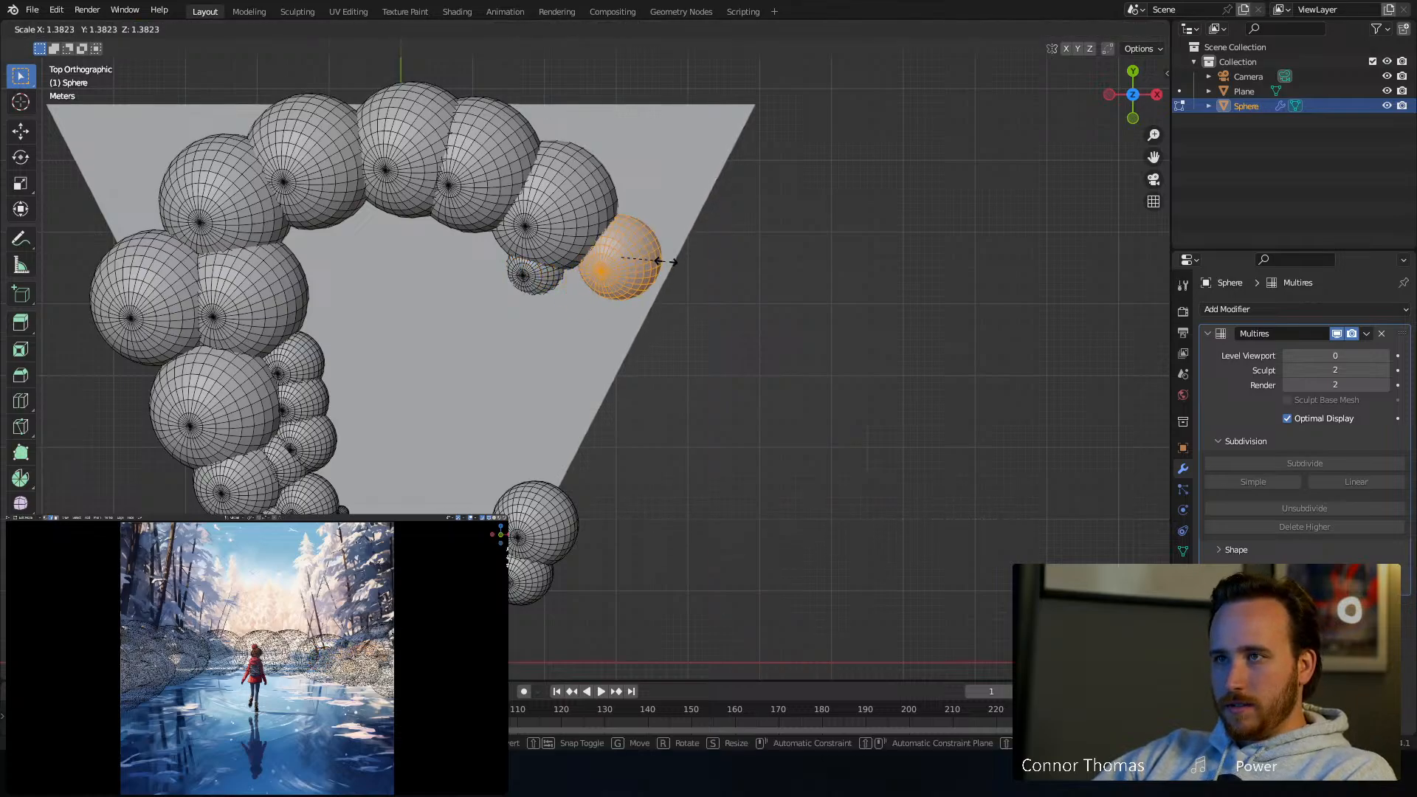
pyautogui.click(676, 257)
# Leave Edit Mode, select the combined sphere mesh with the Select Box tool and switch it to Sculpt Mode
pyautogui.press('Tab')
pyautogui.hotkey('alt', 'a')
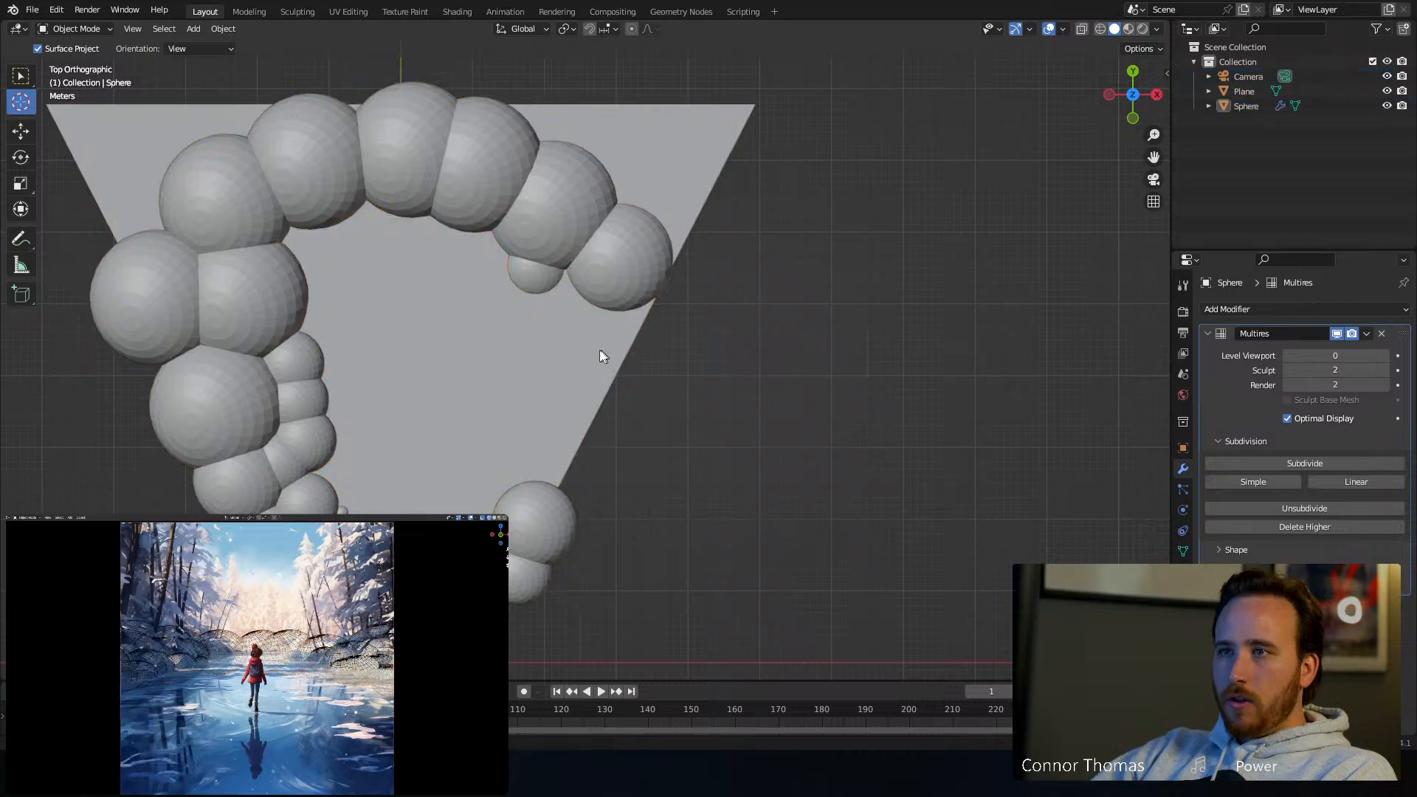
pyautogui.moveTo(604, 354); pyautogui.dragTo(577, 211, button='middle')
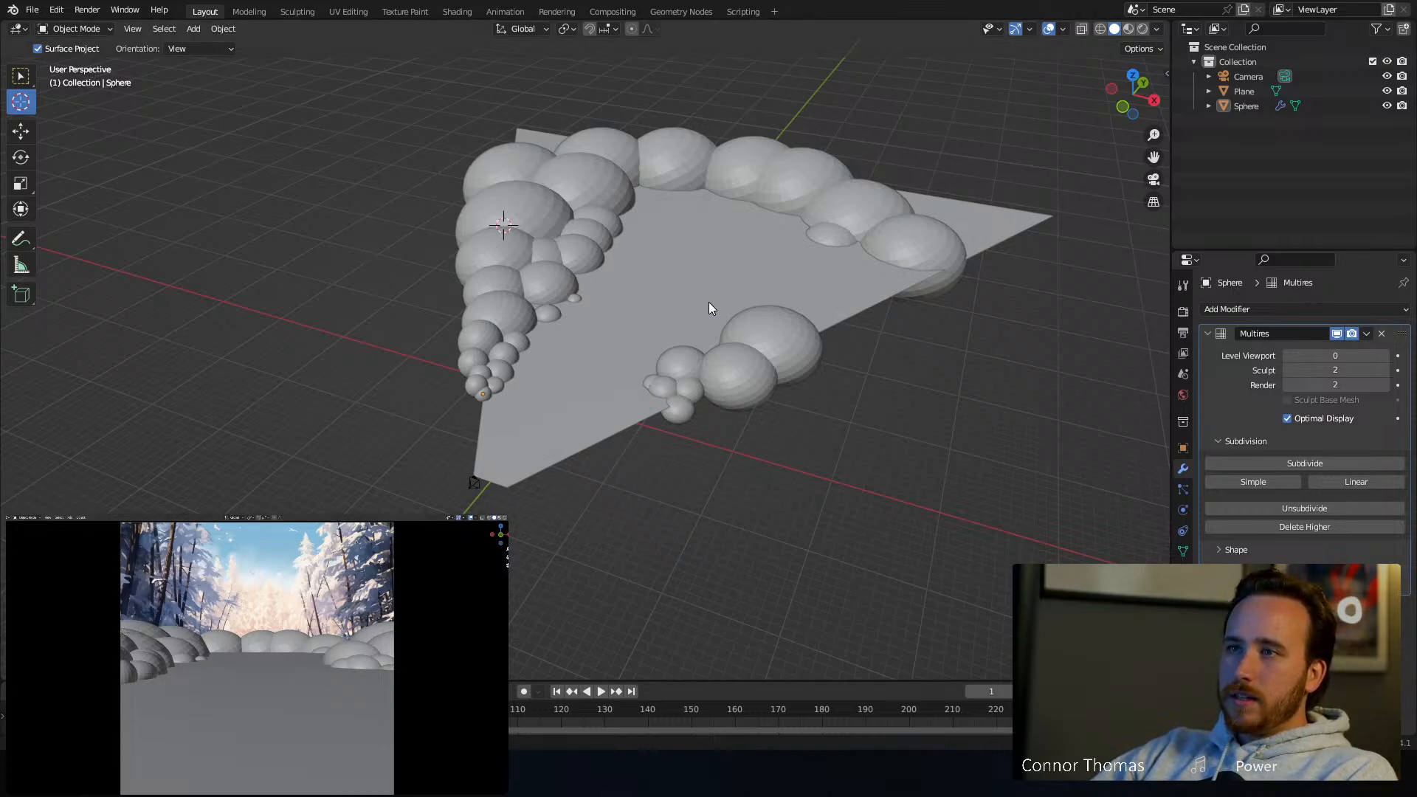
pyautogui.click(21, 76)
pyautogui.click(481, 188)
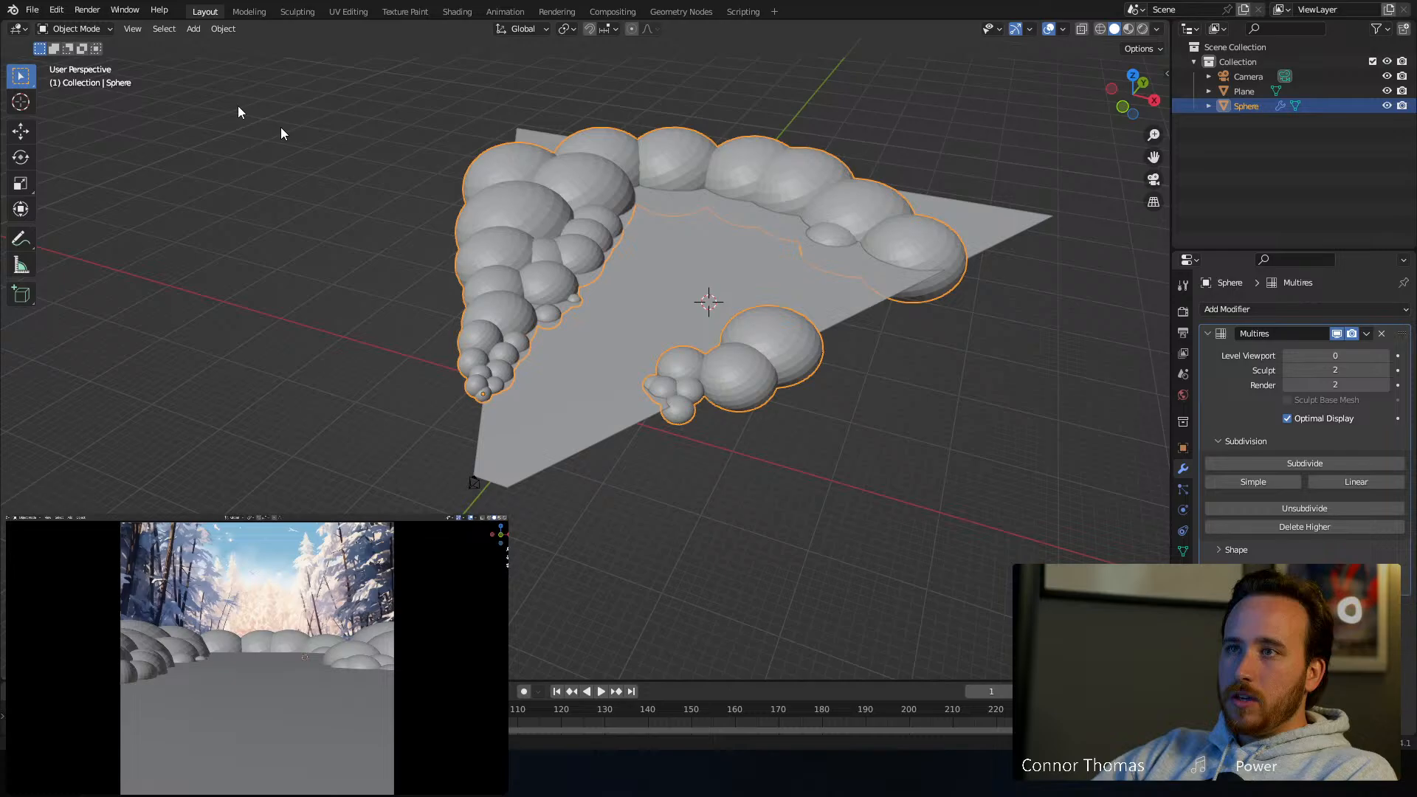
pyautogui.click(82, 29)
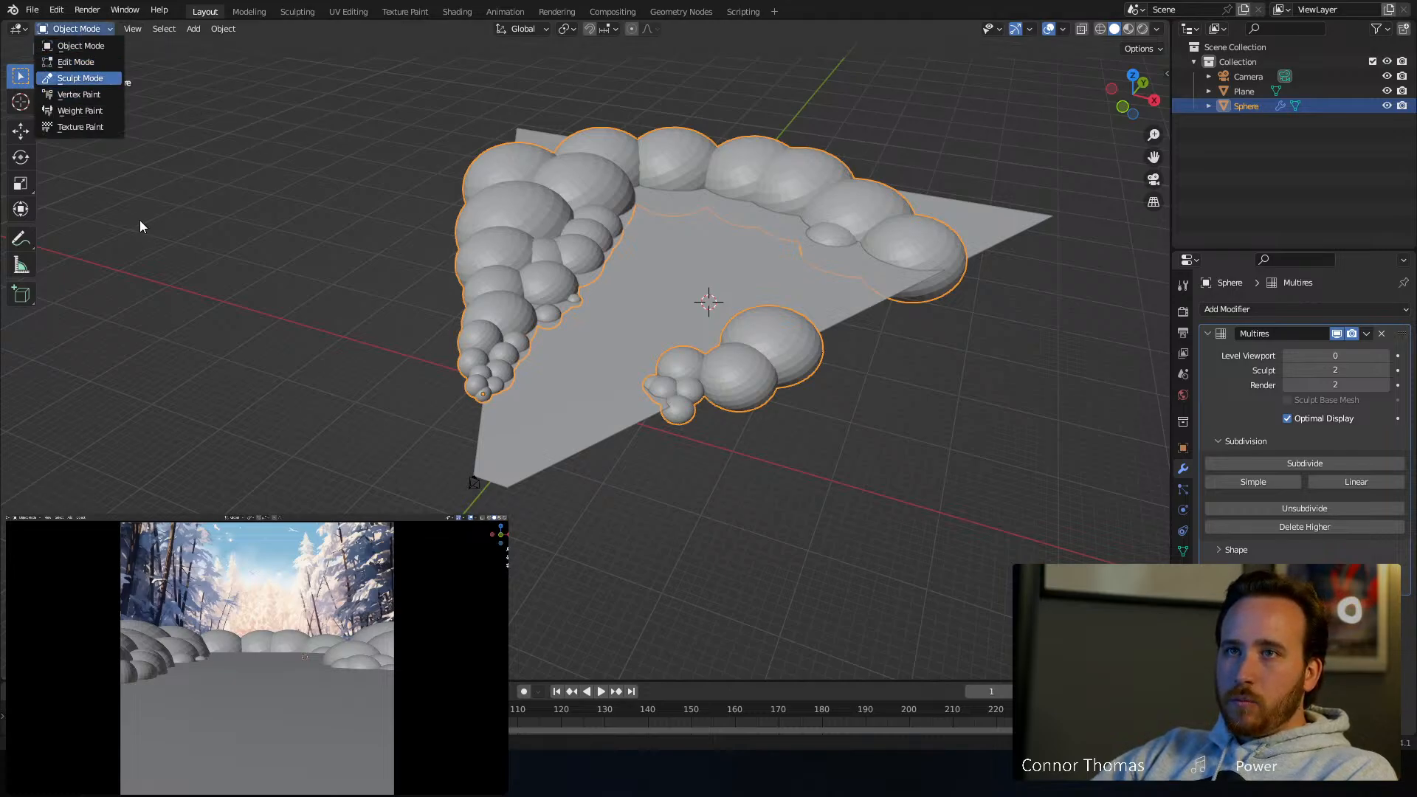
pyautogui.press('Return')
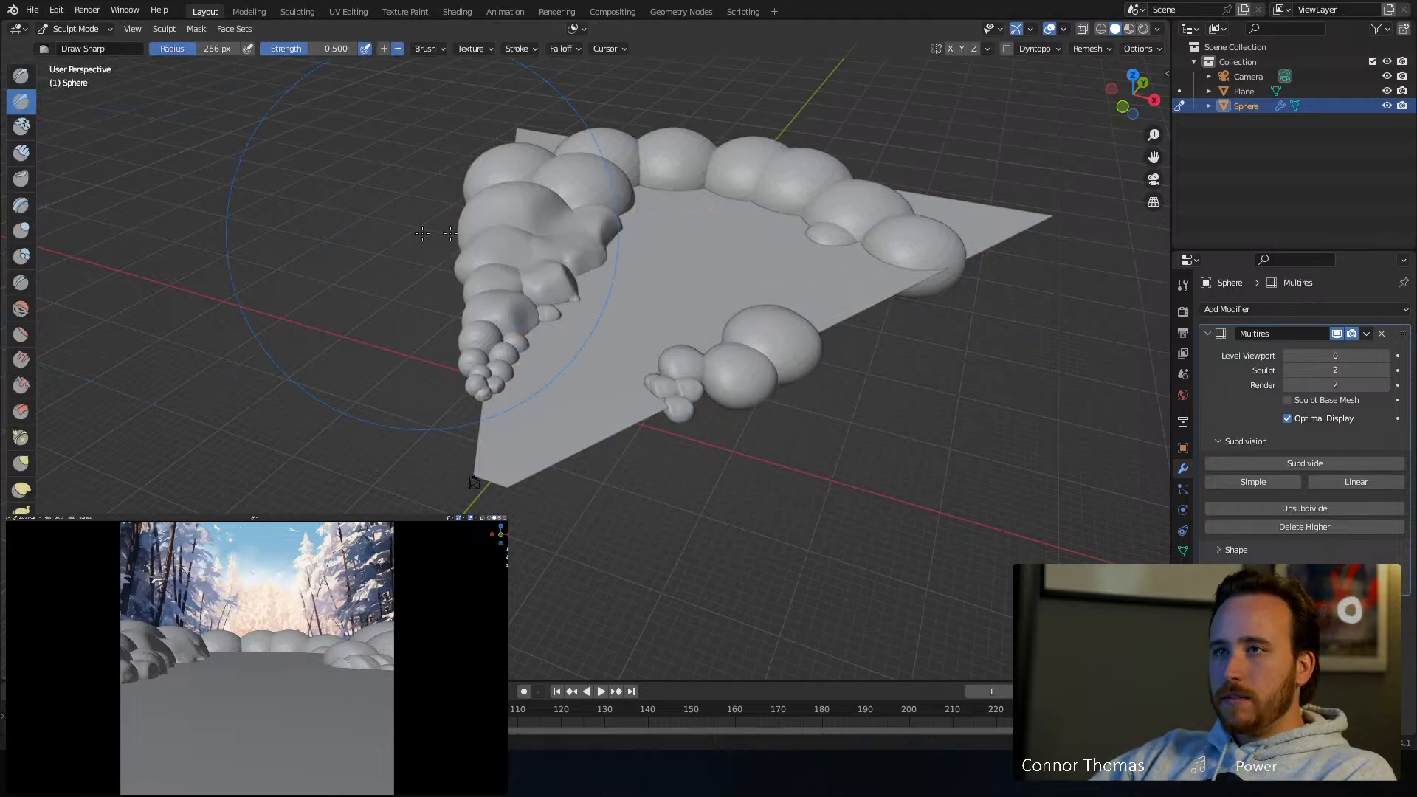
# Try a Draw Sharp stroke on the large pond-side sphere at the bend of the rock row, and undo it
pyautogui.scroll(5, 605, 193)
pyautogui.scroll(2, 606, 193)
pyautogui.moveTo(583, 196)
pyautogui.mouseDown(button='middle')
pyautogui.moveTo(591, 143)
pyautogui.moveTo(514, 274)
pyautogui.moveTo(809, 436)
pyautogui.moveTo(711, 509)
pyautogui.mouseUp(button='middle')
pyautogui.scroll(3, 515, 274)
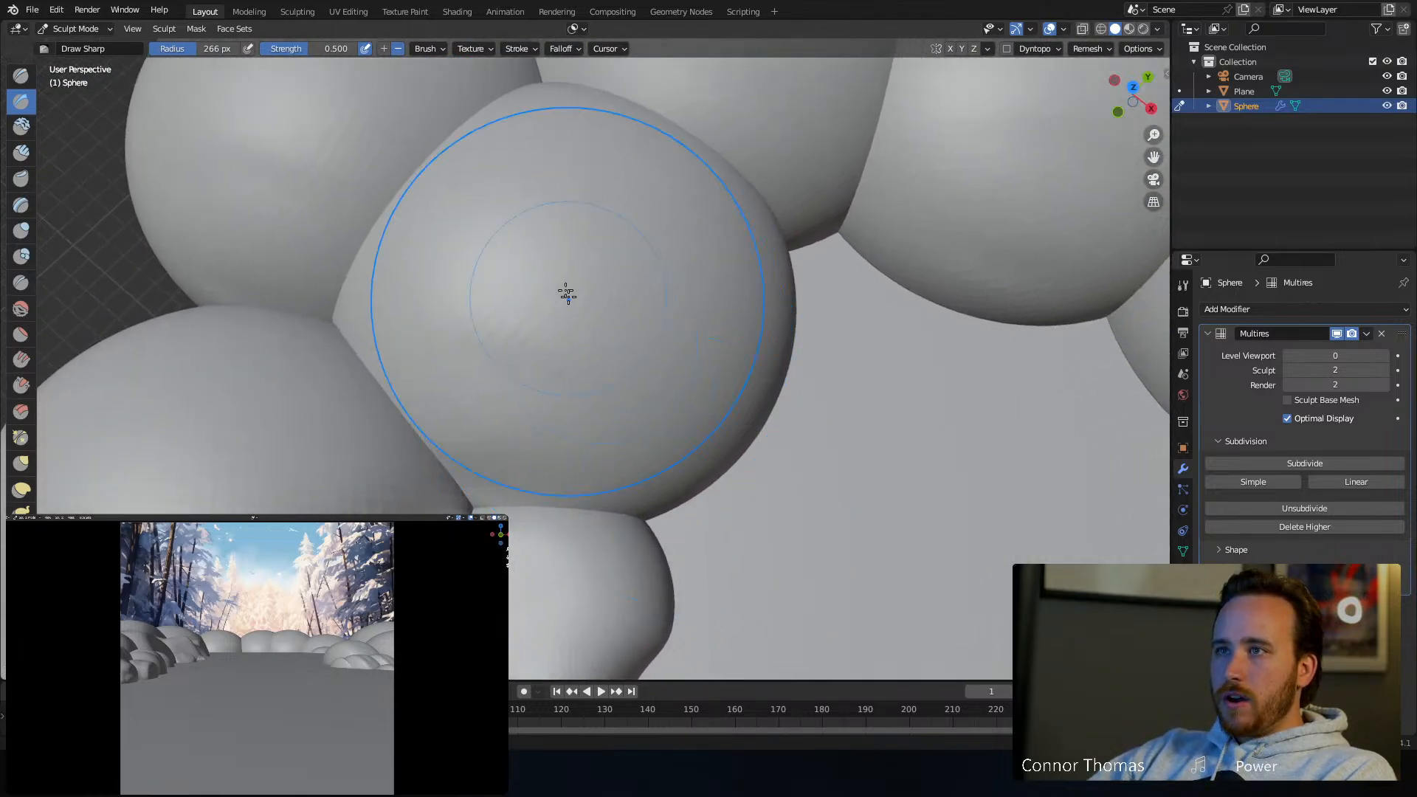
pyautogui.moveTo(553, 244); pyautogui.dragTo(524, 311)
pyautogui.hotkey('ctrl', 'z')
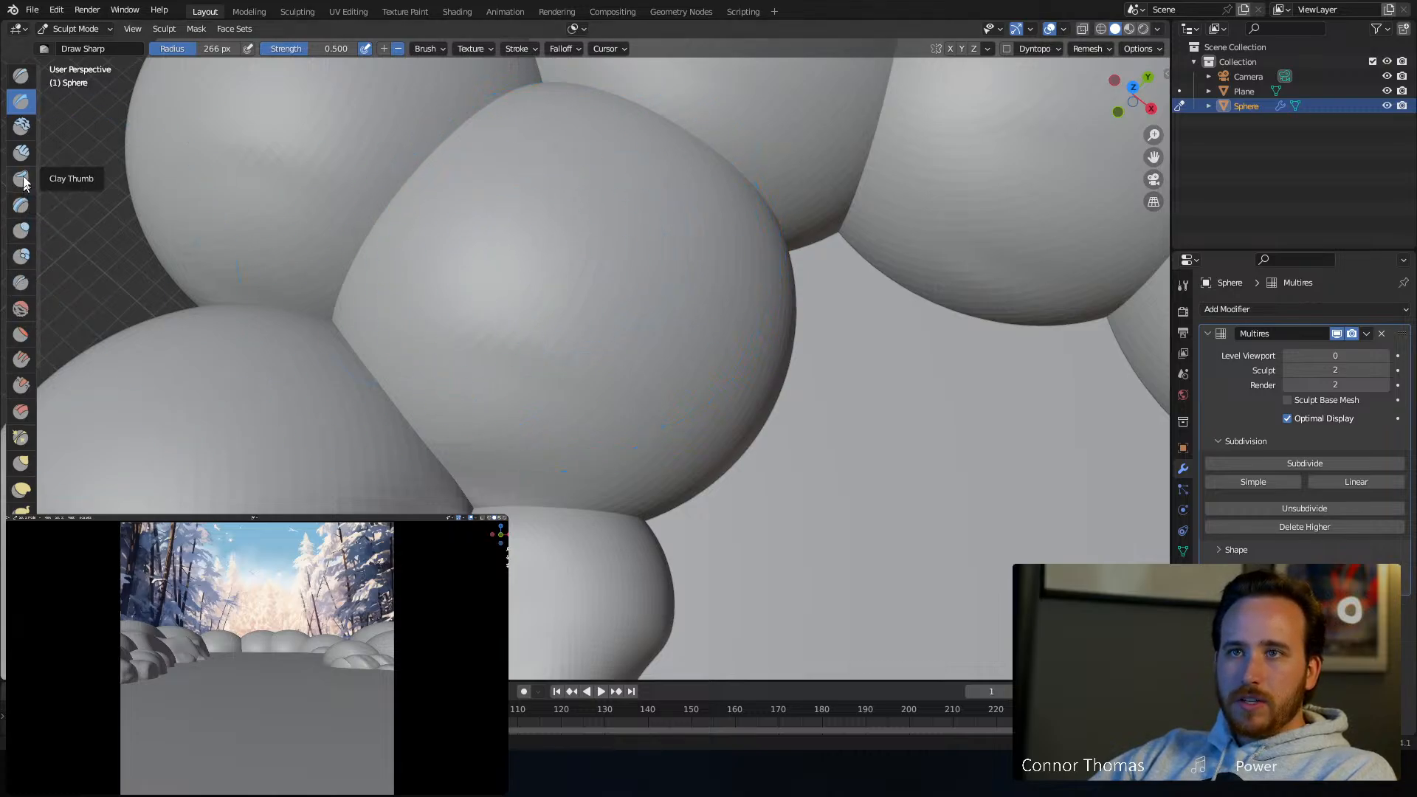
# Choose the Flatten/Contrast brush and flatten the pond-facing side of the large sphere at the bend of the rock row
pyautogui.click(21, 336)
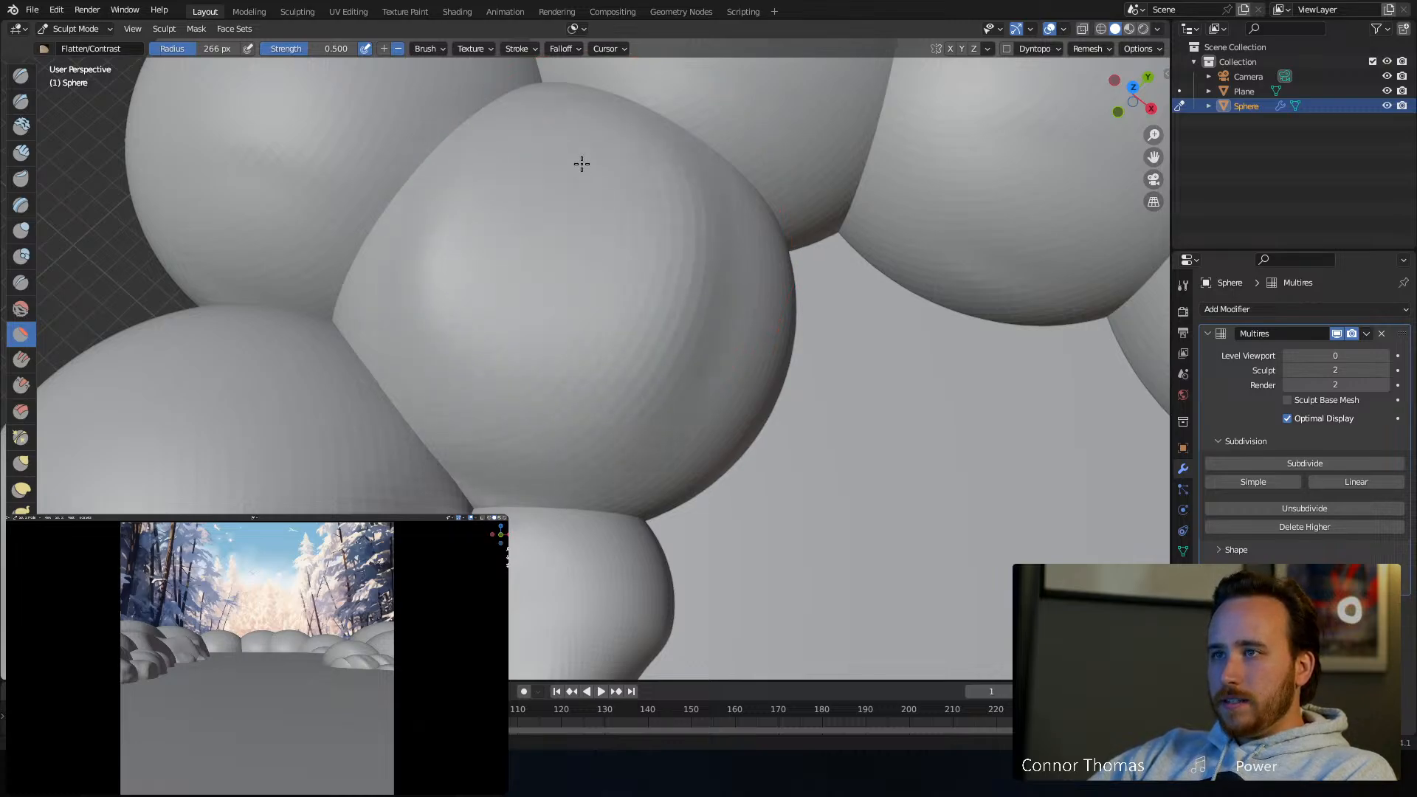
pyautogui.moveTo(701, 228); pyautogui.dragTo(612, 188, button='middle')
pyautogui.keyDown('shift'); pyautogui.moveTo(731, 373); pyautogui.dragTo(631, 209, button='middle'); pyautogui.keyUp('shift')
pyautogui.moveTo(630, 209); pyautogui.dragTo(667, 337)
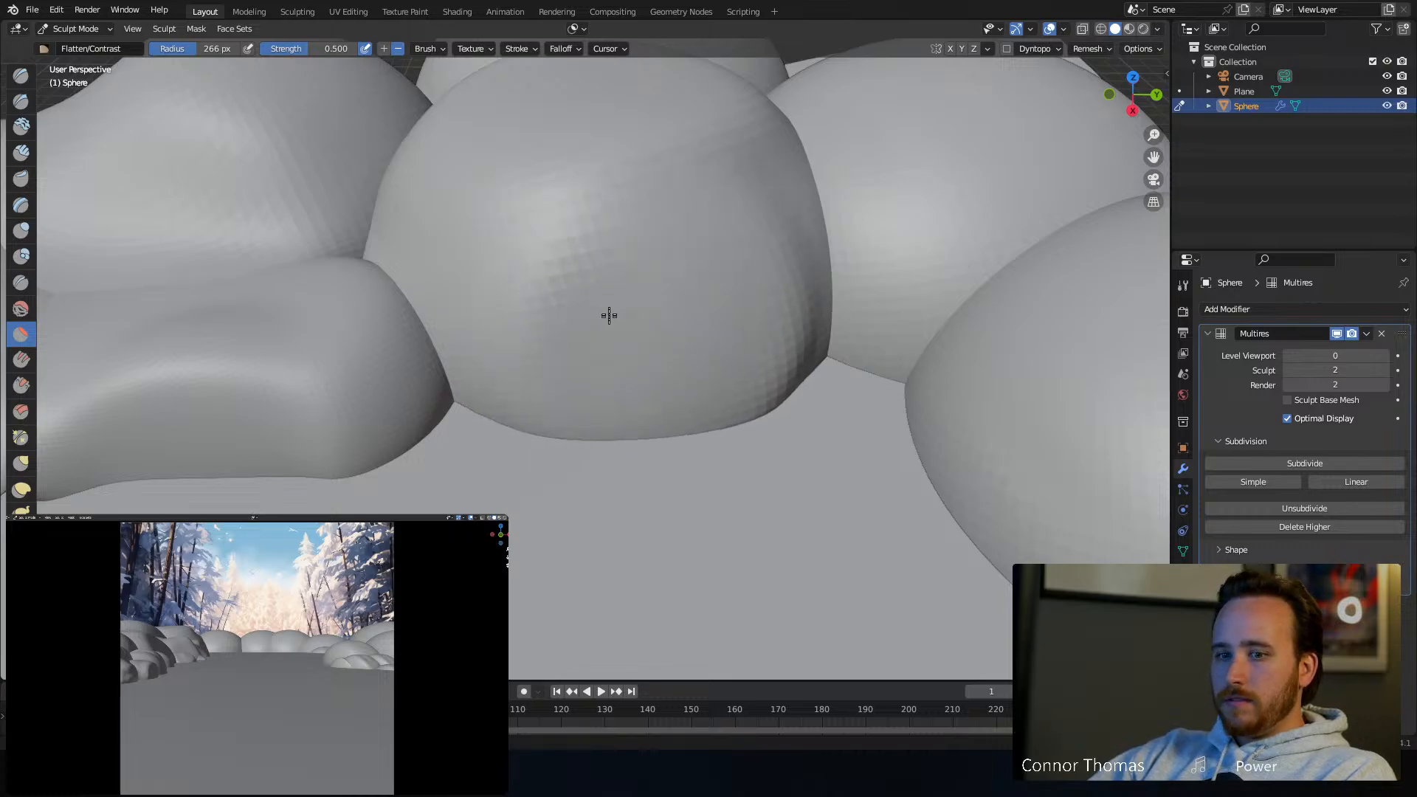
pyautogui.moveTo(512, 326); pyautogui.dragTo(429, 328, button='middle')
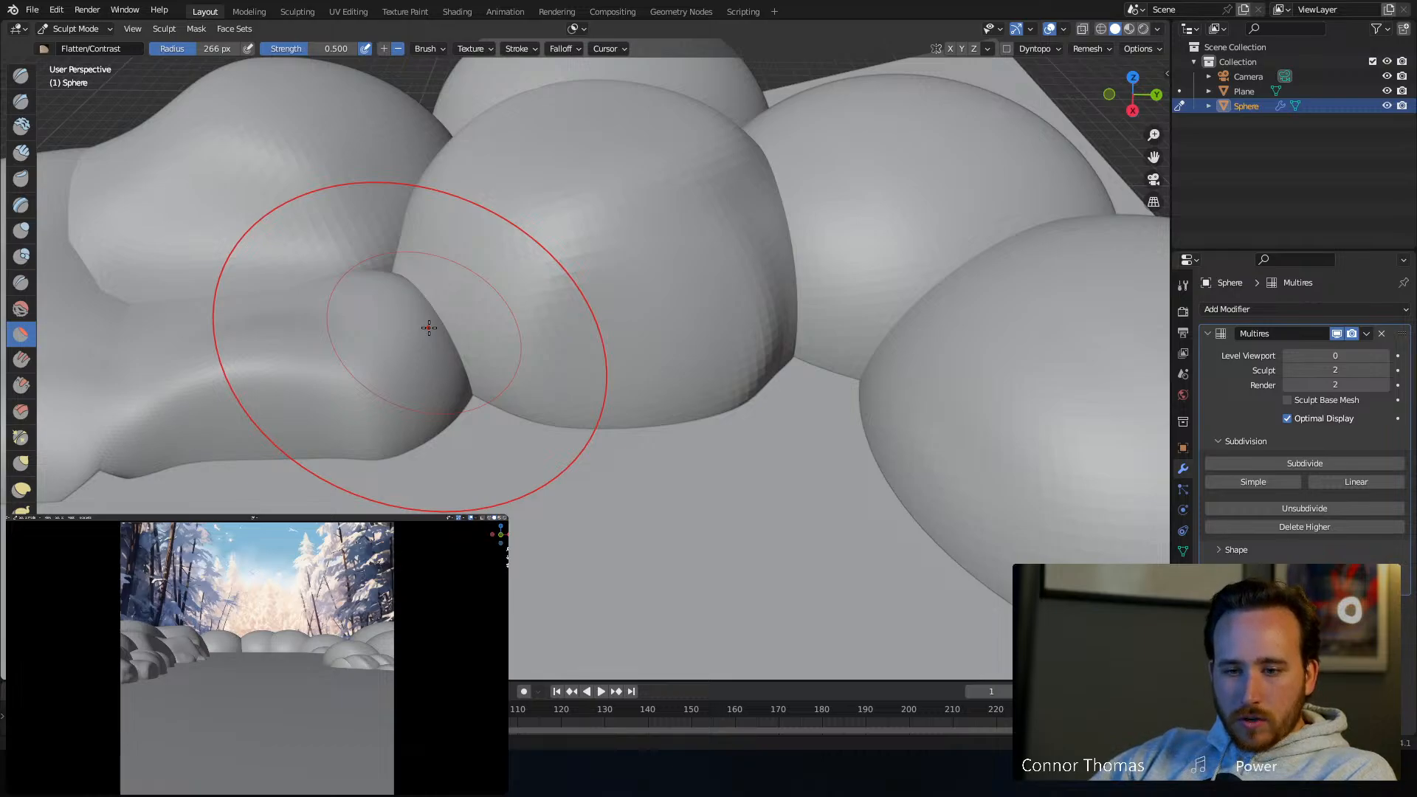
pyautogui.moveTo(428, 327)
pyautogui.mouseDown(button='middle')
pyautogui.moveTo(538, 272)
pyautogui.moveTo(522, 266)
pyautogui.moveTo(497, 310)
pyautogui.moveTo(610, 261)
pyautogui.mouseUp(button='middle')
# Flatten the upper outer side of the rock at the bend where it meets the neighbouring spheres
pyautogui.scroll(4, 572, 231)
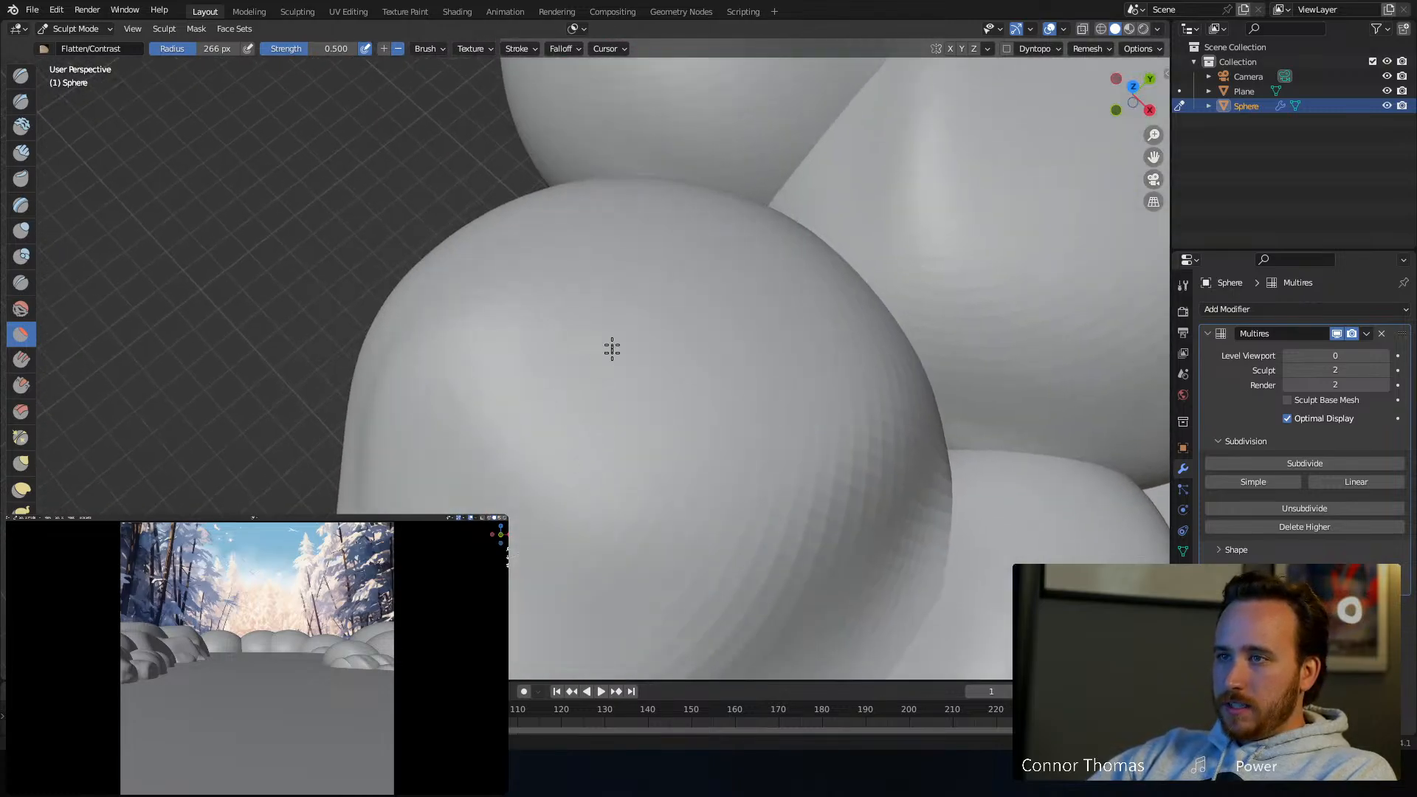
pyautogui.scroll(-3, 626, 278)
pyautogui.moveTo(674, 481); pyautogui.dragTo(610, 342, button='middle')
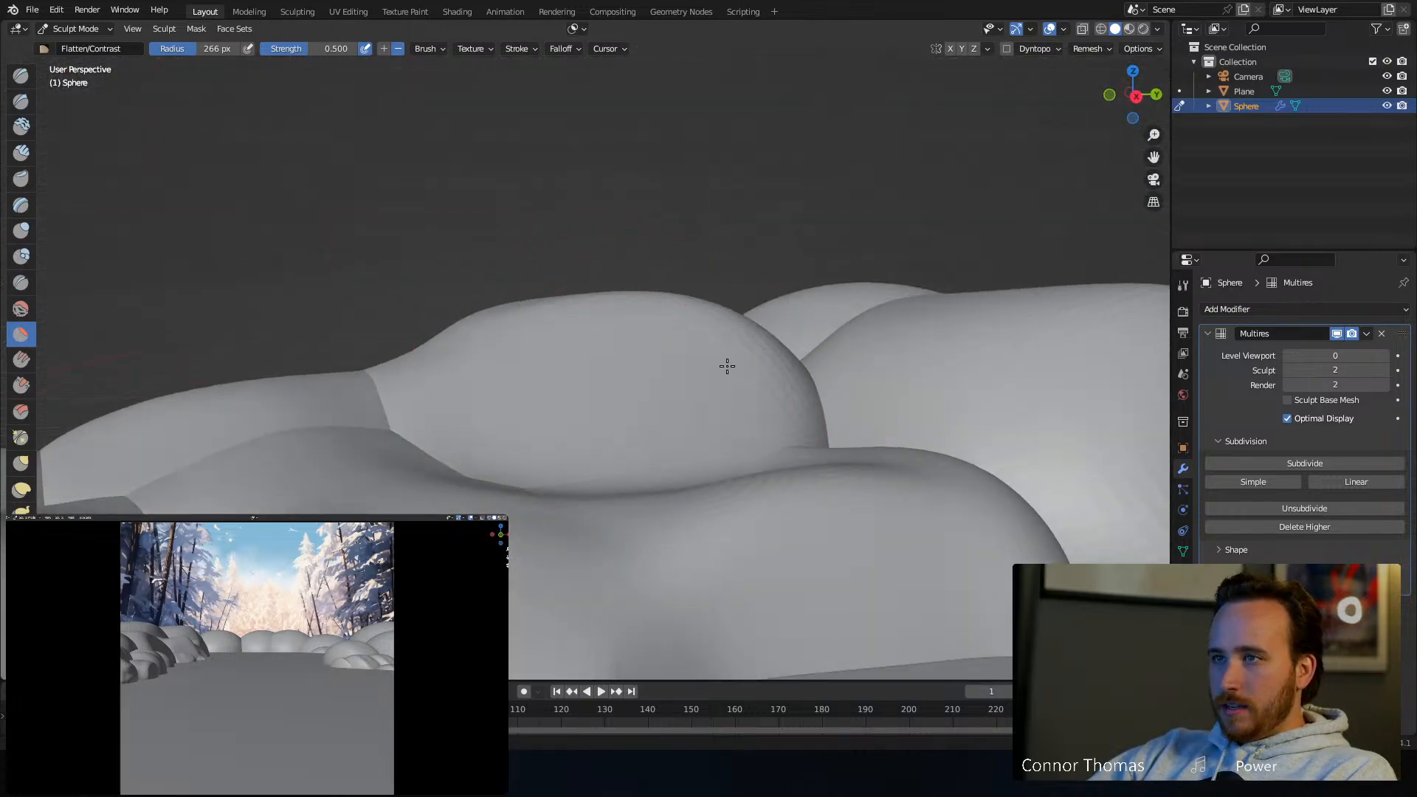
pyautogui.moveTo(727, 366)
pyautogui.mouseDown(button='middle')
pyautogui.moveTo(709, 395)
pyautogui.moveTo(790, 439)
pyautogui.mouseUp(button='middle')
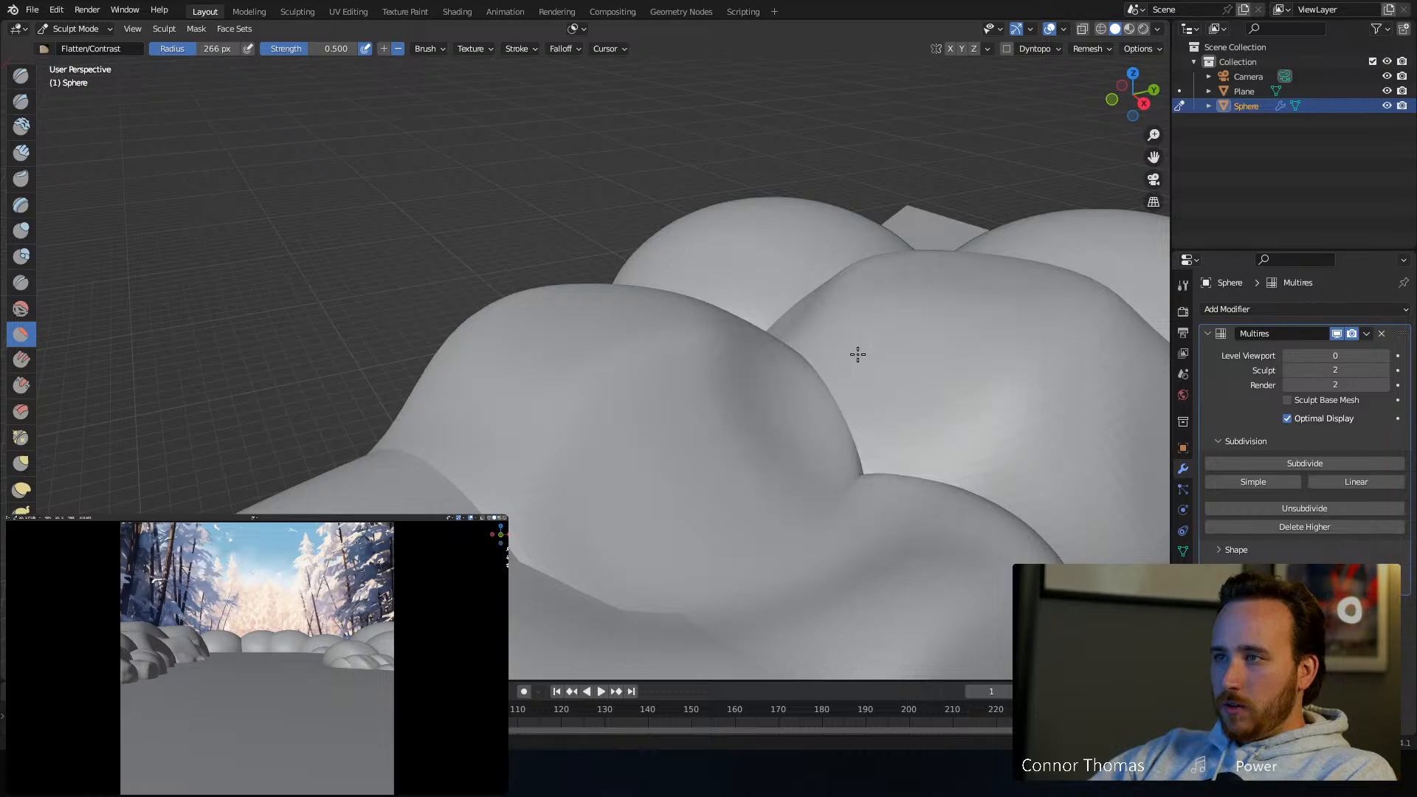
pyautogui.moveTo(907, 354); pyautogui.dragTo(895, 465, button='middle')
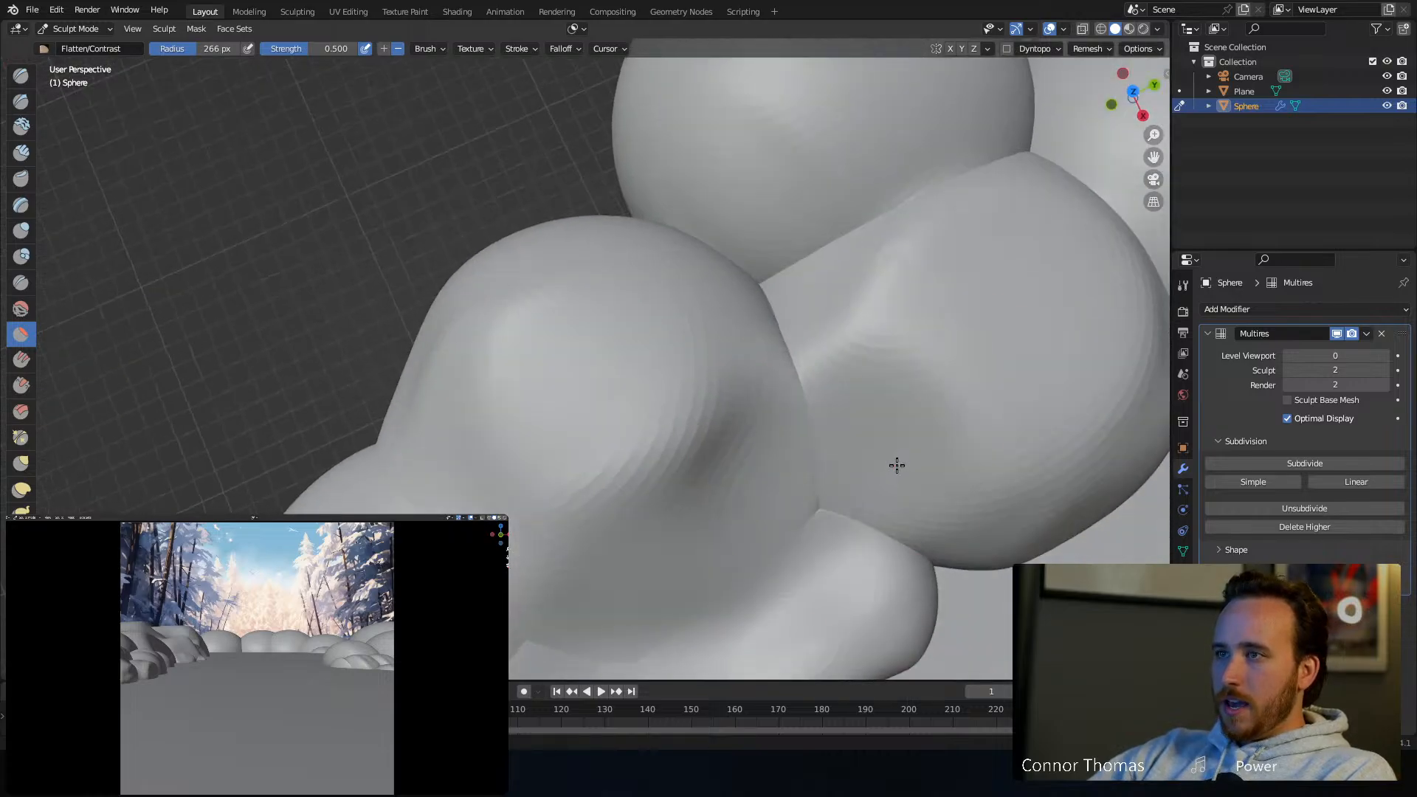
pyautogui.moveTo(738, 256)
pyautogui.mouseDown()
pyautogui.moveTo(709, 240)
pyautogui.moveTo(687, 251)
pyautogui.mouseUp()
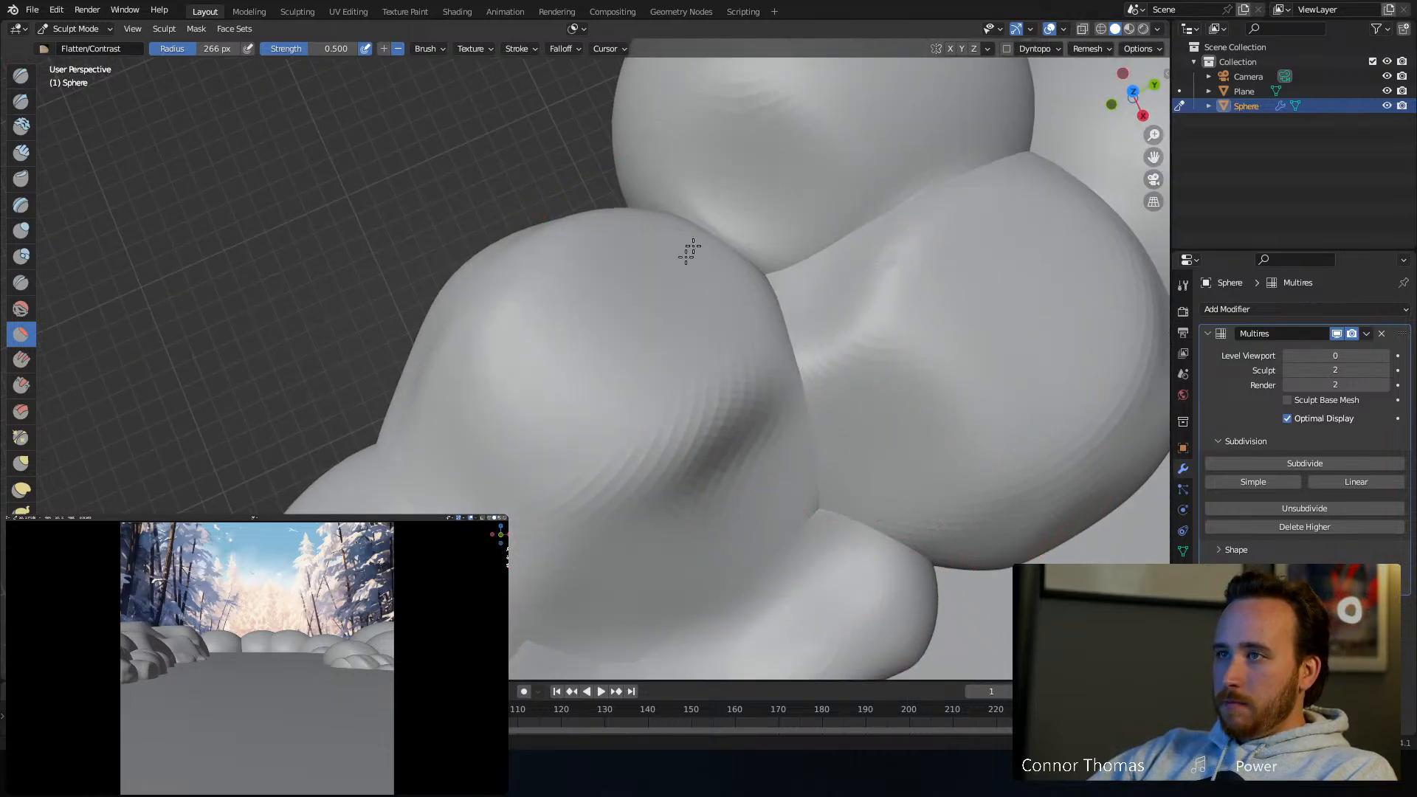
pyautogui.moveTo(794, 440)
pyautogui.mouseDown(button='middle')
pyautogui.moveTo(743, 310)
pyautogui.moveTo(771, 411)
pyautogui.moveTo(587, 366)
pyautogui.moveTo(607, 400)
pyautogui.mouseUp(button='middle')
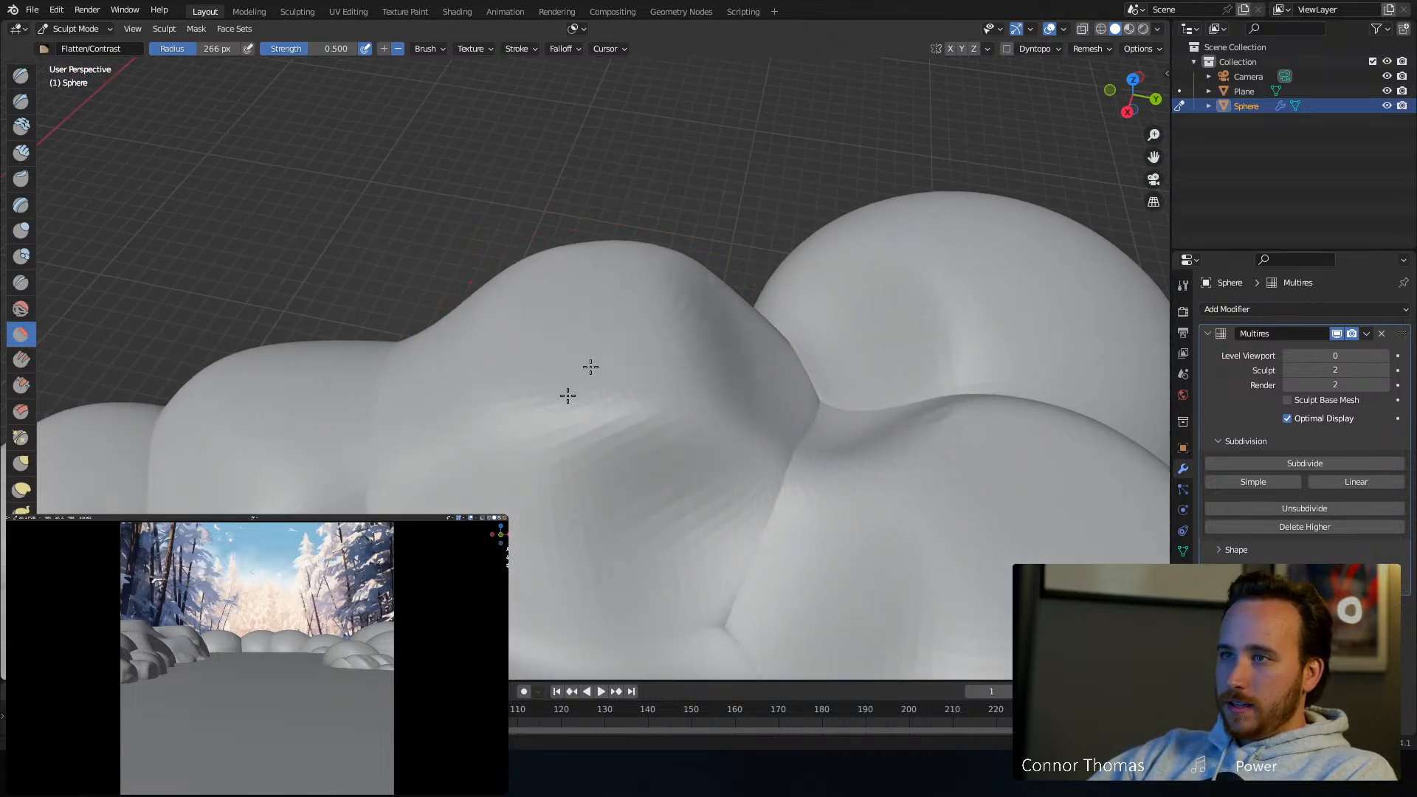
pyautogui.moveTo(709, 467)
pyautogui.mouseDown(button='middle')
pyautogui.moveTo(702, 392)
pyautogui.moveTo(639, 443)
pyautogui.moveTo(696, 461)
pyautogui.moveTo(493, 302)
pyautogui.mouseUp(button='middle')
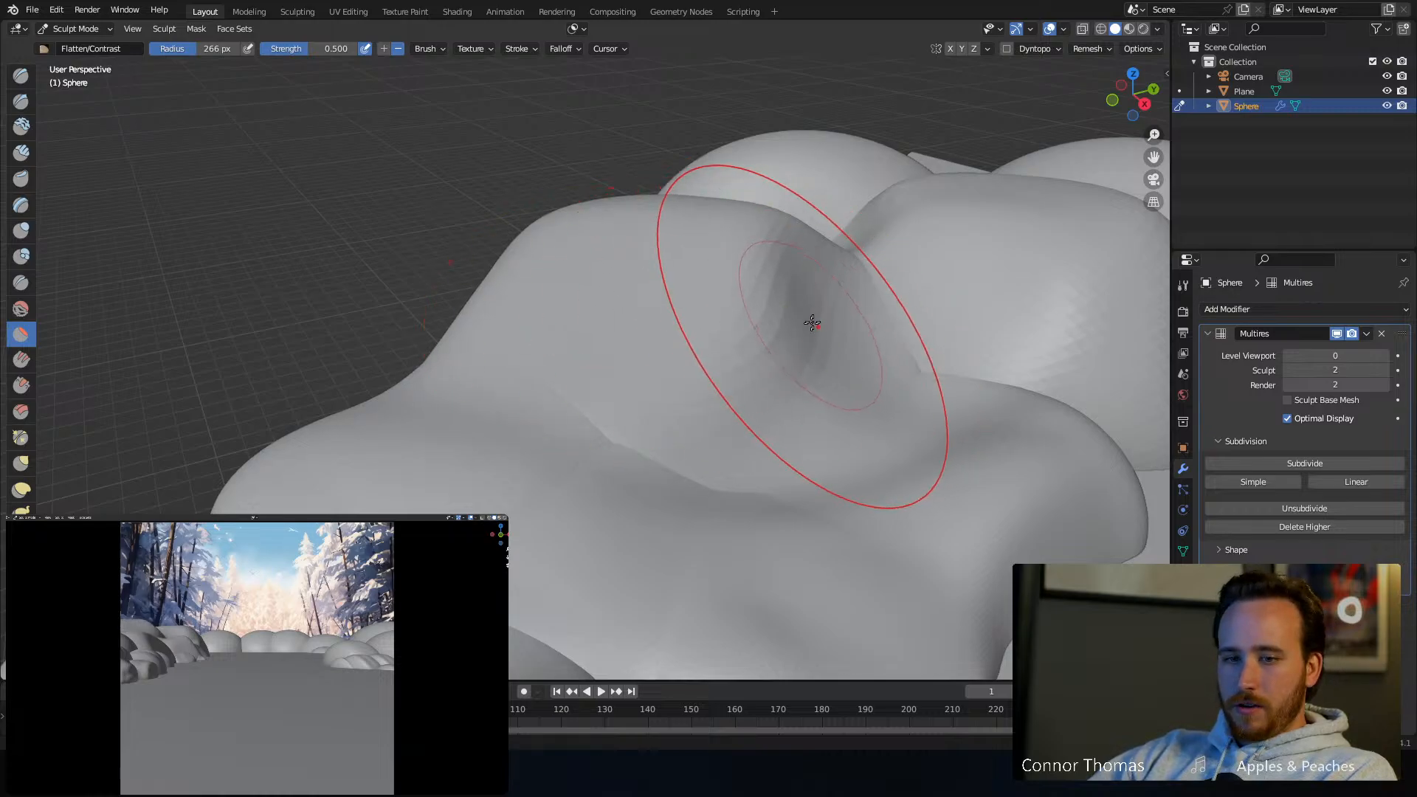
pyautogui.moveTo(810, 319); pyautogui.dragTo(673, 376, button='middle')
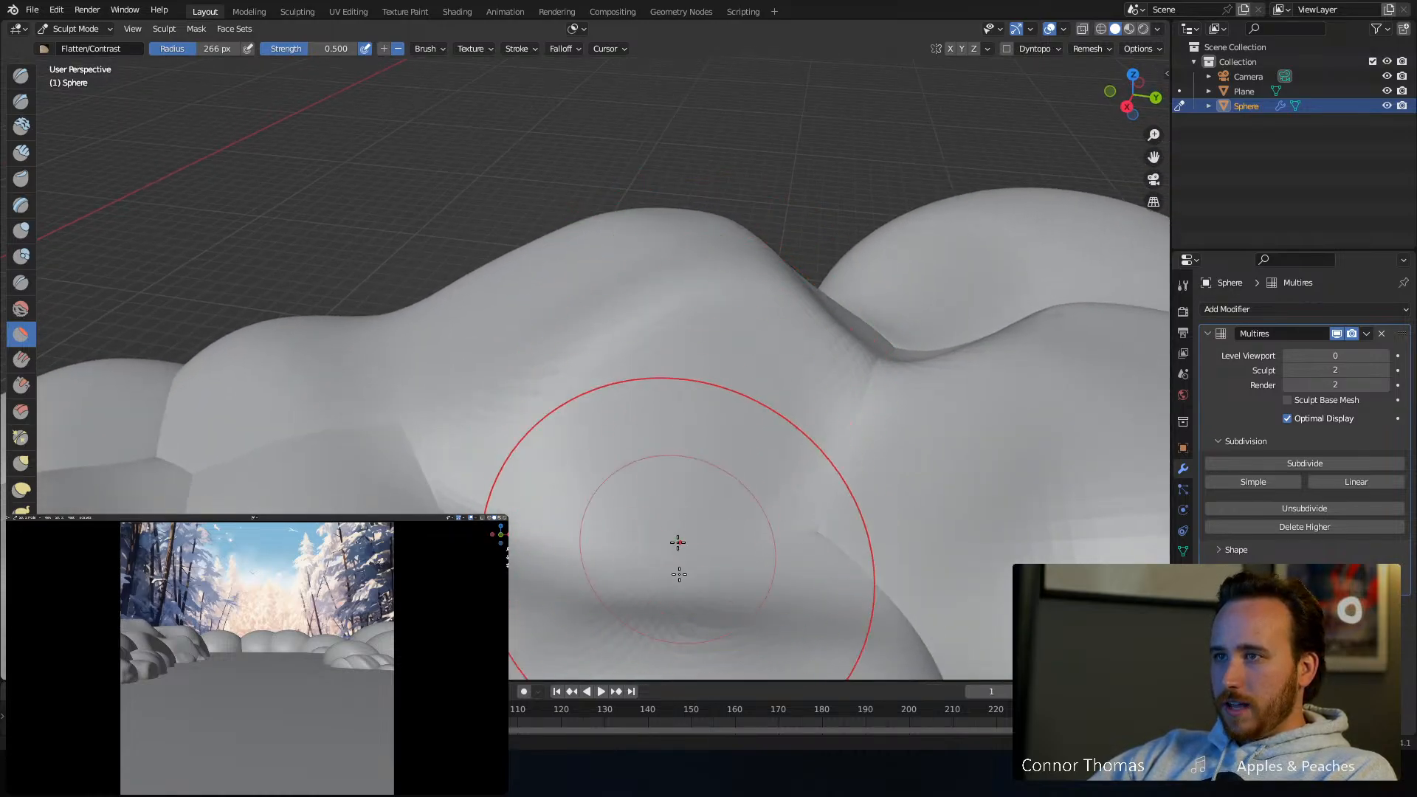
# Flatten the pond-facing side and top of the adjoining large sphere into broad facets
pyautogui.keyDown('shift'); pyautogui.moveTo(753, 506); pyautogui.dragTo(465, 446, button='middle'); pyautogui.keyUp('shift')
pyautogui.scroll(-1, 467, 447)
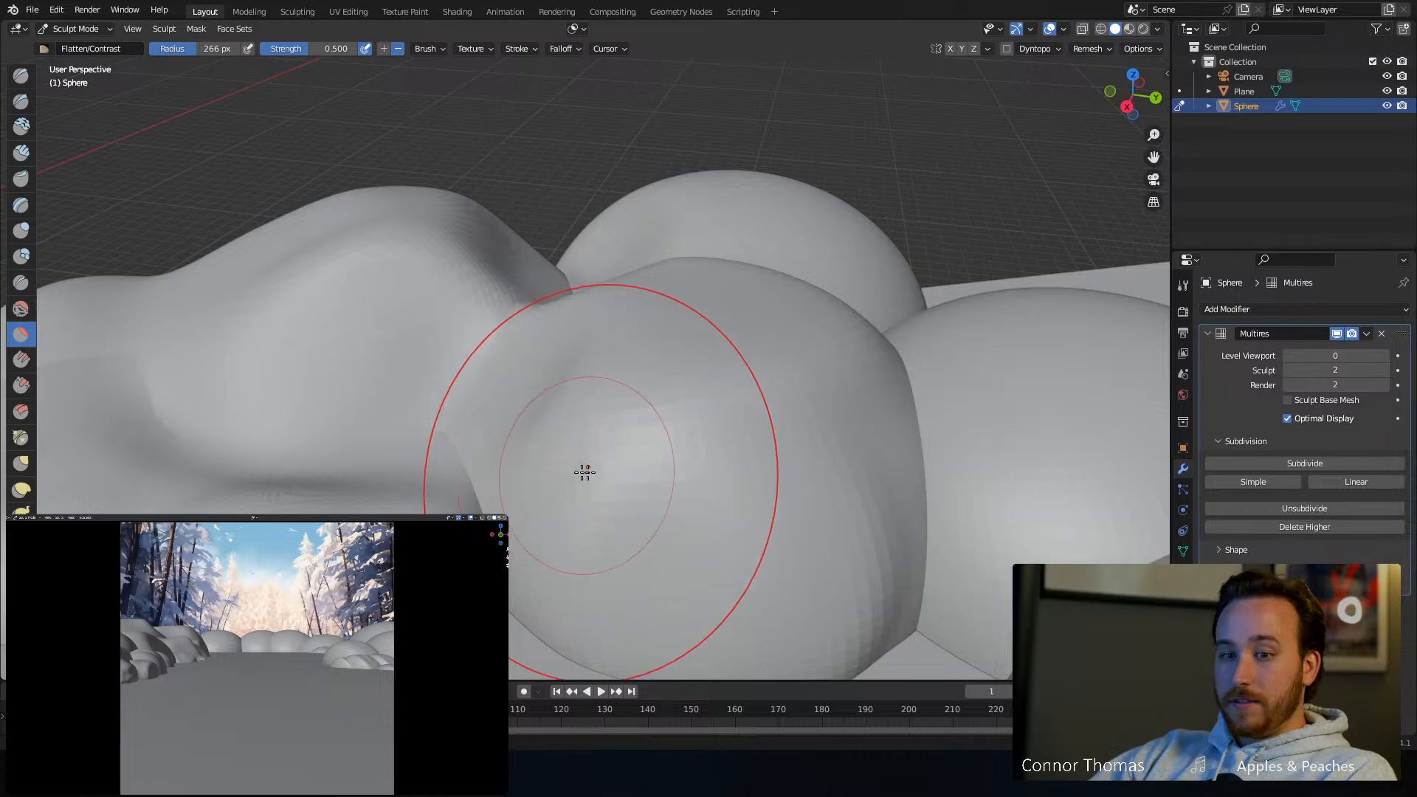
pyautogui.scroll(1, 601, 474)
pyautogui.keyDown('shift'); pyautogui.moveTo(704, 517); pyautogui.dragTo(644, 353, button='middle'); pyautogui.keyUp('shift')
pyautogui.moveTo(645, 353); pyautogui.dragTo(674, 424)
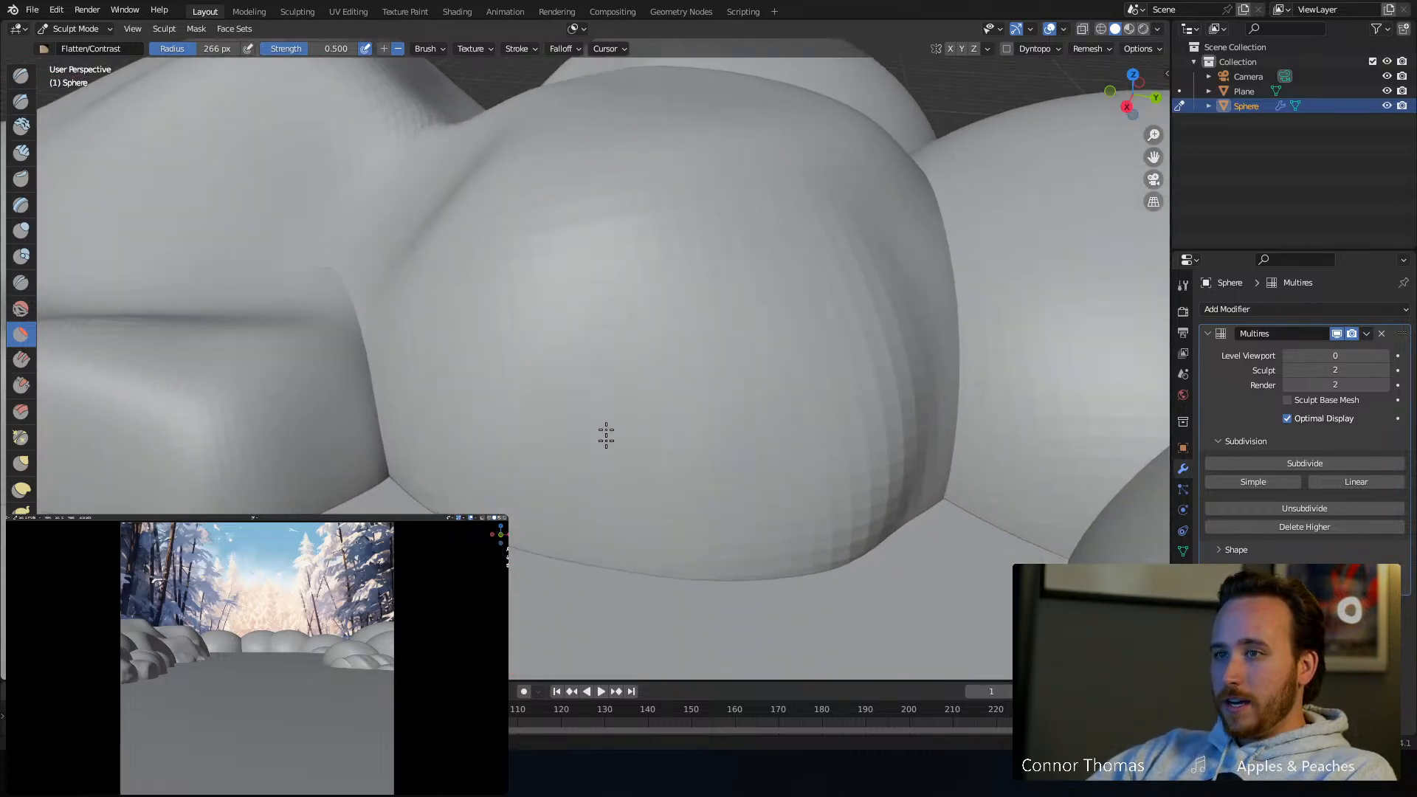
pyautogui.moveTo(606, 434); pyautogui.dragTo(669, 532)
pyautogui.moveTo(701, 346)
pyautogui.mouseDown(button='middle')
pyautogui.moveTo(680, 376)
pyautogui.moveTo(705, 413)
pyautogui.mouseUp(button='middle')
pyautogui.moveTo(743, 379)
pyautogui.mouseDown()
pyautogui.moveTo(502, 298)
pyautogui.moveTo(554, 304)
pyautogui.mouseUp()
# Enlarge the brush radius to 478 px and flatten the smooth sphere further along the row
pyautogui.press('f')
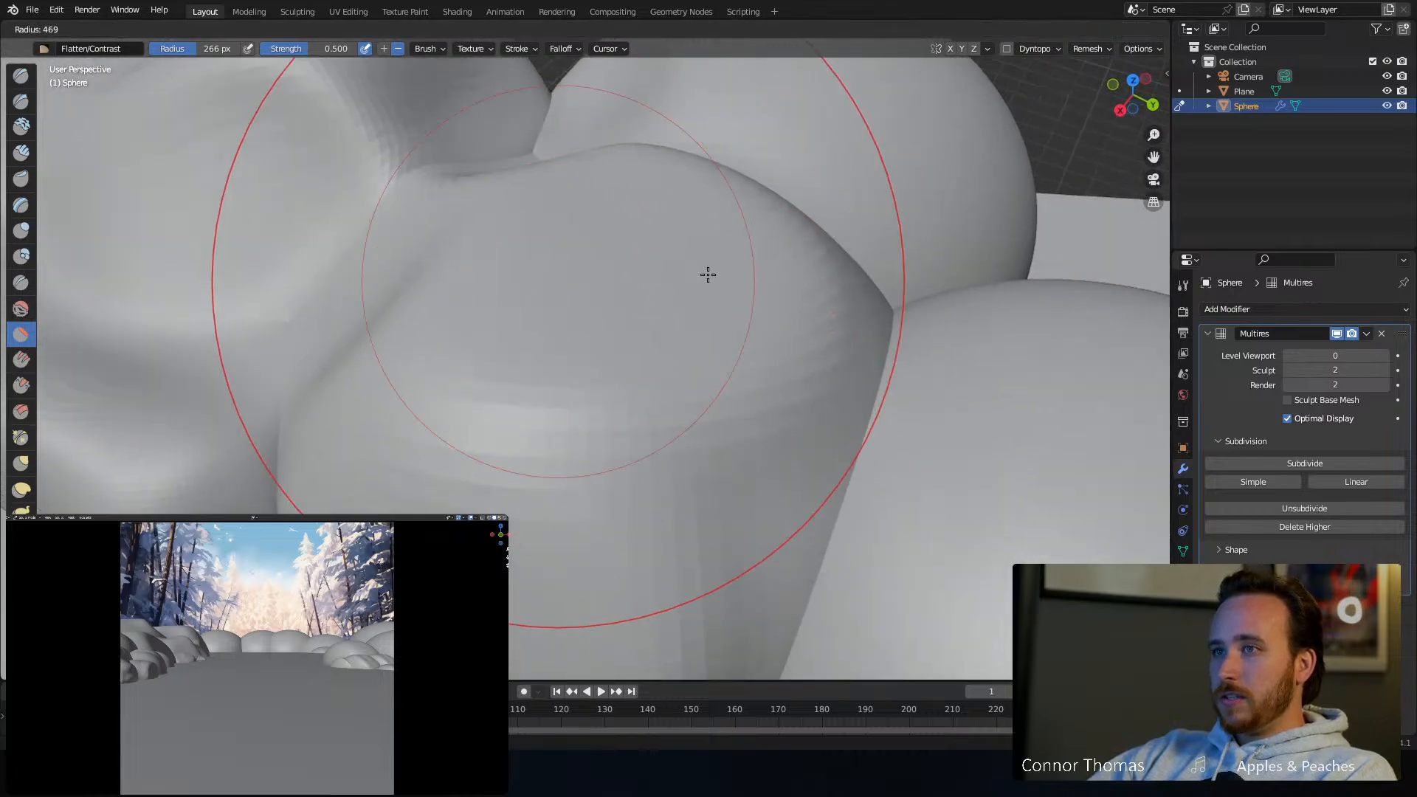
pyautogui.click(710, 273)
pyautogui.scroll(-3, 596, 253)
pyautogui.keyDown('shift'); pyautogui.moveTo(743, 357); pyautogui.dragTo(579, 266, button='middle'); pyautogui.keyUp('shift')
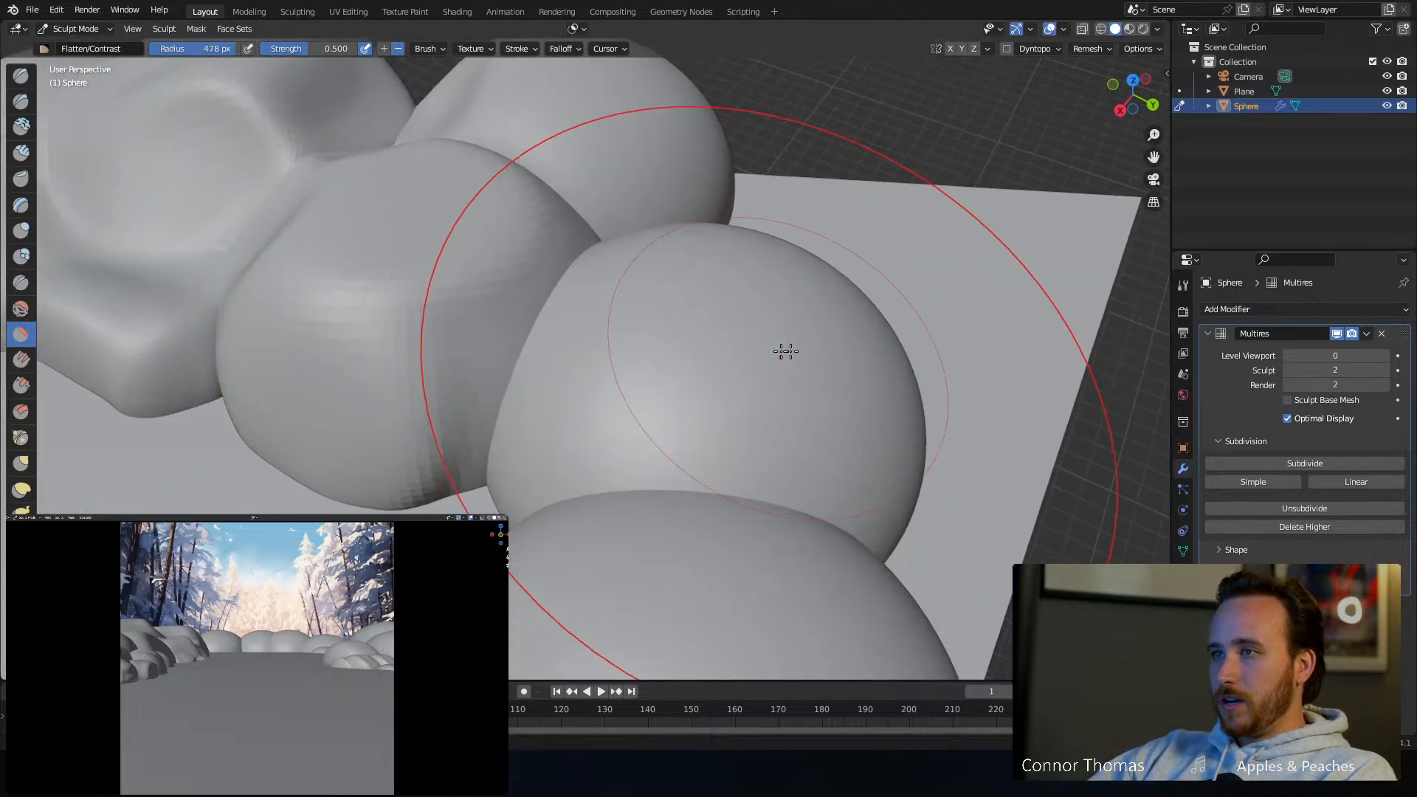
pyautogui.moveTo(784, 351)
pyautogui.mouseDown()
pyautogui.moveTo(730, 332)
pyautogui.moveTo(766, 312)
pyautogui.moveTo(731, 339)
pyautogui.moveTo(701, 323)
pyautogui.moveTo(781, 386)
pyautogui.mouseUp()
# Reduce the brush radius to 322 px and flatten the lower sides of the same sphere and its neighbour
pyautogui.press('f')
pyautogui.click(643, 411)
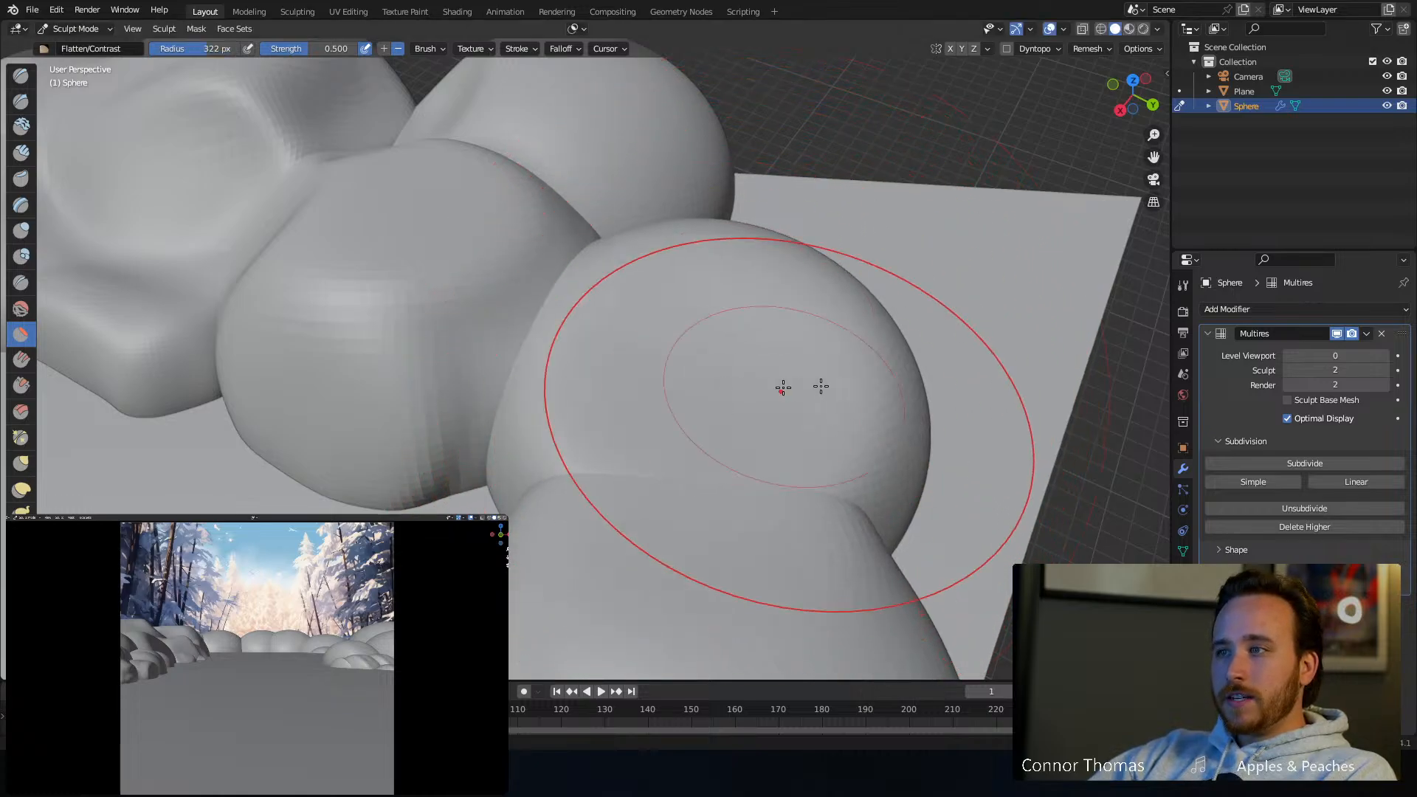
pyautogui.moveTo(819, 386)
pyautogui.mouseDown(button='middle')
pyautogui.moveTo(763, 361)
pyautogui.moveTo(712, 361)
pyautogui.mouseUp(button='middle')
pyautogui.moveTo(598, 436); pyautogui.dragTo(570, 477)
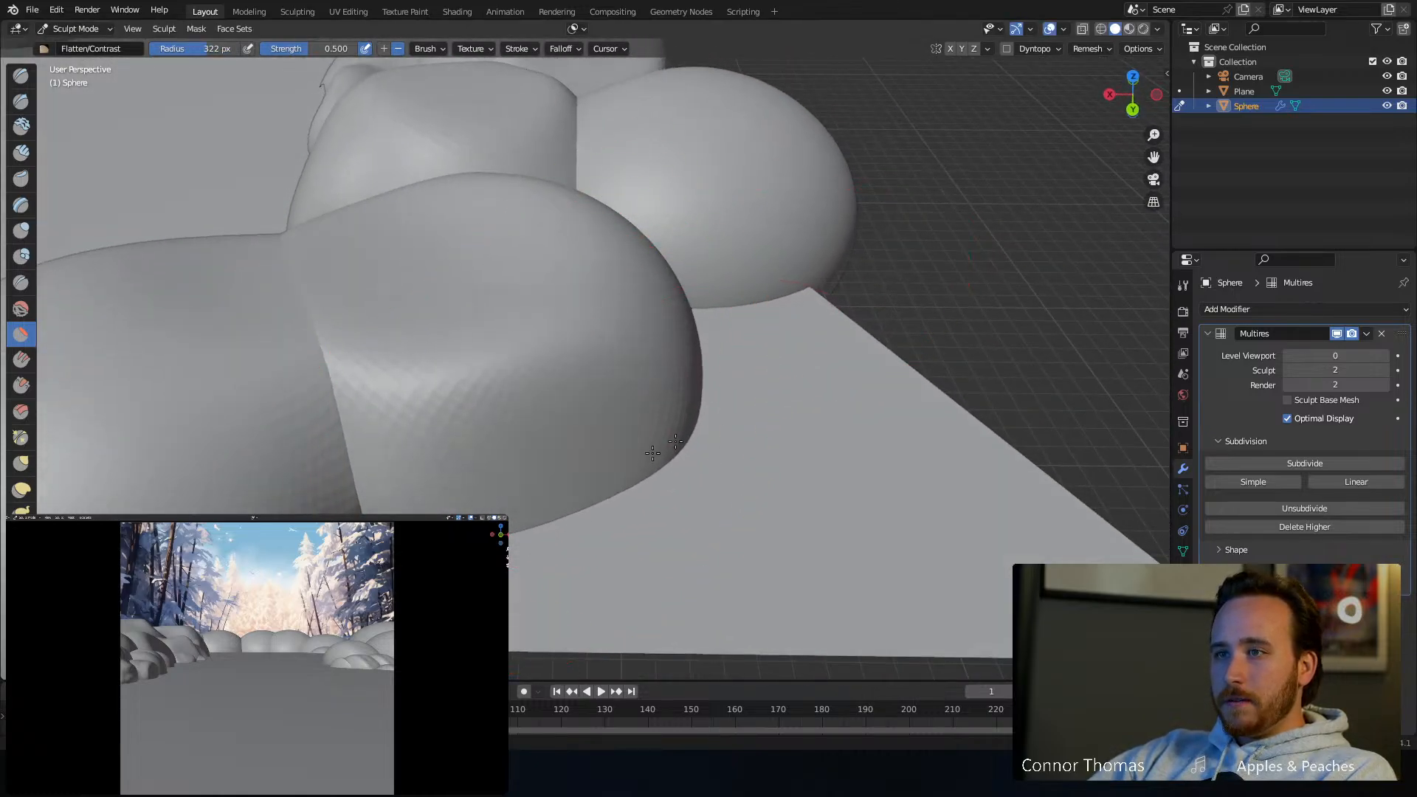
pyautogui.moveTo(653, 452); pyautogui.dragTo(526, 464)
pyautogui.moveTo(622, 490)
pyautogui.mouseDown(button='middle')
pyautogui.moveTo(556, 465)
pyautogui.moveTo(630, 392)
pyautogui.mouseUp(button='middle')
# Flatten the lower pond-facing sides of the far-row rocks and smooth over the crease between two of them
pyautogui.moveTo(589, 465)
pyautogui.mouseDown(button='middle')
pyautogui.moveTo(617, 477)
pyautogui.moveTo(684, 465)
pyautogui.moveTo(554, 450)
pyautogui.moveTo(650, 420)
pyautogui.moveTo(591, 436)
pyautogui.moveTo(775, 342)
pyautogui.mouseUp(button='middle')
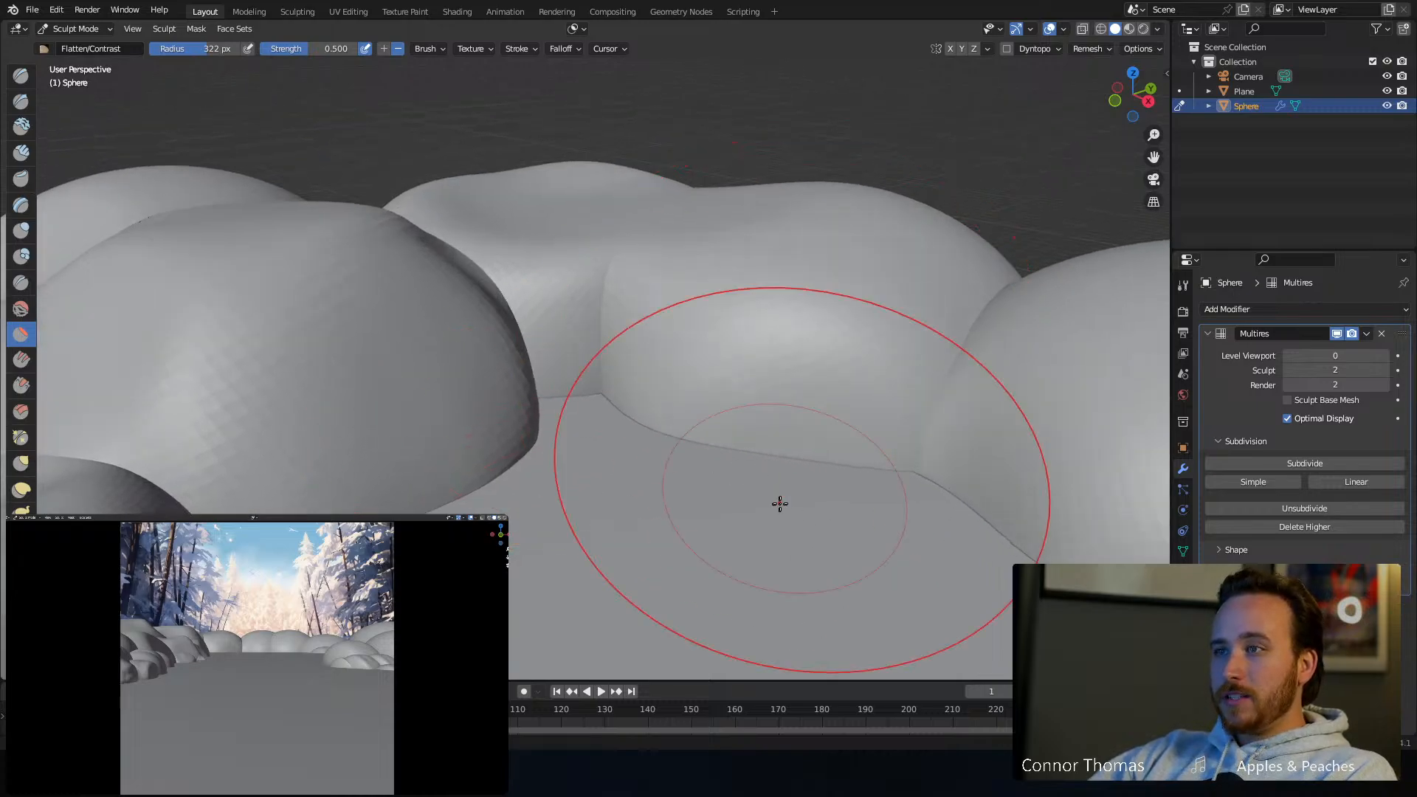
pyautogui.moveTo(740, 392)
pyautogui.mouseDown(button='middle')
pyautogui.moveTo(772, 452)
pyautogui.moveTo(565, 316)
pyautogui.moveTo(687, 329)
pyautogui.moveTo(767, 236)
pyautogui.mouseUp(button='middle')
pyautogui.moveTo(704, 317)
pyautogui.mouseDown()
pyautogui.moveTo(715, 366)
pyautogui.moveTo(645, 484)
pyautogui.moveTo(557, 581)
pyautogui.moveTo(556, 520)
pyautogui.mouseUp()
pyautogui.moveTo(556, 519); pyautogui.dragTo(711, 380, button='middle')
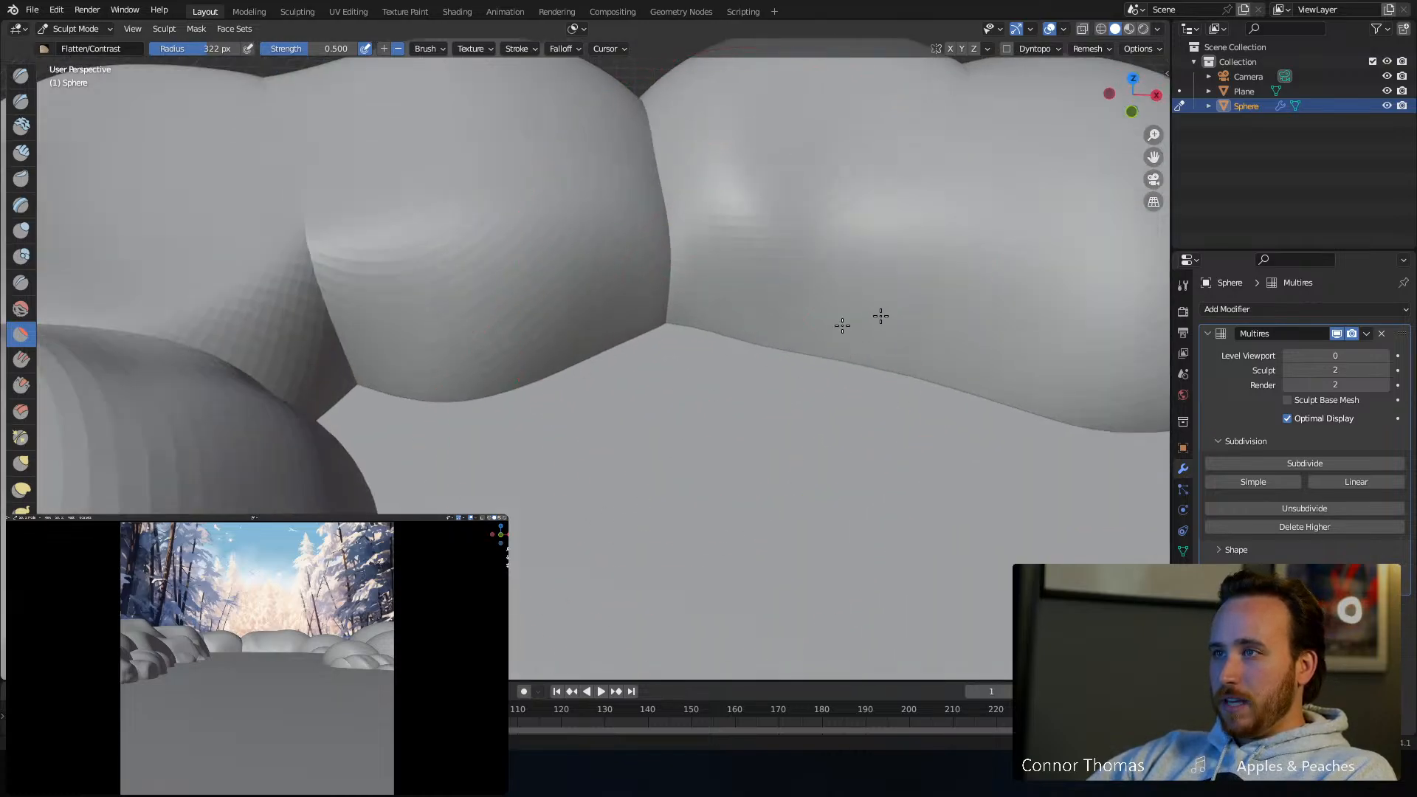
pyautogui.moveTo(631, 315); pyautogui.dragTo(750, 306)
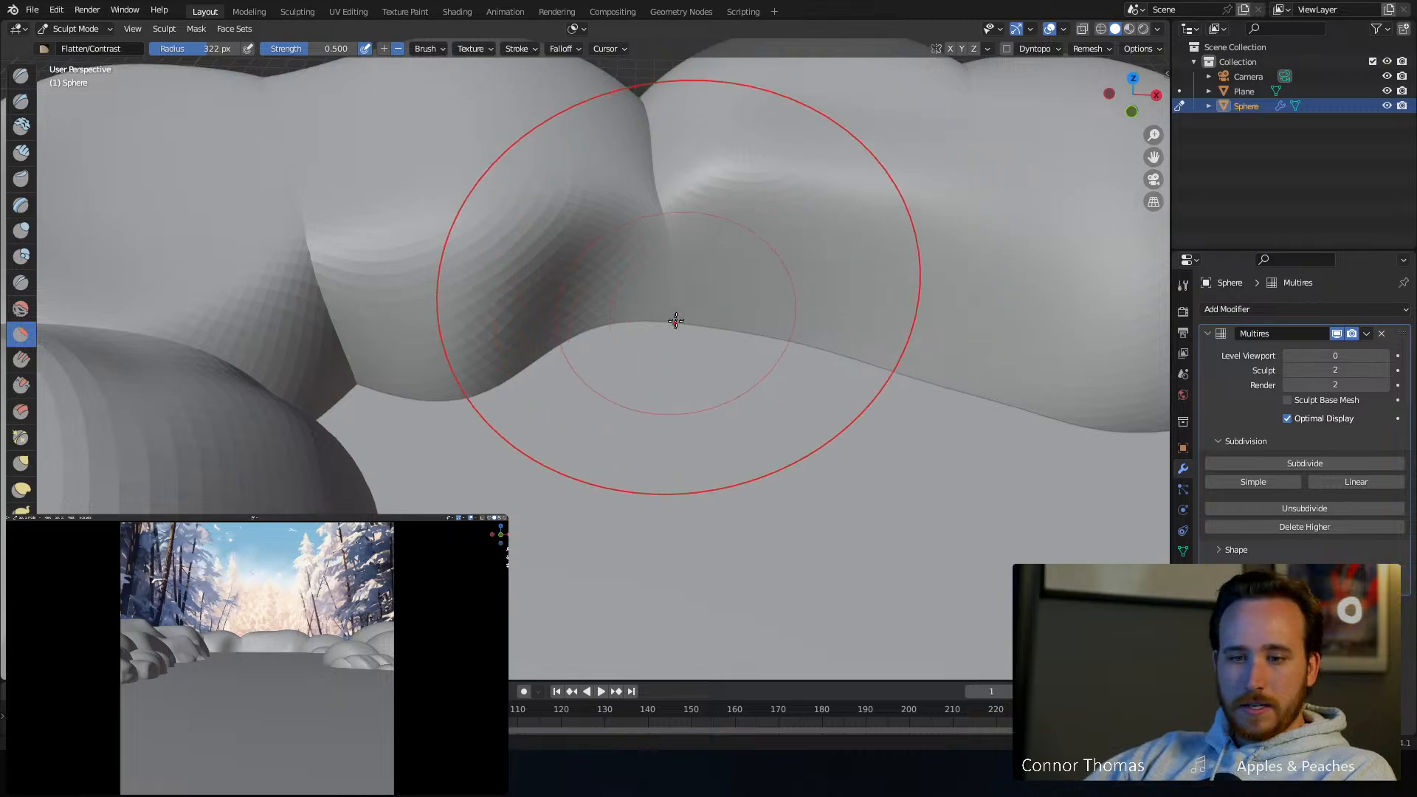
# Flatten across the rounded rock beside the smoothed crease and onto its adjoining neighbour
pyautogui.moveTo(674, 319)
pyautogui.mouseDown(button='middle')
pyautogui.moveTo(645, 294)
pyautogui.moveTo(770, 348)
pyautogui.mouseUp(button='middle')
pyautogui.moveTo(589, 303)
pyautogui.mouseDown()
pyautogui.moveTo(523, 306)
pyautogui.moveTo(347, 228)
pyautogui.moveTo(300, 341)
pyautogui.mouseUp()
pyautogui.moveTo(474, 335); pyautogui.dragTo(466, 317, button='middle')
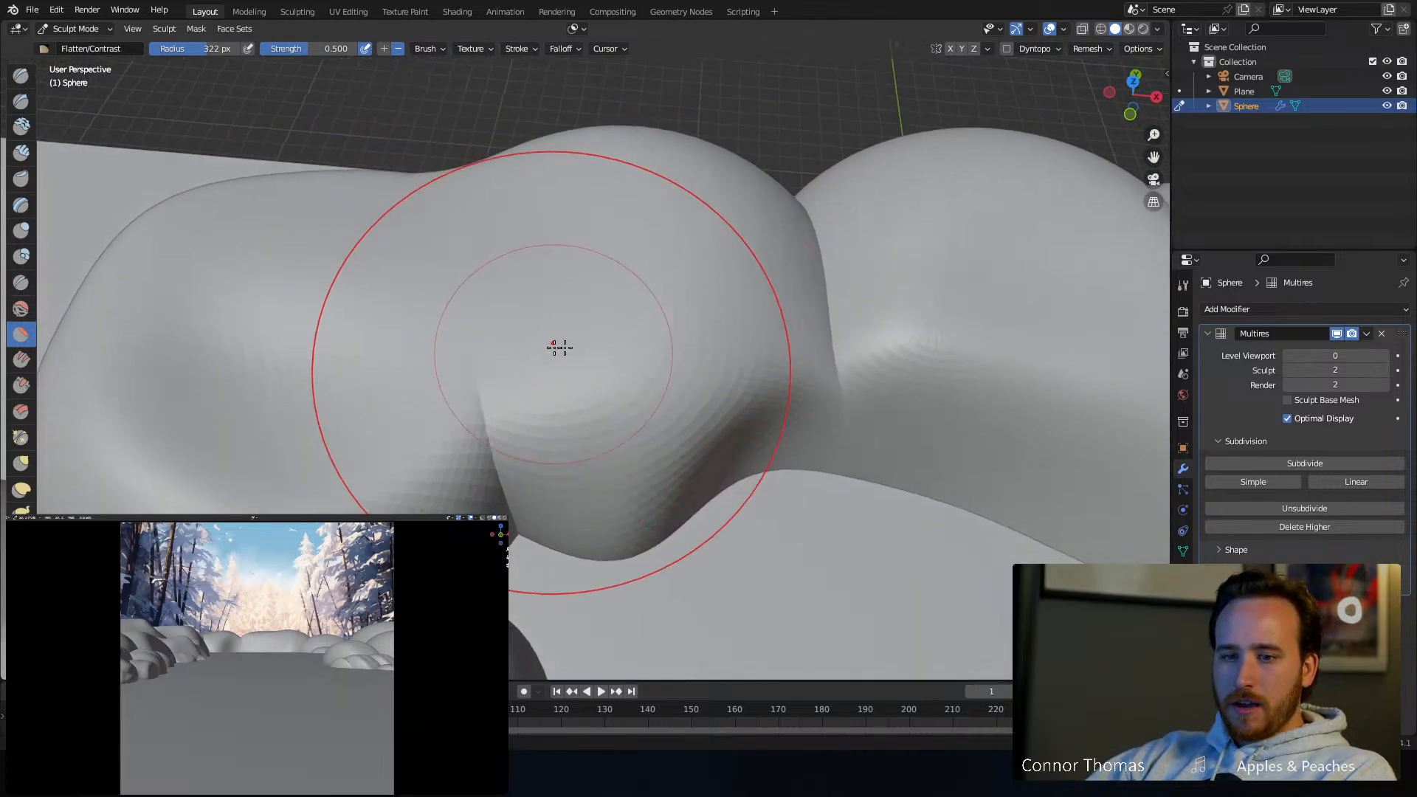
pyautogui.moveTo(560, 347); pyautogui.dragTo(520, 332, button='middle')
# Carve flat facets into the pond-facing side of the long far-row rock and blend its joint with the next rock
pyautogui.keyDown('shift'); pyautogui.moveTo(1041, 402); pyautogui.dragTo(690, 317, button='middle'); pyautogui.keyUp('shift')
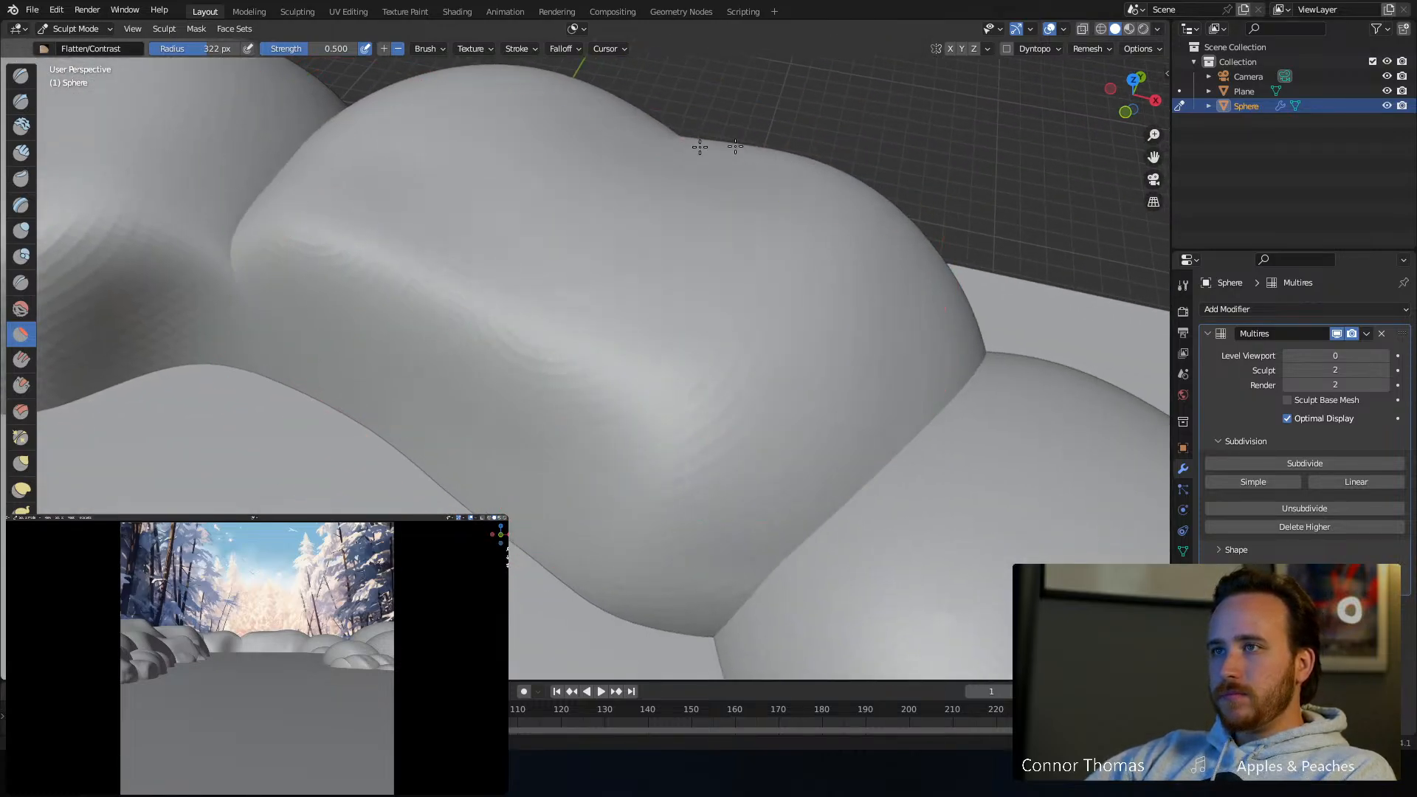
pyautogui.moveTo(687, 354); pyautogui.dragTo(701, 324, button='middle')
pyautogui.moveTo(635, 370)
pyautogui.mouseDown()
pyautogui.moveTo(847, 392)
pyautogui.moveTo(964, 301)
pyautogui.mouseUp()
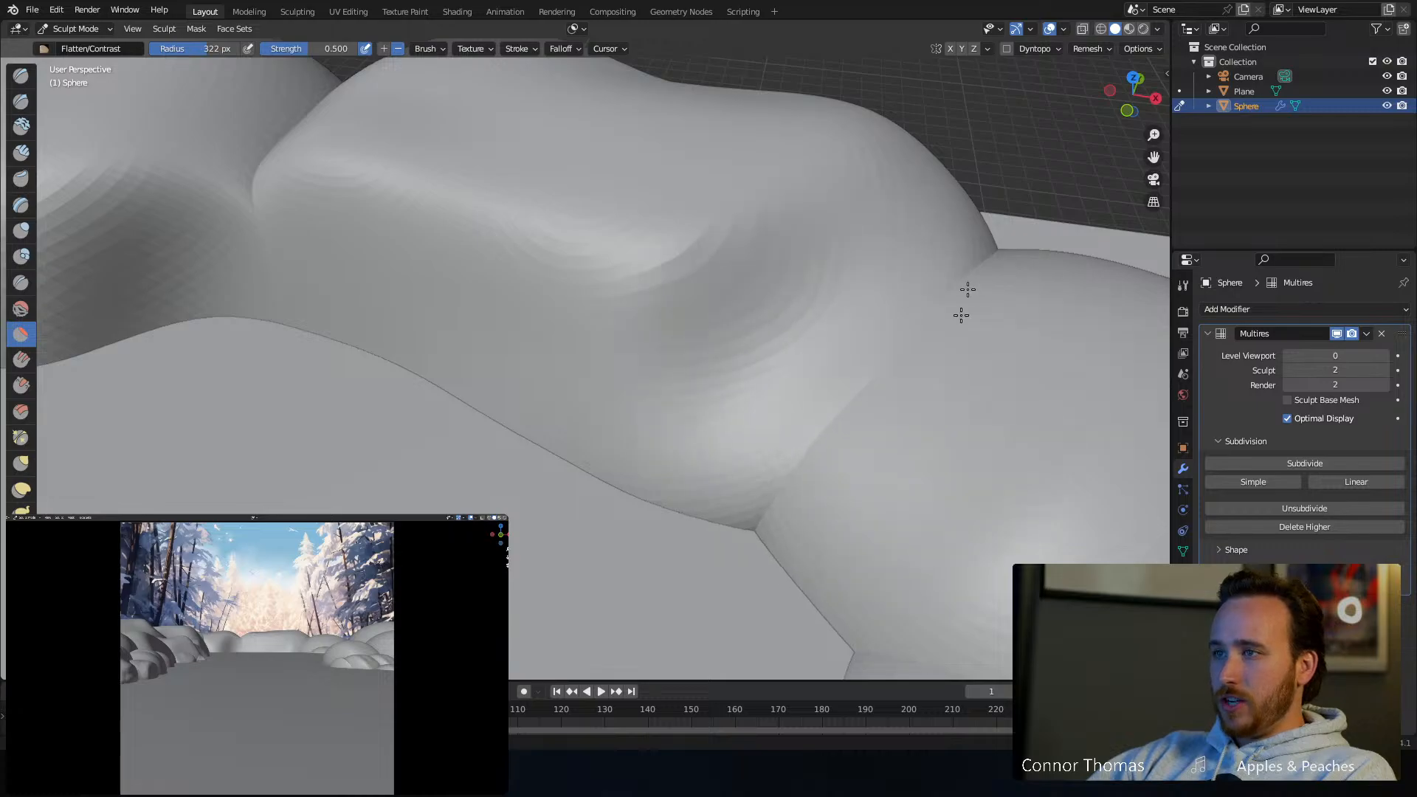
pyautogui.moveTo(842, 417)
pyautogui.mouseDown()
pyautogui.moveTo(753, 516)
pyautogui.moveTo(721, 497)
pyautogui.moveTo(767, 450)
pyautogui.mouseUp()
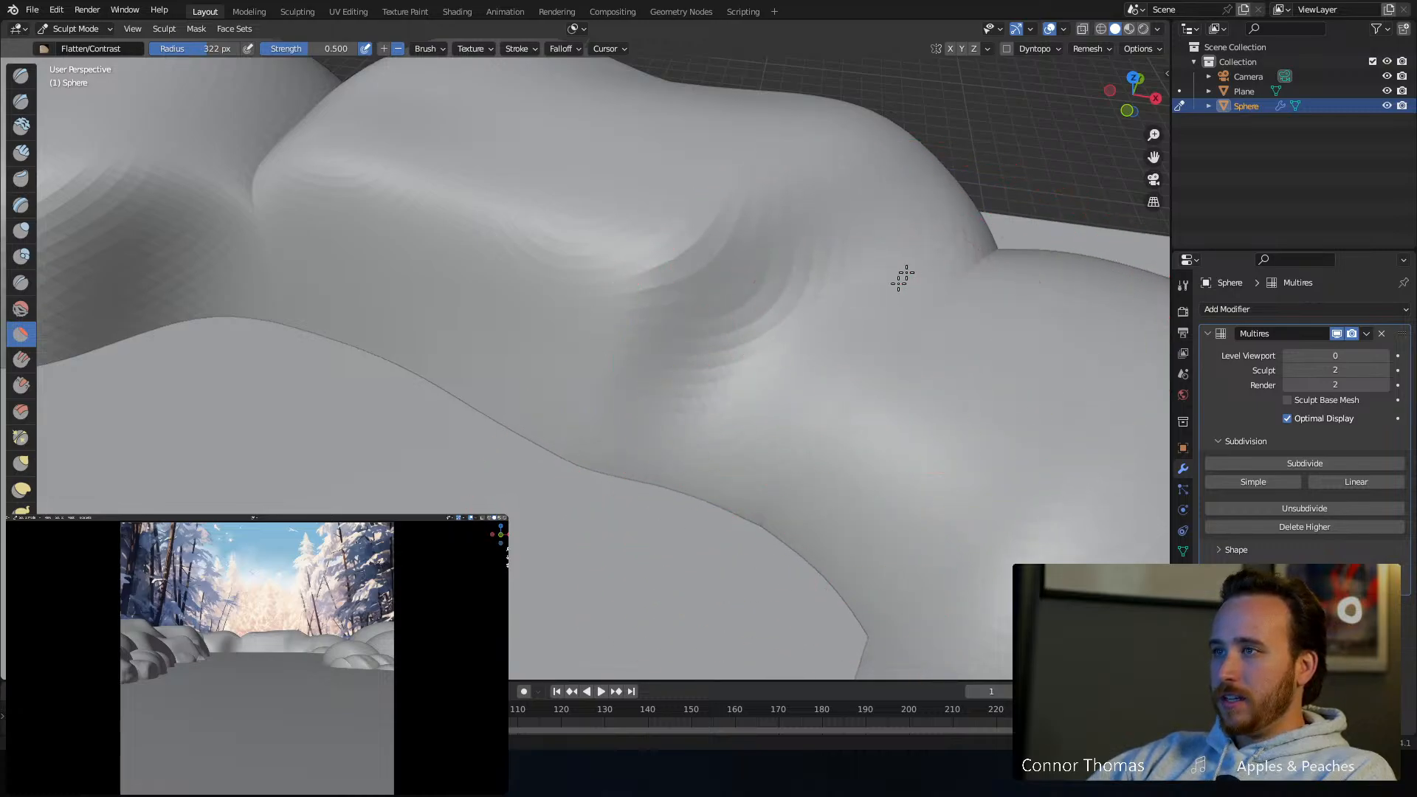
pyautogui.moveTo(932, 278)
pyautogui.mouseDown()
pyautogui.moveTo(841, 288)
pyautogui.moveTo(730, 422)
pyautogui.mouseUp()
# Flatten the rock around the small protruding sphere and the near side of the large sphere at the row's end
pyautogui.scroll(-5, 718, 418)
pyautogui.moveTo(718, 418)
pyautogui.mouseDown(button='middle')
pyautogui.moveTo(762, 380)
pyautogui.moveTo(695, 378)
pyautogui.mouseUp(button='middle')
pyautogui.scroll(5, 695, 378)
pyautogui.moveTo(721, 306); pyautogui.dragTo(707, 373, button='middle')
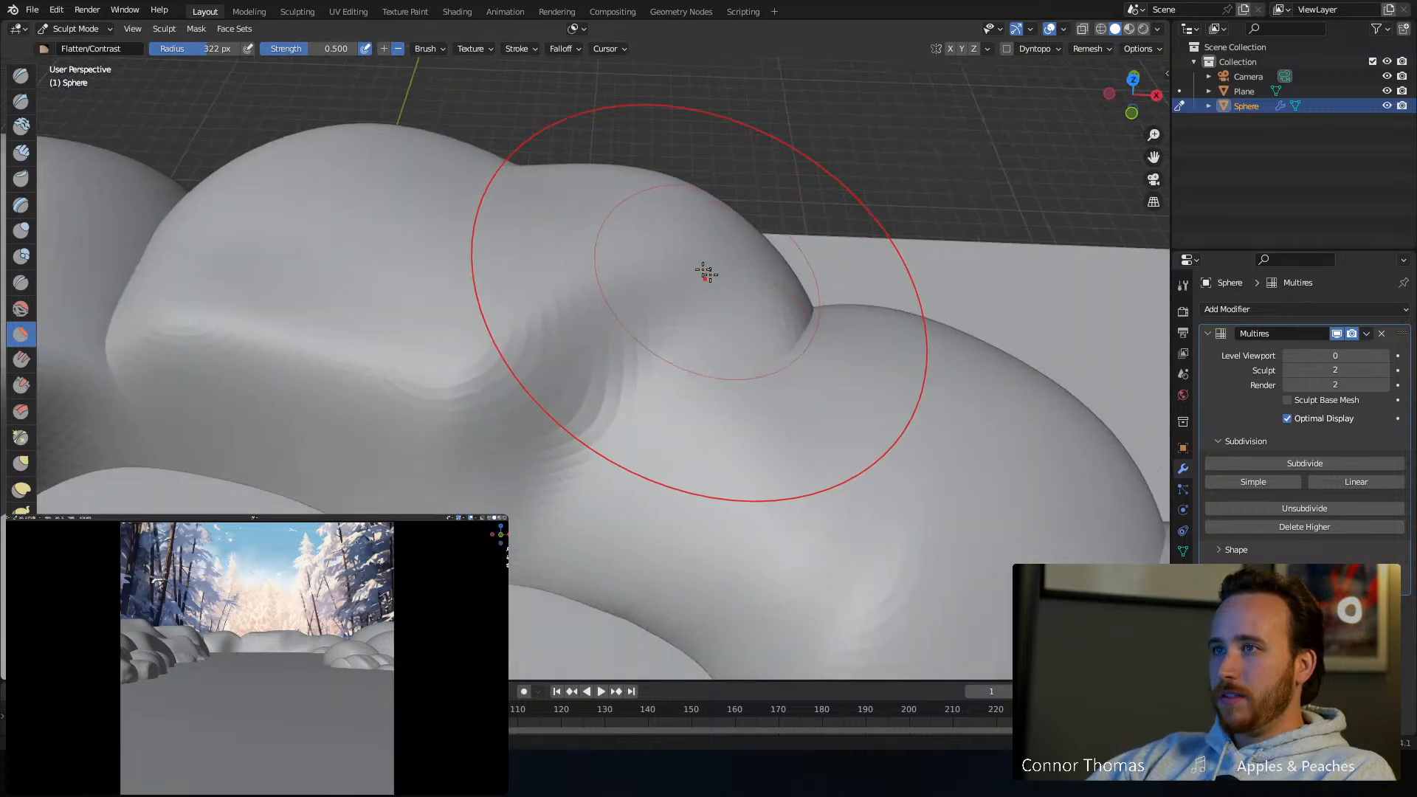
pyautogui.keyDown('shift'); pyautogui.moveTo(731, 257); pyautogui.dragTo(563, 79, button='middle'); pyautogui.keyUp('shift')
pyautogui.moveTo(521, 361); pyautogui.dragTo(496, 424)
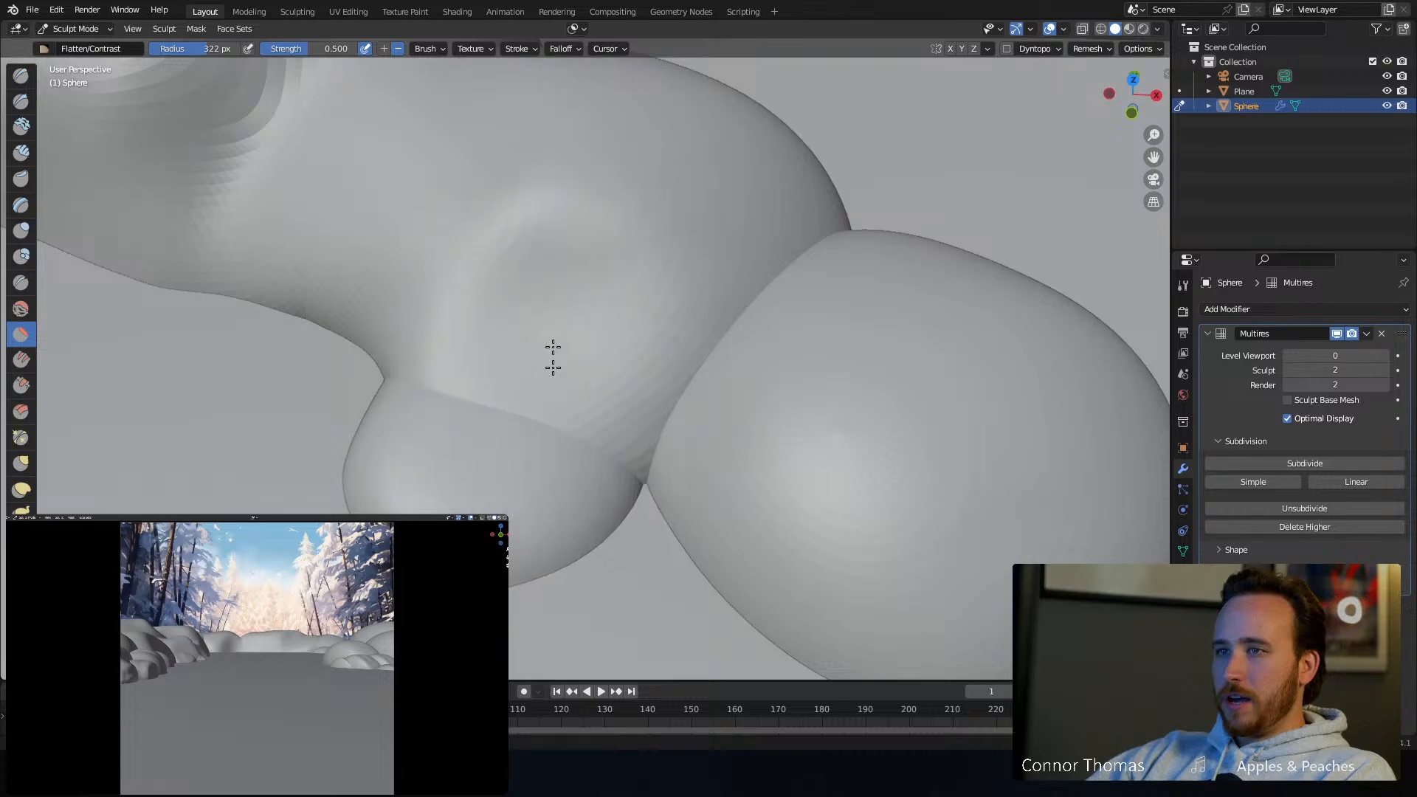
pyautogui.moveTo(552, 357)
pyautogui.mouseDown()
pyautogui.moveTo(453, 414)
pyautogui.moveTo(428, 493)
pyautogui.moveTo(708, 490)
pyautogui.moveTo(707, 539)
pyautogui.mouseUp()
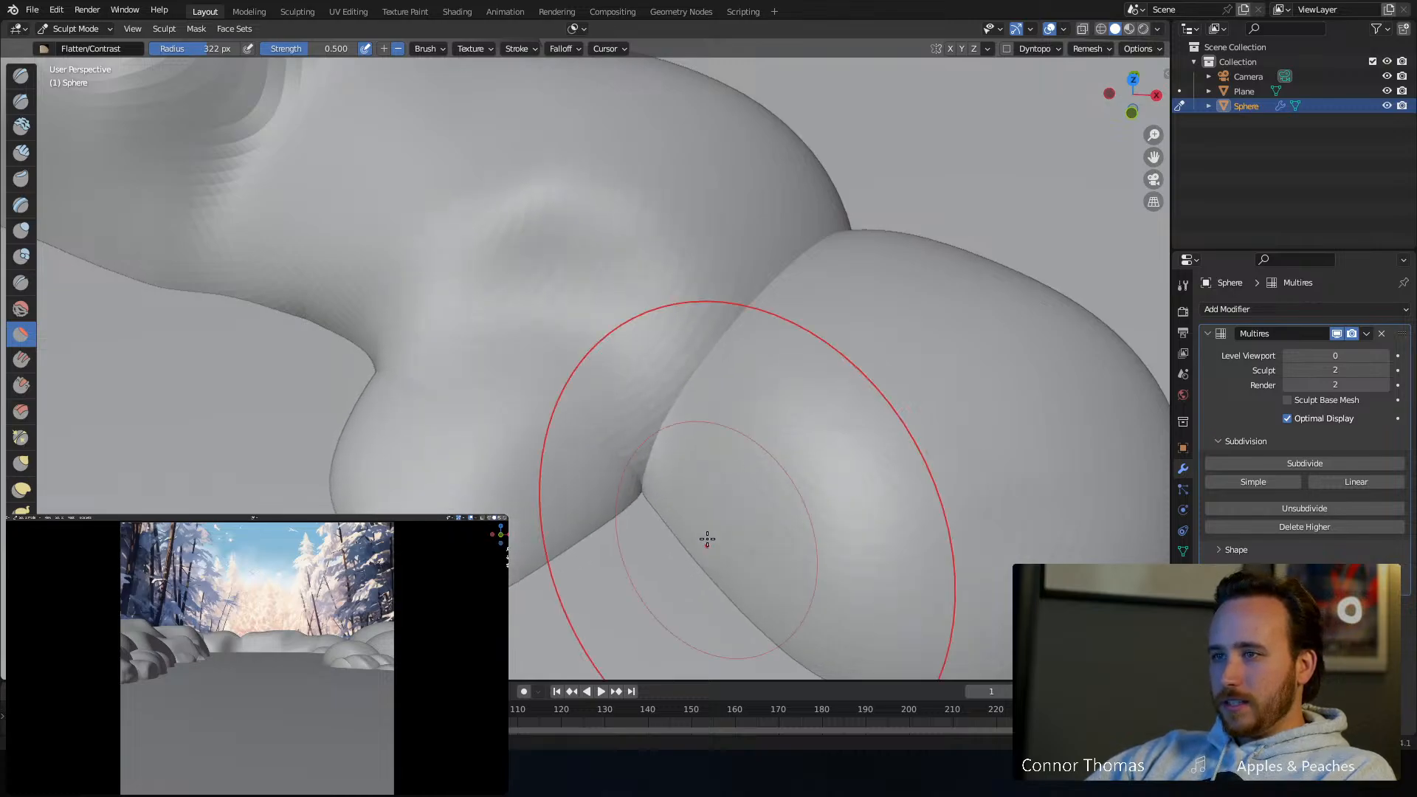
# Flatten the outer end and pond-facing side of the last sphere at the plane's edge
pyautogui.moveTo(707, 539)
pyautogui.mouseDown(button='middle')
pyautogui.moveTo(693, 468)
pyautogui.moveTo(501, 365)
pyautogui.moveTo(572, 237)
pyautogui.moveTo(760, 332)
pyautogui.mouseUp(button='middle')
pyautogui.scroll(-5, 551, 329)
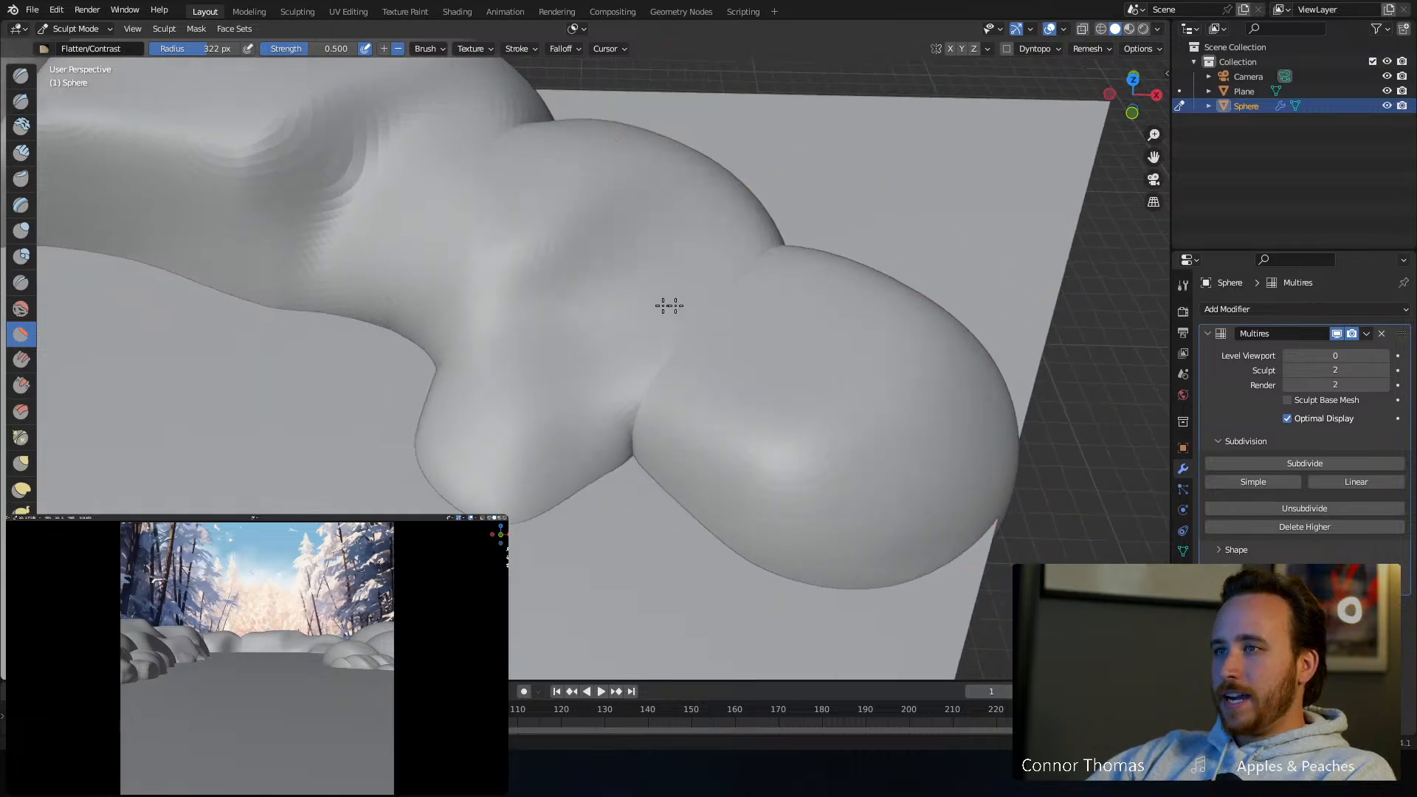
pyautogui.moveTo(667, 303)
pyautogui.mouseDown(button='middle')
pyautogui.moveTo(844, 174)
pyautogui.moveTo(794, 184)
pyautogui.moveTo(747, 383)
pyautogui.mouseUp(button='middle')
pyautogui.moveTo(747, 383)
pyautogui.mouseDown()
pyautogui.moveTo(689, 411)
pyautogui.moveTo(674, 563)
pyautogui.mouseUp()
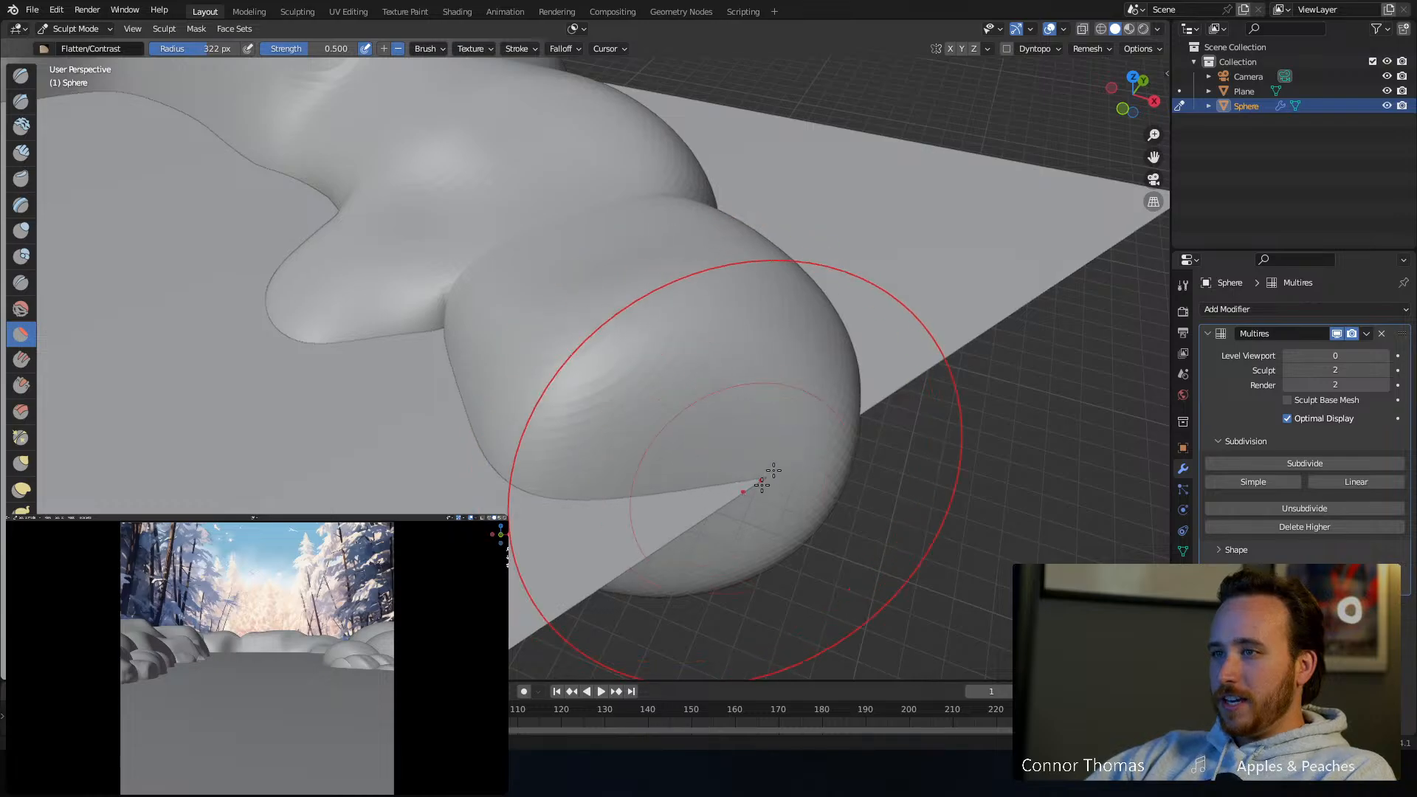
pyautogui.moveTo(760, 474); pyautogui.dragTo(714, 252, button='middle')
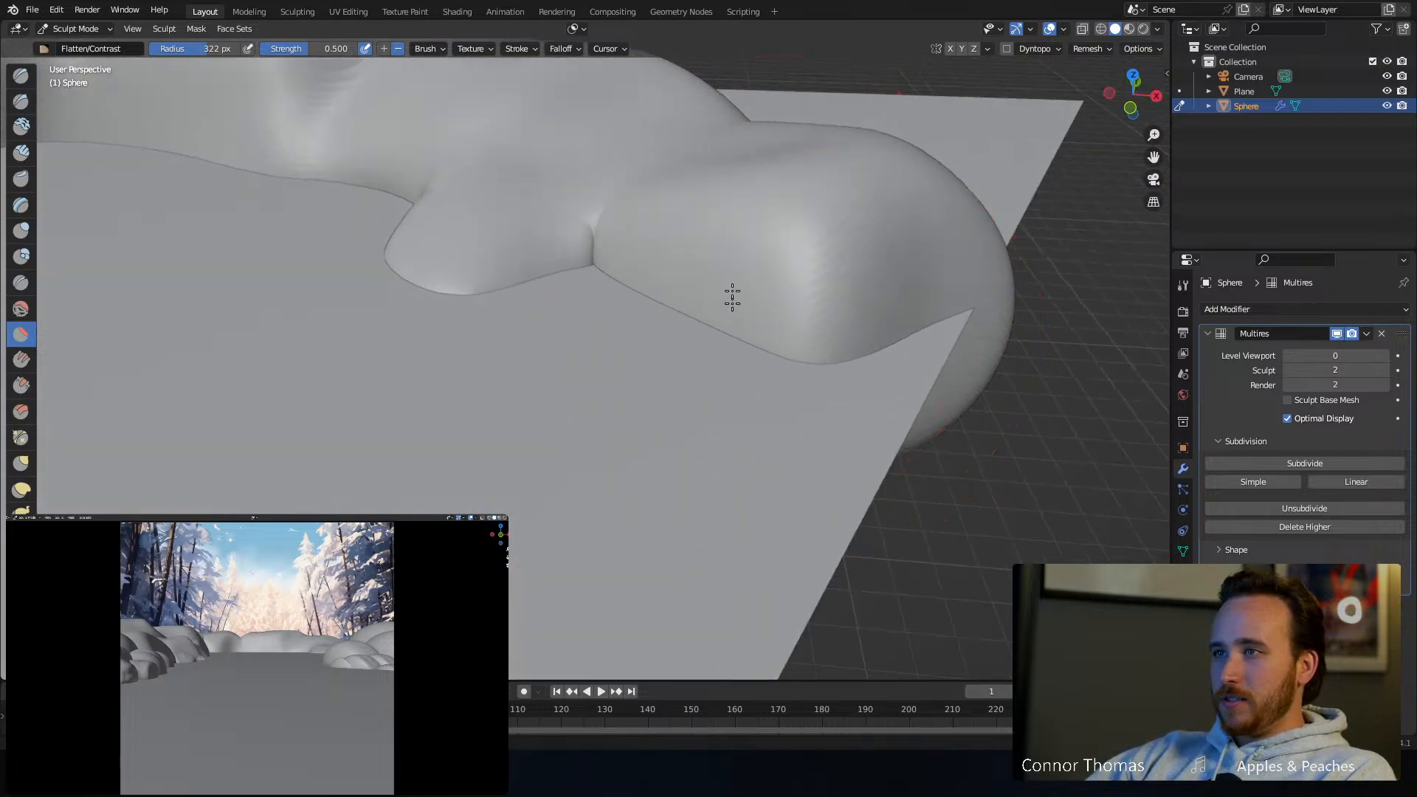
pyautogui.moveTo(732, 297); pyautogui.dragTo(713, 330)
# Flatten the top of the last rock at the plane's edge and refine the facet on its outer end
pyautogui.moveTo(851, 155); pyautogui.dragTo(806, 202, button='middle')
pyautogui.moveTo(727, 417)
pyautogui.mouseDown()
pyautogui.moveTo(757, 411)
pyautogui.moveTo(783, 439)
pyautogui.mouseUp()
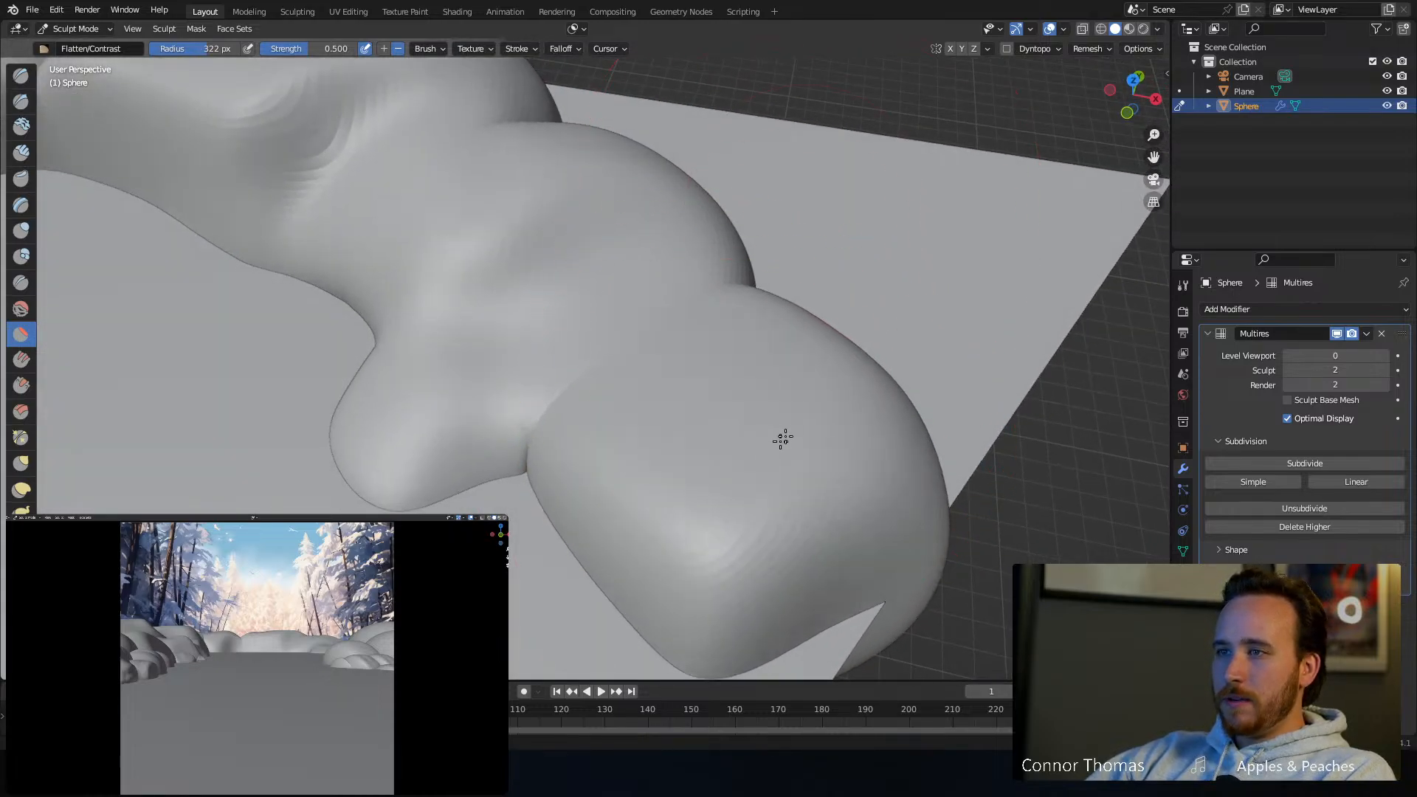
pyautogui.moveTo(804, 424)
pyautogui.mouseDown(button='middle')
pyautogui.moveTo(738, 332)
pyautogui.moveTo(787, 405)
pyautogui.mouseUp(button='middle')
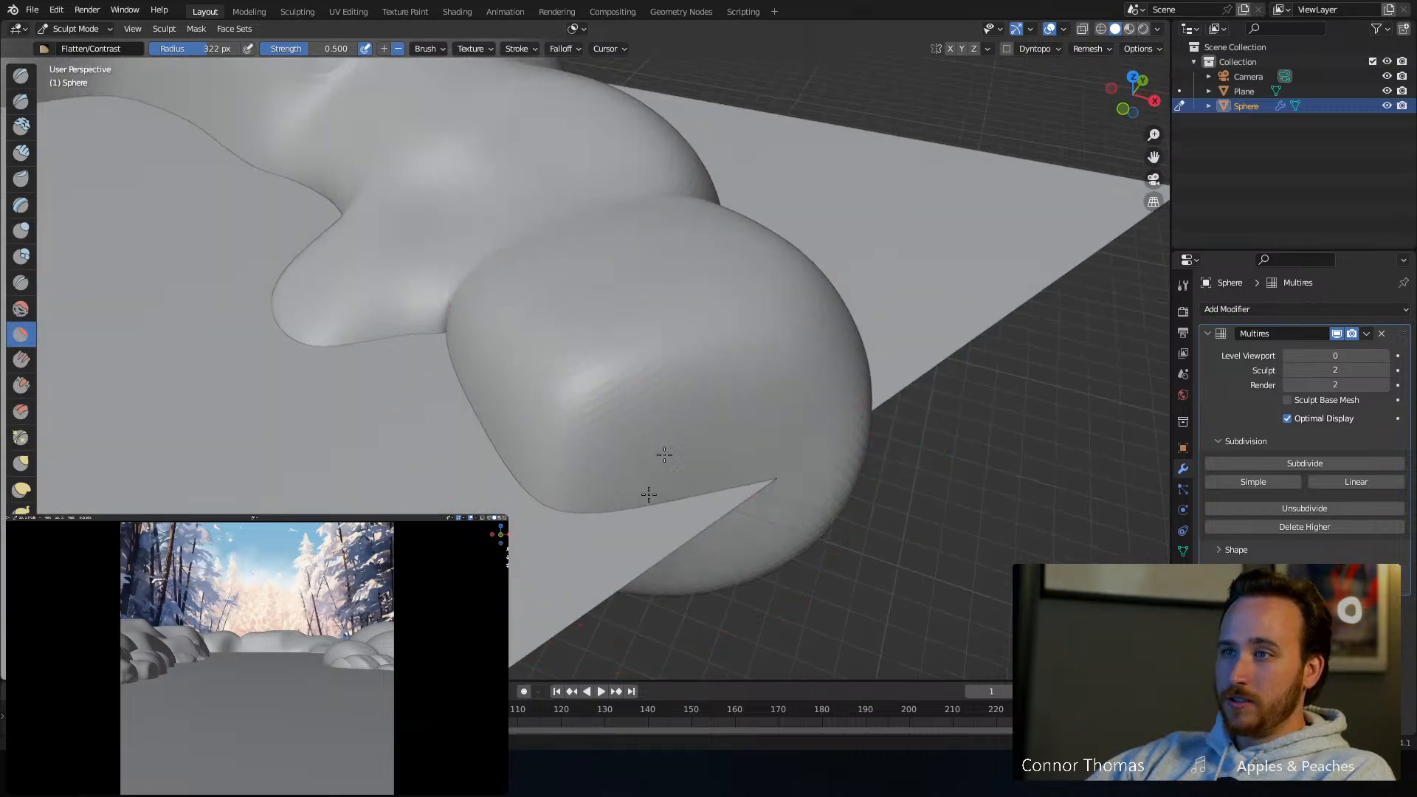
pyautogui.moveTo(665, 455)
pyautogui.mouseDown()
pyautogui.moveTo(686, 383)
pyautogui.moveTo(674, 427)
pyautogui.mouseUp()
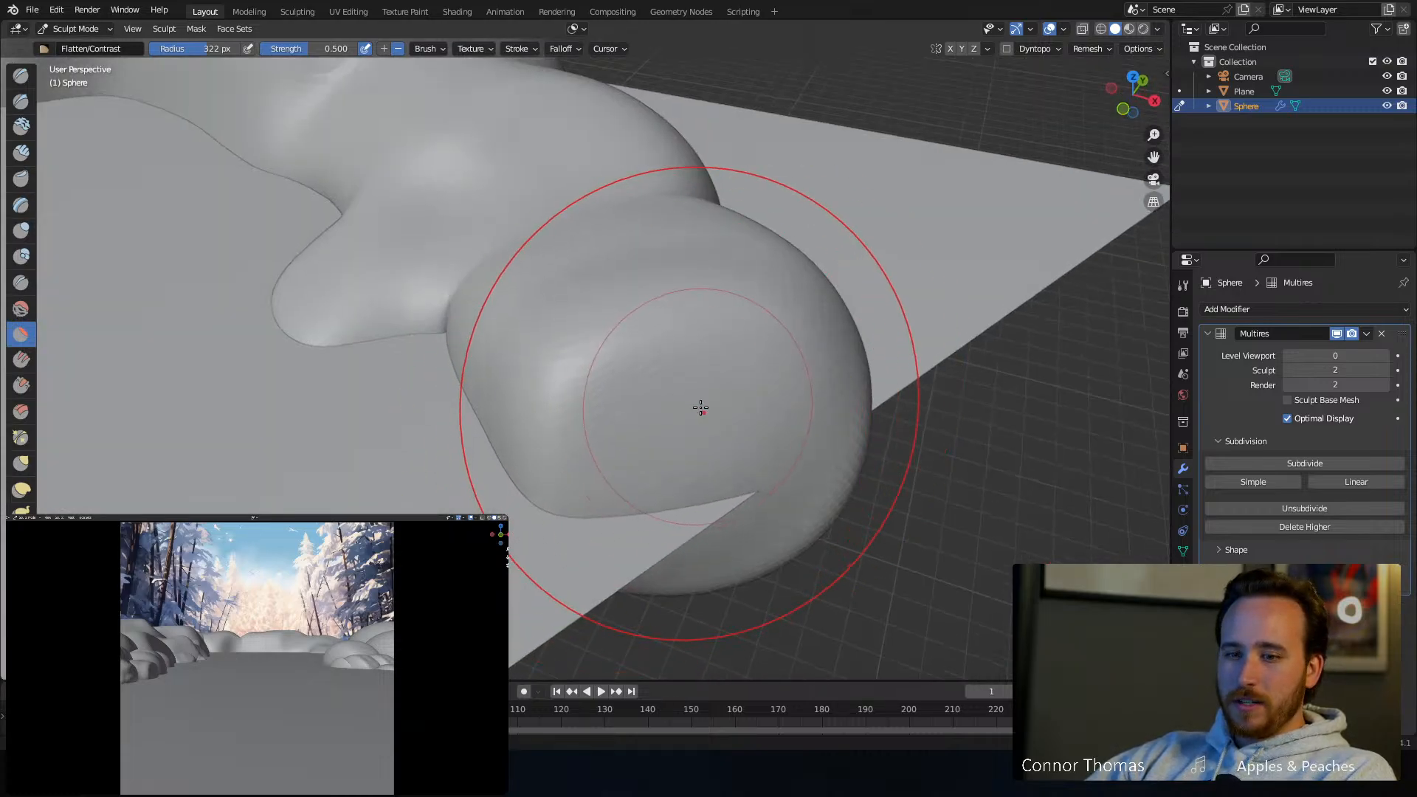
pyautogui.moveTo(671, 392)
pyautogui.mouseDown(button='middle')
pyautogui.moveTo(671, 367)
pyautogui.moveTo(627, 325)
pyautogui.mouseUp(button='middle')
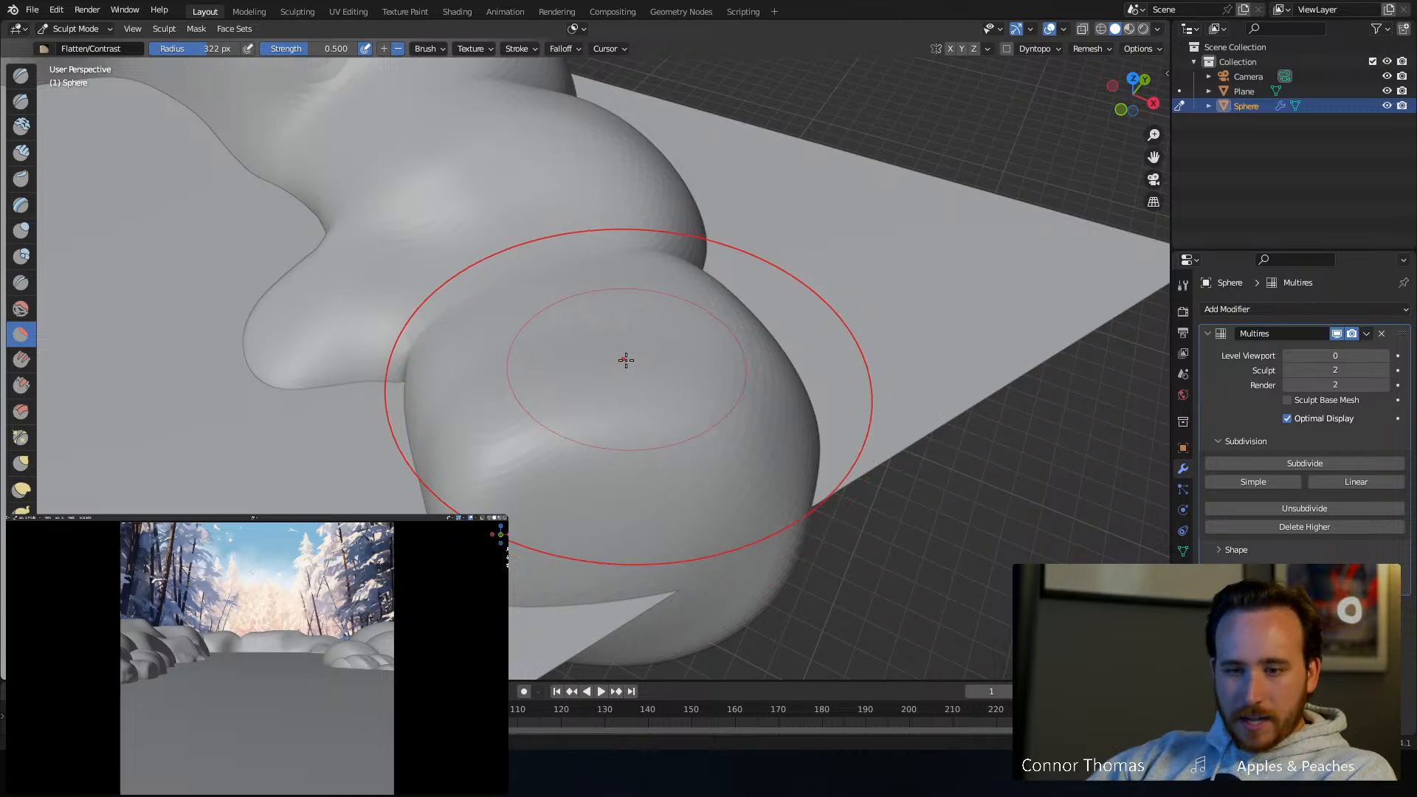
pyautogui.moveTo(629, 361)
pyautogui.mouseDown(button='middle')
pyautogui.moveTo(642, 373)
pyautogui.moveTo(629, 341)
pyautogui.mouseUp(button='middle')
pyautogui.moveTo(634, 398)
pyautogui.mouseDown(button='middle')
pyautogui.moveTo(800, 373)
pyautogui.moveTo(737, 427)
pyautogui.moveTo(642, 386)
pyautogui.moveTo(621, 471)
pyautogui.mouseUp(button='middle')
pyautogui.moveTo(621, 471); pyautogui.dragTo(648, 393)
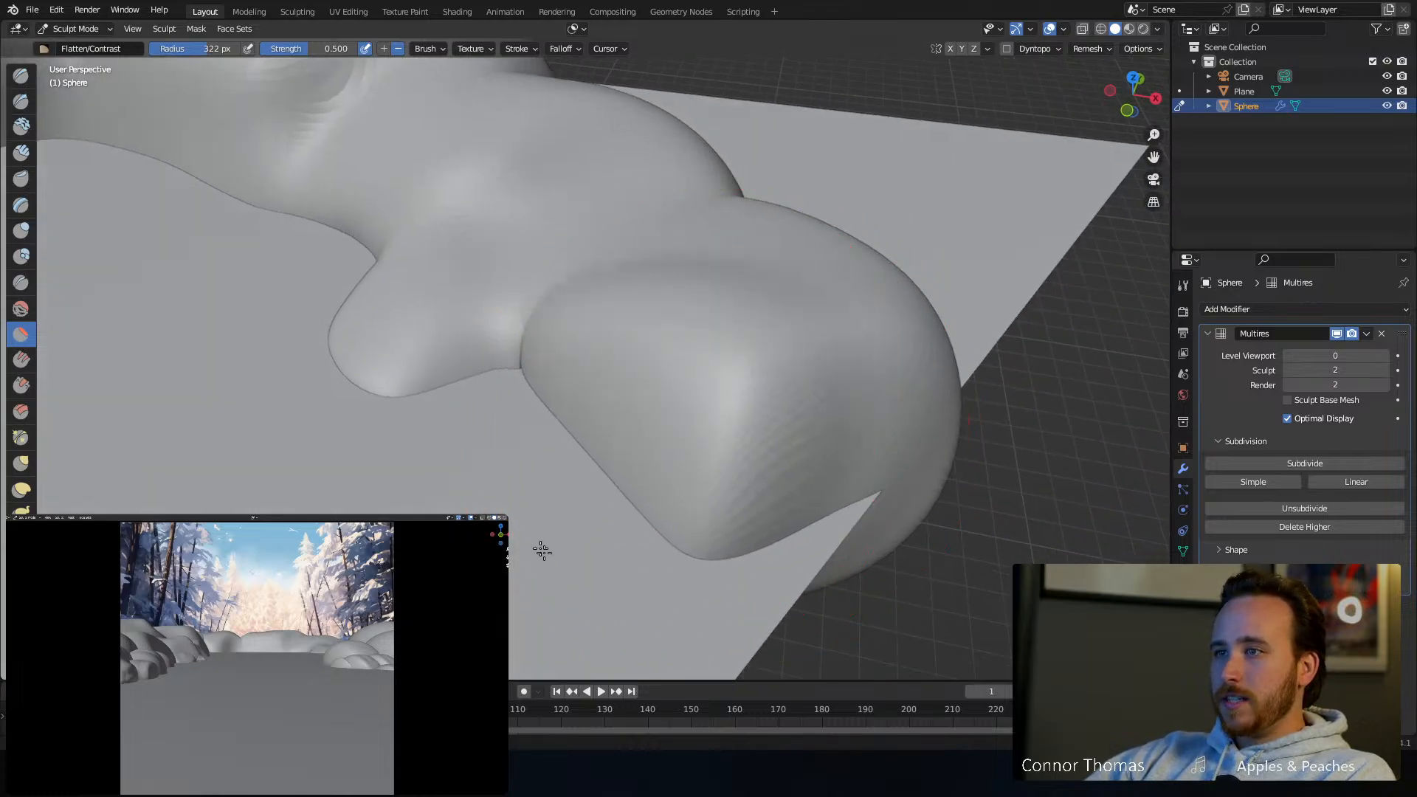
# Sharpen the facets on the outer end and top of the last far-row rock at the plane's edge
pyautogui.moveTo(595, 458); pyautogui.dragTo(599, 442, button='middle')
pyautogui.moveTo(854, 389)
pyautogui.mouseDown()
pyautogui.moveTo(810, 467)
pyautogui.moveTo(809, 427)
pyautogui.mouseUp()
pyautogui.moveTo(746, 379)
pyautogui.mouseDown(button='middle')
pyautogui.moveTo(601, 301)
pyautogui.moveTo(677, 319)
pyautogui.moveTo(733, 256)
pyautogui.moveTo(696, 278)
pyautogui.mouseUp(button='middle')
pyautogui.scroll(1, 753, 291)
pyautogui.keyDown('shift'); pyautogui.moveTo(599, 258); pyautogui.dragTo(724, 338, button='middle'); pyautogui.keyUp('shift')
pyautogui.scroll(1, 716, 336)
pyautogui.moveTo(688, 348); pyautogui.dragTo(686, 400)
pyautogui.scroll(-5, 743, 516)
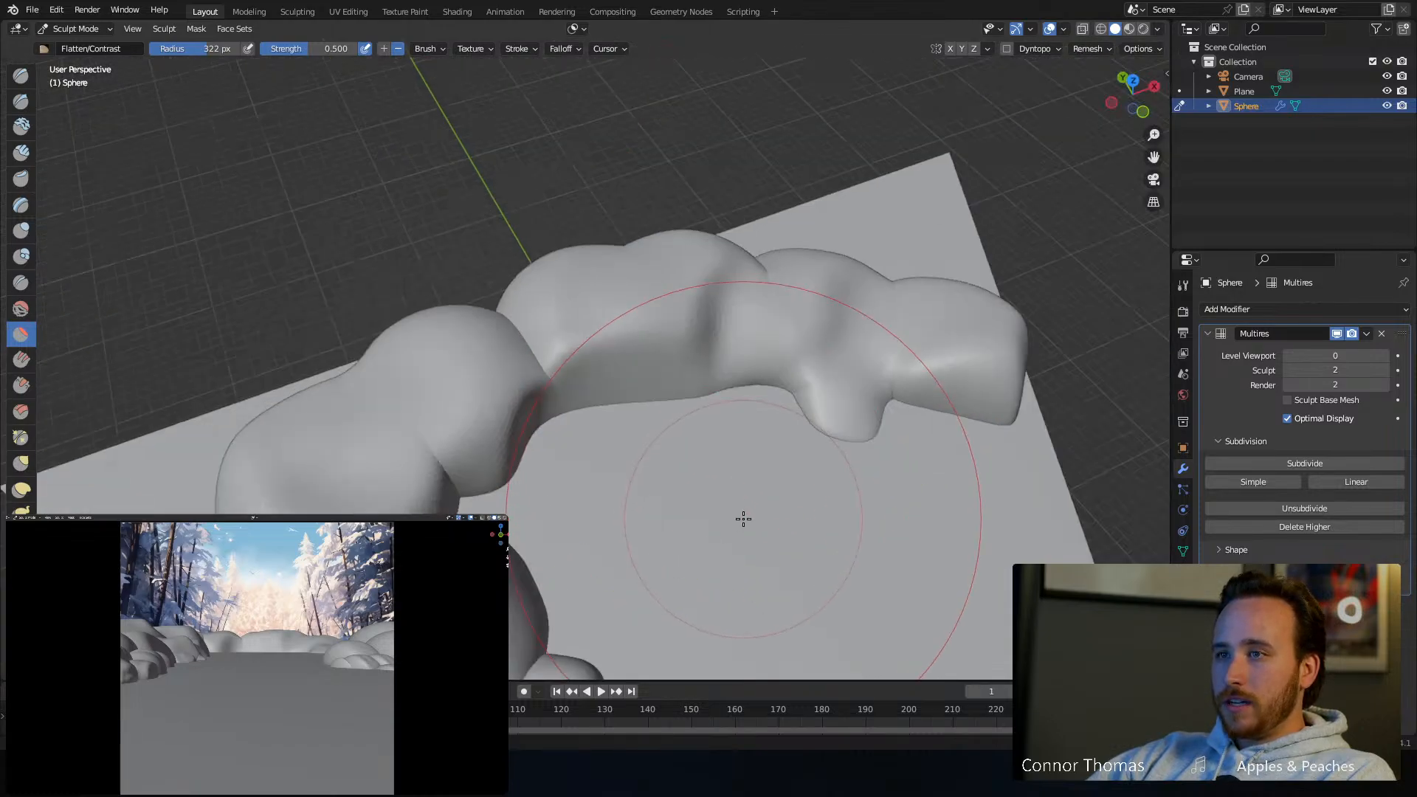
# Flatten the top and pond-facing side of the large round sphere in the long shoreline row
pyautogui.moveTo(743, 519)
pyautogui.mouseDown(button='middle')
pyautogui.moveTo(841, 288)
pyautogui.moveTo(775, 335)
pyautogui.moveTo(878, 312)
pyautogui.moveTo(775, 276)
pyautogui.moveTo(721, 275)
pyautogui.mouseUp(button='middle')
pyautogui.scroll(3, 683, 388)
pyautogui.moveTo(683, 389); pyautogui.dragTo(554, 437)
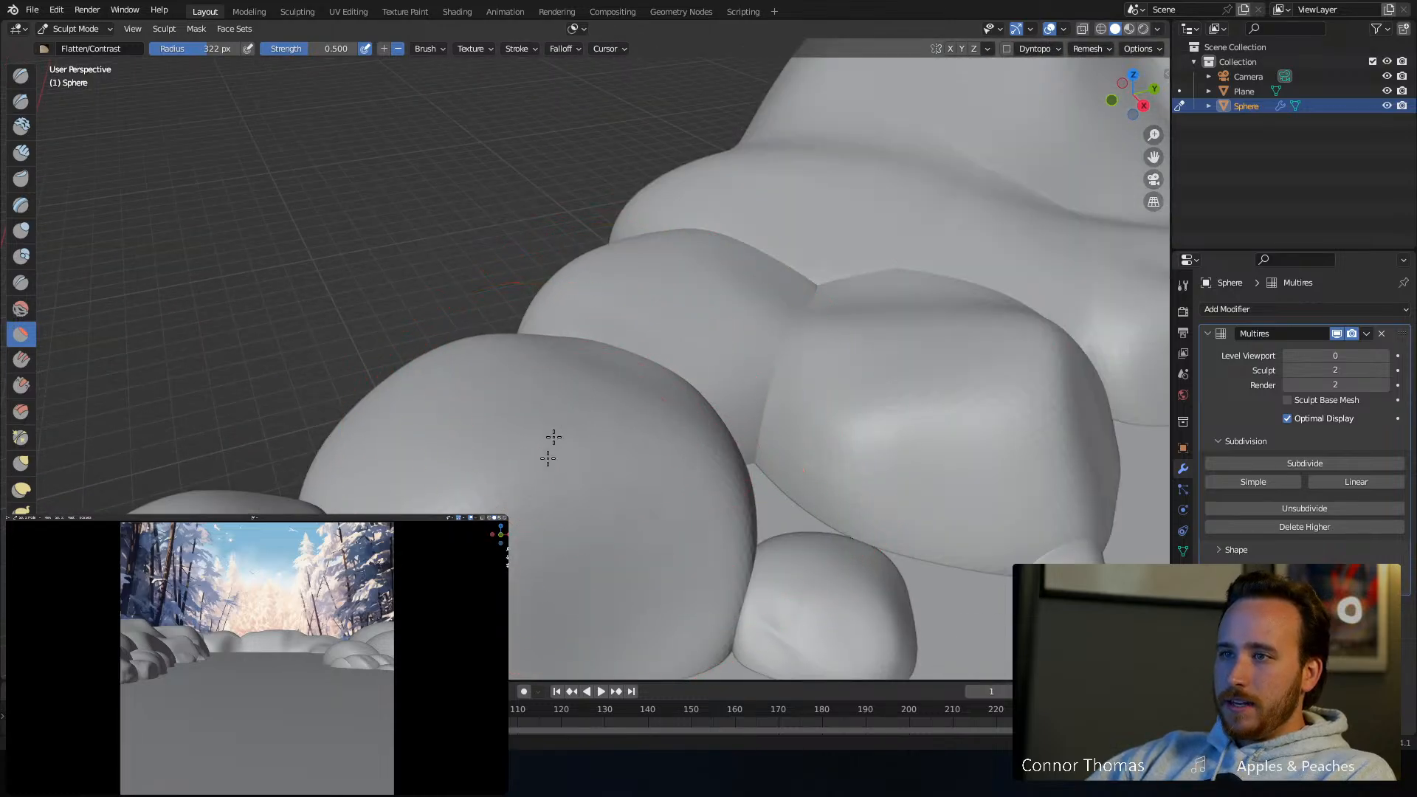
pyautogui.moveTo(648, 554)
pyautogui.mouseDown(button='middle')
pyautogui.moveTo(655, 376)
pyautogui.moveTo(636, 455)
pyautogui.moveTo(563, 476)
pyautogui.mouseUp(button='middle')
pyautogui.moveTo(563, 476)
pyautogui.mouseDown()
pyautogui.moveTo(601, 516)
pyautogui.moveTo(658, 497)
pyautogui.moveTo(690, 517)
pyautogui.mouseUp()
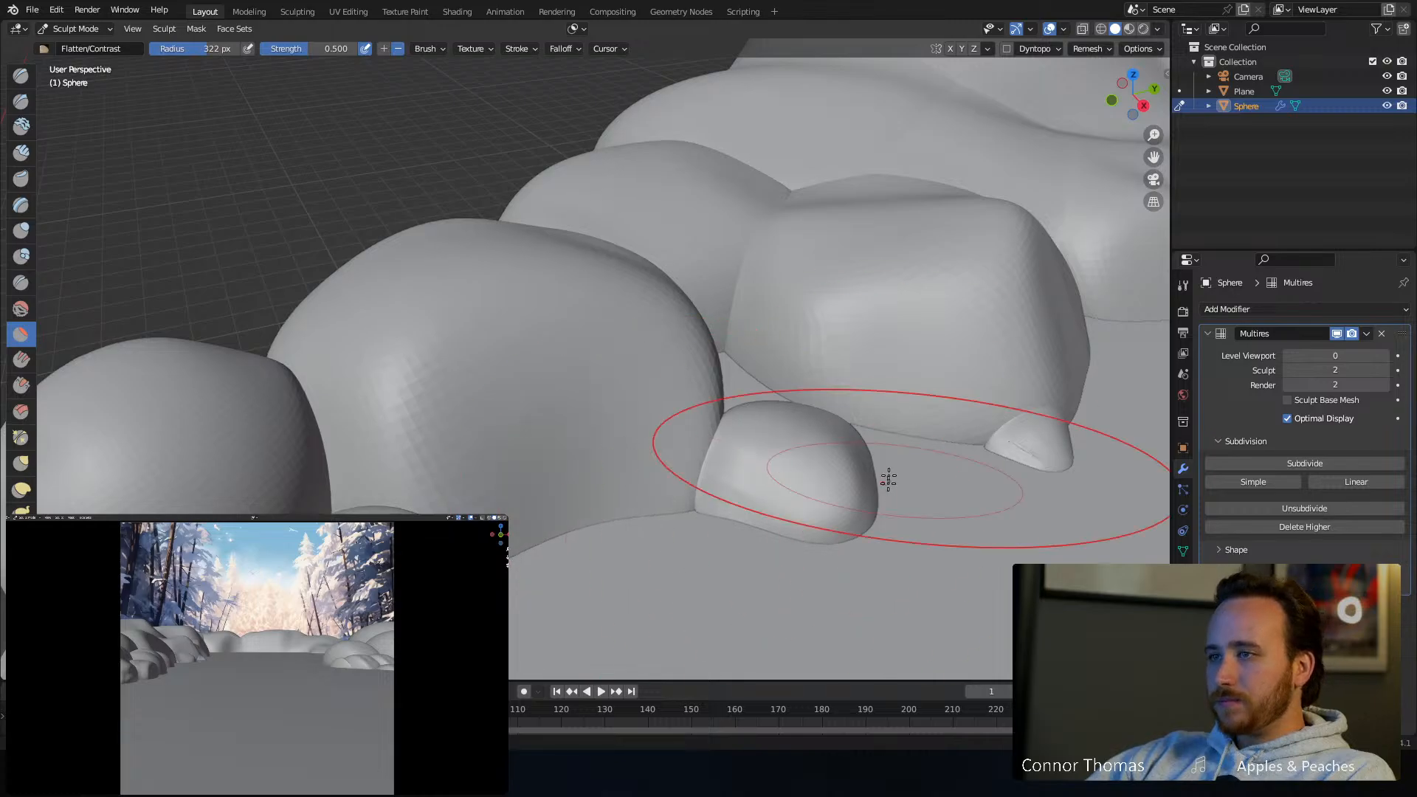
# Flatten the pond-facing side of the neighbouring blocky rock and blend its top into the rocks behind it
pyautogui.moveTo(885, 474); pyautogui.dragTo(842, 458, button='middle')
pyautogui.moveTo(842, 458)
pyautogui.mouseDown()
pyautogui.moveTo(758, 402)
pyautogui.moveTo(576, 354)
pyautogui.moveTo(553, 443)
pyautogui.moveTo(554, 399)
pyautogui.mouseUp()
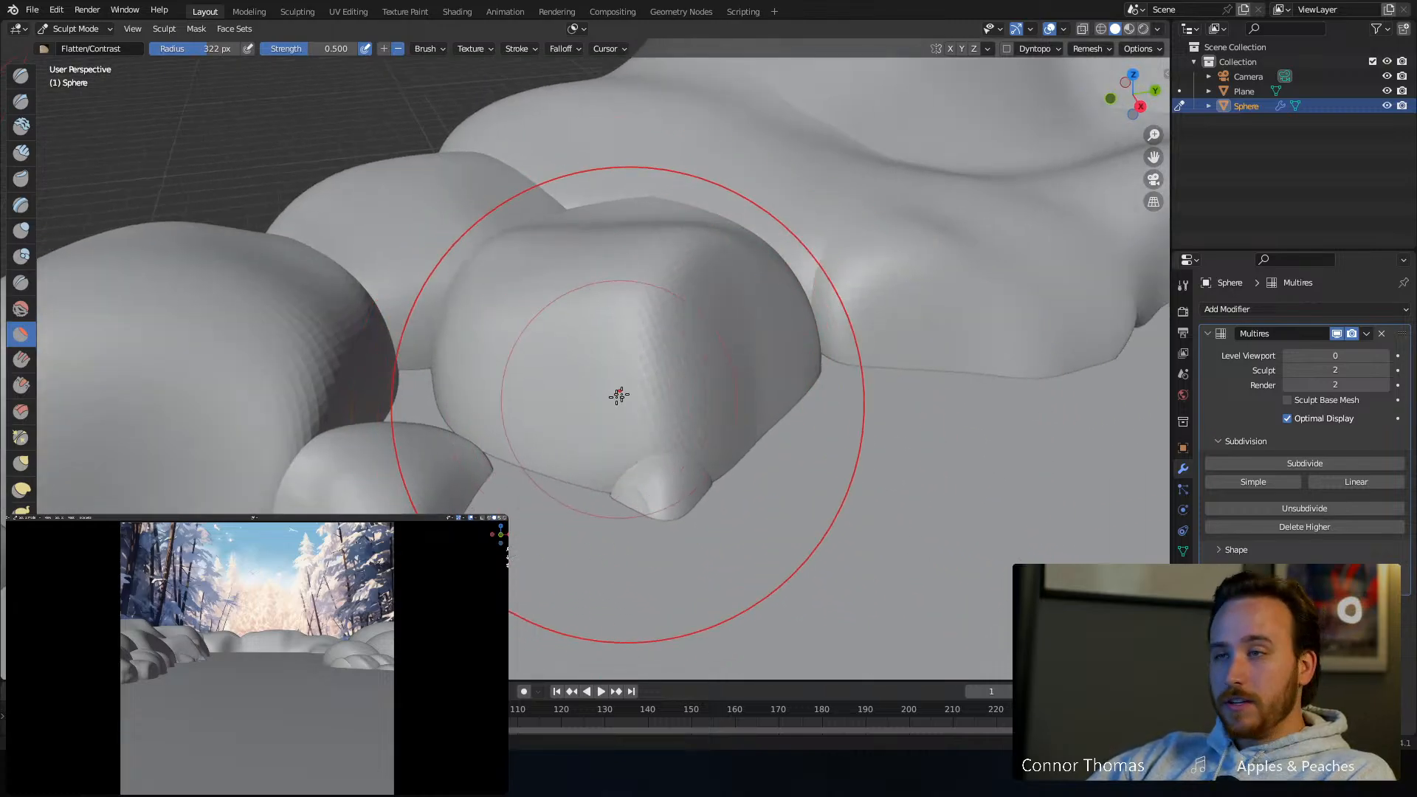
pyautogui.moveTo(619, 395); pyautogui.dragTo(655, 357, button='middle')
pyautogui.moveTo(649, 357); pyautogui.dragTo(669, 210)
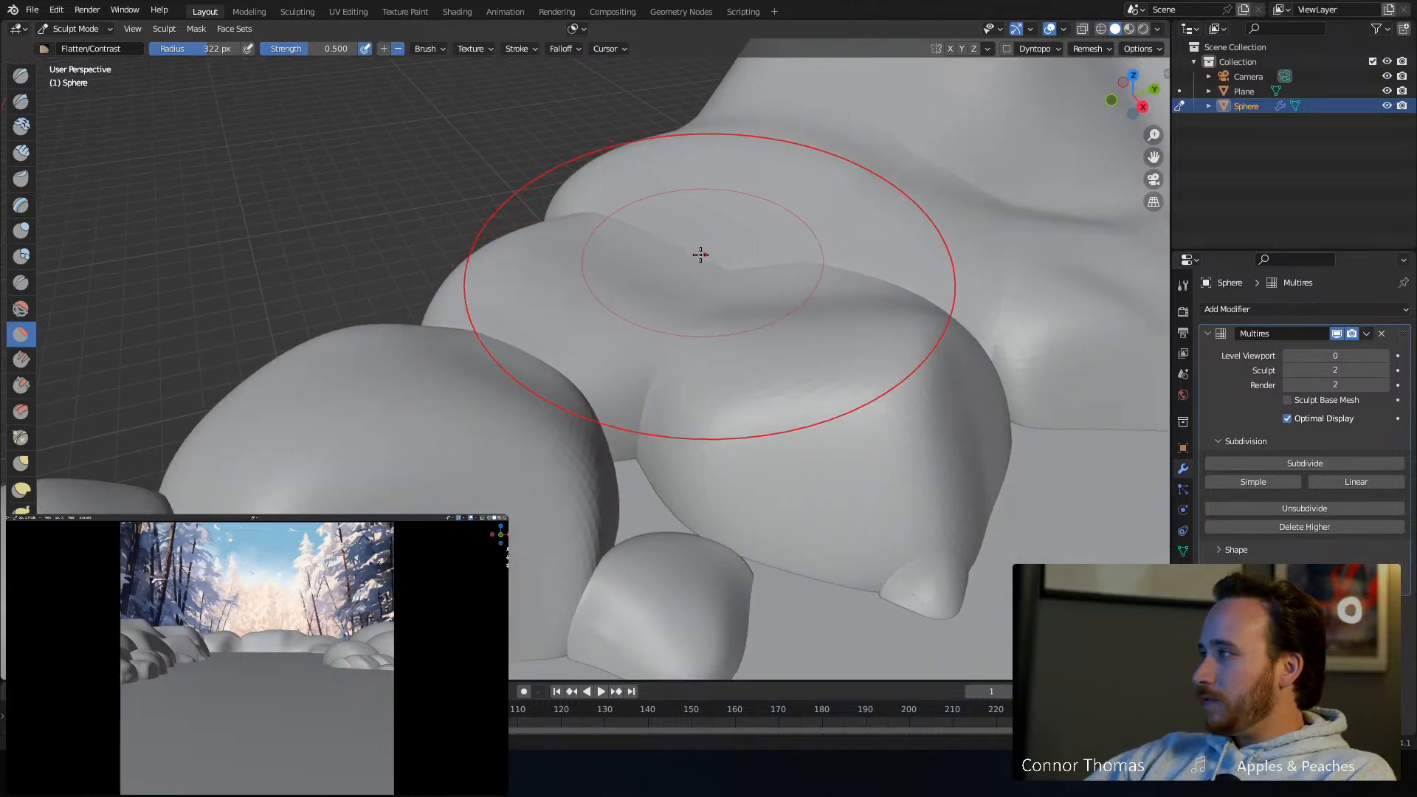
pyautogui.moveTo(699, 253)
pyautogui.mouseDown(button='middle')
pyautogui.moveTo(702, 269)
pyautogui.moveTo(663, 211)
pyautogui.mouseUp(button='middle')
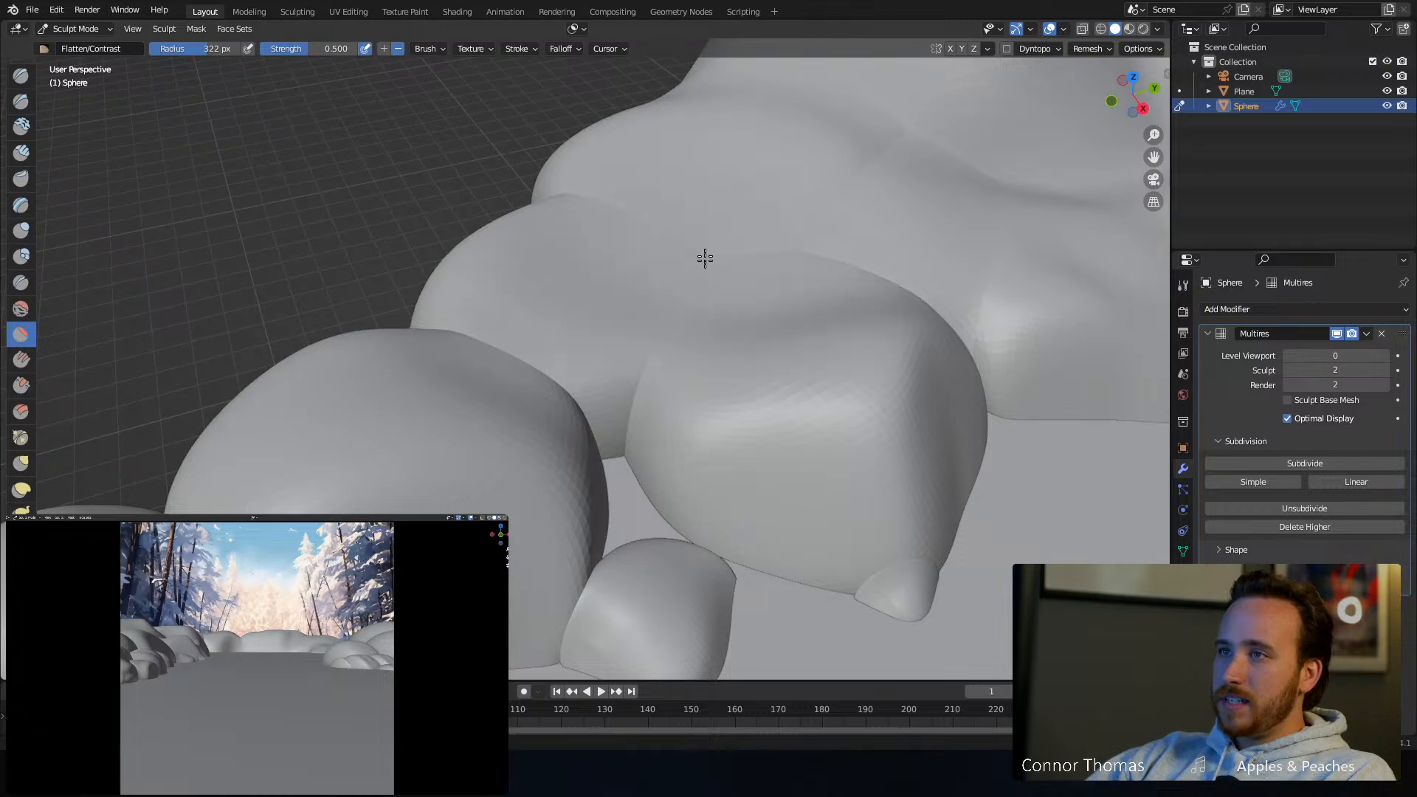
pyautogui.scroll(-5, 736, 320)
pyautogui.keyDown('shift'); pyautogui.moveTo(706, 381); pyautogui.dragTo(662, 355, button='middle'); pyautogui.keyUp('shift')
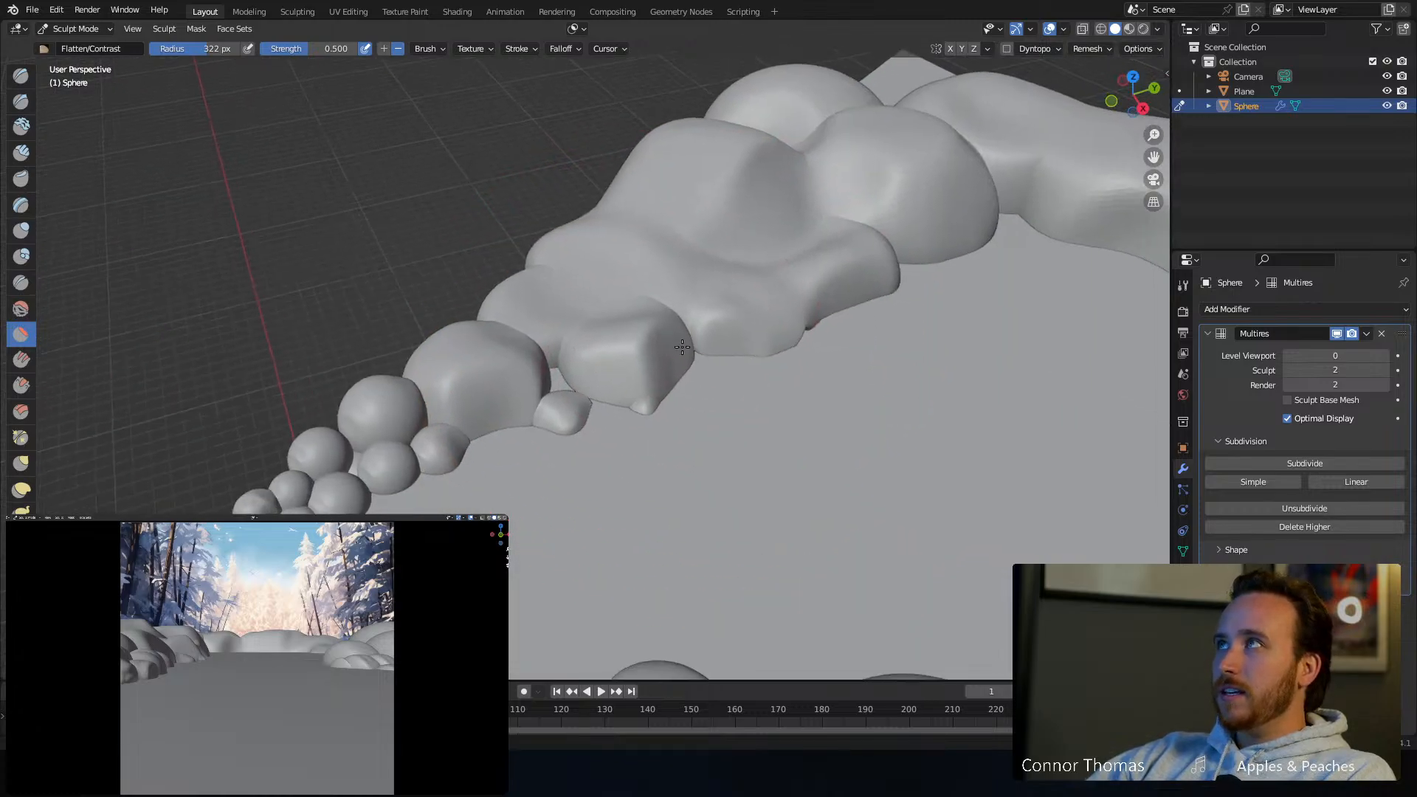
pyautogui.scroll(3, 659, 359)
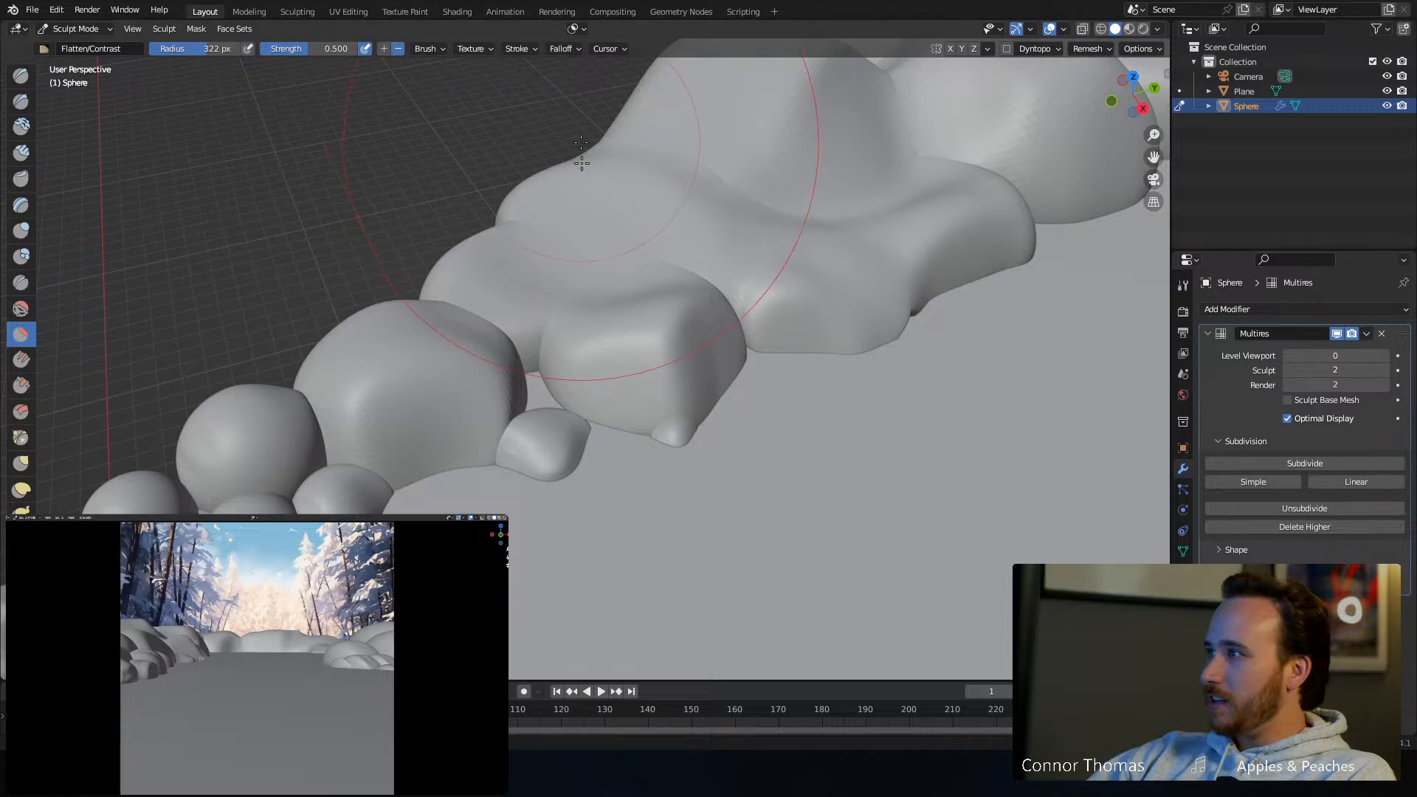
# Set the brush radius to 142 px and flatten the pond-facing sides of the small spheres near the row's near end
pyautogui.scroll(-2, 265, 446)
pyautogui.keyDown('shift'); pyautogui.moveTo(265, 446); pyautogui.dragTo(585, 292, button='middle'); pyautogui.keyUp('shift')
pyautogui.scroll(4, 443, 357)
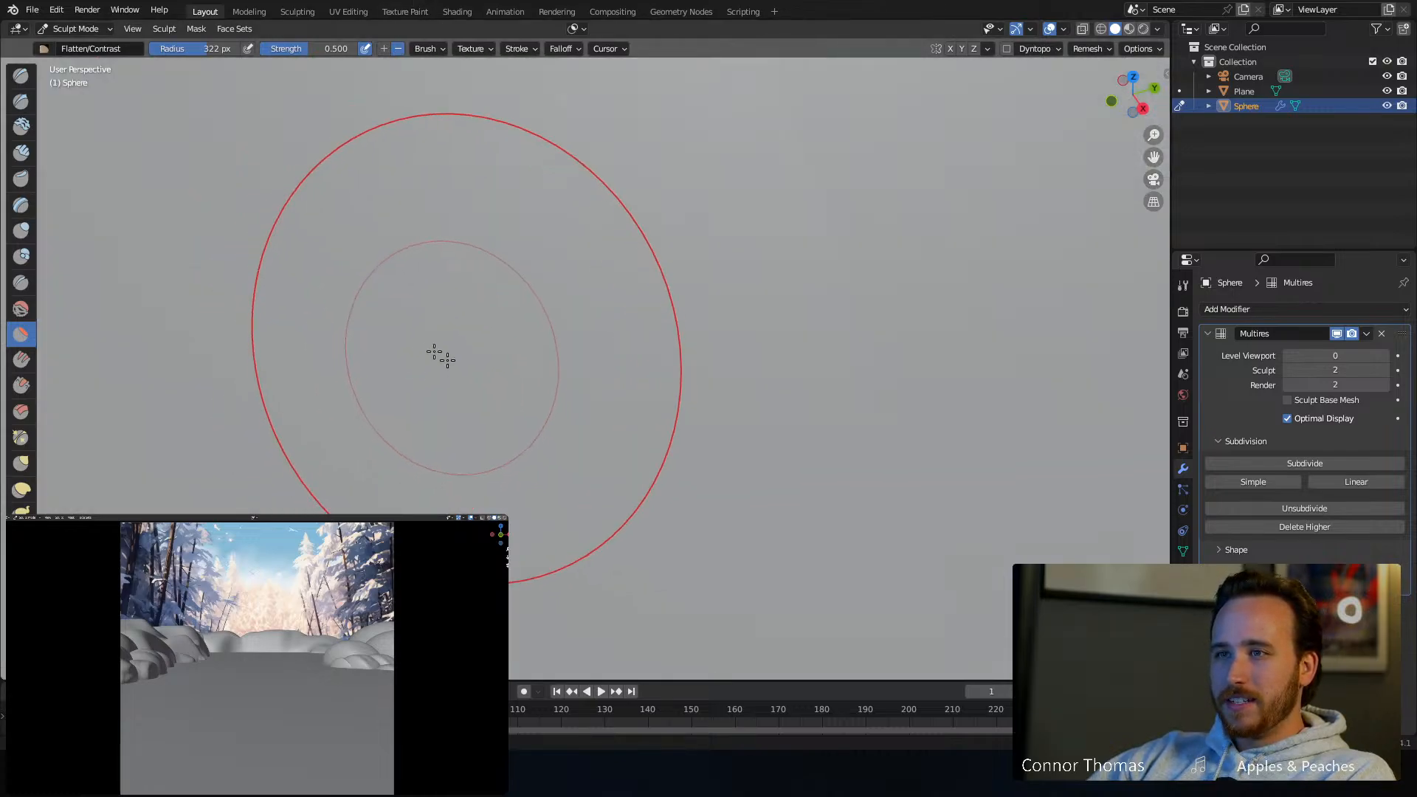
pyautogui.scroll(-4, 441, 355)
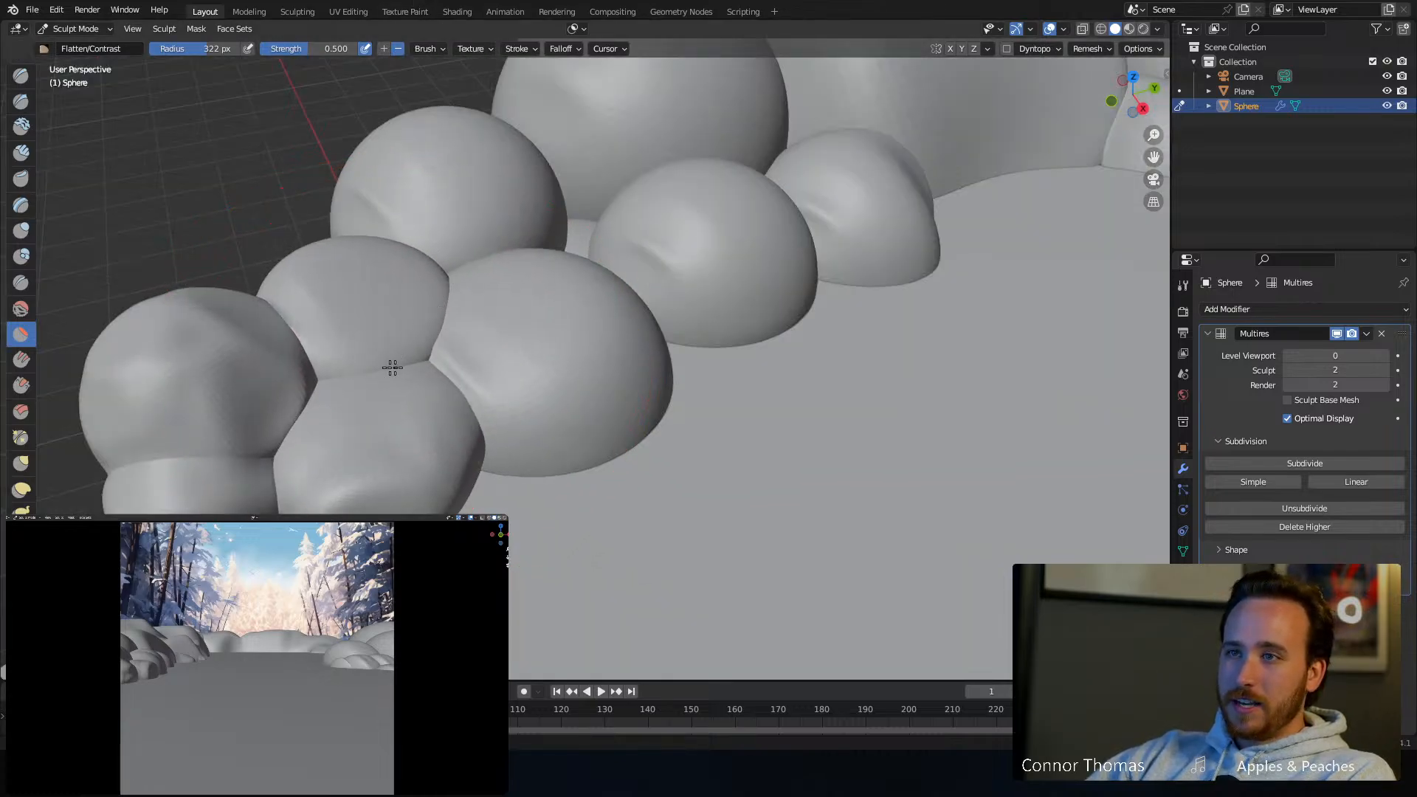
pyautogui.press('f')
pyautogui.click(321, 373)
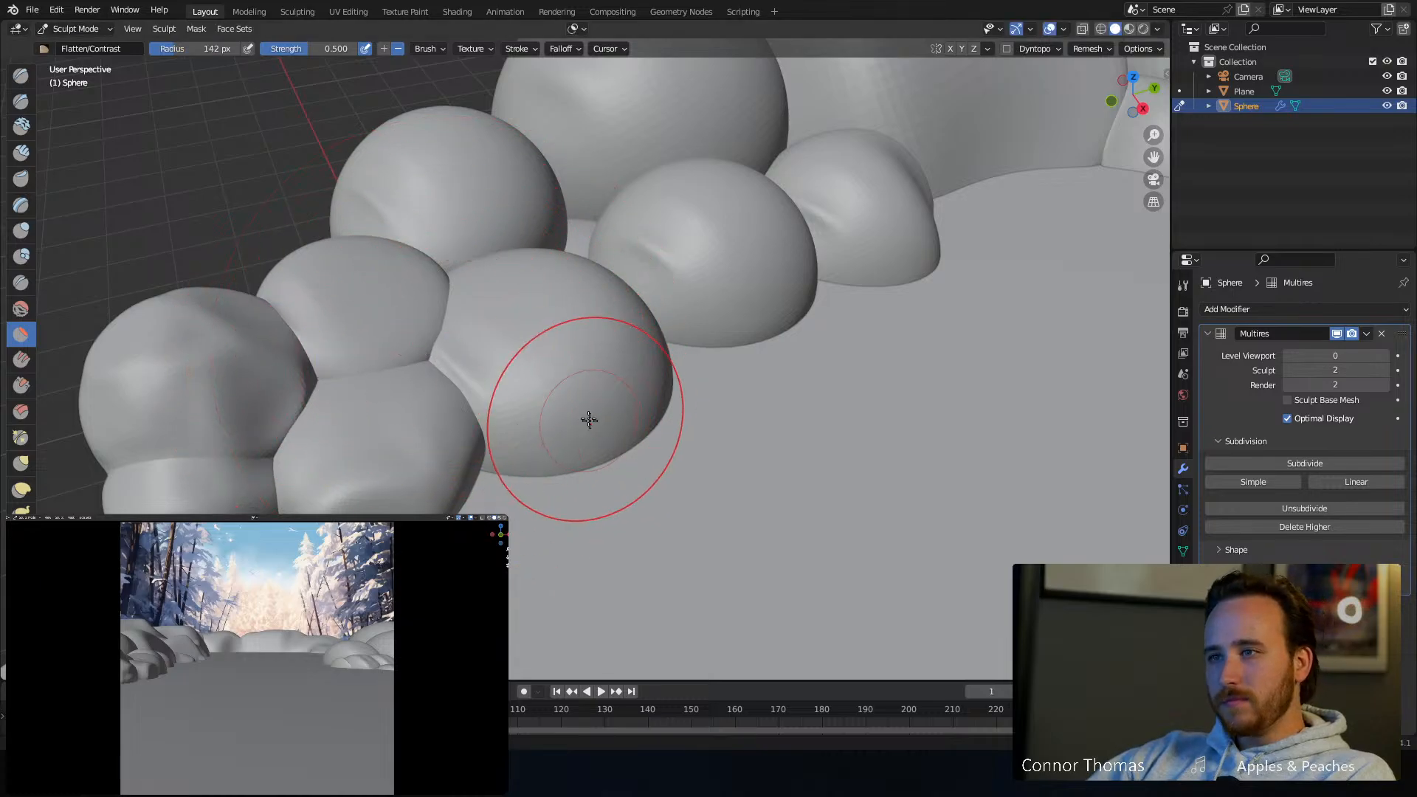
pyautogui.moveTo(589, 419); pyautogui.dragTo(625, 380)
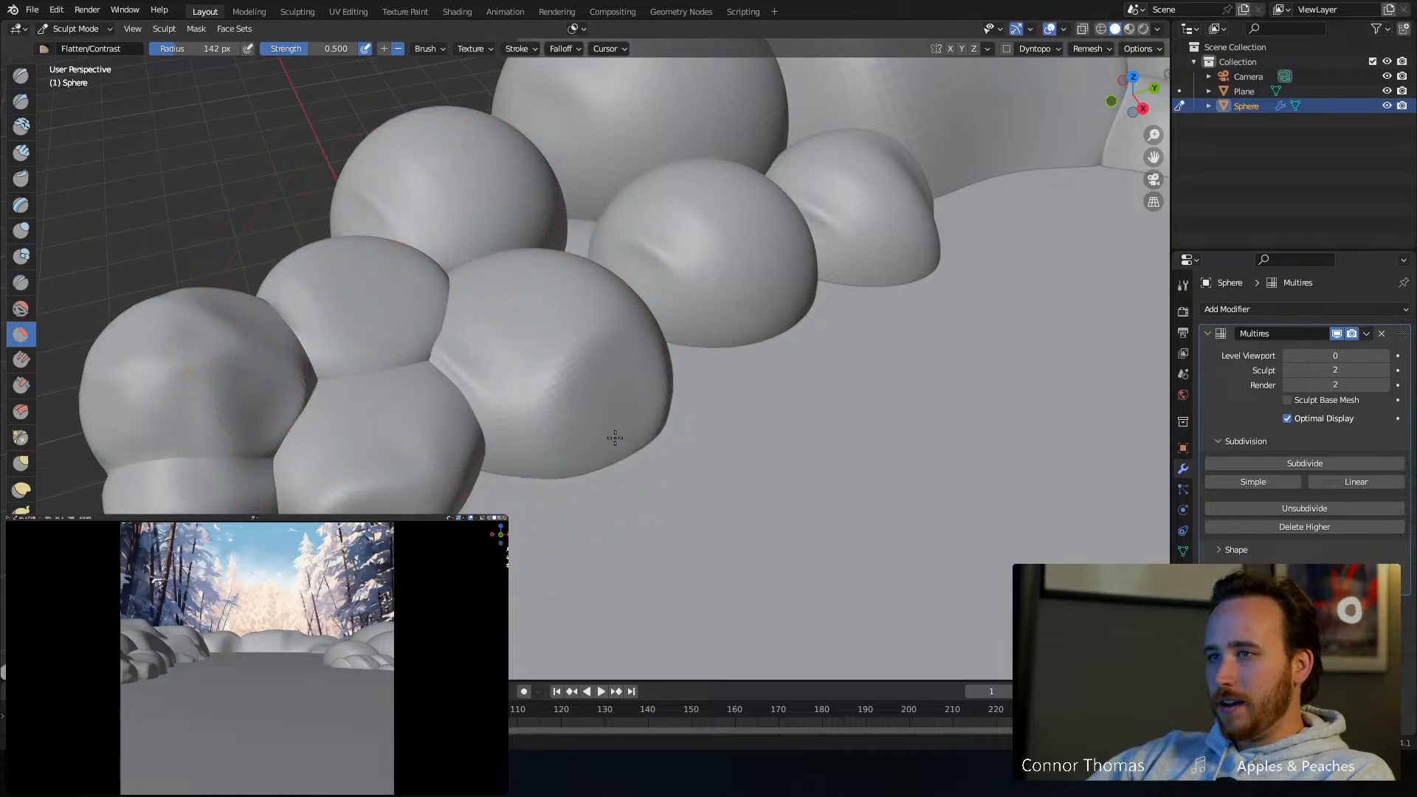
pyautogui.moveTo(615, 438); pyautogui.dragTo(623, 405)
pyautogui.moveTo(746, 285); pyautogui.dragTo(765, 276)
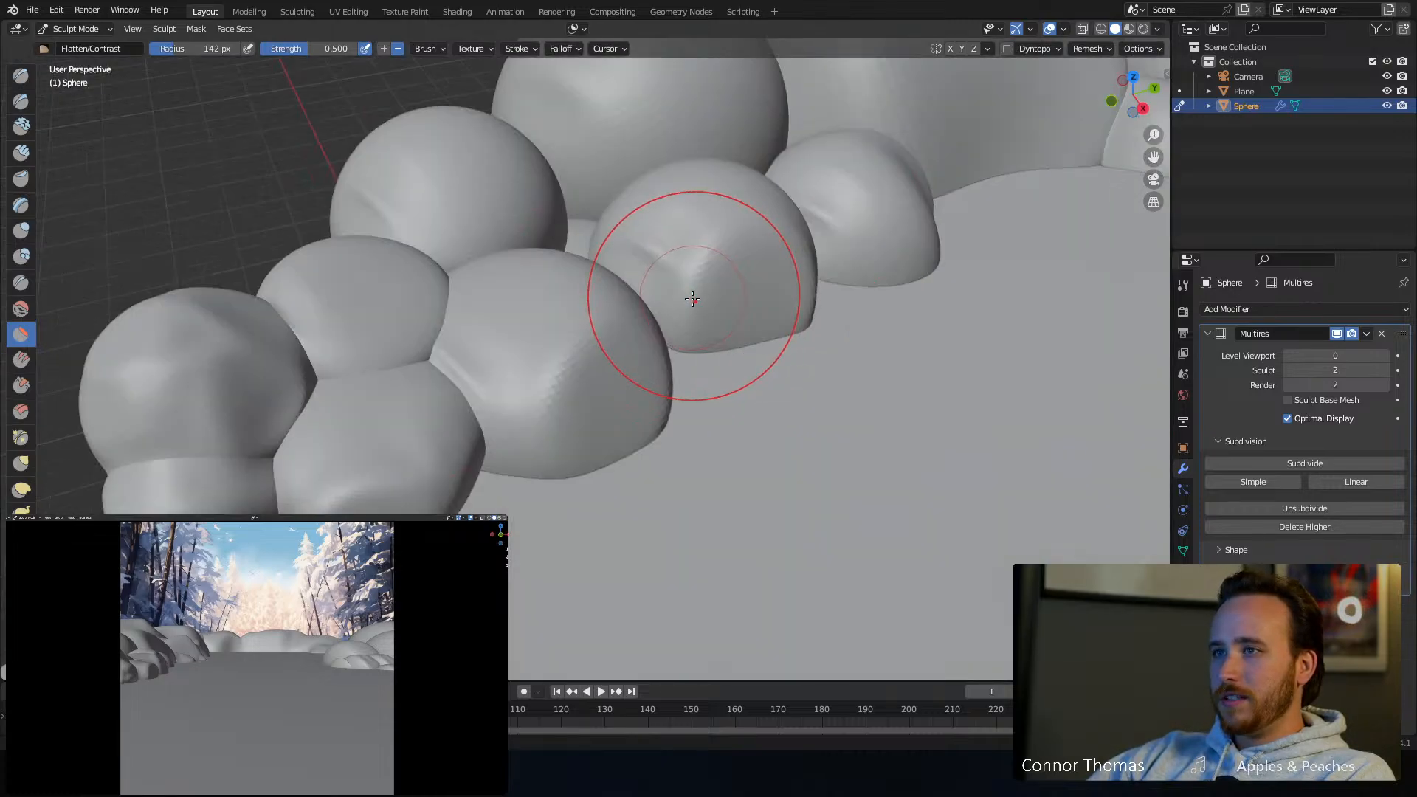
# Flatten the front and top of the outermost small spheres at the near end of the long shoreline row
pyautogui.moveTo(583, 336)
pyautogui.keyDown('shift'); pyautogui.mouseDown(button='middle')
pyautogui.moveTo(658, 300)
pyautogui.moveTo(645, 309)
pyautogui.mouseUp(button='middle'); pyautogui.keyUp('shift')
pyautogui.moveTo(637, 373)
pyautogui.mouseDown()
pyautogui.moveTo(732, 389)
pyautogui.moveTo(758, 370)
pyautogui.mouseUp()
pyautogui.moveTo(510, 229); pyautogui.dragTo(488, 230)
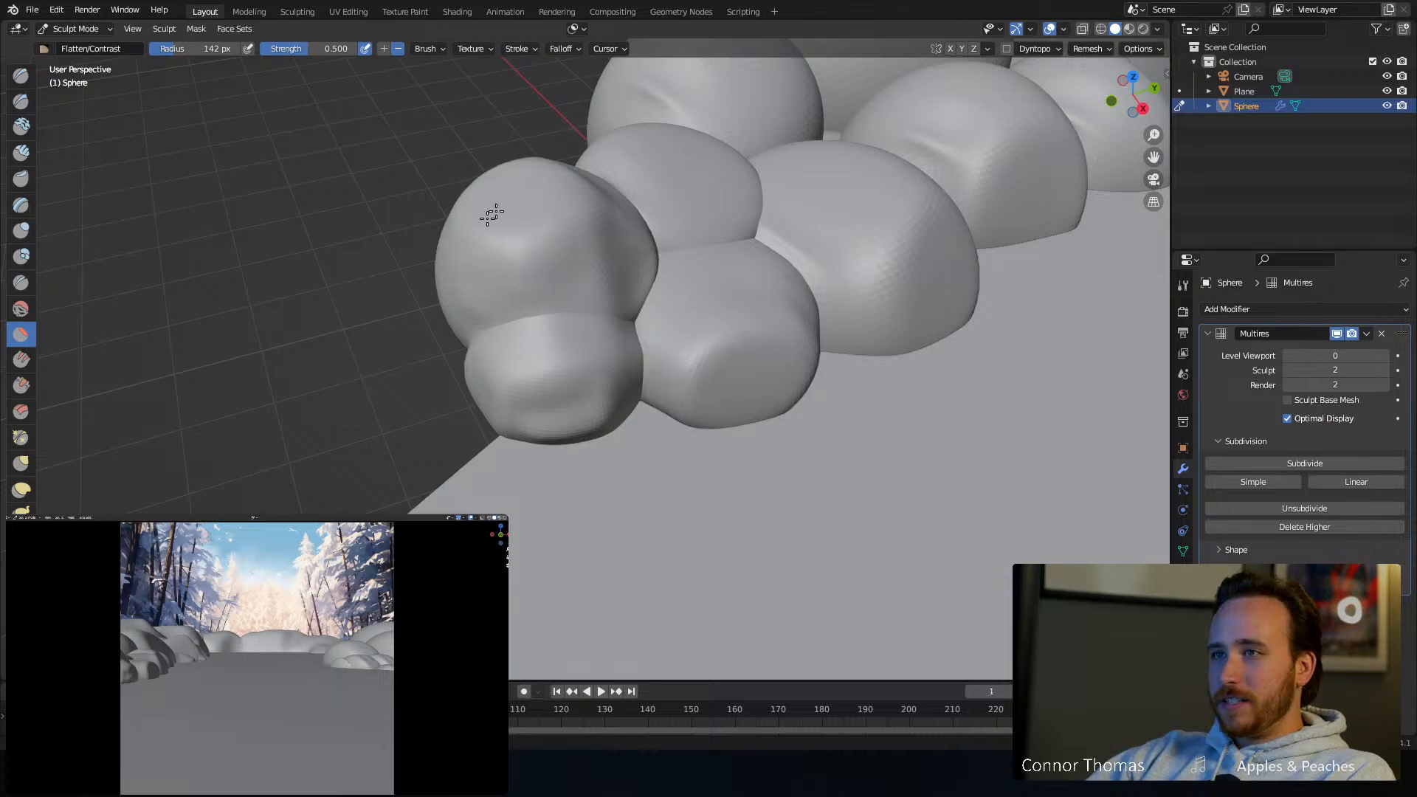
pyautogui.moveTo(711, 201)
pyautogui.mouseDown(button='middle')
pyautogui.moveTo(686, 209)
pyautogui.moveTo(698, 214)
pyautogui.mouseUp(button='middle')
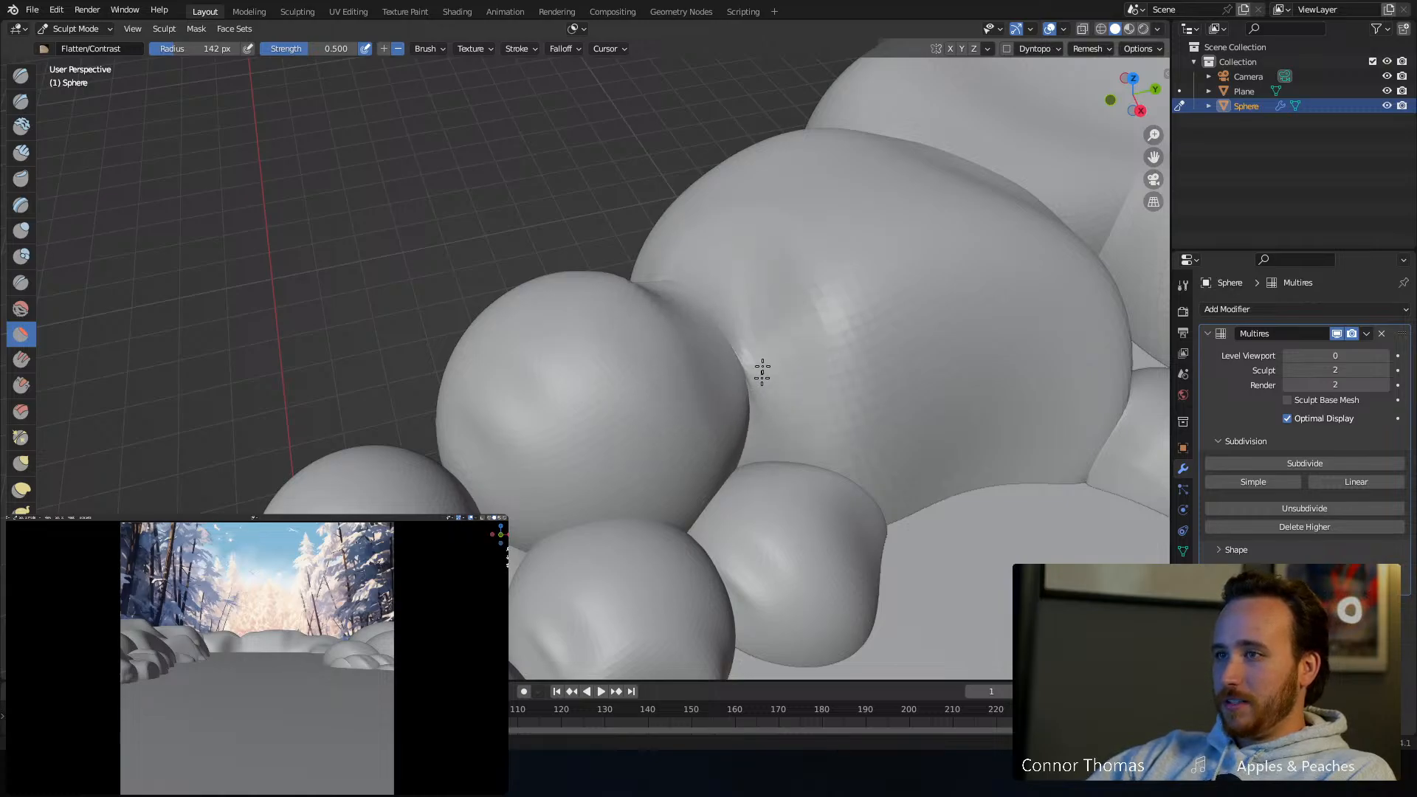
# Flatten the joint between the large rock and the adjacent medium sphere, plus the medium sphere's upper surface
pyautogui.moveTo(762, 372)
pyautogui.mouseDown()
pyautogui.moveTo(740, 459)
pyautogui.moveTo(762, 433)
pyautogui.moveTo(750, 449)
pyautogui.mouseUp()
pyautogui.scroll(1, 778, 432)
pyautogui.scroll(-1, 746, 427)
pyautogui.moveTo(594, 391); pyautogui.dragTo(585, 406)
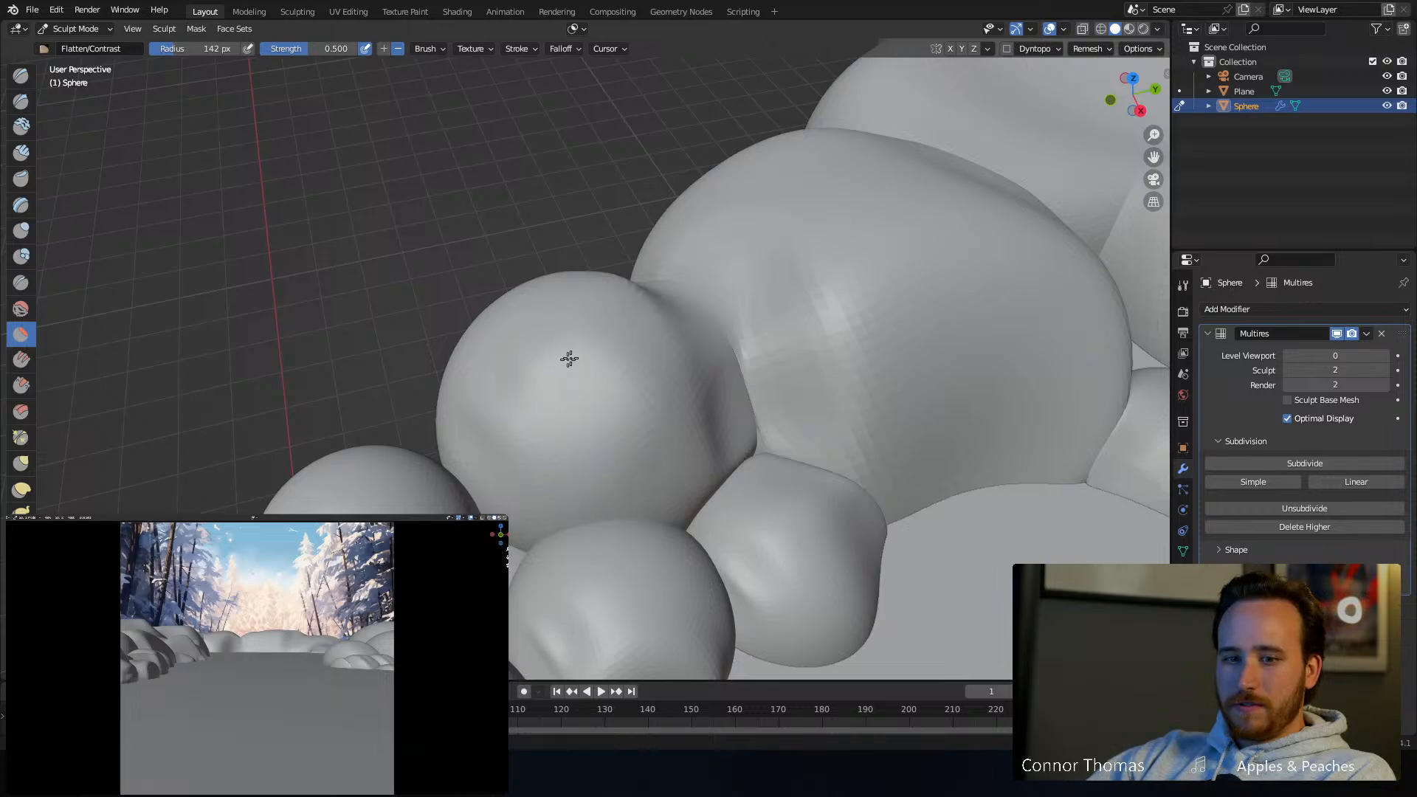
pyautogui.moveTo(569, 359)
pyautogui.mouseDown()
pyautogui.moveTo(585, 355)
pyautogui.moveTo(518, 395)
pyautogui.moveTo(555, 414)
pyautogui.moveTo(610, 374)
pyautogui.mouseUp()
# Set the brush radius to 207 px and flatten the last far-row rock and a rock in the small group opposite
pyautogui.press('f')
pyautogui.click(615, 349)
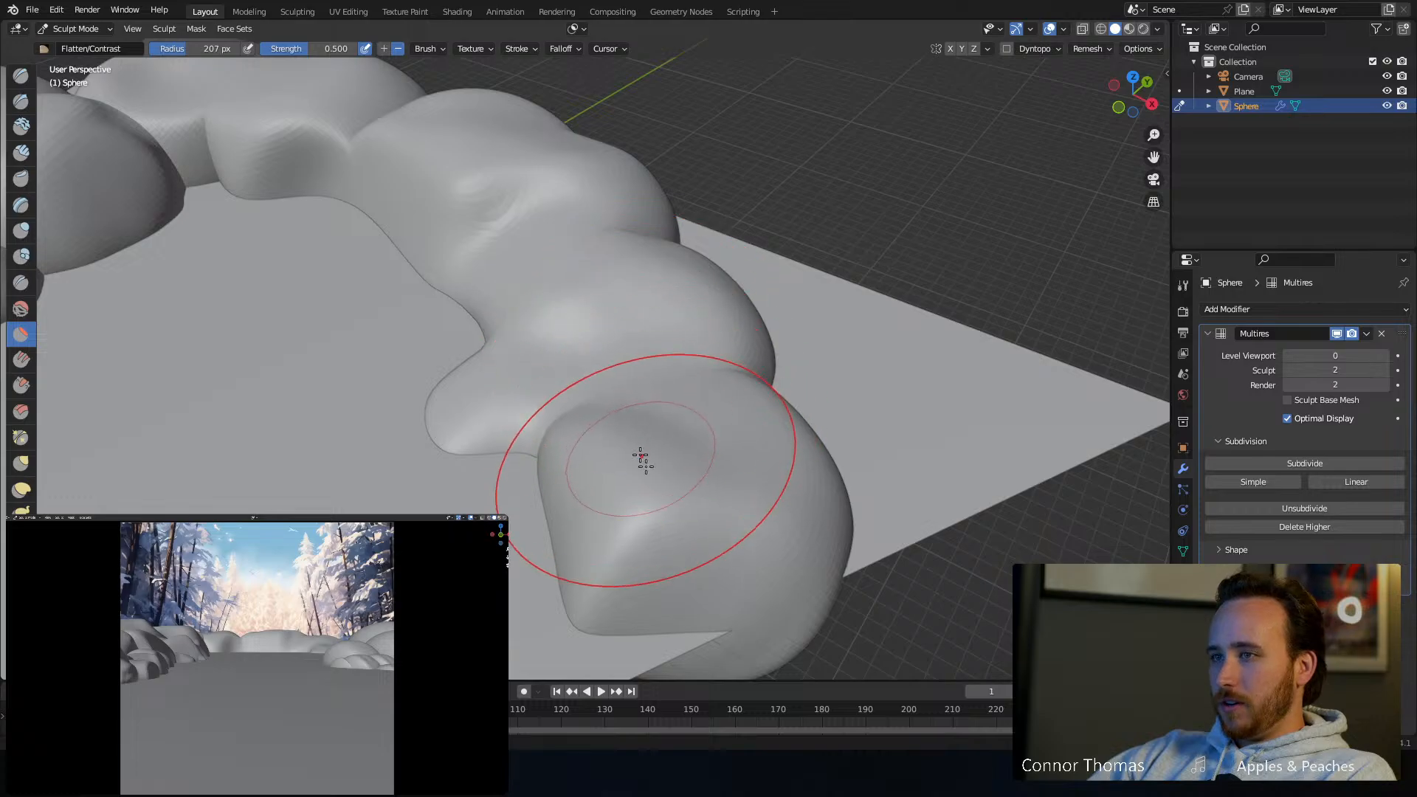
pyautogui.moveTo(687, 554); pyautogui.dragTo(702, 620)
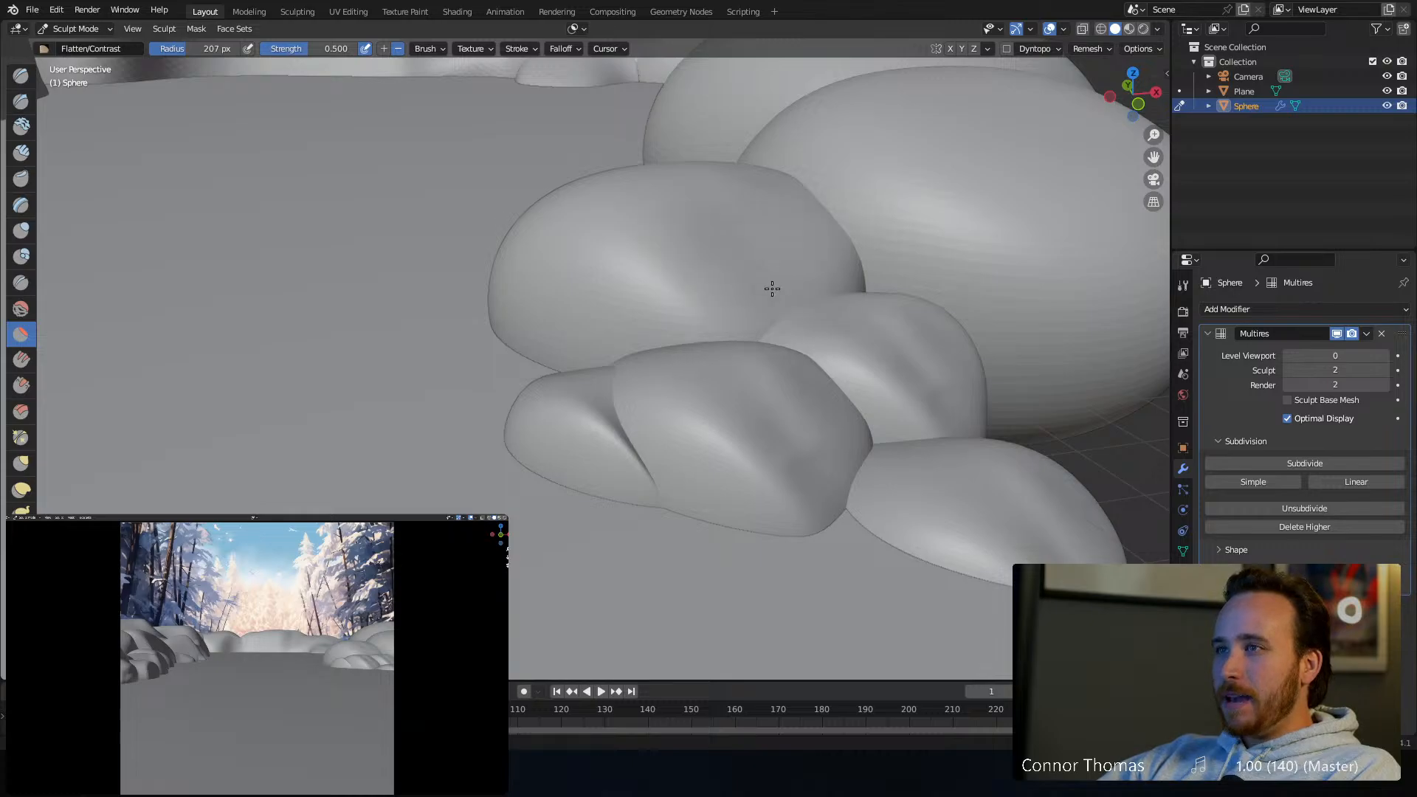
pyautogui.moveTo(824, 253); pyautogui.dragTo(851, 194)
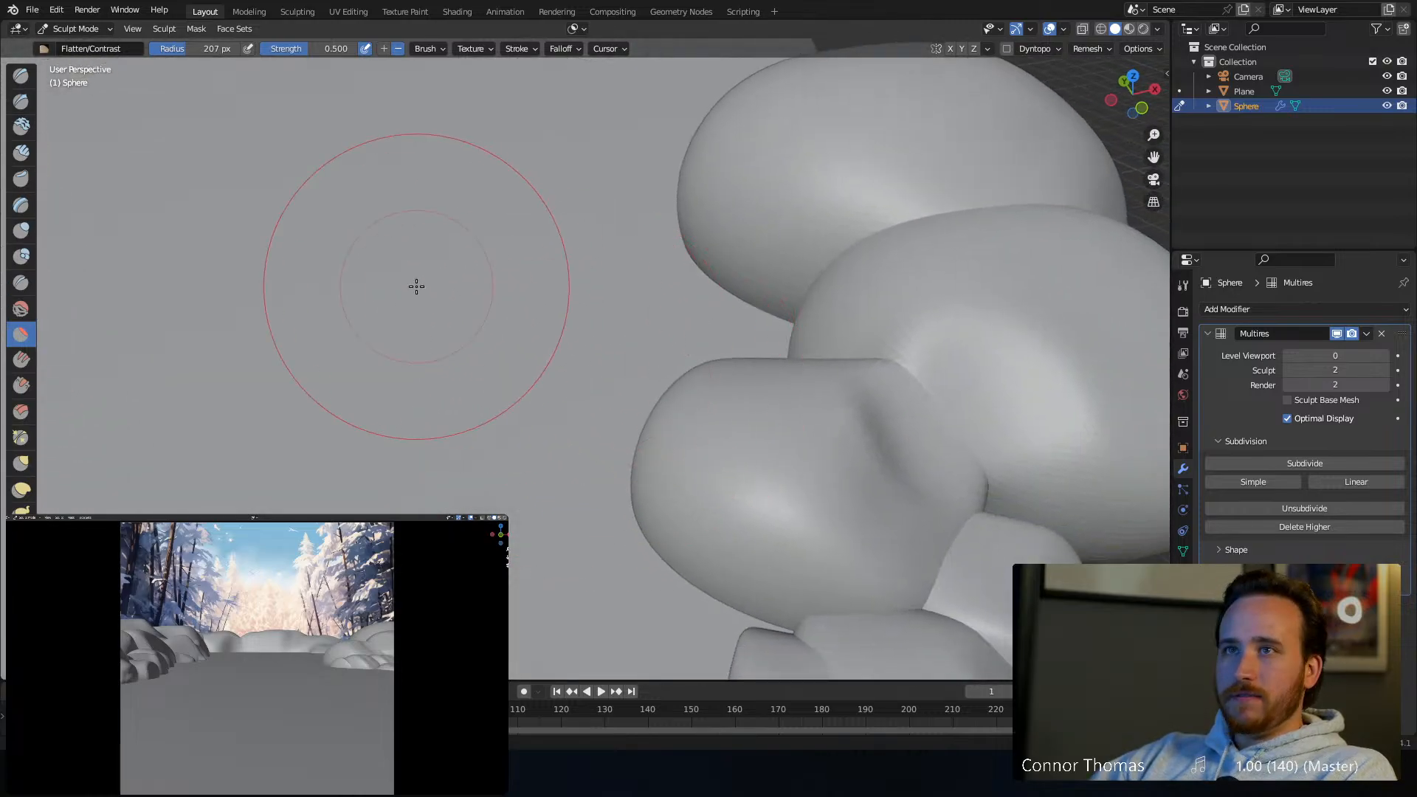
pyautogui.press('Tab')
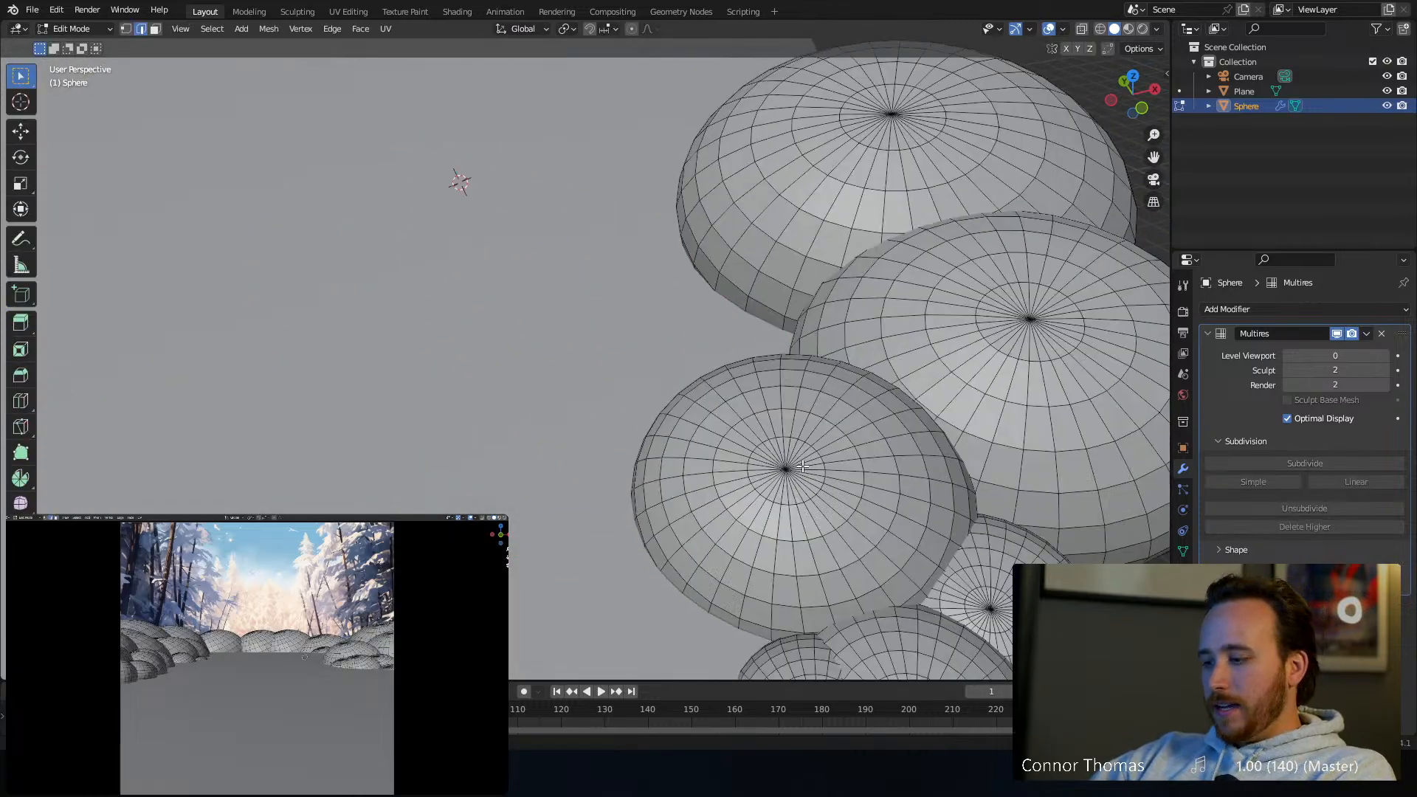
pyautogui.press('l')
pyautogui.scroll(-6, 774, 454)
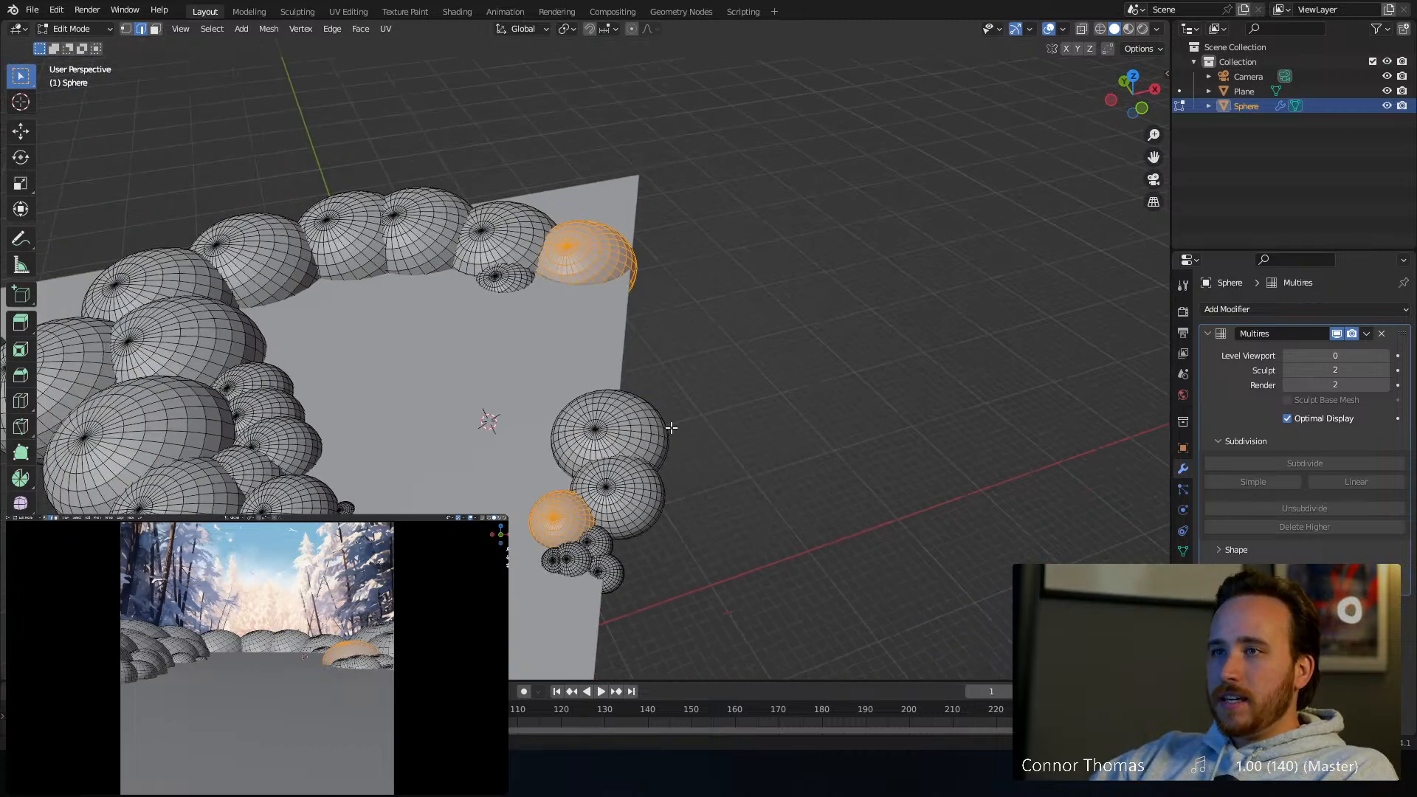
pyautogui.hotkey('alt', 'a')
pyautogui.moveTo(673, 426); pyautogui.dragTo(723, 388, button='middle')
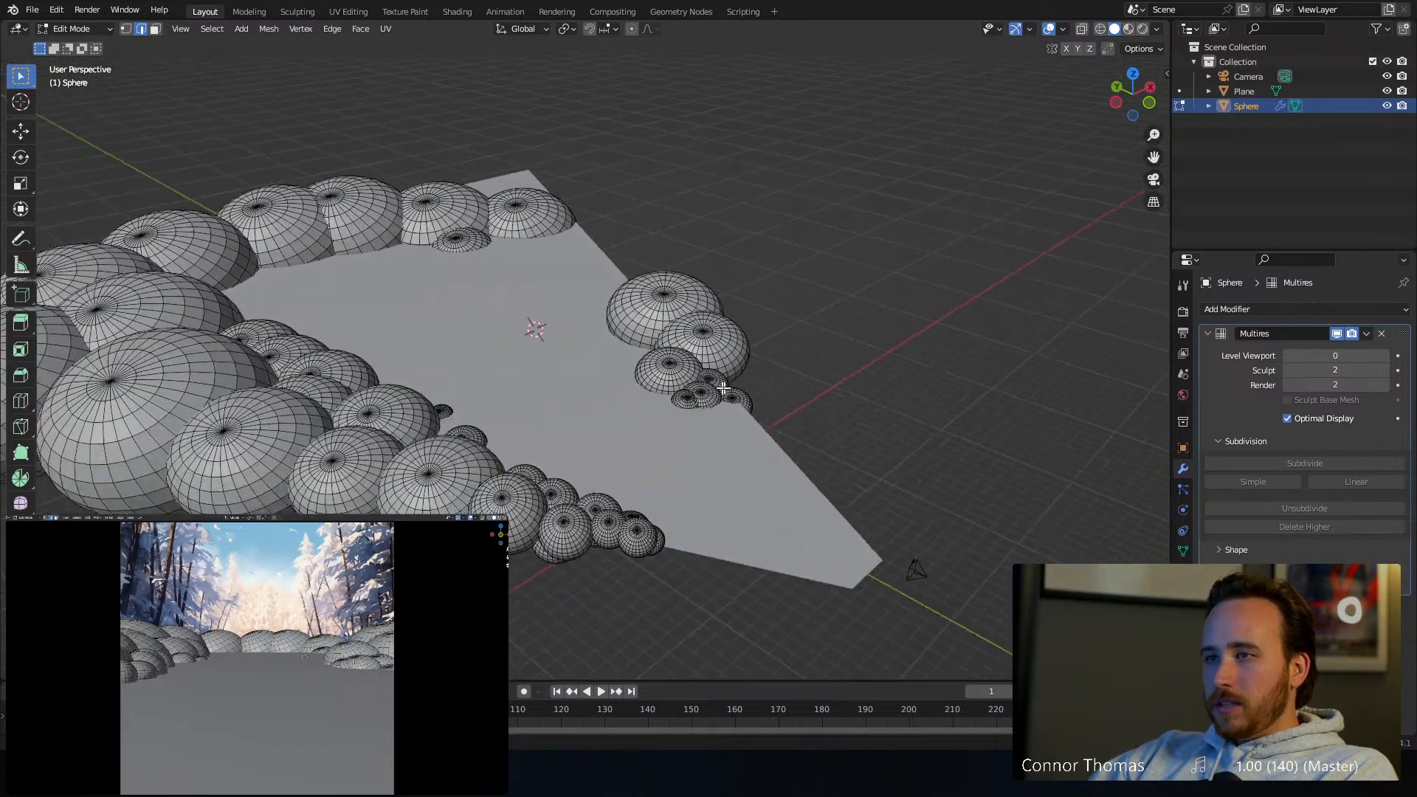
pyautogui.scroll(4, 724, 388)
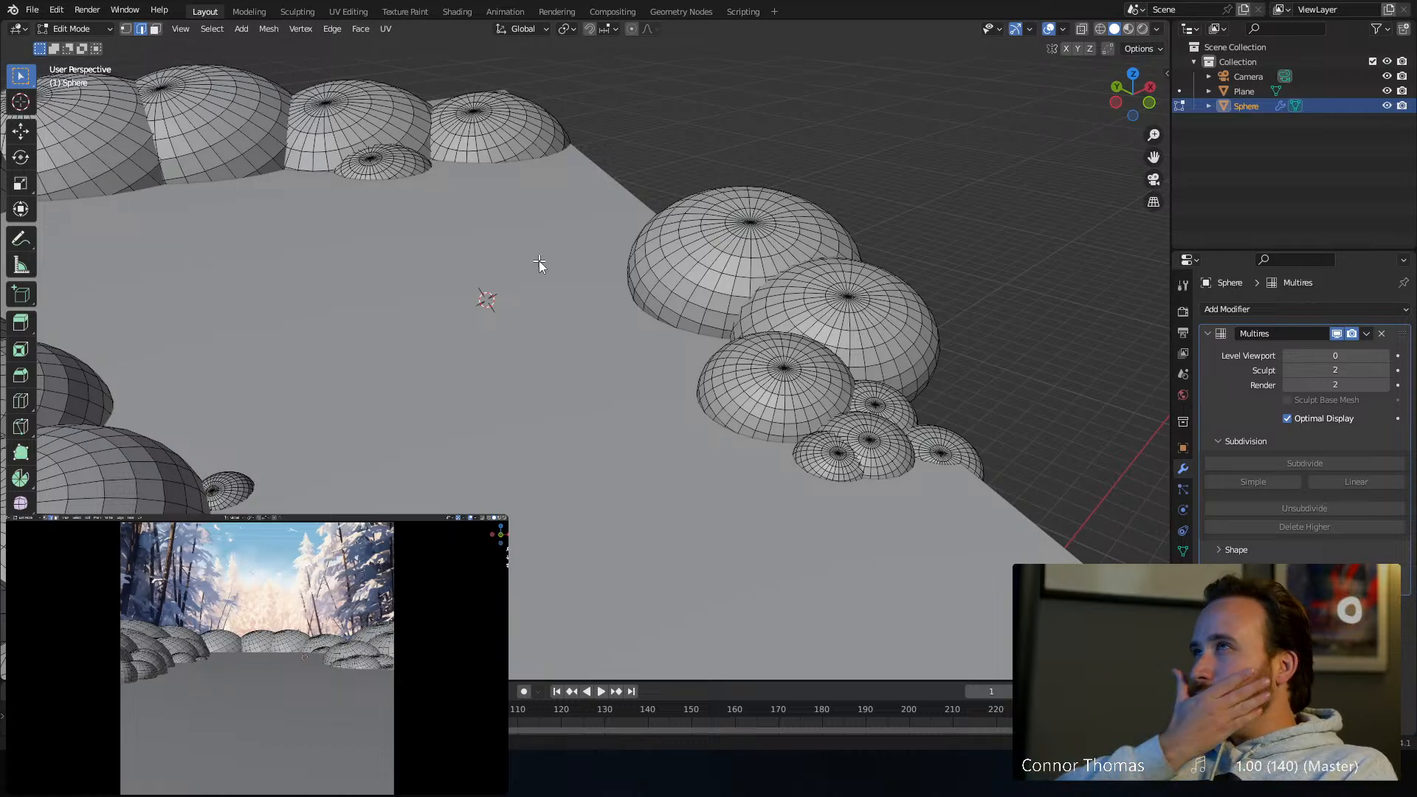
pyautogui.press('Tab')
# Set the brush radius to 135 px and flatten the pond-facing side of the front large rock in the small group
pyautogui.scroll(5, 727, 205)
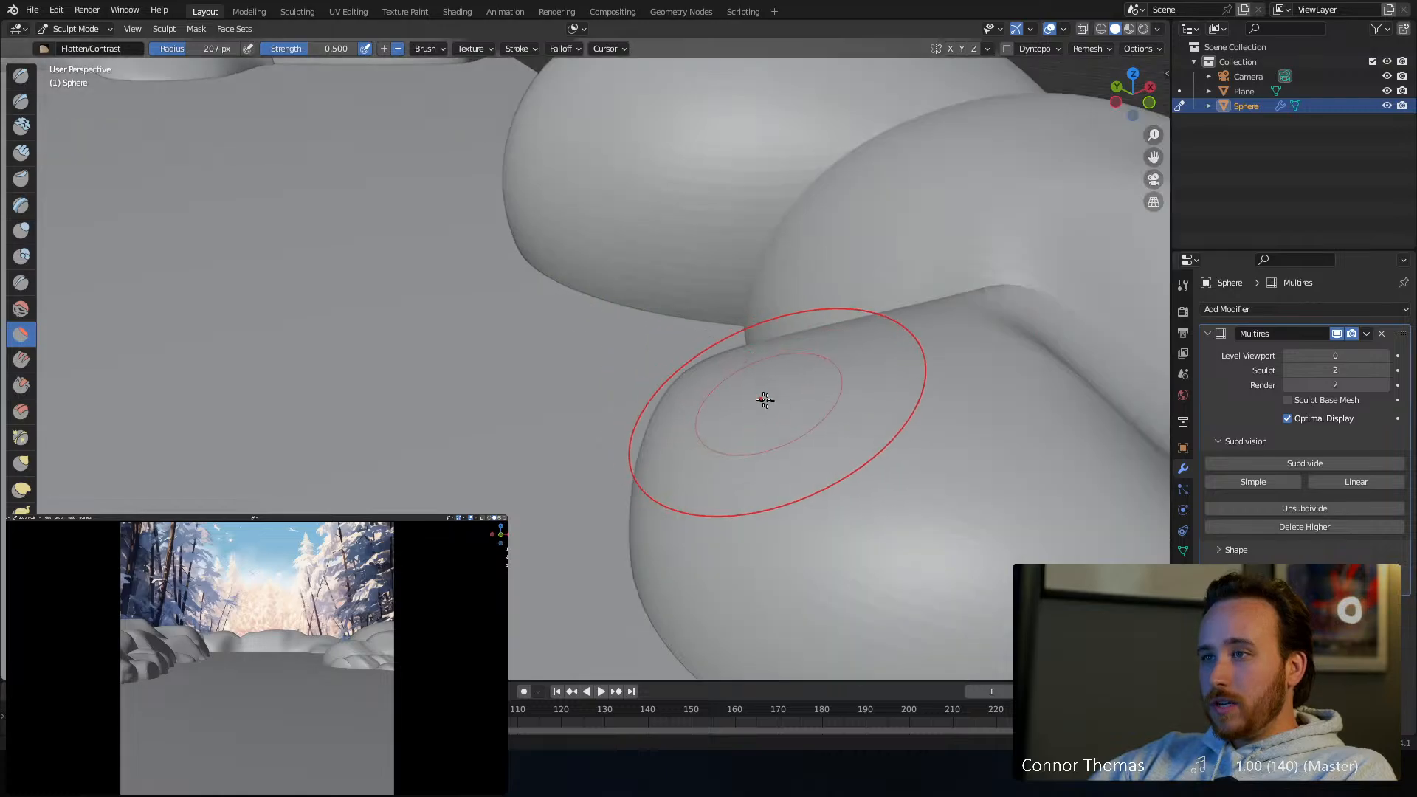
pyautogui.scroll(-3, 770, 395)
pyautogui.moveTo(772, 392); pyautogui.dragTo(693, 372, button='middle')
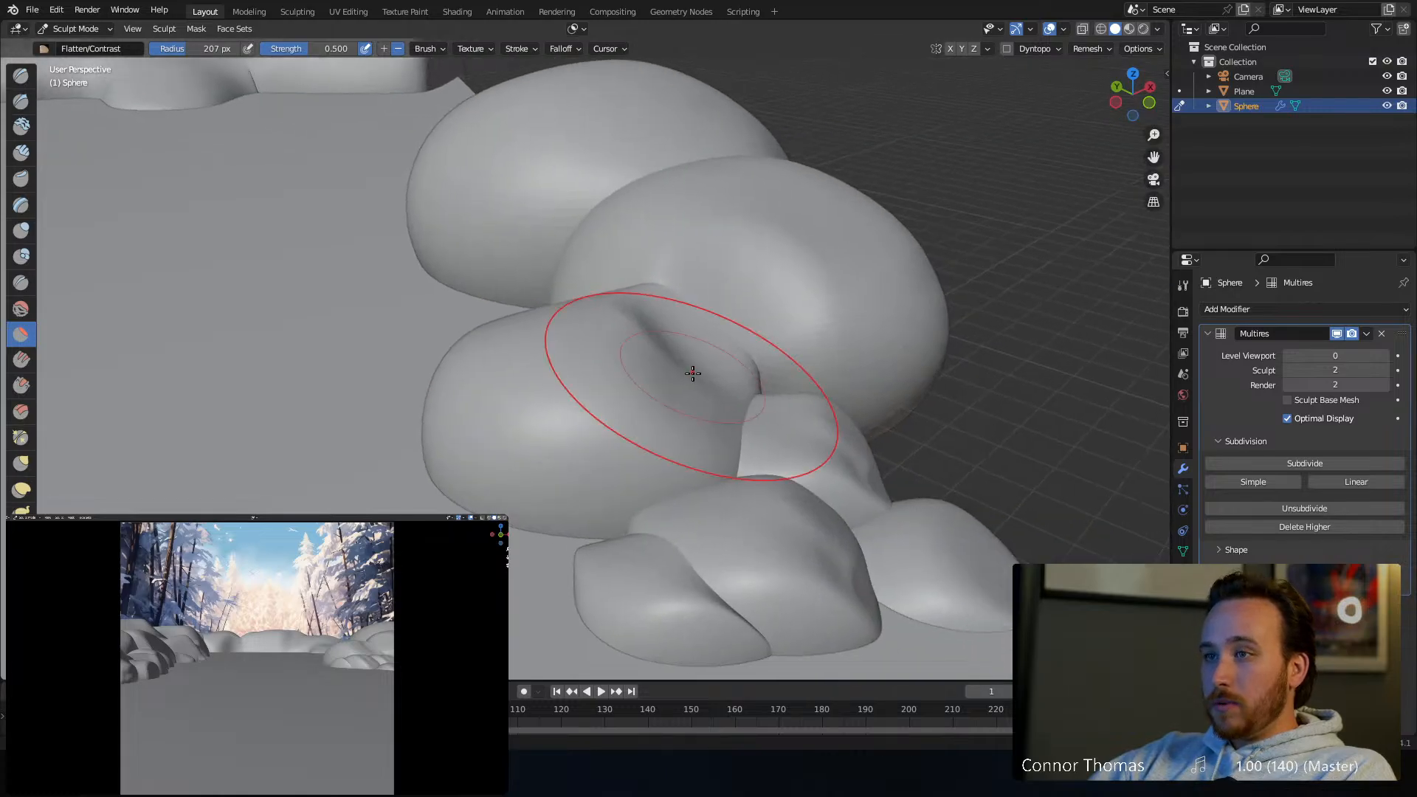
pyautogui.press('f')
pyautogui.click(639, 375)
pyautogui.moveTo(584, 400); pyautogui.dragTo(572, 490)
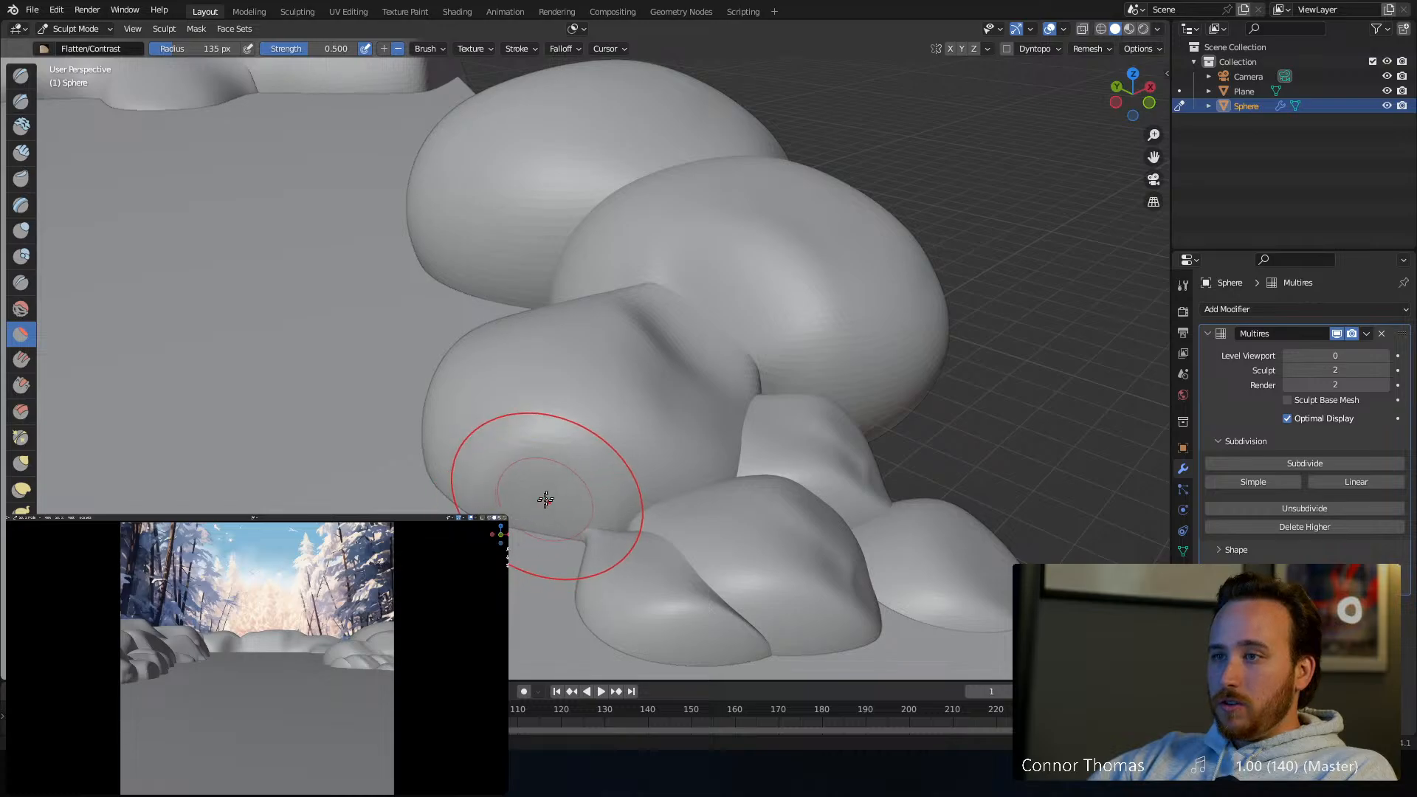
pyautogui.moveTo(547, 497)
pyautogui.mouseDown(button='middle')
pyautogui.moveTo(579, 490)
pyautogui.moveTo(676, 520)
pyautogui.mouseUp(button='middle')
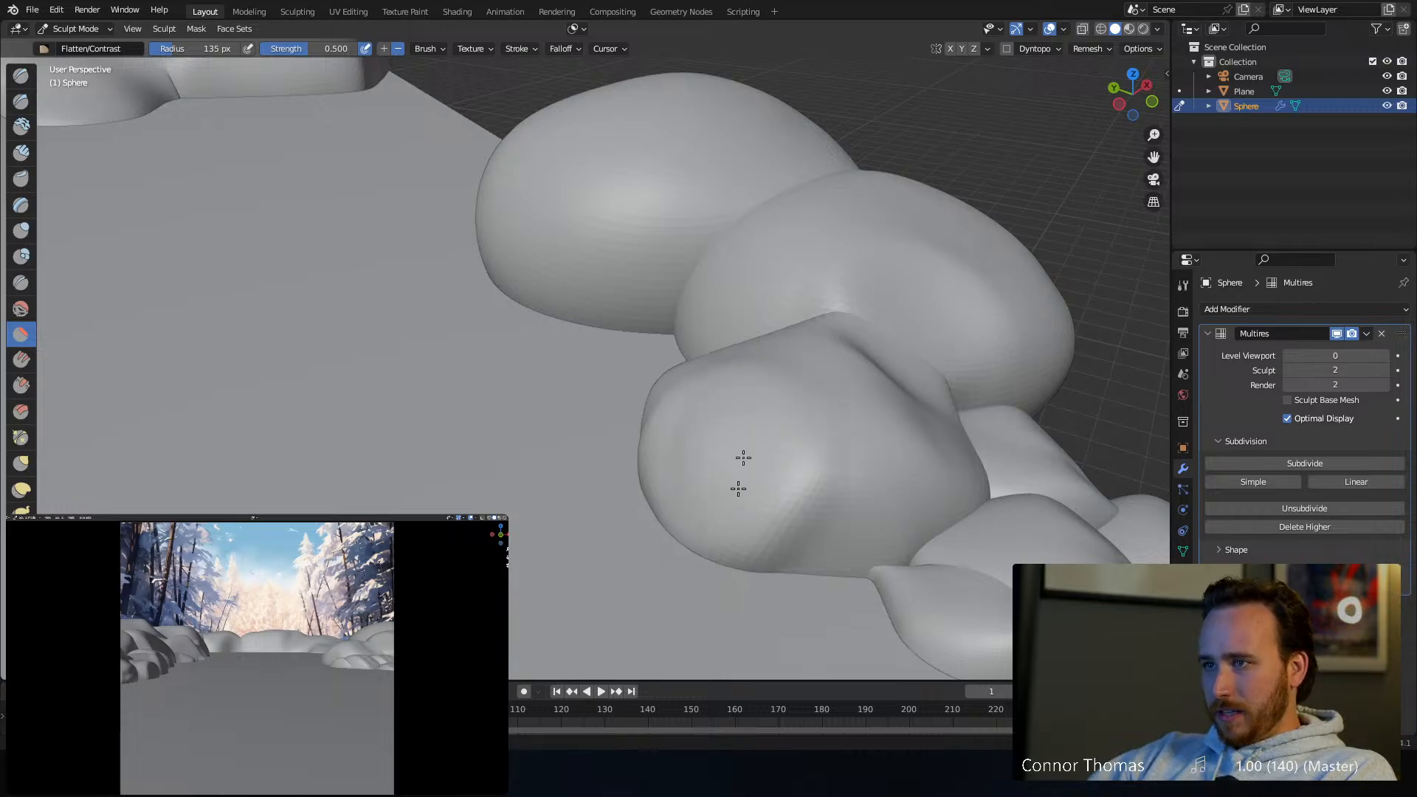
pyautogui.moveTo(664, 436)
pyautogui.mouseDown(button='middle')
pyautogui.moveTo(737, 361)
pyautogui.moveTo(708, 379)
pyautogui.mouseUp(button='middle')
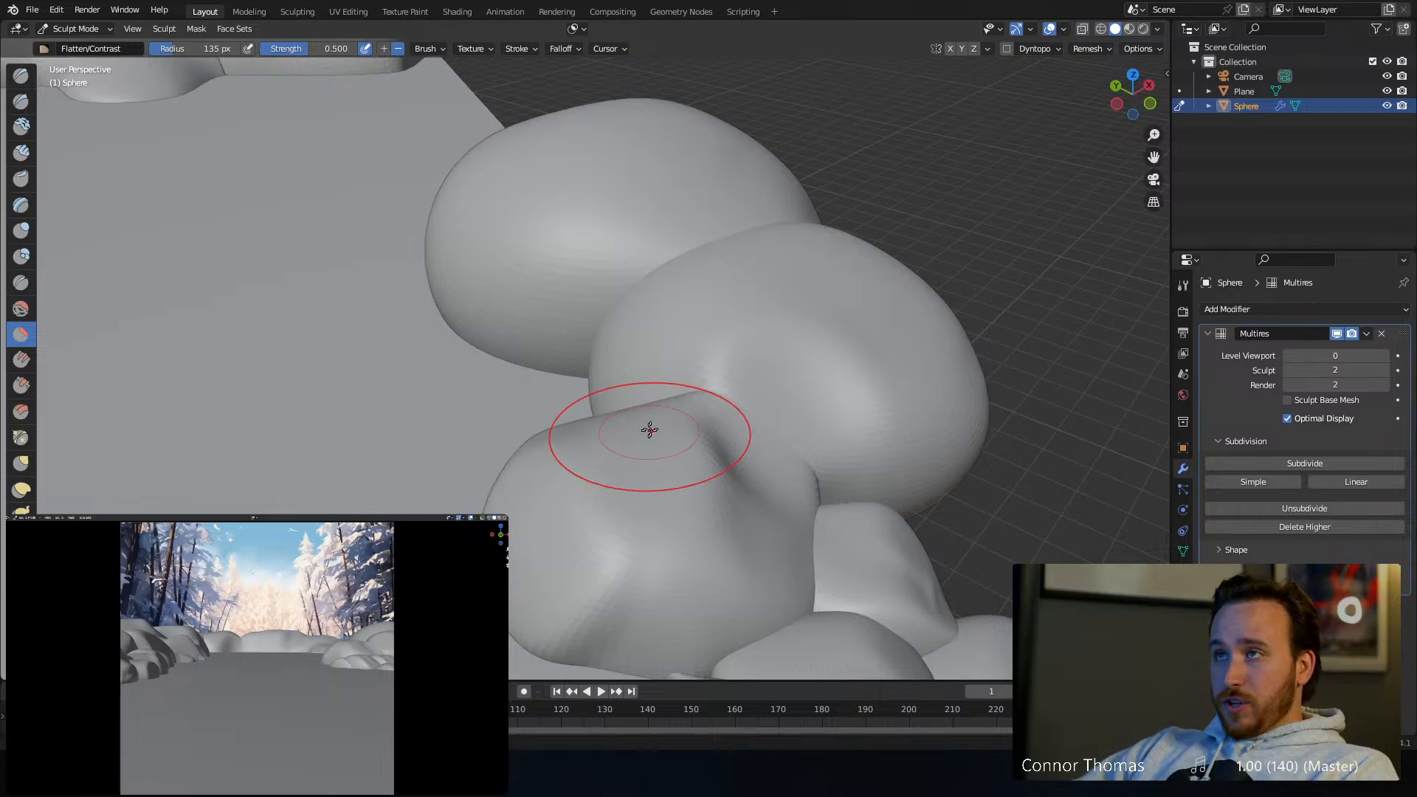
# Set the brush radius to 226 px and carve flat facets into the pond-facing side and end of the group's rearmost rock
pyautogui.press('f')
pyautogui.click(598, 275)
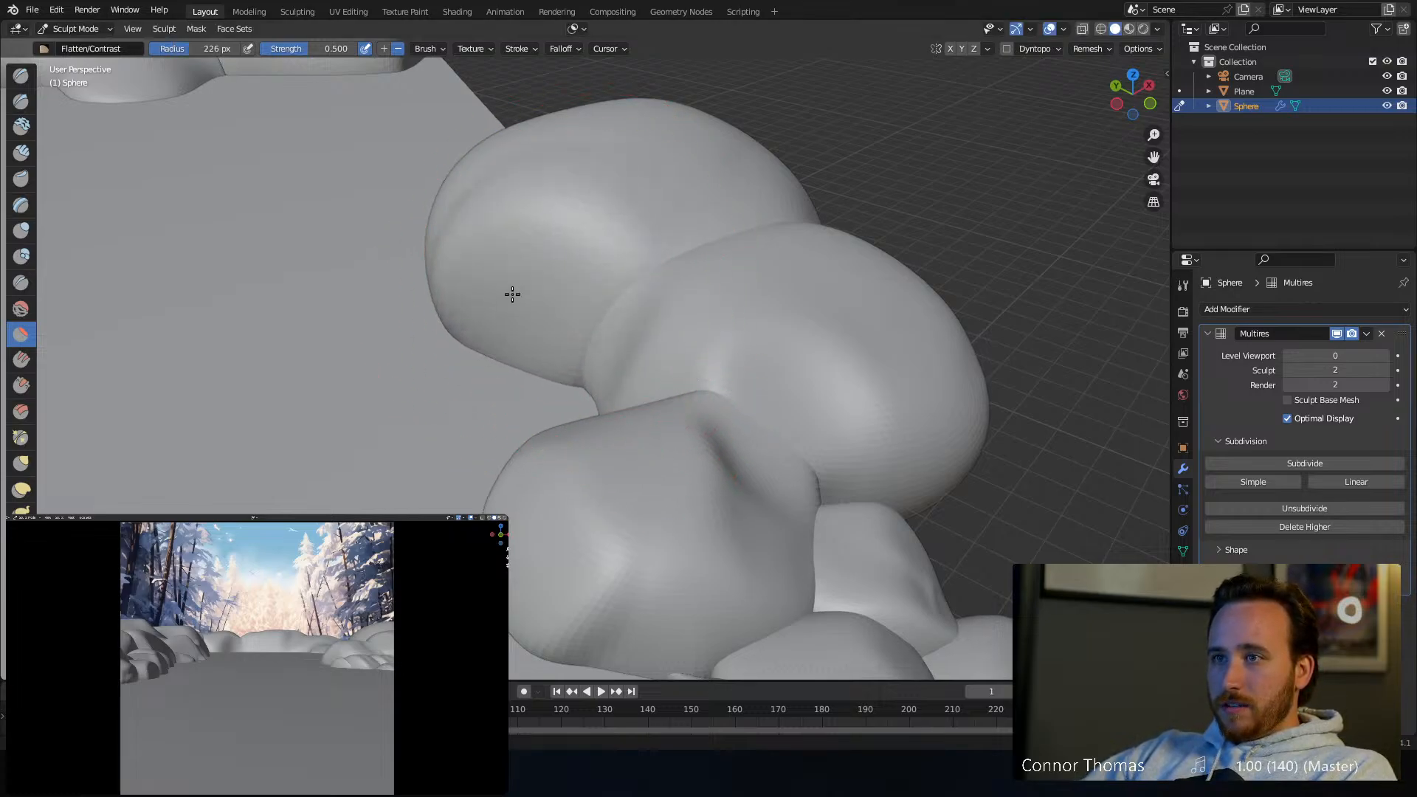
pyautogui.moveTo(538, 332)
pyautogui.mouseDown(button='middle')
pyautogui.moveTo(583, 339)
pyautogui.moveTo(764, 259)
pyautogui.mouseUp(button='middle')
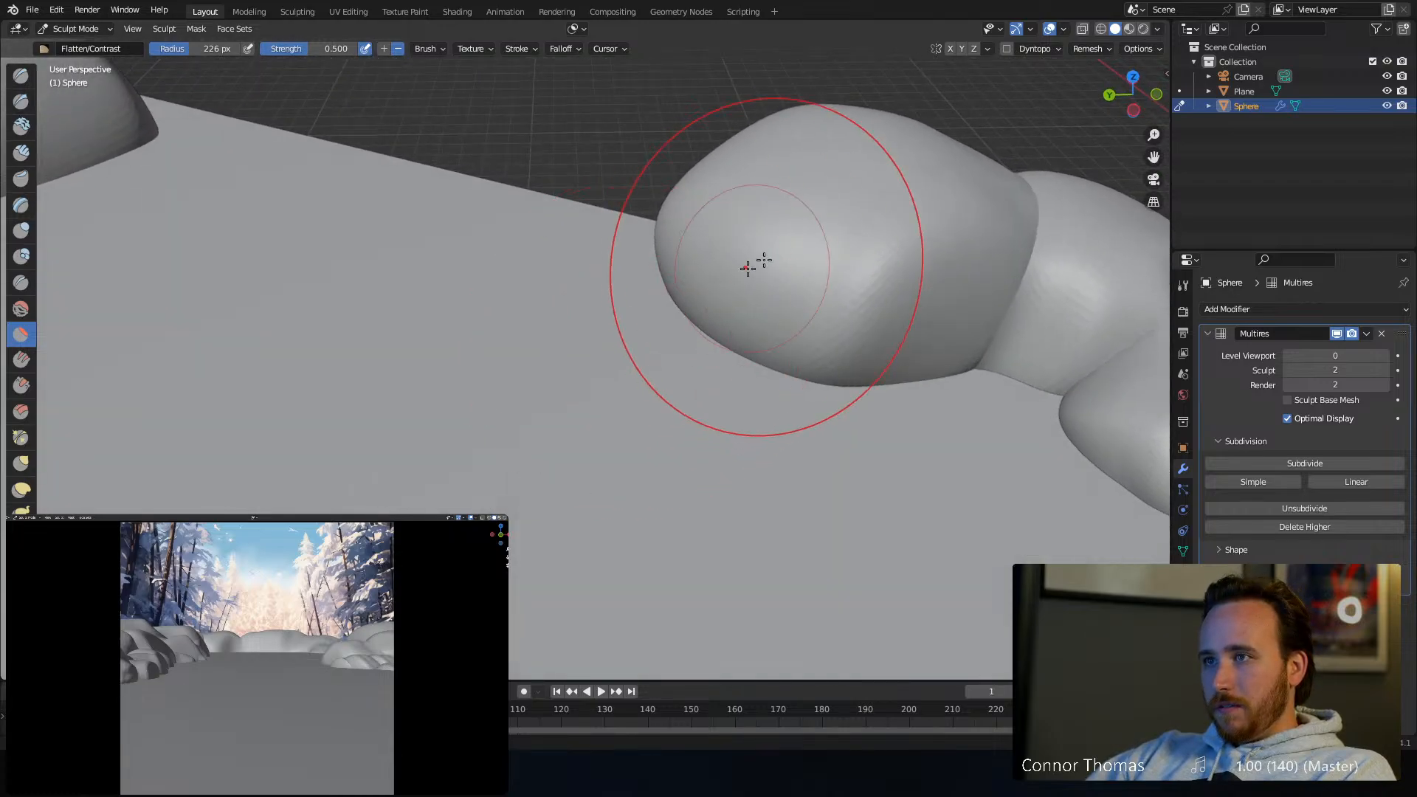
pyautogui.moveTo(763, 260)
pyautogui.mouseDown()
pyautogui.moveTo(715, 402)
pyautogui.moveTo(747, 341)
pyautogui.mouseUp()
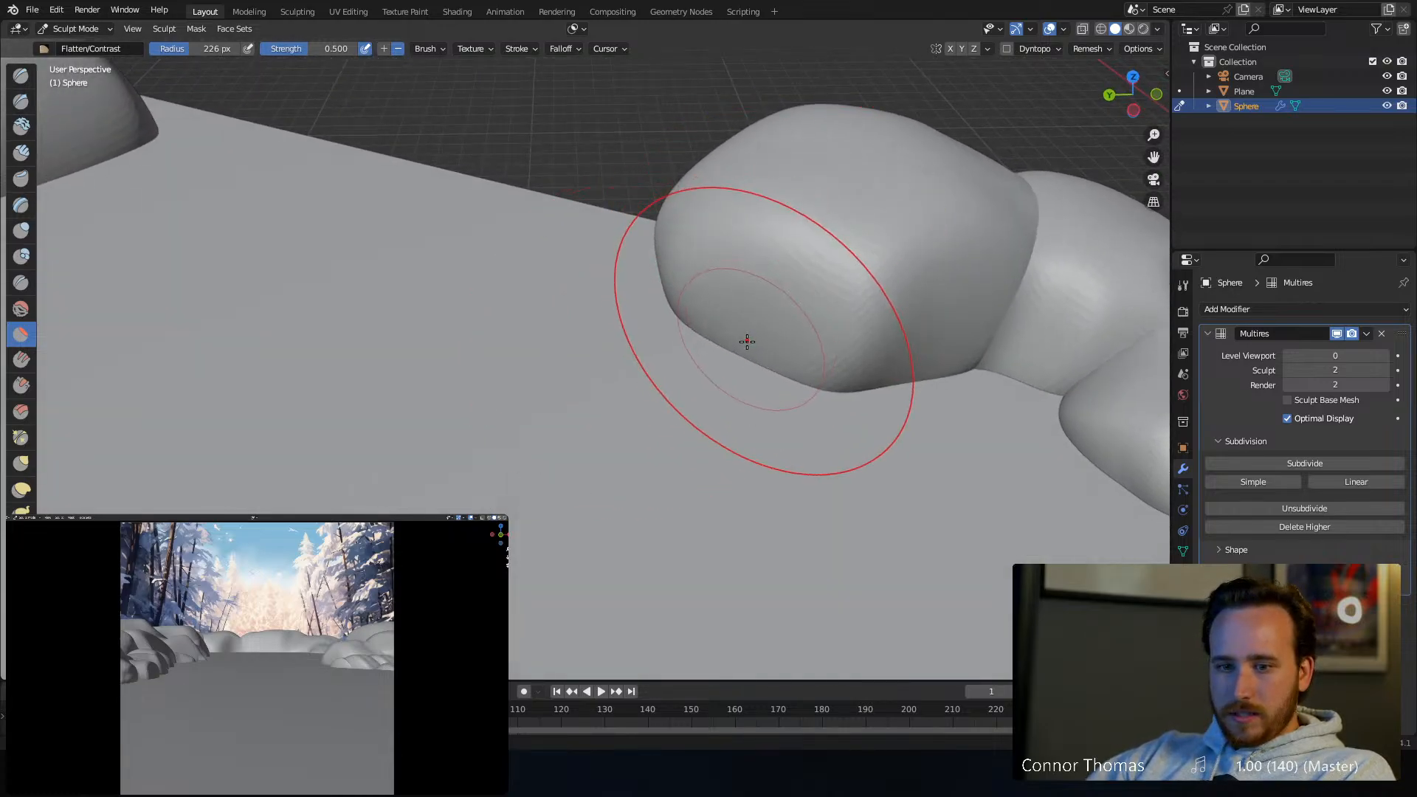
pyautogui.moveTo(835, 338); pyautogui.dragTo(900, 329, button='middle')
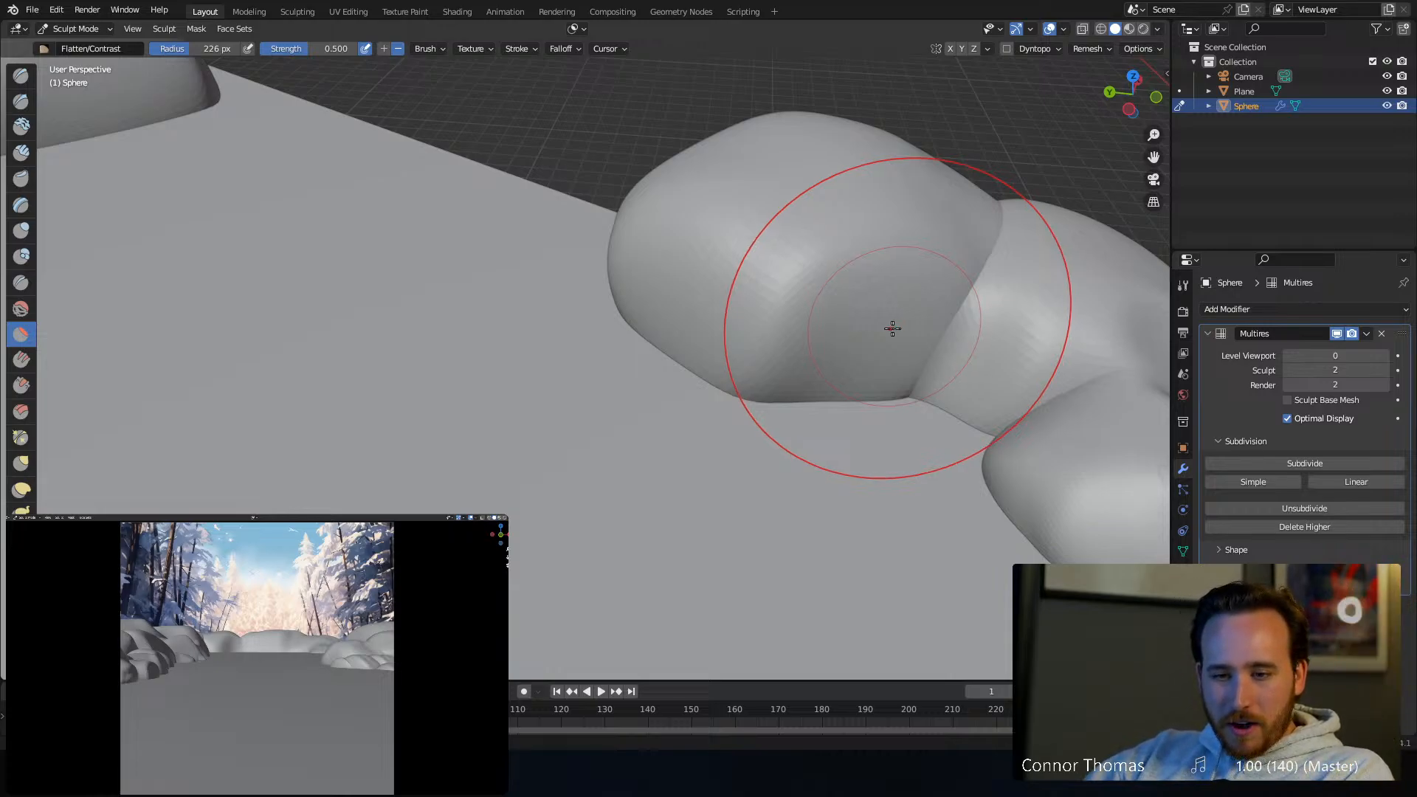
pyautogui.moveTo(857, 326); pyautogui.dragTo(728, 348, button='middle')
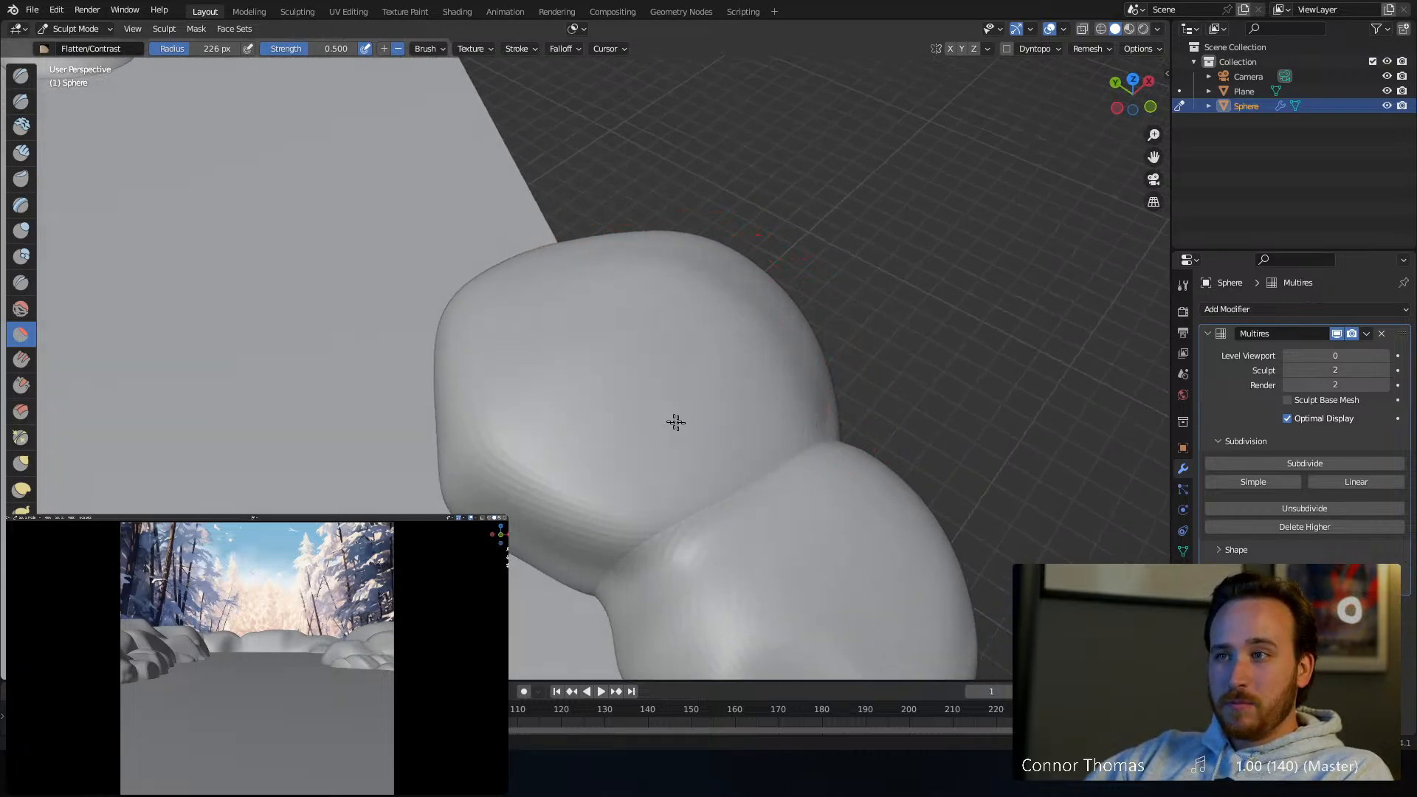
# Carve flat facets into the top and outer side of the large rock next to the group's rearmost rock
pyautogui.moveTo(677, 421); pyautogui.dragTo(699, 399, button='middle')
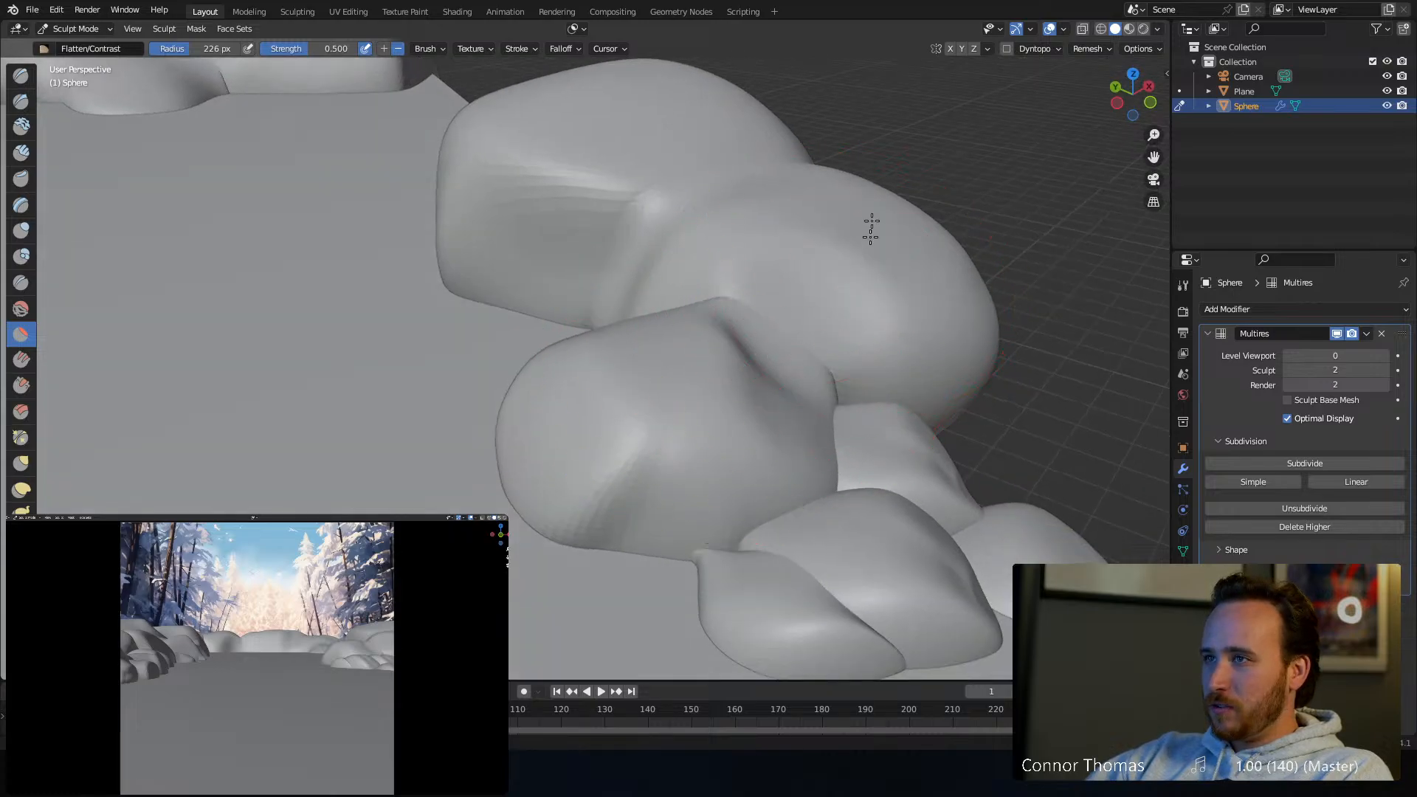
pyautogui.moveTo(851, 244)
pyautogui.mouseDown(button='middle')
pyautogui.moveTo(579, 285)
pyautogui.moveTo(928, 258)
pyautogui.mouseUp(button='middle')
pyautogui.moveTo(942, 289); pyautogui.dragTo(934, 291)
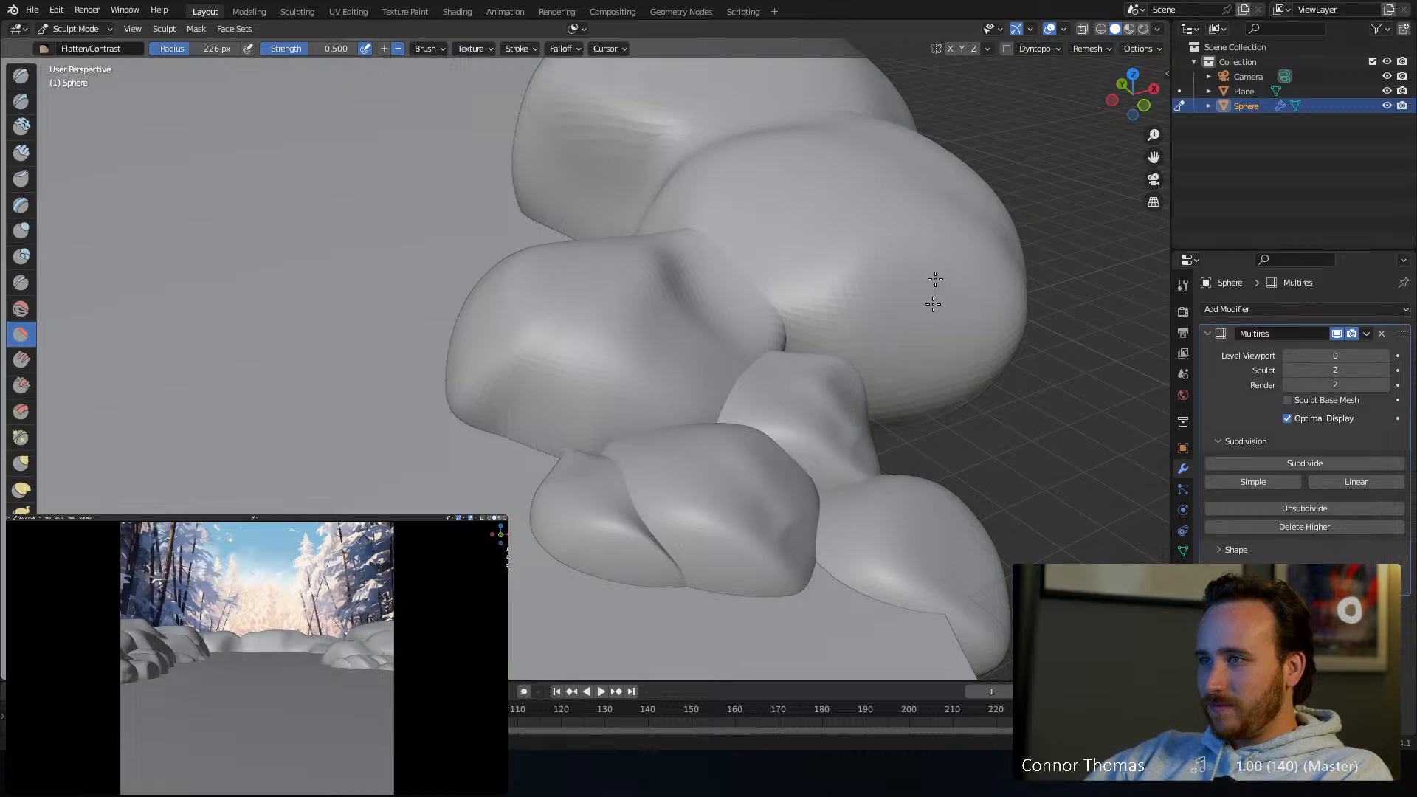
pyautogui.moveTo(741, 287)
pyautogui.mouseDown(button='middle')
pyautogui.moveTo(698, 294)
pyautogui.moveTo(812, 302)
pyautogui.moveTo(746, 317)
pyautogui.mouseUp(button='middle')
pyautogui.moveTo(664, 354)
pyautogui.mouseDown()
pyautogui.moveTo(617, 376)
pyautogui.moveTo(585, 273)
pyautogui.mouseUp()
pyautogui.moveTo(566, 352); pyautogui.dragTo(645, 305, button='middle')
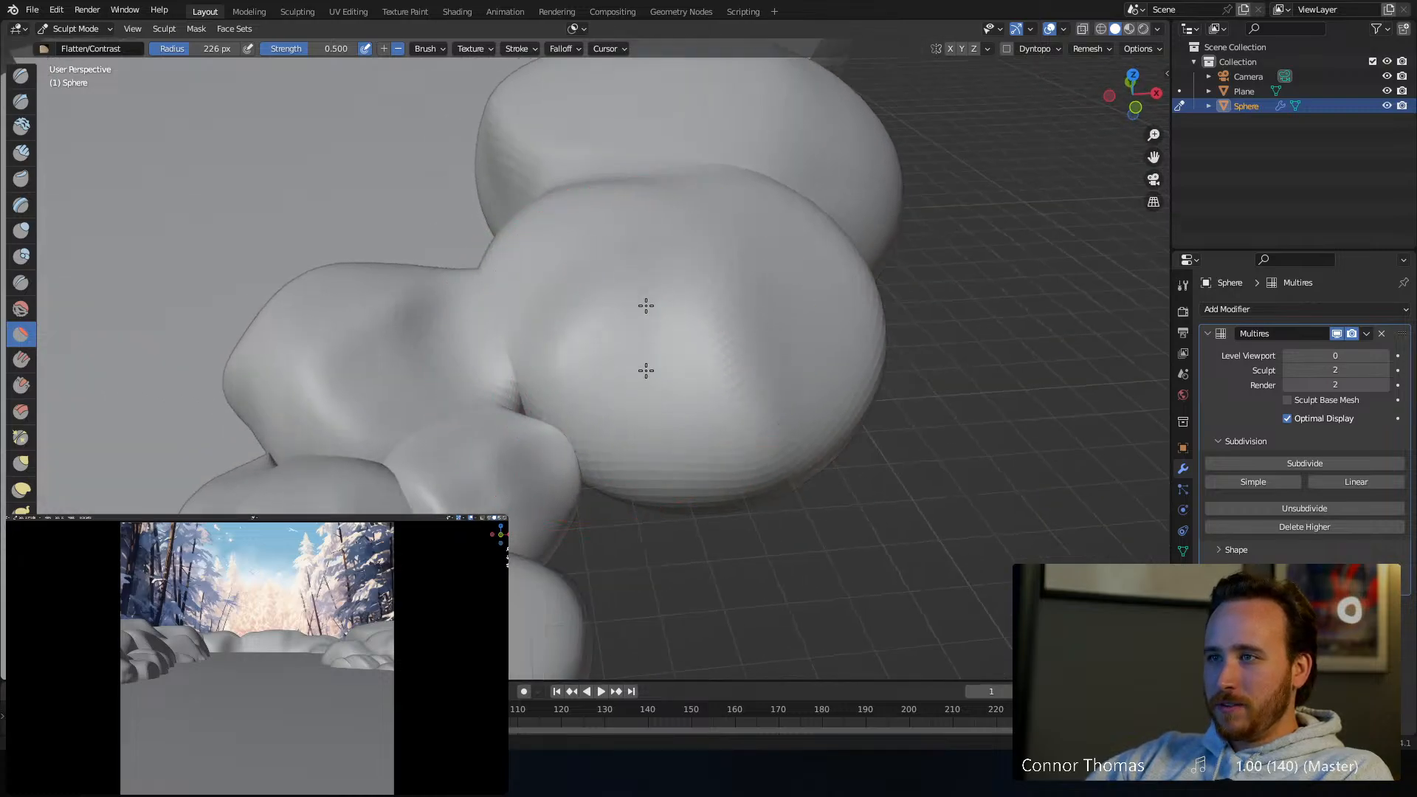
pyautogui.moveTo(641, 366)
pyautogui.mouseDown()
pyautogui.moveTo(648, 480)
pyautogui.moveTo(657, 458)
pyautogui.mouseUp()
pyautogui.moveTo(728, 375); pyautogui.dragTo(754, 394, button='middle')
pyautogui.moveTo(800, 387); pyautogui.dragTo(815, 359)
pyautogui.moveTo(834, 410); pyautogui.dragTo(839, 423)
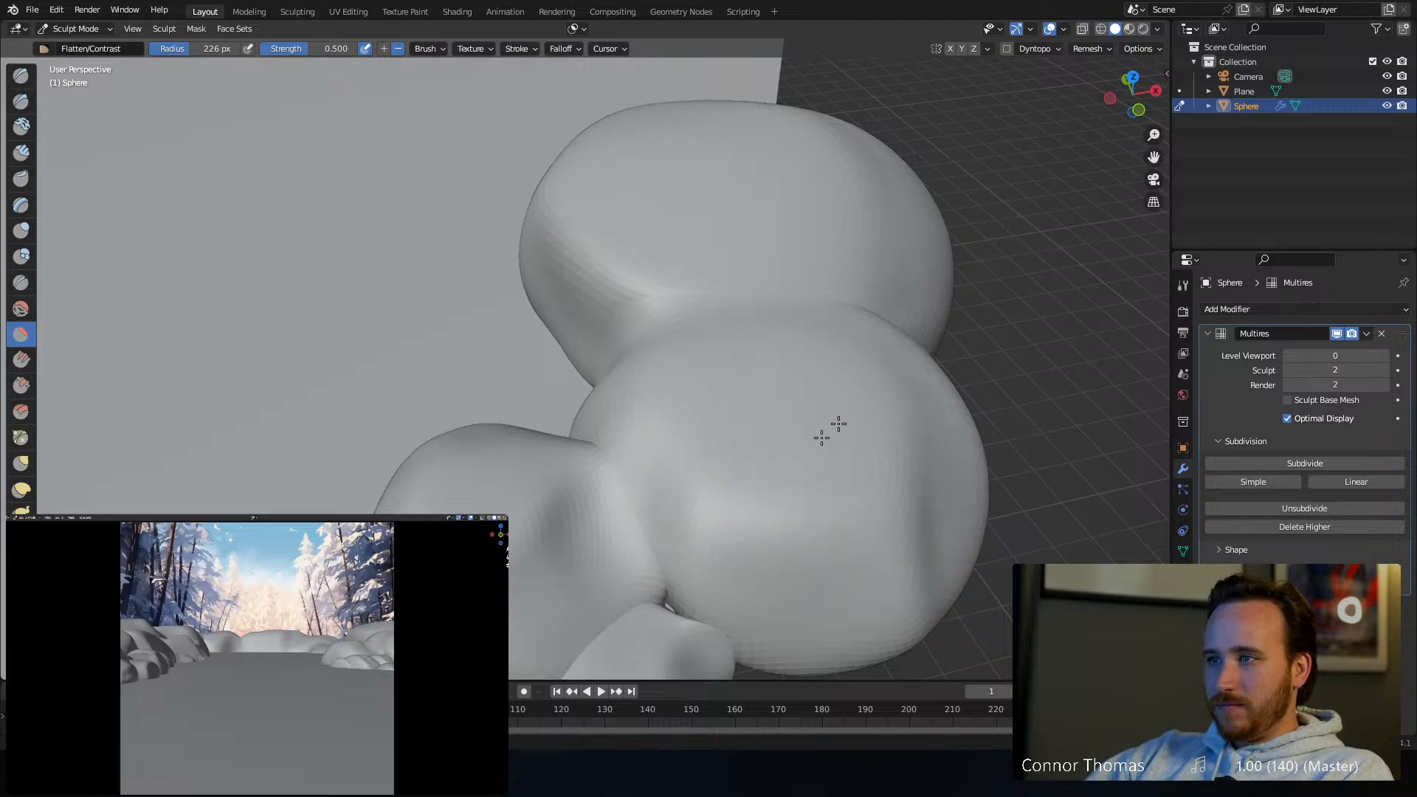
# Flatten the outer side of the small rock at the plane's corner and the neighbouring medium rock
pyautogui.moveTo(834, 414)
pyautogui.mouseDown(button='middle')
pyautogui.moveTo(760, 458)
pyautogui.moveTo(762, 410)
pyautogui.mouseUp(button='middle')
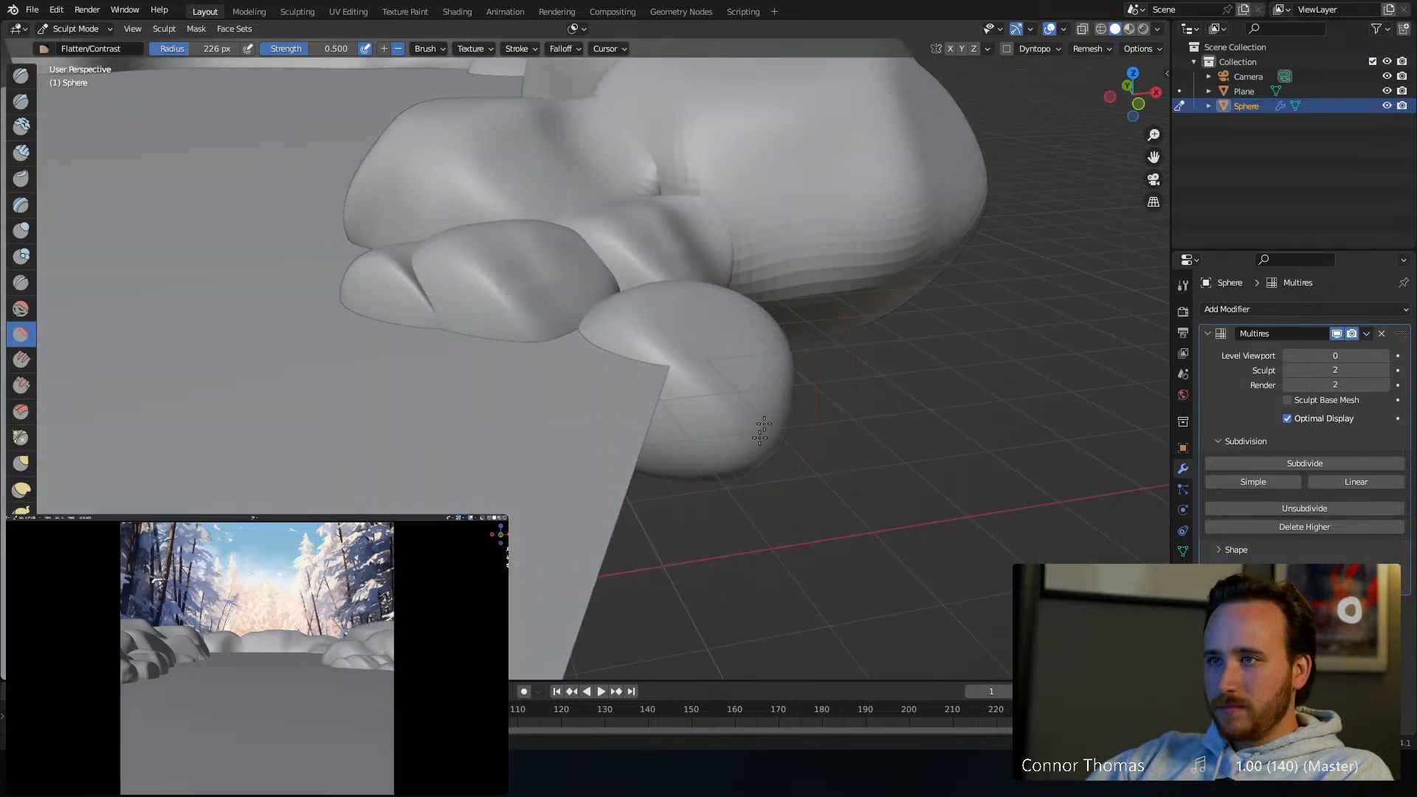
pyautogui.moveTo(762, 408); pyautogui.dragTo(712, 481)
pyautogui.moveTo(719, 424); pyautogui.dragTo(737, 444, button='middle')
pyautogui.moveTo(565, 493); pyautogui.dragTo(603, 404)
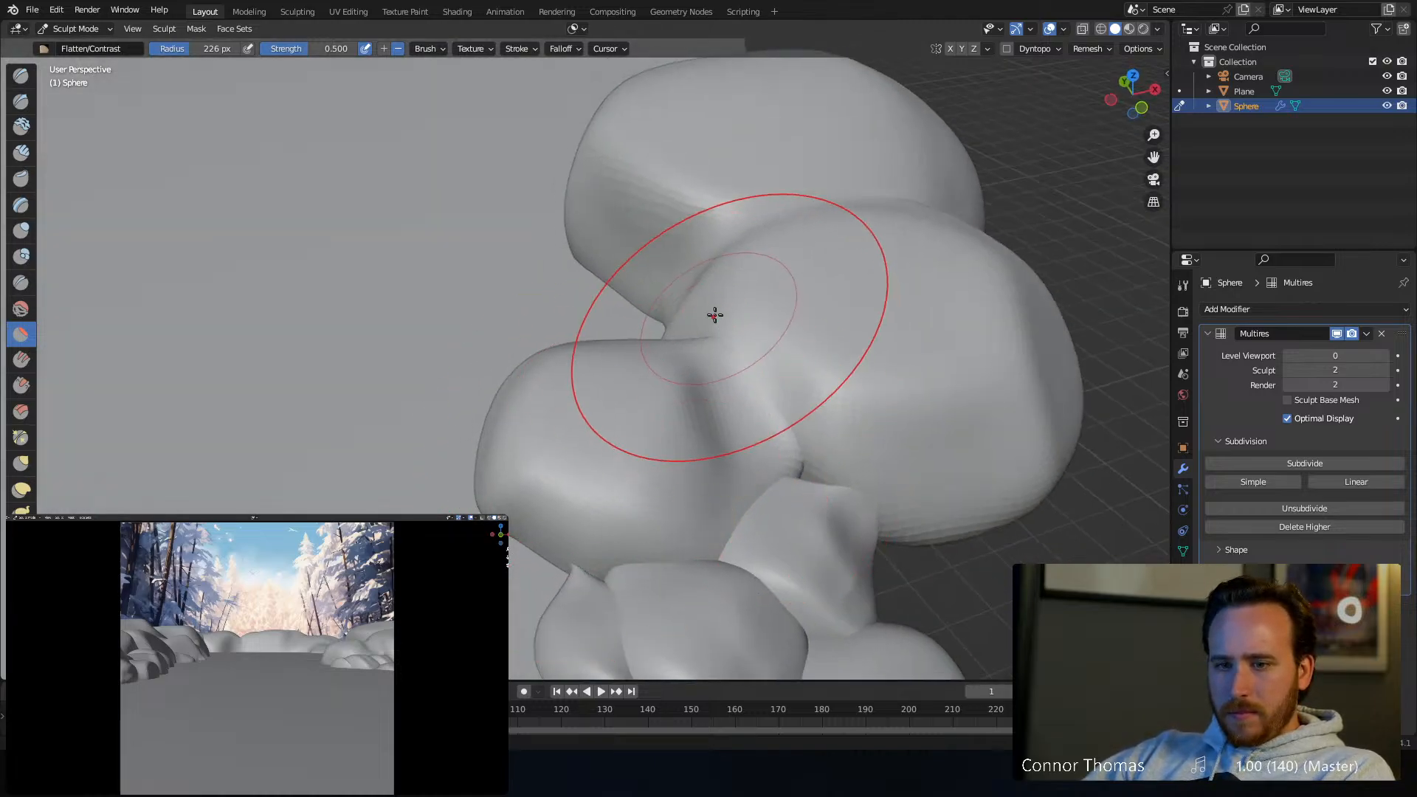
pyautogui.moveTo(715, 313); pyautogui.dragTo(709, 335, button='middle')
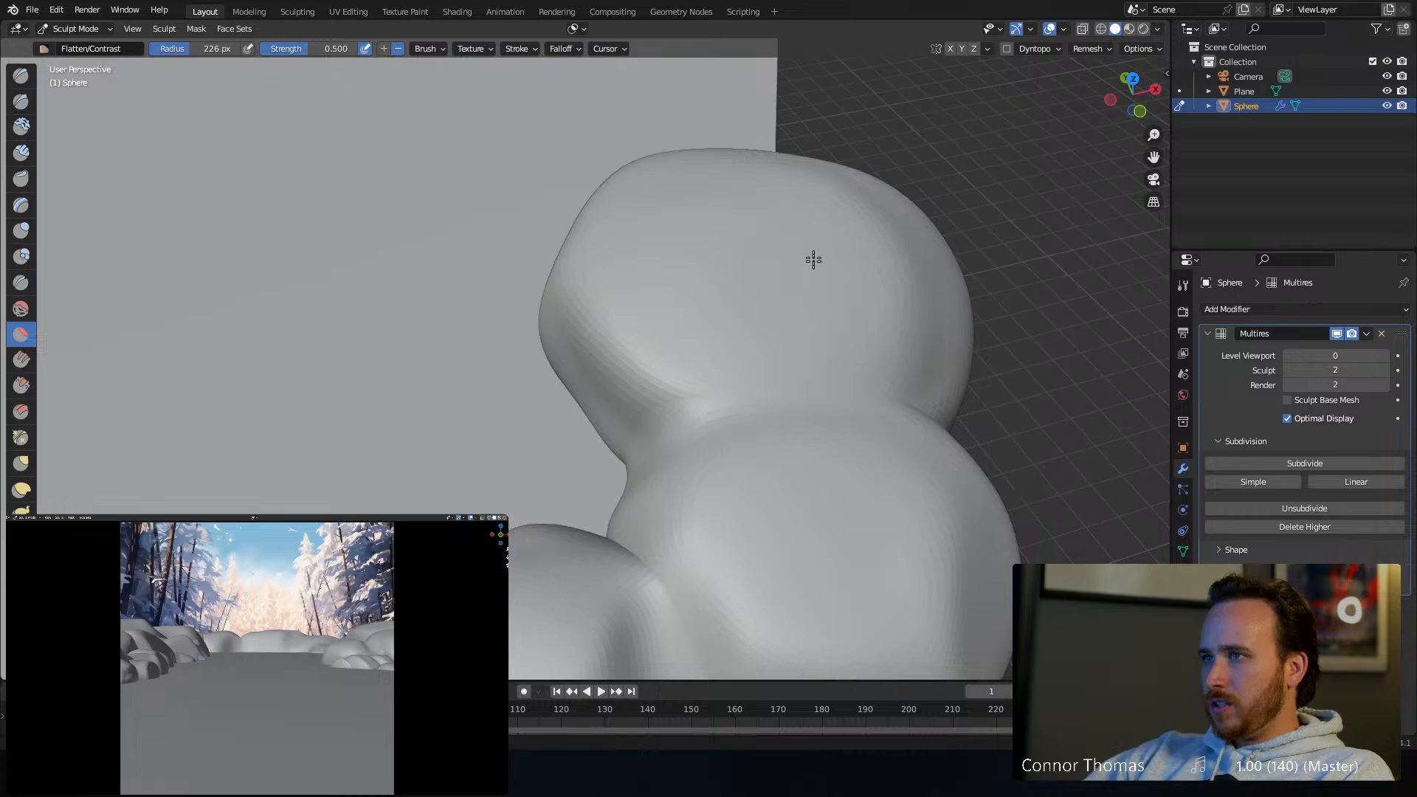
# Flatten the outer sides of the group's rearmost rock and the large rock in front of it
pyautogui.moveTo(857, 250); pyautogui.dragTo(738, 211, button='middle')
pyautogui.moveTo(509, 302)
pyautogui.mouseDown()
pyautogui.moveTo(462, 348)
pyautogui.moveTo(465, 376)
pyautogui.moveTo(484, 328)
pyautogui.mouseUp()
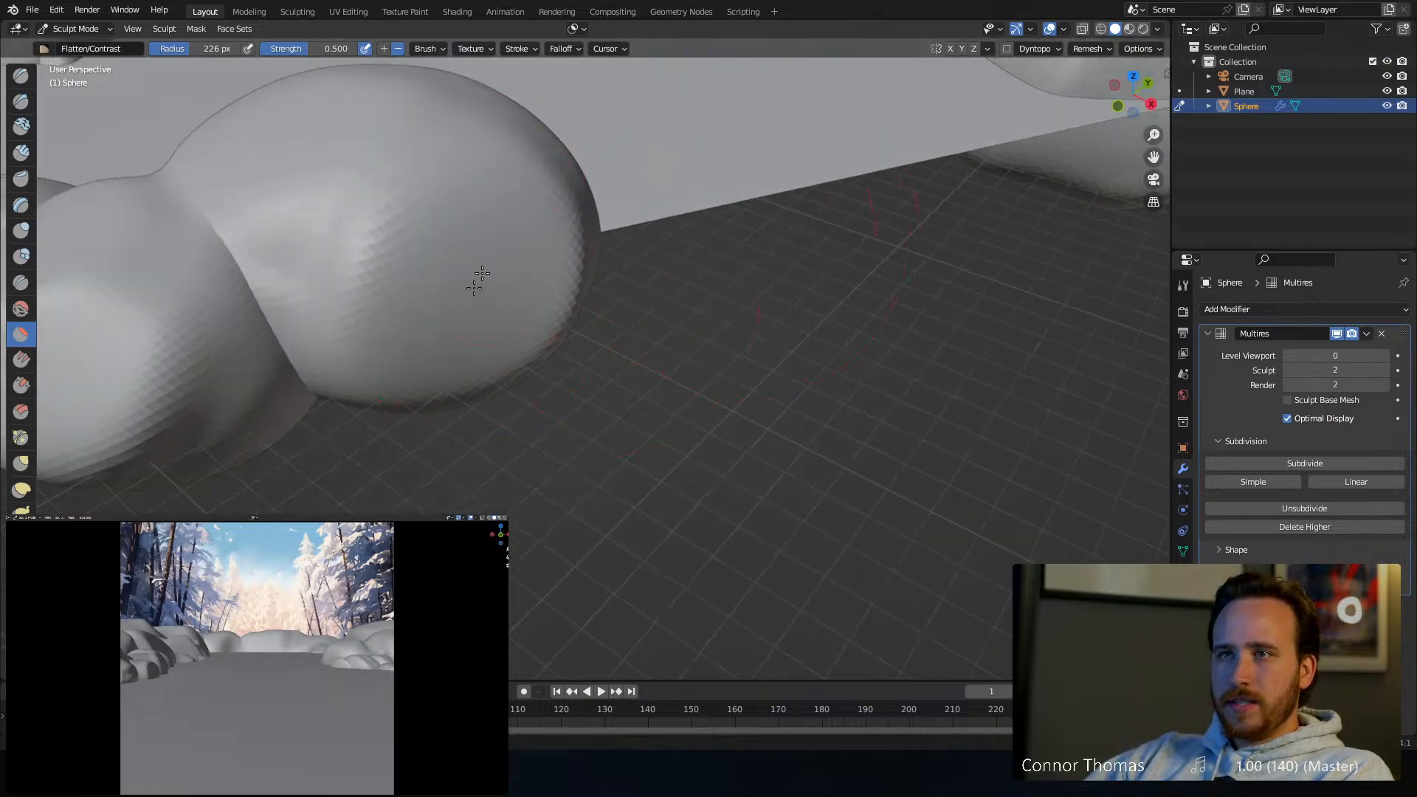
pyautogui.moveTo(421, 285); pyautogui.dragTo(538, 250, button='middle')
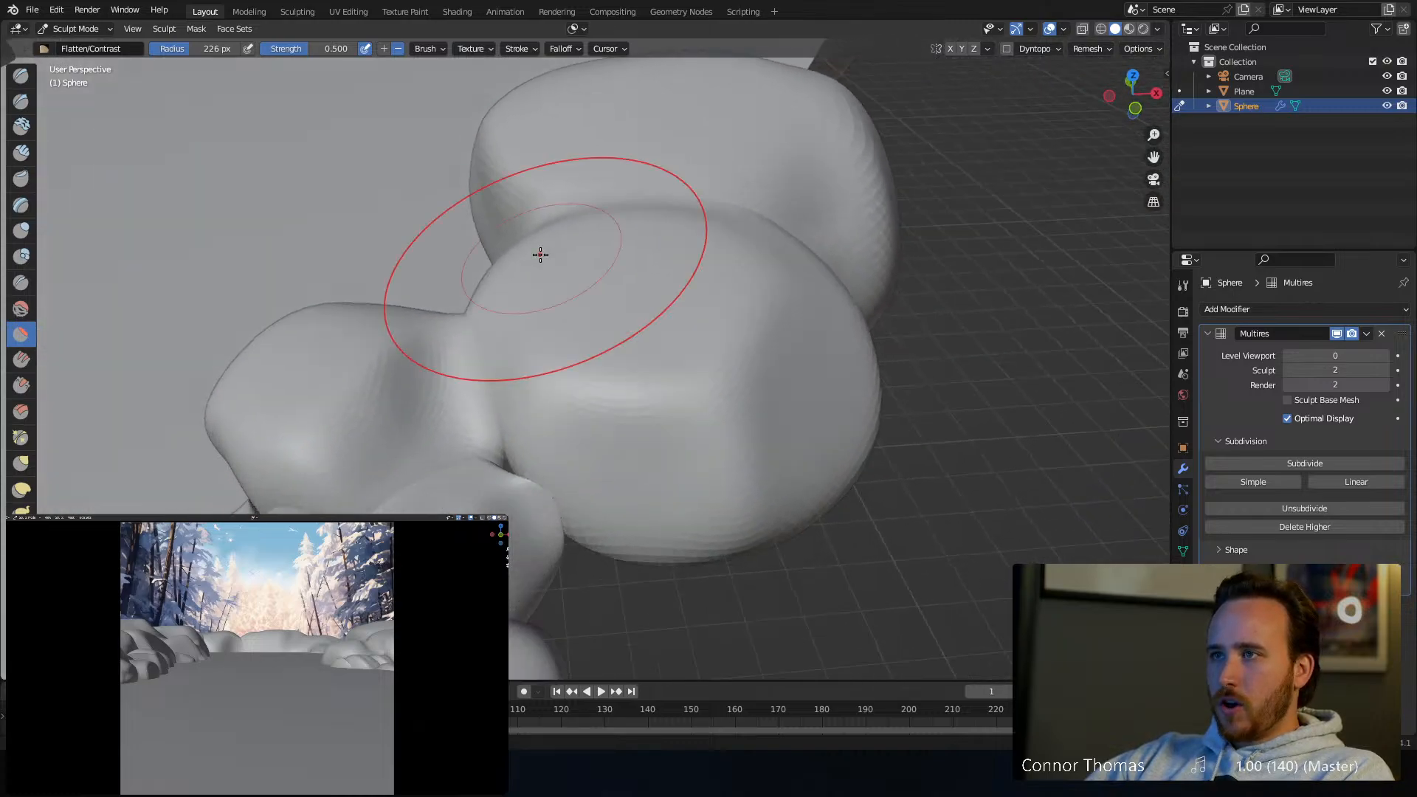
pyautogui.moveTo(753, 329)
pyautogui.mouseDown()
pyautogui.moveTo(822, 347)
pyautogui.moveTo(789, 371)
pyautogui.mouseUp()
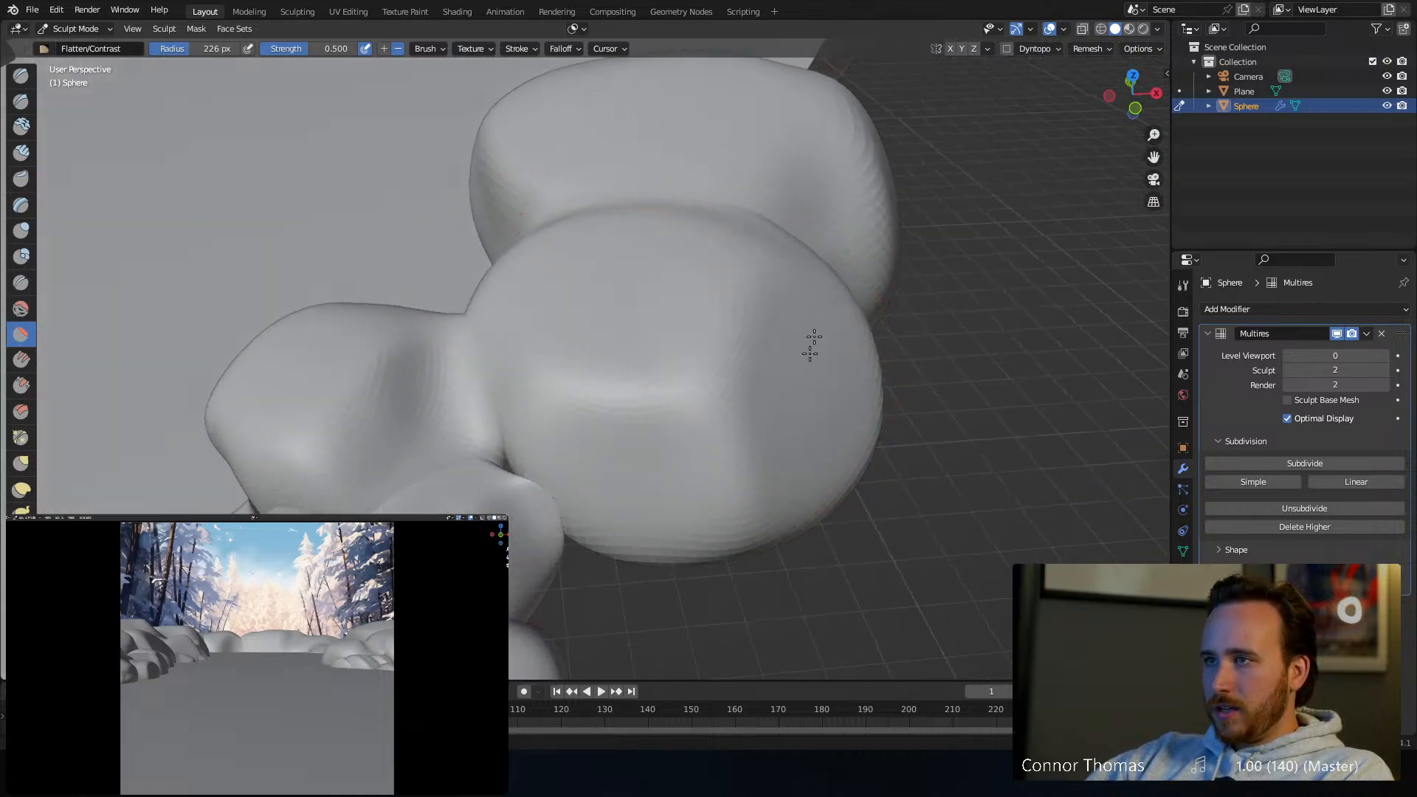
pyautogui.moveTo(654, 282); pyautogui.dragTo(629, 278, button='middle')
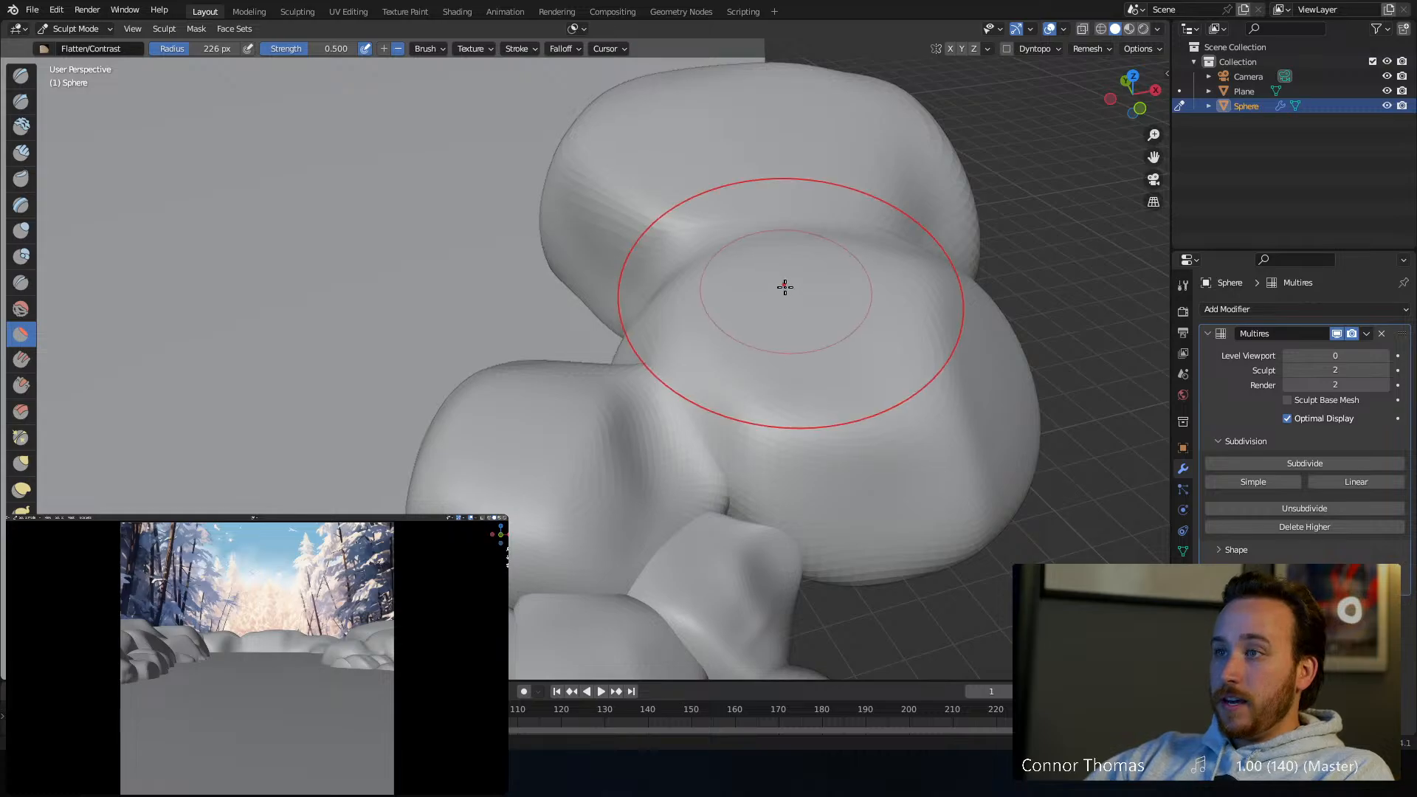
# Flatten the pond-facing end of the group's rearmost rock into a sharper facet
pyautogui.moveTo(785, 287)
pyautogui.mouseDown(button='middle')
pyautogui.moveTo(834, 310)
pyautogui.moveTo(779, 353)
pyautogui.moveTo(806, 329)
pyautogui.moveTo(796, 242)
pyautogui.mouseUp(button='middle')
pyautogui.moveTo(774, 275); pyautogui.dragTo(780, 279)
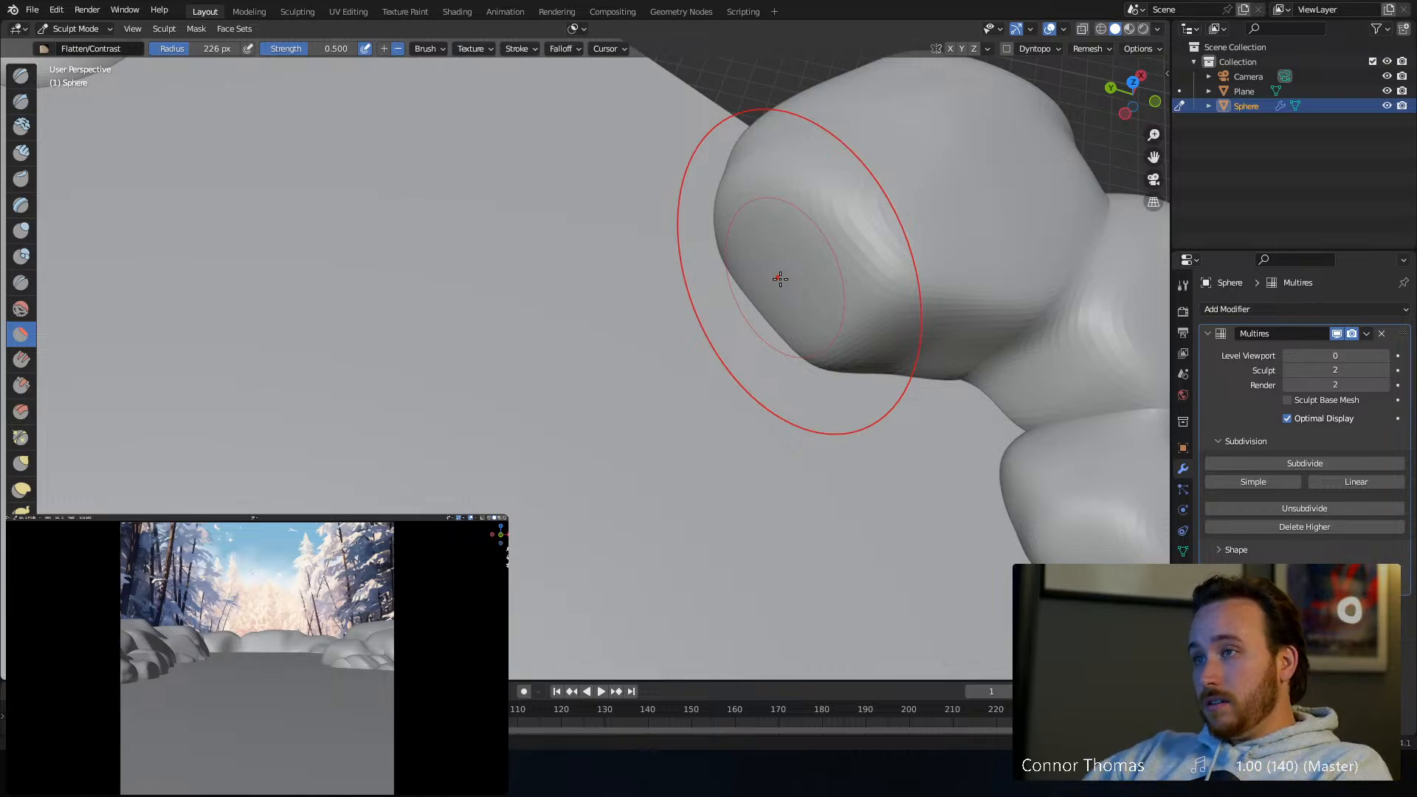
pyautogui.moveTo(828, 269)
pyautogui.mouseDown(button='middle')
pyautogui.moveTo(834, 281)
pyautogui.moveTo(892, 158)
pyautogui.mouseUp(button='middle')
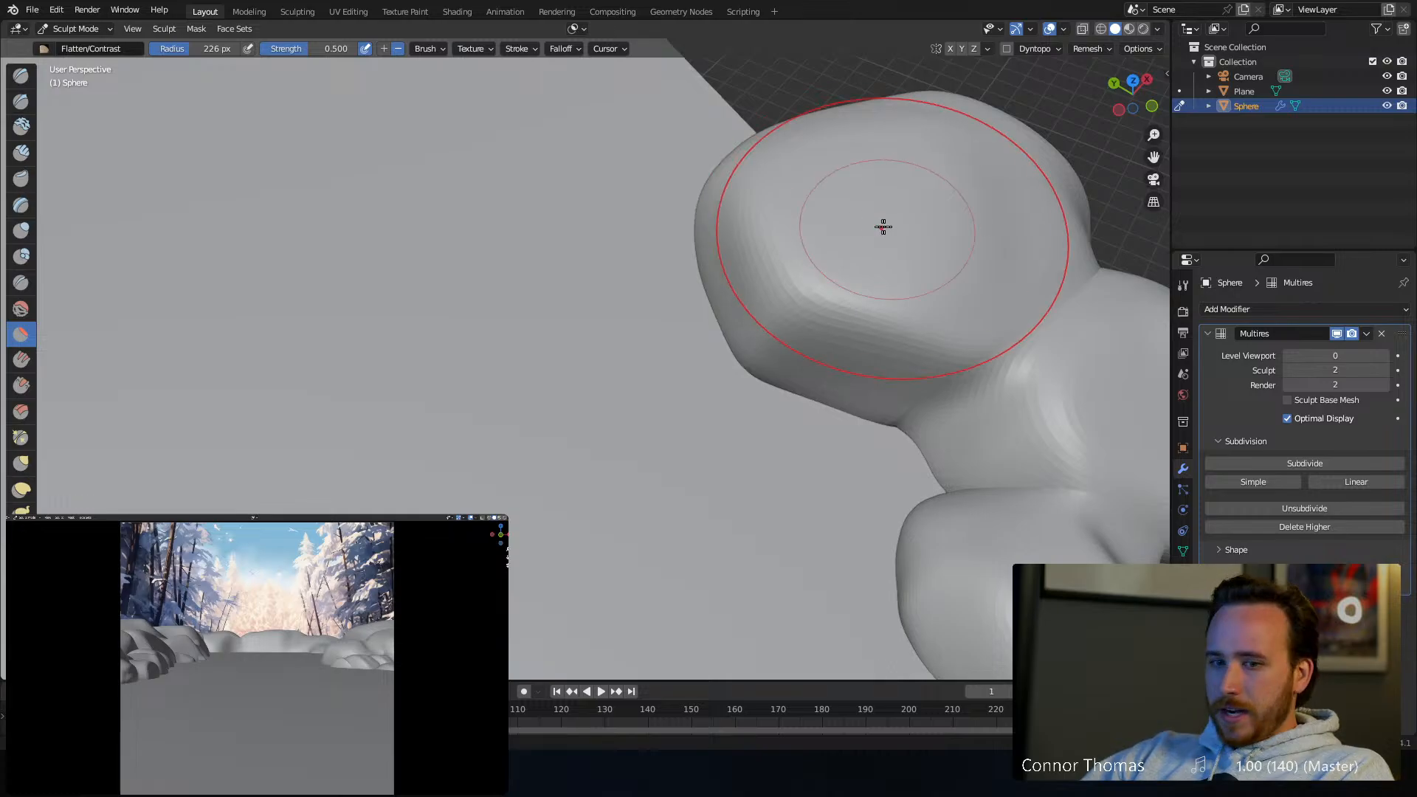
pyautogui.moveTo(879, 228)
pyautogui.mouseDown(button='middle')
pyautogui.moveTo(847, 233)
pyautogui.moveTo(822, 324)
pyautogui.mouseUp(button='middle')
# Inspect the base mesh of all the rocks in Edit Mode and return to Sculpt Mode
pyautogui.scroll(-8, 762, 291)
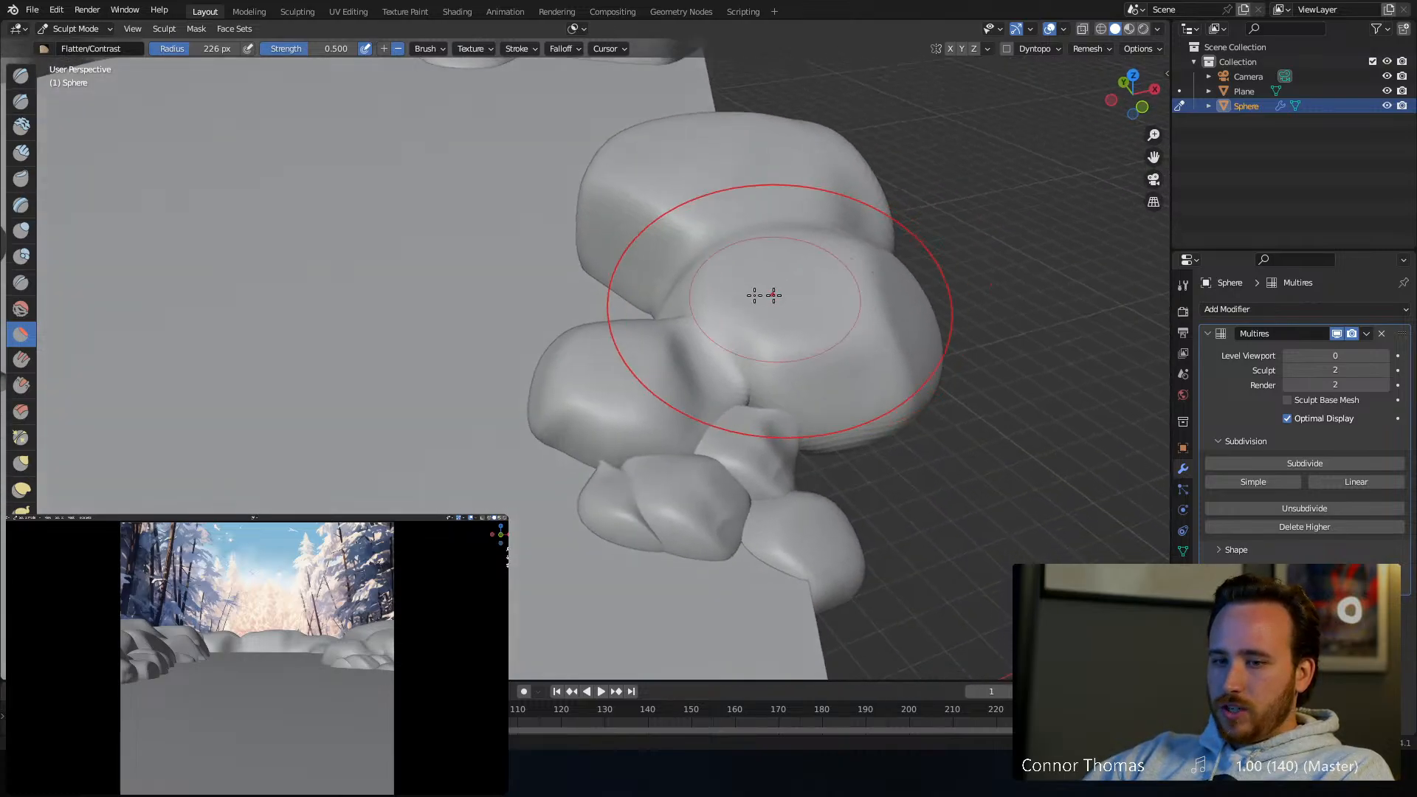
pyautogui.moveTo(618, 309)
pyautogui.mouseDown(button='middle')
pyautogui.moveTo(578, 402)
pyautogui.moveTo(595, 307)
pyautogui.moveTo(670, 307)
pyautogui.moveTo(755, 358)
pyautogui.moveTo(712, 288)
pyautogui.moveTo(733, 259)
pyautogui.moveTo(654, 283)
pyautogui.mouseUp(button='middle')
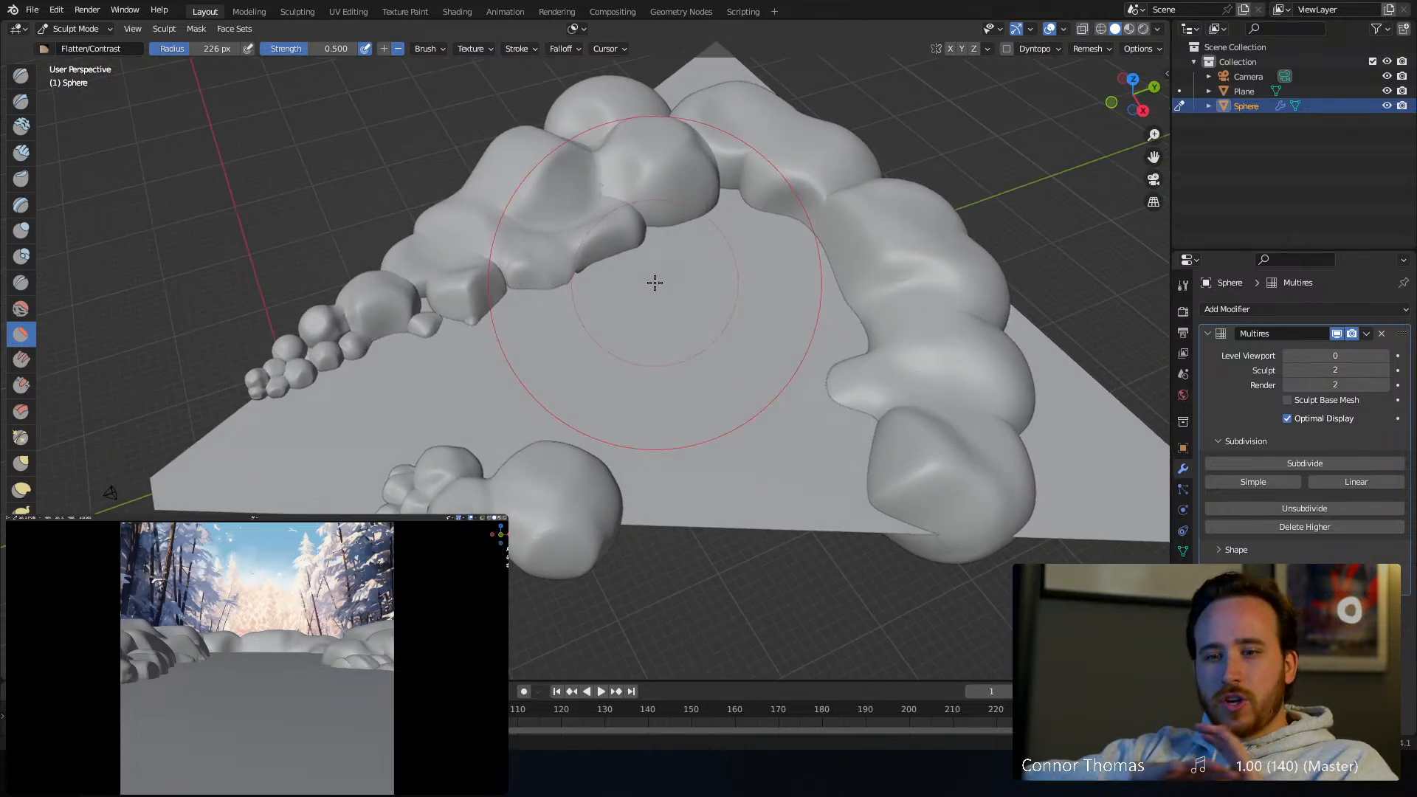
pyautogui.press('Tab')
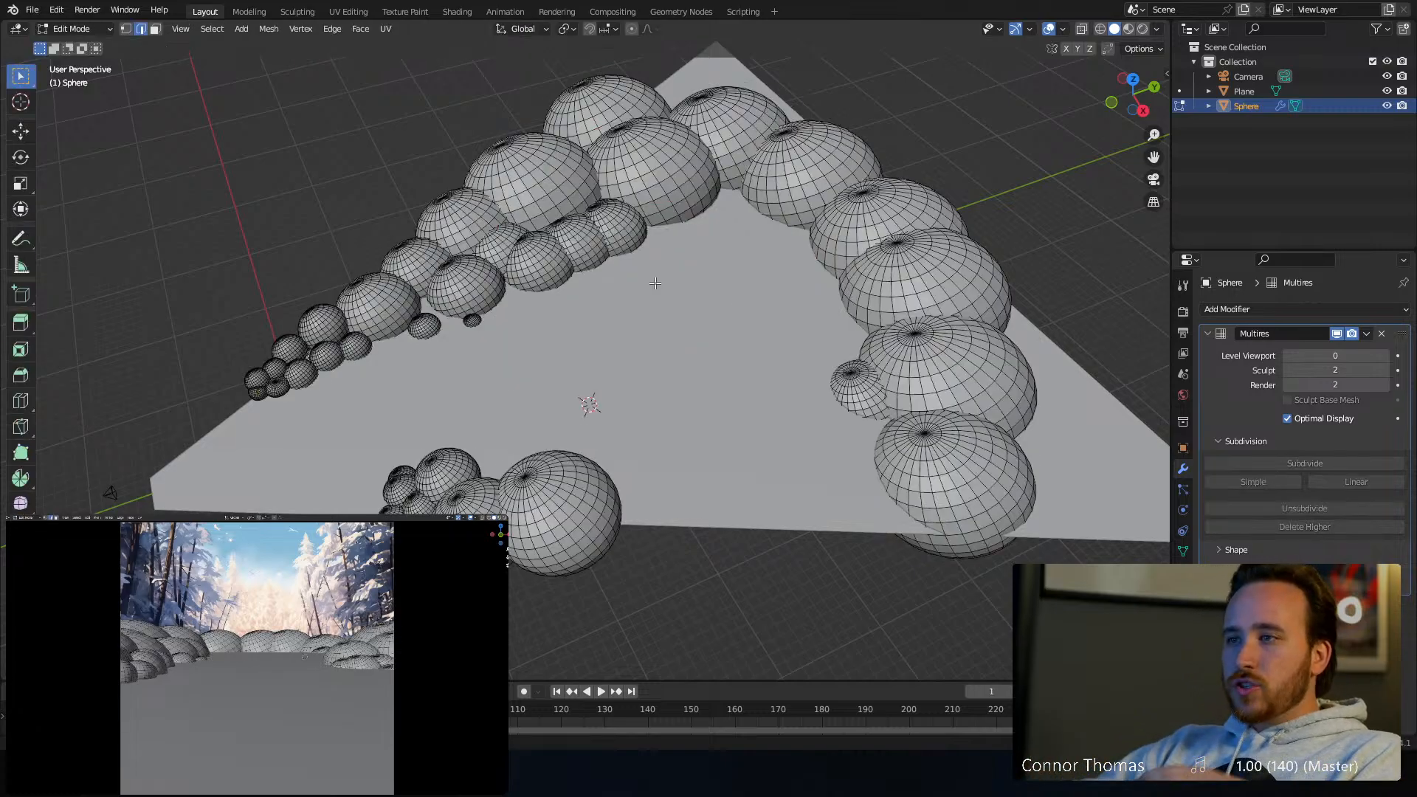
pyautogui.press('Tab')
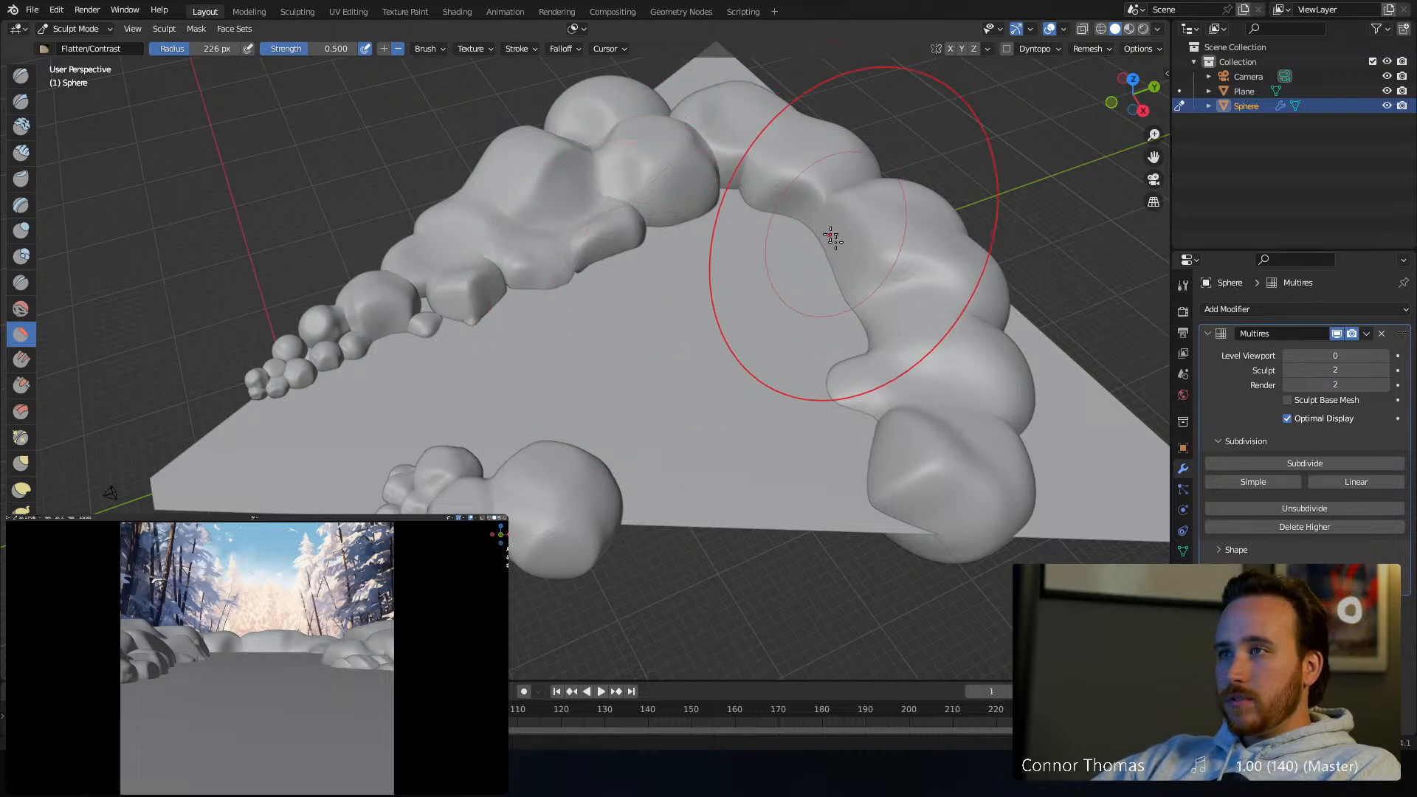
# Set the brush radius to 264 px and use Elastic Deform to push down the middle rocks of the far row
pyautogui.moveTo(829, 231)
pyautogui.mouseDown(button='middle')
pyautogui.moveTo(927, 231)
pyautogui.moveTo(835, 223)
pyautogui.mouseUp(button='middle')
pyautogui.scroll(5, 814, 236)
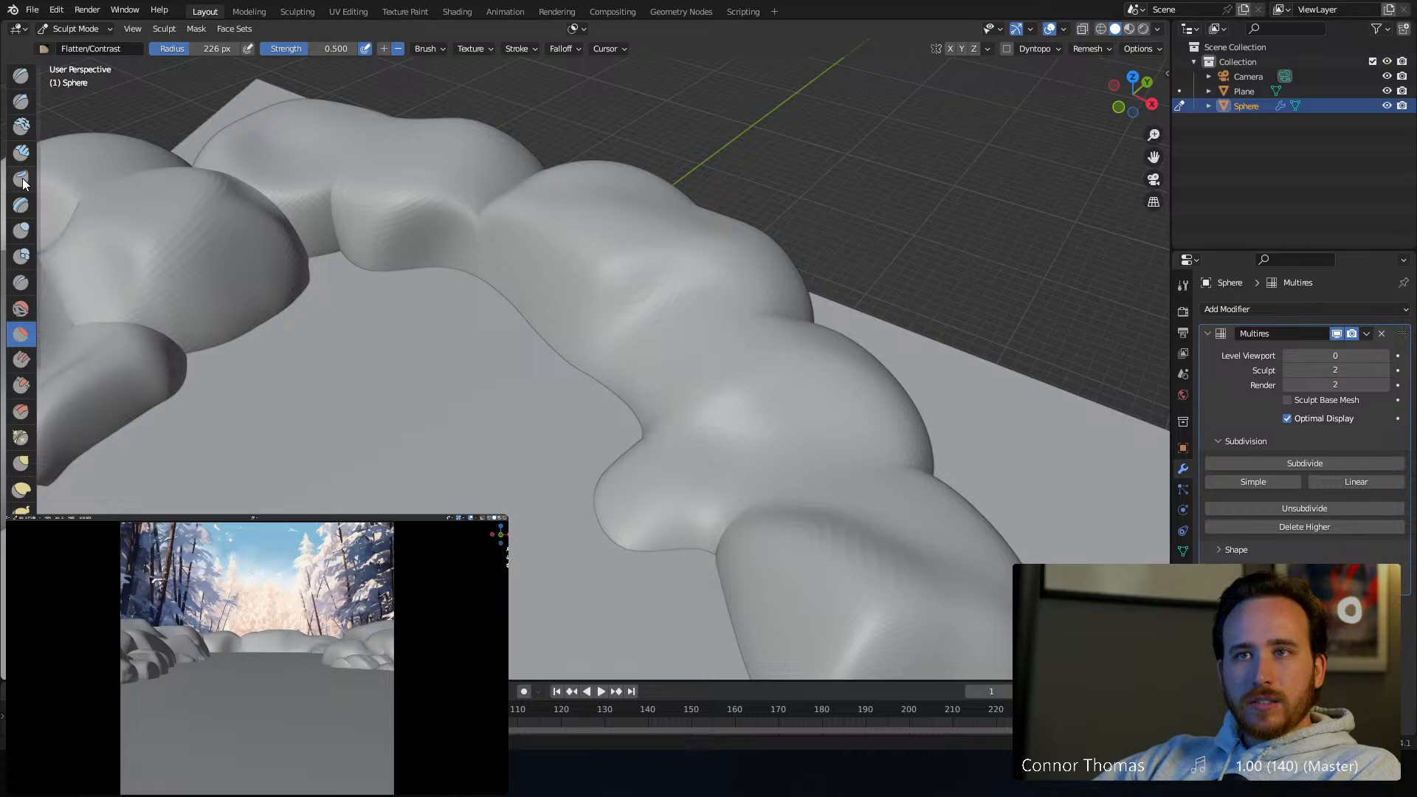
pyautogui.click(21, 463)
pyautogui.moveTo(749, 300); pyautogui.dragTo(522, 313, button='middle')
pyautogui.press('f')
pyautogui.click(537, 302)
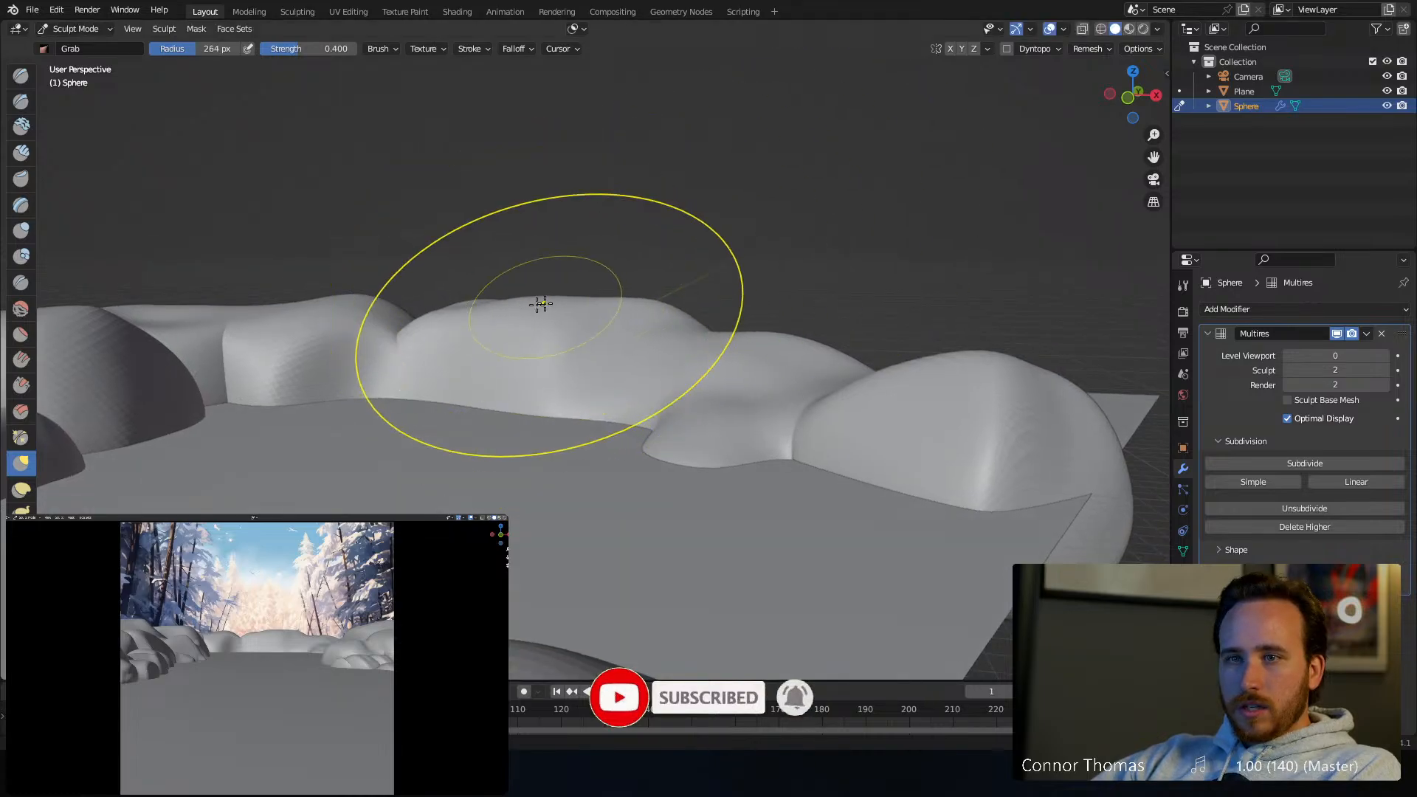
pyautogui.click(21, 490)
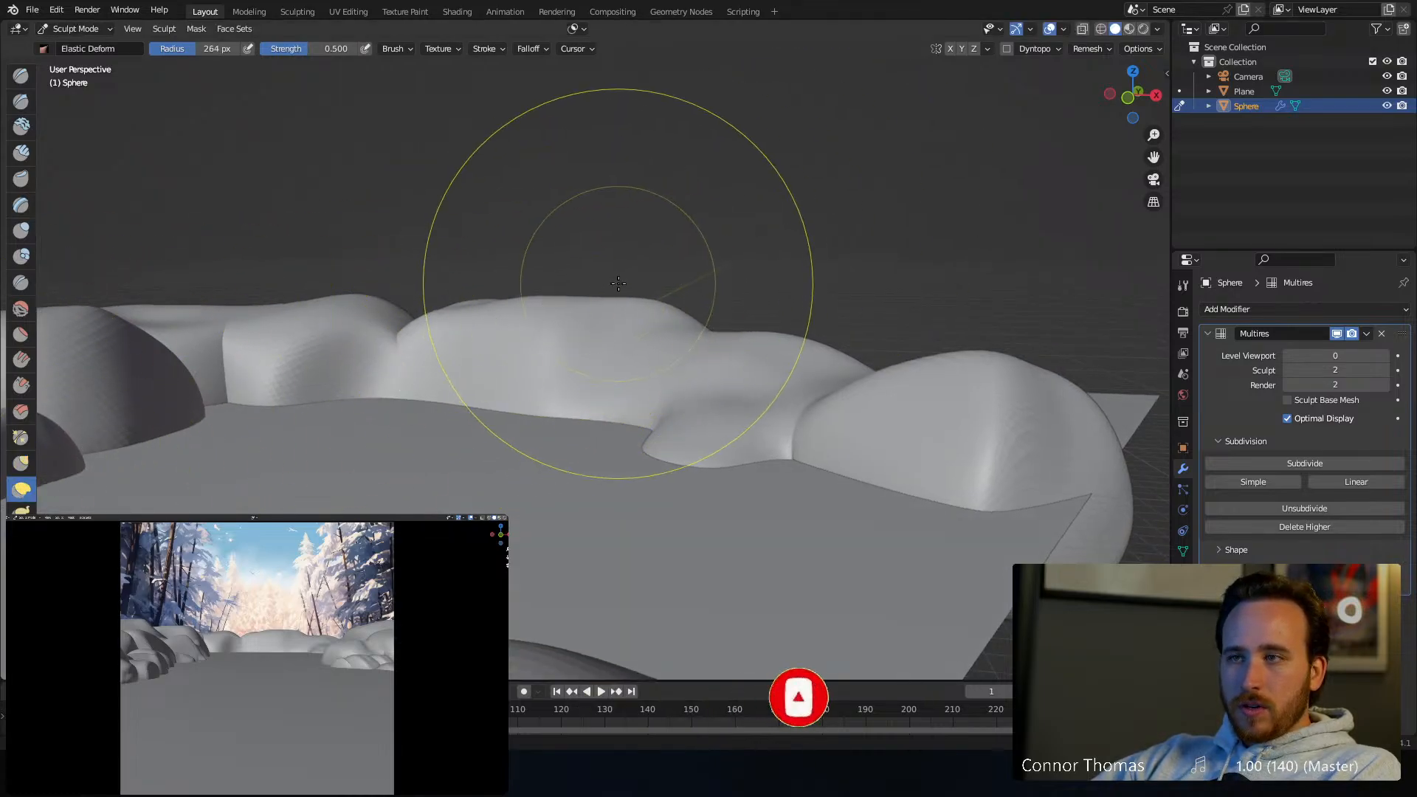
pyautogui.moveTo(551, 350); pyautogui.dragTo(565, 420)
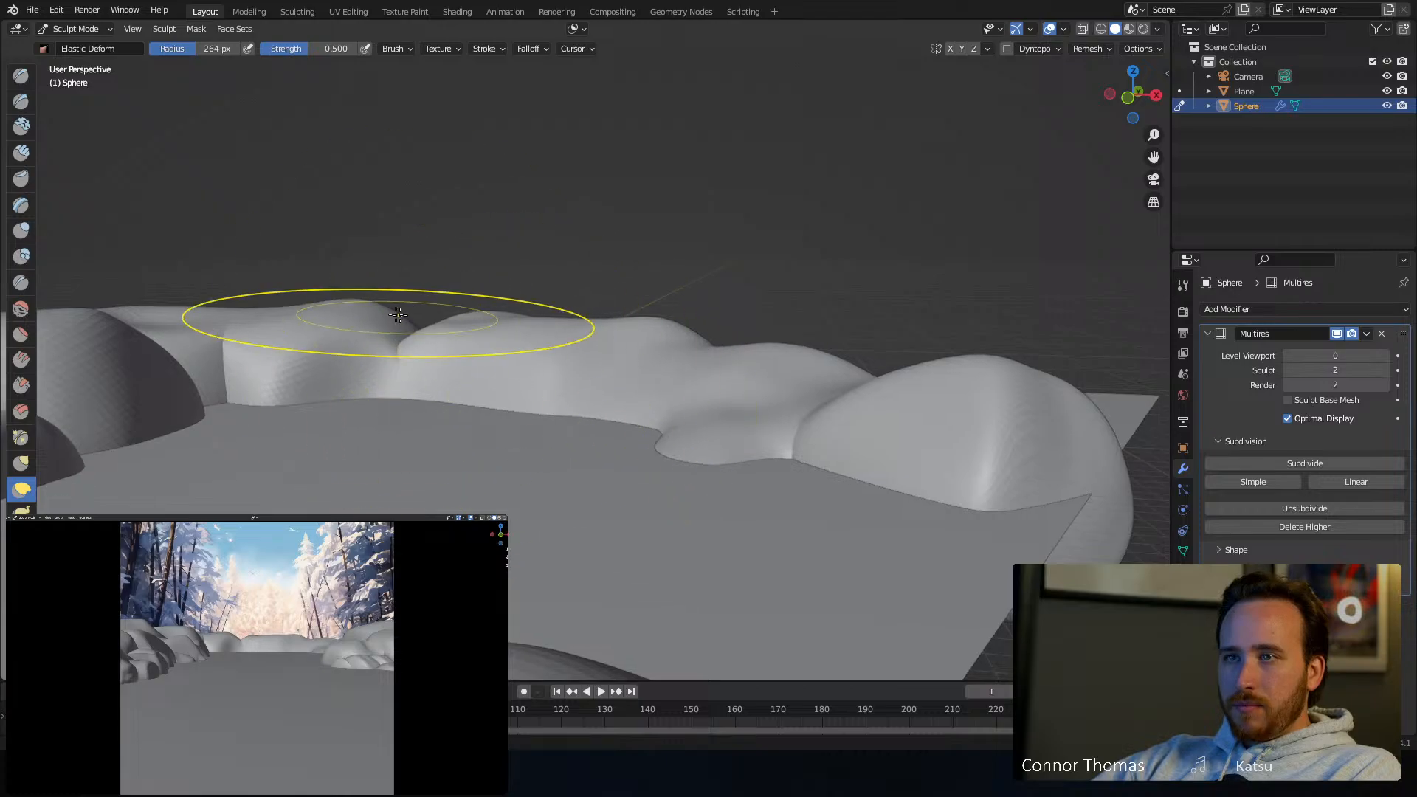
pyautogui.moveTo(389, 322); pyautogui.dragTo(388, 397)
pyautogui.moveTo(490, 332); pyautogui.dragTo(520, 403)
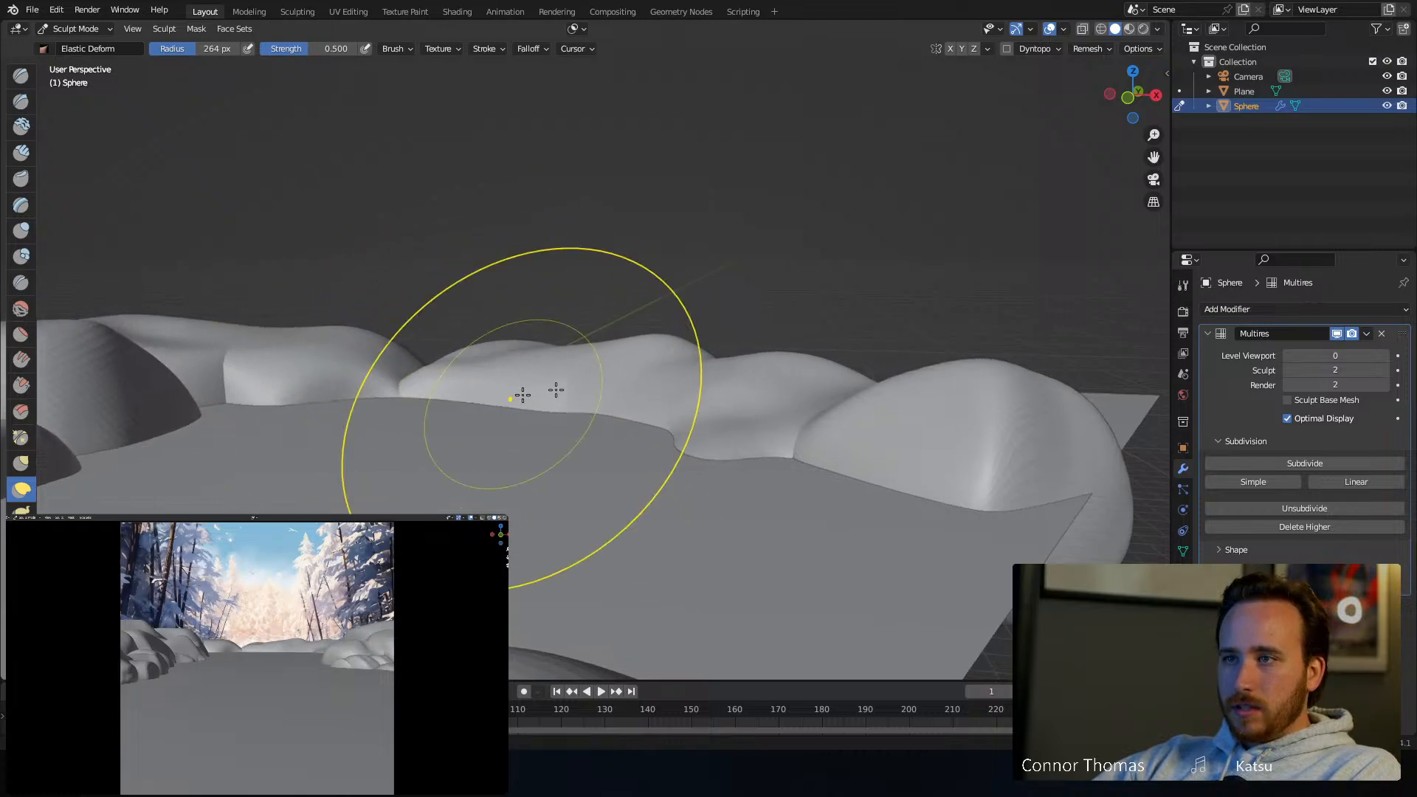
# Lower the remaining high crests along the far row of rocks with Elastic Deform
pyautogui.moveTo(565, 347); pyautogui.dragTo(642, 401)
pyautogui.moveTo(668, 343); pyautogui.dragTo(670, 355)
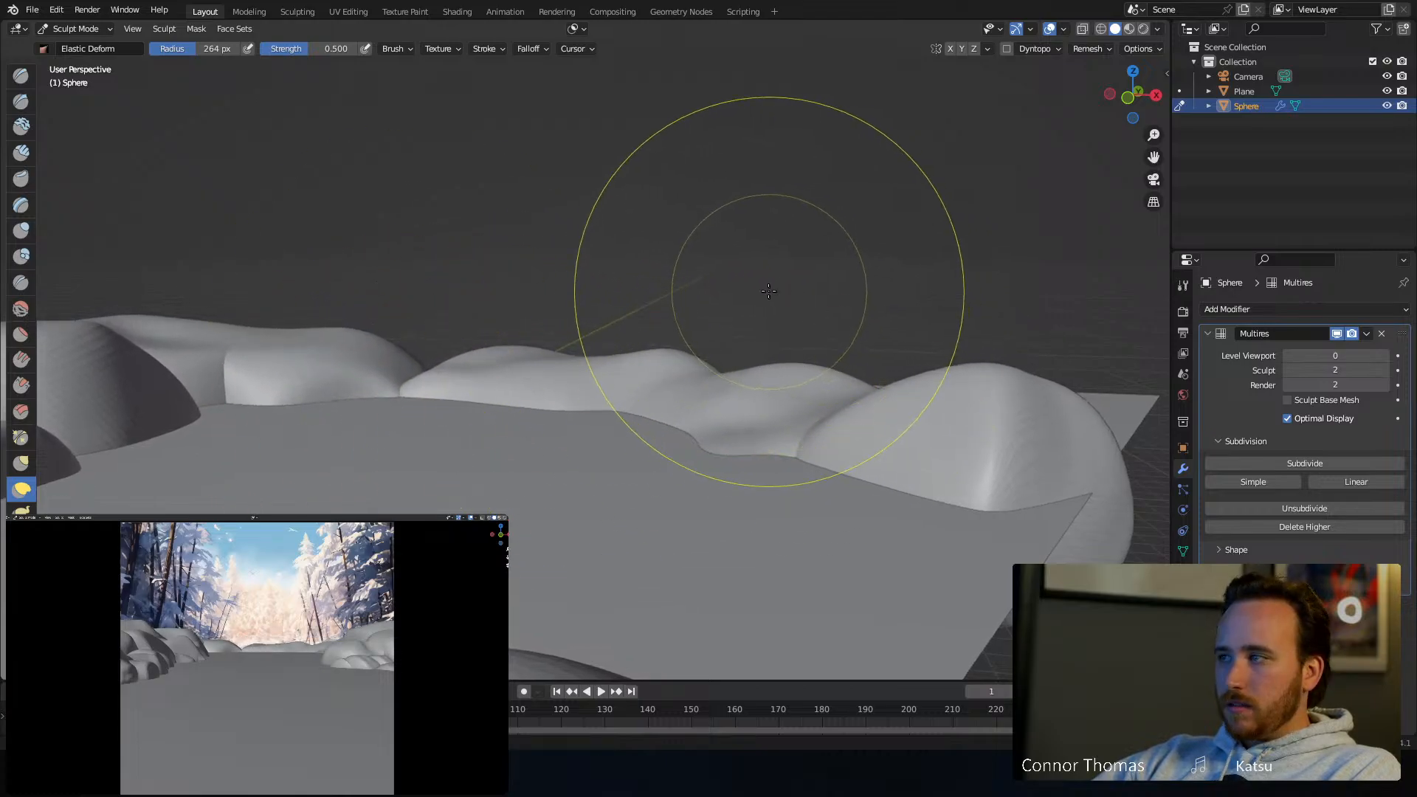
pyautogui.moveTo(316, 343); pyautogui.dragTo(319, 389)
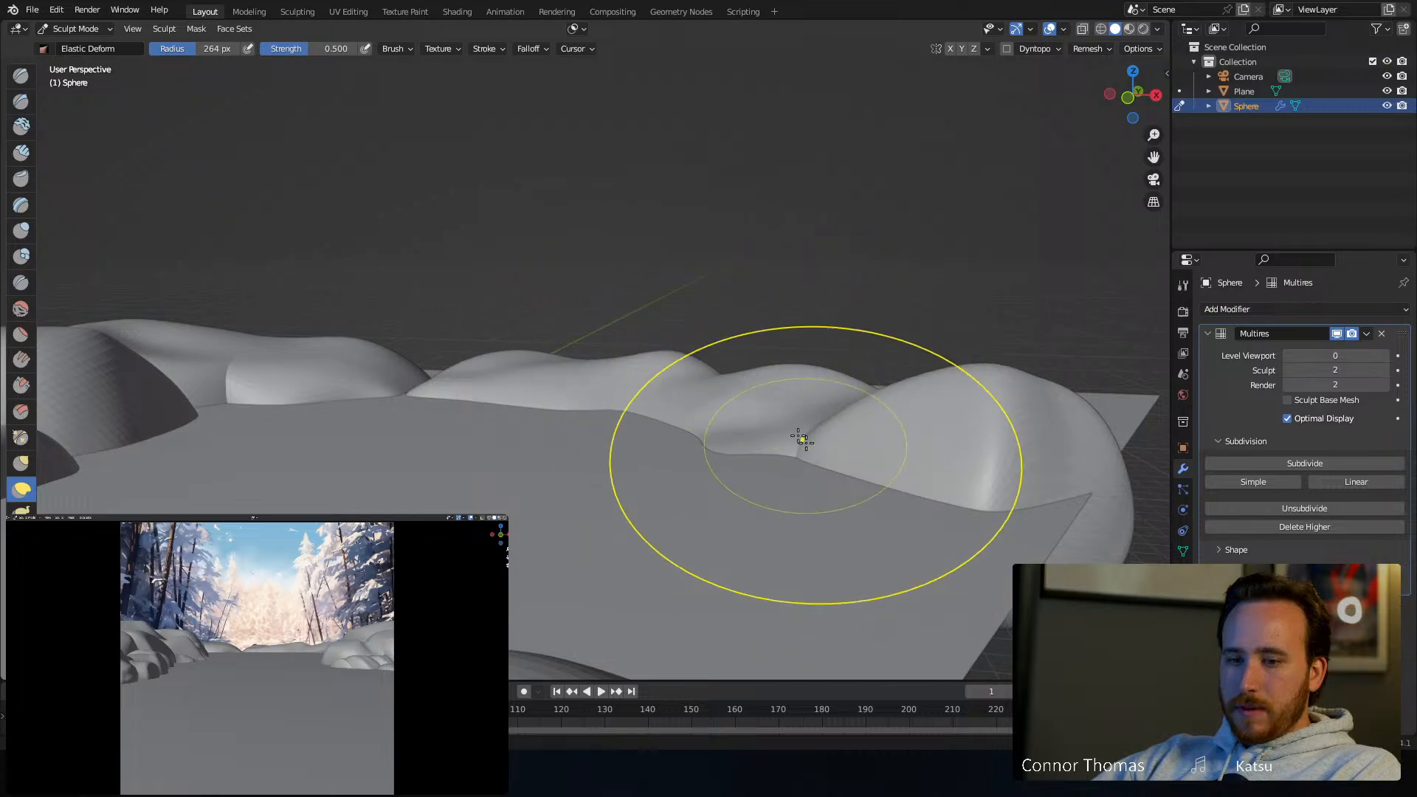
# Switch the sculpted rocks from Sculpt Mode to Object Mode
pyautogui.click(65, 30)
pyautogui.click(99, 48)
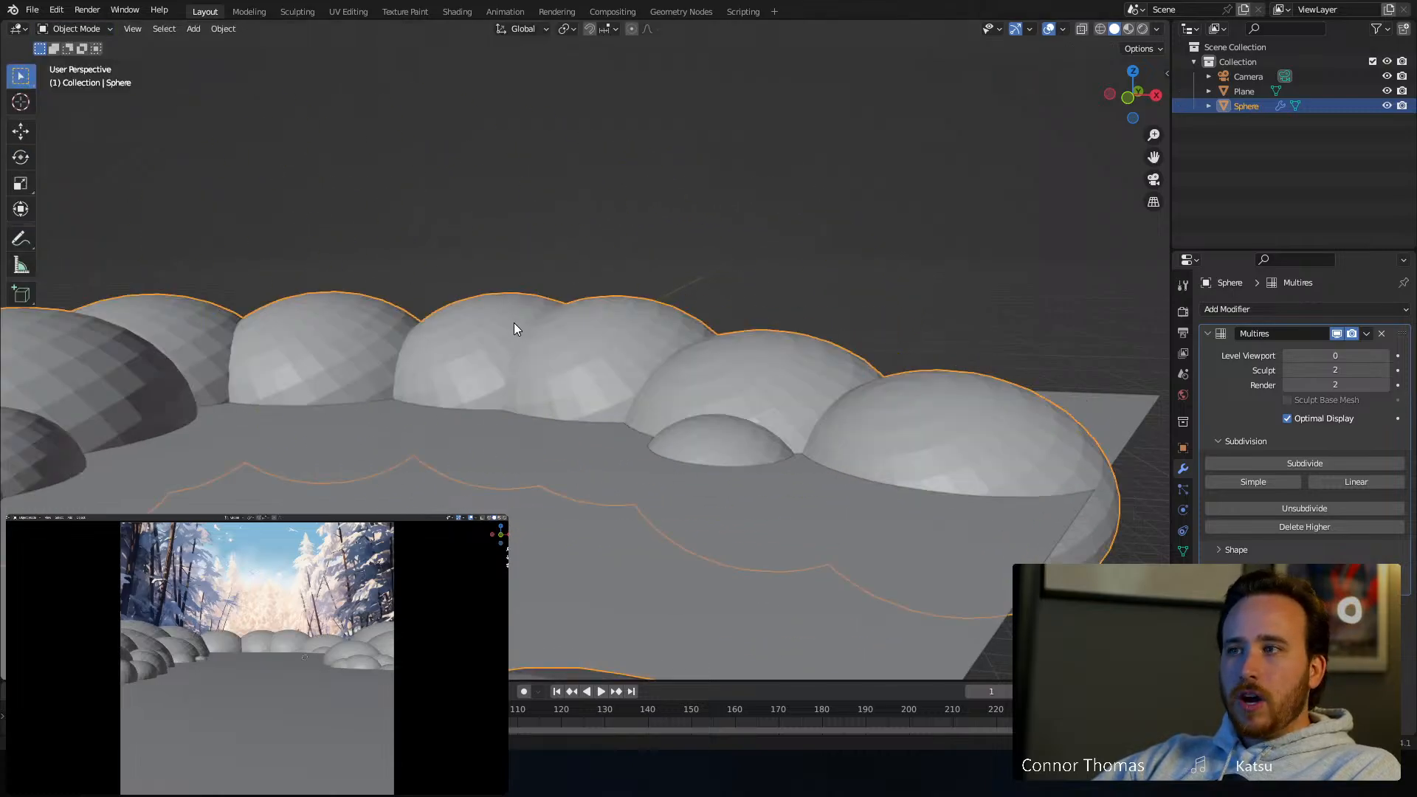
# Set the Multires viewport level of the Sphere rock mesh to 2 and save the file
pyautogui.moveTo(515, 323); pyautogui.dragTo(595, 341, button='middle')
pyautogui.scroll(-3, 595, 340)
pyautogui.click(1324, 353)
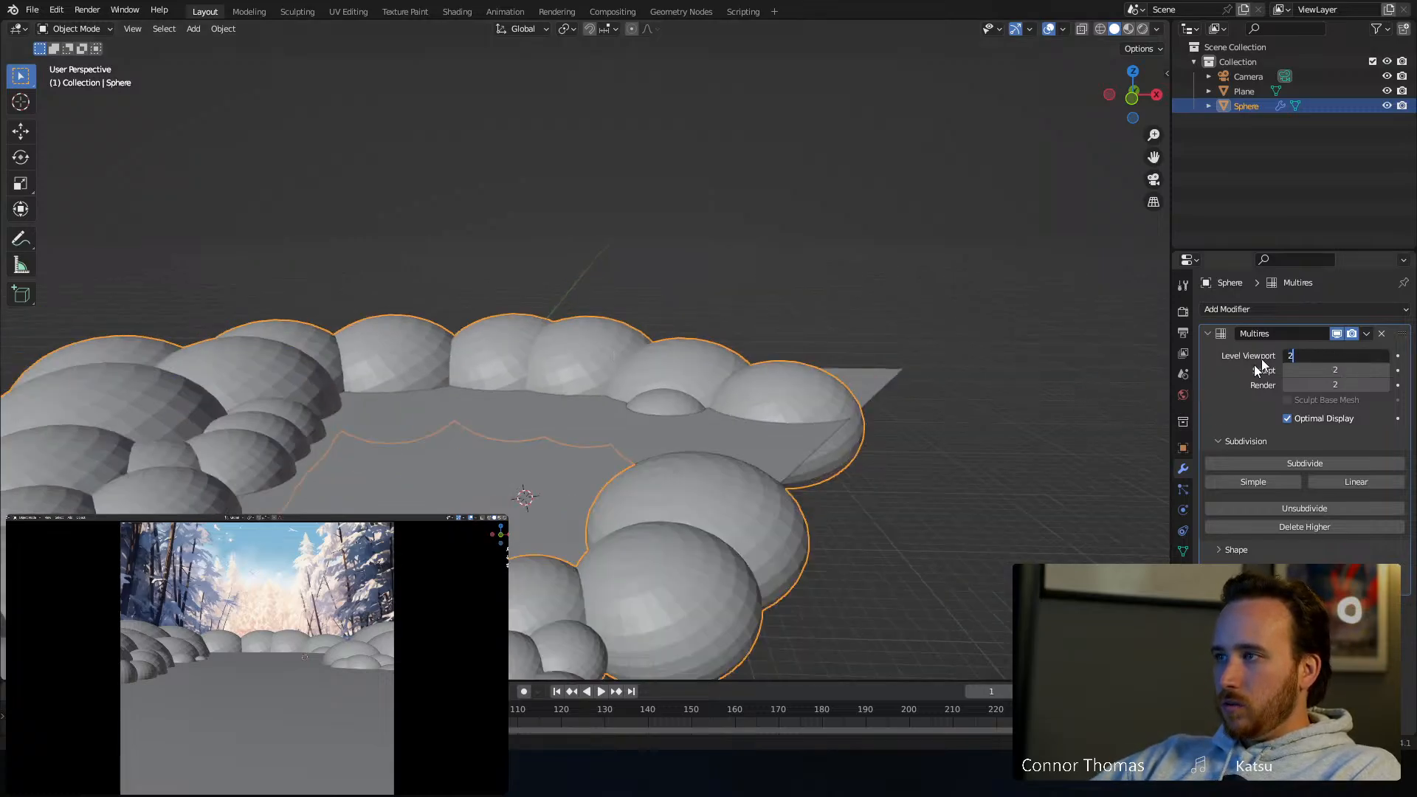
pyautogui.press('Return')
pyautogui.press('a')
pyautogui.press('a')
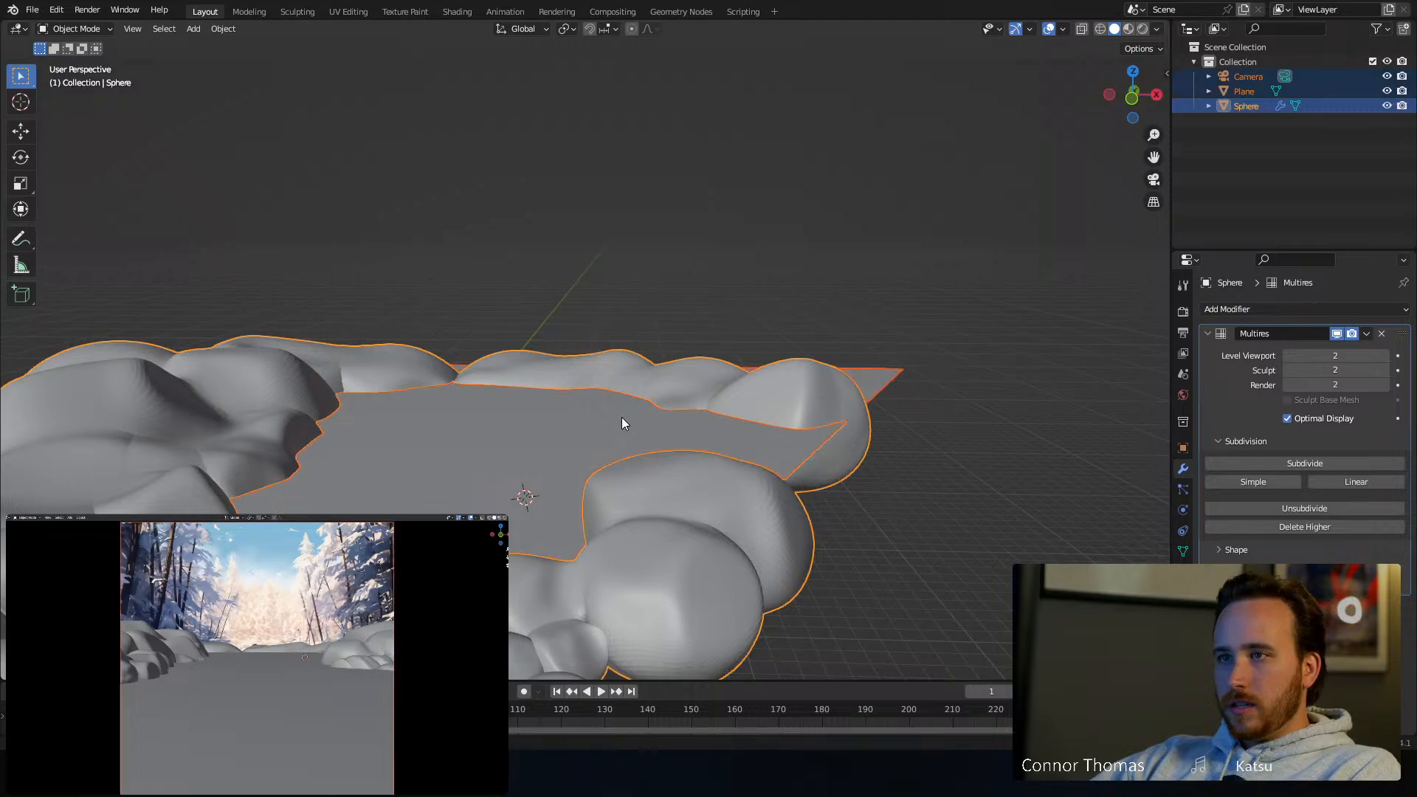
pyautogui.moveTo(529, 441)
pyautogui.keyDown('shift'); pyautogui.mouseDown(button='middle')
pyautogui.moveTo(632, 291)
pyautogui.moveTo(622, 347)
pyautogui.moveTo(631, 313)
pyautogui.mouseUp(button='middle'); pyautogui.keyUp('shift')
pyautogui.hotkey('ctrl', 's')
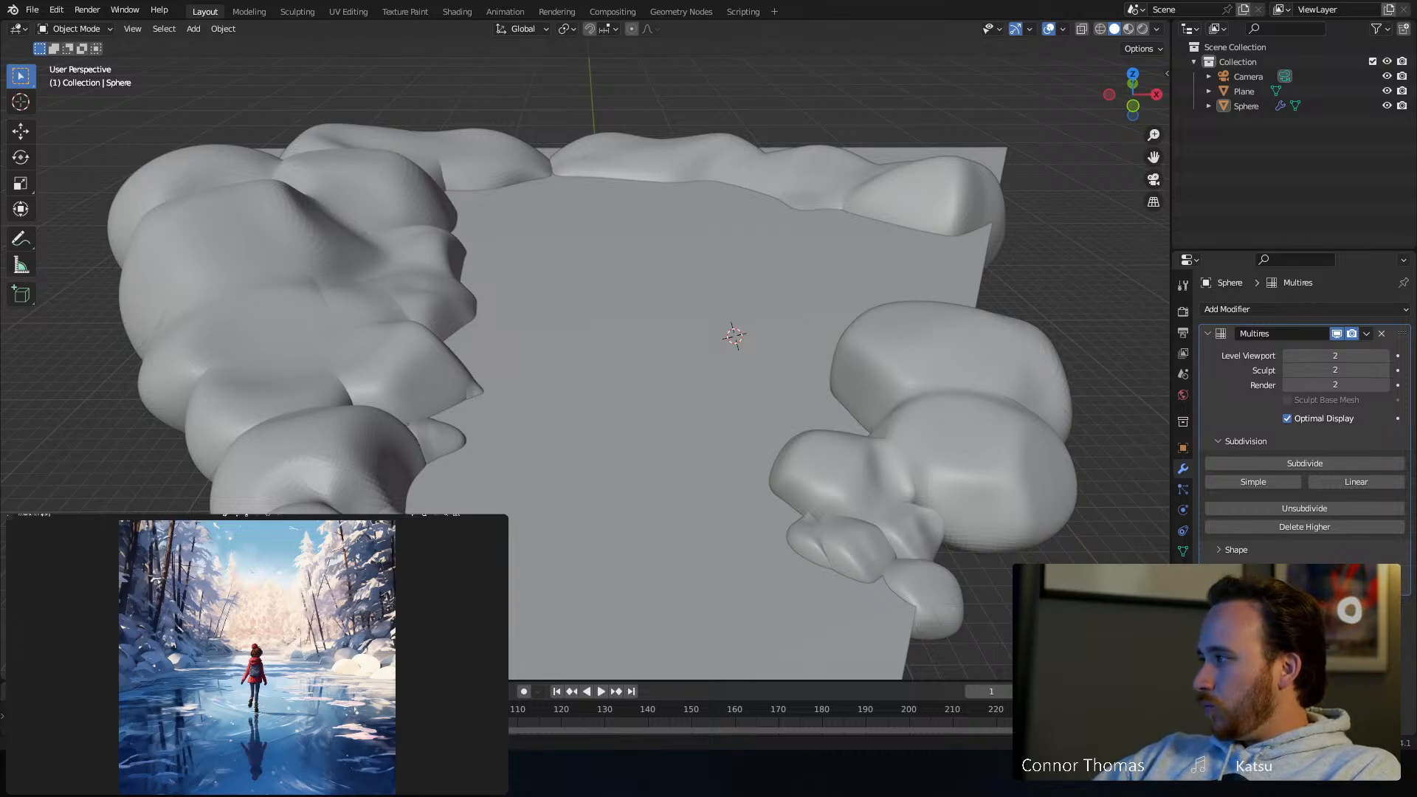
# Rename the Sphere object as rocks
pyautogui.click(711, 433)
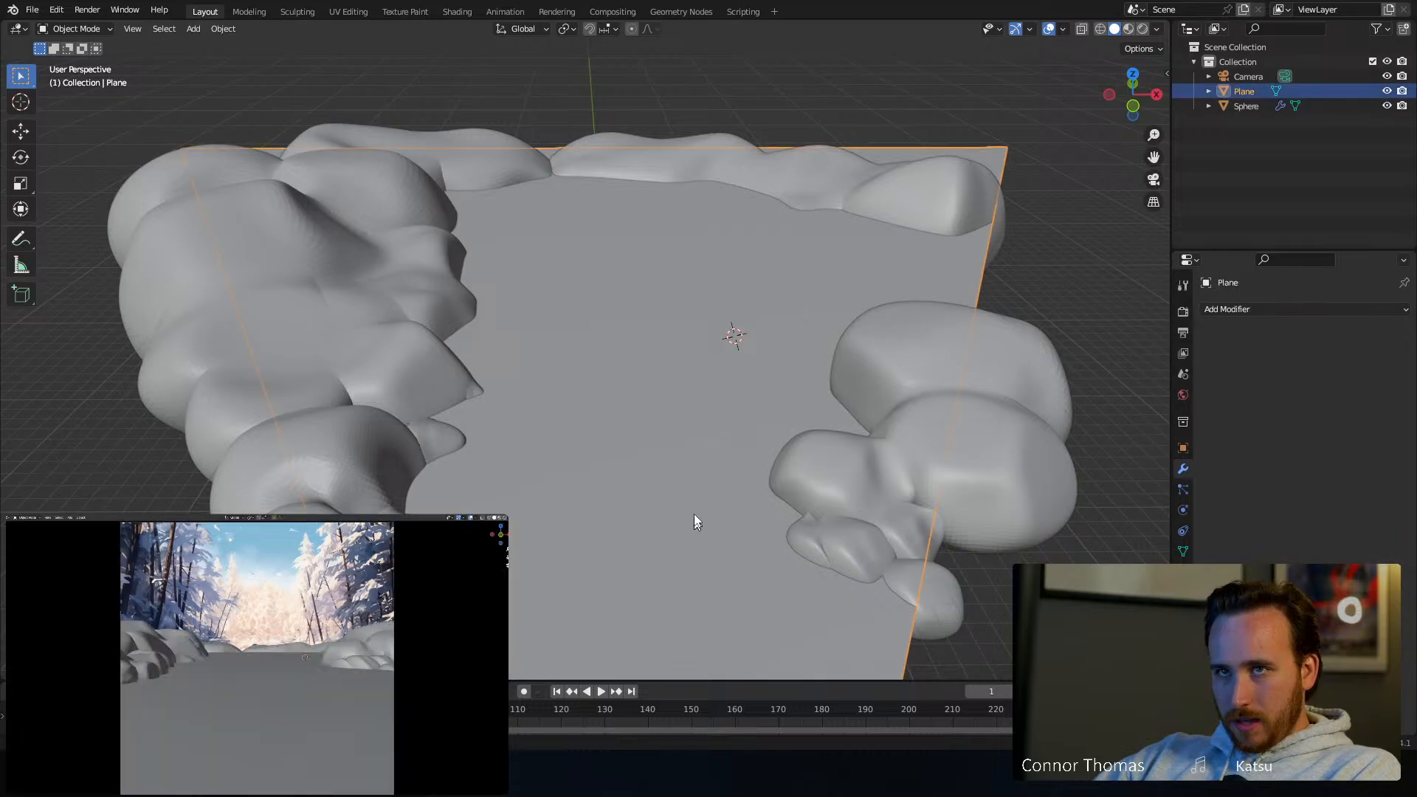
pyautogui.moveTo(693, 513); pyautogui.dragTo(668, 263, button='middle')
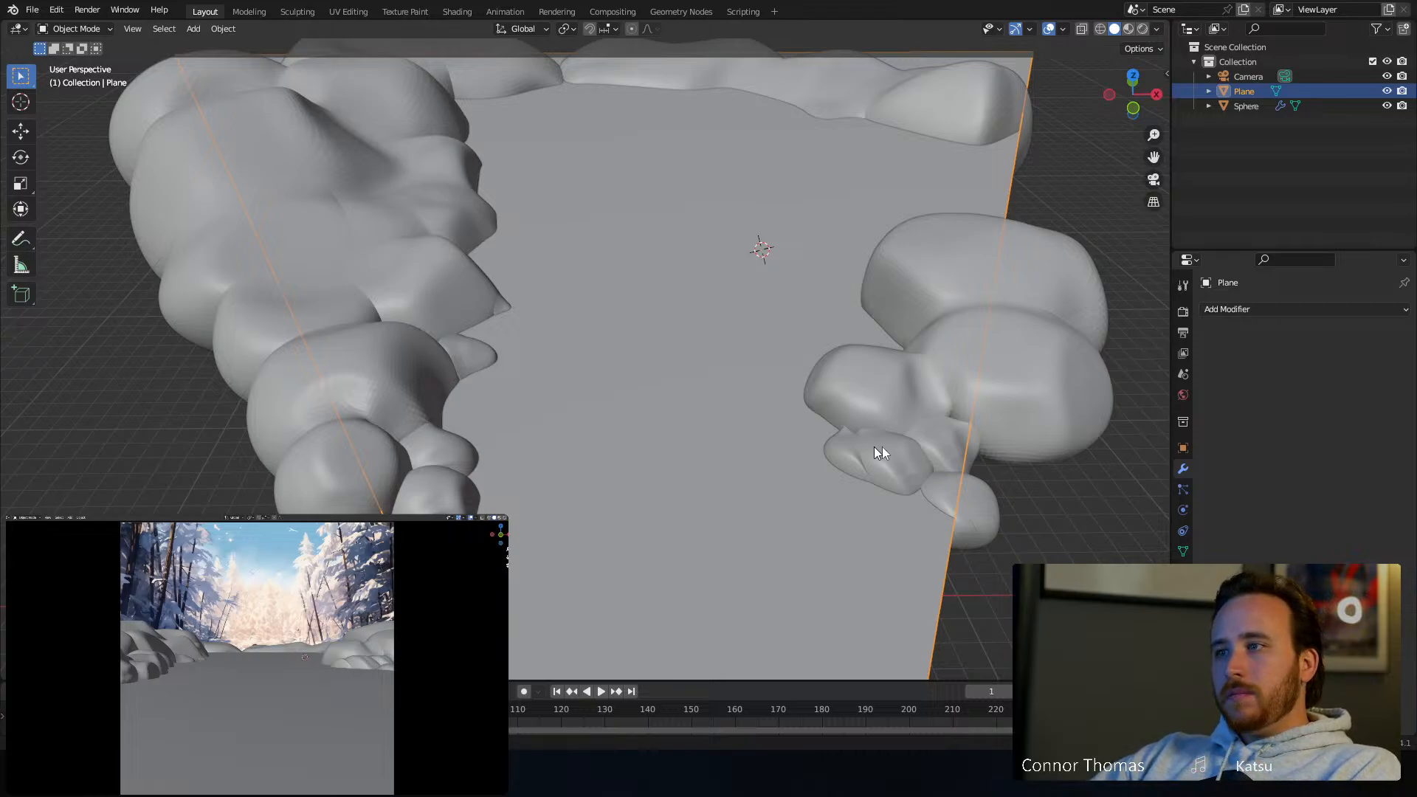
pyautogui.moveTo(883, 446); pyautogui.dragTo(674, 310, button='middle')
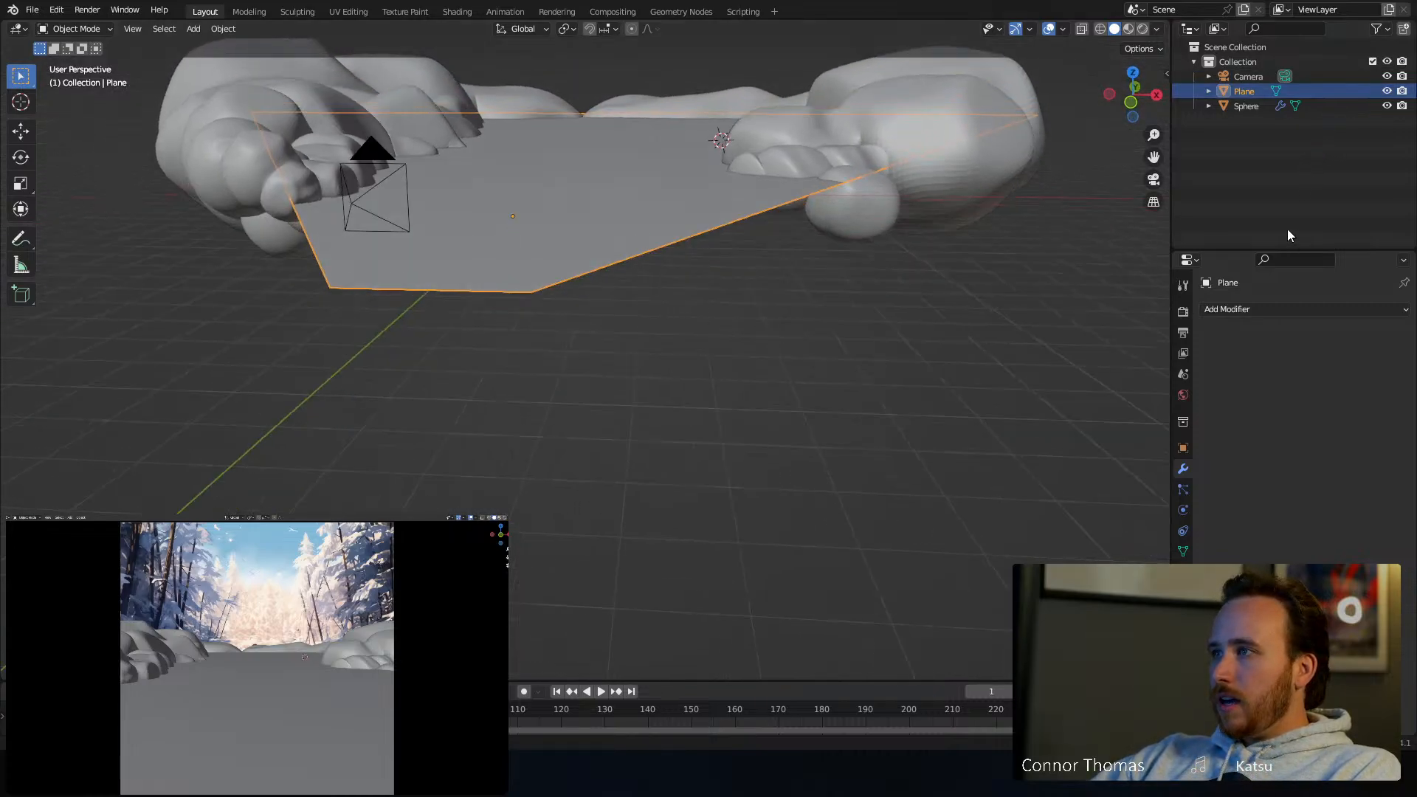
pyautogui.moveTo(1287, 247); pyautogui.dragTo(1287, 267)
pyautogui.doubleClick(1250, 105)
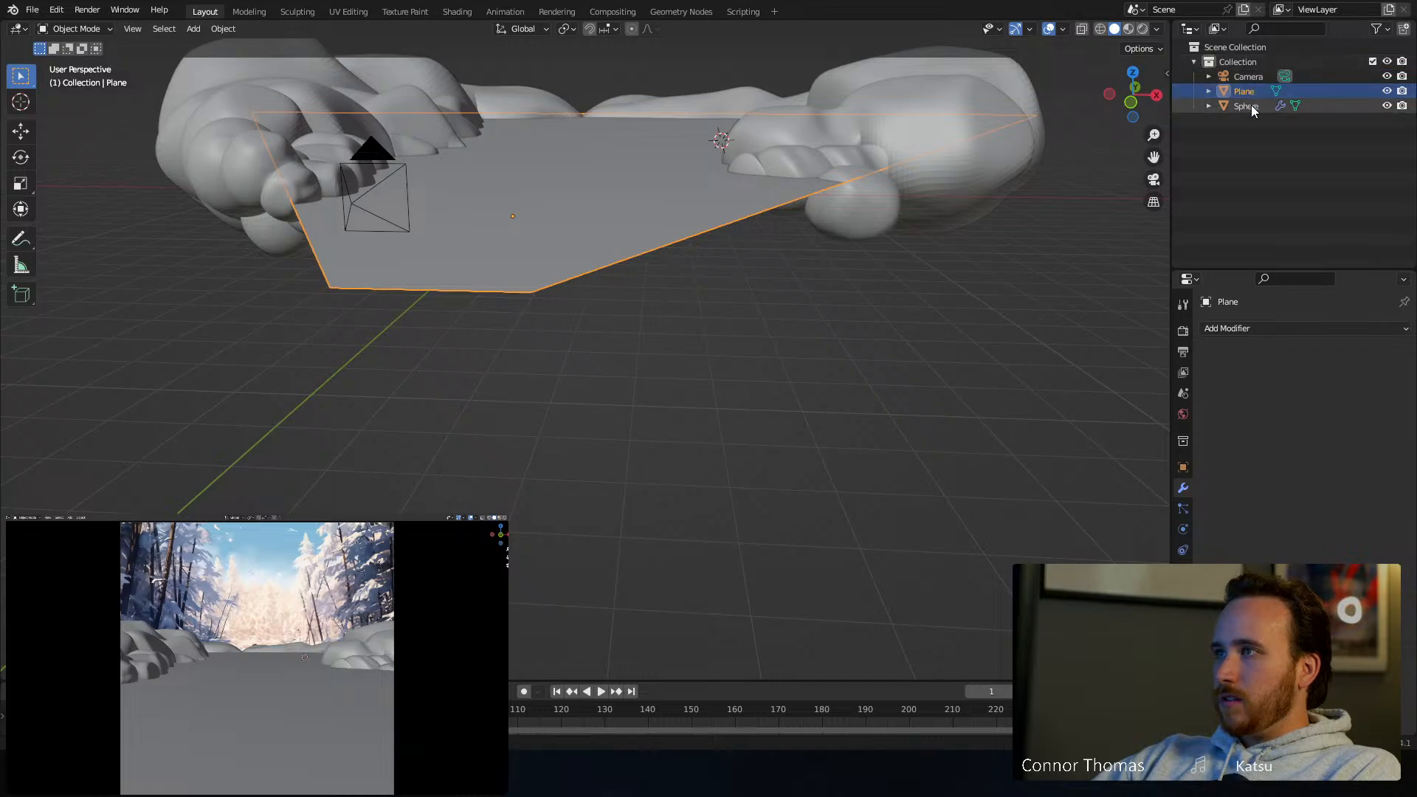
pyautogui.write('rock')
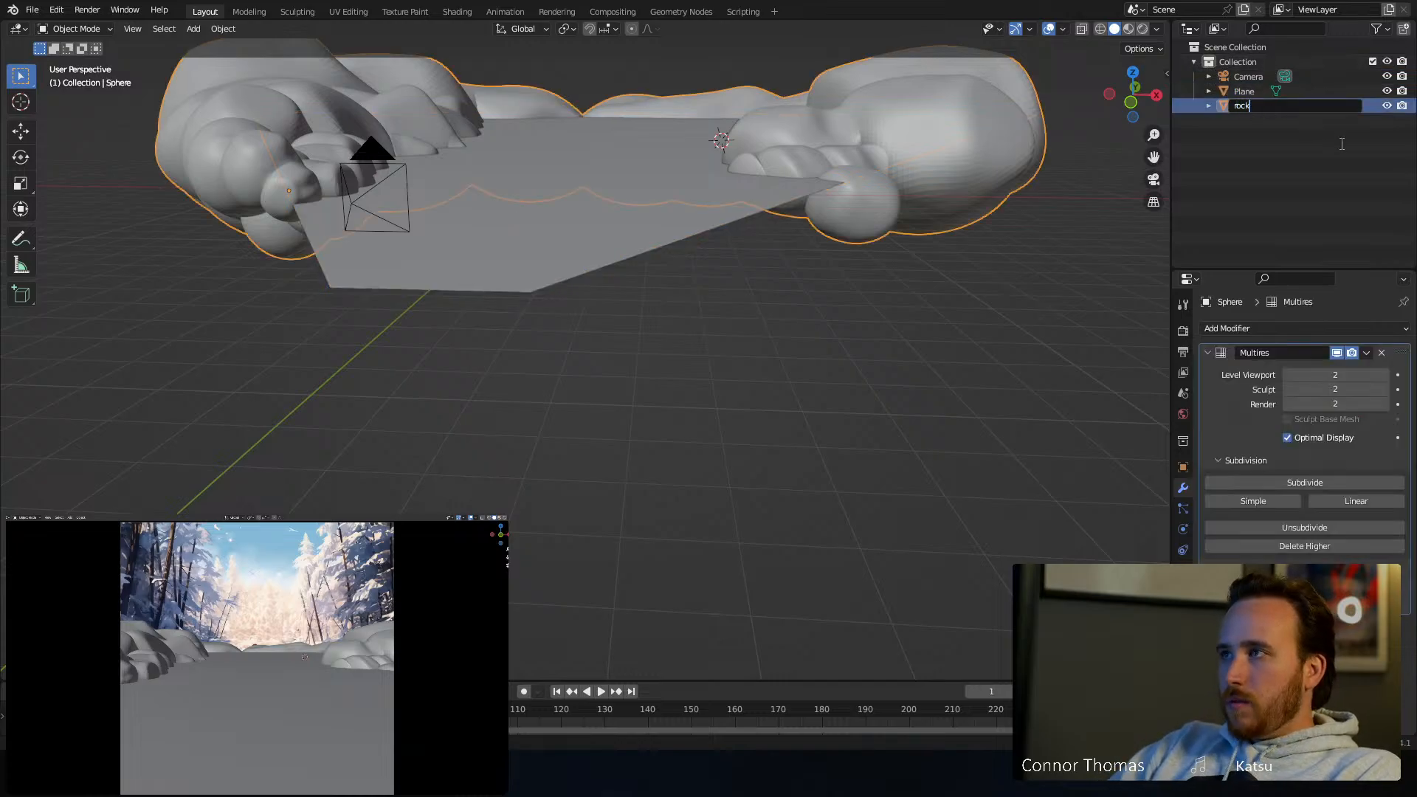
pyautogui.write('s')
pyautogui.press('Return')
# Rename the Plane object as ice
pyautogui.doubleClick(1248, 88)
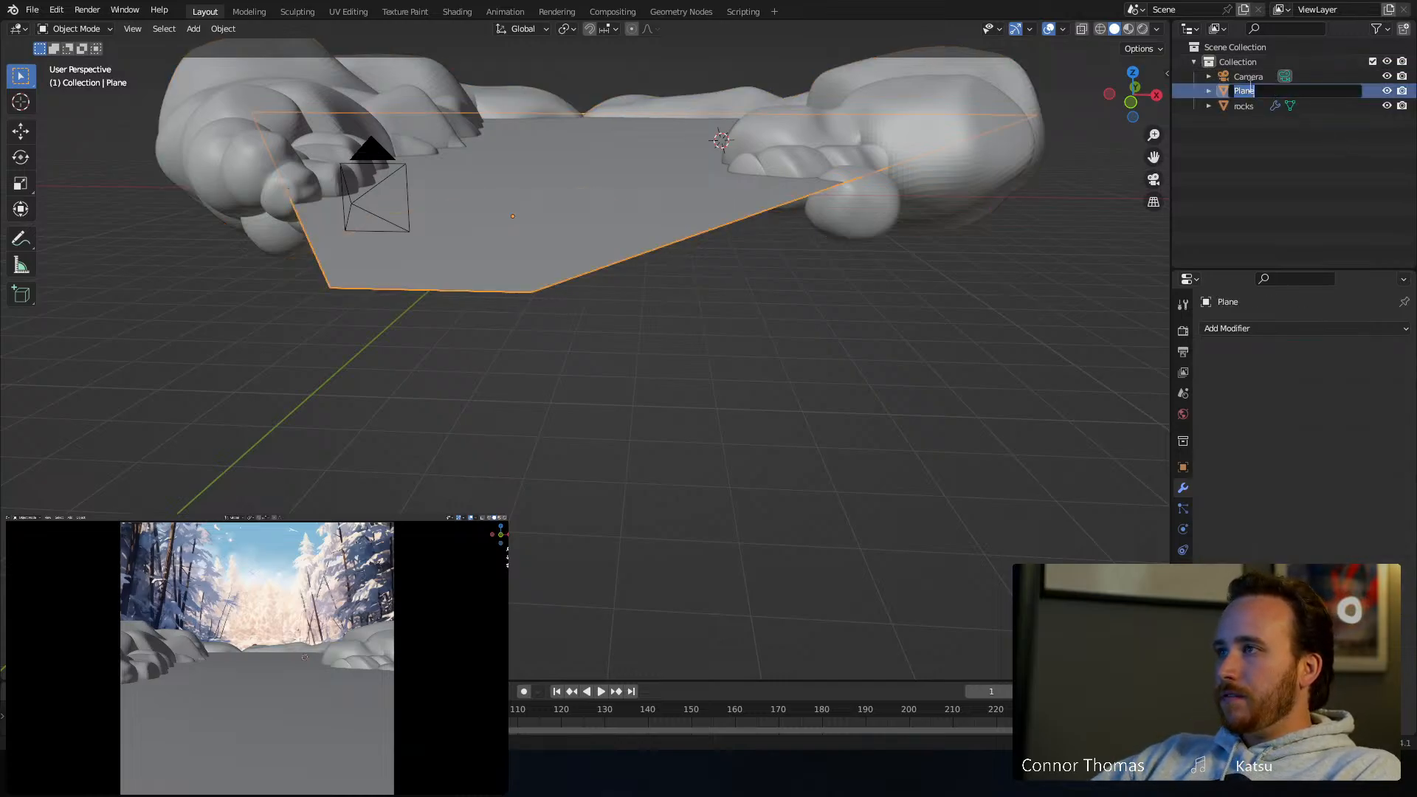
pyautogui.write('ice')
pyautogui.press('Return')
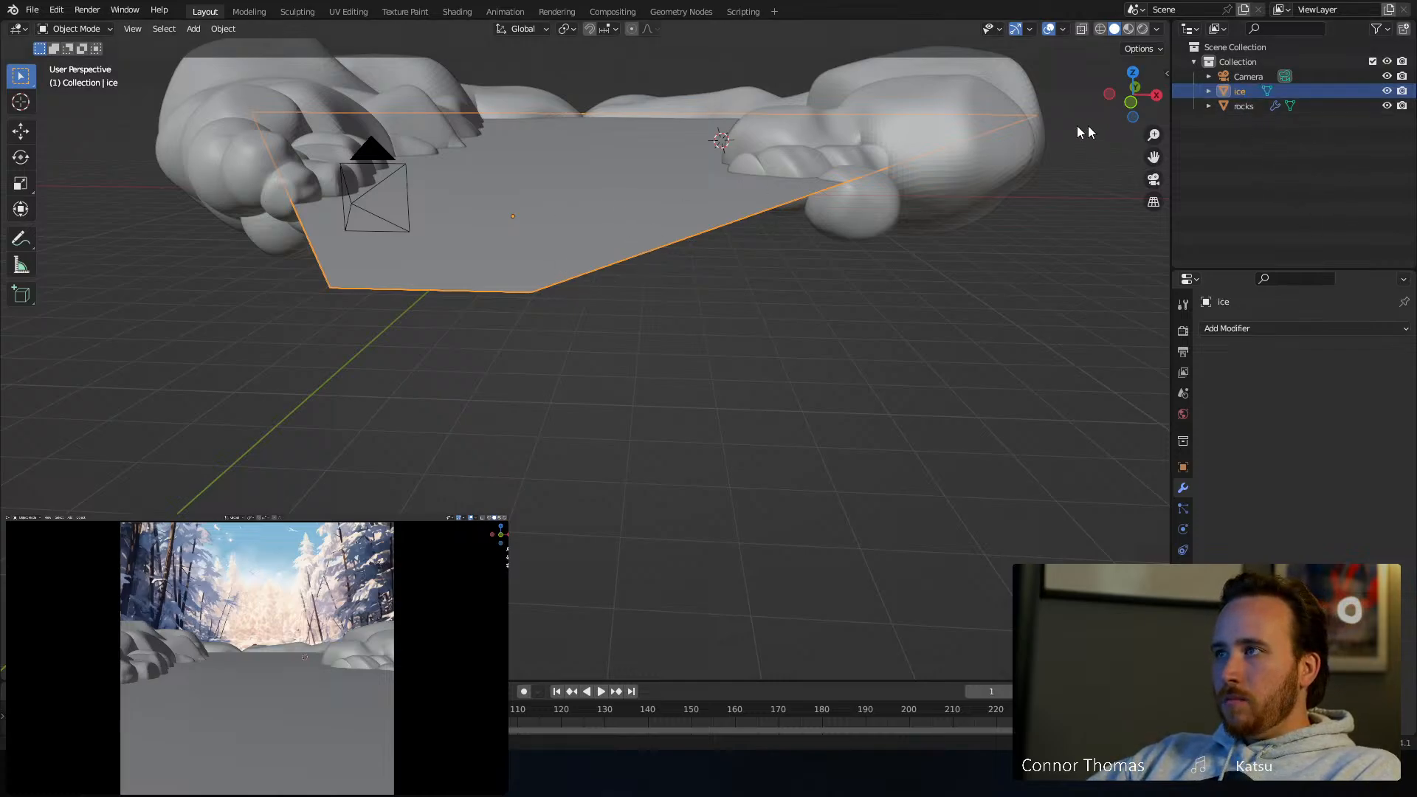
# Duplicate the ice plane in place and rename the copy as snow
pyautogui.hotkey('shift', 'd')
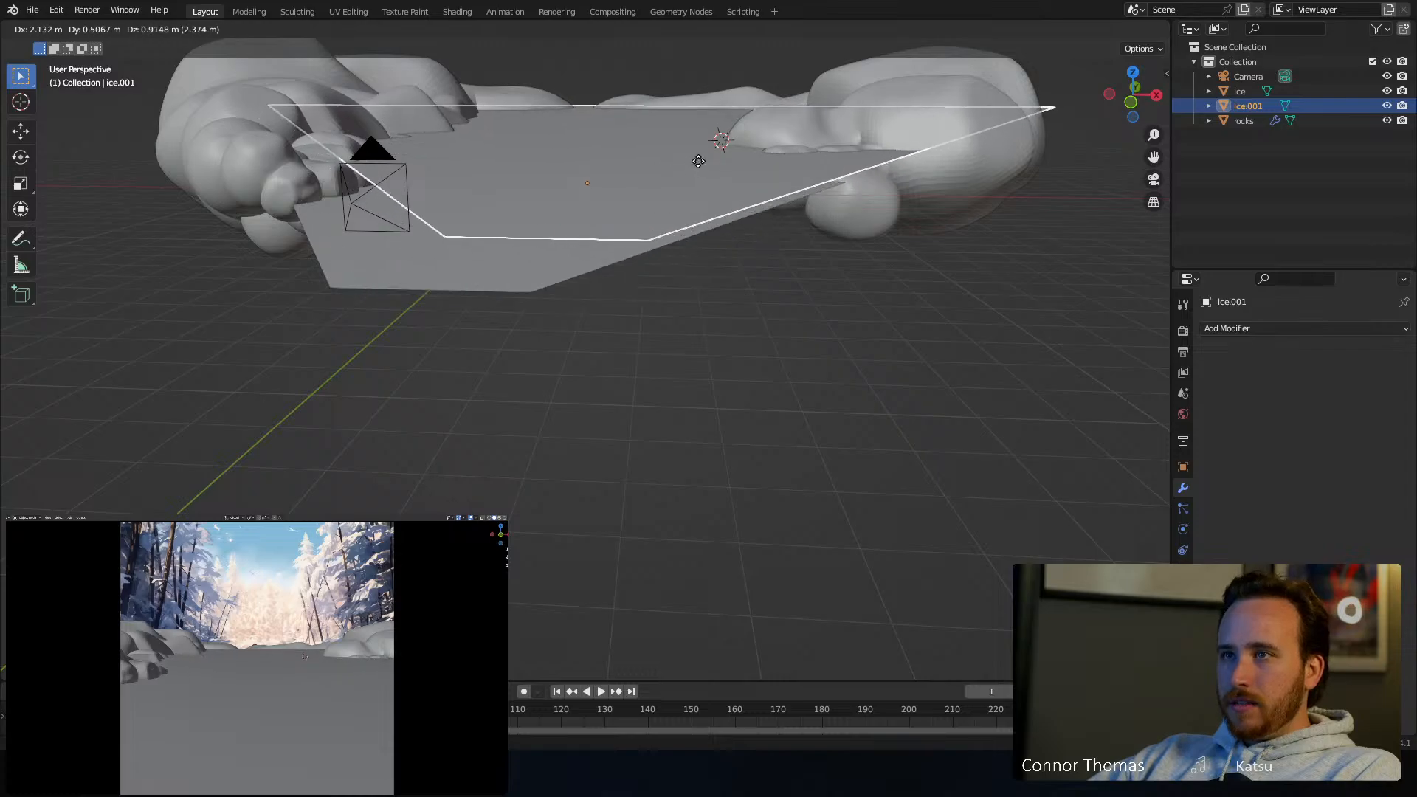
pyautogui.rightClick(722, 151)
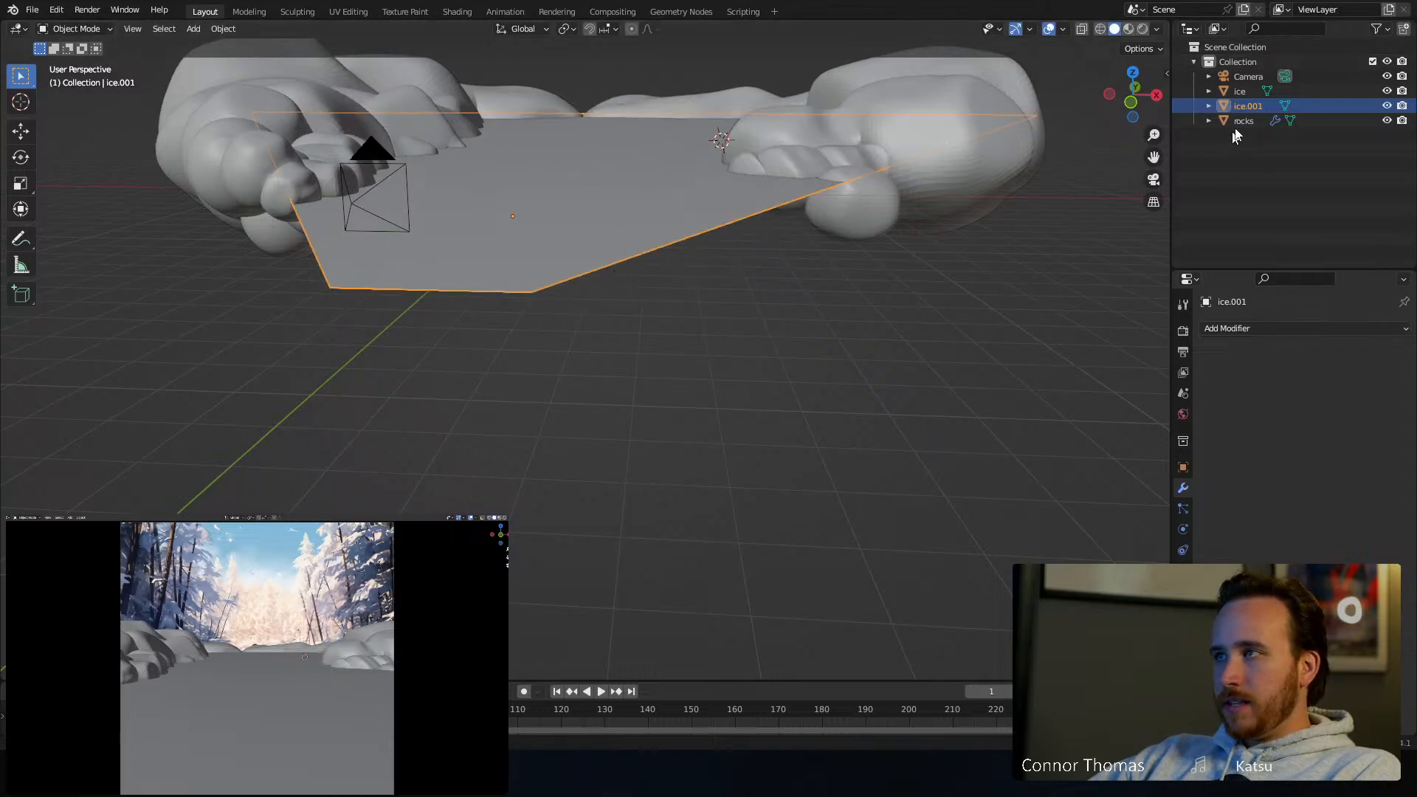
pyautogui.doubleClick(1247, 108)
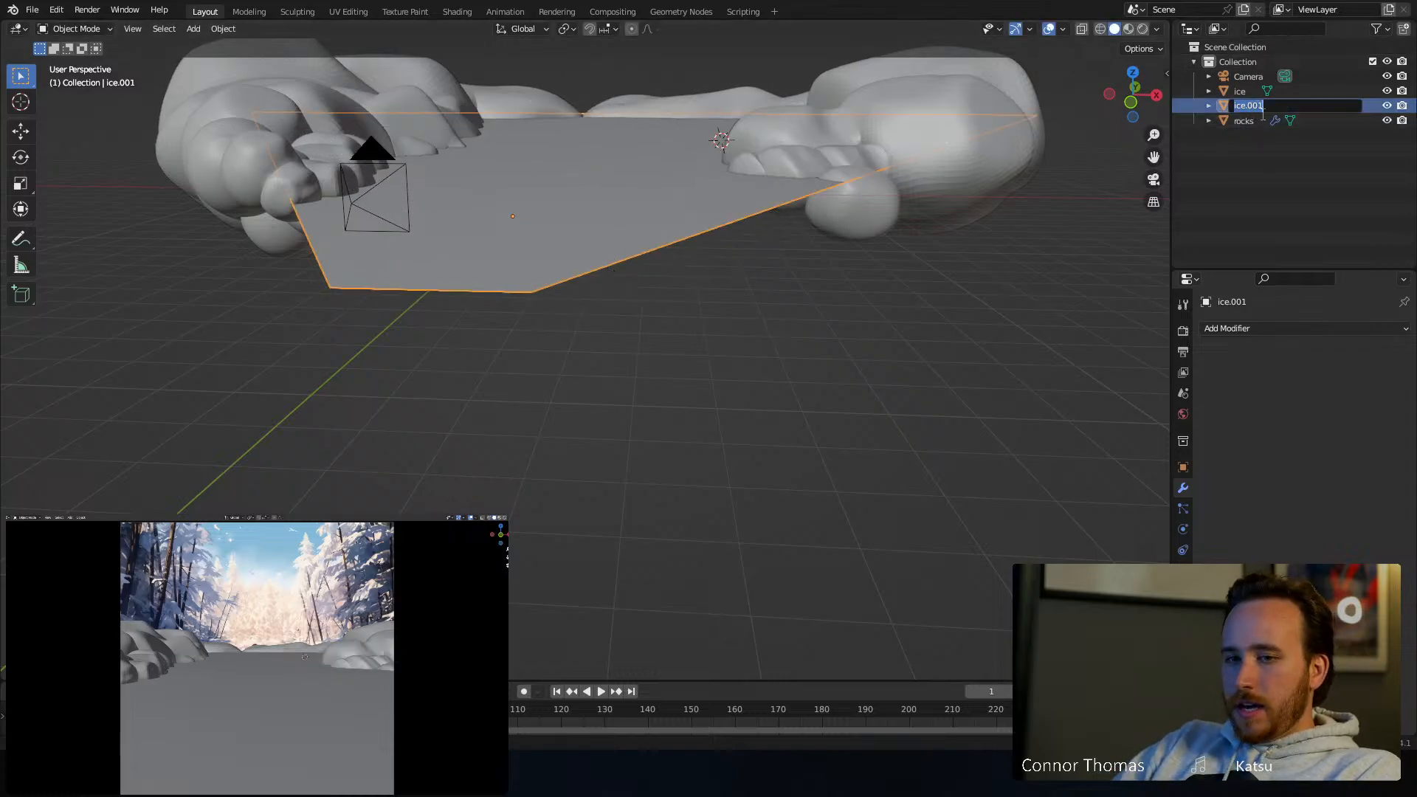
pyautogui.press('Return')
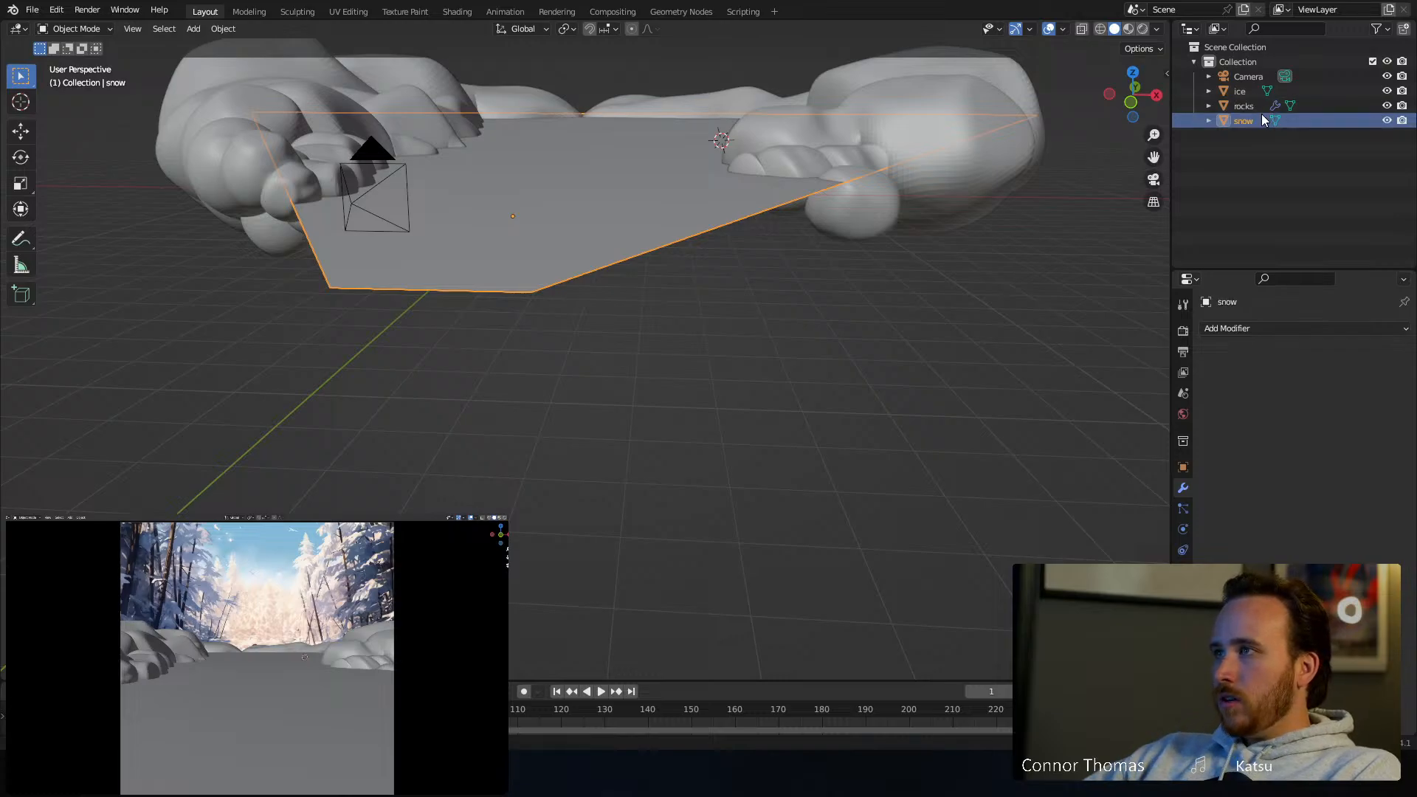
# Hide the snow object in both the viewport and renders
pyautogui.moveTo(694, 140); pyautogui.dragTo(656, 166, button='middle')
pyautogui.click(1387, 121)
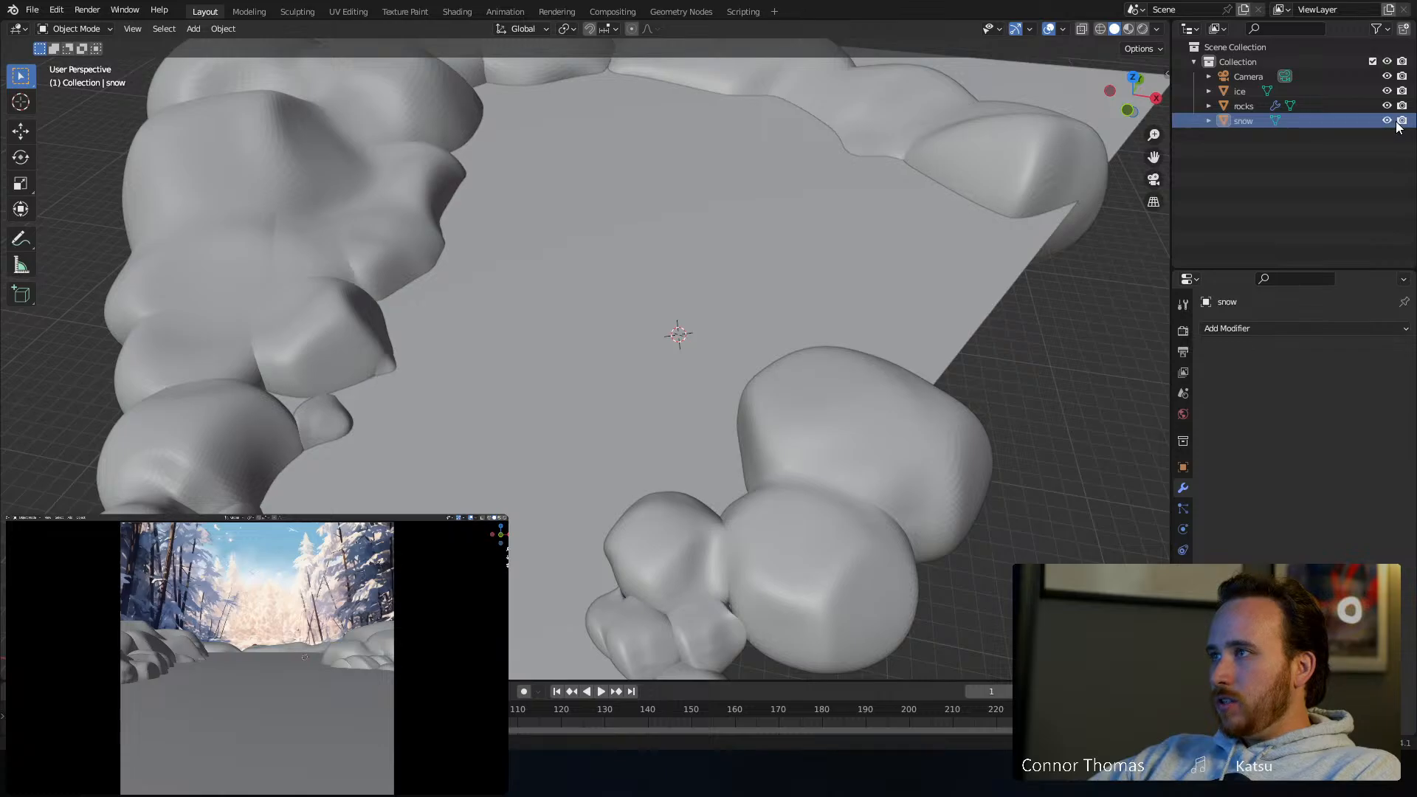
pyautogui.click(1402, 121)
pyautogui.click(1231, 137)
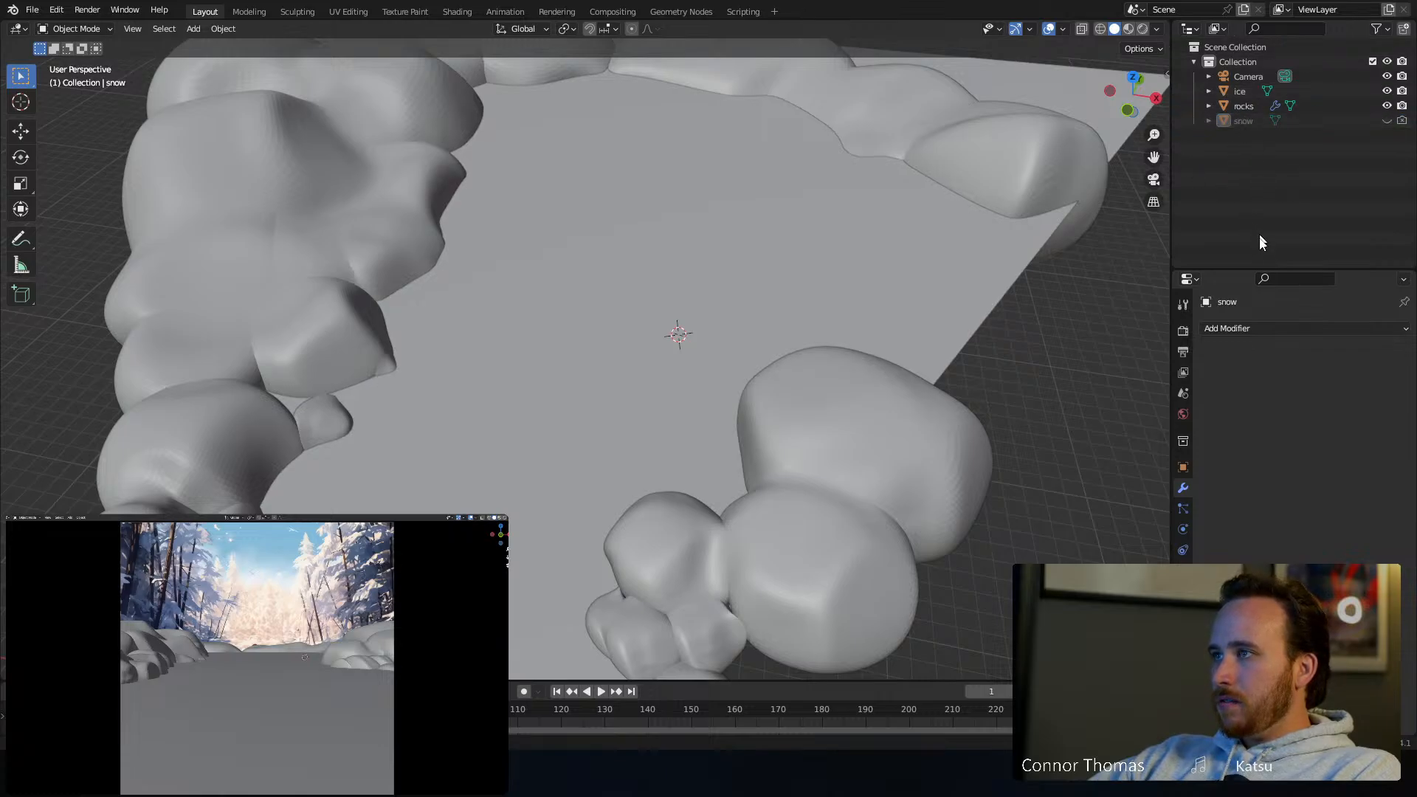
# Create a new collection in the scene and name it Layout
pyautogui.moveTo(1262, 270); pyautogui.dragTo(1262, 323)
pyautogui.rightClick(1288, 185)
pyautogui.click(1287, 201)
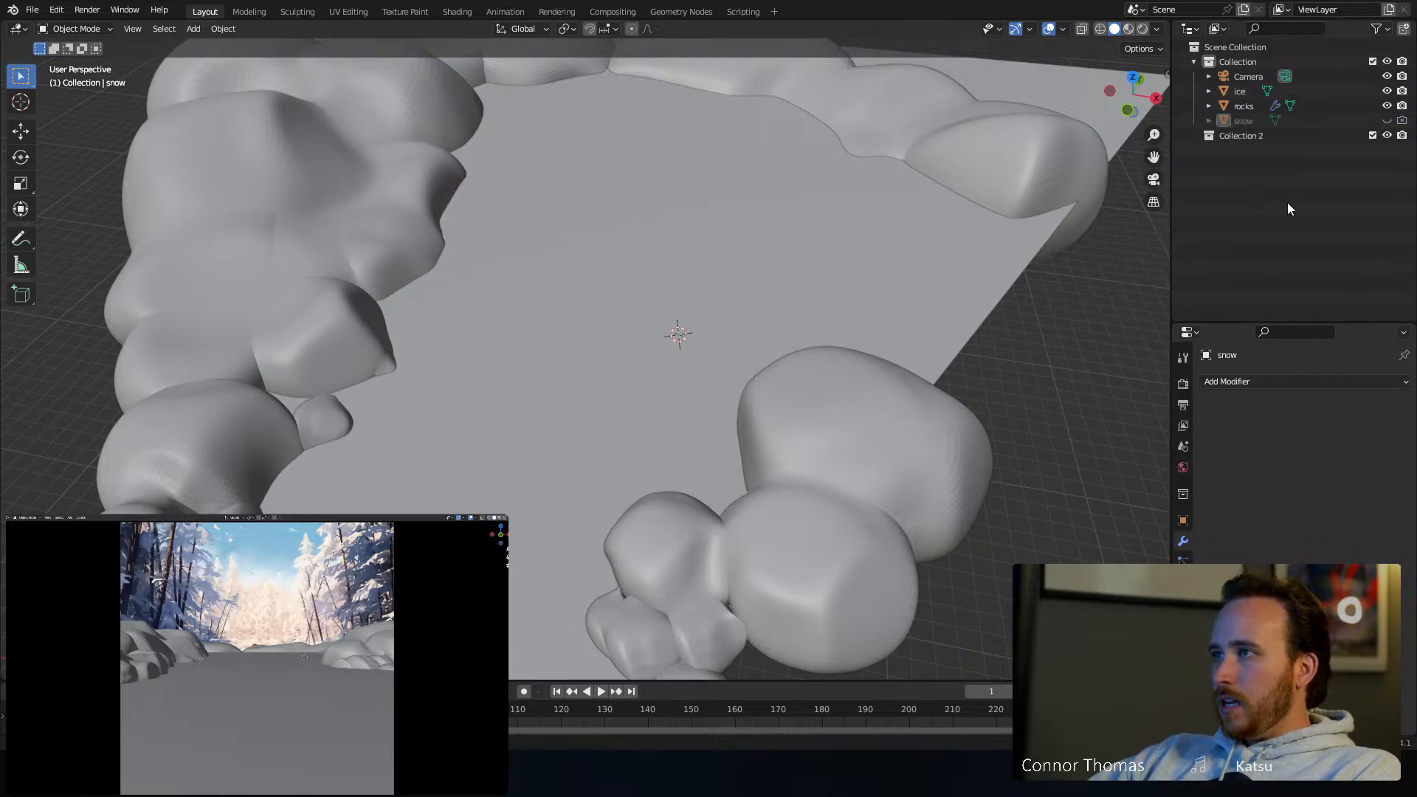
pyautogui.click(1253, 136)
pyautogui.doubleClick(1253, 136)
pyautogui.write('L')
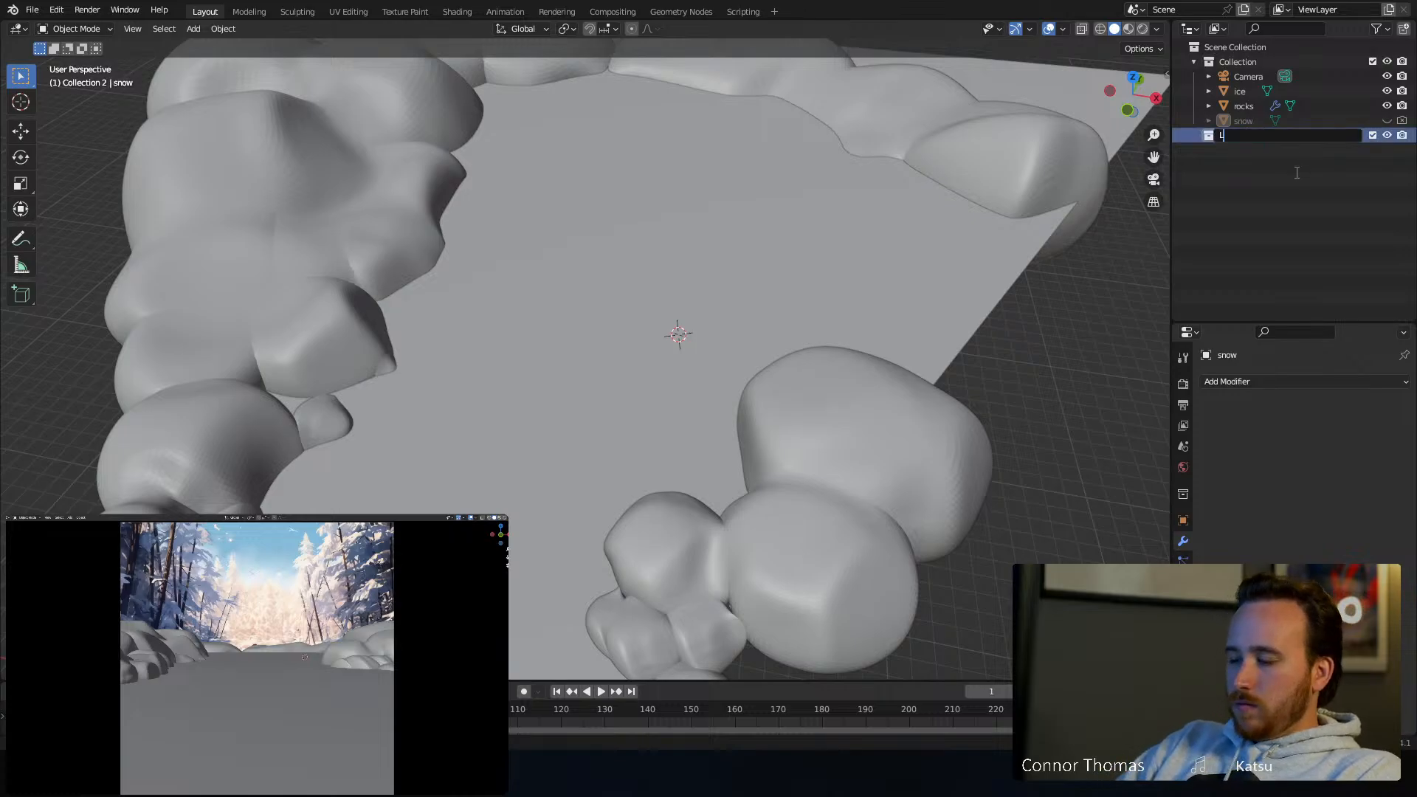
pyautogui.write('ayout')
pyautogui.press('Return')
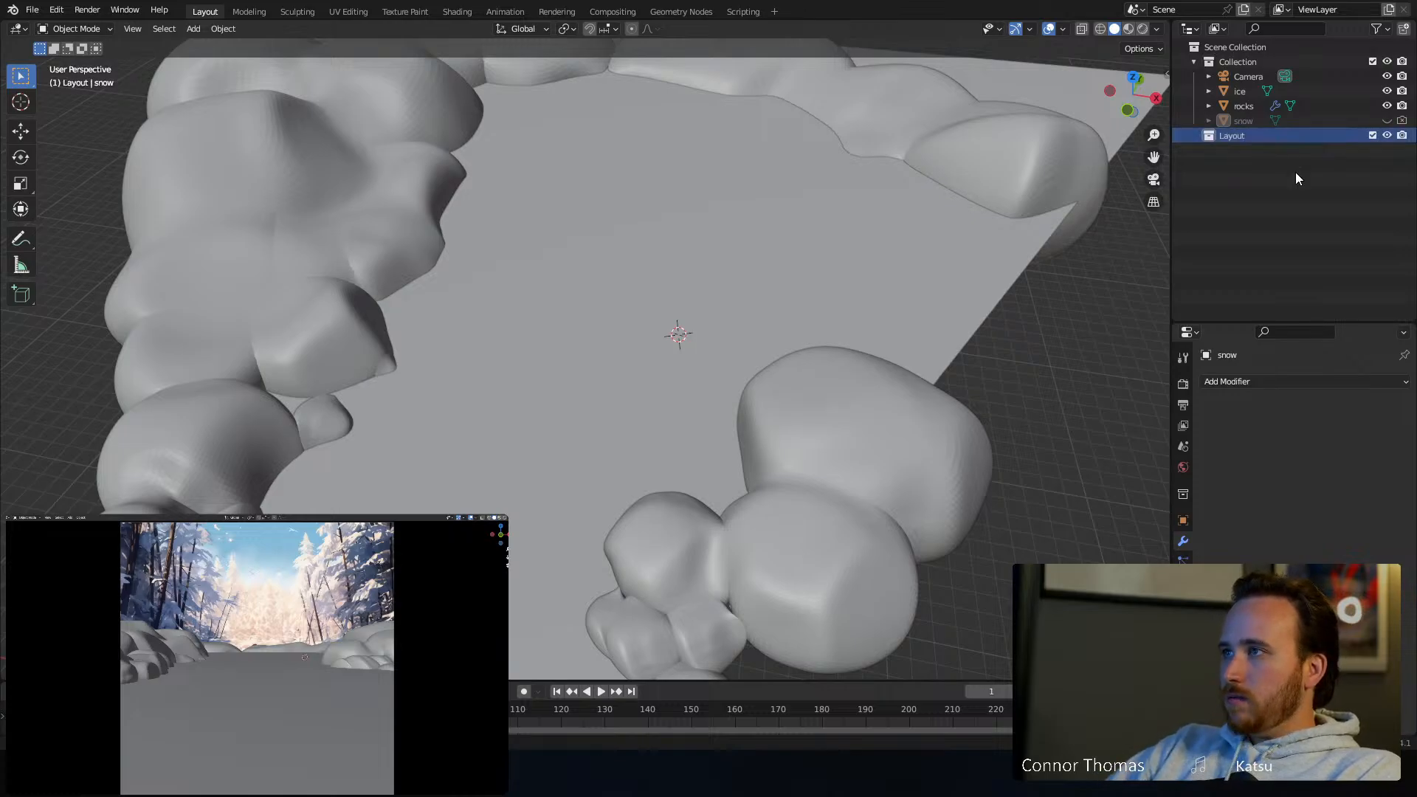
# Move the ice, rocks and snow objects into the Layout collection
pyautogui.click(1238, 93)
pyautogui.keyDown('shift'); pyautogui.click(1237, 116); pyautogui.keyUp('shift')
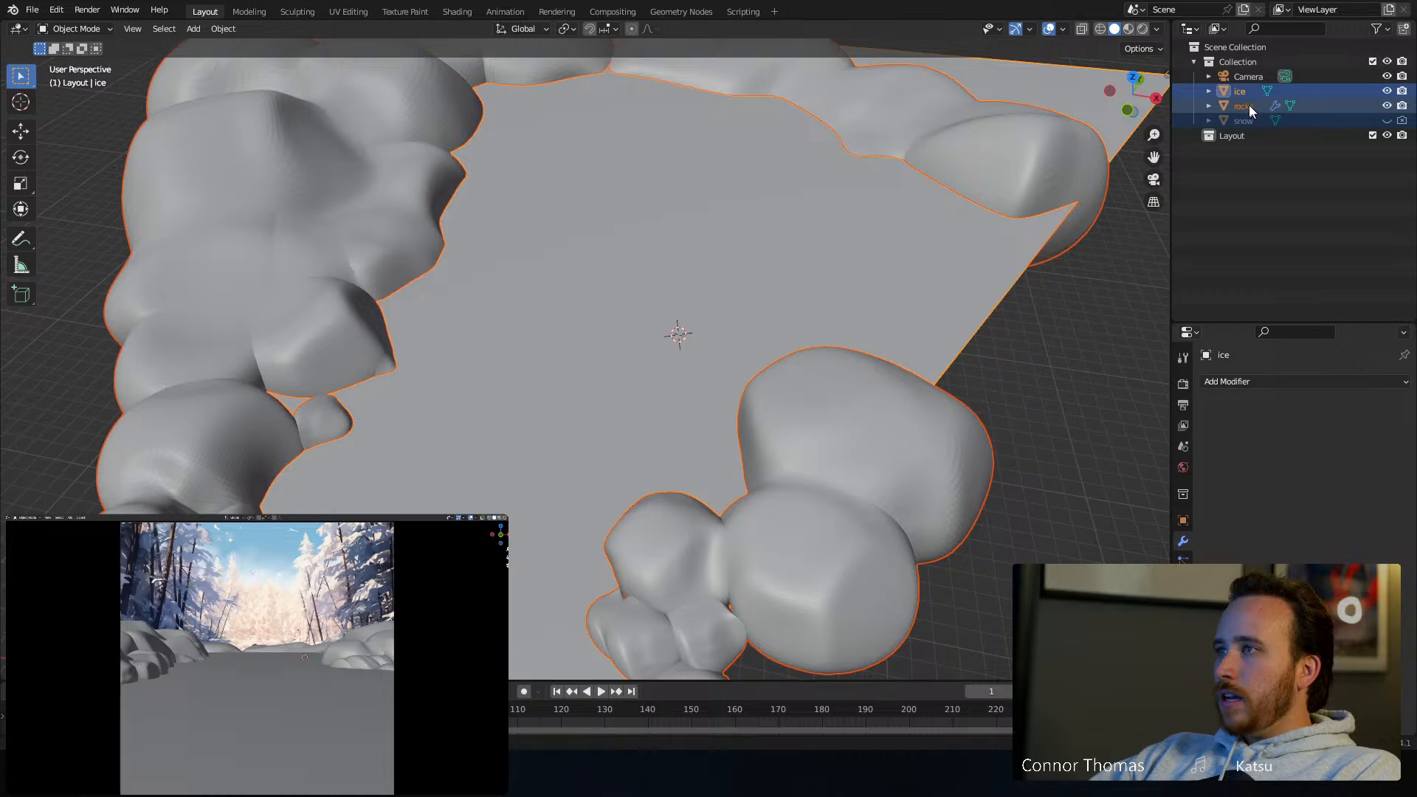
pyautogui.moveTo(1251, 111); pyautogui.dragTo(1244, 136)
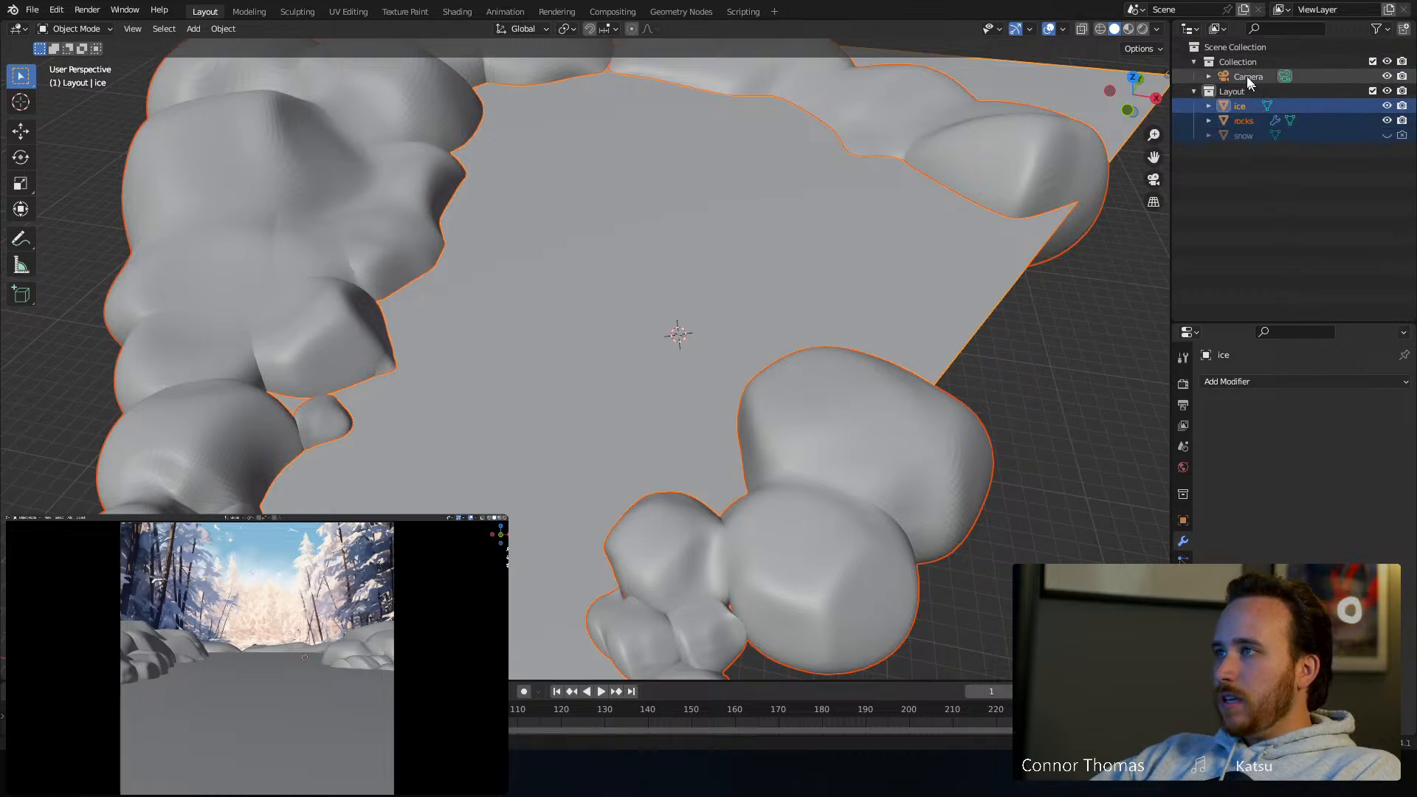
# Rename the original collection that holds the camera as Camera
pyautogui.click(1264, 62)
pyautogui.doubleClick(1268, 63)
pyautogui.write('C')
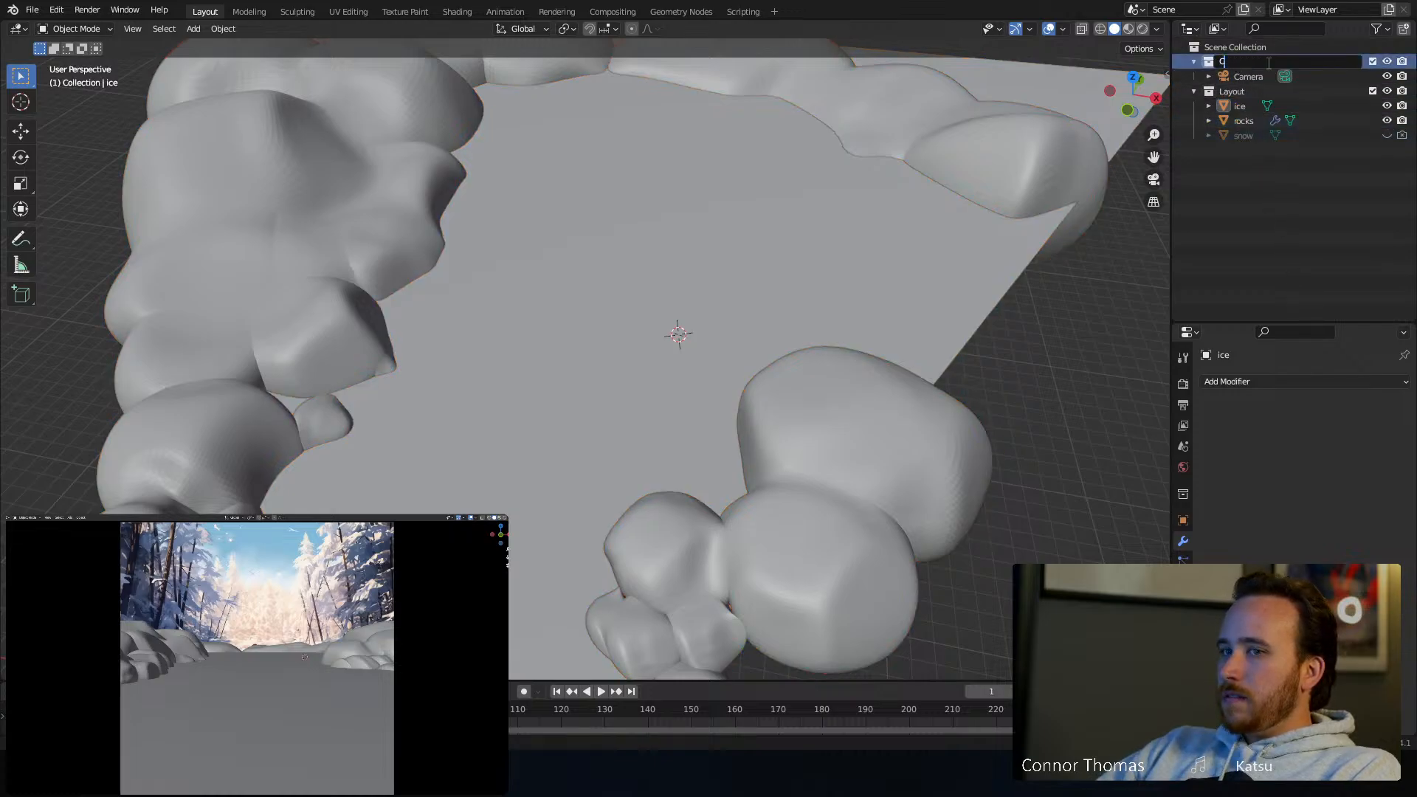
pyautogui.write('amera')
pyautogui.press('Return')
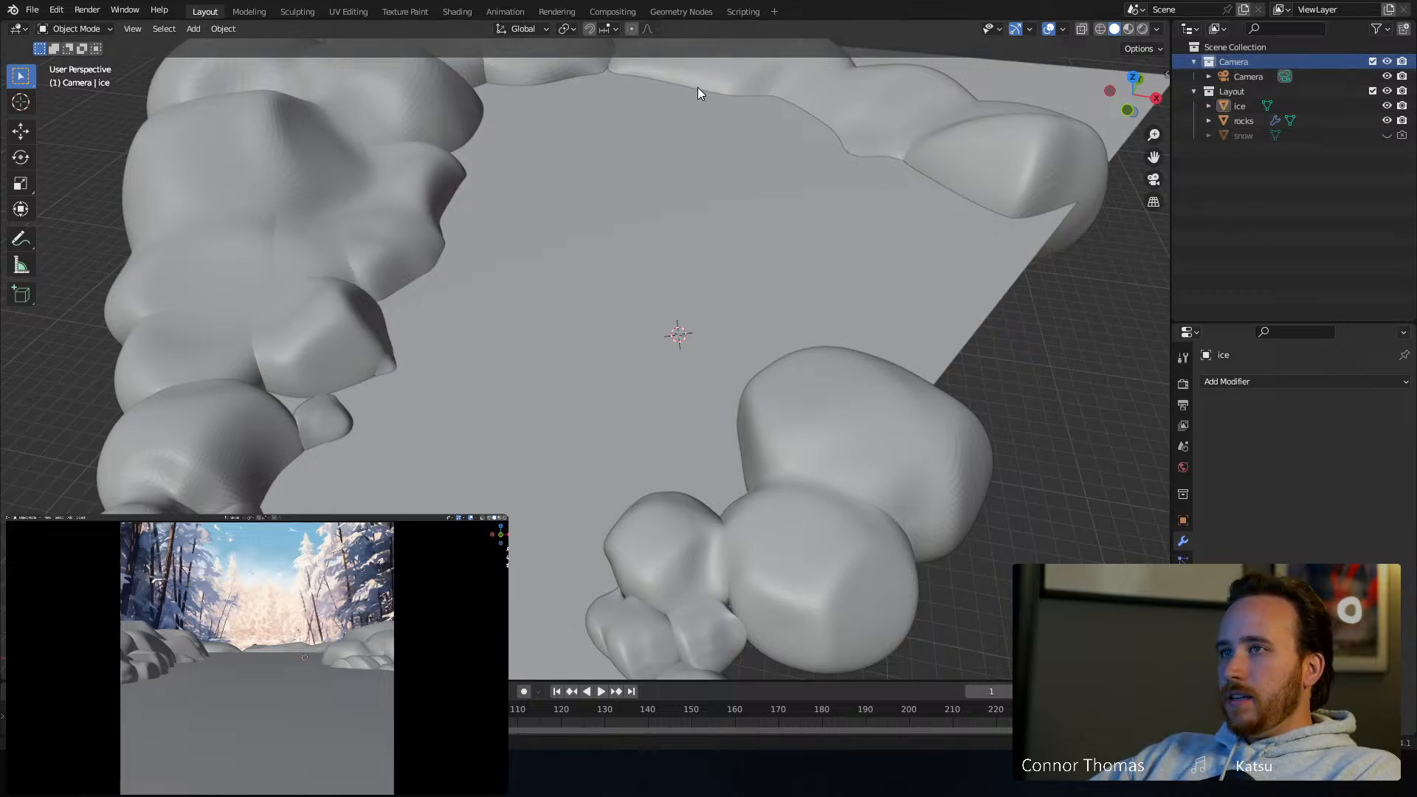
# Add a Plain Axes empty at the 3D cursor in the Camera collection and name it Focus
pyautogui.hotkey('shift', 'a')
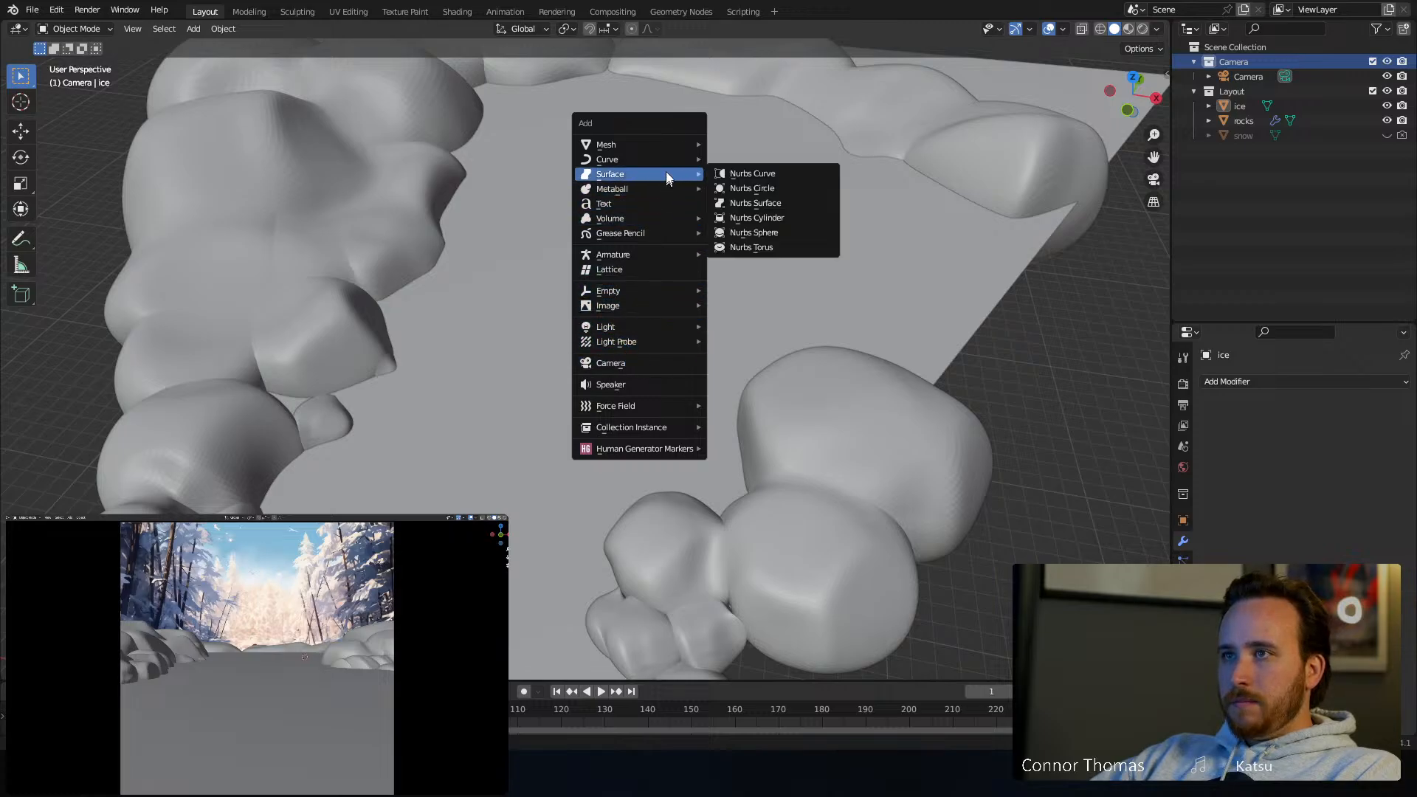
pyautogui.moveTo(642, 289)
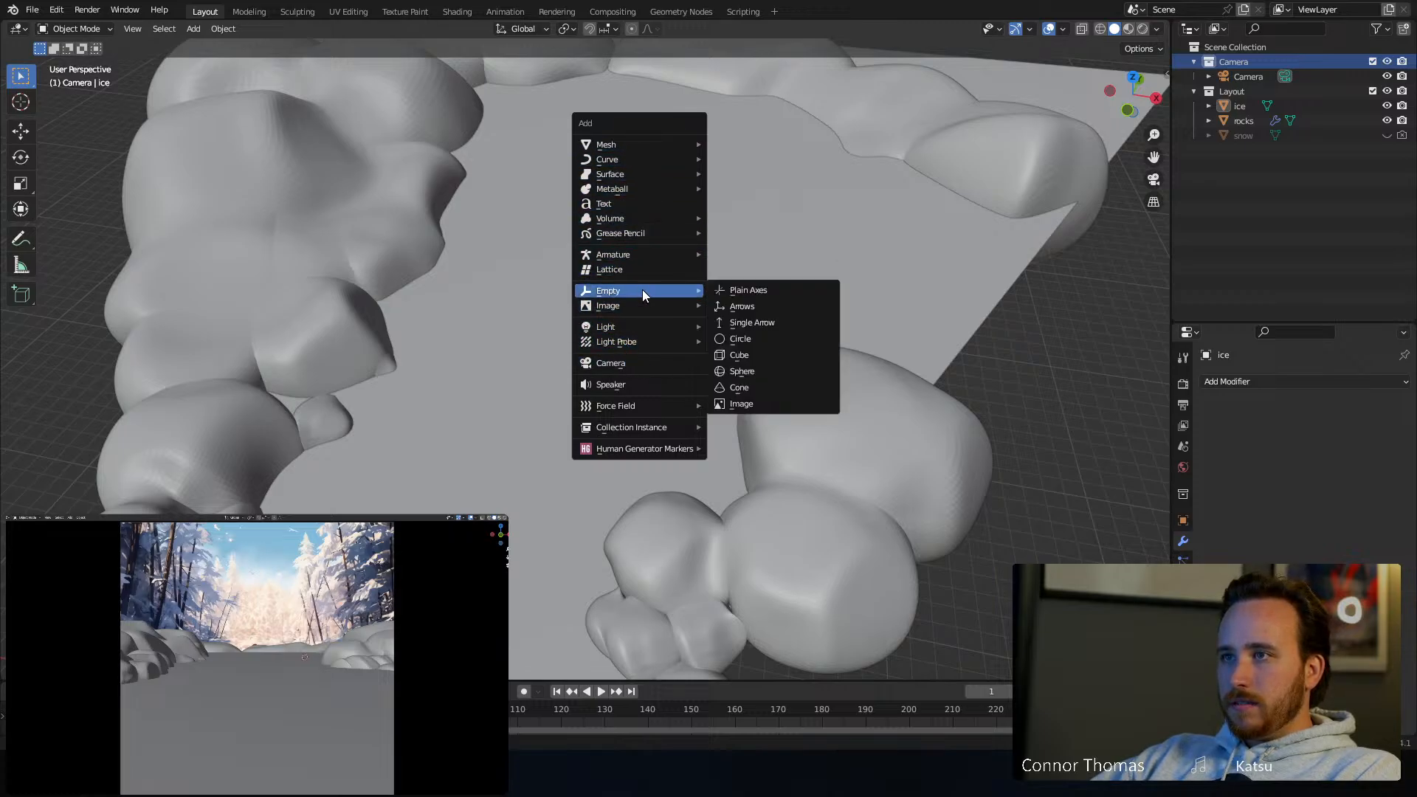
pyautogui.click(728, 291)
pyautogui.moveTo(676, 357); pyautogui.dragTo(825, 293, button='middle')
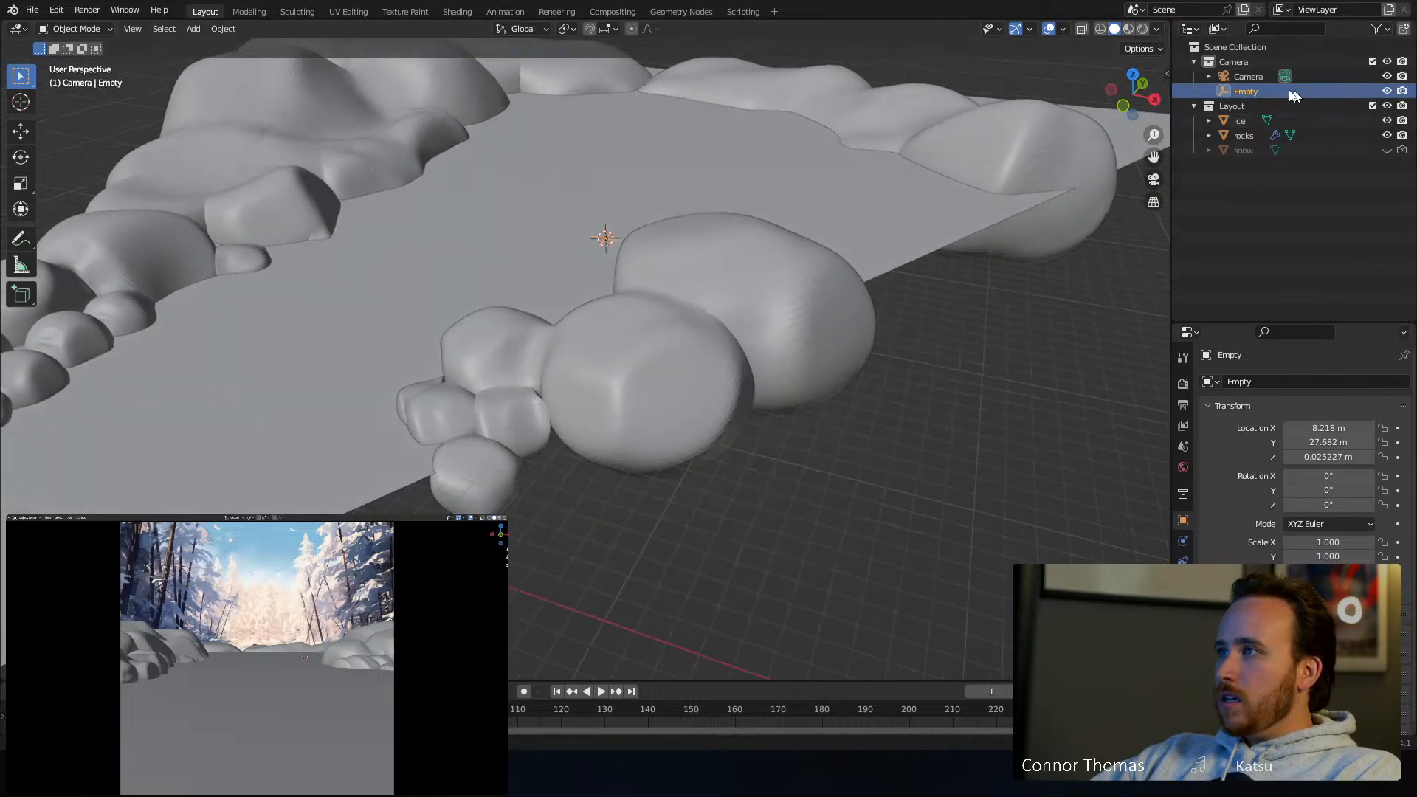
pyautogui.doubleClick(1250, 90)
pyautogui.write('Foc')
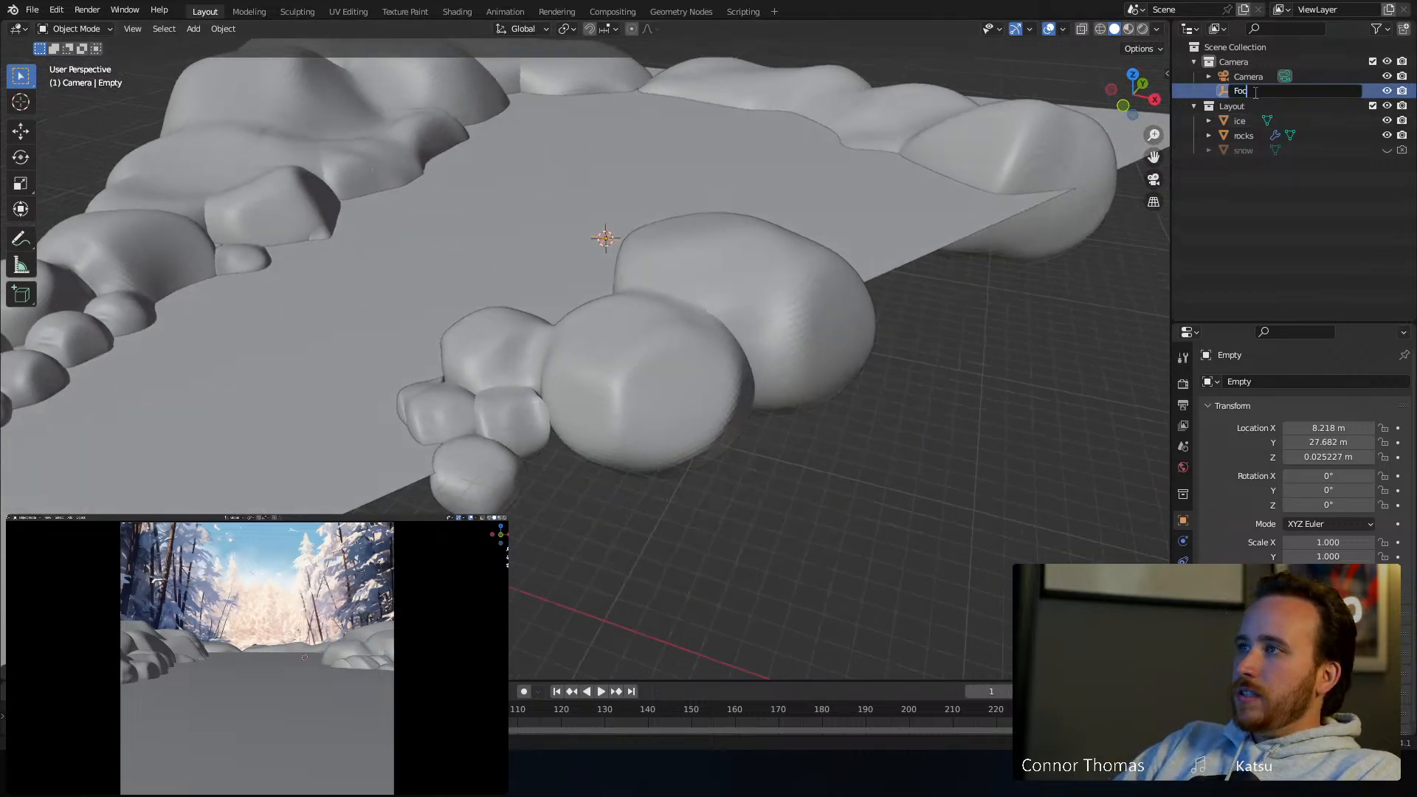
pyautogui.write('us')
pyautogui.press('Return')
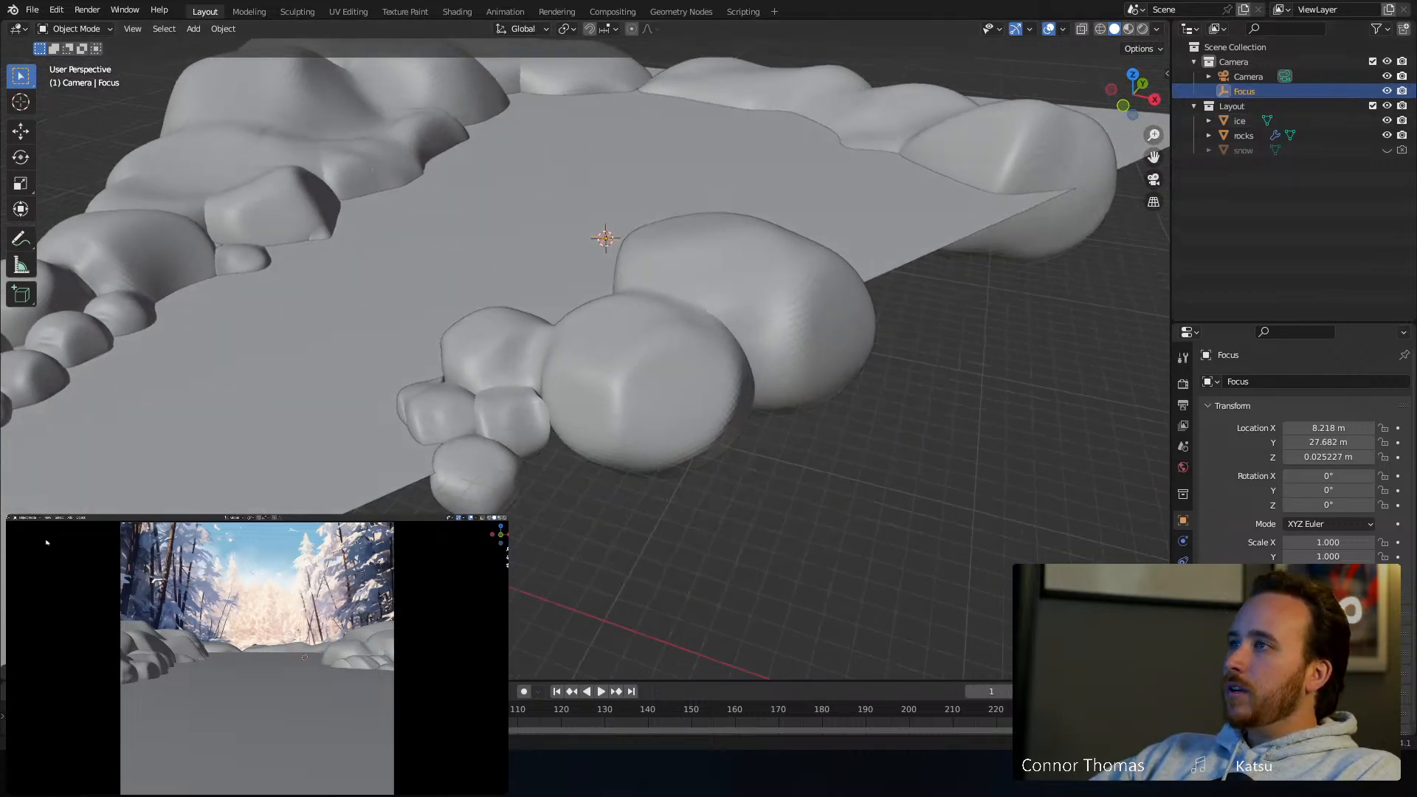
# Collapse the Camera collection and create a new scene-level collection named Lighting
pyautogui.click(1193, 61)
pyautogui.rightClick(1254, 179)
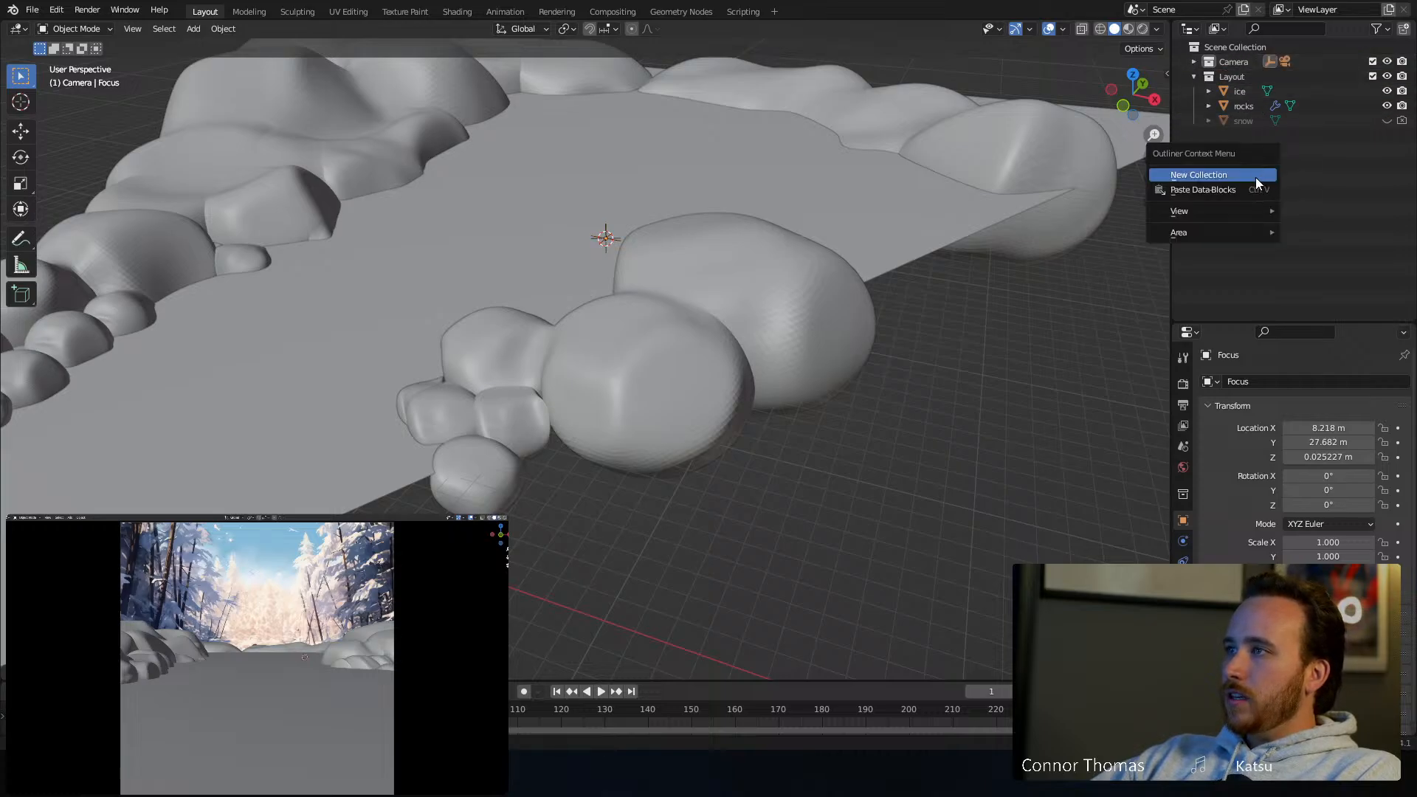
pyautogui.click(1255, 175)
pyautogui.doubleClick(1229, 137)
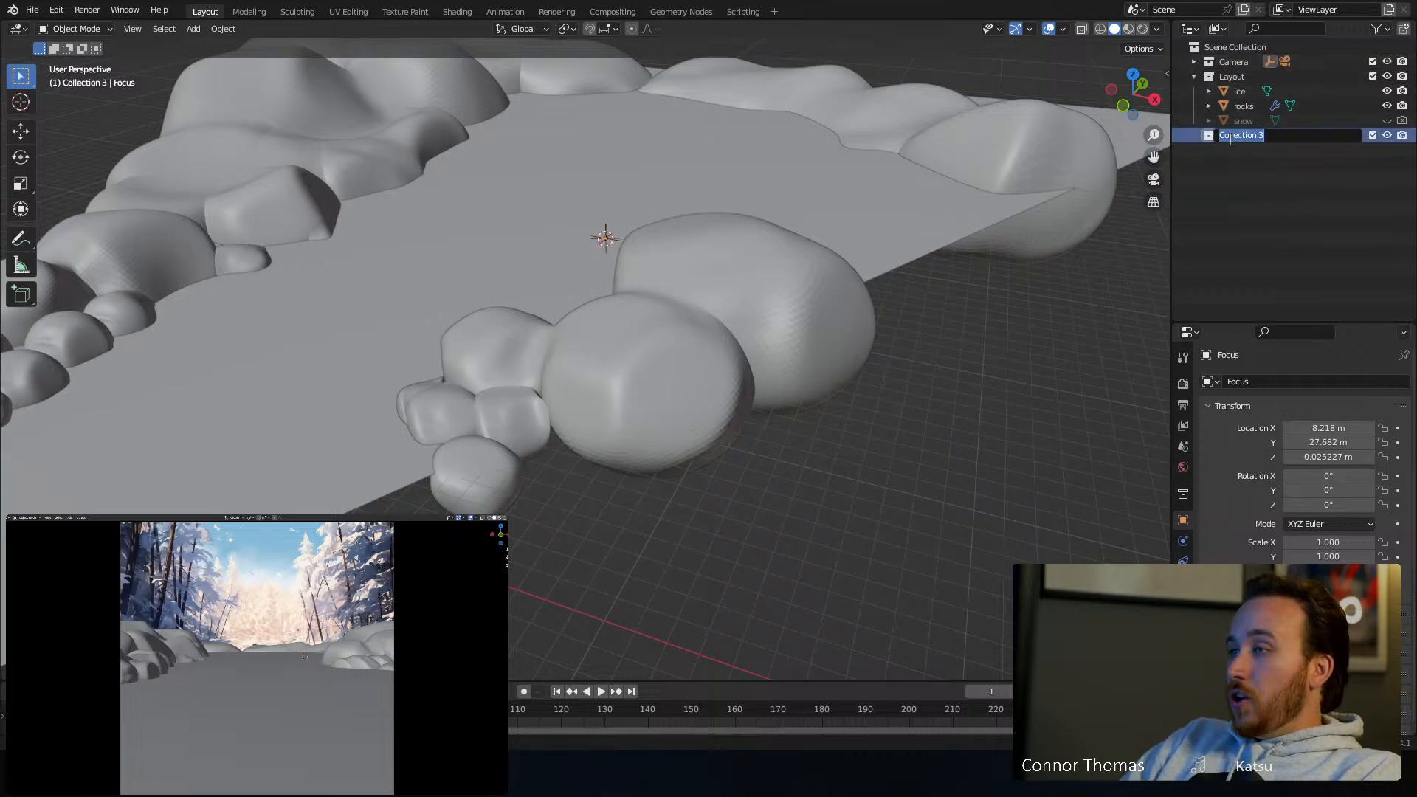
pyautogui.write('Lighting')
pyautogui.press('Return')
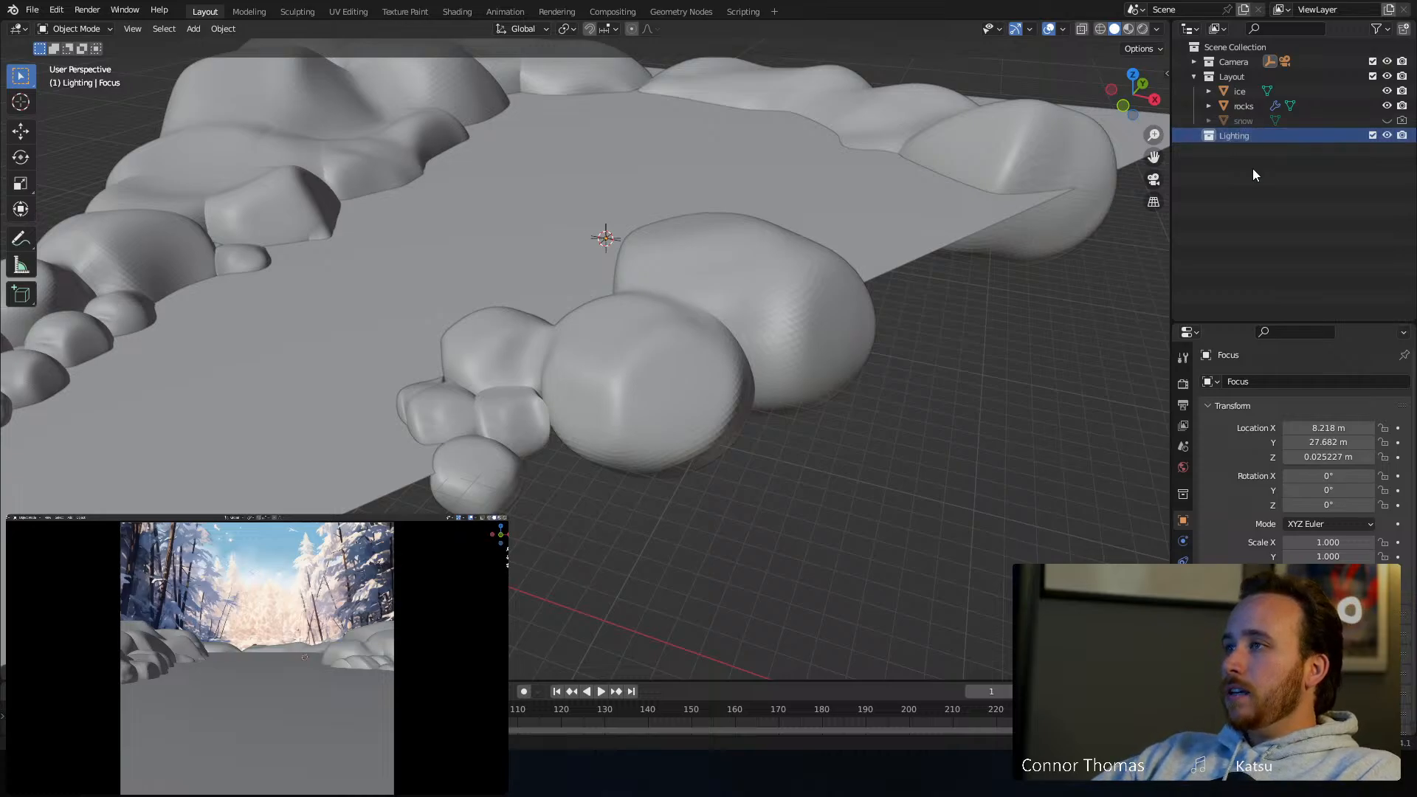
# Create another collection, move it out of Lighting to the scene level, and name it FX
pyautogui.rightClick(1253, 171)
pyautogui.click(1260, 181)
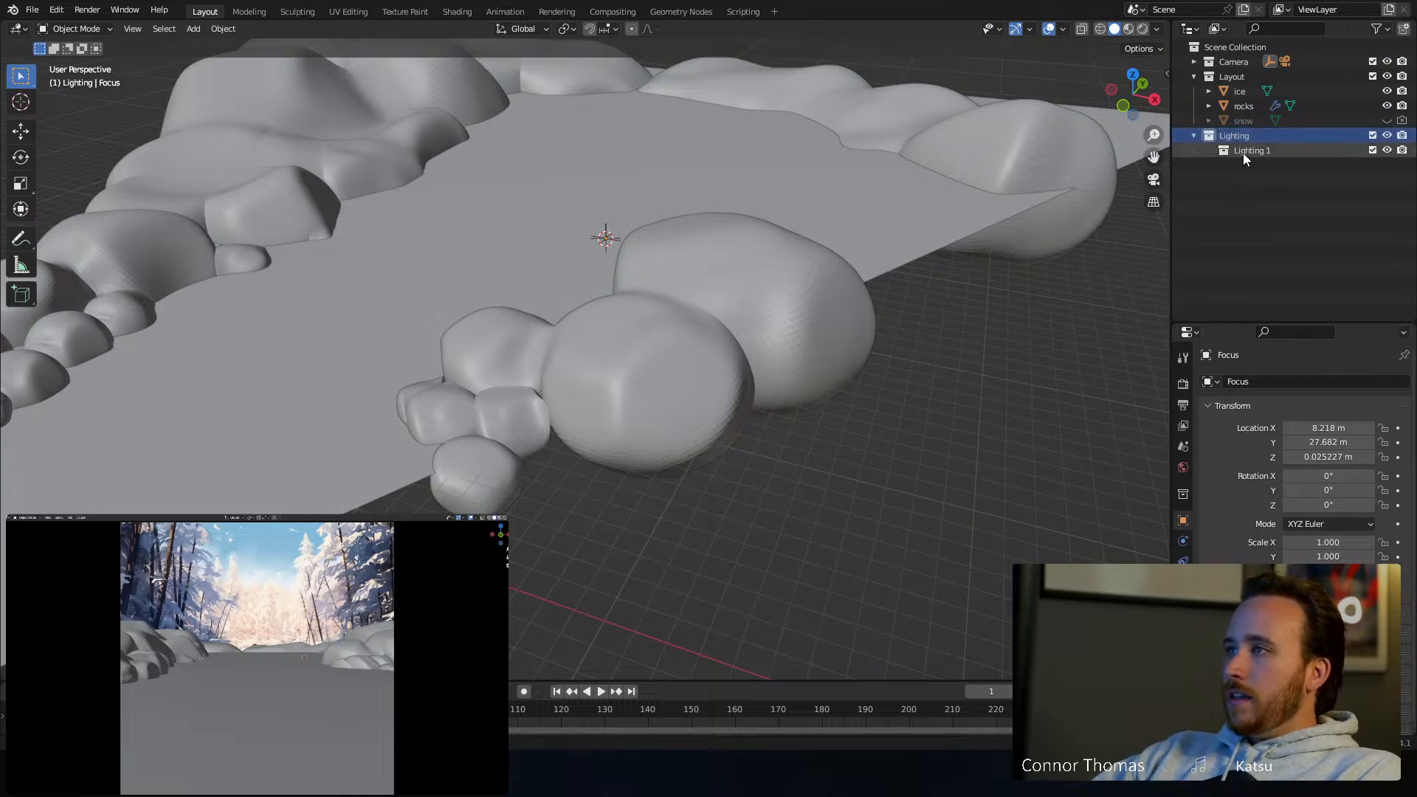
pyautogui.moveTo(1277, 152); pyautogui.dragTo(1293, 229)
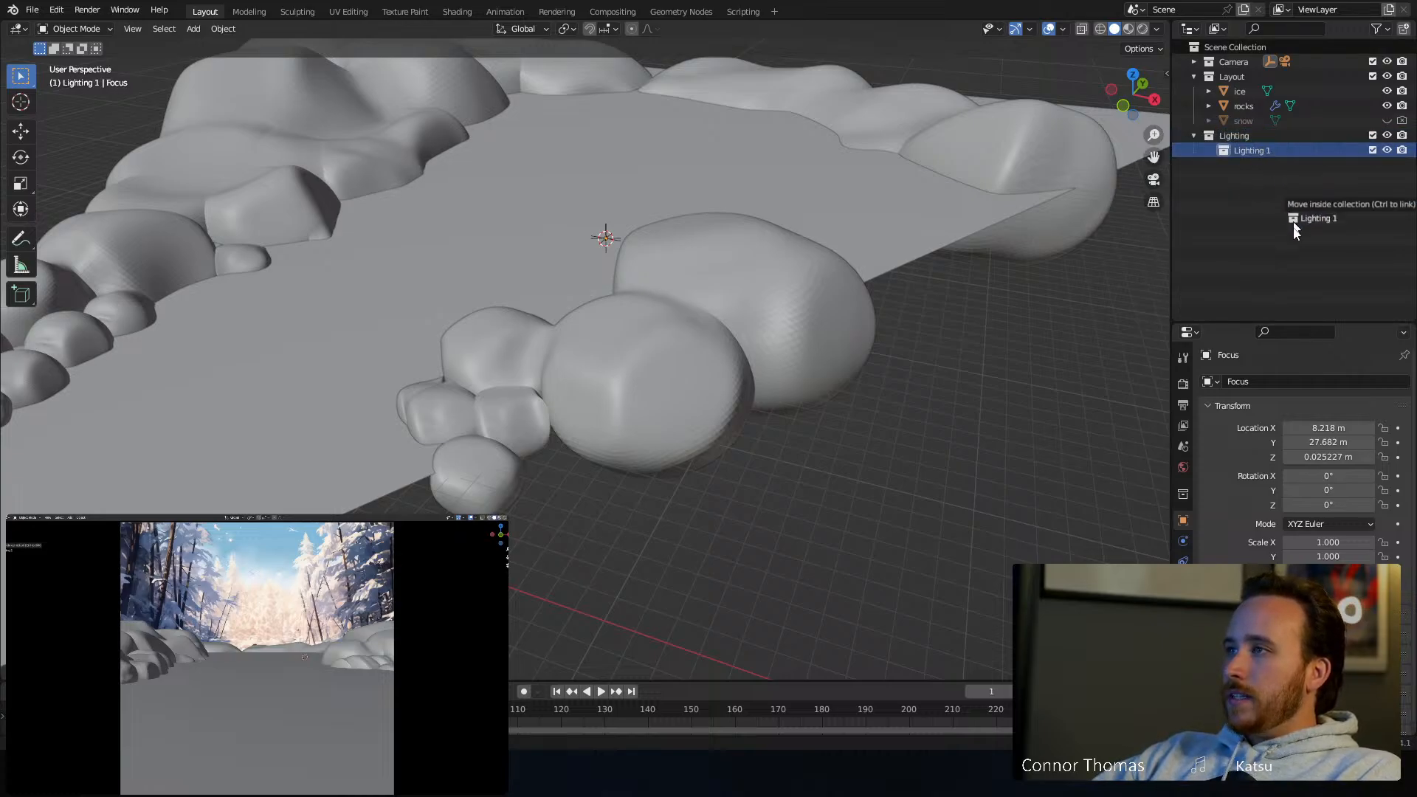
pyautogui.doubleClick(1232, 149)
pyautogui.write('FX')
pyautogui.press('Return')
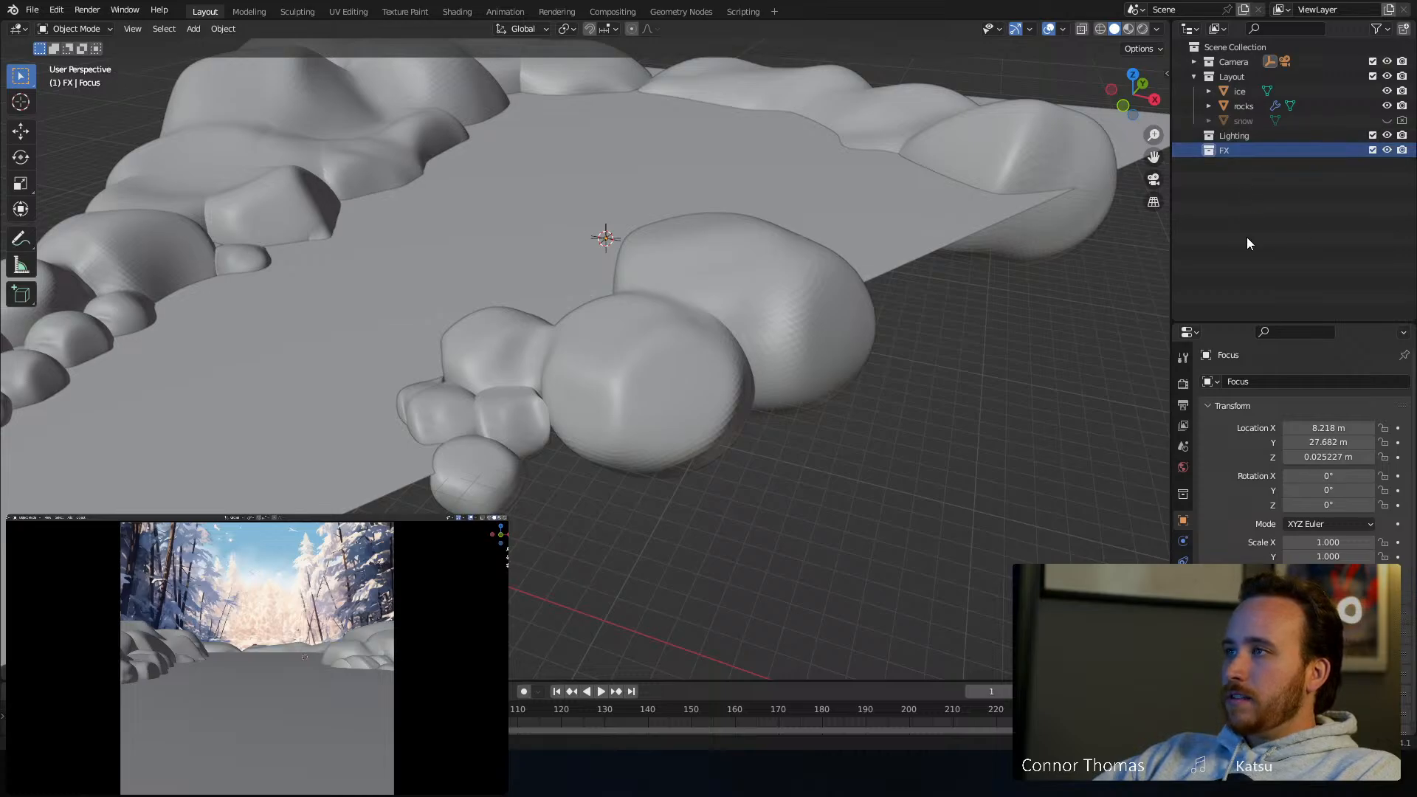
# Create a new scene-level collection below FX and name it Character
pyautogui.click(1246, 210)
pyautogui.rightClick(1231, 210)
pyautogui.click(1232, 211)
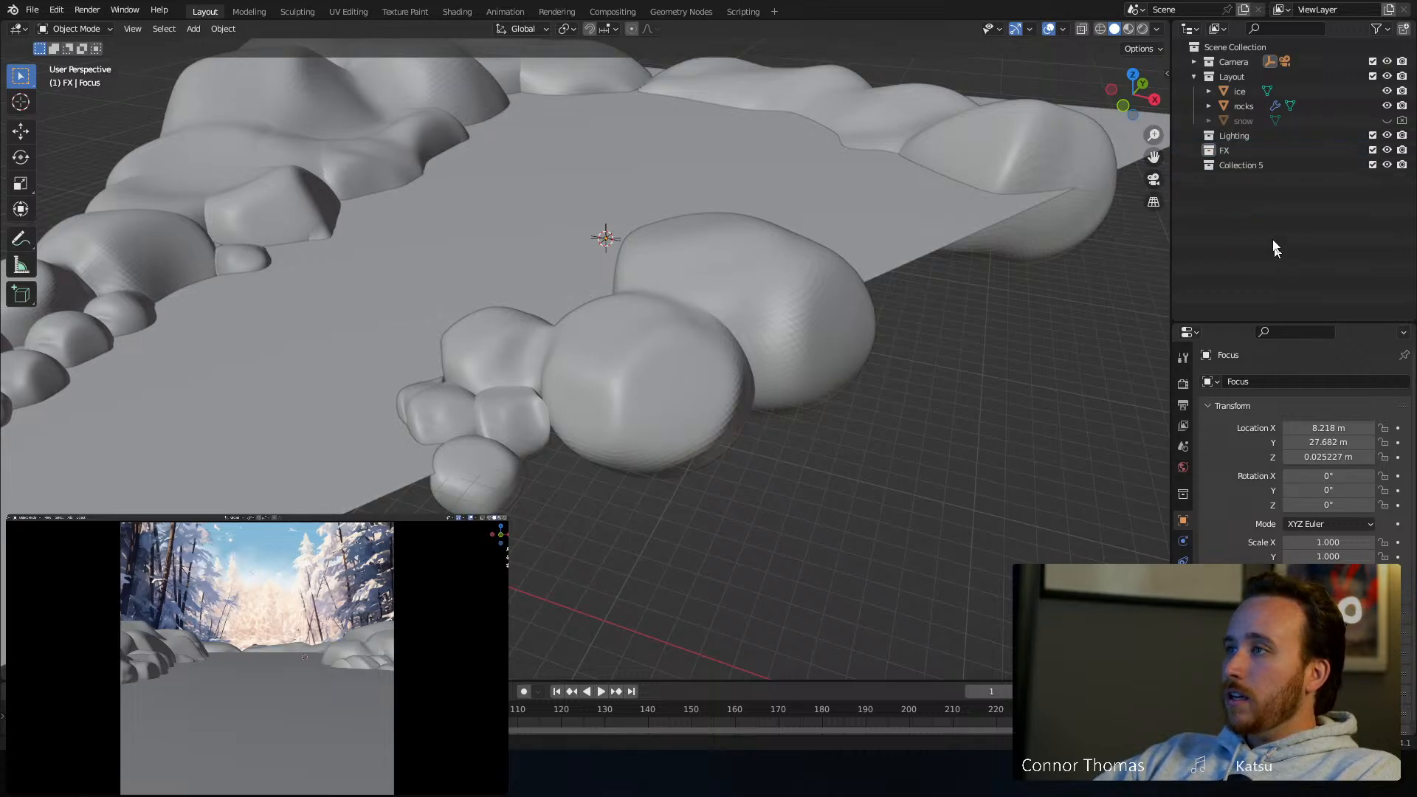
pyautogui.doubleClick(1240, 166)
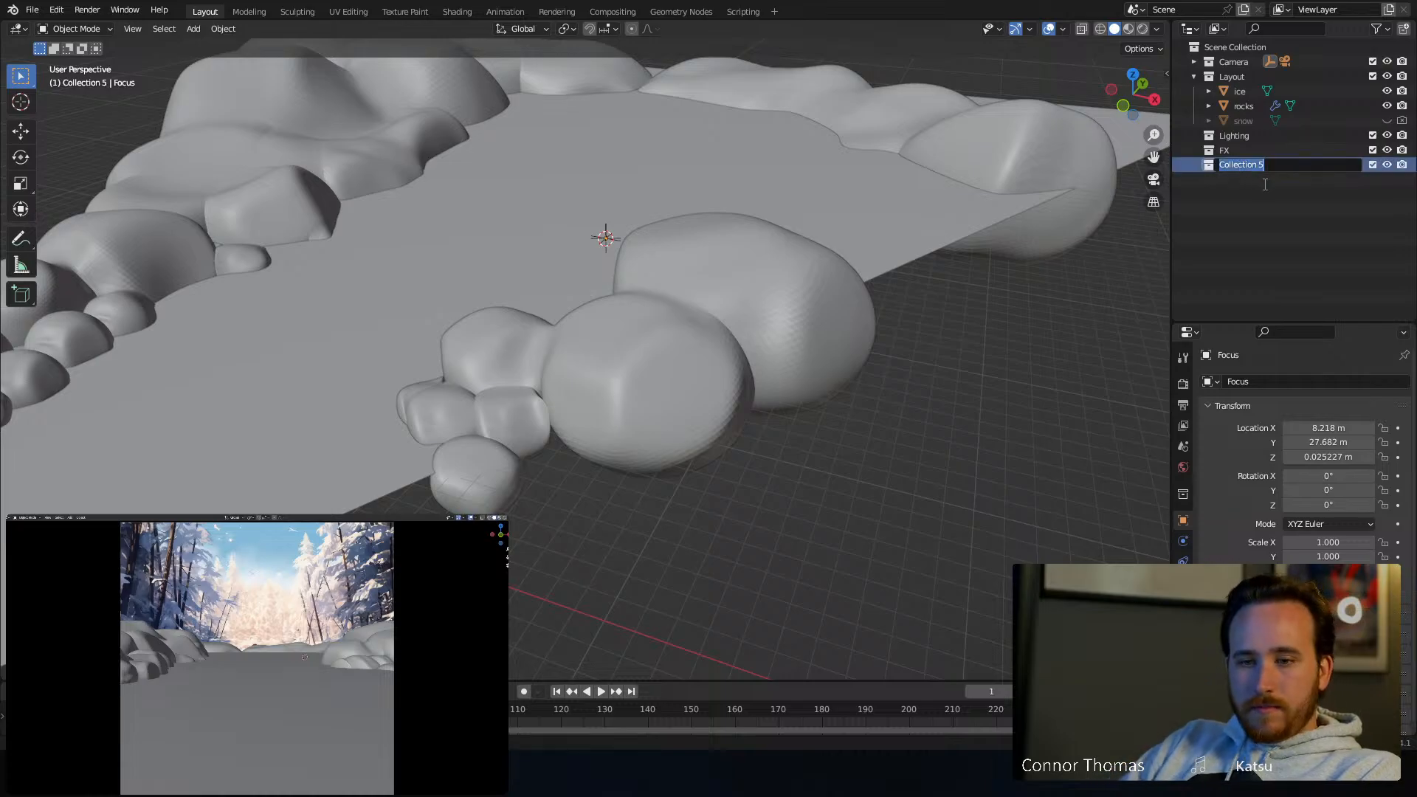
pyautogui.write('Character')
pyautogui.press('Return')
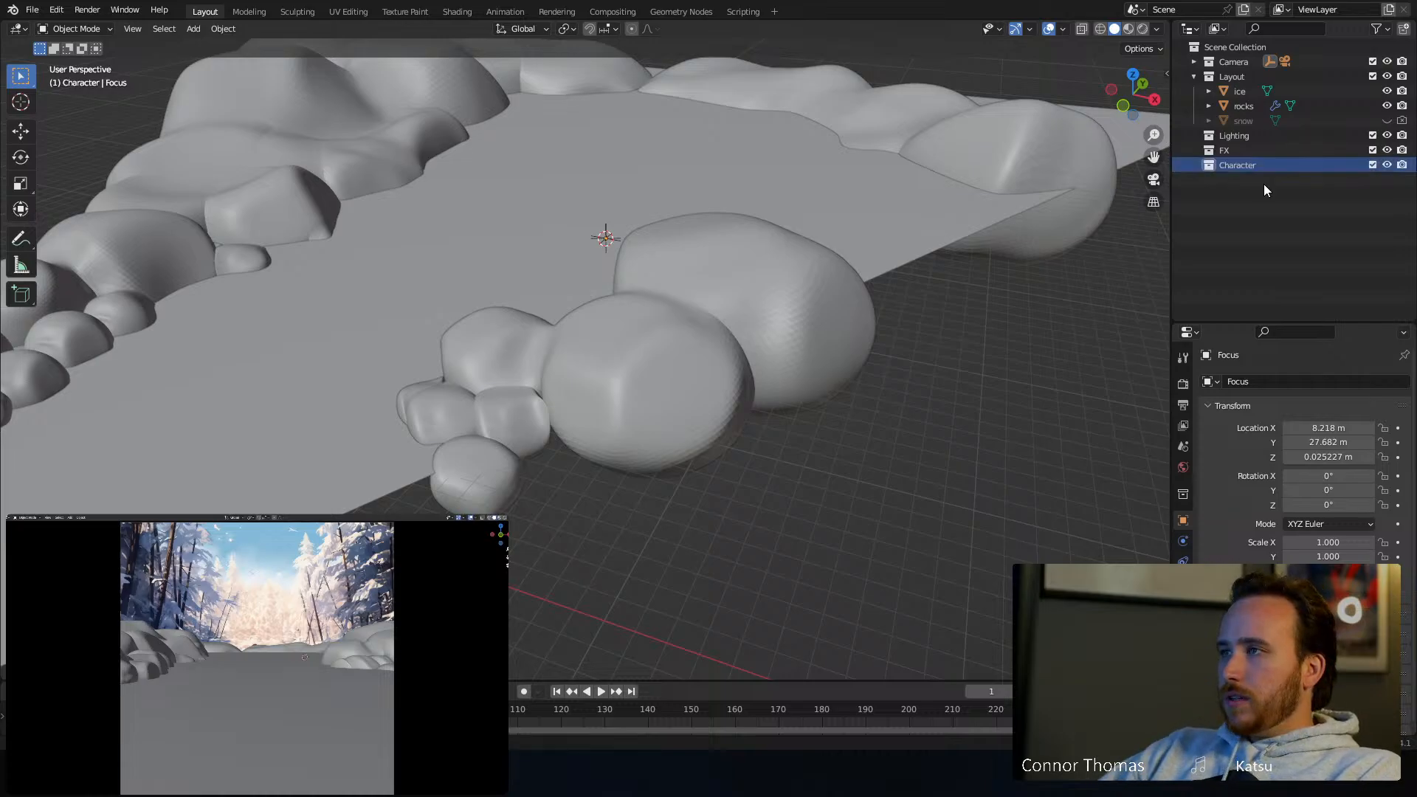
# Collapse the Layout collection and reorder it between FX and Character
pyautogui.click(1226, 76)
pyautogui.click(1193, 76)
pyautogui.moveTo(1219, 76); pyautogui.dragTo(1232, 117)
pyautogui.moveTo(809, 196); pyautogui.dragTo(765, 211, button='middle')
pyautogui.scroll(-4, 784, 192)
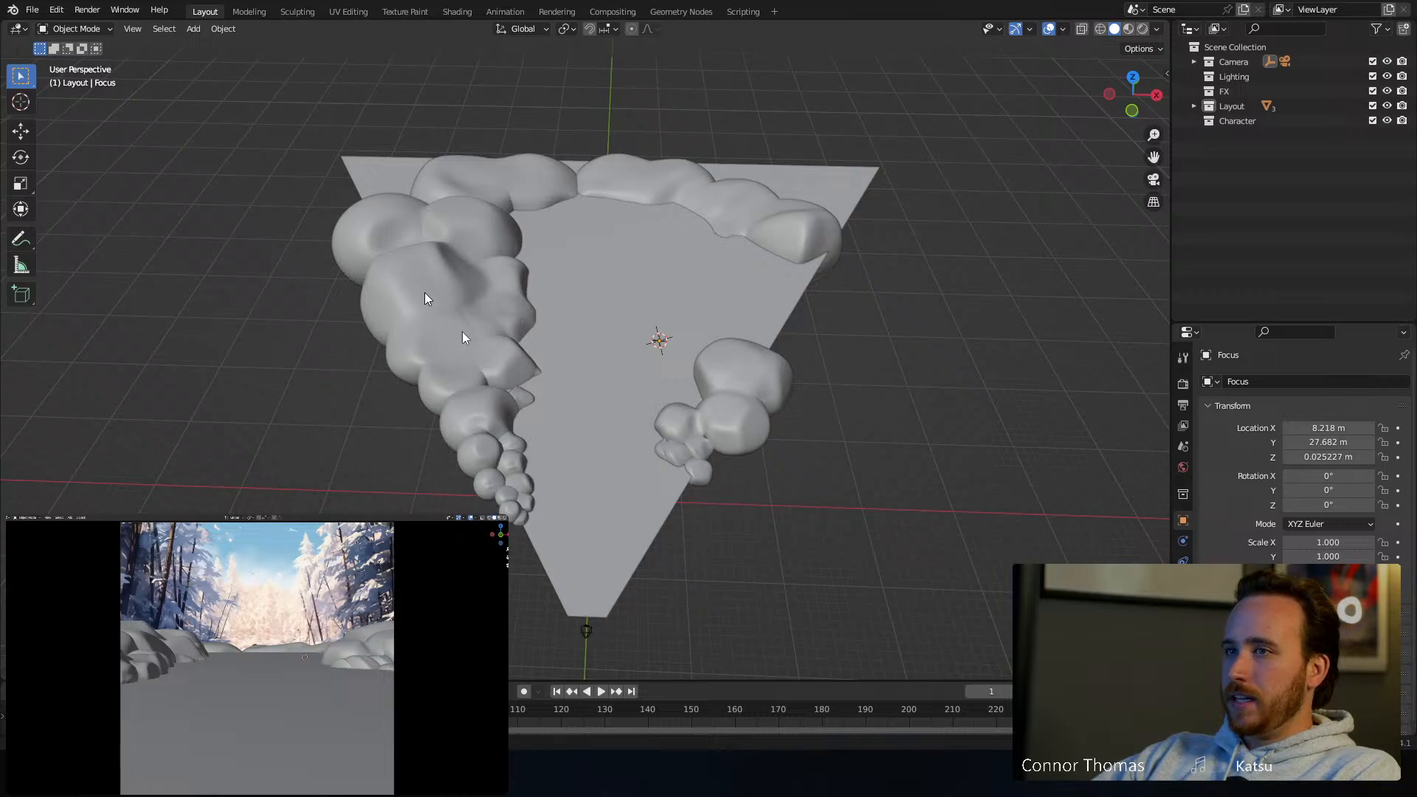
# Make the Scene Collection active and open the botaniq Spawn Asset dialog
pyautogui.click(1234, 46)
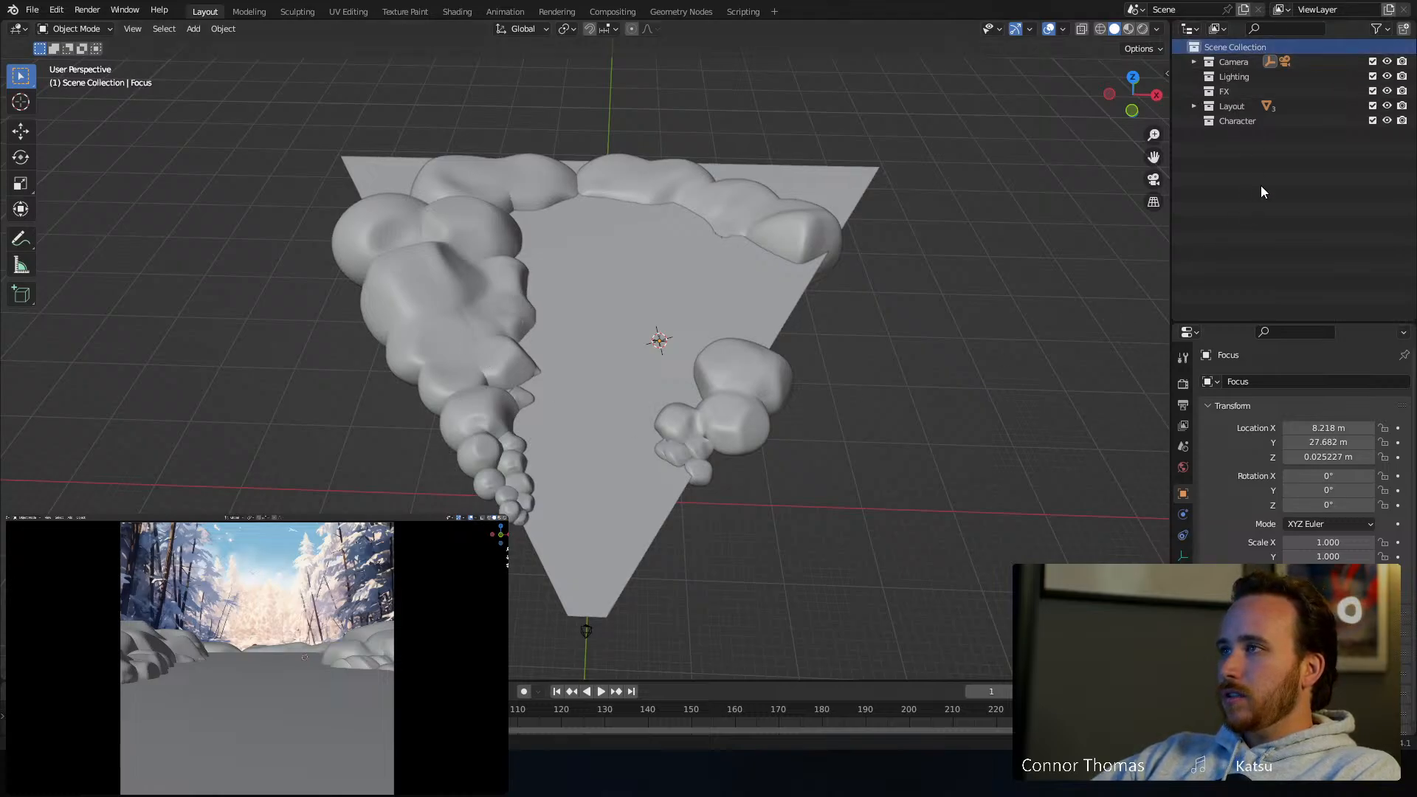
pyautogui.press('n')
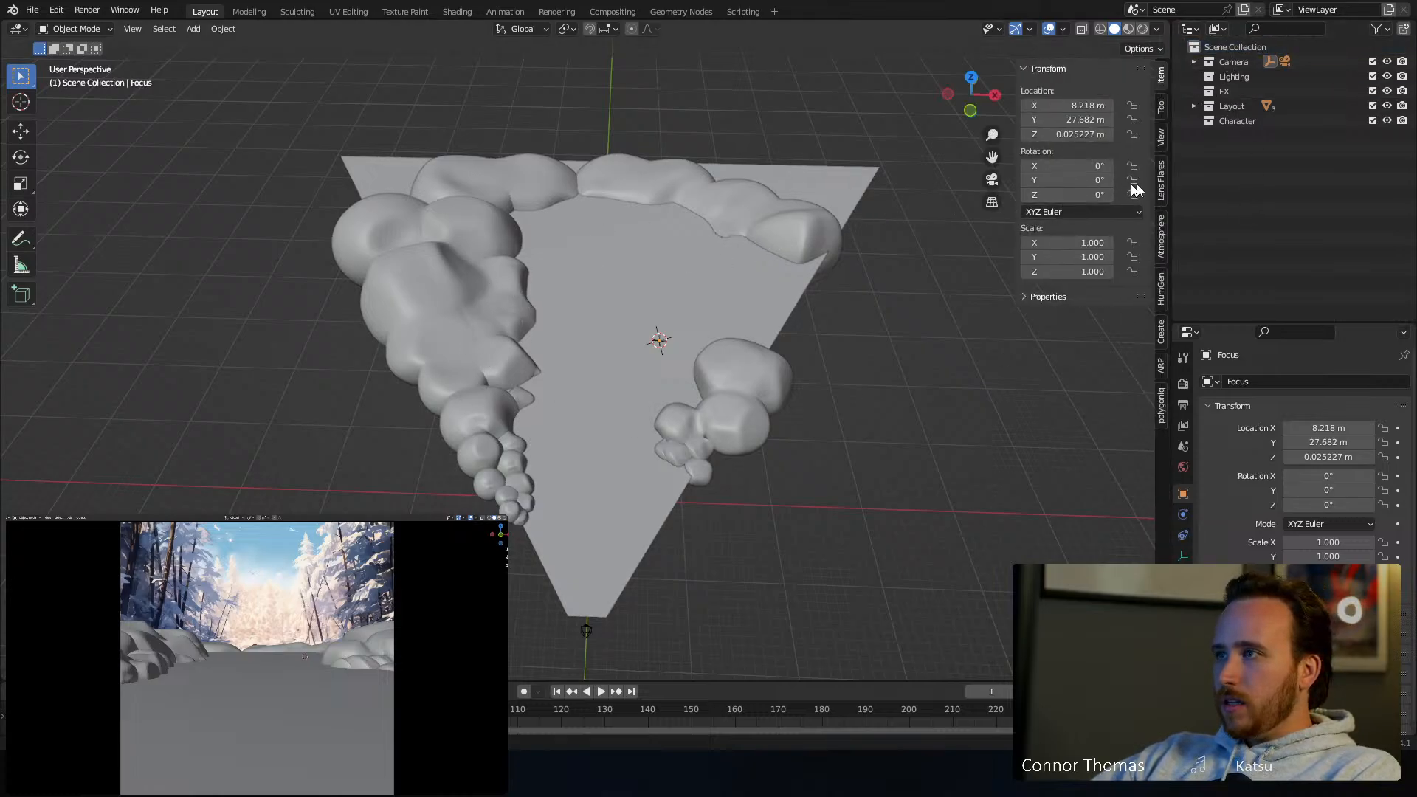
pyautogui.click(1163, 412)
pyautogui.click(1083, 103)
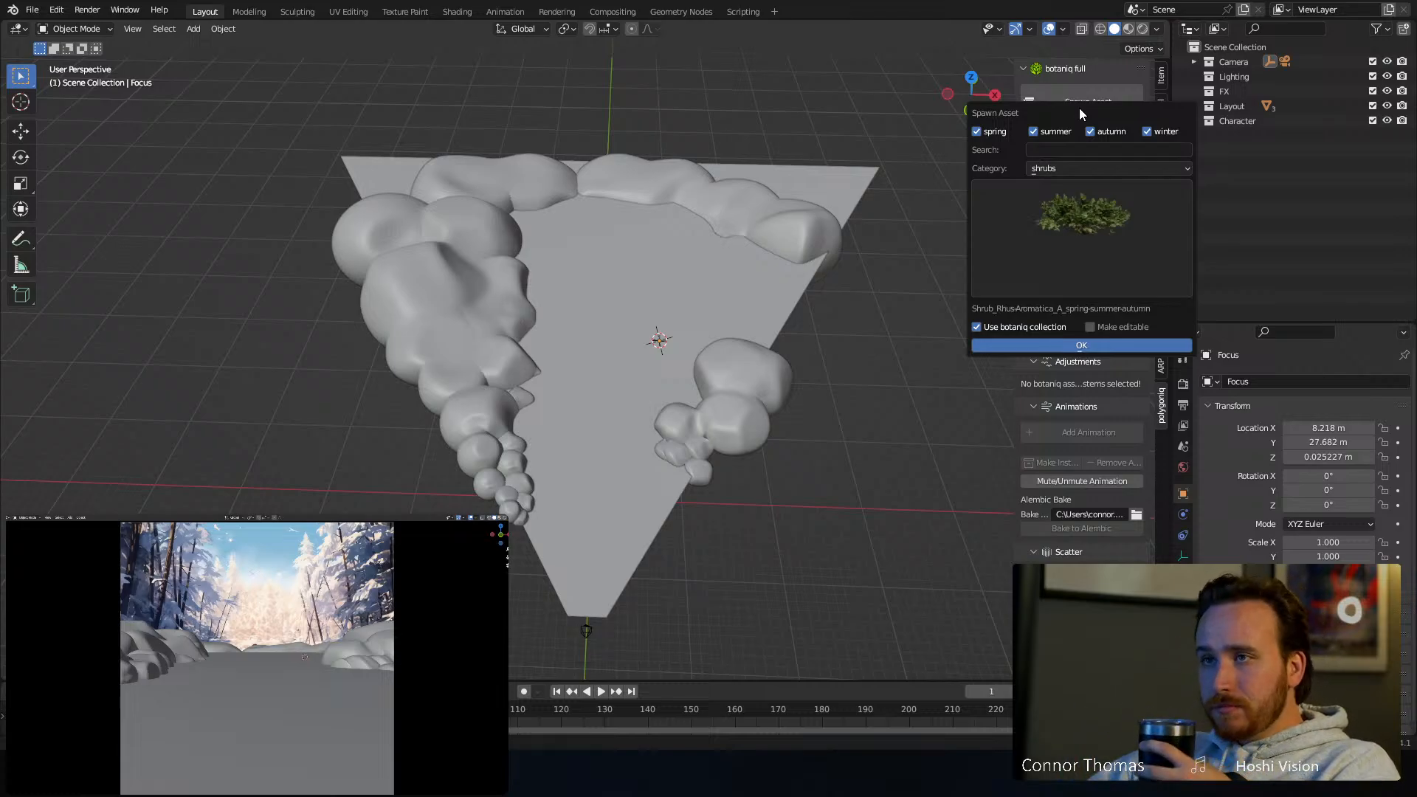
# Browse the botaniq shrubs and rocks asset categories
pyautogui.click(1071, 246)
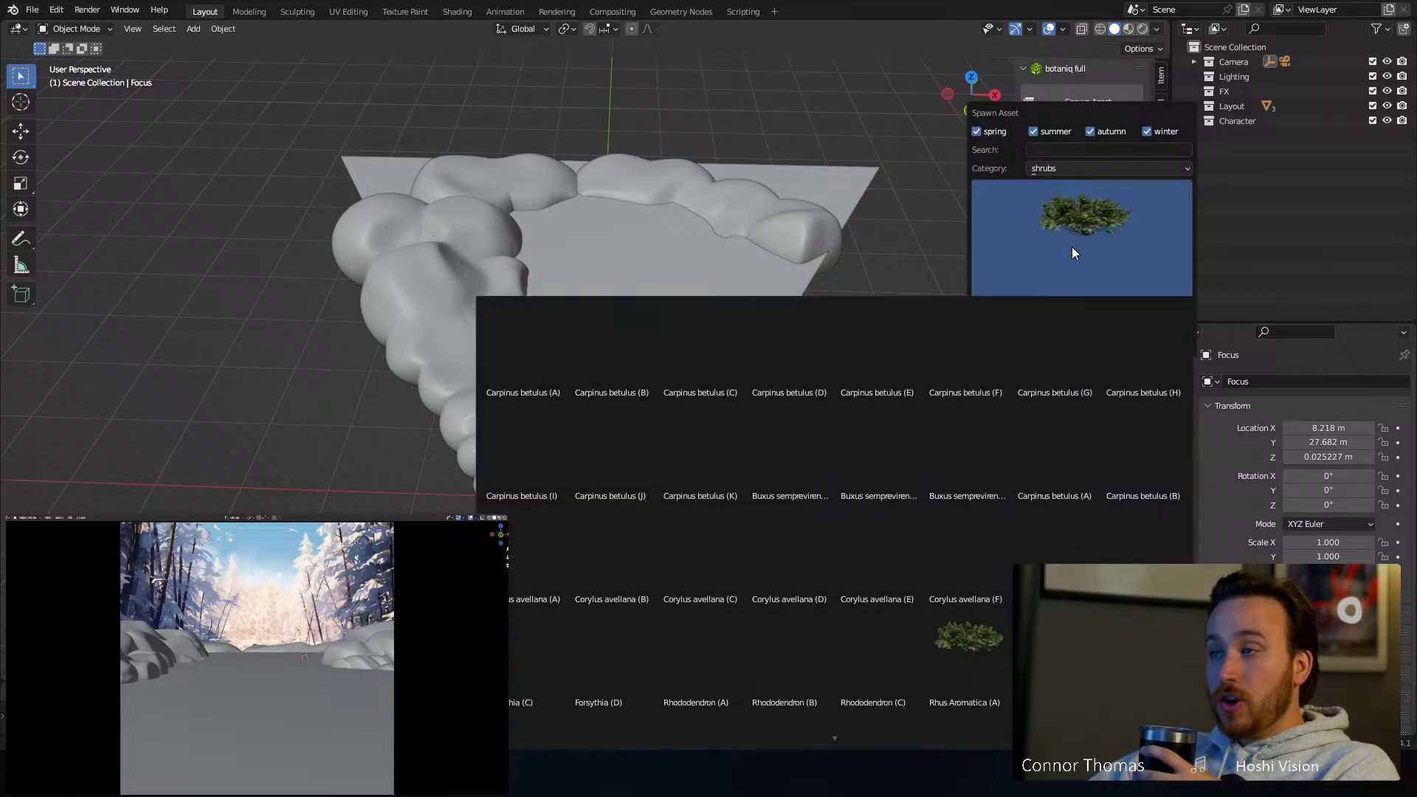
pyautogui.click(1083, 250)
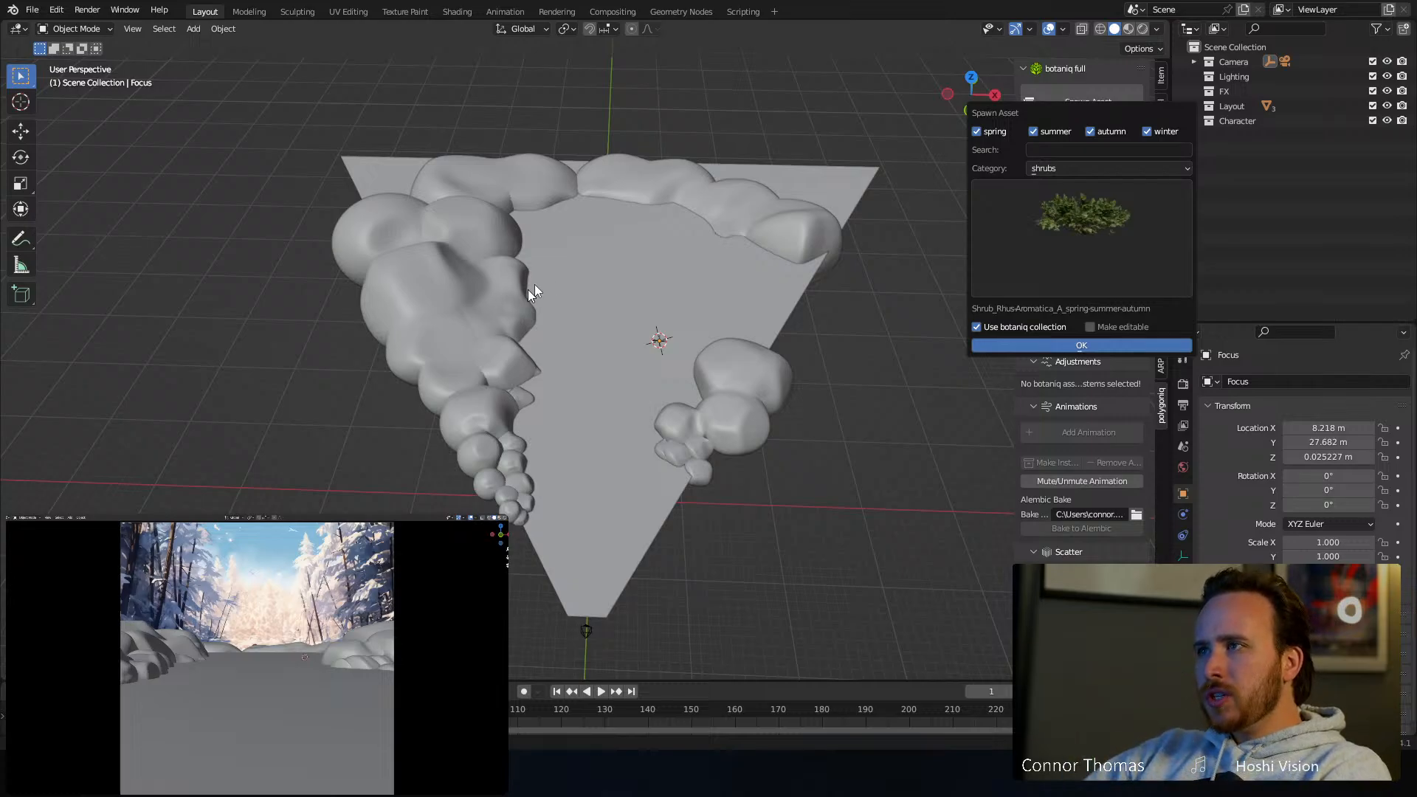
pyautogui.click(1029, 172)
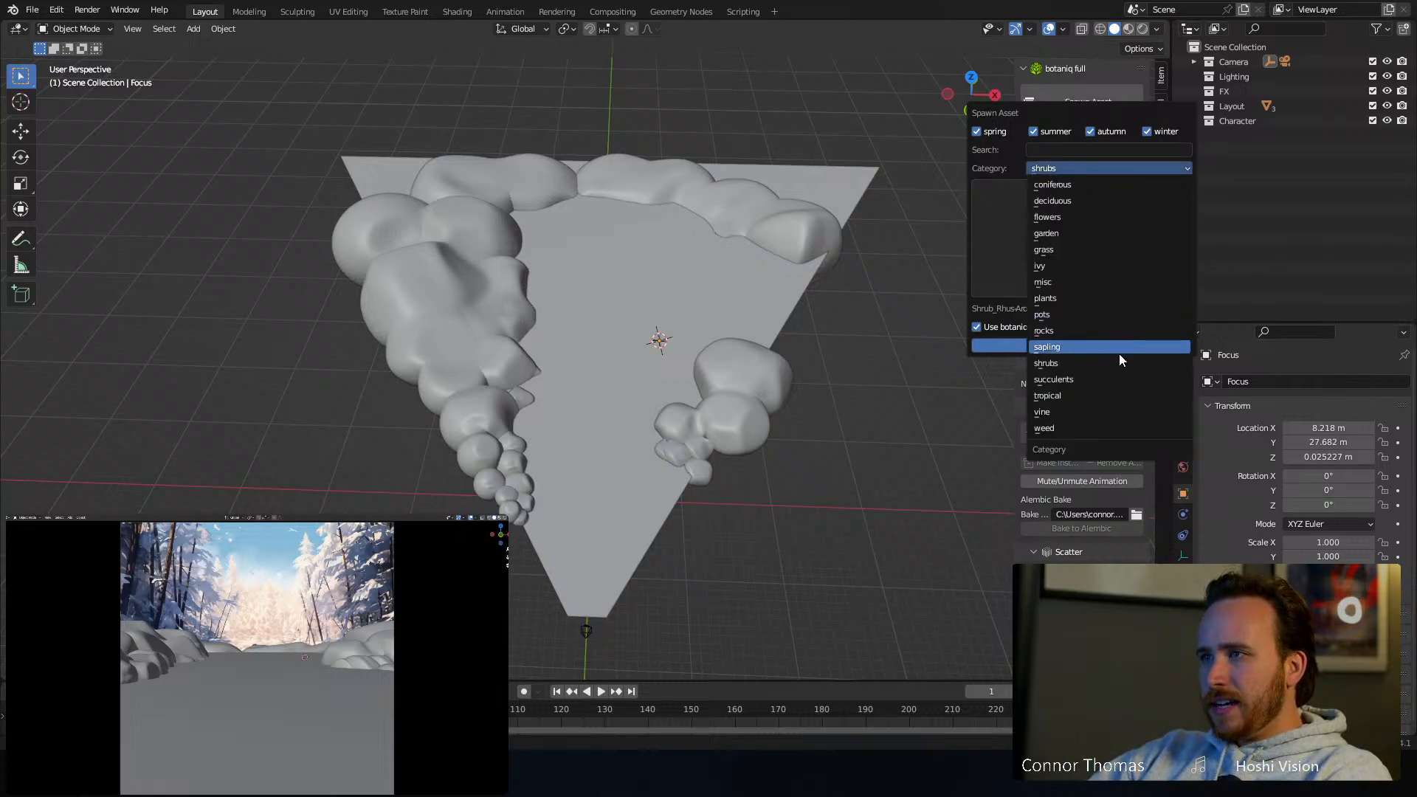
pyautogui.click(1093, 332)
pyautogui.click(1063, 274)
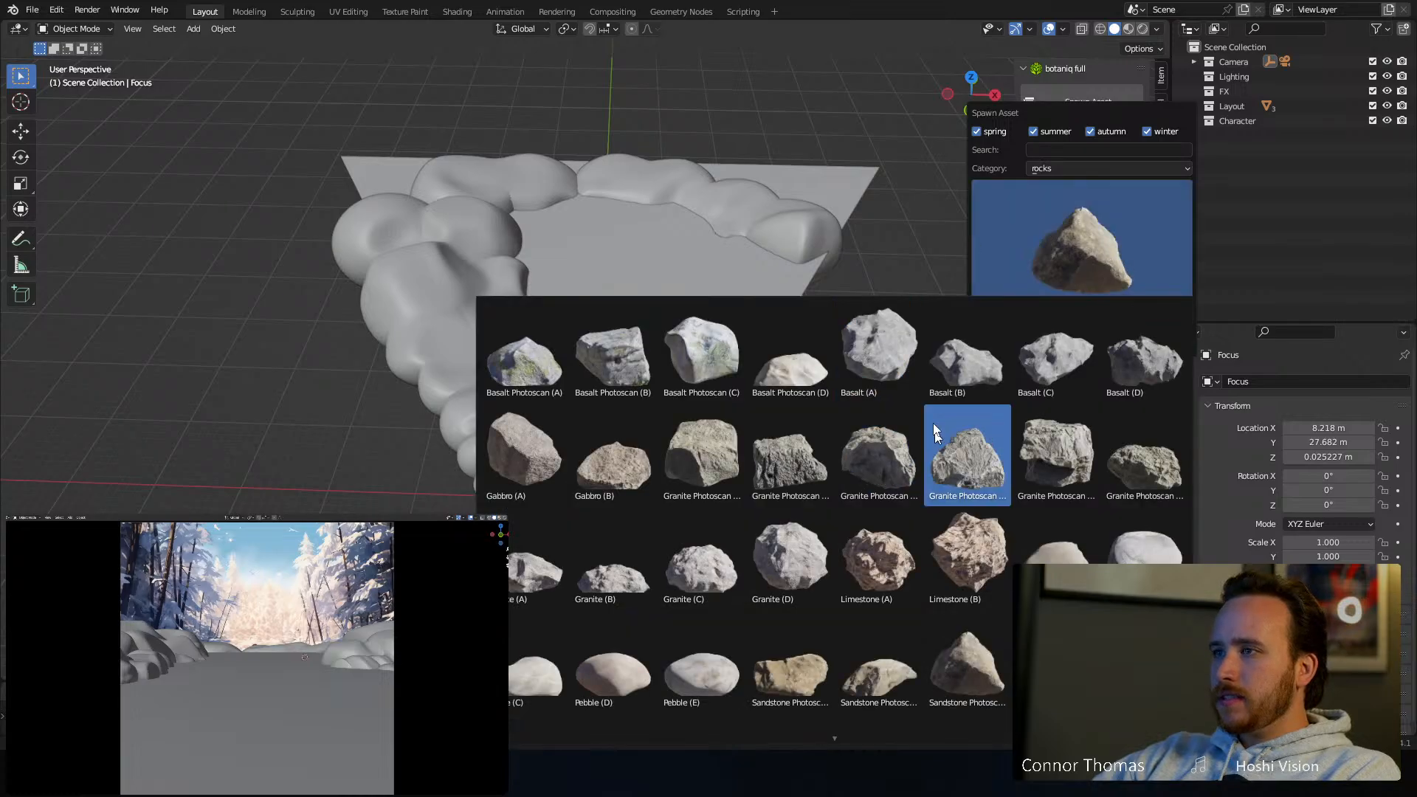
pyautogui.scroll(-4, 896, 712)
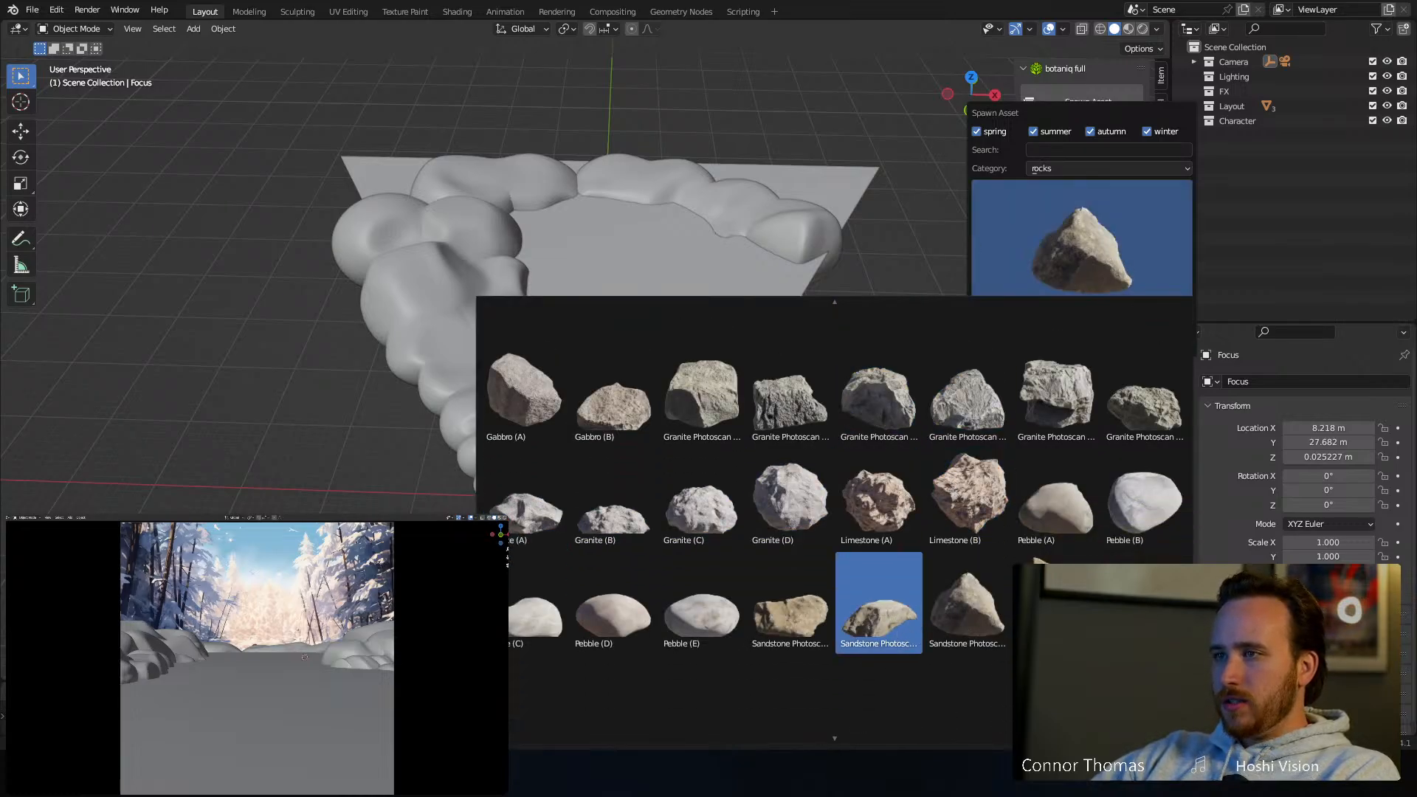
pyautogui.scroll(4, 789, 413)
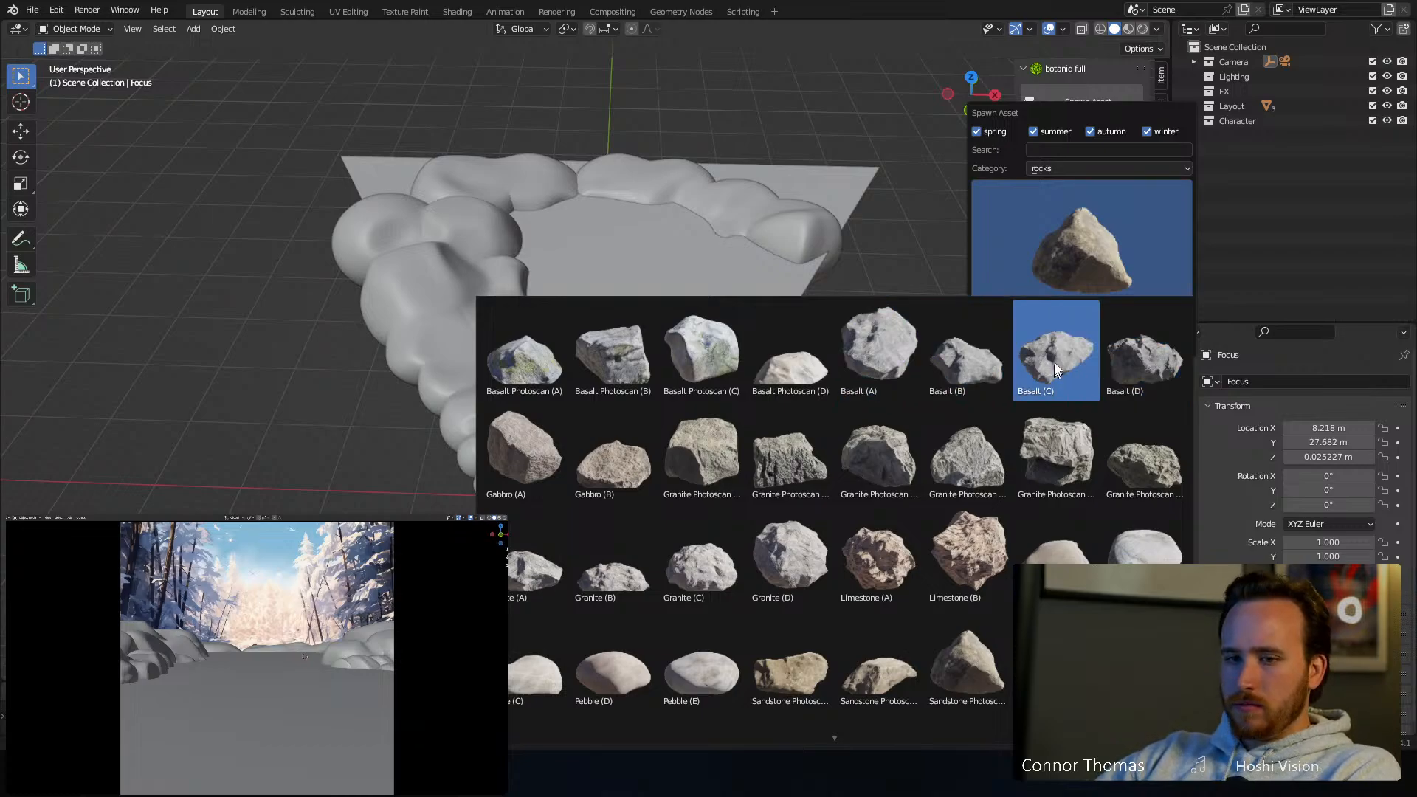
# Spawn the winter Pinus ponderosa (B) tree from botaniq's coniferous category
pyautogui.click(1104, 170)
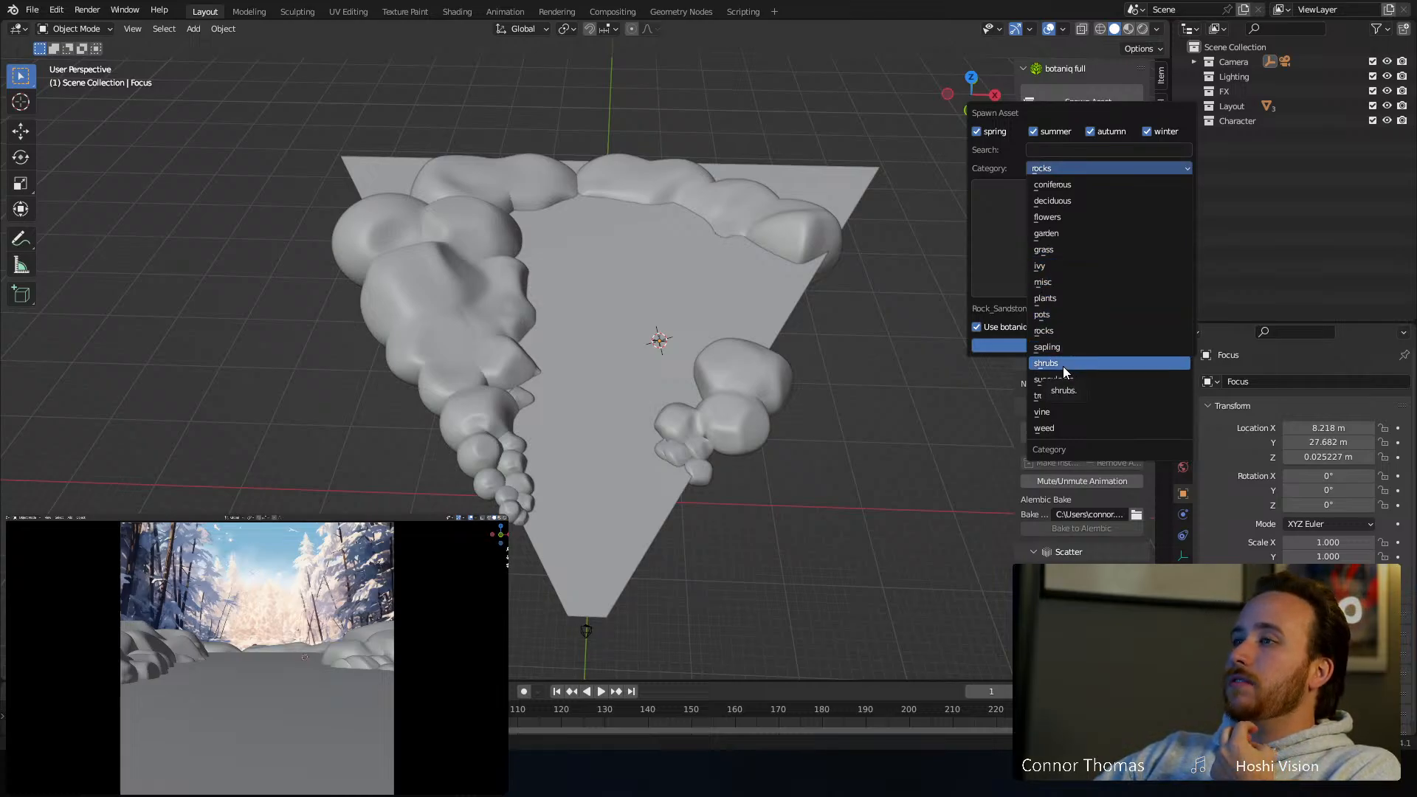
pyautogui.click(1064, 186)
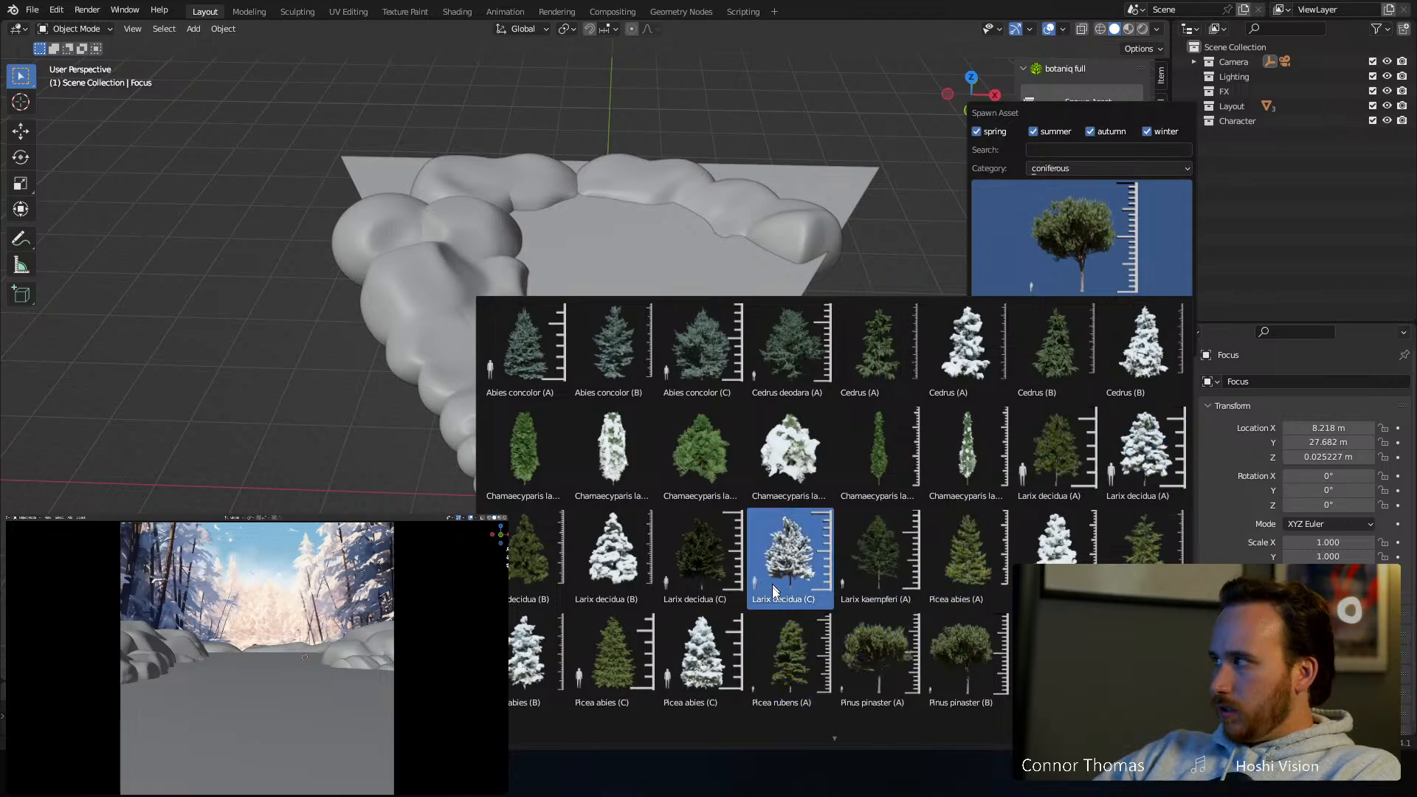
pyautogui.scroll(-5, 795, 733)
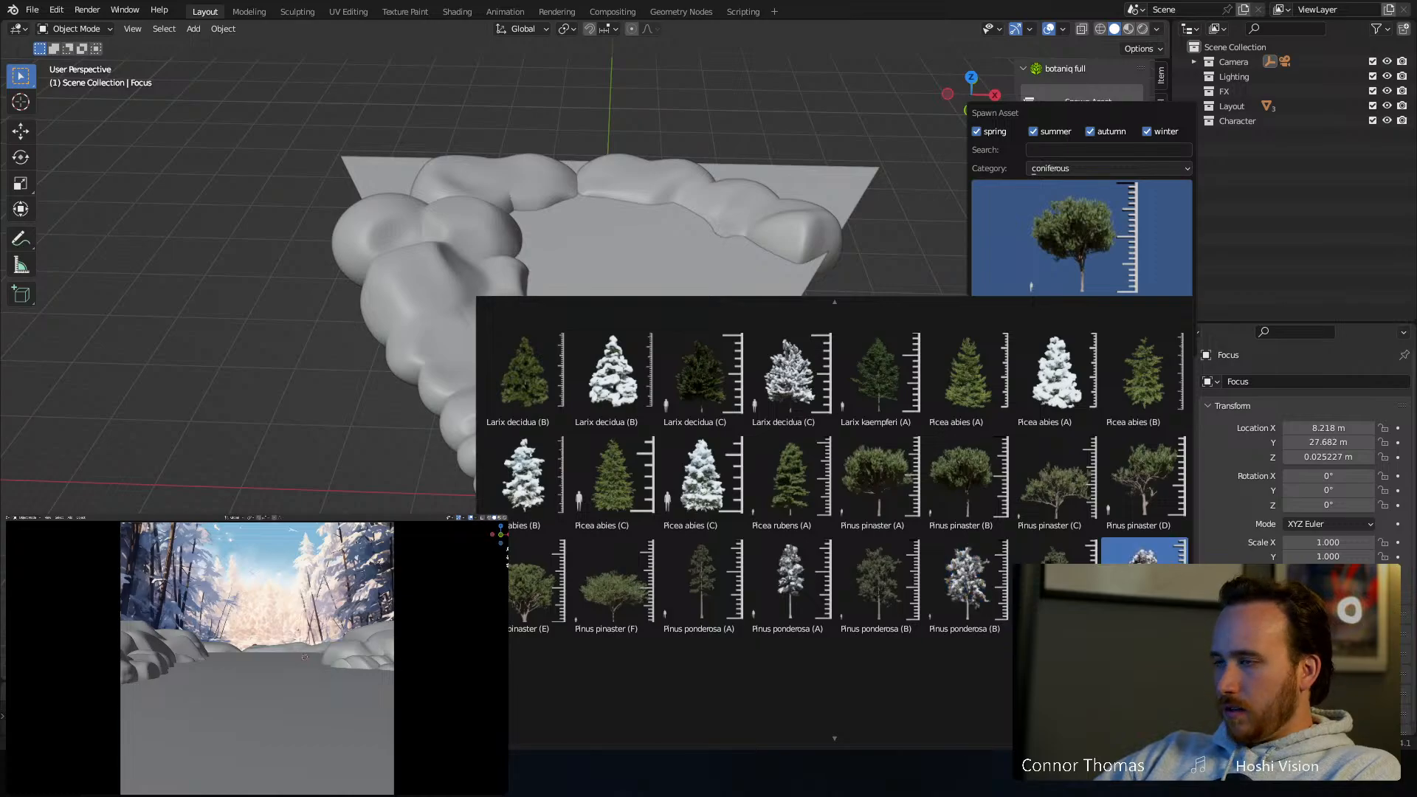
pyautogui.click(996, 592)
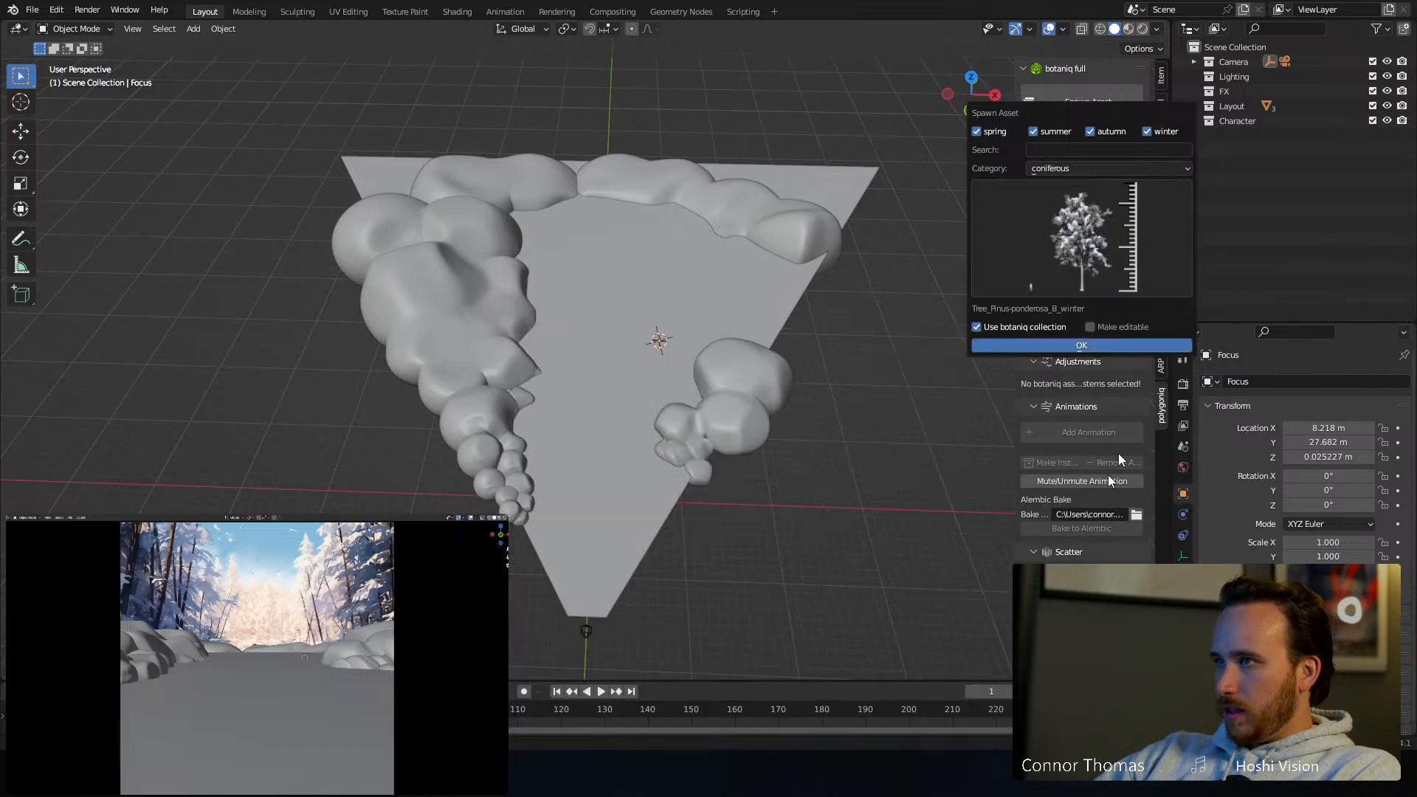
pyautogui.click(1085, 346)
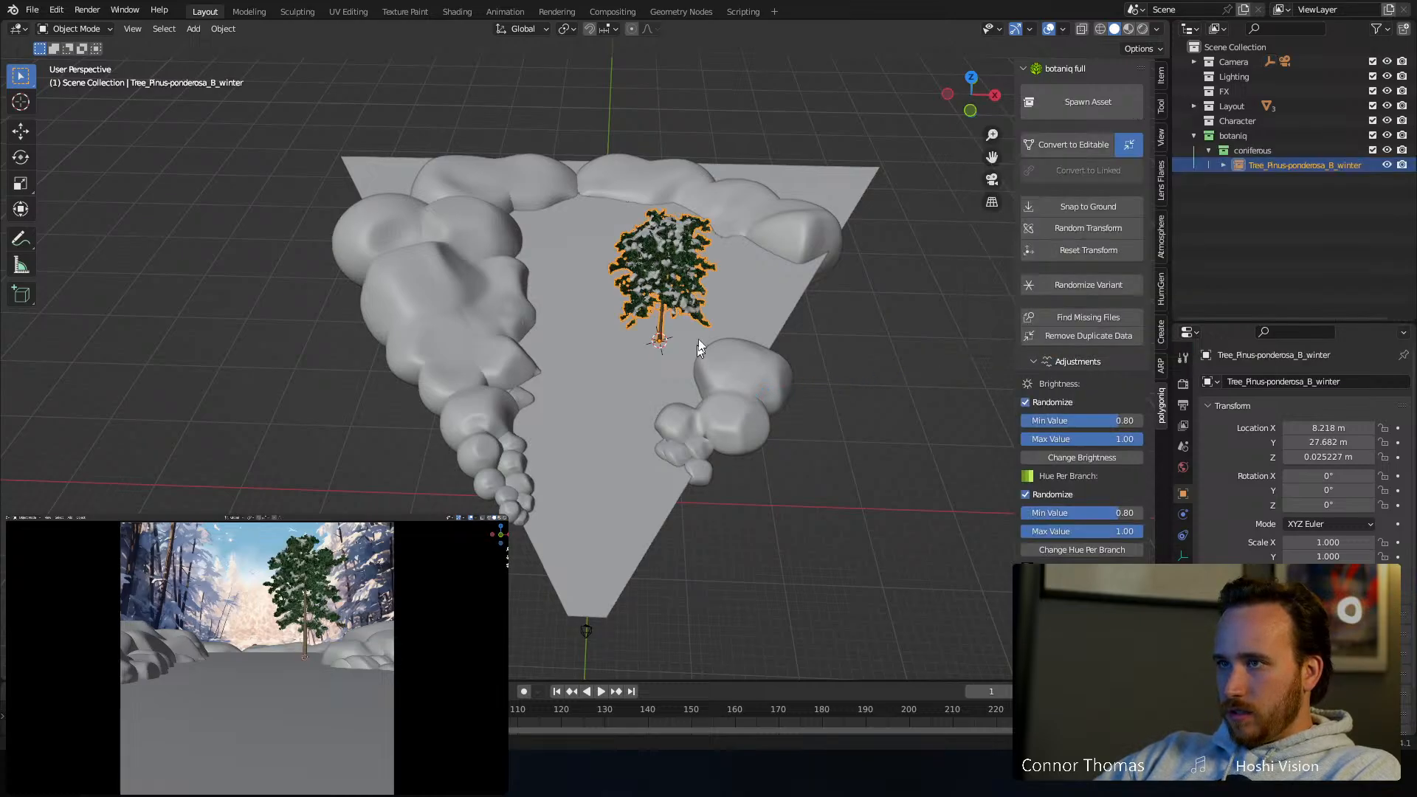
# Move the spawned pine about 15 m sideways to the rocks on the river's right bank
pyautogui.moveTo(701, 347); pyautogui.dragTo(701, 309, button='middle')
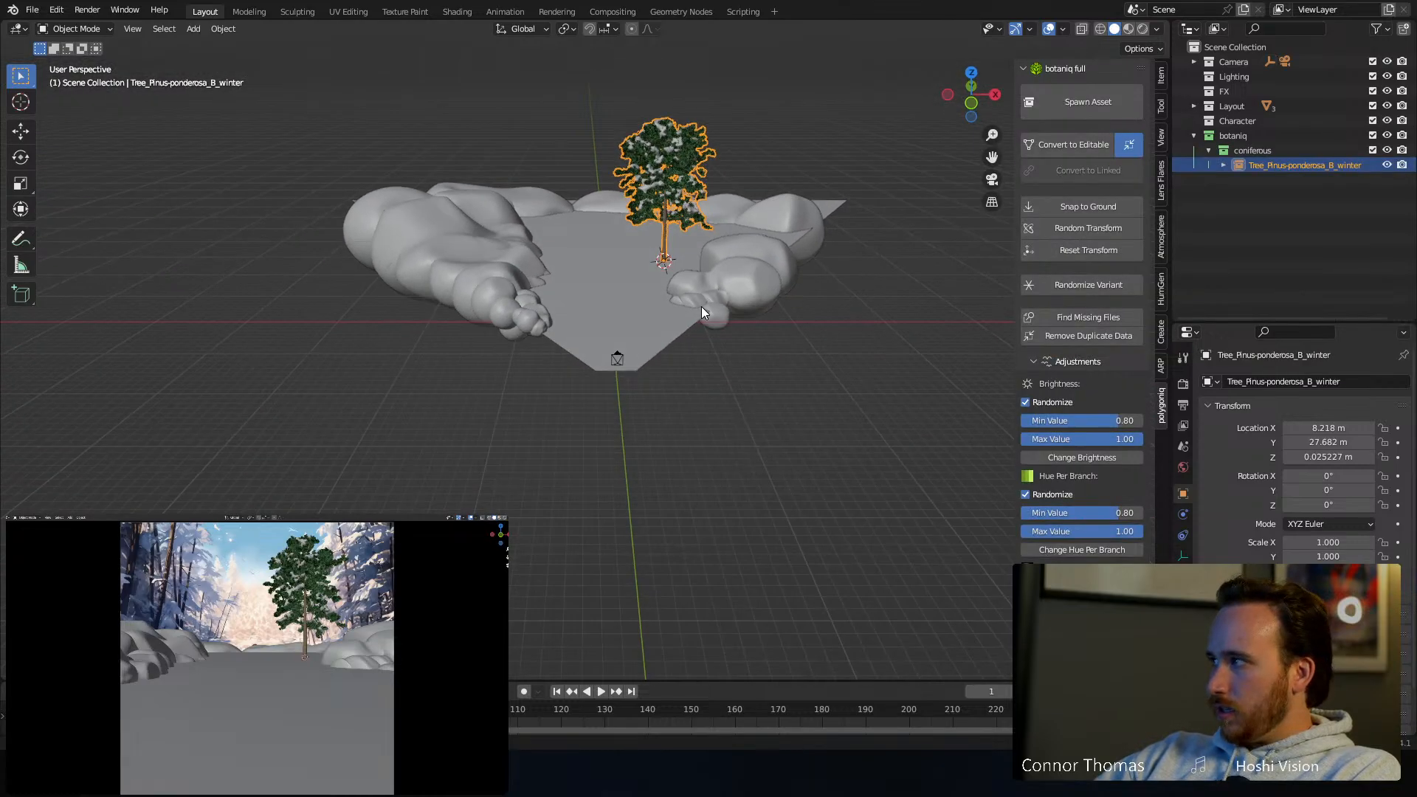
pyautogui.moveTo(699, 297)
pyautogui.mouseDown(button='middle')
pyautogui.moveTo(705, 322)
pyautogui.moveTo(708, 295)
pyautogui.mouseUp(button='middle')
pyautogui.press('g')
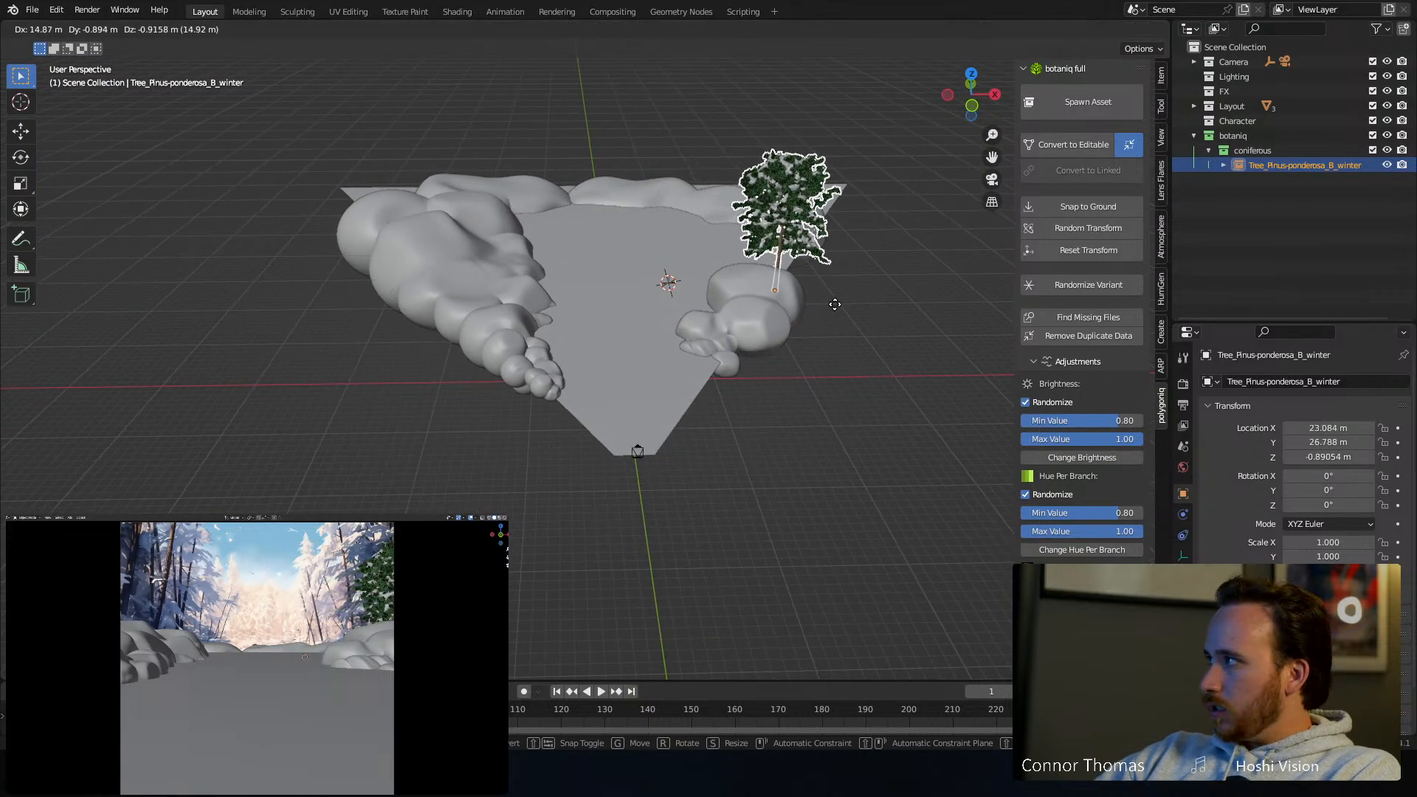
pyautogui.click(835, 304)
# In top view, duplicate the pine farther up the right bank and rotate the copy about 43° around Z
pyautogui.moveTo(828, 307); pyautogui.dragTo(810, 363, button='middle')
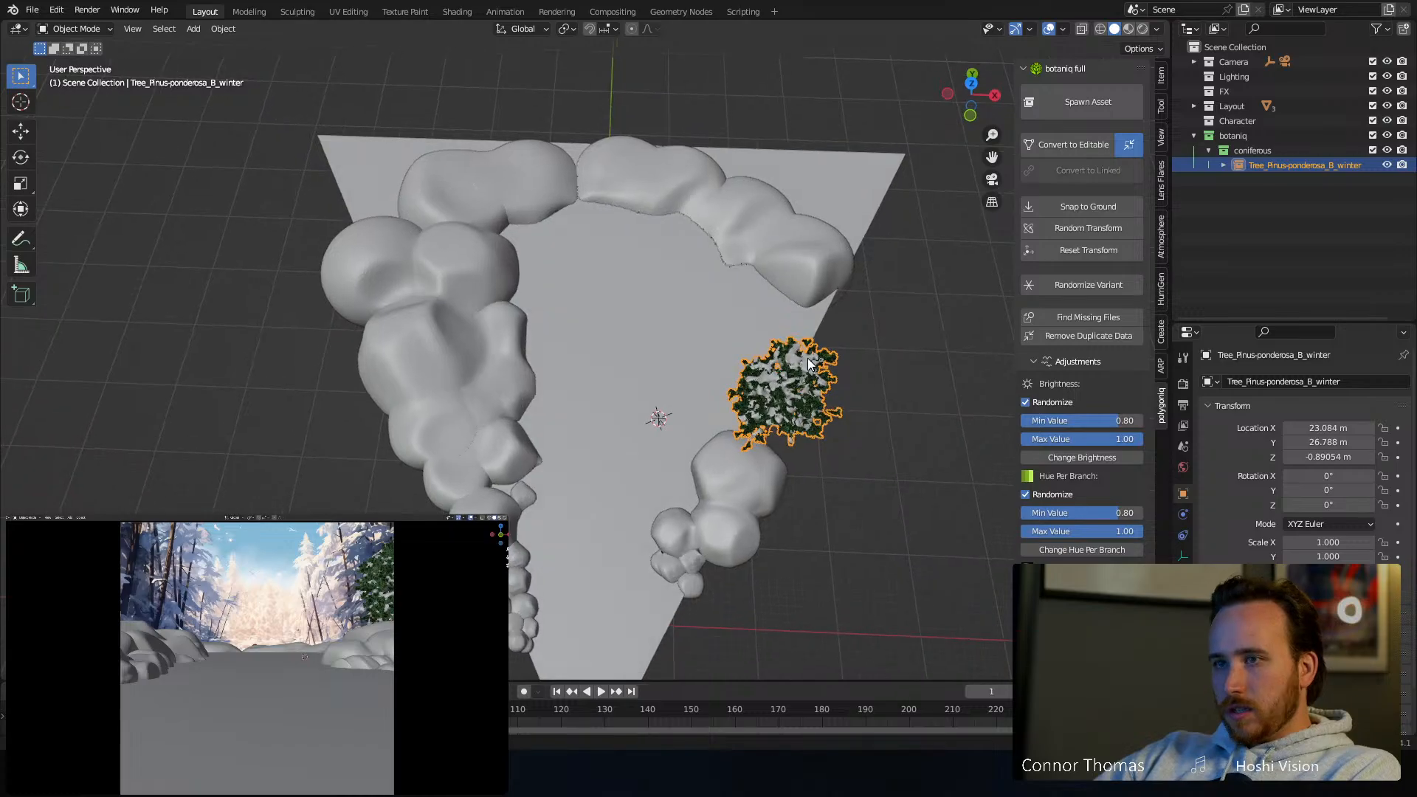
pyautogui.press('KP_7')
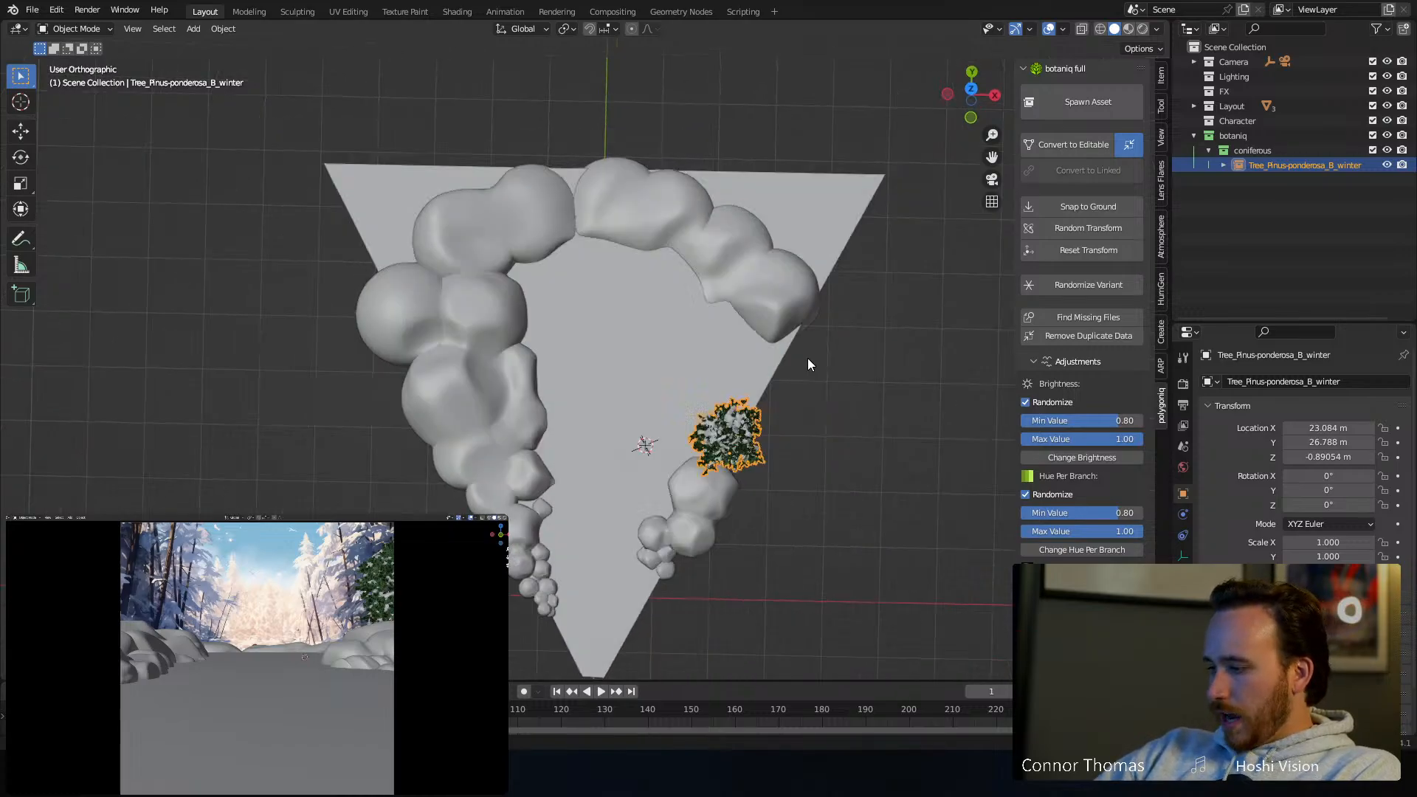
pyautogui.keyDown('shift'); pyautogui.moveTo(856, 417); pyautogui.dragTo(810, 323, button='middle'); pyautogui.keyUp('shift')
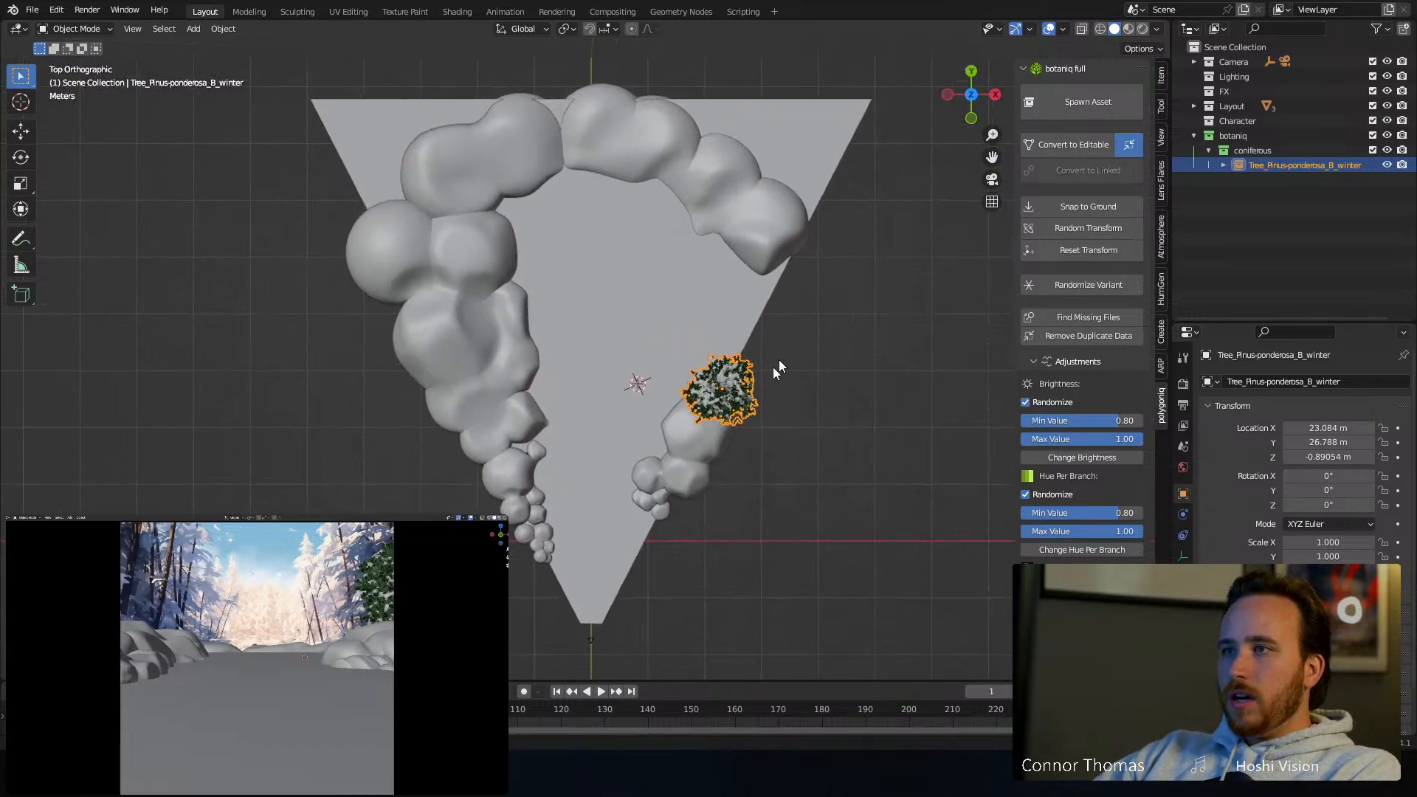
pyautogui.keyDown('shift'); pyautogui.moveTo(772, 366); pyautogui.dragTo(755, 397, button='middle'); pyautogui.keyUp('shift')
pyautogui.hotkey('shift', 'd')
pyautogui.click(783, 345)
pyautogui.press('r')
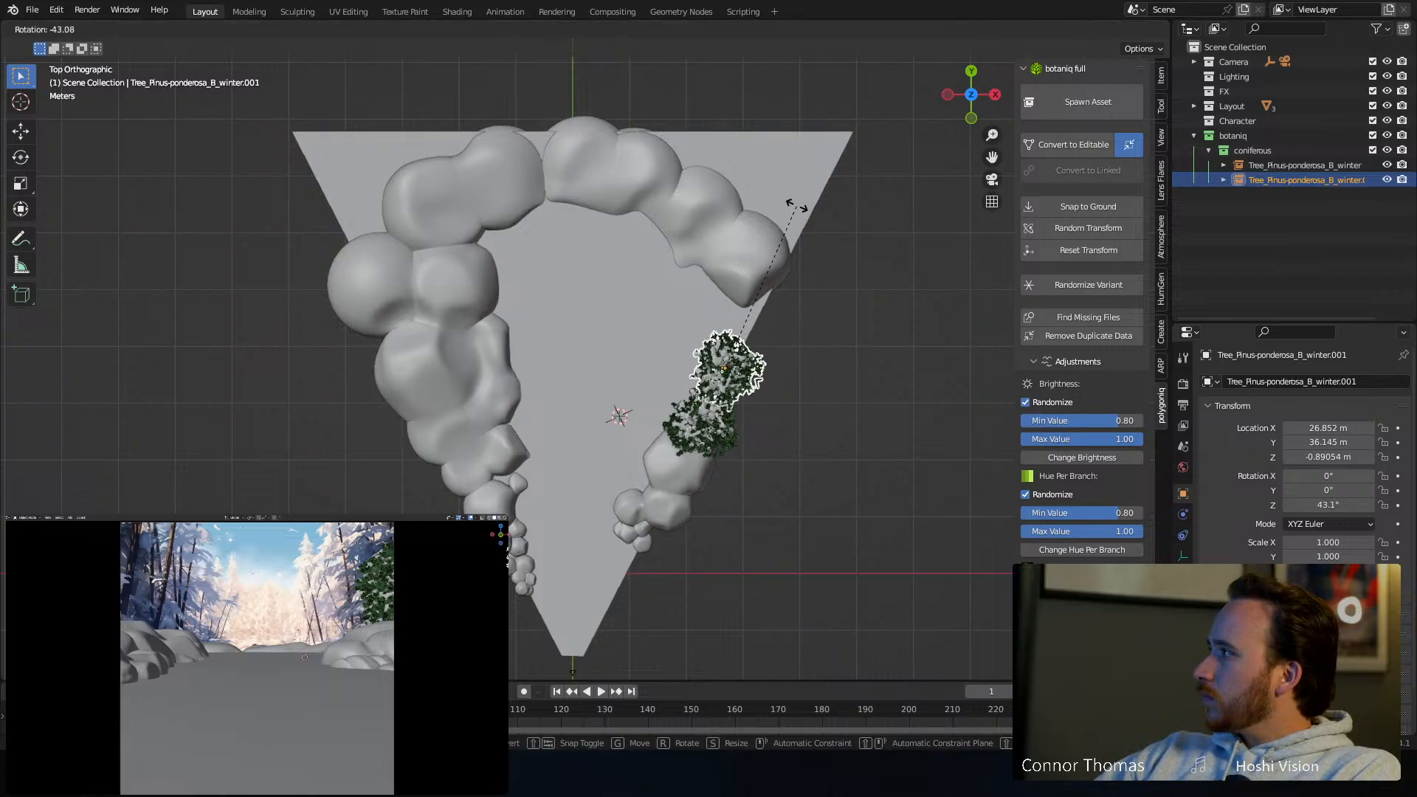
pyautogui.click(785, 206)
# Shift the duplicated pine closer to the first one and lower it to about -5.66 m in Z
pyautogui.press('g')
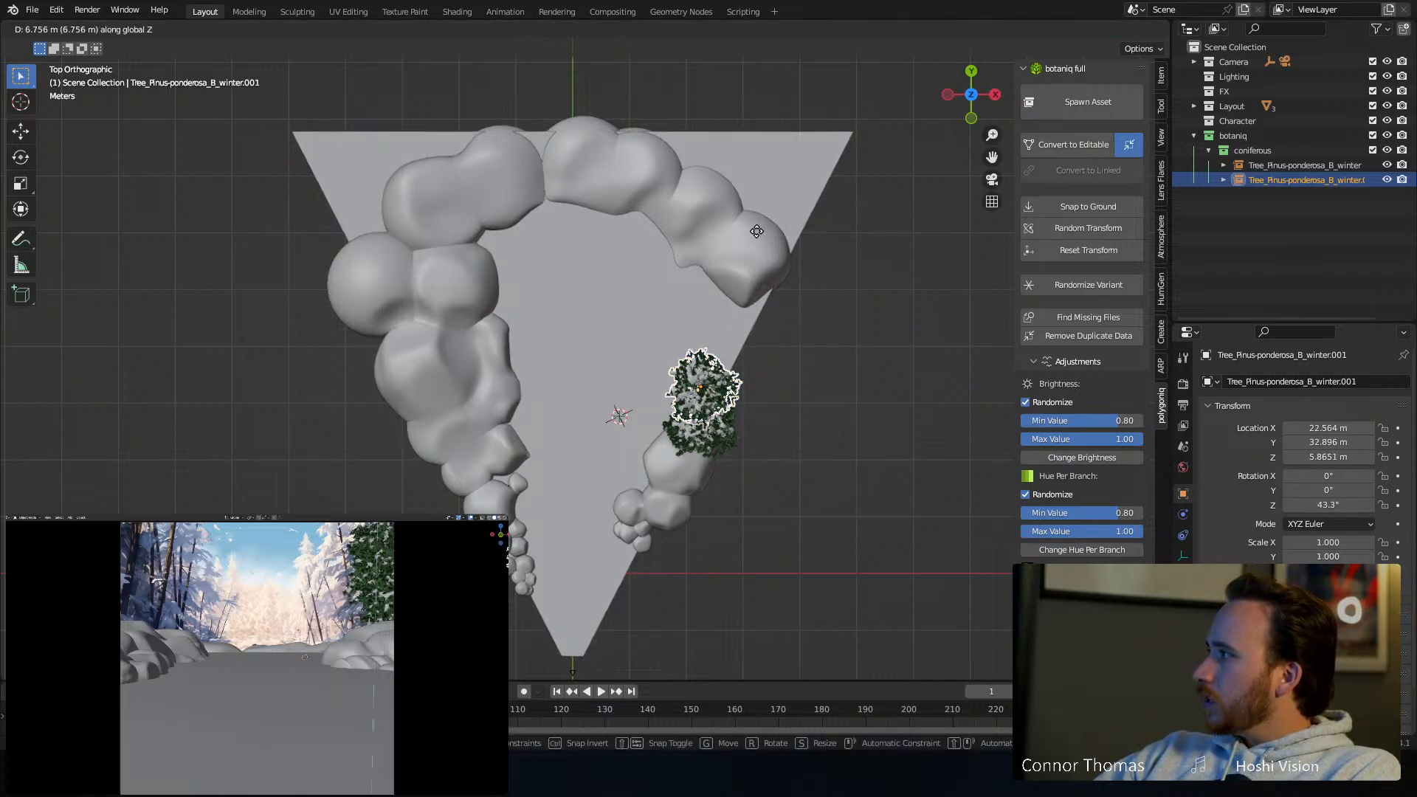
pyautogui.press('z')
pyautogui.click(758, 214)
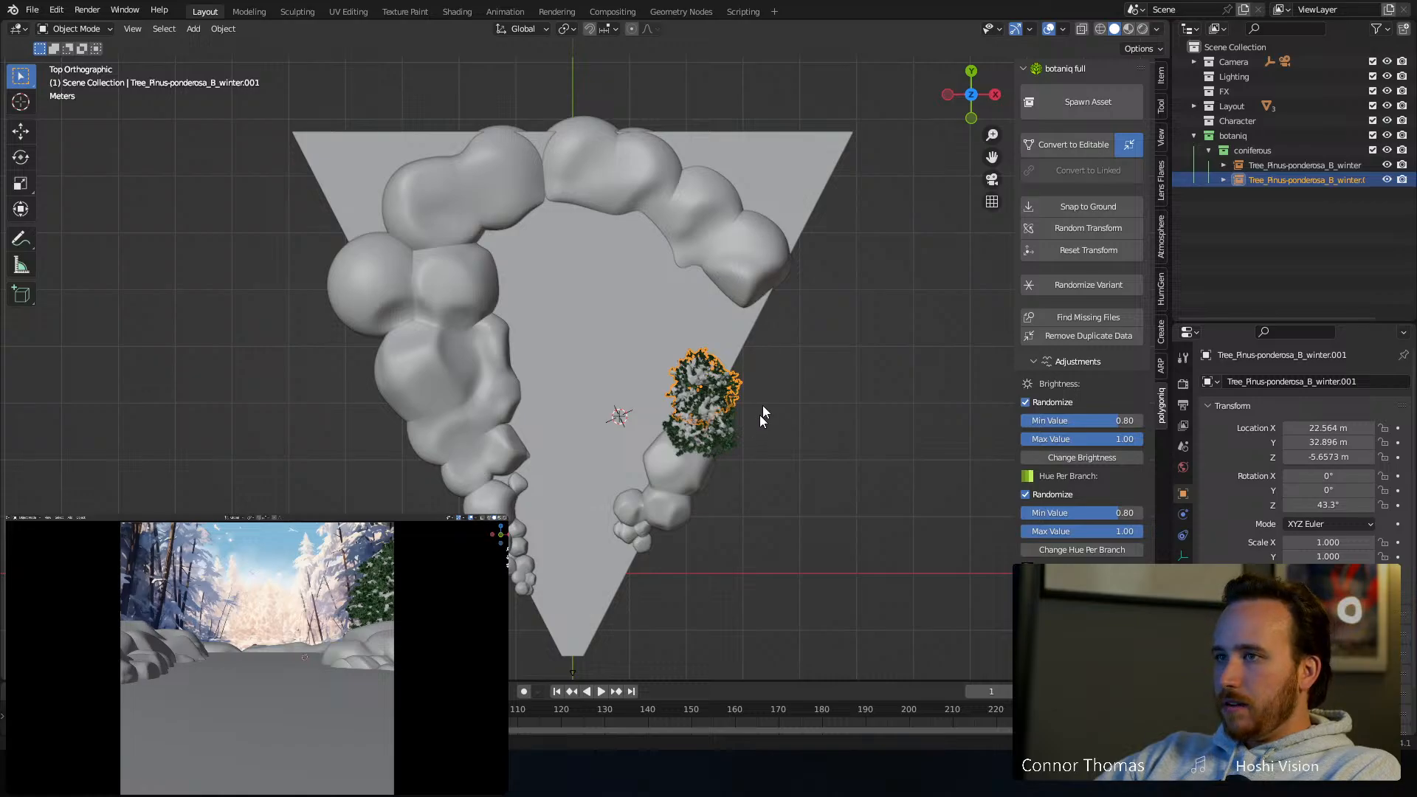
# Duplicate the lowered pine farther up the right bank, rotate it to about 82° around Z, and randomize its variant
pyautogui.hotkey('shift', 'd')
pyautogui.click(805, 336)
pyautogui.press('r')
pyautogui.click(827, 274)
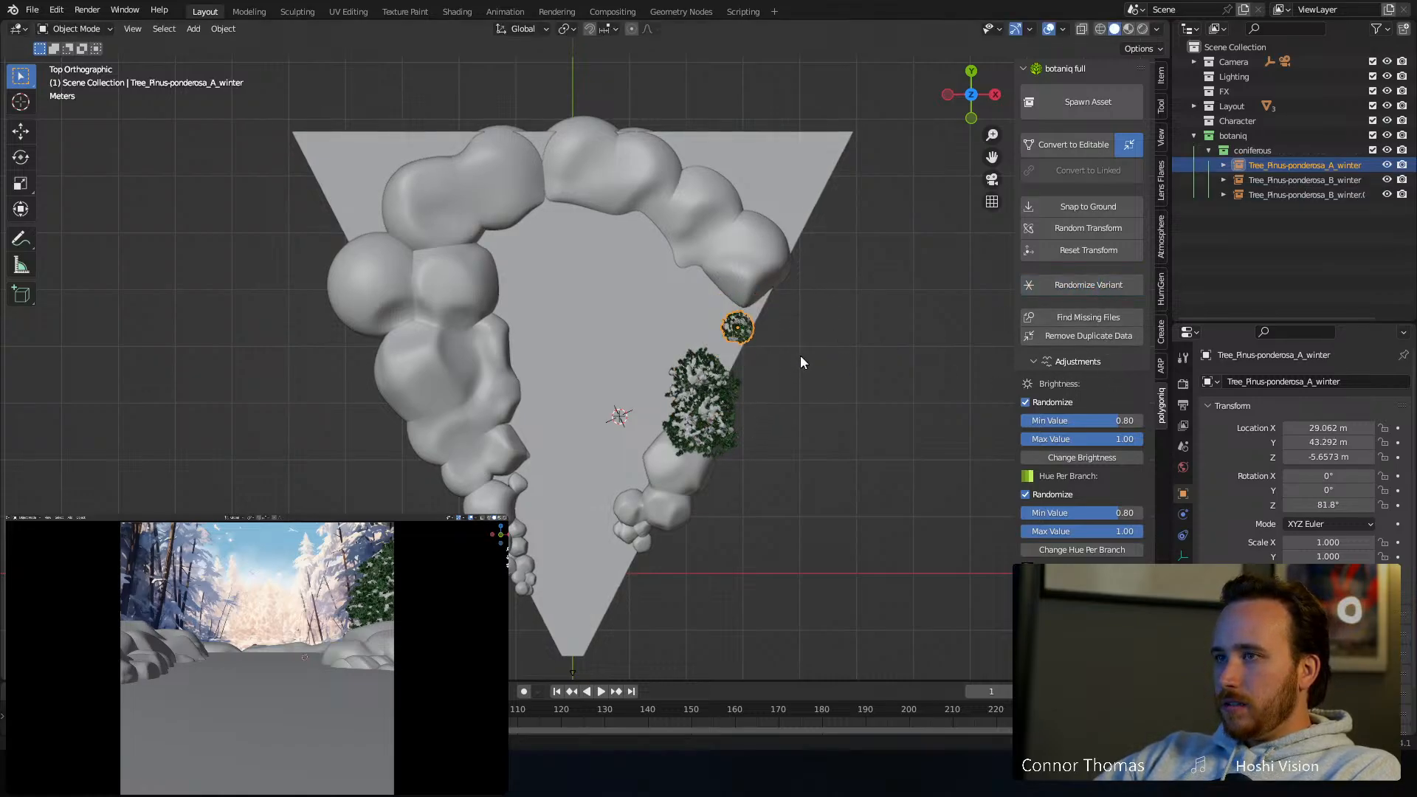
# Move the smaller pine variant onto the left-bank rocks, raising it about 5.5 m and shifting it about 4 m outward
pyautogui.press('g')
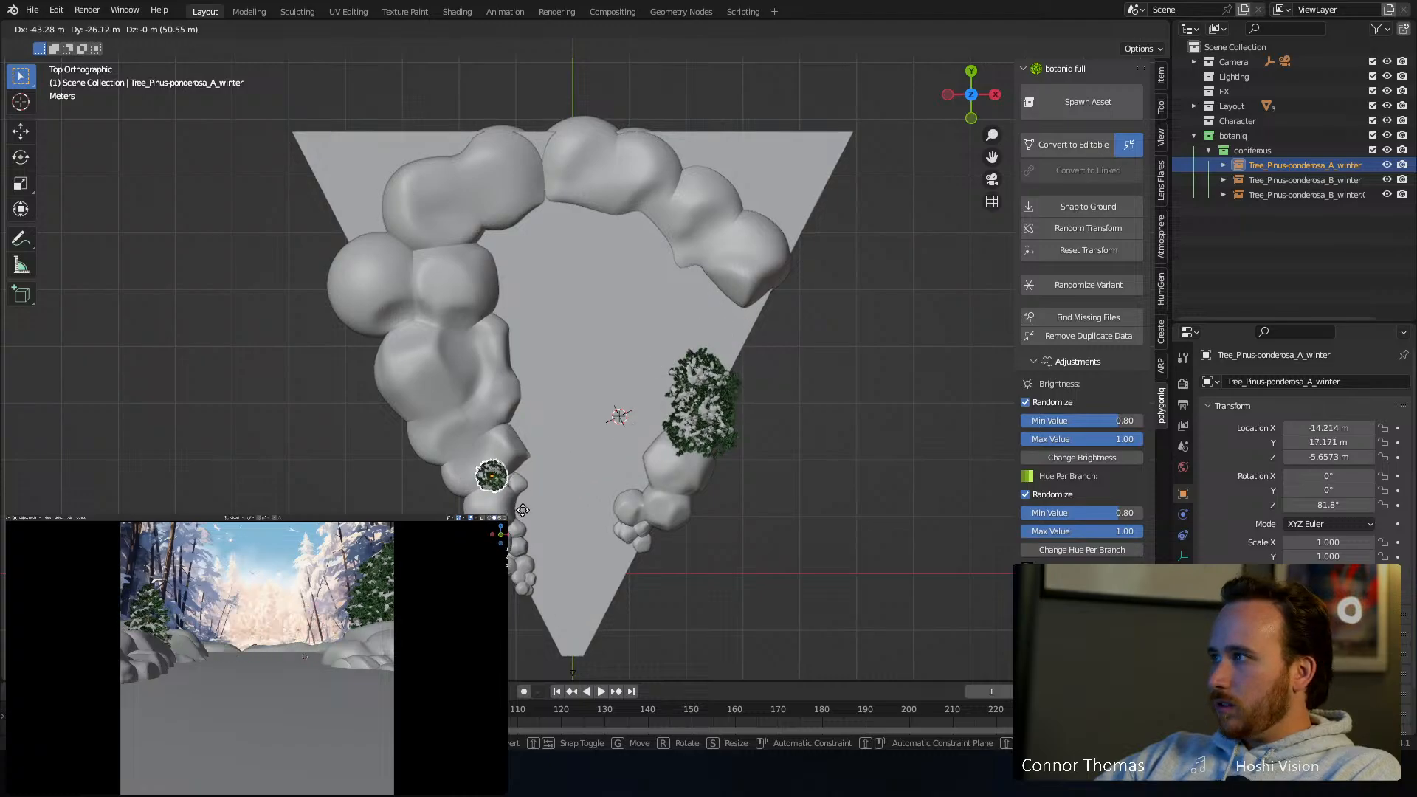
pyautogui.press('z')
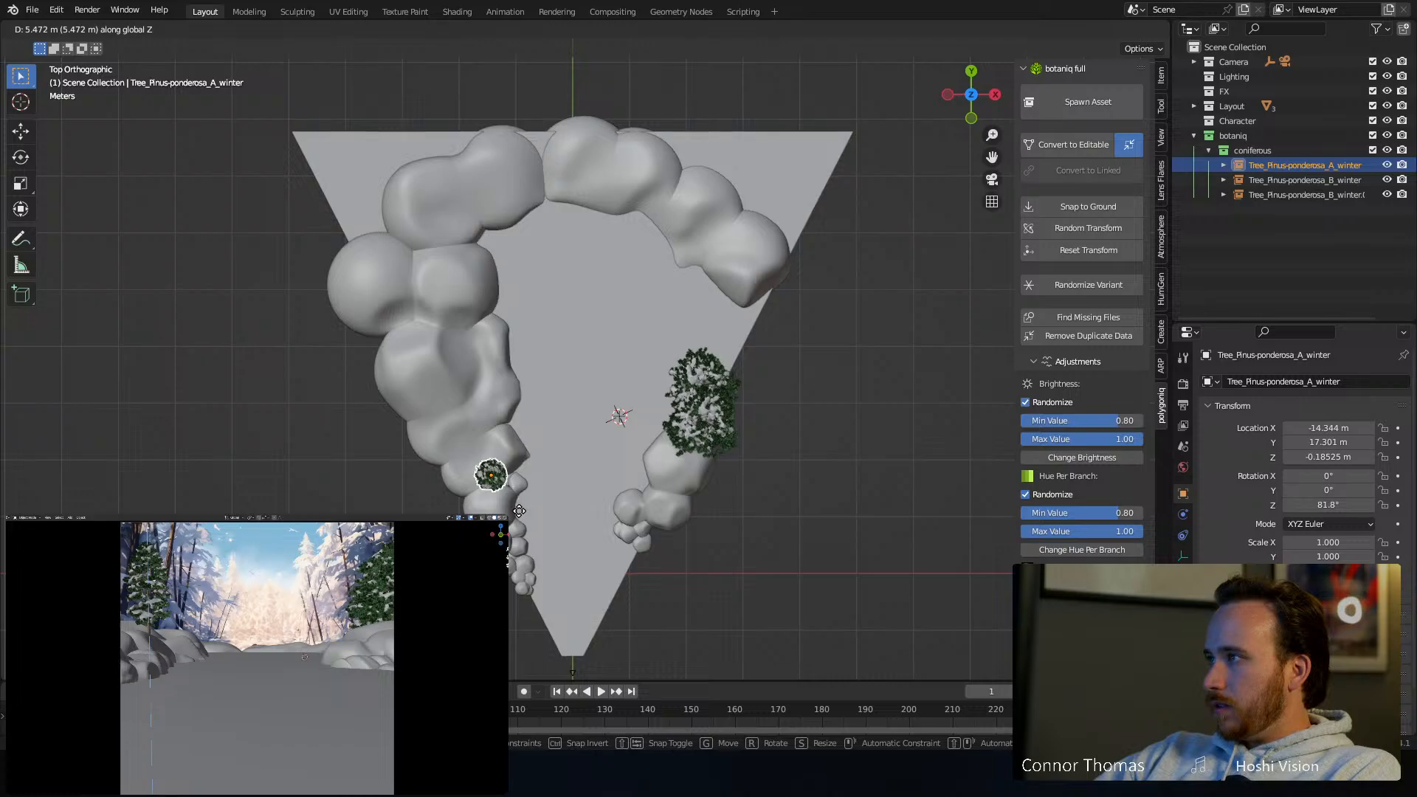
pyautogui.click(519, 510)
pyautogui.press('g')
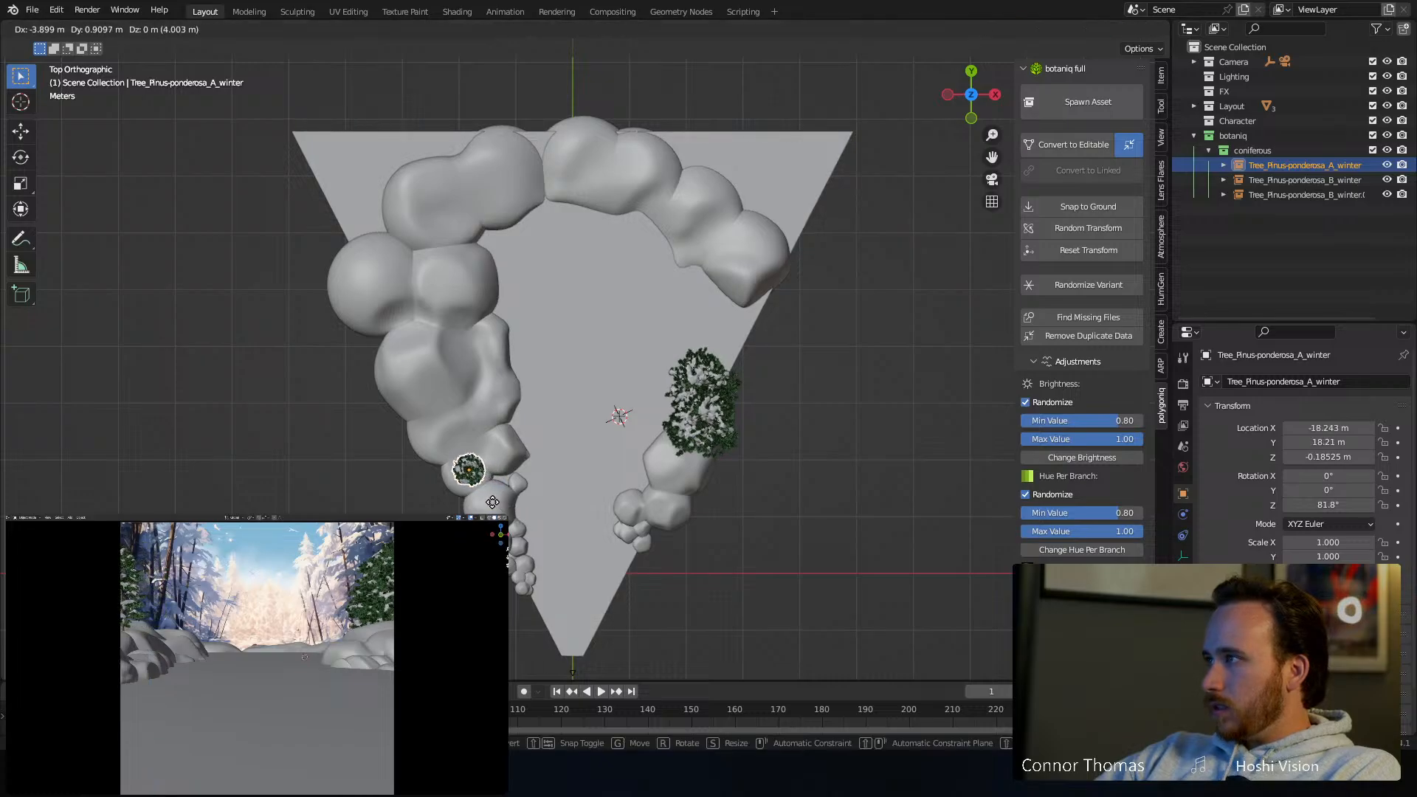
pyautogui.click(496, 507)
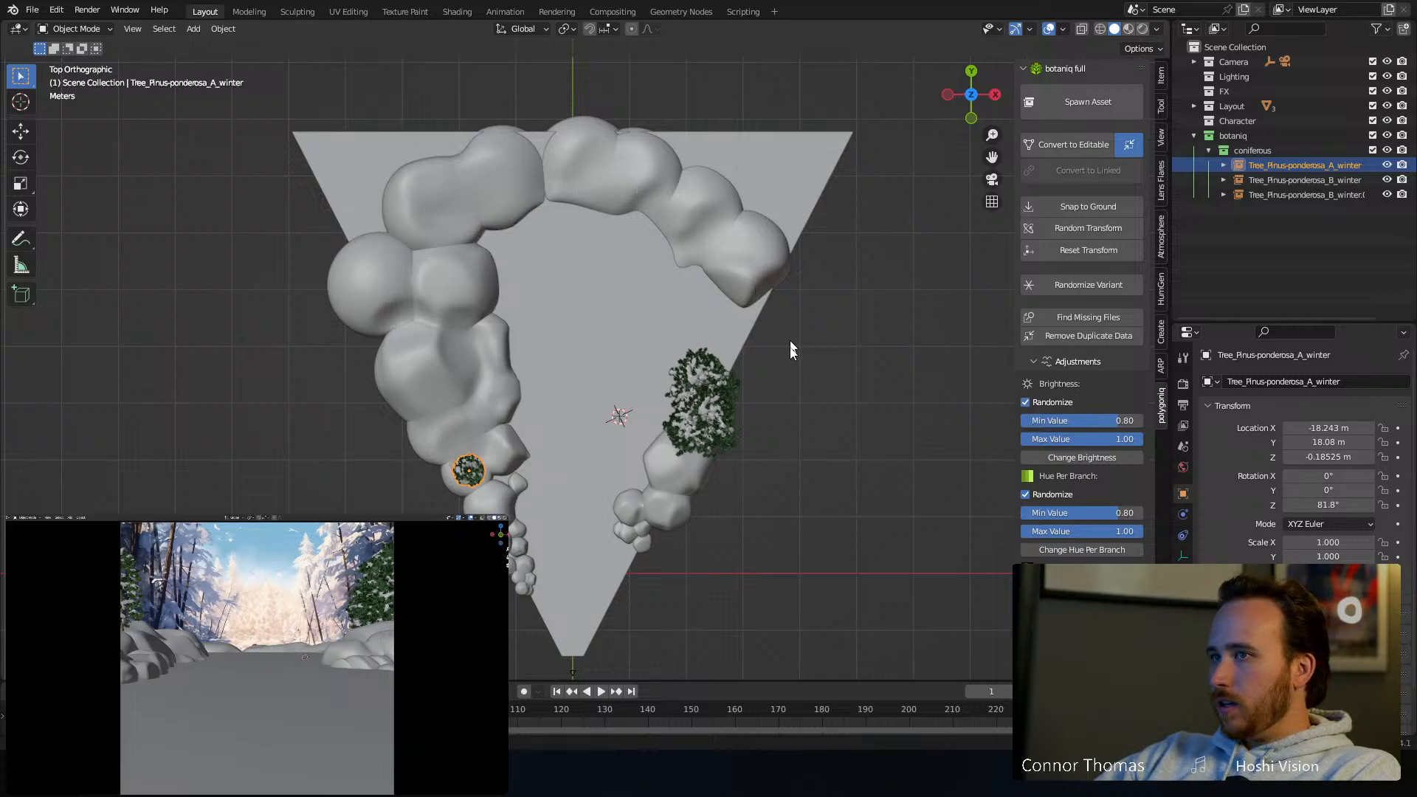
# Duplicate the first right-bank pine about 11 m farther outward and rotate the copy to about 55° around Z
pyautogui.click(721, 436)
pyautogui.hotkey('shift', 'd')
pyautogui.click(812, 443)
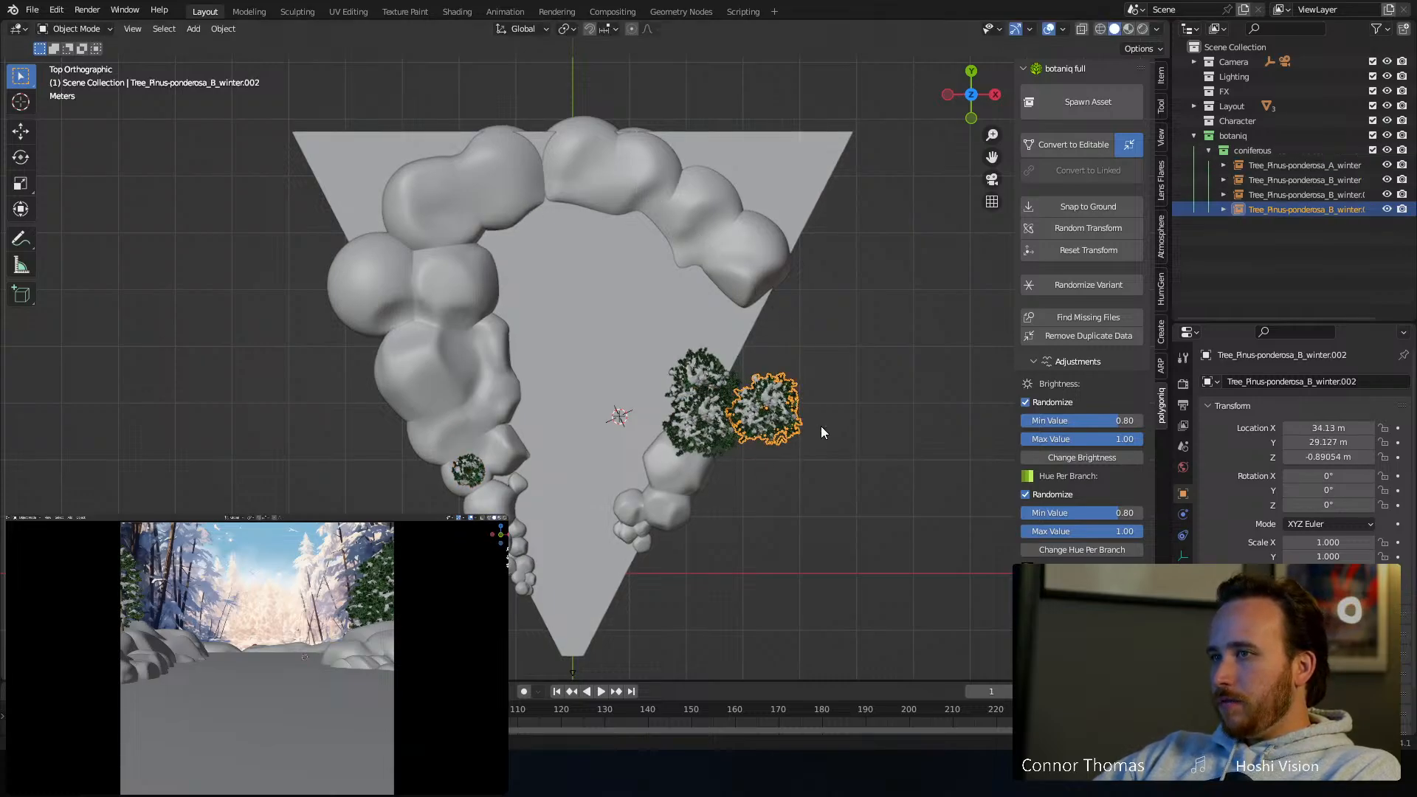
pyautogui.press('r')
pyautogui.click(842, 288)
# Duplicate the outer right-bank pine about 15 m farther up the bank, shift the copy inward, and raise it about 1.1 m
pyautogui.hotkey('shift', 'd')
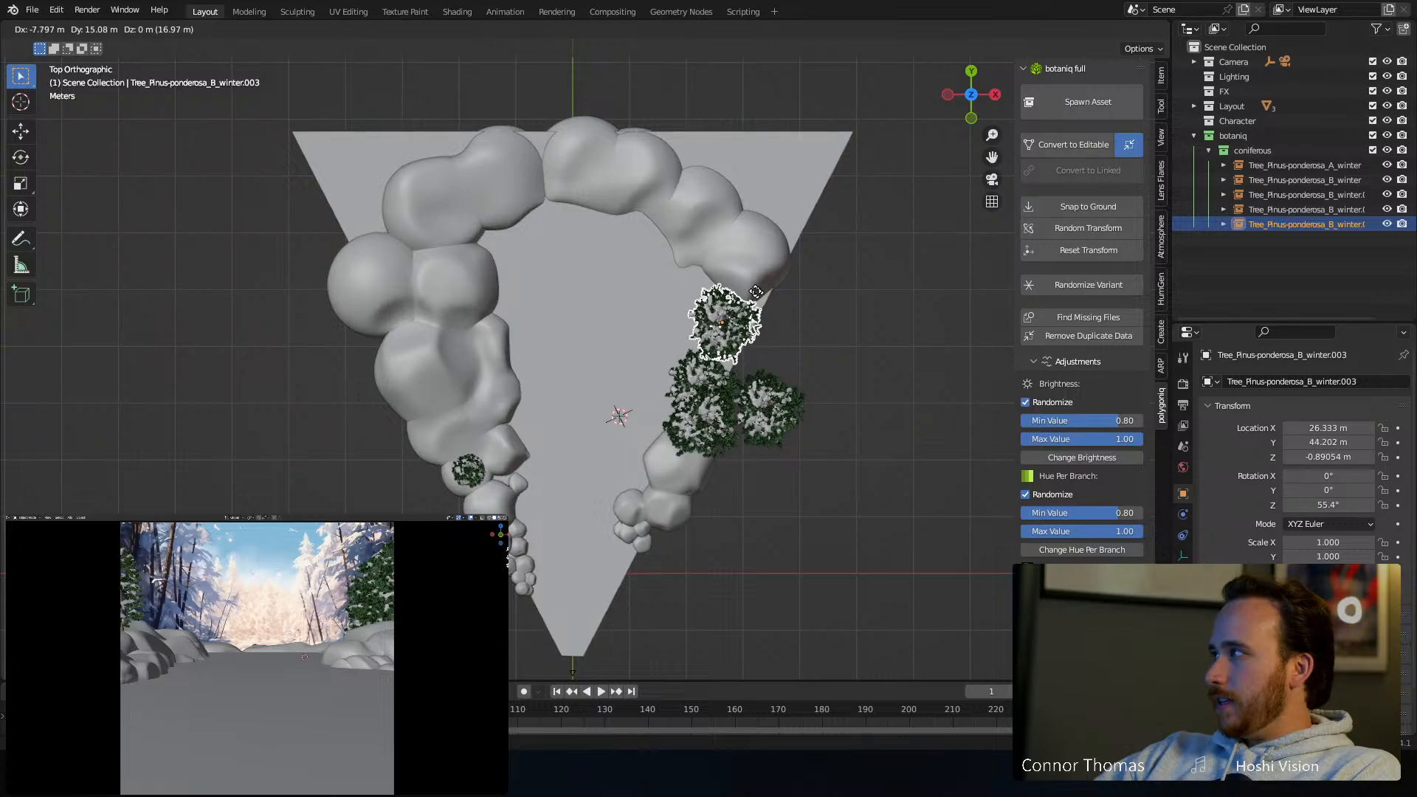
pyautogui.click(724, 291)
pyautogui.press('g')
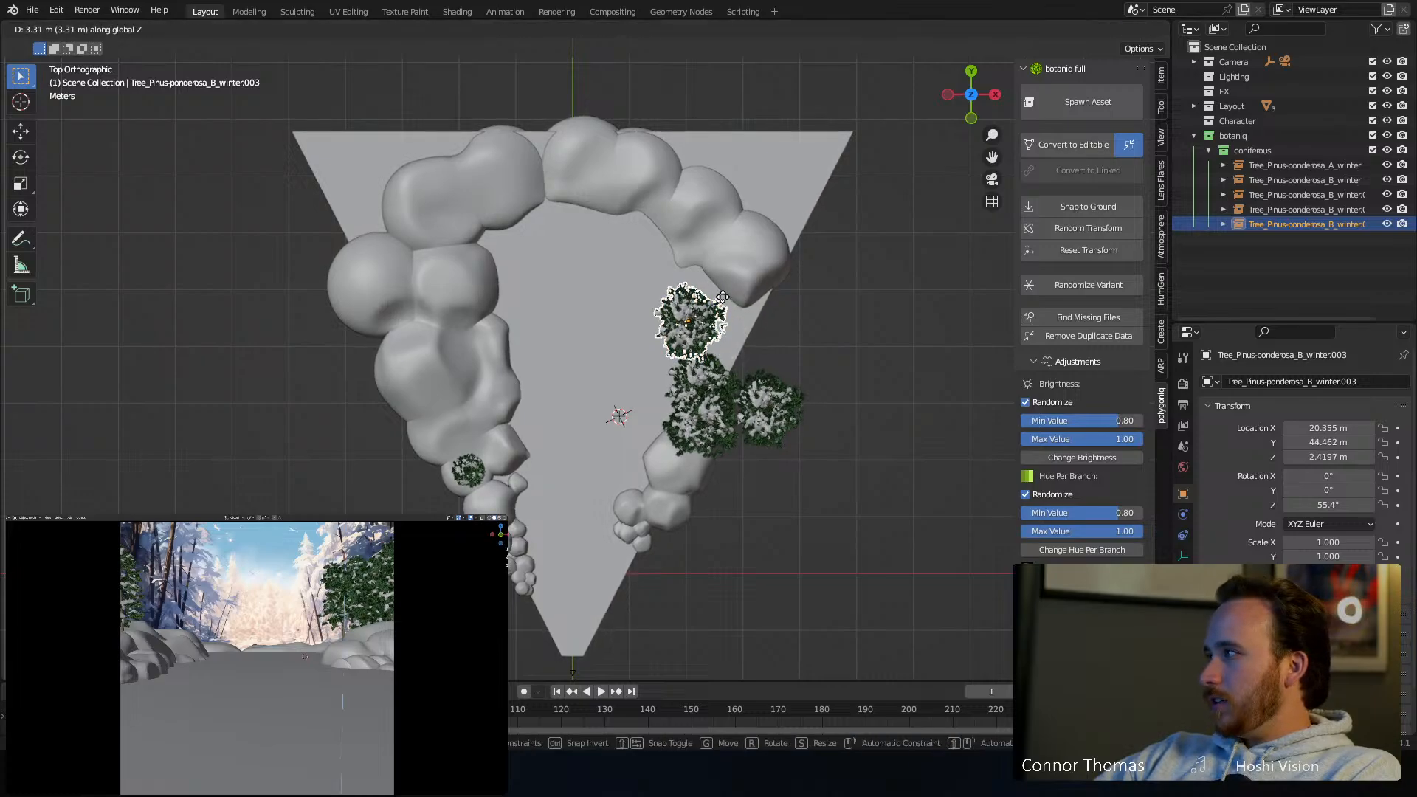
pyautogui.press('z')
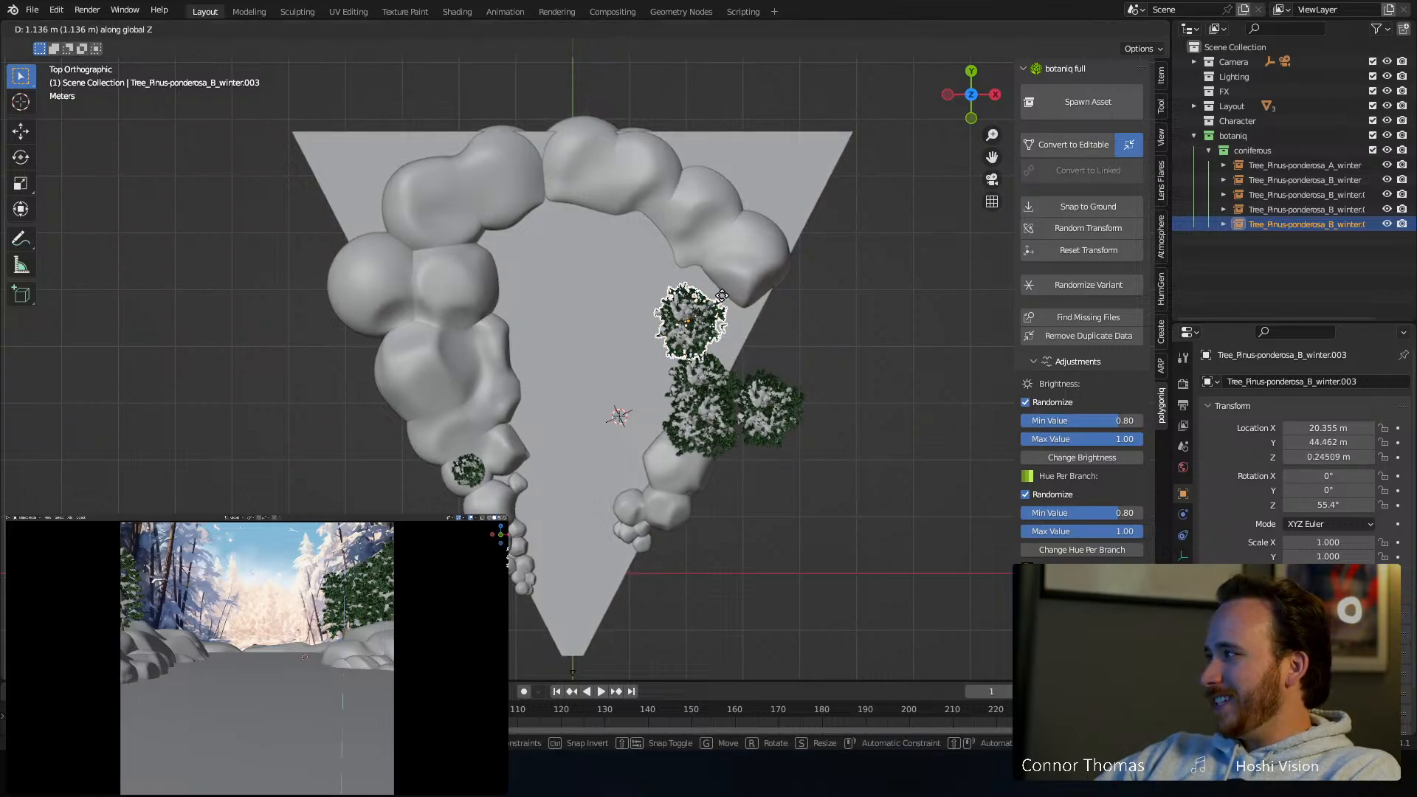
pyautogui.click(722, 295)
# Duplicate the raised pine about 9 m outward and rotate the copy to about 93° around Z
pyautogui.hotkey('shift', 'd')
pyautogui.click(770, 317)
pyautogui.press('r')
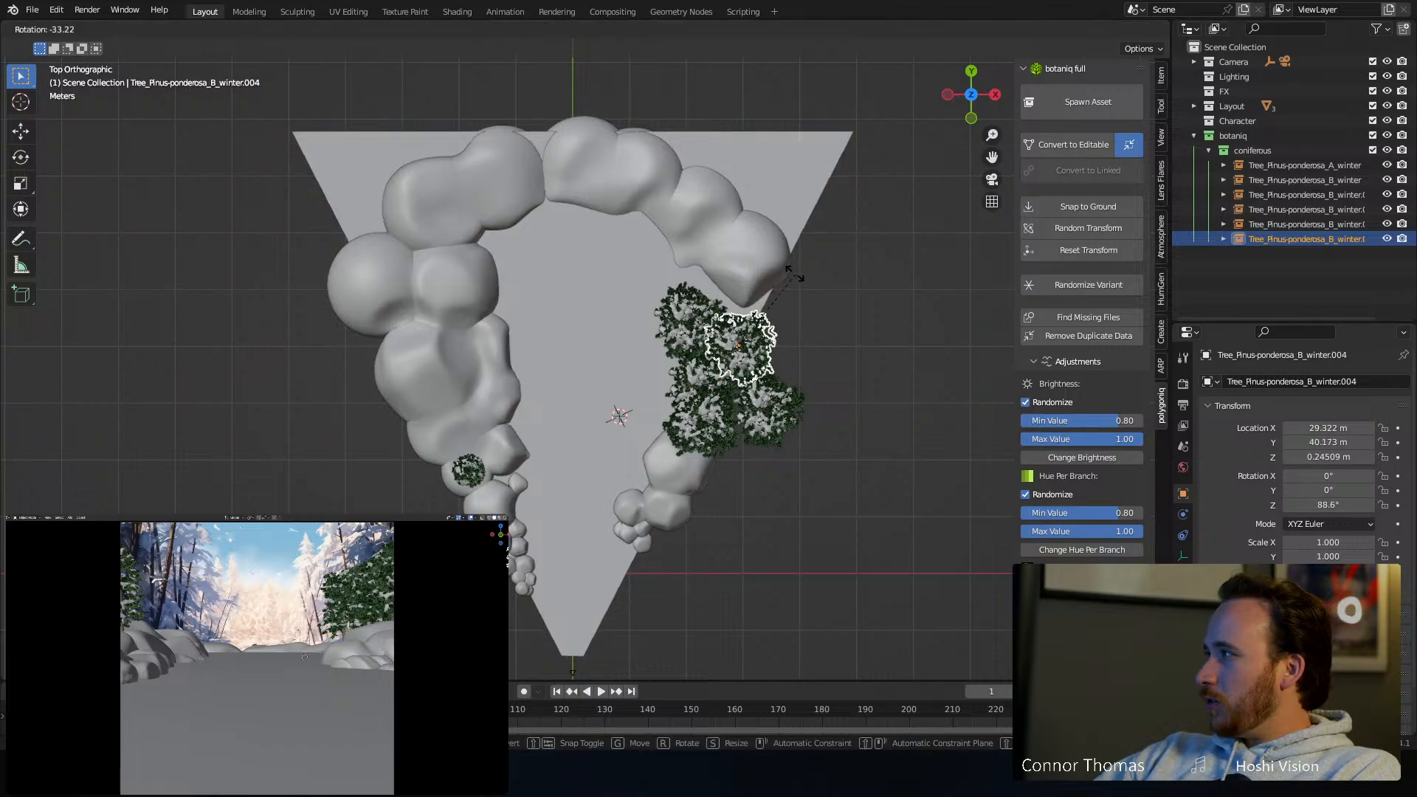
pyautogui.click(795, 274)
# Duplicate the pine about 8 m outward, rotate the copy to about 141° around Z, and duplicate it about 12 m up the bank
pyautogui.keyDown('shift'); pyautogui.moveTo(790, 280); pyautogui.dragTo(736, 369, button='middle'); pyautogui.keyUp('shift')
pyautogui.hotkey('shift', 'd')
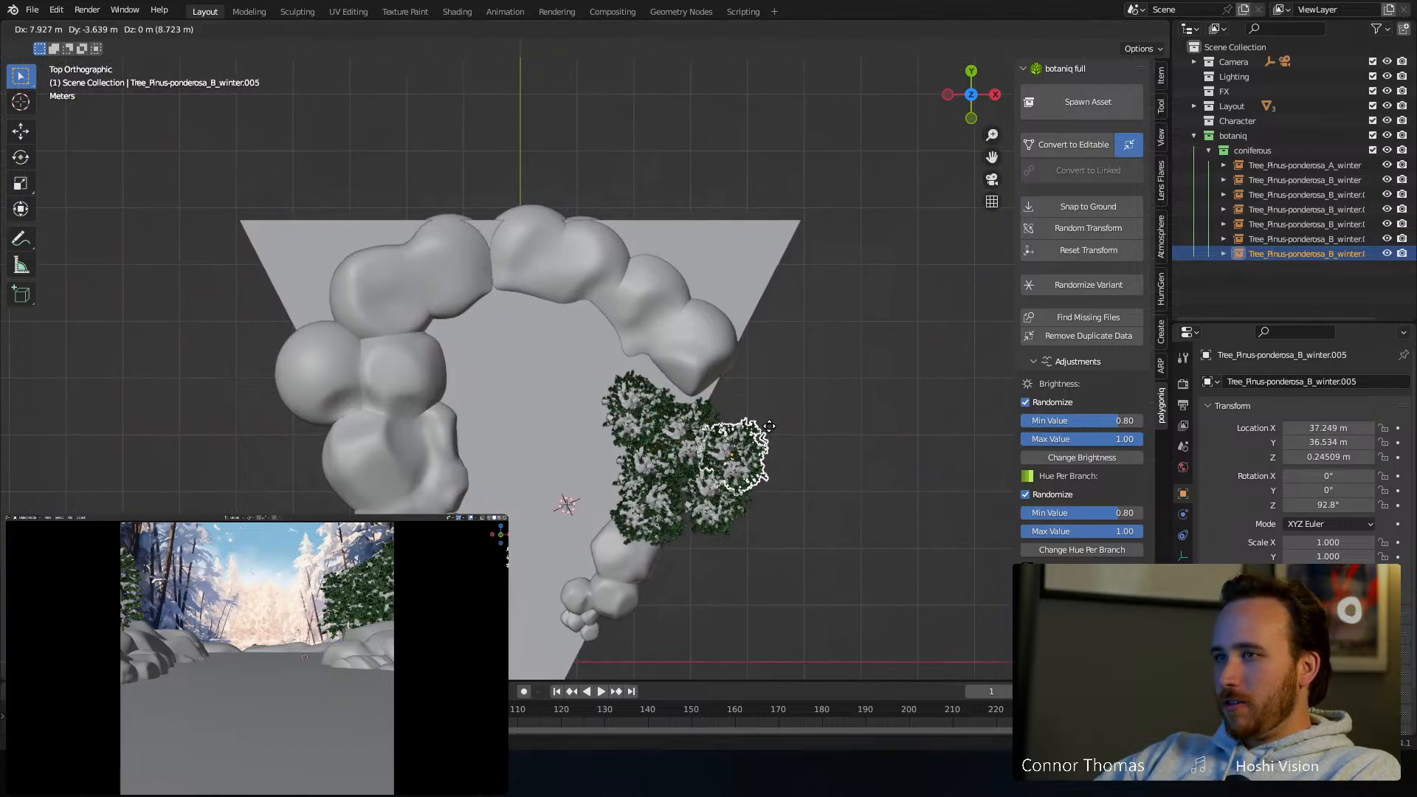
pyautogui.click(769, 426)
pyautogui.press('r')
pyautogui.click(797, 347)
pyautogui.hotkey('shift', 'd')
pyautogui.click(783, 285)
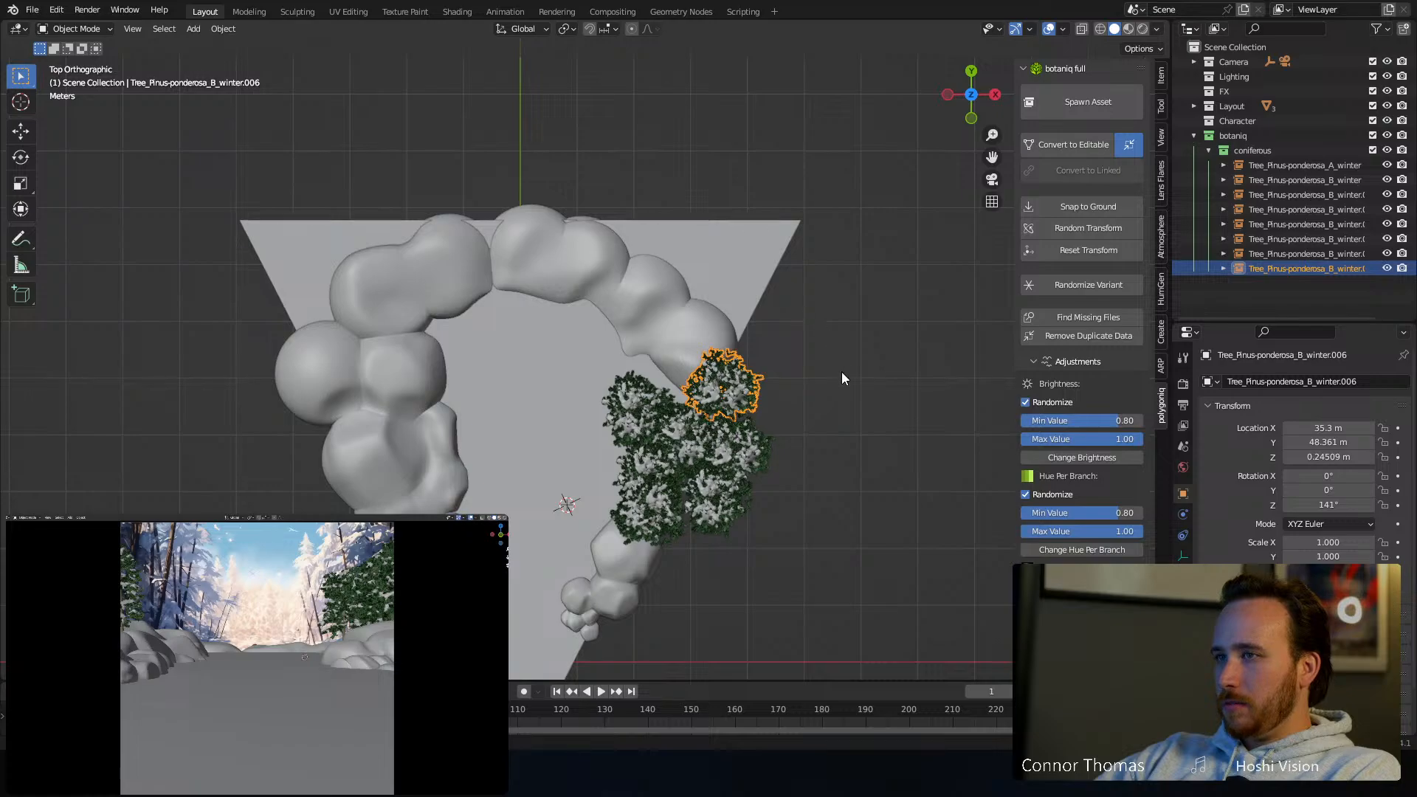
# Select all seven right-bank pines, duplicate the group about 24 m farther up the bank, and rotate the copy about 16°
pyautogui.scroll(-7, 723, 452)
pyautogui.moveTo(710, 457)
pyautogui.mouseDown()
pyautogui.moveTo(688, 468)
pyautogui.moveTo(726, 423)
pyautogui.mouseUp()
pyautogui.rightClick(752, 487)
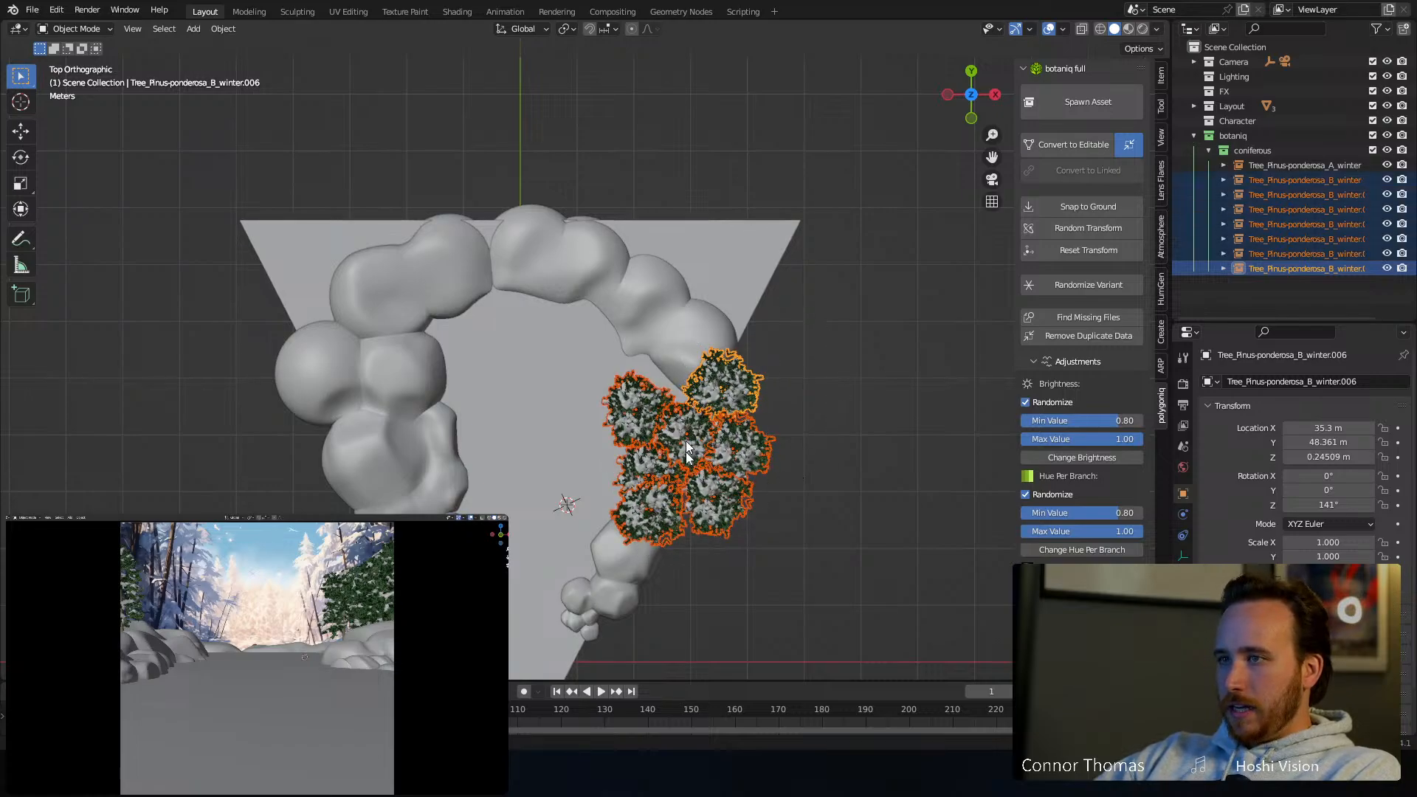
pyautogui.hotkey('shift', 'd')
pyautogui.click(717, 331)
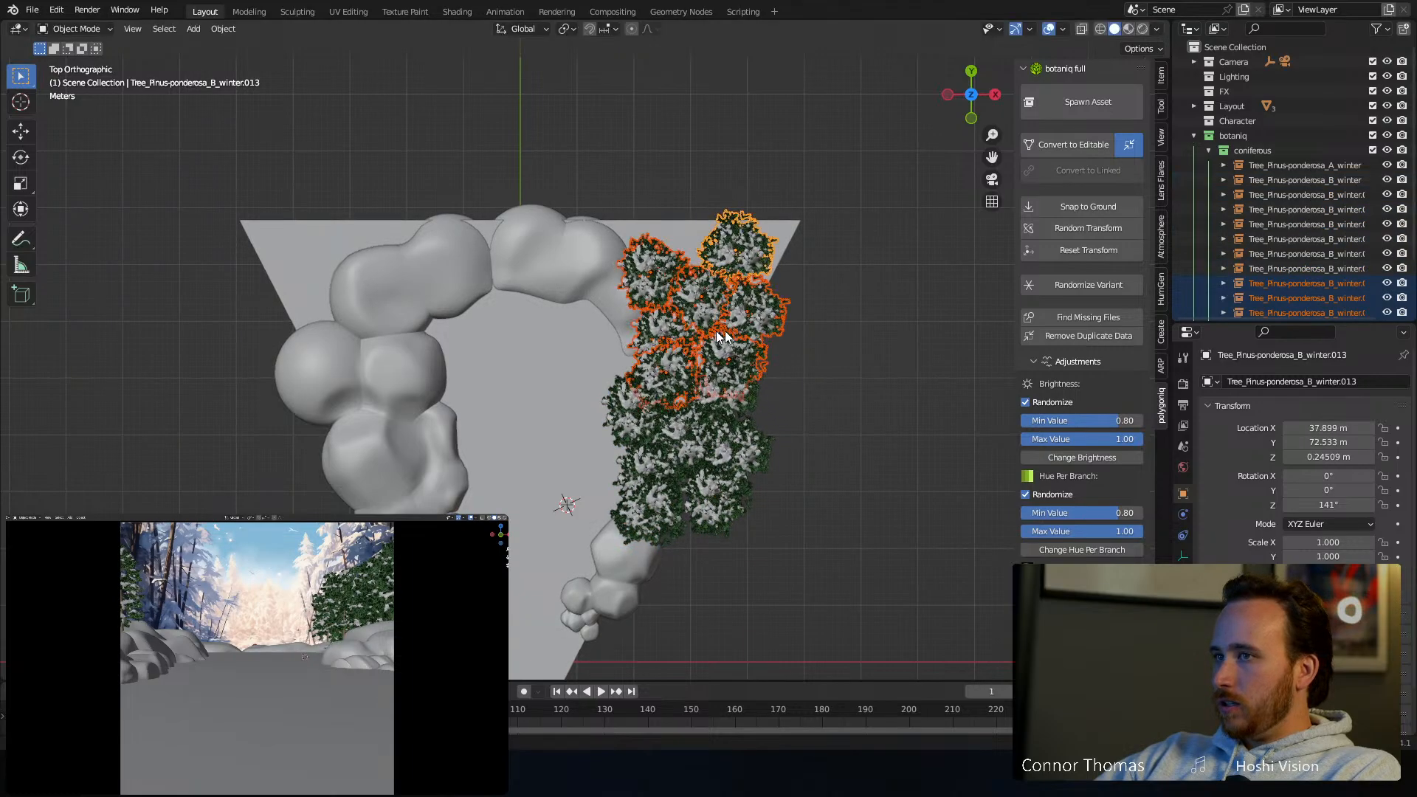
pyautogui.press('r')
pyautogui.click(770, 330)
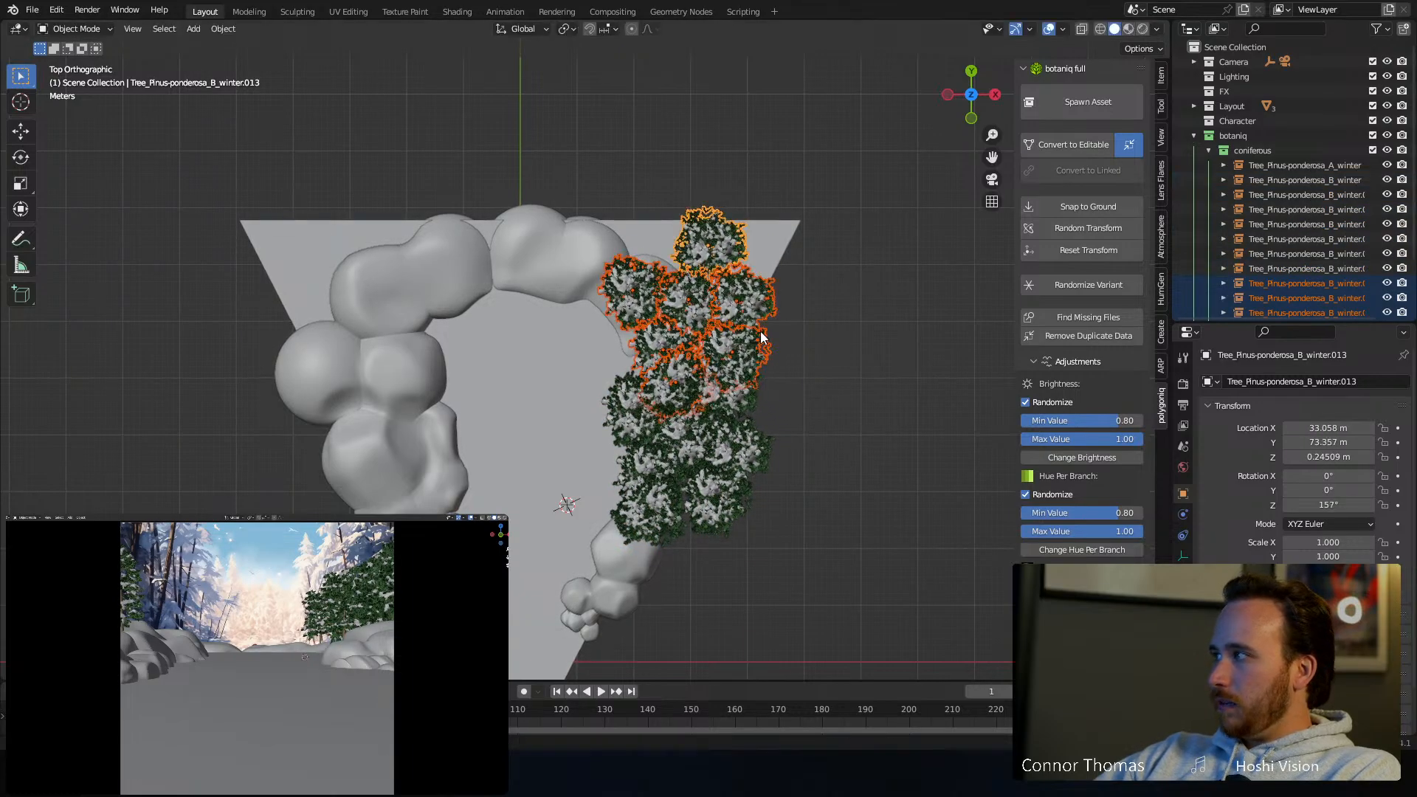
# Duplicate the pine group again, place the copy behind the far-end rocks, and rotate it about 59° in total
pyautogui.hotkey('shift', 'd')
pyautogui.click(721, 264)
pyautogui.press('r')
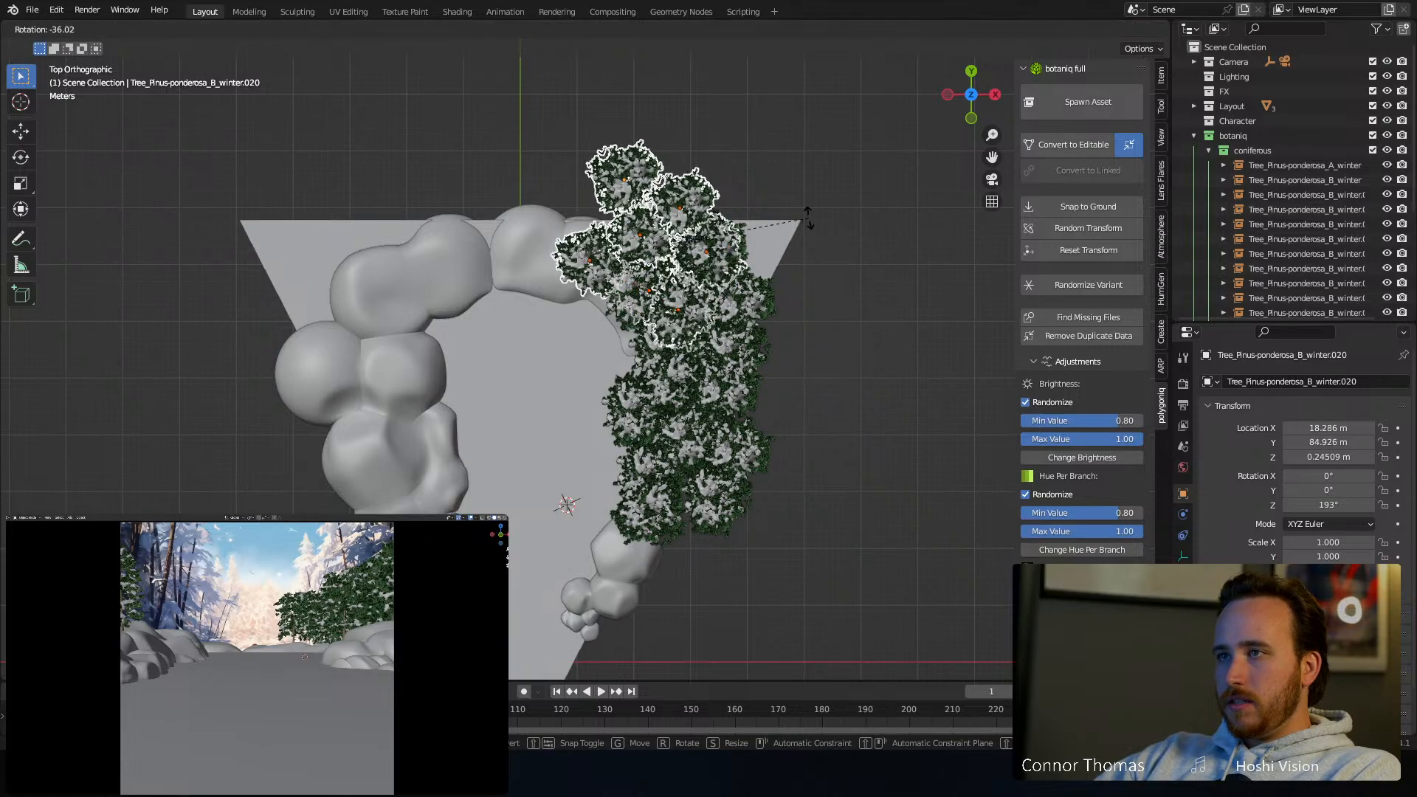
pyautogui.click(765, 183)
pyautogui.press('g')
pyautogui.click(699, 136)
pyautogui.press('r')
pyautogui.click(755, 165)
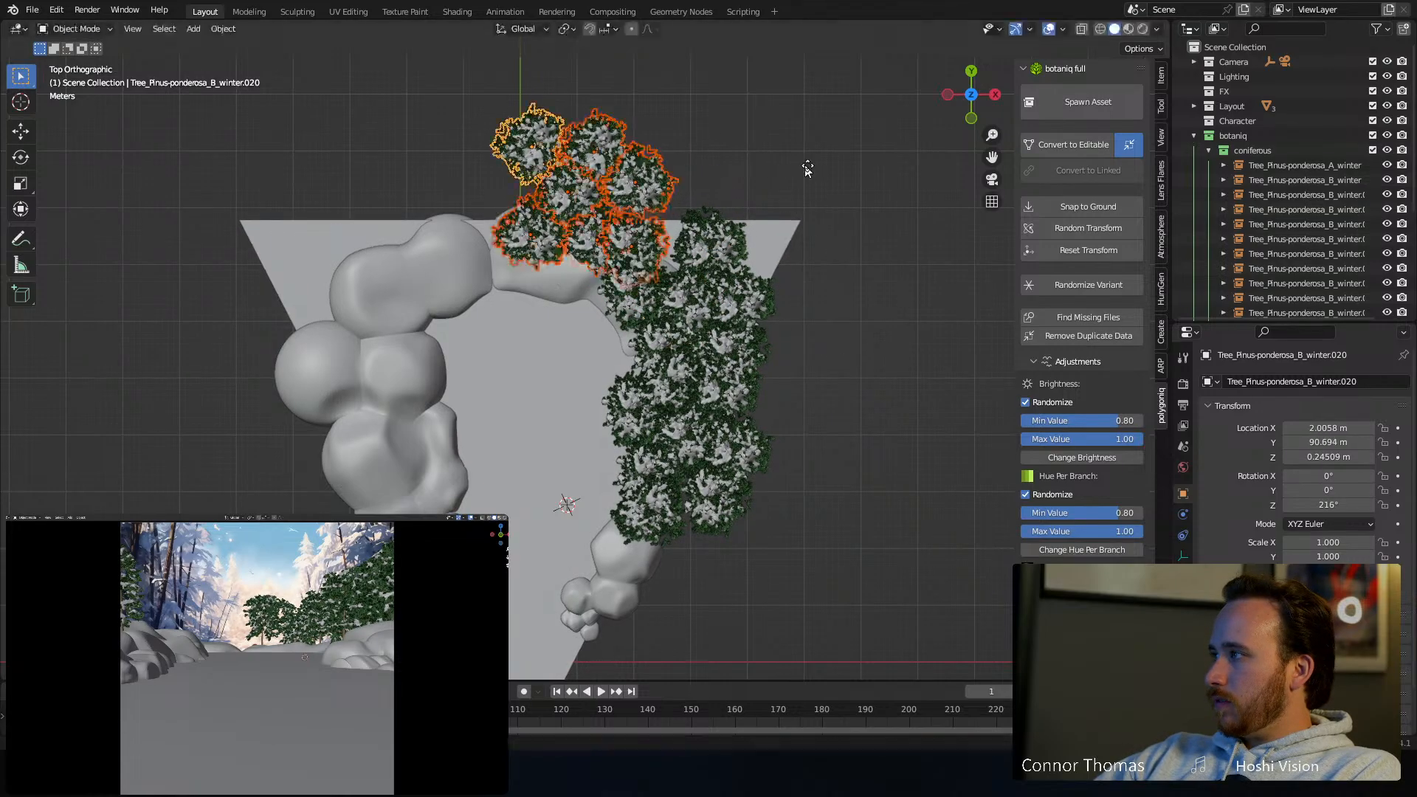
# Nudge the far-end pine group toward the right bank, duplicate it across to the left side, and shift the copy about 3 m back
pyautogui.press('g')
pyautogui.click(818, 164)
pyautogui.hotkey('shift', 'd')
pyautogui.click(658, 251)
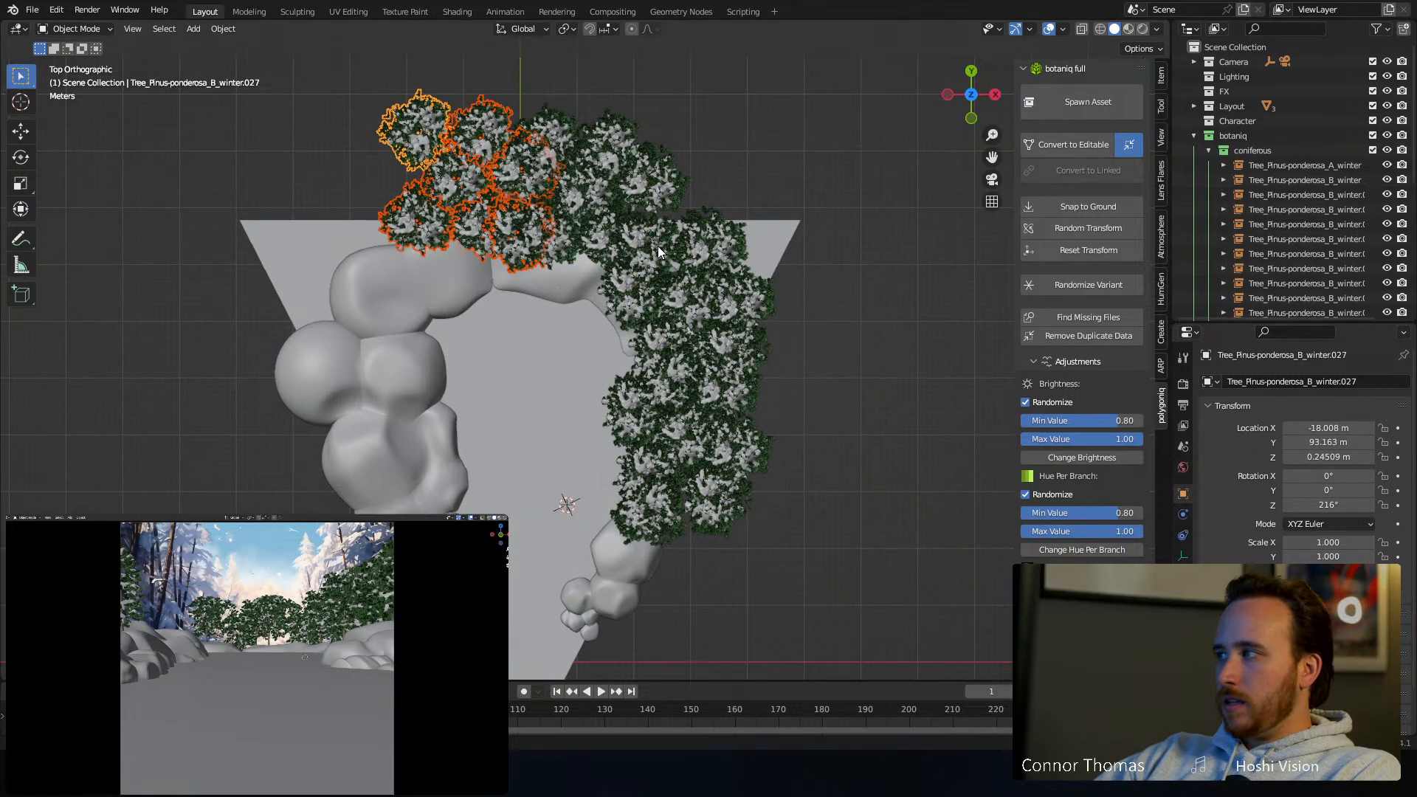
pyautogui.press('g')
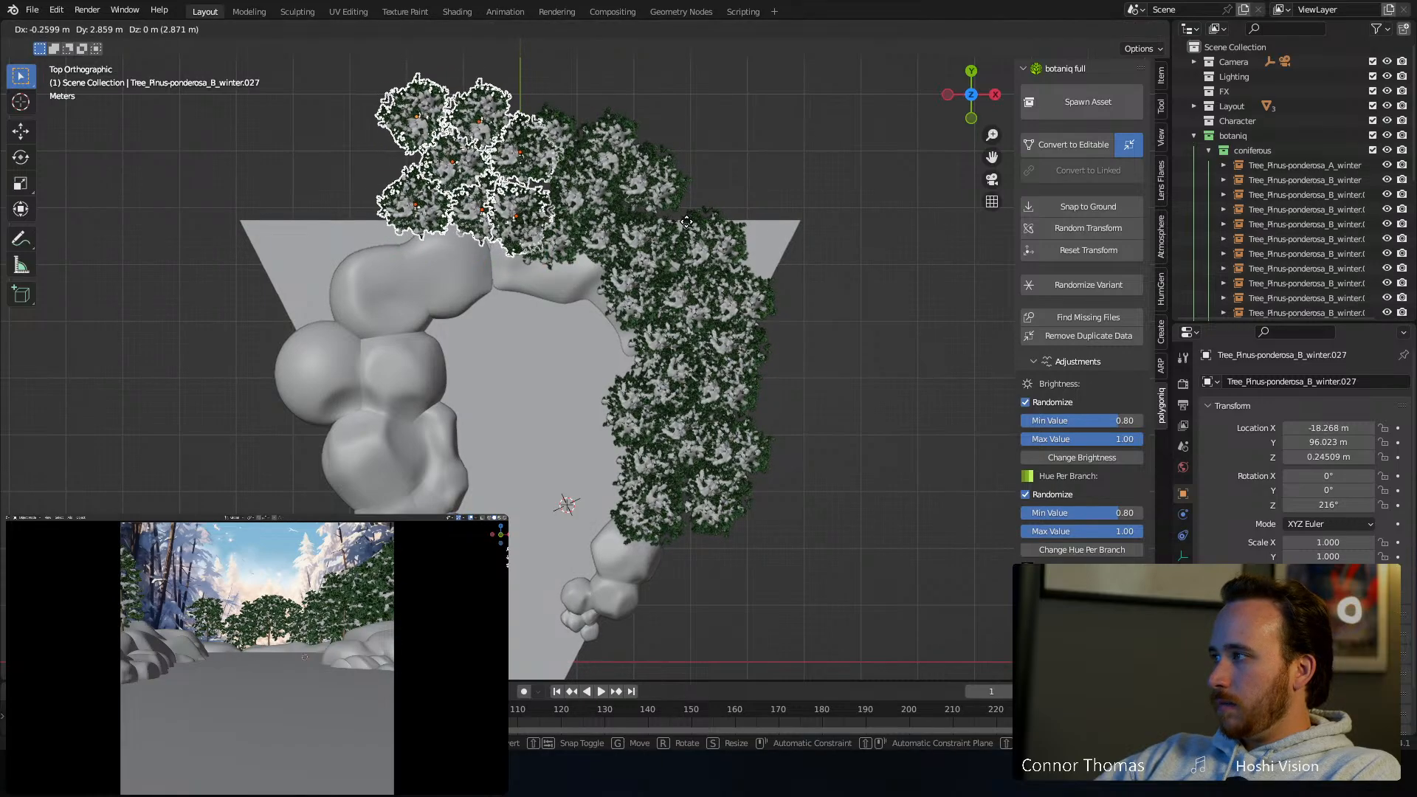
pyautogui.click(683, 227)
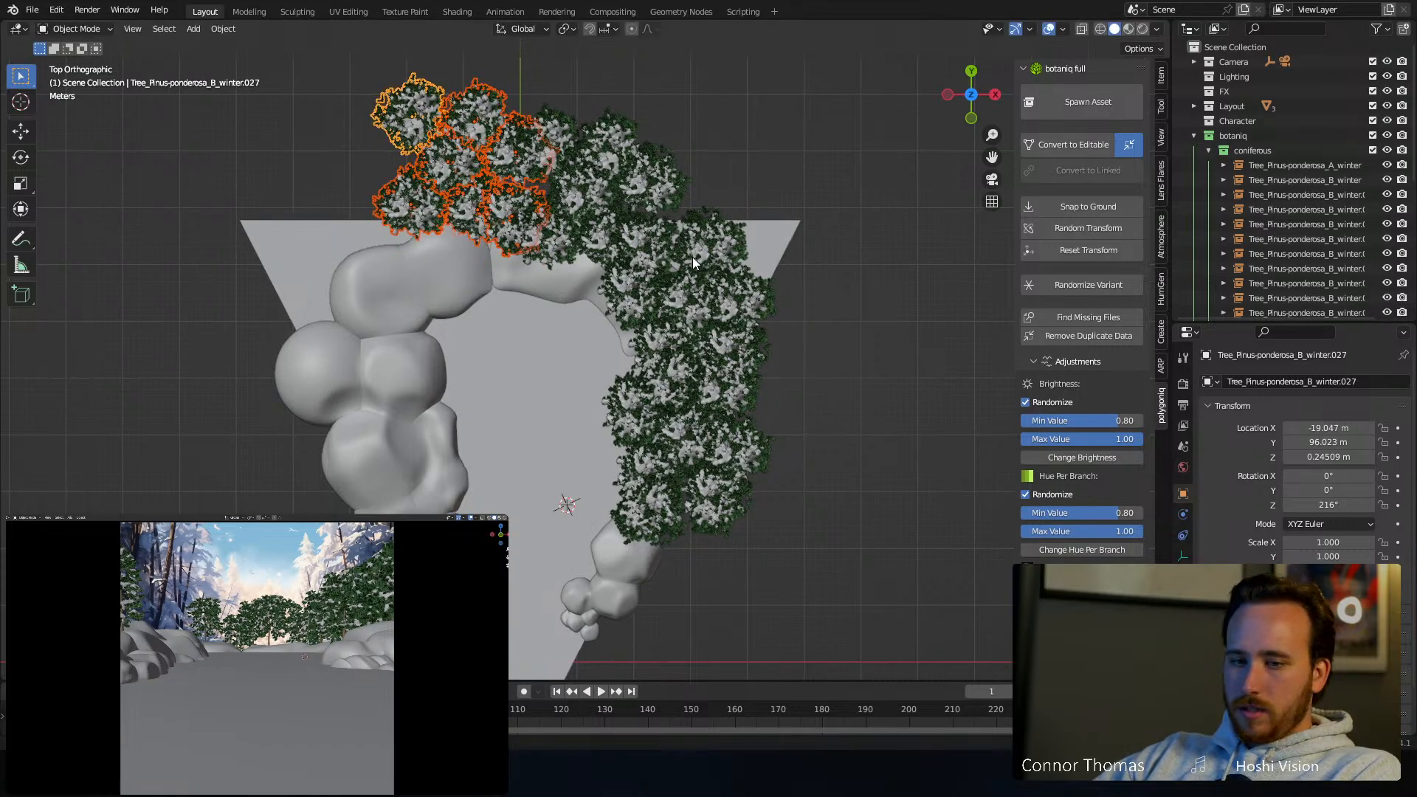
# Duplicate the left far-end pine group about 34 m across to fill the area behind the right end of the tree line
pyautogui.hotkey('shift', 'd')
pyautogui.click(891, 238)
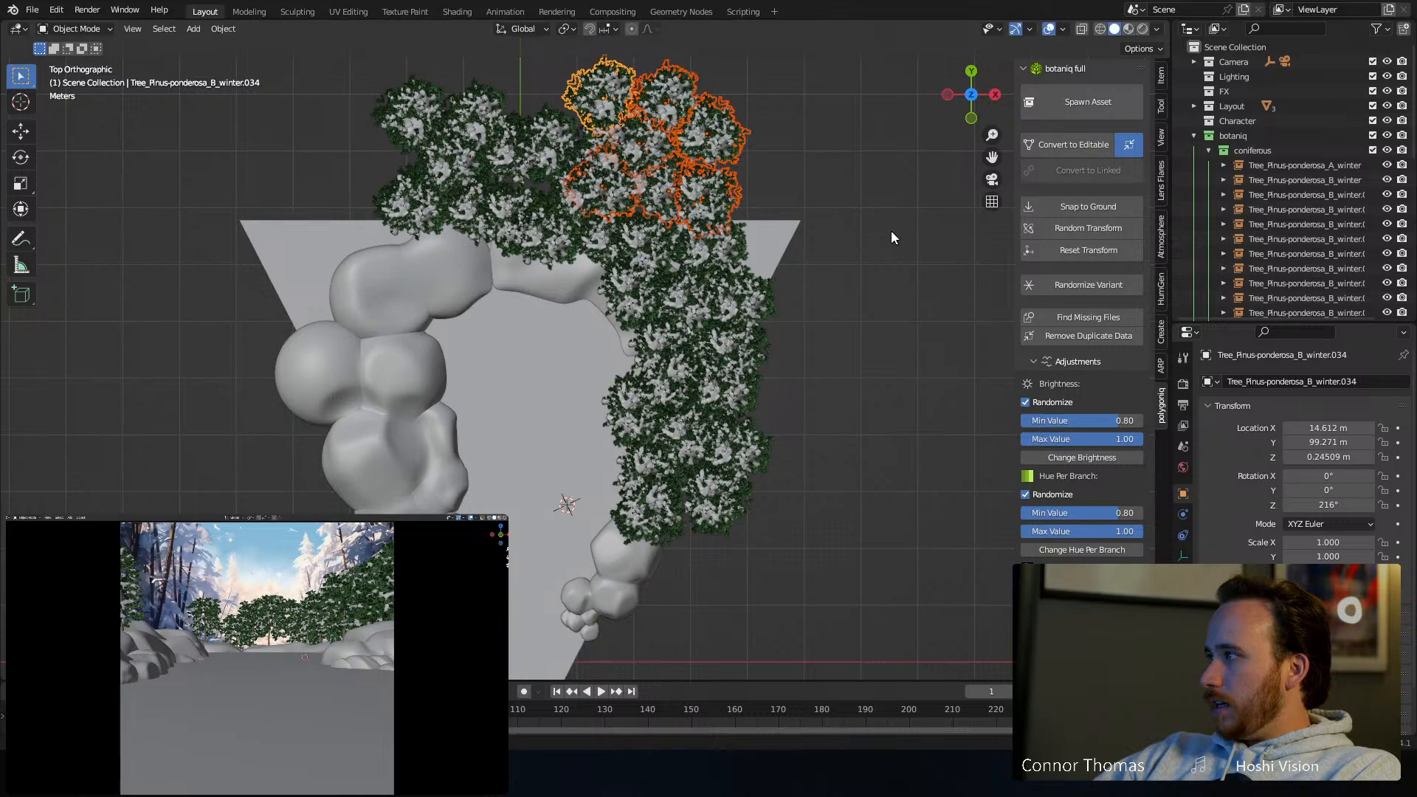
pyautogui.press('g')
pyautogui.rightClick(873, 214)
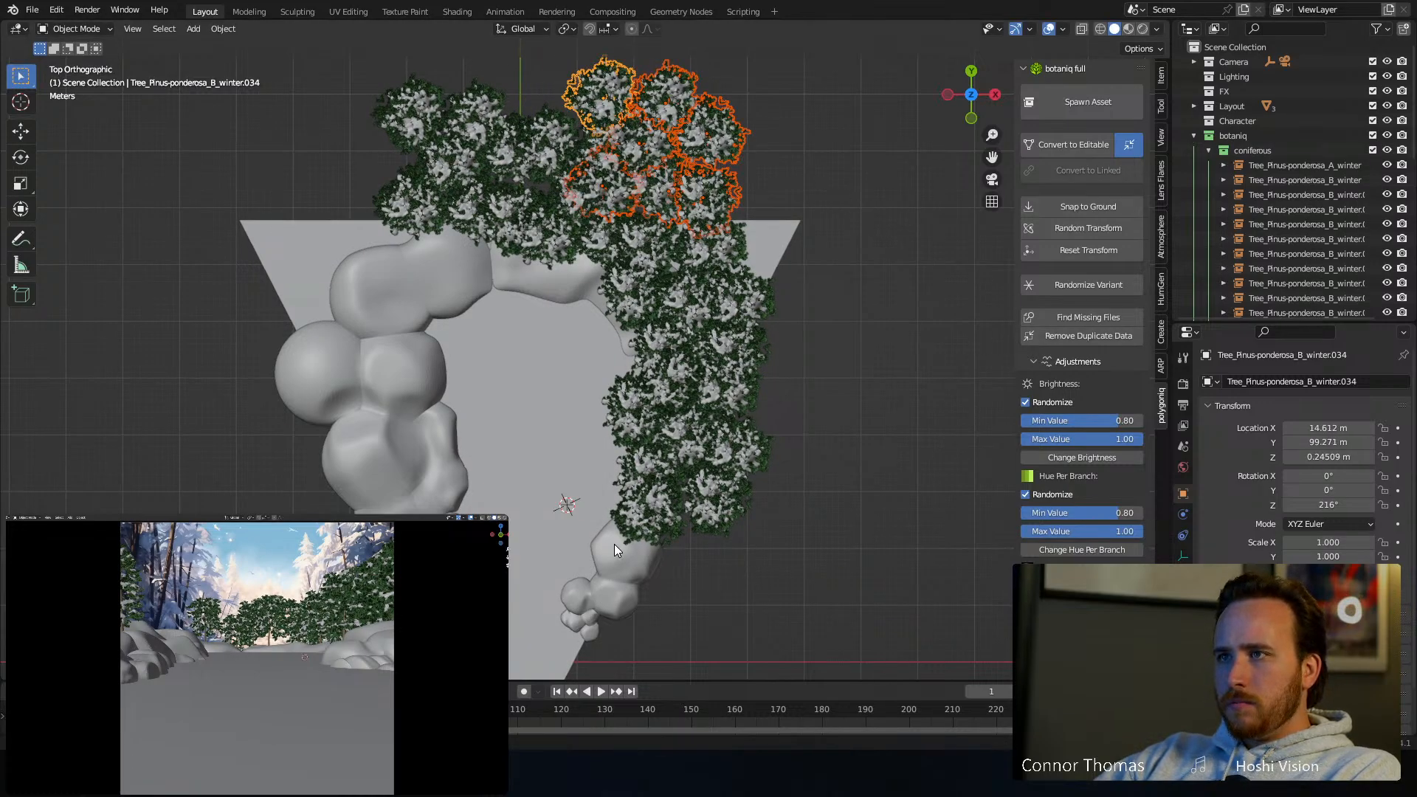
# Duplicate the selected pine group and move the copy well behind the tree line, to about X 24 m and Y 135 m
pyautogui.hotkey('shift', 'd')
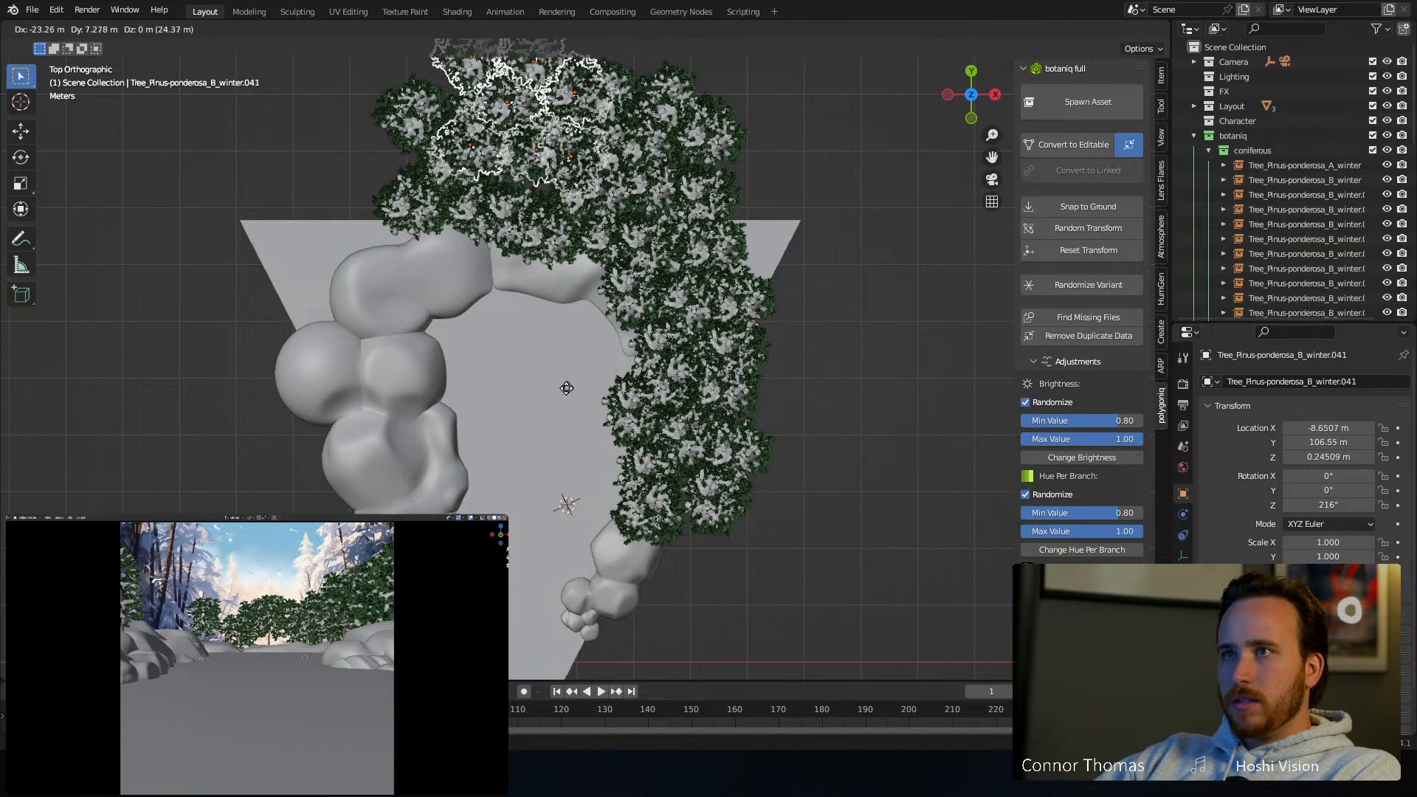
pyautogui.click(563, 400)
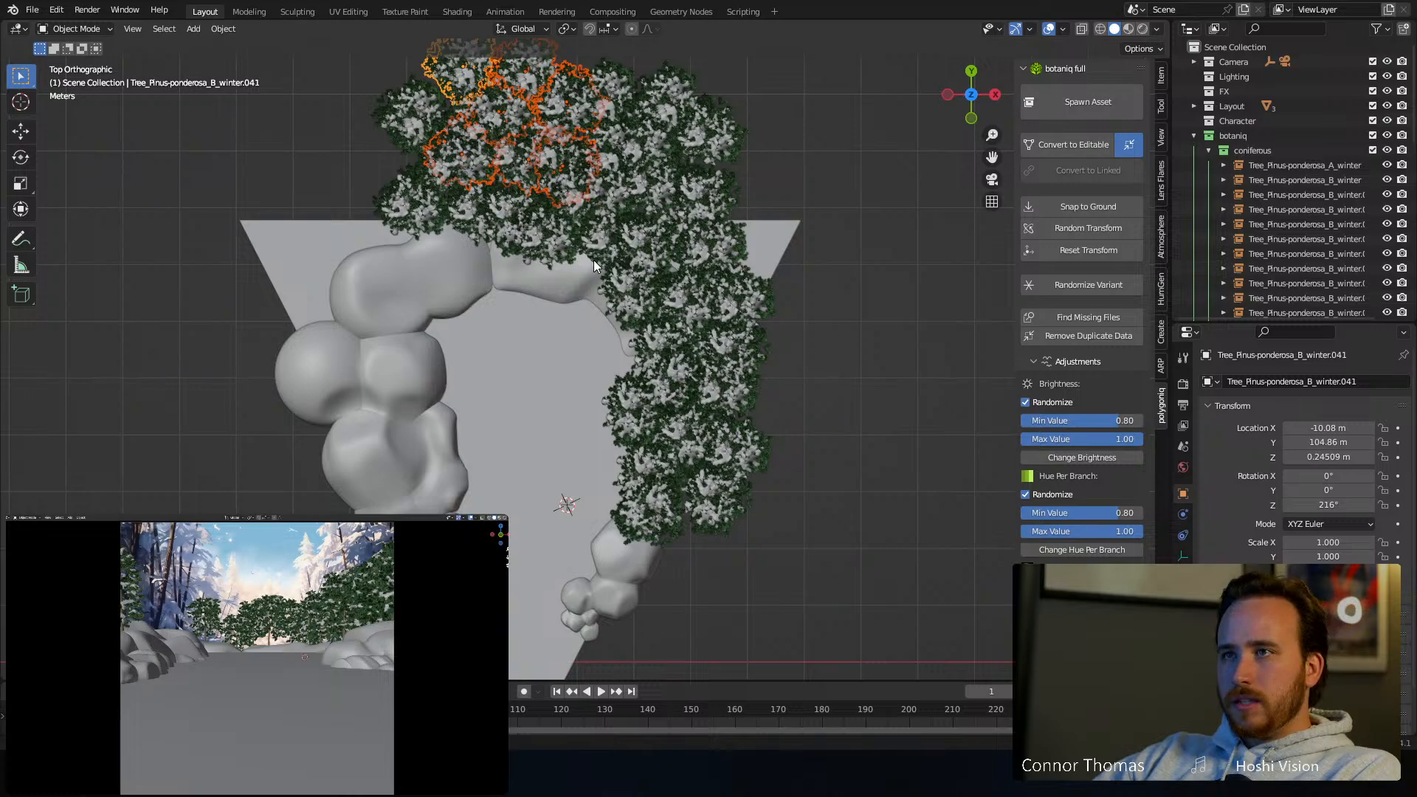
pyautogui.keyDown('shift'); pyautogui.moveTo(594, 260); pyautogui.dragTo(553, 445, button='middle'); pyautogui.keyUp('shift')
pyautogui.press('g')
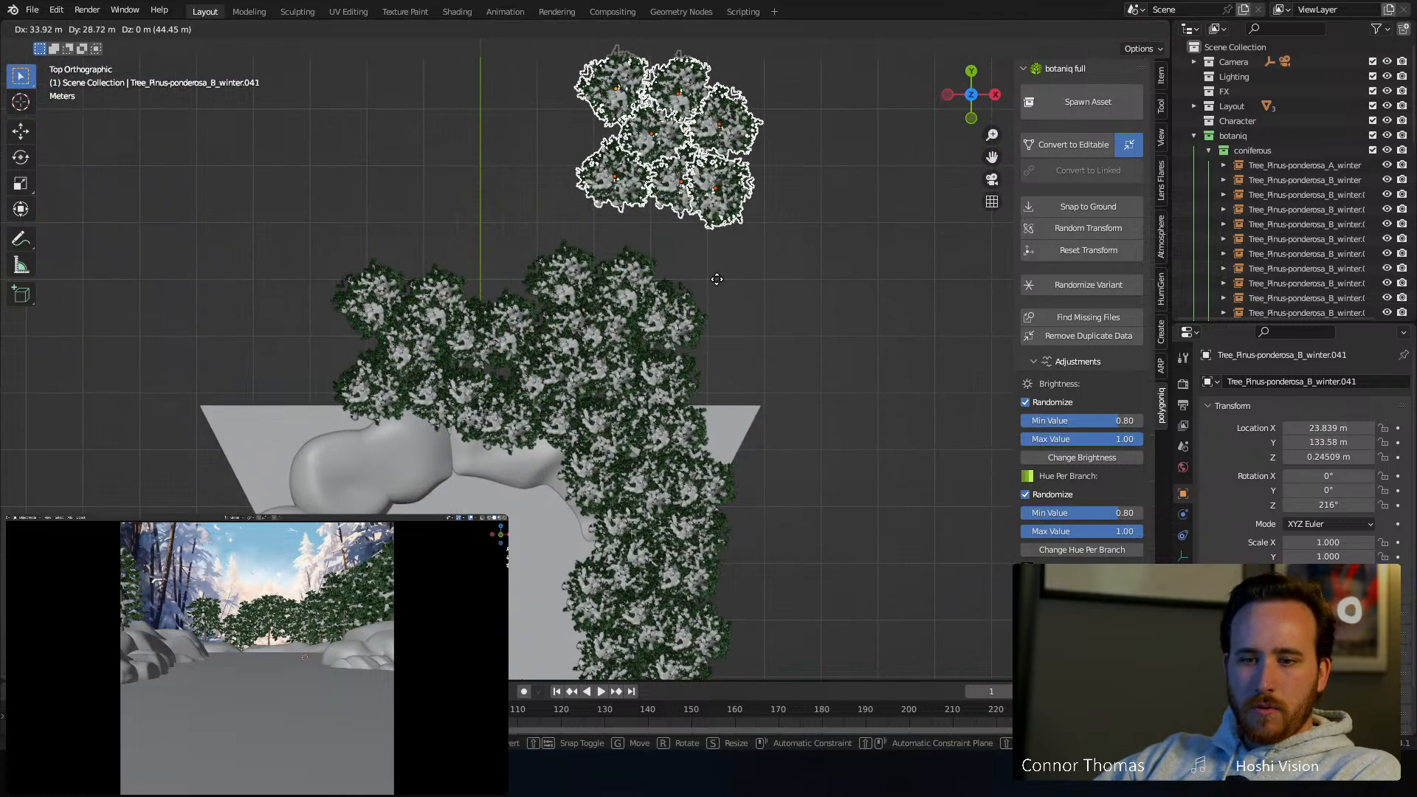
pyautogui.click(715, 271)
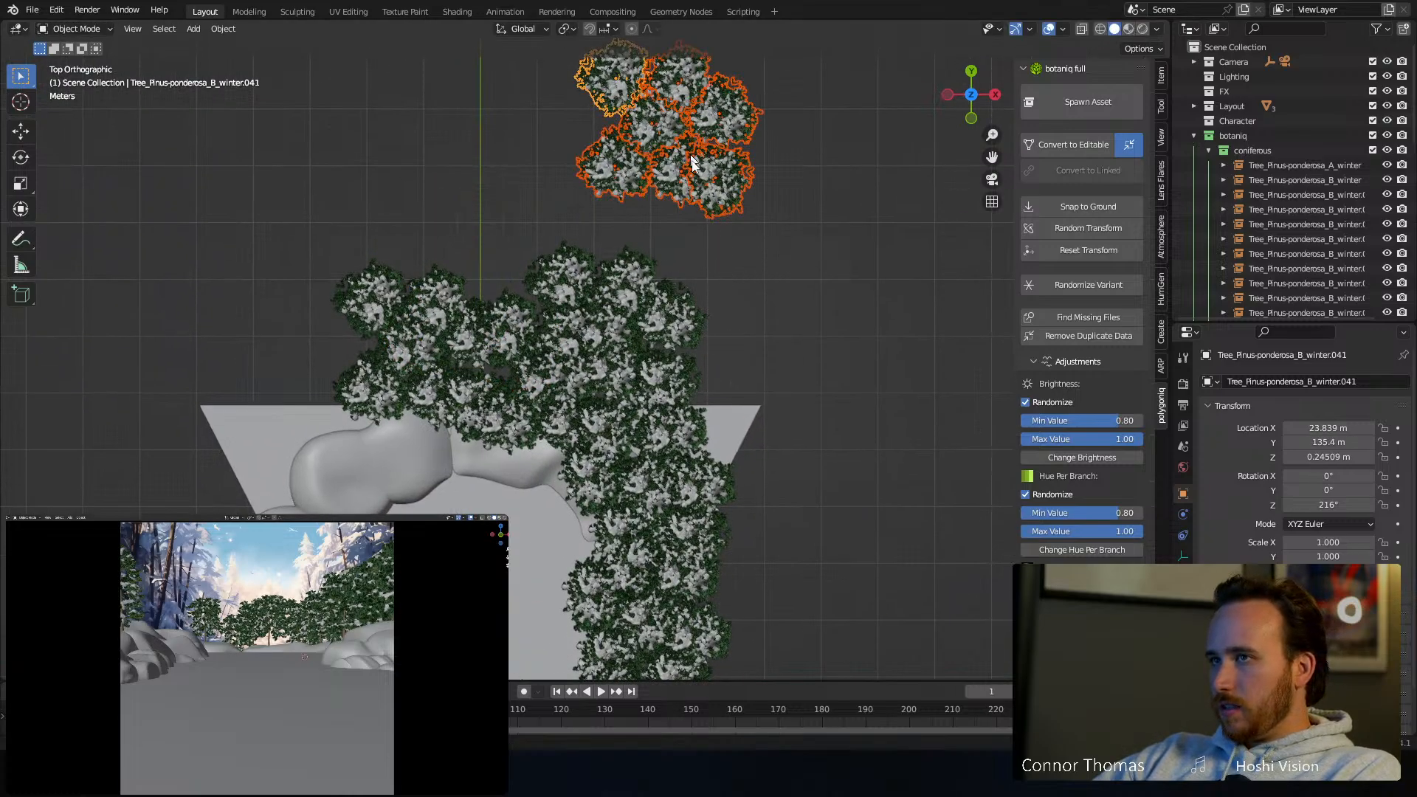
# Set the camera's clip end distance to 1000 m
pyautogui.press('a')
pyautogui.press('a')
pyautogui.keyDown('shift'); pyautogui.moveTo(636, 360); pyautogui.dragTo(707, 256, button='middle'); pyautogui.keyUp('shift')
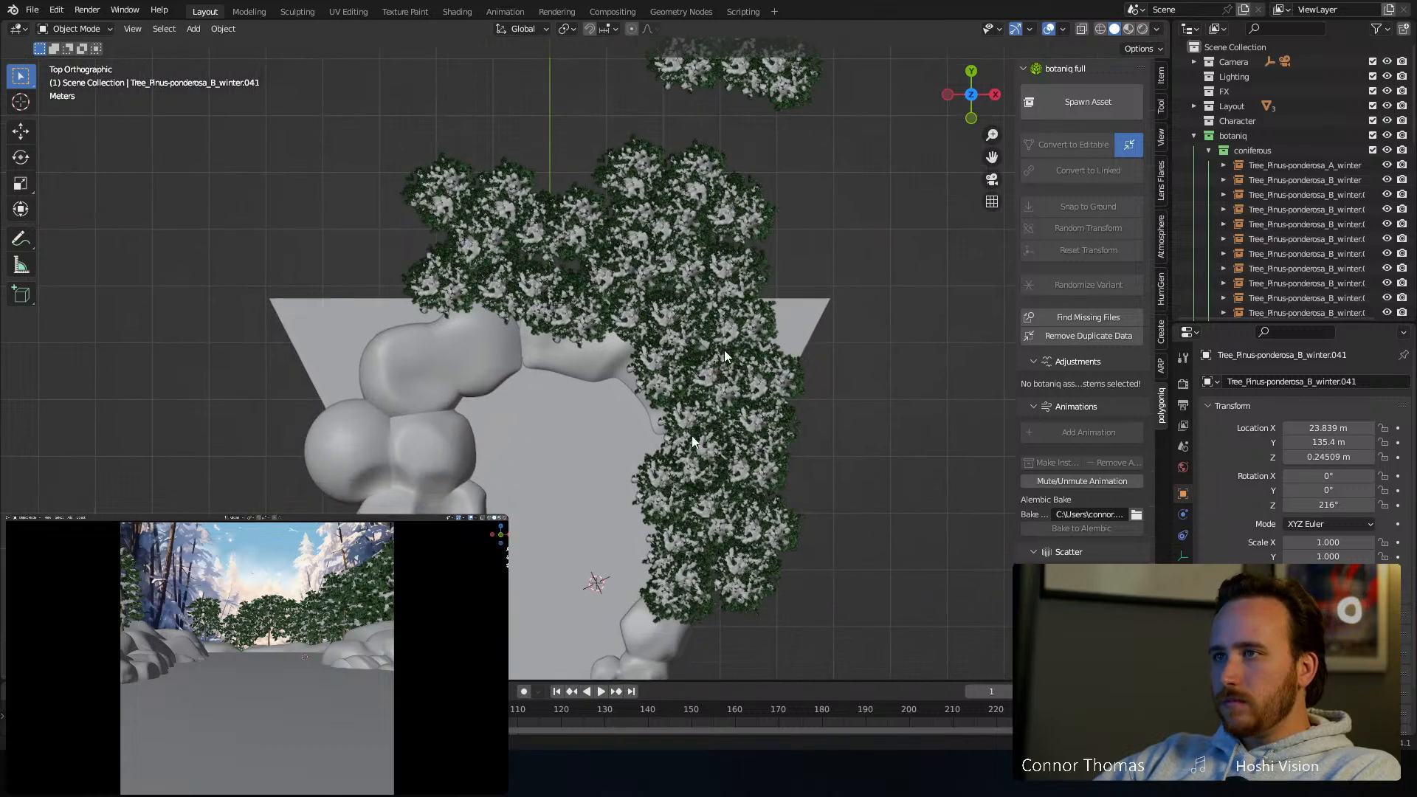
pyautogui.keyDown('shift'); pyautogui.moveTo(627, 564); pyautogui.dragTo(666, 339, button='middle'); pyautogui.keyUp('shift')
pyautogui.click(590, 611)
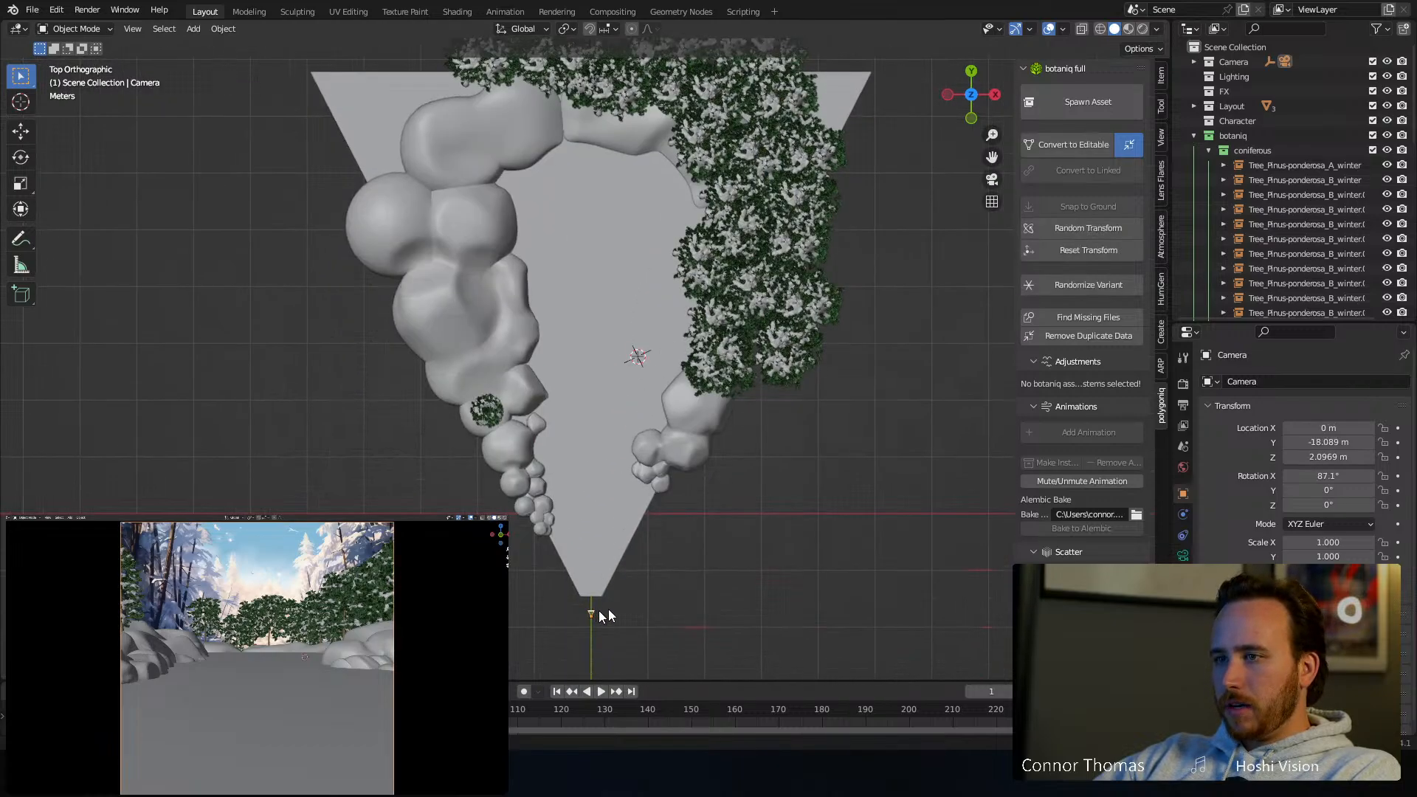
pyautogui.click(1182, 553)
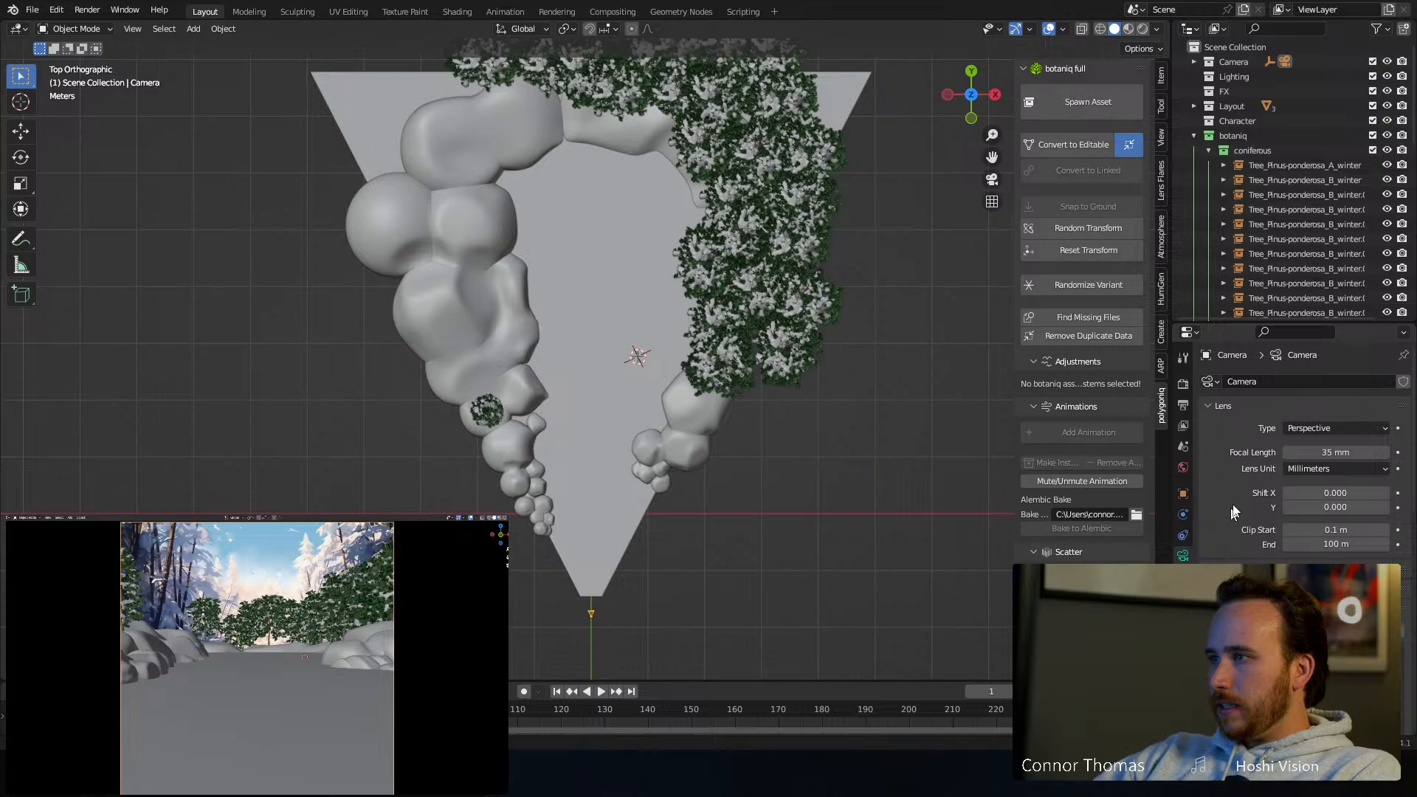
pyautogui.scroll(-10, 1232, 507)
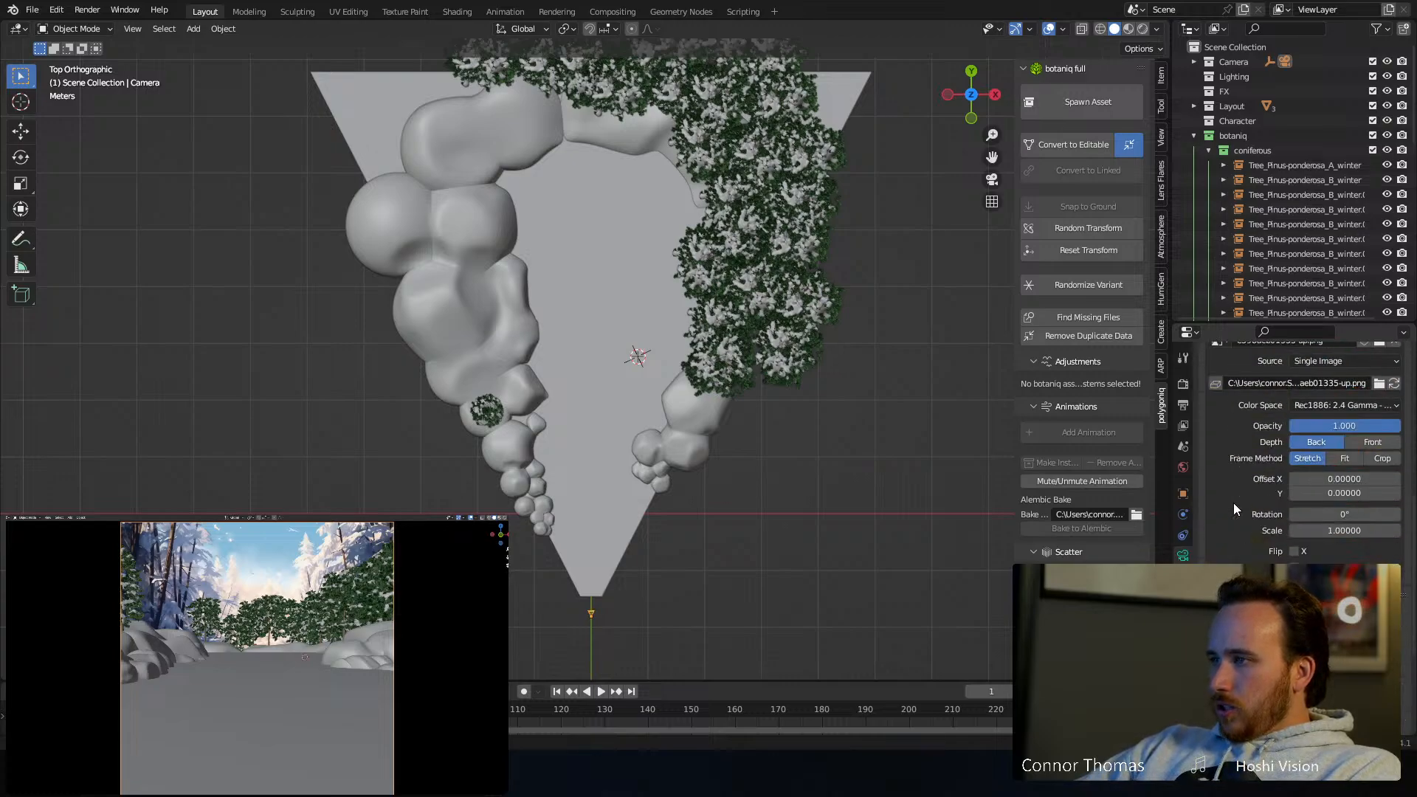
pyautogui.scroll(-5, 1233, 508)
pyautogui.scroll(15, 1233, 508)
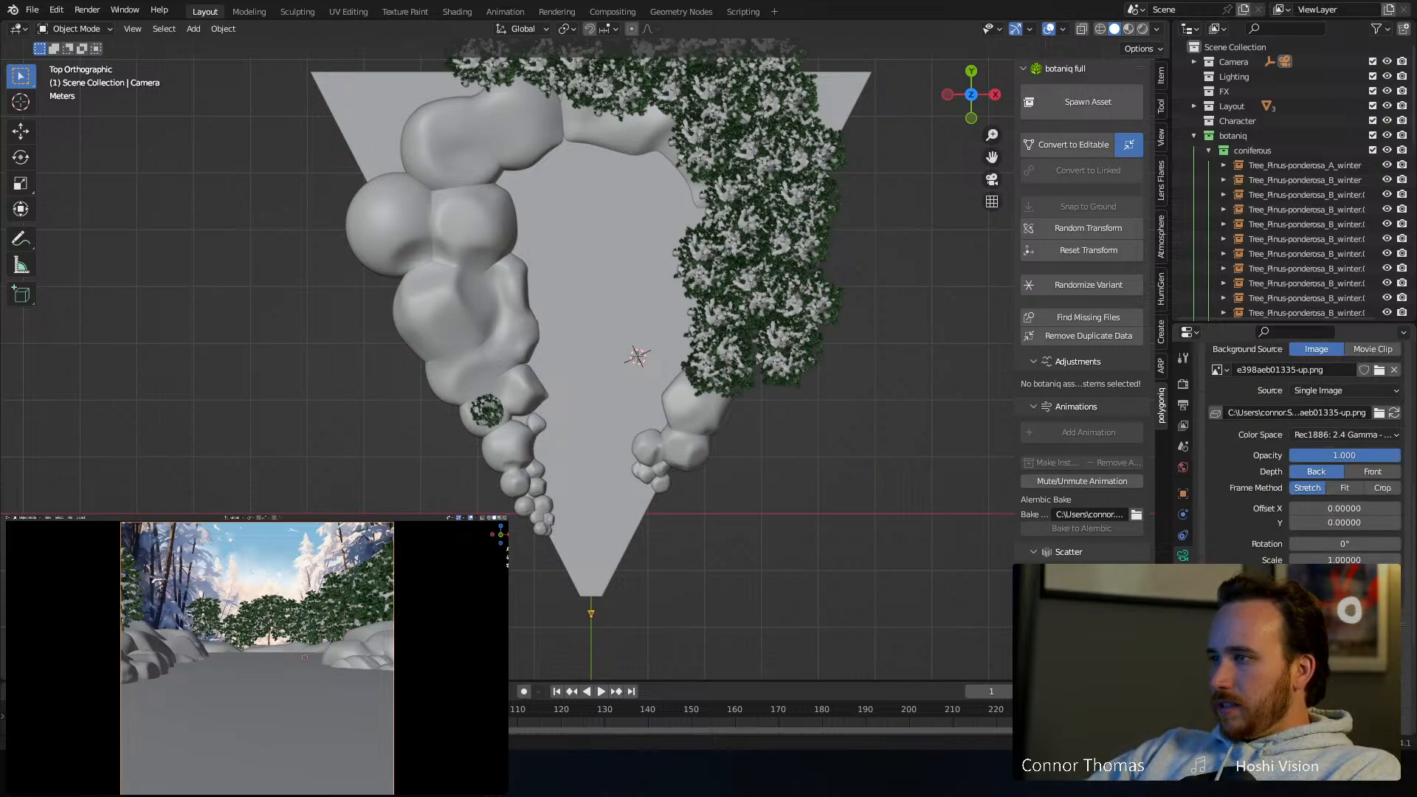
pyautogui.click(1332, 546)
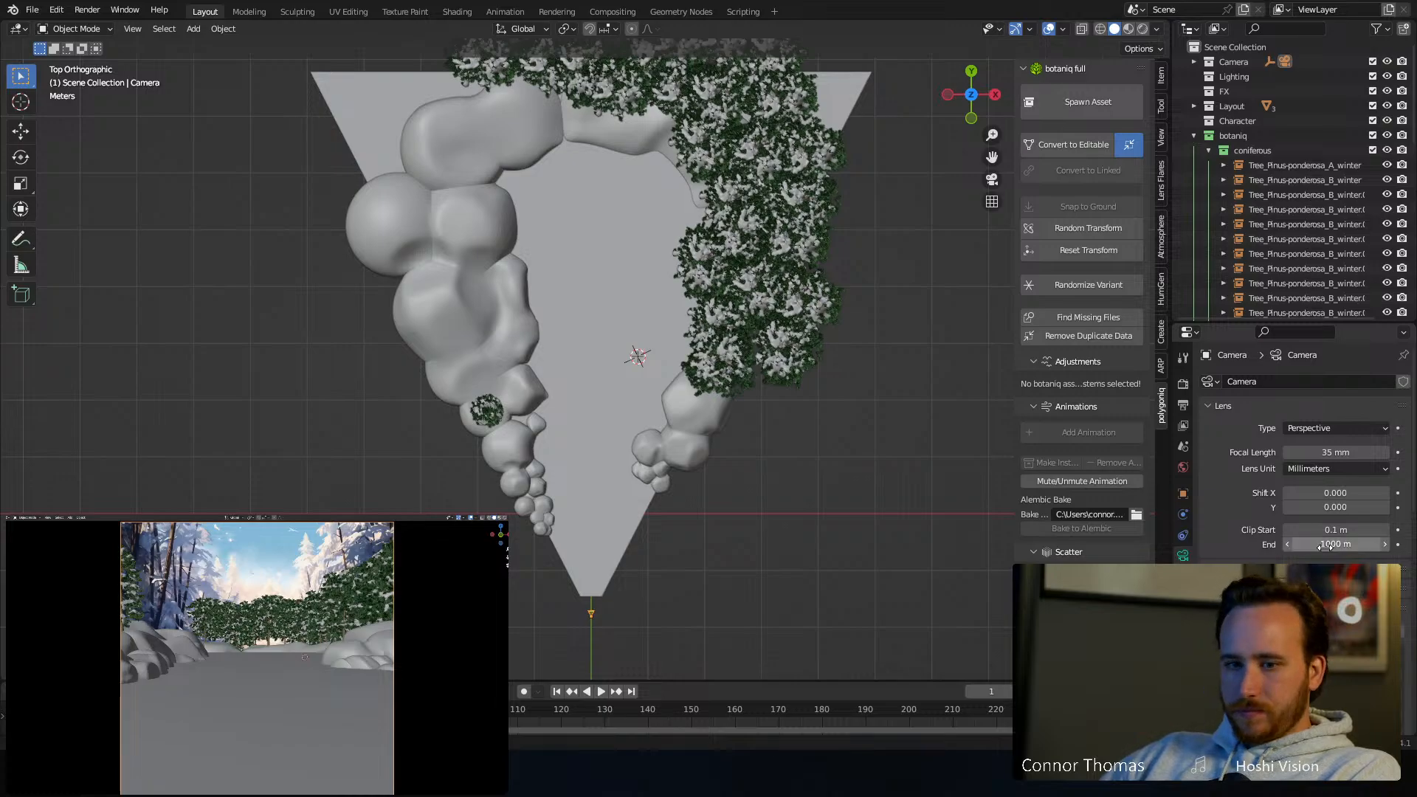
pyautogui.write('0')
pyautogui.press('Return')
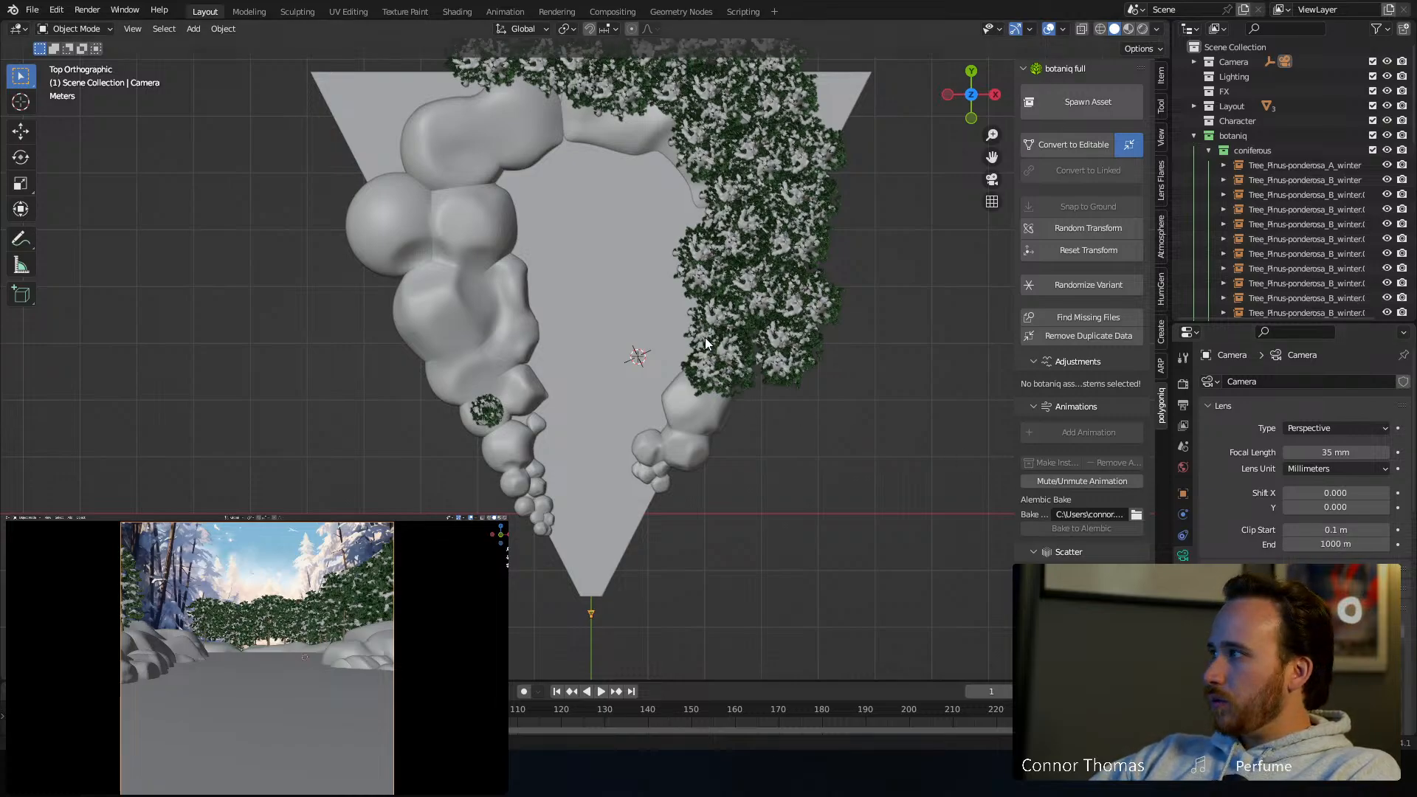
# Move the detached pine group about 26 m left and 17 m toward the tree line, and duplicate it farther left
pyautogui.keyDown('shift'); pyautogui.moveTo(624, 211); pyautogui.dragTo(627, 502, button='middle'); pyautogui.keyUp('shift')
pyautogui.keyDown('shift'); pyautogui.moveTo(680, 235); pyautogui.dragTo(613, 379, button='middle'); pyautogui.keyUp('shift')
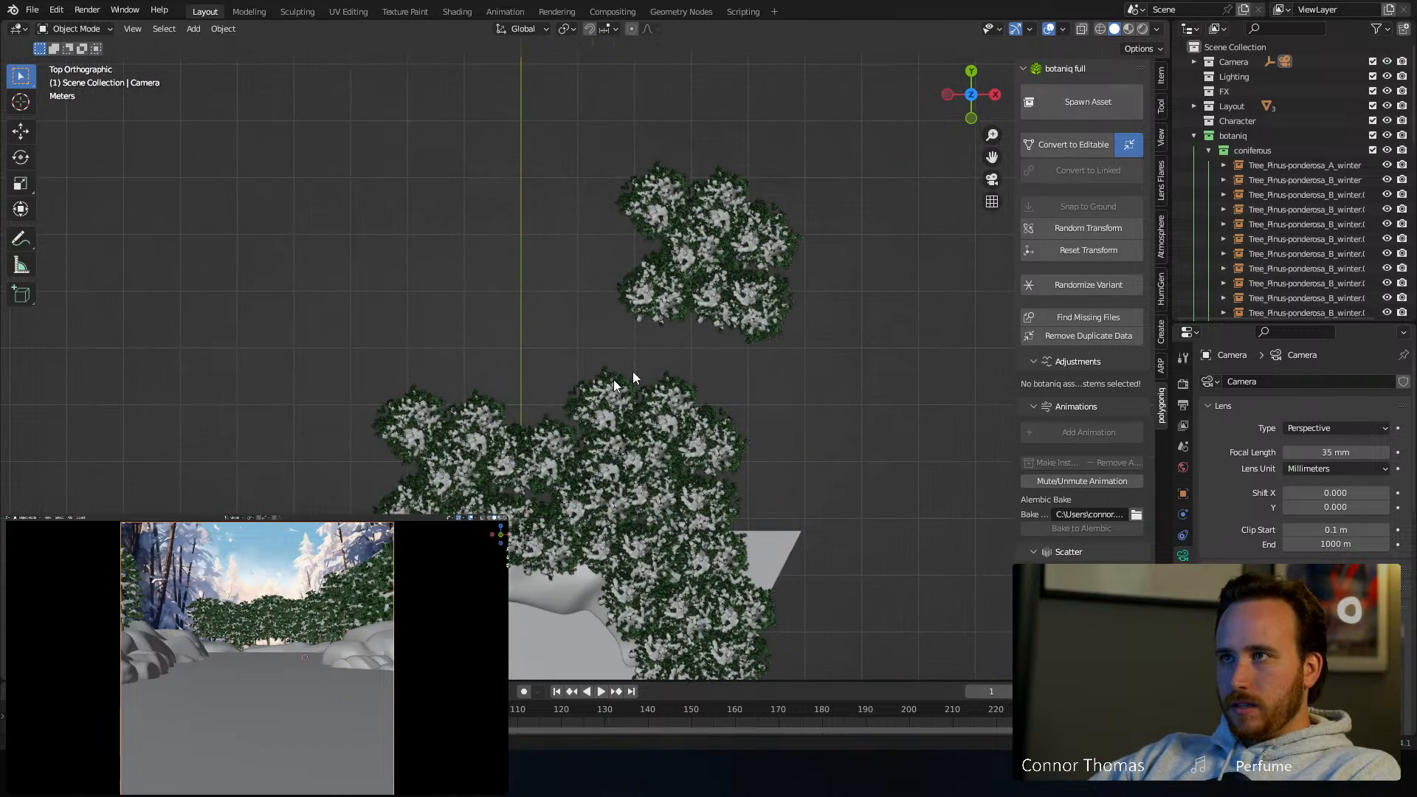
pyautogui.press('a')
pyautogui.press('a')
pyautogui.press('c')
pyautogui.scroll(-1, 665, 214)
pyautogui.moveTo(666, 215); pyautogui.dragTo(741, 253)
pyautogui.rightClick(743, 254)
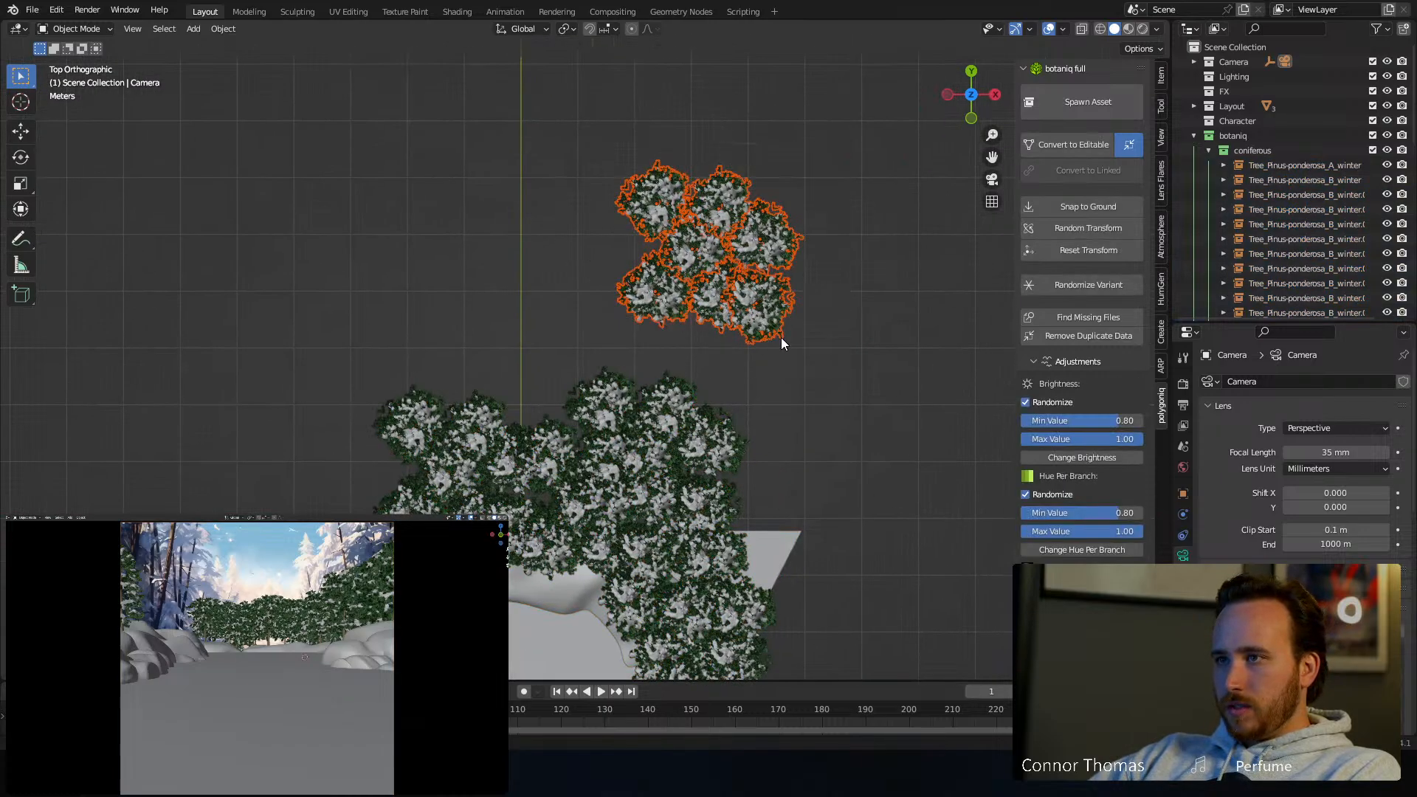
pyautogui.press('g')
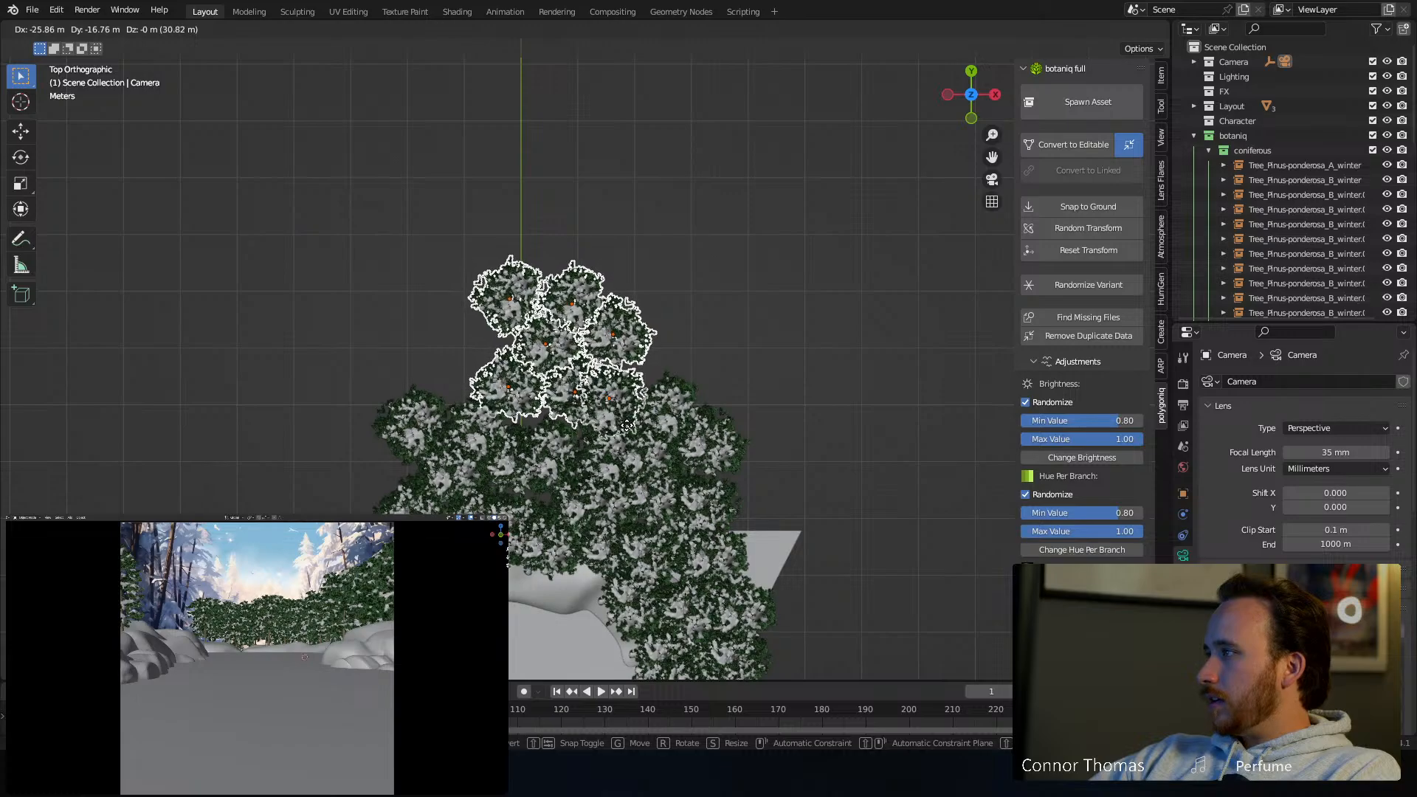
pyautogui.click(670, 348)
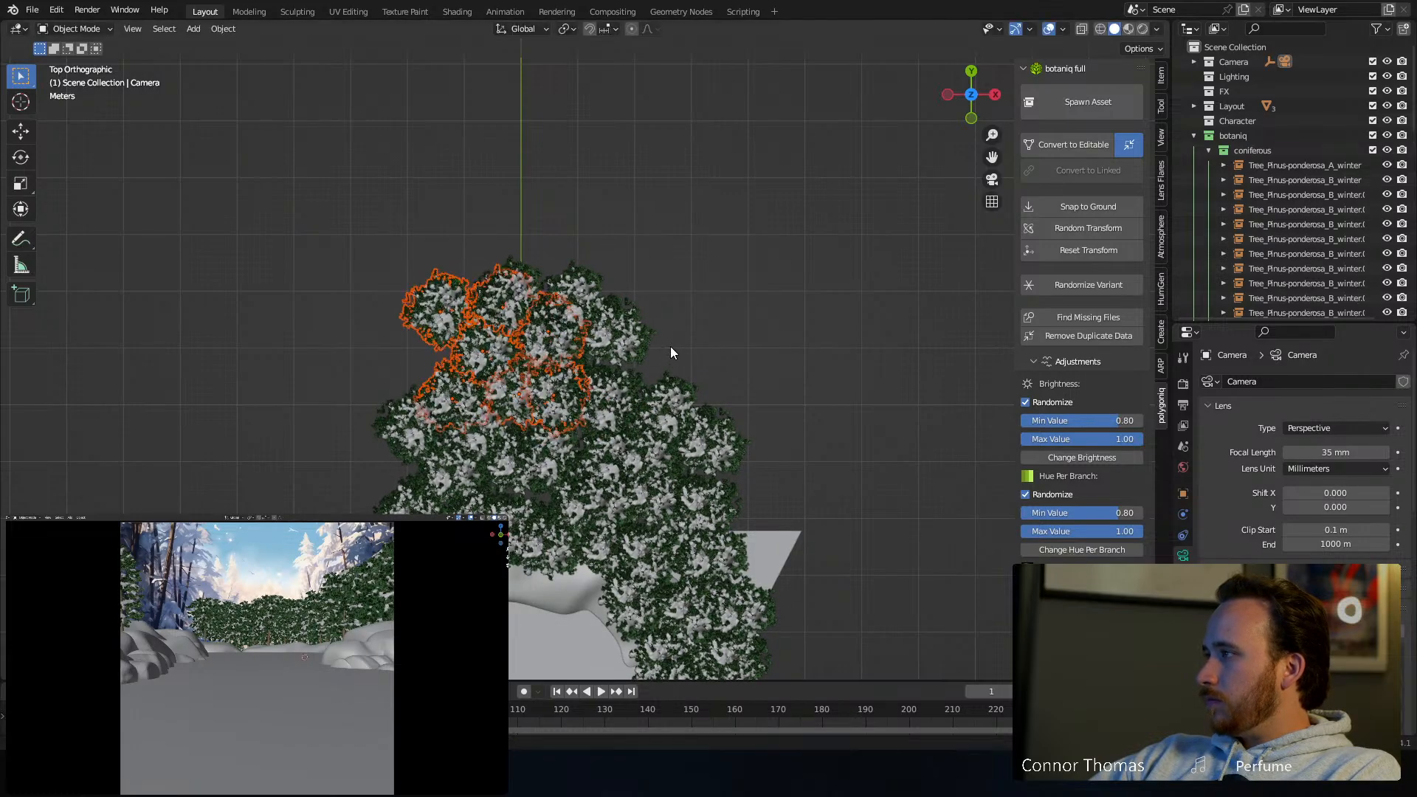
# Shift the duplicated pine group about 7 m farther left along the back of the tree line
pyautogui.press('g')
pyautogui.click(653, 351)
pyautogui.press('g')
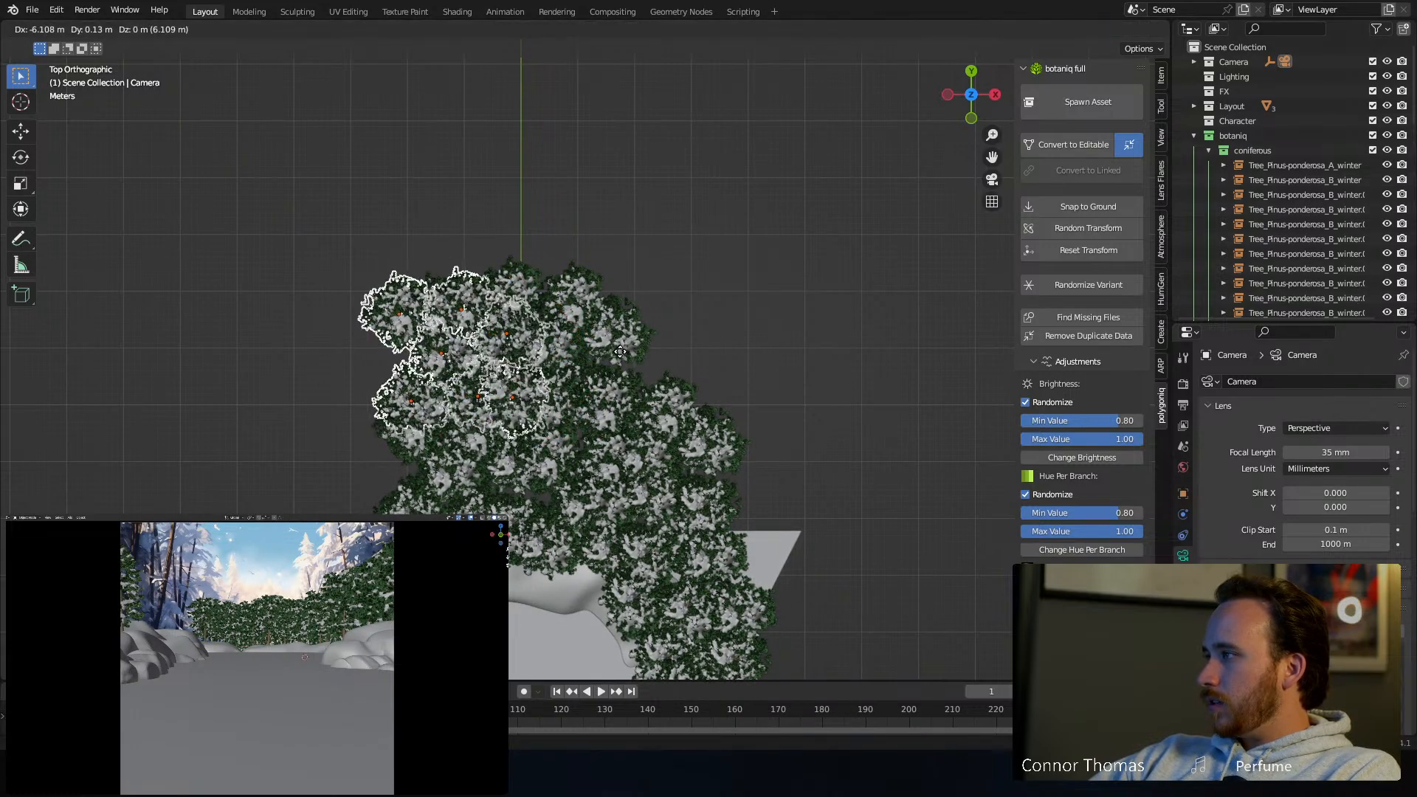
pyautogui.click(620, 352)
# Set the transform pivot point to Individual Origins and rotate each tree in the duplicated group in place
pyautogui.click(572, 29)
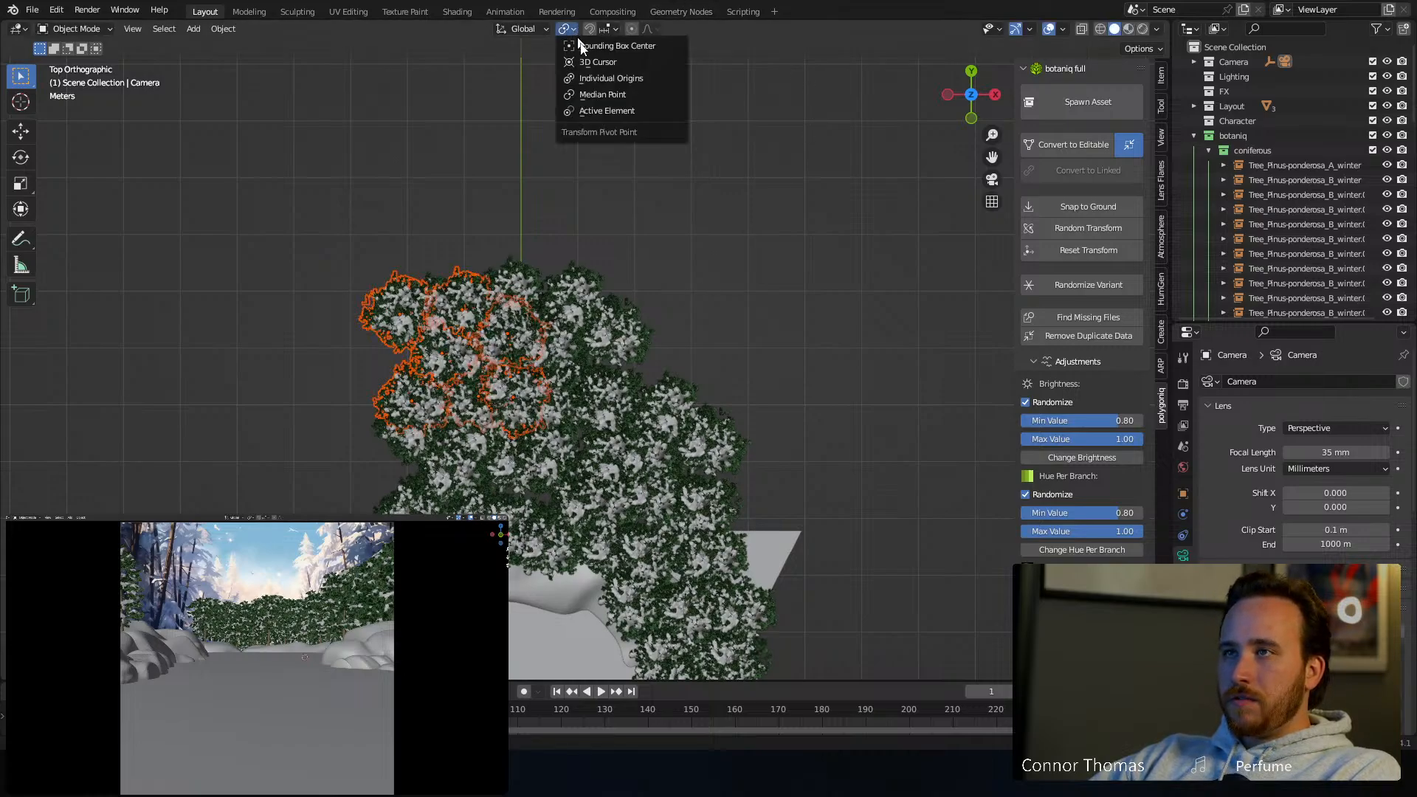
pyautogui.click(626, 77)
pyautogui.press('r')
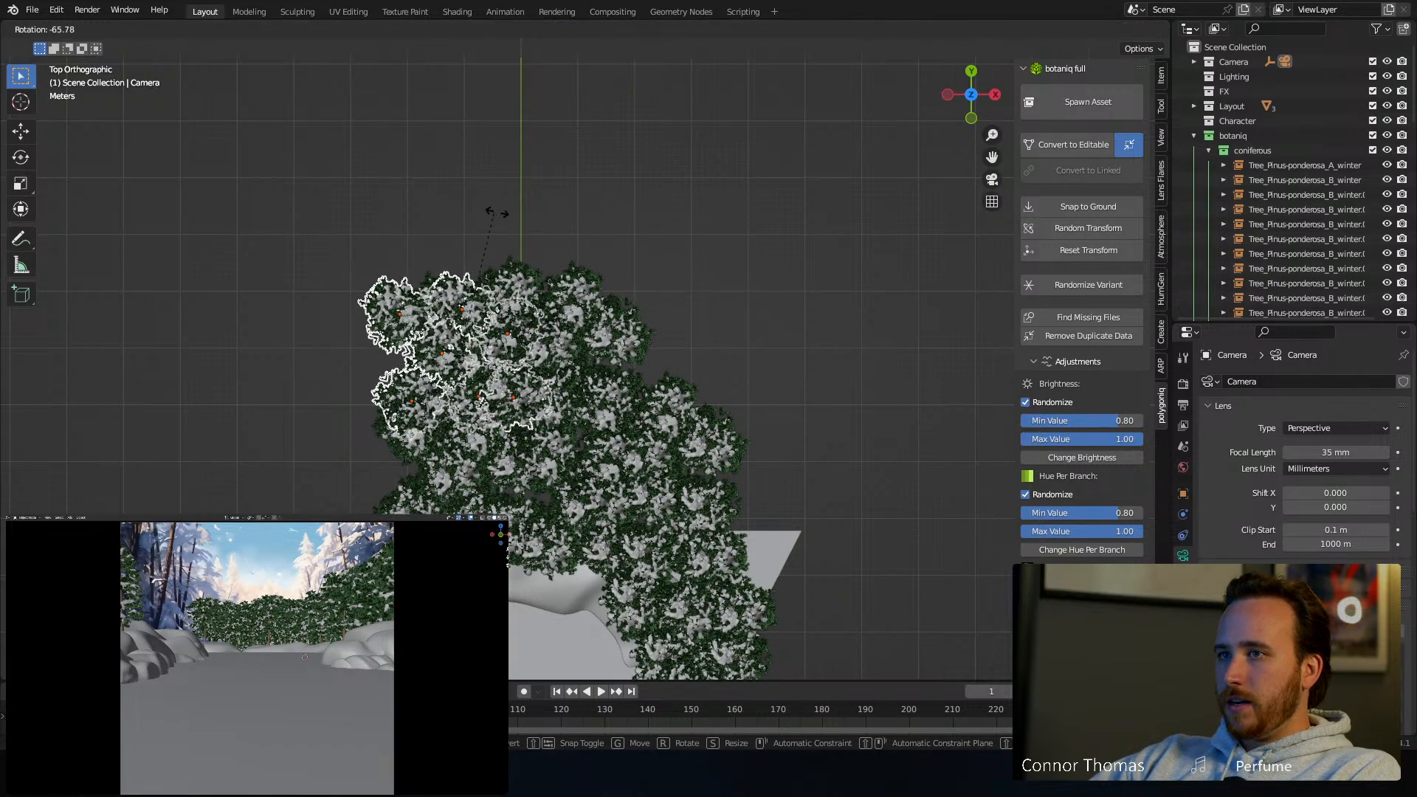
pyautogui.click(633, 315)
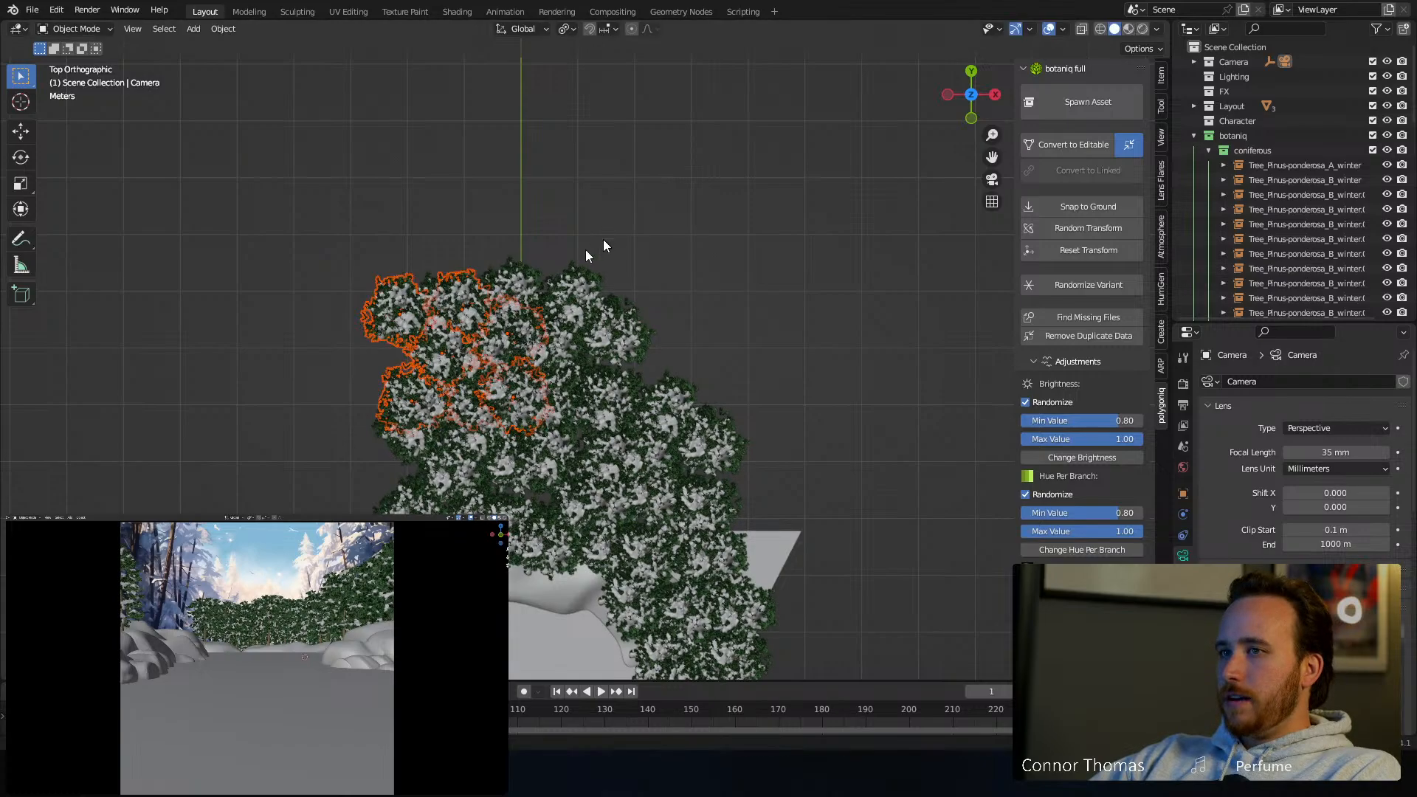
# Move the duplicated pine group to the left side of the tree line beside the far-left rocks and rotate each tree in place
pyautogui.keyDown('shift'); pyautogui.moveTo(595, 247); pyautogui.dragTo(626, 203, button='middle'); pyautogui.keyUp('shift')
pyautogui.press('g')
pyautogui.click(515, 329)
pyautogui.press('r')
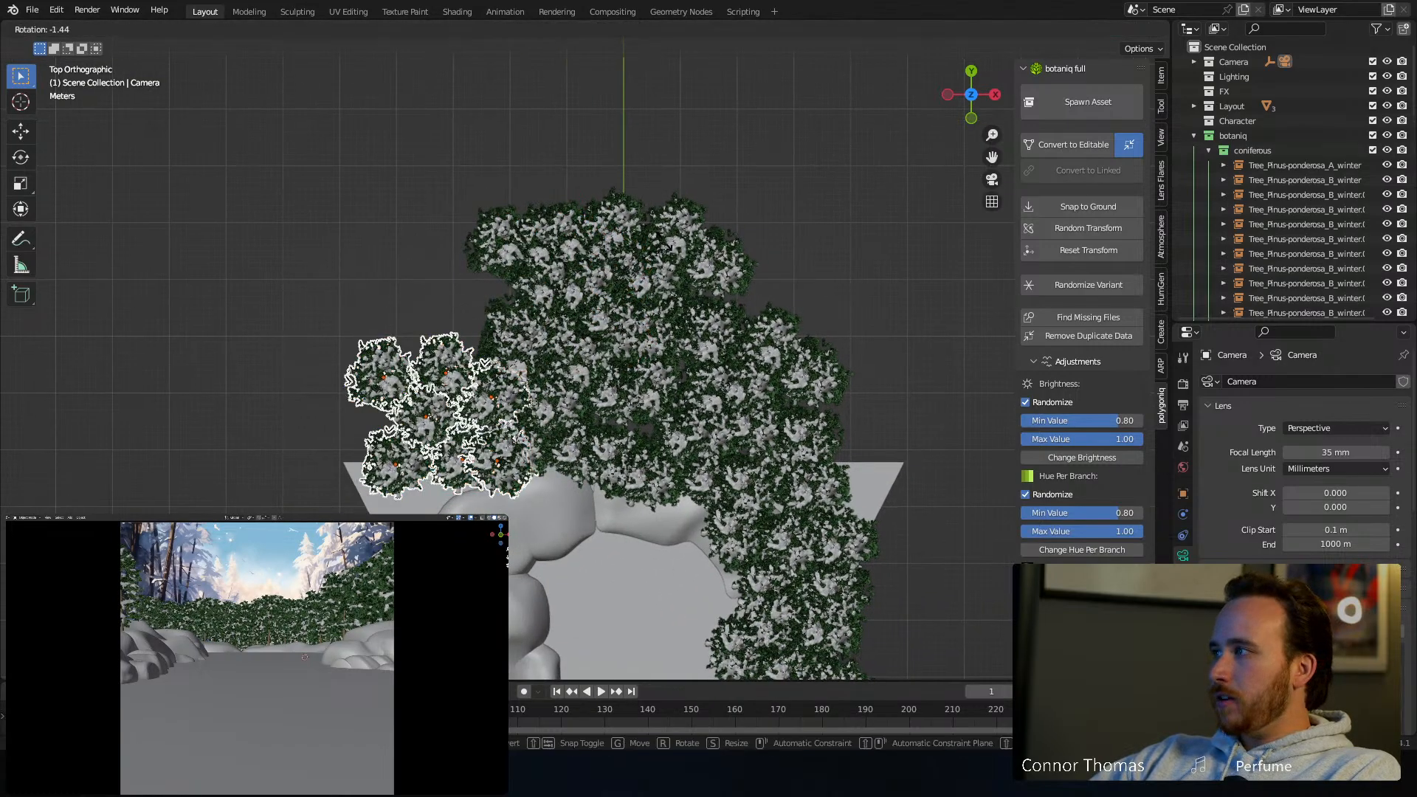
pyautogui.click(496, 301)
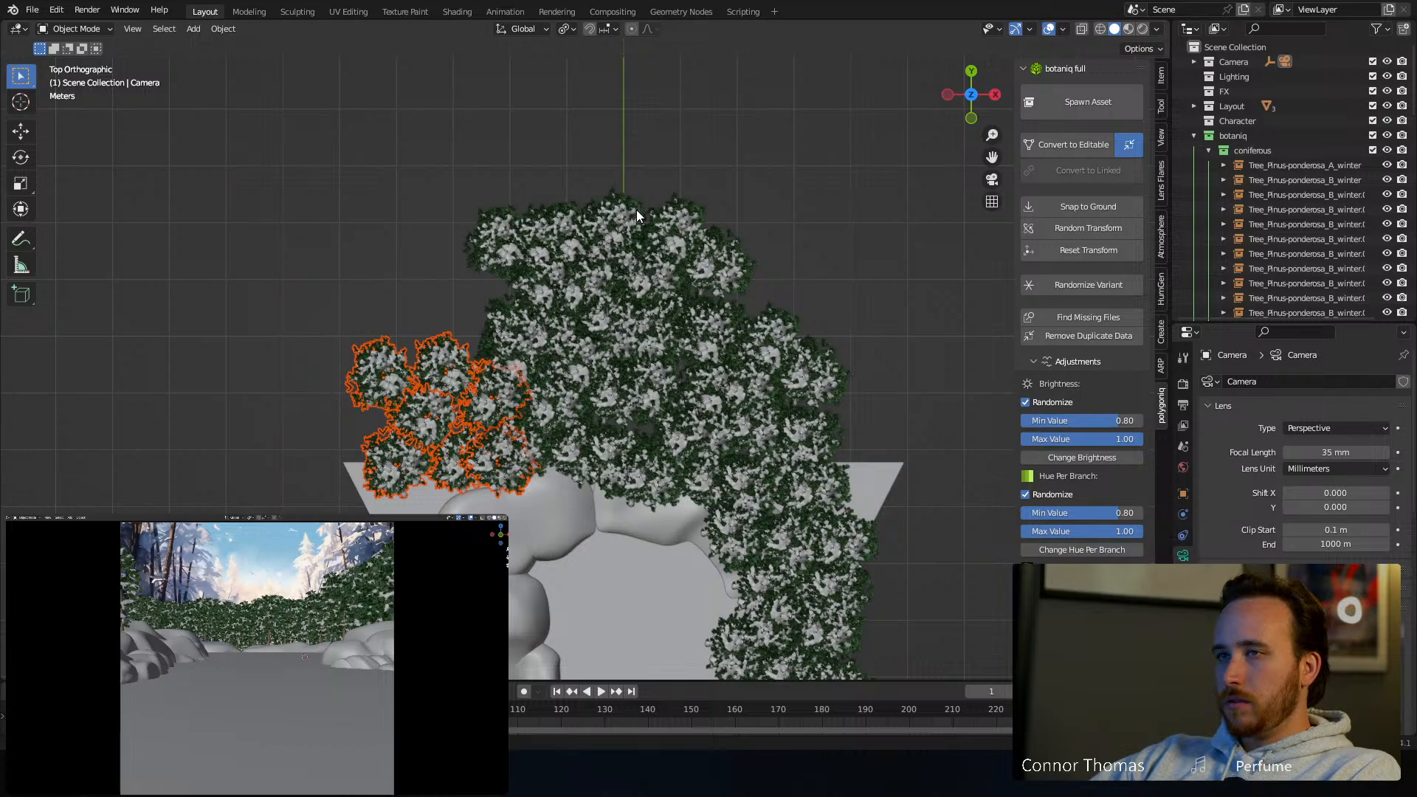
# Move the pine group behind the rear of the forest and duplicate it farther left
pyautogui.keyDown('shift'); pyautogui.moveTo(636, 209); pyautogui.dragTo(625, 269, button='middle'); pyautogui.keyUp('shift')
pyautogui.press('g')
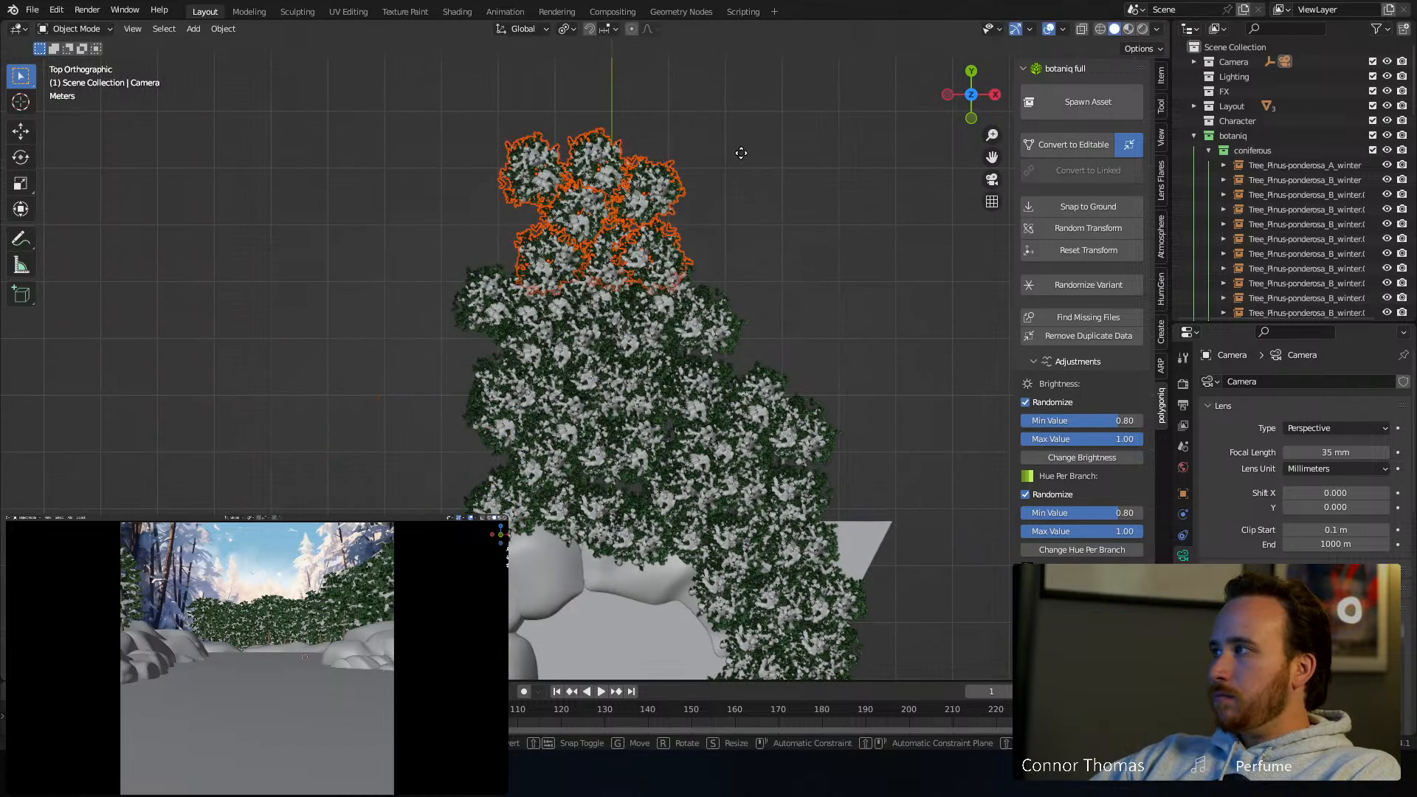
pyautogui.press('z')
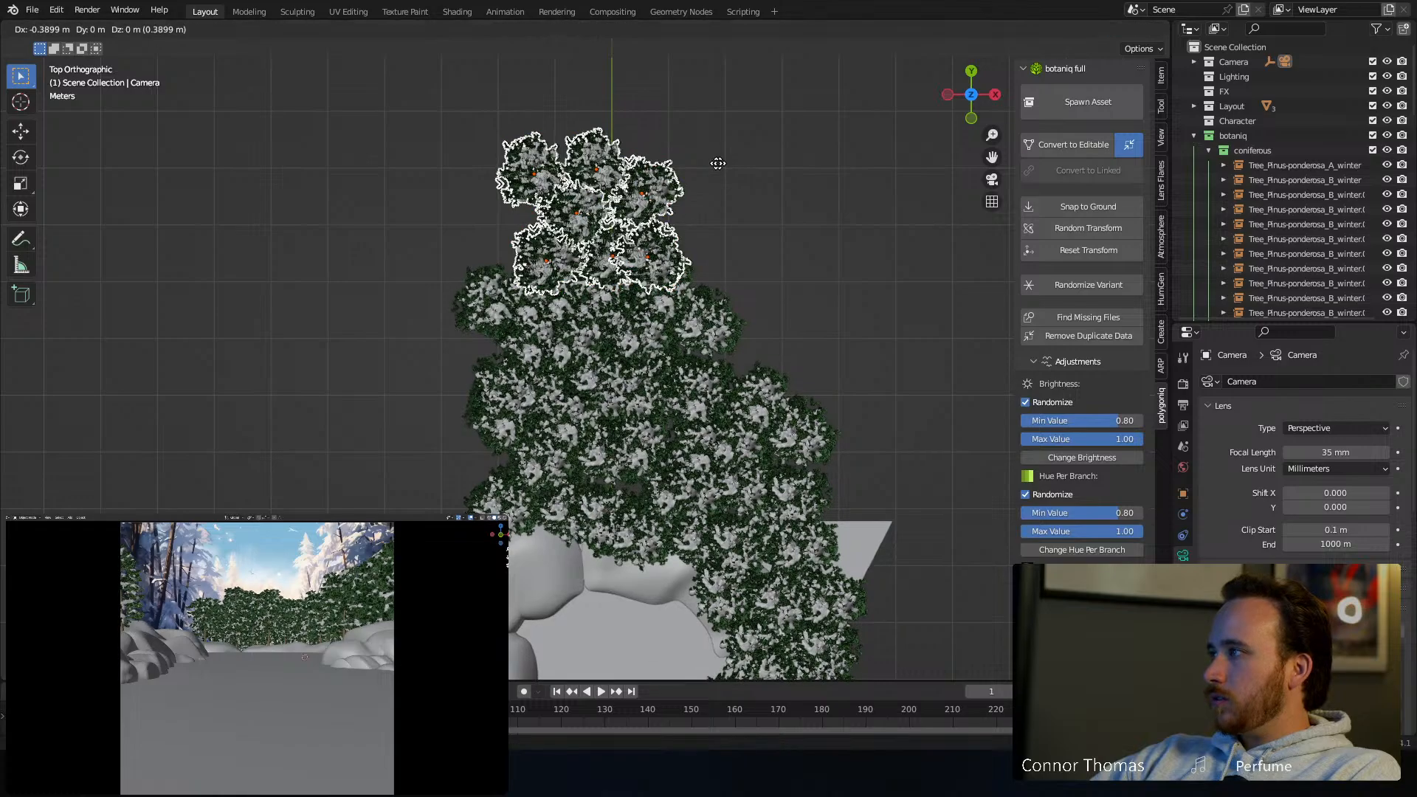
pyautogui.press('z')
pyautogui.press('z')
pyautogui.click(546, 141)
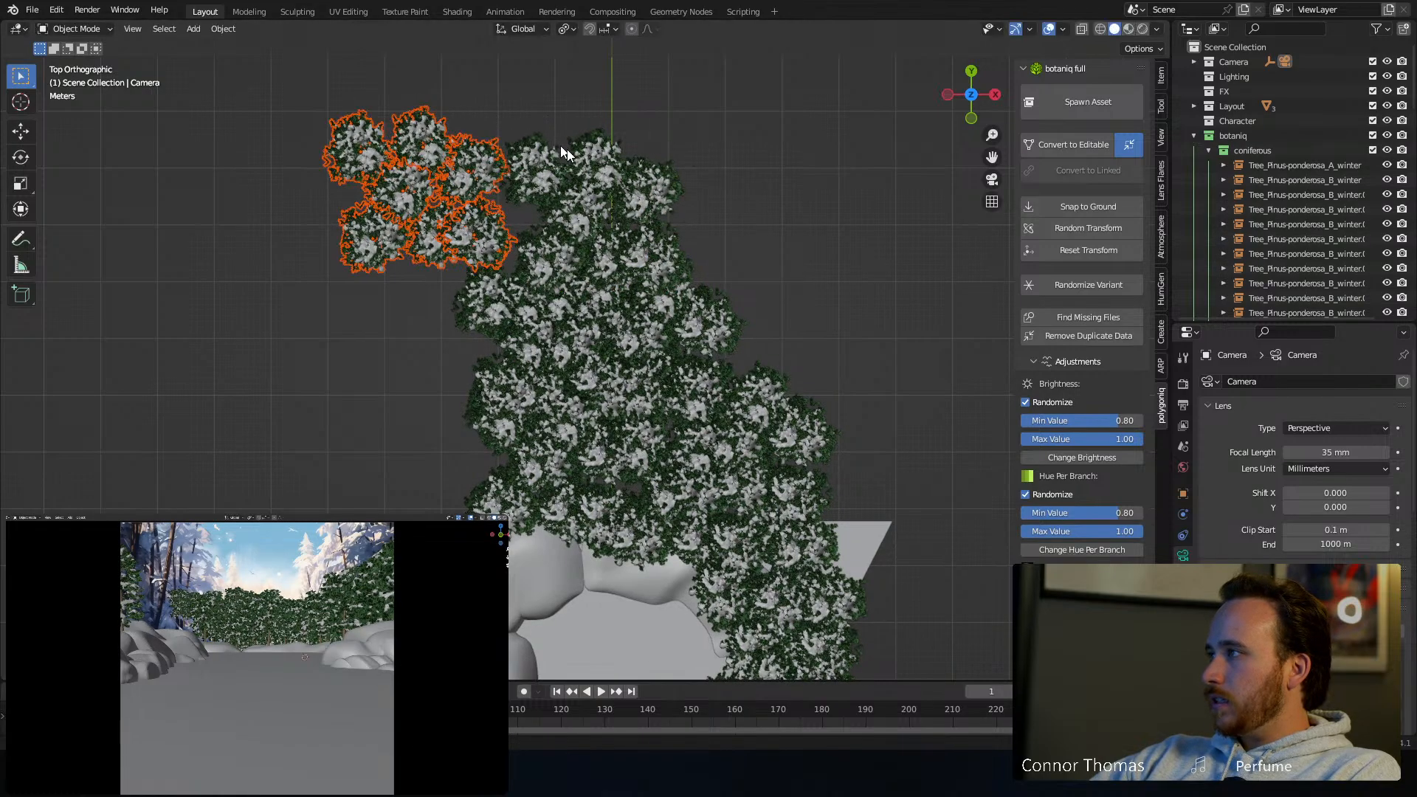
# Duplicate the rear-left pine group about 69 m right and 7 m back, and duplicate that copy behind the middle of the forest
pyautogui.hotkey('shift', 'd')
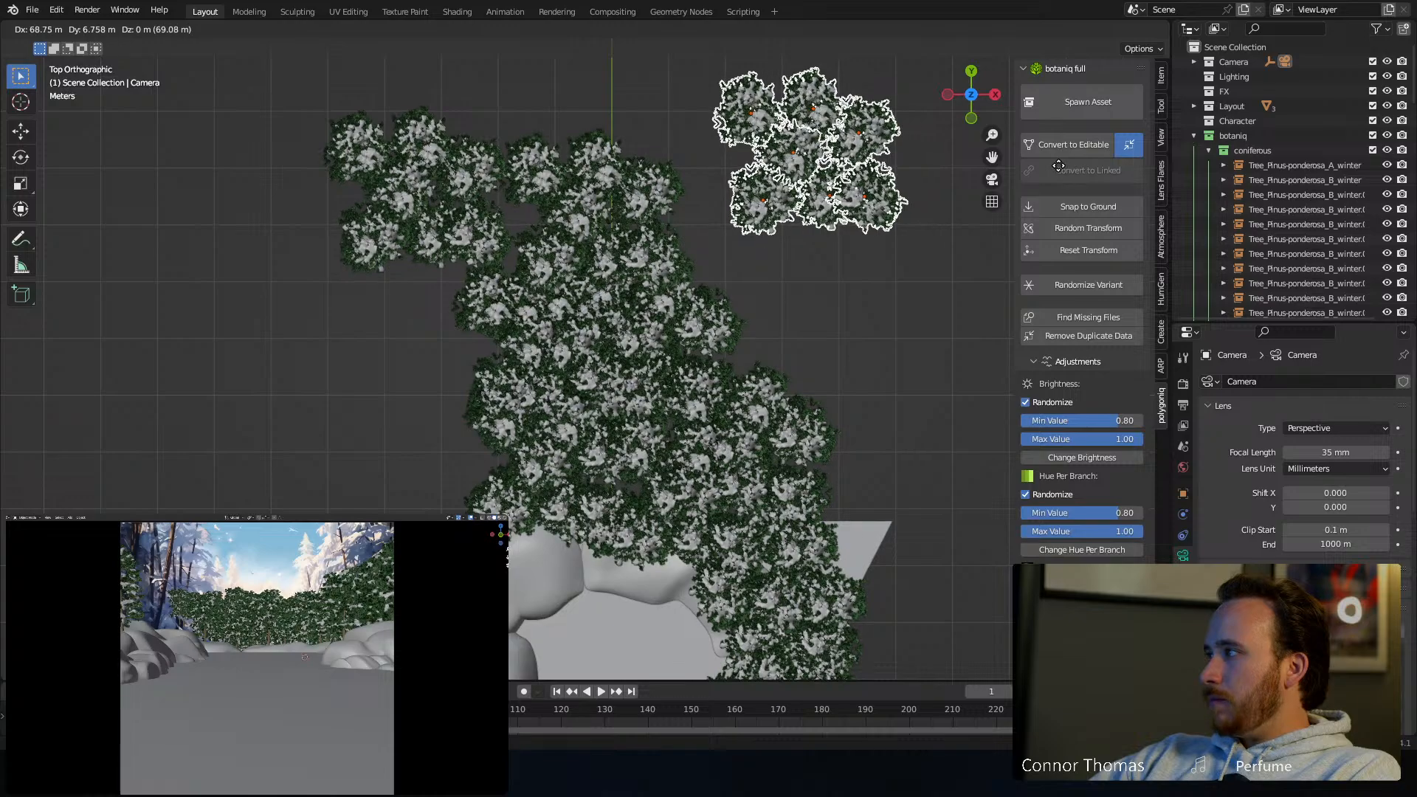
pyautogui.click(918, 217)
pyautogui.keyDown('shift'); pyautogui.moveTo(691, 220); pyautogui.dragTo(691, 370, button='middle'); pyautogui.keyUp('shift')
pyautogui.hotkey('shift', 'd')
pyautogui.click(458, 218)
# Raise the rearmost middle pine group about 13 m along Z and duplicate it to the right
pyautogui.press('g')
pyautogui.press('z')
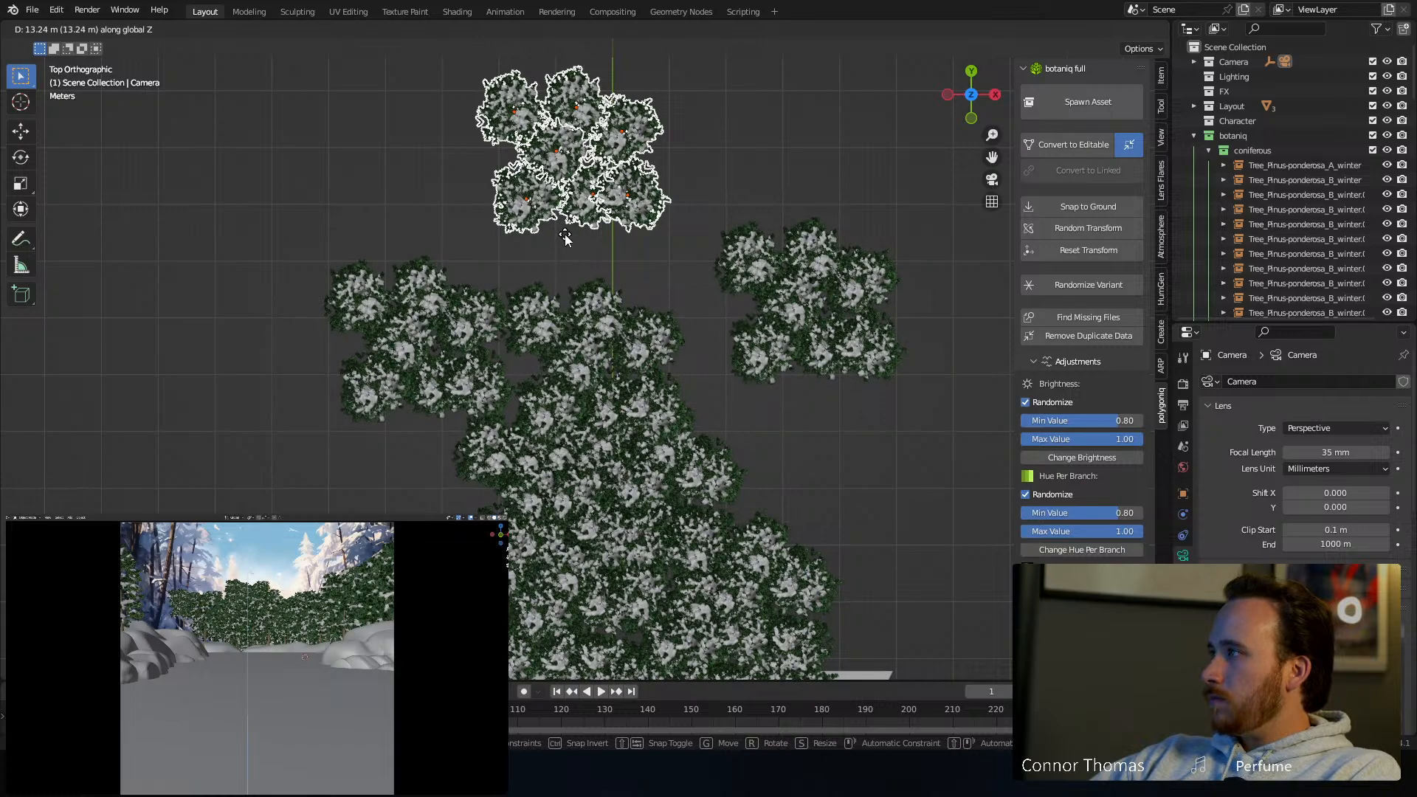
pyautogui.click(565, 237)
pyautogui.press('g')
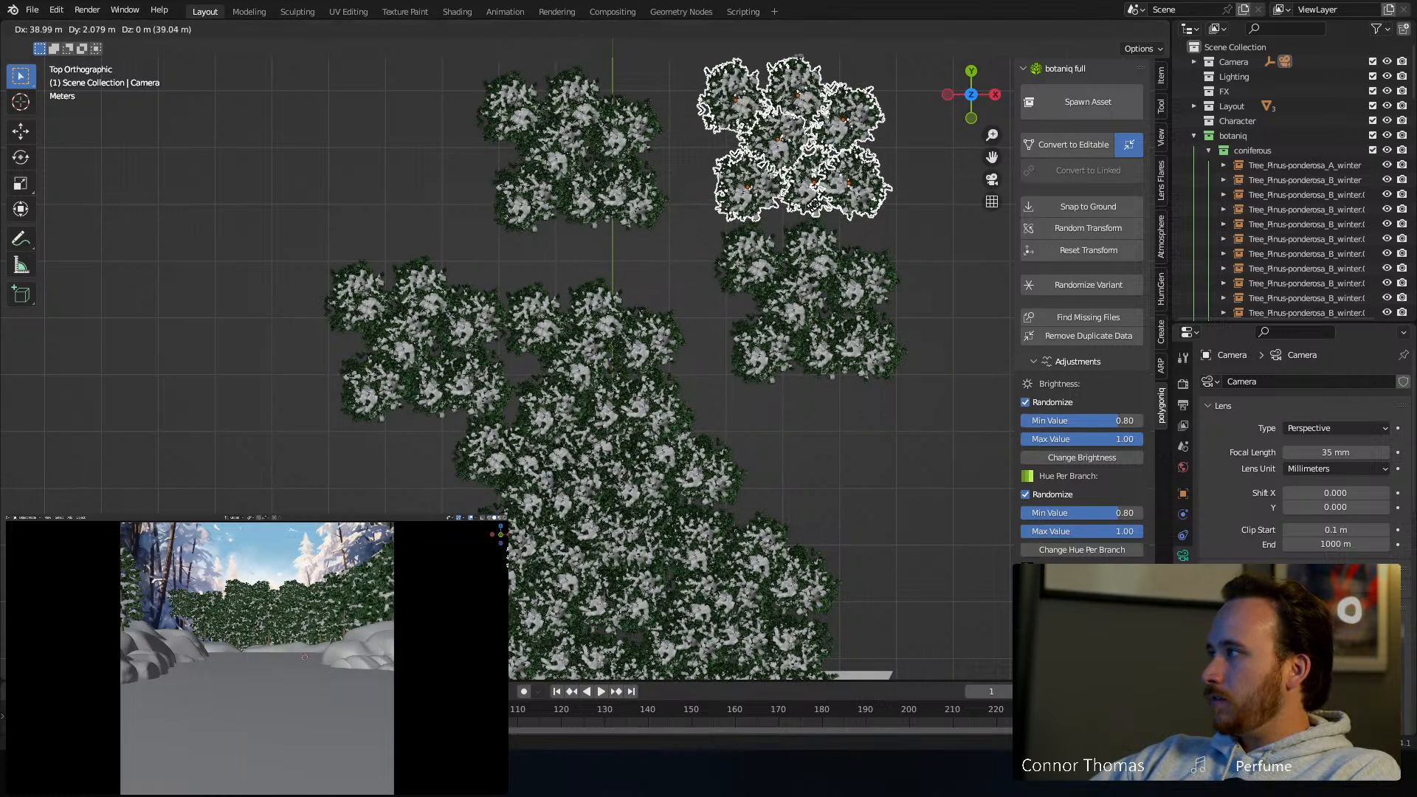
pyautogui.click(618, 276)
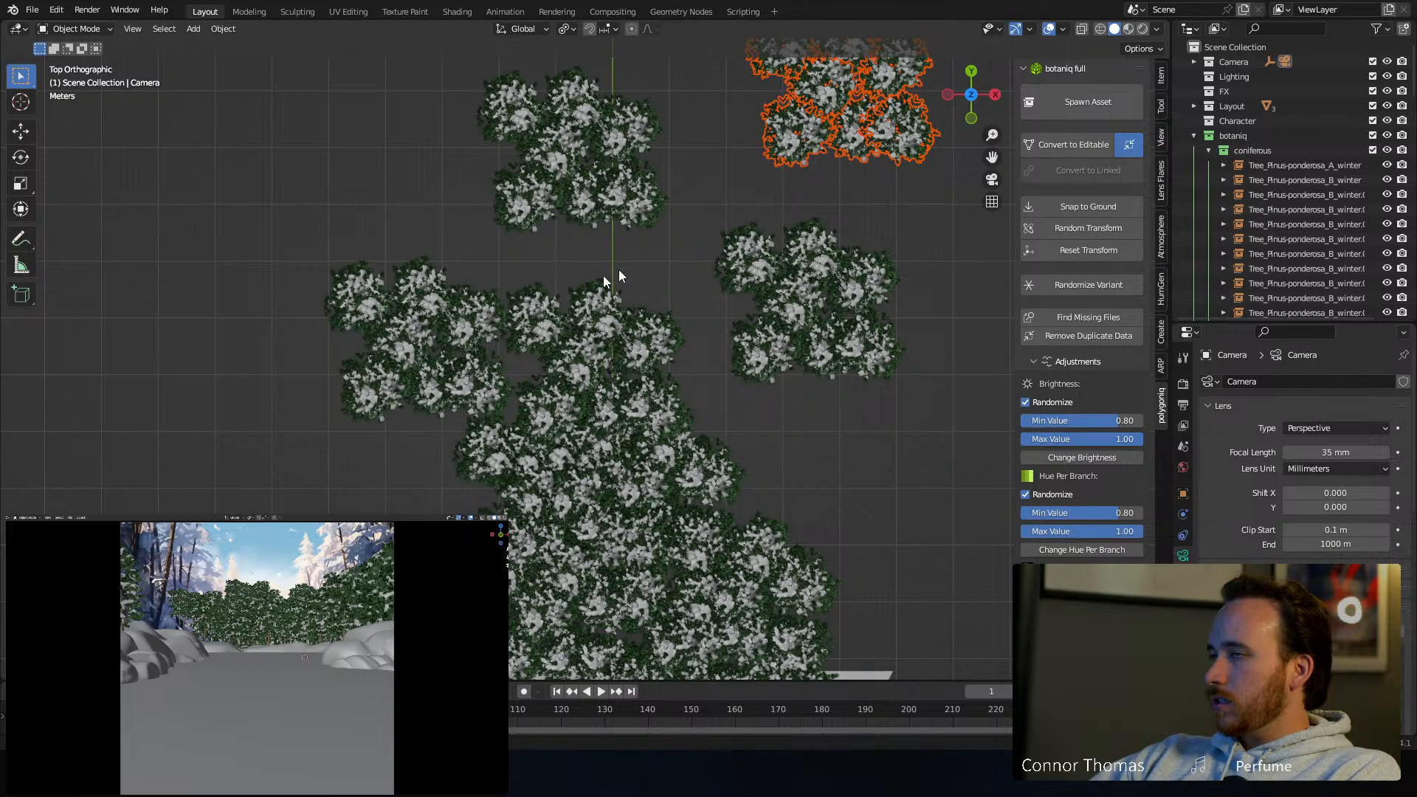
# Duplicate the rear-left pine group forward to the left edge of the ground plane, behind the left bank's rocks
pyautogui.keyDown('shift'); pyautogui.moveTo(550, 367); pyautogui.dragTo(639, 244, button='middle'); pyautogui.keyUp('shift')
pyautogui.keyDown('shift'); pyautogui.moveTo(540, 320); pyautogui.dragTo(496, 212, button='middle'); pyautogui.keyUp('shift')
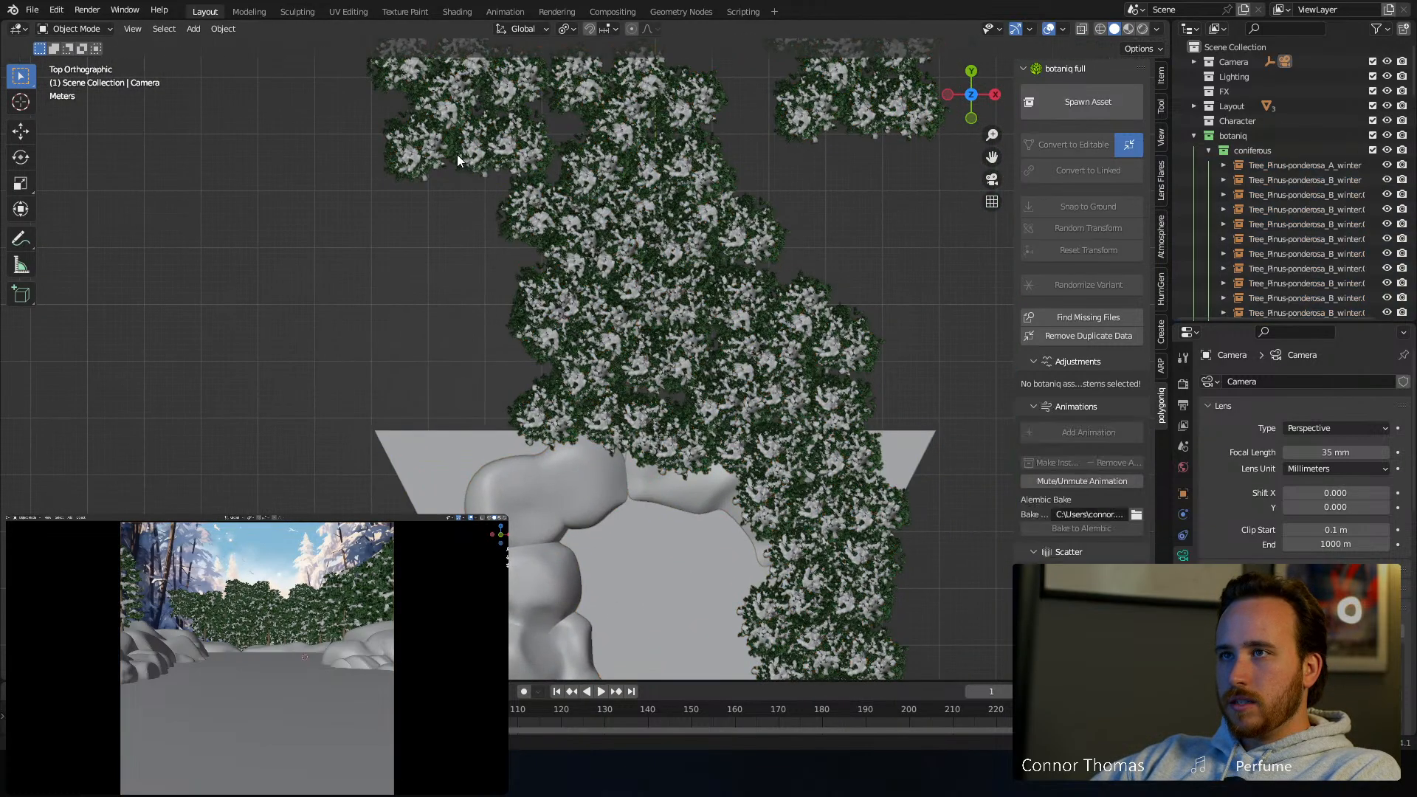
pyautogui.keyDown('shift'); pyautogui.moveTo(458, 154); pyautogui.dragTo(467, 295, button='middle'); pyautogui.keyUp('shift')
pyautogui.press('c')
pyautogui.click(448, 221)
pyautogui.rightClick(448, 222)
pyautogui.keyDown('shift'); pyautogui.moveTo(448, 221); pyautogui.dragTo(472, 154, button='middle'); pyautogui.keyUp('shift')
pyautogui.press('g')
pyautogui.click(470, 473)
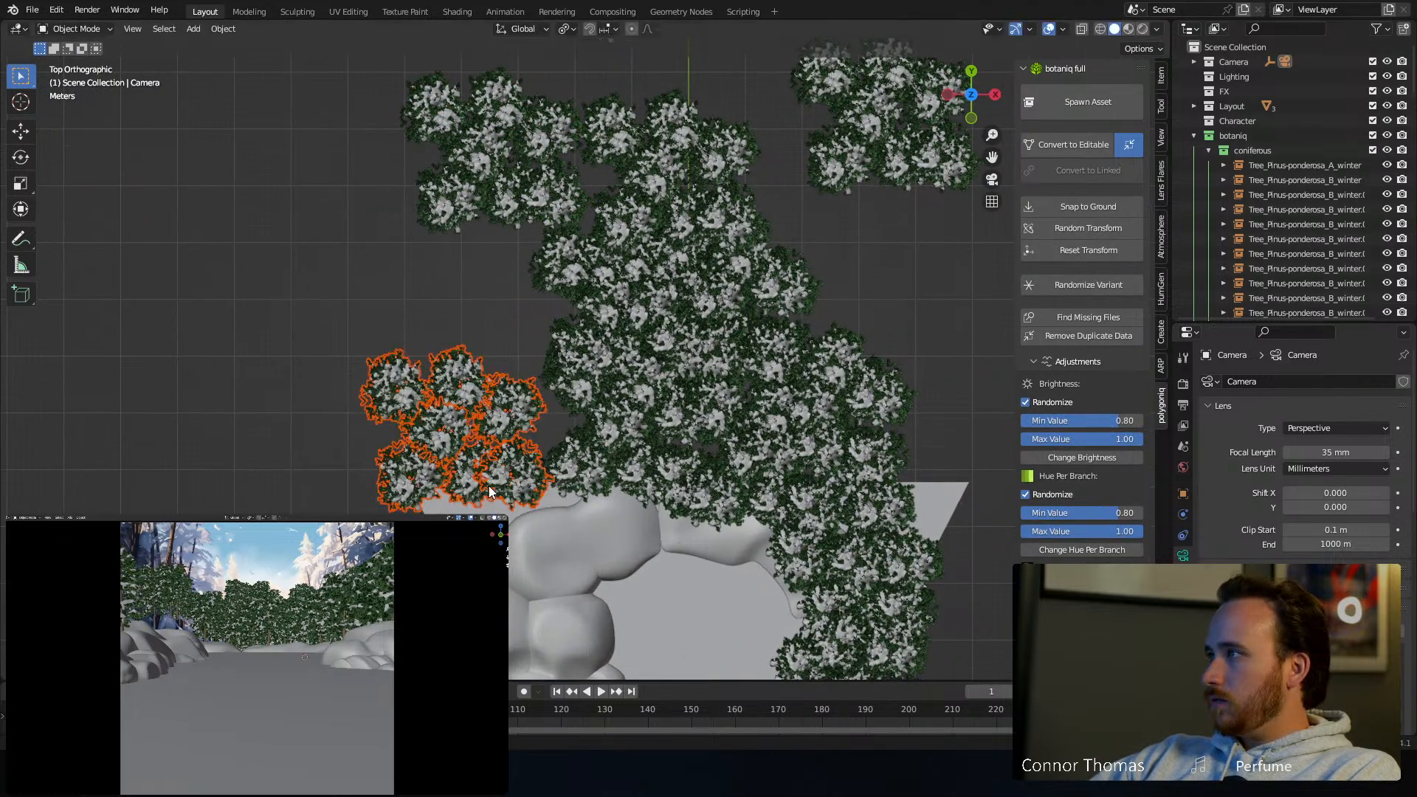
# Lower the pine group behind the left bank about 15 m along Z and deselect everything
pyautogui.press('g')
pyautogui.press('z')
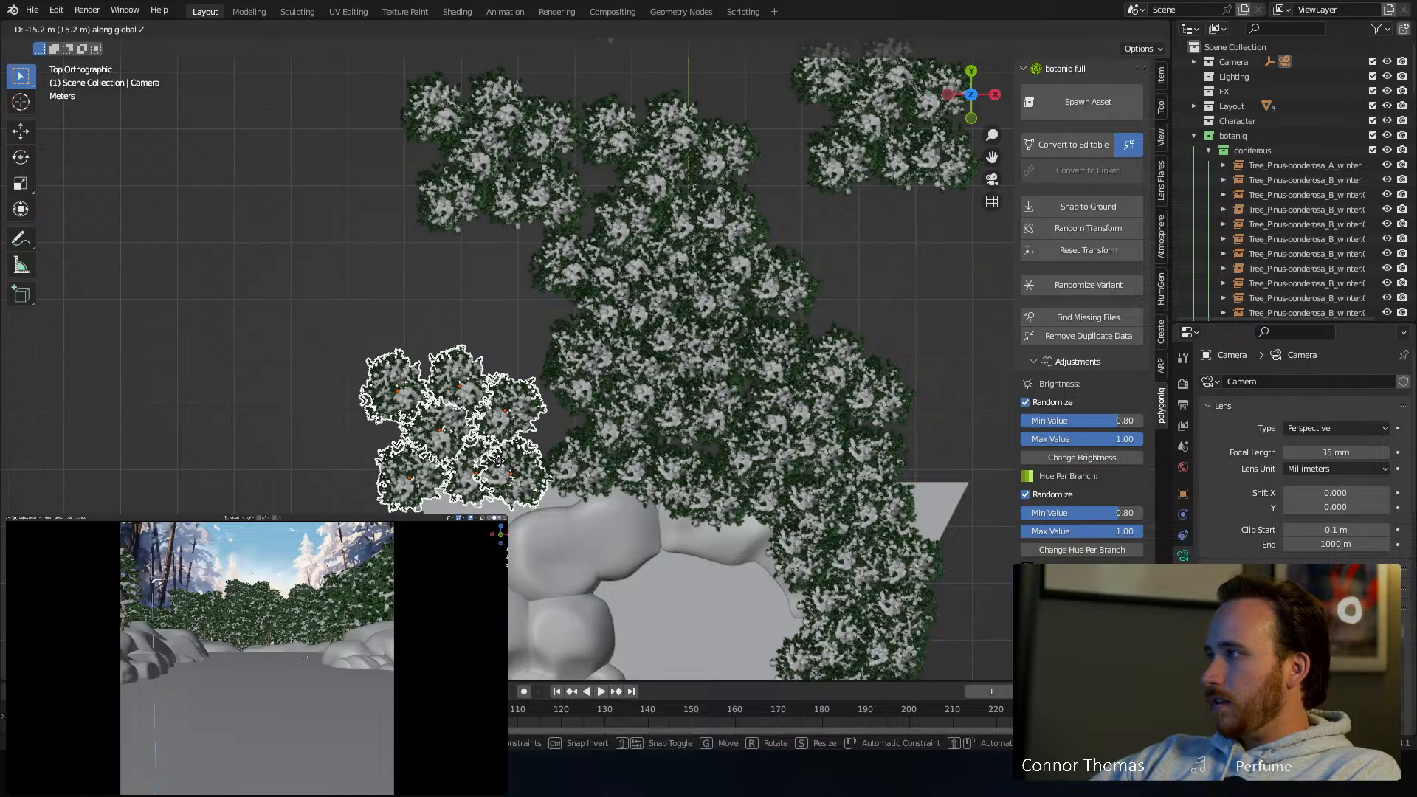
pyautogui.click(522, 447)
pyautogui.hotkey('alt', 'a')
pyautogui.moveTo(508, 436); pyautogui.dragTo(595, 243, button='middle')
pyautogui.scroll(-5, 480, 329)
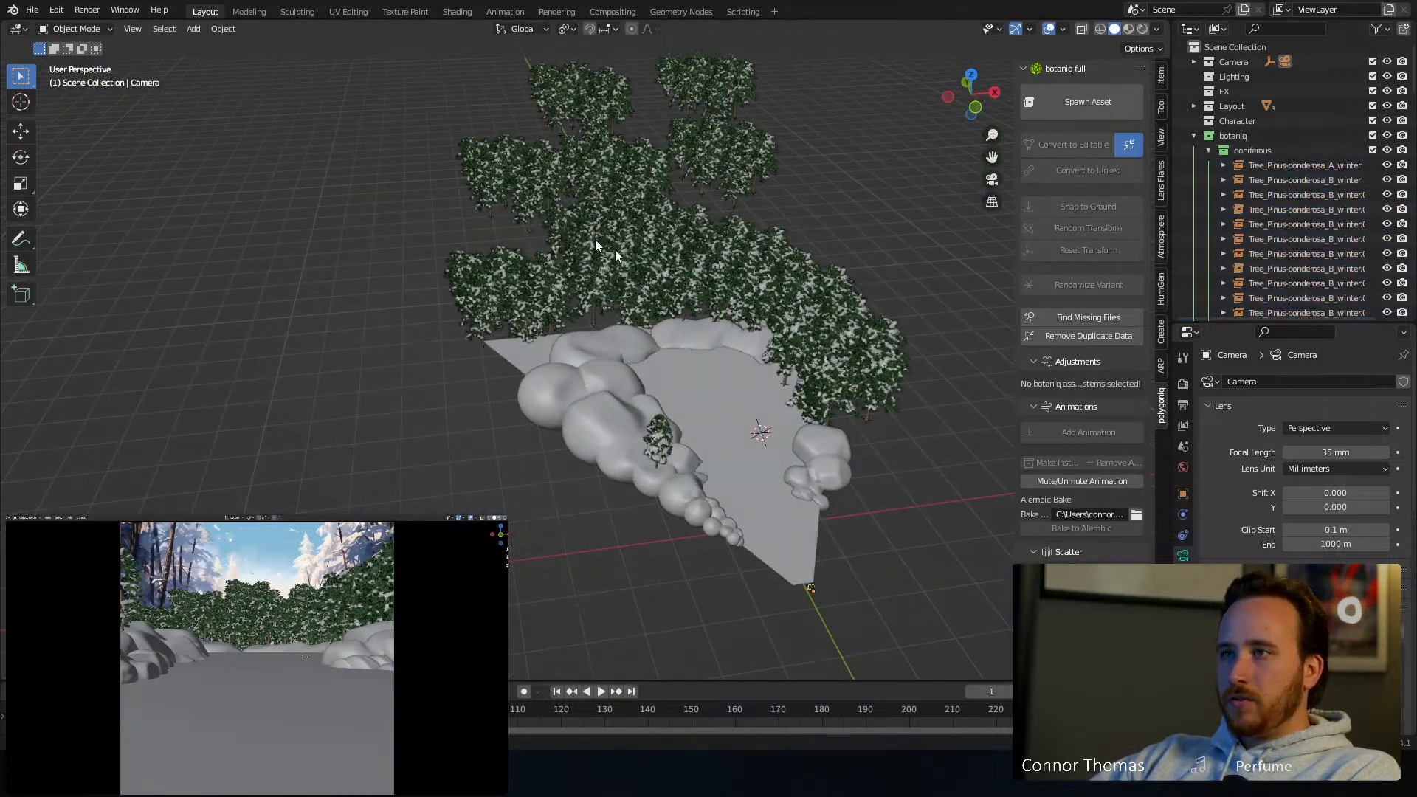
# Spawn the winter Pinus ponderosa (C) tree from the coniferous category of the botaniq library
pyautogui.click(1077, 116)
pyautogui.click(1087, 245)
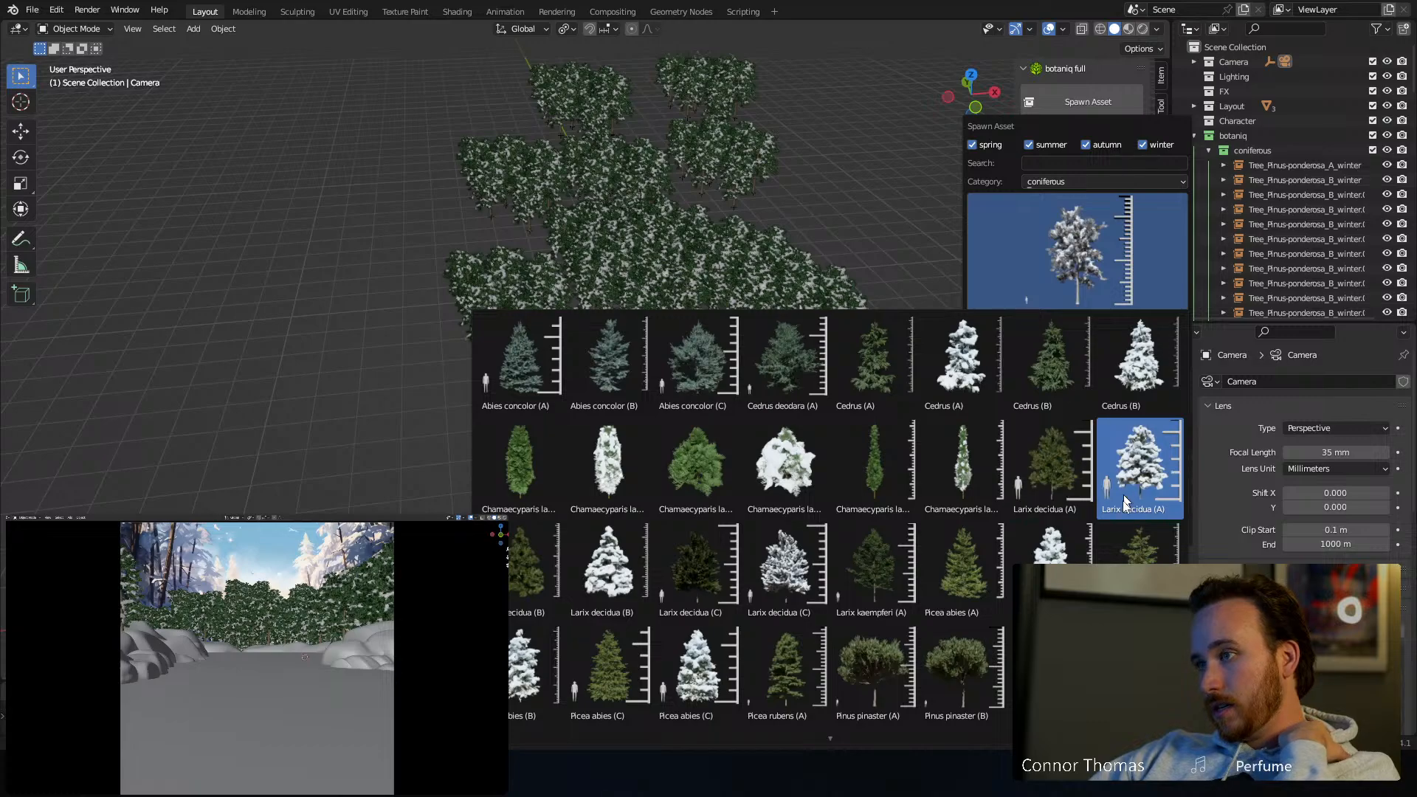
pyautogui.scroll(-2, 830, 516)
pyautogui.scroll(-5, 1047, 458)
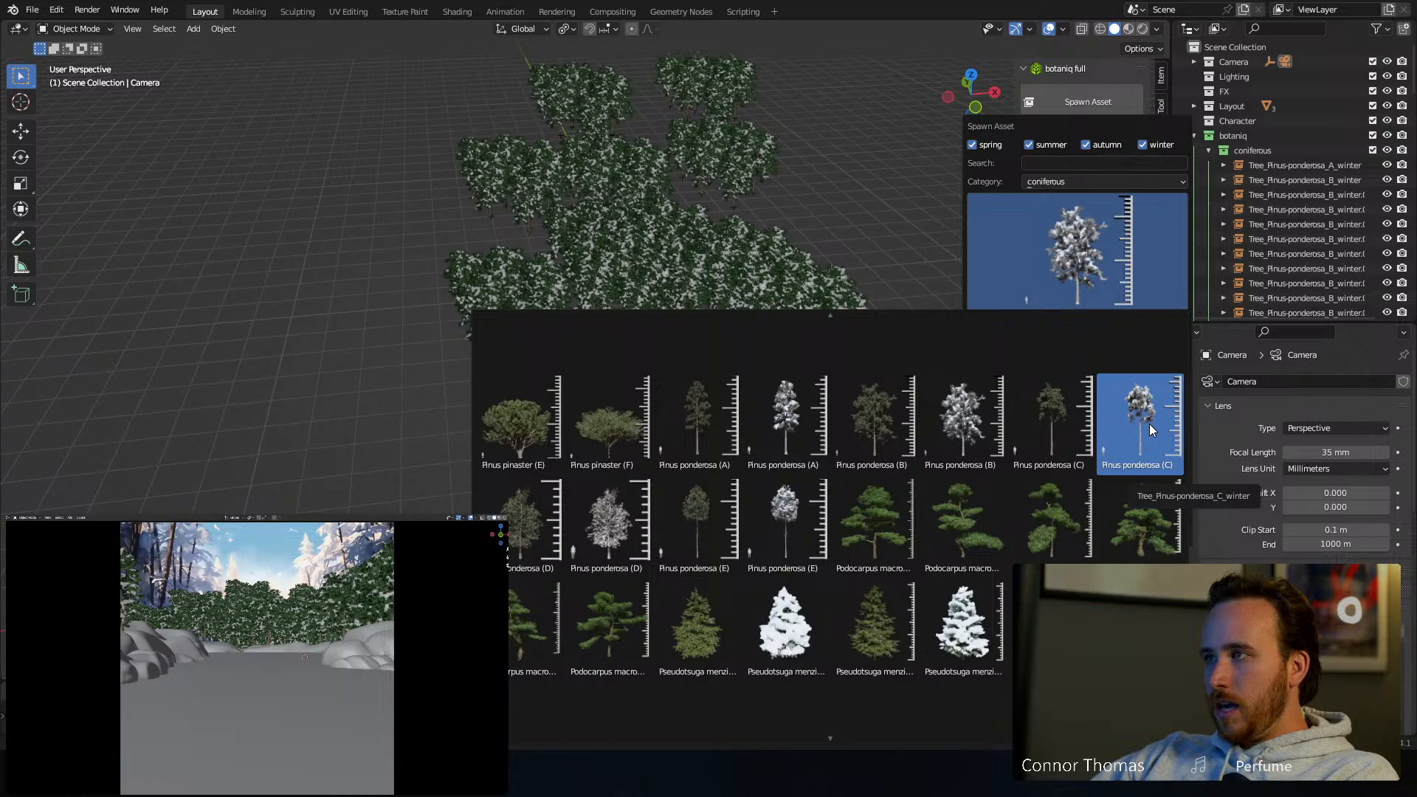
pyautogui.click(1150, 429)
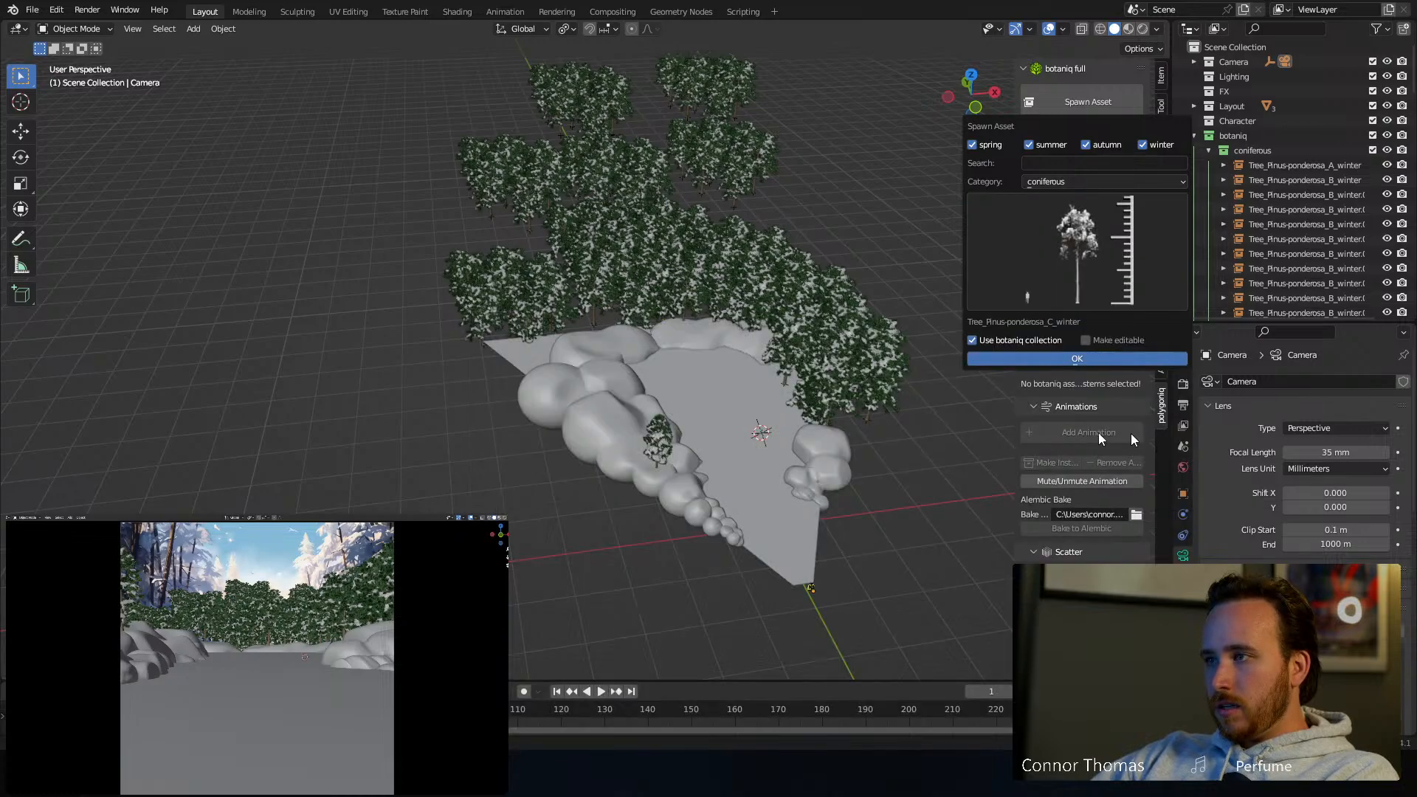
pyautogui.click(690, 318)
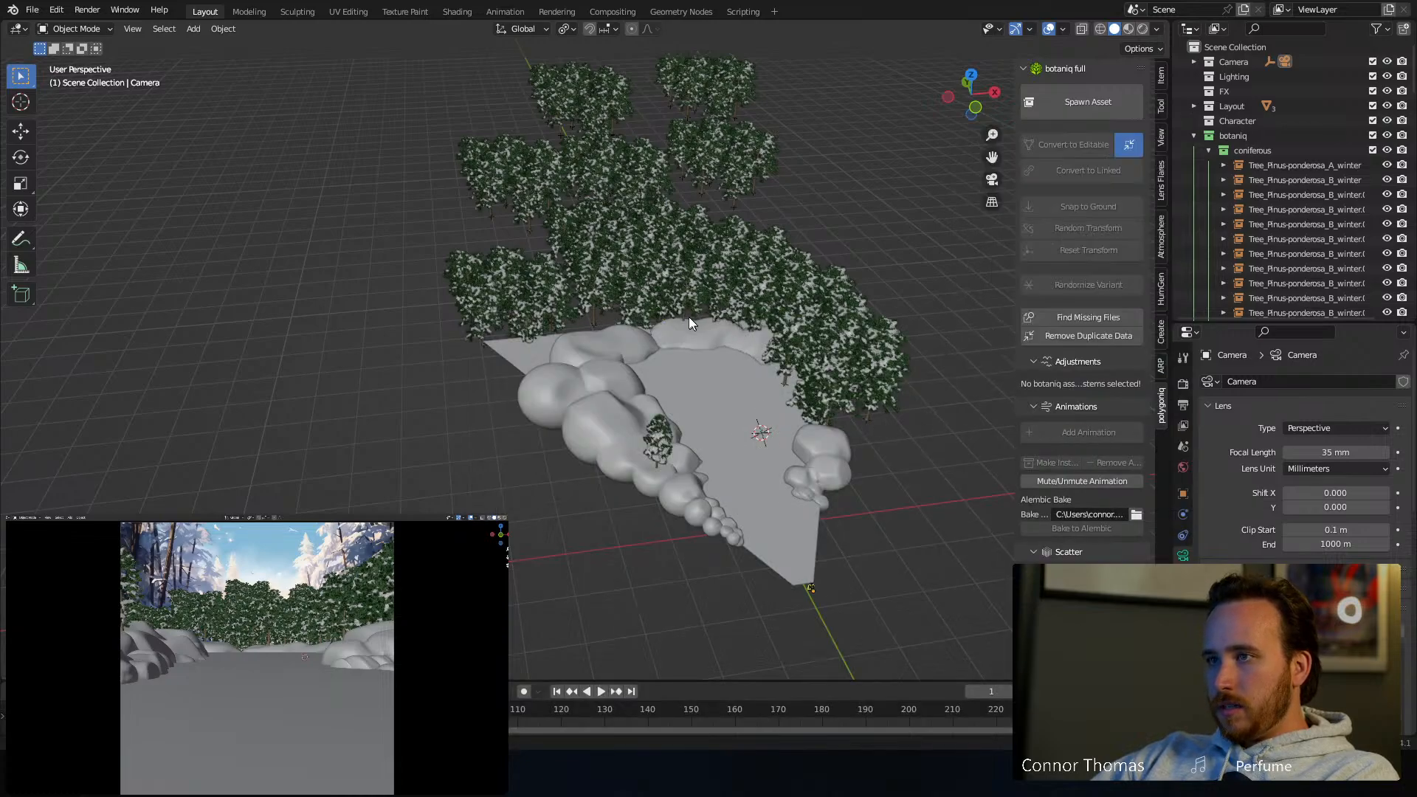
pyautogui.click(1084, 111)
pyautogui.click(1096, 361)
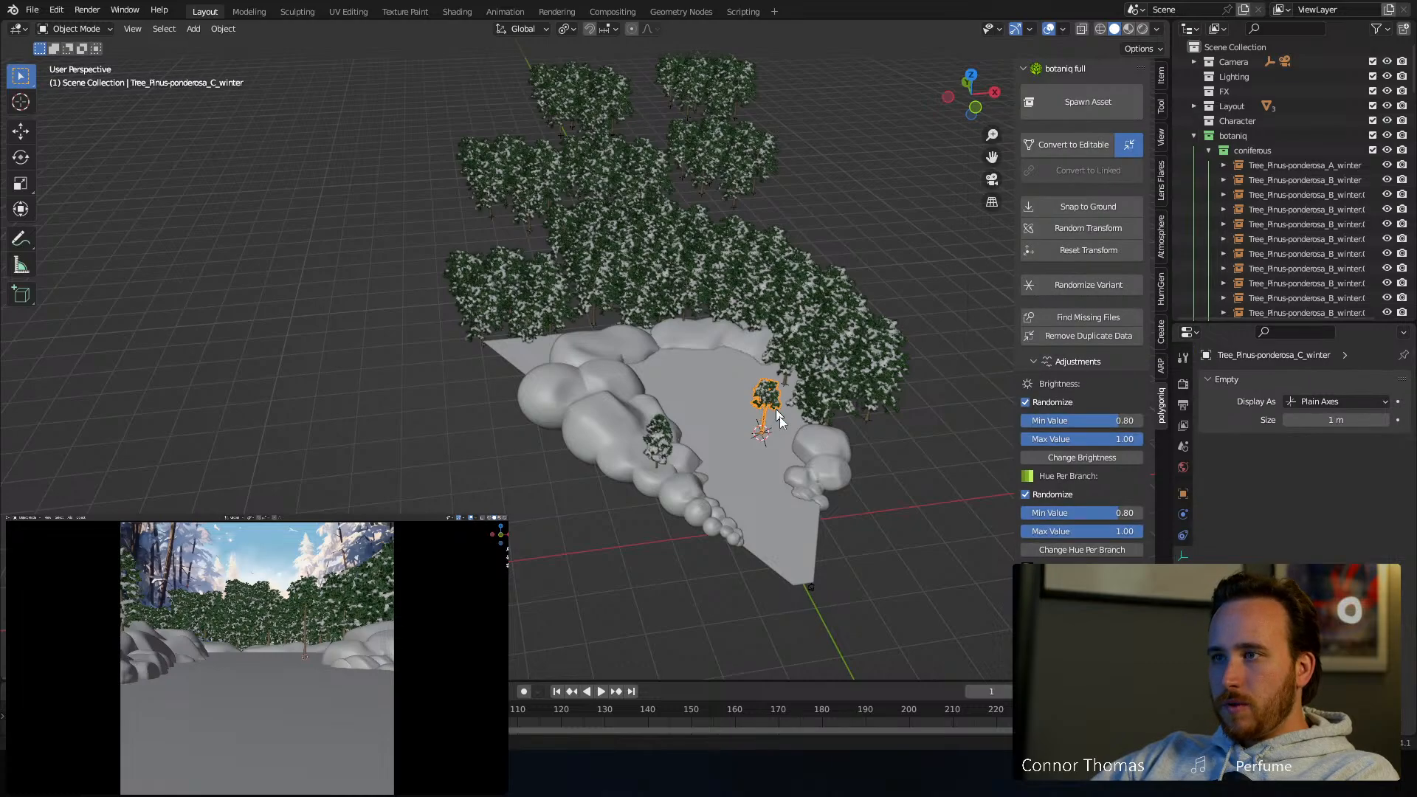
# Move the spawned tall pine onto the rocks of the left bank and scale it up uniformly
pyautogui.moveTo(775, 411); pyautogui.dragTo(726, 402, button='middle')
pyautogui.press('g')
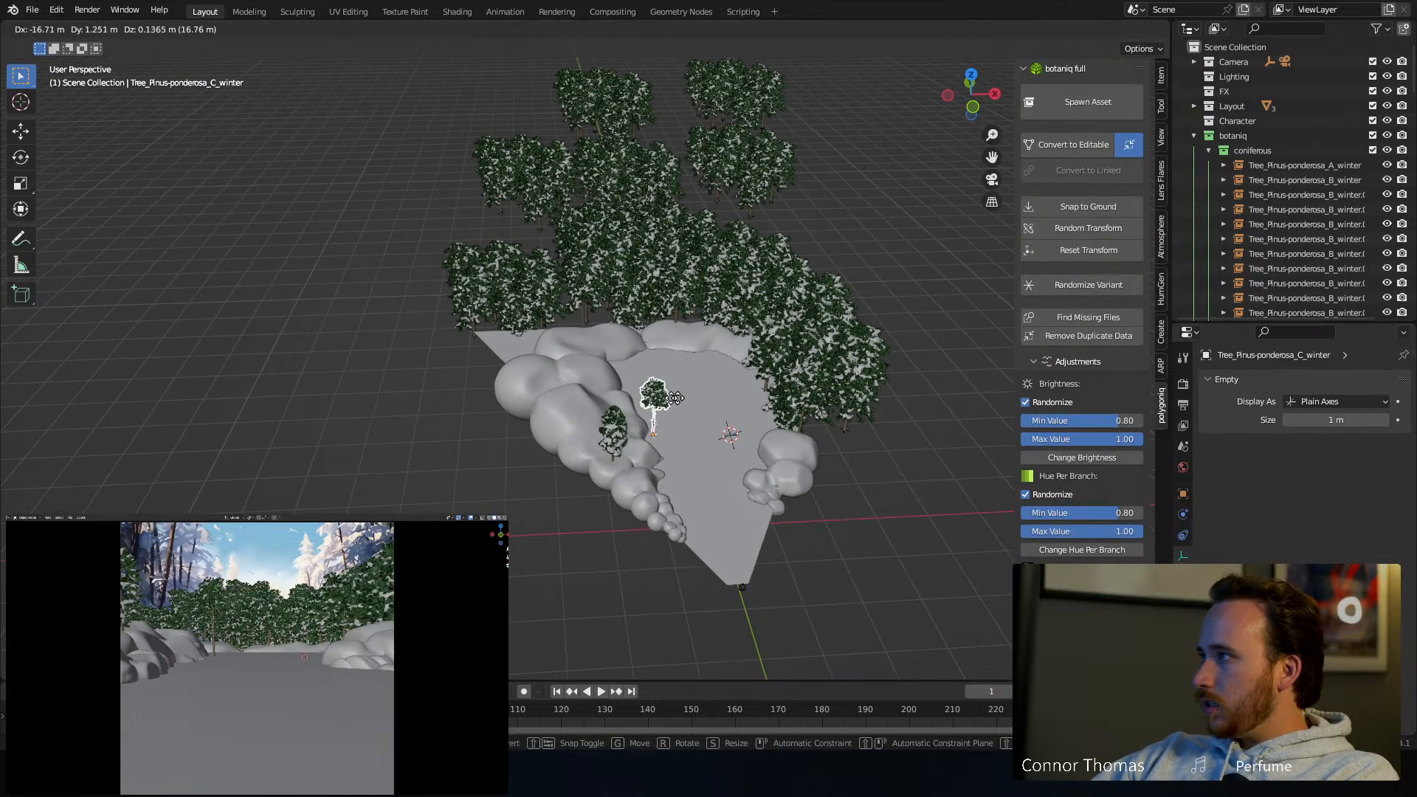
pyautogui.press('s')
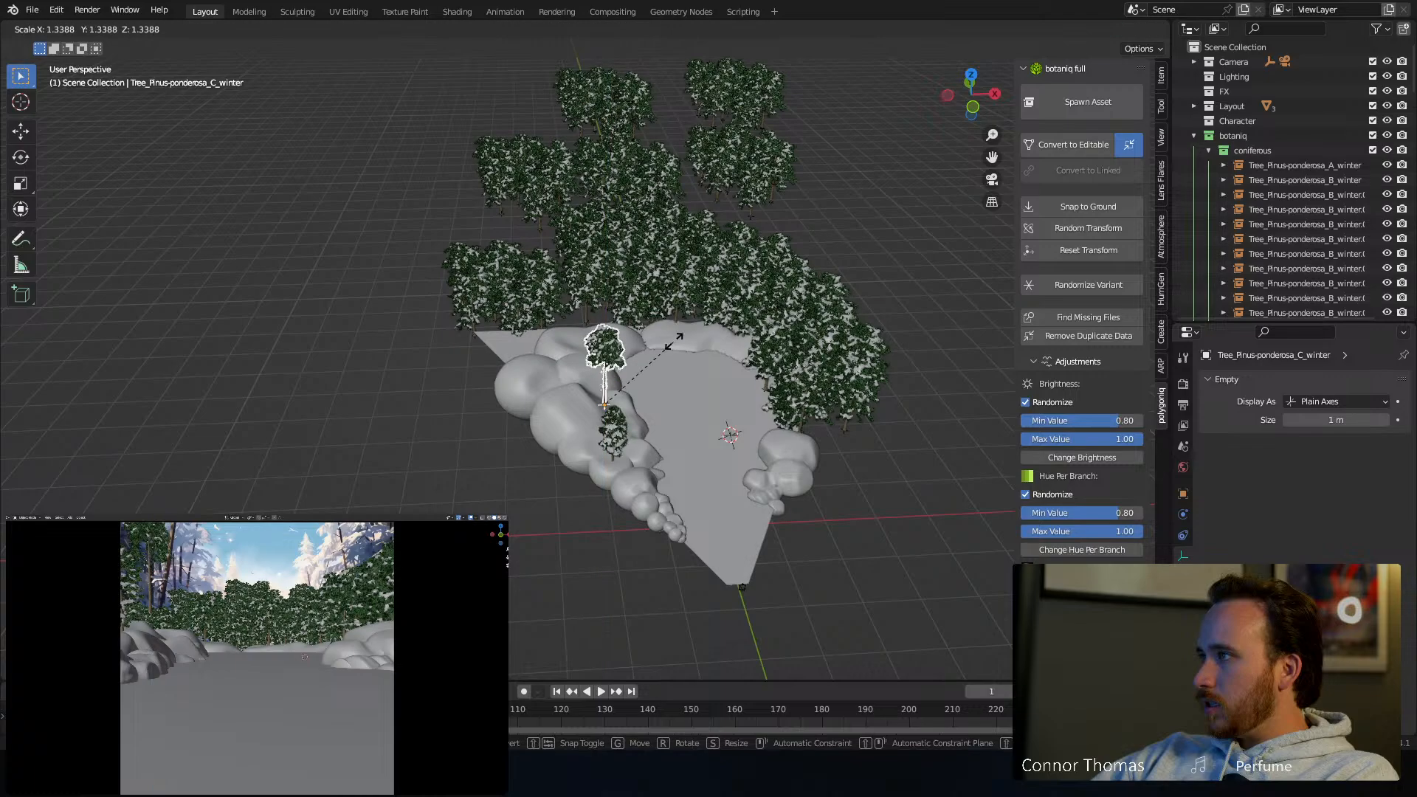
pyautogui.click(732, 291)
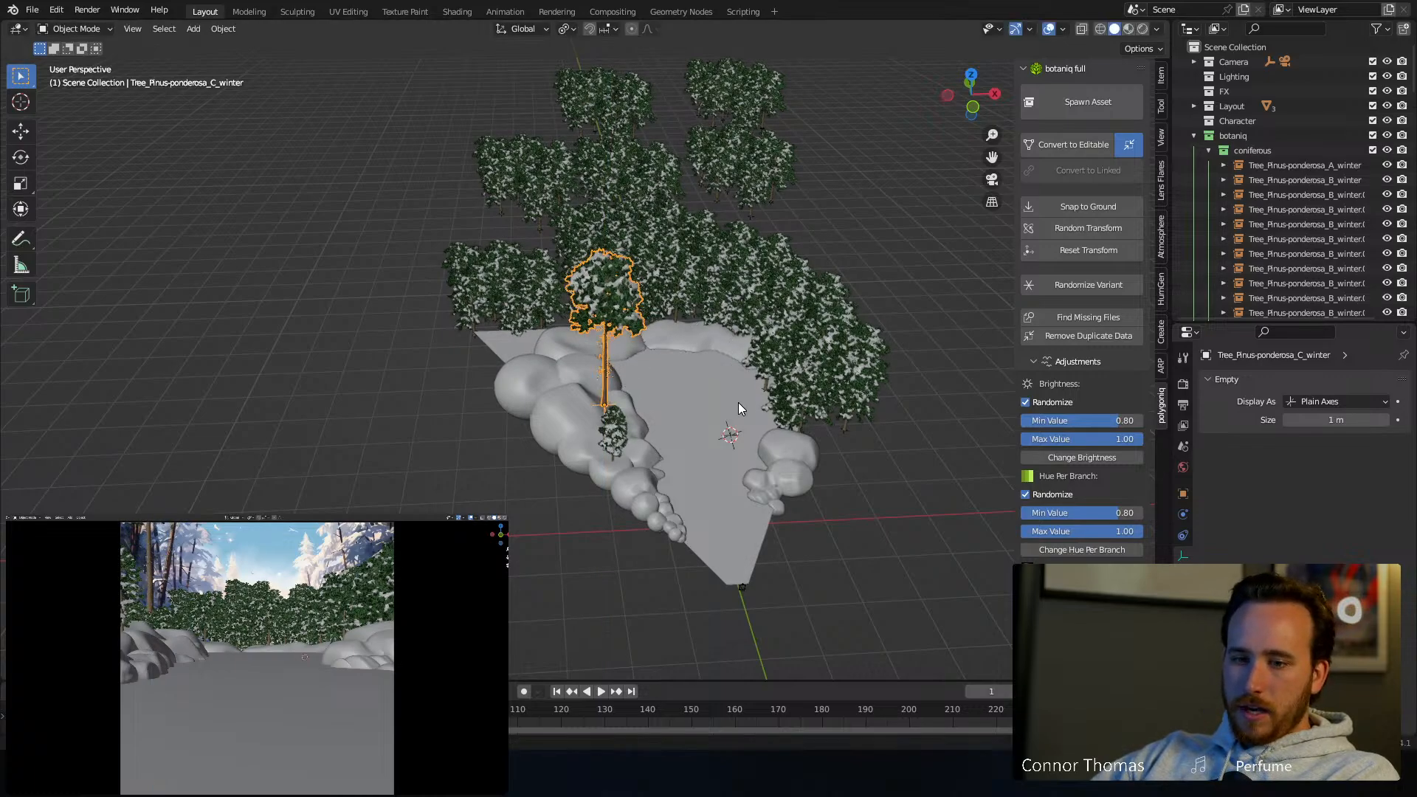
# Lower the tall pine about 6 m into the left bank's rocks and tilt it about 12 degrees toward the river
pyautogui.moveTo(740, 408); pyautogui.dragTo(667, 384, button='middle')
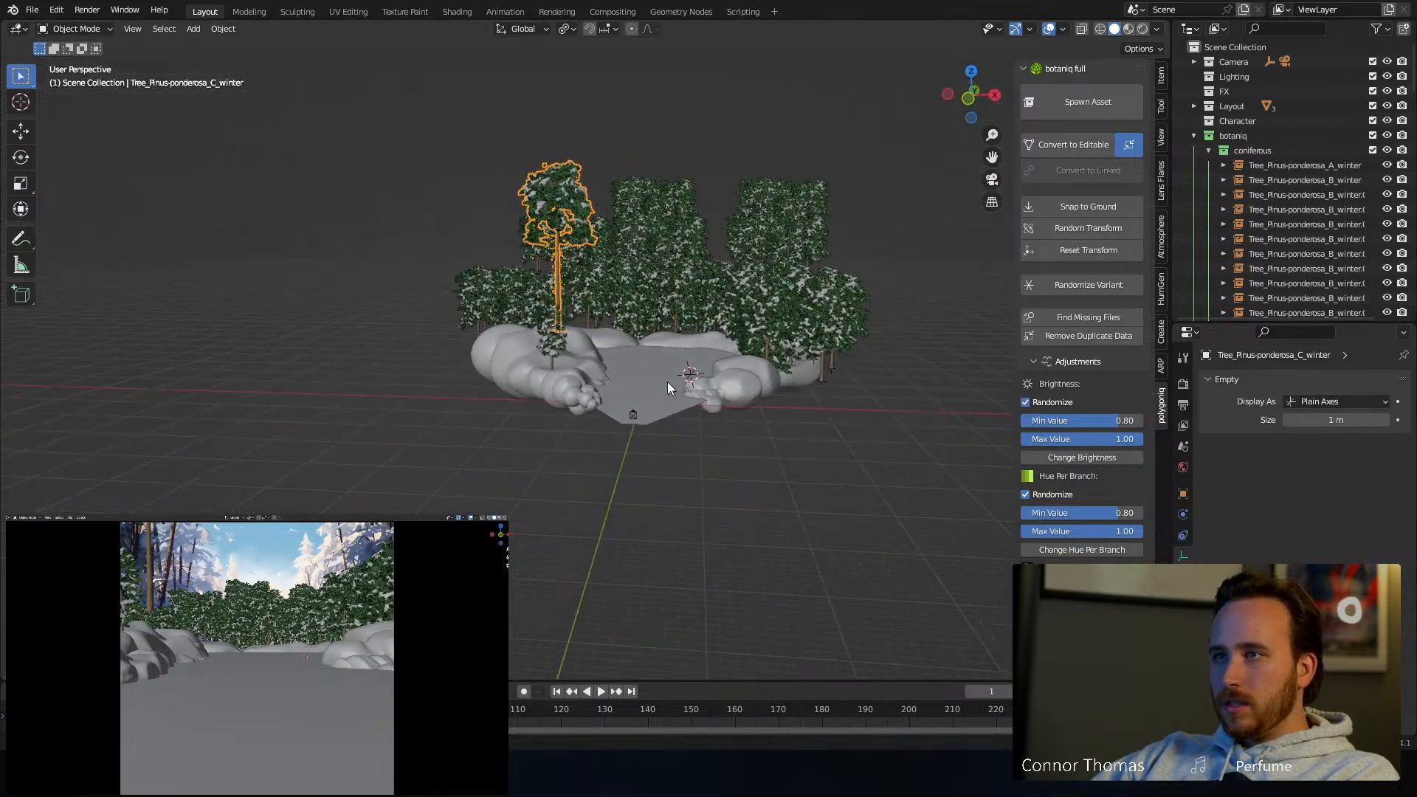
pyautogui.press('g')
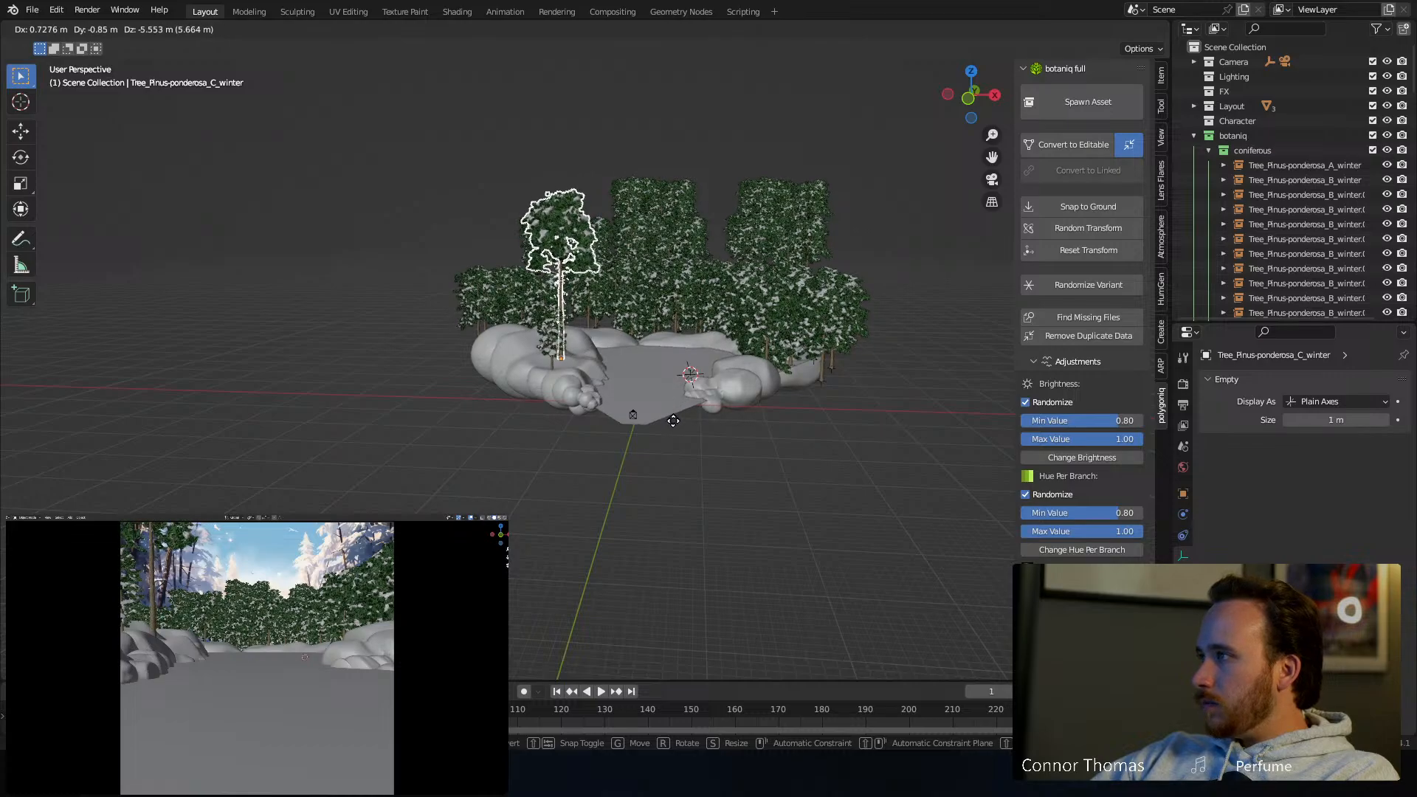
pyautogui.click(679, 424)
pyautogui.press('r')
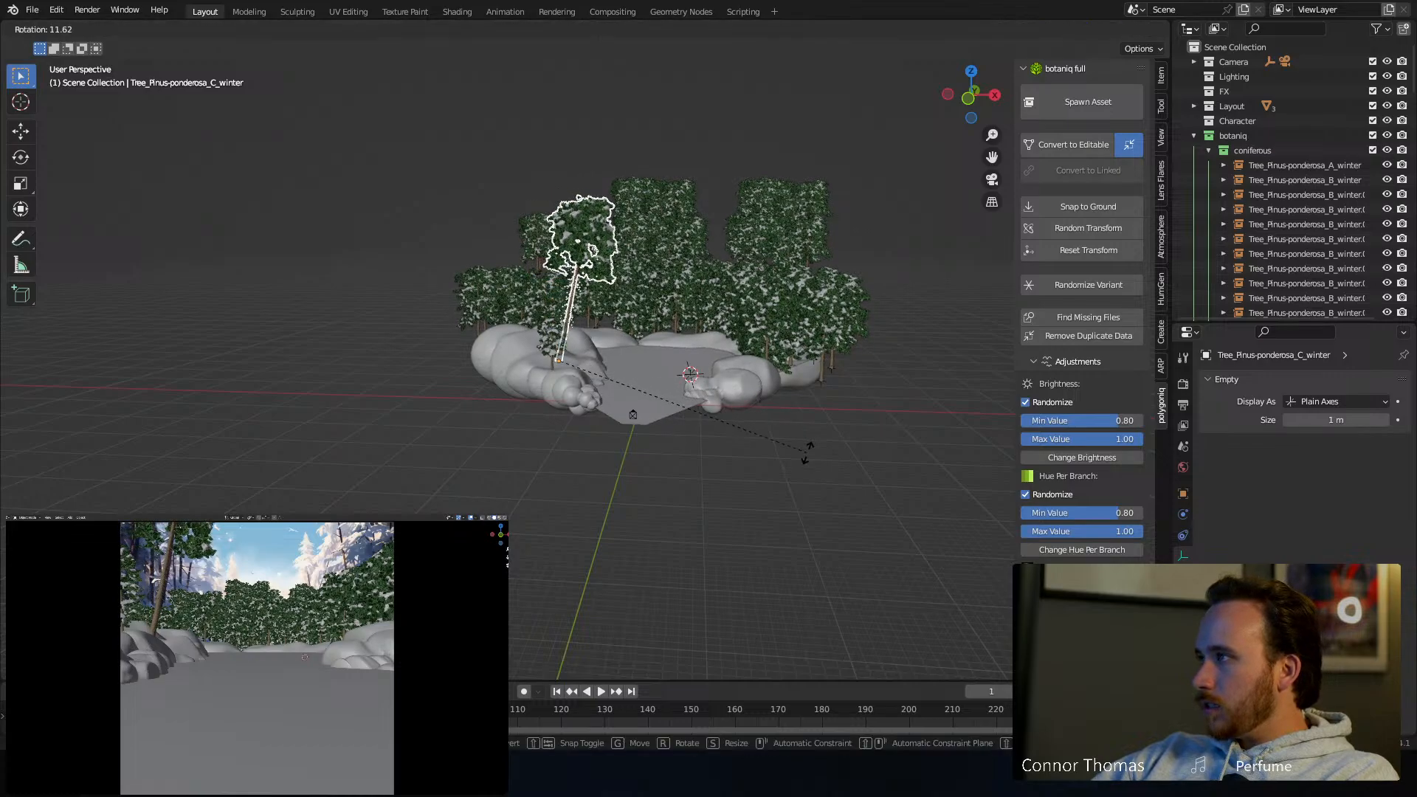
pyautogui.click(810, 455)
# Duplicate the leaning pine farther back on the left bank, change the copy's rotation and adjust its height on the rocks
pyautogui.moveTo(631, 384); pyautogui.dragTo(613, 413, button='middle')
pyautogui.hotkey('shift', 'd')
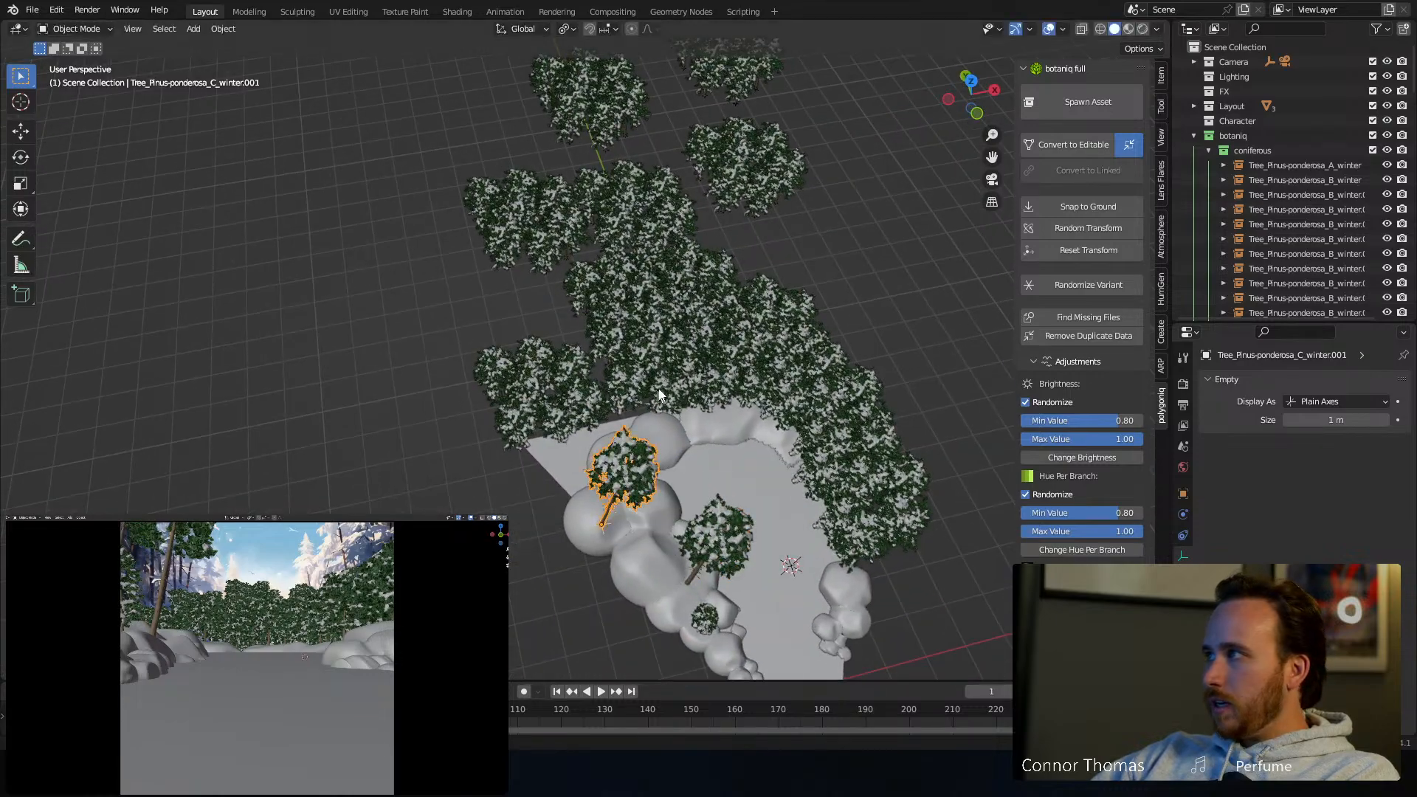
pyautogui.press('r')
pyautogui.press('g')
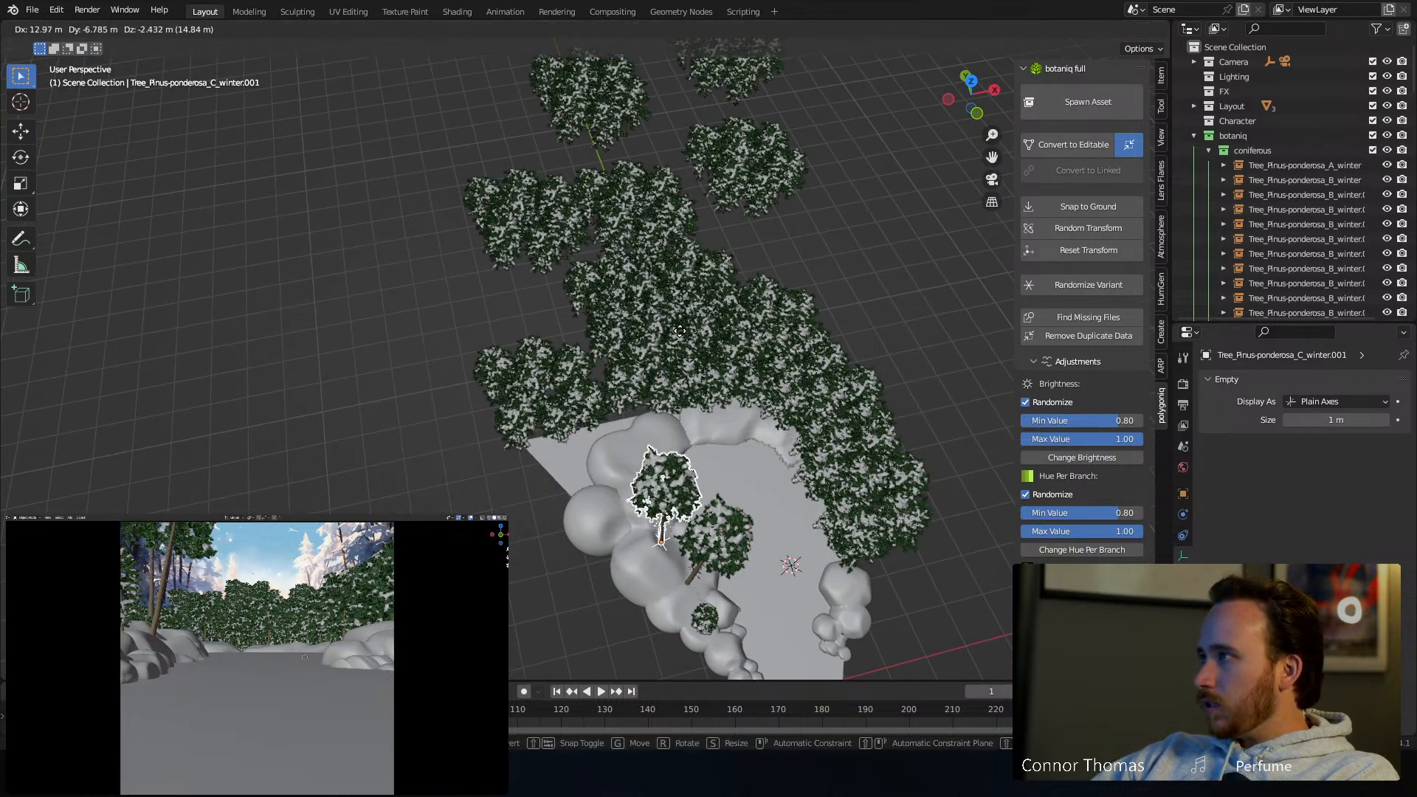
pyautogui.click(681, 331)
pyautogui.moveTo(698, 330); pyautogui.dragTo(771, 442, button='middle')
pyautogui.press('g')
pyautogui.press('z')
pyautogui.click(722, 292)
# Duplicate the tall pine to the far end of the left bank and adjust its height along Z to meet the ground
pyautogui.hotkey('shift', 'd')
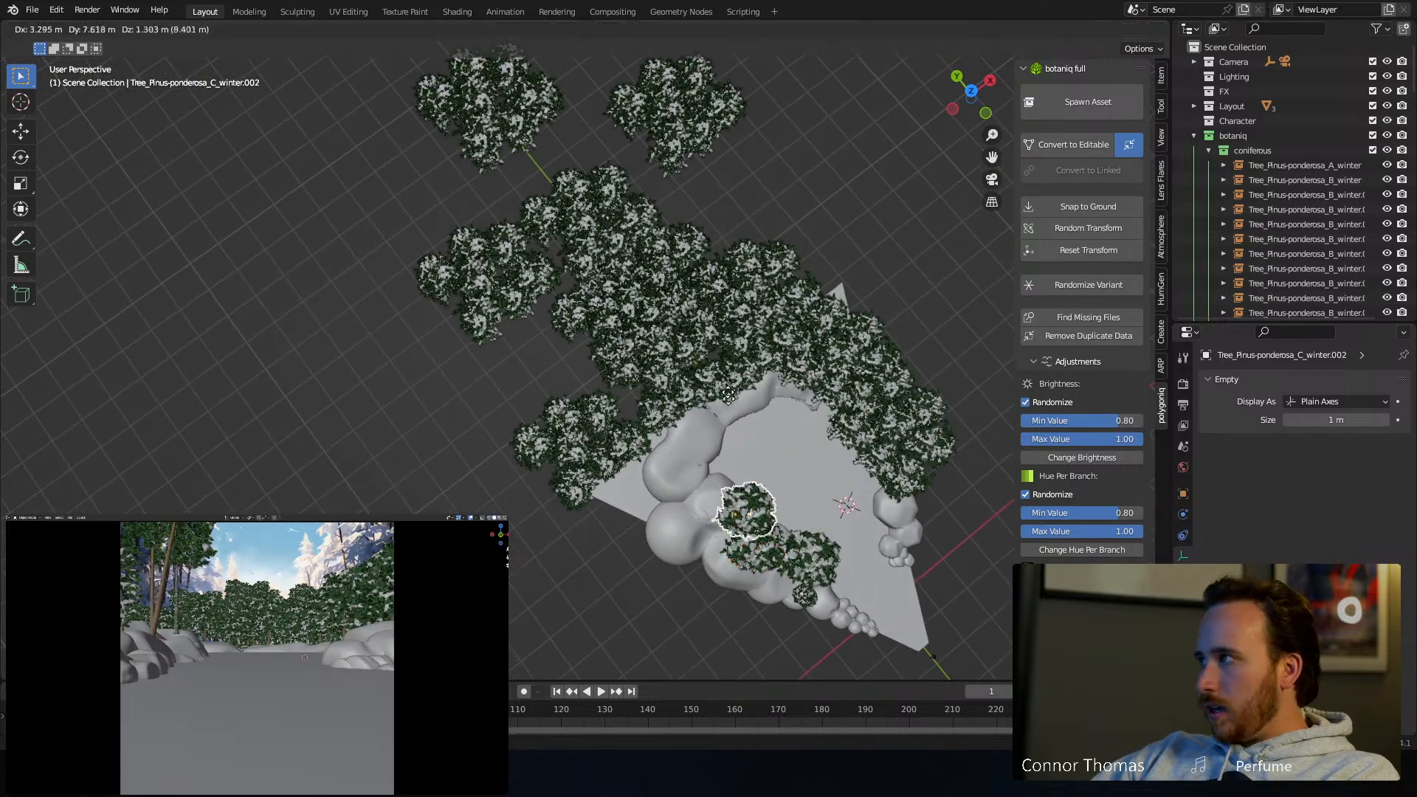
pyautogui.click(630, 373)
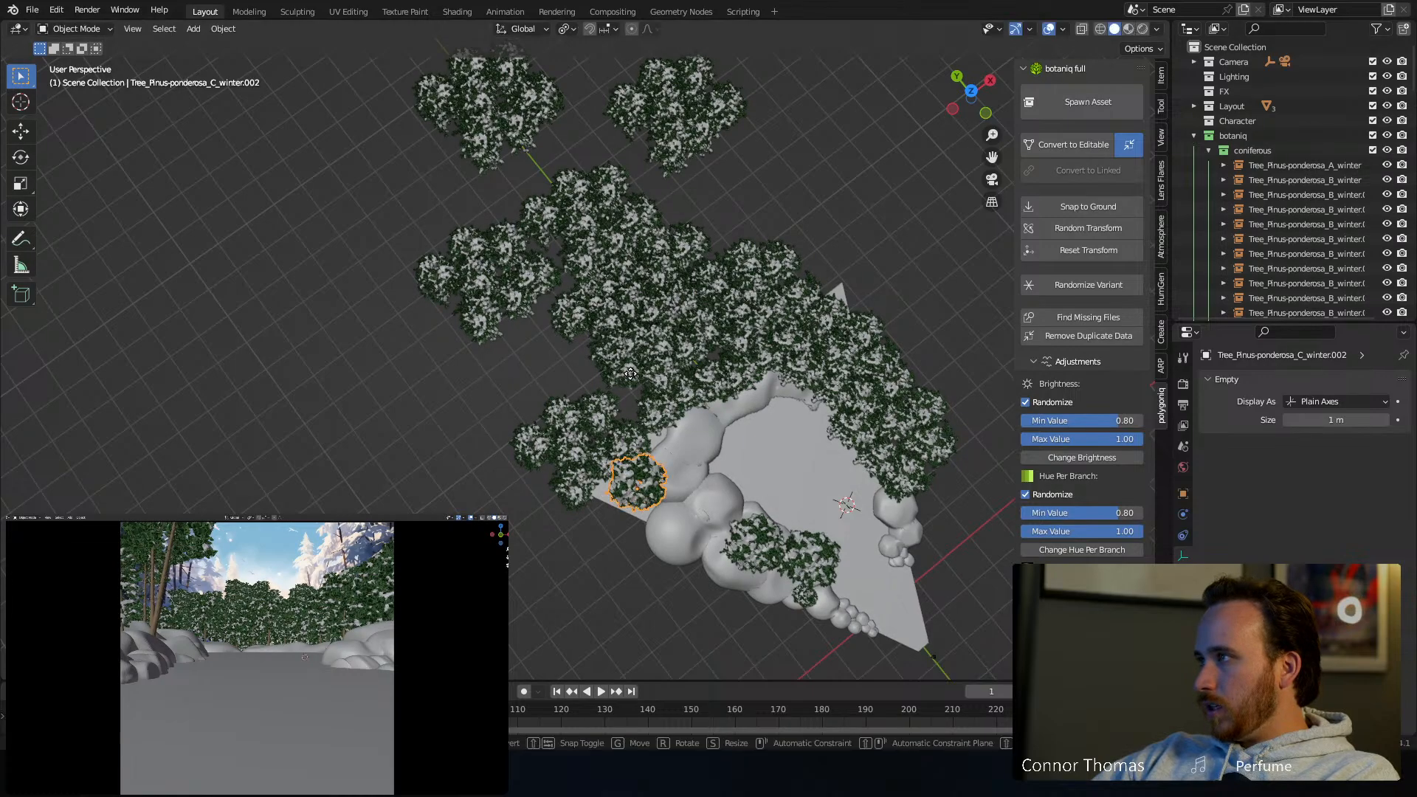
pyautogui.press('g')
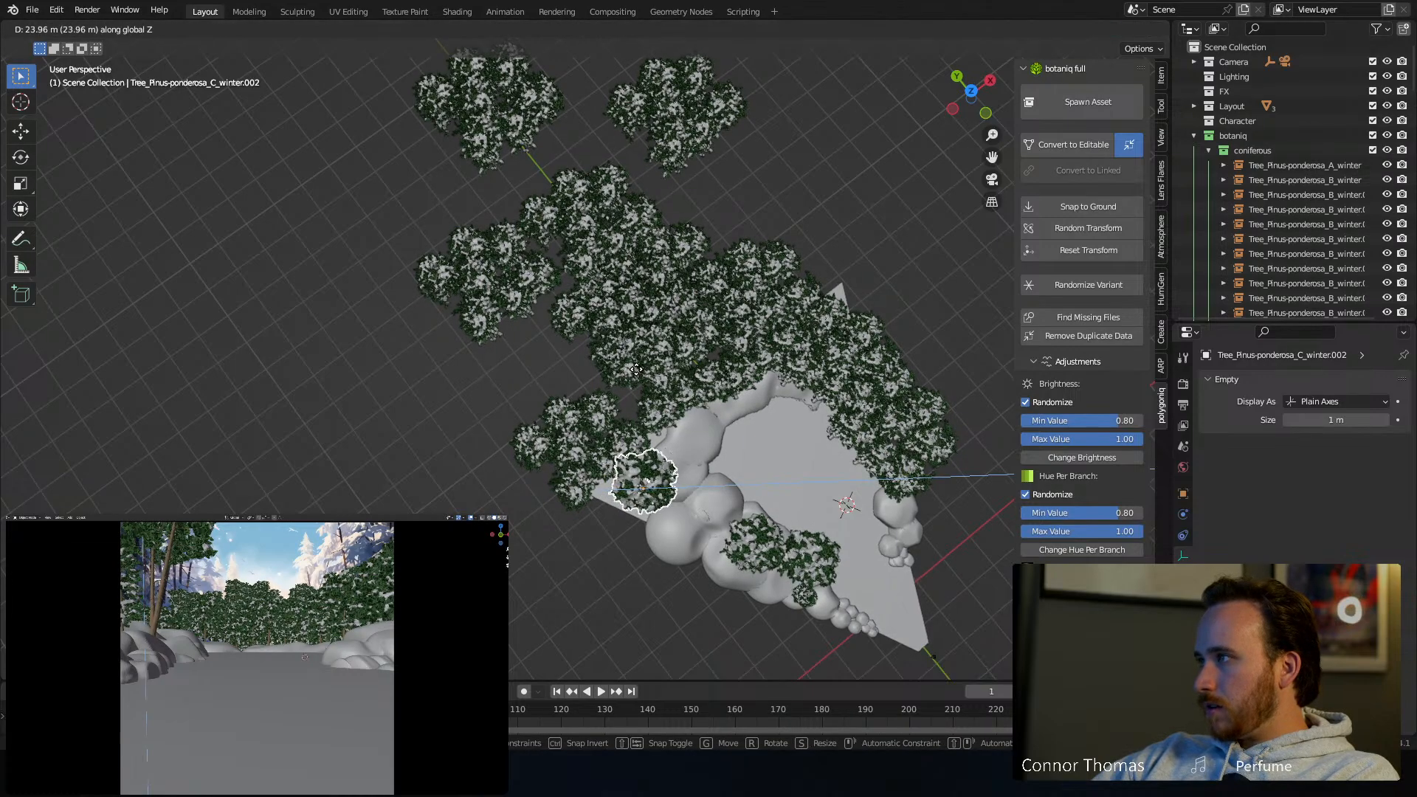
pyautogui.click(647, 365)
pyautogui.moveTo(652, 392); pyautogui.dragTo(631, 310, button='middle')
pyautogui.press('g')
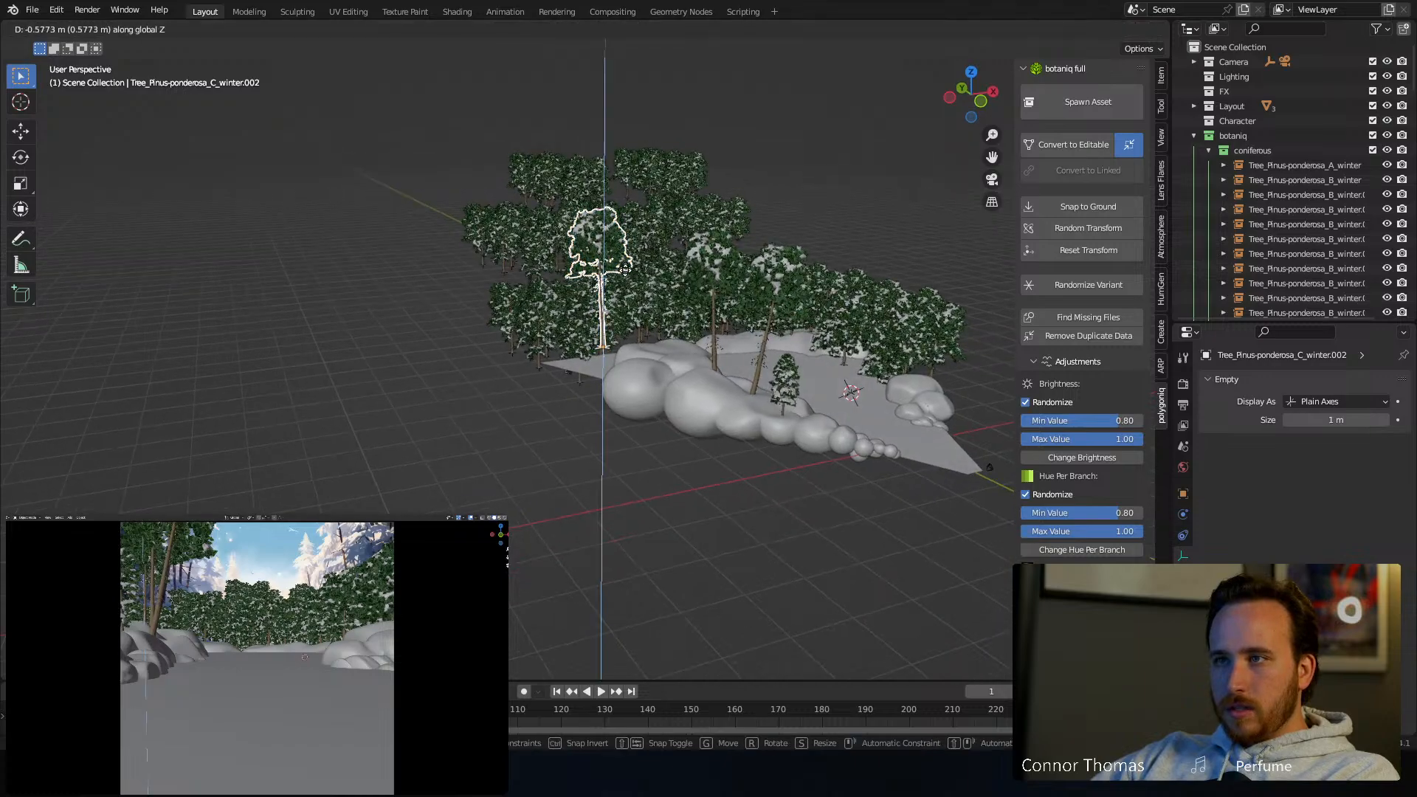
pyautogui.press('z')
pyautogui.click(630, 293)
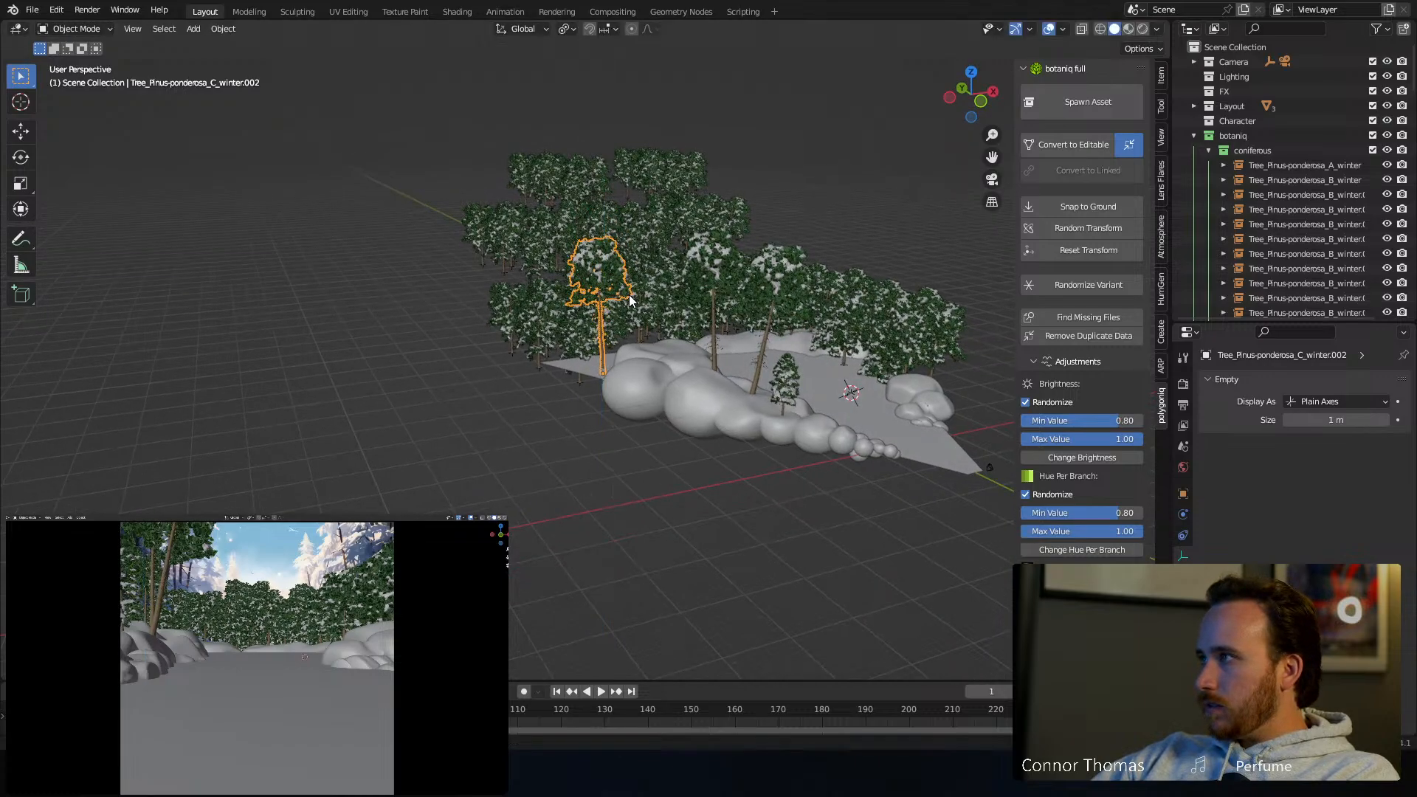
# Scale the tall pine at the left bank's far end up about 2 times, deselect everything and save the file
pyautogui.press('s')
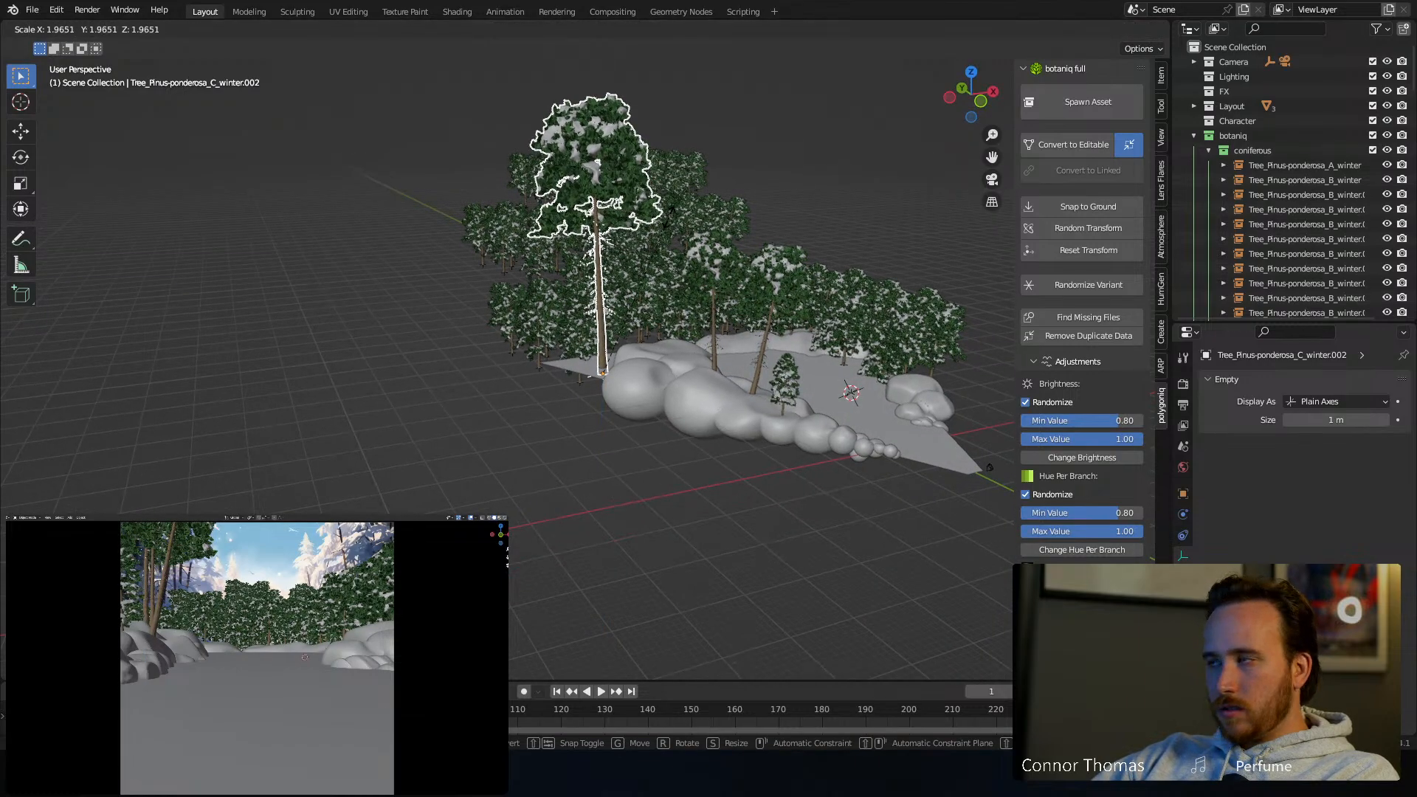
pyautogui.click(668, 220)
pyautogui.press('a')
pyautogui.press('a')
pyautogui.moveTo(648, 347); pyautogui.dragTo(563, 379, button='middle')
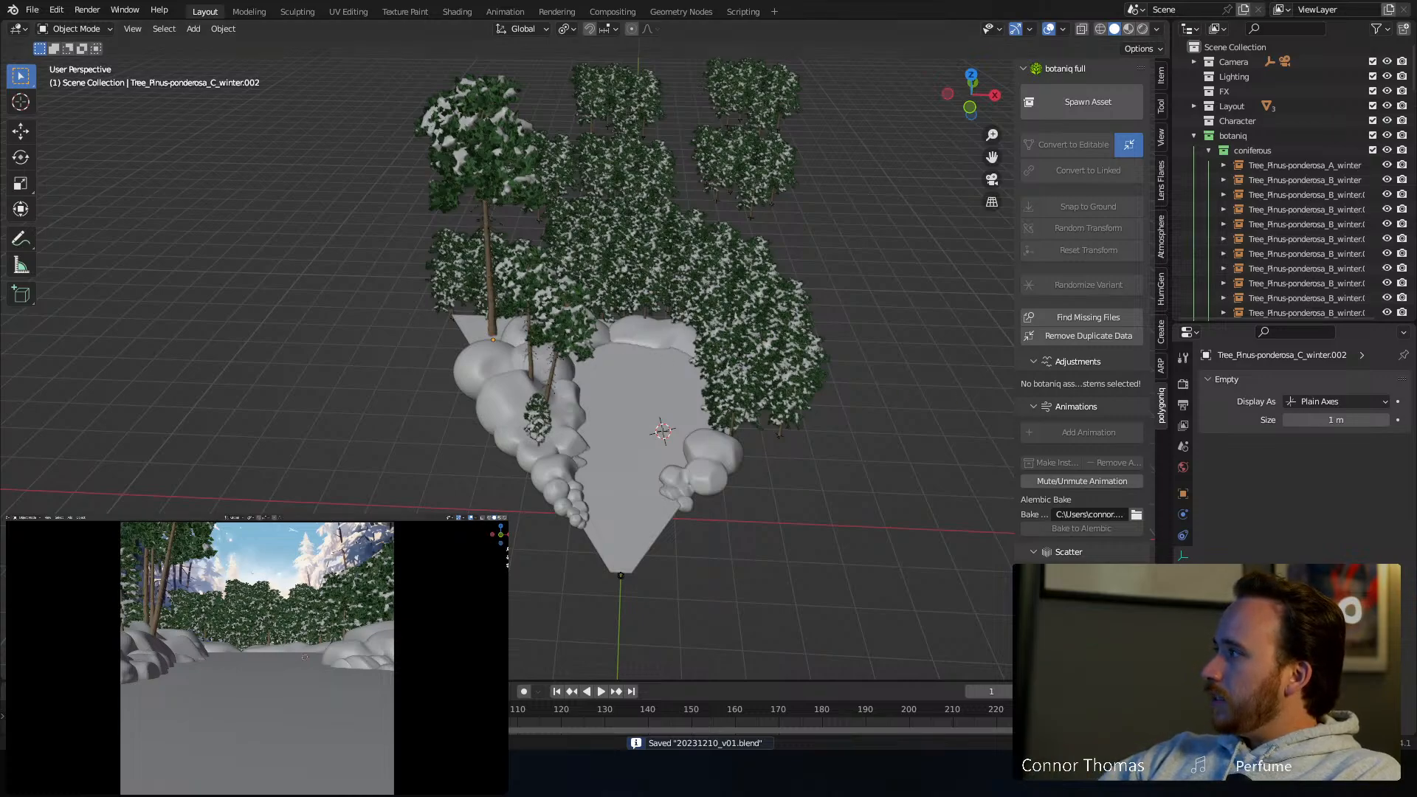
# Spawn botaniq's snow-covered Cedrus (A) winter tree and move it onto the right bank beside the pines
pyautogui.moveTo(756, 409); pyautogui.dragTo(649, 443, button='middle')
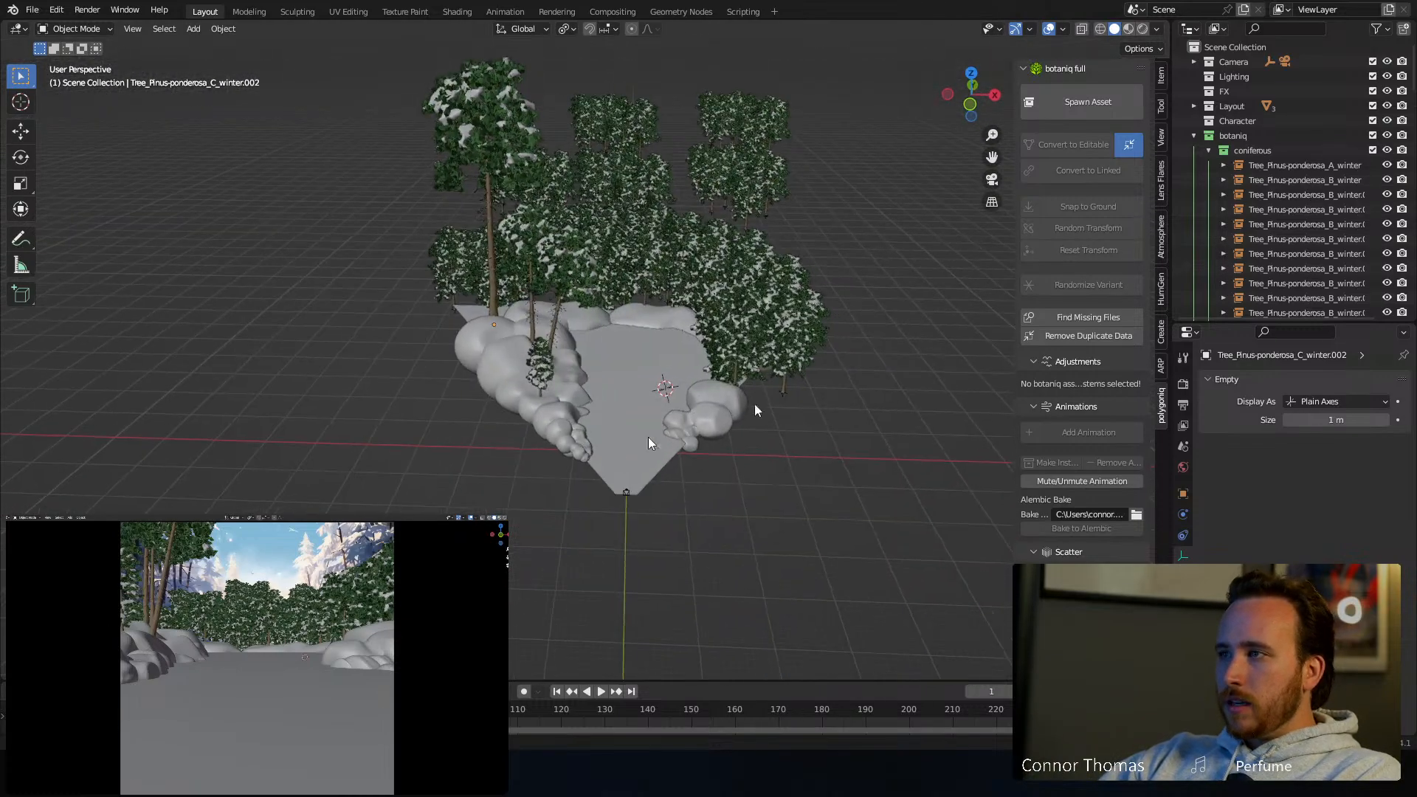
pyautogui.click(1044, 104)
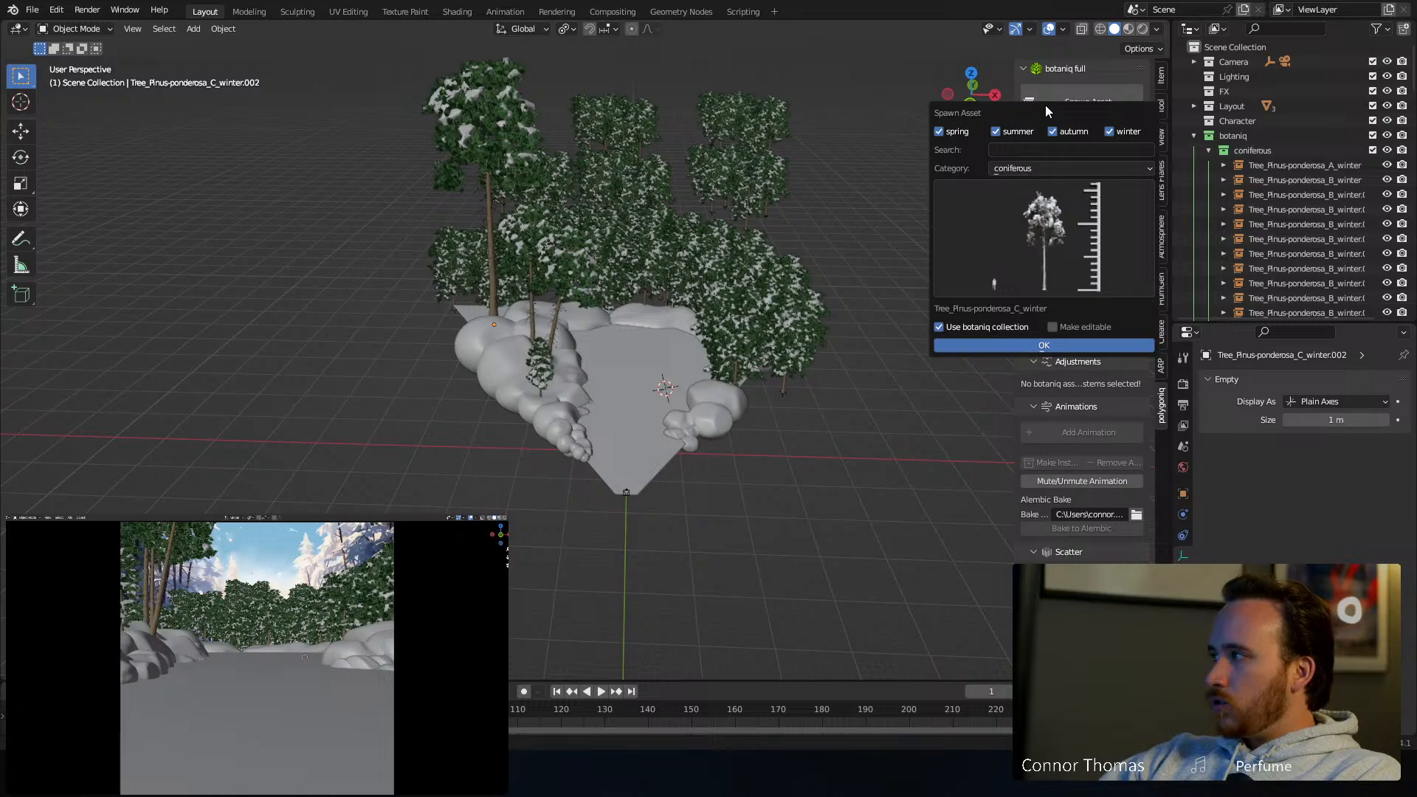
pyautogui.click(1055, 223)
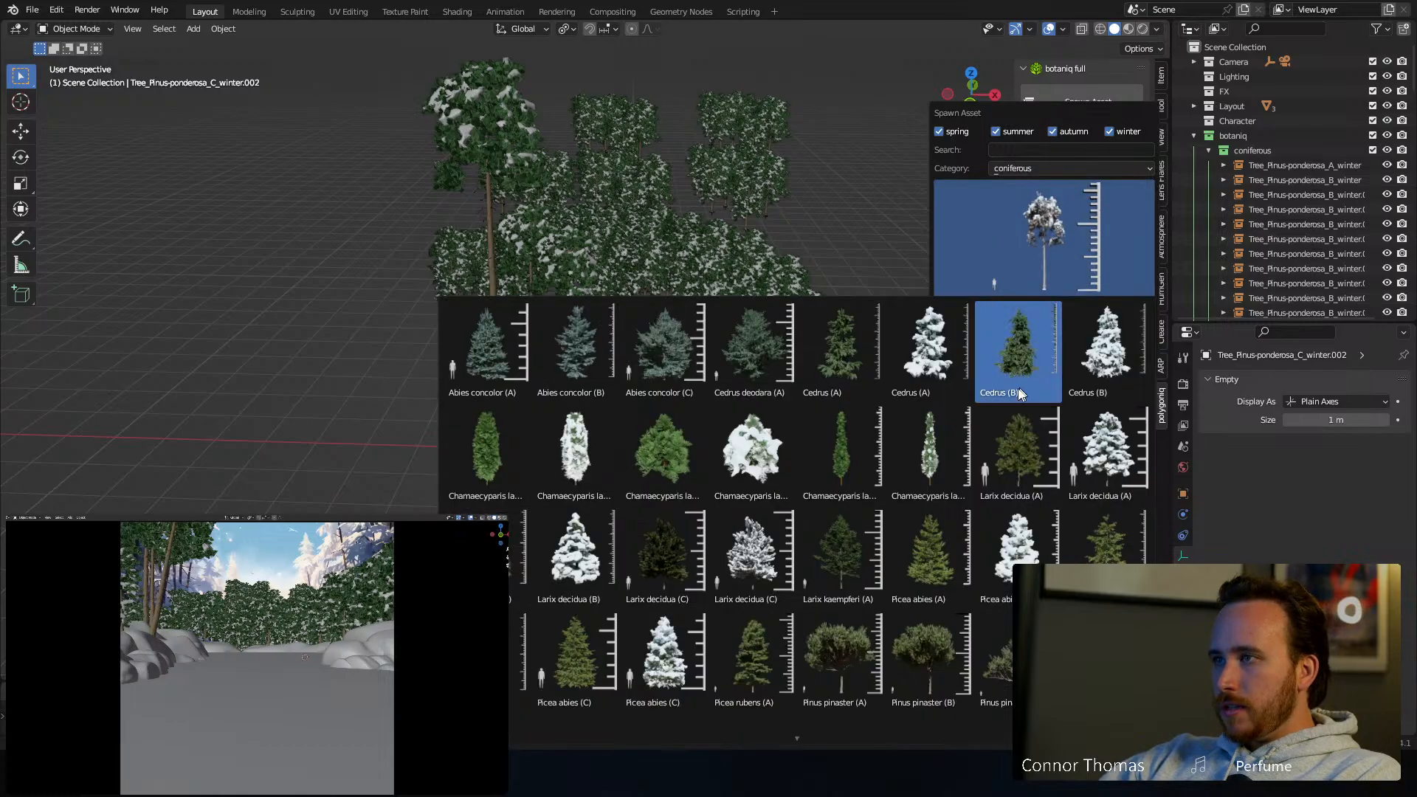
pyautogui.click(951, 364)
pyautogui.click(1071, 350)
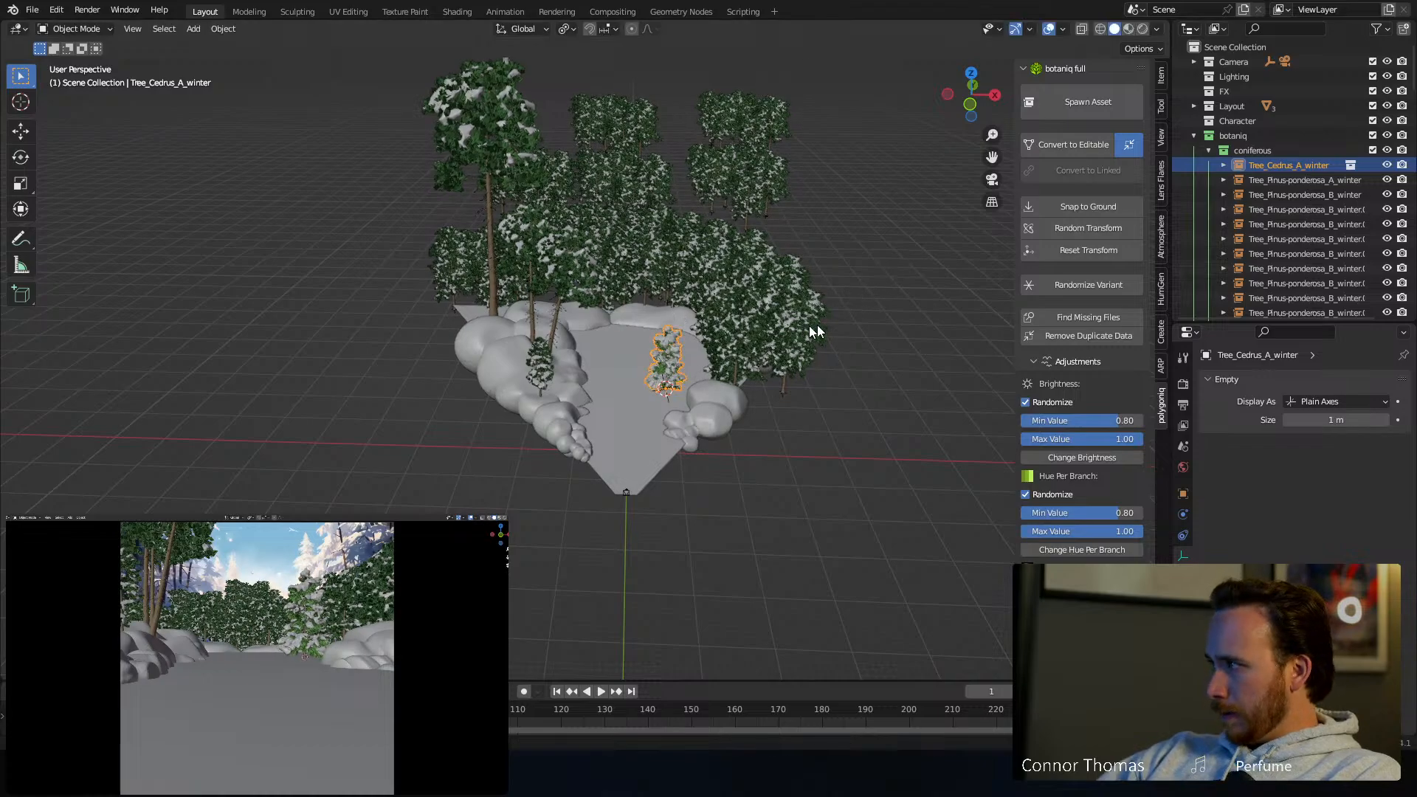
pyautogui.press('g')
pyautogui.click(870, 283)
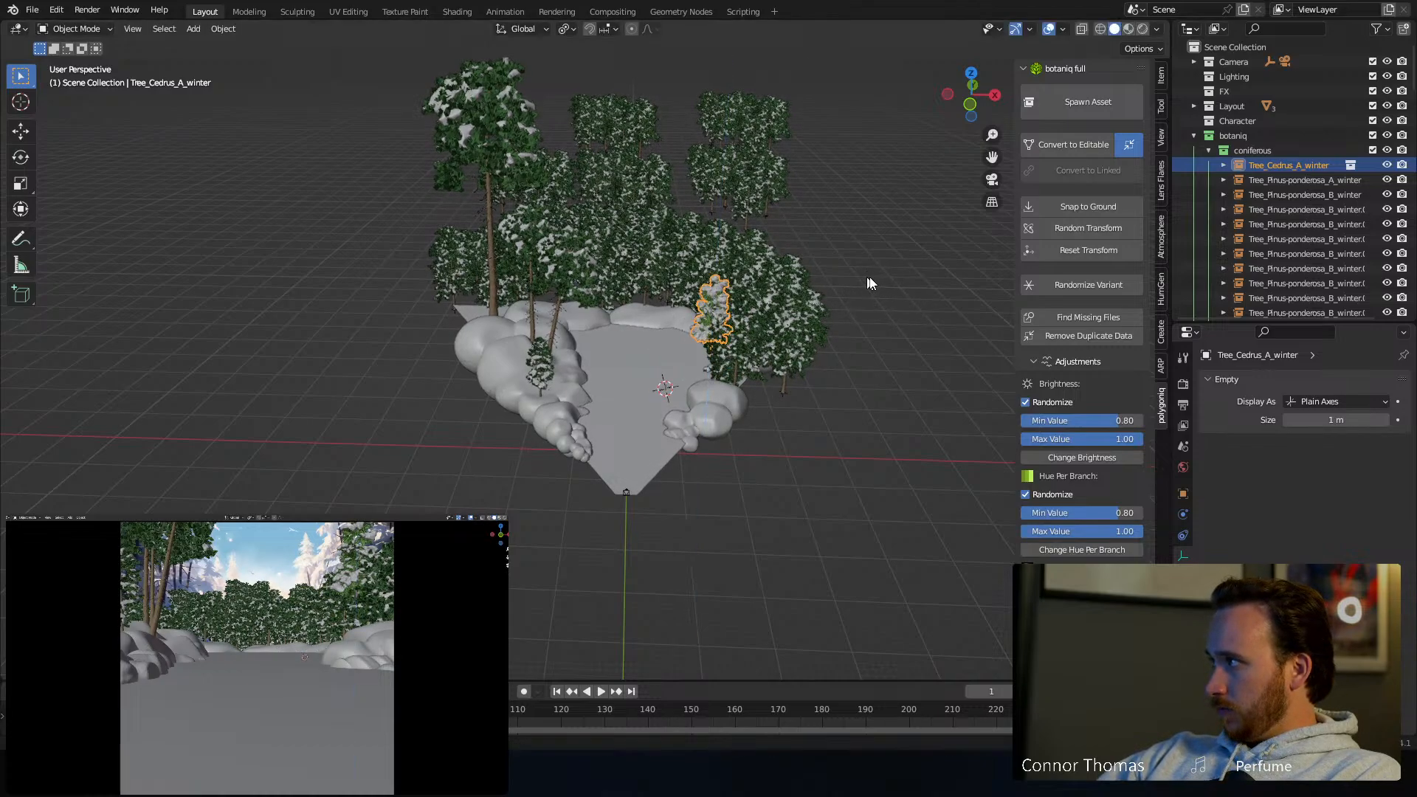
# Rotate the winter cedar, shift it deeper among the near pines on the right bank and rescale it to fit
pyautogui.press('r')
pyautogui.click(816, 254)
pyautogui.press('g')
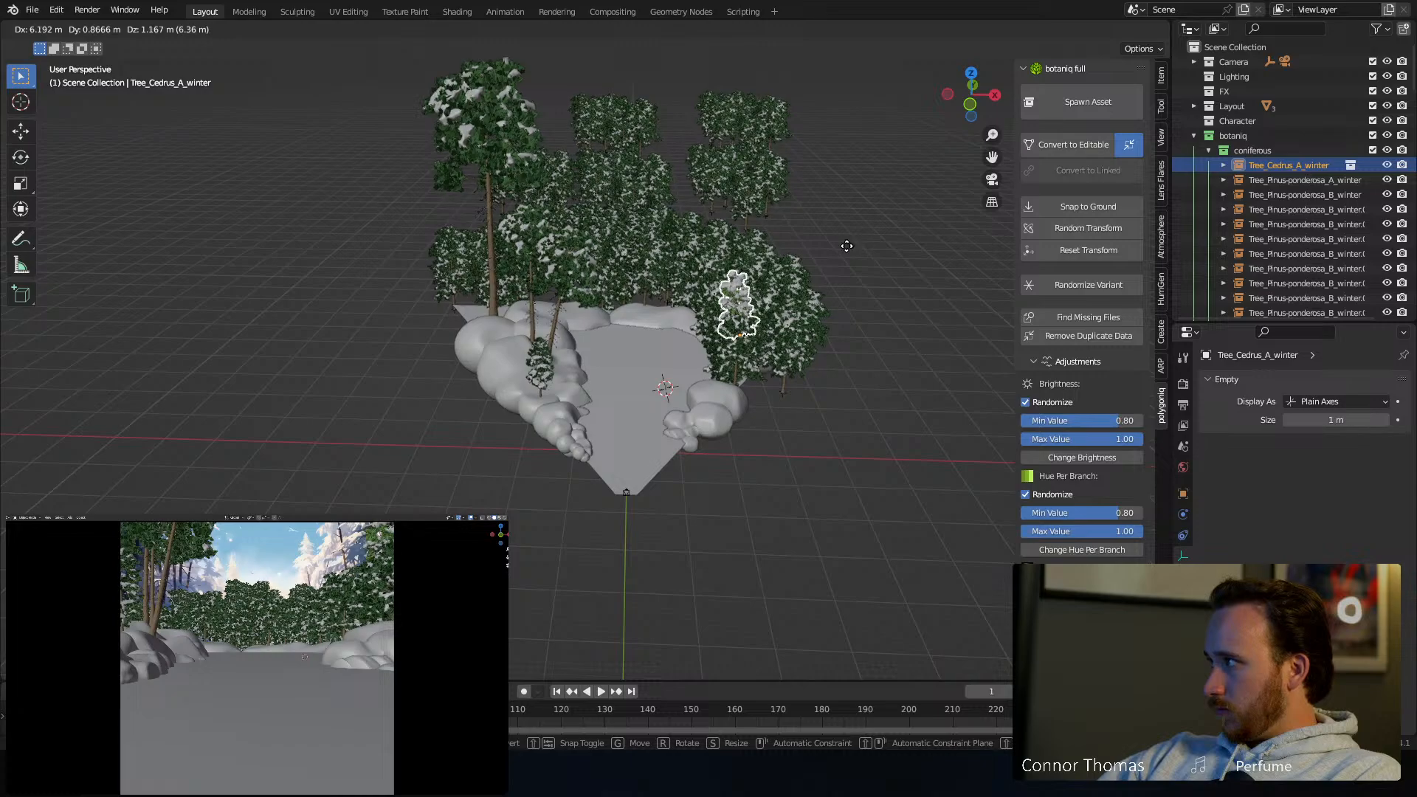
pyautogui.click(846, 245)
pyautogui.moveTo(846, 245); pyautogui.dragTo(804, 443, button='middle')
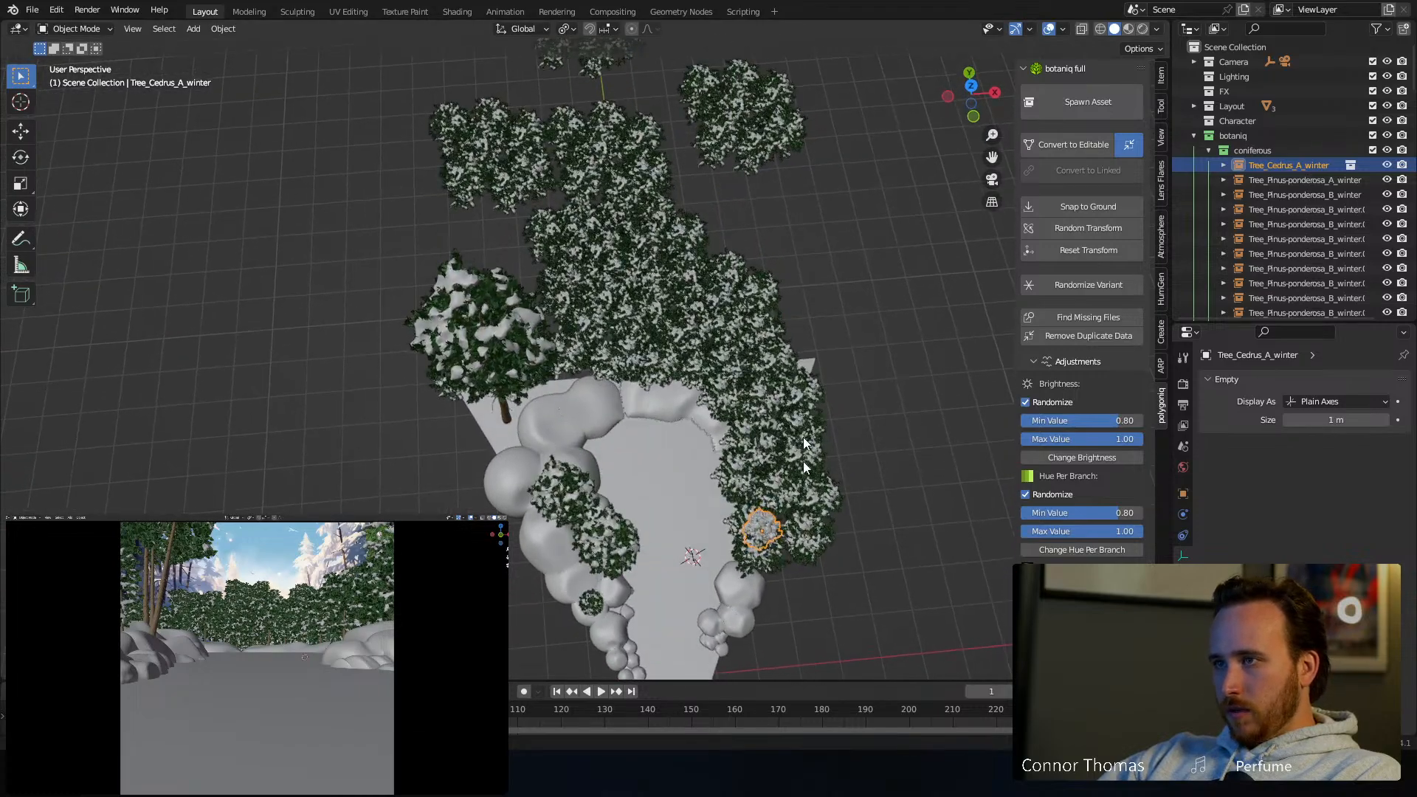
pyautogui.press('g')
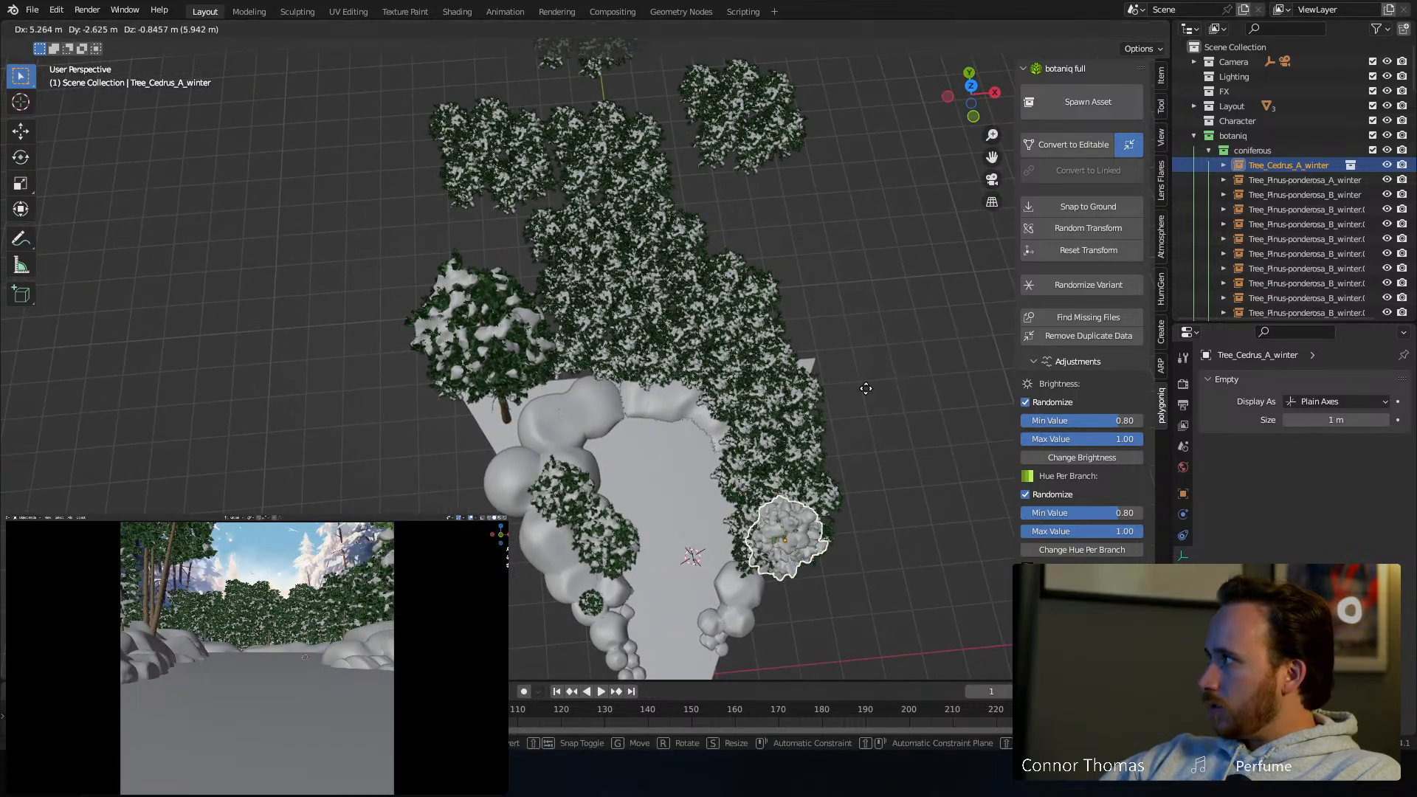
pyautogui.press('s')
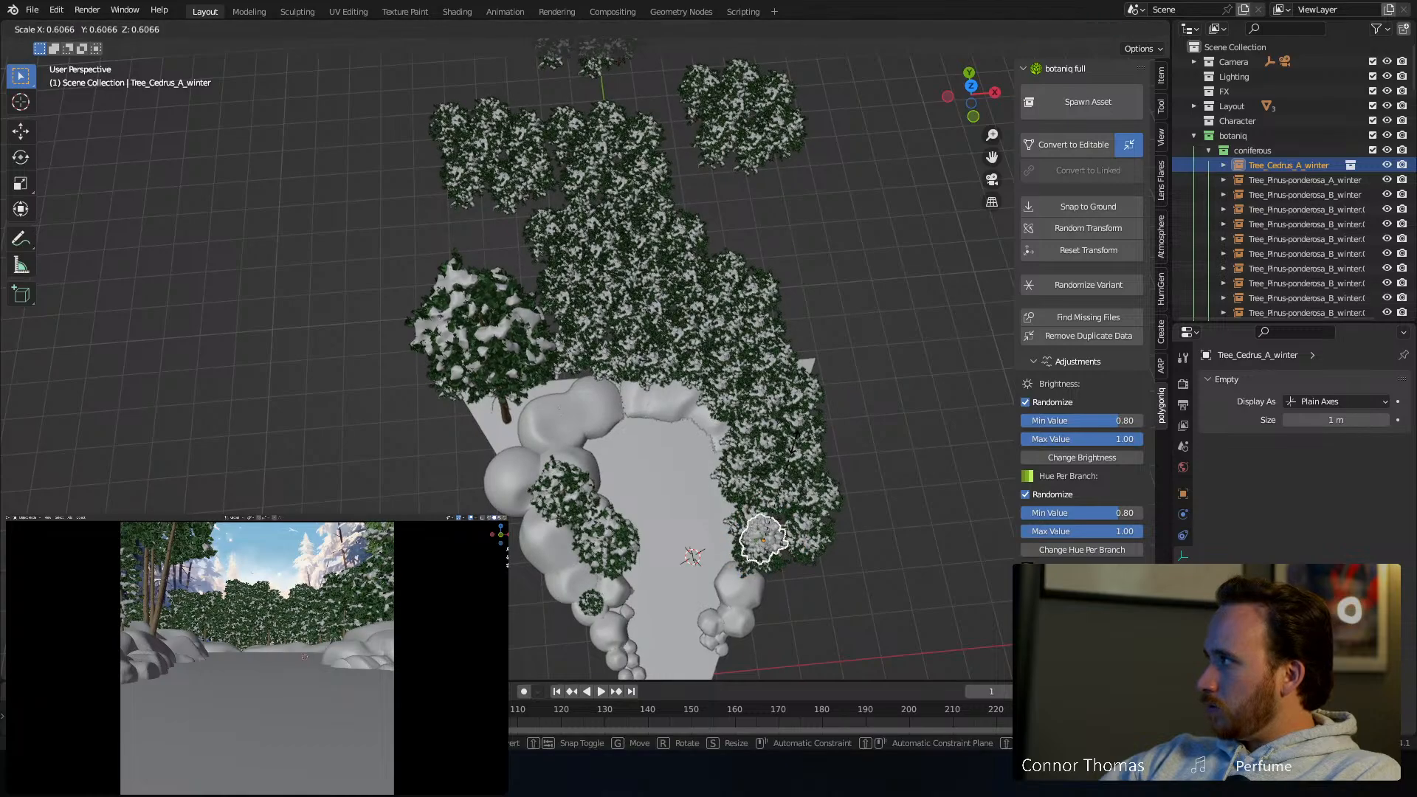
pyautogui.click(744, 546)
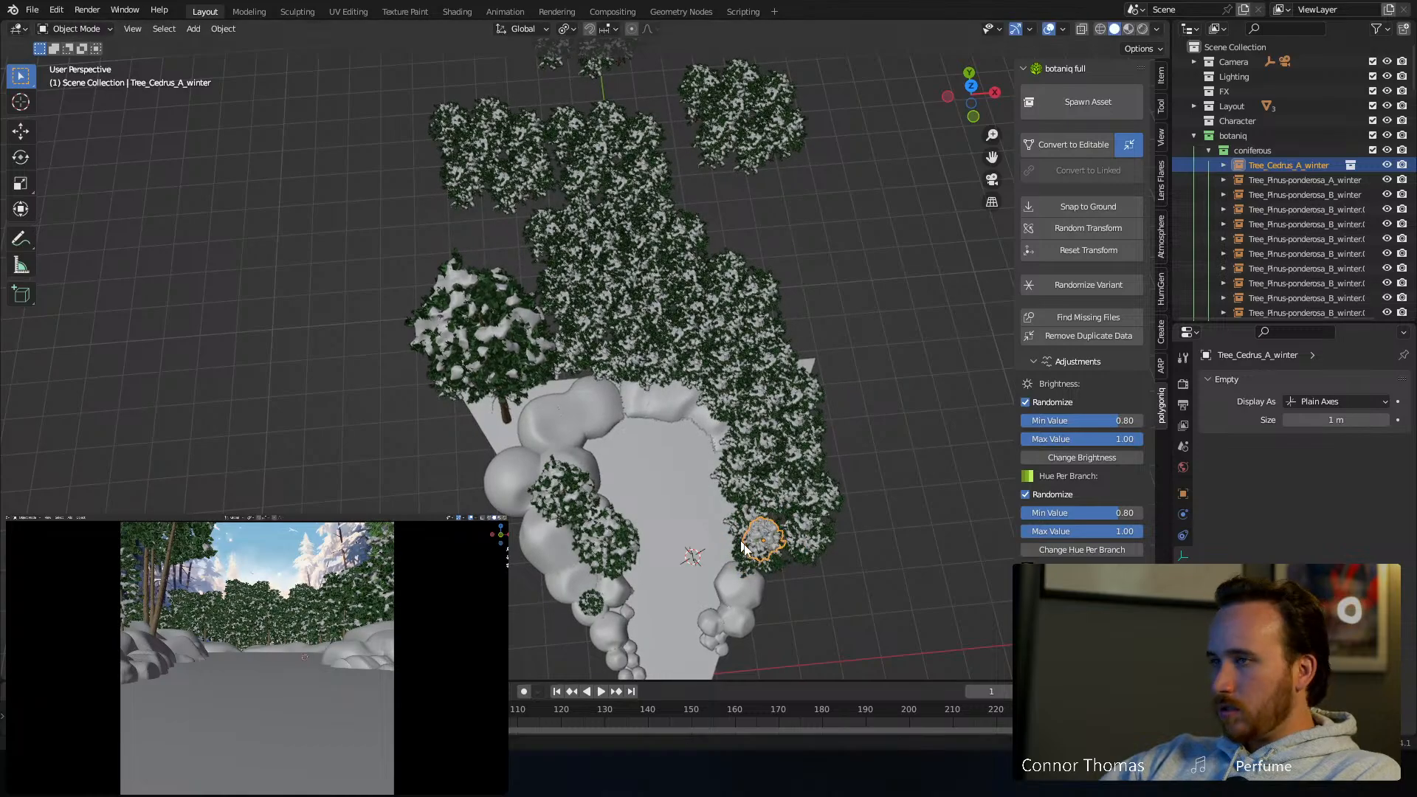
# Duplicate the winter cedar twice from the top view, placing one copy just behind it and another at the right bank's far end
pyautogui.press('KP_7')
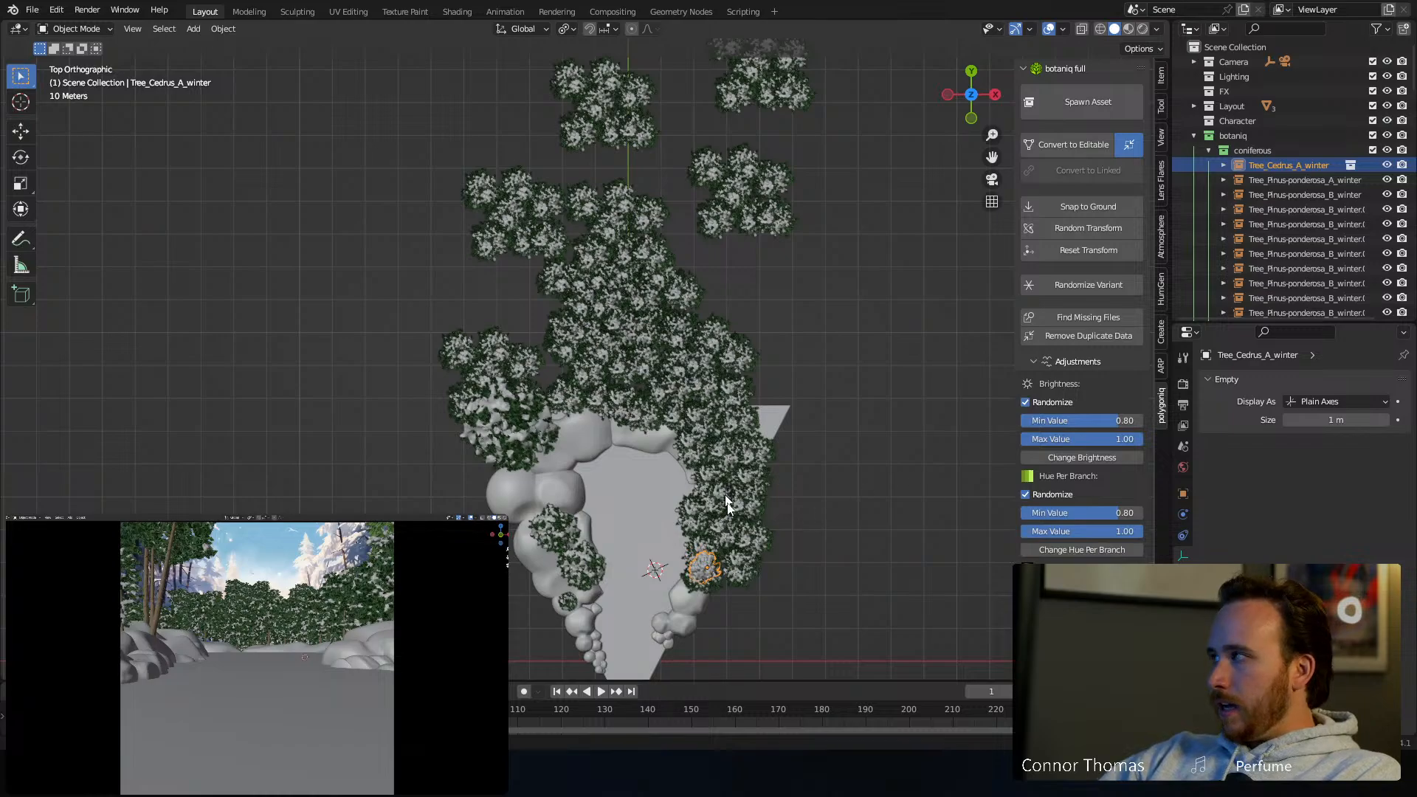
pyautogui.hotkey('shift', 'd')
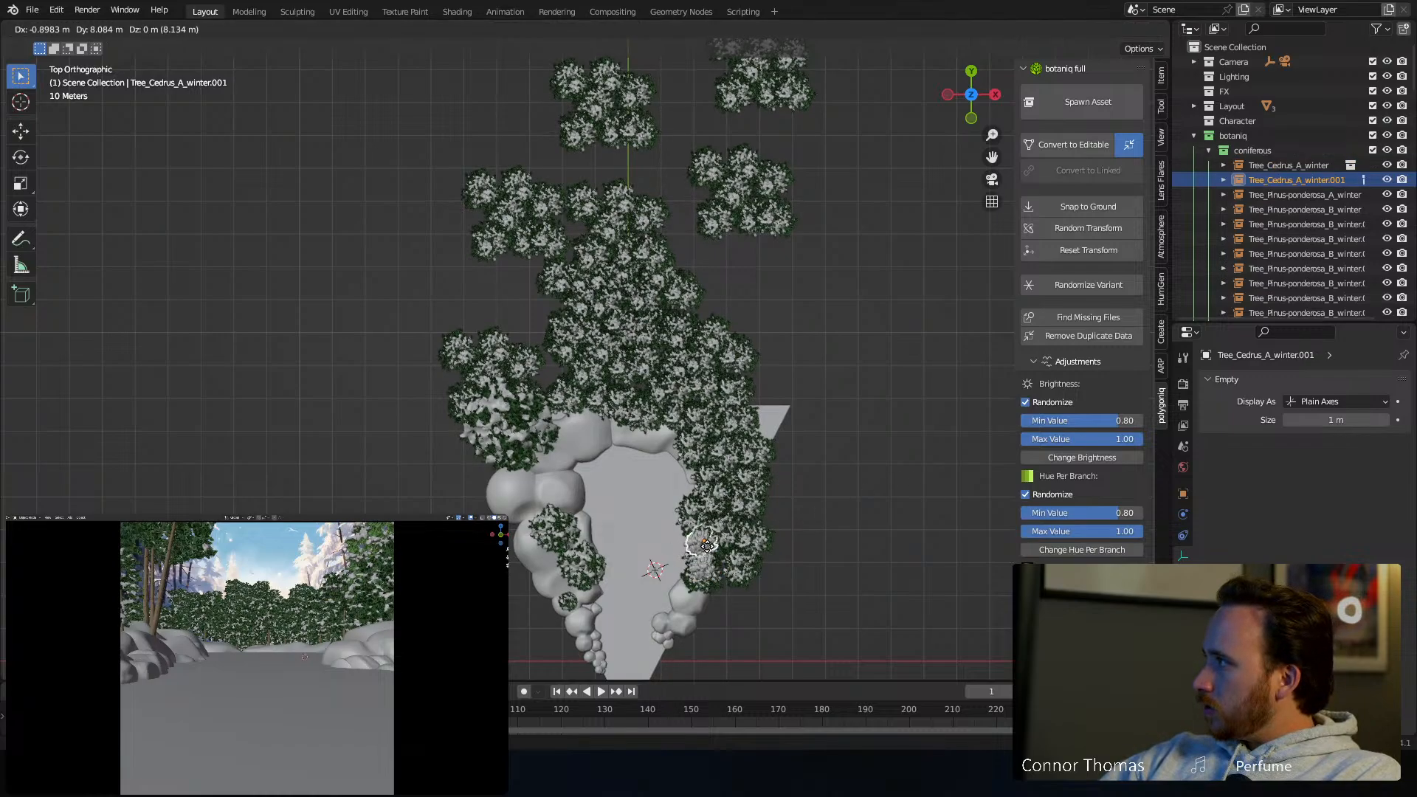
pyautogui.click(707, 550)
pyautogui.hotkey('shift', 'd')
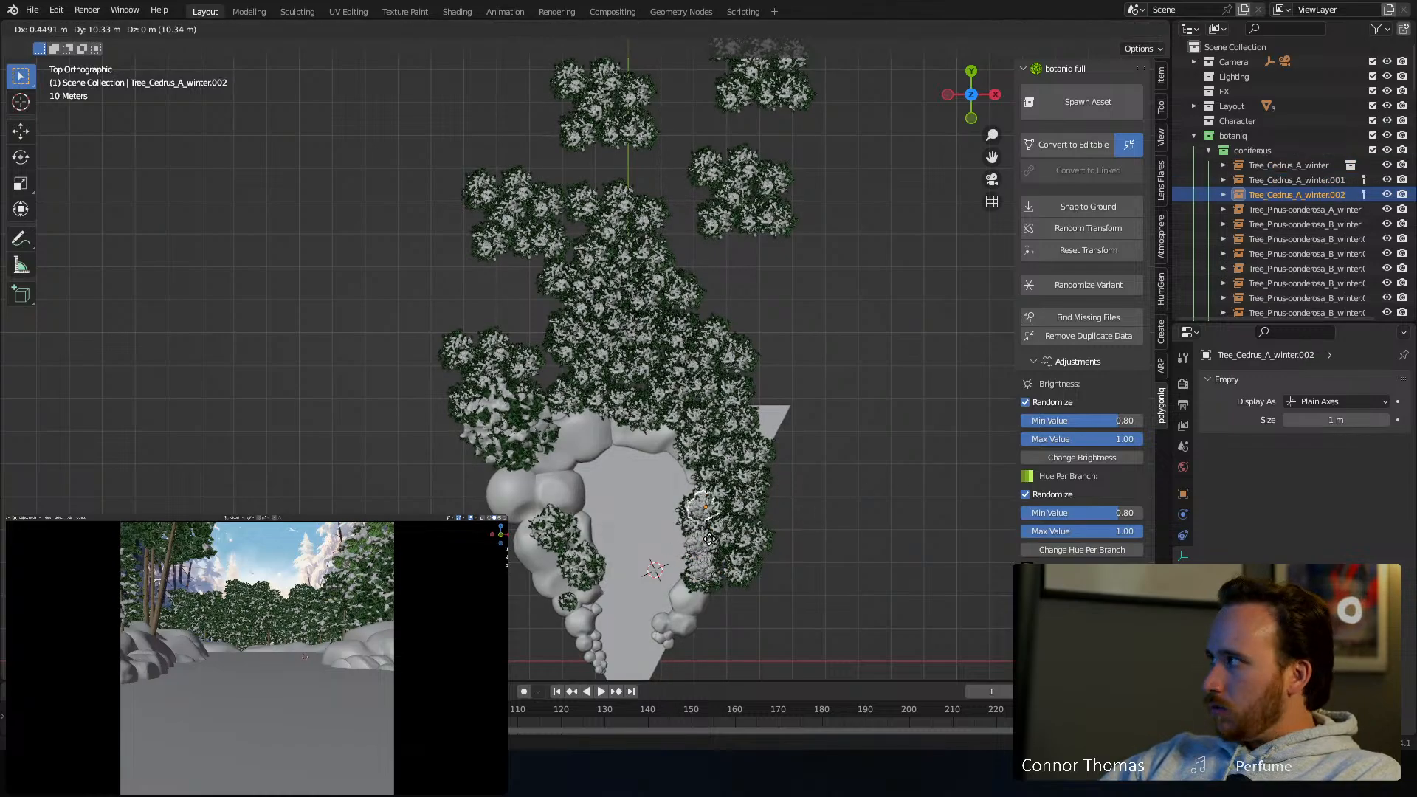
pyautogui.click(699, 437)
# Scale the far cedar copy up to about 2 times its size and reposition it at the right bank's far corner
pyautogui.press('s')
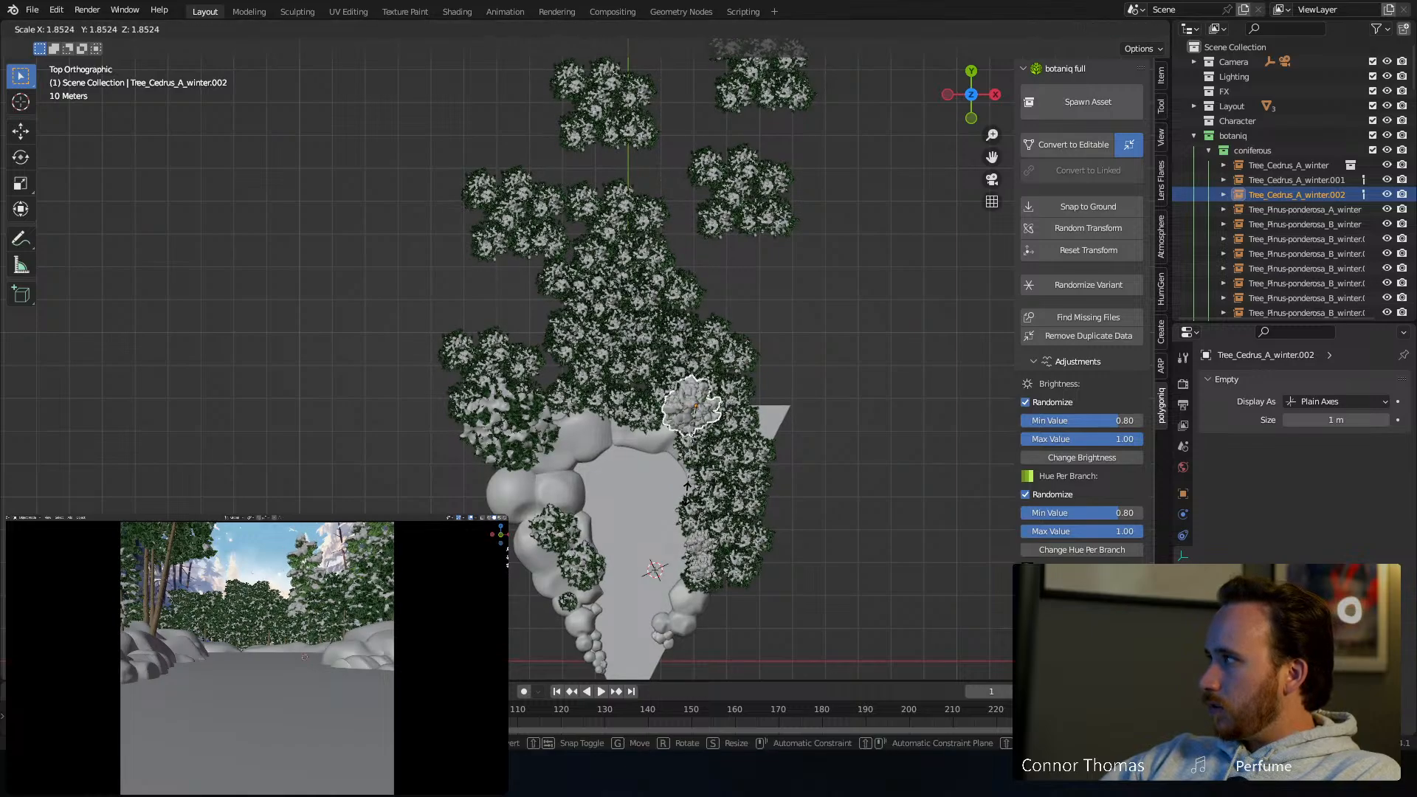
pyautogui.click(698, 473)
pyautogui.press('g')
pyautogui.click(699, 474)
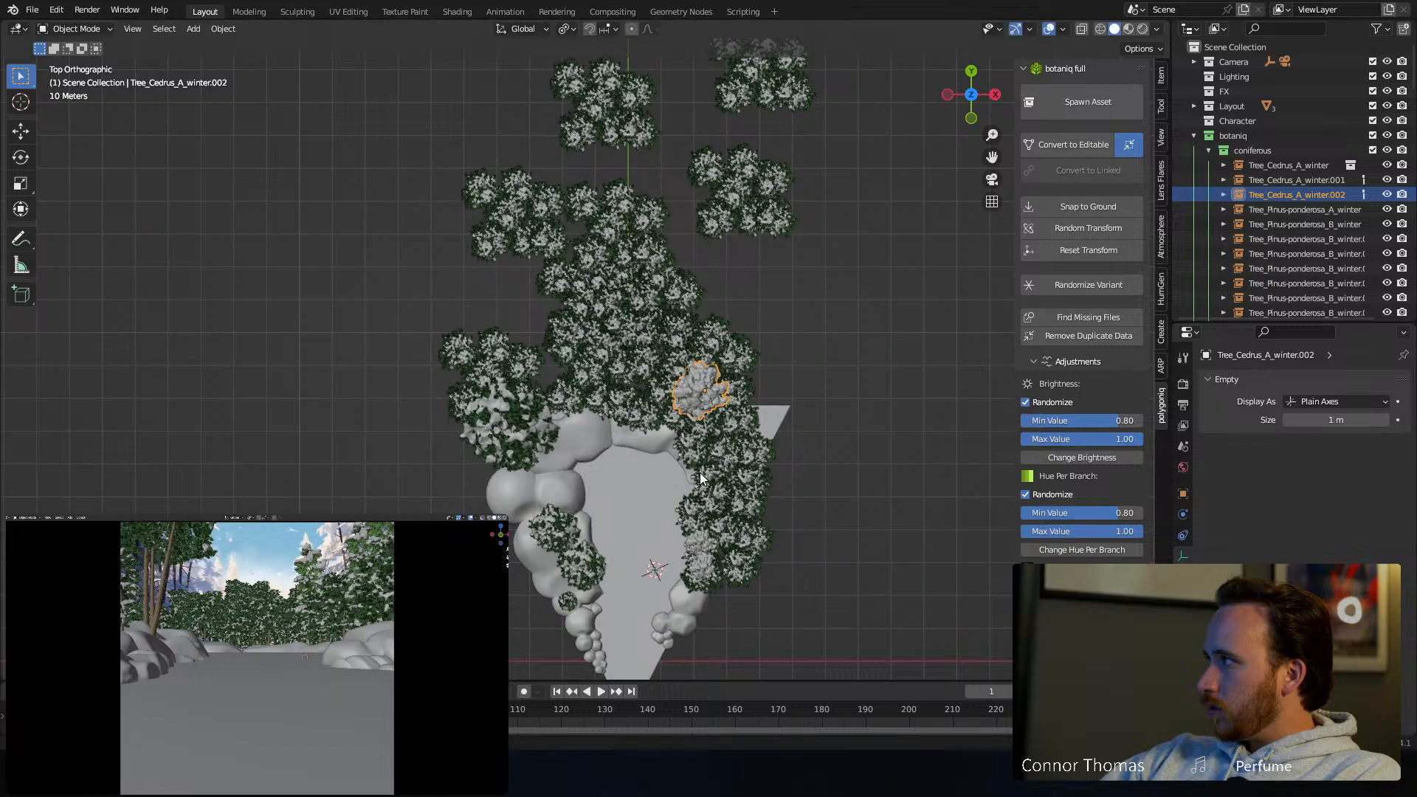
pyautogui.press('s')
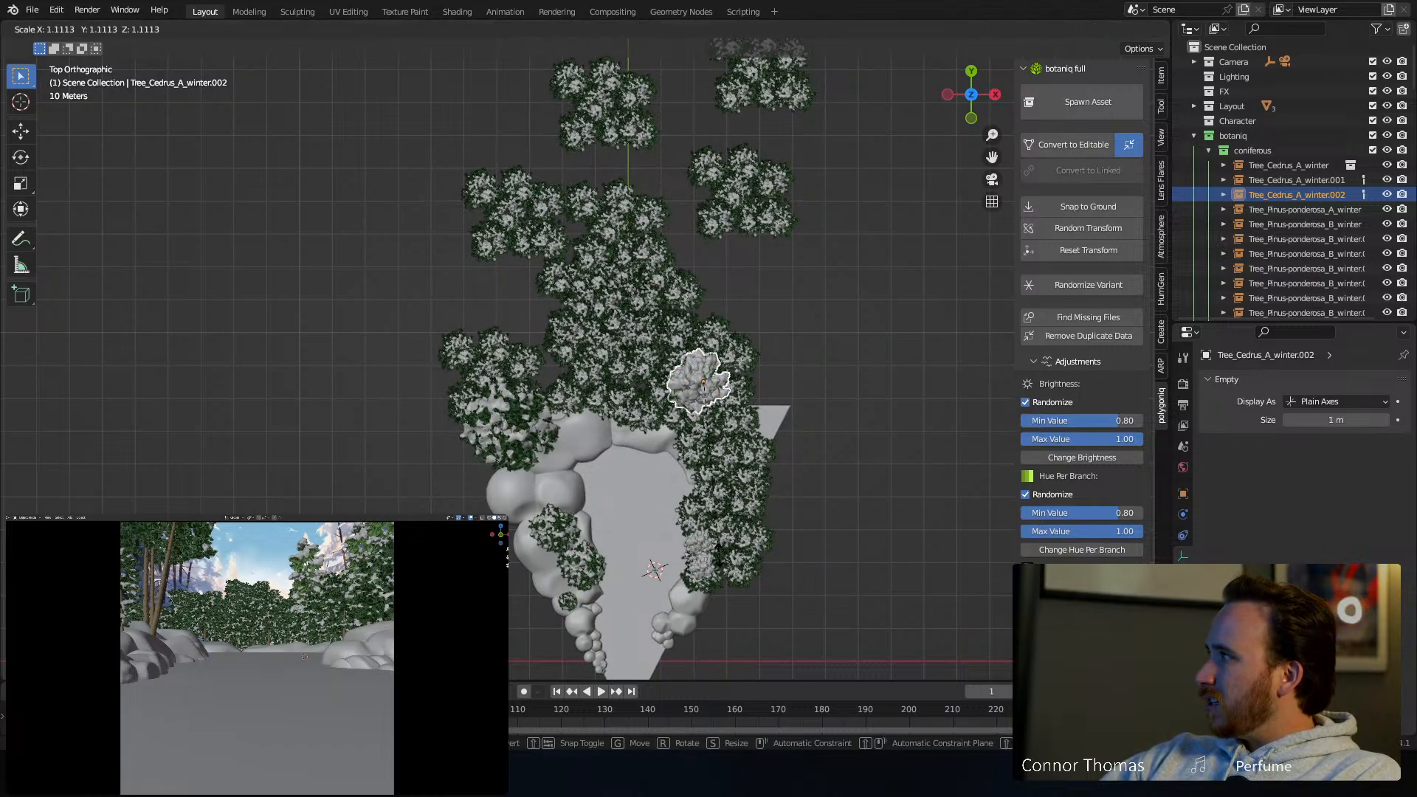
pyautogui.click(729, 561)
# Deselect everything and preview the scene with rendered shading in the camera view
pyautogui.press('a')
pyautogui.press('a')
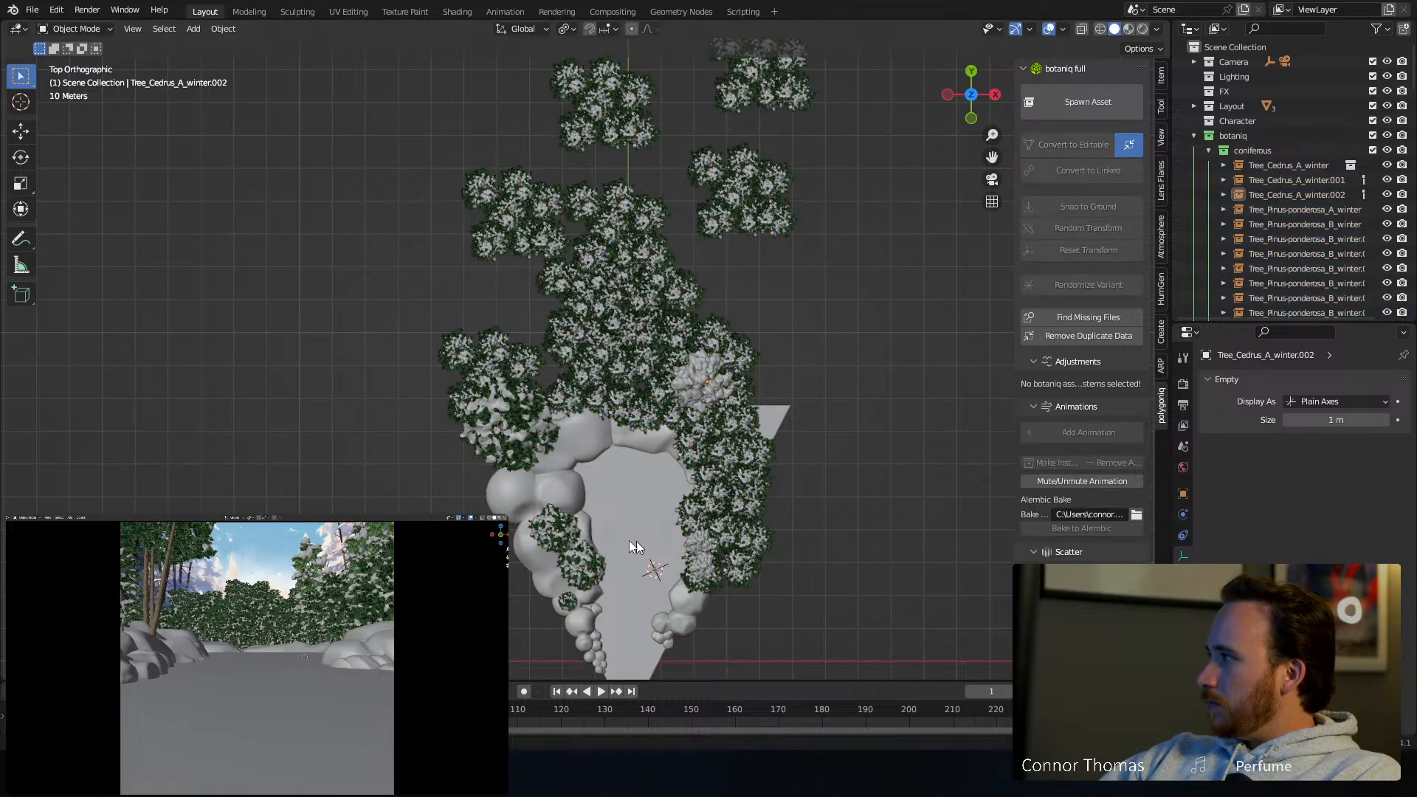
pyautogui.moveTo(556, 490); pyautogui.dragTo(707, 373, button='middle')
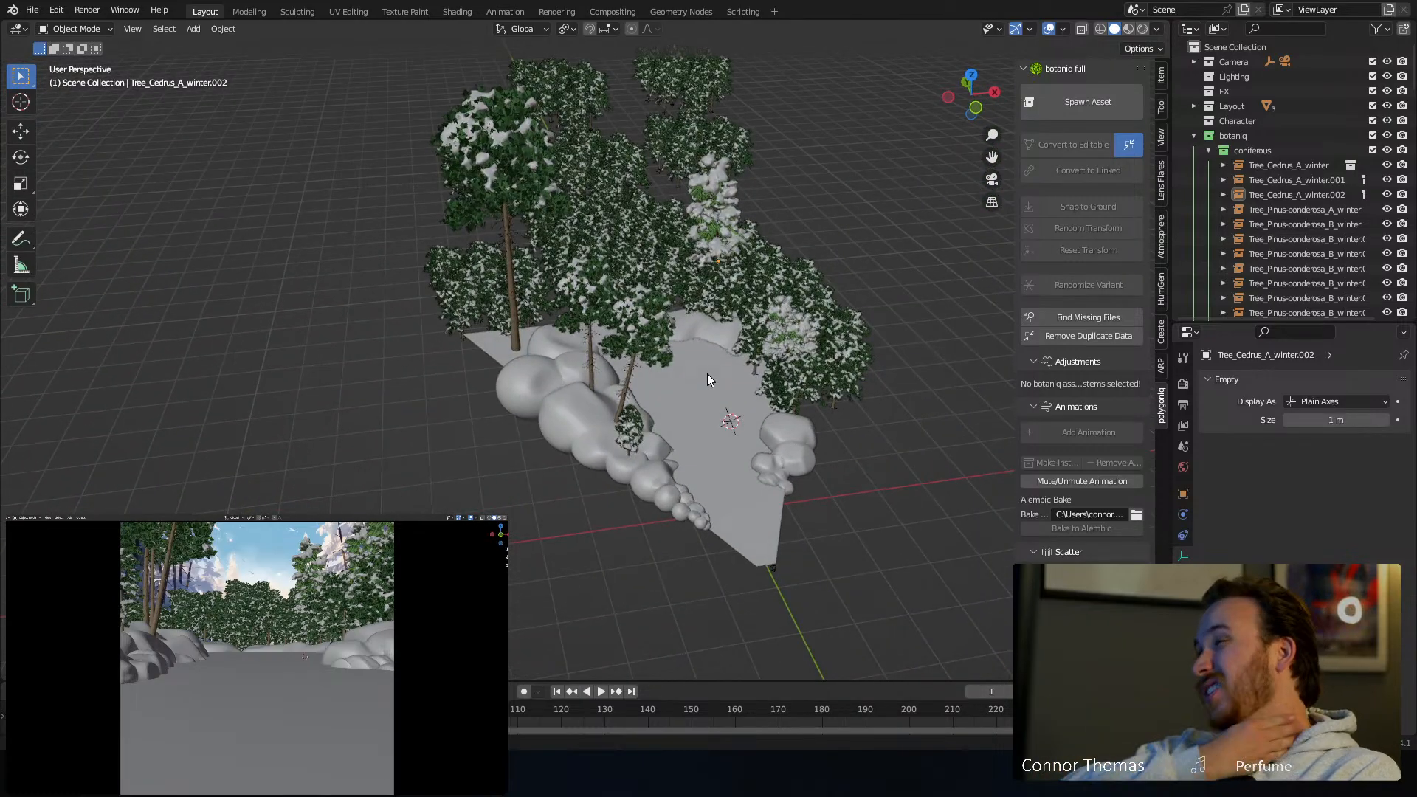
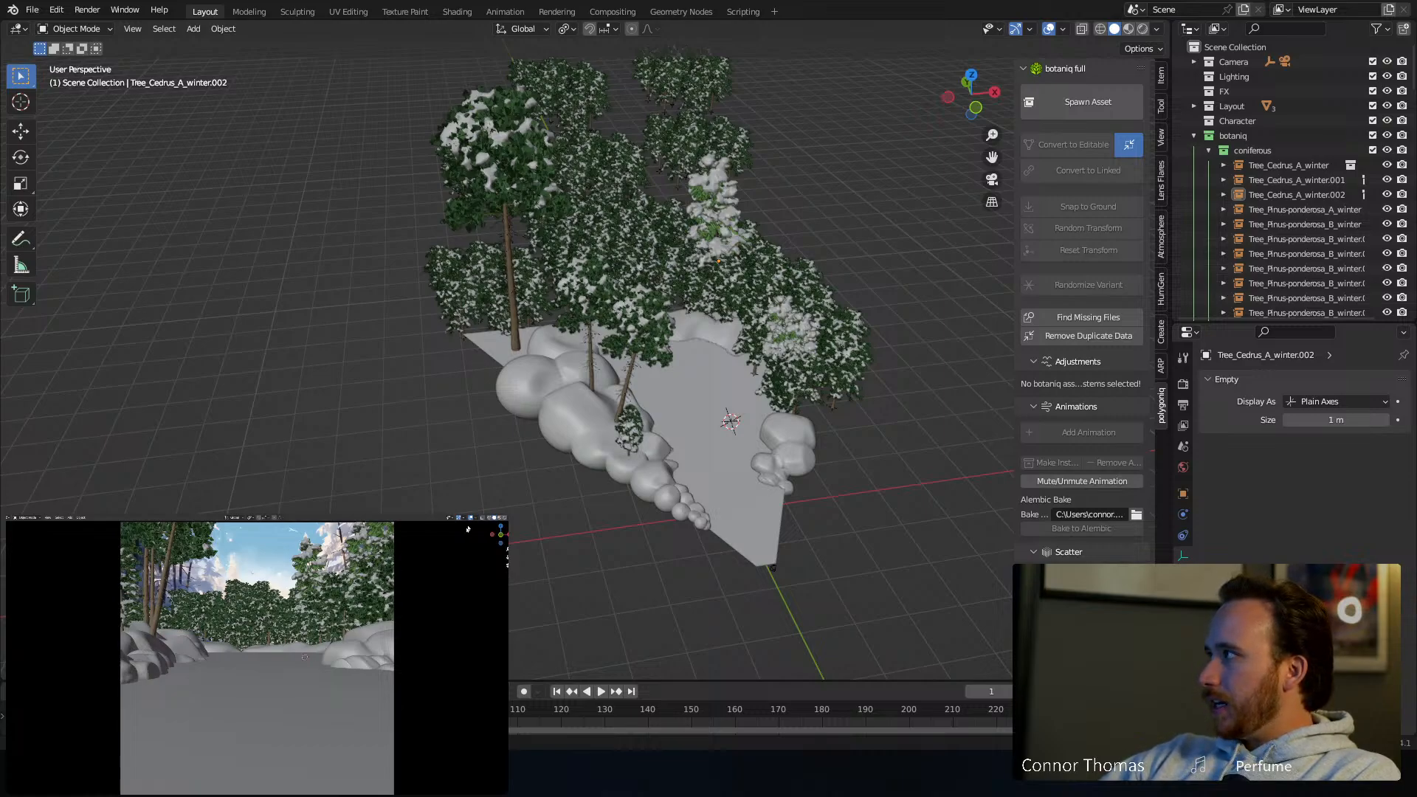
pyautogui.click(504, 518)
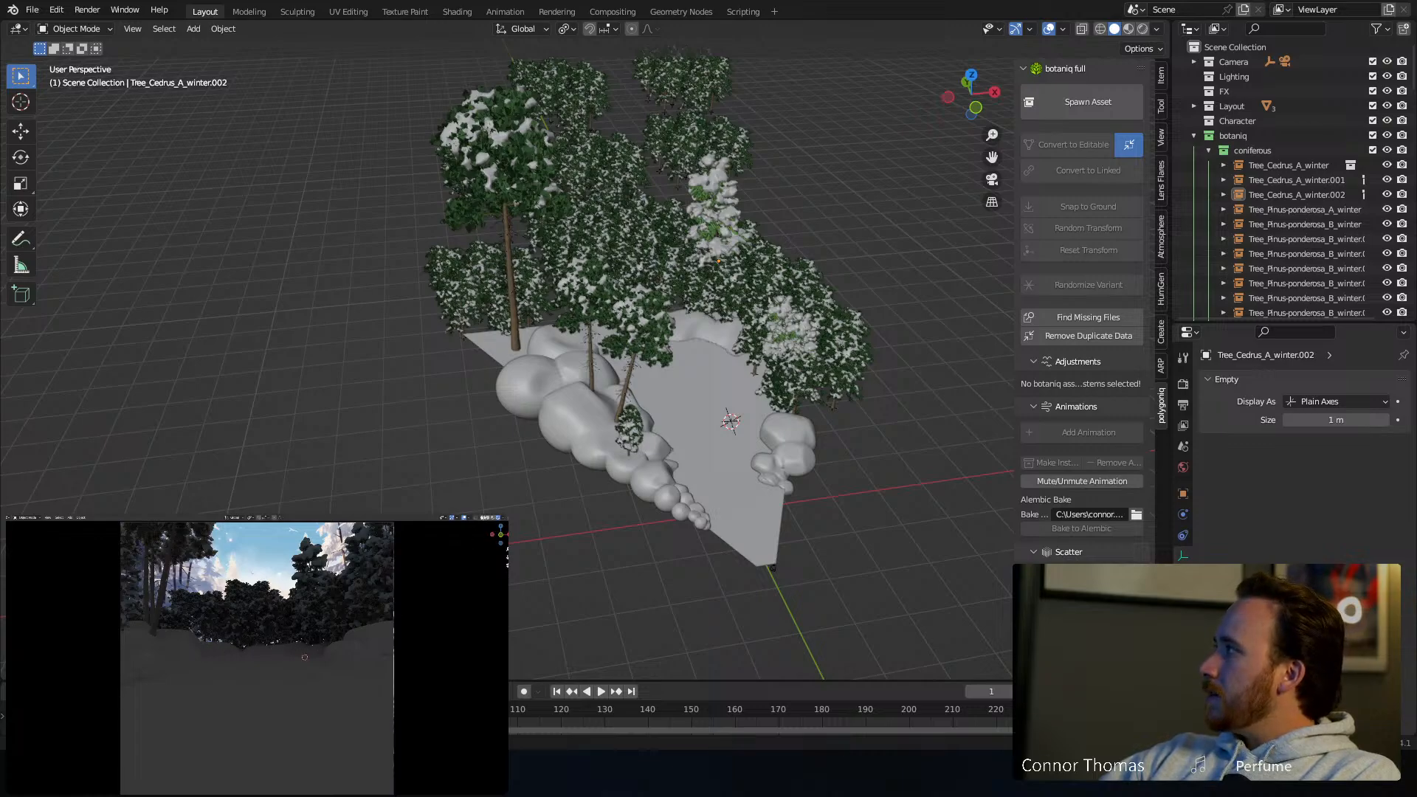
# Select only the cluster of seven pines at the back left of the forest using circle select
pyautogui.moveTo(635, 347); pyautogui.dragTo(649, 411, button='middle')
pyautogui.keyDown('shift'); pyautogui.moveTo(594, 248); pyautogui.dragTo(635, 367, button='middle'); pyautogui.keyUp('shift')
pyautogui.press('a')
pyautogui.press('a')
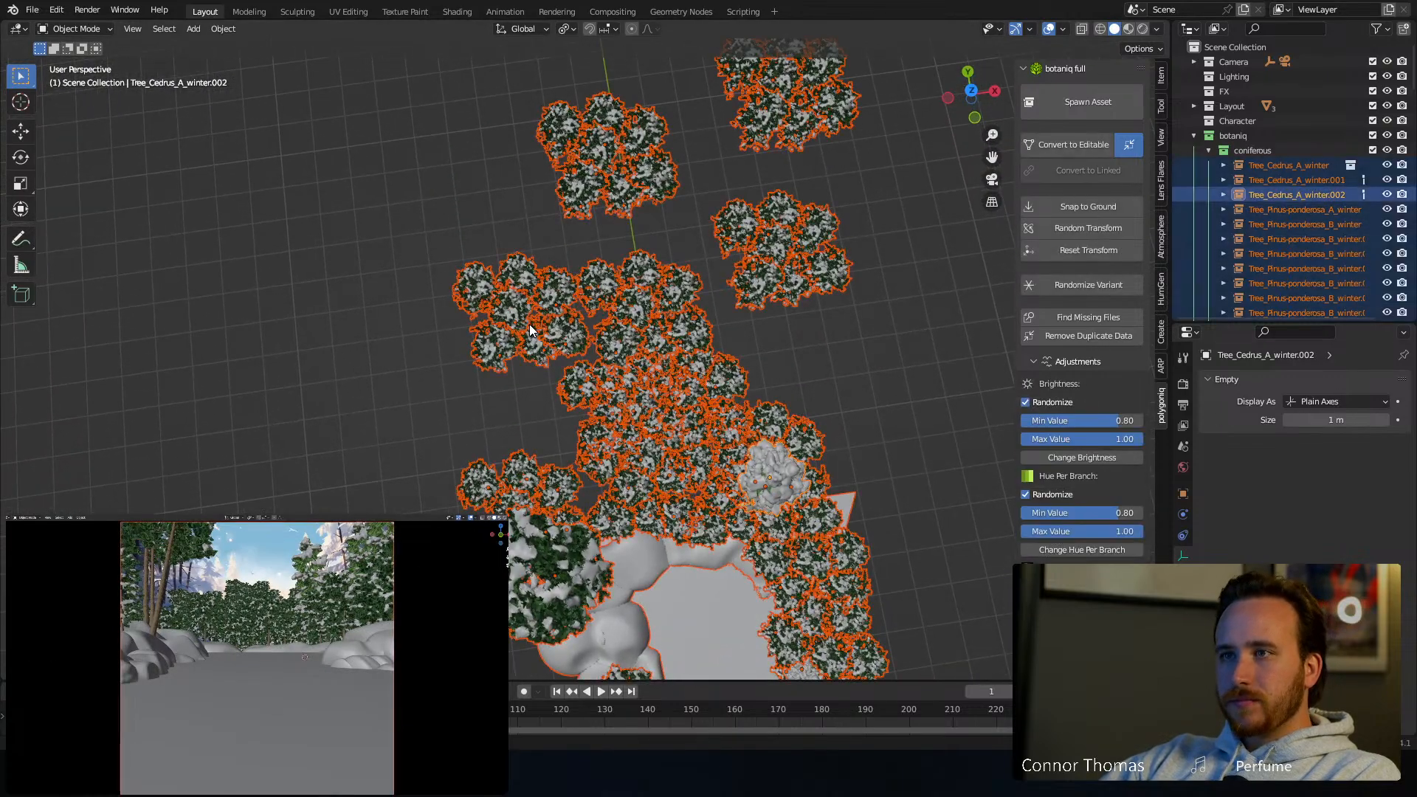
pyautogui.press('c')
pyautogui.moveTo(510, 319); pyautogui.dragTo(490, 303)
pyautogui.press('Escape')
pyautogui.moveTo(517, 310)
pyautogui.mouseDown(button='middle')
pyautogui.moveTo(590, 265)
pyautogui.moveTo(597, 347)
pyautogui.mouseUp(button='middle')
pyautogui.press('c')
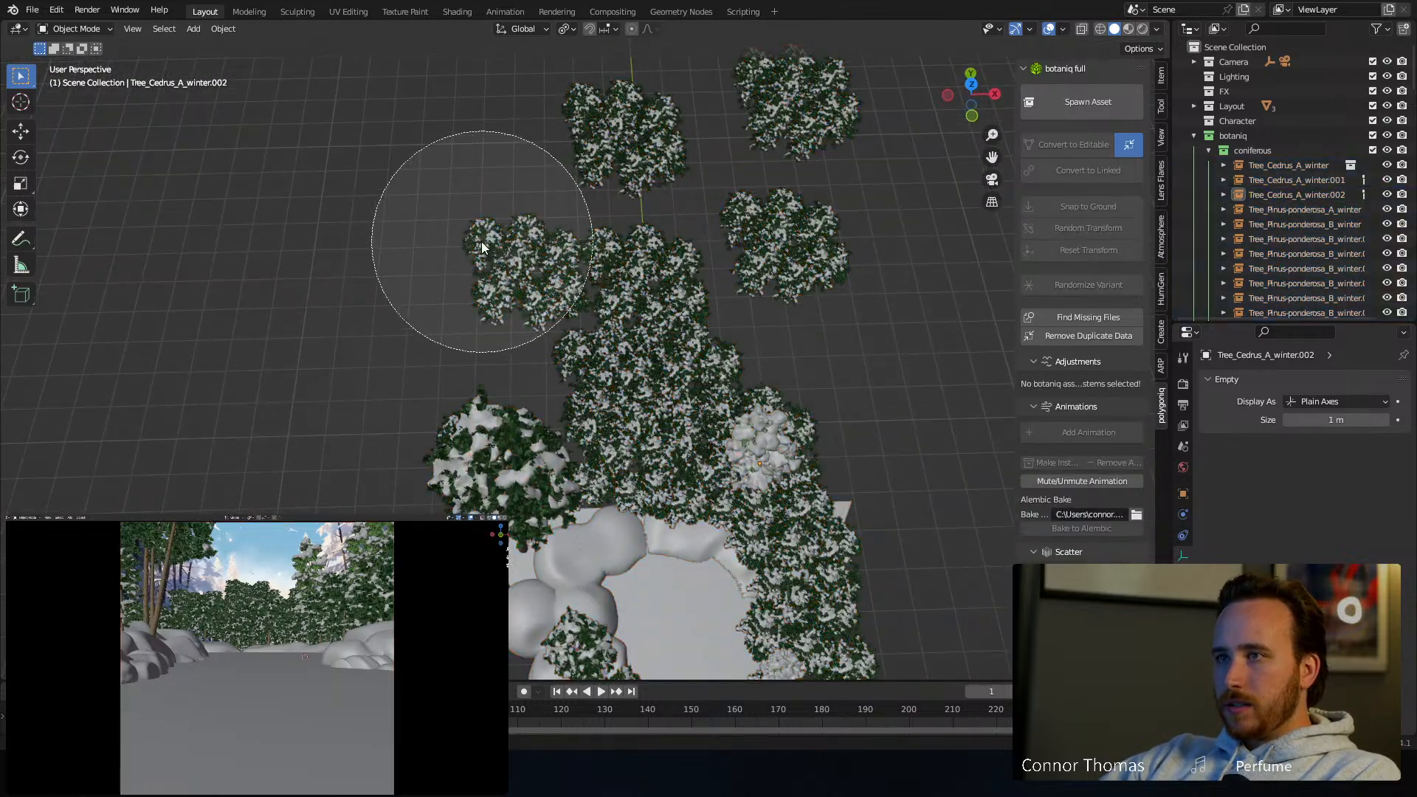
pyautogui.press('Escape')
pyautogui.press('c')
pyautogui.press('Escape')
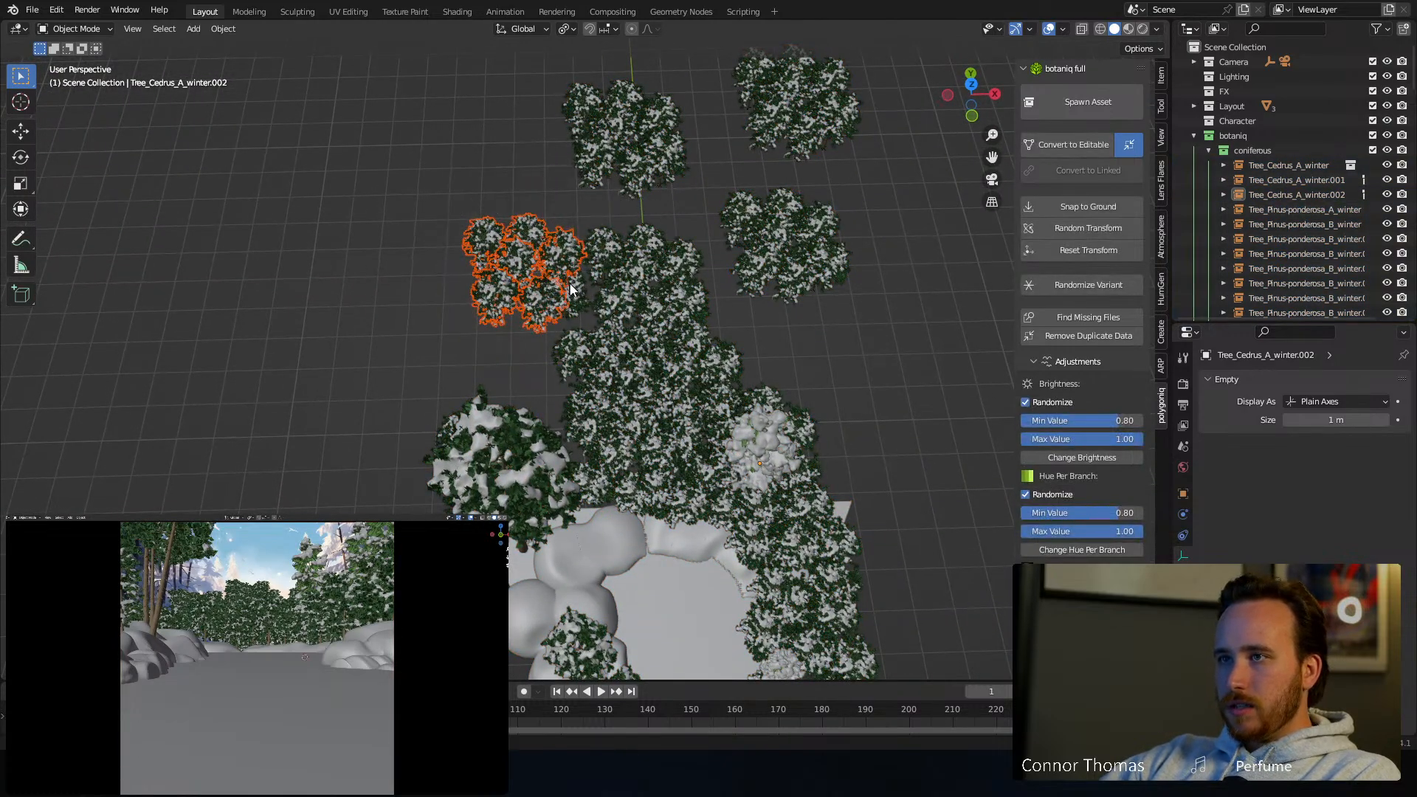
pyautogui.keyDown('shift'); pyautogui.click(581, 303); pyautogui.keyUp('shift')
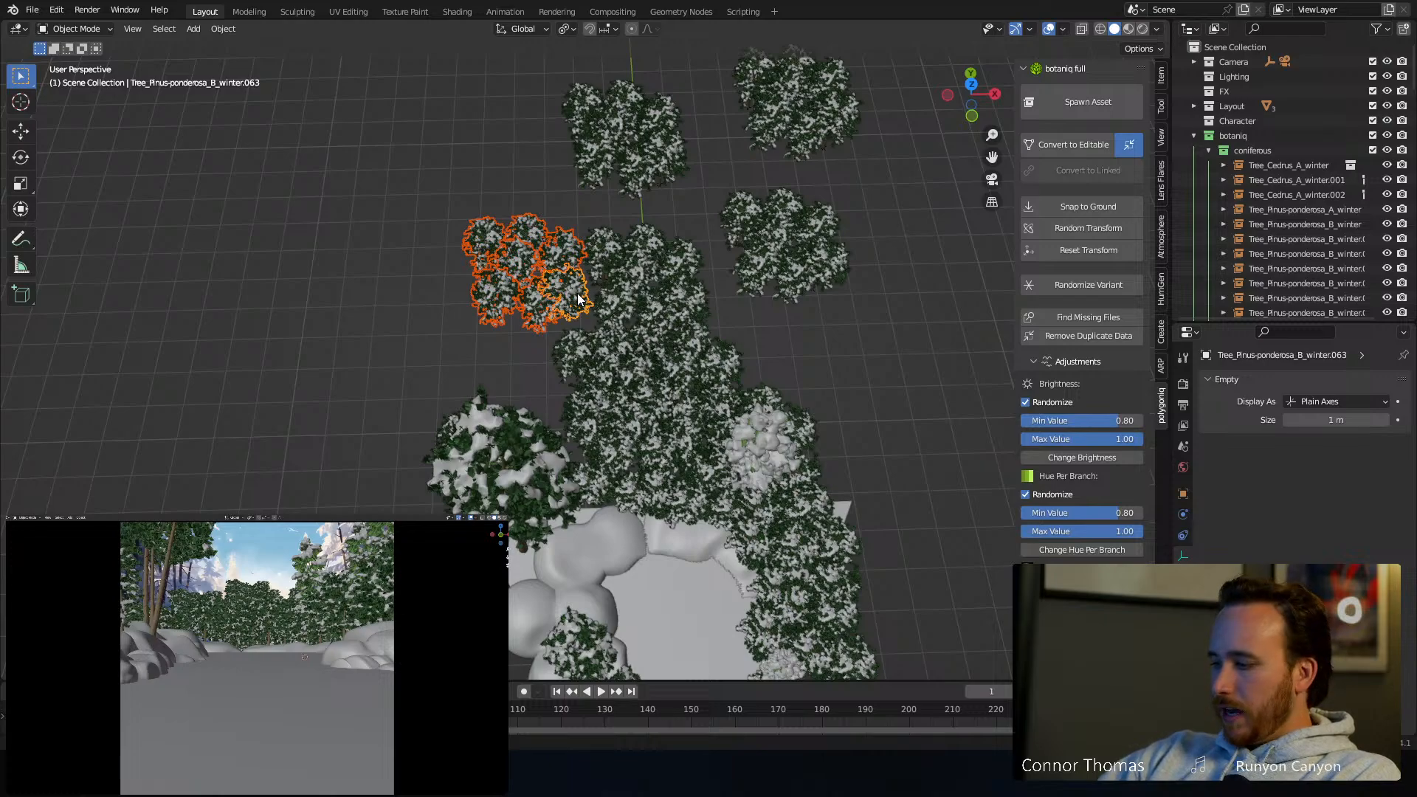
# Duplicate the back-left pine cluster, offset the copy vertically along Z and reposition it over the original from the top view
pyautogui.press('KP_7')
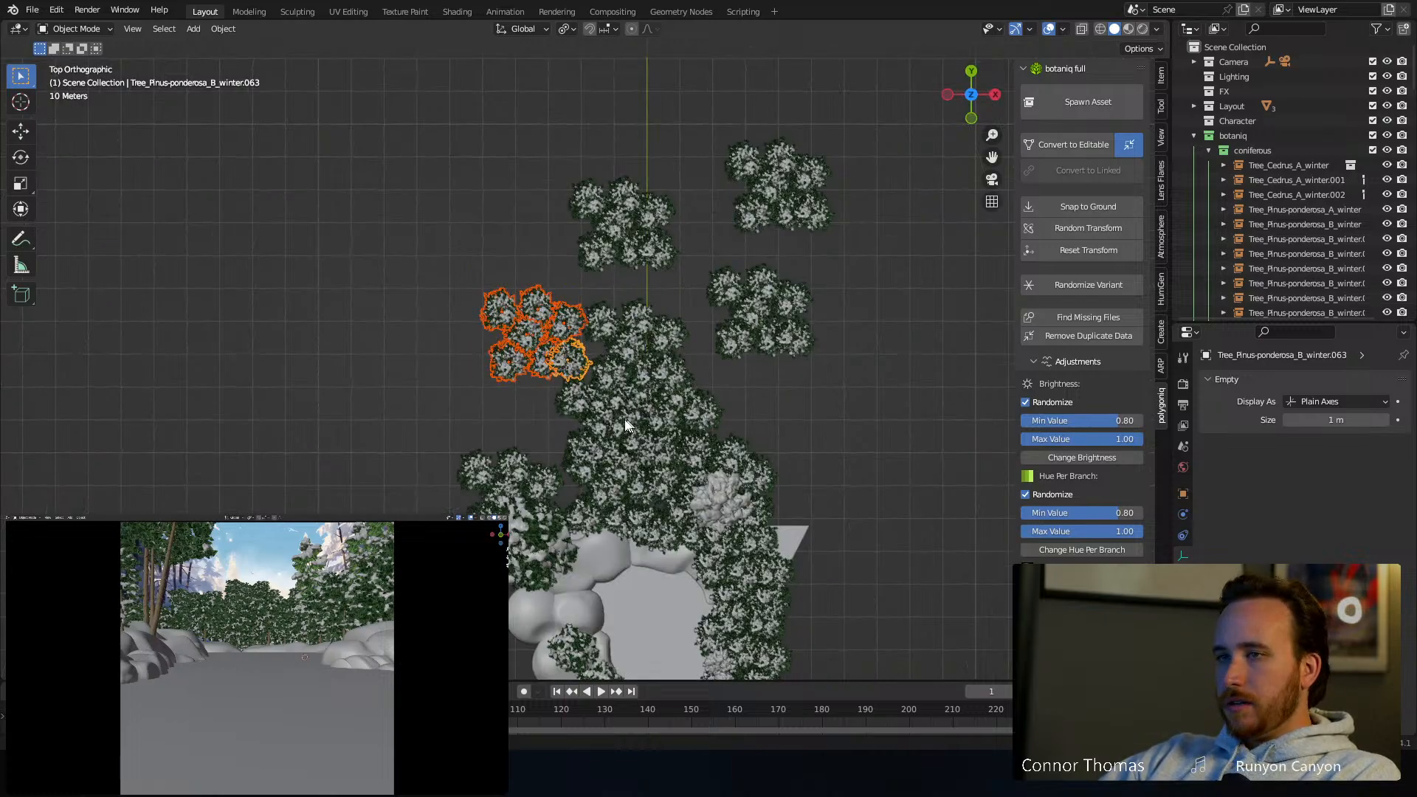
pyautogui.hotkey('shift', 'd')
pyautogui.press('z')
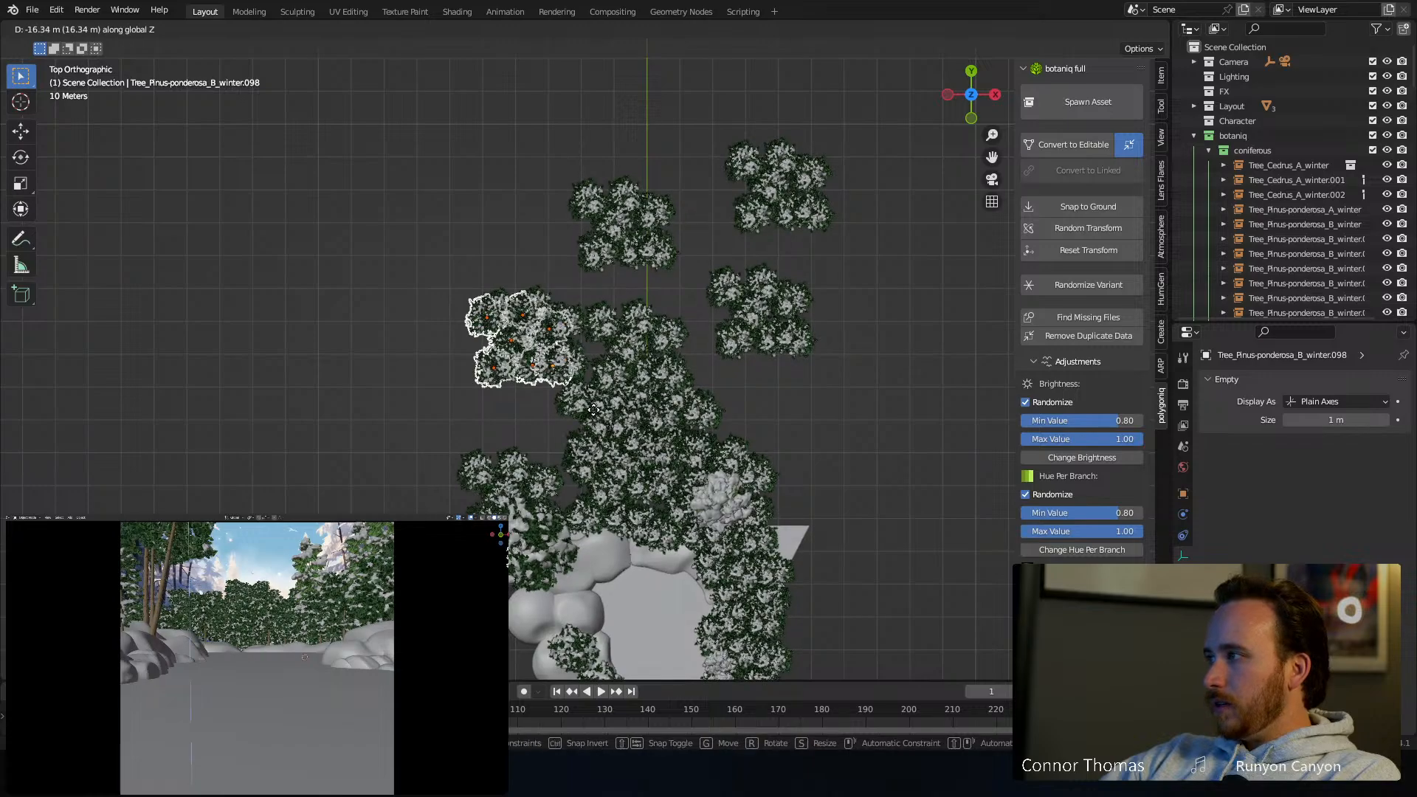
pyautogui.click(594, 410)
pyautogui.press('g')
pyautogui.click(600, 411)
# Duplicate the offset pine cluster twice more, spreading the copies rightward across the back of the central forest
pyautogui.hotkey('shift', 'd')
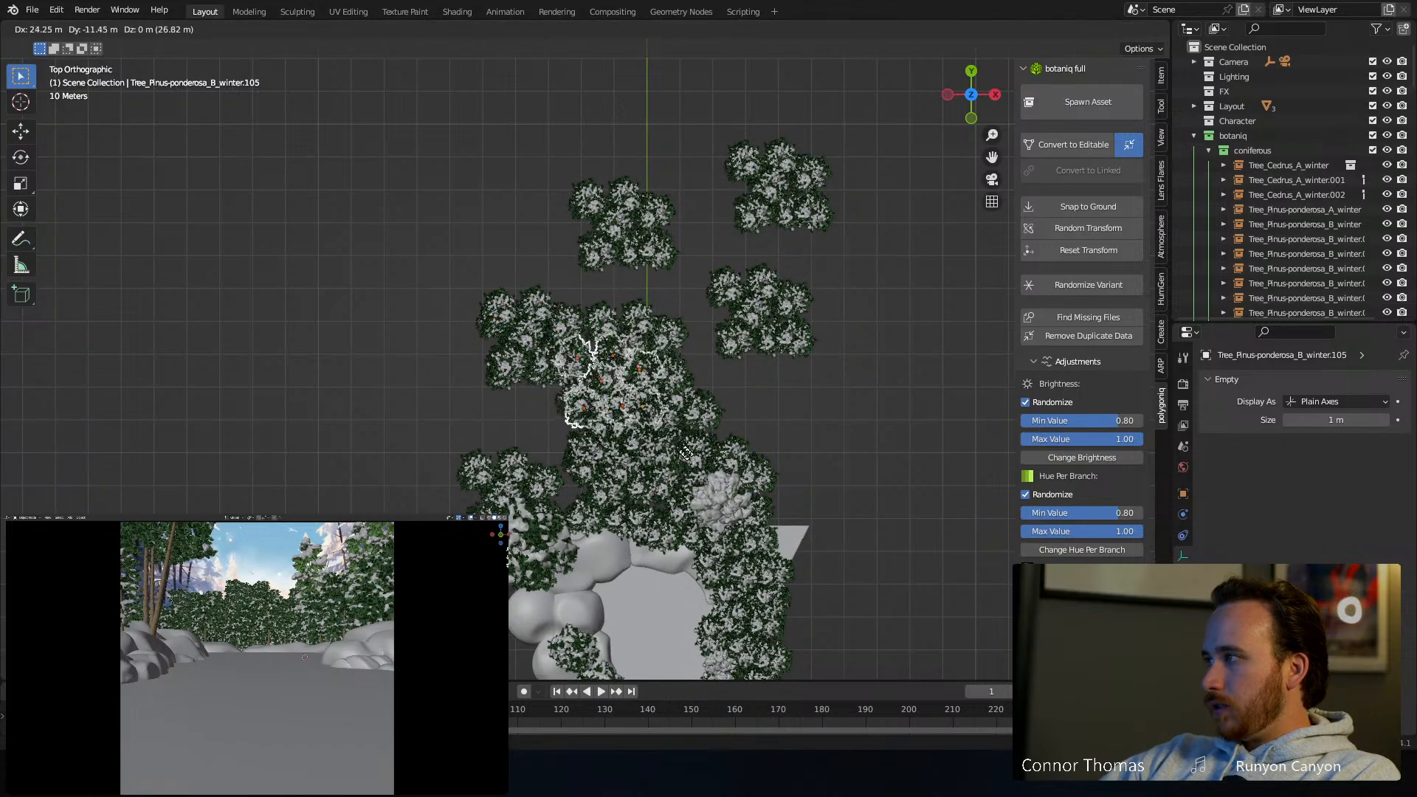
pyautogui.click(706, 458)
pyautogui.hotkey('shift', 'd')
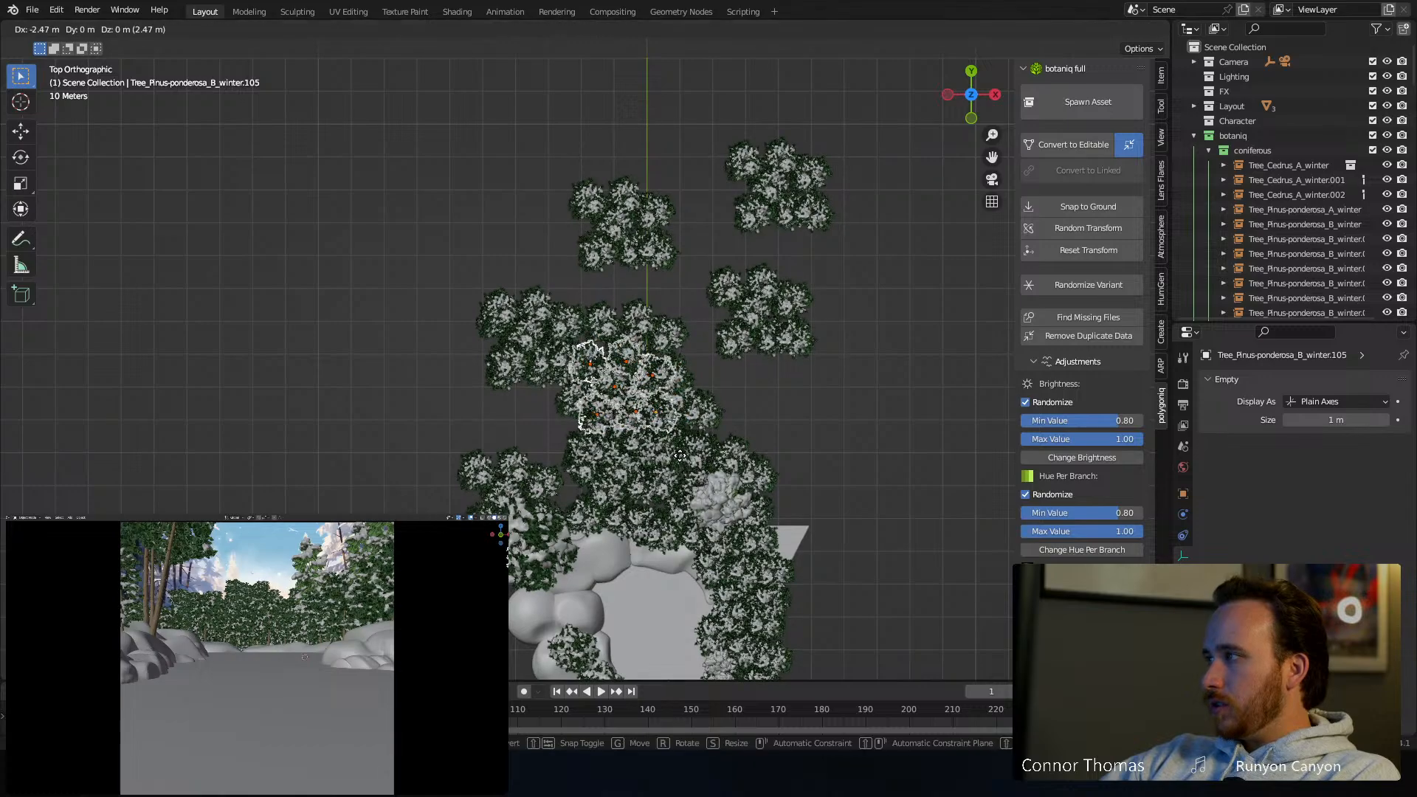
pyautogui.click(735, 455)
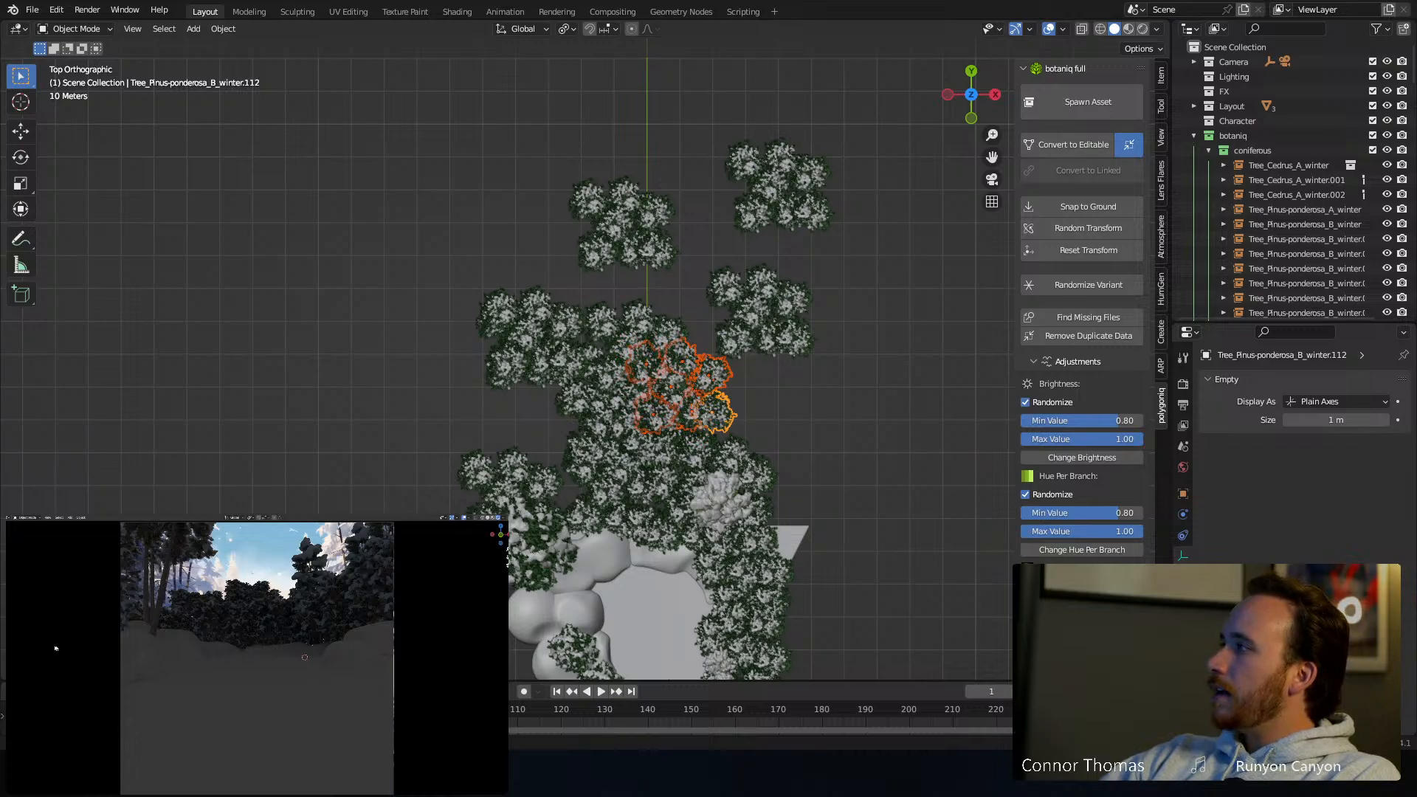
# Duplicate the tall pine on the left bank and place the copy behind the right side of the forest from the top view
pyautogui.click(159, 622)
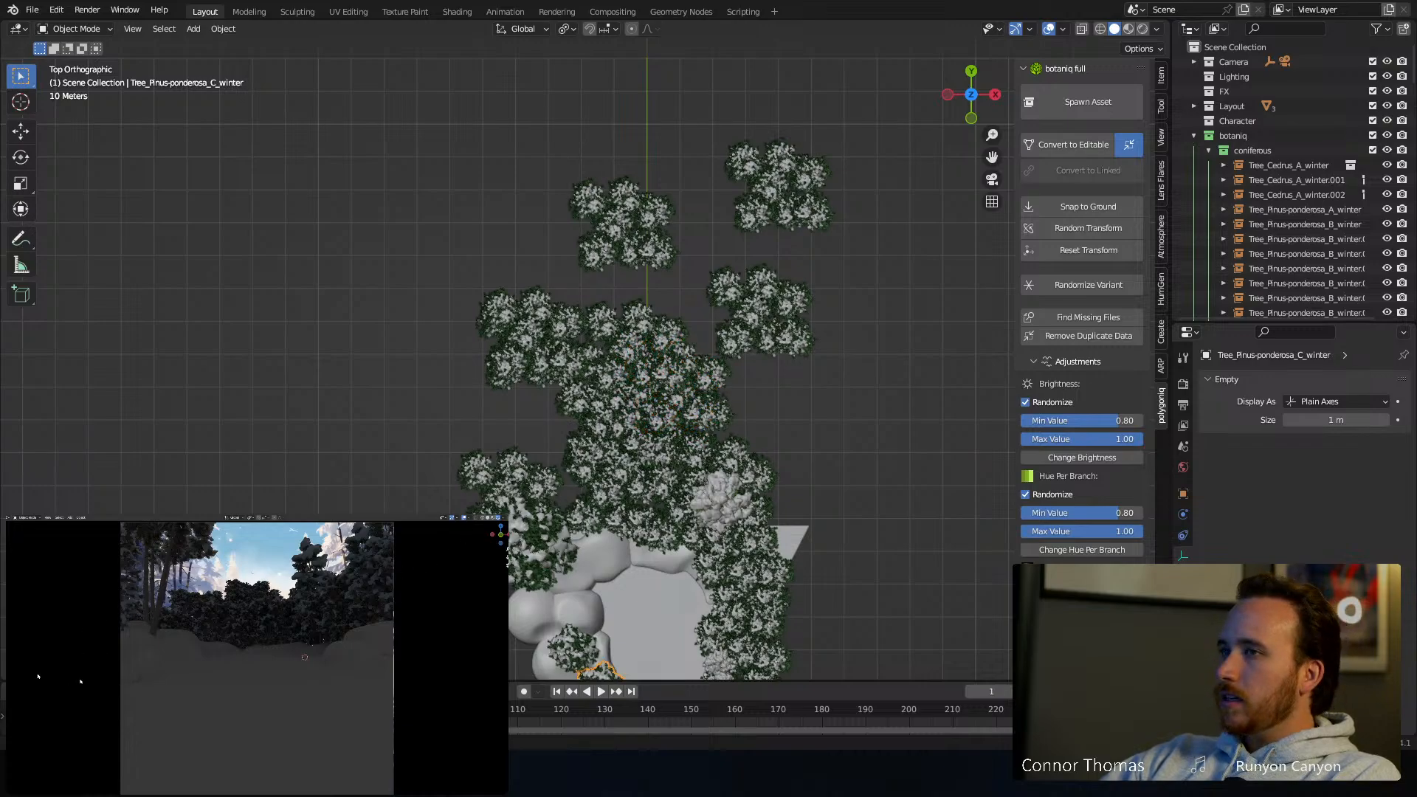
pyautogui.moveTo(550, 610); pyautogui.dragTo(490, 490, button='middle')
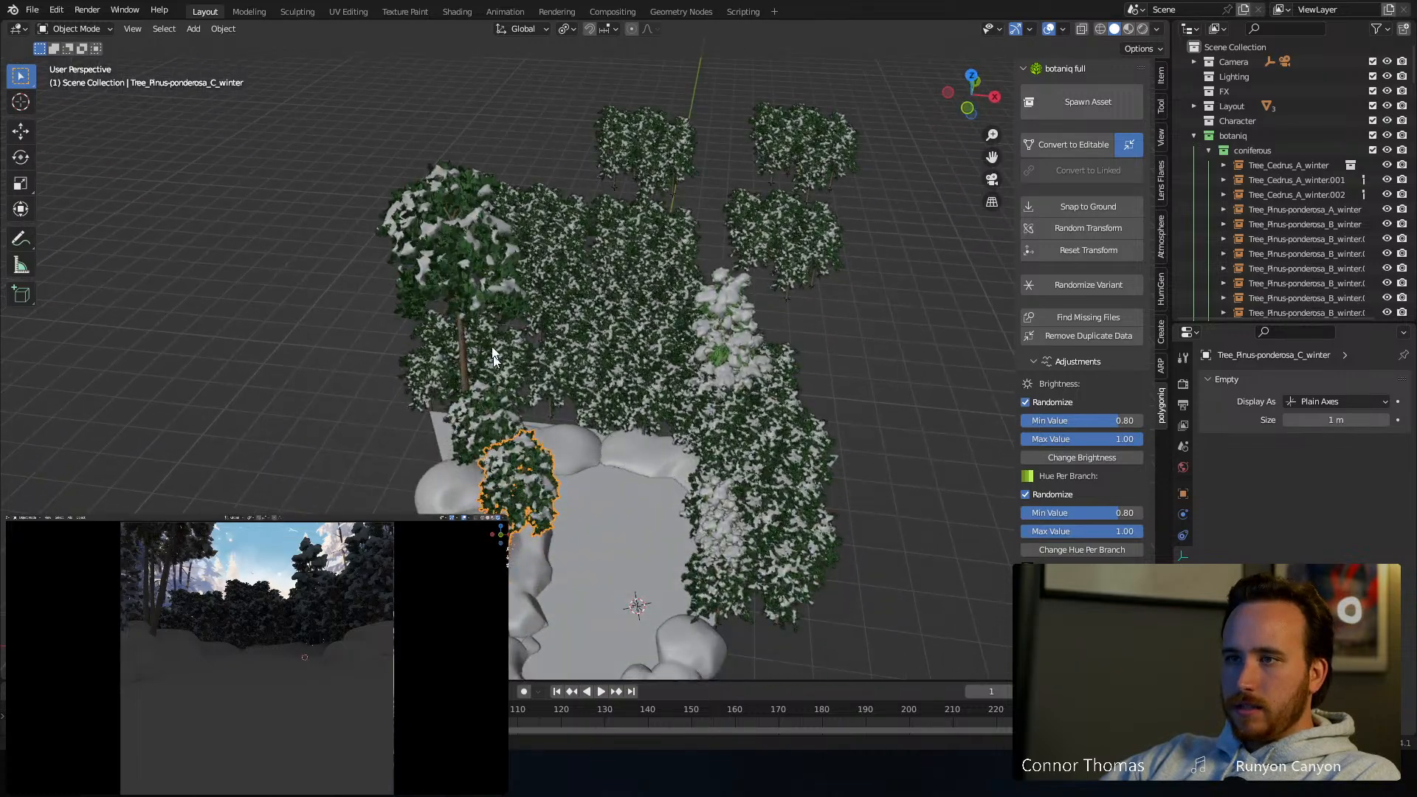
pyautogui.click(464, 300)
pyautogui.moveTo(578, 304); pyautogui.dragTo(575, 332, button='middle')
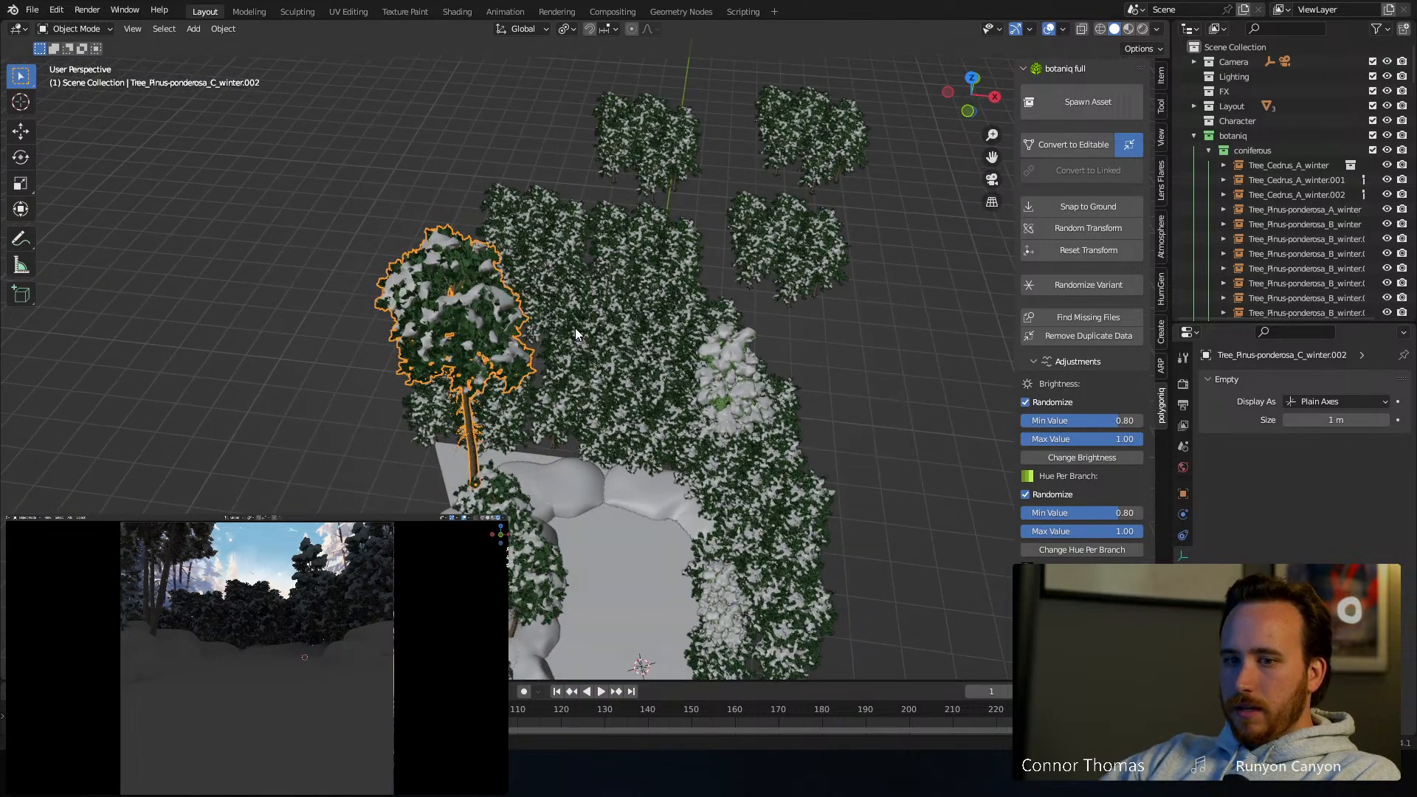
pyautogui.press('KP_7')
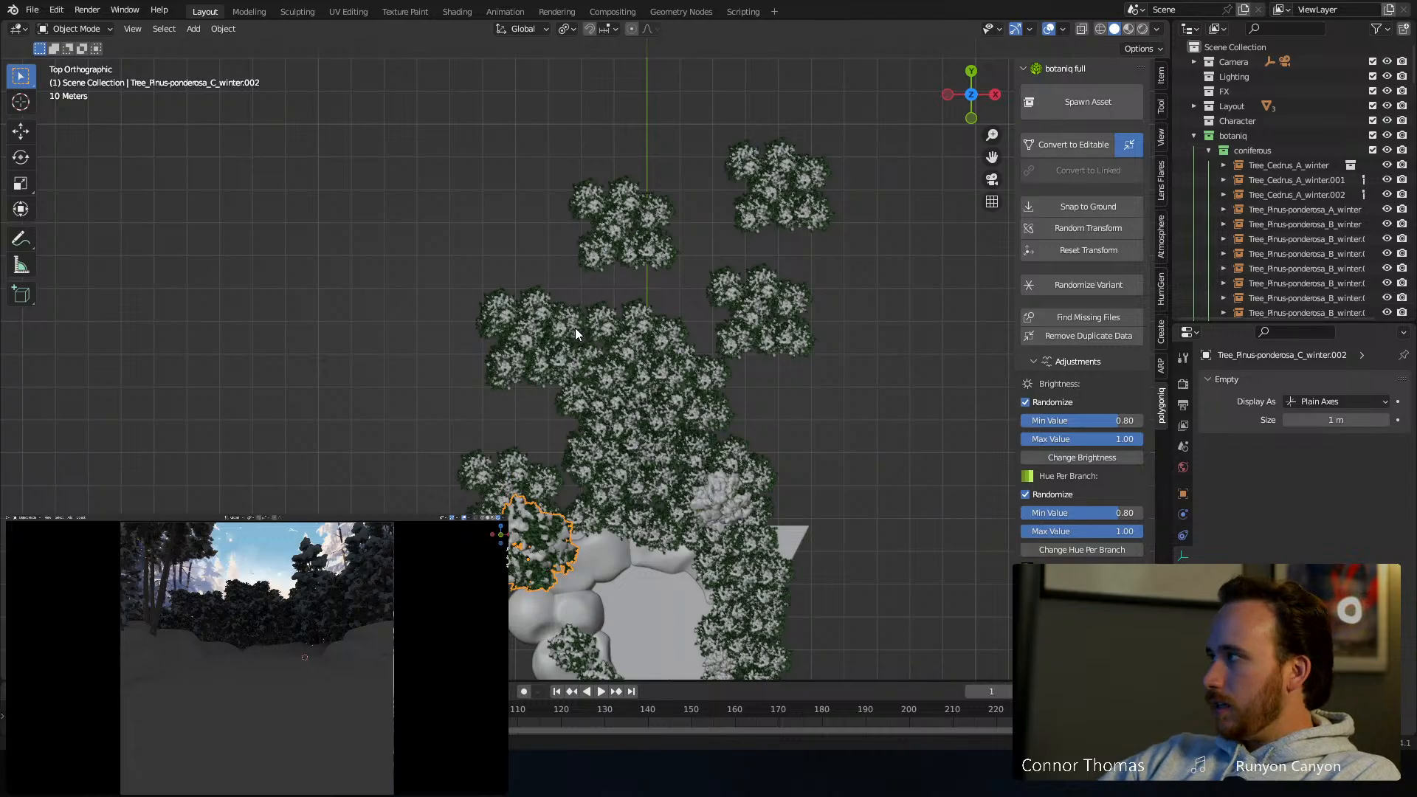
pyautogui.scroll(-2, 580, 361)
pyautogui.hotkey('shift', 'd')
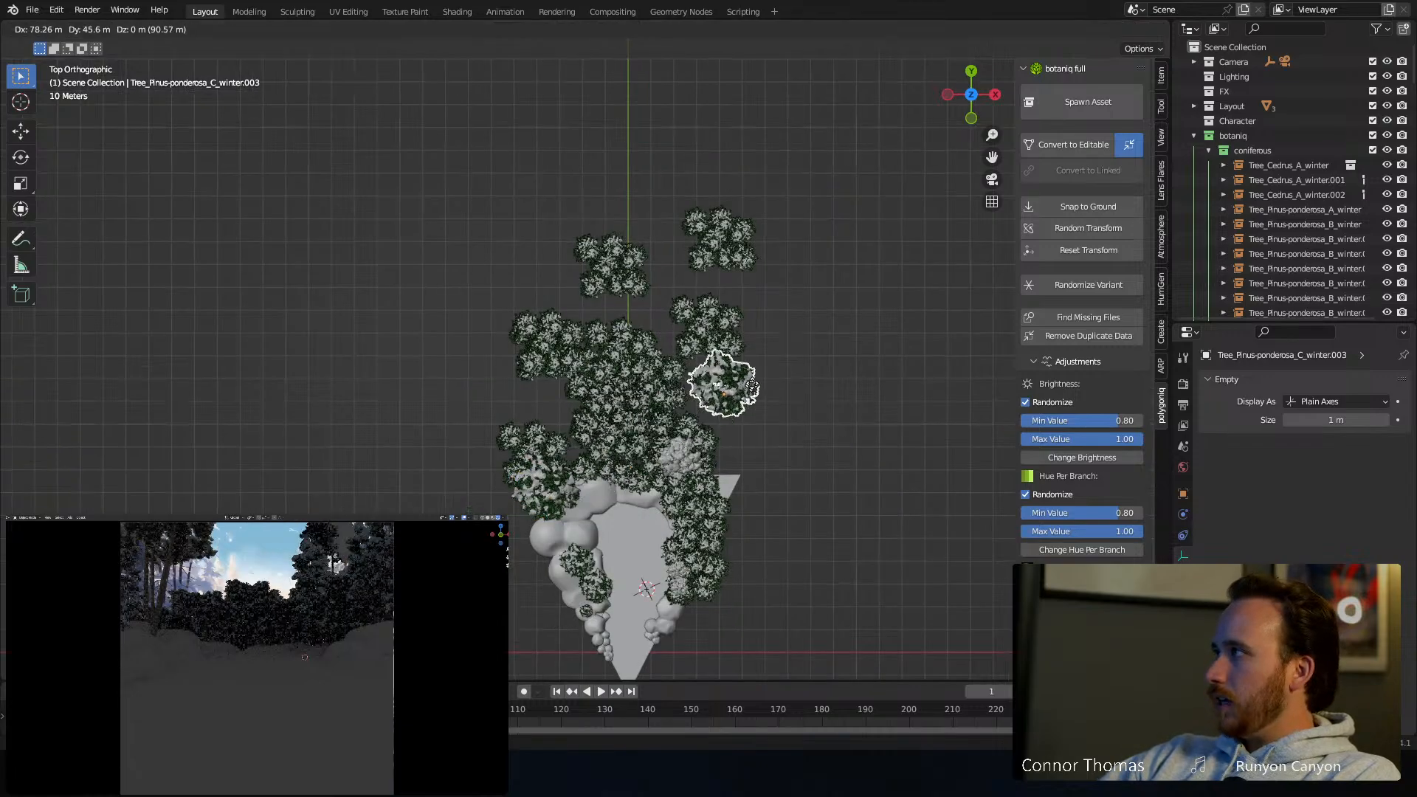
pyautogui.click(756, 384)
# Raise the duplicated tall pine vertically along Z above the right-hand trees, deselect it and save the scene
pyautogui.press('g')
pyautogui.press('z')
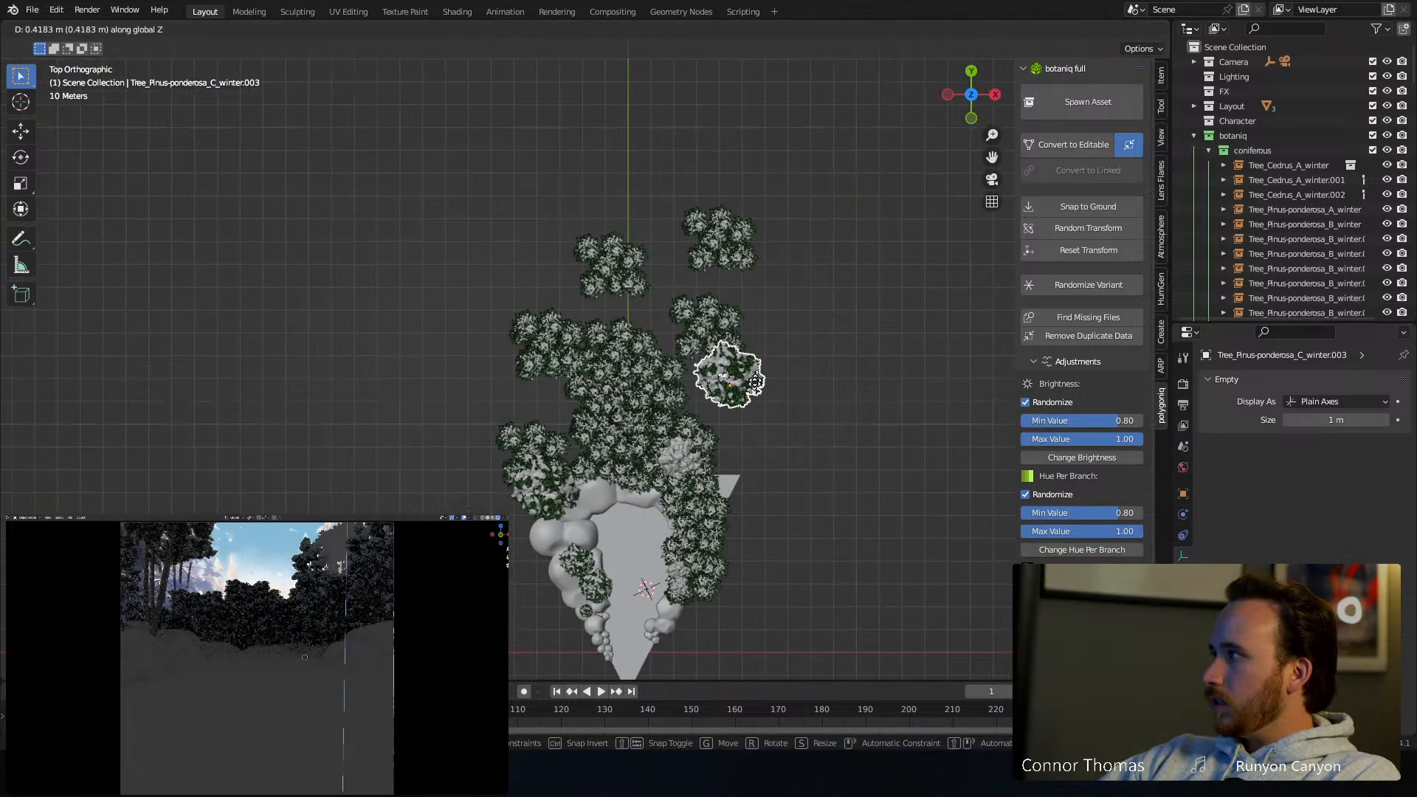
pyautogui.rightClick(751, 392)
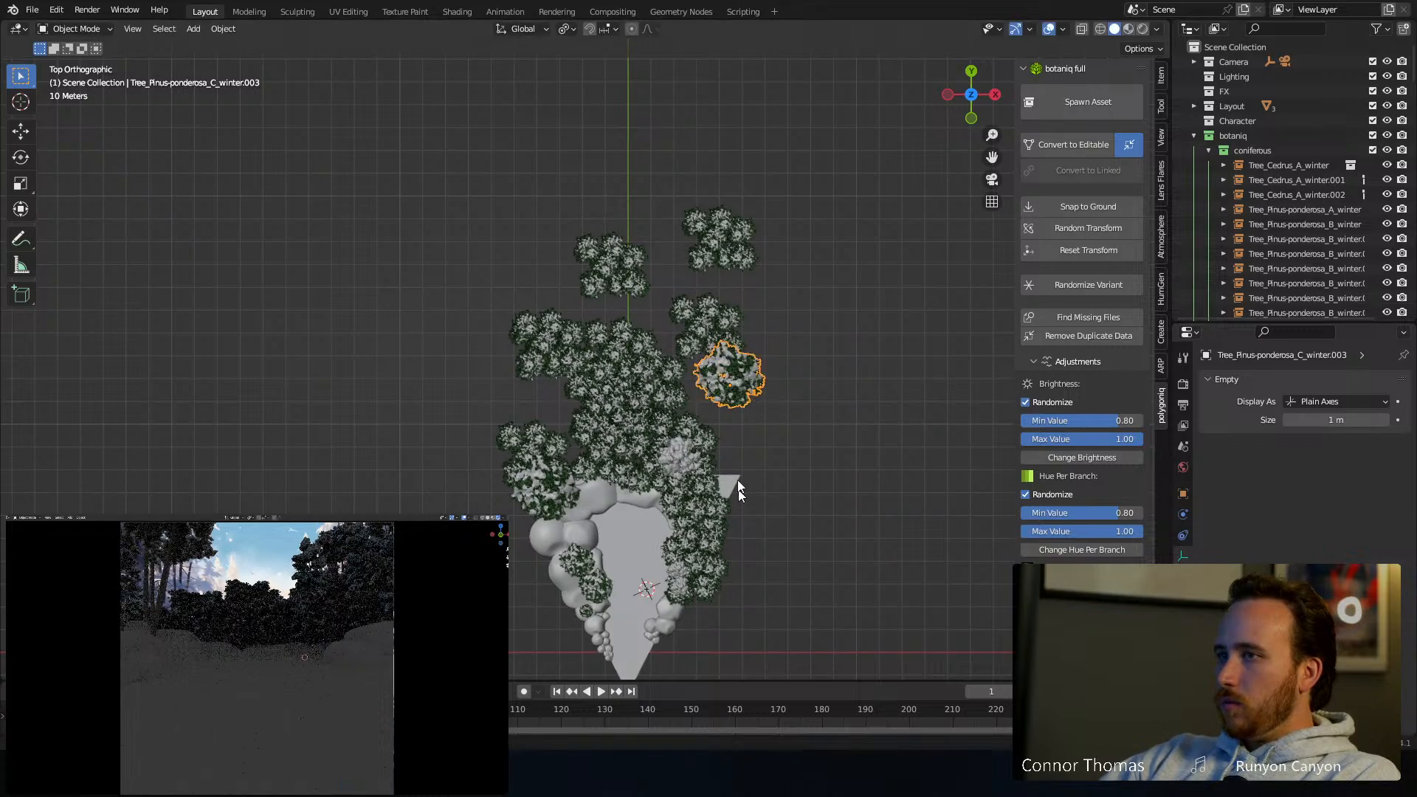
pyautogui.moveTo(738, 490); pyautogui.dragTo(739, 359, button='middle')
pyautogui.press('g')
pyautogui.press('z')
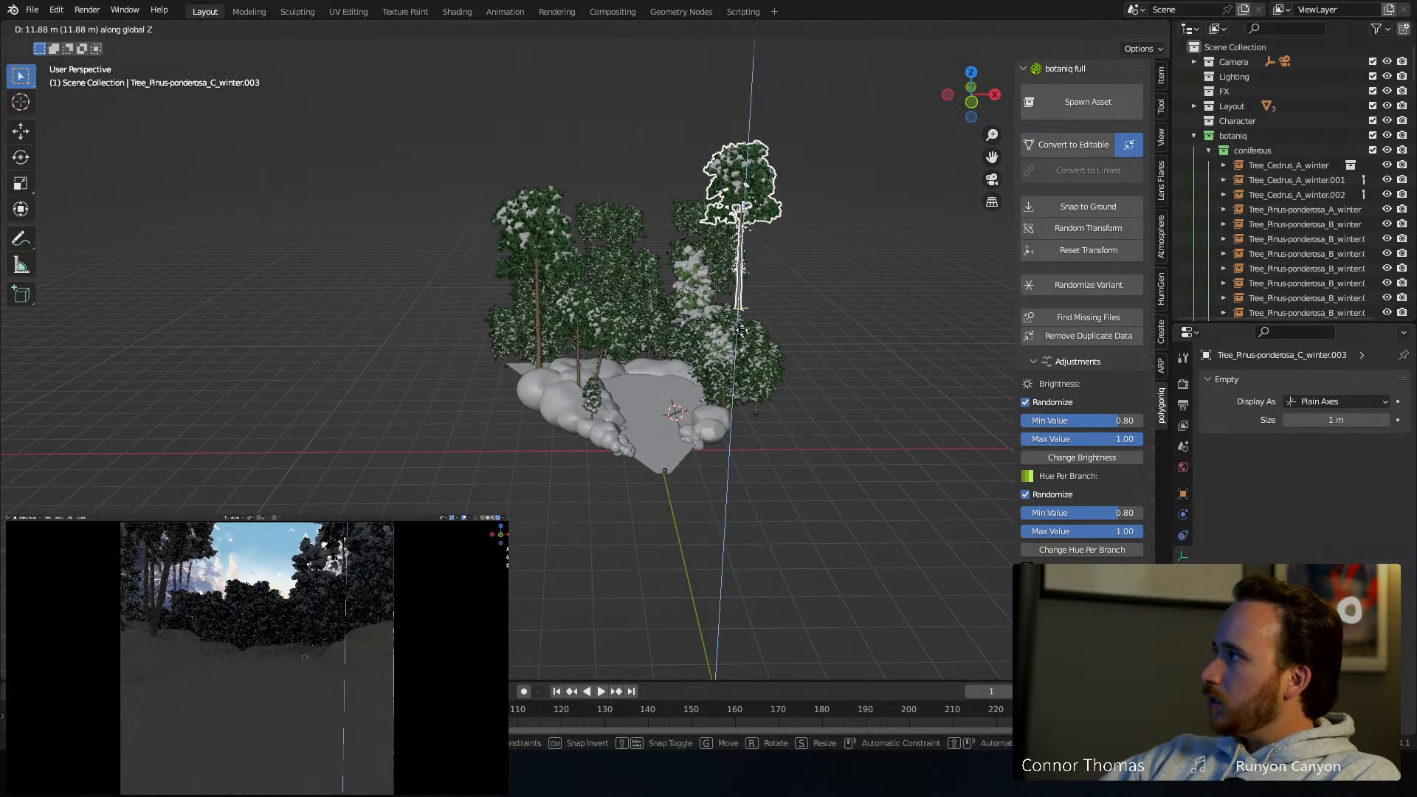
pyautogui.click(740, 318)
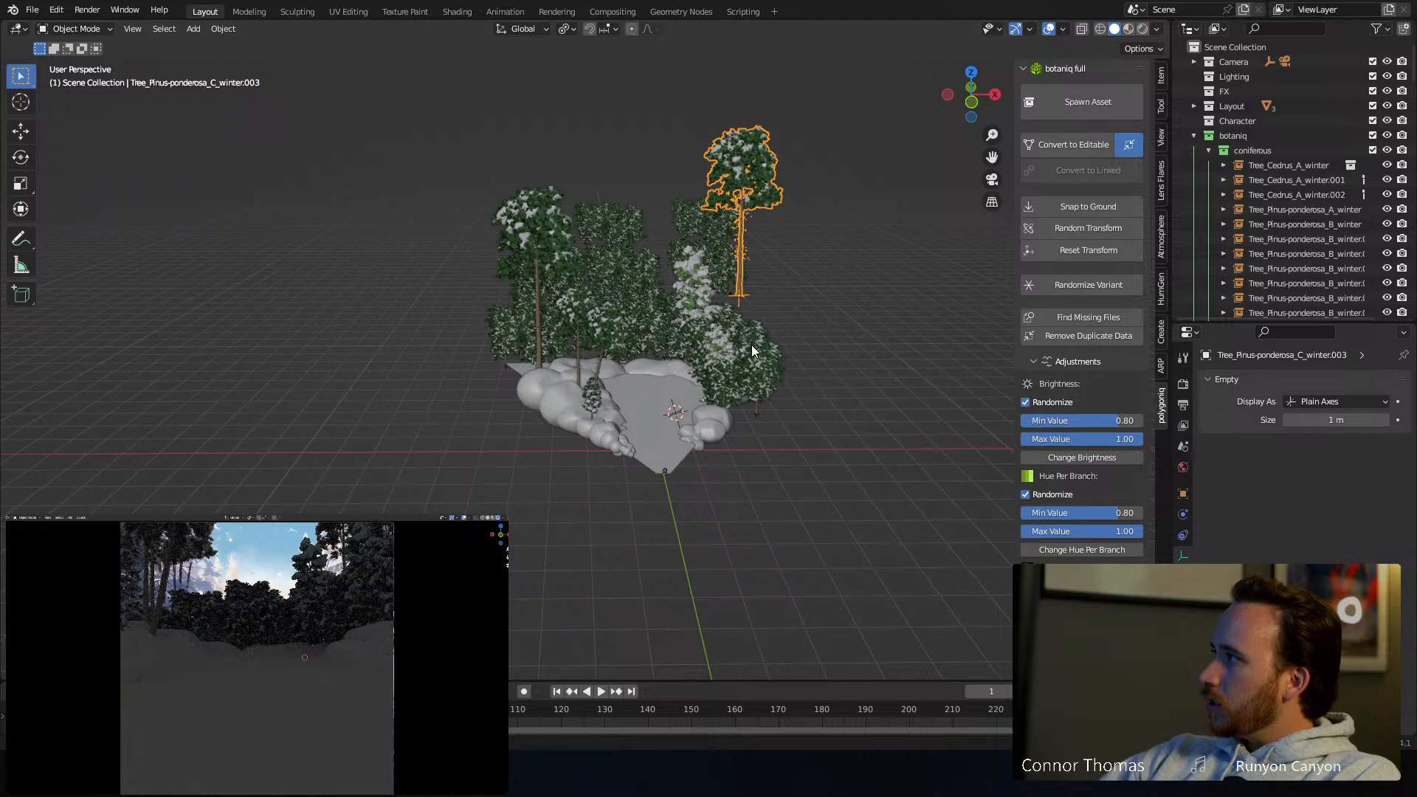
pyautogui.hotkey('alt', 'a')
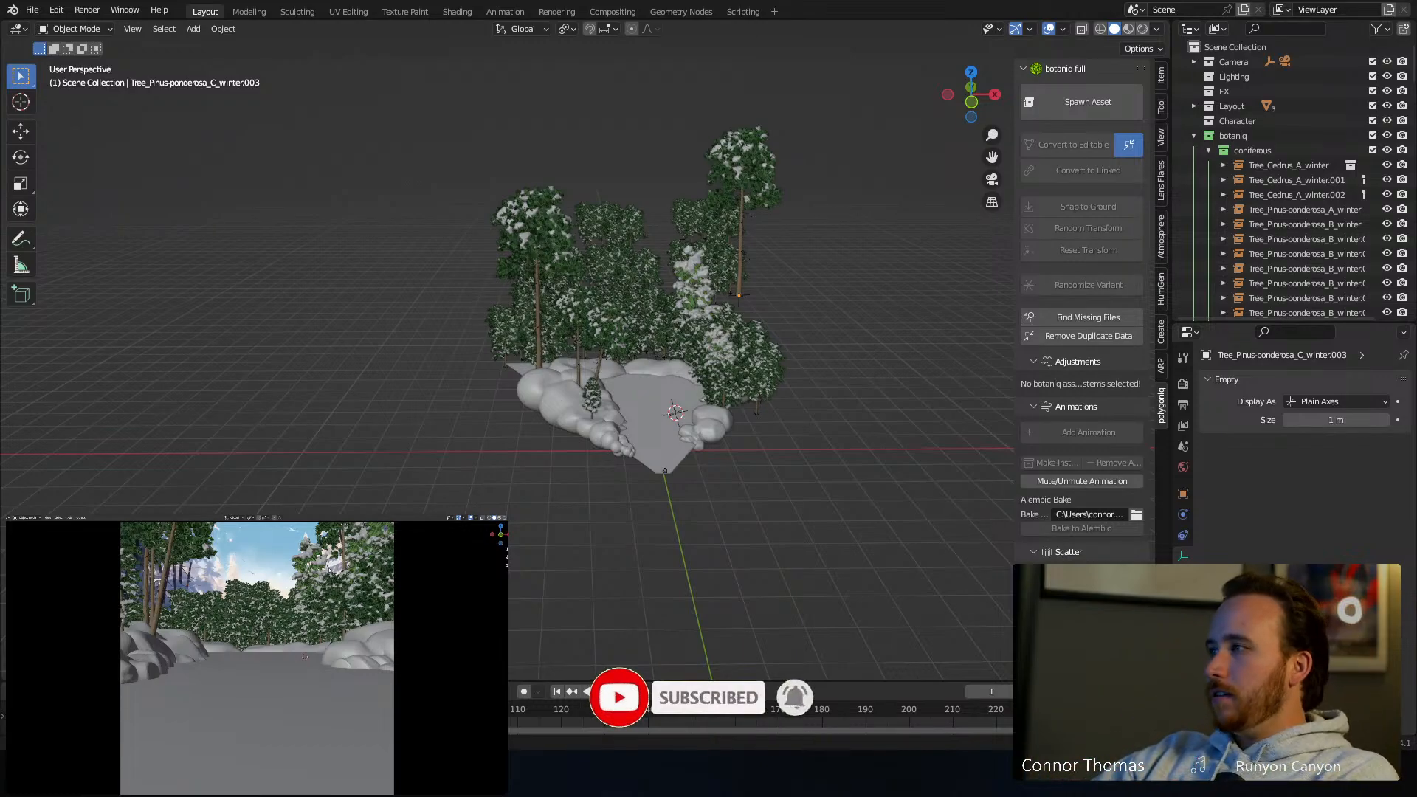
pyautogui.hotkey('ctrl', 's')
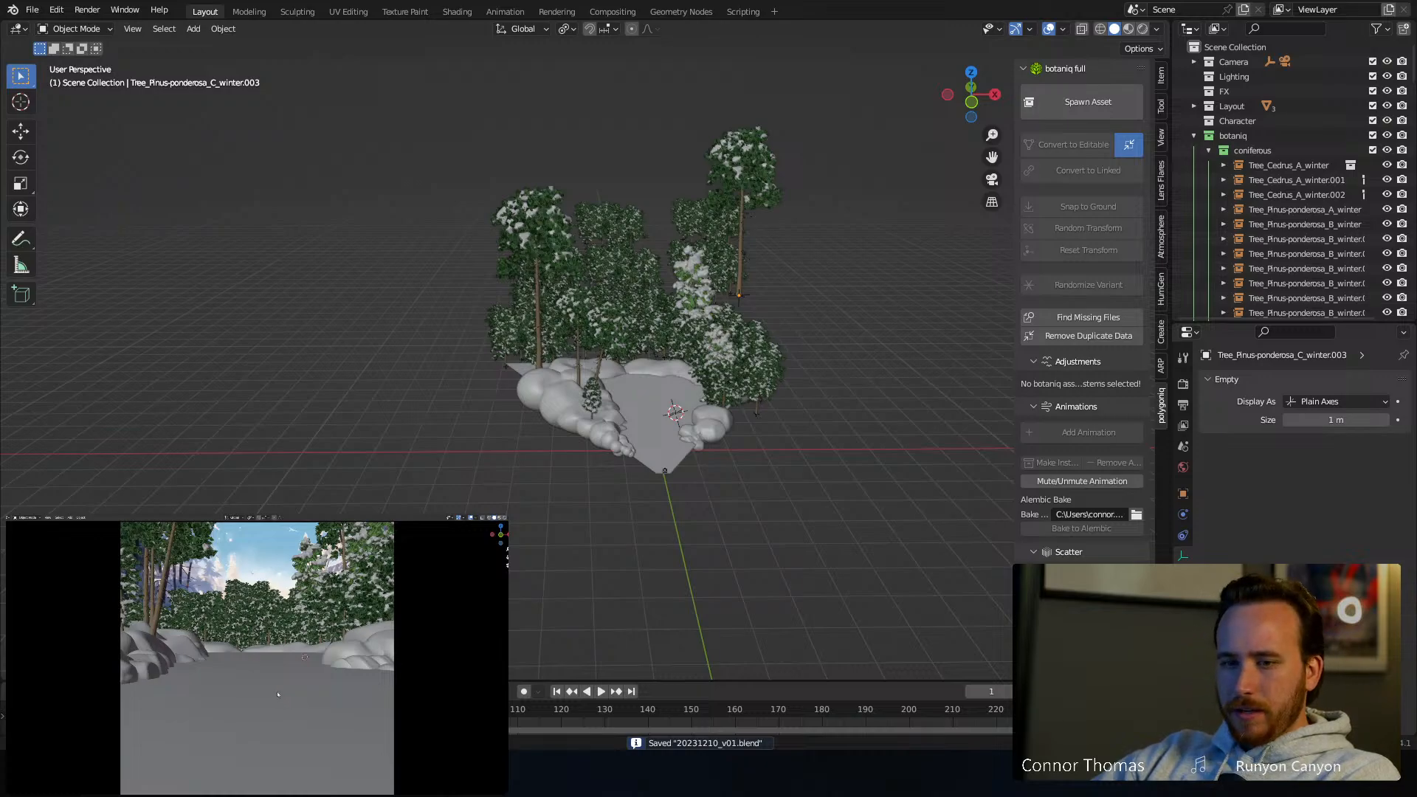
# Place the 3D cursor on the ice at the reference figure's feet in the camera view, returning to the selection tool and solid shading
pyautogui.keyDown('shift'); pyautogui.moveTo(248, 673); pyautogui.dragTo(248, 669, button='middle'); pyautogui.keyUp('shift')
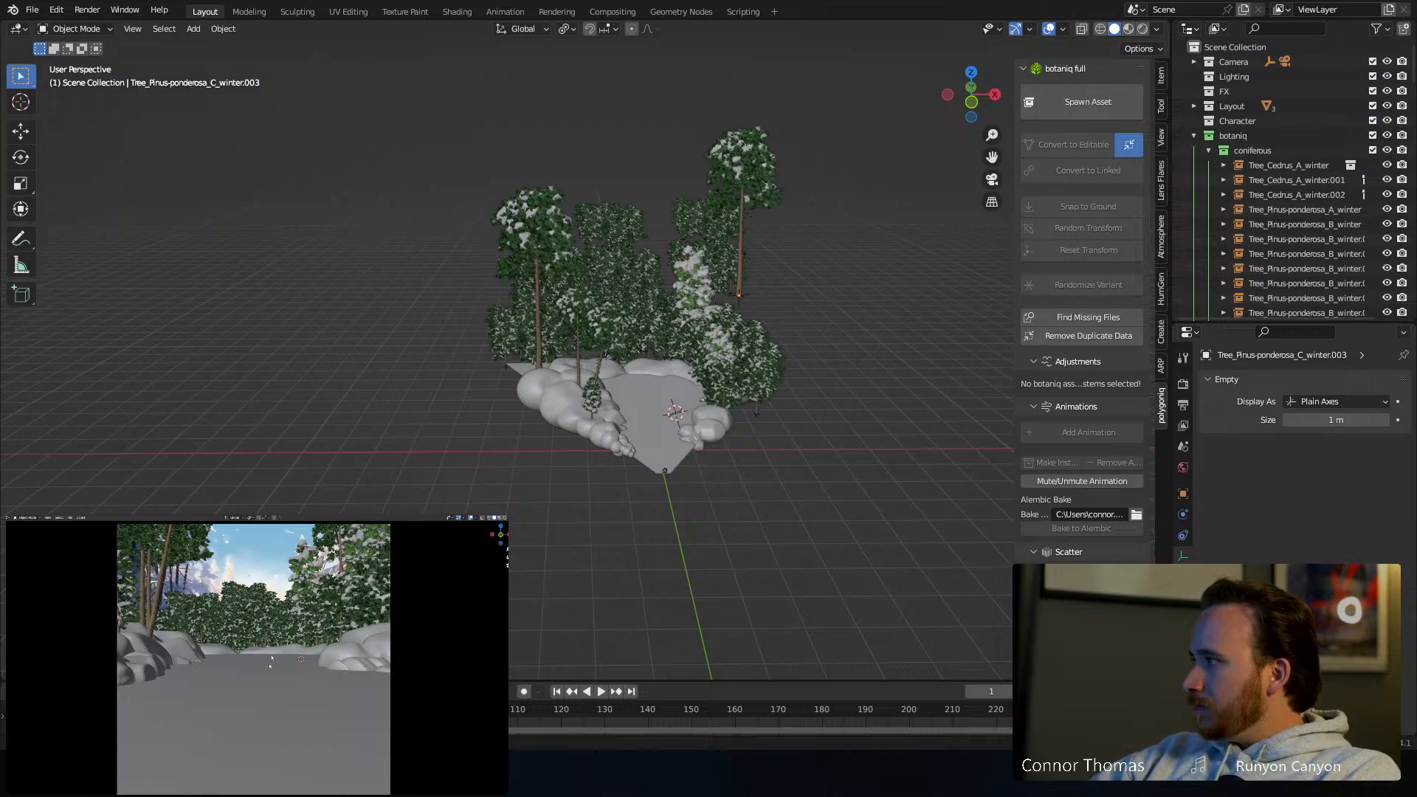
pyautogui.press('t')
pyautogui.click(9, 536)
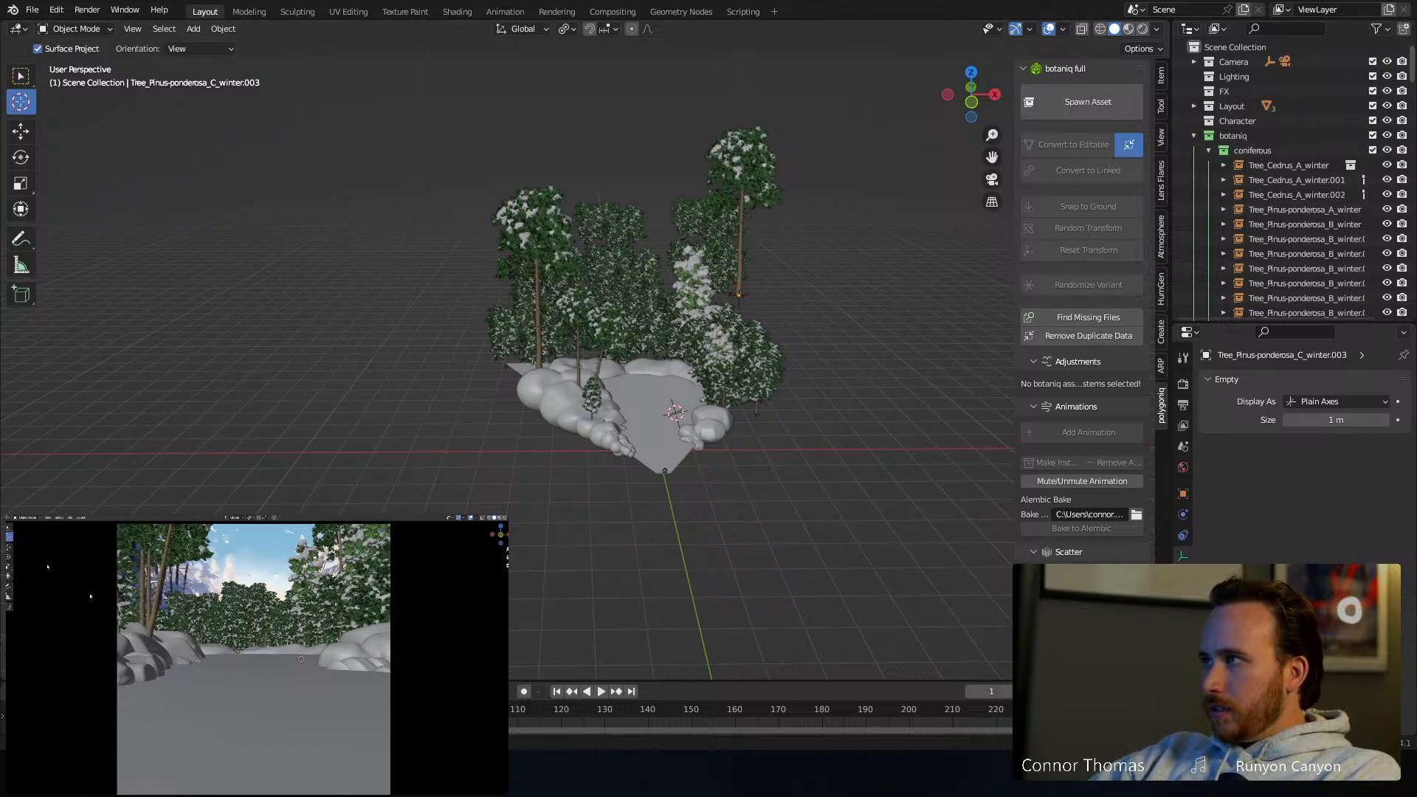
pyautogui.click(251, 701)
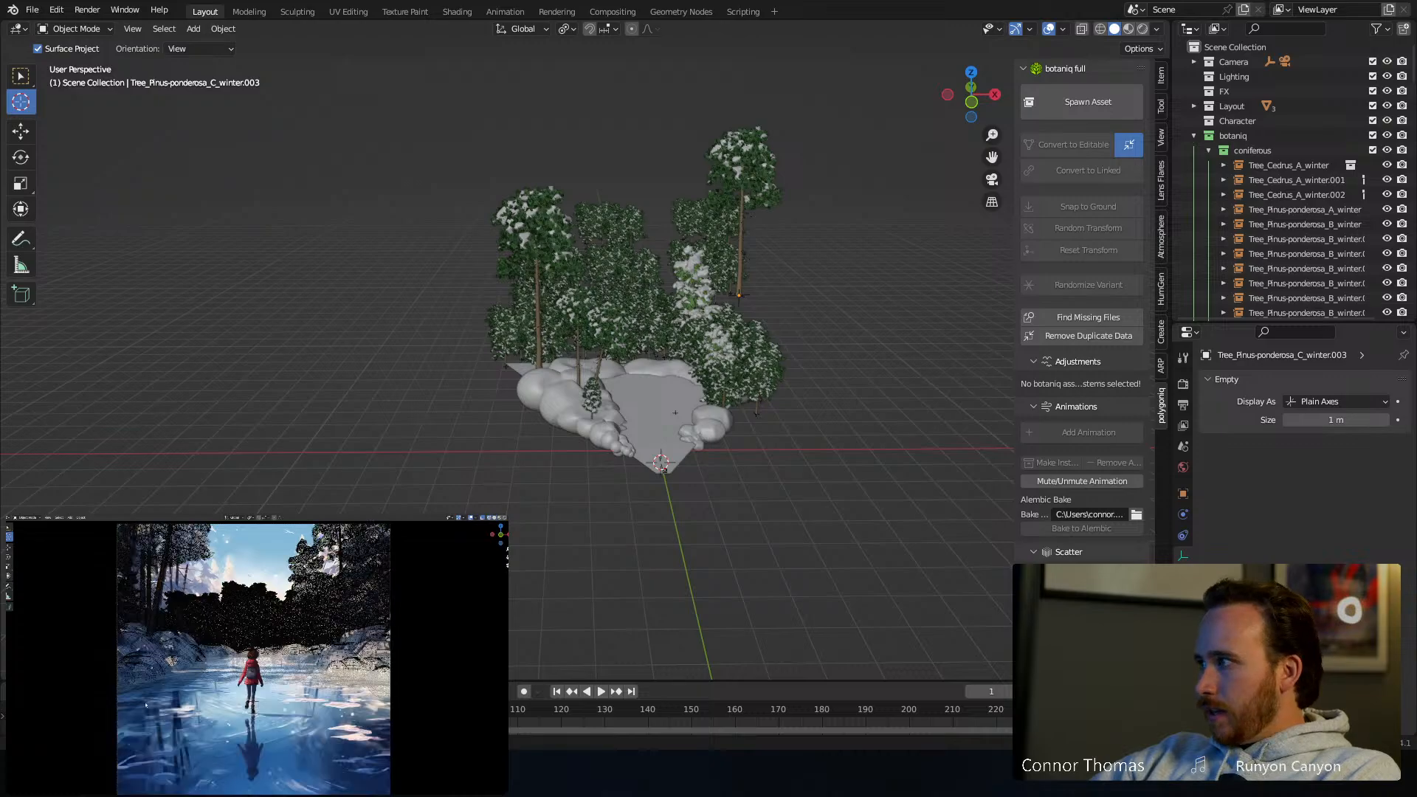
pyautogui.click(251, 715)
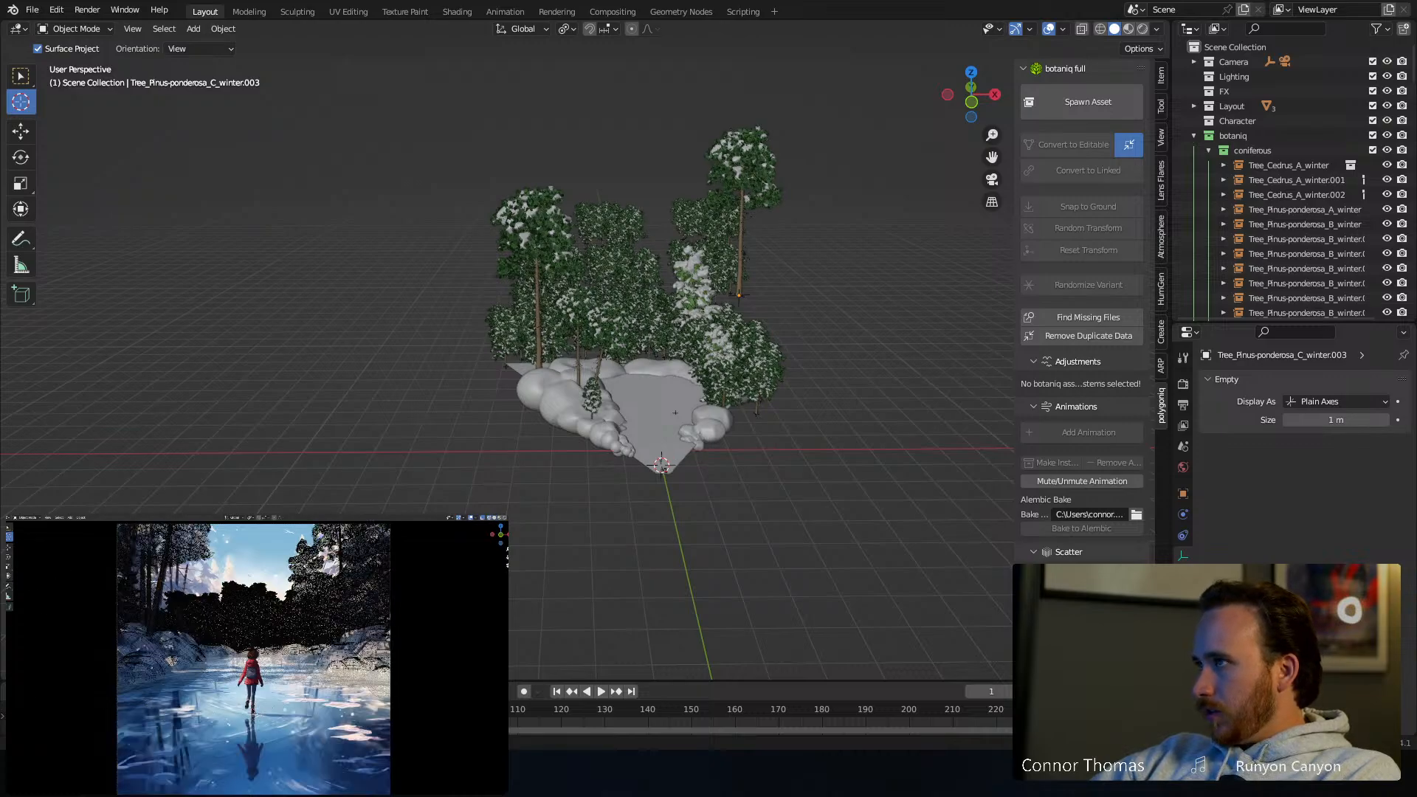
pyautogui.click(10, 527)
pyautogui.hotkey('shift', 'z')
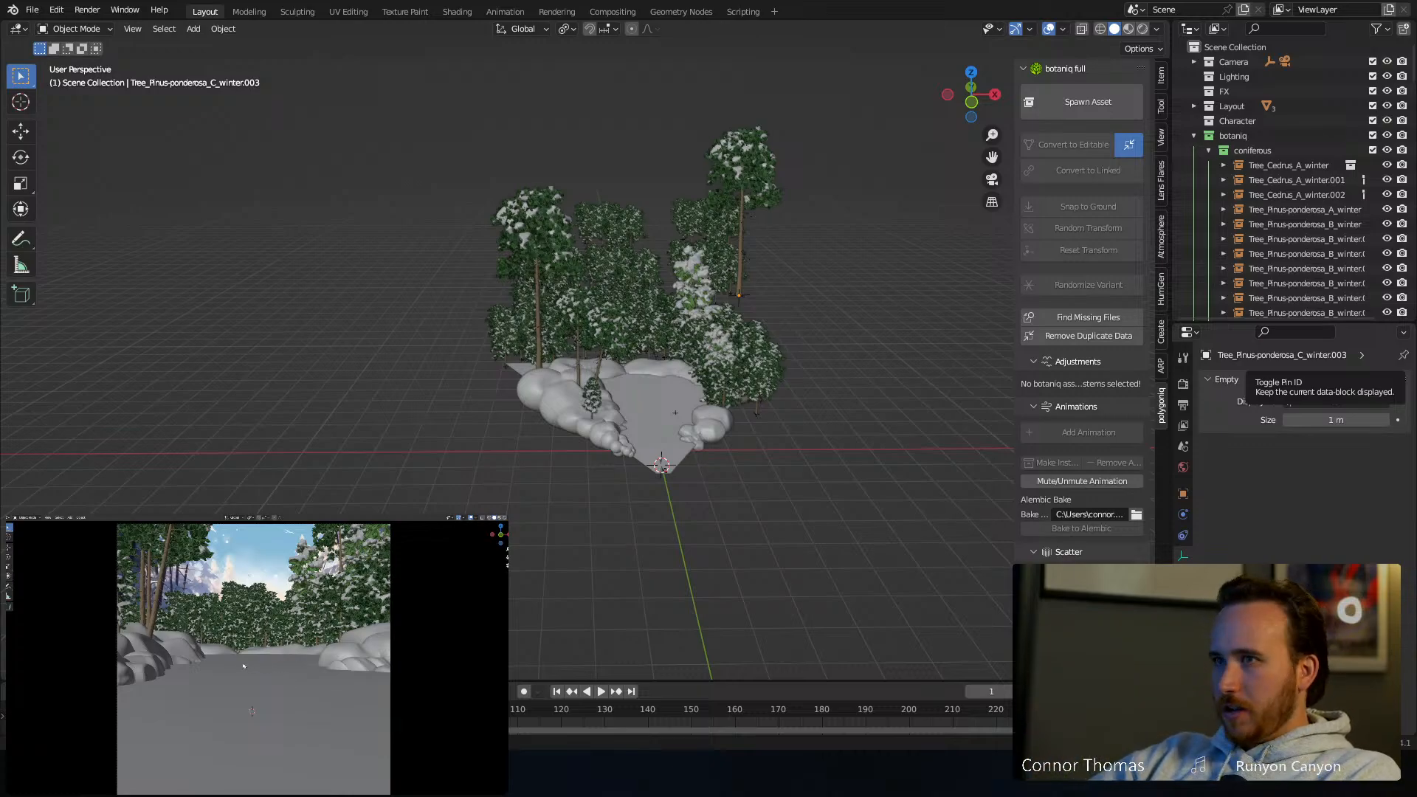
# Generate a new female human at the 3D cursor with HumGen, using Caucasian 1 as the starting human
pyautogui.moveTo(670, 370); pyautogui.dragTo(677, 441, button='middle')
pyautogui.scroll(5, 670, 438)
pyautogui.keyDown('shift'); pyautogui.moveTo(618, 547); pyautogui.dragTo(621, 444, button='middle'); pyautogui.keyUp('shift')
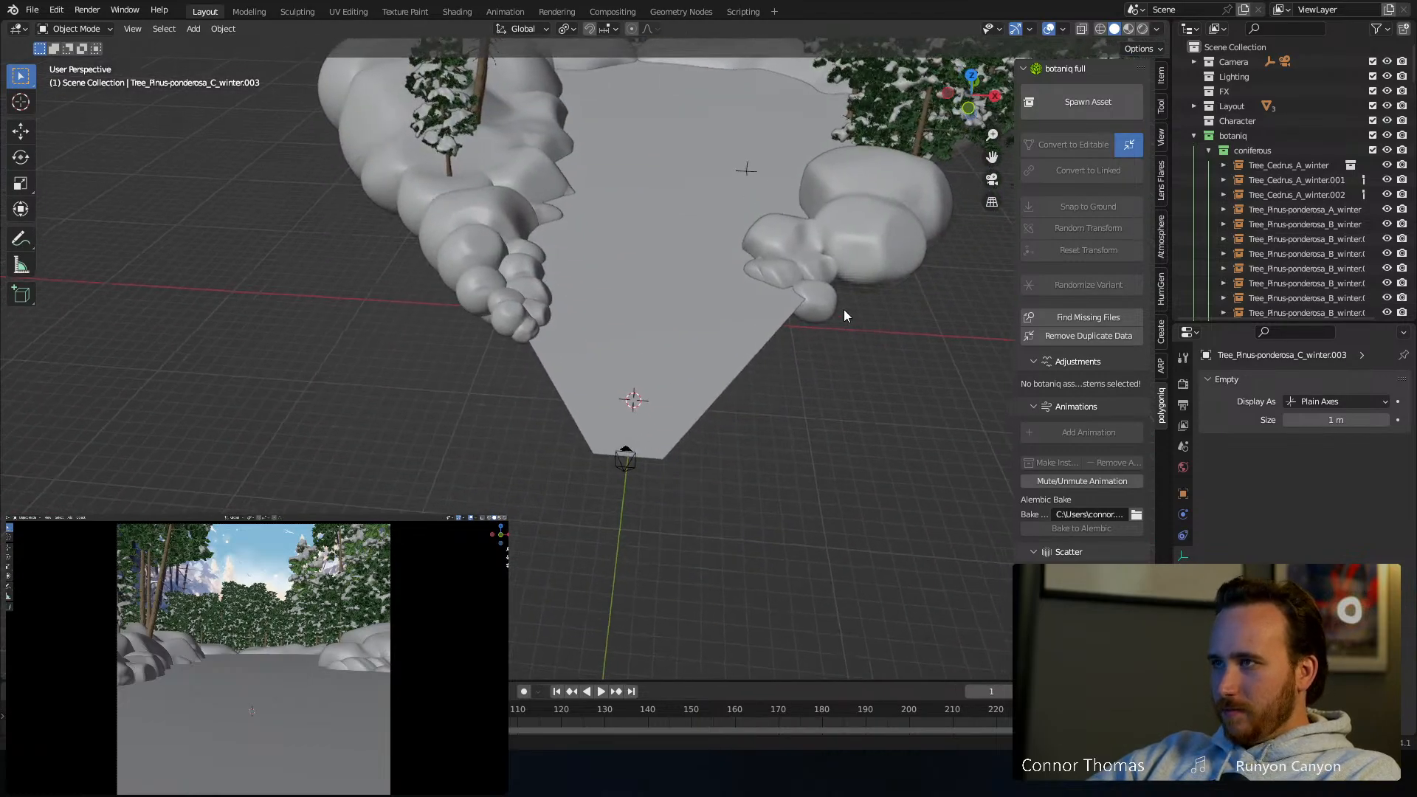
pyautogui.click(1161, 289)
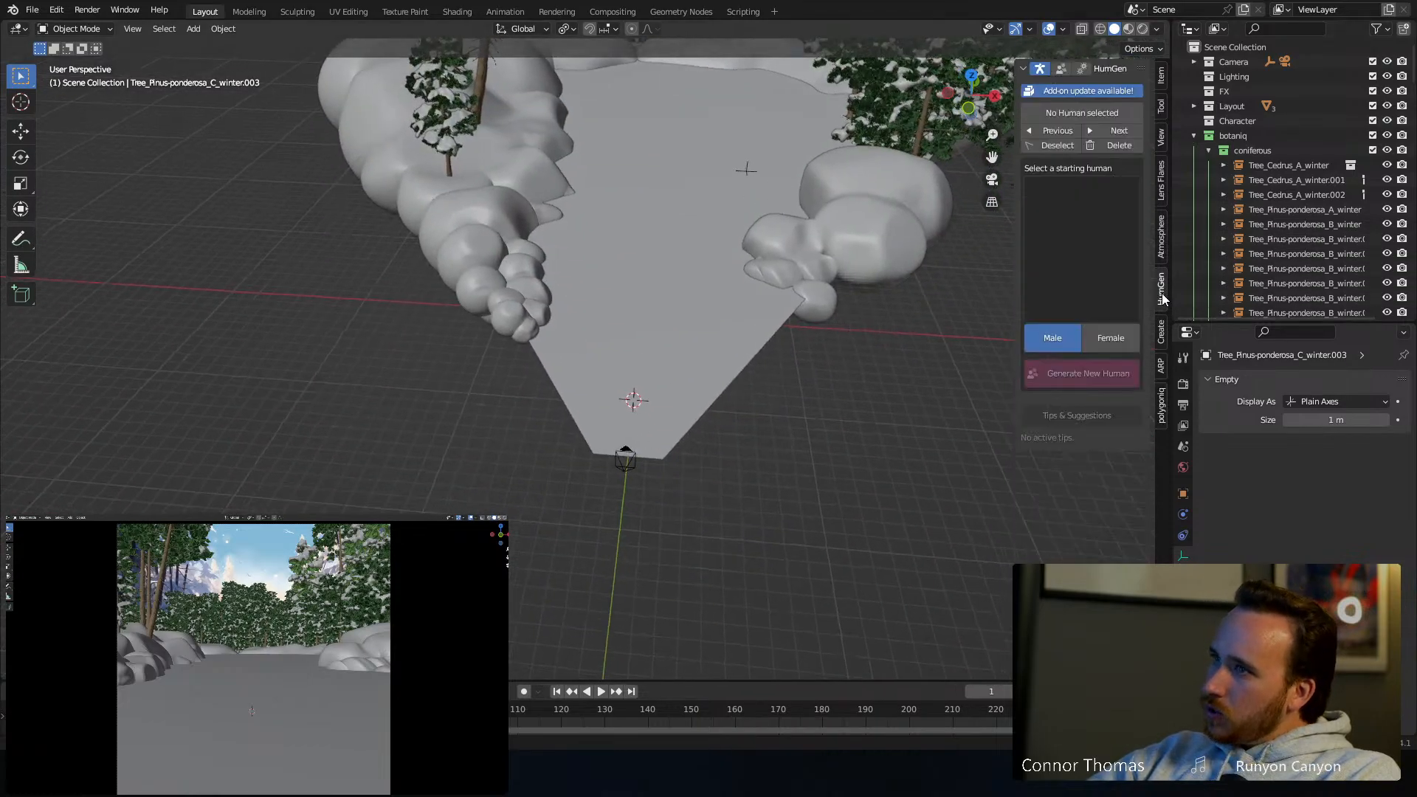
pyautogui.click(1070, 250)
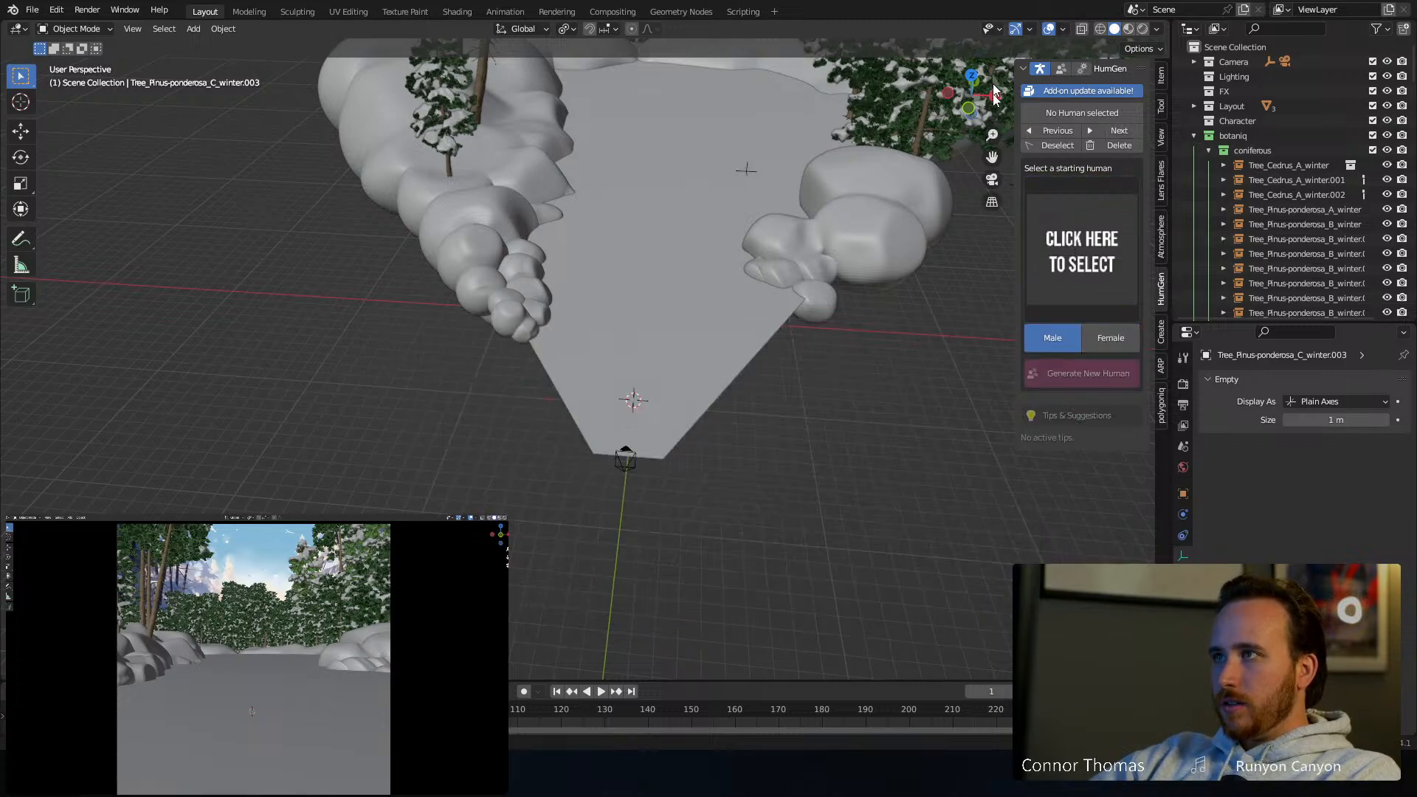
pyautogui.click(1111, 337)
pyautogui.click(1088, 287)
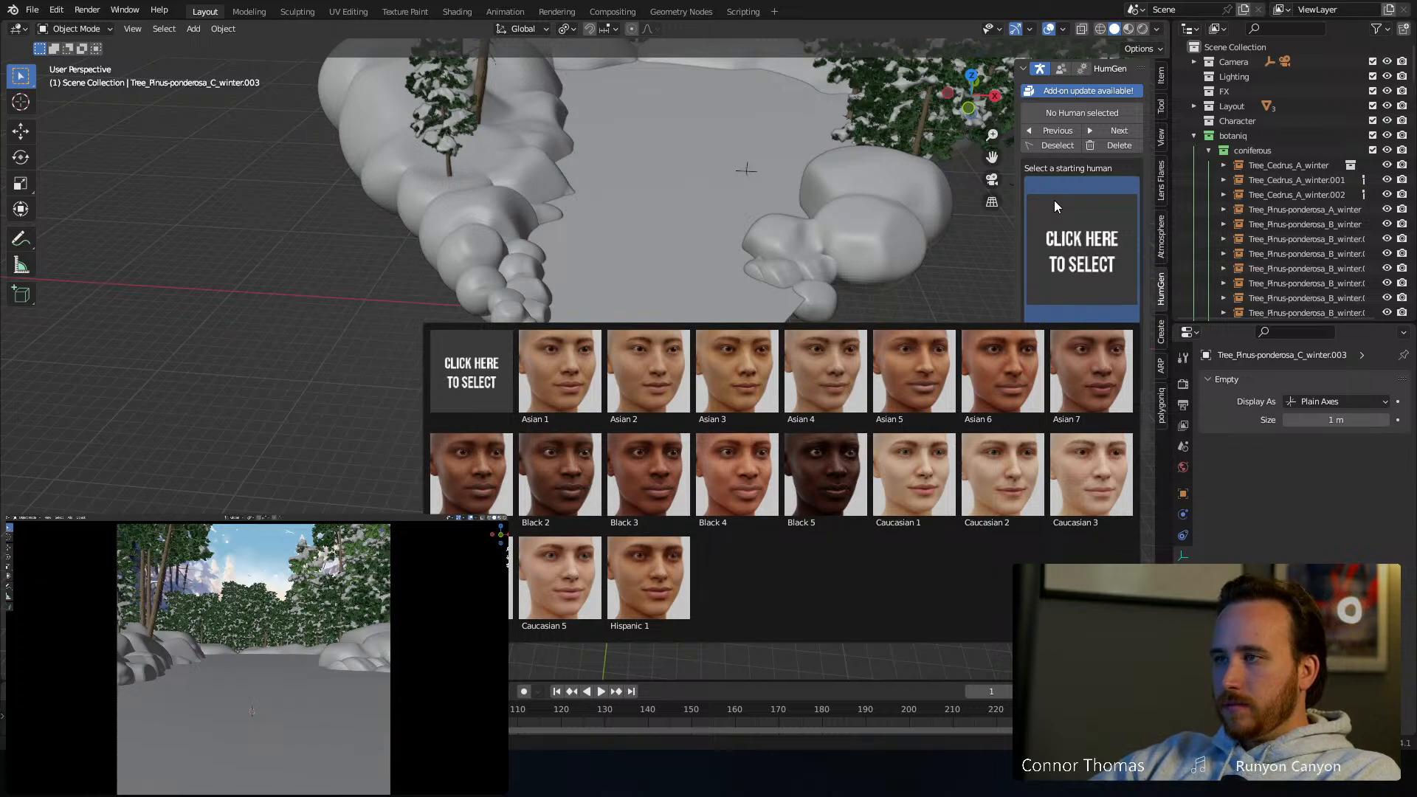
pyautogui.click(939, 465)
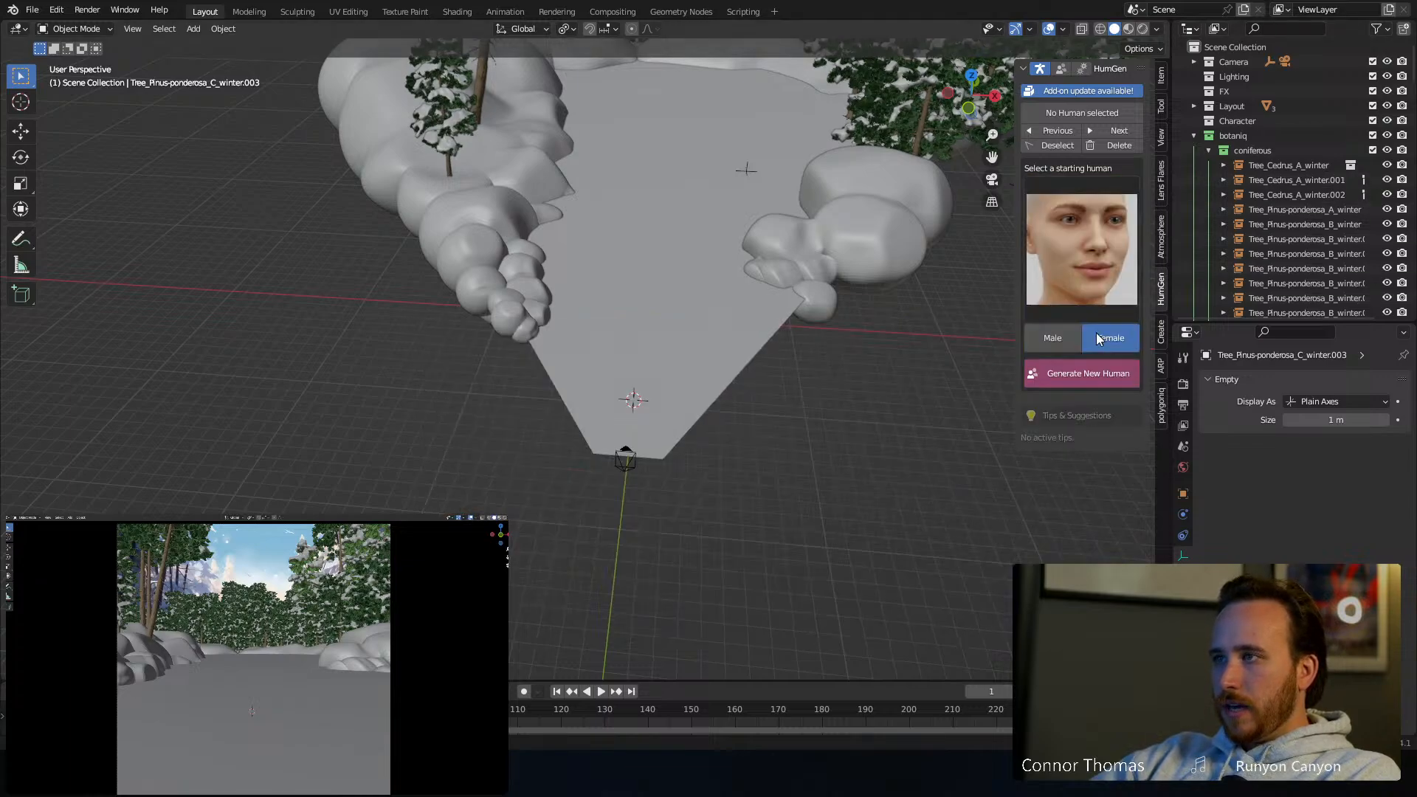
pyautogui.click(1069, 379)
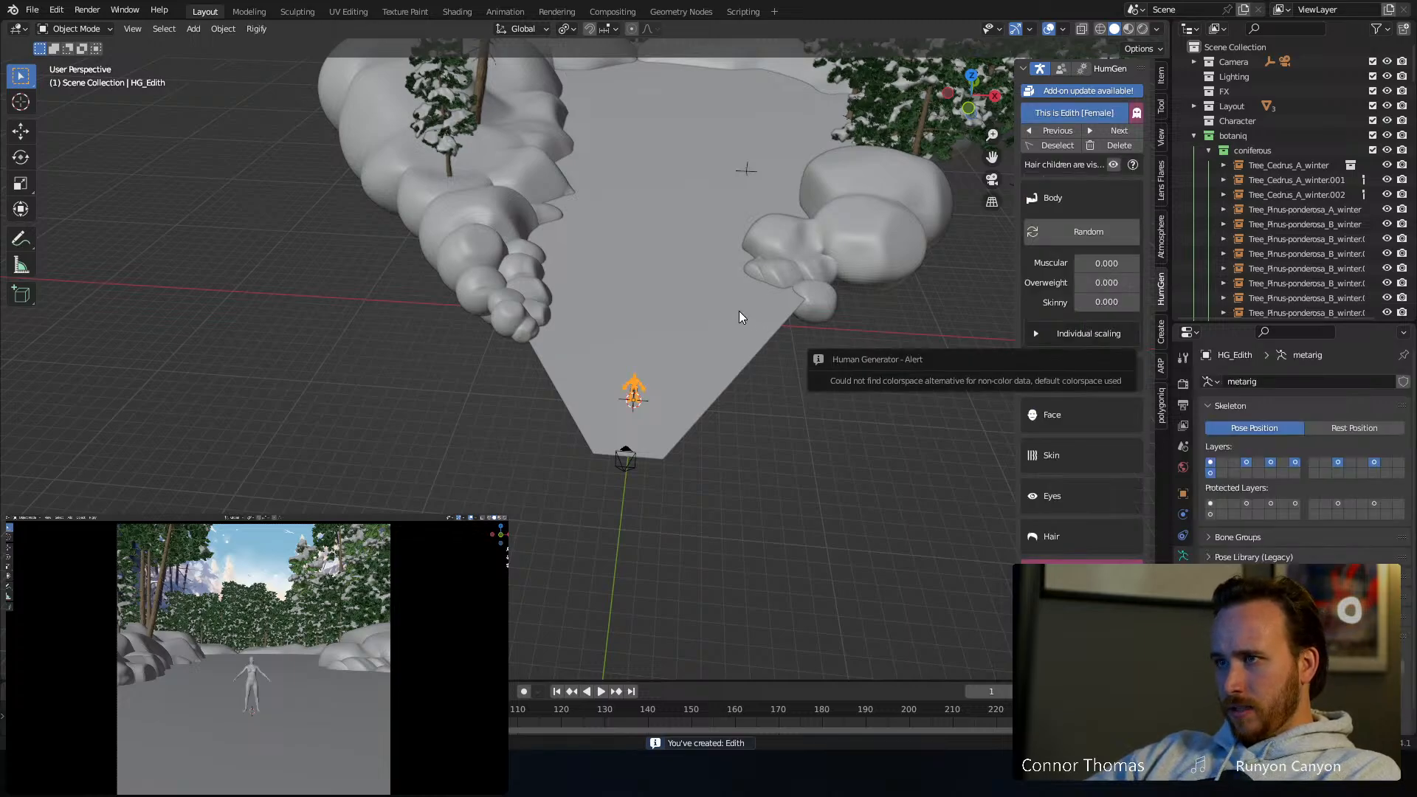
# Frame the generated human in the viewport and set the body's Skinny value to 1.000
pyautogui.press('KP_Decimal')
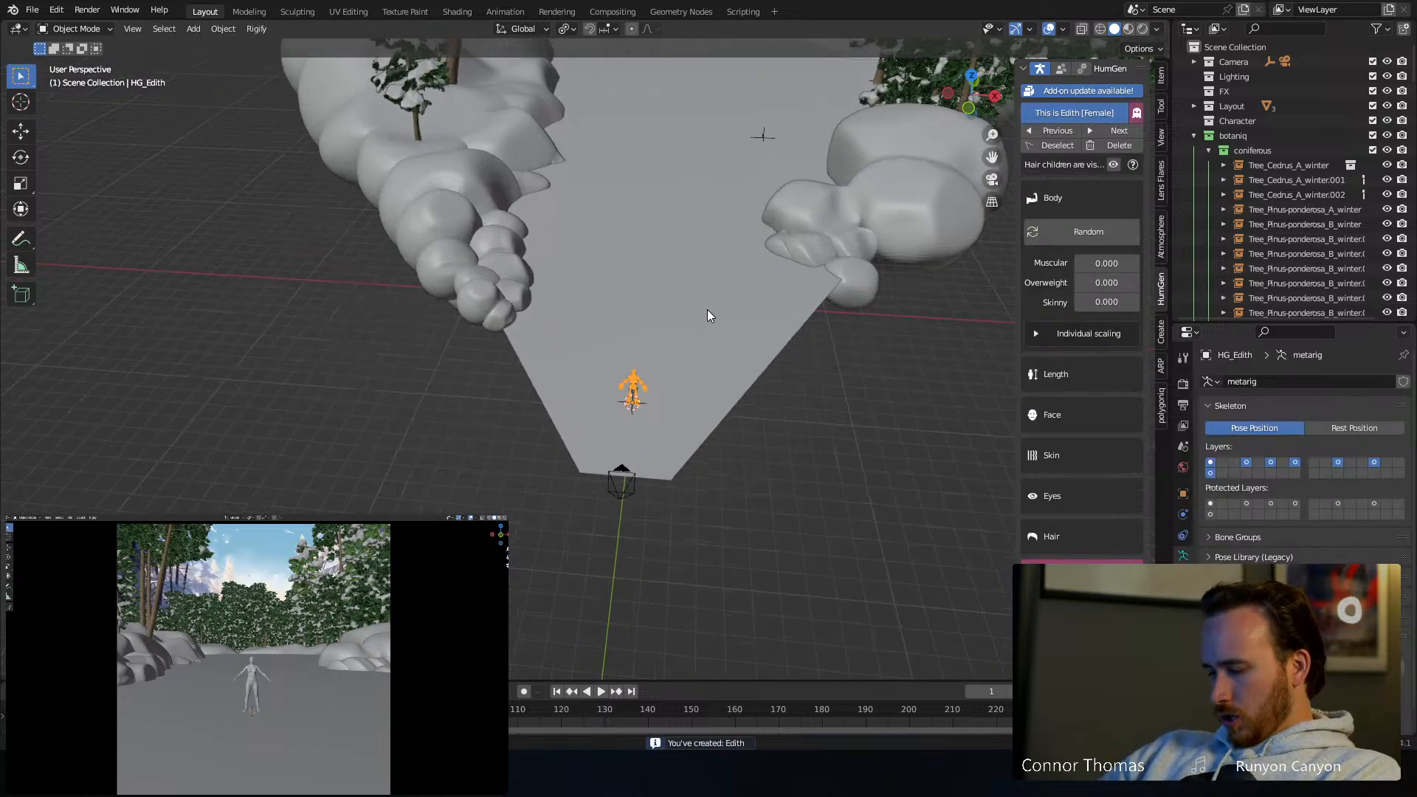
pyautogui.moveTo(707, 308); pyautogui.dragTo(565, 317, button='middle')
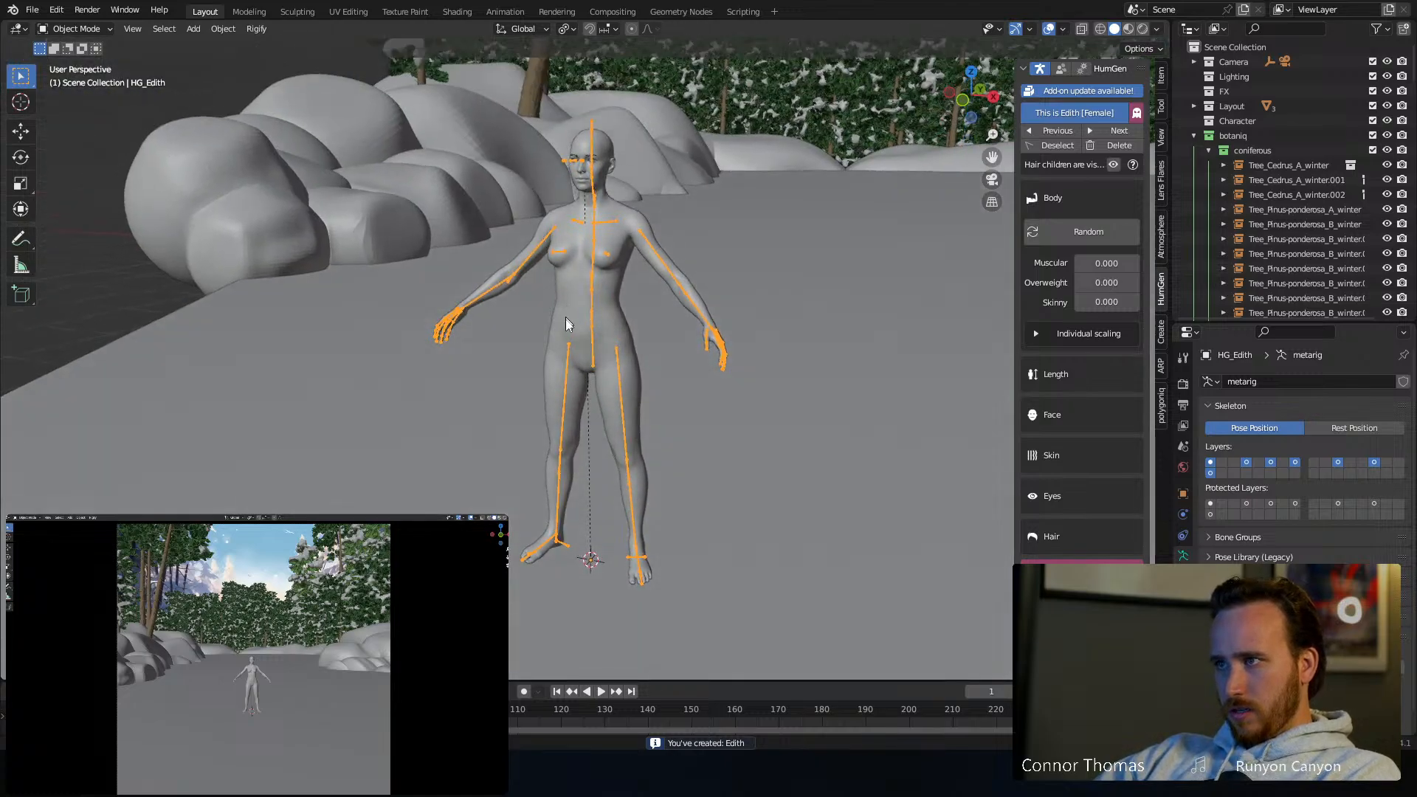
pyautogui.scroll(-1, 1106, 385)
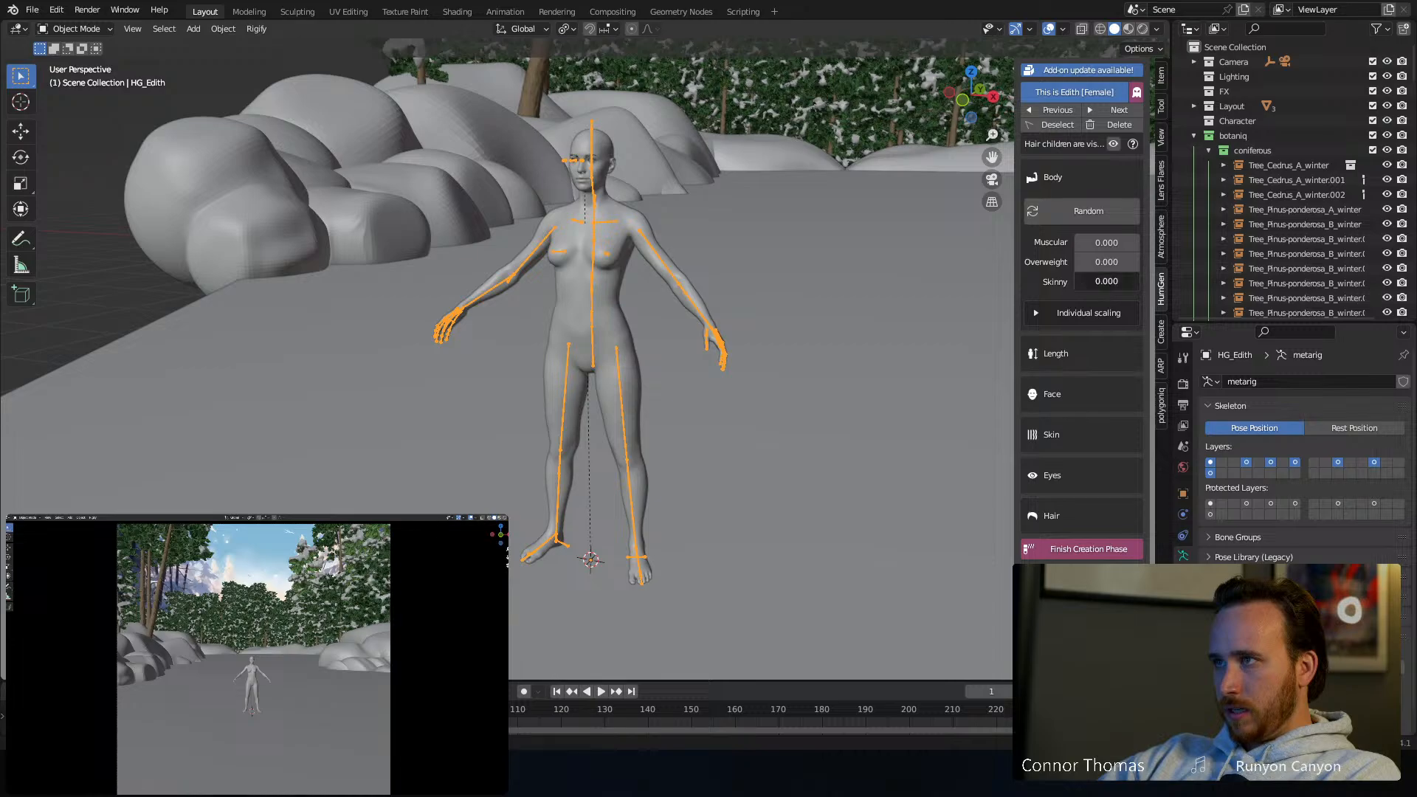
pyautogui.moveTo(1075, 281); pyautogui.dragTo(1137, 281)
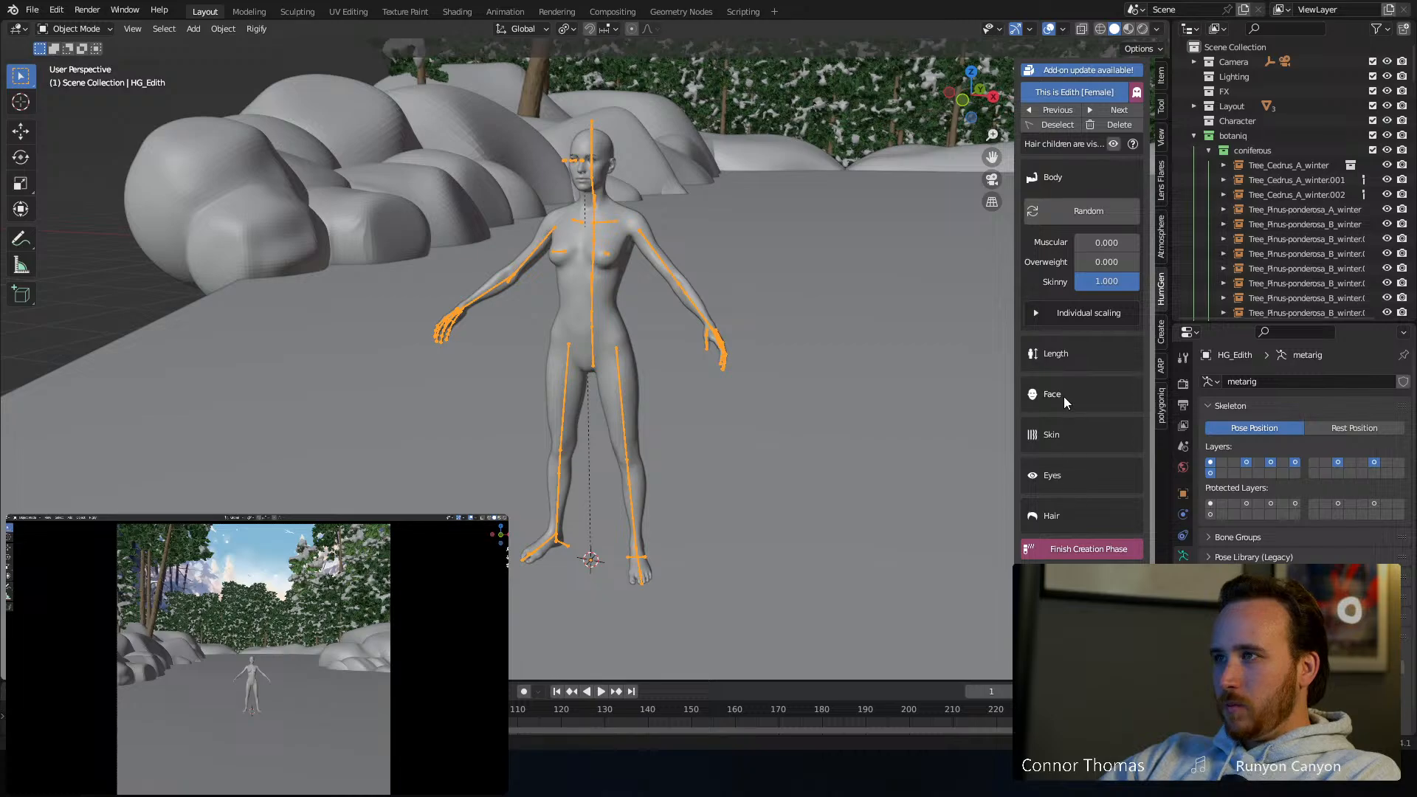
# Set the human's individual body scaling to Head 0.98, Breasts 0.00 and Neck 0.00
pyautogui.scroll(1, 1064, 396)
pyautogui.click(1034, 337)
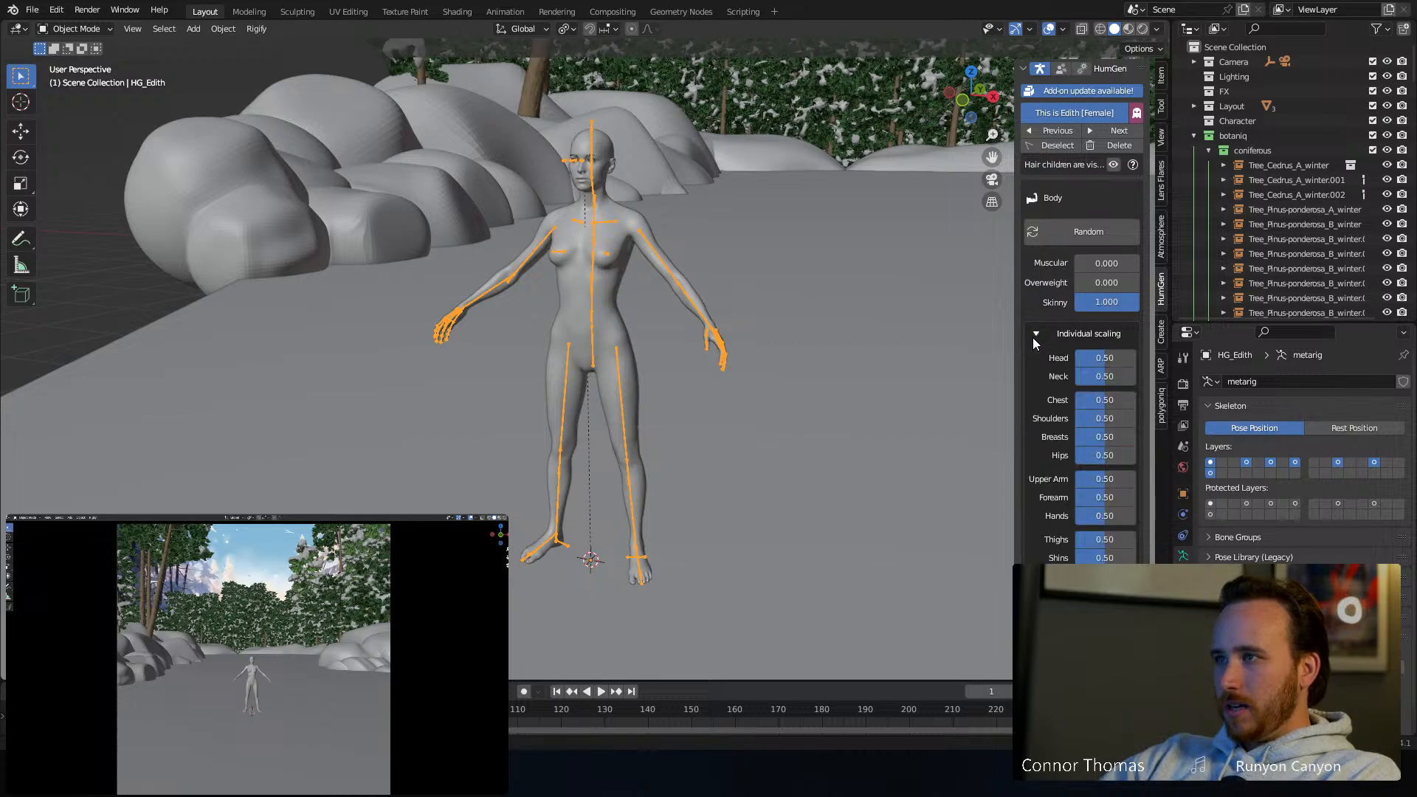
pyautogui.scroll(2, 622, 167)
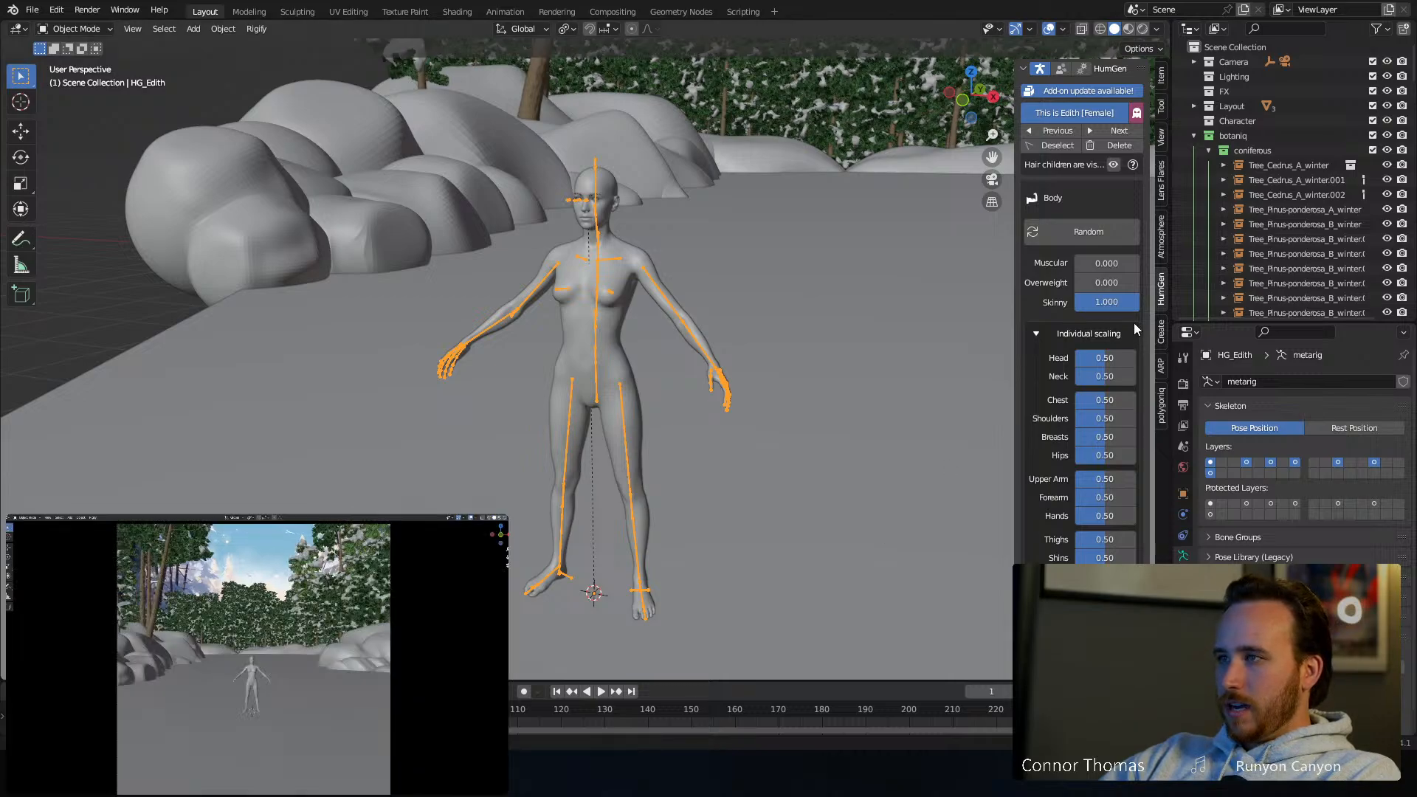
pyautogui.moveTo(1105, 357); pyautogui.dragTo(1135, 357)
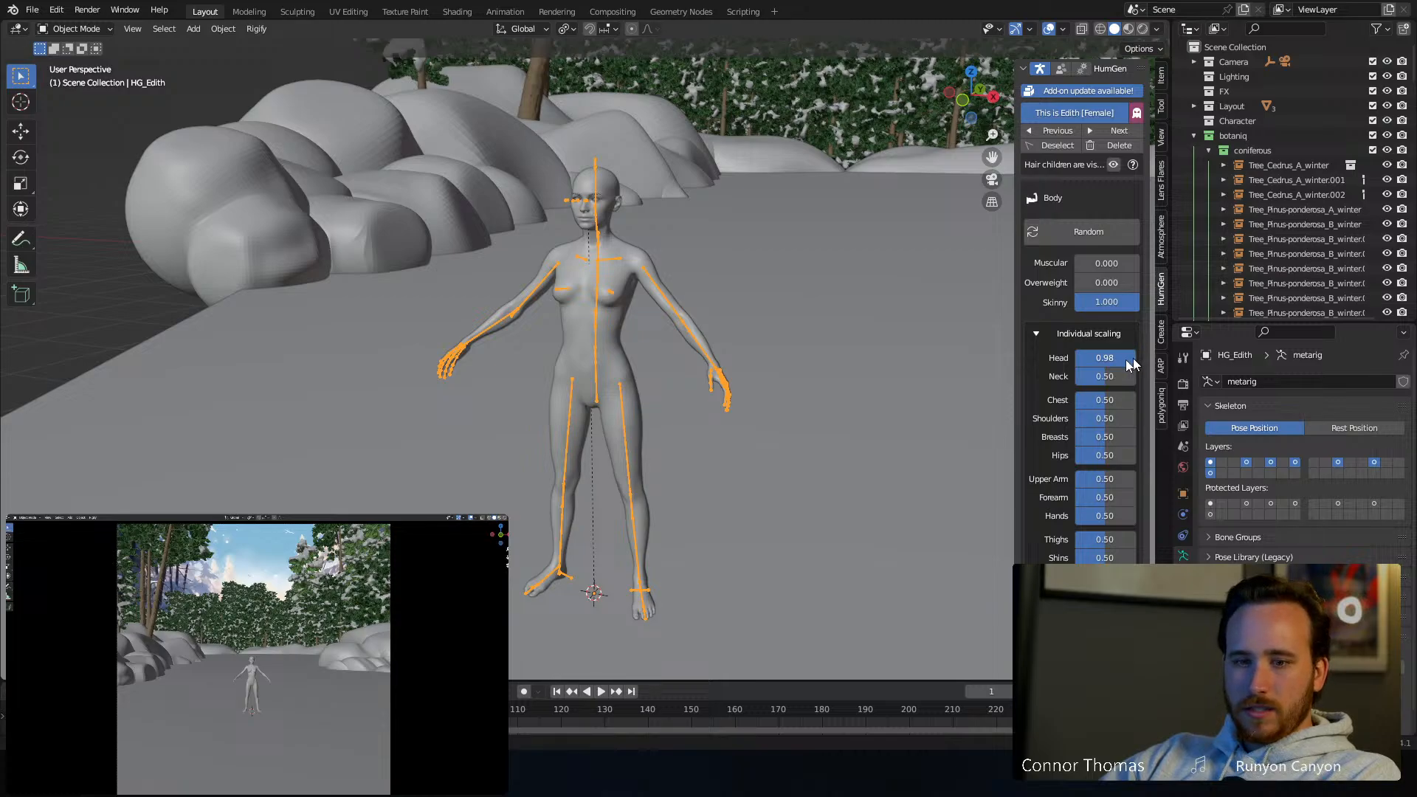
pyautogui.scroll(1, 514, 167)
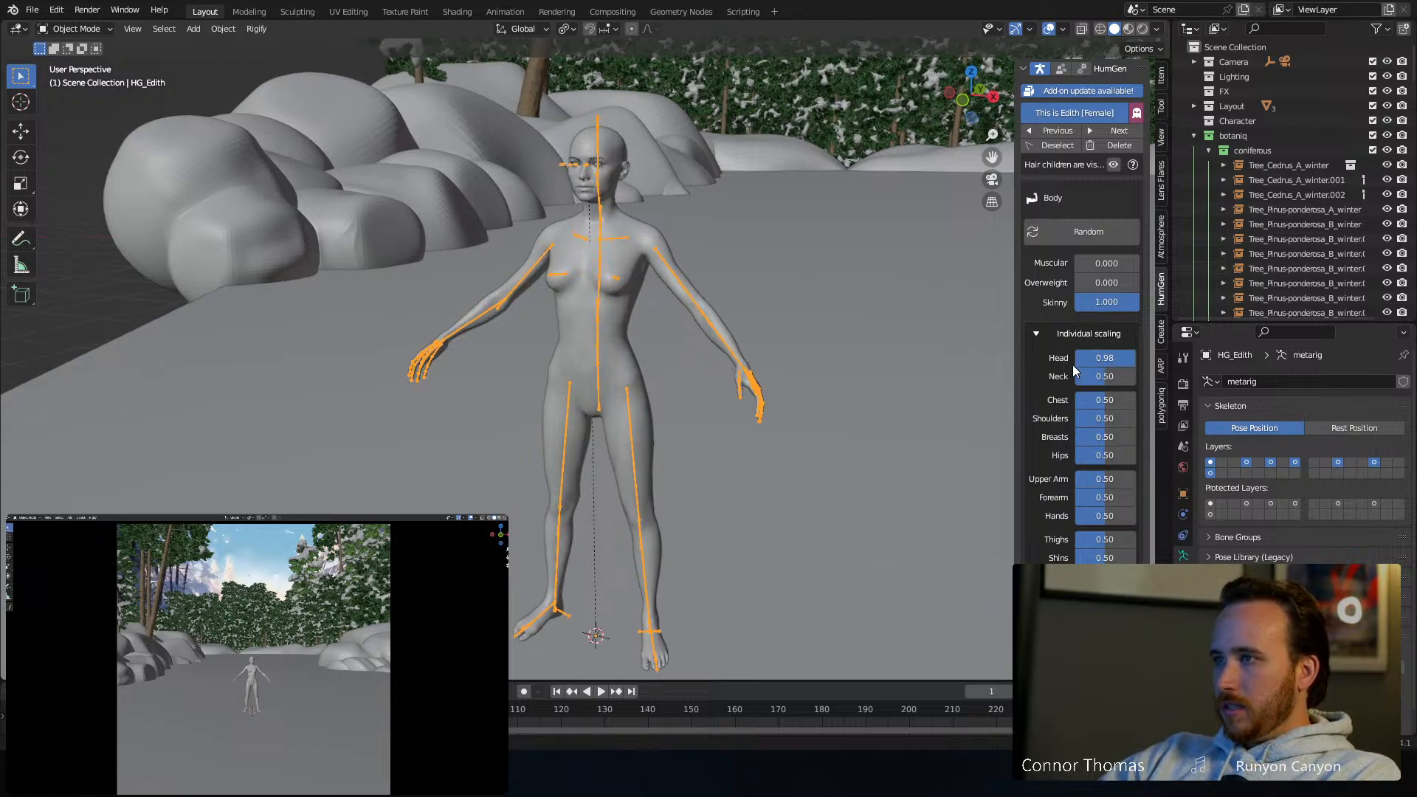
pyautogui.moveTo(1077, 441); pyautogui.dragTo(926, 414)
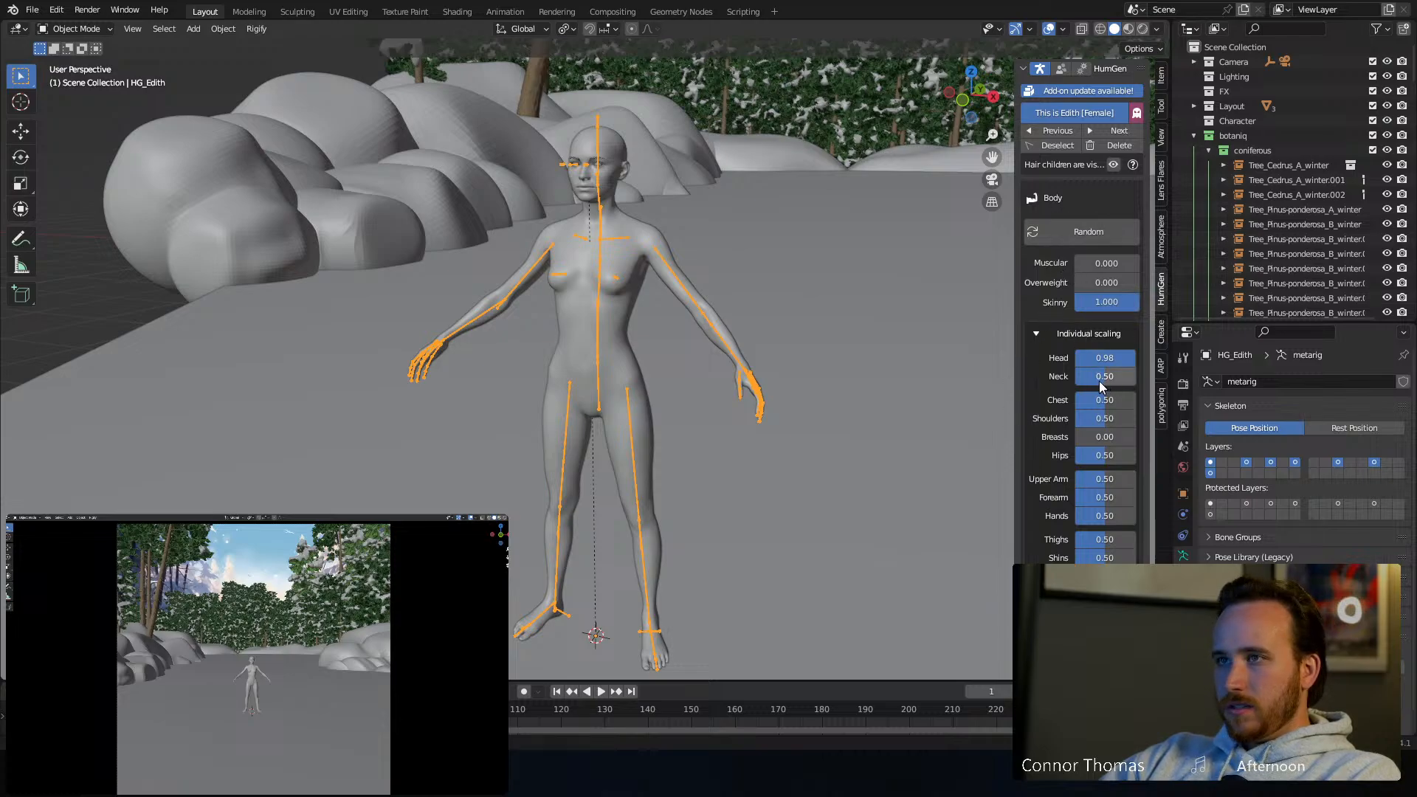
pyautogui.moveTo(1099, 378); pyautogui.dragTo(1069, 378)
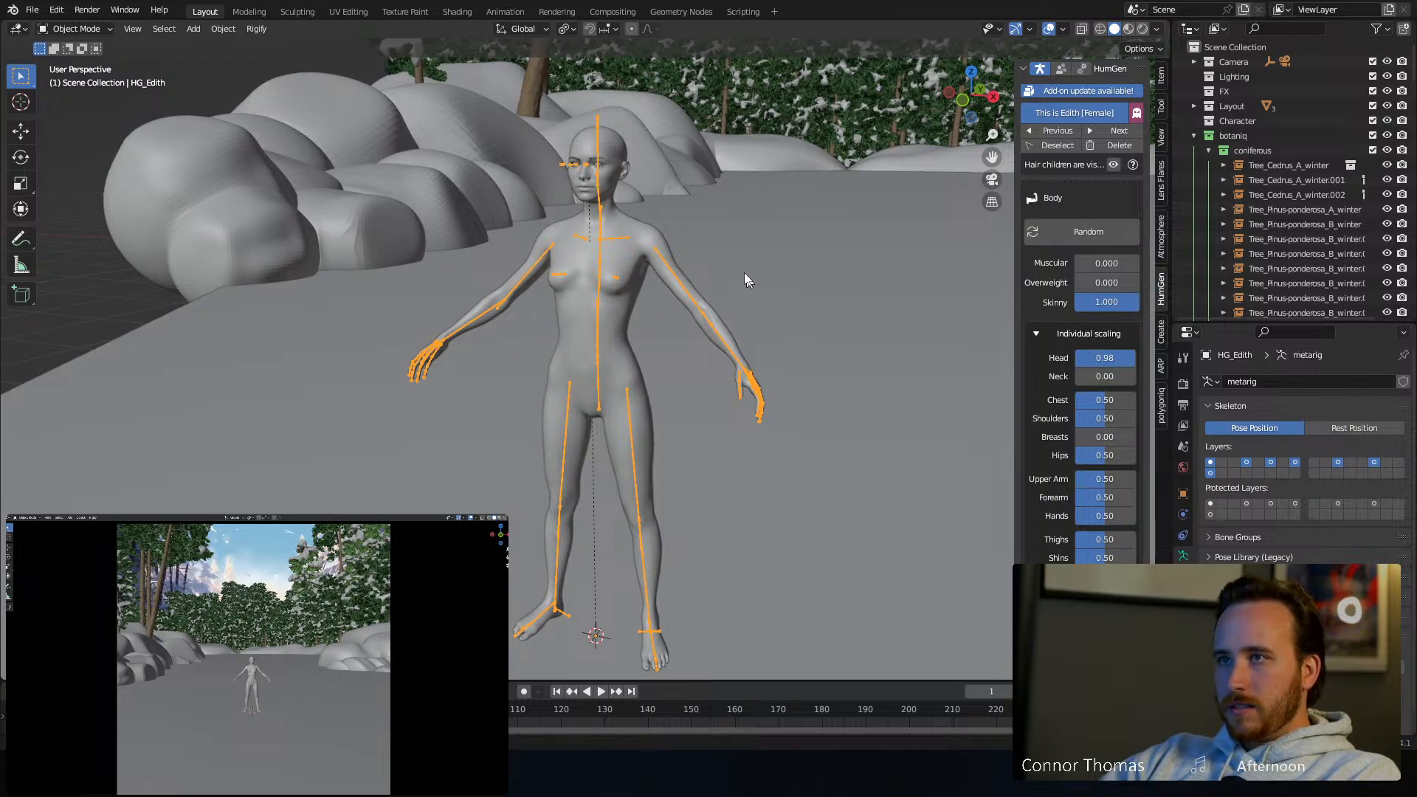
# Slim the human's proportions with Hips 0.21, Upper Arm 0.20, Forearm 0.24, Hands 0.31 and Thighs 0.00
pyautogui.moveTo(744, 272); pyautogui.dragTo(560, 267, button='middle')
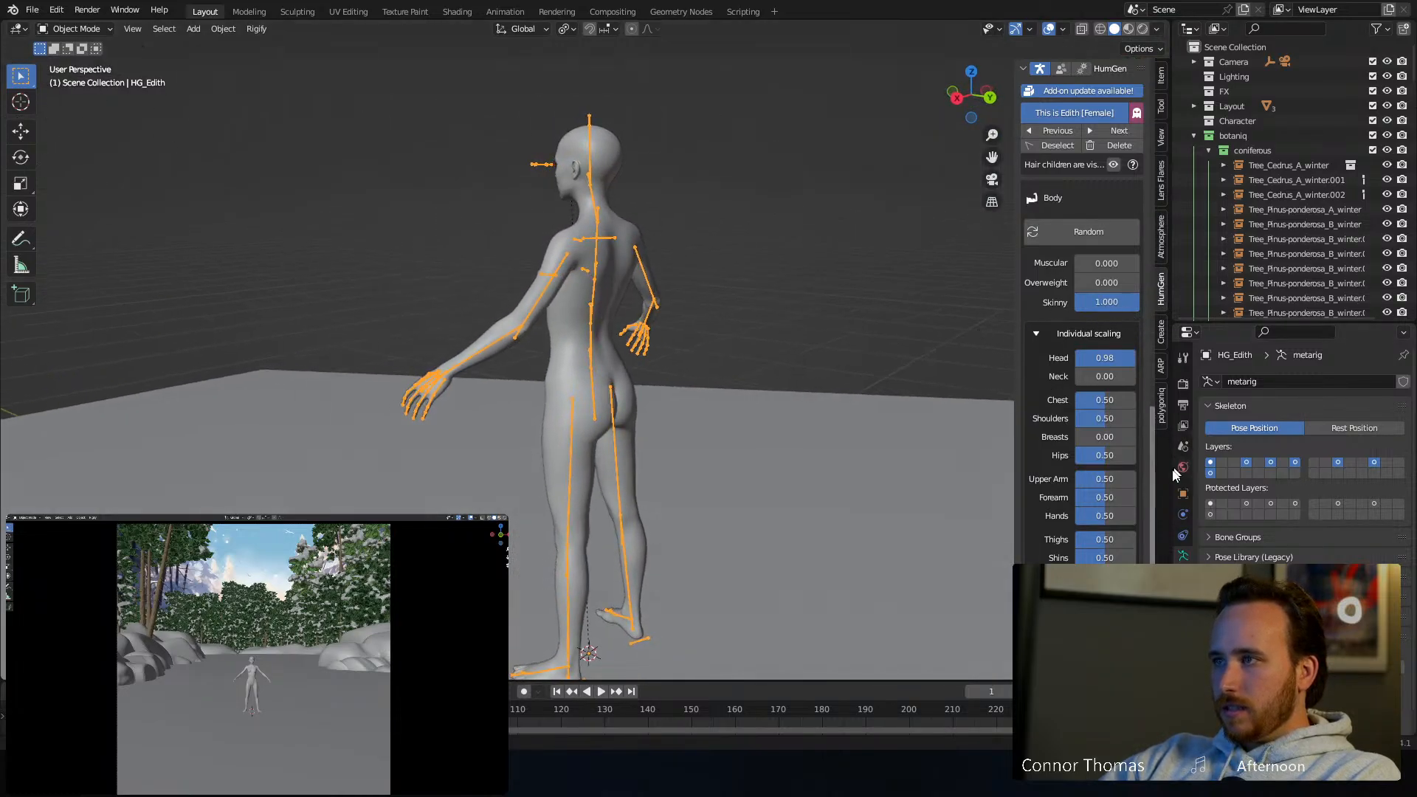
pyautogui.moveTo(1102, 462)
pyautogui.mouseDown()
pyautogui.moveTo(1077, 462)
pyautogui.moveTo(1091, 463)
pyautogui.mouseUp()
pyautogui.moveTo(576, 382); pyautogui.dragTo(783, 365, button='middle')
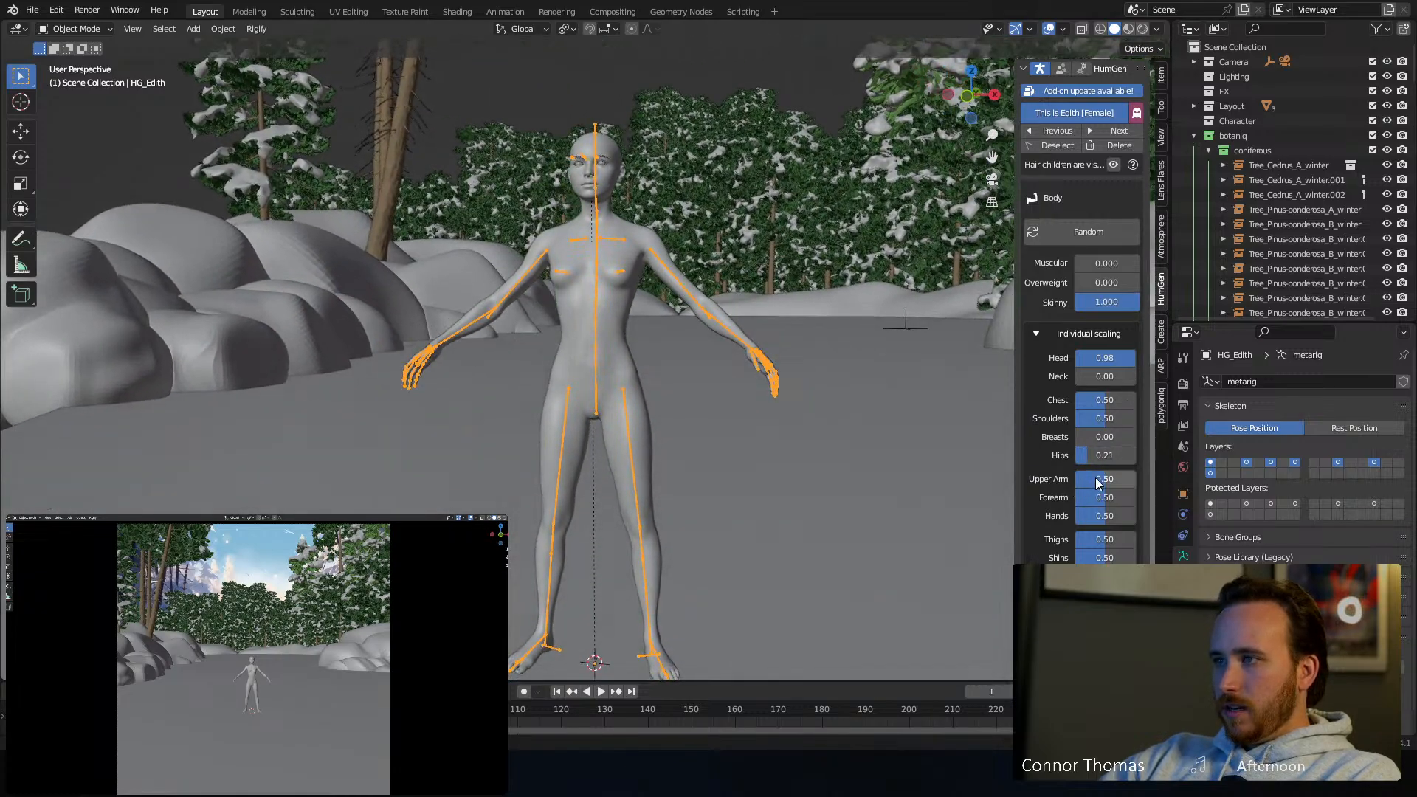
pyautogui.moveTo(1095, 479); pyautogui.dragTo(1076, 545)
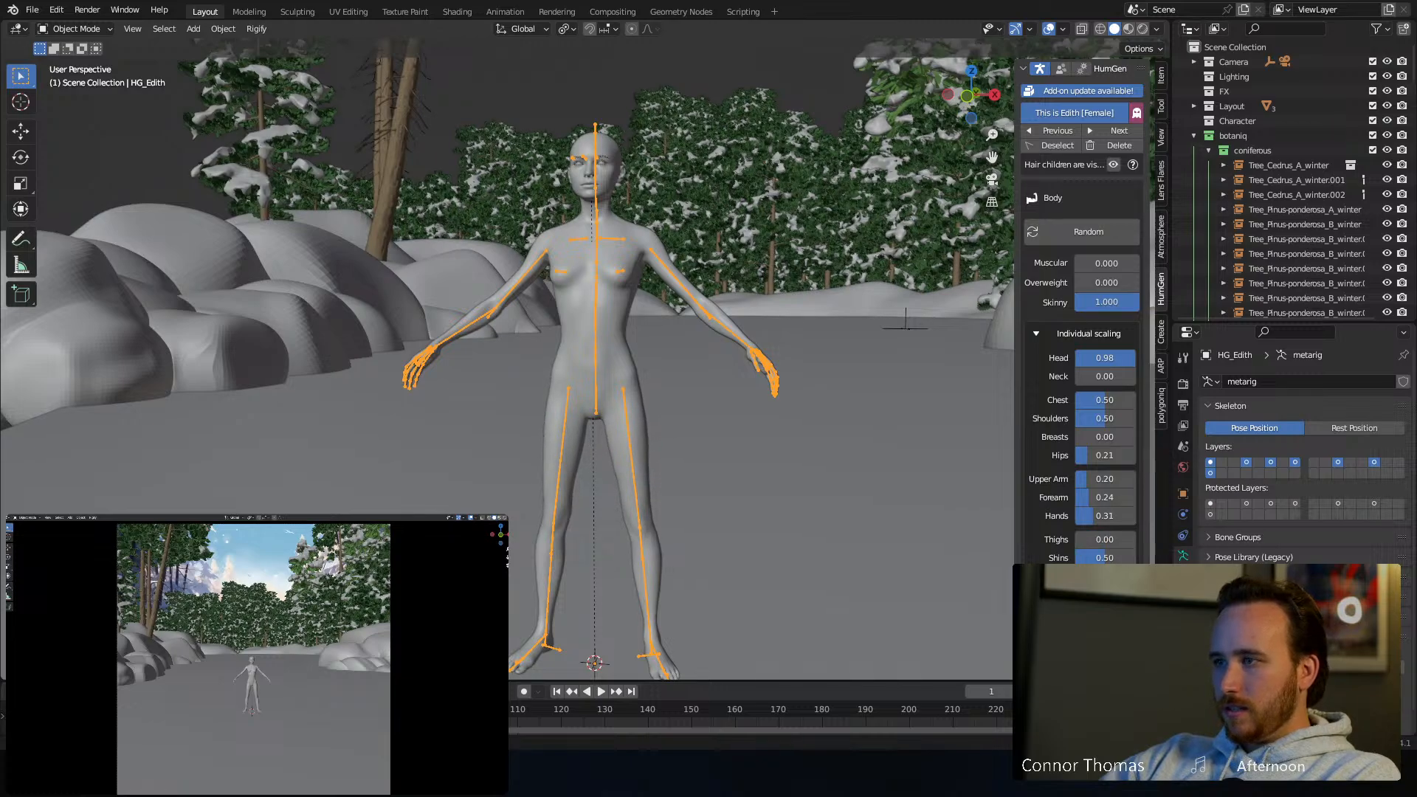
# Set the human's Shins scaling to 0.00 in the individual body scaling
pyautogui.moveTo(812, 343); pyautogui.dragTo(599, 236, button='middle')
pyautogui.scroll(-6, 1033, 550)
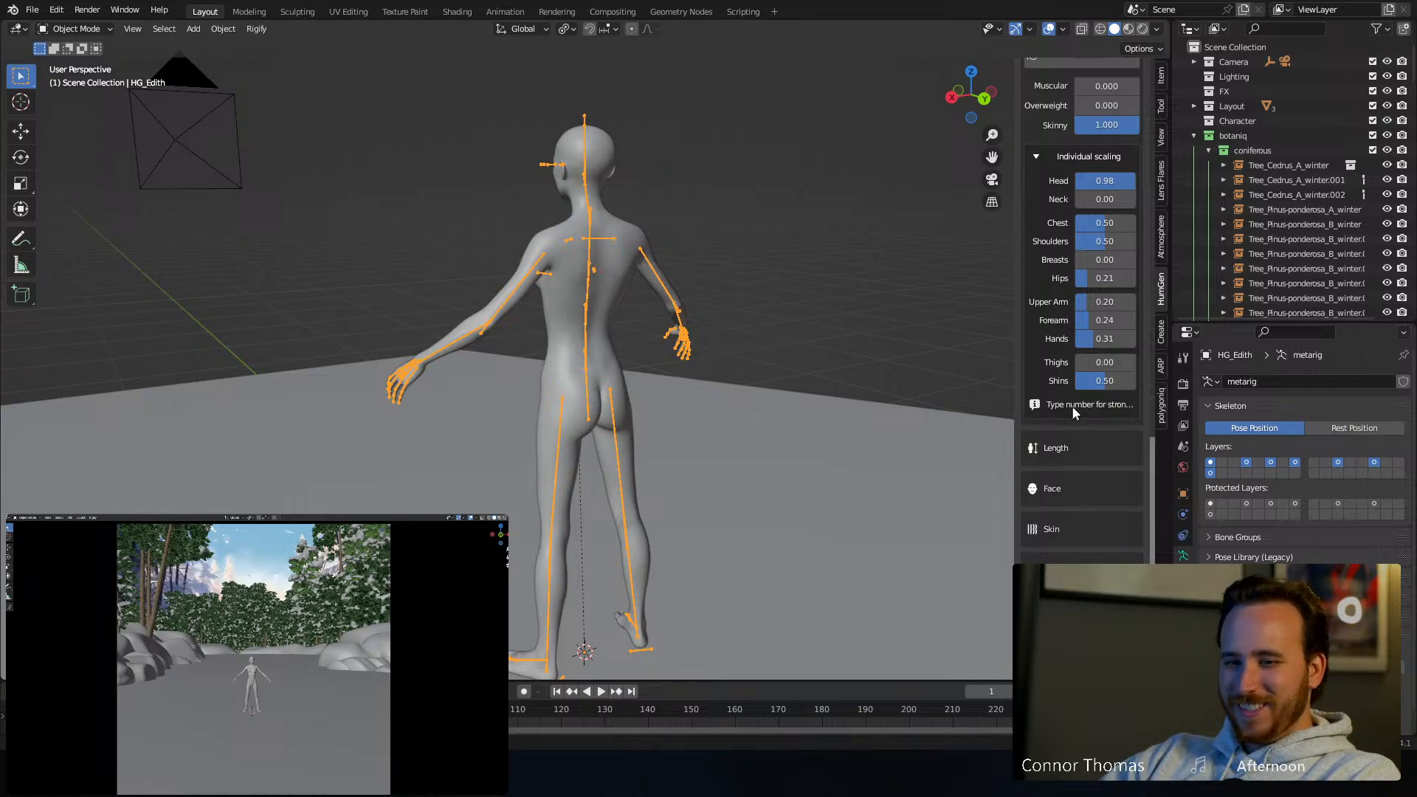
pyautogui.scroll(3, 1056, 425)
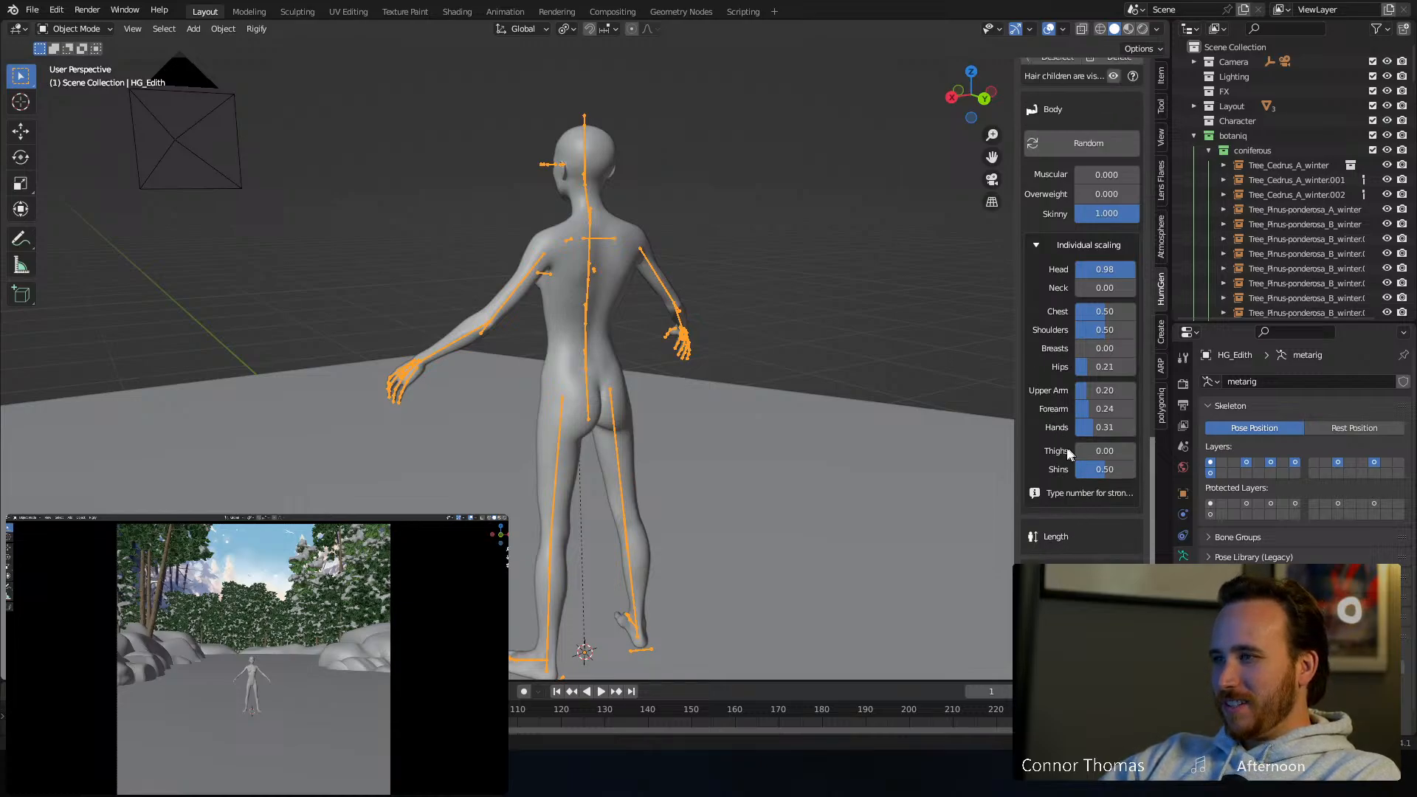
pyautogui.scroll(2, 1066, 451)
pyautogui.moveTo(498, 456); pyautogui.dragTo(803, 458, button='middle')
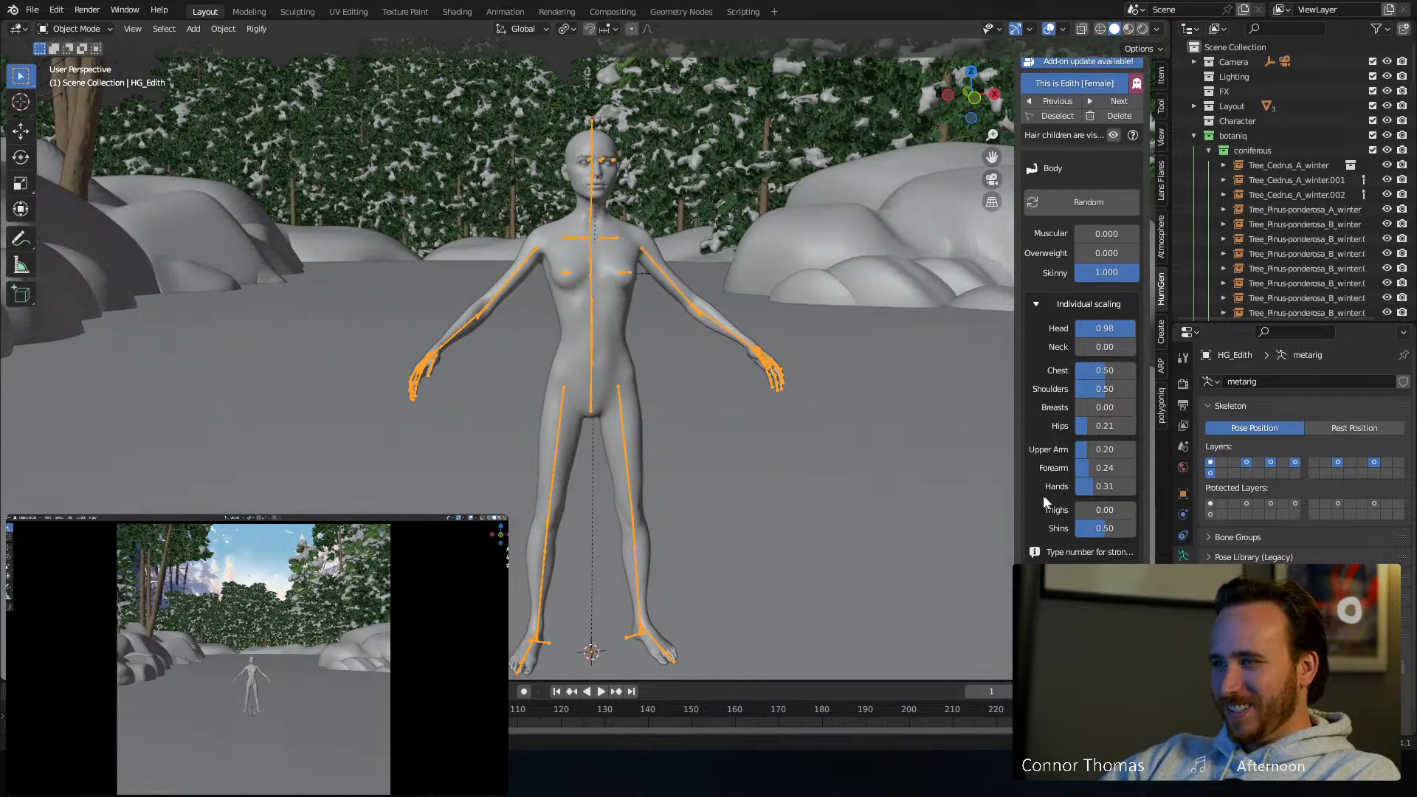
pyautogui.moveTo(1099, 528); pyautogui.dragTo(1048, 528)
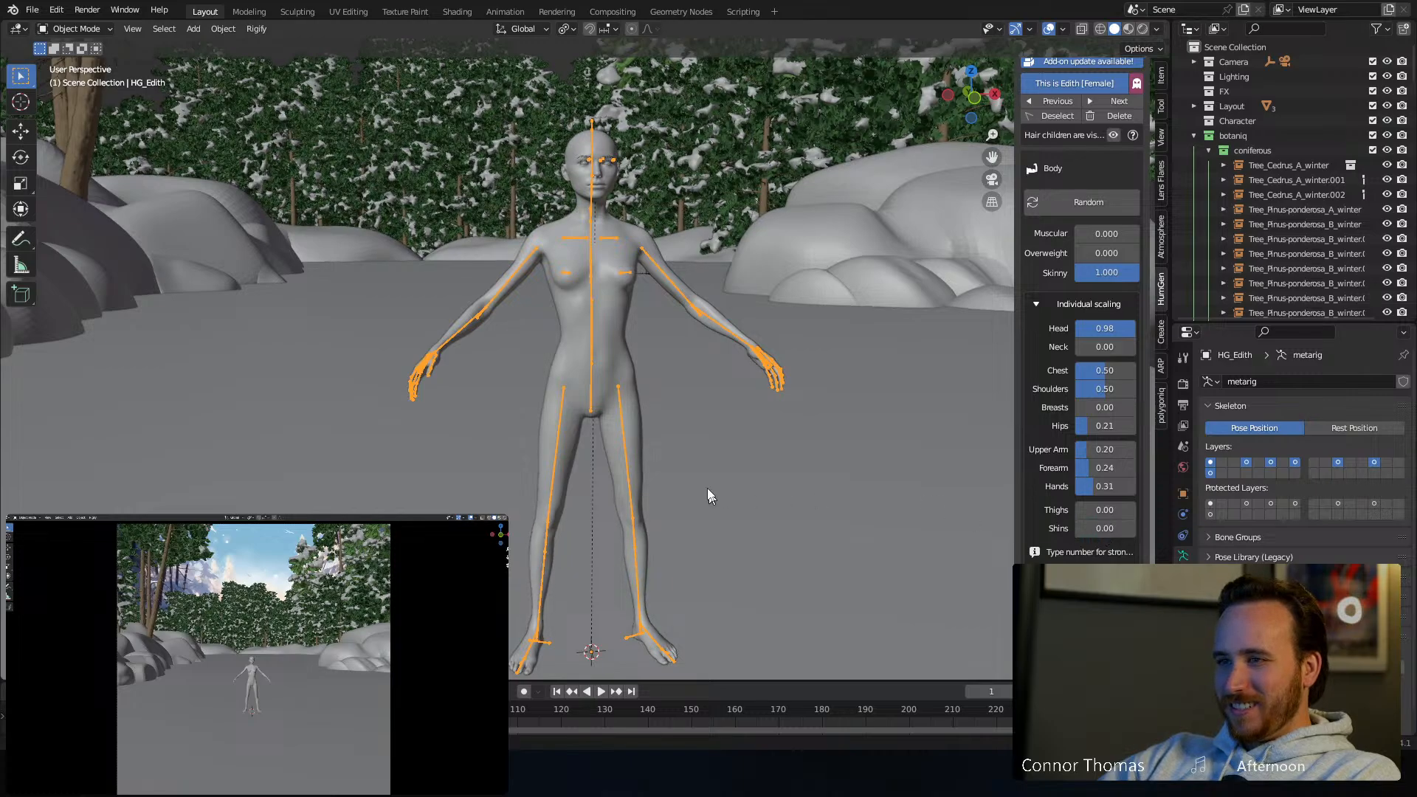
# Enlarge the human's head by entering a Head scaling of 3.00 and reducing it to 1.63
pyautogui.moveTo(707, 496); pyautogui.dragTo(655, 495, button='middle')
pyautogui.moveTo(604, 290); pyautogui.dragTo(304, 289, button='middle')
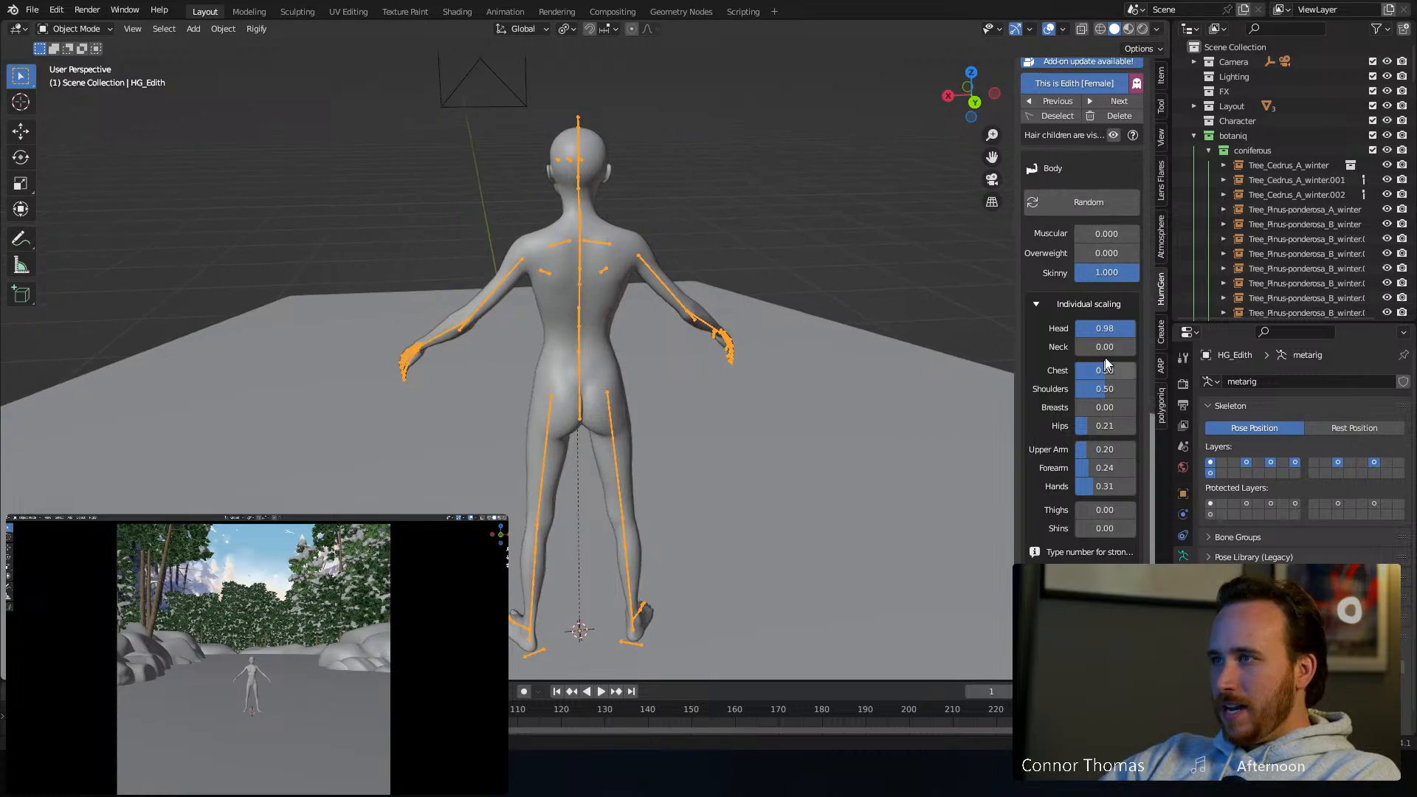
pyautogui.click(1113, 330)
pyautogui.write('3')
pyautogui.press('Return')
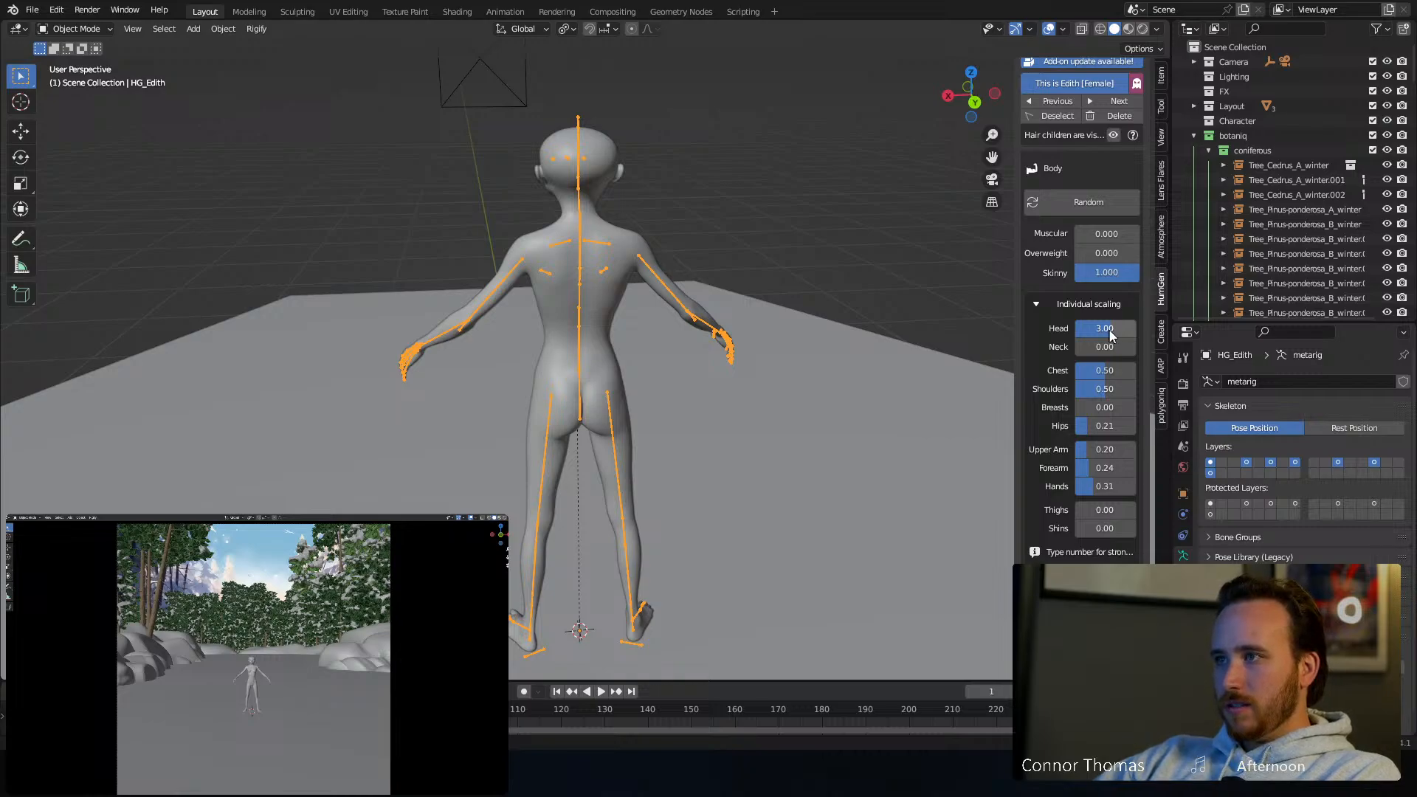
pyautogui.moveTo(1109, 329)
pyautogui.mouseDown()
pyautogui.moveTo(1079, 329)
pyautogui.moveTo(1092, 329)
pyautogui.mouseUp()
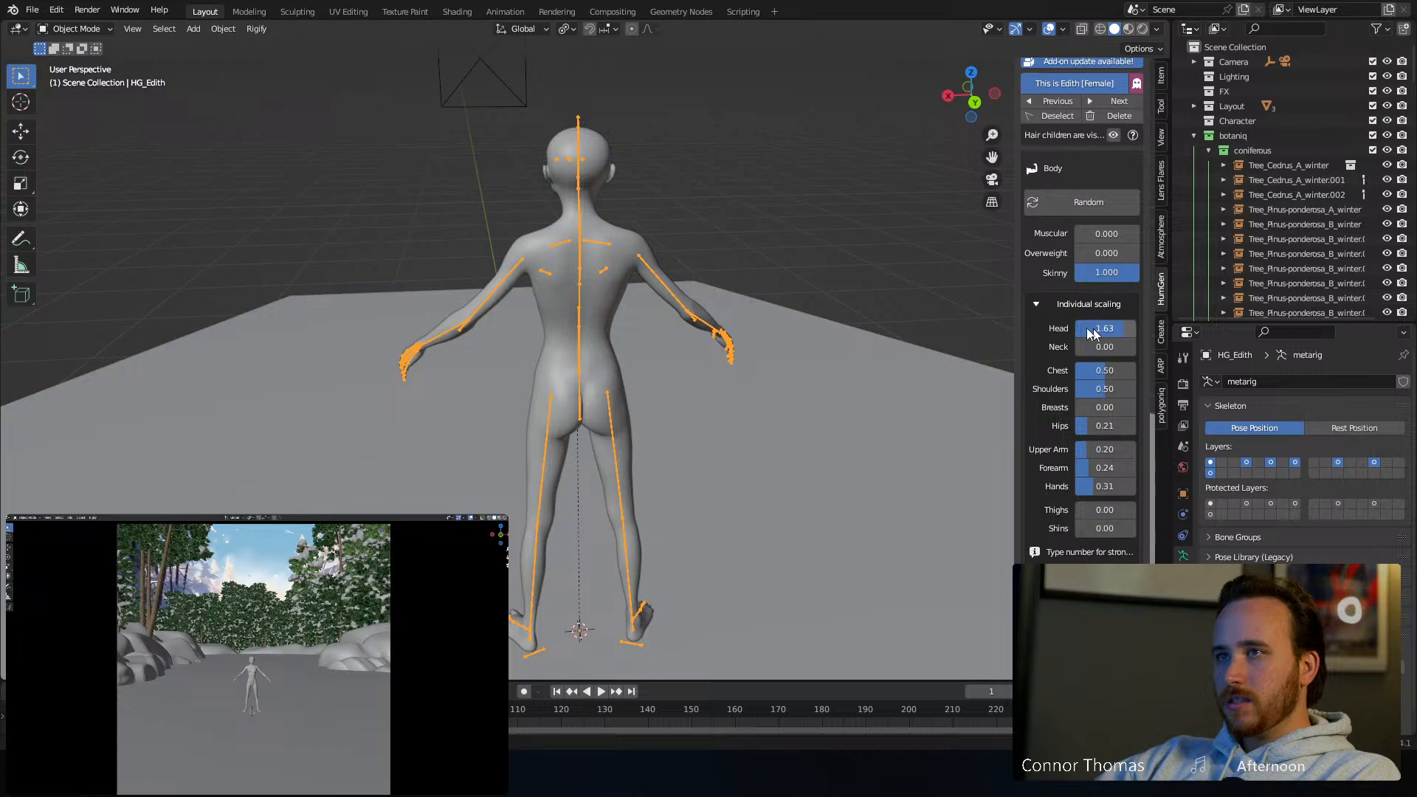
pyautogui.moveTo(745, 257); pyautogui.dragTo(813, 266, button='middle')
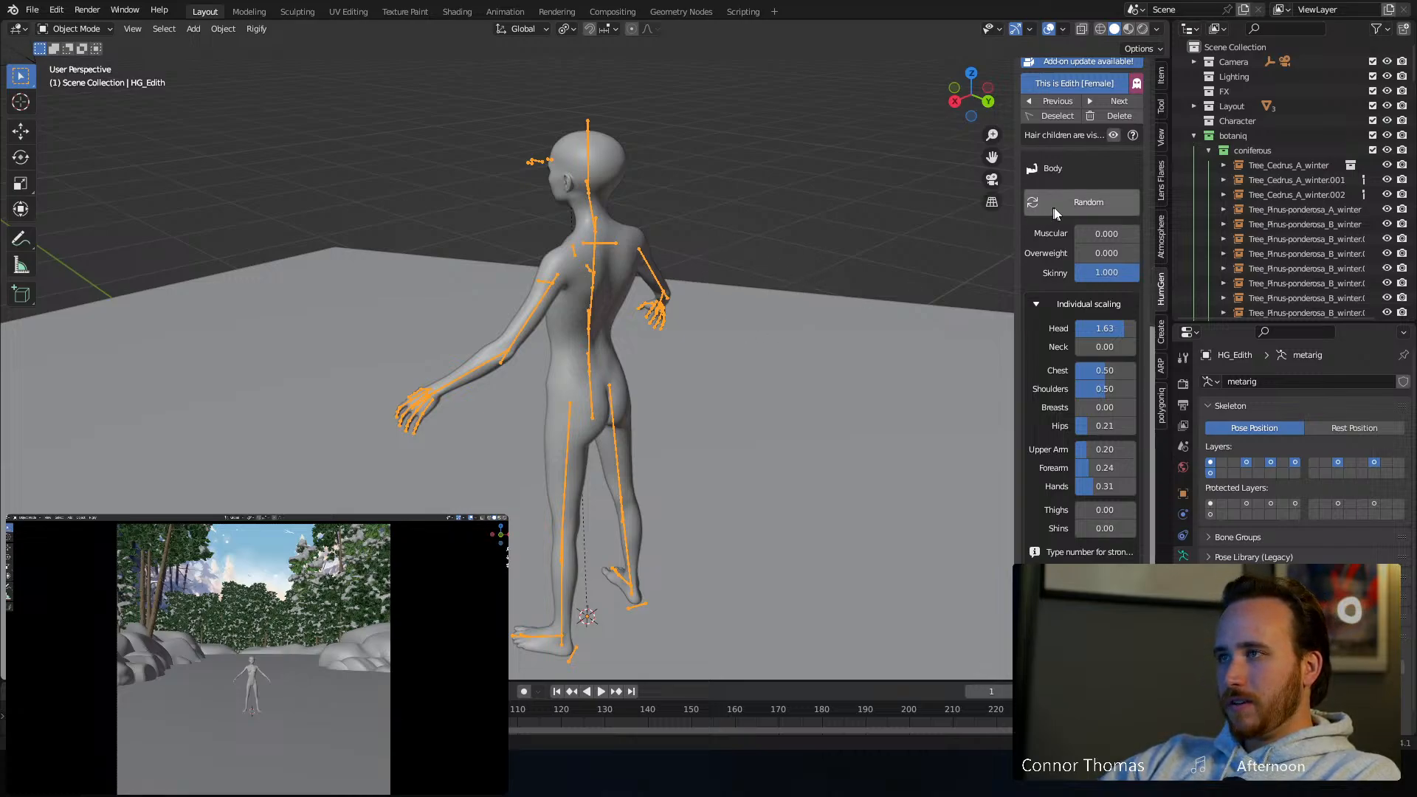
# Give the human the Bun hairstyle from the HumGen hair library
pyautogui.scroll(-7, 1064, 298)
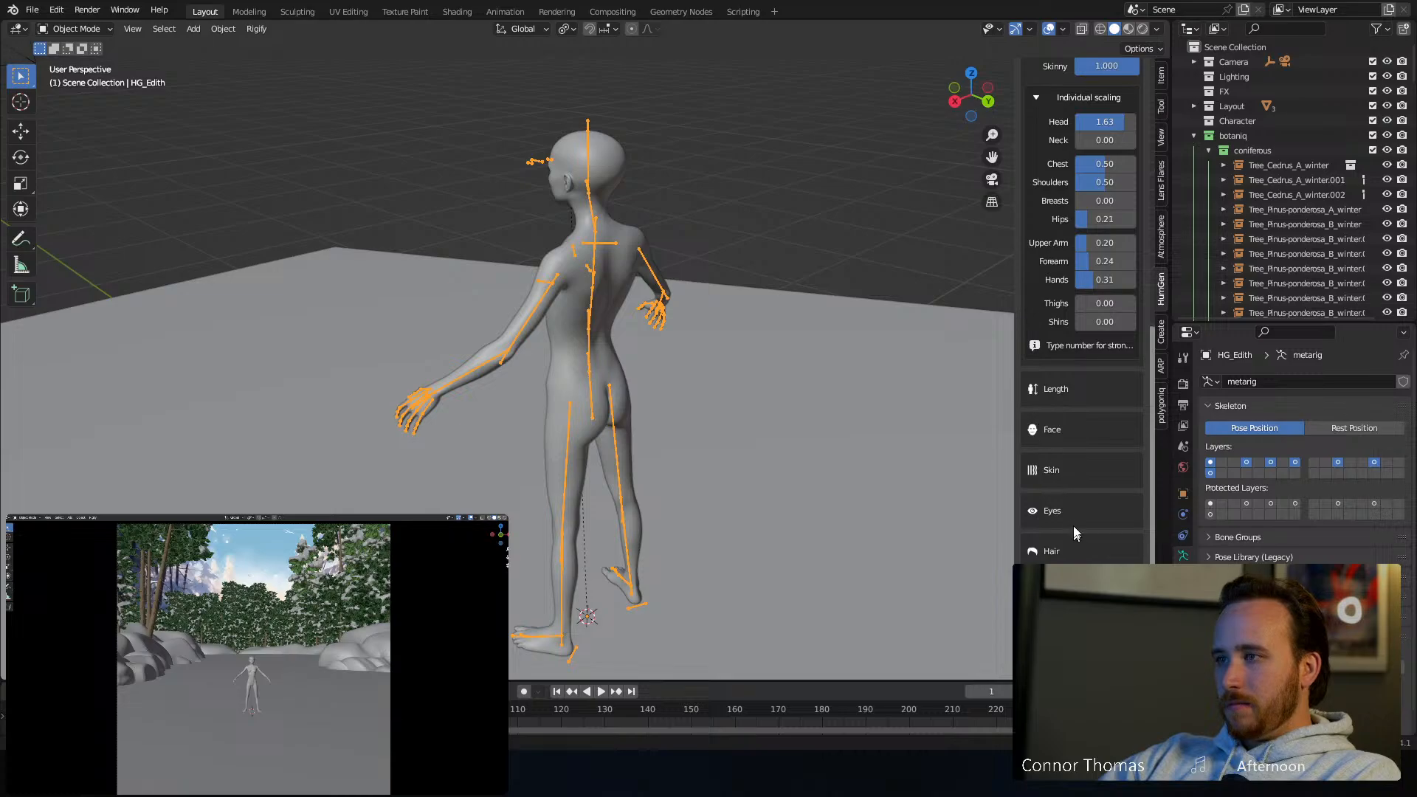
pyautogui.click(1059, 557)
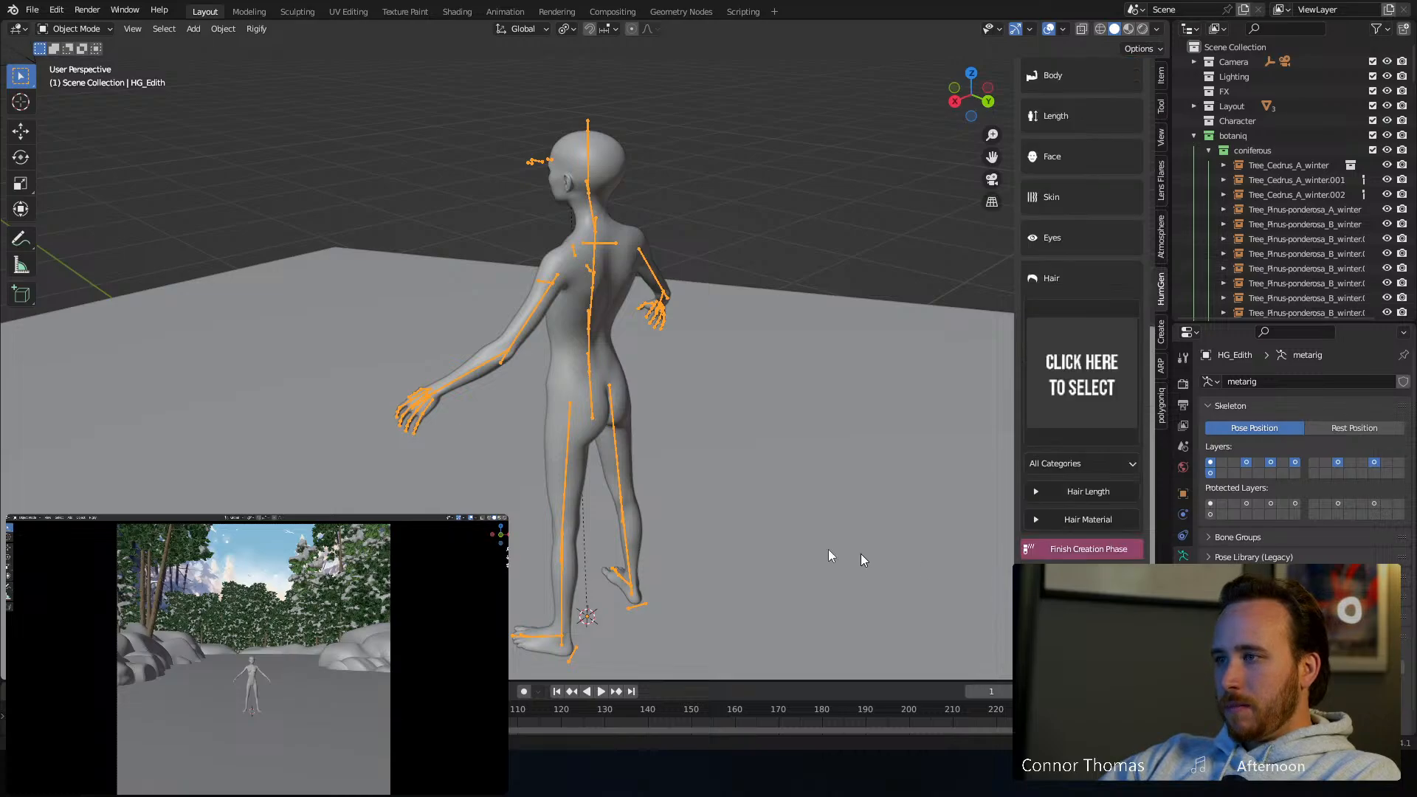
pyautogui.click(1084, 369)
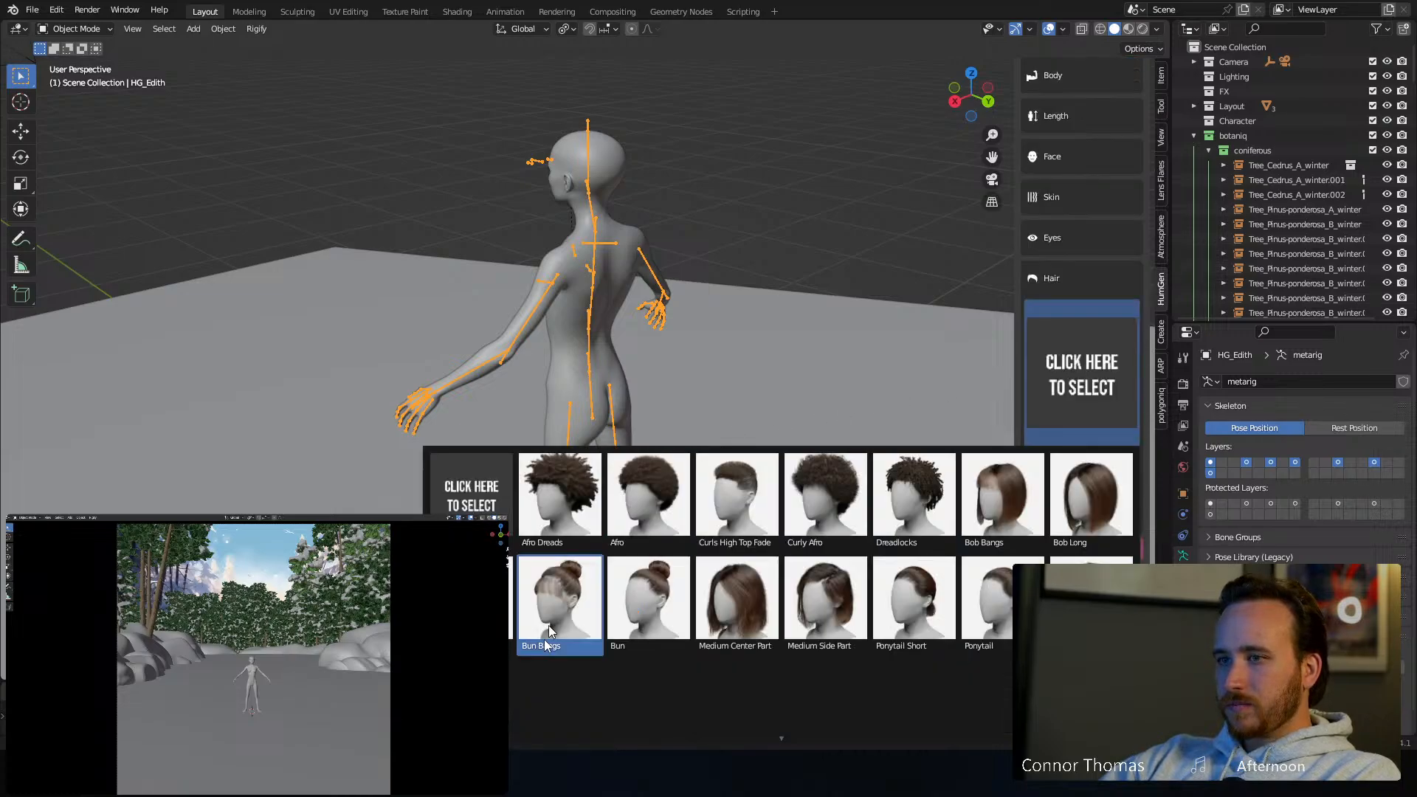
pyautogui.scroll(-5, 548, 626)
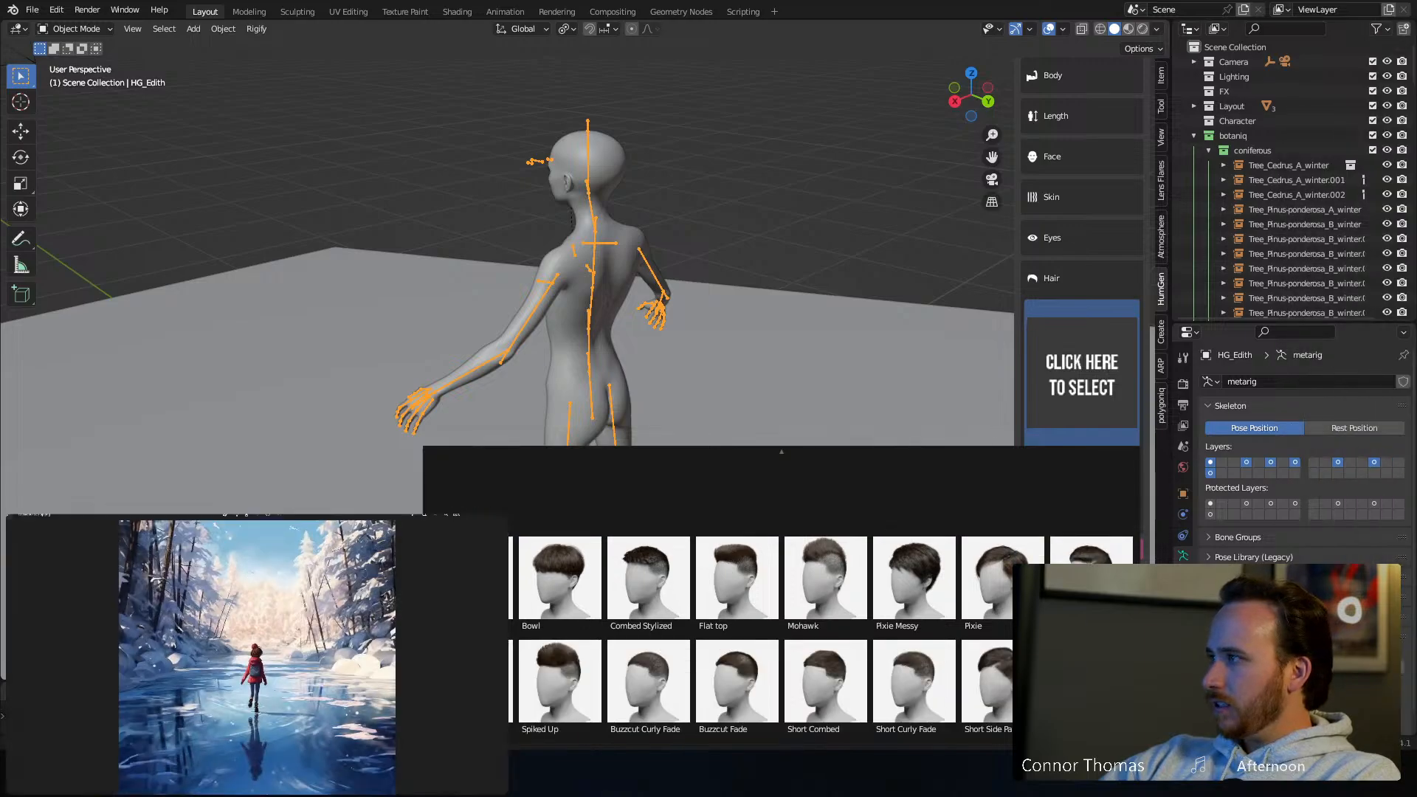
pyautogui.click(825, 583)
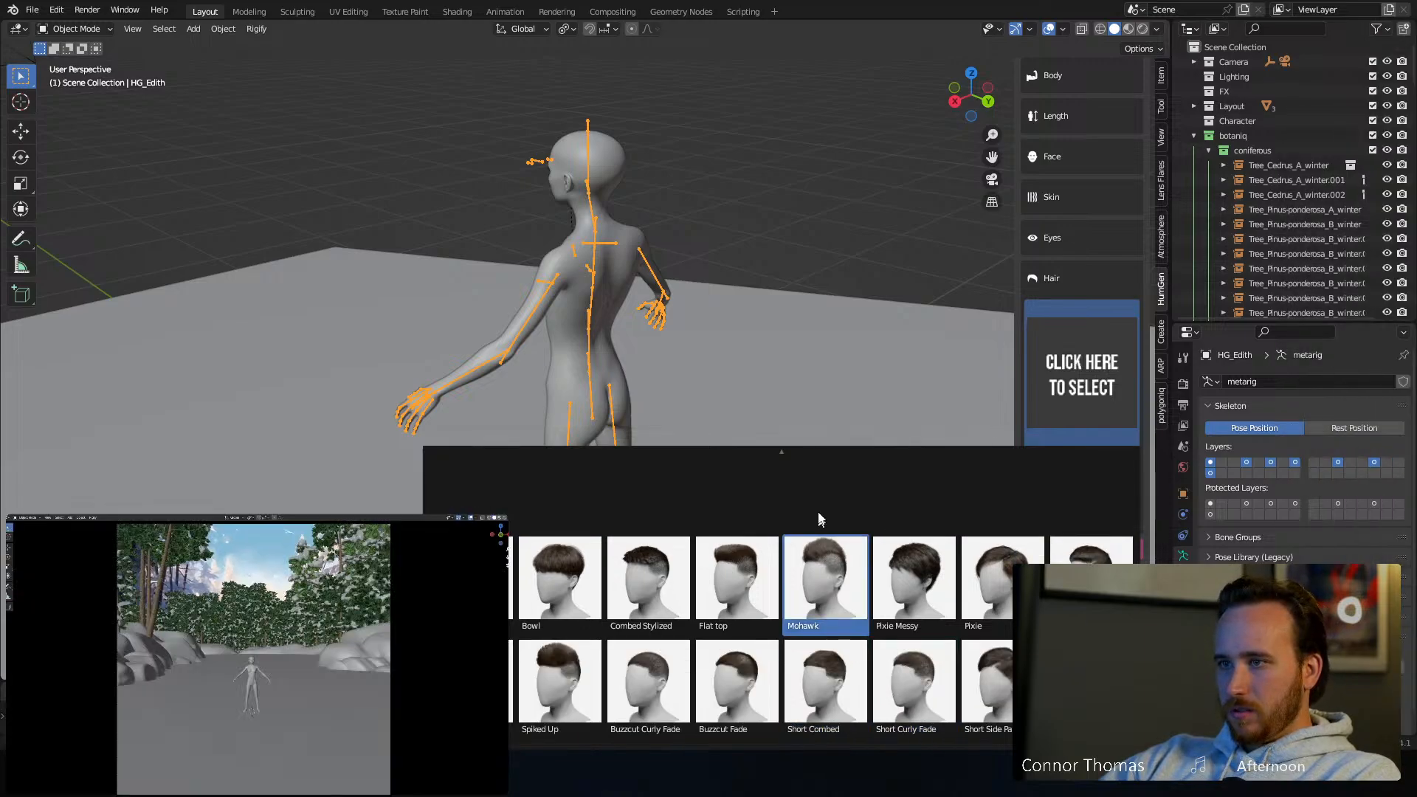
pyautogui.scroll(3, 801, 455)
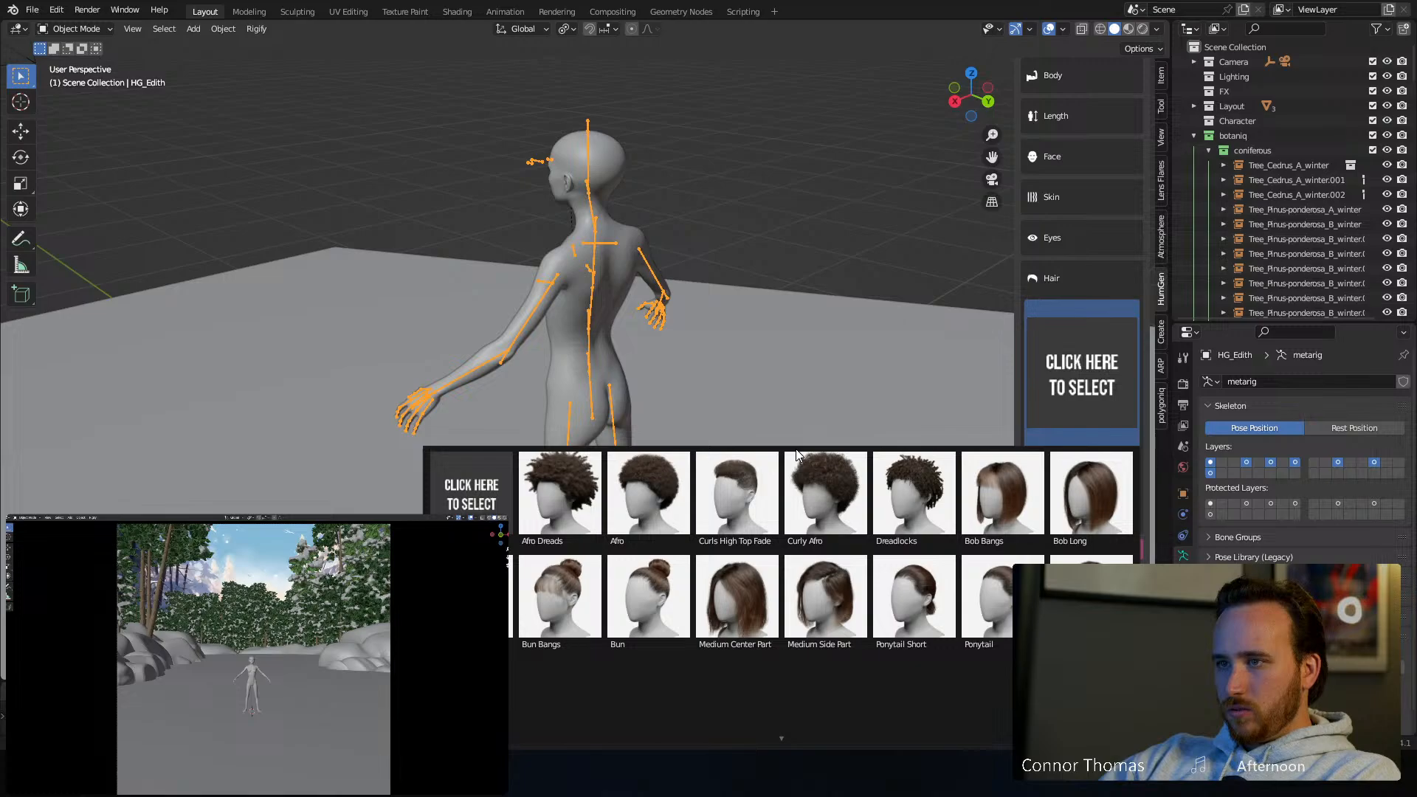
pyautogui.click(644, 590)
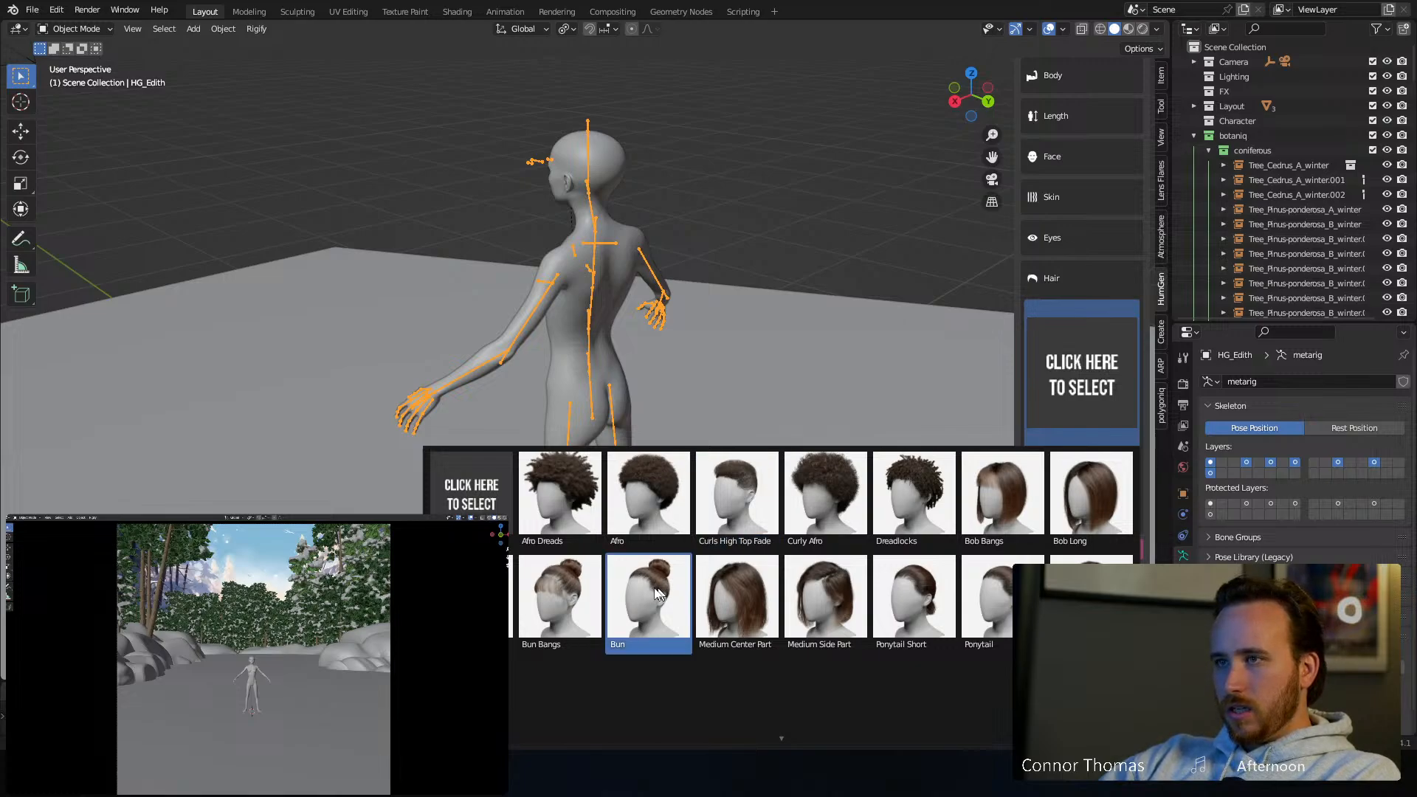
pyautogui.moveTo(822, 204); pyautogui.dragTo(848, 214, button='middle')
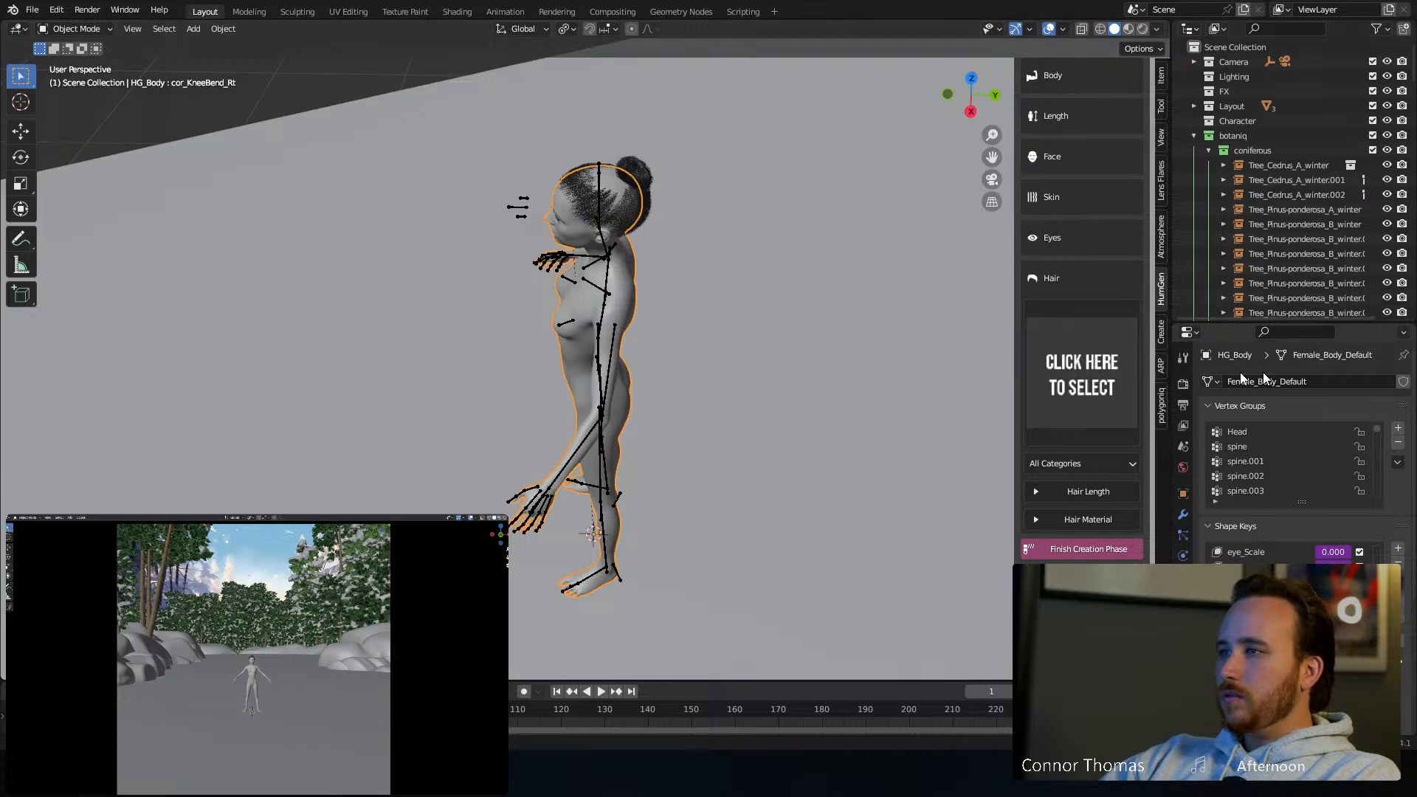
# Set the human's Head scaling to 1.37 and finish the HumGen creation phase
pyautogui.scroll(5, 1082, 199)
pyautogui.click(1060, 202)
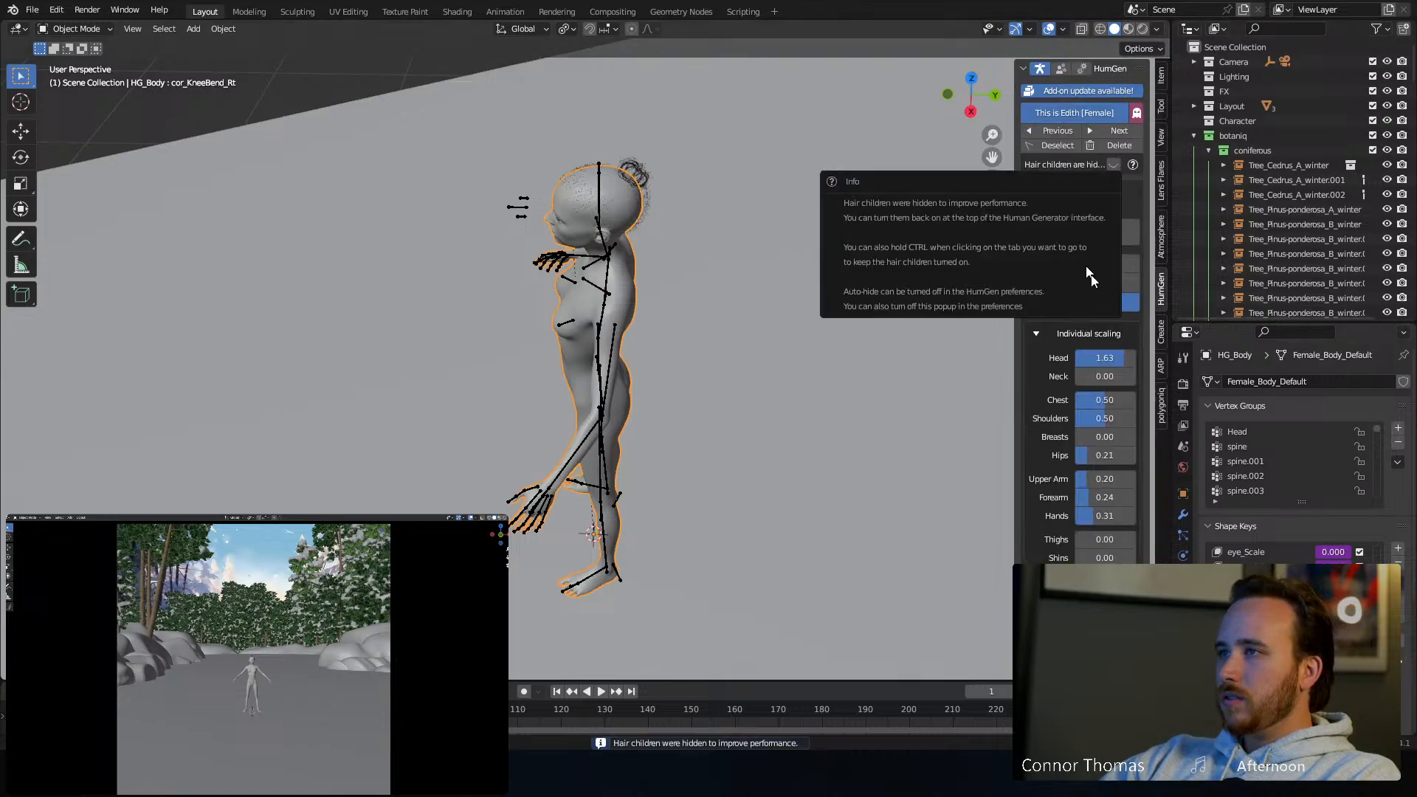
pyautogui.moveTo(1126, 357); pyautogui.dragTo(1107, 358)
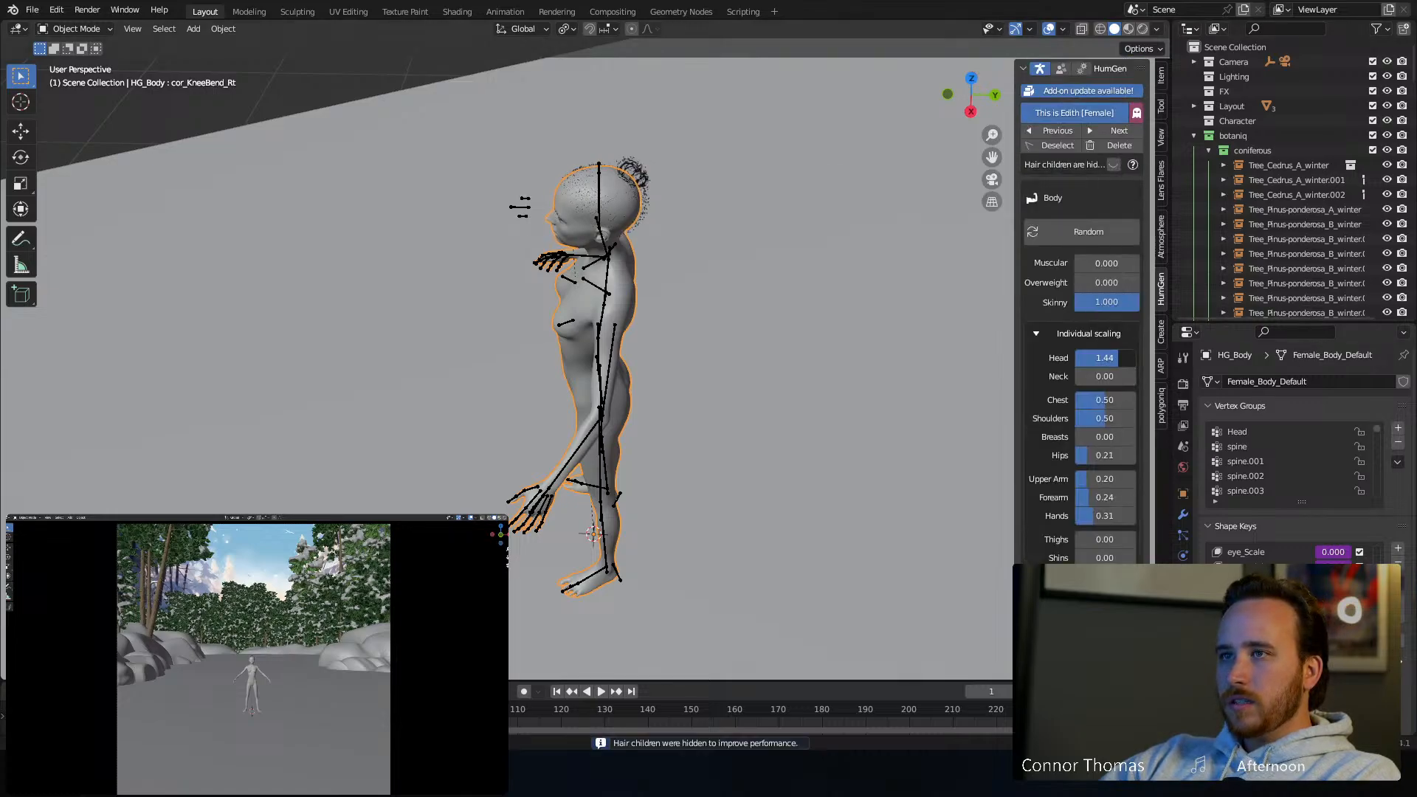
pyautogui.moveTo(640, 261); pyautogui.dragTo(620, 213, button='middle')
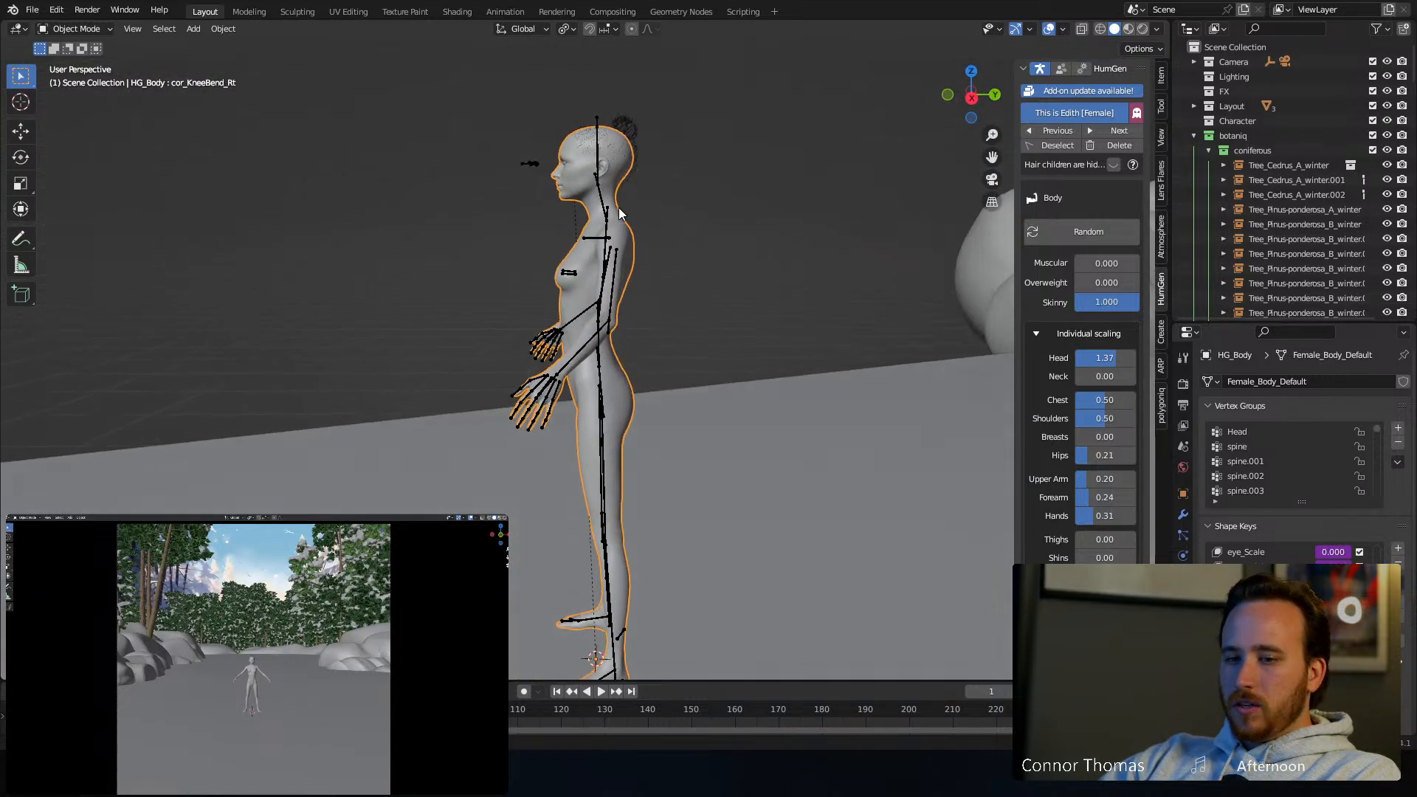
pyautogui.scroll(-8, 1070, 276)
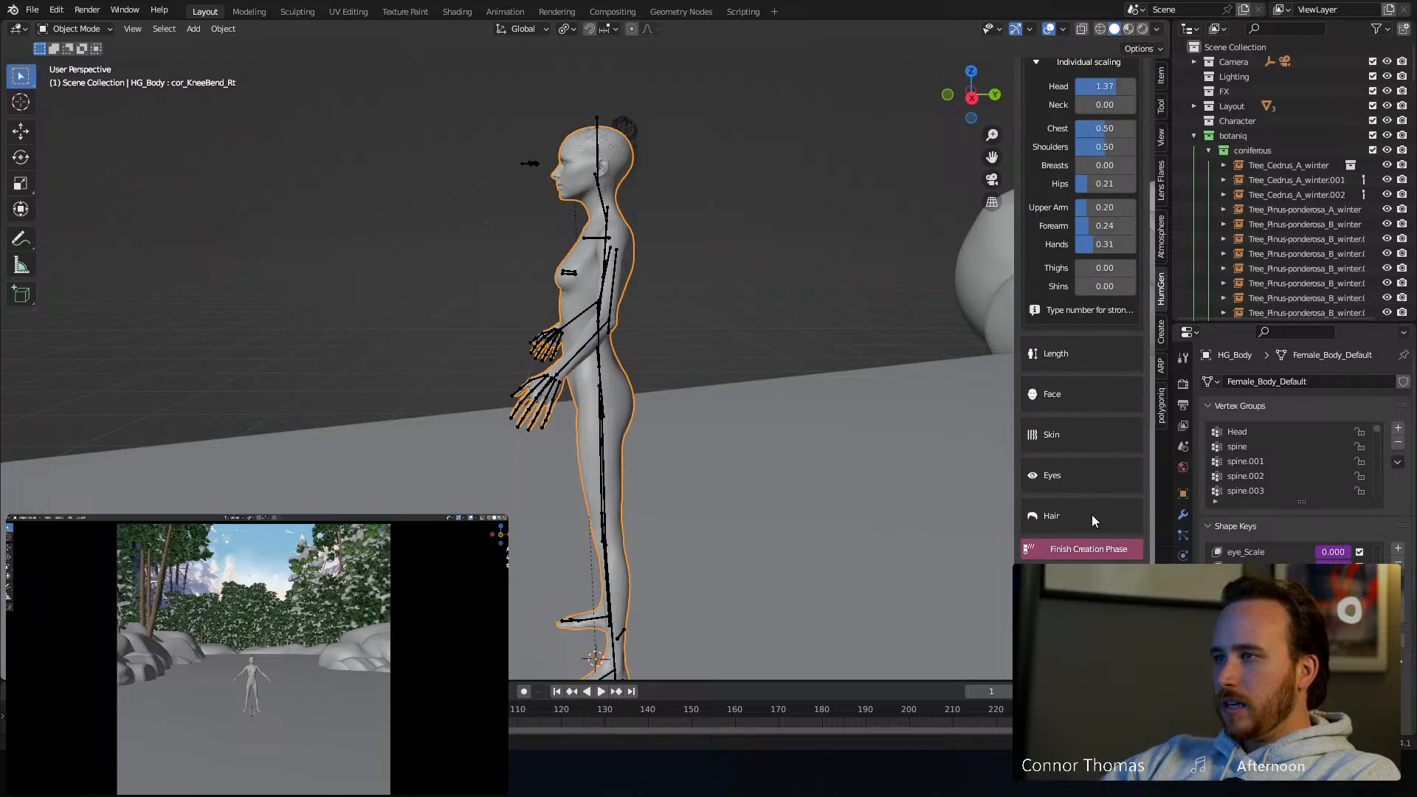
pyautogui.click(1057, 555)
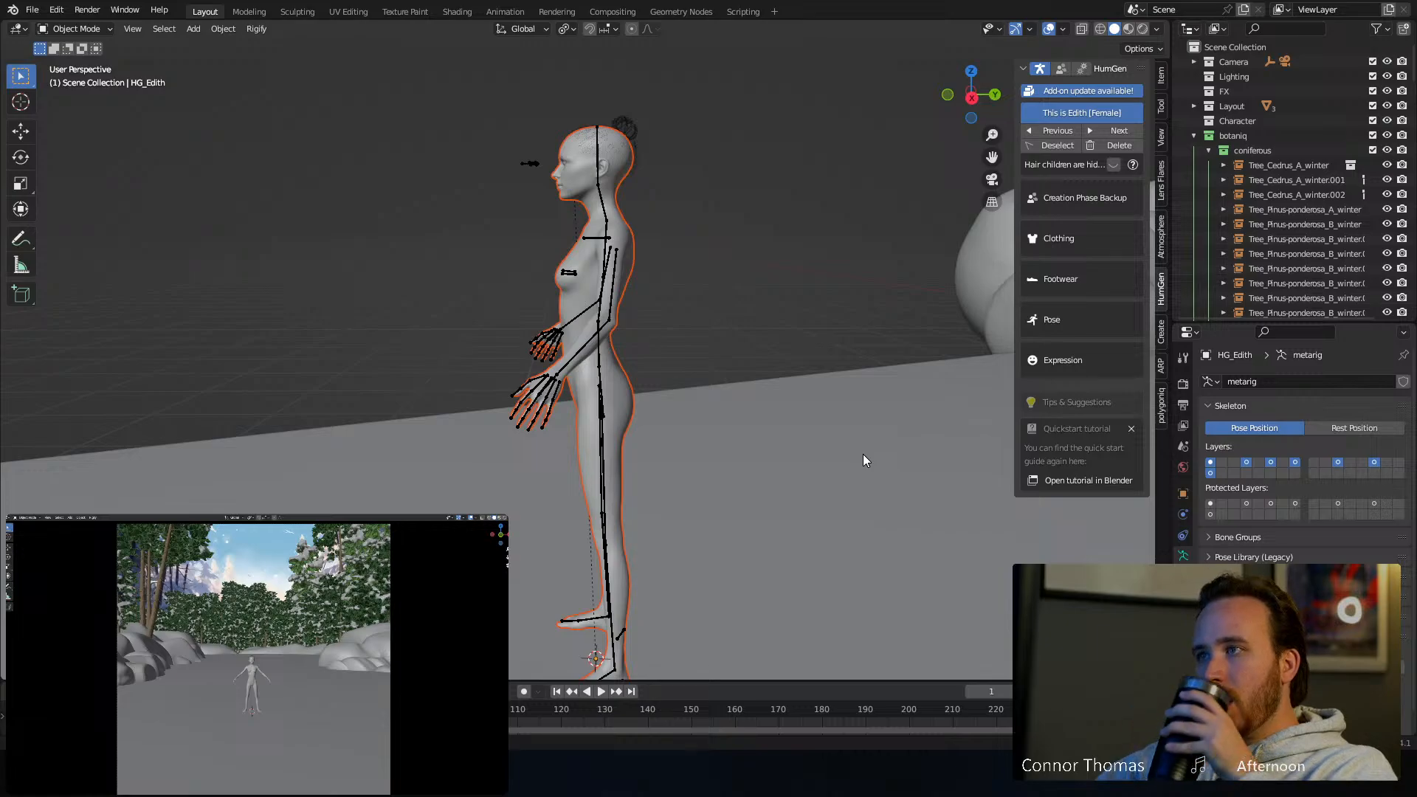
# Dress the human in the outfit with a long hooded coat and trousers from the HumGen clothing library
pyautogui.click(1069, 238)
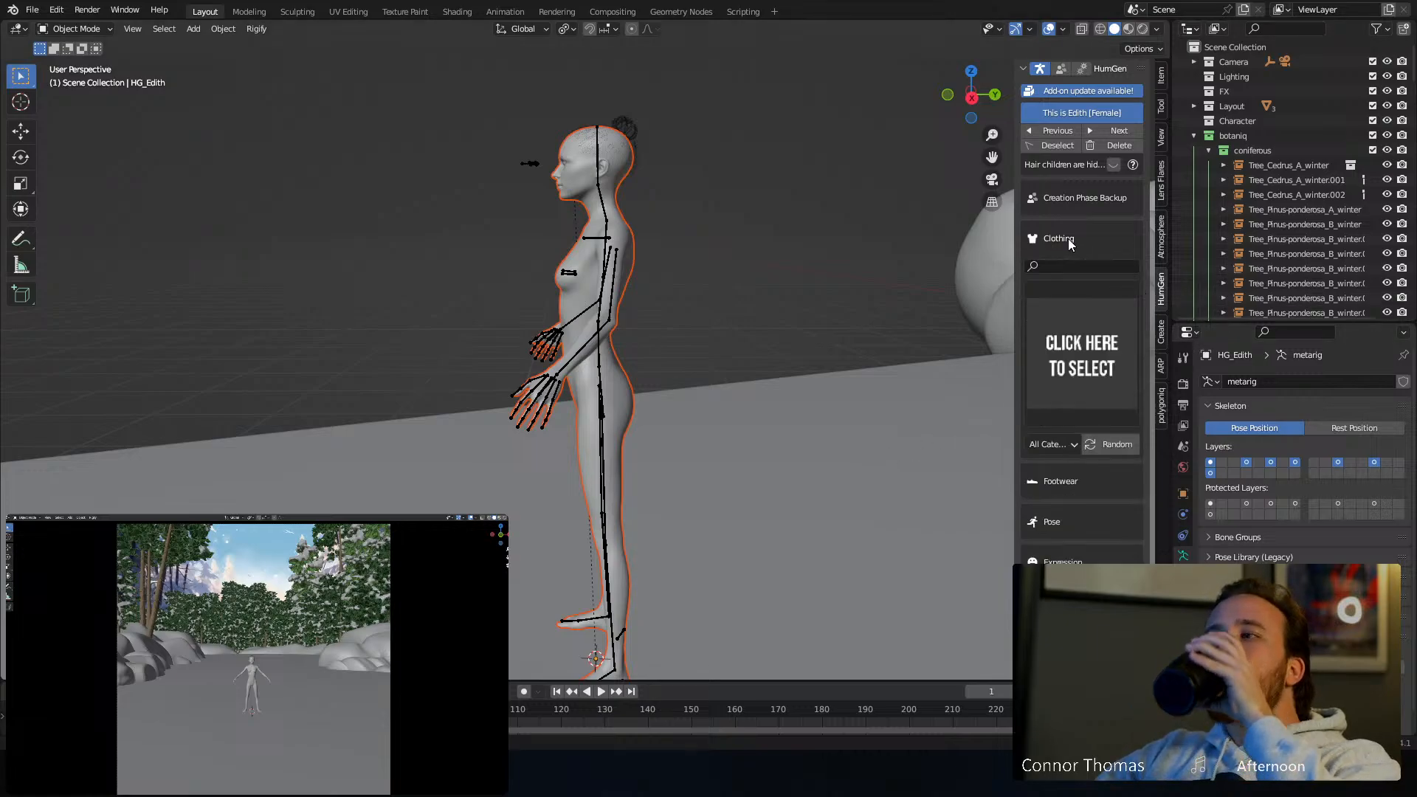
pyautogui.click(1073, 345)
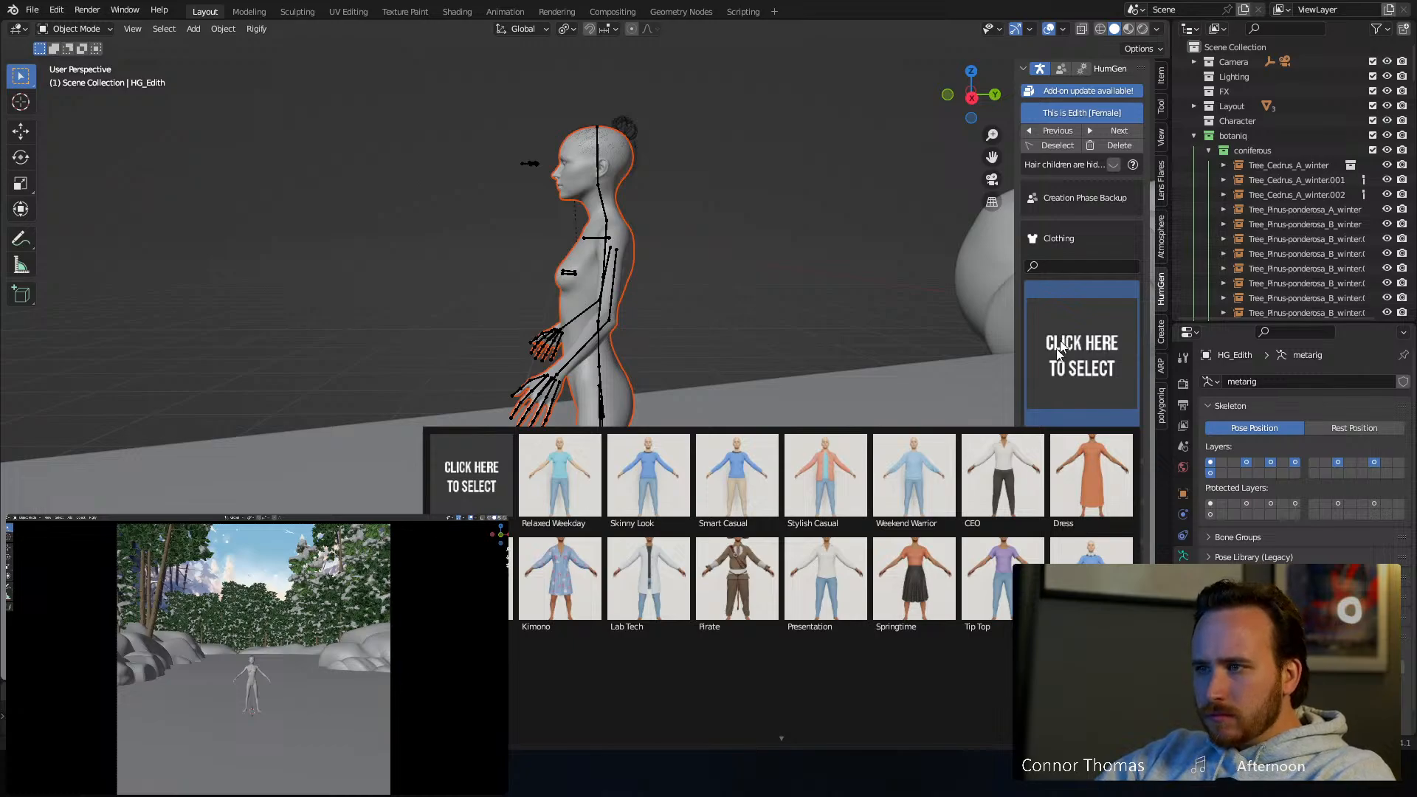
pyautogui.scroll(-2, 812, 744)
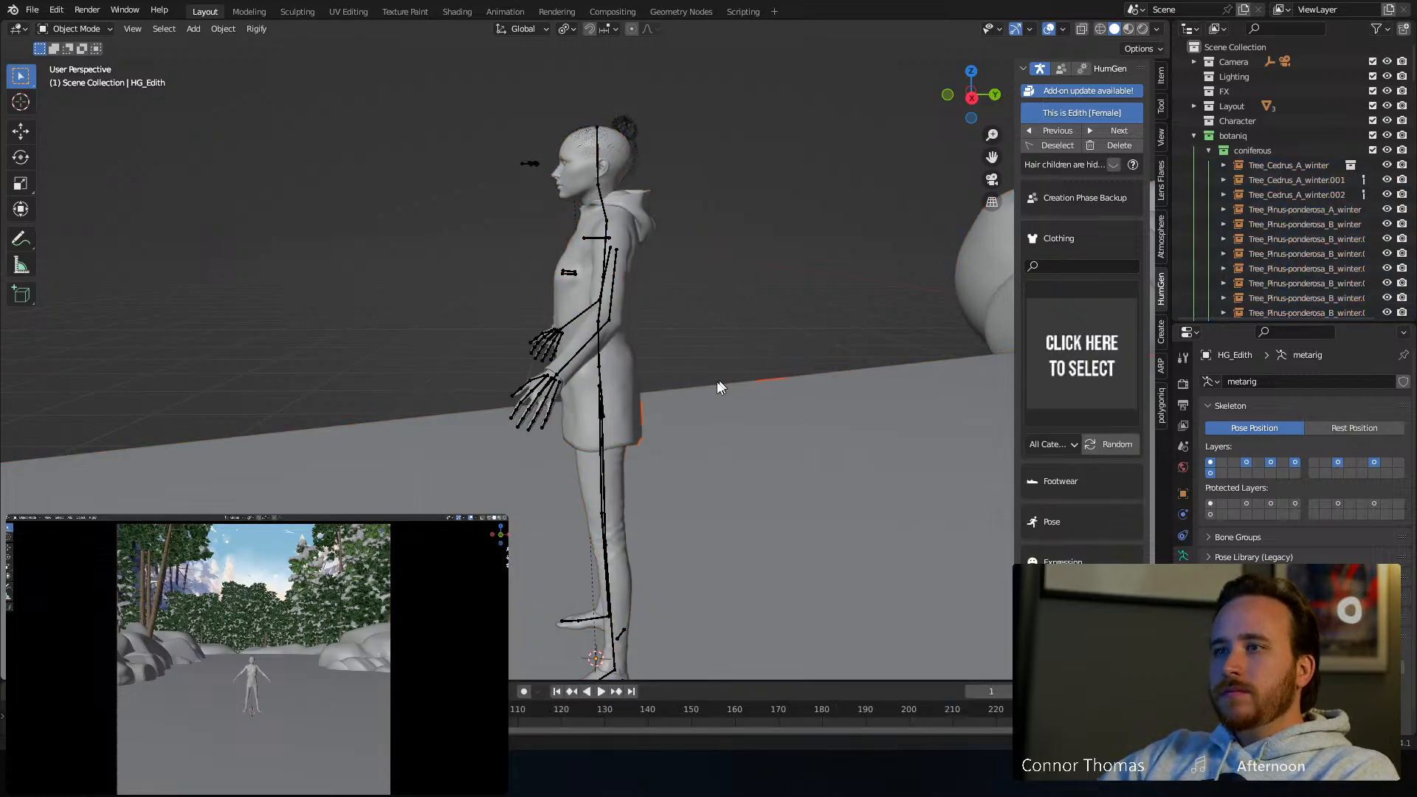
pyautogui.moveTo(719, 387); pyautogui.dragTo(553, 374, button='middle')
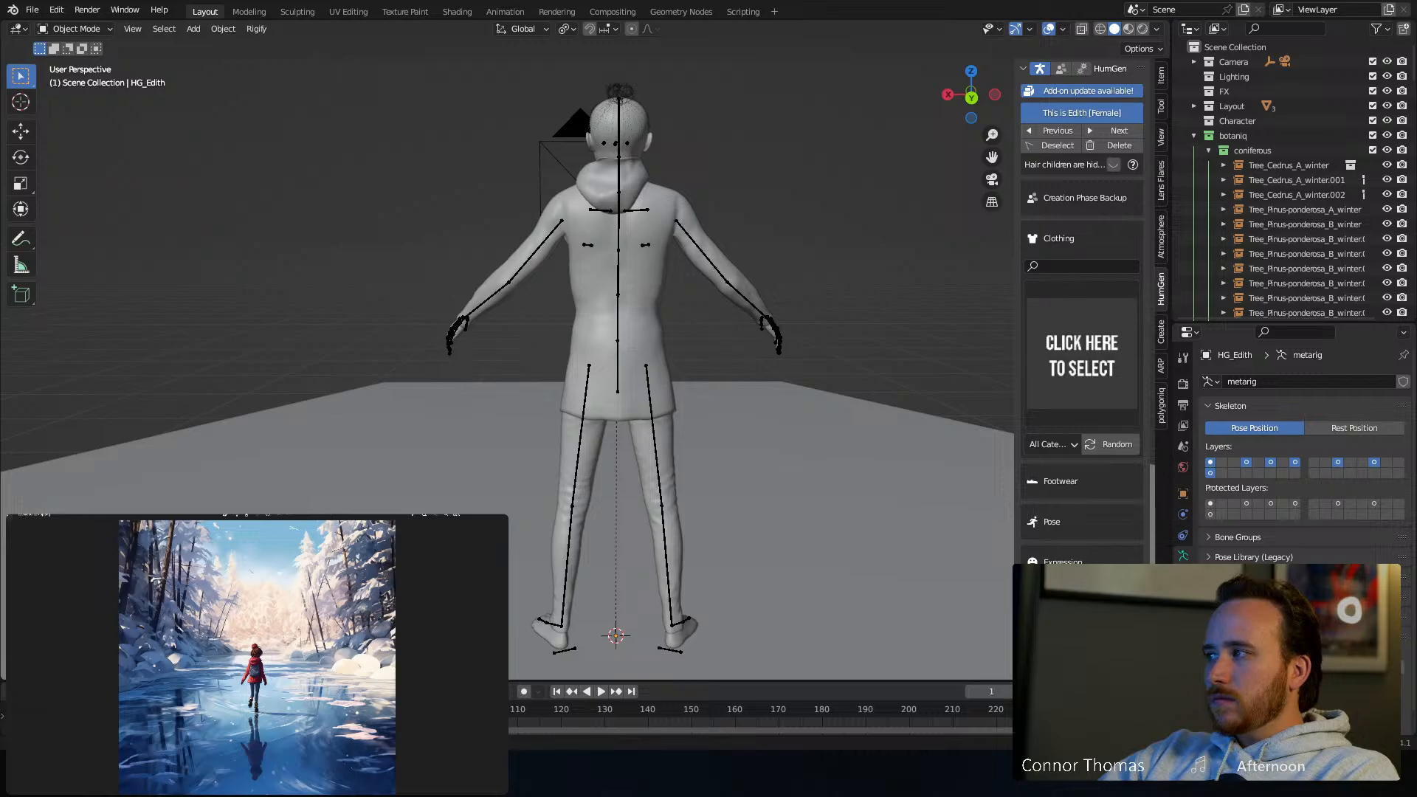
pyautogui.moveTo(540, 388); pyautogui.dragTo(1003, 295, button='middle')
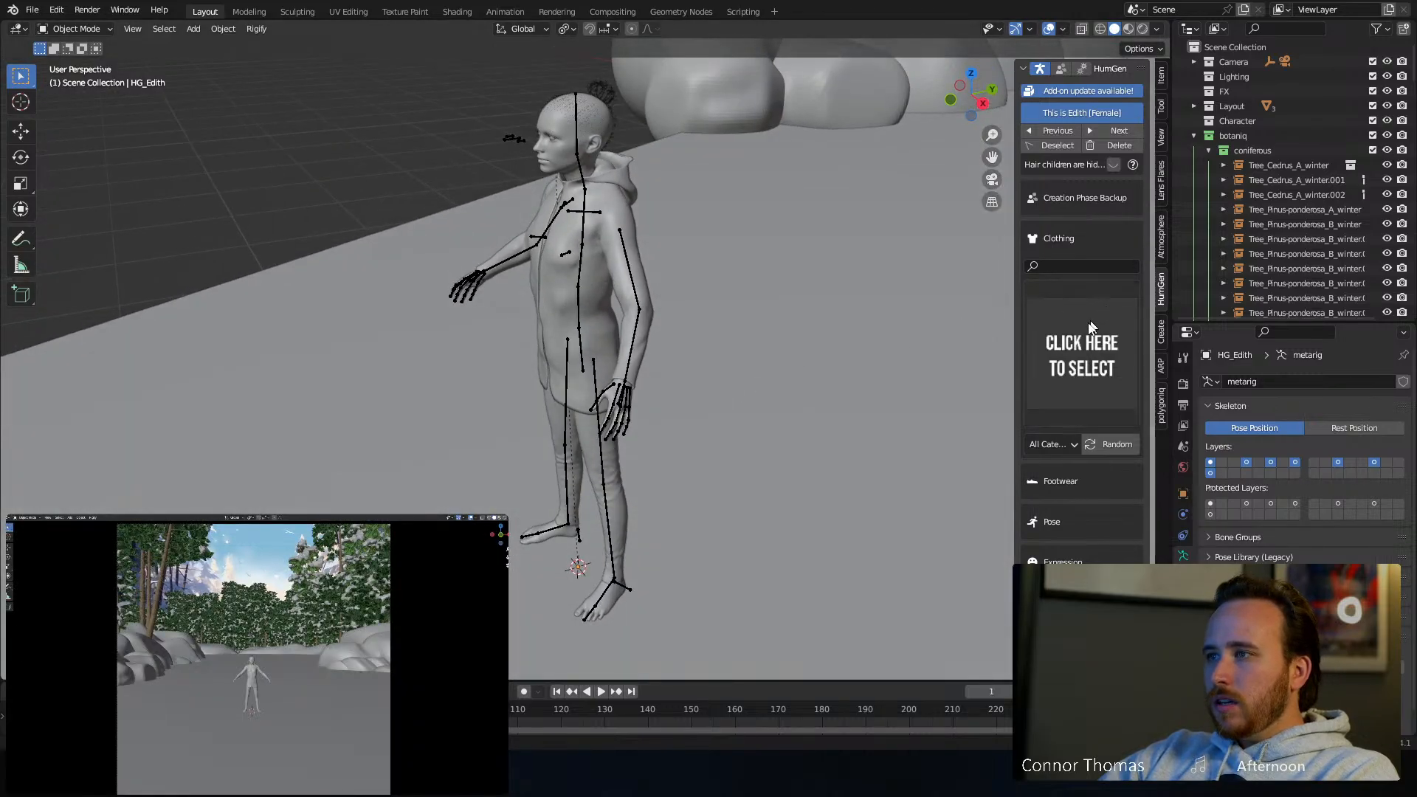
# Add the Pirate Boots to the human from the HumGen footwear library
pyautogui.click(1082, 475)
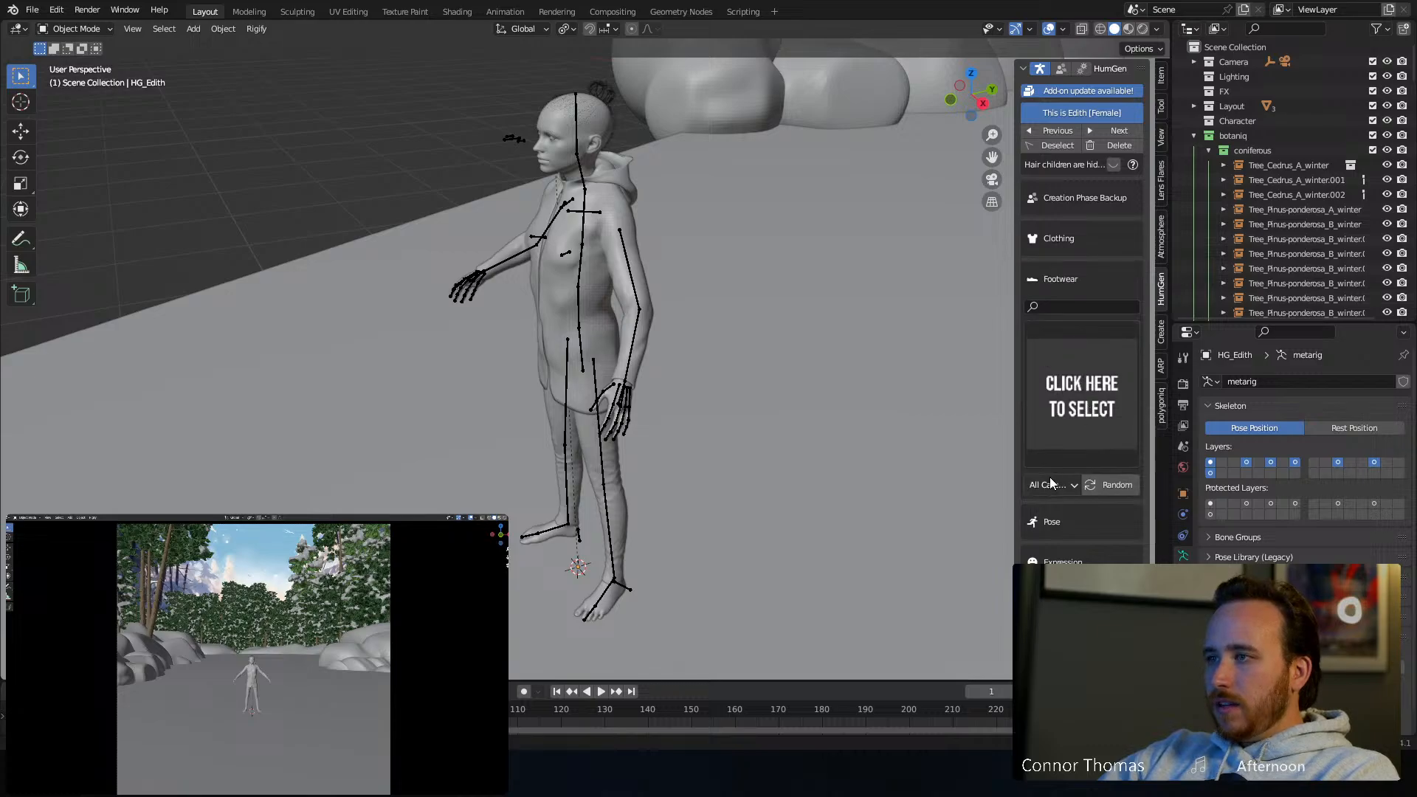
pyautogui.click(1066, 410)
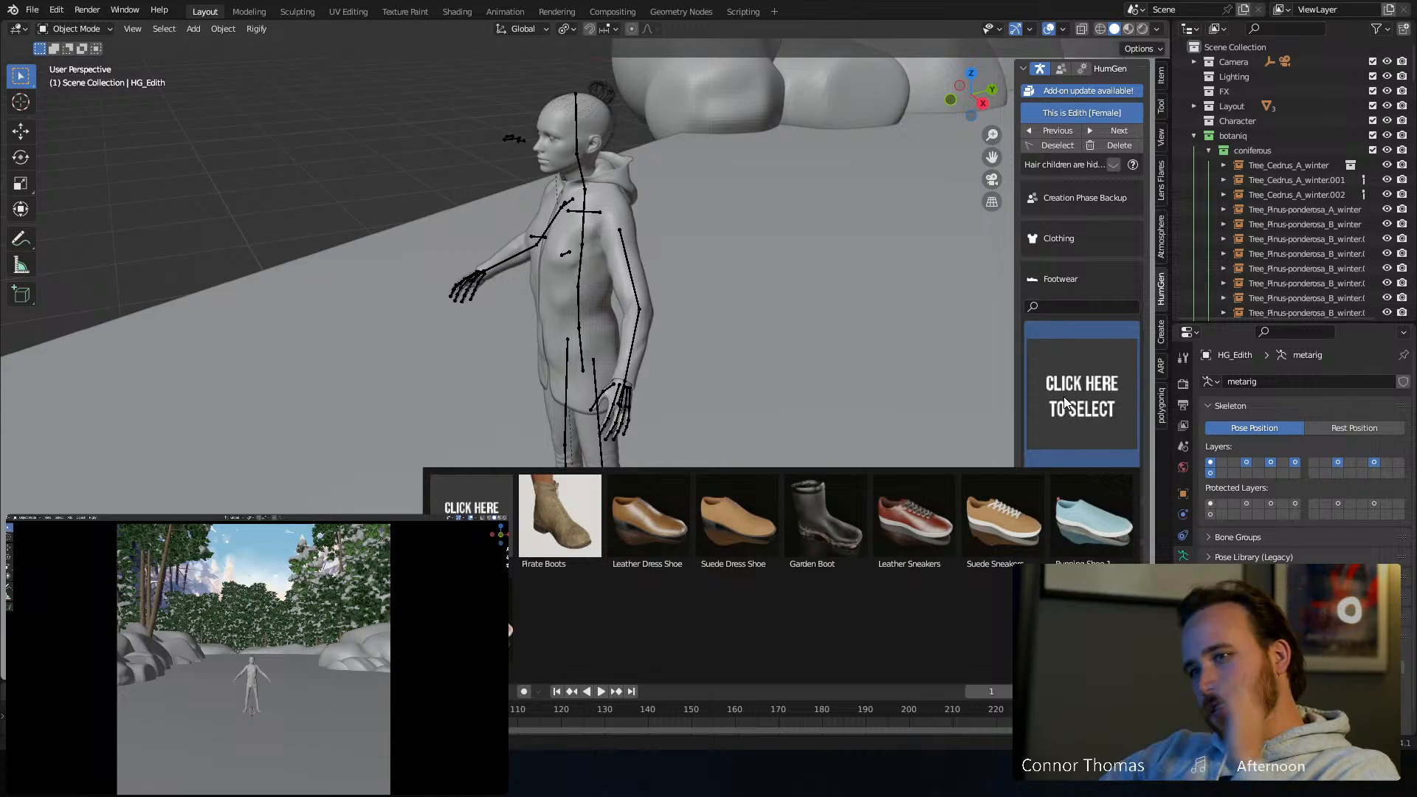
pyautogui.click(558, 509)
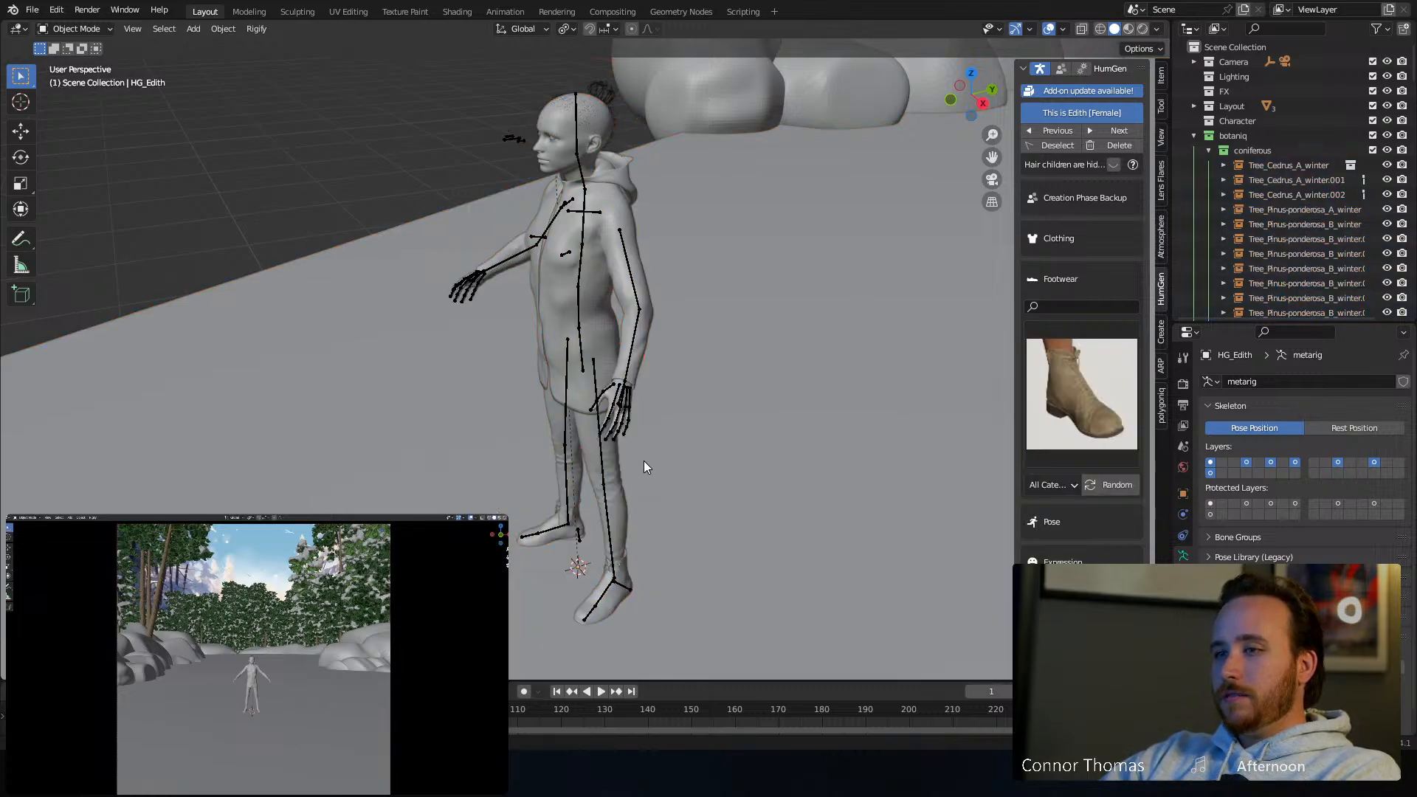
pyautogui.moveTo(644, 461); pyautogui.dragTo(696, 397, button='middle')
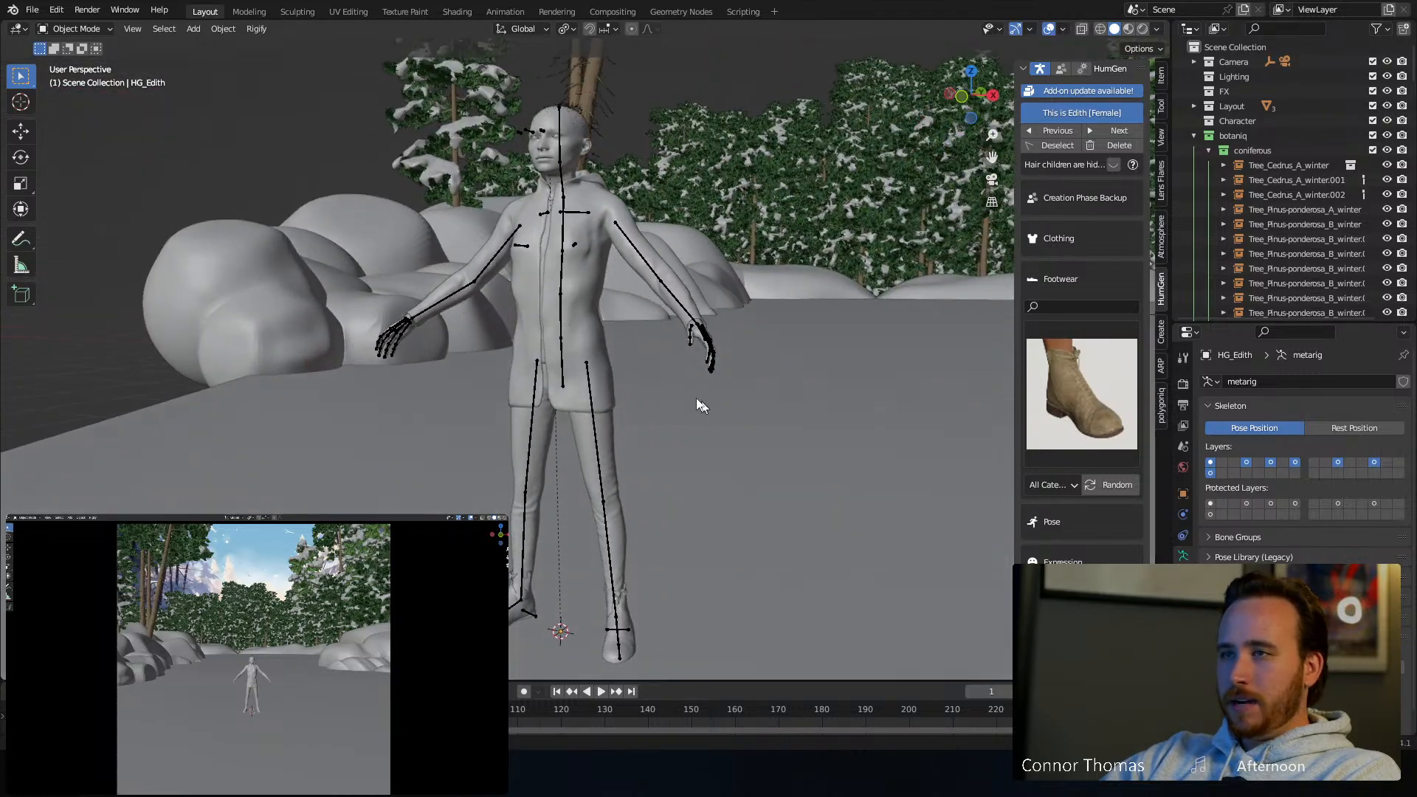
# Put the human's rig in Pose Mode and rotate its base spine bone about global Z so the girl faces away from the camera
pyautogui.click(565, 158)
pyautogui.moveTo(565, 158); pyautogui.dragTo(701, 257, button='middle')
pyautogui.press('Tab')
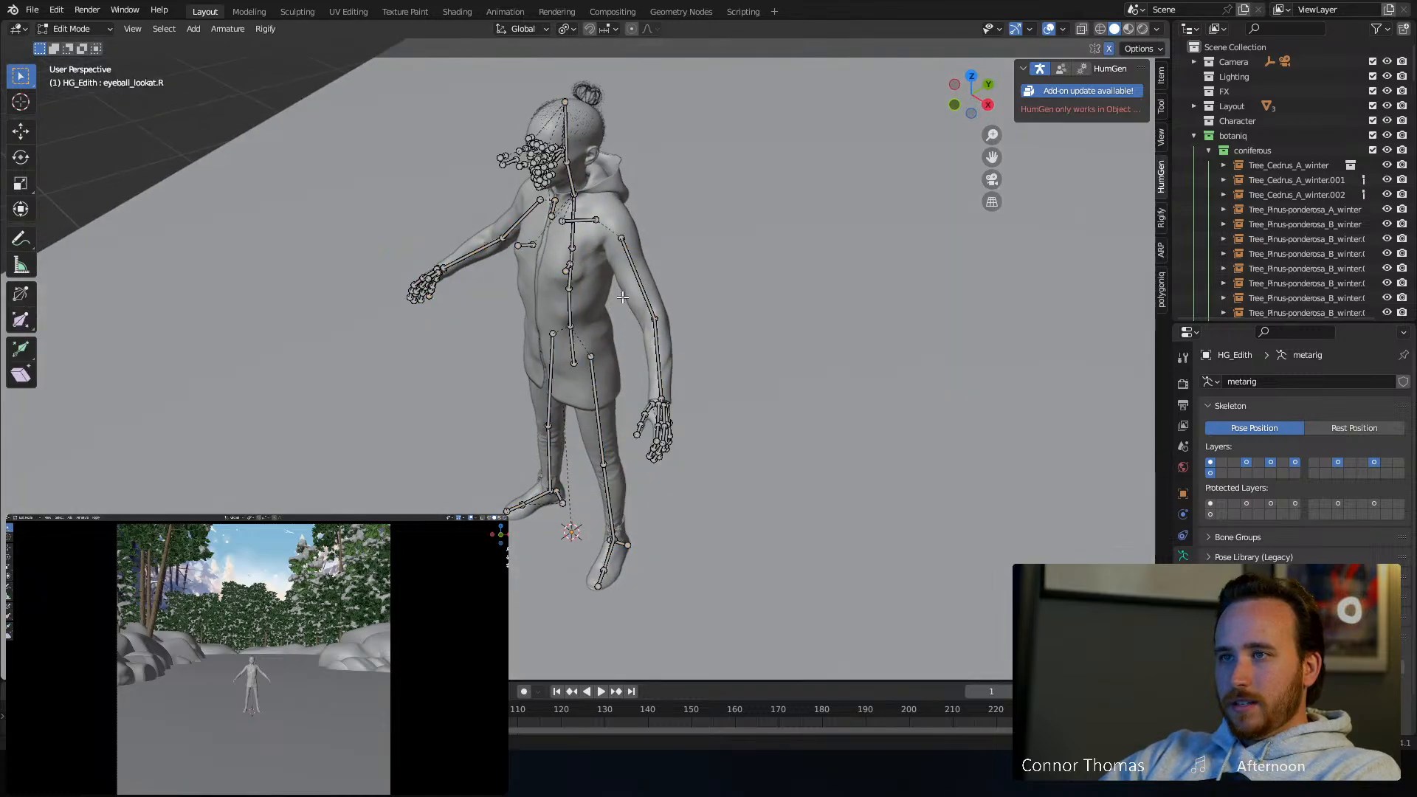
pyautogui.press('Tab')
pyautogui.hotkey('ctrl', 'Tab')
pyautogui.click(573, 353)
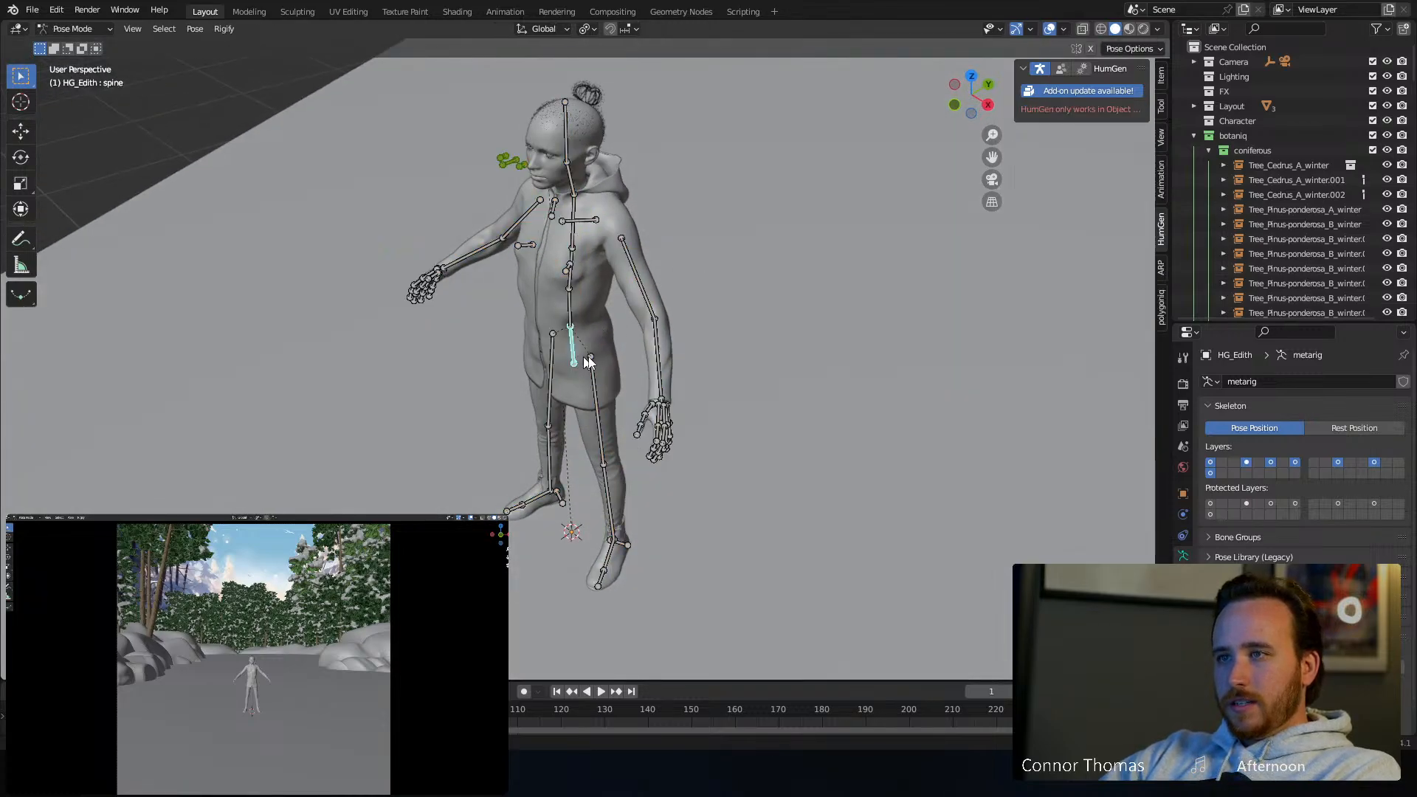
pyautogui.press('r')
pyautogui.press('z')
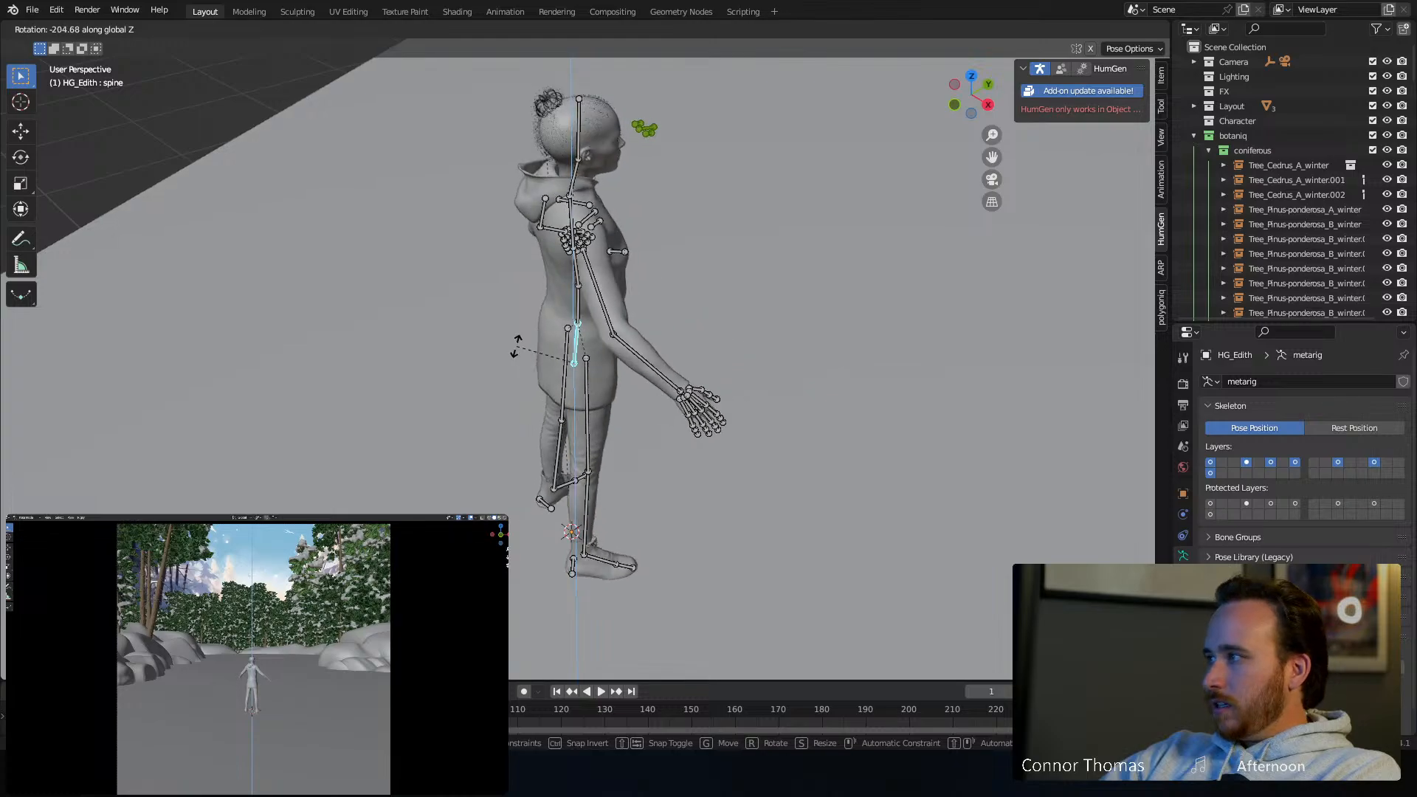
pyautogui.click(586, 362)
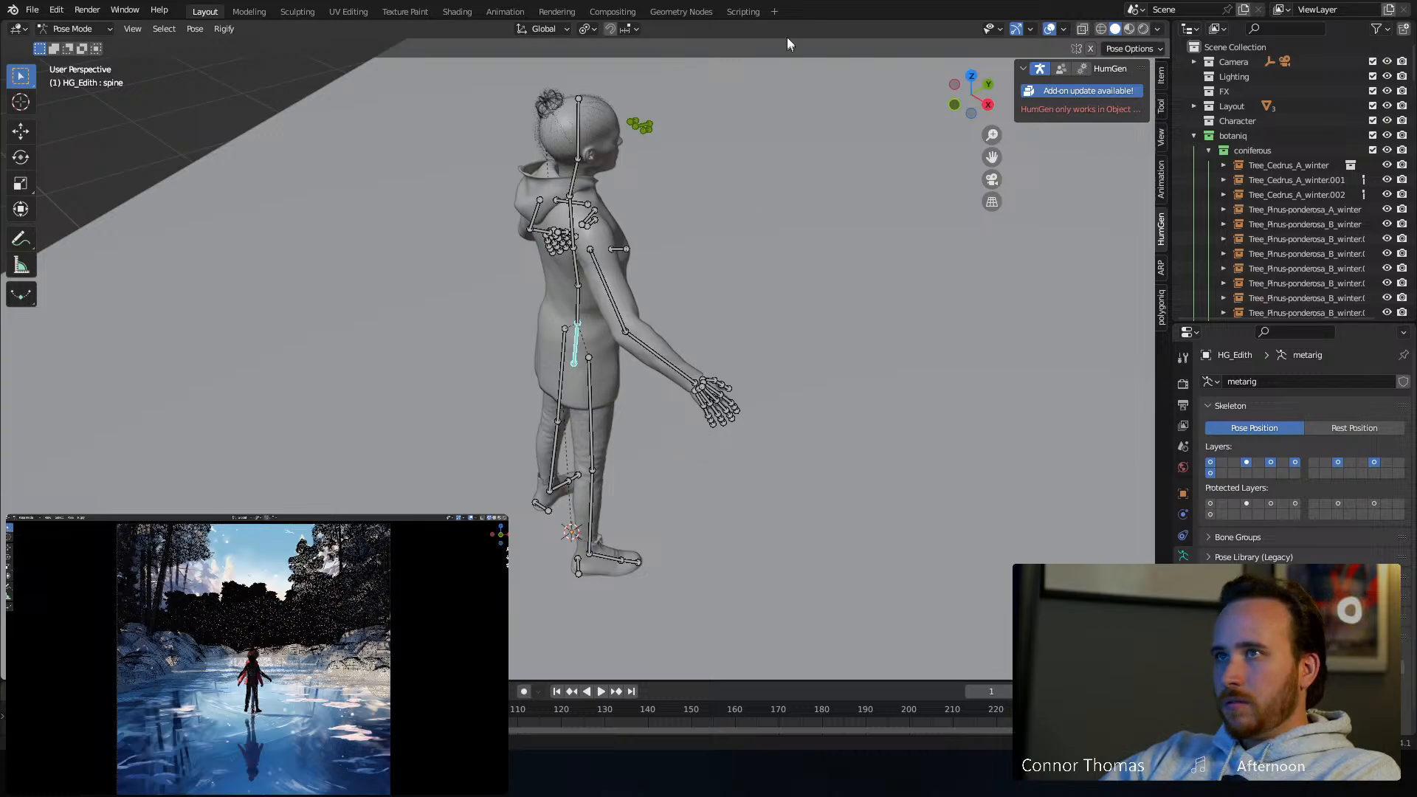
pyautogui.press('g')
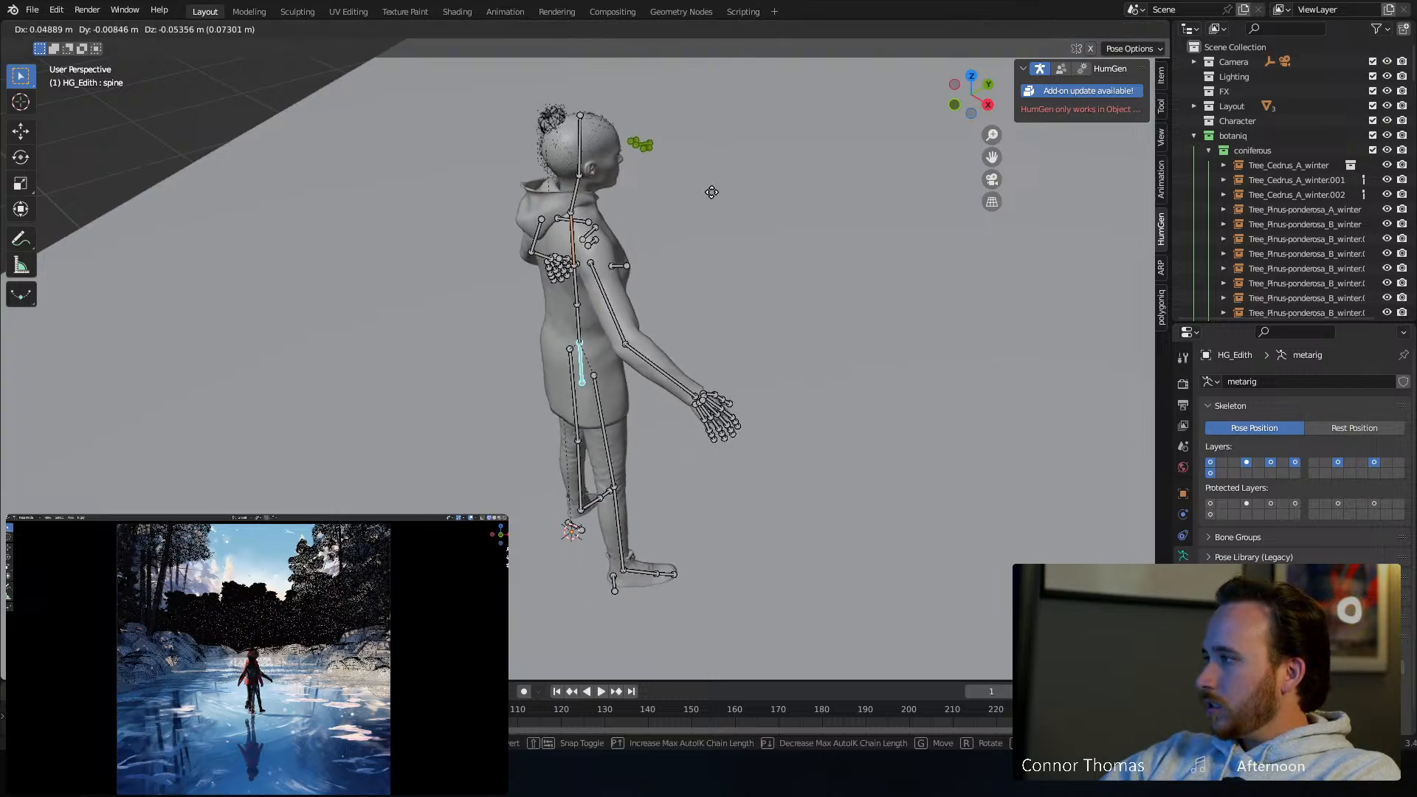
pyautogui.rightClick(711, 190)
pyautogui.press('a')
pyautogui.press('g')
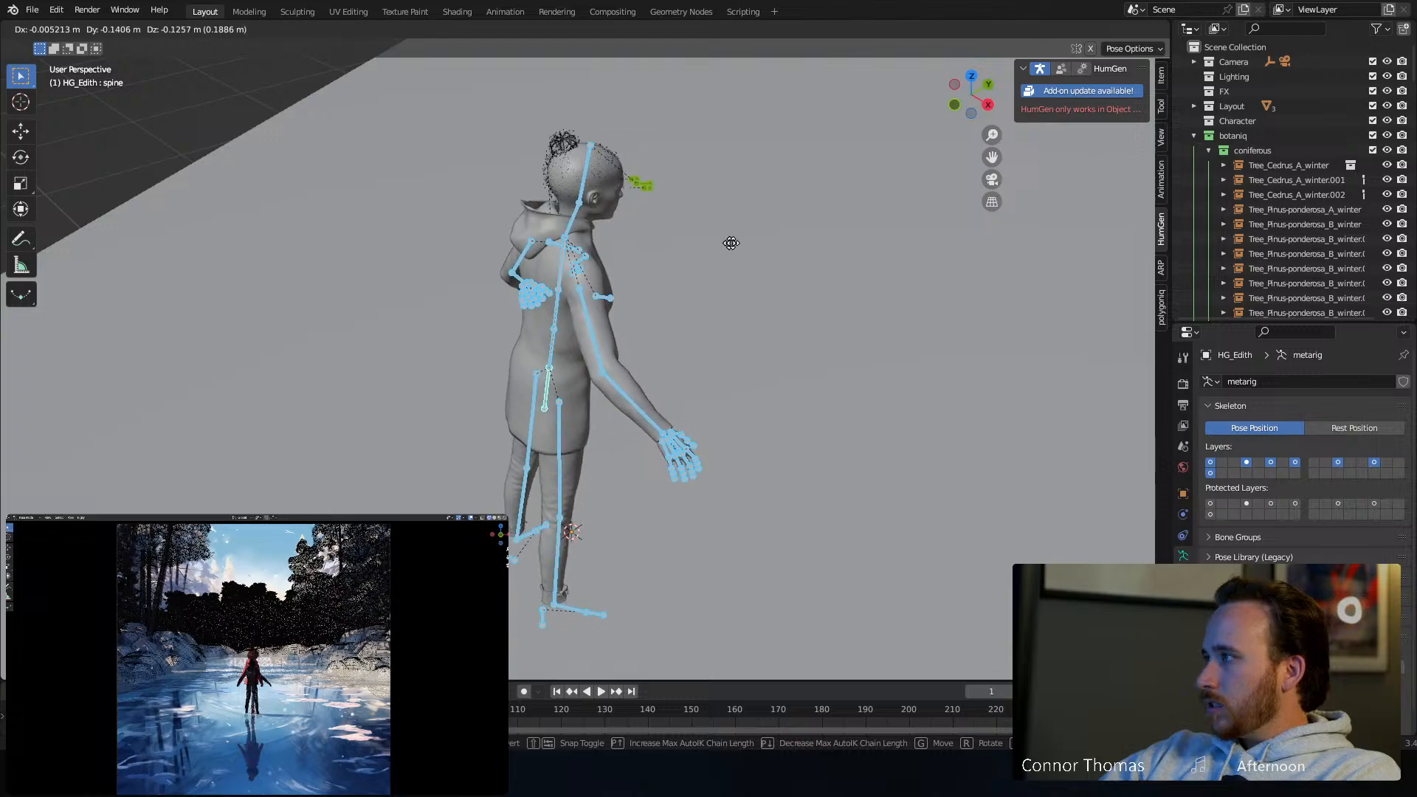
pyautogui.rightClick(741, 193)
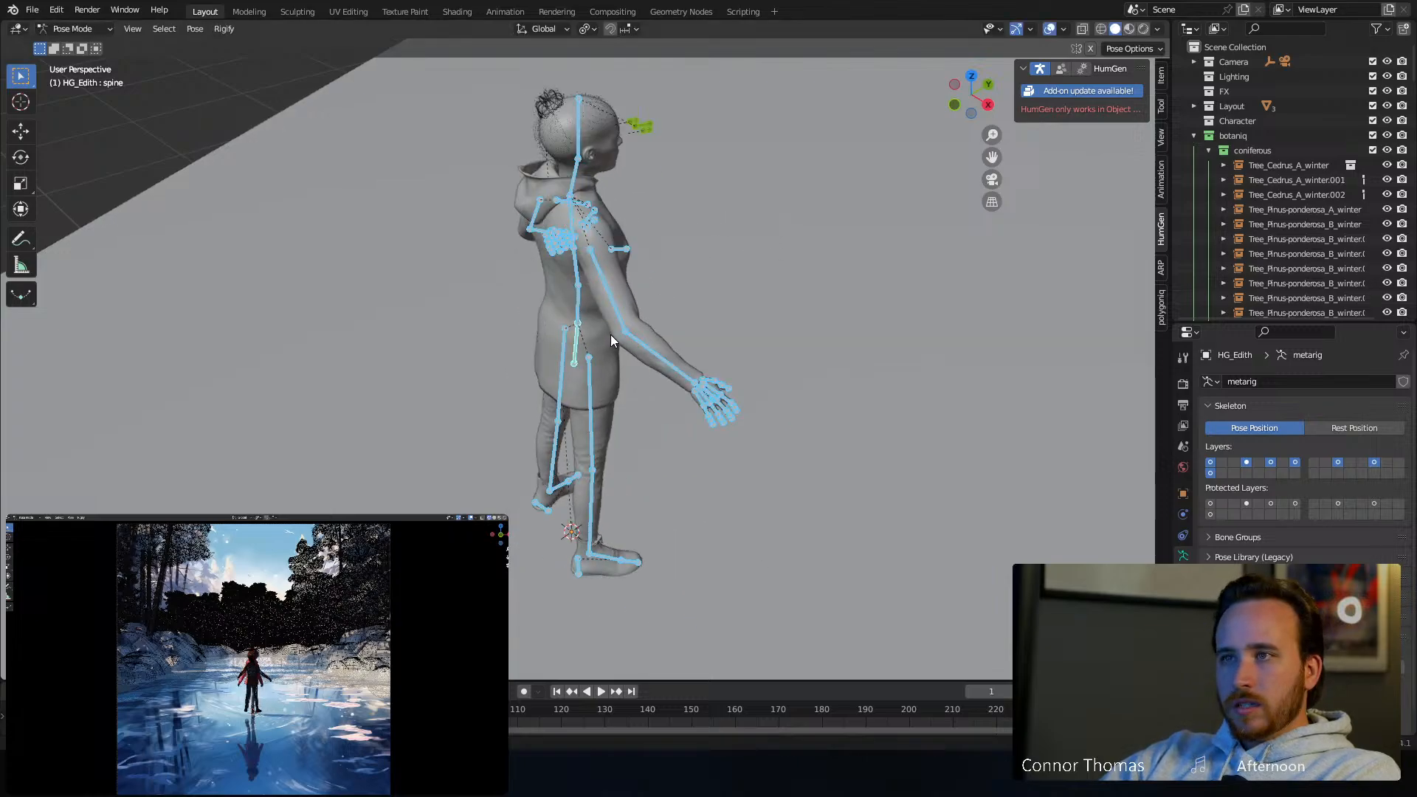
# Return the human's rig to Object Mode, scale the whole figure up uniformly and reposition it on the ice
pyautogui.hotkey('ctrl', 'Tab')
pyautogui.press('s')
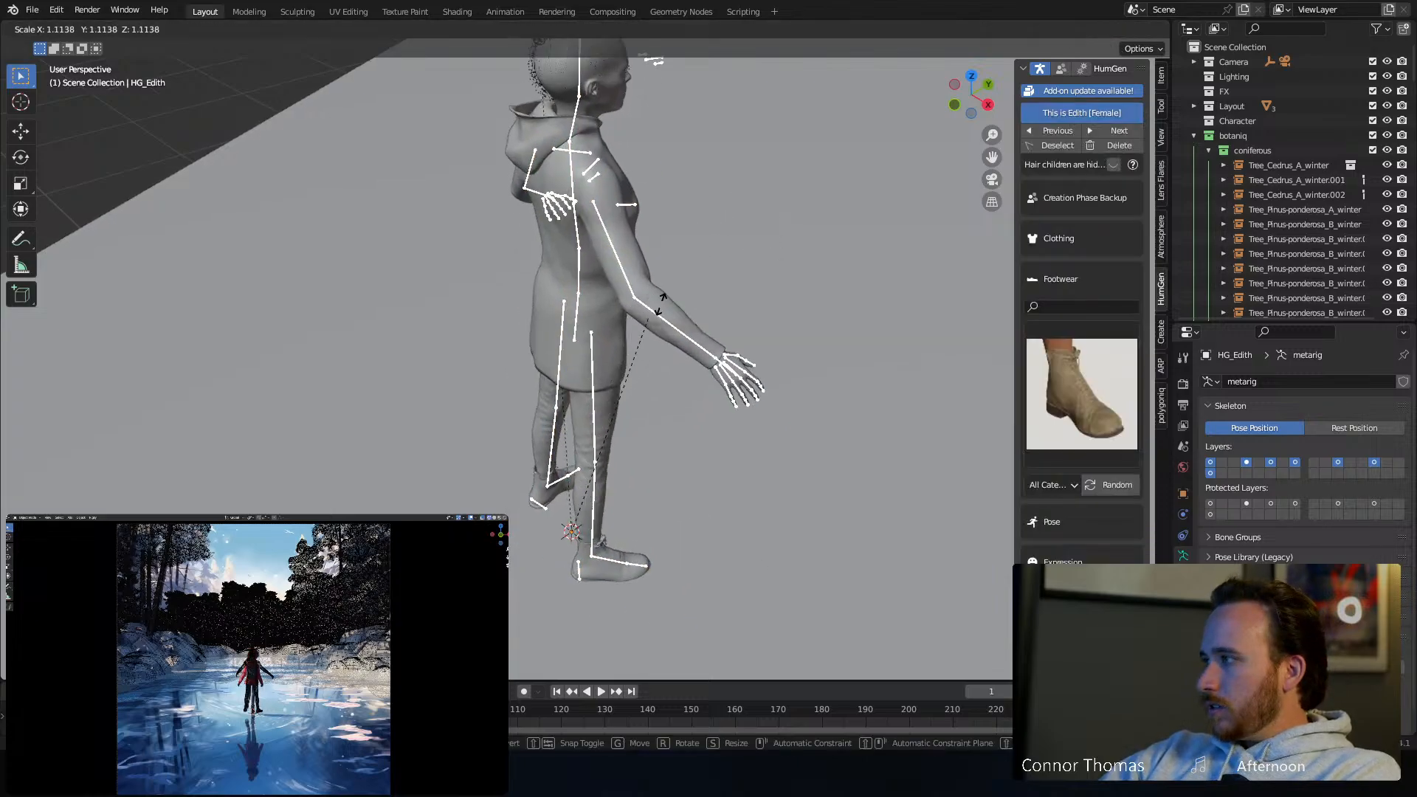
pyautogui.click(663, 309)
pyautogui.press('g')
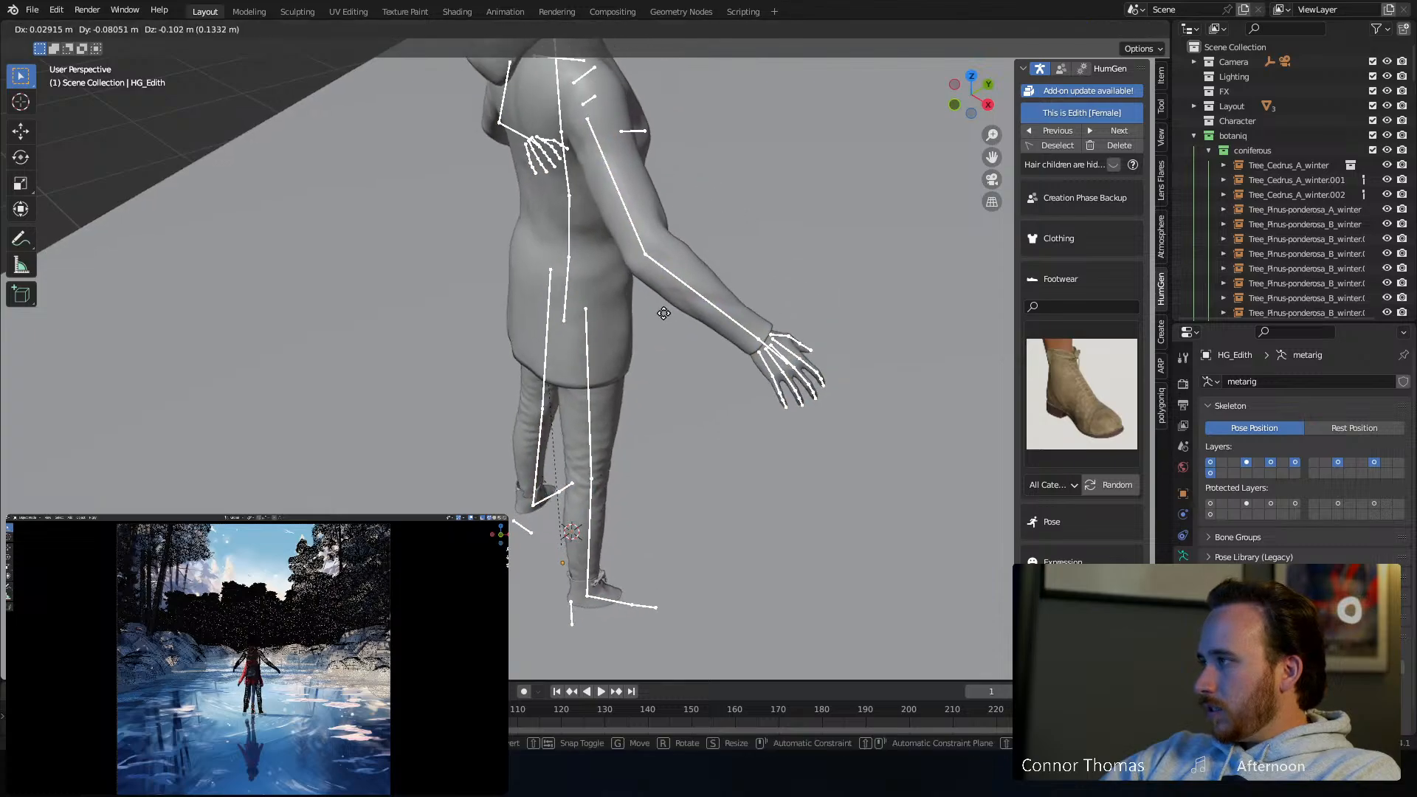
pyautogui.click(648, 330)
# Scale the human's rig to about 0.87 along global Z and raise it about 0.2 m so the boots clear the ice
pyautogui.press('s')
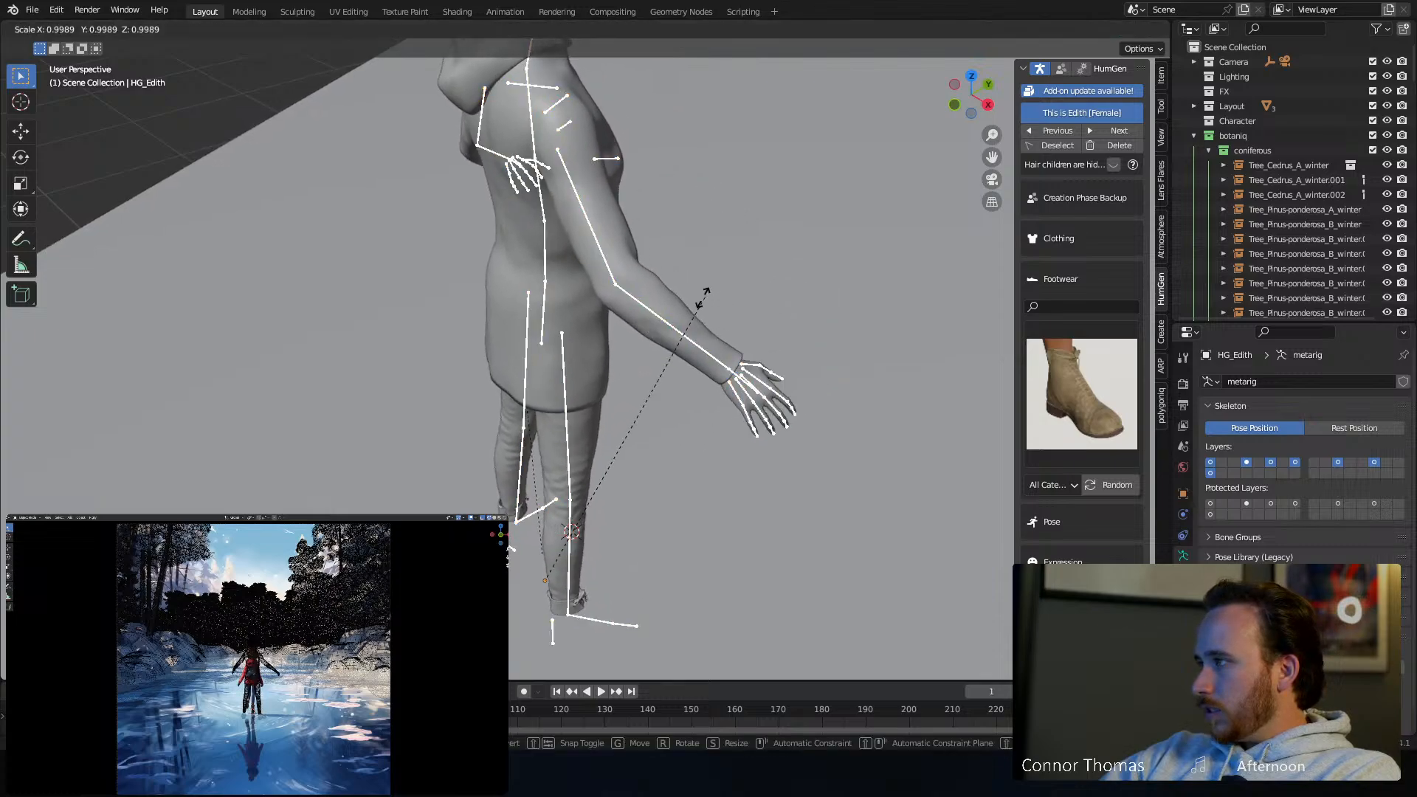
pyautogui.press('z')
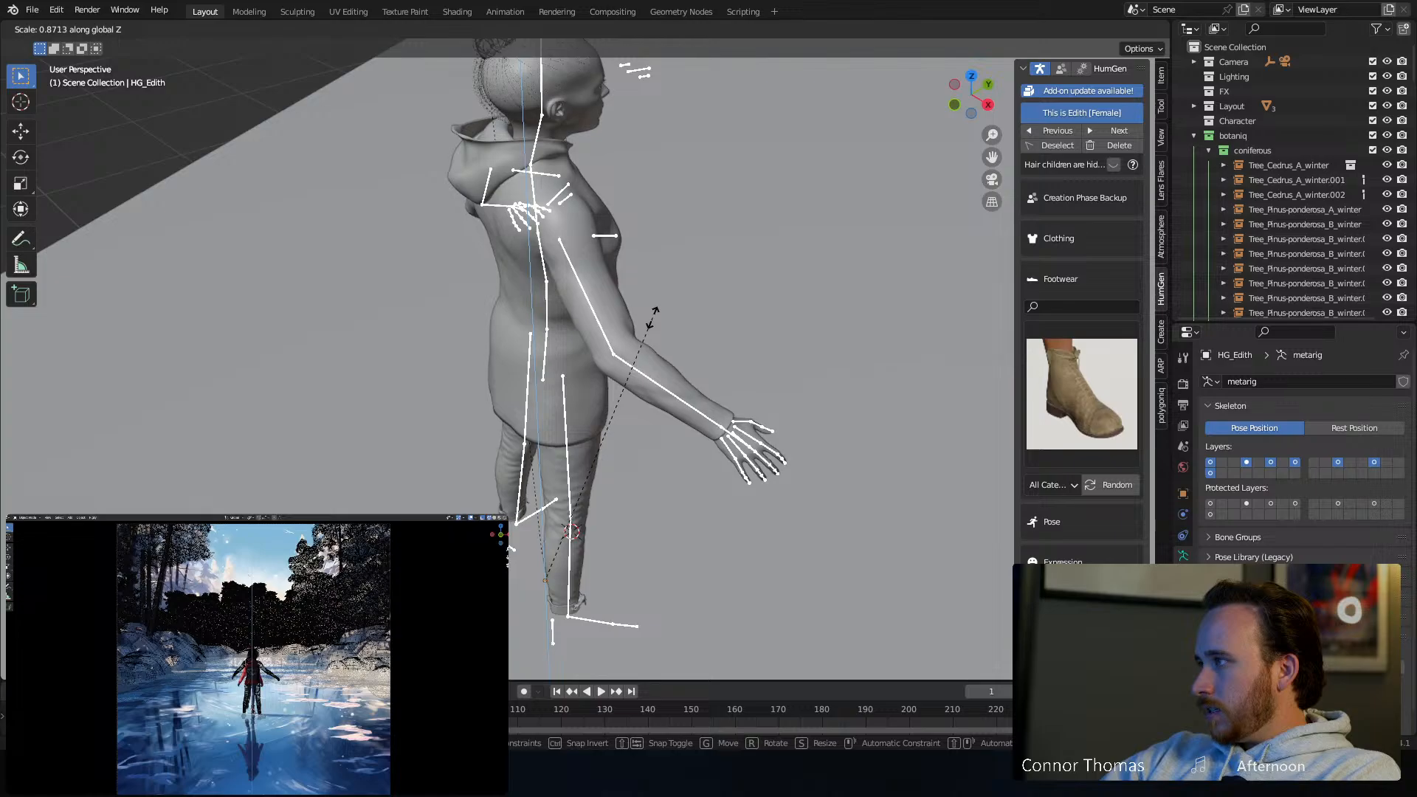
pyautogui.click(653, 322)
pyautogui.moveTo(653, 323); pyautogui.dragTo(601, 430, button='middle')
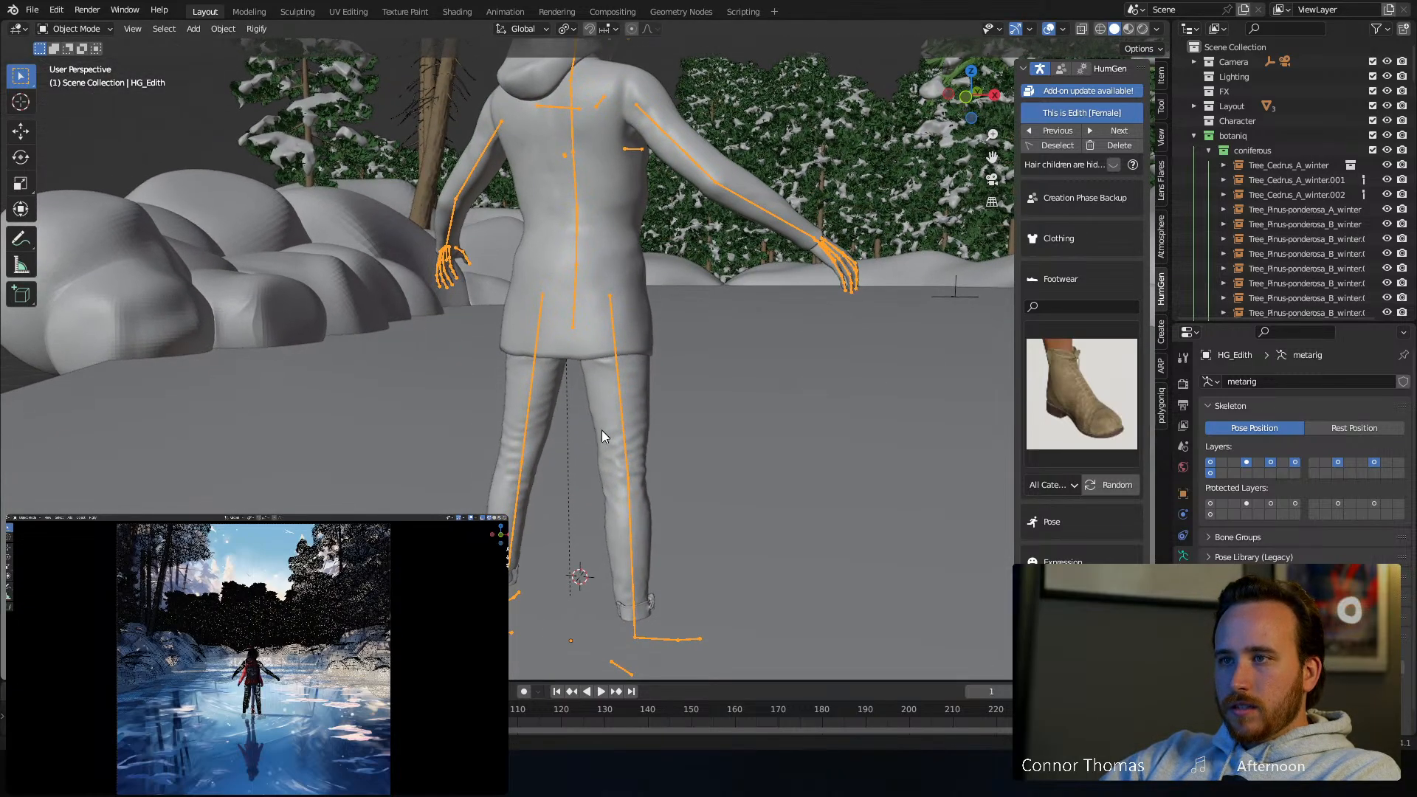
pyautogui.press('g')
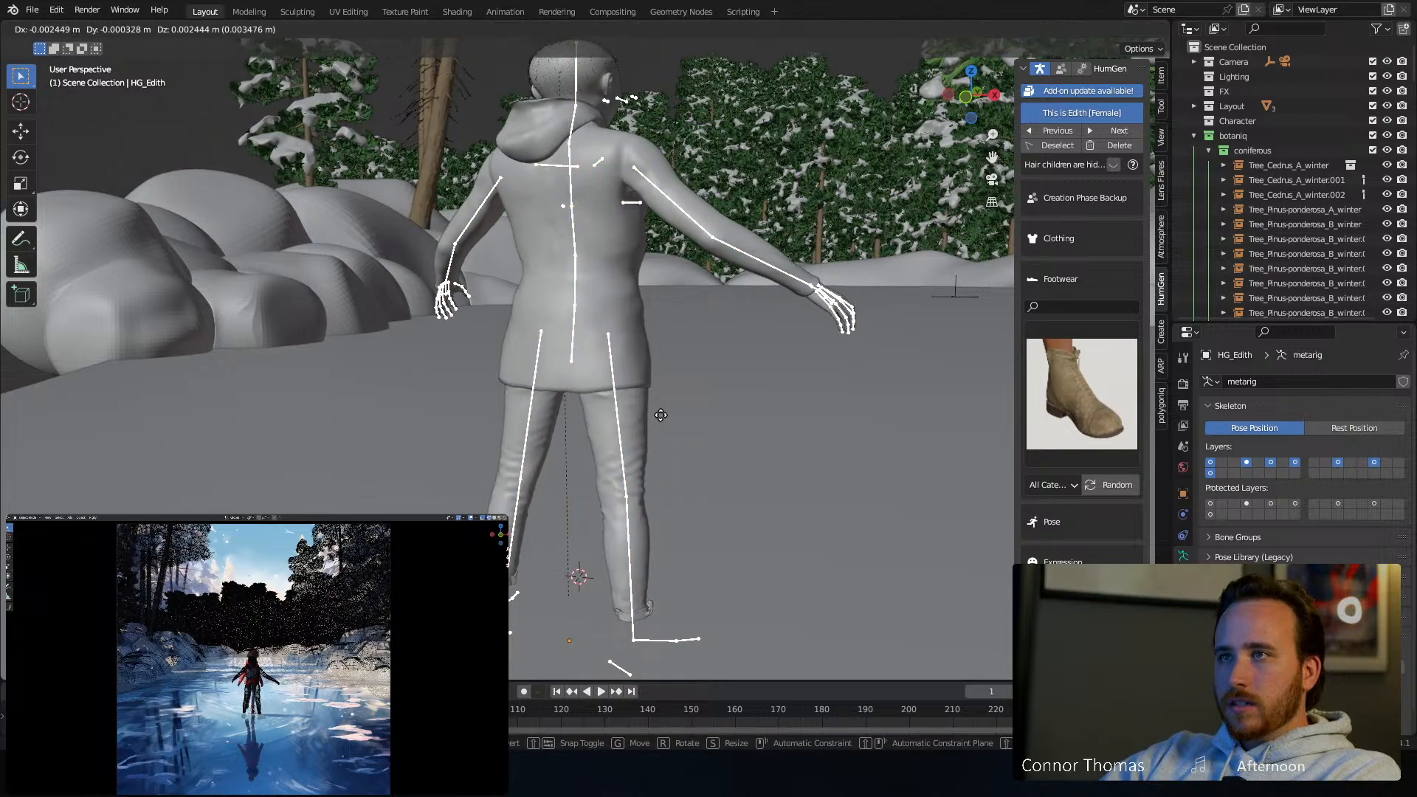
pyautogui.press('z')
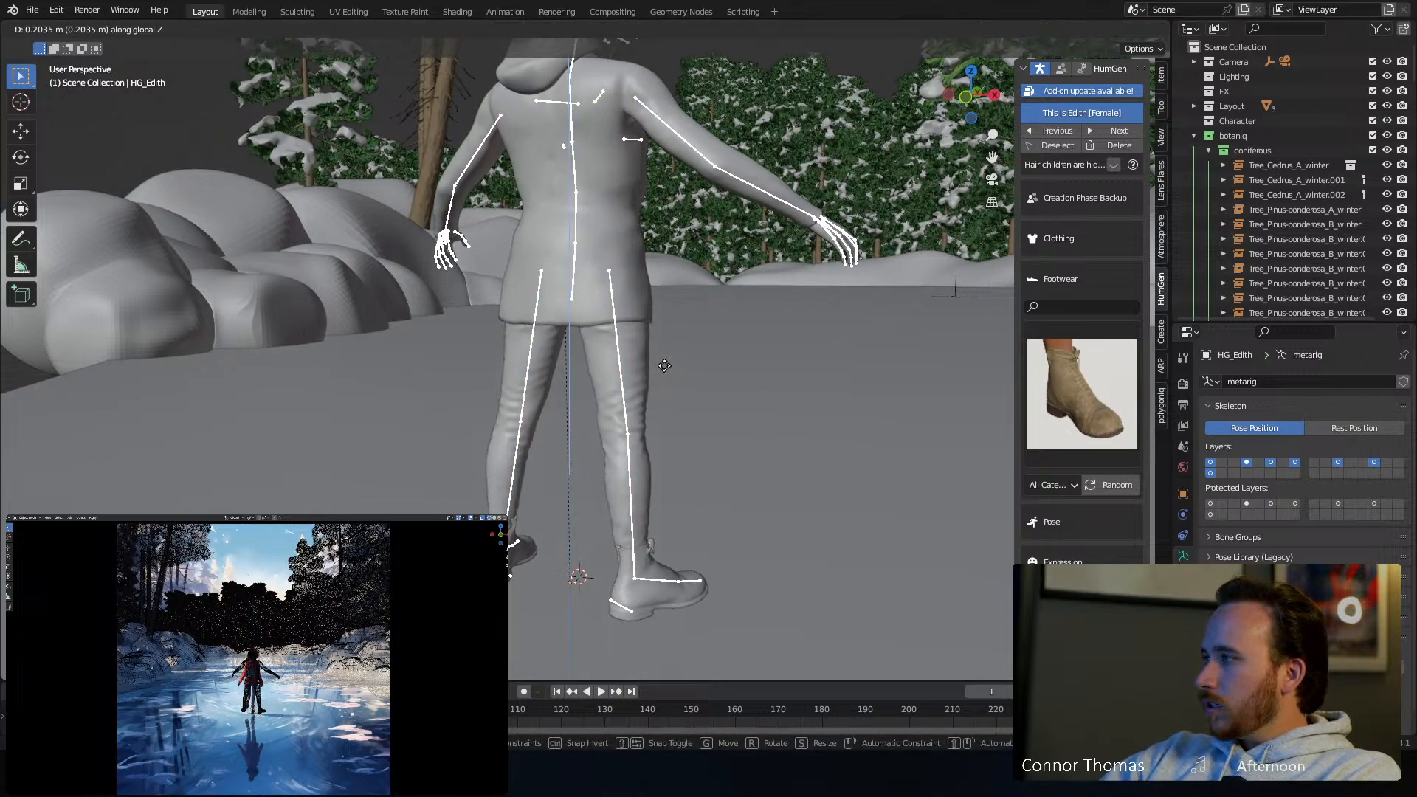
pyautogui.click(664, 366)
# Narrow the human's rig by scaling it to about 0.8 along global X
pyautogui.moveTo(664, 373); pyautogui.dragTo(674, 383, button='middle')
pyautogui.press('s')
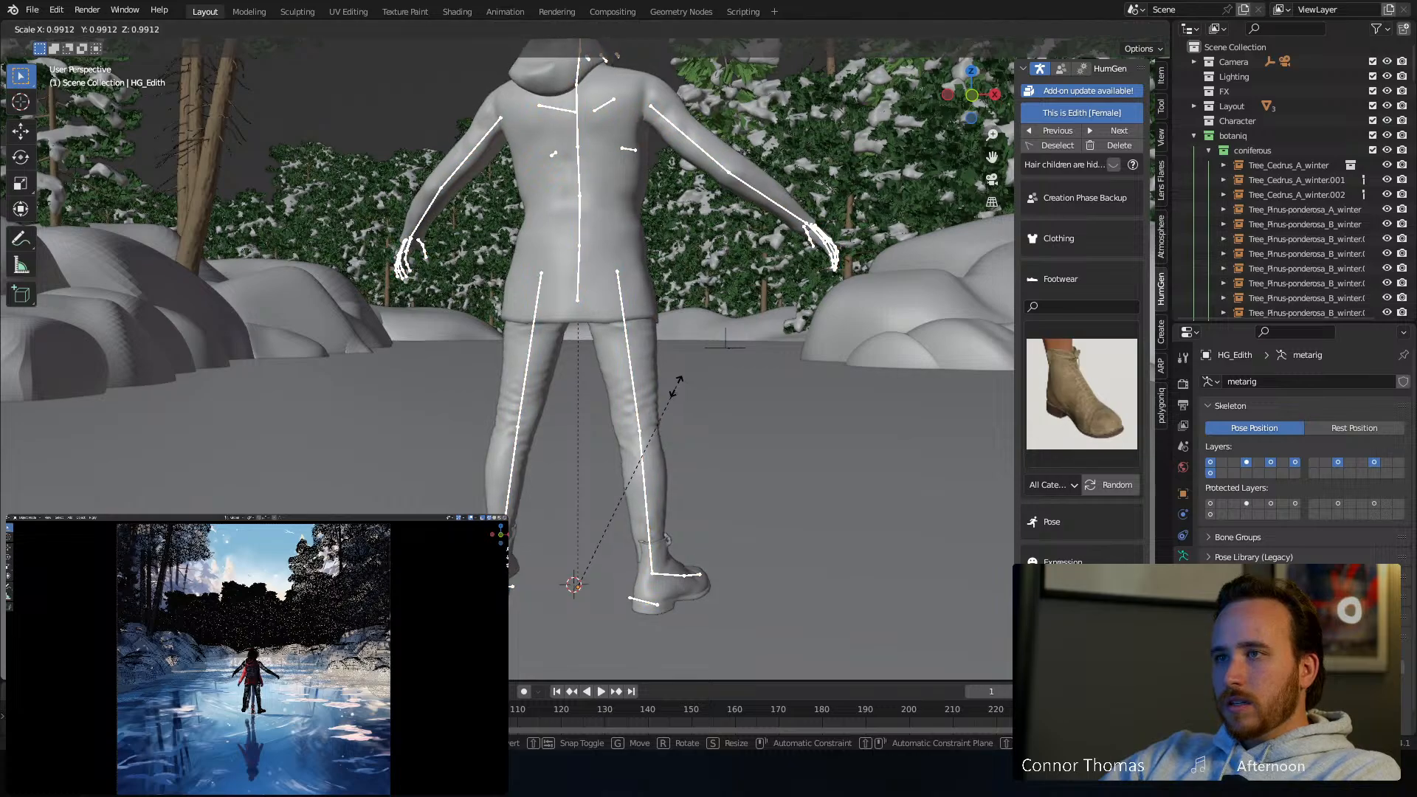
pyautogui.press('x')
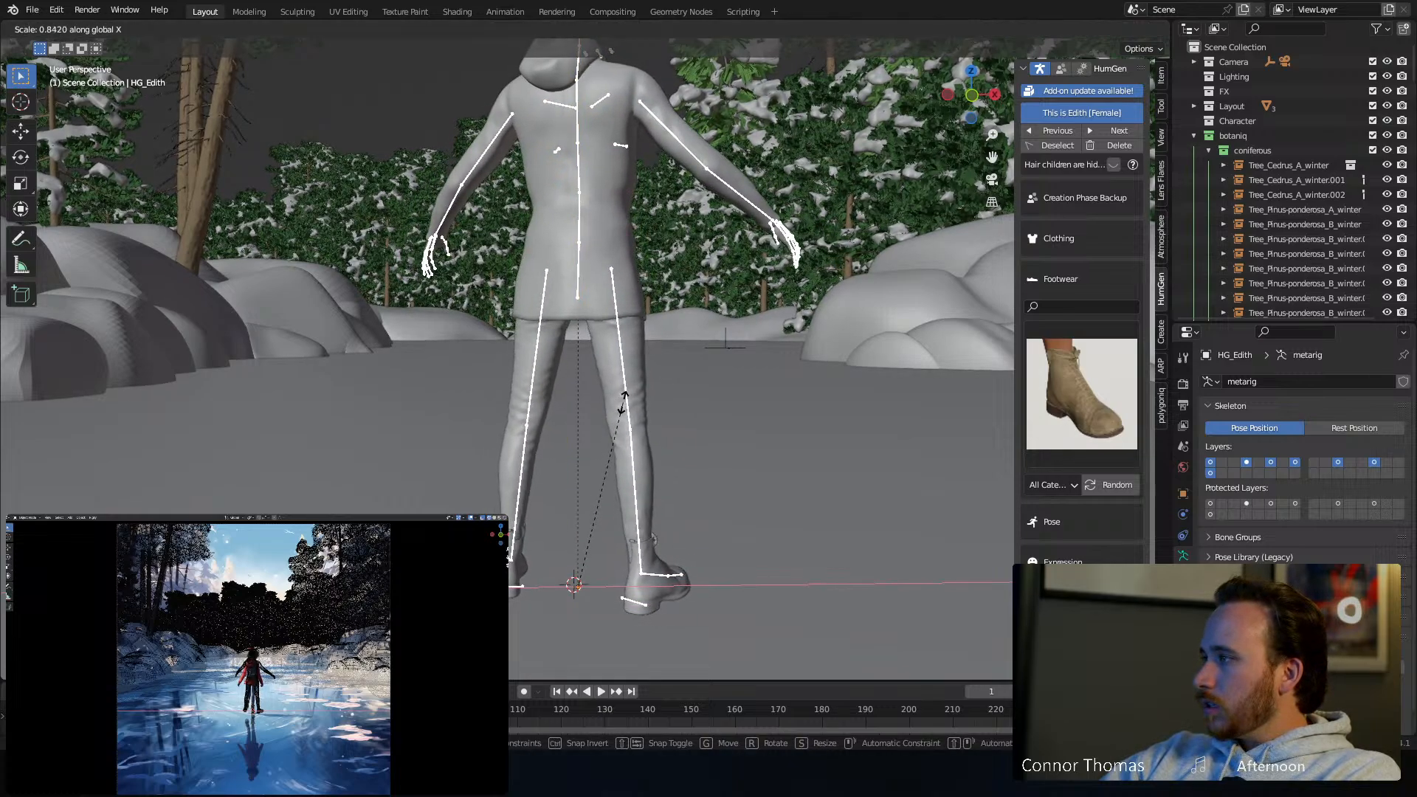
pyautogui.click(610, 407)
pyautogui.keyDown('shift'); pyautogui.moveTo(582, 445); pyautogui.dragTo(630, 352, button='middle'); pyautogui.keyUp('shift')
# Put the rig in Pose Mode and rotate the left thigh bone inward so the left leg stands straighter
pyautogui.moveTo(614, 201); pyautogui.dragTo(672, 294, button='middle')
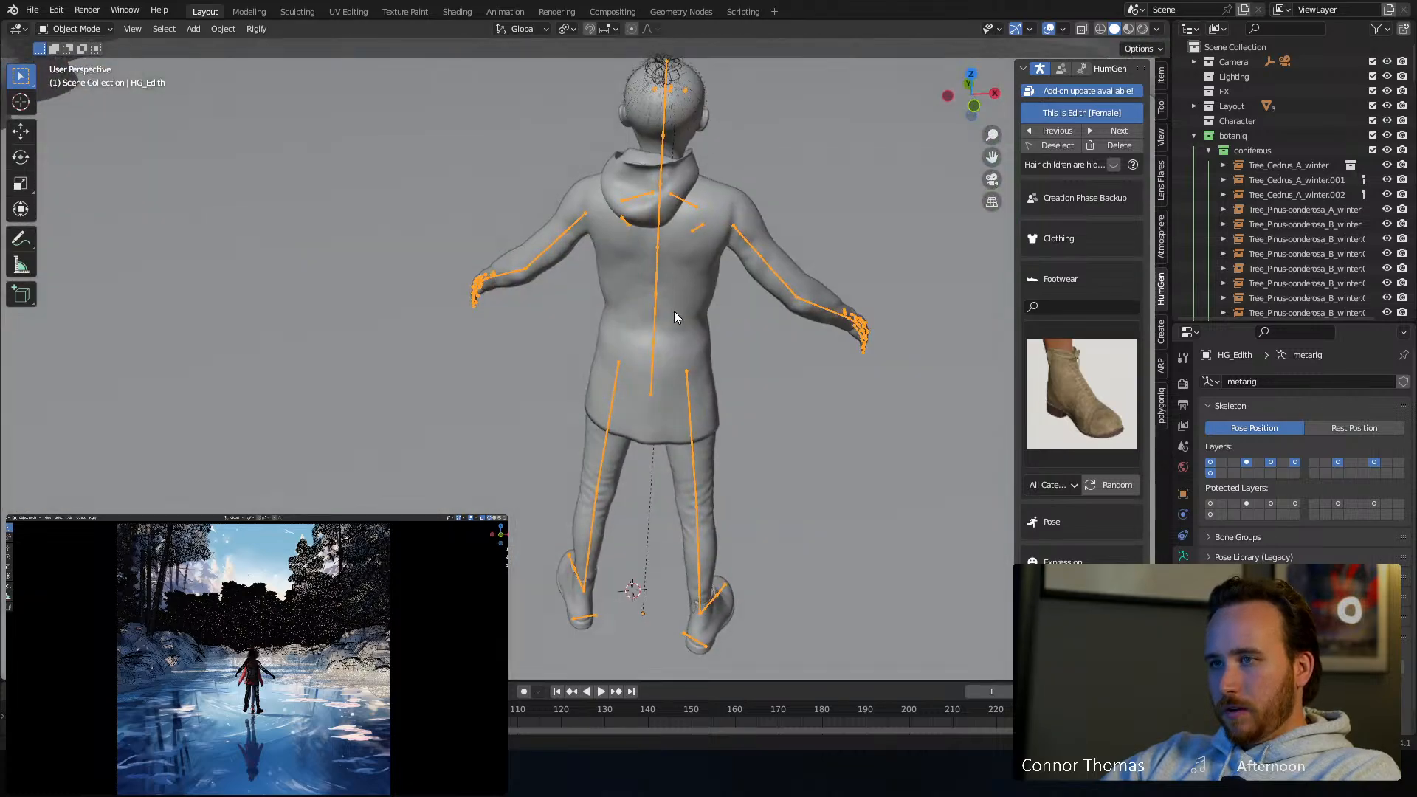
pyautogui.hotkey('ctrl', 'Tab')
pyautogui.keyDown('shift'); pyautogui.moveTo(613, 468); pyautogui.dragTo(524, 343, button='middle'); pyautogui.keyUp('shift')
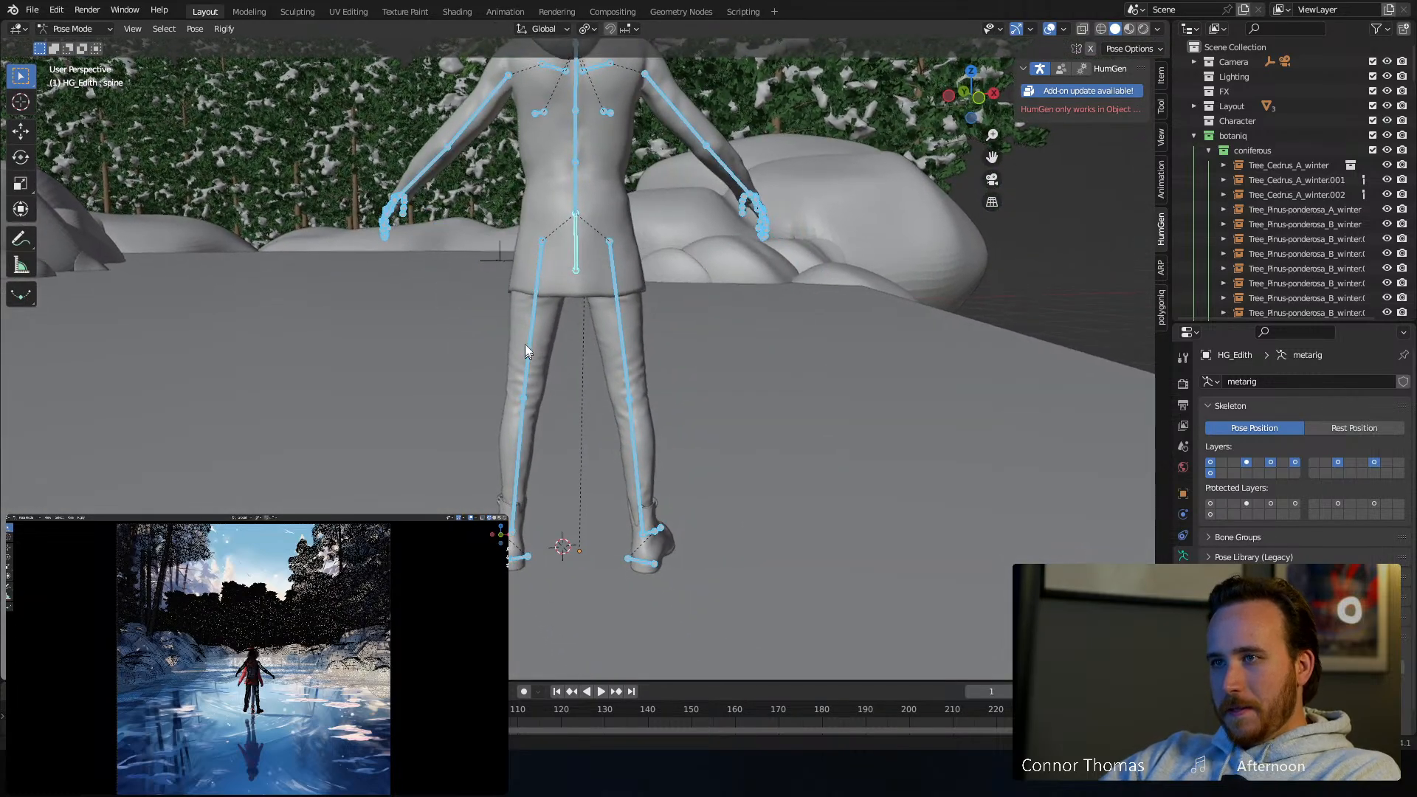
pyautogui.click(534, 300)
pyautogui.press('r')
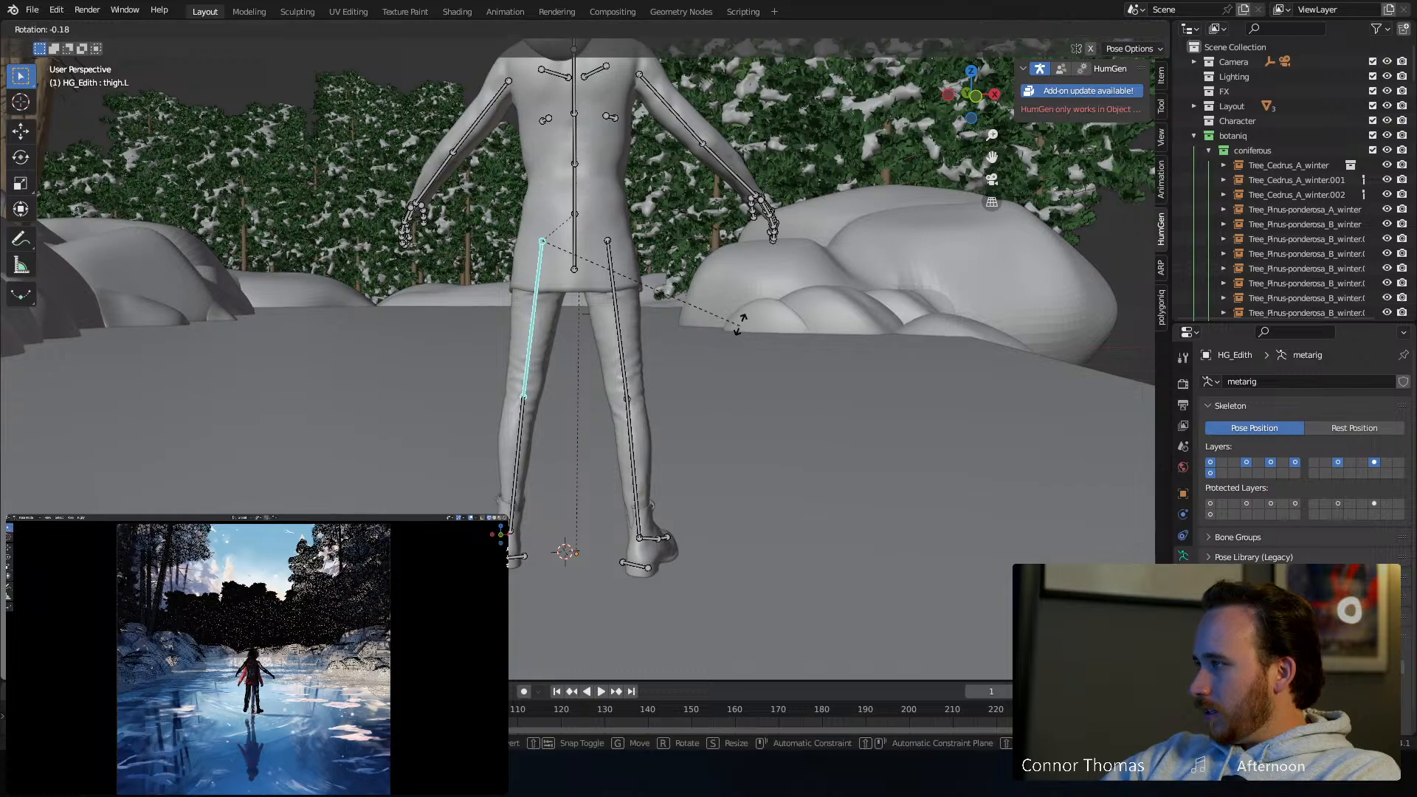
pyautogui.click(696, 439)
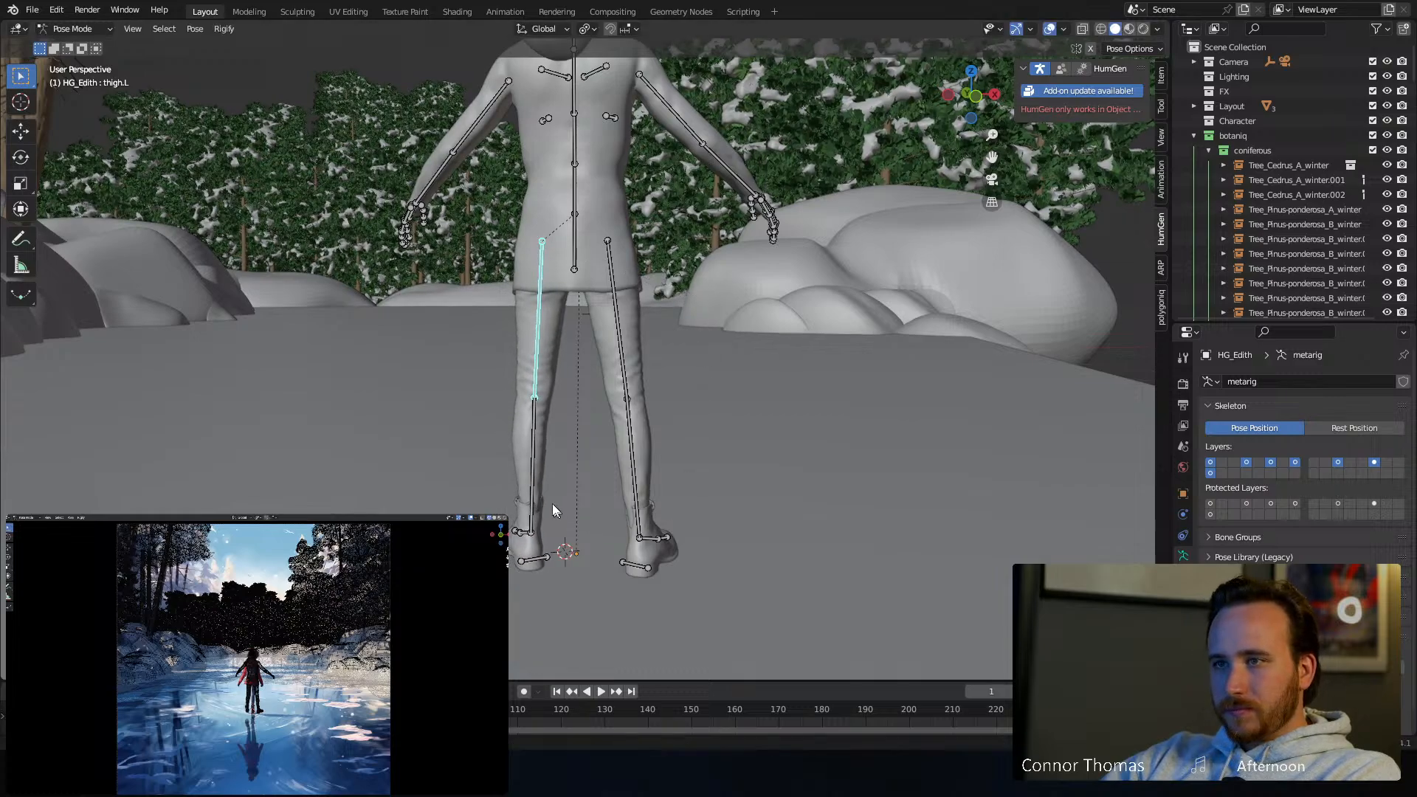
# Bend the left knee by trackball-rotating the left shin bone backward and outward for a walking stride
pyautogui.click(543, 493)
pyautogui.moveTo(543, 493); pyautogui.dragTo(683, 511, button='middle')
pyautogui.press('r')
pyautogui.click(576, 531)
pyautogui.press('r')
pyautogui.press('r')
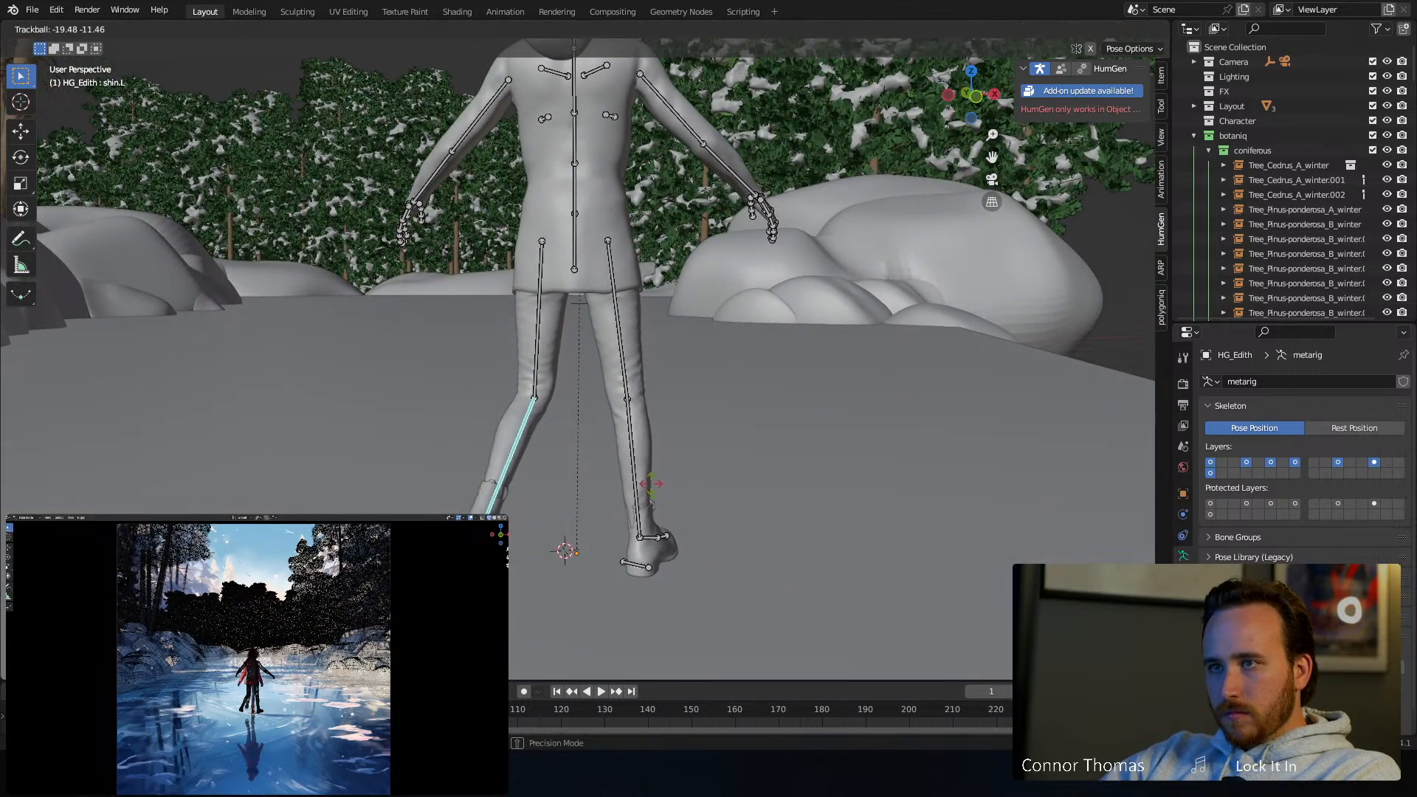
pyautogui.click(652, 485)
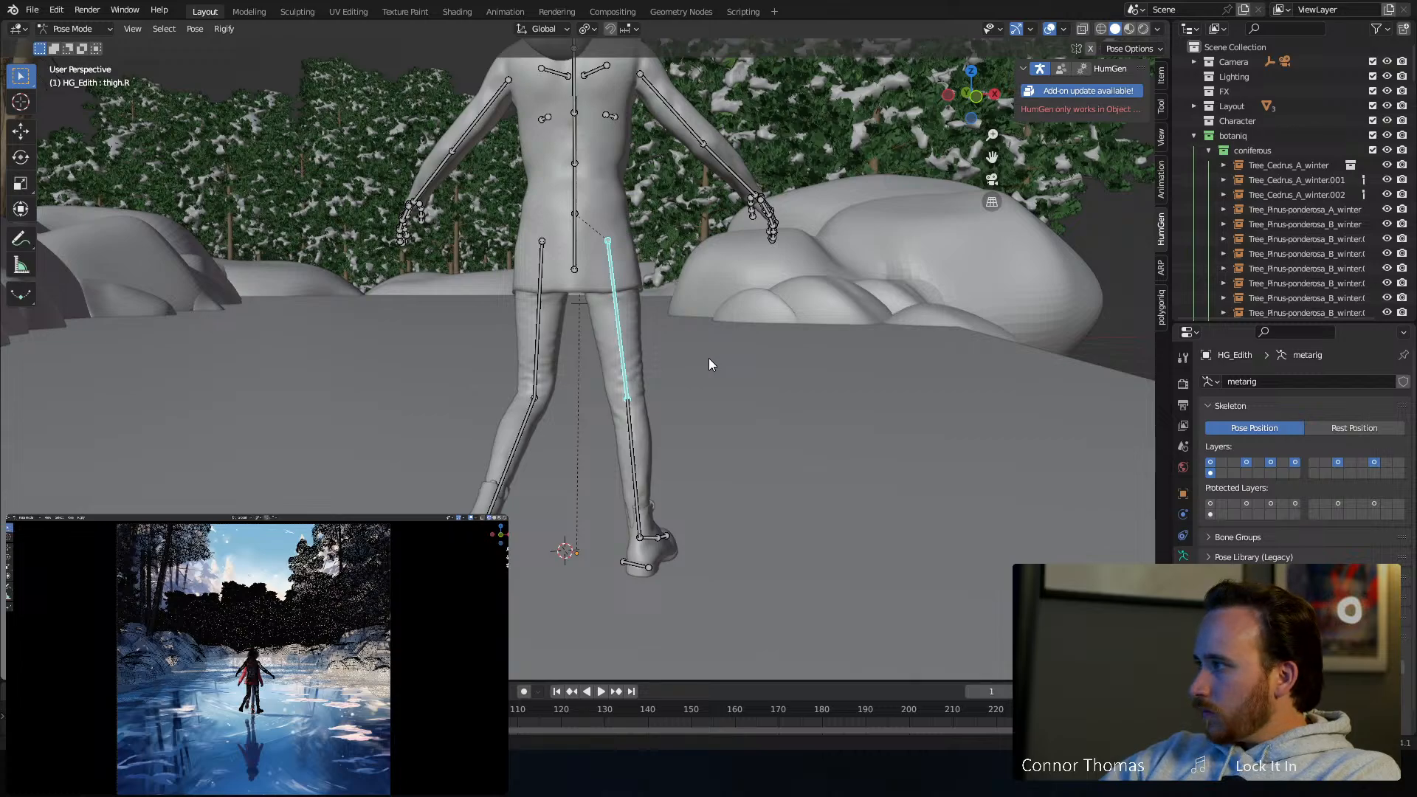
# Rotate the right thigh bone inward under the body and refine its angle with a trackball rotation
pyautogui.press('r')
pyautogui.click(714, 379)
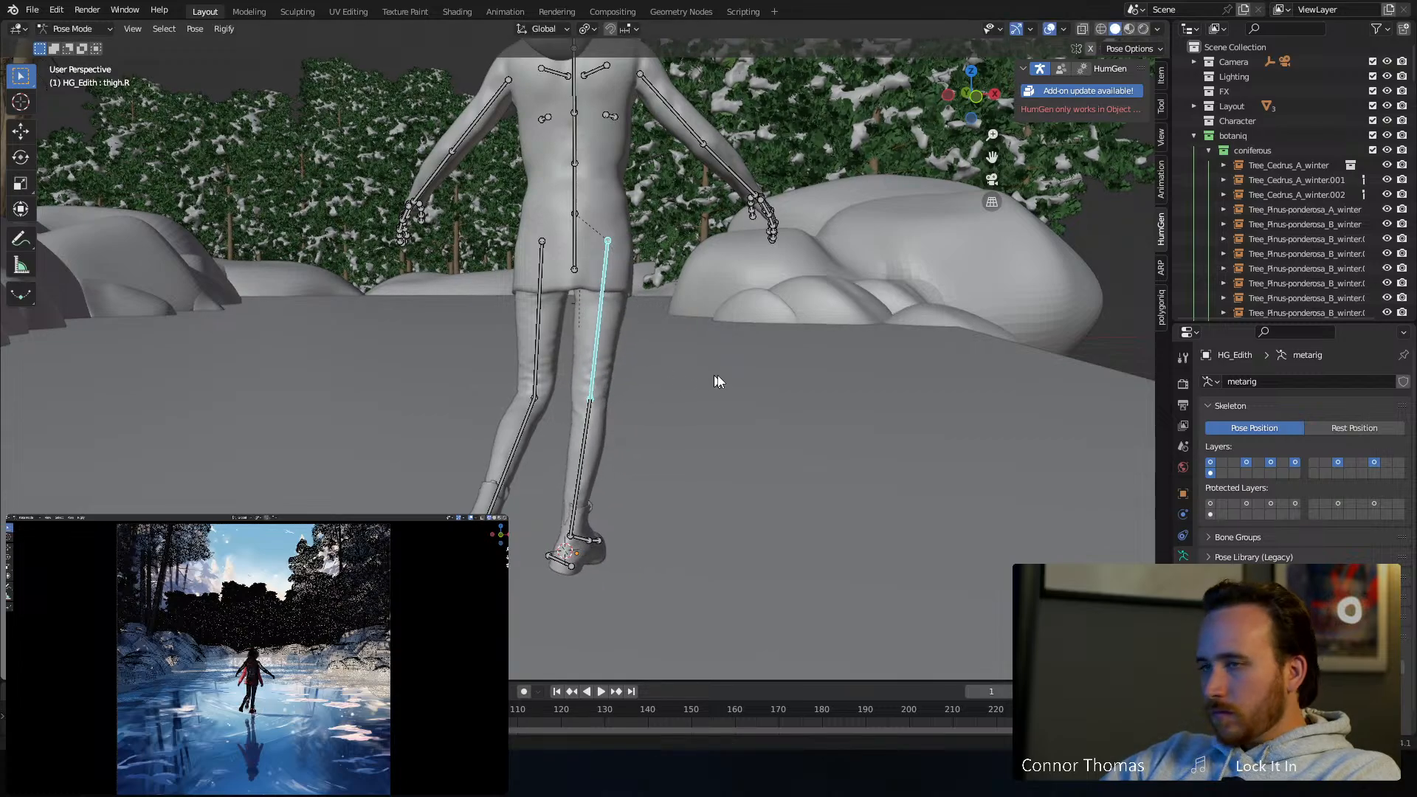
pyautogui.press('r')
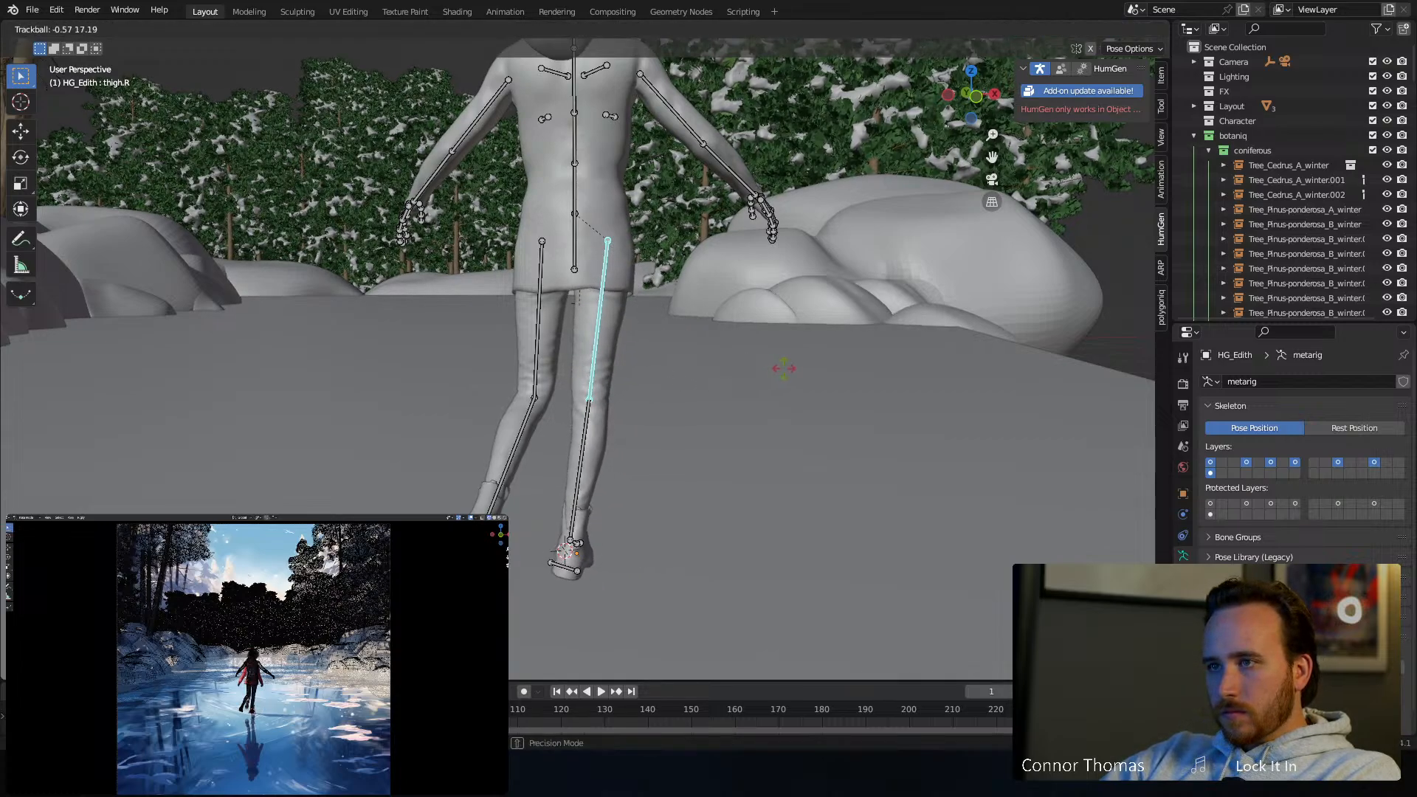
pyautogui.click(735, 417)
# Lower the right upper arm about 40° toward the body and trackball-rotate the right forearm slightly outward
pyautogui.moveTo(735, 417); pyautogui.dragTo(586, 443, button='middle')
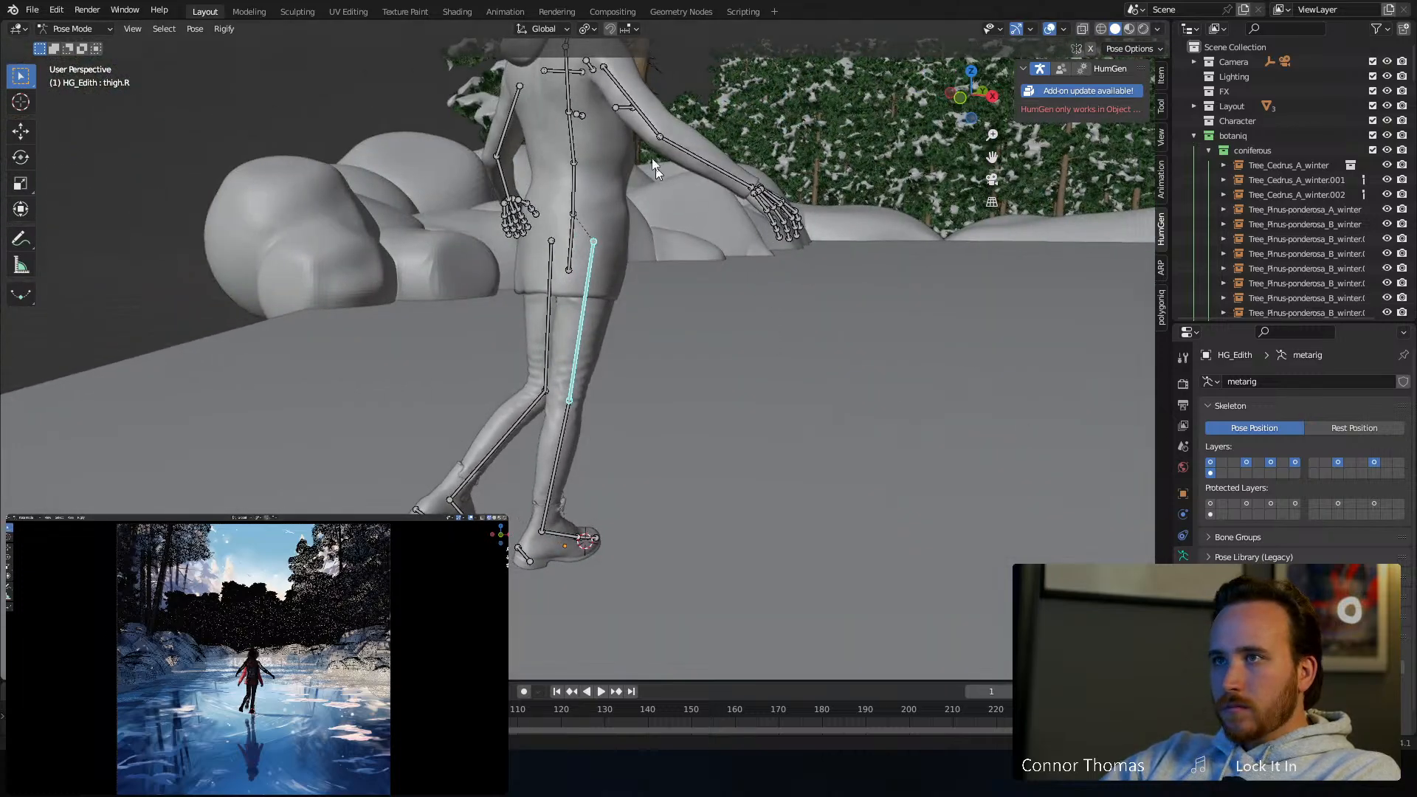
pyautogui.moveTo(630, 90); pyautogui.dragTo(775, 166, button='middle')
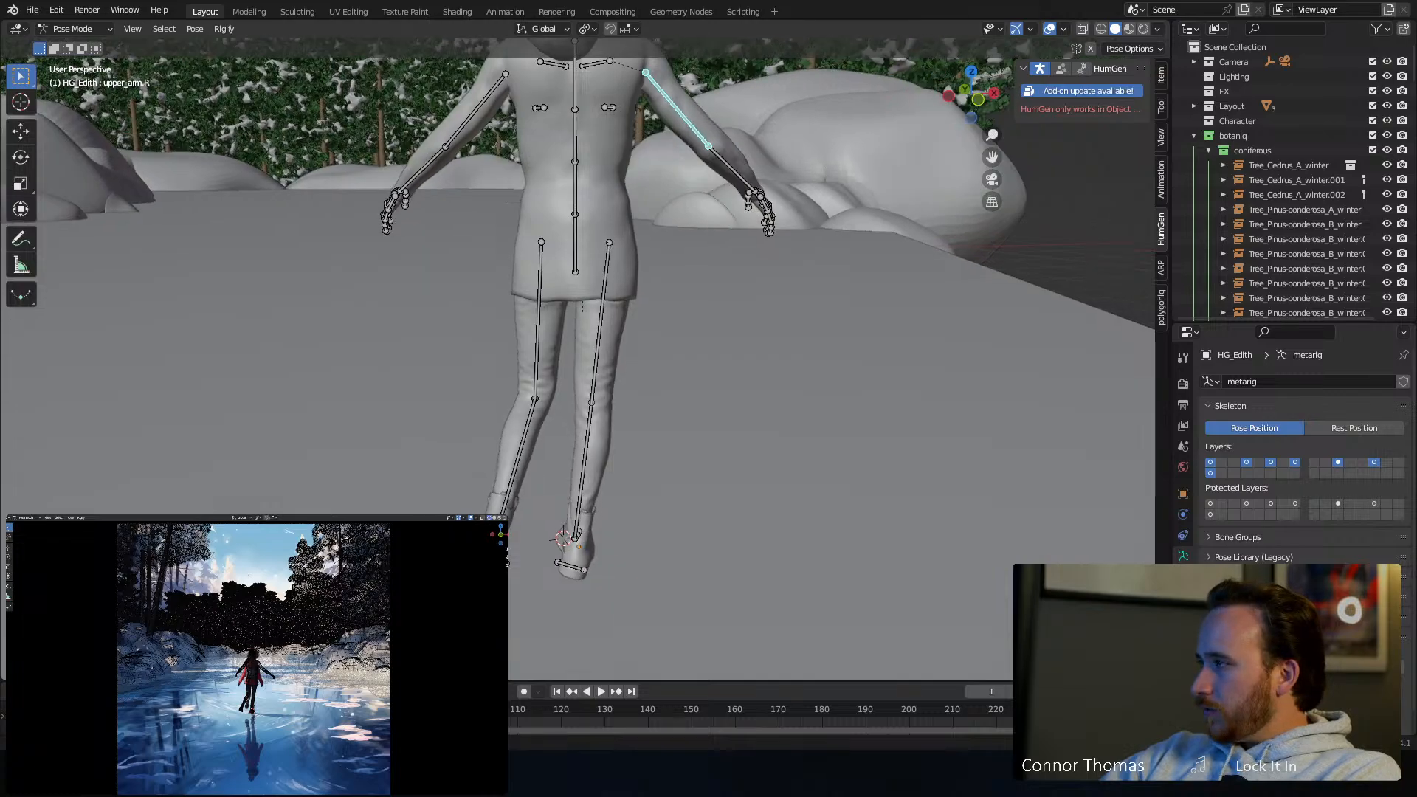
pyautogui.press('r')
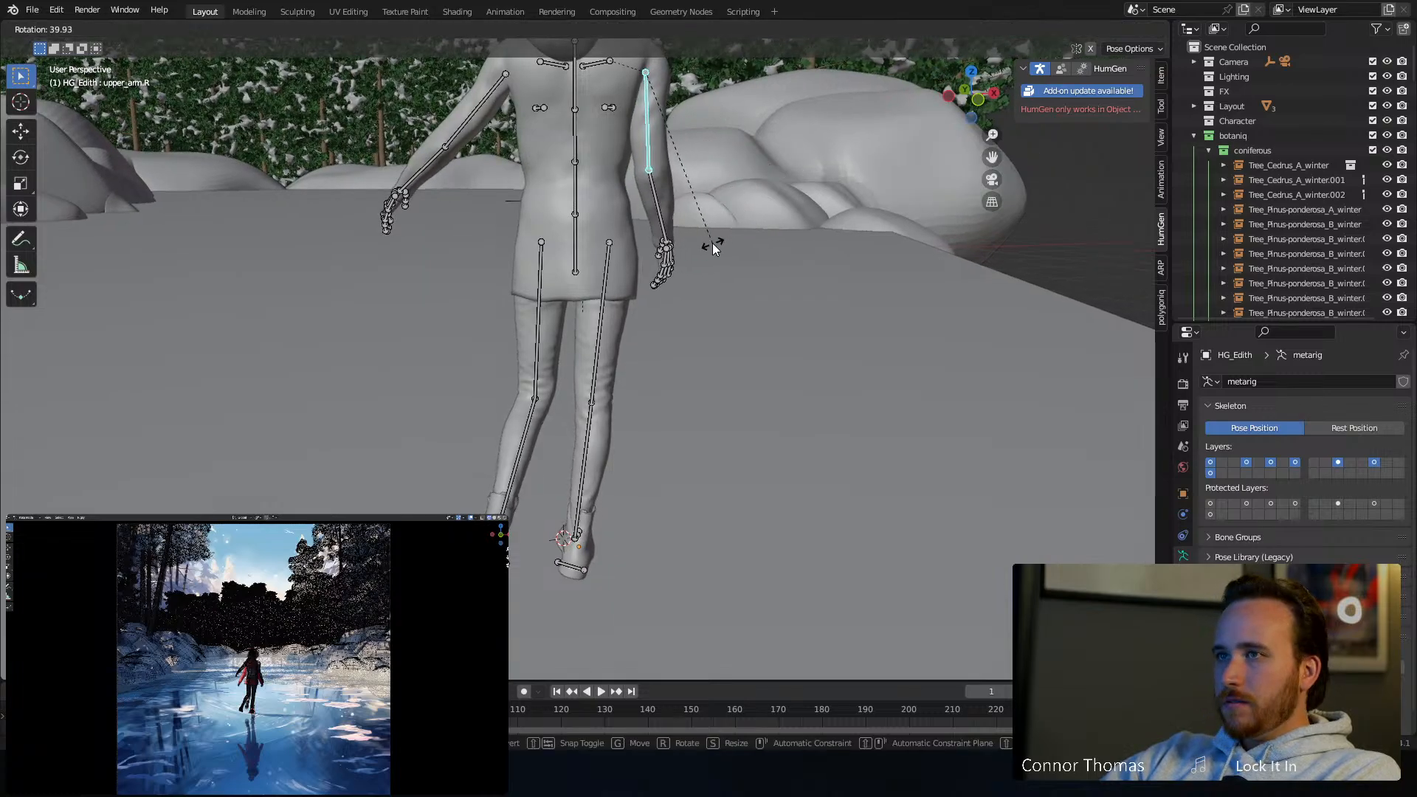
pyautogui.click(712, 242)
pyautogui.moveTo(689, 174); pyautogui.dragTo(662, 220, button='middle')
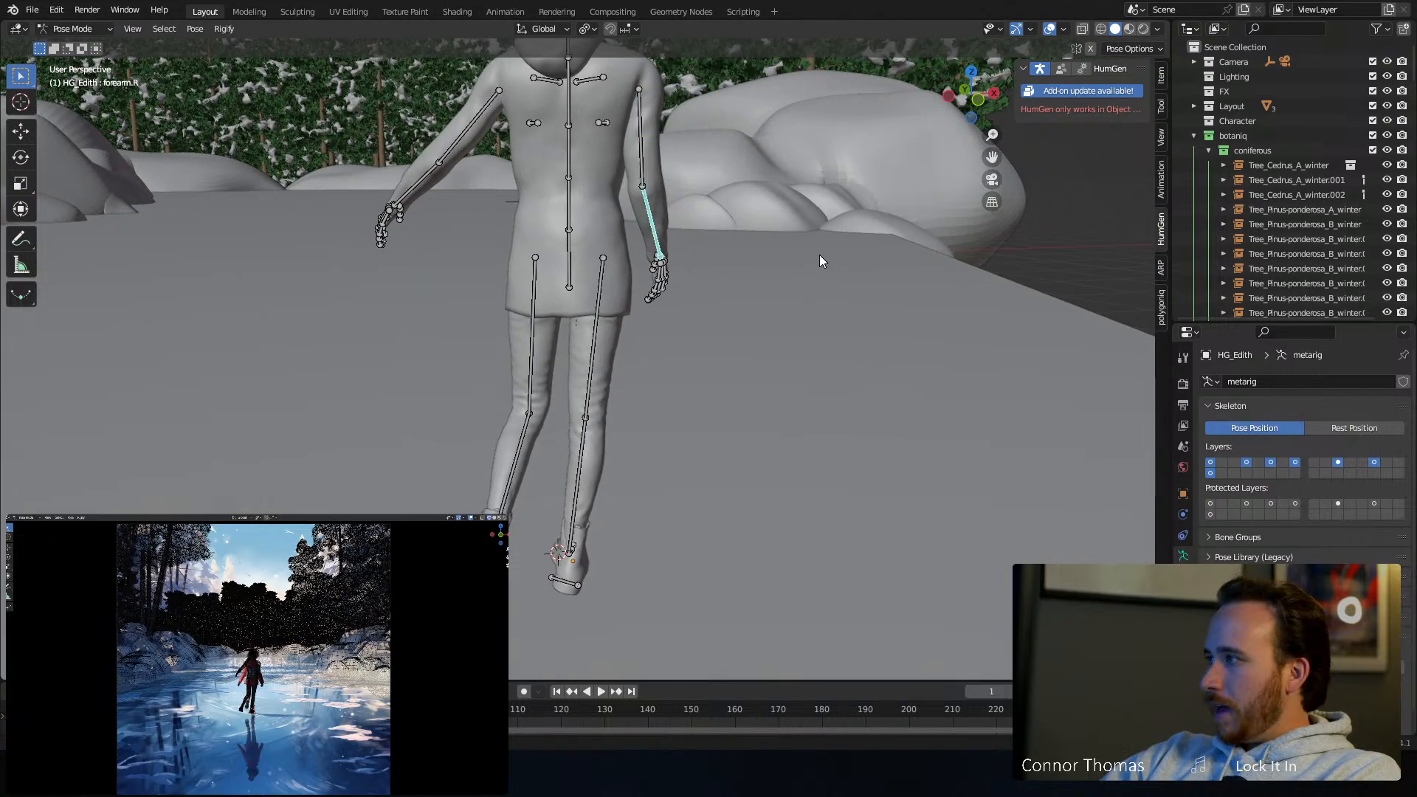
pyautogui.press('r')
pyautogui.press('r')
pyautogui.click(792, 251)
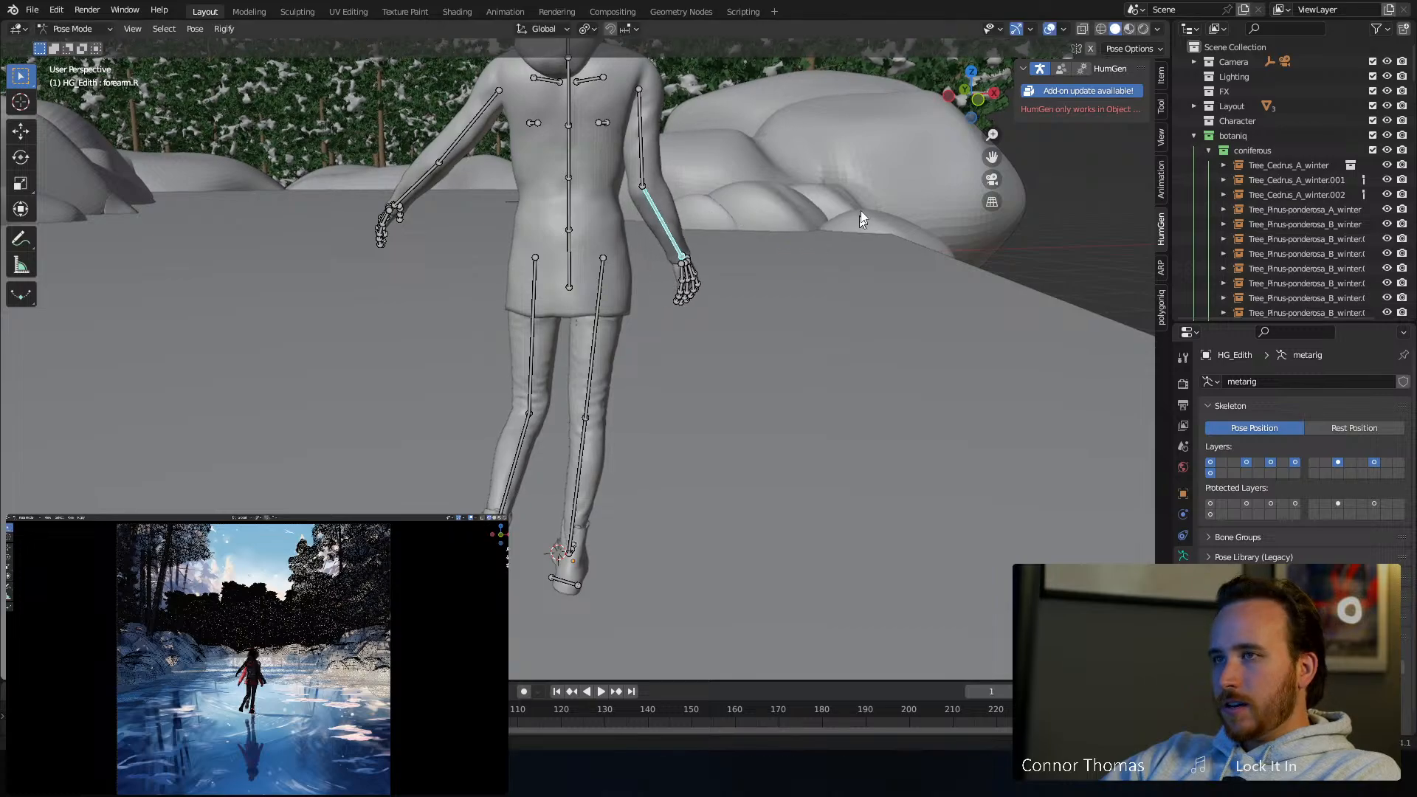
# Rotate the right shoulder bone downward and swing the right upper arm back outward by about 16°
pyautogui.moveTo(860, 210); pyautogui.dragTo(556, 138, button='middle')
pyautogui.press('r')
pyautogui.rightClick(720, 252)
pyautogui.press('r')
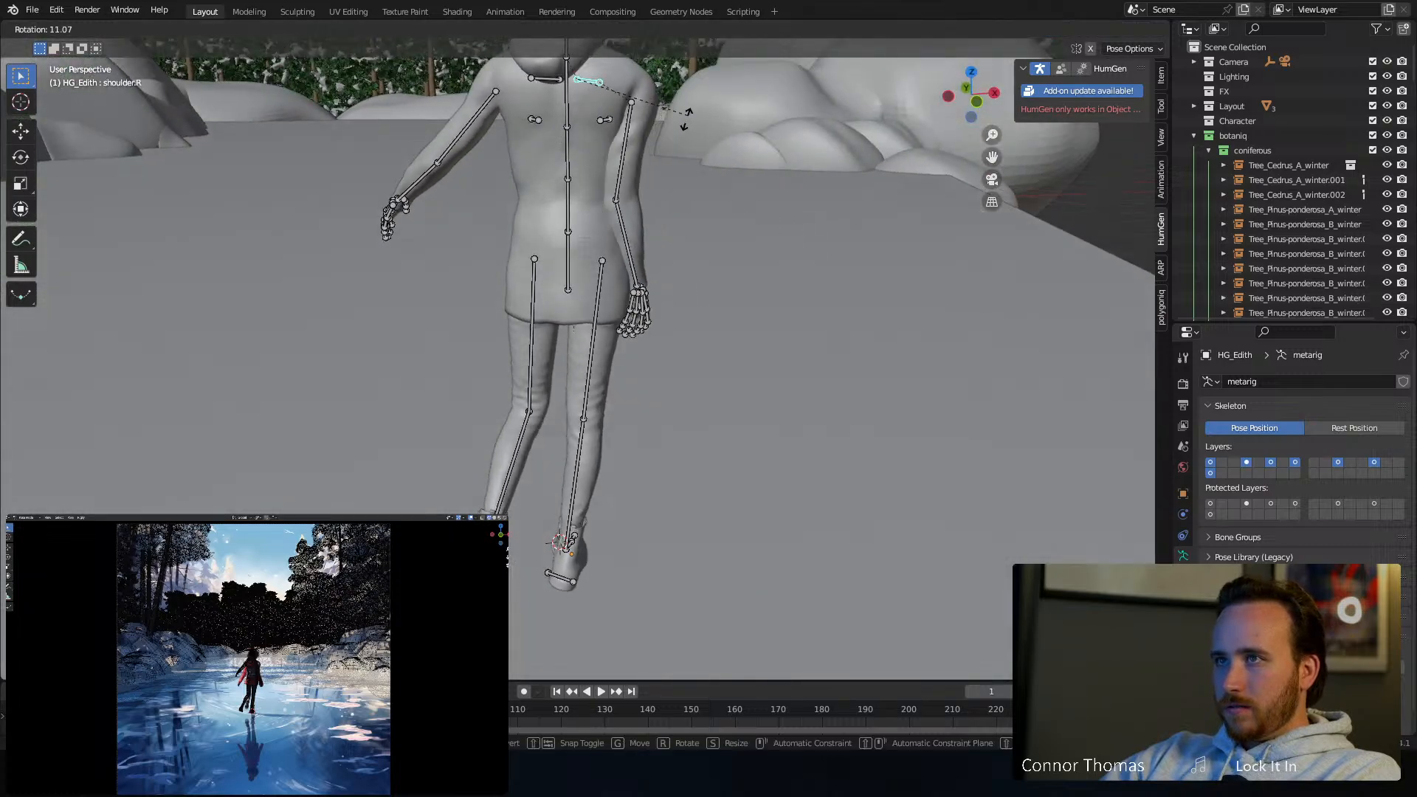
pyautogui.click(636, 138)
pyautogui.press('r')
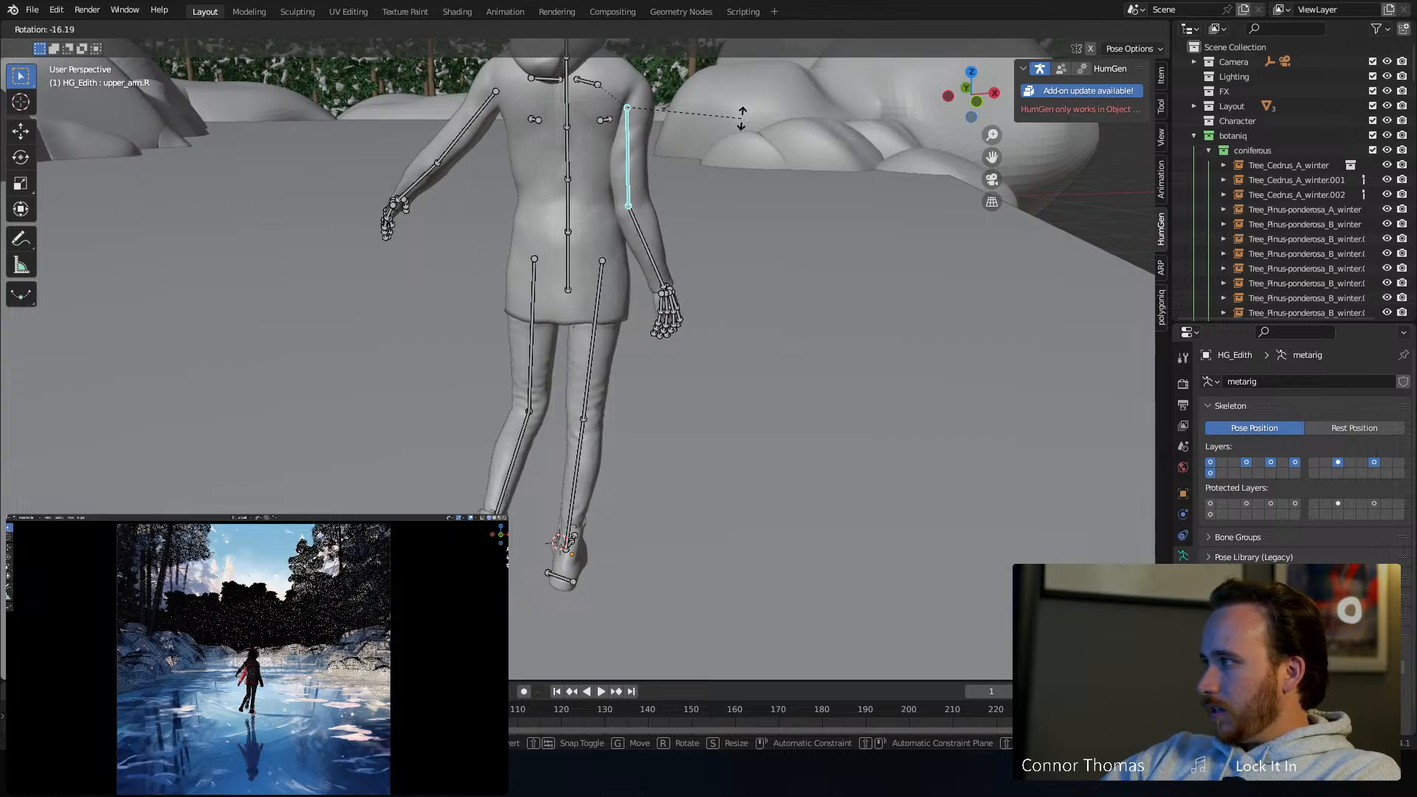
pyautogui.click(743, 121)
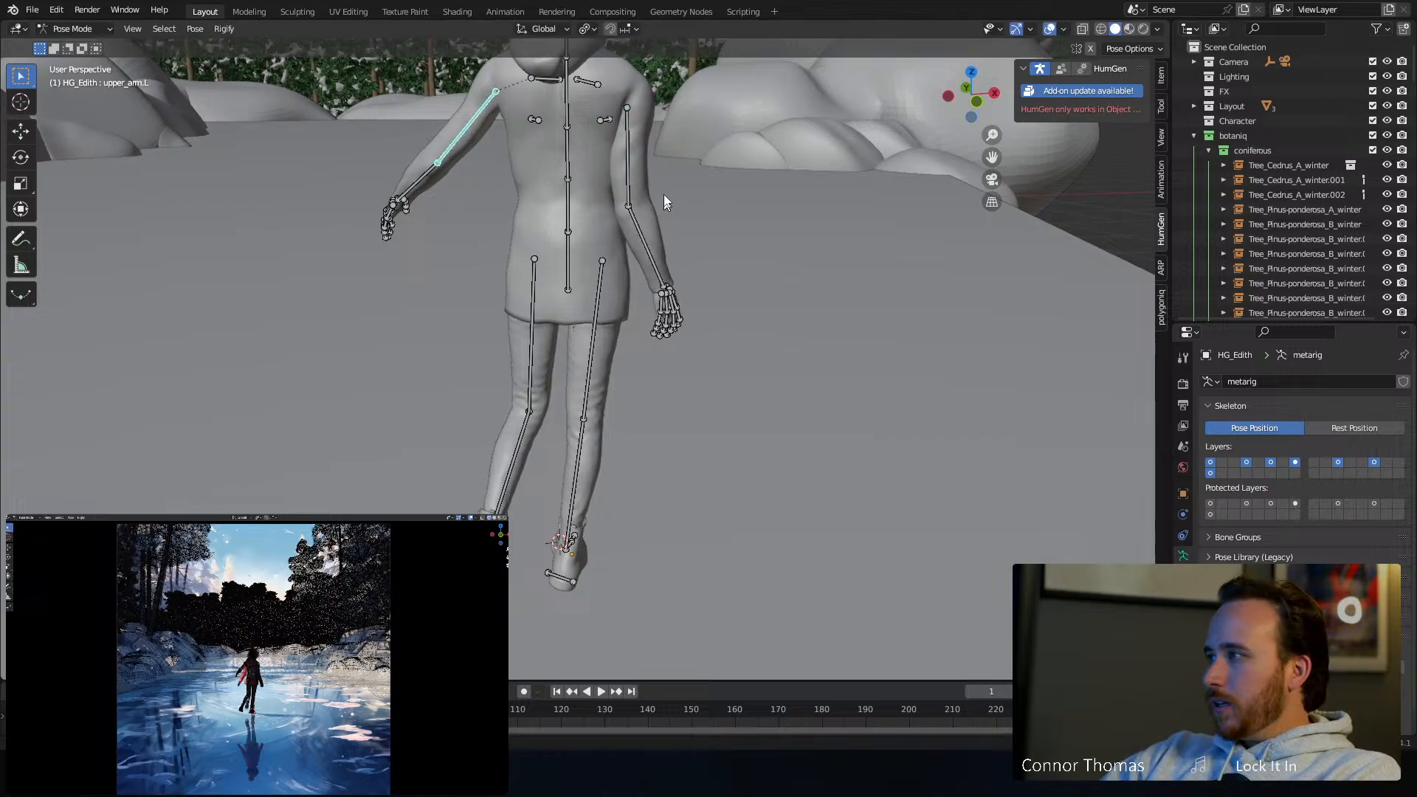
# Lower the left upper arm toward the body and rotate the left shoulder bone downward
pyautogui.press('r')
pyautogui.click(495, 76)
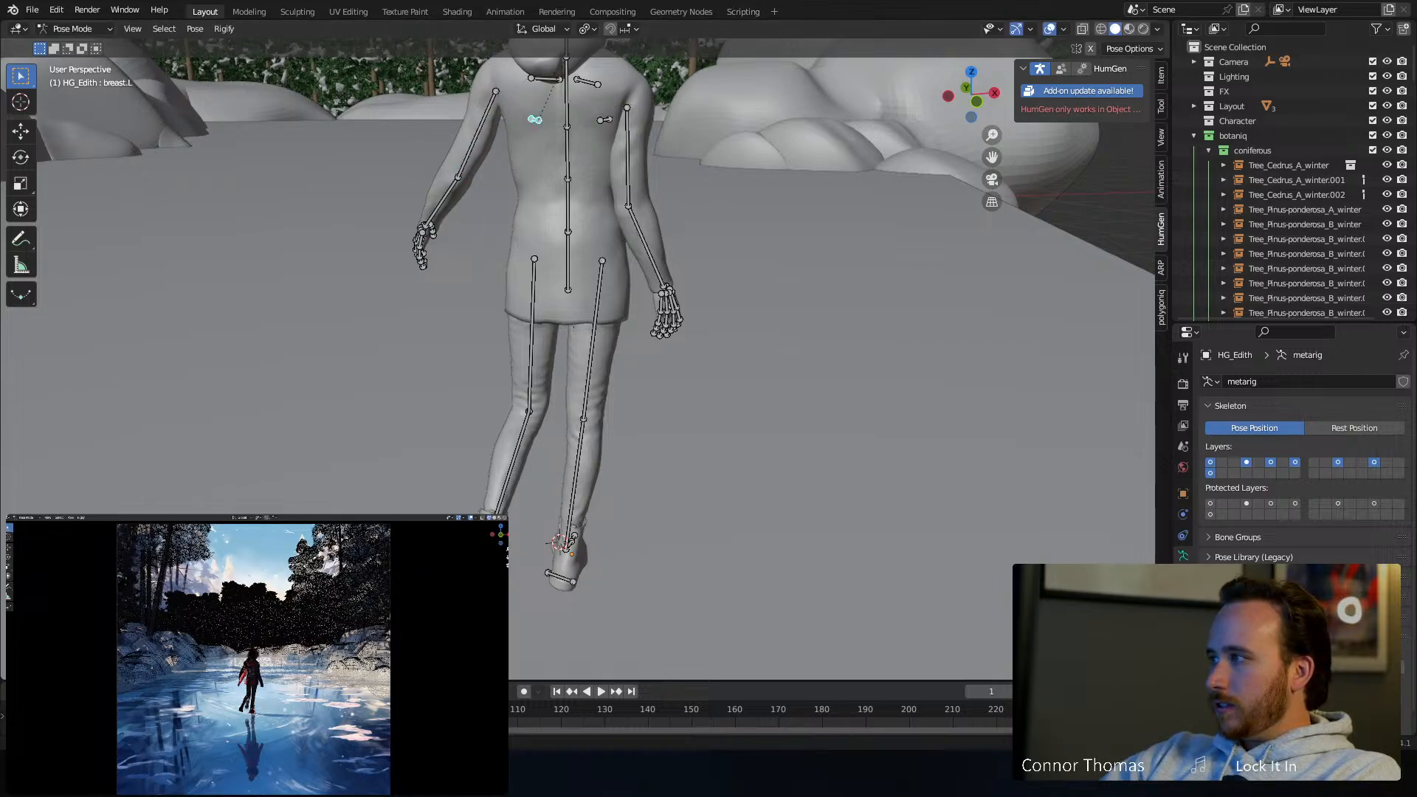
pyautogui.press('r')
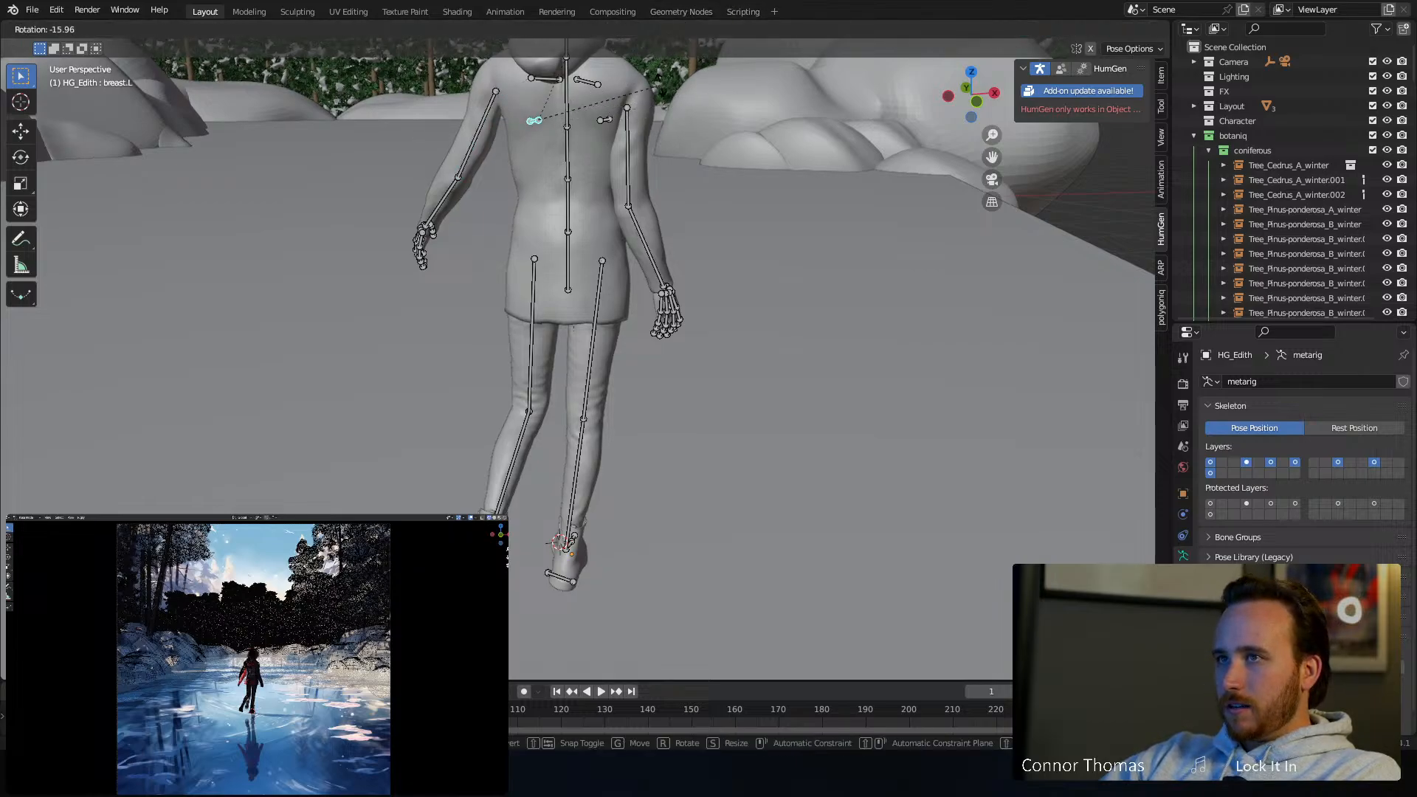
pyautogui.click(655, 87)
pyautogui.press('r')
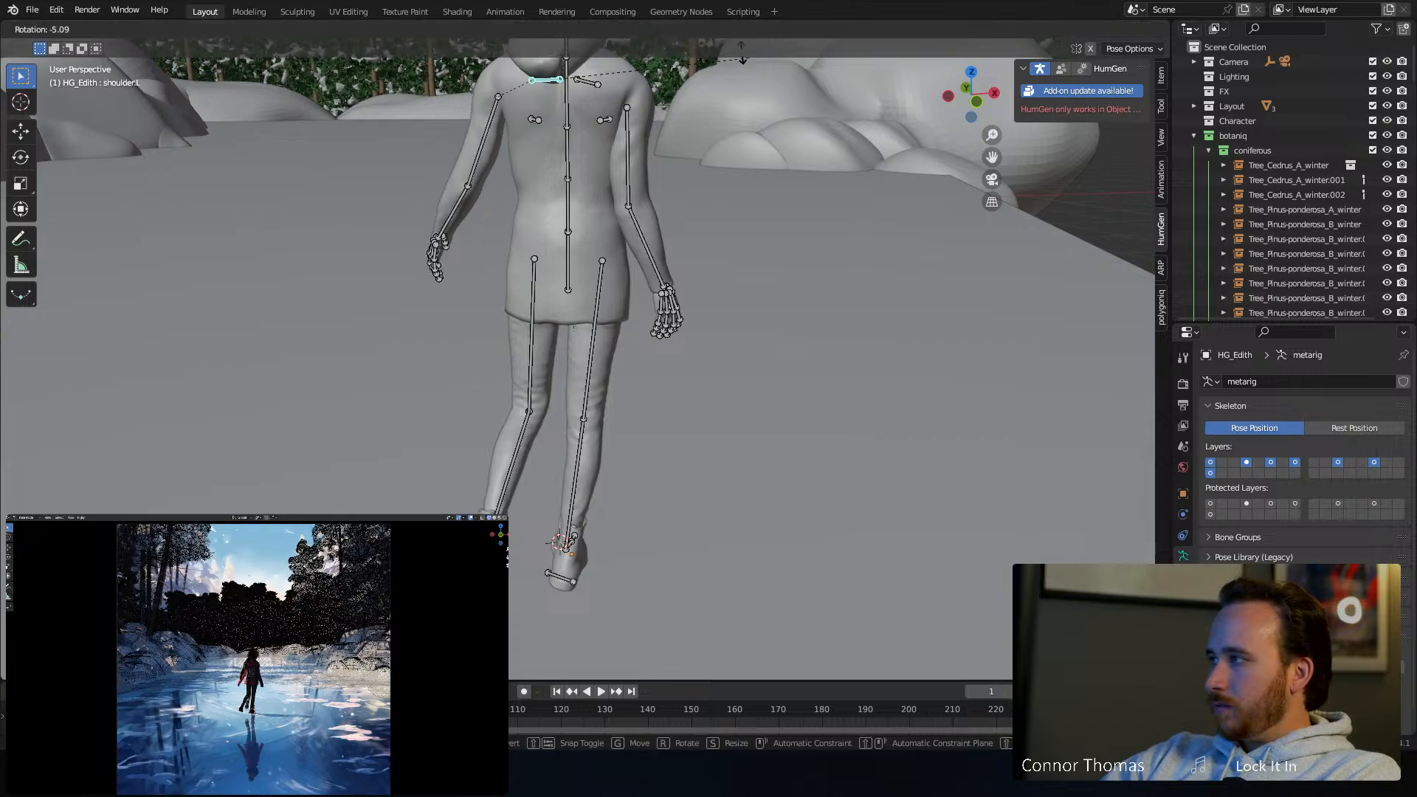
pyautogui.click(693, 665)
# Swing the left upper arm slightly away from the torso and trackball-rotate the left forearm outward
pyautogui.click(498, 172)
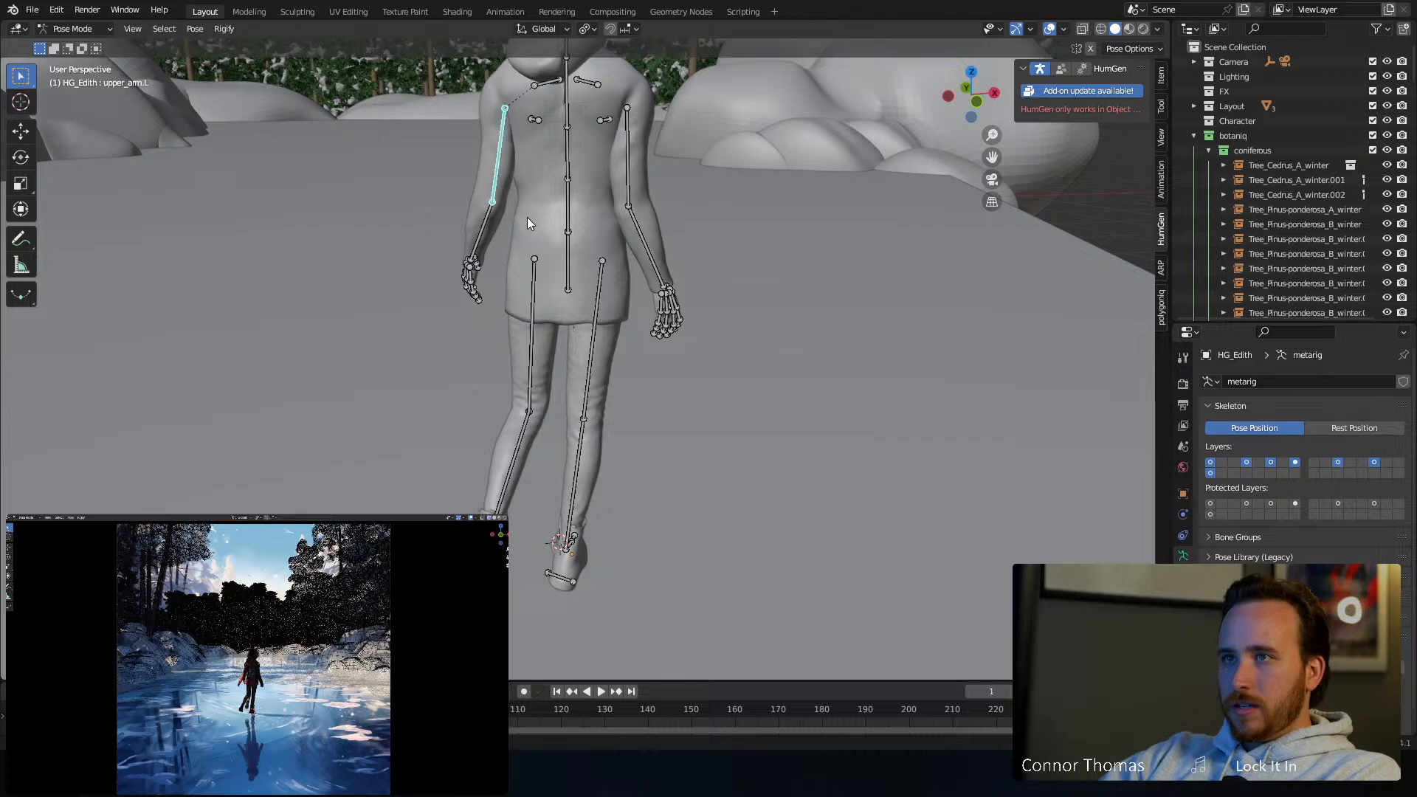
pyautogui.press('r')
pyautogui.click(606, 243)
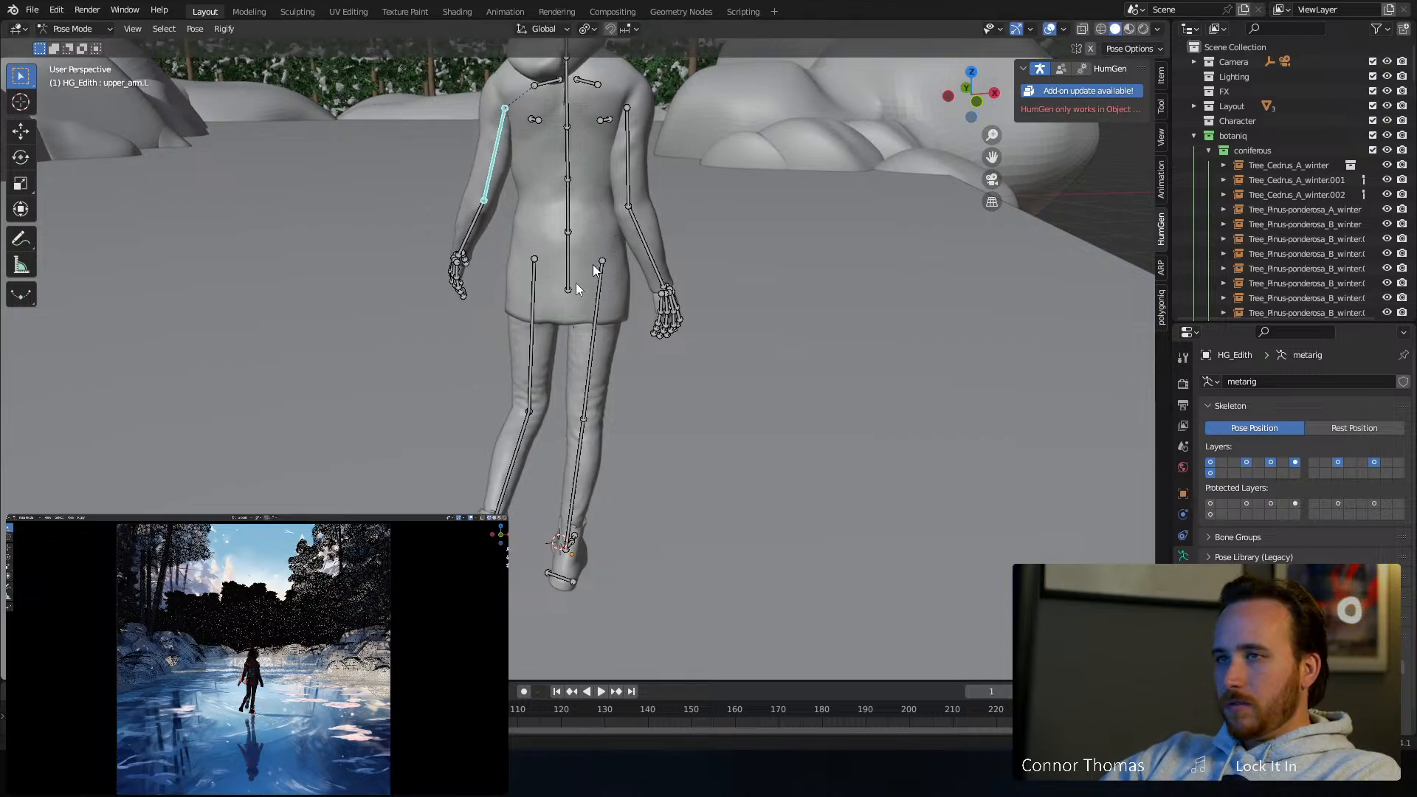
pyautogui.press('r')
pyautogui.press('r')
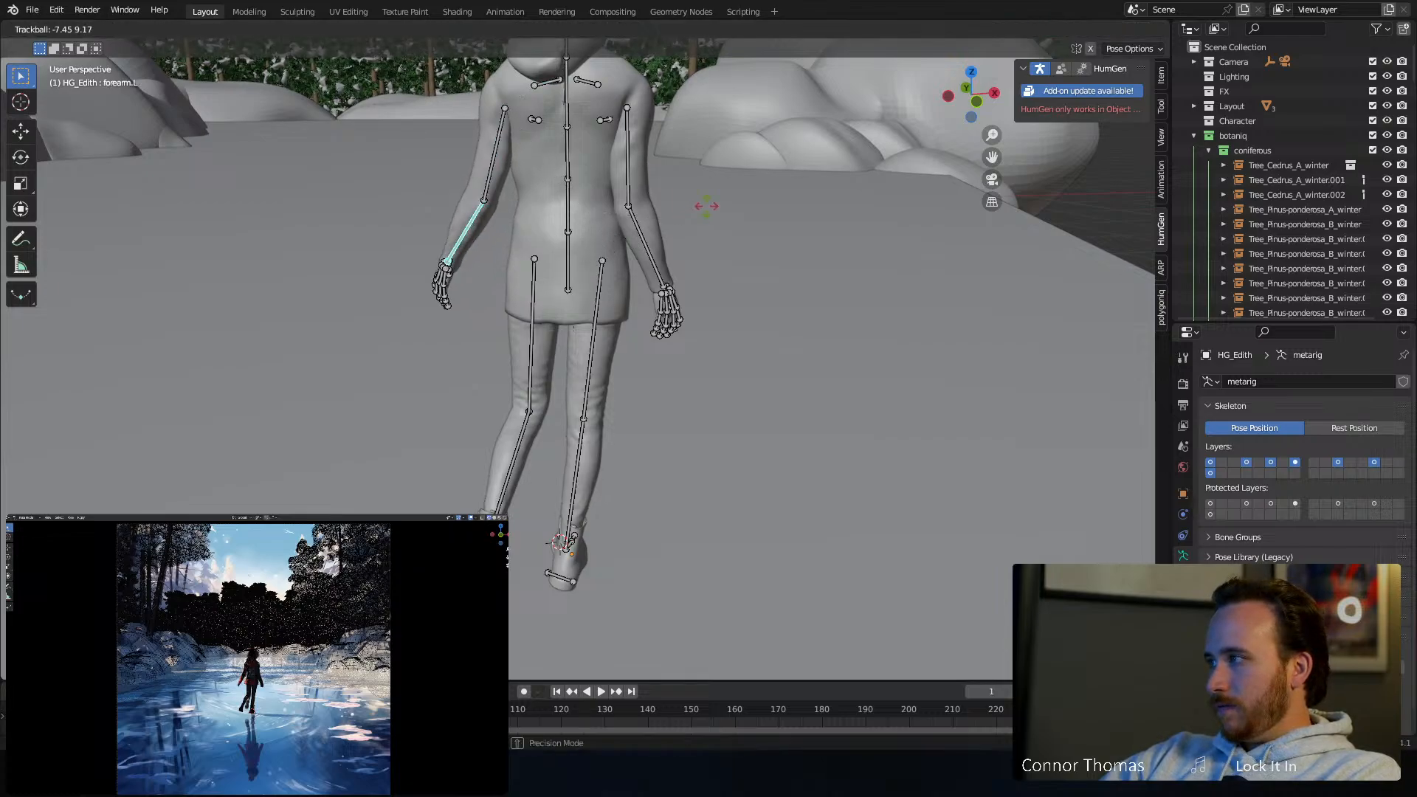
pyautogui.click(696, 152)
pyautogui.scroll(-4, 655, 329)
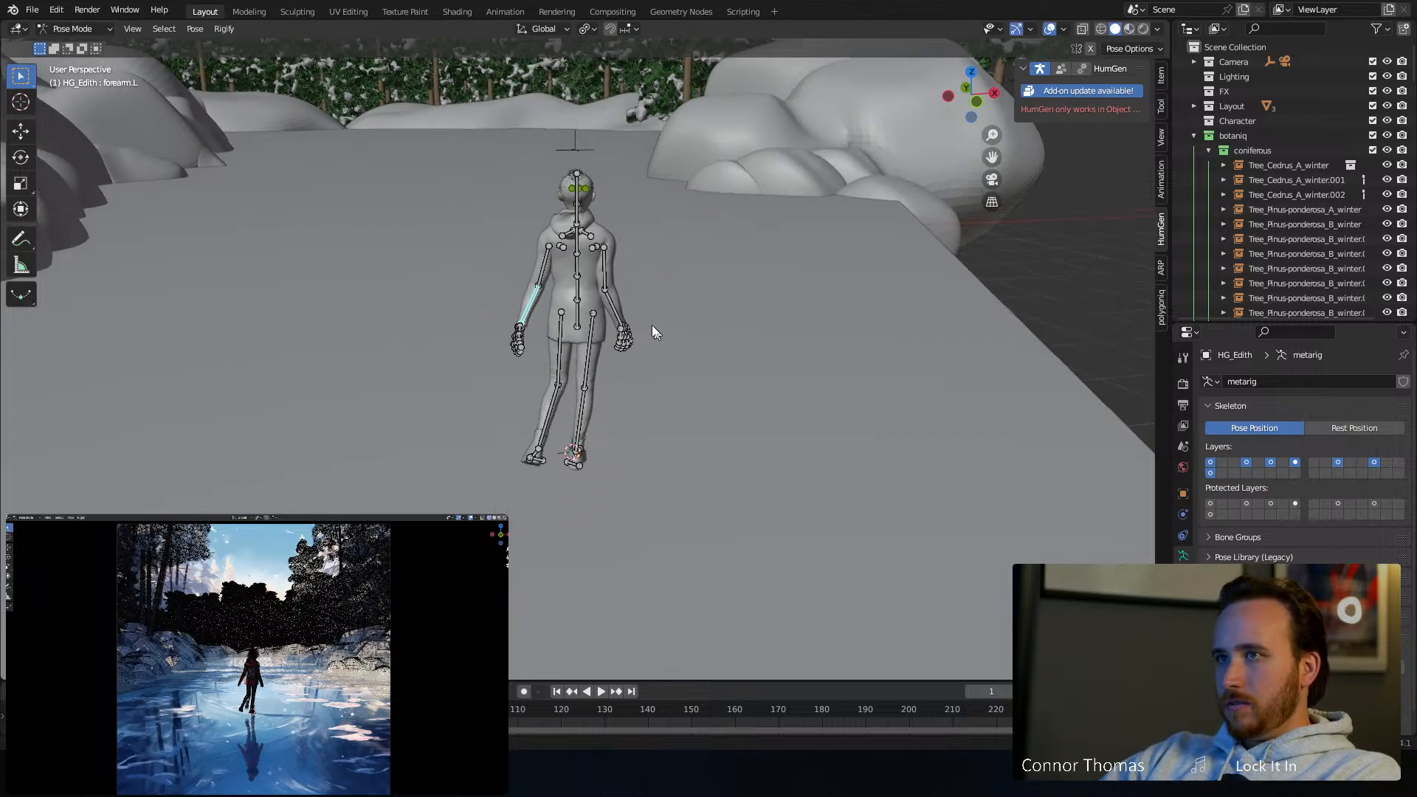
# Examine the girl's pose from behind and through the scene camera with the viewport overlays hidden
pyautogui.moveTo(655, 330); pyautogui.dragTo(559, 344, button='middle')
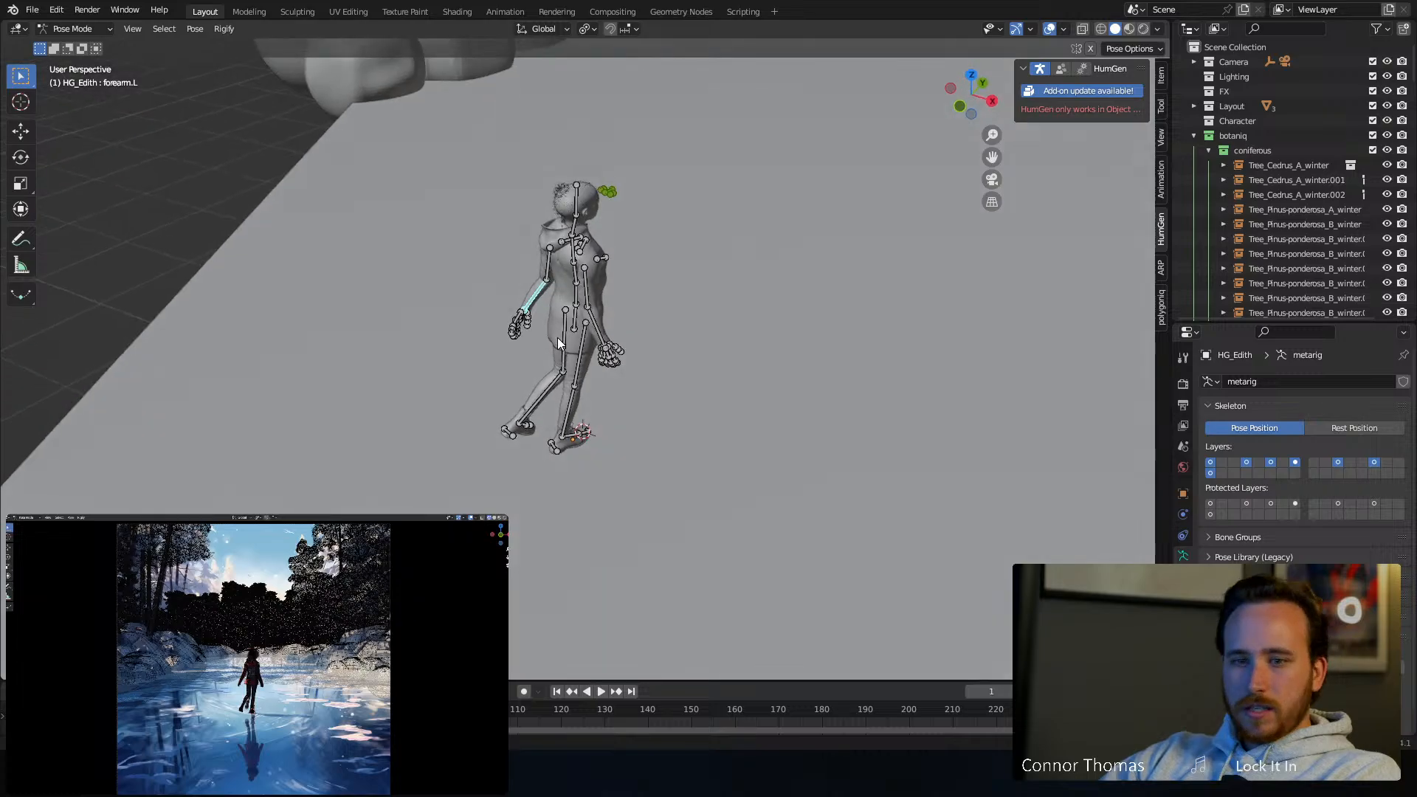
pyautogui.press('KP_0')
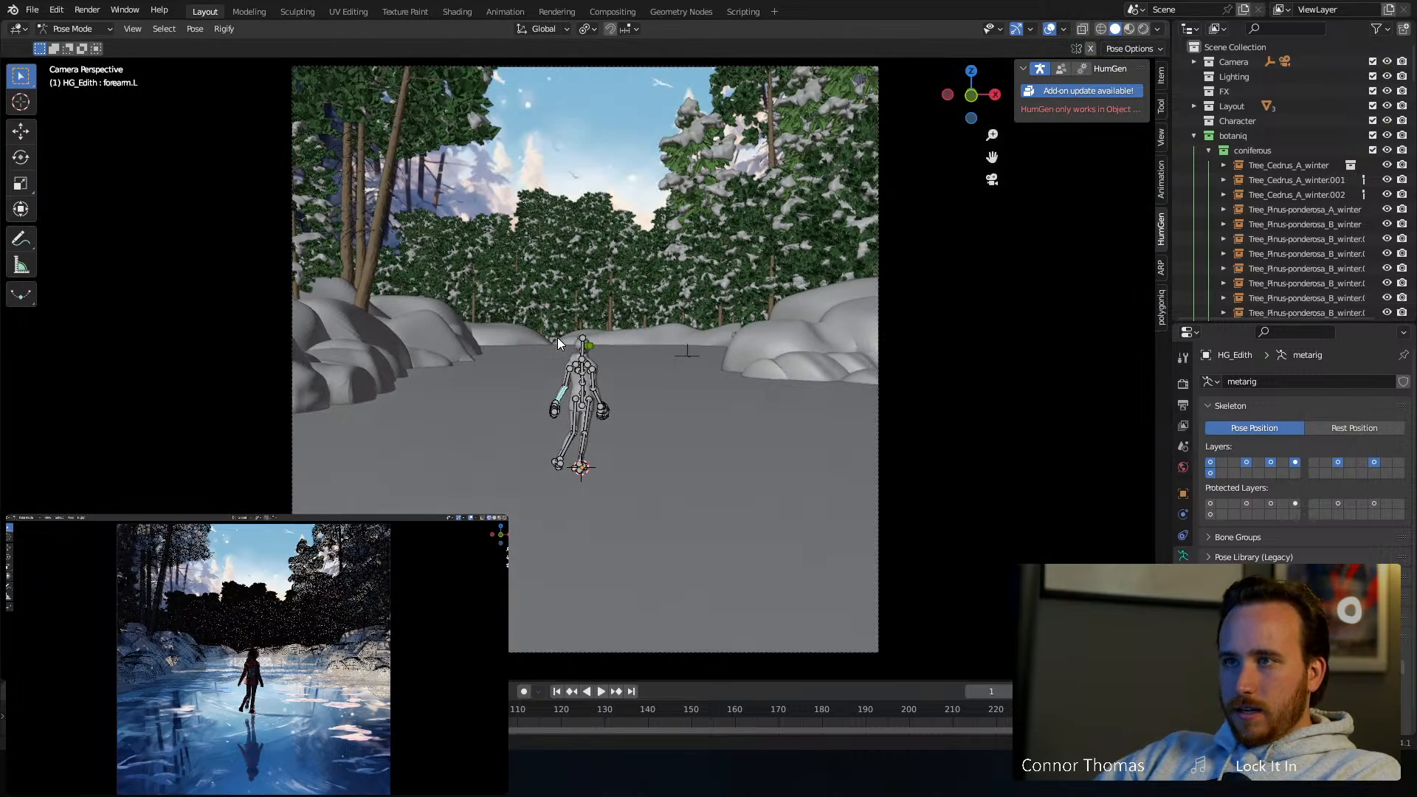
pyautogui.press('Home')
pyautogui.click(1050, 31)
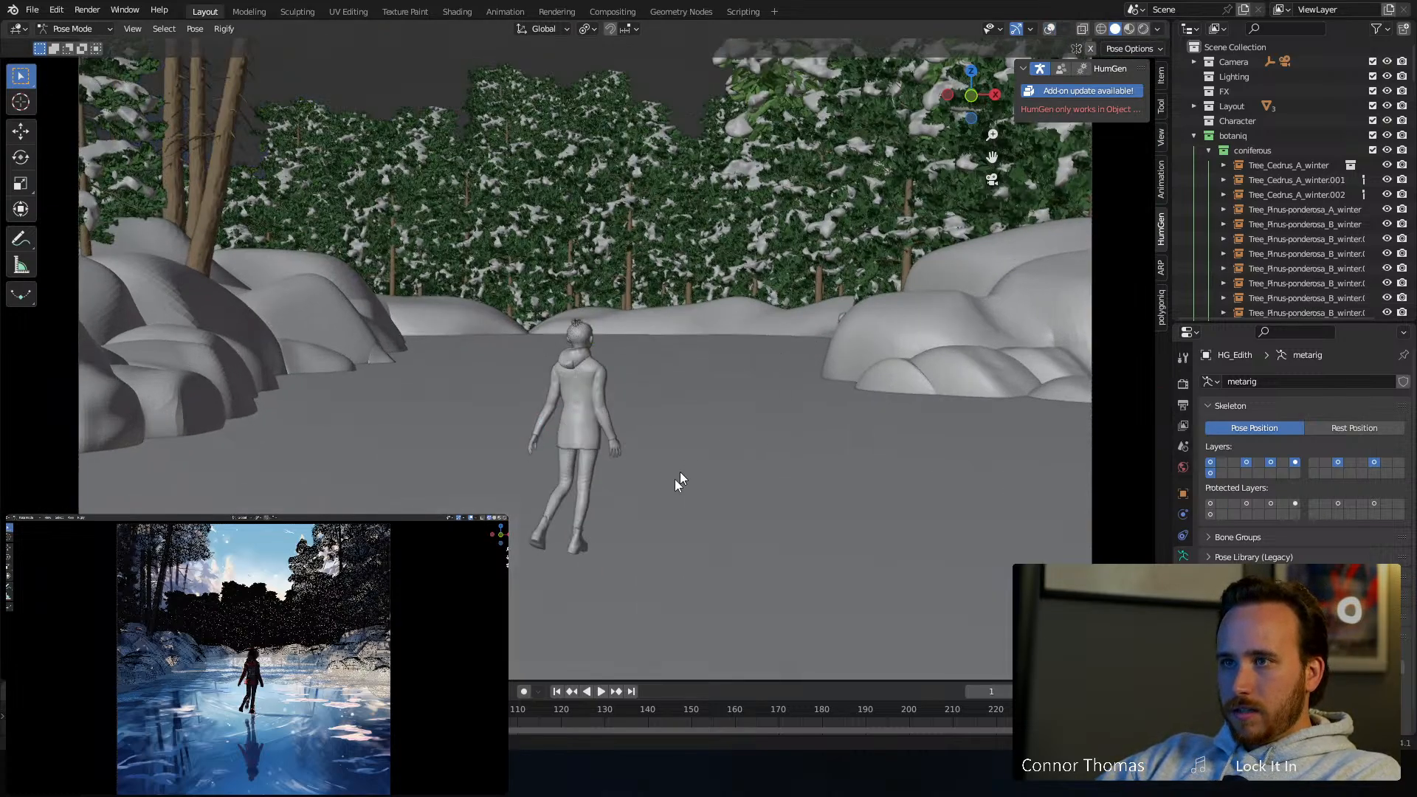
pyautogui.keyDown('shift'); pyautogui.moveTo(680, 472); pyautogui.dragTo(701, 415, button='middle'); pyautogui.keyUp('shift')
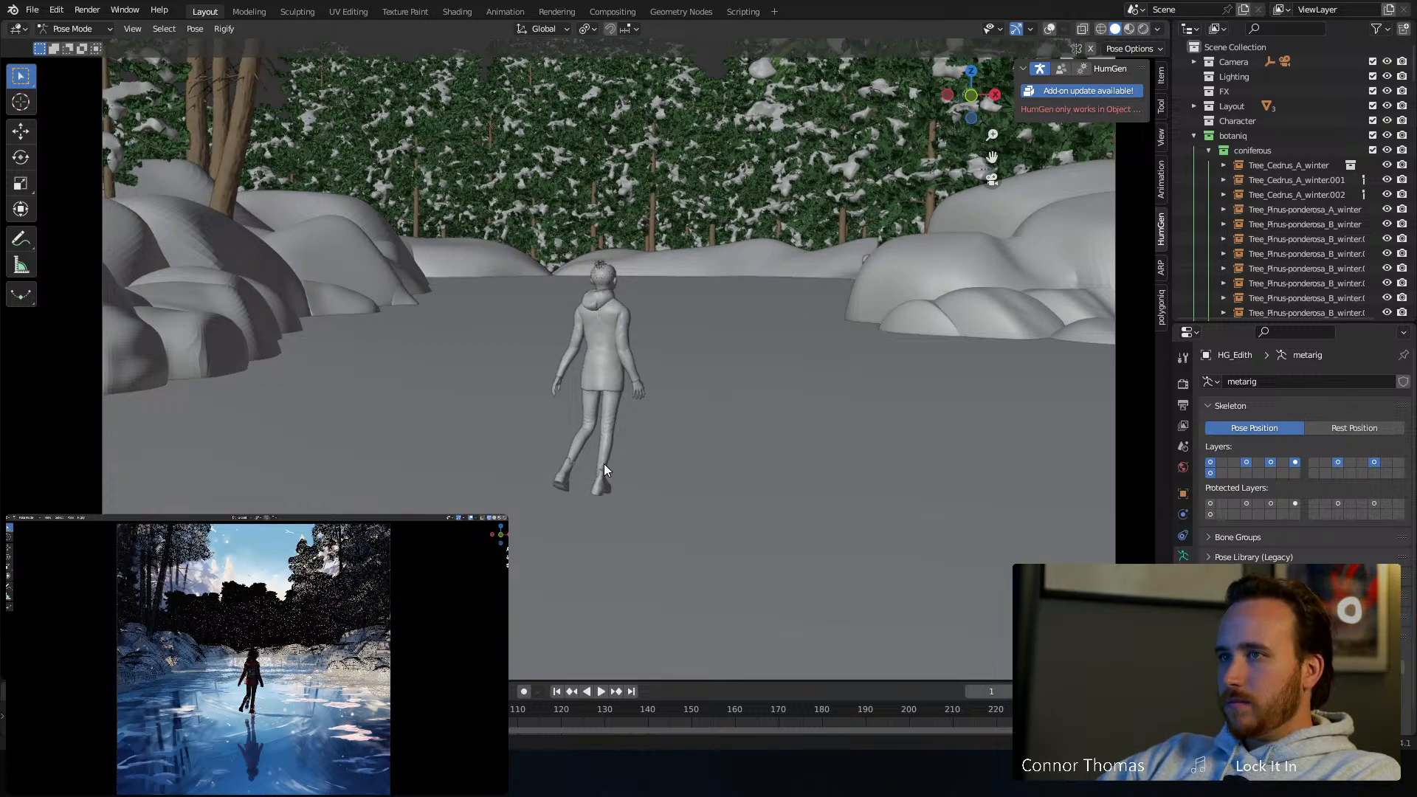
pyautogui.keyDown('shift'); pyautogui.moveTo(622, 480); pyautogui.dragTo(631, 389, button='middle'); pyautogui.keyUp('shift')
pyautogui.scroll(3, 630, 388)
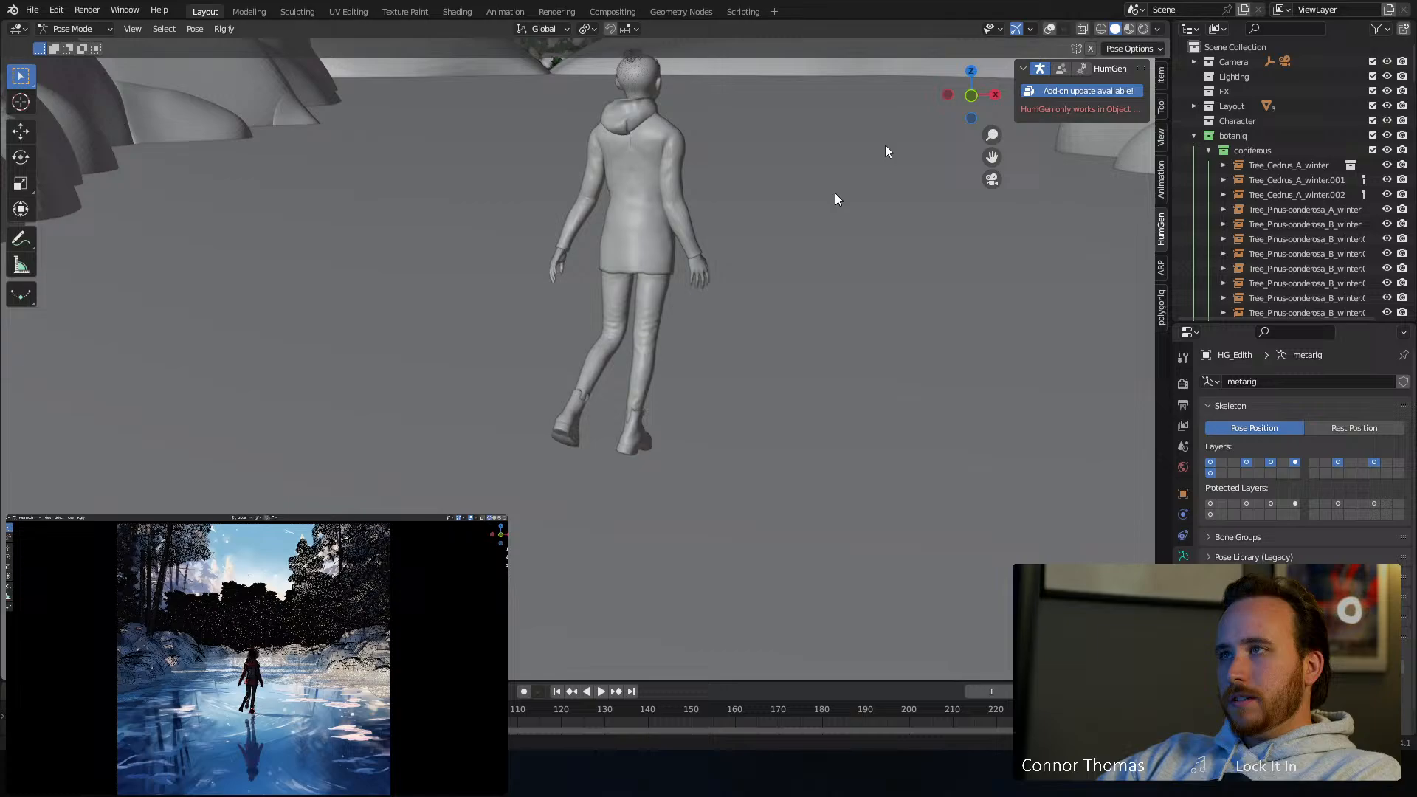
pyautogui.click(1048, 30)
# Rotate the right thigh outward by about 3° and trackball-rotate the right foot
pyautogui.scroll(1, 701, 401)
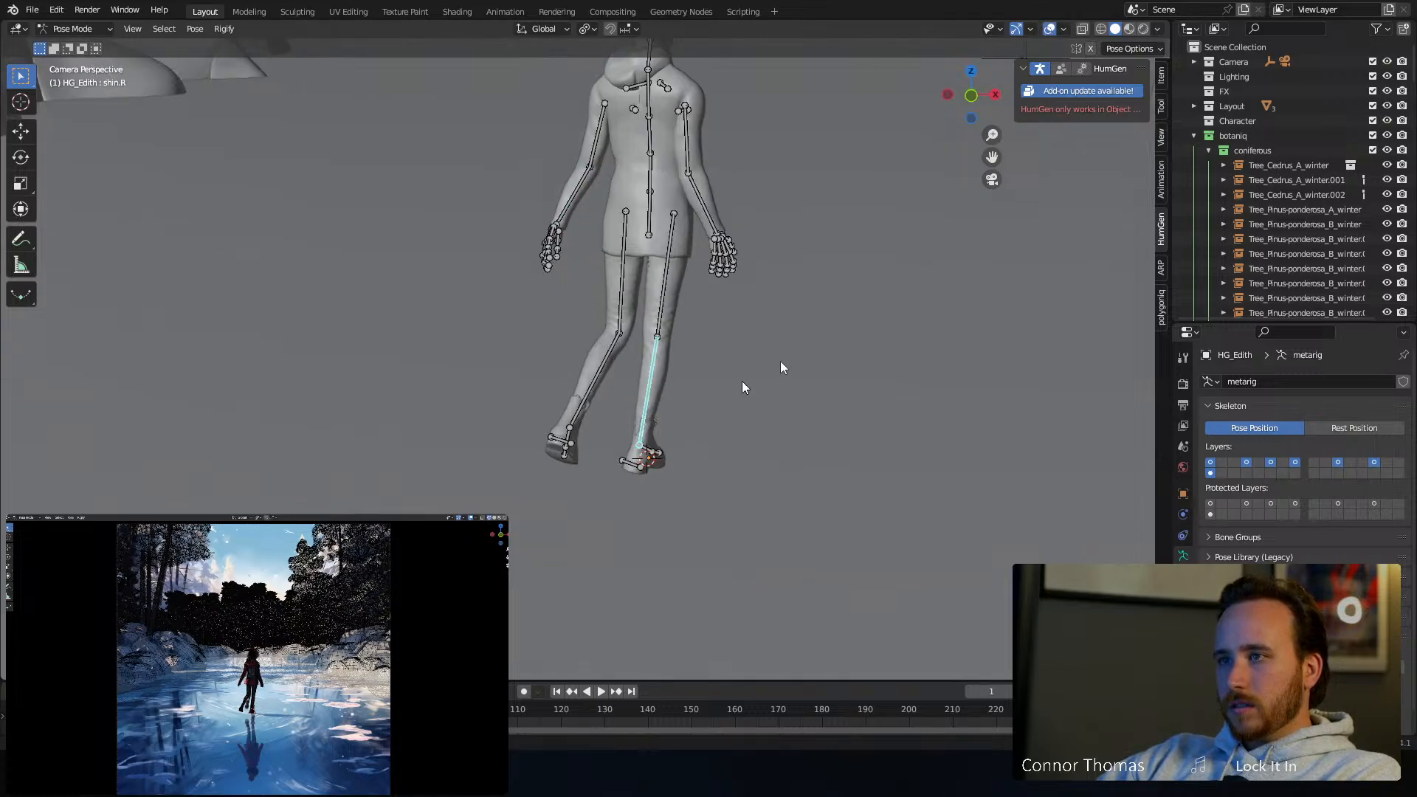
pyautogui.press('r')
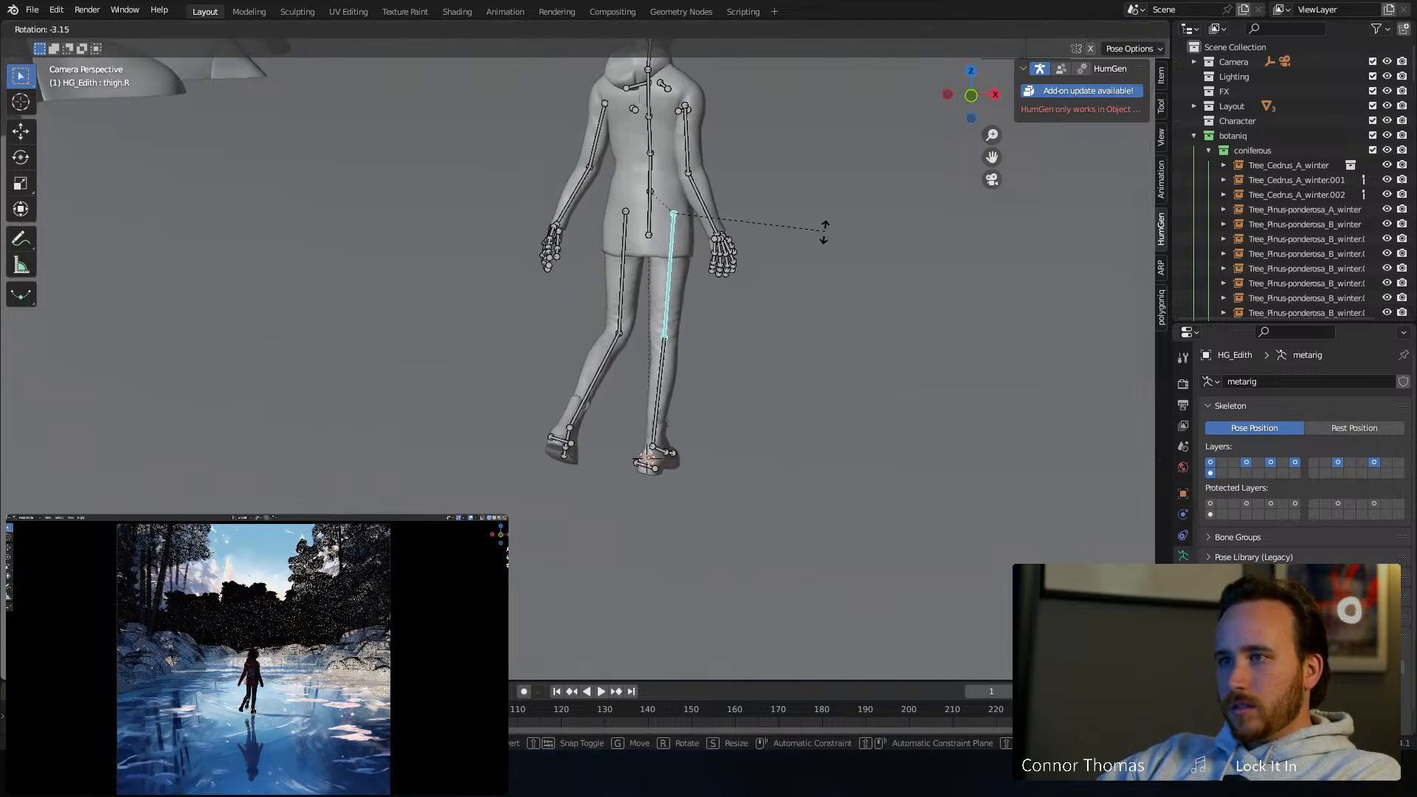
pyautogui.click(821, 232)
pyautogui.press('r')
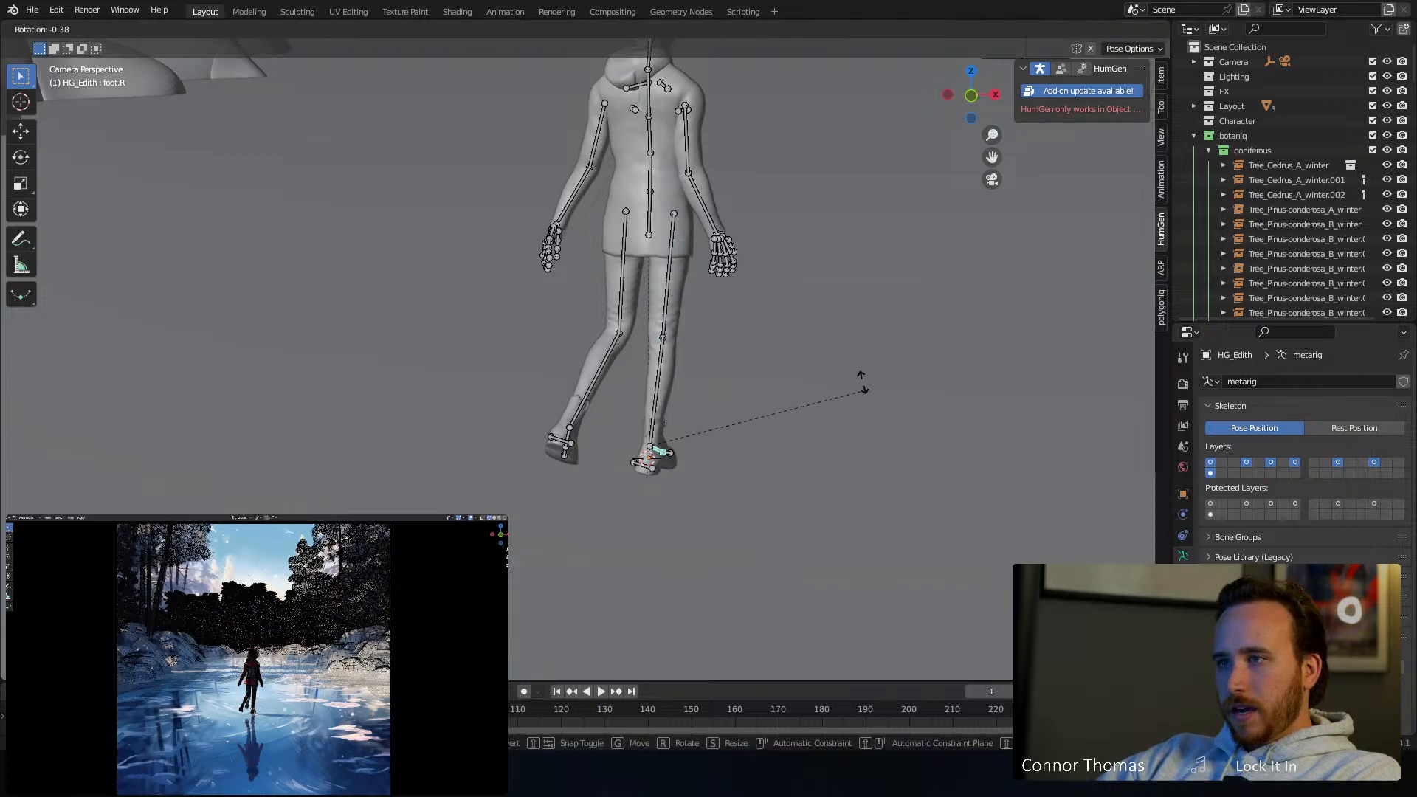
pyautogui.press('r')
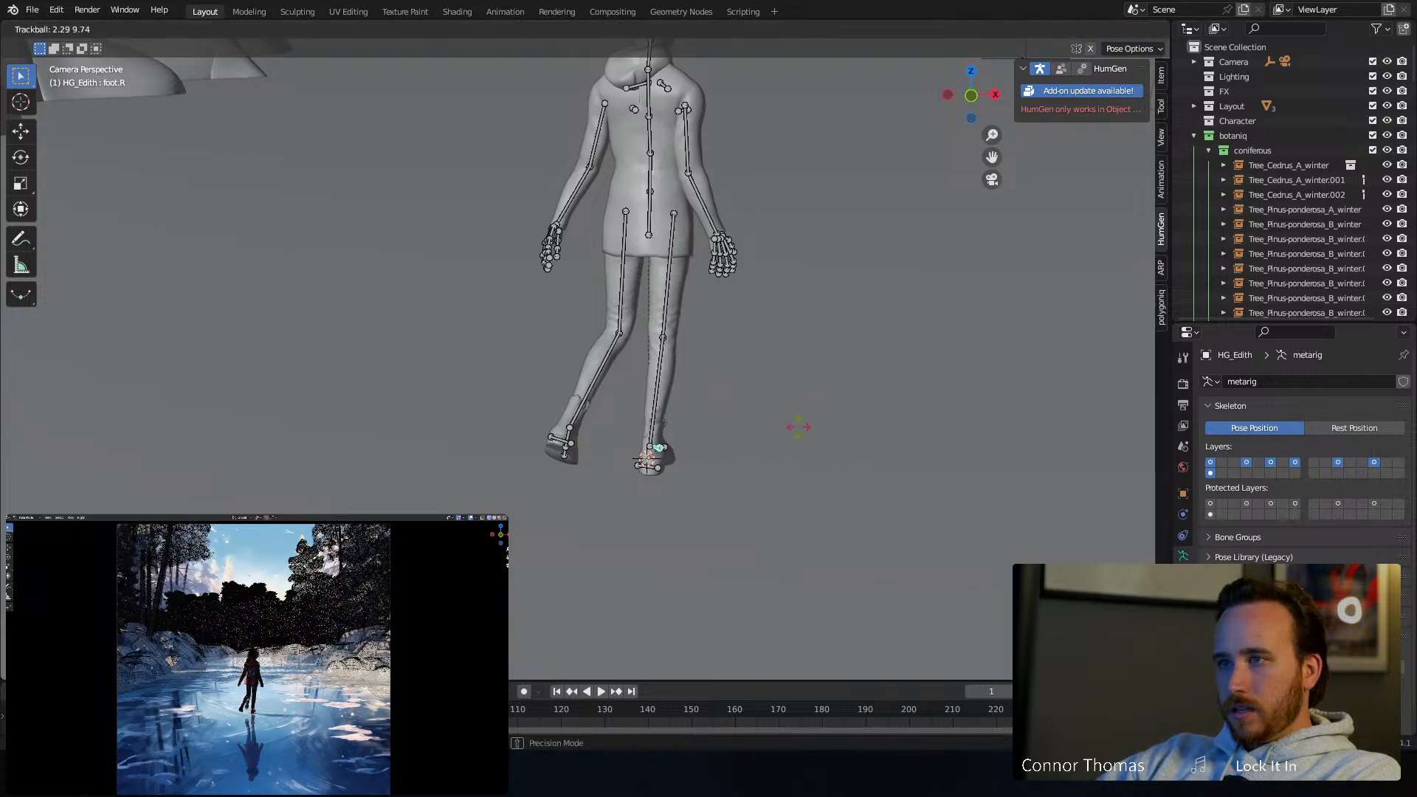
pyautogui.click(794, 426)
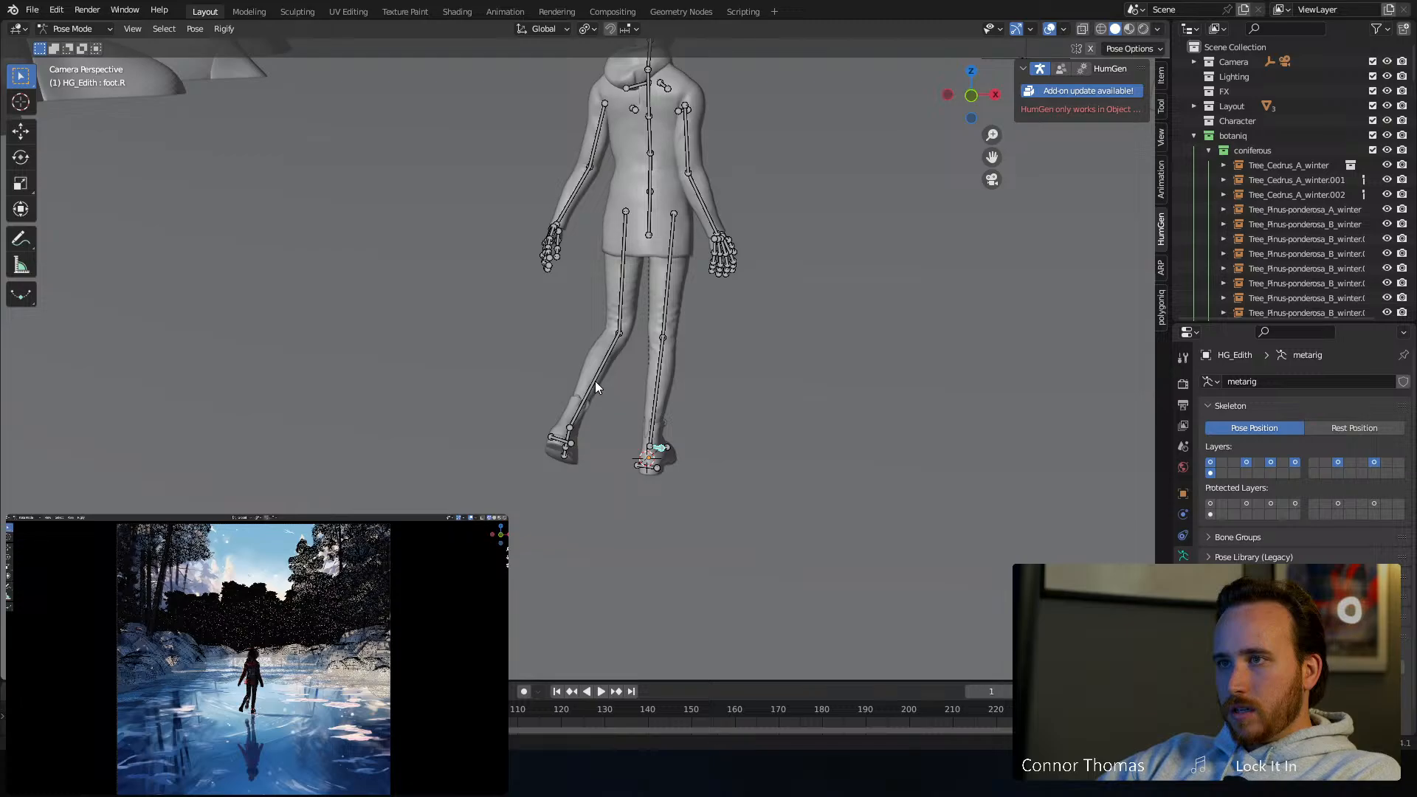
# Rotate the left shin inward in the camera view so the left foot comes close to the right one
pyautogui.click(595, 380)
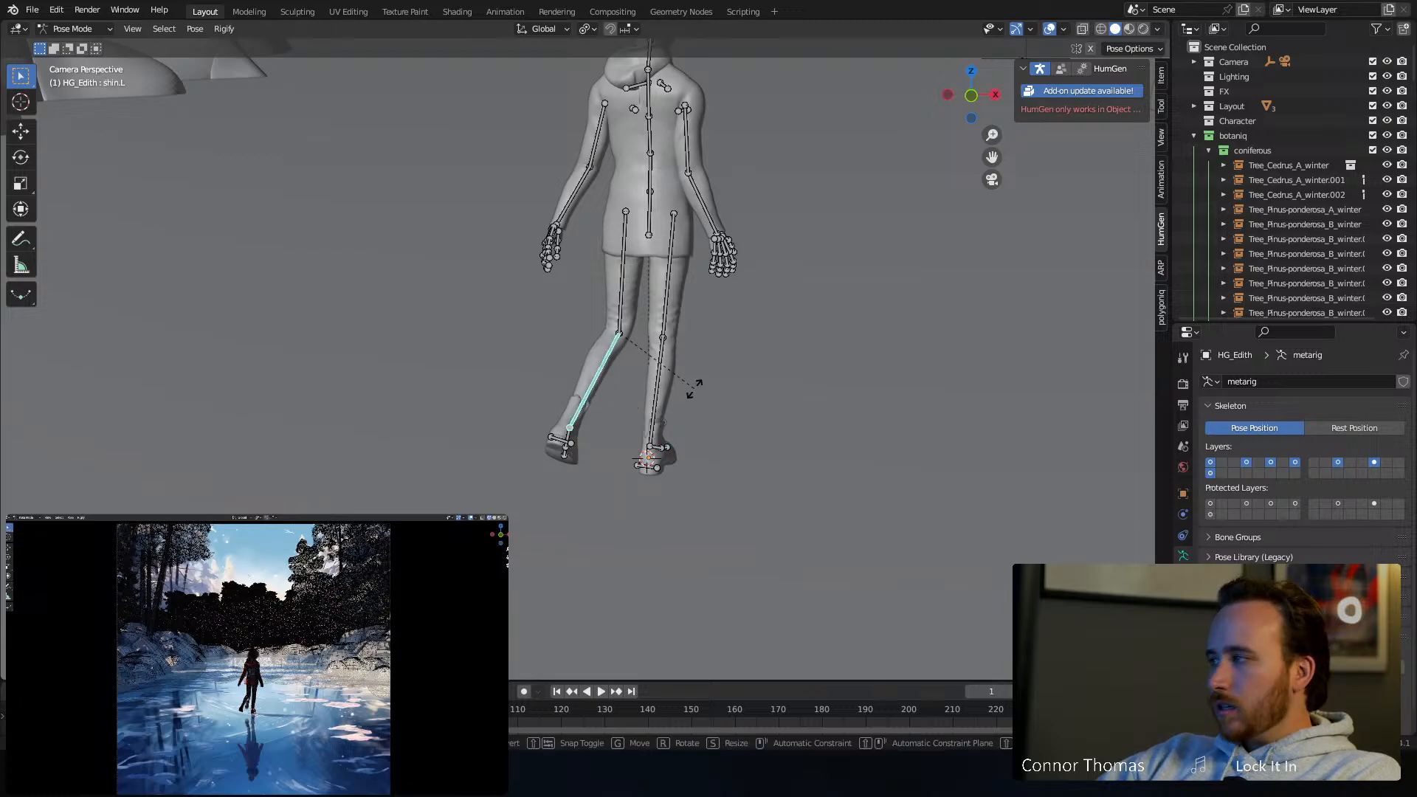
pyautogui.press('r')
pyautogui.click(641, 361)
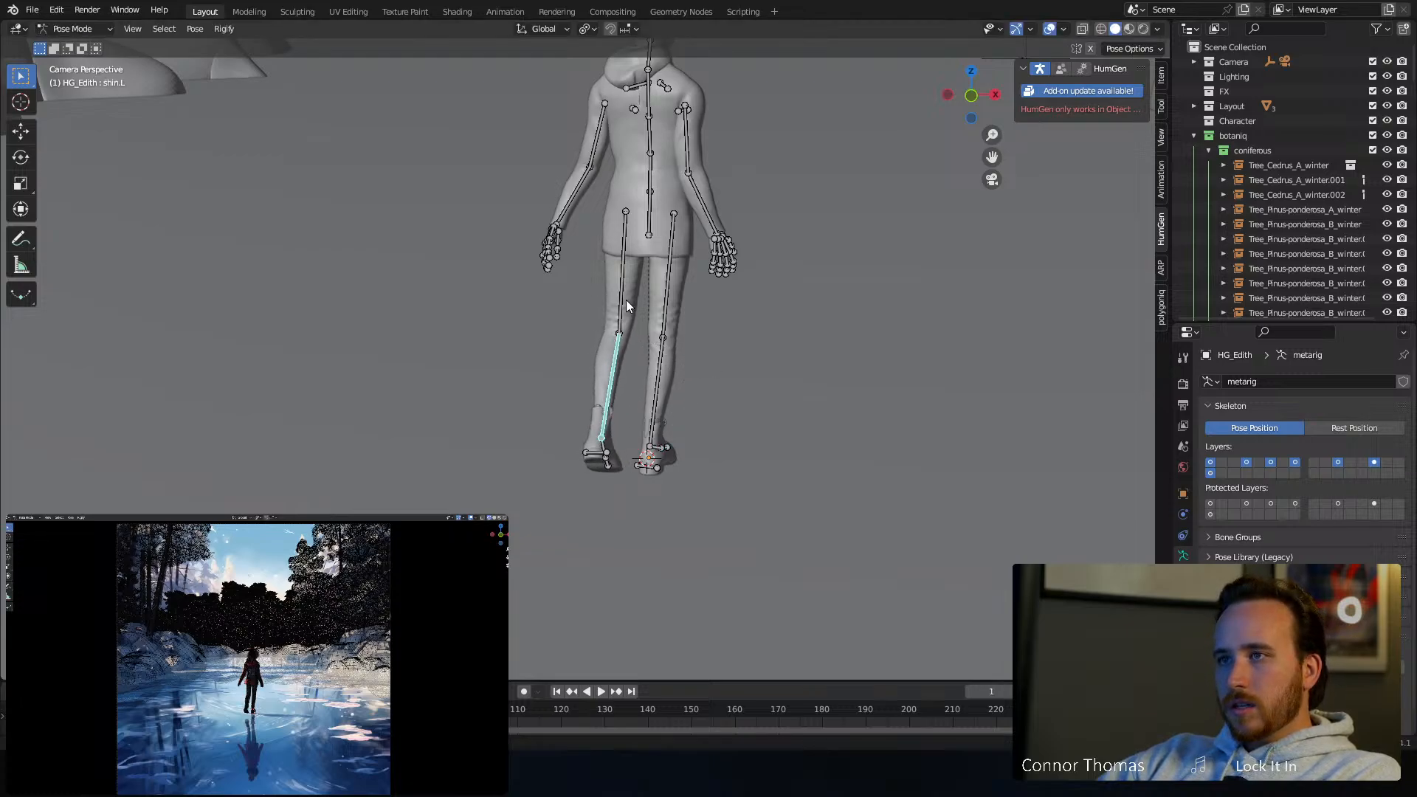
# From the side, swing the left thigh forward about 16° and bend the left shin backward about 25°
pyautogui.moveTo(679, 295); pyautogui.dragTo(598, 359, button='middle')
pyautogui.scroll(2, 596, 359)
pyautogui.press('r')
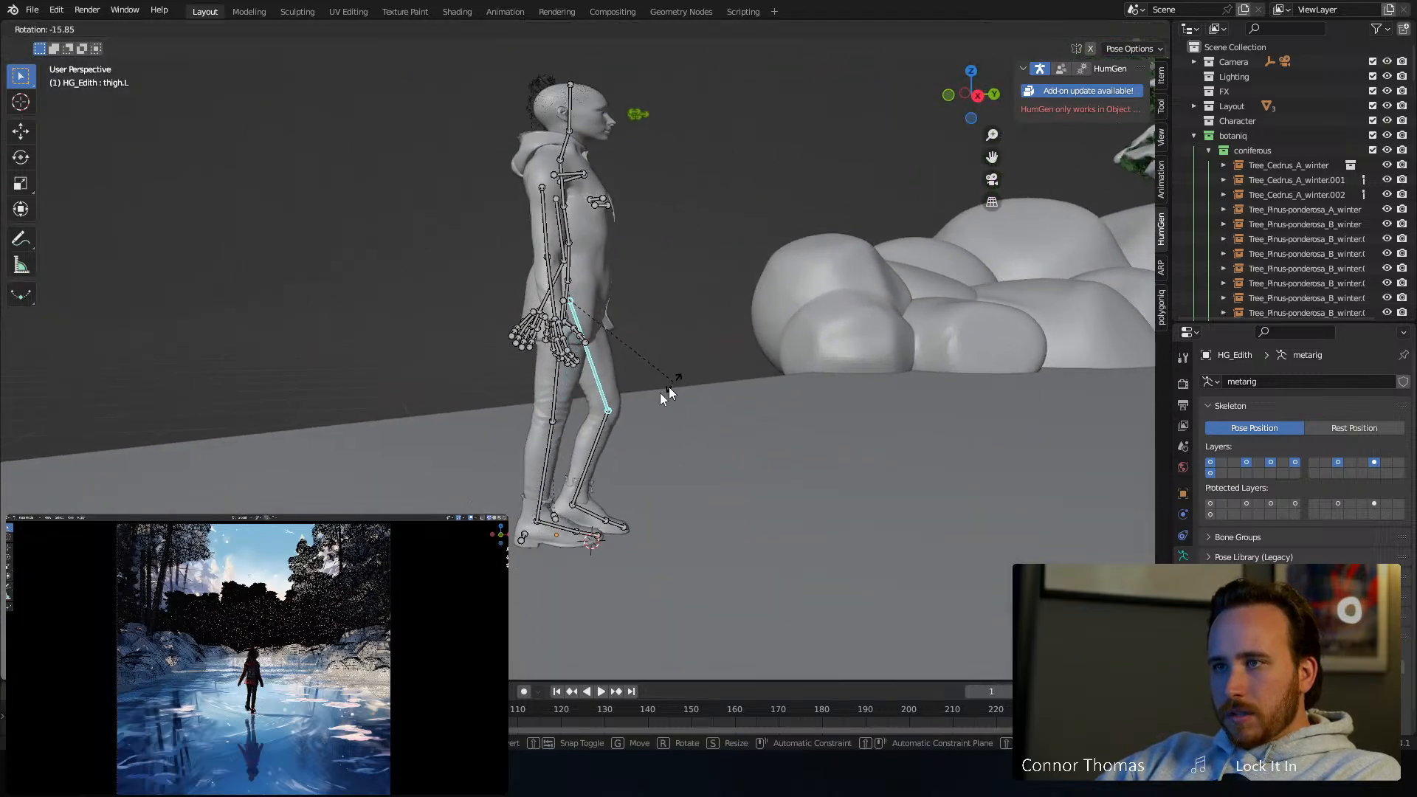
pyautogui.click(659, 393)
pyautogui.press('r')
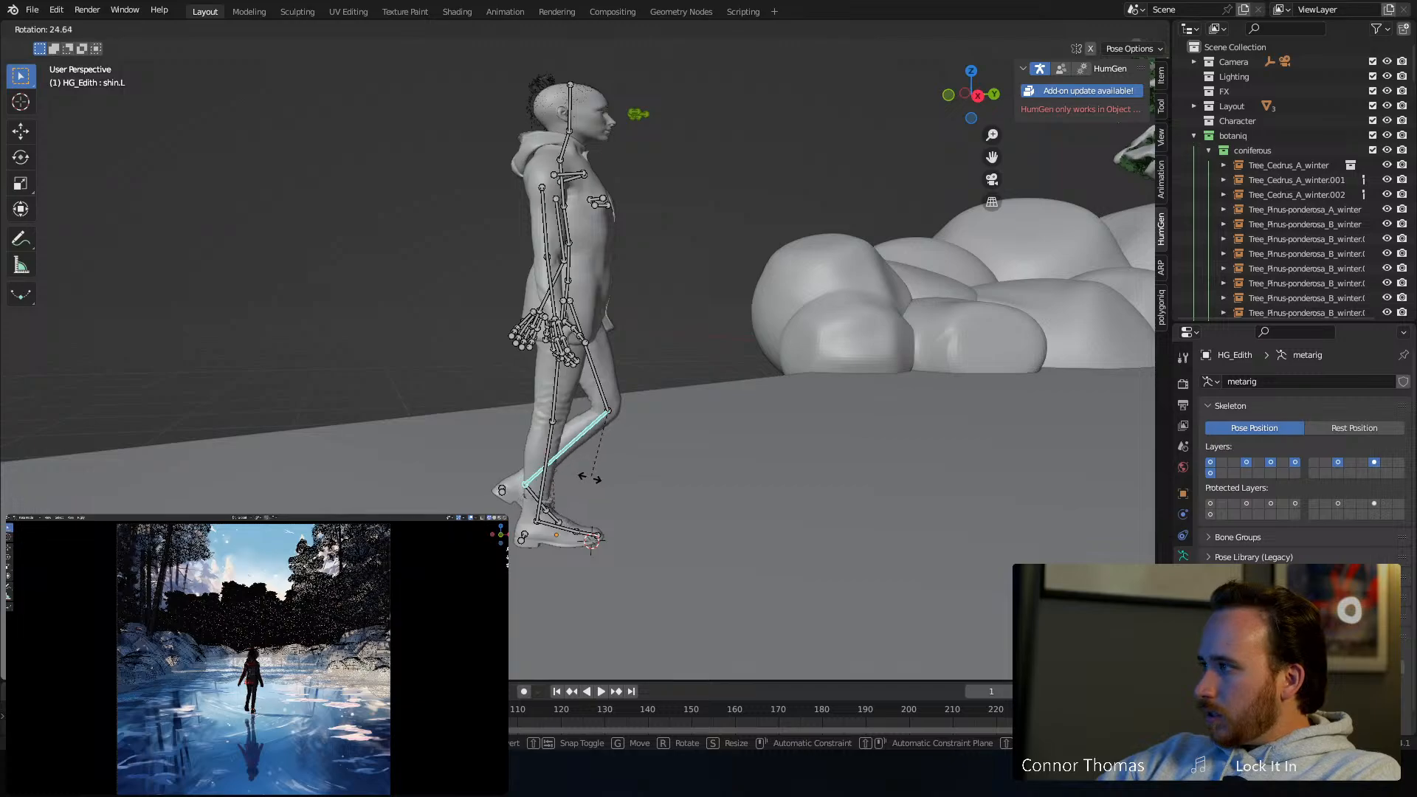
pyautogui.click(588, 478)
# Rotate the left forearm about 30° in the side view
pyautogui.moveTo(603, 477); pyautogui.dragTo(739, 320, button='middle')
pyautogui.press('r')
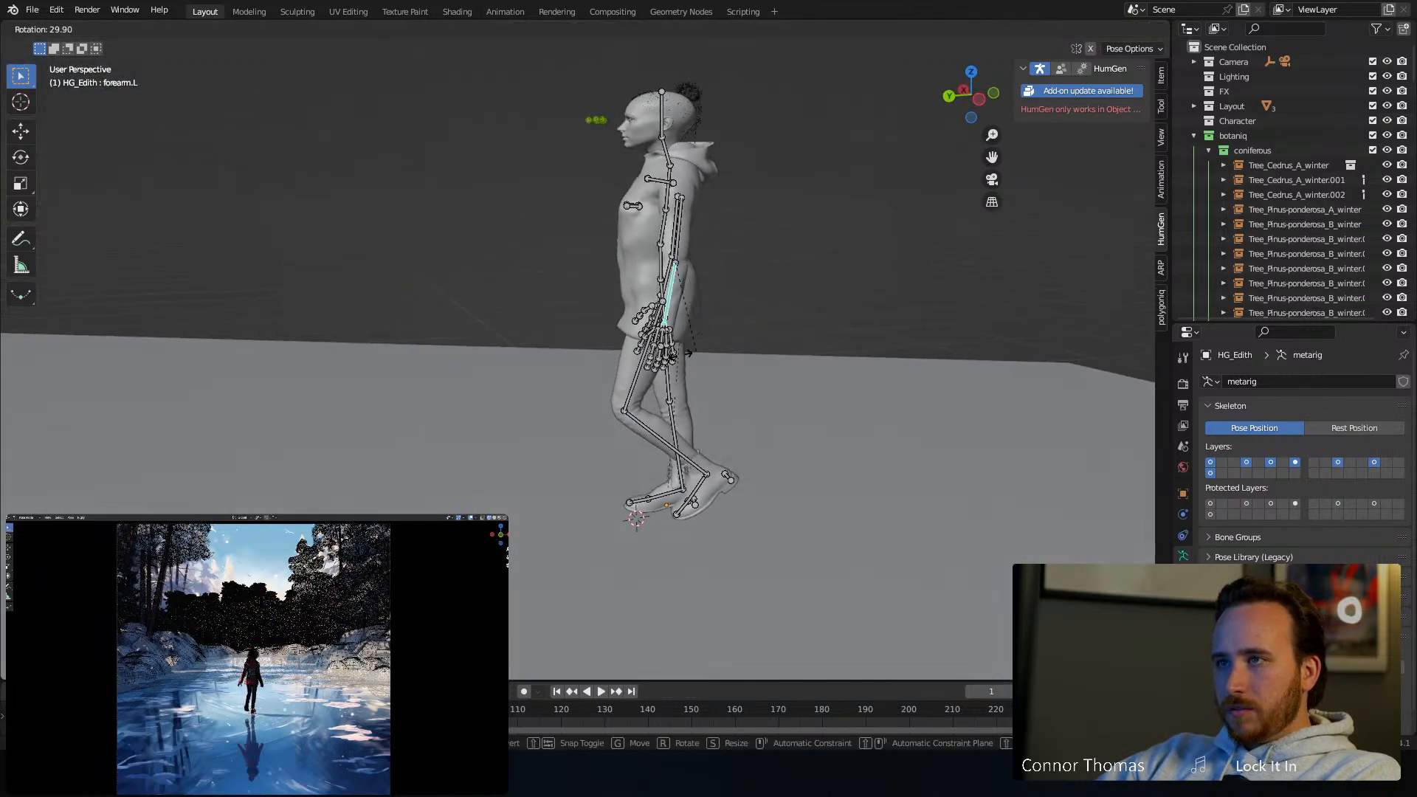
pyautogui.click(678, 356)
# Readjust the rotation of the left forearm and left upper arm, checking the arm from behind and from the side
pyautogui.moveTo(667, 349); pyautogui.dragTo(344, 323, button='middle')
pyautogui.click(435, 293)
pyautogui.moveTo(428, 275); pyautogui.dragTo(596, 336, button='middle')
pyautogui.click(597, 336)
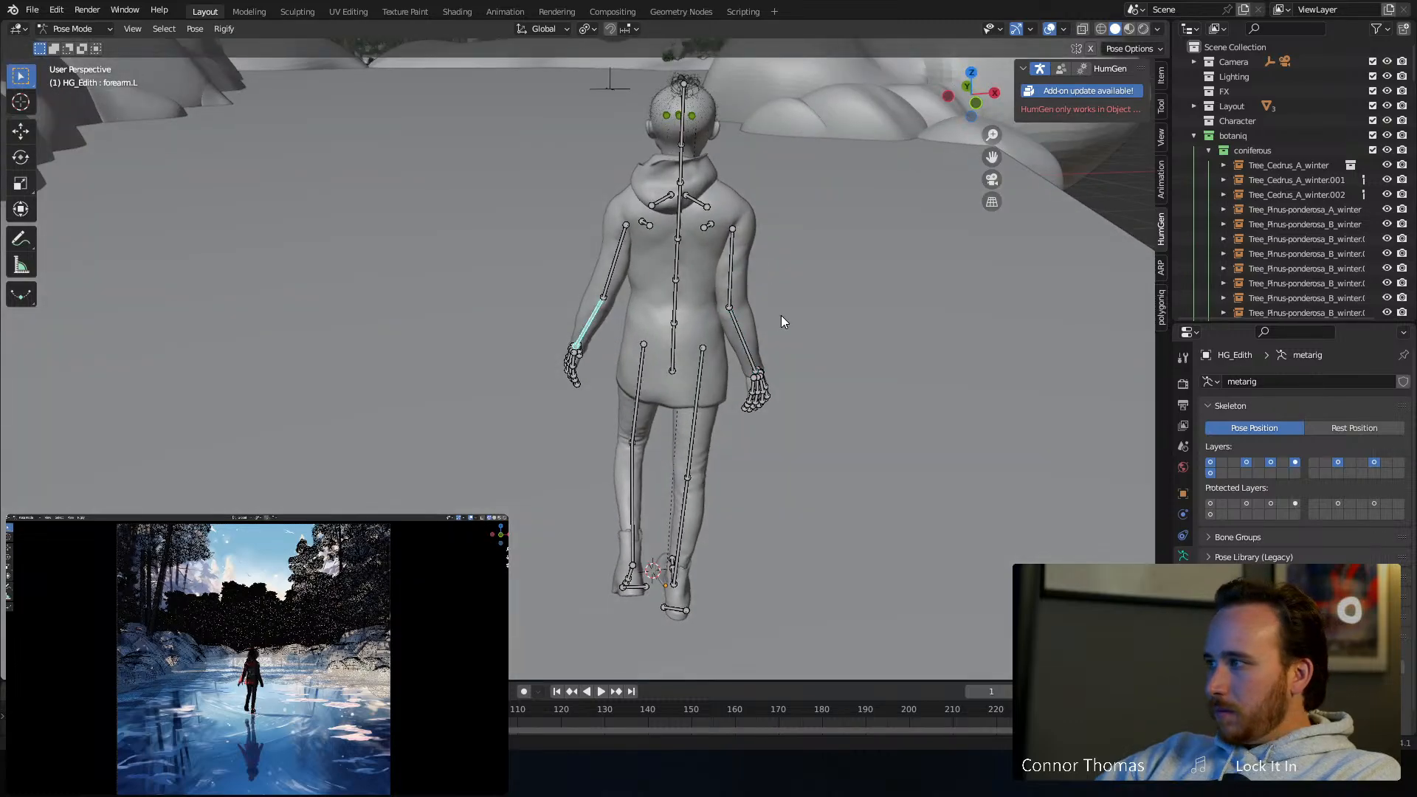
pyautogui.press('r')
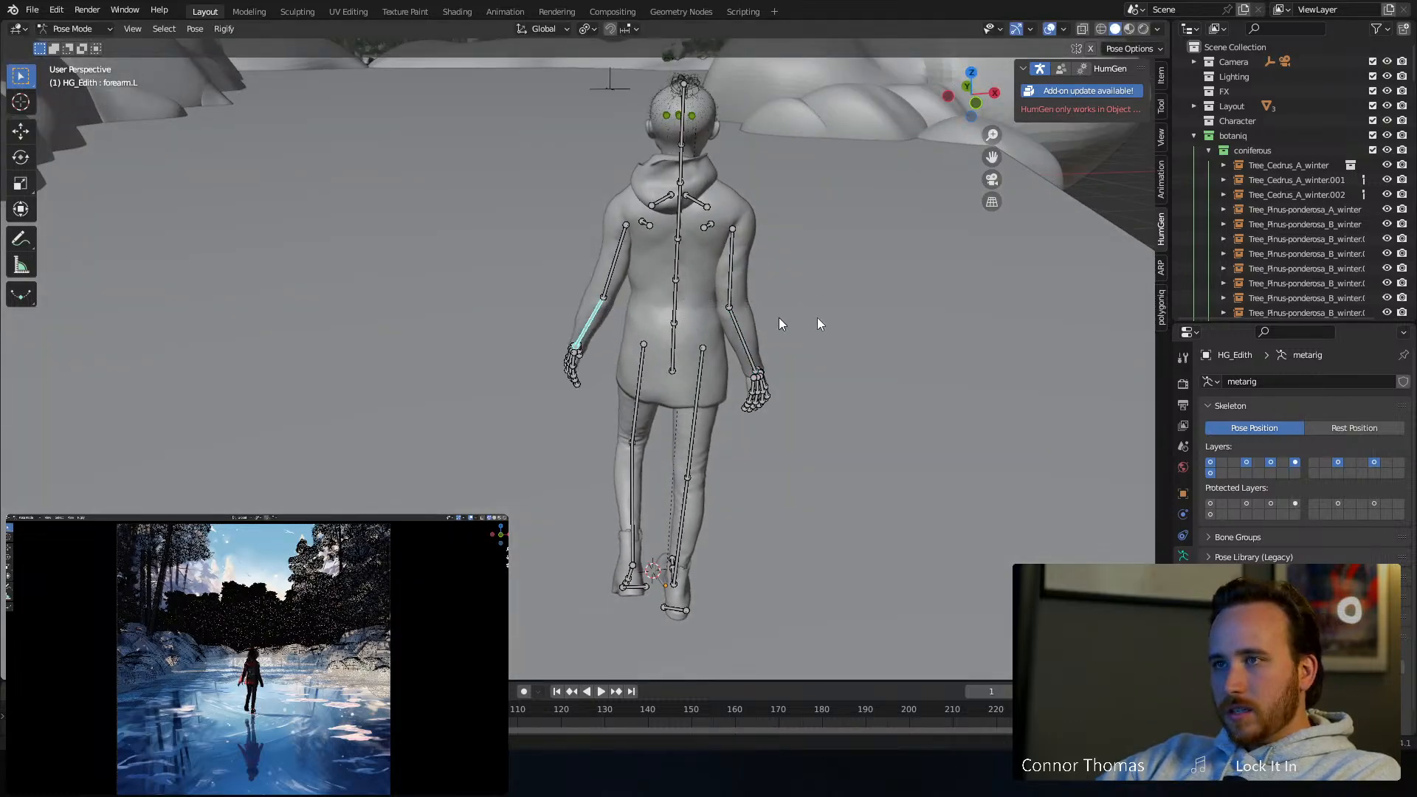
pyautogui.click(747, 360)
pyautogui.moveTo(649, 272); pyautogui.dragTo(931, 259, button='middle')
pyautogui.moveTo(797, 293); pyautogui.dragTo(424, 352, button='middle')
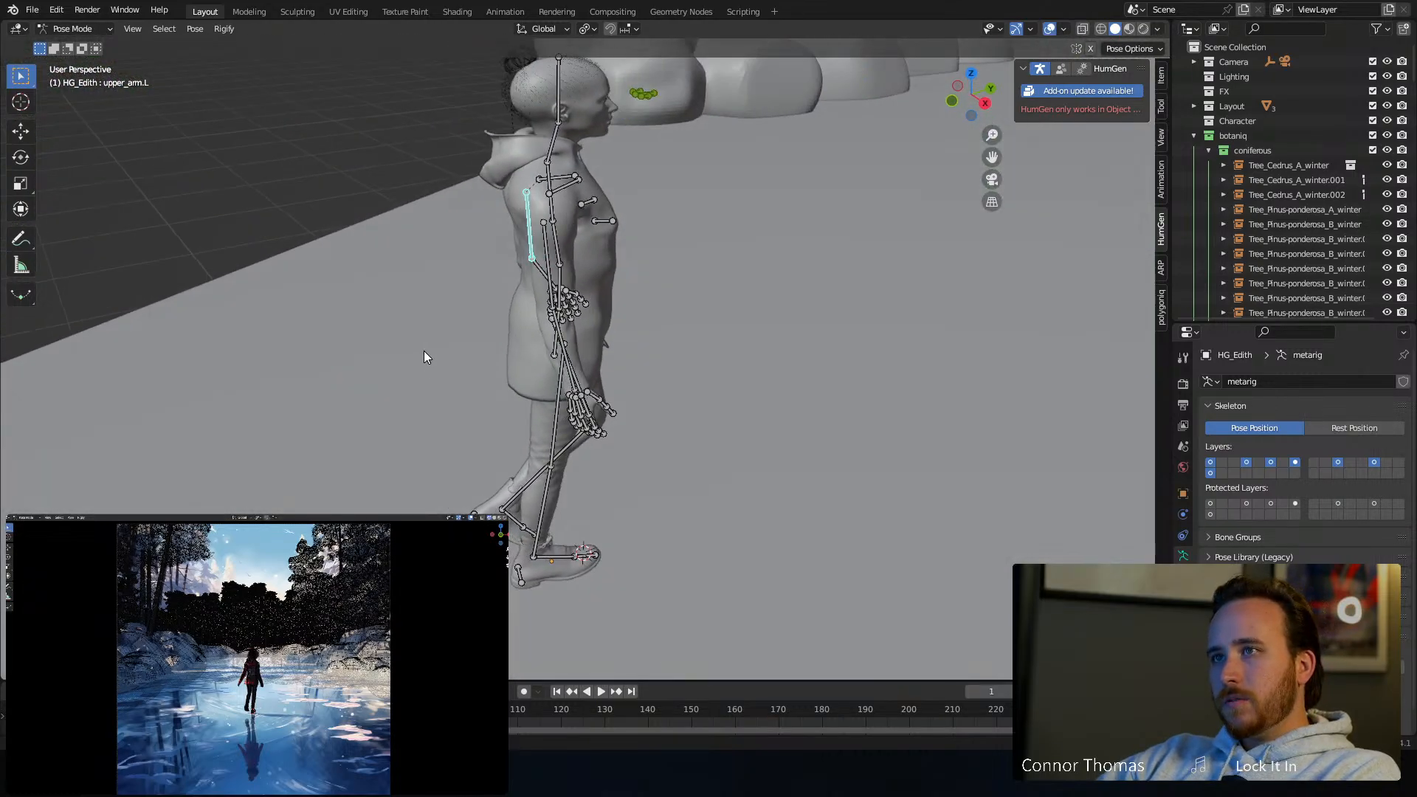
# Return the rig to Object Mode and check the finished pose through the camera with the viewport overlays hidden
pyautogui.hotkey('ctrl', 'Tab')
pyautogui.moveTo(546, 311); pyautogui.dragTo(494, 291, button='middle')
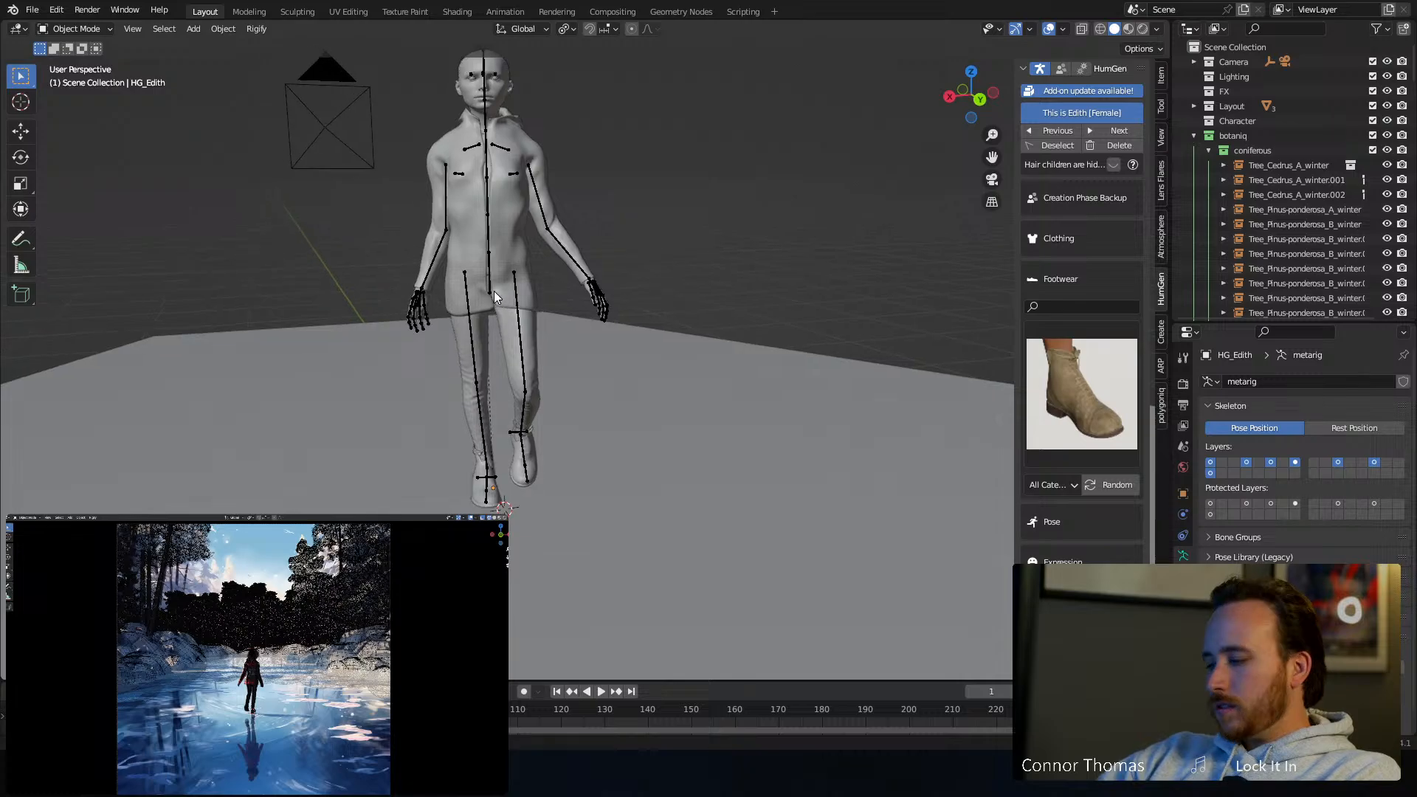
pyautogui.press('KP_0')
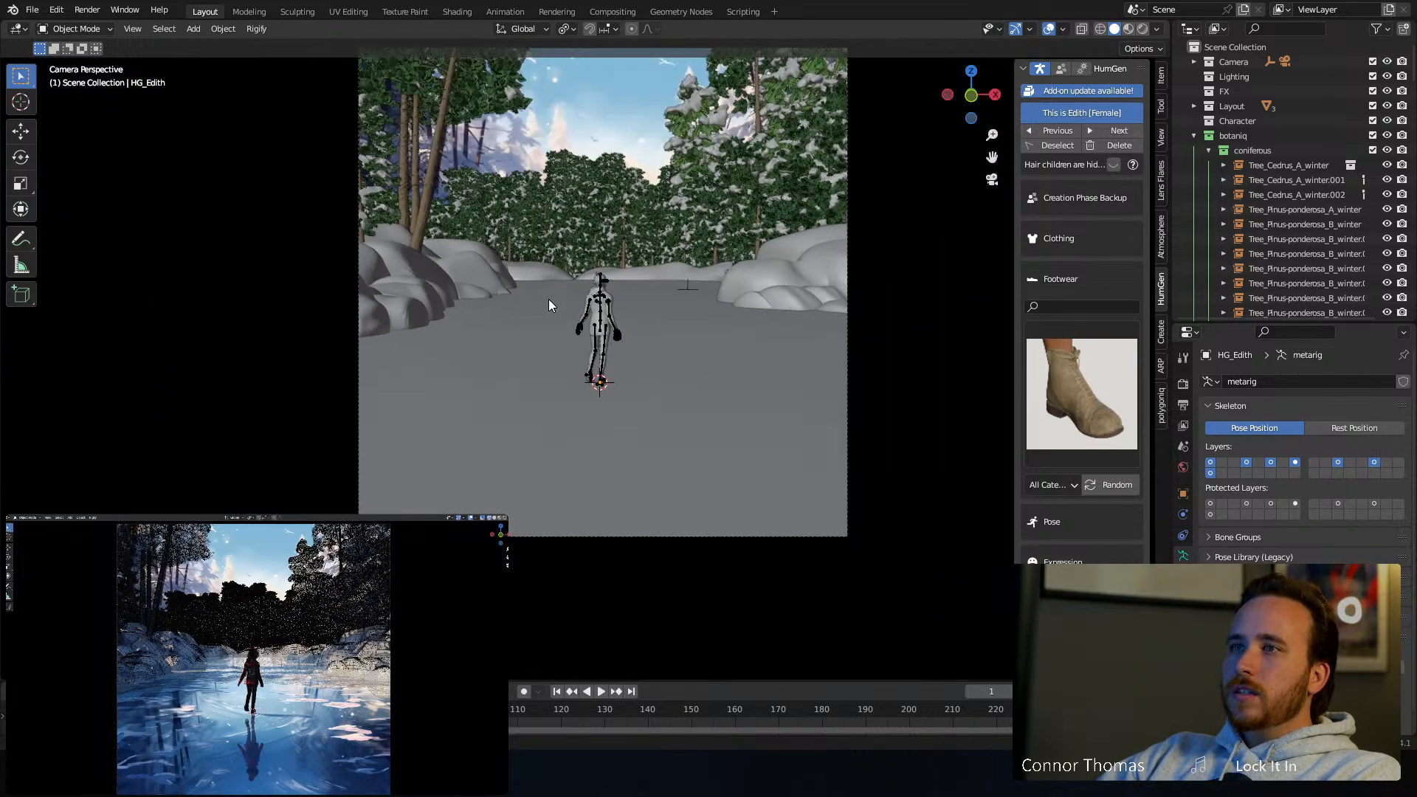
pyautogui.click(1050, 28)
pyautogui.scroll(4, 722, 319)
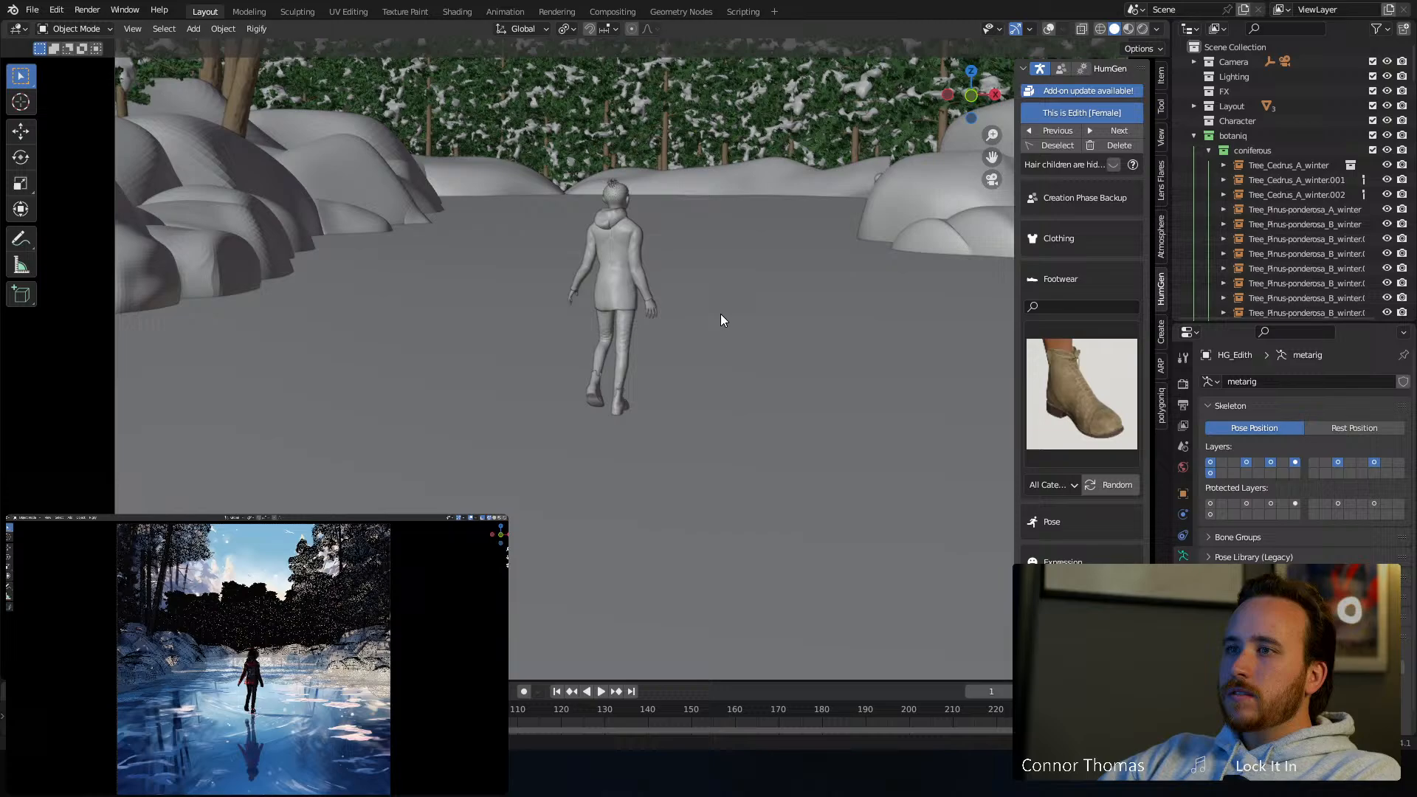
pyautogui.scroll(3, 608, 352)
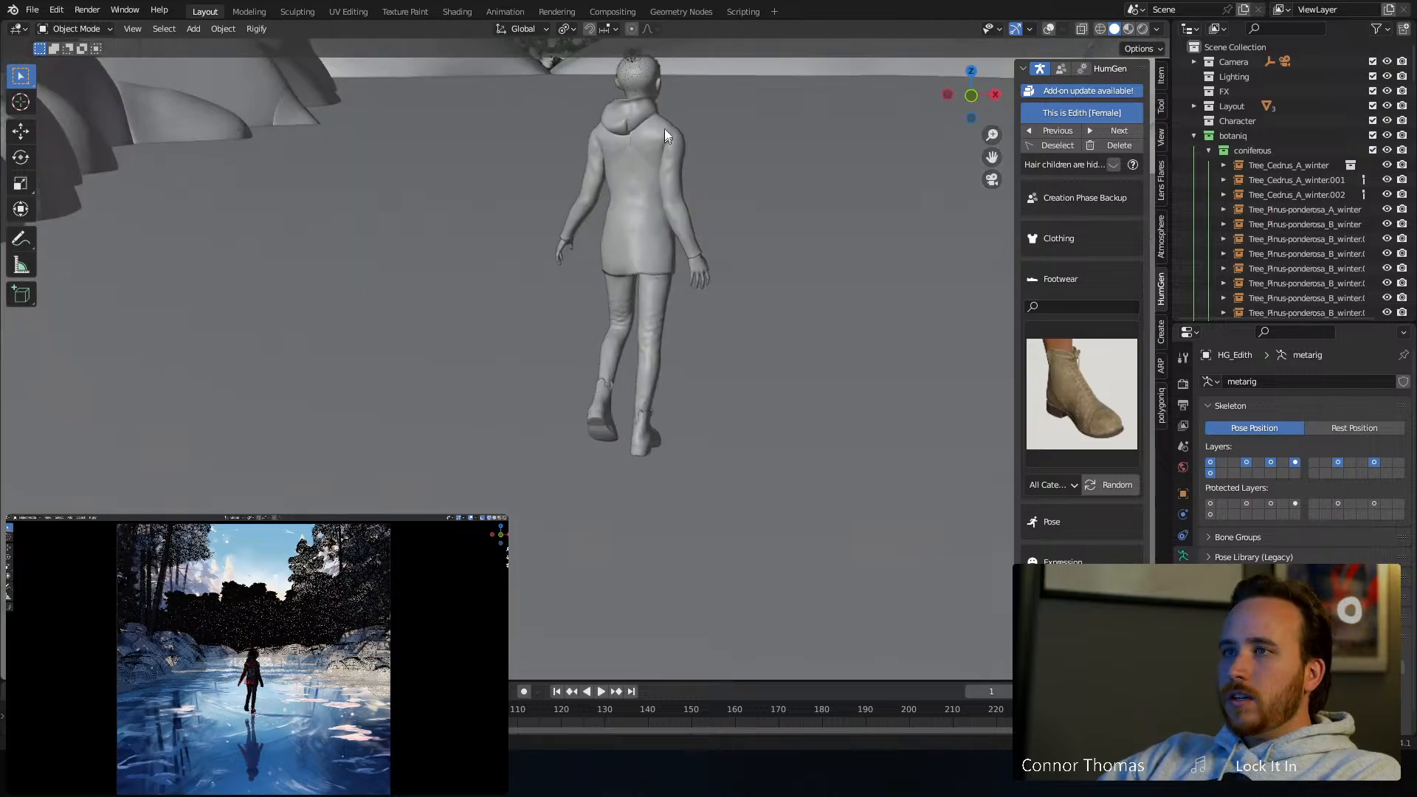
# Select the girl's body and make her HumGen hair children visible
pyautogui.keyDown('shift'); pyautogui.moveTo(664, 129); pyautogui.dragTo(586, 329, button='middle'); pyautogui.keyUp('shift')
pyautogui.scroll(2, 586, 330)
pyautogui.click(578, 222)
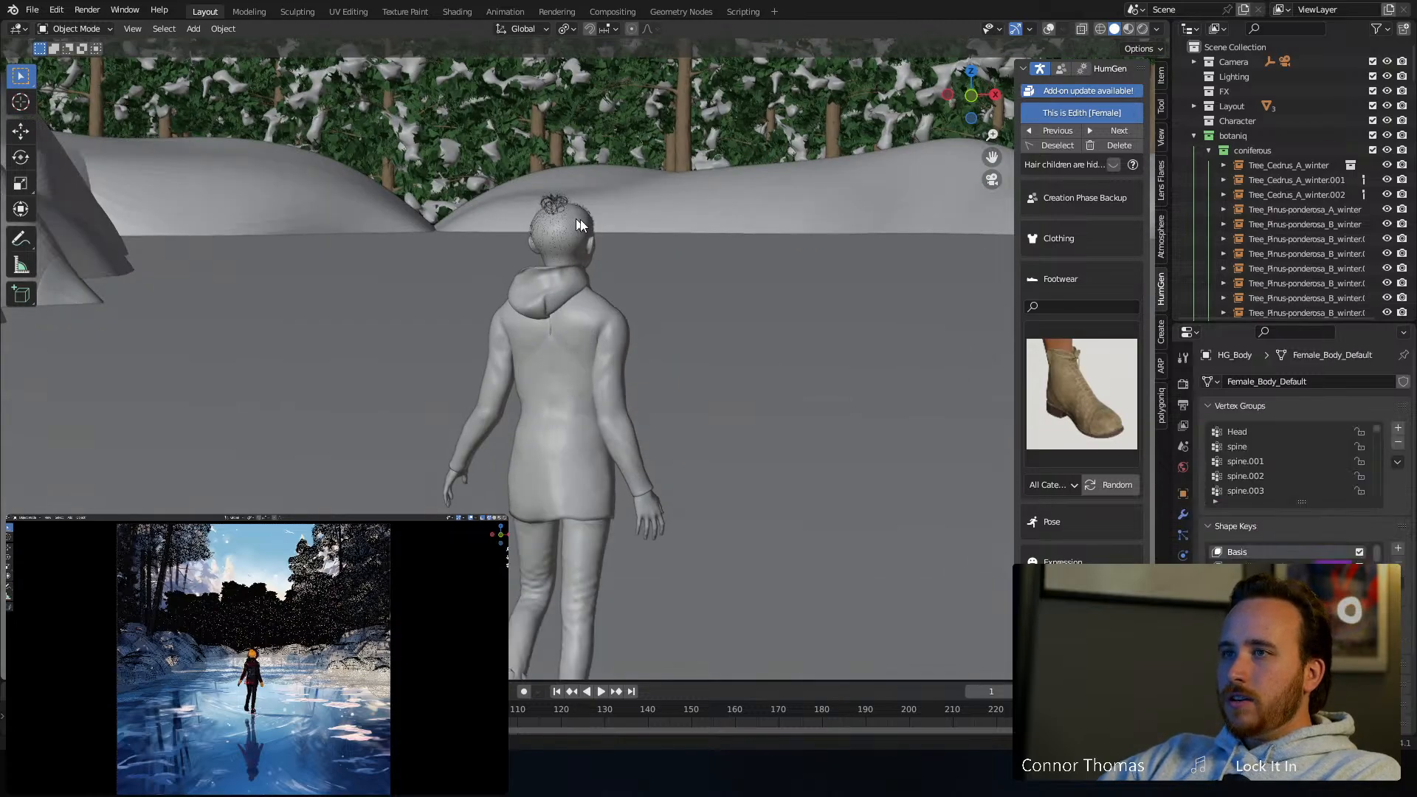
pyautogui.click(1113, 163)
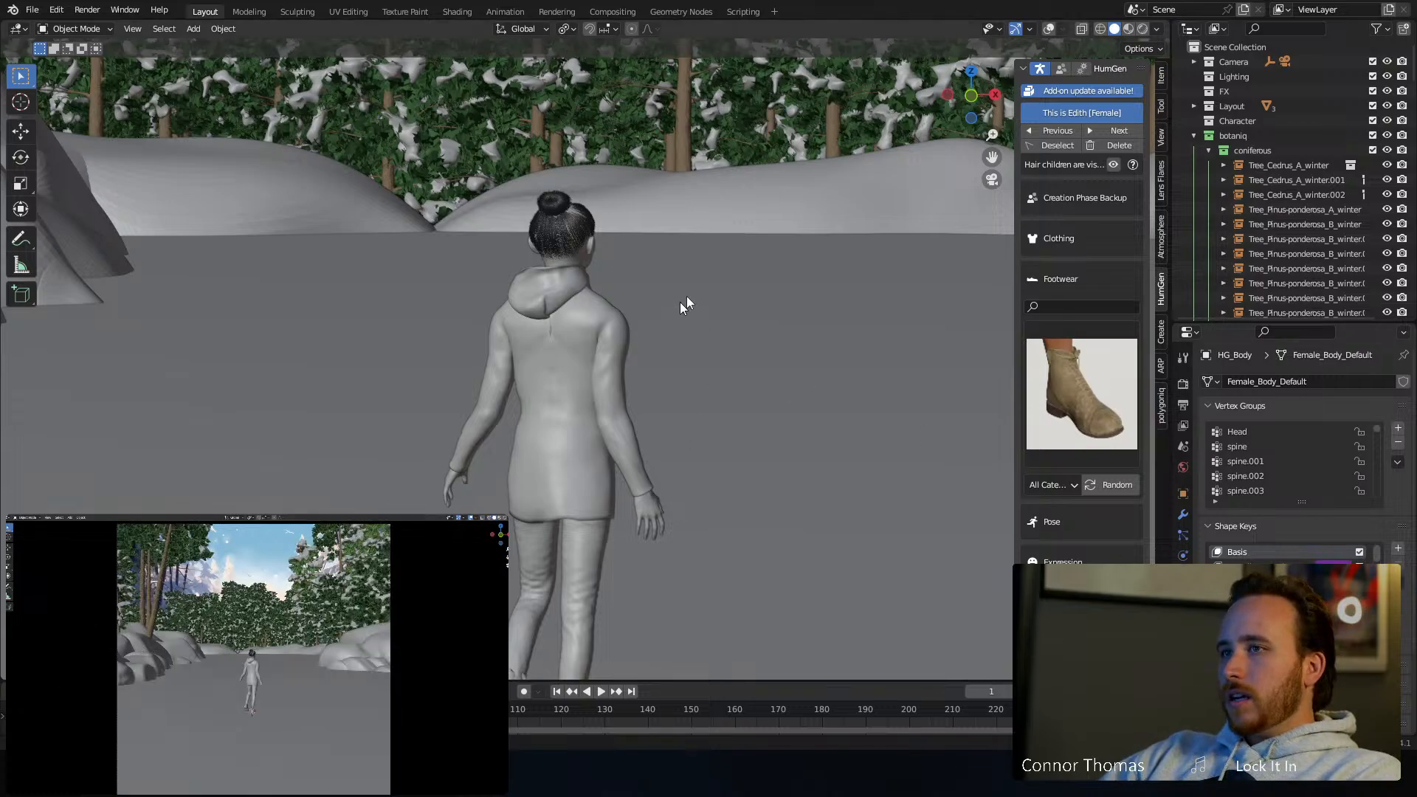
# Switch the body to Sculpt Mode and examine the head and hair bun from all sides
pyautogui.moveTo(680, 302); pyautogui.dragTo(385, 172, button='middle')
pyautogui.scroll(7, 529, 319)
pyautogui.click(59, 30)
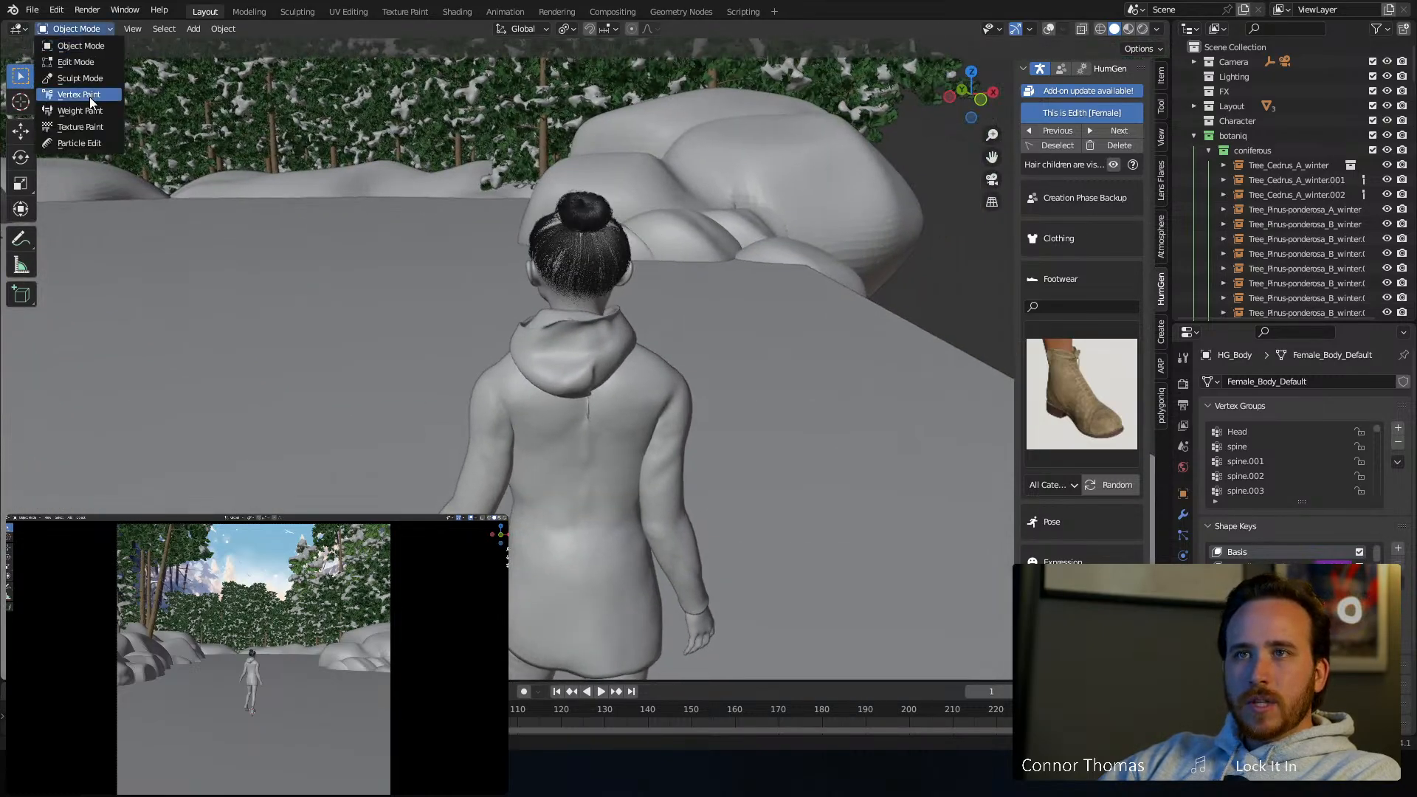
pyautogui.click(80, 79)
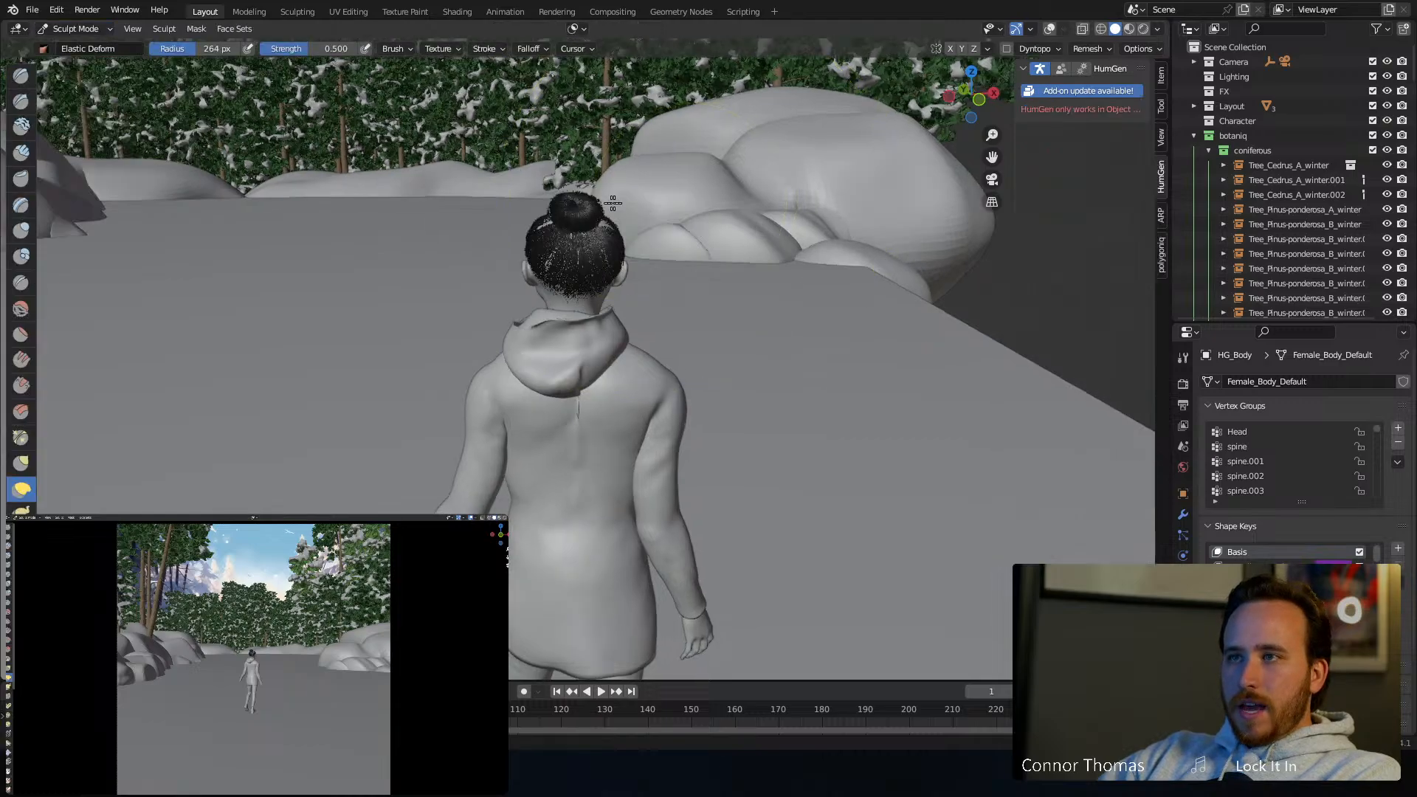
pyautogui.moveTo(443, 221); pyautogui.dragTo(190, 174, button='middle')
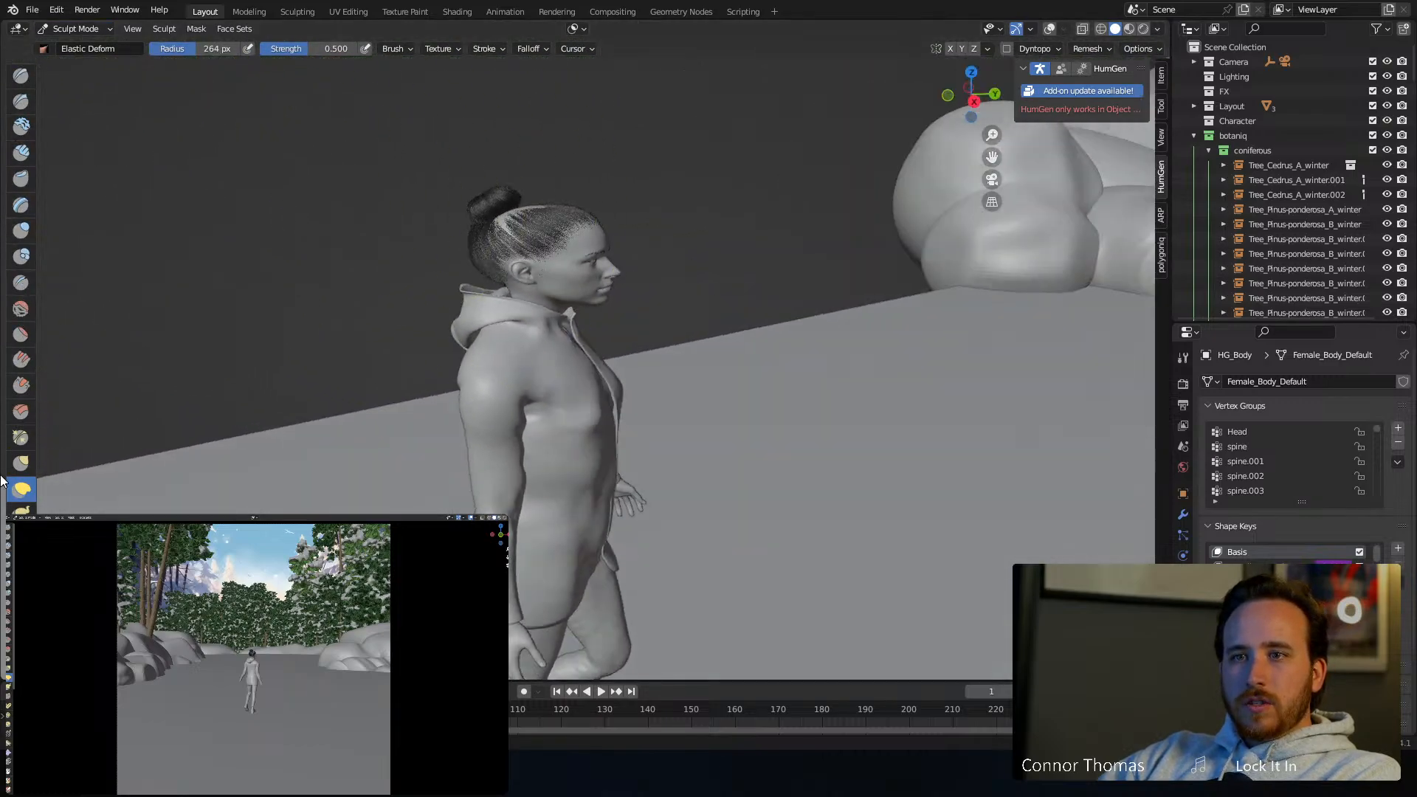
pyautogui.moveTo(458, 268); pyautogui.dragTo(580, 240, button='middle')
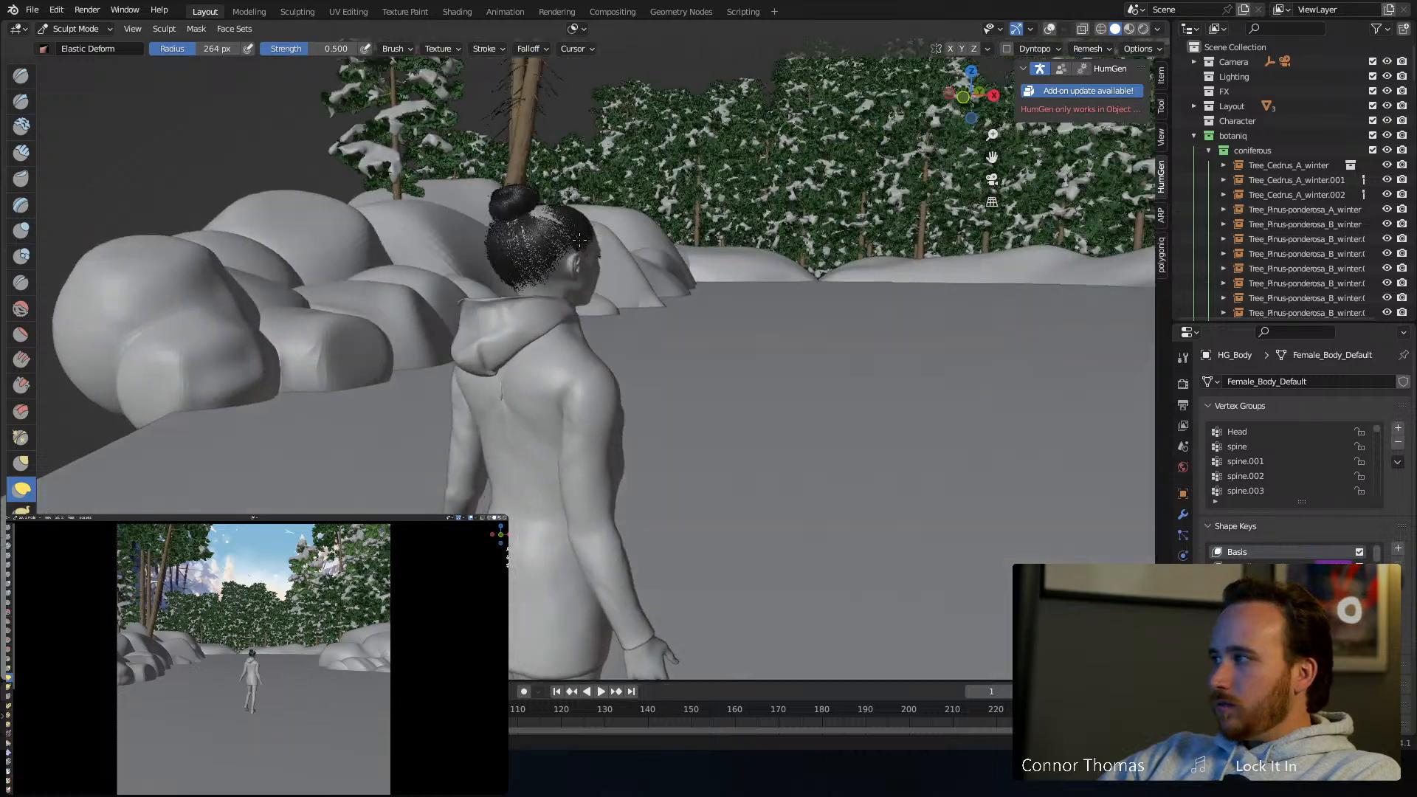
pyautogui.scroll(4, 553, 215)
pyautogui.moveTo(558, 166)
pyautogui.keyDown('shift'); pyautogui.mouseDown(button='middle')
pyautogui.moveTo(570, 295)
pyautogui.moveTo(631, 263)
pyautogui.moveTo(648, 271)
pyautogui.mouseUp(button='middle'); pyautogui.keyUp('shift')
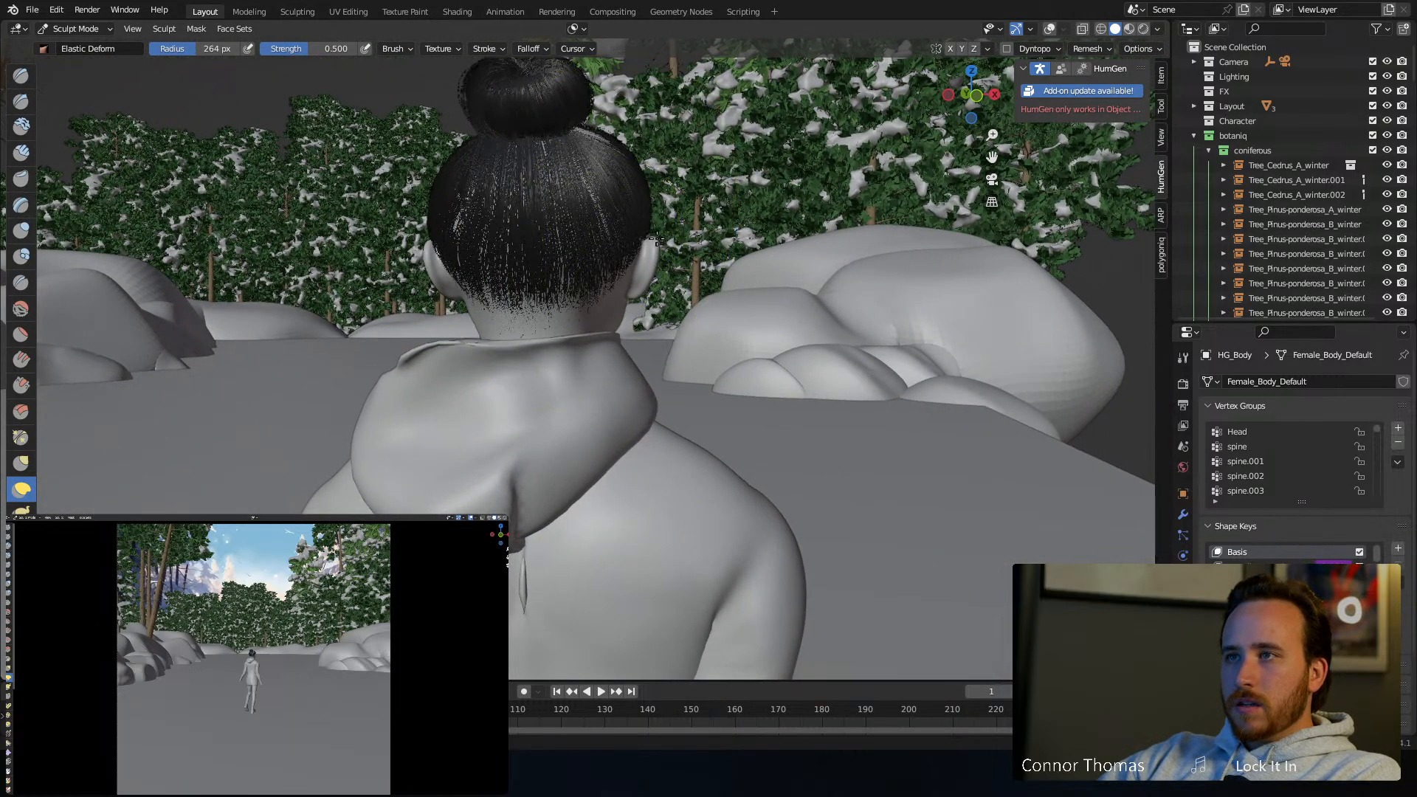
pyautogui.moveTo(553, 189)
pyautogui.mouseDown(button='middle')
pyautogui.moveTo(642, 288)
pyautogui.moveTo(531, 272)
pyautogui.moveTo(626, 231)
pyautogui.moveTo(598, 244)
pyautogui.mouseUp(button='middle')
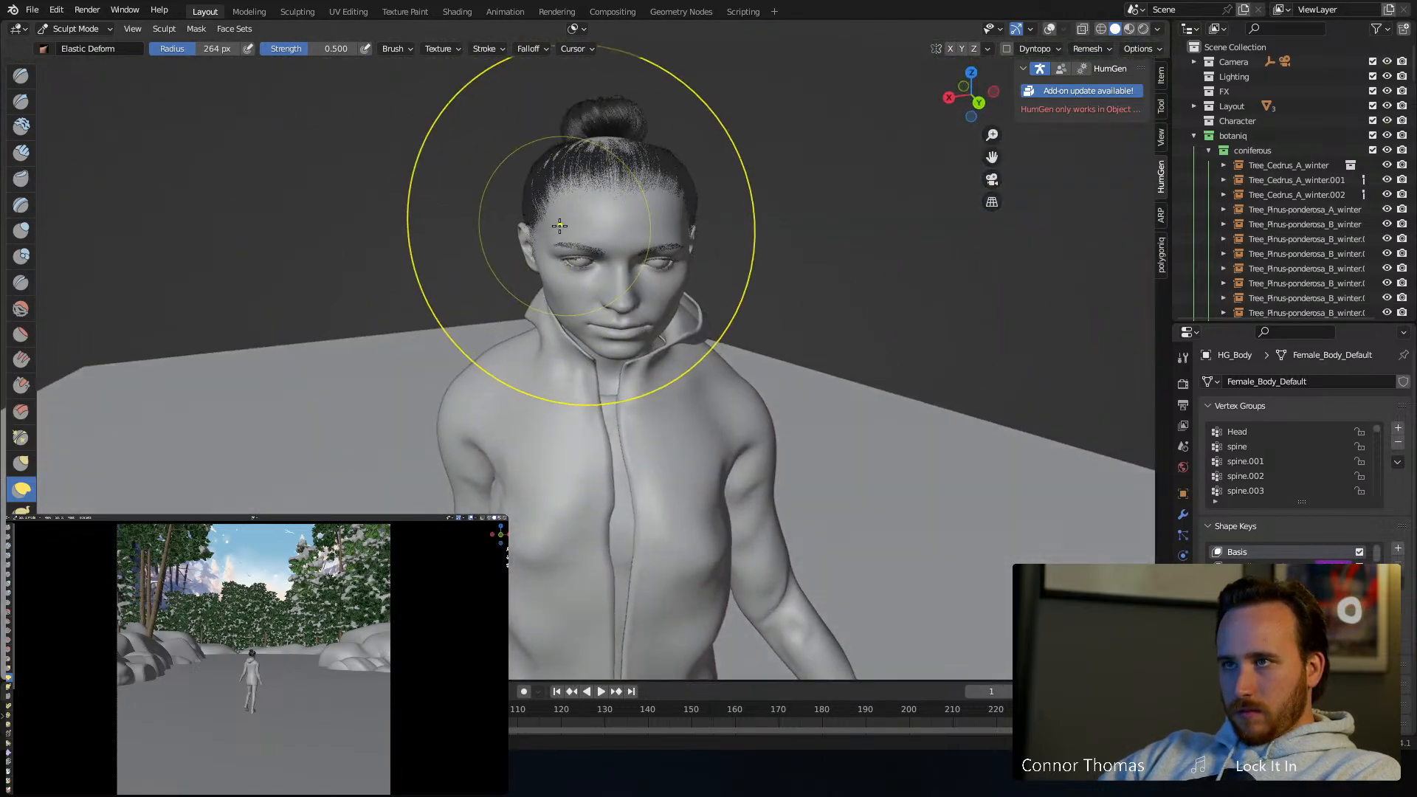
# Switch the body to Edit Mode and turn the viewport overlays on to show the head's mesh
pyautogui.hotkey('ctrl', 'Tab')
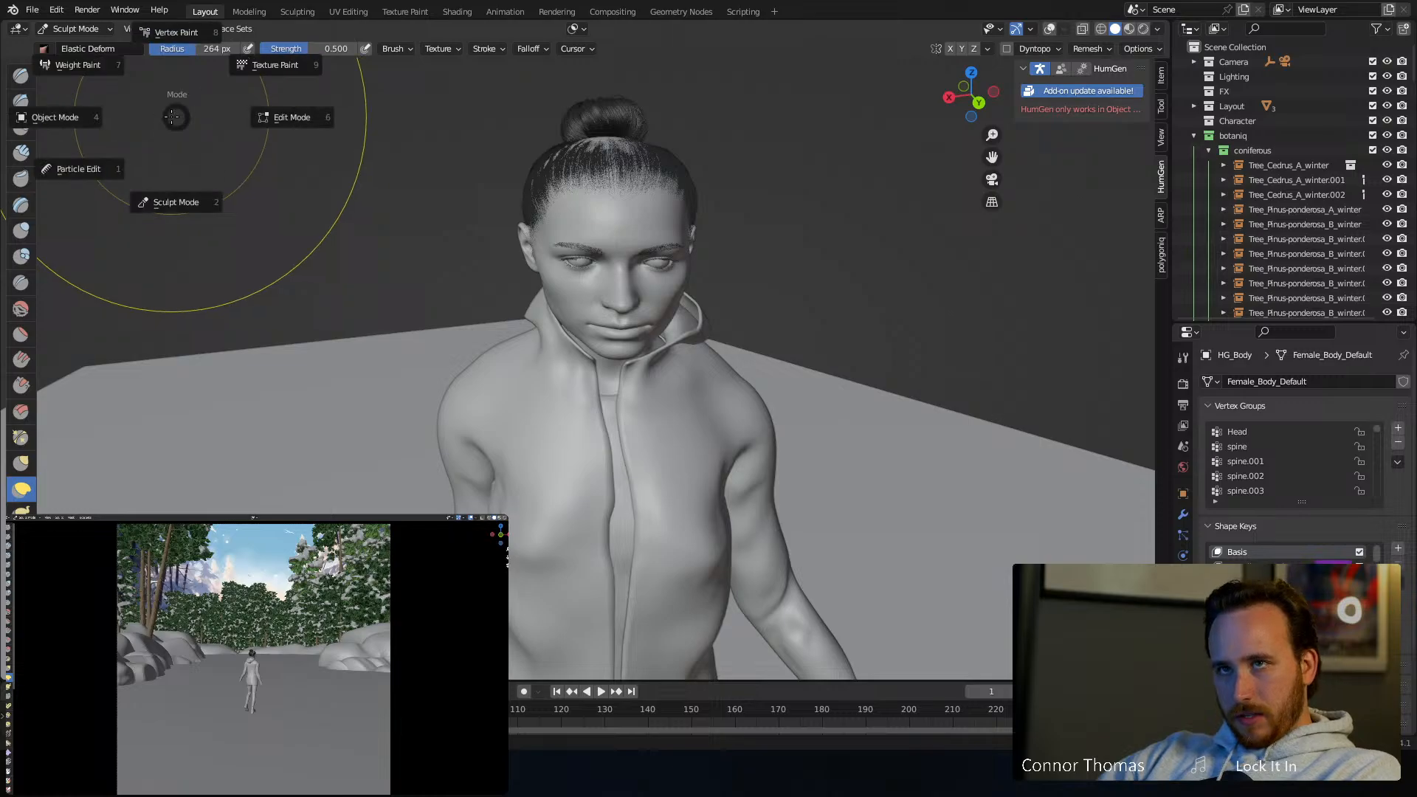
pyautogui.click(291, 116)
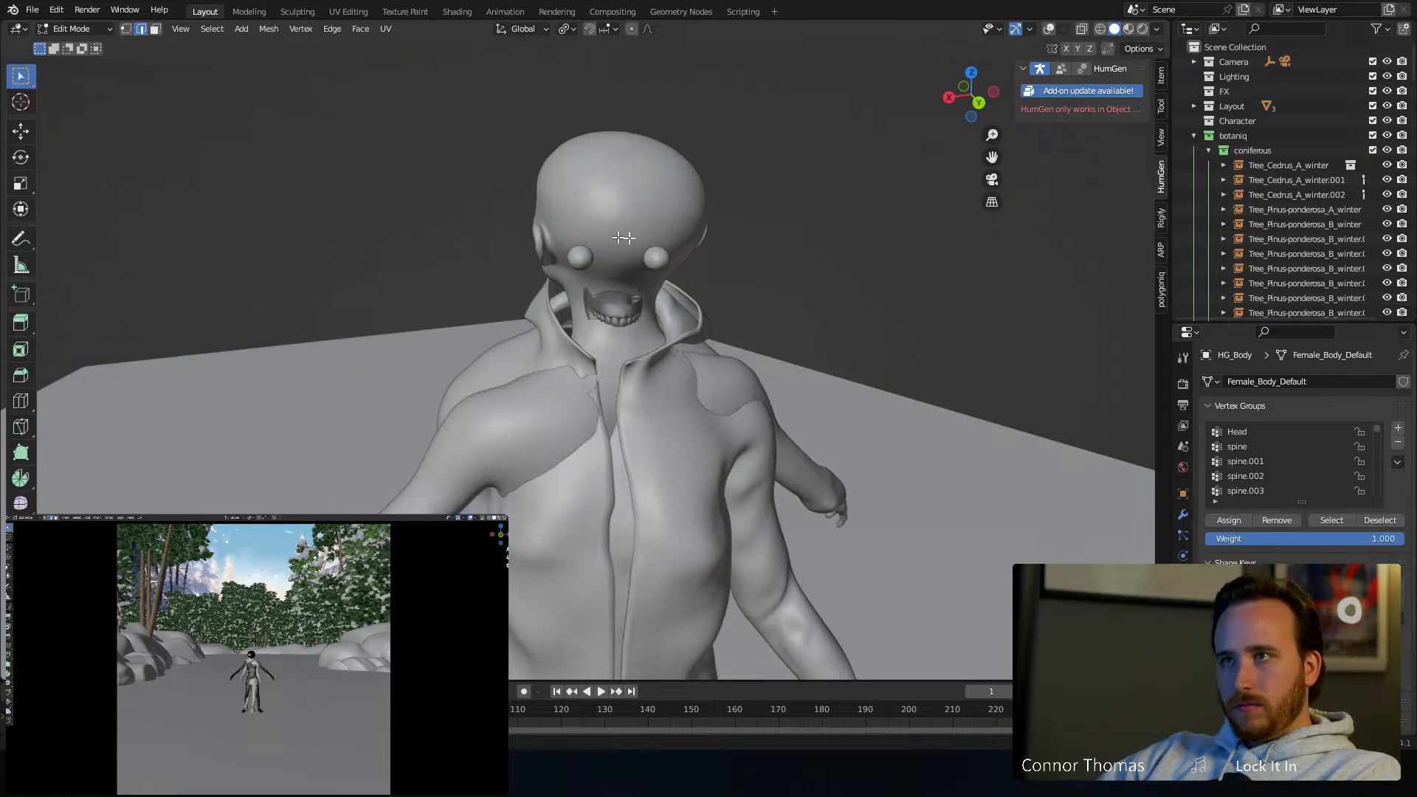
pyautogui.moveTo(616, 232); pyautogui.dragTo(714, 217, button='middle')
pyautogui.moveTo(456, 82); pyautogui.dragTo(613, 69, button='middle')
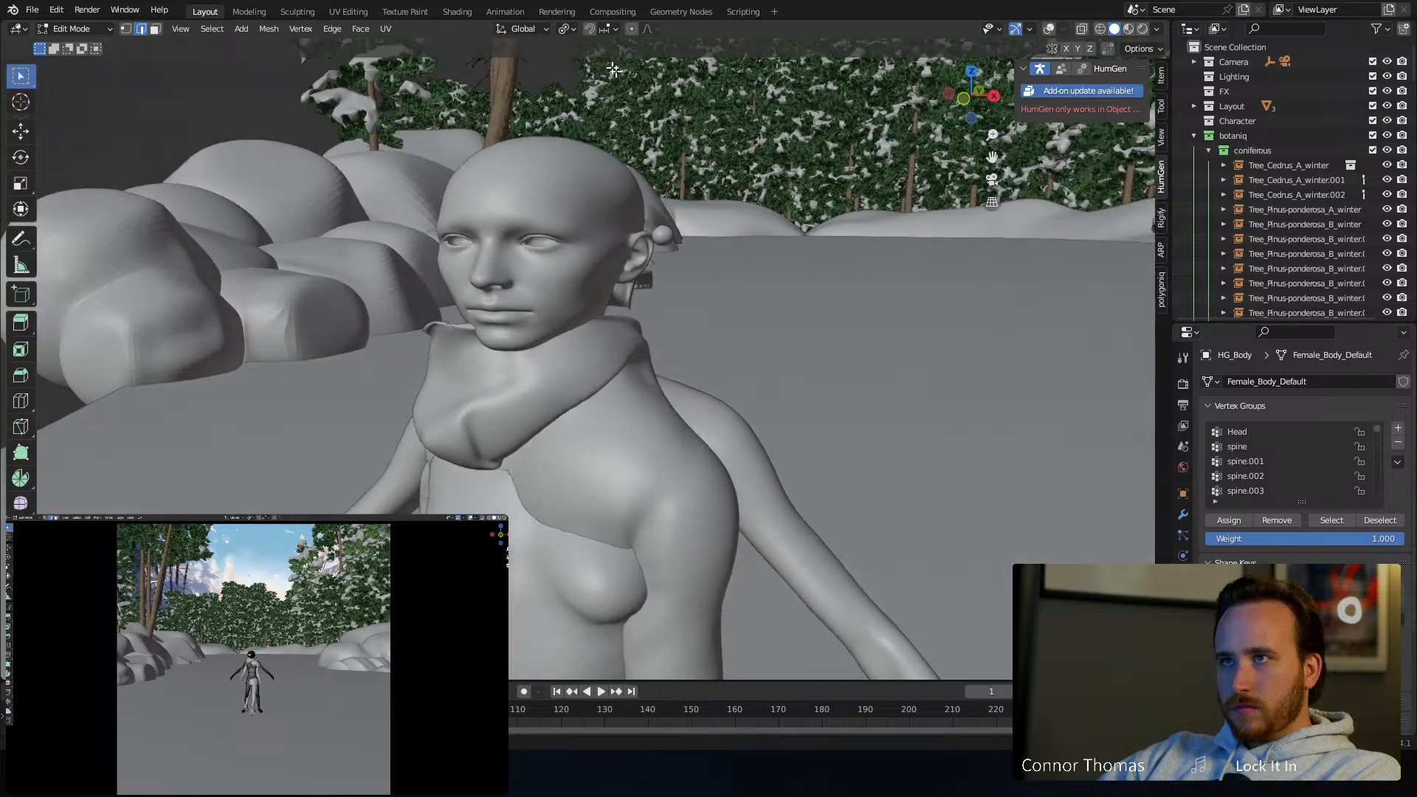
pyautogui.click(528, 28)
pyautogui.press('Escape')
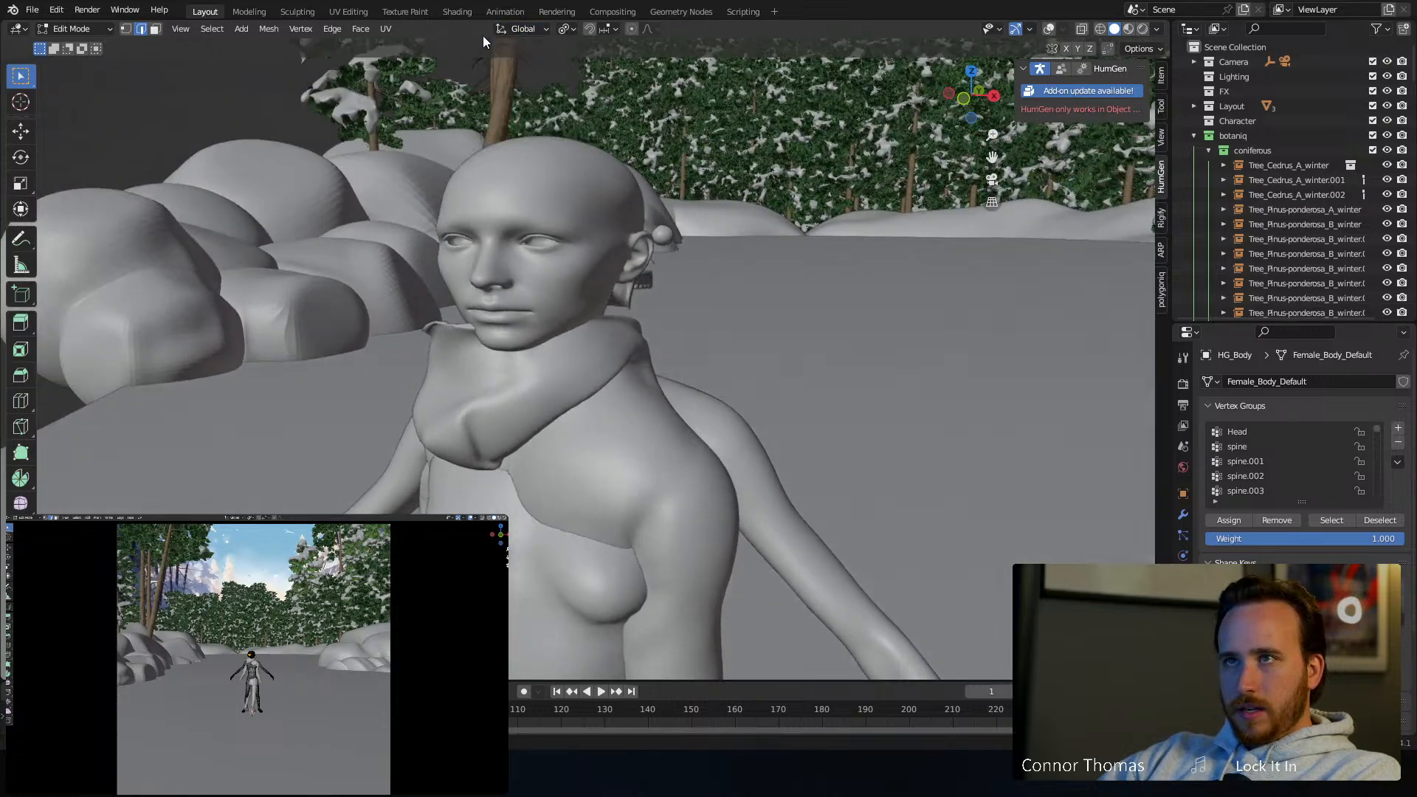
pyautogui.click(1048, 29)
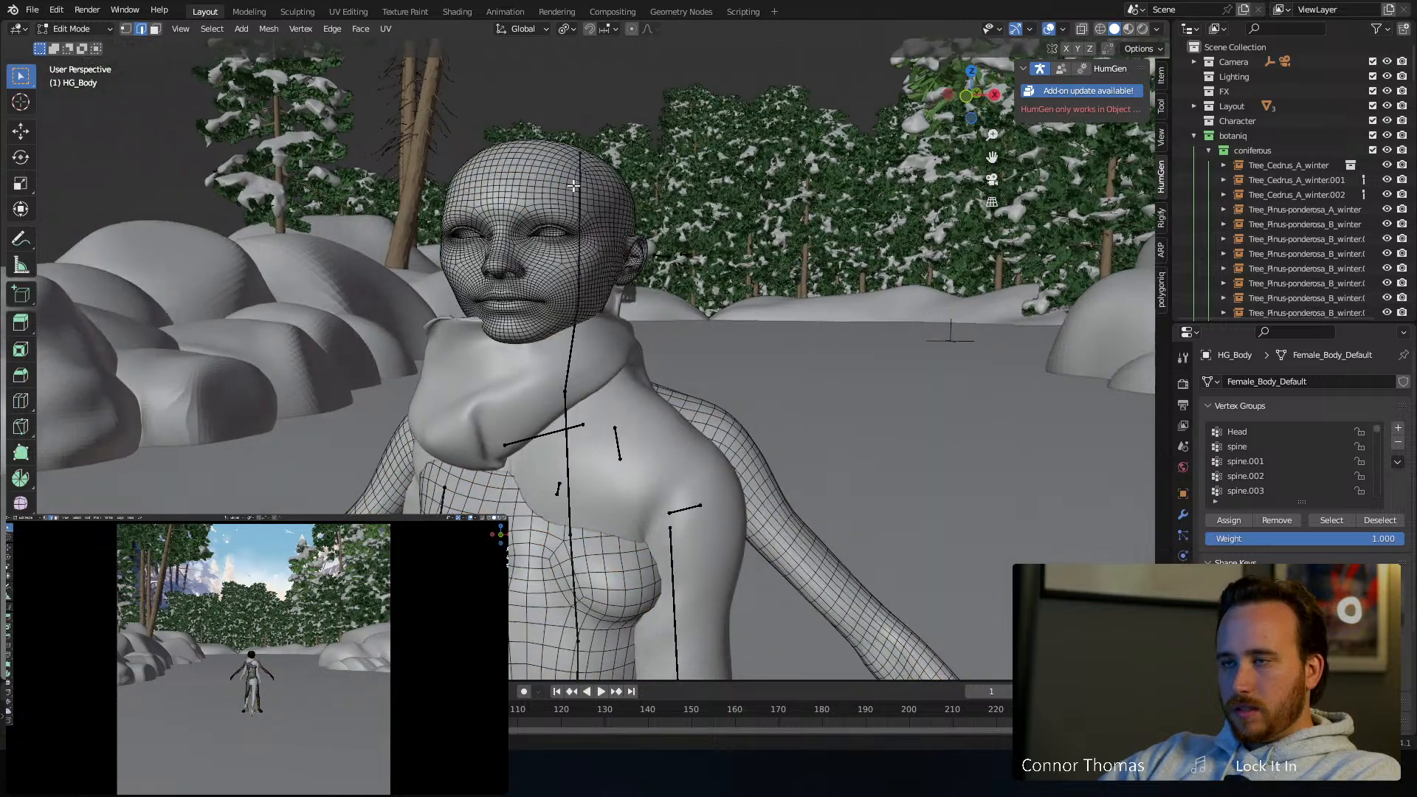
# Try circle-selecting the head of the body mesh in wireframe with a large selection radius, and clear the selection
pyautogui.moveTo(573, 185); pyautogui.dragTo(596, 170, button='middle')
pyautogui.press('a')
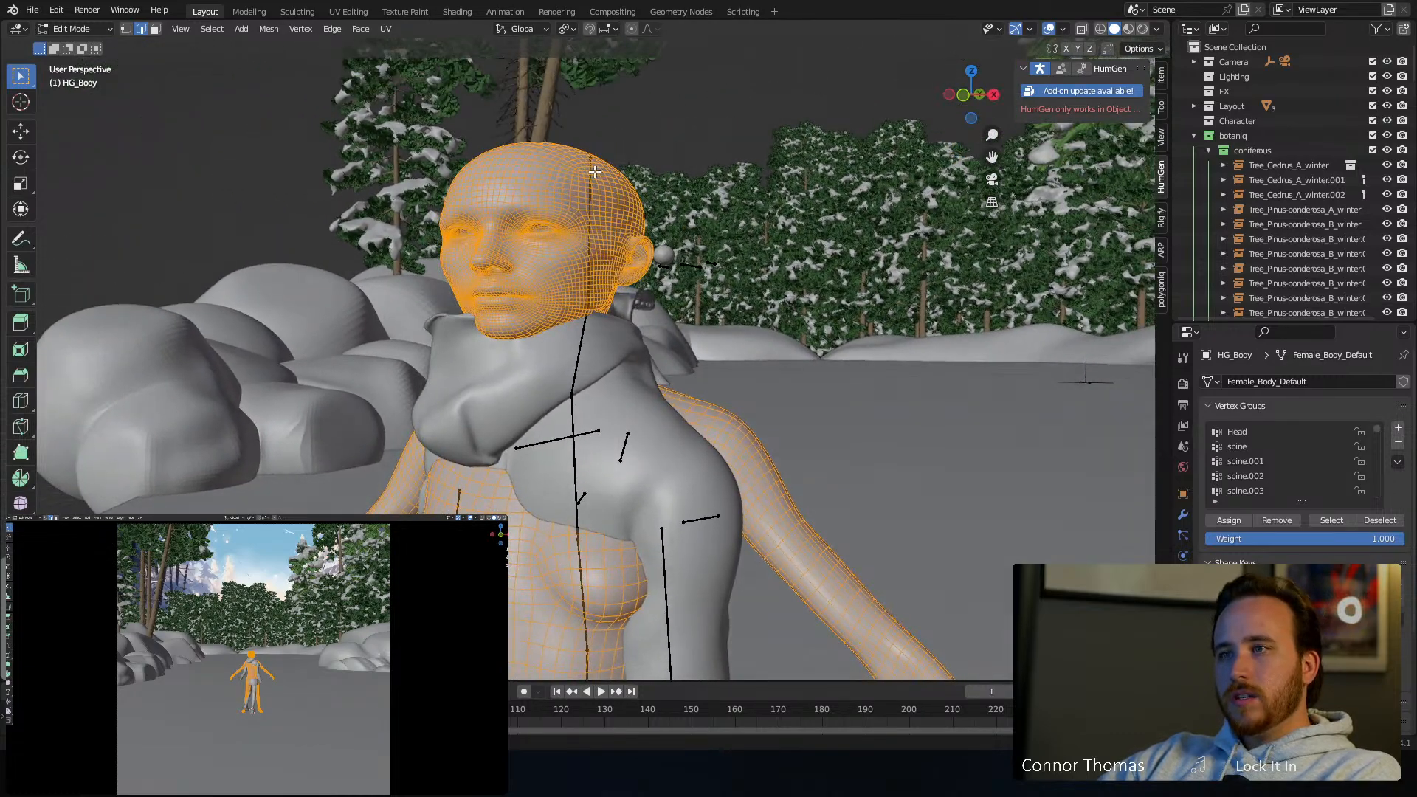
pyautogui.hotkey('shift', 'z')
pyautogui.hotkey('alt', 'a')
pyautogui.press('c')
pyautogui.scroll(-5, 565, 202)
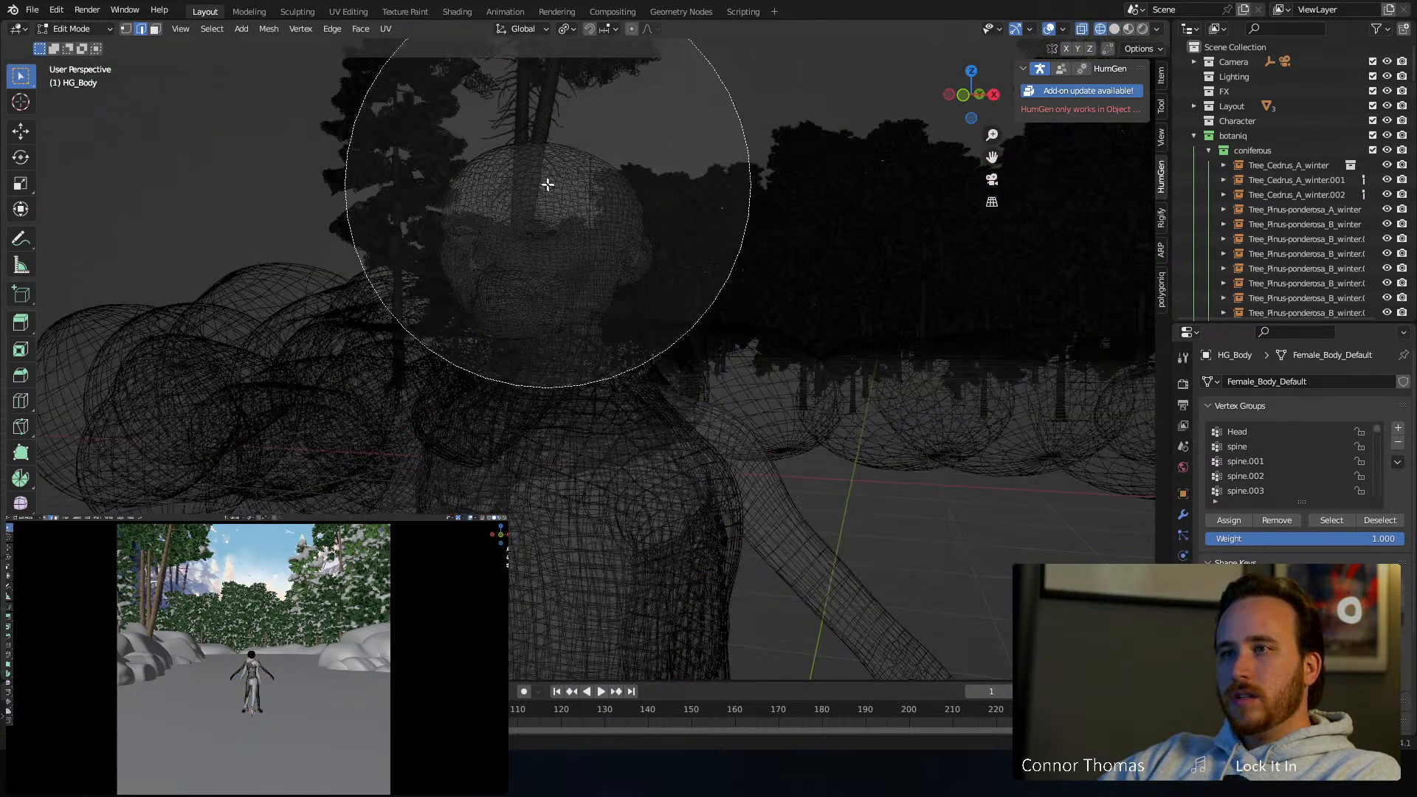
pyautogui.click(545, 180)
pyautogui.rightClick(560, 179)
pyautogui.hotkey('shift', 'z')
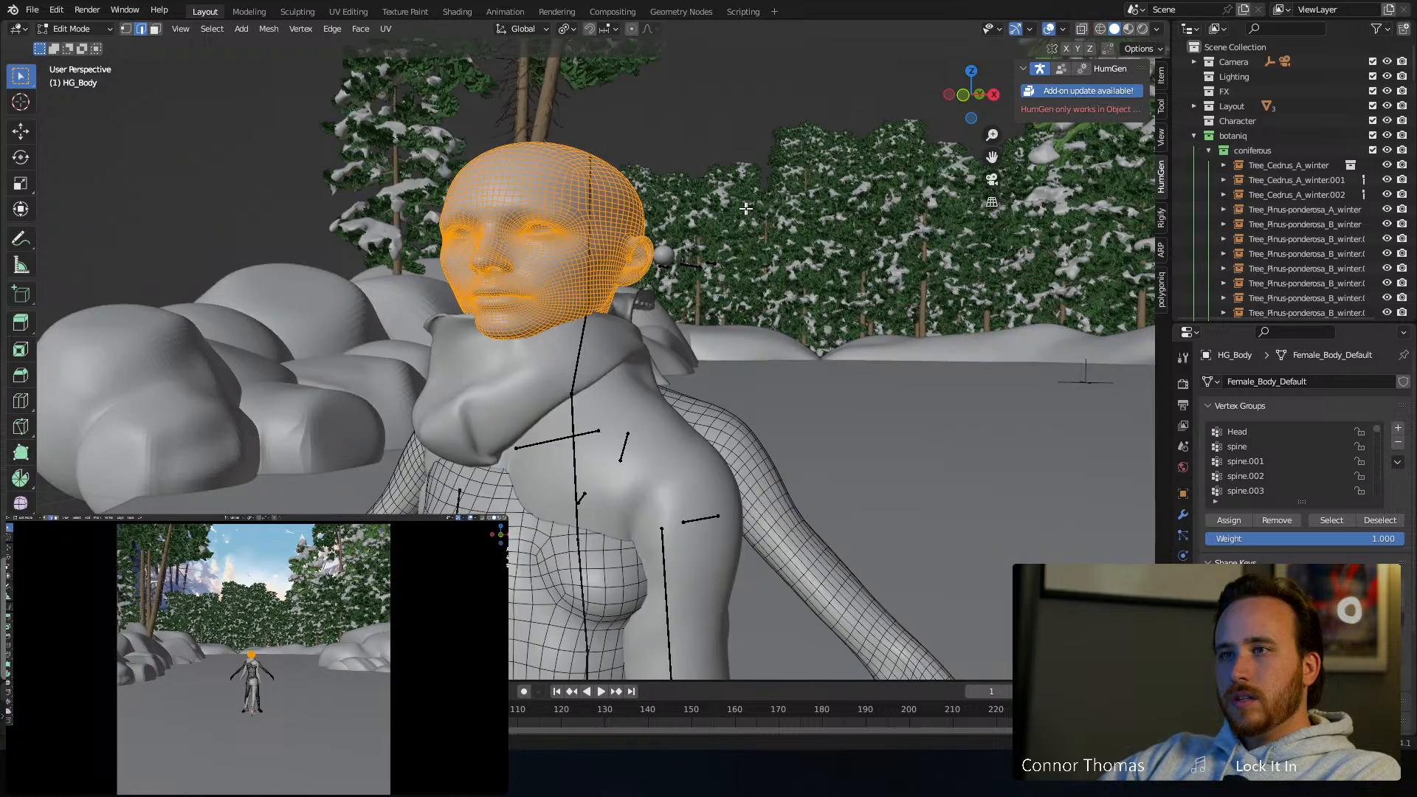
pyautogui.press('a')
pyautogui.hotkey('alt', 'a')
# Circle-select the upper half of the head, from the nose upward, with the mesh shown in wireframe
pyautogui.moveTo(594, 203); pyautogui.dragTo(634, 208, button='middle')
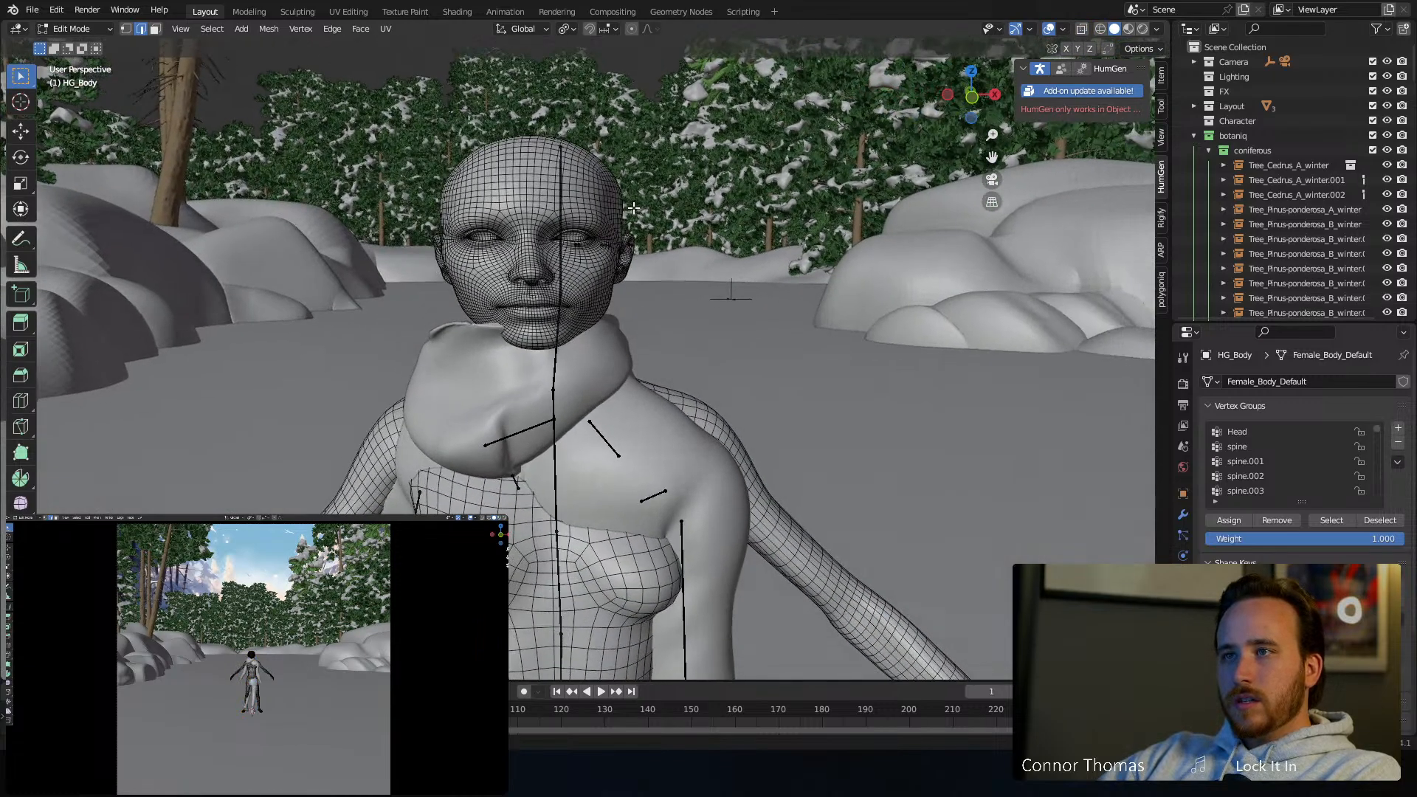
pyautogui.hotkey('shift', 'z')
pyautogui.press('c')
pyautogui.scroll(4, 521, 146)
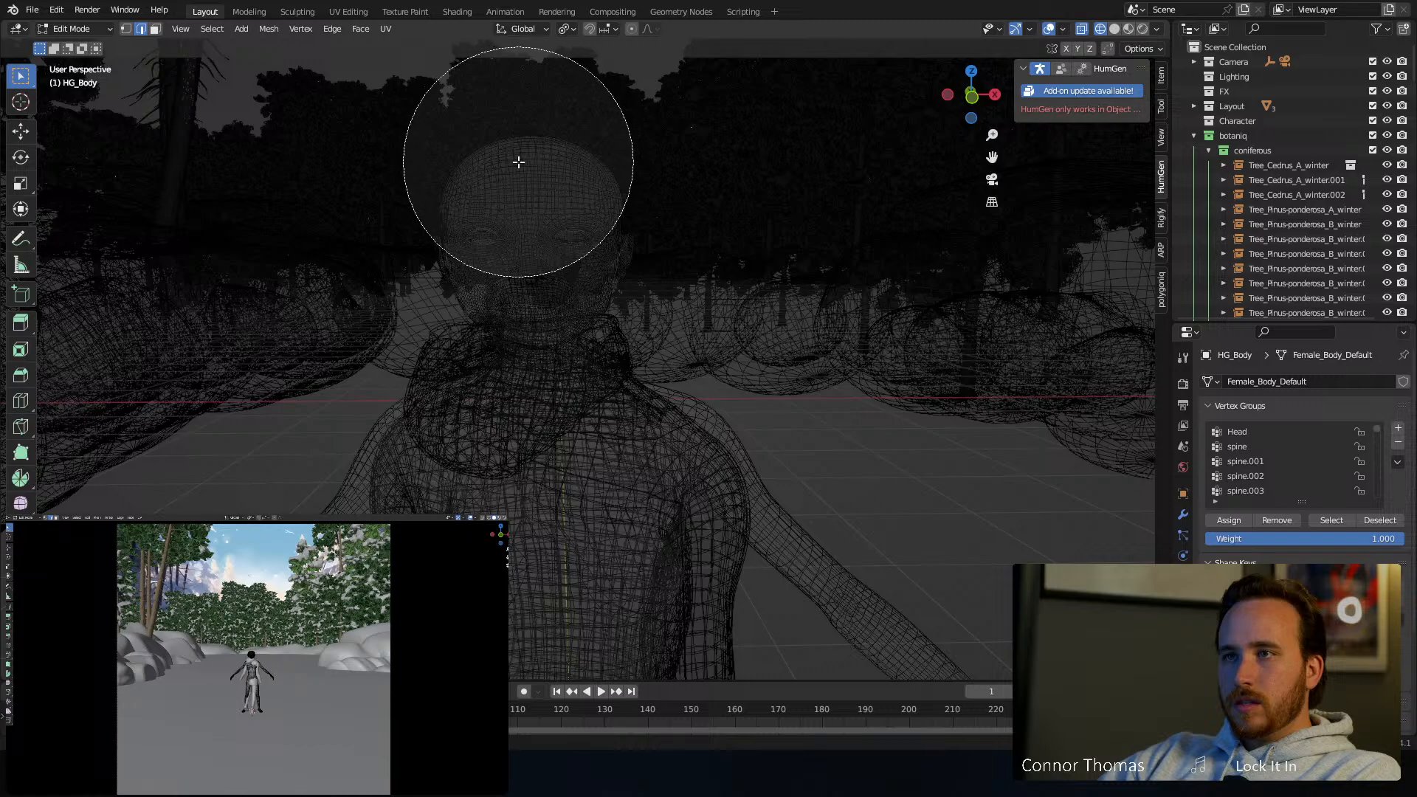
pyautogui.moveTo(519, 162); pyautogui.dragTo(541, 169)
pyautogui.rightClick(541, 170)
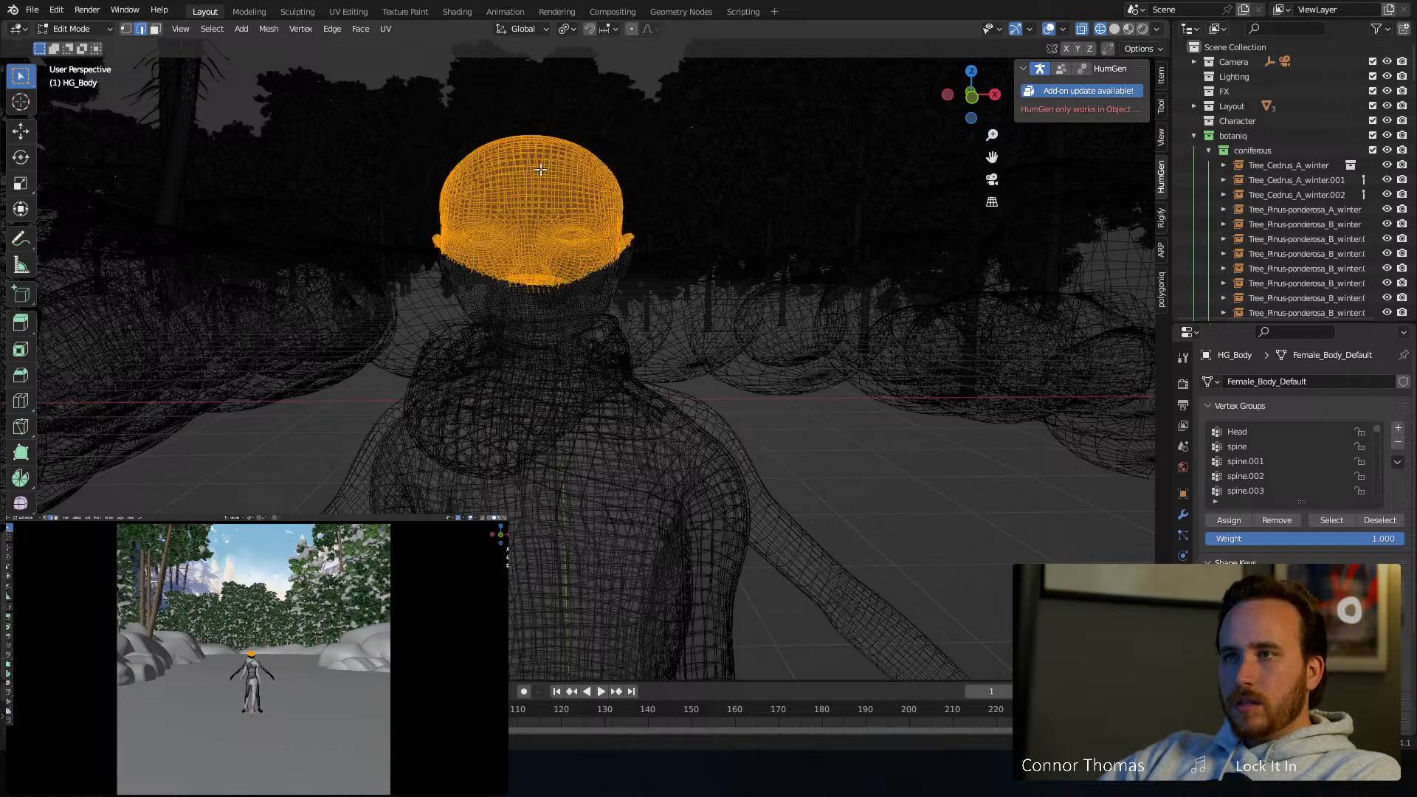
# Scale the selected upper head up to about 1.16 using smooth proportional editing with a proportional size of 0.26
pyautogui.click(632, 29)
pyautogui.hotkey('shift', 'z')
pyautogui.press('s')
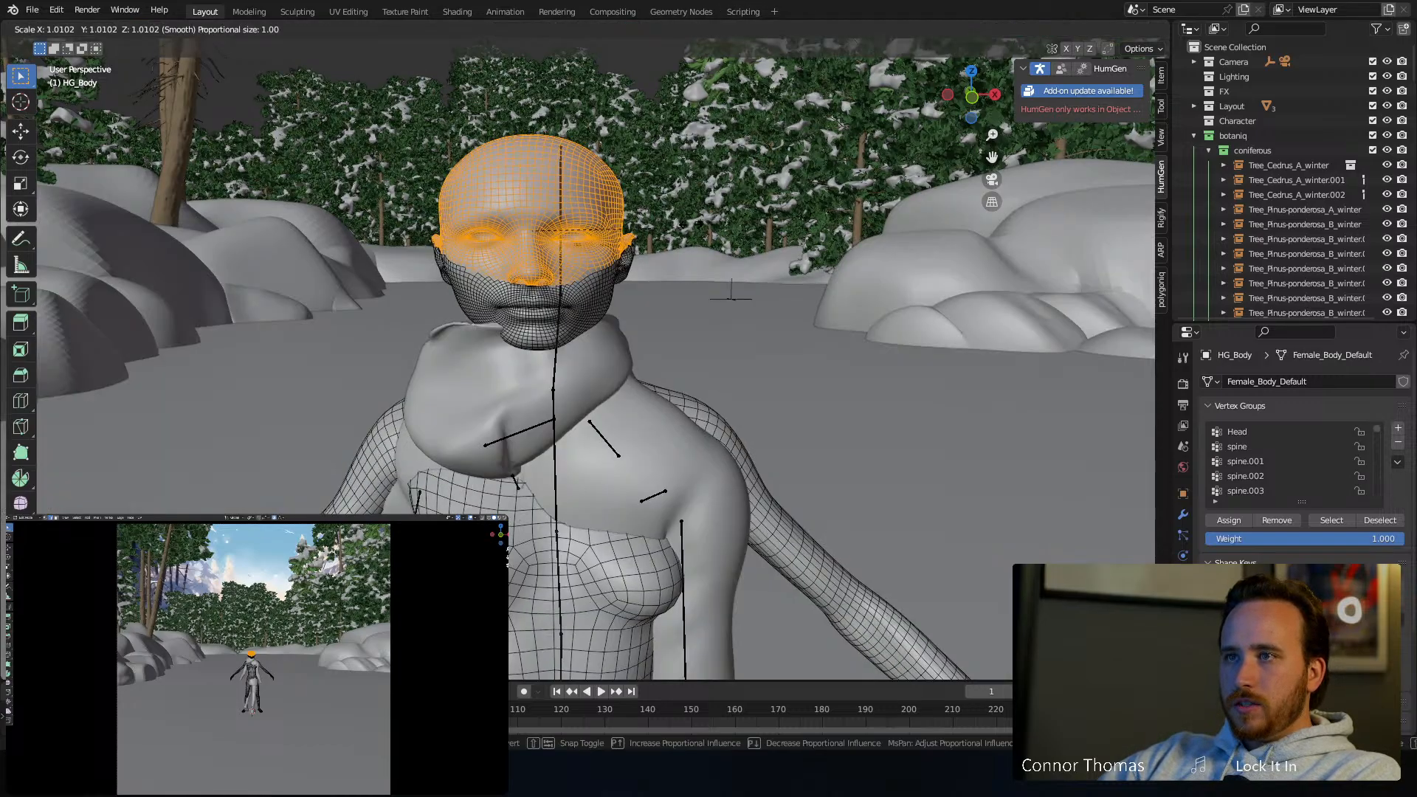
pyautogui.rightClick(694, 221)
pyautogui.press('s')
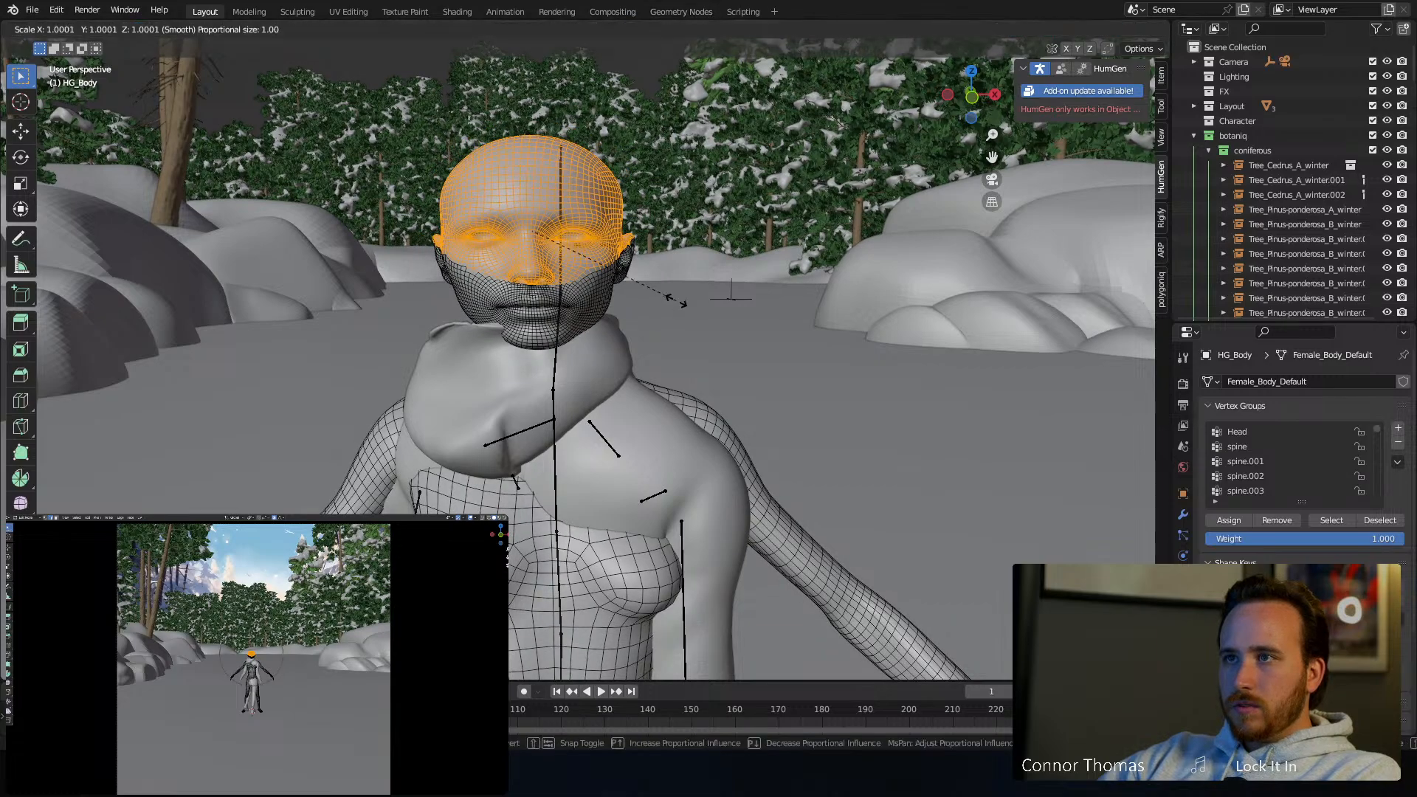
pyautogui.scroll(20, 673, 296)
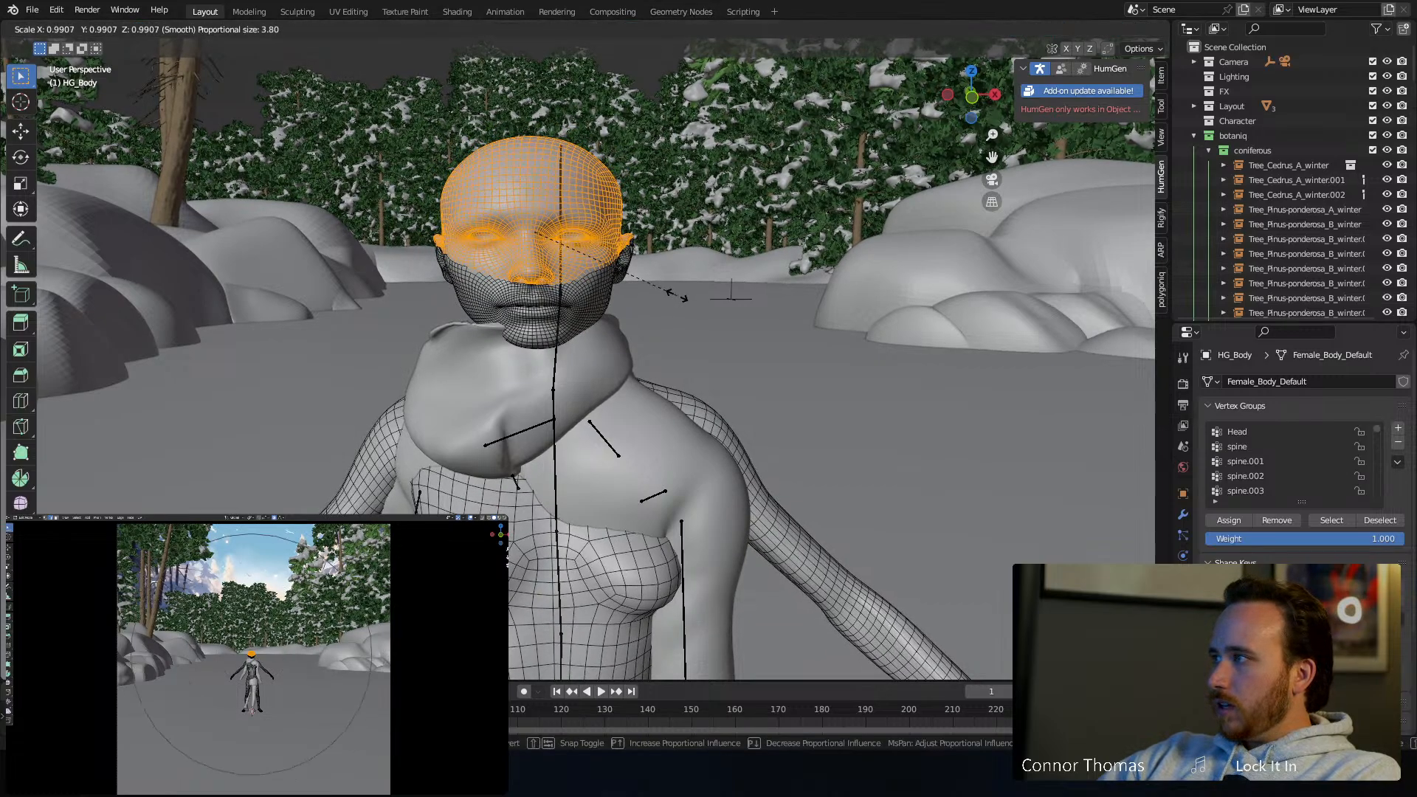
pyautogui.scroll(8, 673, 296)
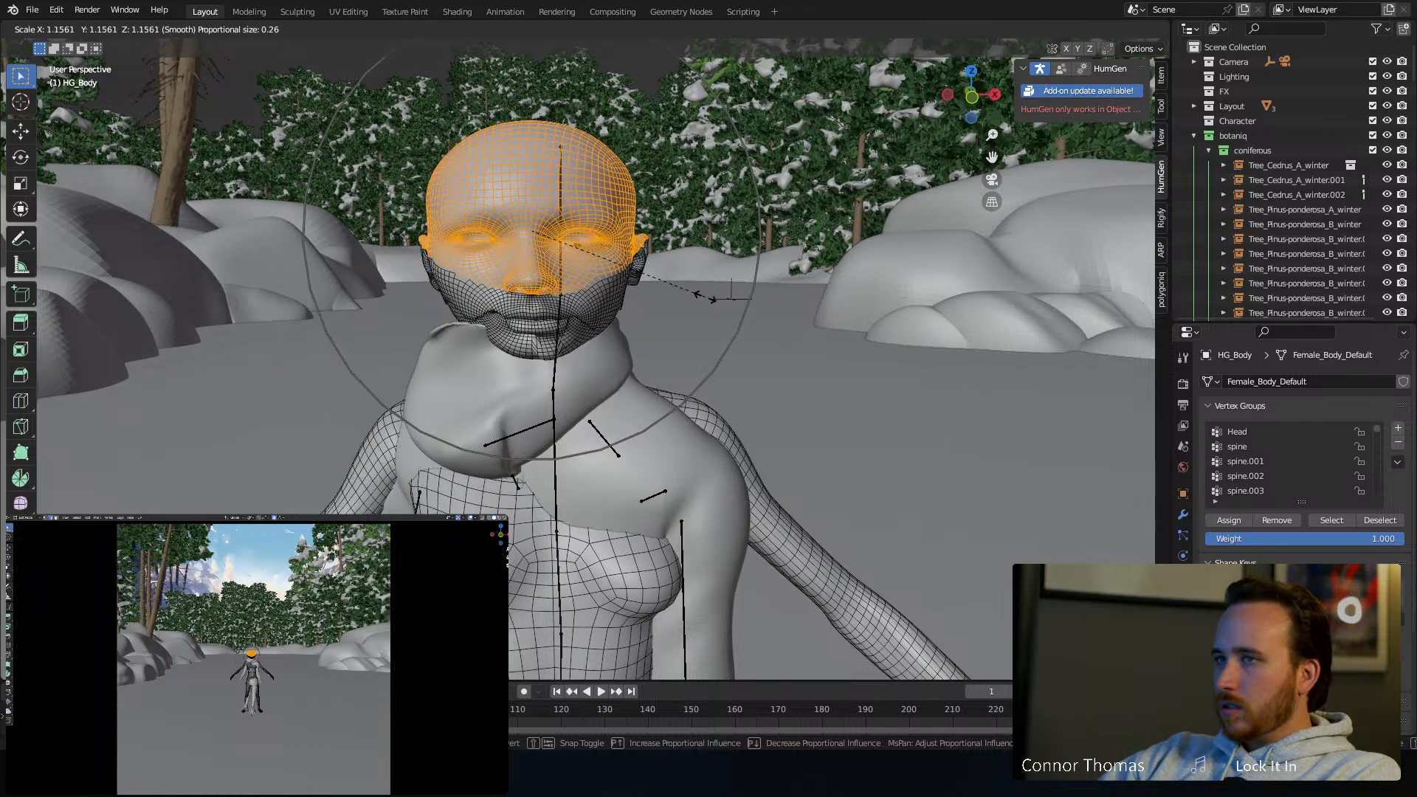
pyautogui.click(709, 299)
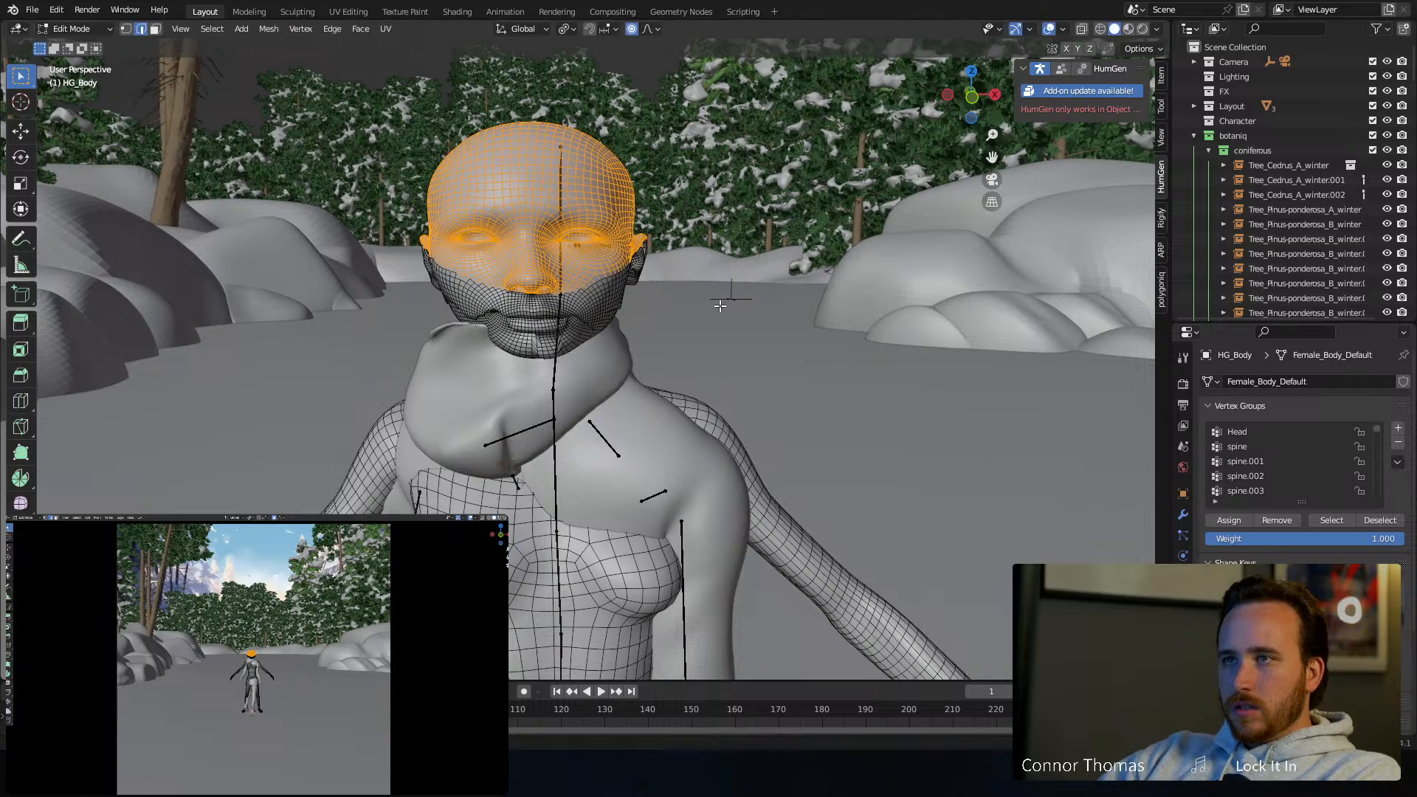
# Return the body to Object Mode, clear the selection and check the back of the head and the hair
pyautogui.press('Tab')
pyautogui.moveTo(724, 303); pyautogui.dragTo(695, 264, button='middle')
pyautogui.hotkey('alt', 'a')
pyautogui.moveTo(954, 265); pyautogui.dragTo(904, 277, button='middle')
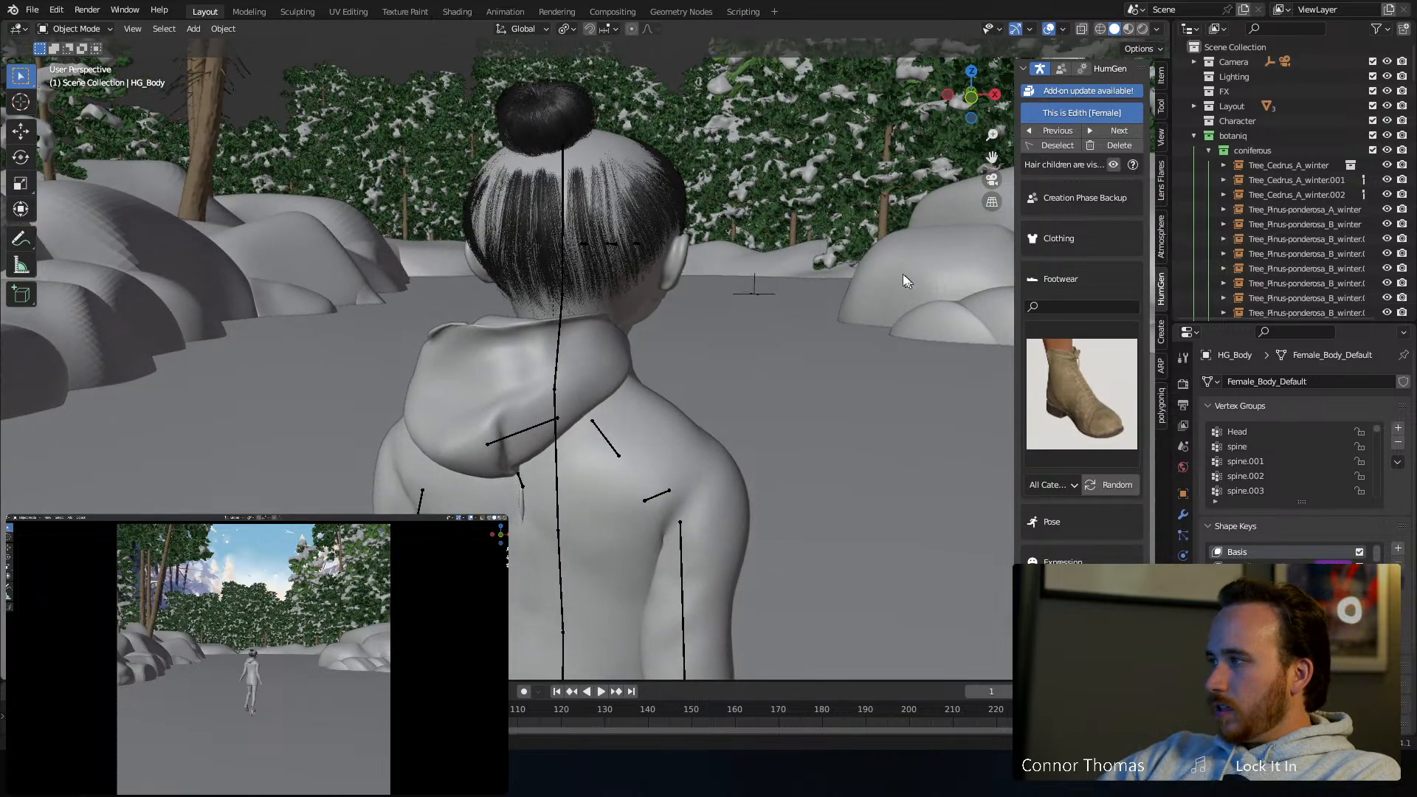
pyautogui.moveTo(795, 251); pyautogui.dragTo(820, 272, button='middle')
# Undo the latest changes on the body and inspect the hair and face from above and from the side
pyautogui.hotkey('ctrl', 'z')
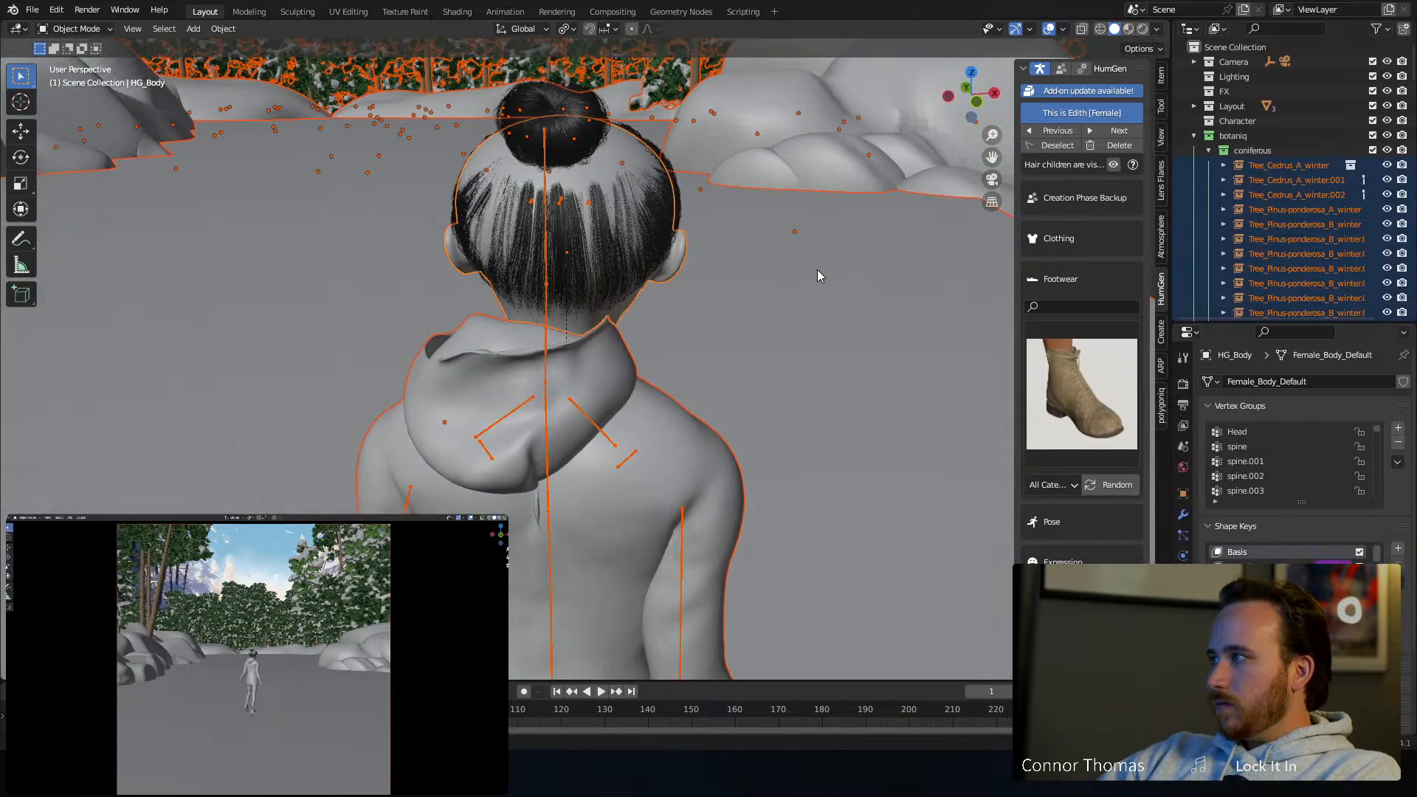
pyautogui.hotkey('ctrl', 'z')
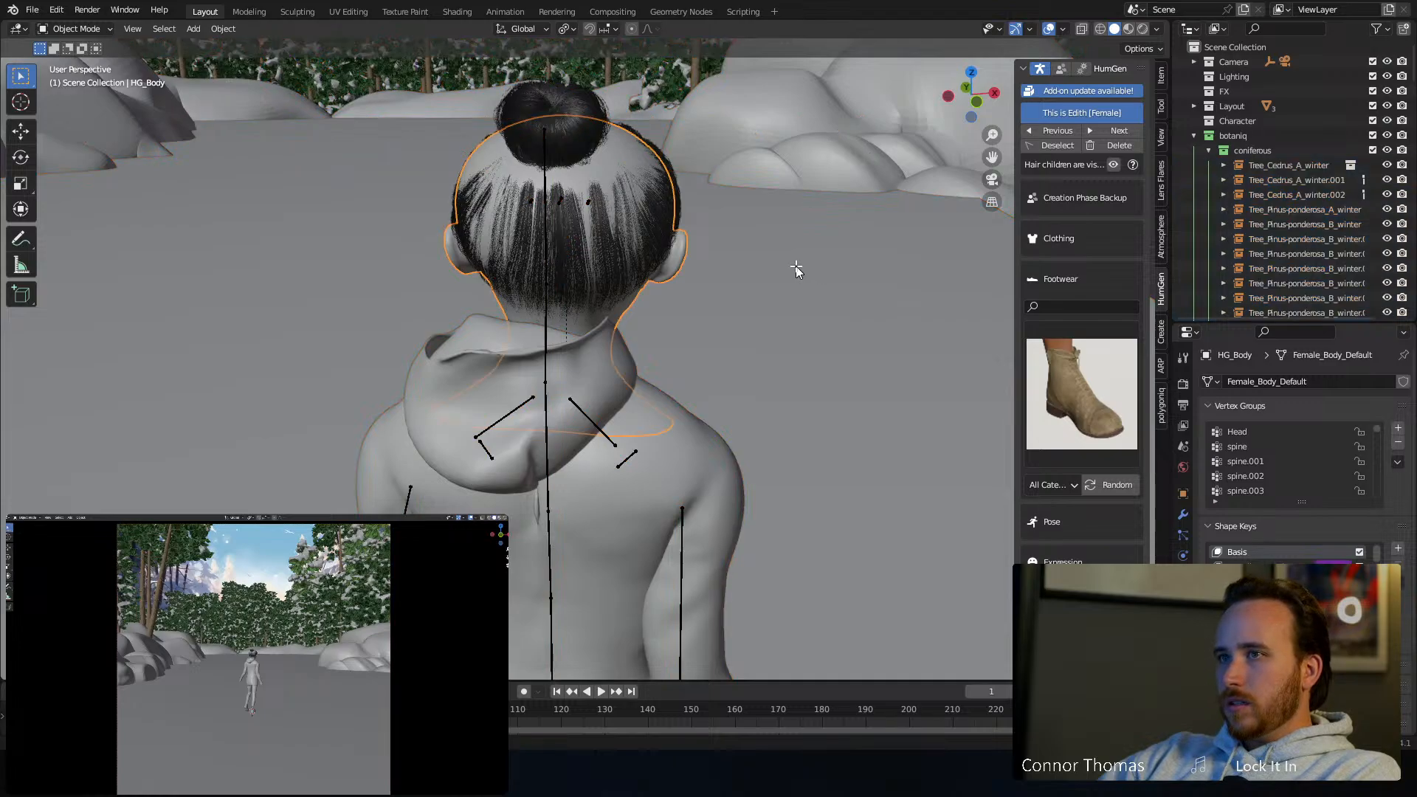
pyautogui.press('Tab')
pyautogui.hotkey('ctrl', 'z')
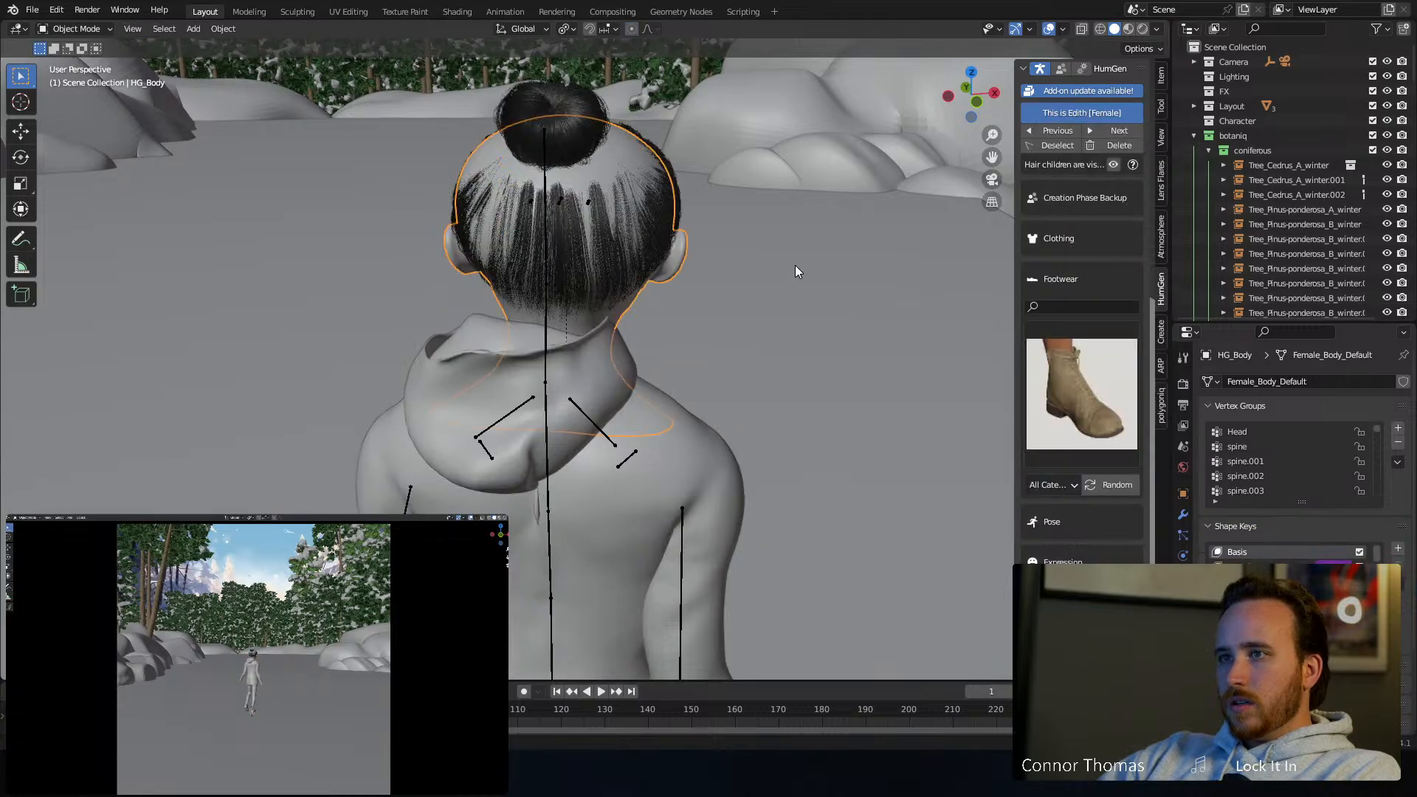
pyautogui.moveTo(765, 255); pyautogui.dragTo(550, 275, button='middle')
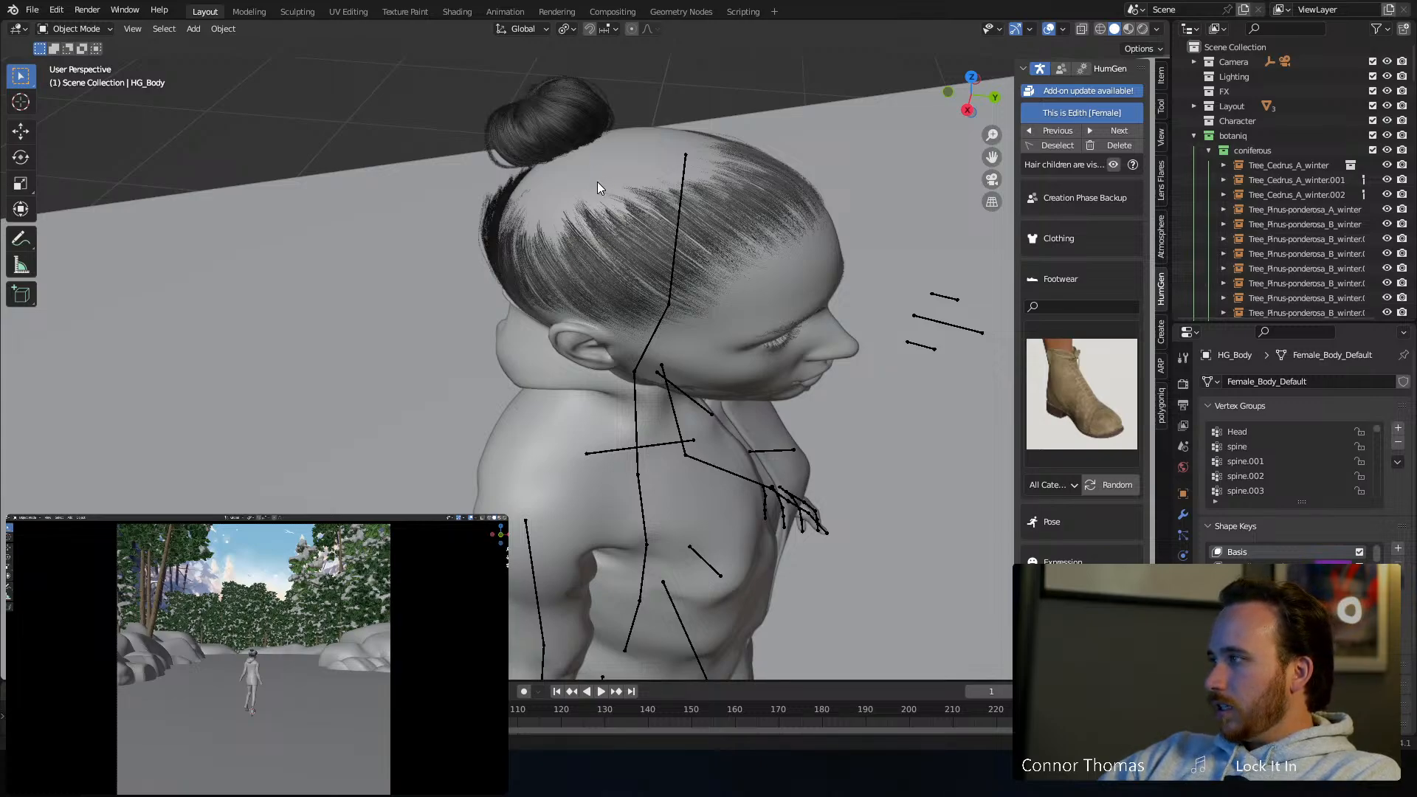
pyautogui.moveTo(720, 306)
pyautogui.mouseDown(button='middle')
pyautogui.moveTo(631, 255)
pyautogui.moveTo(378, 265)
pyautogui.moveTo(617, 286)
pyautogui.moveTo(701, 236)
pyautogui.moveTo(714, 316)
pyautogui.mouseUp(button='middle')
pyautogui.scroll(-5, 632, 256)
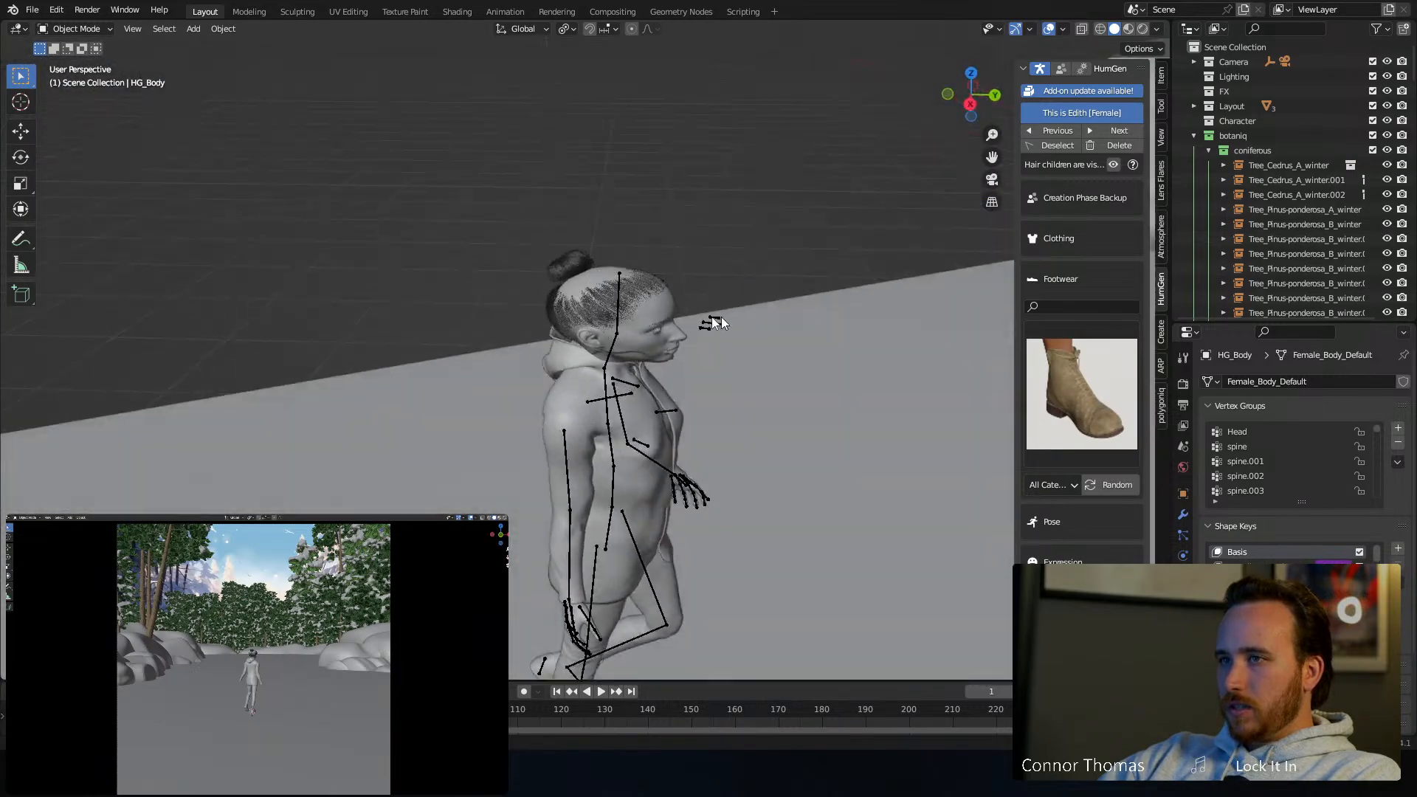
pyautogui.scroll(5, 578, 310)
pyautogui.moveTo(578, 310); pyautogui.dragTo(582, 258, button='middle')
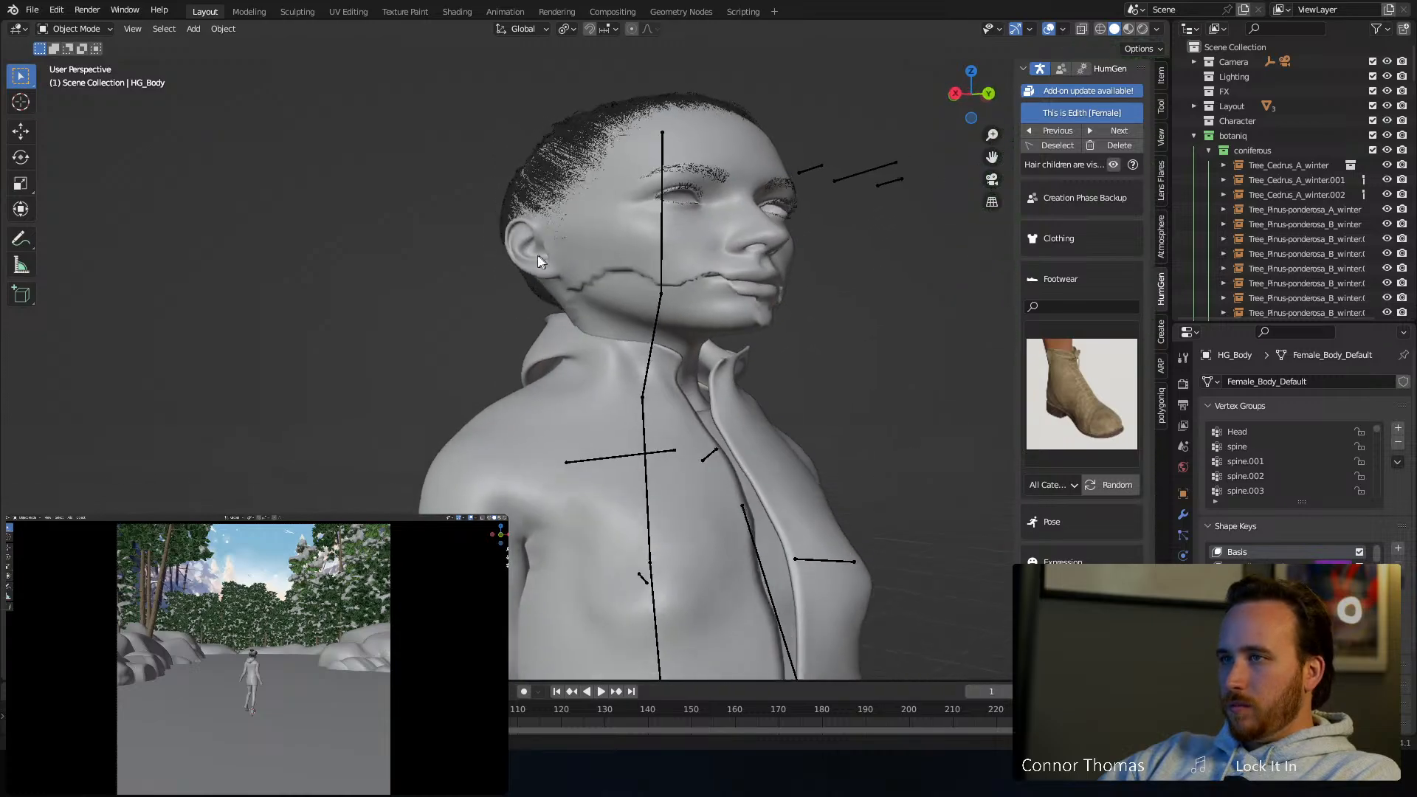
# Select the girl's body and switch it to Particle Edit mode
pyautogui.click(582, 259)
pyautogui.click(81, 29)
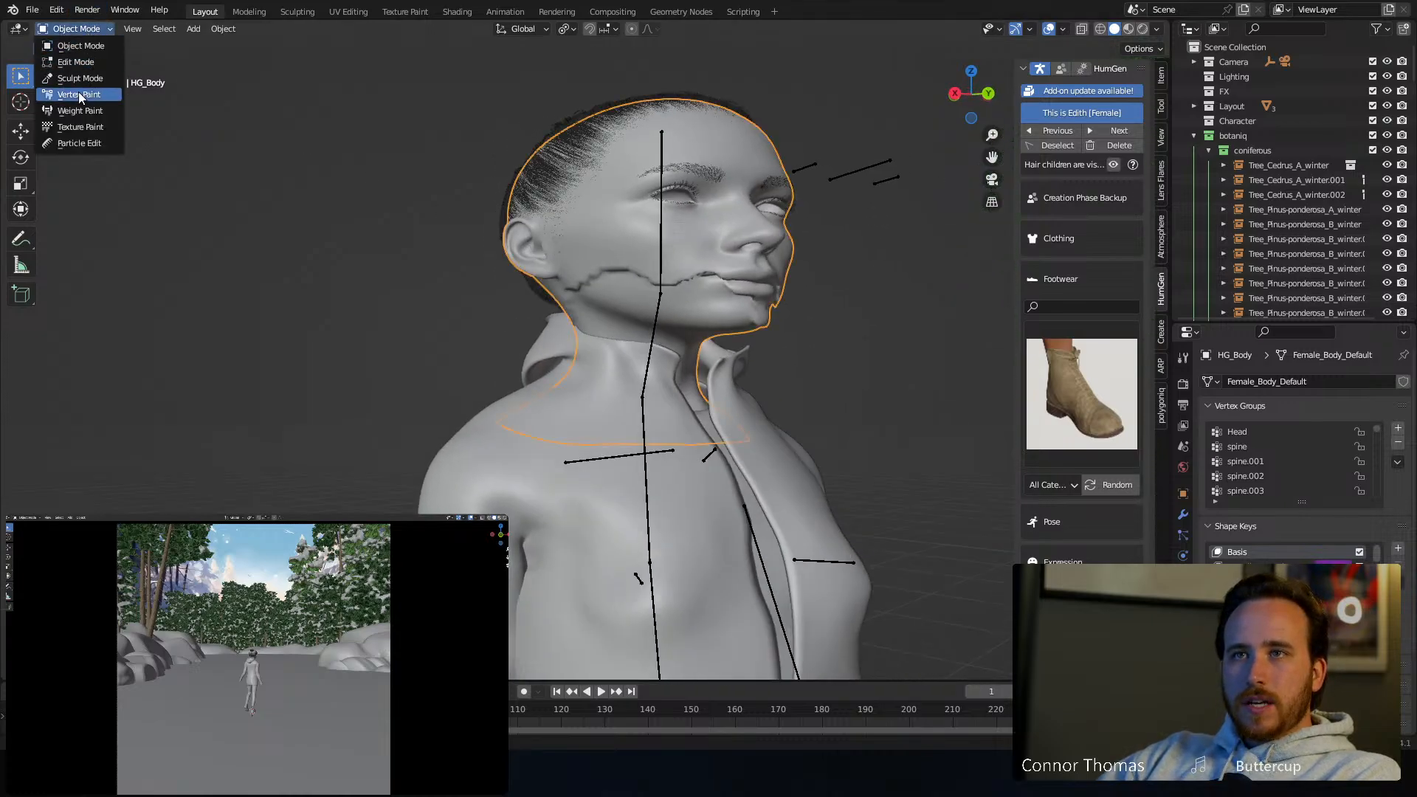
pyautogui.click(83, 141)
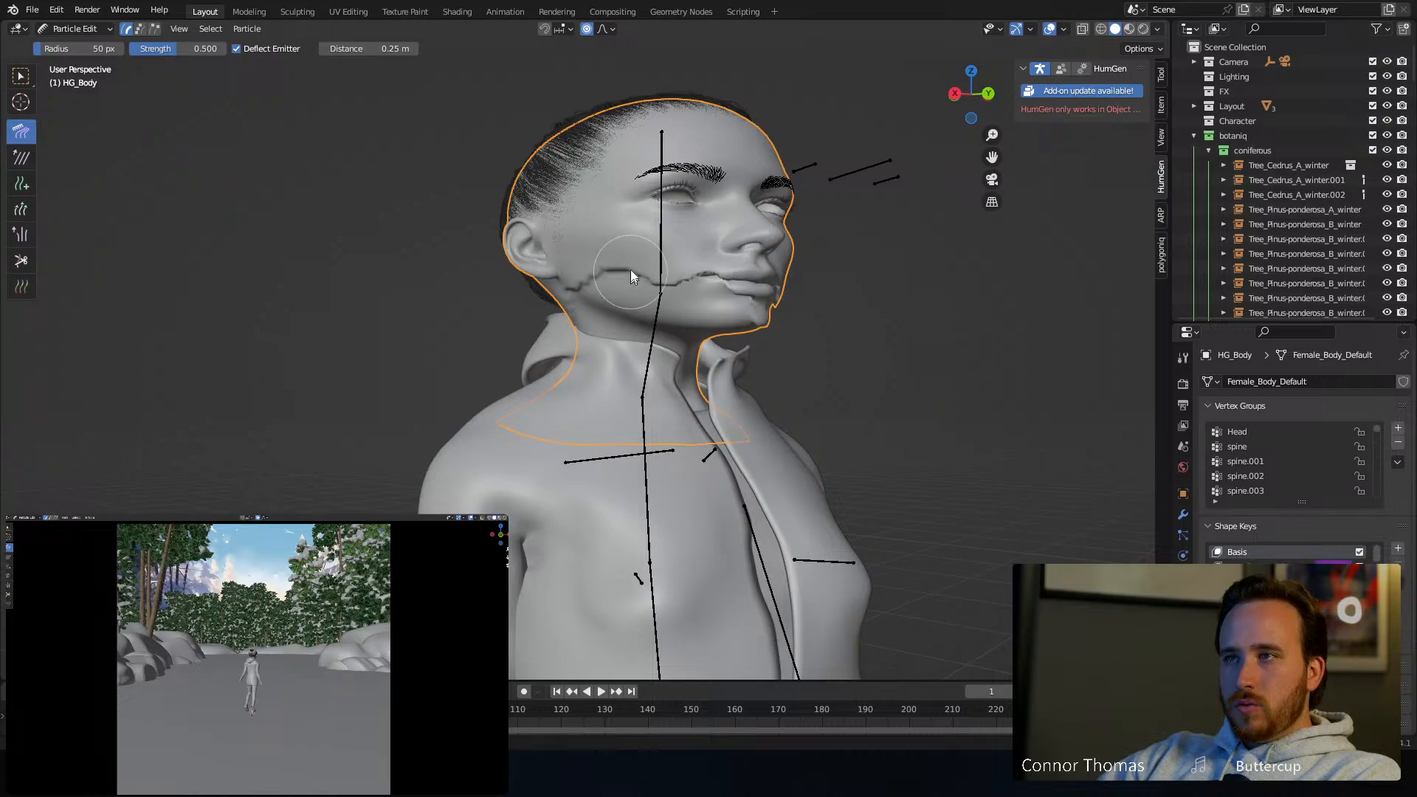
pyautogui.scroll(5, 608, 240)
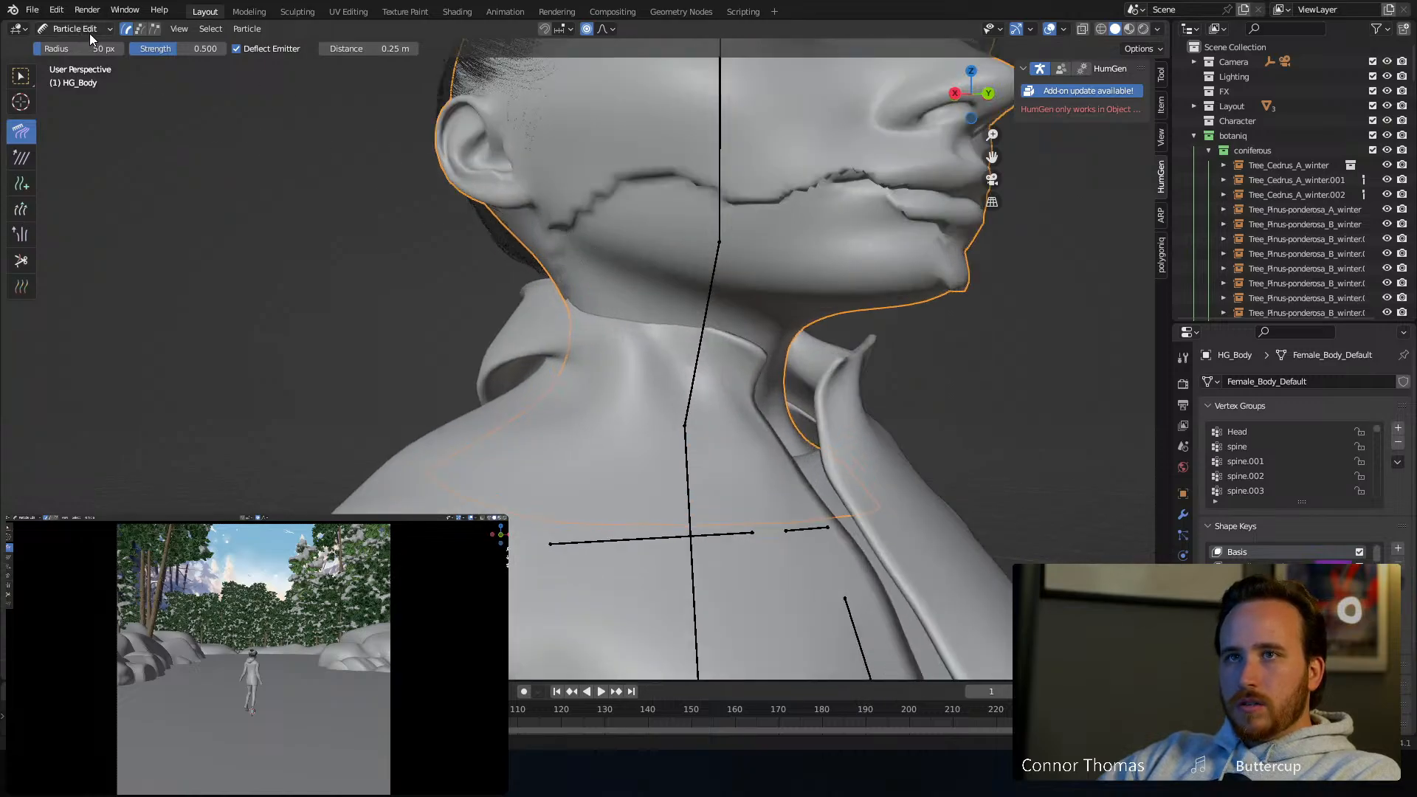
# Switch the body to Sculpt Mode and choose the Smooth brush for the crease along the cheek
pyautogui.click(87, 31)
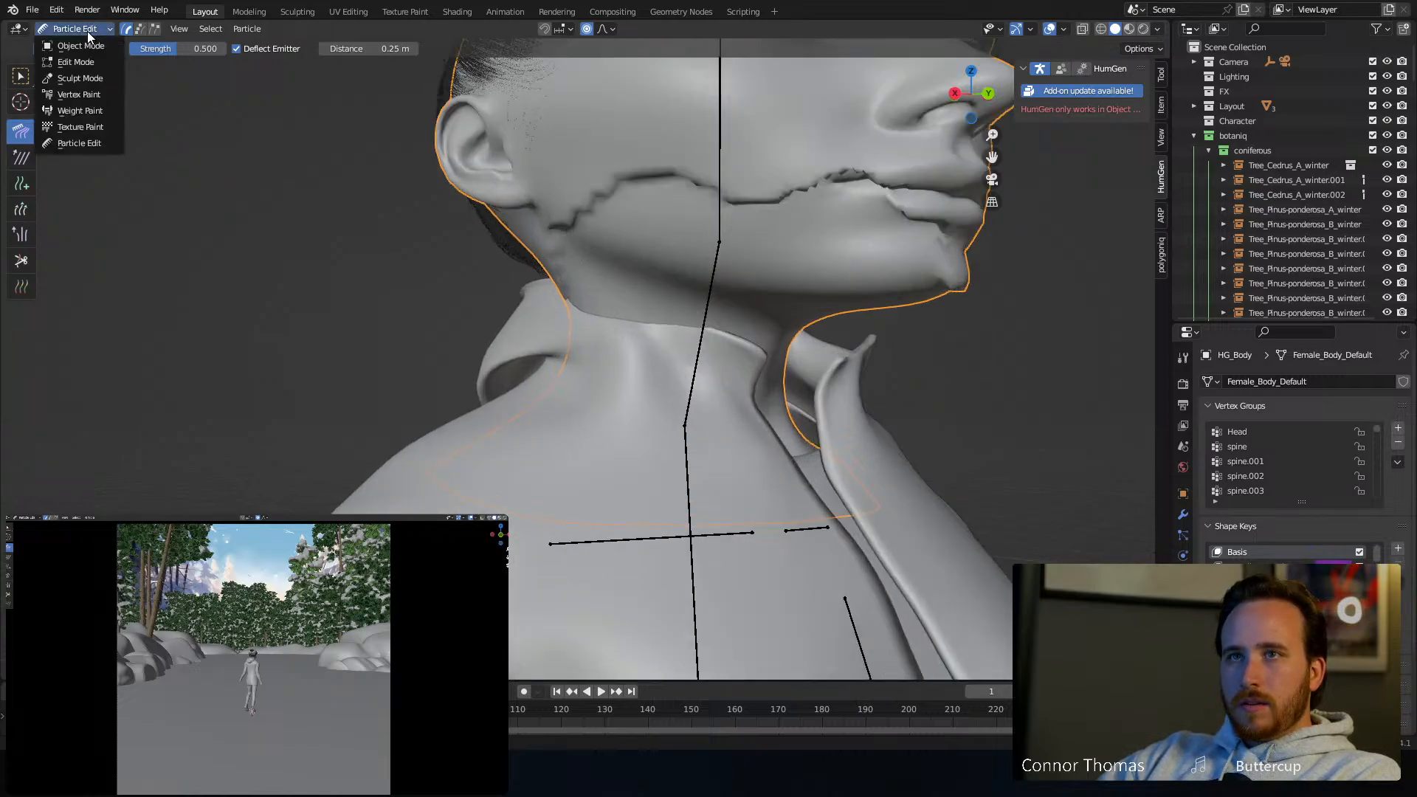
pyautogui.click(99, 84)
pyautogui.keyDown('shift'); pyautogui.moveTo(632, 189); pyautogui.dragTo(612, 221, button='middle'); pyautogui.keyUp('shift')
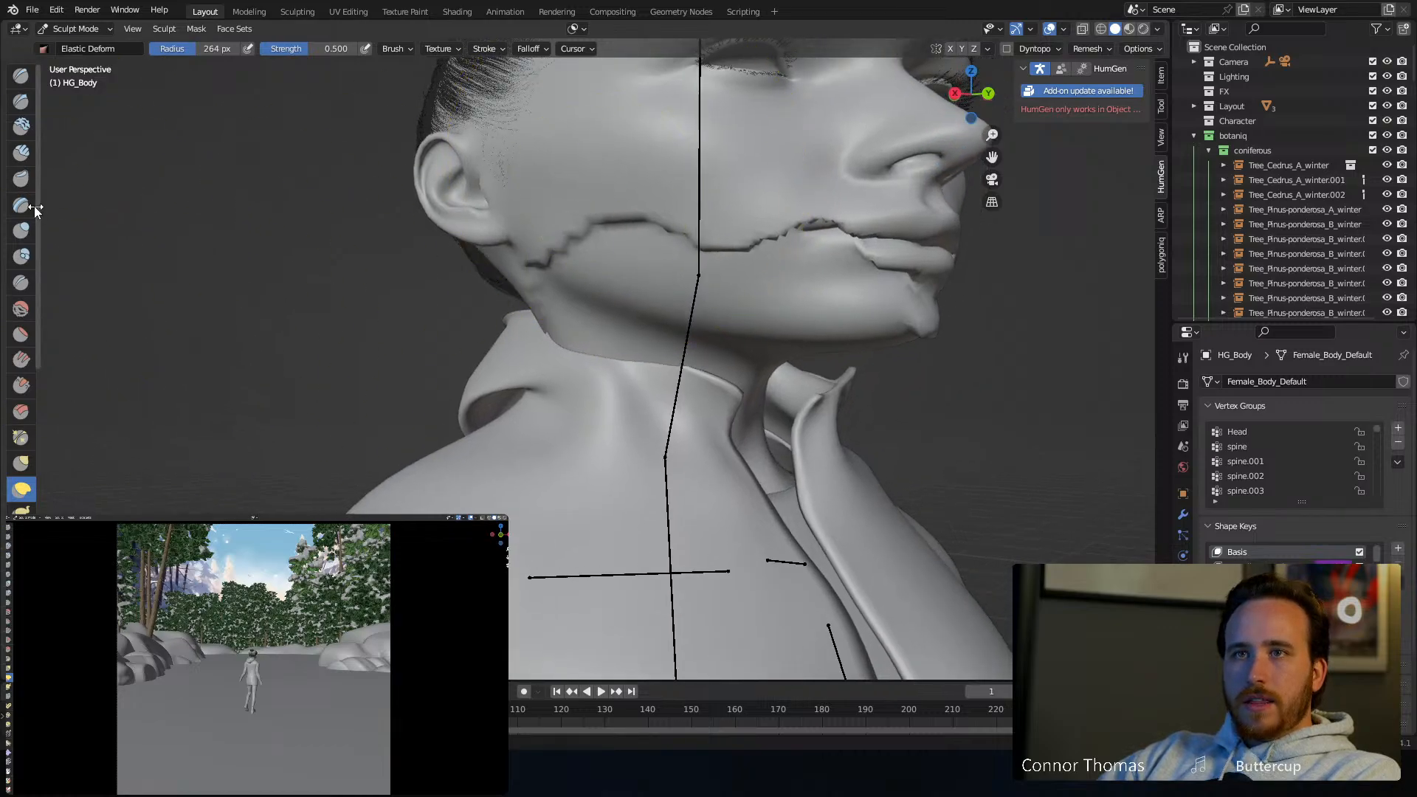
pyautogui.click(20, 309)
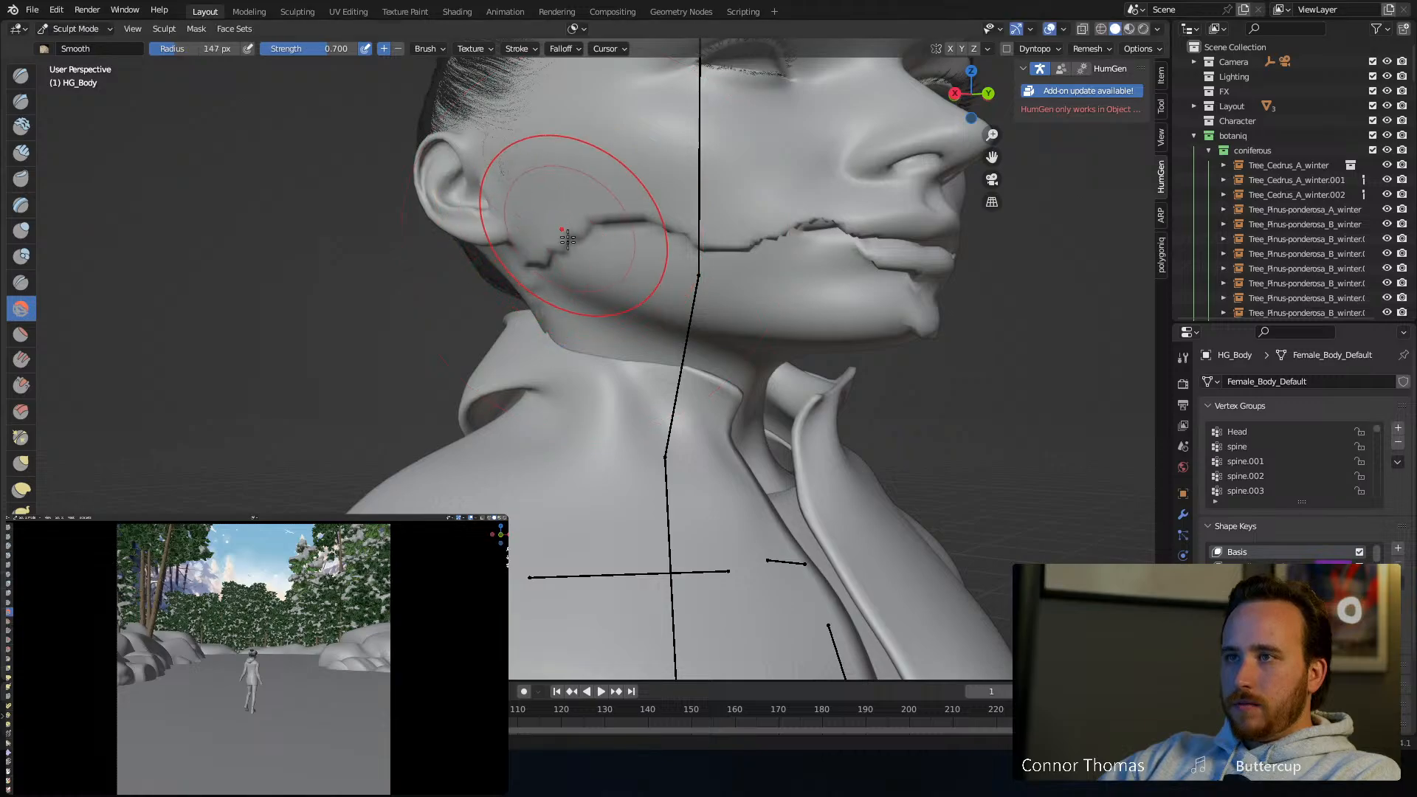
pyautogui.moveTo(567, 239); pyautogui.dragTo(795, 284, button='middle')
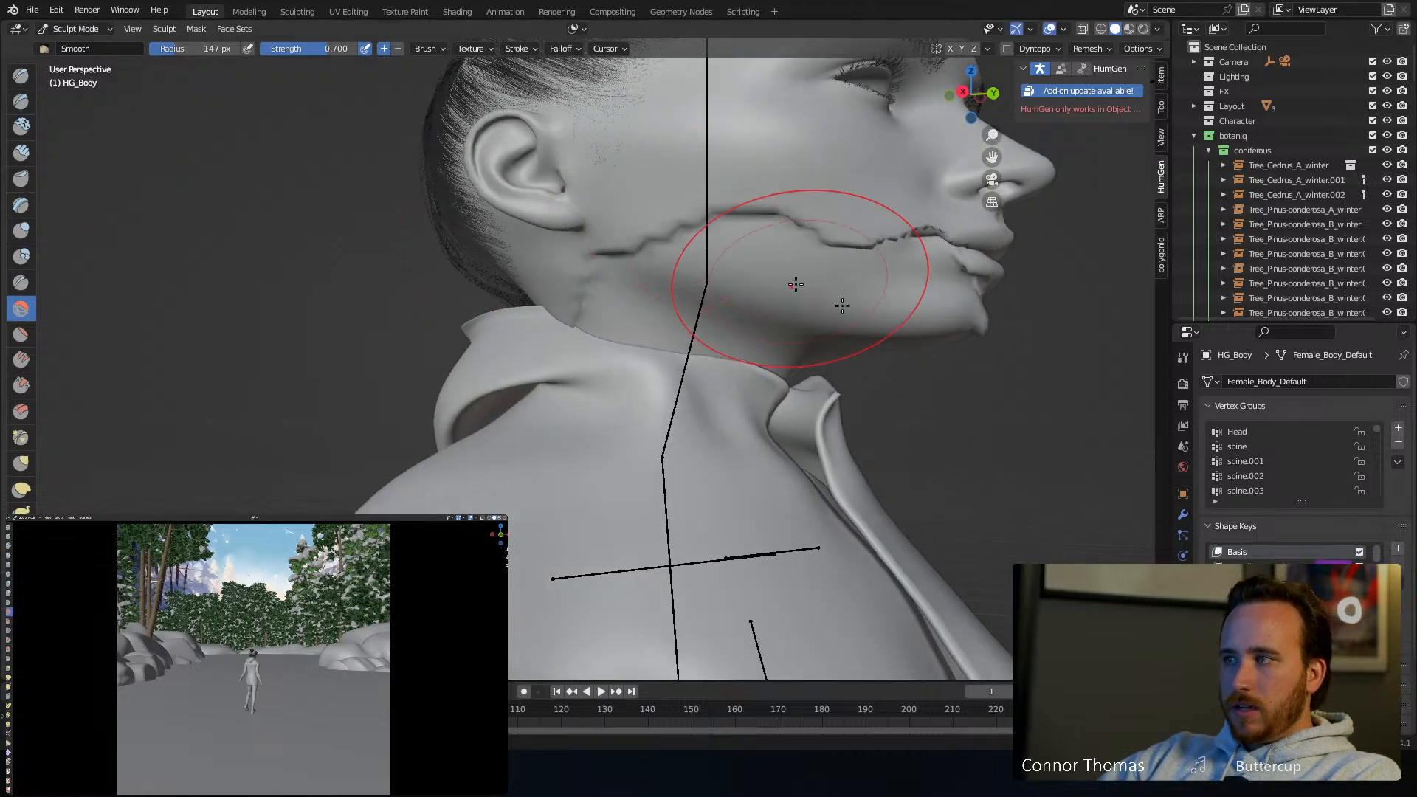
# Select the Head vertex group and examine the crease across the face, the hair bun and the body's modifier stack
pyautogui.click(1237, 431)
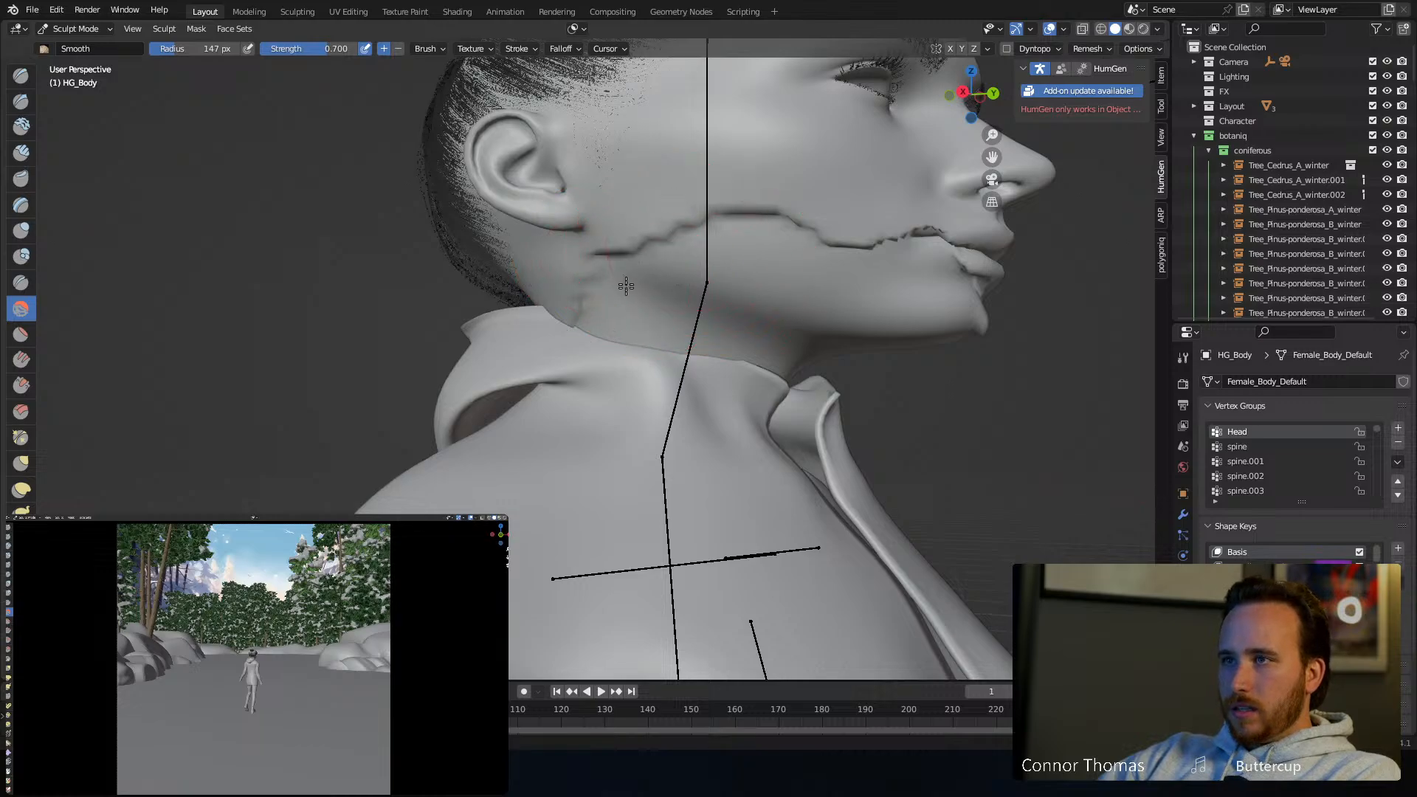
pyautogui.moveTo(756, 287)
pyautogui.mouseDown(button='middle')
pyautogui.moveTo(838, 317)
pyautogui.moveTo(774, 323)
pyautogui.mouseUp(button='middle')
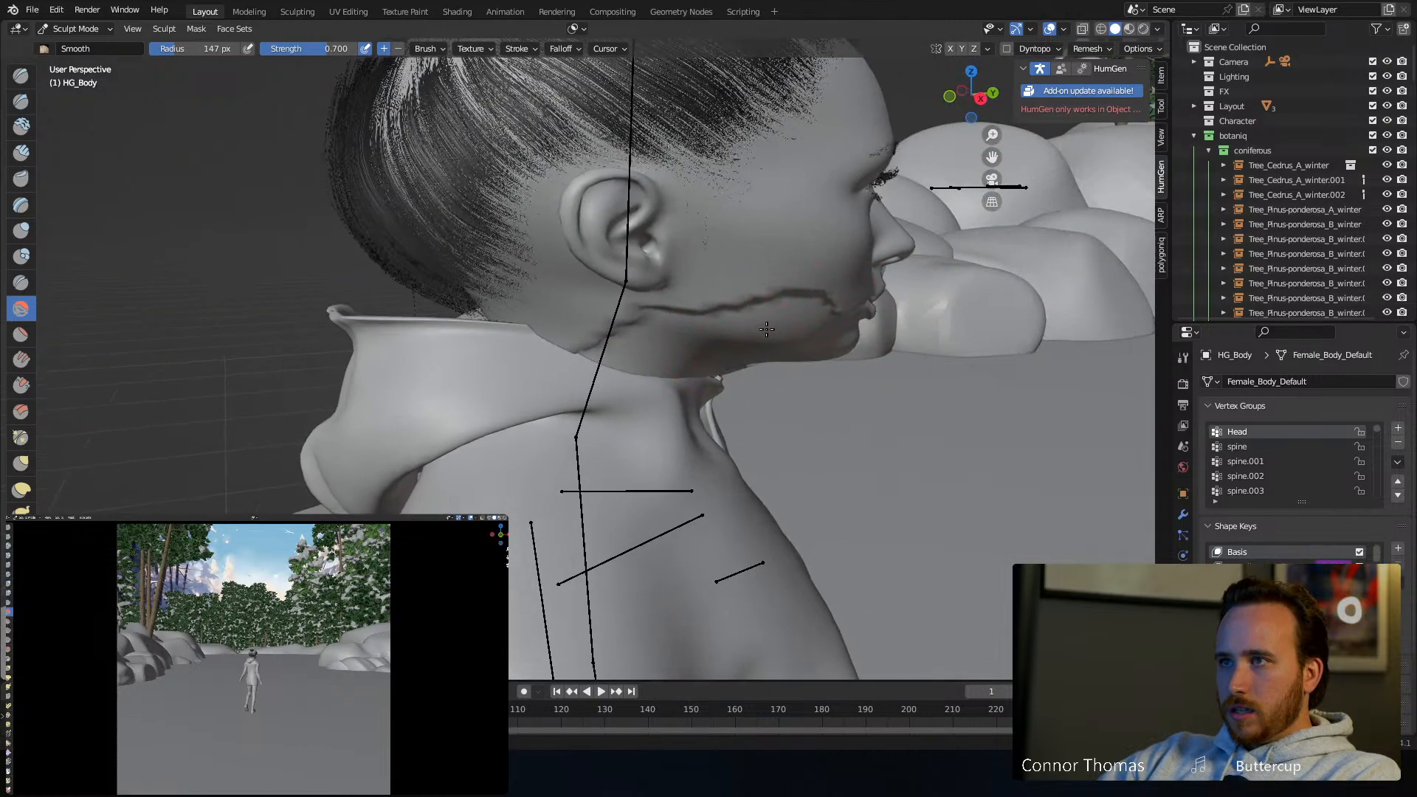
pyautogui.scroll(-4, 774, 323)
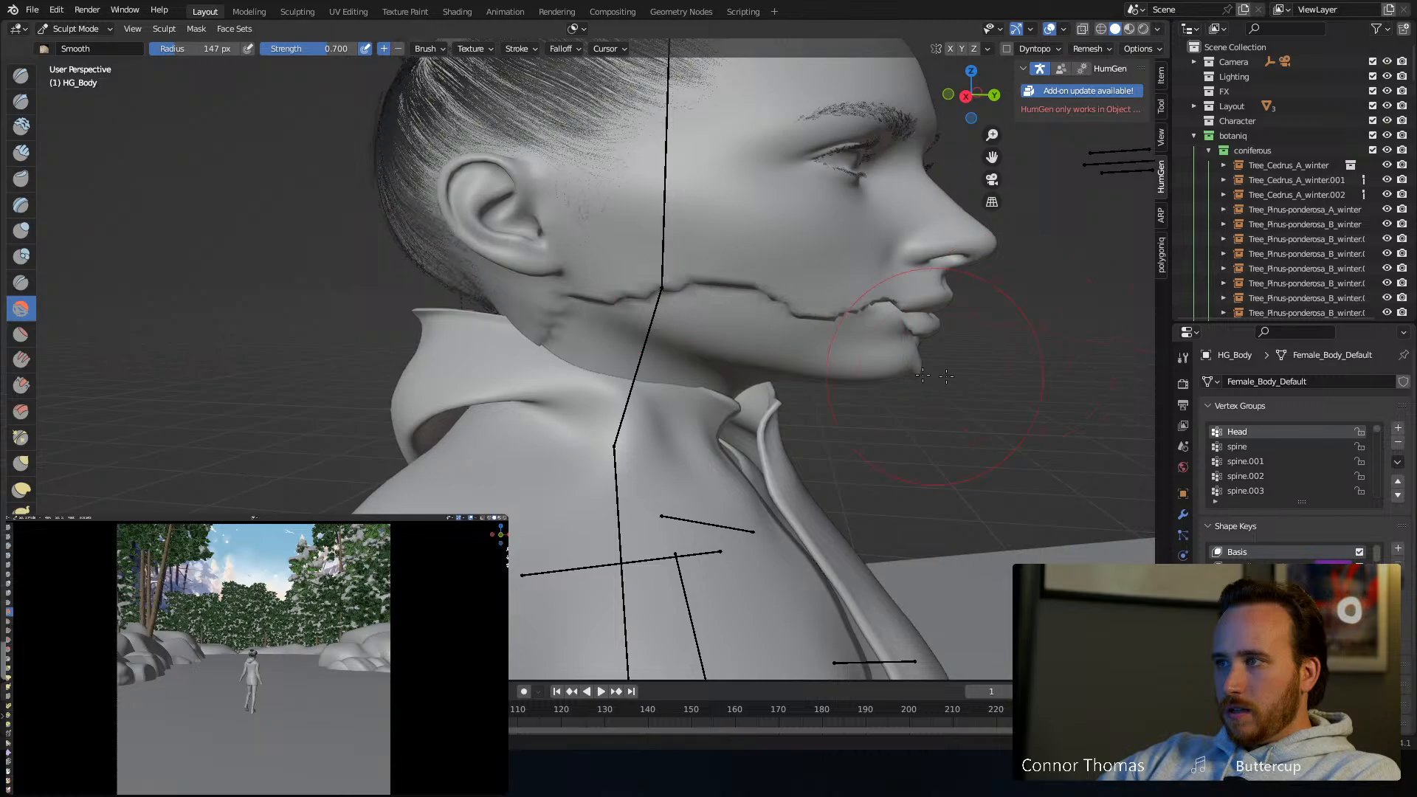
pyautogui.scroll(-2, 814, 357)
pyautogui.moveTo(815, 358); pyautogui.dragTo(659, 309, button='middle')
pyautogui.scroll(5, 659, 308)
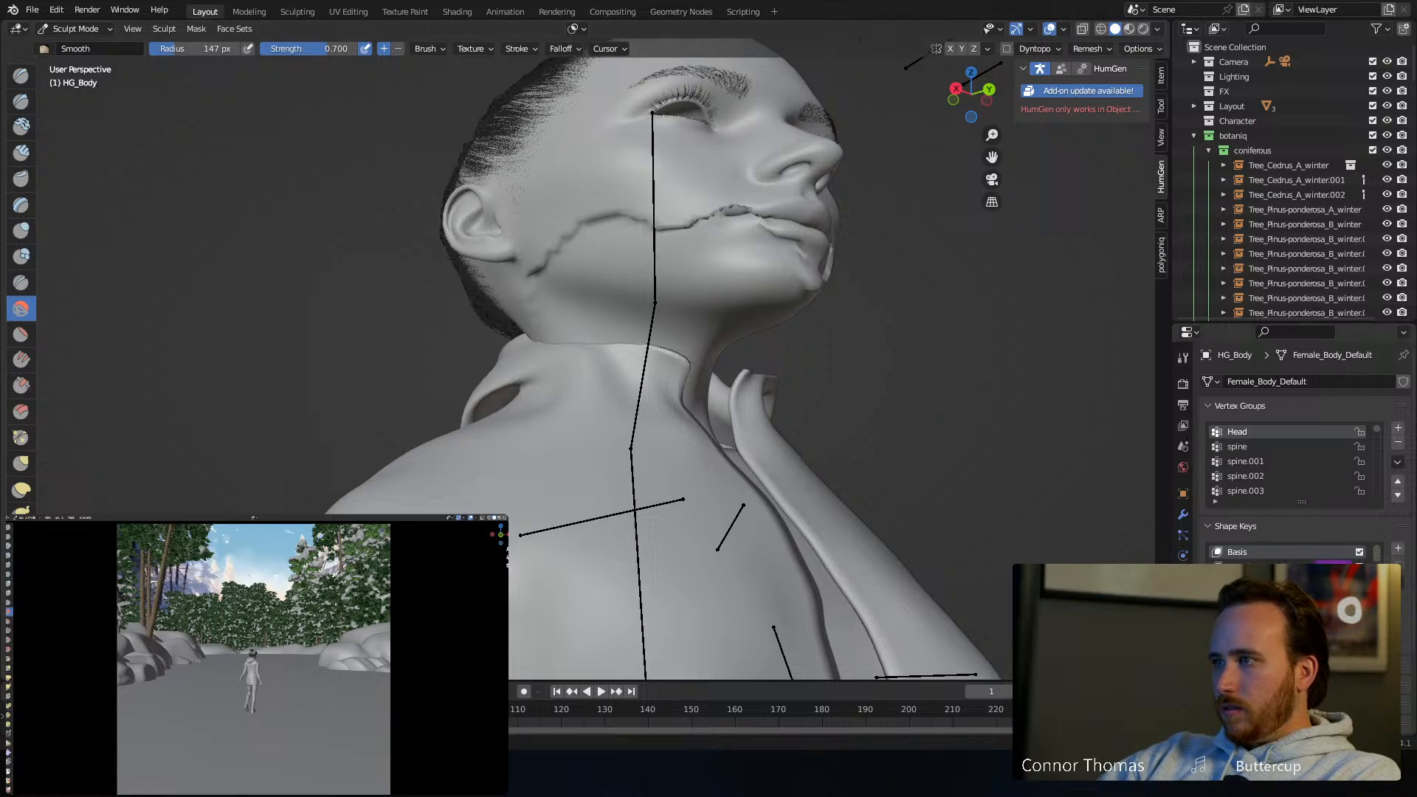
pyautogui.click(1183, 515)
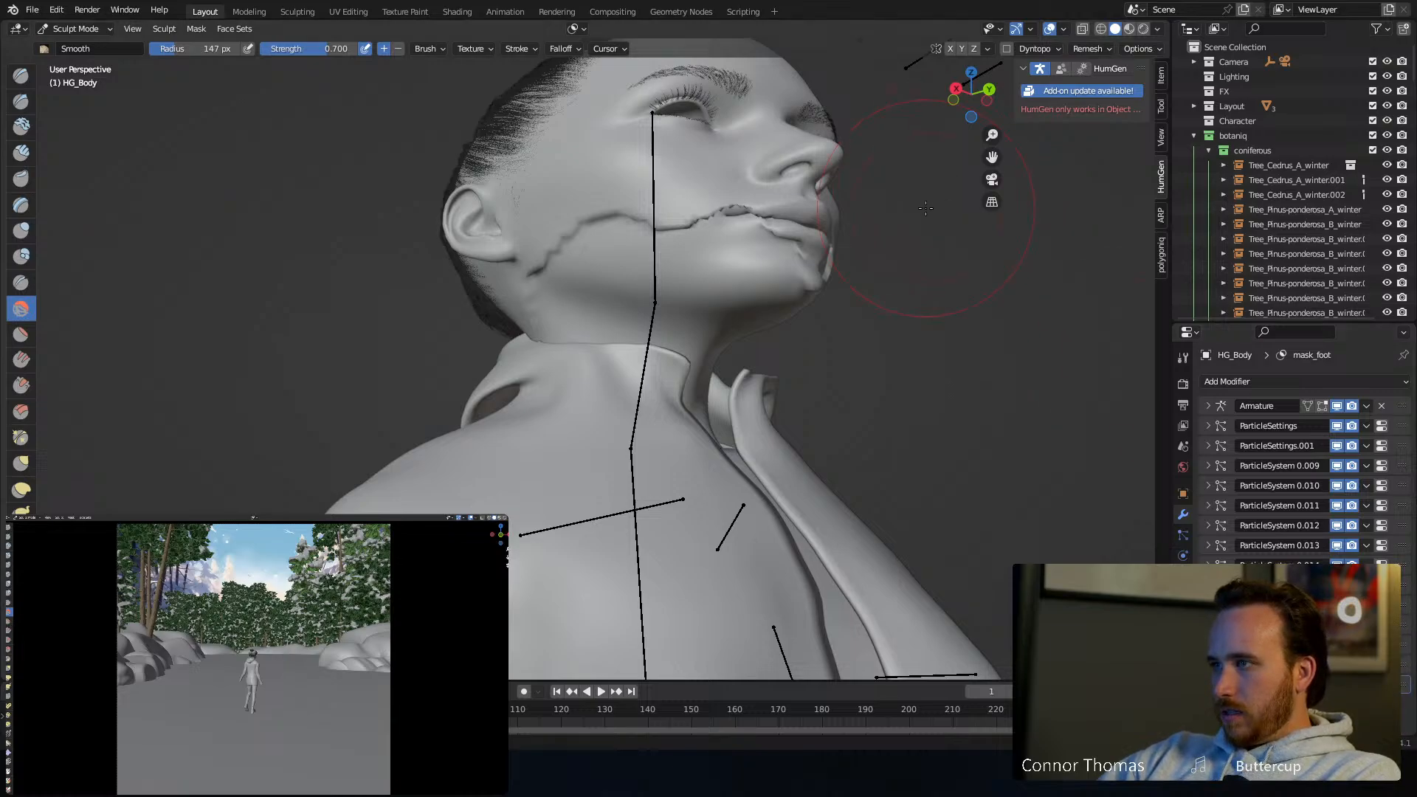
pyautogui.moveTo(550, 158)
pyautogui.mouseDown(button='middle')
pyautogui.moveTo(626, 234)
pyautogui.moveTo(450, 301)
pyautogui.moveTo(458, 254)
pyautogui.moveTo(436, 247)
pyautogui.mouseUp(button='middle')
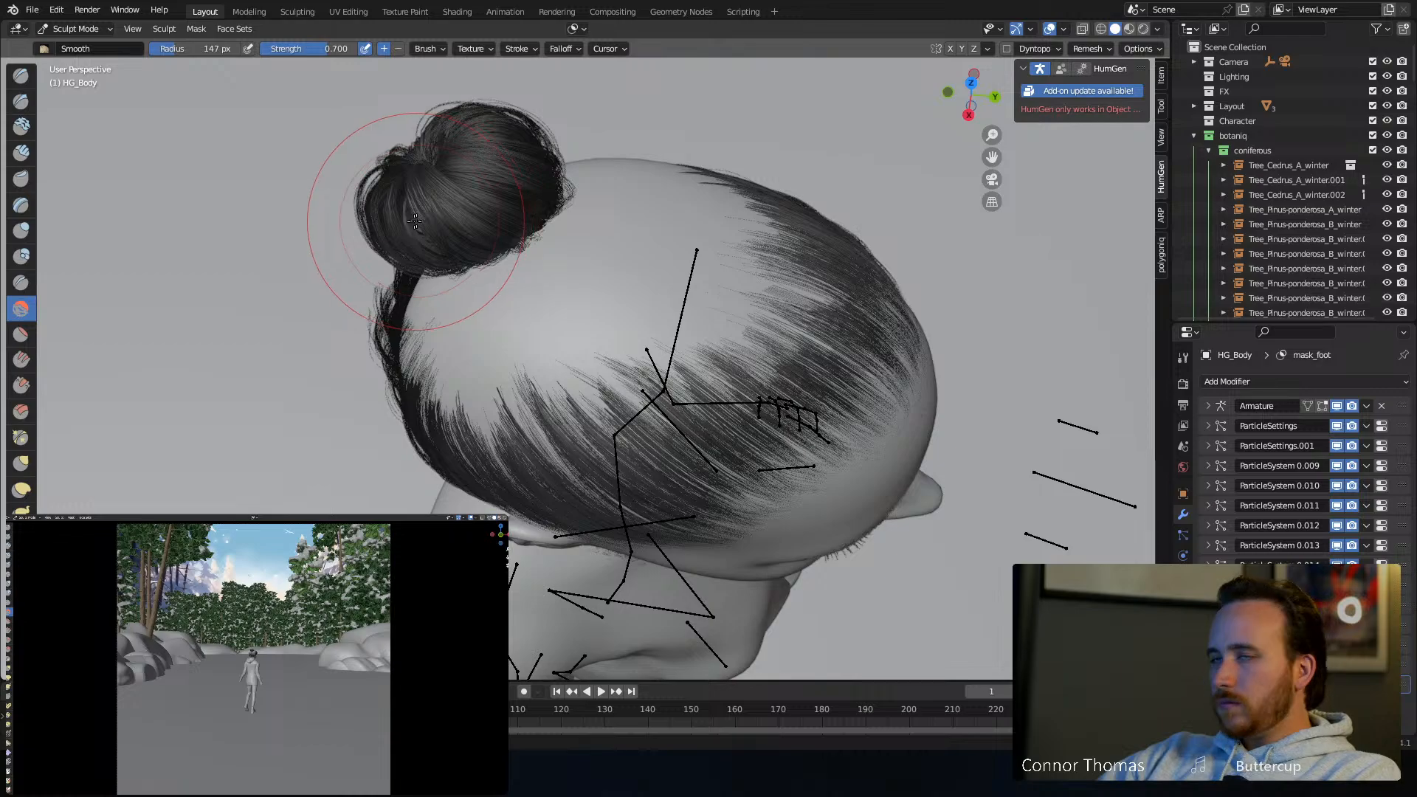
# Return the body to Object Mode and select the 01_base hair system among its particle systems
pyautogui.click(44, 48)
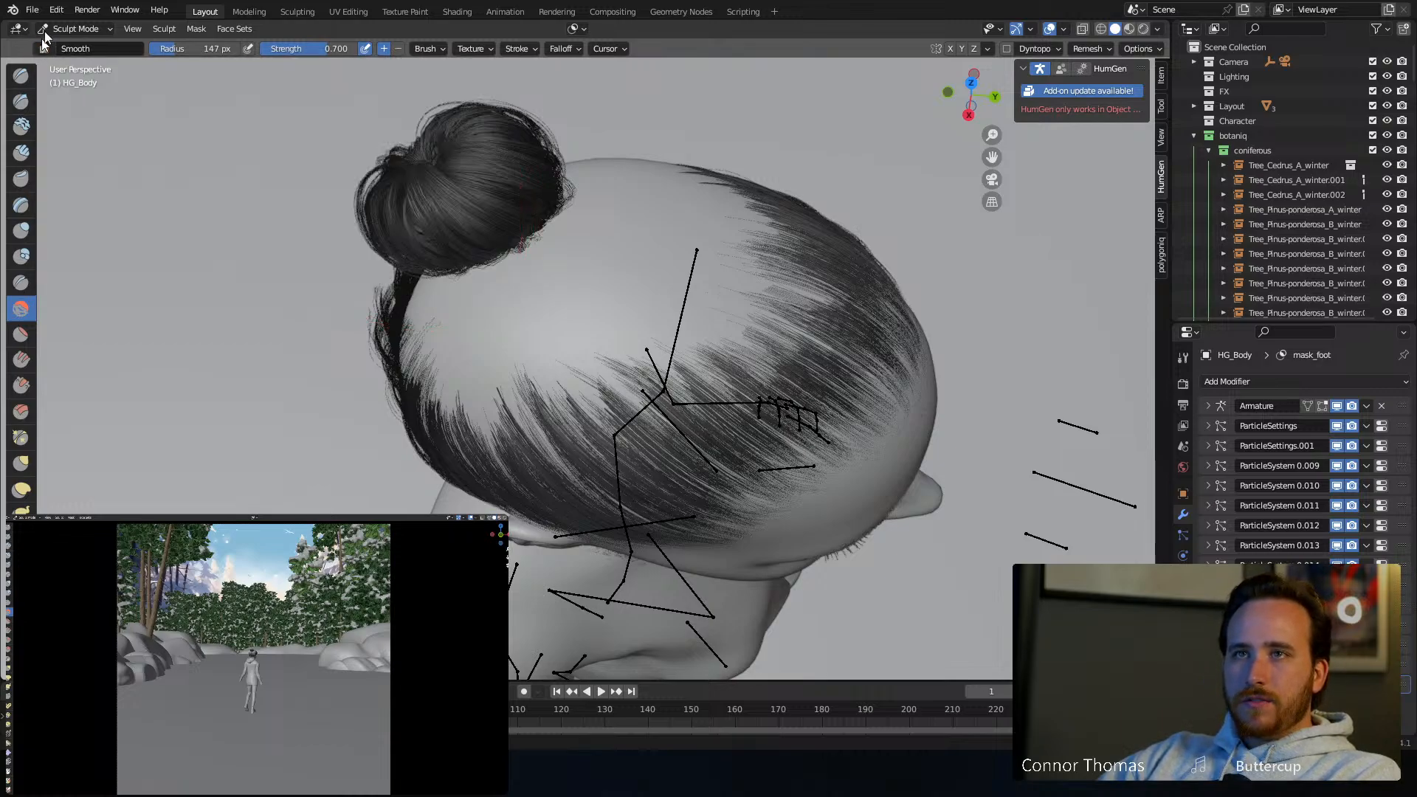
pyautogui.click(74, 29)
pyautogui.click(70, 46)
pyautogui.moveTo(550, 228); pyautogui.dragTo(643, 294, button='middle')
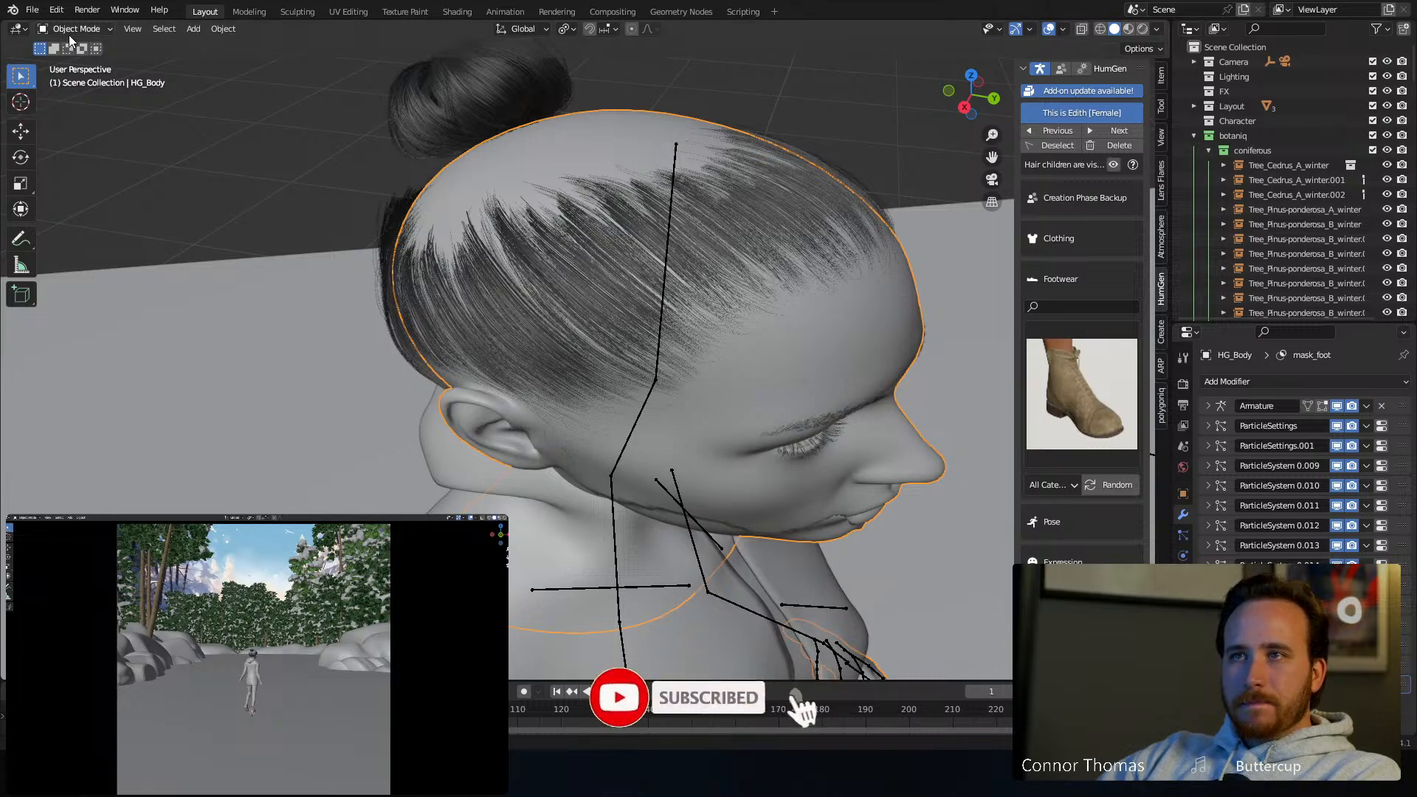
pyautogui.click(1185, 535)
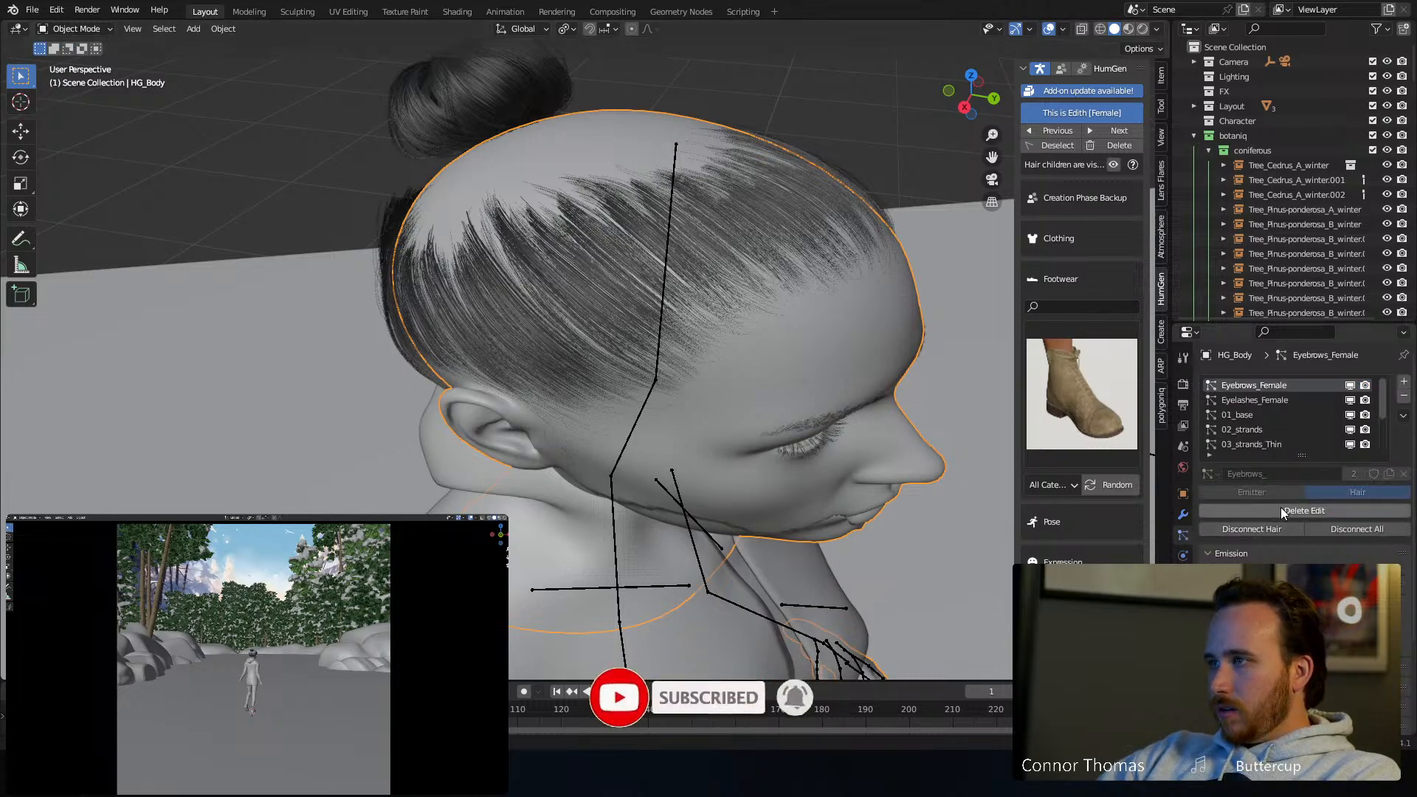
pyautogui.click(1250, 416)
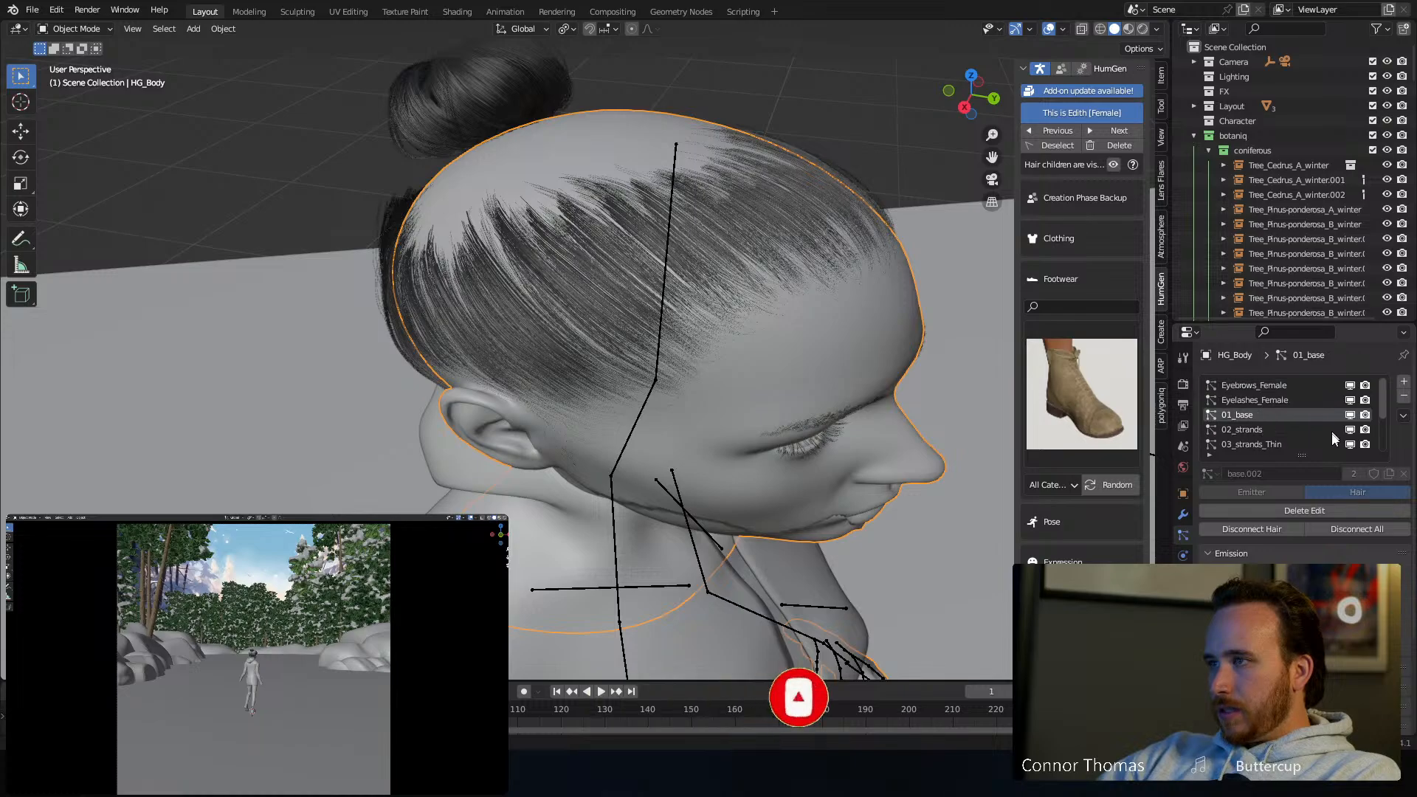
# Toggle the 01_base hair system's viewport display off and on to compare its coverage, and look through the other hair systems
pyautogui.click(1351, 415)
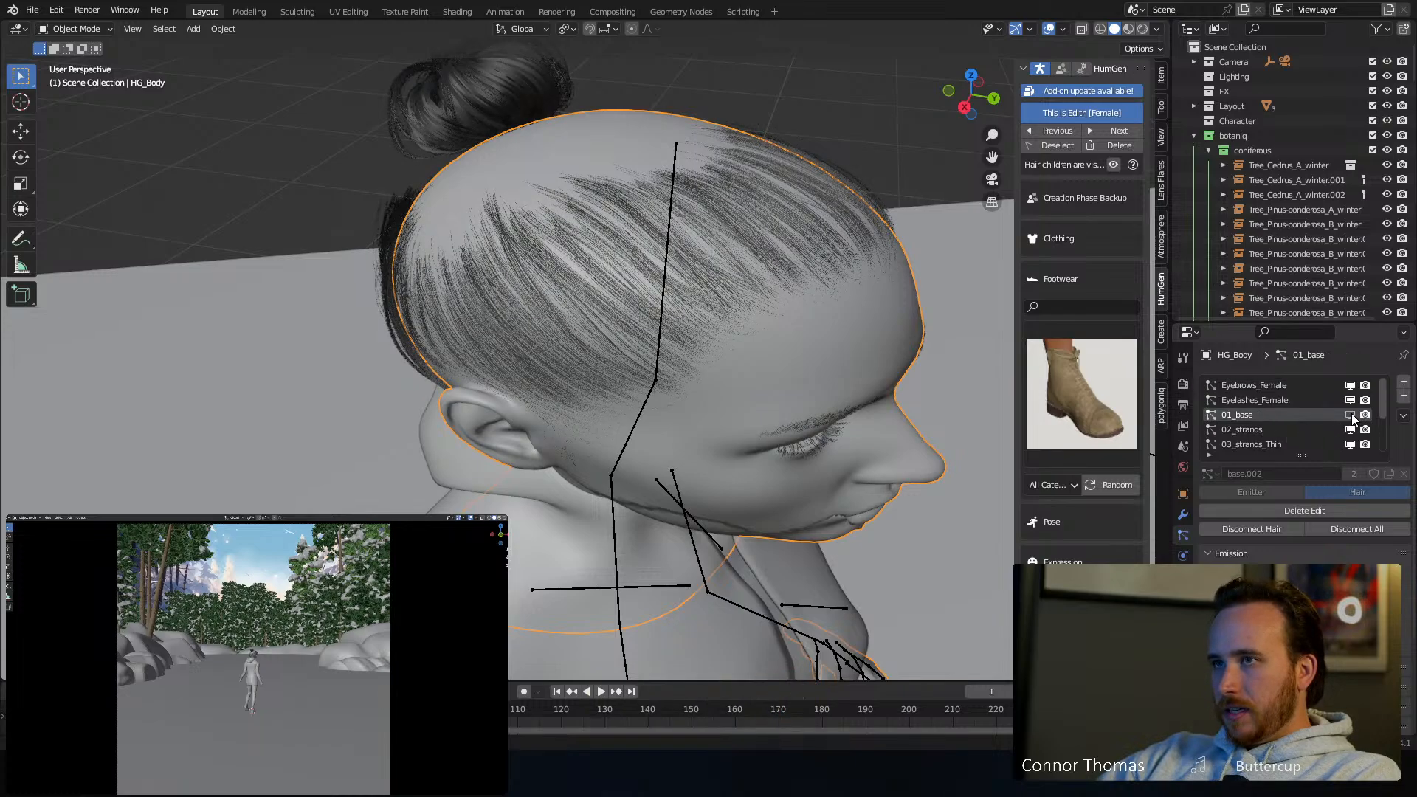
pyautogui.click(1351, 415)
pyautogui.click(1350, 415)
pyautogui.click(1350, 415)
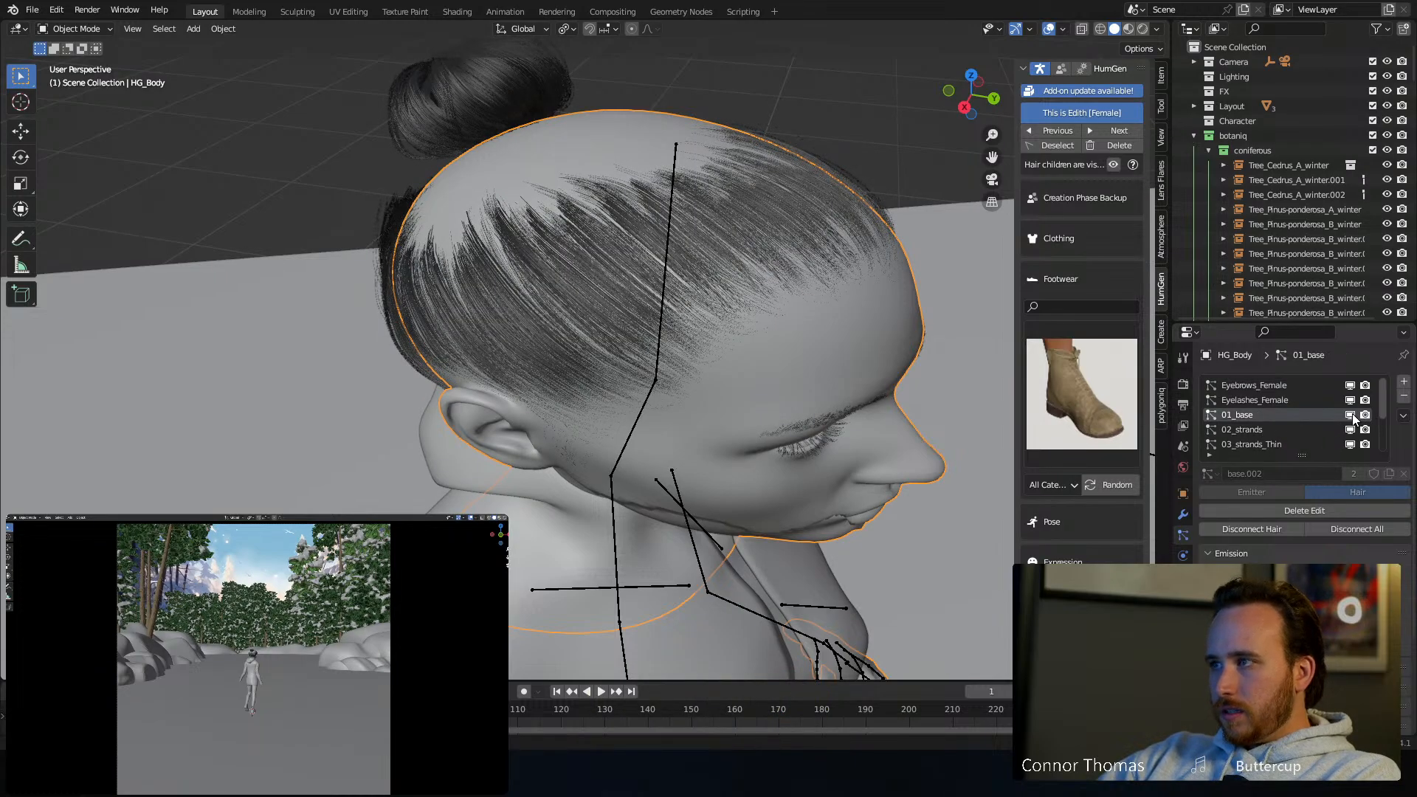
pyautogui.scroll(-2, 1275, 416)
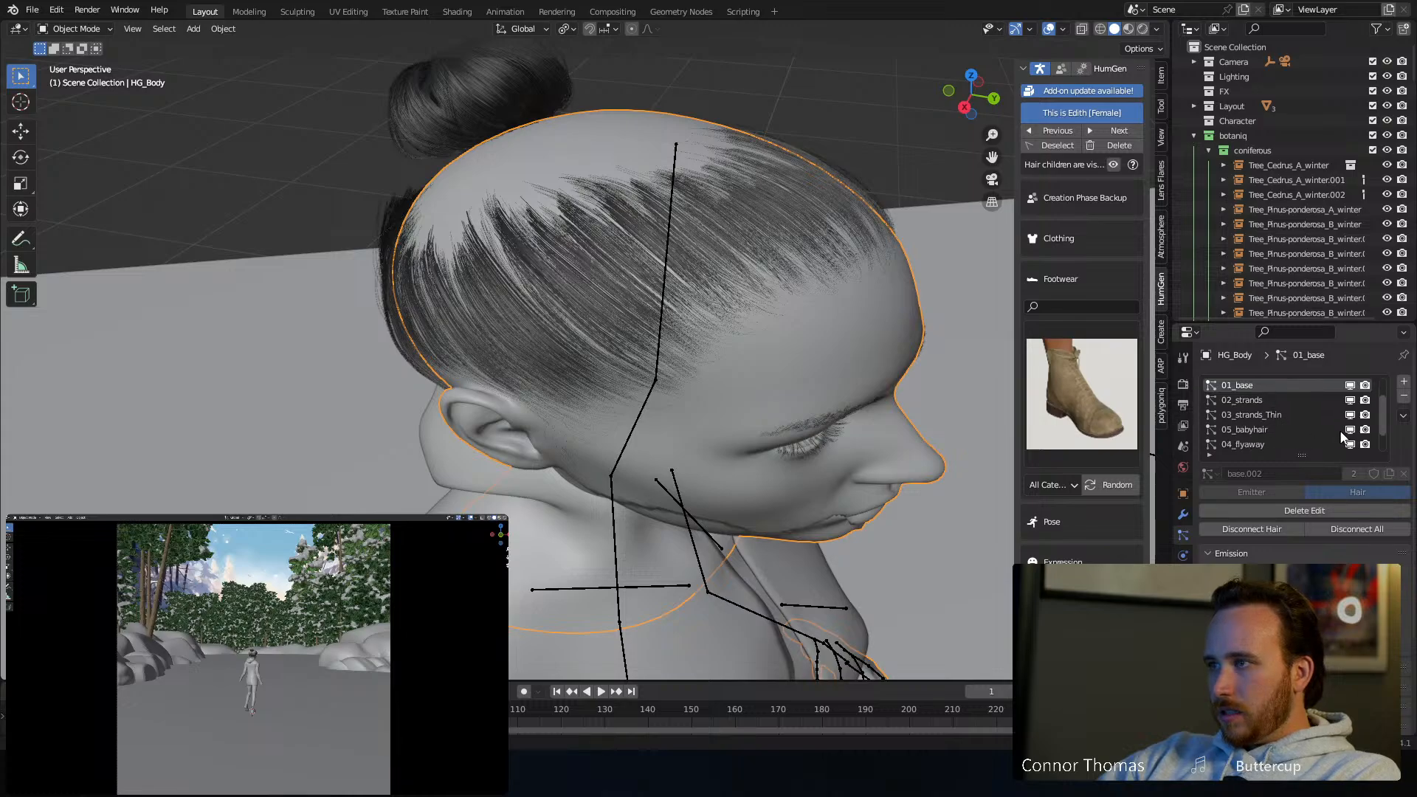
pyautogui.scroll(-2, 1323, 432)
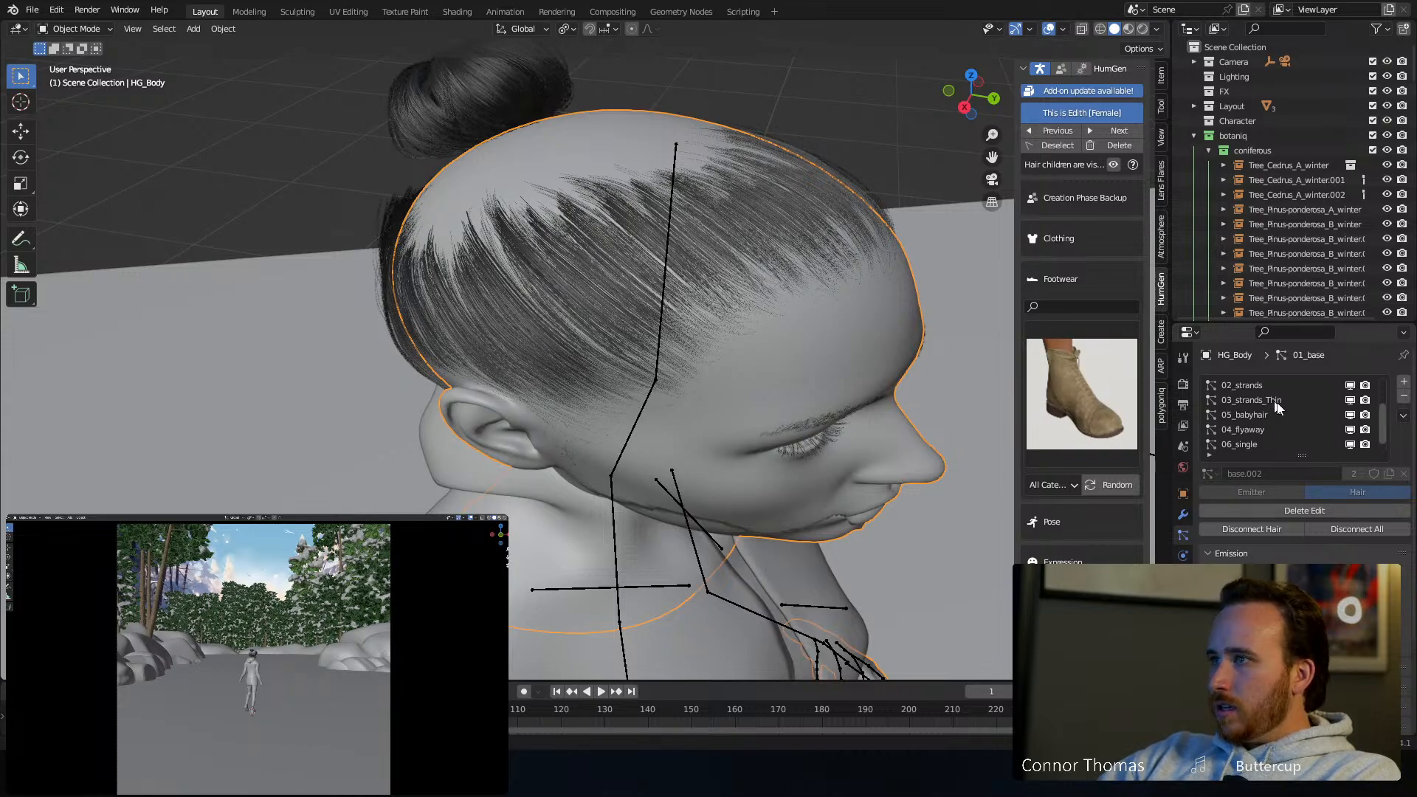
pyautogui.scroll(3, 1300, 399)
pyautogui.scroll(1, 1308, 401)
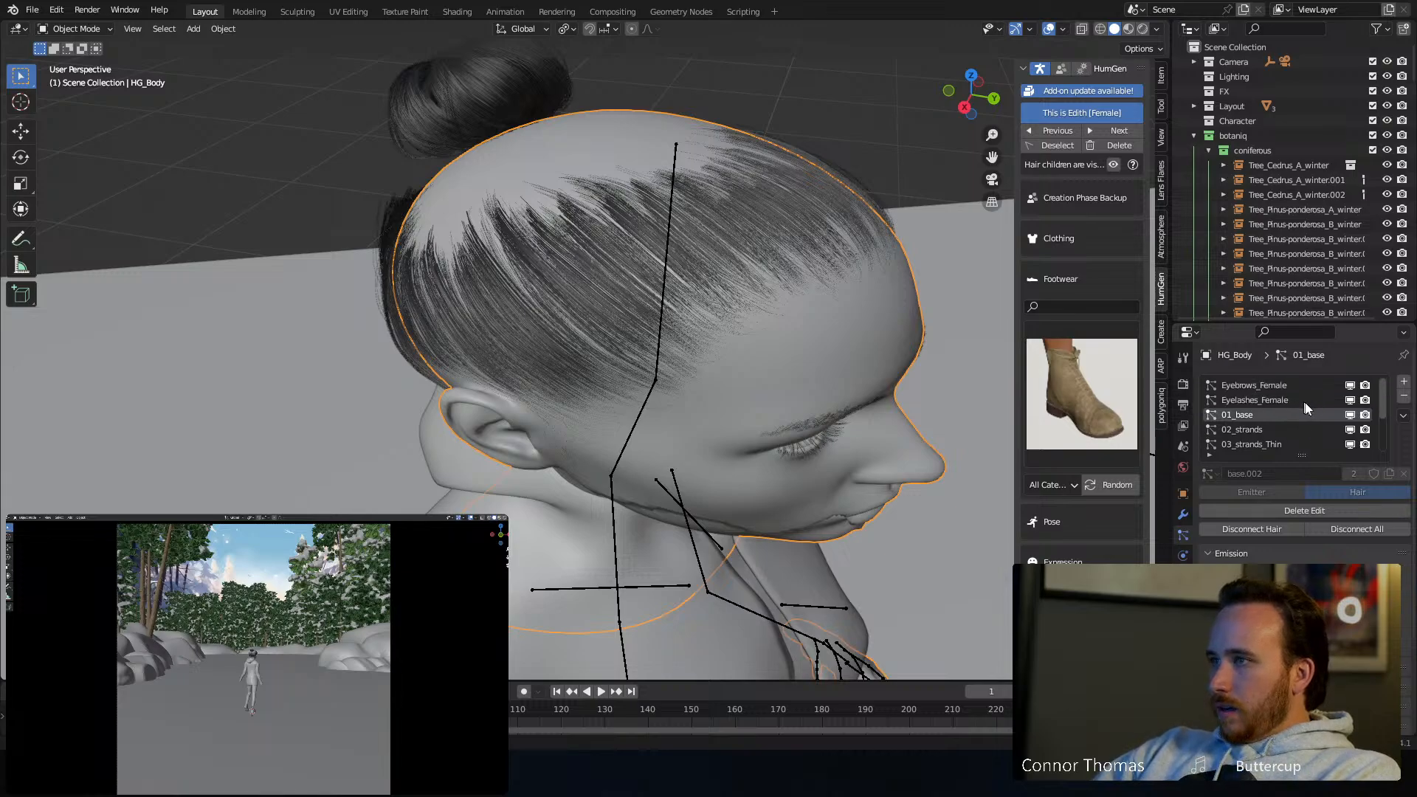
pyautogui.click(1351, 415)
pyautogui.click(1351, 416)
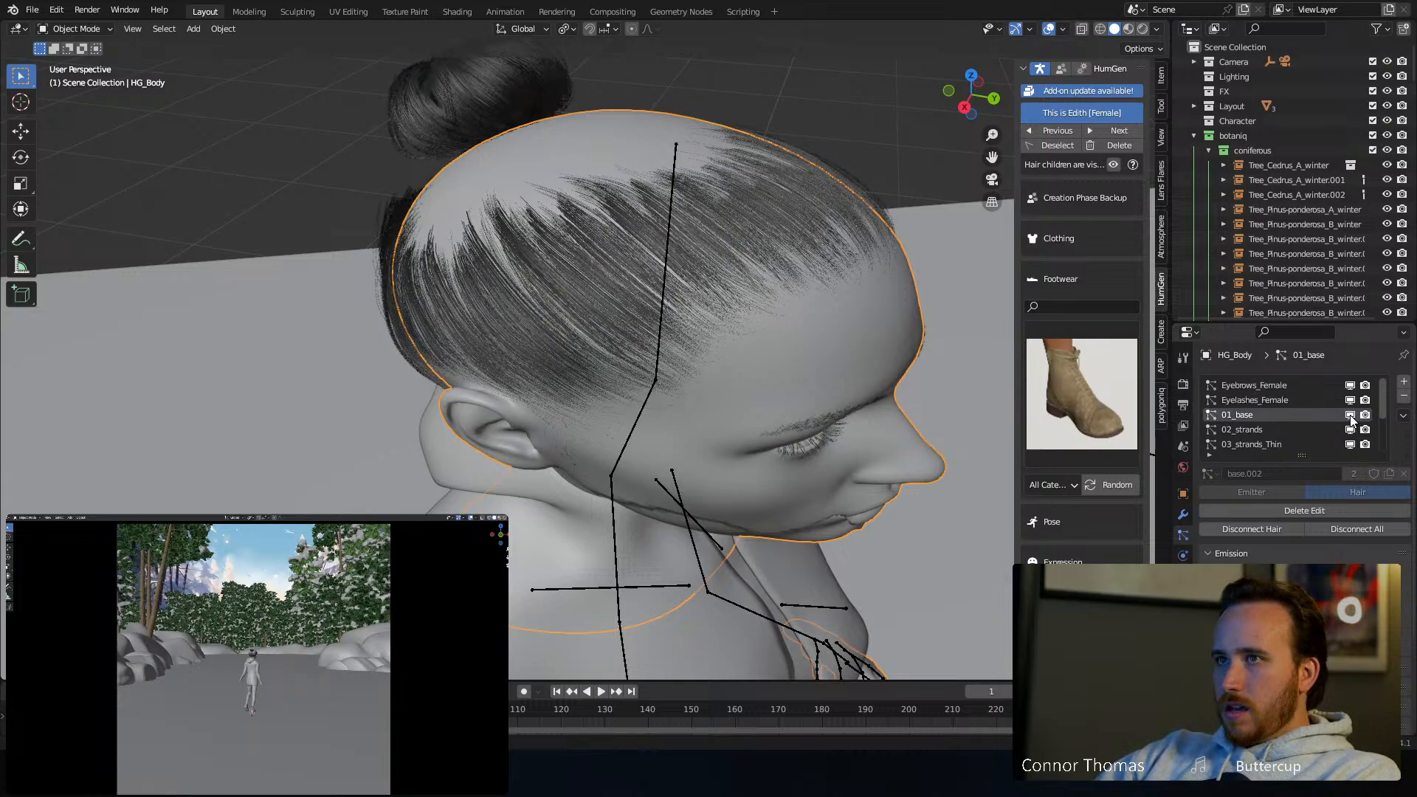
pyautogui.click(1351, 416)
pyautogui.click(1350, 416)
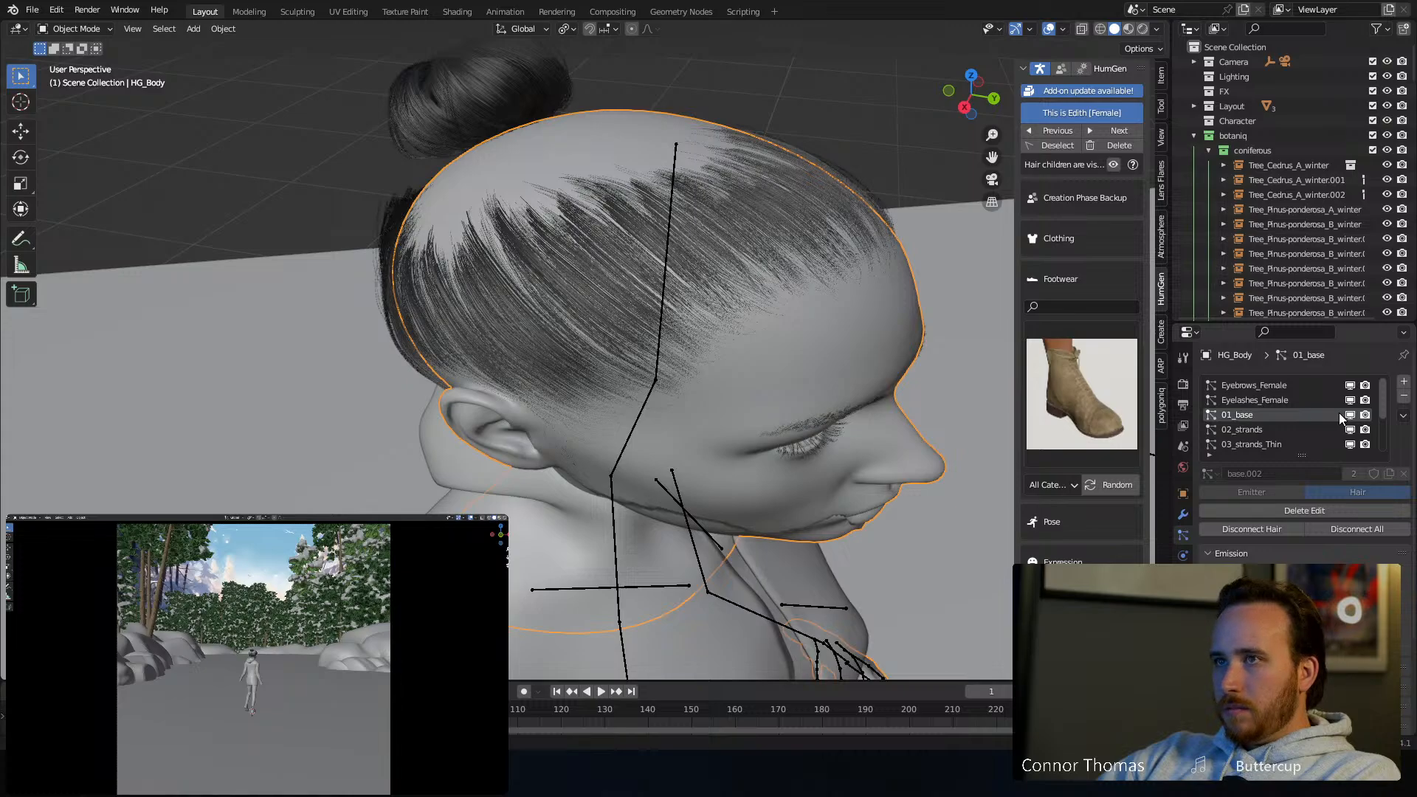
# Switch the body to Particle Edit mode and choose the Puff brush with a radius of 294 px
pyautogui.click(73, 30)
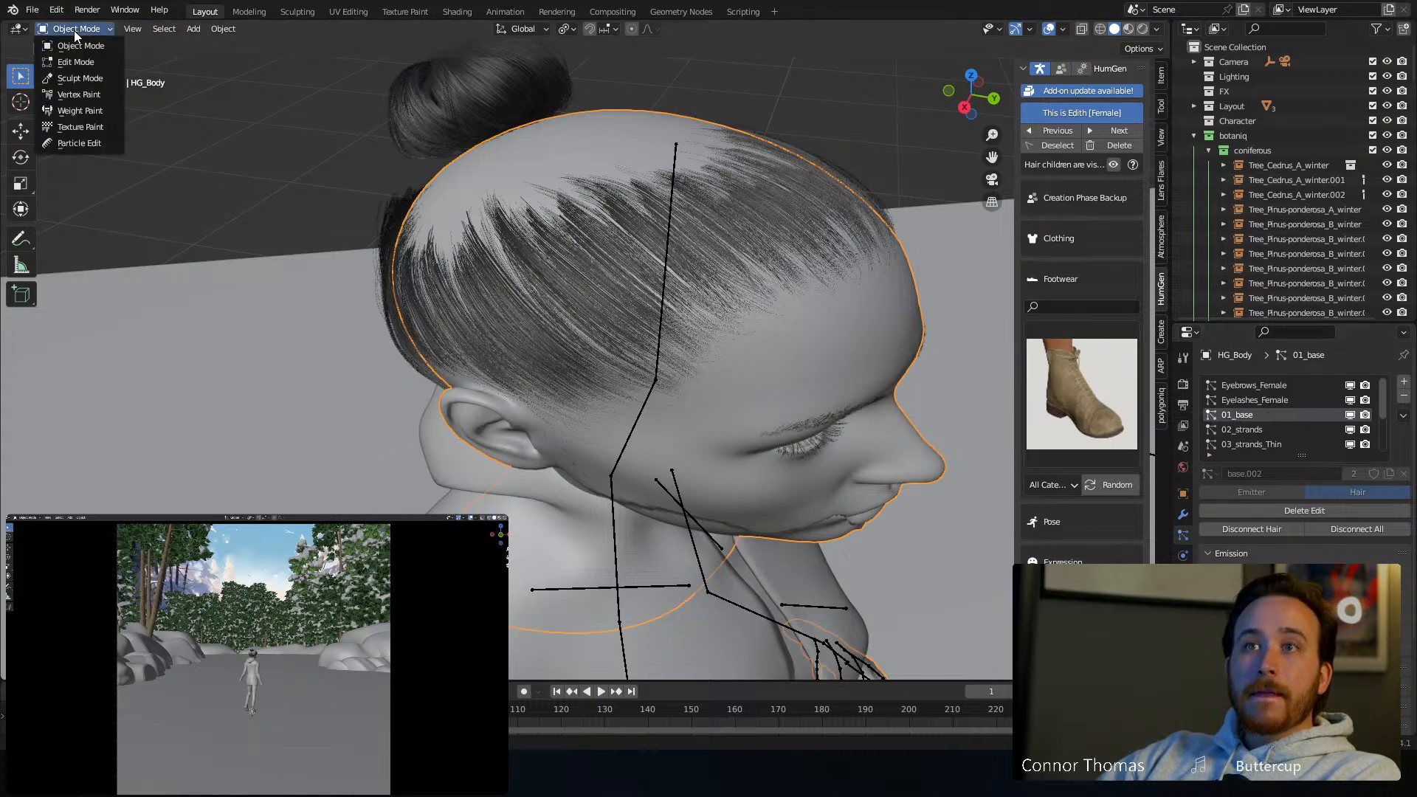
pyautogui.click(91, 147)
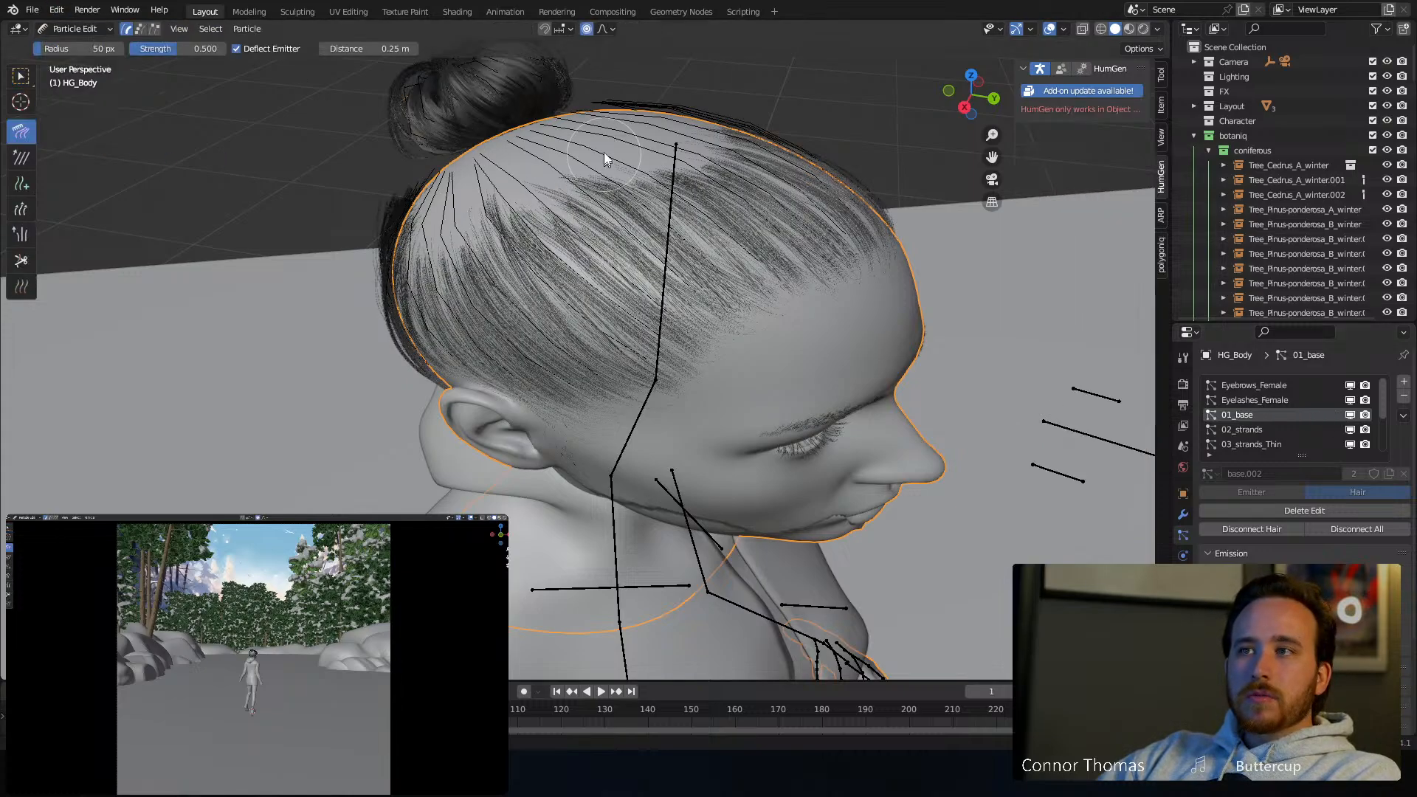
pyautogui.moveTo(607, 152); pyautogui.dragTo(63, 138, button='middle')
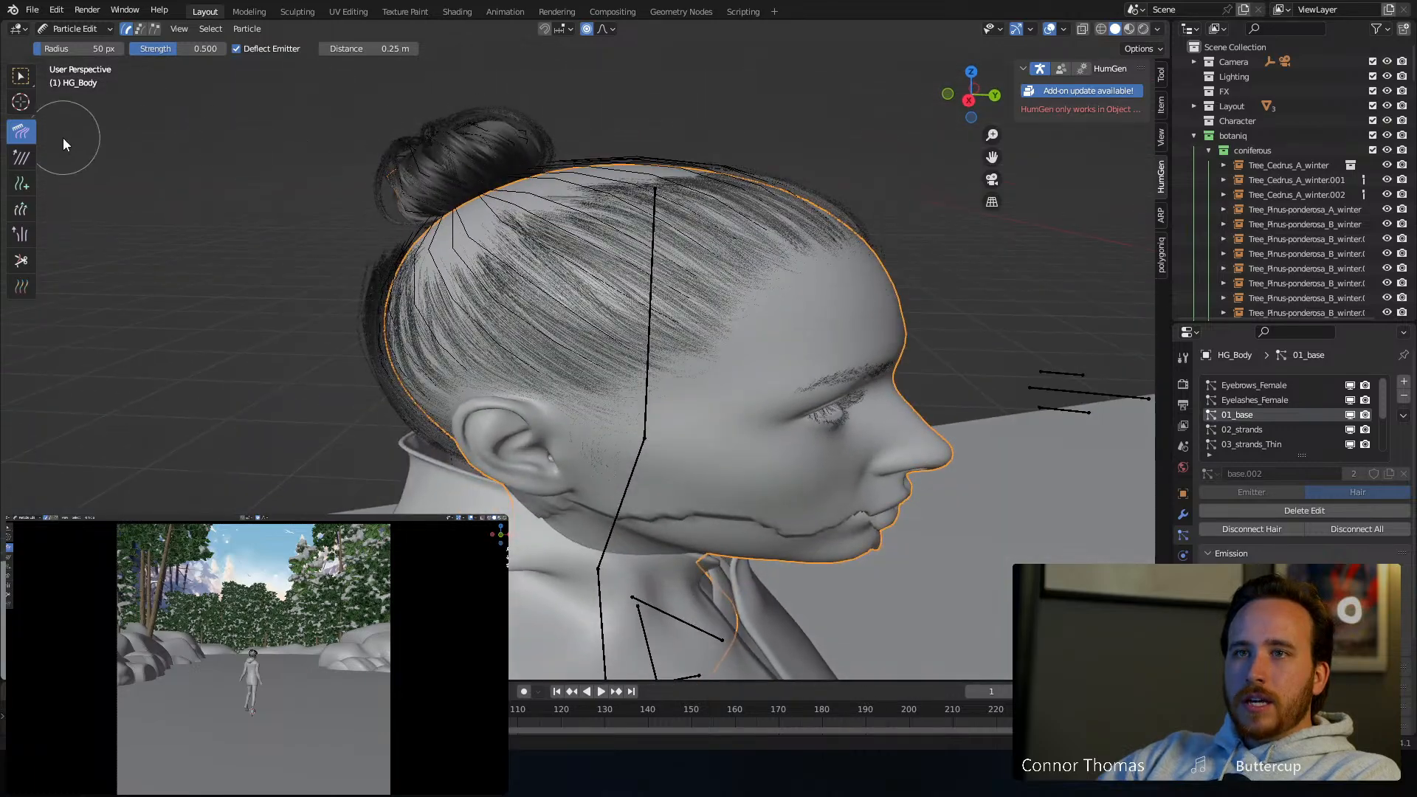
pyautogui.click(21, 235)
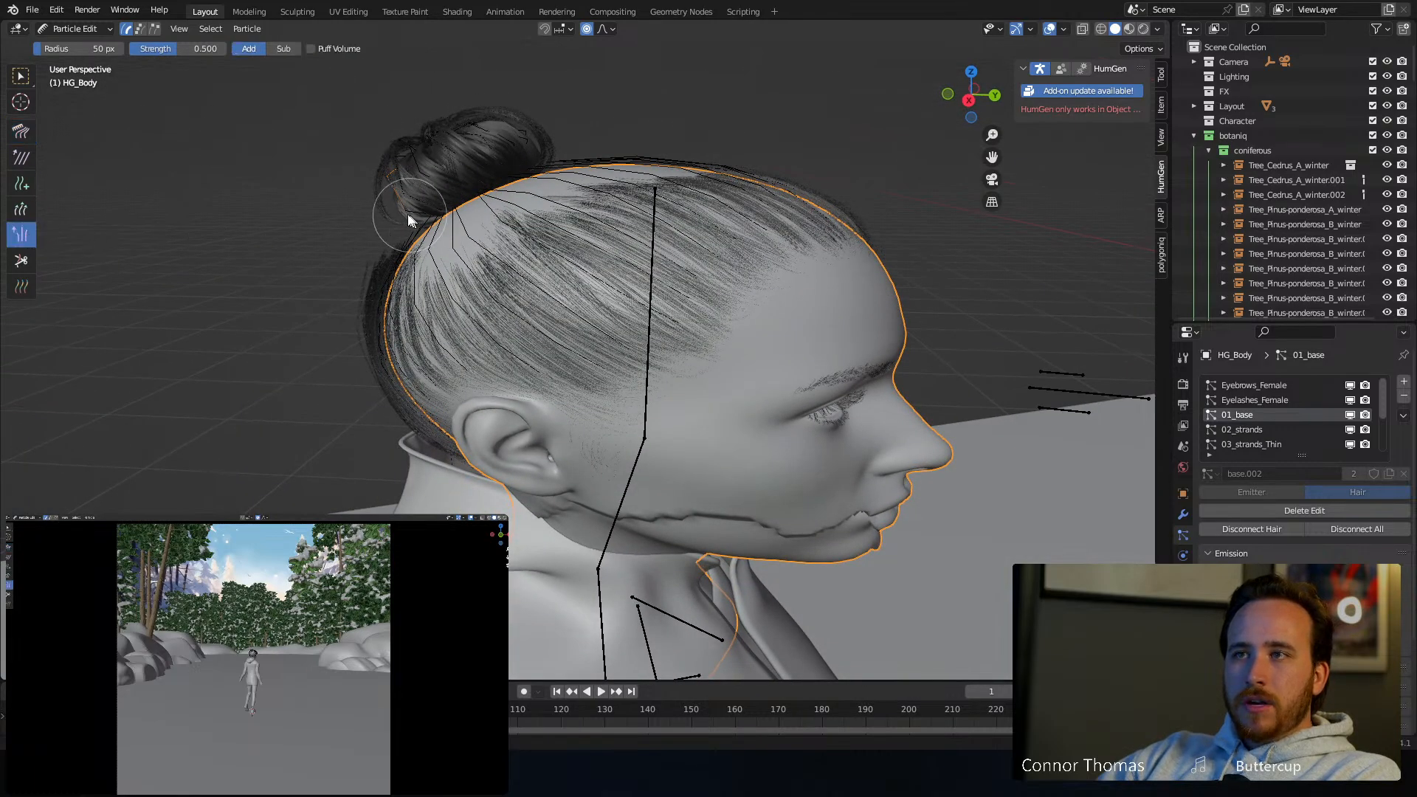
pyautogui.press('f')
pyautogui.click(599, 174)
# Puff the 01_base hair away from the scalp along the crown and above the forehead
pyautogui.moveTo(686, 162)
pyautogui.mouseDown()
pyautogui.moveTo(614, 169)
pyautogui.moveTo(607, 190)
pyautogui.moveTo(701, 159)
pyautogui.mouseUp()
pyautogui.moveTo(699, 153); pyautogui.dragTo(708, 147, button='middle')
pyautogui.click(811, 191)
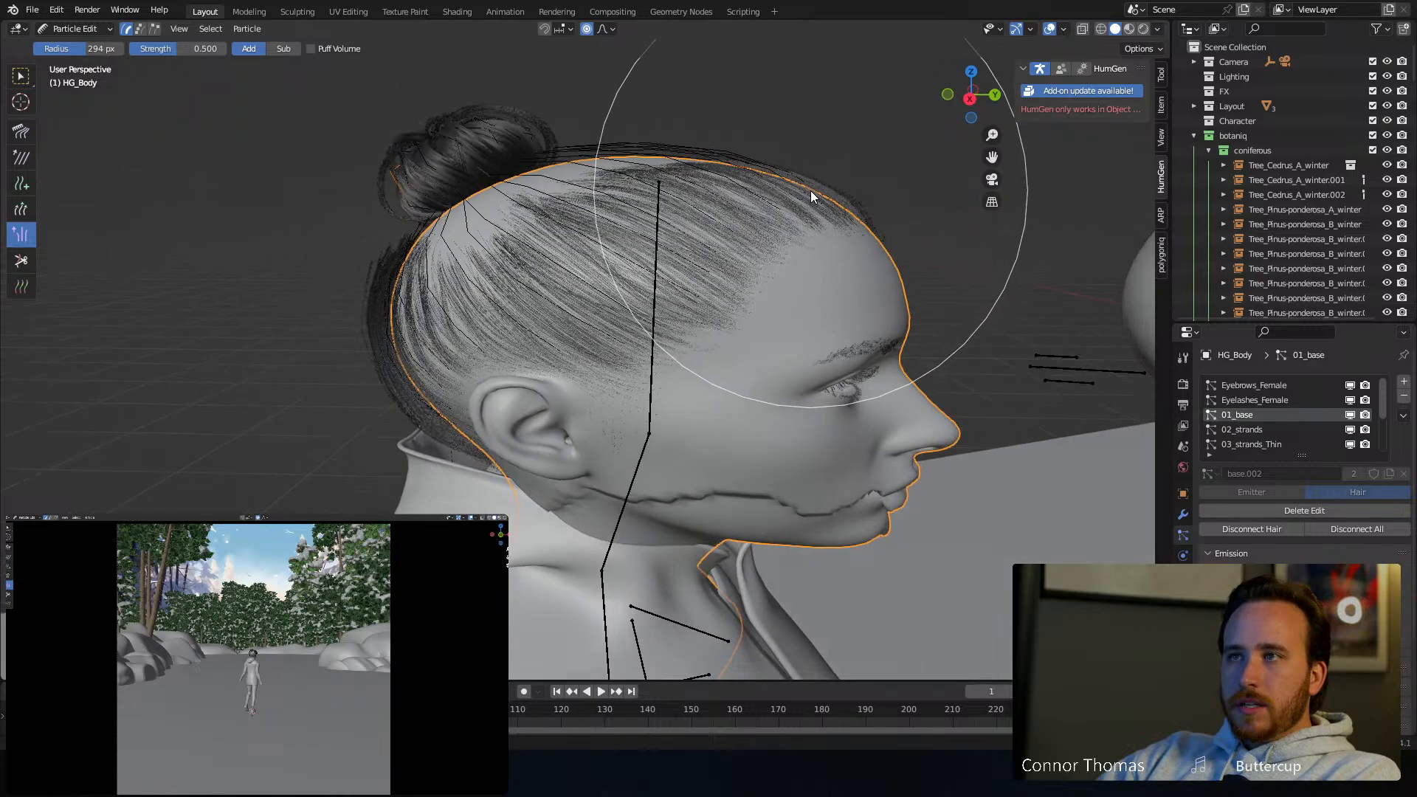
pyautogui.click(810, 191)
pyautogui.click(852, 222)
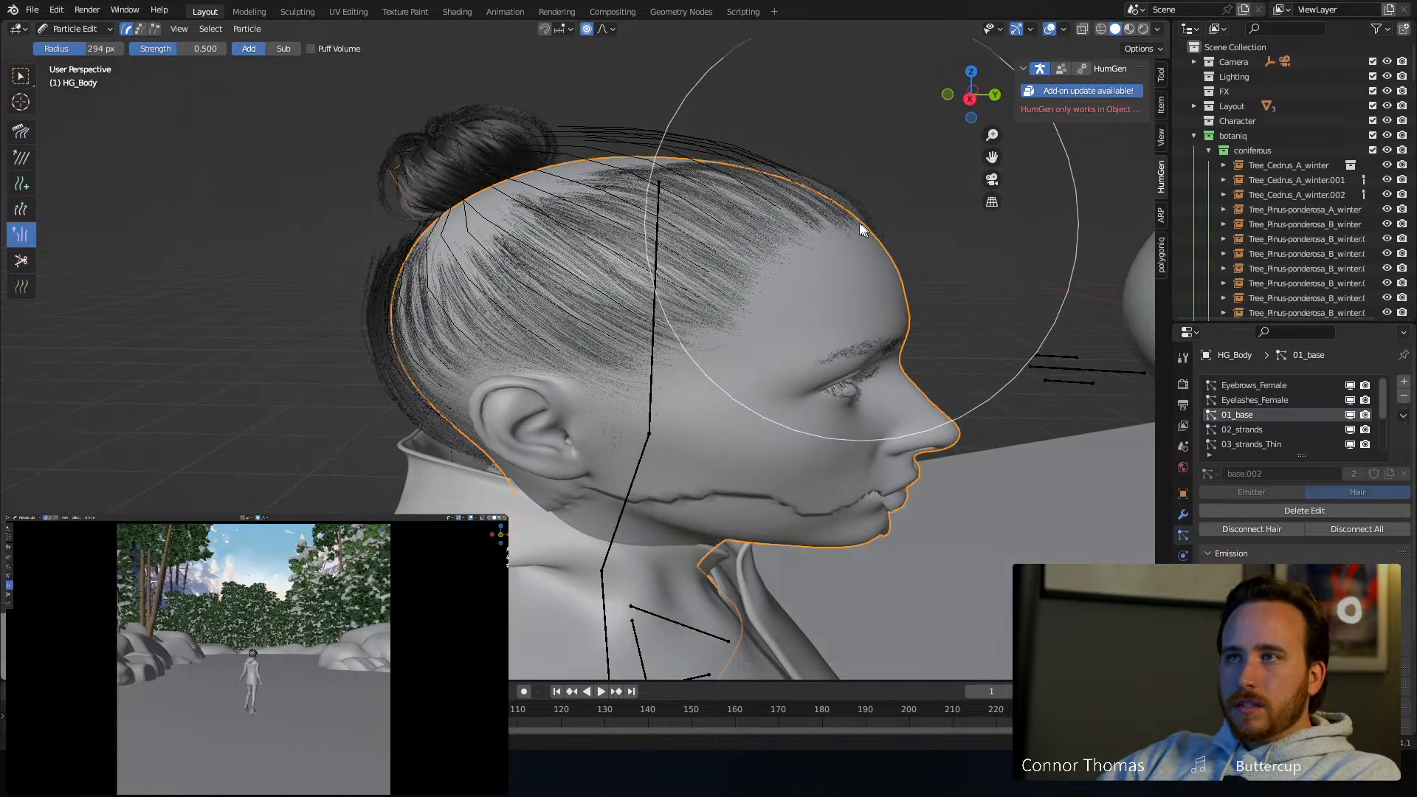
pyautogui.click(857, 214)
# Return the body to Object Mode and examine the puffed hair around the back of the head and the bun
pyautogui.moveTo(818, 216); pyautogui.dragTo(856, 315, button='middle')
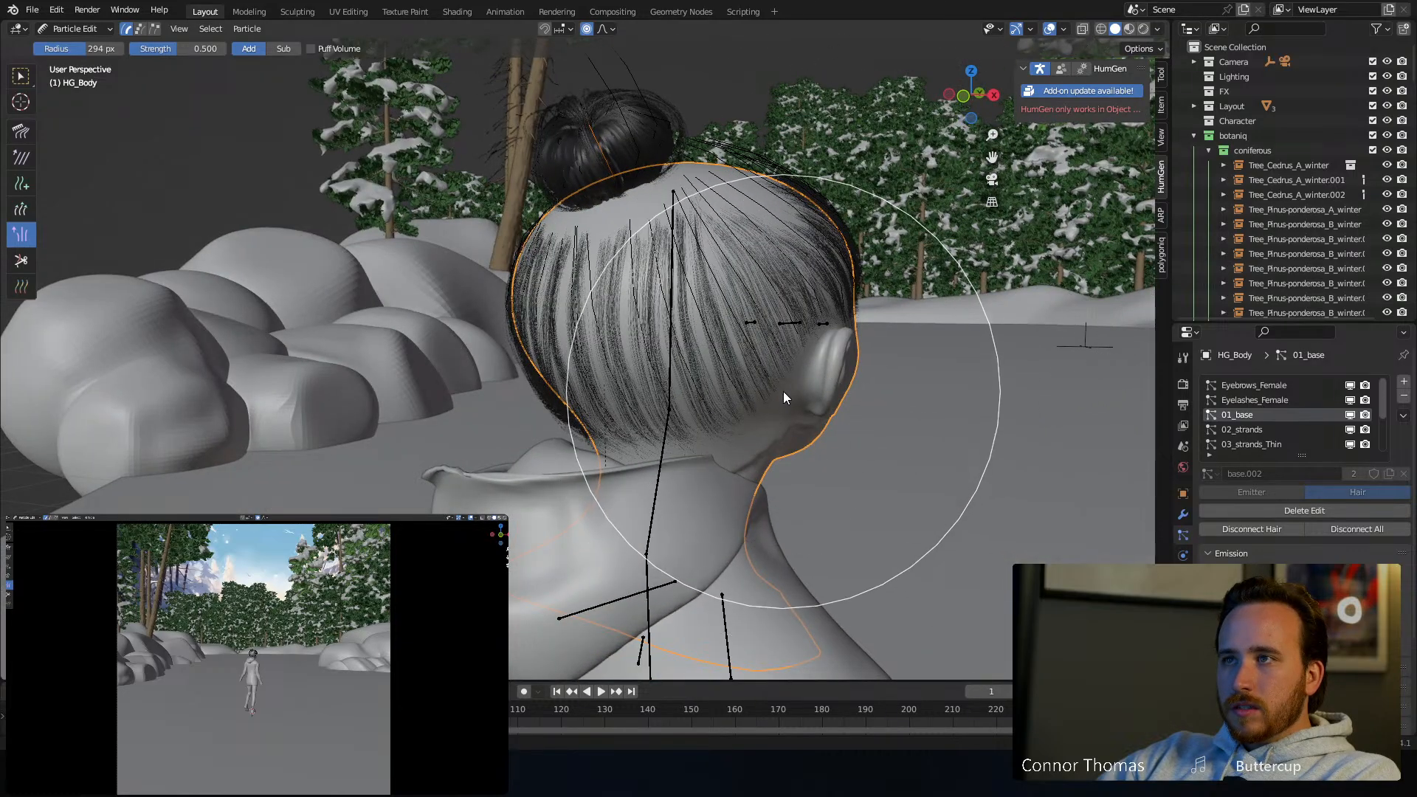
pyautogui.moveTo(865, 325); pyautogui.dragTo(727, 327, button='middle')
pyautogui.click(78, 28)
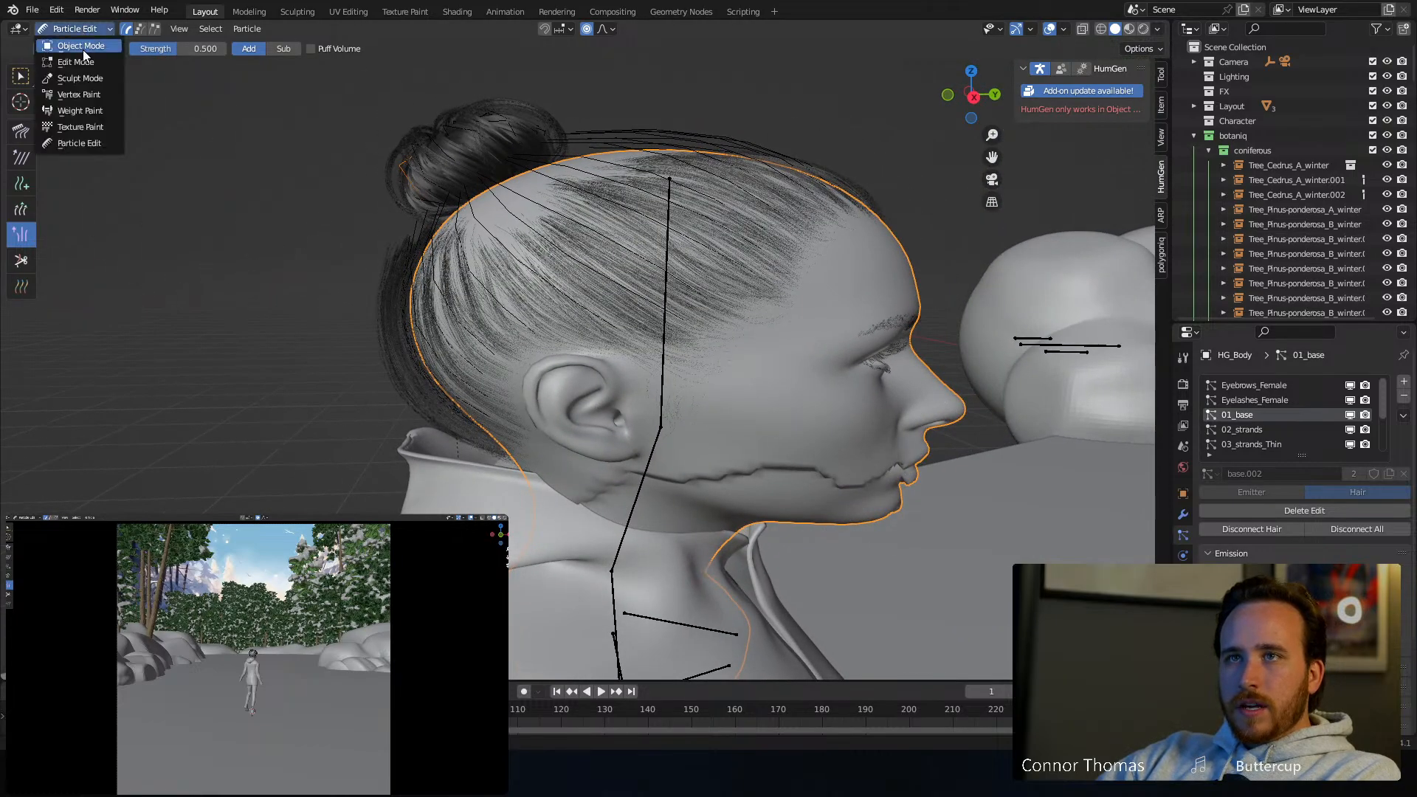
pyautogui.click(82, 49)
pyautogui.moveTo(674, 172); pyautogui.dragTo(520, 192, button='middle')
pyautogui.moveTo(532, 275); pyautogui.dragTo(752, 305, button='middle')
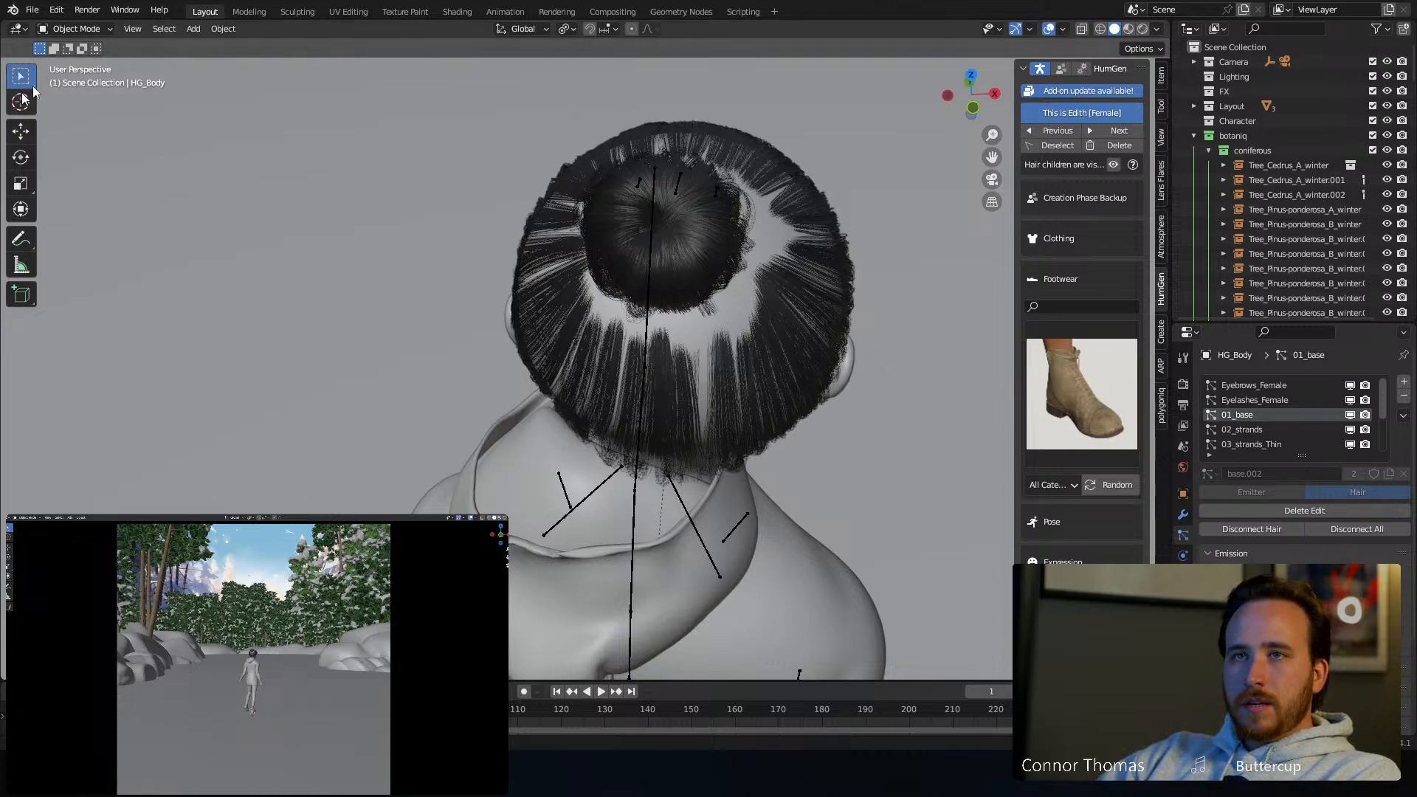
# Put the body back into Particle Edit mode and choose the Length brush set to Grow
pyautogui.click(60, 30)
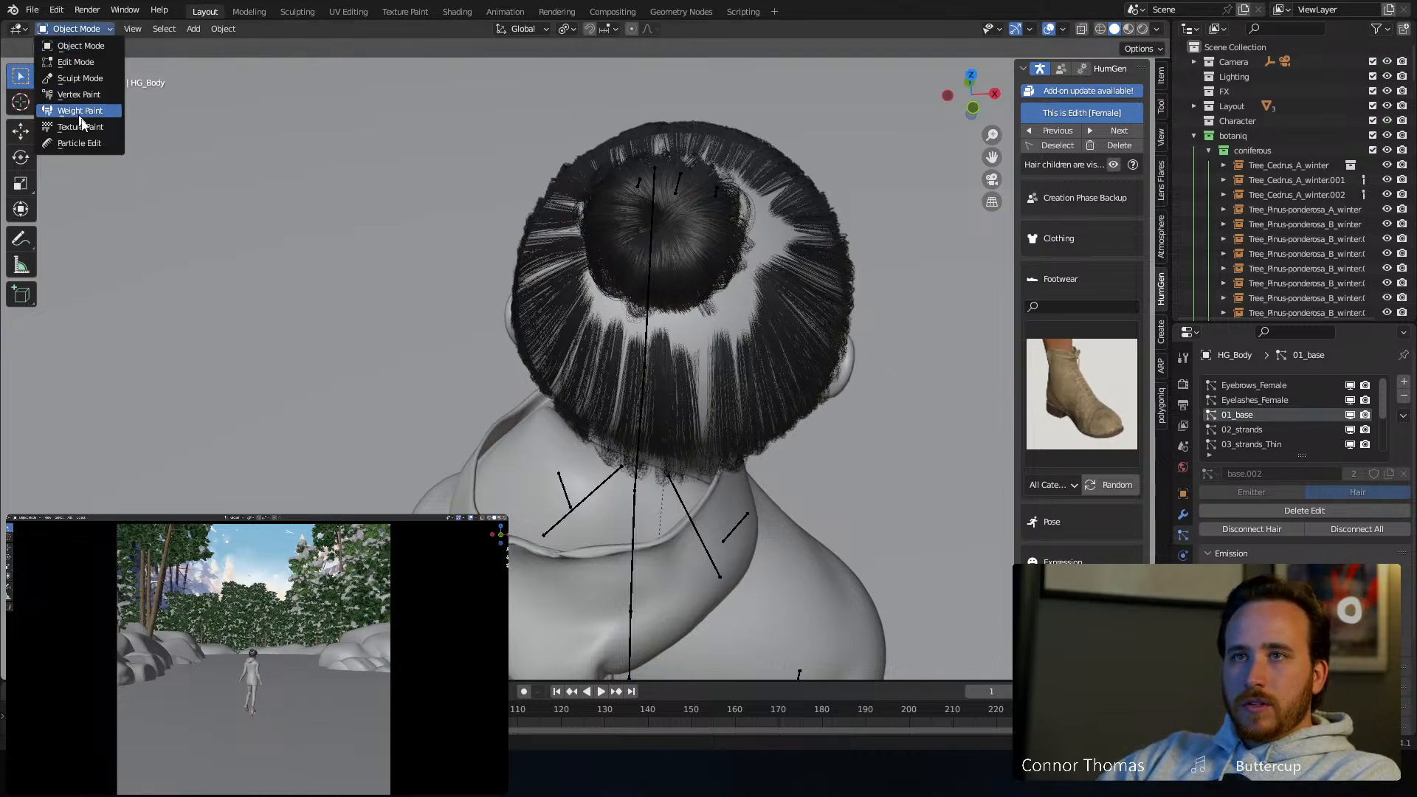
pyautogui.click(80, 142)
pyautogui.moveTo(437, 139)
pyautogui.mouseDown(button='middle')
pyautogui.moveTo(332, 120)
pyautogui.moveTo(319, 140)
pyautogui.mouseUp(button='middle')
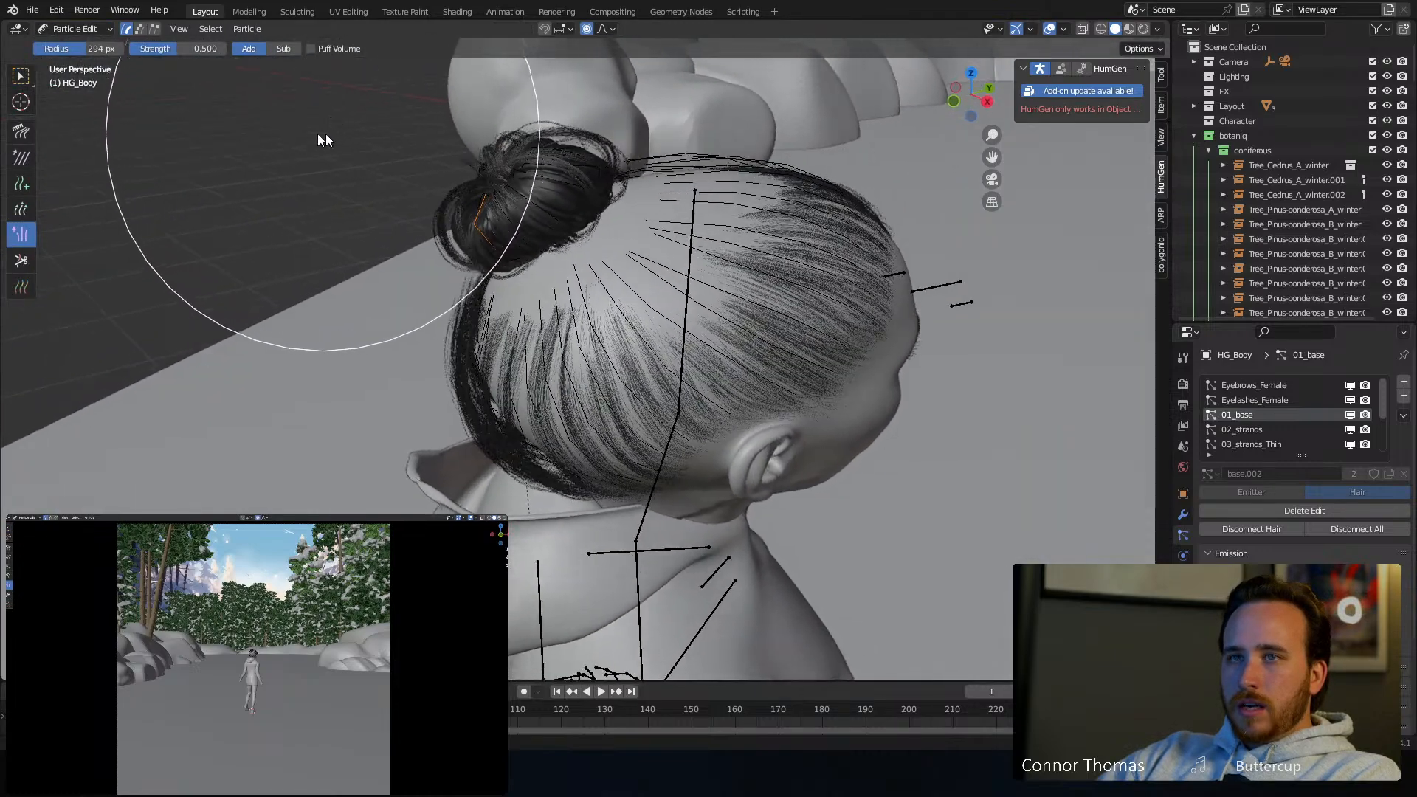
pyautogui.click(18, 211)
# Grow the 01_base strands at the back and along the left side of the head up toward the bun
pyautogui.moveTo(386, 233)
pyautogui.mouseDown(button='middle')
pyautogui.moveTo(656, 320)
pyautogui.moveTo(604, 319)
pyautogui.moveTo(654, 307)
pyautogui.moveTo(690, 276)
pyautogui.moveTo(704, 292)
pyautogui.mouseUp(button='middle')
pyautogui.moveTo(704, 293); pyautogui.dragTo(616, 277)
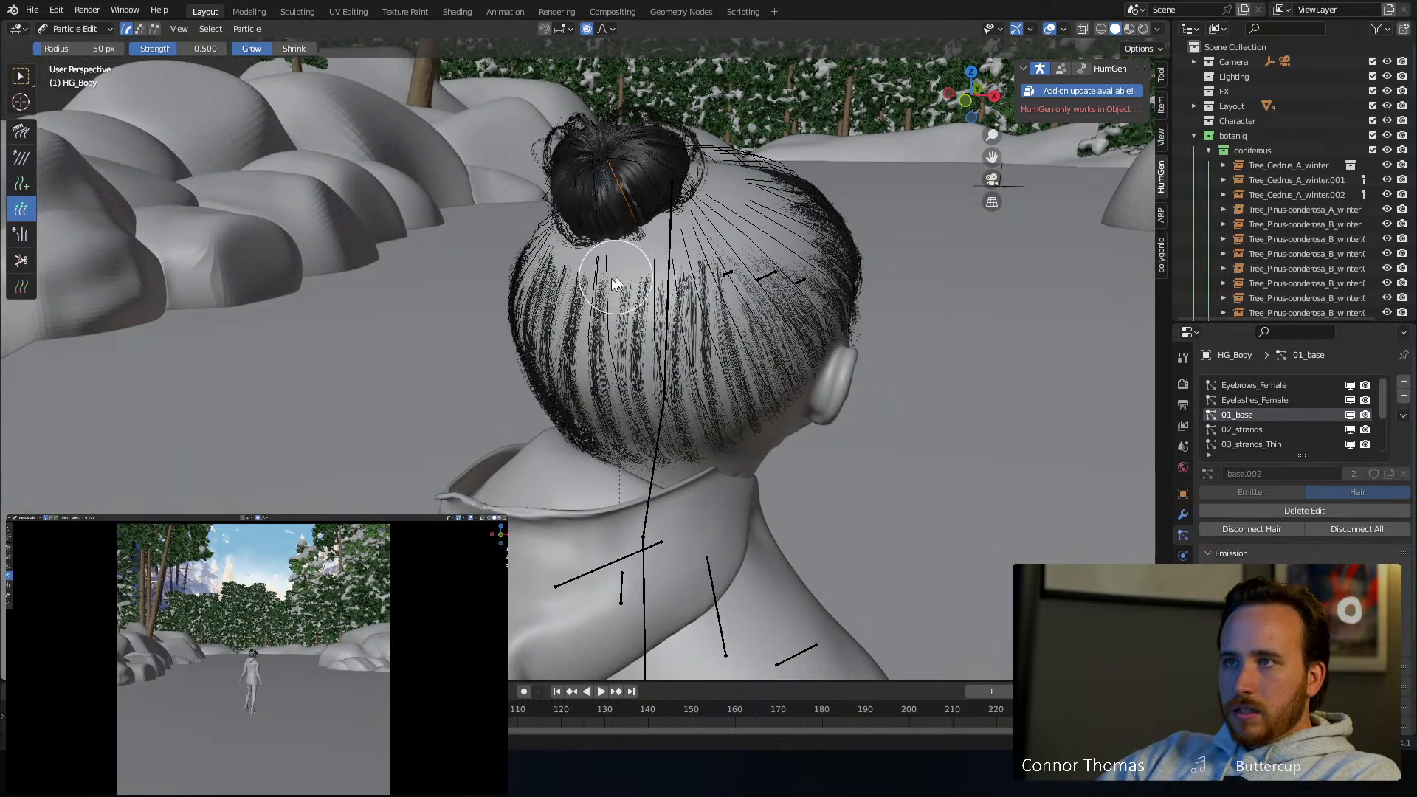
pyautogui.moveTo(604, 272)
pyautogui.mouseDown(button='middle')
pyautogui.moveTo(533, 268)
pyautogui.moveTo(609, 257)
pyautogui.moveTo(674, 275)
pyautogui.mouseUp(button='middle')
pyautogui.moveTo(673, 275); pyautogui.dragTo(633, 278)
pyautogui.moveTo(633, 278)
pyautogui.mouseDown(button='middle')
pyautogui.moveTo(605, 270)
pyautogui.moveTo(674, 291)
pyautogui.mouseUp(button='middle')
pyautogui.moveTo(673, 291); pyautogui.dragTo(591, 262)
pyautogui.moveTo(590, 262); pyautogui.dragTo(653, 299, button='middle')
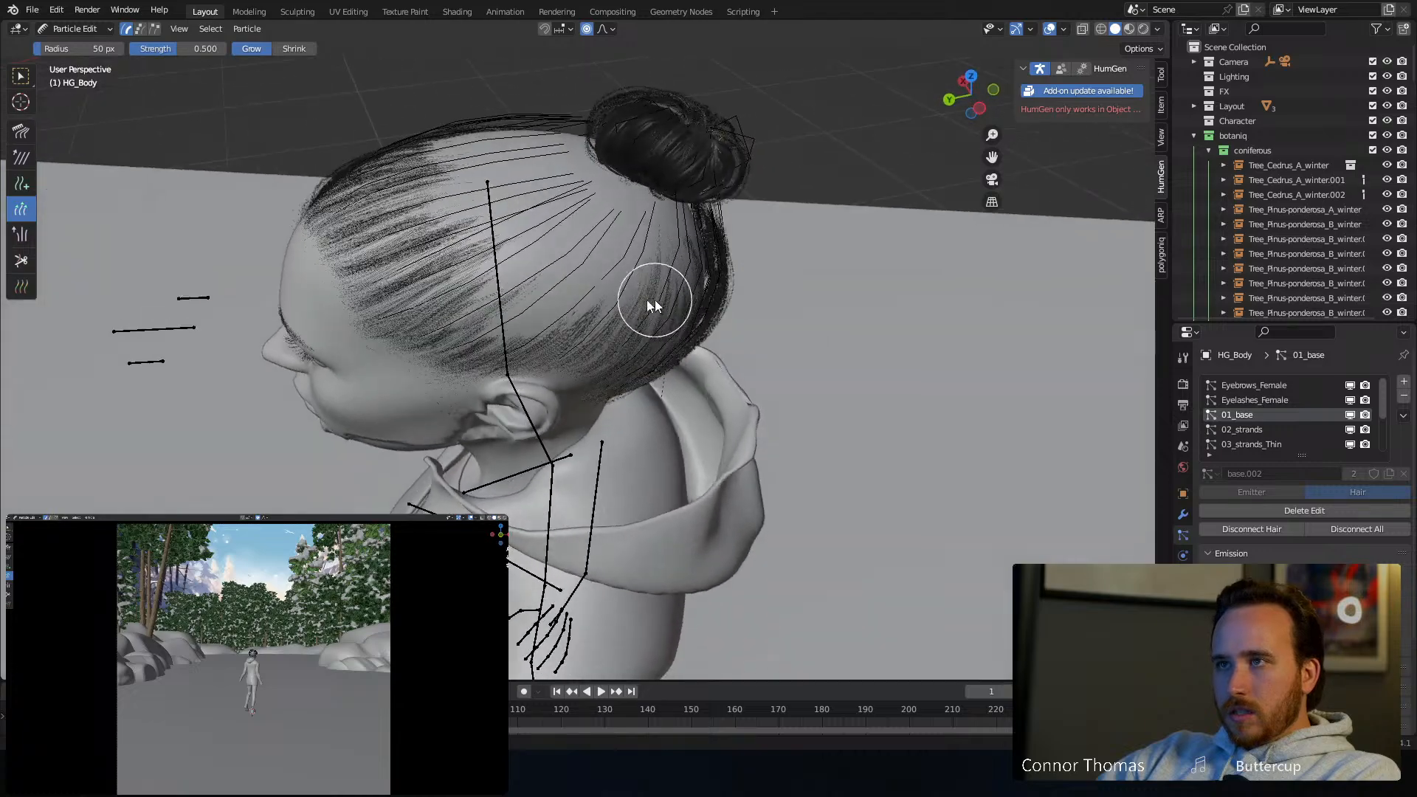
pyautogui.moveTo(654, 299); pyautogui.dragTo(559, 251)
pyautogui.moveTo(547, 224); pyautogui.dragTo(584, 262, button='middle')
pyautogui.moveTo(583, 261)
pyautogui.mouseDown()
pyautogui.moveTo(514, 243)
pyautogui.moveTo(608, 259)
pyautogui.moveTo(555, 297)
pyautogui.mouseUp()
pyautogui.moveTo(554, 297)
pyautogui.mouseDown(button='middle')
pyautogui.moveTo(701, 242)
pyautogui.moveTo(655, 270)
pyautogui.mouseUp(button='middle')
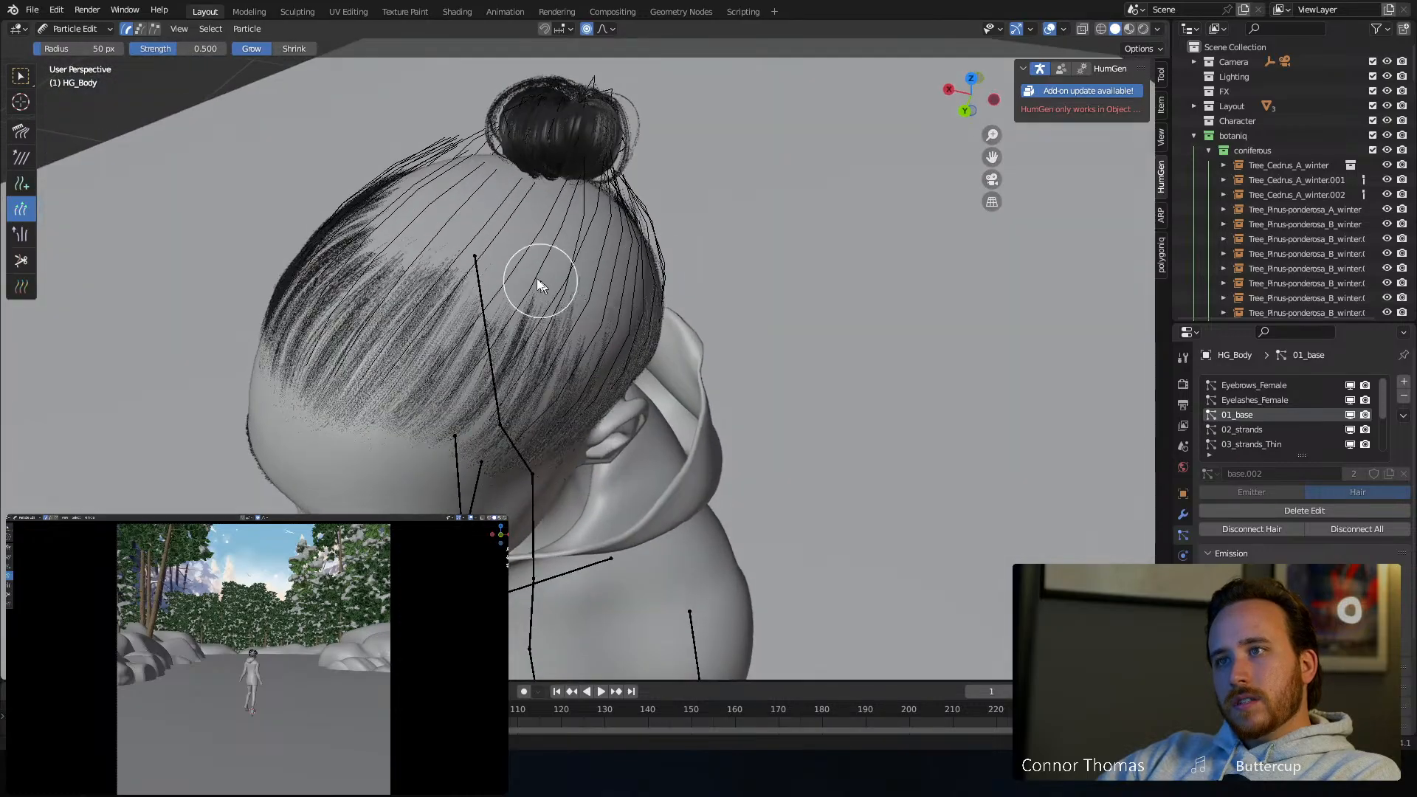
# Grow the 01_base strands over the top and down the right side of the head to close the gap below the bun
pyautogui.moveTo(539, 281); pyautogui.dragTo(426, 224)
pyautogui.moveTo(451, 224)
pyautogui.mouseDown(button='middle')
pyautogui.moveTo(545, 248)
pyautogui.moveTo(562, 304)
pyautogui.mouseUp(button='middle')
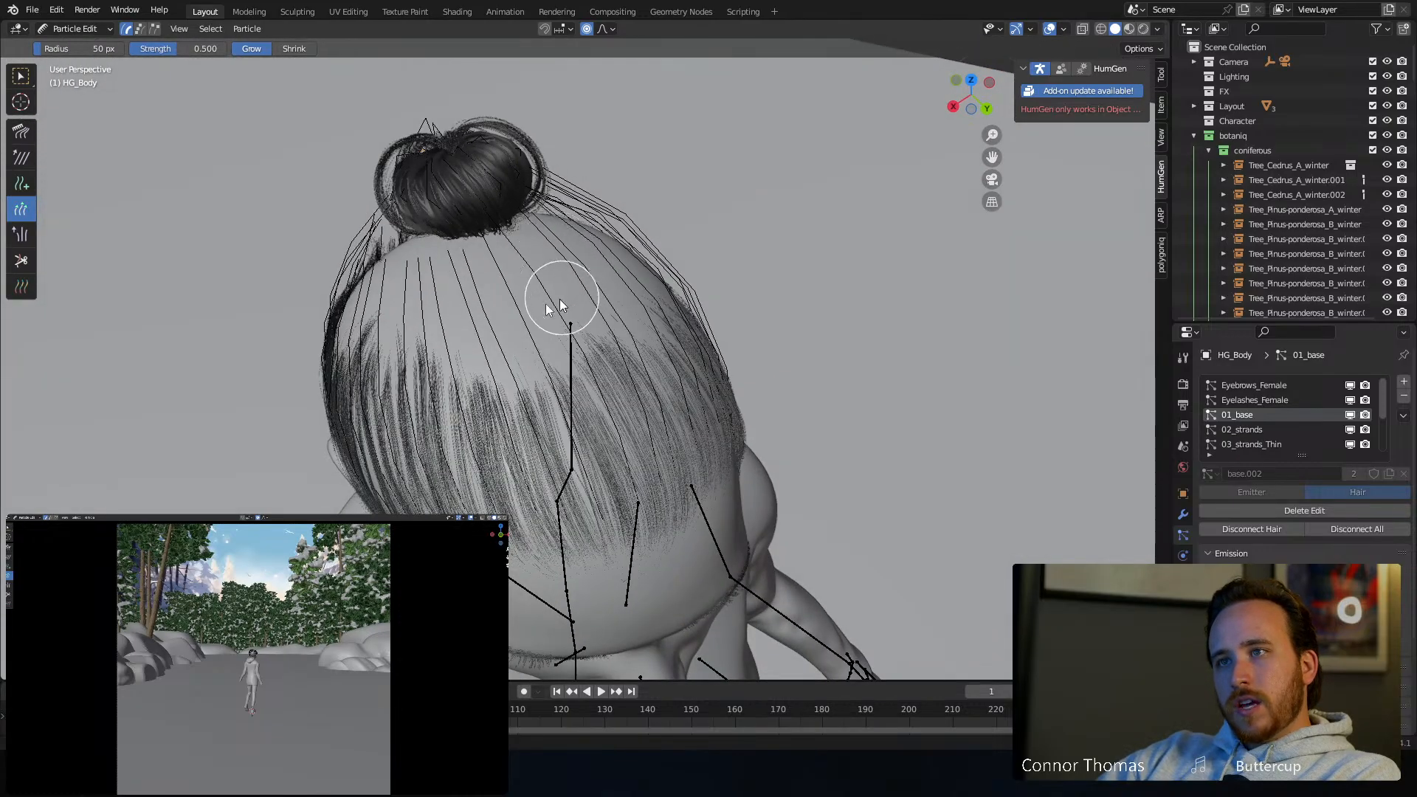
pyautogui.moveTo(562, 304); pyautogui.dragTo(459, 313)
pyautogui.moveTo(459, 313); pyautogui.dragTo(643, 249, button='middle')
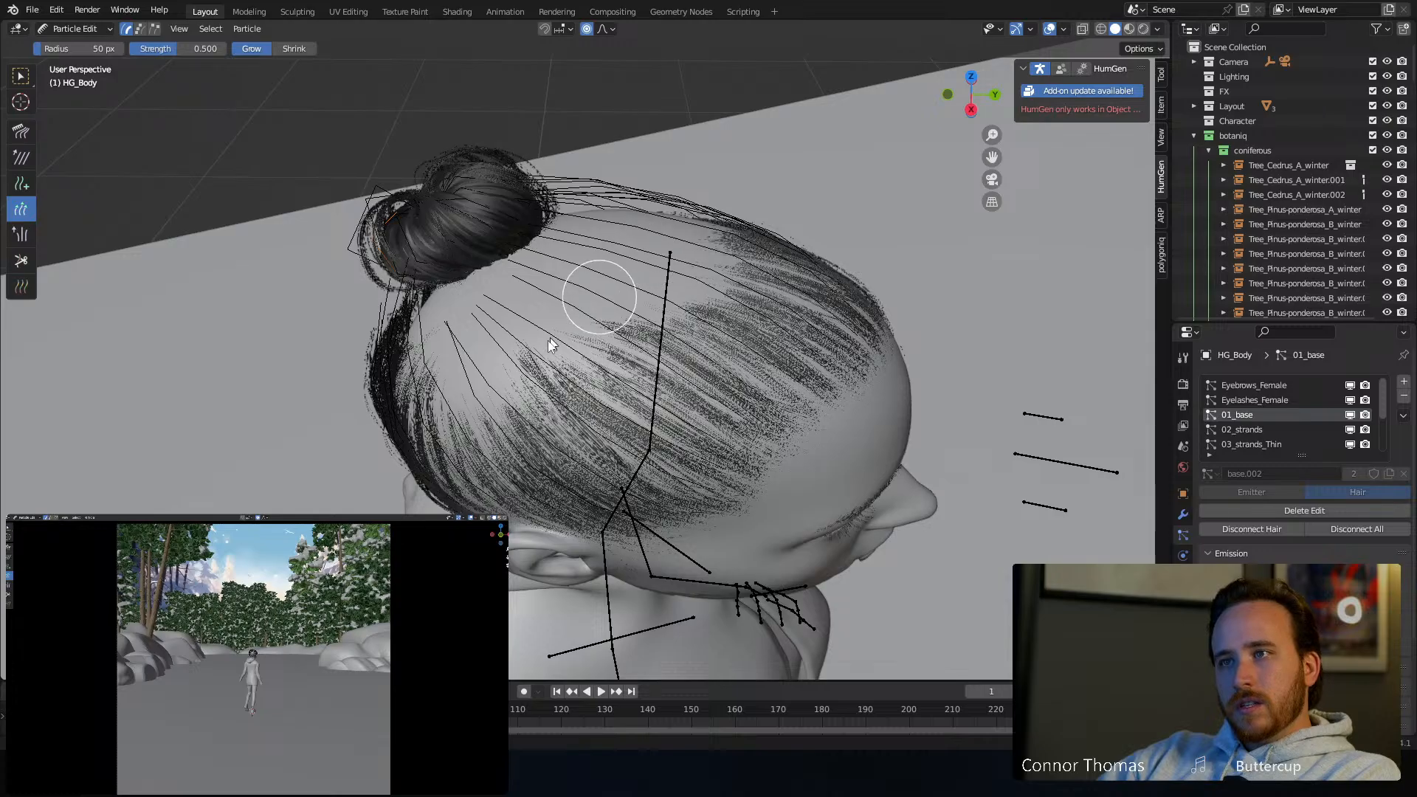
pyautogui.moveTo(591, 339); pyautogui.dragTo(694, 248, button='middle')
pyautogui.moveTo(693, 196); pyautogui.dragTo(639, 289)
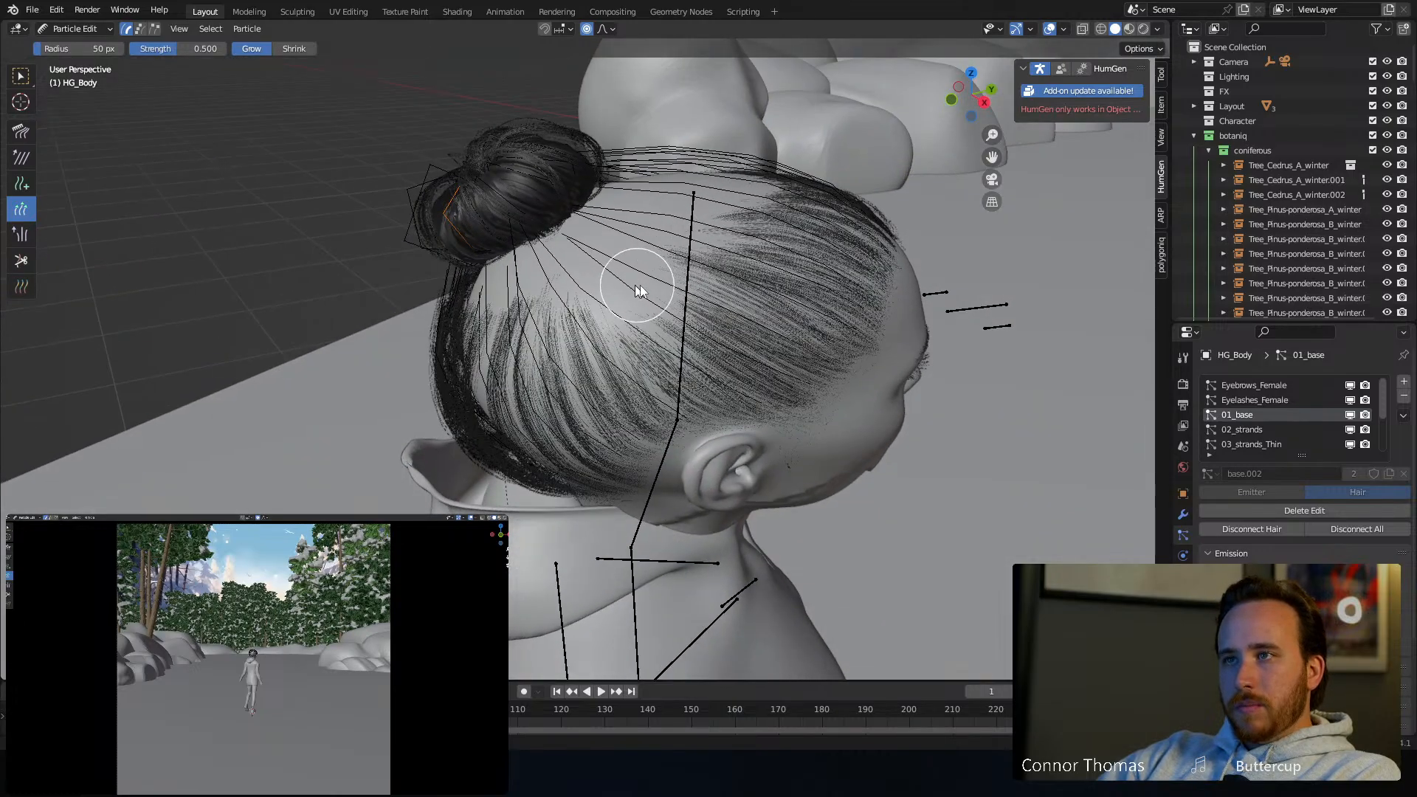
pyautogui.moveTo(639, 289); pyautogui.dragTo(694, 255, button='middle')
pyautogui.moveTo(689, 249)
pyautogui.mouseDown()
pyautogui.moveTo(674, 287)
pyautogui.moveTo(689, 237)
pyautogui.mouseUp()
pyautogui.moveTo(689, 237); pyautogui.dragTo(697, 295, button='middle')
pyautogui.moveTo(707, 398); pyautogui.dragTo(690, 339)
pyautogui.moveTo(694, 357); pyautogui.dragTo(531, 236, button='middle')
# Return the body to Object Mode and check the lengthened hair for bald patches at the back of the head
pyautogui.click(83, 29)
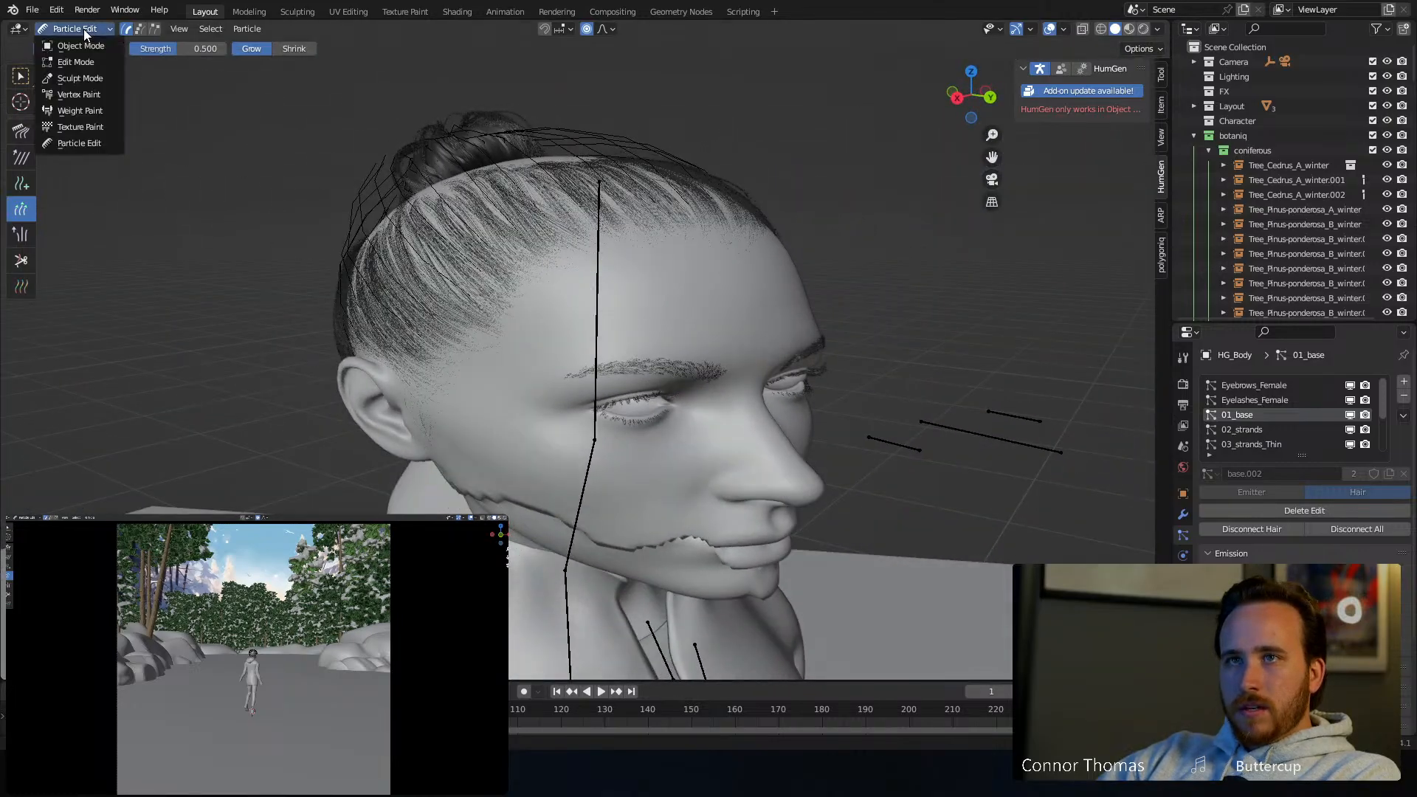
pyautogui.click(86, 47)
pyautogui.moveTo(310, 304); pyautogui.dragTo(622, 290, button='middle')
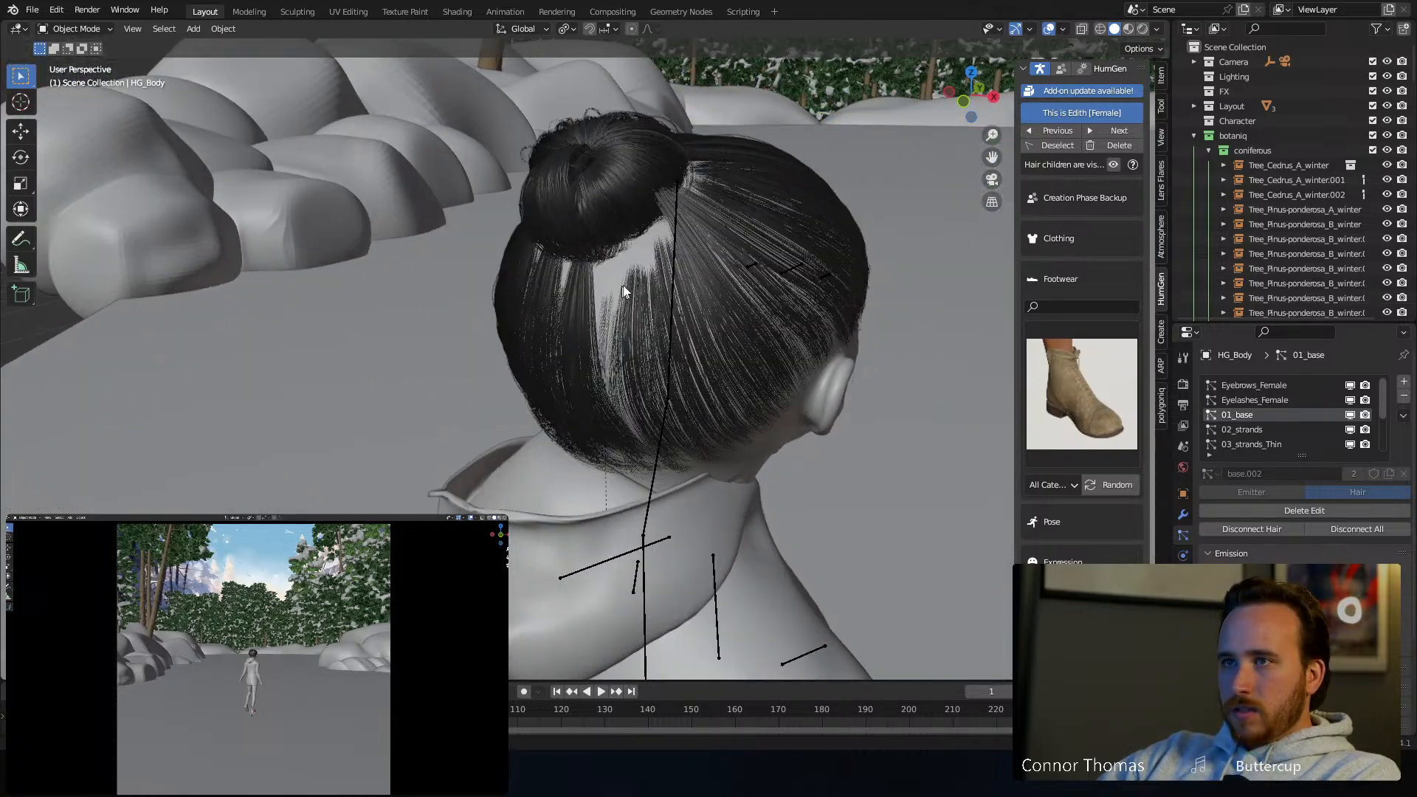
# Reenter Particle Edit mode and grow the short strands at the back of the head over the bare patch below the bun
pyautogui.click(65, 31)
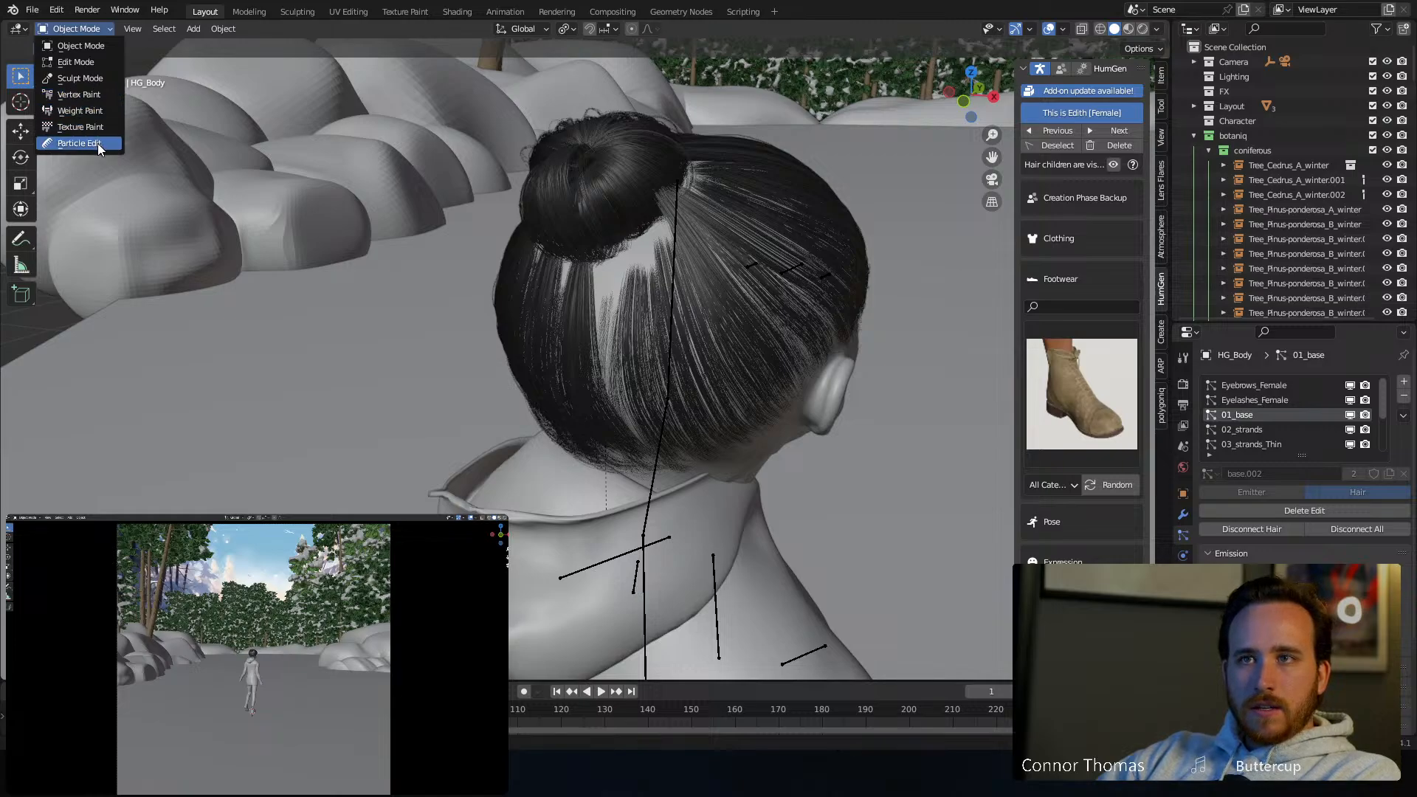
pyautogui.click(79, 142)
pyautogui.moveTo(476, 185); pyautogui.dragTo(561, 218, button='middle')
pyautogui.moveTo(659, 328); pyautogui.dragTo(669, 340)
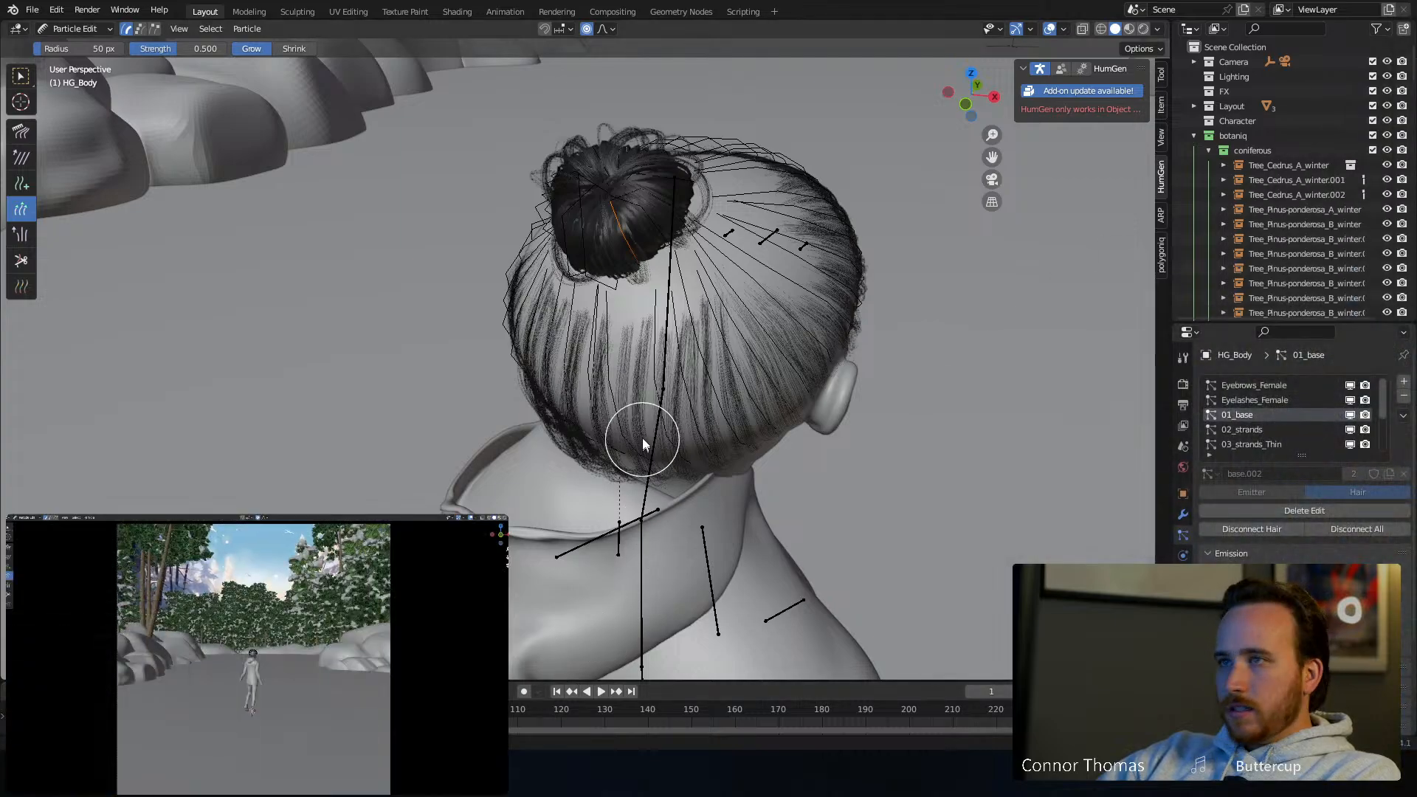
# Grow the base hair at the back of the head and comb the guide strands behind the bun
pyautogui.moveTo(686, 381)
pyautogui.mouseDown()
pyautogui.moveTo(645, 360)
pyautogui.moveTo(657, 347)
pyautogui.mouseUp()
pyautogui.moveTo(671, 363)
pyautogui.mouseDown(button='middle')
pyautogui.moveTo(689, 300)
pyautogui.moveTo(664, 278)
pyautogui.moveTo(765, 325)
pyautogui.moveTo(886, 287)
pyautogui.moveTo(846, 282)
pyautogui.mouseUp(button='middle')
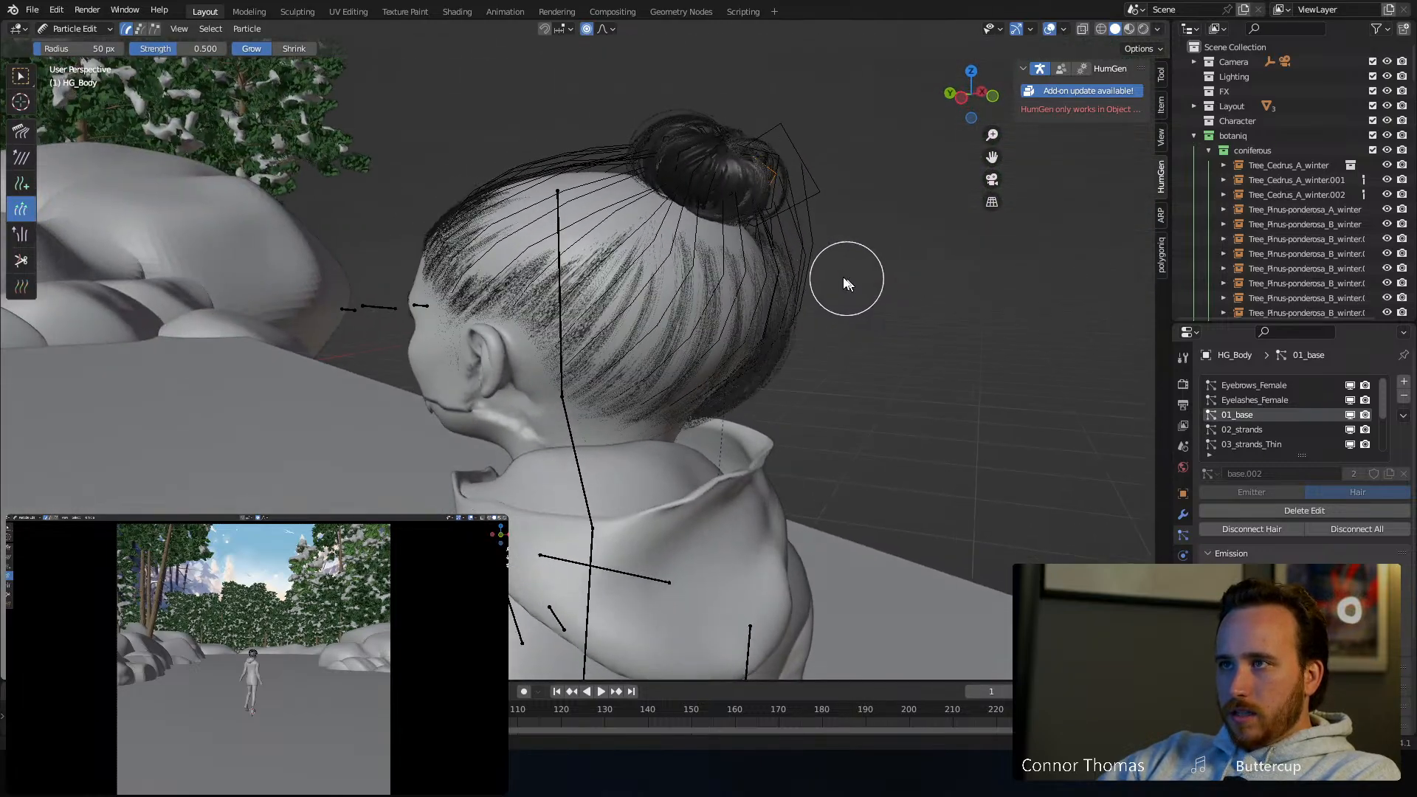
pyautogui.click(21, 130)
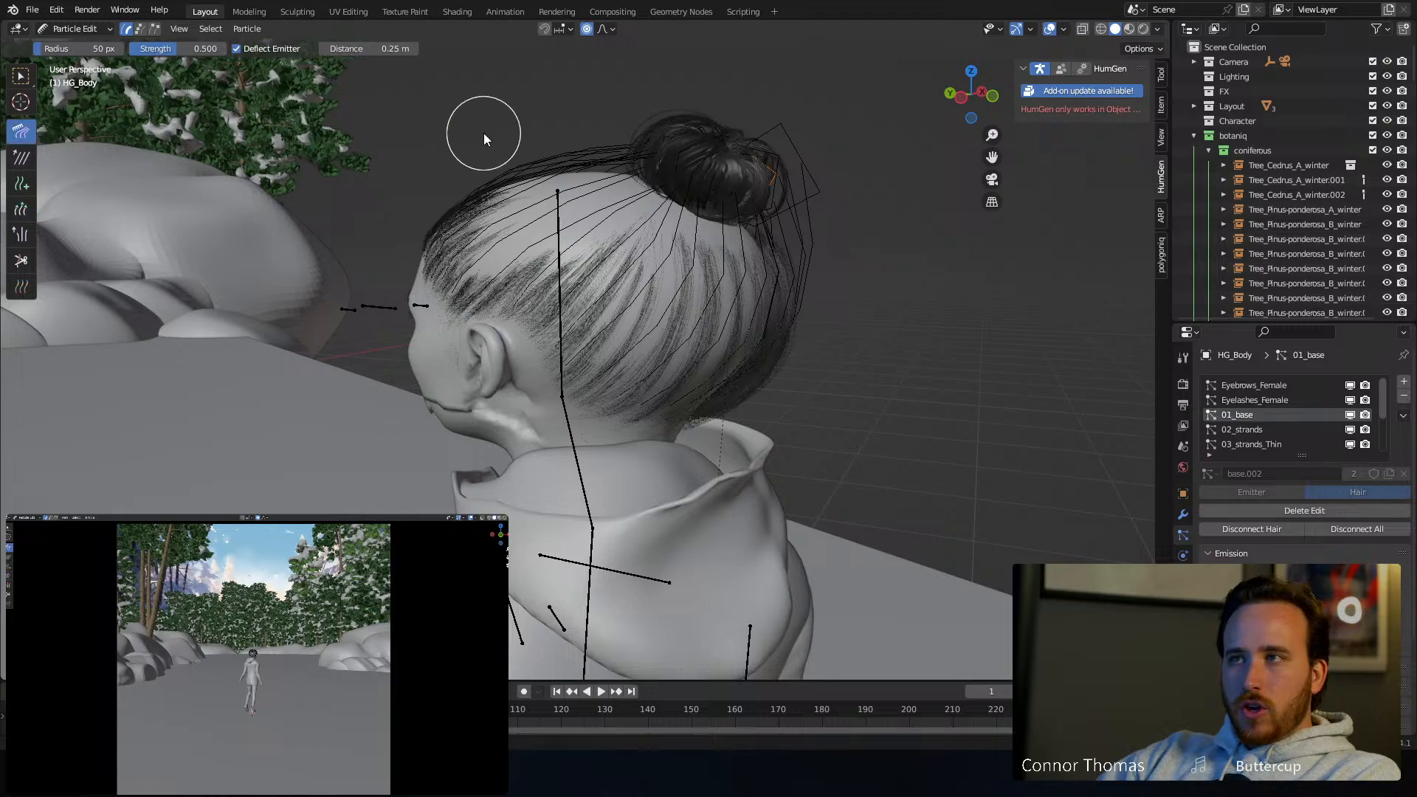
pyautogui.moveTo(481, 133); pyautogui.dragTo(720, 175, button='middle')
pyautogui.moveTo(812, 156)
pyautogui.mouseDown()
pyautogui.moveTo(797, 189)
pyautogui.moveTo(809, 202)
pyautogui.moveTo(816, 190)
pyautogui.moveTo(792, 216)
pyautogui.mouseUp()
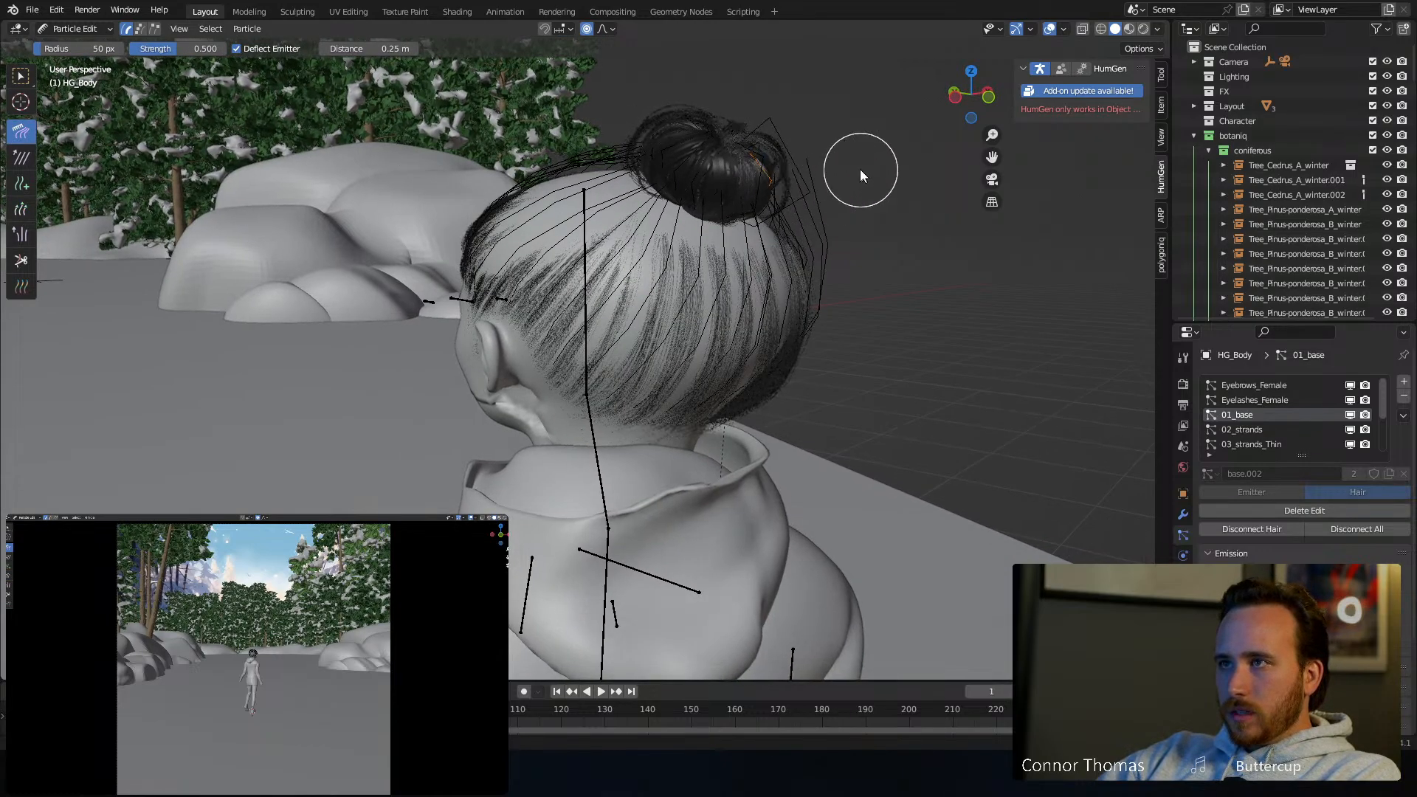
# Comb the outer guide strands beside the bun with a 147 px brush radius, and return to Object Mode
pyautogui.moveTo(860, 174)
pyautogui.mouseDown(button='middle')
pyautogui.moveTo(815, 201)
pyautogui.moveTo(863, 205)
pyautogui.moveTo(807, 221)
pyautogui.moveTo(728, 285)
pyautogui.moveTo(749, 263)
pyautogui.mouseUp(button='middle')
pyautogui.scroll(1, 816, 200)
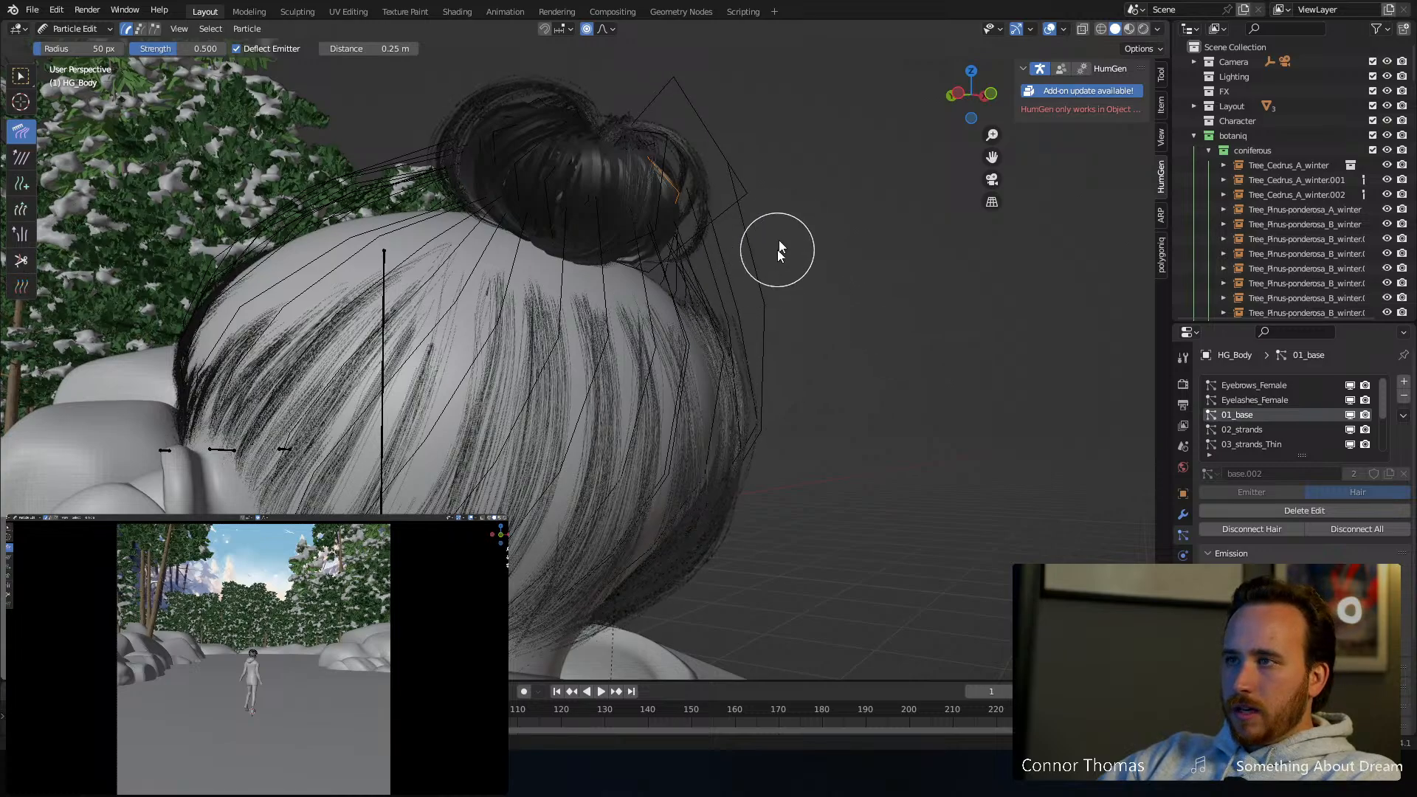
pyautogui.press('f')
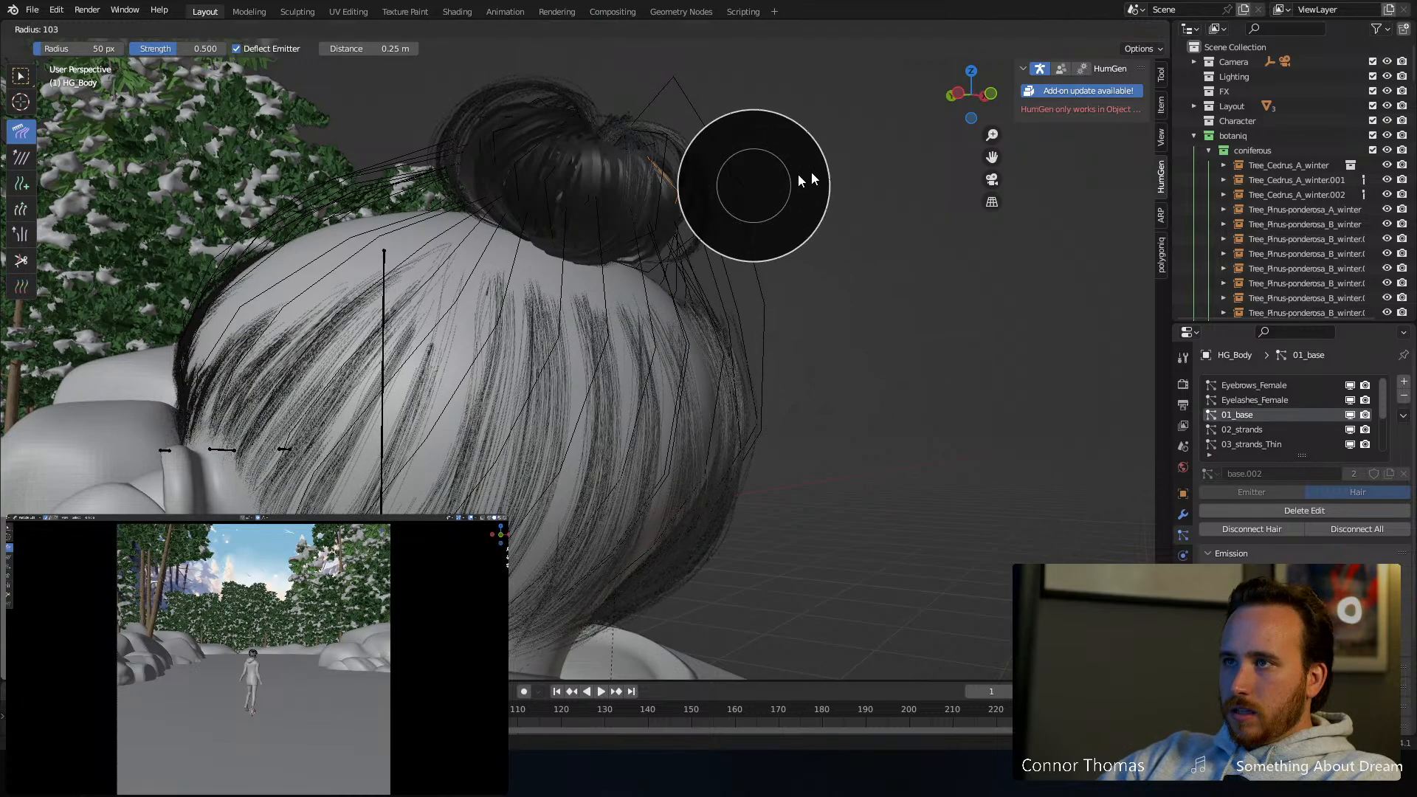
pyautogui.click(841, 177)
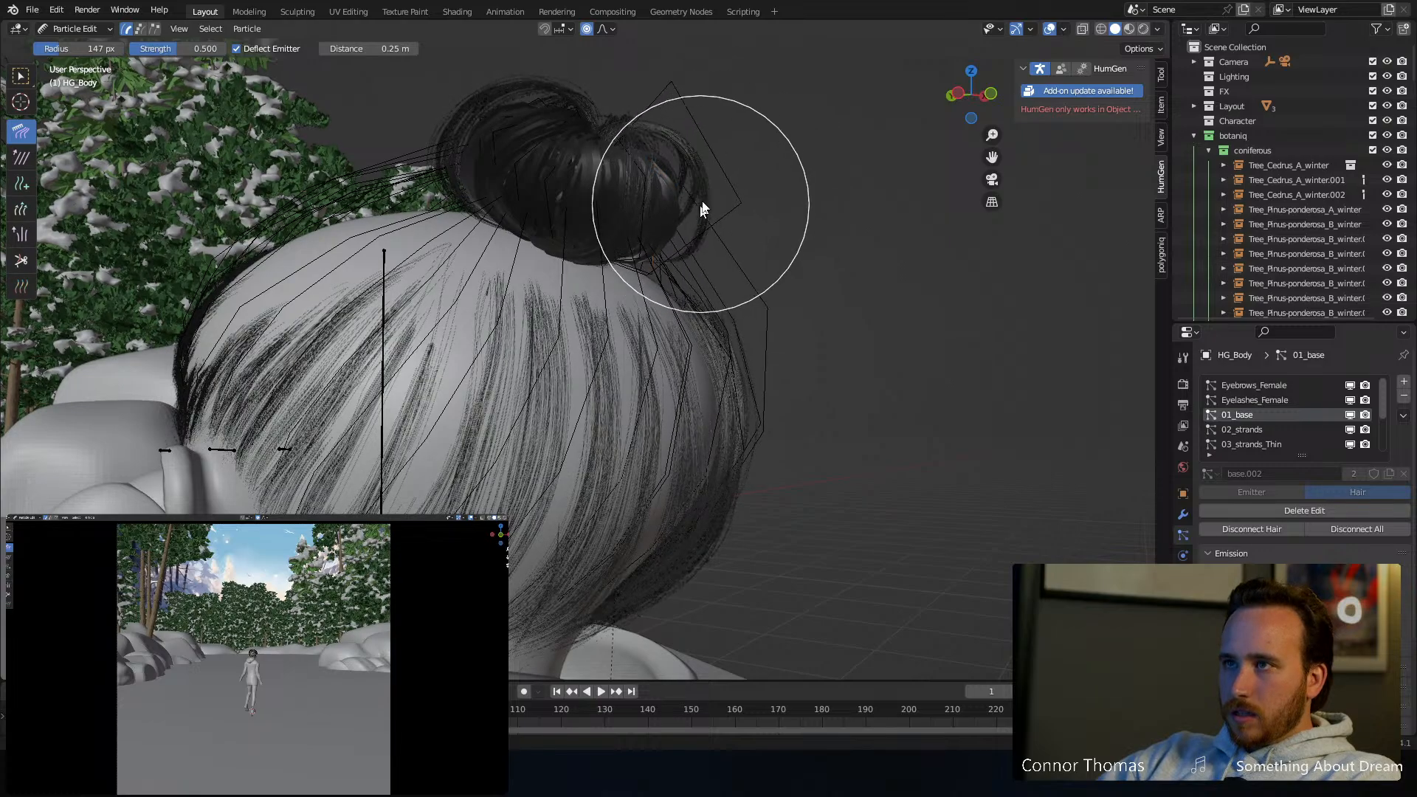
pyautogui.click(86, 30)
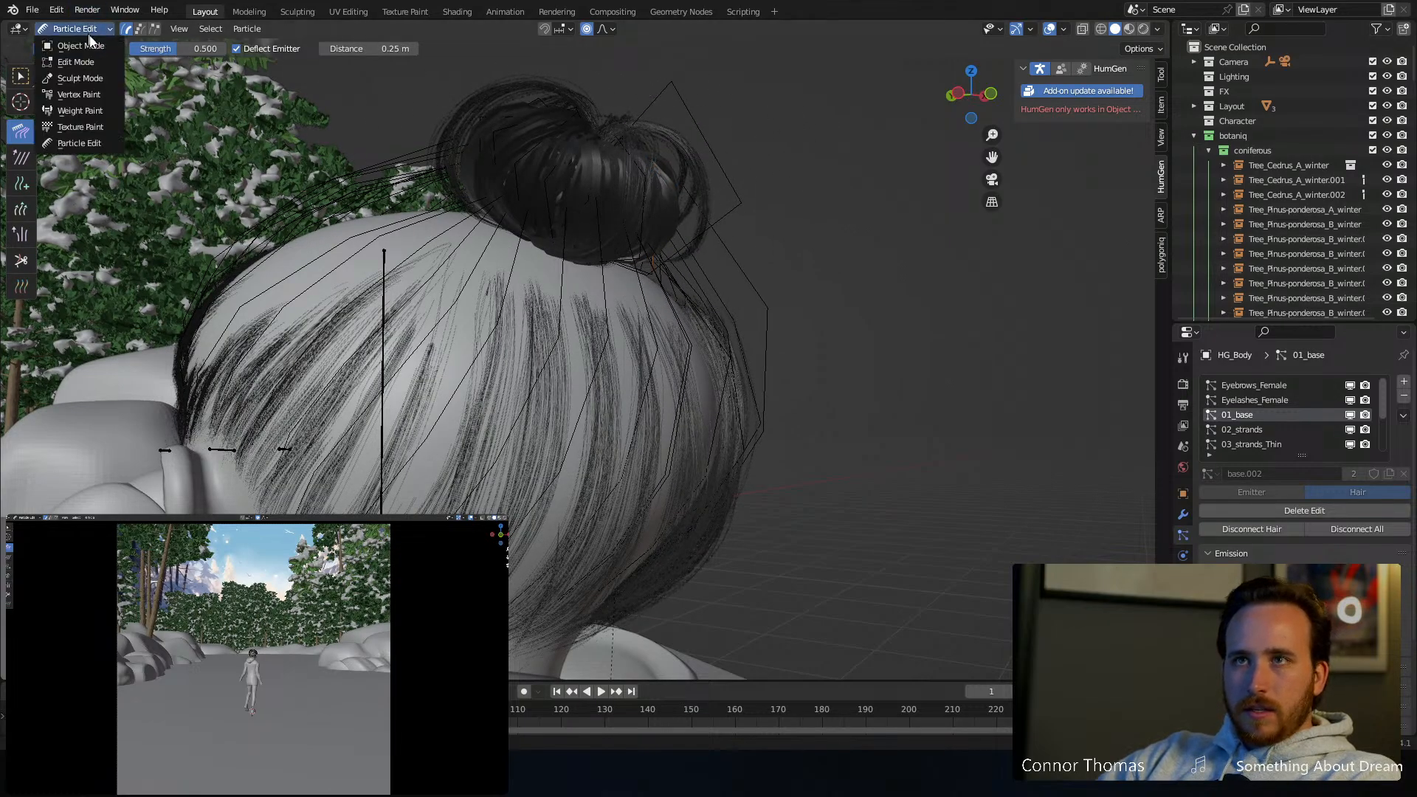
pyautogui.click(81, 45)
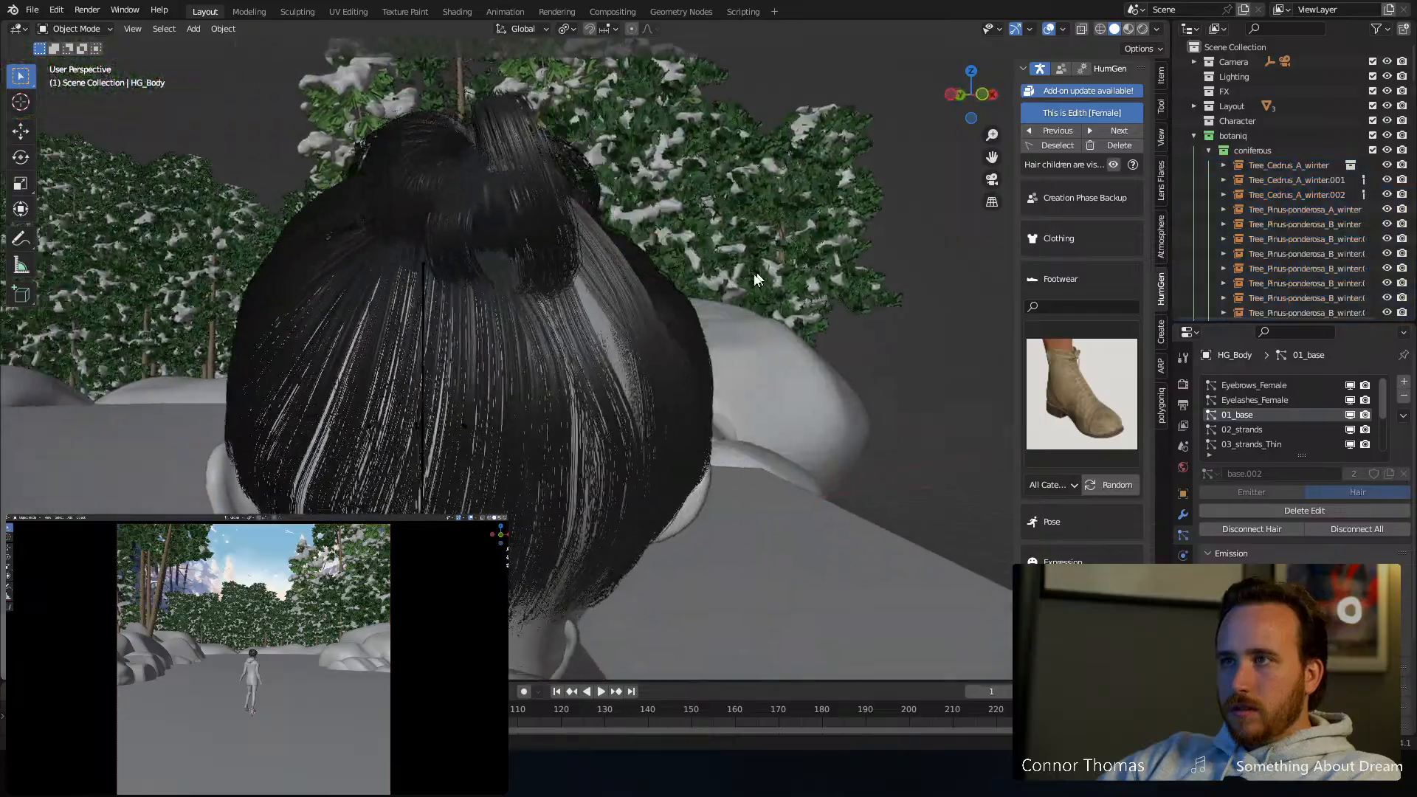
# Inspect the combed bun from the side and look through the body's list of hair particle systems
pyautogui.moveTo(754, 278); pyautogui.dragTo(982, 296, button='middle')
pyautogui.scroll(2, 646, 260)
pyautogui.scroll(-4, 1289, 424)
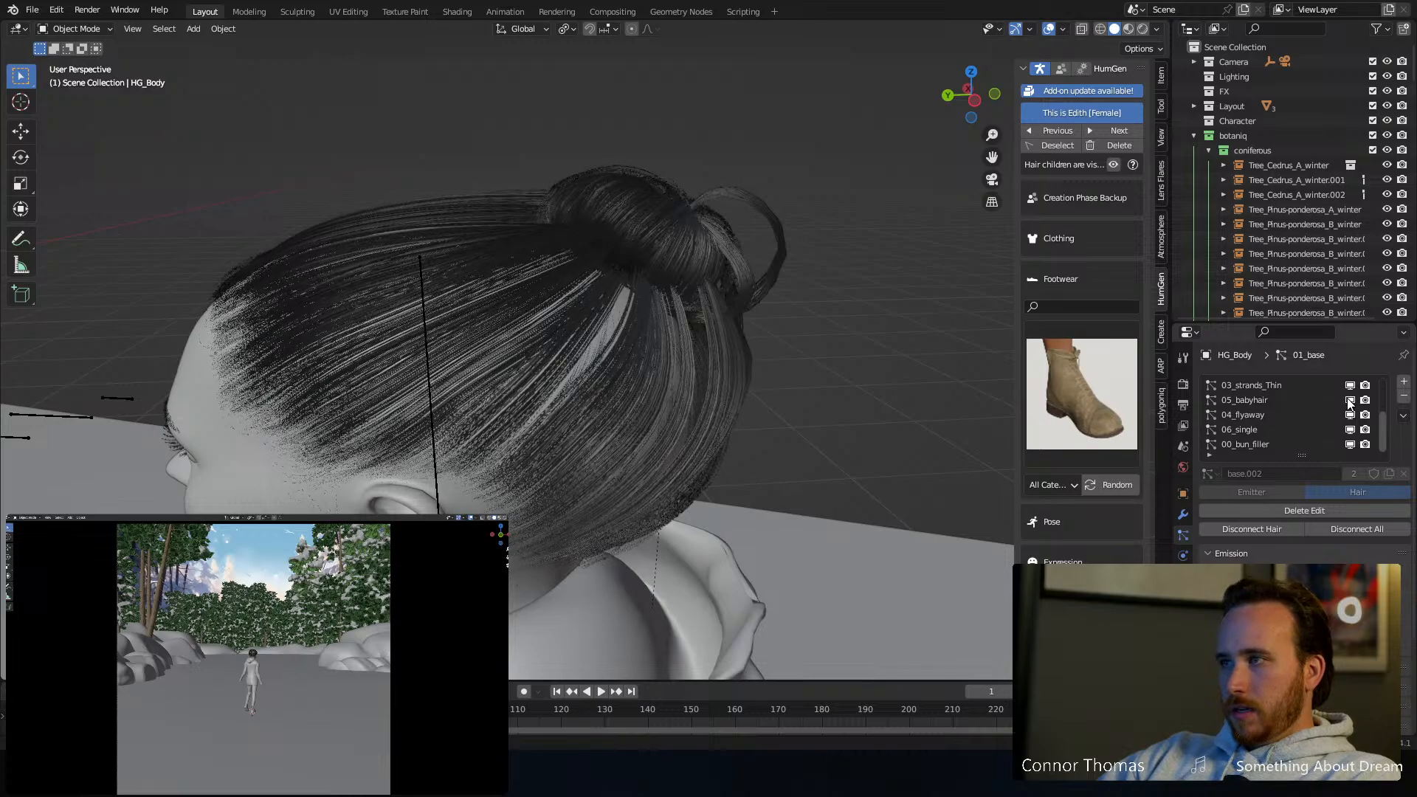
pyautogui.scroll(4, 1318, 398)
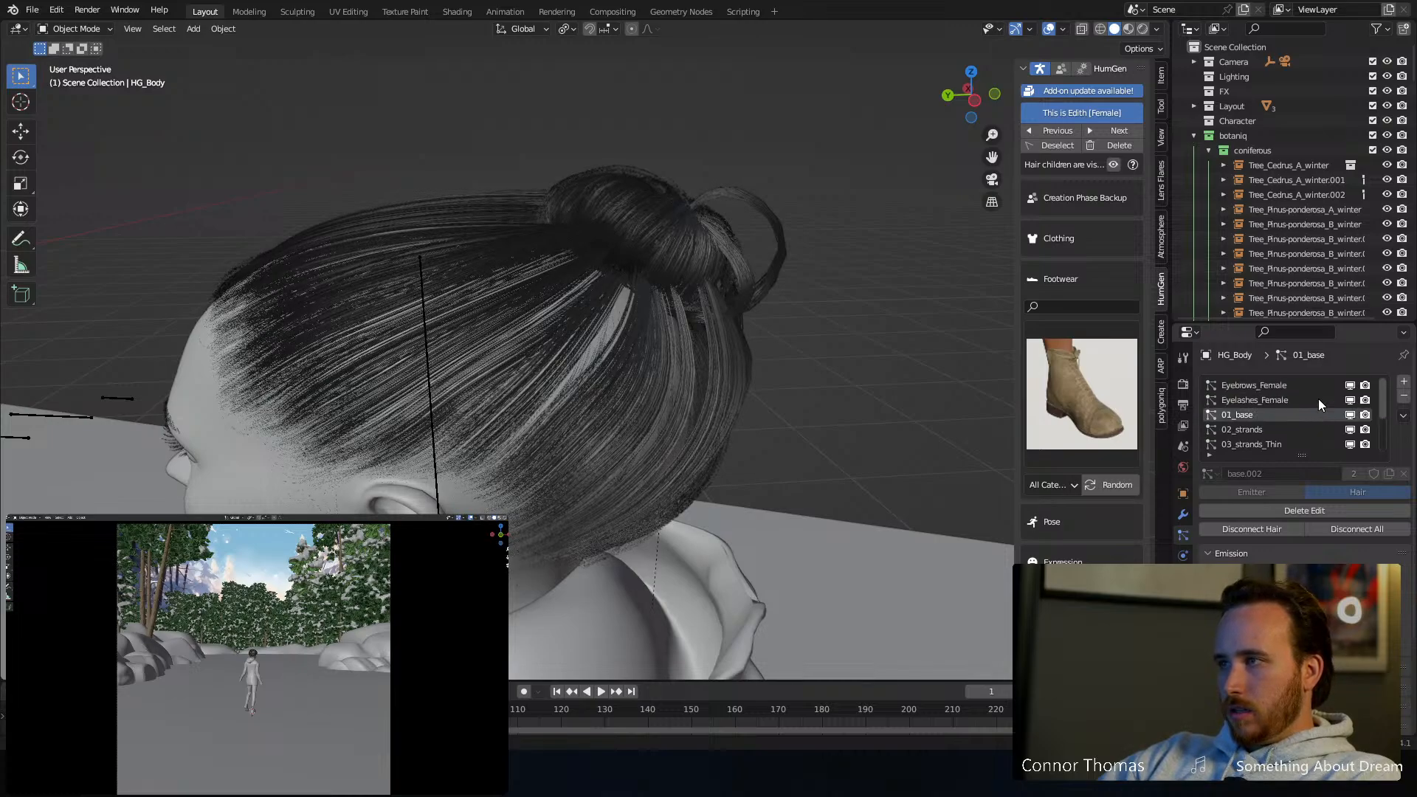
pyautogui.moveTo(582, 190); pyautogui.dragTo(561, 202, button='middle')
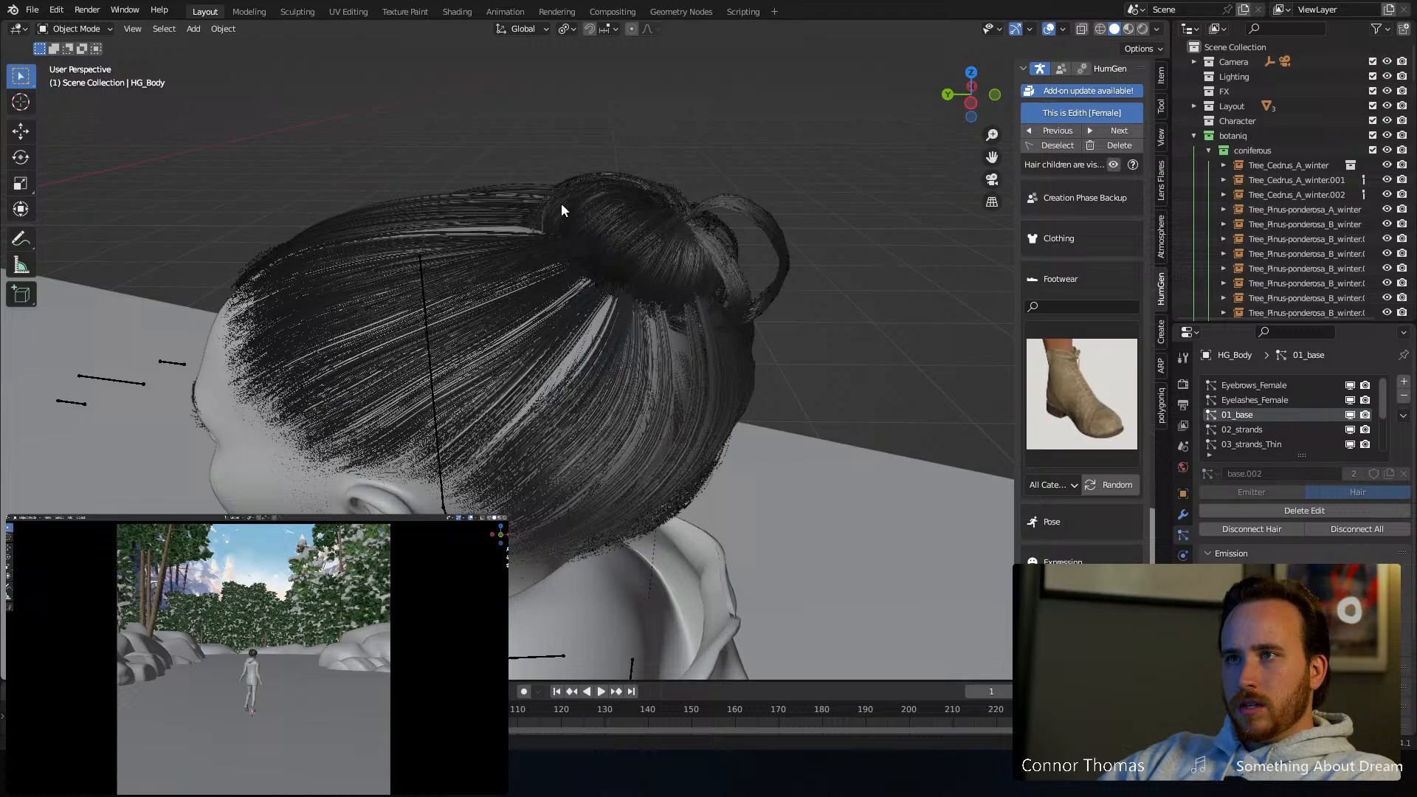
pyautogui.click(615, 239)
pyautogui.press('g')
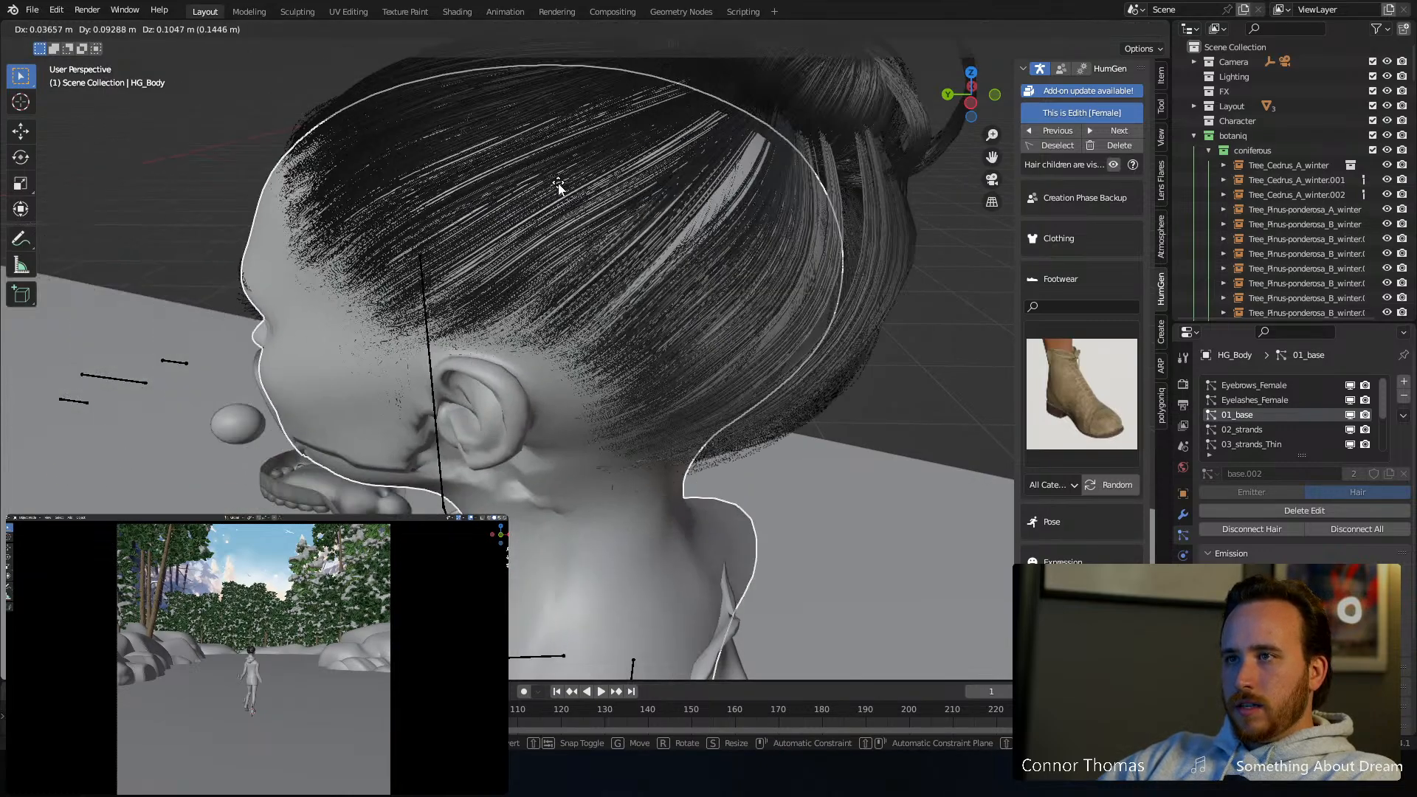
pyautogui.rightClick(625, 201)
# Check what the 03_strands_Thin particle system contributes by hiding it in the viewport and showing it again
pyautogui.scroll(-4, 1232, 417)
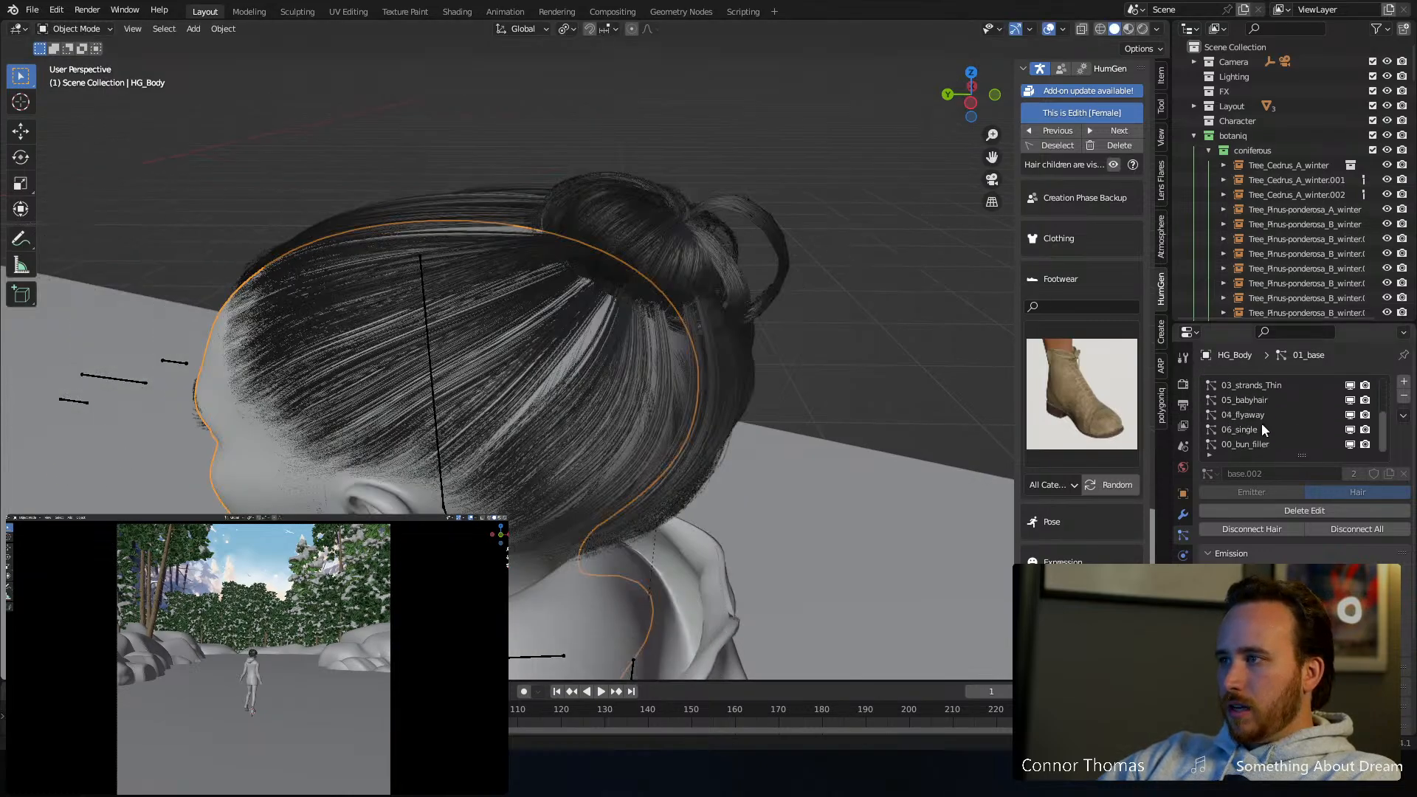
pyautogui.scroll(3, 1254, 410)
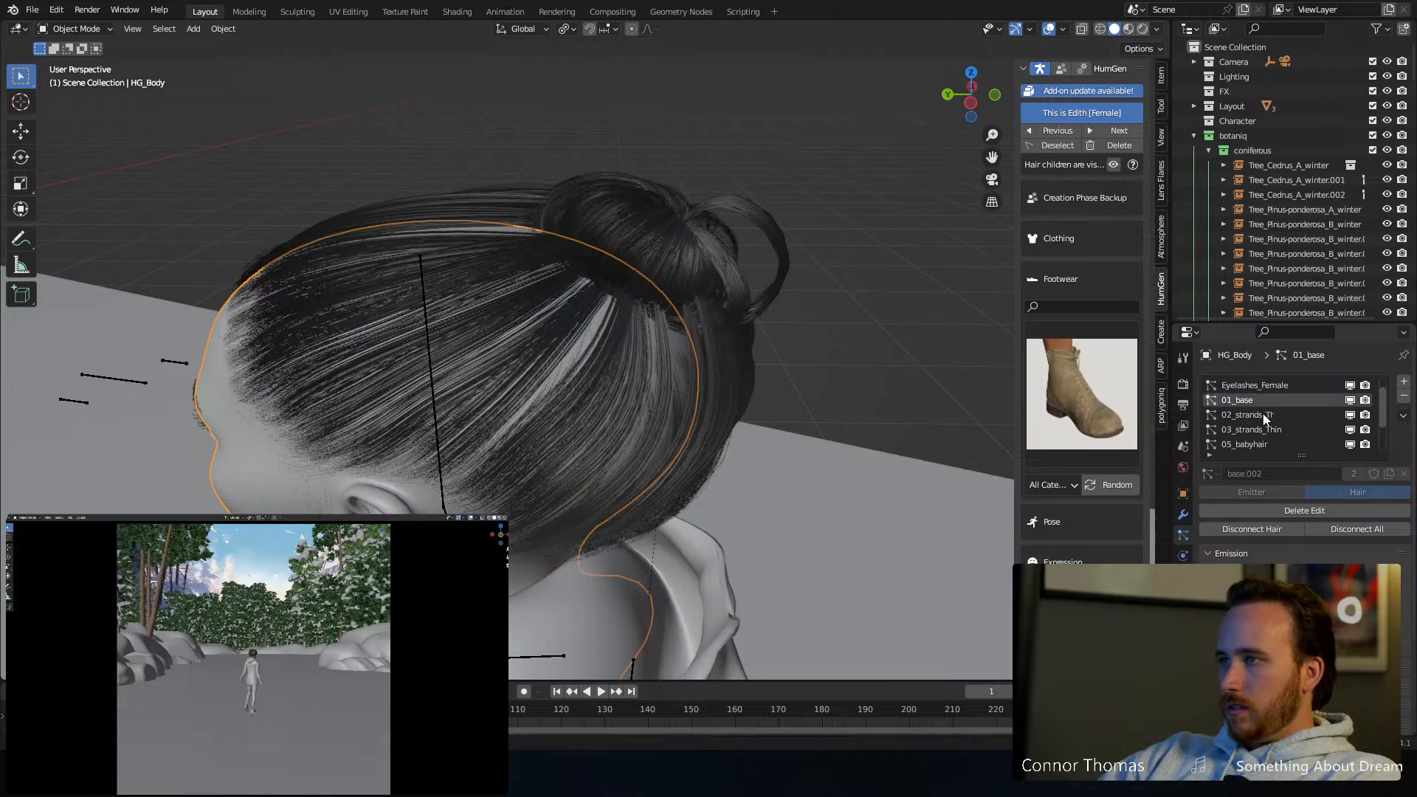
pyautogui.scroll(-3, 1265, 418)
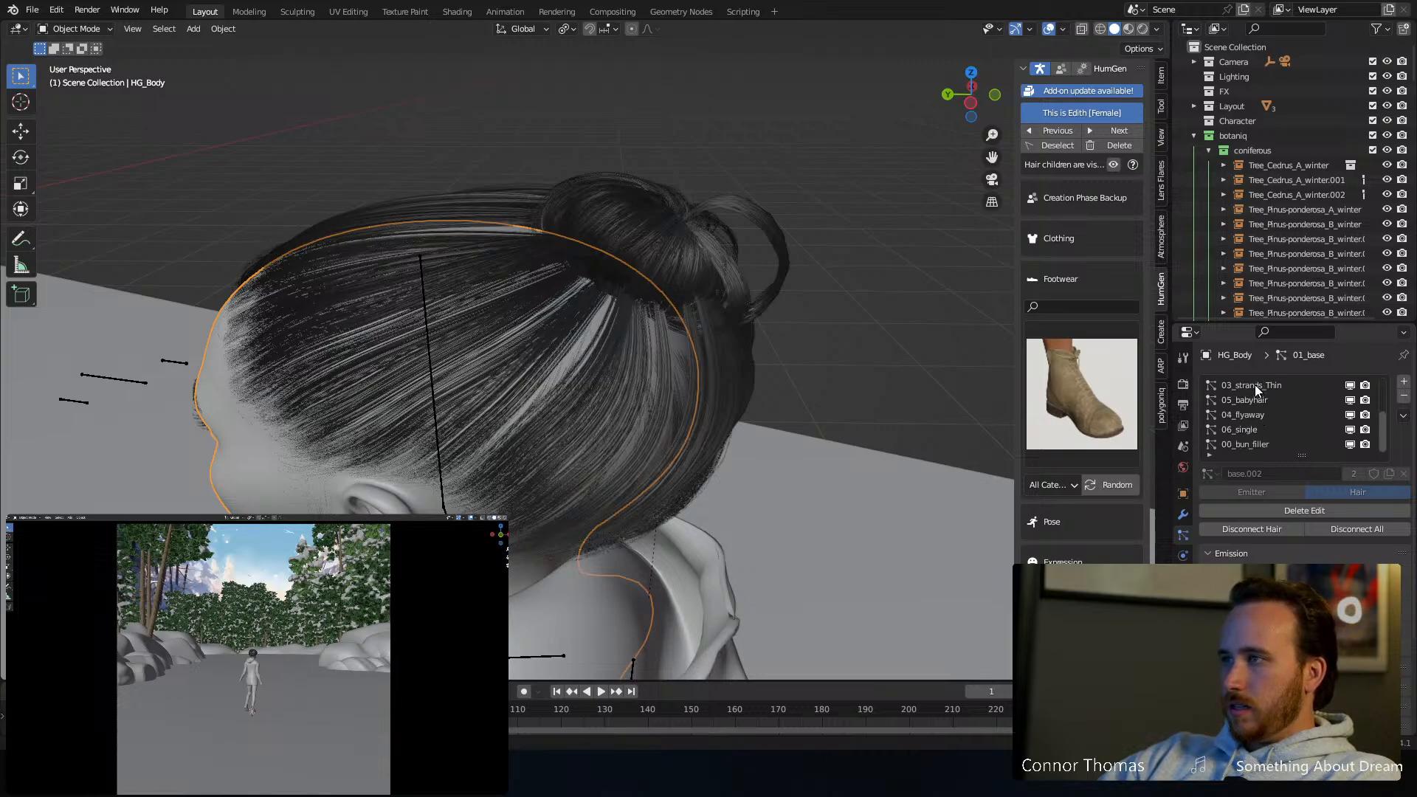
pyautogui.click(1254, 386)
pyautogui.click(1350, 387)
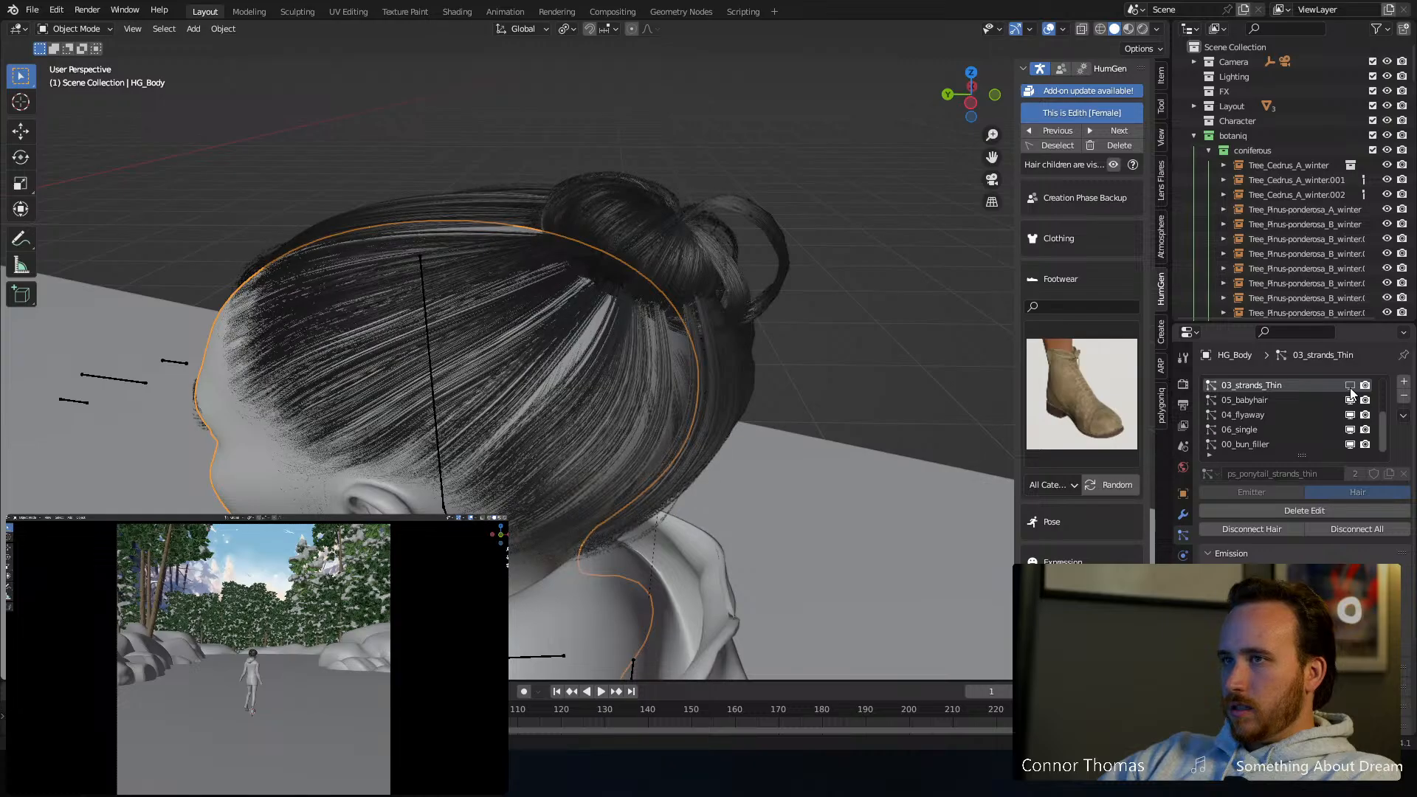
pyautogui.click(1350, 385)
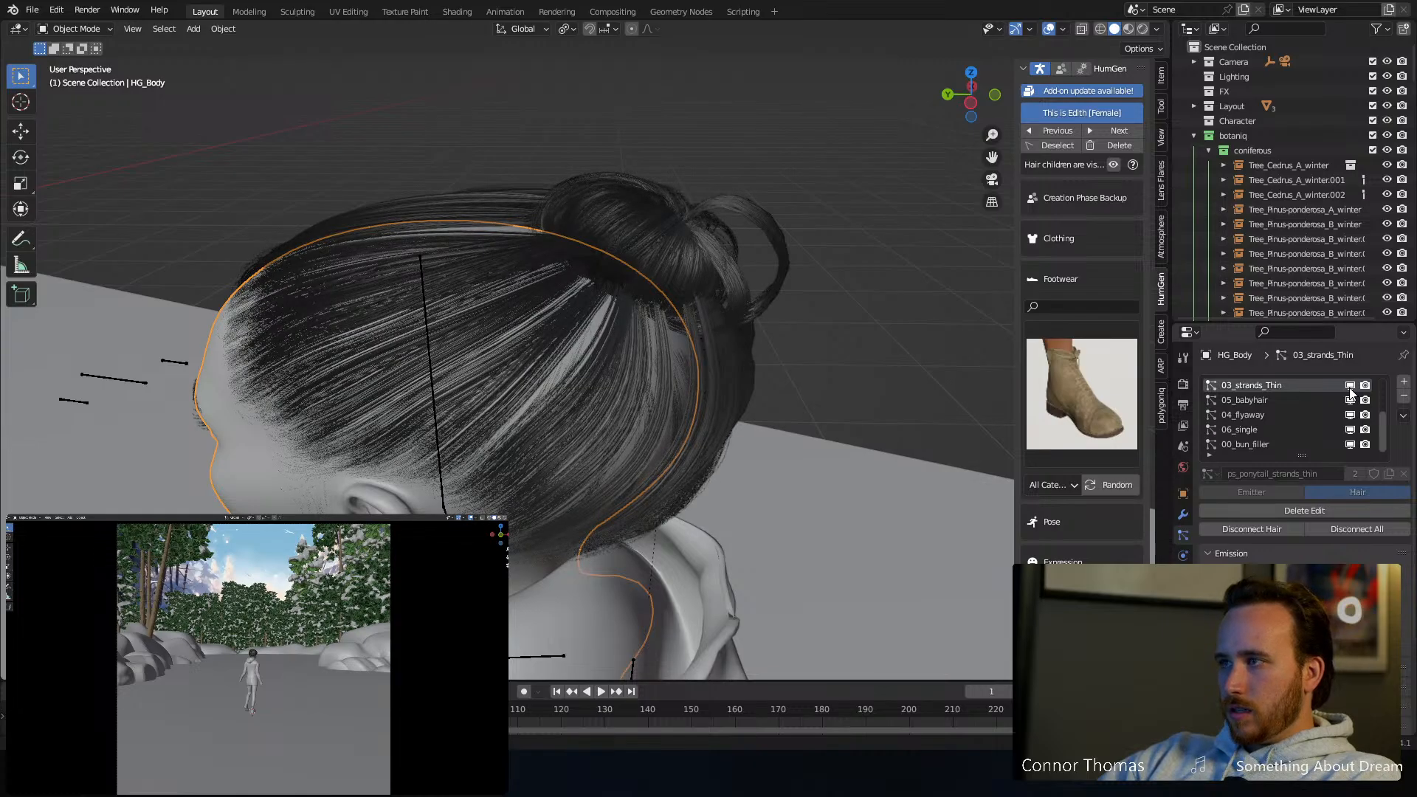
# Place the 3D cursor on the head at the base of the hair bun
pyautogui.moveTo(673, 323); pyautogui.dragTo(569, 253, button='middle')
pyautogui.scroll(-5, 670, 298)
pyautogui.scroll(5, 568, 253)
pyautogui.click(20, 102)
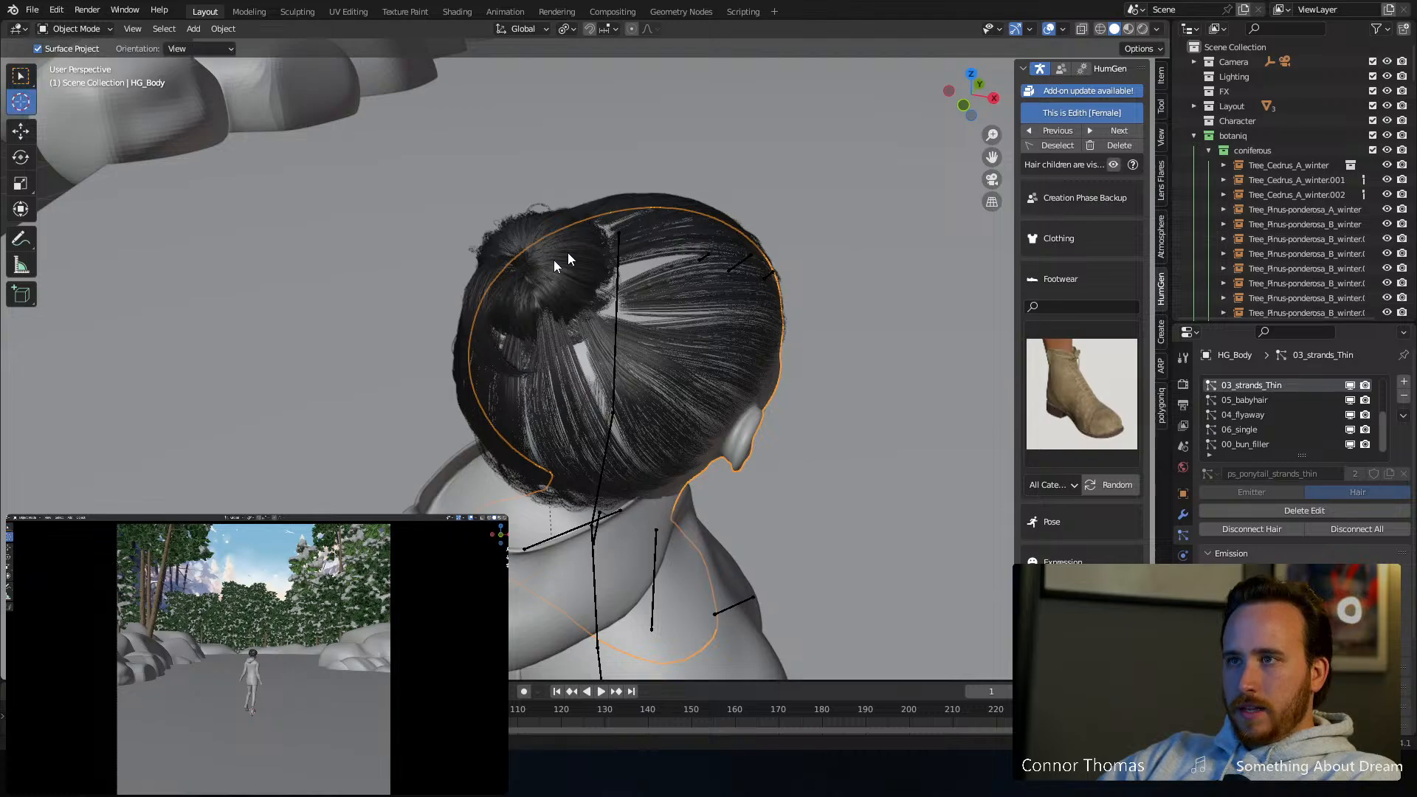
pyautogui.click(20, 73)
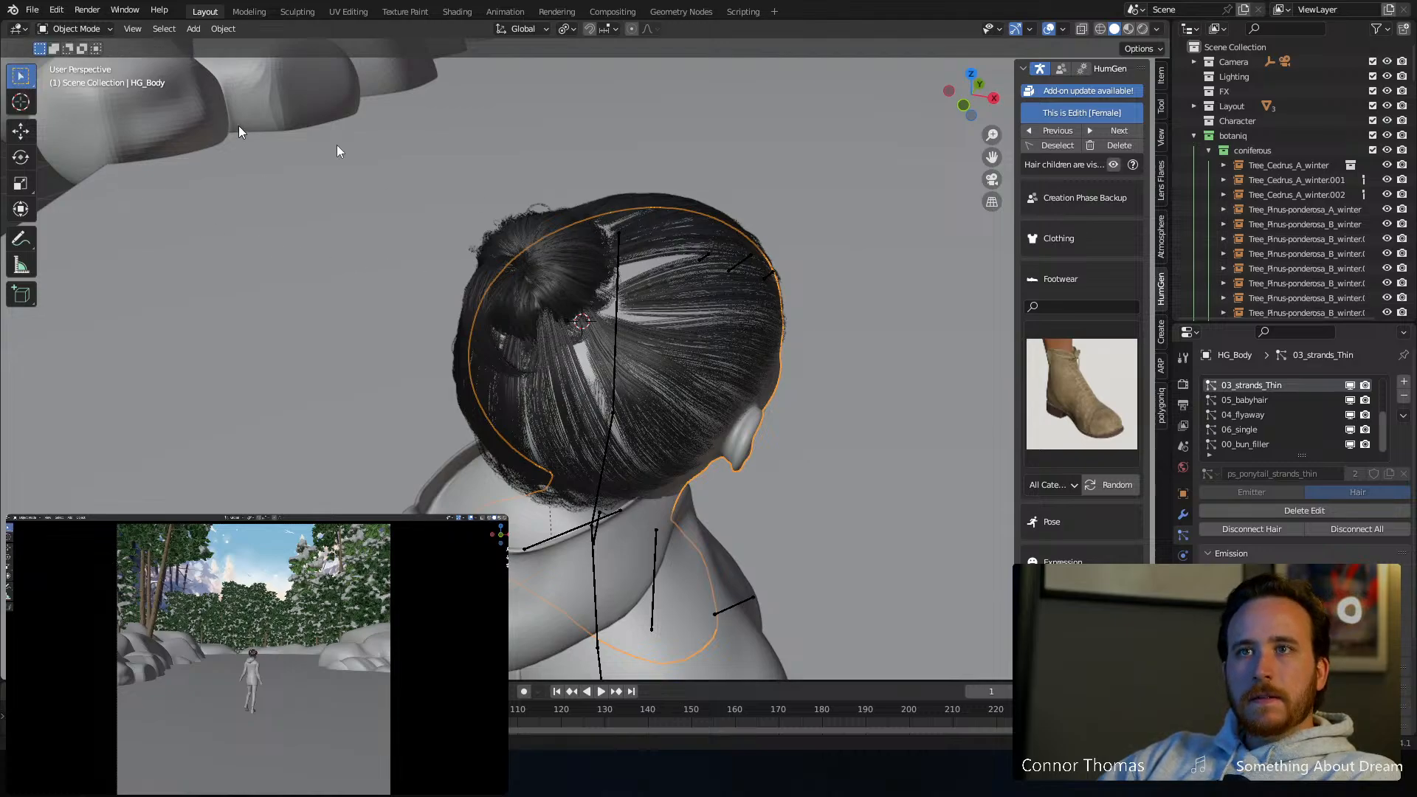
pyautogui.hotkey('shift', 'a')
pyautogui.moveTo(472, 45)
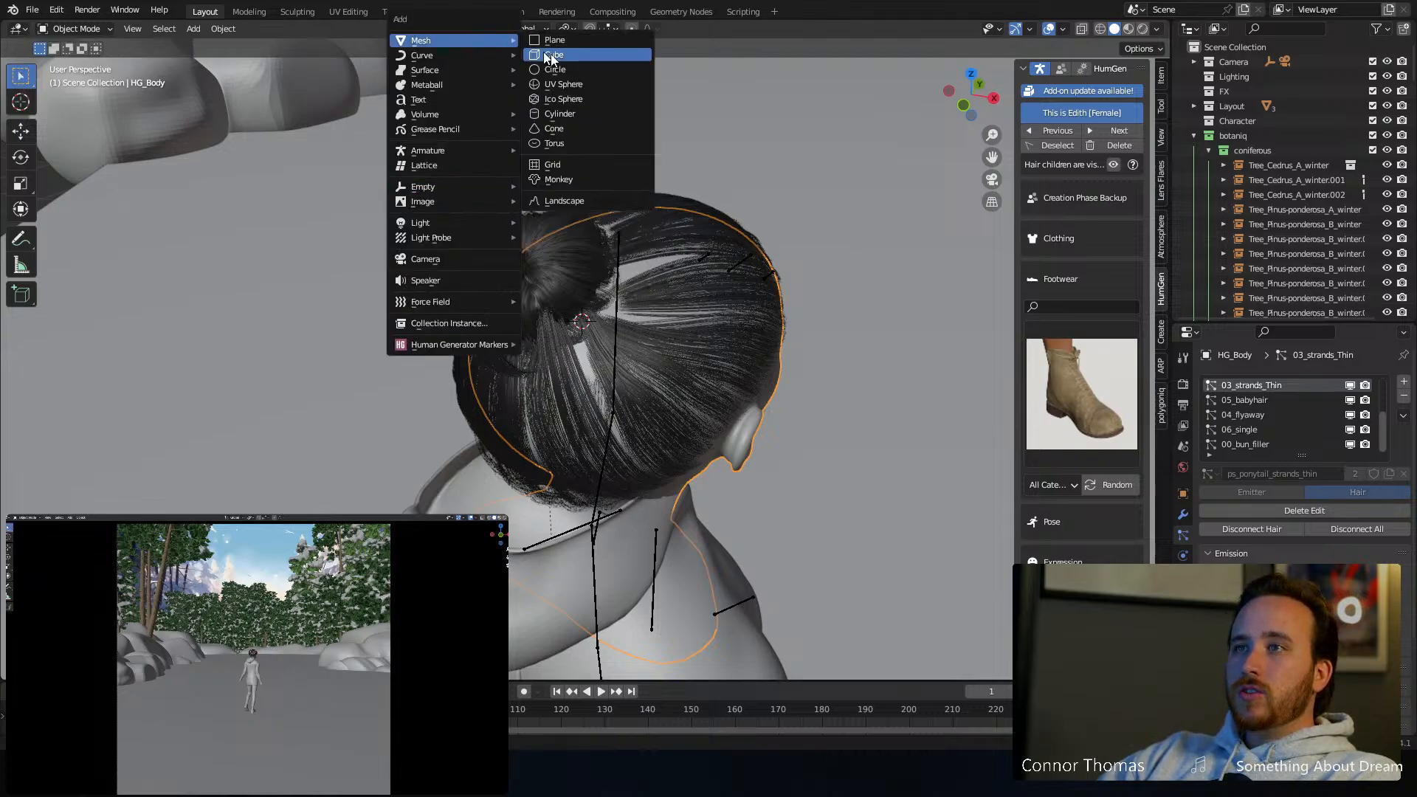
pyautogui.click(576, 132)
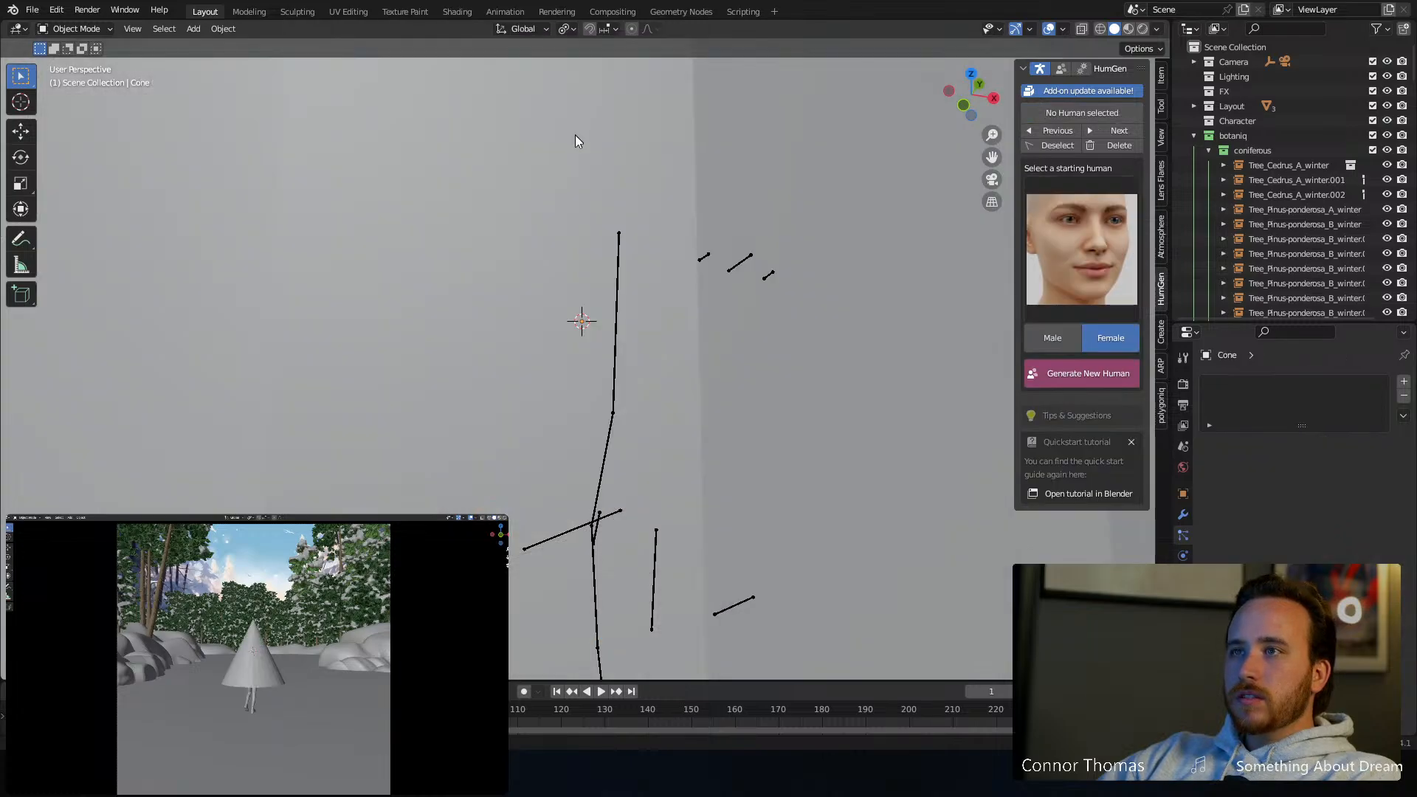
pyautogui.press('x')
pyautogui.click(653, 254)
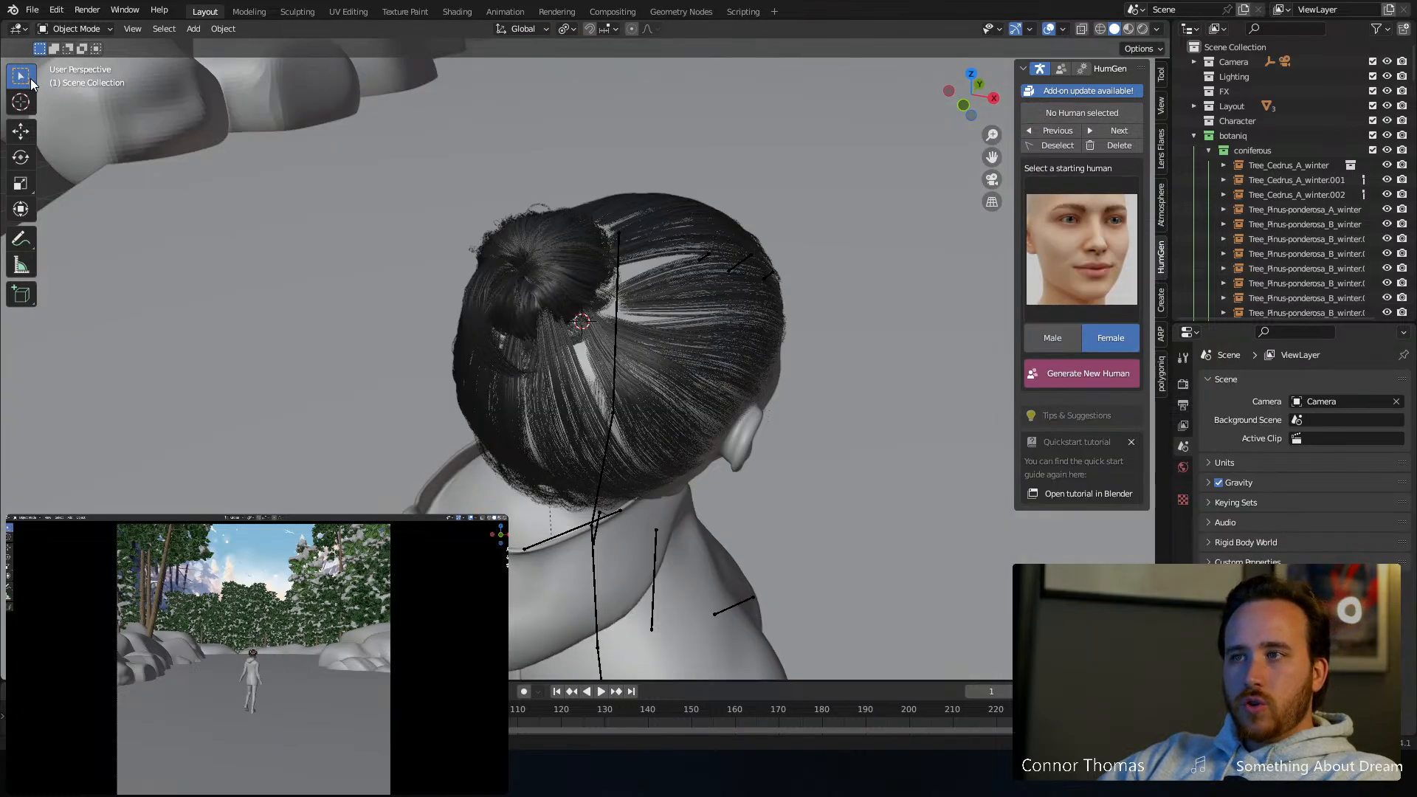
# Add a torus at the 3D cursor, scale it down to near the bun's size, and tilt it towards the back of the head
pyautogui.hotkey('shift', 'a')
pyautogui.moveTo(687, 254)
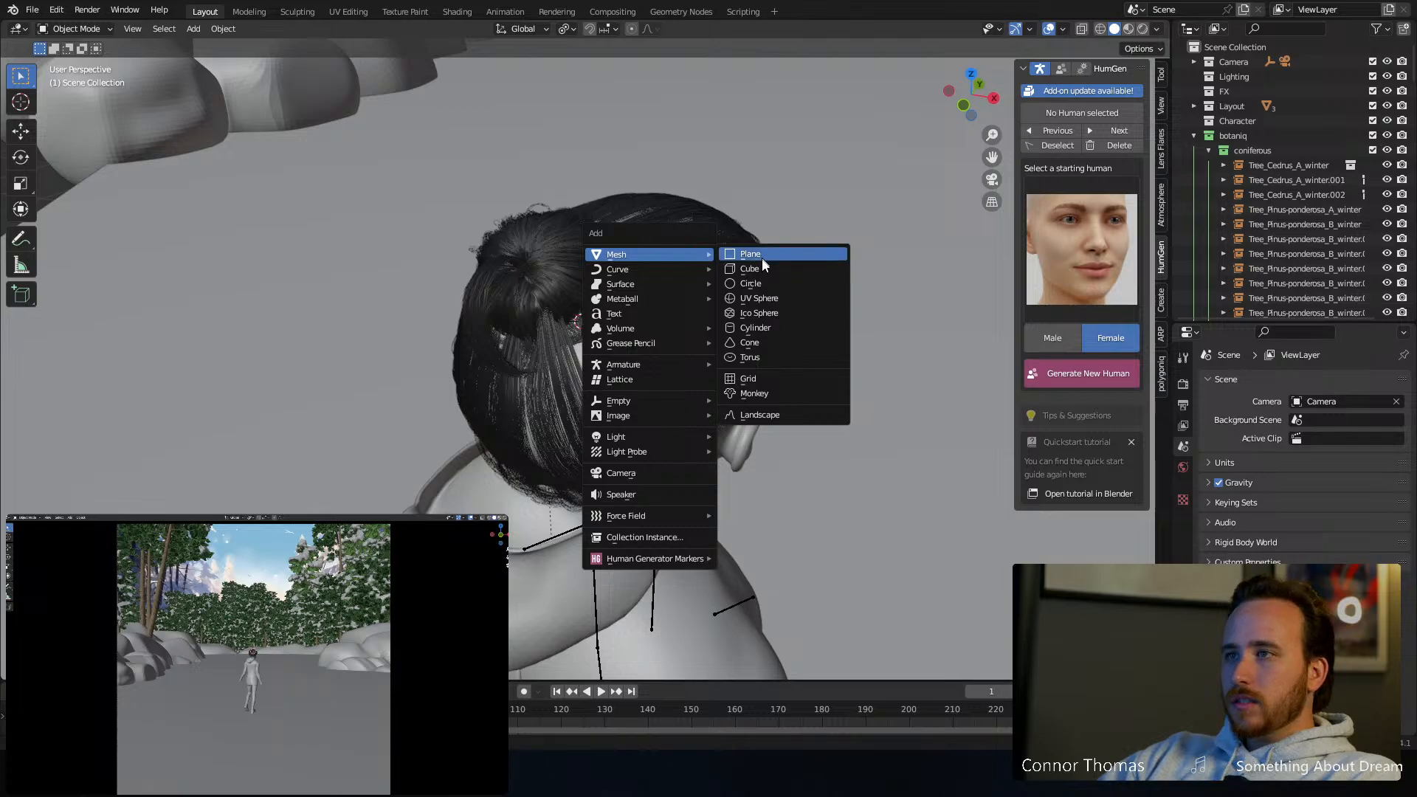
pyautogui.click(765, 353)
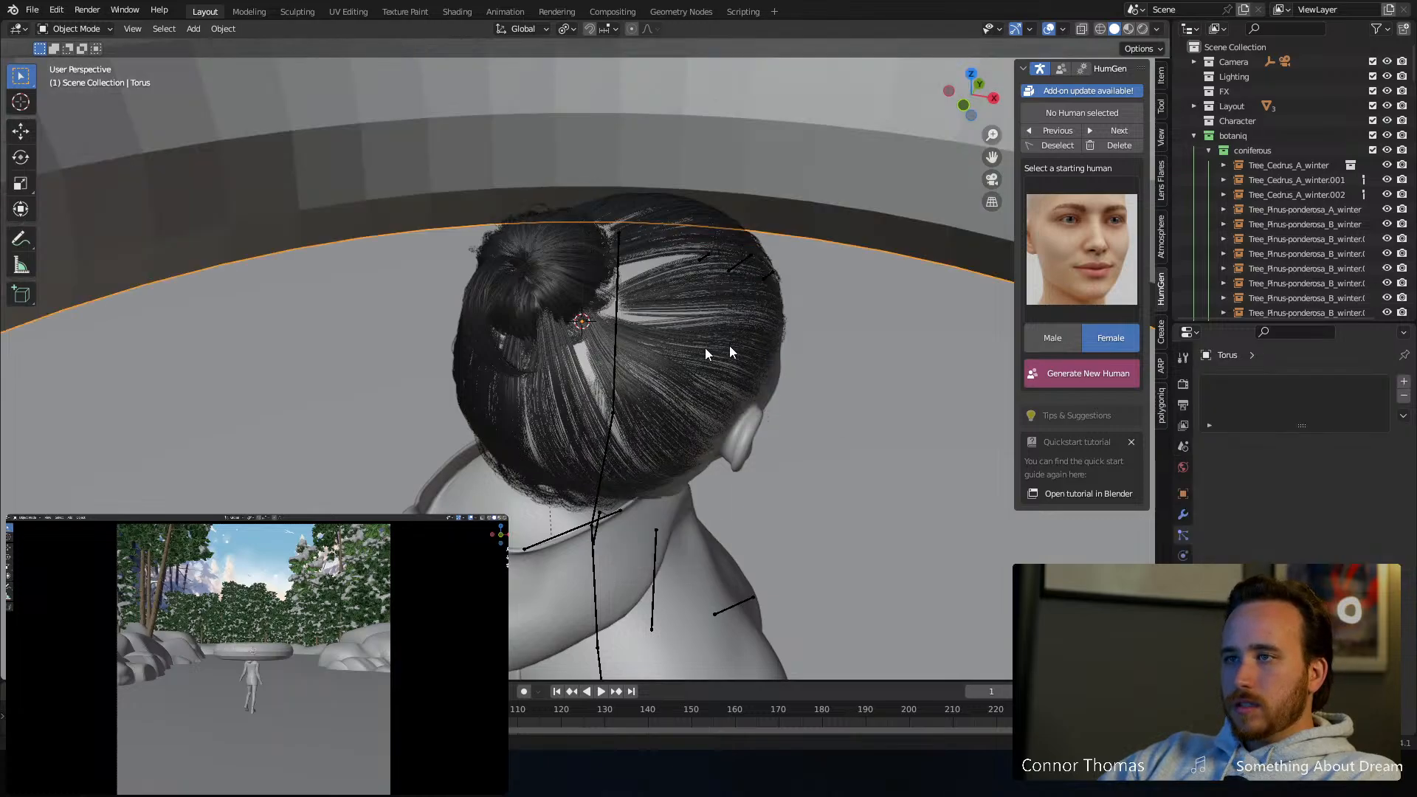
pyautogui.press('s')
pyautogui.click(596, 339)
pyautogui.press('r')
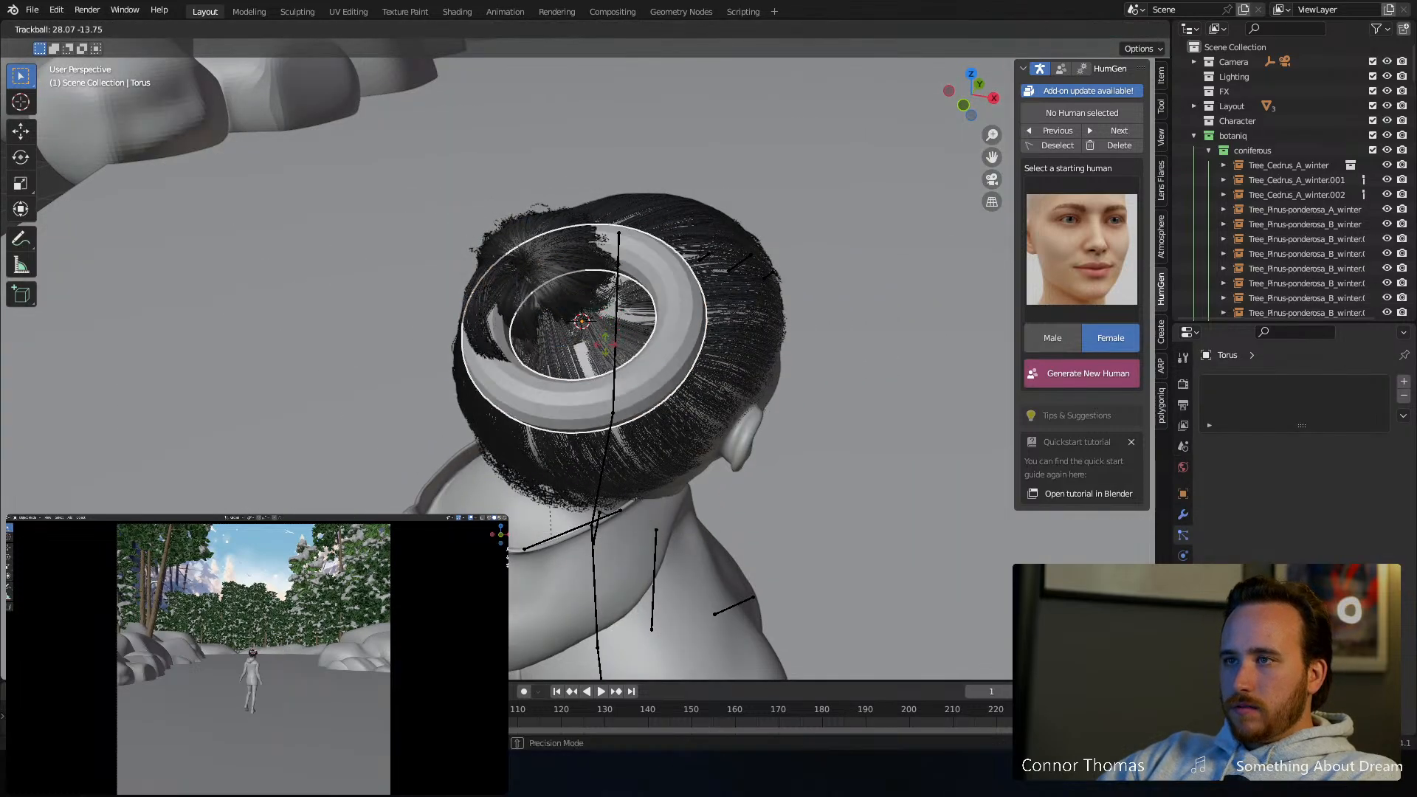
pyautogui.click(727, 366)
# Move the torus so it encircles the base of the hair bun
pyautogui.press('g')
pyautogui.click(670, 341)
pyautogui.moveTo(670, 341); pyautogui.dragTo(523, 290, button='middle')
pyautogui.press('g')
pyautogui.click(691, 305)
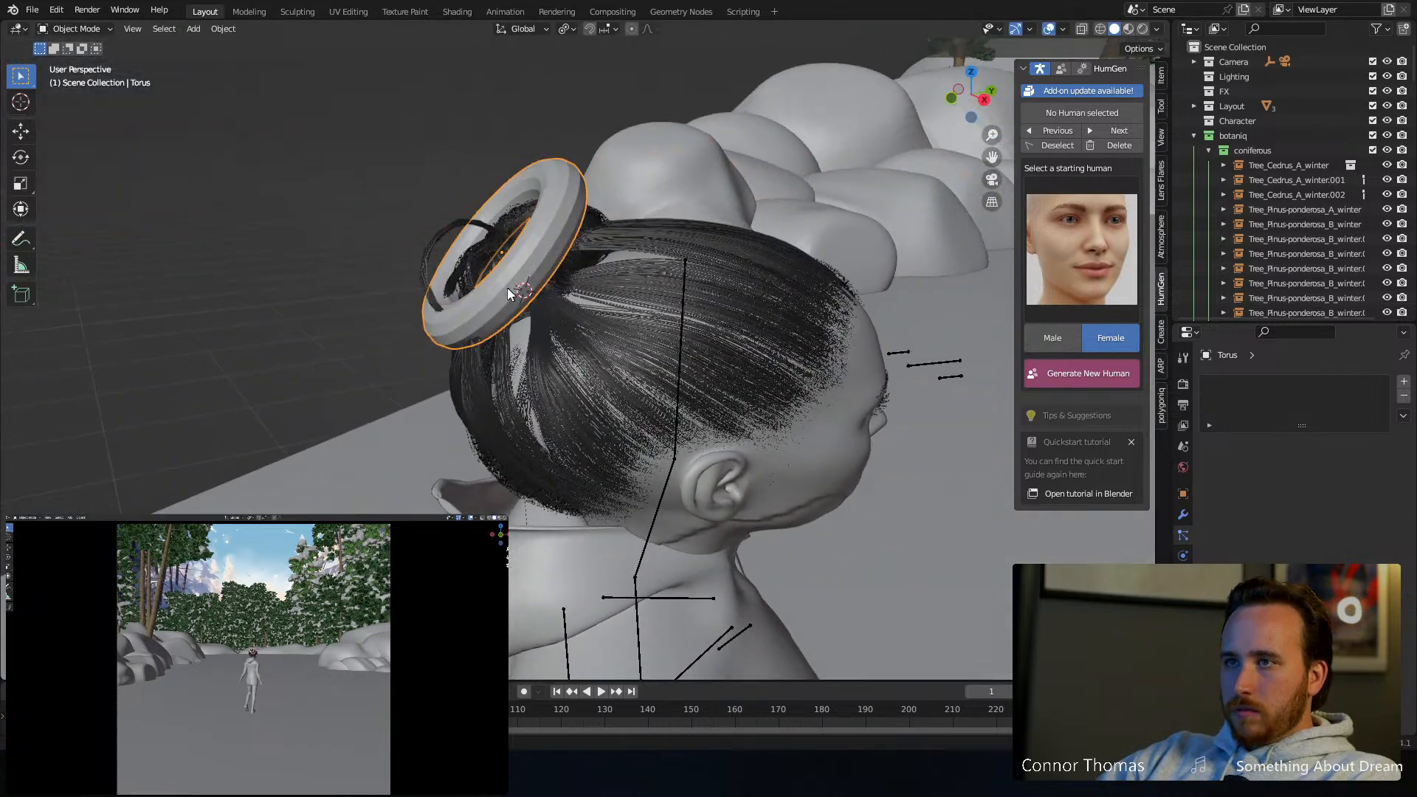
pyautogui.press('g')
pyautogui.click(648, 239)
# Rotate the torus to match the bun's tilt and scale it down to fit closely around the hair
pyautogui.press('r')
pyautogui.click(651, 289)
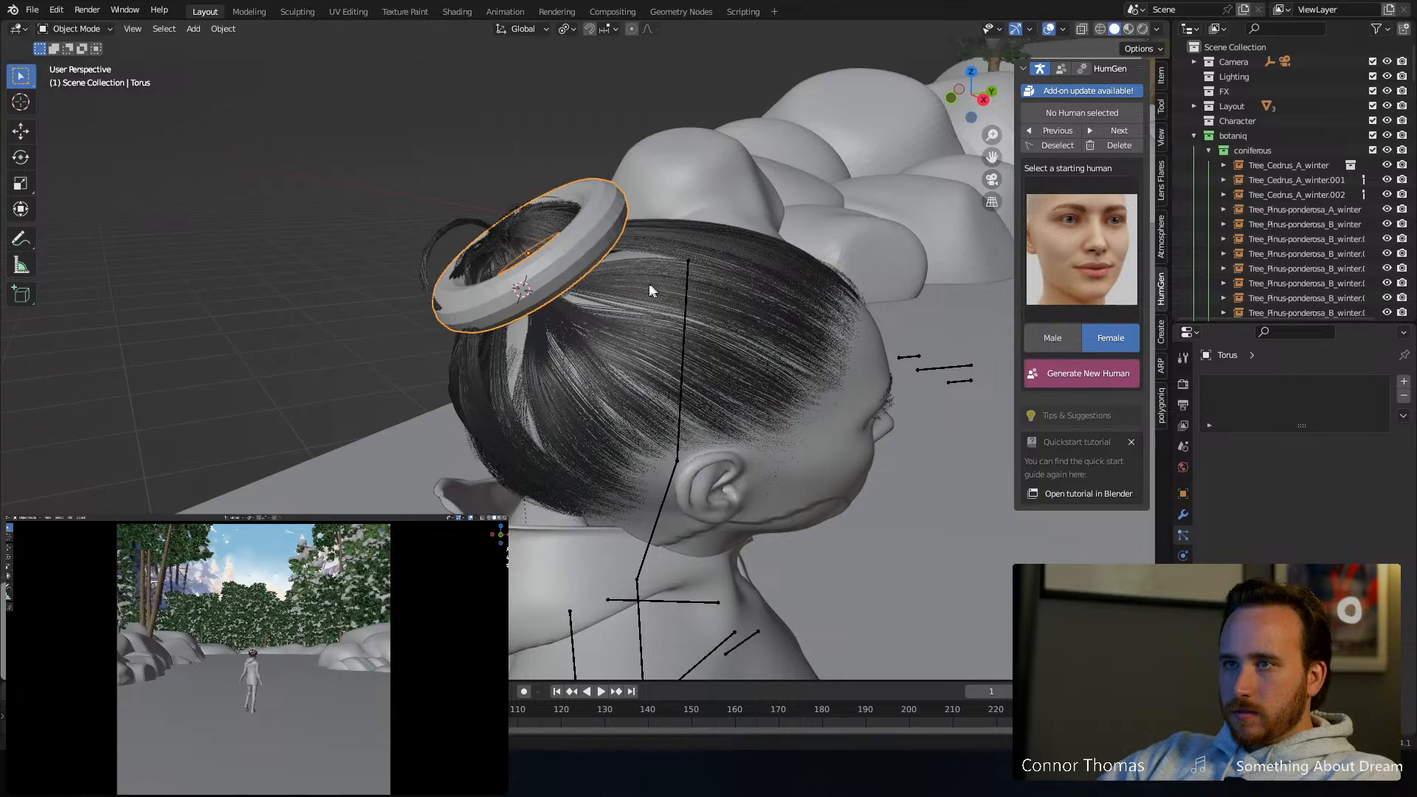
pyautogui.press('s')
pyautogui.click(623, 216)
pyautogui.moveTo(623, 216); pyautogui.dragTo(748, 241, button='middle')
pyautogui.scroll(2, 517, 214)
pyautogui.scroll(1, 590, 299)
# Switch the torus to Edit Mode and turn off proportional editing
pyautogui.press('Tab')
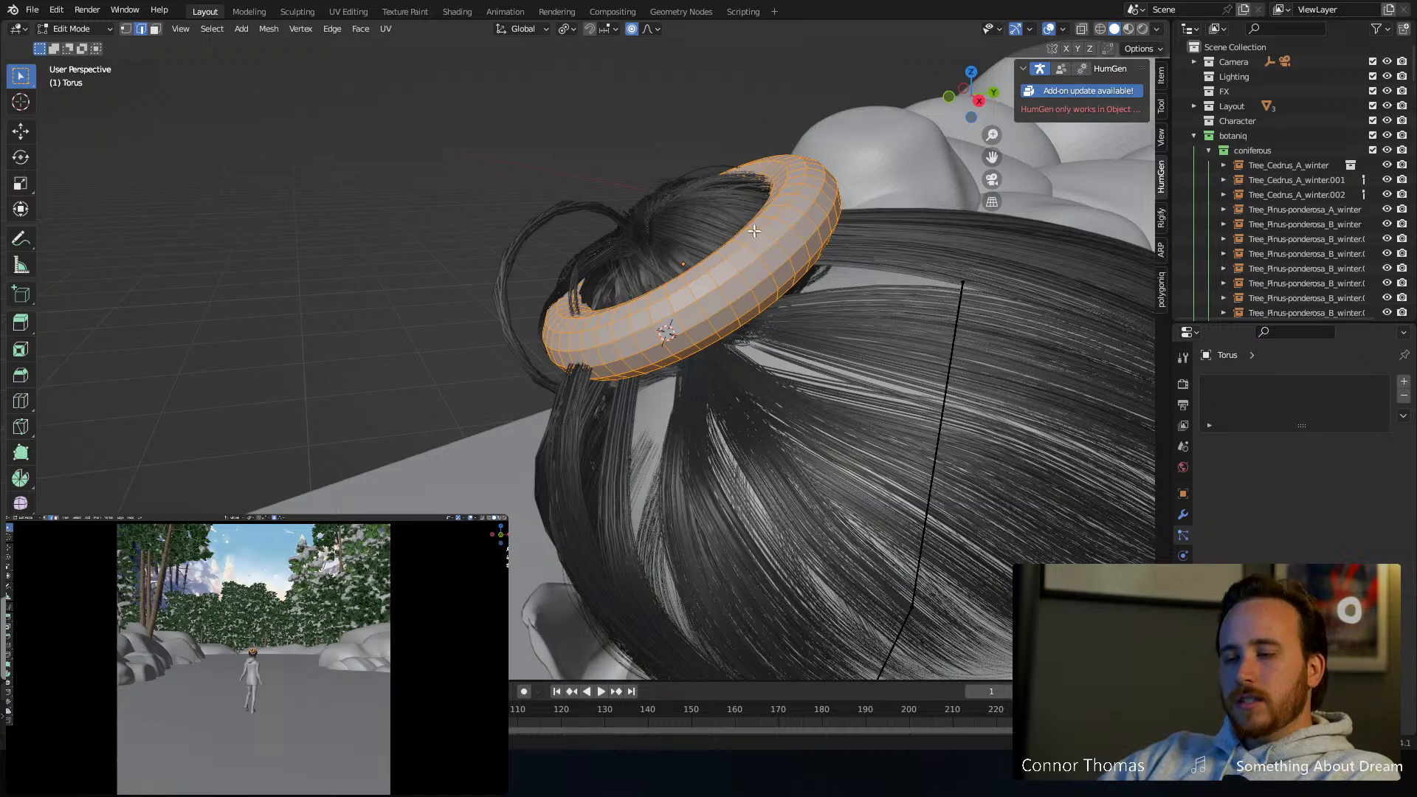
pyautogui.press('s')
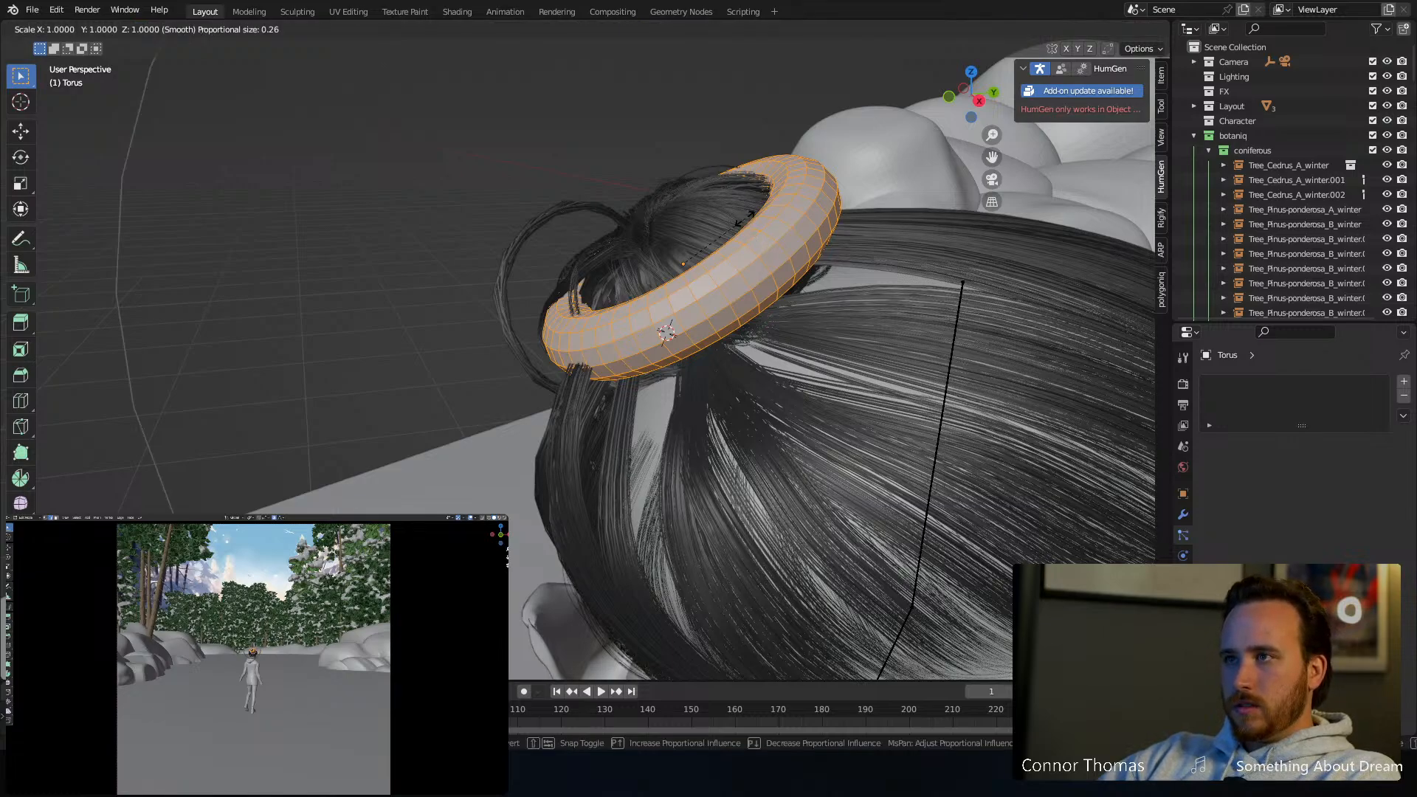
pyautogui.press('Escape')
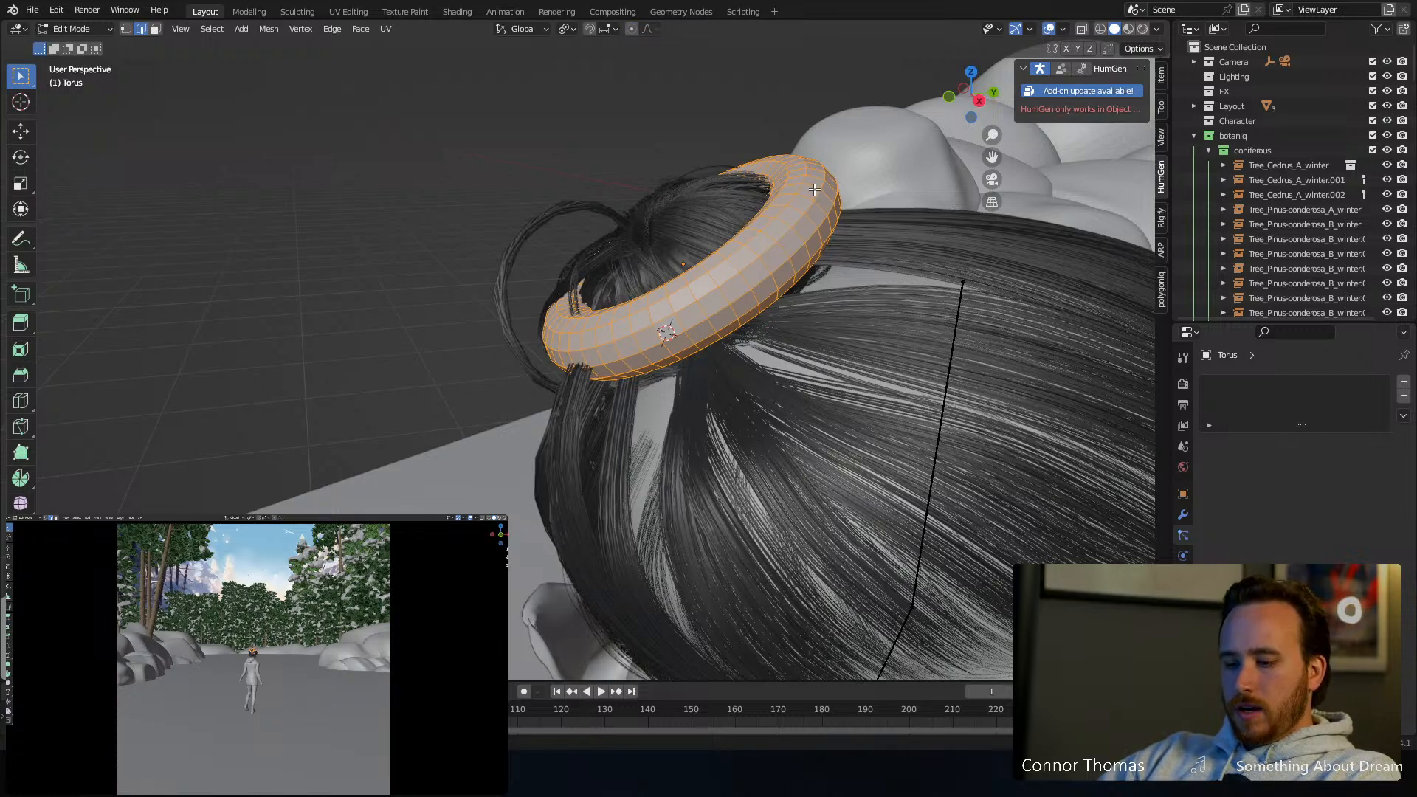
pyautogui.press('s')
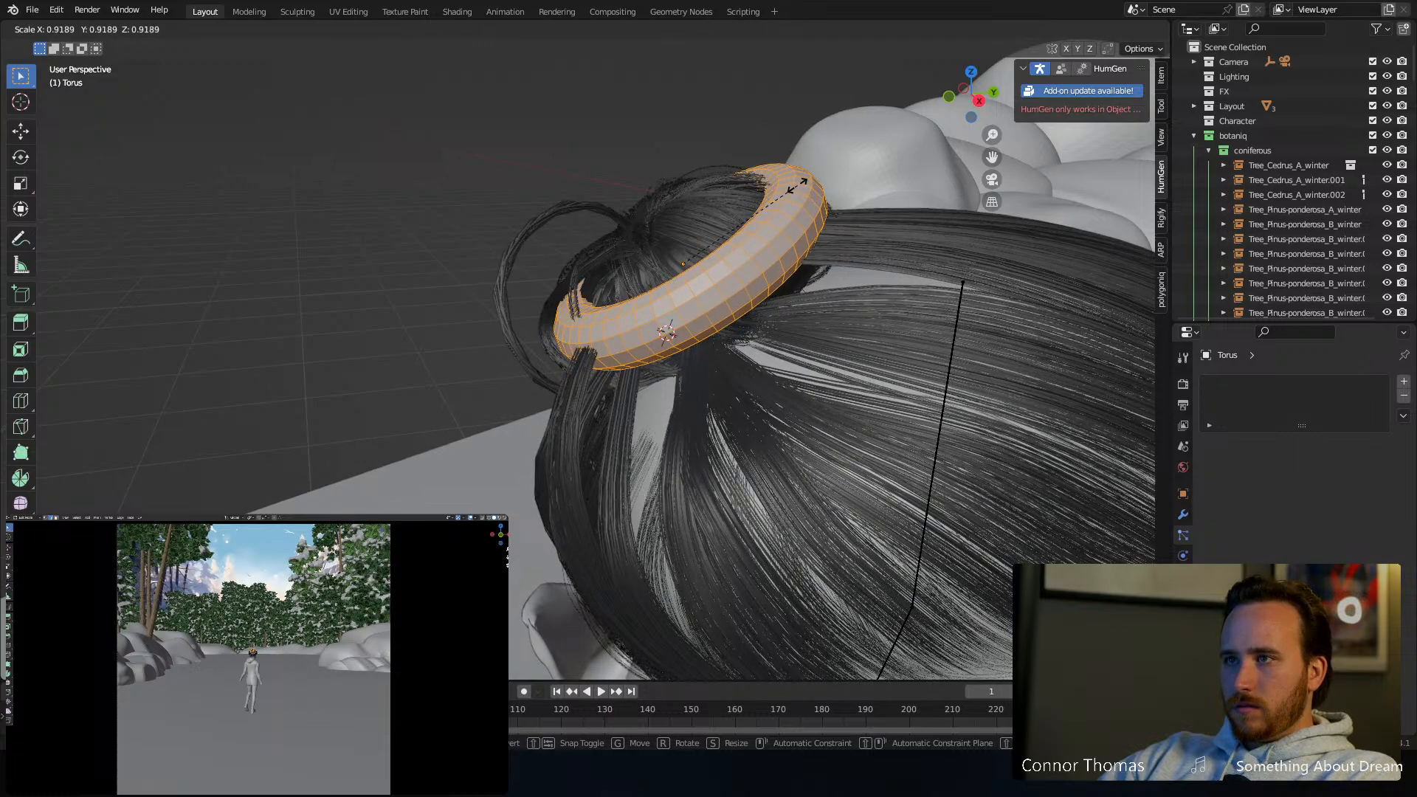
pyautogui.press('ctrl')
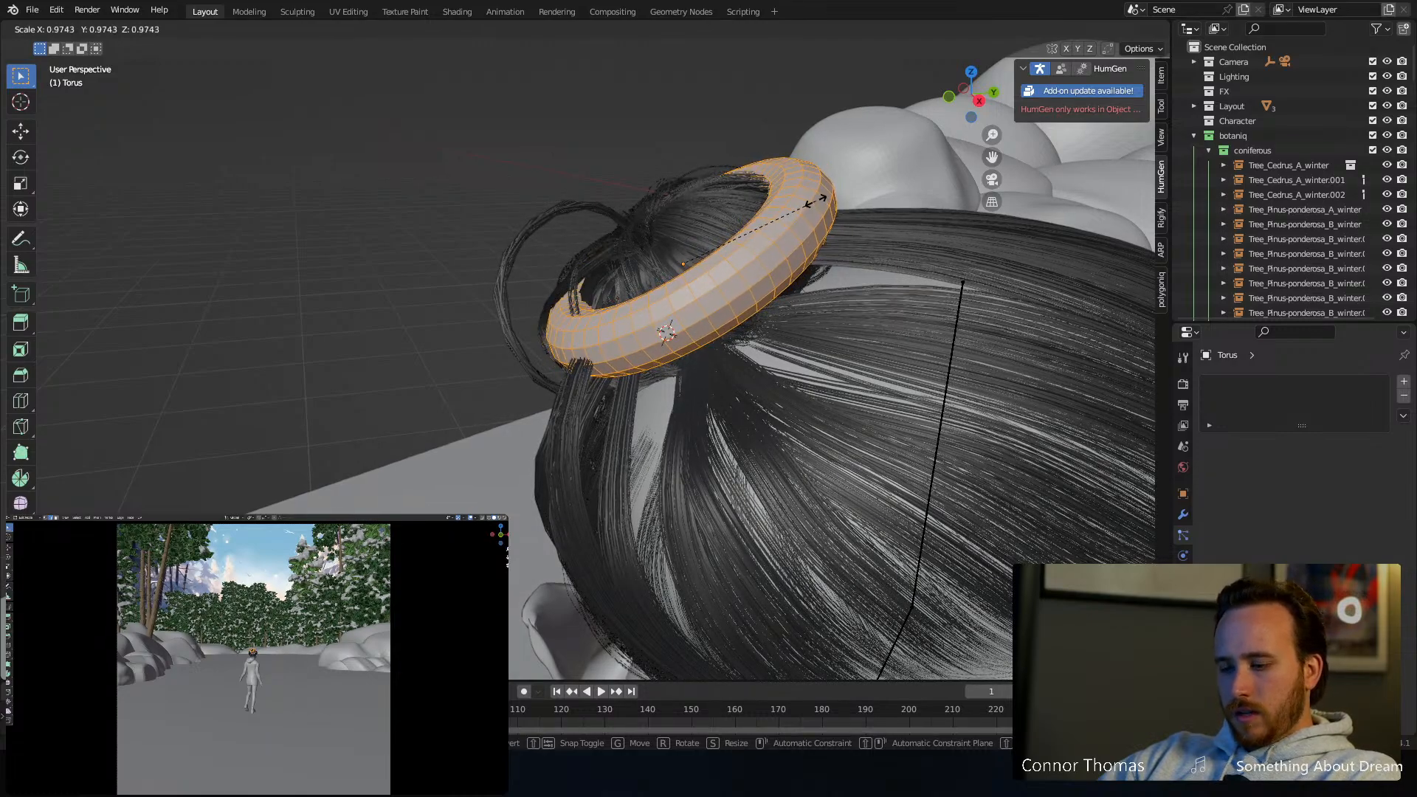
pyautogui.click(812, 200)
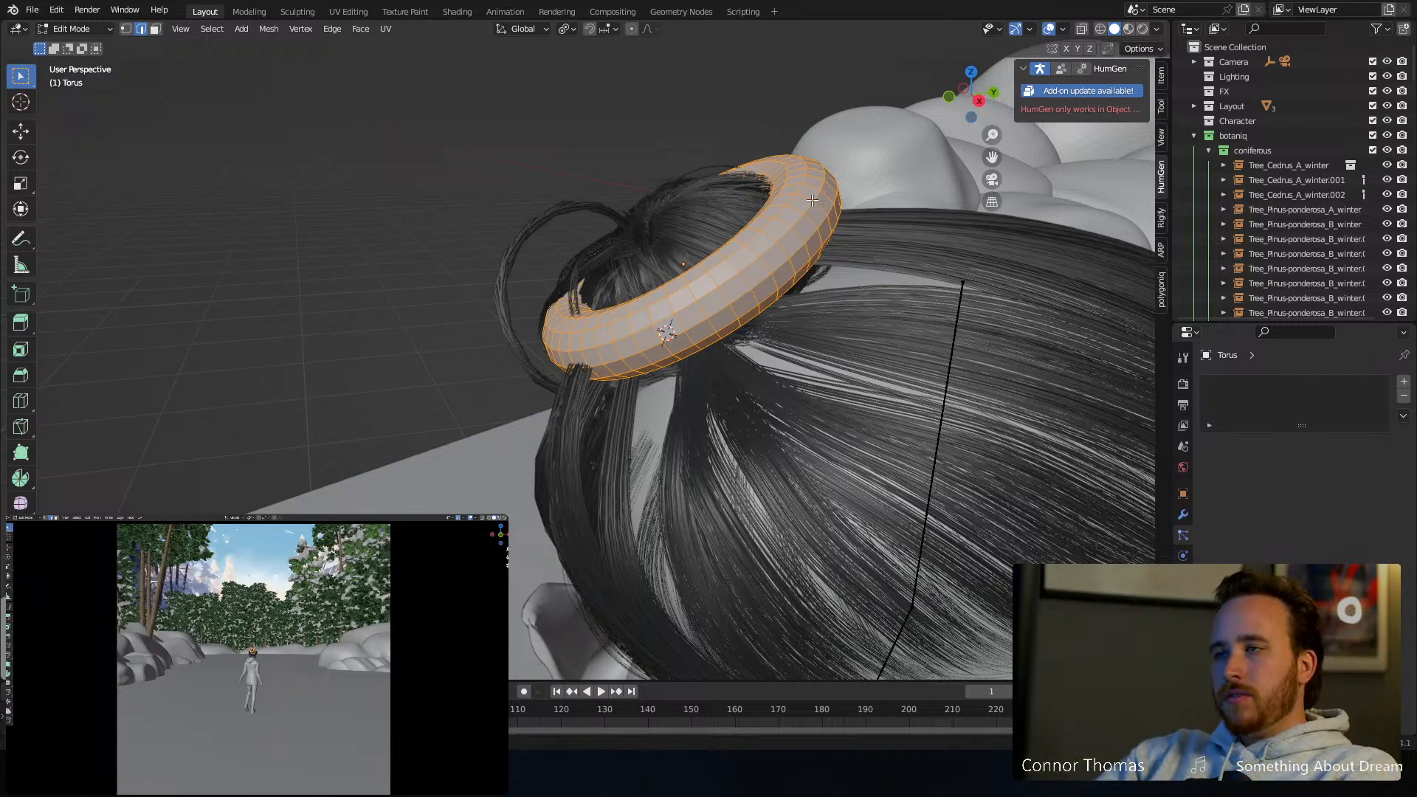
pyautogui.press('s')
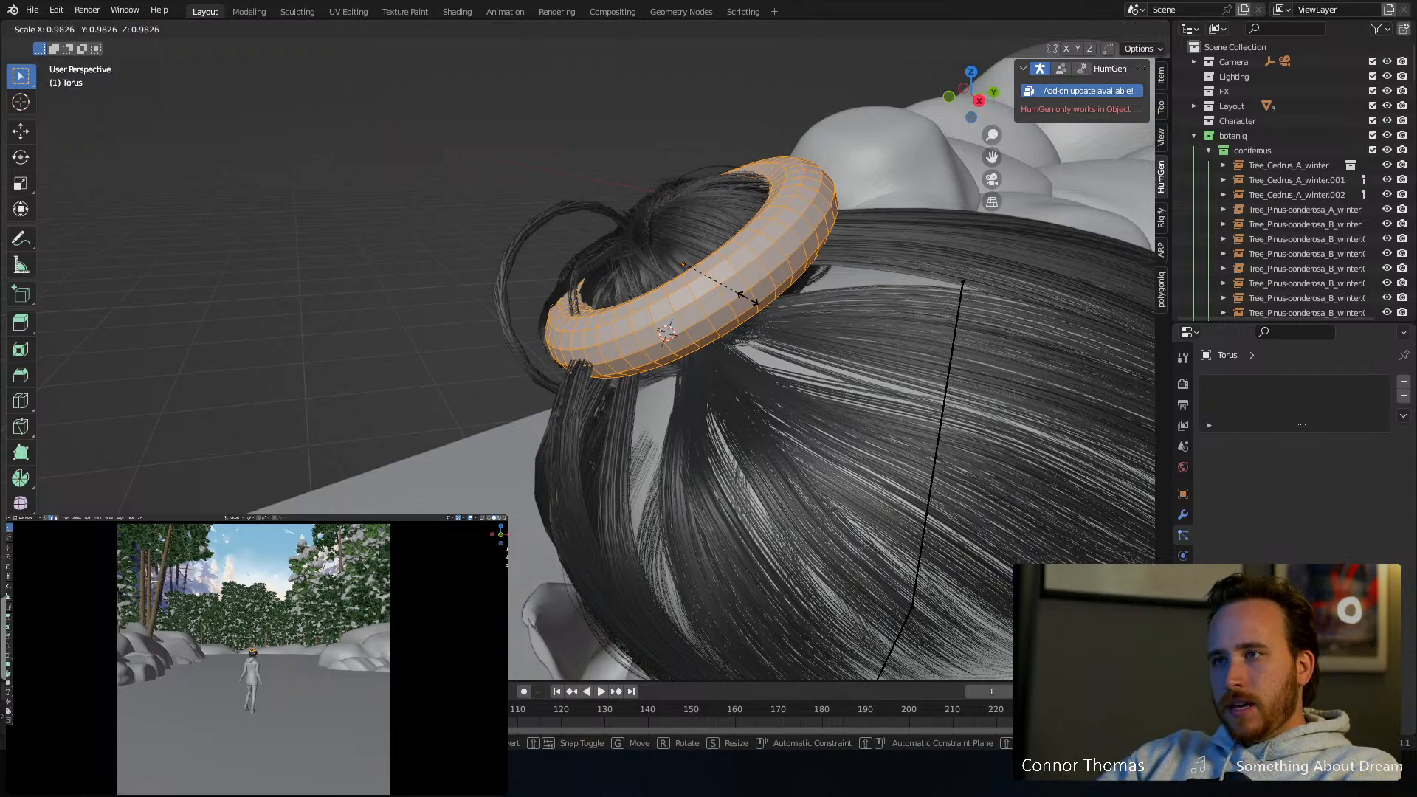
pyautogui.rightClick(747, 298)
# Thin the torus with Shrink/Fatten and reposition it around the base of the hair bun
pyautogui.hotkey('alt', 's')
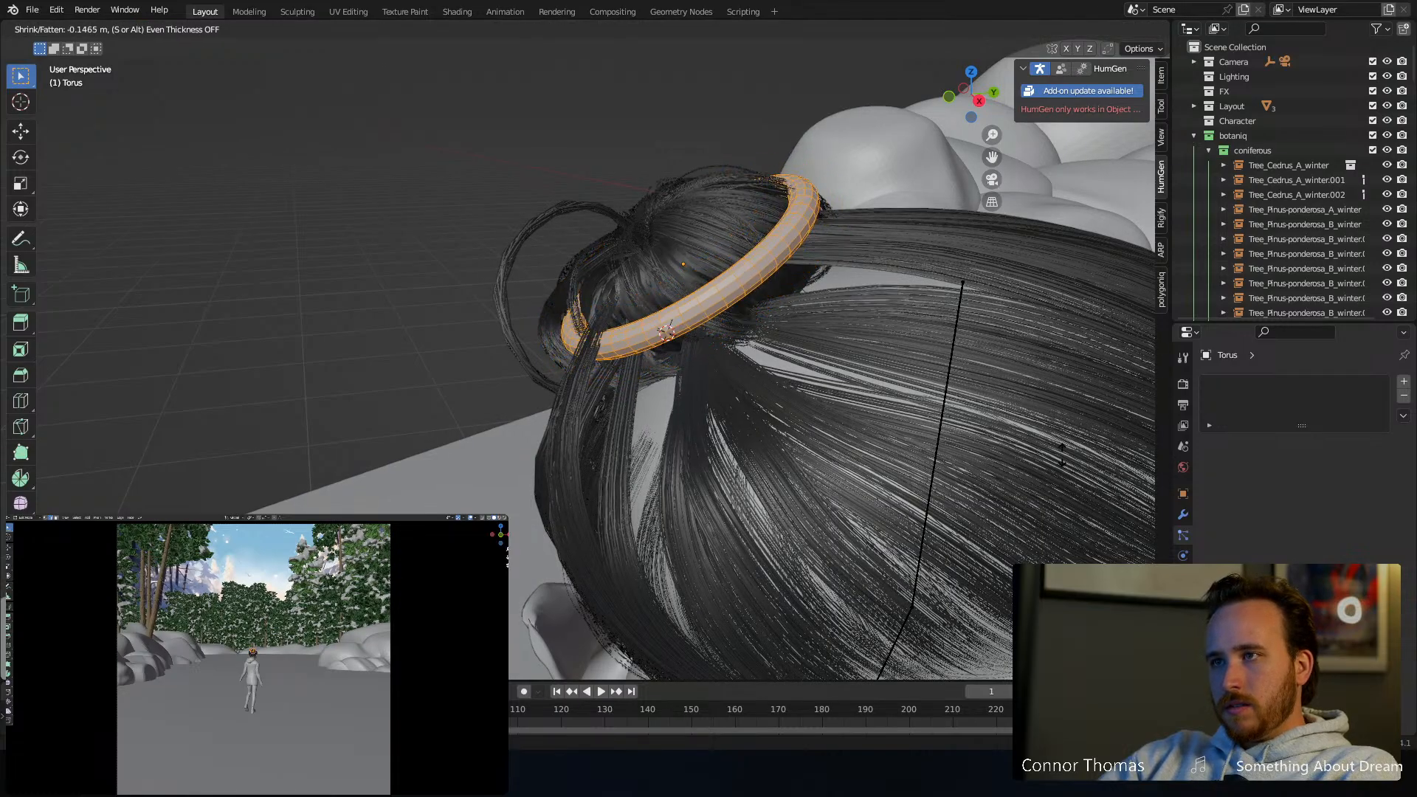
pyautogui.click(782, 275)
pyautogui.moveTo(782, 275); pyautogui.dragTo(738, 291, button='middle')
pyautogui.press('g')
pyautogui.click(749, 303)
# Rescale and shift the thinned ring's mesh so it sits closely around the bun's base
pyautogui.press('s')
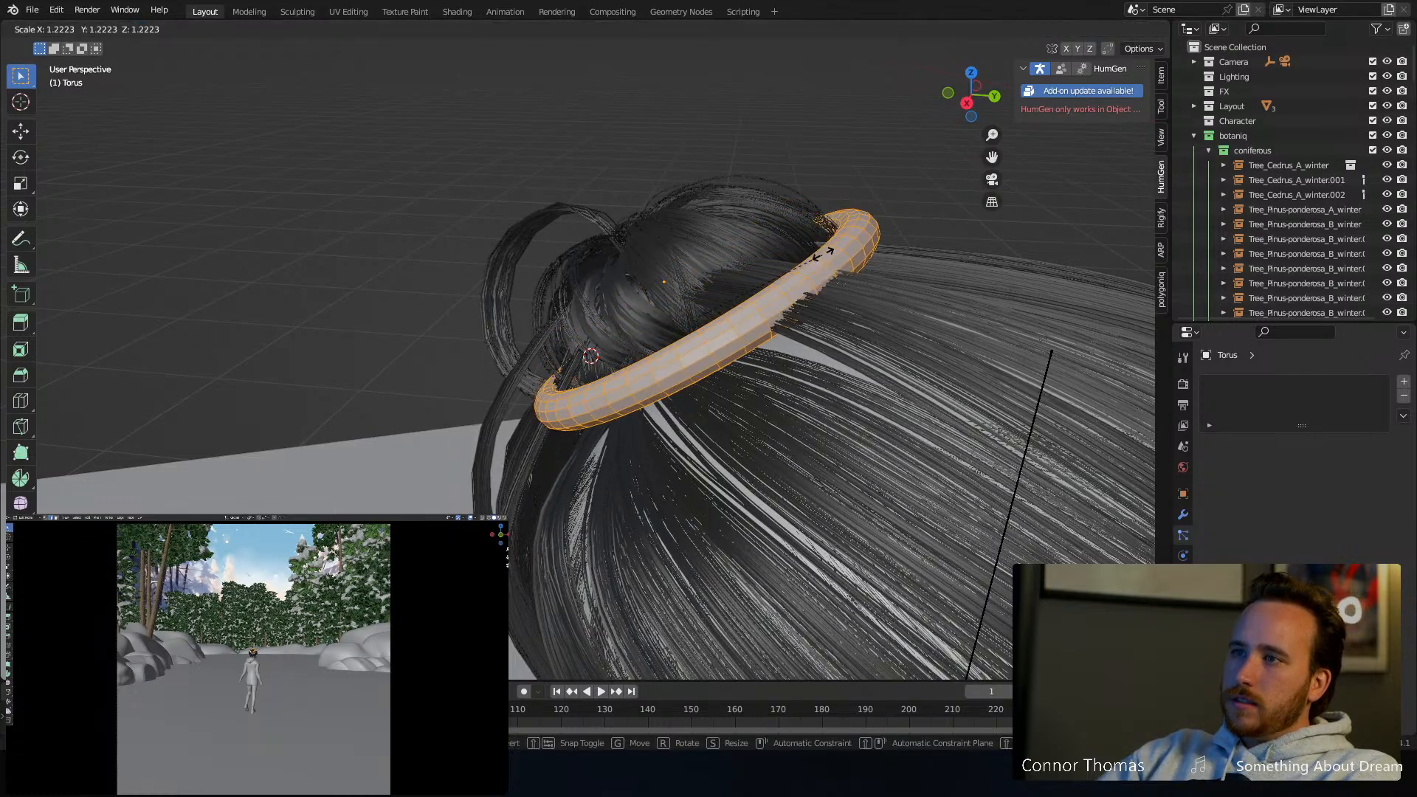
pyautogui.click(806, 260)
pyautogui.press('g')
pyautogui.click(805, 275)
pyautogui.press('s')
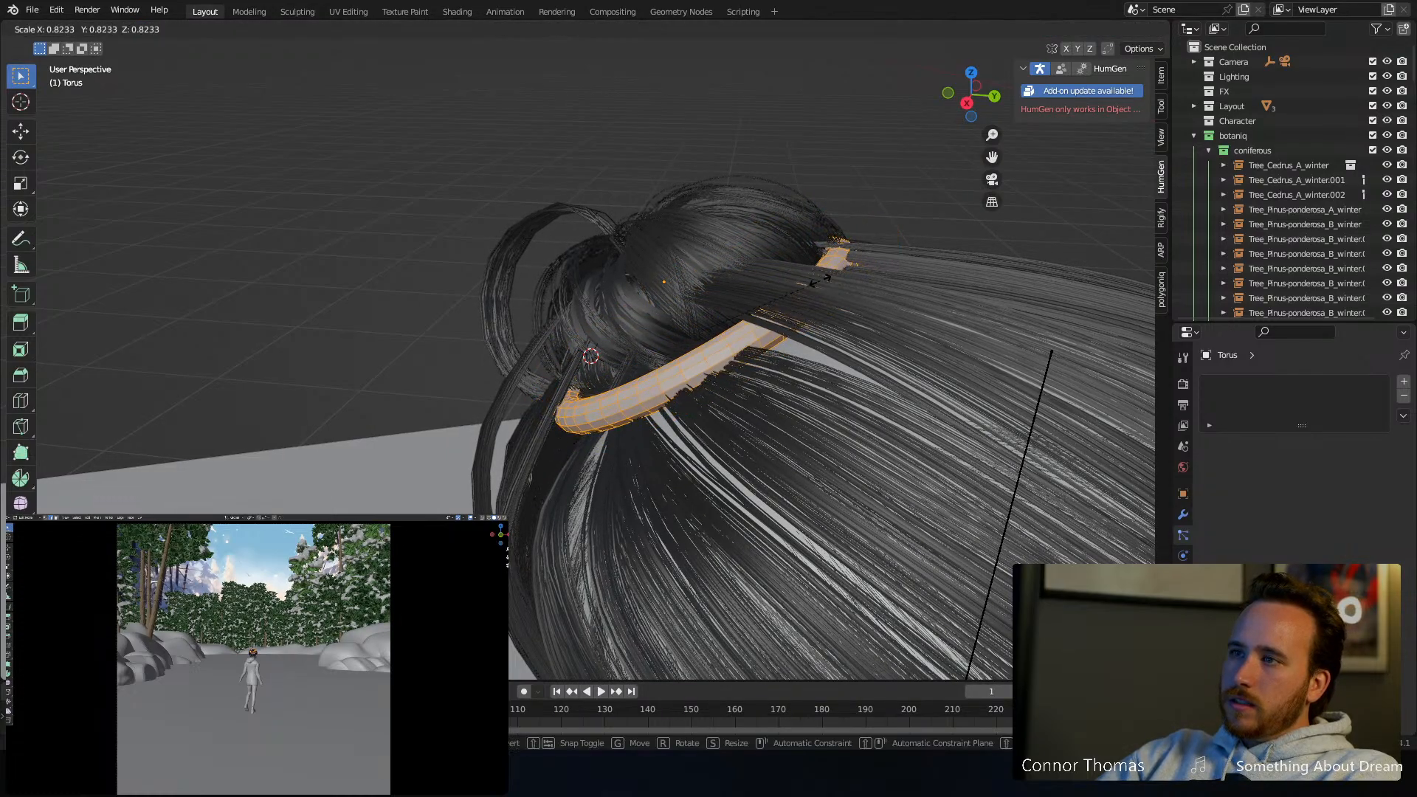
pyautogui.click(774, 288)
pyautogui.moveTo(767, 287)
pyautogui.mouseDown(button='middle')
pyautogui.moveTo(945, 242)
pyautogui.moveTo(791, 259)
pyautogui.moveTo(768, 275)
pyautogui.mouseUp(button='middle')
pyautogui.press('g')
pyautogui.click(773, 257)
pyautogui.scroll(5, 760, 288)
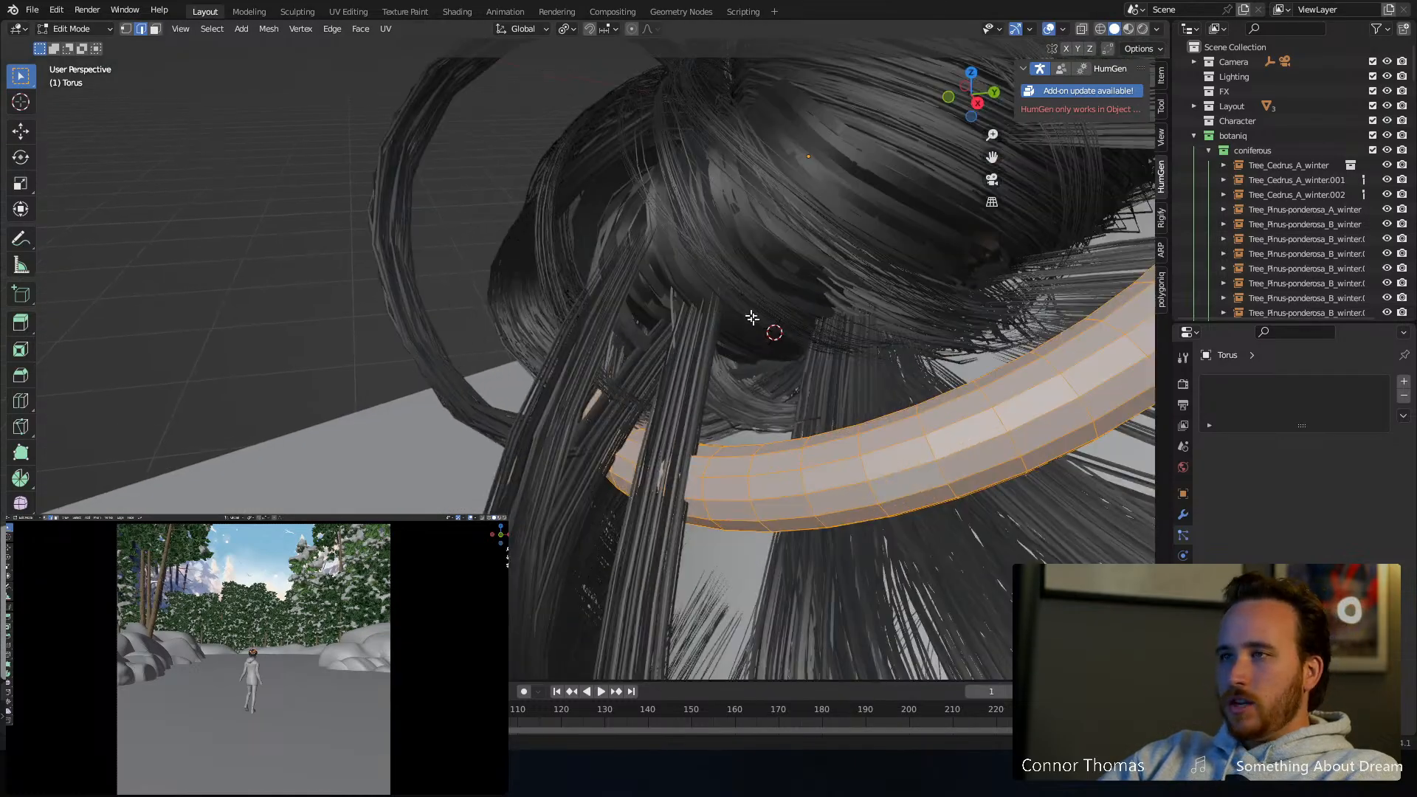
# Return to Object Mode, then move the torus and scale it down slightly to centre it around the bun
pyautogui.press('Tab')
pyautogui.moveTo(693, 300)
pyautogui.keyDown('shift'); pyautogui.mouseDown(button='middle')
pyautogui.moveTo(604, 307)
pyautogui.moveTo(538, 335)
pyautogui.moveTo(753, 455)
pyautogui.moveTo(706, 387)
pyautogui.moveTo(738, 319)
pyautogui.moveTo(708, 316)
pyautogui.mouseUp(button='middle'); pyautogui.keyUp('shift')
pyautogui.scroll(-6, 537, 335)
pyautogui.hotkey('alt', 'a')
pyautogui.click(738, 319)
pyautogui.press('g')
pyautogui.click(712, 314)
pyautogui.press('s')
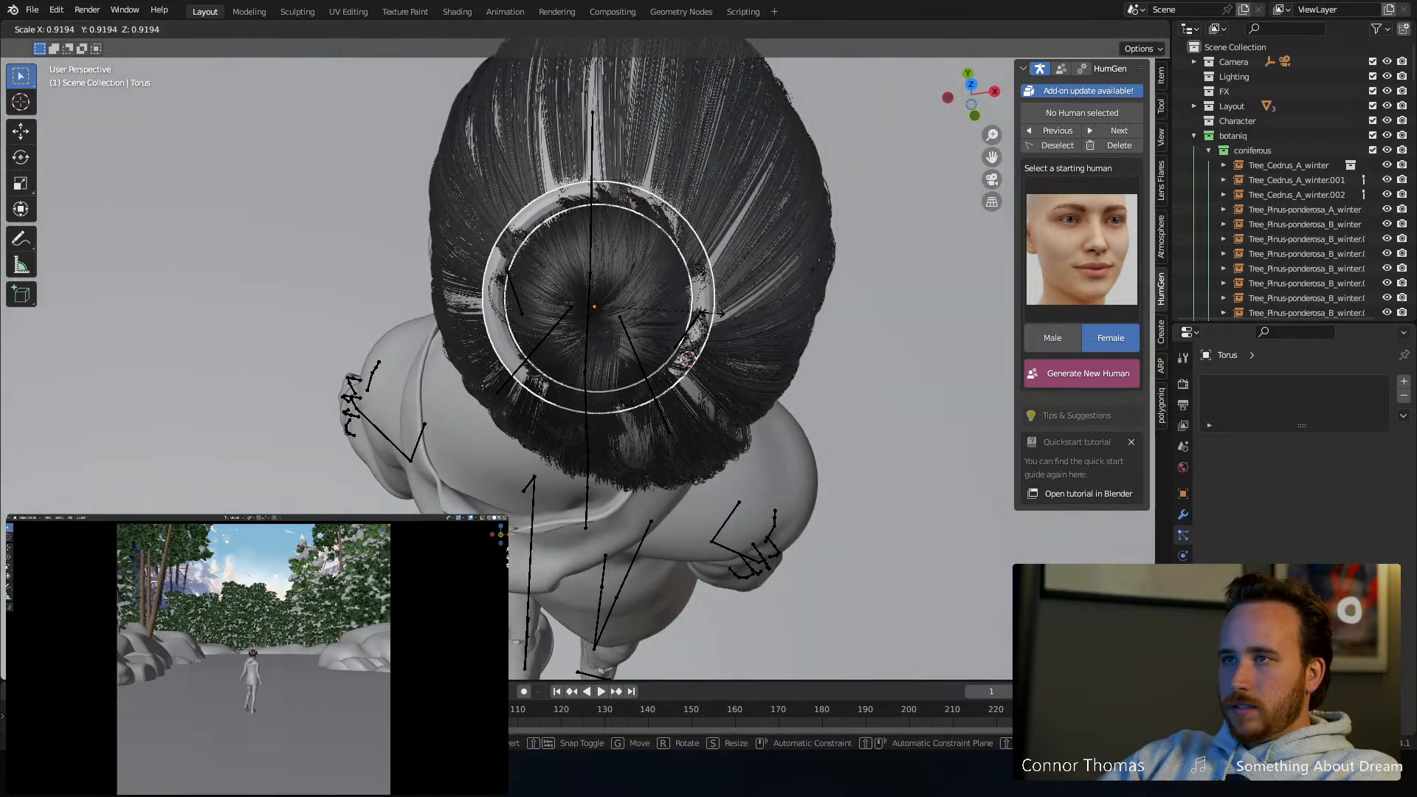
pyautogui.click(728, 316)
# Deselect everything and save the scene file
pyautogui.press('a')
pyautogui.hotkey('alt', 'a')
pyautogui.moveTo(727, 316)
pyautogui.mouseDown(button='middle')
pyautogui.moveTo(546, 235)
pyautogui.moveTo(645, 225)
pyautogui.moveTo(723, 338)
pyautogui.mouseUp(button='middle')
pyautogui.hotkey('ctrl', 's')
pyautogui.scroll(3, 636, 205)
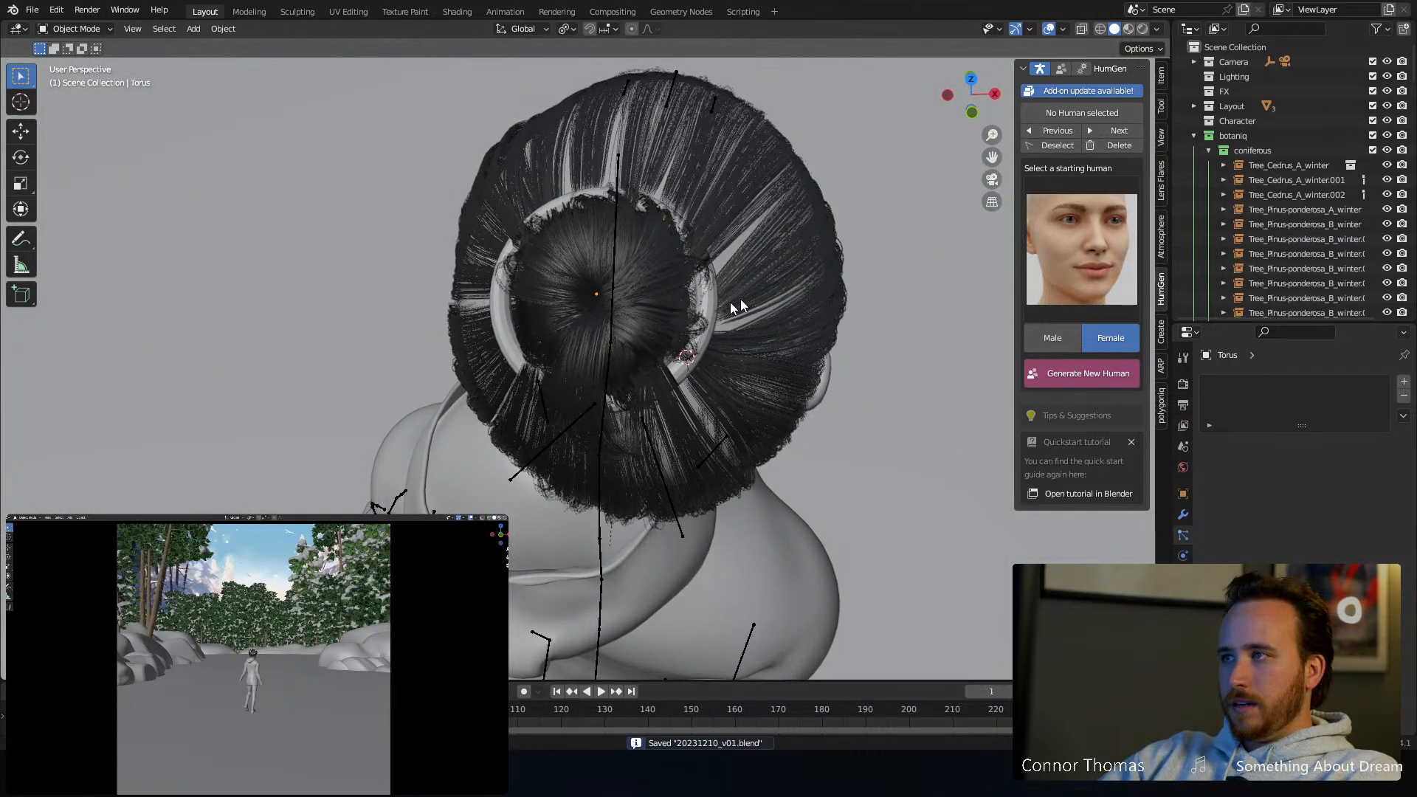
# Enlarge the Outliner, select the hair tie torus in the scene and locate its entry in the object list
pyautogui.moveTo(1231, 325); pyautogui.dragTo(1251, 514)
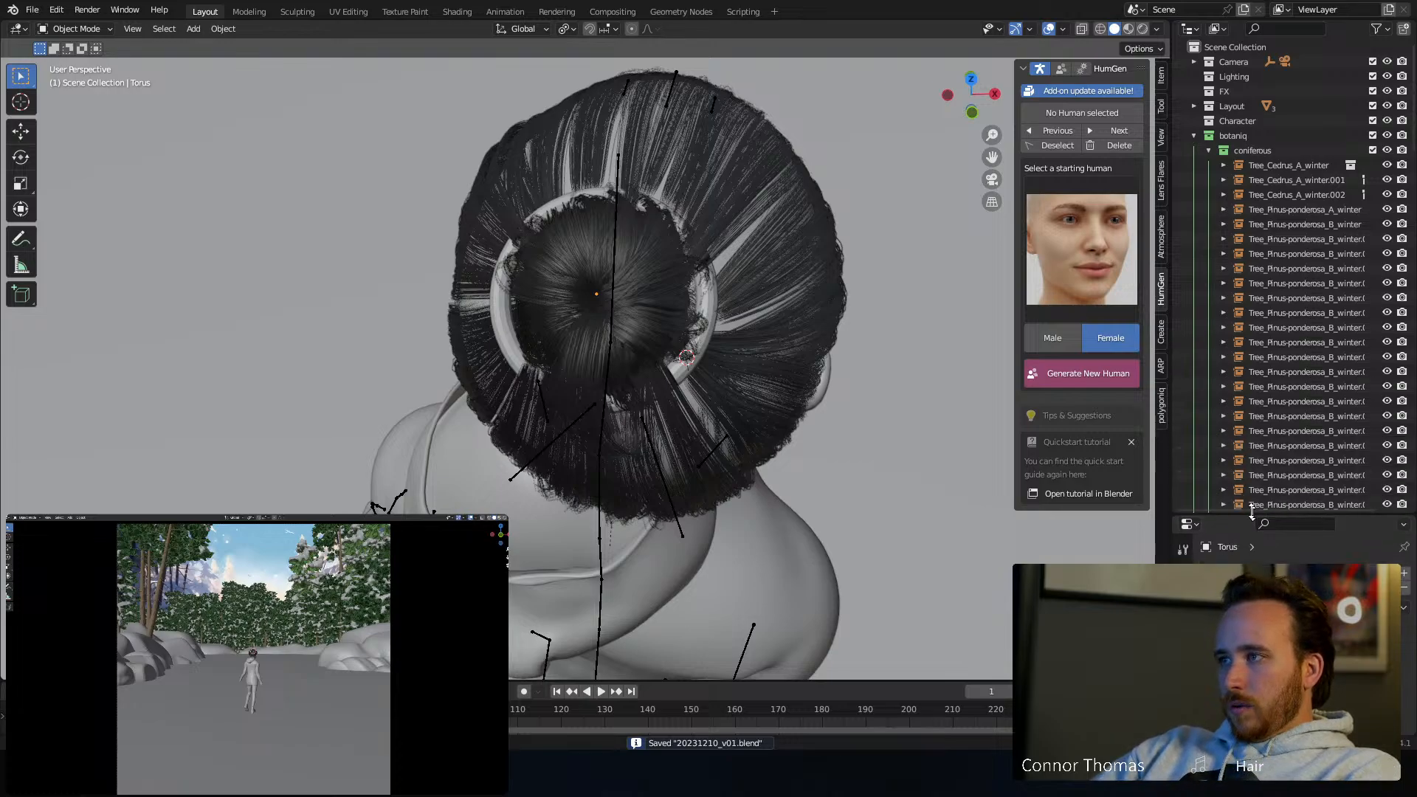
pyautogui.click(719, 307)
pyautogui.scroll(-5, 1316, 251)
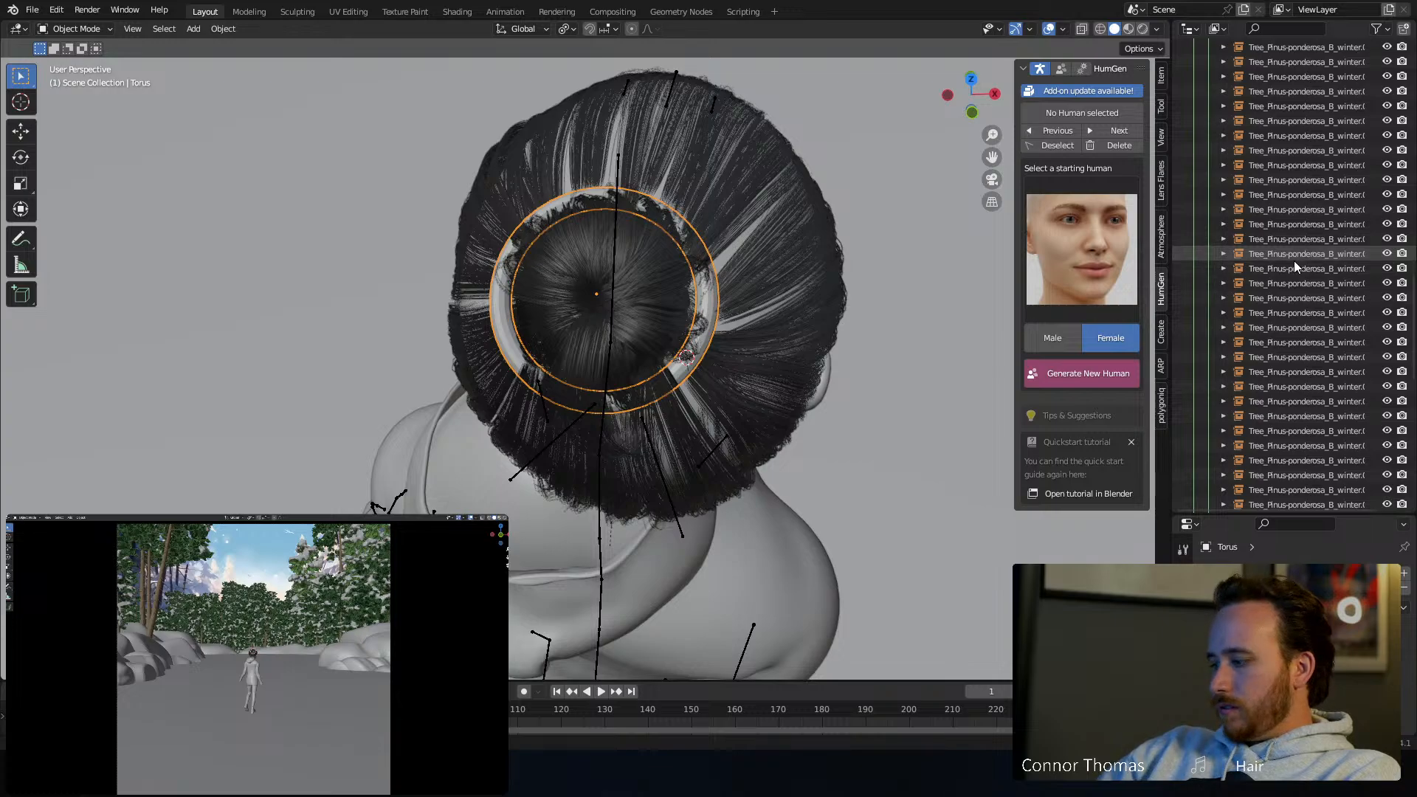
pyautogui.scroll(-5, 1294, 260)
pyautogui.scroll(-1, 1275, 428)
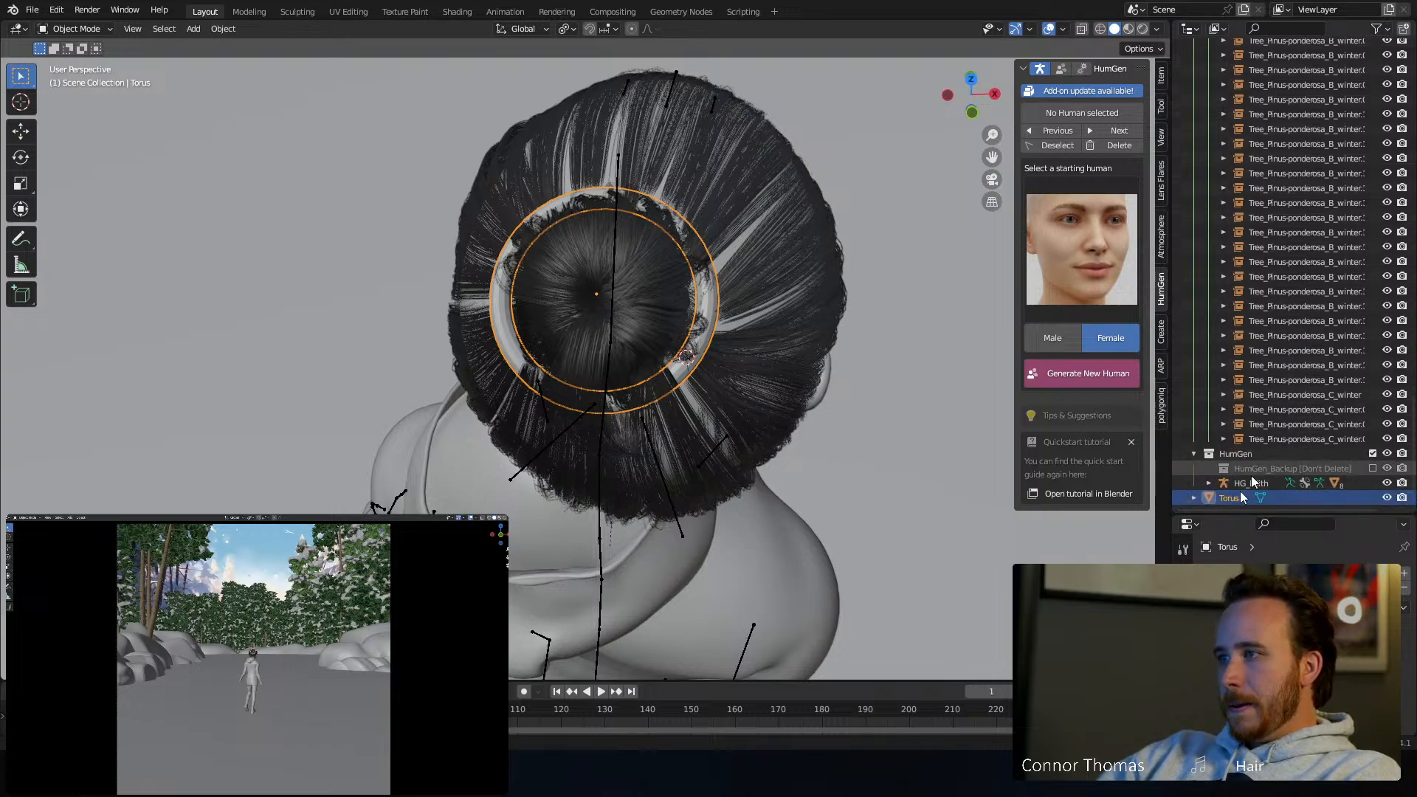
pyautogui.scroll(5, 1247, 457)
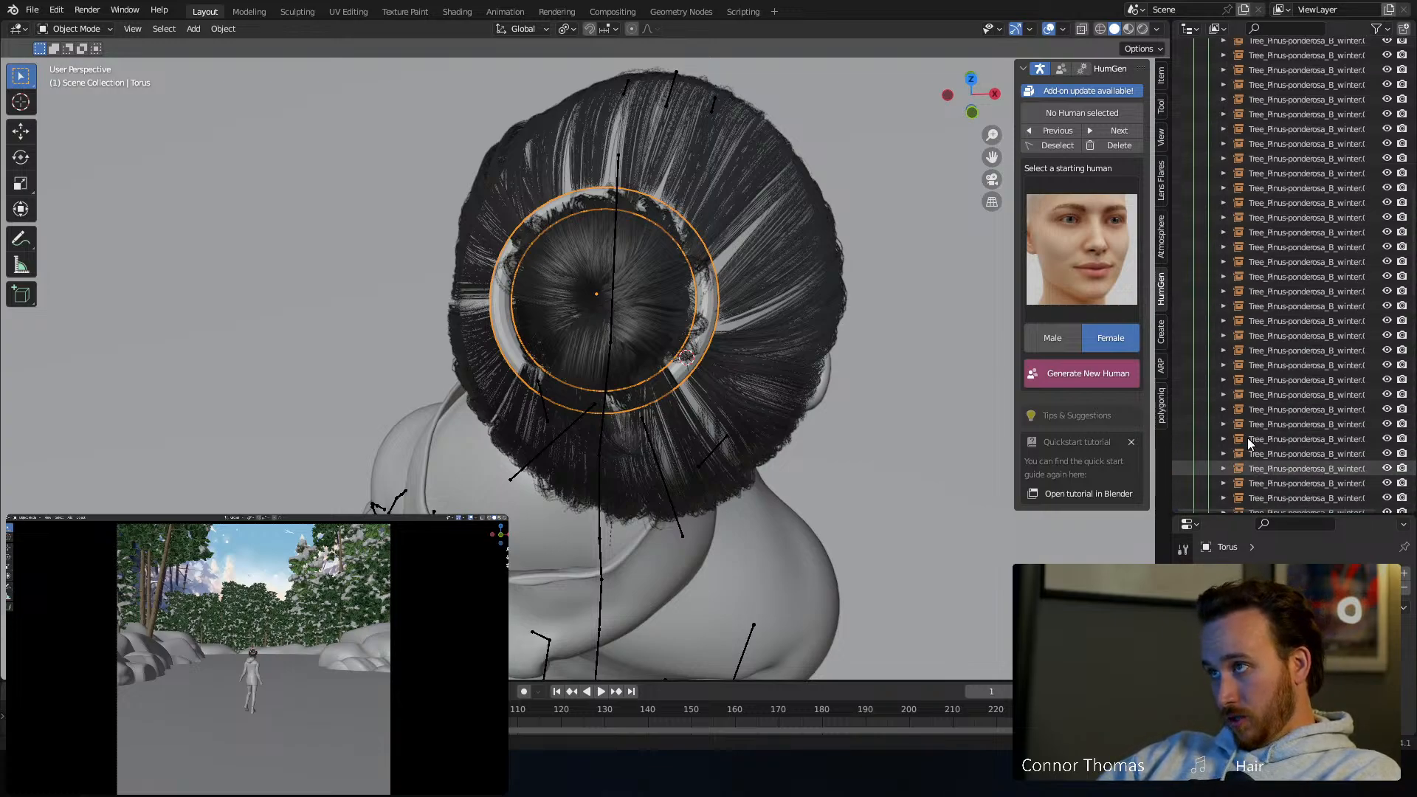
pyautogui.scroll(15, 1244, 436)
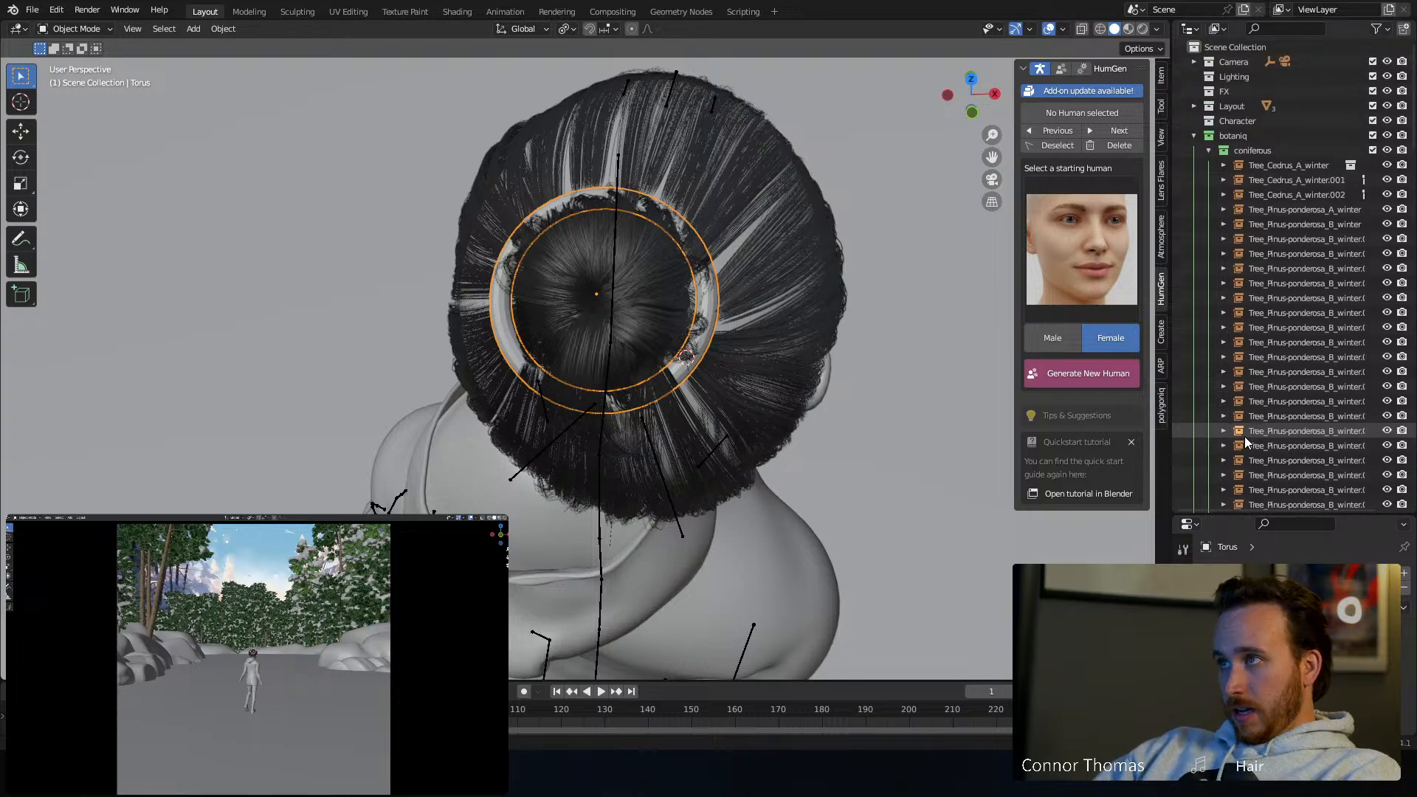
# Collapse the botaniq collection and rename the Torus object as hairtie
pyautogui.click(1194, 135)
pyautogui.click(1231, 267)
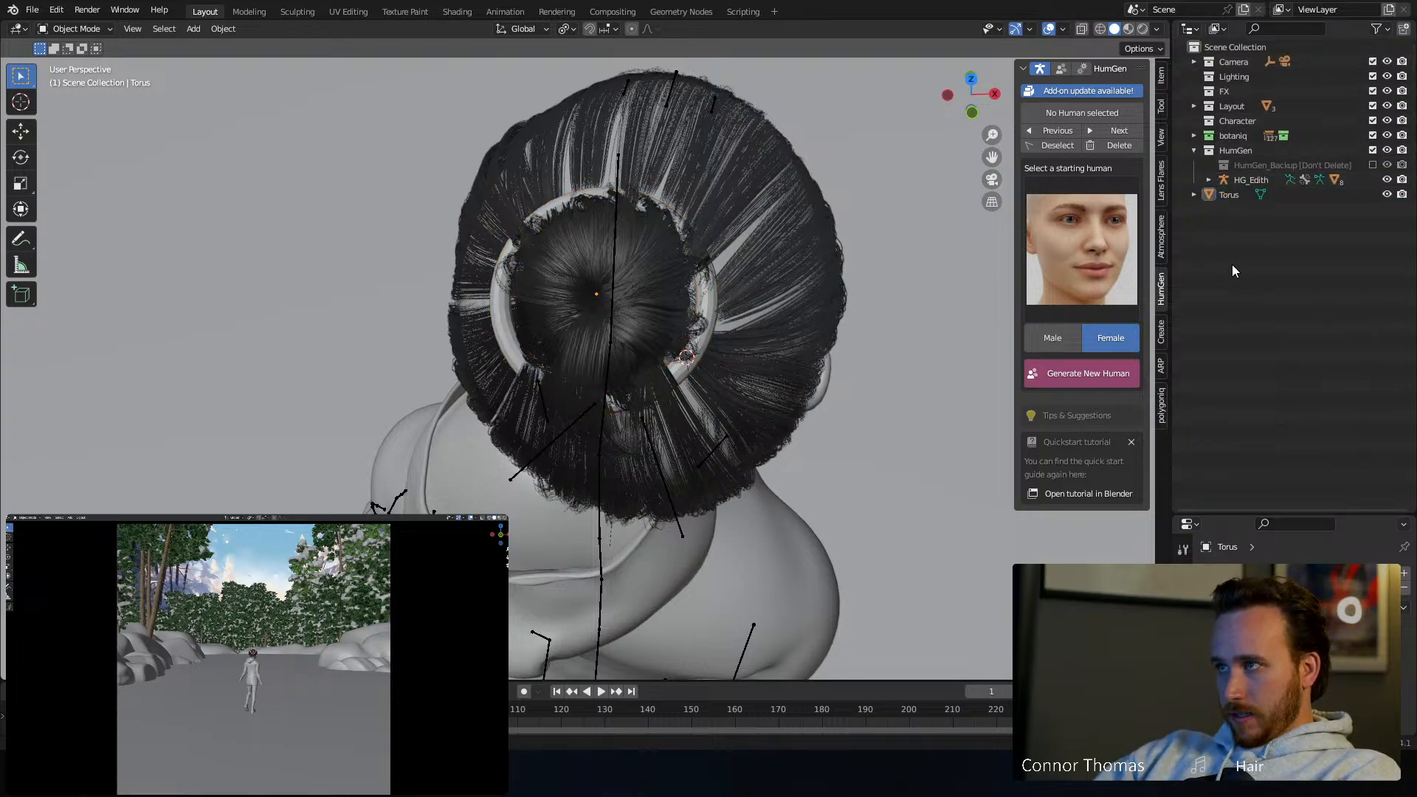
pyautogui.doubleClick(1225, 198)
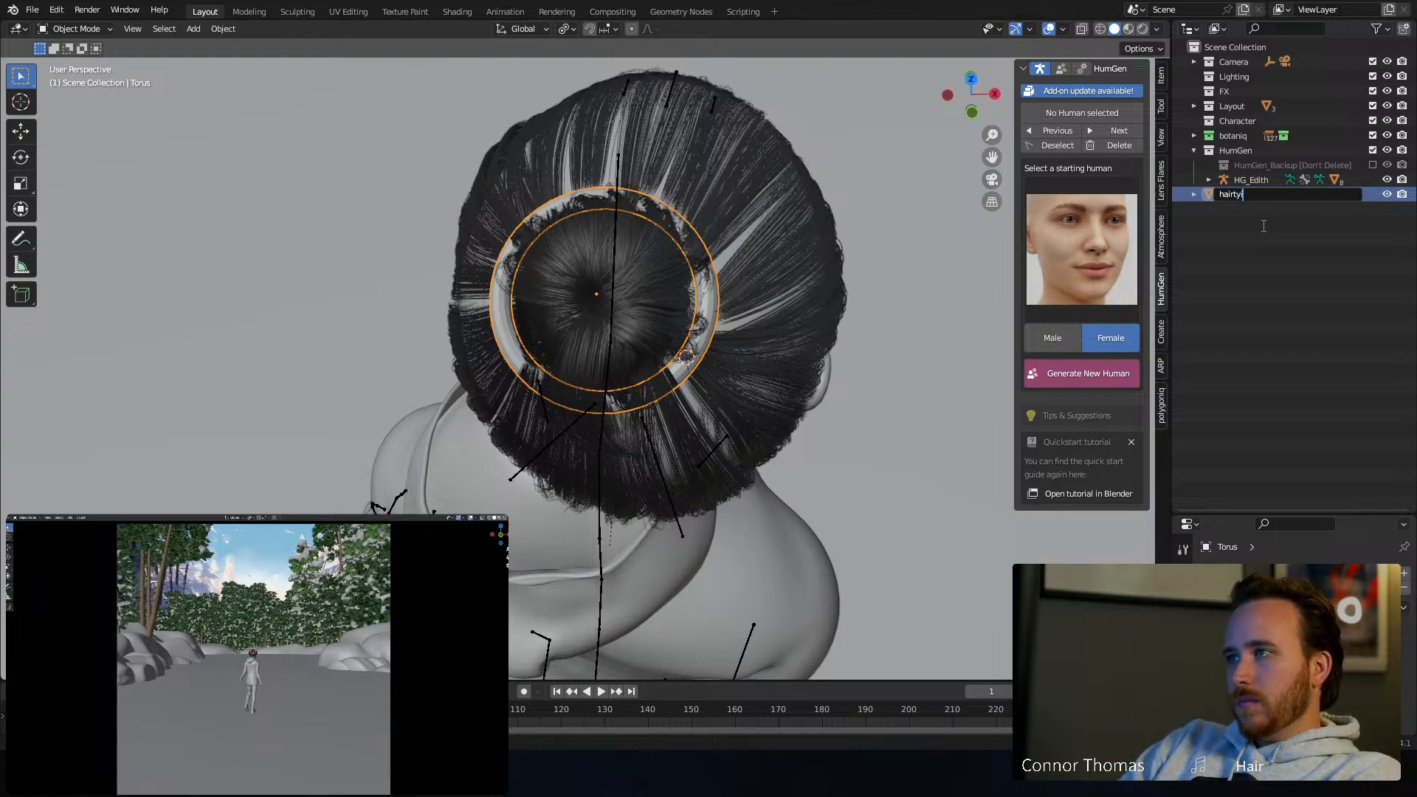
pyautogui.press('Return')
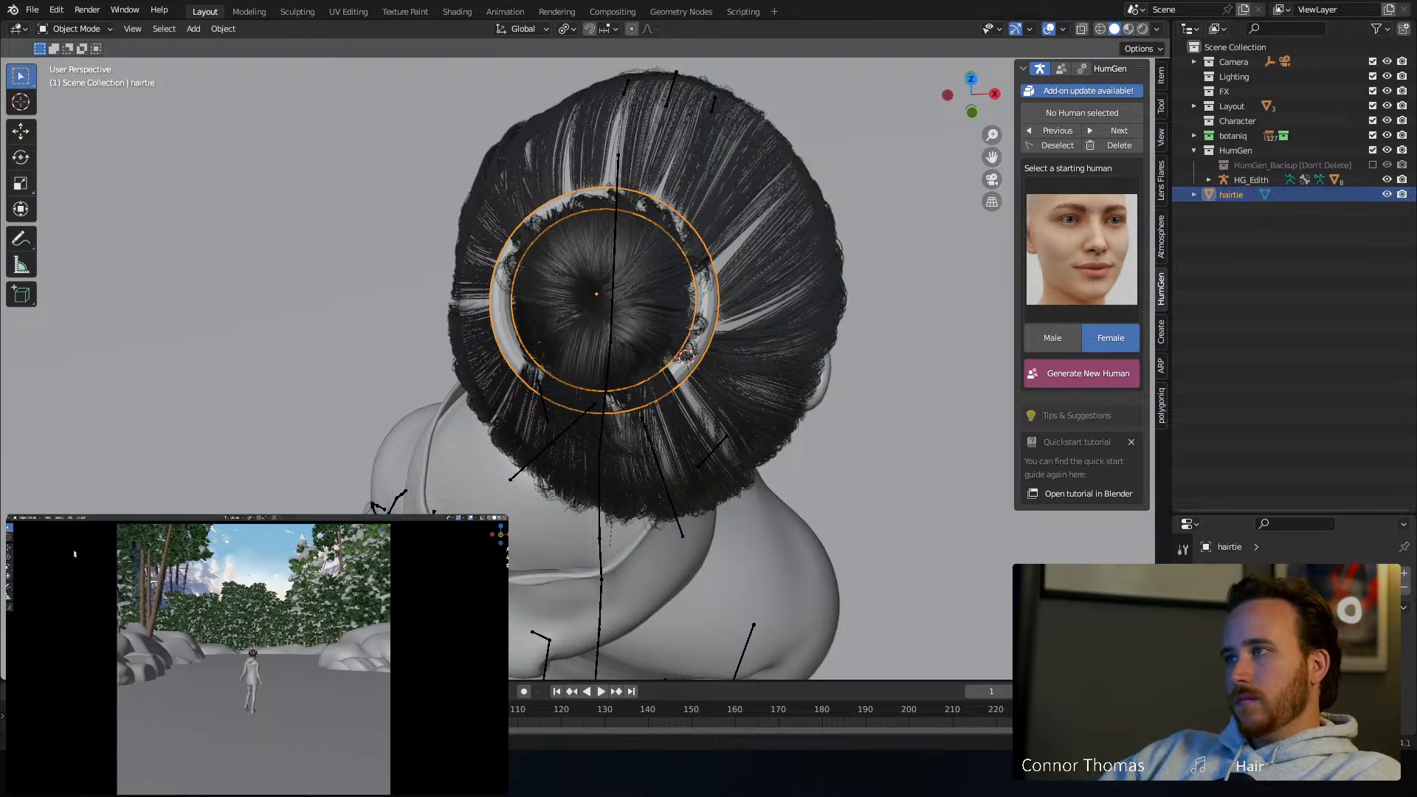
# Save the file with the renamed hair tie
pyautogui.click(848, 330)
pyautogui.moveTo(908, 411); pyautogui.dragTo(812, 366, button='middle')
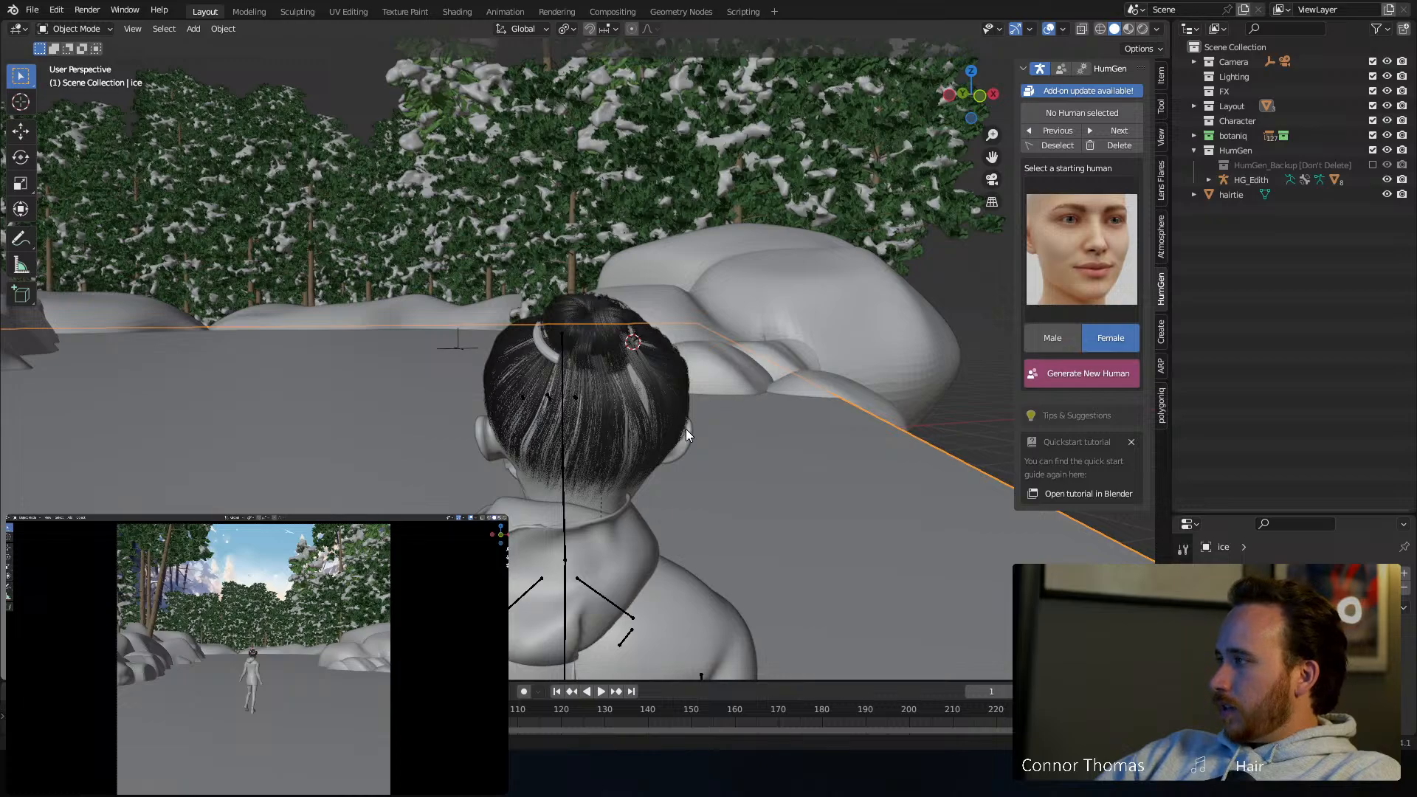
pyautogui.moveTo(685, 428); pyautogui.dragTo(678, 372, button='middle')
pyautogui.hotkey('ctrl', 's')
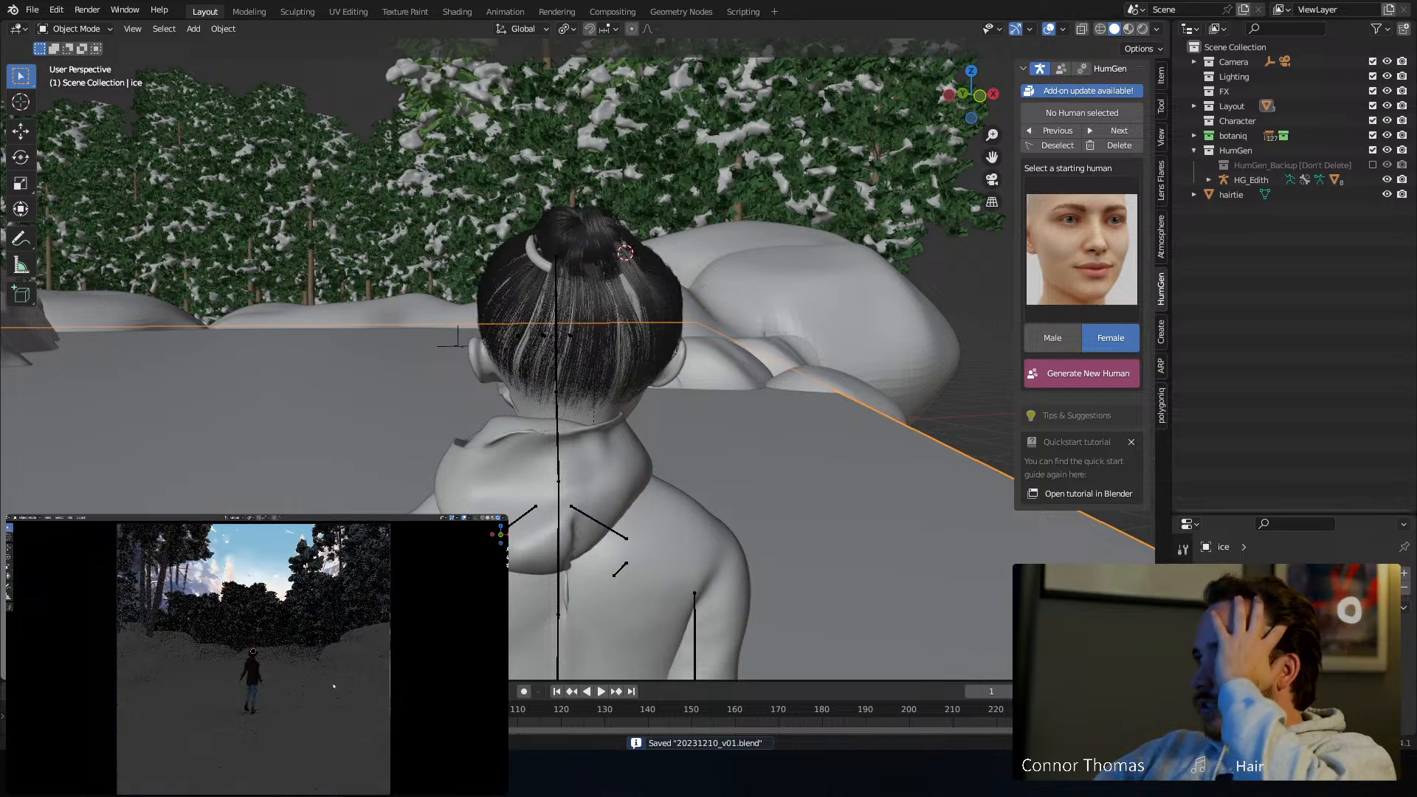
# Place the 3D cursor on the ice in the foreground of the camera view and return to the selection tool
pyautogui.click(10, 536)
pyautogui.click(378, 756)
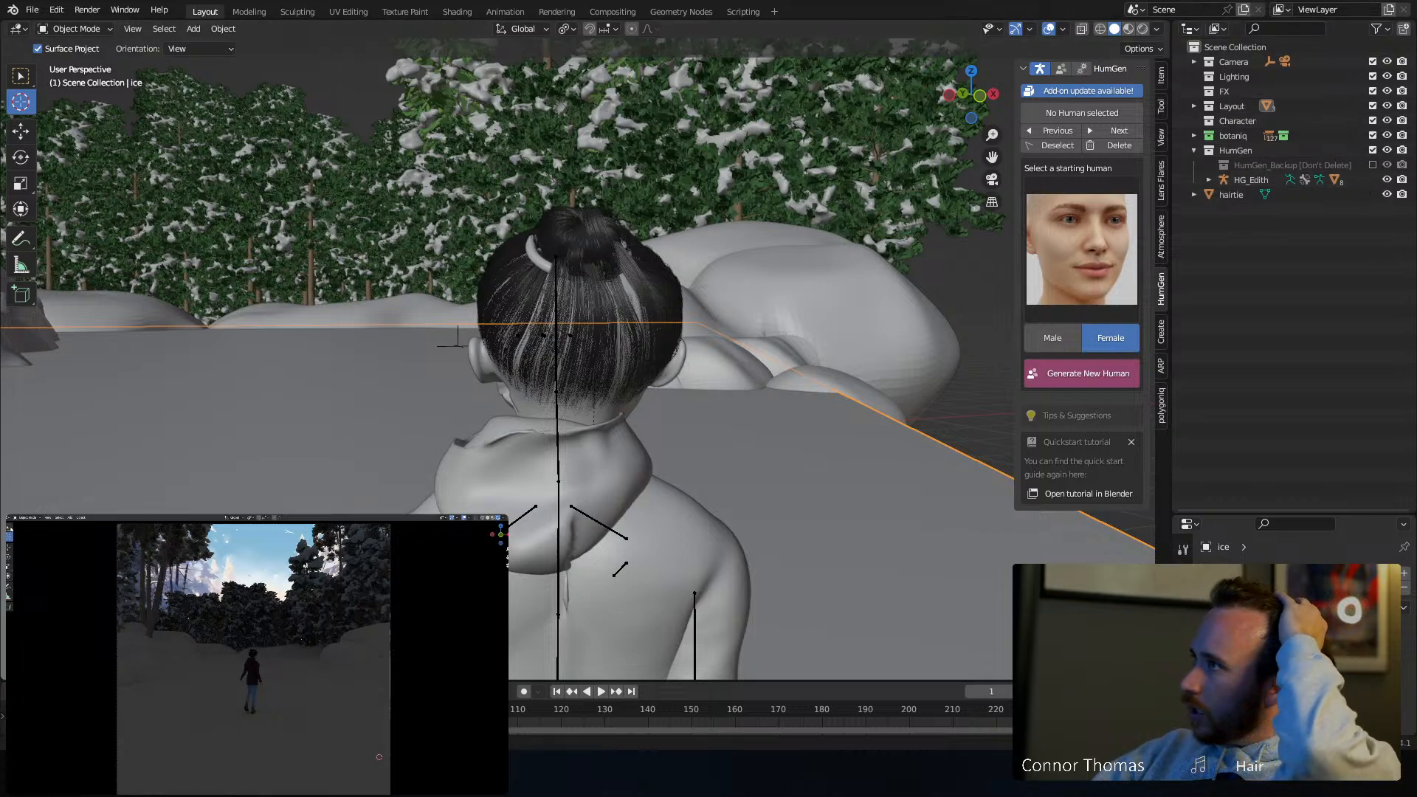
pyautogui.press('w')
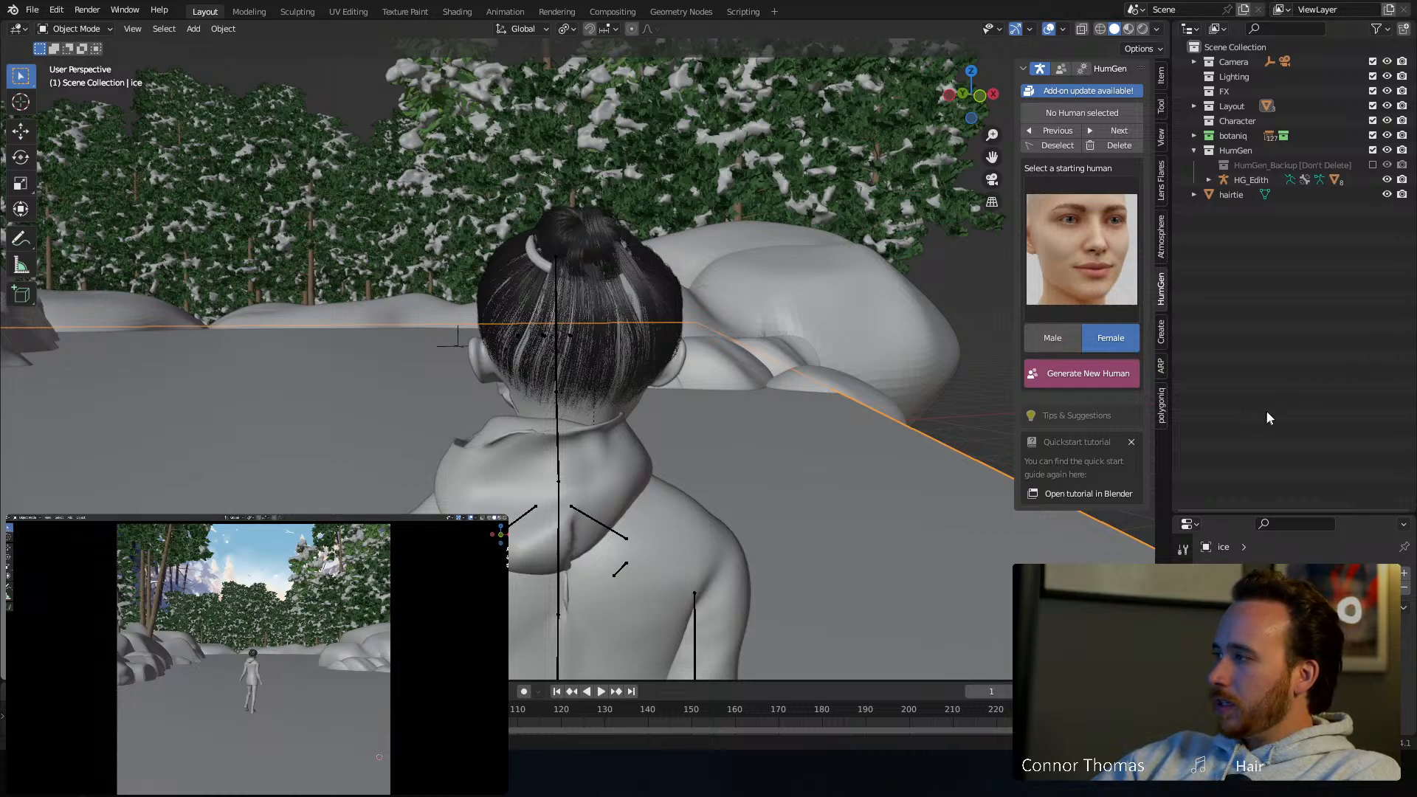
# Clear the selection of the ice plane and save the project
pyautogui.scroll(-10, 650, 525)
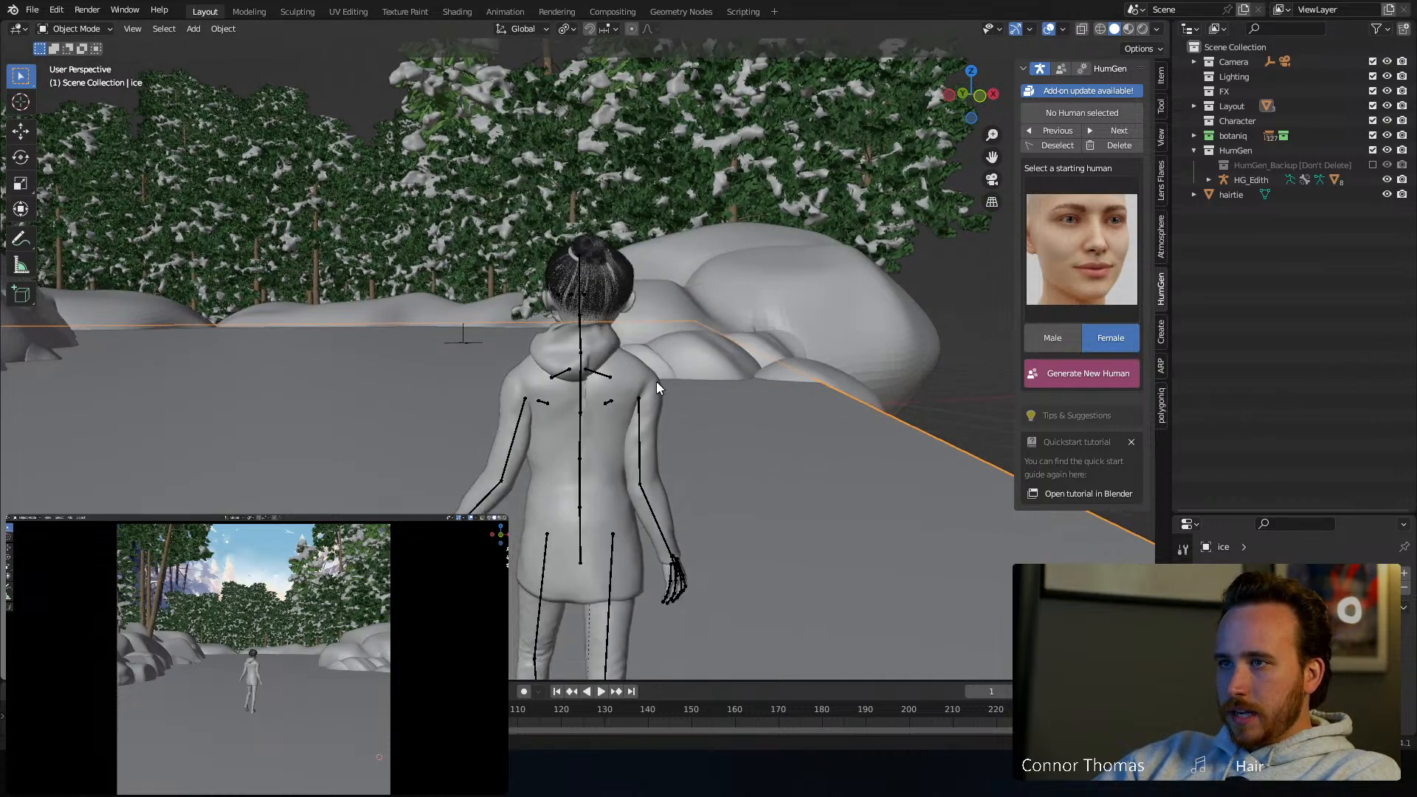
pyautogui.hotkey('alt', 'a')
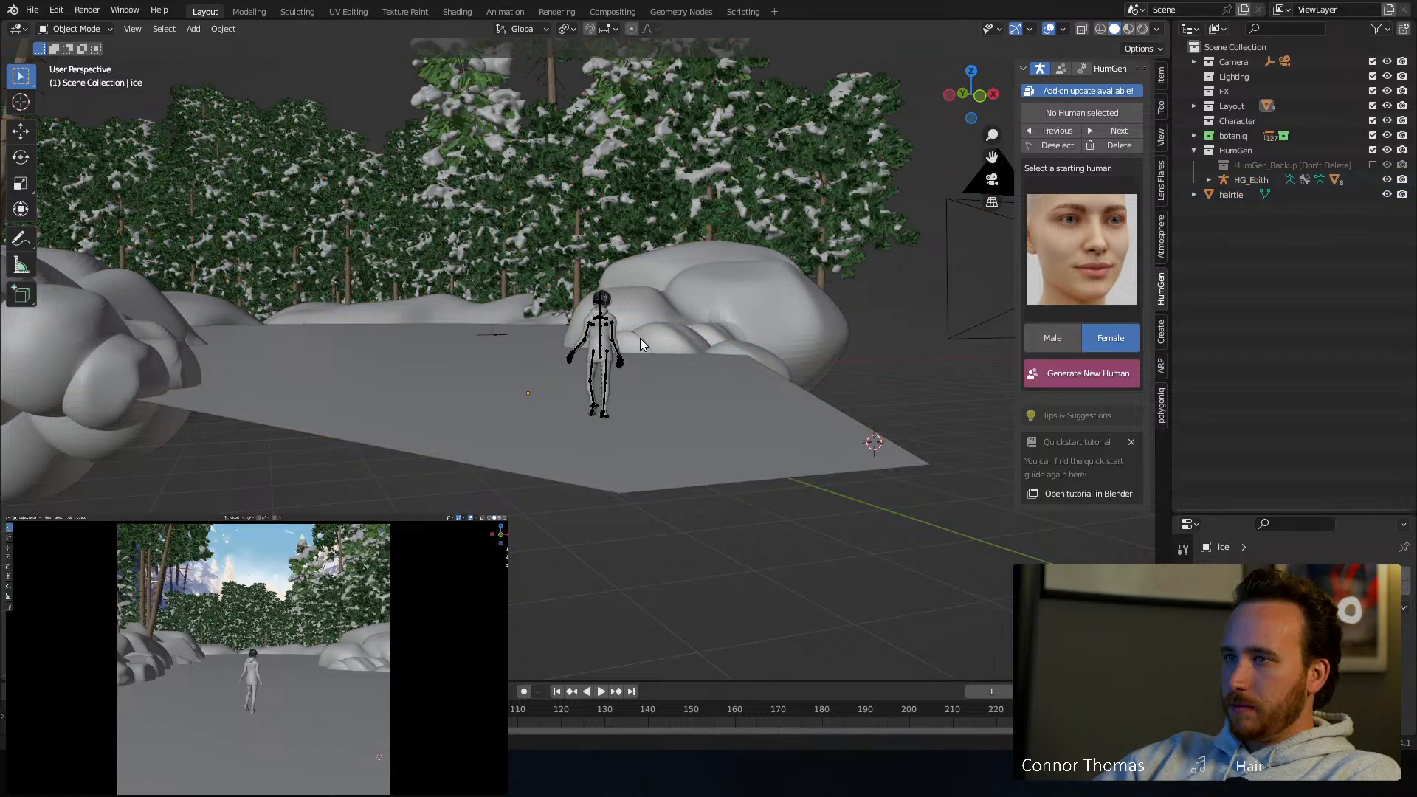
pyautogui.moveTo(640, 338); pyautogui.dragTo(459, 330, button='middle')
pyautogui.hotkey('ctrl', 's')
# Place the 3D cursor at the character's raised foot and add a cube there
pyautogui.click(21, 101)
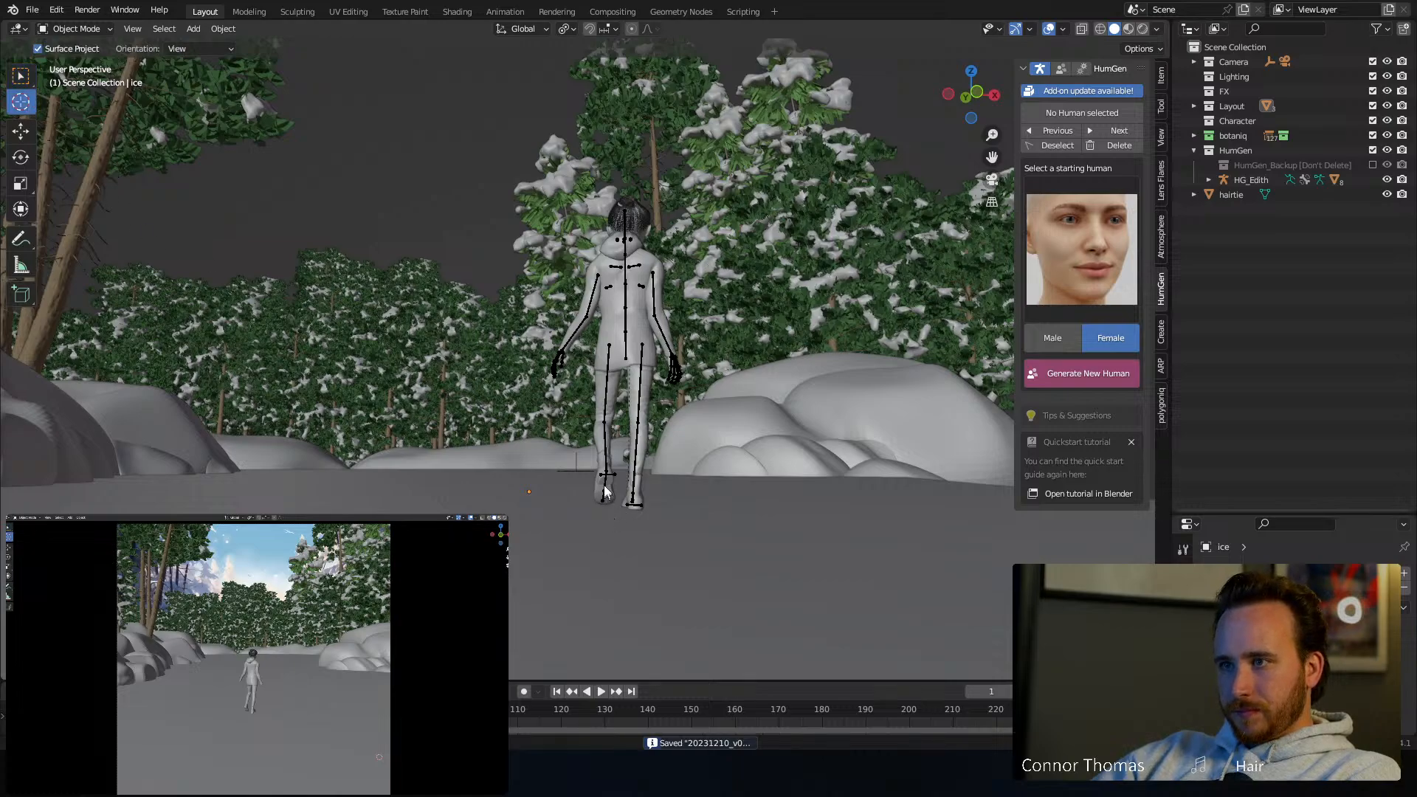
pyautogui.click(605, 486)
pyautogui.click(26, 79)
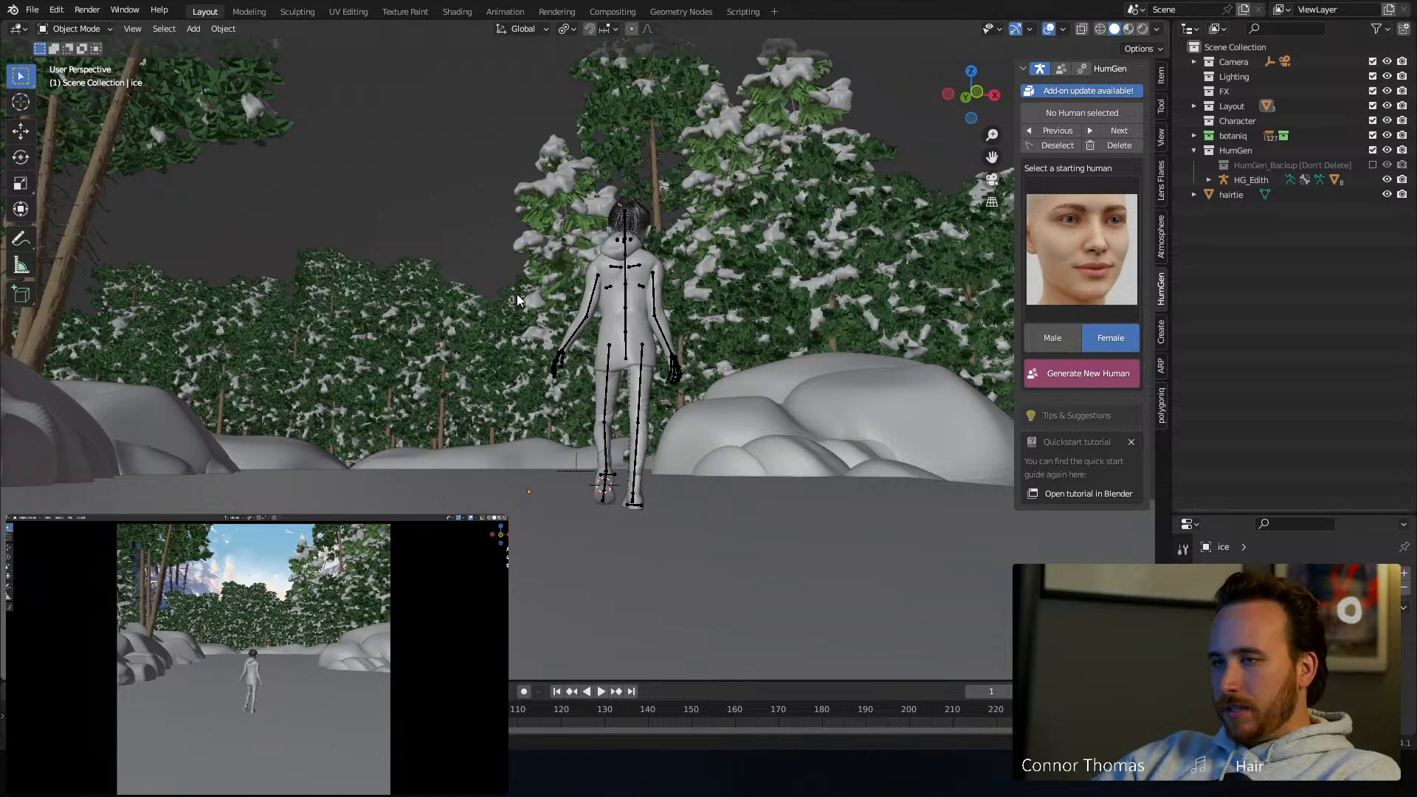
pyautogui.hotkey('shift', 'a')
pyautogui.moveTo(517, 294)
pyautogui.click(590, 309)
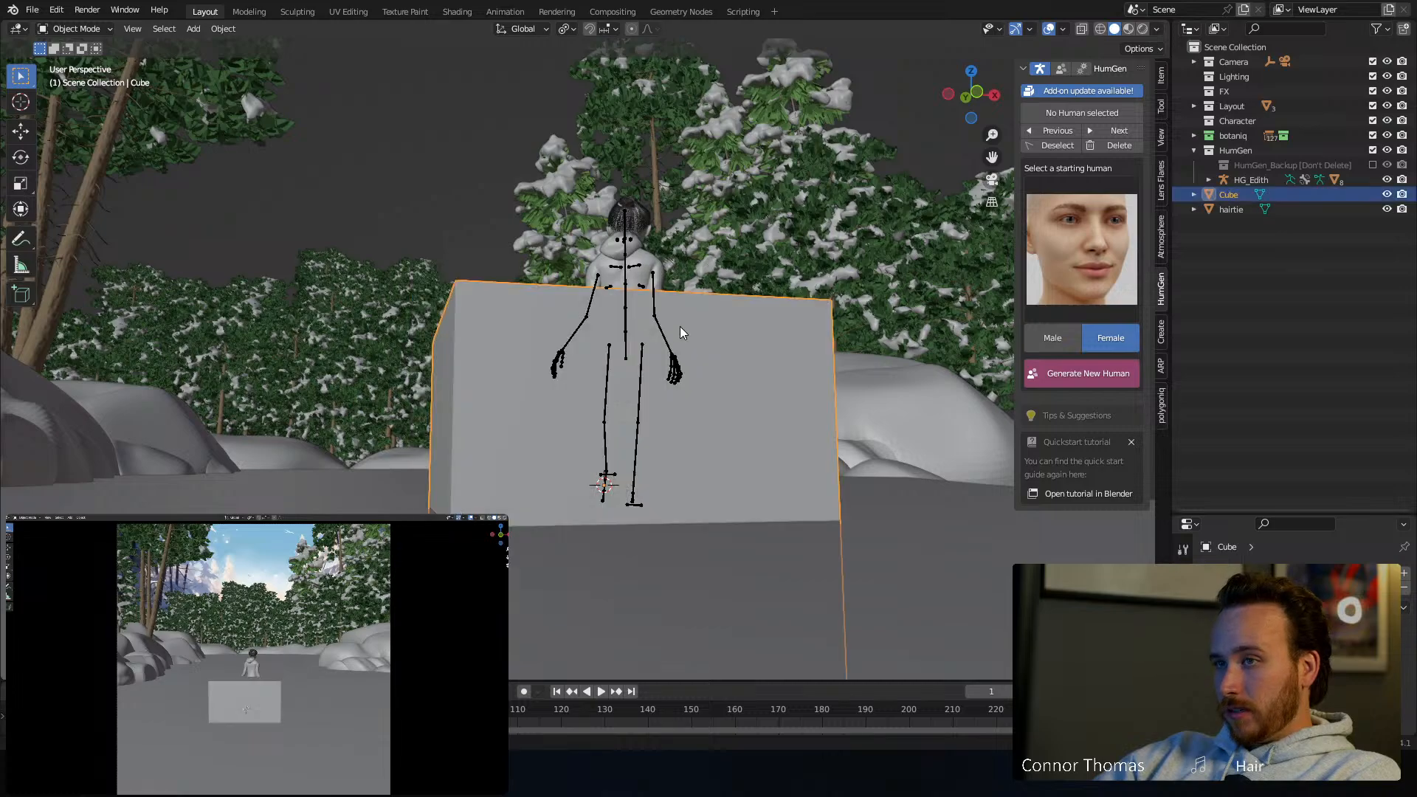
# Scale the cube down until it is smaller than the sole of the raised boot
pyautogui.scroll(3, 680, 326)
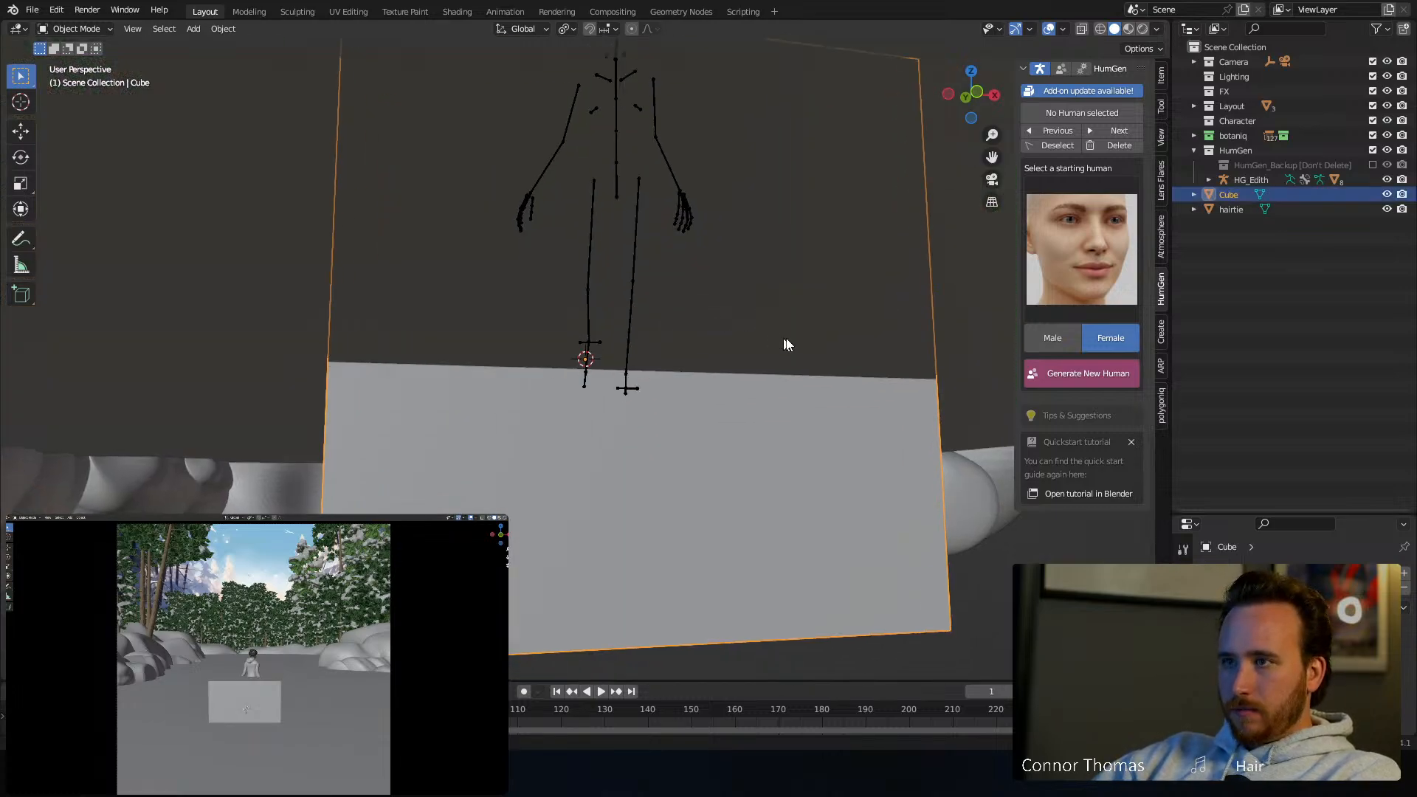
pyautogui.press('s')
pyautogui.click(605, 382)
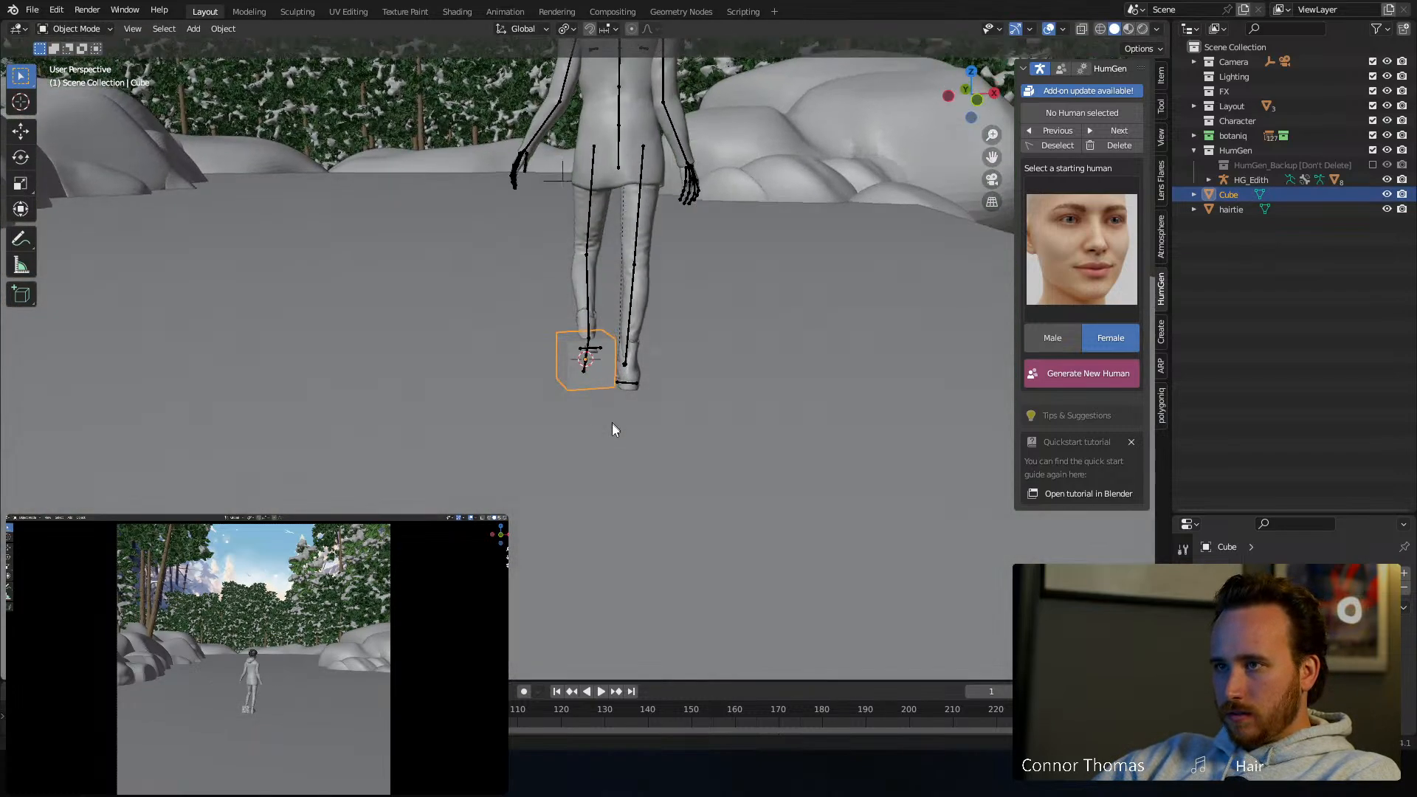
pyautogui.scroll(4, 612, 419)
pyautogui.scroll(-3, 612, 418)
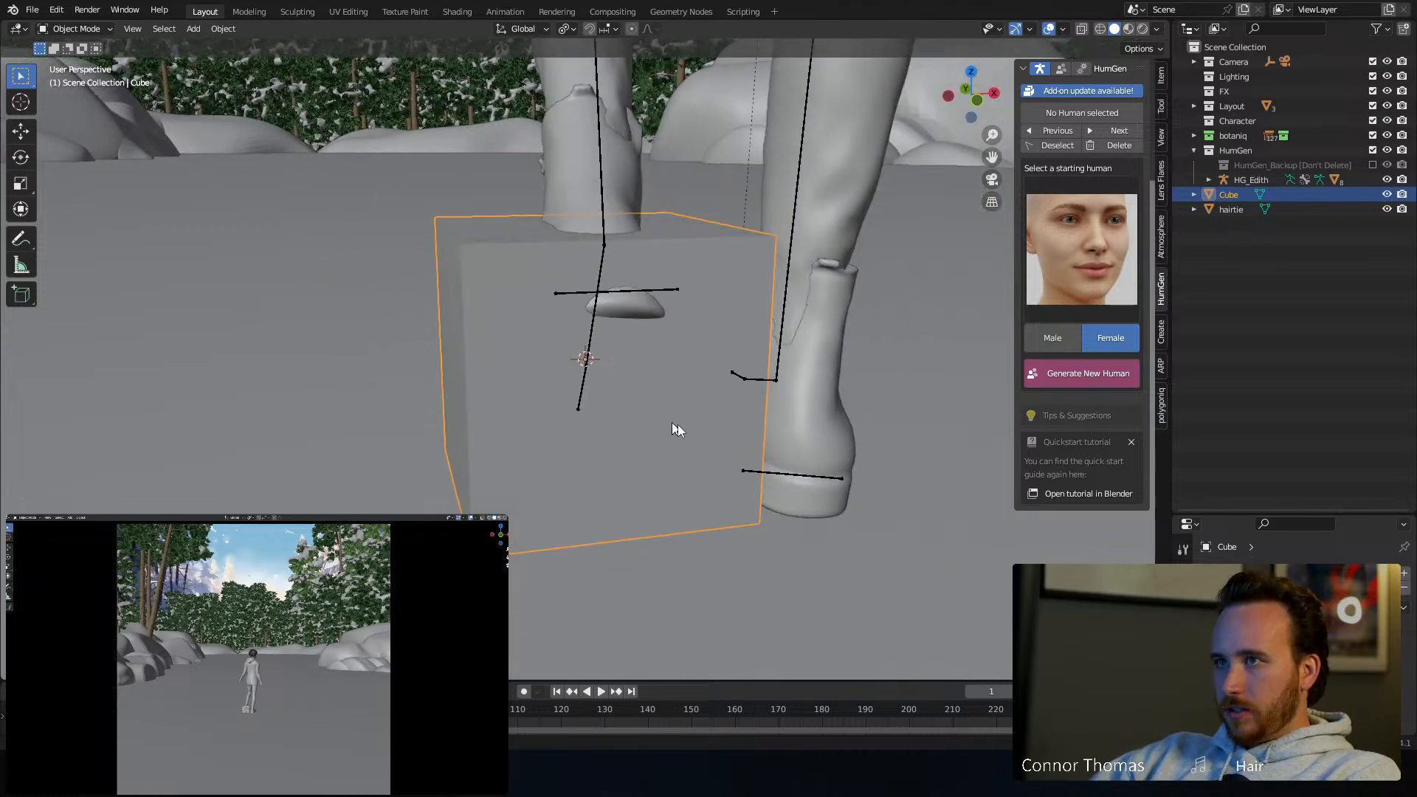
pyautogui.press('s')
pyautogui.click(559, 404)
# Narrow the cube along the X axis to a thin, blade-like width
pyautogui.moveTo(559, 404); pyautogui.dragTo(815, 431, button='middle')
pyautogui.press('s')
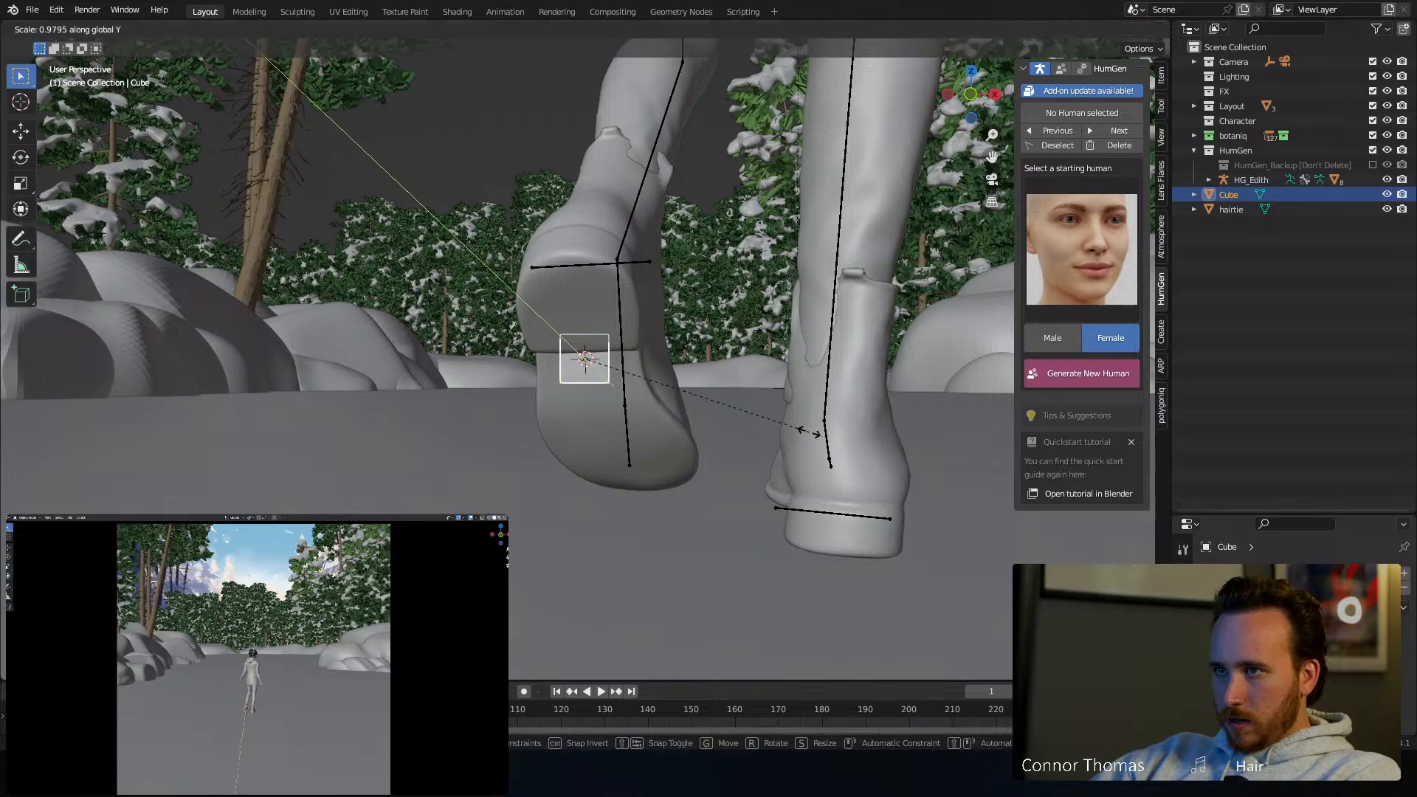
pyautogui.press('x')
pyautogui.click(639, 383)
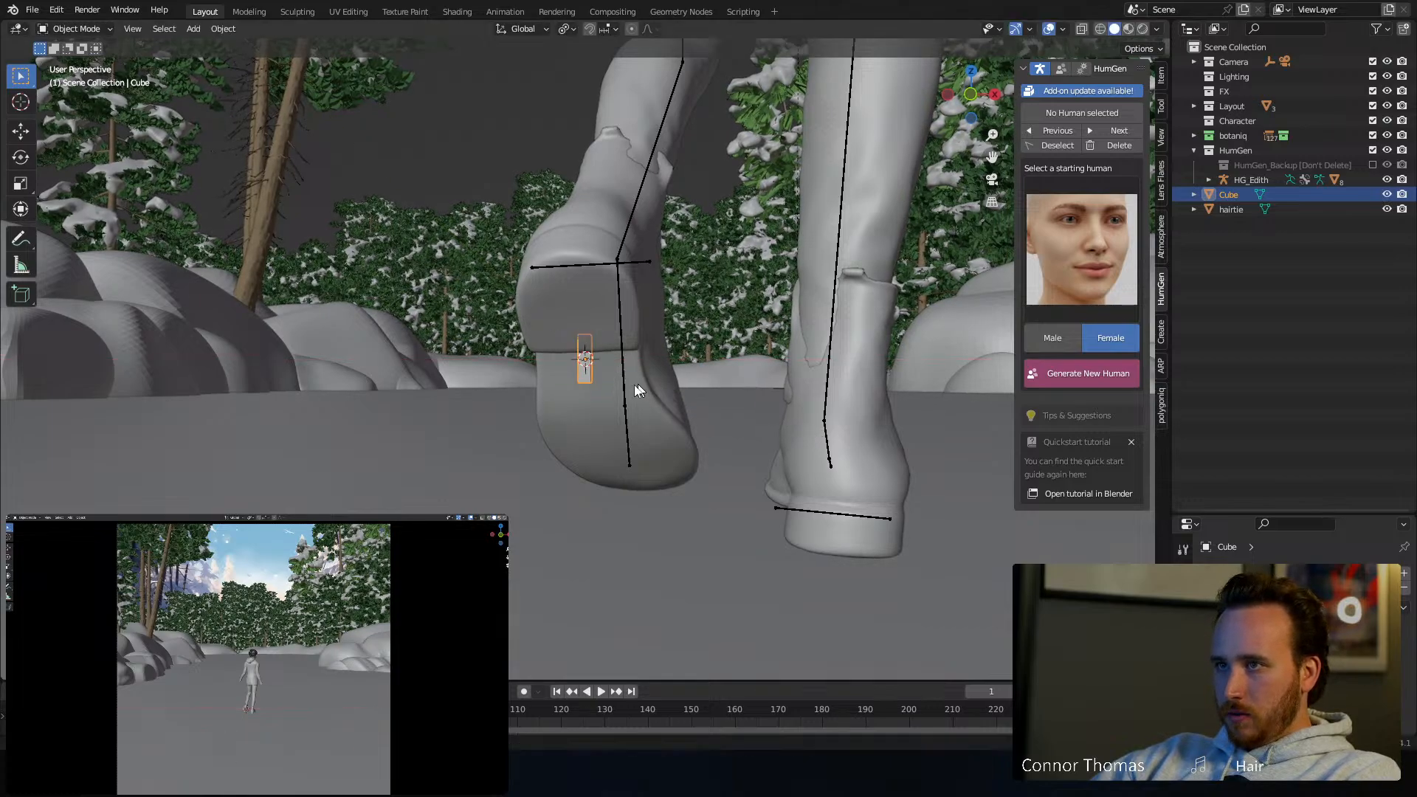
# Move the cube along the Y axis into the empty space behind the boots
pyautogui.moveTo(642, 386); pyautogui.dragTo(766, 402, button='middle')
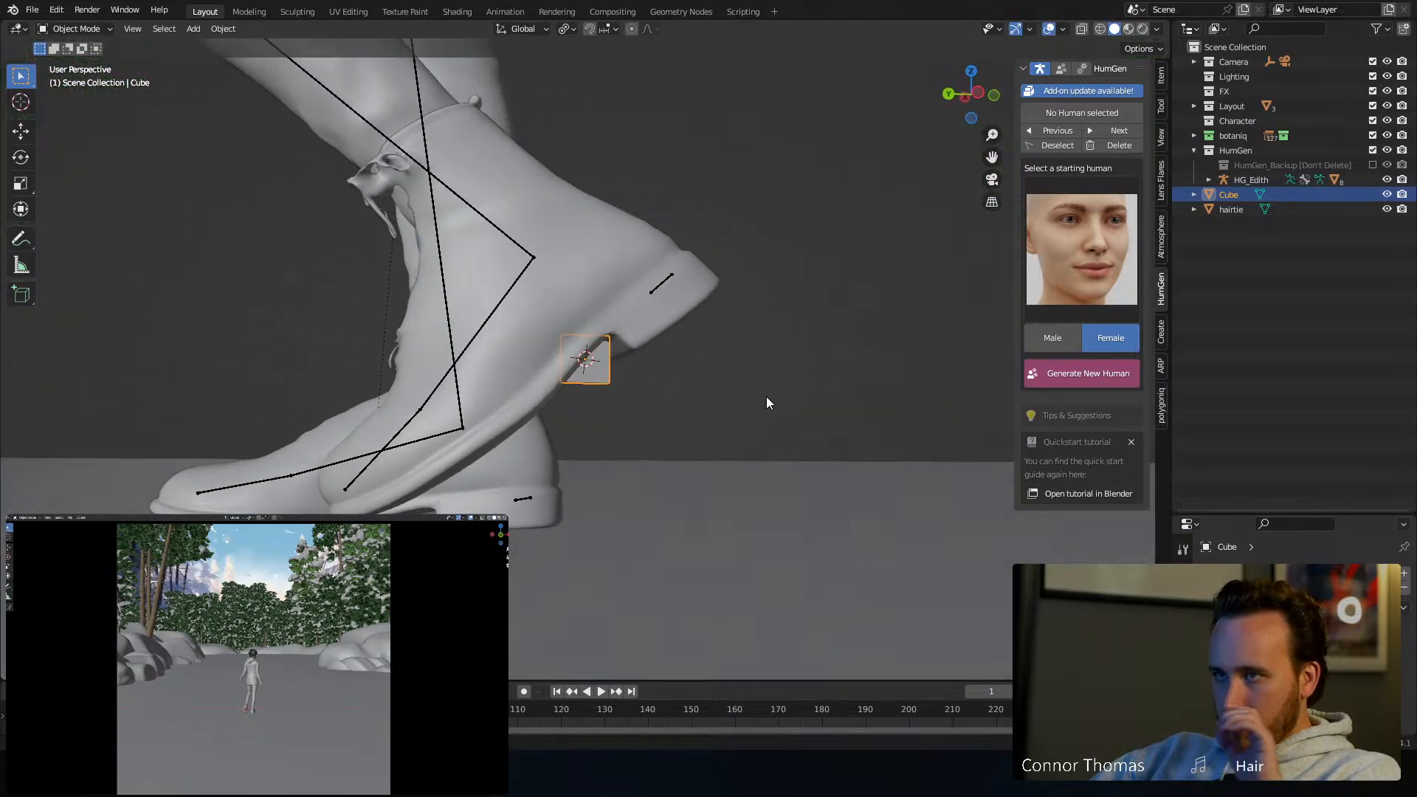
pyautogui.scroll(-2, 737, 405)
pyautogui.press('g')
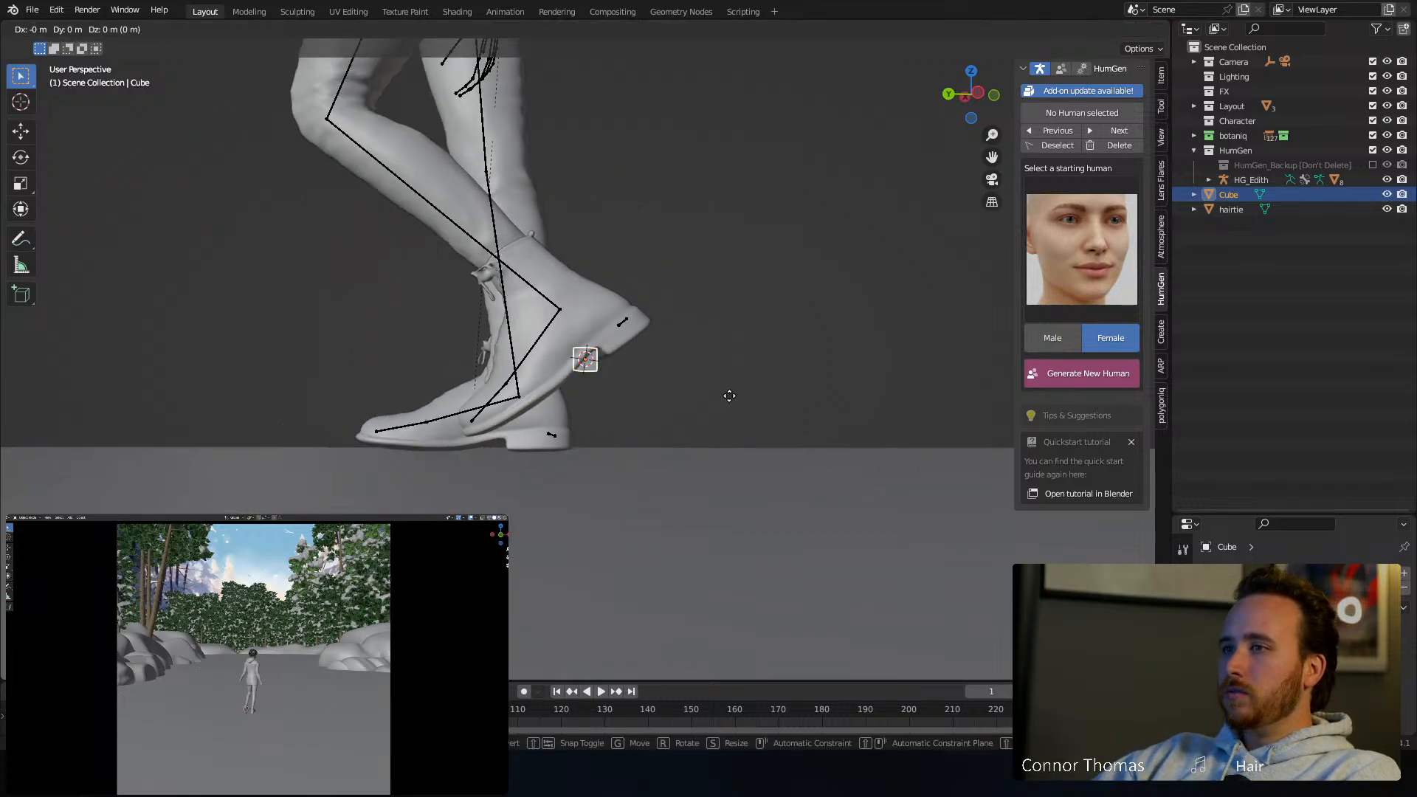
pyautogui.press('x')
pyautogui.press('y')
pyautogui.click(899, 399)
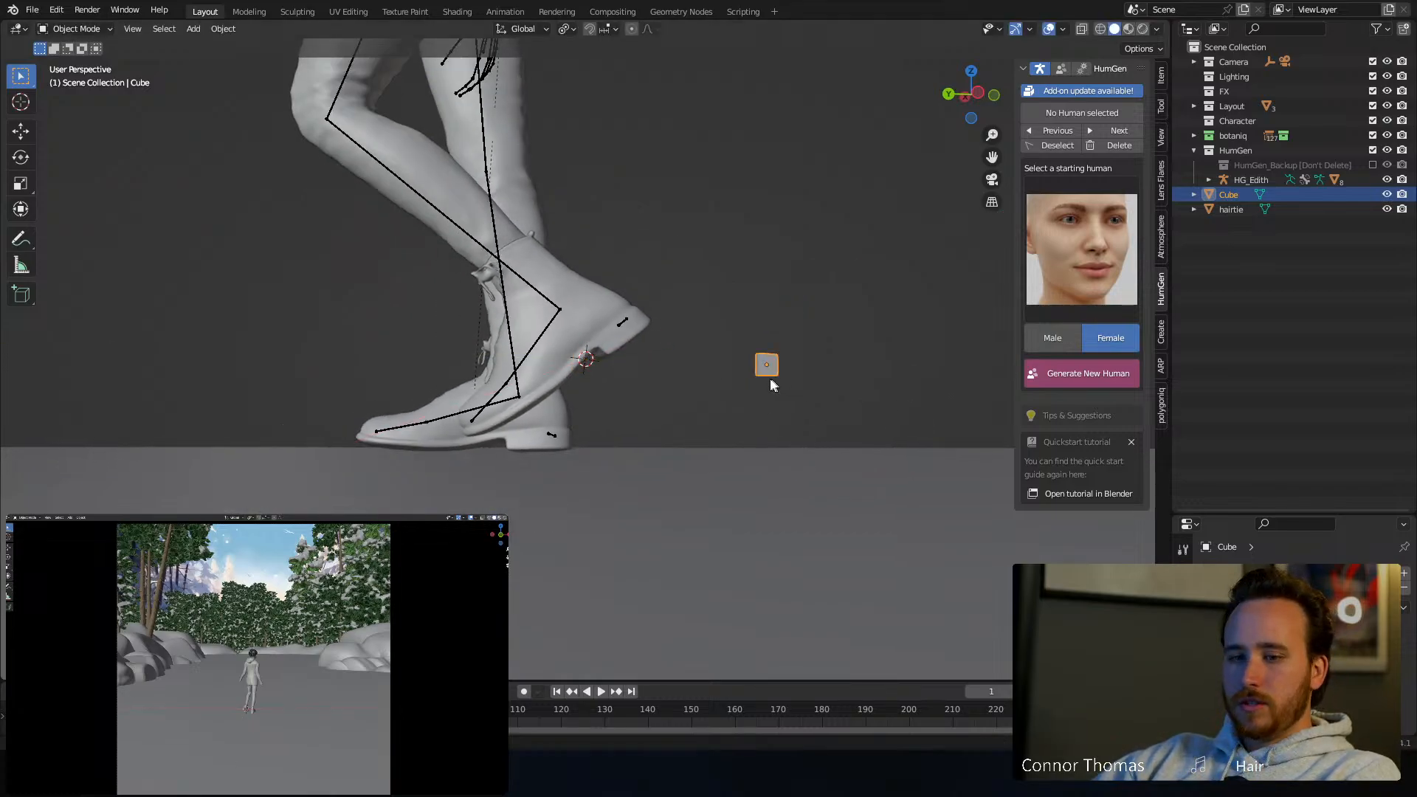
# Frame the cube in the right orthographic view beside the boots and switch it to Edit Mode
pyautogui.moveTo(769, 380); pyautogui.dragTo(719, 401, button='middle')
pyautogui.press('KP_Decimal')
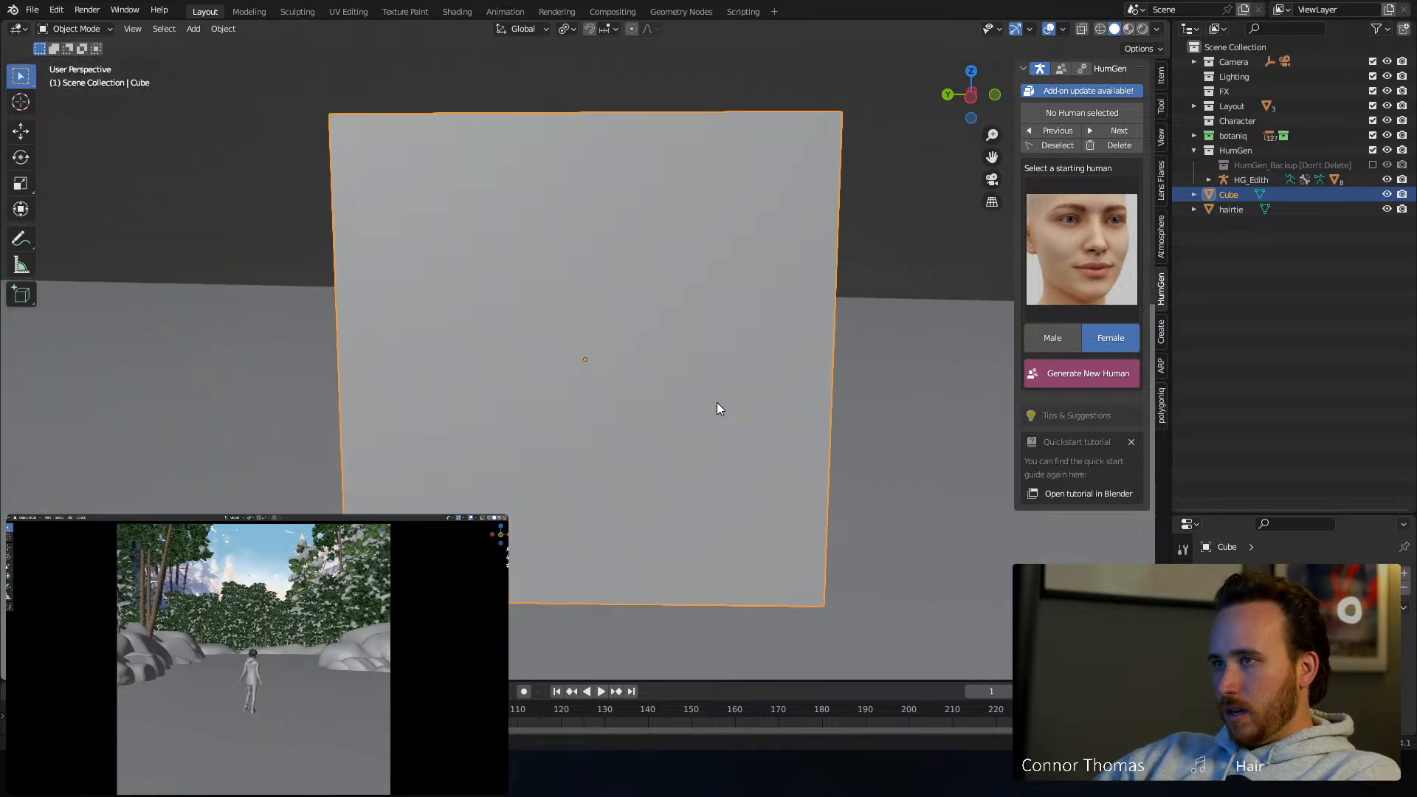
pyautogui.press('KP_3')
pyautogui.scroll(-10, 718, 410)
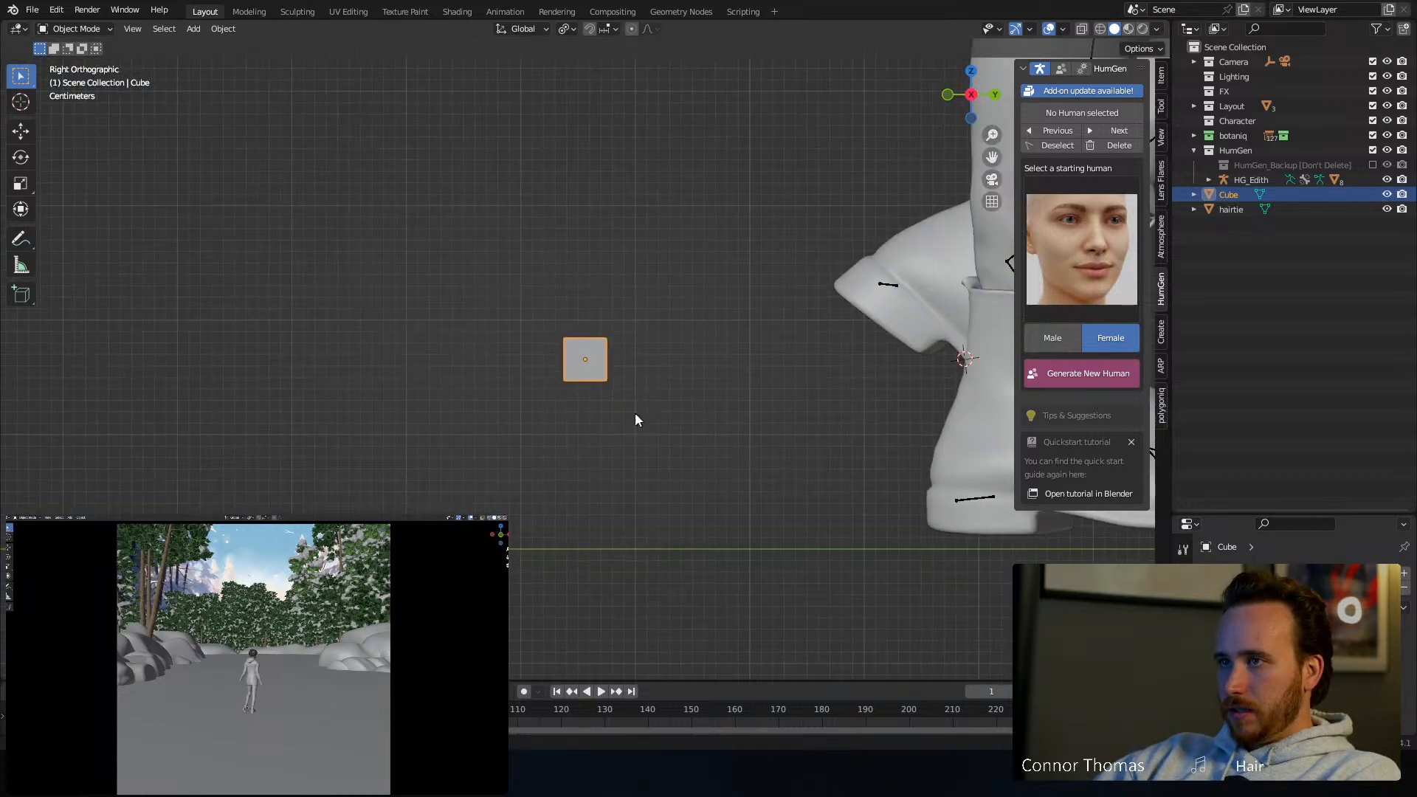
pyautogui.press('Tab')
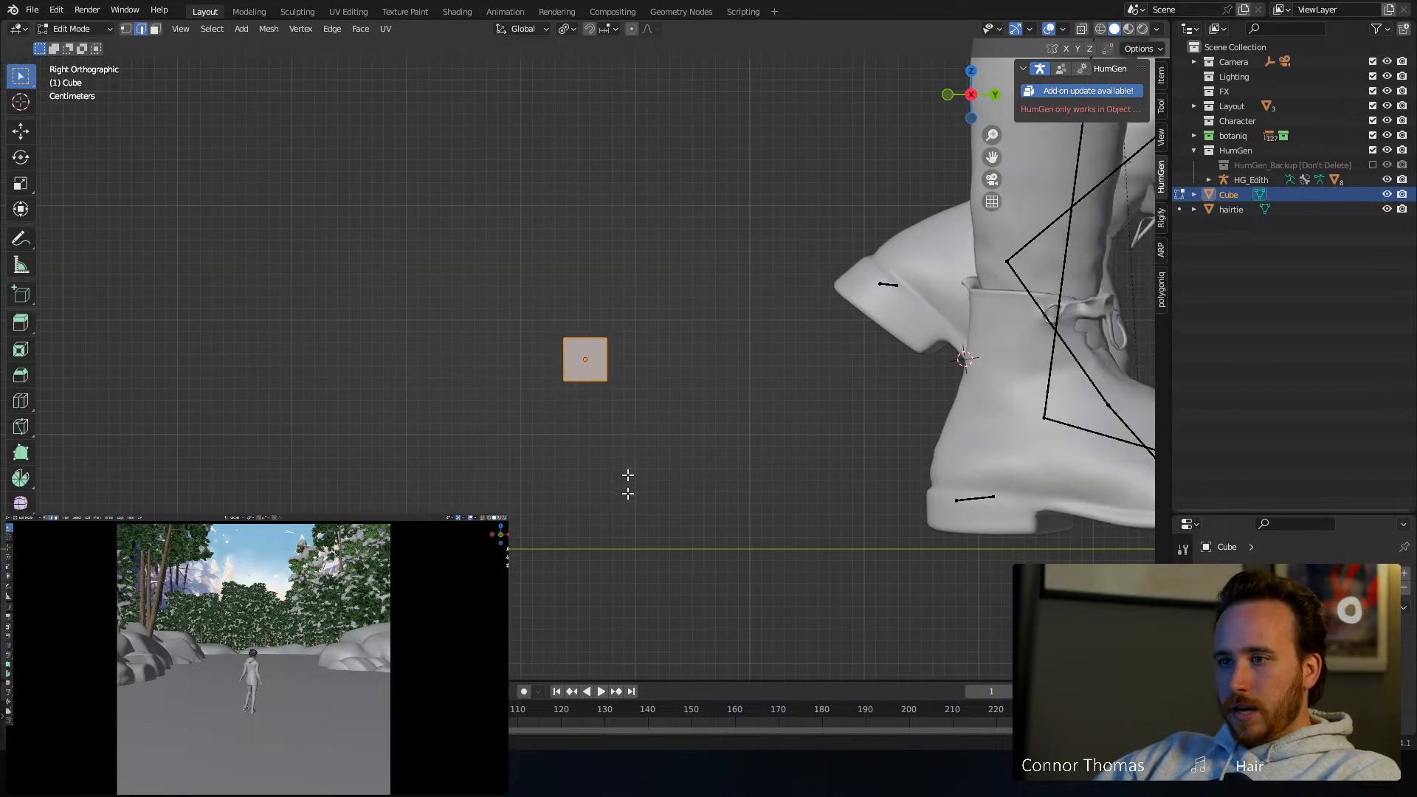
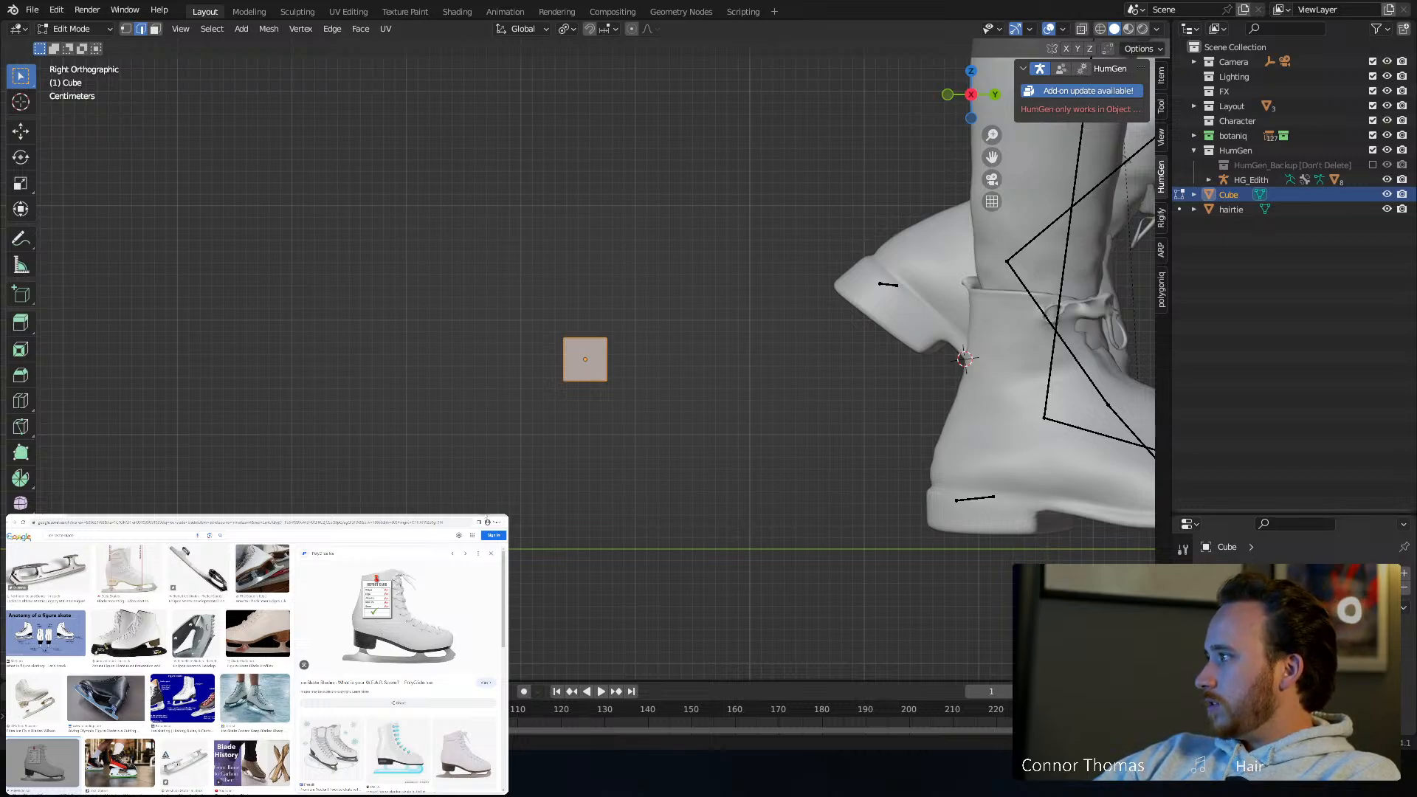
# Stretch the cube along the Y axis into a long, low bar for the skate blade
pyautogui.scroll(1, 554, 370)
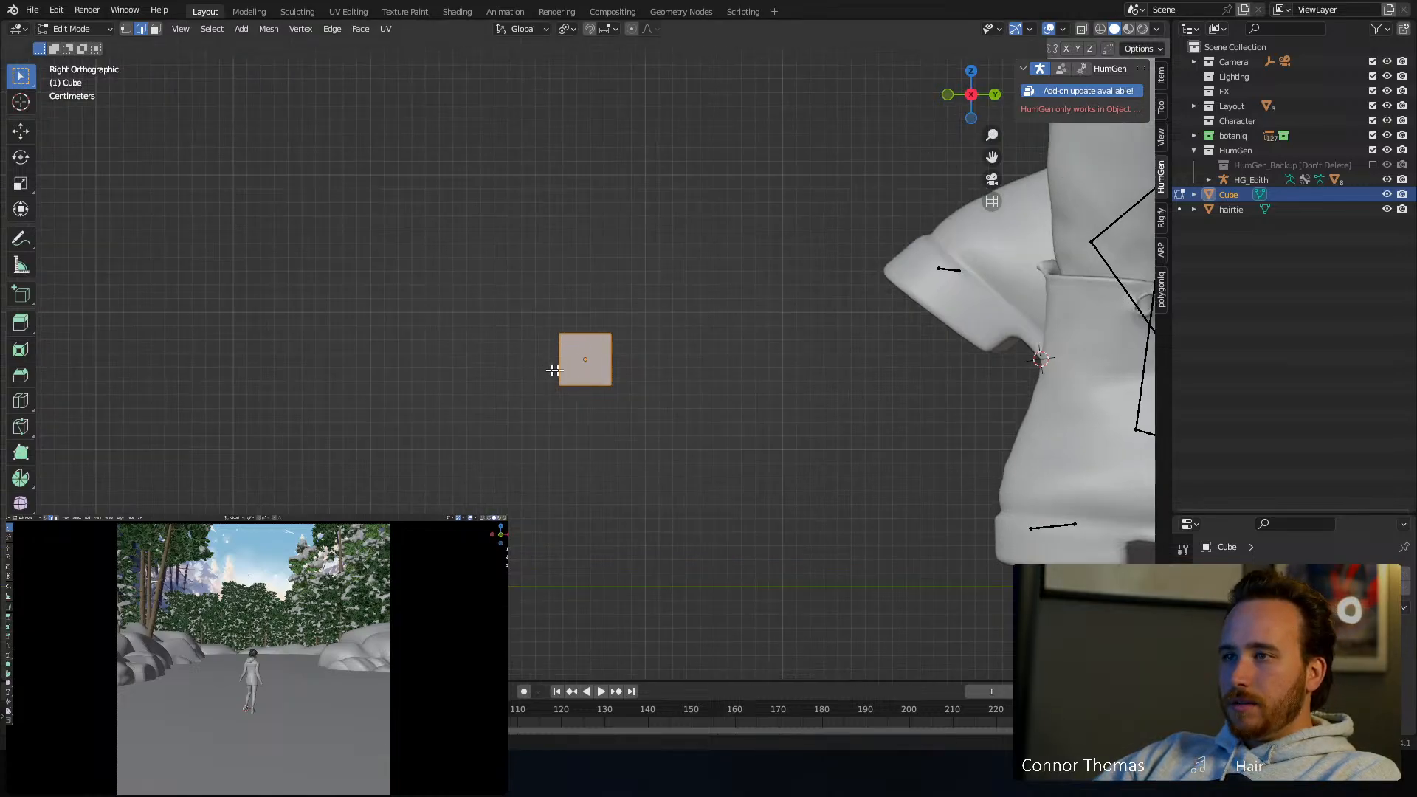
pyautogui.press('Tab')
pyautogui.press('Tab')
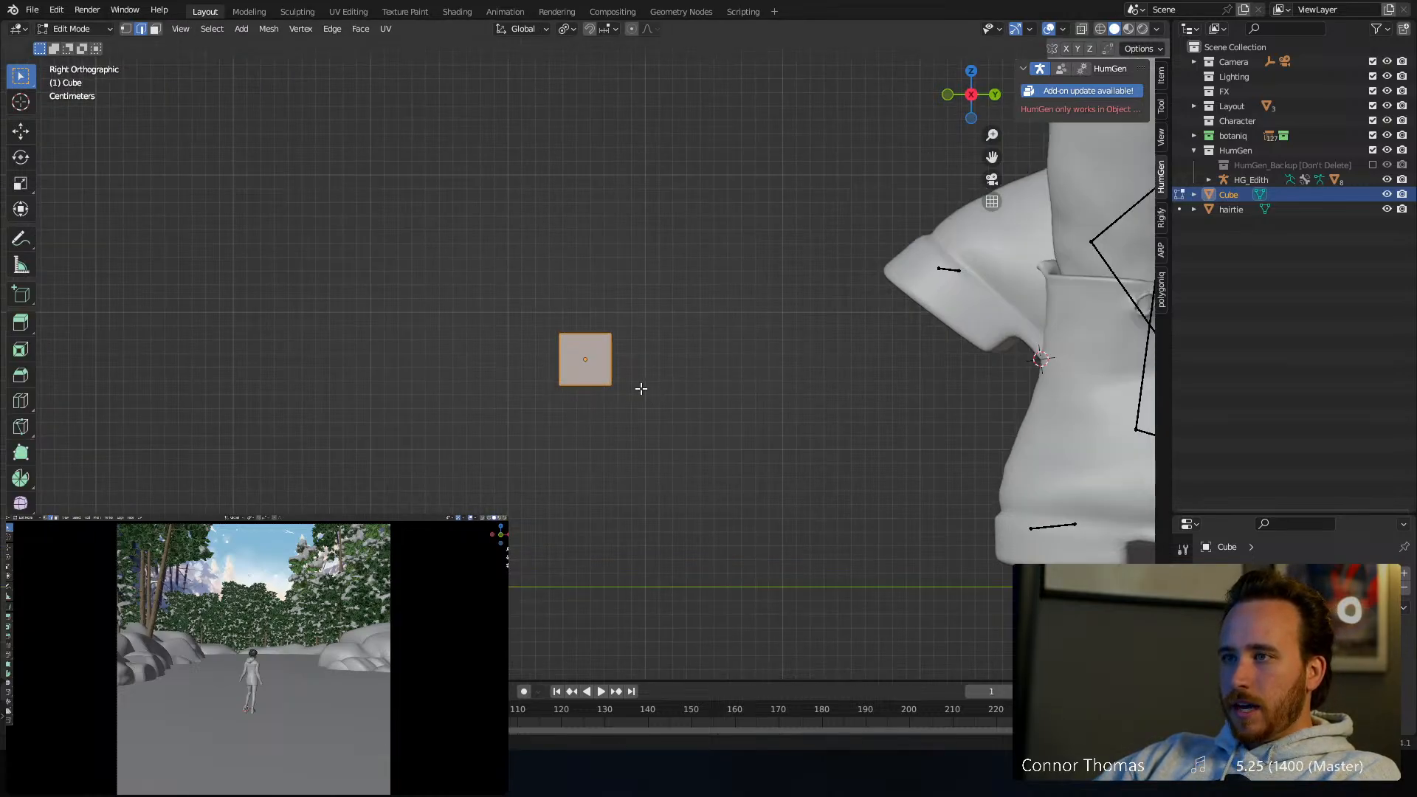
pyautogui.press('s')
pyautogui.press('y')
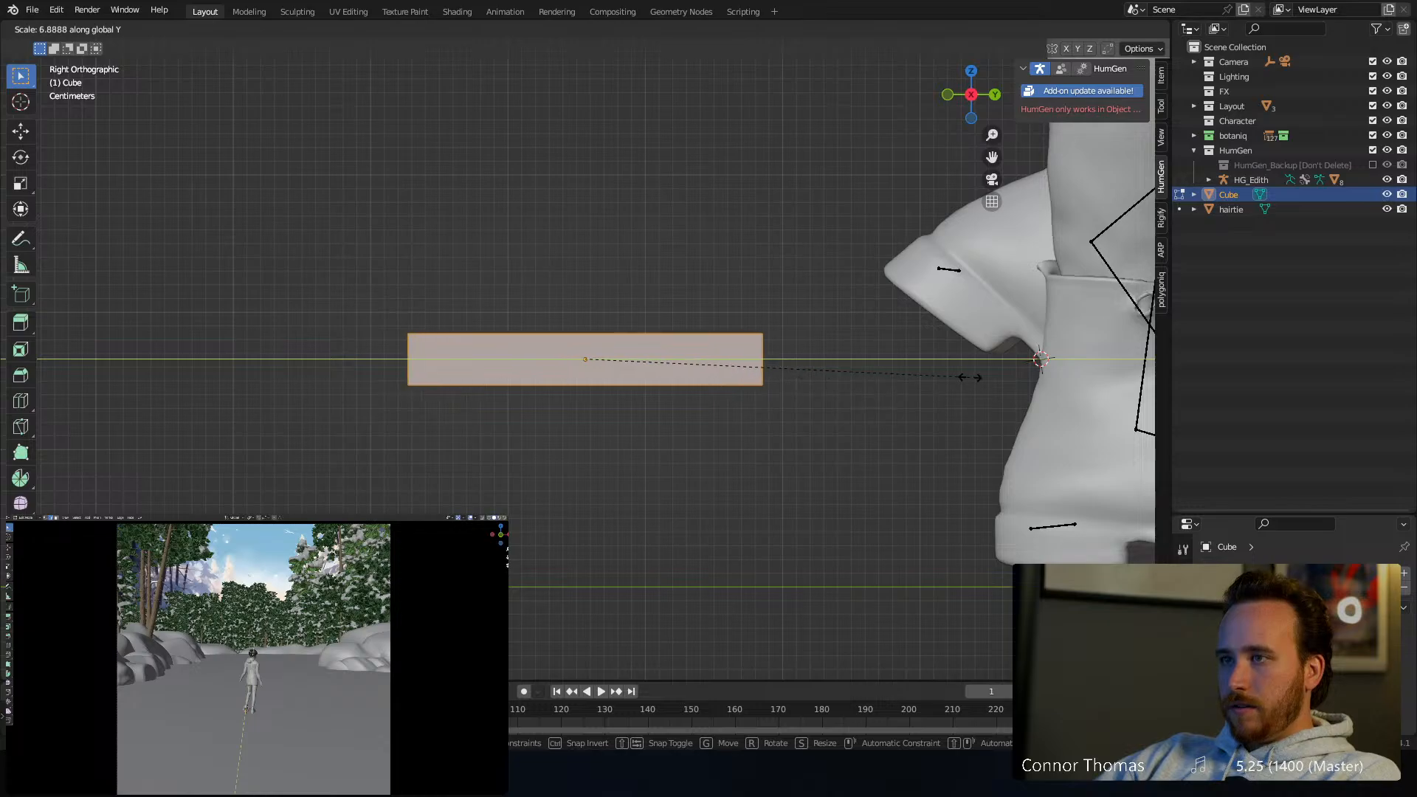
pyautogui.click(995, 370)
pyautogui.press('s')
pyautogui.press('y')
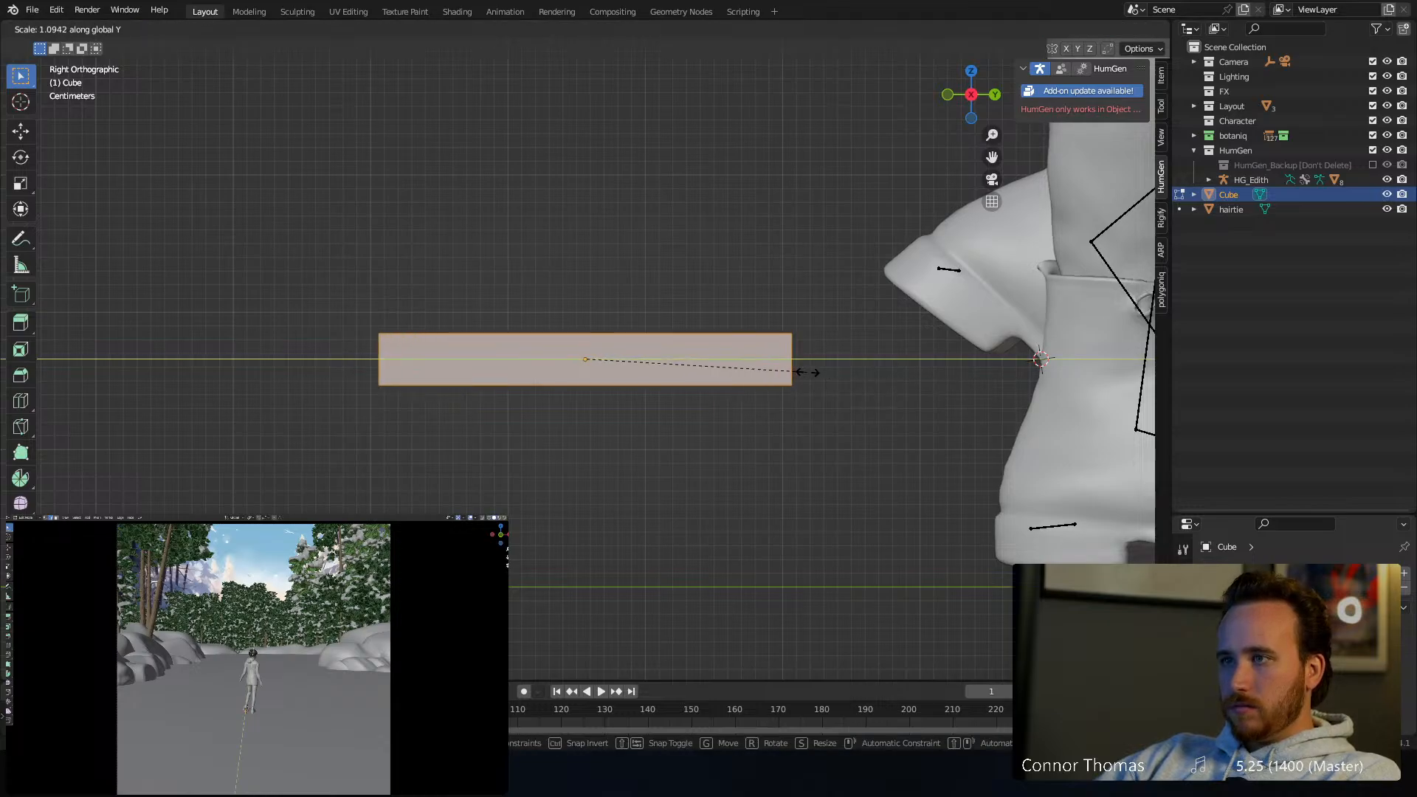
pyautogui.click(828, 372)
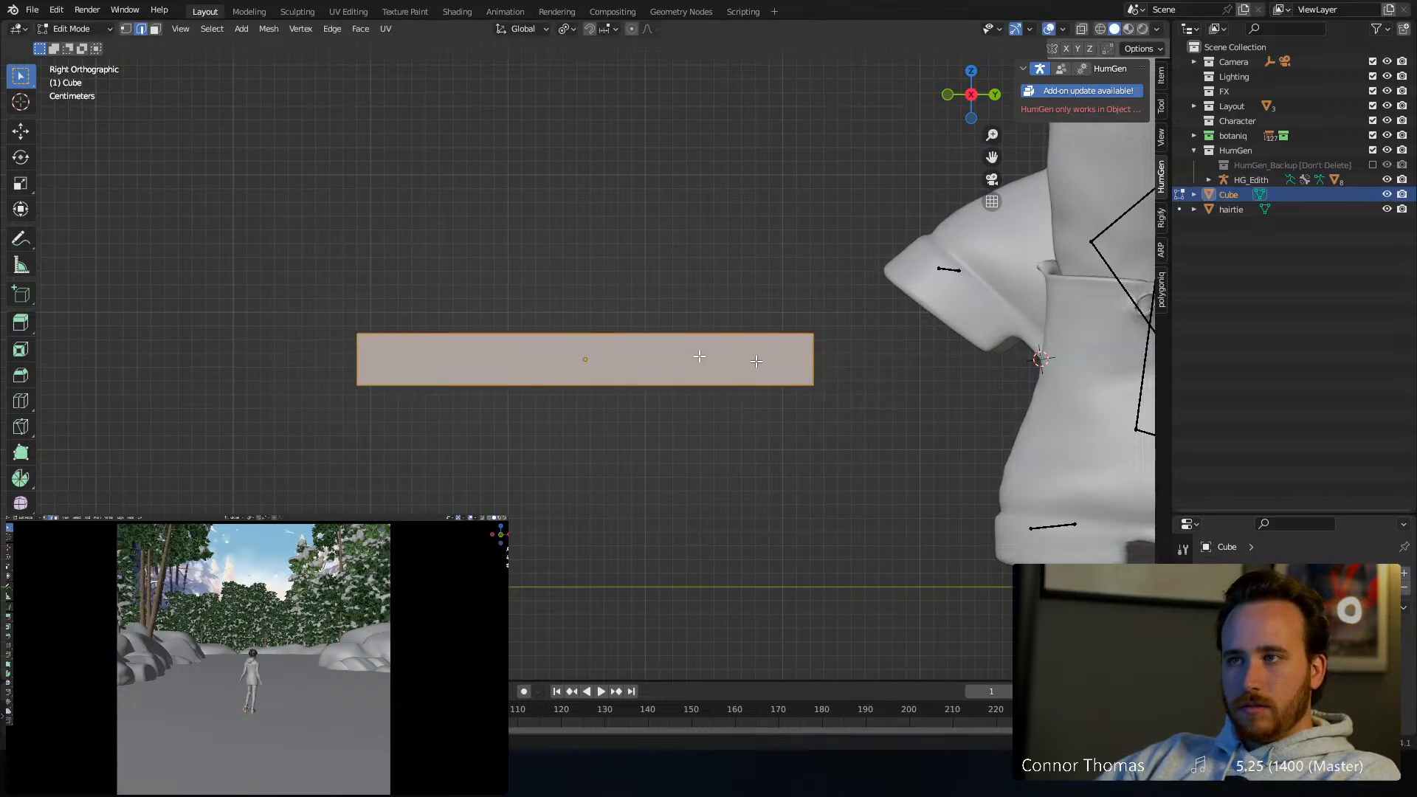
# Add a vertical loop cut near each end of the bar
pyautogui.click(544, 344)
pyautogui.click(415, 464)
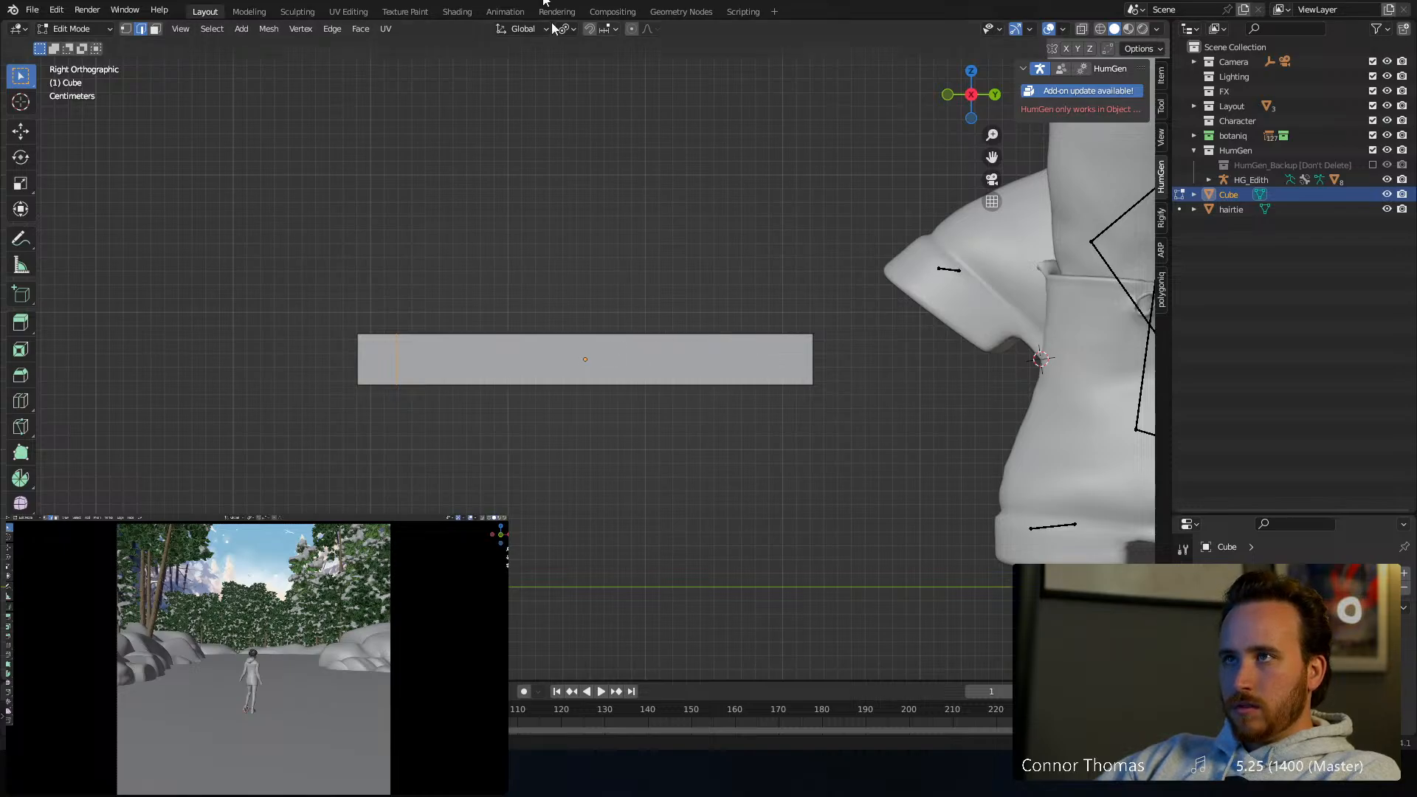
pyautogui.click(650, 377)
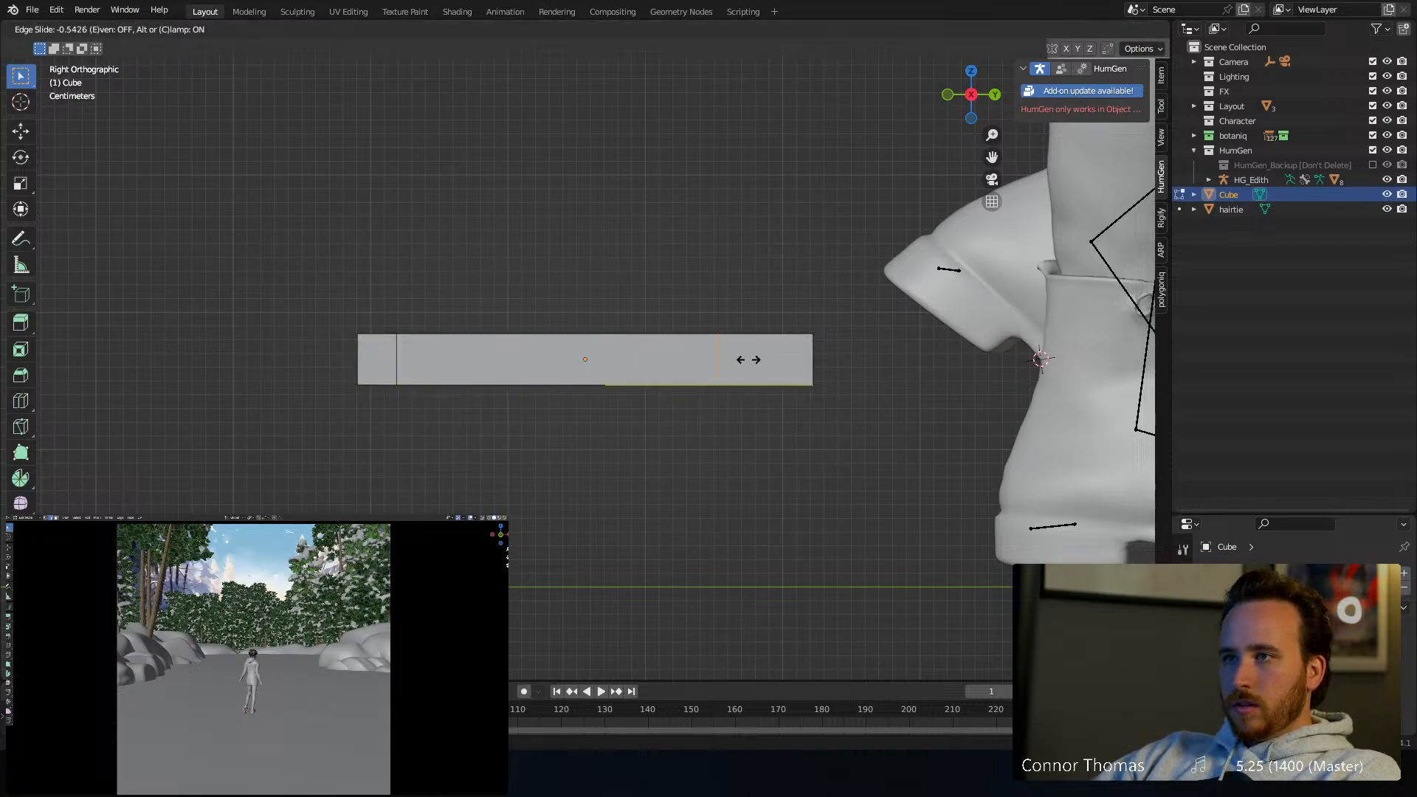
pyautogui.click(791, 358)
# Extrude the top face of the segment nearest the boot upward and shift the new face back and up to slant the post
pyautogui.moveTo(802, 328)
pyautogui.mouseDown(button='middle')
pyautogui.moveTo(800, 377)
pyautogui.moveTo(791, 320)
pyautogui.mouseUp(button='middle')
pyautogui.press('3')
pyautogui.click(793, 338)
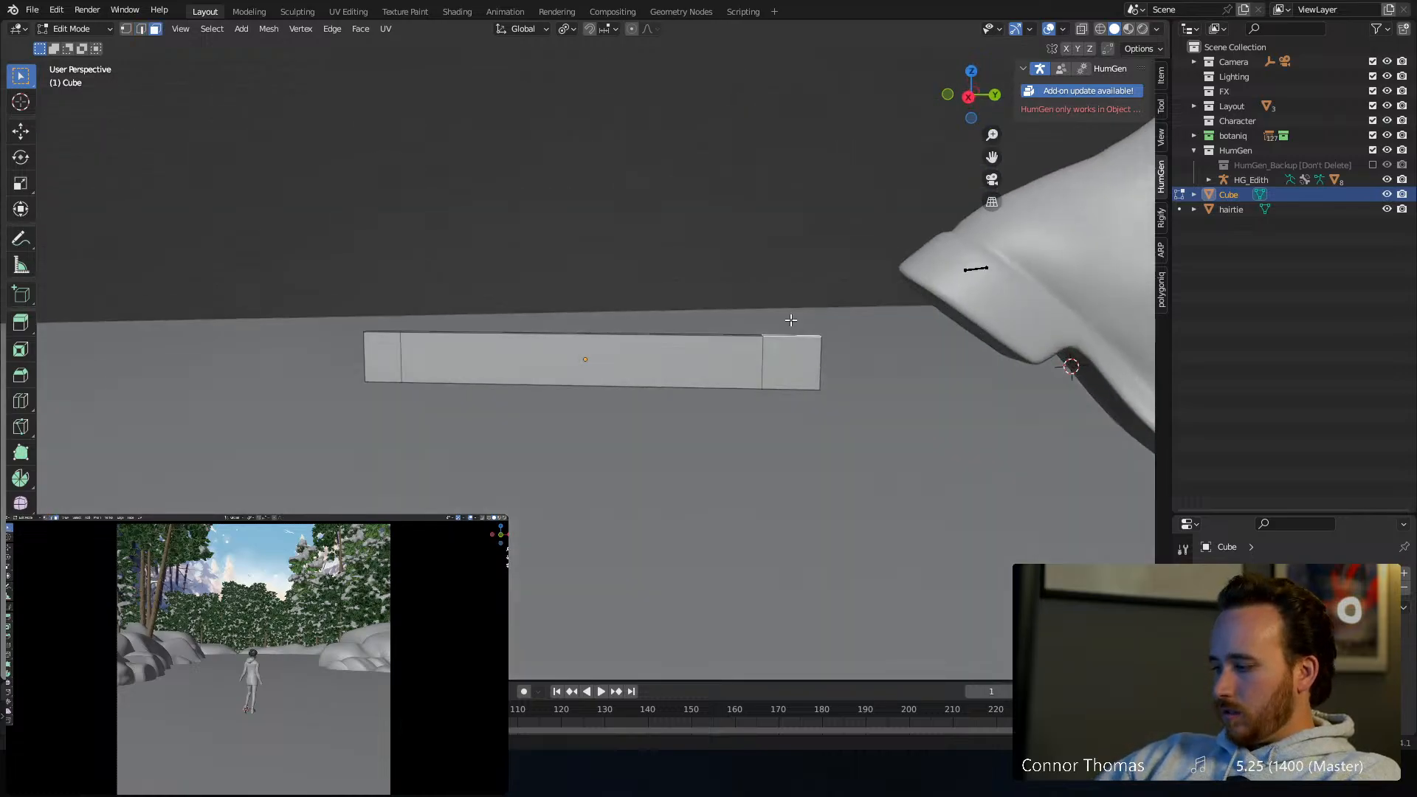
pyautogui.press('KP_3')
pyautogui.press('e')
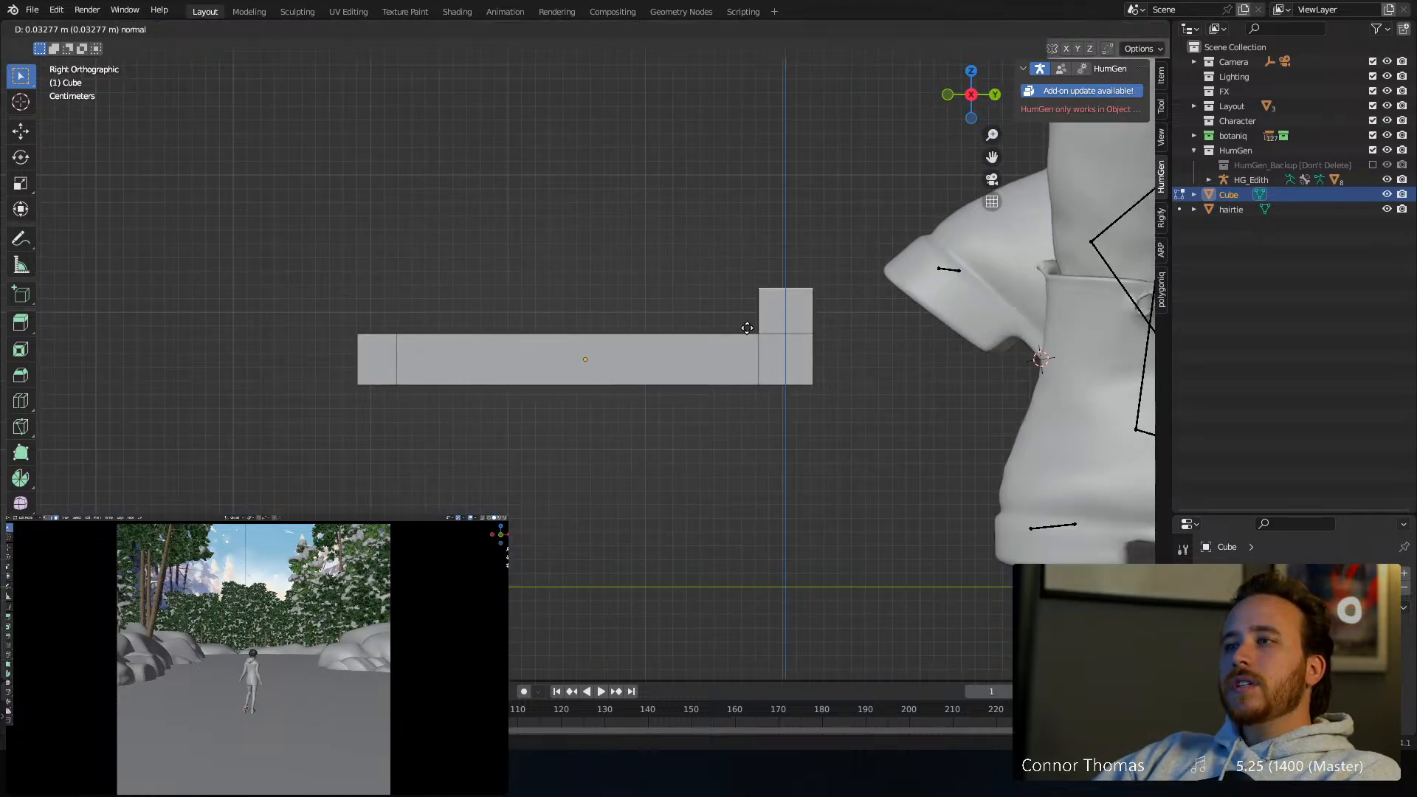
pyautogui.click(746, 323)
pyautogui.press('g')
pyautogui.click(716, 310)
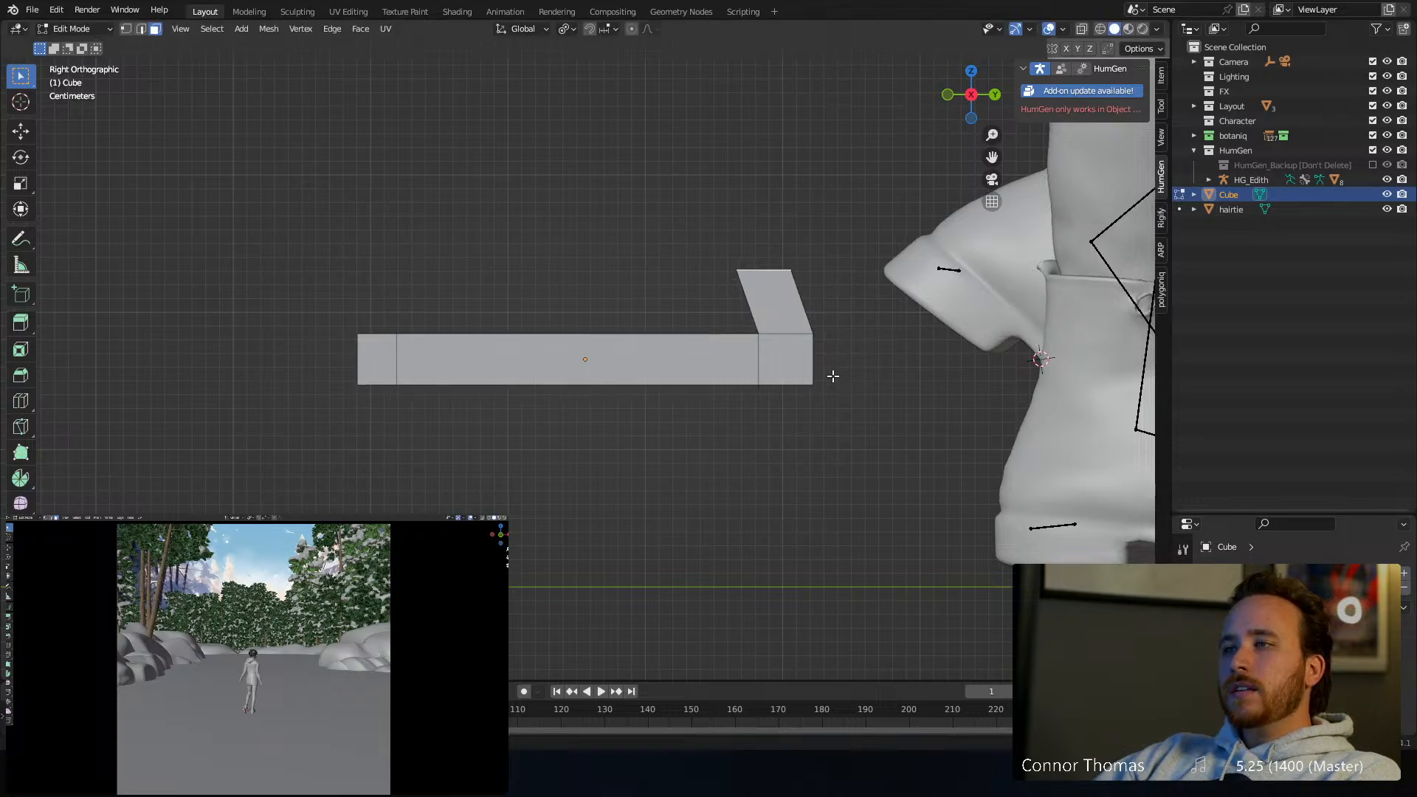
# Lengthen the bar by moving the end face farthest from the boot outward along the Y axis
pyautogui.moveTo(448, 344)
pyautogui.mouseDown(button='middle')
pyautogui.moveTo(480, 324)
pyautogui.moveTo(453, 338)
pyautogui.mouseUp(button='middle')
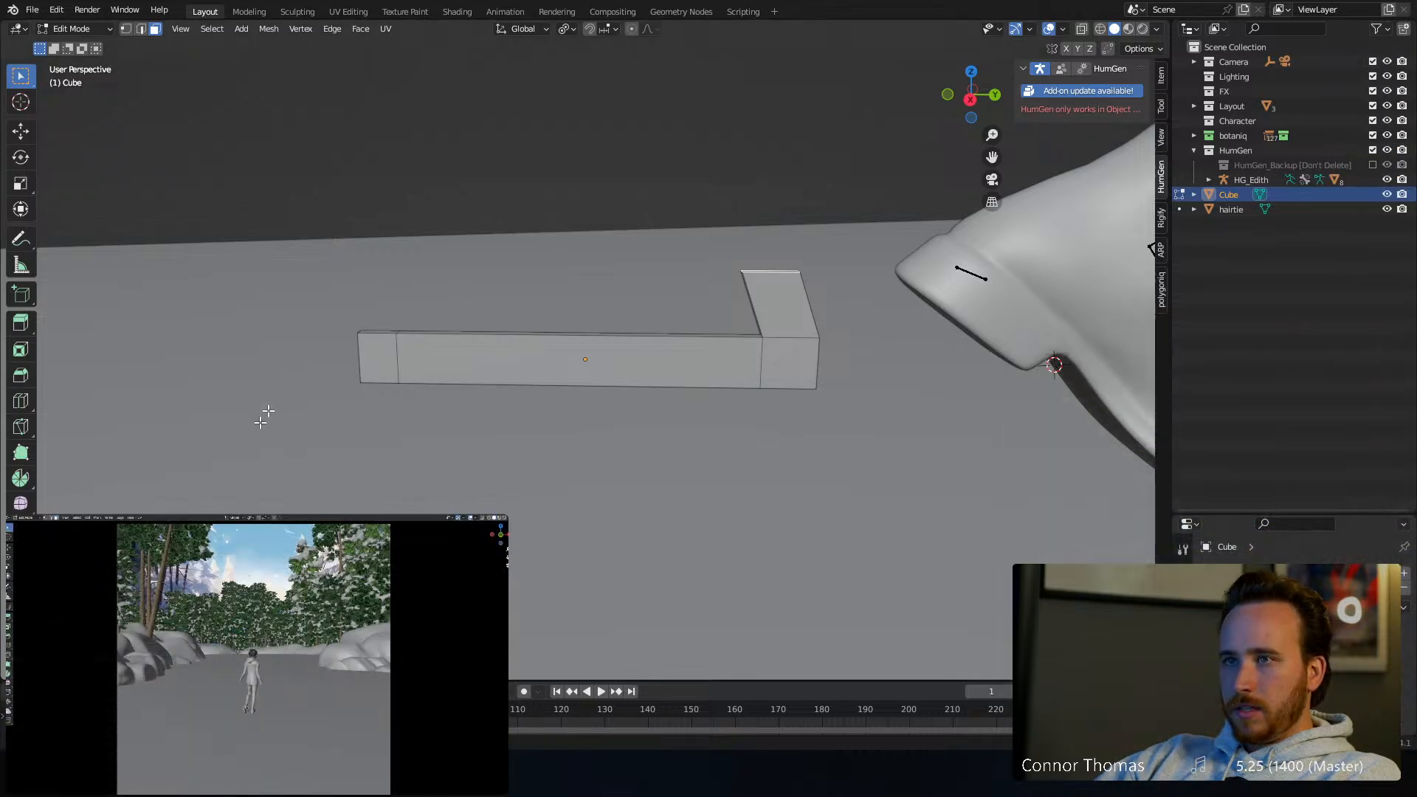
pyautogui.moveTo(460, 354); pyautogui.dragTo(390, 374, button='middle')
pyautogui.click(365, 375)
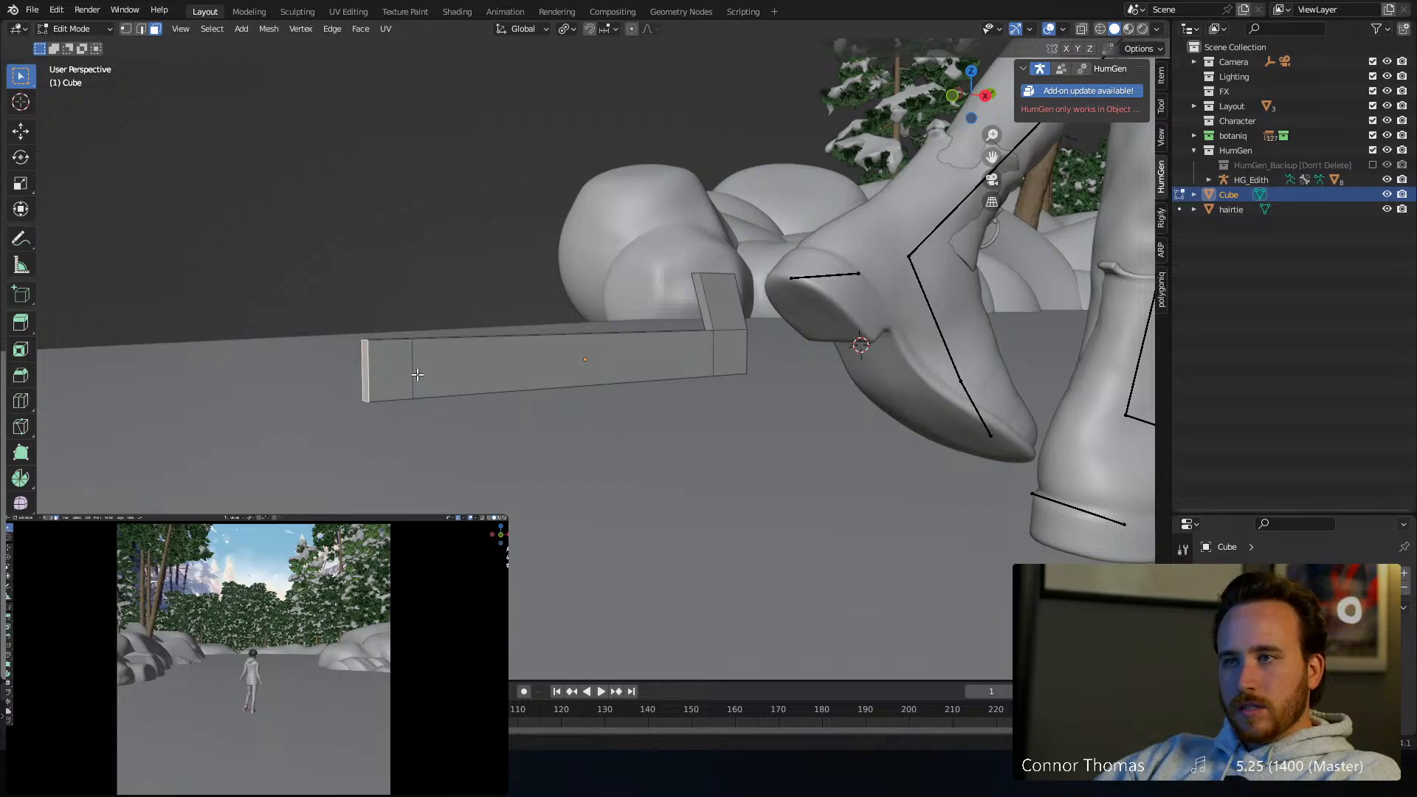
pyautogui.press('g')
pyautogui.press('y')
pyautogui.click(380, 382)
# Add a second loop cut beside the one at the bar's far end and extrude the top face between them into an upright post
pyautogui.moveTo(541, 322); pyautogui.dragTo(464, 349, button='middle')
pyautogui.click(456, 349)
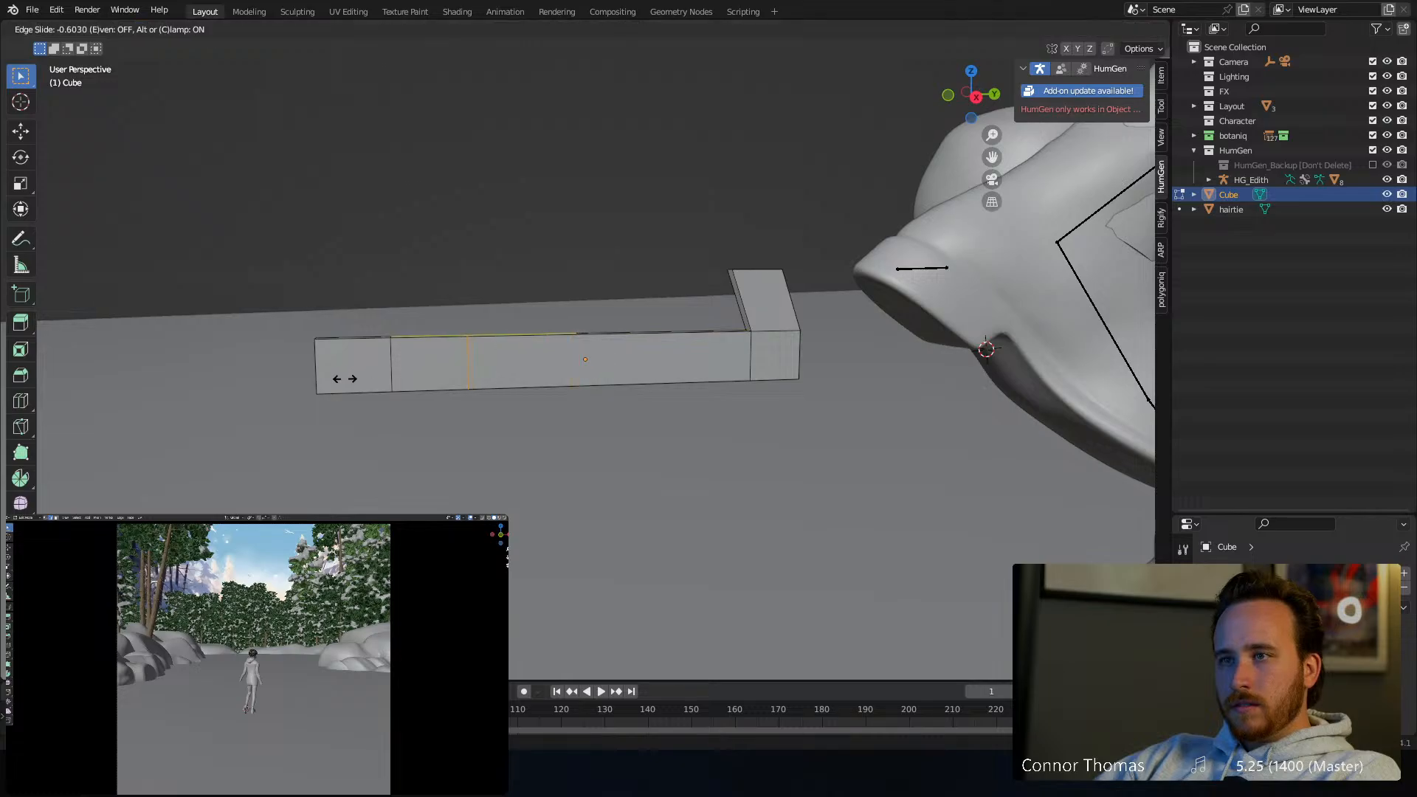
pyautogui.click(323, 379)
pyautogui.moveTo(364, 330); pyautogui.dragTo(384, 361, button='middle')
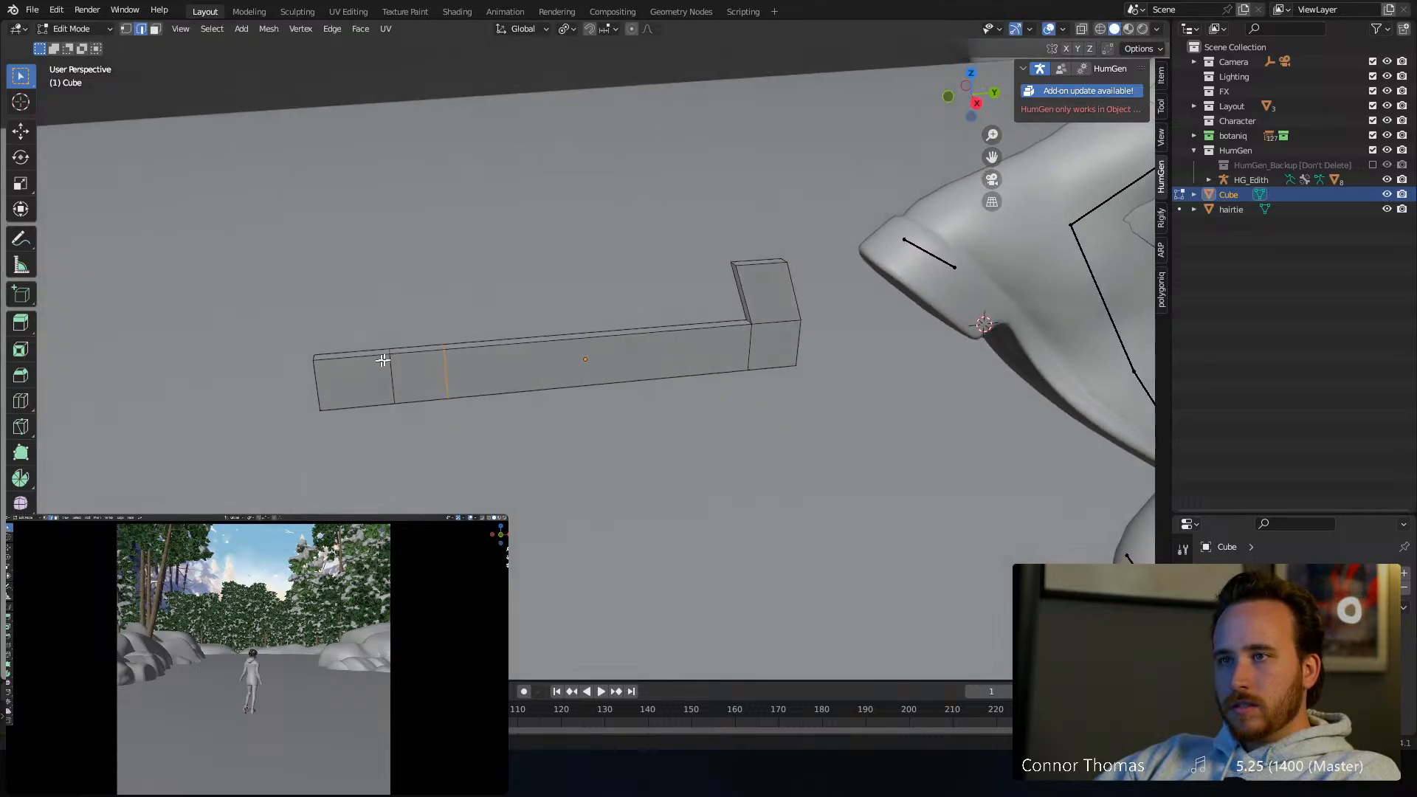
pyautogui.click(408, 351)
pyautogui.moveTo(487, 377); pyautogui.dragTo(481, 342, button='middle')
pyautogui.press('e')
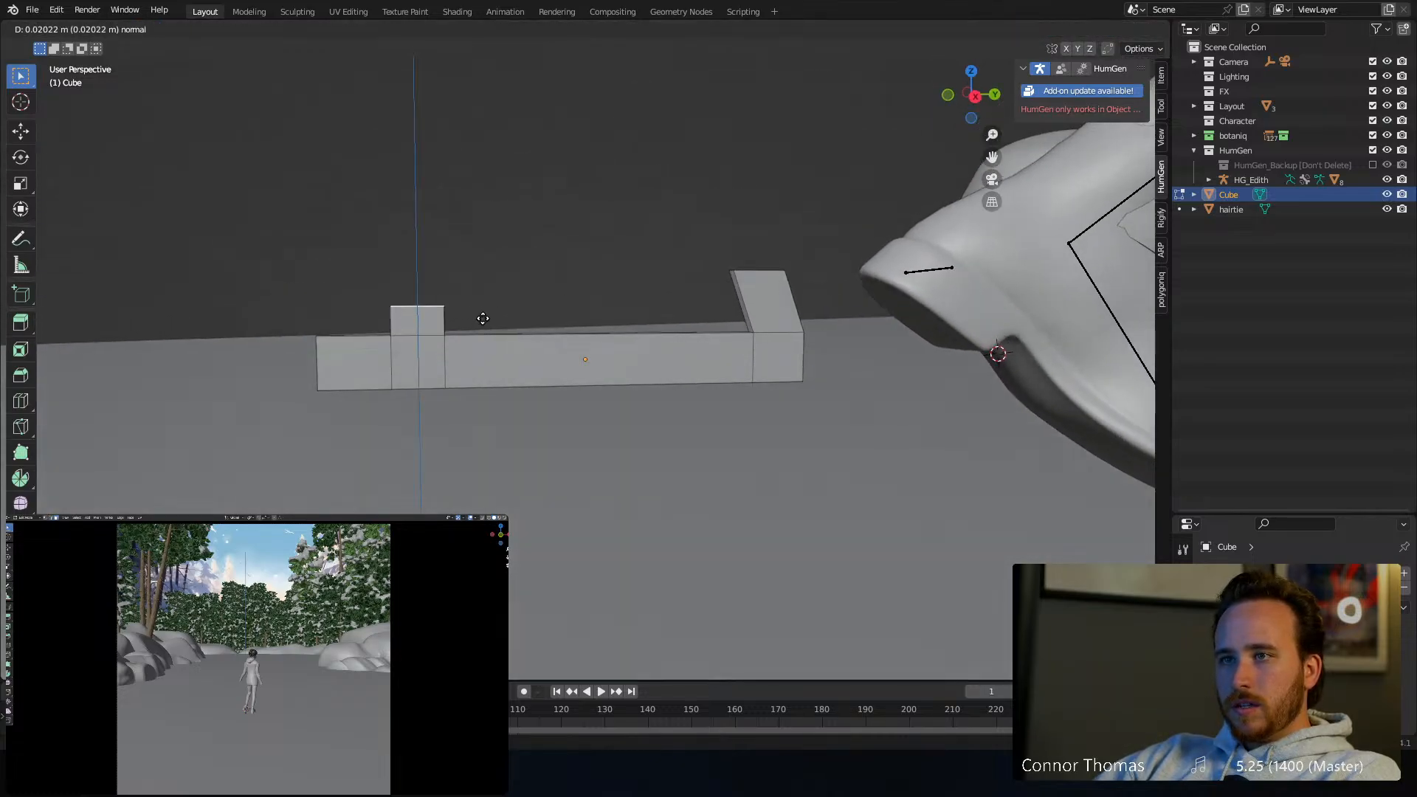
pyautogui.click(483, 300)
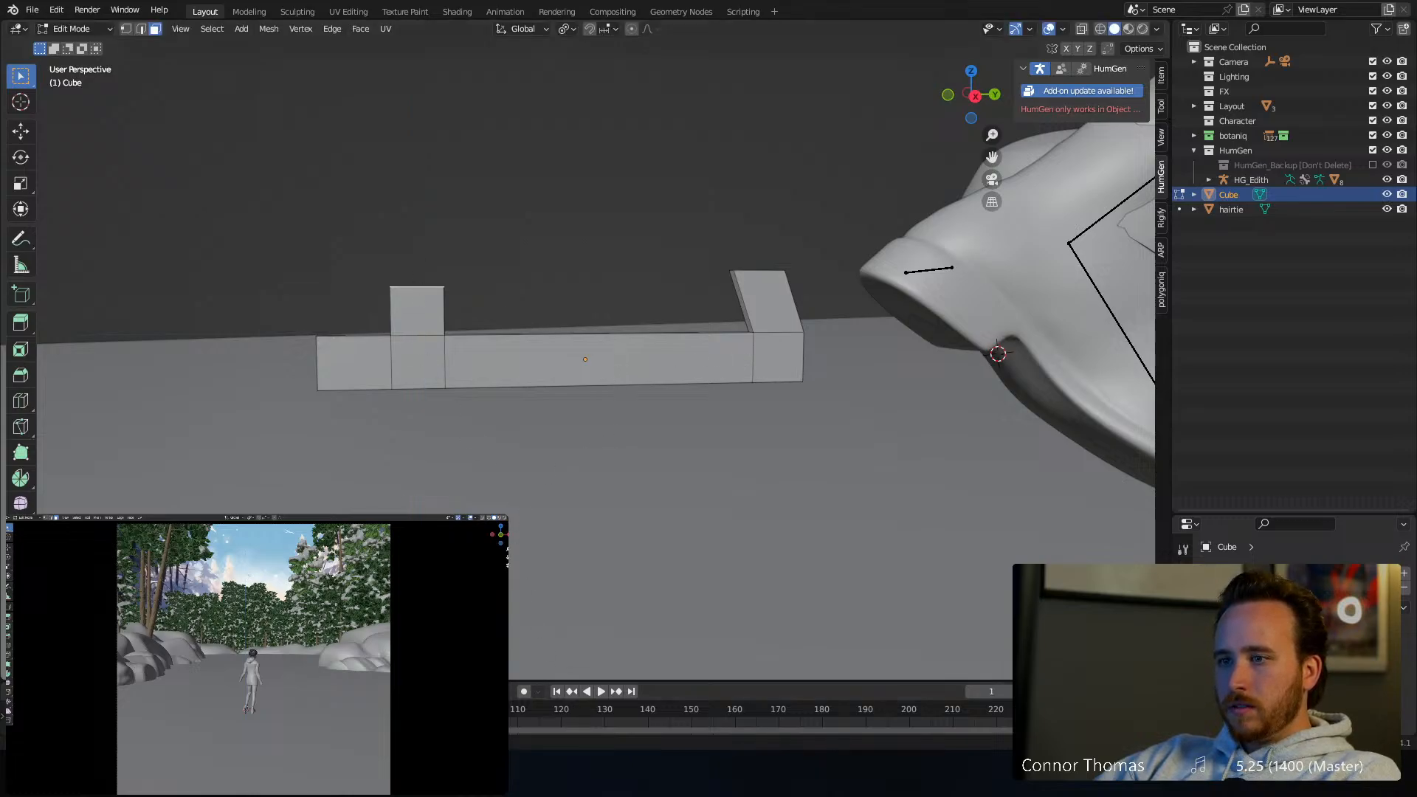
# Add two loop cuts across the bar between the two posts to mark out a middle post
pyautogui.moveTo(516, 771)
pyautogui.click(650, 771)
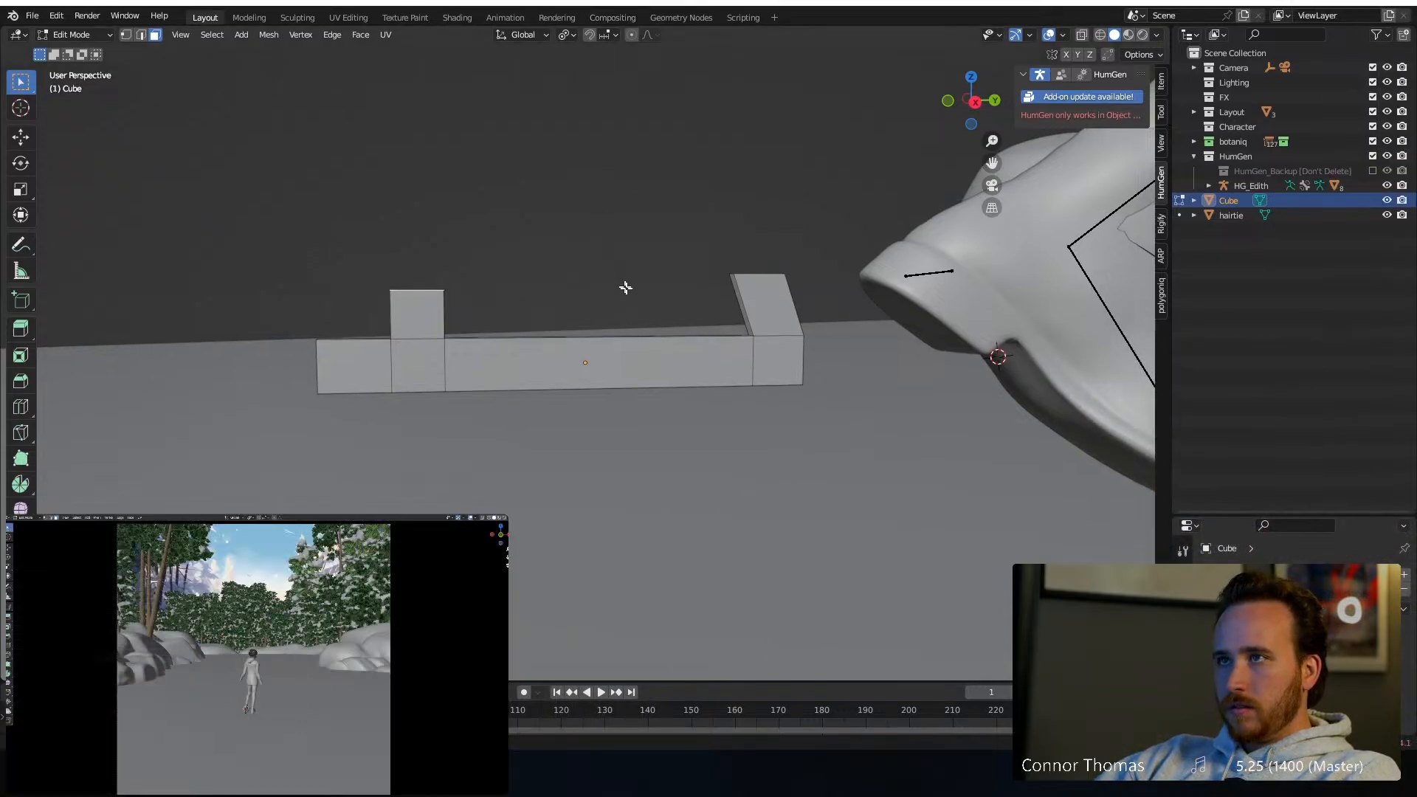
pyautogui.hotkey('ctrl', 'r')
pyautogui.click(642, 360)
pyautogui.click(712, 377)
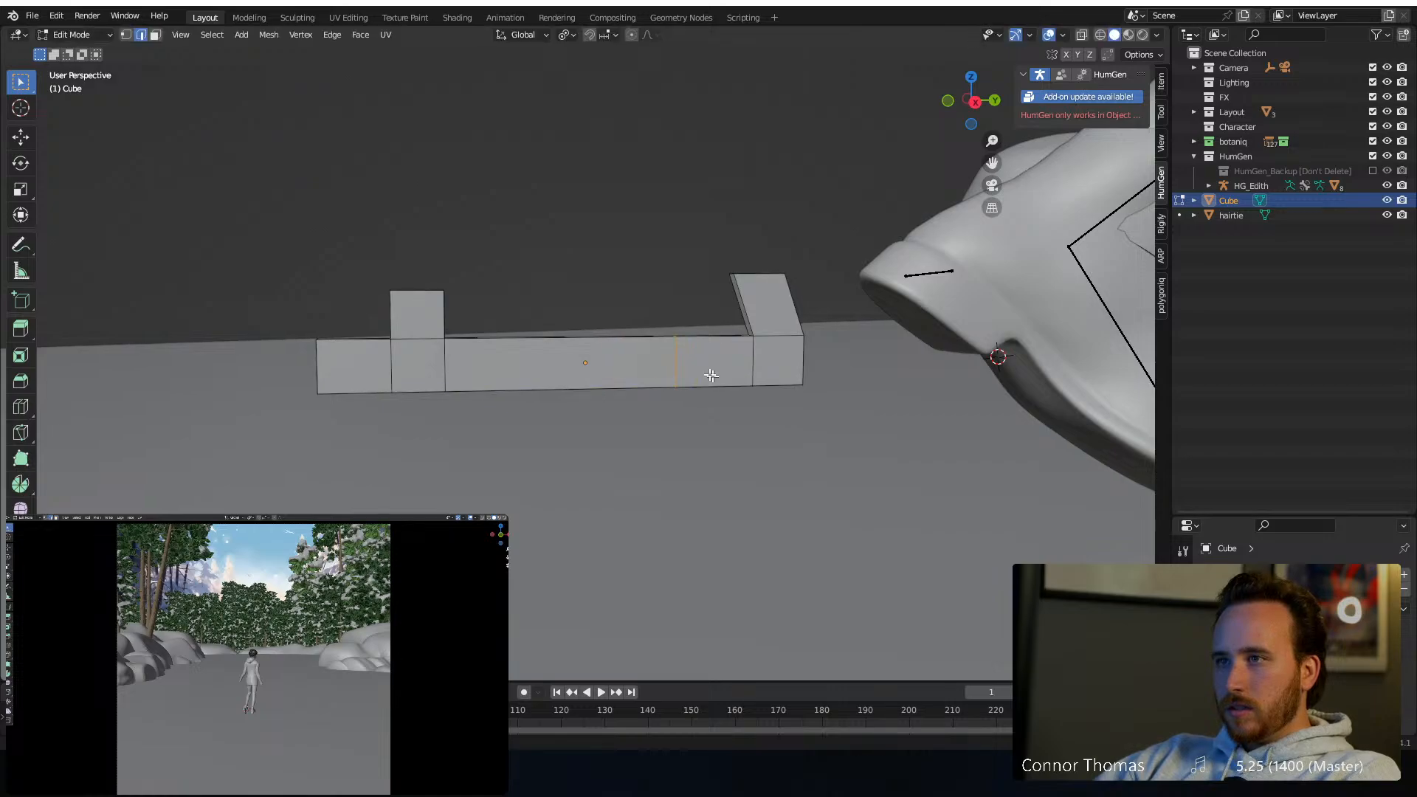
pyautogui.press('g')
pyautogui.press('g')
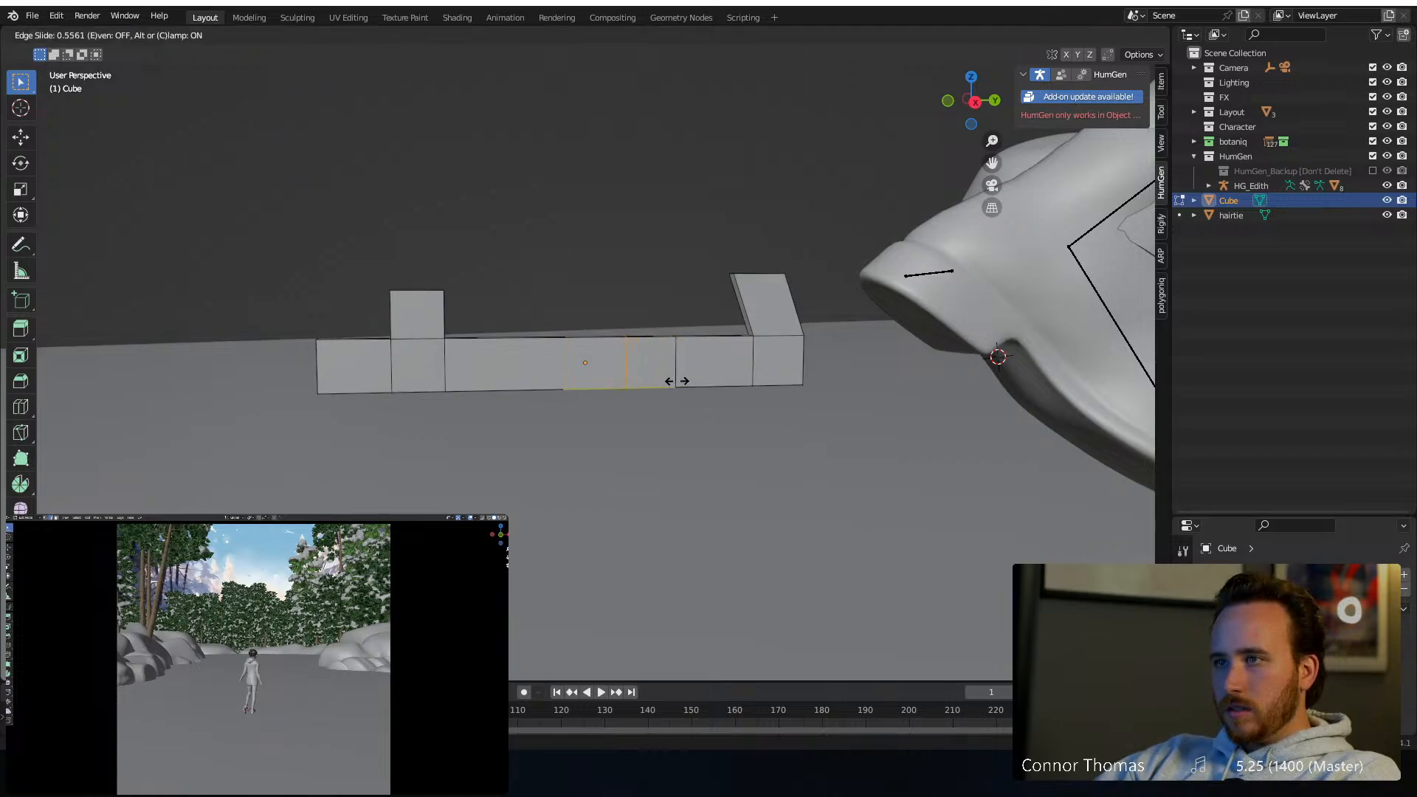
pyautogui.click(676, 381)
# Extrude the top face between the two new loops upward to about the height of the slanted post
pyautogui.moveTo(652, 315); pyautogui.dragTo(655, 288, button='middle')
pyautogui.click(657, 337)
pyautogui.press('e')
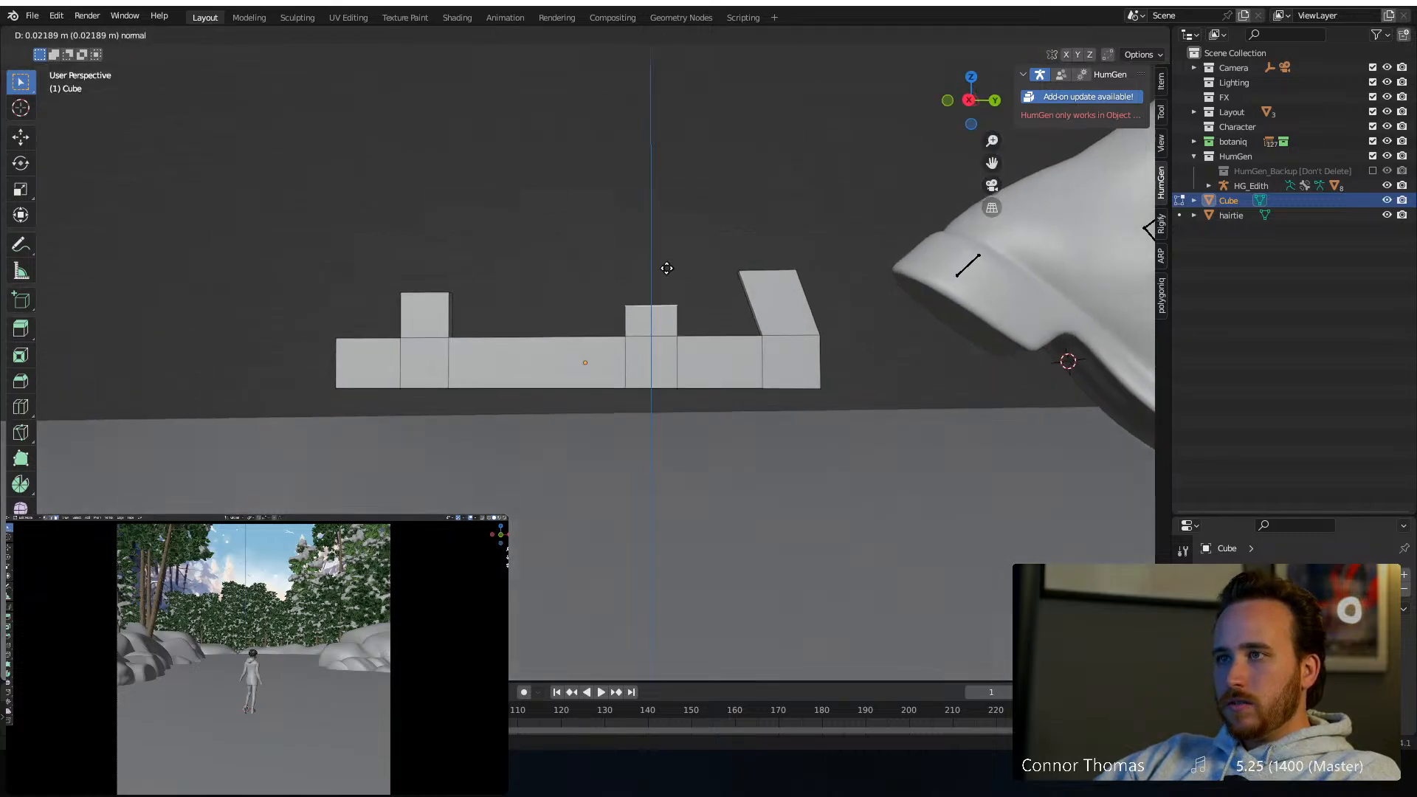
pyautogui.click(661, 238)
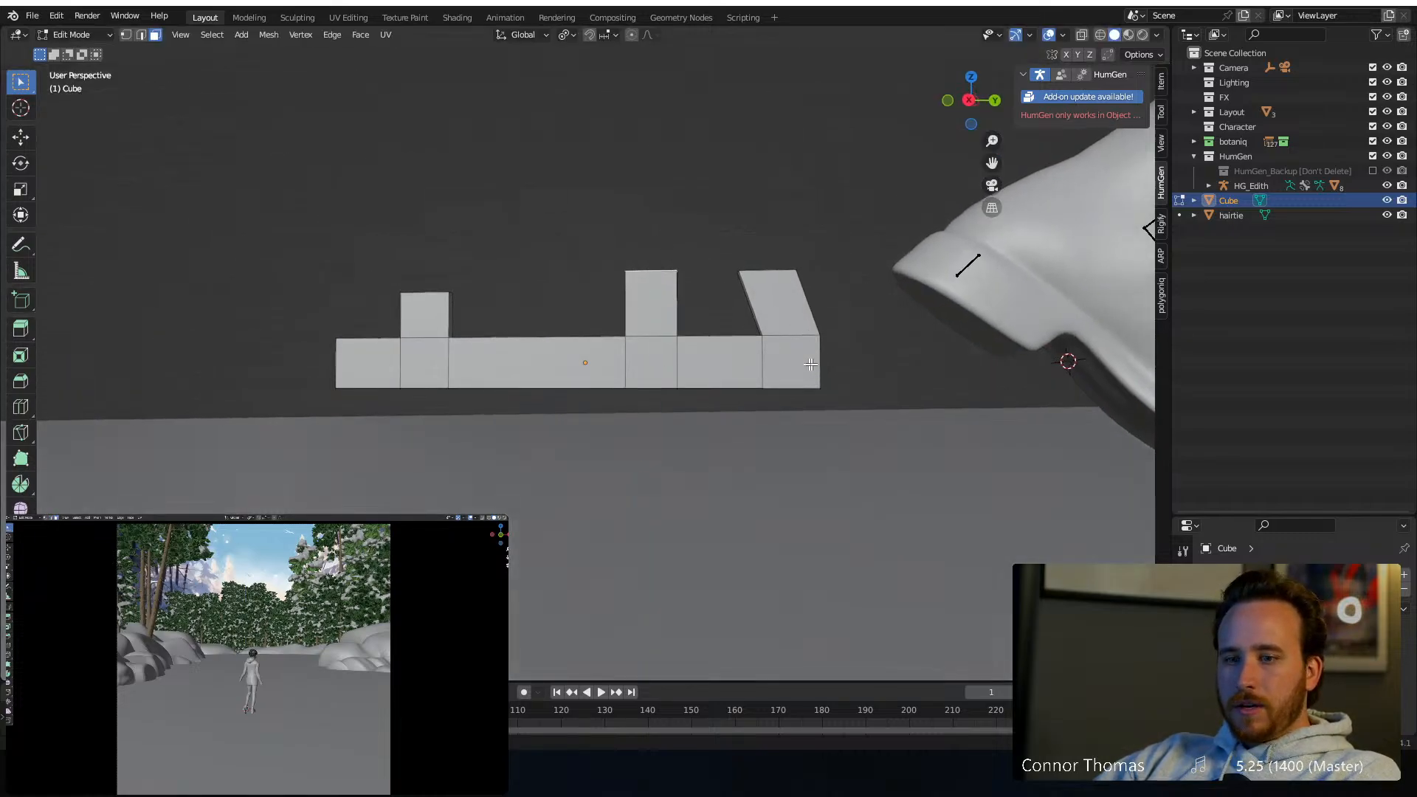
# Add a level 1 Subdivision modifier to the blade mesh and switch to Object Mode
pyautogui.keyDown('shift'); pyautogui.moveTo(826, 363); pyautogui.dragTo(645, 319, button='middle'); pyautogui.keyUp('shift')
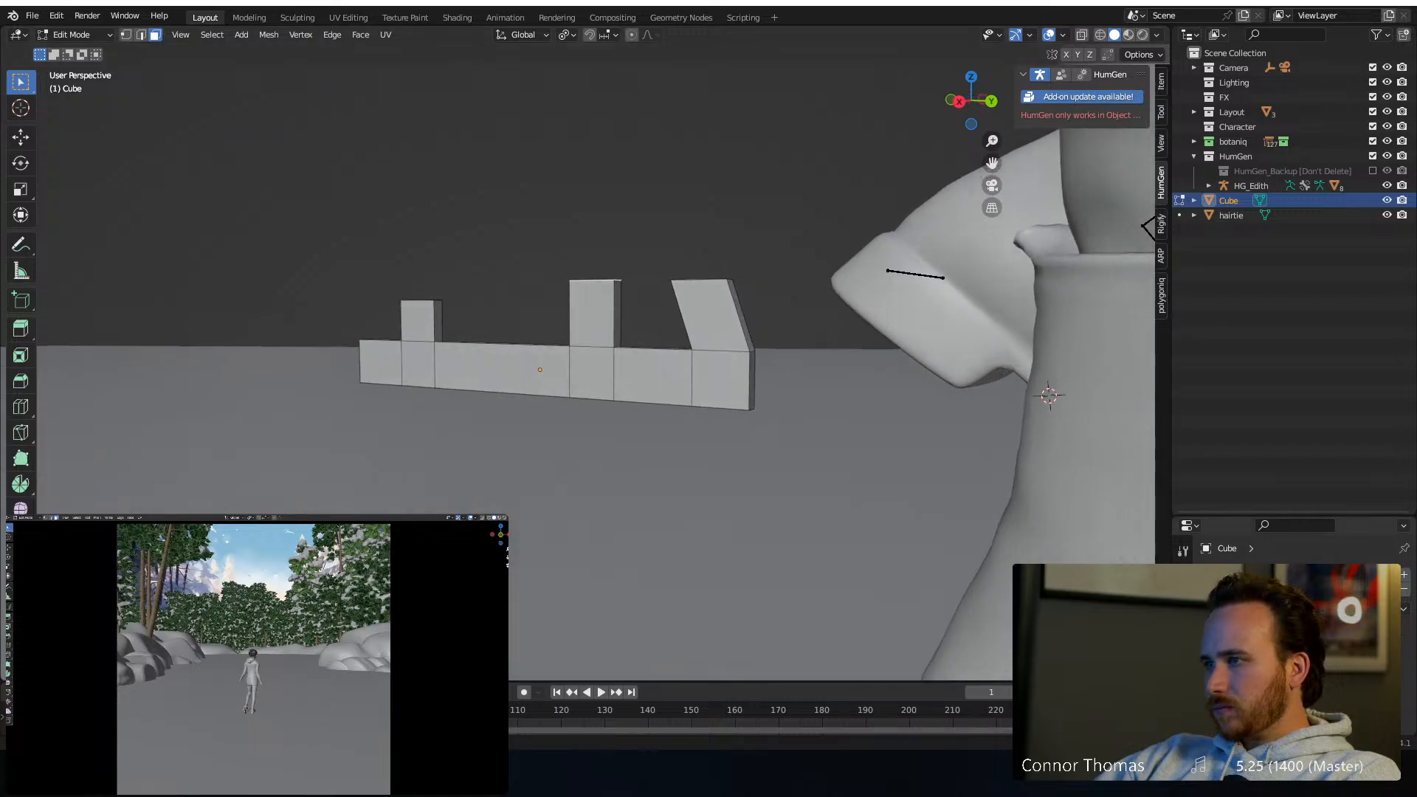
pyautogui.moveTo(1223, 515); pyautogui.dragTo(1221, 242)
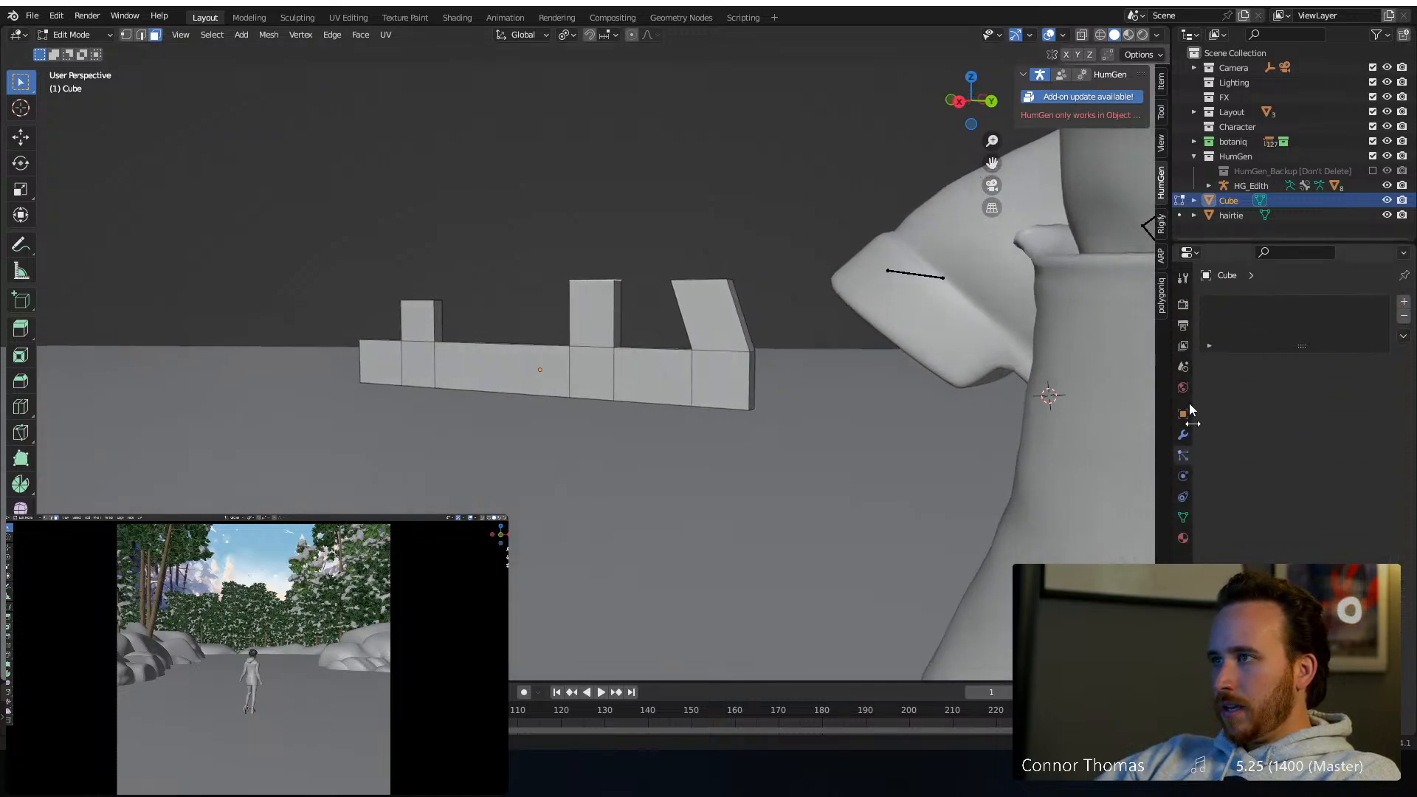
pyautogui.click(1183, 435)
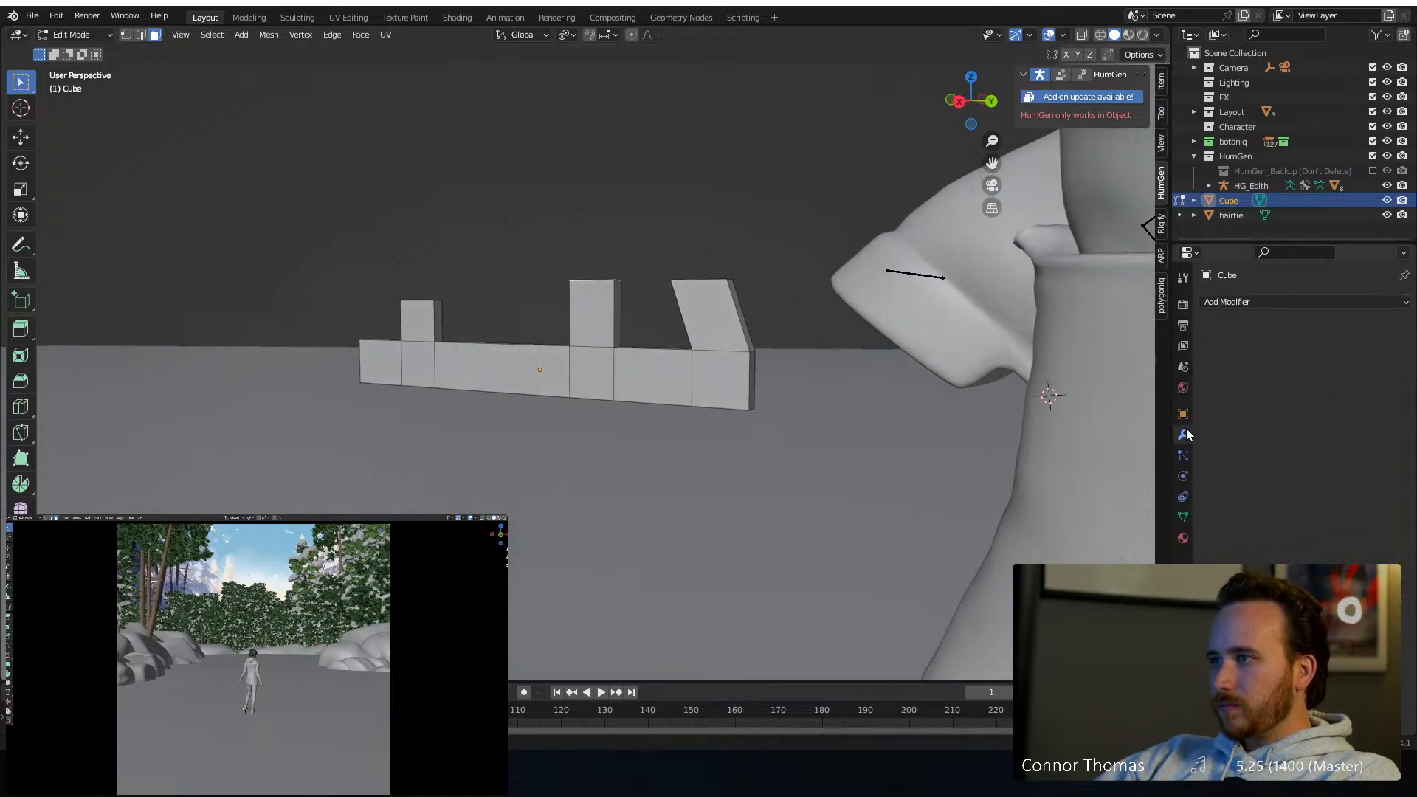
pyautogui.click(1233, 302)
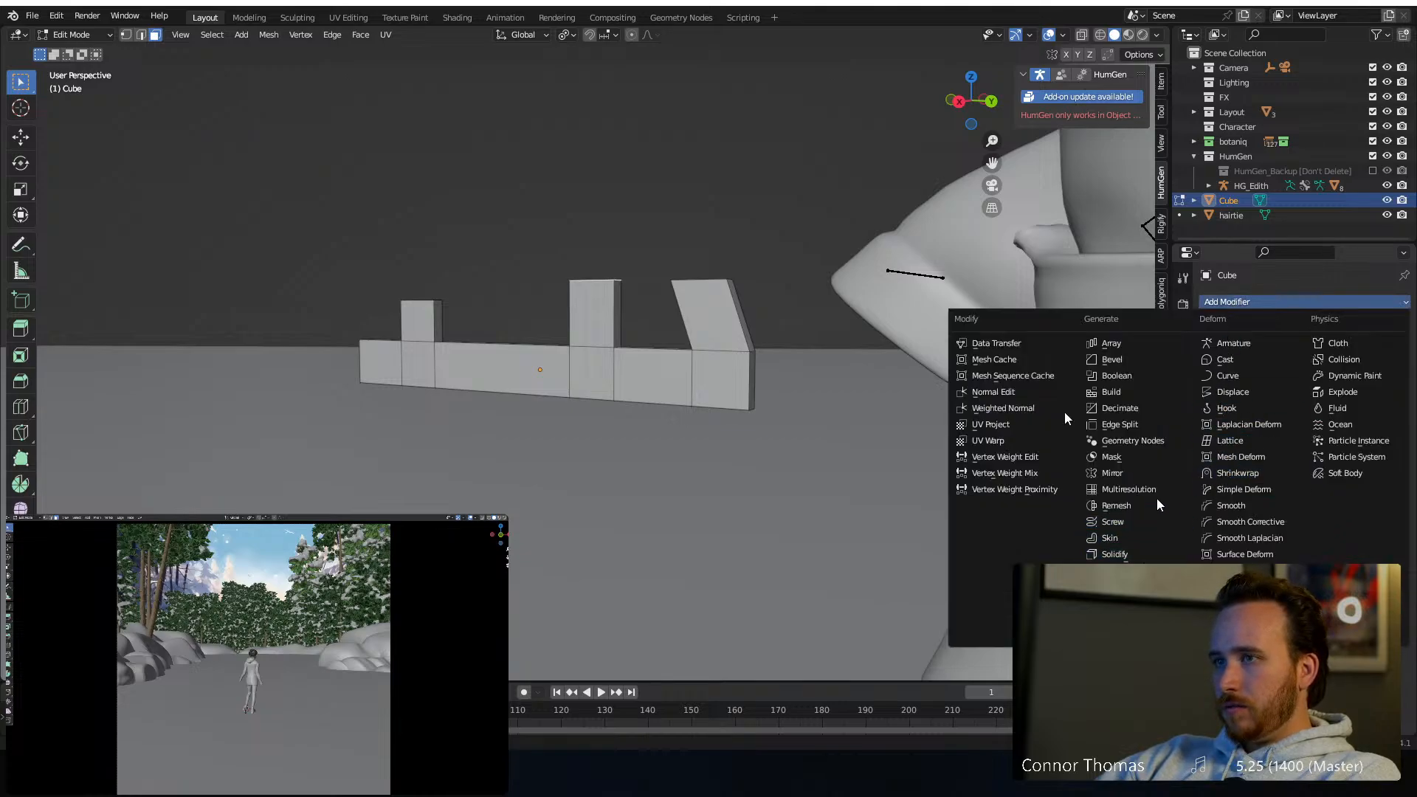
pyautogui.hotkey('ctrl', '1')
pyautogui.press('Tab')
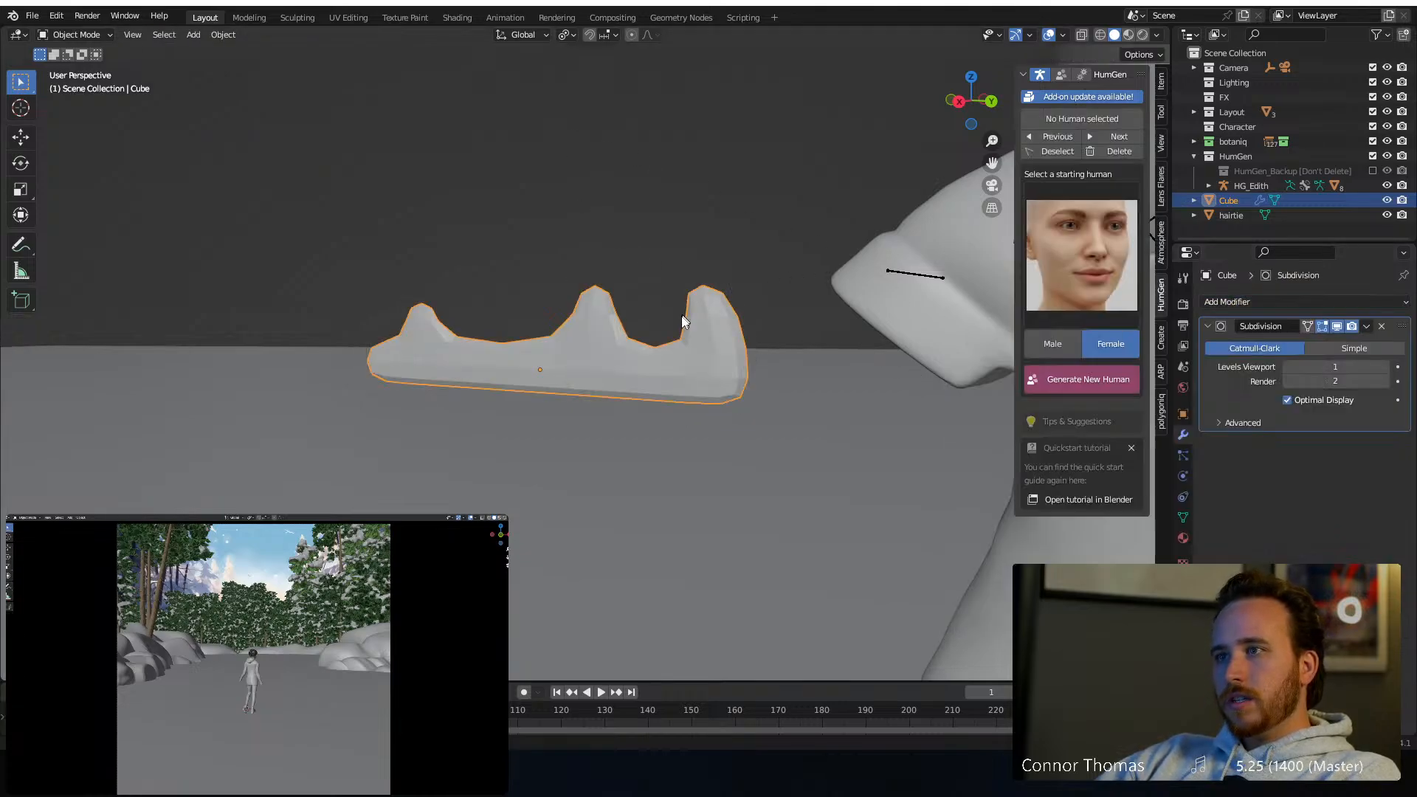
# Return to Edit Mode and add a supporting edge loop near the top of each of the three posts
pyautogui.moveTo(849, 366); pyautogui.dragTo(744, 370, button='middle')
pyautogui.press('Tab')
pyautogui.click(607, 314)
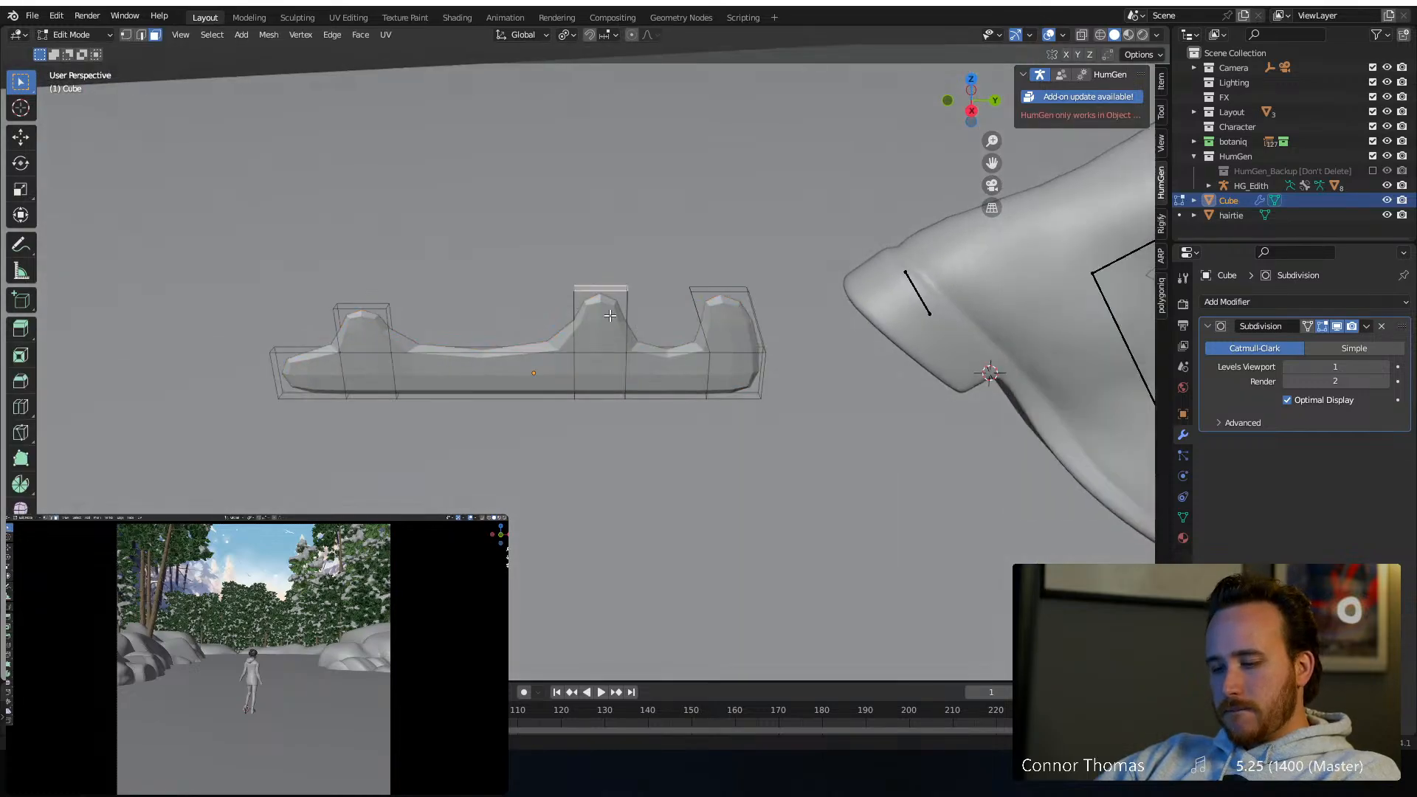
pyautogui.click(607, 314)
pyautogui.click(613, 272)
pyautogui.hotkey('ctrl', 'r')
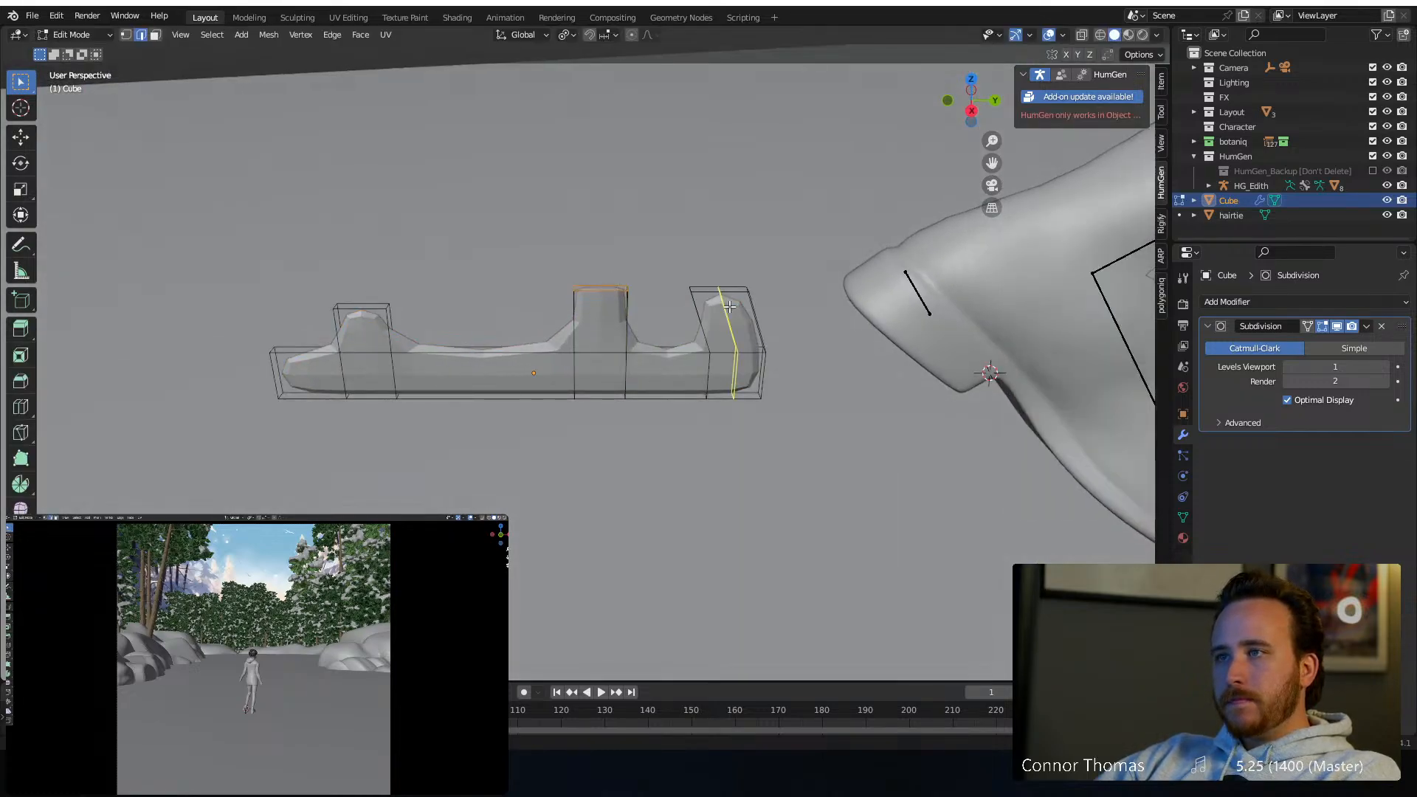
pyautogui.click(706, 306)
pyautogui.click(702, 271)
pyautogui.hotkey('ctrl', 'r')
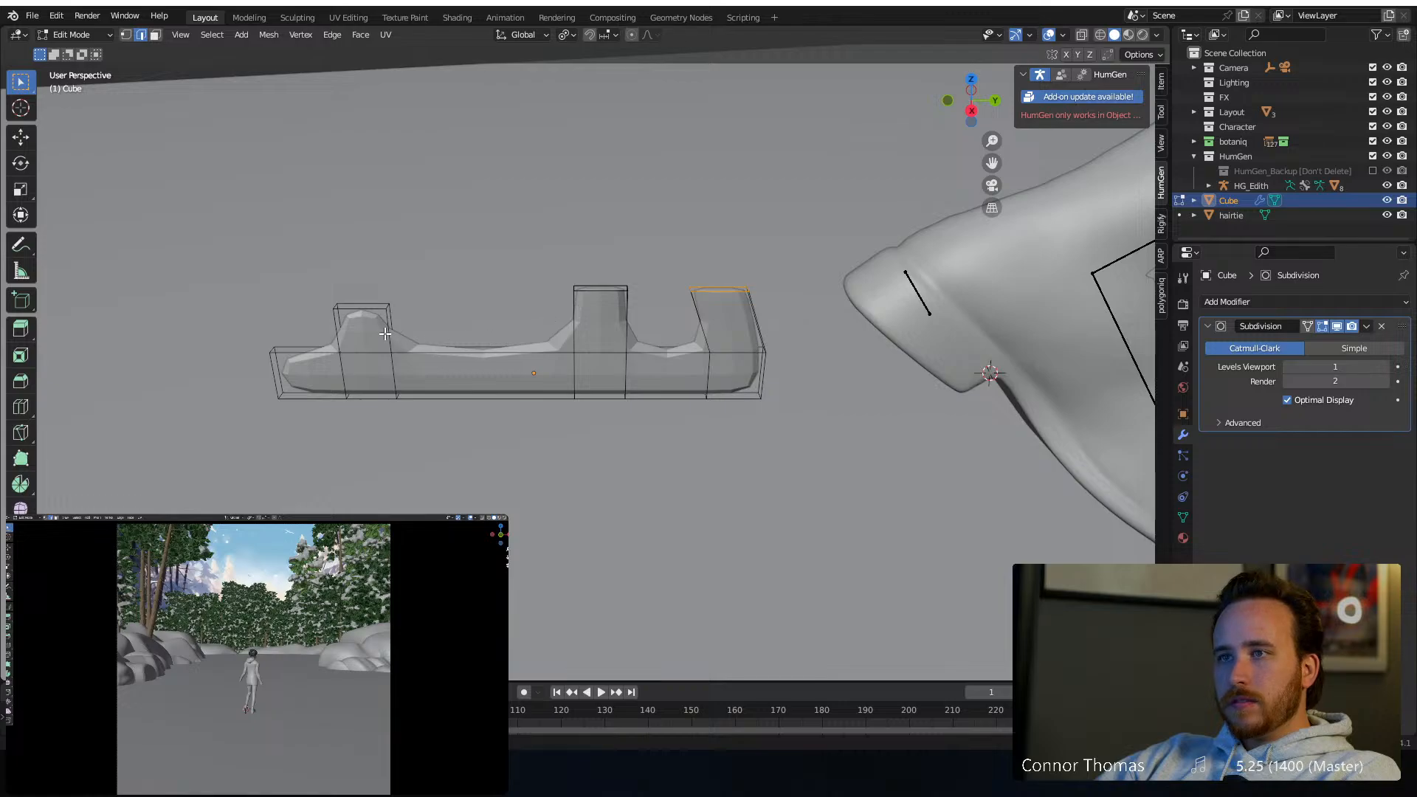
pyautogui.click(366, 325)
pyautogui.click(386, 300)
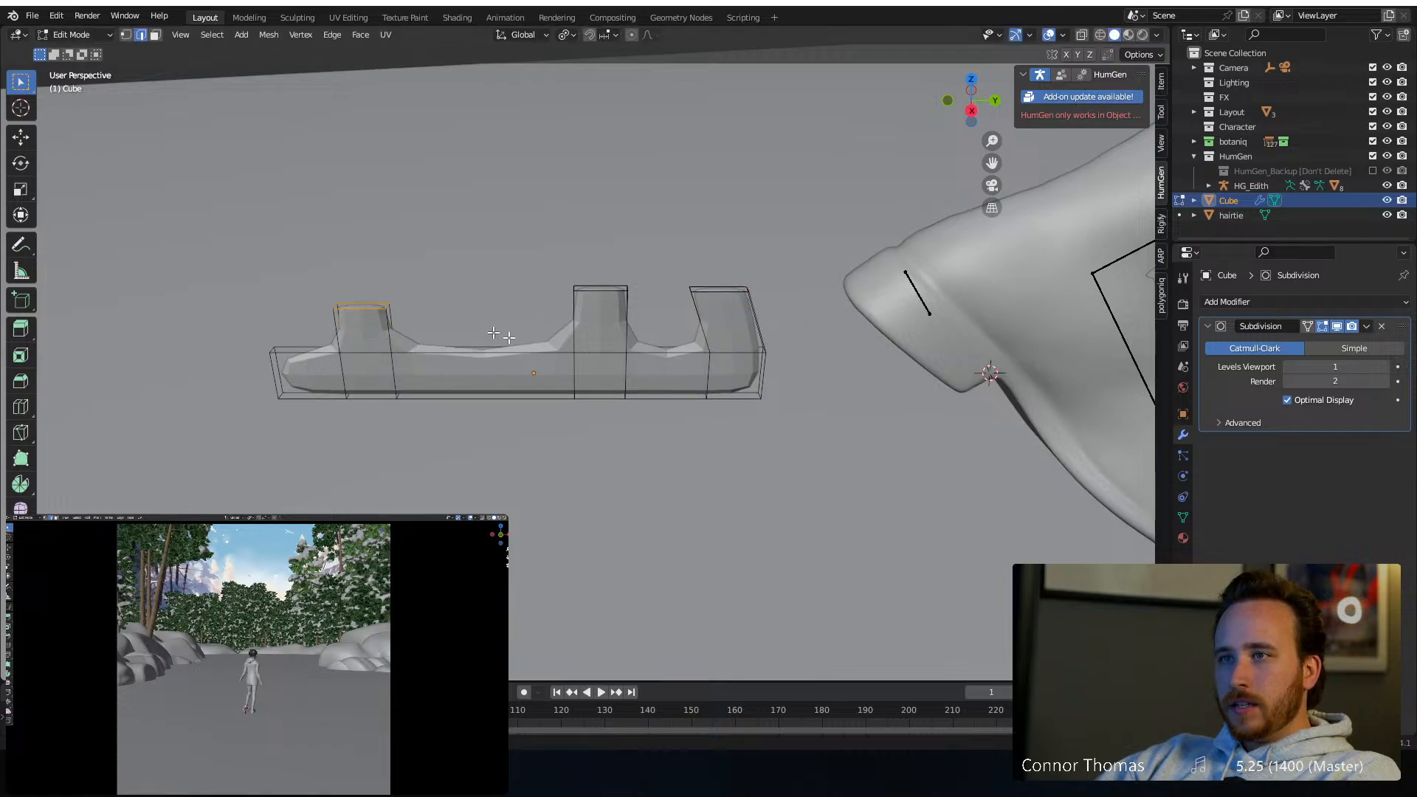
# Add a supporting edge loop near the base of each of the three posts to tighten where they meet the bar
pyautogui.press('g')
pyautogui.press('g')
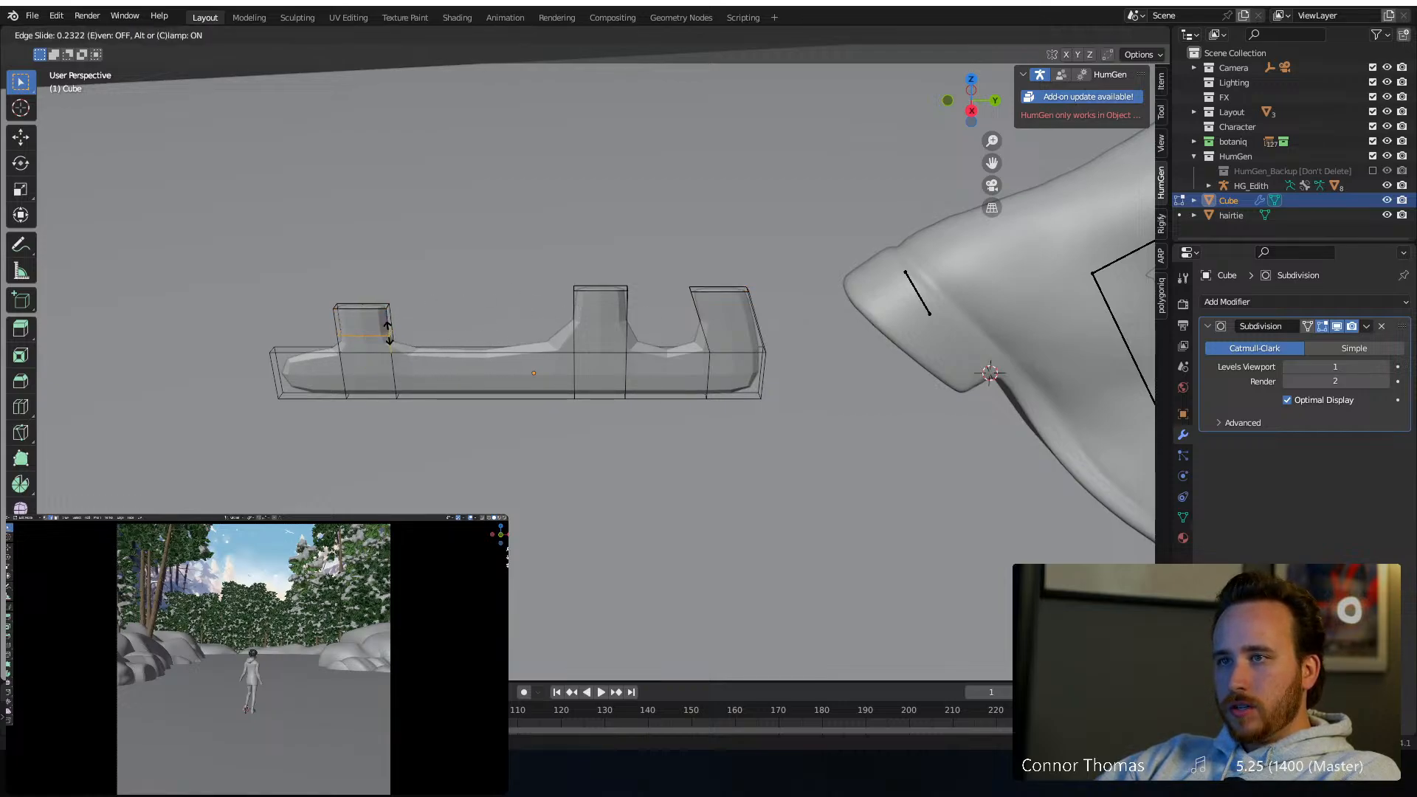
pyautogui.click(388, 336)
pyautogui.hotkey('ctrl', 'r')
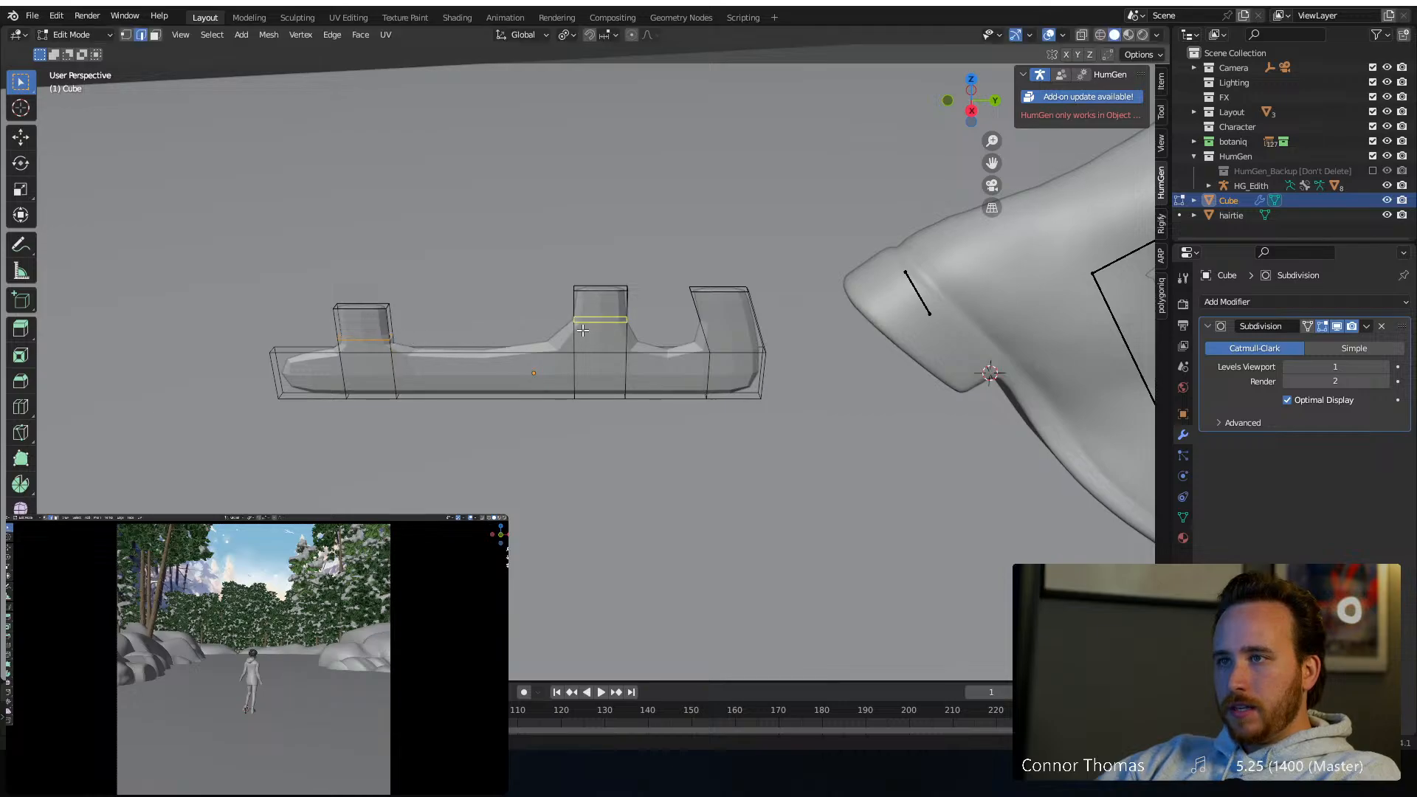
pyautogui.click(596, 334)
pyautogui.click(583, 340)
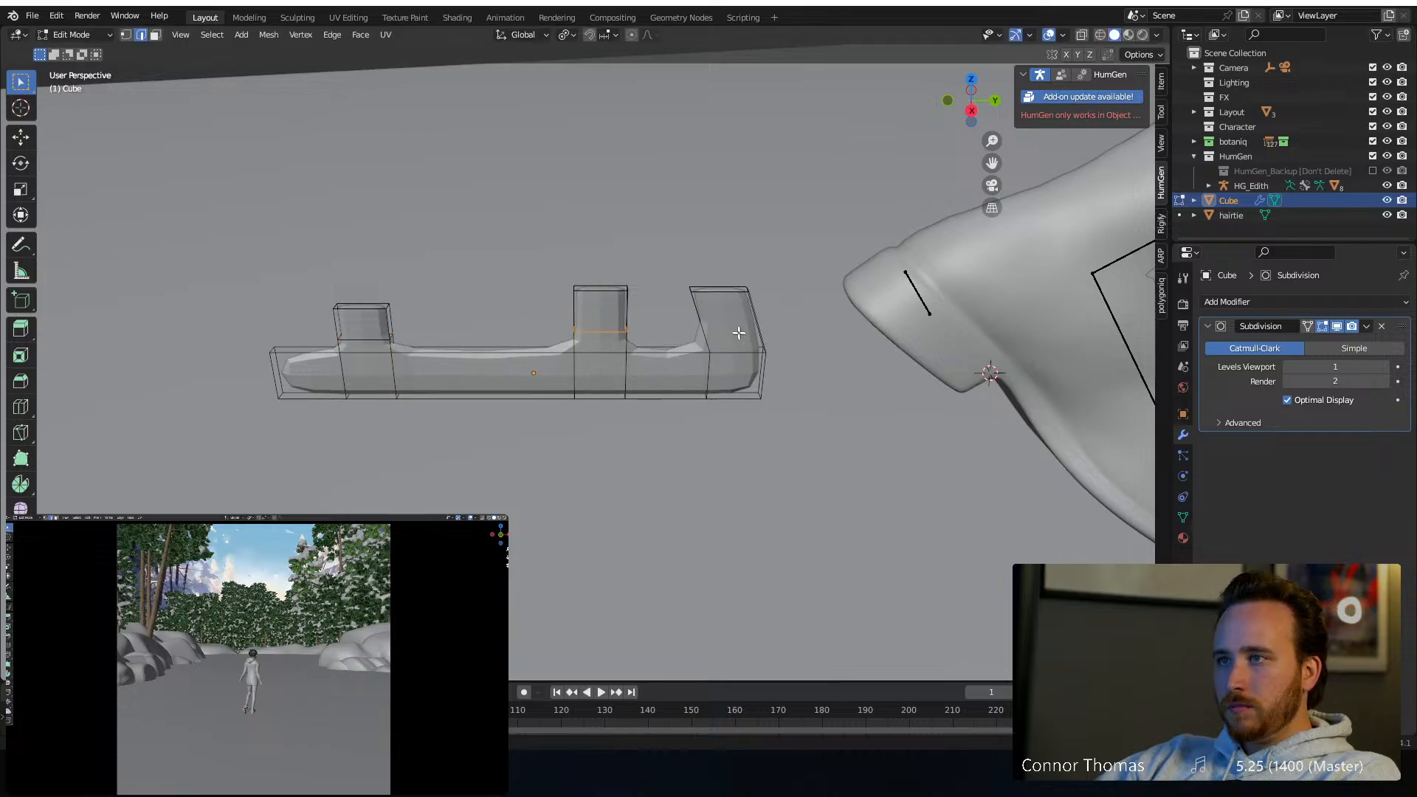
pyautogui.hotkey('ctrl', 'r')
pyautogui.click(729, 330)
pyautogui.click(729, 336)
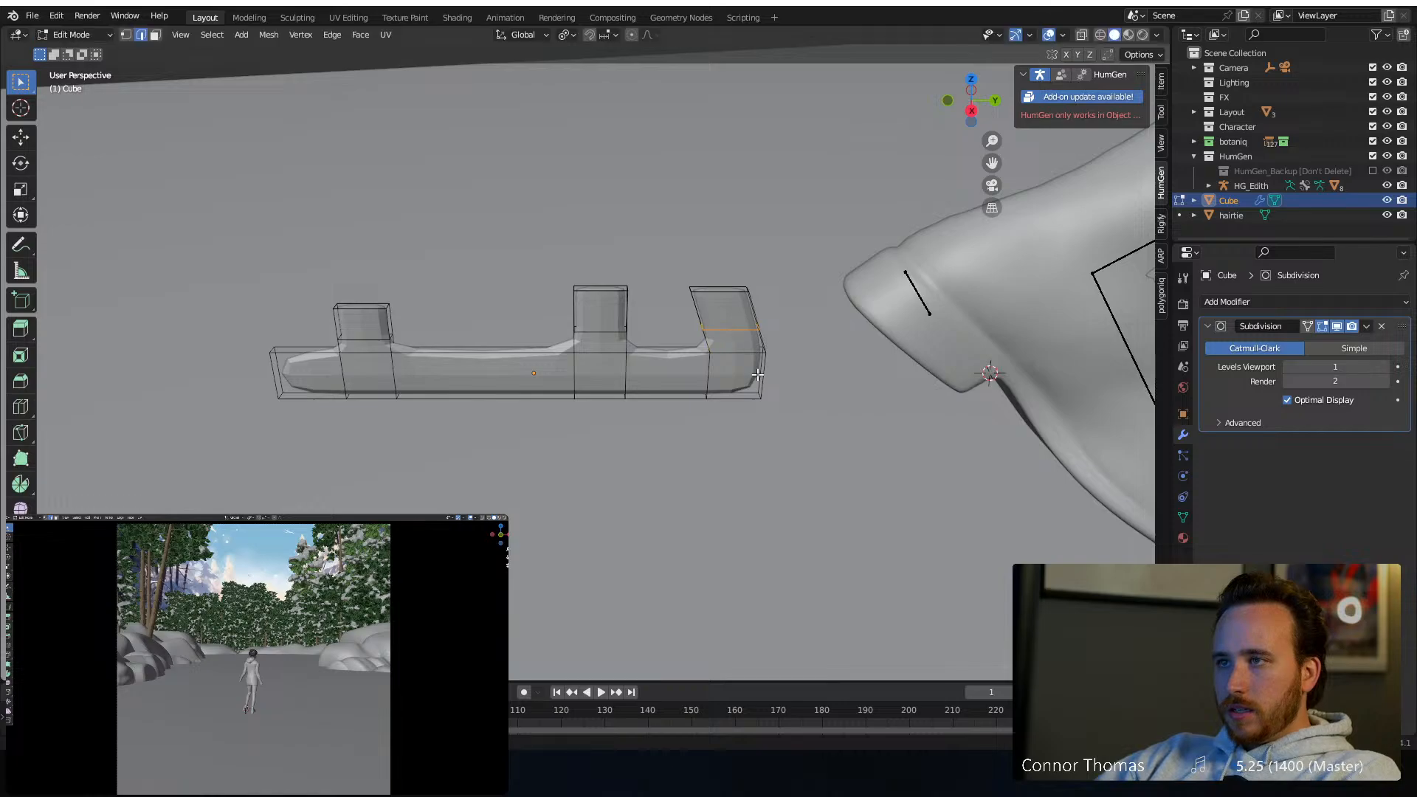
pyautogui.moveTo(732, 337); pyautogui.dragTo(799, 291, button='middle')
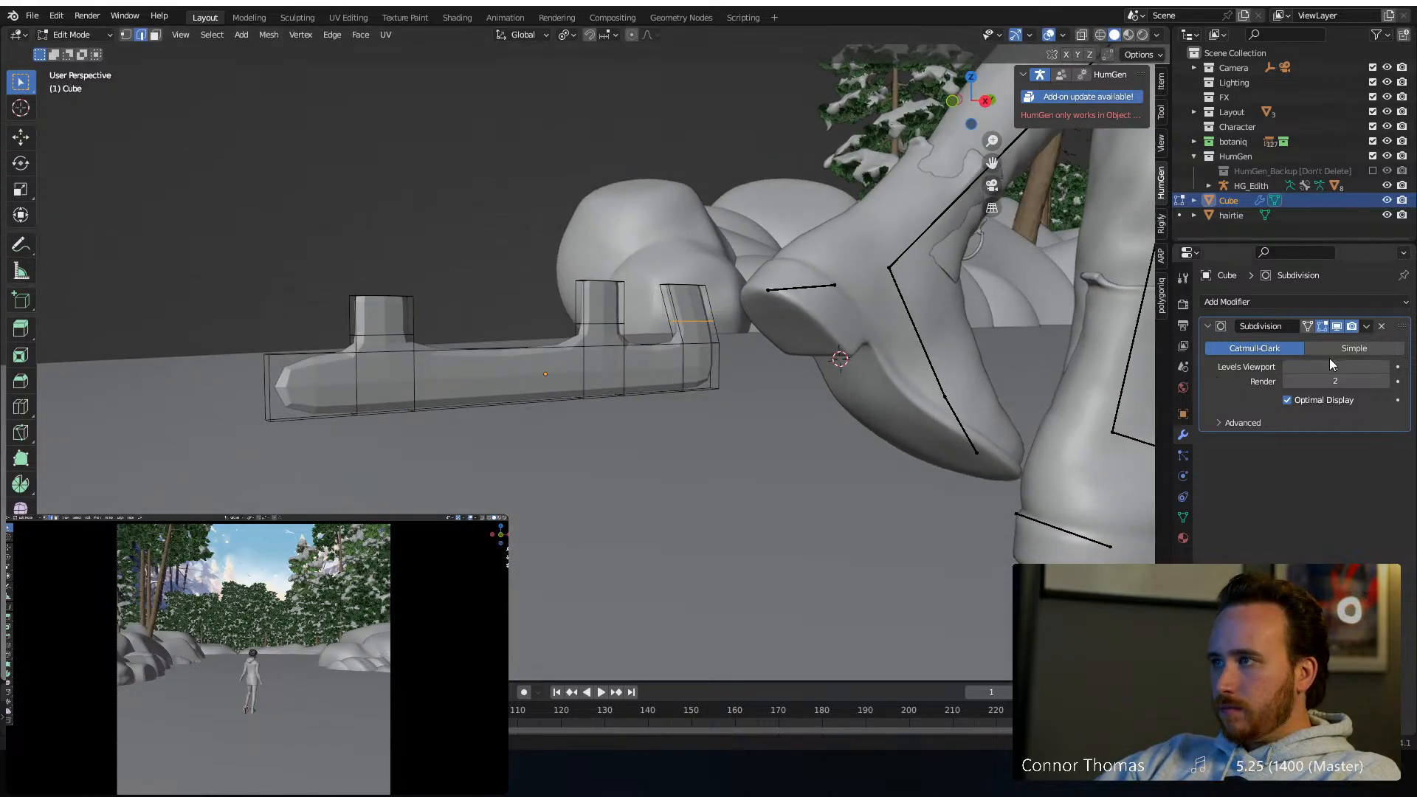
# Raise the blade's Subdivision viewport level to 2, return to Object Mode and shade the blade smooth
pyautogui.click(1380, 367)
pyautogui.press('Tab')
pyautogui.moveTo(605, 359); pyautogui.dragTo(454, 349, button='middle')
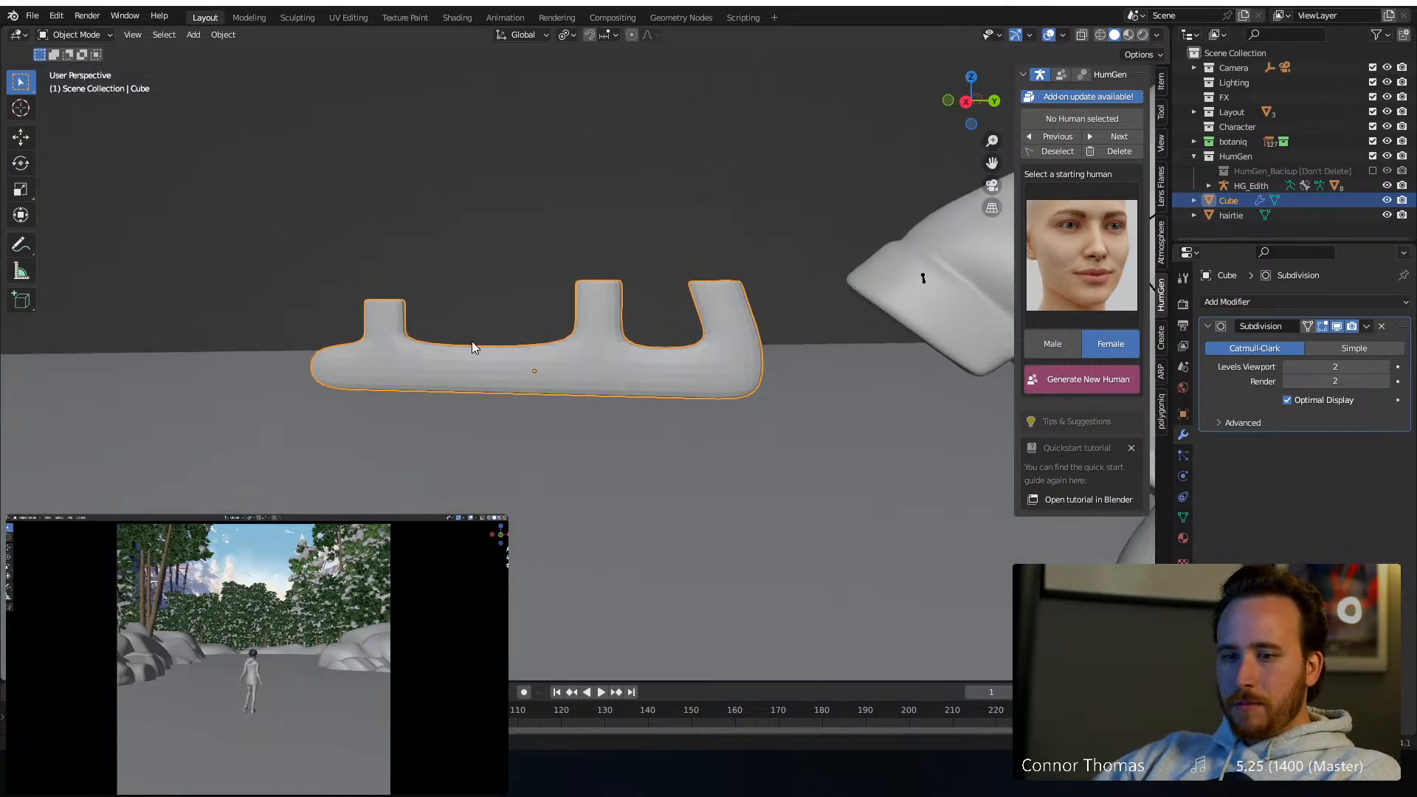
pyautogui.rightClick(566, 362)
pyautogui.click(565, 362)
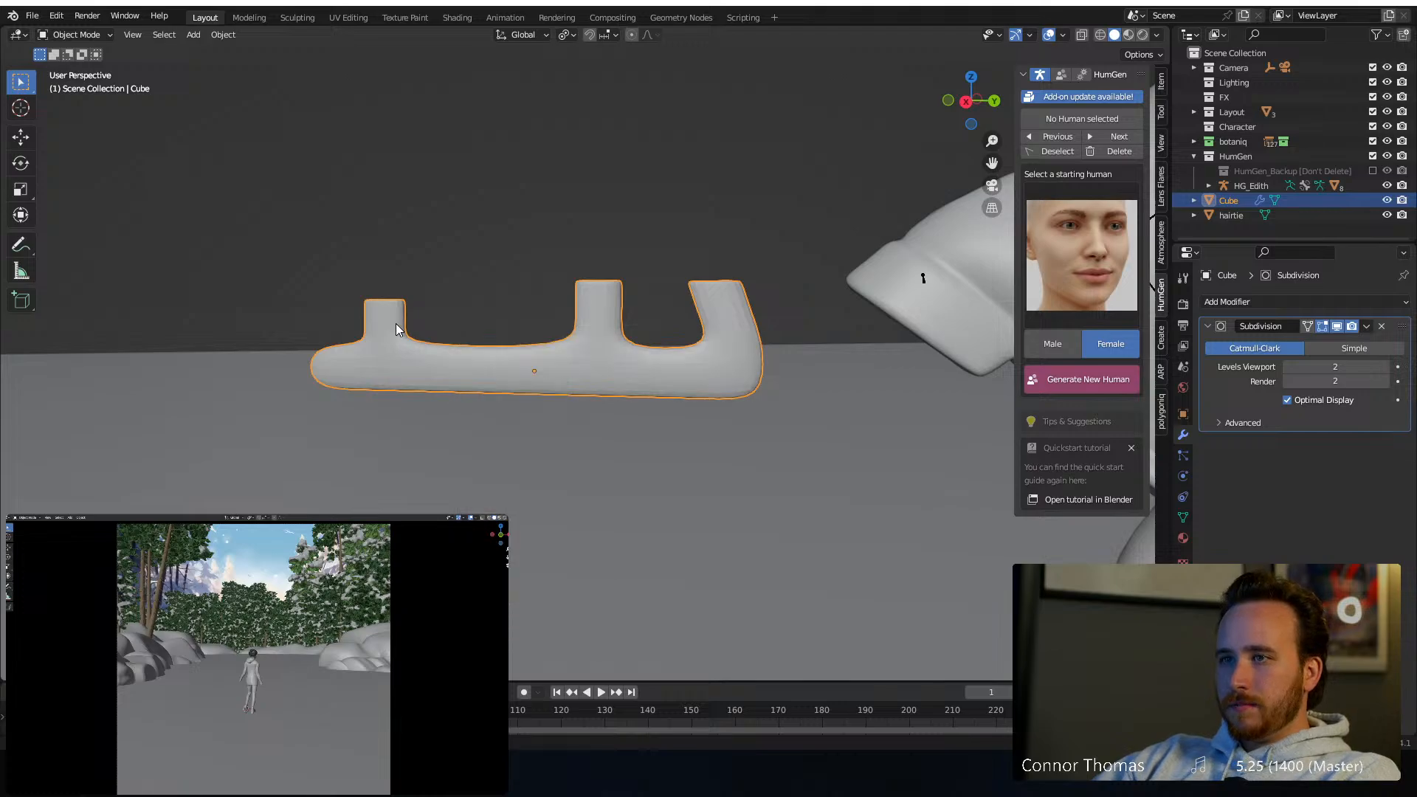
# Rotate the blade to match the tilt of the raised boot's sole and move it beneath that boot
pyautogui.moveTo(395, 323); pyautogui.dragTo(462, 297, button='middle')
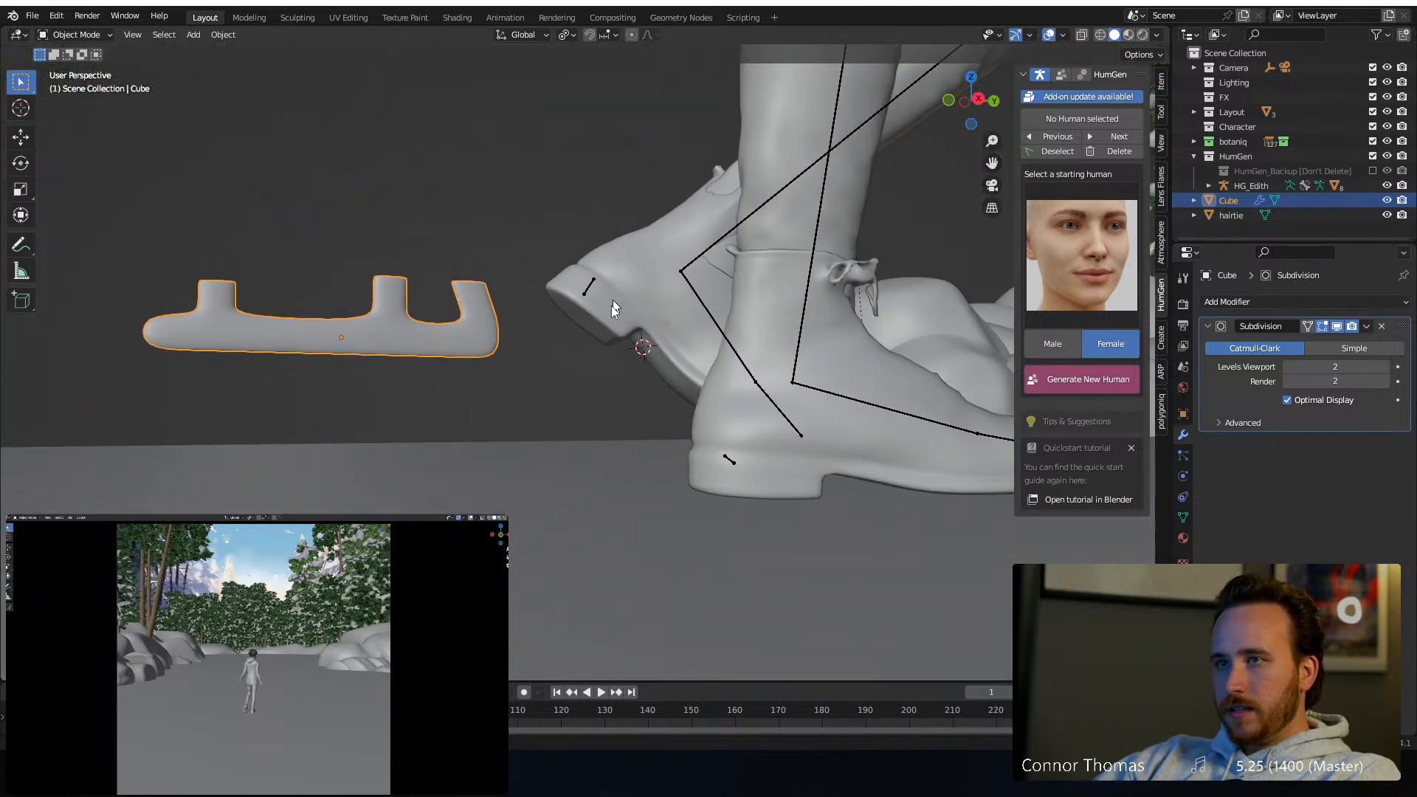
pyautogui.press('r')
pyautogui.click(449, 415)
pyautogui.moveTo(357, 364); pyautogui.dragTo(489, 373, button='middle')
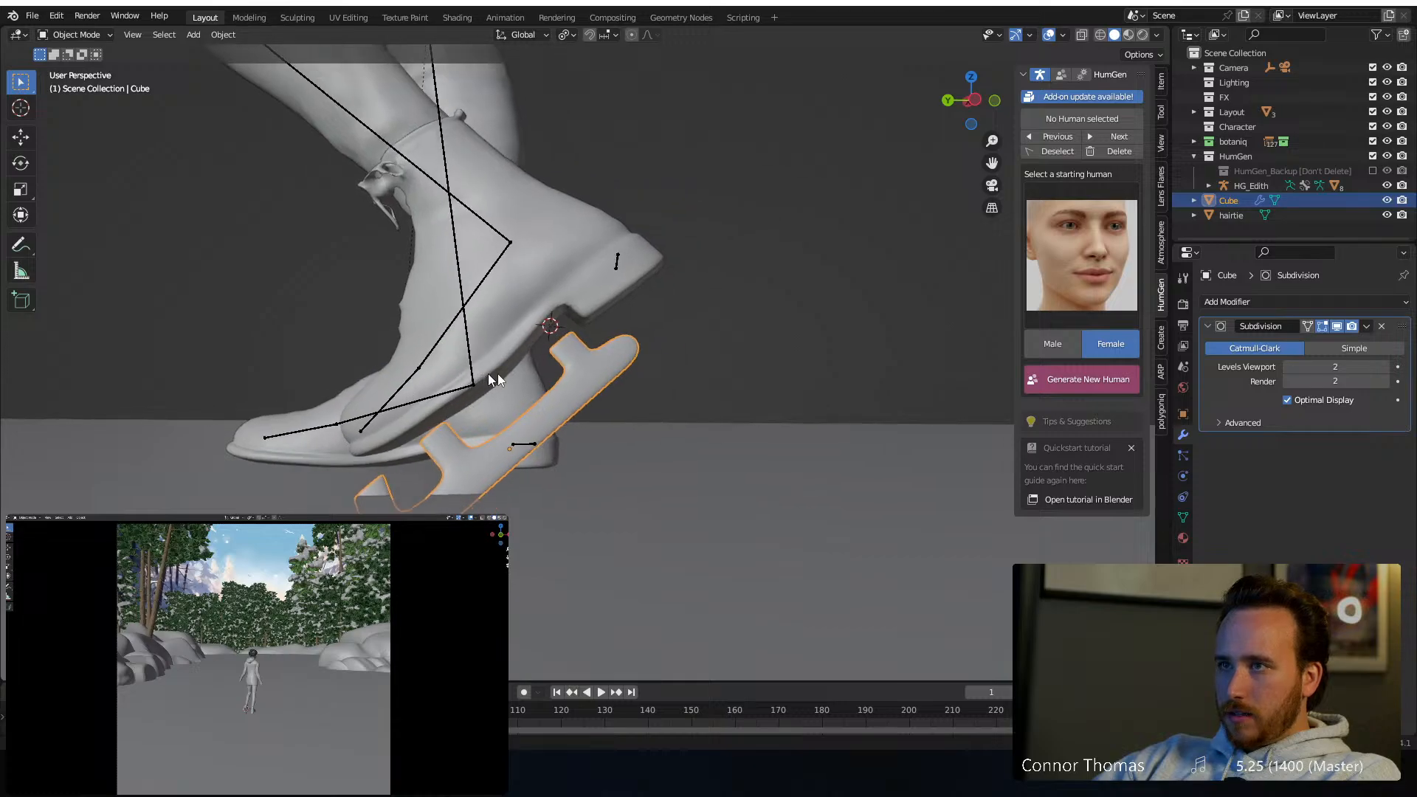
pyautogui.press('g')
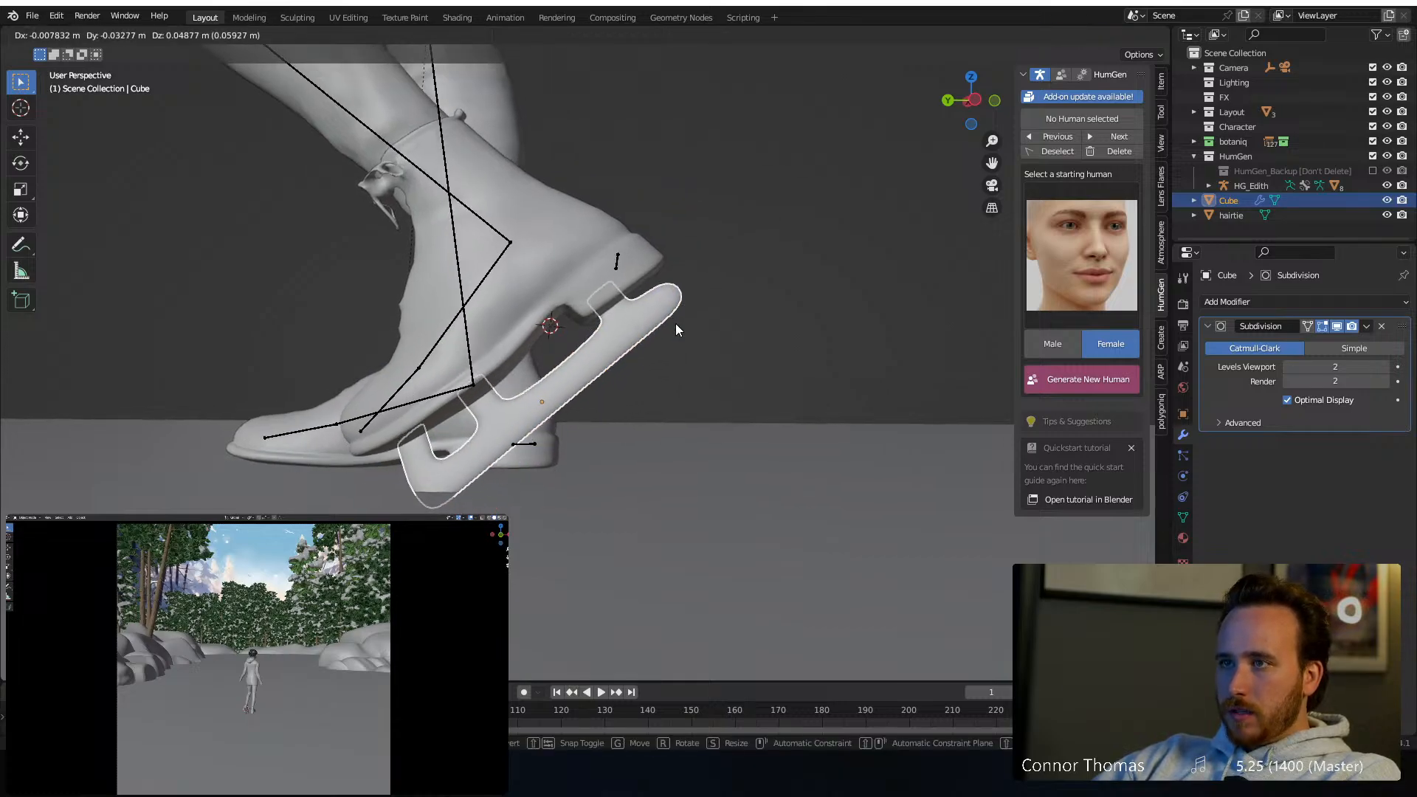
pyautogui.click(675, 323)
# Working from behind the character, centre the blade under the raised boot and rotate it in line with the sole
pyautogui.moveTo(675, 323); pyautogui.dragTo(471, 363, button='middle')
pyautogui.press('g')
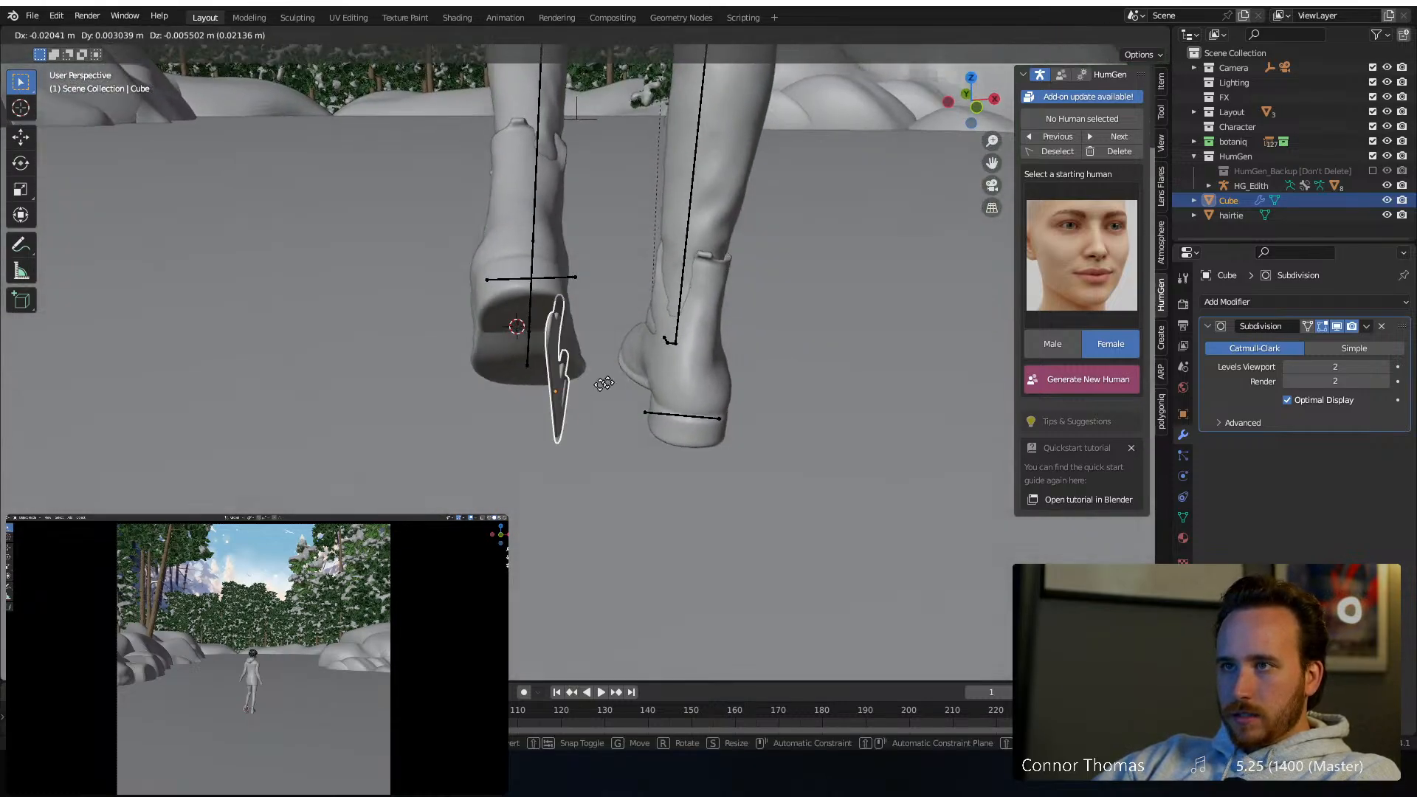
pyautogui.press('r')
pyautogui.click(627, 366)
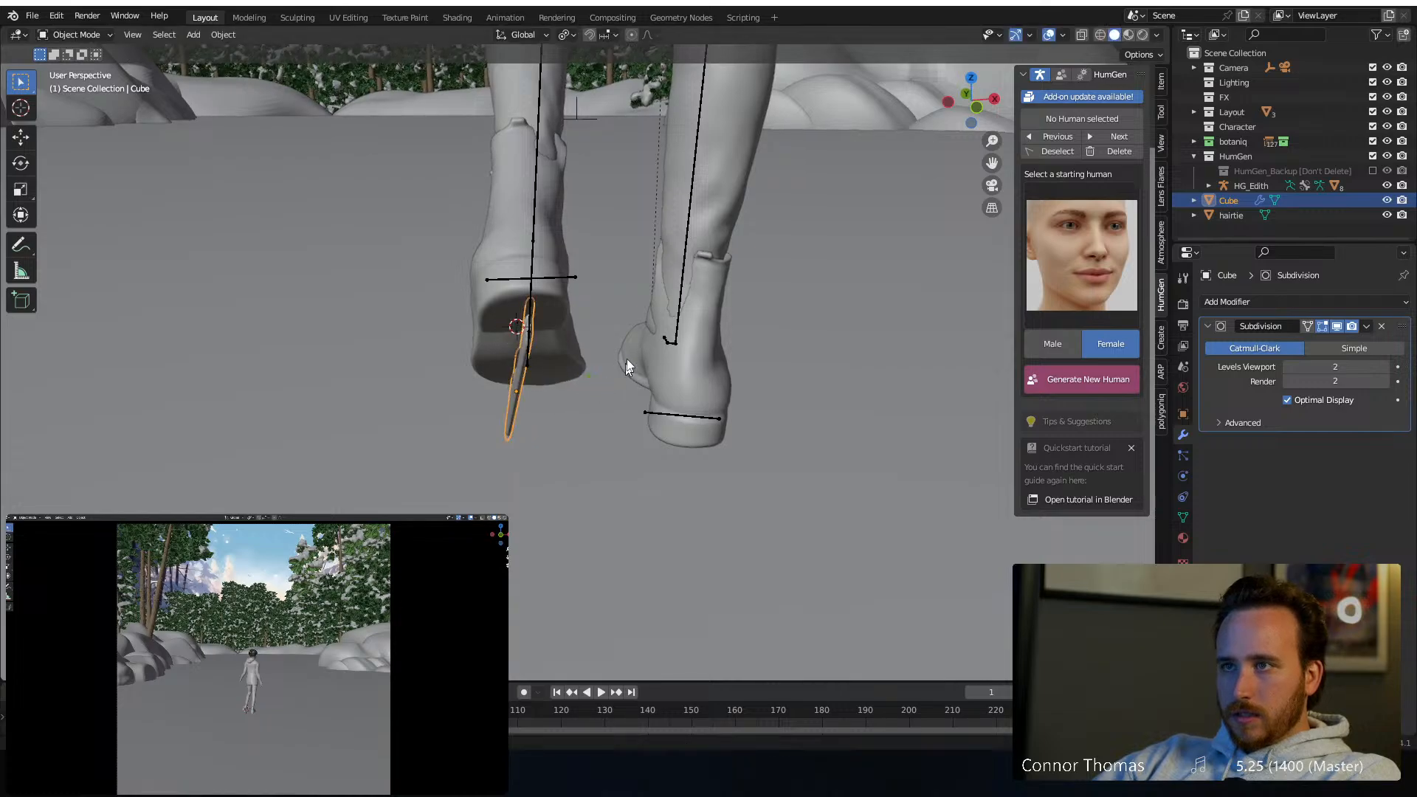
pyautogui.press('r')
pyautogui.press('r')
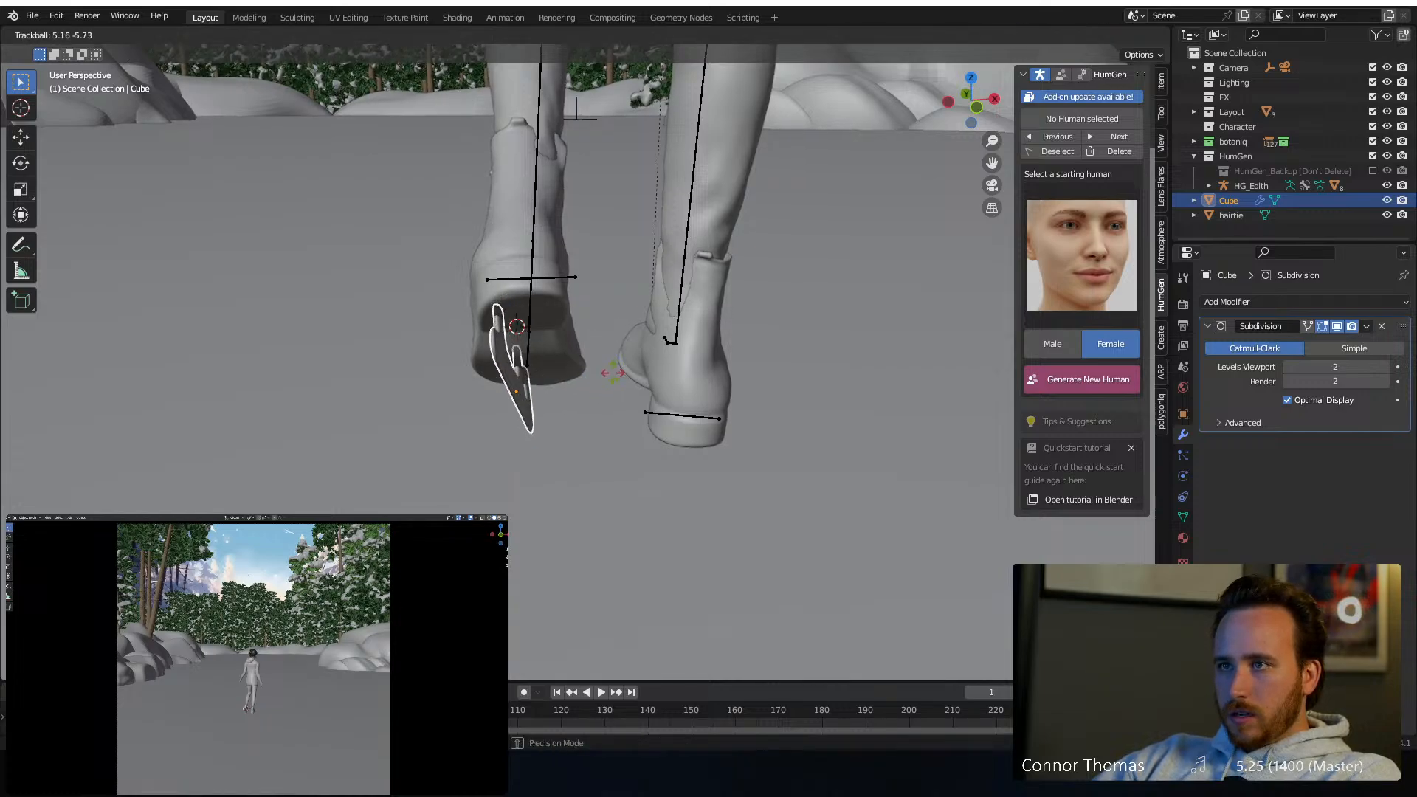
pyautogui.click(627, 369)
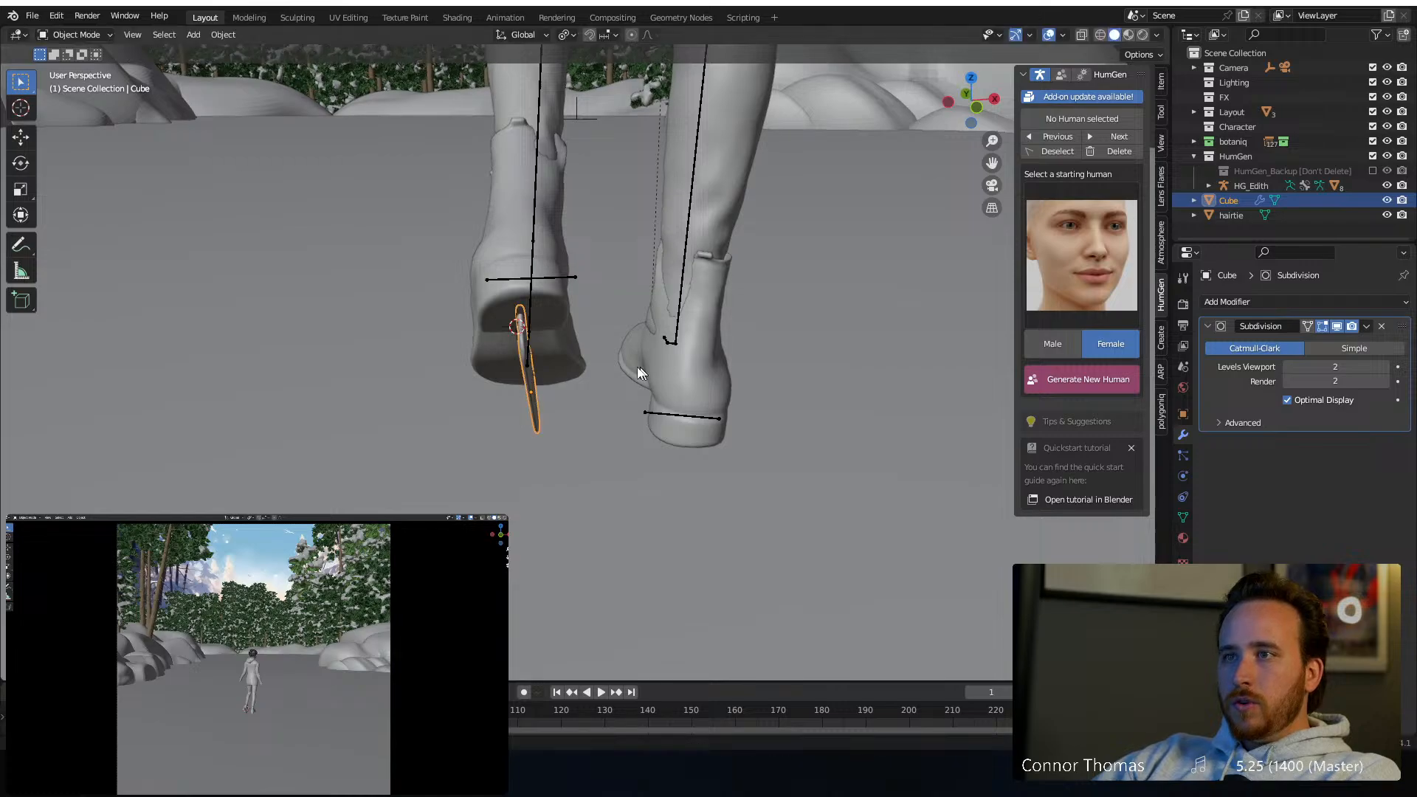
# Nudge the blade's position under the raised boot's heel, deselect it and save the file
pyautogui.moveTo(639, 373)
pyautogui.mouseDown(button='middle')
pyautogui.moveTo(528, 369)
pyautogui.moveTo(435, 329)
pyautogui.moveTo(553, 352)
pyautogui.moveTo(812, 327)
pyautogui.moveTo(626, 367)
pyautogui.moveTo(630, 378)
pyautogui.mouseUp(button='middle')
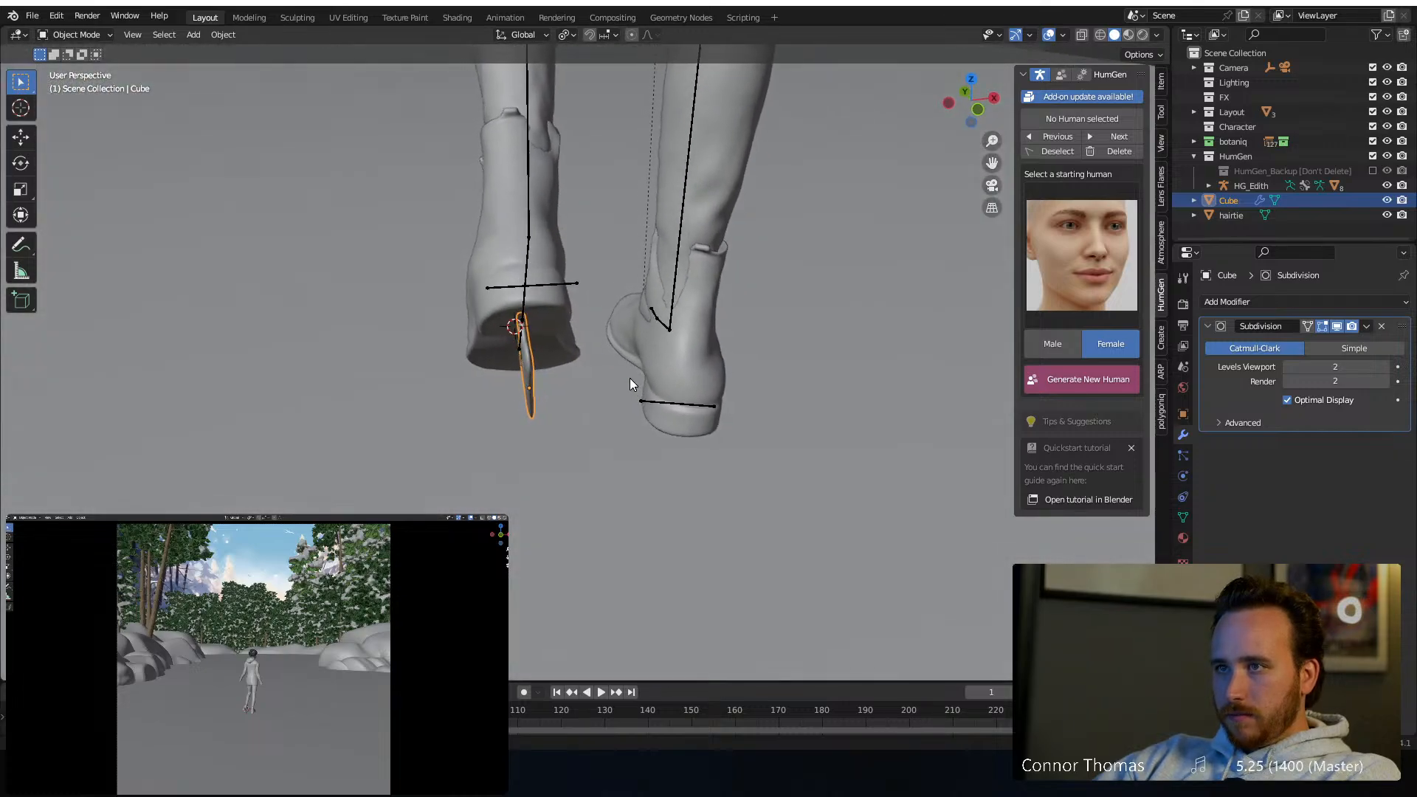
pyautogui.press('g')
pyautogui.press('Escape')
pyautogui.press('g')
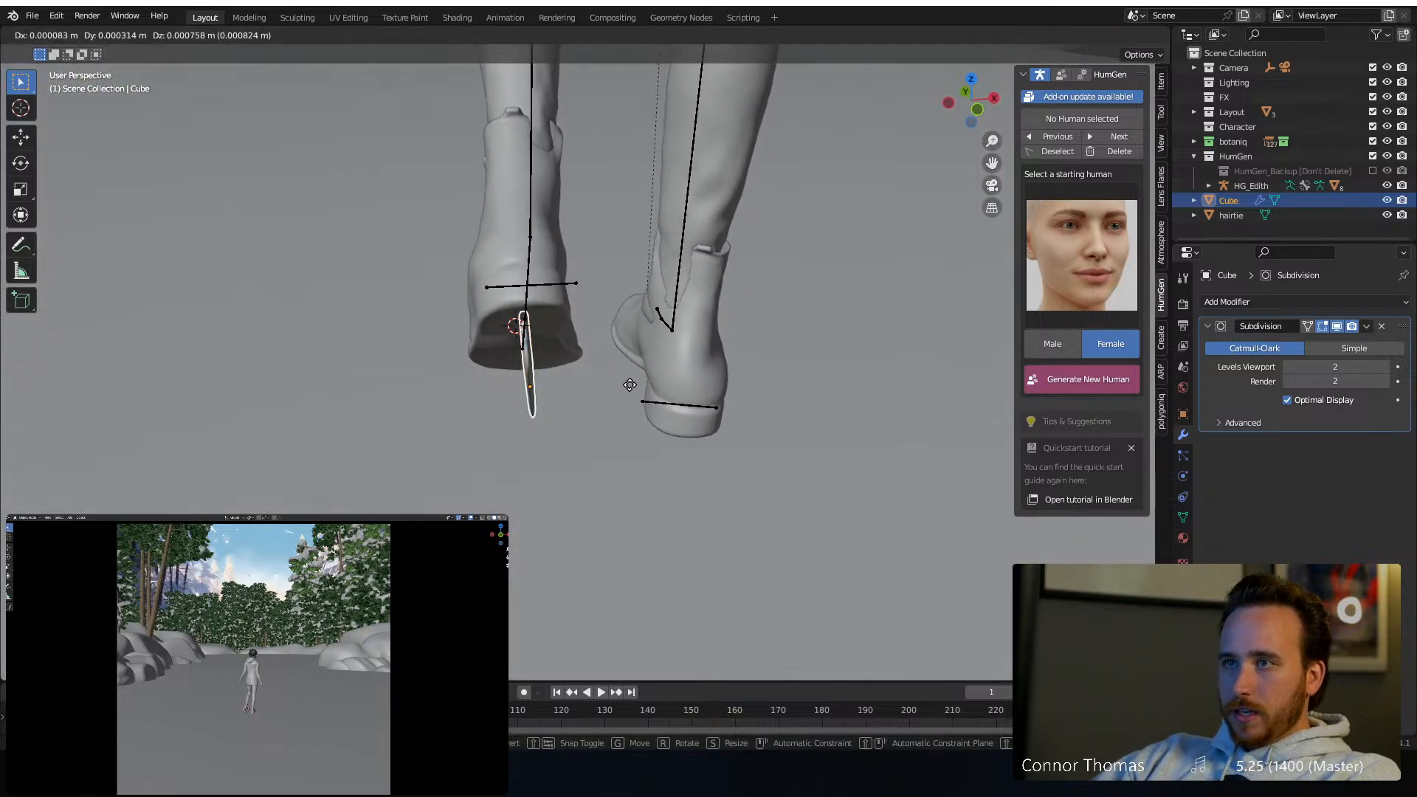
pyautogui.click(628, 383)
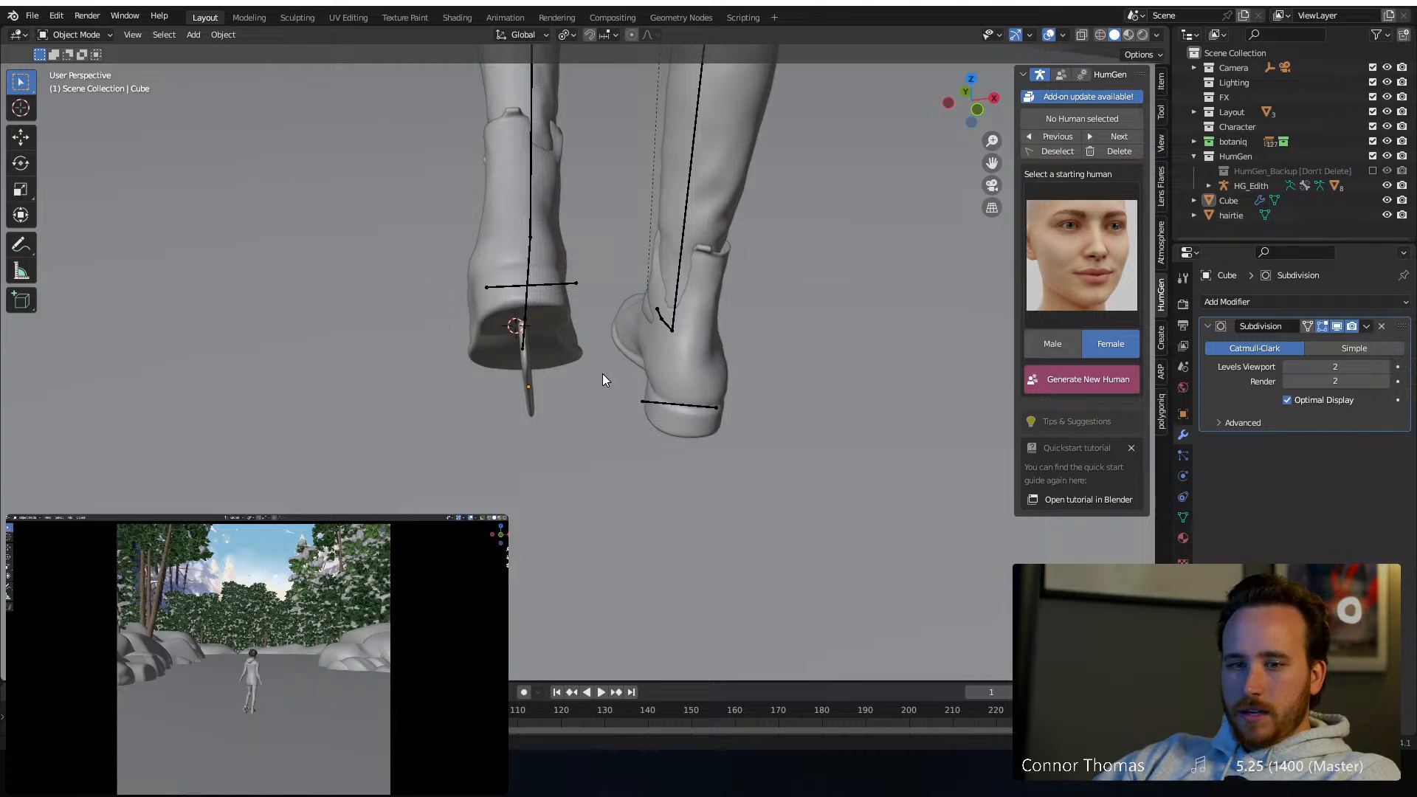
pyautogui.hotkey('ctrl', 's')
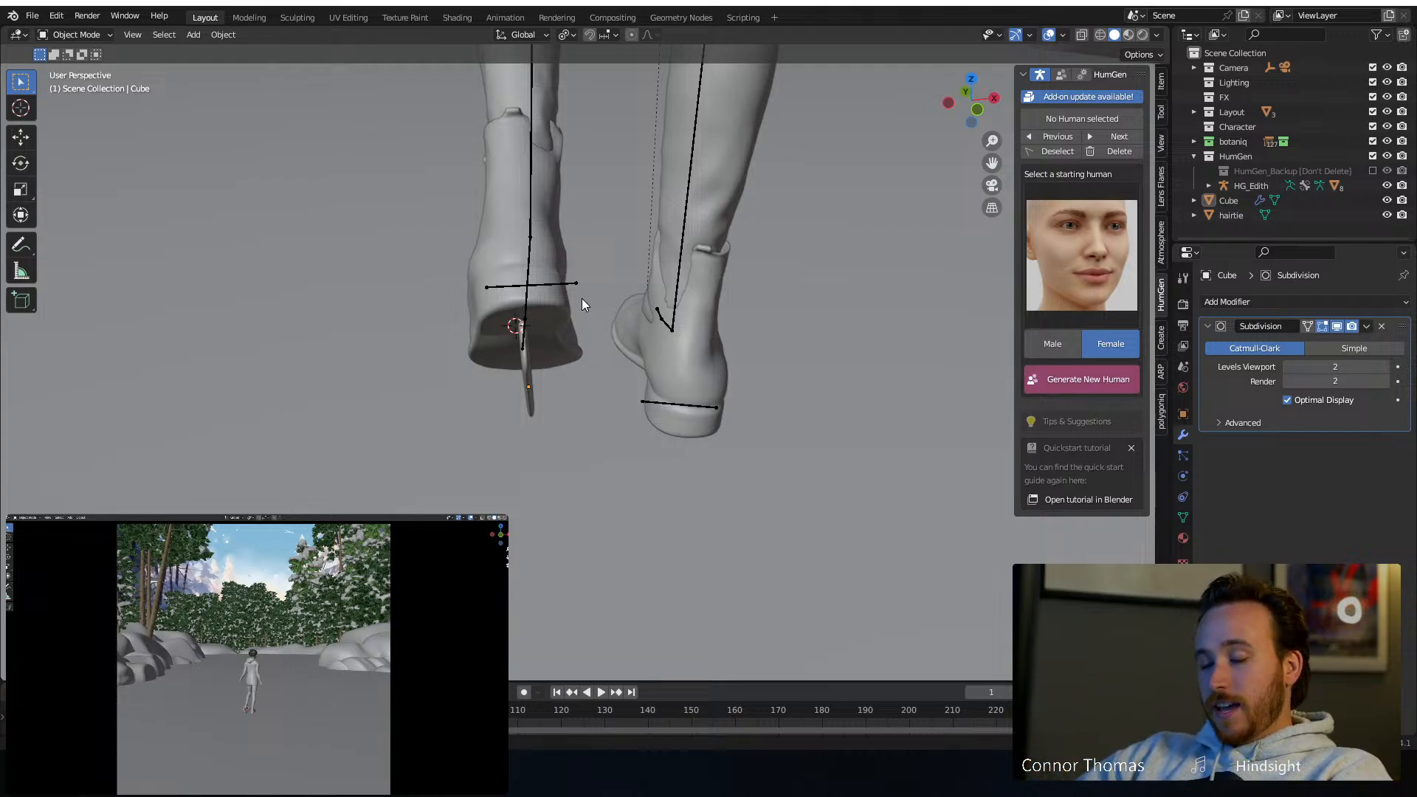
# Duplicate the blade, place the copy below the planted boot and rotate it roughly level with that sole
pyautogui.moveTo(572, 294); pyautogui.dragTo(455, 329, button='middle')
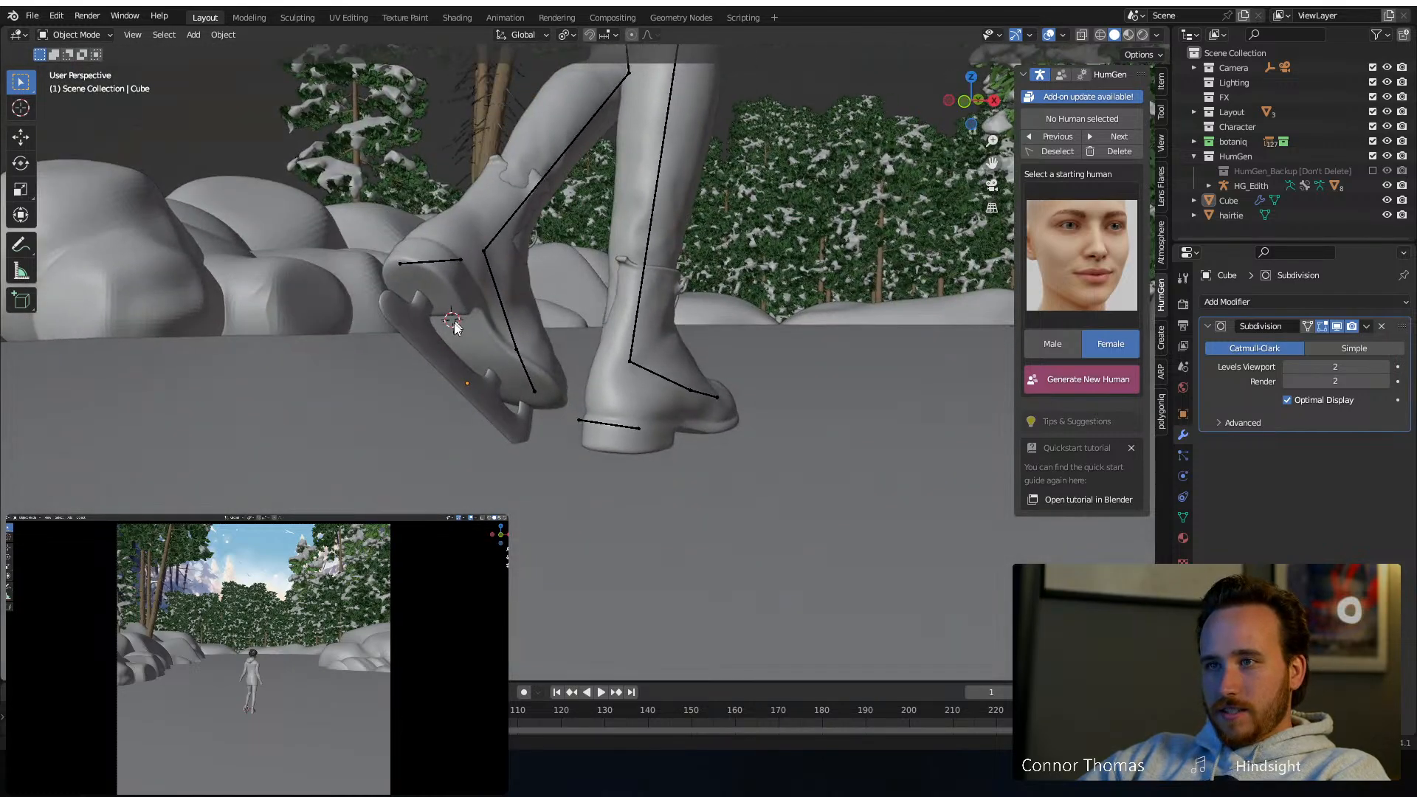
pyautogui.click(447, 364)
pyautogui.moveTo(590, 369); pyautogui.dragTo(508, 373, button='middle')
pyautogui.hotkey('shift', 'd')
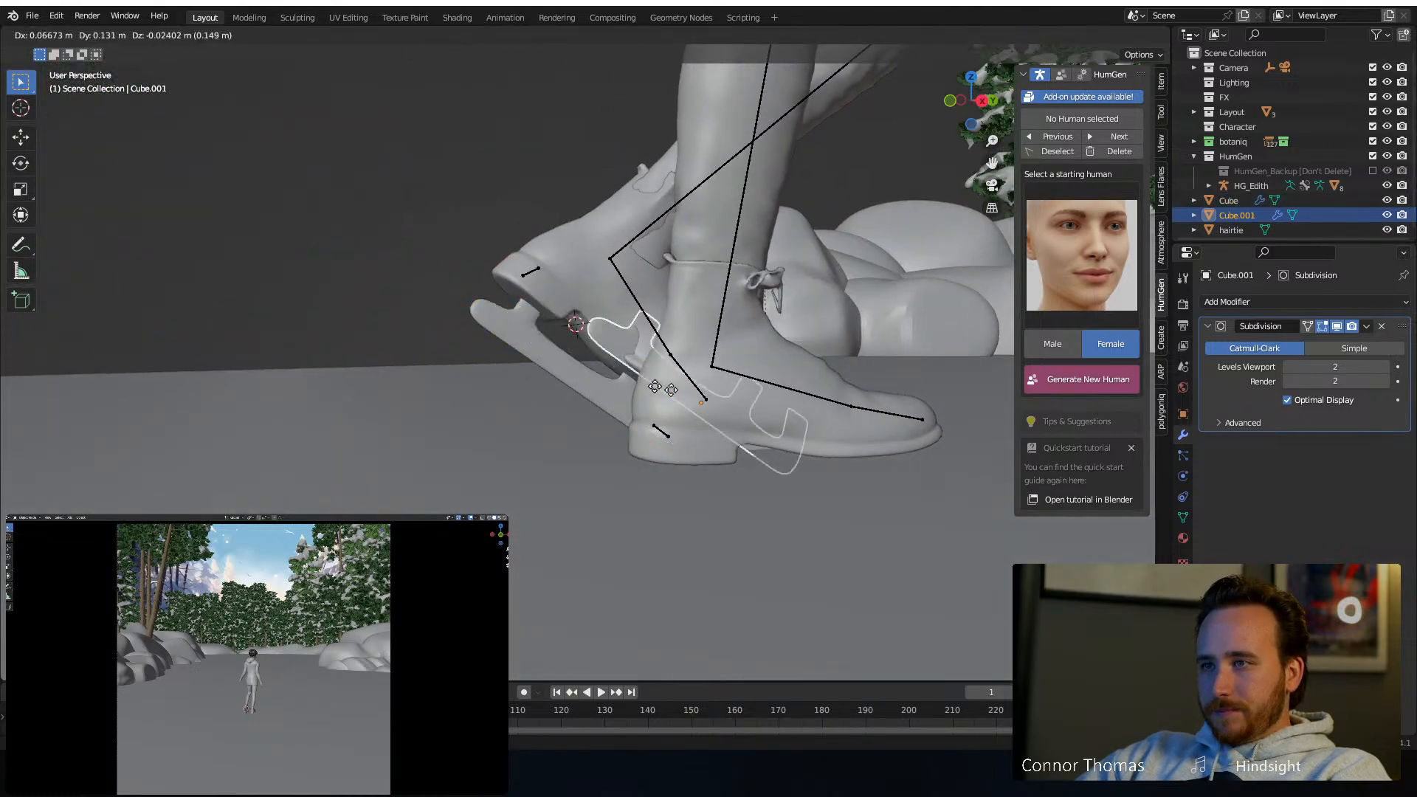
pyautogui.click(741, 440)
pyautogui.press('r')
pyautogui.click(834, 373)
# Straighten the duplicate blade along the planted boot and position its three posts against the heel and sole
pyautogui.moveTo(719, 400)
pyautogui.mouseDown(button='middle')
pyautogui.moveTo(879, 382)
pyautogui.moveTo(737, 410)
pyautogui.mouseUp(button='middle')
pyautogui.press('g')
pyautogui.press('r')
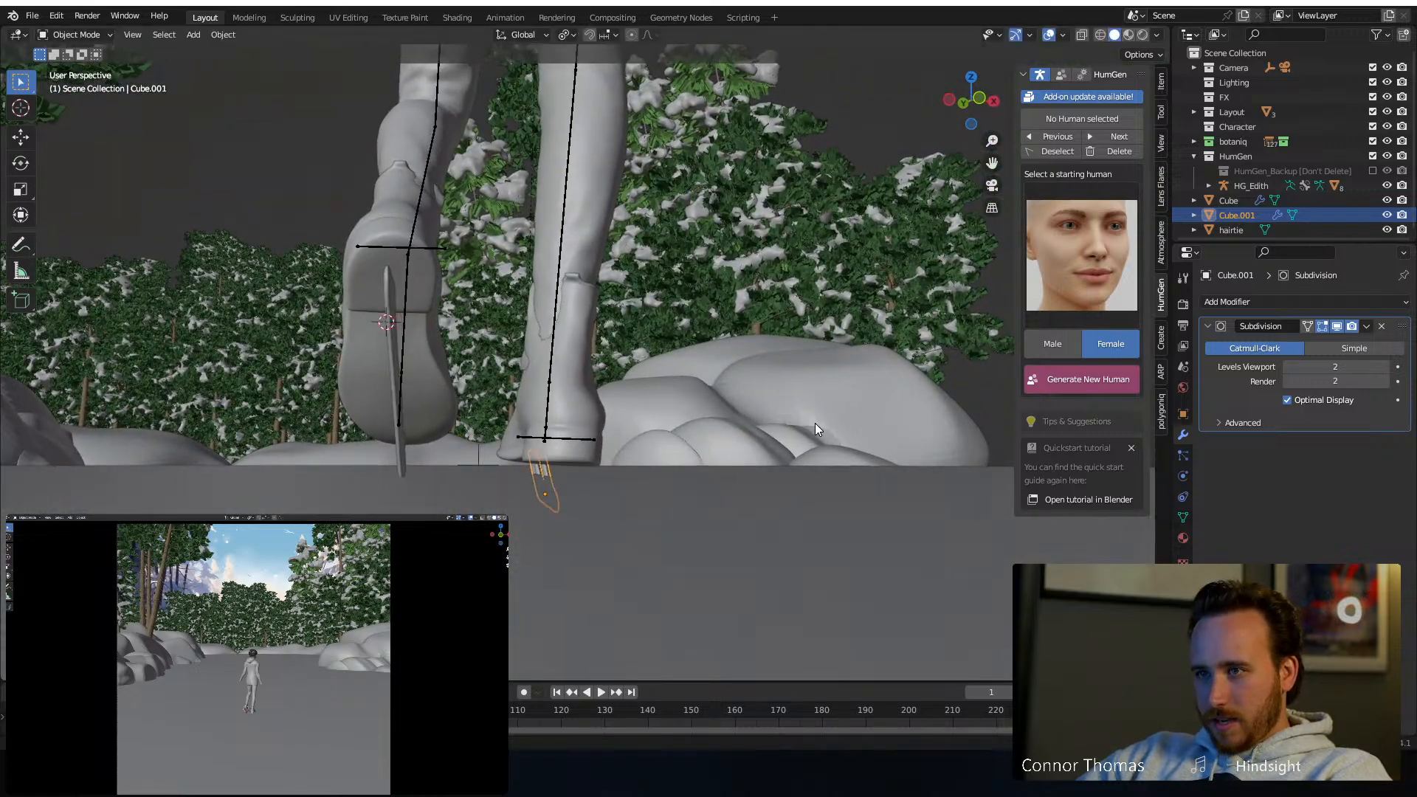
pyautogui.click(699, 479)
pyautogui.moveTo(699, 480); pyautogui.dragTo(401, 480, button='middle')
pyautogui.press('r')
pyautogui.click(680, 503)
pyautogui.moveTo(649, 485); pyautogui.dragTo(692, 453, button='middle')
pyautogui.press('g')
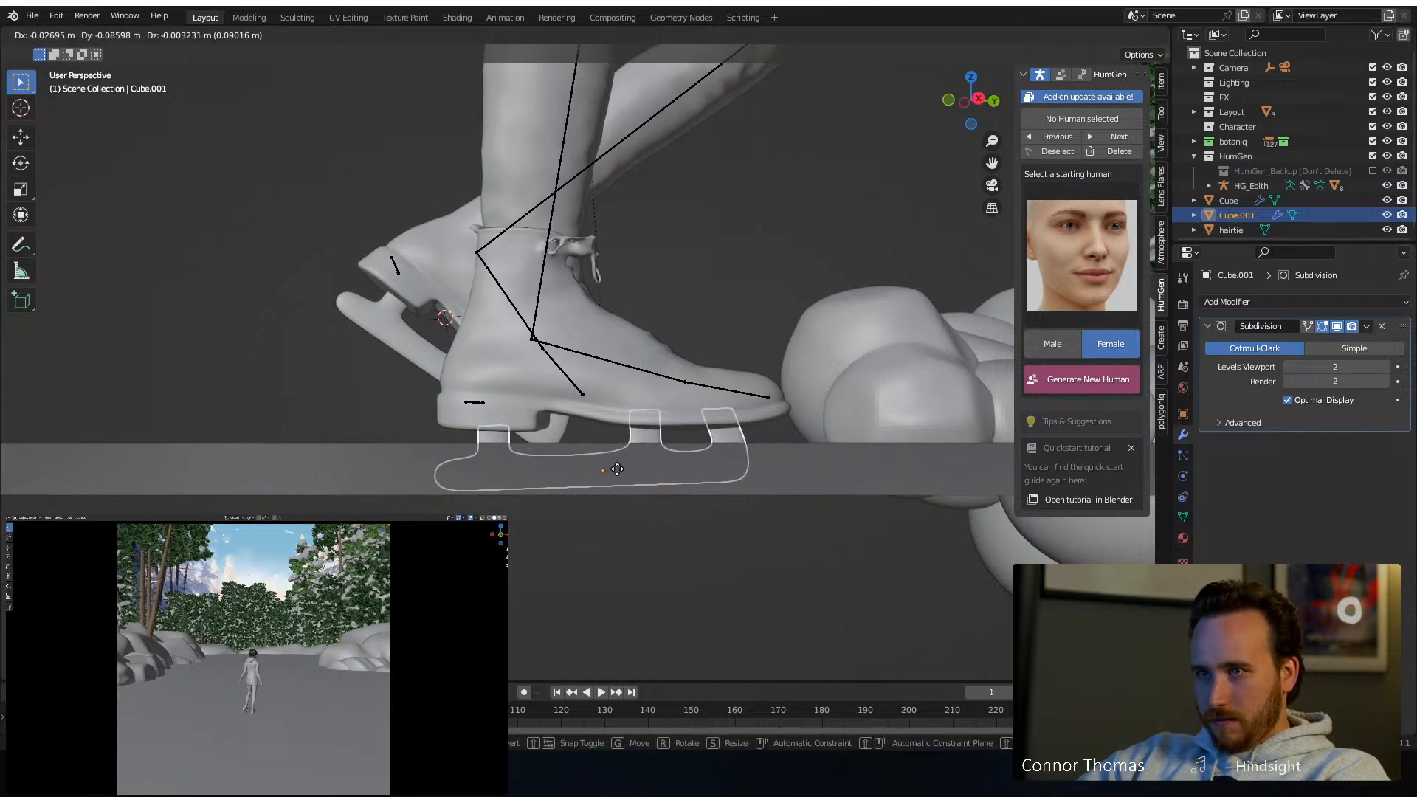
pyautogui.click(748, 428)
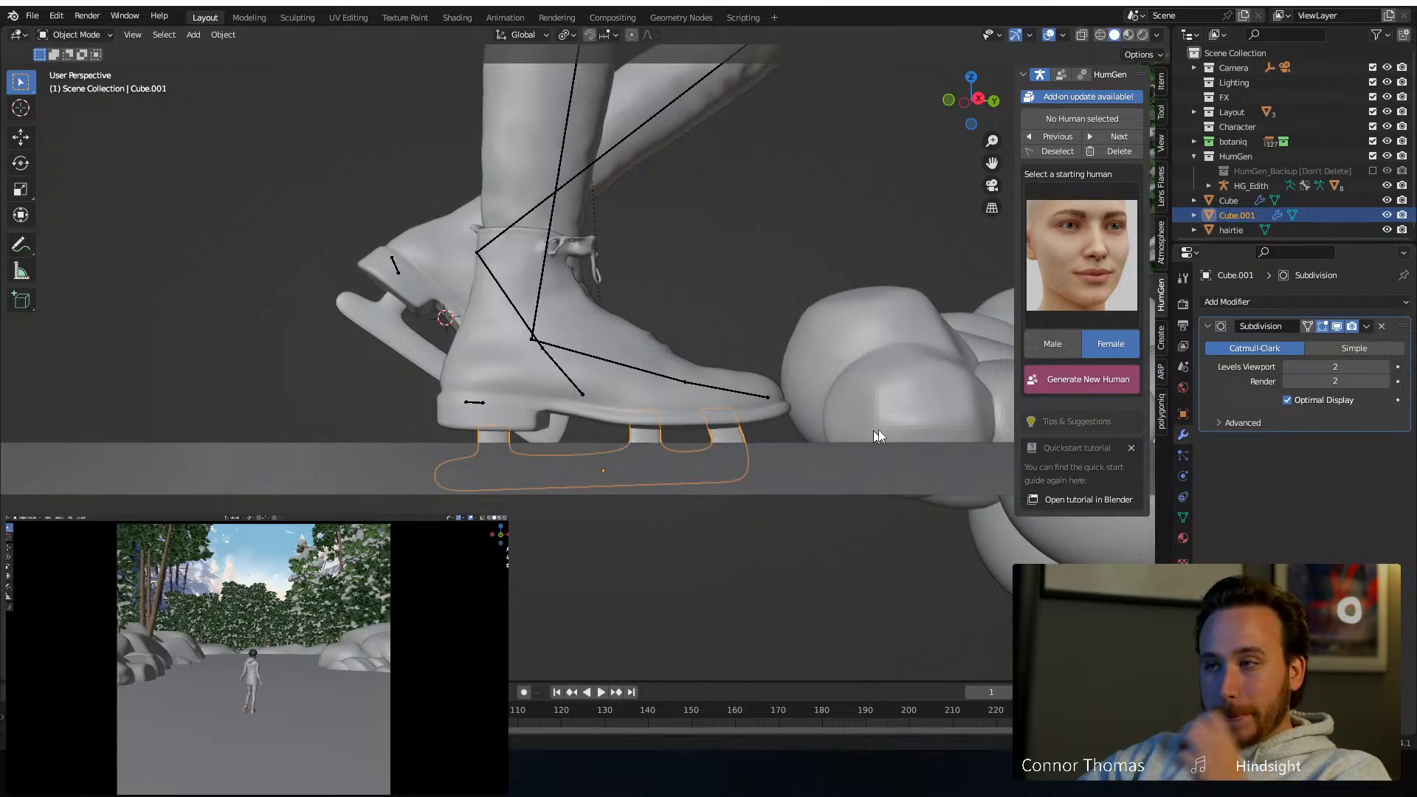
# Select both blades together with the character rig and move them up about 0.05 m along Z
pyautogui.moveTo(811, 436); pyautogui.dragTo(623, 405, button='middle')
pyautogui.click(476, 371)
pyautogui.moveTo(476, 371); pyautogui.dragTo(550, 306, button='middle')
pyautogui.click(562, 299)
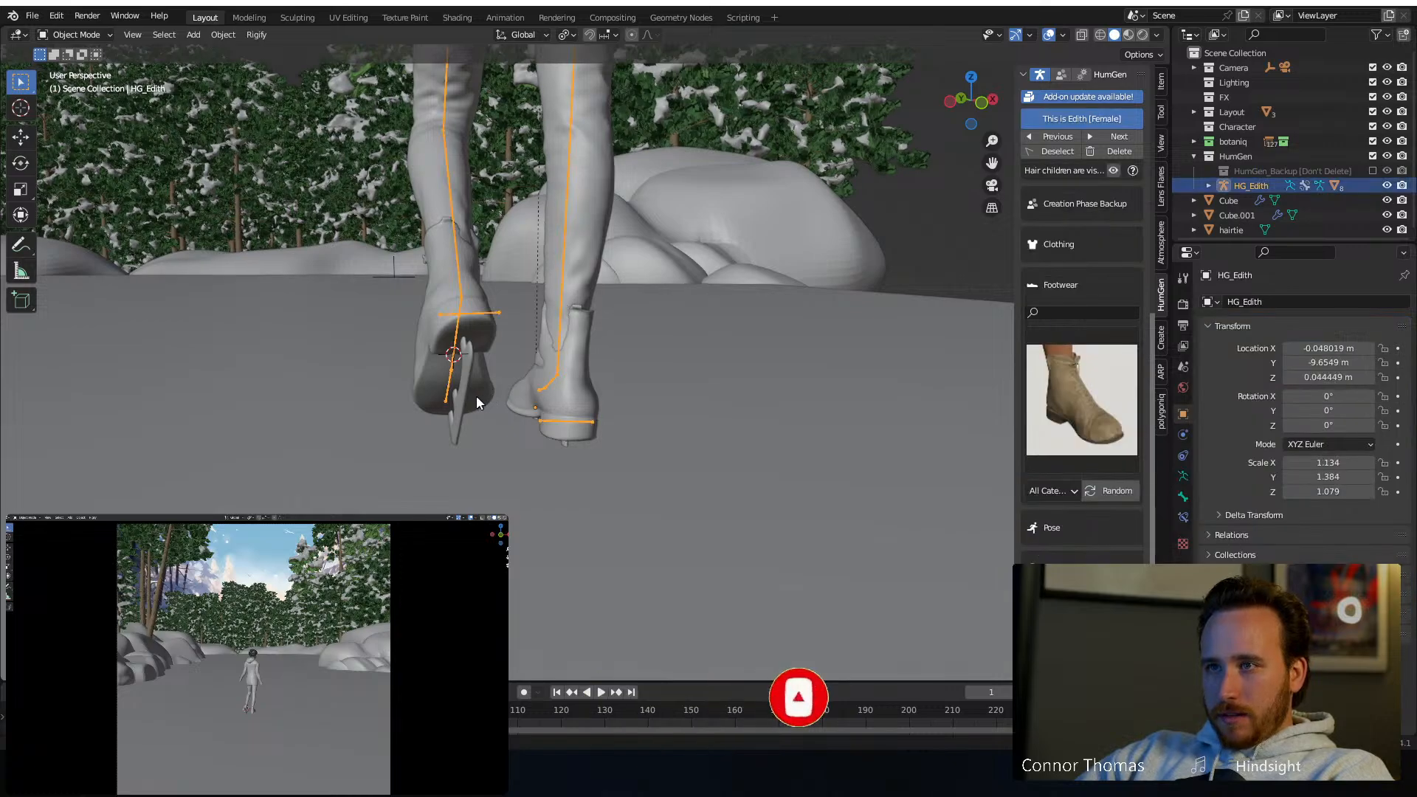
pyautogui.click(466, 397)
pyautogui.moveTo(416, 396)
pyautogui.mouseDown(button='middle')
pyautogui.moveTo(458, 347)
pyautogui.moveTo(410, 383)
pyautogui.mouseUp(button='middle')
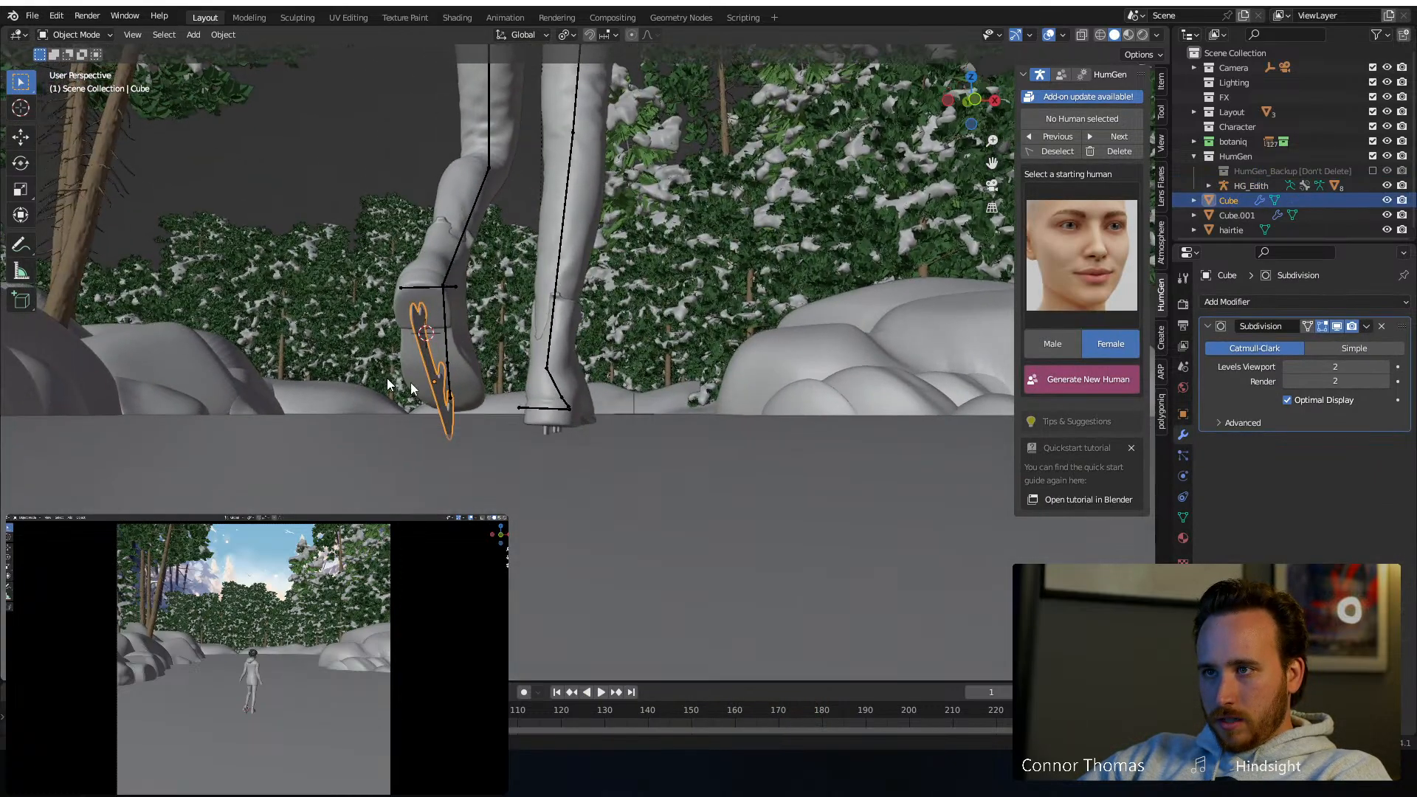
pyautogui.keyDown('shift'); pyautogui.click(546, 429); pyautogui.keyUp('shift')
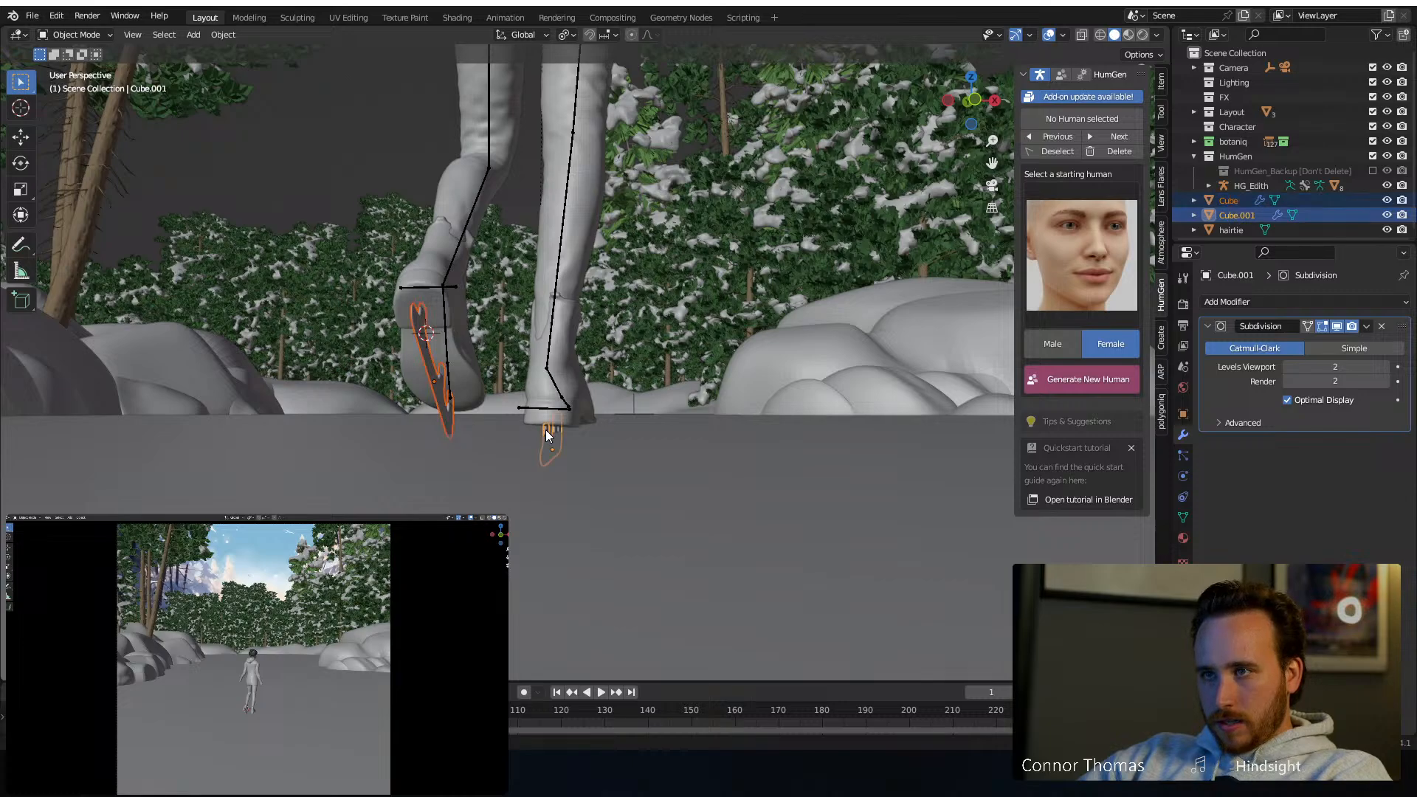
pyautogui.keyDown('shift'); pyautogui.click(551, 325); pyautogui.keyUp('shift')
pyautogui.keyDown('shift'); pyautogui.moveTo(578, 290); pyautogui.dragTo(591, 325, button='middle'); pyautogui.keyUp('shift')
pyautogui.press('g')
pyautogui.press('z')
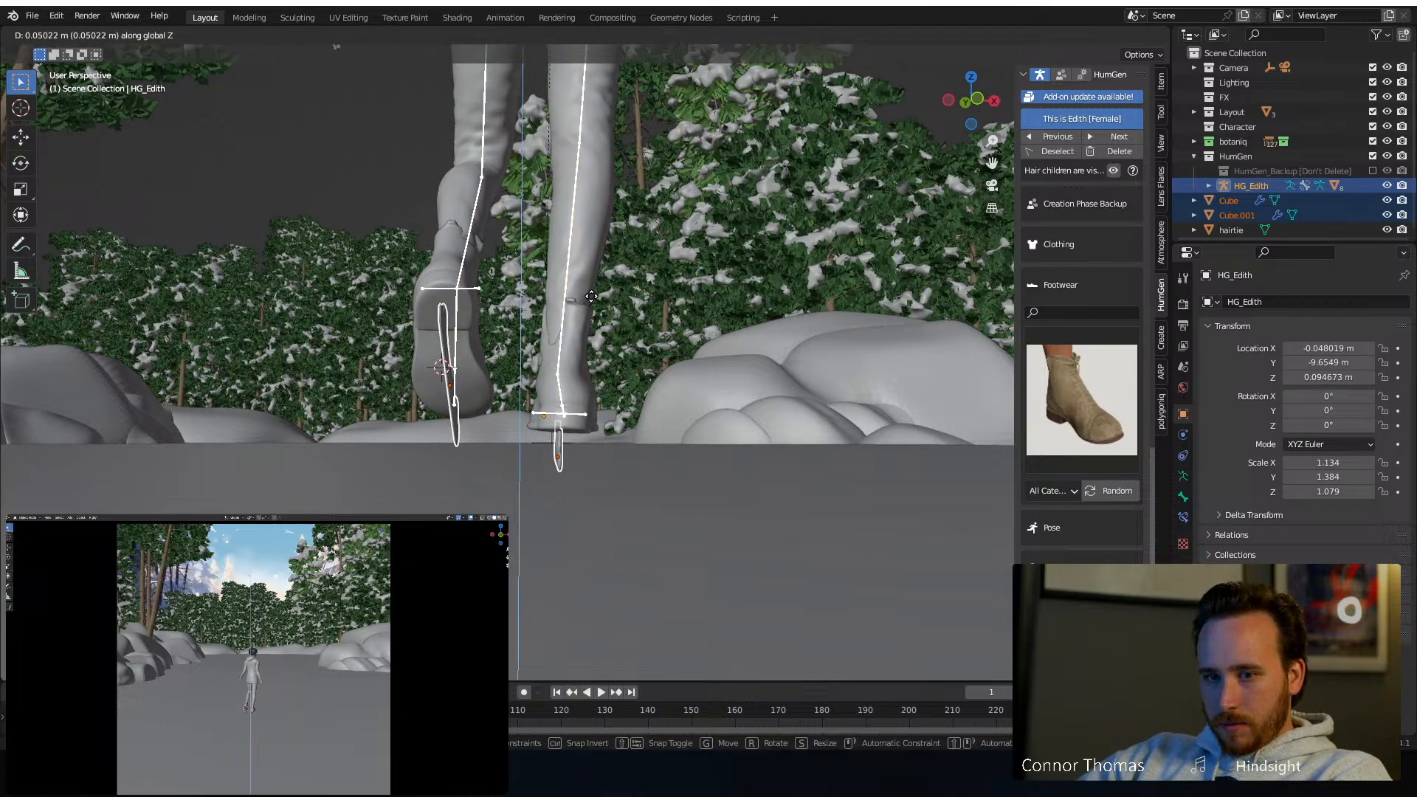
pyautogui.click(591, 296)
# Lower the character and blades about 0.009 m along Z onto the ice, deselect, save the file and hide the sidebar
pyautogui.moveTo(591, 296); pyautogui.dragTo(438, 292, button='middle')
pyautogui.press('g')
pyautogui.press('z')
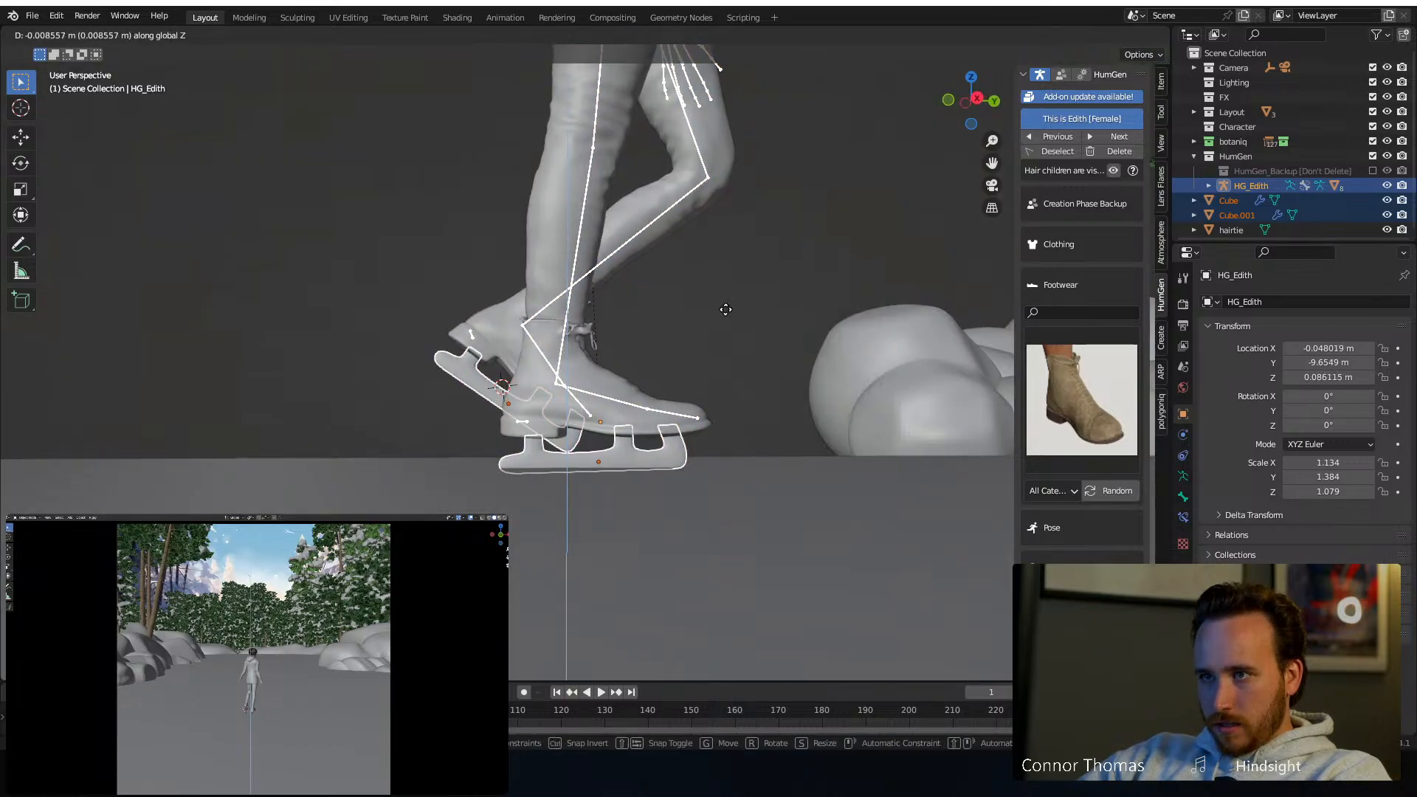
pyautogui.click(726, 309)
pyautogui.click(631, 301)
pyautogui.moveTo(632, 301); pyautogui.dragTo(864, 252, button='middle')
pyautogui.click(607, 282)
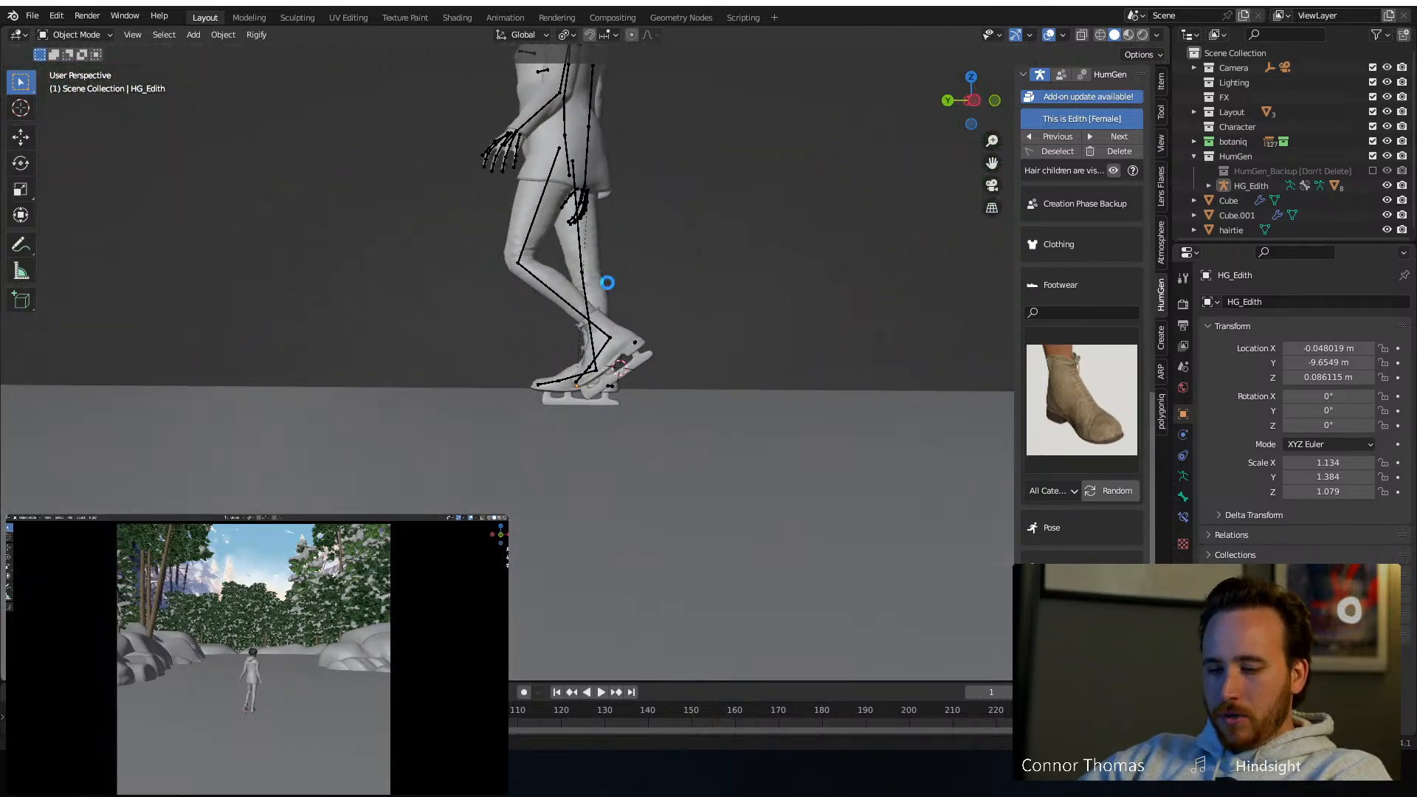
pyautogui.hotkey('ctrl', 's')
pyautogui.press('n')
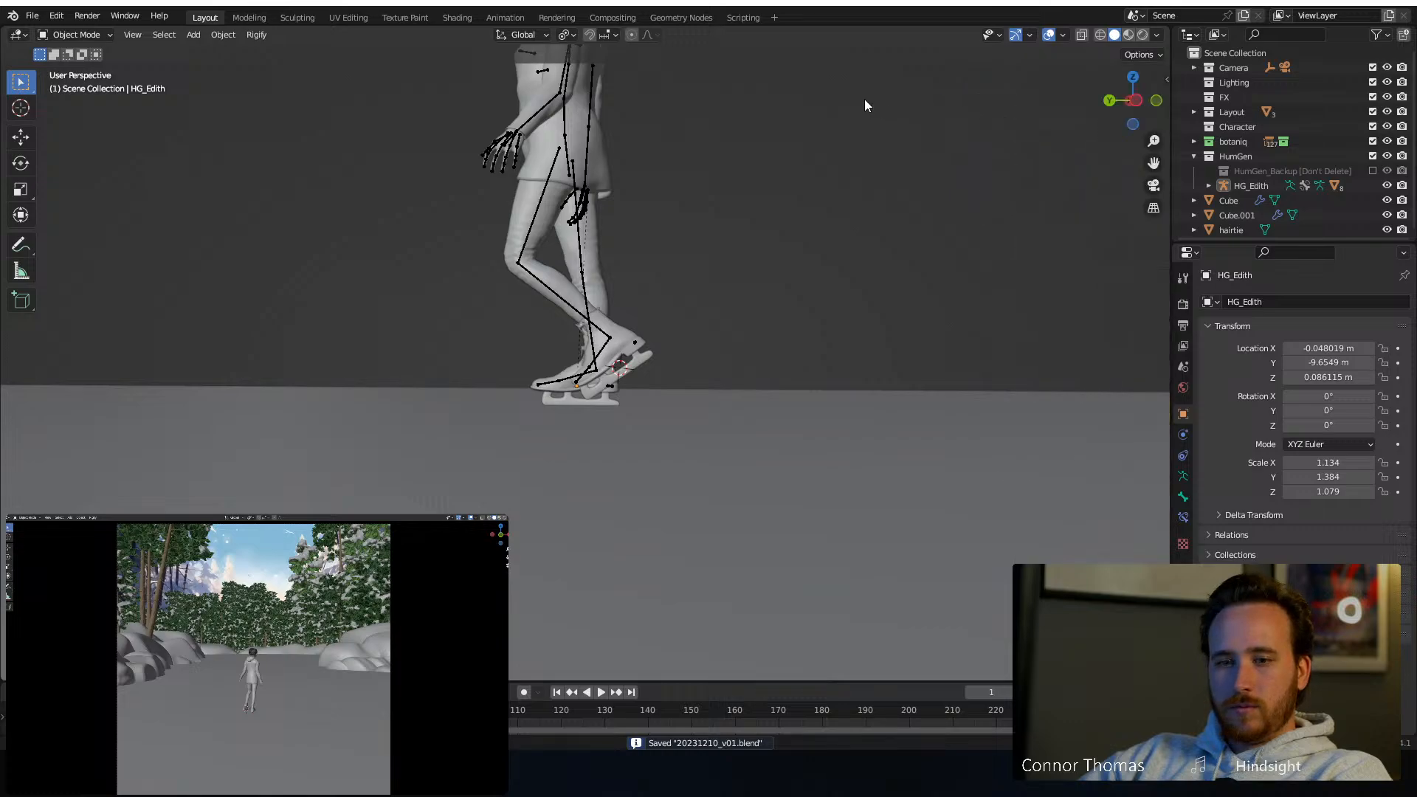
# Place the 3D cursor on the open ice beside the character and save the file
pyautogui.moveTo(793, 117); pyautogui.dragTo(656, 189, button='middle')
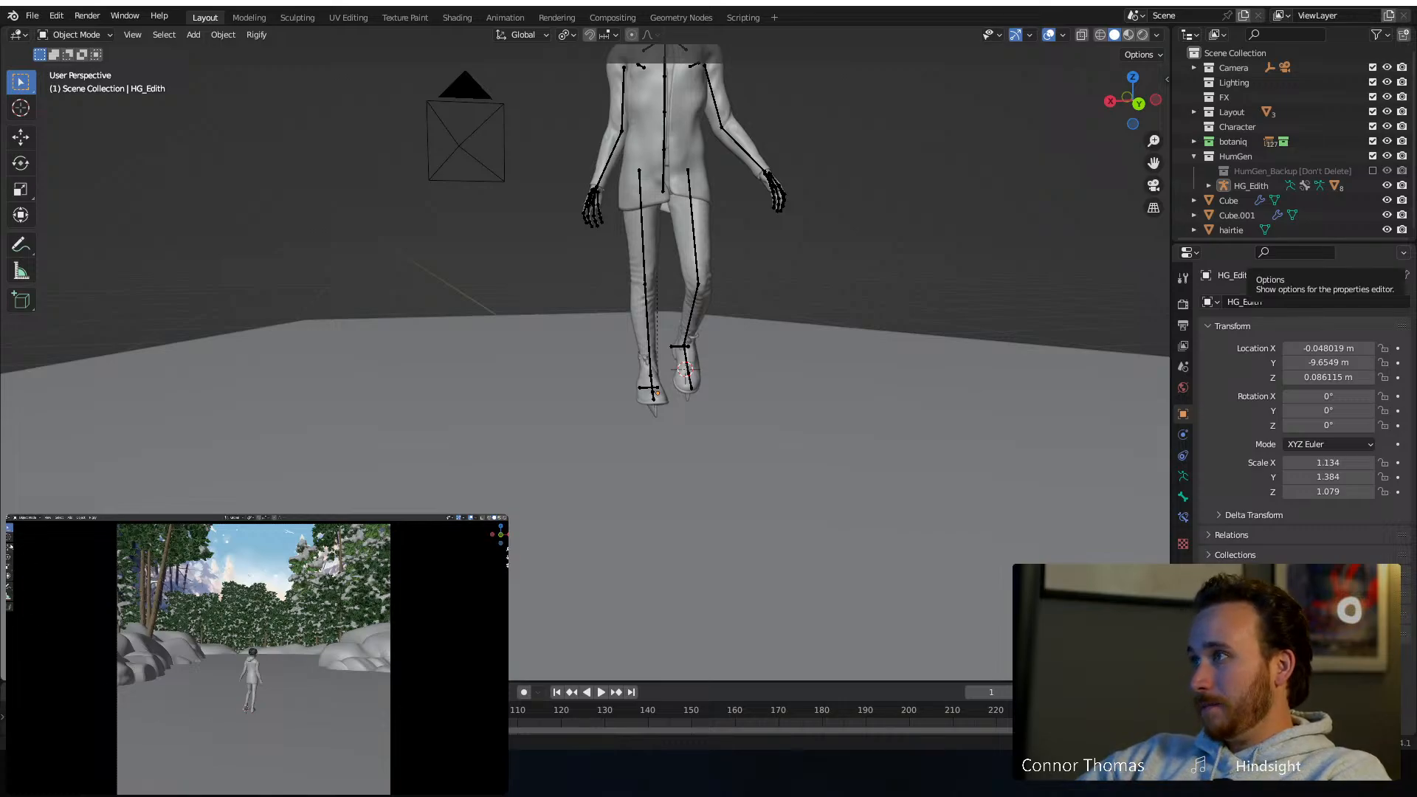
pyautogui.click(21, 108)
pyautogui.click(372, 358)
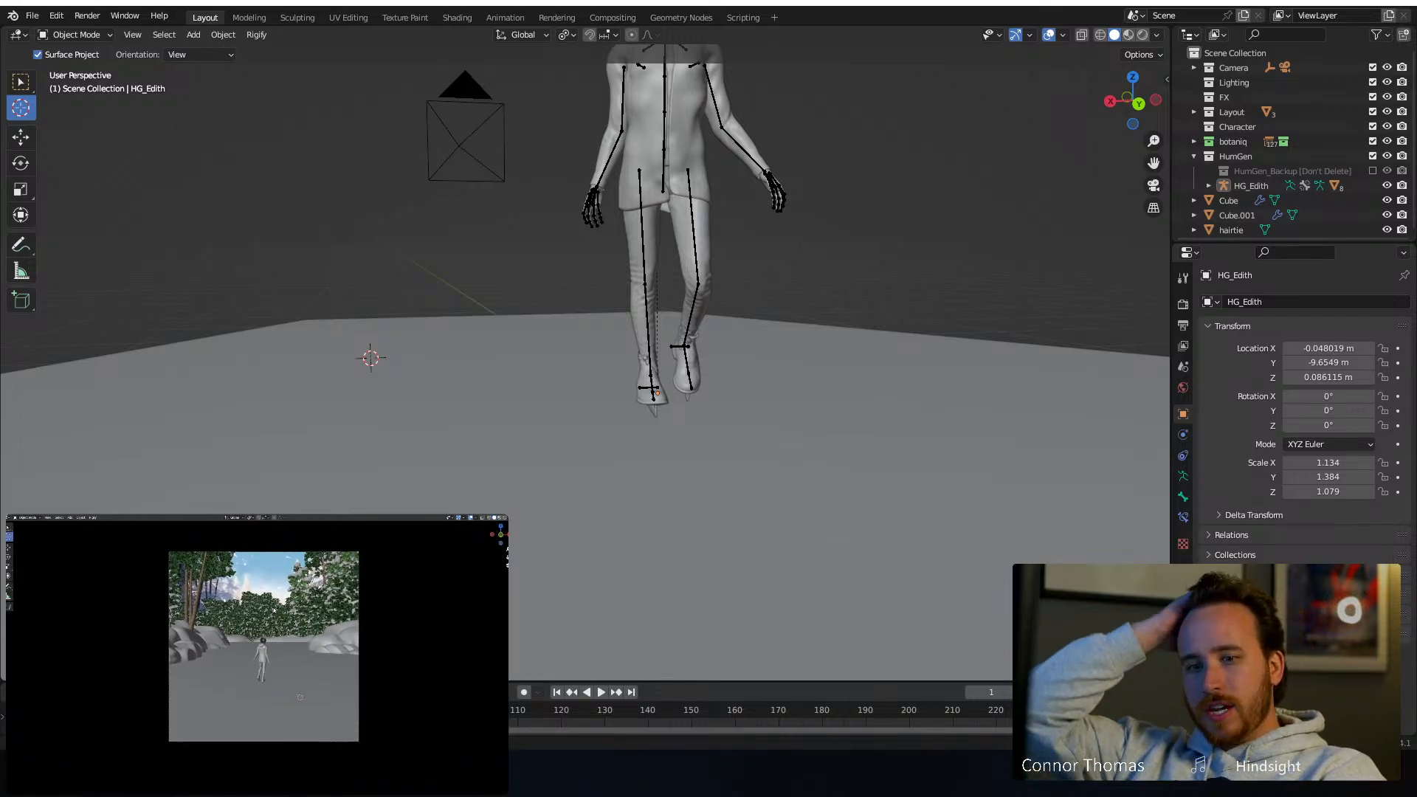
pyautogui.hotkey('ctrl', 's')
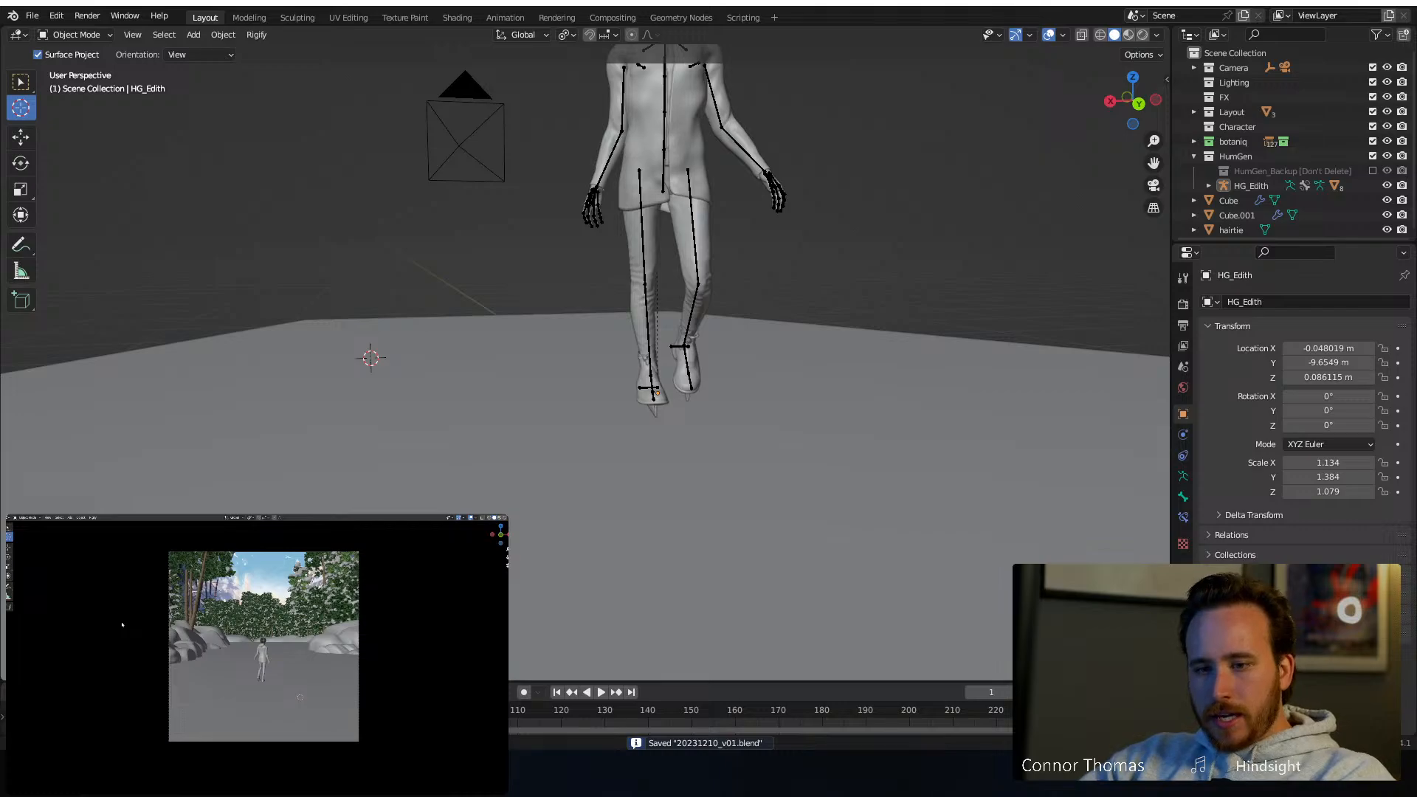
# Enable Physical Atmosphere for the world and bring its sun lamp and the whole scene into view
pyautogui.moveTo(977, 298); pyautogui.dragTo(1167, 325, button='middle')
pyautogui.scroll(-9, 423, 259)
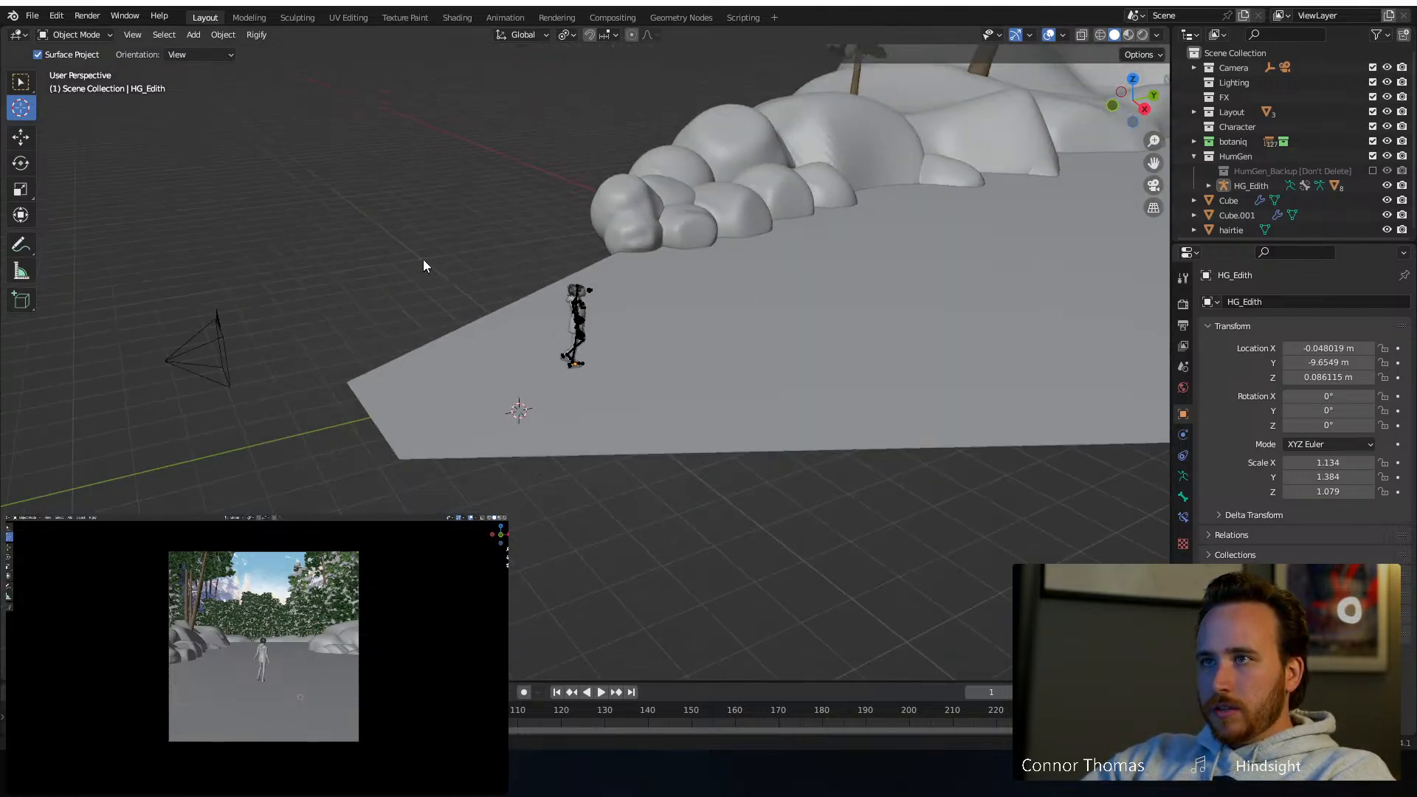
pyautogui.press('n')
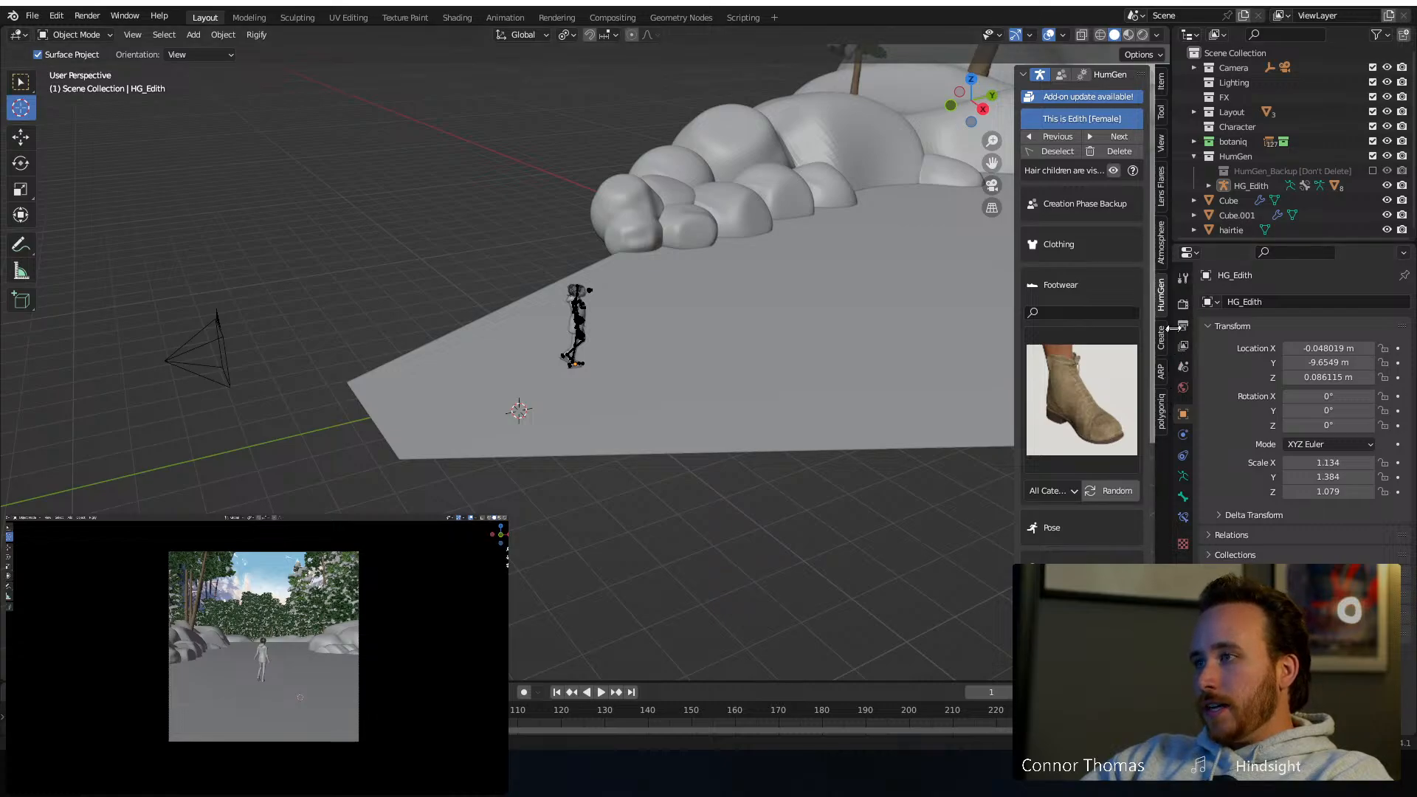
pyautogui.click(1161, 242)
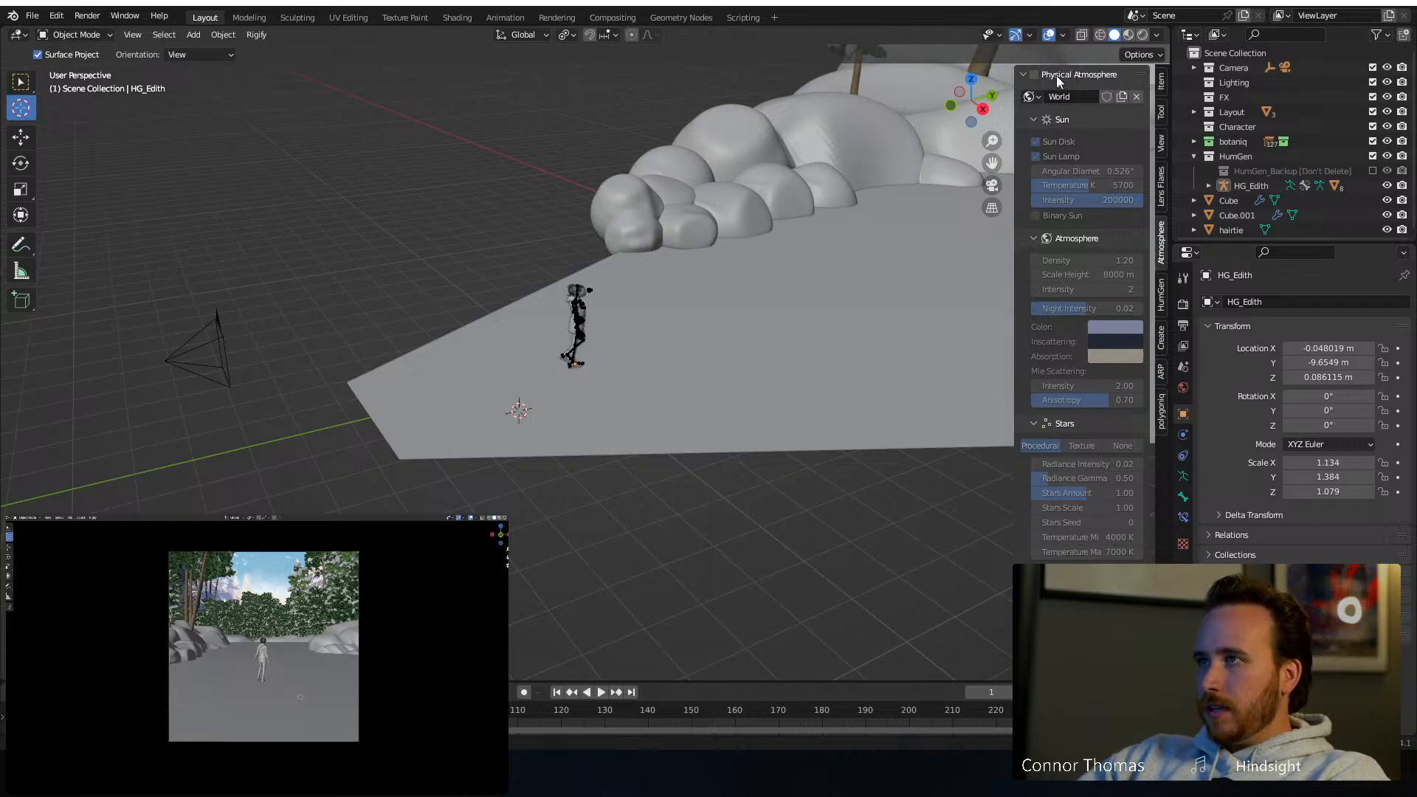
pyautogui.click(1035, 74)
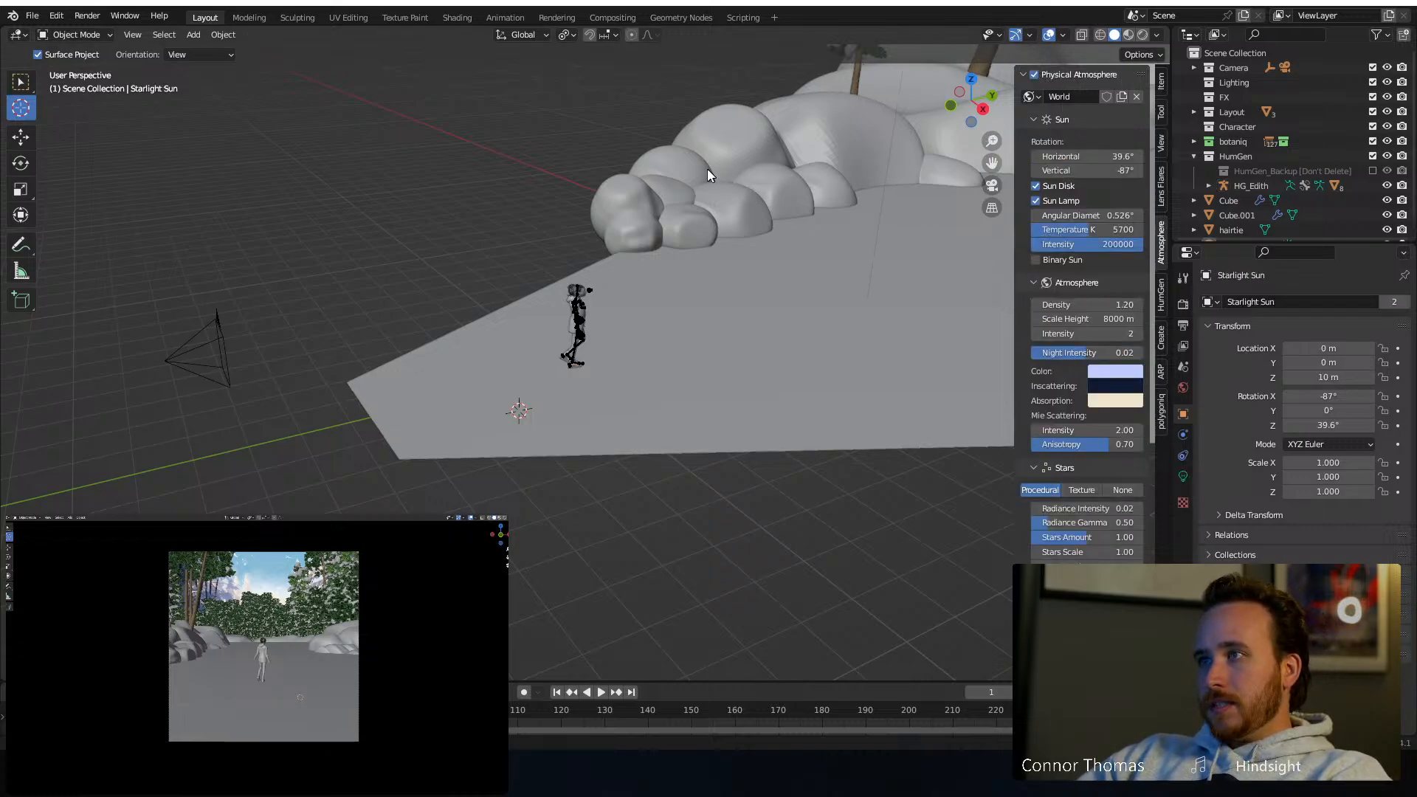
pyautogui.scroll(-5, 410, 211)
pyautogui.moveTo(383, 207); pyautogui.dragTo(450, 228, button='middle')
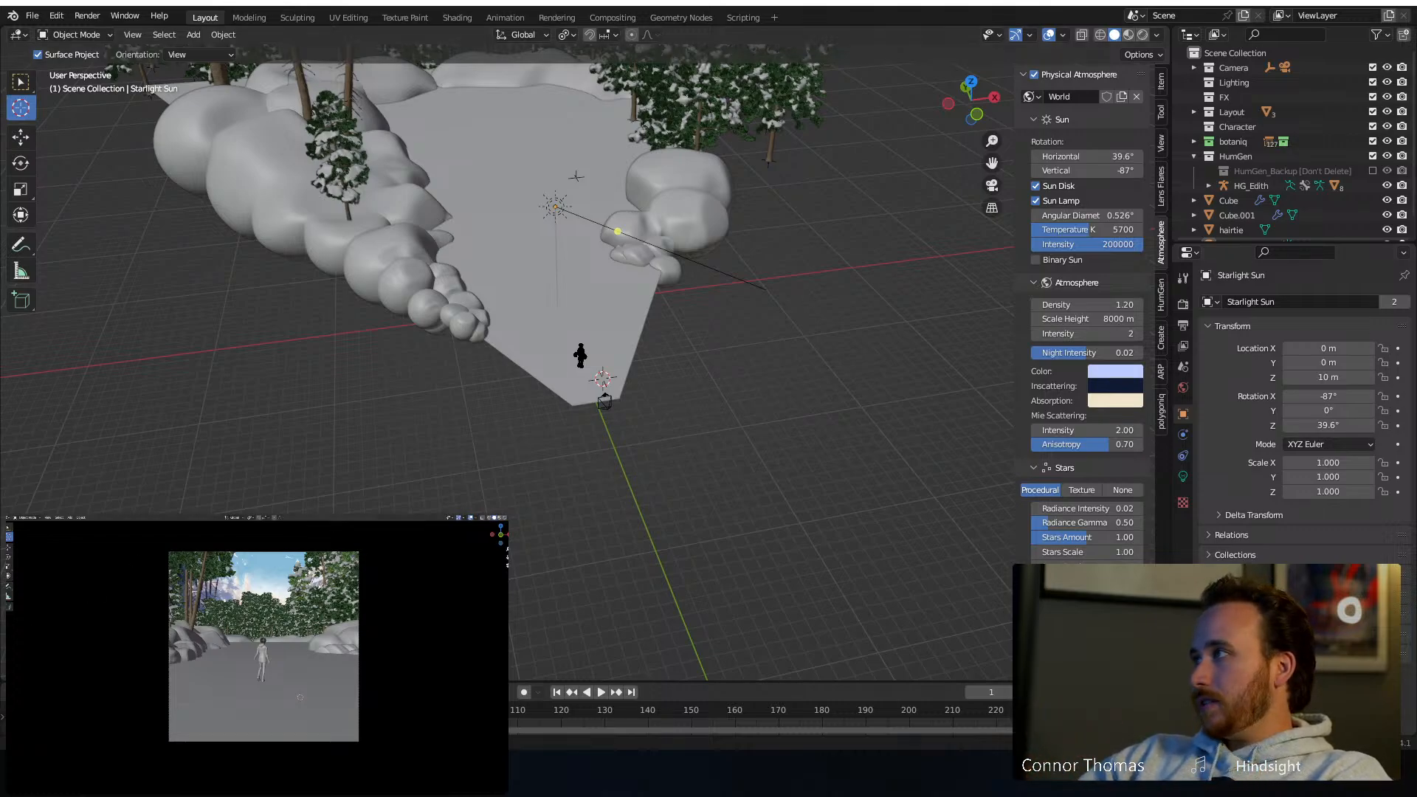
pyautogui.scroll(3, 229, 643)
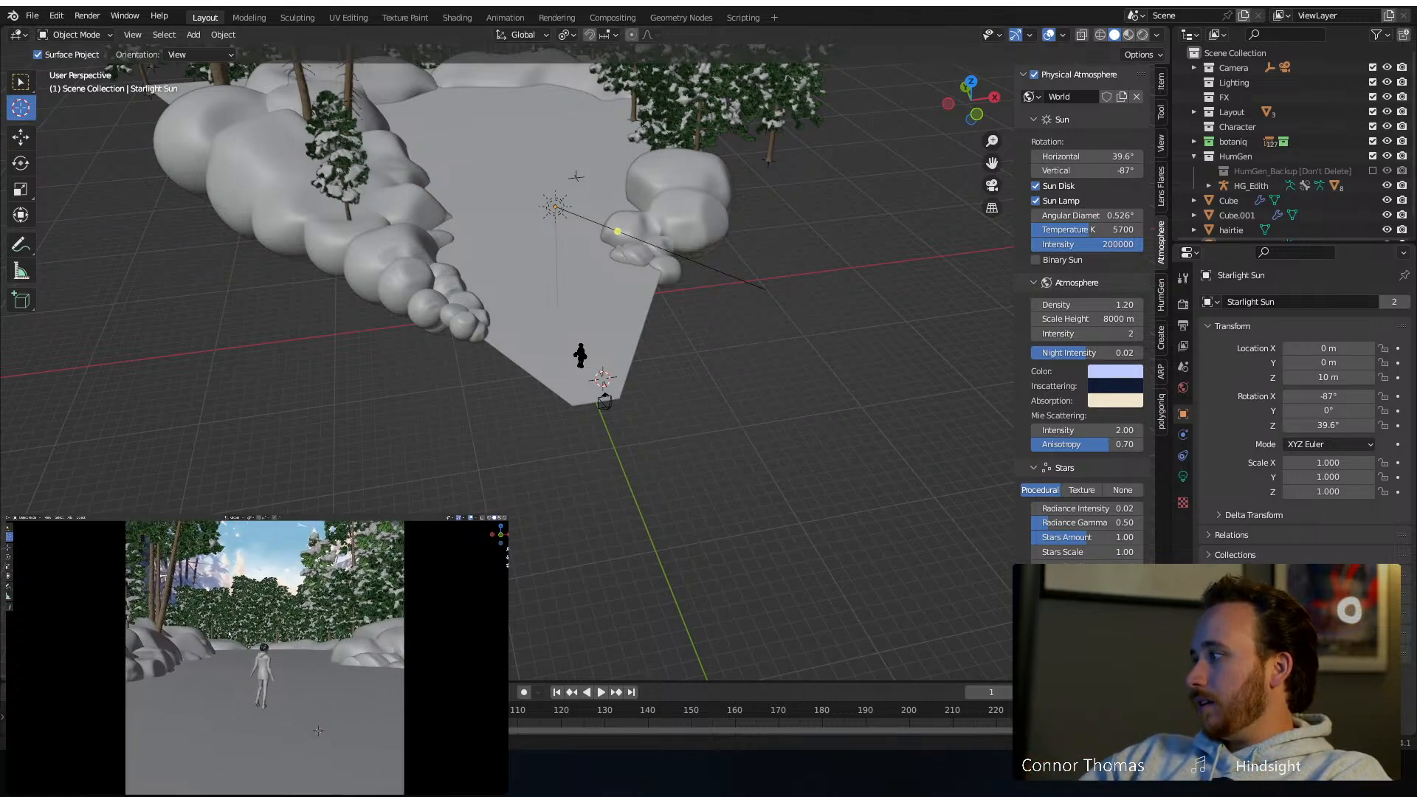
pyautogui.scroll(-1, 228, 638)
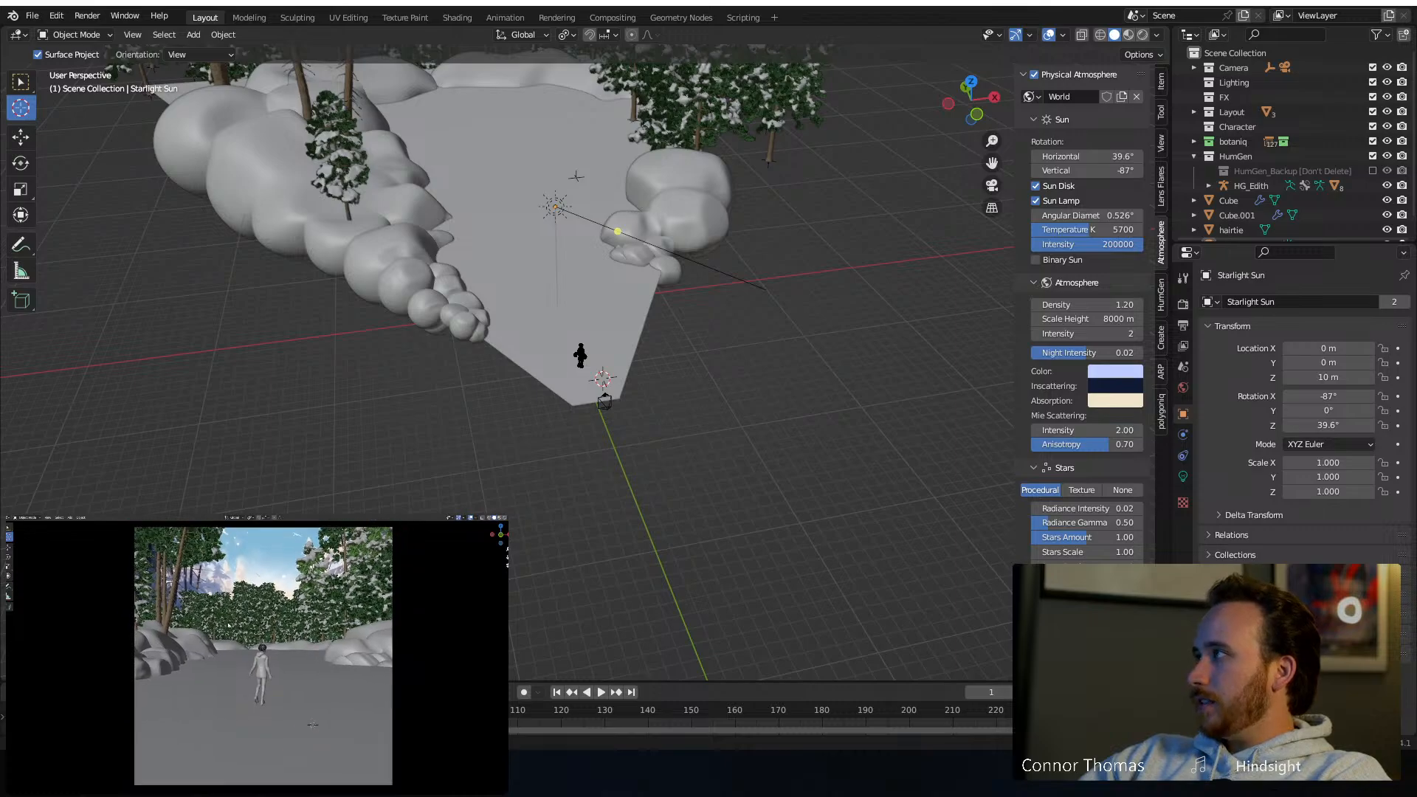
# Zoom in slightly on the camera view and preview it in rendered shading
pyautogui.scroll(1, 312, 723)
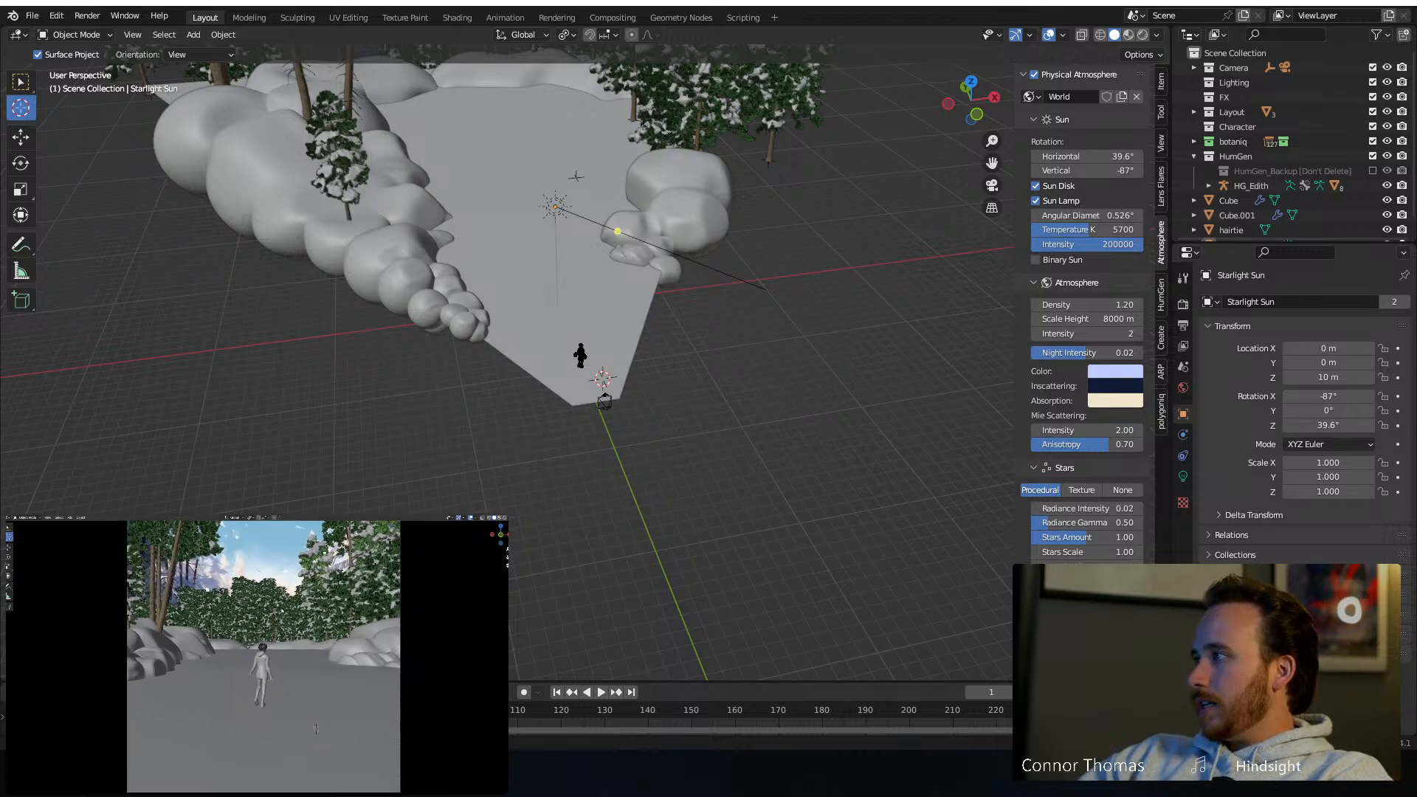
pyautogui.click(285, 567)
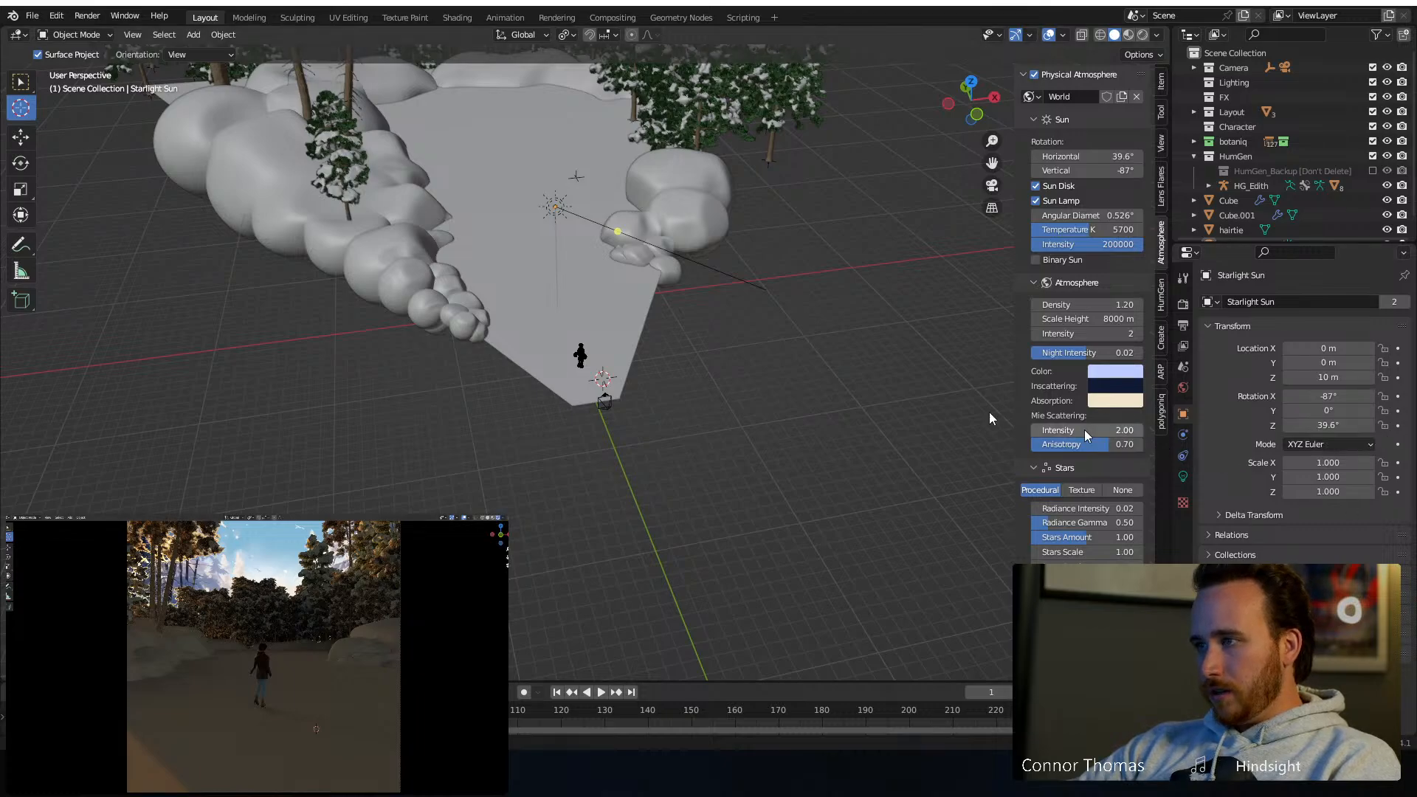
# Switch to the Select Box tool, select the scene camera and save the file
pyautogui.click(606, 403)
pyautogui.click(626, 447)
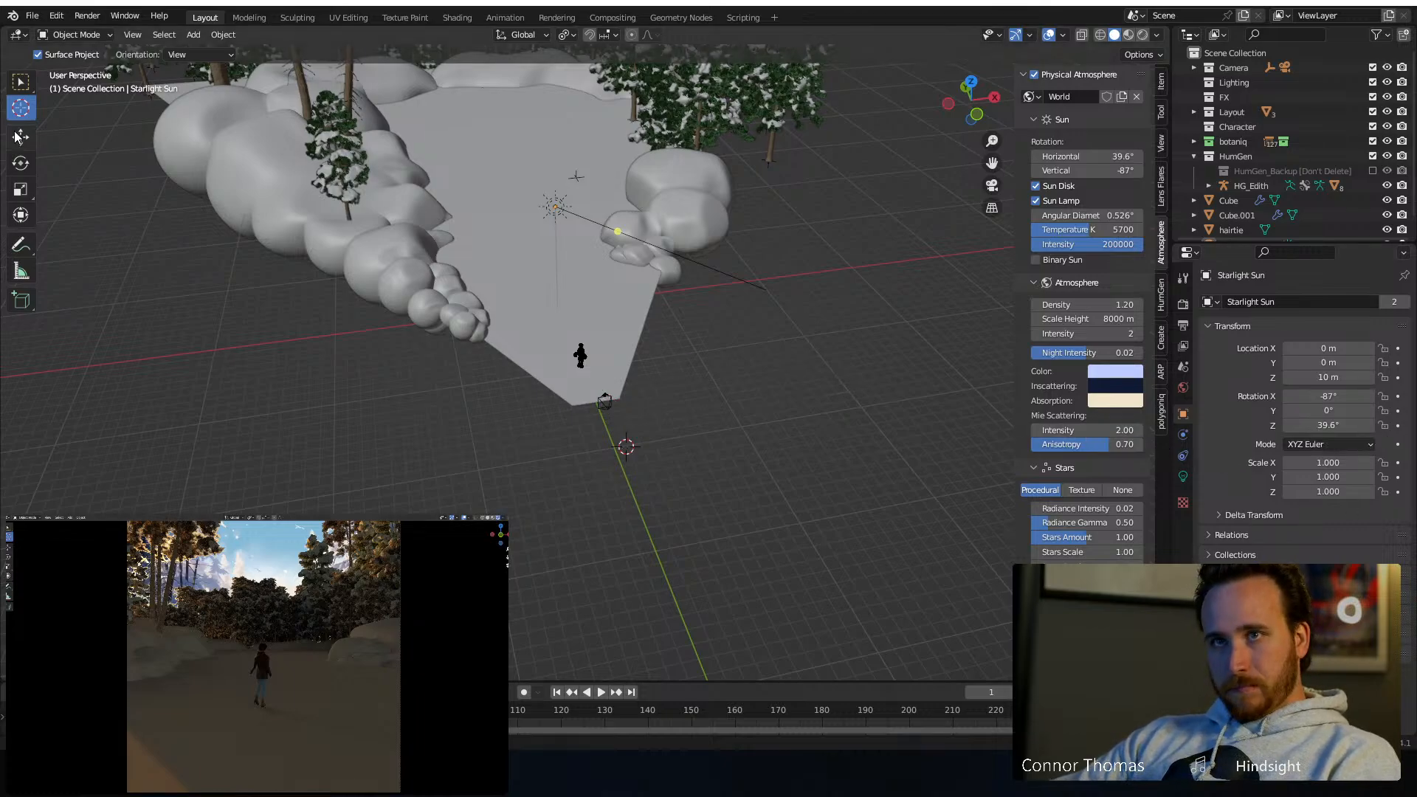
pyautogui.press('w')
pyautogui.click(603, 401)
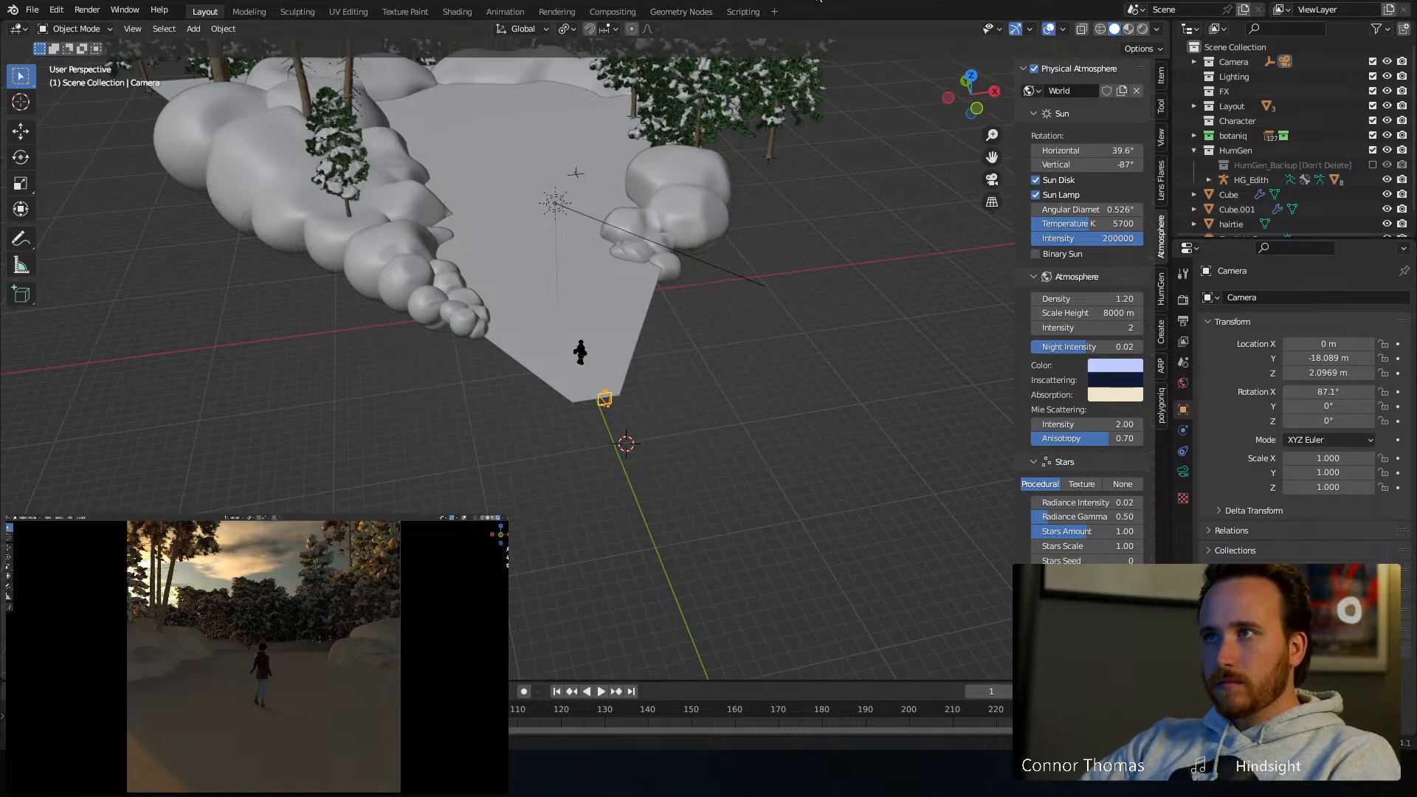
pyautogui.hotkey('ctrl', 's')
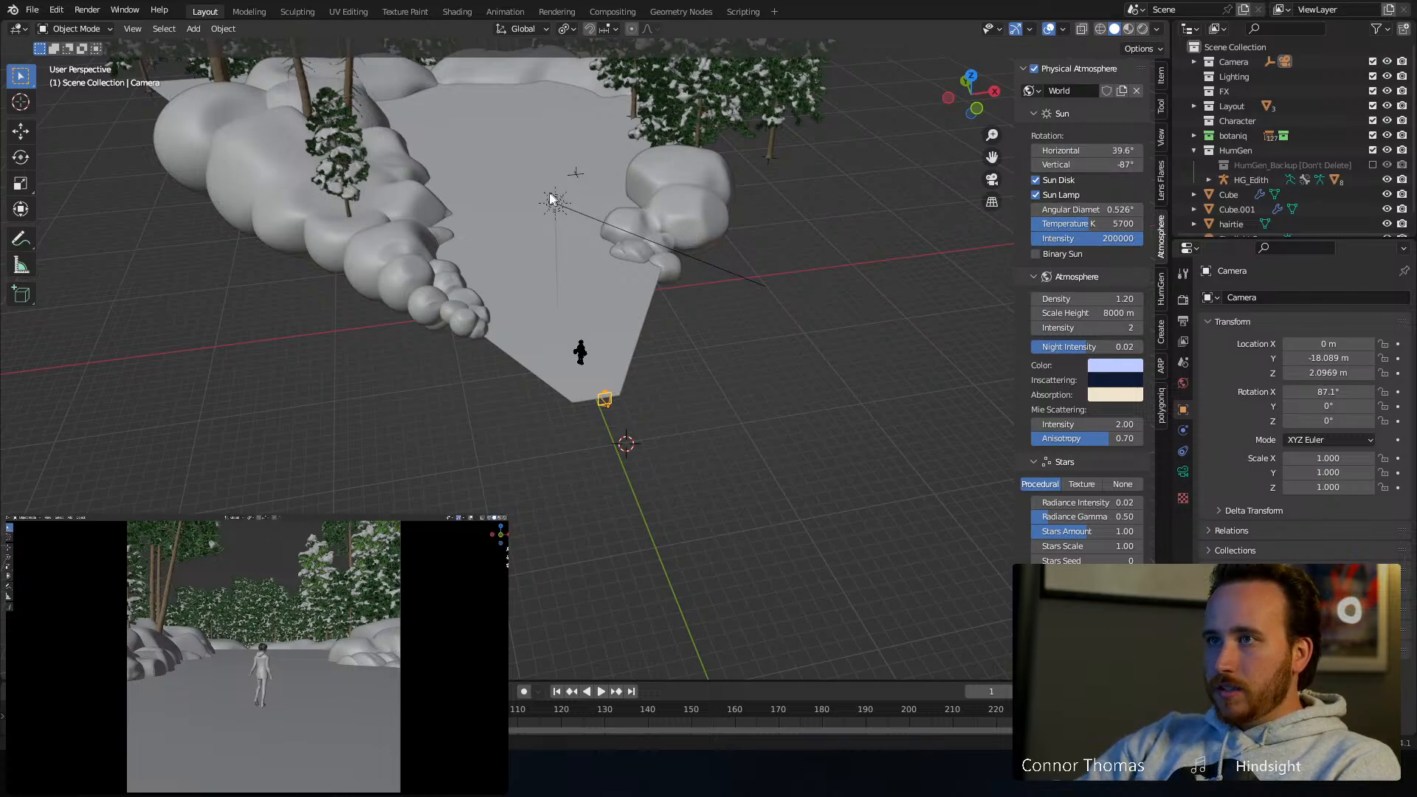
# Set the atmosphere sun's rotation to about -69.8° vertical and 17.3° horizontal
pyautogui.moveTo(1085, 165); pyautogui.dragTo(1122, 165)
pyautogui.moveTo(828, 194); pyautogui.dragTo(694, 186, button='middle')
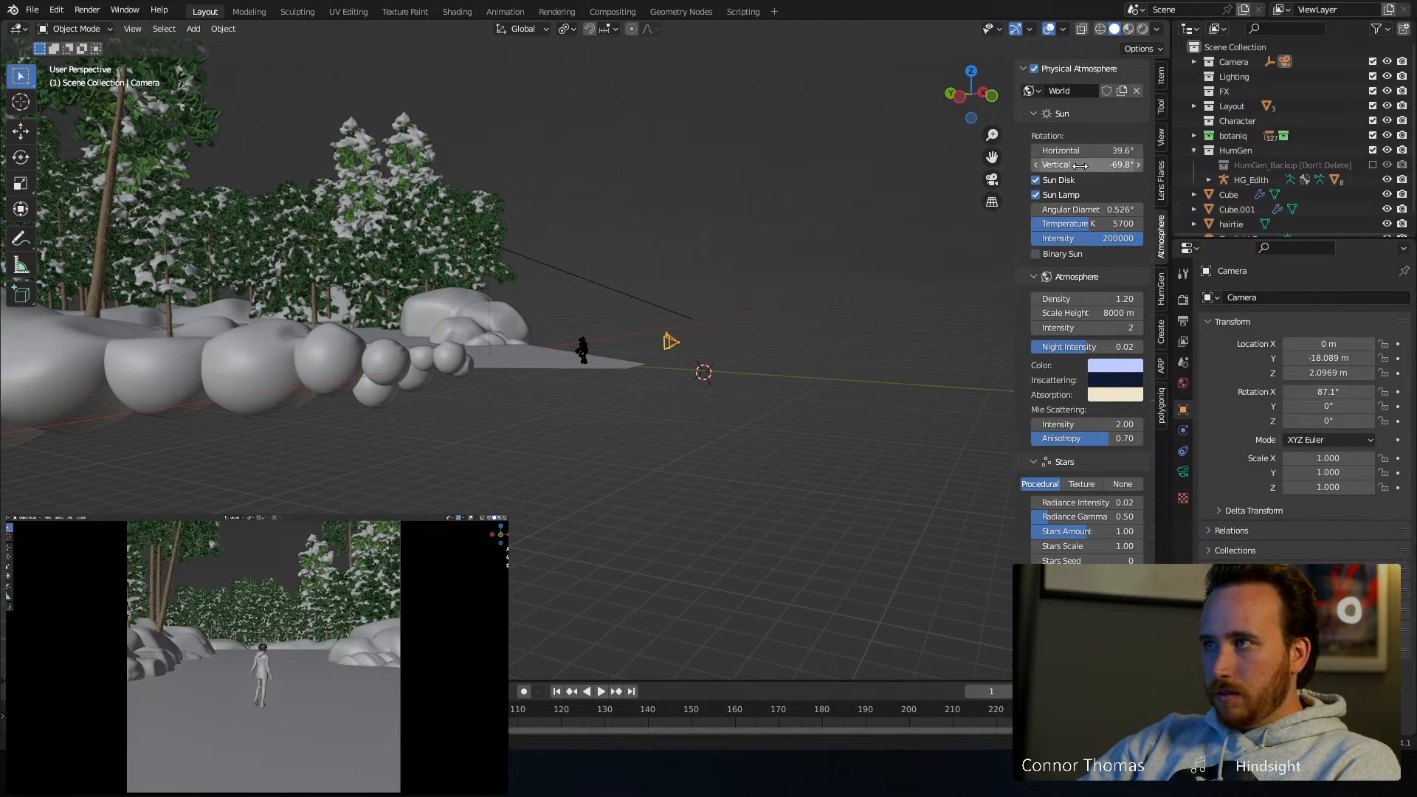
pyautogui.moveTo(1085, 150); pyautogui.dragTo(1063, 150)
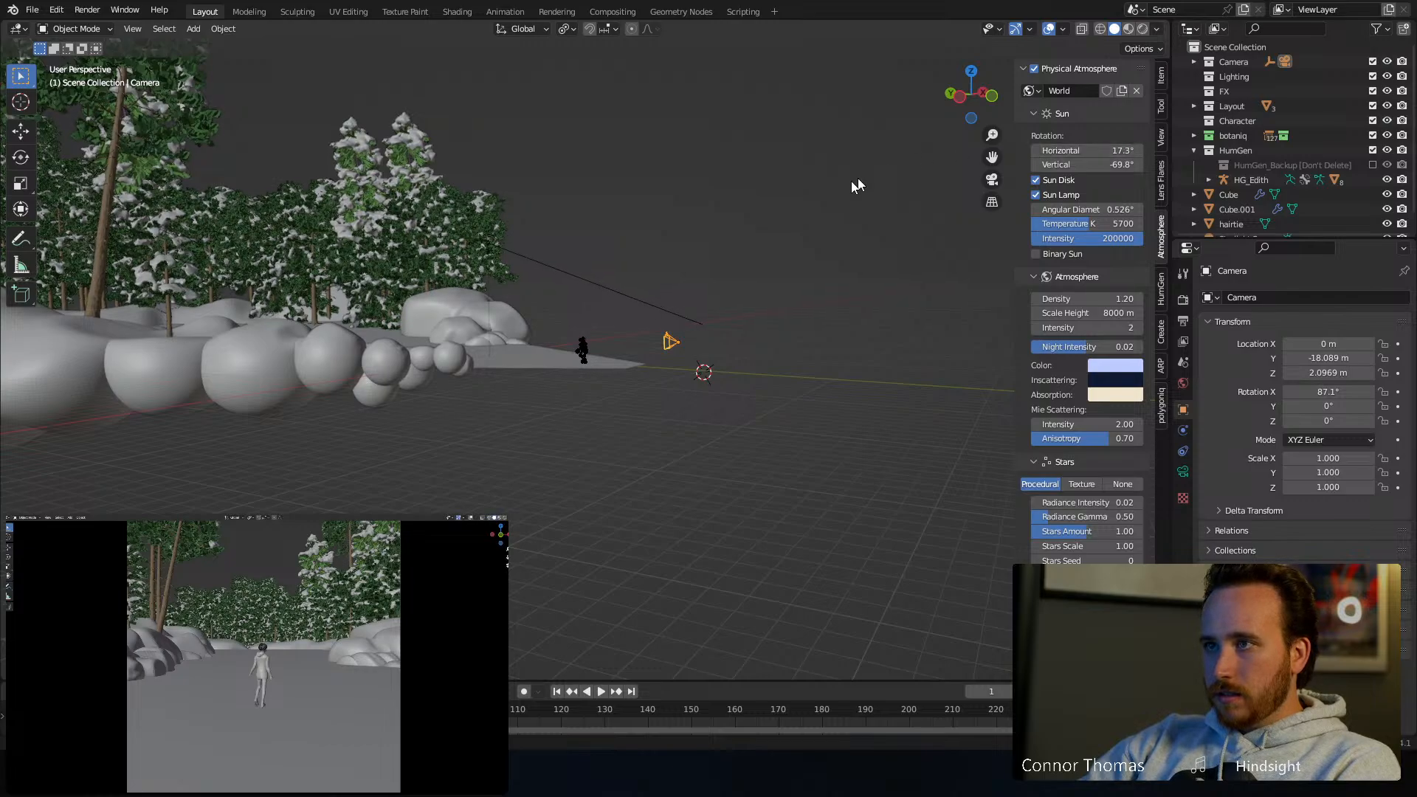
# Preview the whole scene in rendered shading, return the viewport to solid shading and save the file
pyautogui.moveTo(854, 184)
pyautogui.mouseDown(button='middle')
pyautogui.moveTo(696, 263)
pyautogui.moveTo(751, 245)
pyautogui.moveTo(745, 227)
pyautogui.mouseUp(button='middle')
pyautogui.press('z')
pyautogui.click(622, 215)
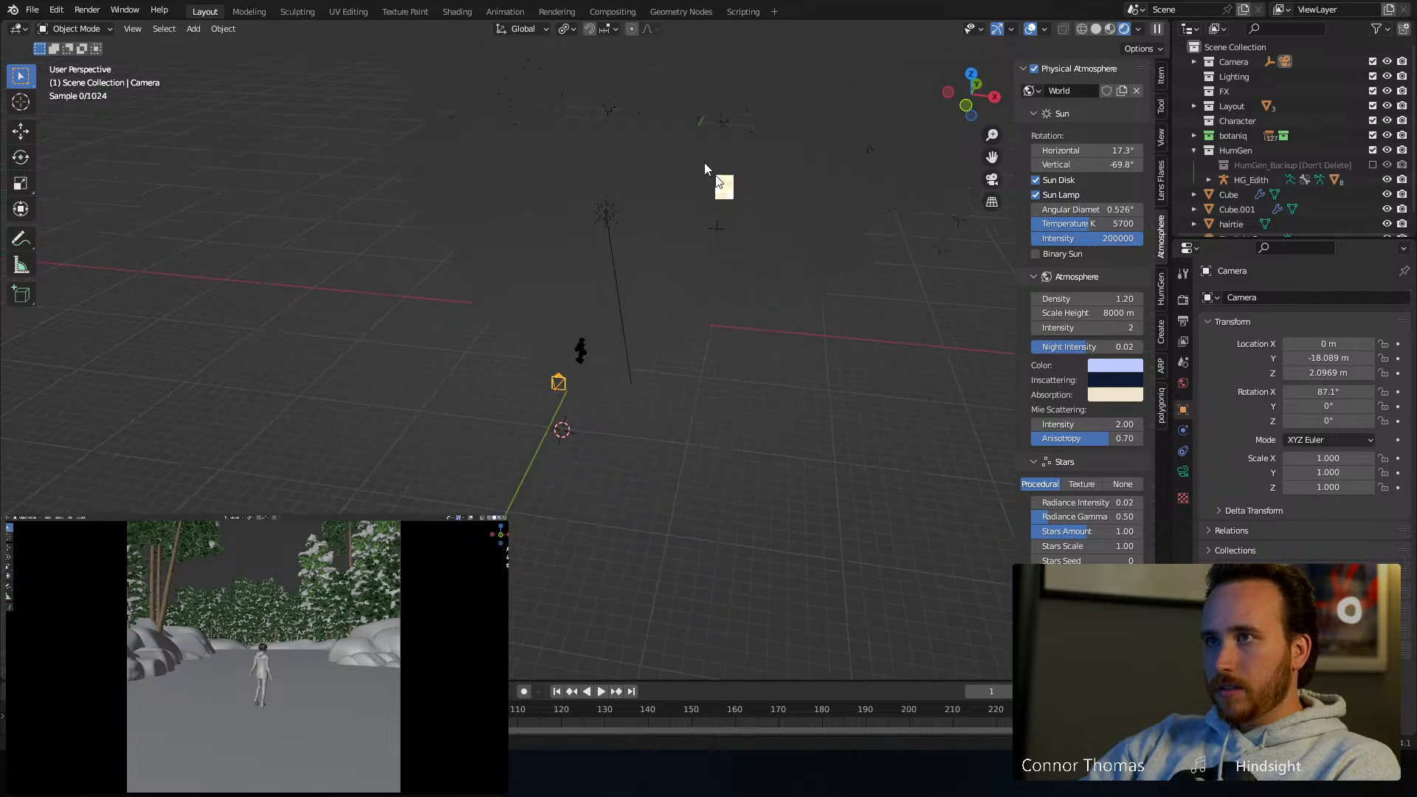
pyautogui.moveTo(704, 168); pyautogui.dragTo(705, 314, button='middle')
pyautogui.press('z')
pyautogui.click(602, 325)
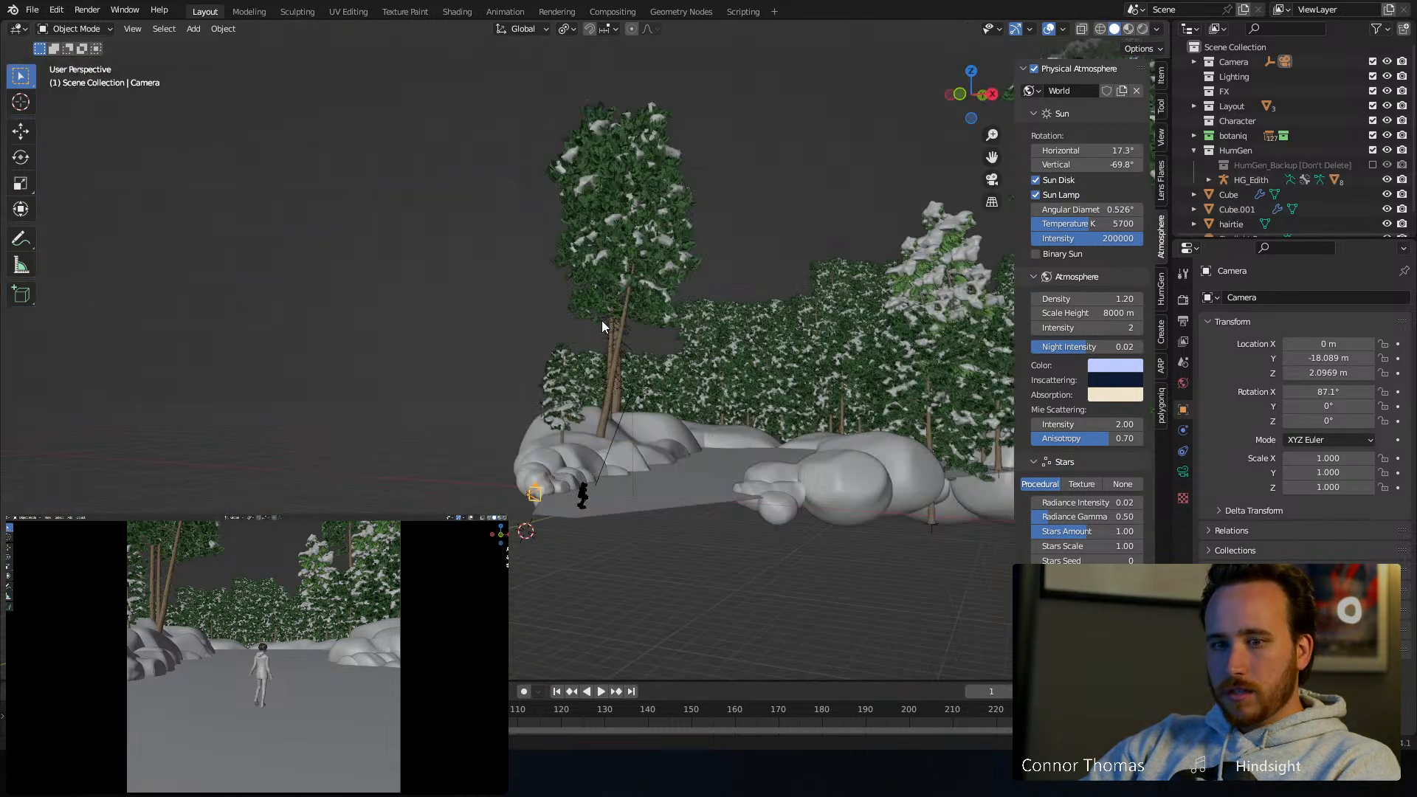
pyautogui.hotkey('ctrl', 's')
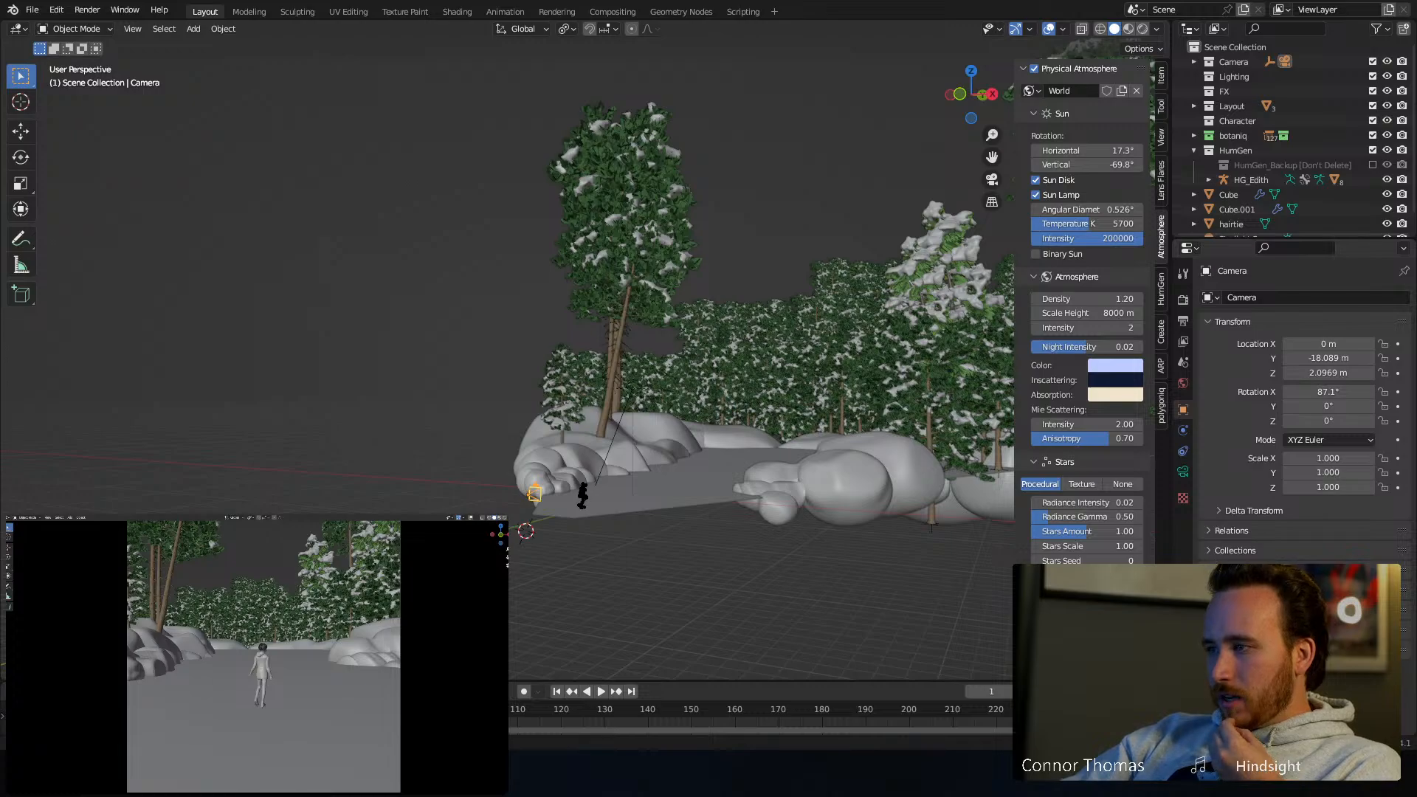
# Widen the properties editor with the render settings shown and place the expanded Color Management section directly above Light Paths
pyautogui.click(1184, 301)
pyautogui.scroll(-3, 1210, 509)
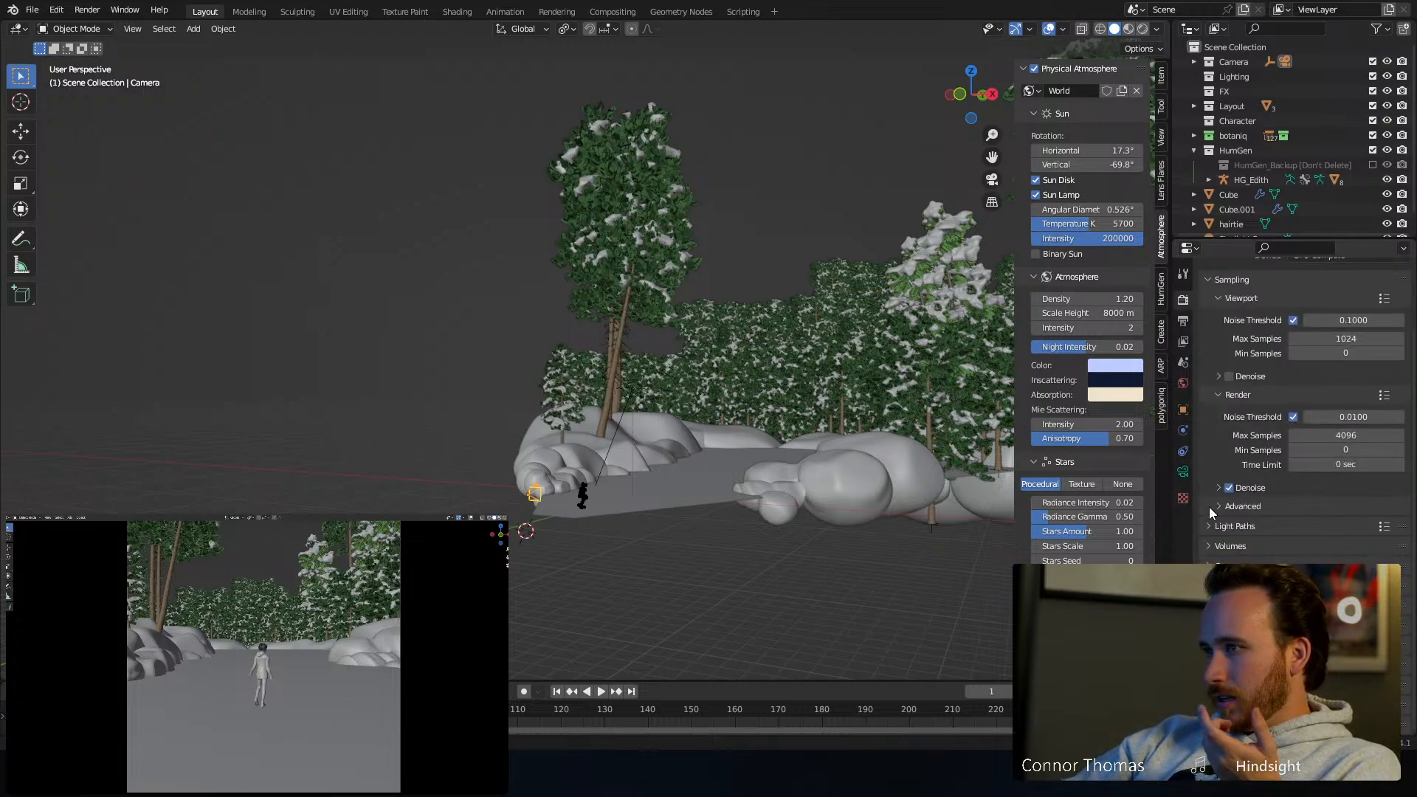
pyautogui.scroll(-5, 1255, 443)
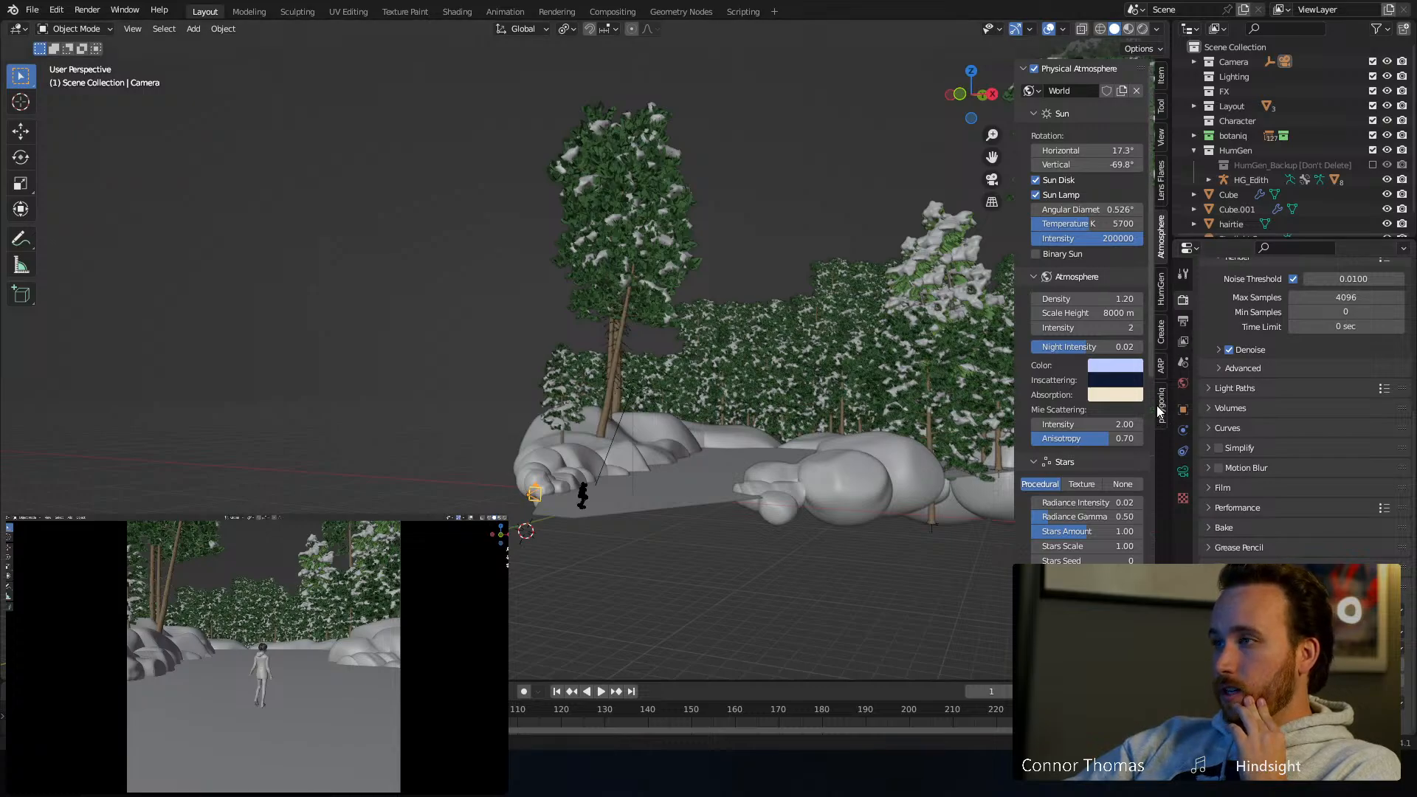
pyautogui.moveTo(1172, 413); pyautogui.dragTo(520, 402)
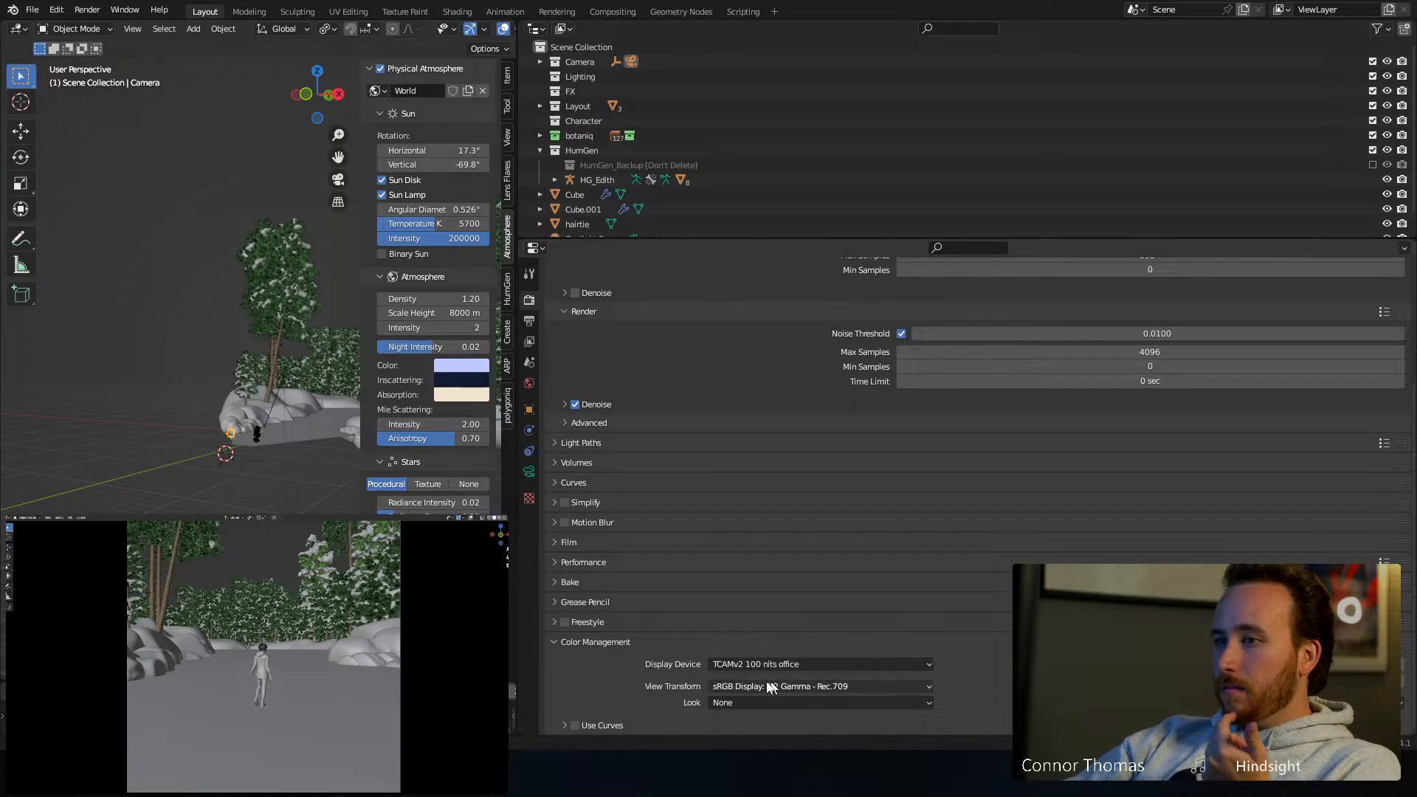
pyautogui.click(590, 641)
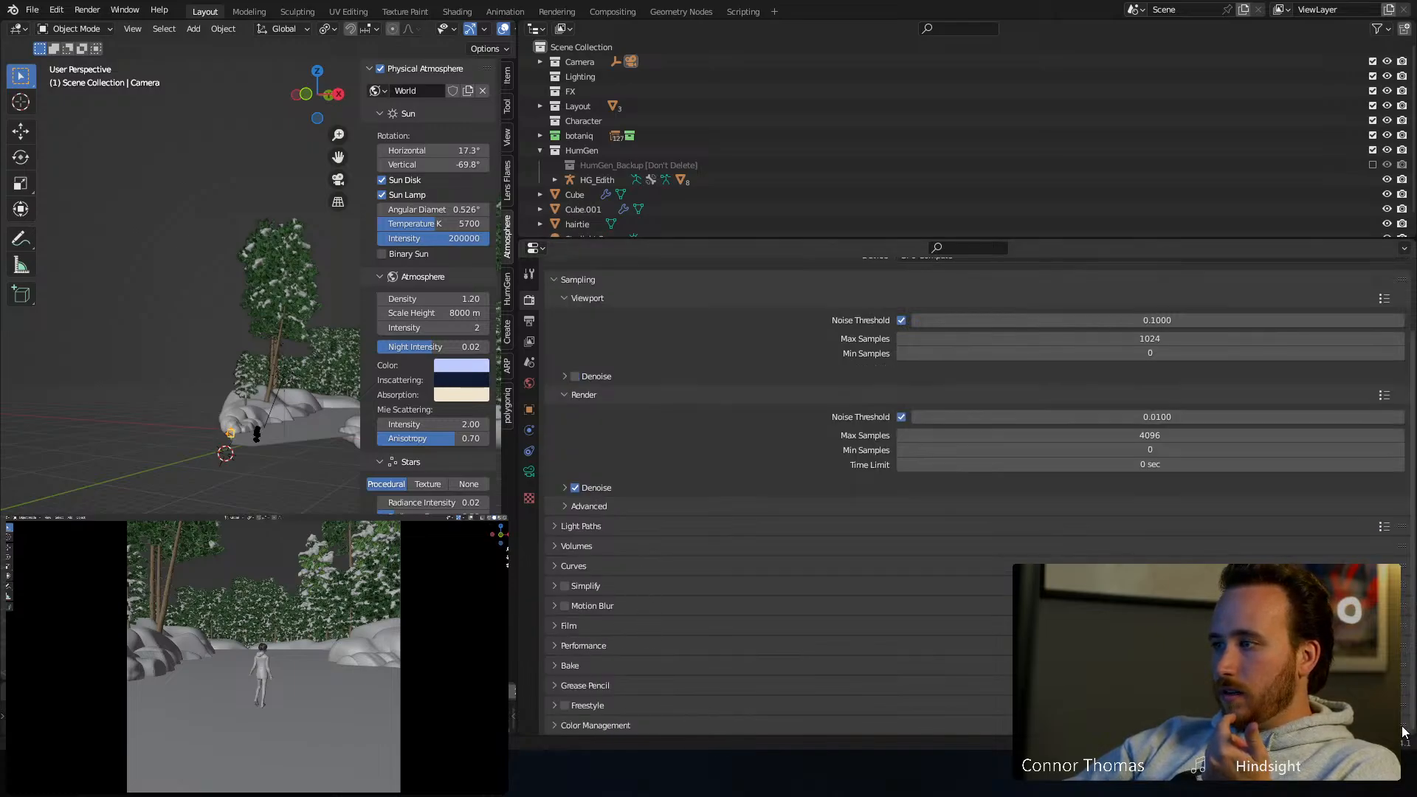
pyautogui.moveTo(1401, 725); pyautogui.dragTo(1342, 377)
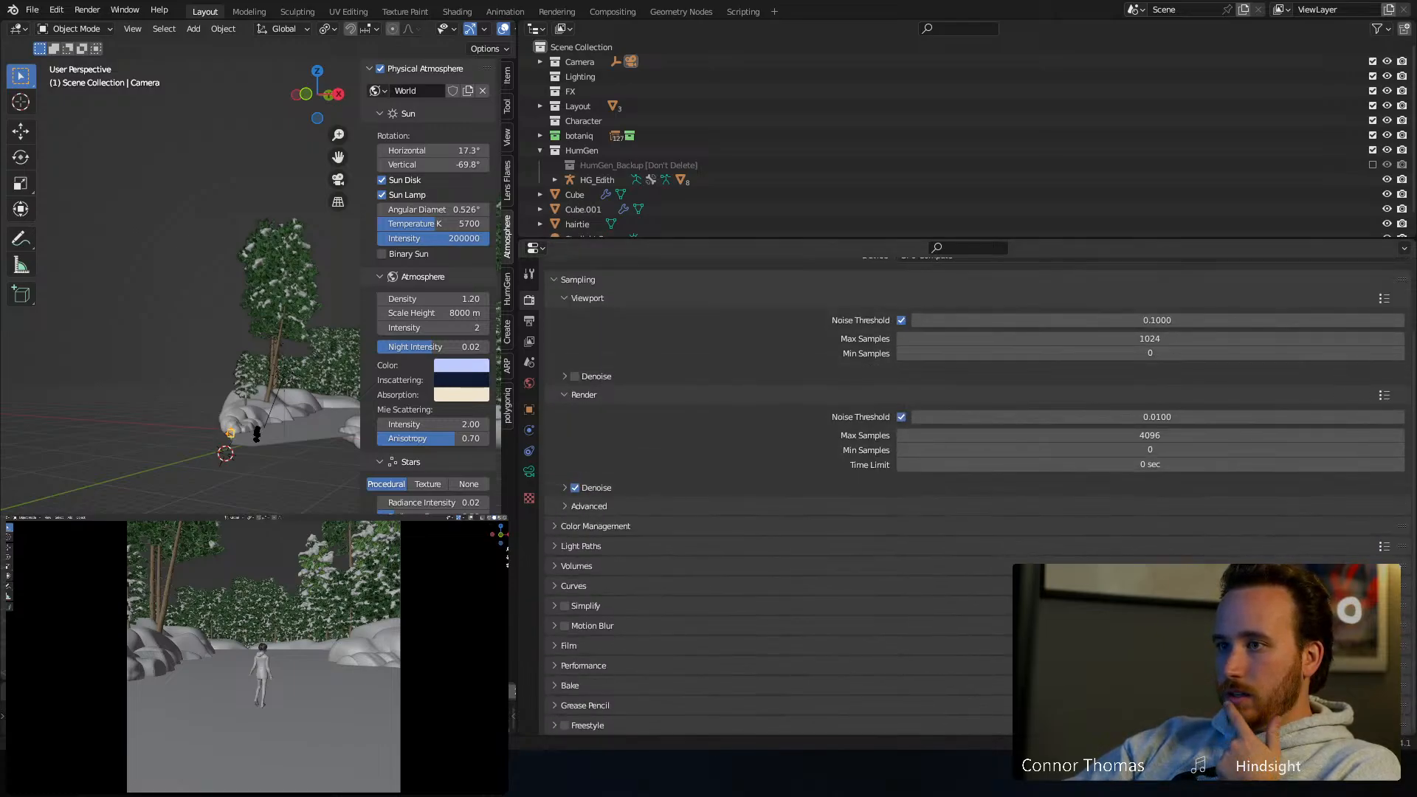
pyautogui.click(583, 526)
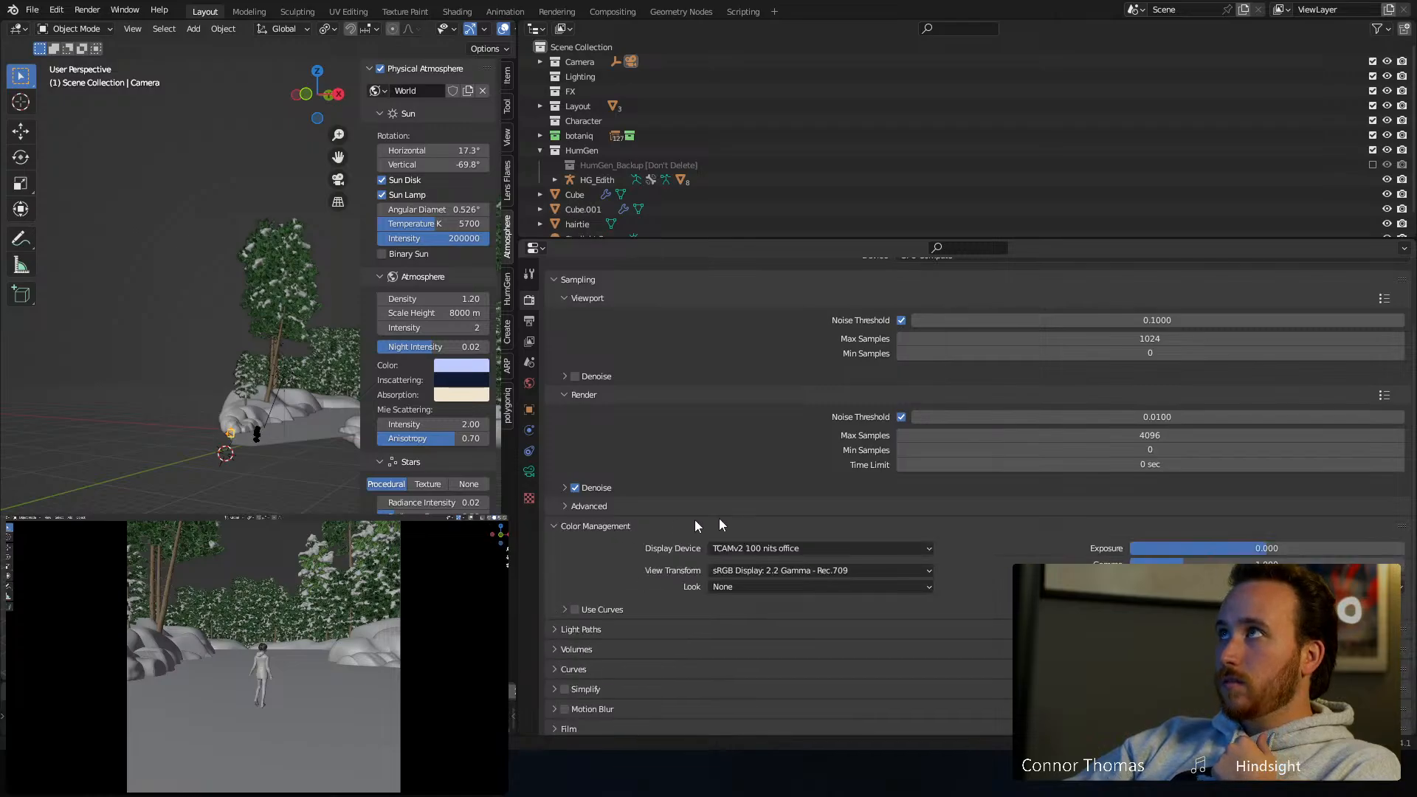
pyautogui.scroll(-3, 790, 513)
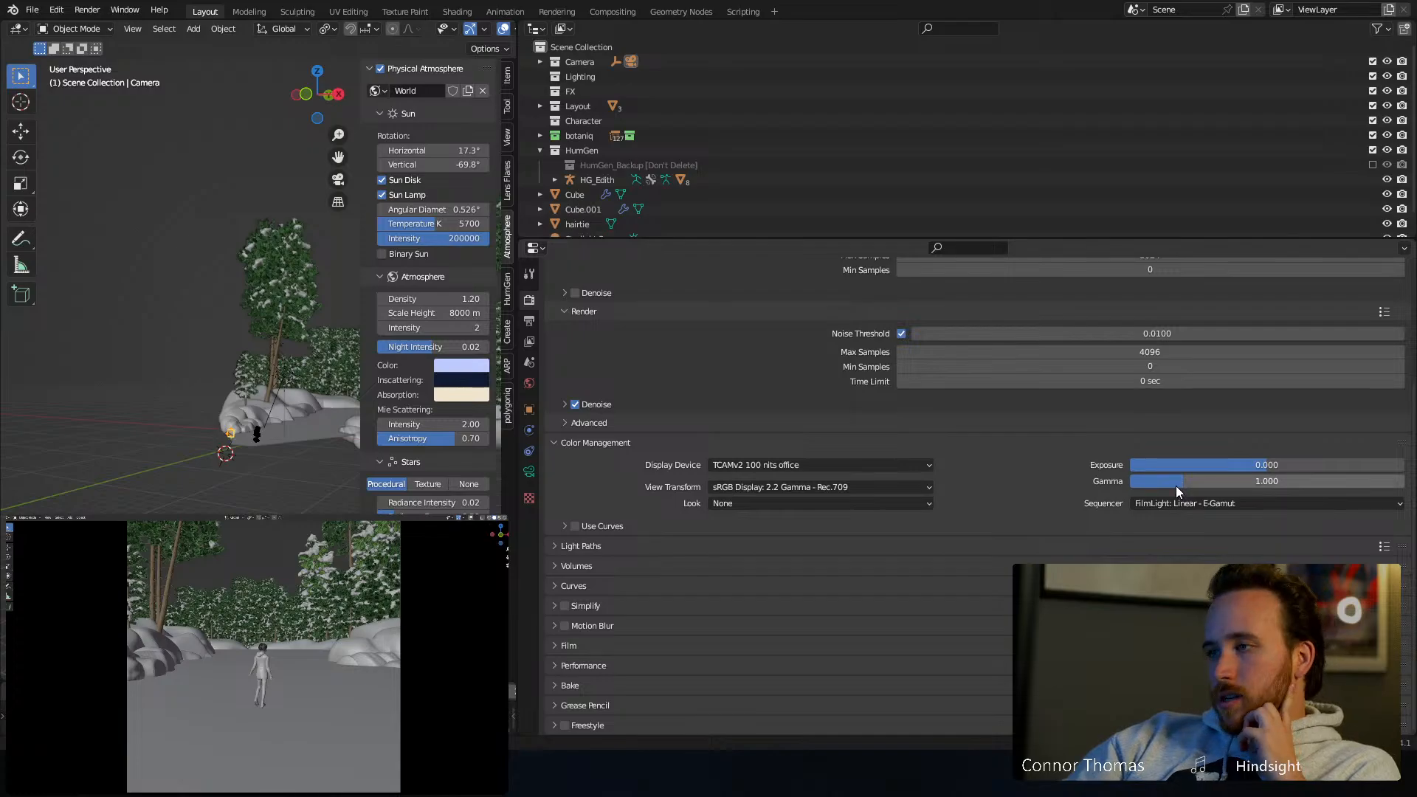
# Set the Sequencer color space to Rec1886: 2.4 Gamma - Rec.709
pyautogui.click(1170, 507)
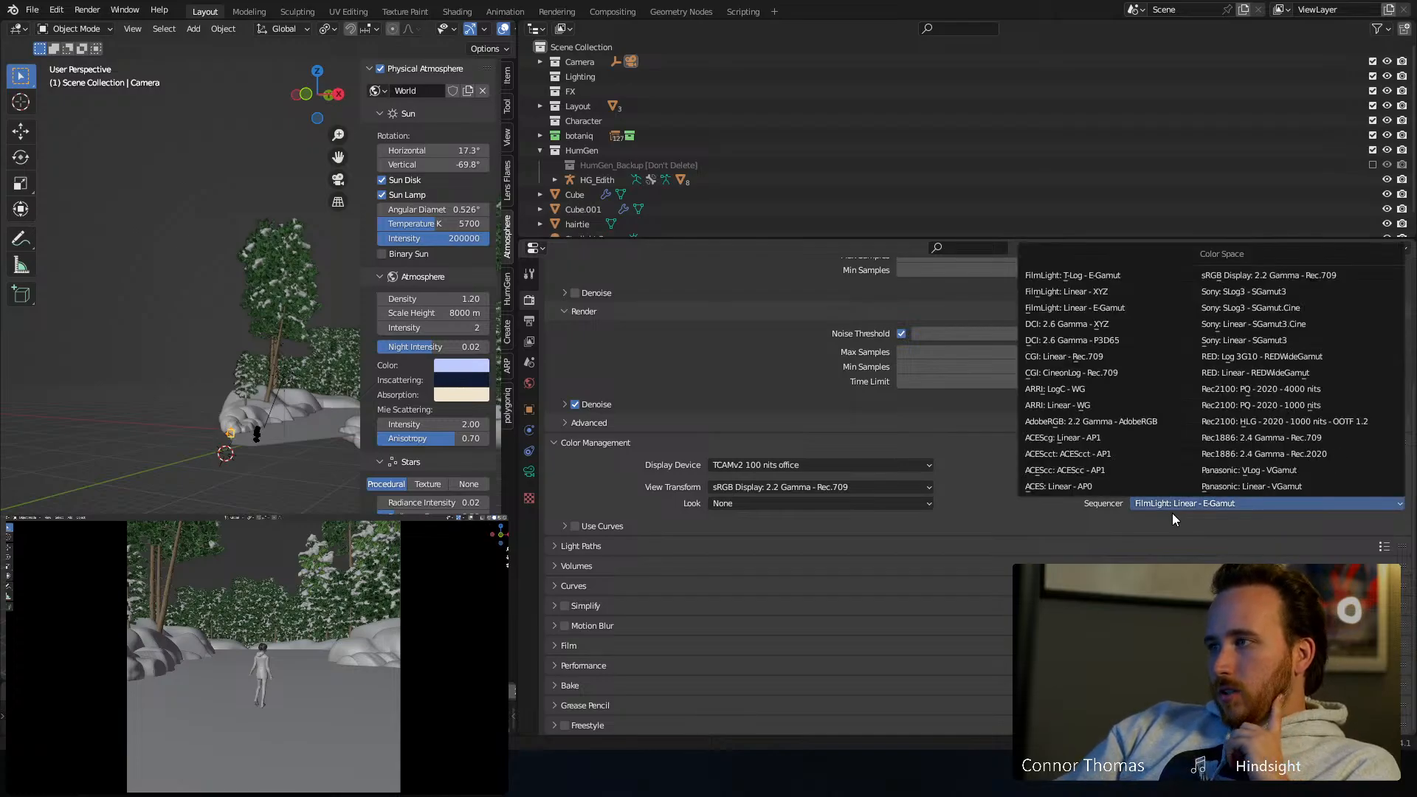
pyautogui.click(1172, 511)
pyautogui.click(1168, 504)
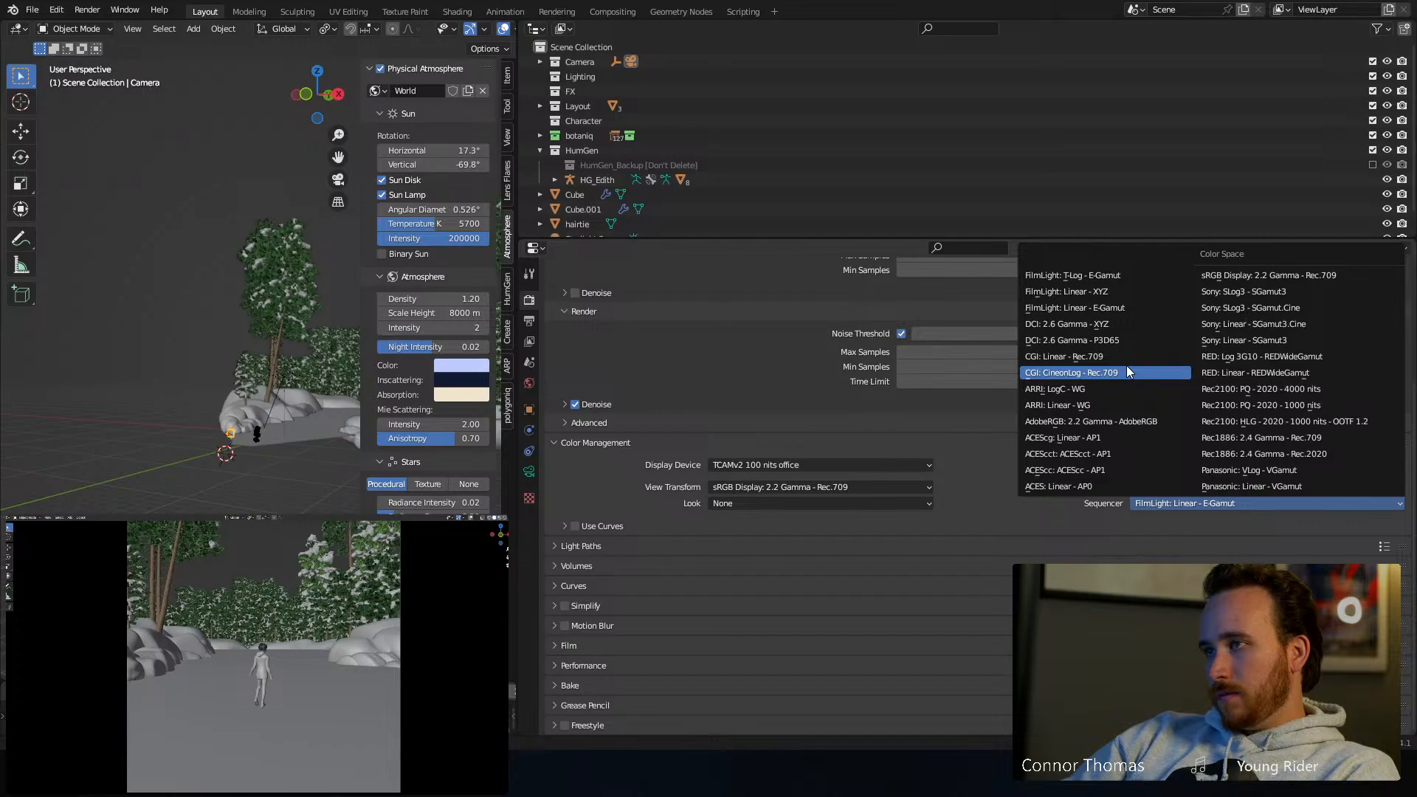
pyautogui.click(1312, 437)
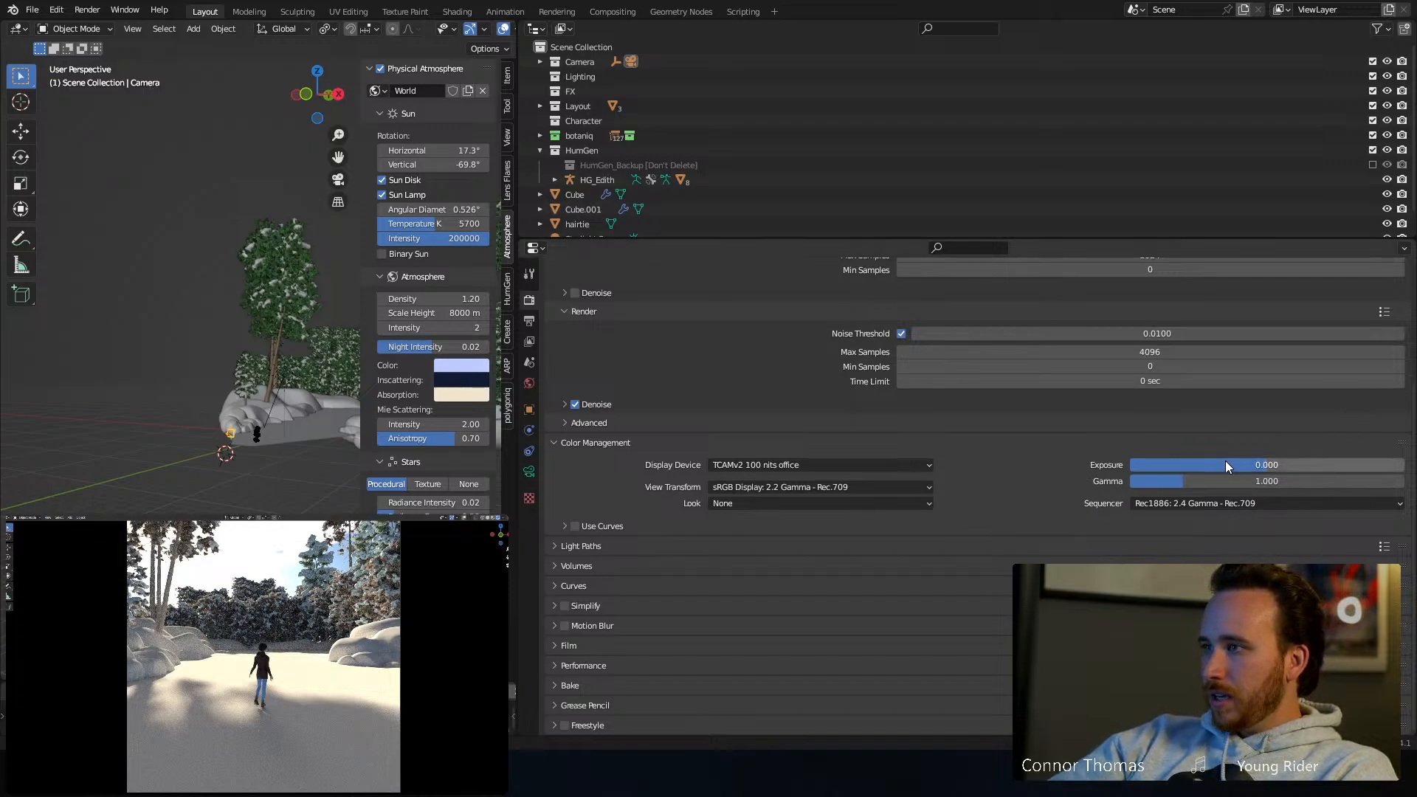
# Try lowering the color management exposure to about -3.69 and reducing the gamma, undoing each change
pyautogui.moveTo(1251, 463); pyautogui.dragTo(1215, 463)
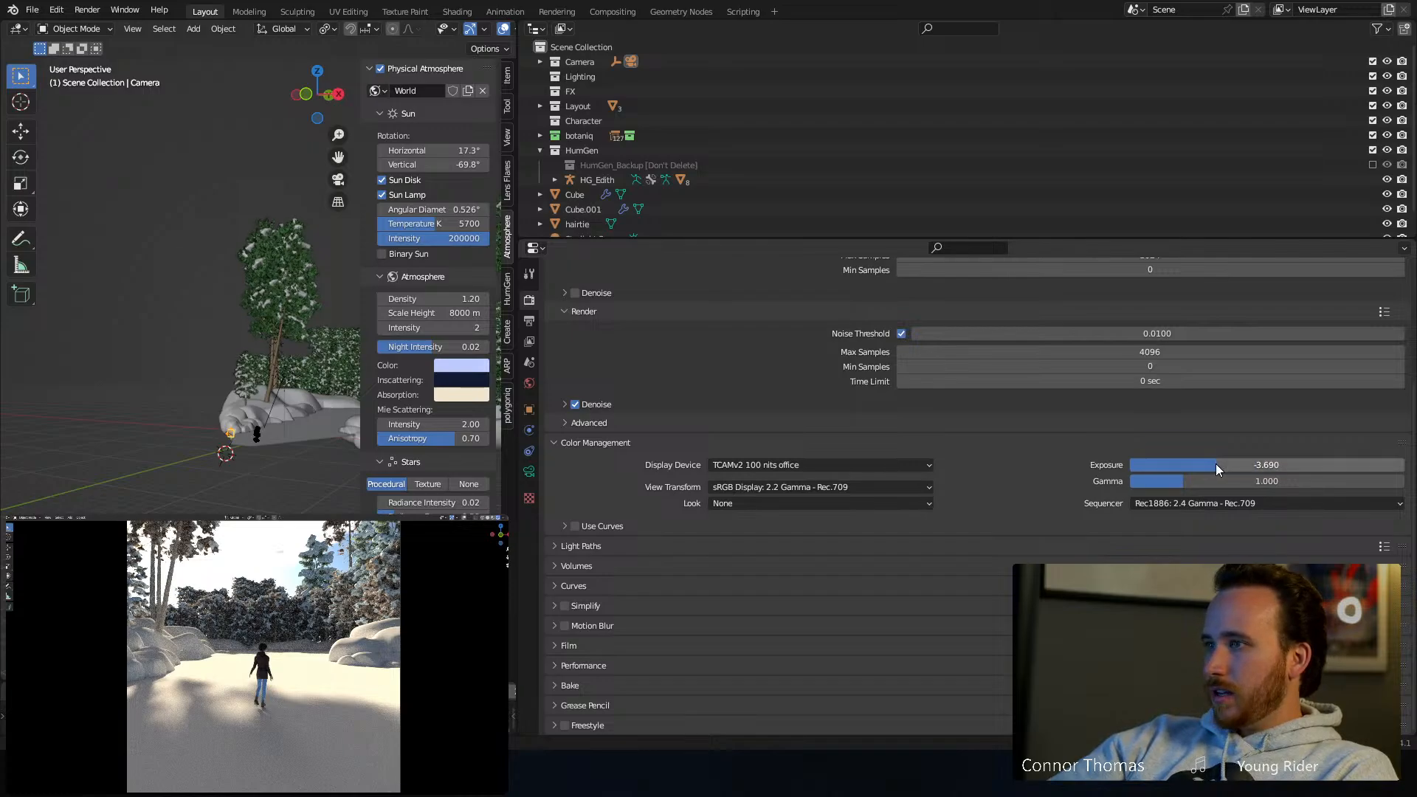
pyautogui.hotkey('ctrl', 'z')
pyautogui.moveTo(1202, 482); pyautogui.dragTo(1159, 481)
pyautogui.hotkey('ctrl', 'z')
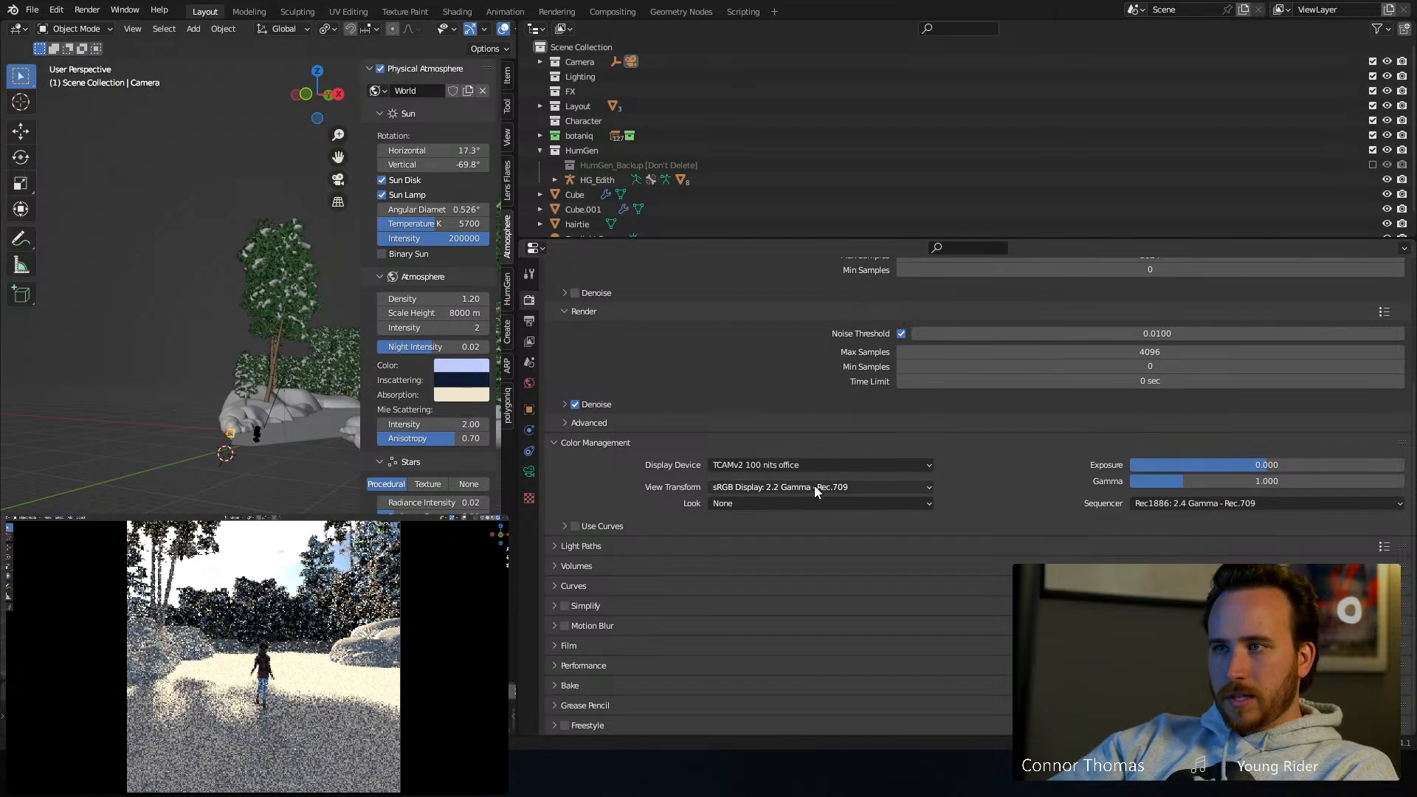
# Try the display devices USE ONLY FOR COMPARING RENDERS and TCAMv2 100 nits video dim, and return to TCAMv2 100 nits office
pyautogui.click(782, 490)
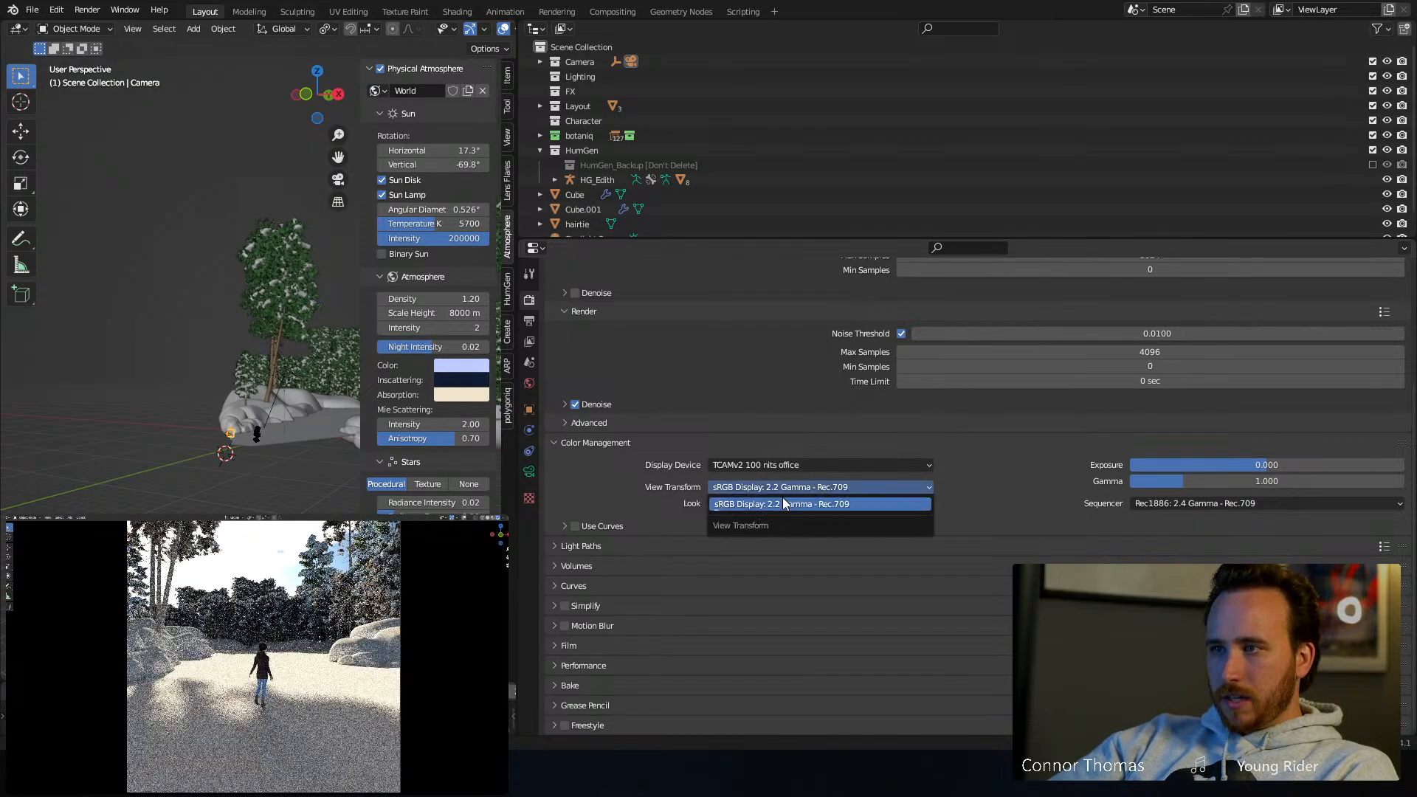
pyautogui.click(730, 467)
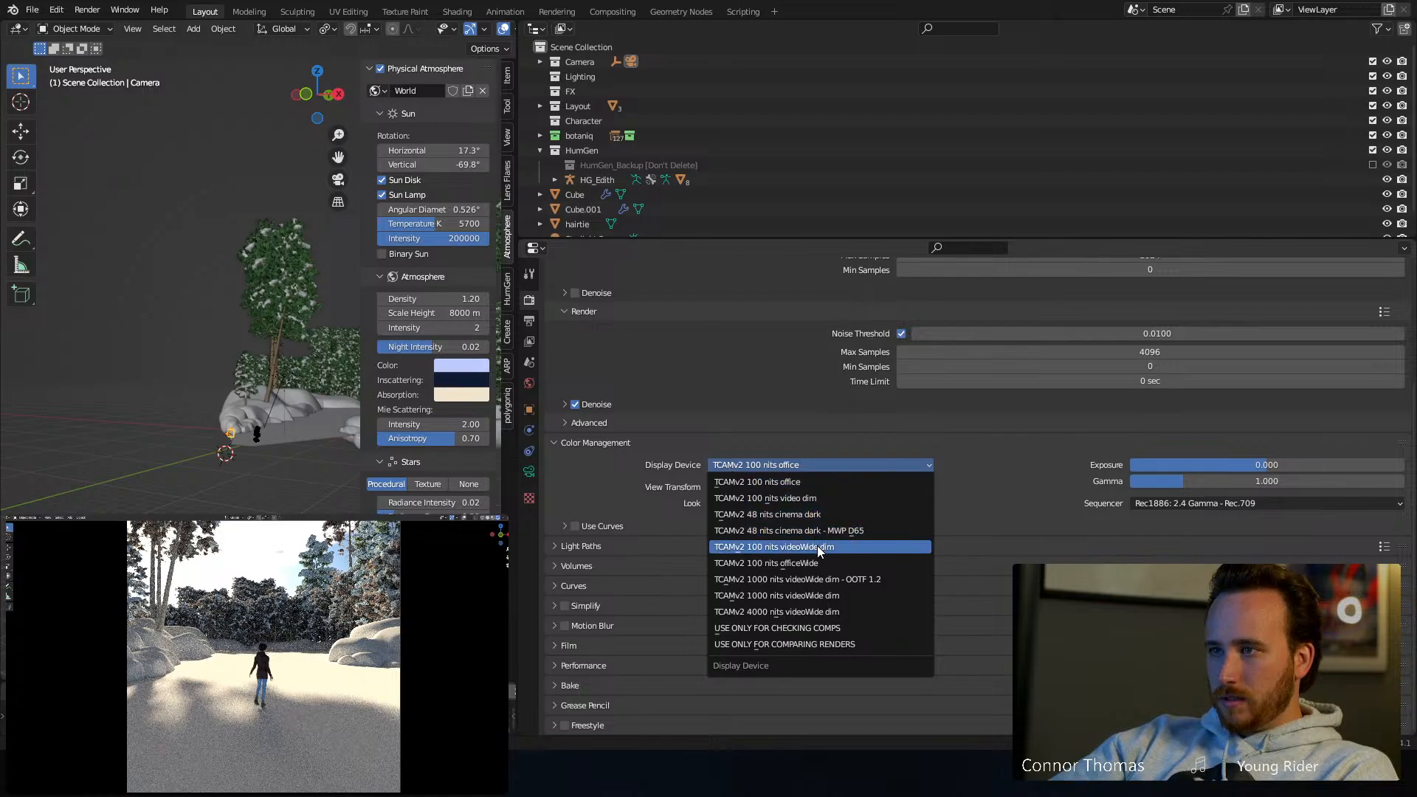
pyautogui.click(827, 643)
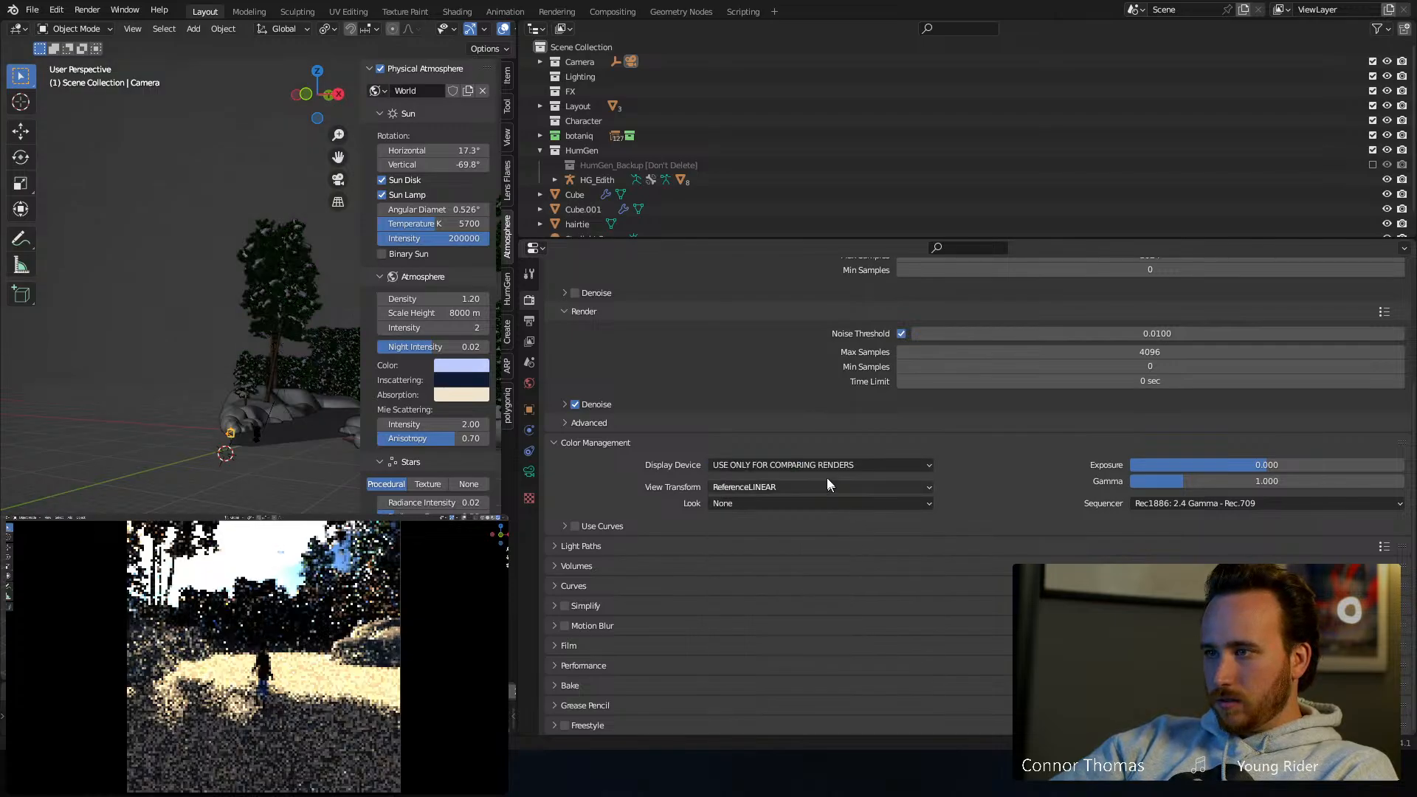
pyautogui.click(817, 461)
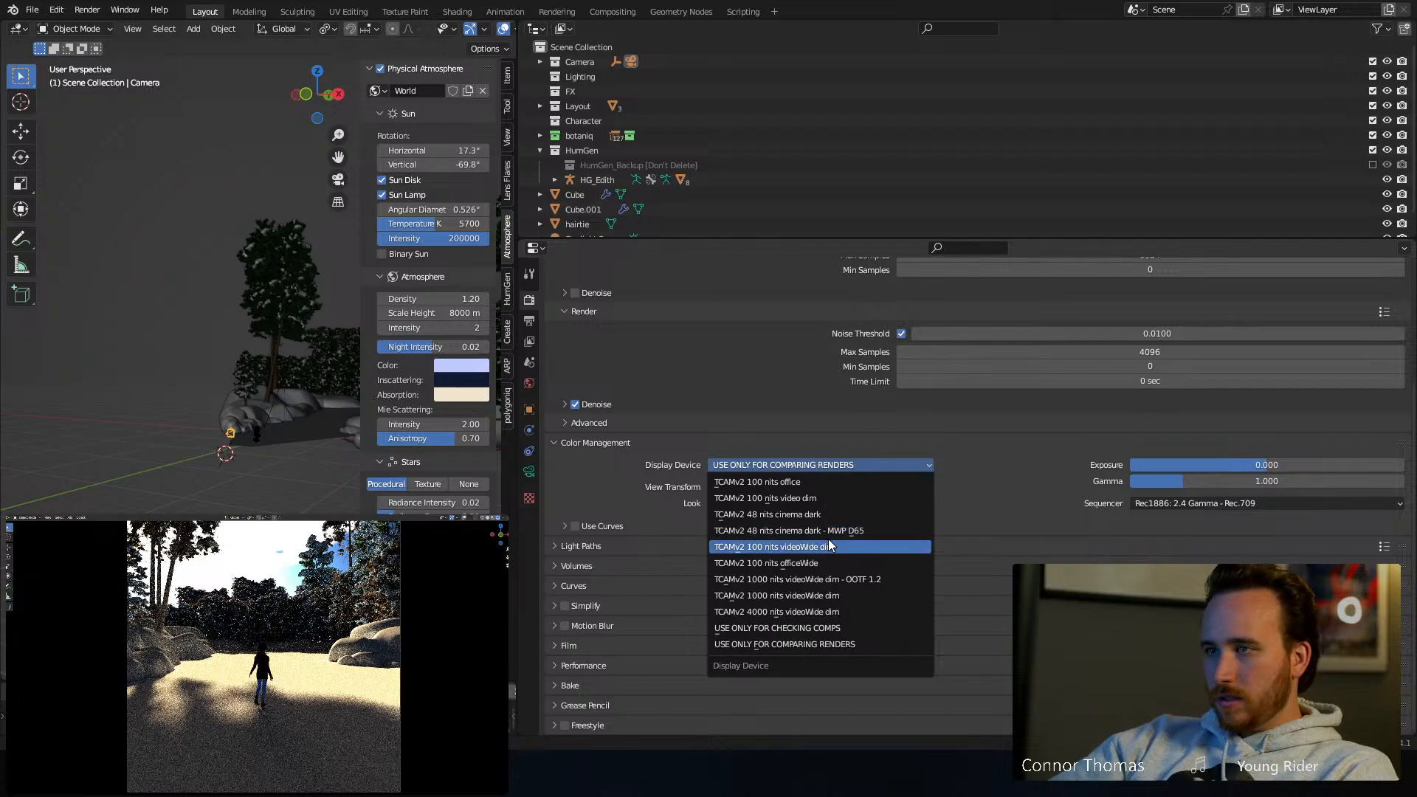
pyautogui.click(833, 497)
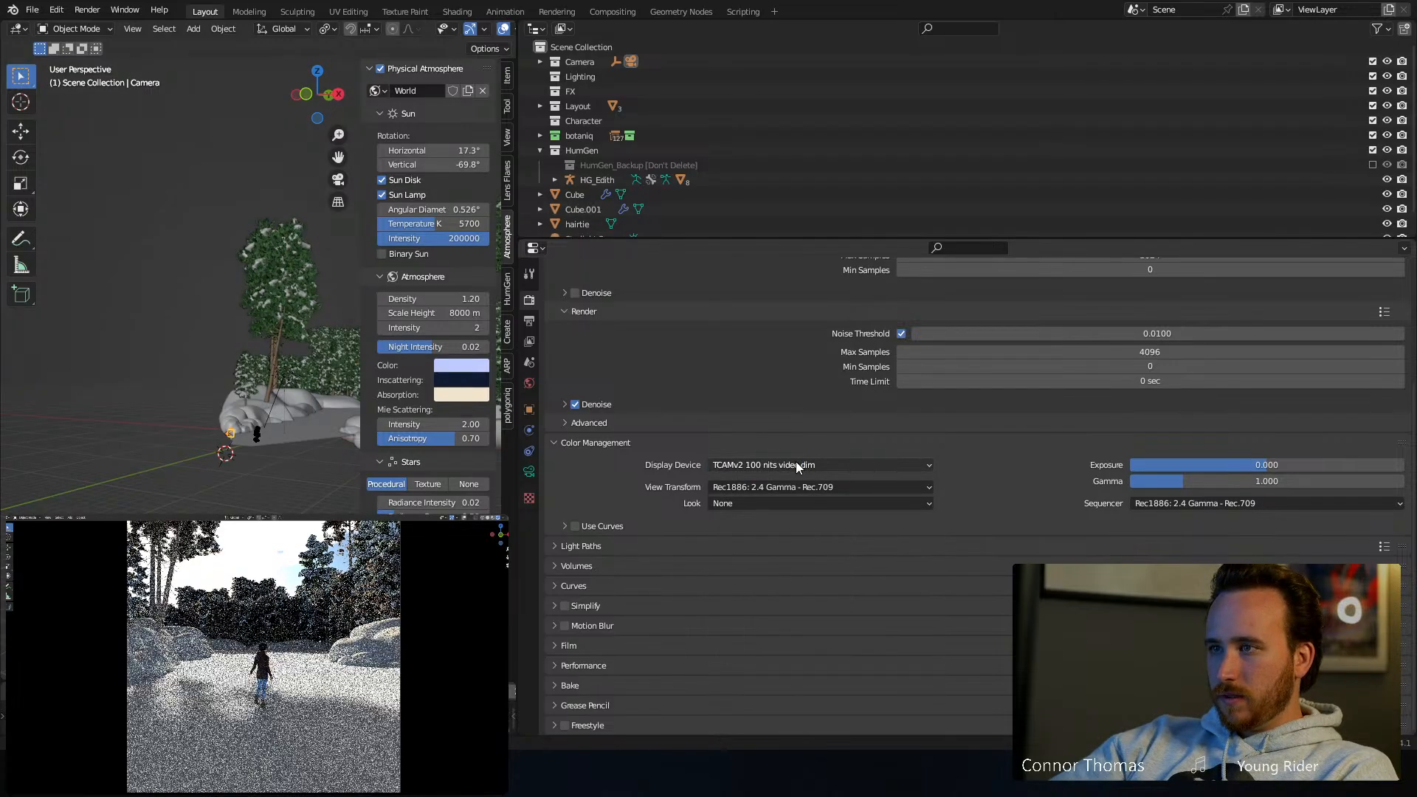
pyautogui.click(795, 464)
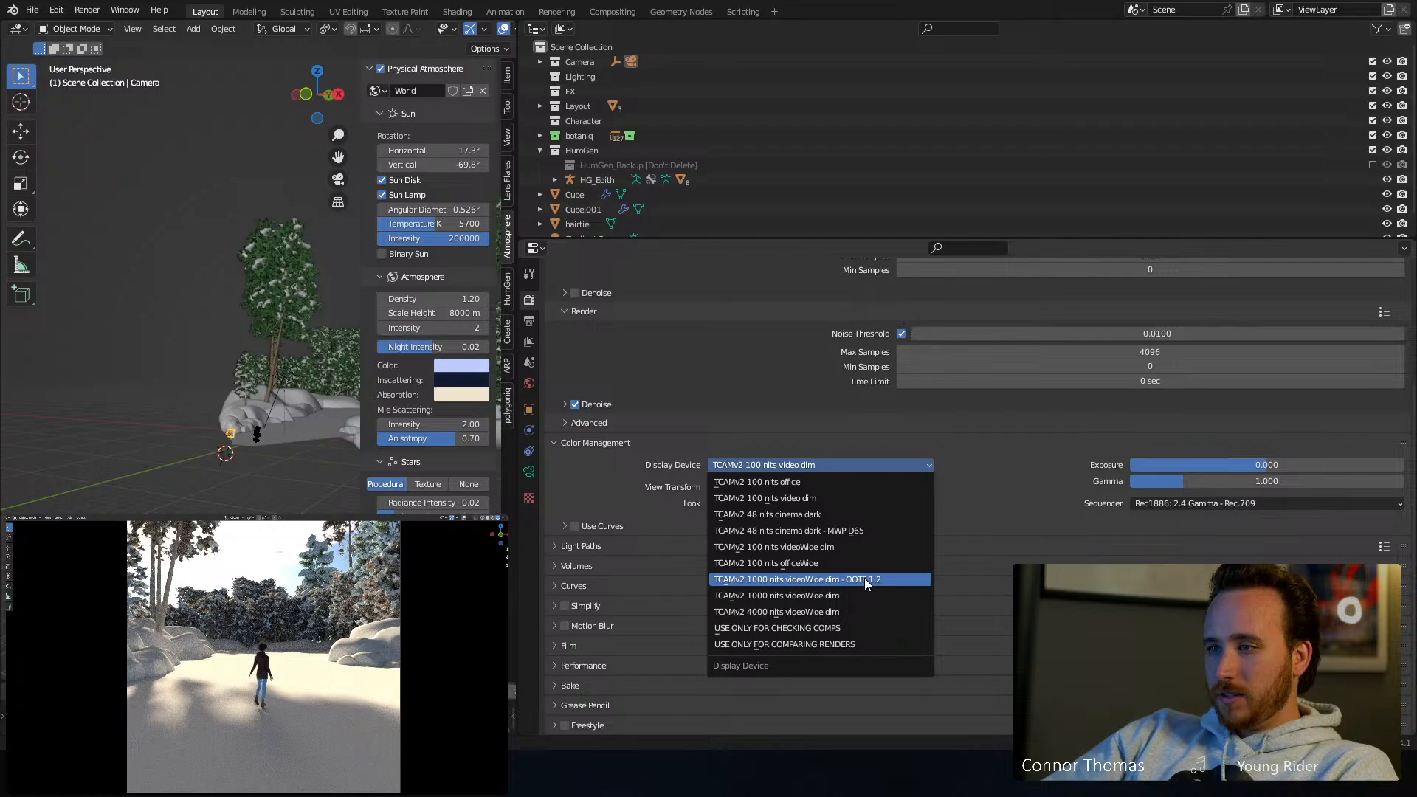
pyautogui.click(829, 485)
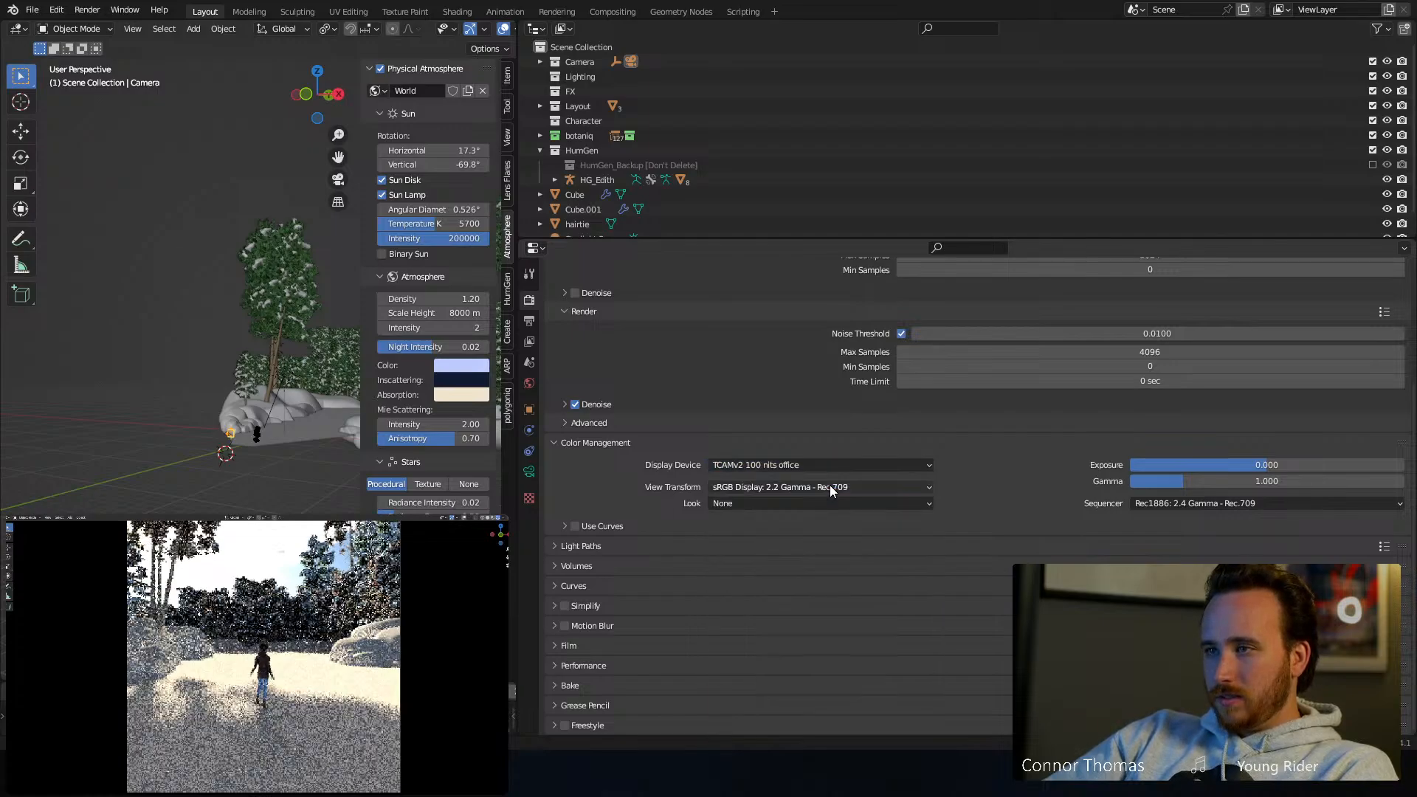
pyautogui.click(808, 467)
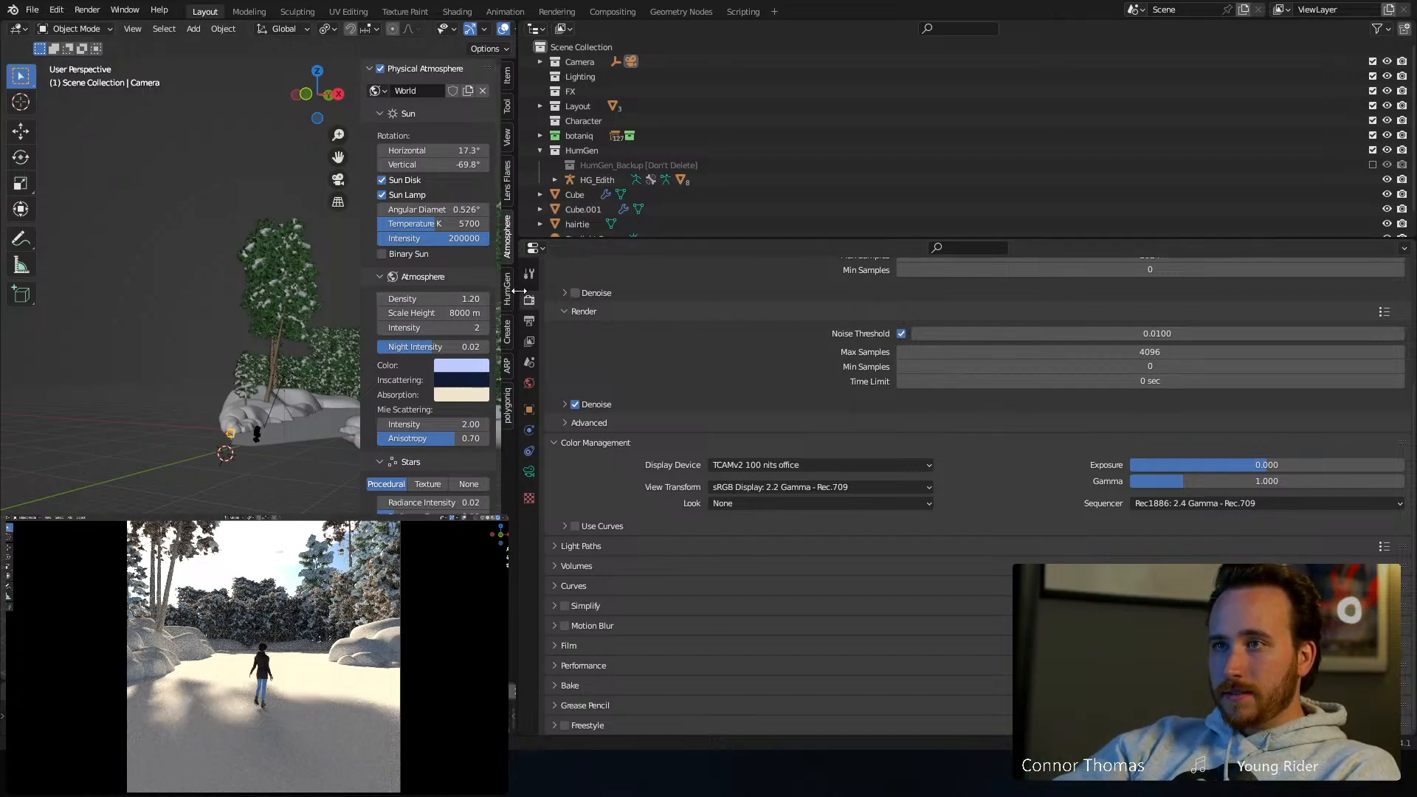
# Widen the 3D viewport again, select the ice surface in the Layout collection and open its material settings
pyautogui.moveTo(519, 291); pyautogui.dragTo(1129, 283)
pyautogui.moveTo(509, 343); pyautogui.dragTo(462, 338, button='middle')
pyautogui.click(543, 392)
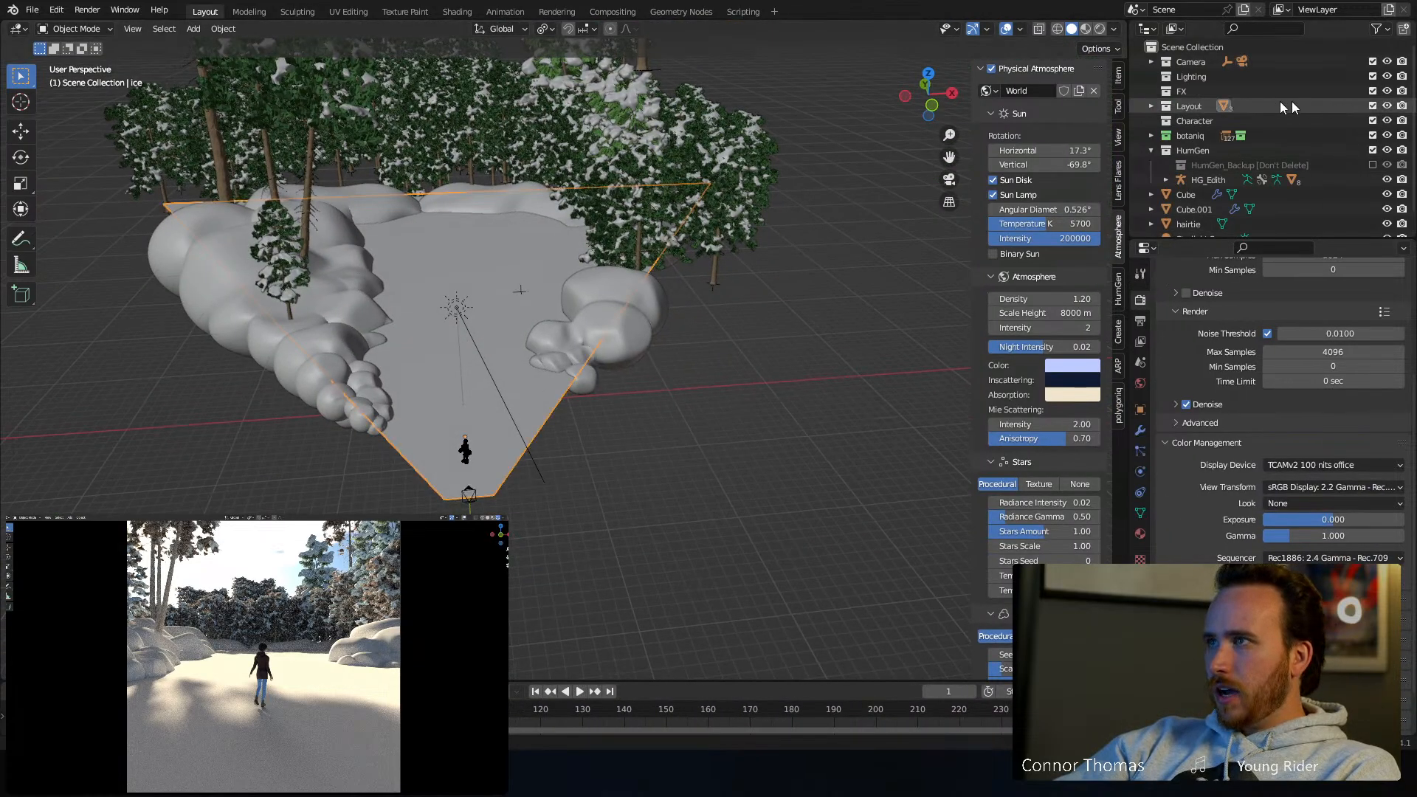
pyautogui.click(1150, 106)
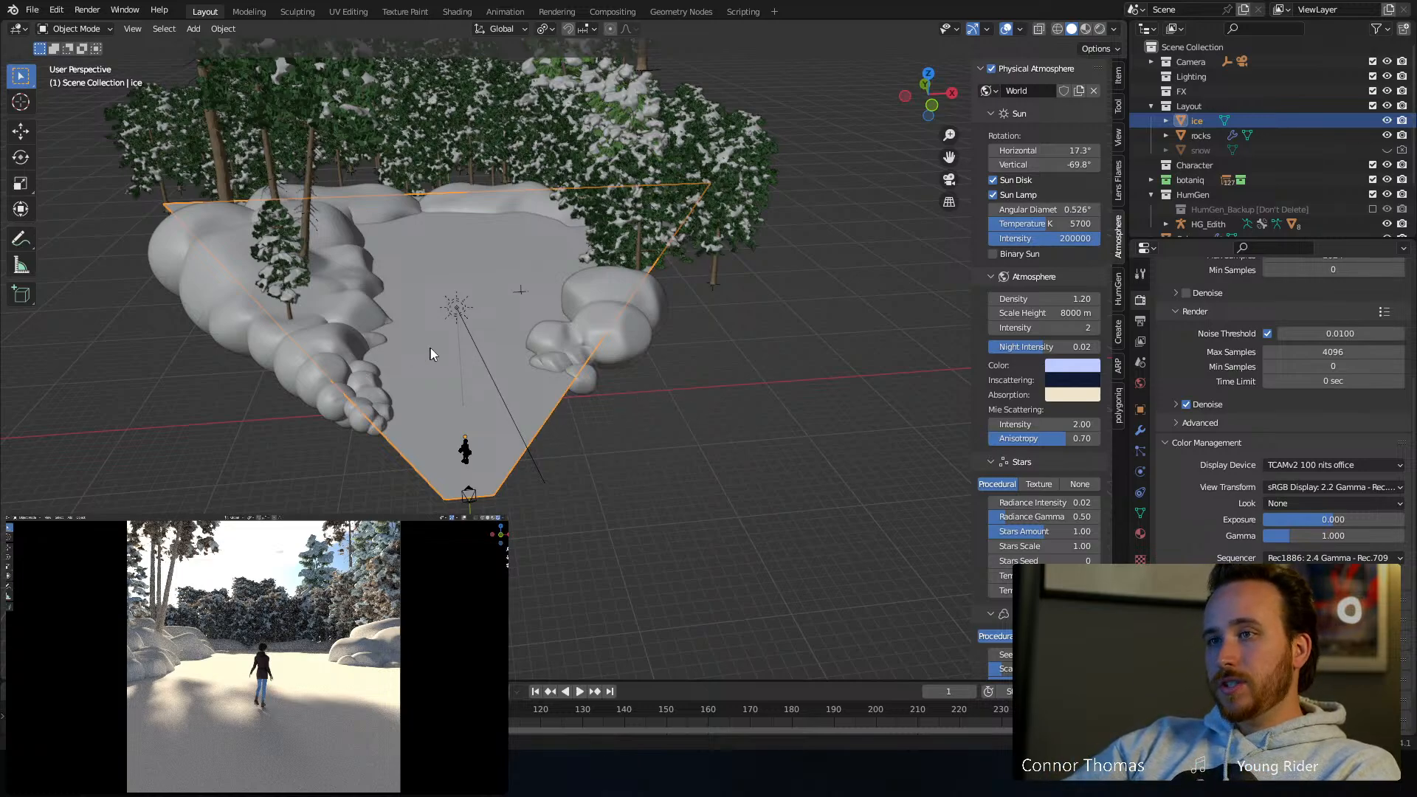
pyautogui.moveTo(432, 354); pyautogui.dragTo(758, 245, button='middle')
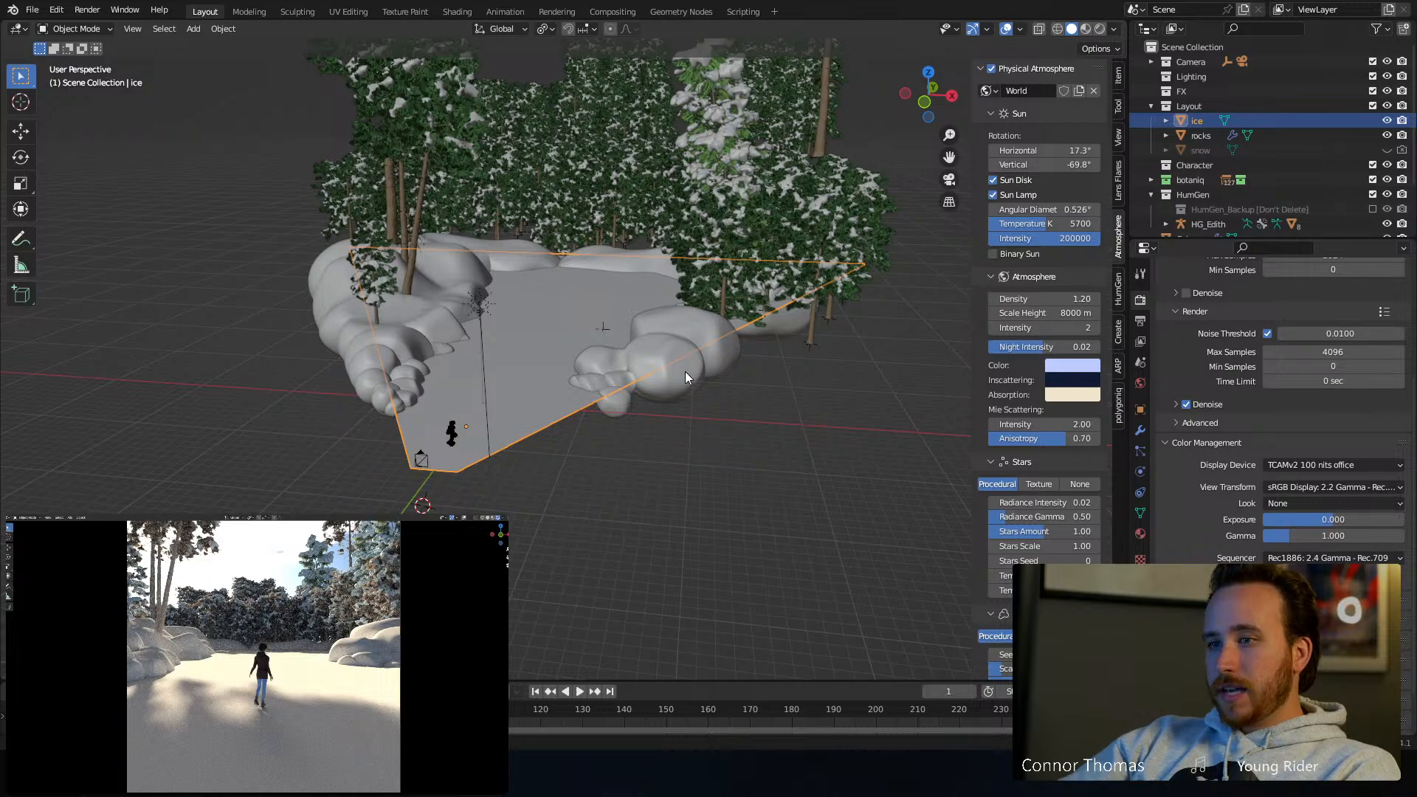
pyautogui.scroll(2, 465, 310)
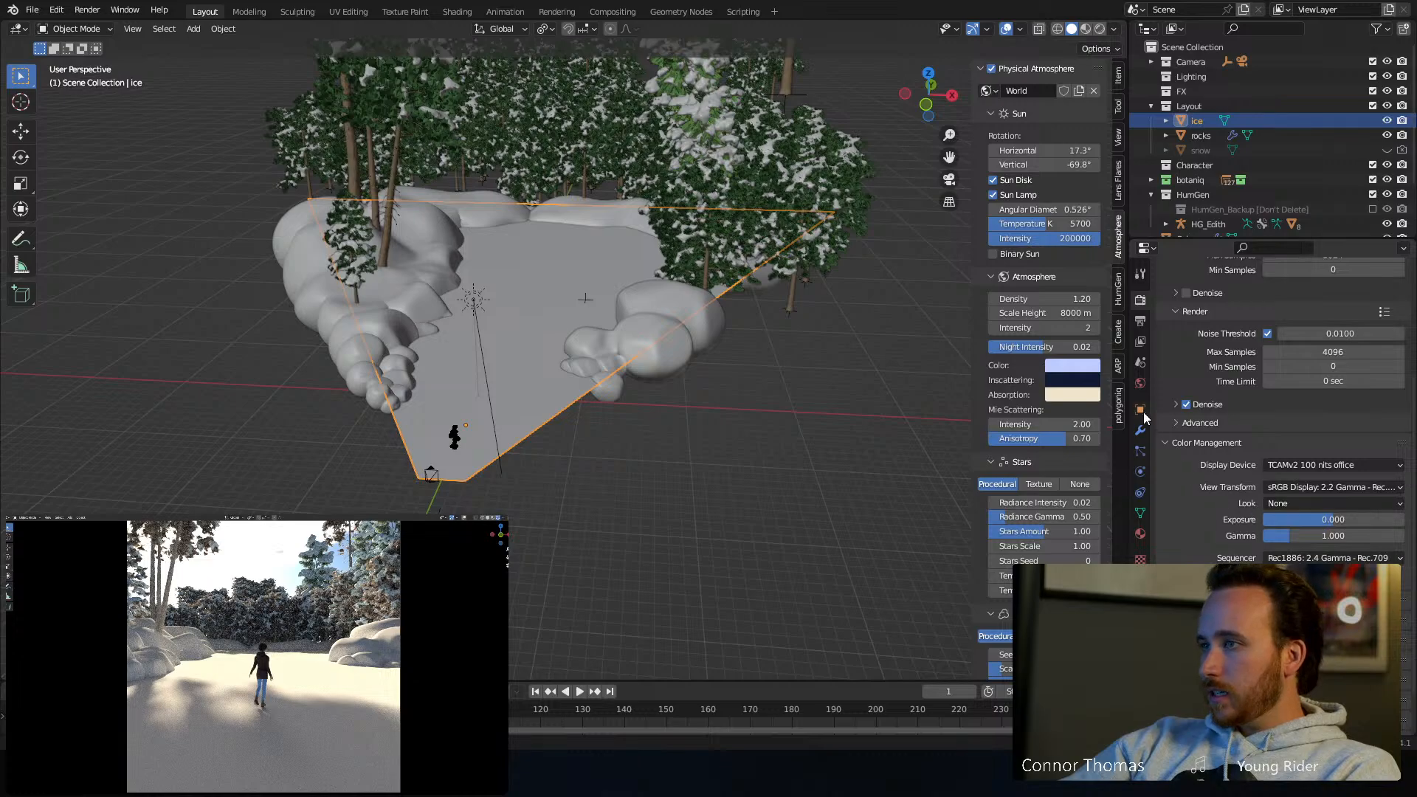
pyautogui.click(1140, 532)
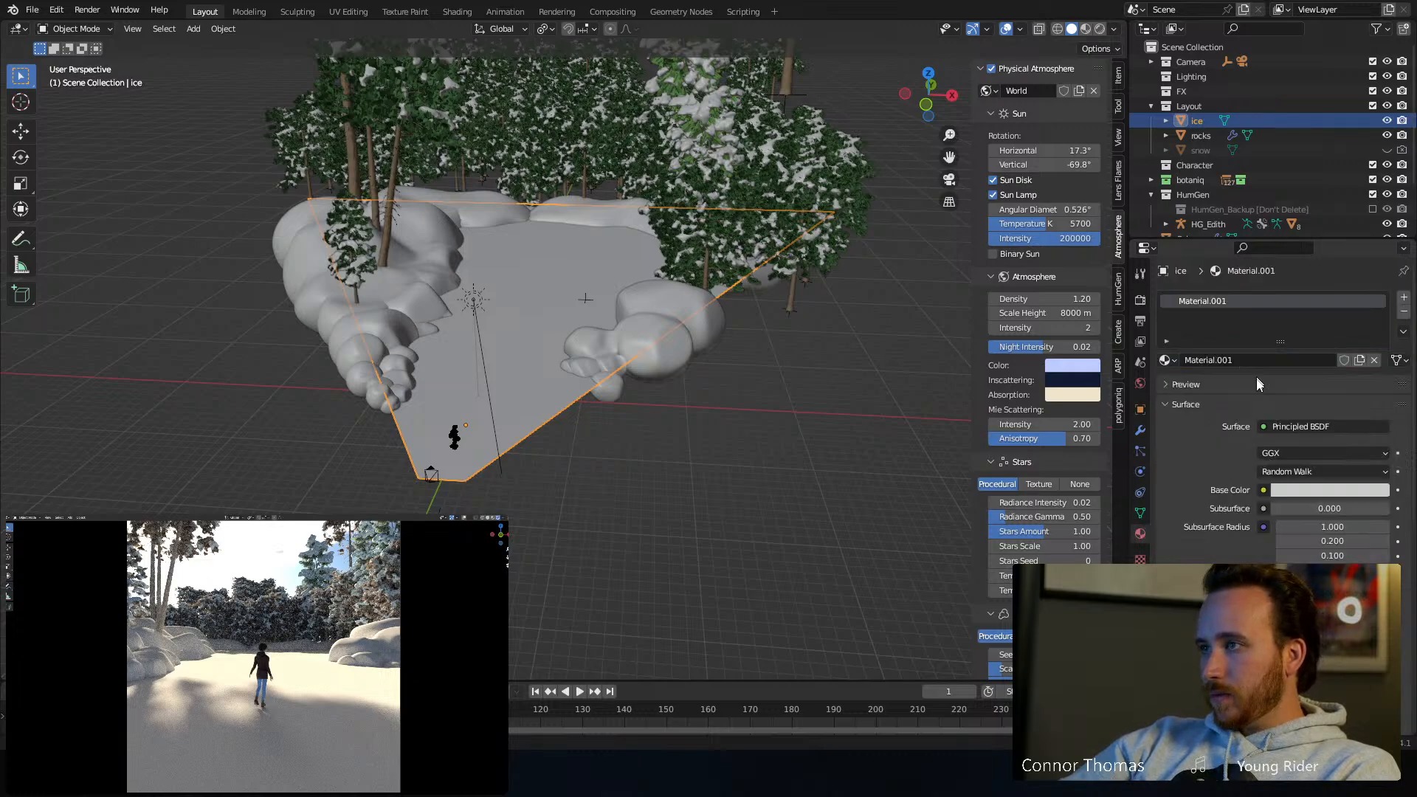
# Rename the ice surface's material to Ice
pyautogui.doubleClick(1229, 360)
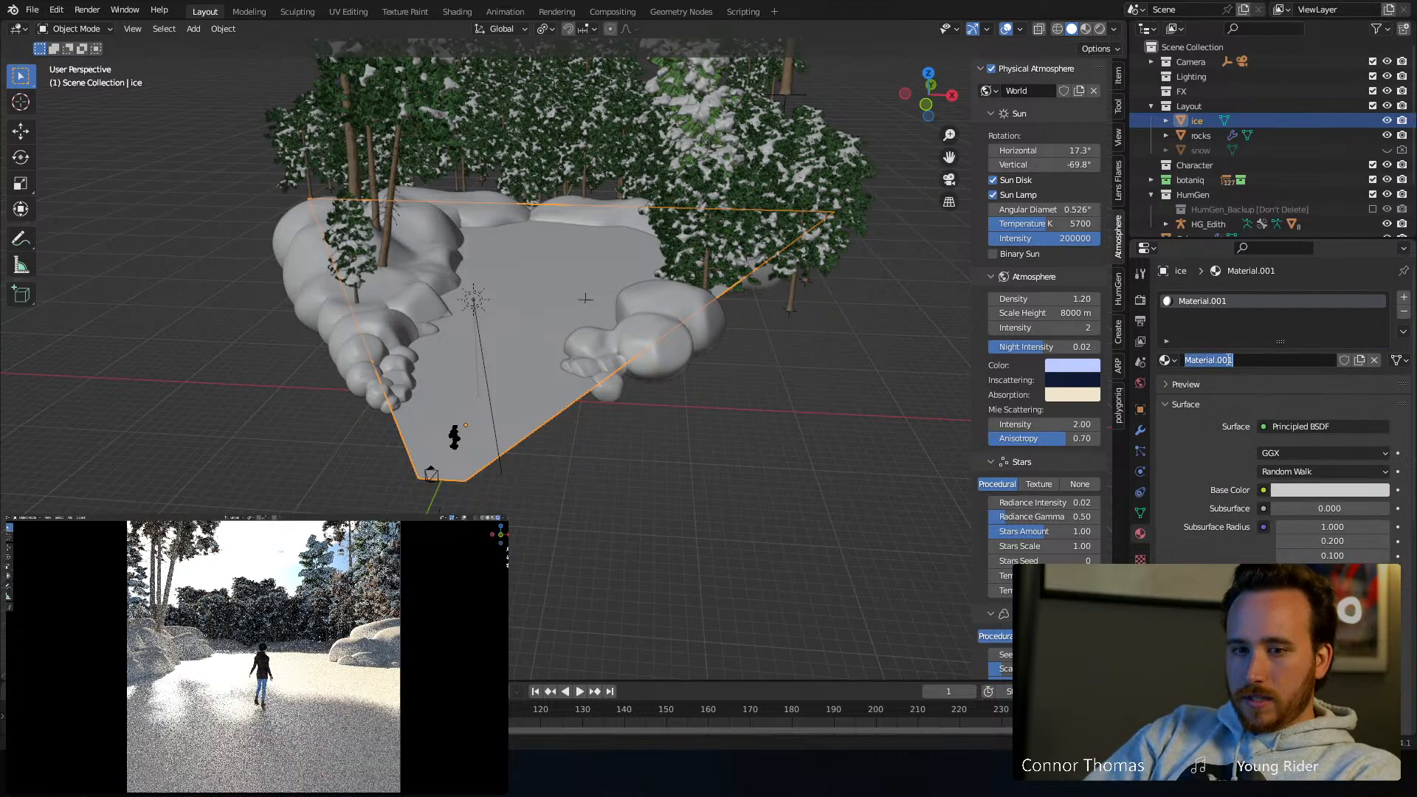
pyautogui.write('Ice')
pyautogui.press('Return')
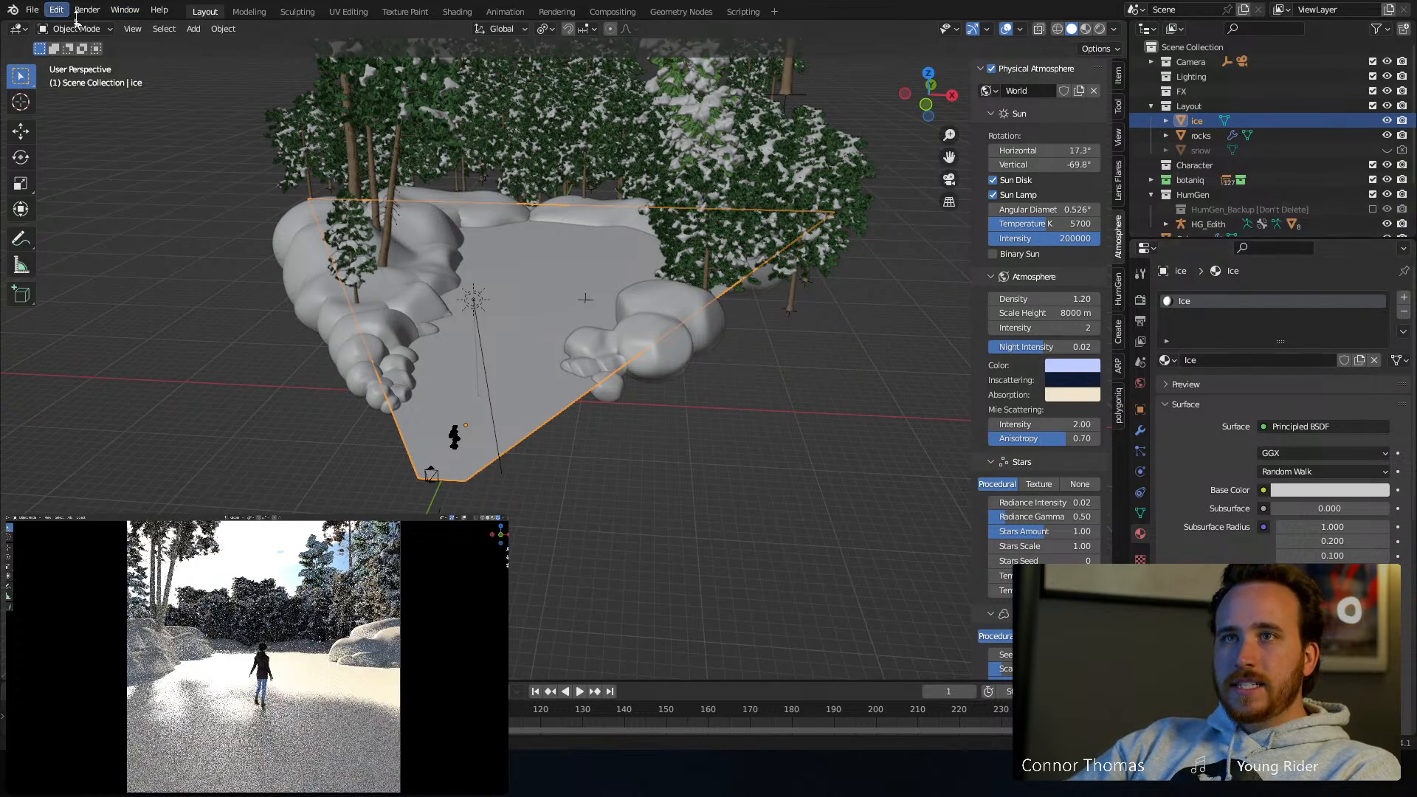
# Split the 3D viewport vertically, make the second area a widened Shader Editor for the Ice material, and save the file
pyautogui.click(21, 29)
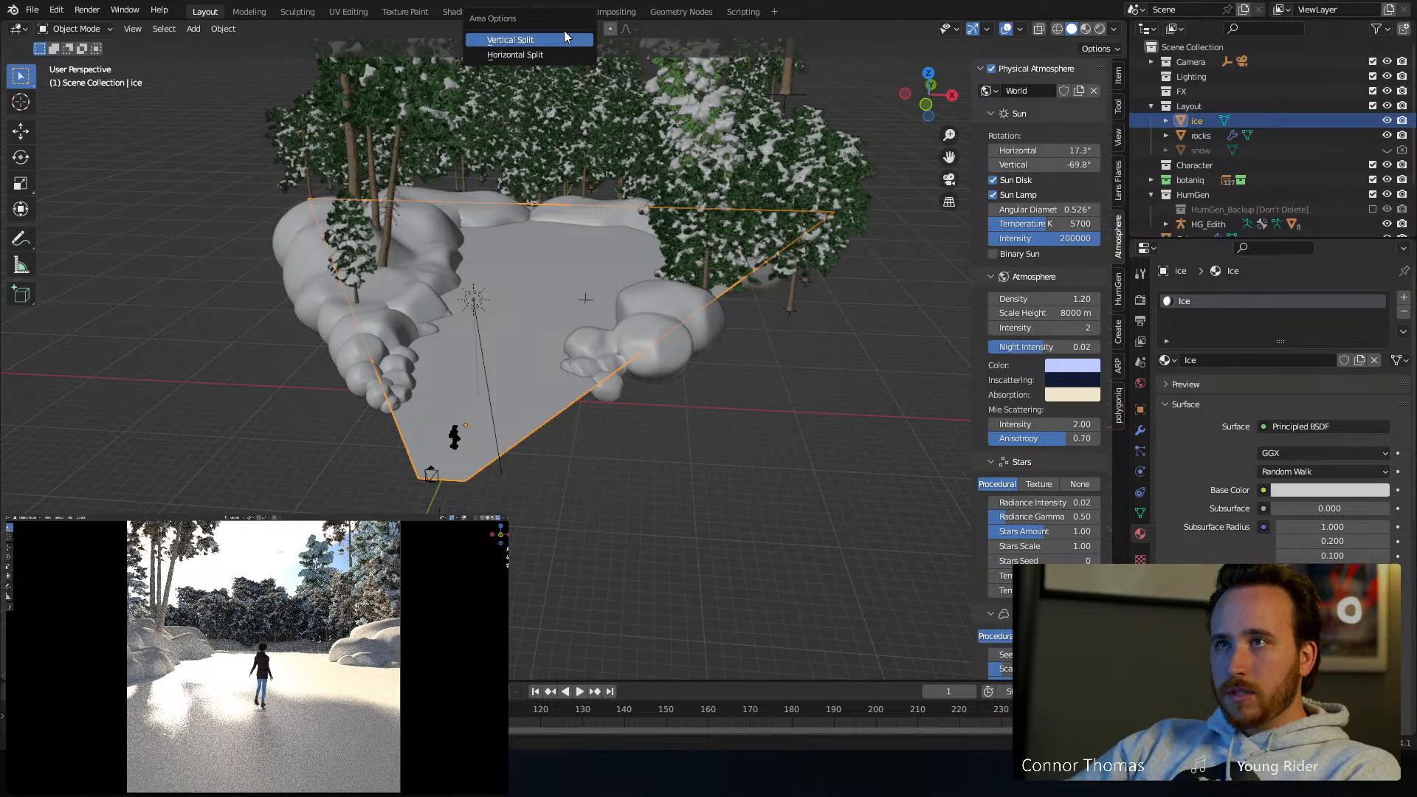
pyautogui.click(561, 39)
pyautogui.click(542, 288)
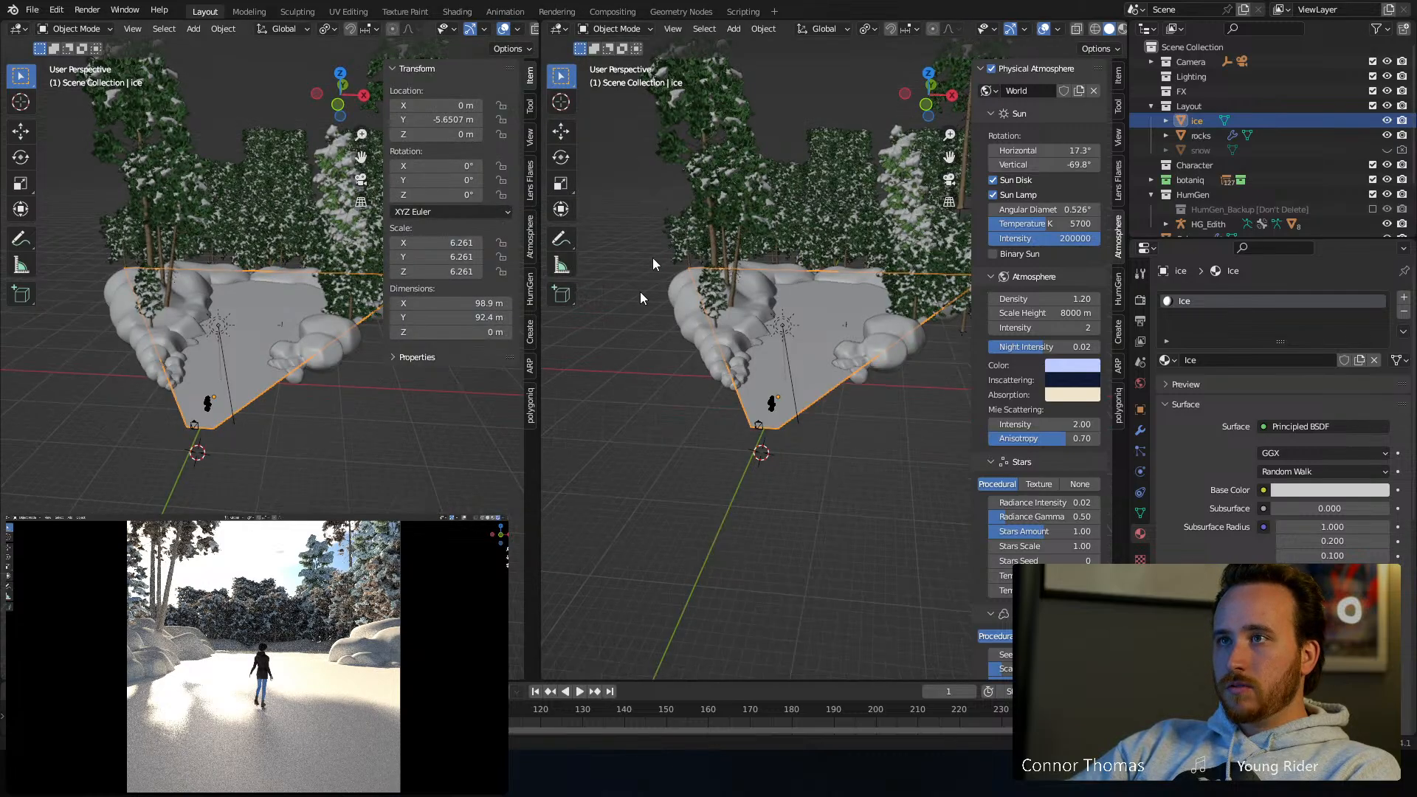
pyautogui.click(559, 29)
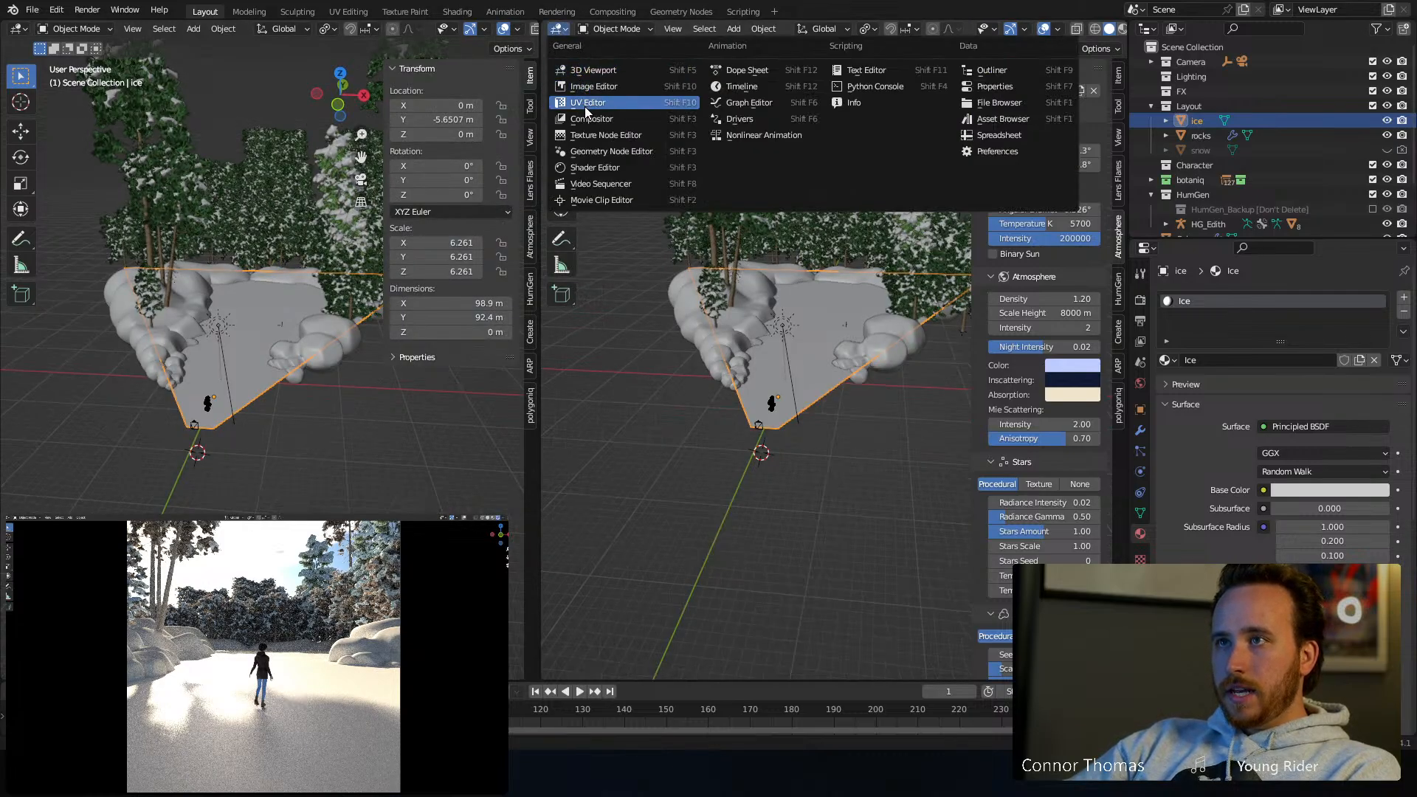
pyautogui.click(599, 168)
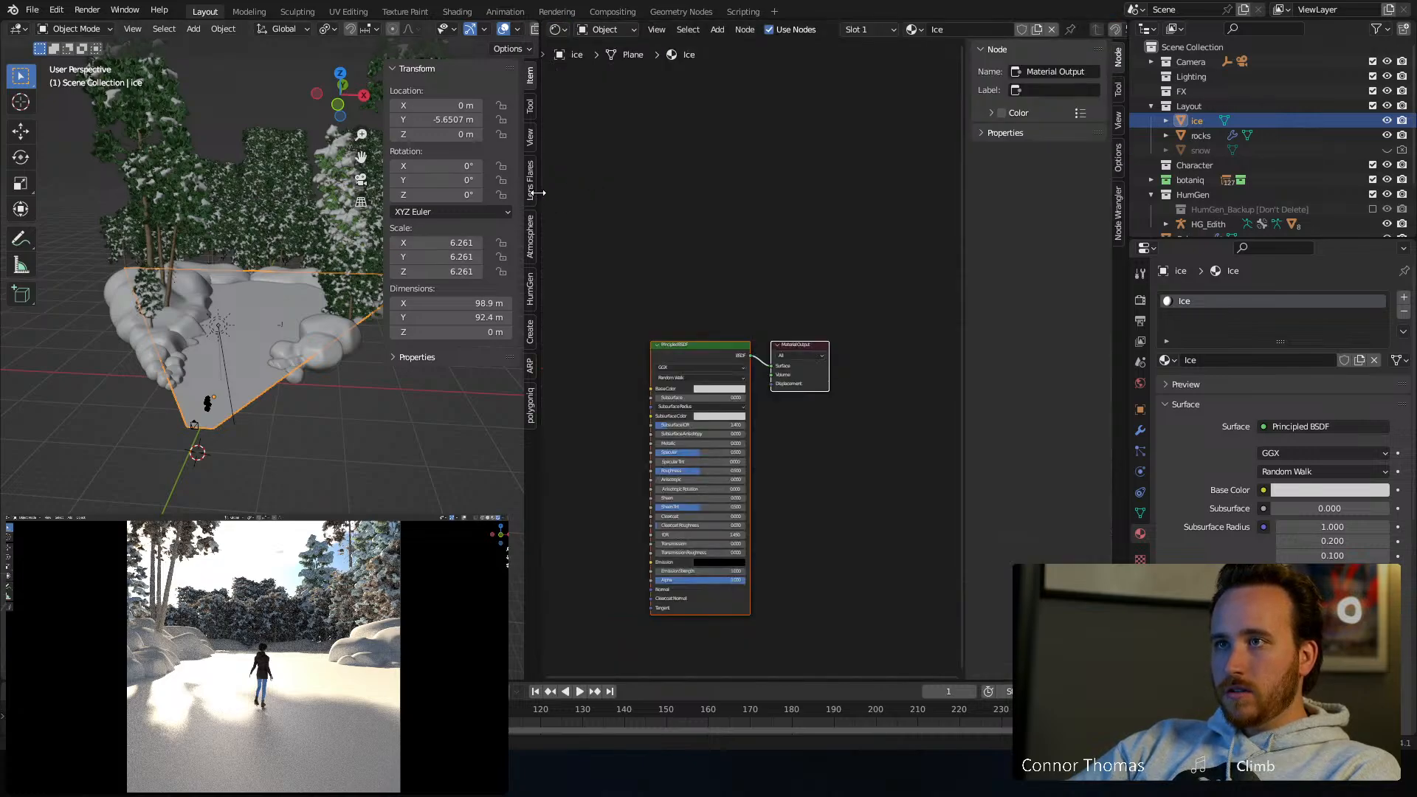
pyautogui.moveTo(539, 192); pyautogui.dragTo(309, 196)
pyautogui.scroll(1, 634, 236)
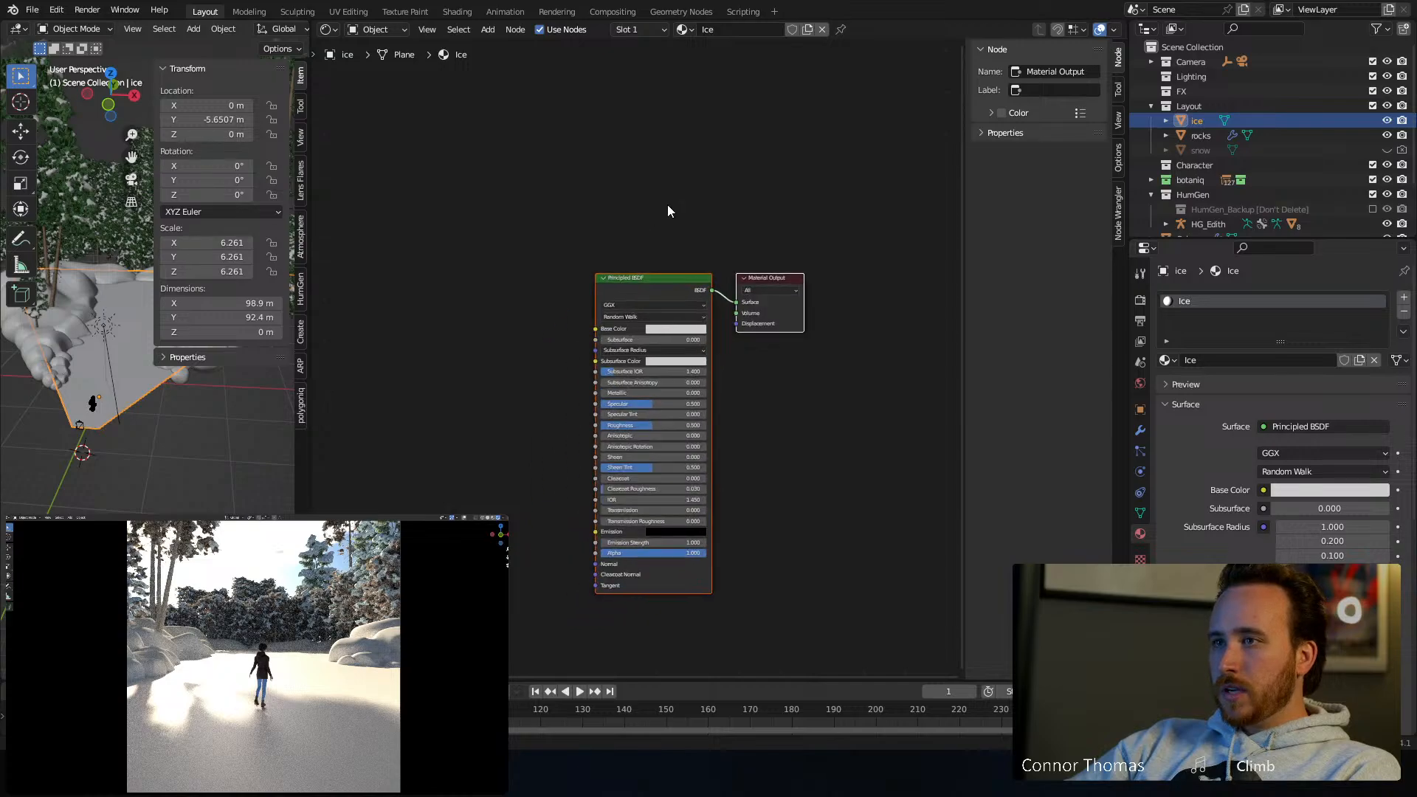
pyautogui.hotkey('ctrl', 's')
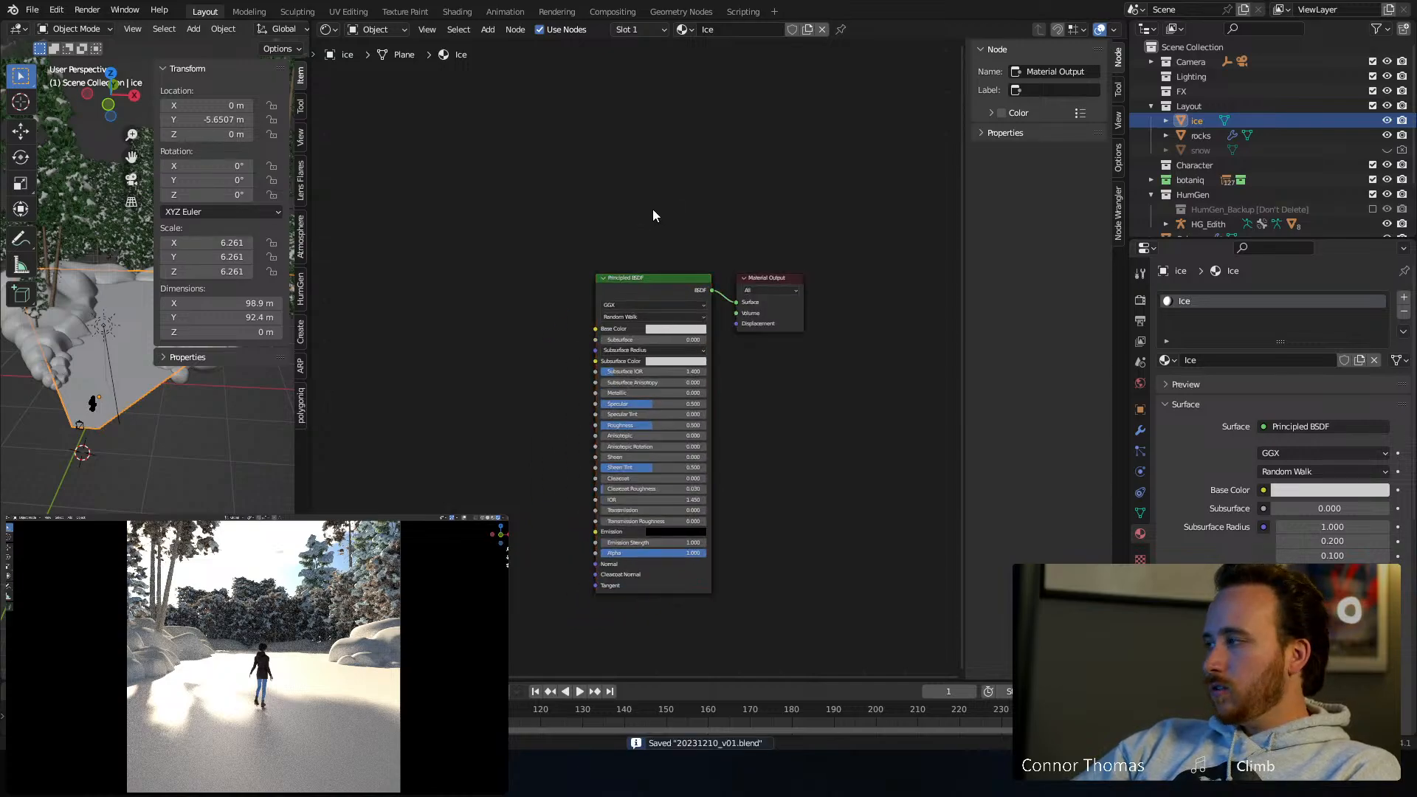
# Give the Principled BSDF of the ice a light blue base color and set its roughness to about 0.041
pyautogui.scroll(1, 552, 260)
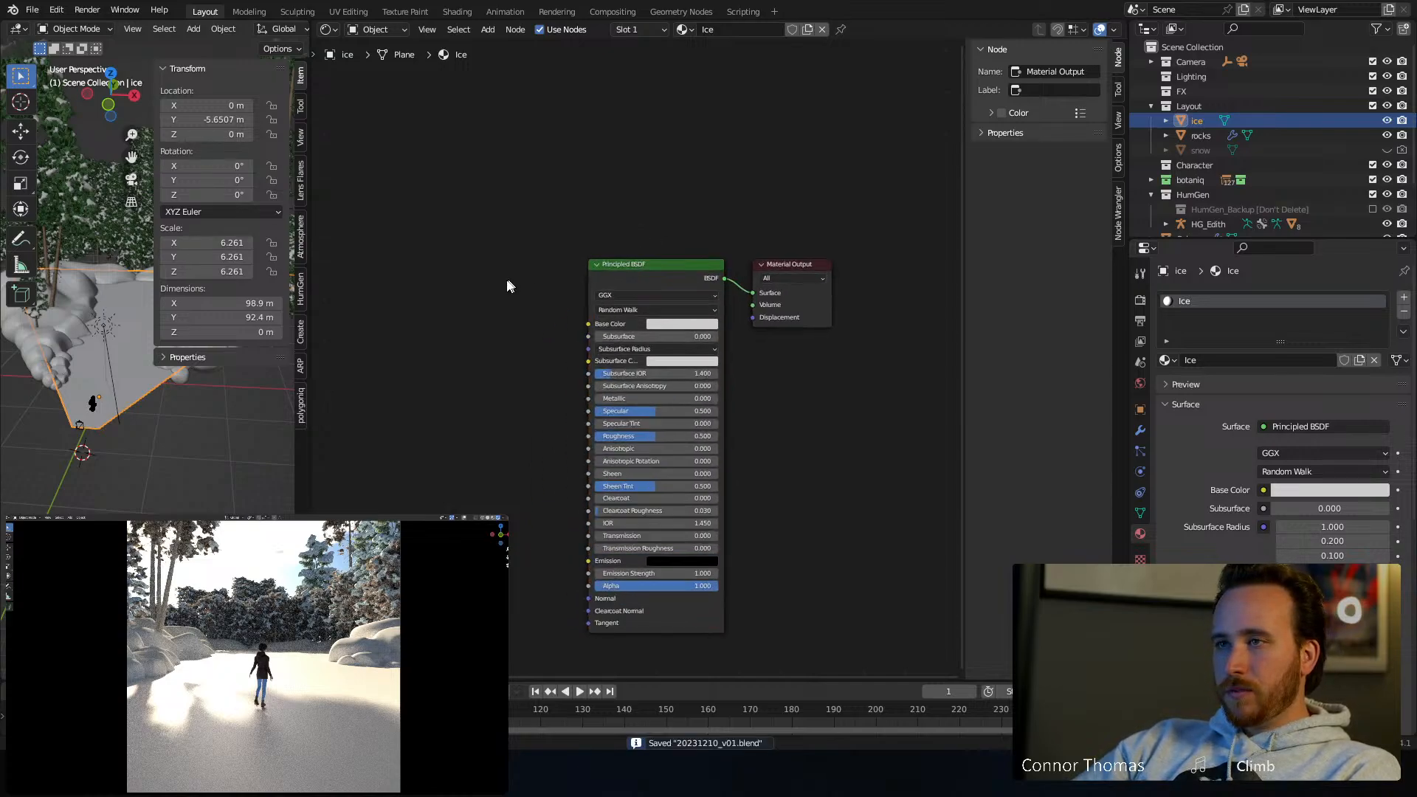
pyautogui.click(666, 322)
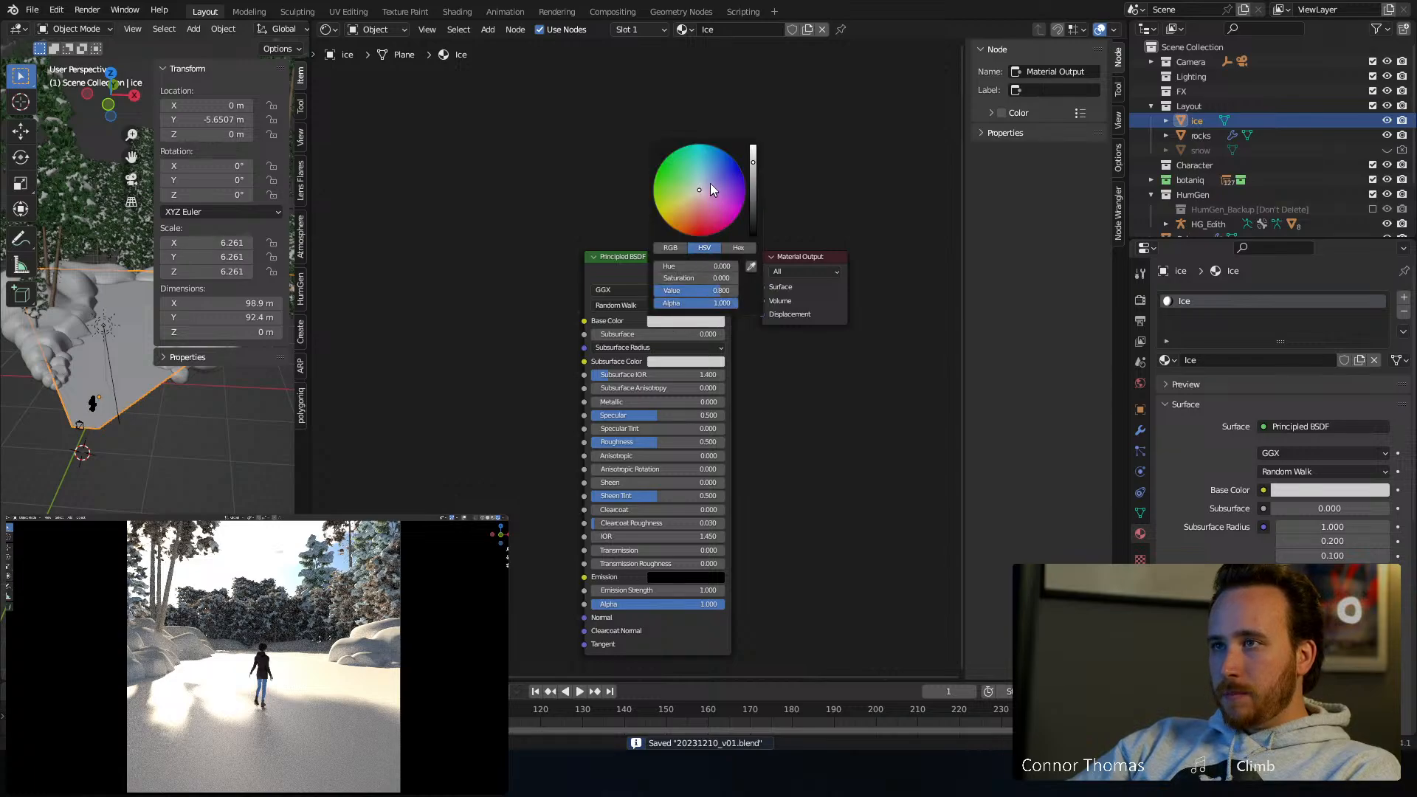
pyautogui.moveTo(710, 183); pyautogui.dragTo(706, 166)
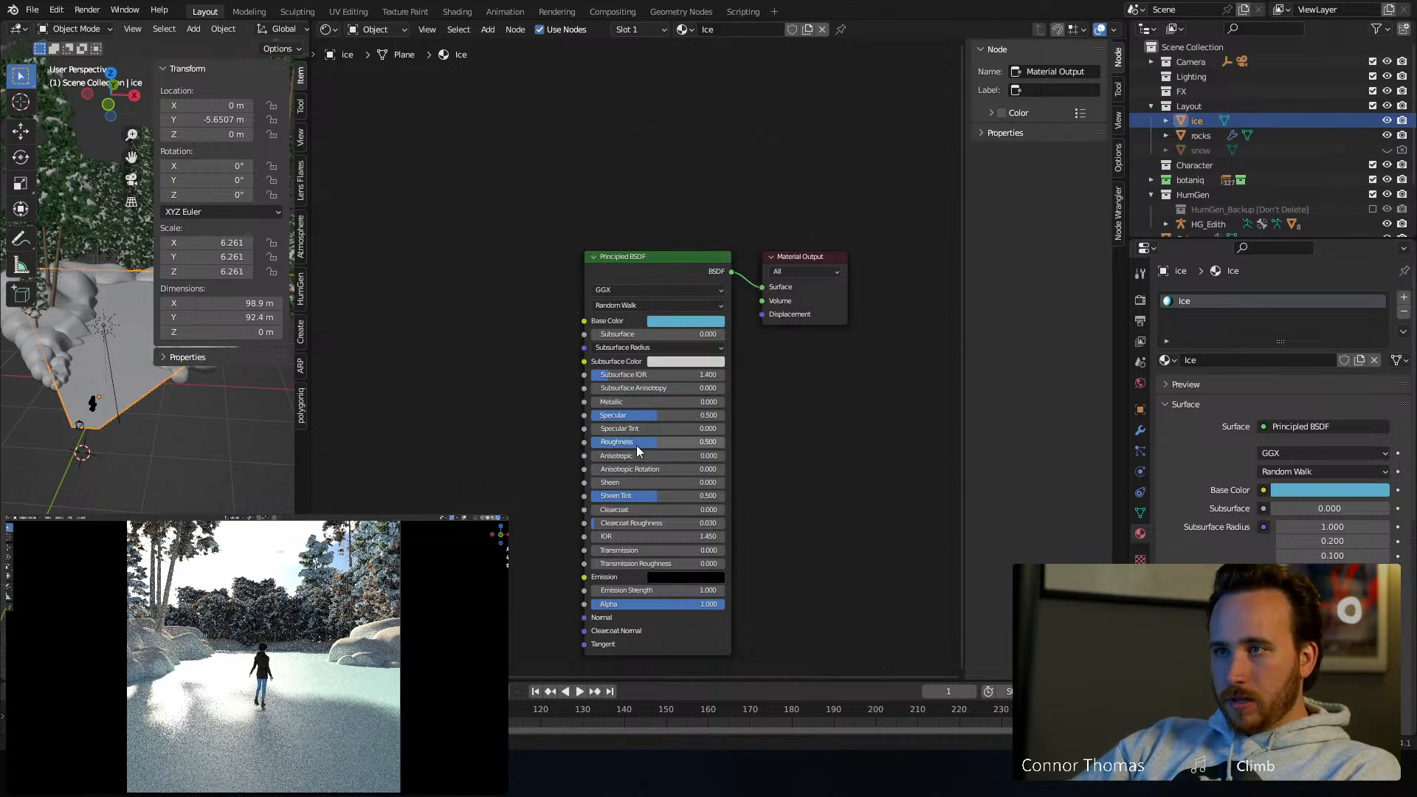
pyautogui.moveTo(634, 441); pyautogui.dragTo(588, 440)
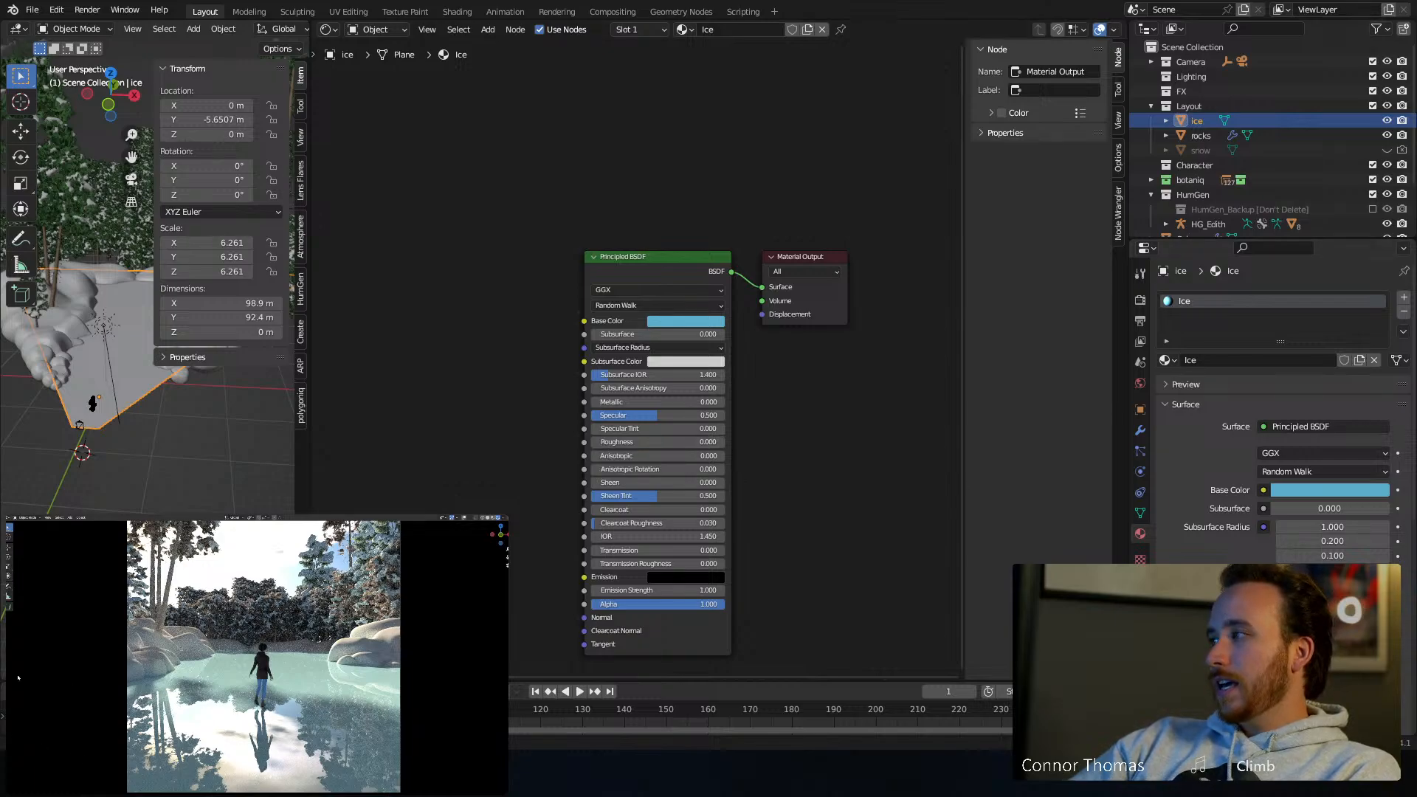
pyautogui.scroll(4, 826, 465)
pyautogui.moveTo(829, 440); pyautogui.dragTo(828, 297, button='middle')
pyautogui.moveTo(786, 343); pyautogui.dragTo(775, 358, button='middle')
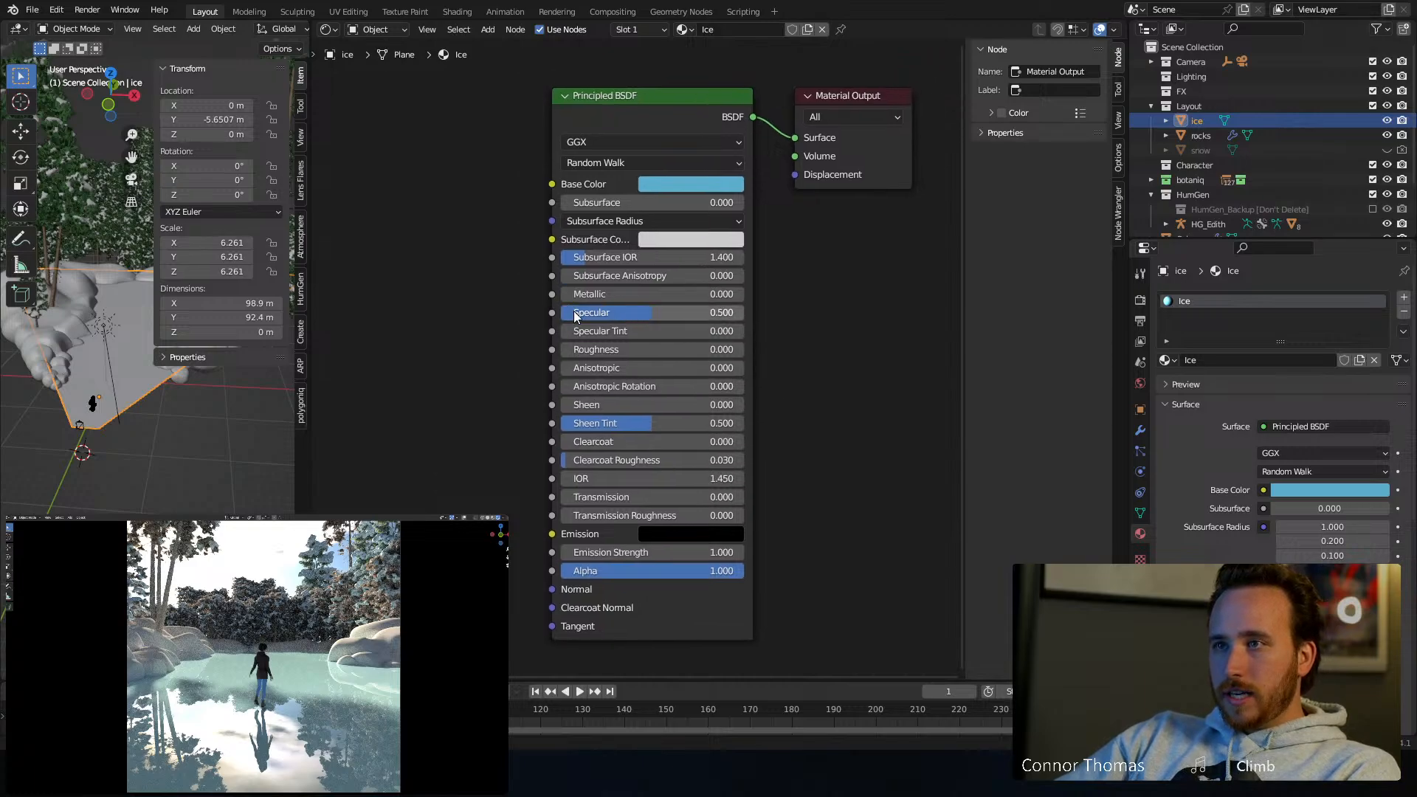
pyautogui.moveTo(590, 349); pyautogui.dragTo(594, 349)
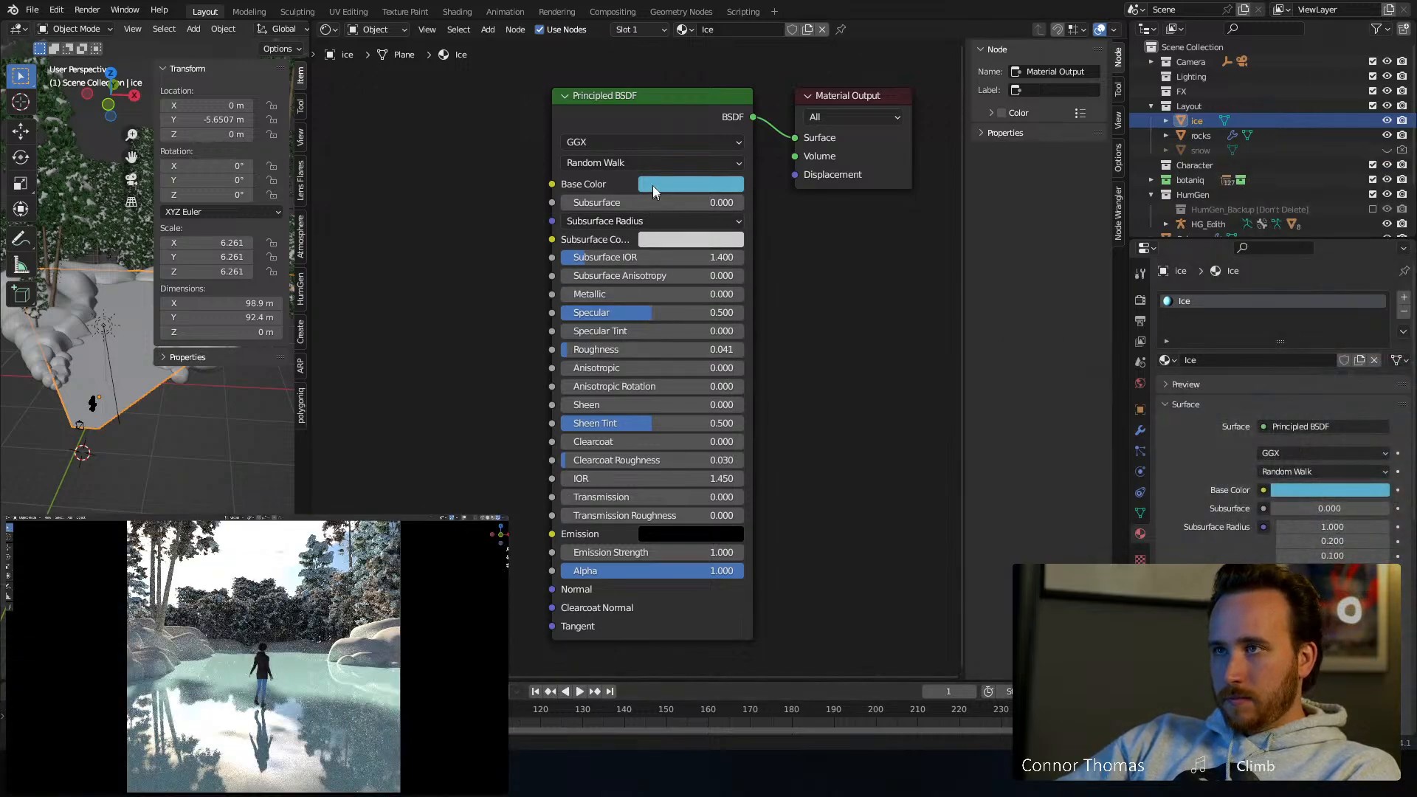
# Compare several blue and cyan hues for the ice's base color and settle on a darker teal blue
pyautogui.click(653, 184)
pyautogui.click(712, 241)
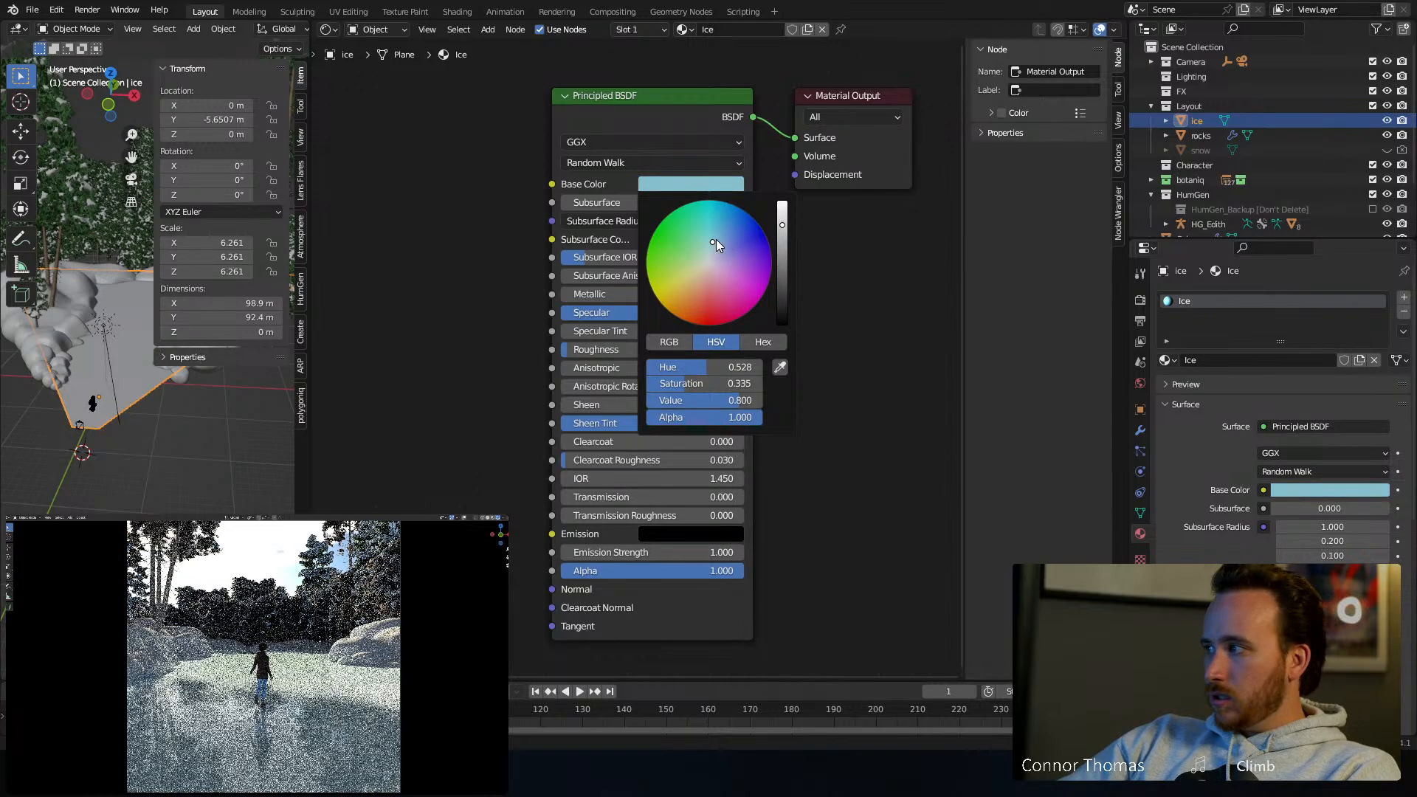
pyautogui.click(711, 222)
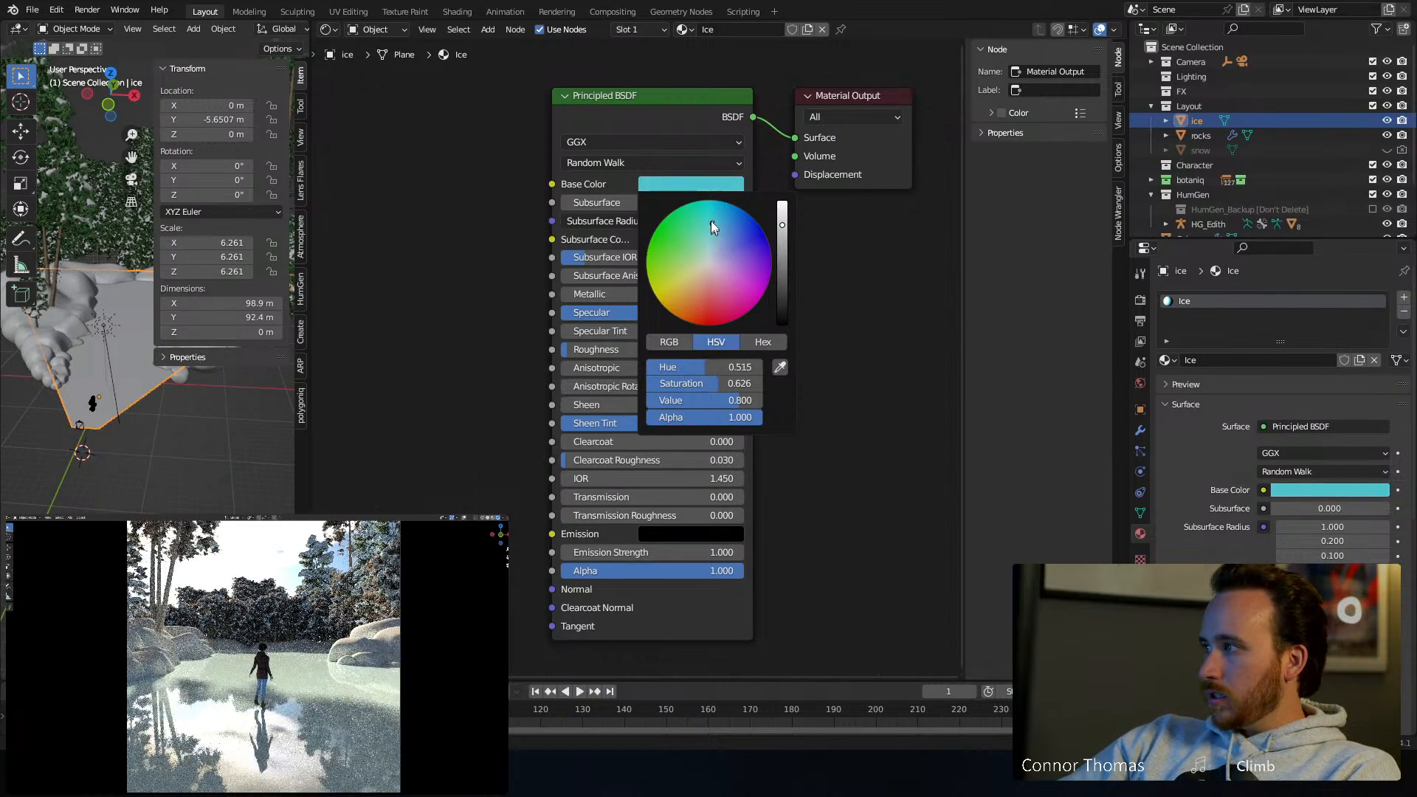
pyautogui.click(725, 230)
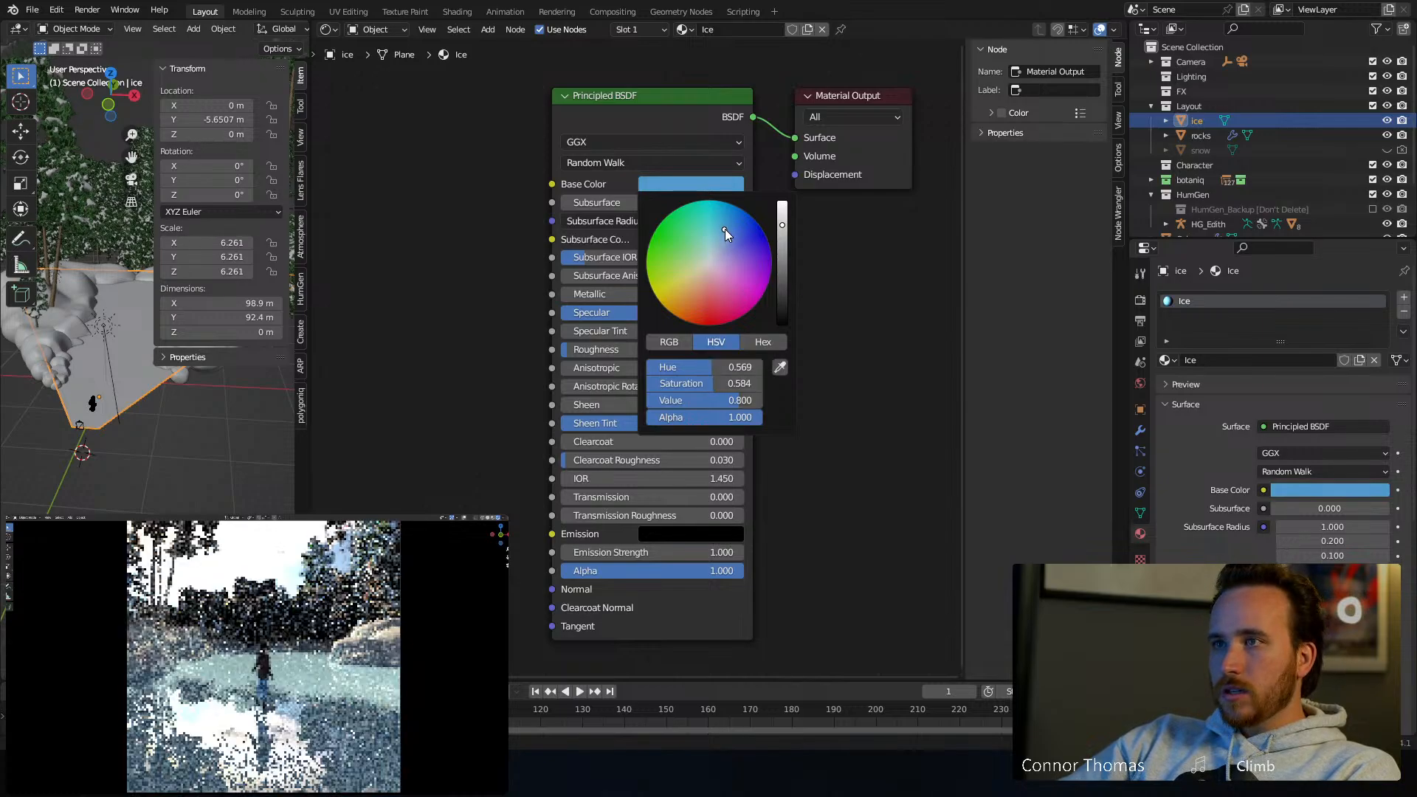
pyautogui.click(731, 234)
pyautogui.moveTo(779, 239); pyautogui.dragTo(781, 257)
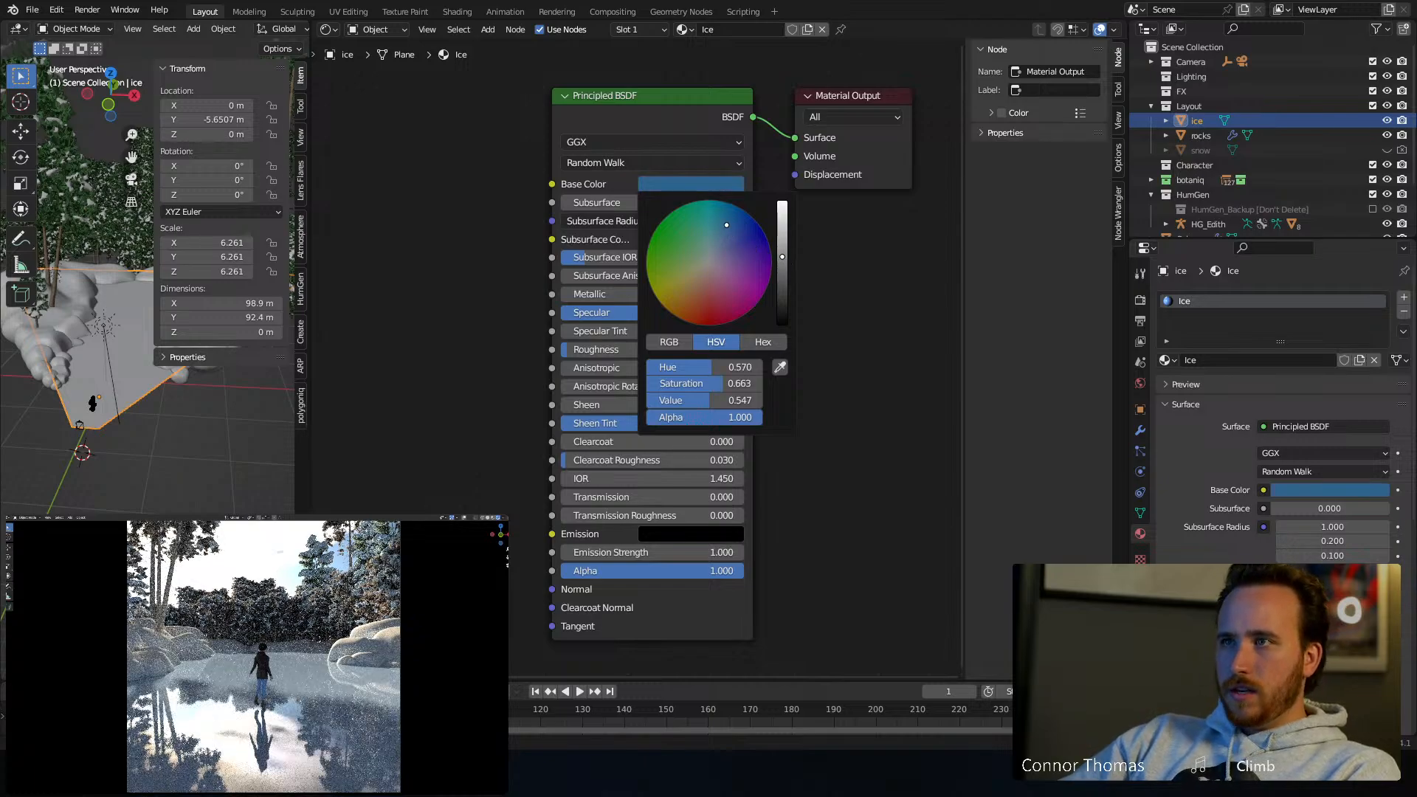
pyautogui.click(718, 225)
pyautogui.click(719, 224)
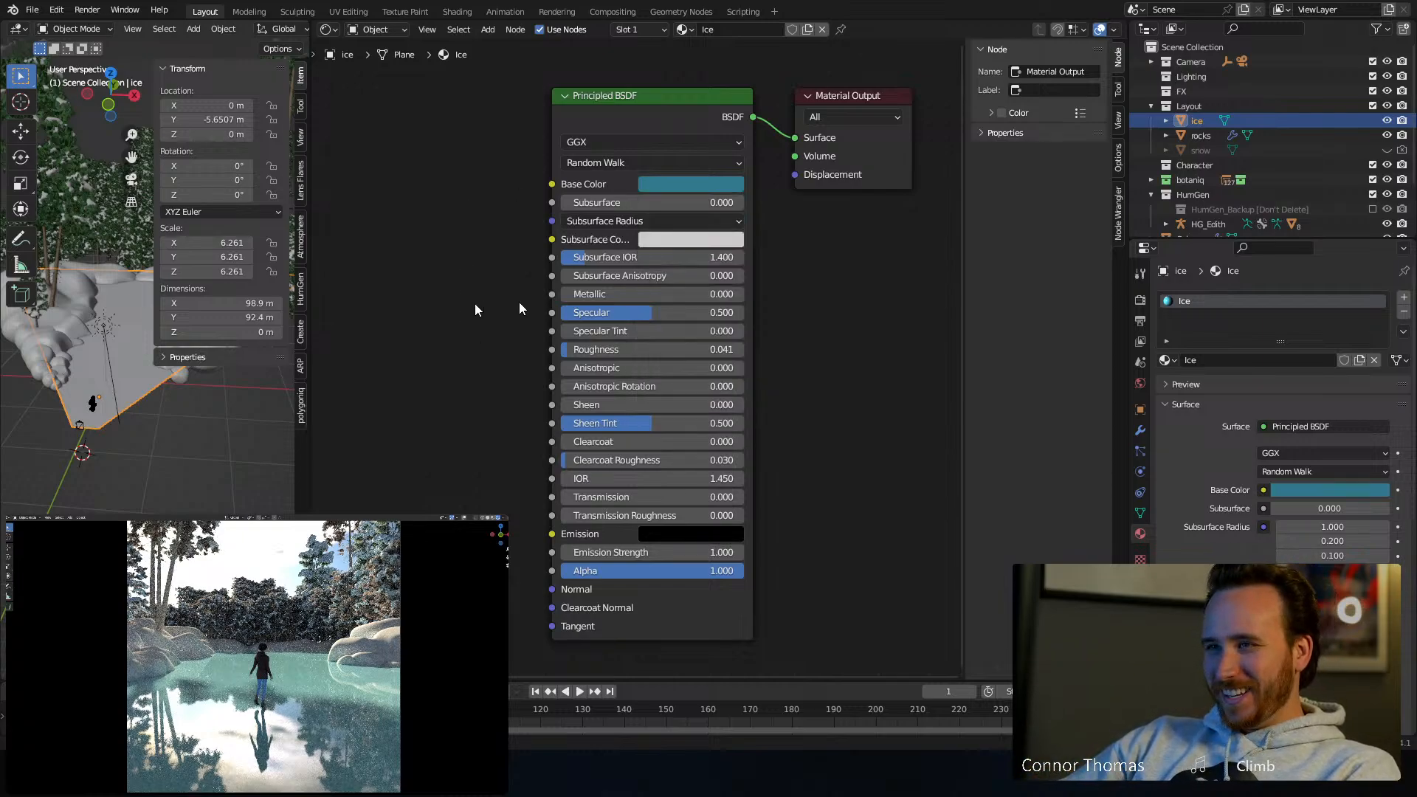
# Set the ice material's Clearcoat to 0.3
pyautogui.click(613, 444)
pyautogui.write('0.3')
pyautogui.press('Return')
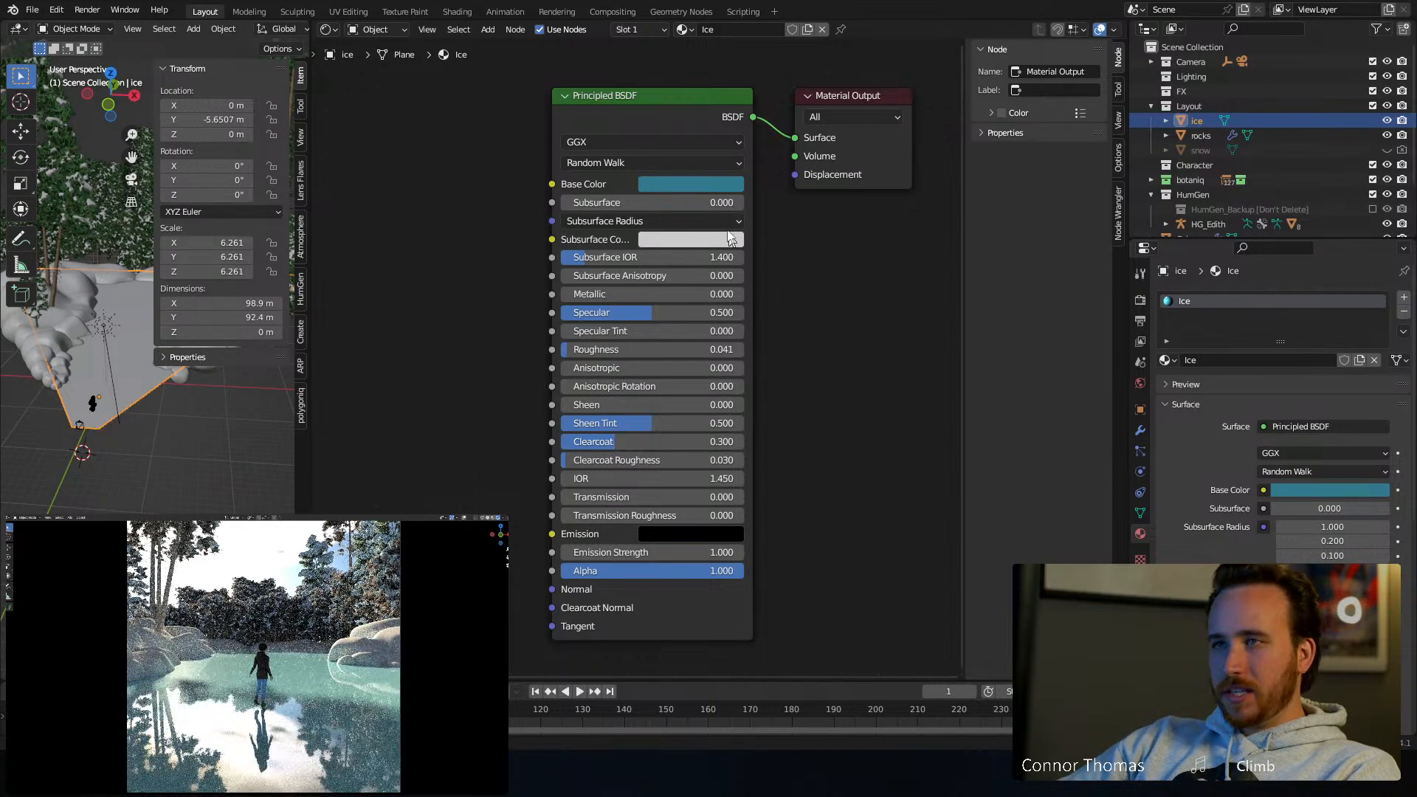
# Try a Metallic value of about 0.532 on the ice, compare the render with and without it, and undo it
pyautogui.moveTo(617, 299); pyautogui.dragTo(662, 298)
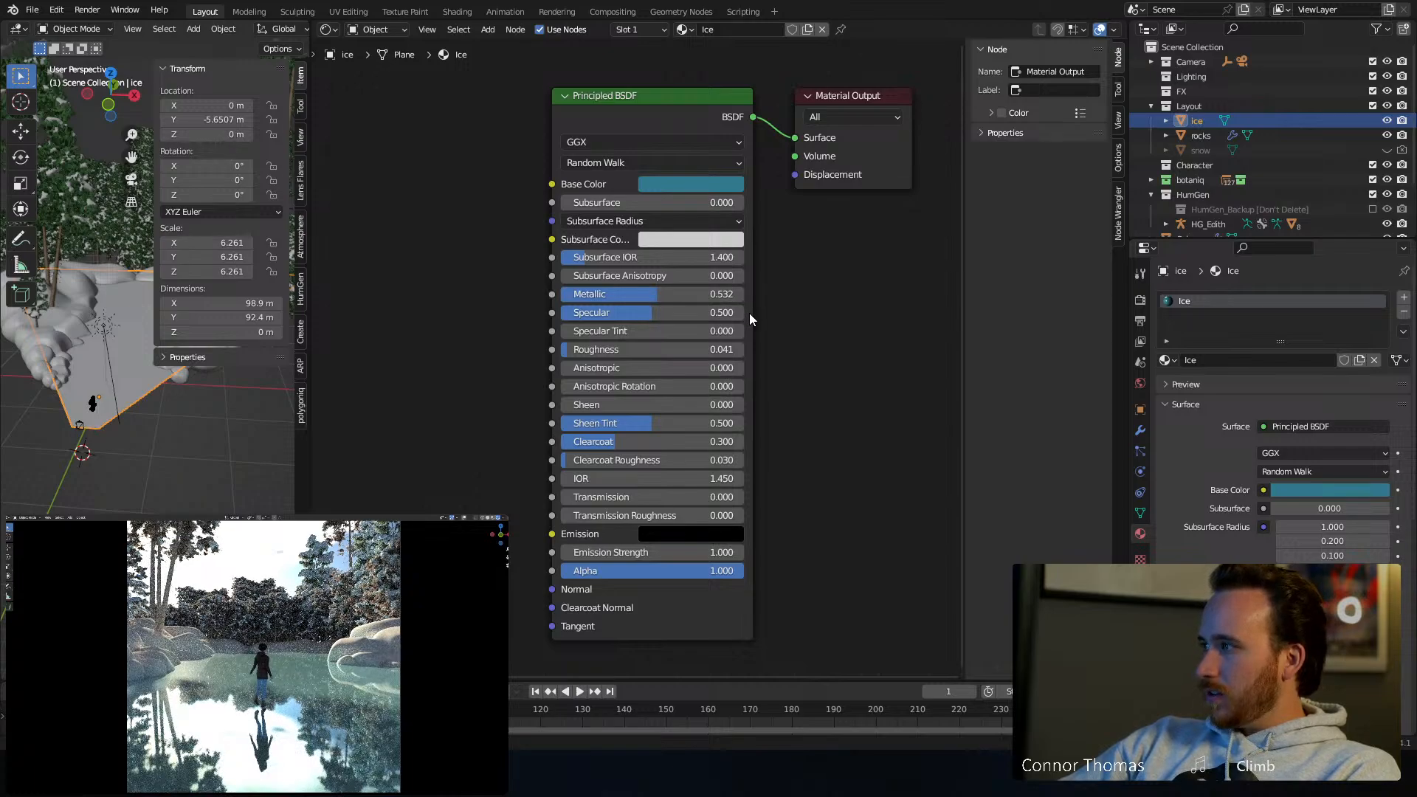
pyautogui.hotkey('ctrl', 'z')
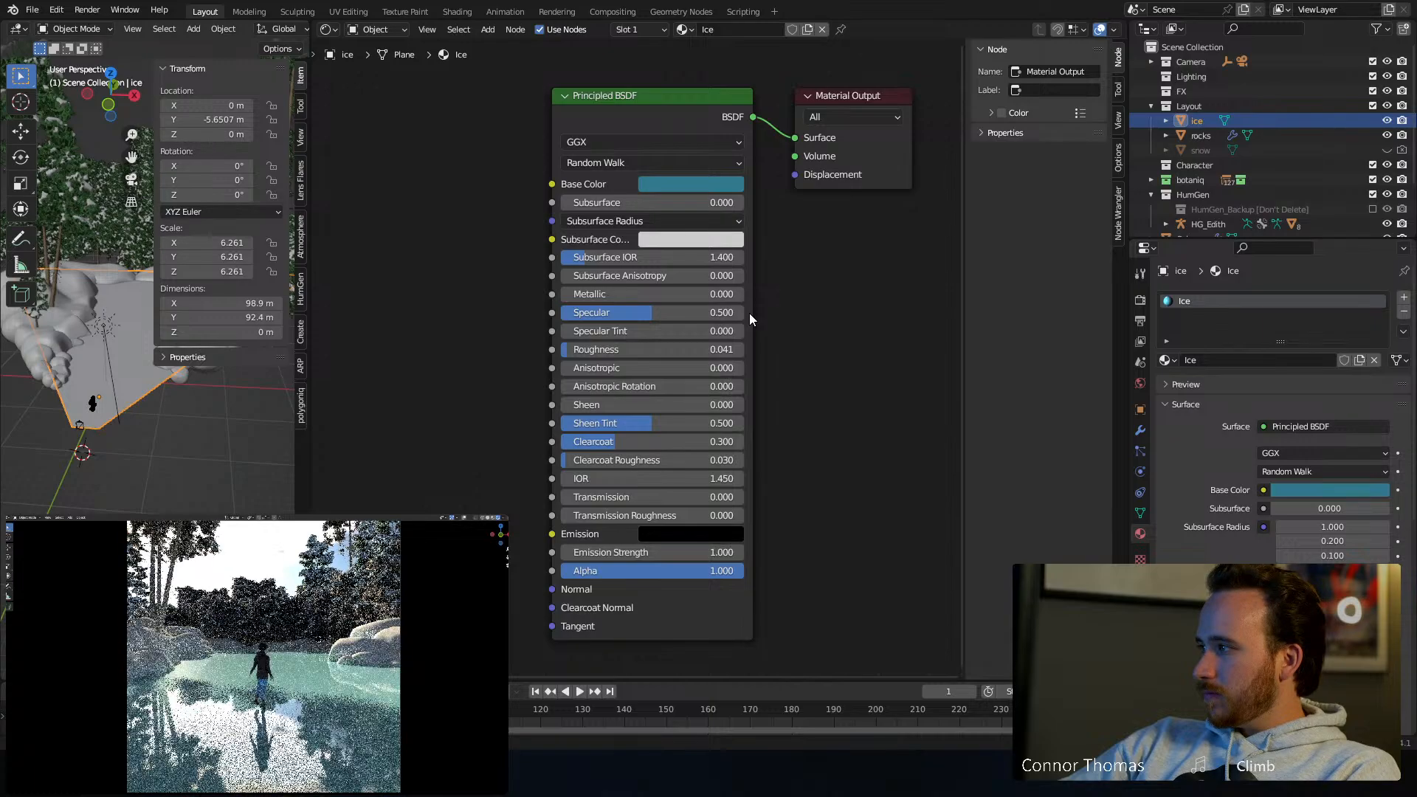
pyautogui.hotkey('ctrl', 'shift', 'z')
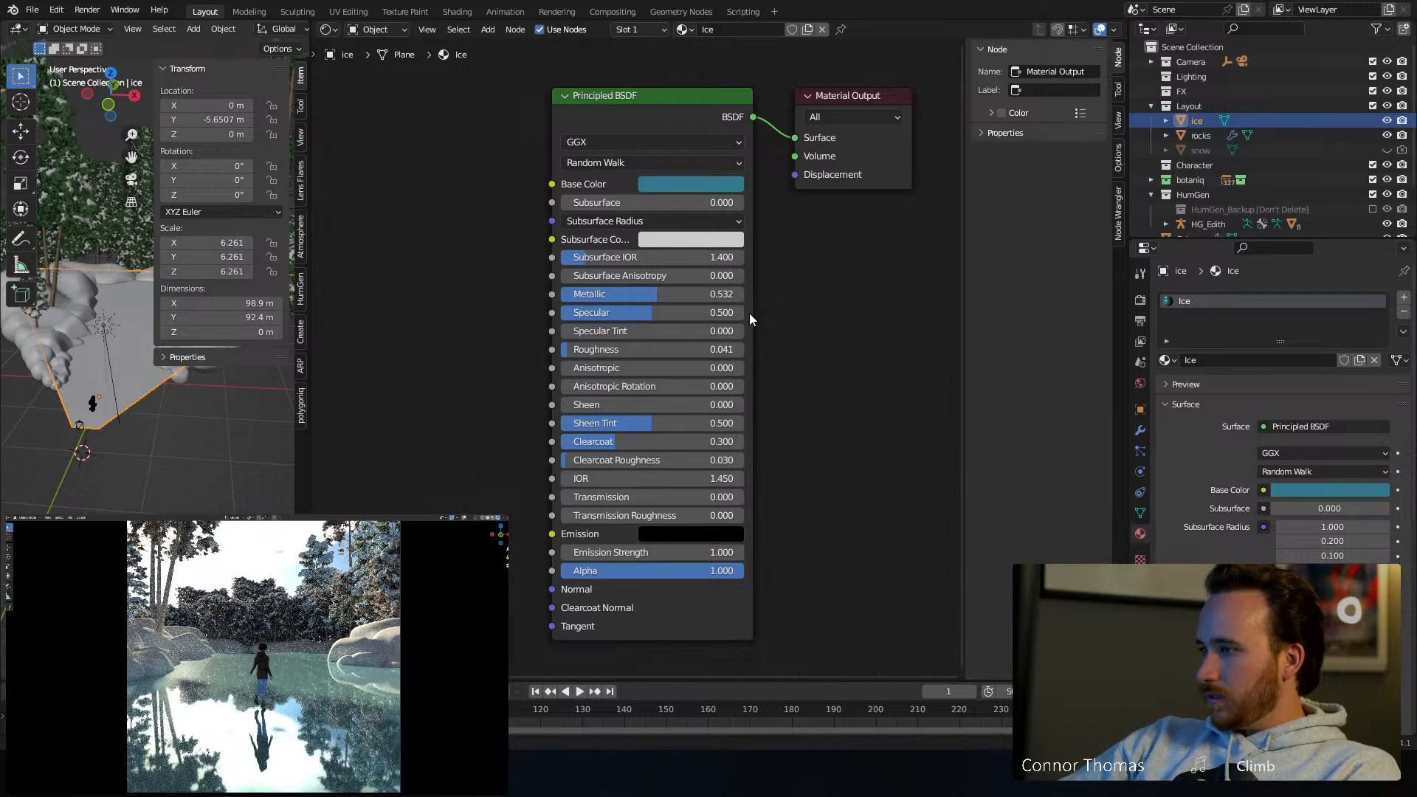
pyautogui.hotkey('ctrl', 'z')
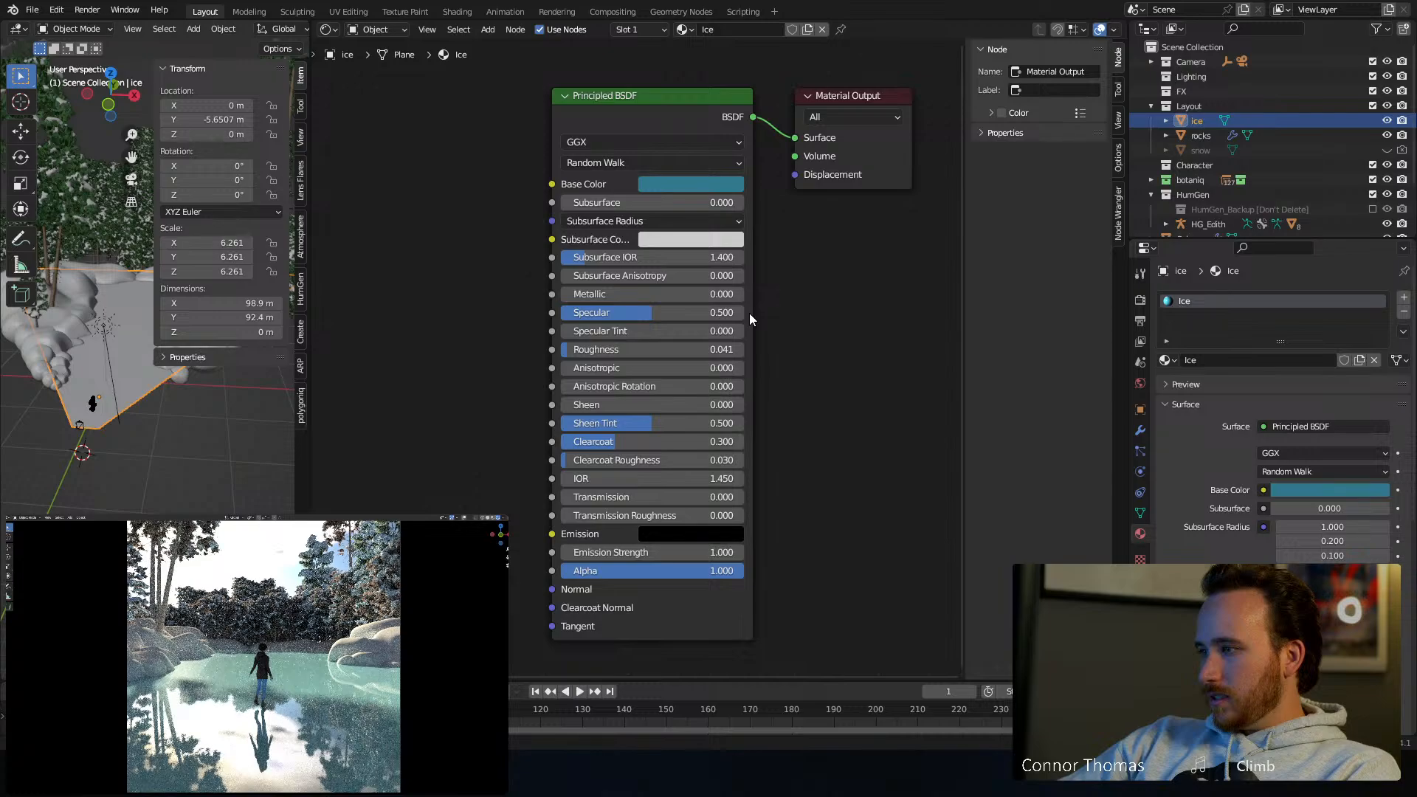
# Set the ice material's Subsurface to 0.441
pyautogui.click(657, 202)
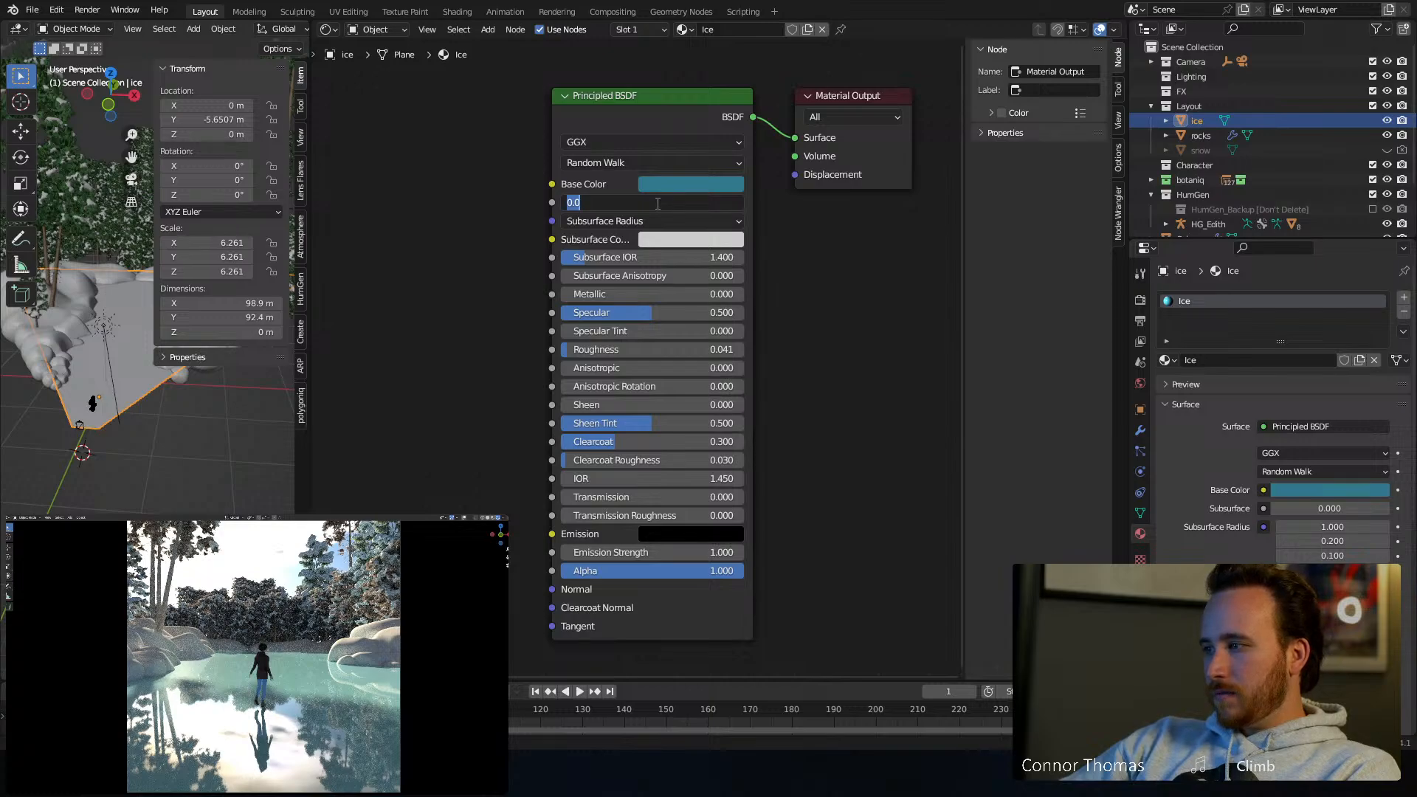
pyautogui.write('.441')
pyautogui.press('Return')
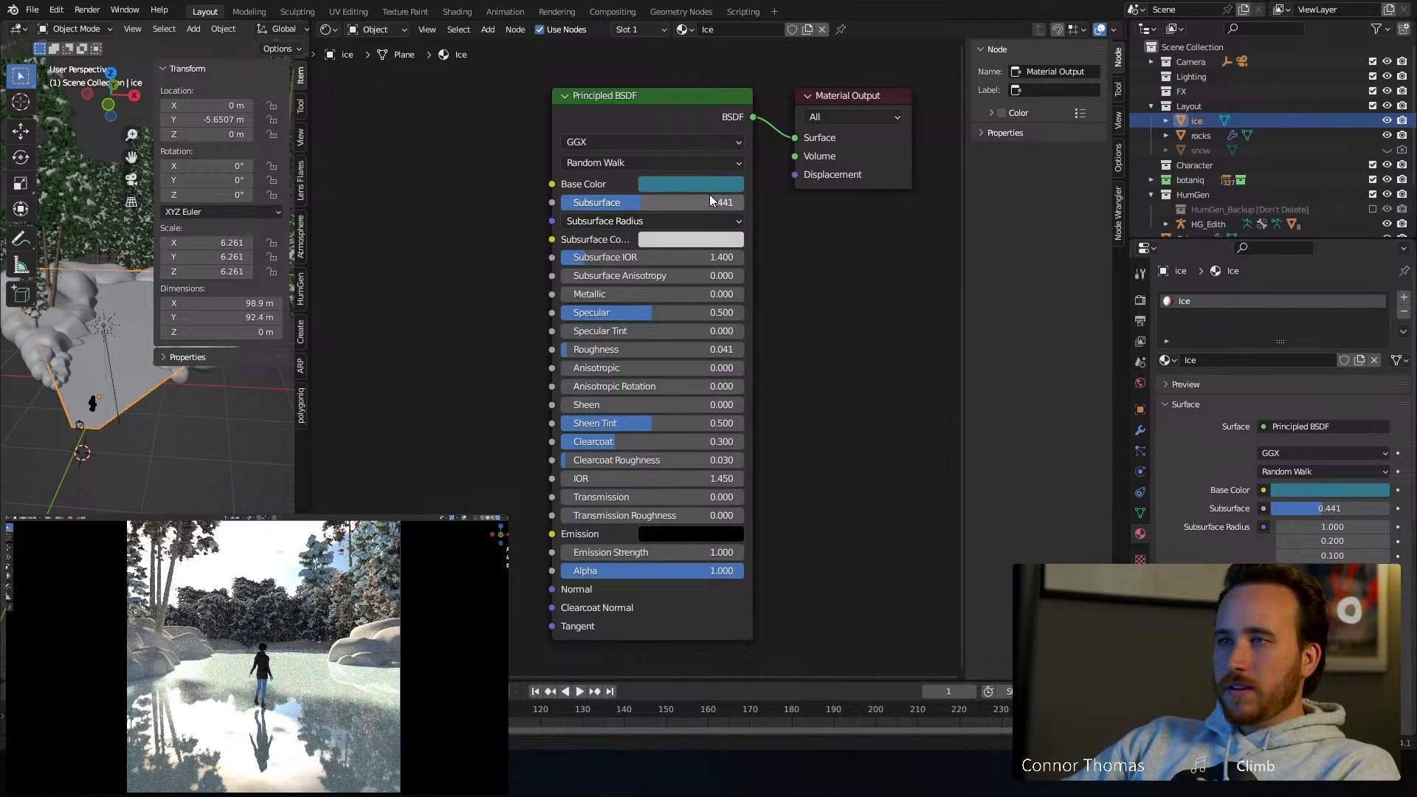
# Try different subsurface colors for the ice, settle on a very dark navy blue, and save the file
pyautogui.click(689, 238)
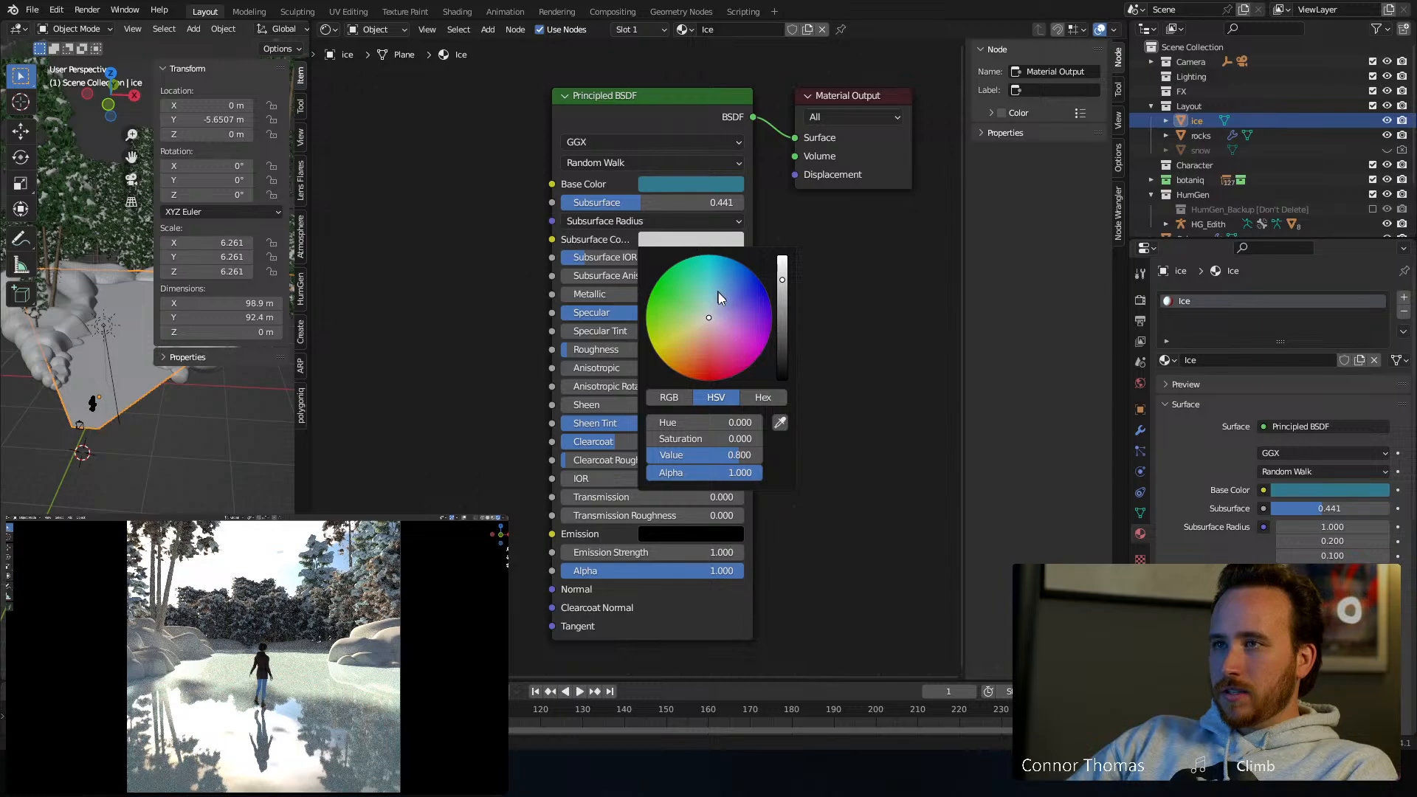
pyautogui.moveTo(721, 301); pyautogui.dragTo(764, 294)
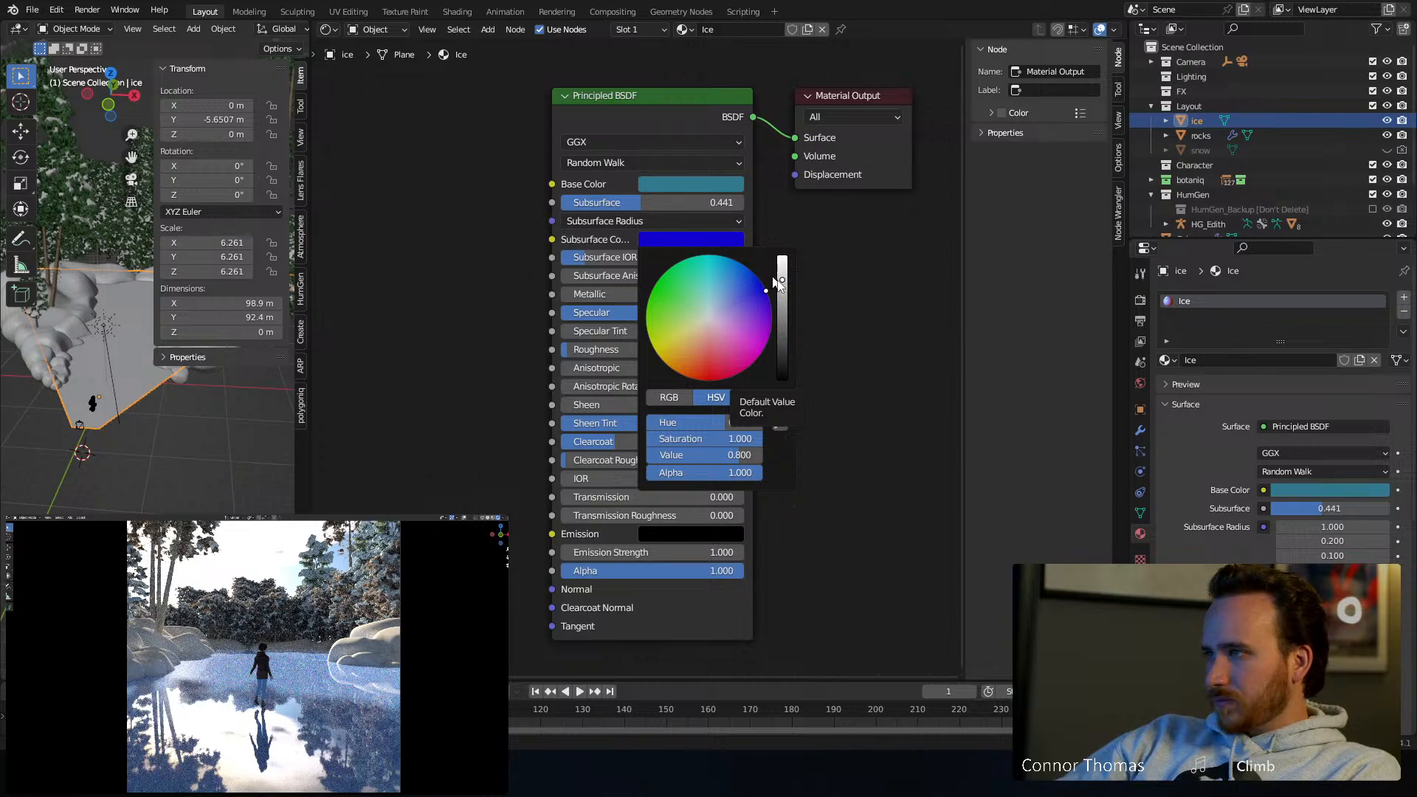
pyautogui.moveTo(727, 301); pyautogui.dragTo(701, 297)
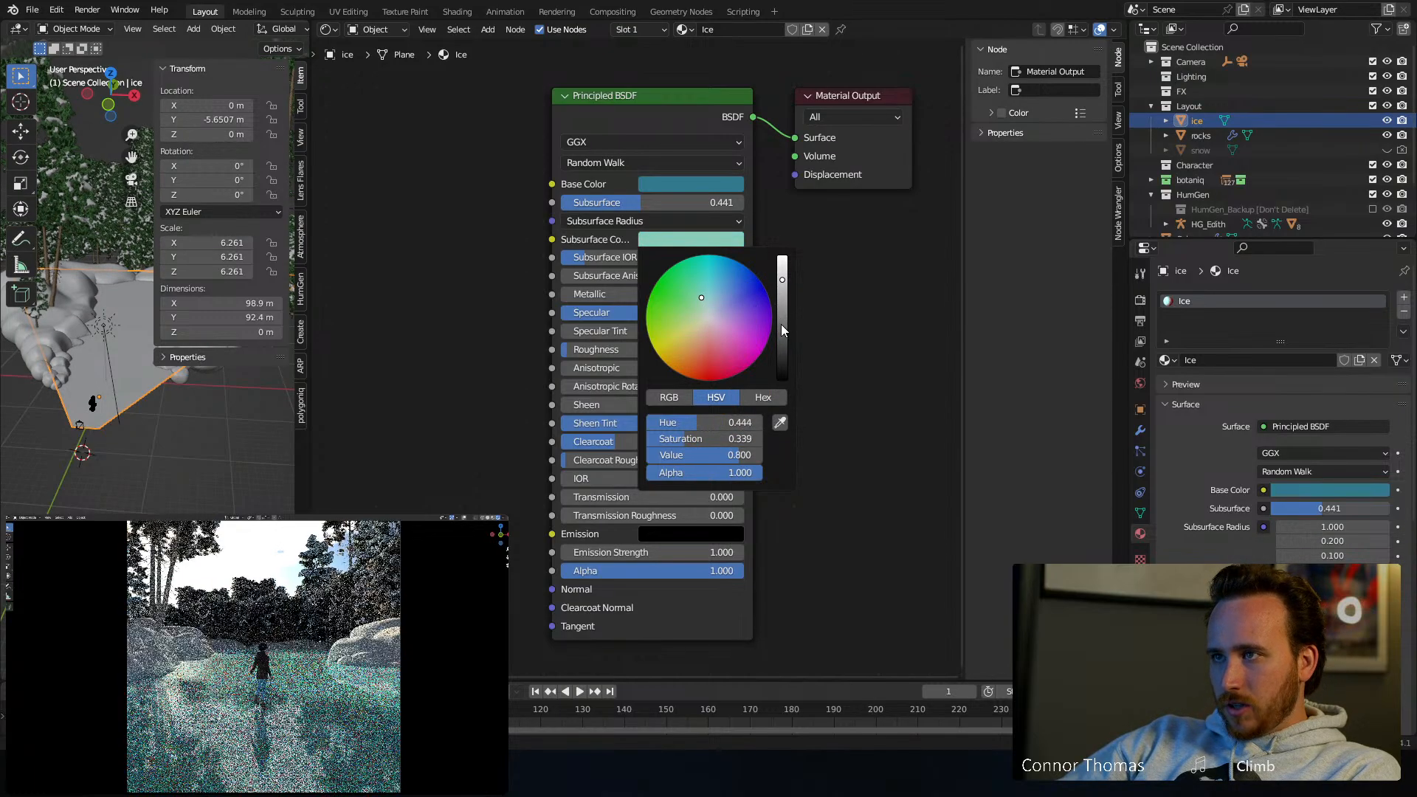
pyautogui.moveTo(780, 325); pyautogui.dragTo(782, 353)
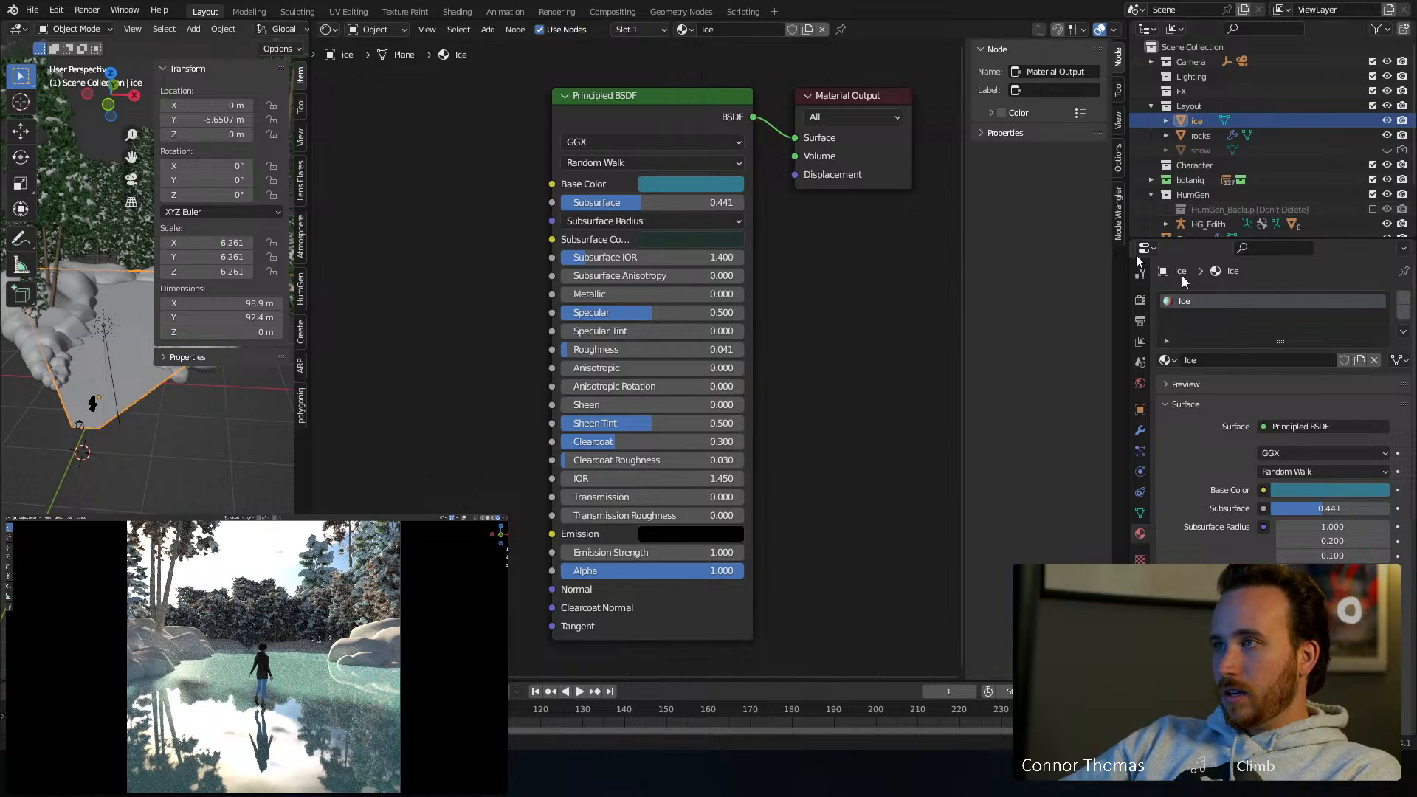
pyautogui.click(693, 237)
pyautogui.moveTo(729, 284); pyautogui.dragTo(739, 288)
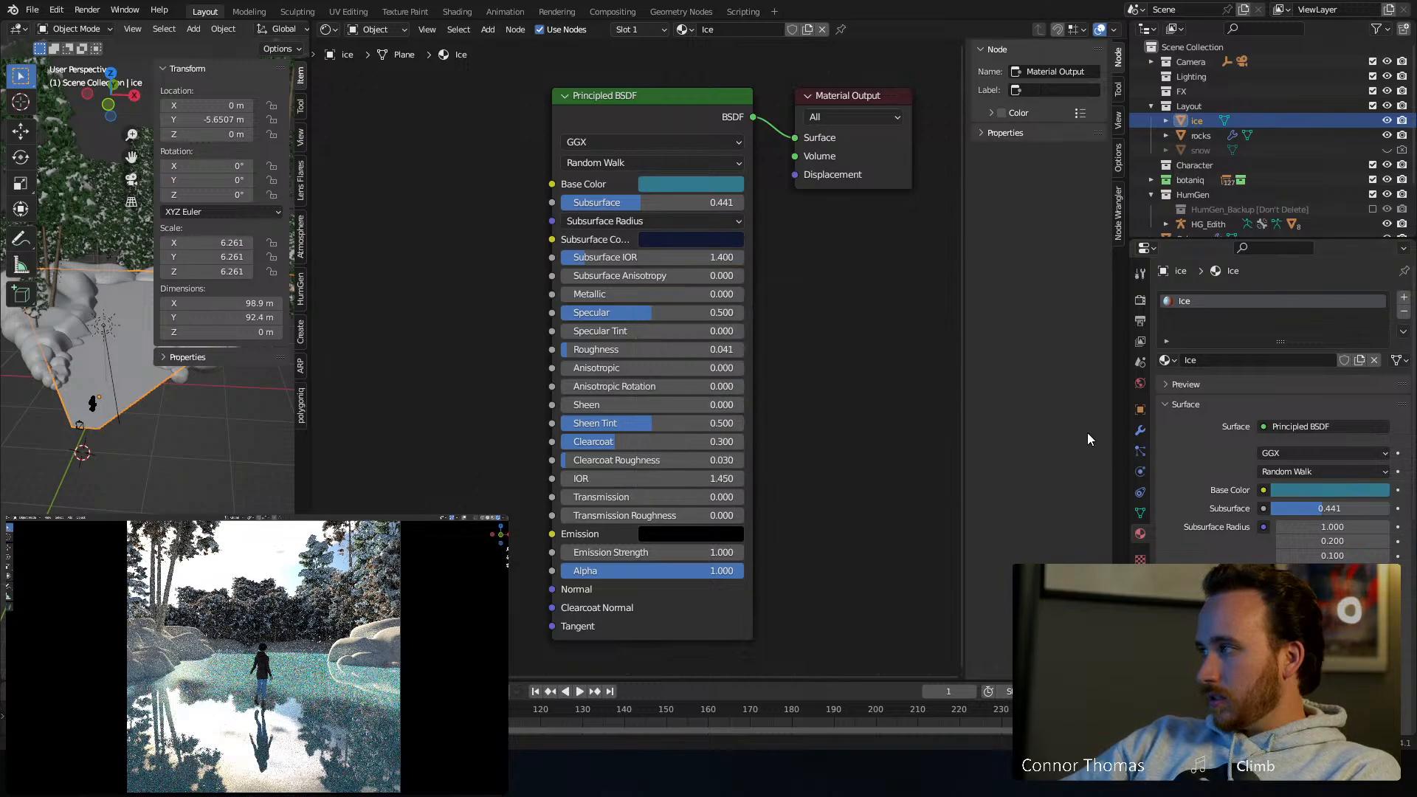
pyautogui.hotkey('ctrl', 's')
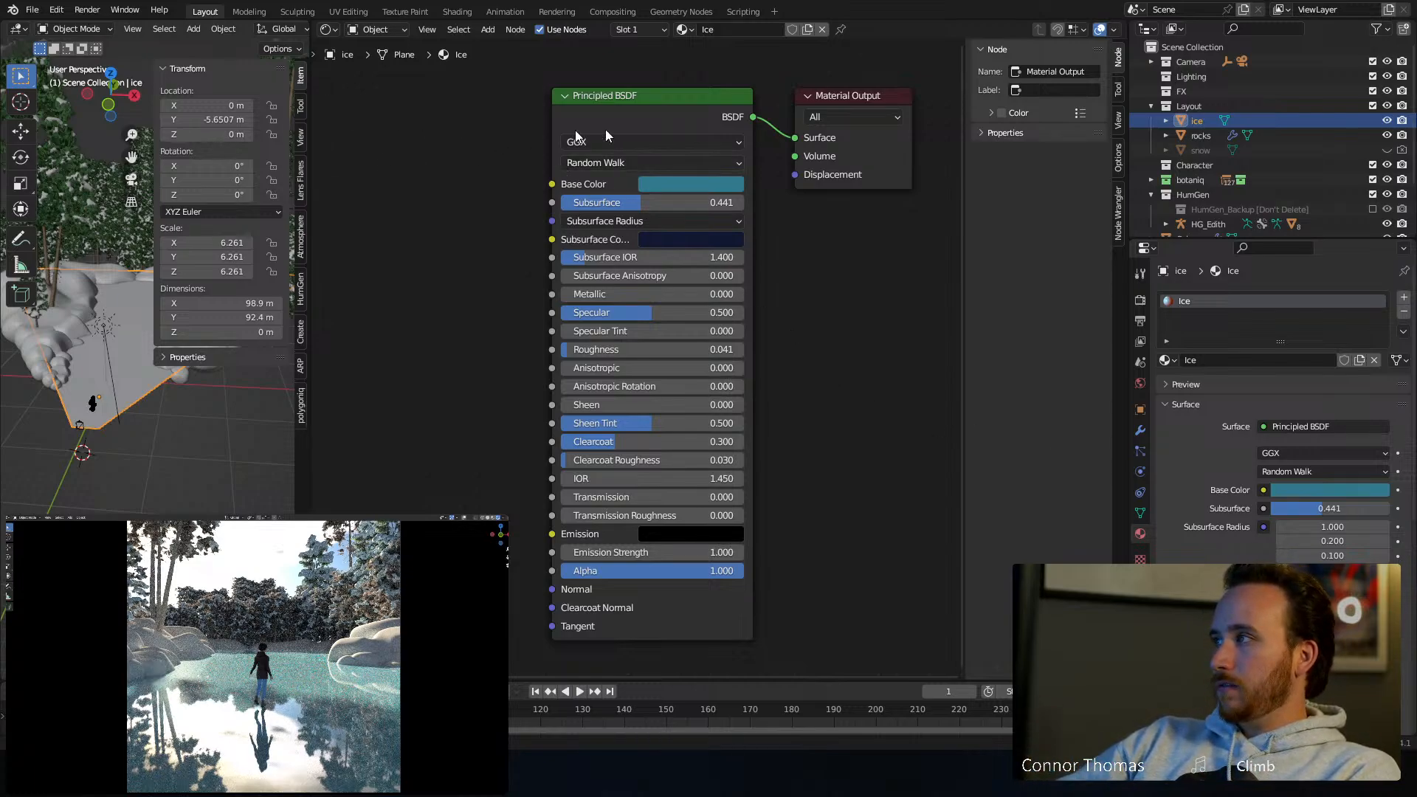
# Add a Musgrave Texture node and place it above and to the left of the Principled BSDF
pyautogui.moveTo(459, 118); pyautogui.dragTo(611, 253, button='middle')
pyautogui.hotkey('shift', 'a')
pyautogui.click(500, 224)
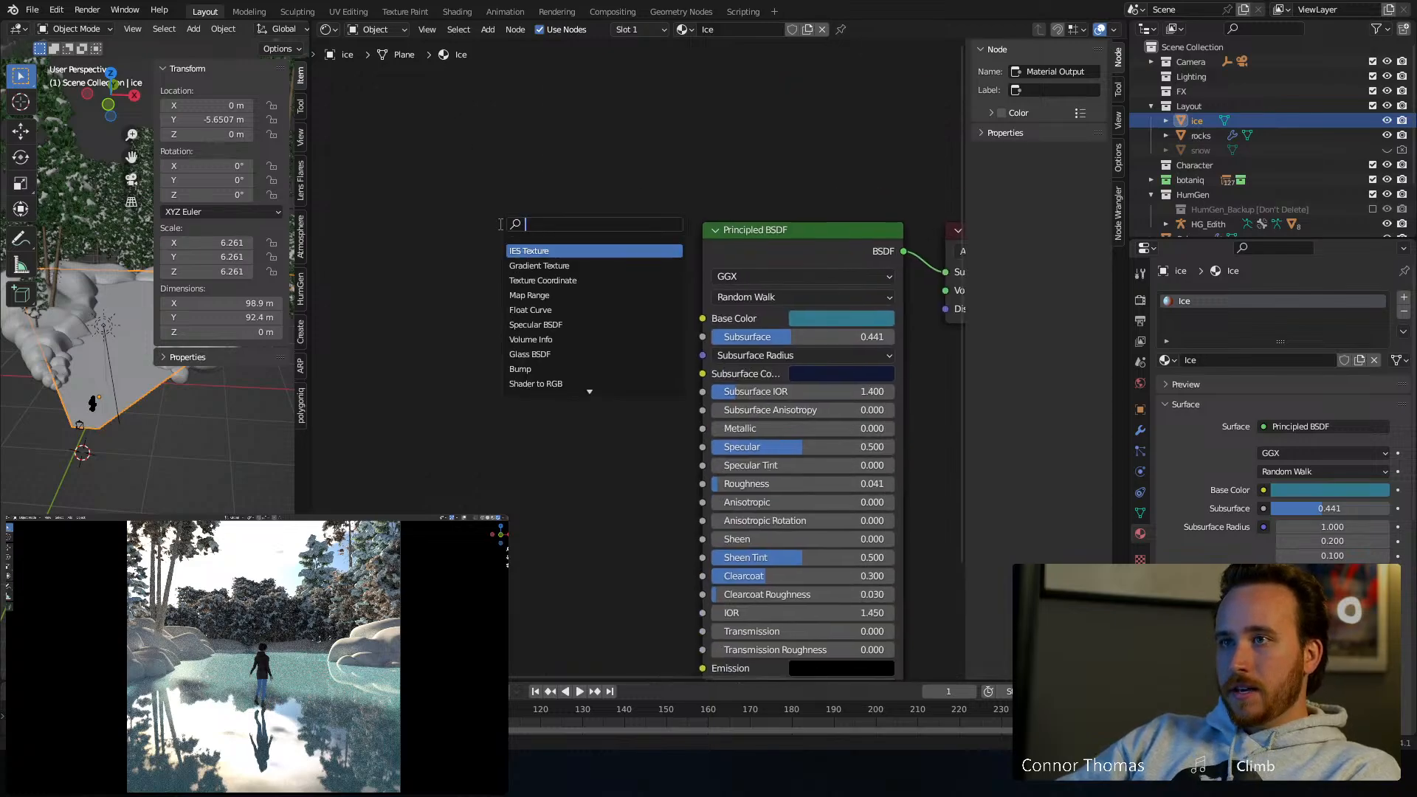
pyautogui.write('musgrave')
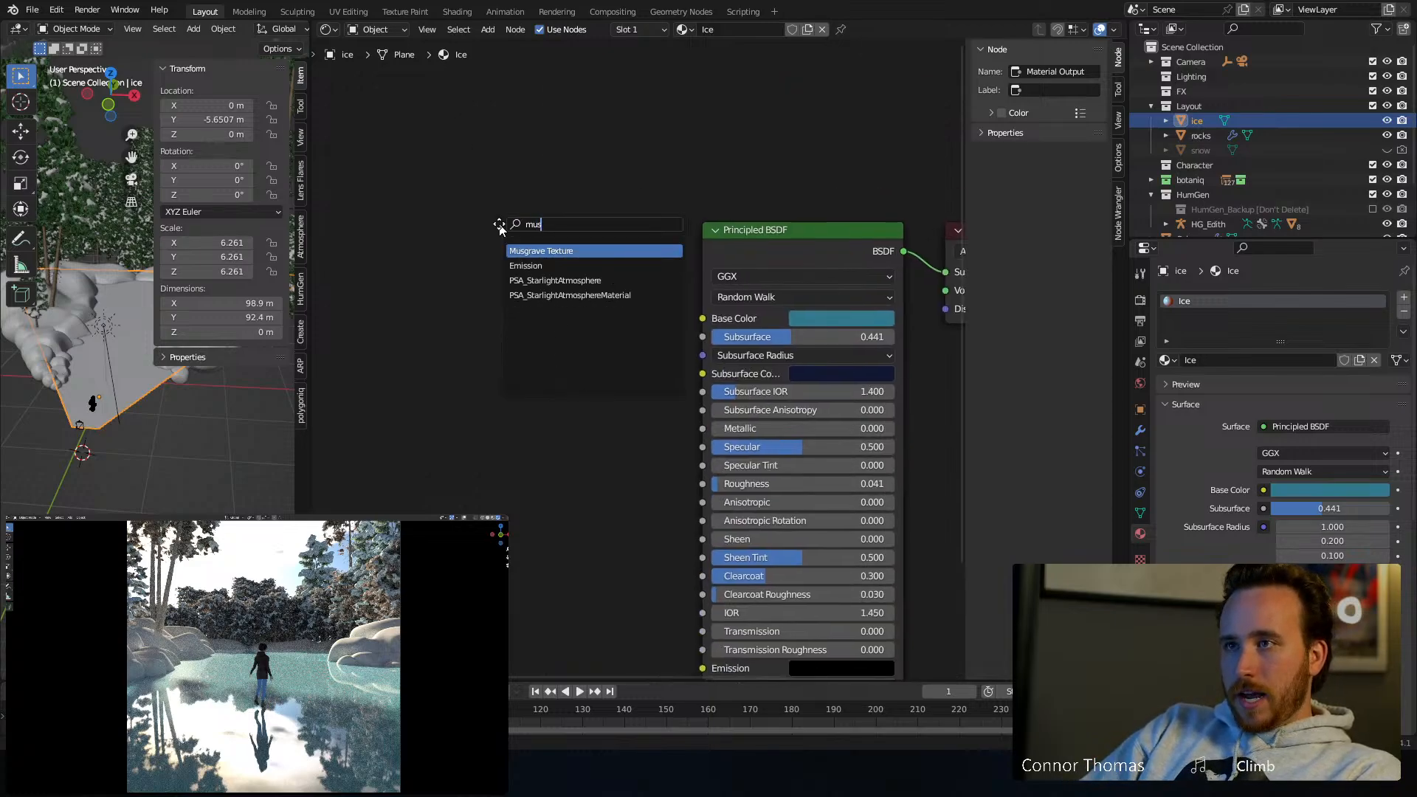
pyautogui.press('Return')
pyautogui.click(565, 144)
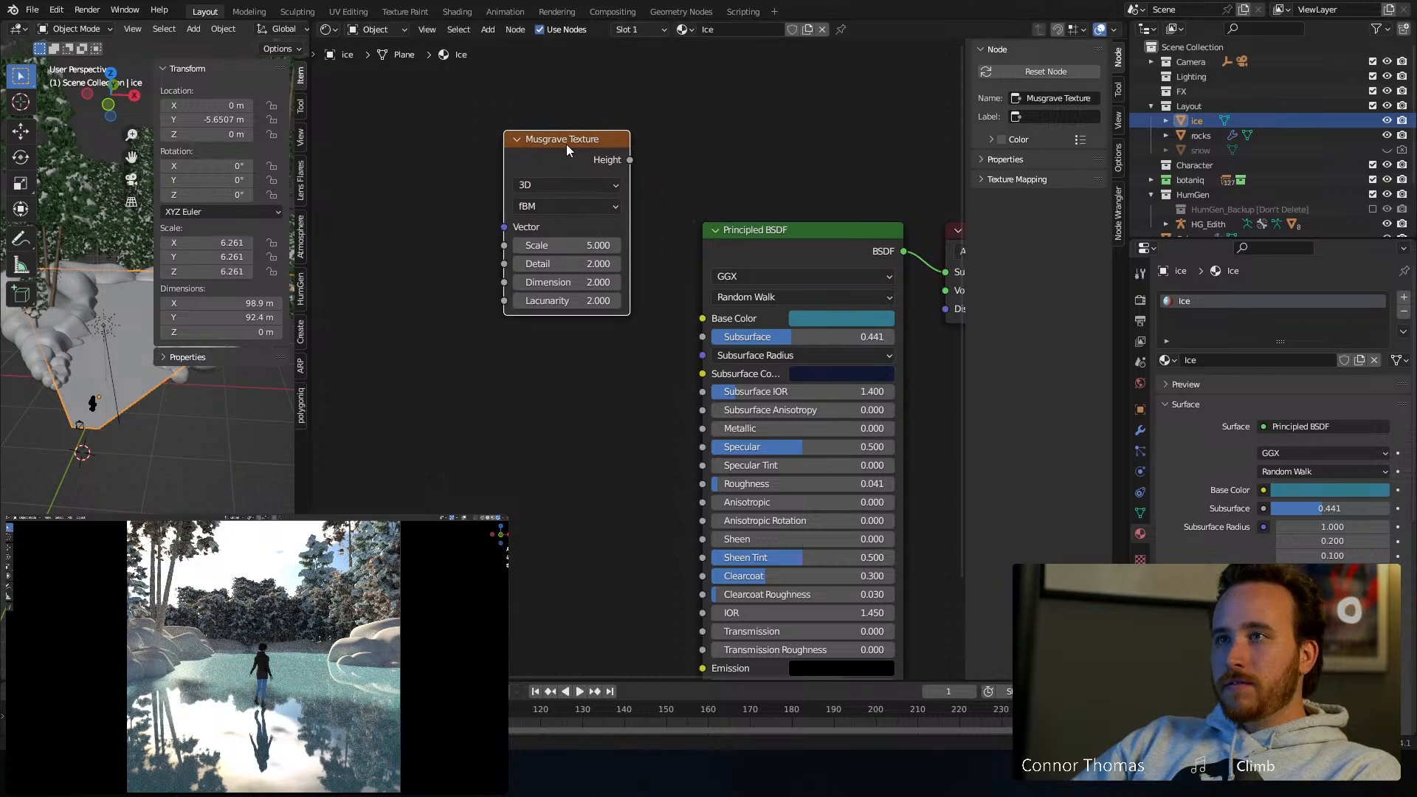
# Preview the Musgrave Texture directly on the ice and set its Scale to 19.1
pyautogui.keyDown('ctrl'); pyautogui.keyDown('shift'); pyautogui.click(570, 143); pyautogui.keyUp('shift'); pyautogui.keyUp('ctrl')
pyautogui.moveTo(580, 125); pyautogui.dragTo(512, 165, button='middle')
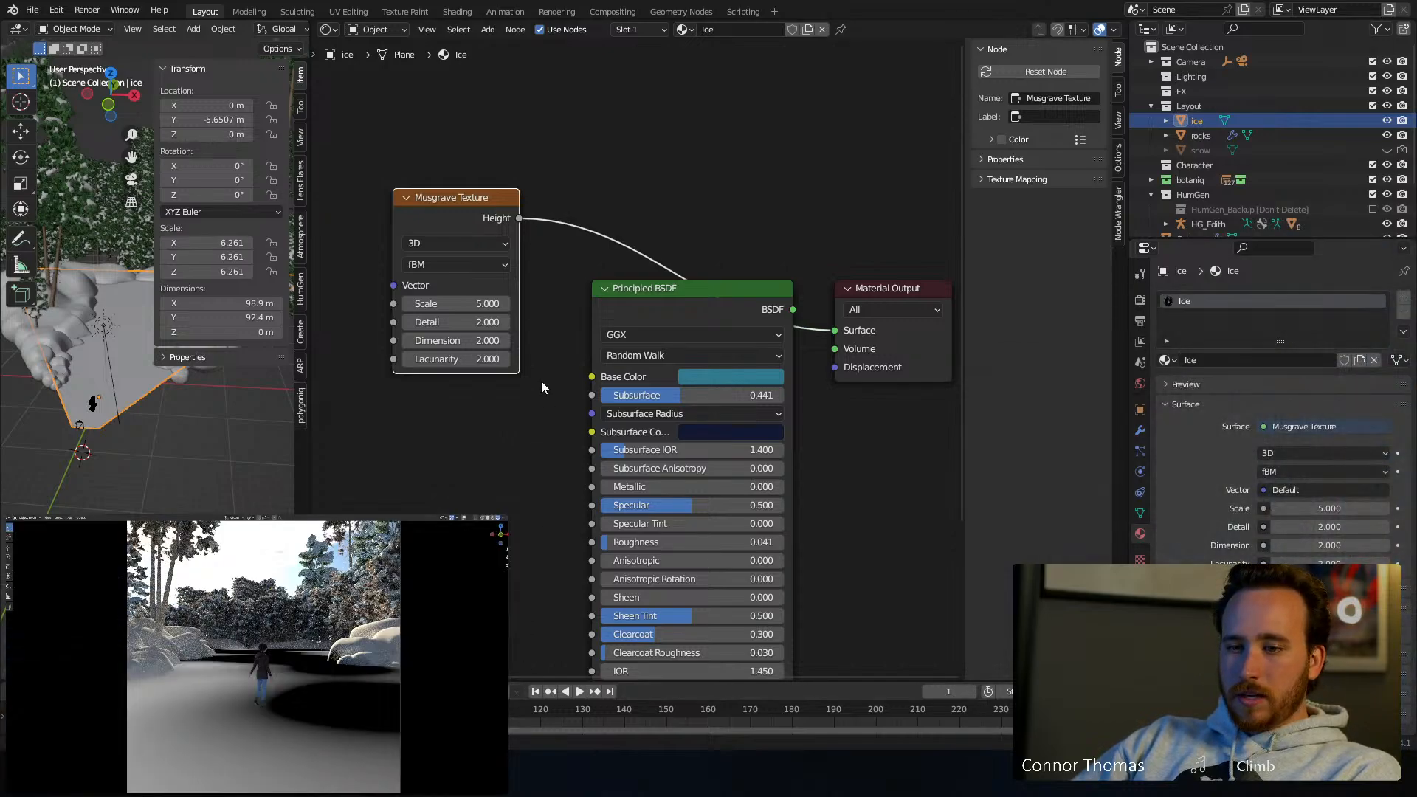
pyautogui.moveTo(441, 195); pyautogui.dragTo(447, 153)
pyautogui.moveTo(453, 260); pyautogui.dragTo(557, 261)
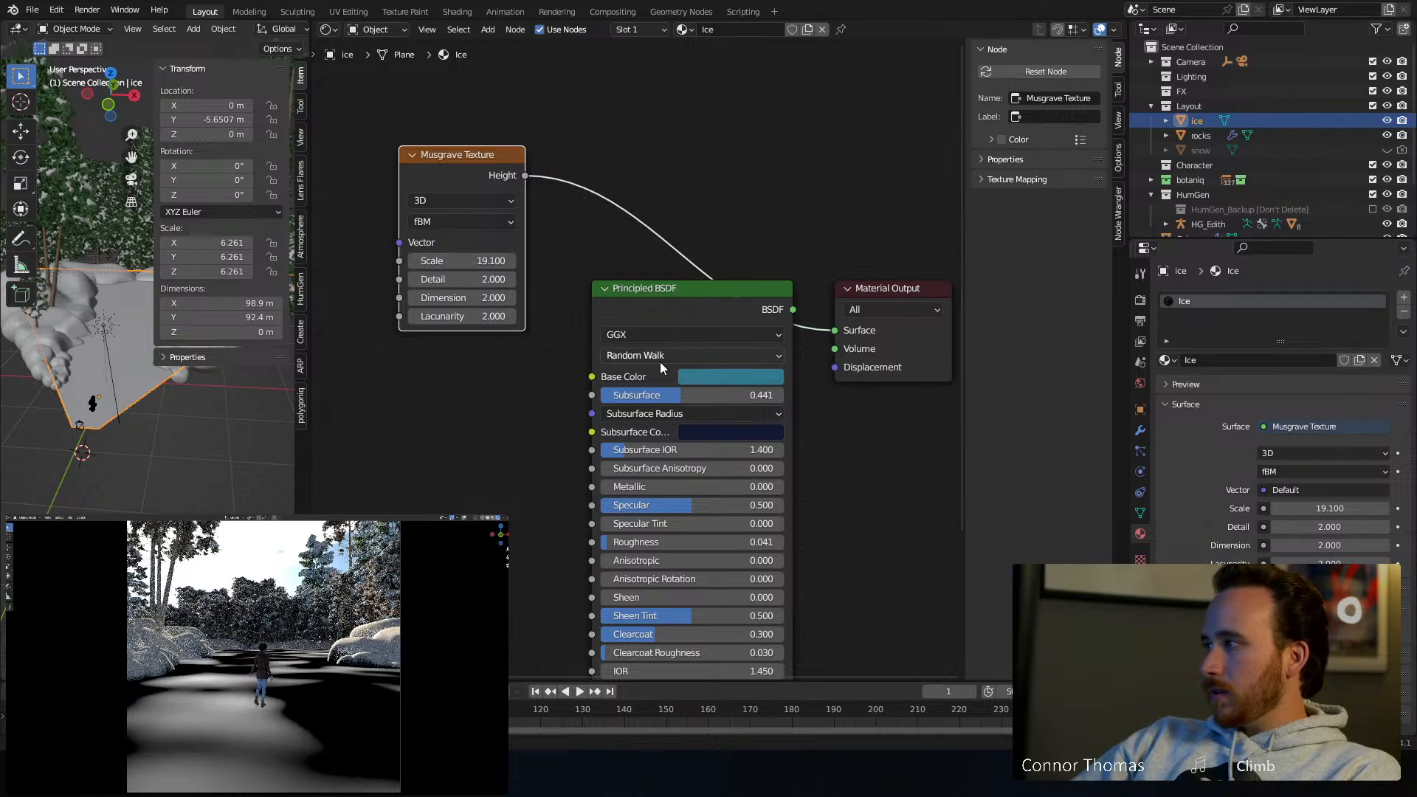
# Add a ColorRamp node between the Musgrave Texture and the Principled BSDF, and connect the Musgrave Height to its Fac
pyautogui.moveTo(475, 174); pyautogui.dragTo(527, 221)
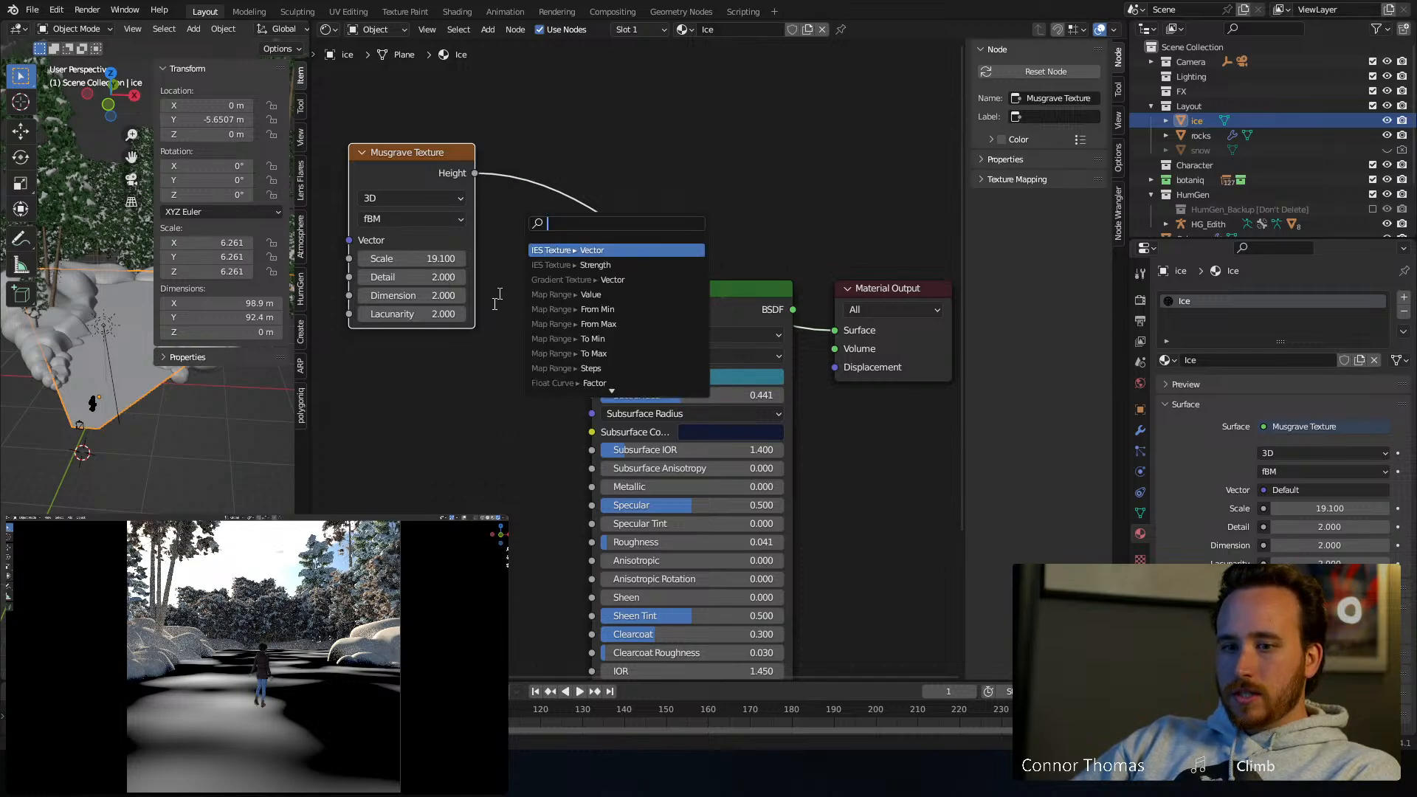
pyautogui.click(518, 117)
pyautogui.moveTo(440, 148); pyautogui.dragTo(363, 154)
pyautogui.moveTo(411, 165); pyautogui.dragTo(495, 145, button='middle')
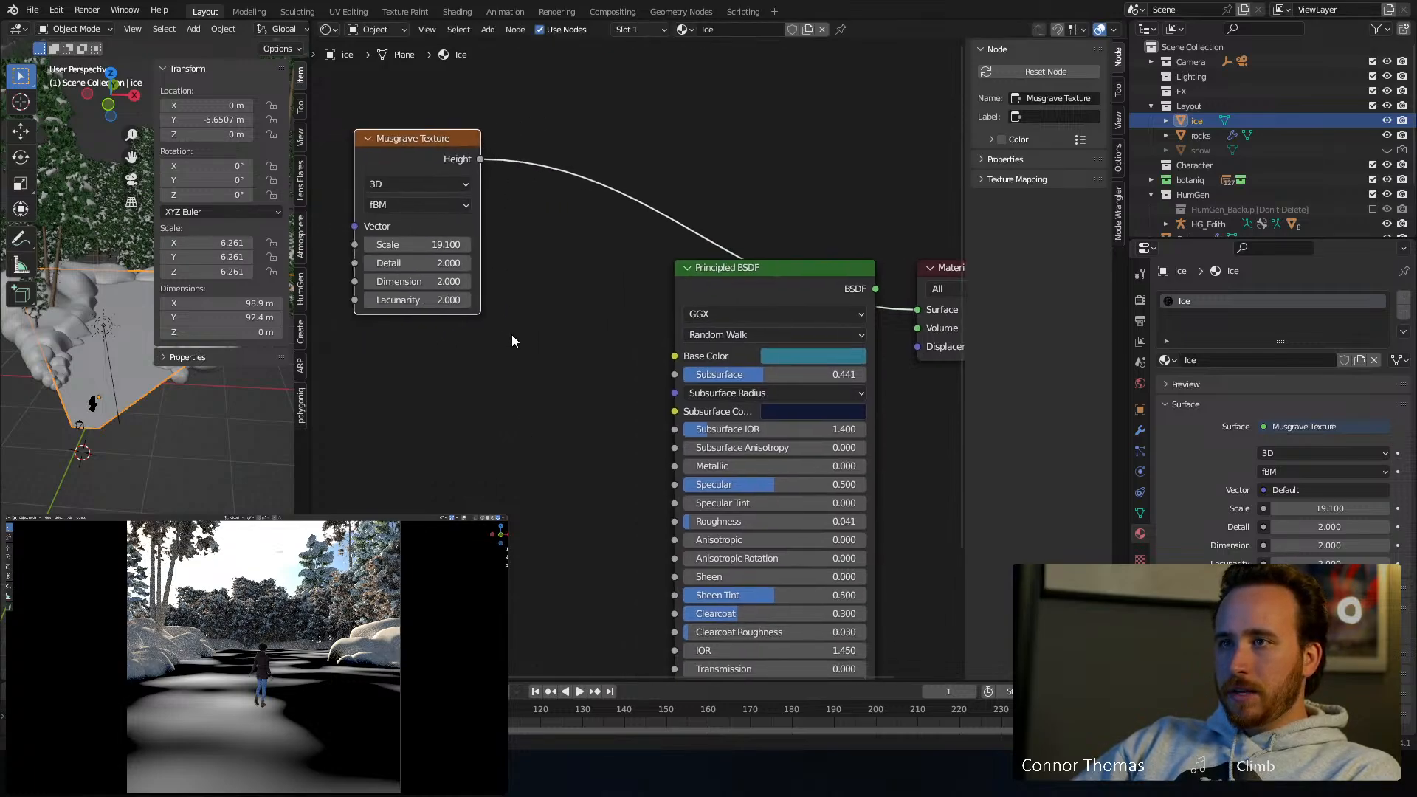
pyautogui.click(511, 335)
pyautogui.hotkey('shift', 'a')
pyautogui.click(534, 334)
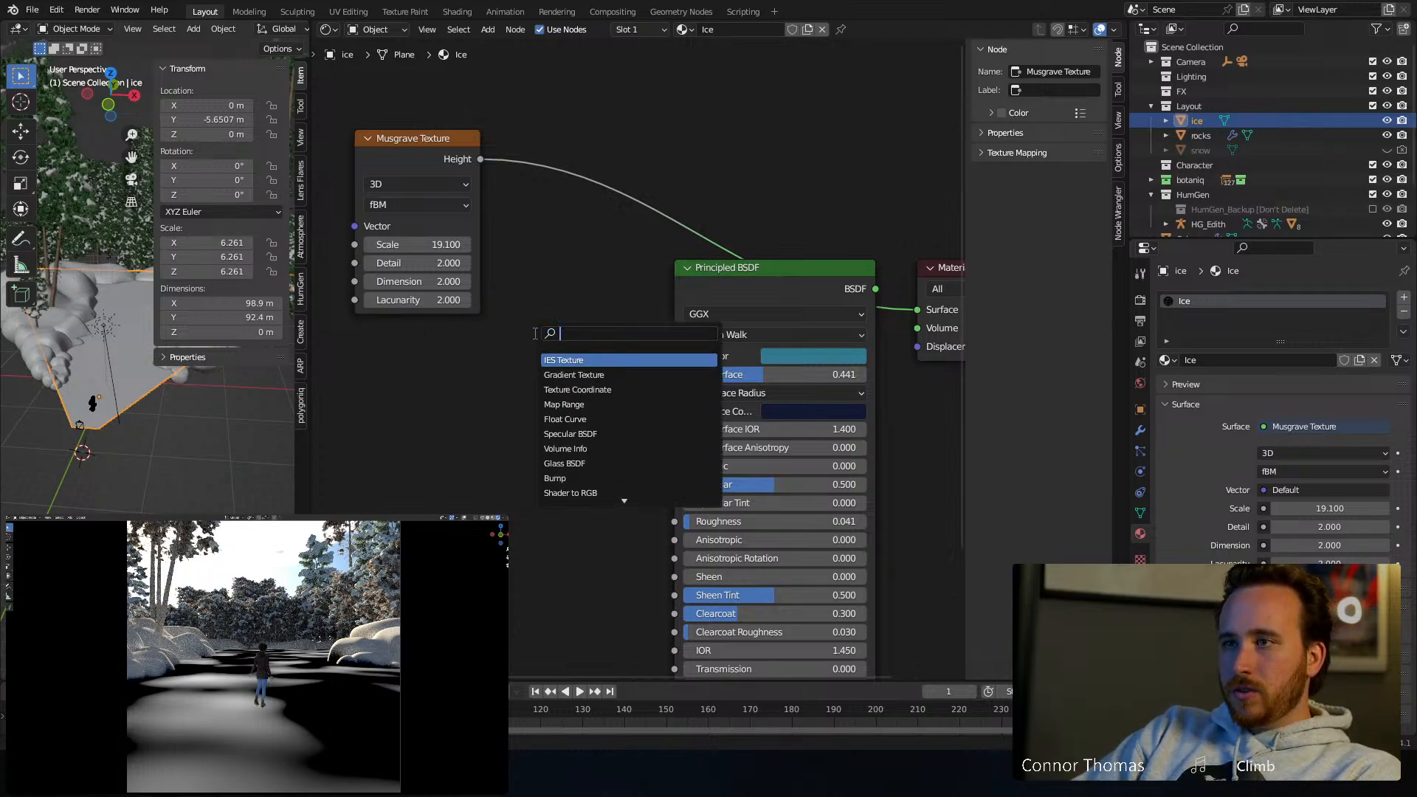
pyautogui.write('colo')
pyautogui.press('Return')
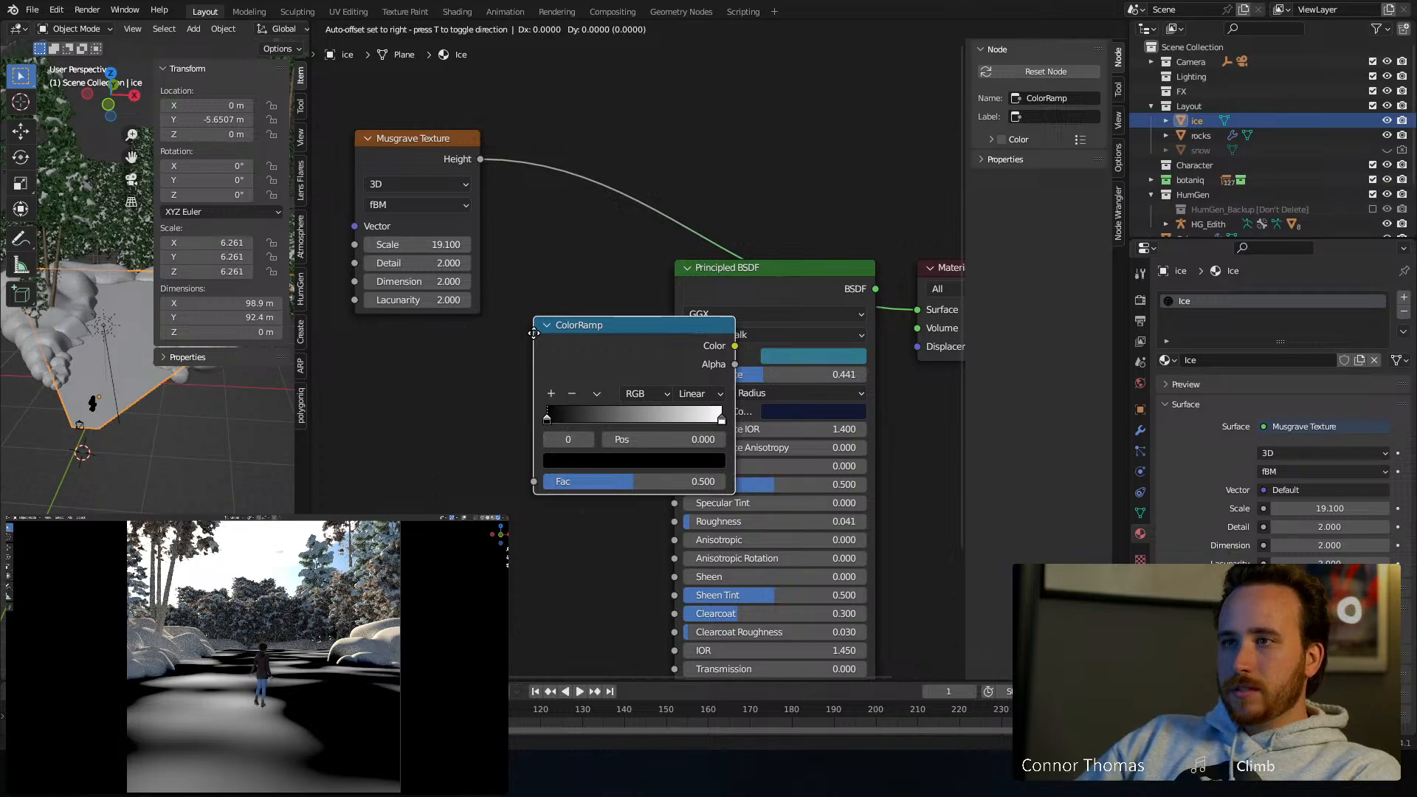
pyautogui.click(423, 340)
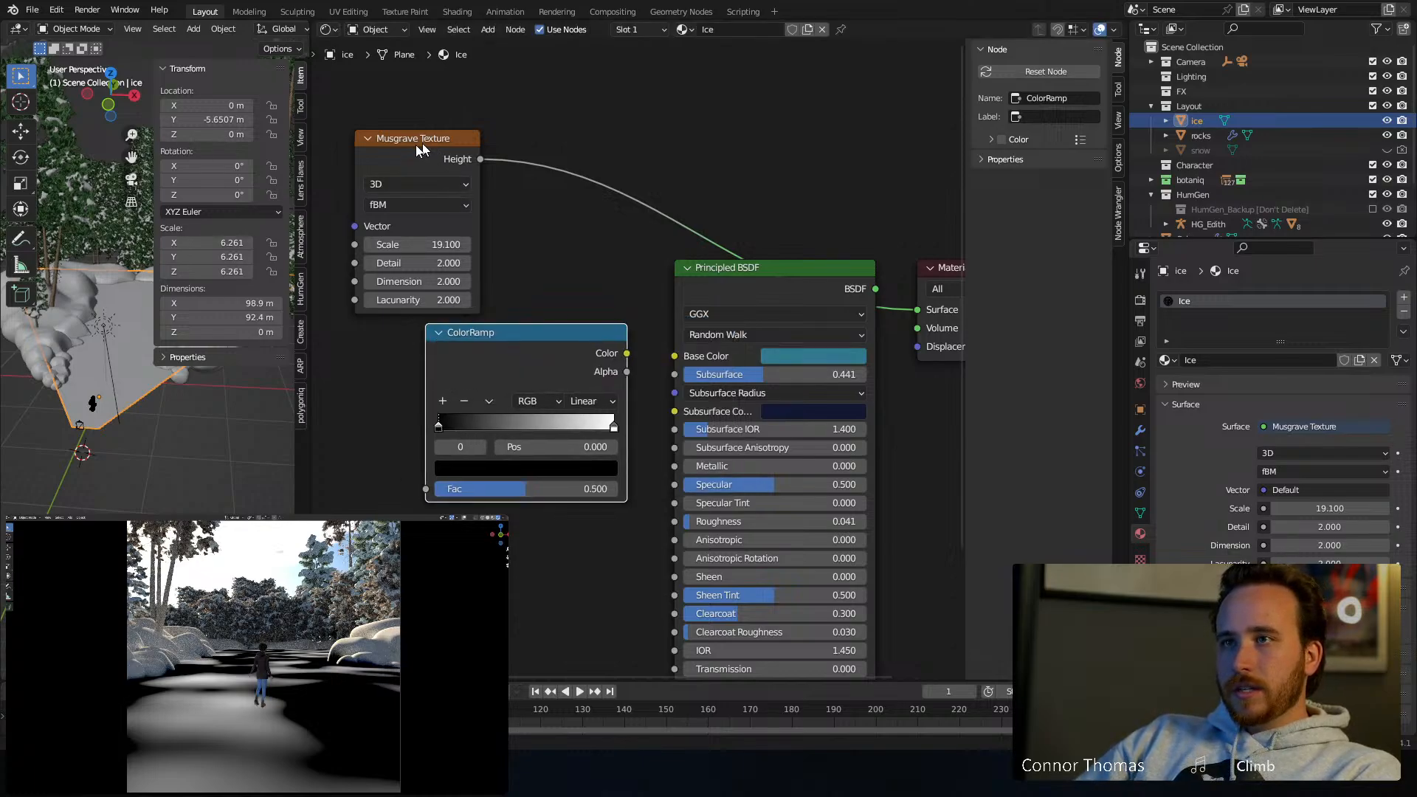
pyautogui.moveTo(421, 149); pyautogui.dragTo(602, 489)
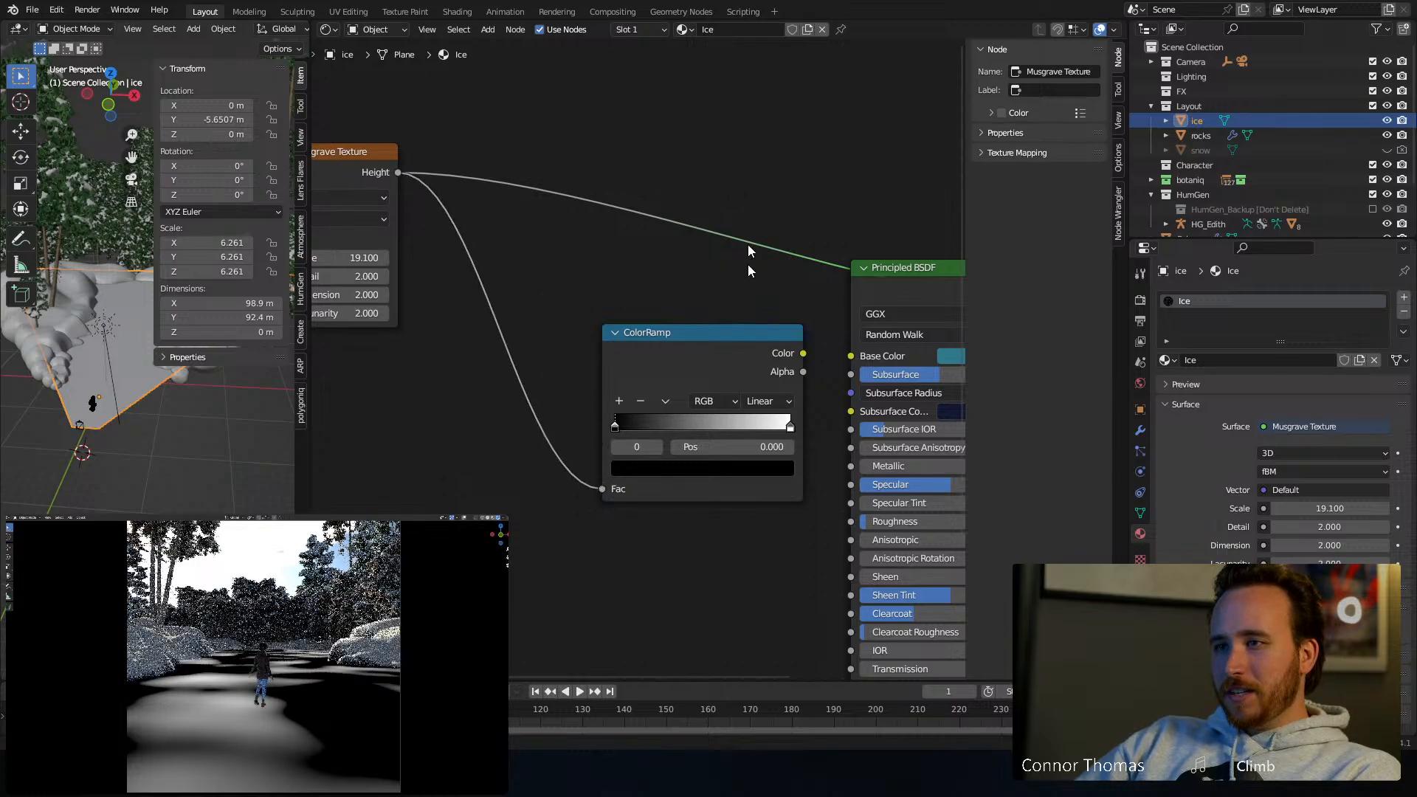
# Preview the ColorRamp on the ice, place its white stop at 0.977, and darken that stop to a Value of 0.314
pyautogui.moveTo(716, 225); pyautogui.dragTo(563, 215, button='middle')
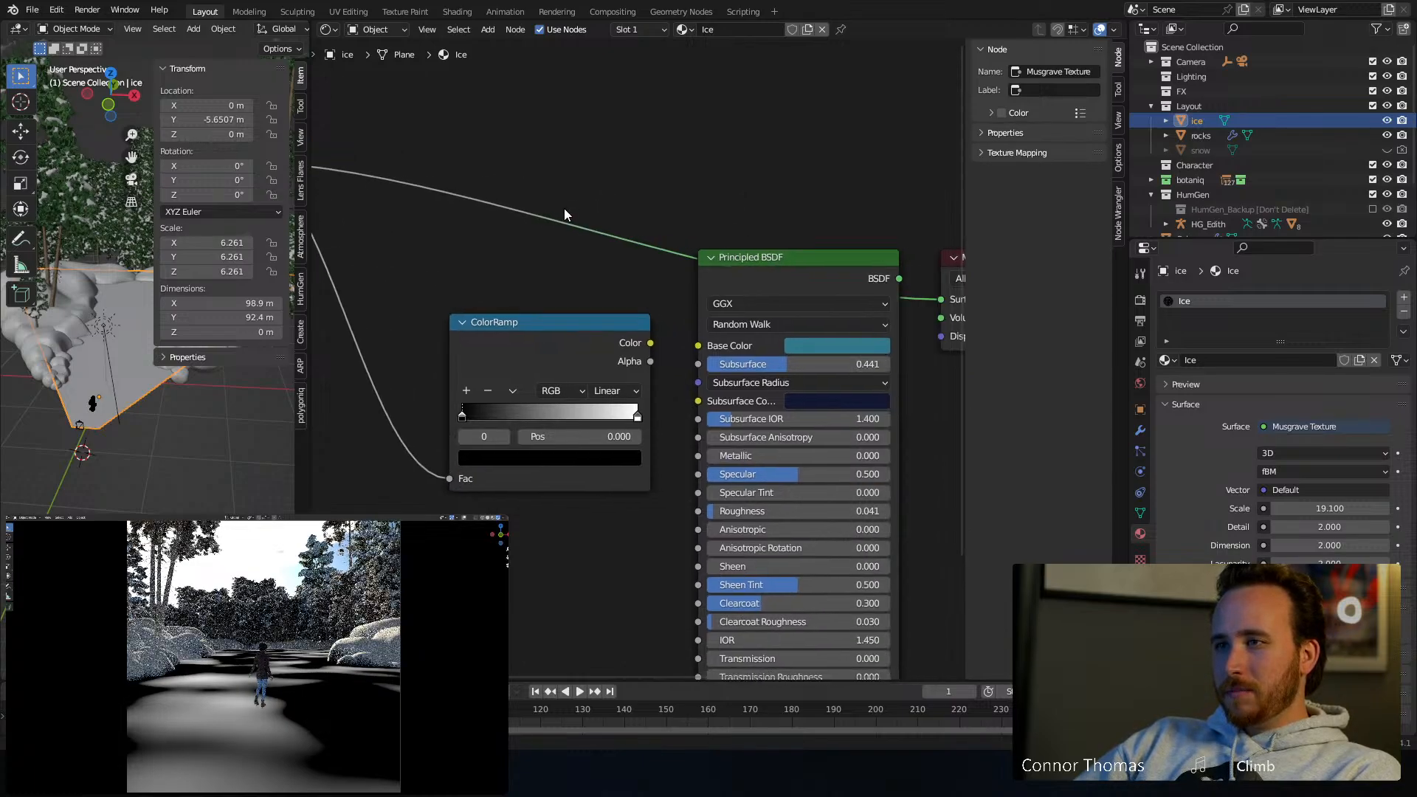
pyautogui.keyDown('ctrl'); pyautogui.keyDown('shift'); pyautogui.click(556, 322); pyautogui.keyUp('shift'); pyautogui.keyUp('ctrl')
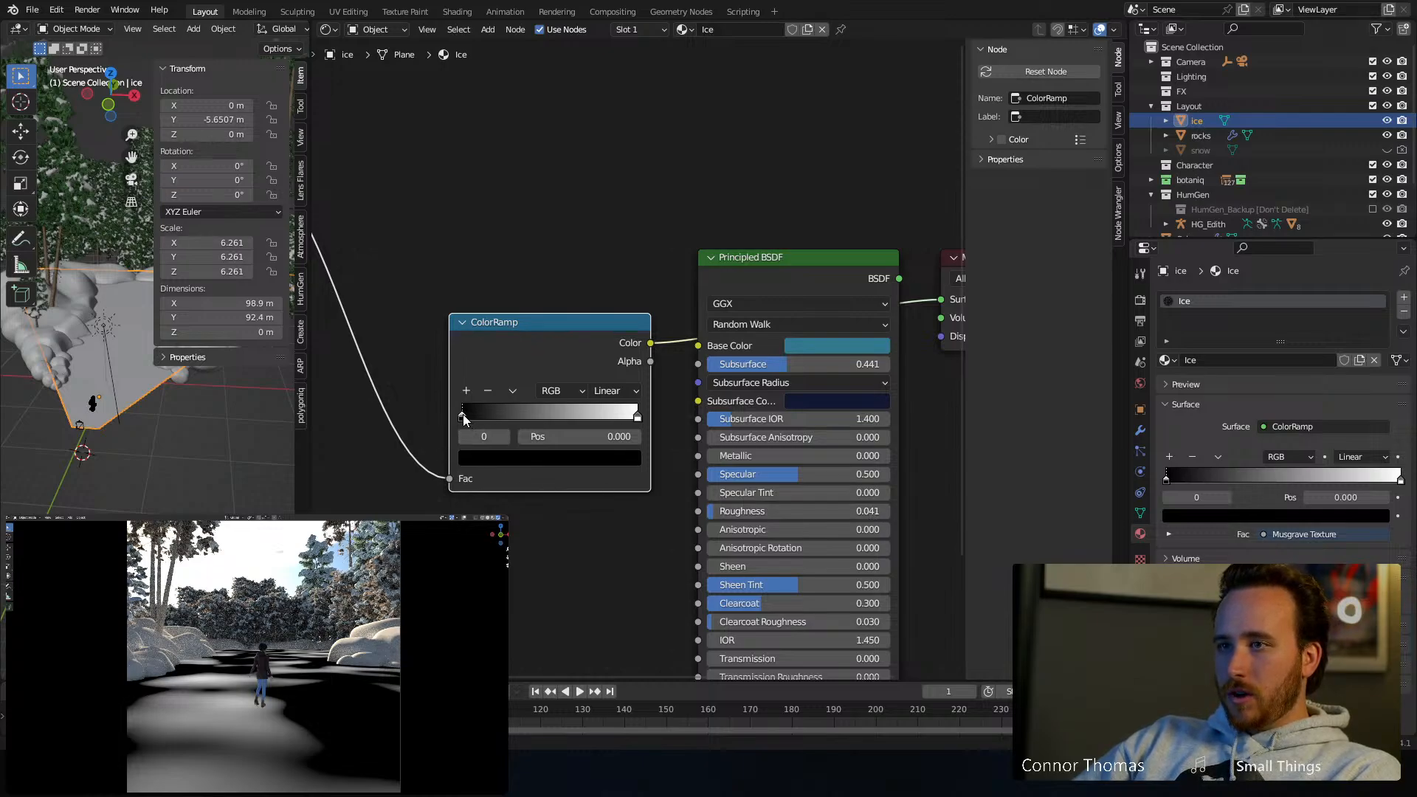
pyautogui.click(511, 459)
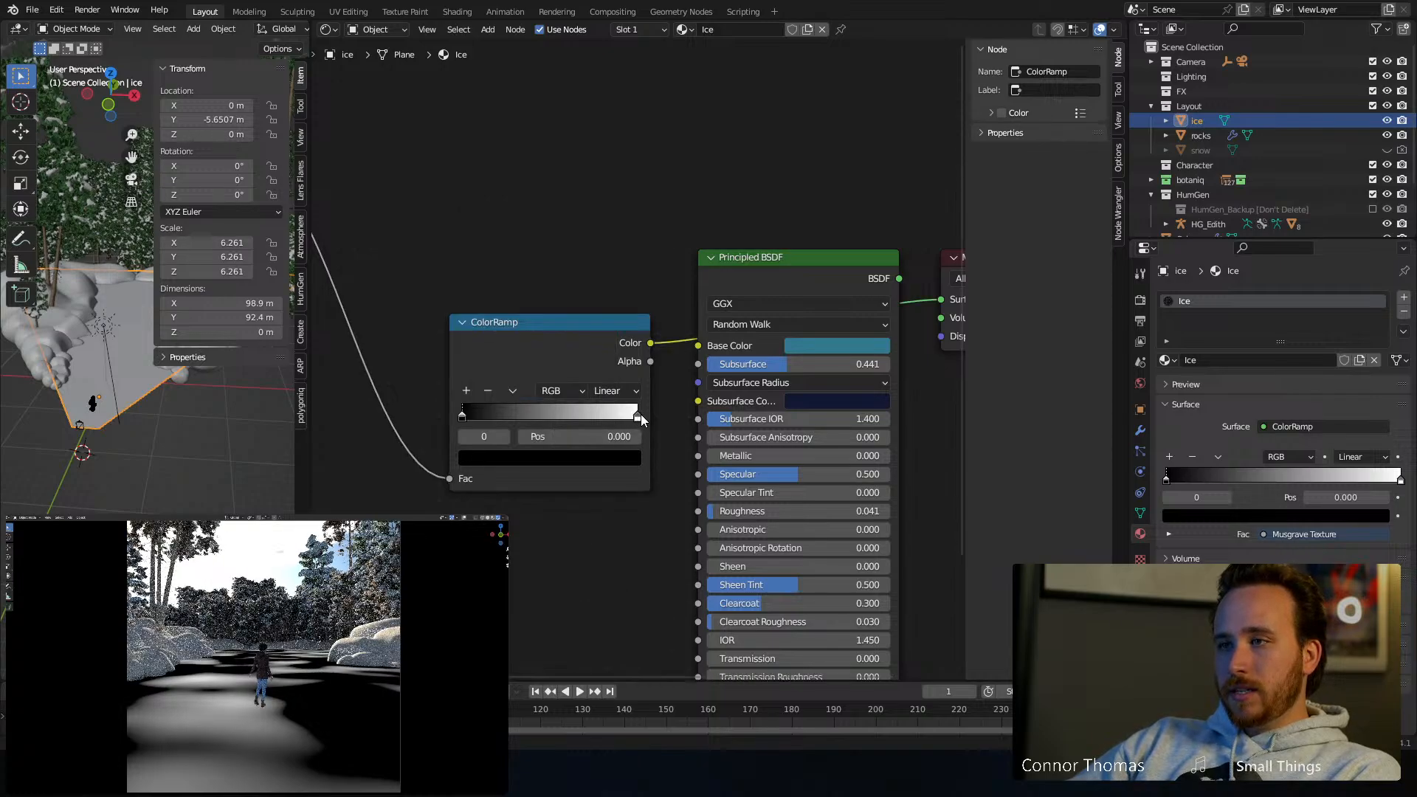
pyautogui.moveTo(636, 418); pyautogui.dragTo(632, 427)
pyautogui.click(610, 459)
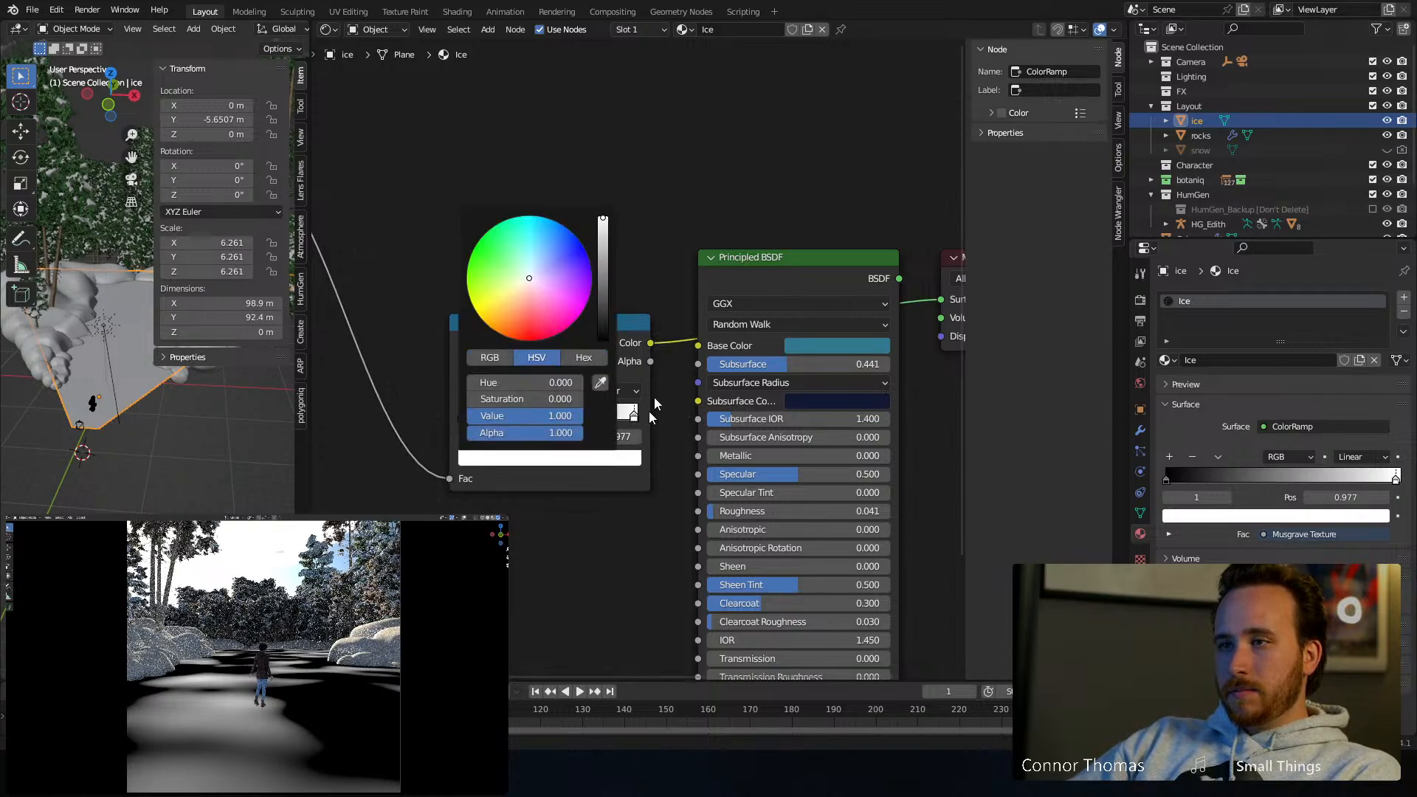
pyautogui.click(605, 301)
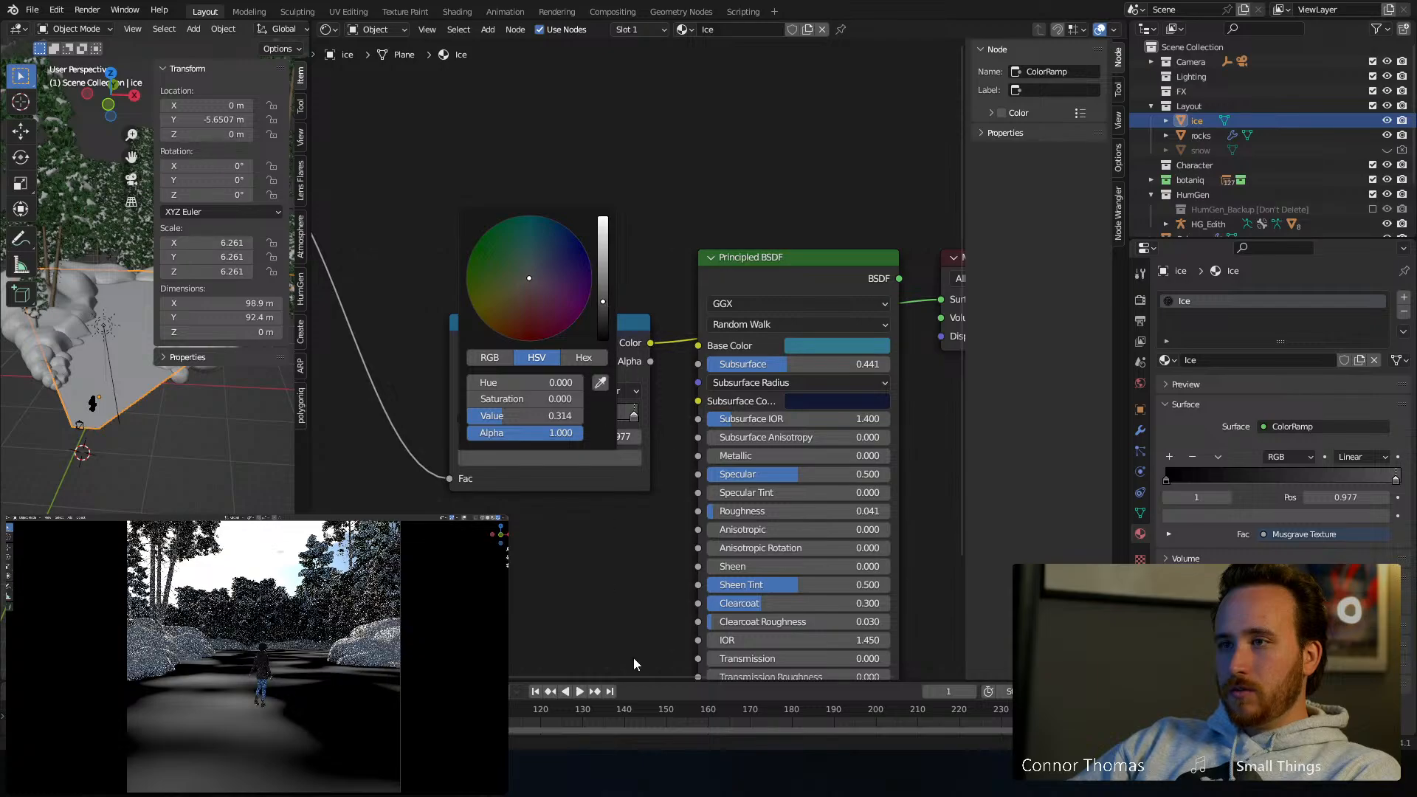
# Connect the ColorRamp's Color to the Principled BSDF's Roughness, preview the shaded ice, and brighten the ramp's end stop to a lighter gray
pyautogui.moveTo(581, 337); pyautogui.dragTo(698, 512)
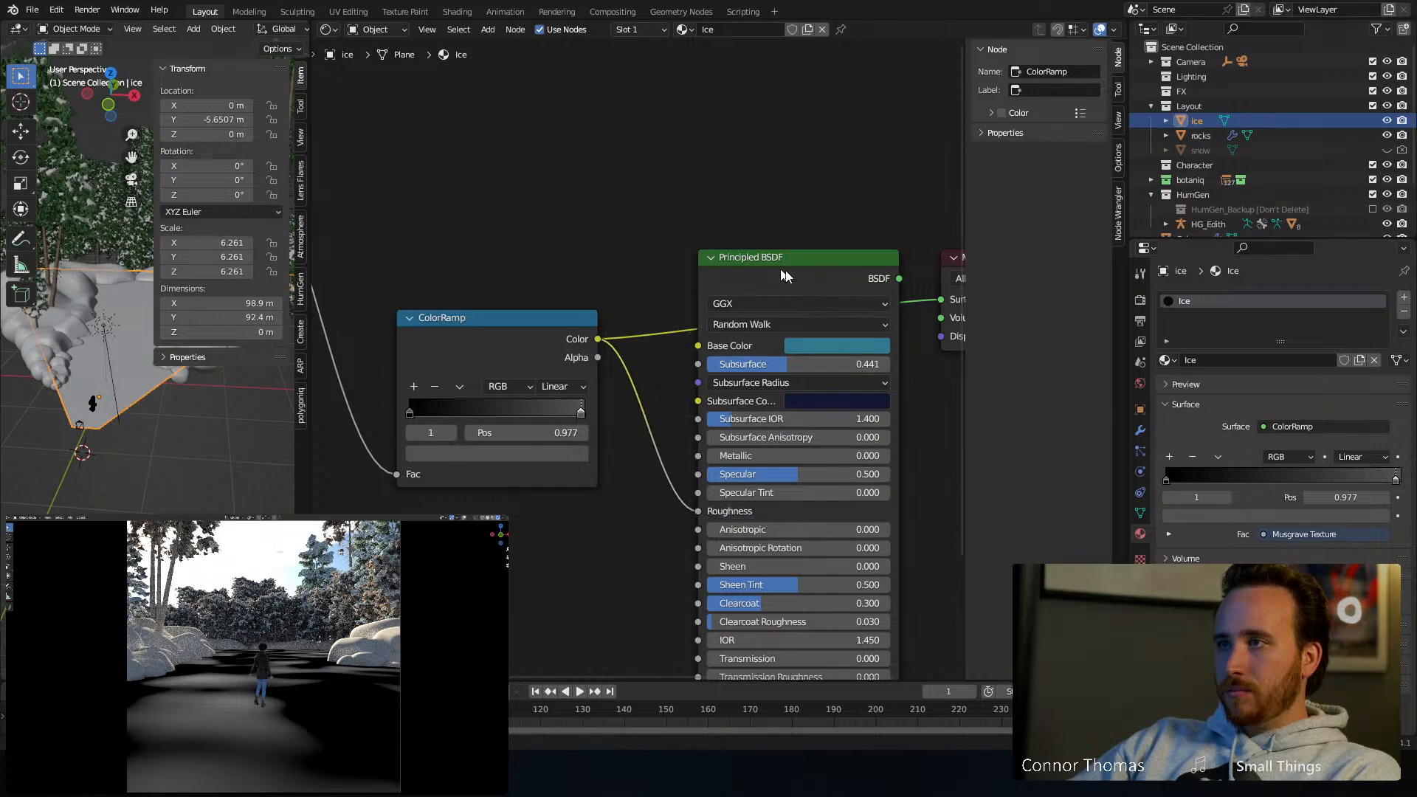
pyautogui.keyDown('ctrl'); pyautogui.keyDown('shift'); pyautogui.click(822, 266); pyautogui.keyUp('shift'); pyautogui.keyUp('ctrl')
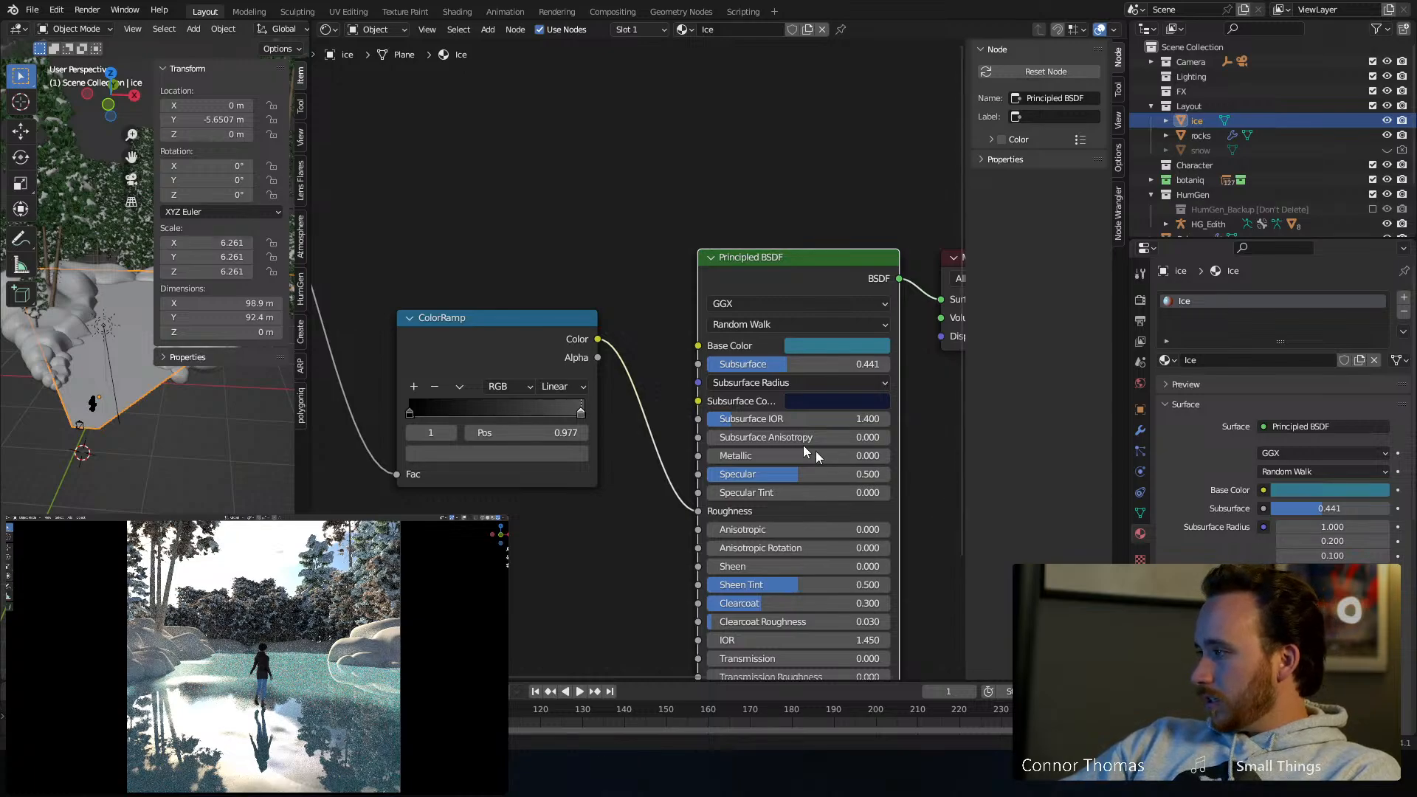
pyautogui.keyDown('ctrl'); pyautogui.keyDown('shift'); pyautogui.click(525, 336); pyautogui.keyUp('shift'); pyautogui.keyUp('ctrl')
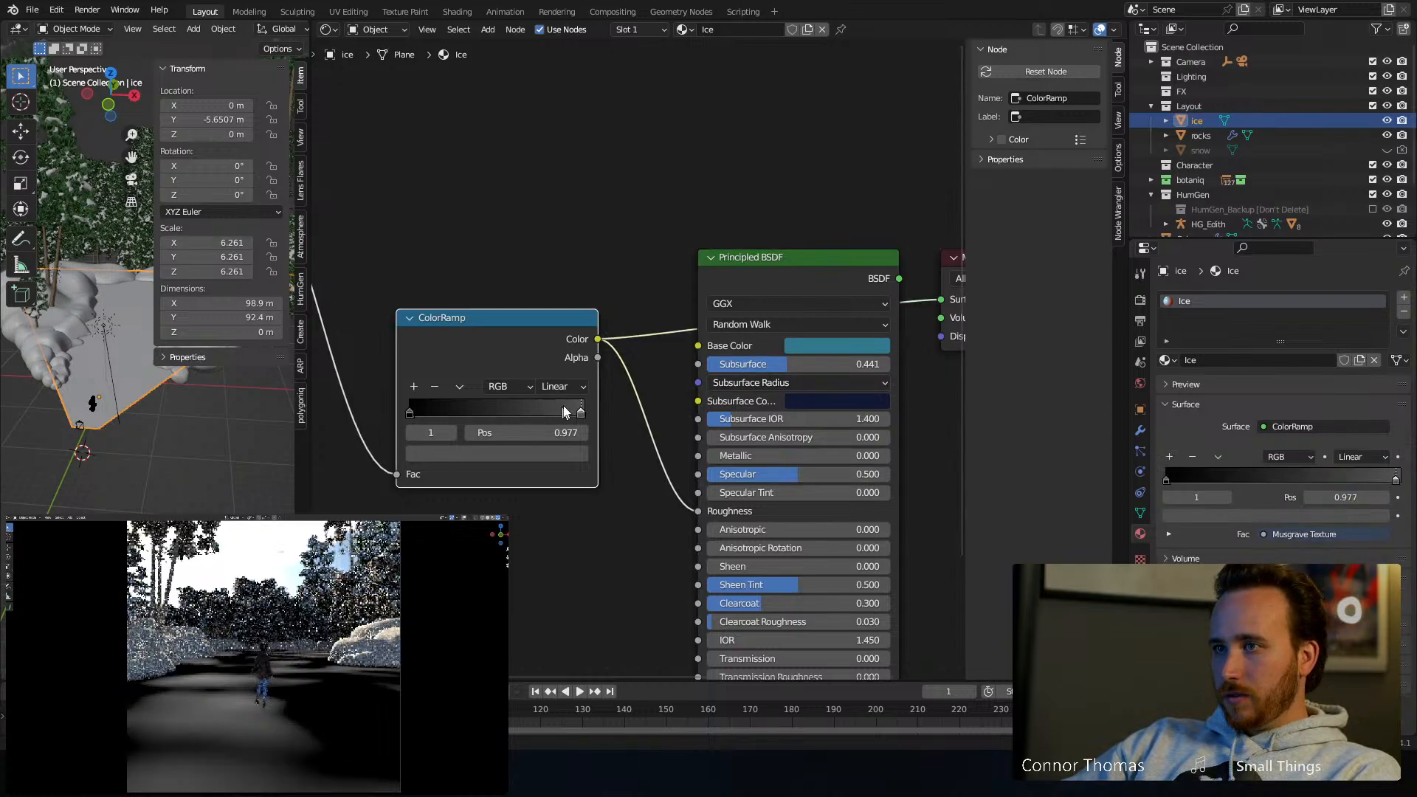
pyautogui.click(559, 454)
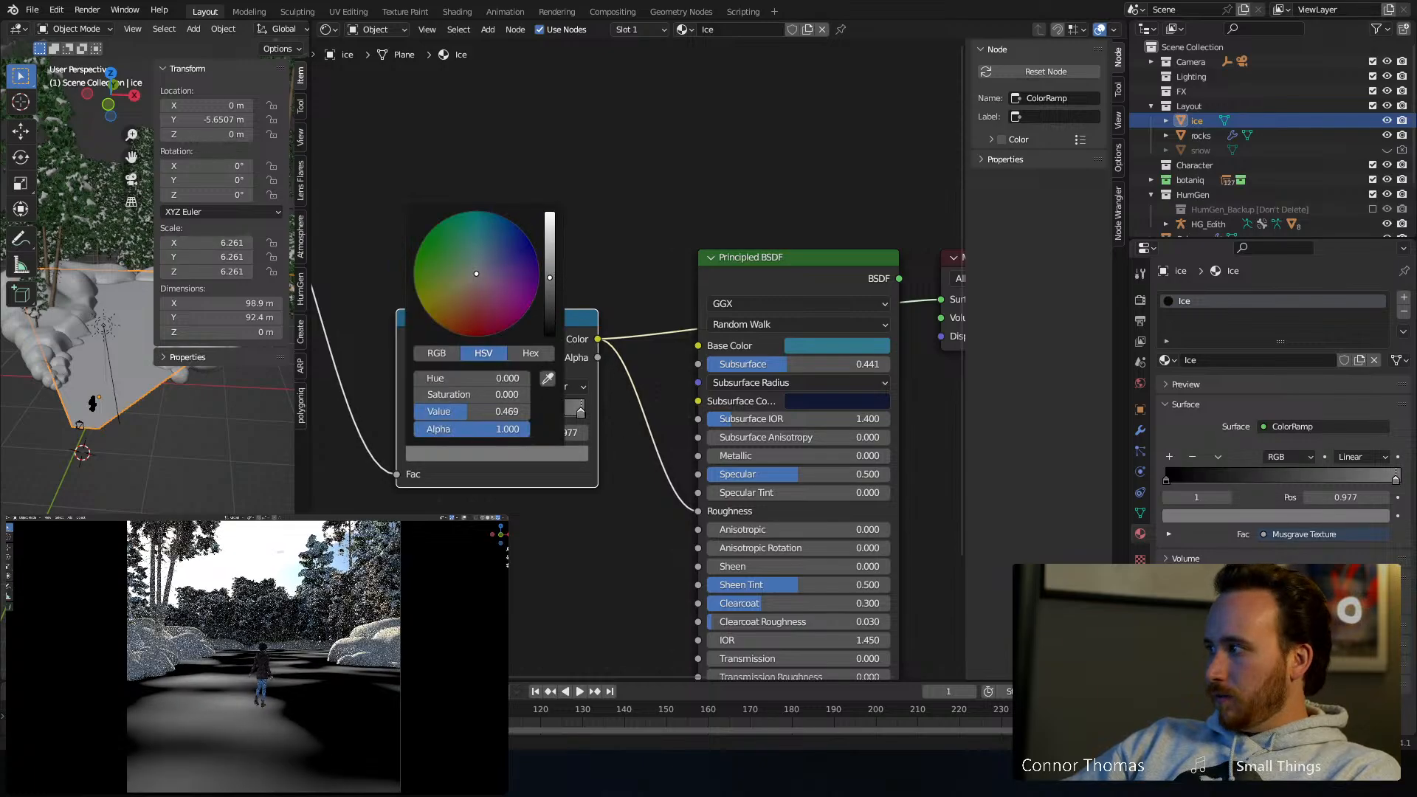
pyautogui.click(537, 161)
pyautogui.hotkey('shift', 'a')
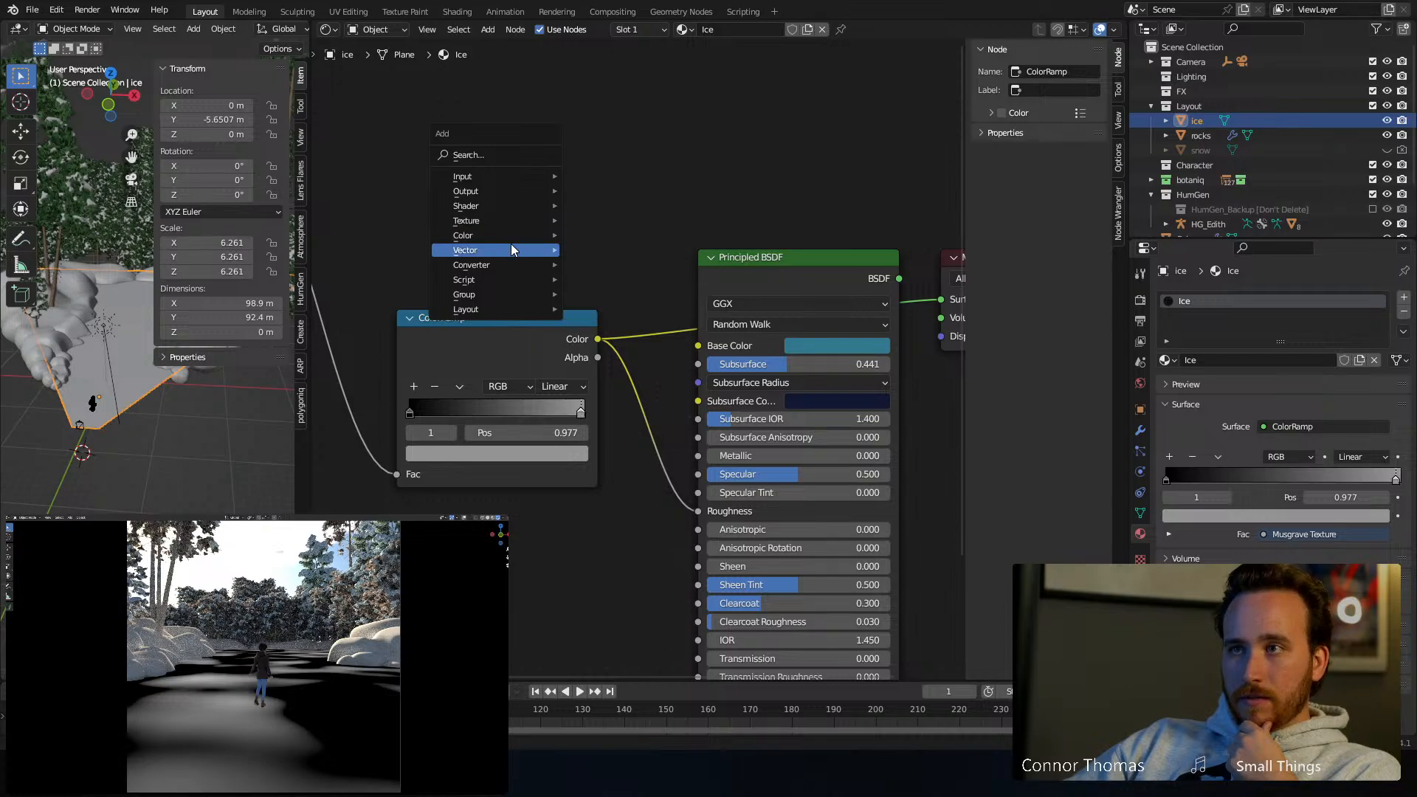
pyautogui.moveTo(511, 245)
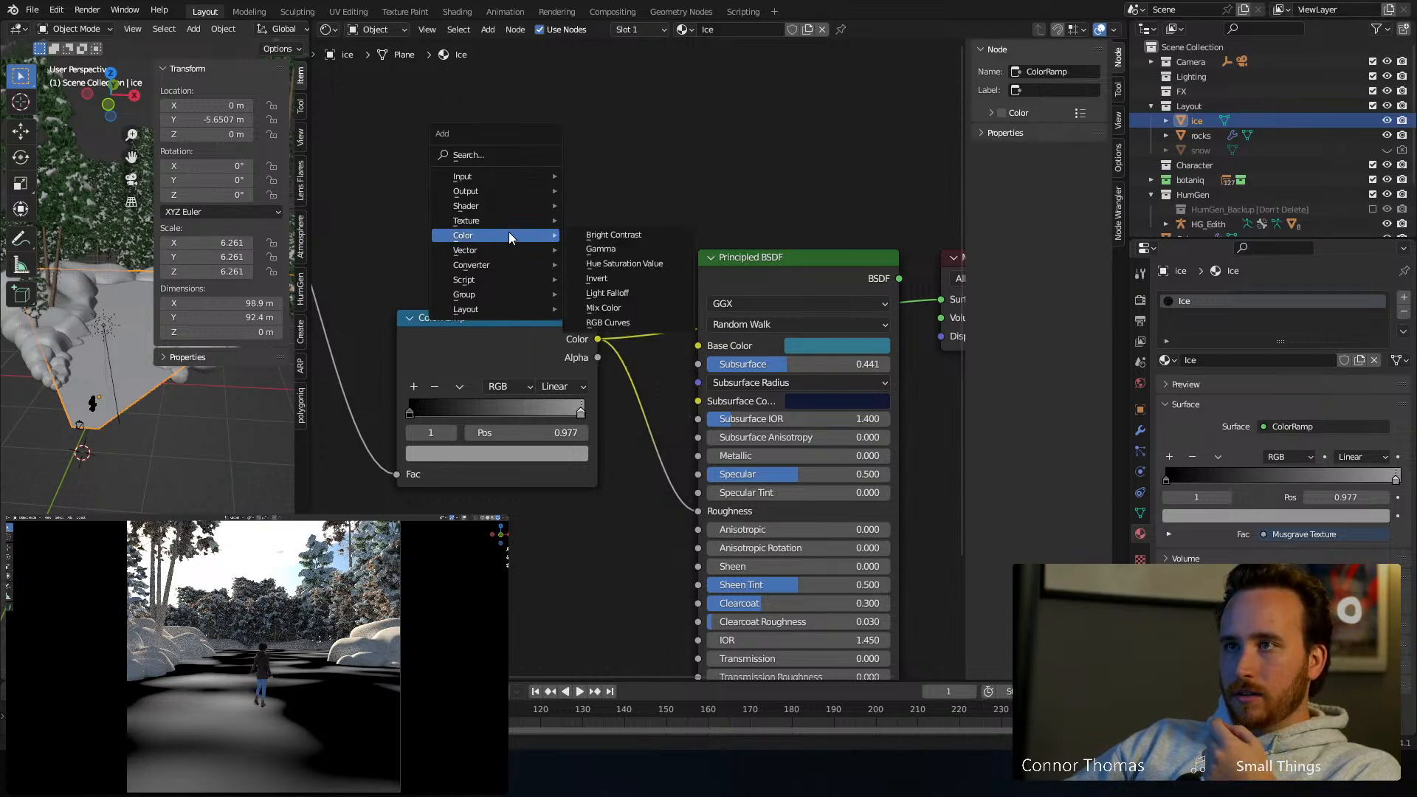
pyautogui.moveTo(507, 172)
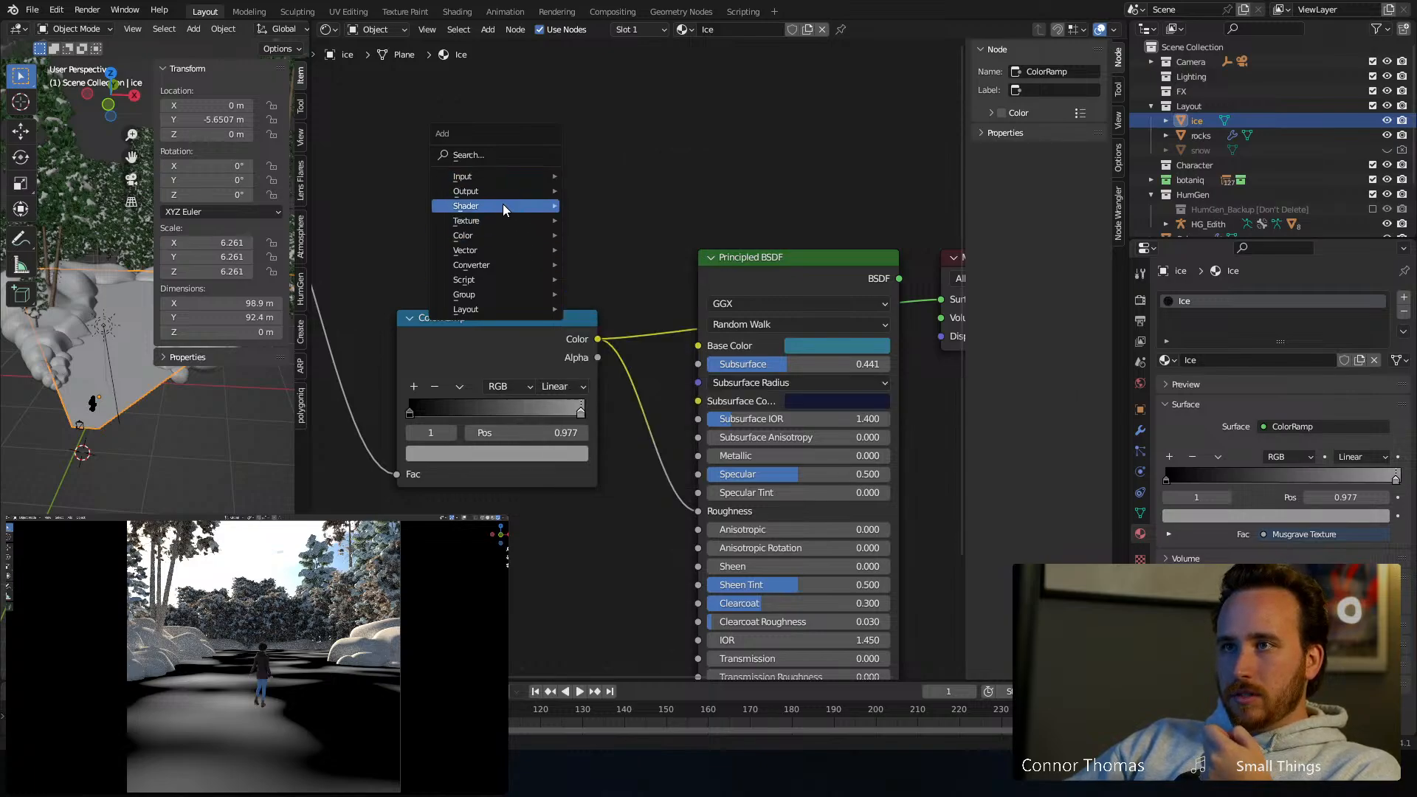
pyautogui.moveTo(503, 204)
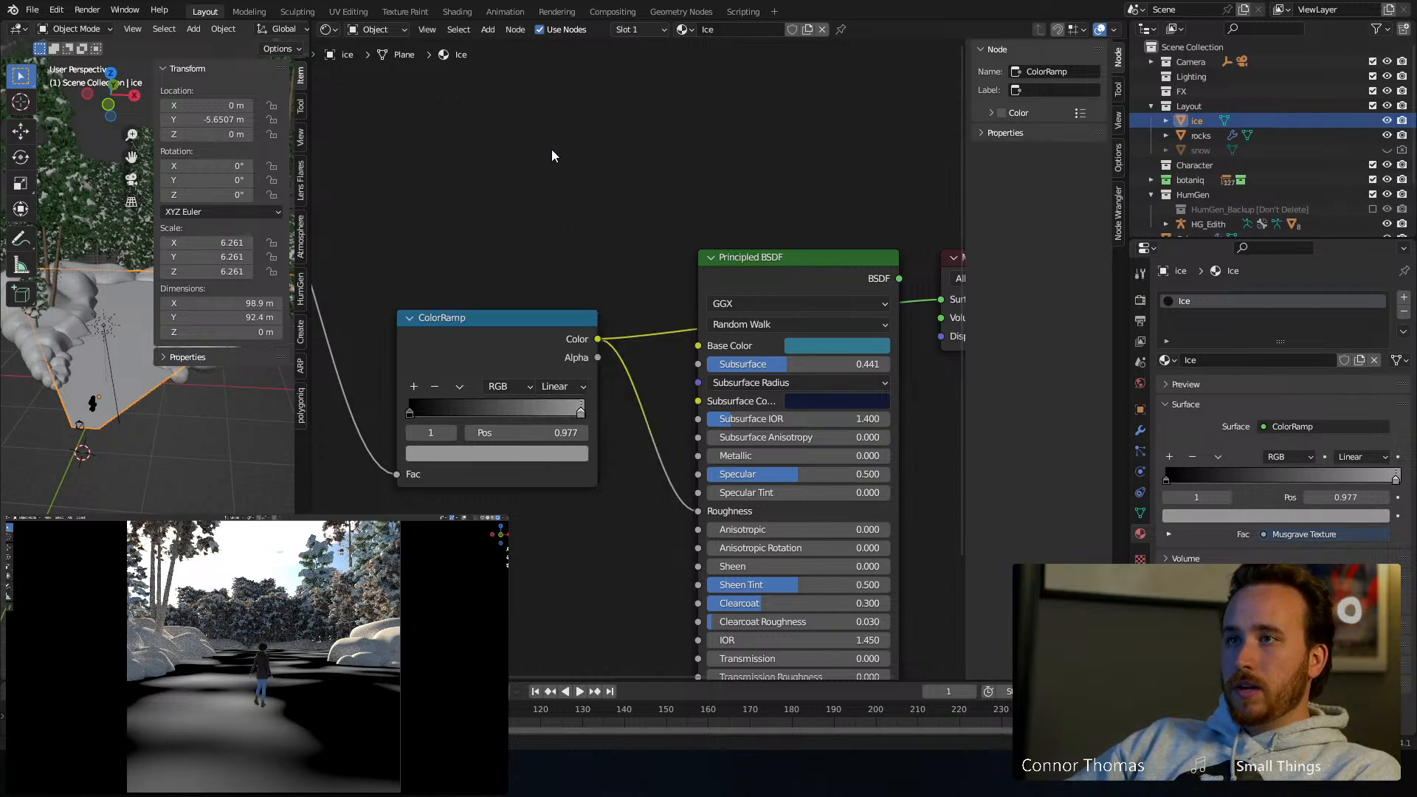
# Add a Noise Texture node above the ColorRamp, preview it on the ice, and set its Scale to 37
pyautogui.hotkey('shift', 'a')
pyautogui.write('nos')
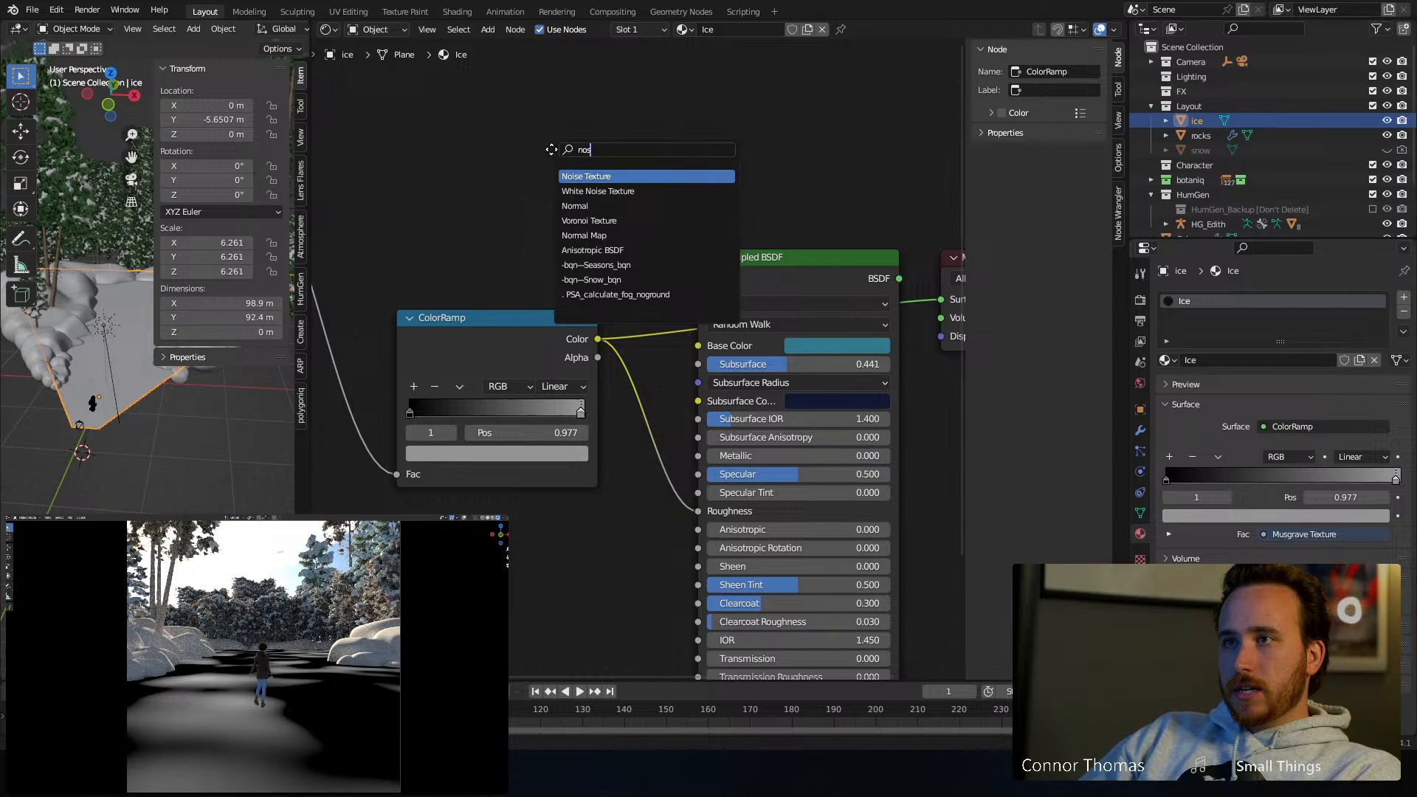
pyautogui.press('Return')
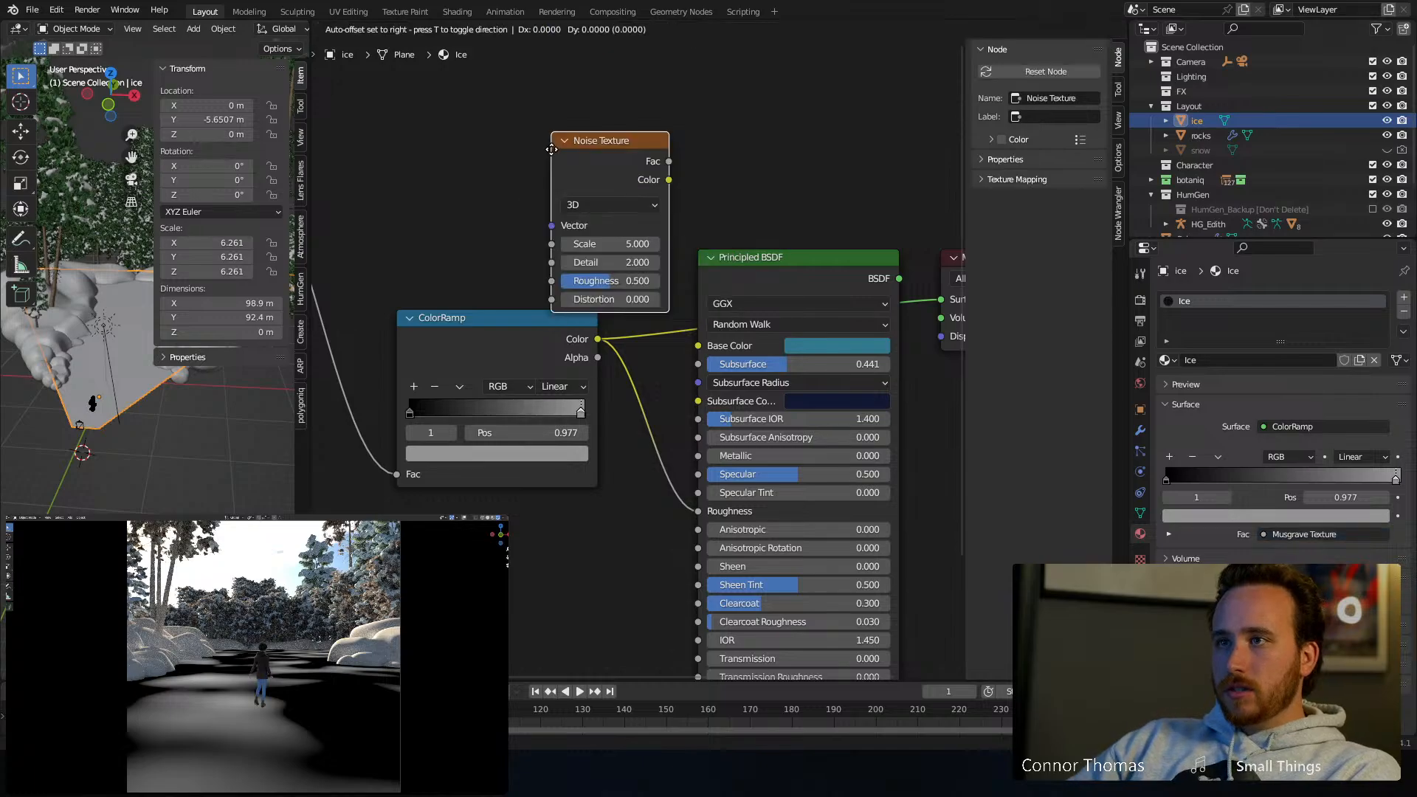
pyautogui.click(494, 128)
pyautogui.keyDown('ctrl'); pyautogui.keyDown('shift'); pyautogui.click(590, 134); pyautogui.keyUp('shift'); pyautogui.keyUp('ctrl')
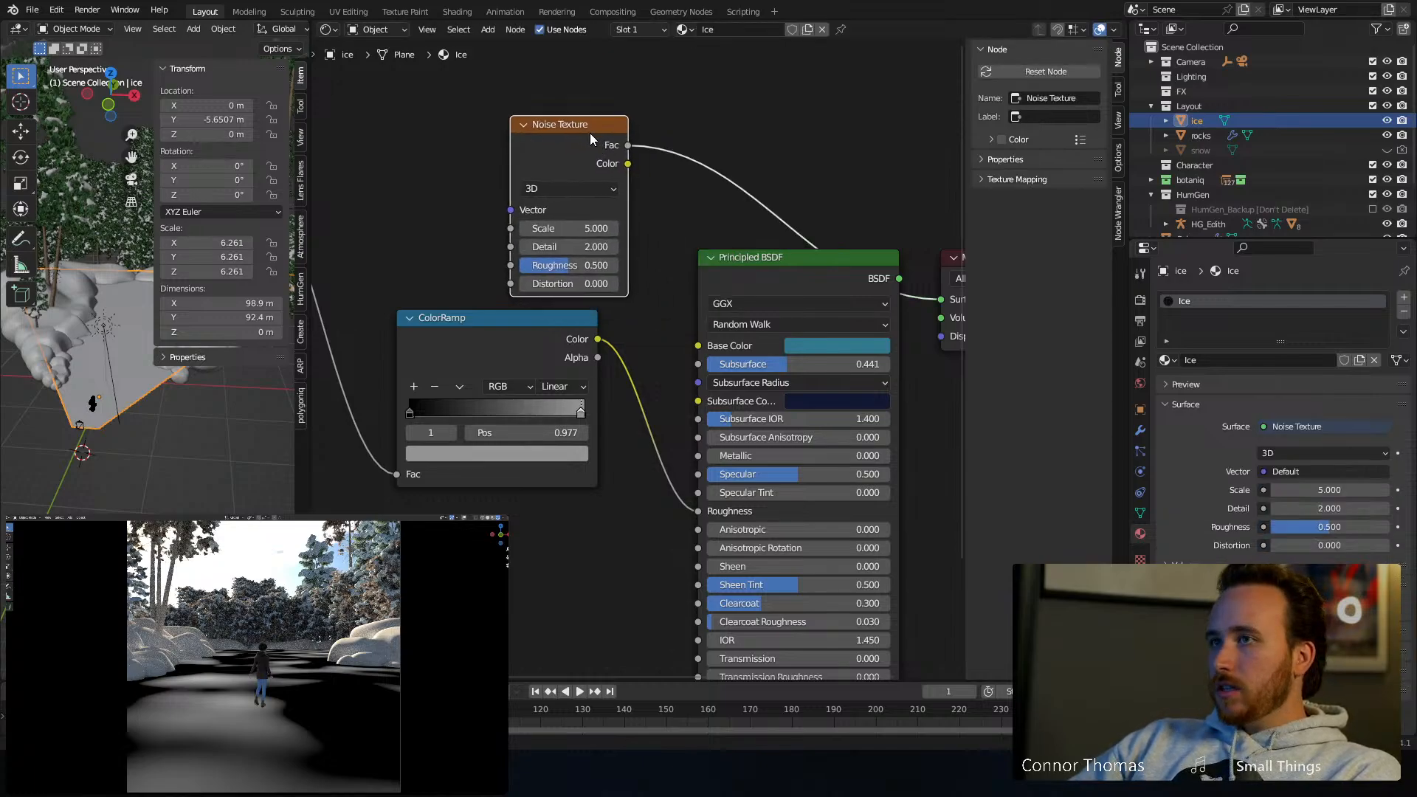
pyautogui.moveTo(607, 228); pyautogui.dragTo(661, 228)
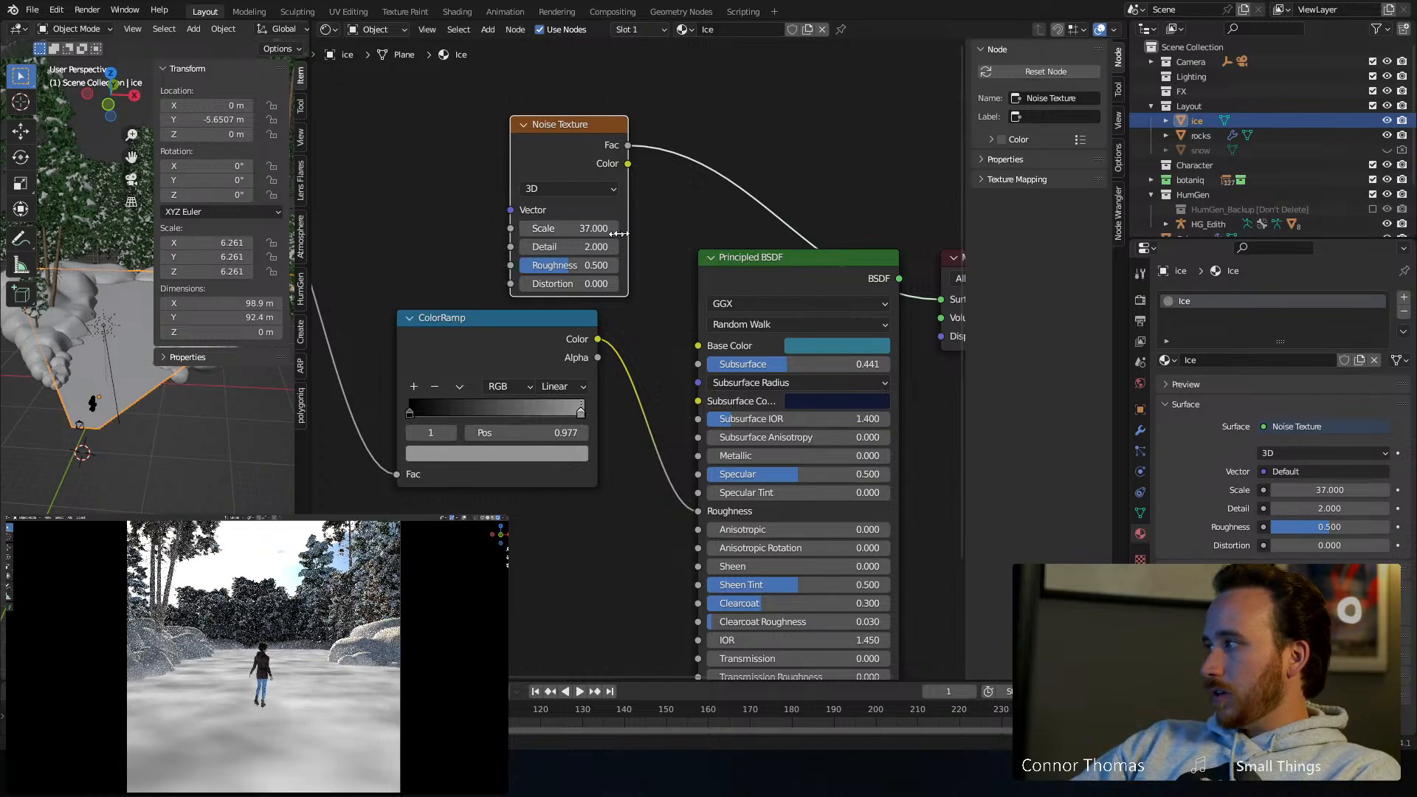
# Preview the Musgrave Texture on the ice again and move the Noise Texture node directly above it
pyautogui.moveTo(560, 130); pyautogui.dragTo(516, 121)
pyautogui.moveTo(507, 320); pyautogui.dragTo(699, 337, button='middle')
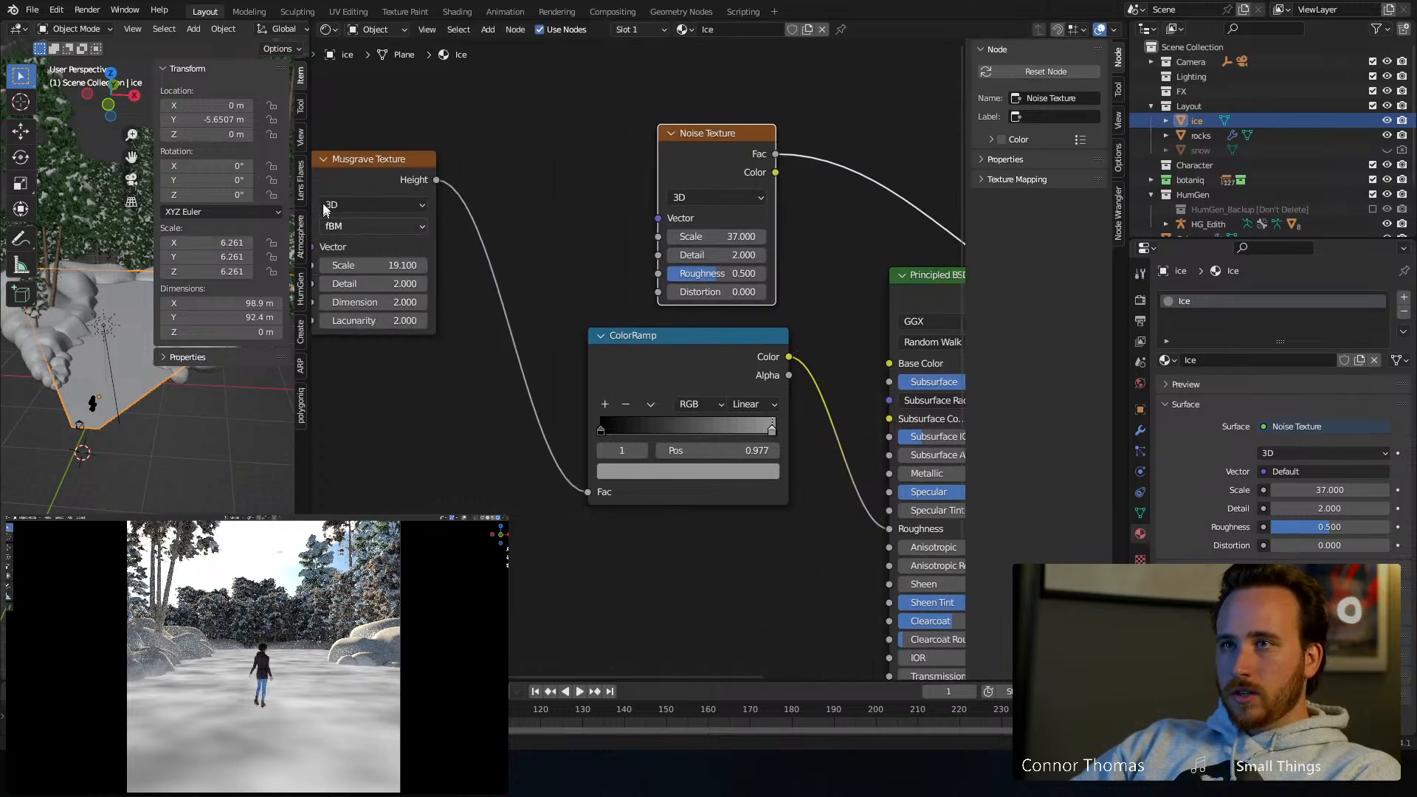
pyautogui.keyDown('ctrl'); pyautogui.keyDown('shift'); pyautogui.click(353, 174); pyautogui.keyUp('shift'); pyautogui.keyUp('ctrl')
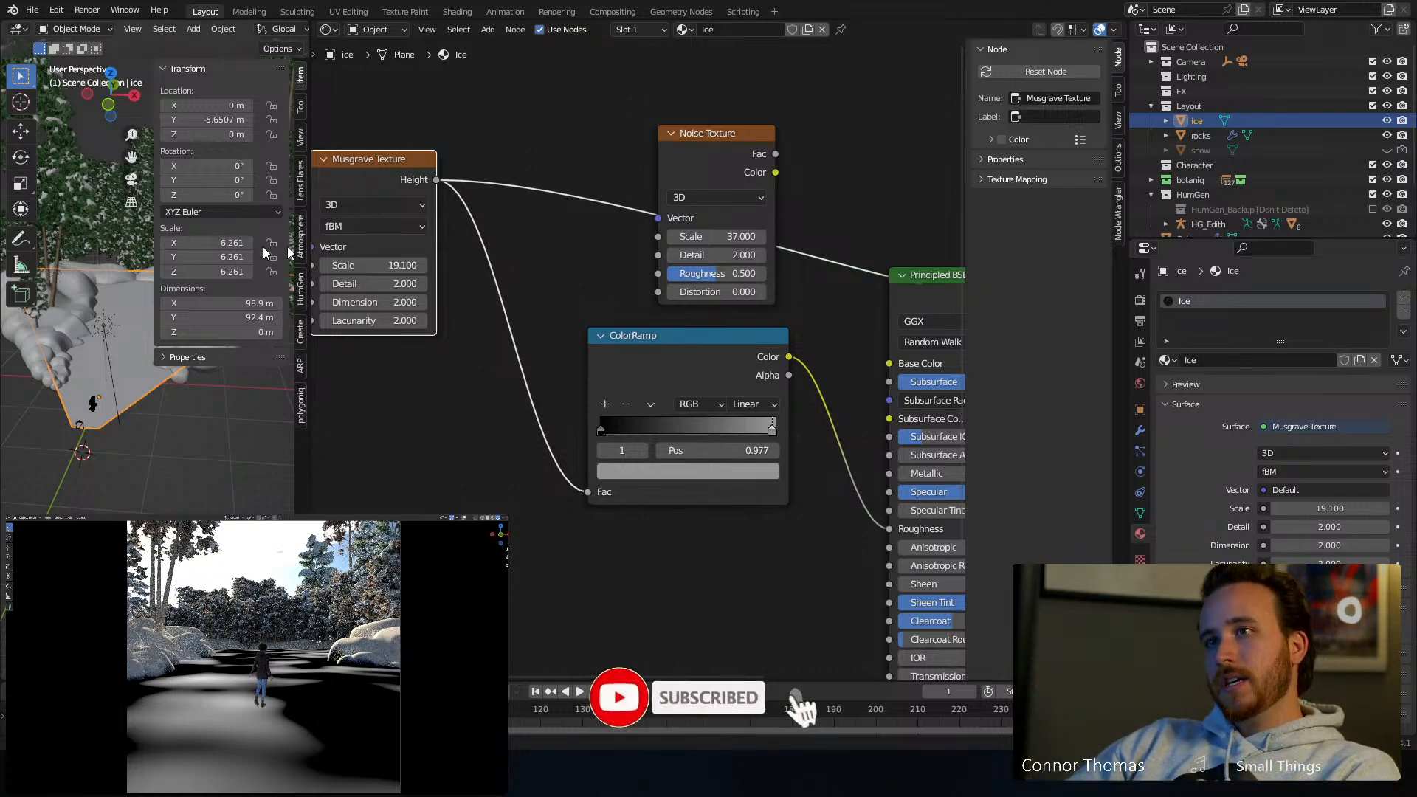
pyautogui.moveTo(607, 141); pyautogui.dragTo(732, 245, button='middle')
pyautogui.moveTo(825, 235); pyautogui.dragTo(422, 159)
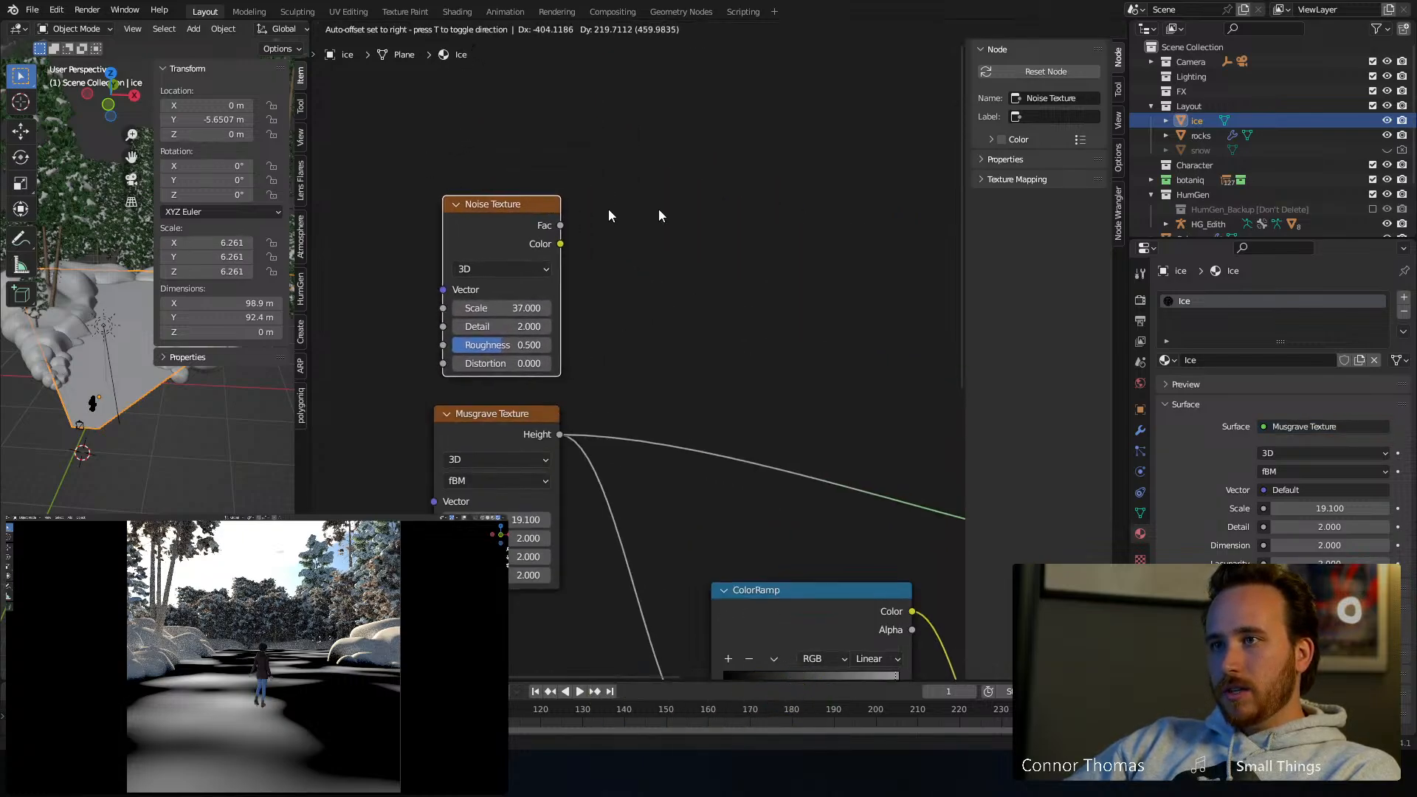
# Add a Mix node beside the Noise Texture and set its data type to Color
pyautogui.hotkey('shift', 'a')
pyautogui.click(737, 214)
pyautogui.write('mi')
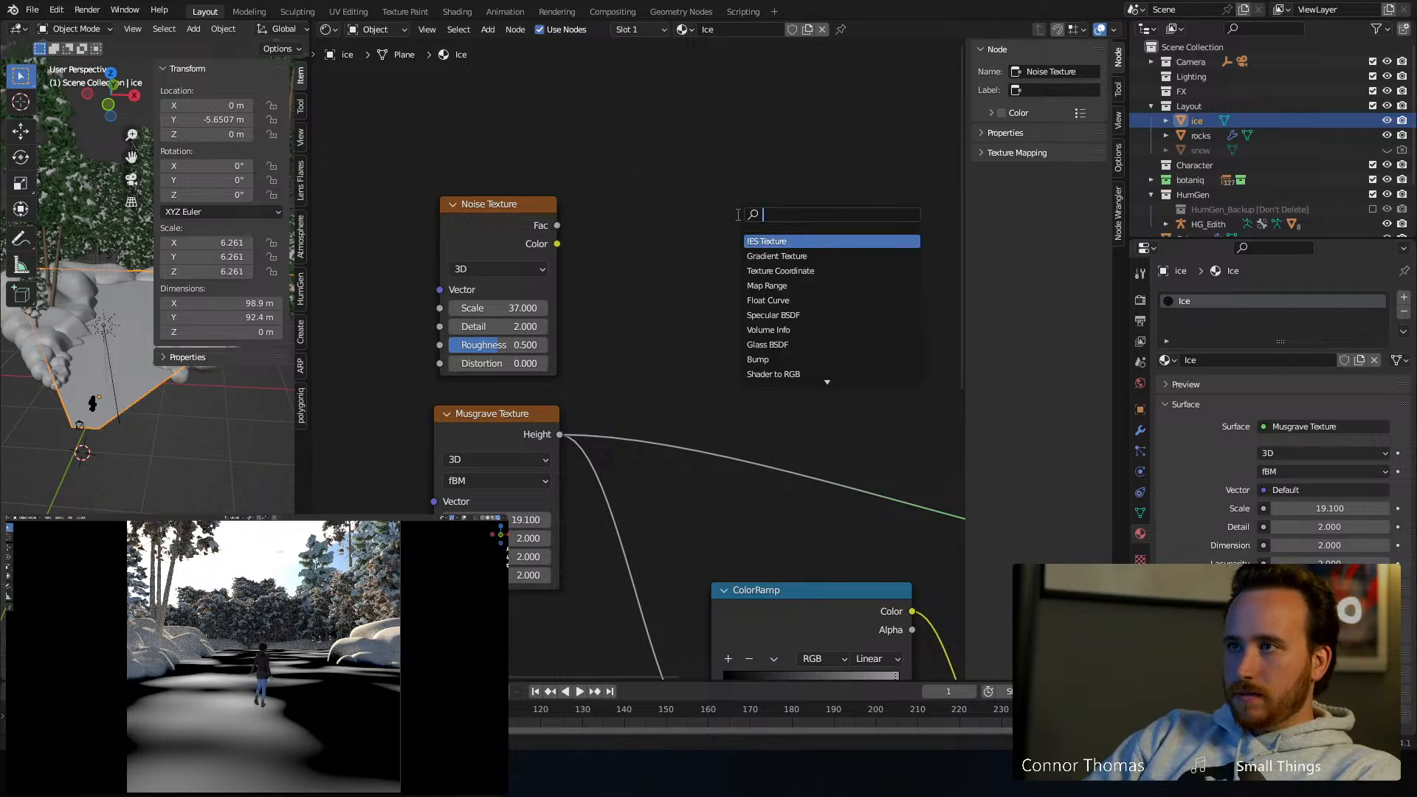
pyautogui.press('Return')
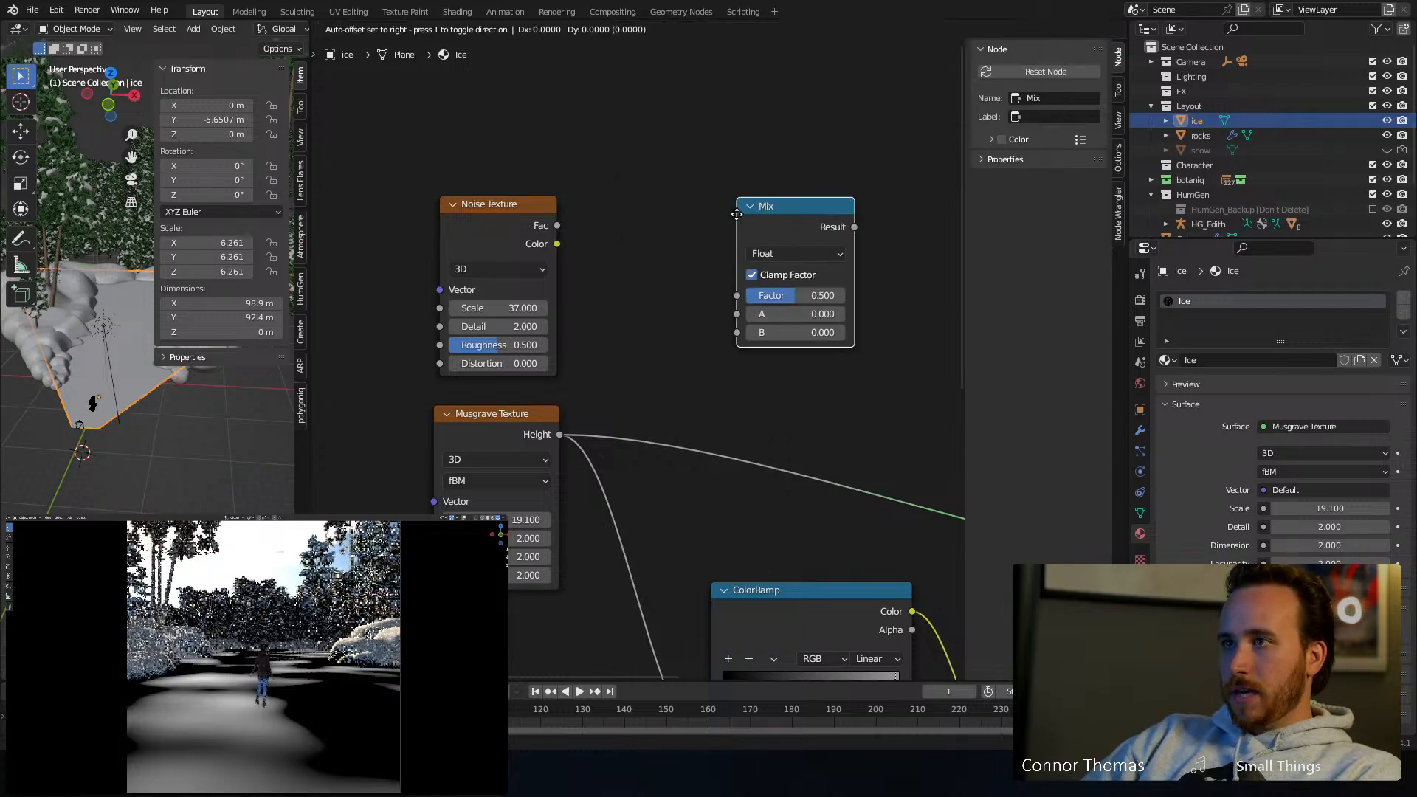
pyautogui.click(759, 211)
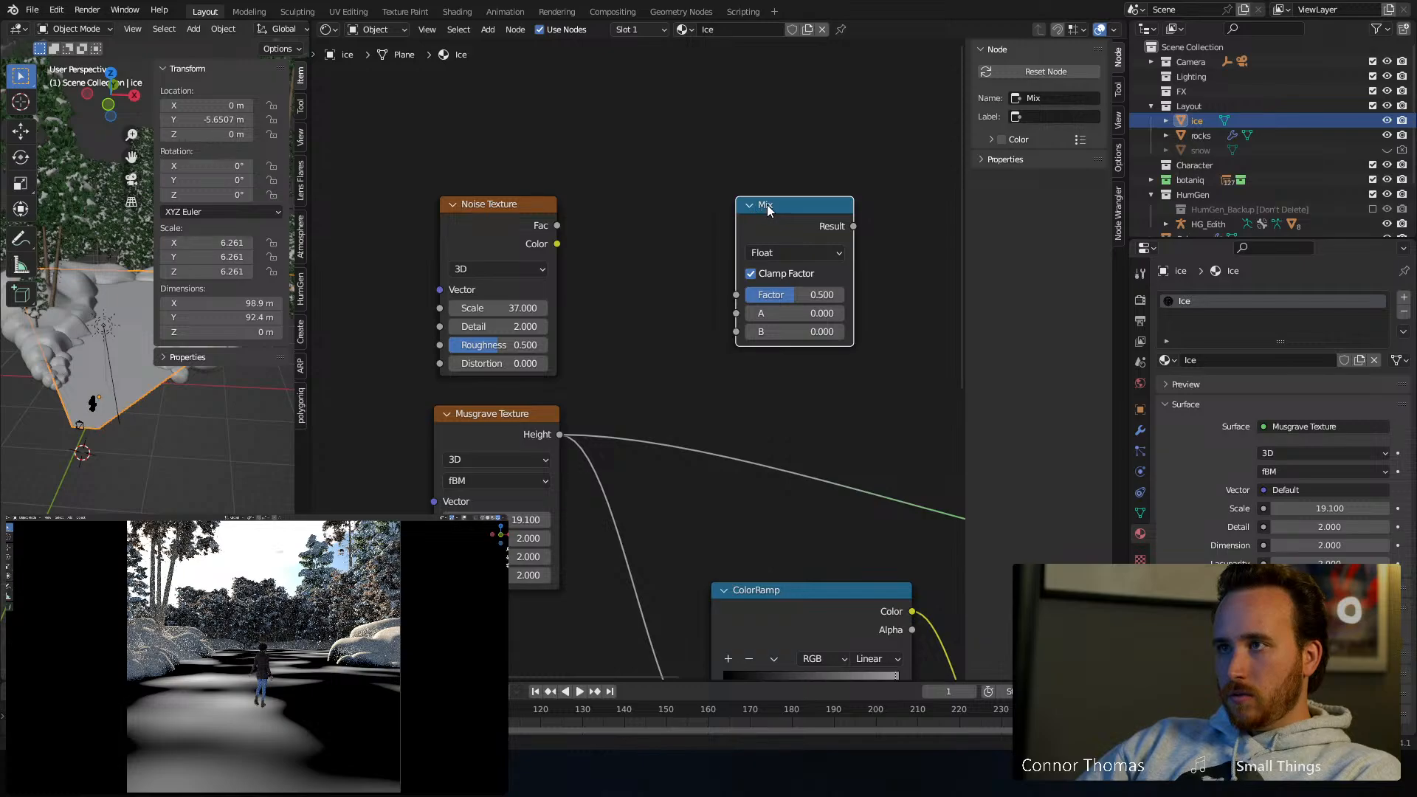
pyautogui.click(760, 254)
pyautogui.click(778, 309)
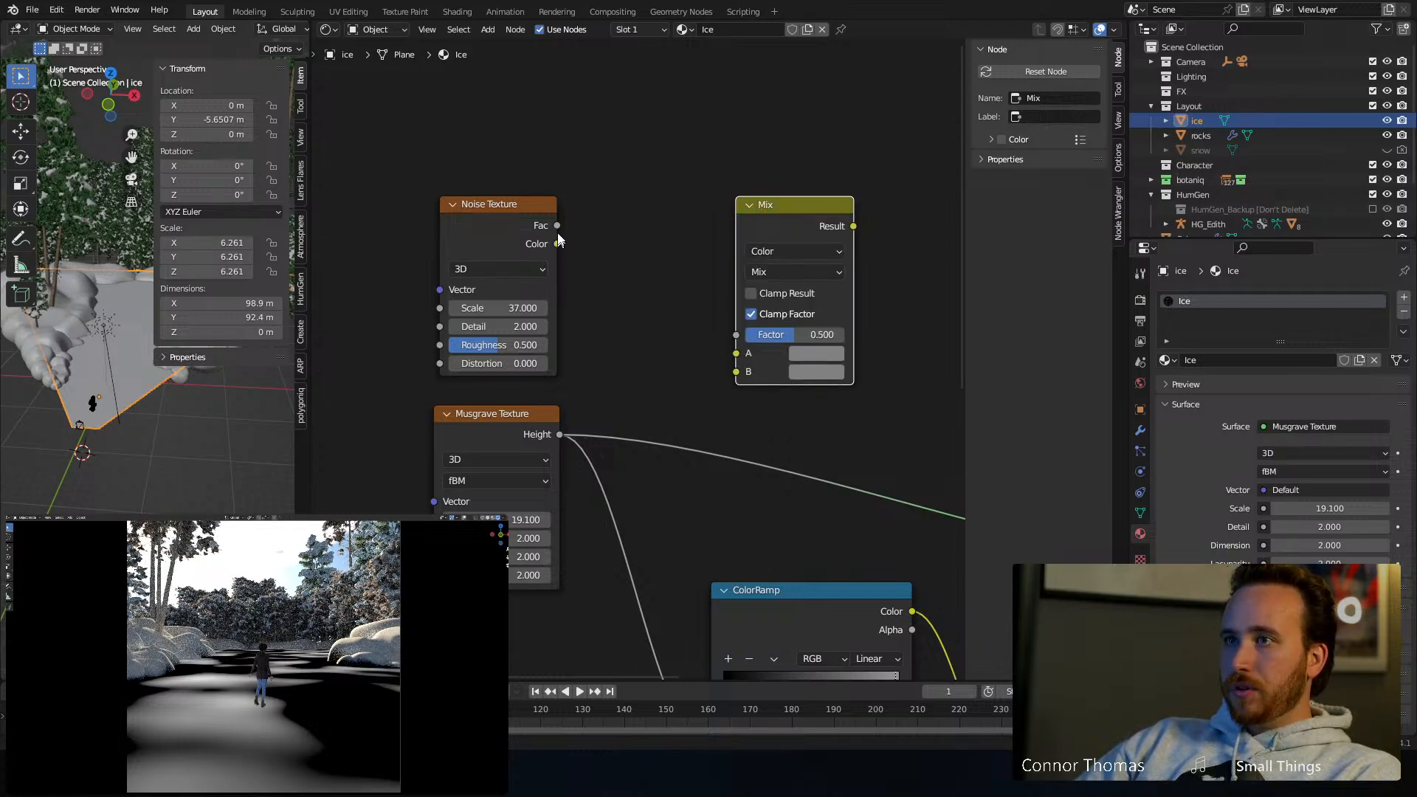
# Connect the Noise Texture's Fac to input A of the Mix node and set its B color to black
pyautogui.moveTo(559, 227); pyautogui.dragTo(735, 357)
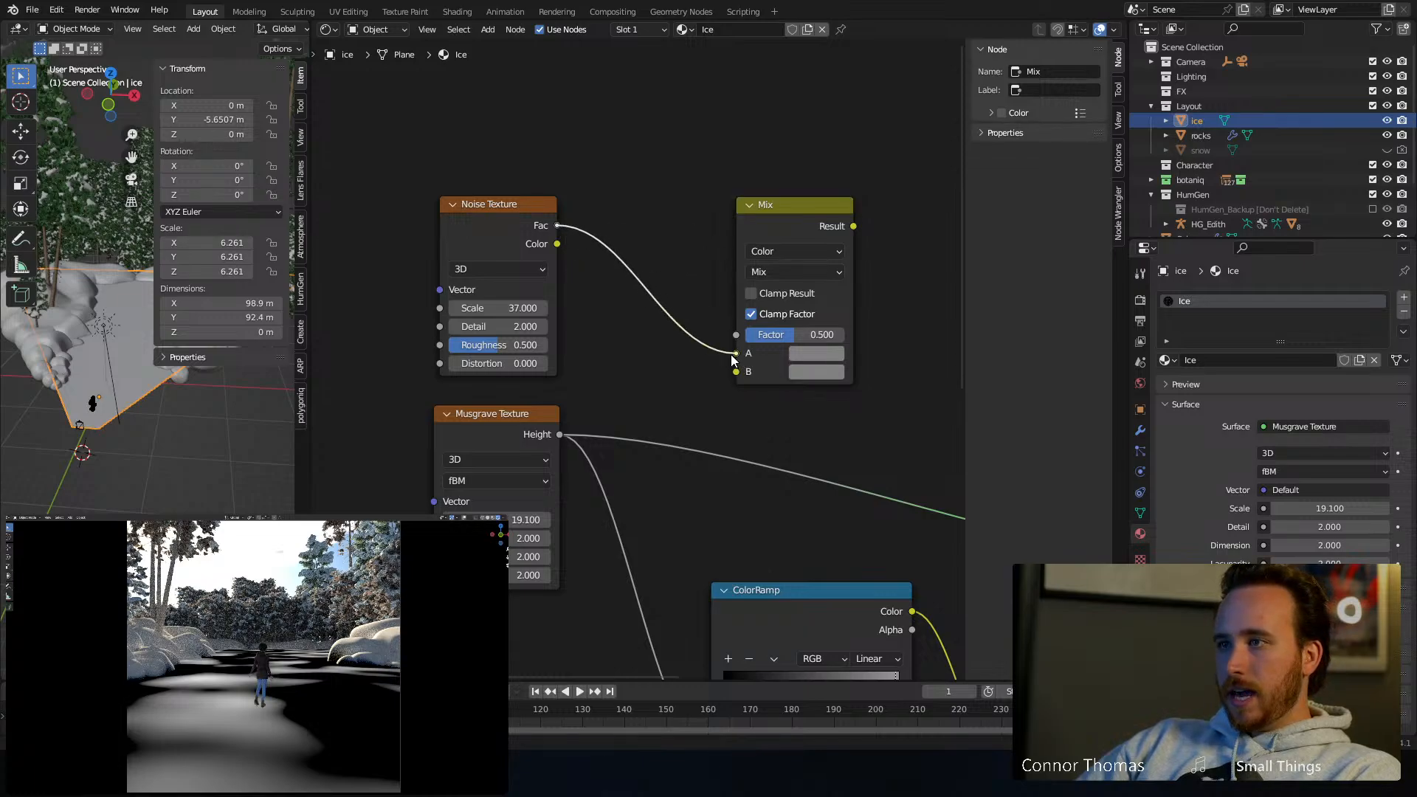
pyautogui.click(816, 372)
pyautogui.moveTo(927, 241); pyautogui.dragTo(933, 252)
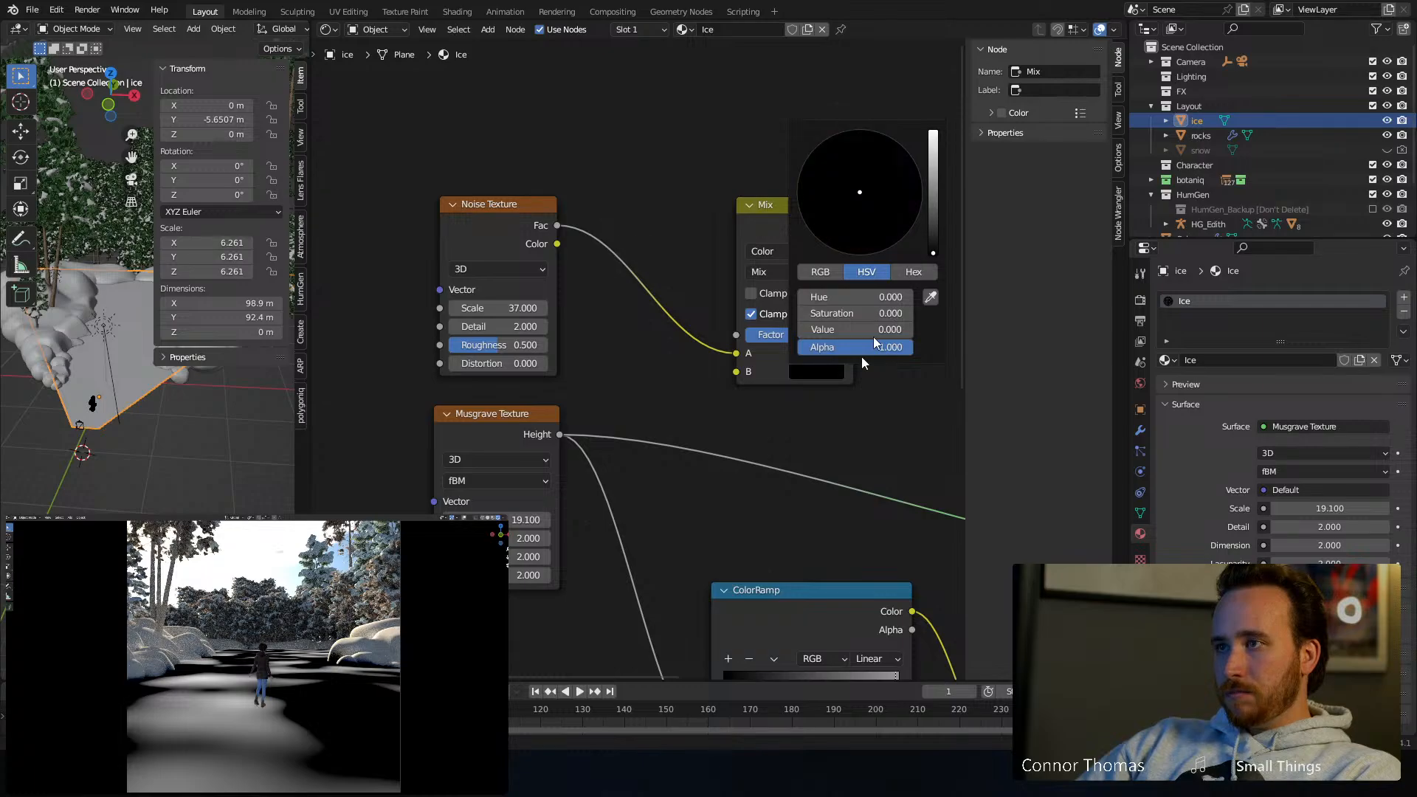
pyautogui.moveTo(698, 400); pyautogui.dragTo(591, 298, button='middle')
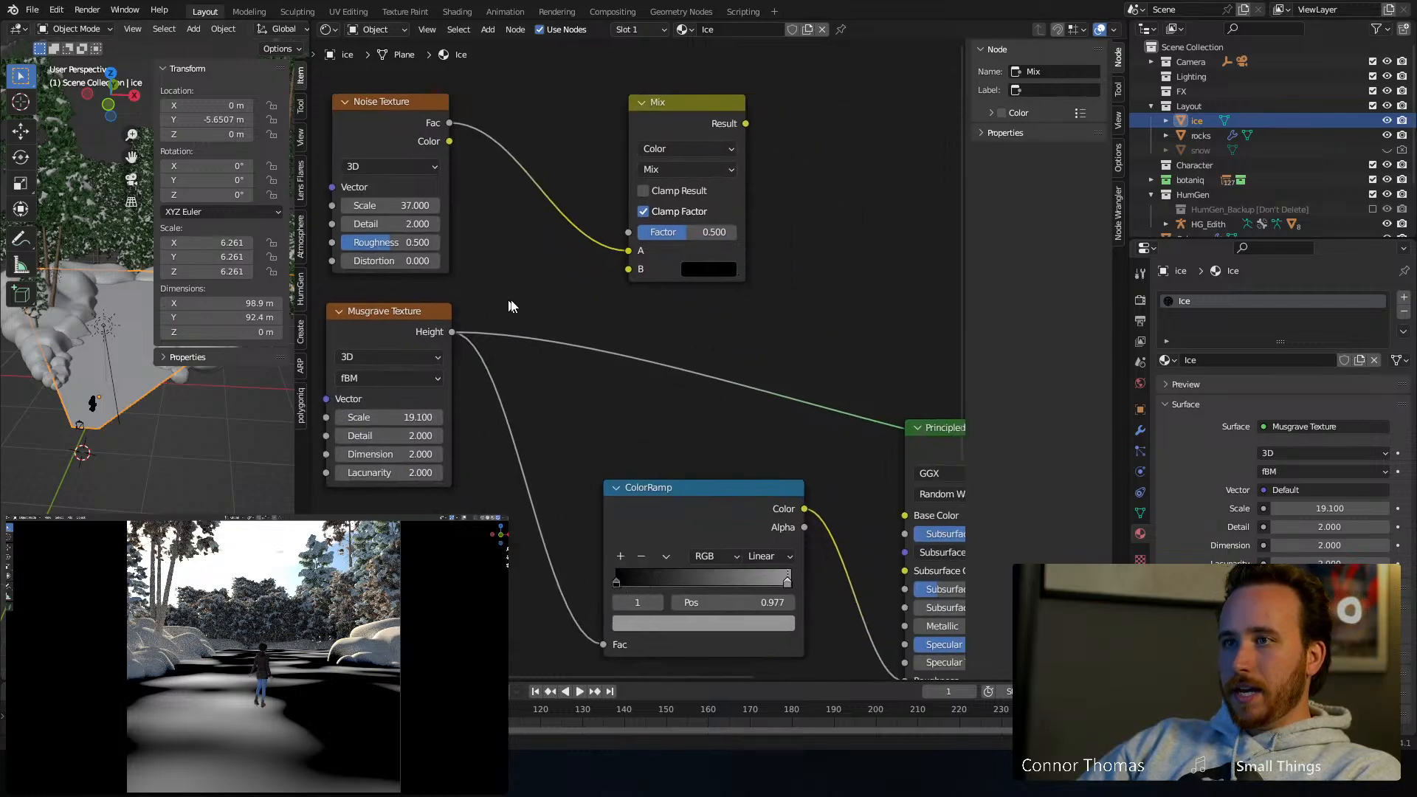
# Connect the Musgrave Texture's Height to the Mix node's Factor and compare the Mix result with the Musgrave Texture on the ice
pyautogui.moveTo(515, 263); pyautogui.dragTo(520, 292, button='middle')
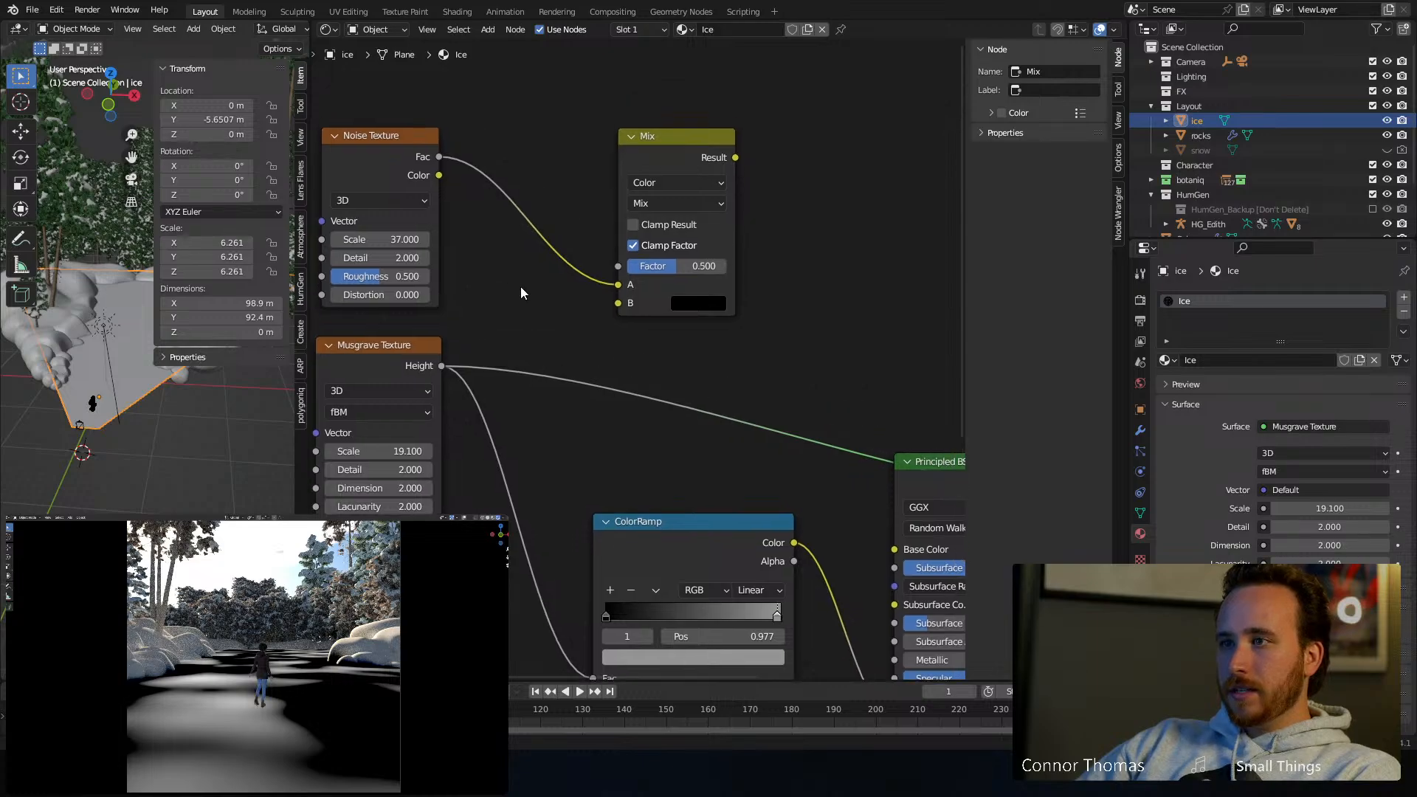
pyautogui.click(671, 136)
pyautogui.moveTo(672, 136); pyautogui.dragTo(637, 134)
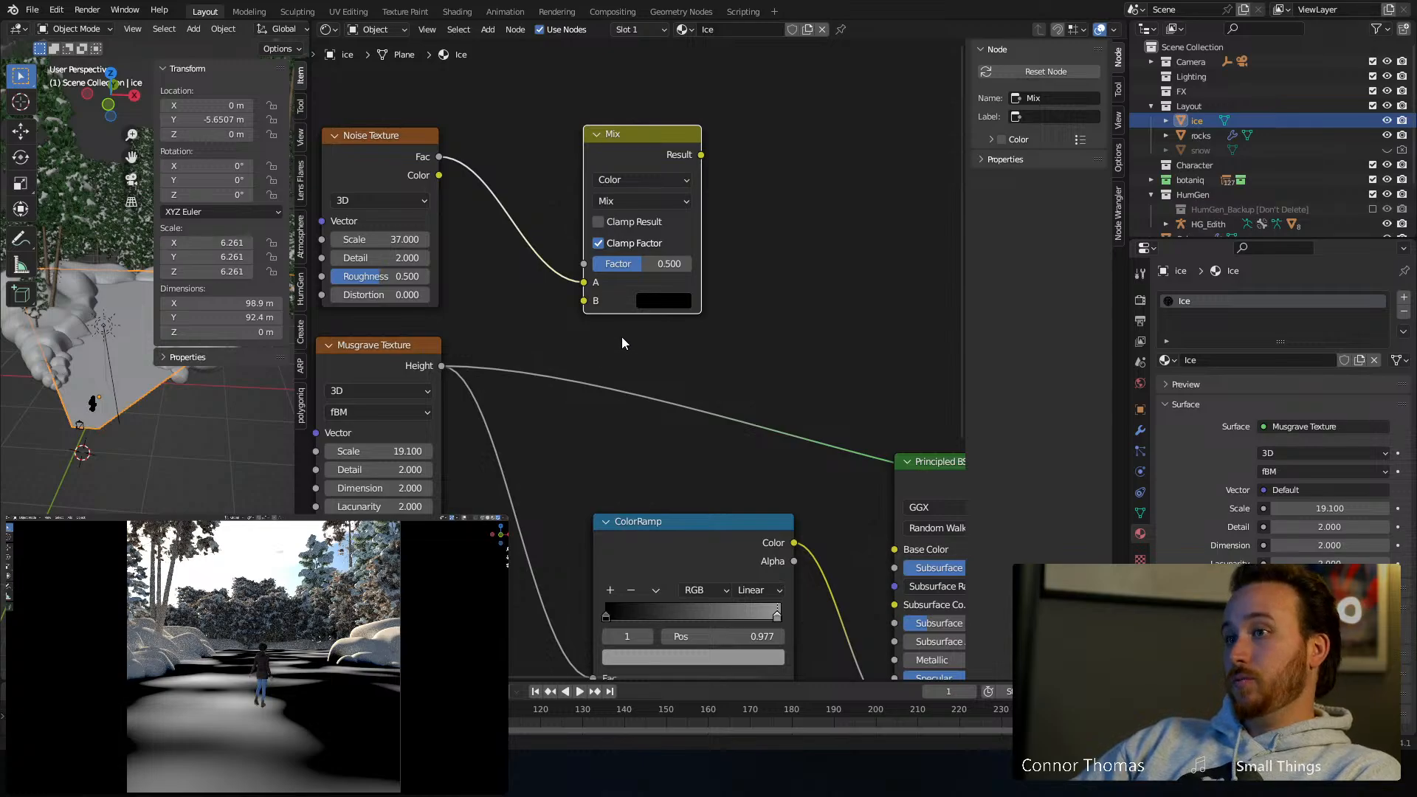
pyautogui.moveTo(442, 366); pyautogui.dragTo(589, 259)
pyautogui.keyDown('ctrl'); pyautogui.keyDown('shift'); pyautogui.click(633, 136); pyautogui.keyUp('shift'); pyautogui.keyUp('ctrl')
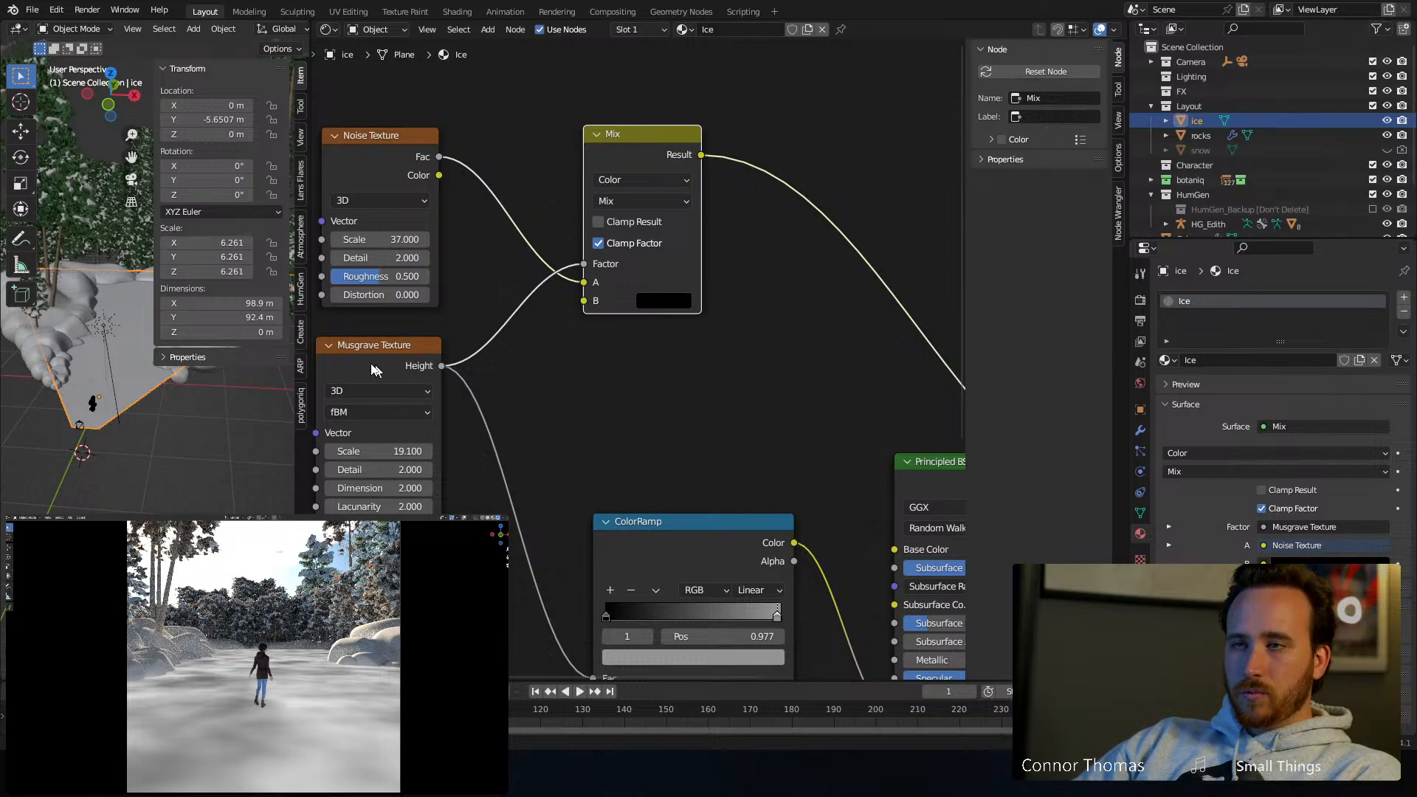
pyautogui.keyDown('ctrl'); pyautogui.keyDown('shift'); pyautogui.click(357, 343); pyautogui.keyUp('shift'); pyautogui.keyUp('ctrl')
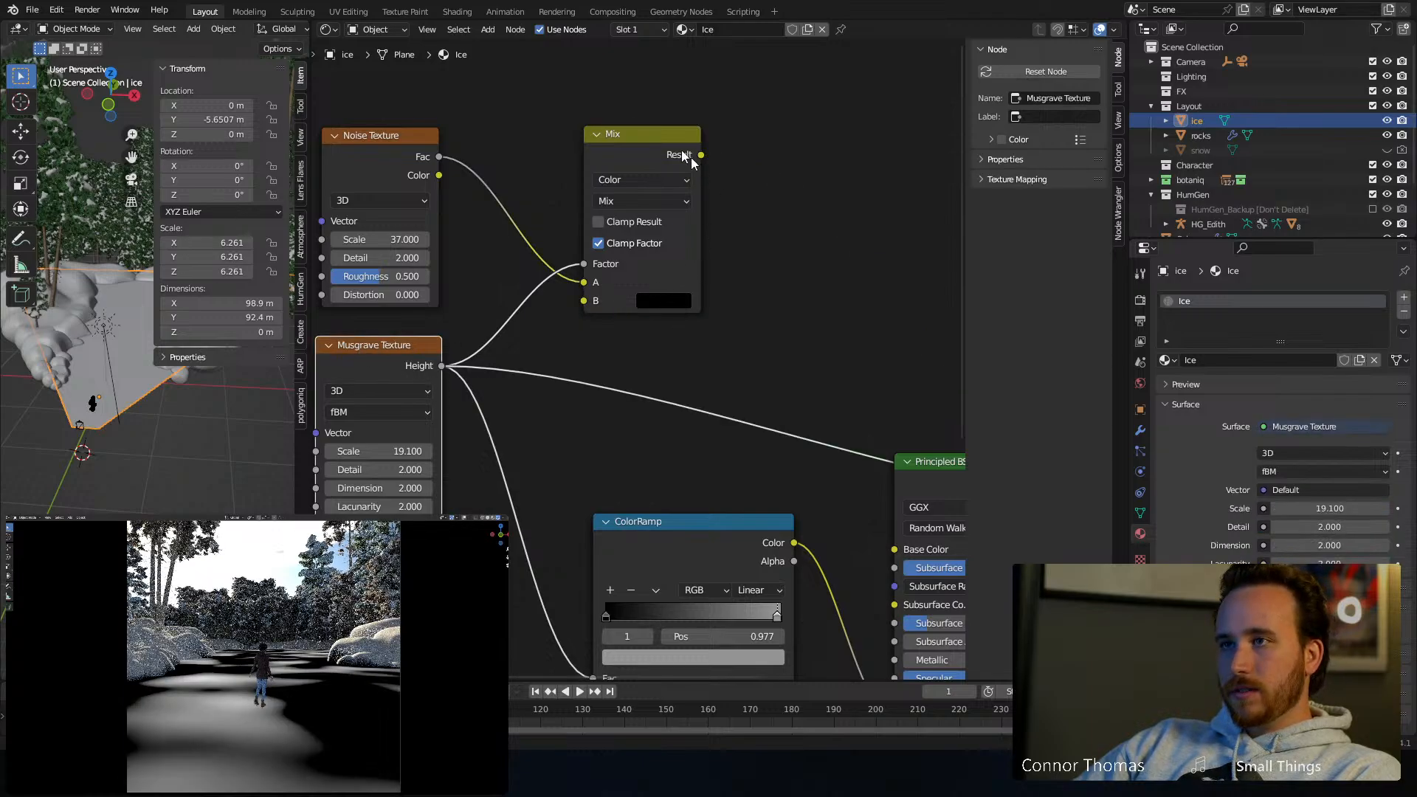
pyautogui.keyDown('ctrl'); pyautogui.keyDown('shift'); pyautogui.click(648, 130); pyautogui.keyUp('shift'); pyautogui.keyUp('ctrl')
# Try the Subtract and Add blending modes on the Mix node, and preview the Noise and Musgrave textures separately
pyautogui.click(628, 204)
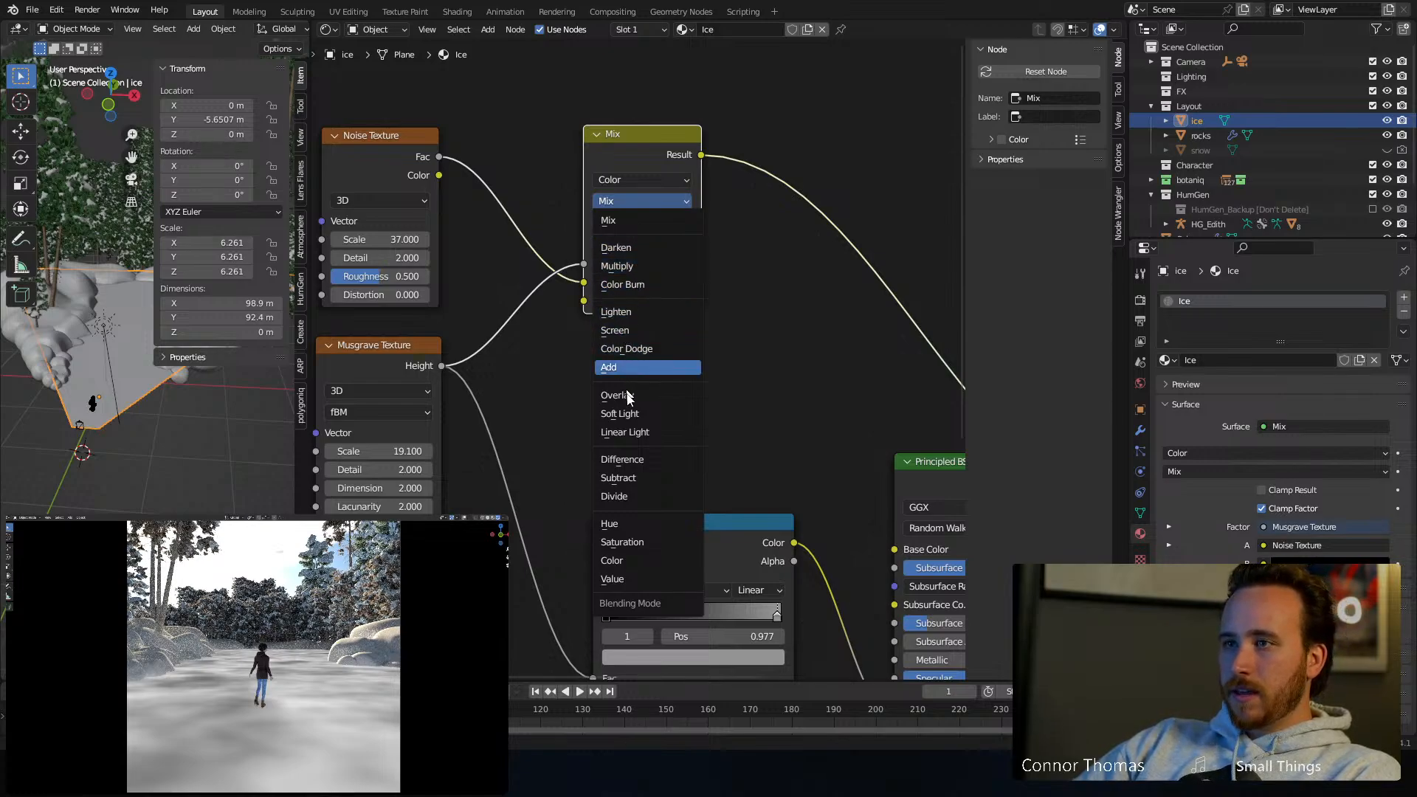
pyautogui.click(627, 478)
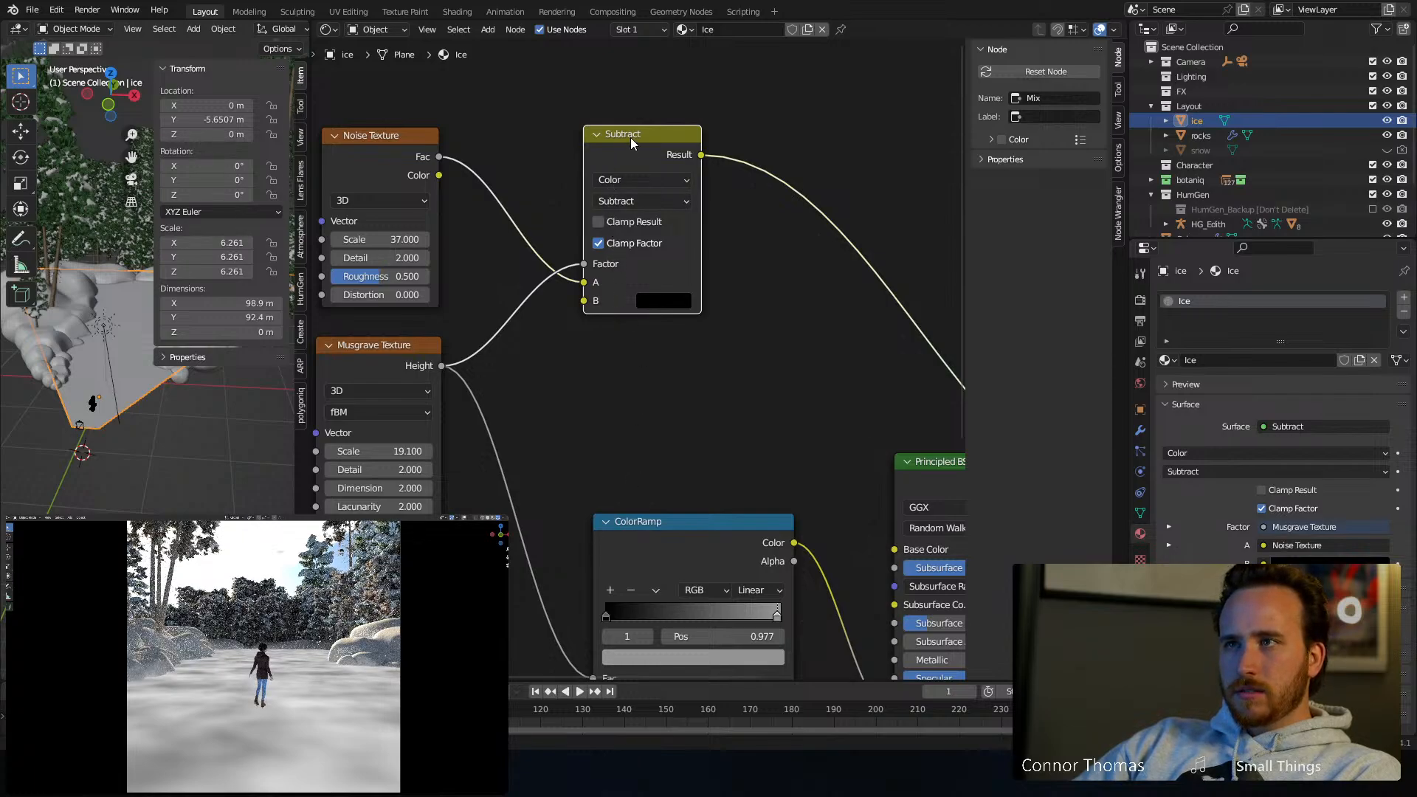
pyautogui.click(629, 204)
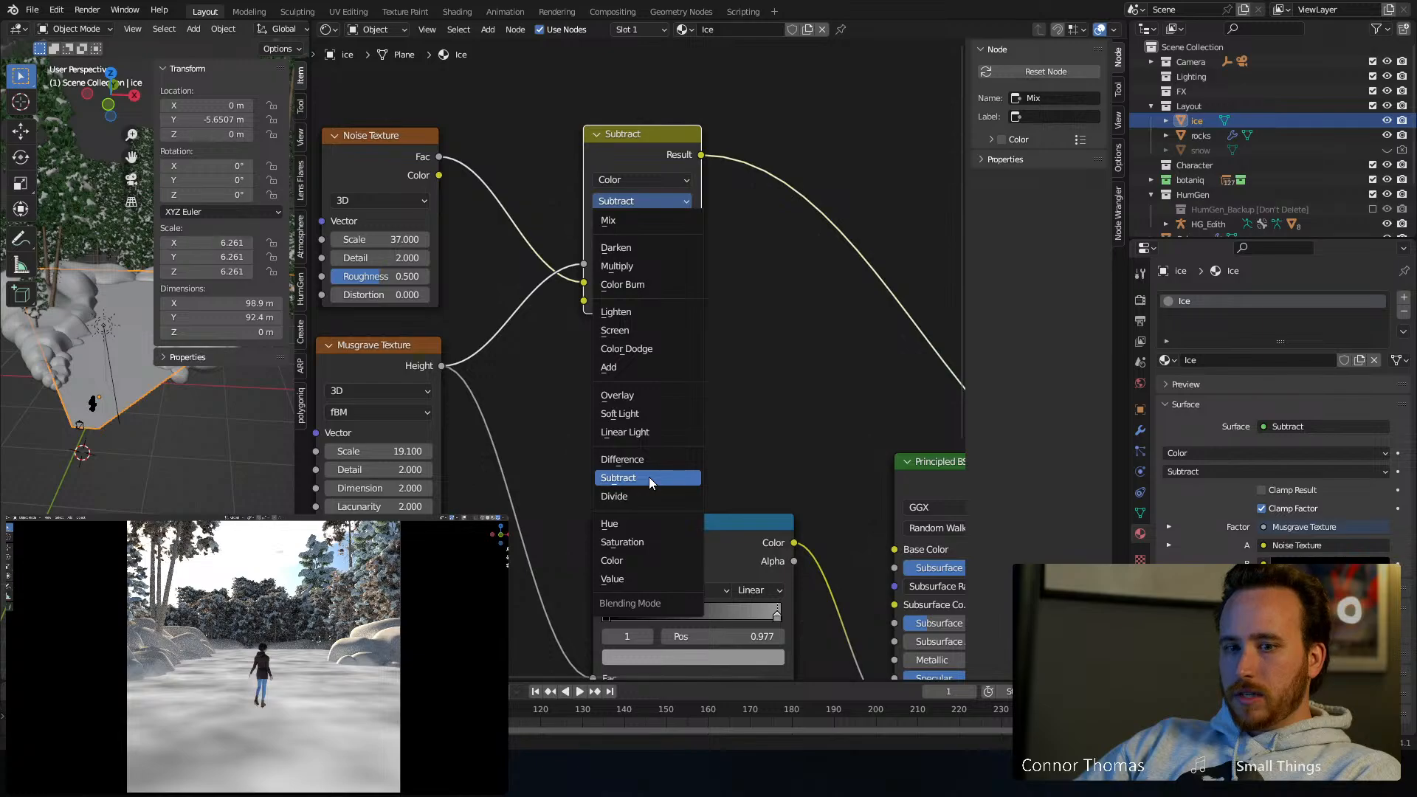
pyautogui.click(654, 365)
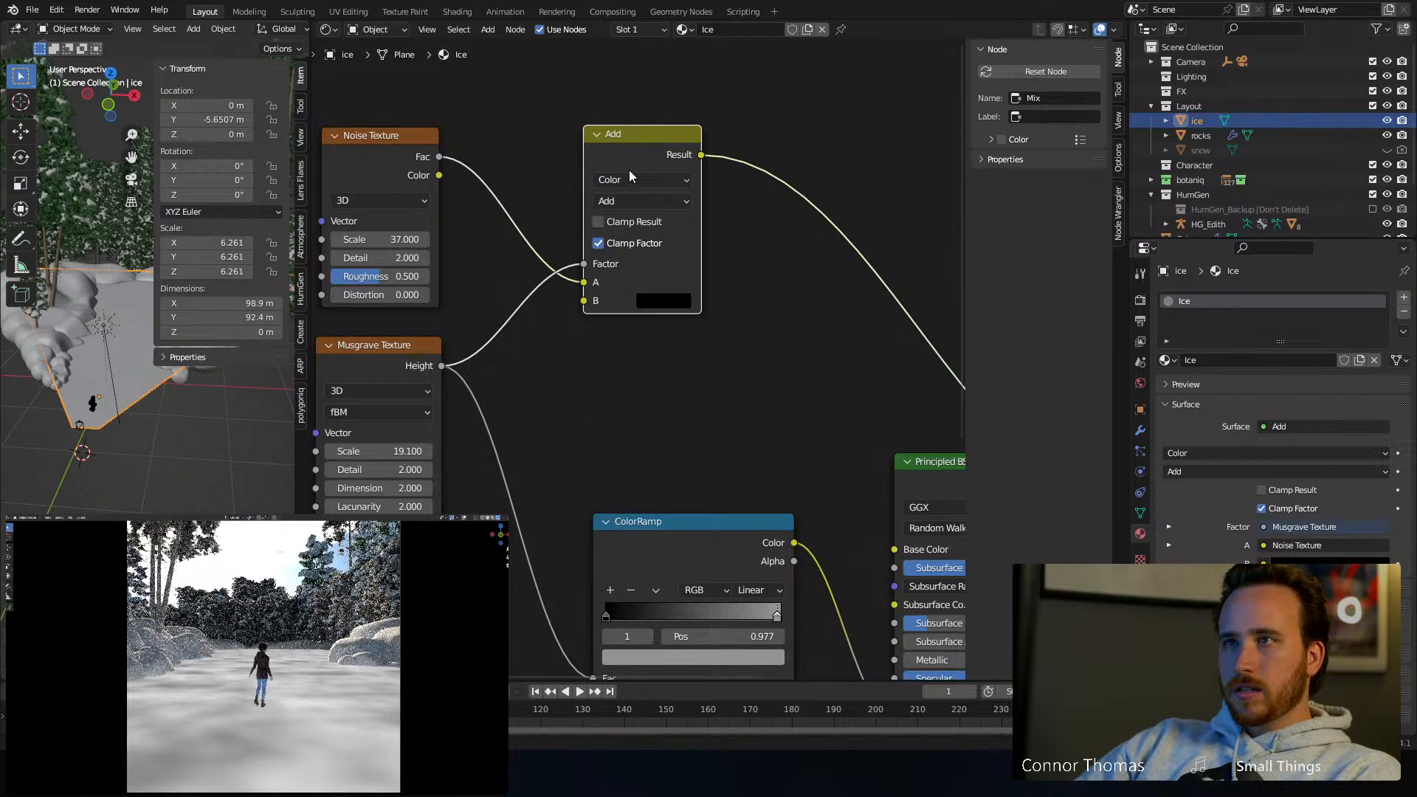
pyautogui.keyDown('ctrl'); pyautogui.keyDown('shift'); pyautogui.click(367, 136); pyautogui.keyUp('shift'); pyautogui.keyUp('ctrl')
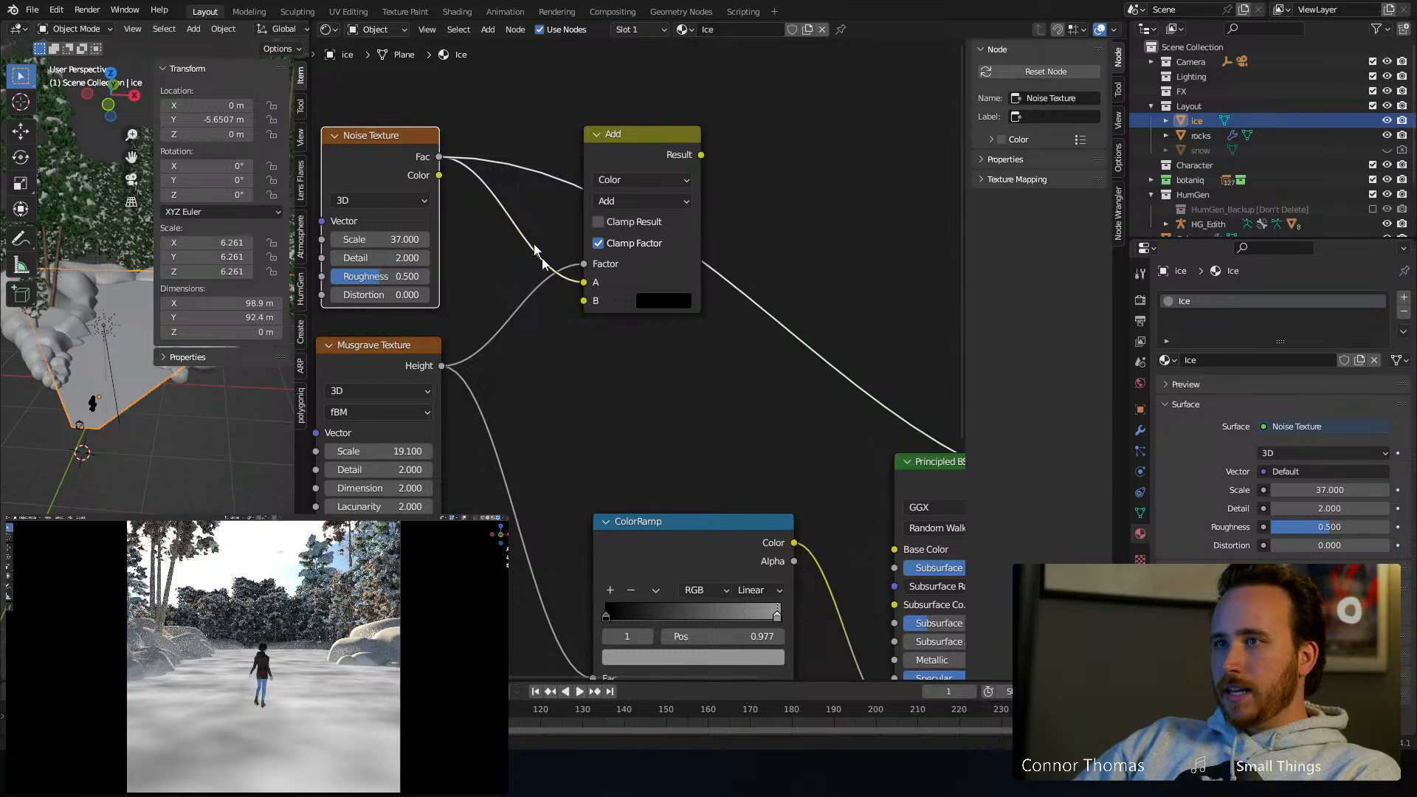
pyautogui.keyDown('ctrl'); pyautogui.keyDown('shift'); pyautogui.click(379, 357); pyautogui.keyUp('shift'); pyautogui.keyUp('ctrl')
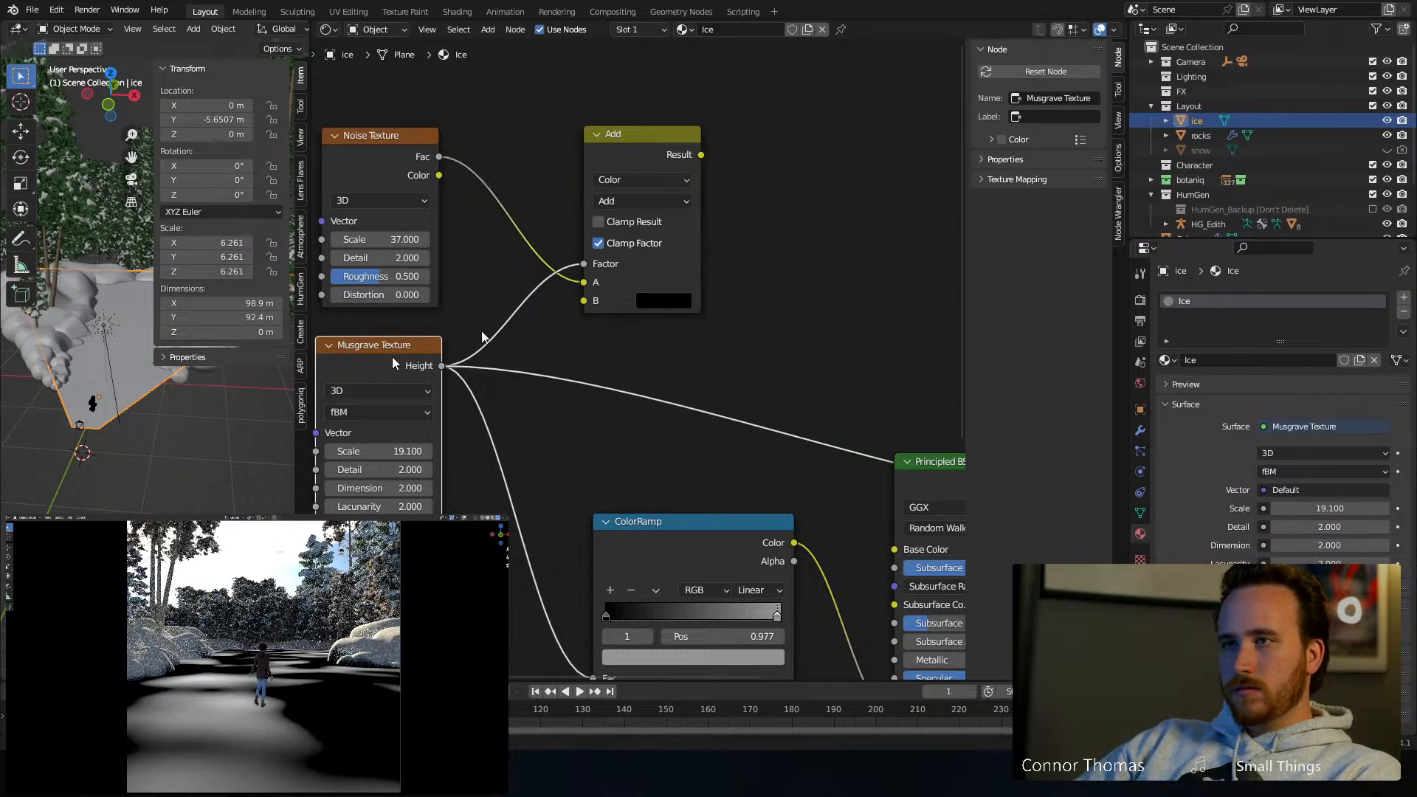
# Replace the Mix node with a new one using the Color data type and the Screen blending mode
pyautogui.click(592, 148)
pyautogui.press('x')
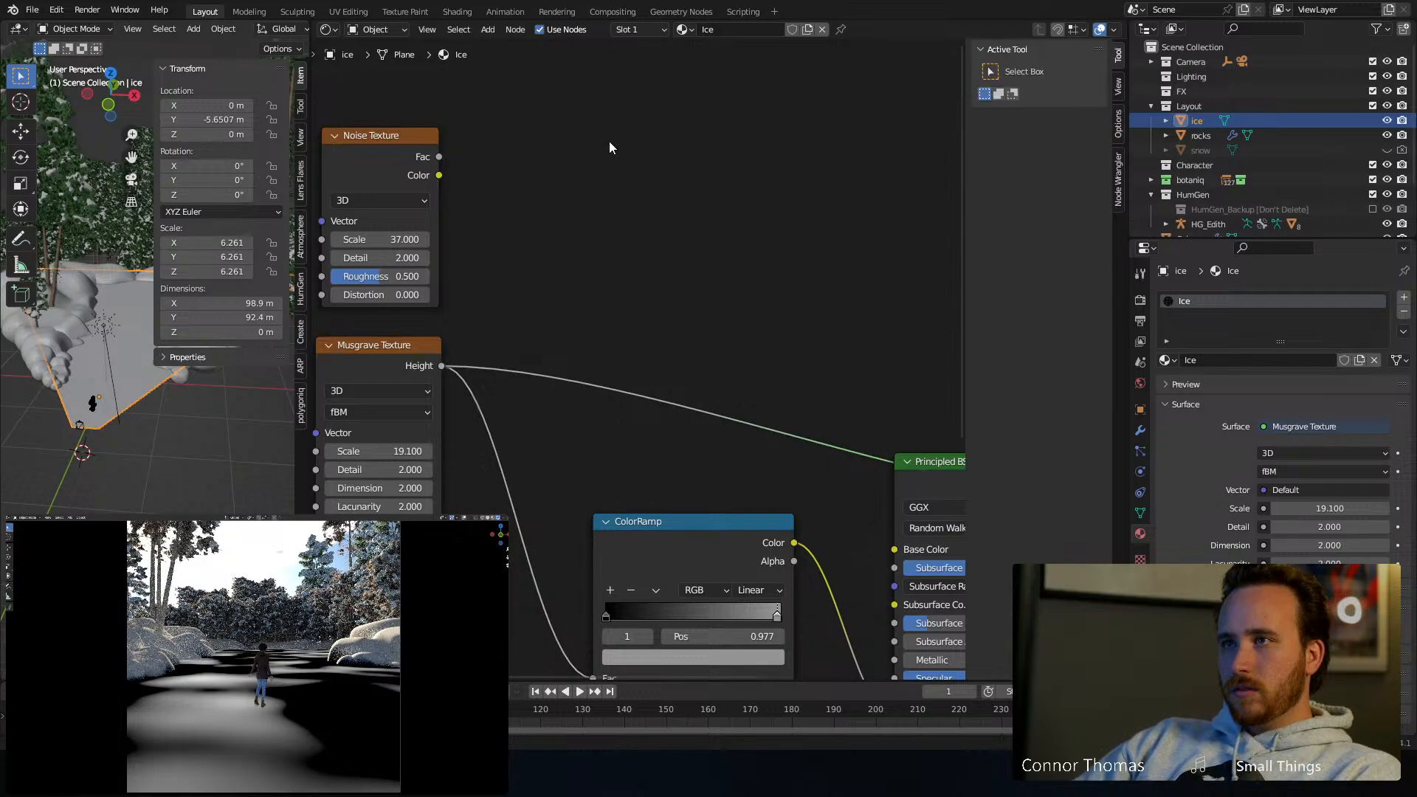
pyautogui.hotkey('shift', 'a')
pyautogui.click(609, 140)
pyautogui.write('mix')
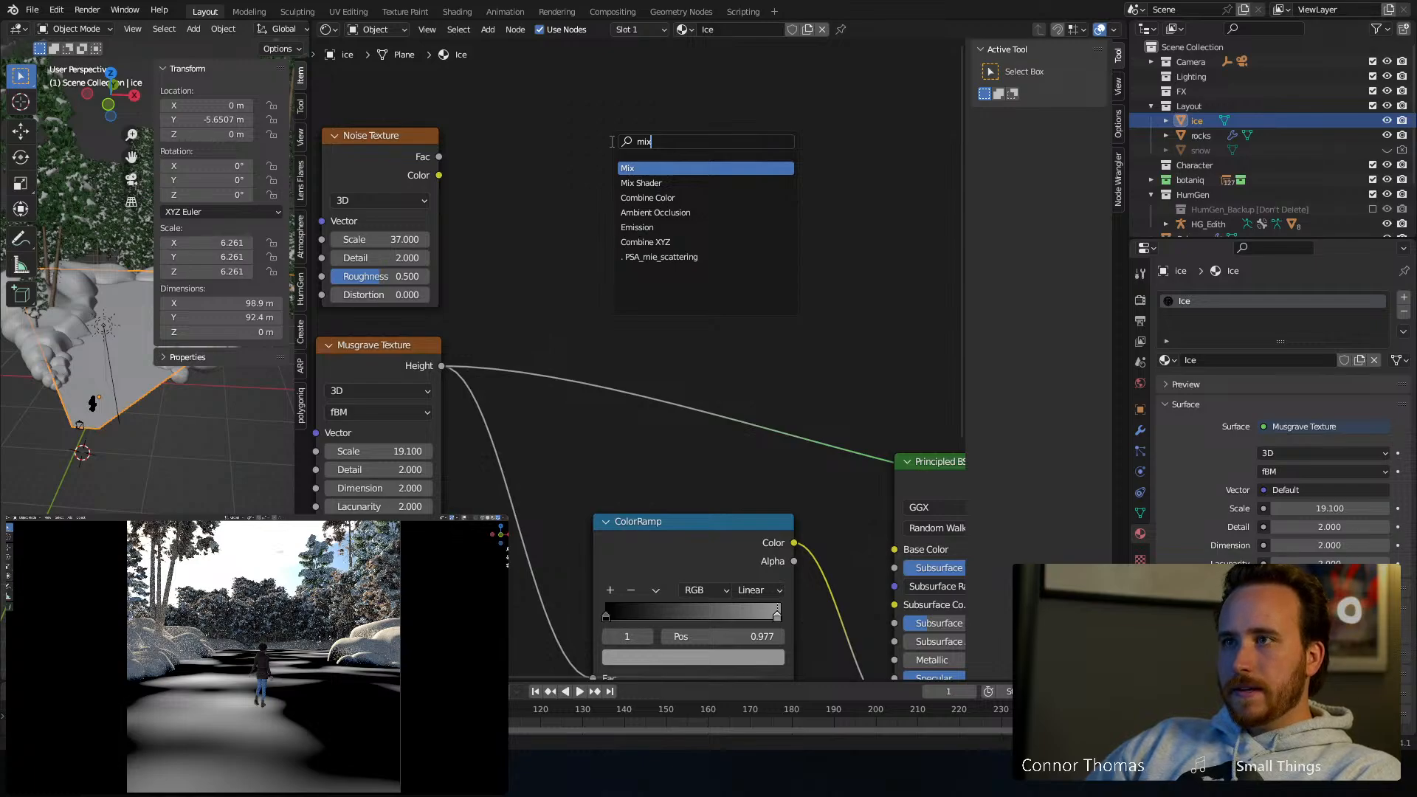
pyautogui.press('Return')
pyautogui.click(612, 141)
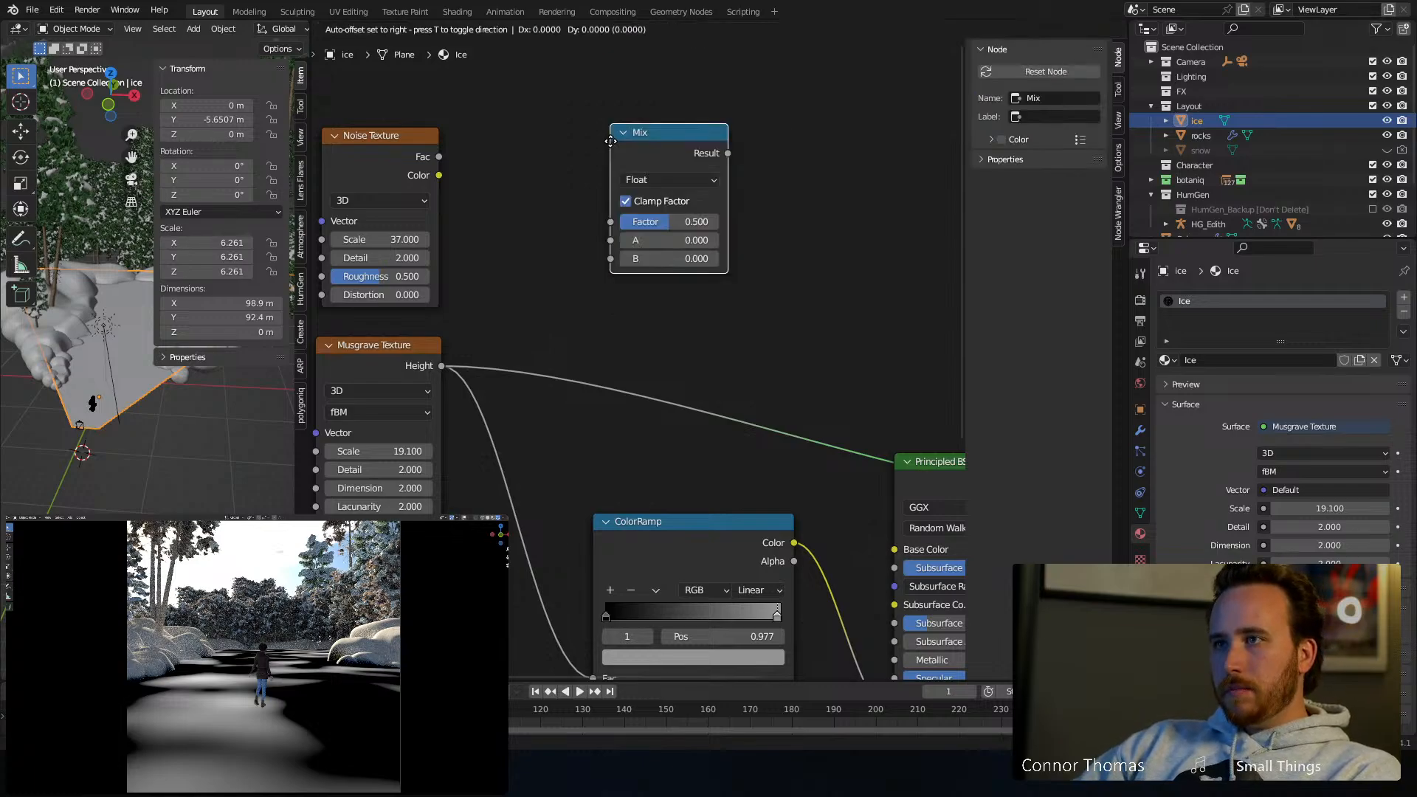
pyautogui.click(667, 185)
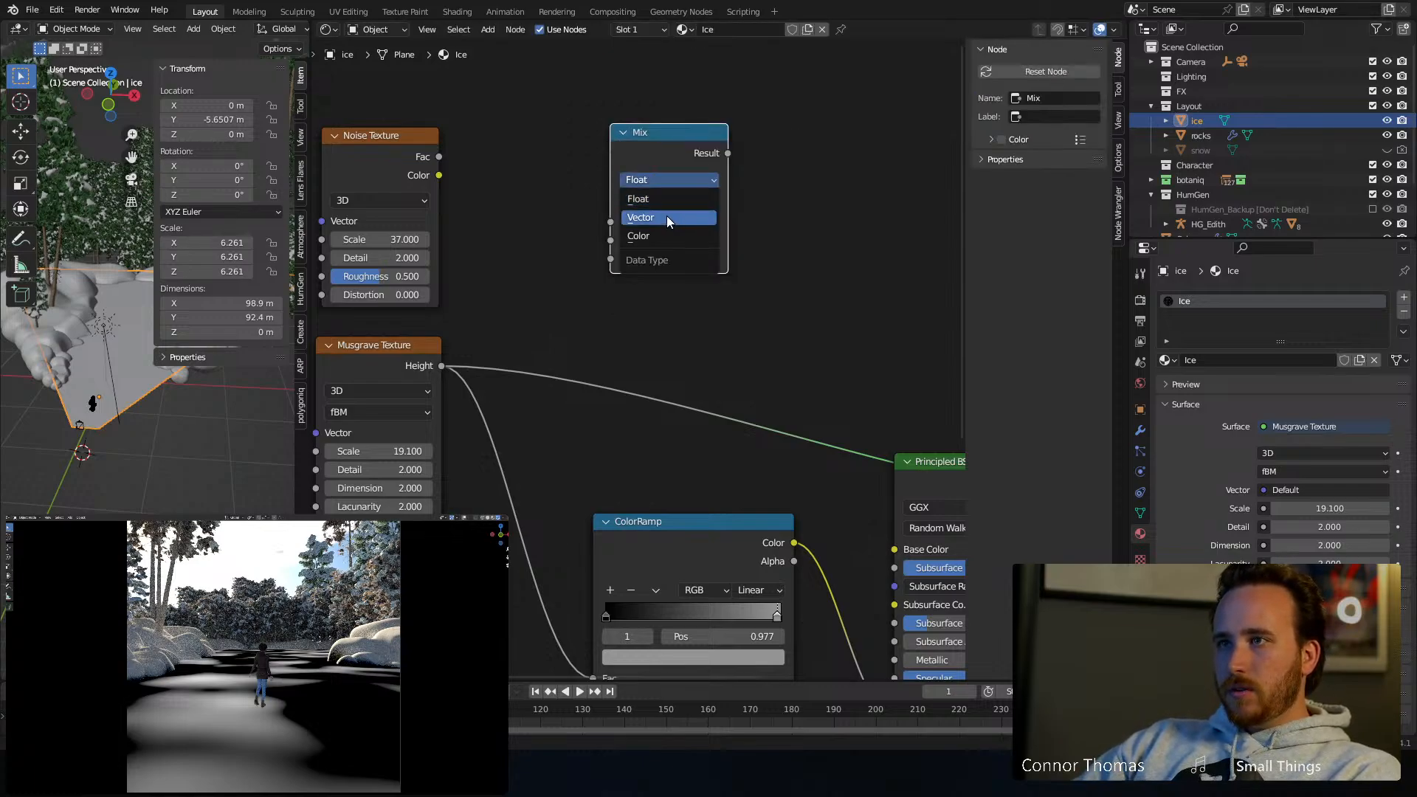
pyautogui.click(661, 231)
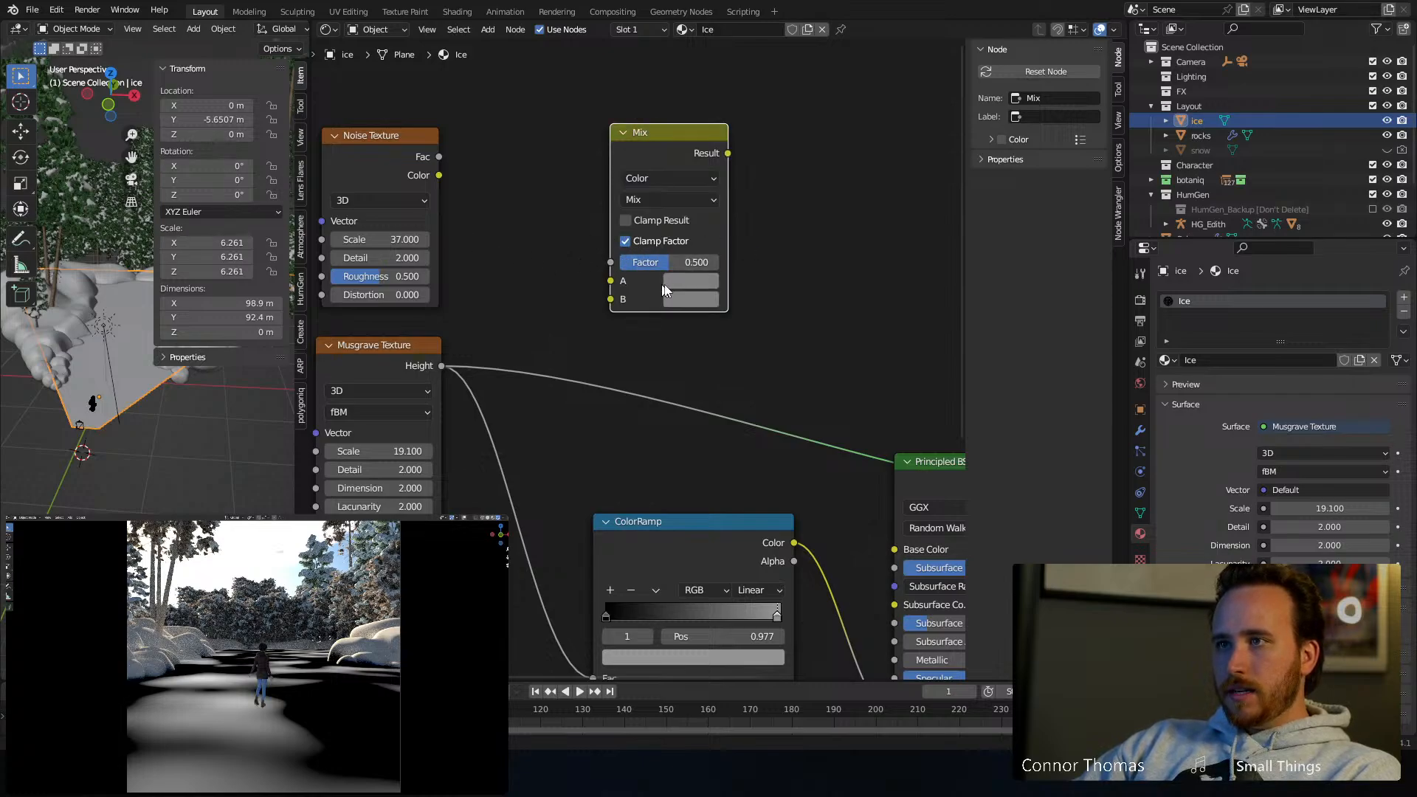
pyautogui.click(655, 198)
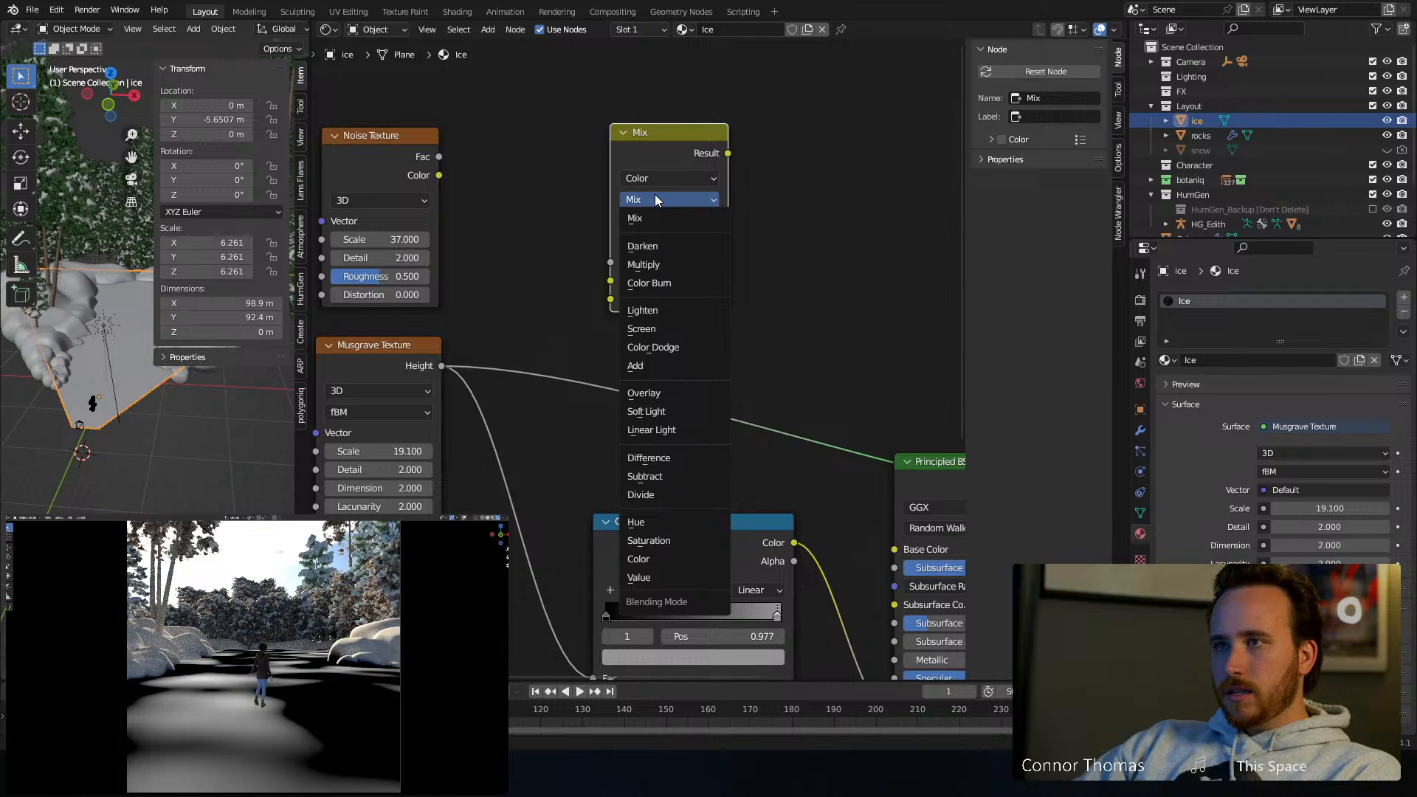
pyautogui.click(672, 330)
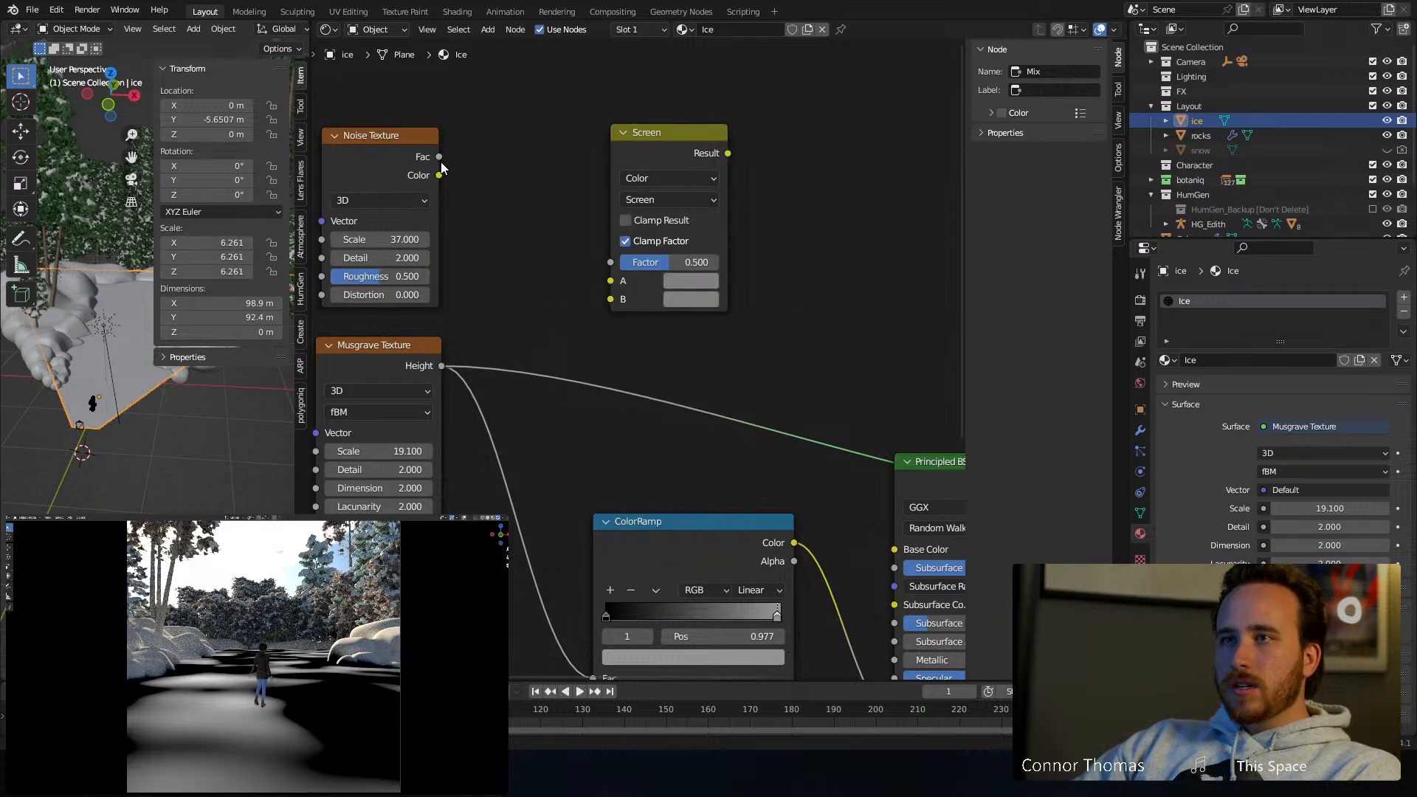
# Feed the Noise Texture's Fac into Screen input A, make B black, connect Musgrave Height to Factor, and preview the result
pyautogui.moveTo(441, 159); pyautogui.dragTo(487, 168)
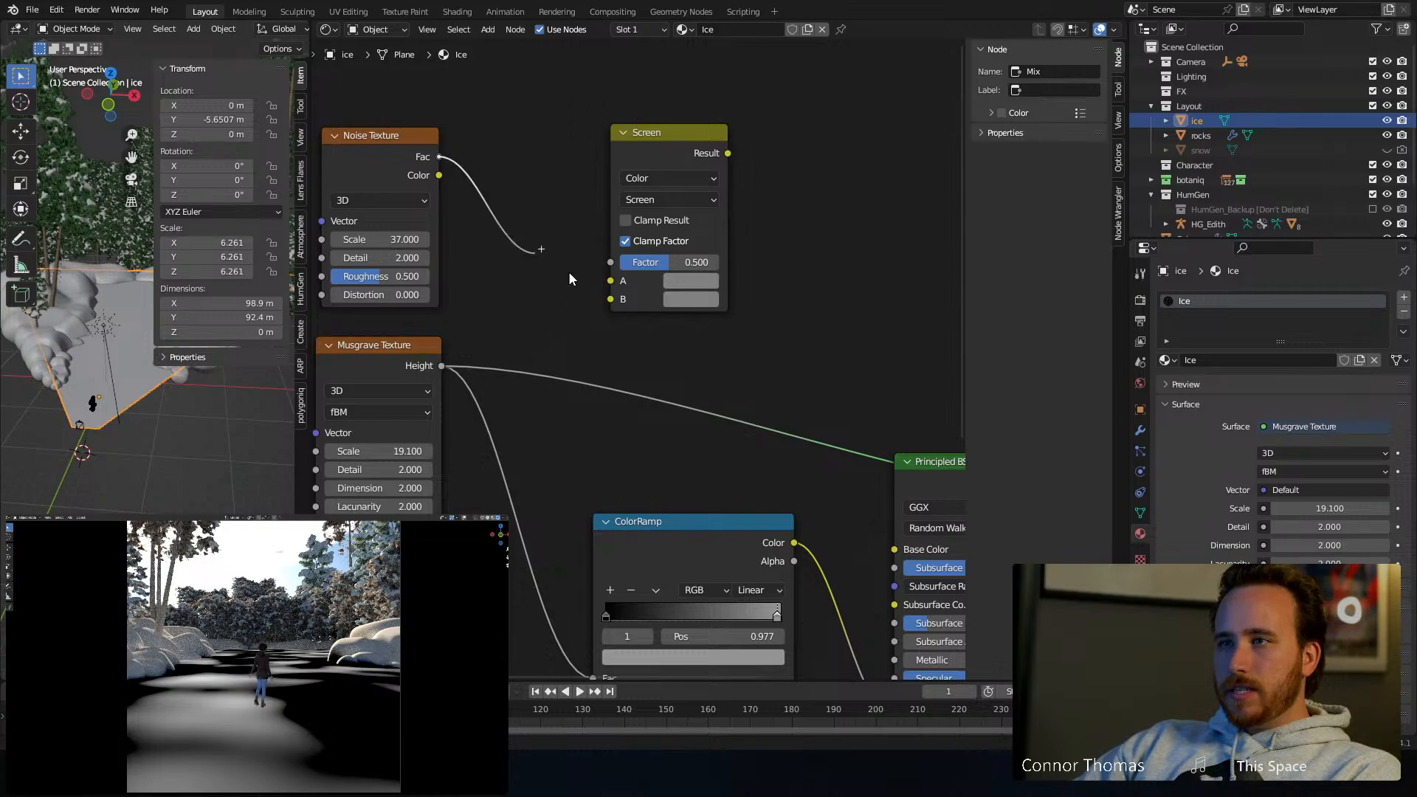
pyautogui.moveTo(569, 278); pyautogui.dragTo(612, 282)
pyautogui.click(707, 300)
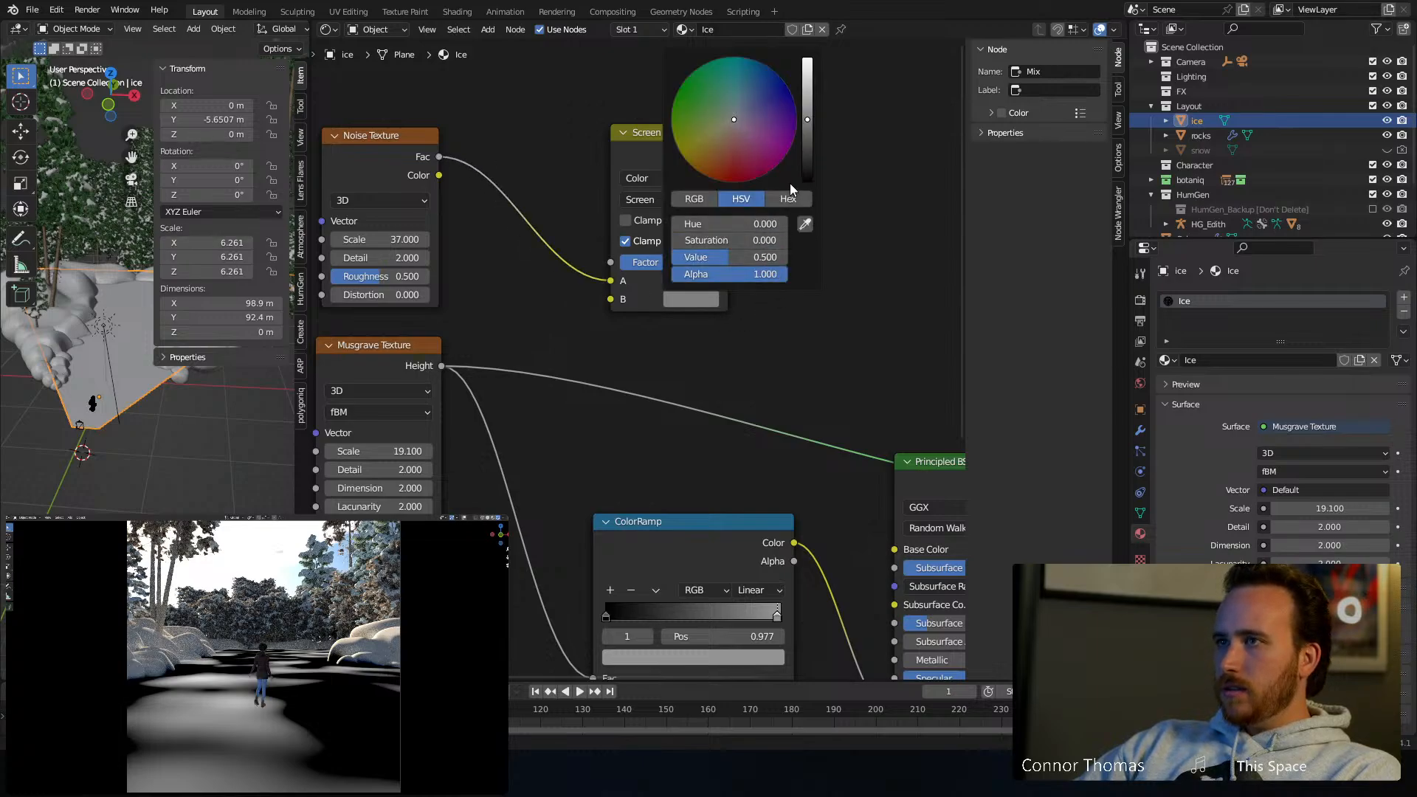
pyautogui.moveTo(804, 160); pyautogui.dragTo(805, 185)
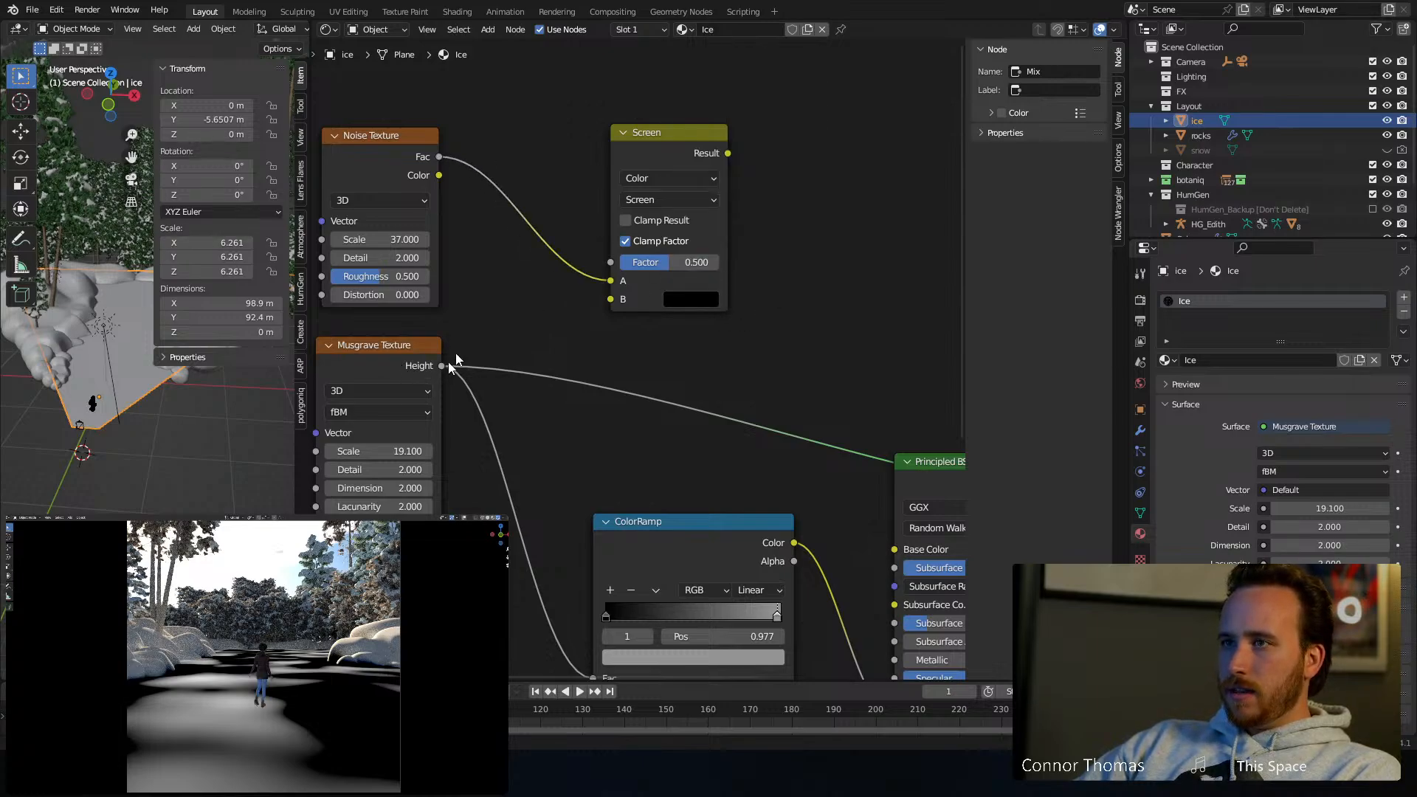
pyautogui.moveTo(448, 363); pyautogui.dragTo(610, 262)
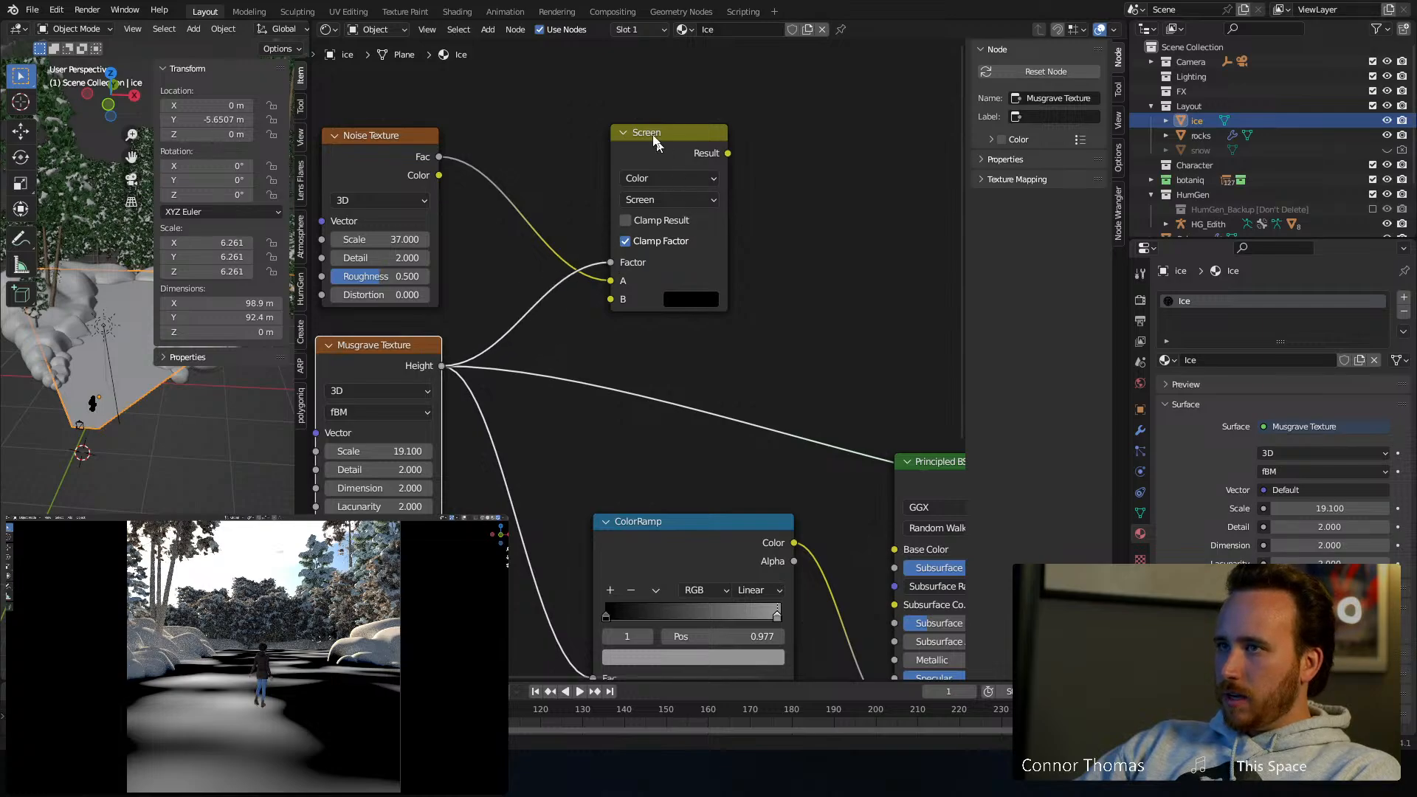
pyautogui.keyDown('ctrl'); pyautogui.keyDown('shift'); pyautogui.click(652, 133); pyautogui.keyUp('shift'); pyautogui.keyUp('ctrl')
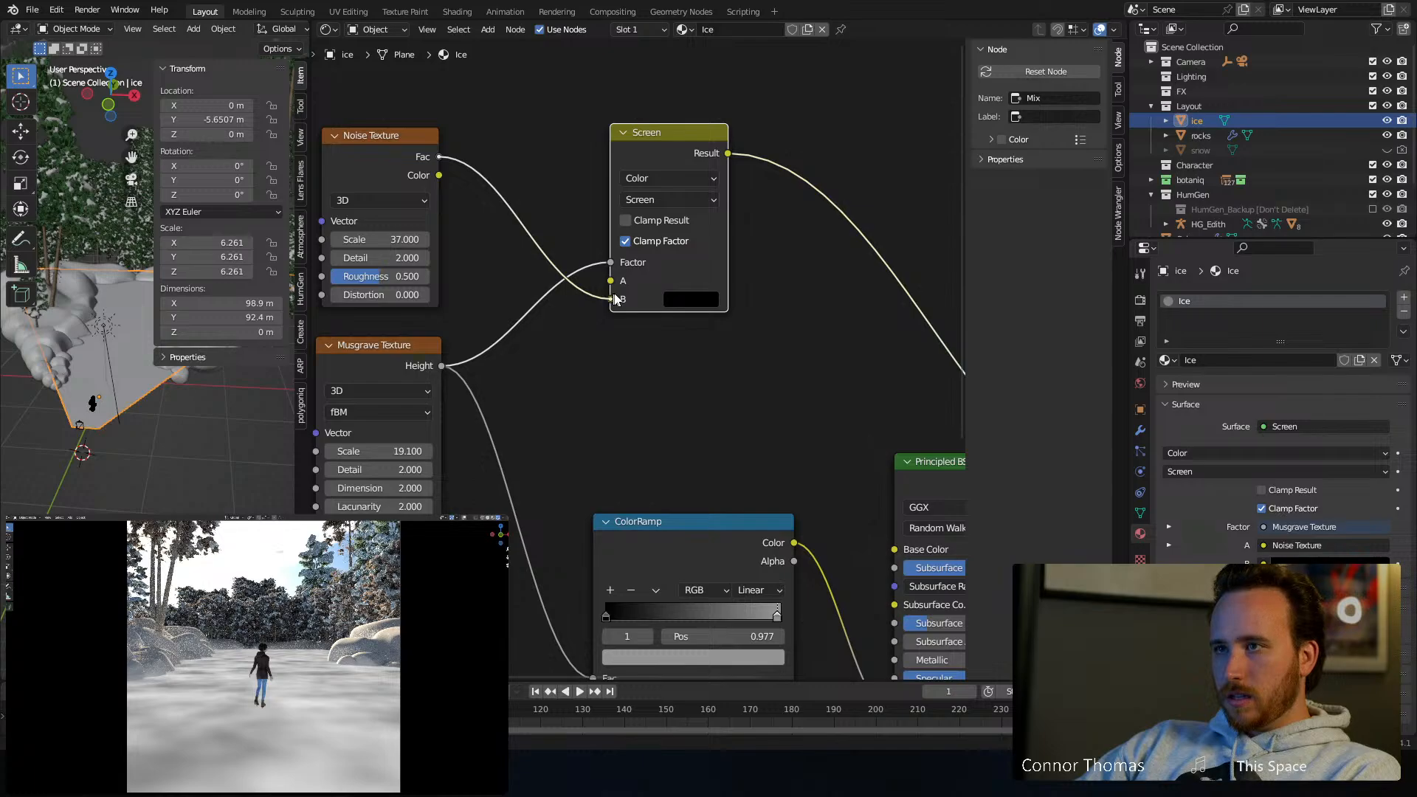
# Move the Noise Texture link to input B of the Screen node and set its A color to black
pyautogui.moveTo(614, 299); pyautogui.dragTo(614, 299)
pyautogui.click(684, 279)
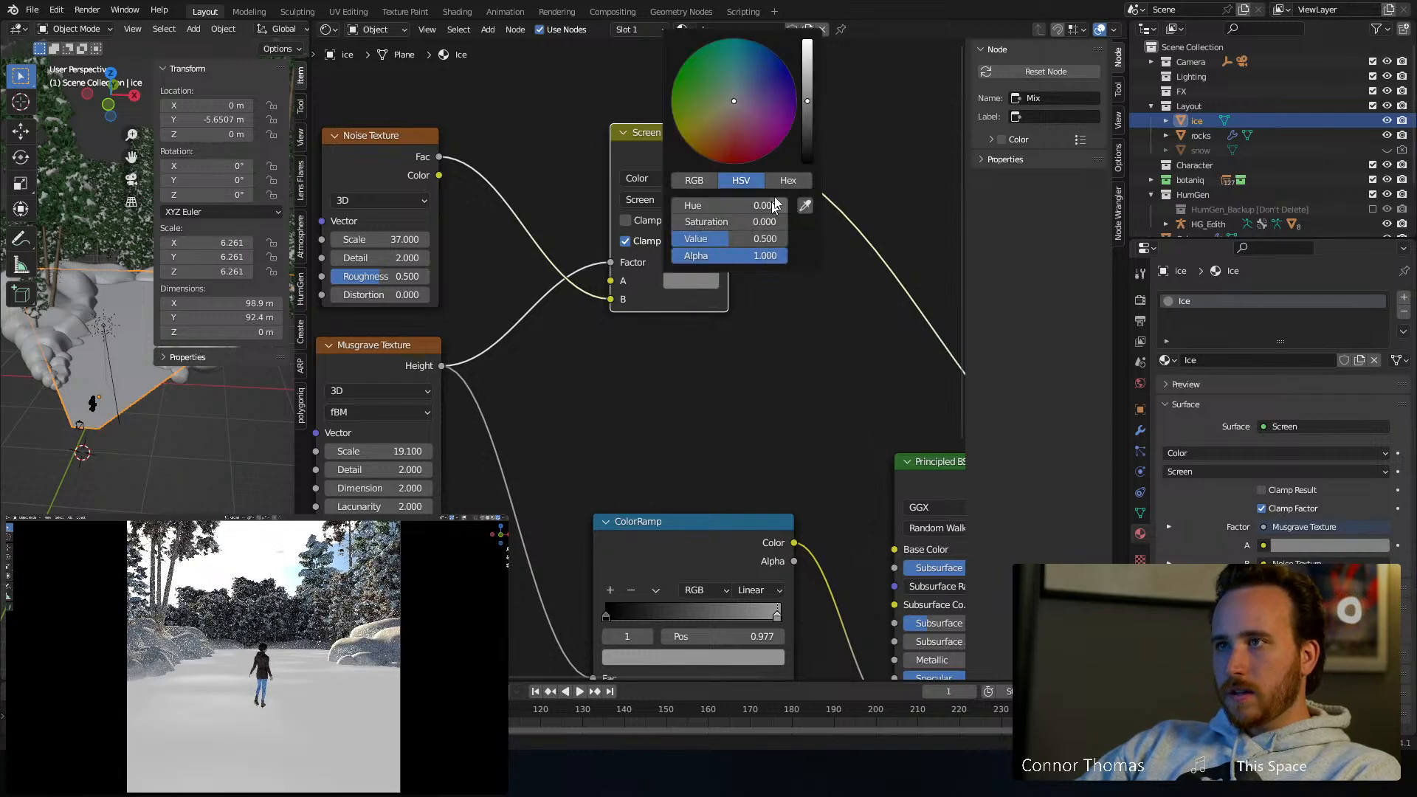
pyautogui.moveTo(805, 145); pyautogui.dragTo(807, 162)
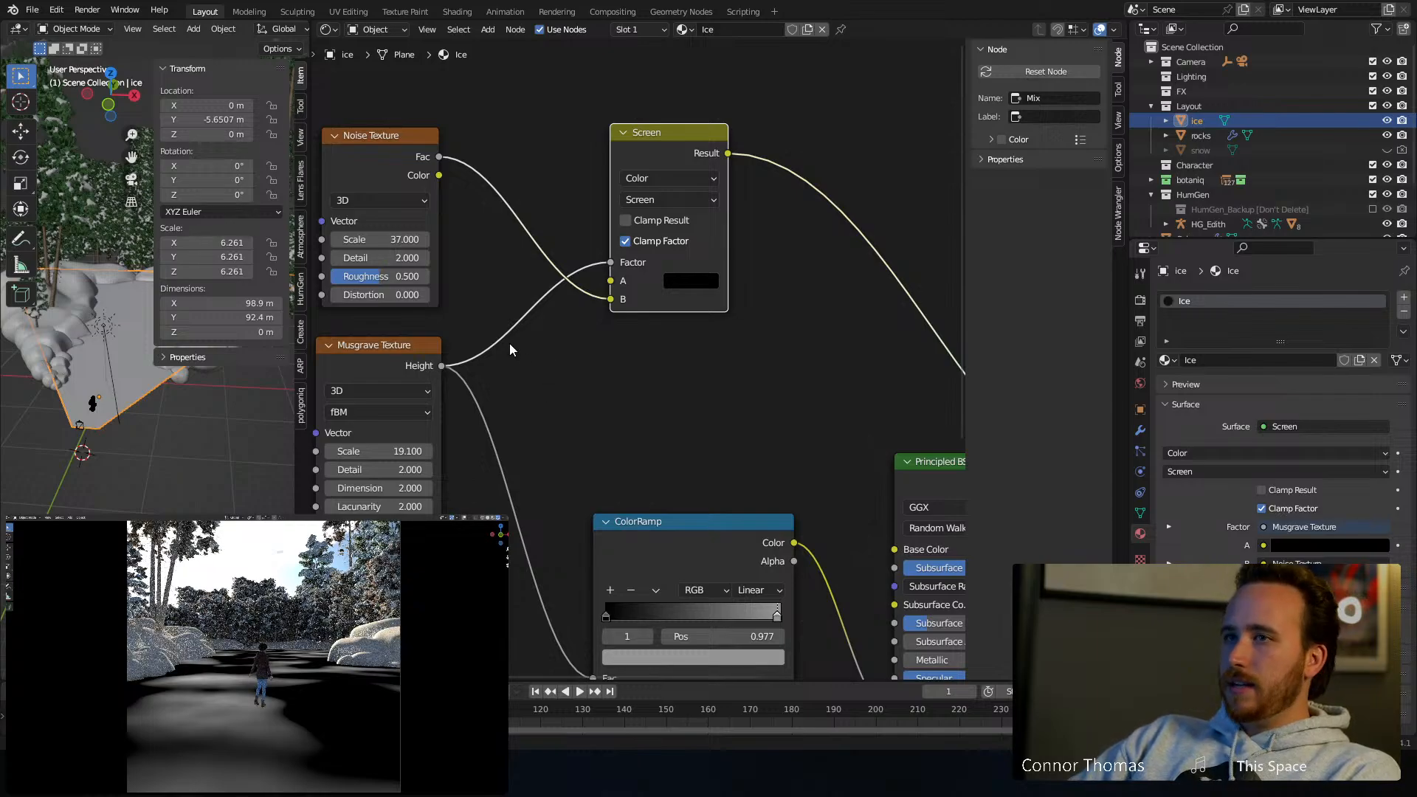
# Set the Noise Texture's Detail to 15 and Scale to 206.9, checking the noise alone and through the Screen node
pyautogui.moveTo(404, 239); pyautogui.dragTo(372, 239)
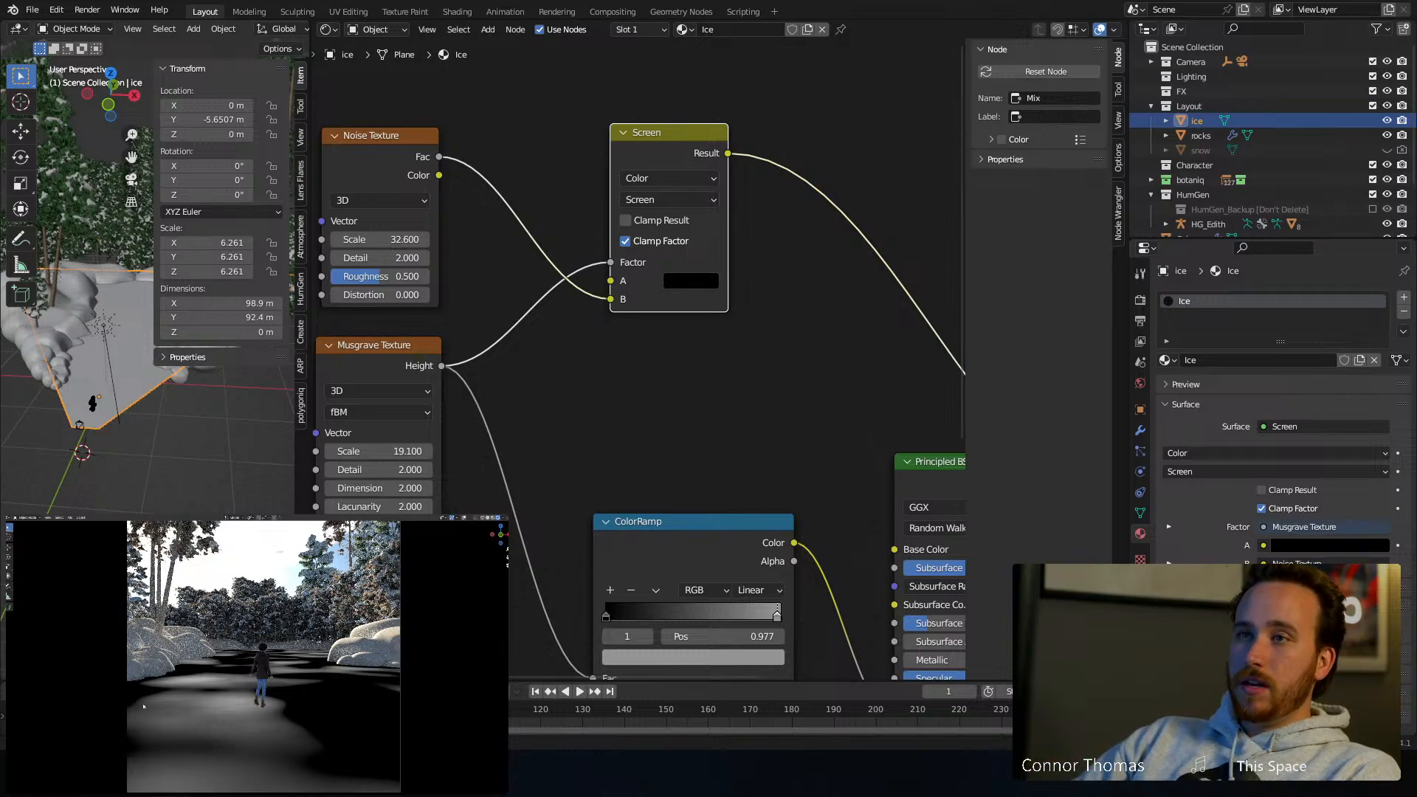
pyautogui.moveTo(380, 258); pyautogui.dragTo(417, 258)
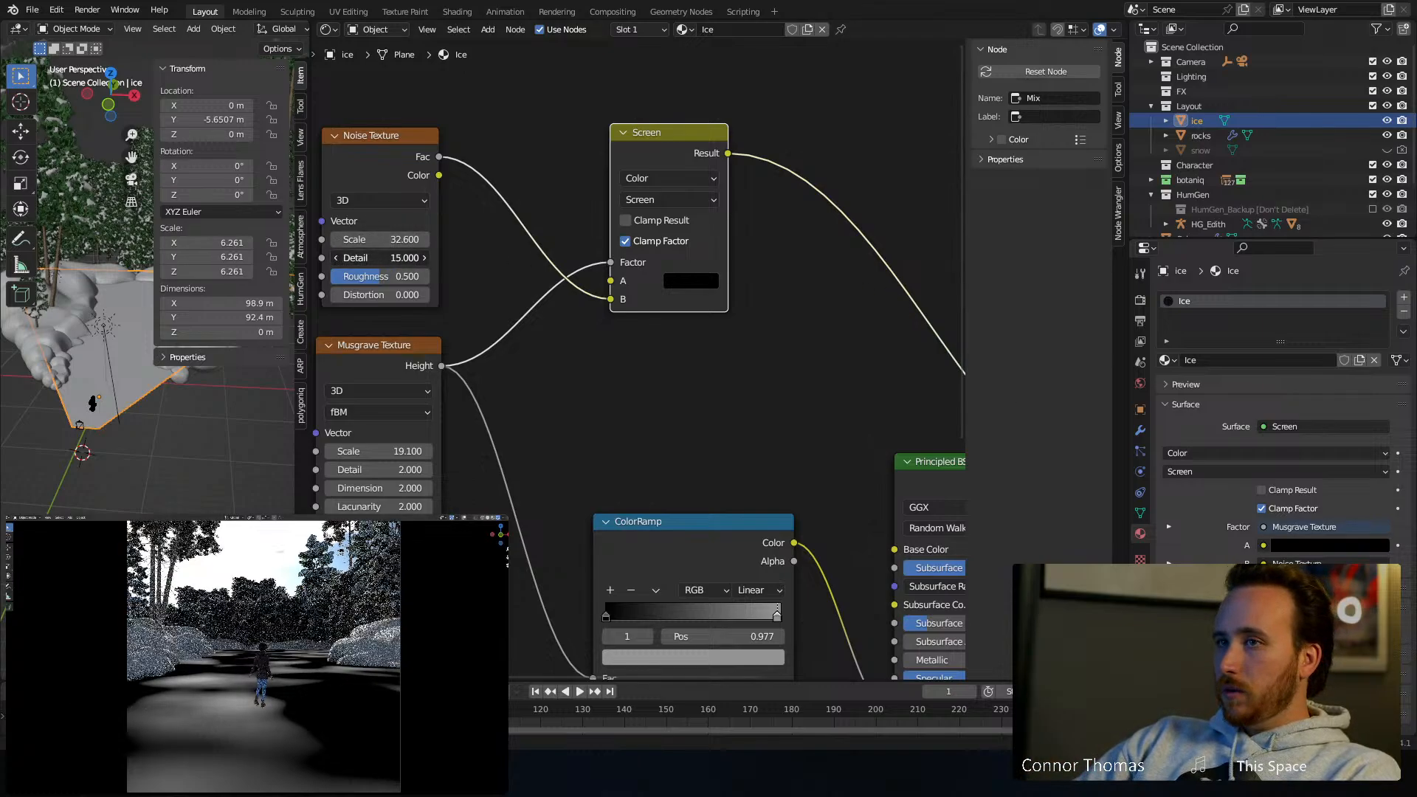
pyautogui.keyDown('ctrl'); pyautogui.keyDown('shift'); pyautogui.click(345, 136); pyautogui.keyUp('shift'); pyautogui.keyUp('ctrl')
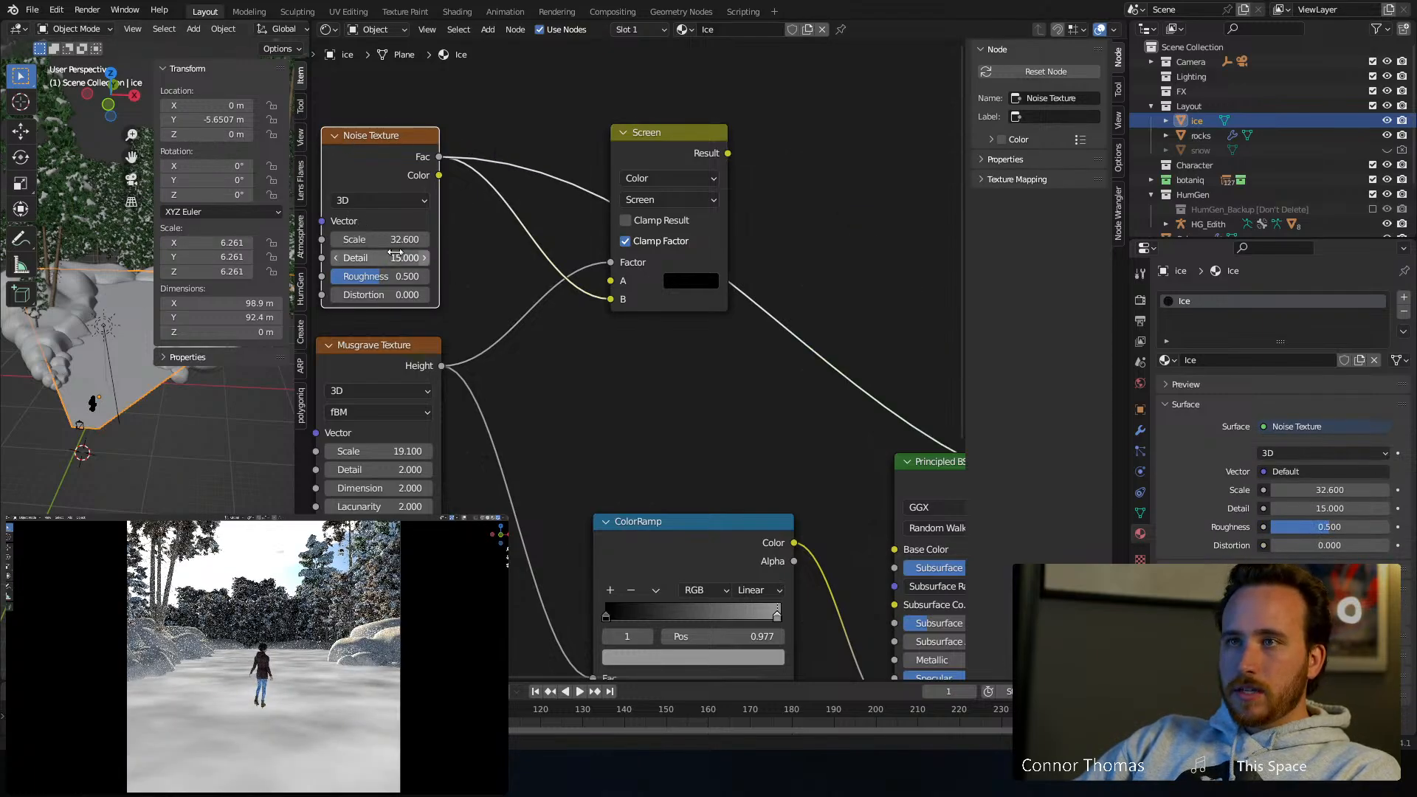
pyautogui.moveTo(380, 239)
pyautogui.mouseDown()
pyautogui.moveTo(336, 239)
pyautogui.moveTo(511, 239)
pyautogui.mouseUp()
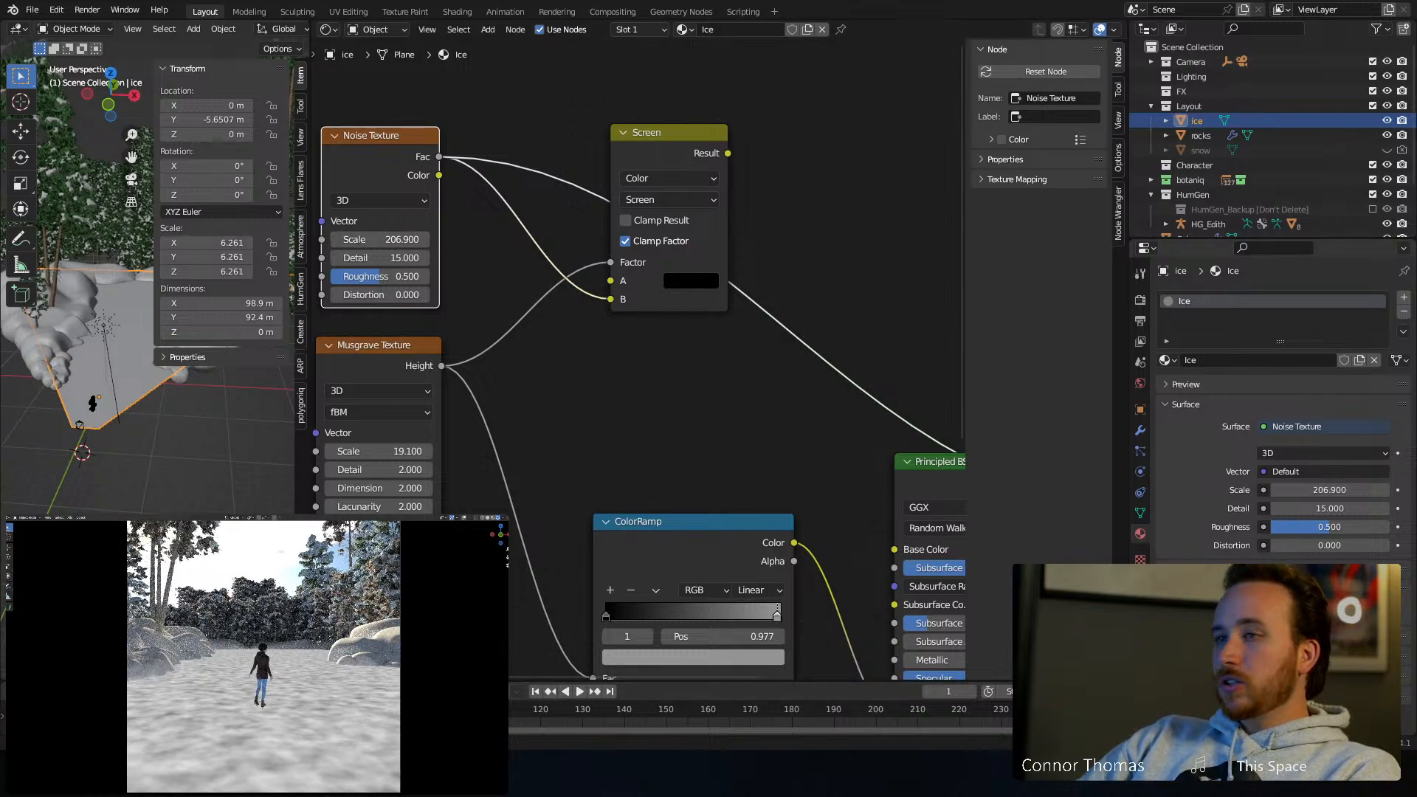
pyautogui.keyDown('ctrl'); pyautogui.keyDown('shift'); pyautogui.click(674, 131); pyautogui.keyUp('shift'); pyautogui.keyUp('ctrl')
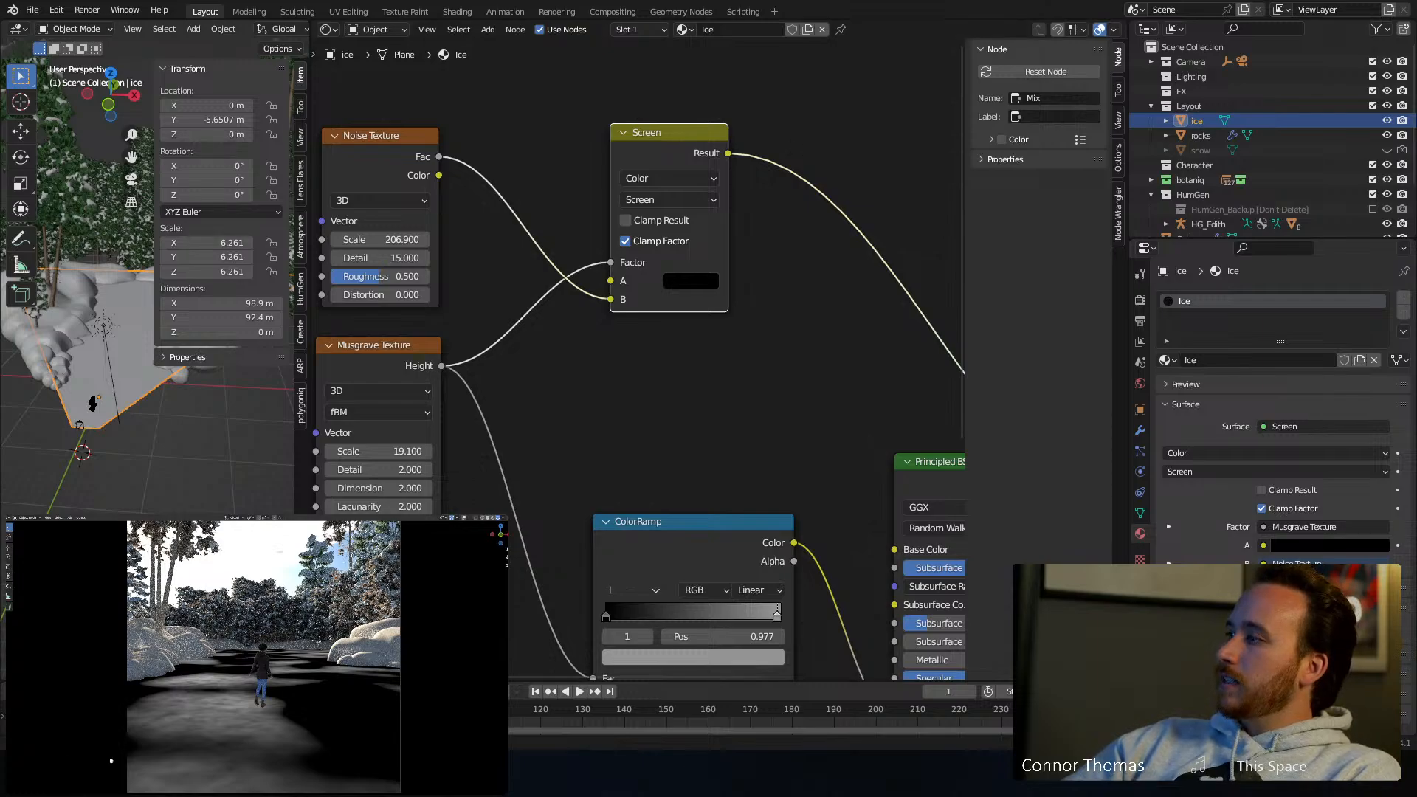
# Connect the Screen node's Result to the ColorRamp's Fac and preview the Principled BSDF on the ice
pyautogui.moveTo(721, 303); pyautogui.dragTo(517, 214, button='middle')
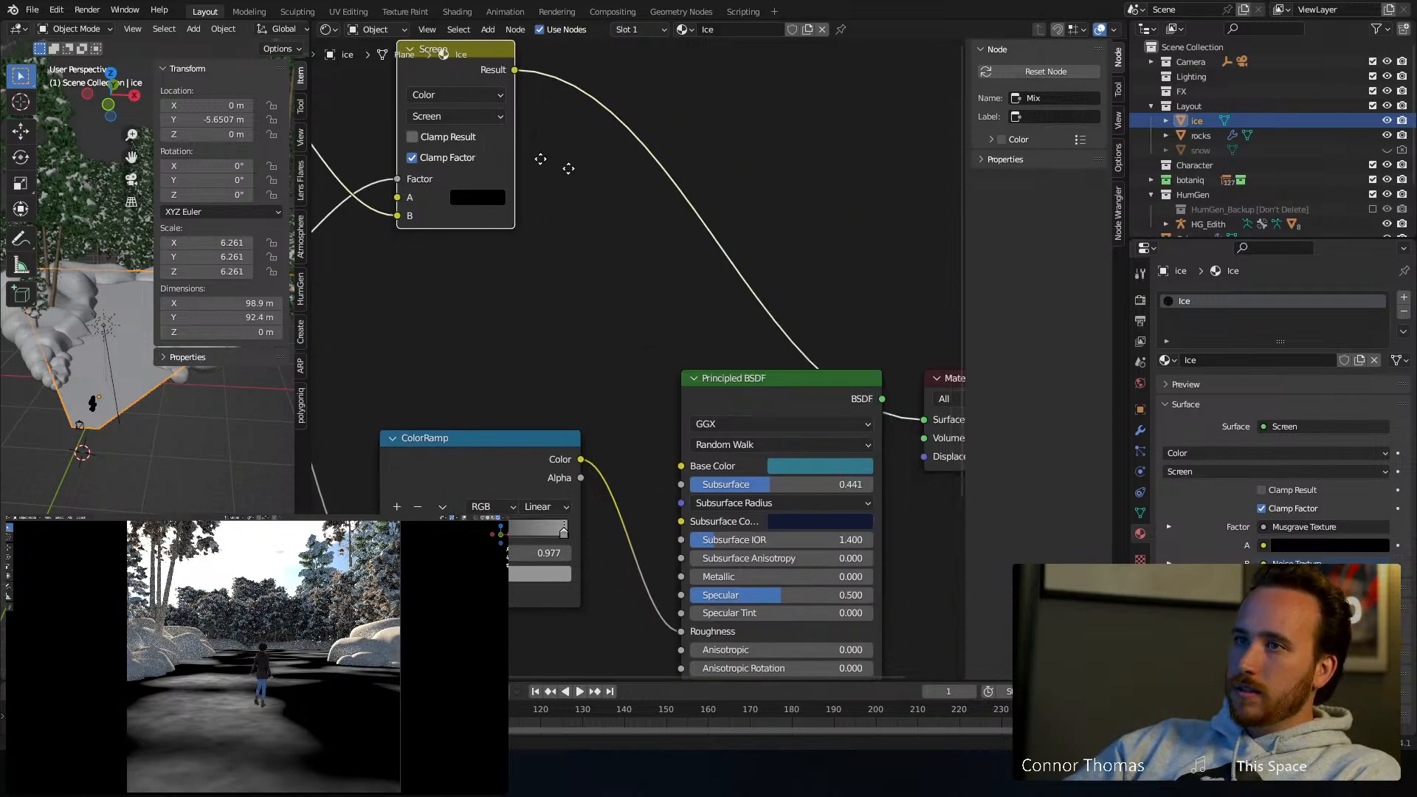
pyautogui.moveTo(541, 160); pyautogui.dragTo(698, 208, button='middle')
pyautogui.moveTo(685, 120); pyautogui.dragTo(550, 646)
pyautogui.moveTo(716, 313); pyautogui.dragTo(604, 266, button='middle')
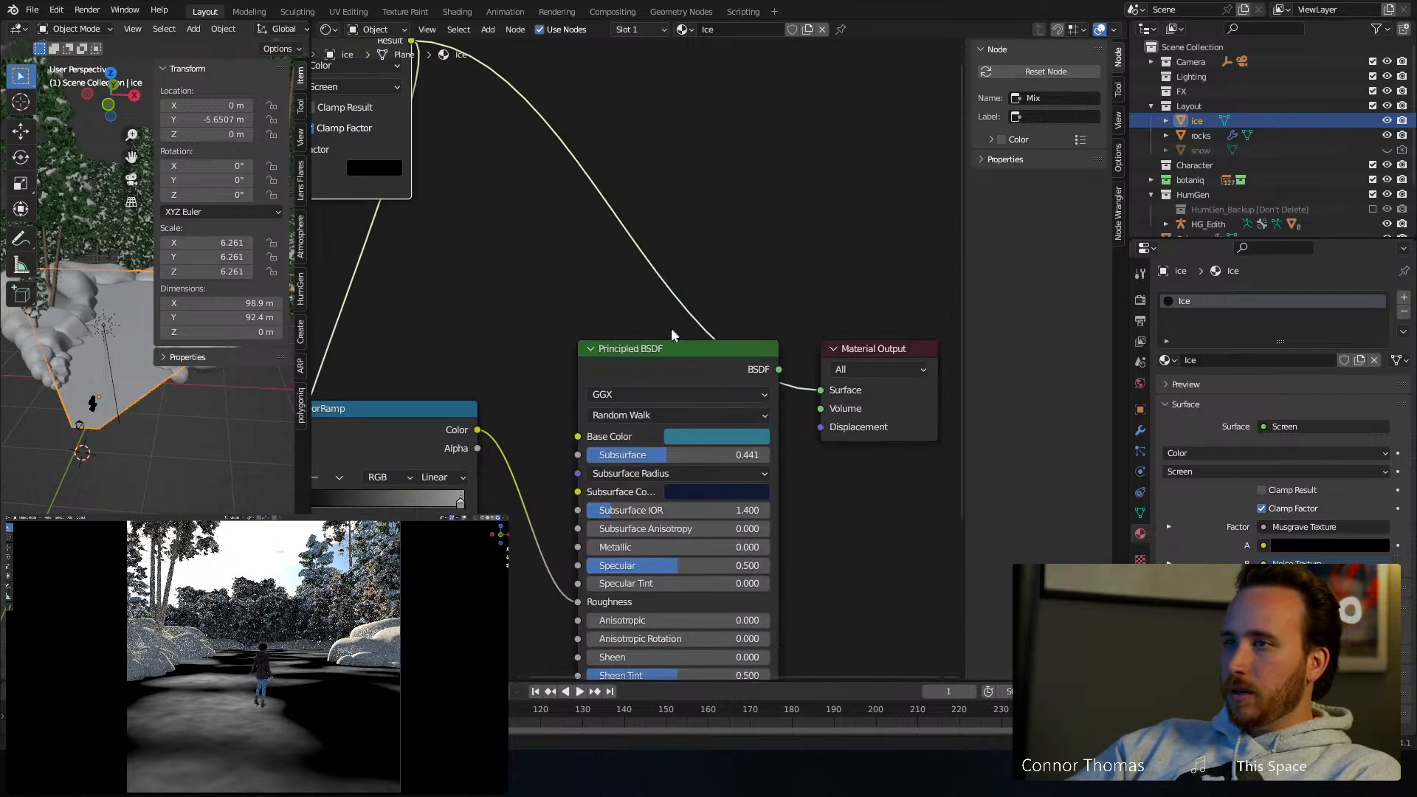
pyautogui.keyDown('ctrl'); pyautogui.keyDown('shift'); pyautogui.click(662, 354); pyautogui.keyUp('shift'); pyautogui.keyUp('ctrl')
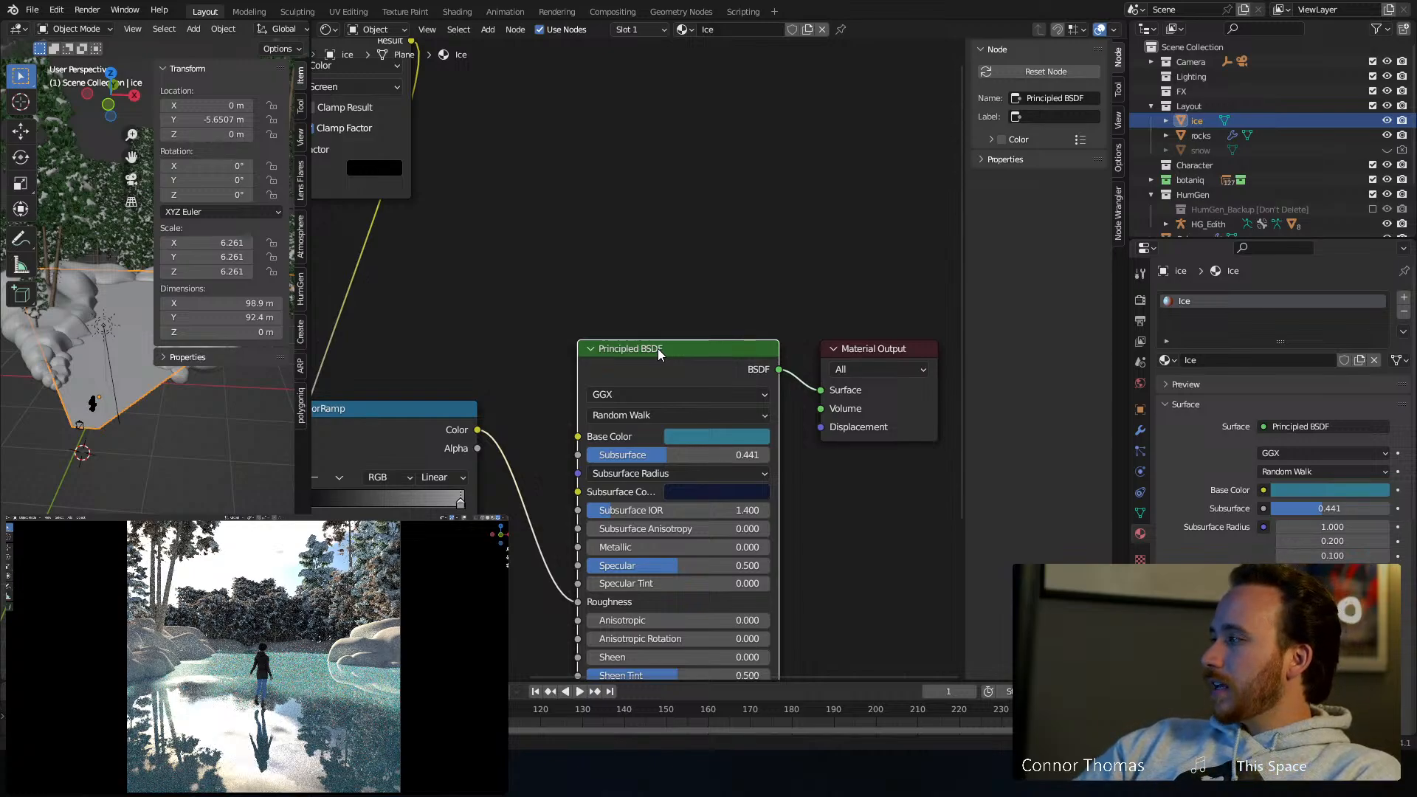
# Brighten the ColorRamp stop at position 0.977 to nearly white
pyautogui.moveTo(534, 258); pyautogui.dragTo(701, 185, button='middle')
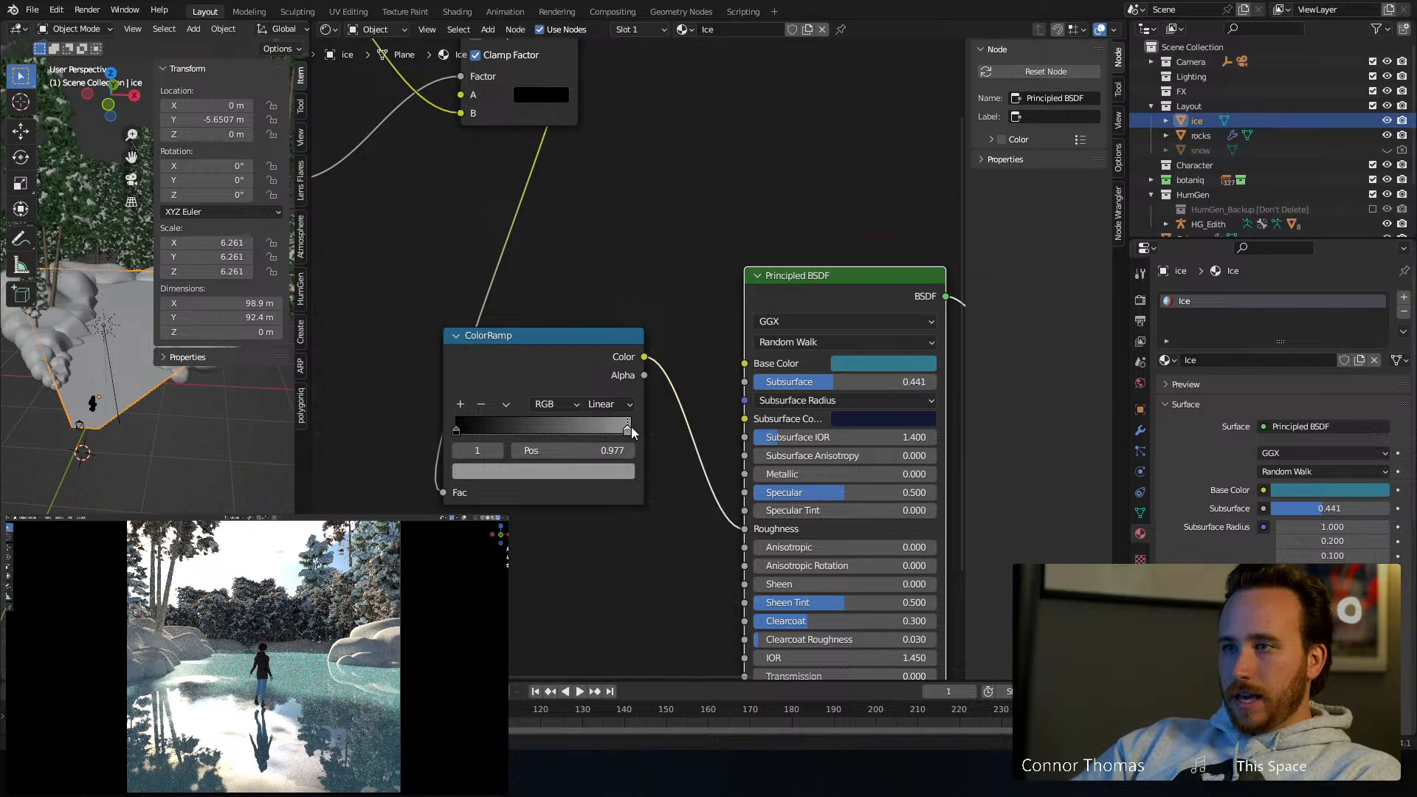
pyautogui.click(622, 470)
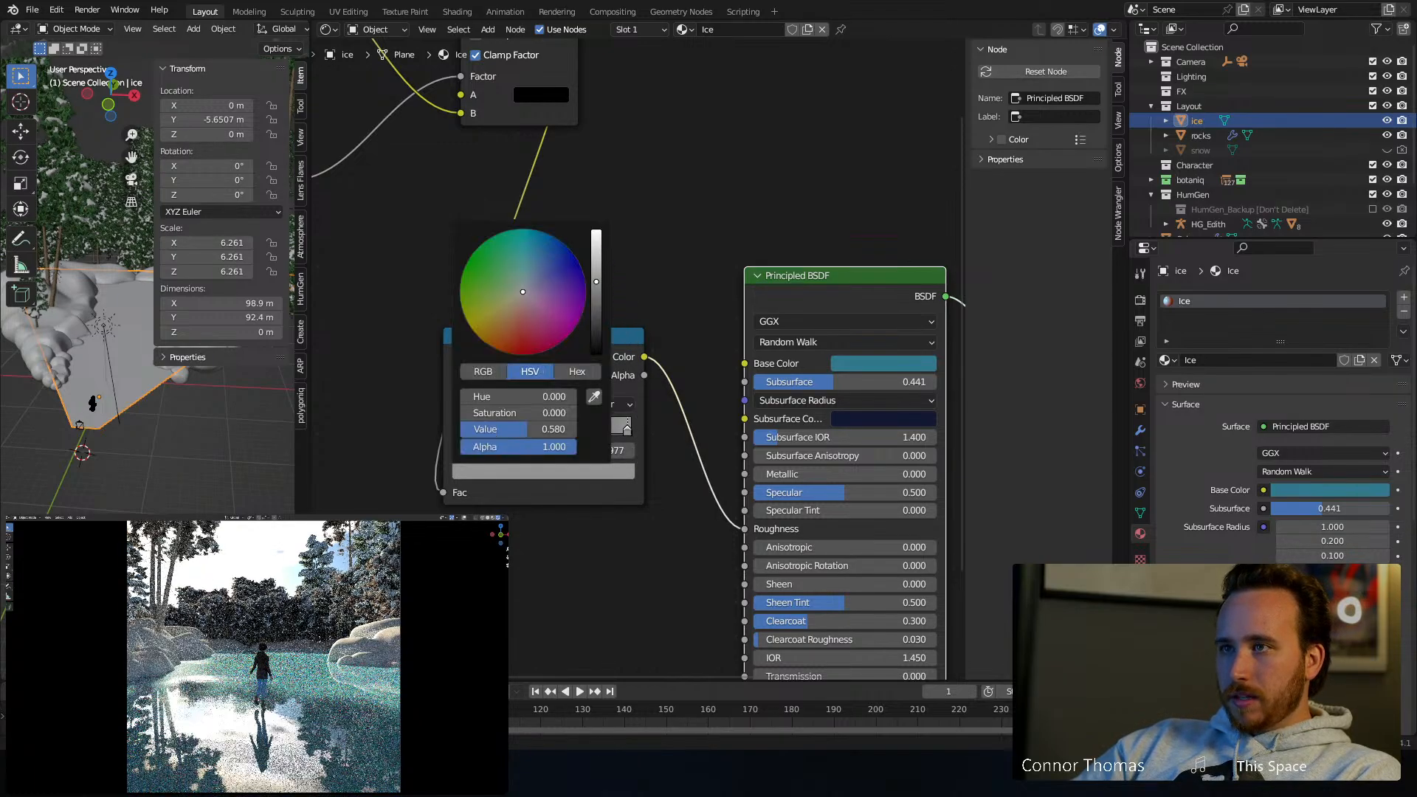
pyautogui.moveTo(597, 282); pyautogui.dragTo(597, 233)
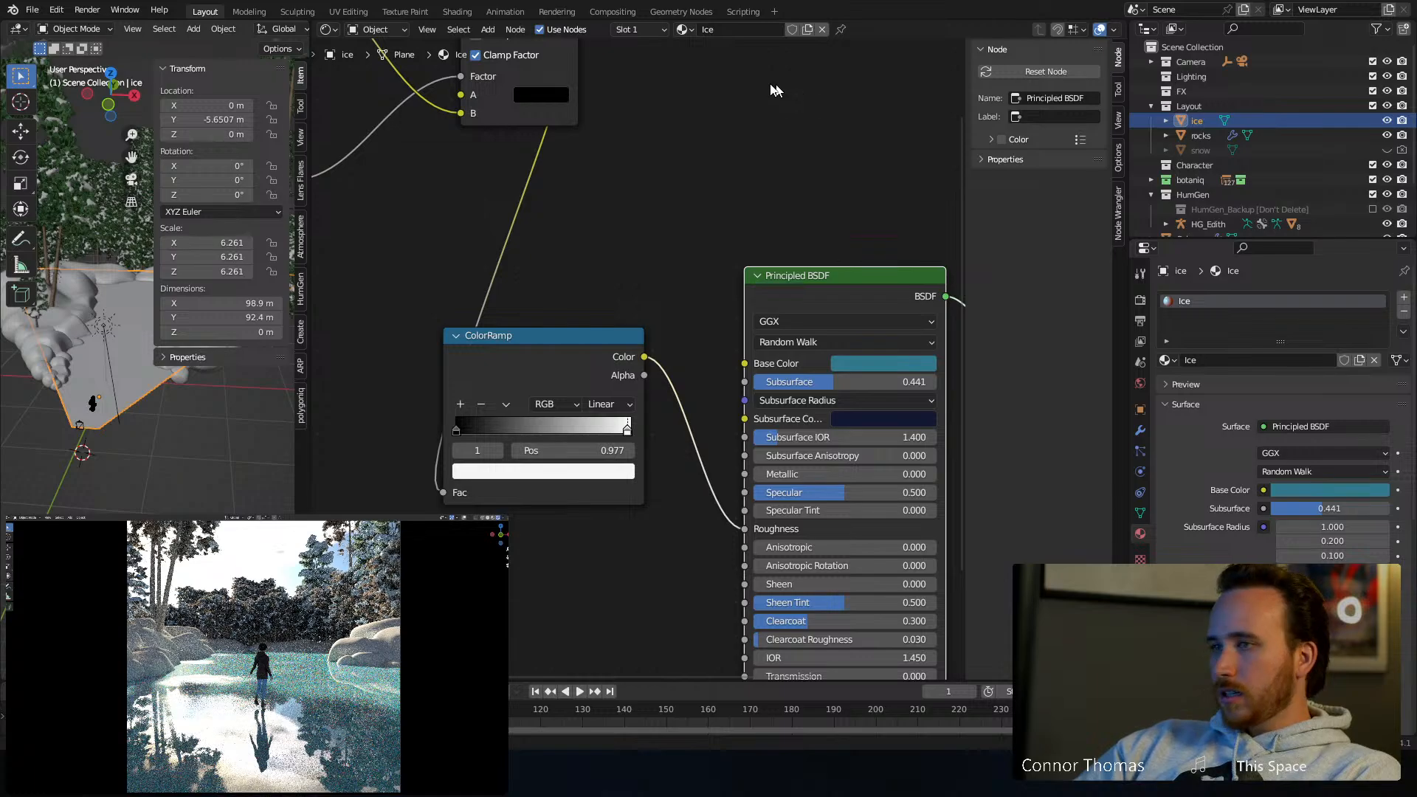
# Preview the ColorRamp, move its white stop sharply inward and its black stop to 0.073, and restore the Principled BSDF preview
pyautogui.keyDown('ctrl'); pyautogui.keyDown('shift'); pyautogui.click(600, 339); pyautogui.keyUp('shift'); pyautogui.keyUp('ctrl')
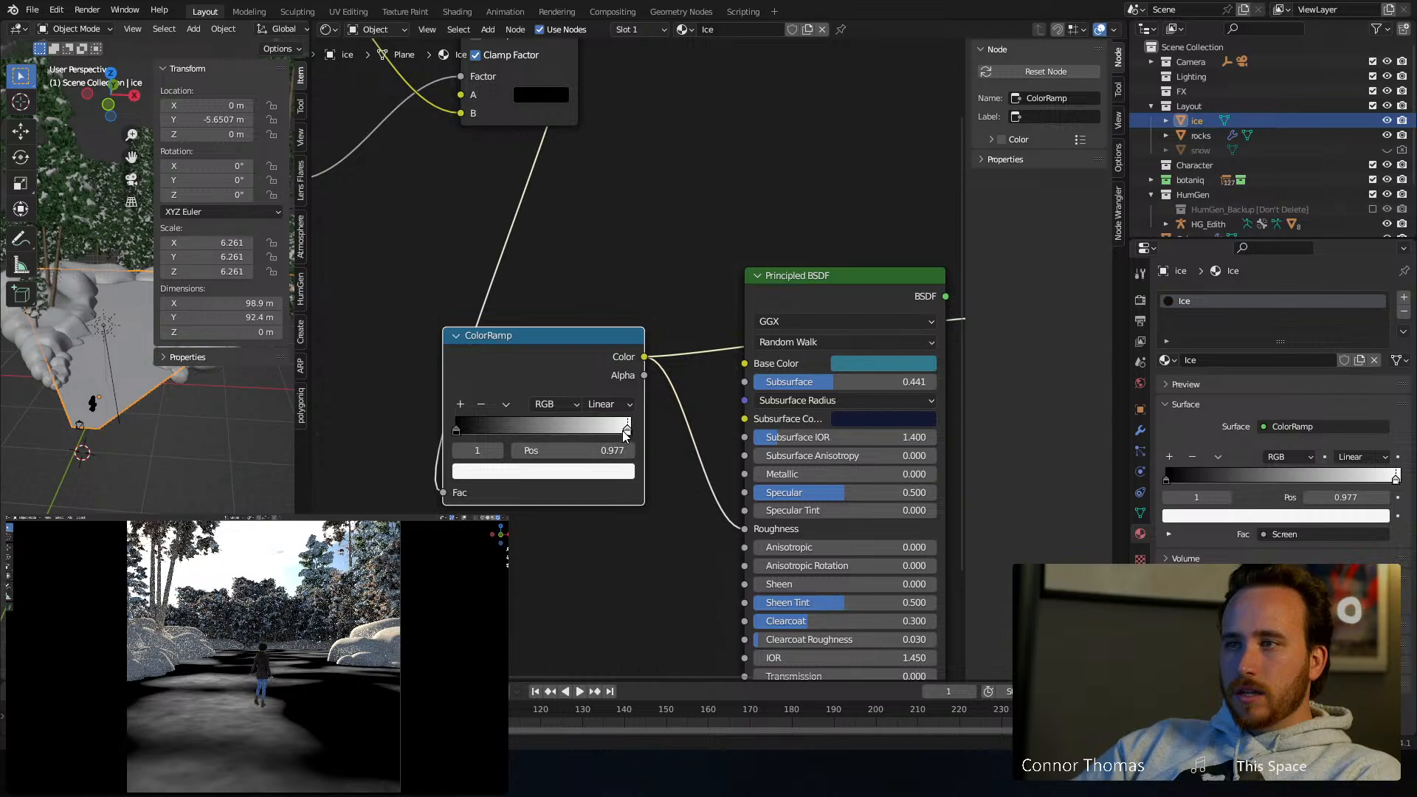
pyautogui.moveTo(589, 433); pyautogui.dragTo(471, 434)
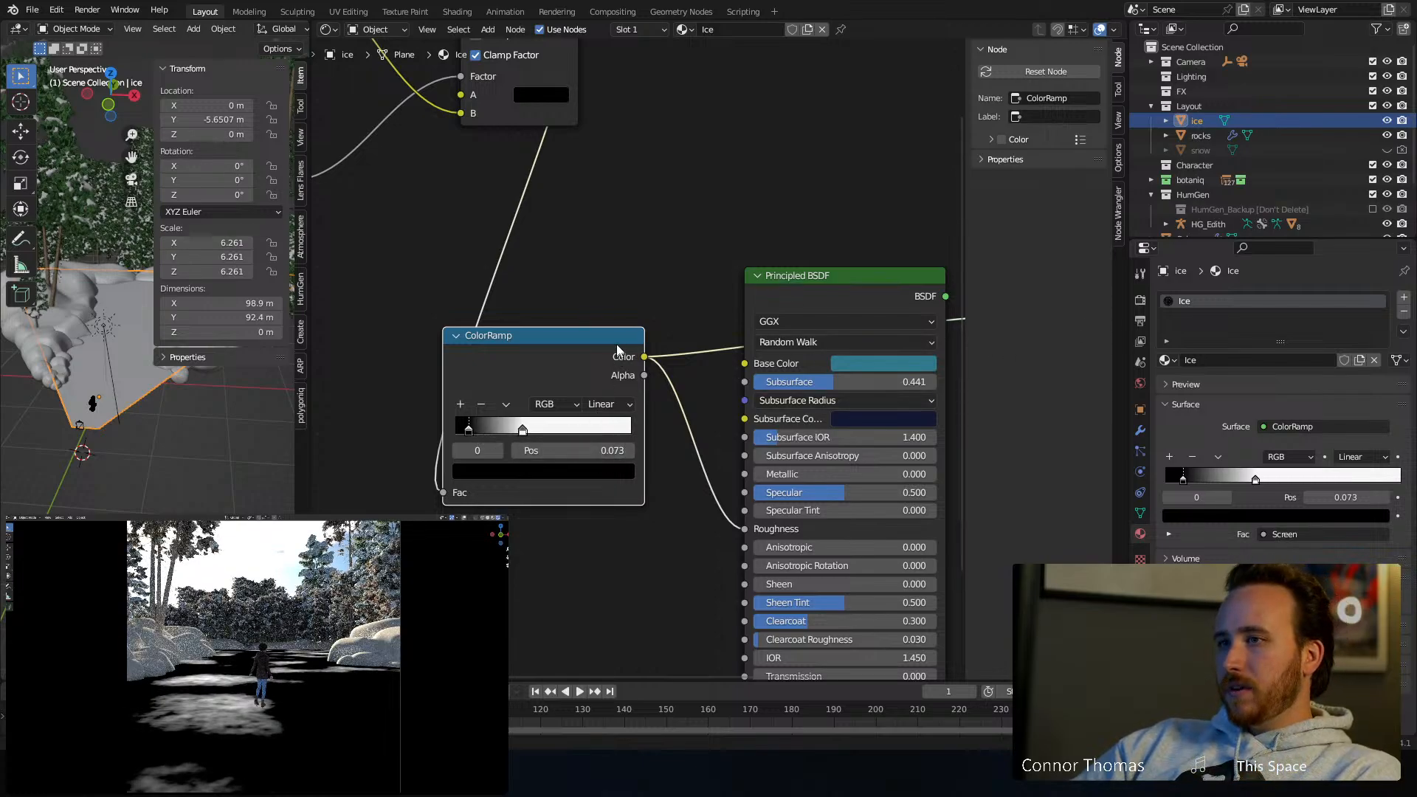
pyautogui.keyDown('ctrl'); pyautogui.keyDown('shift'); pyautogui.click(795, 274); pyautogui.keyUp('shift'); pyautogui.keyUp('ctrl')
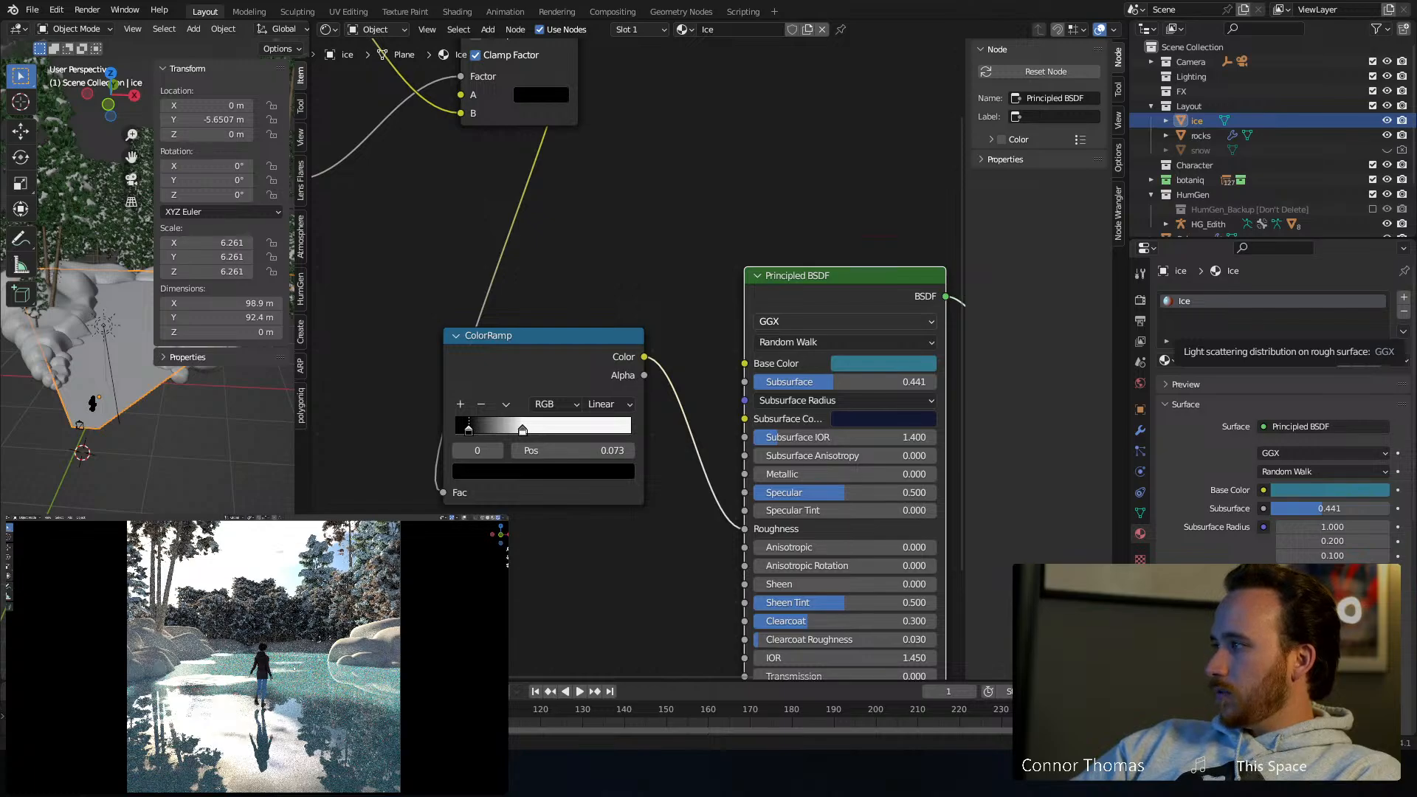
# Preview the Musgrave Texture, set its Scale to 10.8, and switch the ice preview back to the Principled BSDF
pyautogui.moveTo(667, 230); pyautogui.dragTo(992, 407, button='middle')
pyautogui.keyDown('ctrl'); pyautogui.keyDown('shift'); pyautogui.click(551, 336); pyautogui.keyUp('shift'); pyautogui.keyUp('ctrl')
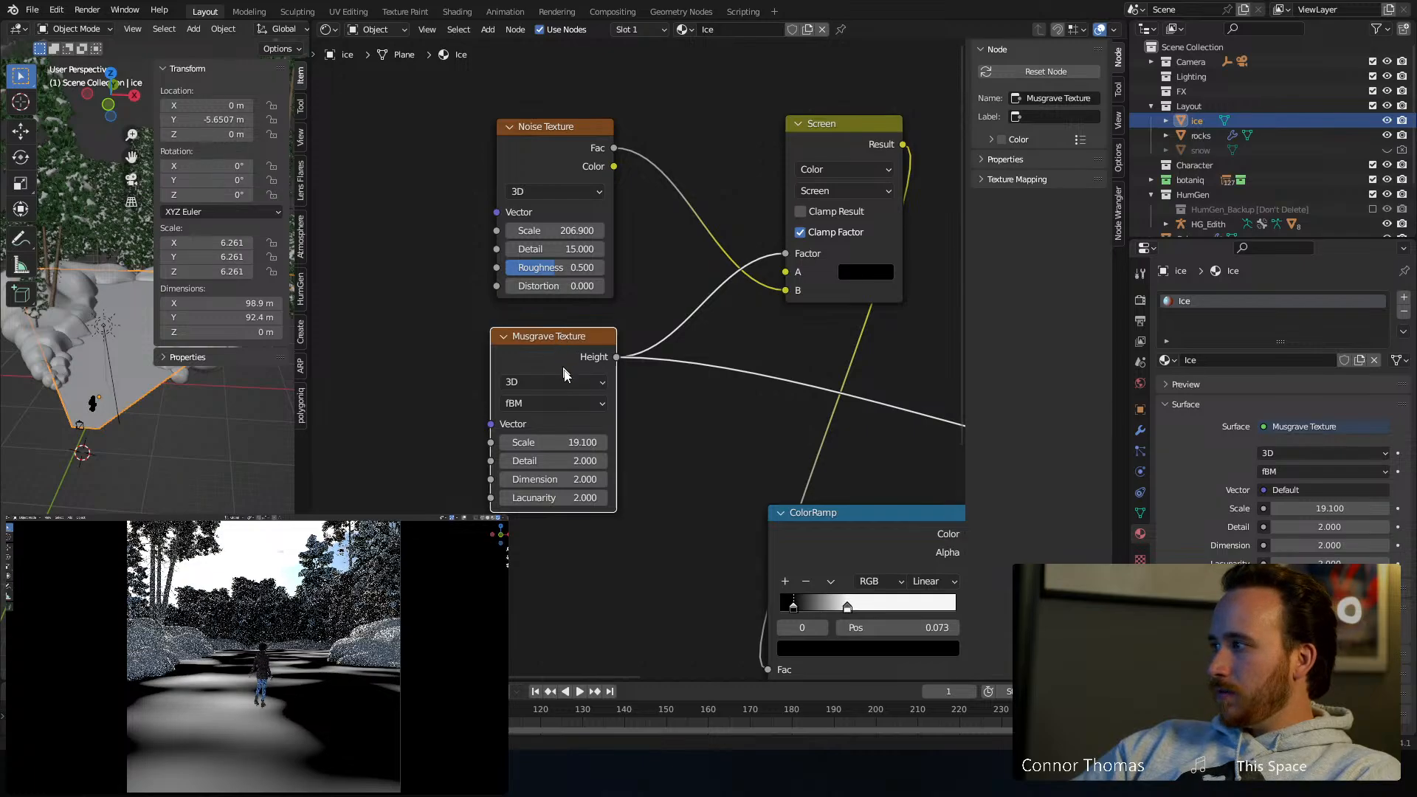
pyautogui.moveTo(567, 442)
pyautogui.mouseDown()
pyautogui.moveTo(643, 442)
pyautogui.moveTo(548, 442)
pyautogui.mouseUp()
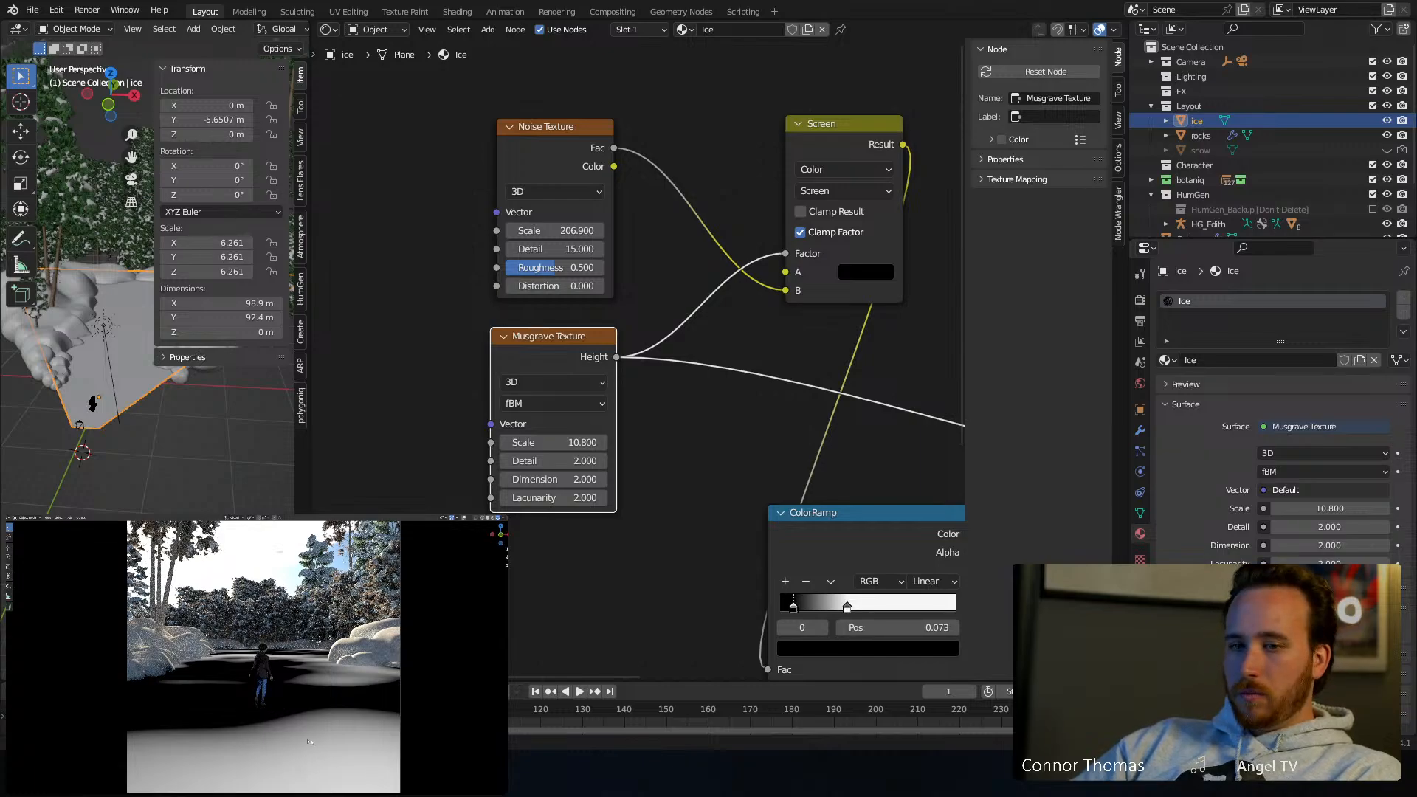
pyautogui.moveTo(690, 323)
pyautogui.mouseDown(button='middle')
pyautogui.moveTo(506, 266)
pyautogui.moveTo(468, 237)
pyautogui.moveTo(739, 352)
pyautogui.moveTo(710, 328)
pyautogui.mouseUp(button='middle')
pyautogui.keyDown('ctrl'); pyautogui.keyDown('shift'); pyautogui.click(710, 327); pyautogui.keyUp('shift'); pyautogui.keyUp('ctrl')
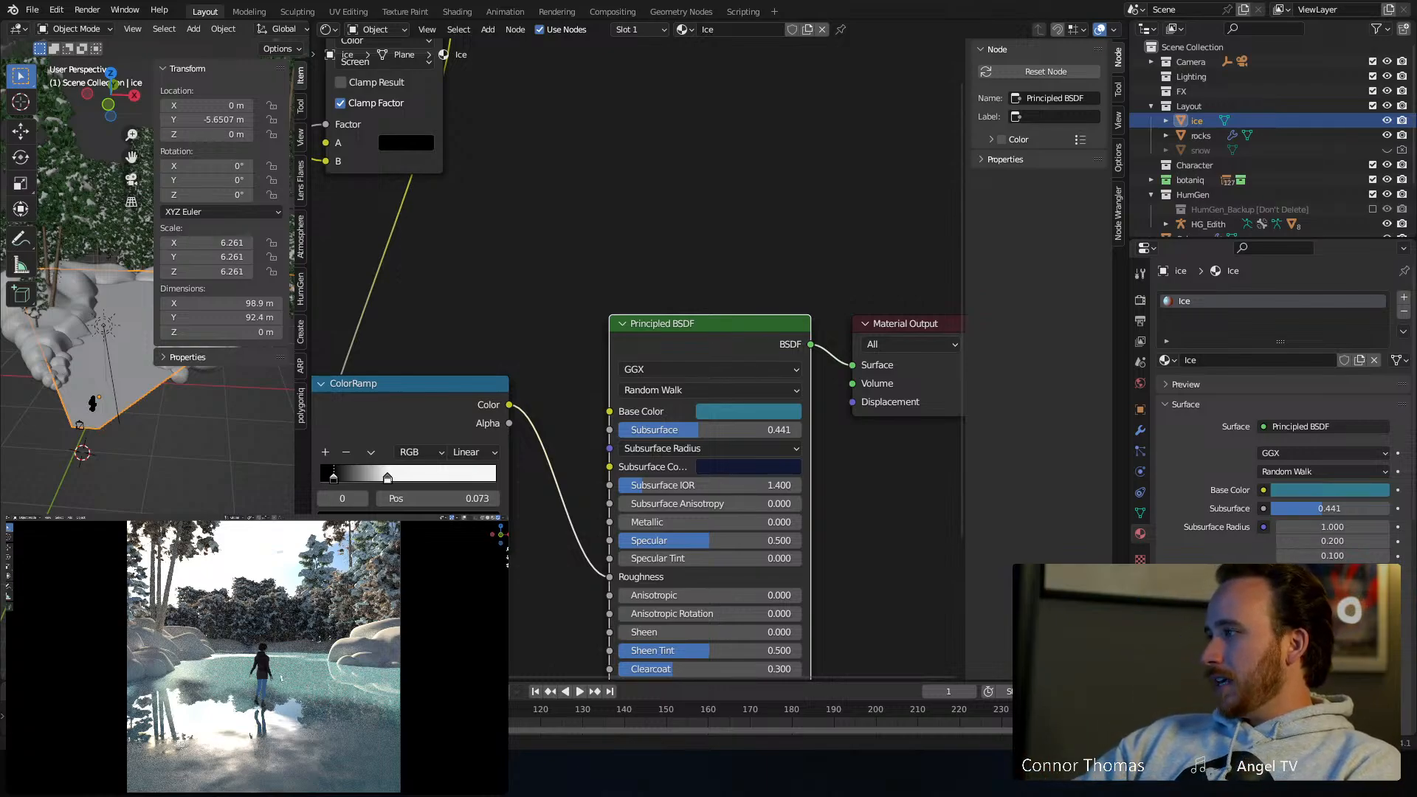
# Set the ice shader's Subsurface to 0.173 and make its Base Color darker and less saturated, with Value 0.274
pyautogui.moveTo(649, 248); pyautogui.dragTo(630, 153, button='middle')
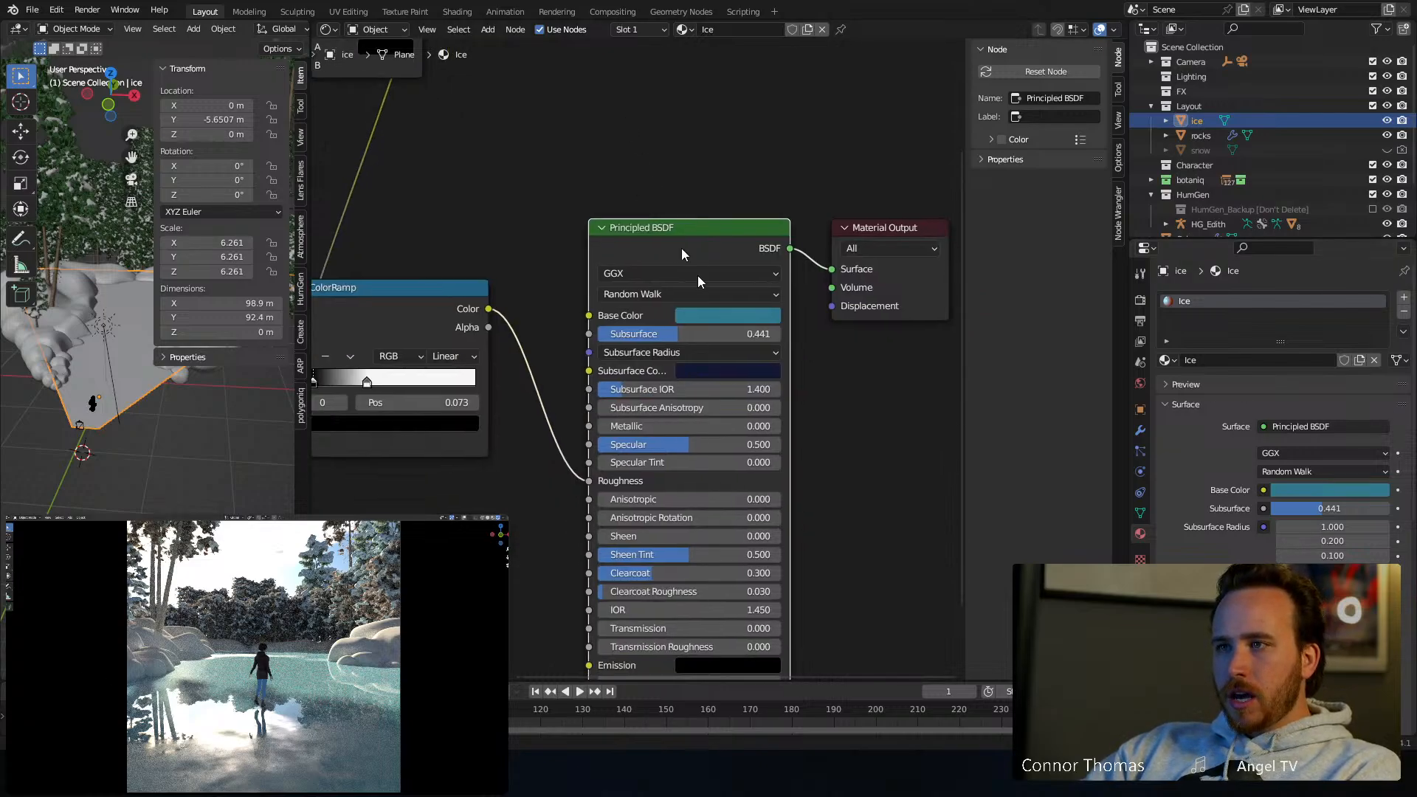
pyautogui.moveTo(673, 338); pyautogui.dragTo(631, 336)
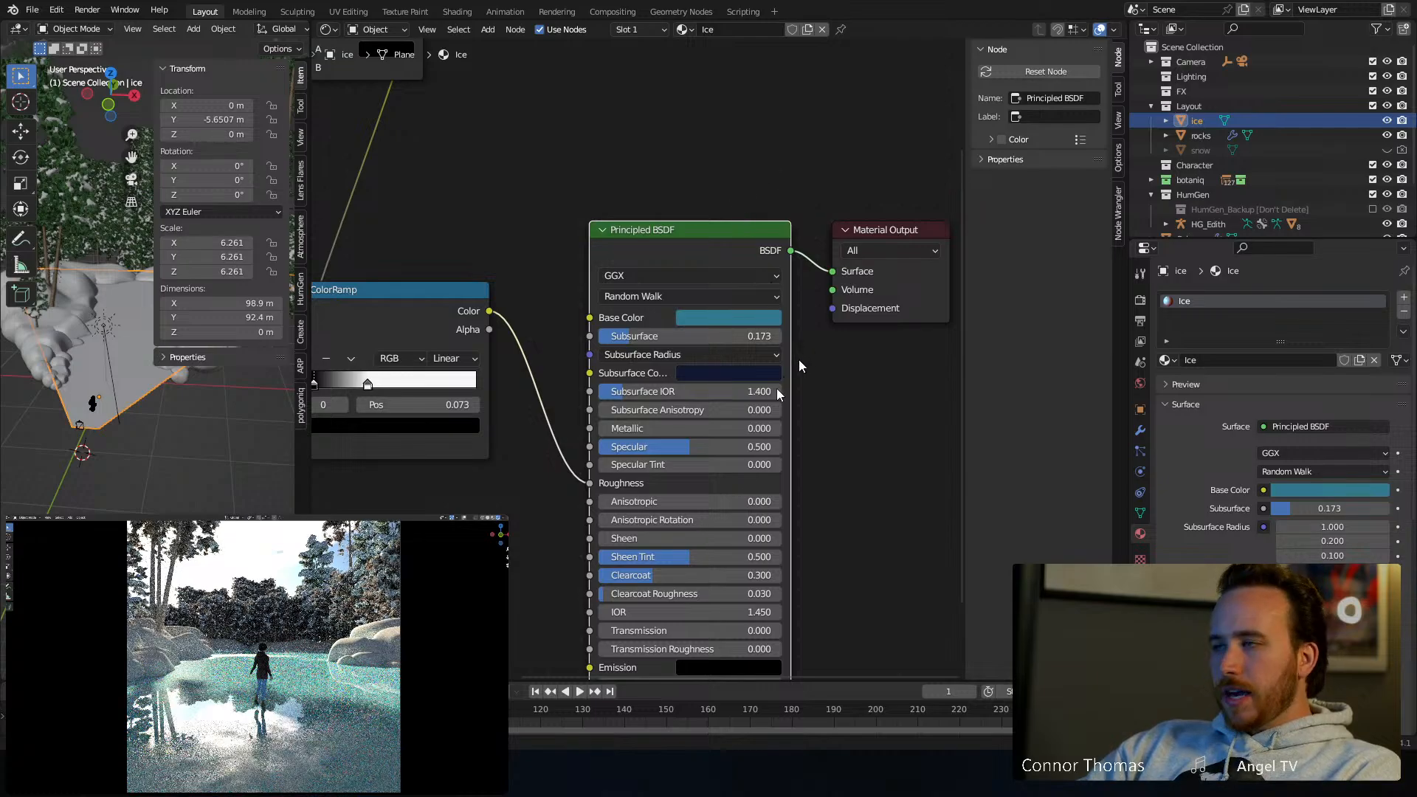
pyautogui.click(714, 319)
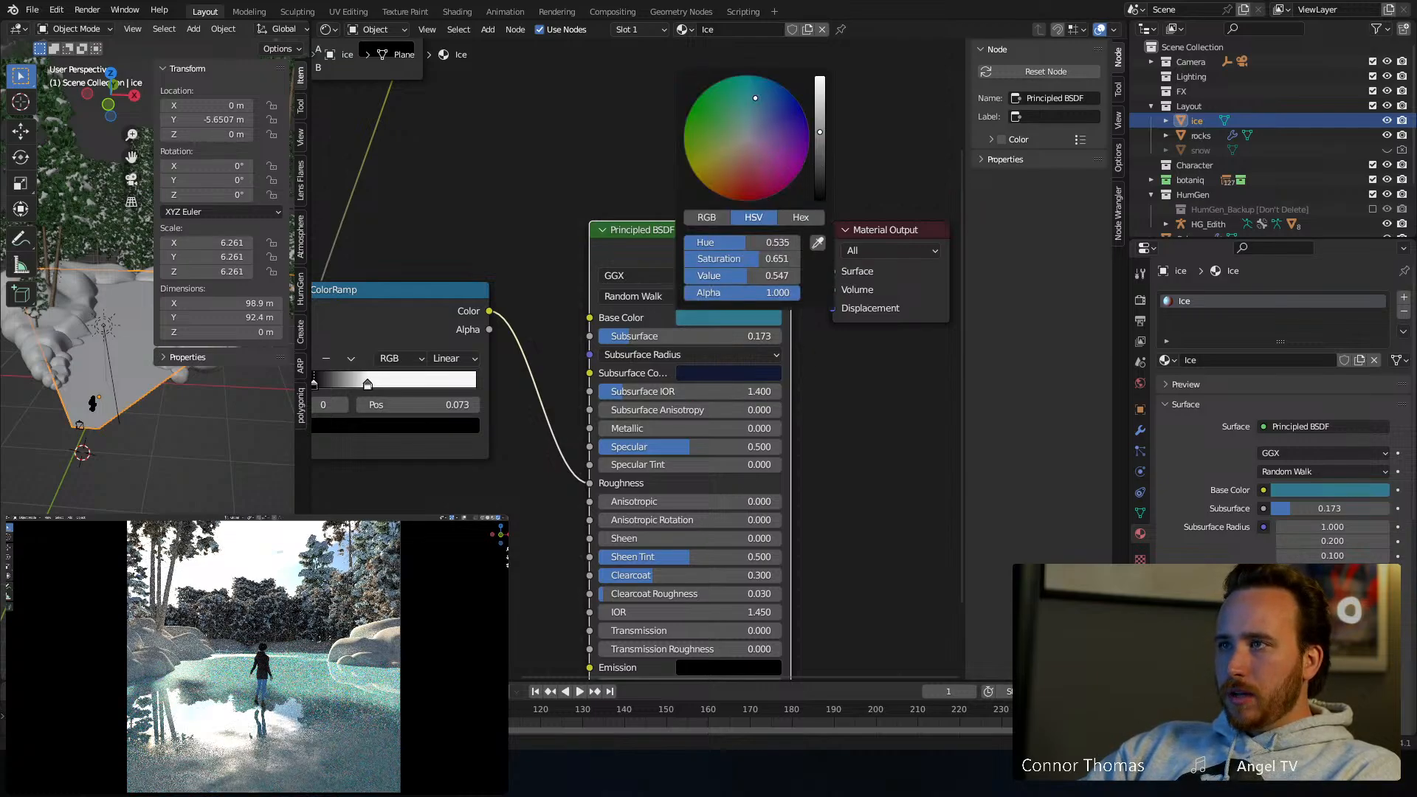
pyautogui.moveTo(819, 131); pyautogui.dragTo(819, 166)
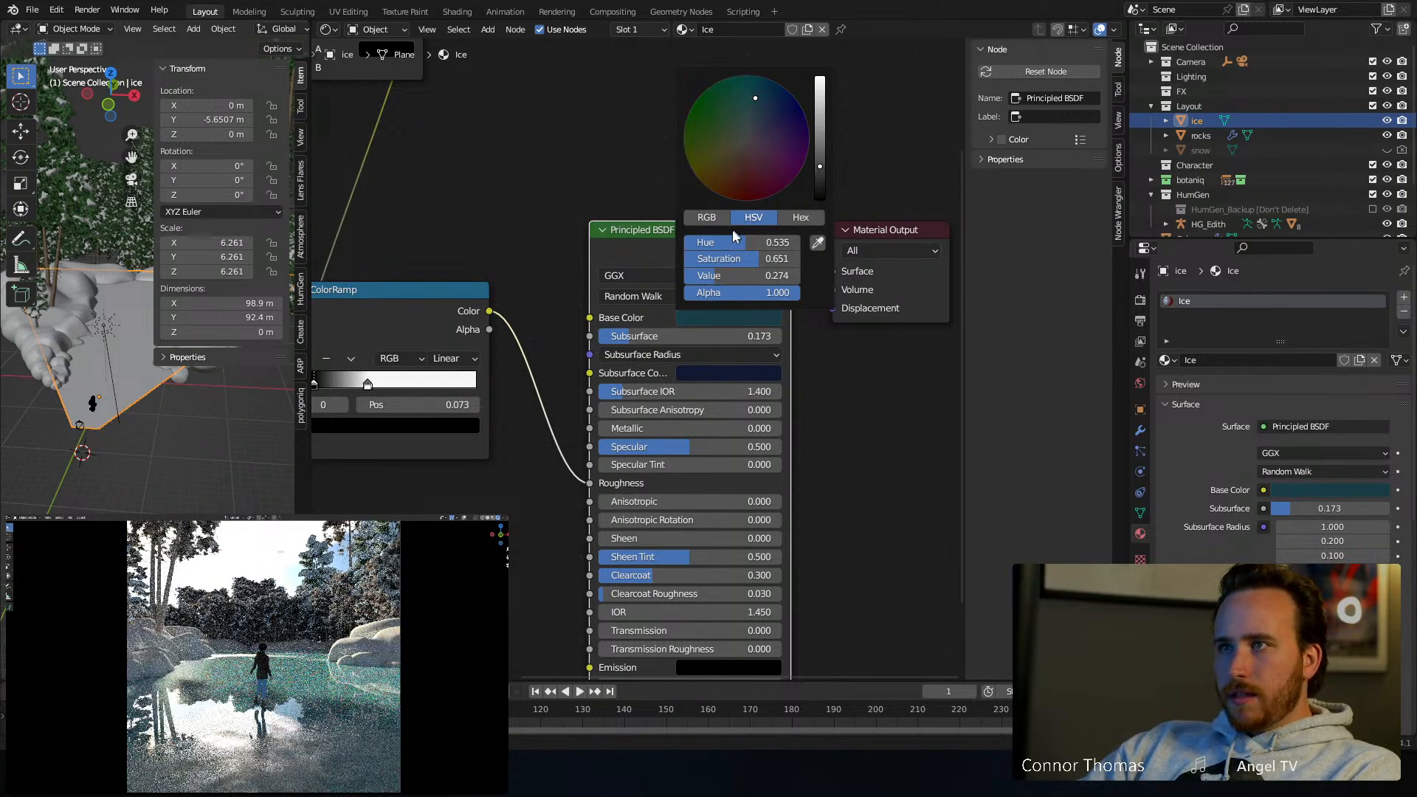
pyautogui.moveTo(746, 256); pyautogui.dragTo(731, 264)
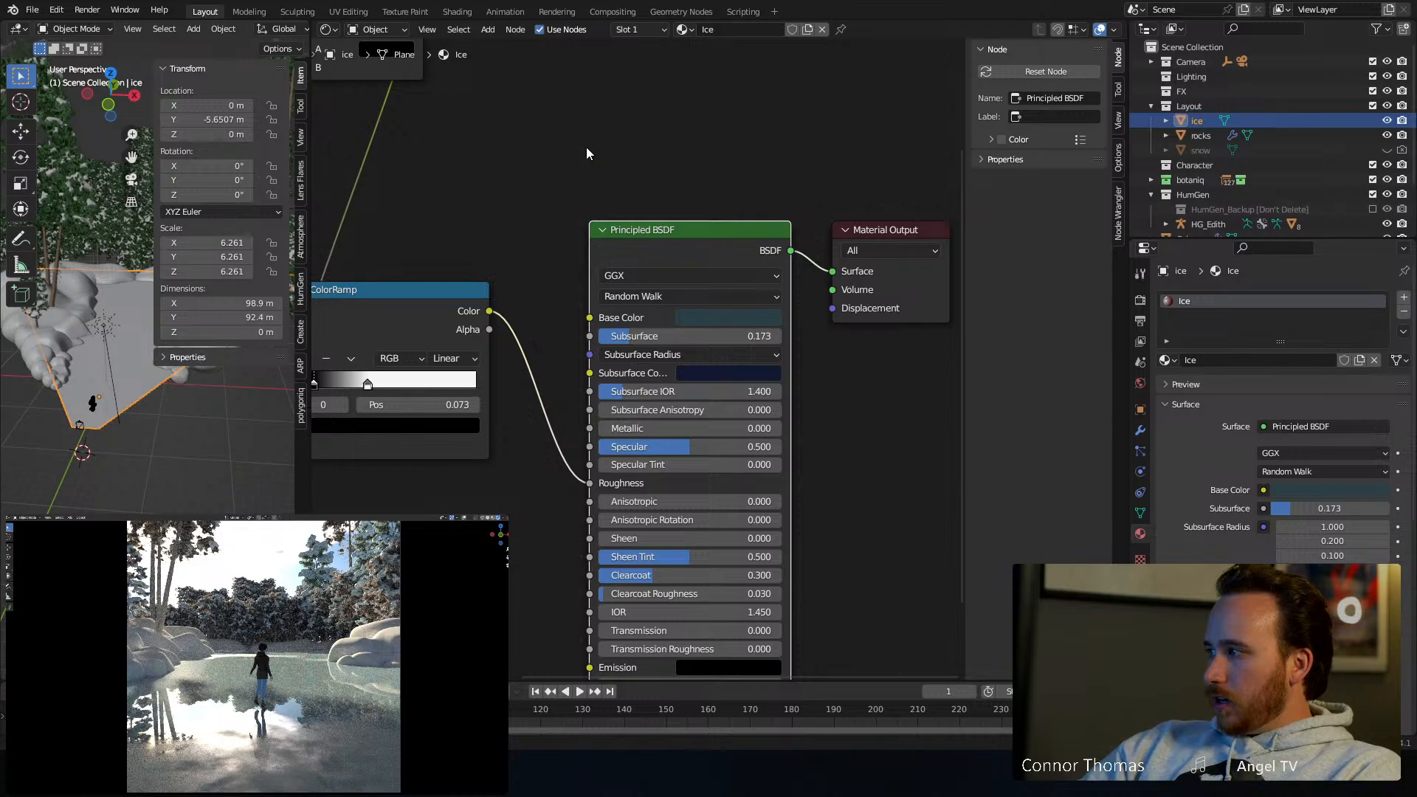
# Duplicate the Noise Texture above the Screen node, preview the copy and set its Scale to 411
pyautogui.moveTo(597, 164); pyautogui.dragTo(664, 243, button='middle')
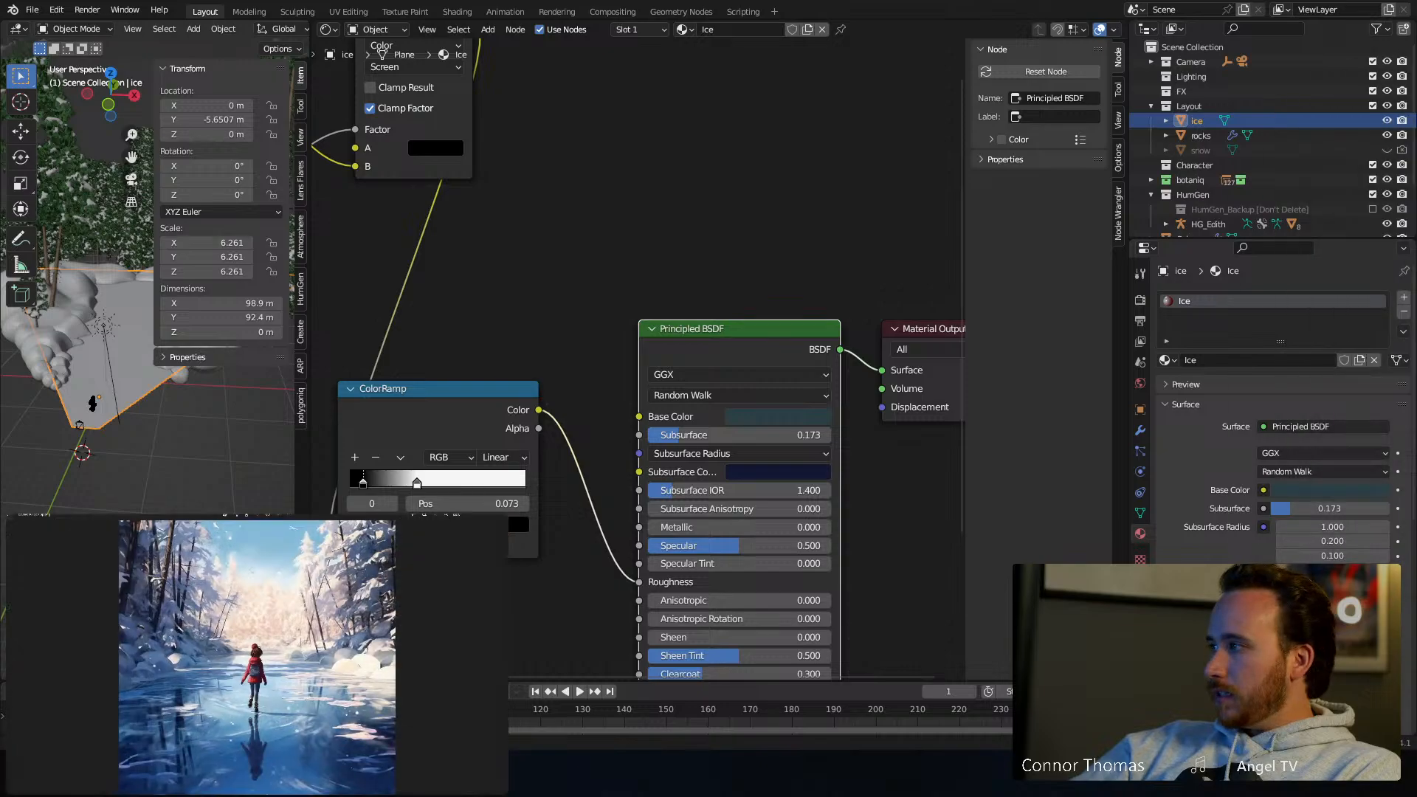
pyautogui.moveTo(468, 222); pyautogui.dragTo(671, 524, button='middle')
pyautogui.scroll(-3, 582, 313)
pyautogui.scroll(2, 470, 358)
pyautogui.moveTo(467, 387); pyautogui.dragTo(553, 329, button='middle')
pyautogui.click(453, 254)
pyautogui.hotkey('shift', 'd')
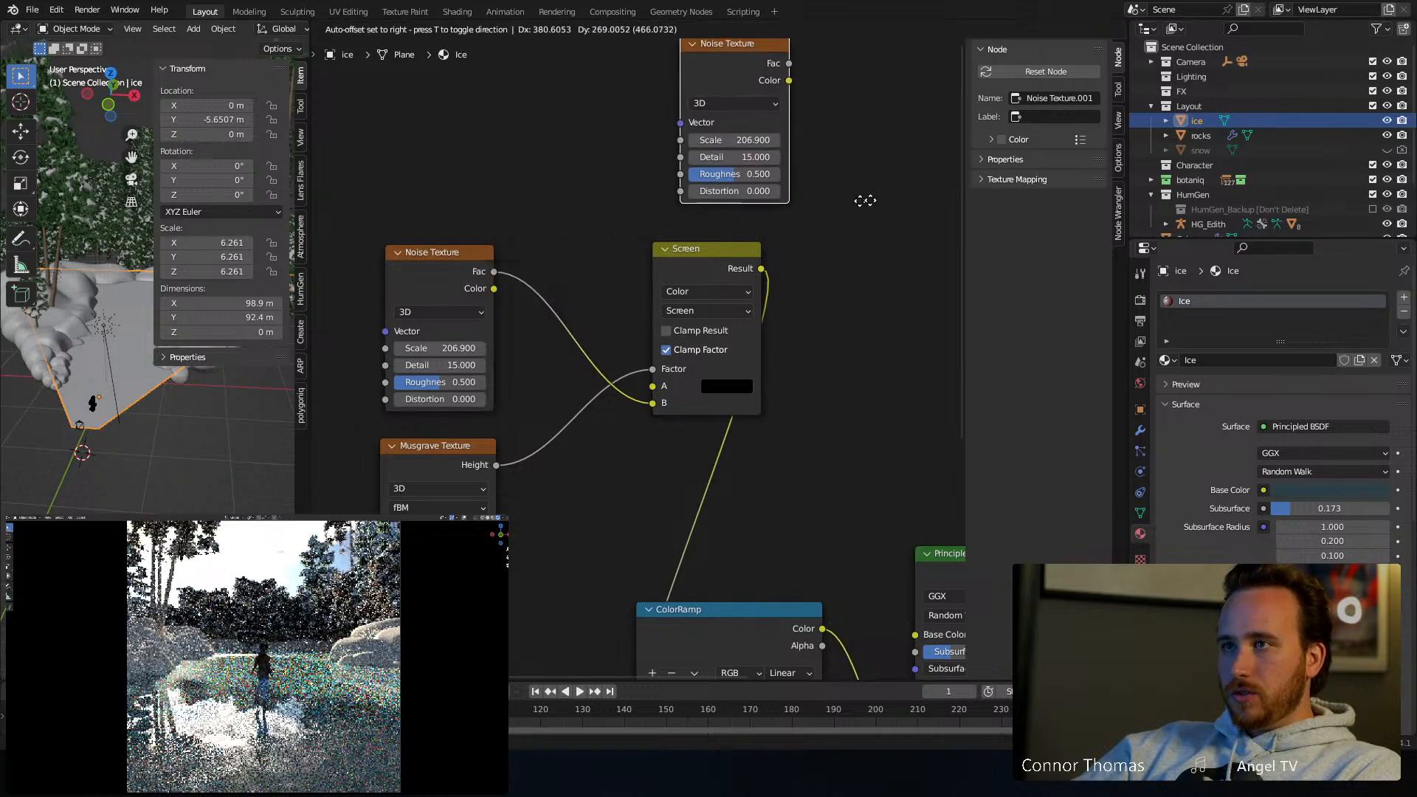
pyautogui.click(834, 218)
pyautogui.press('KP_Decimal')
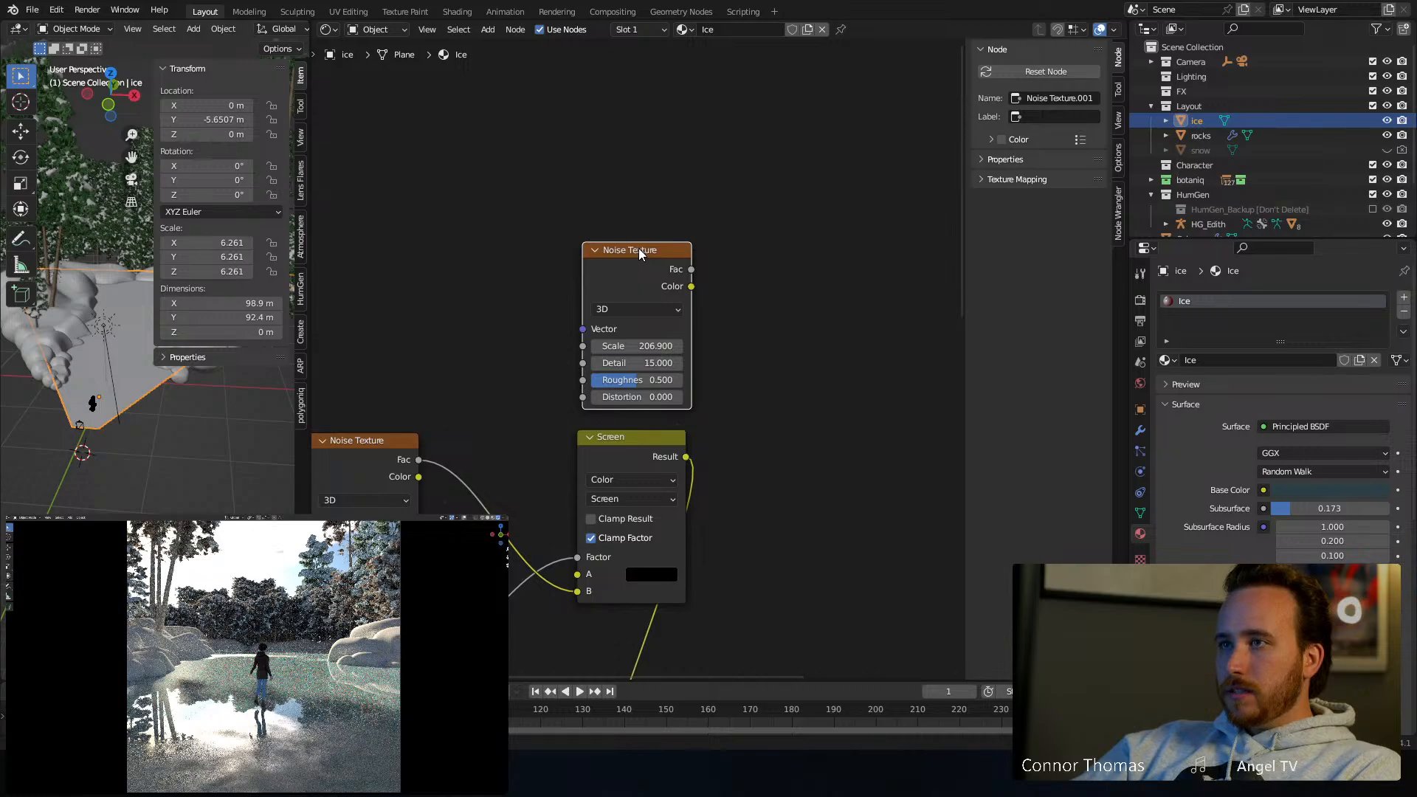
pyautogui.keyDown('ctrl'); pyautogui.keyDown('shift'); pyautogui.click(639, 250); pyautogui.keyUp('shift'); pyautogui.keyUp('ctrl')
pyautogui.moveTo(649, 345); pyautogui.dragTo(853, 345)
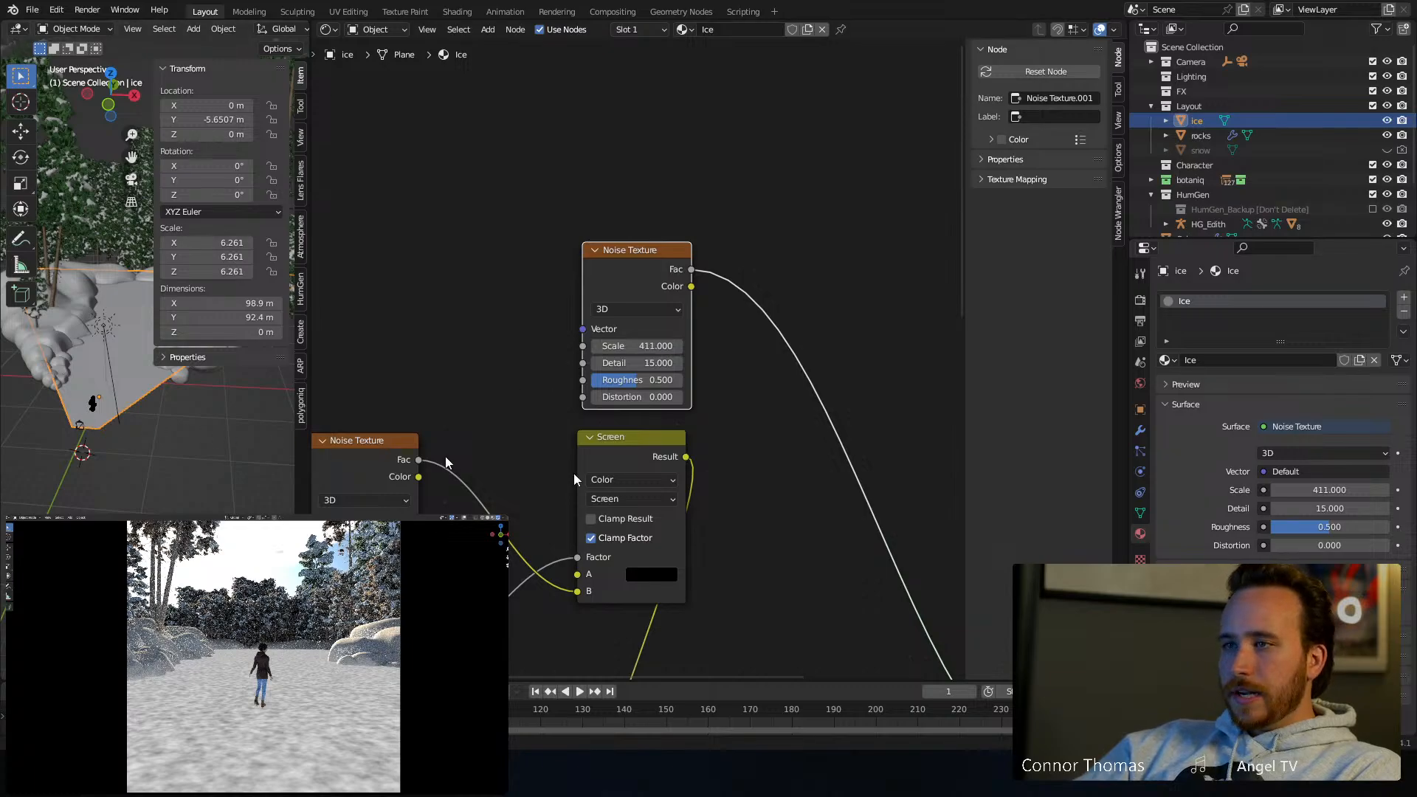
# Preview the roughness ColorRamp and the Screen node on the ice to compare their patterns
pyautogui.moveTo(698, 651); pyautogui.dragTo(644, 258, button='middle')
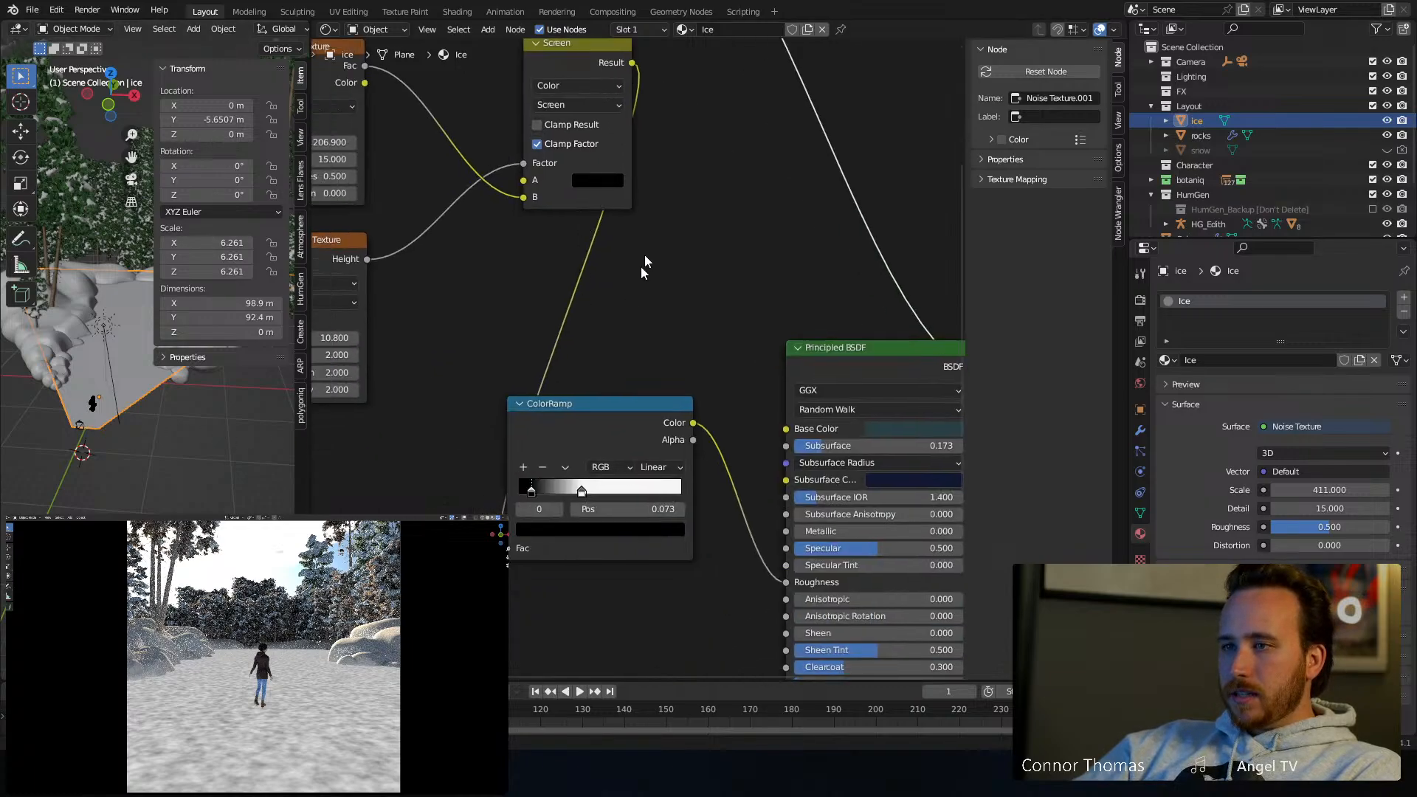
pyautogui.keyDown('ctrl'); pyautogui.keyDown('shift'); pyautogui.click(608, 414); pyautogui.keyUp('shift'); pyautogui.keyUp('ctrl')
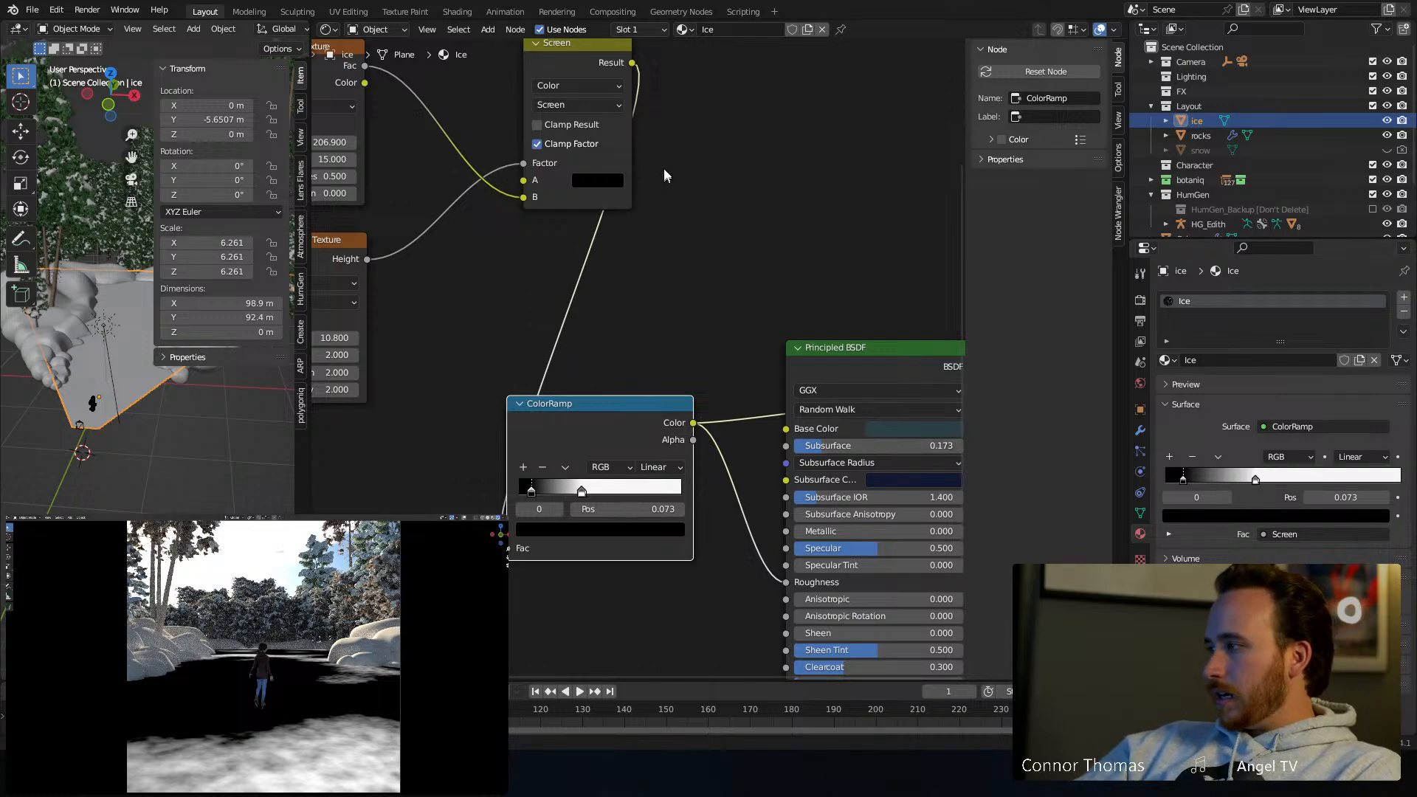
pyautogui.moveTo(646, 117); pyautogui.dragTo(586, 228, button='middle')
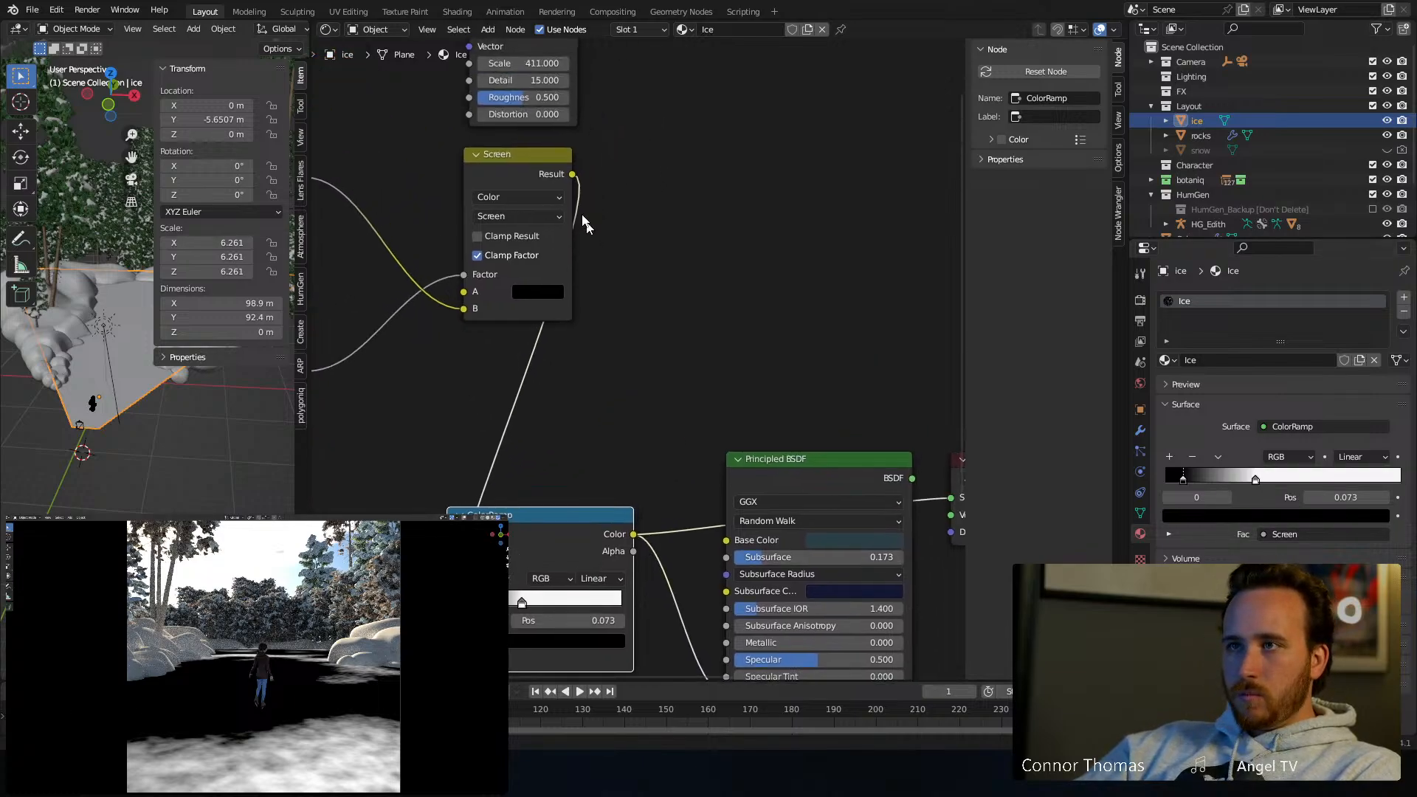
pyautogui.keyDown('ctrl'); pyautogui.keyDown('shift'); pyautogui.click(530, 161); pyautogui.keyUp('shift'); pyautogui.keyUp('ctrl')
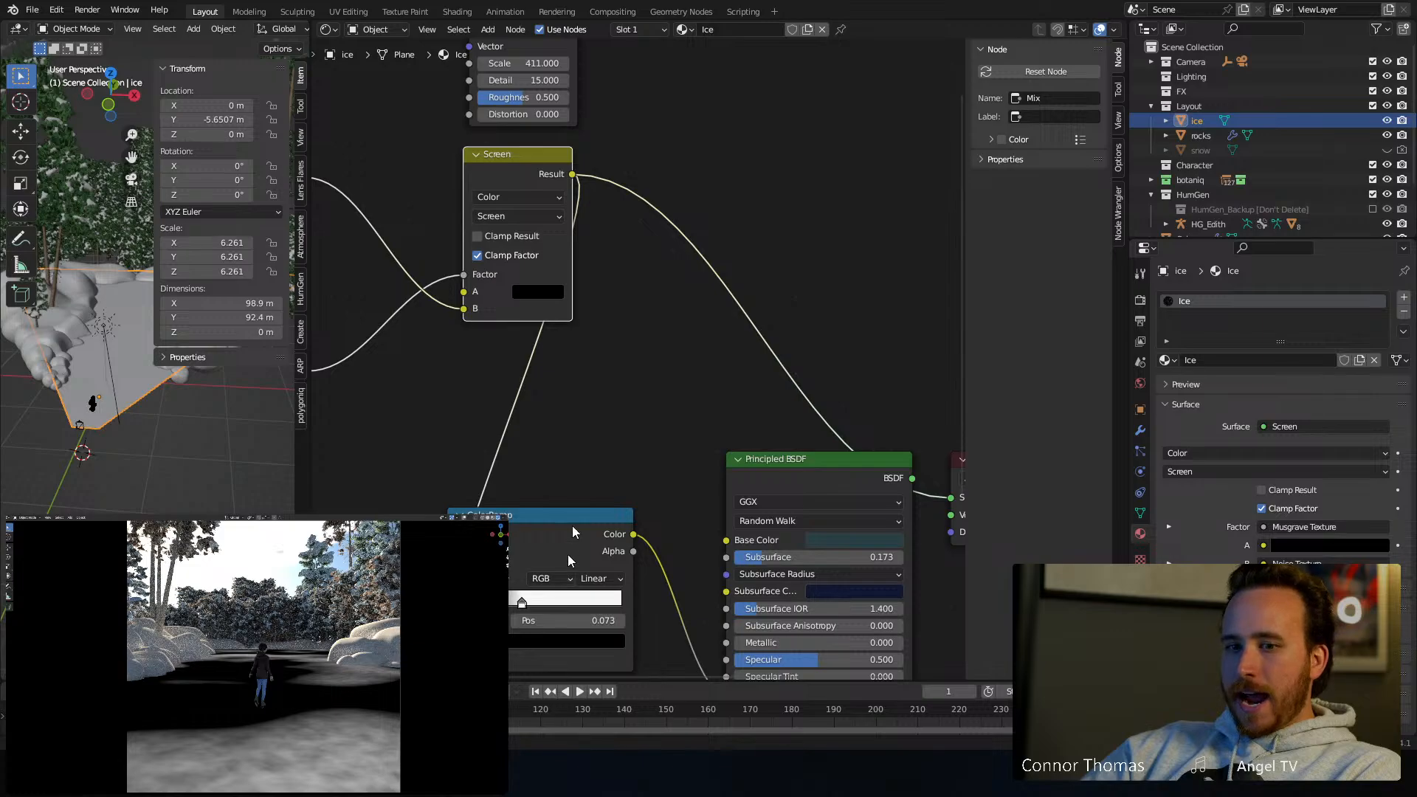
# Add a ColorRamp beside the duplicated Noise Texture and connect the noise's Fac output to the ramp's Fac
pyautogui.moveTo(738, 240); pyautogui.dragTo(714, 458, button='middle')
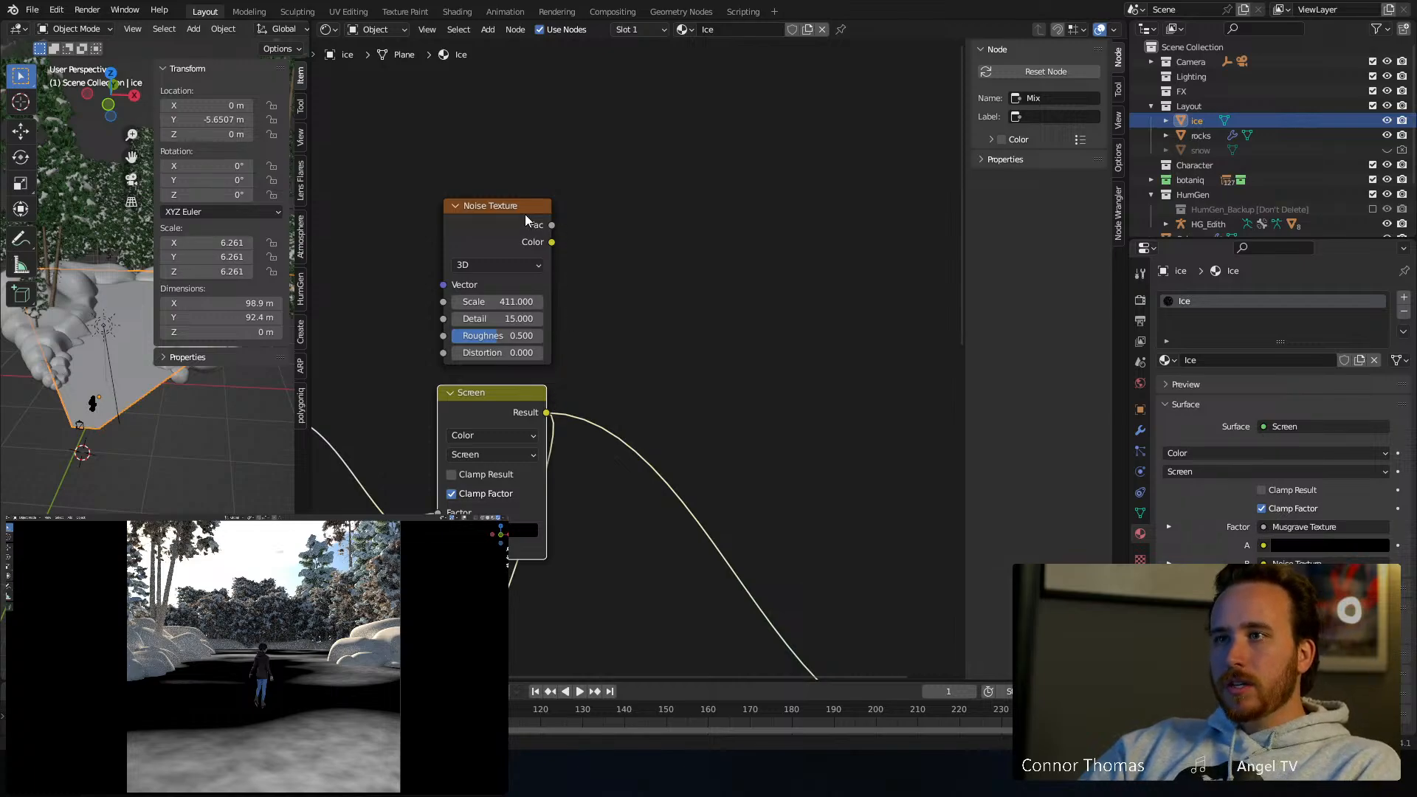
pyautogui.click(638, 241)
pyautogui.hotkey('shift', 'a')
pyautogui.click(639, 240)
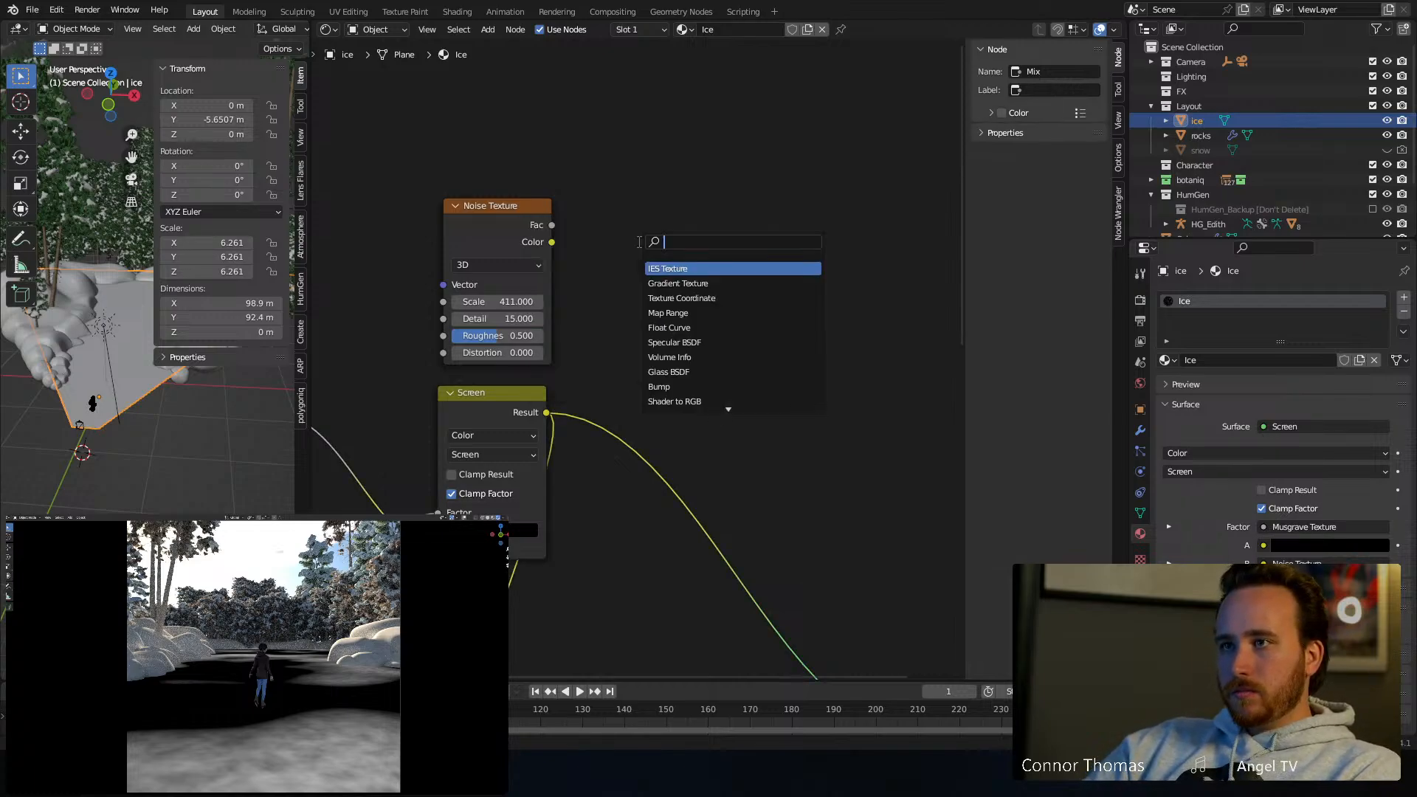
pyautogui.write('cram')
pyautogui.press('Return')
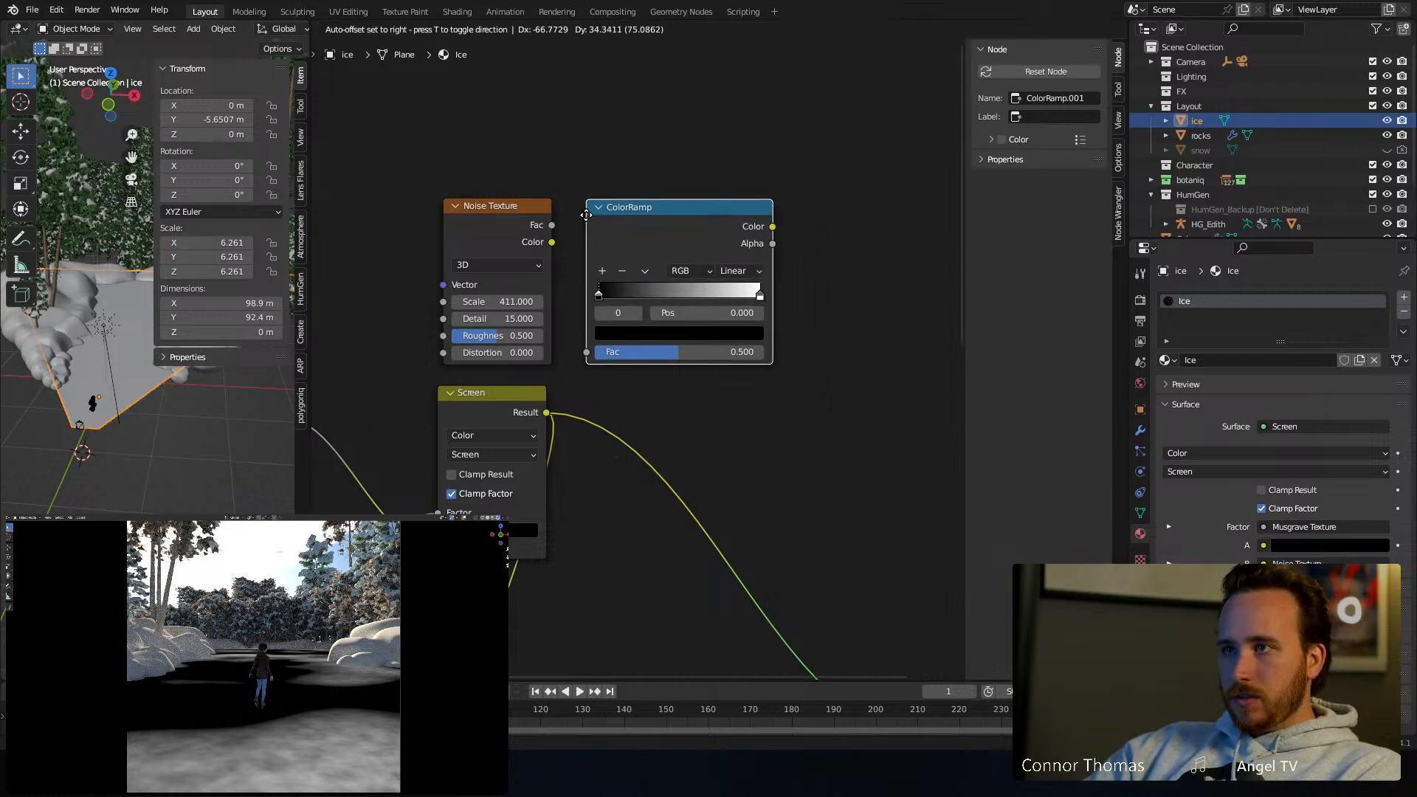
pyautogui.click(584, 221)
pyautogui.moveTo(552, 226); pyautogui.dragTo(618, 362)
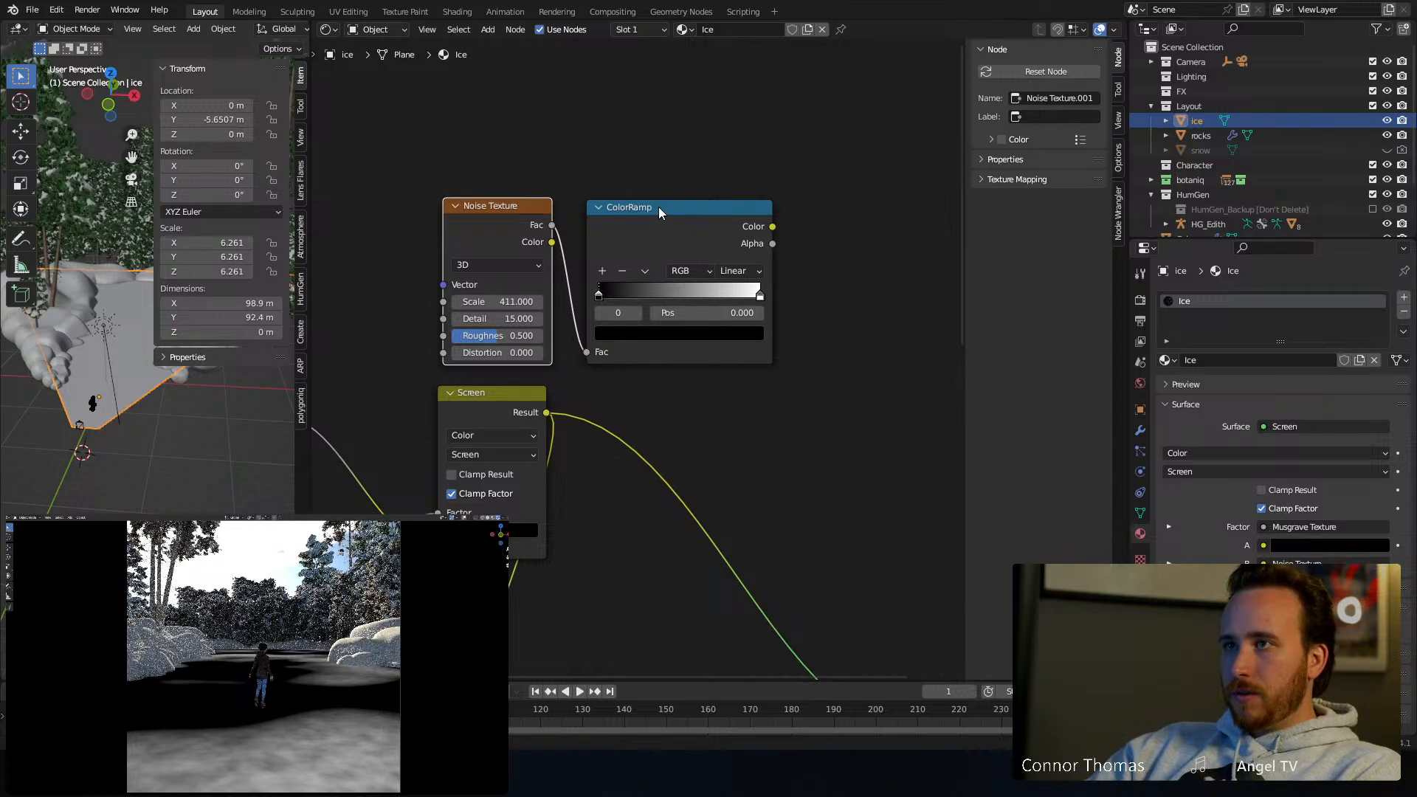
# Preview the new ColorRamp on the ice and darken its white stop to a dark grey
pyautogui.keyDown('ctrl'); pyautogui.keyDown('shift'); pyautogui.click(677, 214); pyautogui.keyUp('shift'); pyautogui.keyUp('ctrl')
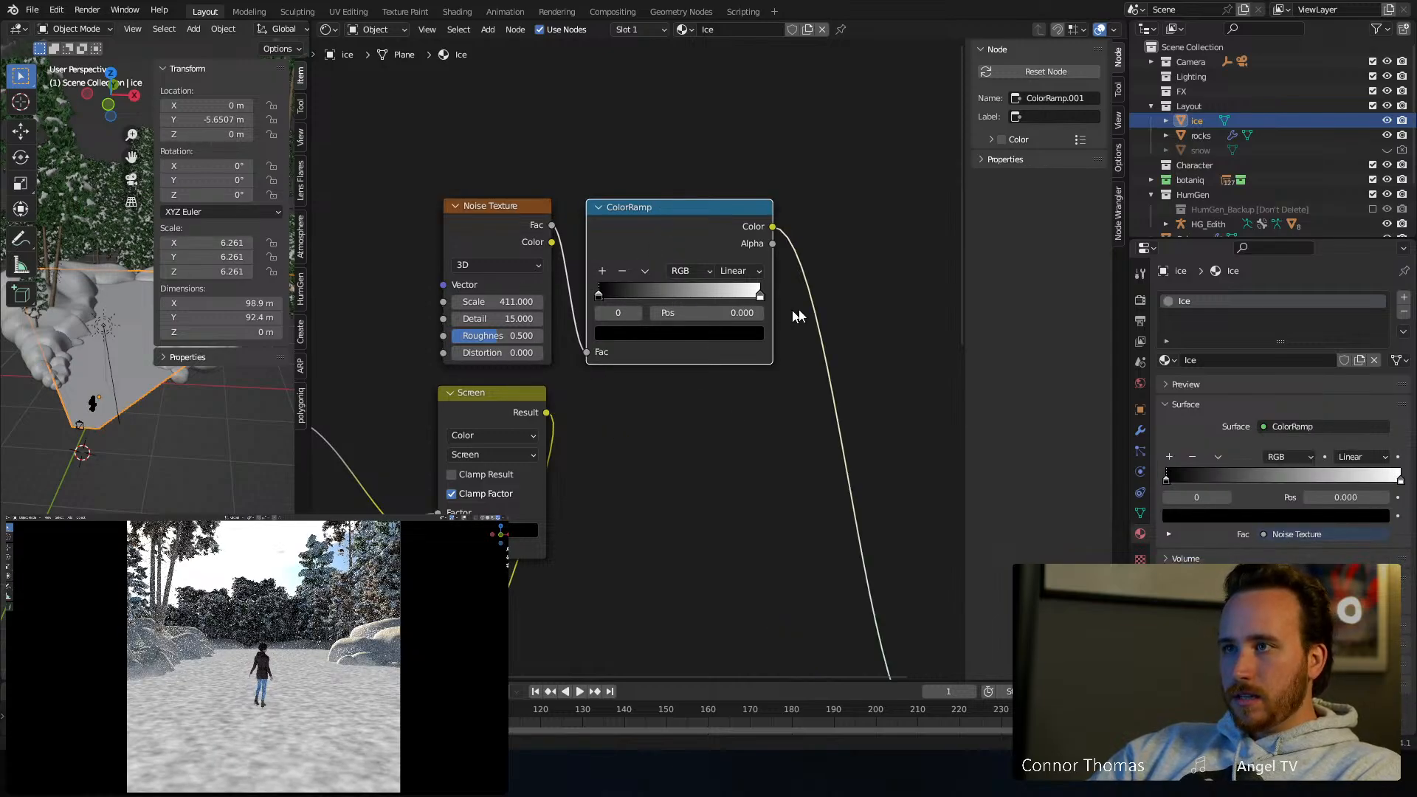
pyautogui.click(740, 334)
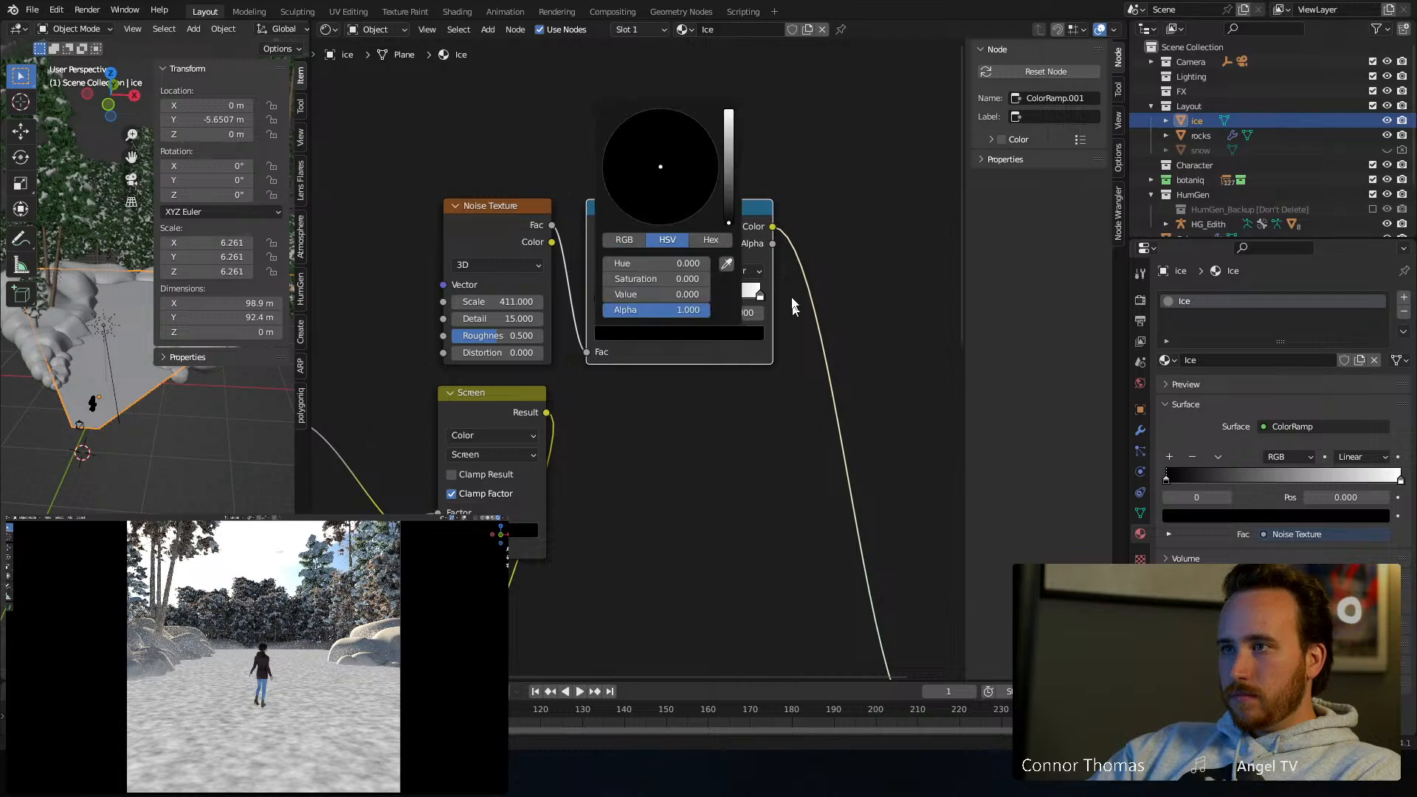
pyautogui.click(761, 296)
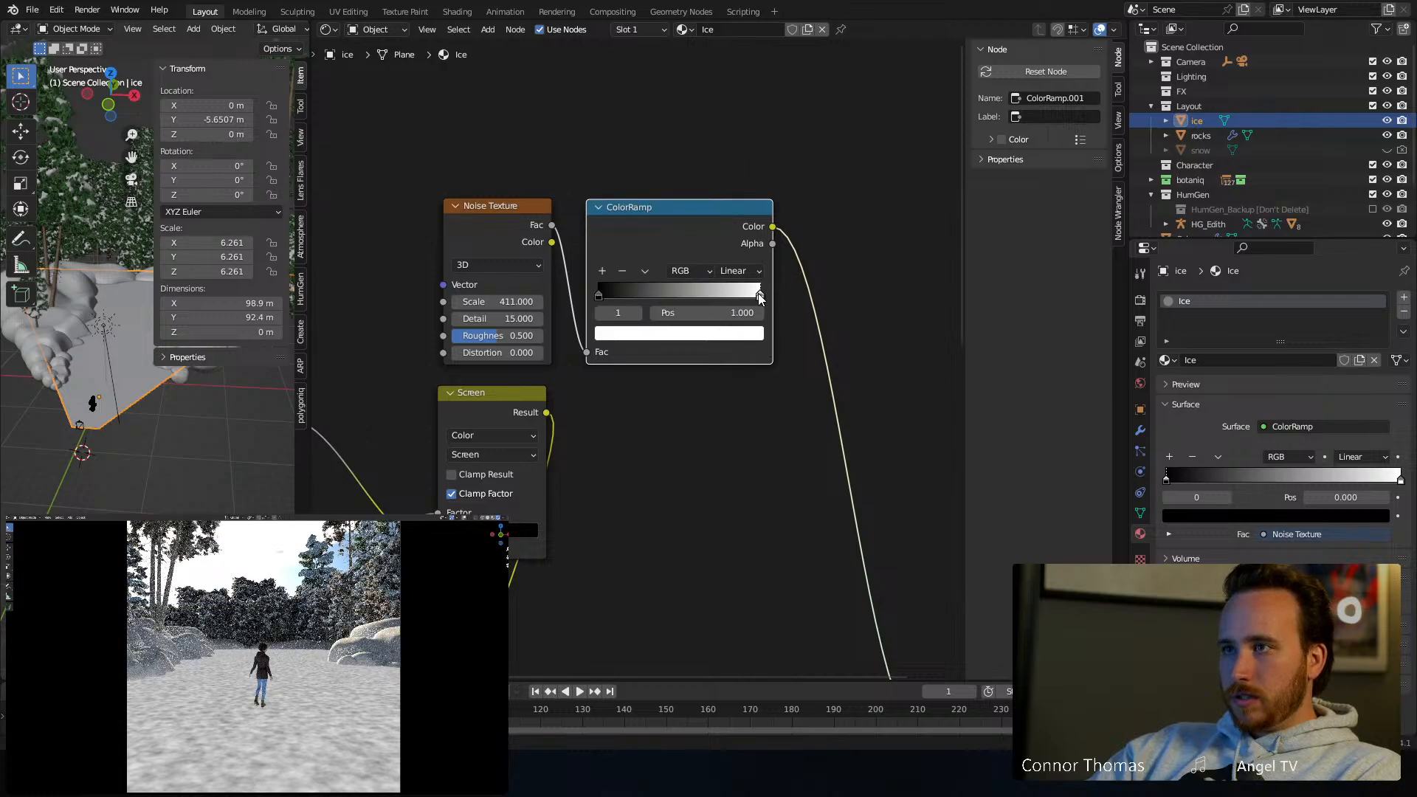
pyautogui.click(753, 333)
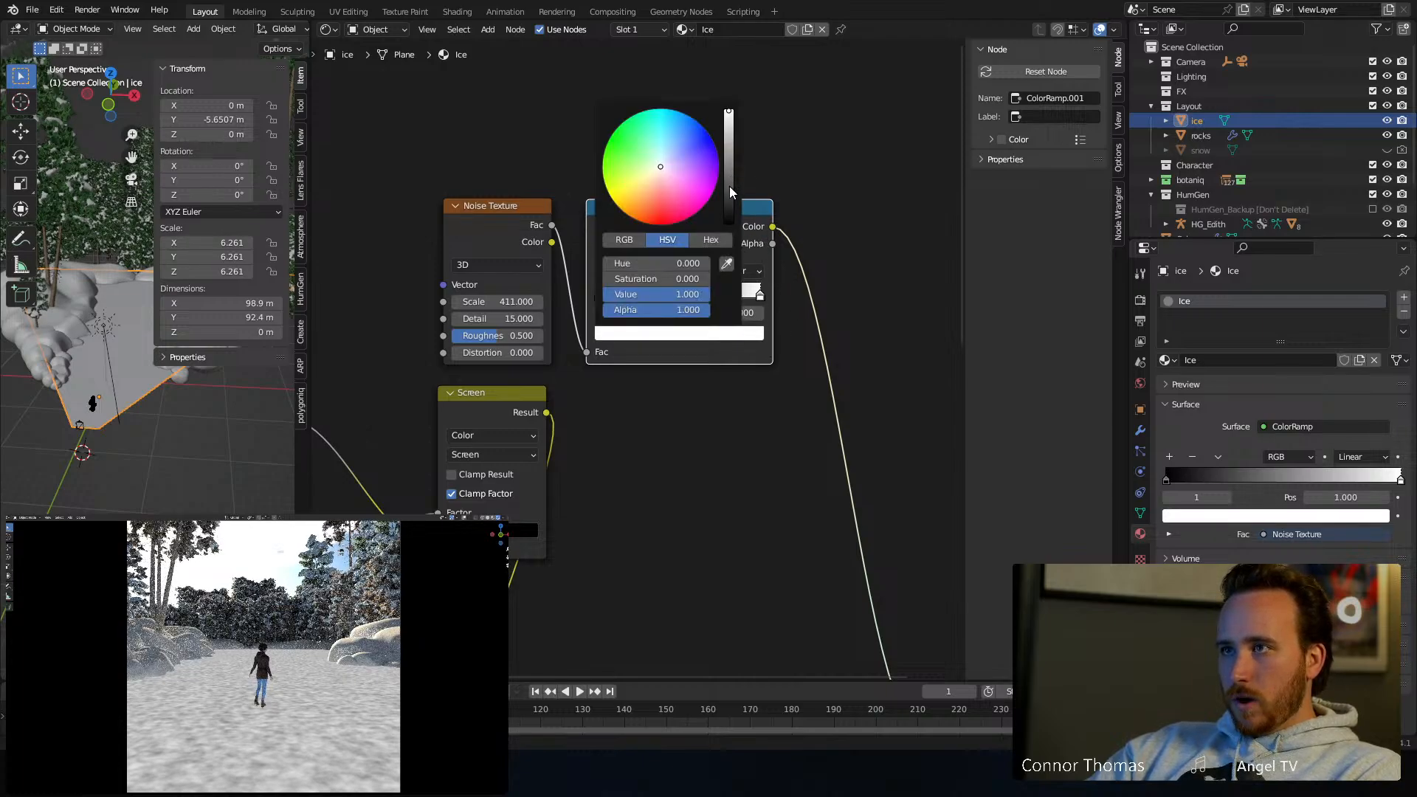
pyautogui.click(729, 186)
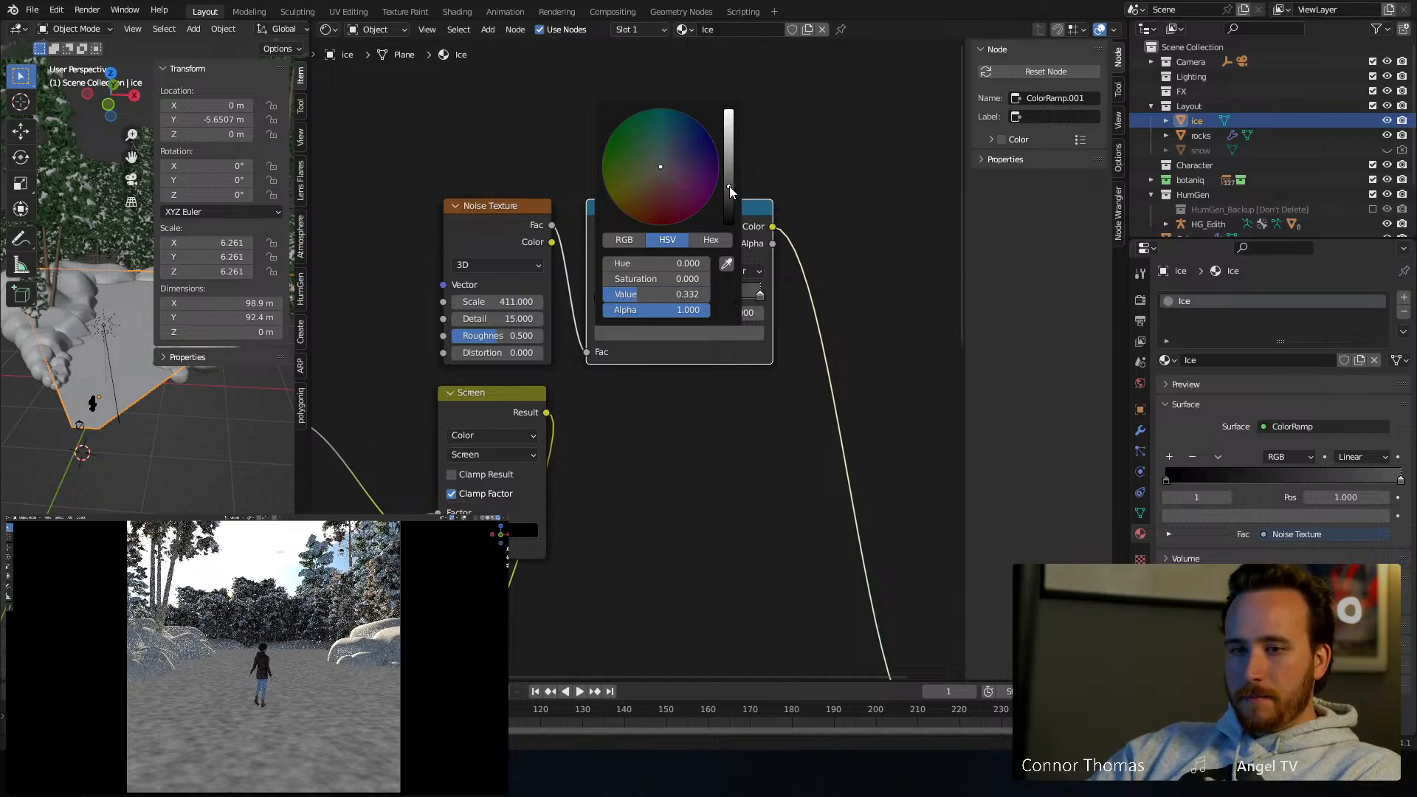
pyautogui.click(727, 192)
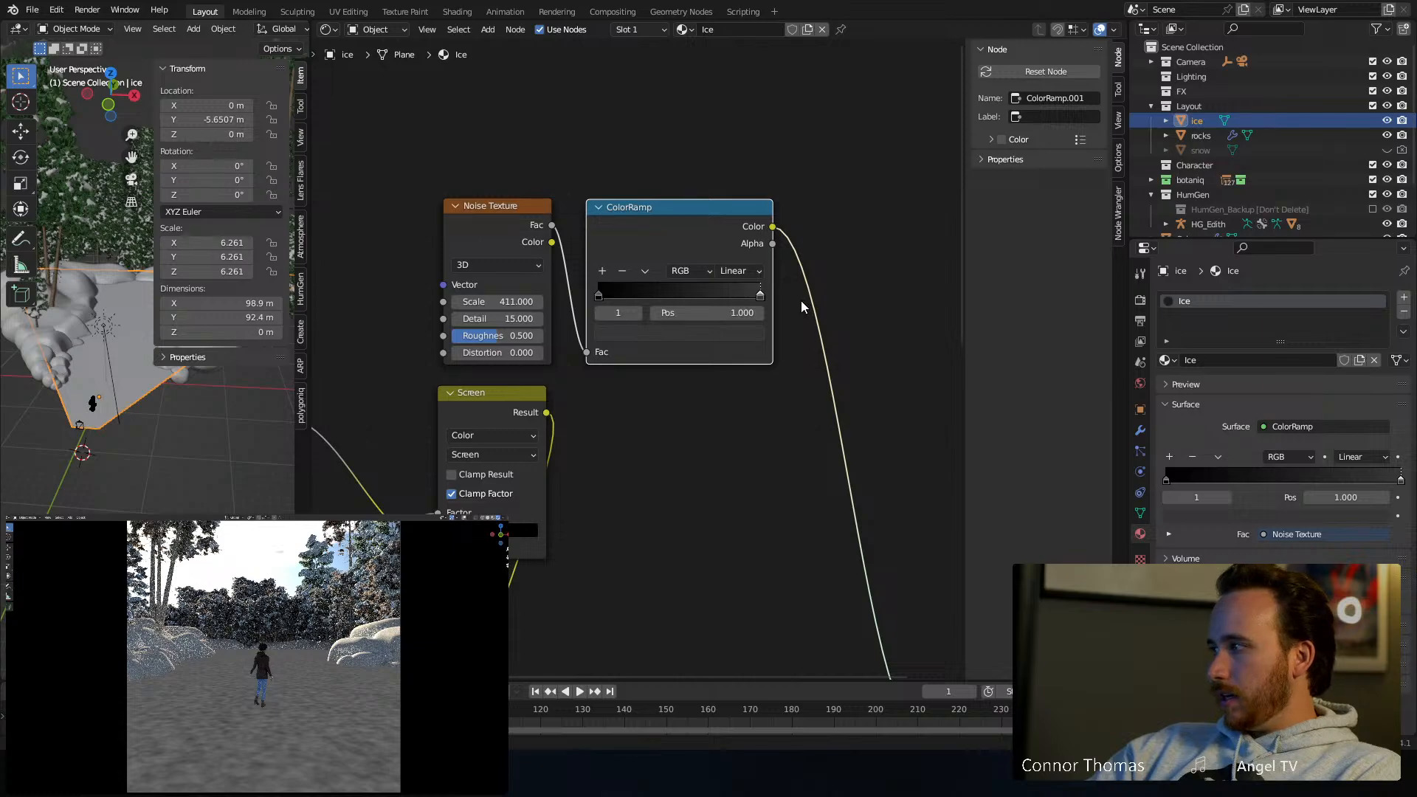
# Move the new ColorRamp's black stop to 0.291 and its grey stop to 0.605
pyautogui.moveTo(761, 295); pyautogui.dragTo(649, 294)
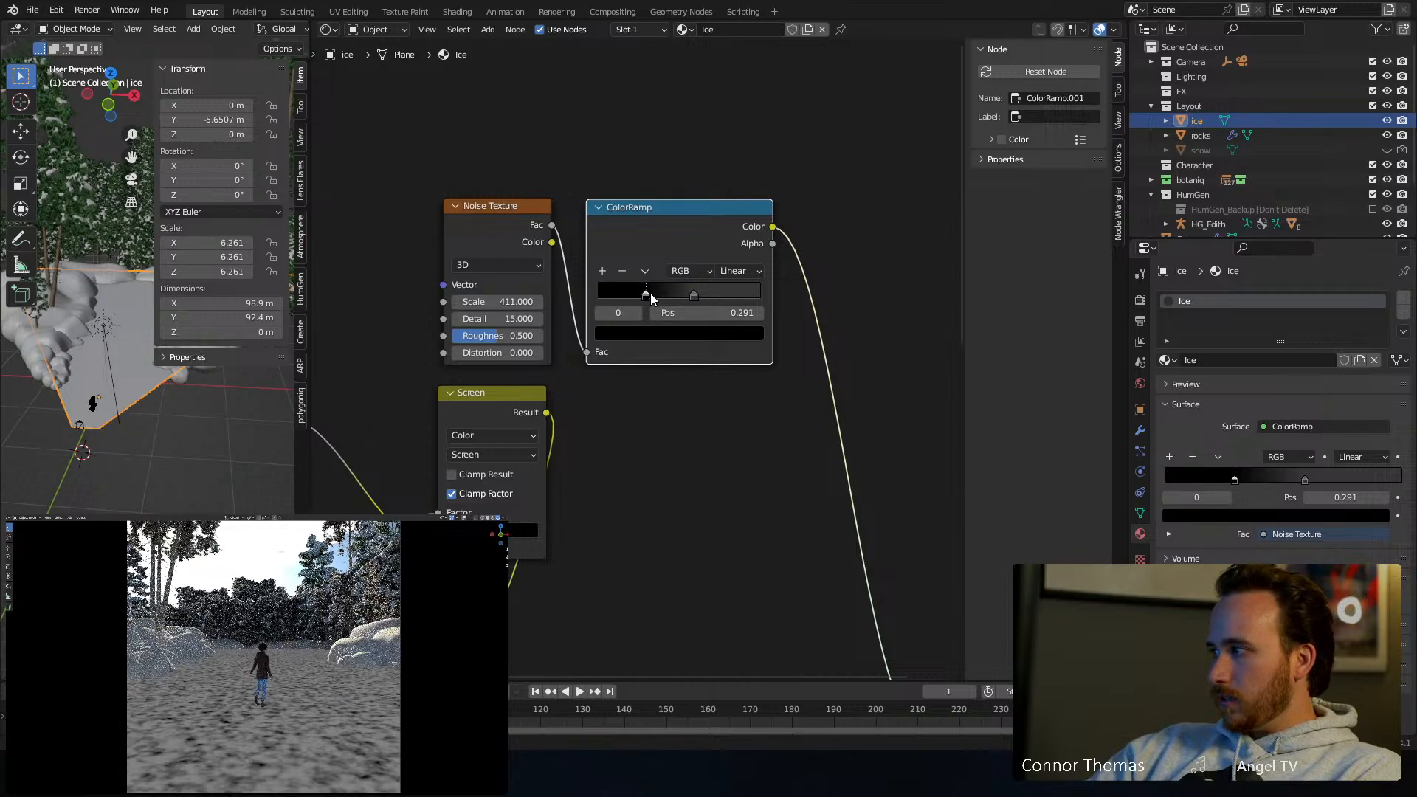
pyautogui.click(693, 295)
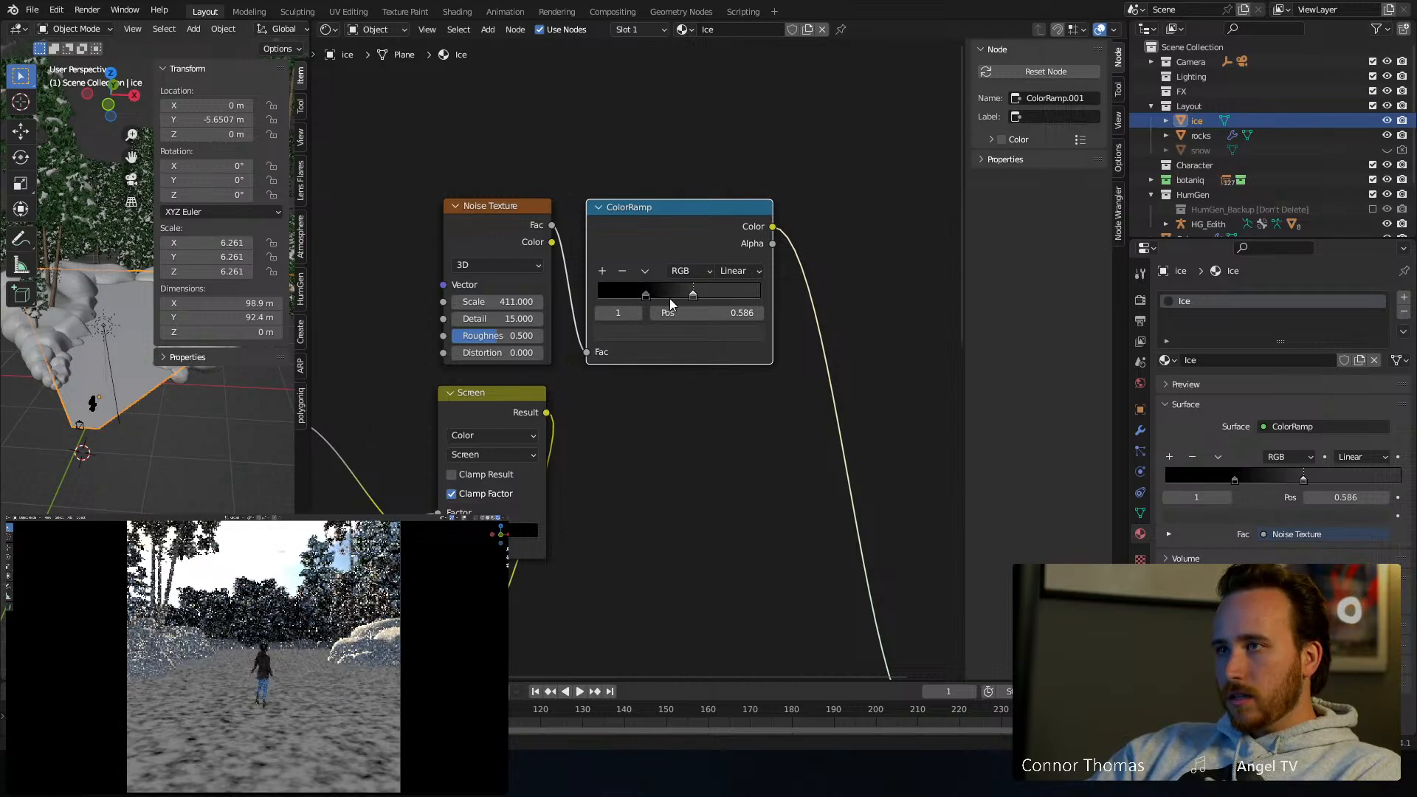
pyautogui.moveTo(669, 299); pyautogui.dragTo(697, 298)
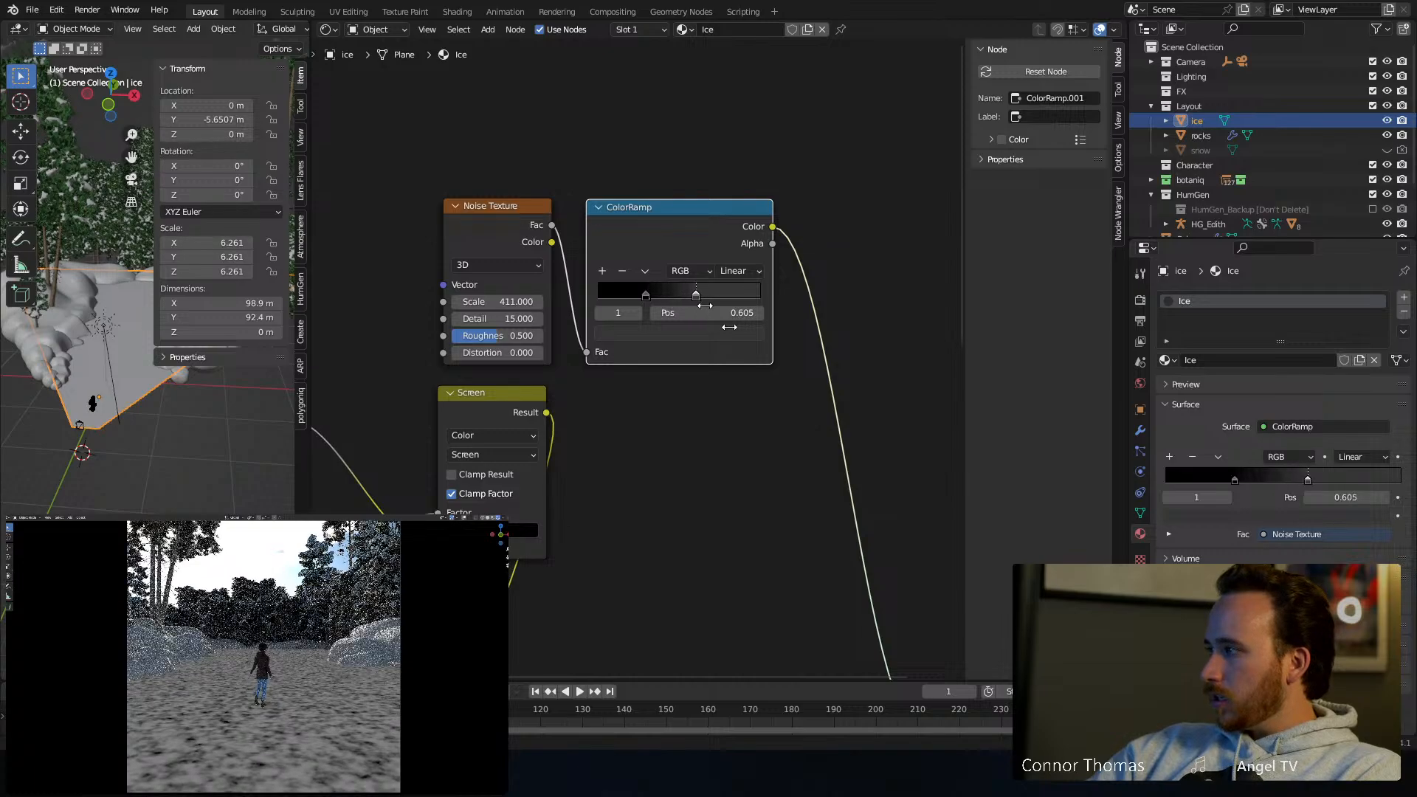
# Preview the roughness ColorRamp fed by the Screen node and examine its pattern on the ice
pyautogui.moveTo(720, 441); pyautogui.dragTo(680, 325, button='middle')
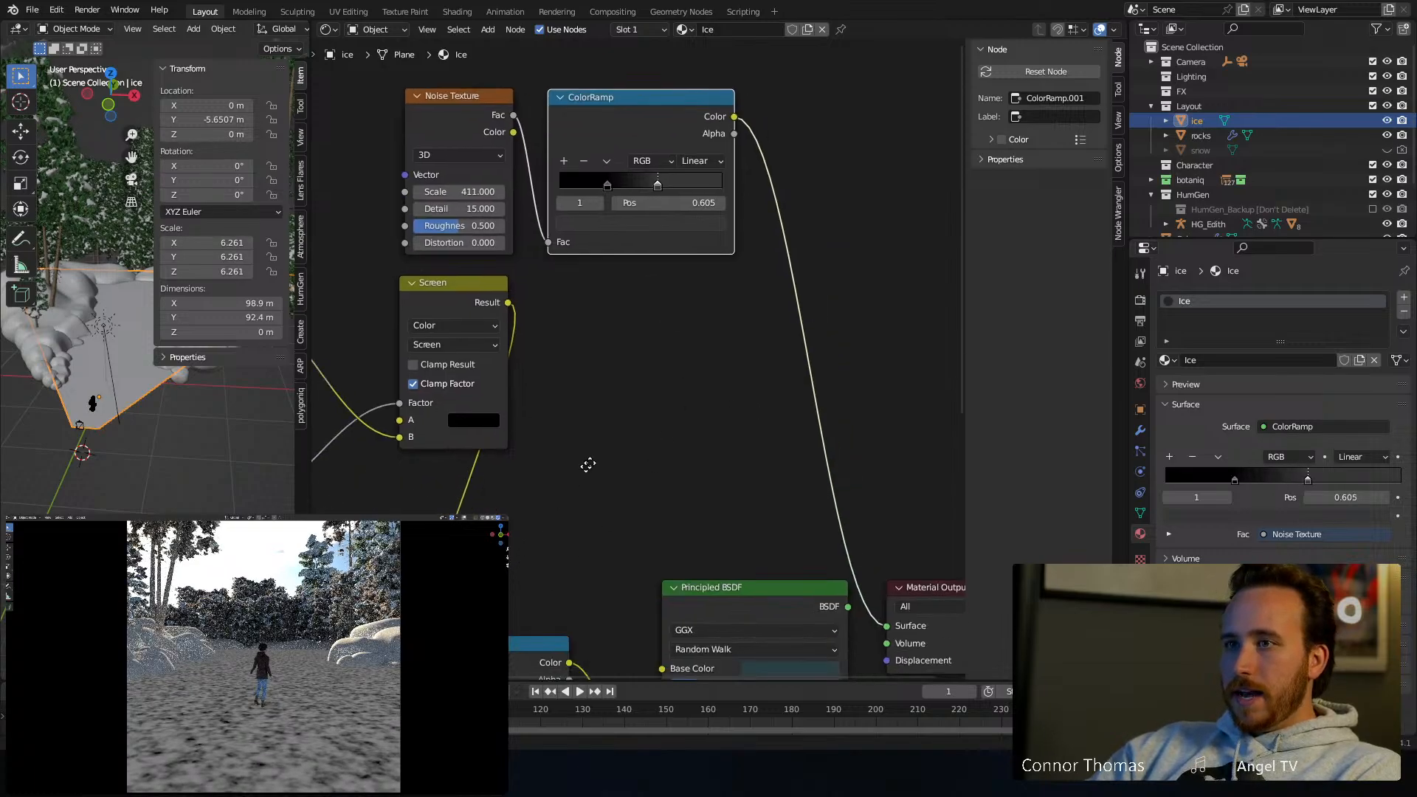
pyautogui.moveTo(588, 464); pyautogui.dragTo(678, 359, button='middle')
pyautogui.keyDown('ctrl'); pyautogui.keyDown('shift'); pyautogui.click(572, 538); pyautogui.keyUp('shift'); pyautogui.keyUp('ctrl')
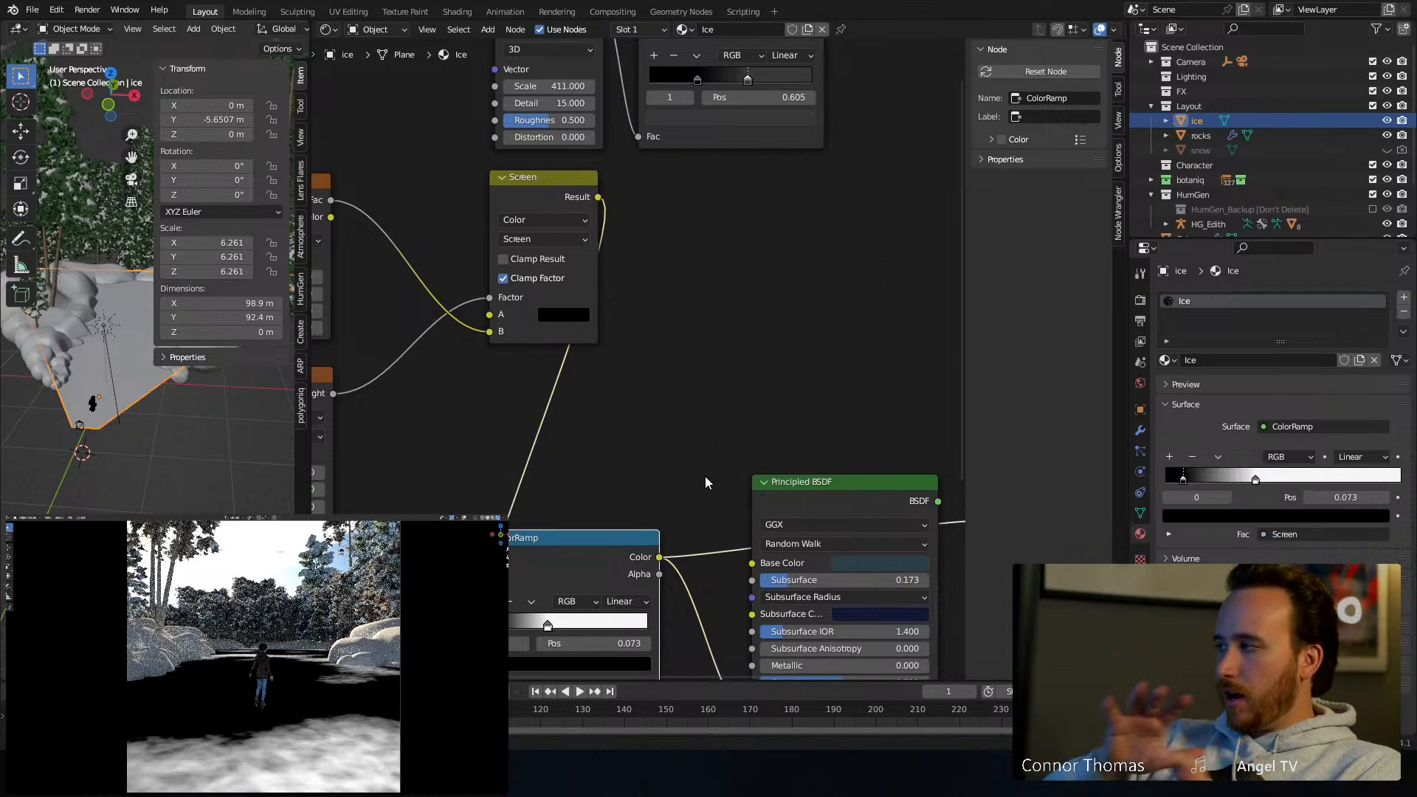
pyautogui.scroll(-2, 588, 379)
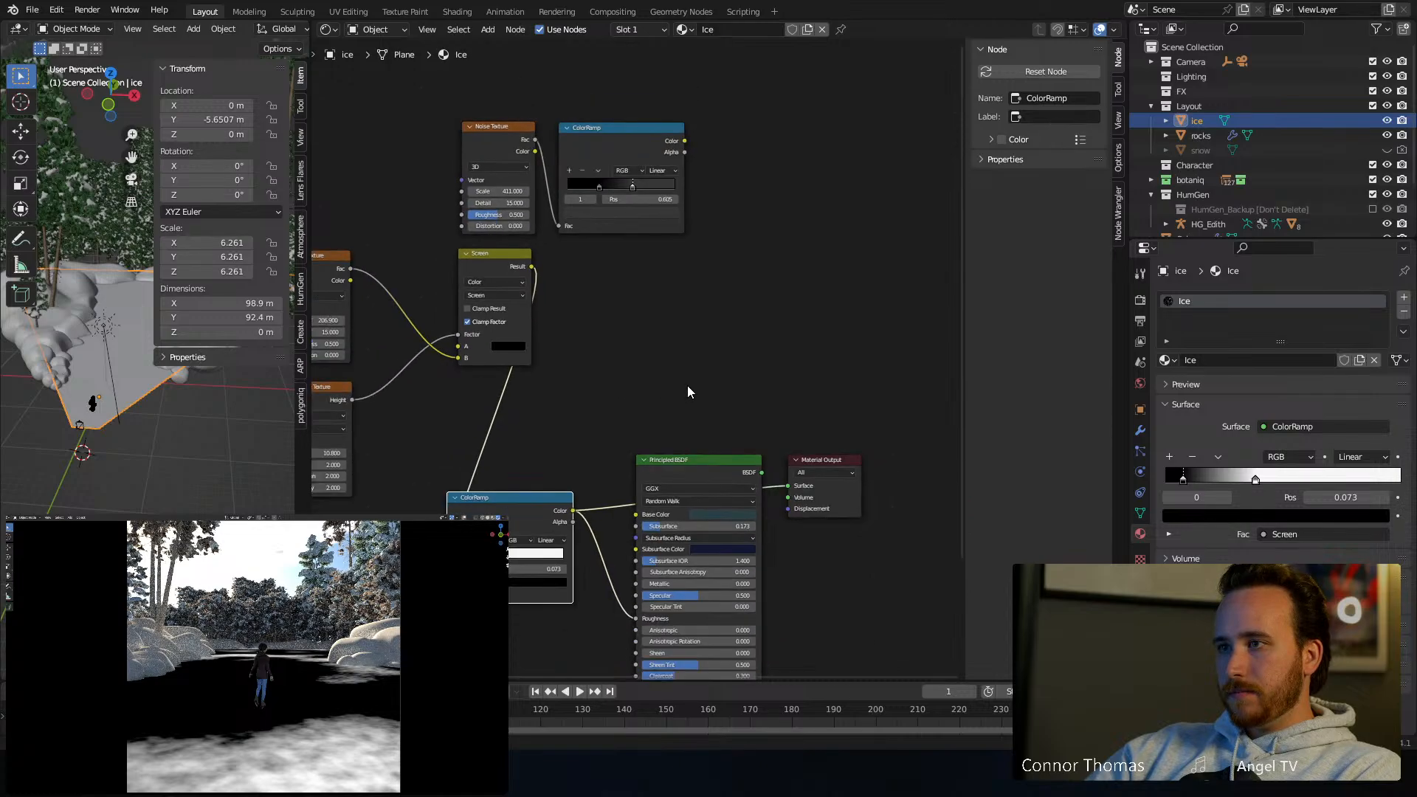
# Move the Principled BSDF and Material Output nodes away from the ColorRamps to make room between them
pyautogui.scroll(-1, 688, 391)
pyautogui.moveTo(673, 394); pyautogui.dragTo(815, 503)
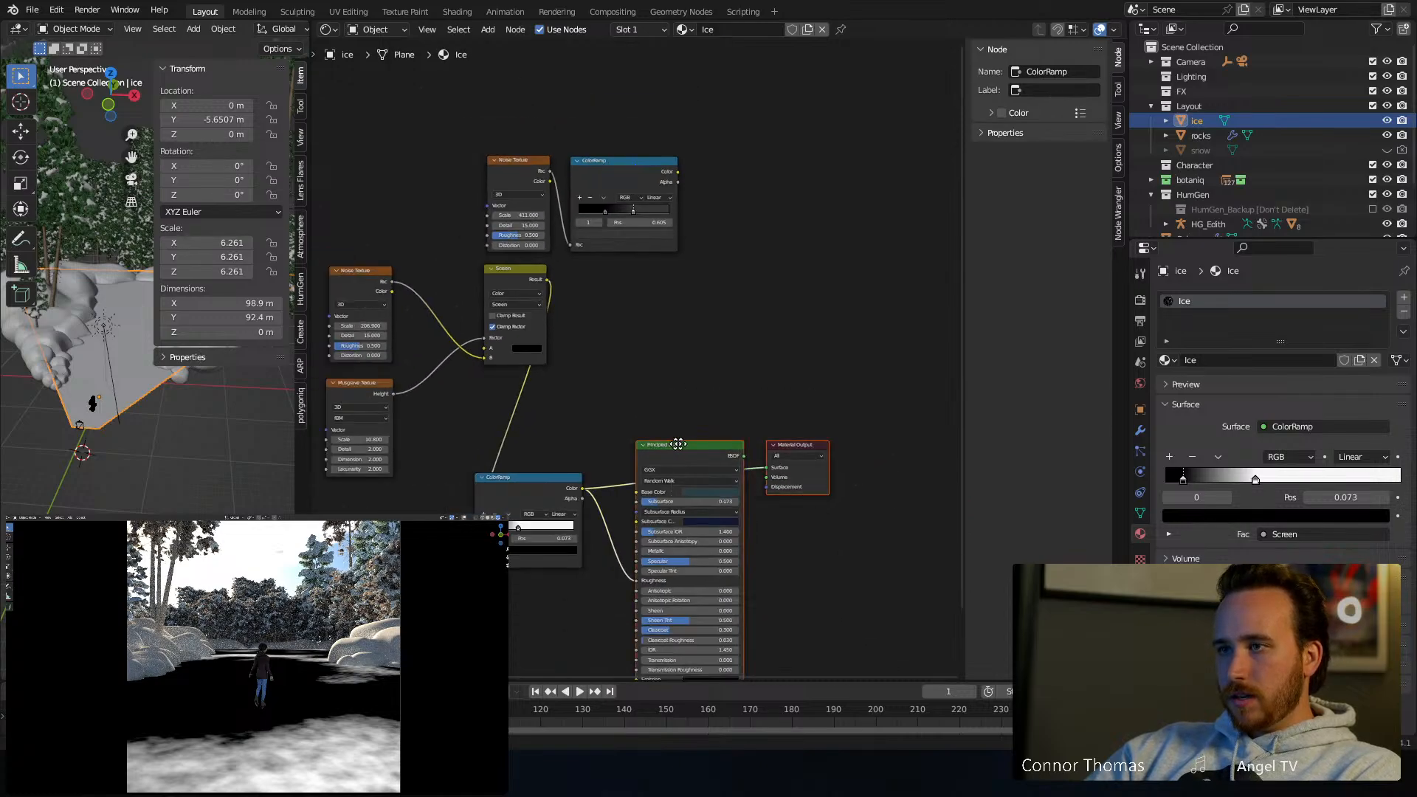
pyautogui.moveTo(678, 445); pyautogui.dragTo(867, 332)
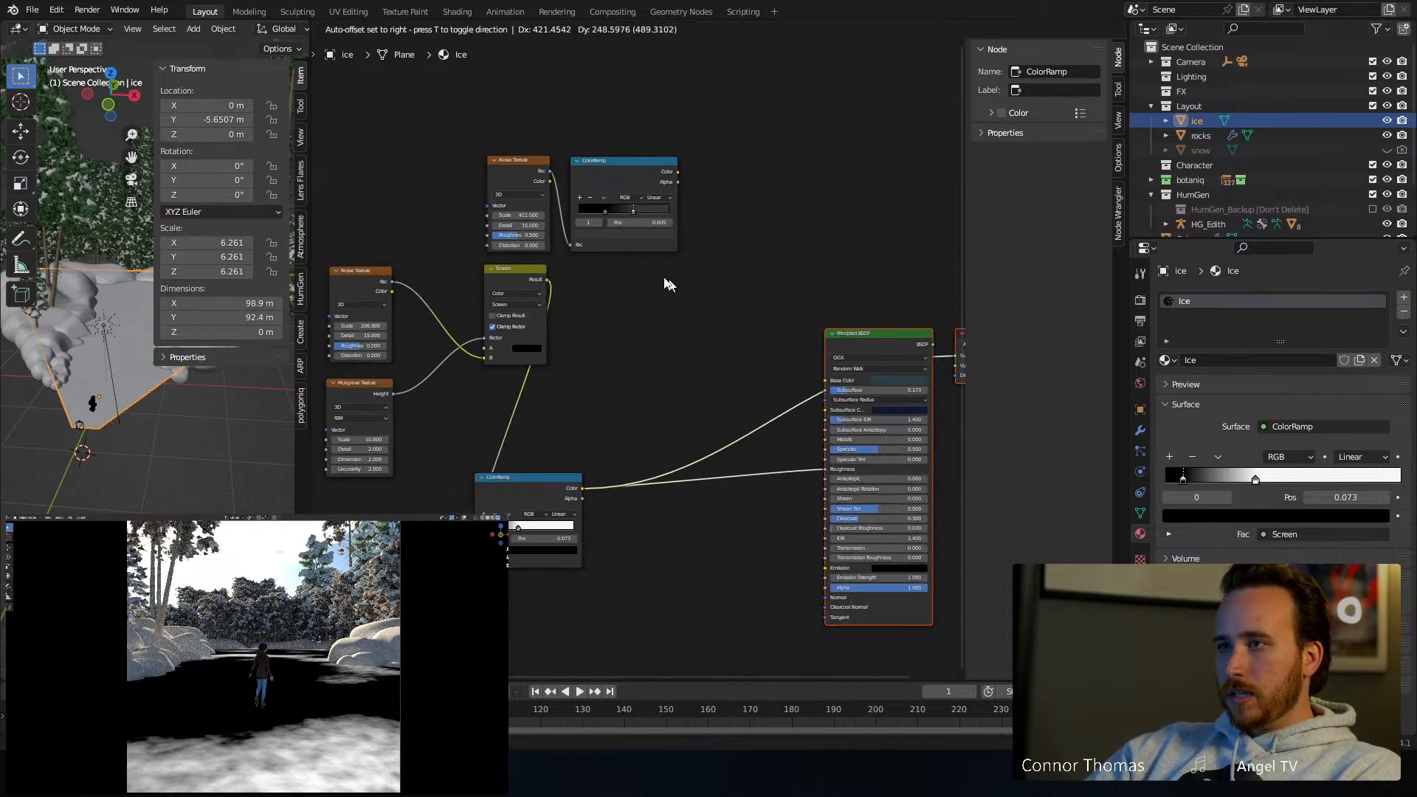
# Add a Mix node before the Principled BSDF, set its data type to Color and its blending mode to Add
pyautogui.click(718, 296)
pyautogui.hotkey('shift', 'a')
pyautogui.click(718, 296)
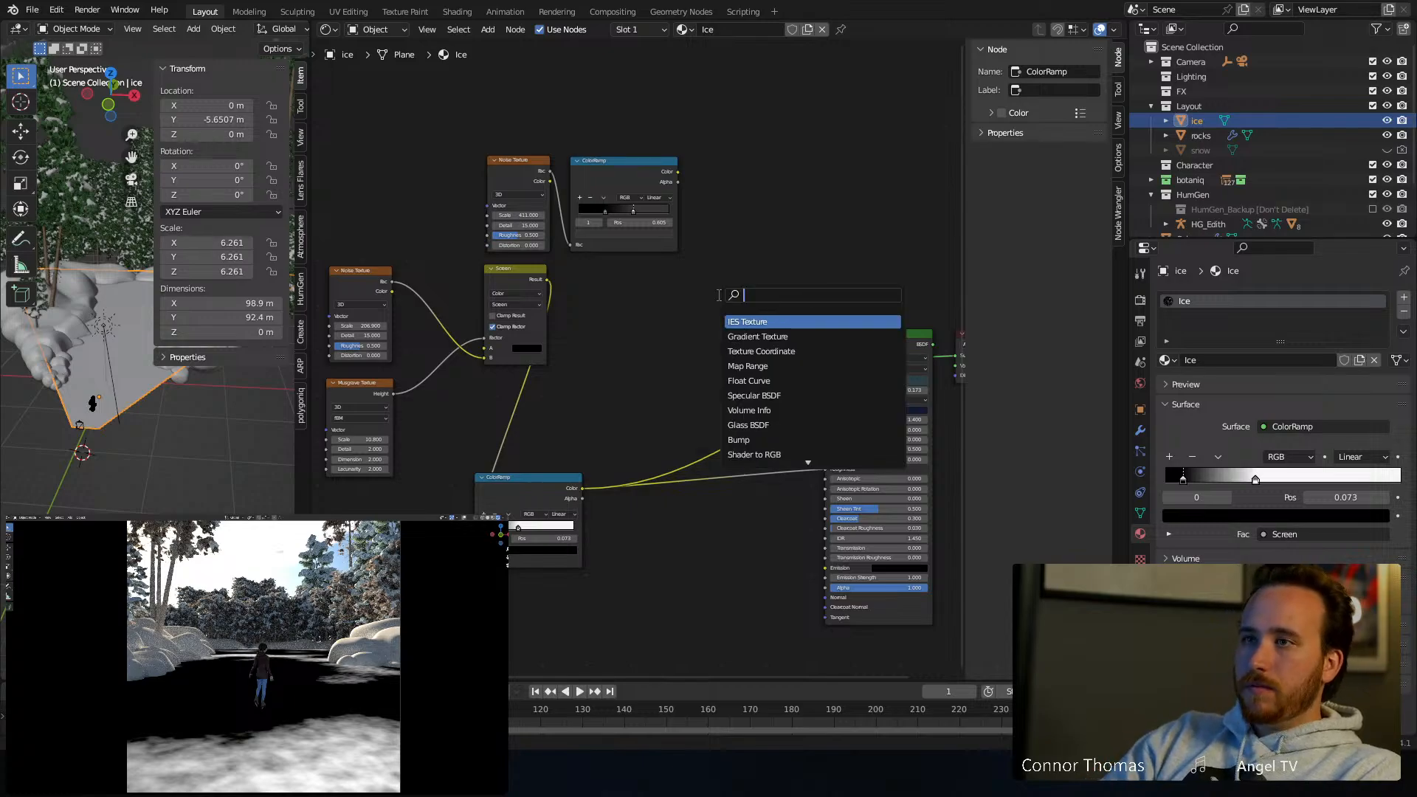
pyautogui.write('mix')
pyautogui.press('Return')
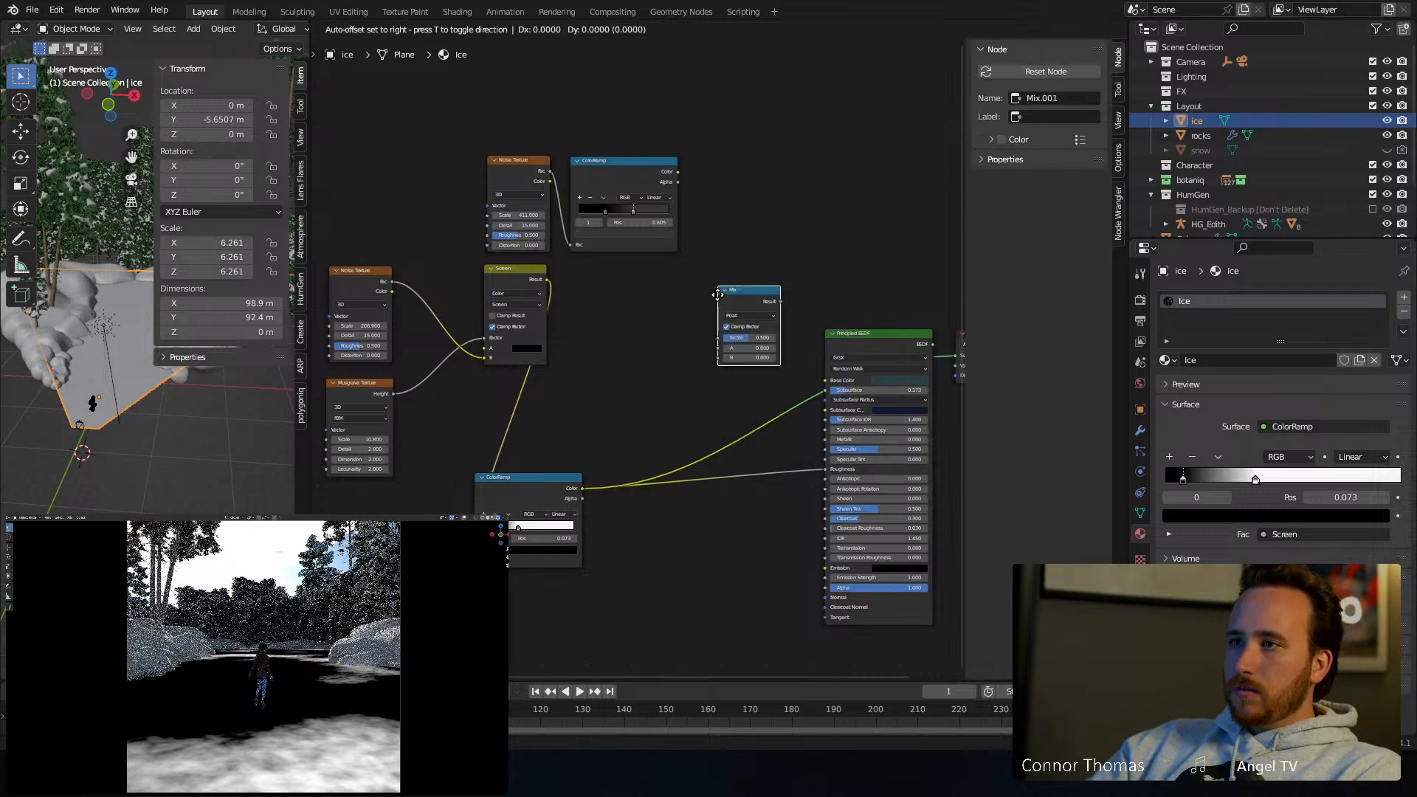
pyautogui.click(717, 295)
pyautogui.click(748, 315)
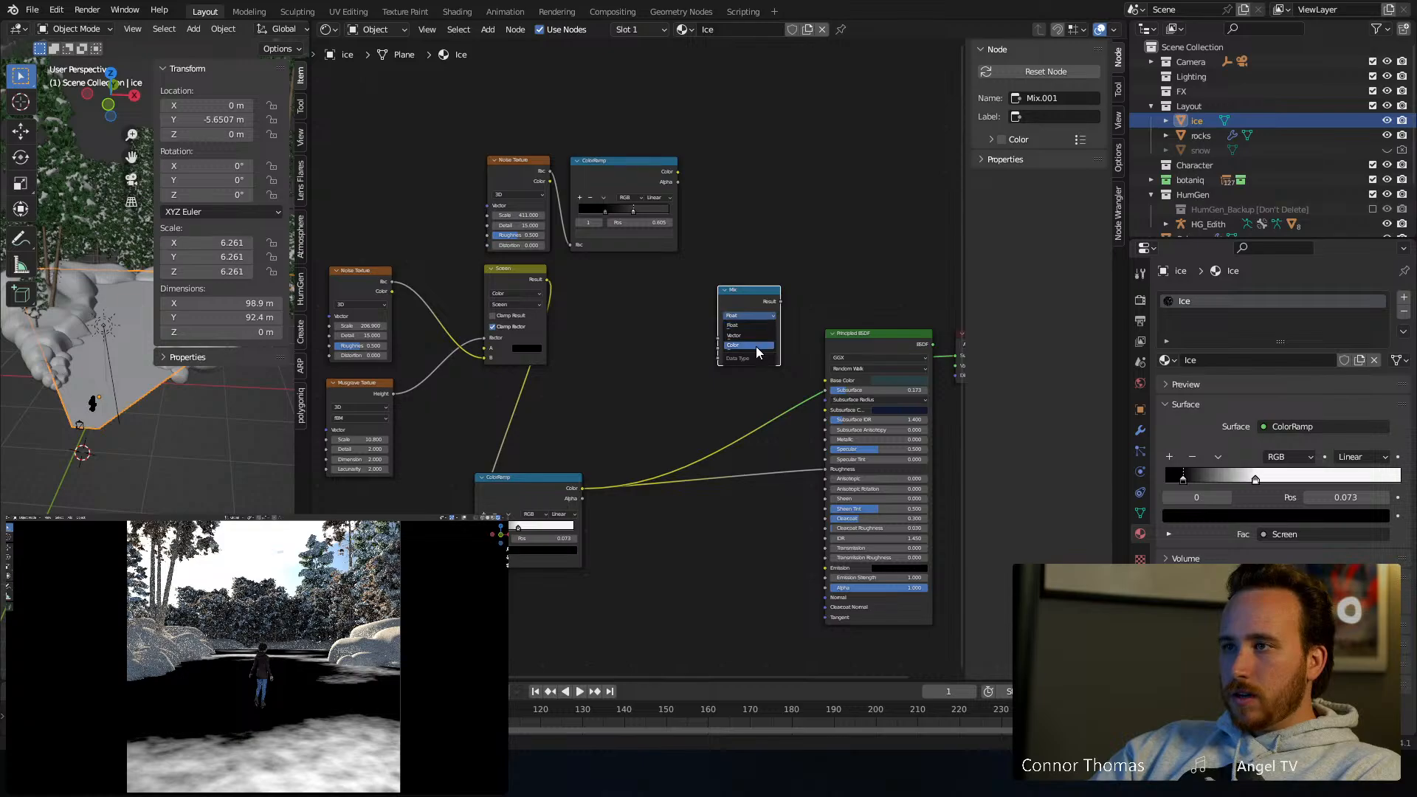
pyautogui.click(756, 344)
pyautogui.scroll(2, 863, 251)
pyautogui.moveTo(758, 239); pyautogui.dragTo(584, 237, button='middle')
pyautogui.click(617, 312)
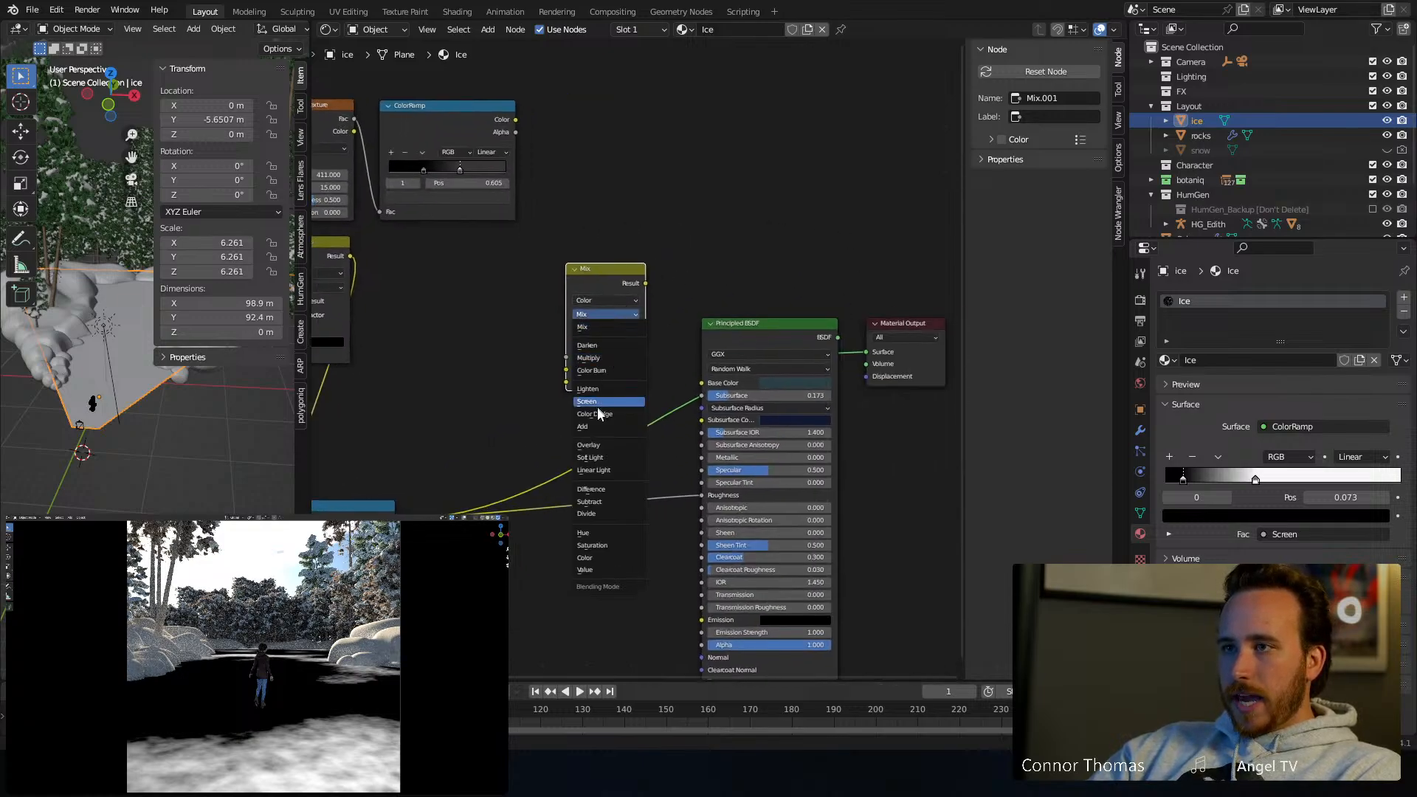
pyautogui.click(586, 427)
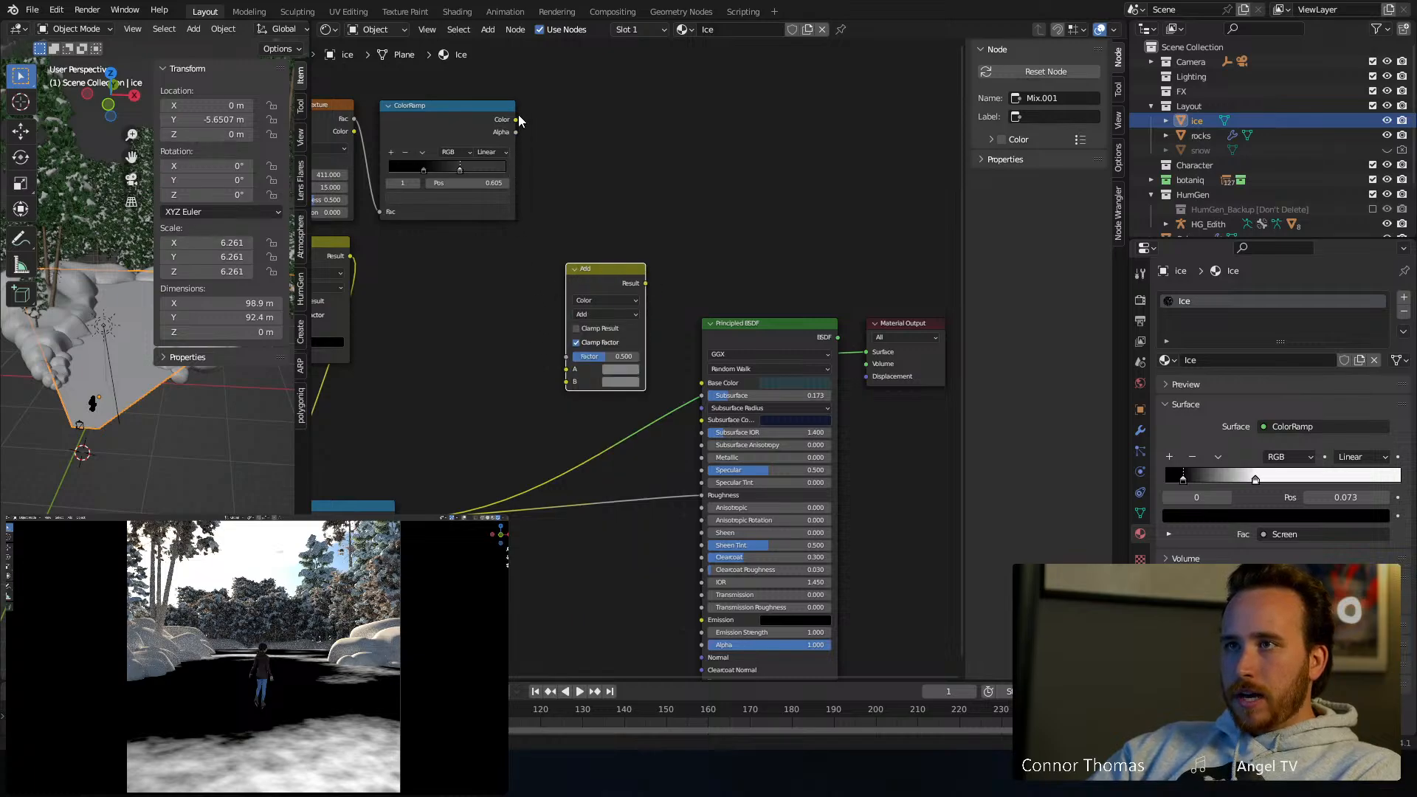
# Connect the fine-noise ColorRamp to the Add node's A and the Screen-fed ColorRamp to B, and preview the mix on the ice
pyautogui.moveTo(516, 119); pyautogui.dragTo(564, 377)
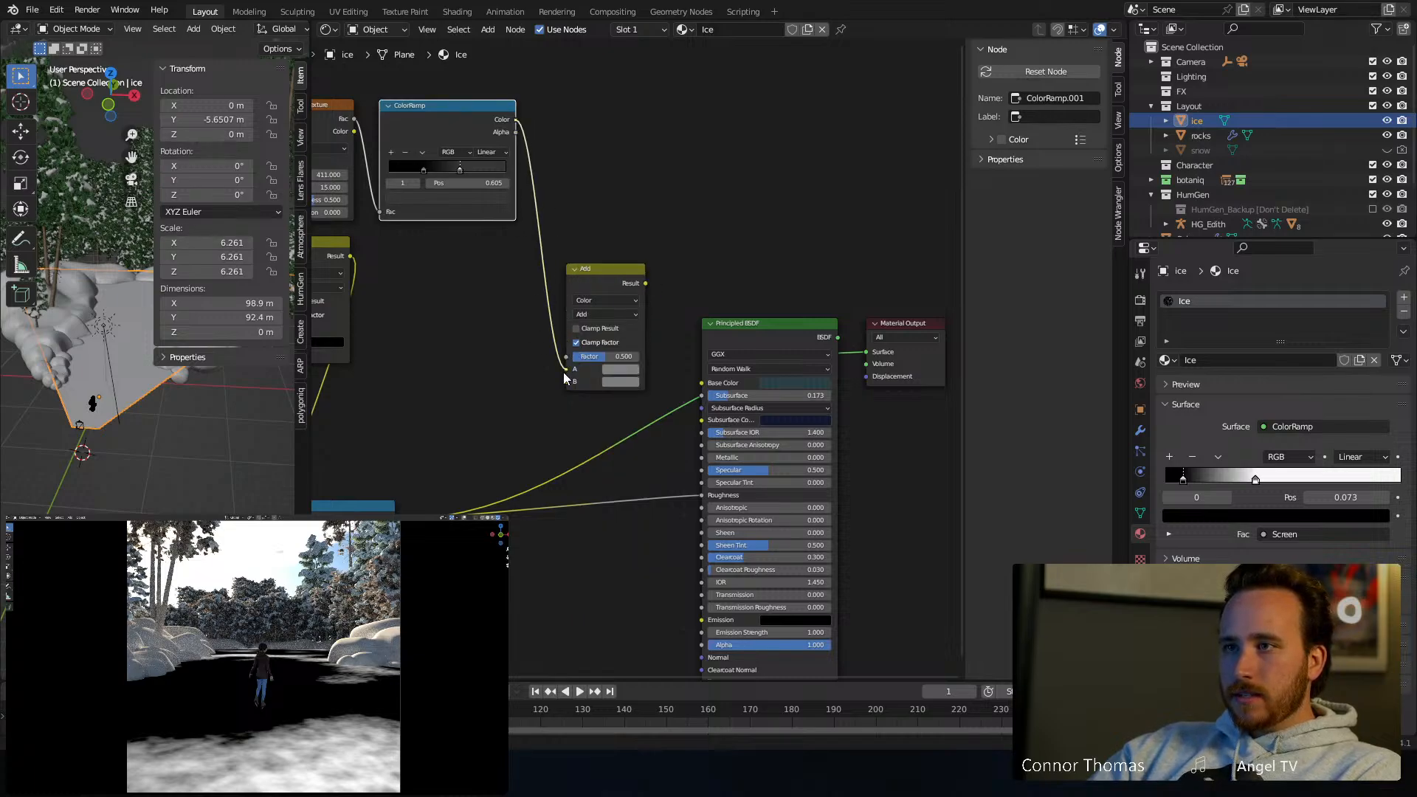
pyautogui.moveTo(394, 520); pyautogui.dragTo(566, 382)
pyautogui.keyDown('ctrl'); pyautogui.keyDown('shift'); pyautogui.click(608, 272); pyautogui.keyUp('shift'); pyautogui.keyUp('ctrl')
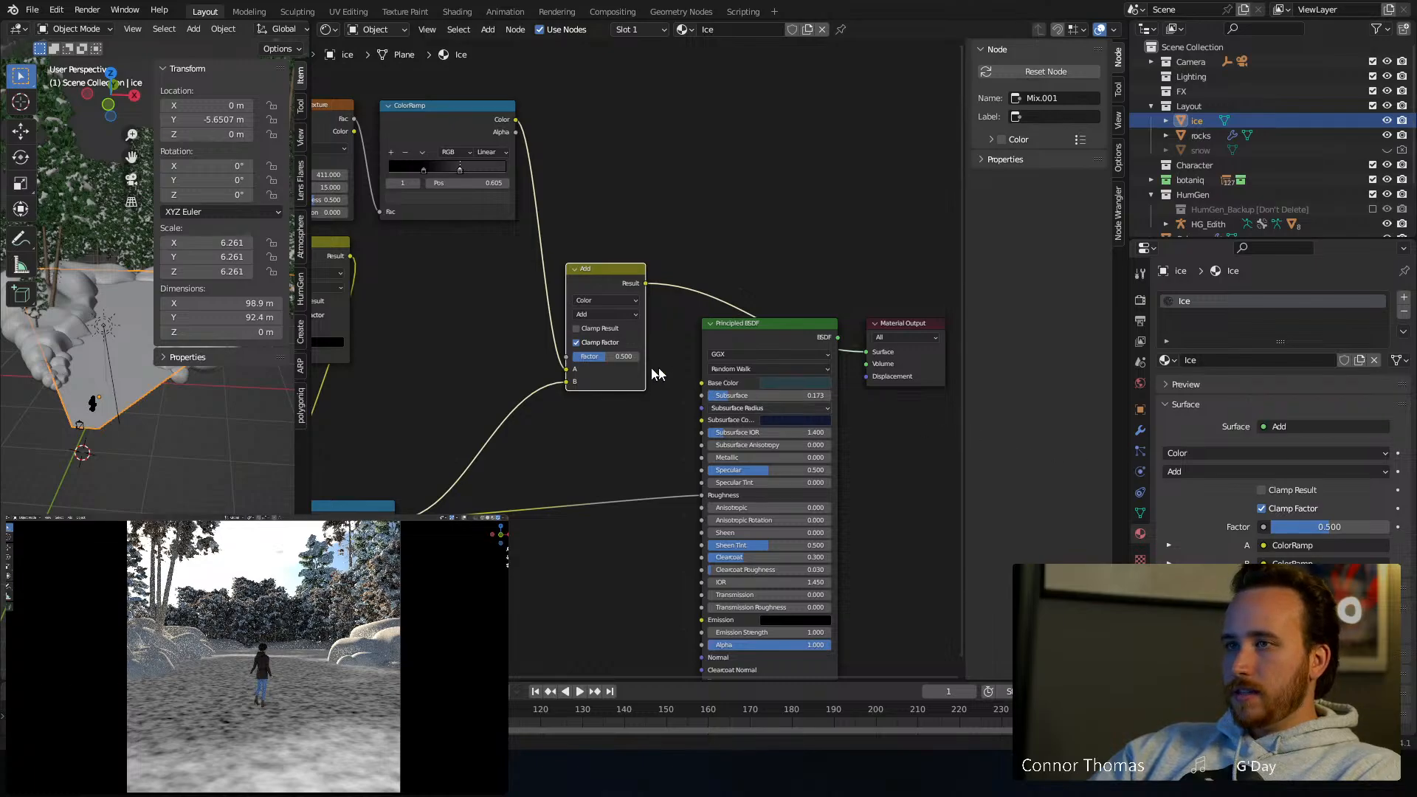
pyautogui.moveTo(565, 382); pyautogui.dragTo(569, 381)
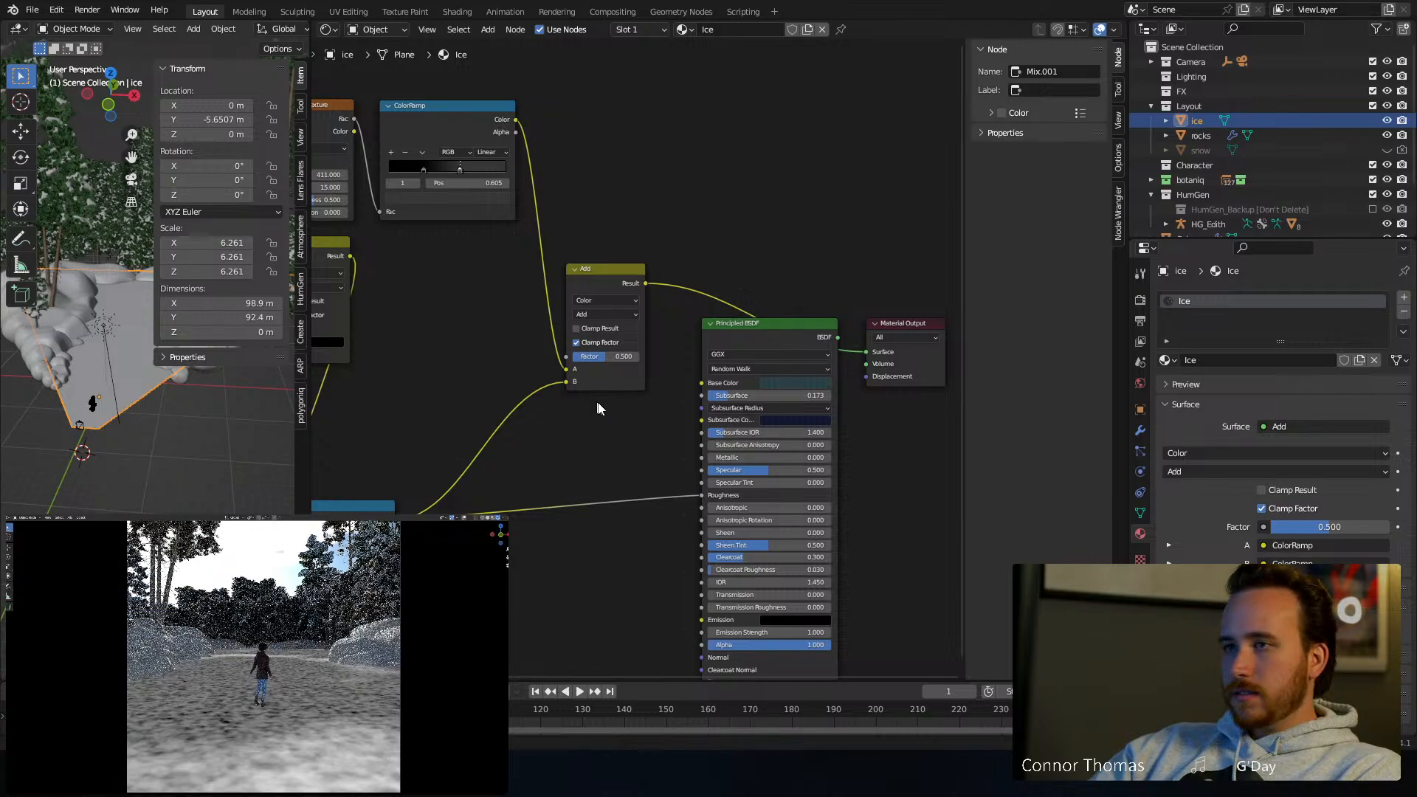
# Connect the Add node's Result to the Principled BSDF's Roughness and route the shader back to the material's Surface output
pyautogui.moveTo(646, 284); pyautogui.dragTo(723, 484)
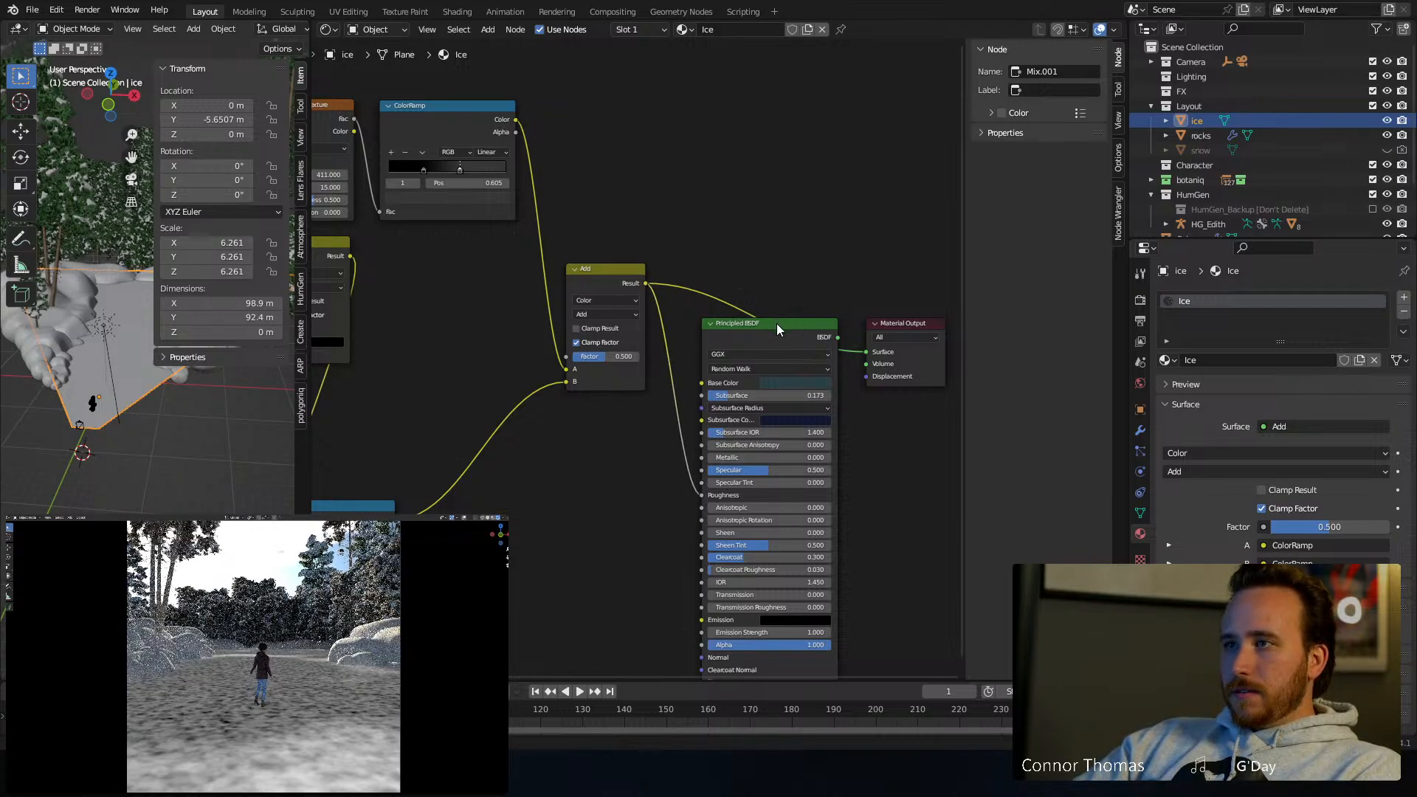
pyautogui.keyDown('ctrl'); pyautogui.keyDown('shift'); pyautogui.click(776, 323); pyautogui.keyUp('shift'); pyautogui.keyUp('ctrl')
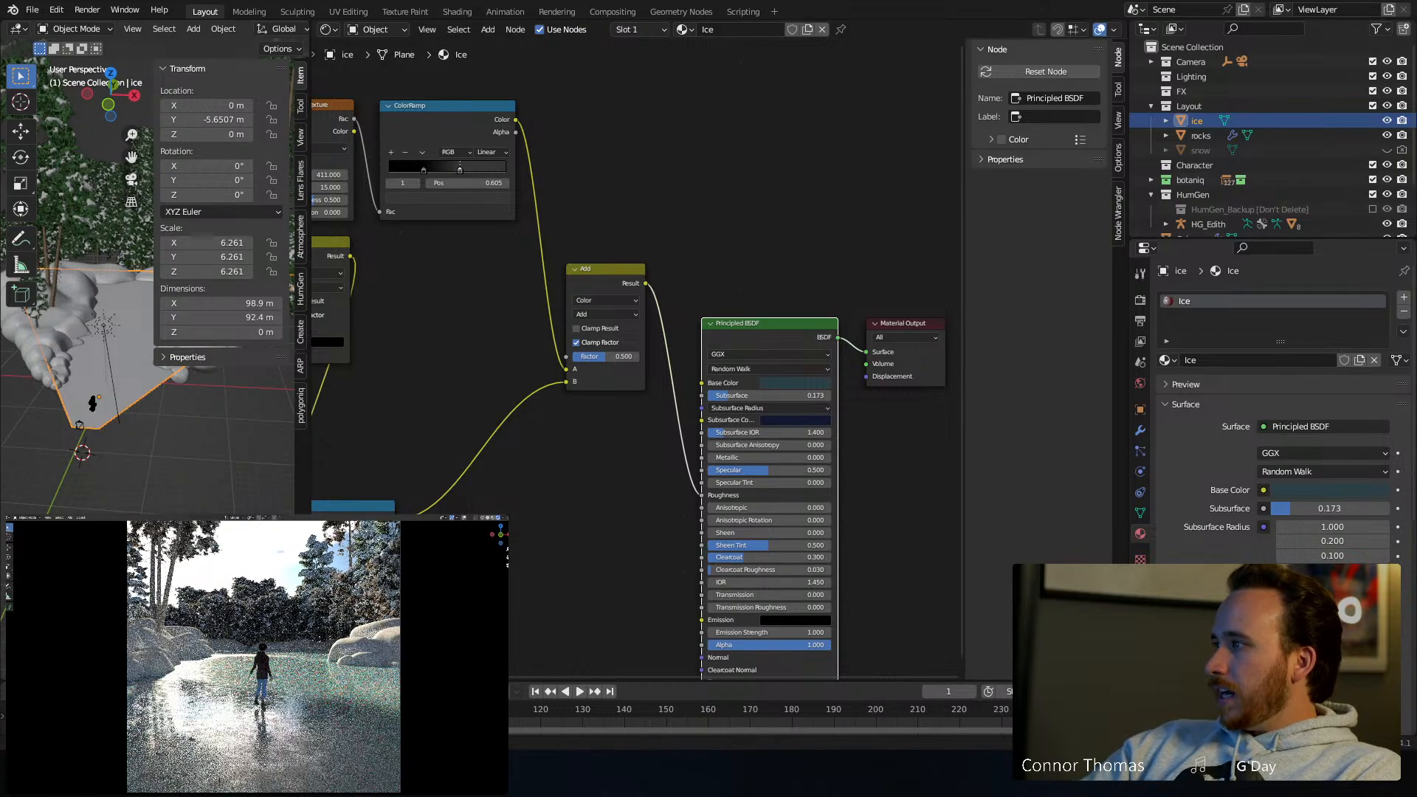
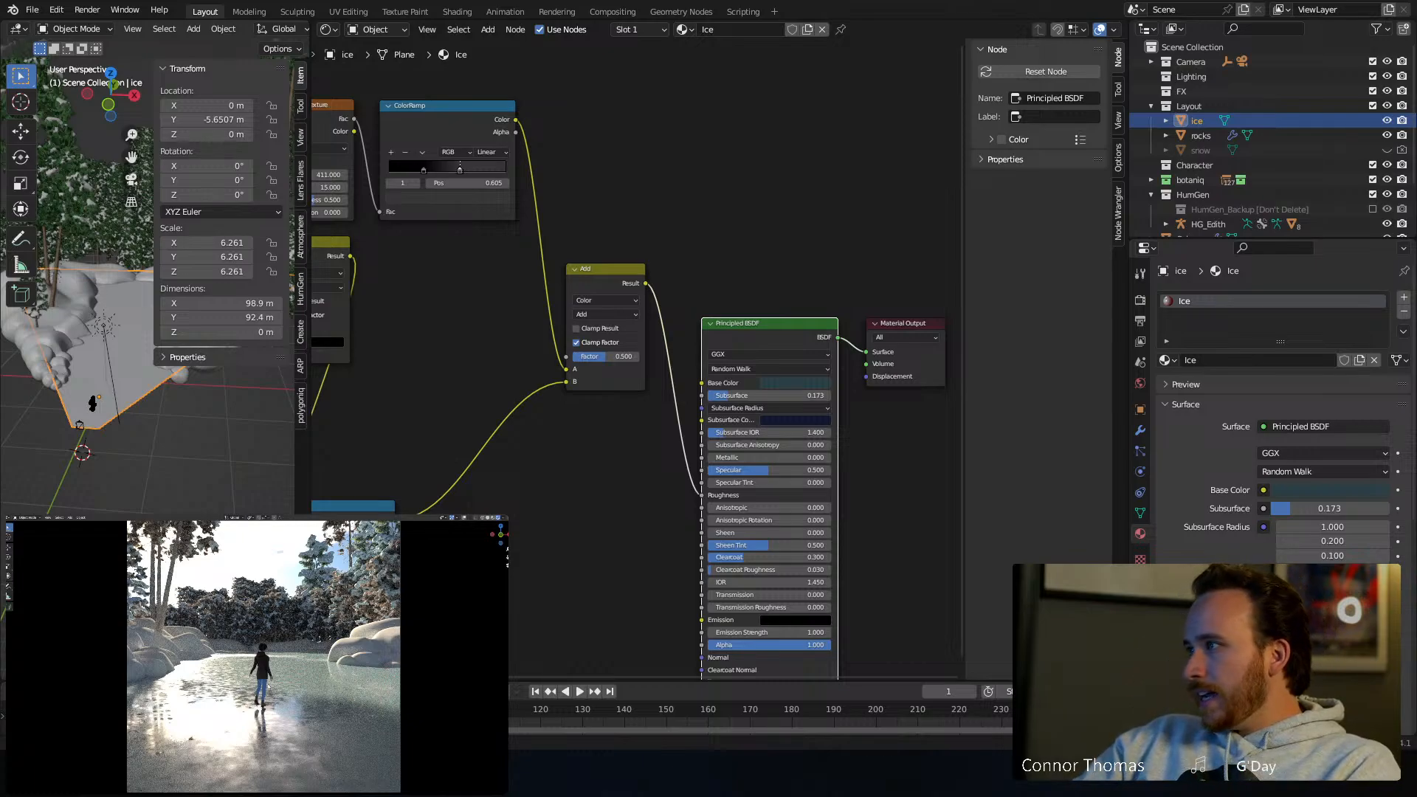
pyautogui.click(753, 101)
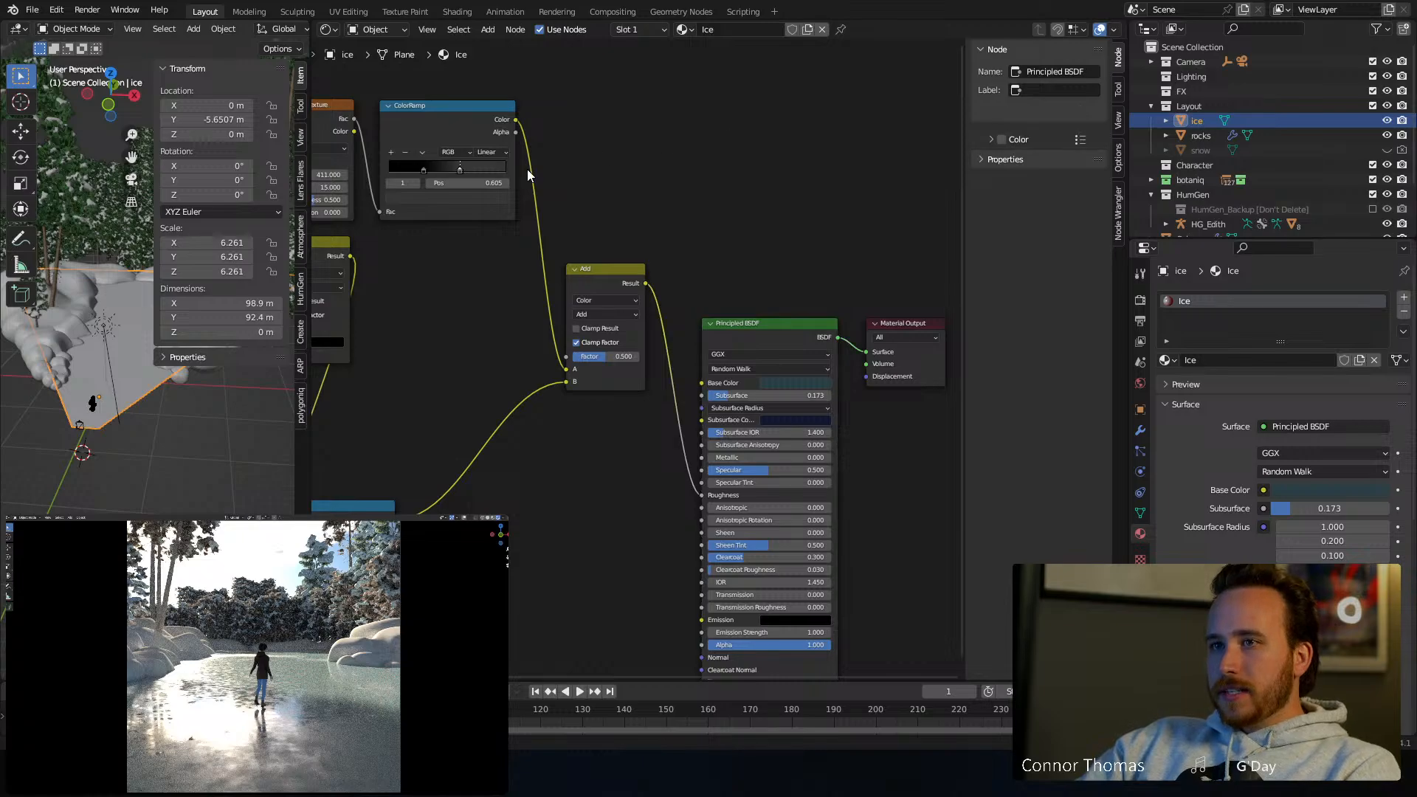
# Maximize the node editor and stack the Musgrave Texture above the 206.900-scale Noise Texture, well before the Screen node
pyautogui.moveTo(611, 170); pyautogui.dragTo(928, 190, button='middle')
pyautogui.hotkey('ctrl', 'space')
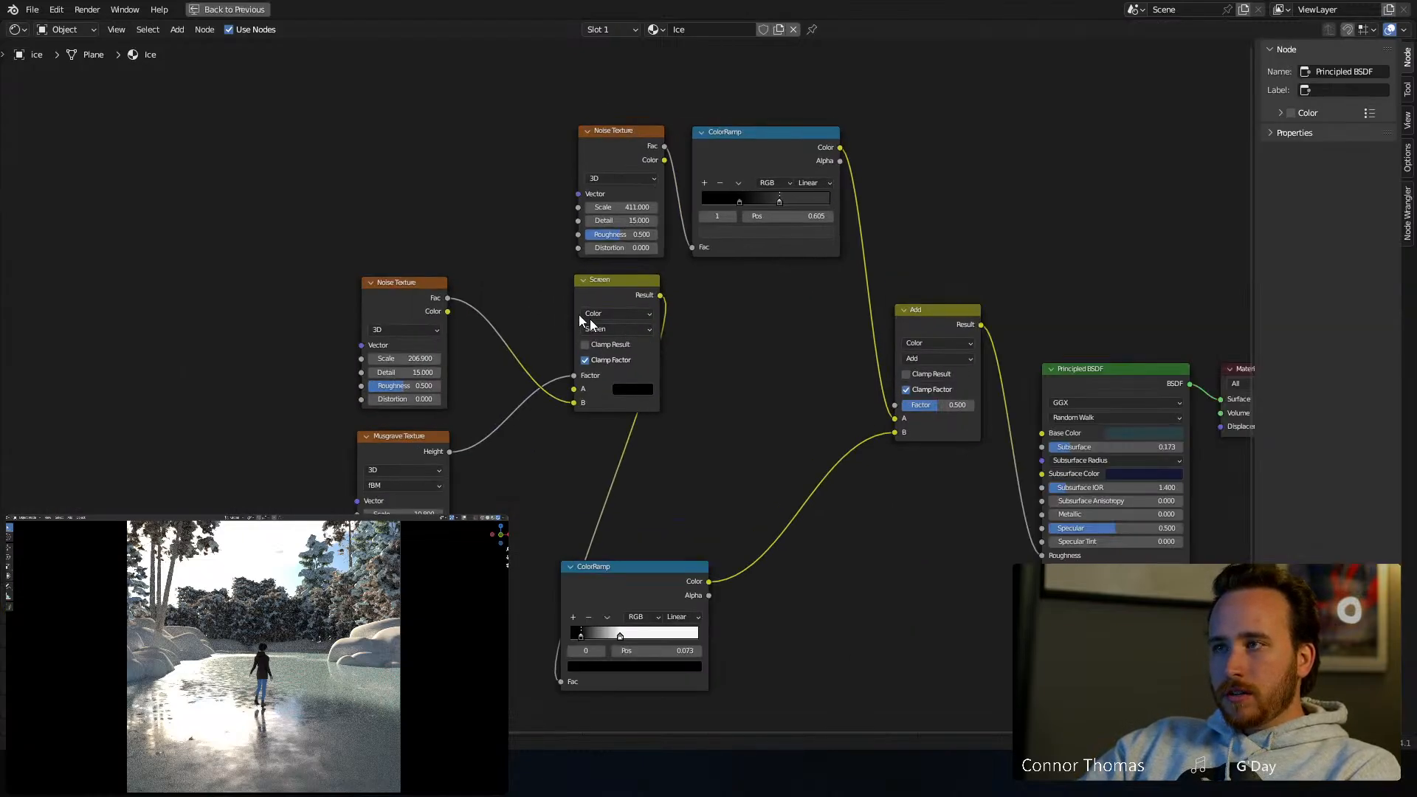
pyautogui.moveTo(580, 319); pyautogui.dragTo(399, 225, button='middle')
pyautogui.moveTo(450, 286); pyautogui.dragTo(514, 324, button='middle')
pyautogui.moveTo(265, 238); pyautogui.dragTo(249, 738)
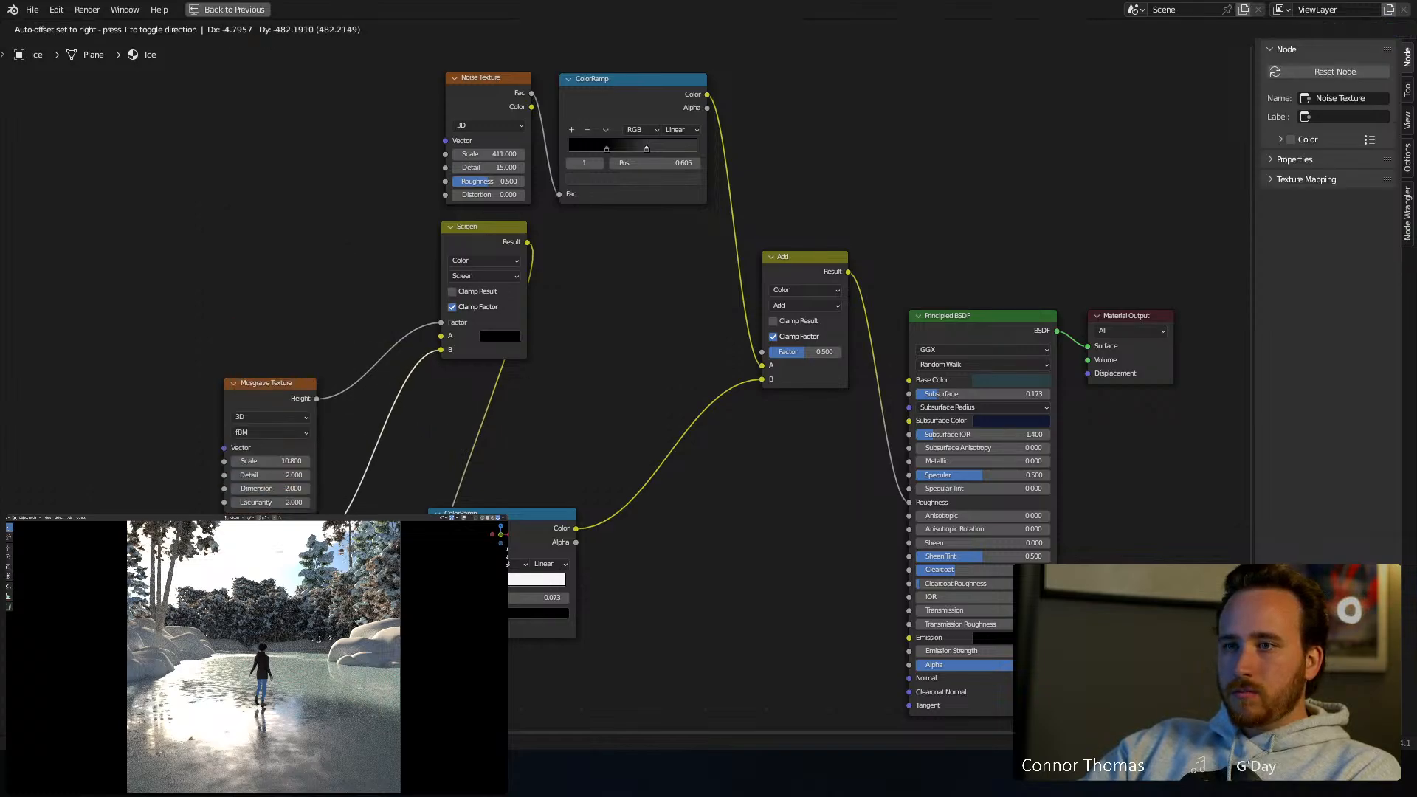
pyautogui.moveTo(90, 333); pyautogui.dragTo(286, 569)
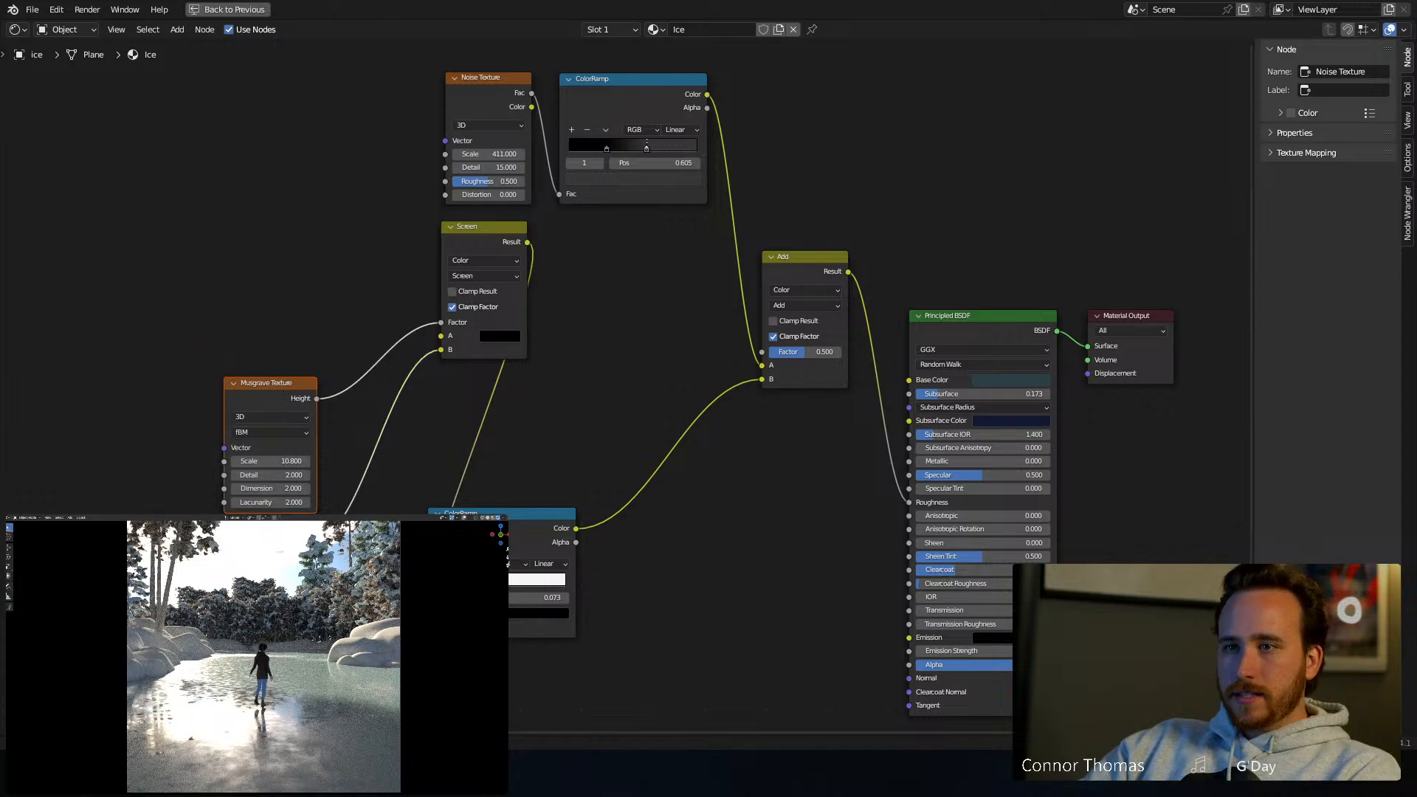
pyautogui.press('g')
pyautogui.click(177, 374)
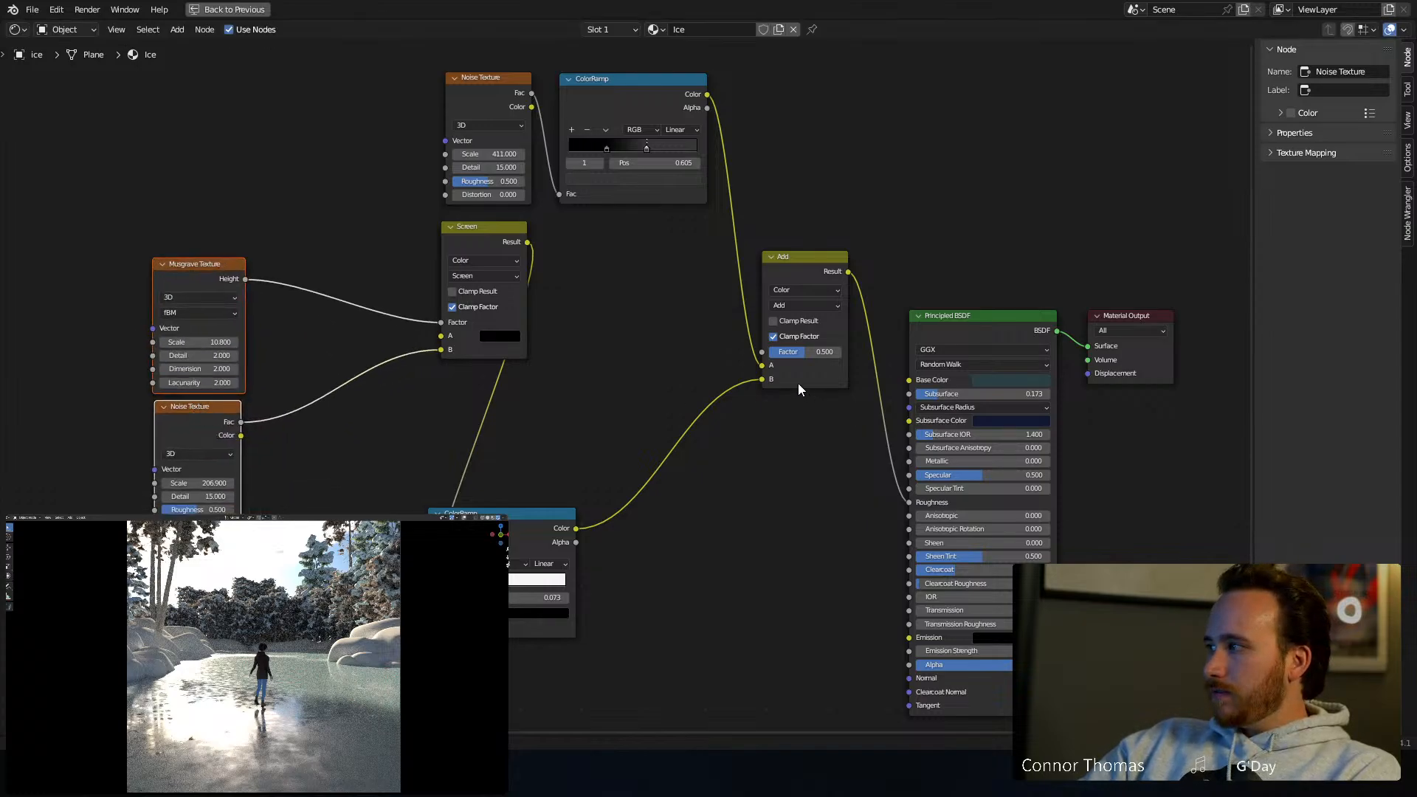
# Move the Screen node with its Musgrave and Noise Texture inputs in front of the ColorRamp they feed
pyautogui.click(645, 382)
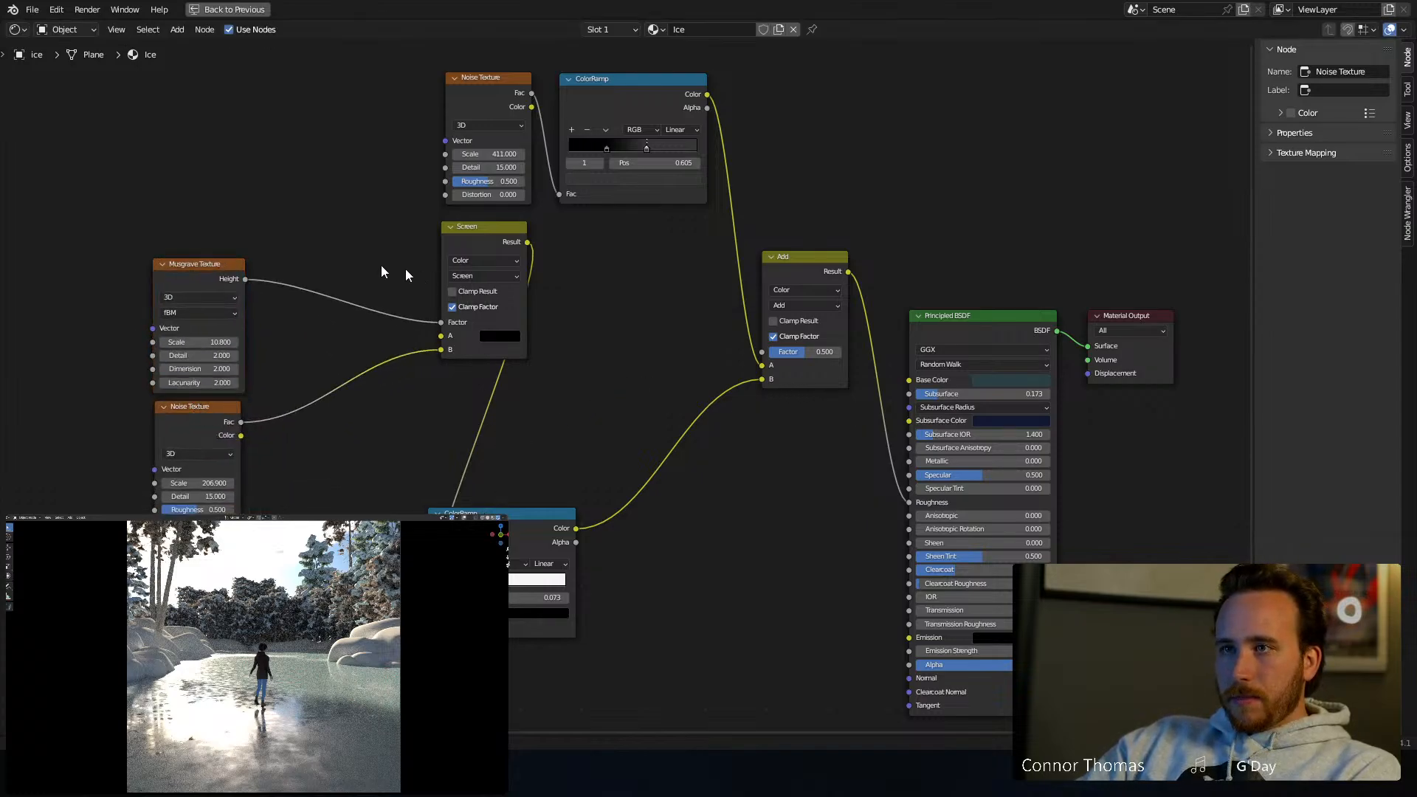
pyautogui.moveTo(73, 267); pyautogui.dragTo(490, 406)
pyautogui.press('g')
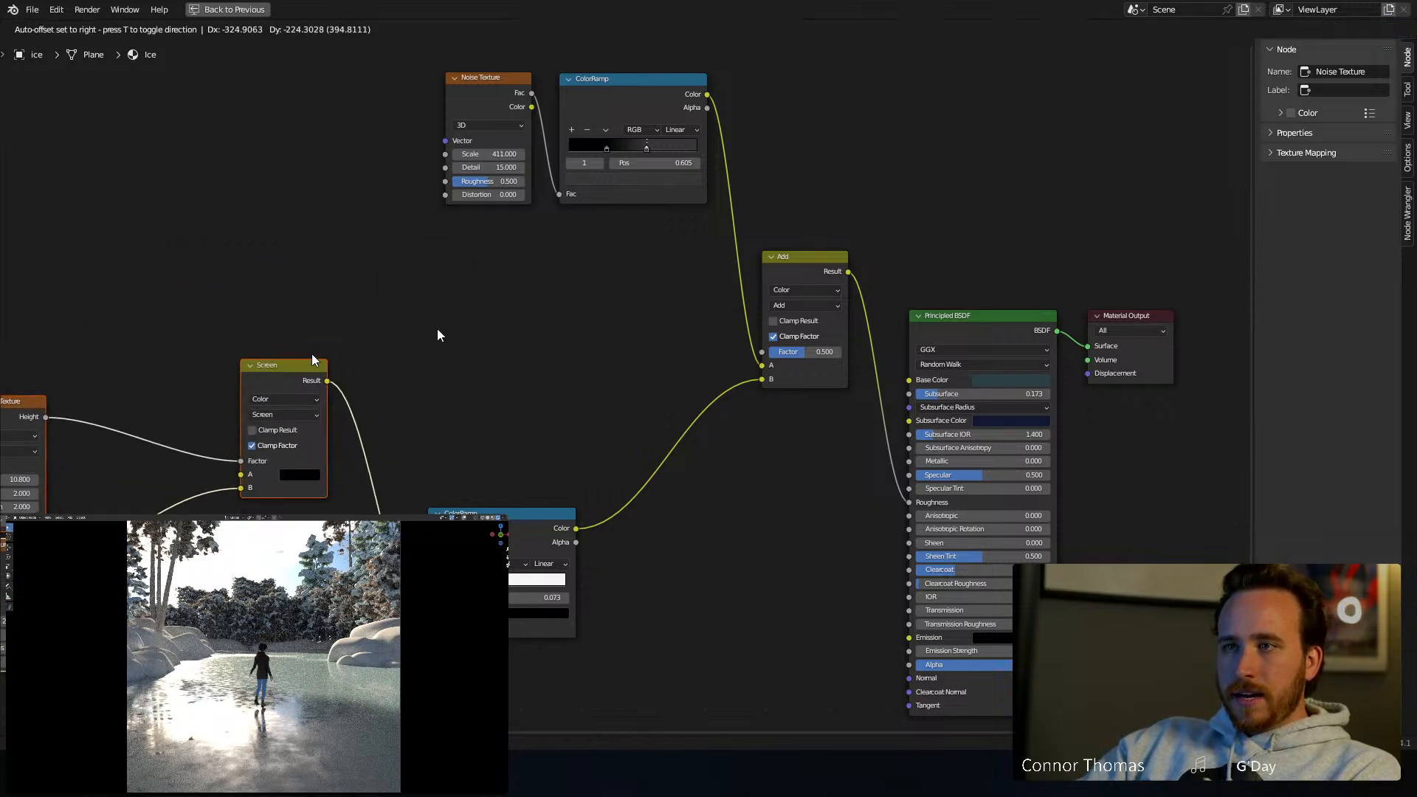
pyautogui.click(312, 360)
pyautogui.click(509, 269)
# Move the 411.000-scale Noise Texture and its ColorRamp above the Screen branch, restore the editor layout and save the file
pyautogui.moveTo(358, 56); pyautogui.dragTo(657, 132)
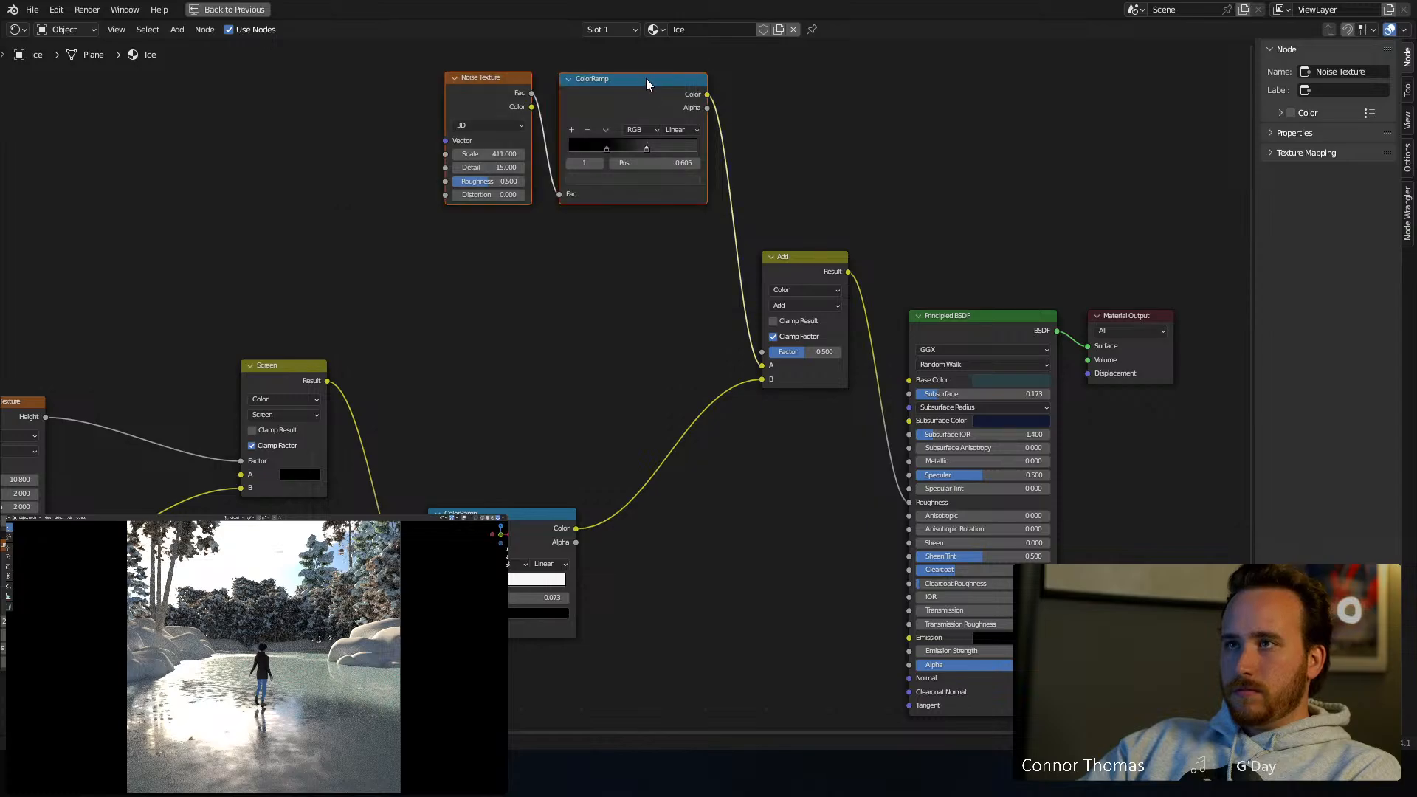
pyautogui.moveTo(647, 84); pyautogui.dragTo(518, 178)
pyautogui.moveTo(896, 174); pyautogui.dragTo(848, 284, button='middle')
pyautogui.scroll(-1, 842, 320)
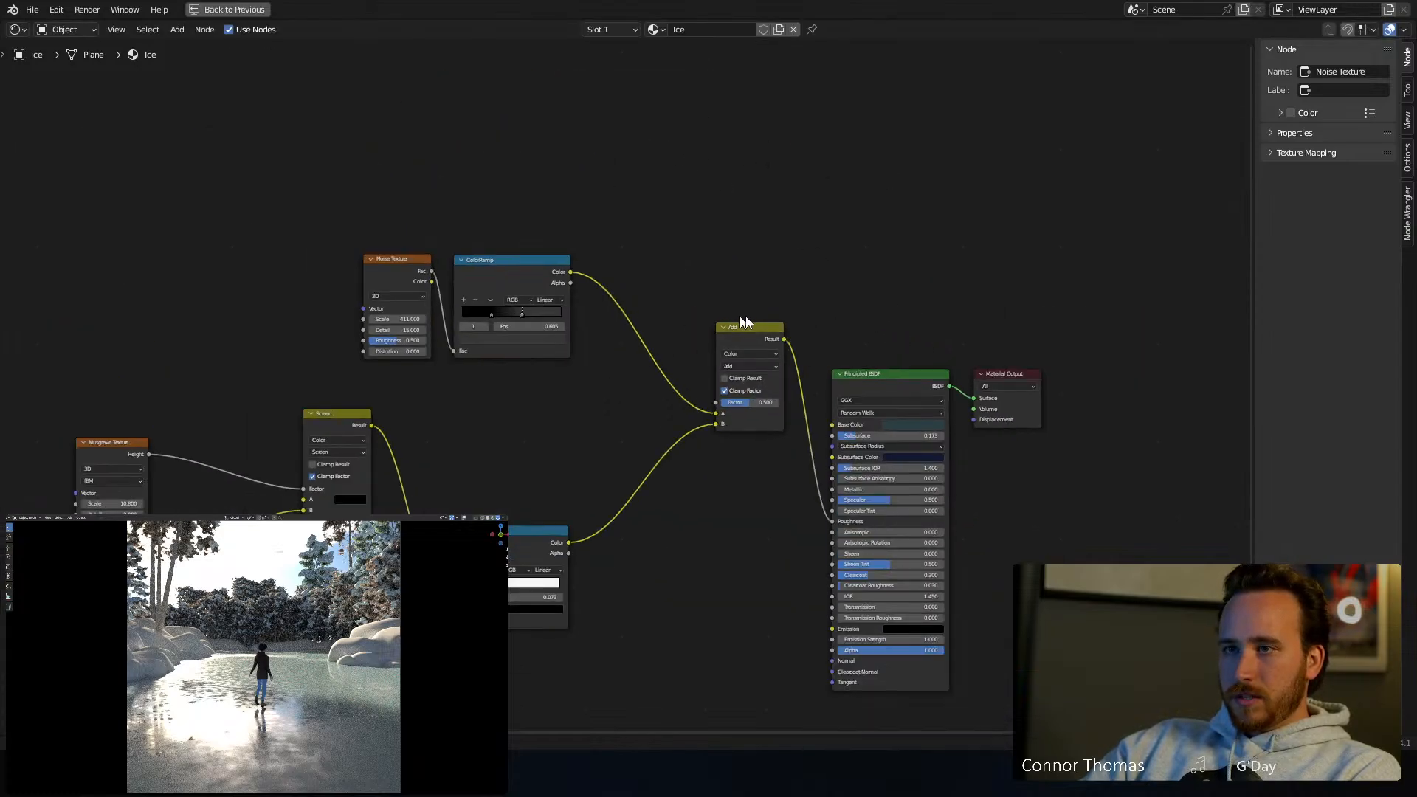
pyautogui.hotkey('ctrl', 'space')
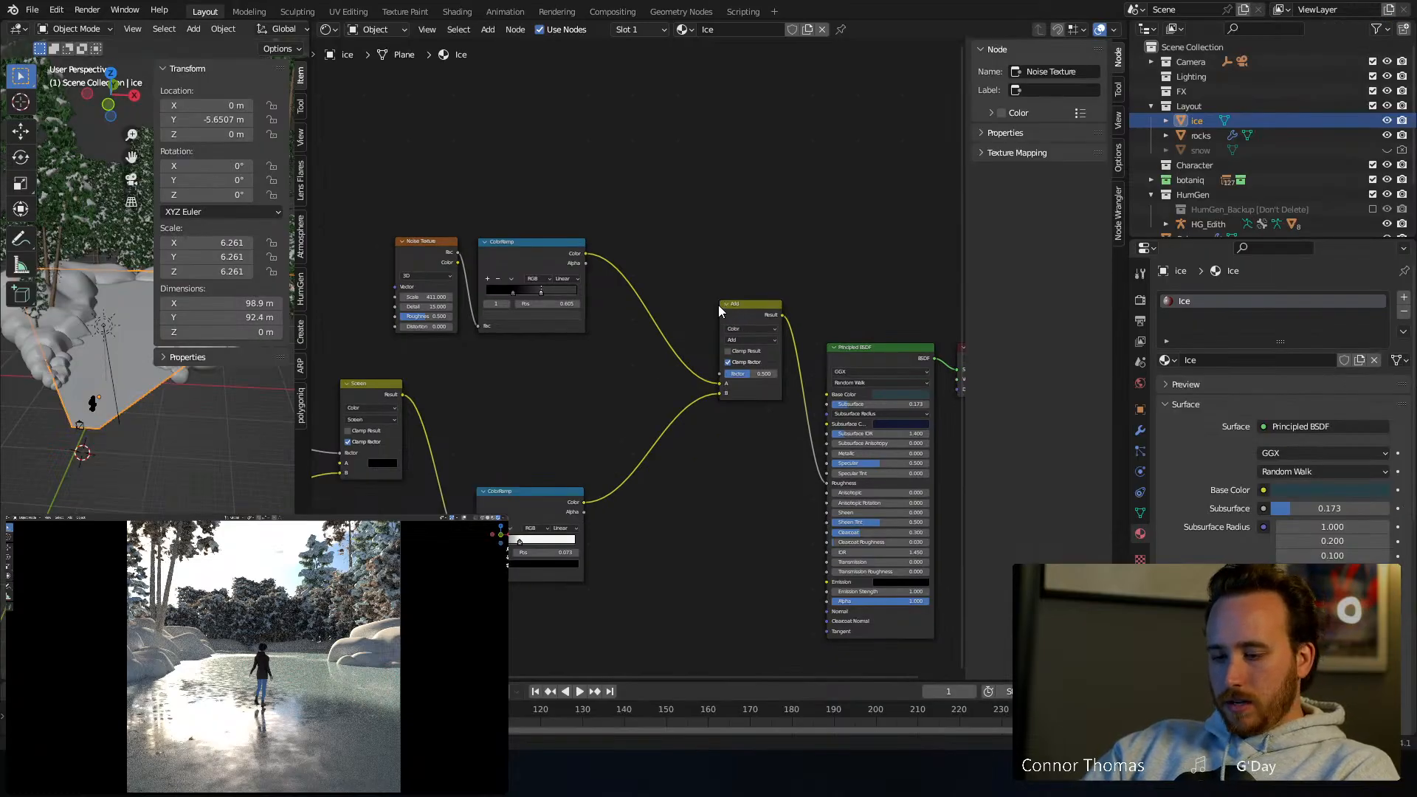
pyautogui.hotkey('ctrl', 's')
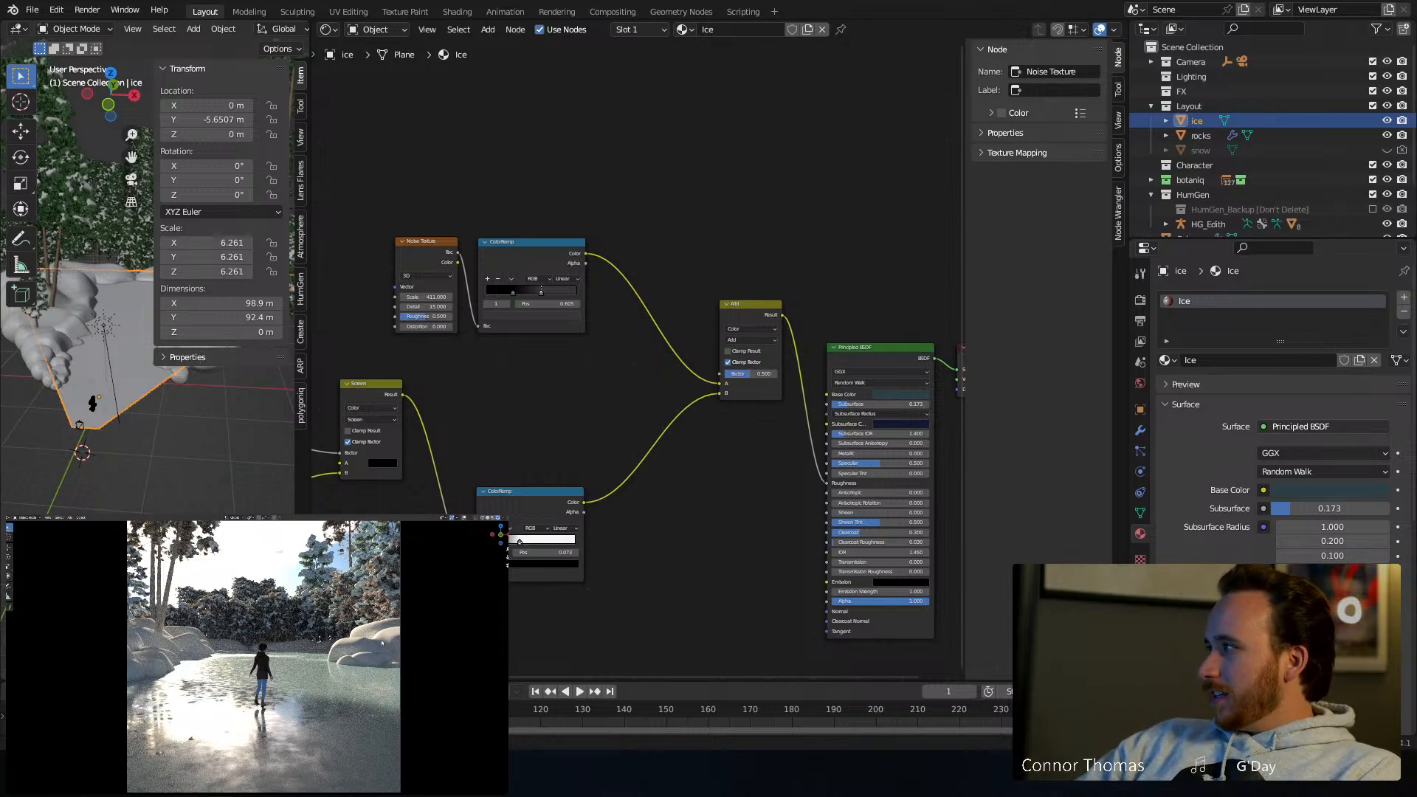
# Give the rocks object a new material named Snow and frame its shader nodes
pyautogui.click(385, 680)
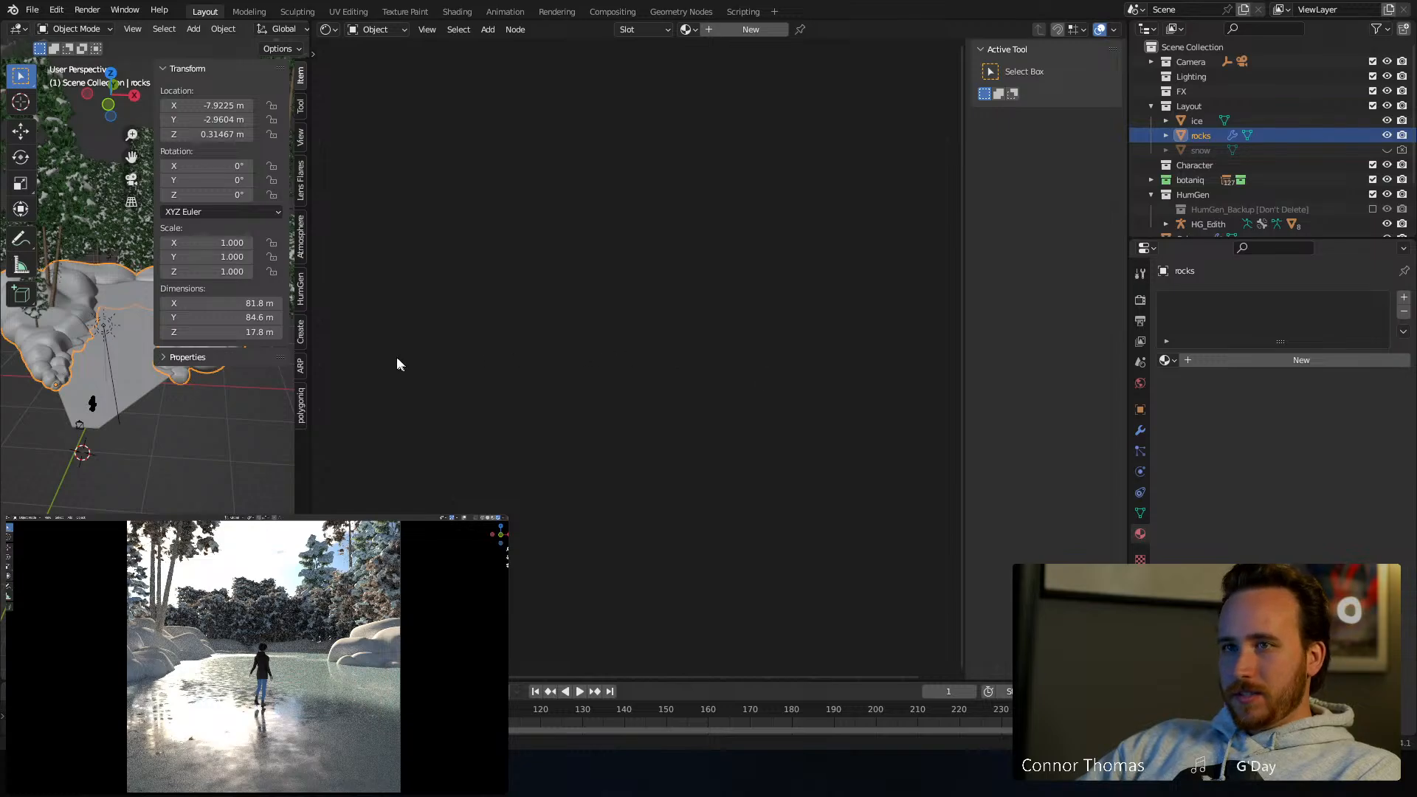
pyautogui.click(1274, 358)
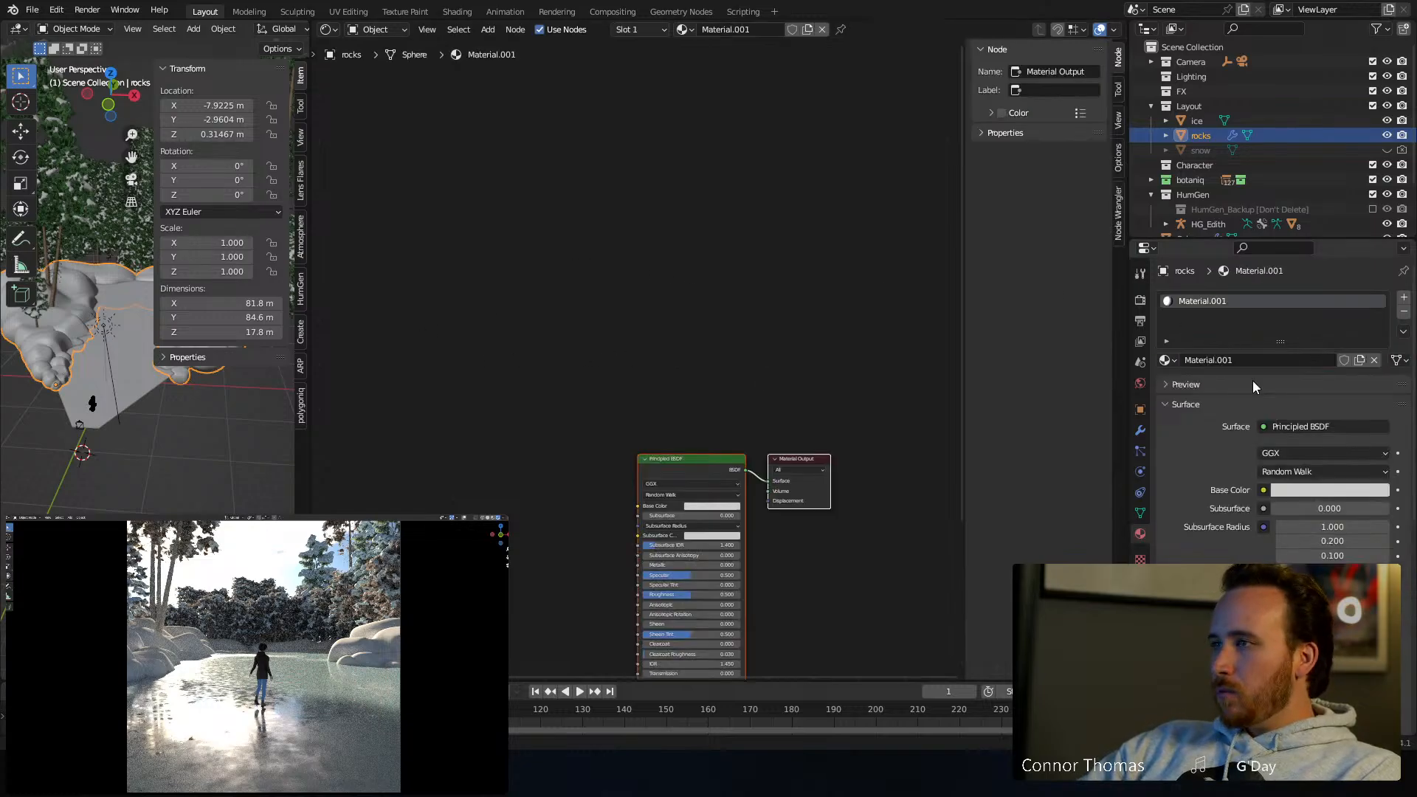
pyautogui.click(1240, 361)
pyautogui.write('Snow')
pyautogui.press('Return')
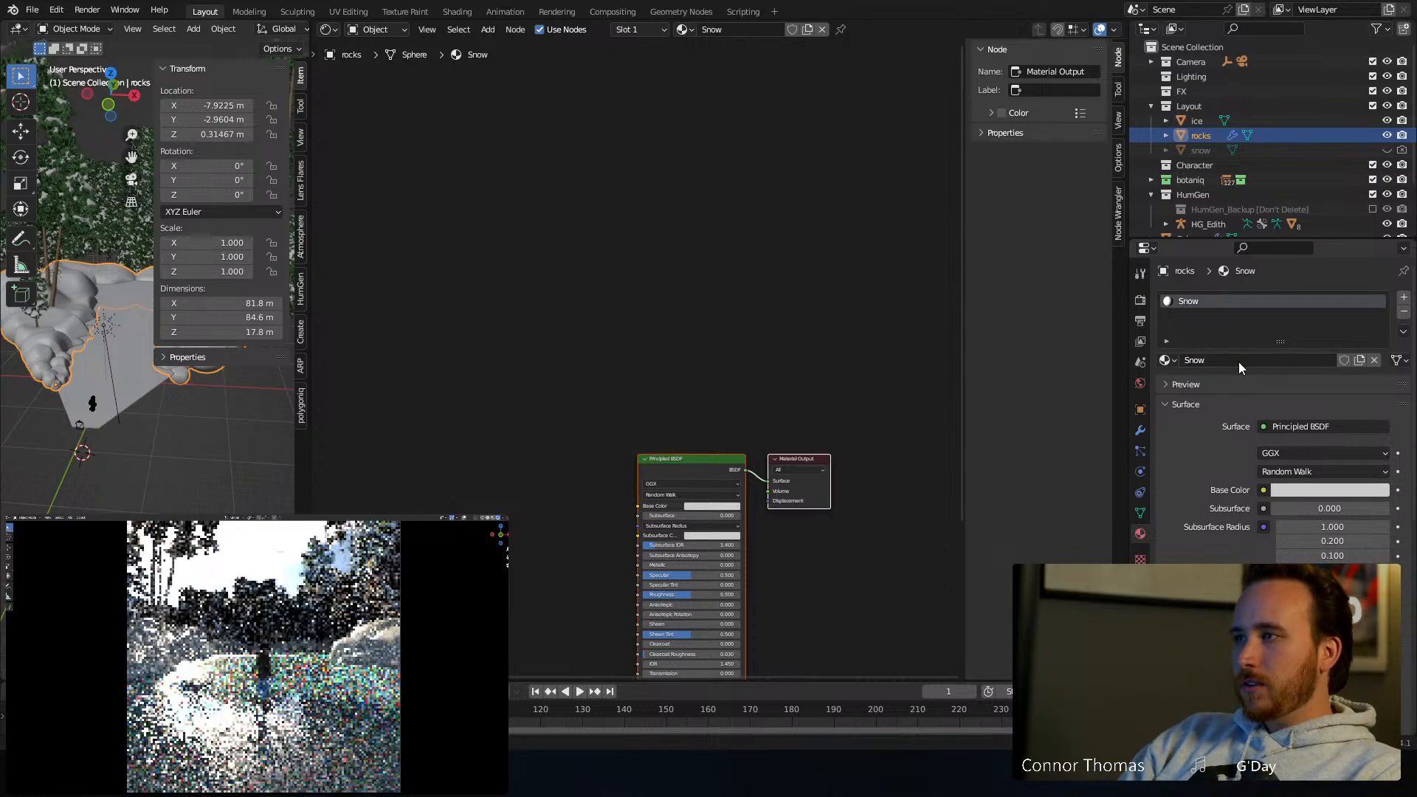
pyautogui.click(520, 370)
pyautogui.moveTo(539, 341); pyautogui.dragTo(545, 84, button='middle')
pyautogui.scroll(4, 545, 131)
pyautogui.moveTo(540, 184); pyautogui.dragTo(540, 243, button='middle')
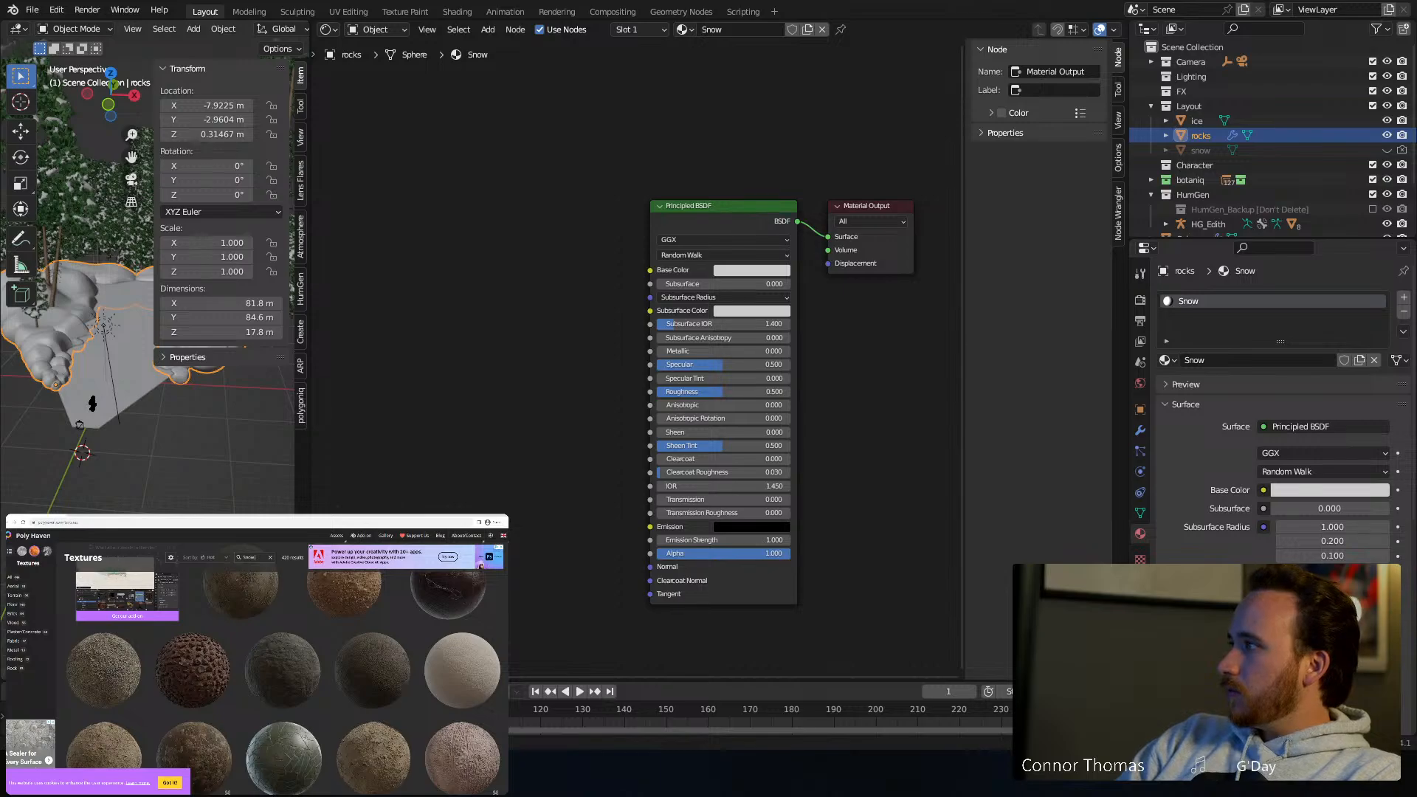
# Open the Snow 02 texture among the Poly Haven results in the browser, then download and save it
pyautogui.scroll(2, 389, 701)
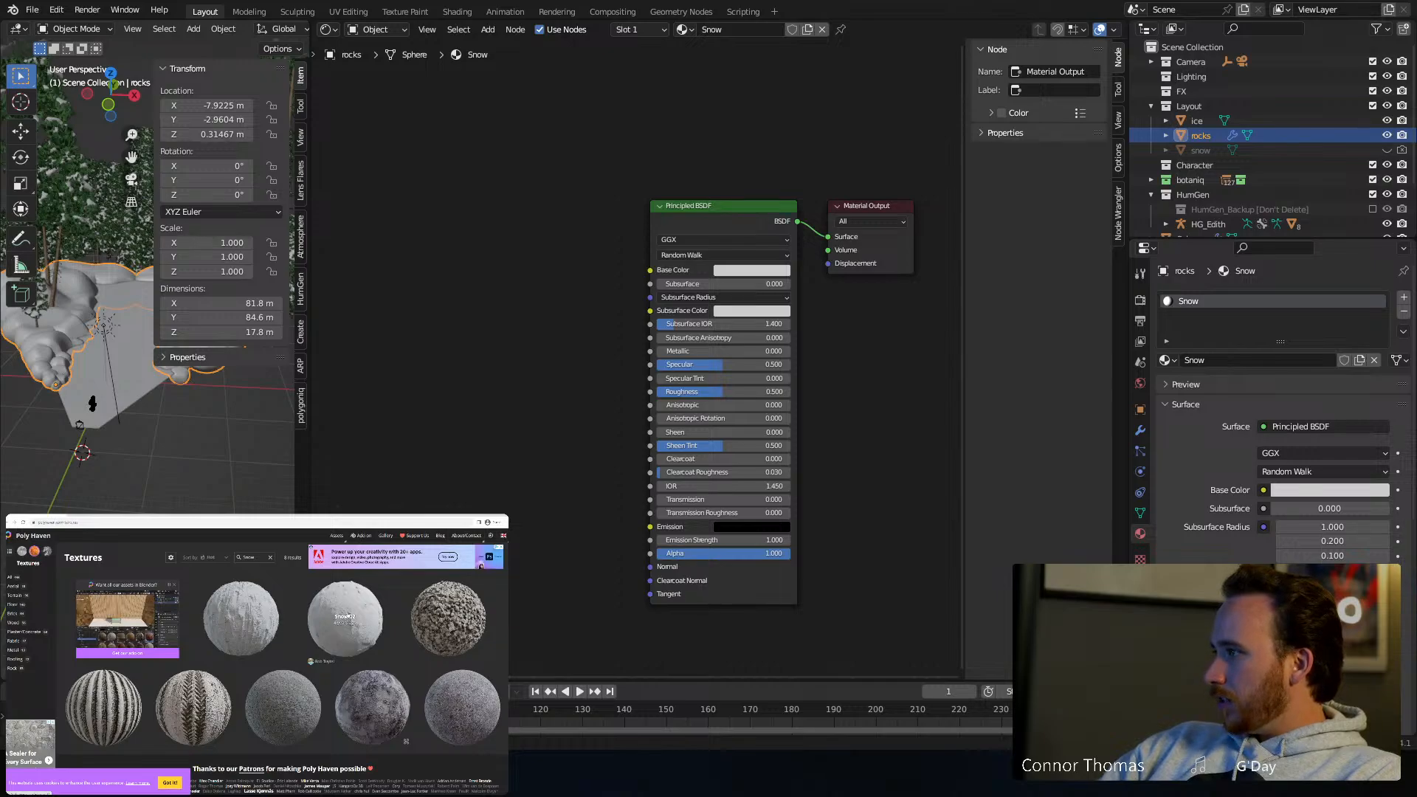
pyautogui.click(363, 629)
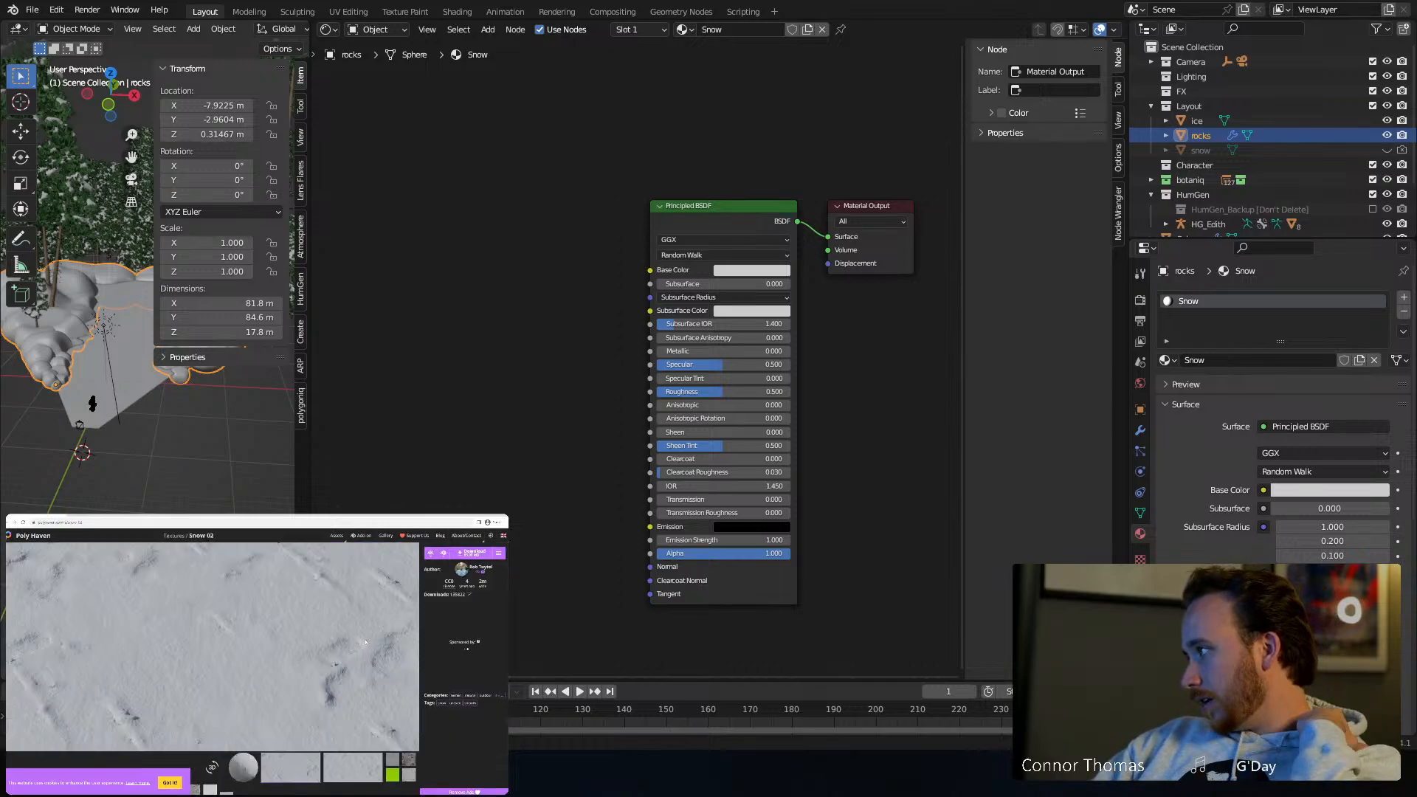
pyautogui.click(470, 554)
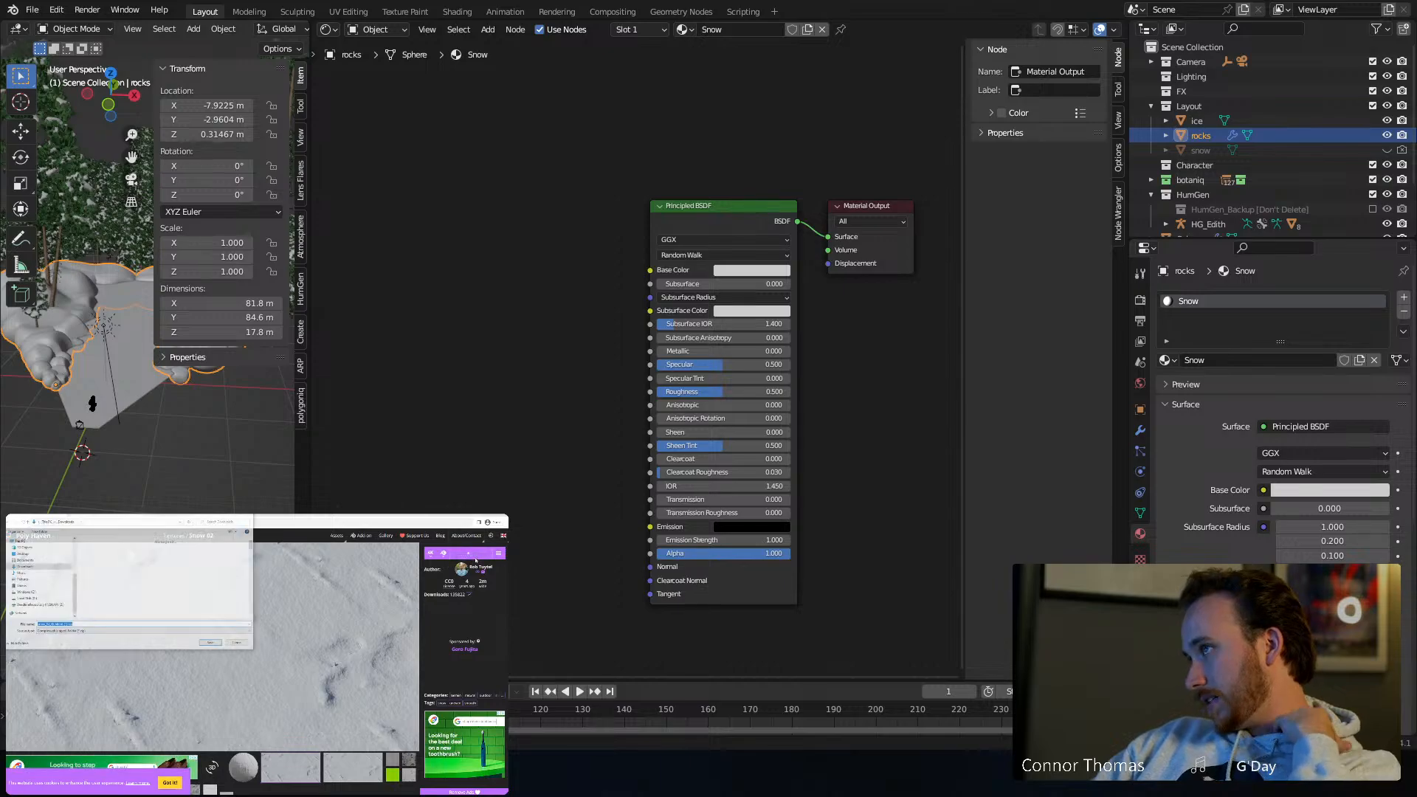
pyautogui.click(211, 642)
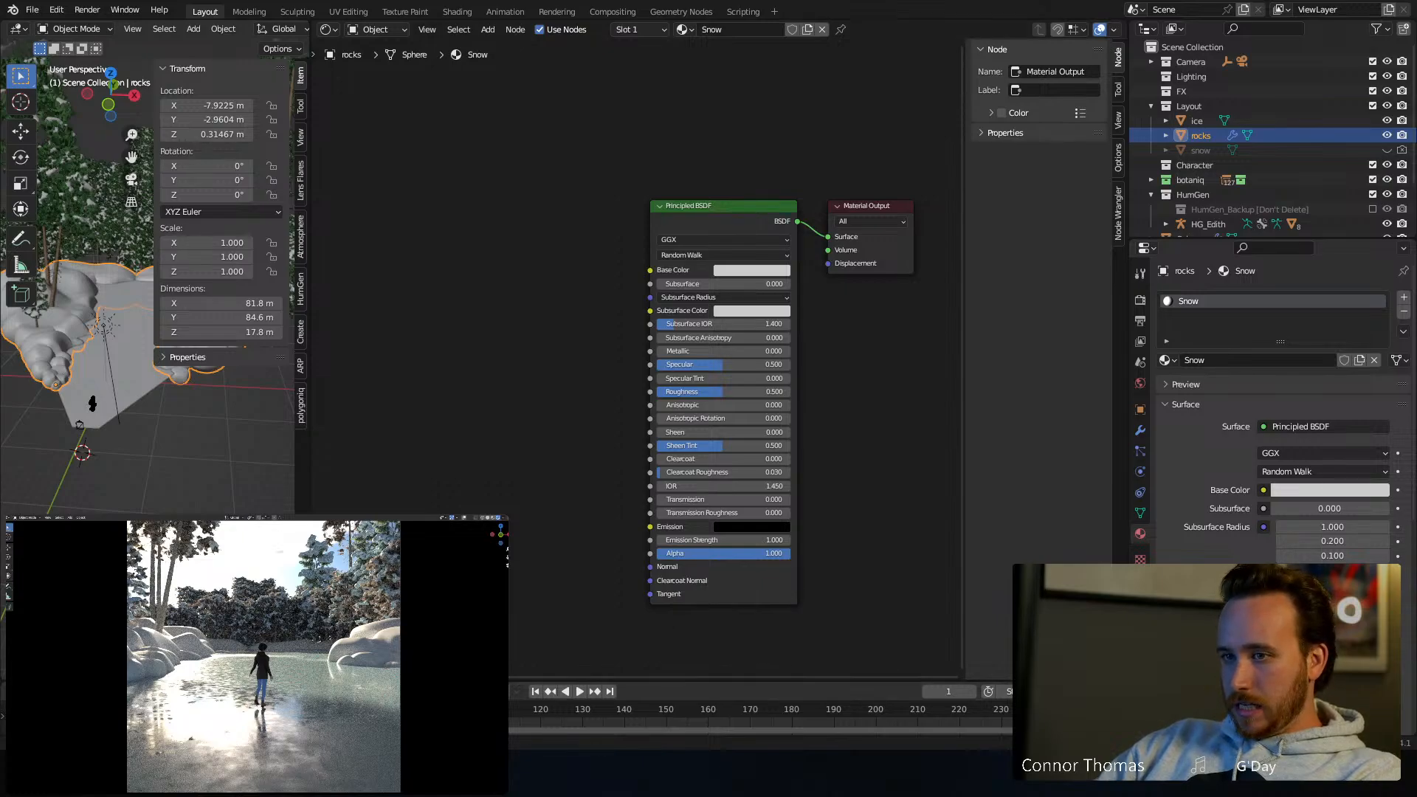
# Switch to File Explorer, open the textures folder inside snow_02_4k.blend in Downloads, and move the window clear of the shader nodes
pyautogui.press('super+e')
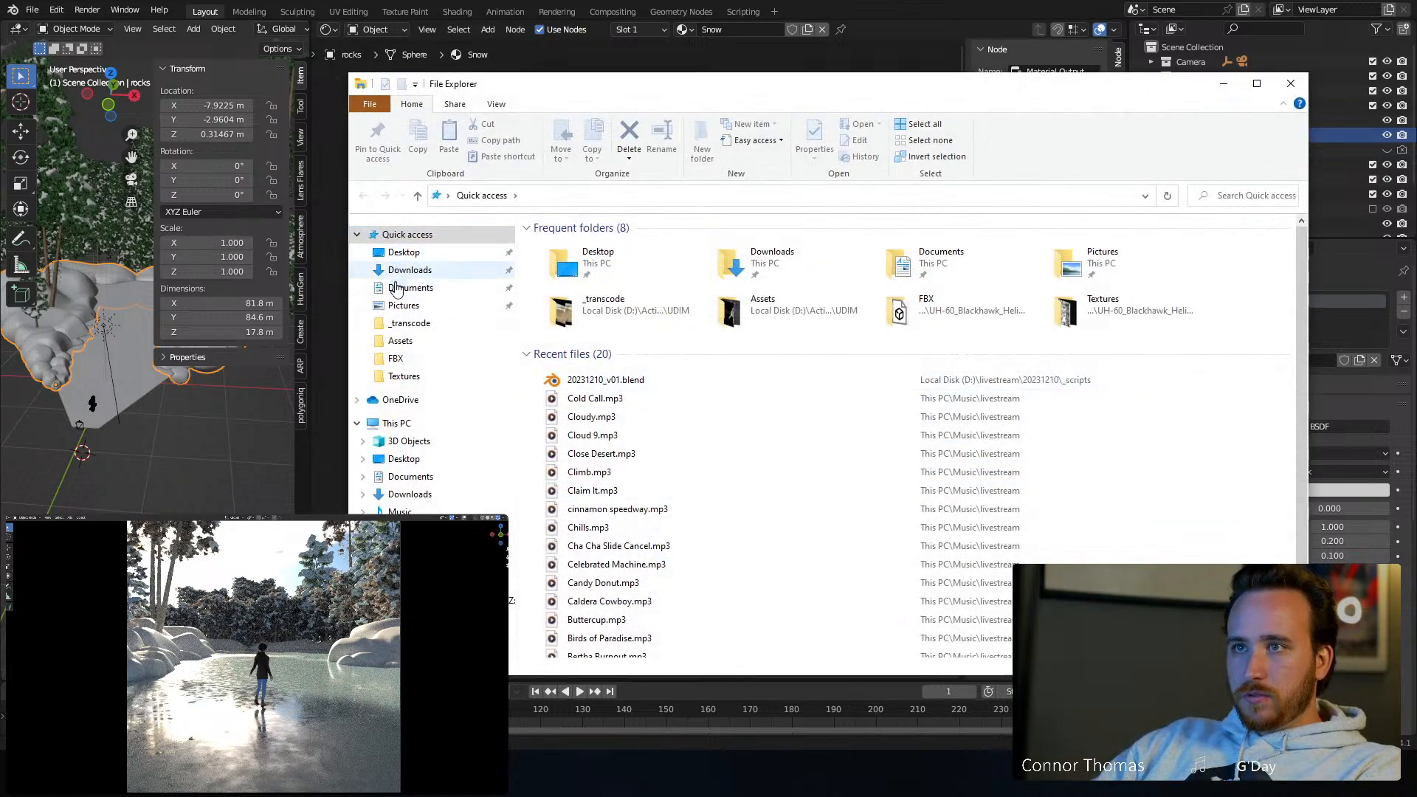
pyautogui.click(413, 270)
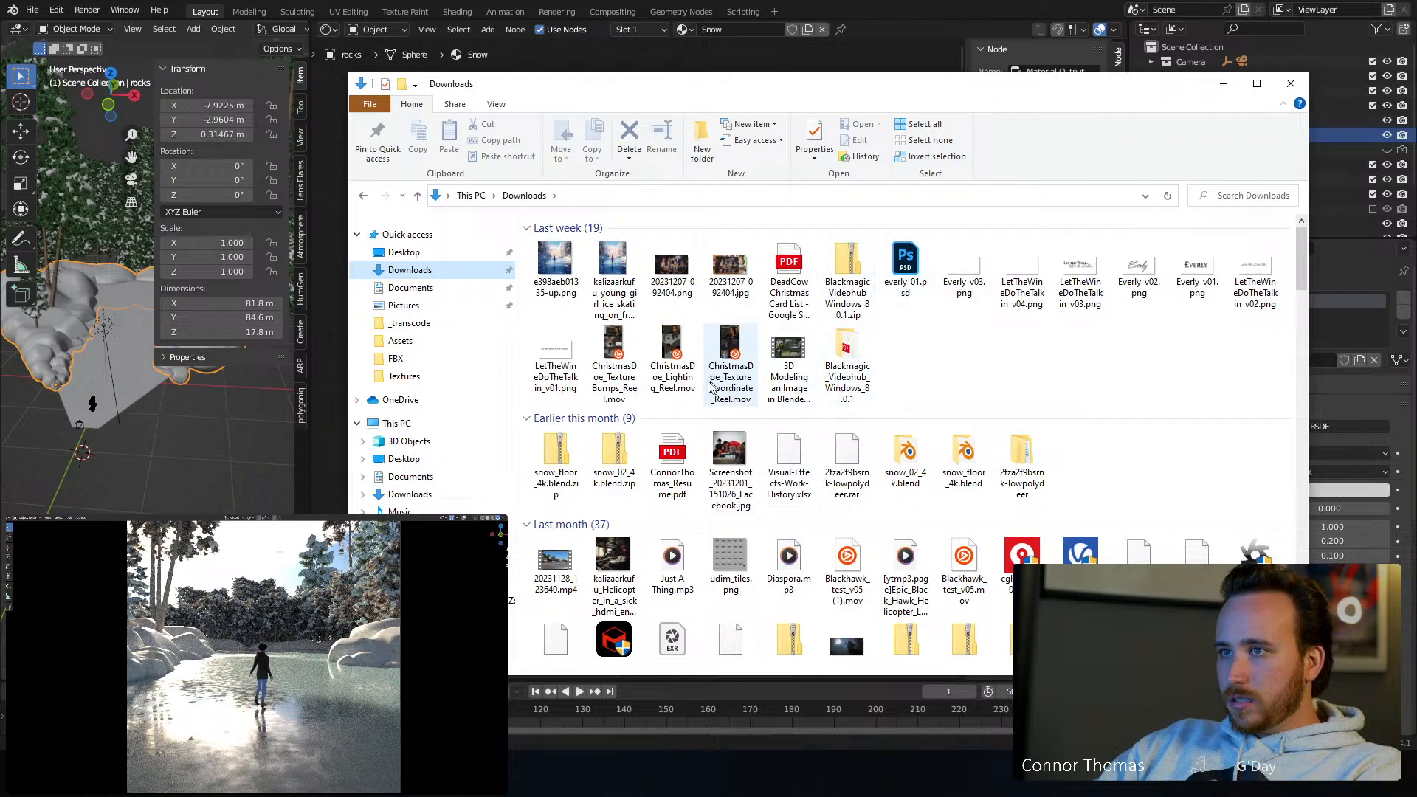
pyautogui.click(622, 467)
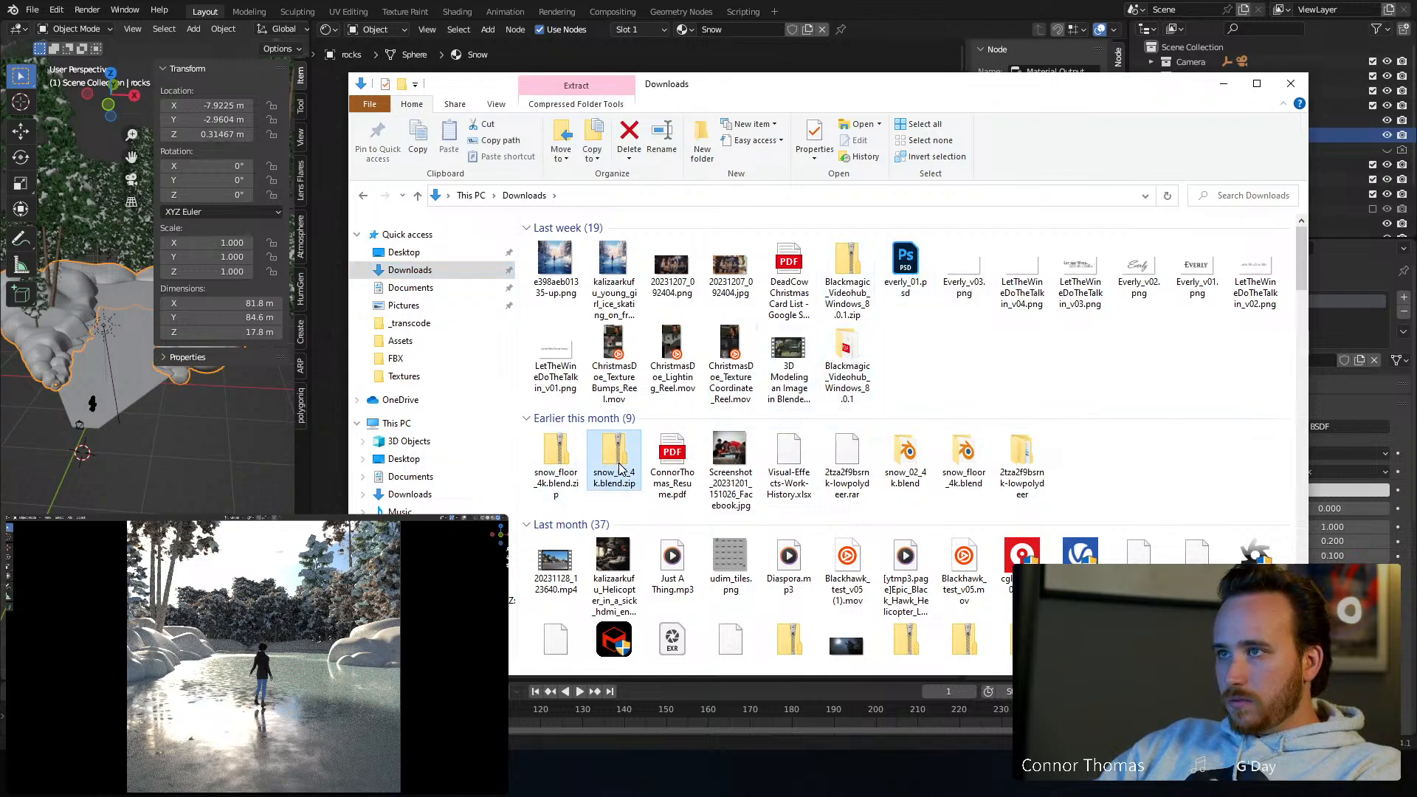
pyautogui.click(927, 465)
pyautogui.doubleClick(906, 459)
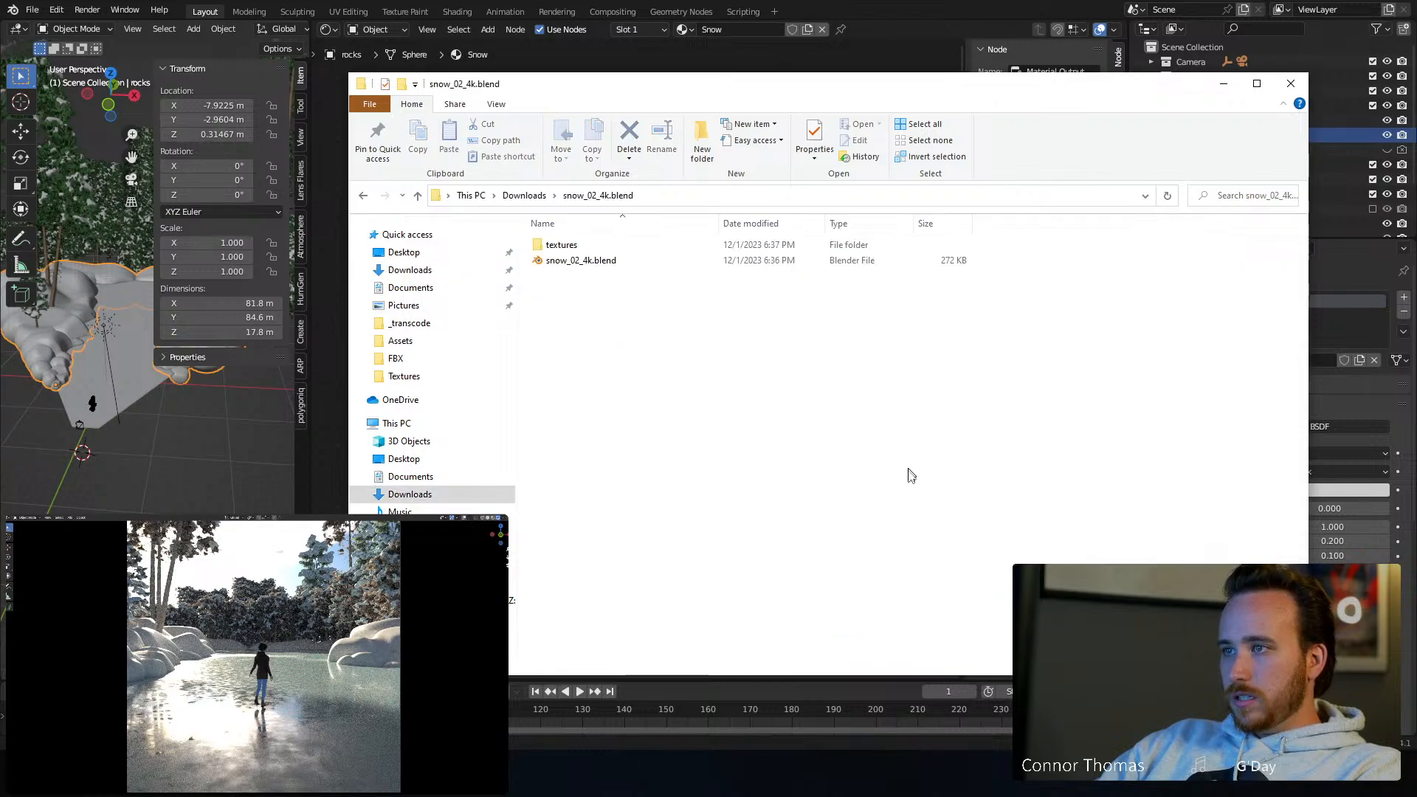
pyautogui.click(559, 250)
pyautogui.doubleClick(558, 250)
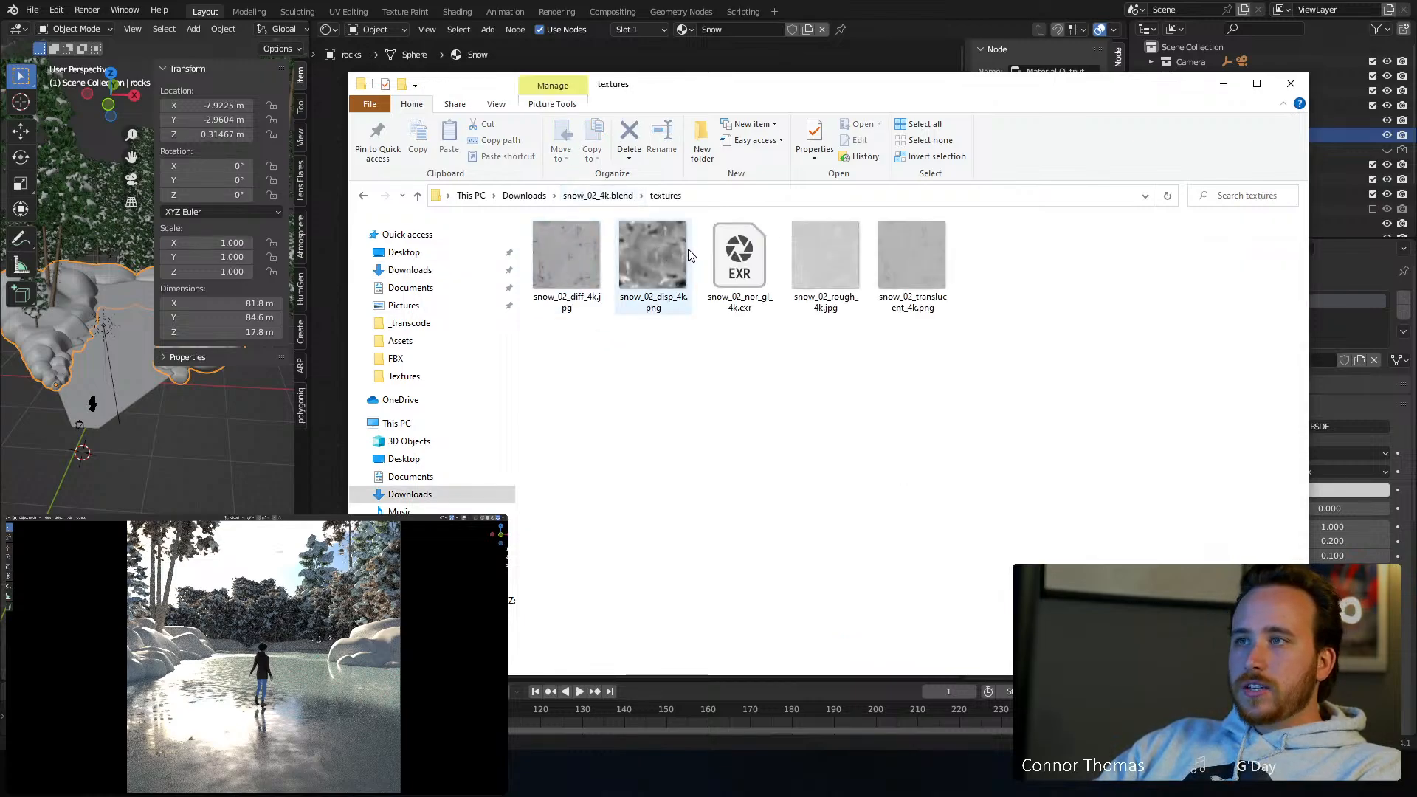
pyautogui.moveTo(653, 91); pyautogui.dragTo(640, 424)
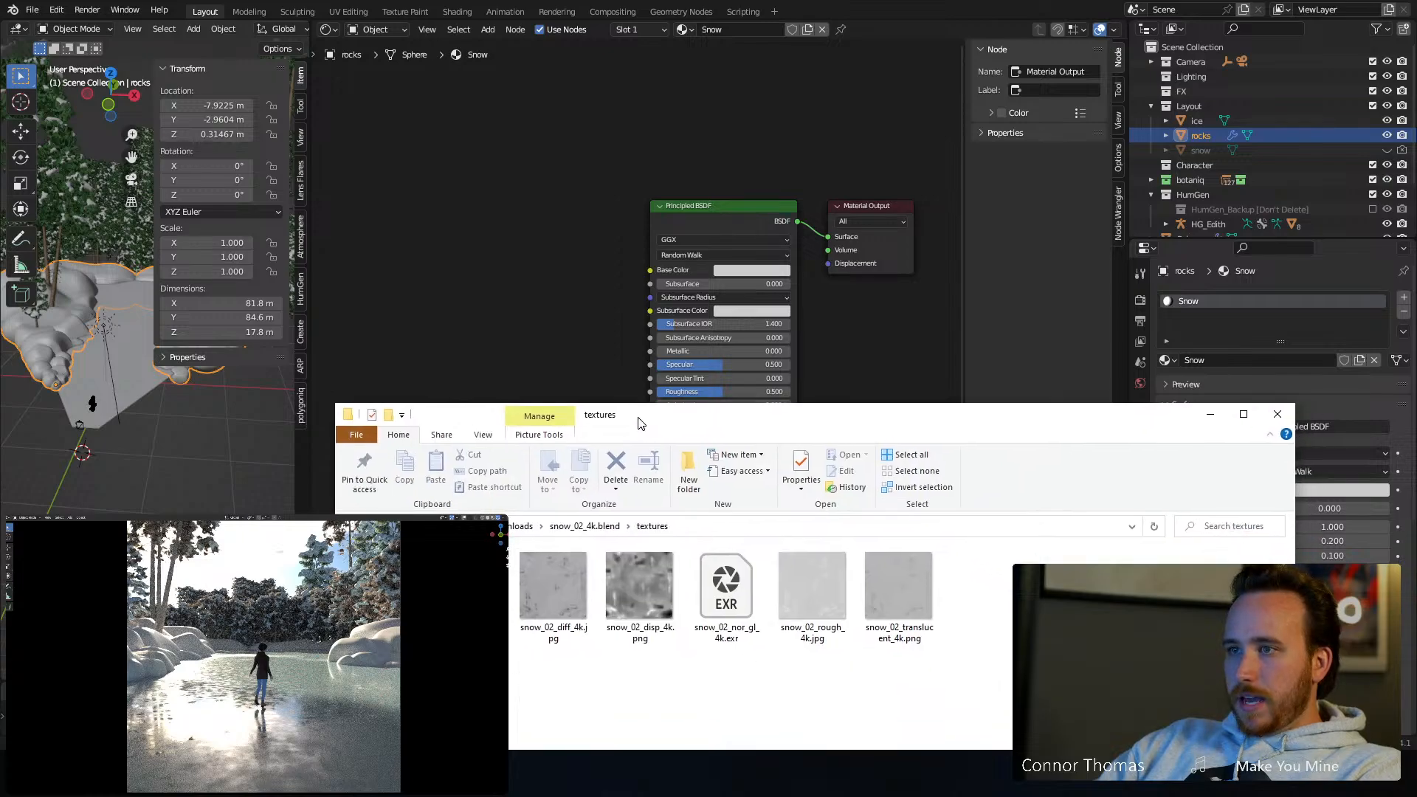
# Bring the snow_02 diffuse, displacement, roughness and normal images from the folder into the Snow material's node editor
pyautogui.moveTo(549, 603); pyautogui.dragTo(552, 210)
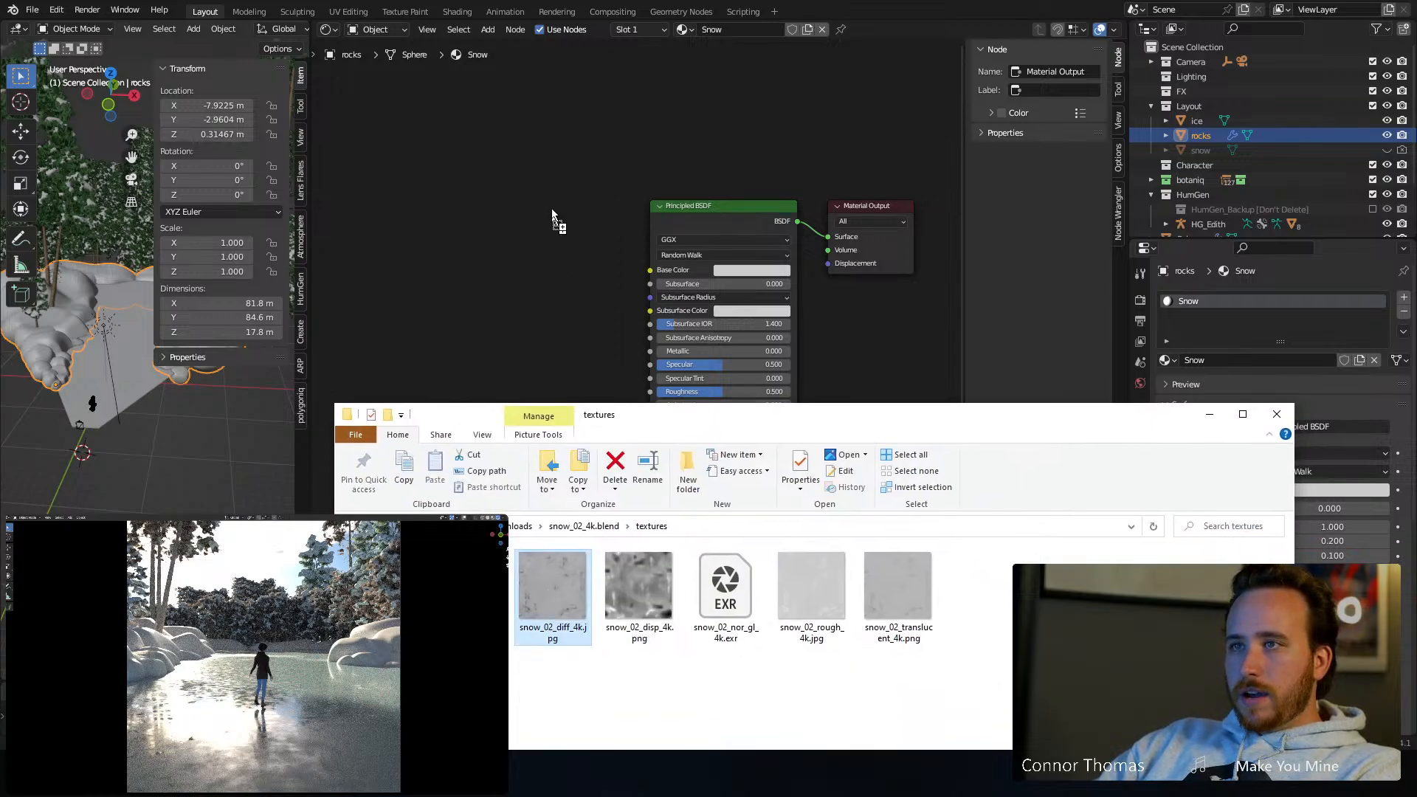
pyautogui.moveTo(512, 153); pyautogui.dragTo(512, 154)
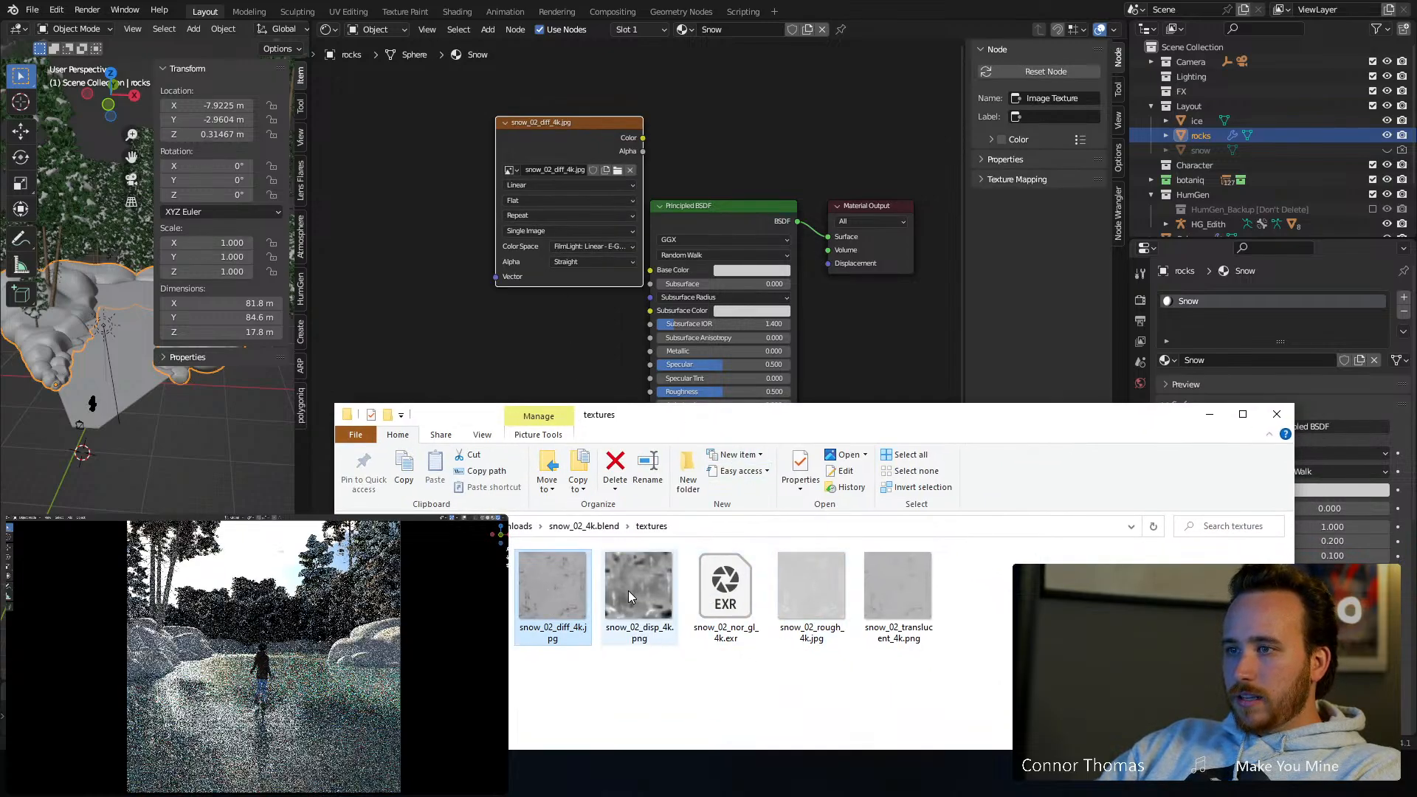
pyautogui.moveTo(627, 590); pyautogui.dragTo(857, 366)
pyautogui.moveTo(812, 591); pyautogui.dragTo(522, 308)
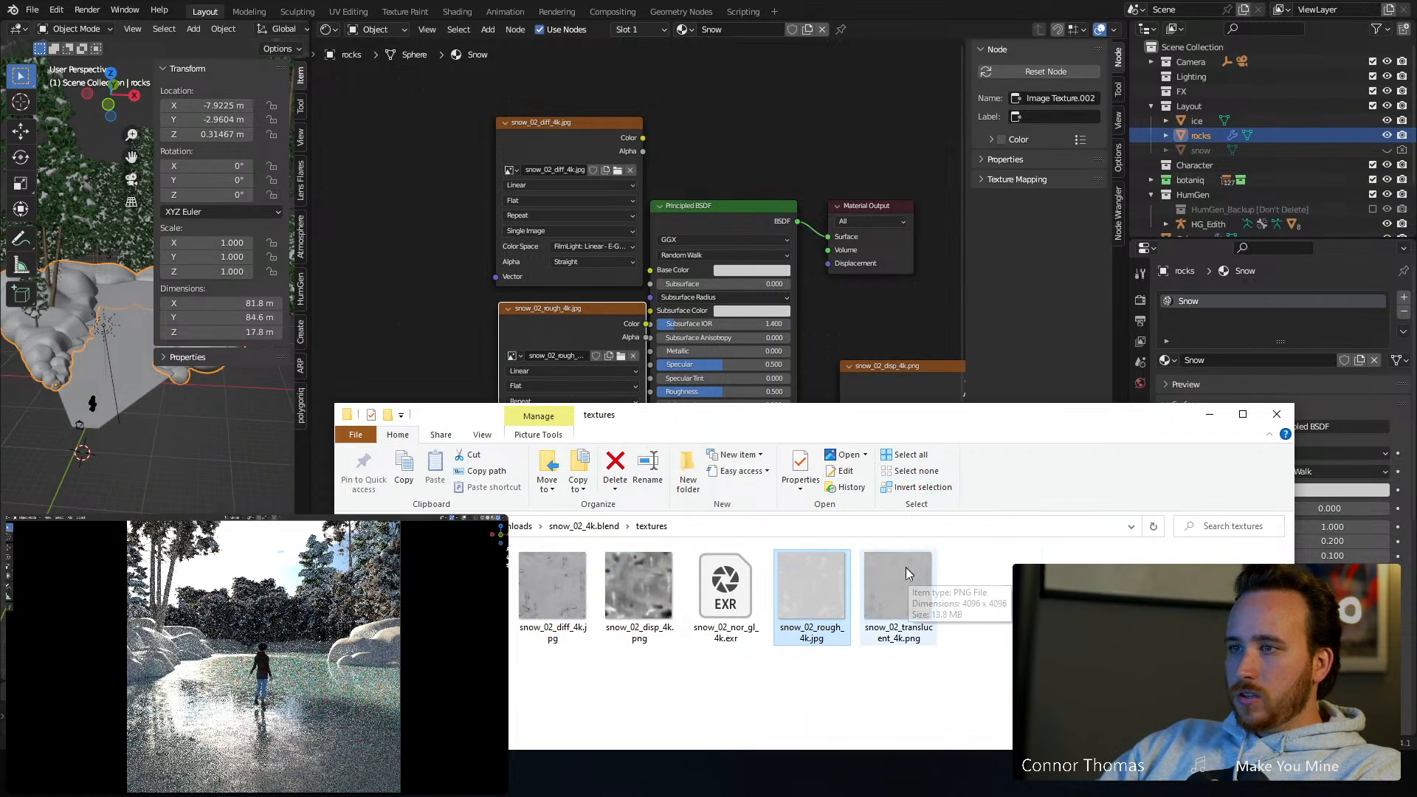
pyautogui.moveTo(744, 599); pyautogui.dragTo(402, 304)
pyautogui.click(403, 264)
# Spread the normal, roughness and diffuse textures out in front of the Principled BSDF and connect the diffuse Color to Base Color
pyautogui.moveTo(402, 297); pyautogui.dragTo(428, 202, button='middle')
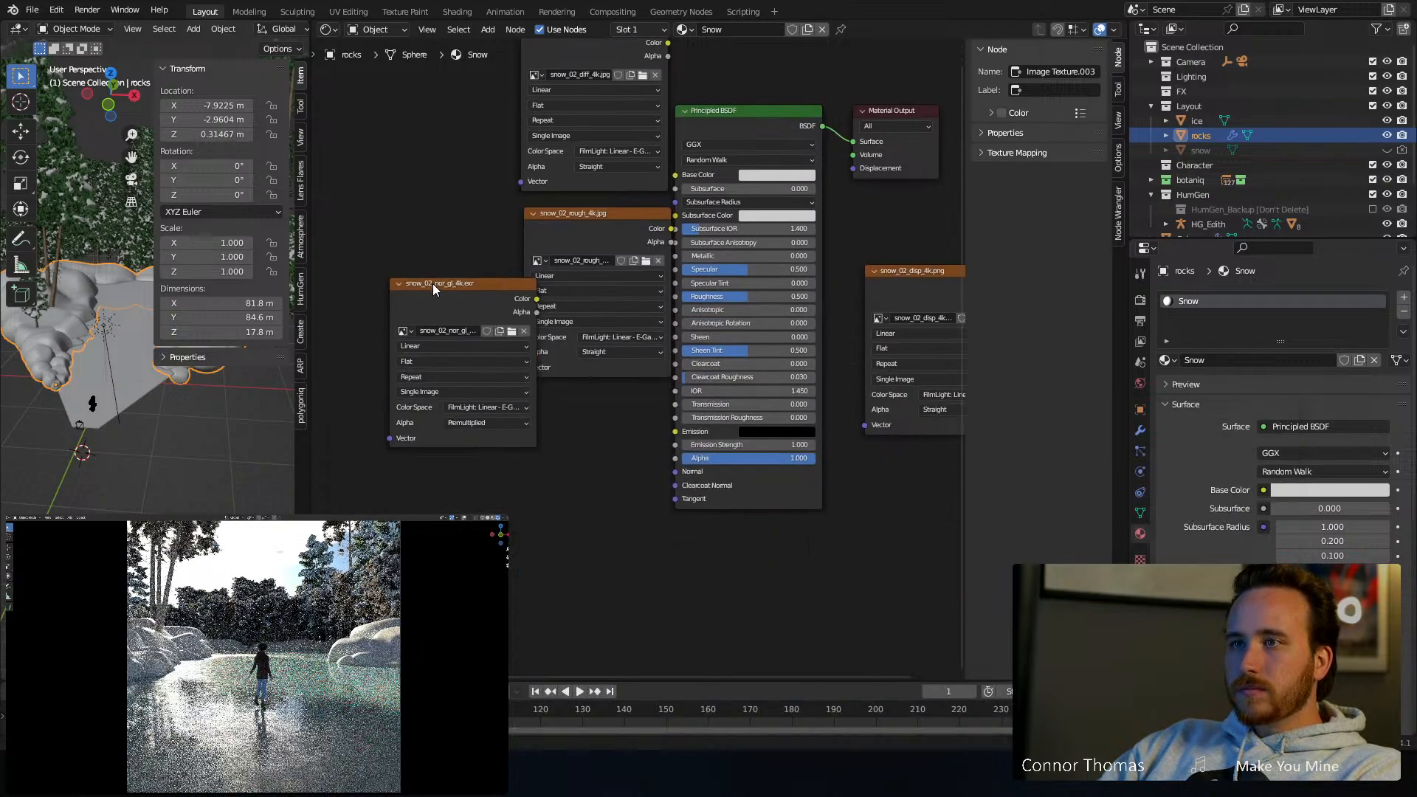
pyautogui.moveTo(432, 289); pyautogui.dragTo(350, 490)
pyautogui.moveTo(468, 183); pyautogui.dragTo(457, 273, button='middle')
pyautogui.moveTo(558, 314); pyautogui.dragTo(343, 378)
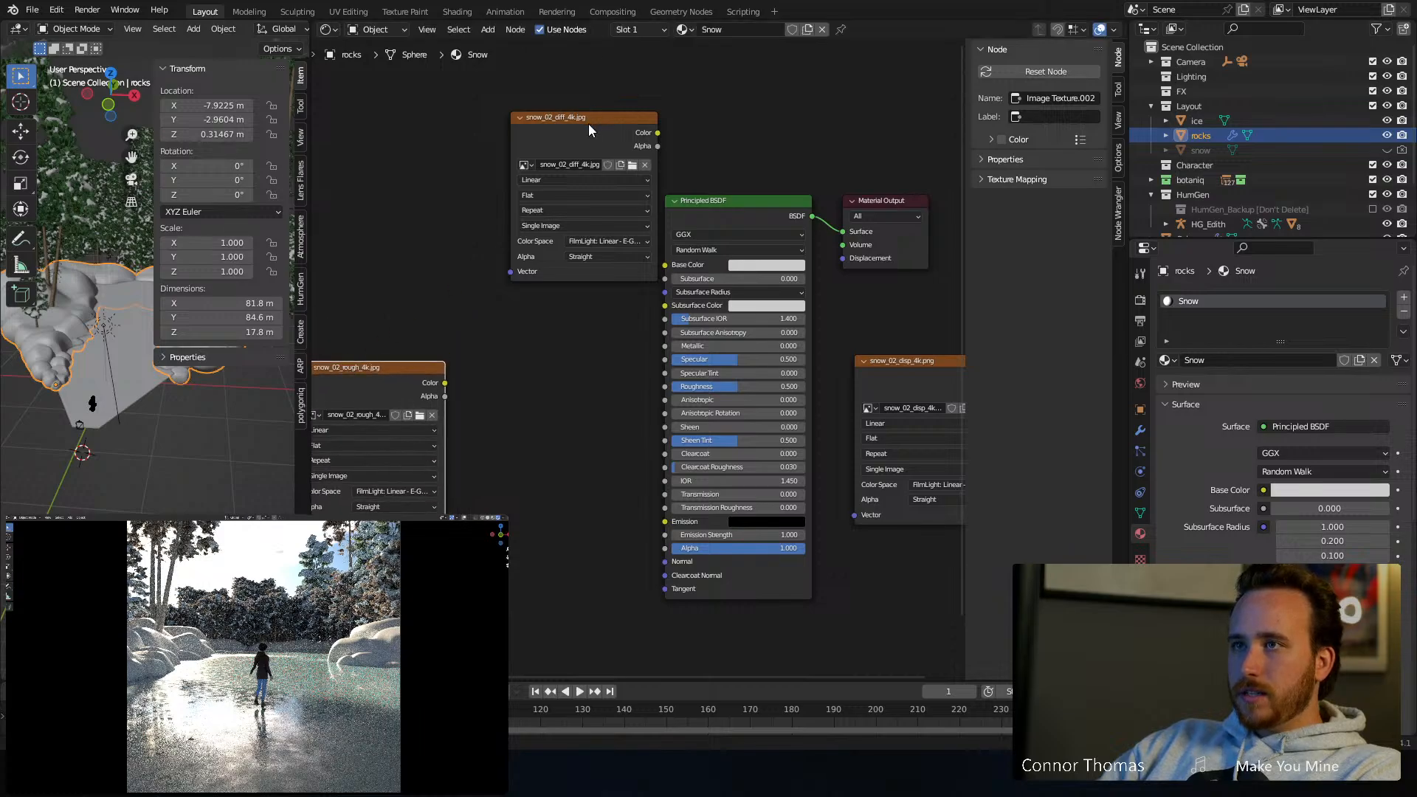
pyautogui.moveTo(588, 130); pyautogui.dragTo(390, 121)
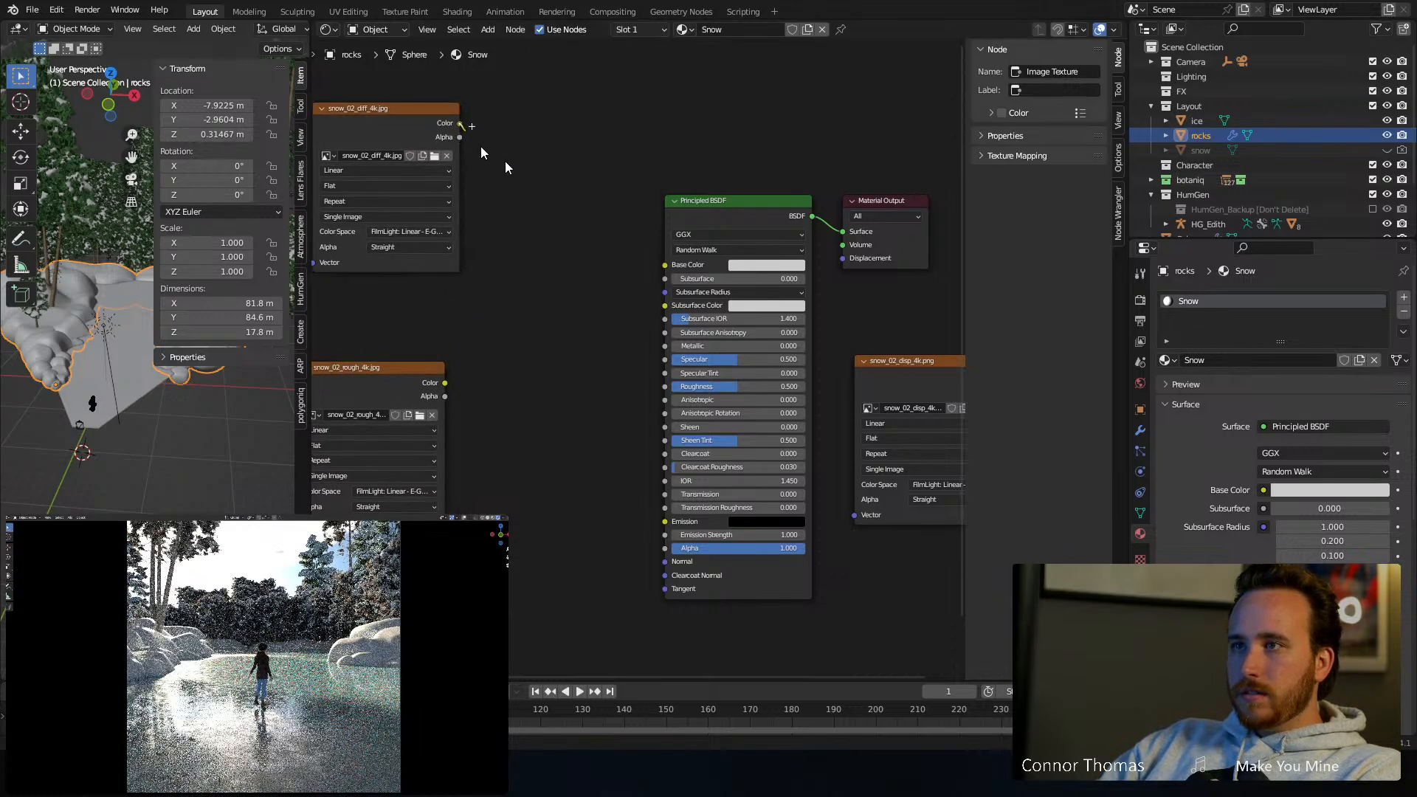
pyautogui.moveTo(701, 265); pyautogui.dragTo(670, 264)
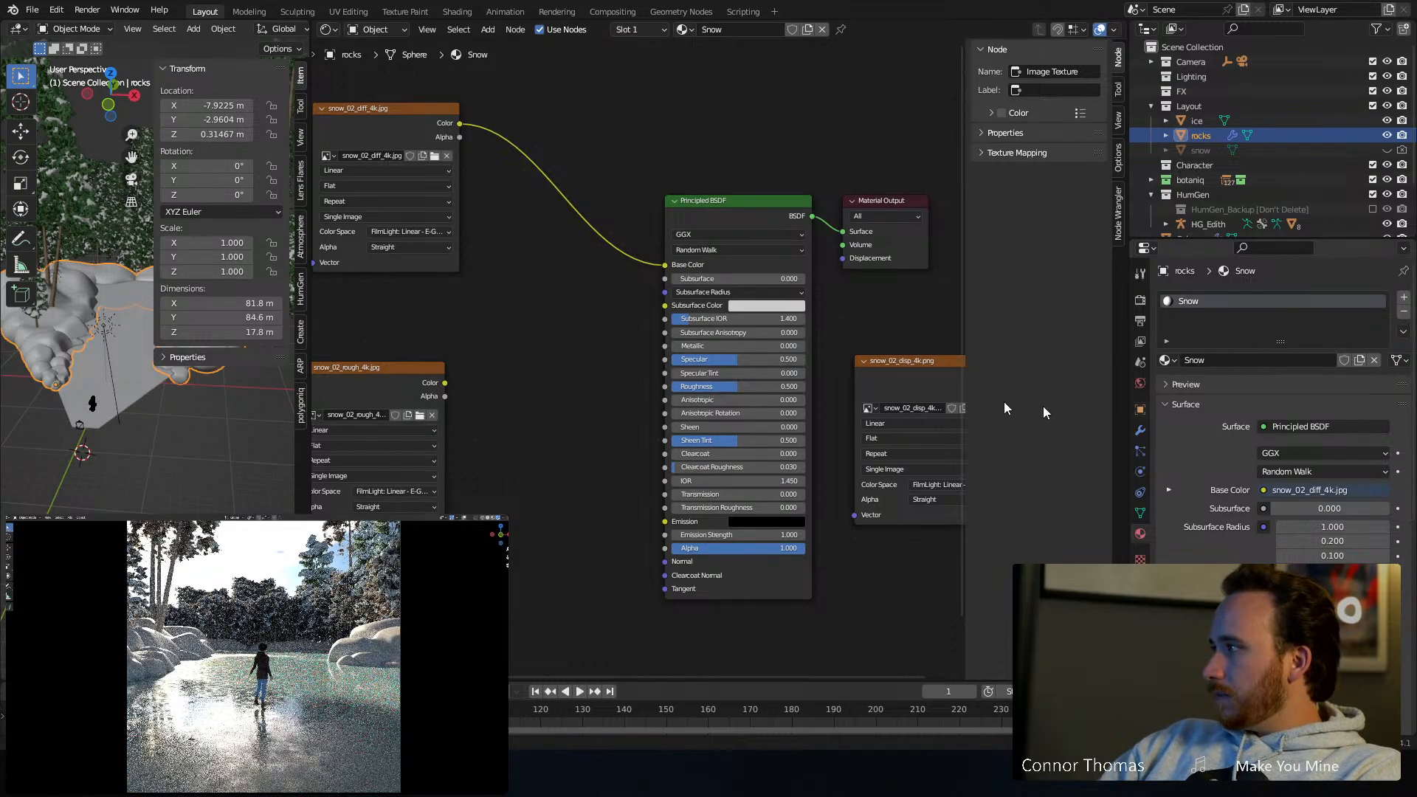
# Add a Texture Coordinate and Mapping setup to the snow_02_diff_4k.jpg texture and move both new nodes farther from it
pyautogui.moveTo(526, 316); pyautogui.dragTo(750, 372, button='middle')
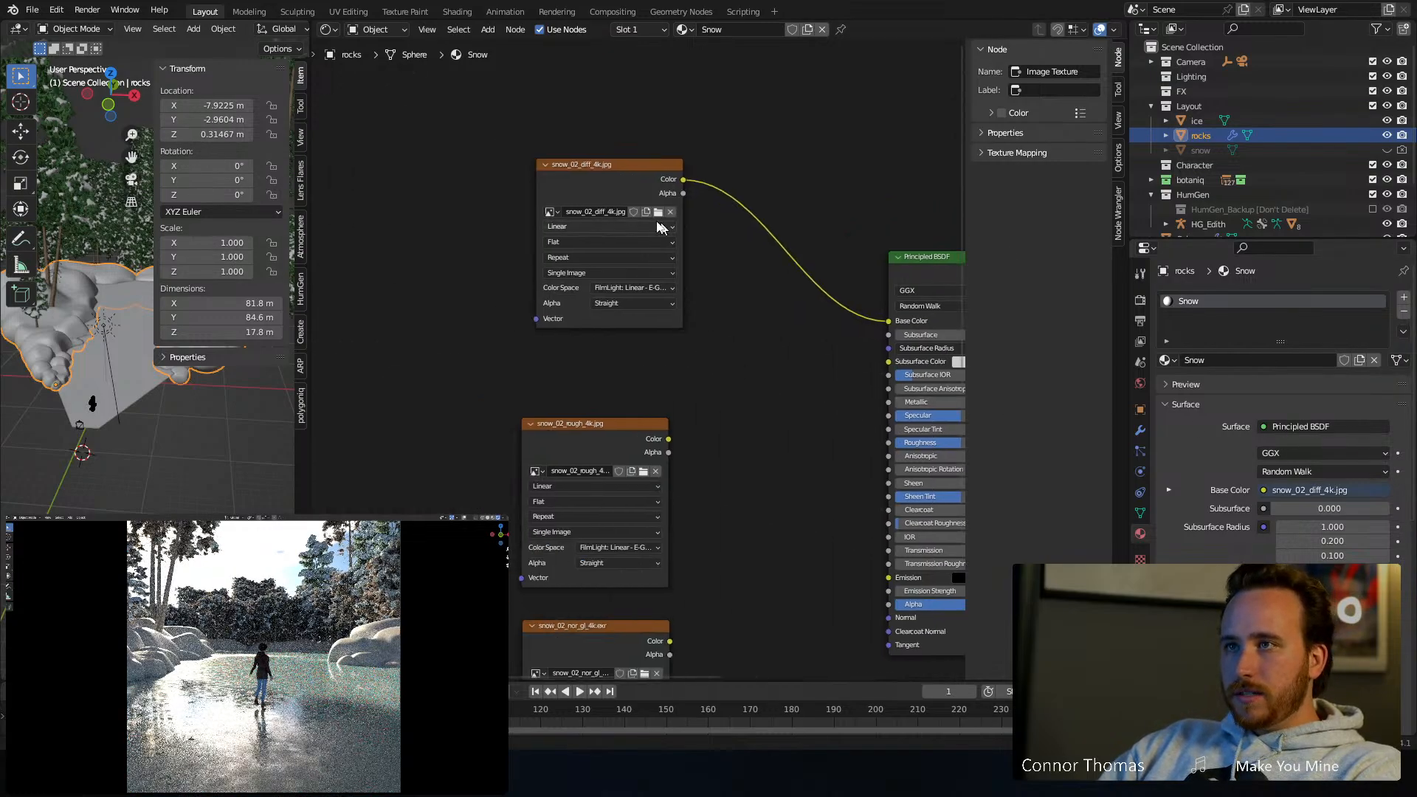
pyautogui.click(584, 170)
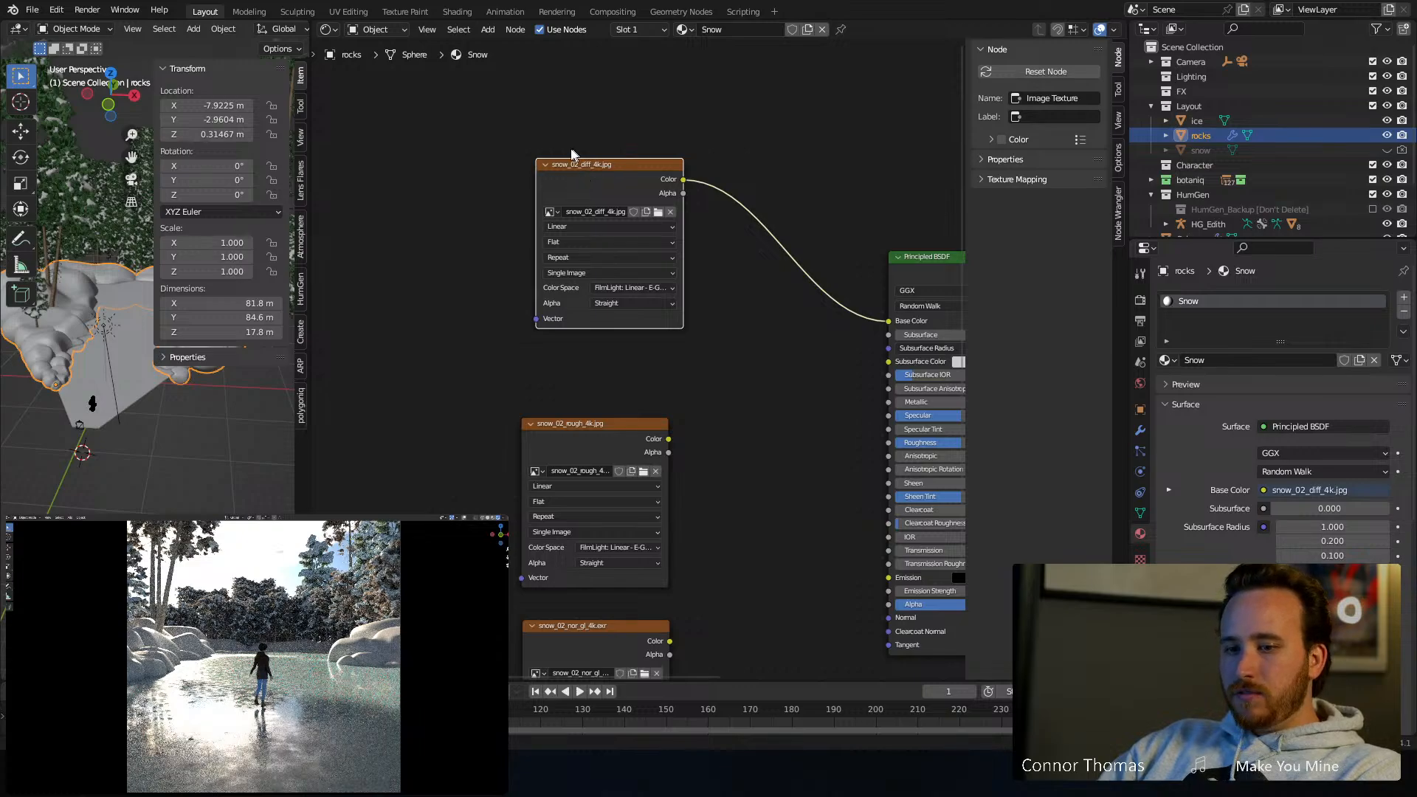
pyautogui.hotkey('ctrl', 't')
pyautogui.moveTo(356, 128); pyautogui.dragTo(450, 127, button='middle')
pyautogui.moveTo(413, 122); pyautogui.dragTo(554, 317)
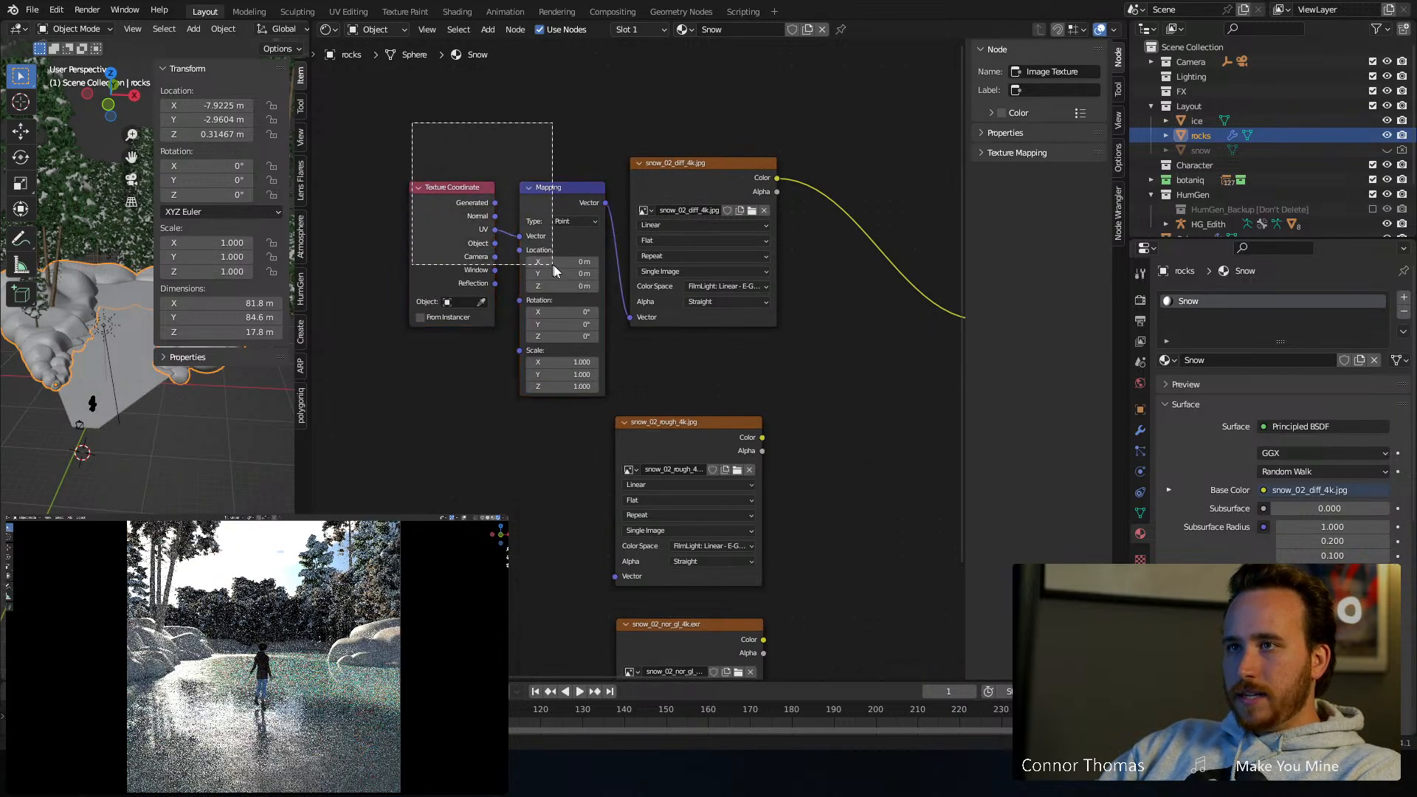
pyautogui.press('g')
pyautogui.click(502, 412)
# Add a Value node beside the Mapping node, connect it to the Scale input and set it to 1
pyautogui.moveTo(501, 411); pyautogui.dragTo(683, 377, button='middle')
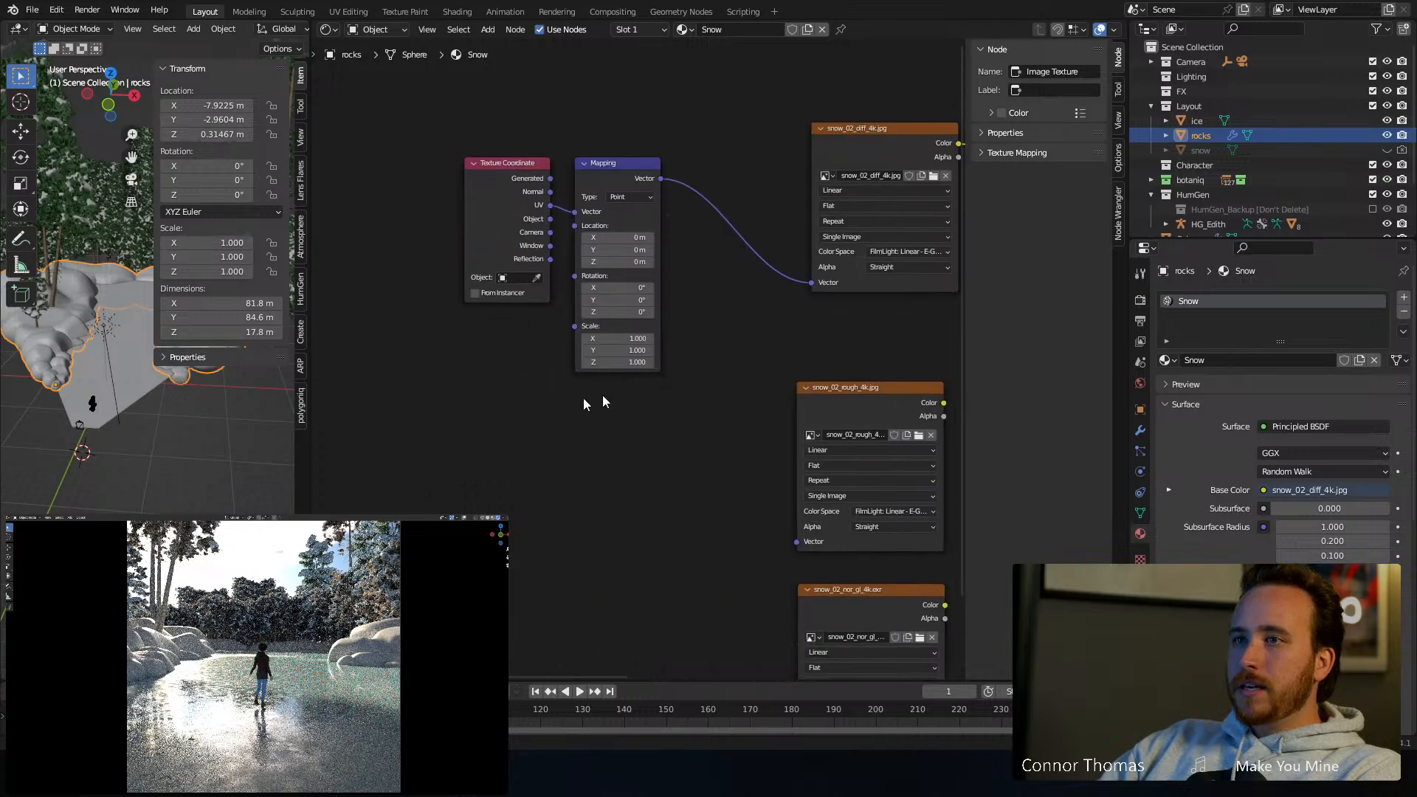
pyautogui.hotkey('shift', 'a')
pyautogui.write('va')
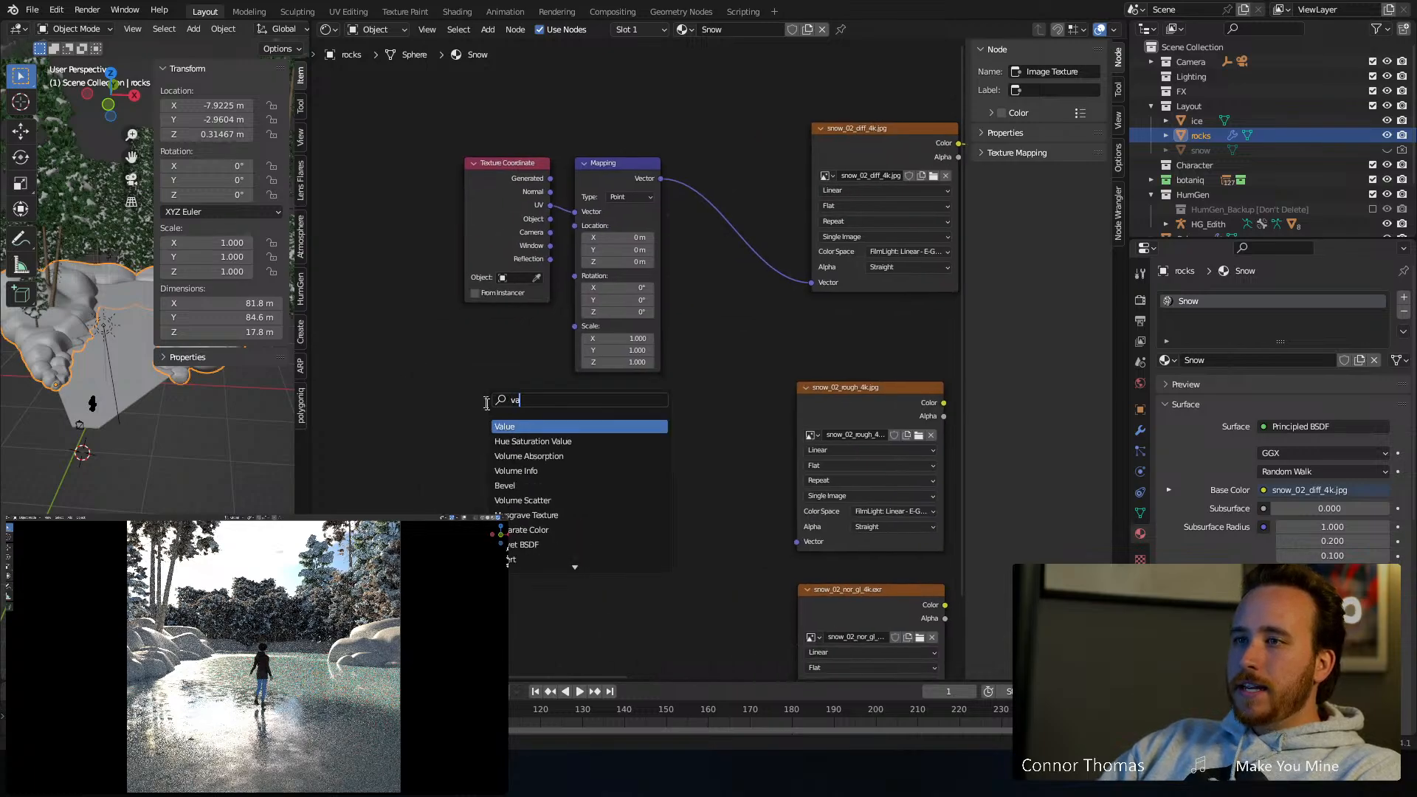
pyautogui.click(516, 427)
pyautogui.click(519, 365)
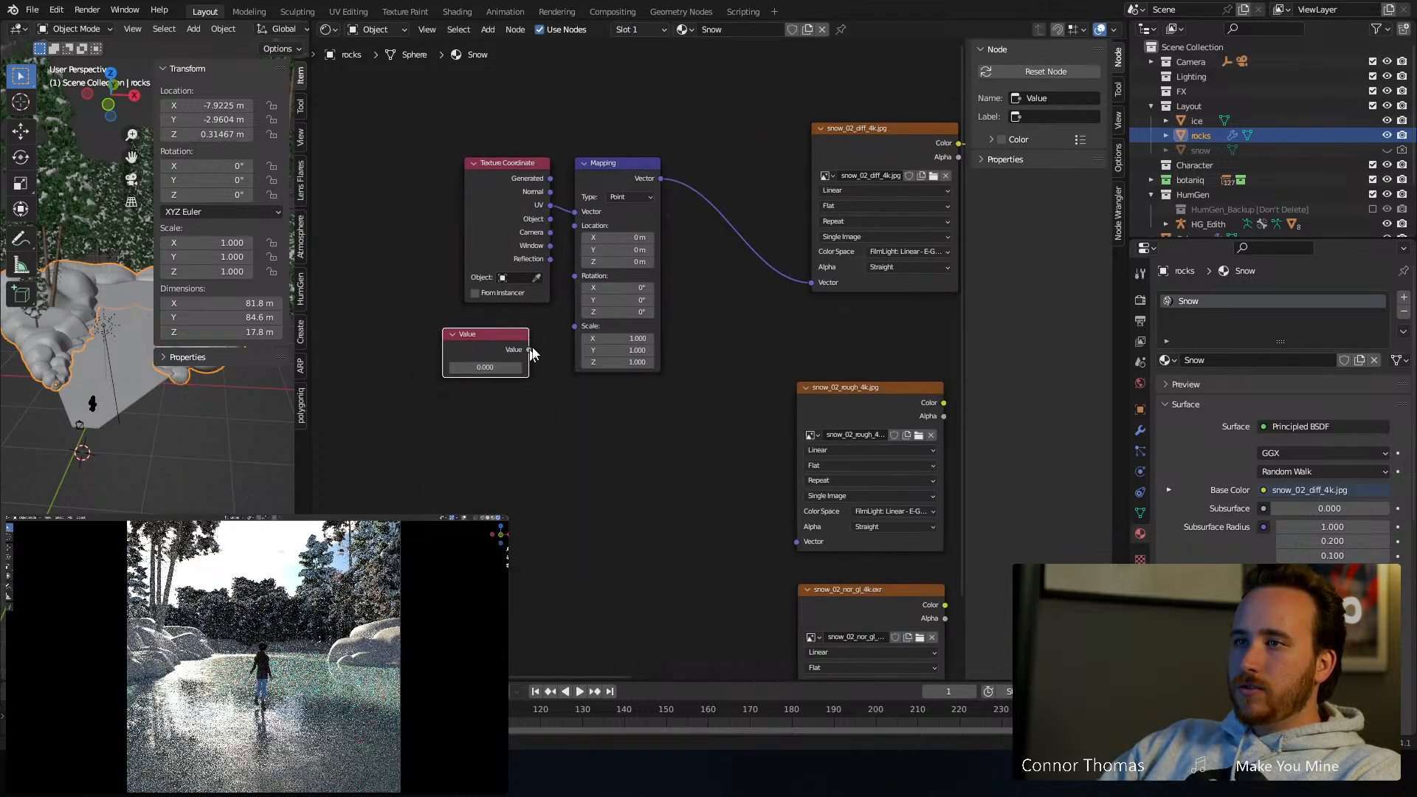
pyautogui.moveTo(528, 349); pyautogui.dragTo(574, 325)
pyautogui.click(485, 367)
pyautogui.write('1')
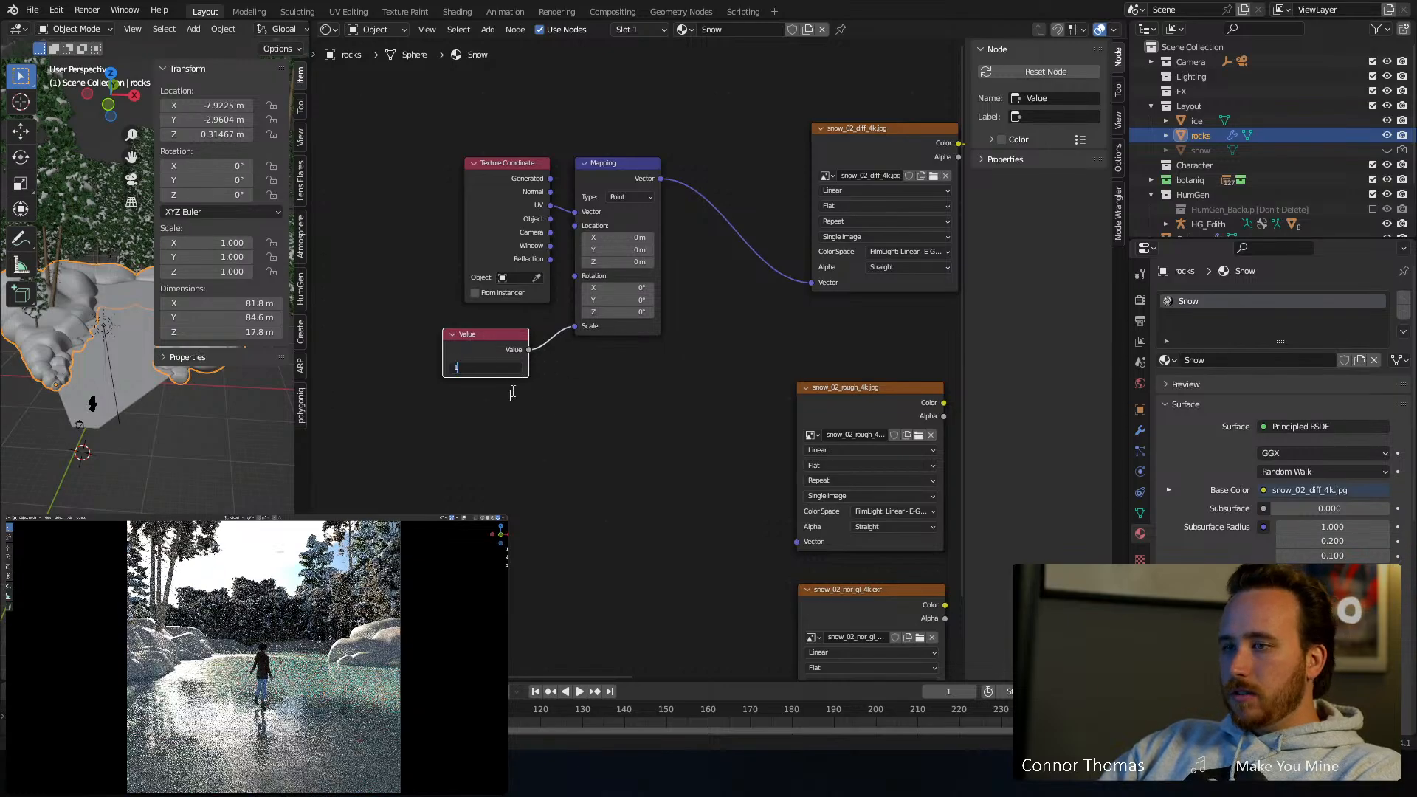
# Apply the entered number in the Value node driving the Mapping scale, and look through the Snow material's surface settings
pyautogui.press('Return')
pyautogui.moveTo(661, 384); pyautogui.dragTo(445, 353, button='middle')
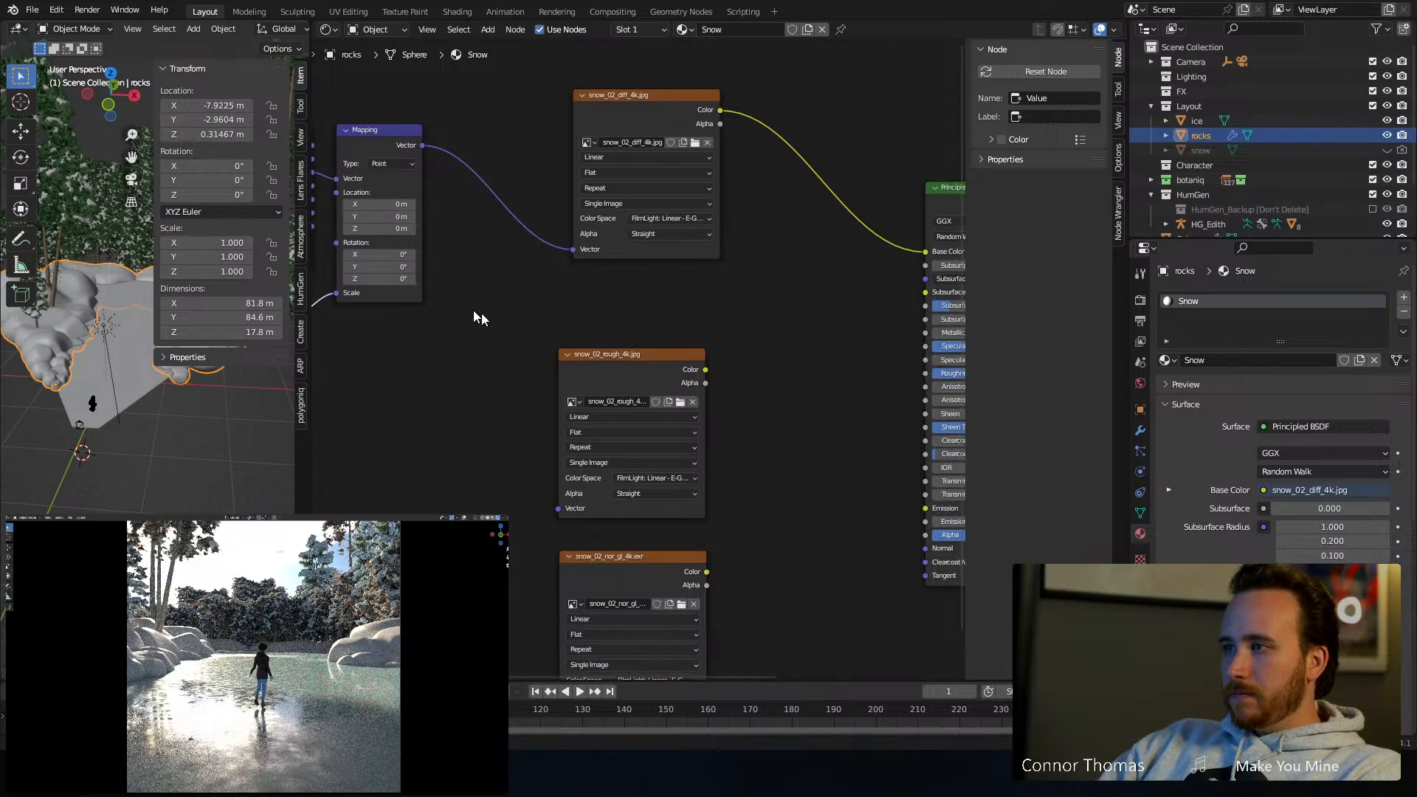
pyautogui.scroll(-10, 1202, 471)
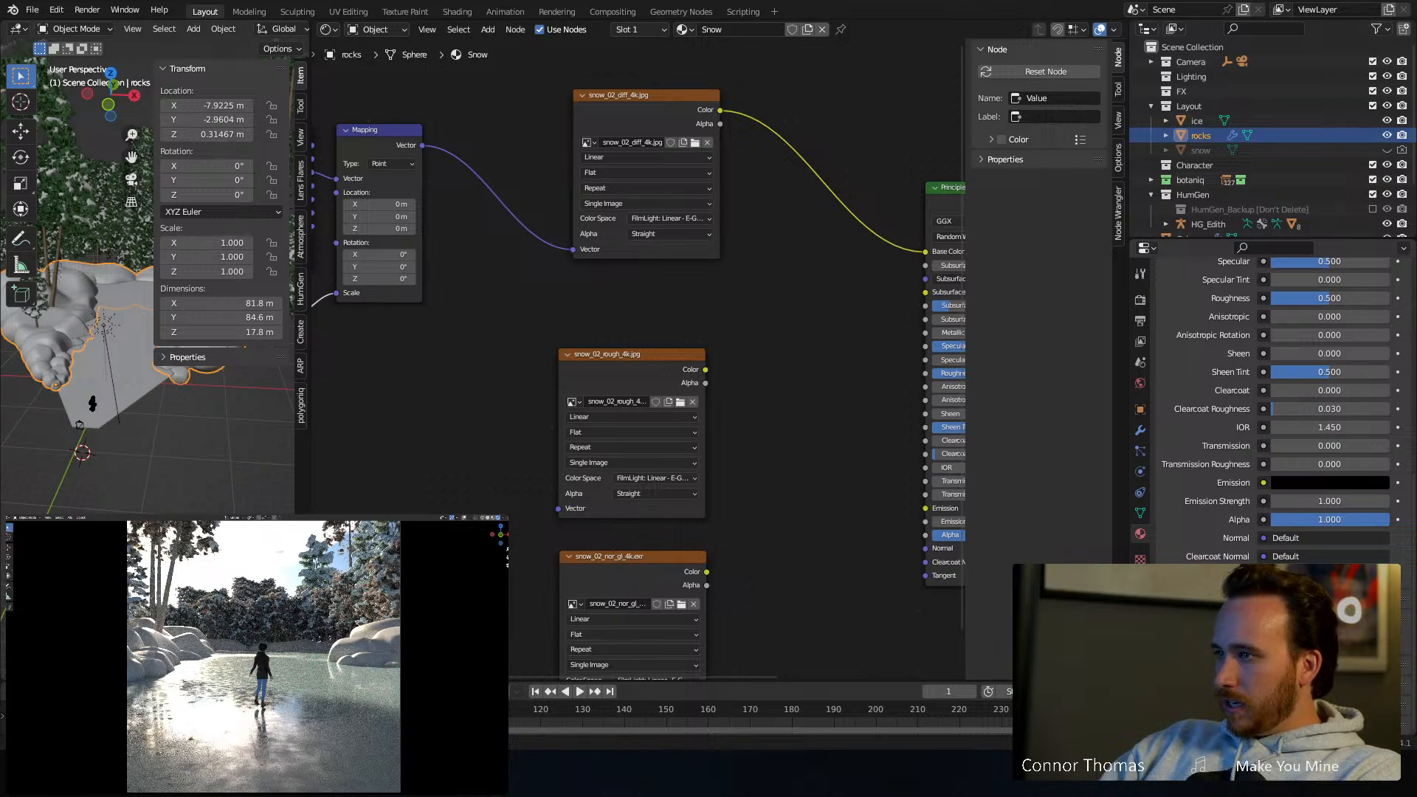
pyautogui.scroll(7, 1279, 411)
pyautogui.scroll(-7, 1279, 411)
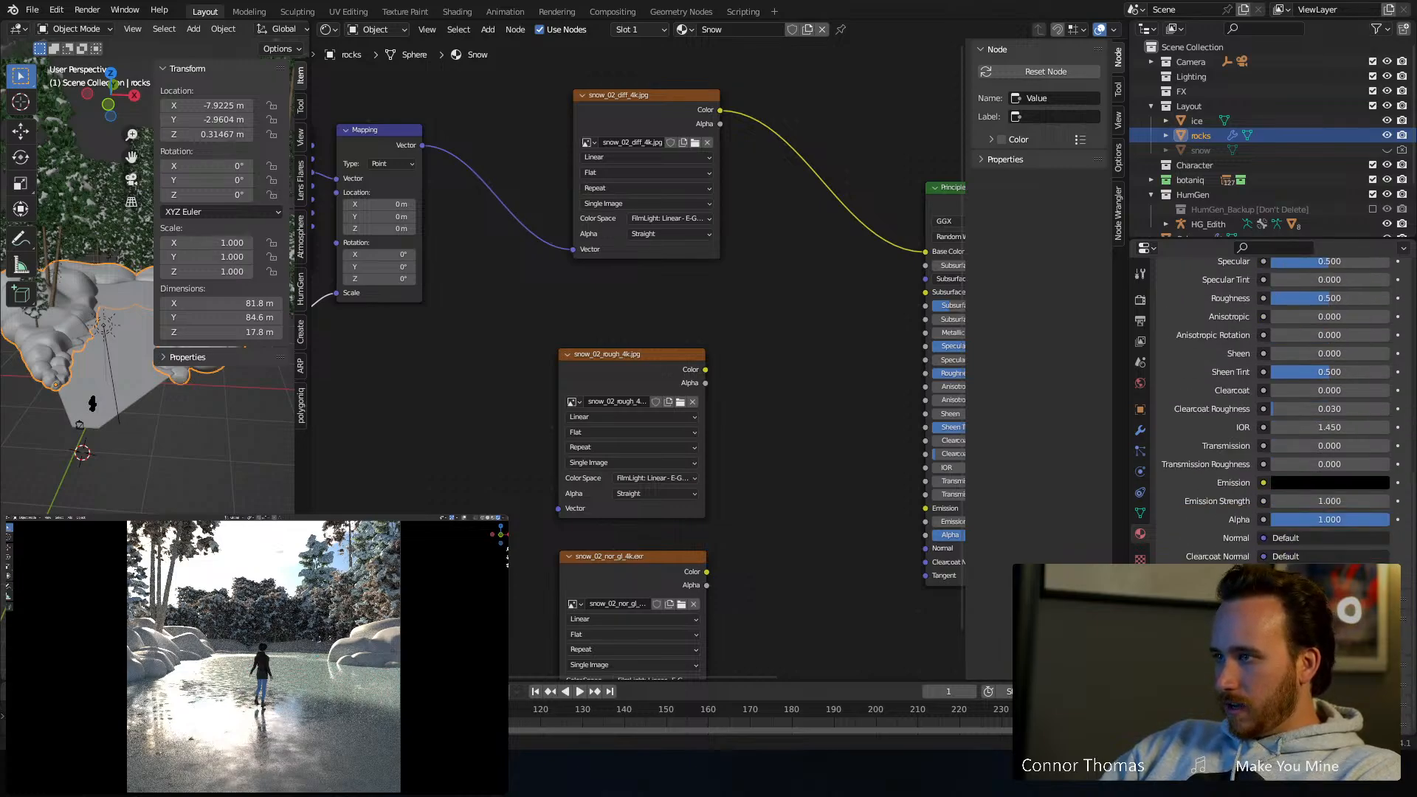
pyautogui.scroll(12, 1197, 562)
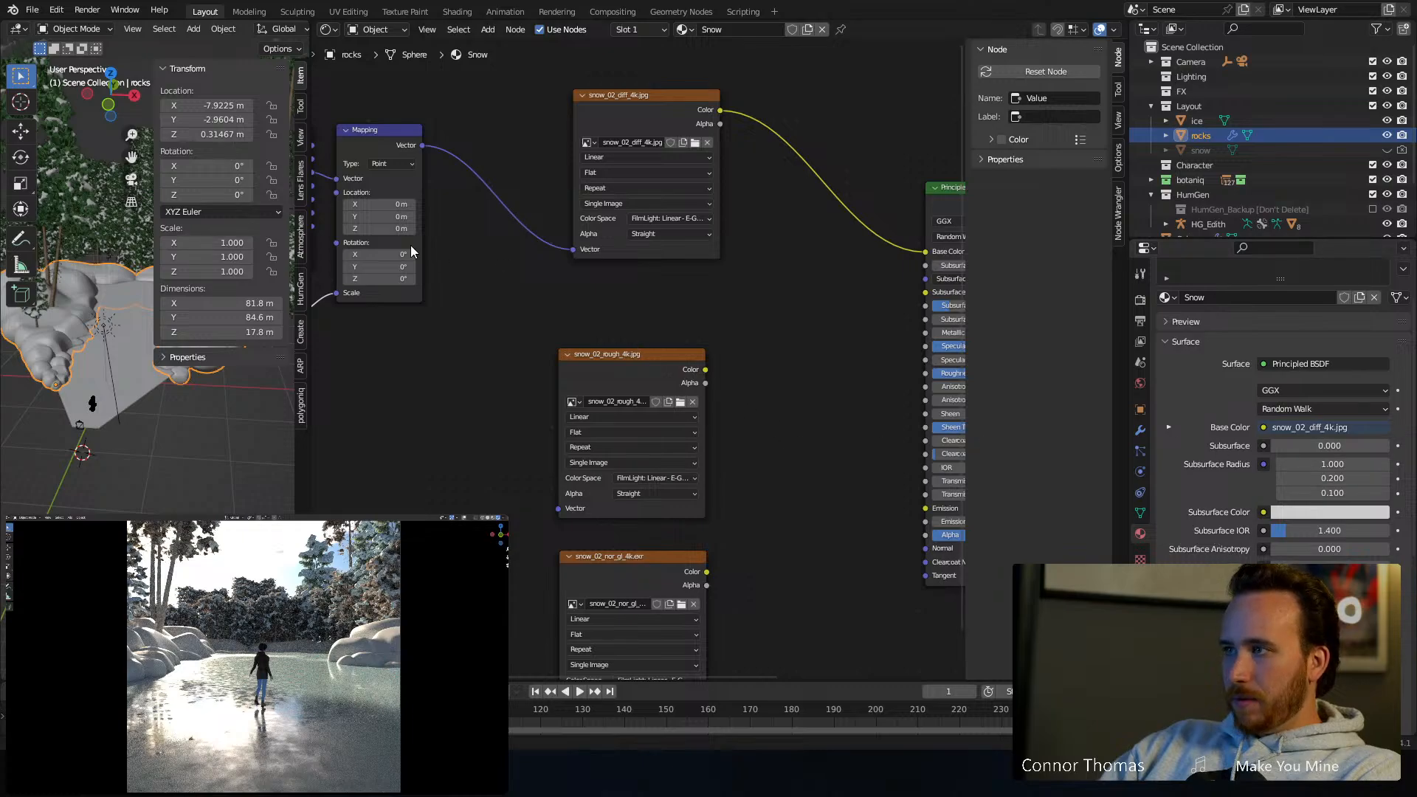
# Link the Mapping node's Vector output to the Vector inputs of the roughness, normal and displacement snow textures
pyautogui.moveTo(484, 257); pyautogui.dragTo(455, 227, button='middle')
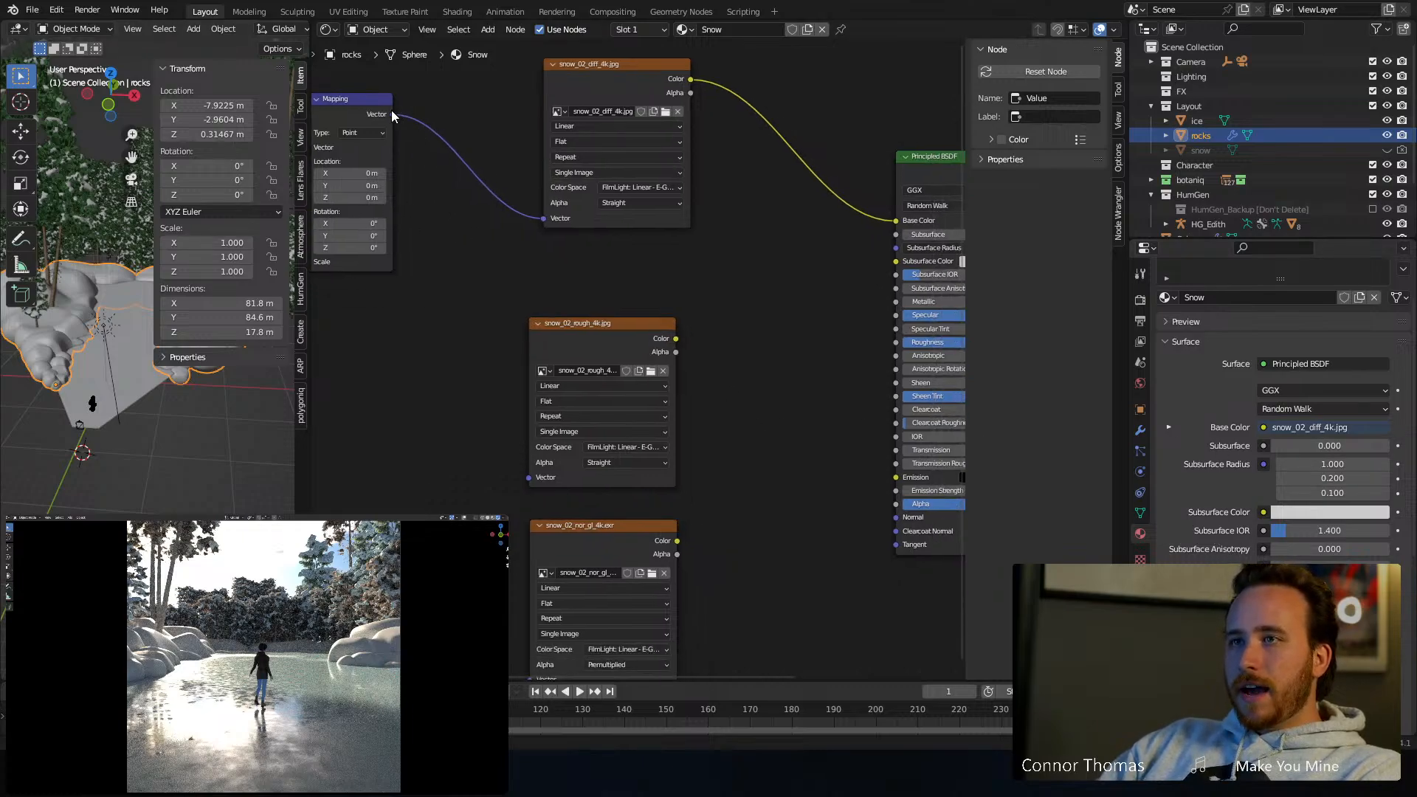
pyautogui.moveTo(391, 114); pyautogui.dragTo(528, 477)
pyautogui.moveTo(469, 415); pyautogui.dragTo(455, 316, button='middle')
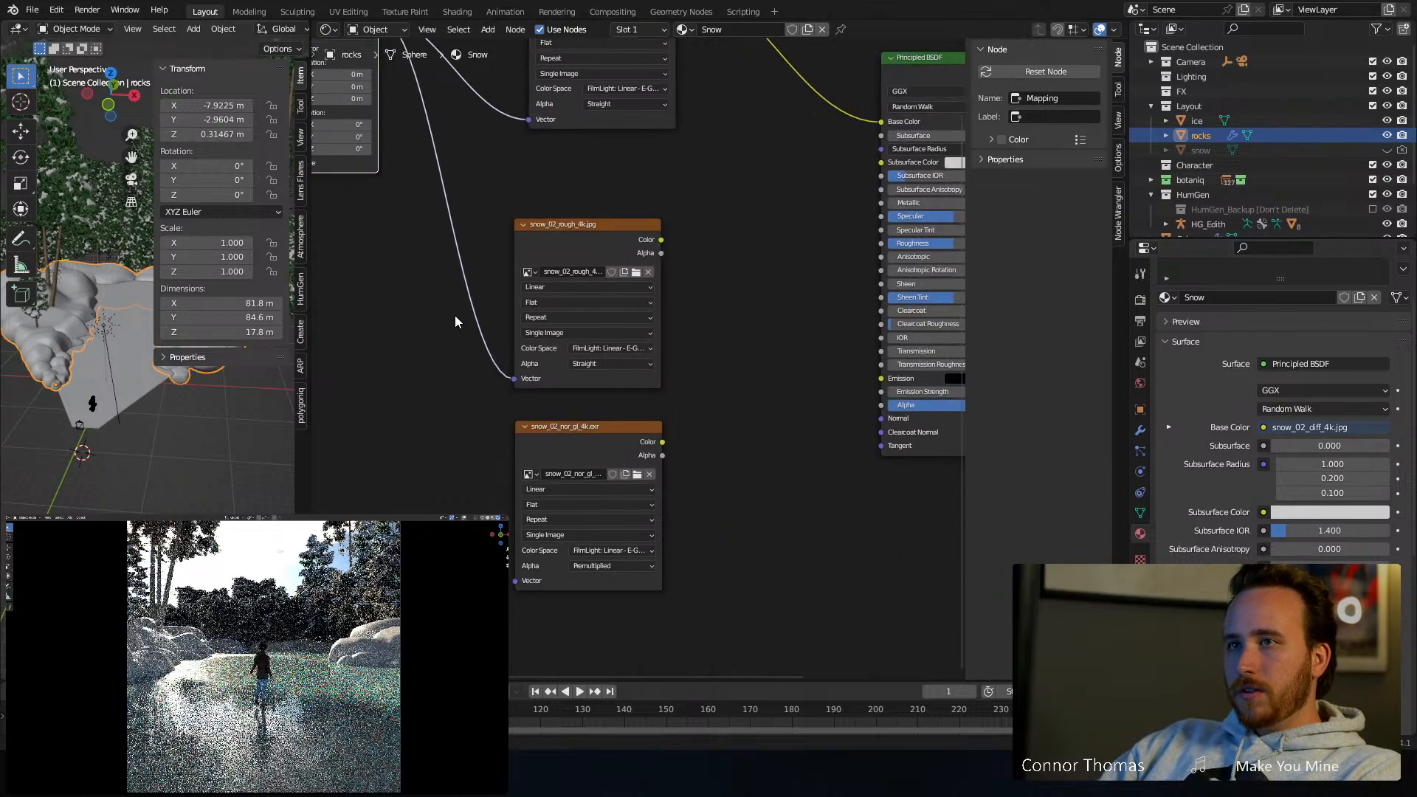
pyautogui.scroll(-1, 454, 316)
pyautogui.moveTo(434, 88); pyautogui.dragTo(538, 534)
pyautogui.moveTo(879, 433); pyautogui.dragTo(606, 565, button='middle')
pyautogui.moveTo(526, 417); pyautogui.dragTo(827, 420, button='middle')
pyautogui.scroll(-5, 586, 396)
pyautogui.moveTo(639, 370); pyautogui.dragTo(548, 371, button='middle')
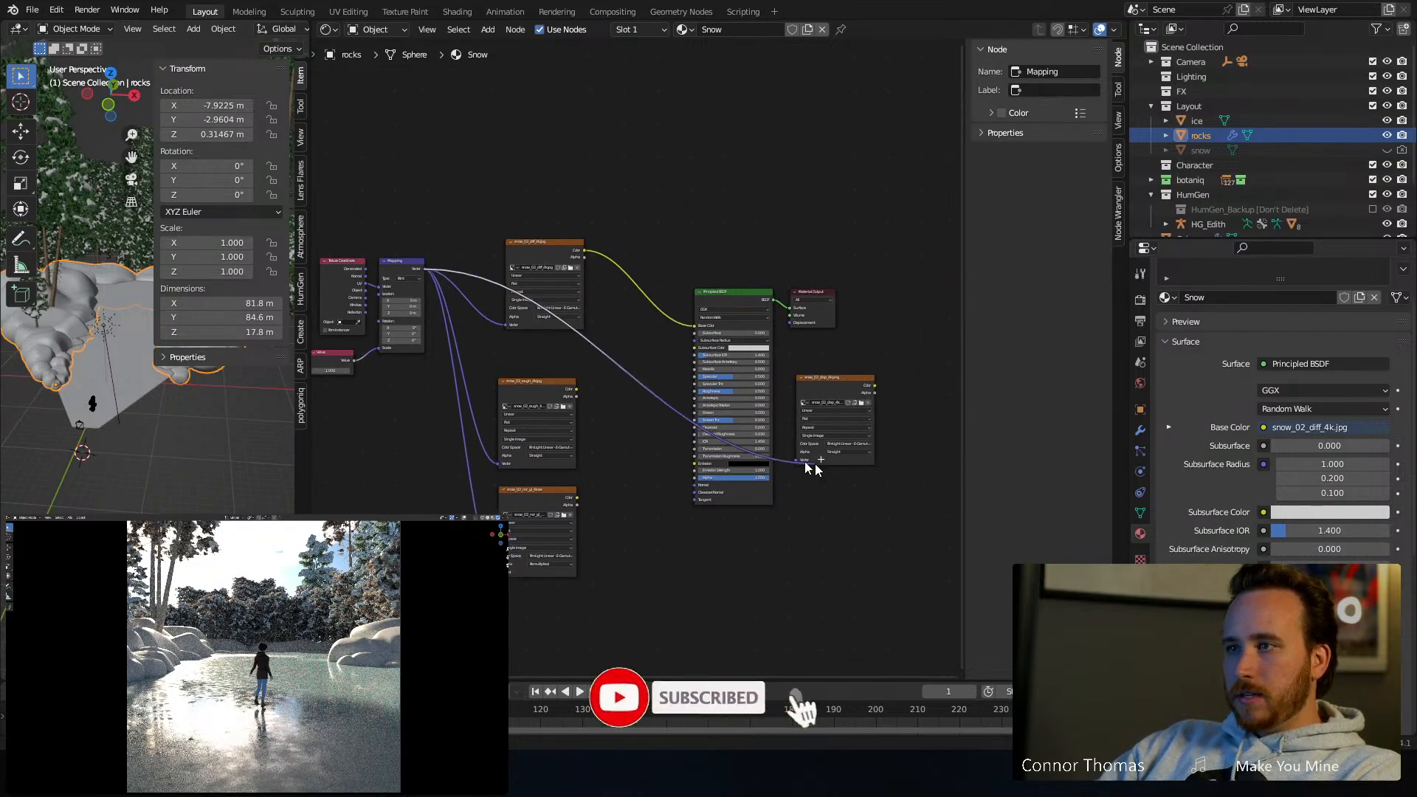
# Connect the snow_02_rough_4k texture's Color output to the Roughness input of the Principled BSDF
pyautogui.scroll(1, 617, 320)
pyautogui.scroll(4, 611, 480)
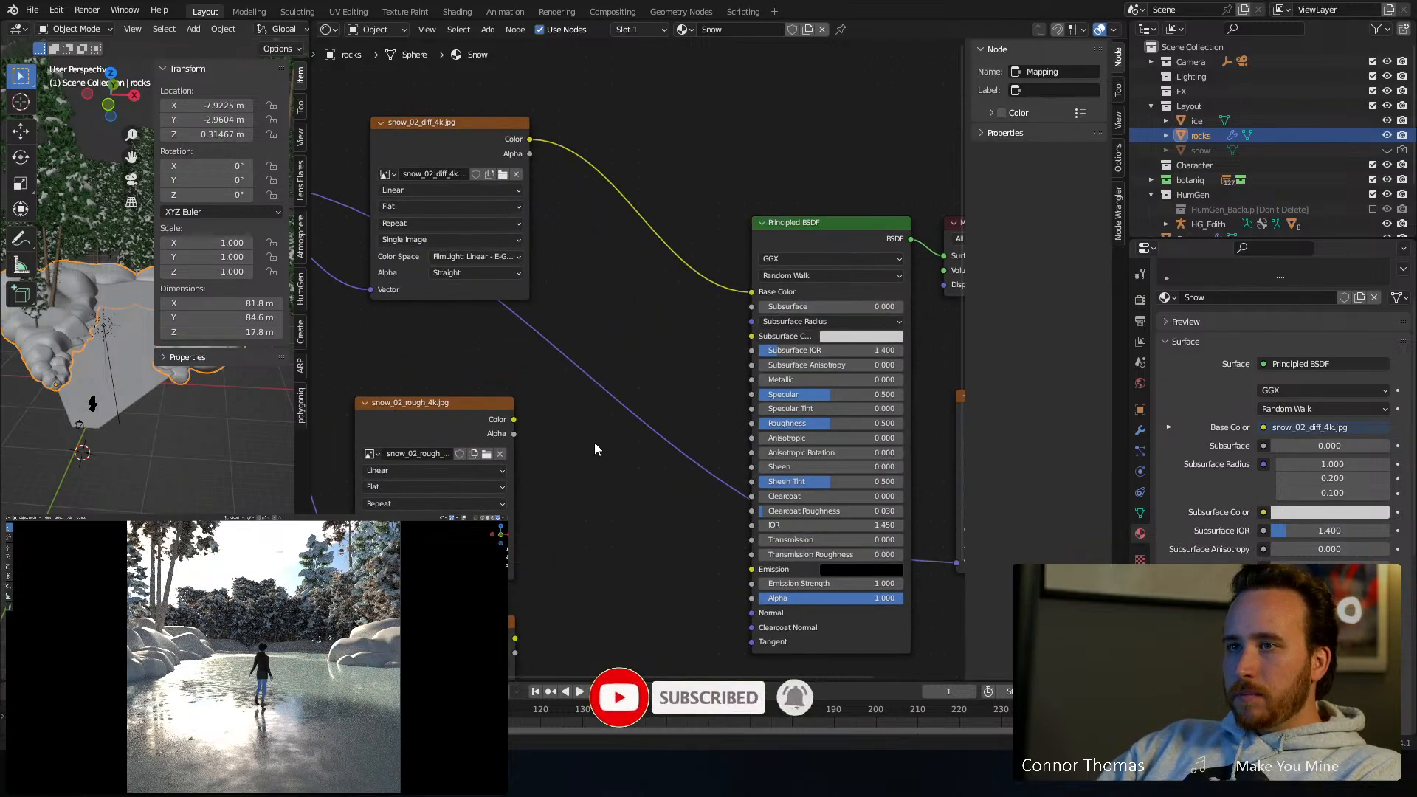
pyautogui.click(516, 425)
pyautogui.moveTo(517, 420); pyautogui.dragTo(751, 422)
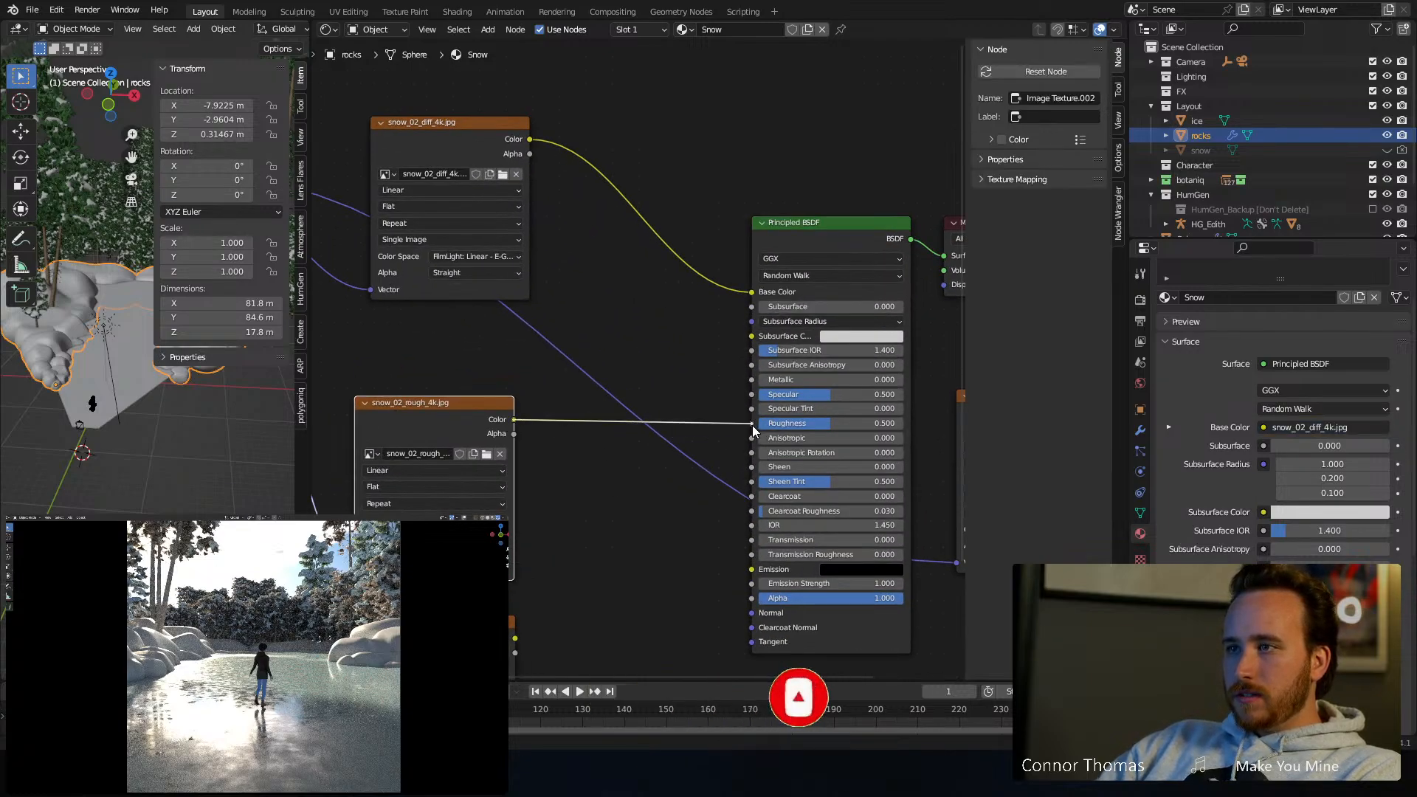
# Add a Normal Map node and route the snow_02_nor_gl_4k texture's Color through it into the Principled BSDF's Normal input
pyautogui.moveTo(558, 549); pyautogui.dragTo(573, 405, button='middle')
pyautogui.click(579, 467)
pyautogui.hotkey('shift', 'a')
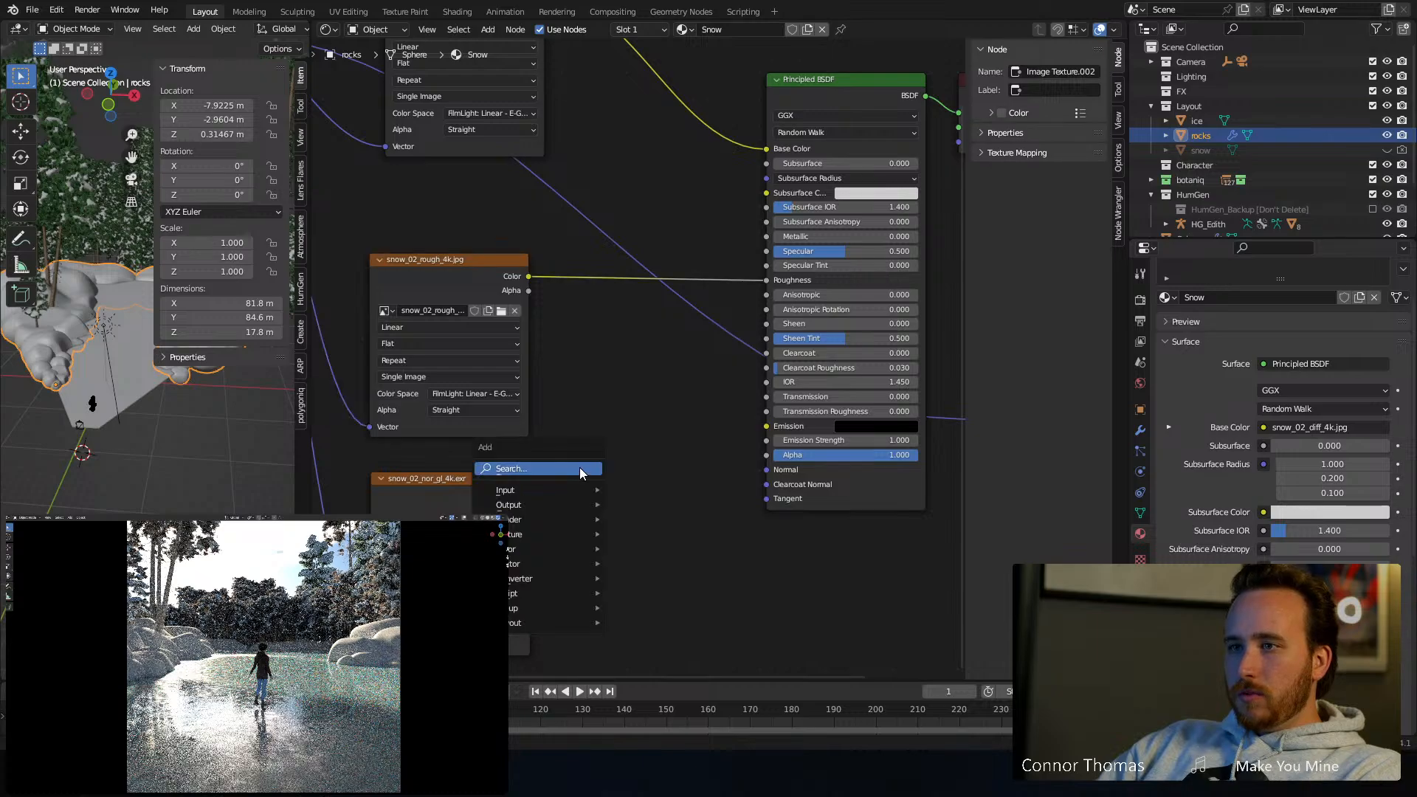
pyautogui.click(578, 467)
pyautogui.write('normal')
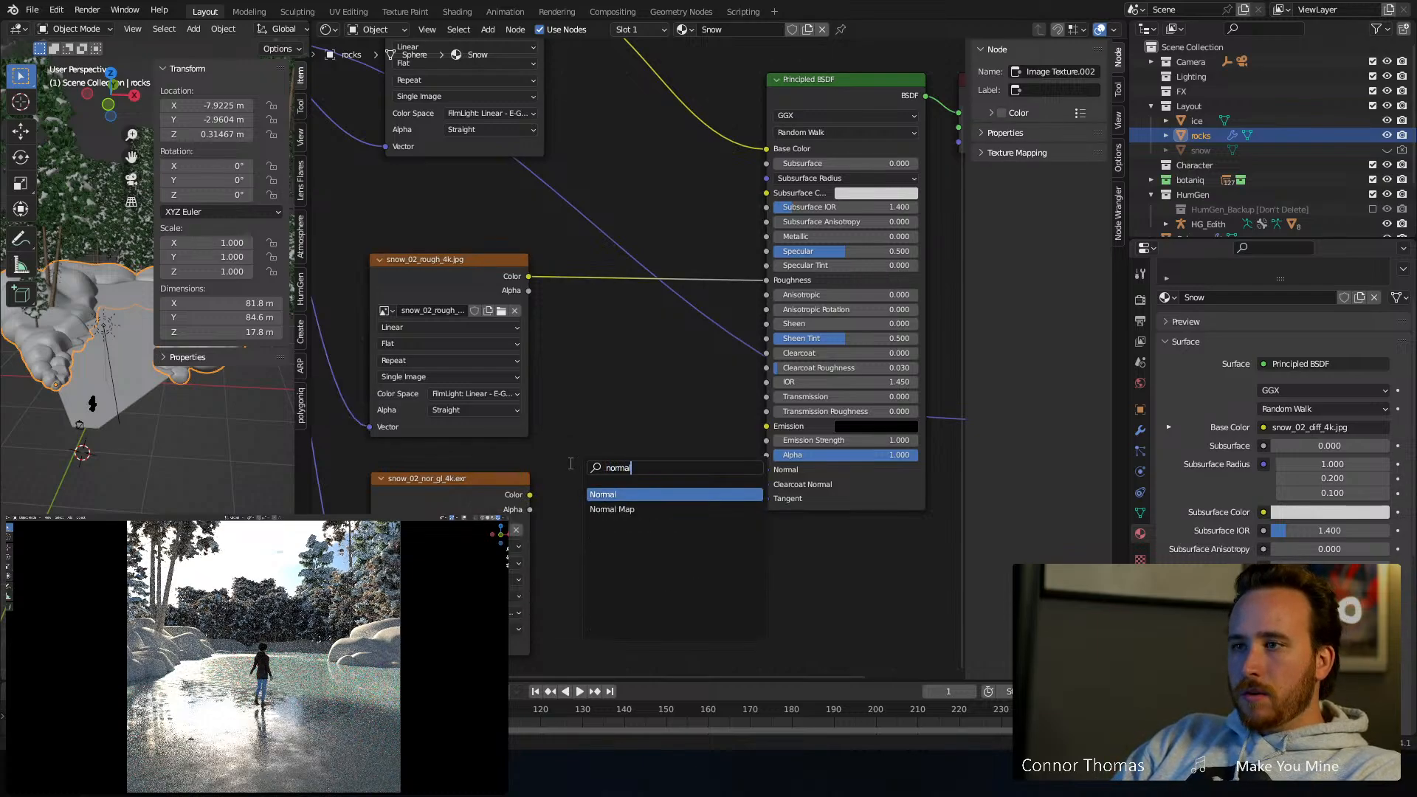
pyautogui.press('Down')
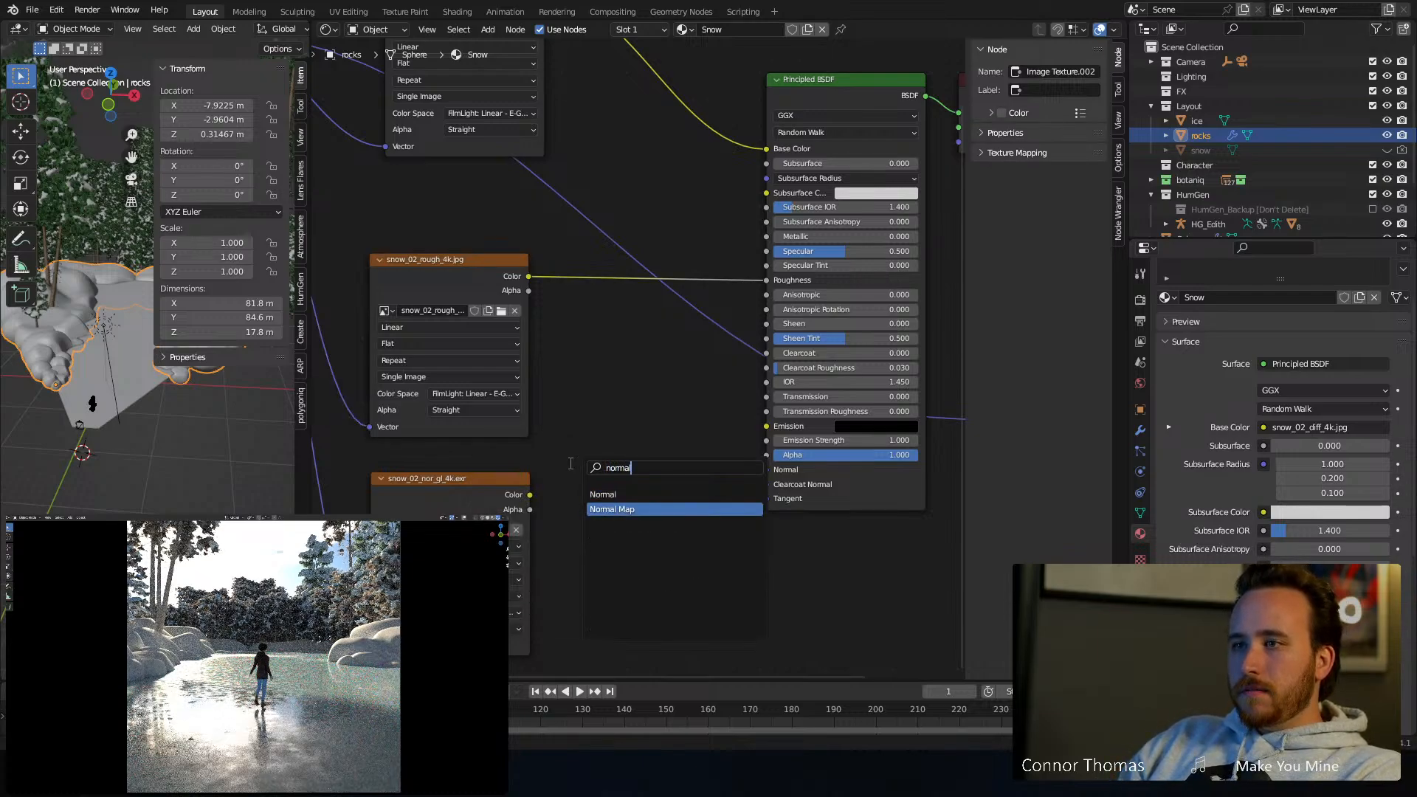
pyautogui.press('Return')
pyautogui.click(586, 460)
pyautogui.click(527, 498)
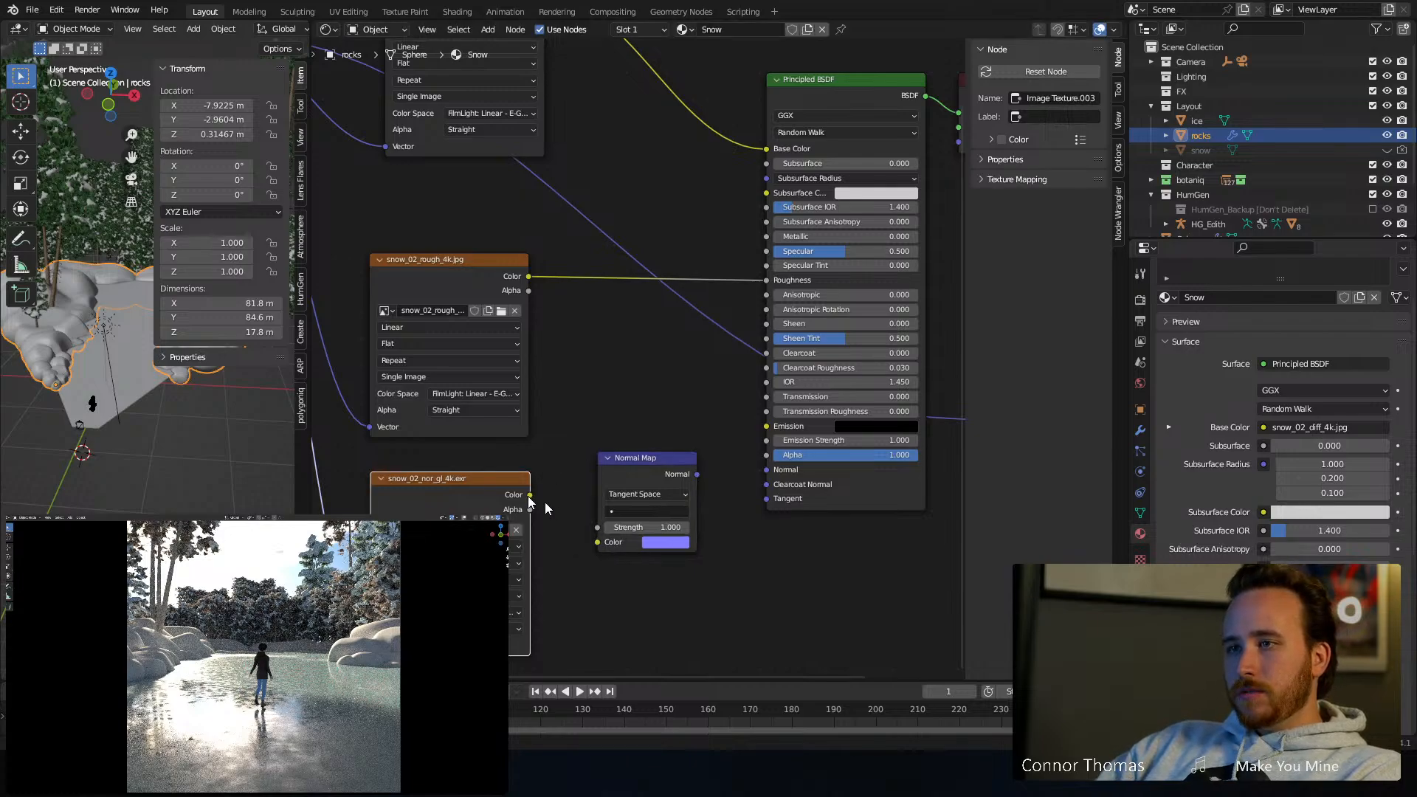
pyautogui.moveTo(697, 475); pyautogui.dragTo(769, 470)
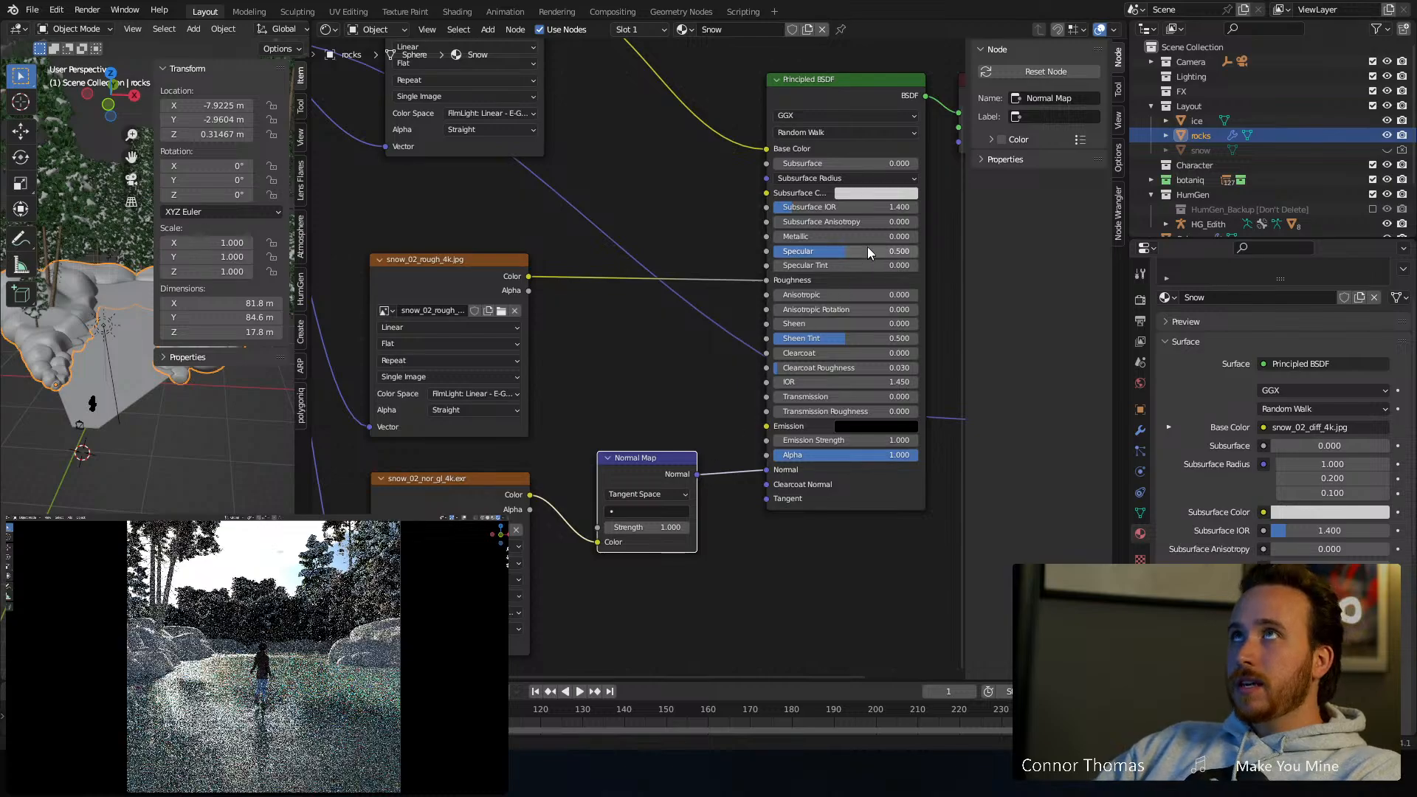
# Move the Material Output node farther from the Principled BSDF and add a Math node beside the snow_02_disp_4k texture
pyautogui.moveTo(867, 247); pyautogui.dragTo(705, 202, button='middle')
pyautogui.moveTo(816, 166); pyautogui.dragTo(632, 243, button='middle')
pyautogui.moveTo(619, 175); pyautogui.dragTo(902, 184)
pyautogui.hotkey('shift', 'a')
pyautogui.click(796, 337)
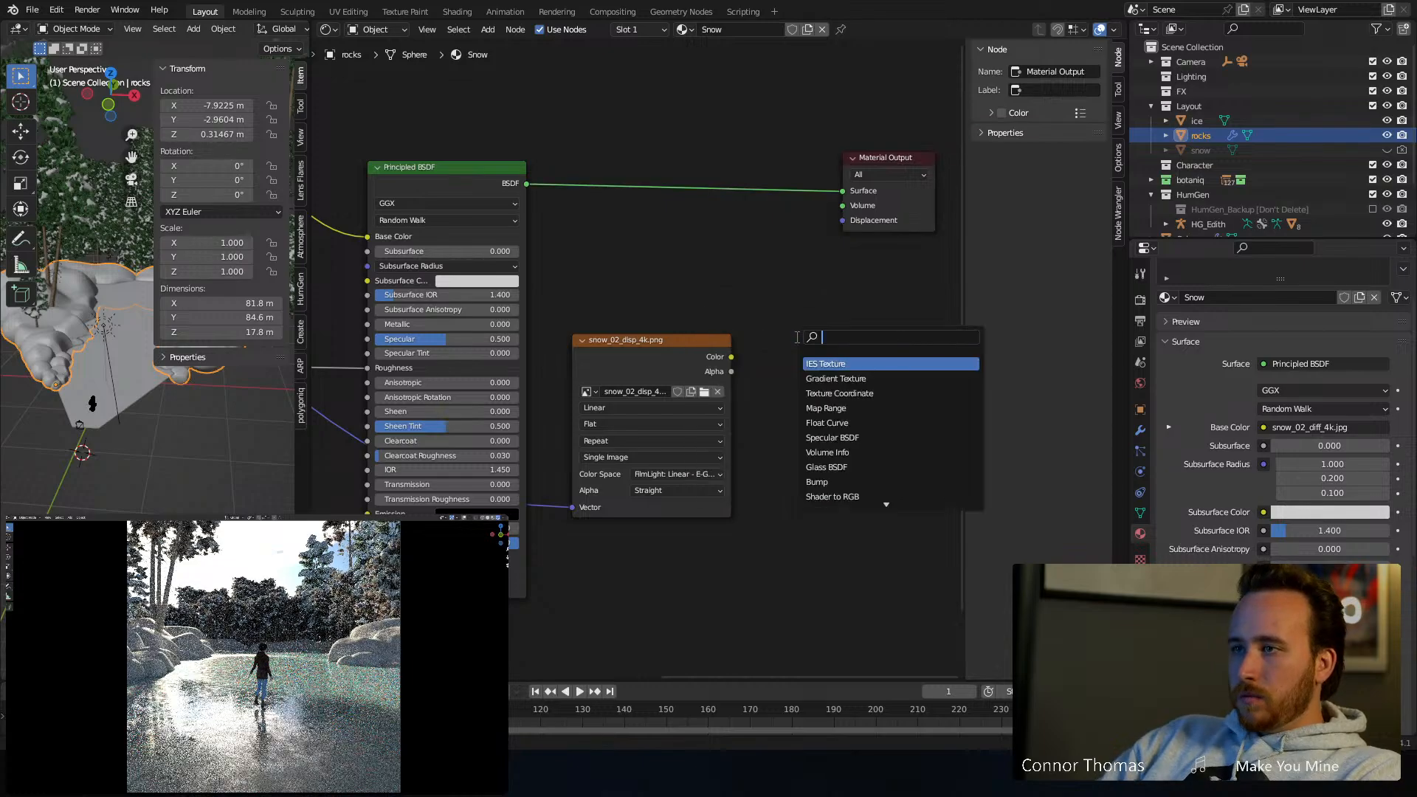
pyautogui.write('add')
pyautogui.press('Return')
pyautogui.click(796, 336)
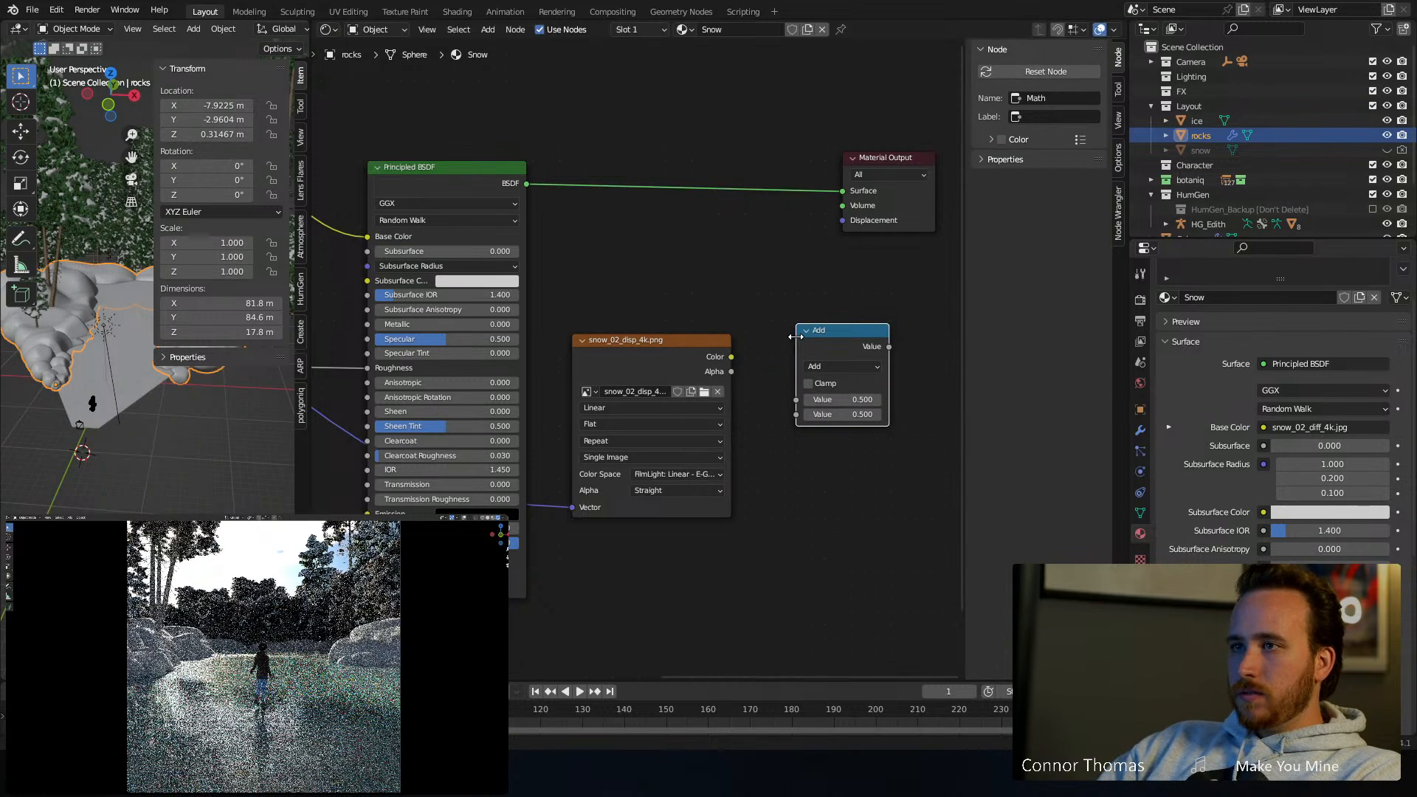
# Feed the displacement texture's Color into the Math node, switch its operation to Multiply and set the second value to 2
pyautogui.moveTo(732, 357); pyautogui.dragTo(795, 400)
pyautogui.click(835, 366)
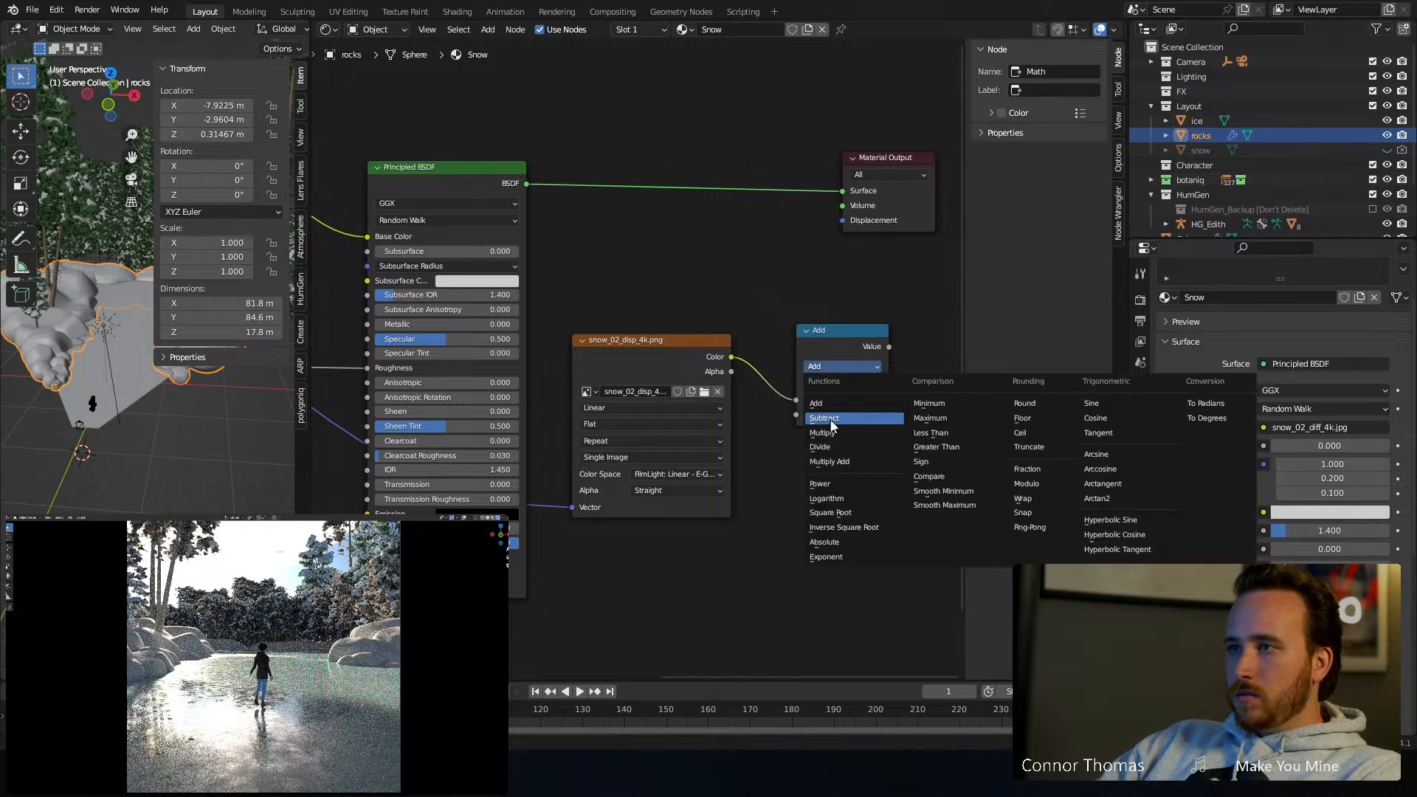
pyautogui.click(830, 418)
pyautogui.click(831, 414)
pyautogui.write('2')
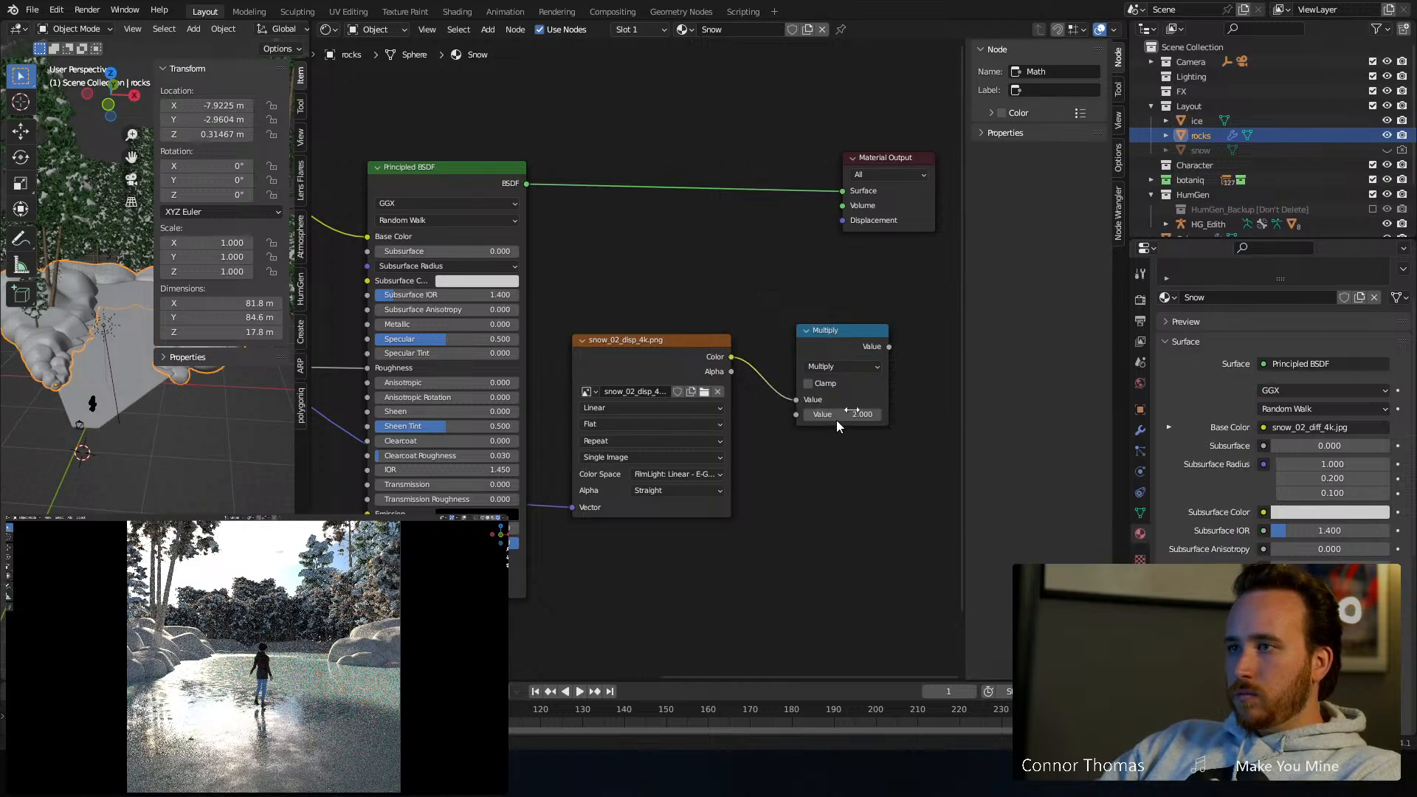
# Connect the Multiply node's Value to the Material Output's Displacement input and move the Material Output farther away
pyautogui.moveTo(837, 426); pyautogui.dragTo(560, 517, button='middle')
pyautogui.moveTo(611, 438); pyautogui.dragTo(565, 313)
pyautogui.moveTo(605, 250); pyautogui.dragTo(810, 250)
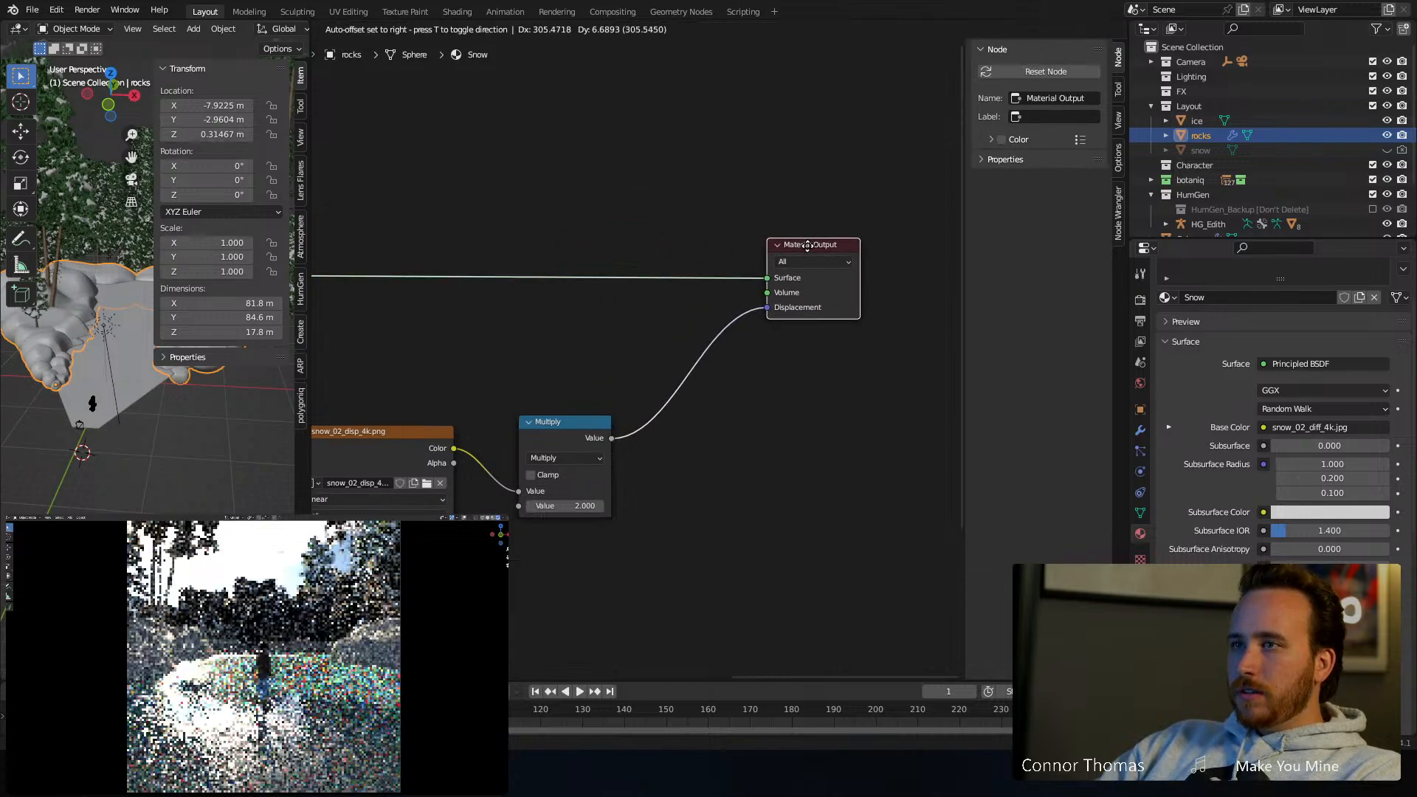
# Preview the displacement and roughness textures on the rocks, and set the roughness texture's color space to sRGB Display: 2.2 Gamma - Rec.709
pyautogui.moveTo(404, 513); pyautogui.dragTo(603, 462, button='middle')
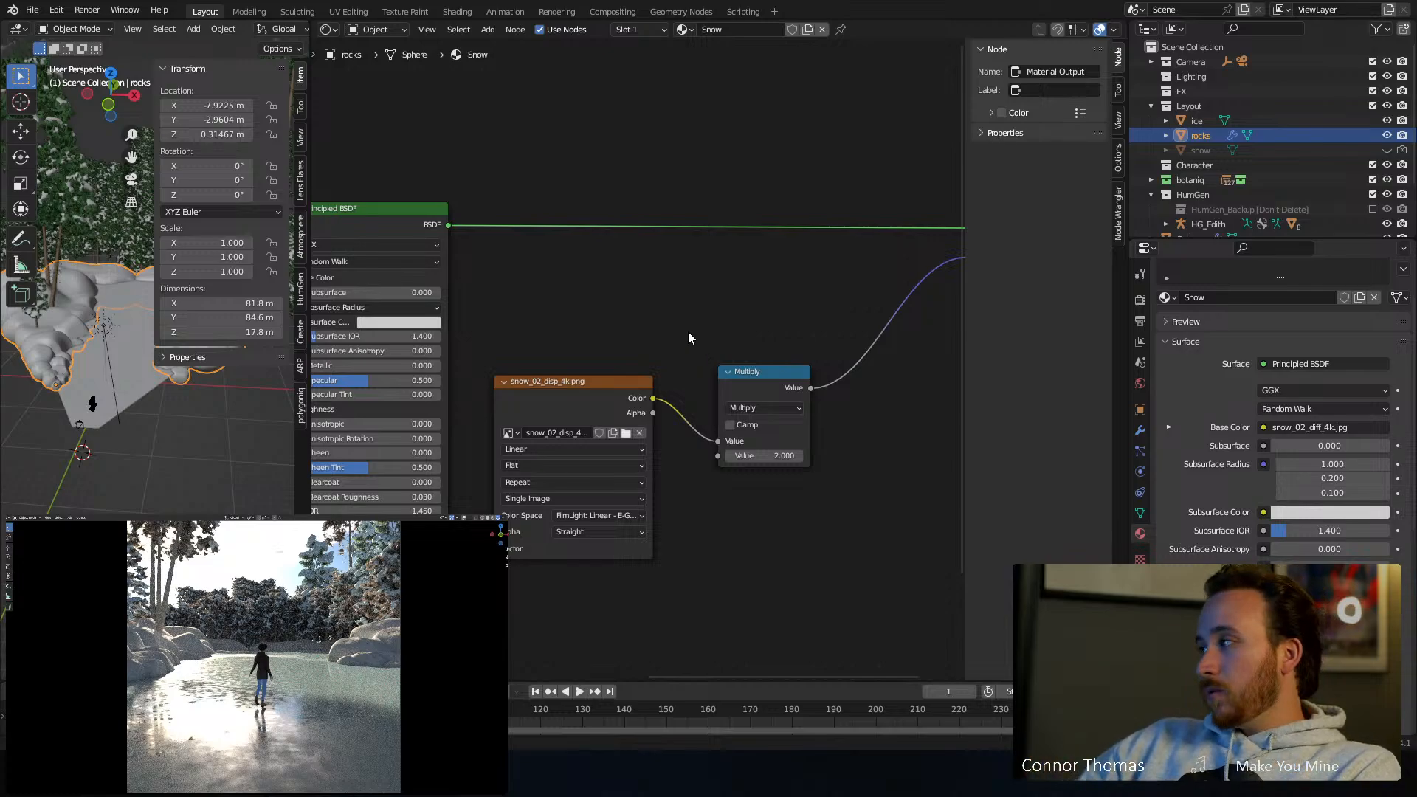
pyautogui.keyDown('ctrl'); pyautogui.keyDown('shift'); pyautogui.click(595, 395); pyautogui.keyUp('shift'); pyautogui.keyUp('ctrl')
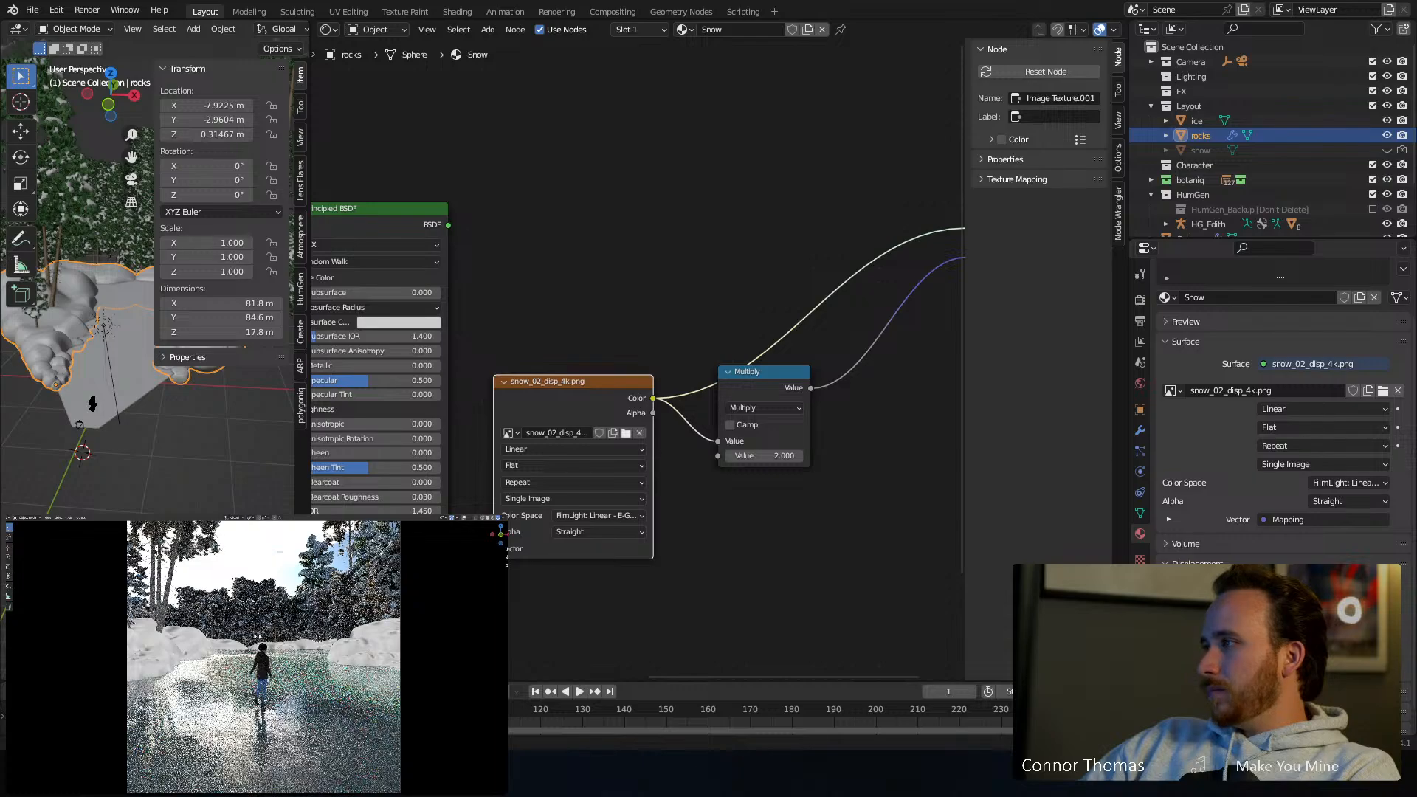
pyautogui.moveTo(479, 380); pyautogui.dragTo(865, 354, button='middle')
pyautogui.moveTo(428, 313); pyautogui.dragTo(670, 312, button='middle')
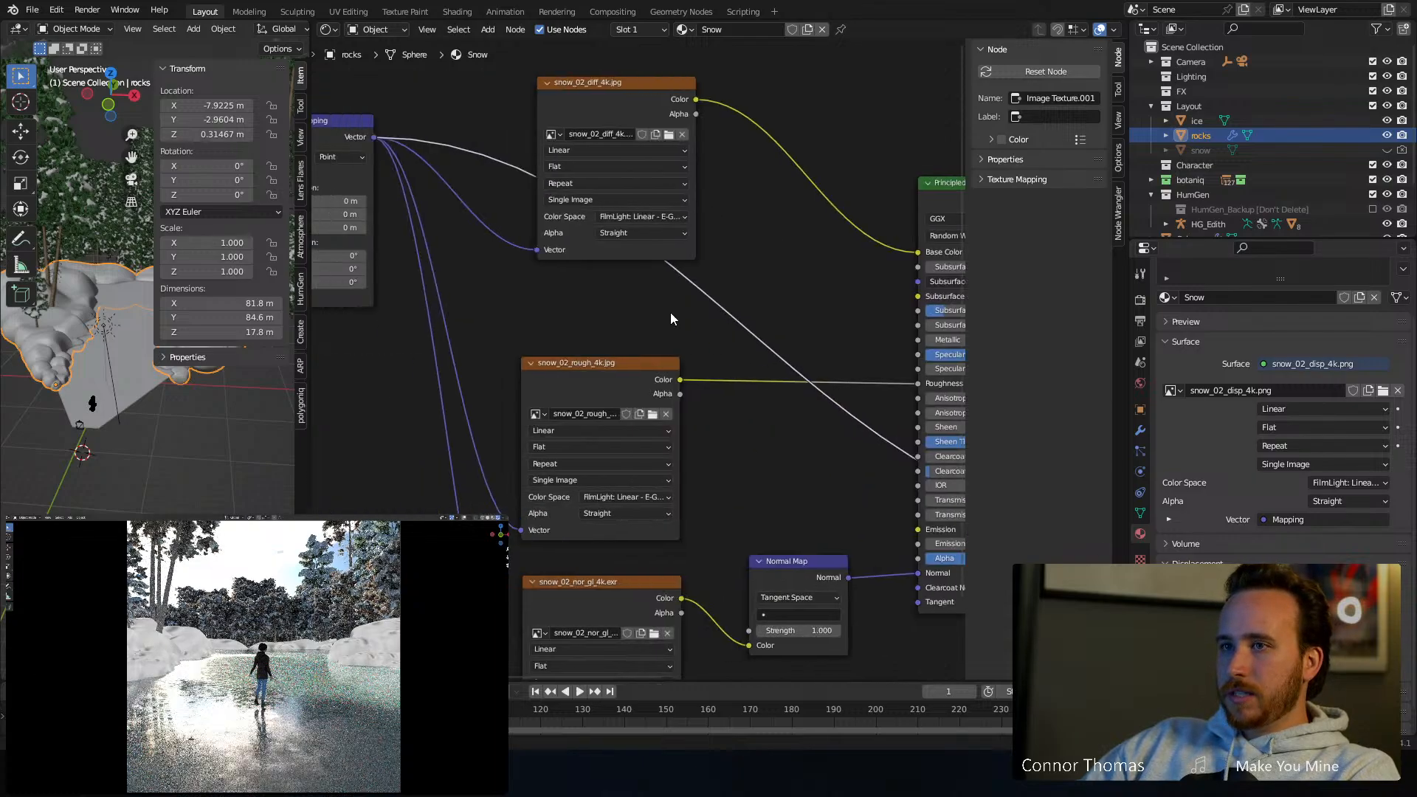
pyautogui.keyDown('ctrl'); pyautogui.keyDown('shift'); pyautogui.click(613, 366); pyautogui.keyUp('shift'); pyautogui.keyUp('ctrl')
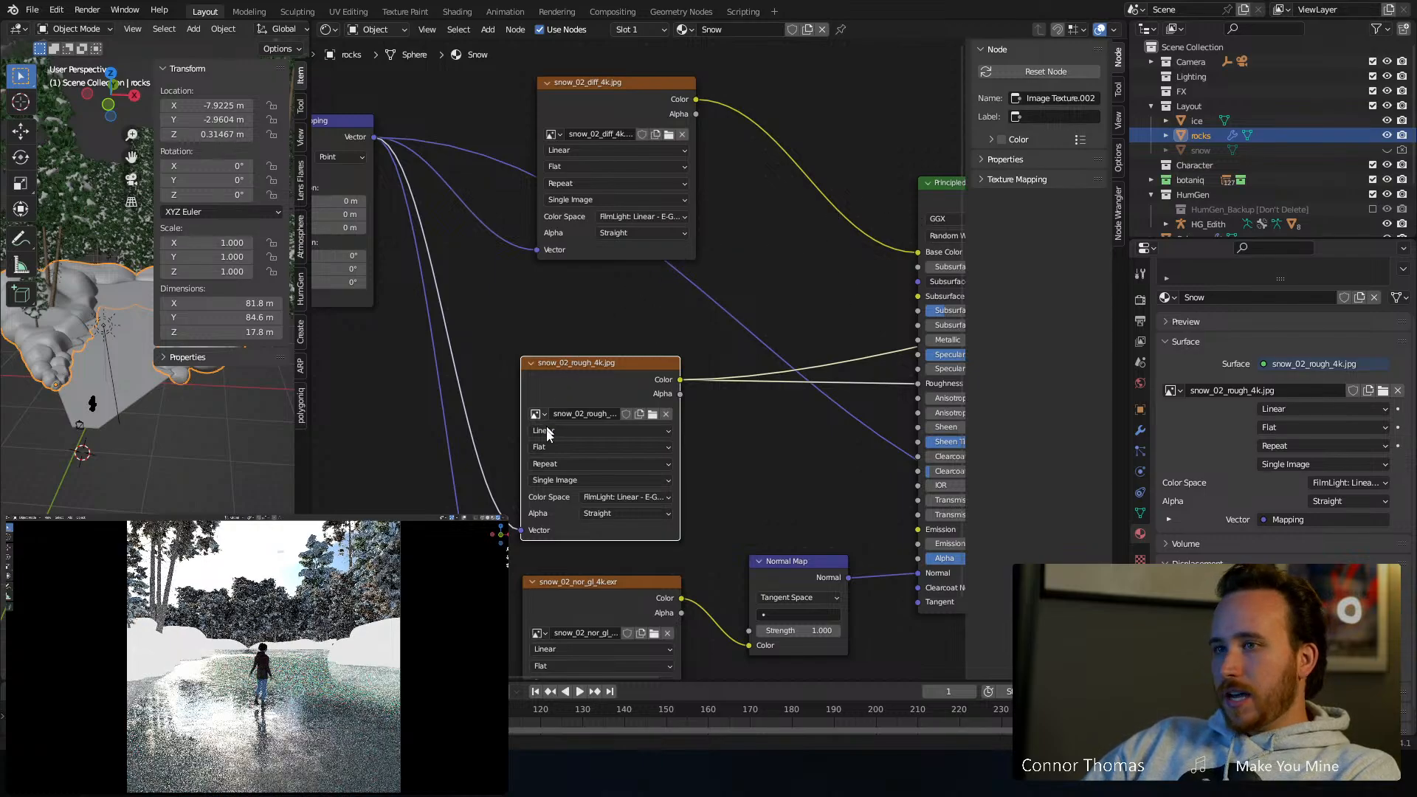
pyautogui.click(611, 504)
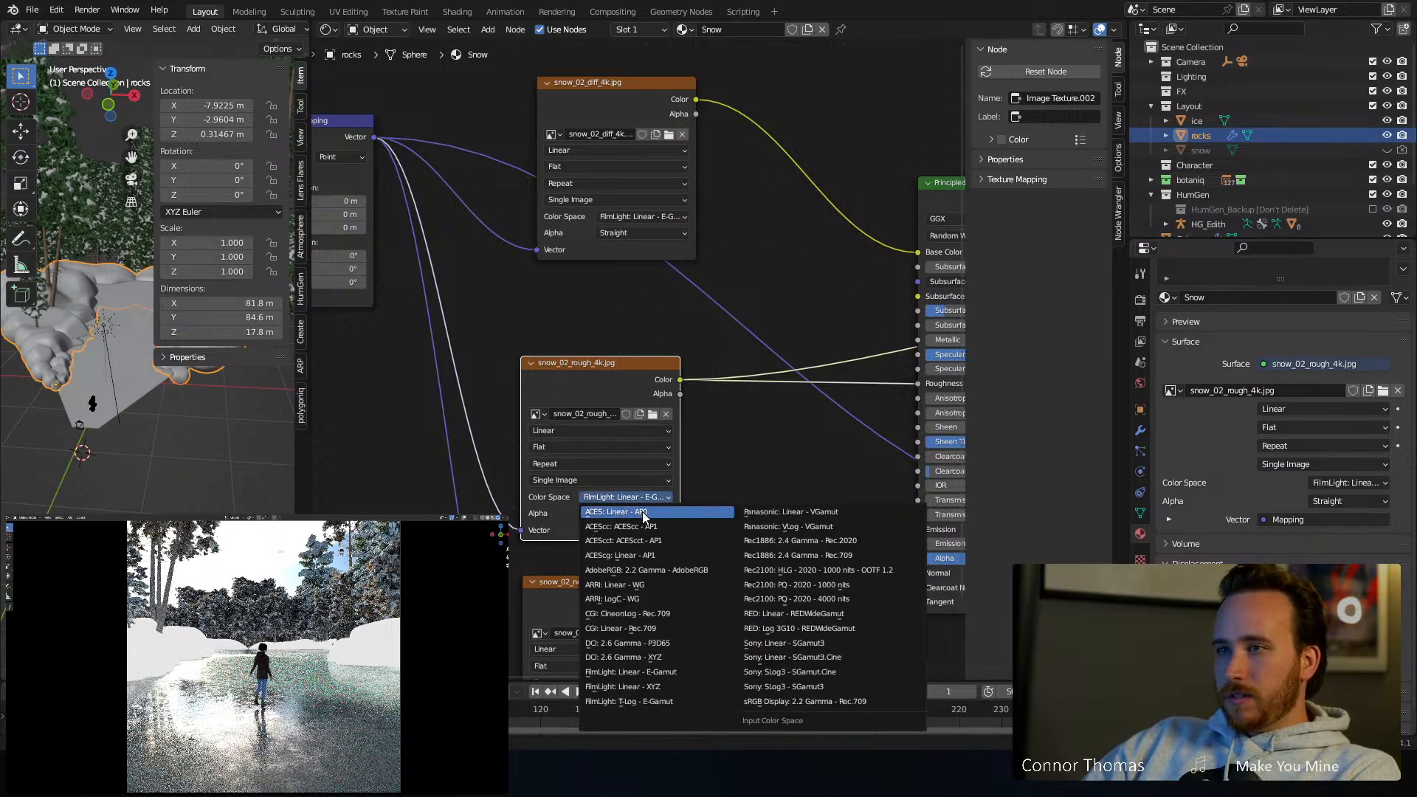
pyautogui.click(832, 702)
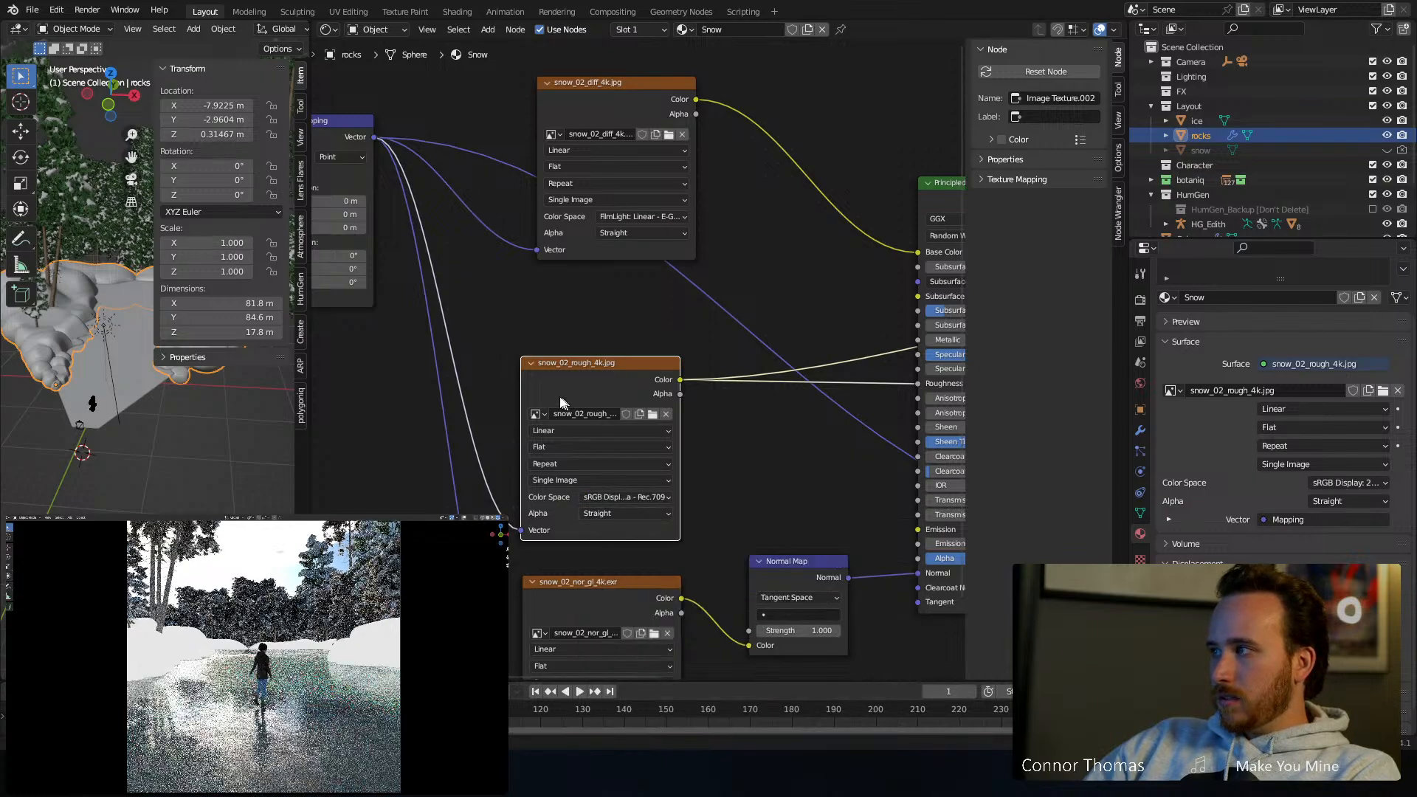
# Preview the snow_02_nor_gl_4k normal texture and the snow_02_disp_4k displacement texture directly on the rocks
pyautogui.moveTo(557, 372); pyautogui.dragTo(503, 221, button='middle')
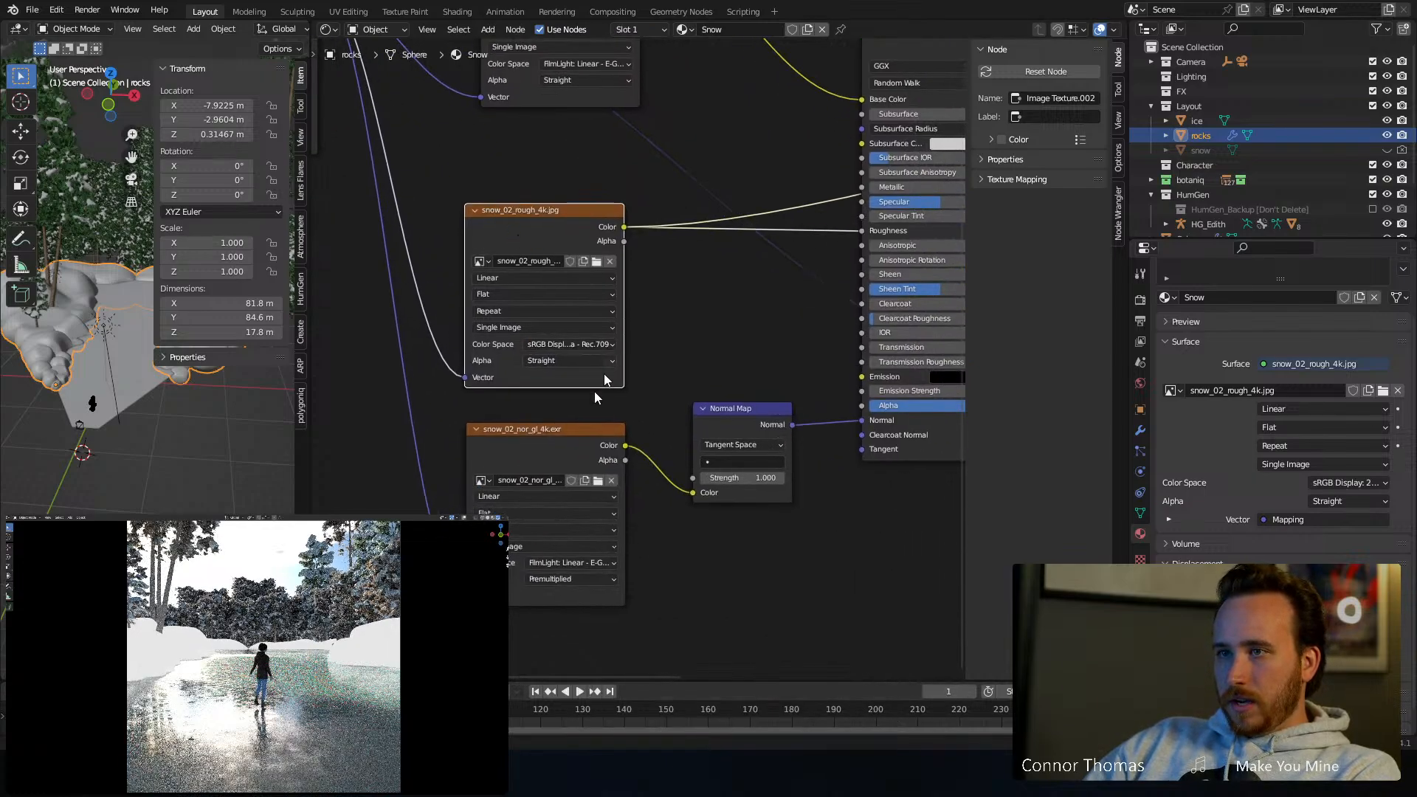
pyautogui.moveTo(692, 355); pyautogui.dragTo(295, 427, button='middle')
pyautogui.keyDown('ctrl'); pyautogui.keyDown('shift'); pyautogui.click(496, 415); pyautogui.keyUp('shift'); pyautogui.keyUp('ctrl')
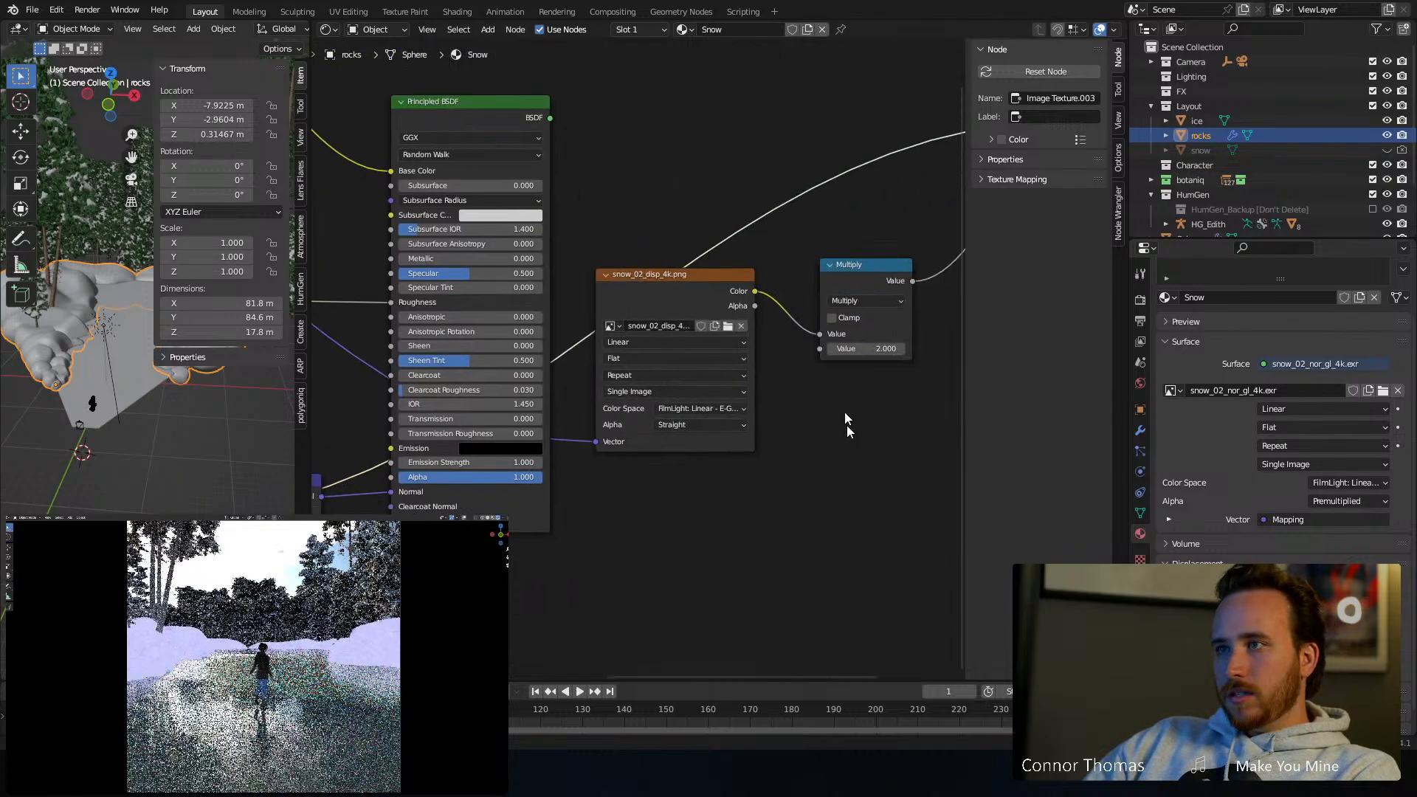
pyautogui.keyDown('ctrl'); pyautogui.keyDown('shift'); pyautogui.click(670, 276); pyautogui.keyUp('shift'); pyautogui.keyUp('ctrl')
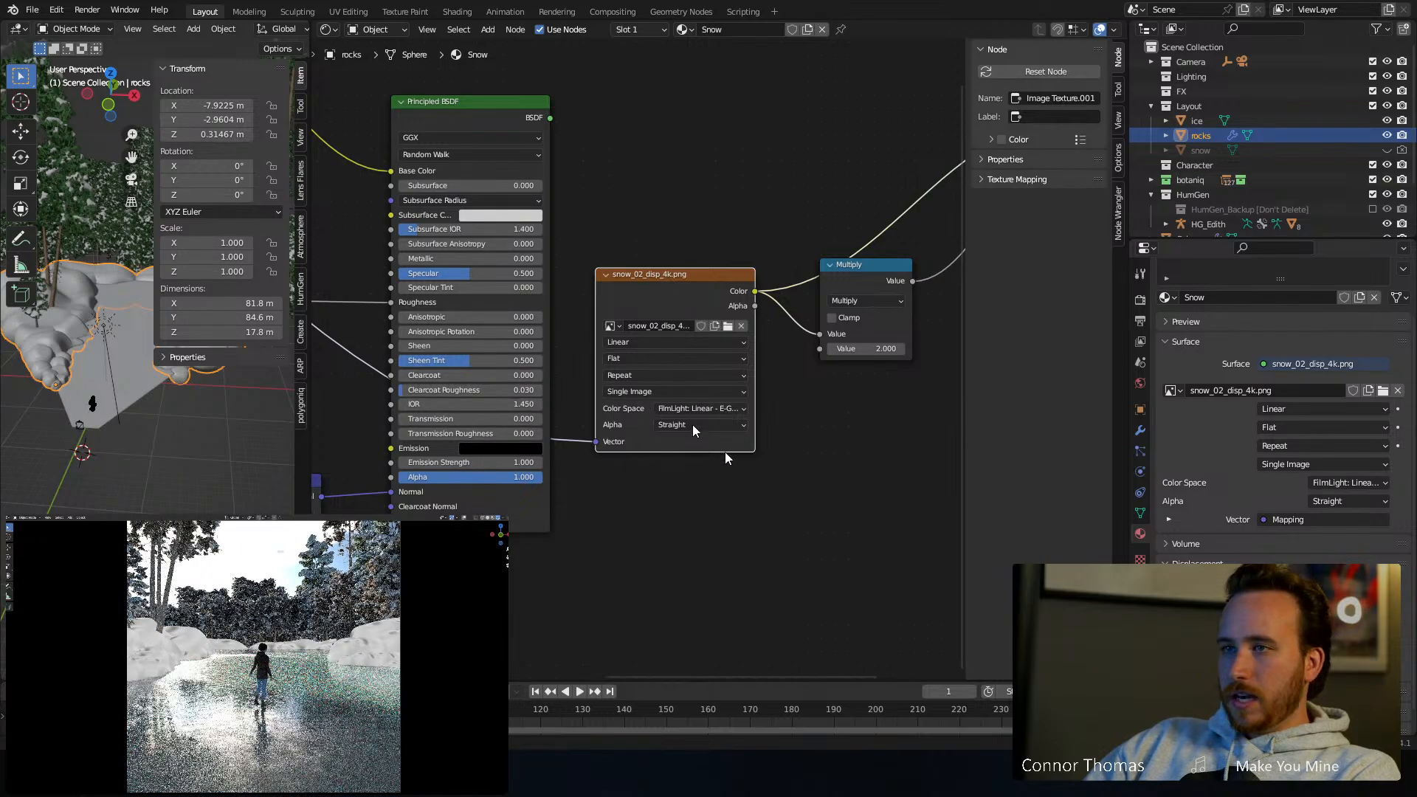
# Set the Multiply node's second value to 4, and compare previews of its output and the plain displacement texture
pyautogui.moveTo(639, 516); pyautogui.dragTo(522, 533, button='middle')
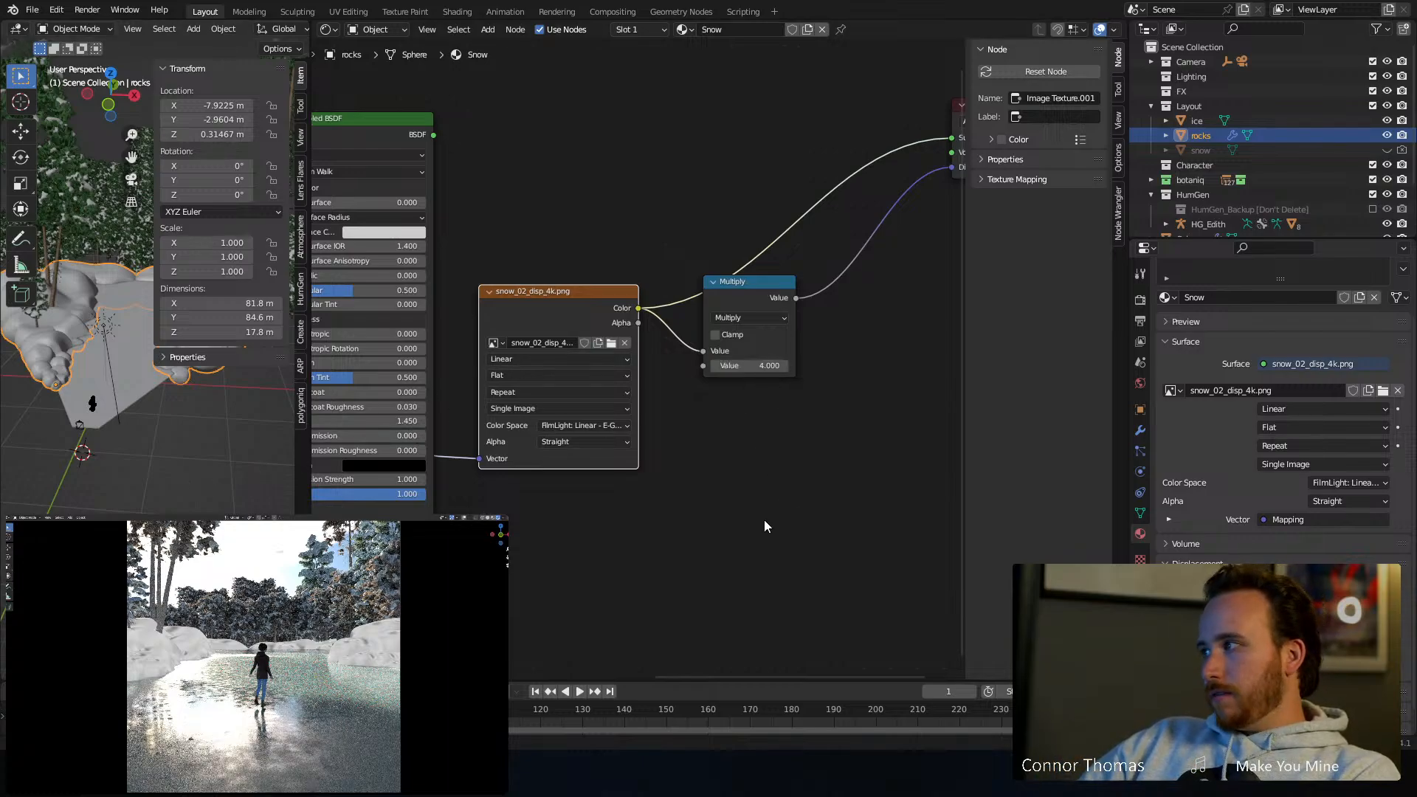
pyautogui.keyDown('ctrl'); pyautogui.keyDown('shift'); pyautogui.click(749, 282); pyautogui.keyUp('shift'); pyautogui.keyUp('ctrl')
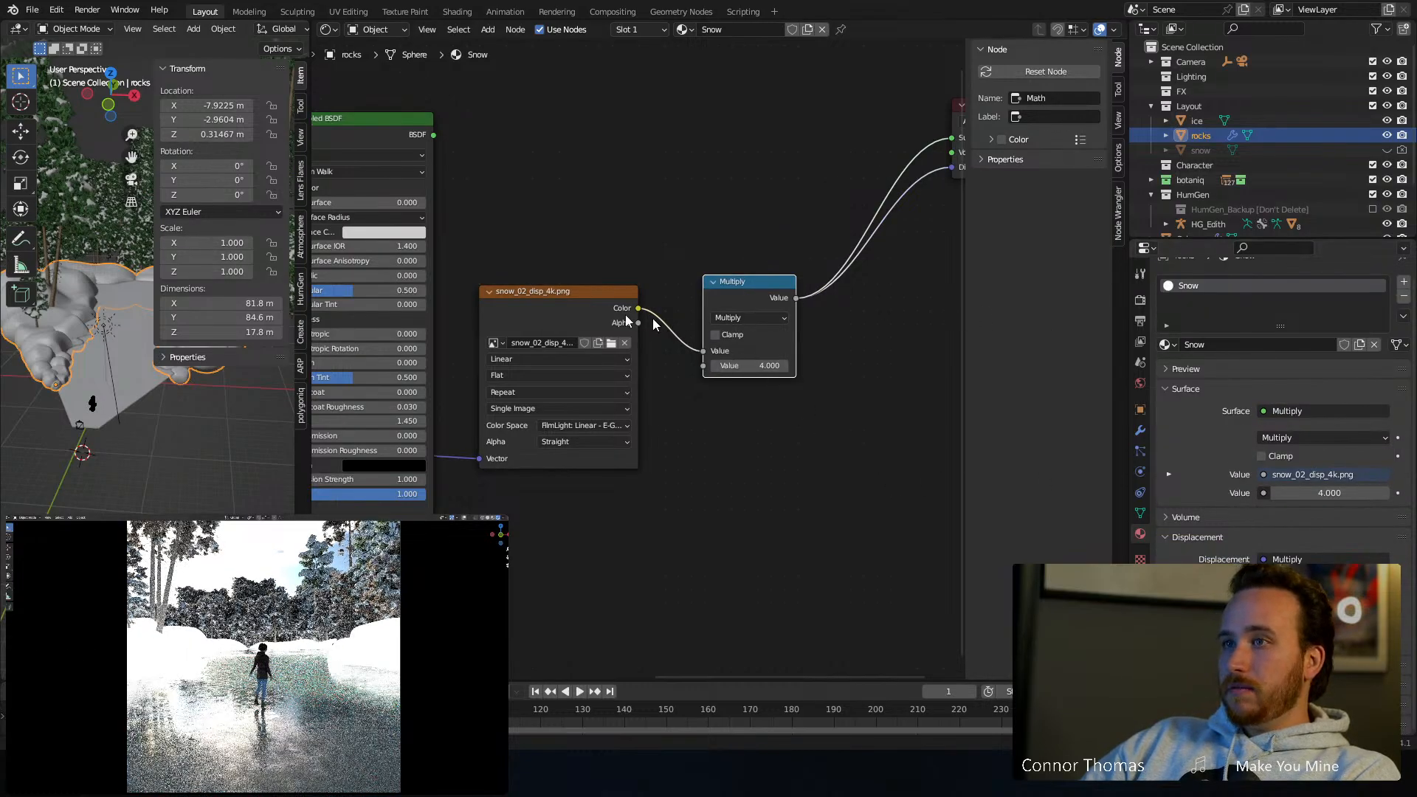
pyautogui.keyDown('ctrl'); pyautogui.keyDown('shift'); pyautogui.click(573, 295); pyautogui.keyUp('shift'); pyautogui.keyUp('ctrl')
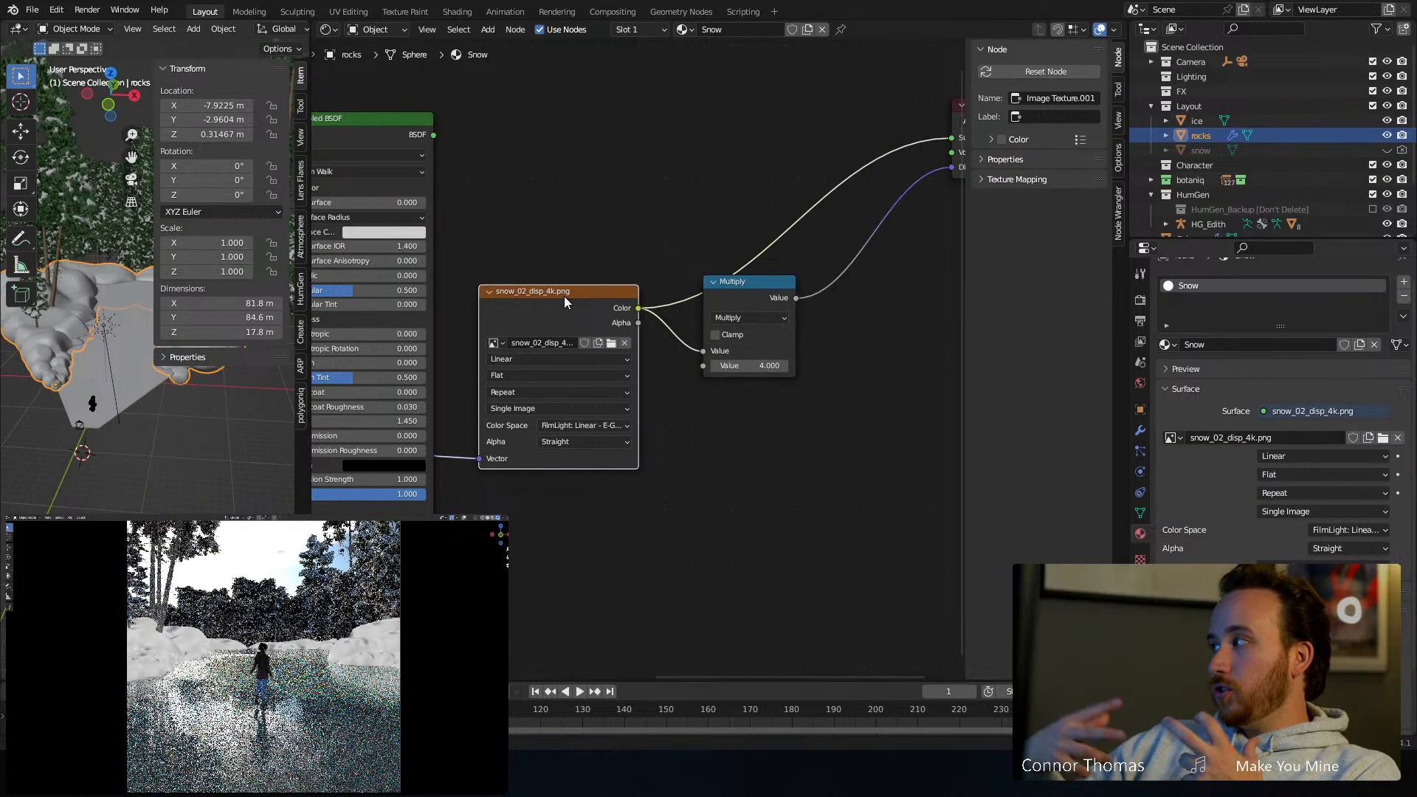
# Set the Value node driving the Mapping scale to 5 and preview the snow_02_nor_gl_4k texture on the rocks
pyautogui.moveTo(361, 240); pyautogui.dragTo(670, 360, button='middle')
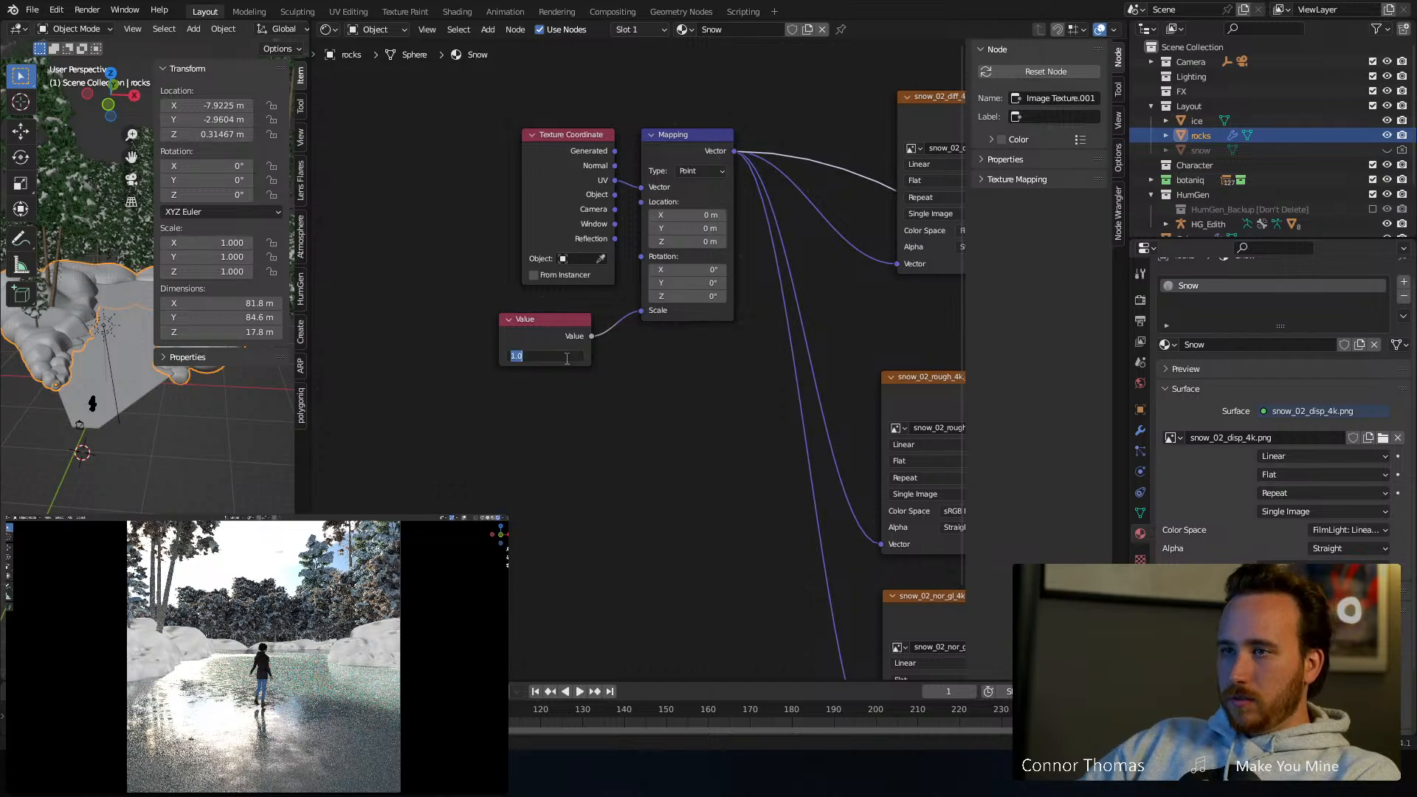
pyautogui.press('Return')
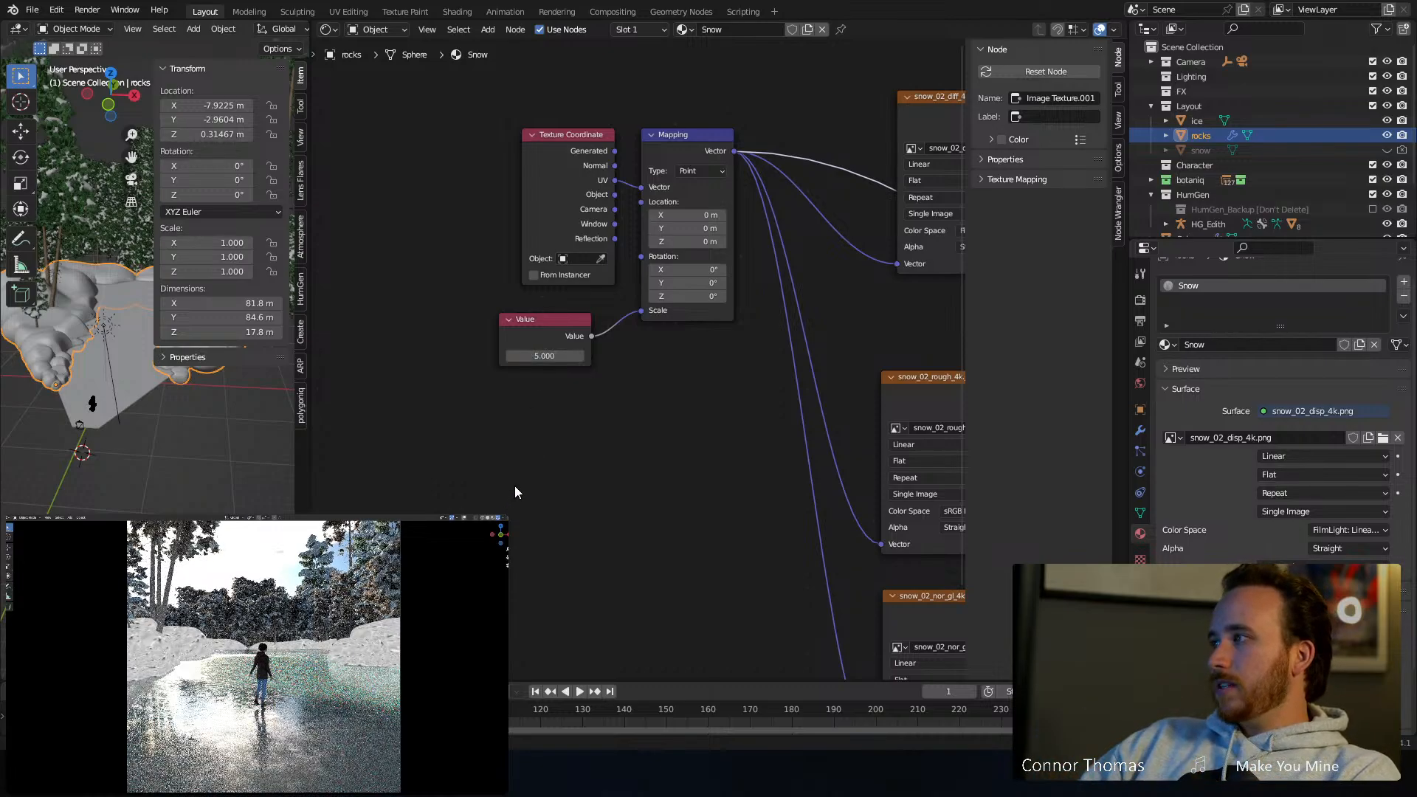
pyautogui.moveTo(957, 533); pyautogui.dragTo(747, 417, button='middle')
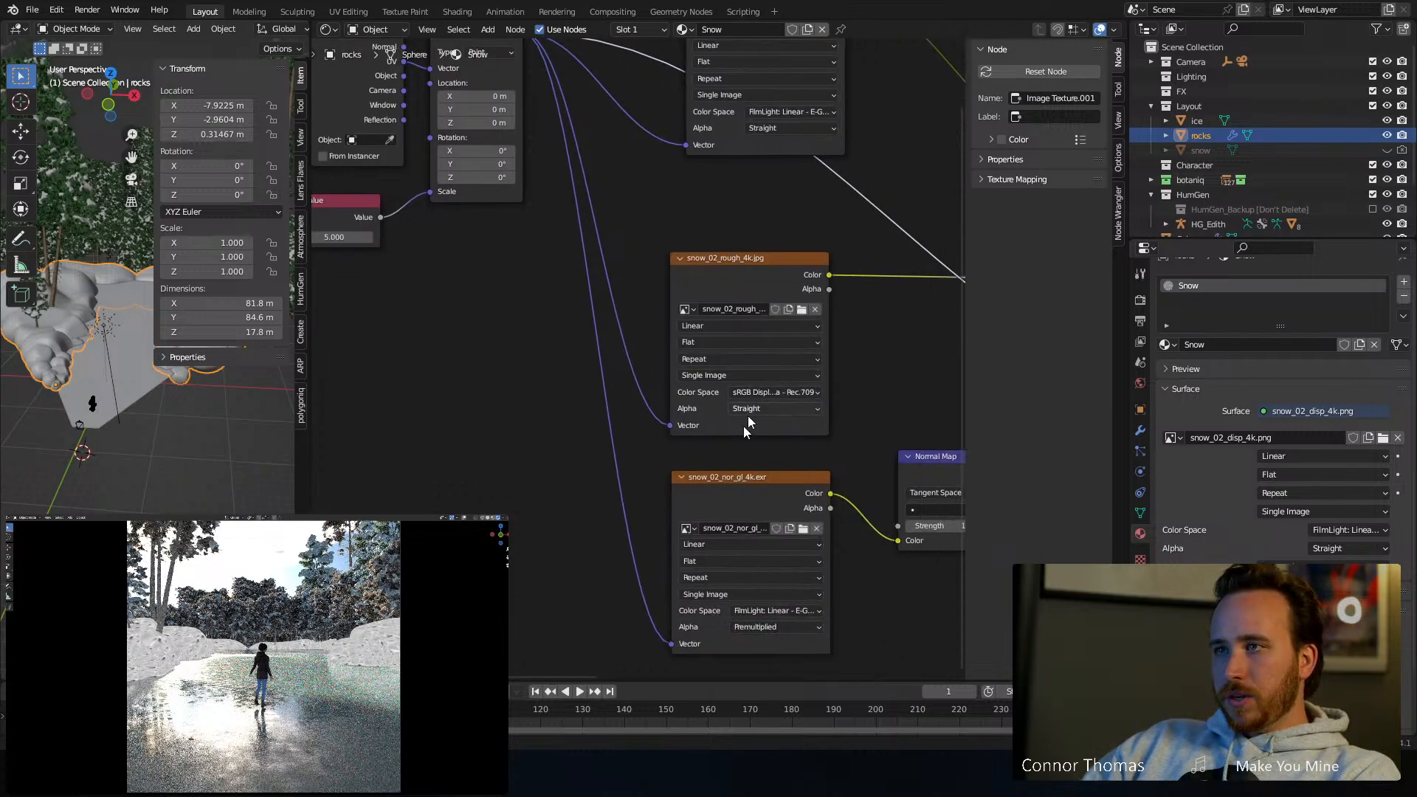
pyautogui.click(743, 477)
pyautogui.moveTo(743, 477); pyautogui.dragTo(441, 490, button='middle')
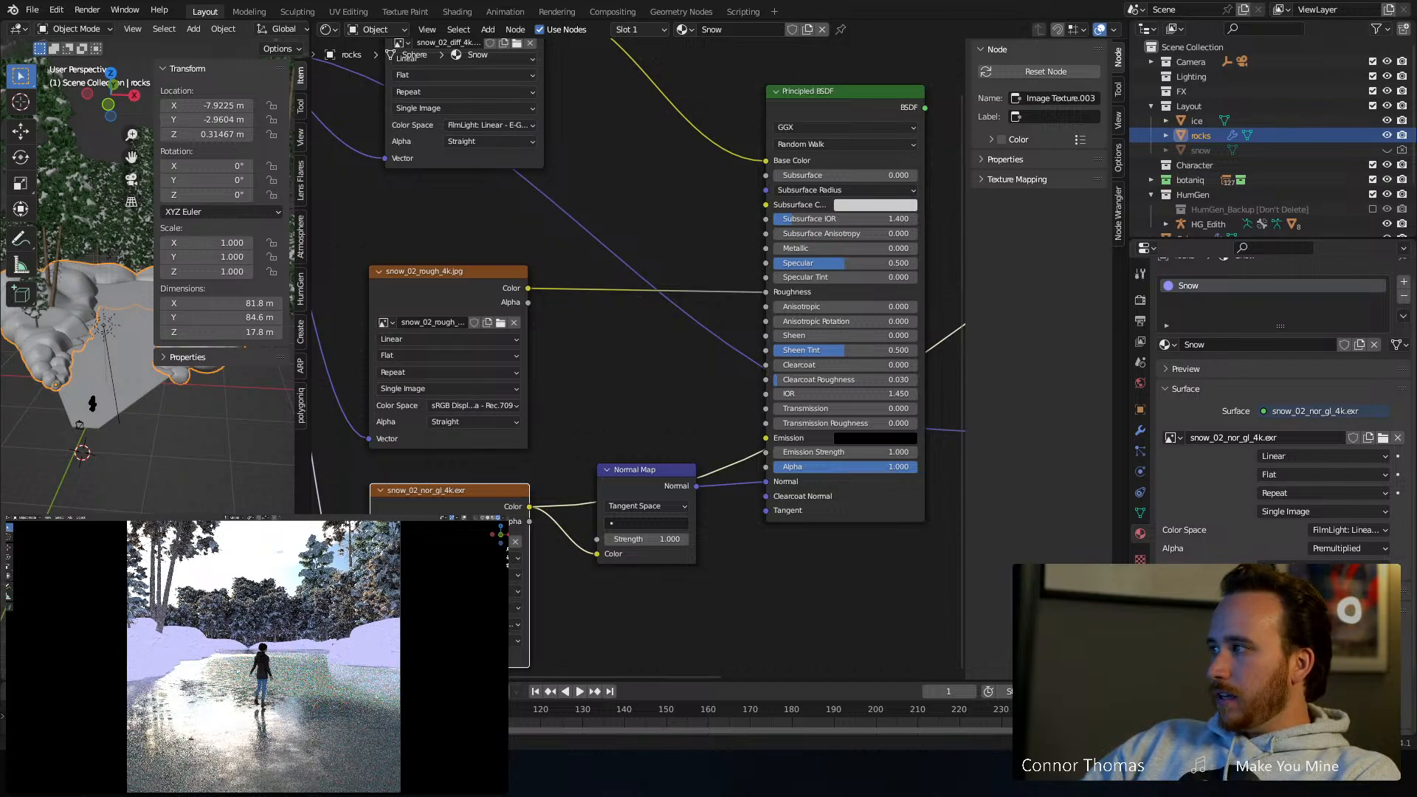
# Send the Principled BSDF output to the Snow material's surface again and save the file
pyautogui.moveTo(582, 312); pyautogui.dragTo(434, 288, button='middle')
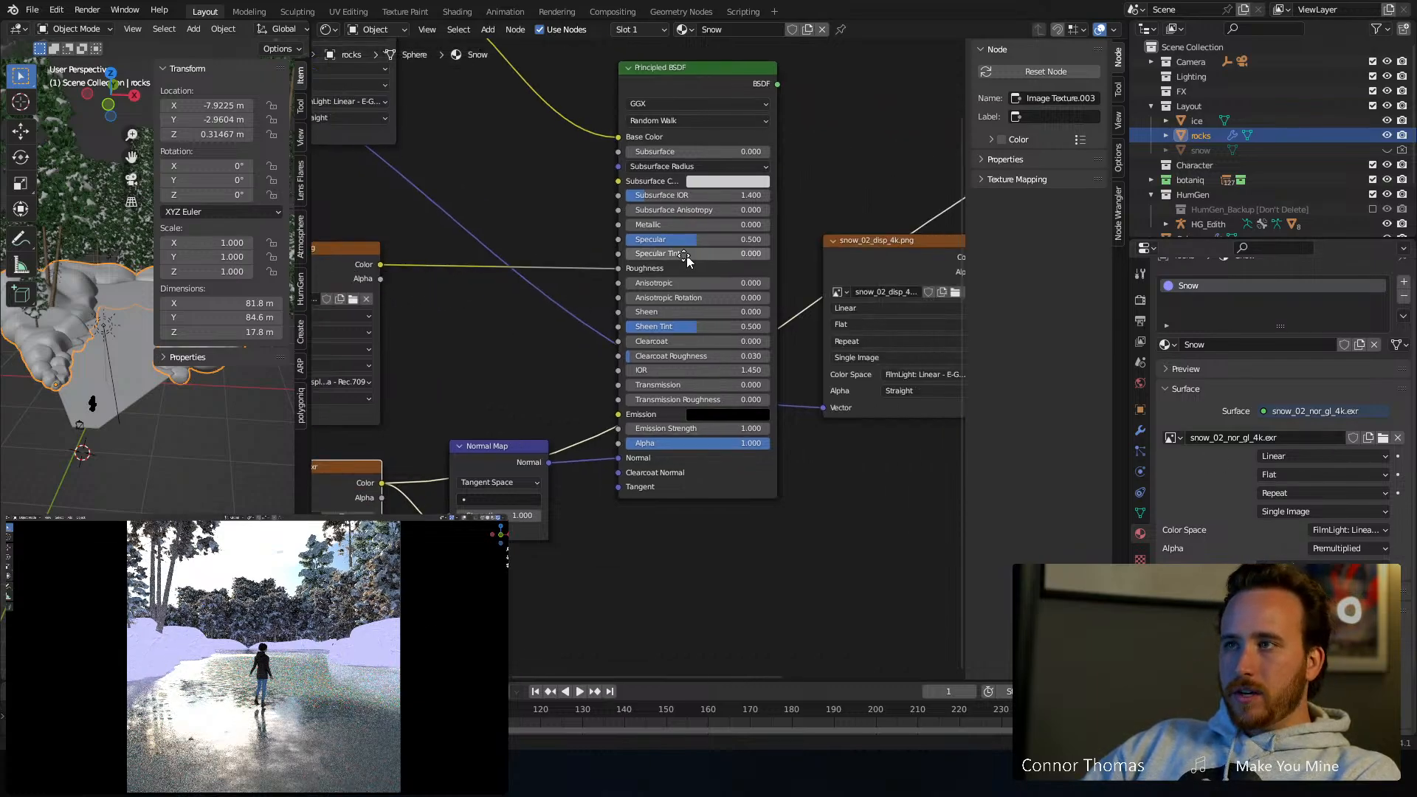
pyautogui.moveTo(685, 256); pyautogui.dragTo(406, 485, button='middle')
pyautogui.keyDown('ctrl'); pyautogui.keyDown('shift'); pyautogui.click(432, 312); pyautogui.keyUp('shift'); pyautogui.keyUp('ctrl')
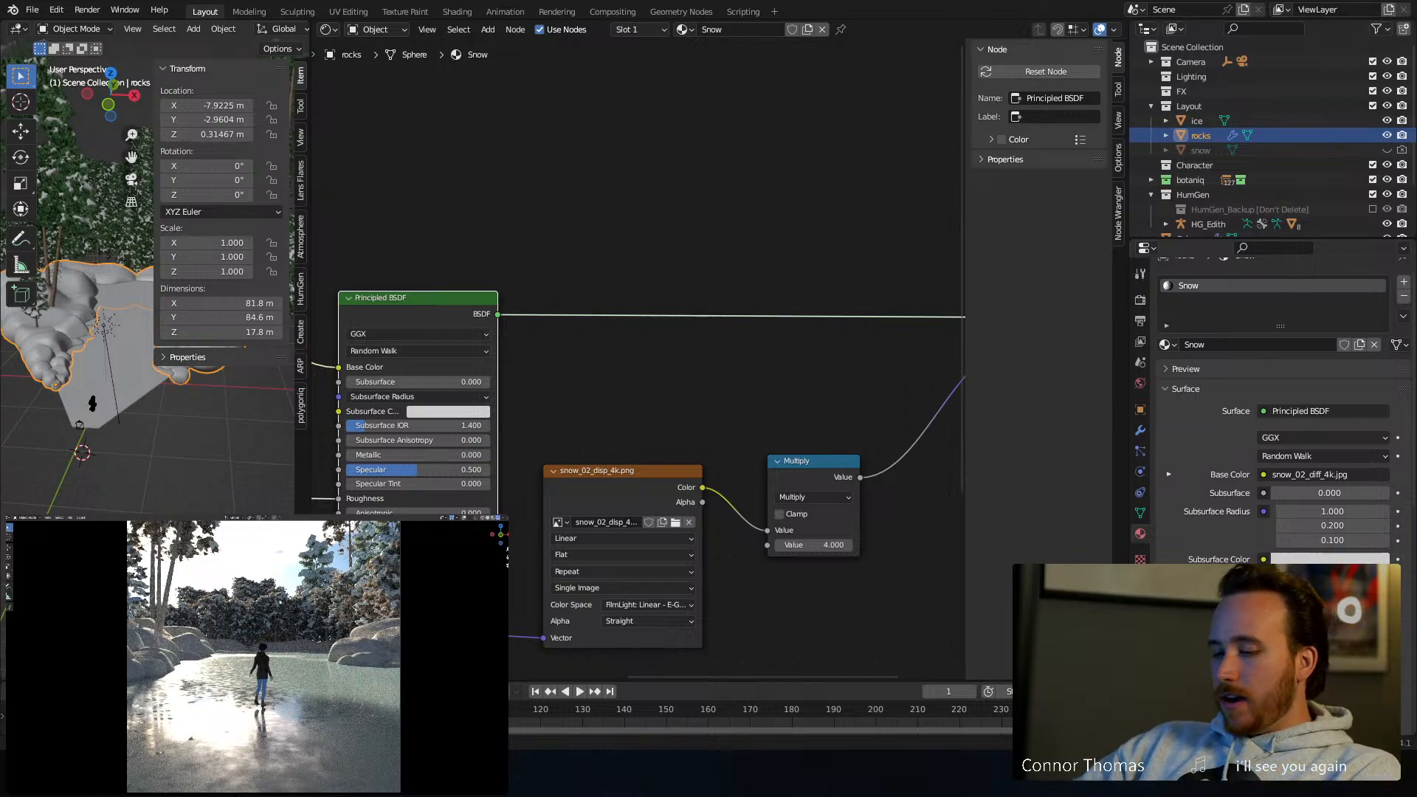
pyautogui.hotkey('ctrl', 's')
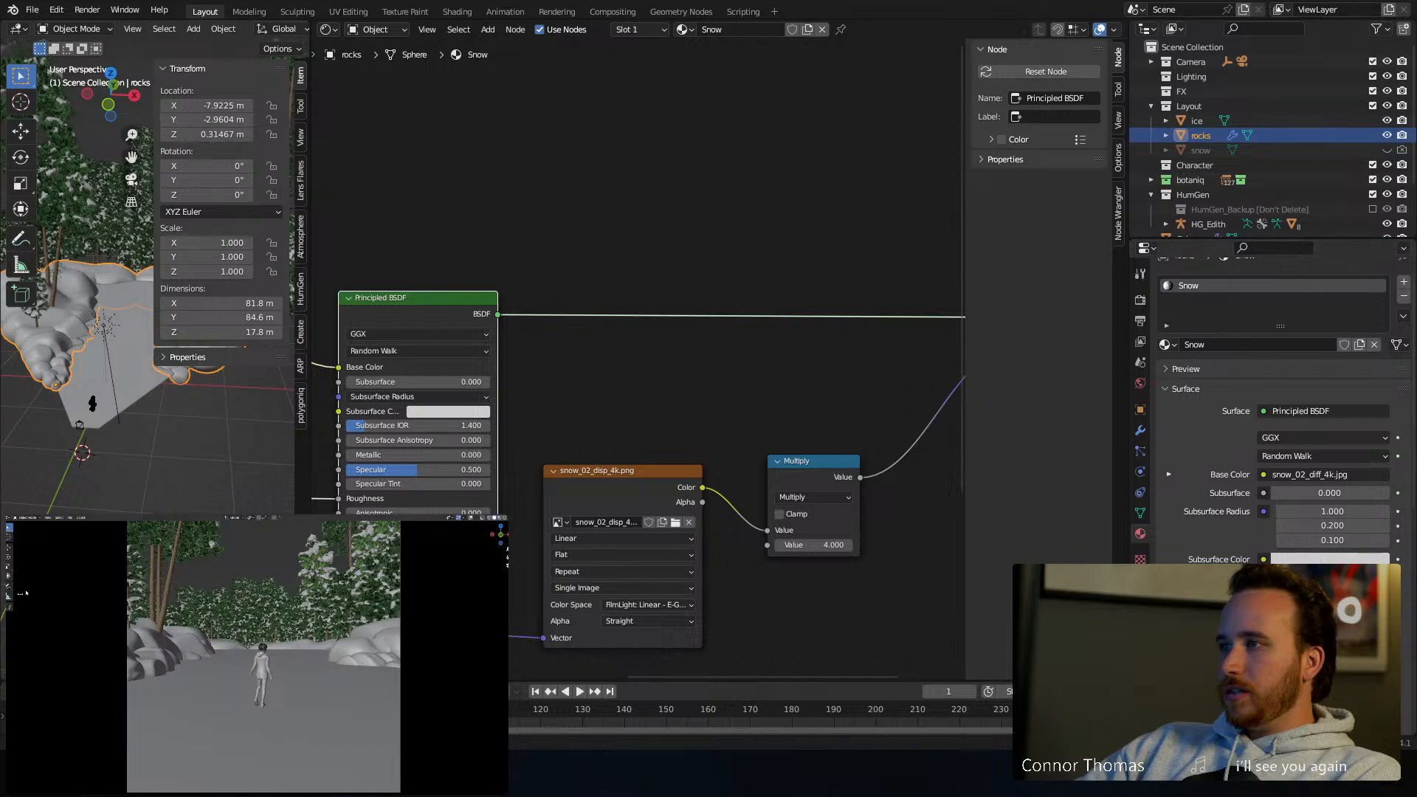
# Place the 3D cursor on the ice beside the figure and return to the Select Box tool
pyautogui.click(8, 538)
pyautogui.click(238, 662)
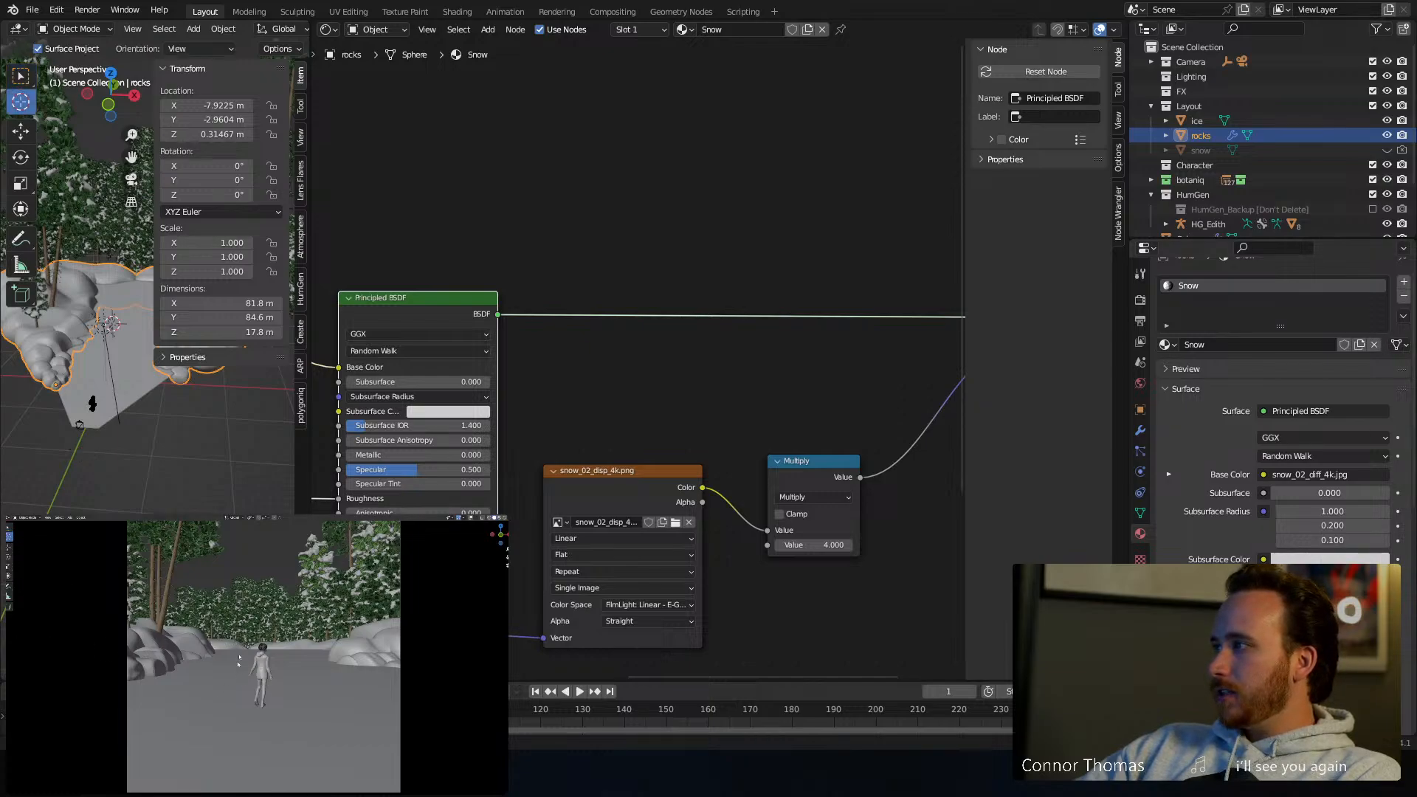
pyautogui.click(223, 676)
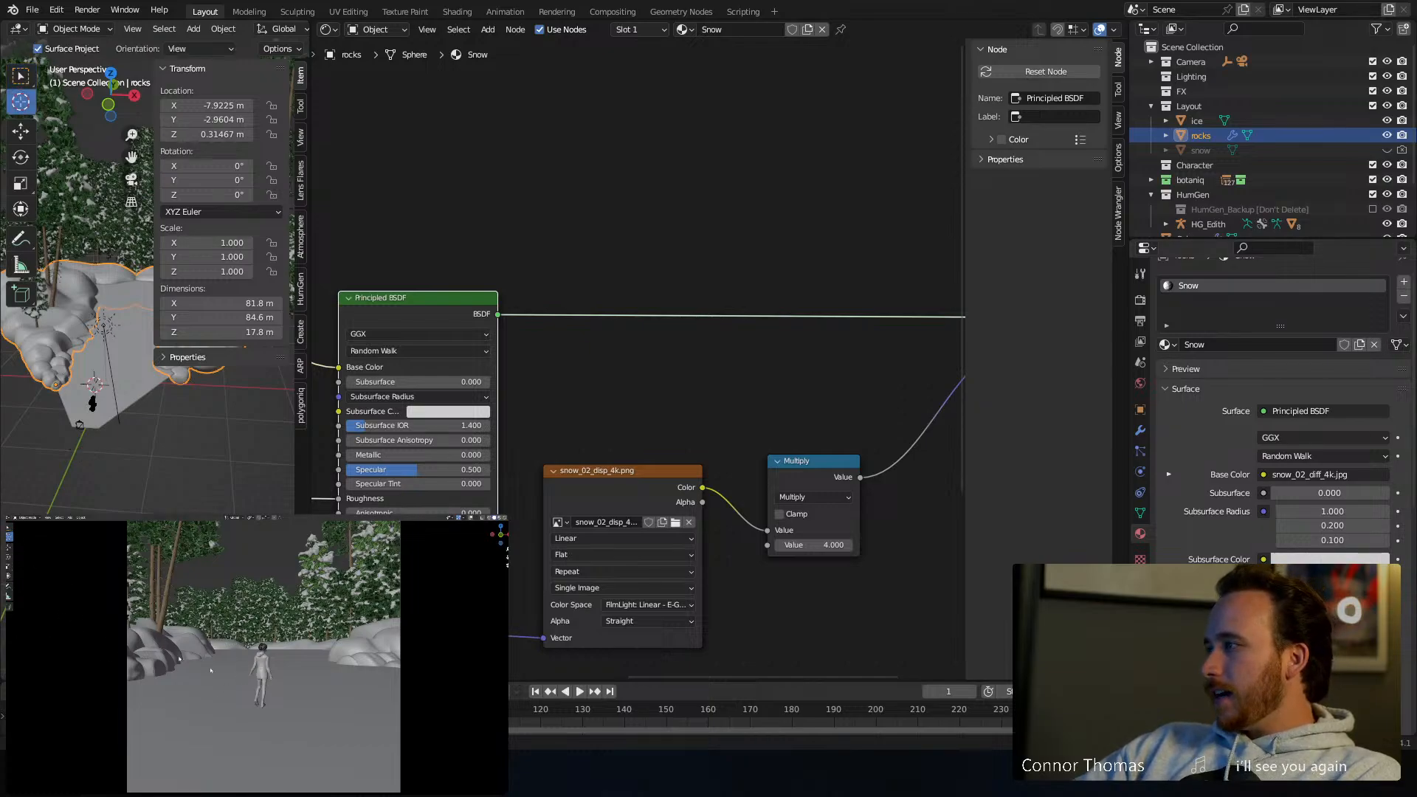
pyautogui.click(9, 527)
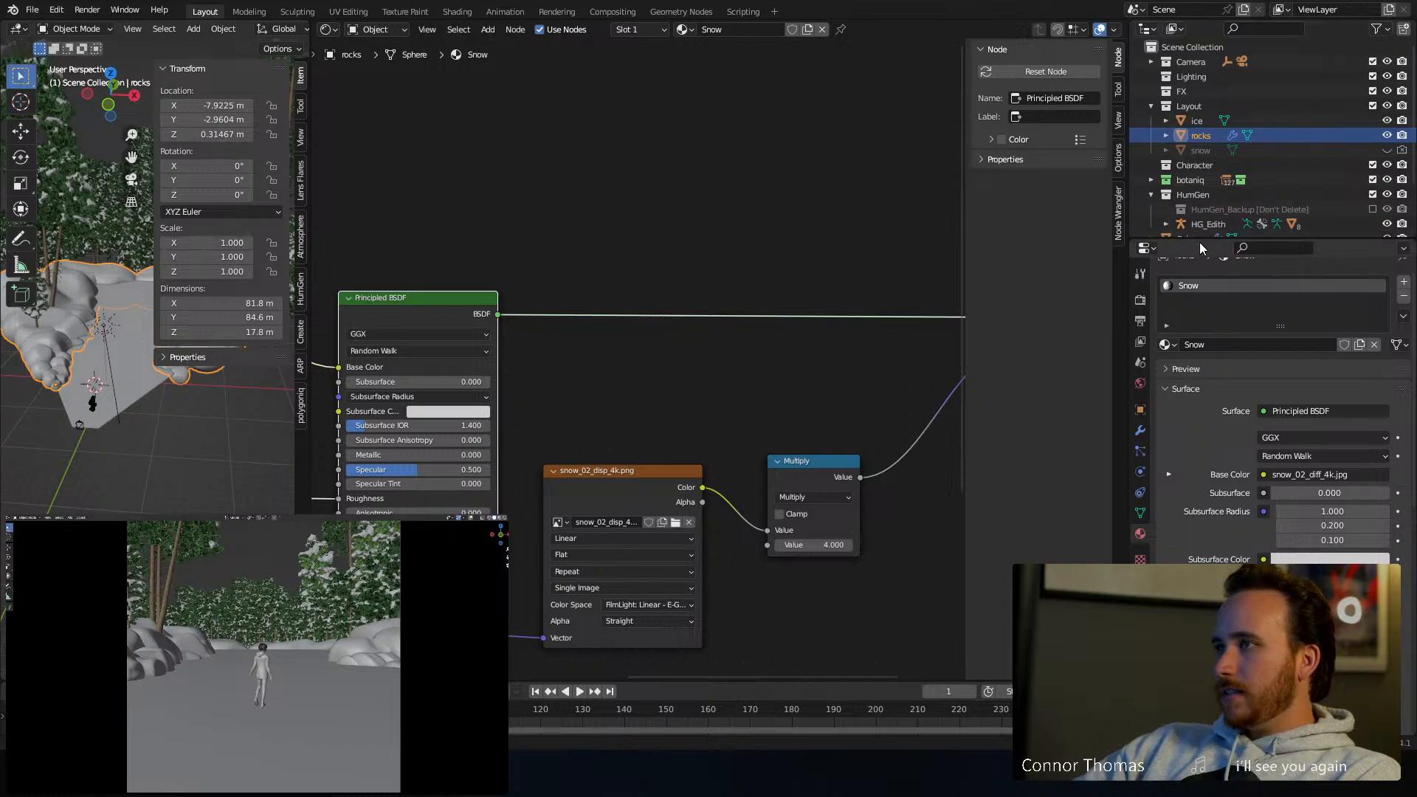
# Move Starlight Sun into the Lighting collection and hairtie into the HumGen collection
pyautogui.moveTo(1202, 236); pyautogui.dragTo(1200, 409)
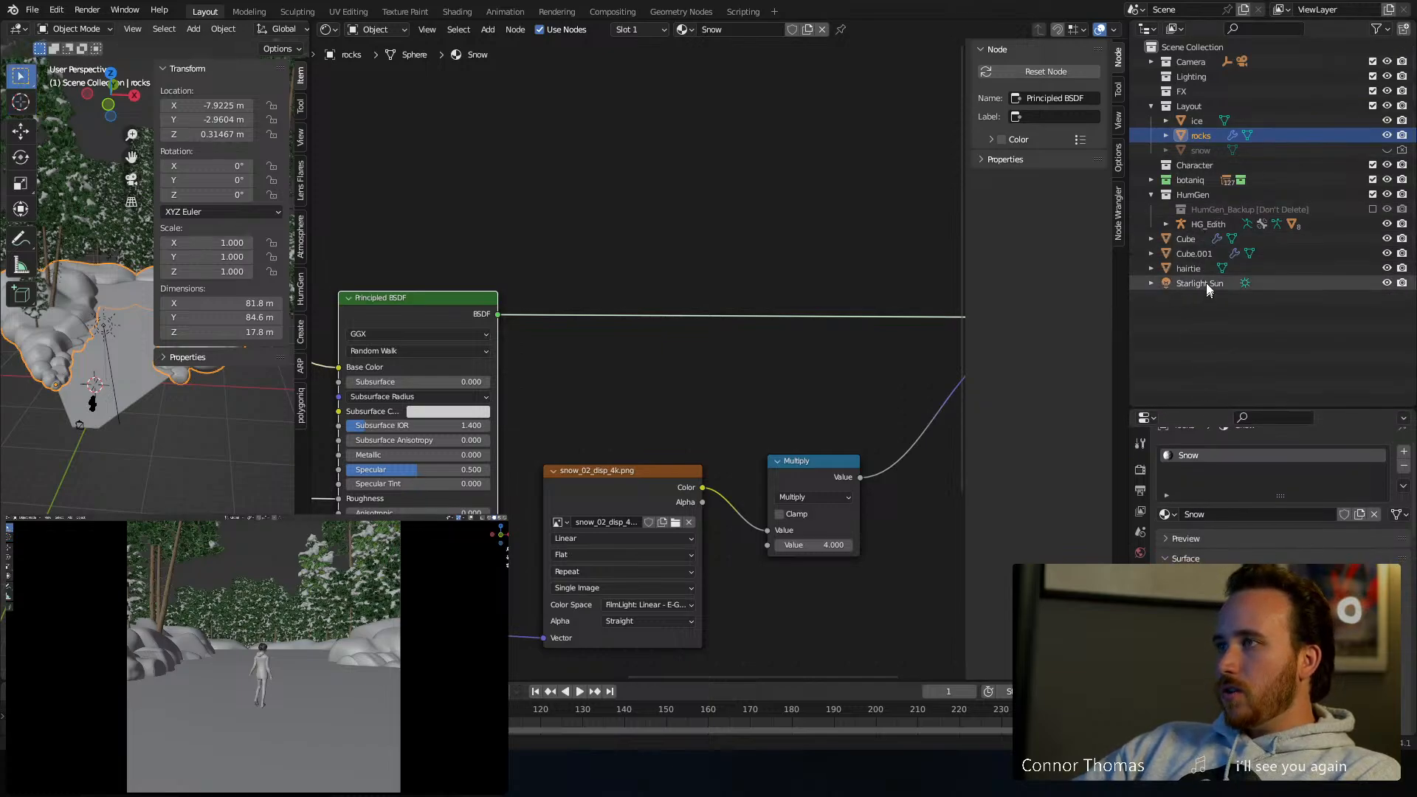
pyautogui.click(1189, 285)
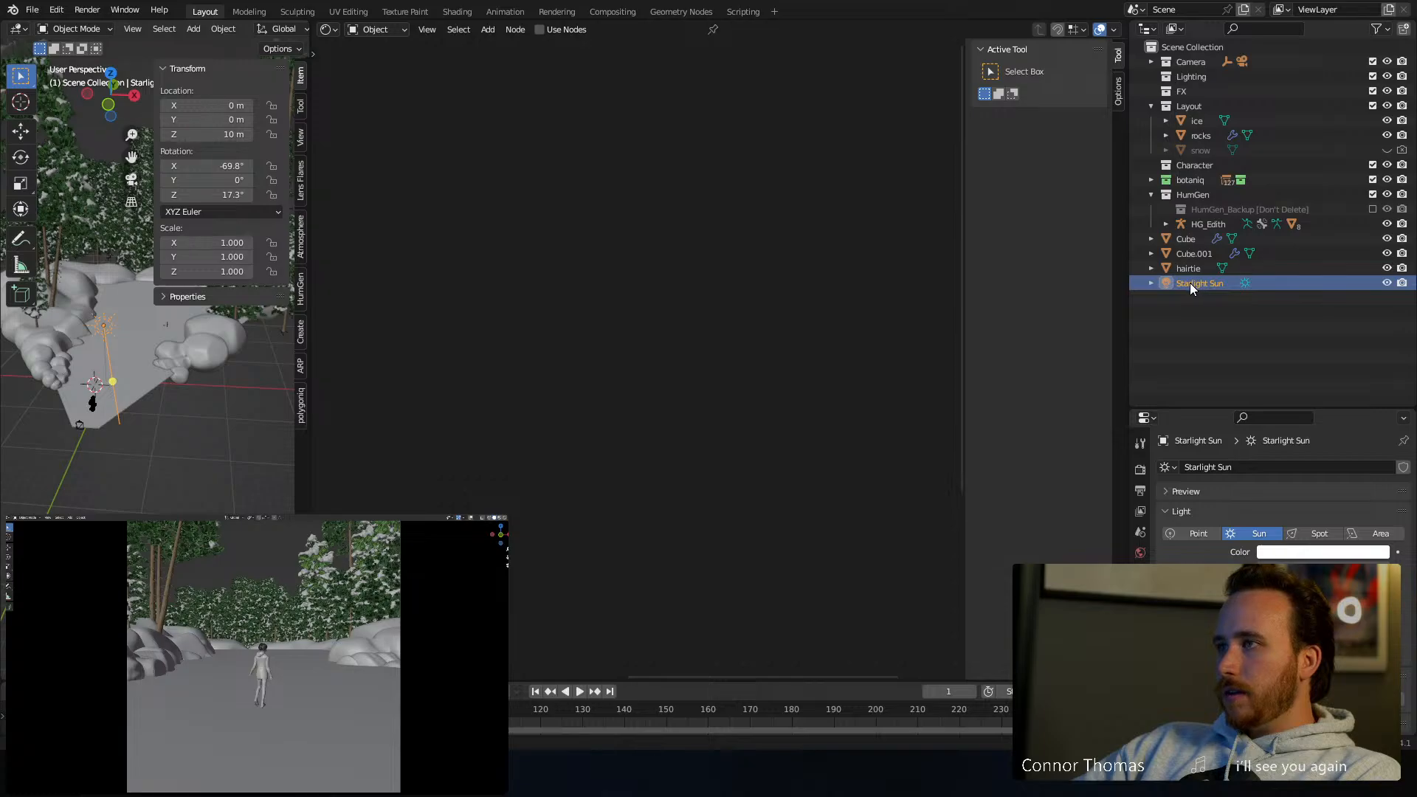
pyautogui.moveTo(1190, 282); pyautogui.dragTo(1183, 79)
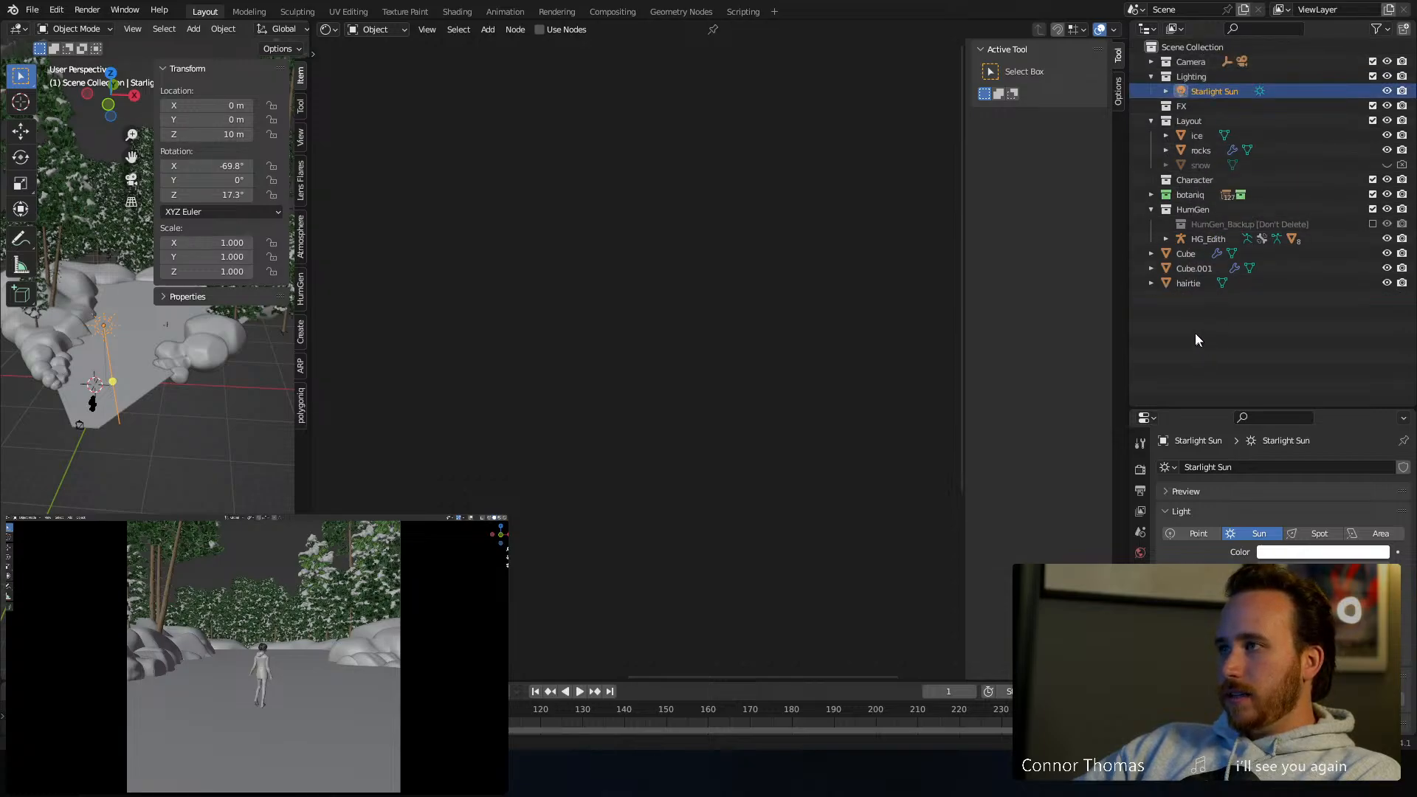
pyautogui.click(1188, 283)
pyautogui.moveTo(1190, 283); pyautogui.dragTo(1202, 236)
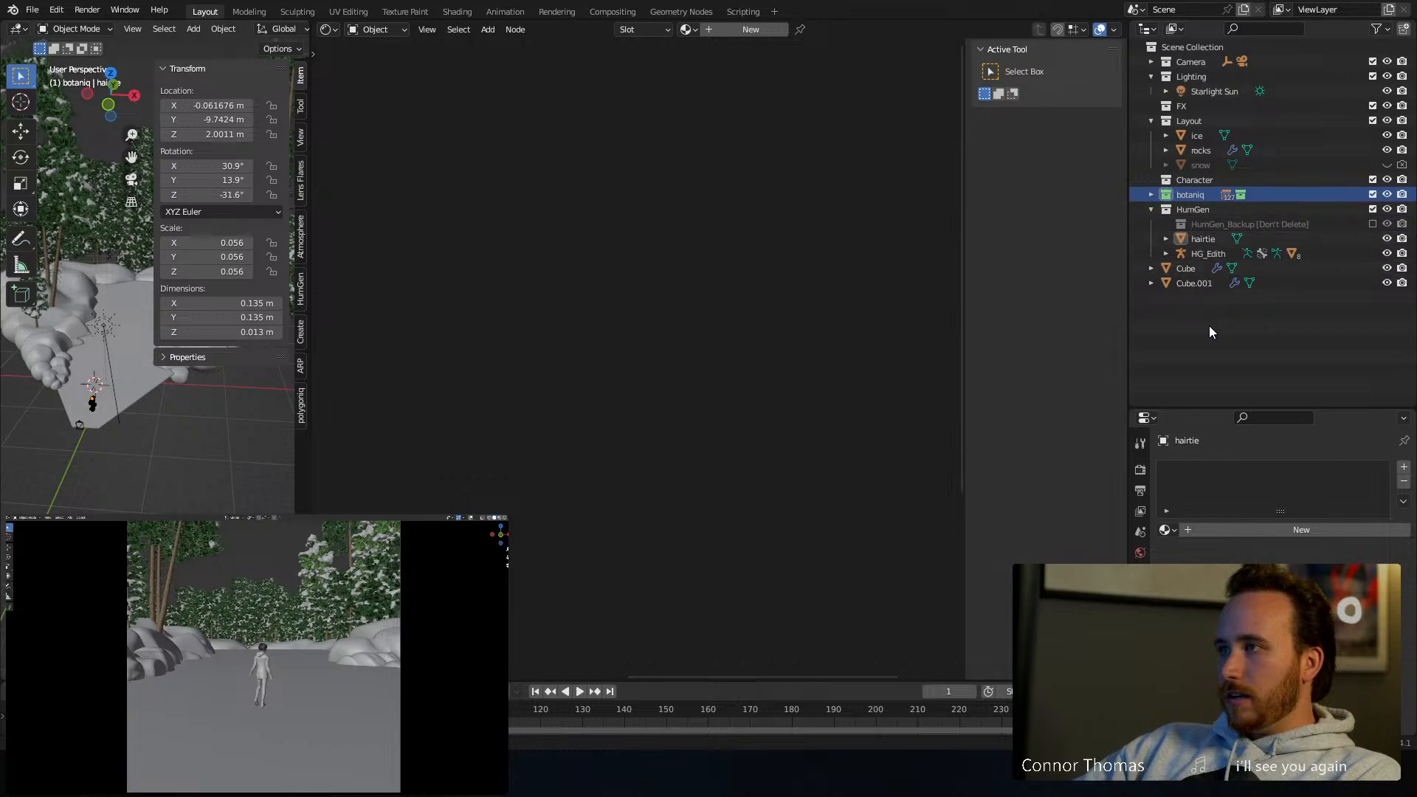
# Put Cube, Cube.001 and the HumGen collection into the Character collection, and nest the botaniq collection in Layout
pyautogui.click(1190, 284)
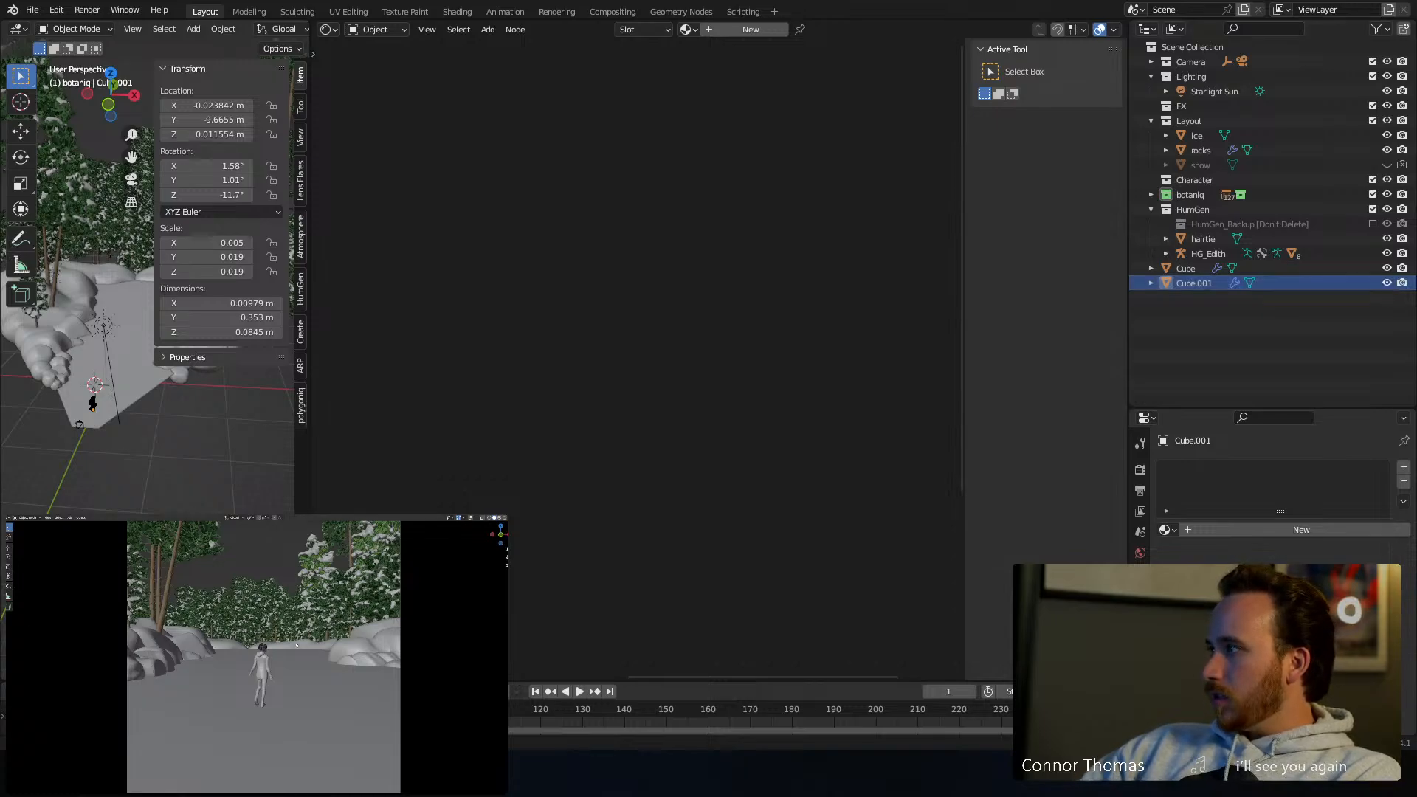
pyautogui.doubleClick(1190, 282)
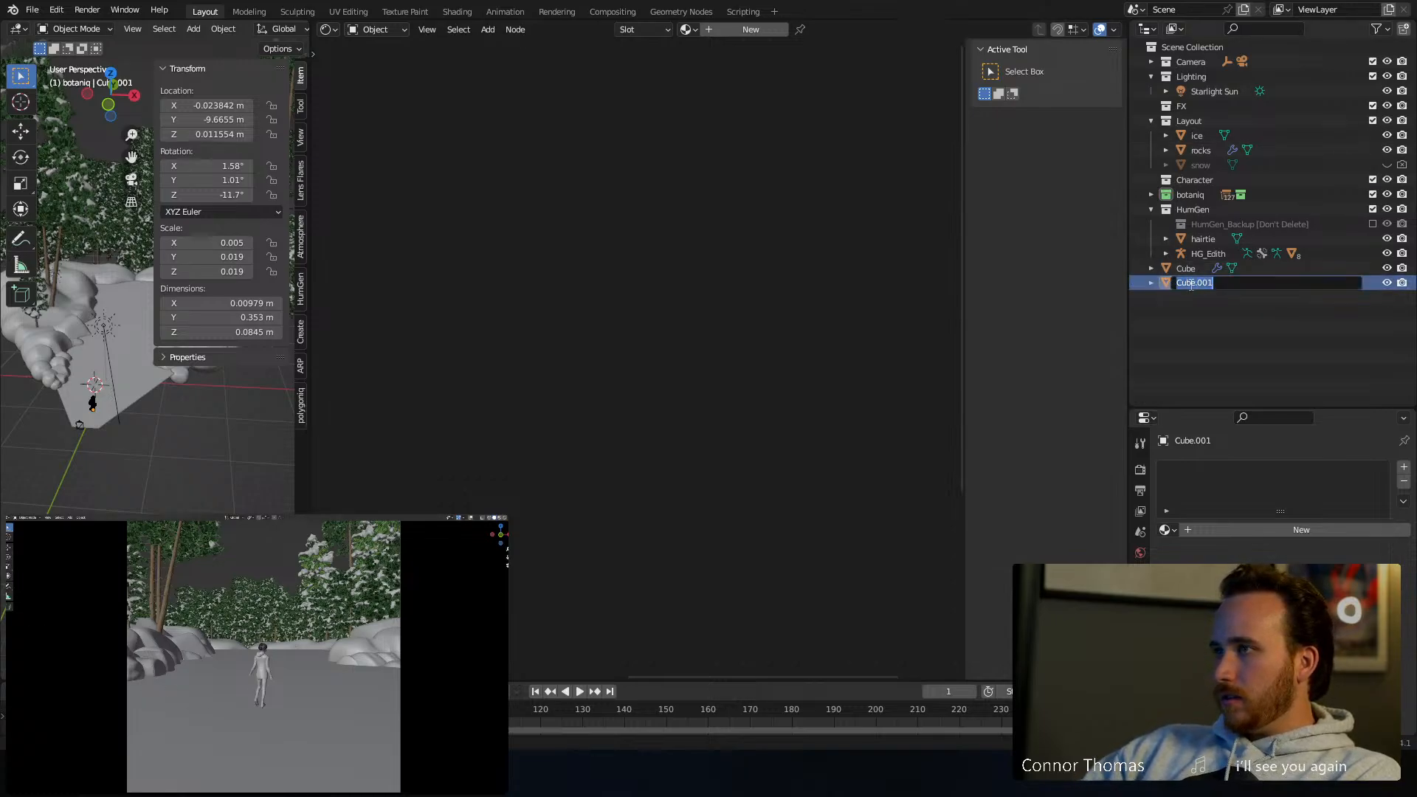
pyautogui.click(1249, 311)
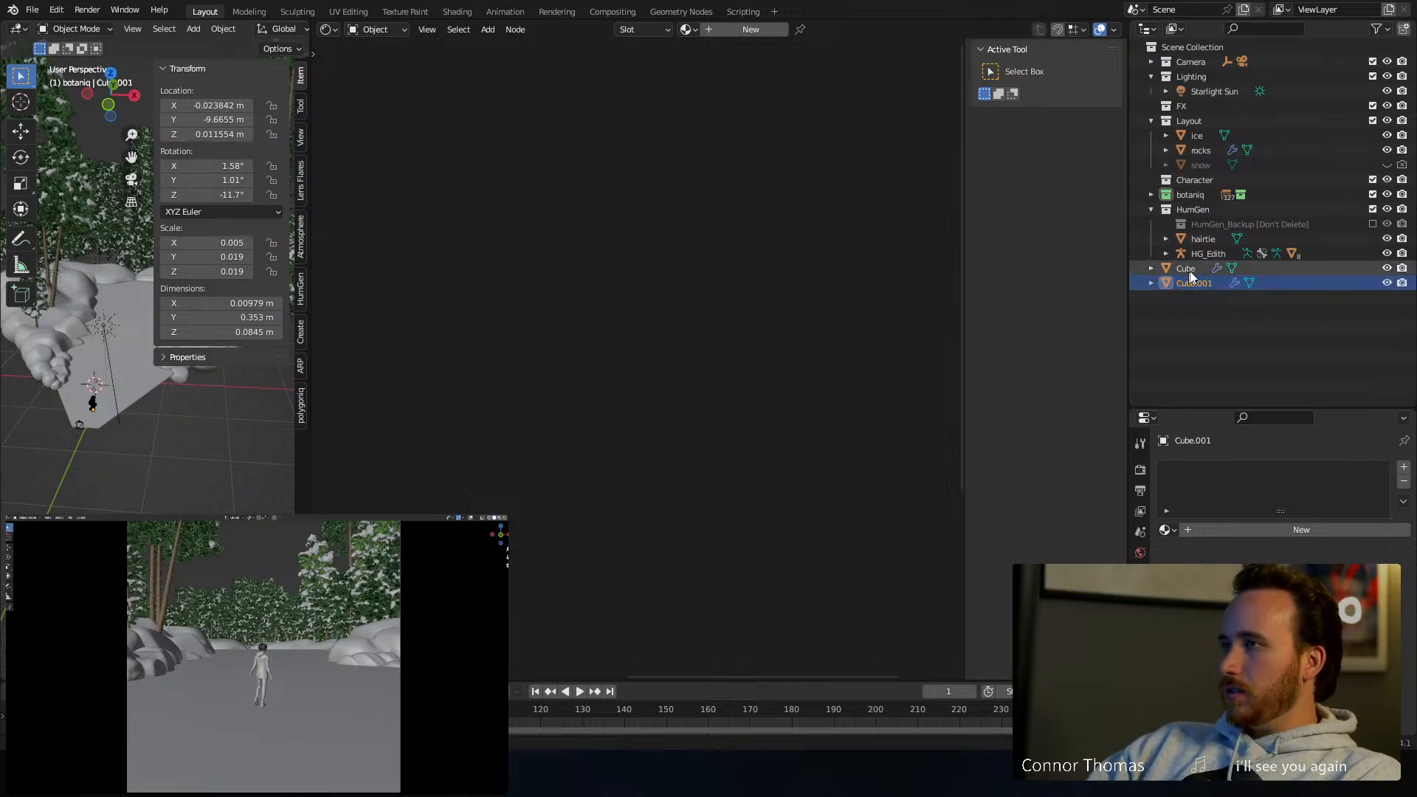
pyautogui.moveTo(1197, 272); pyautogui.dragTo(1194, 181)
pyautogui.click(1151, 209)
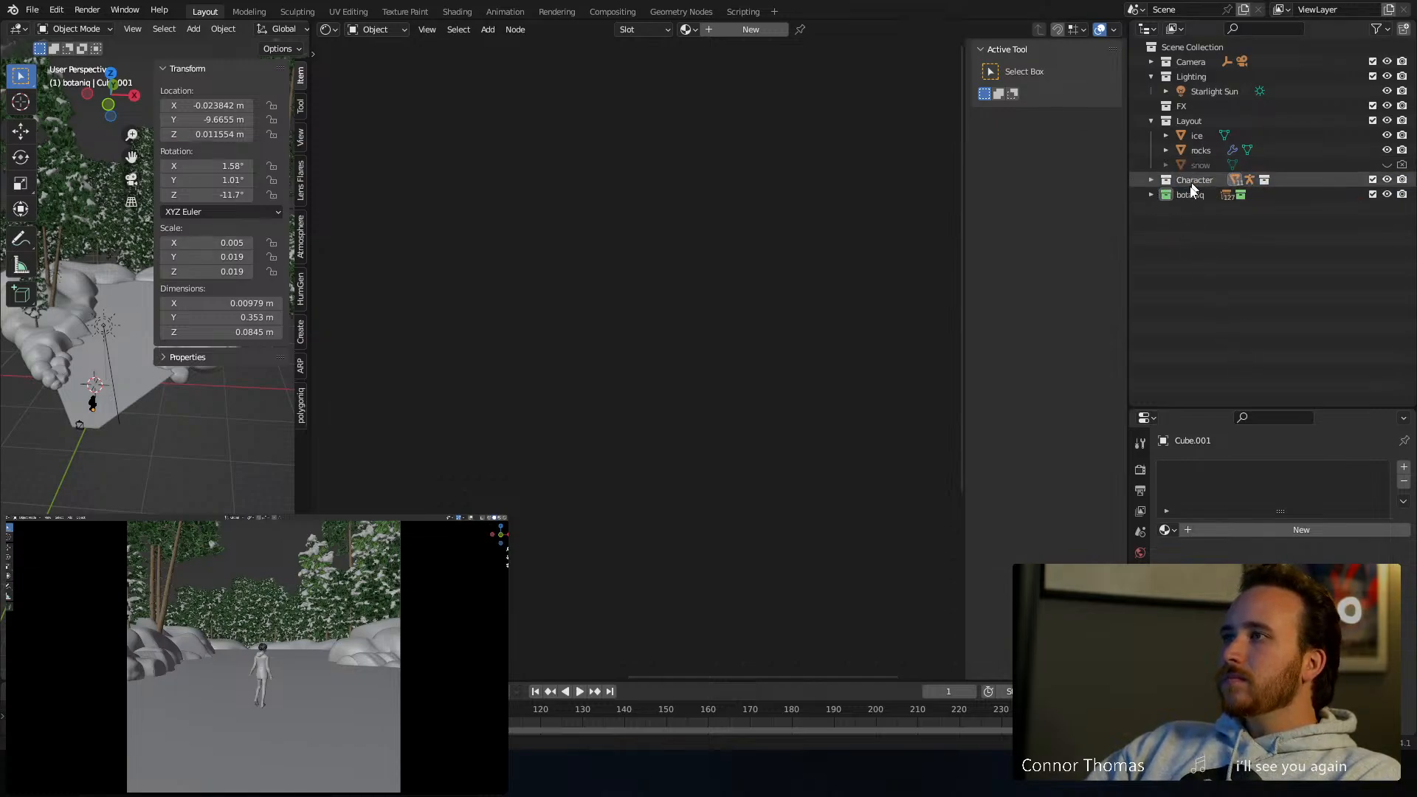
pyautogui.moveTo(1185, 197); pyautogui.dragTo(1201, 121)
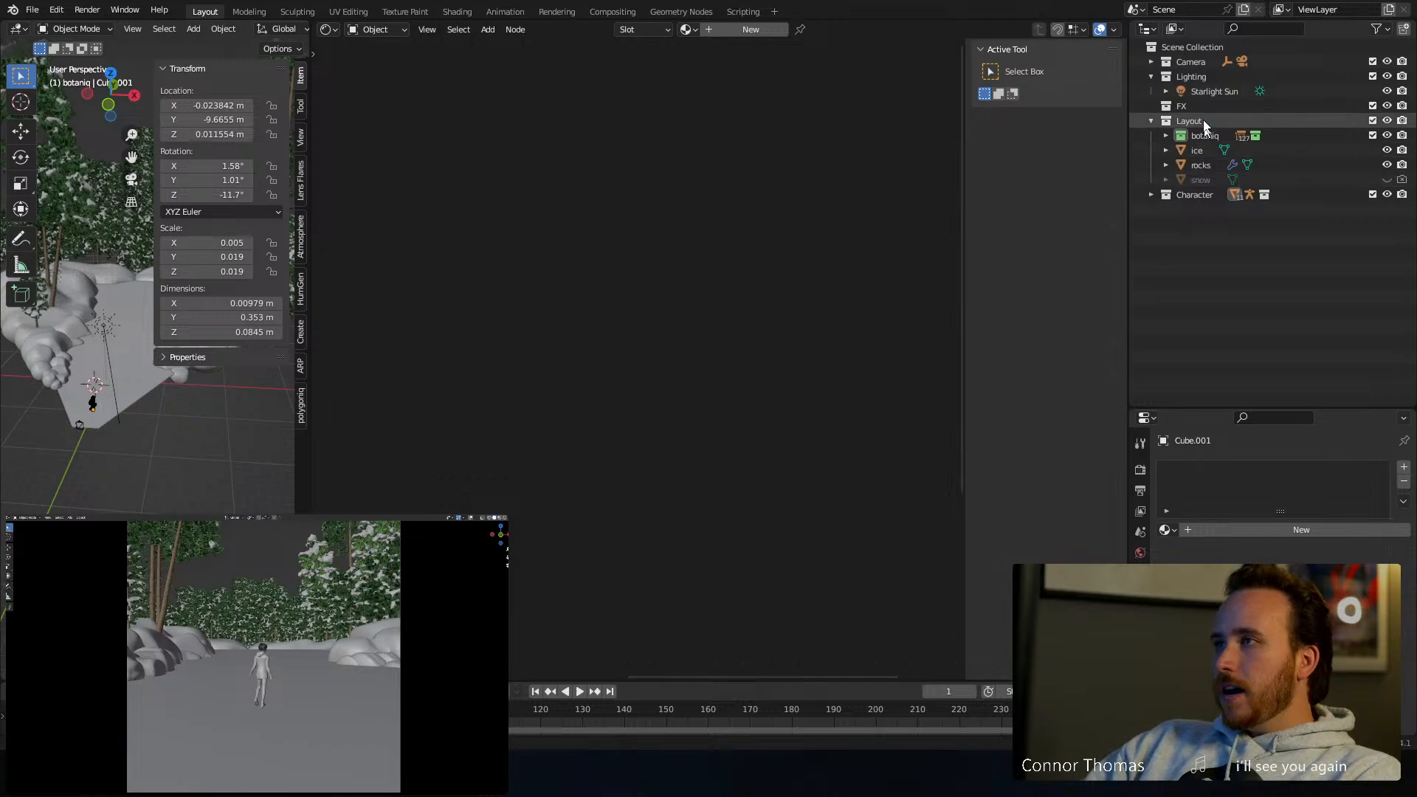
# Add a cube to the FX collection and scale it uniformly to about 12.7 m
pyautogui.click(1186, 106)
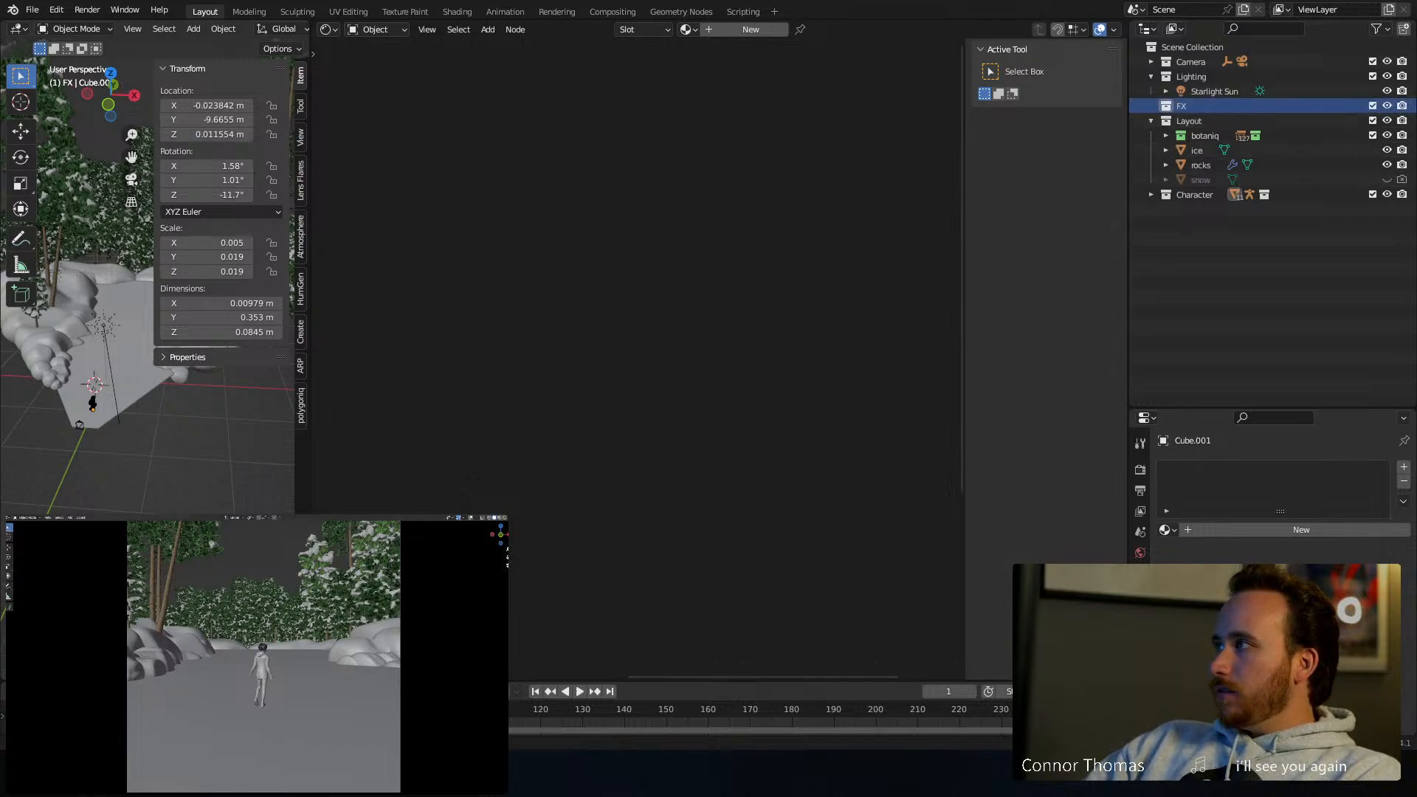
pyautogui.hotkey('shift', 'a')
pyautogui.click(270, 618)
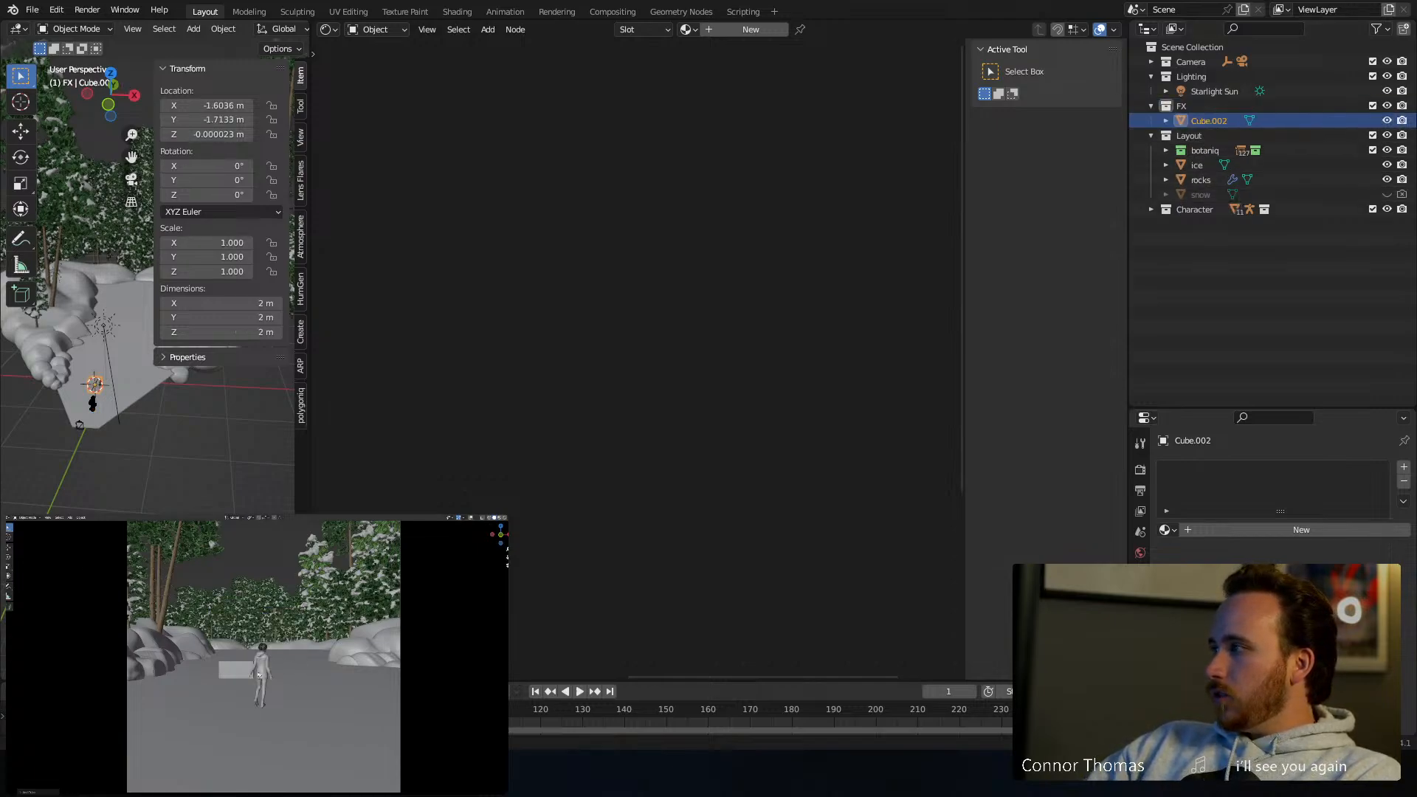
pyautogui.press('s')
pyautogui.click(320, 649)
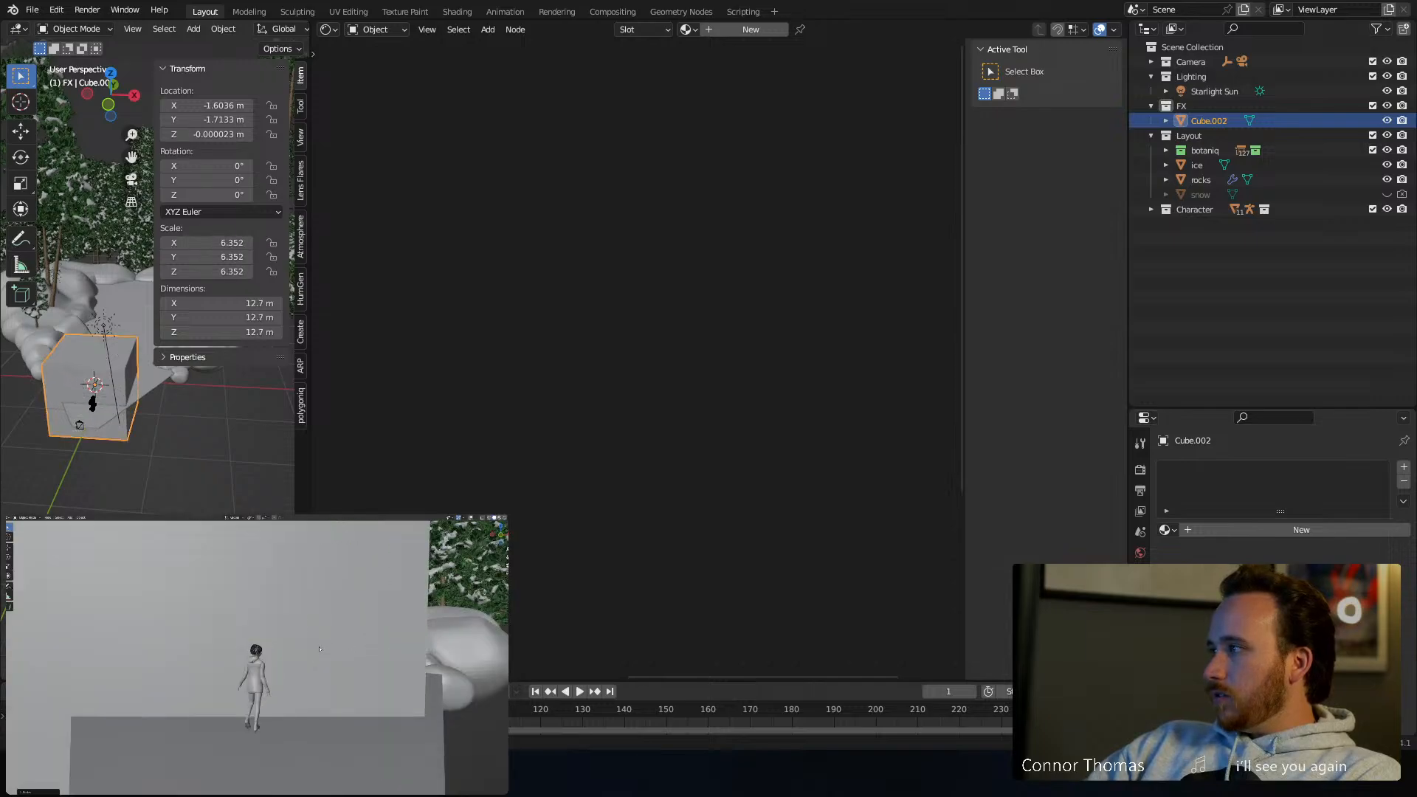
# Move the FX cube around the figure and camera, and stretch it along Y to about 25.2 m
pyautogui.scroll(-6, 319, 650)
pyautogui.moveTo(319, 649); pyautogui.dragTo(277, 669, button='middle')
pyautogui.press('g')
pyautogui.click(299, 680)
pyautogui.press('s')
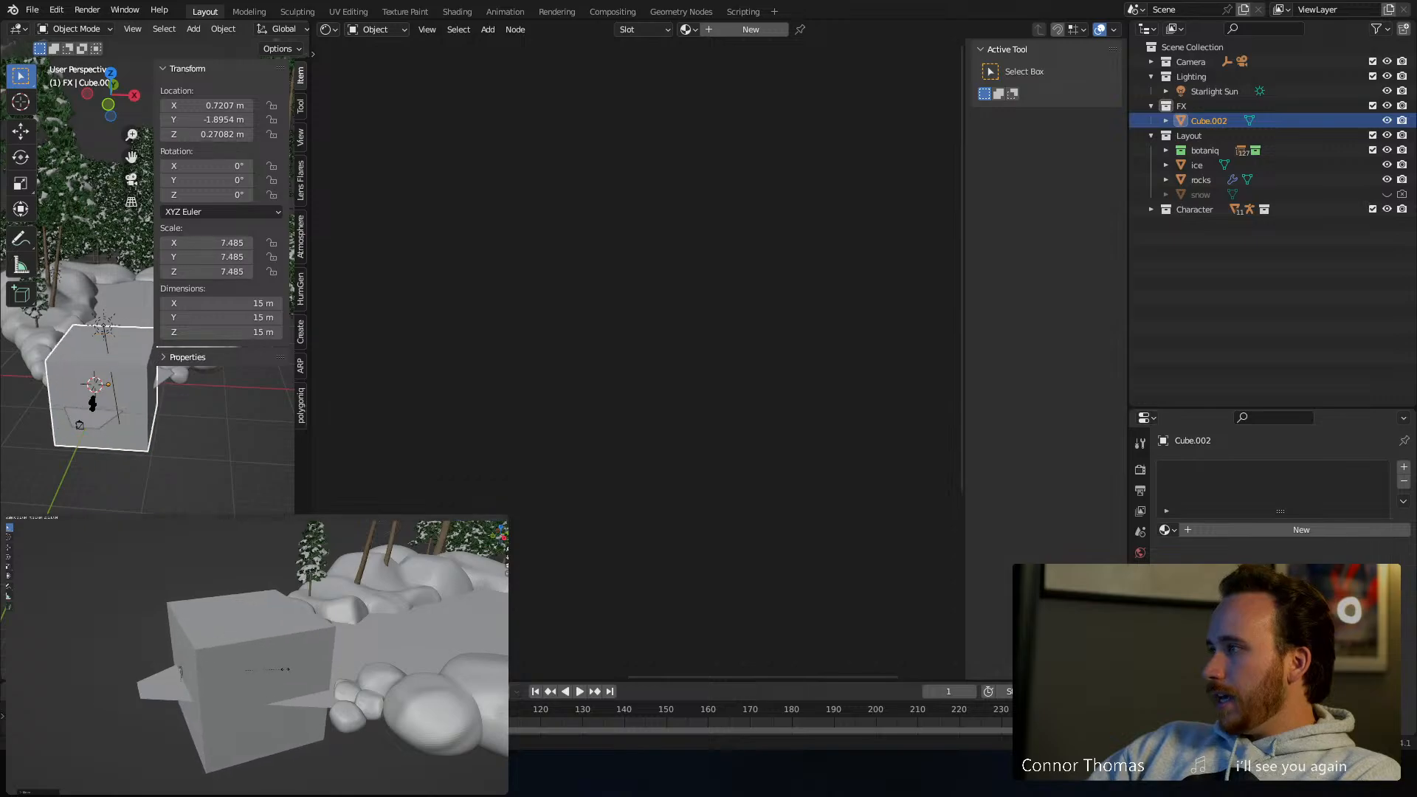
pyautogui.press('y')
pyautogui.click(299, 666)
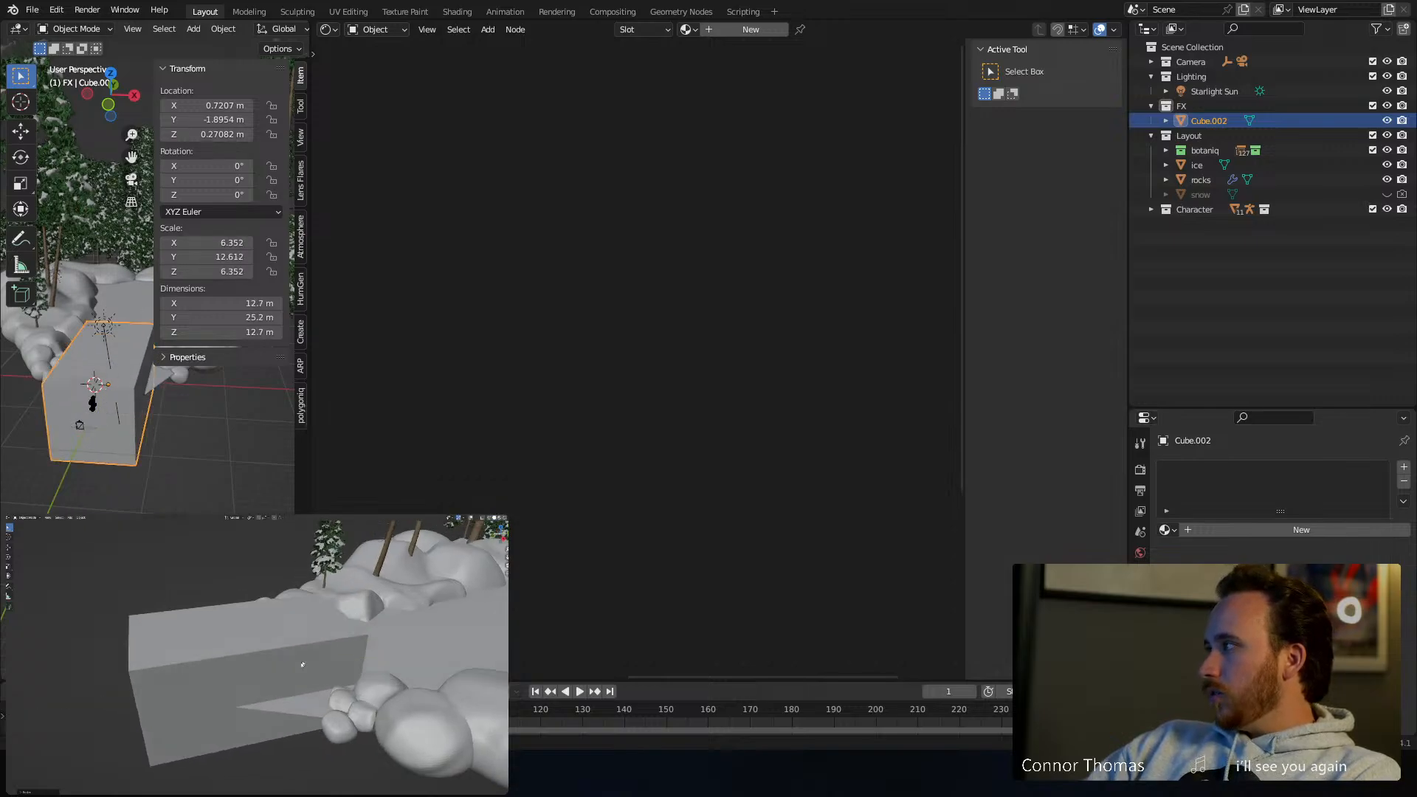
# Flatten the FX cube to a Z scale of about 2.61 and set its height position to about 0.04 m
pyautogui.scroll(-4, 301, 664)
pyautogui.moveTo(302, 664); pyautogui.dragTo(285, 666, button='middle')
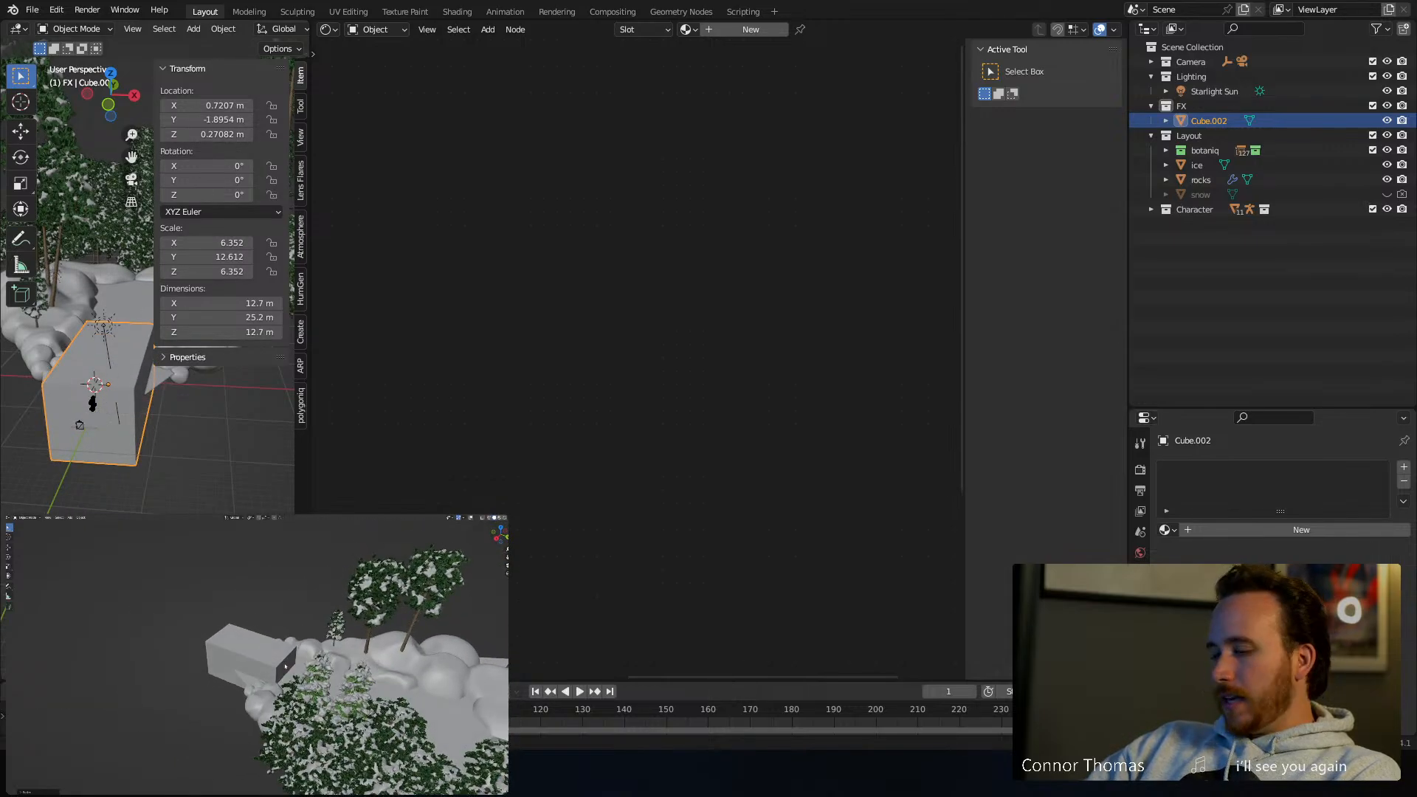
pyautogui.press('g')
pyautogui.press('z')
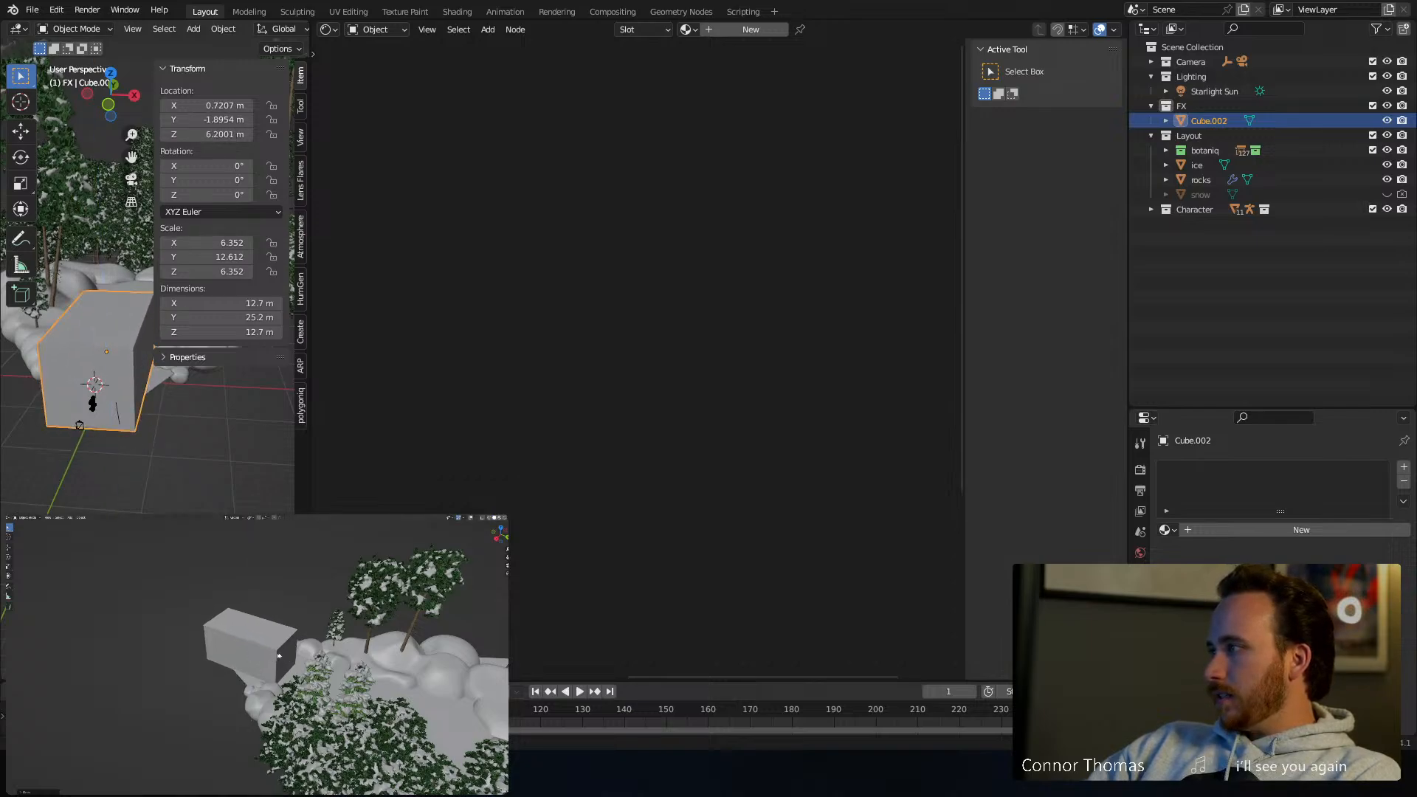
pyautogui.press('s')
pyautogui.press('z')
pyautogui.click(263, 651)
pyautogui.press('g')
pyautogui.press('z')
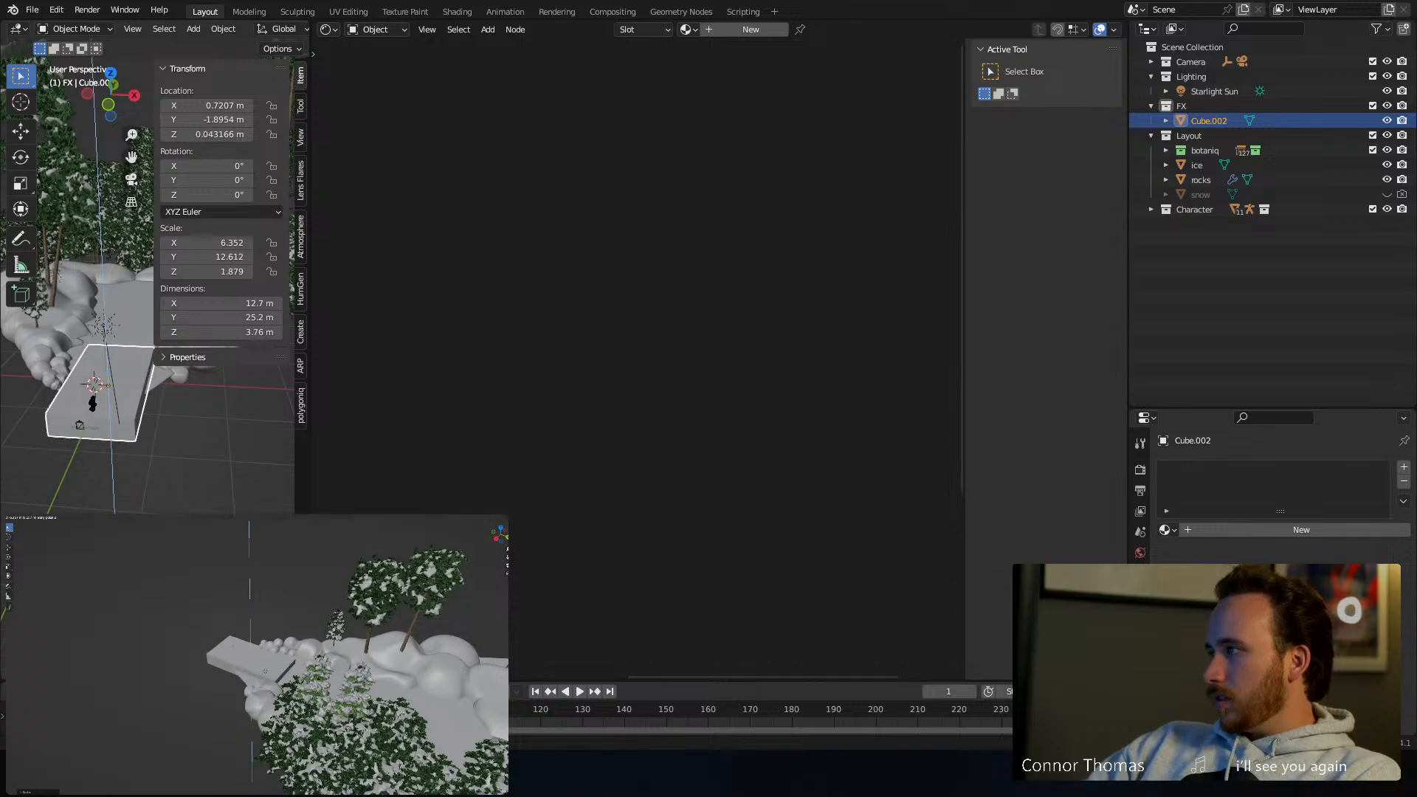
pyautogui.click(264, 659)
# Select the far end face of the FX cube in Edit Mode and extend it along Y over the lake
pyautogui.press('Tab')
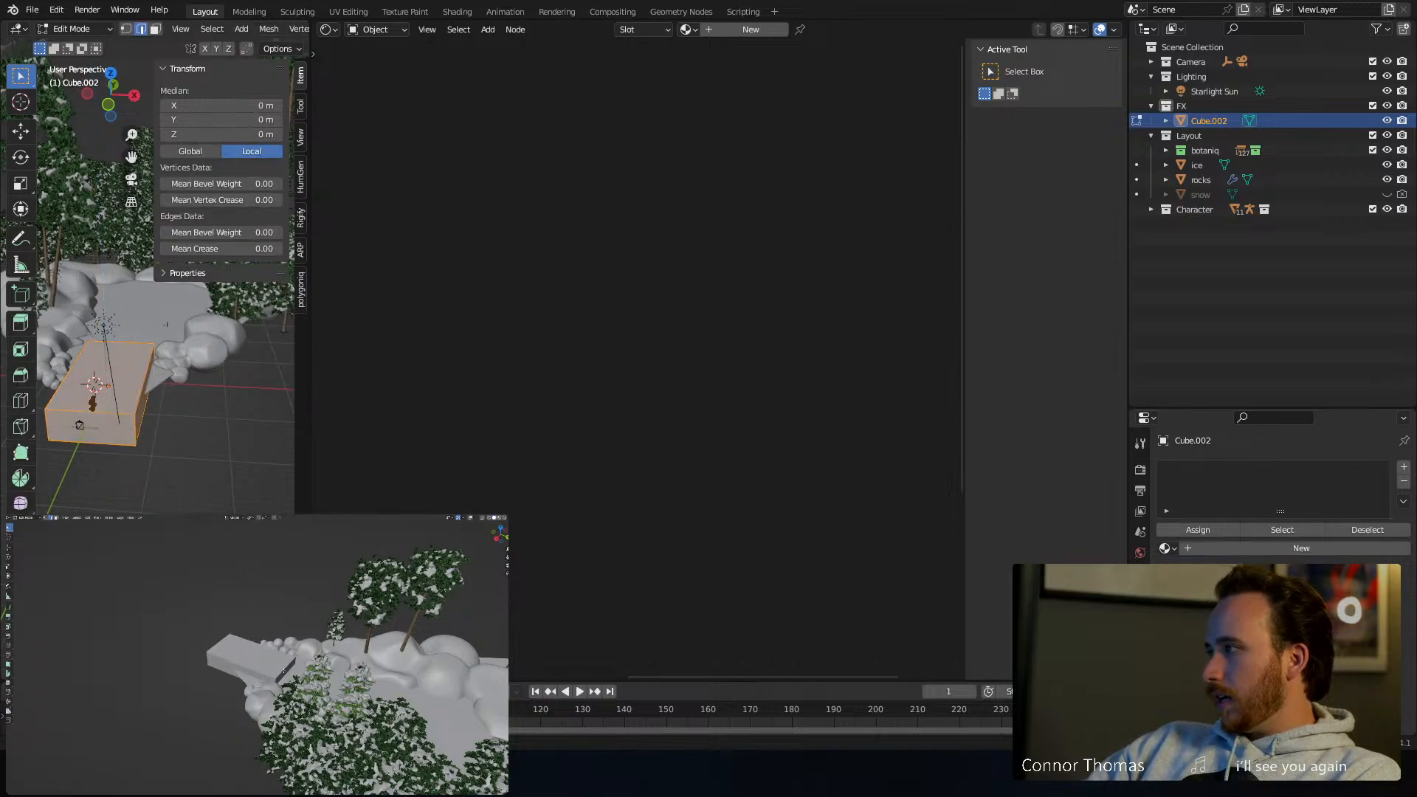
pyautogui.press('3')
pyautogui.click(283, 671)
pyautogui.press('g')
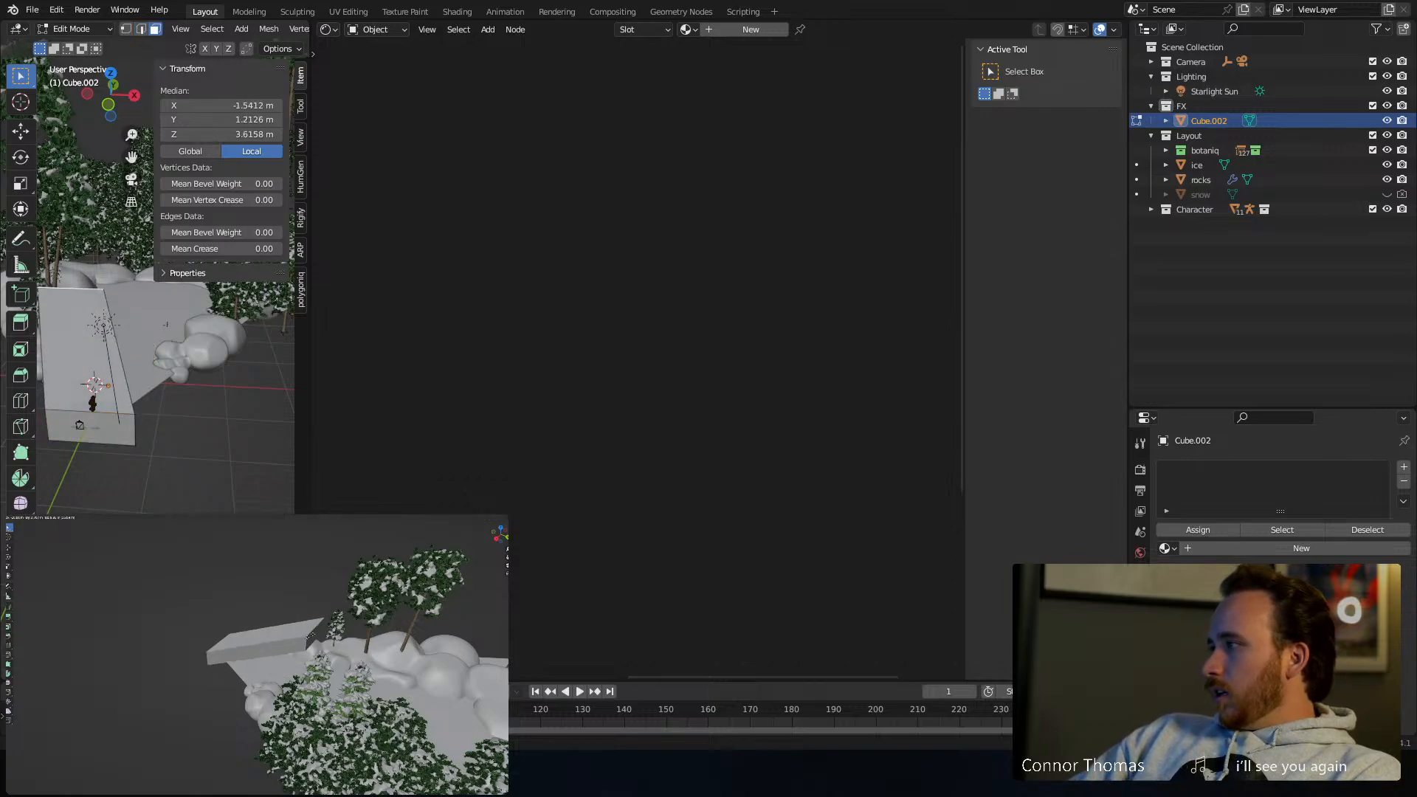
pyautogui.rightClick(336, 662)
pyautogui.scroll(-4, 336, 662)
pyautogui.moveTo(335, 662); pyautogui.dragTo(330, 688, button='middle')
pyautogui.press('g')
pyautogui.press('y')
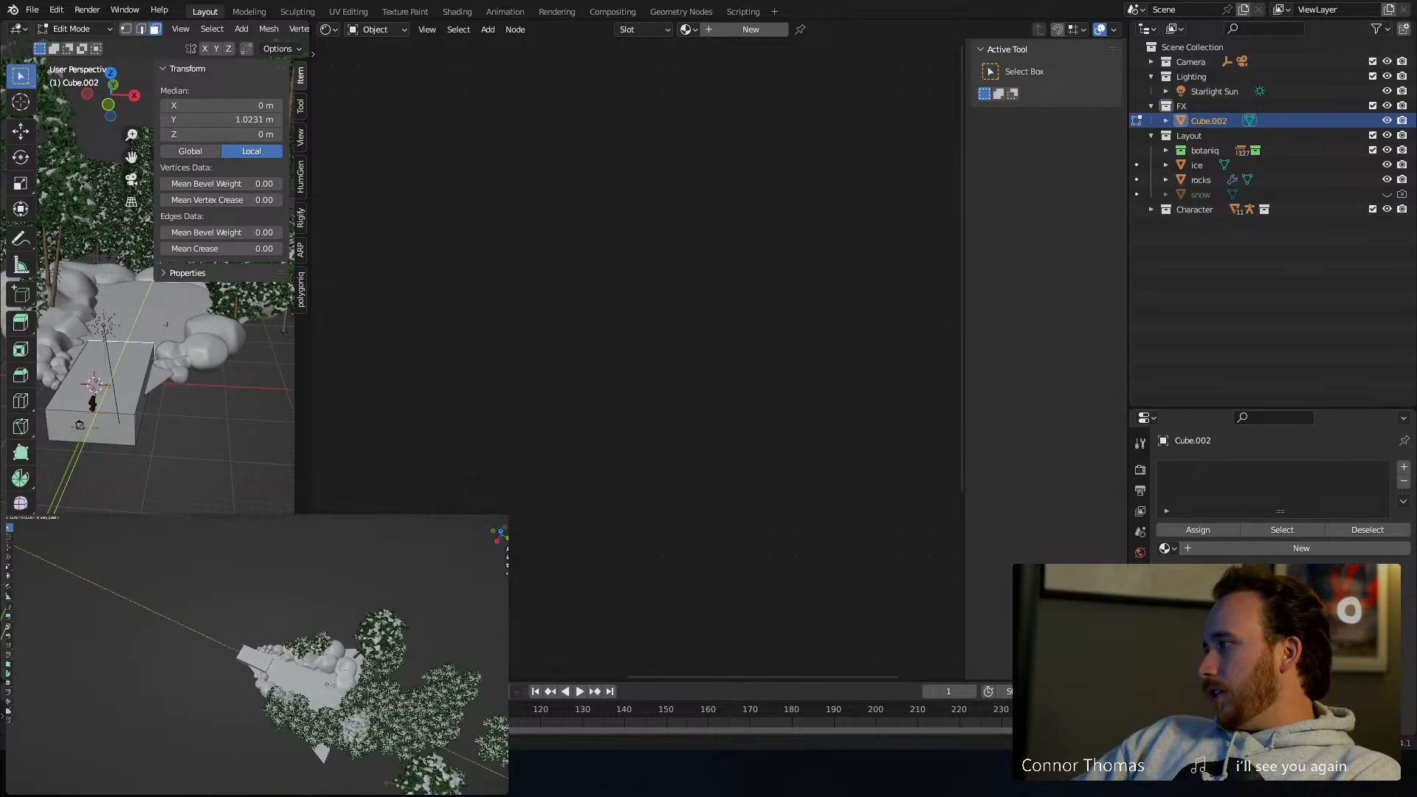
pyautogui.click(345, 669)
# Push the far face beyond the trees, raise and enlarge it until the box spans about 243 × 191 × 99.7 m, and leave Edit Mode
pyautogui.press('g')
pyautogui.press('y')
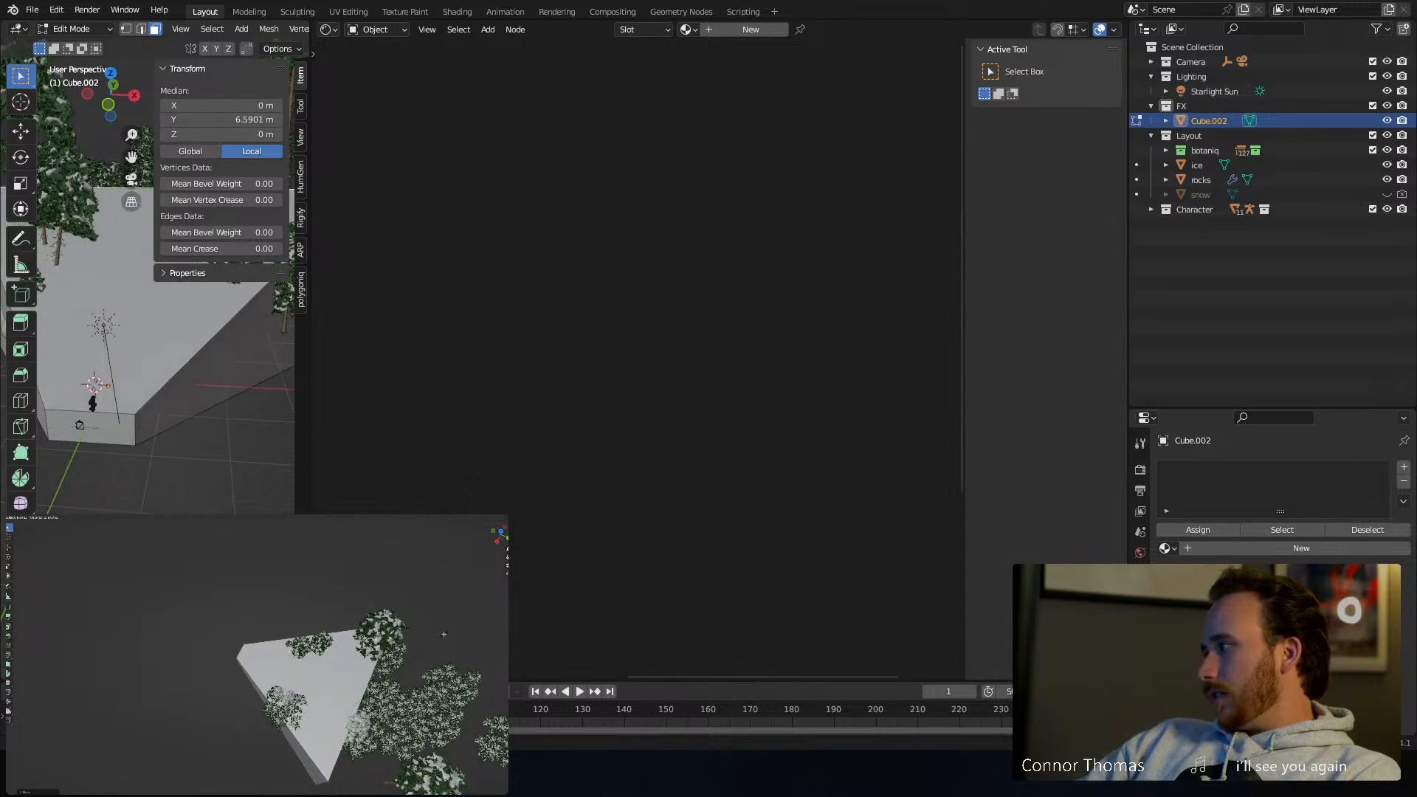
pyautogui.click(389, 783)
pyautogui.moveTo(380, 701); pyautogui.dragTo(327, 648, button='middle')
pyautogui.press('g')
pyautogui.click(388, 607)
pyautogui.scroll(-4, 364, 643)
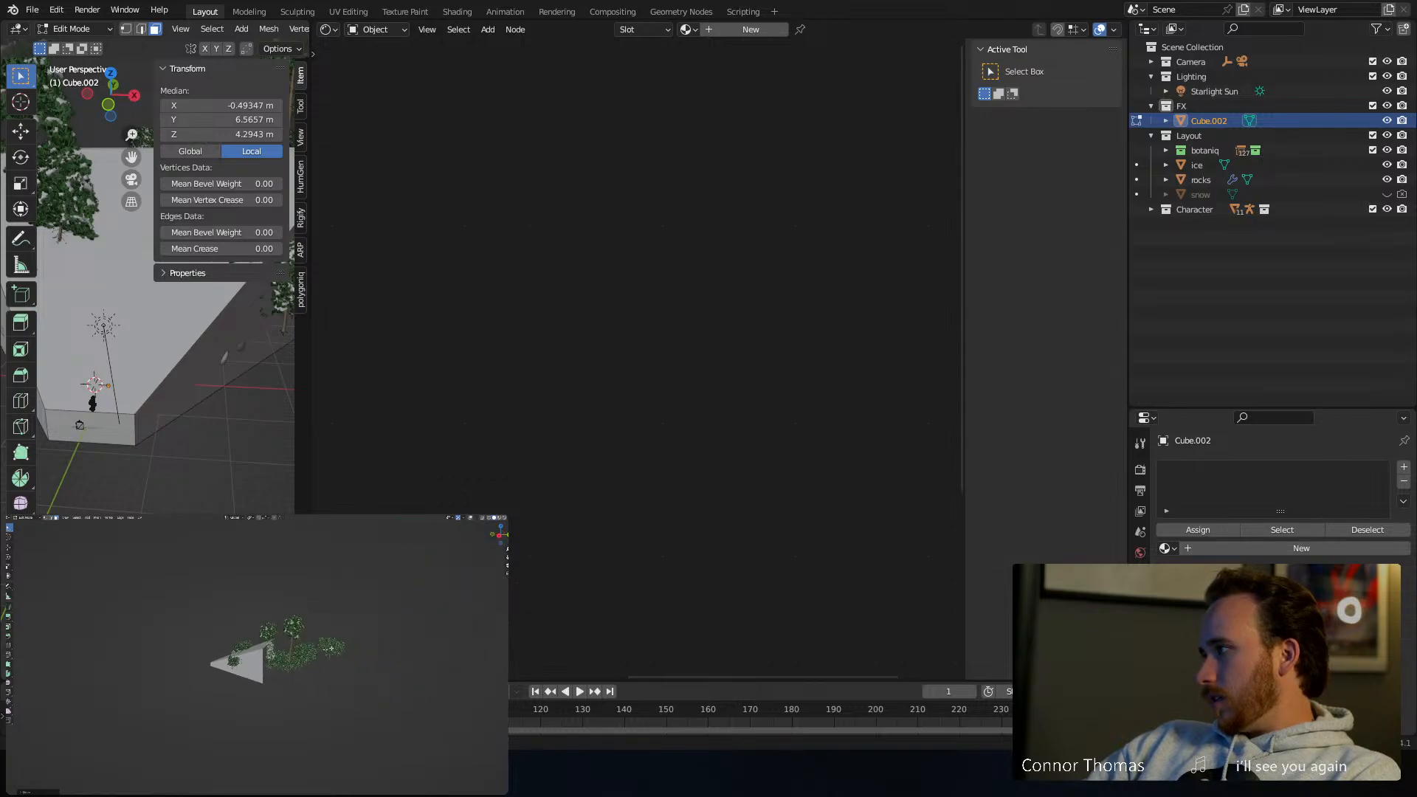
pyautogui.press('s')
pyautogui.click(448, 625)
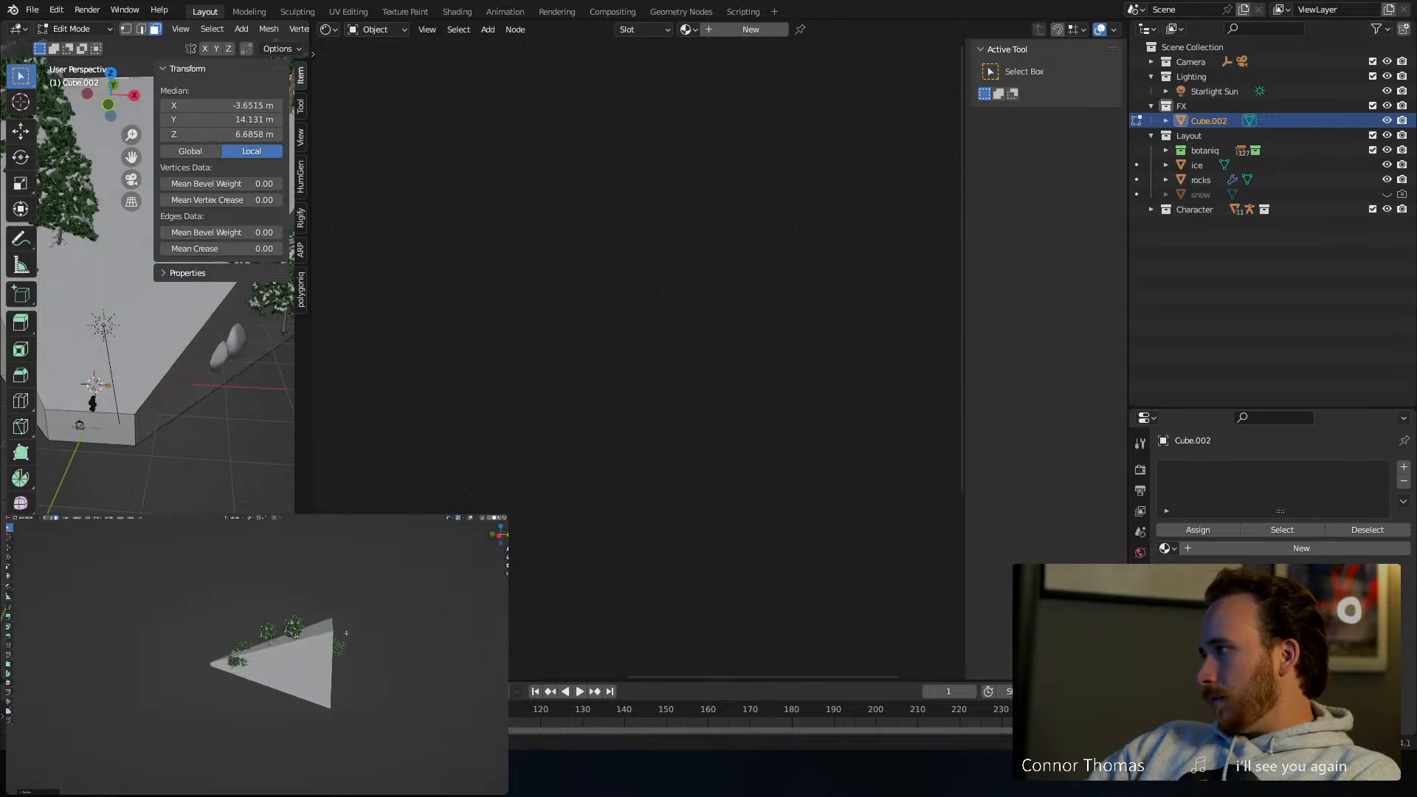
pyautogui.moveTo(200, 646); pyautogui.dragTo(257, 652, button='middle')
pyautogui.press('Tab')
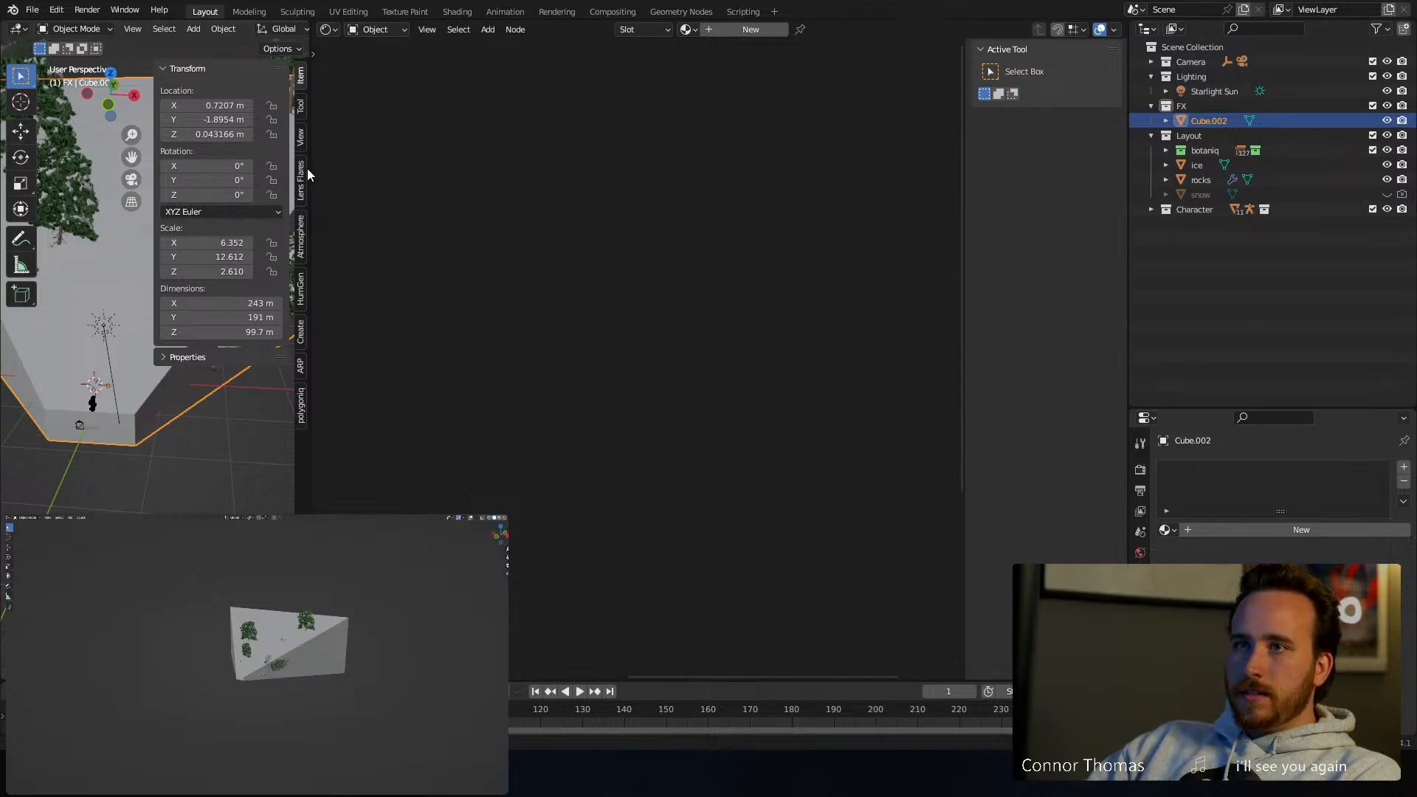
# Scale the whole FX box to about 323 × 254 × 133 m so it encloses the scene in the camera view
pyautogui.press('KP_0')
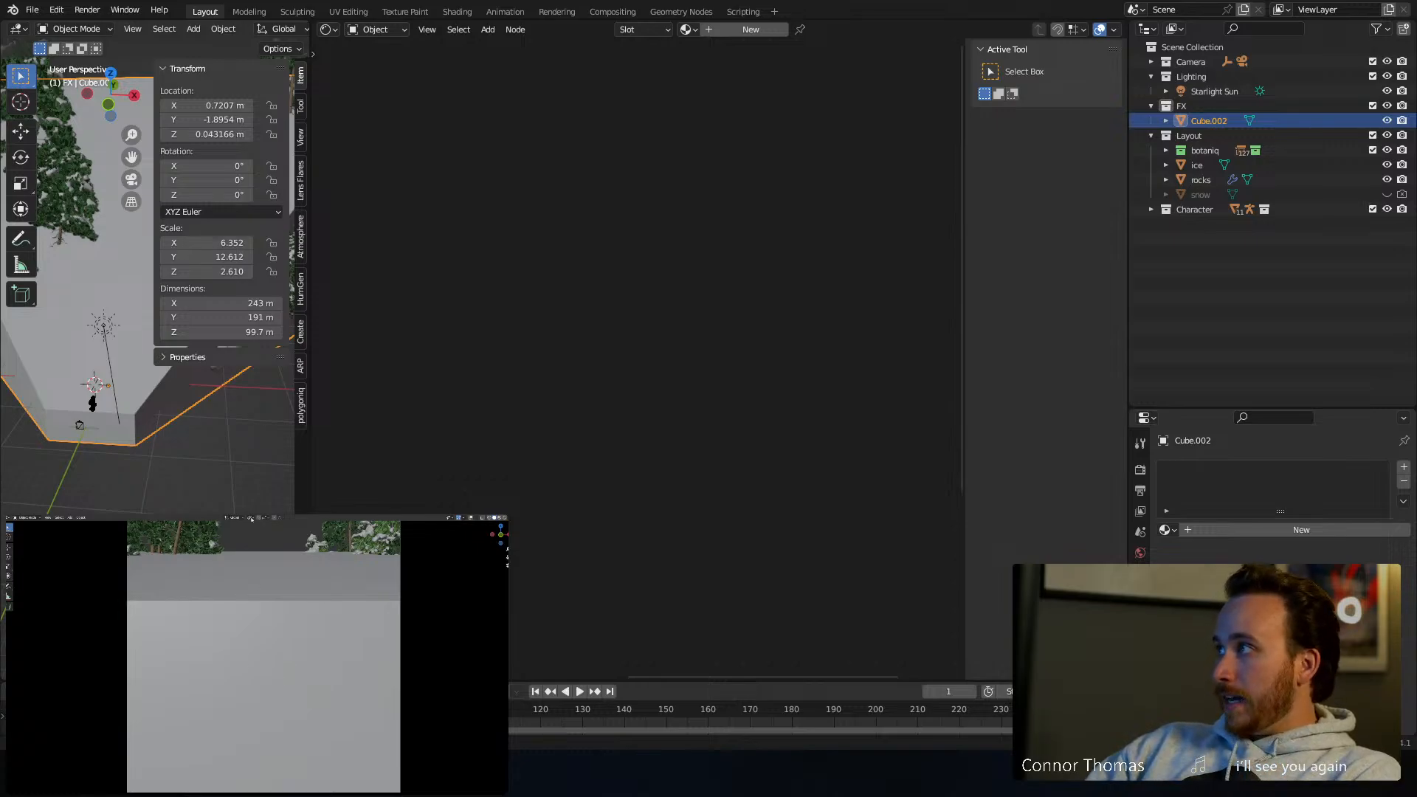
pyautogui.press('s')
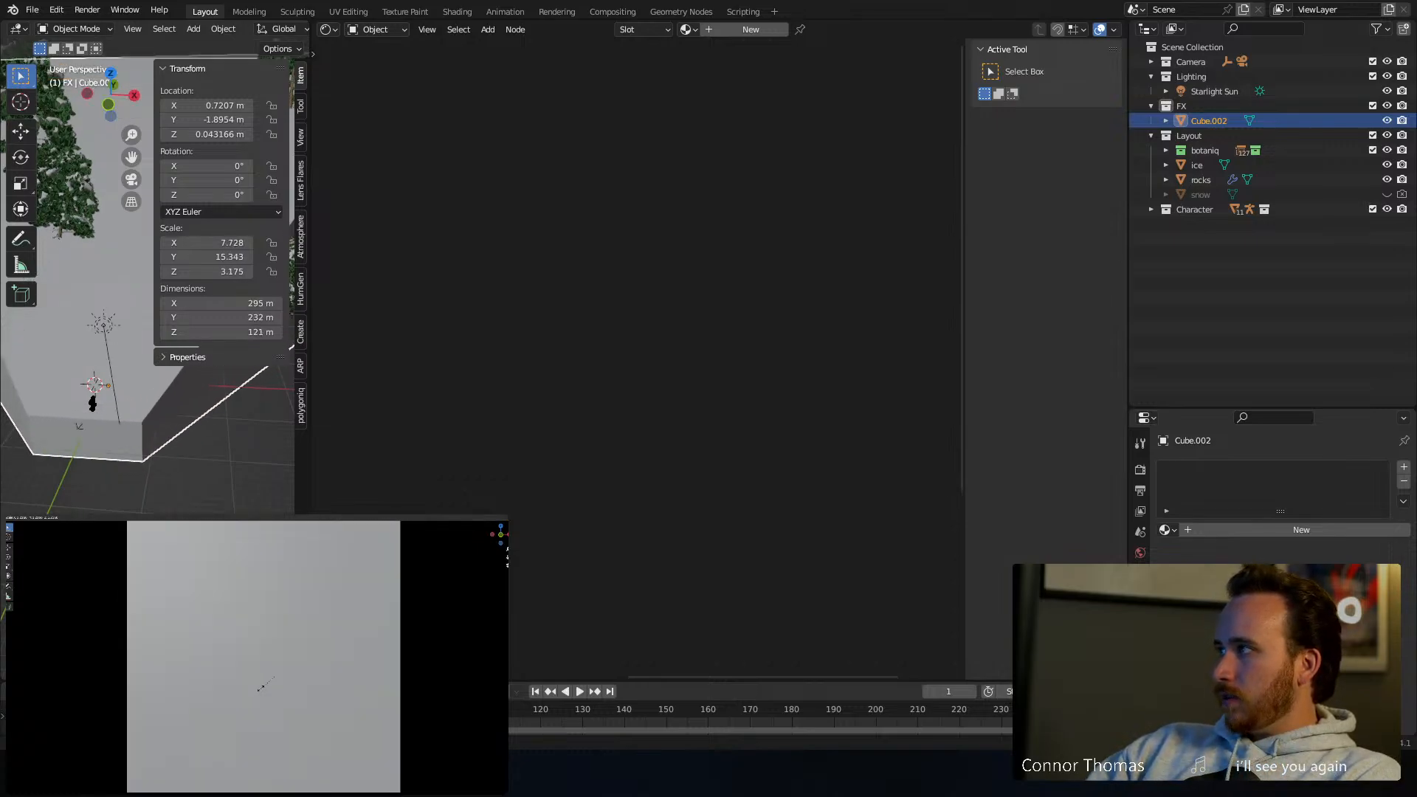
pyautogui.click(260, 691)
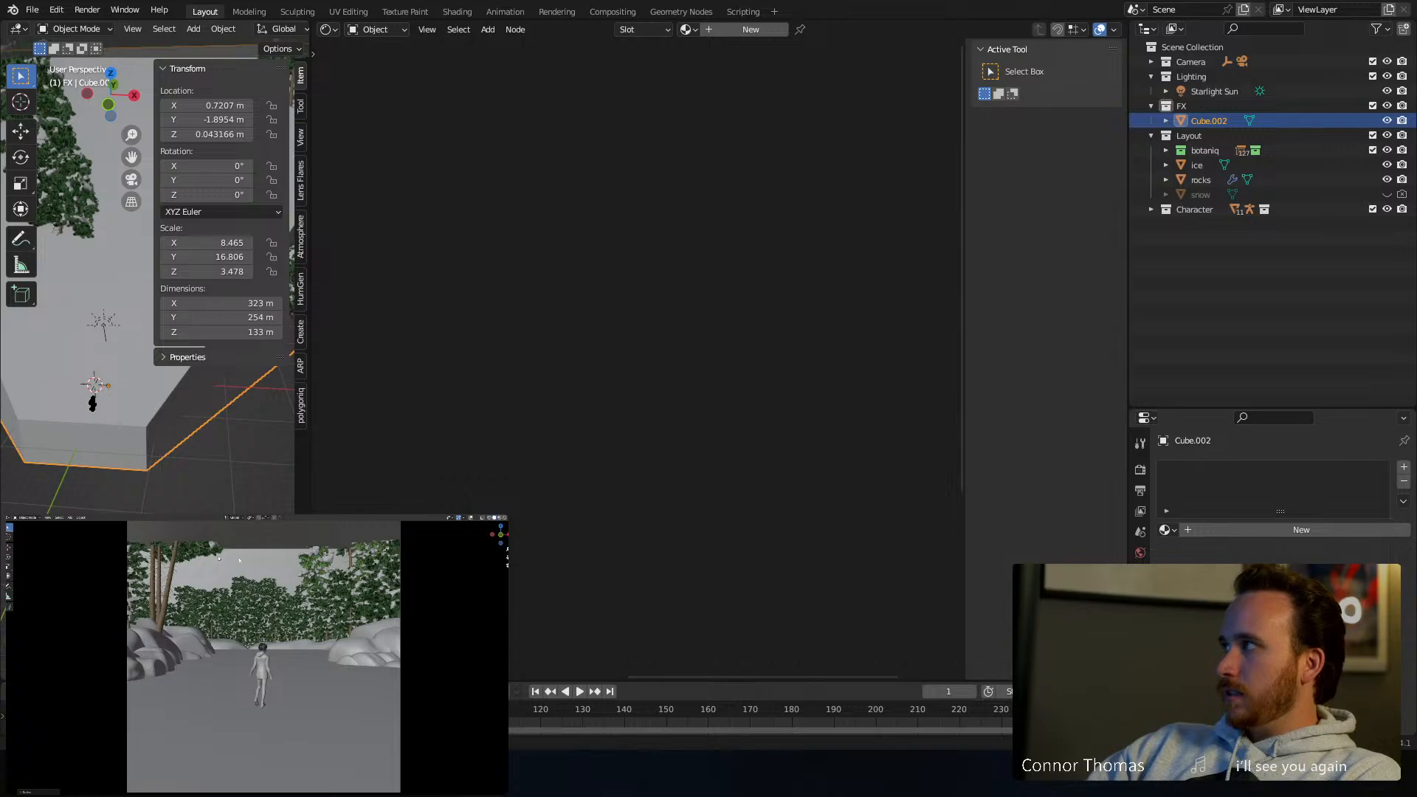
pyautogui.moveTo(231, 553); pyautogui.dragTo(312, 691)
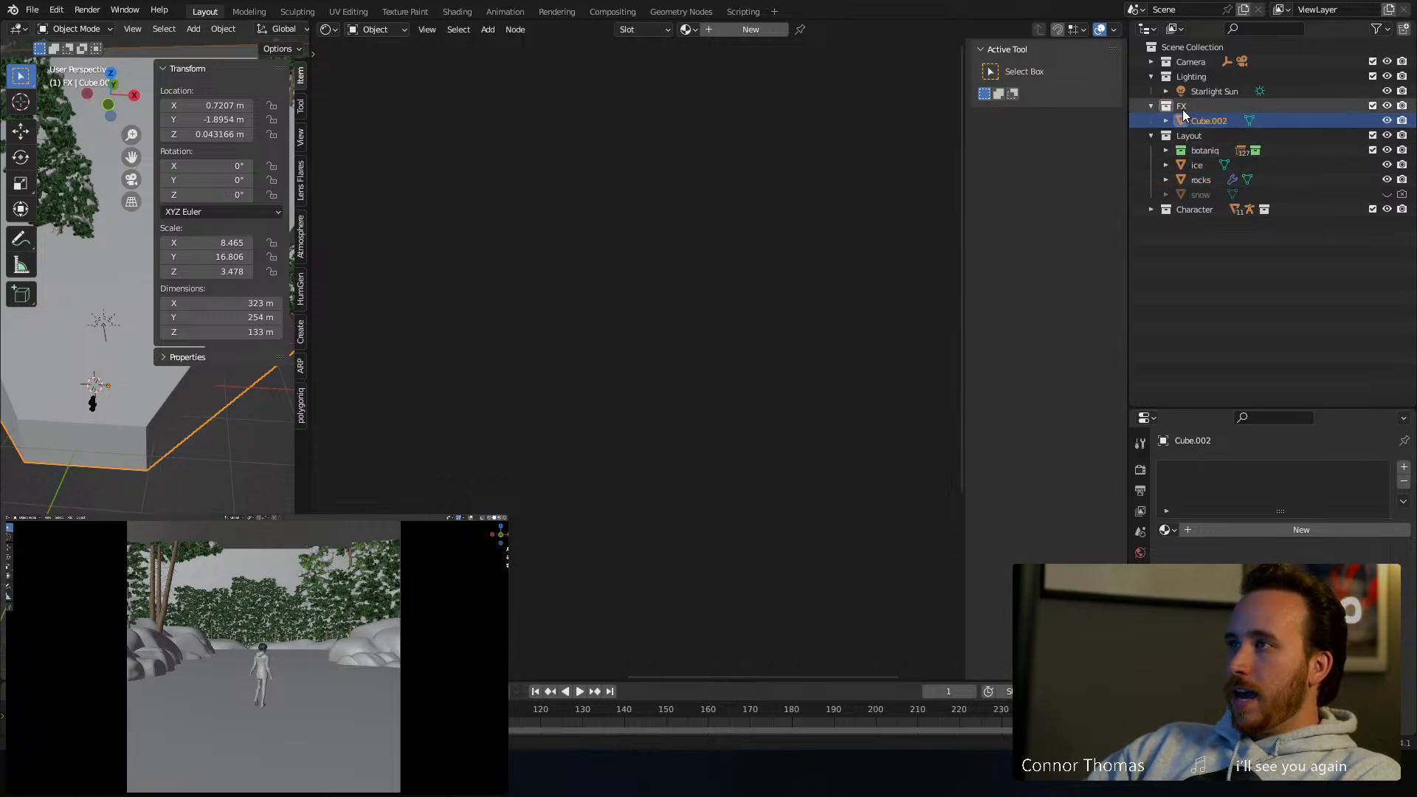
# Rename the cube in the FX collection as fog
pyautogui.doubleClick(1220, 120)
pyautogui.write('fi')
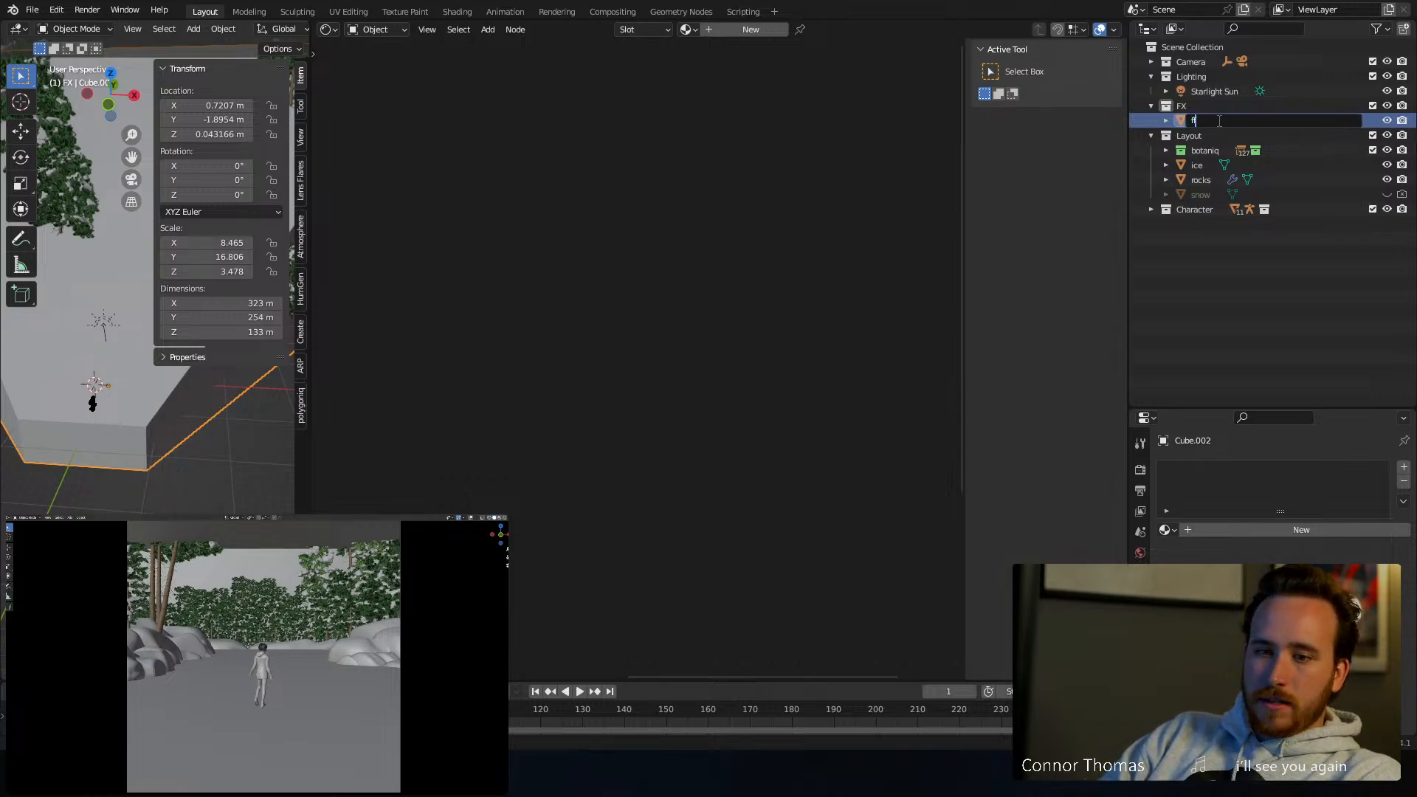
pyautogui.press('BackSpace')
pyautogui.write('og')
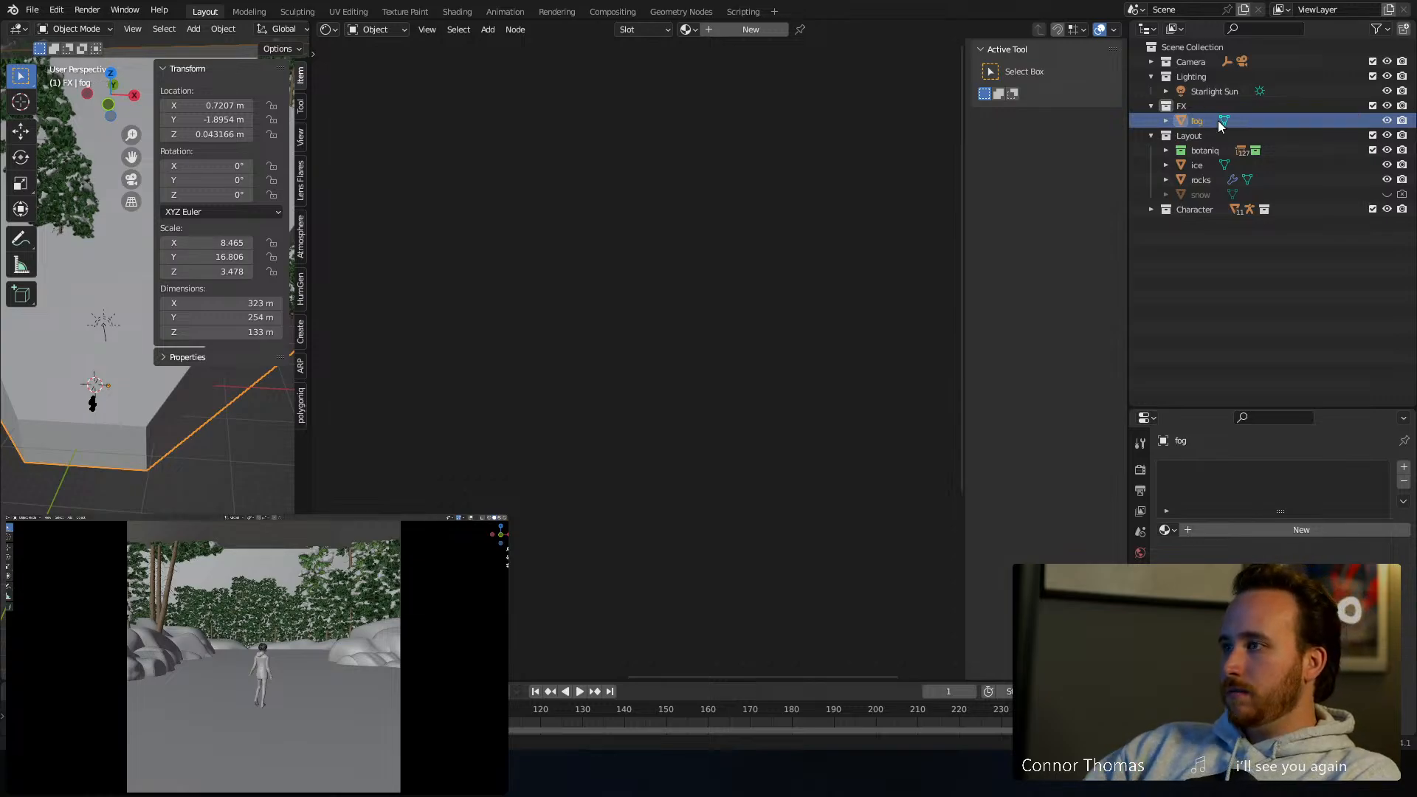
pyautogui.press('Return')
# Display the fog box as wire in the viewport, check it through the camera, and save the file
pyautogui.moveTo(1223, 408); pyautogui.dragTo(1223, 232)
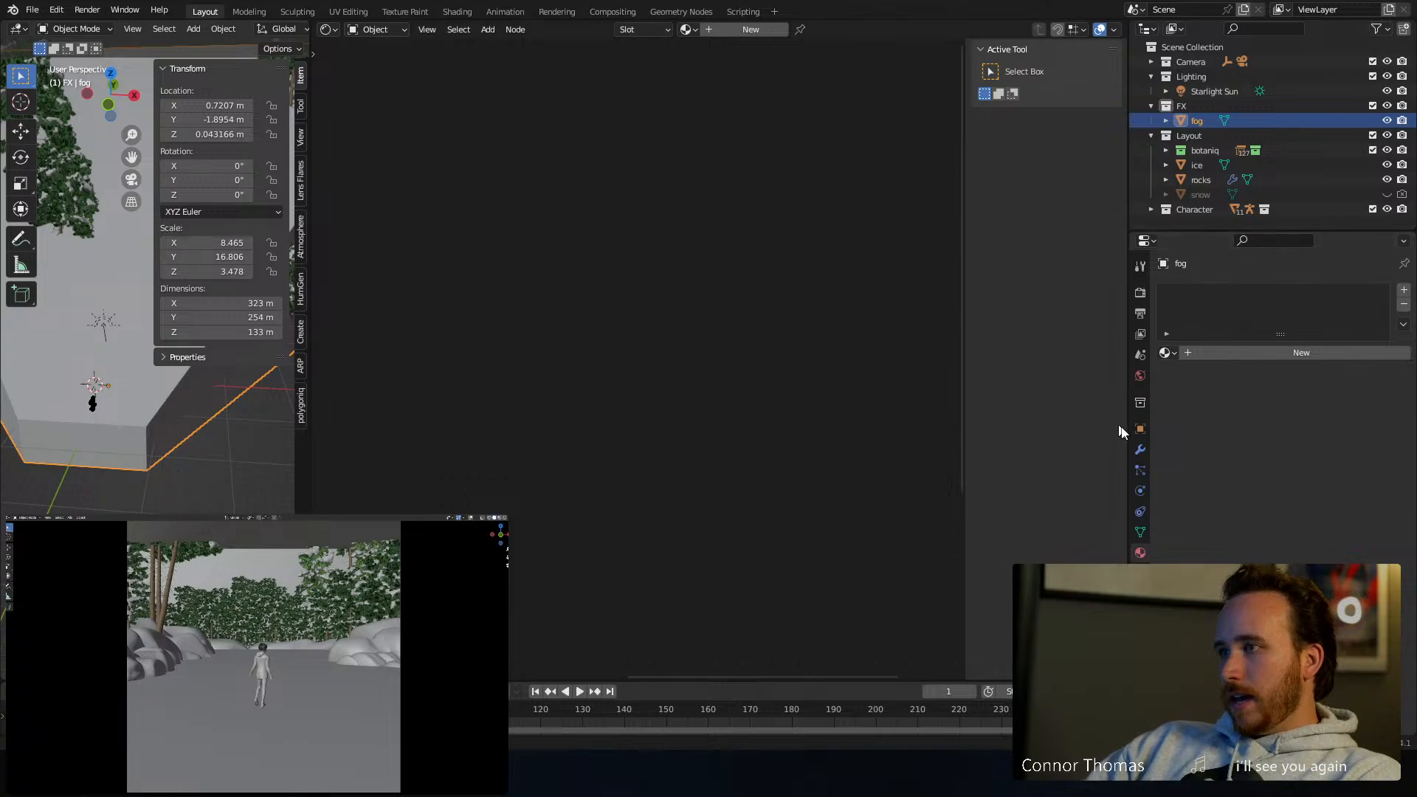
pyautogui.click(1140, 428)
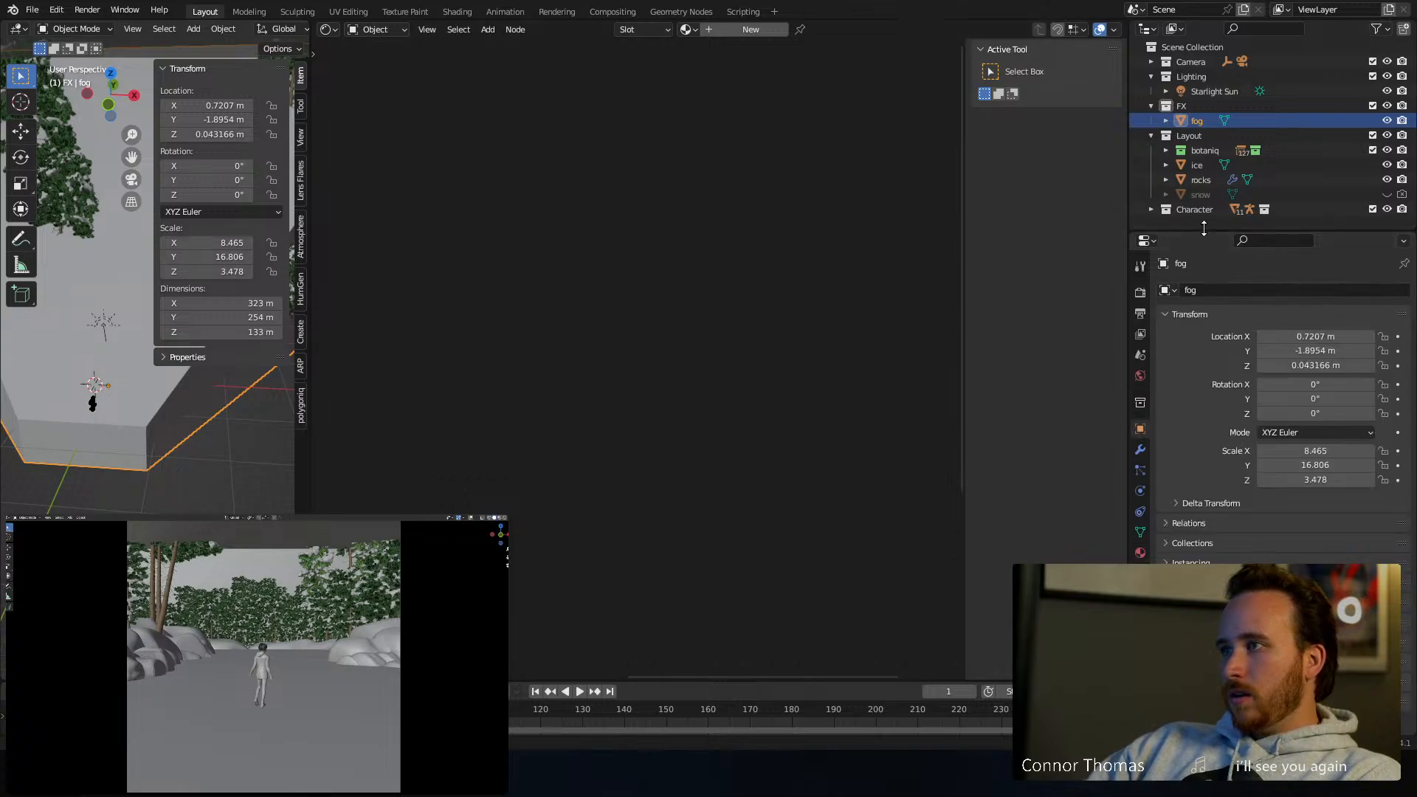
pyautogui.moveTo(1204, 228); pyautogui.dragTo(1205, 155)
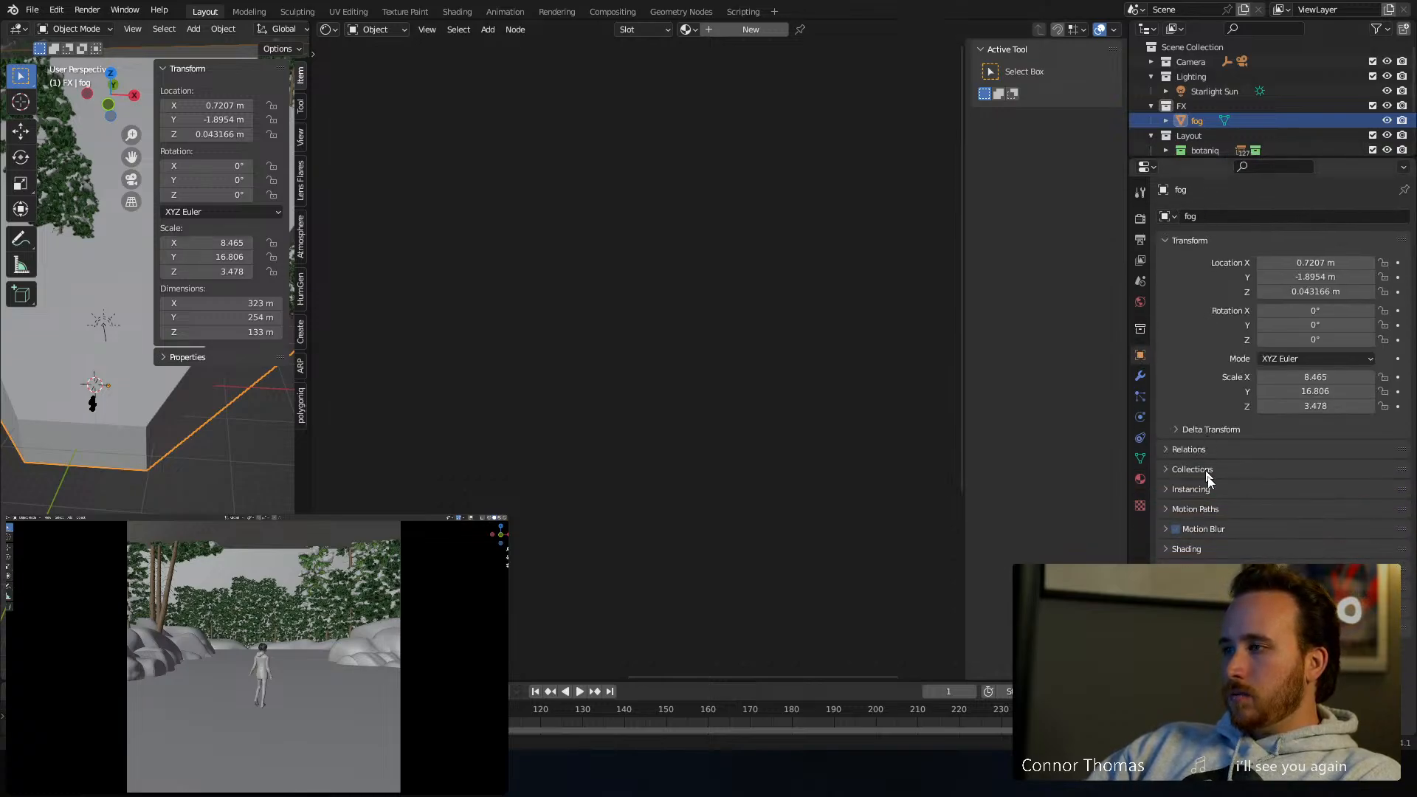
pyautogui.scroll(-3, 1210, 528)
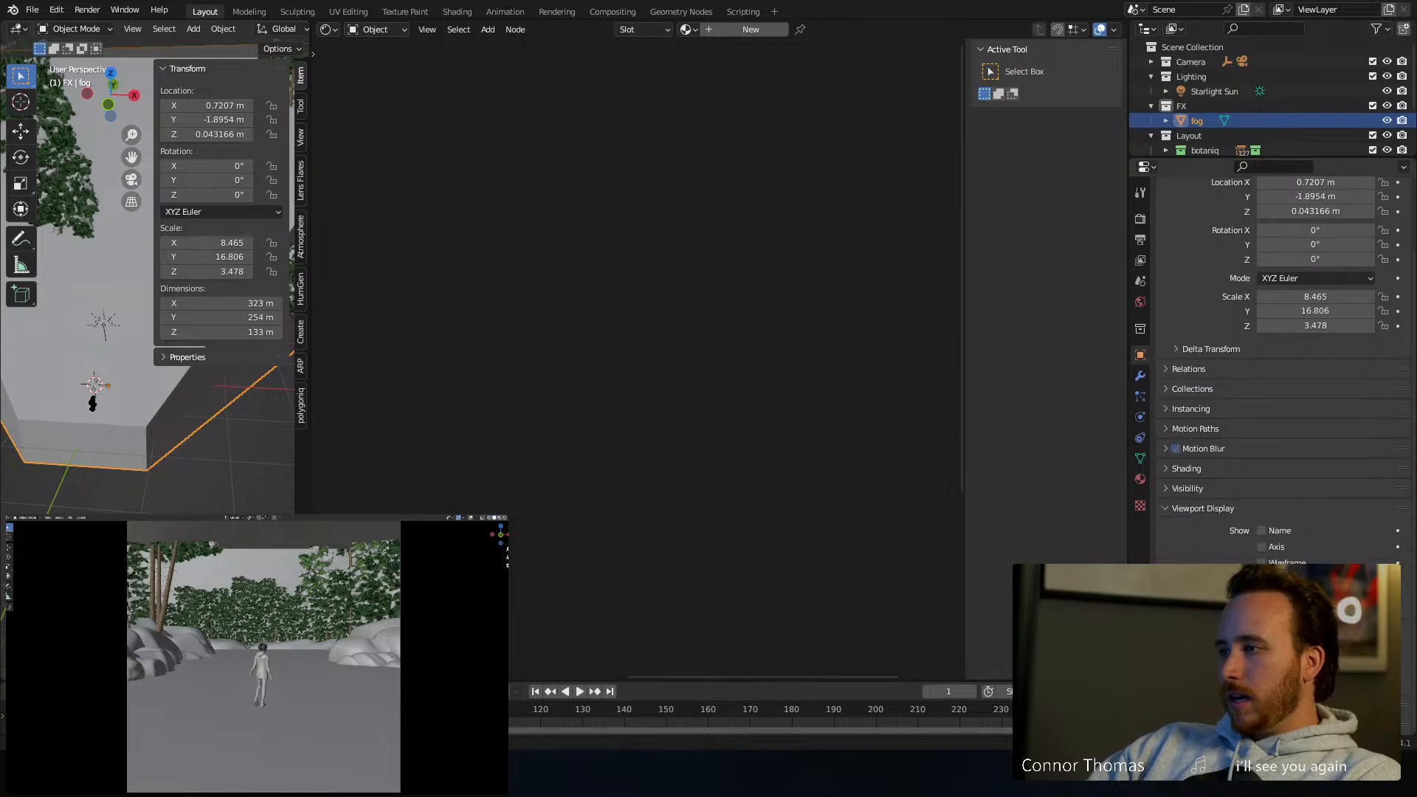
pyautogui.click(1314, 697)
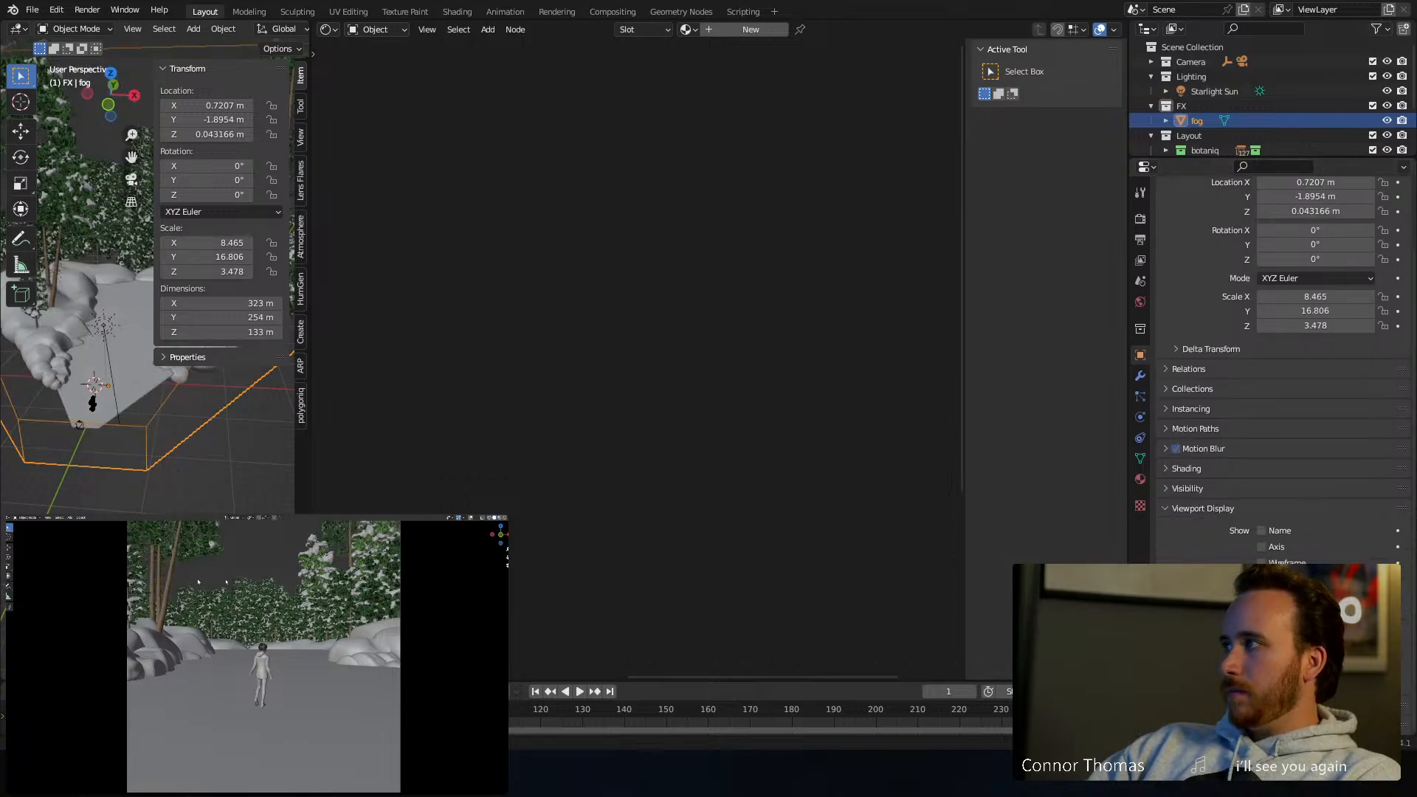
pyautogui.moveTo(263, 627)
pyautogui.mouseDown(button='middle')
pyautogui.moveTo(283, 605)
pyautogui.moveTo(270, 610)
pyautogui.mouseUp(button='middle')
pyautogui.scroll(-5, 282, 605)
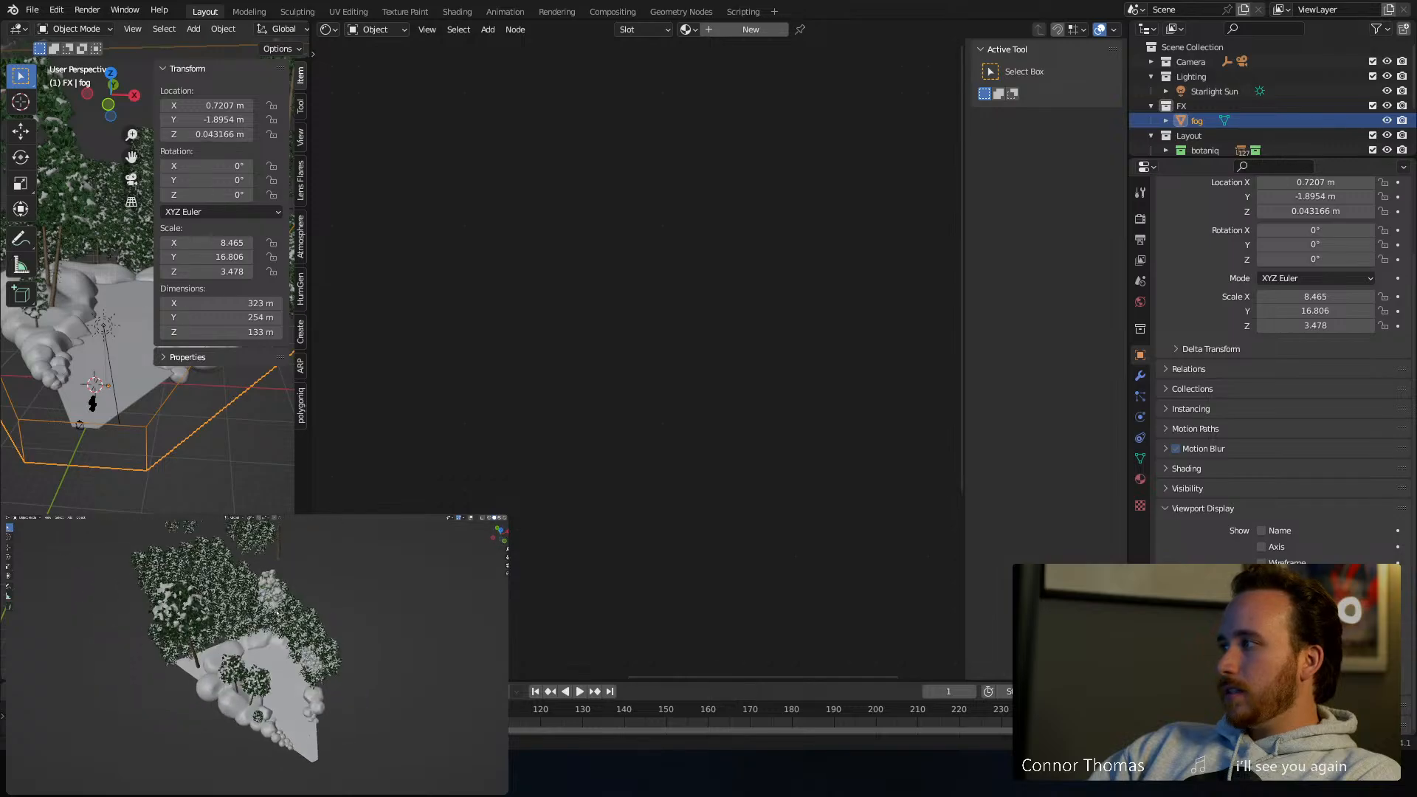
pyautogui.press('KP_0')
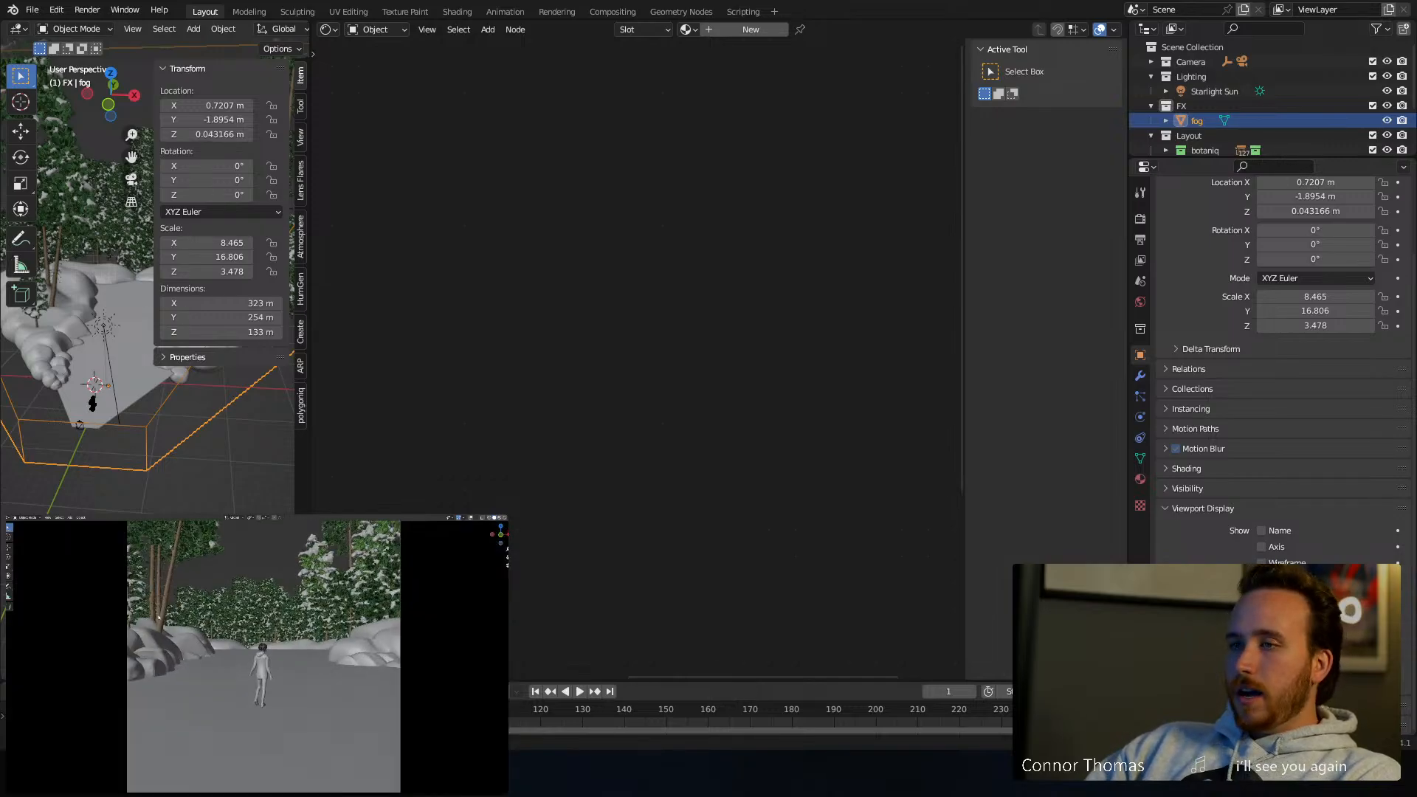
pyautogui.hotkey('ctrl', 's')
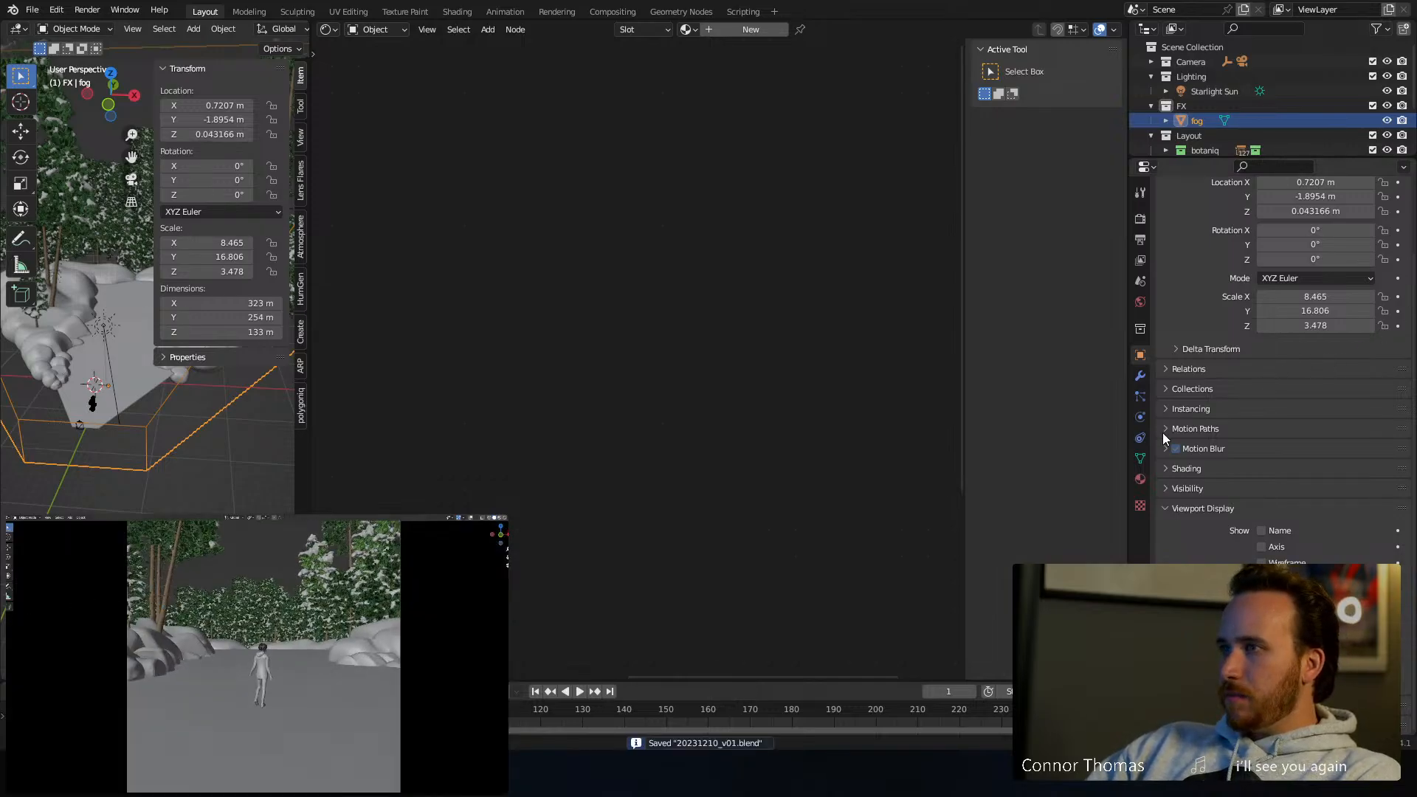
# Give the fog box a new material named fog and delete its Principled BSDF node
pyautogui.click(1140, 479)
pyautogui.click(1274, 284)
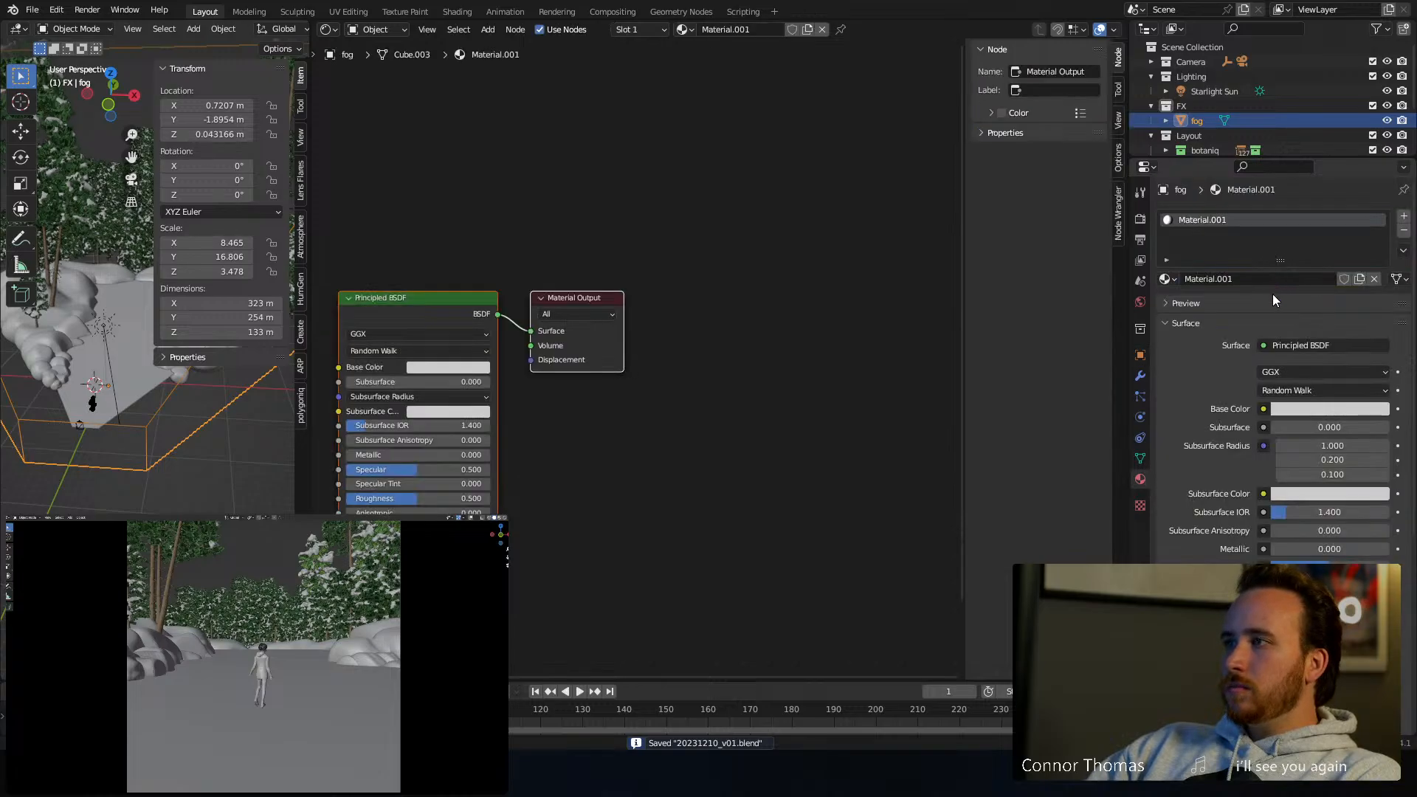
pyautogui.doubleClick(1258, 278)
pyautogui.write('fog')
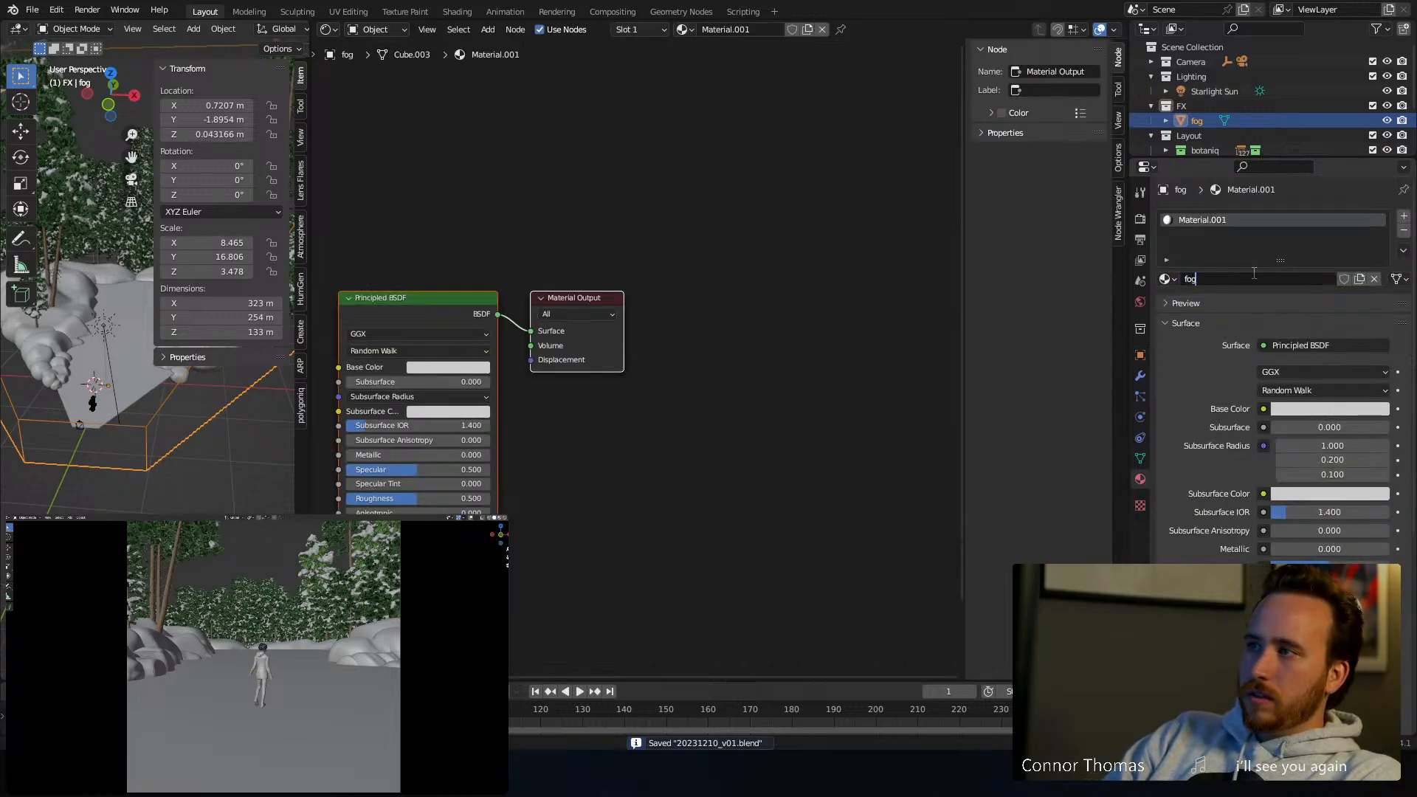
pyautogui.press('Return')
pyautogui.press('x')
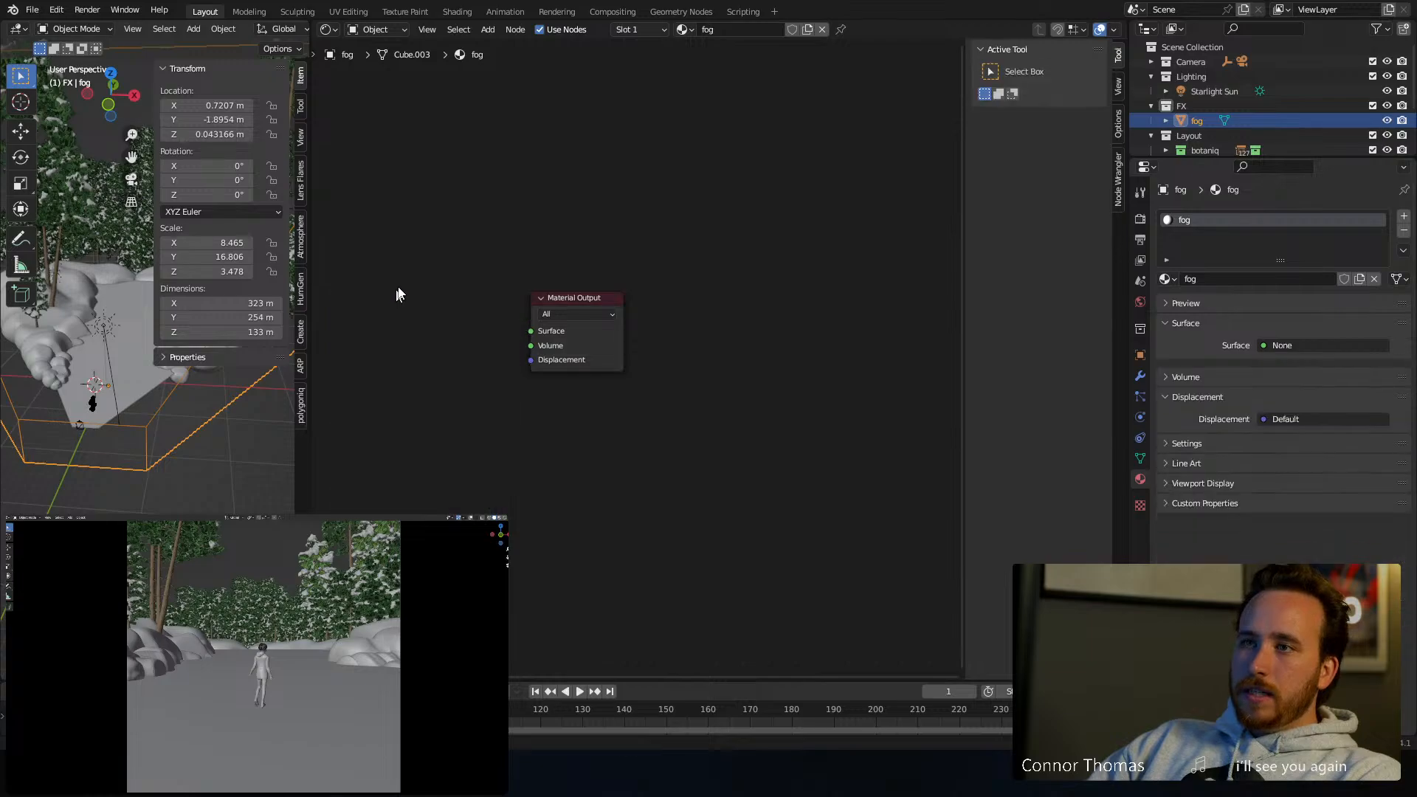
# Add a Volume Scatter node to the fog material and connect it to the Material Output's Volume input
pyautogui.press('Home')
pyautogui.hotkey('shift', 'a')
pyautogui.write('scat')
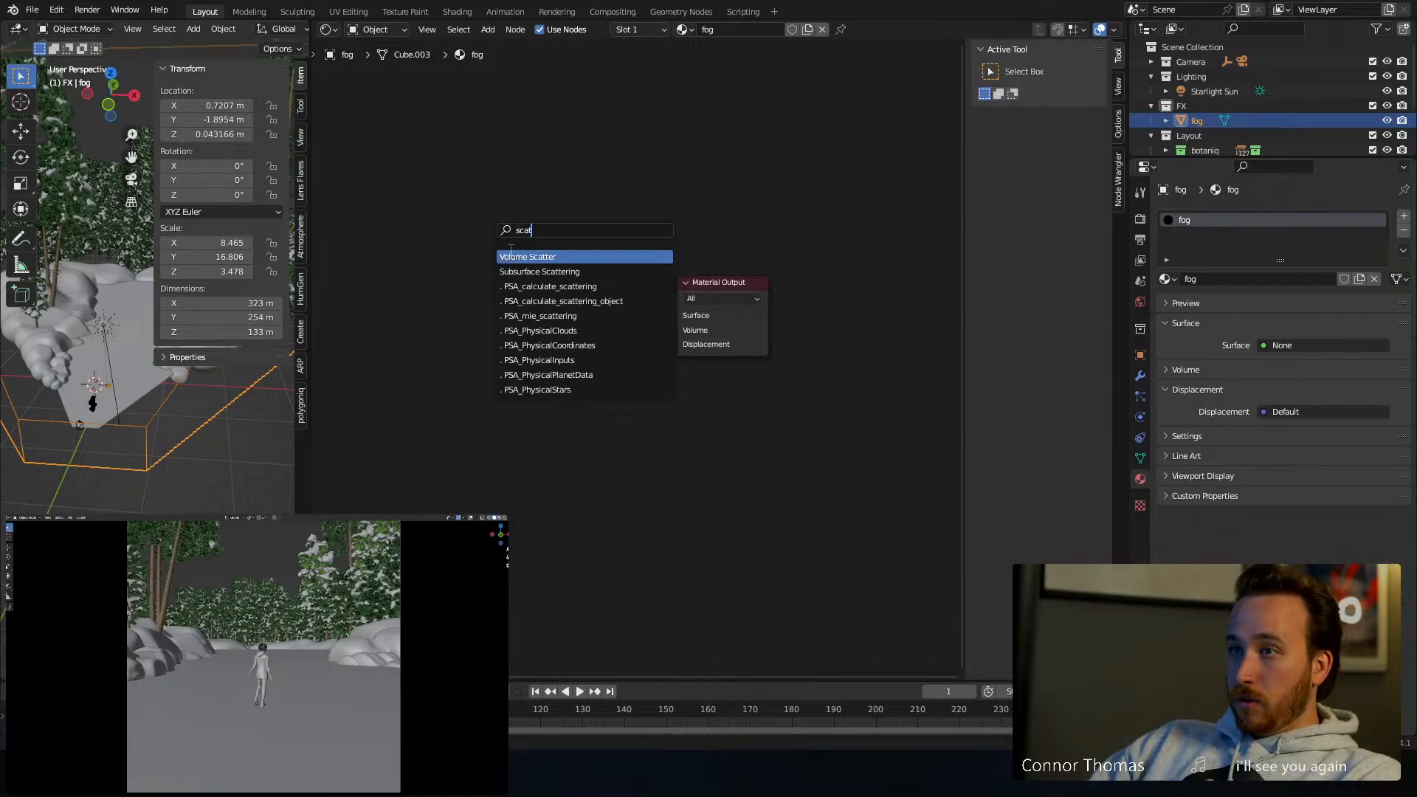
pyautogui.press('Return')
pyautogui.click(512, 297)
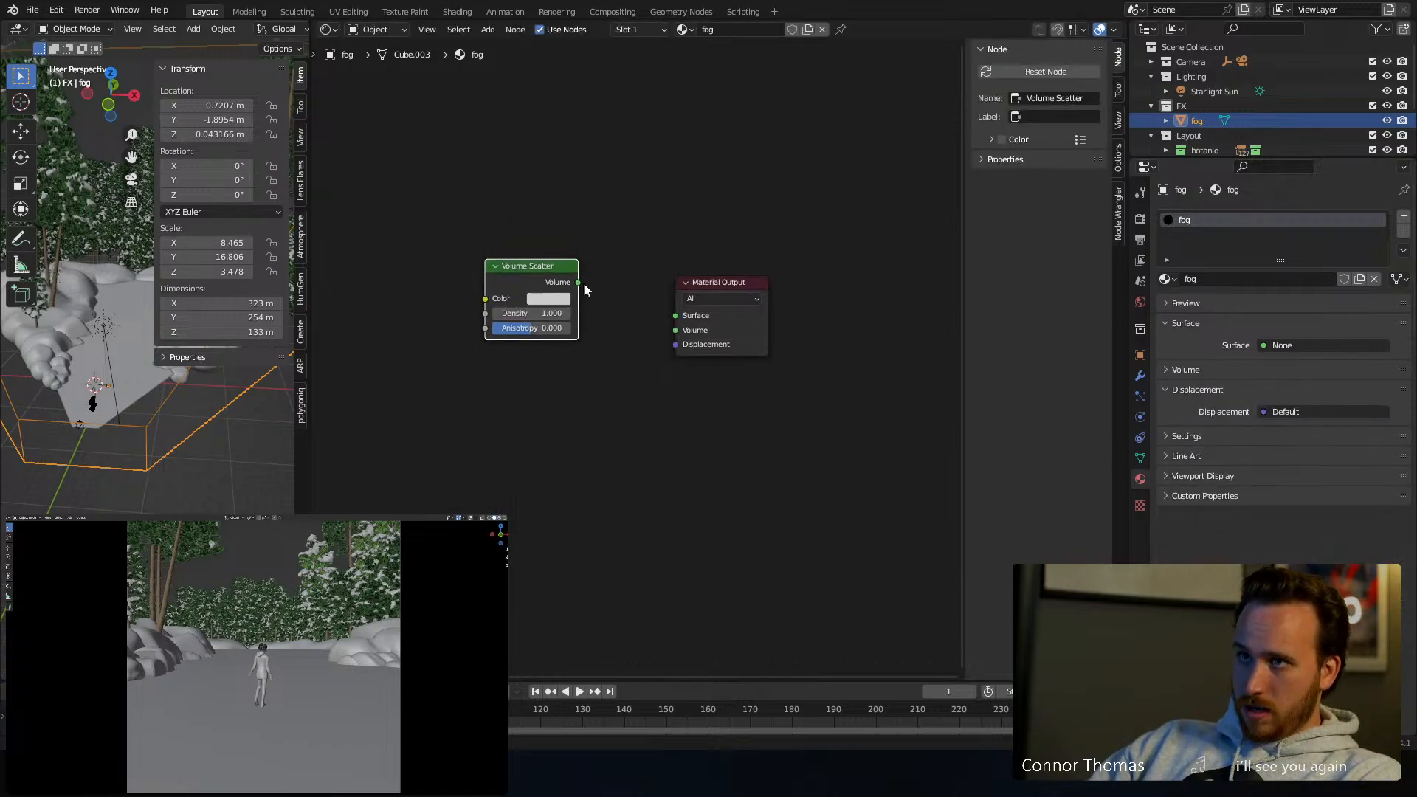
pyautogui.moveTo(580, 284); pyautogui.dragTo(688, 317)
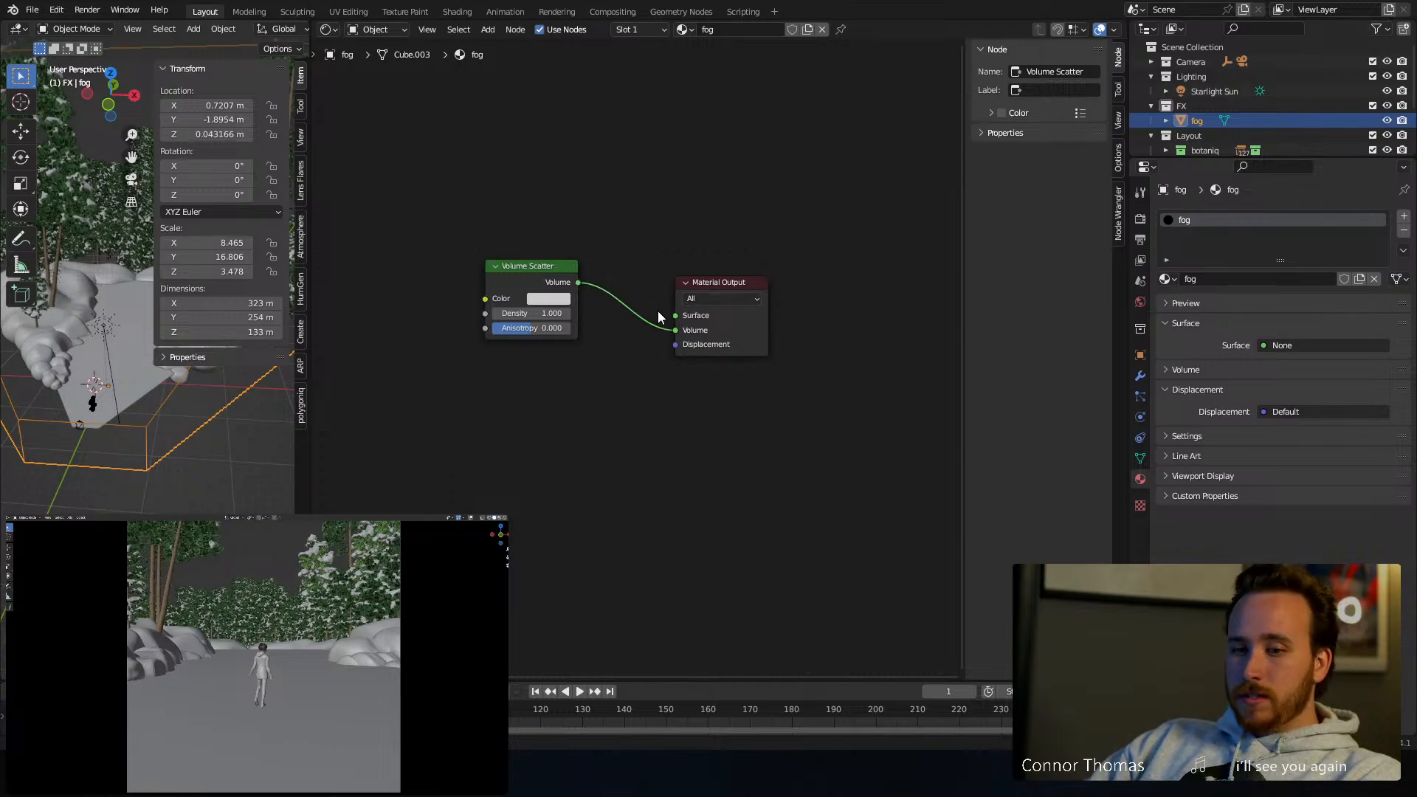
# Set the Volume Scatter density to 0.01 and its anisotropy to 0.65
pyautogui.click(538, 313)
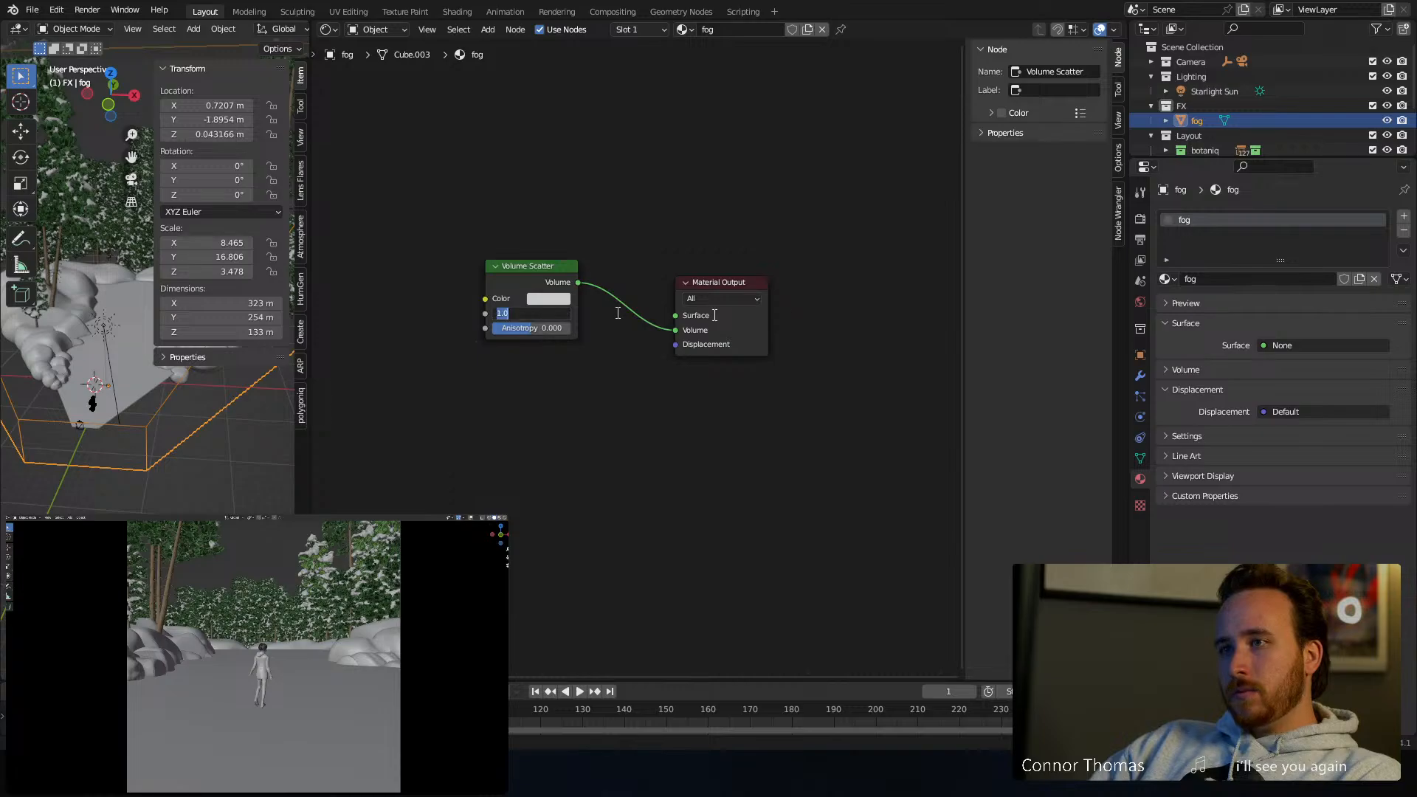
pyautogui.write('.0')
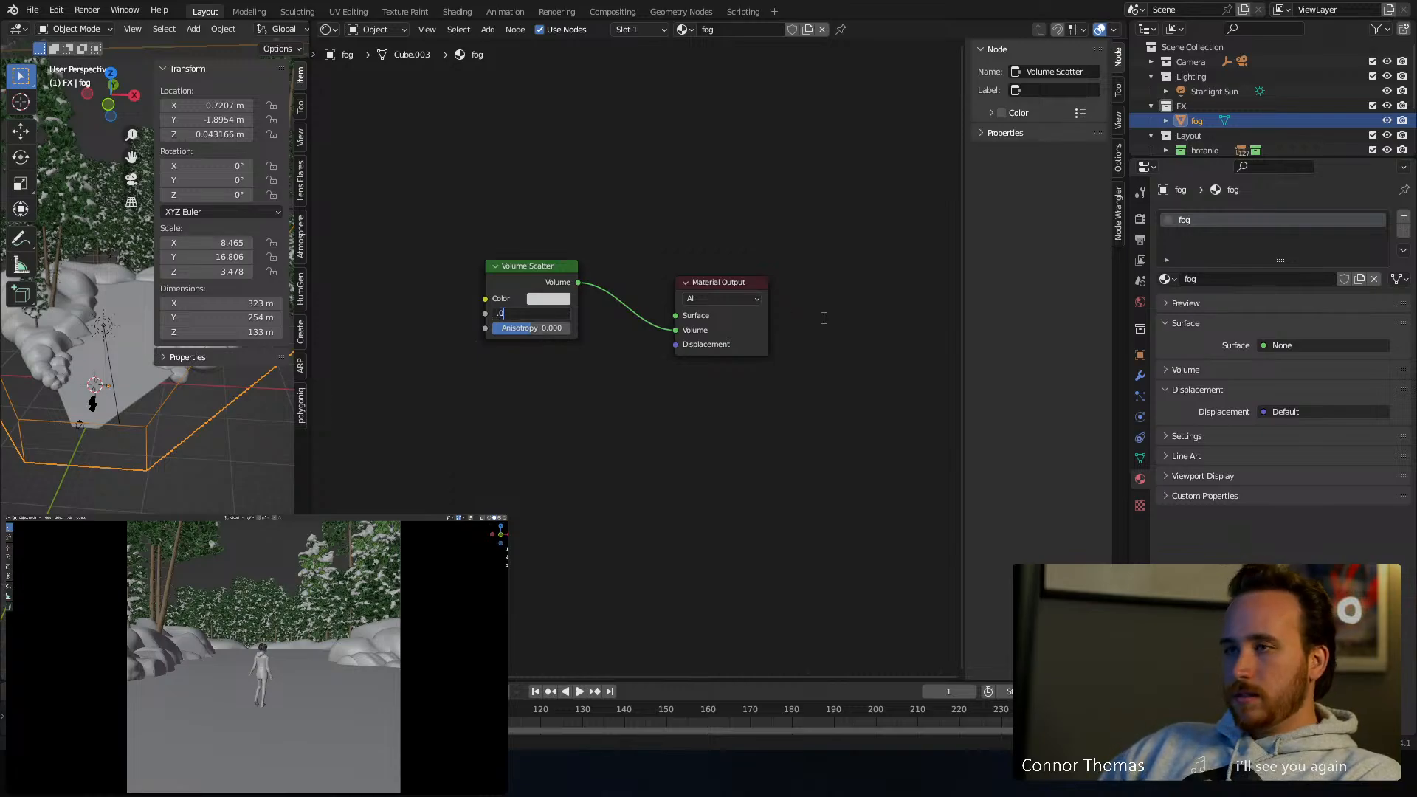
pyautogui.write('1')
pyautogui.press('Return')
pyautogui.moveTo(578, 326)
pyautogui.mouseDown()
pyautogui.moveTo(601, 328)
pyautogui.moveTo(560, 326)
pyautogui.mouseUp()
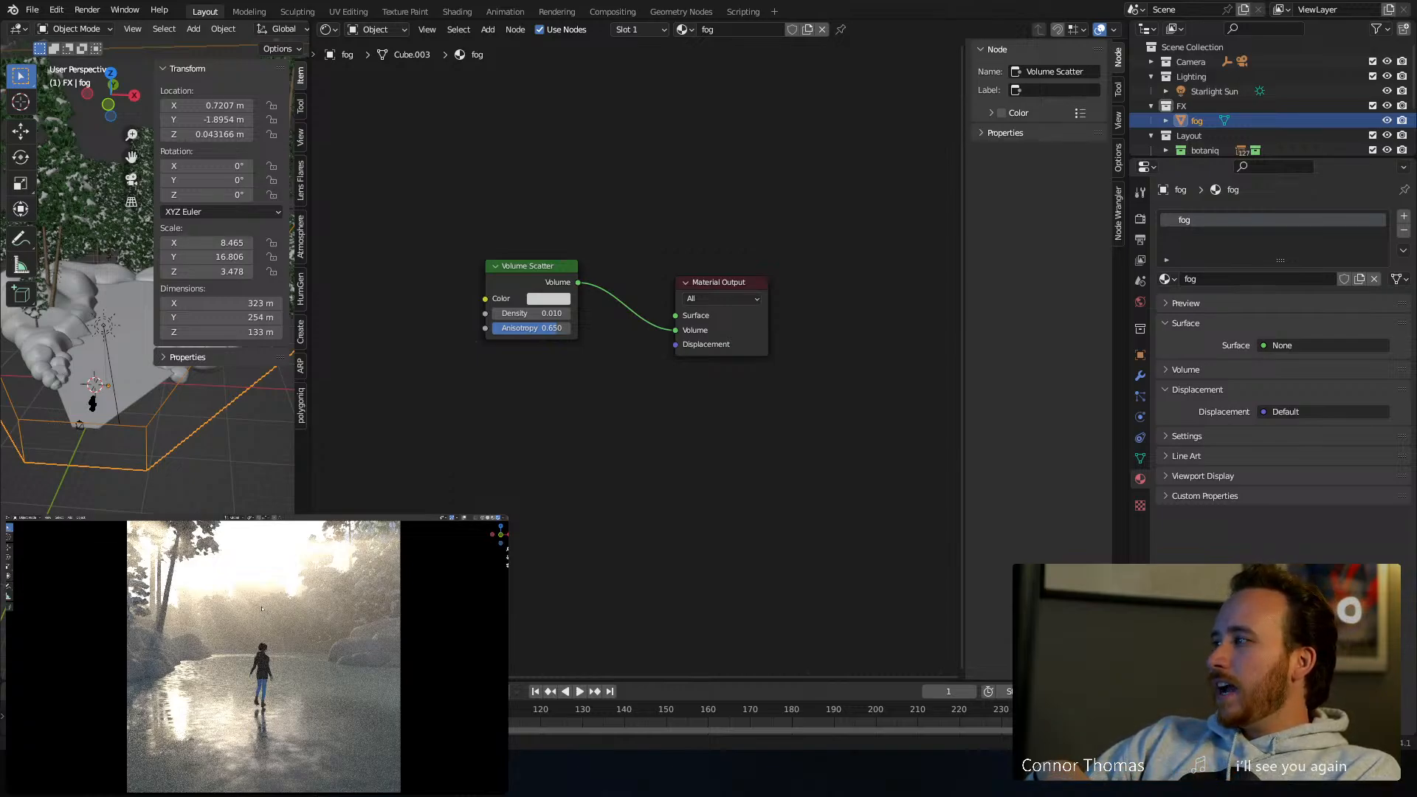
# Try a Volume Scatter density of 0.006 for the fog
pyautogui.click(531, 313)
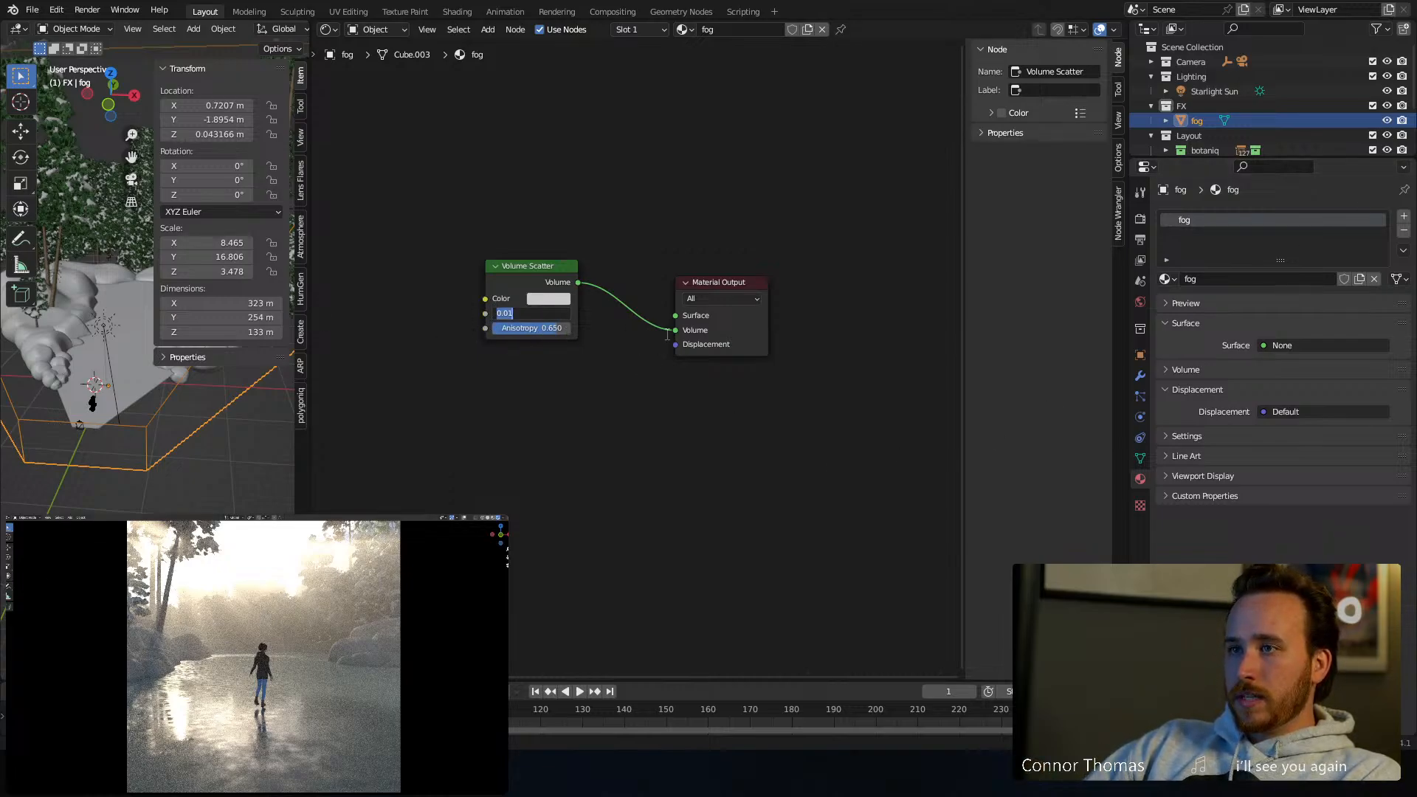
pyautogui.write('.0')
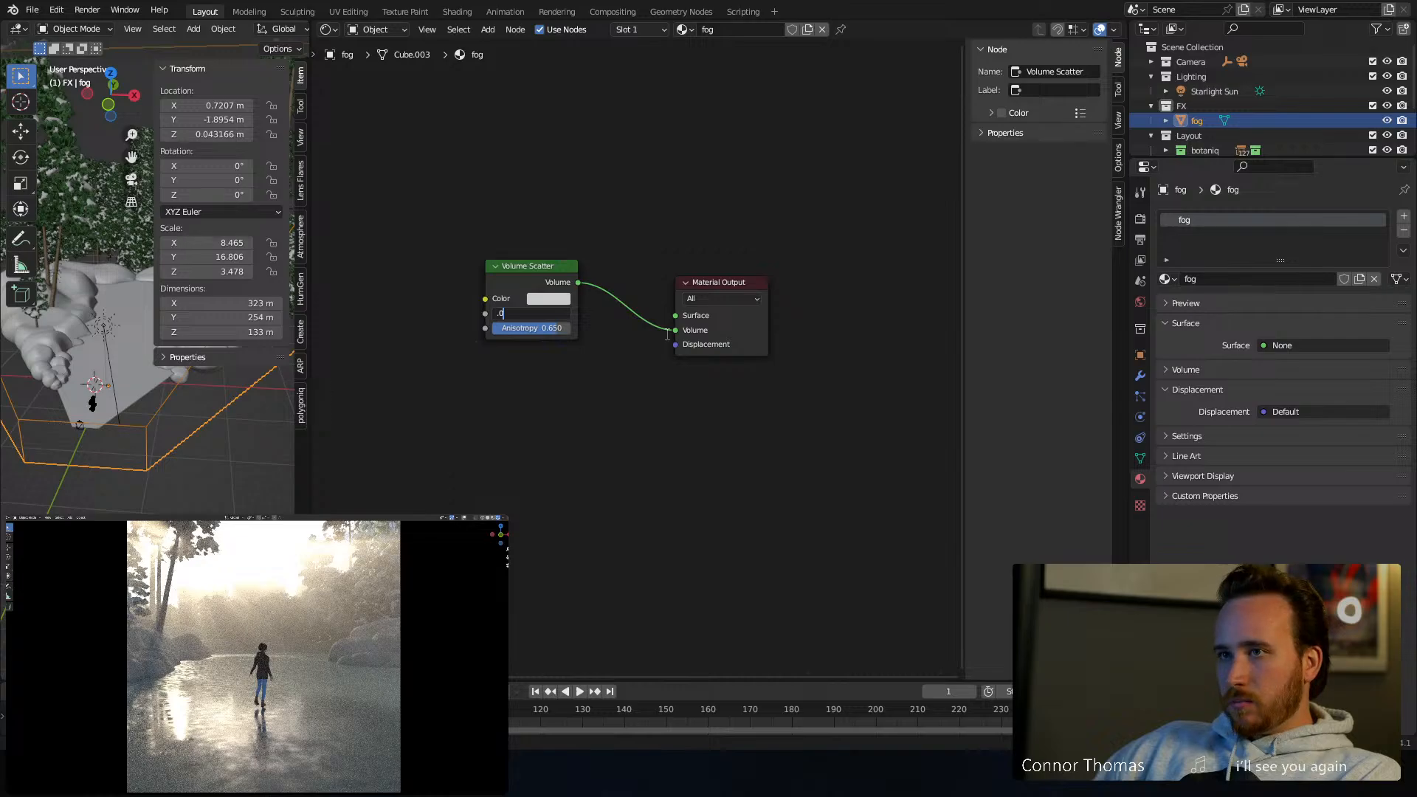
pyautogui.write('0')
pyautogui.write('6')
pyautogui.press('Return')
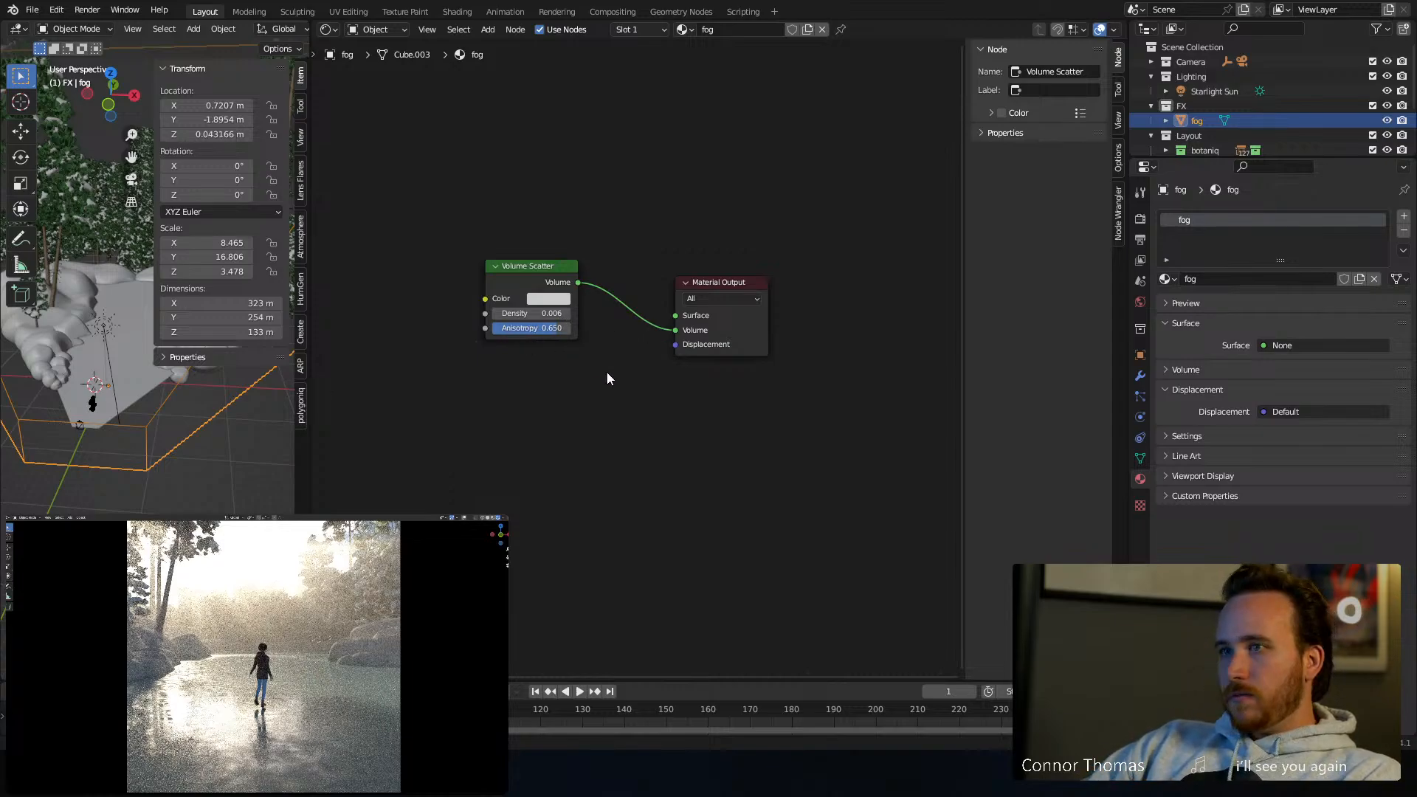
# Set the fog's Volume Scatter density to 0.004
pyautogui.click(545, 314)
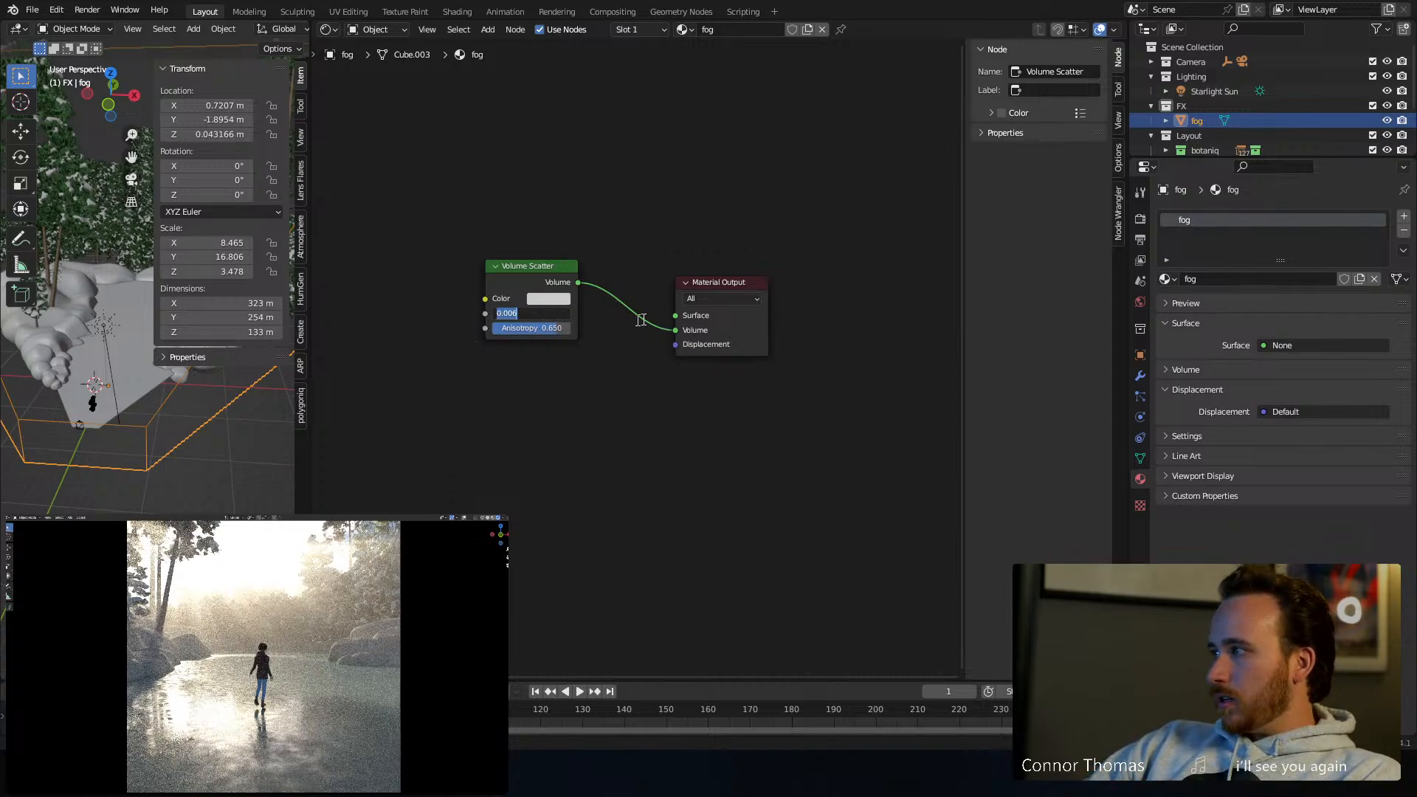
pyautogui.press('BackSpace')
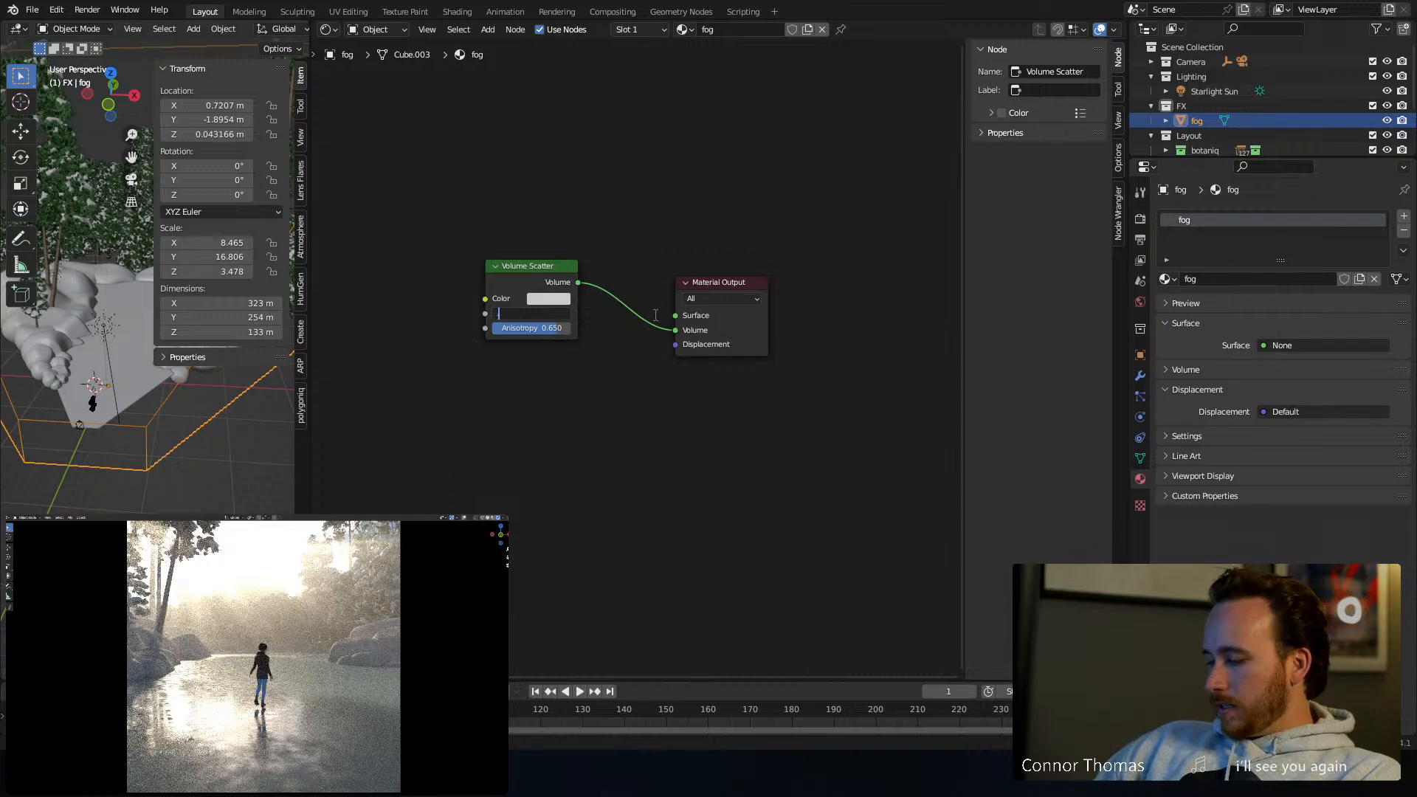
pyautogui.write('.00')
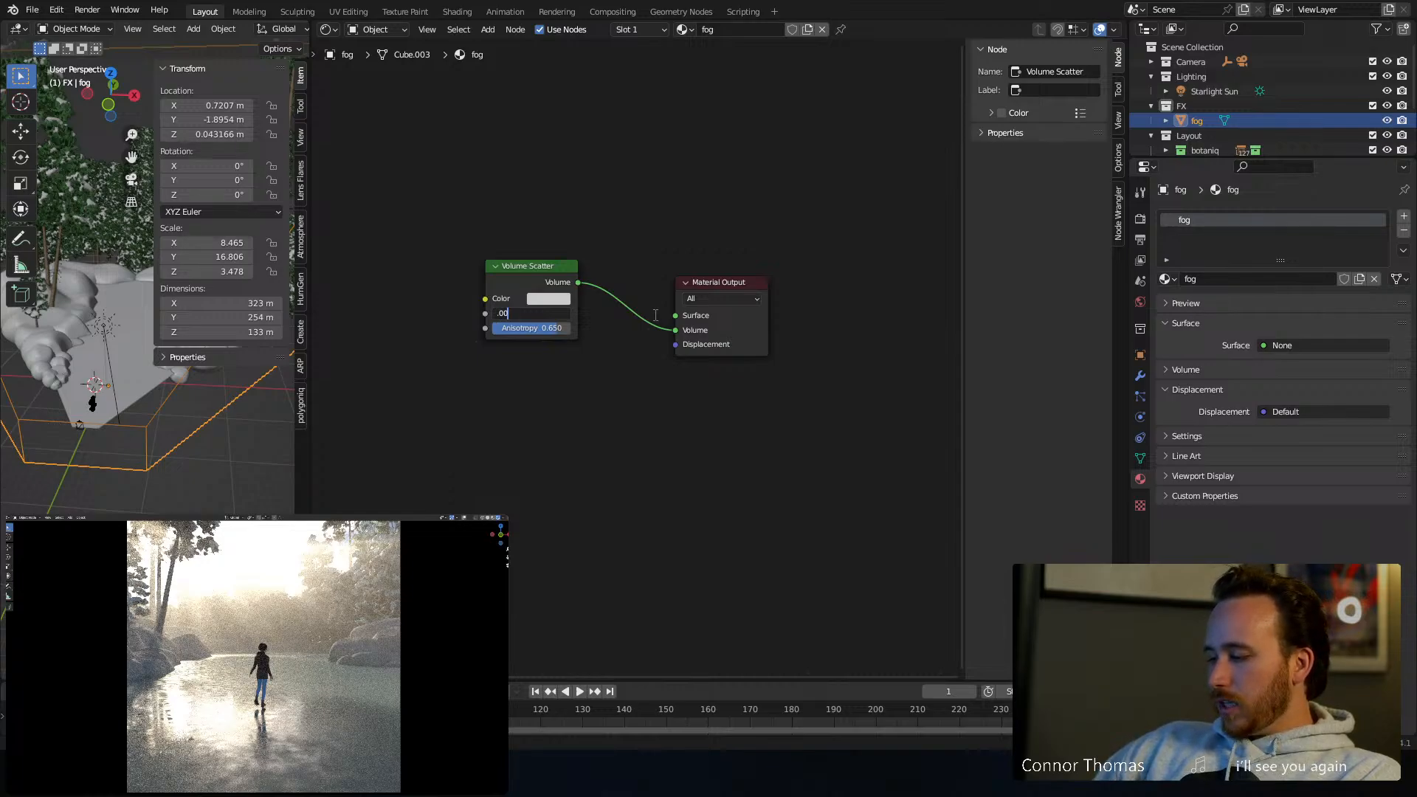
pyautogui.write('4')
pyautogui.press('Return')
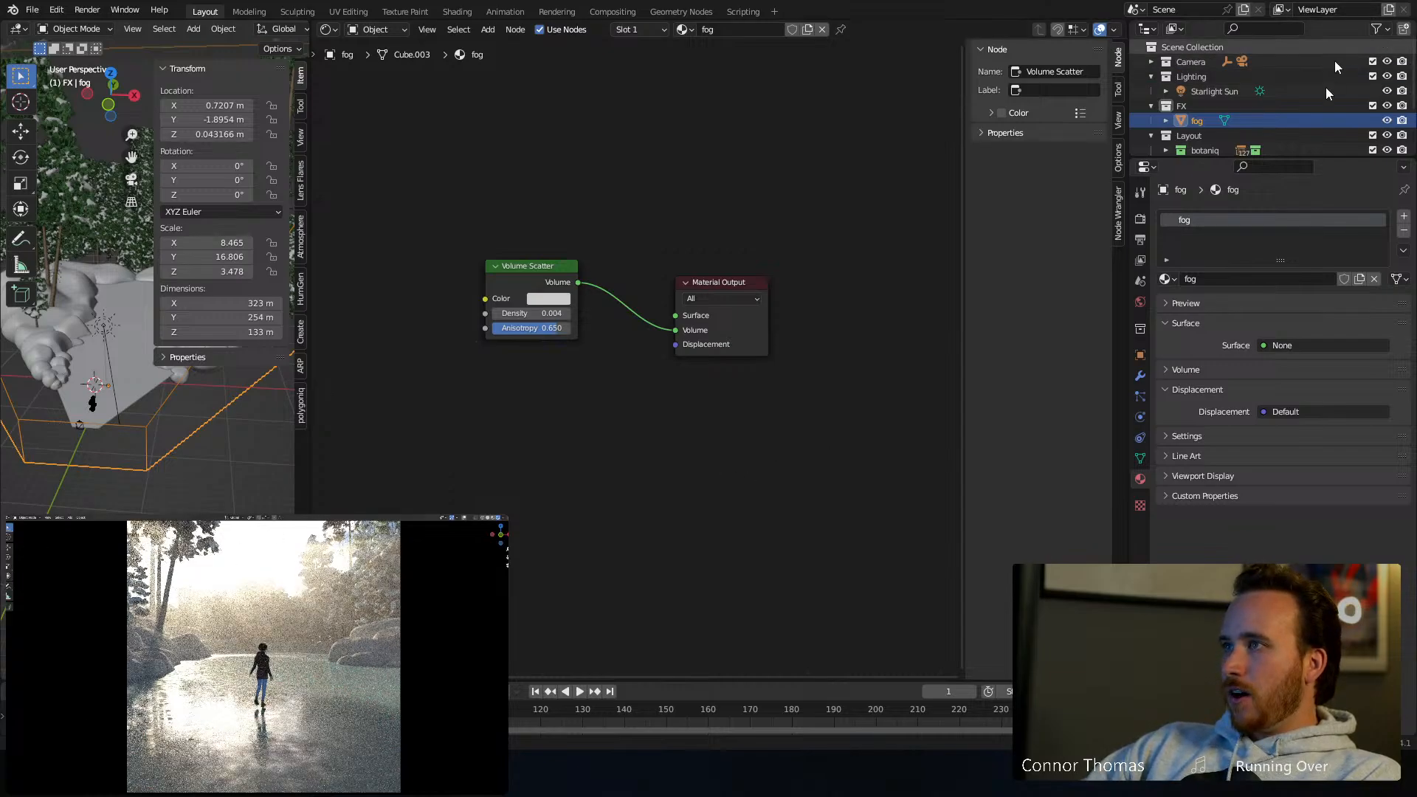
# Unhide and select the snow plane in the Layout collection, and return the camera view to solid shading
pyautogui.moveTo(1271, 158); pyautogui.dragTo(1271, 315)
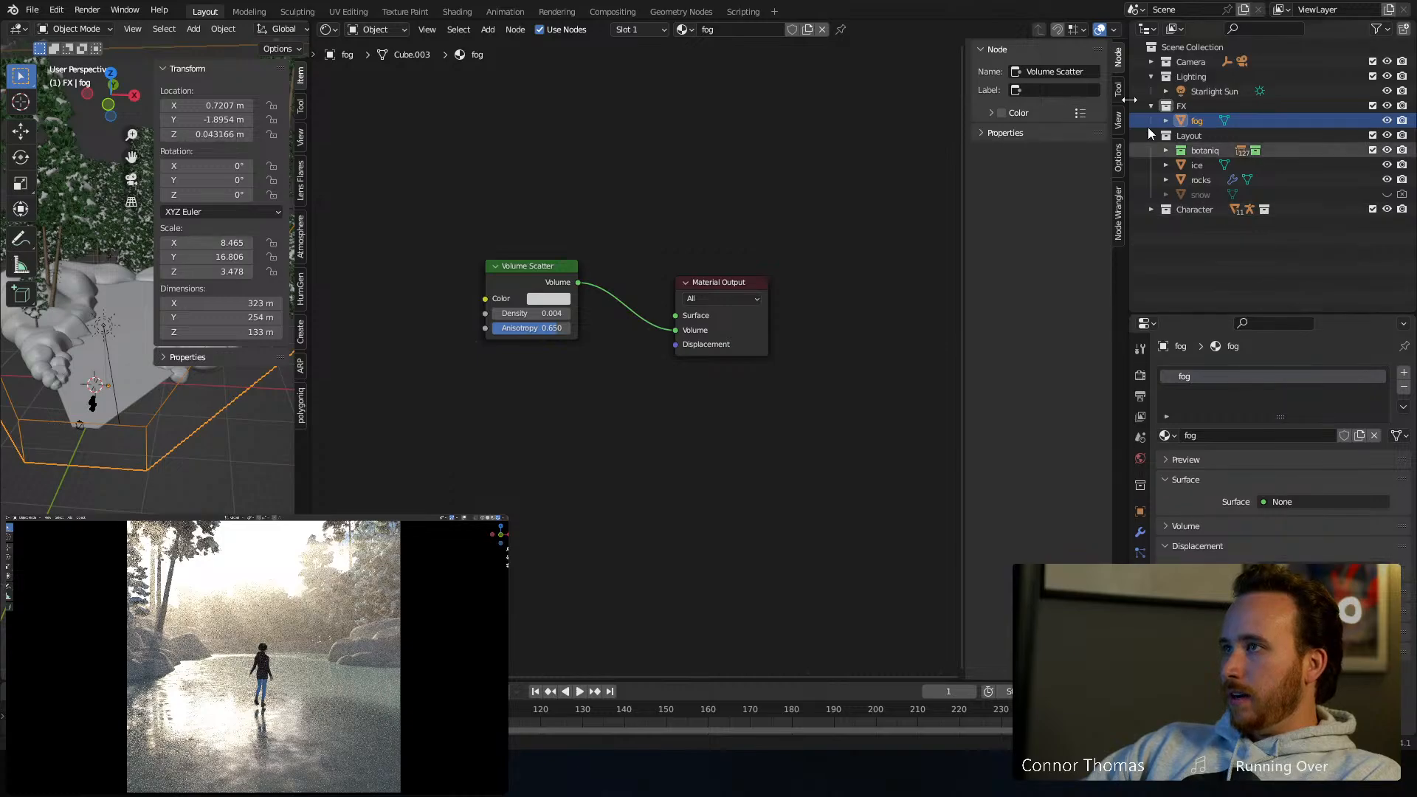
pyautogui.click(1150, 136)
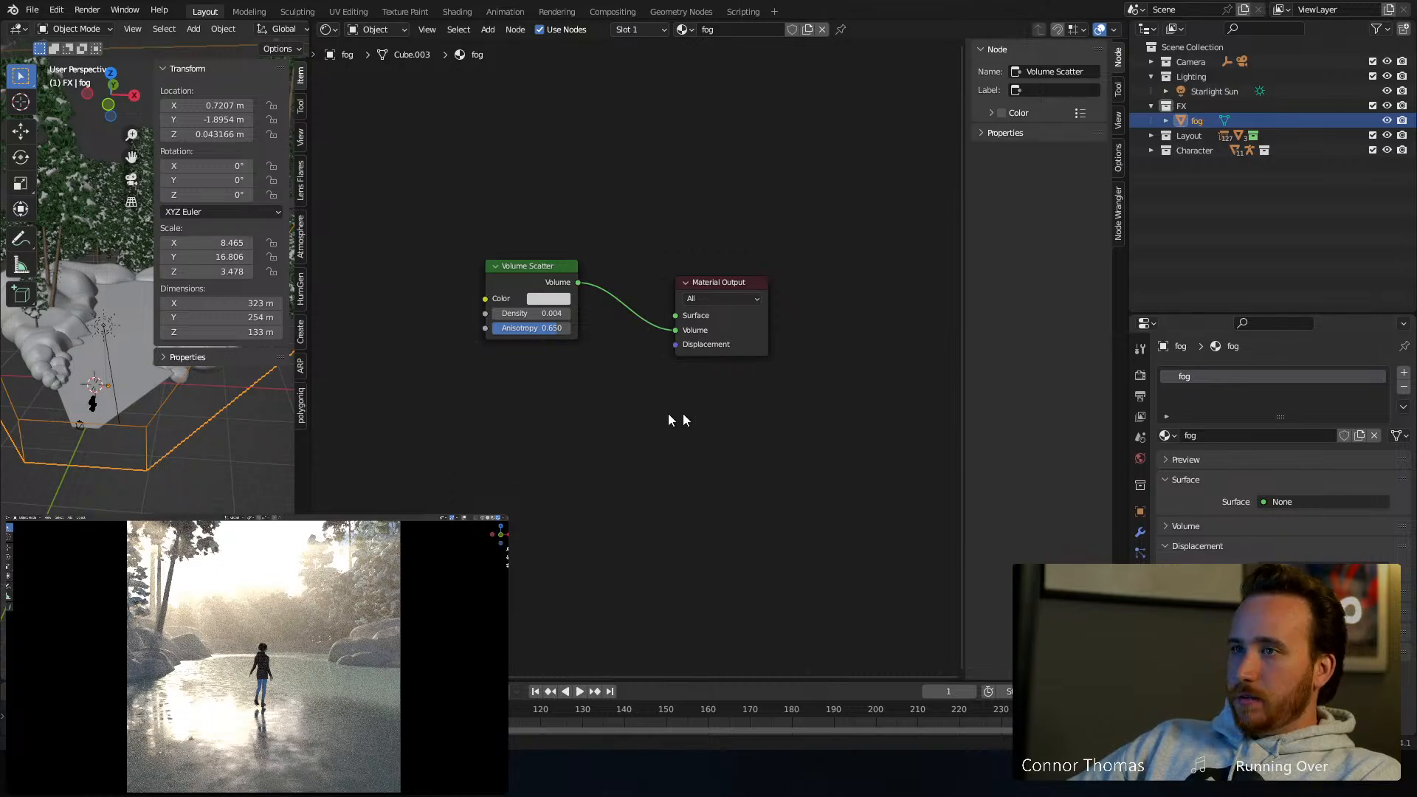
pyautogui.moveTo(304, 388); pyautogui.dragTo(883, 361)
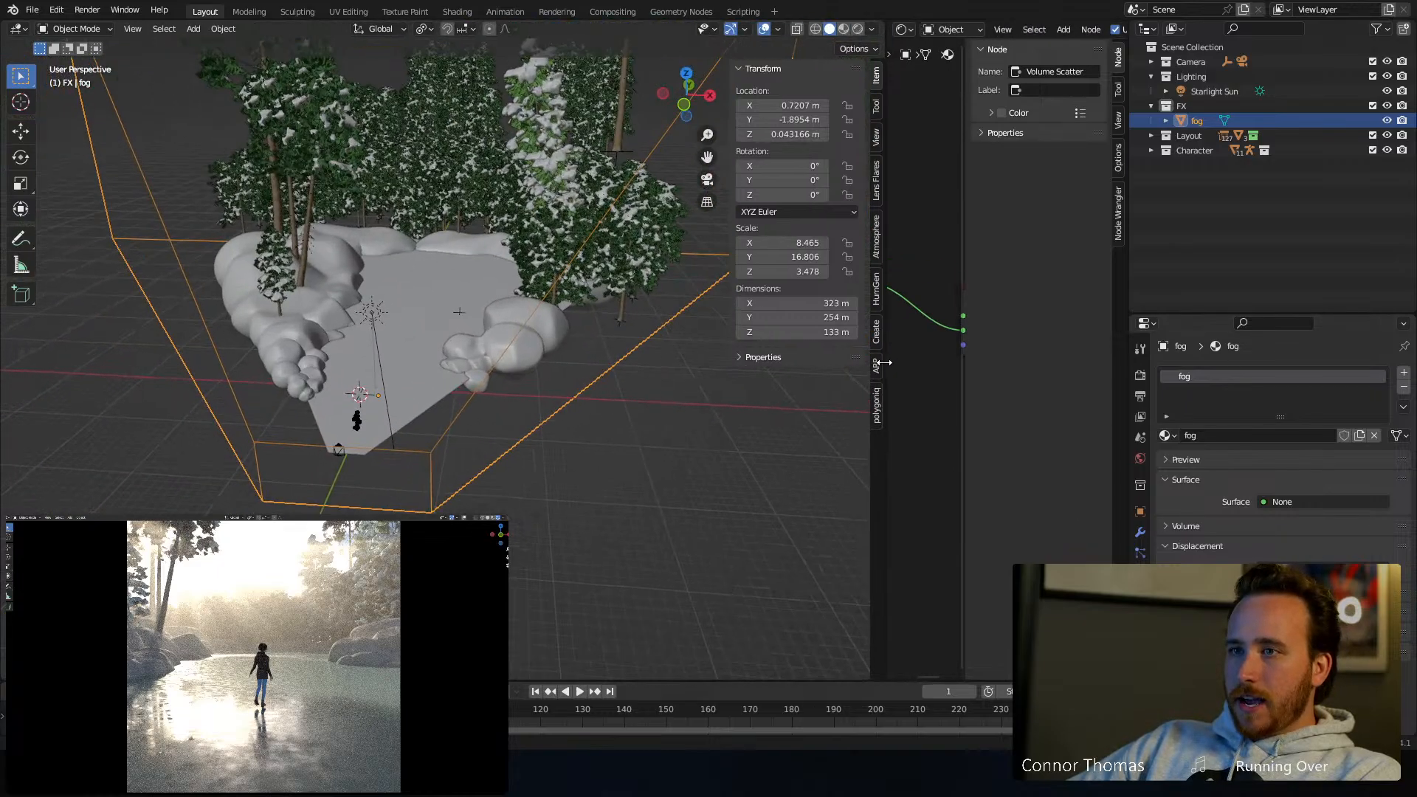
pyautogui.moveTo(381, 388); pyautogui.dragTo(425, 399, button='middle')
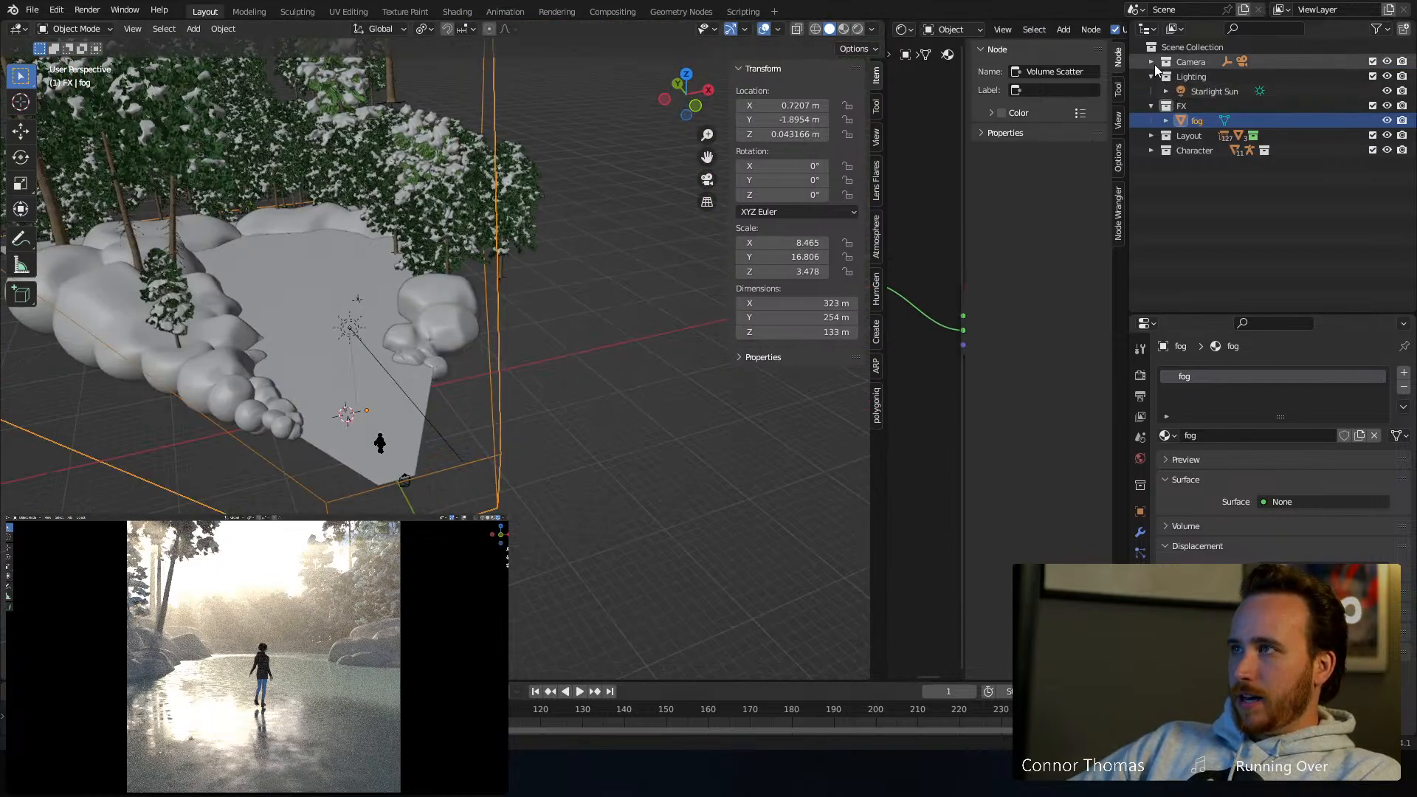
pyautogui.click(1150, 135)
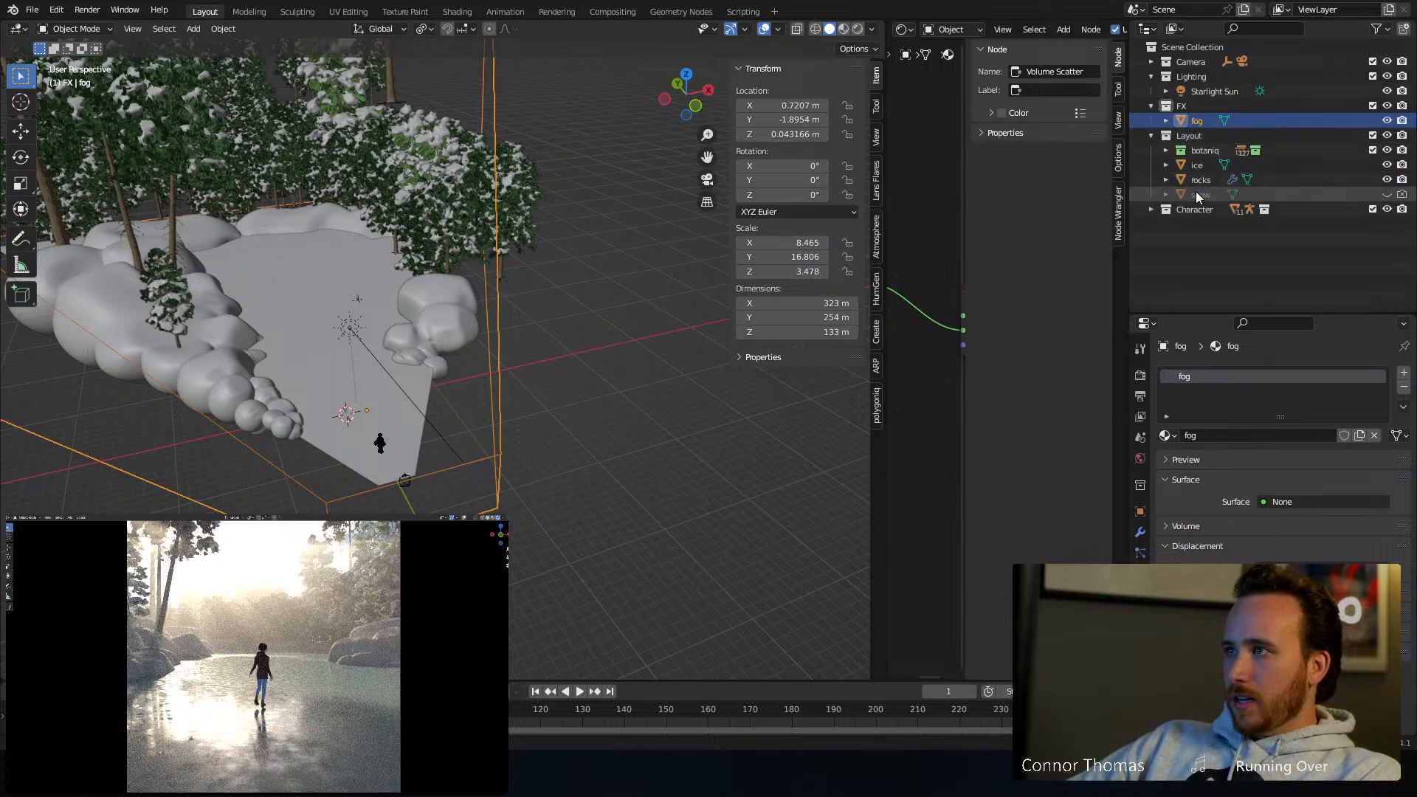
pyautogui.click(1387, 194)
pyautogui.click(1200, 195)
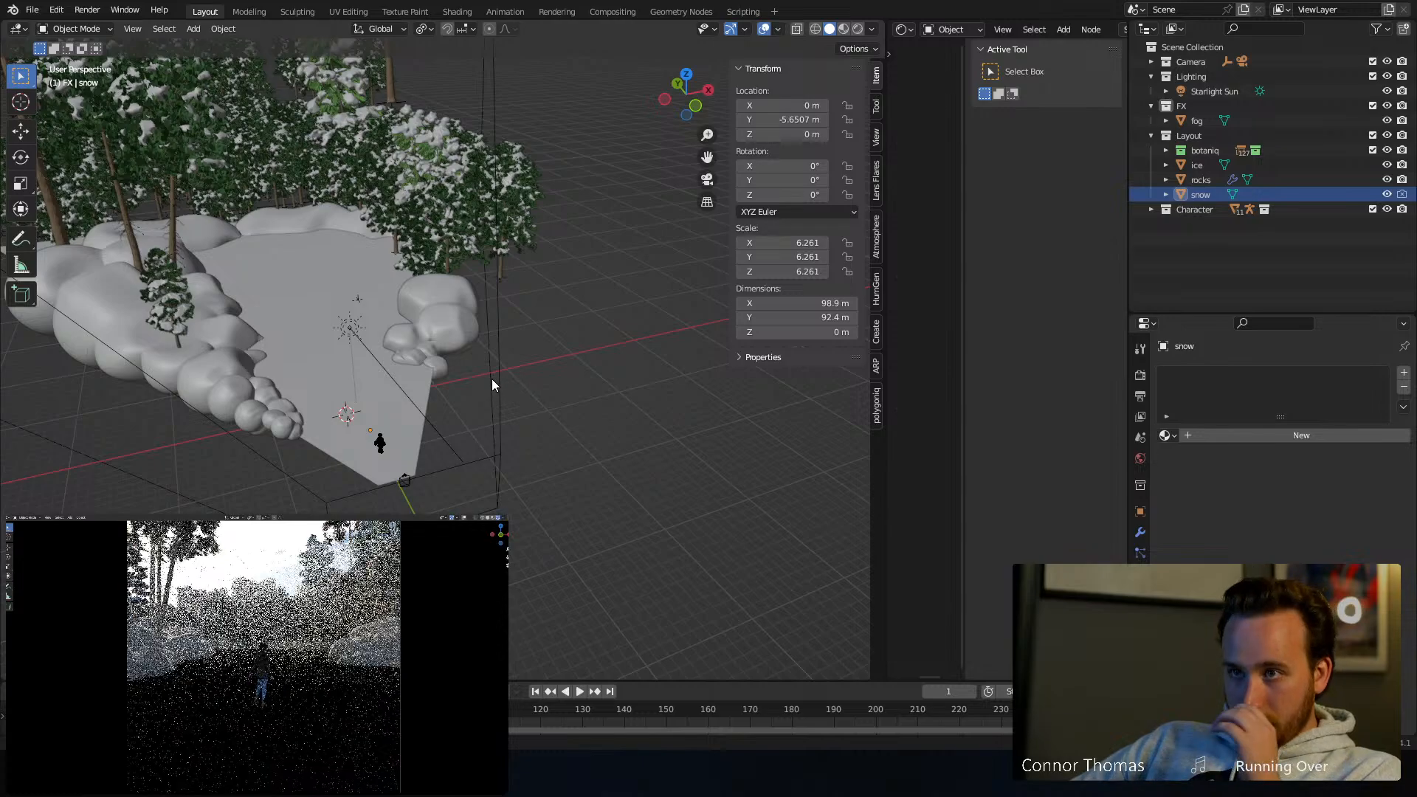
pyautogui.click(487, 517)
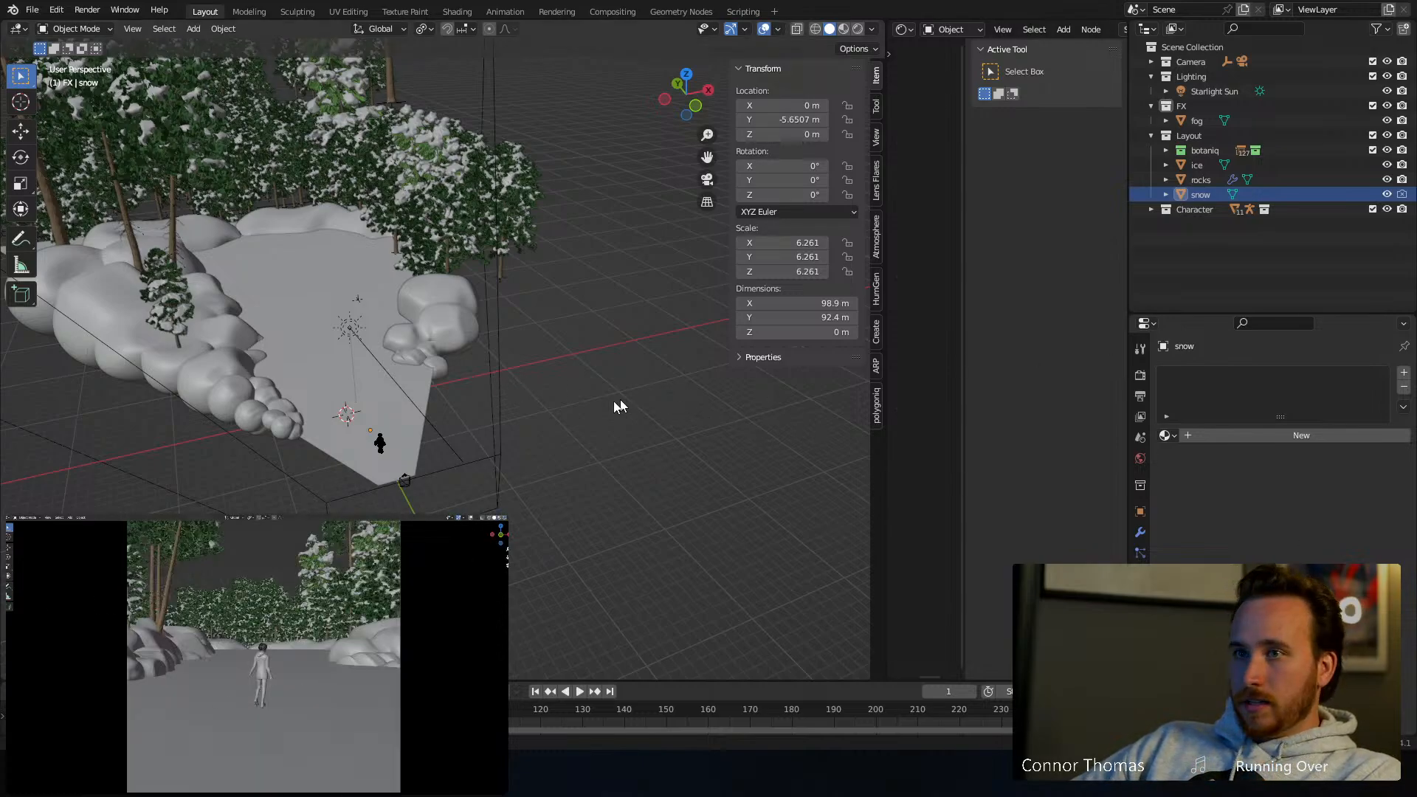
# Enlarge the node editor and create a new material for the snow plane
pyautogui.moveTo(539, 401); pyautogui.dragTo(536, 421, button='middle')
pyautogui.scroll(3, 484, 429)
pyautogui.keyDown('shift'); pyautogui.moveTo(451, 366); pyautogui.dragTo(527, 338, button='middle'); pyautogui.keyUp('shift')
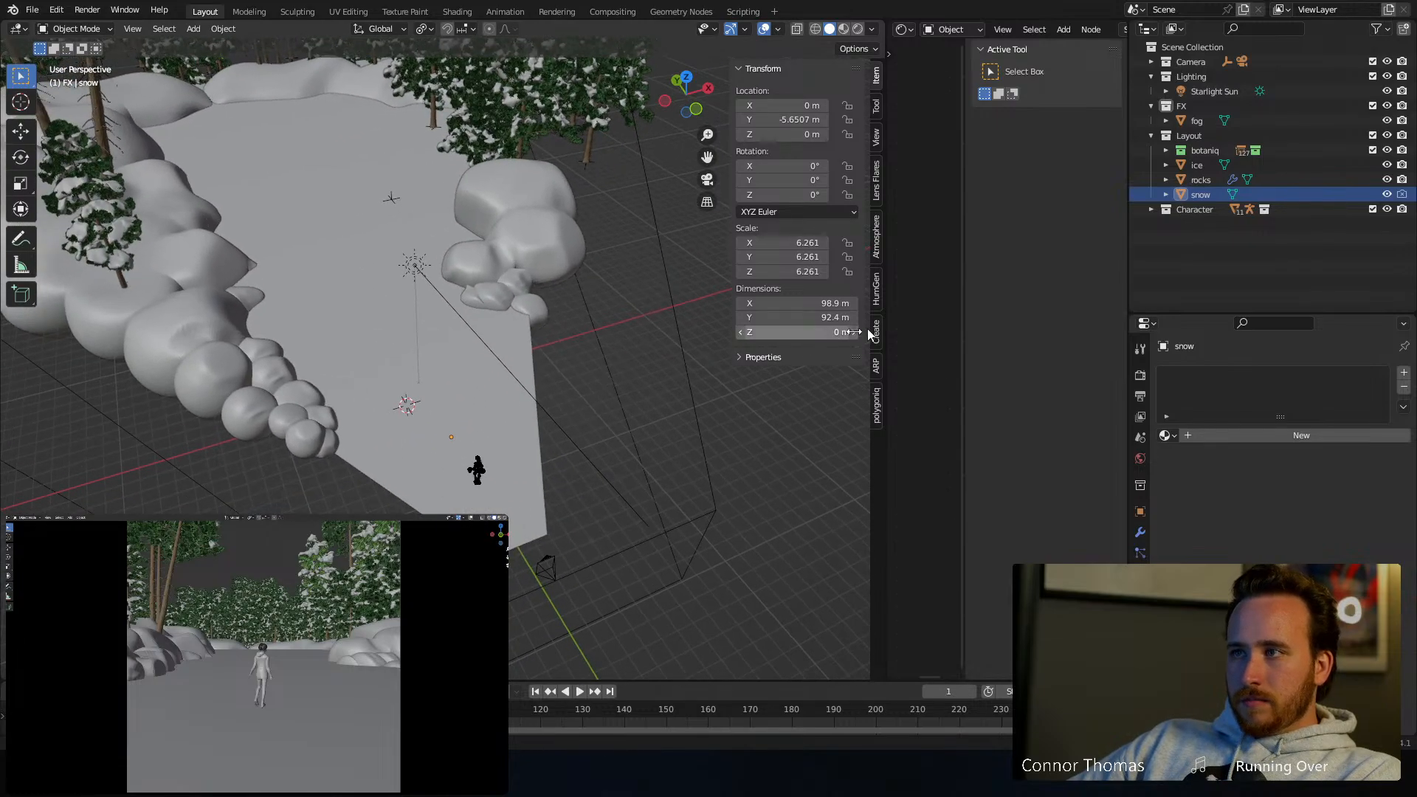
pyautogui.moveTo(885, 318); pyautogui.dragTo(450, 332)
pyautogui.click(855, 30)
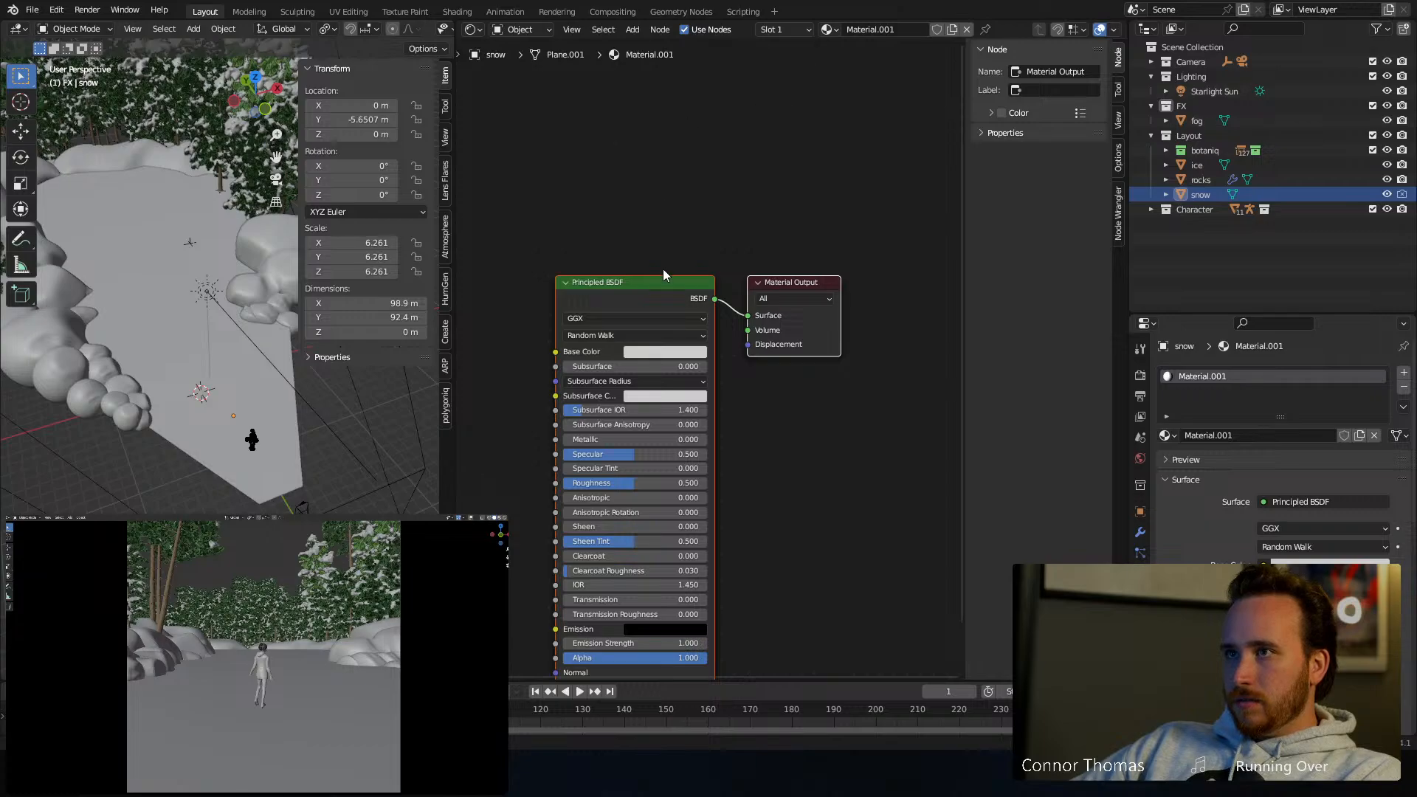
# Rename the snow plane's new material to "snowtop"
pyautogui.click(856, 32)
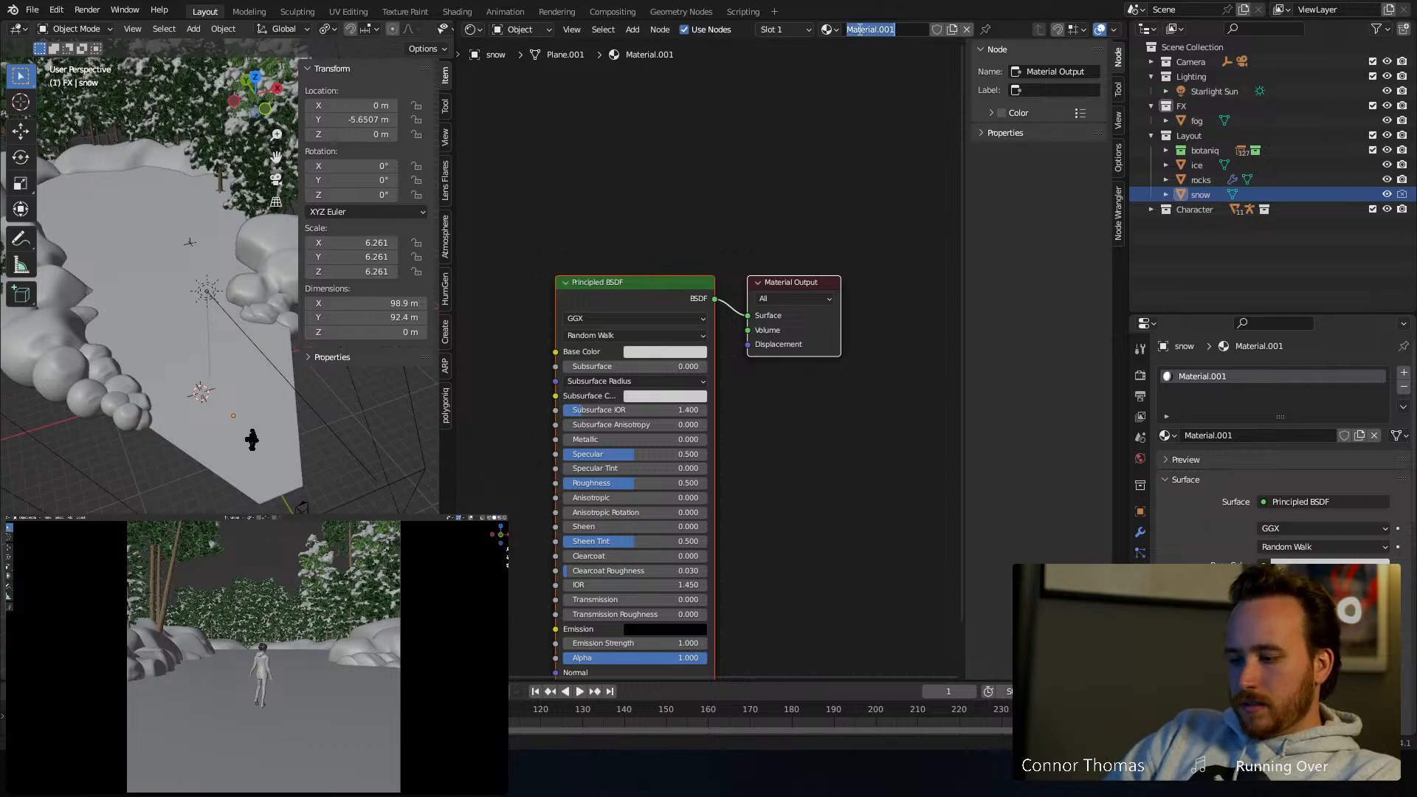
pyautogui.write('snowtop')
pyautogui.press('Return')
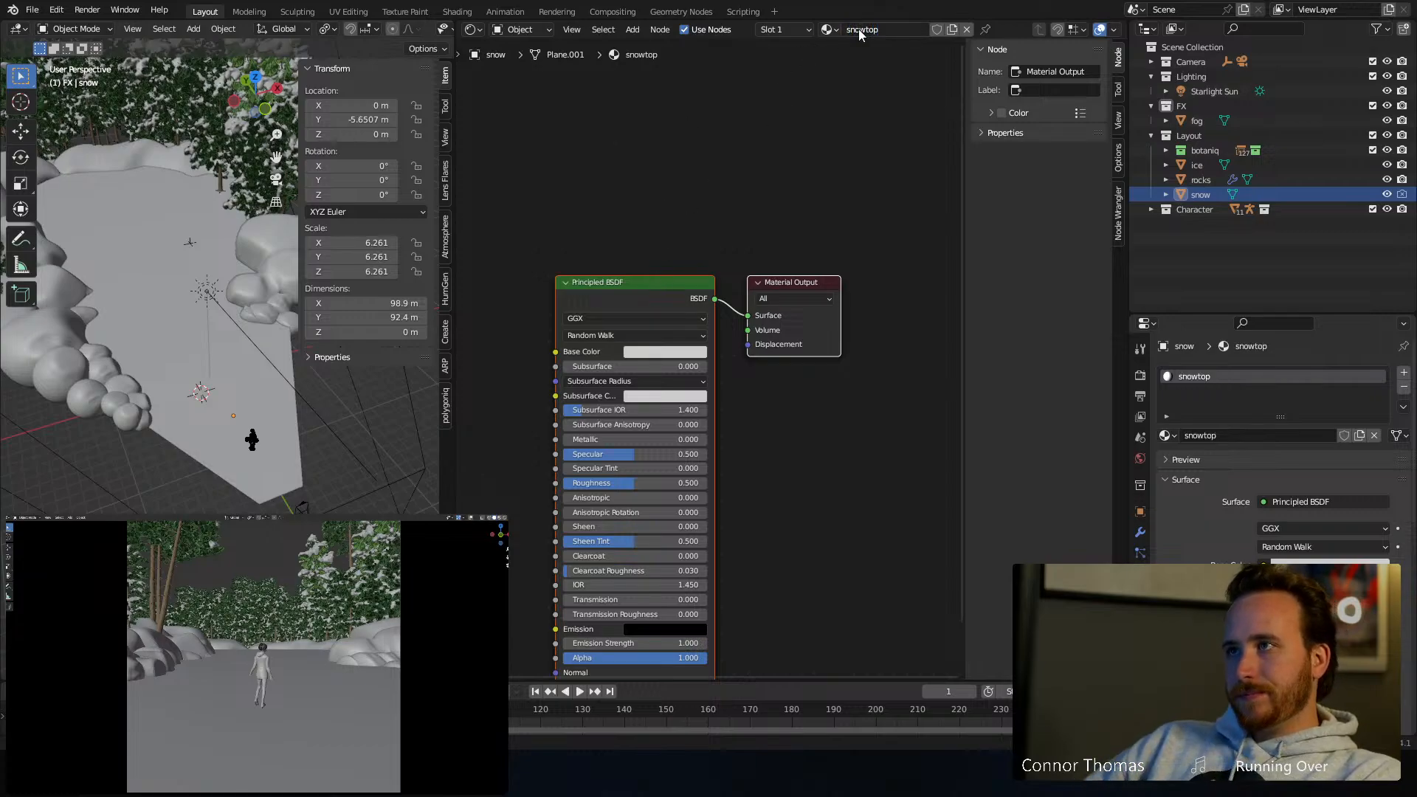
# Add a second material slot to the snow plane and assign the existing Snow material to it
pyautogui.moveTo(594, 230); pyautogui.dragTo(711, 186, button='middle')
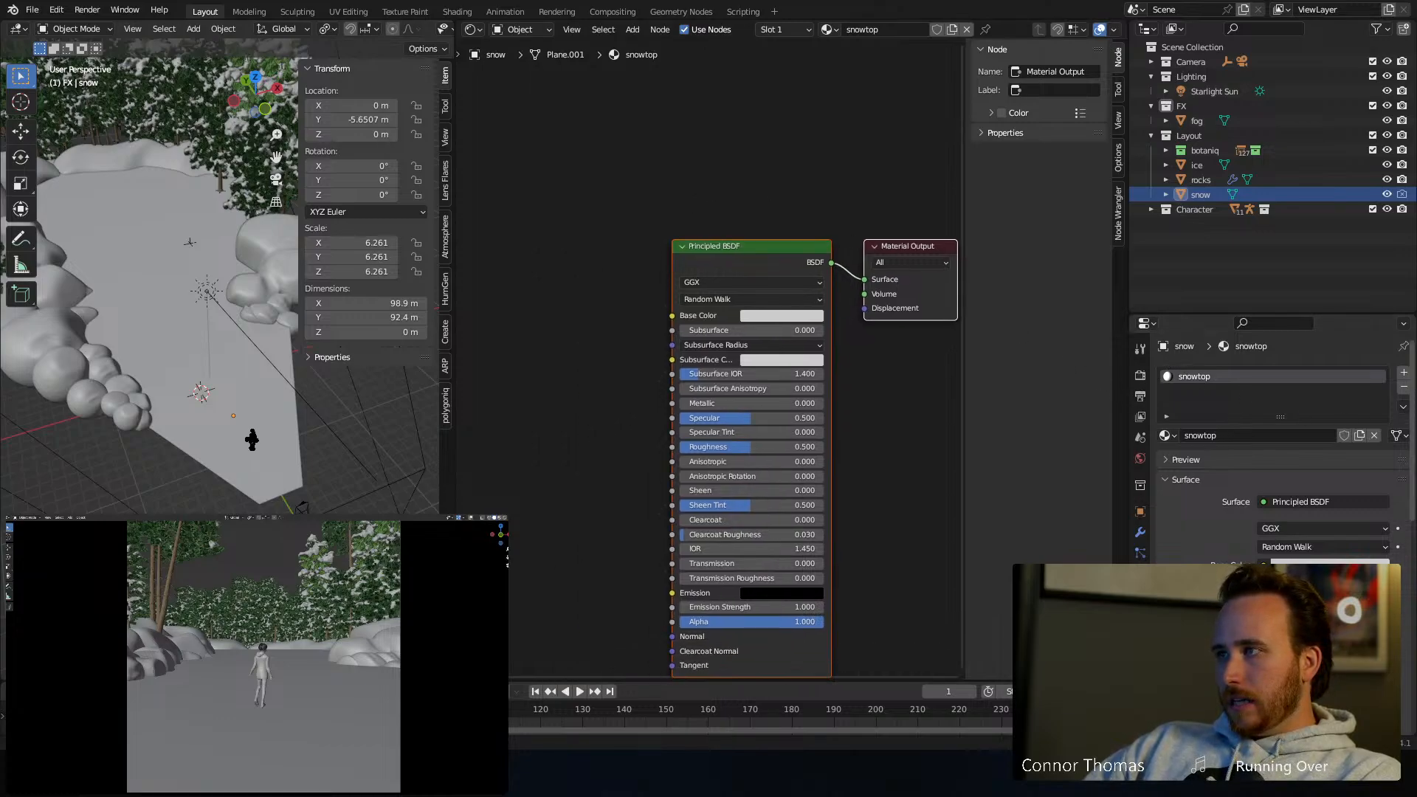
pyautogui.click(1403, 372)
pyautogui.click(1166, 458)
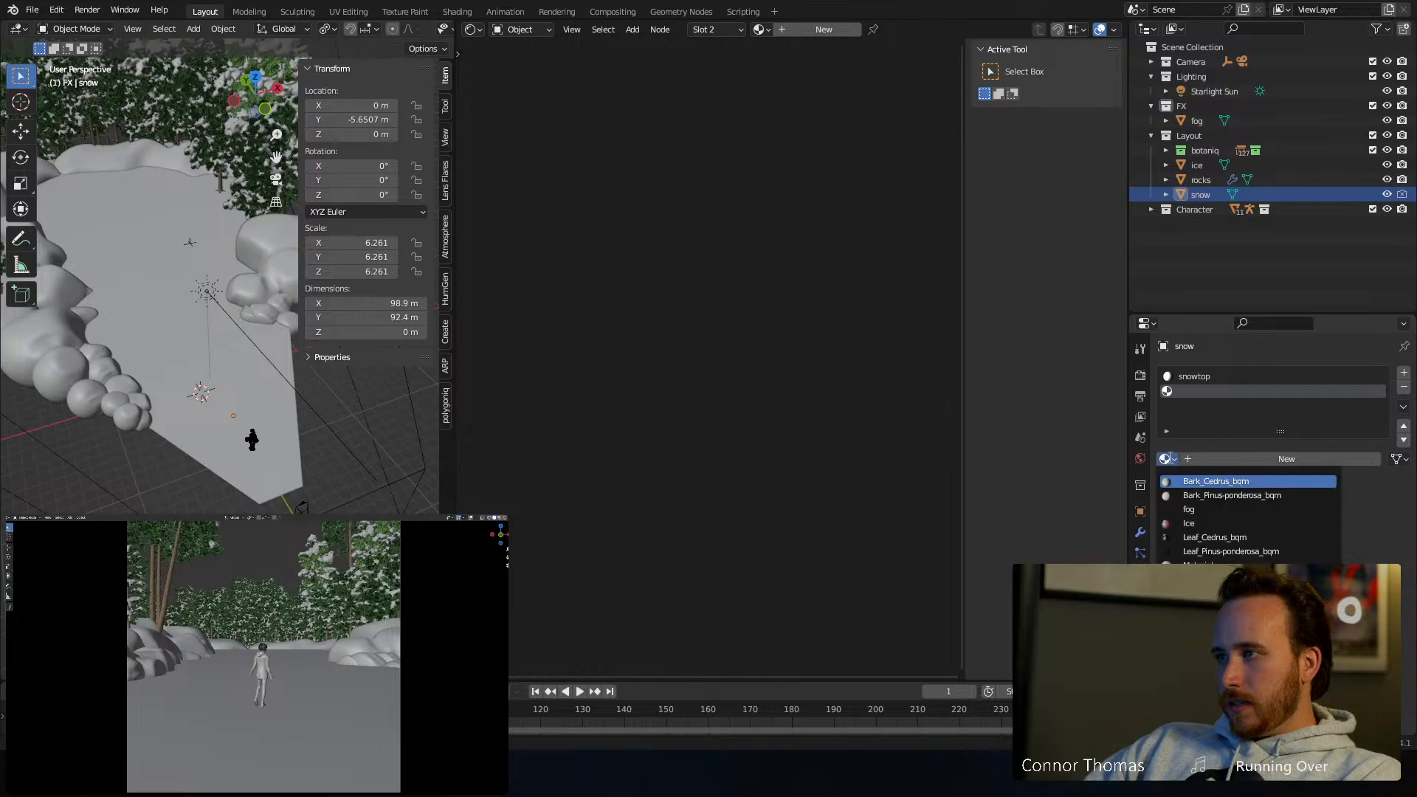
pyautogui.write('s')
pyautogui.click(1198, 479)
pyautogui.scroll(-5, 675, 237)
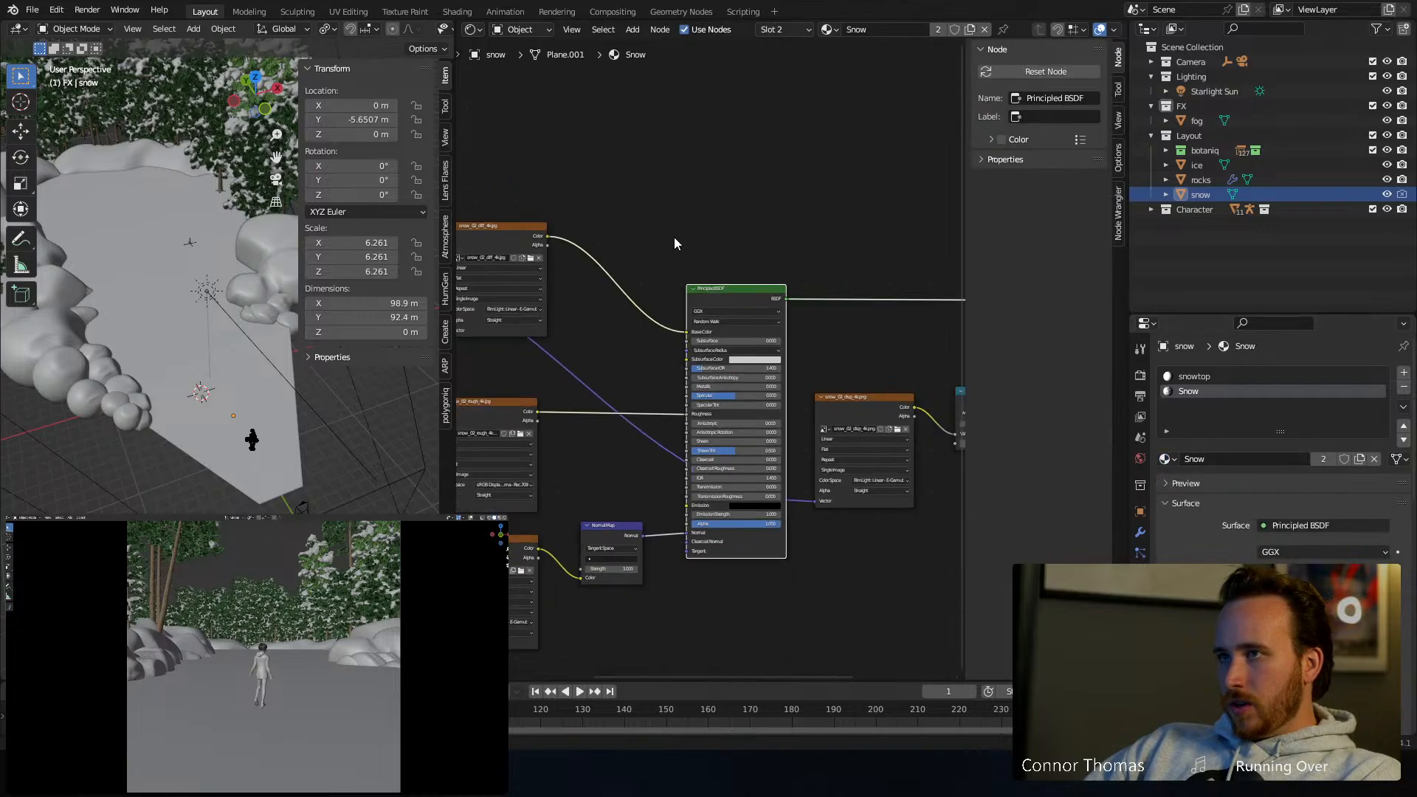
# Copy all of the Snow material's nodes except the Material Output into the snowtop material
pyautogui.scroll(-4, 675, 238)
pyautogui.moveTo(667, 242); pyautogui.dragTo(721, 246, button='middle')
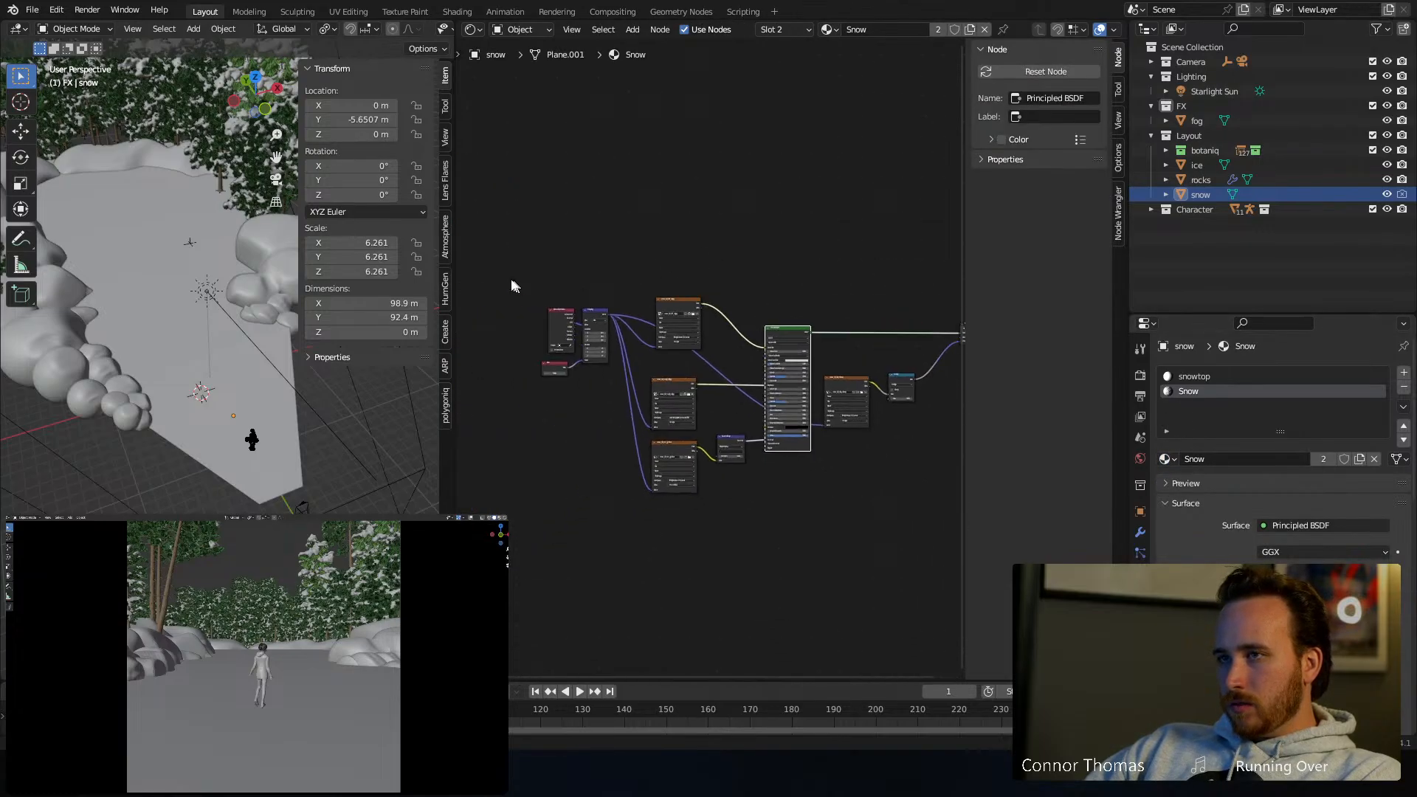
pyautogui.moveTo(657, 291); pyautogui.dragTo(609, 285, button='middle')
pyautogui.moveTo(489, 264); pyautogui.dragTo(878, 528)
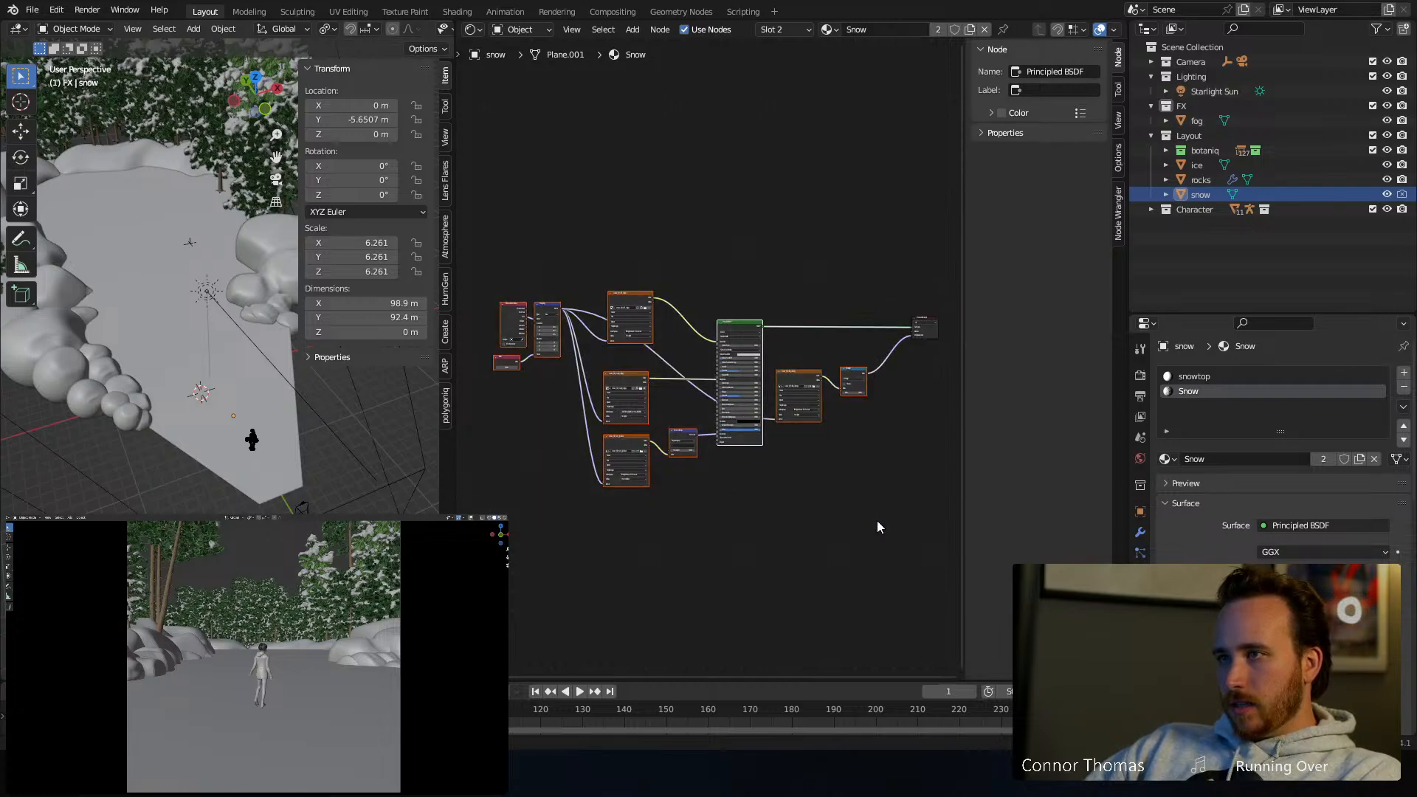
pyautogui.click(1182, 378)
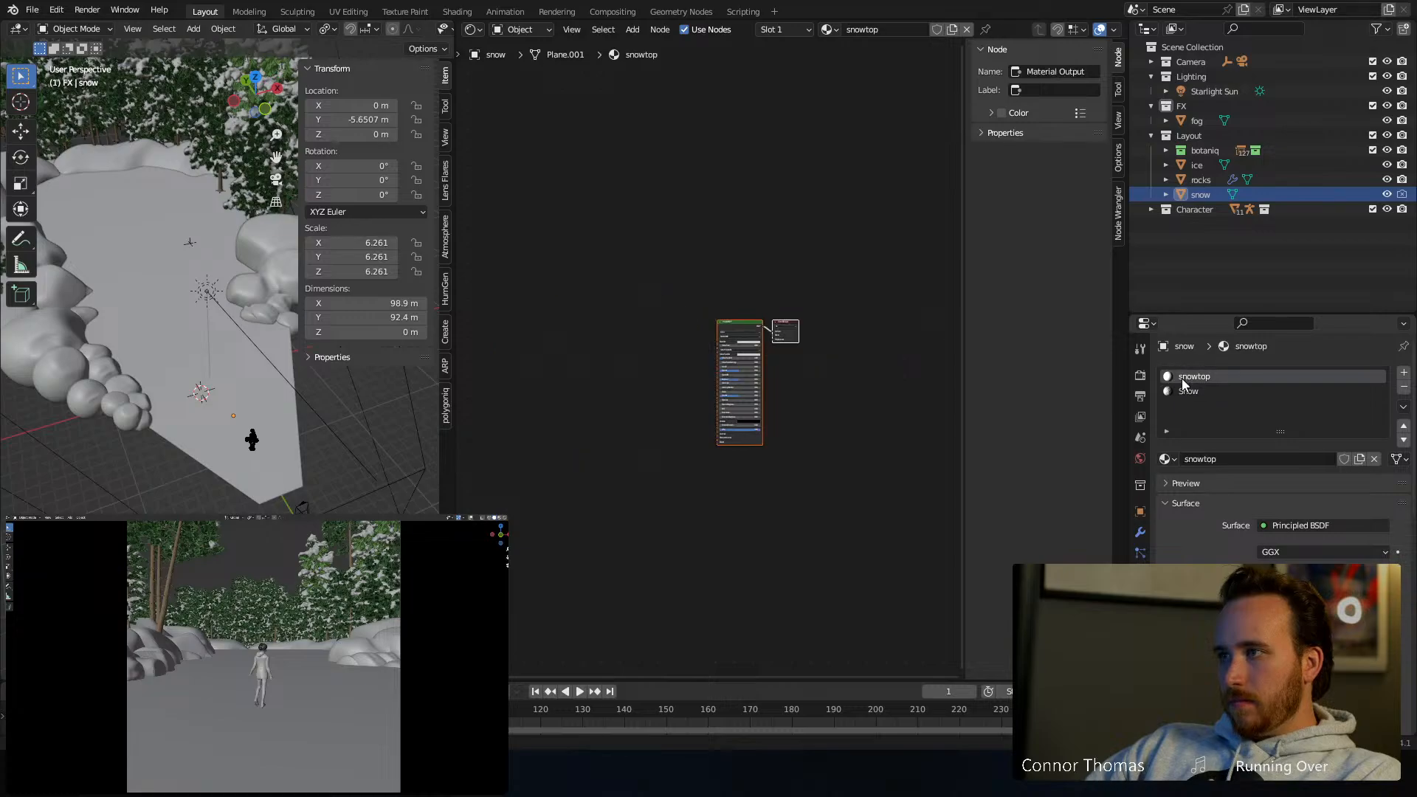
pyautogui.click(679, 261)
pyautogui.hotkey('ctrl', 'v')
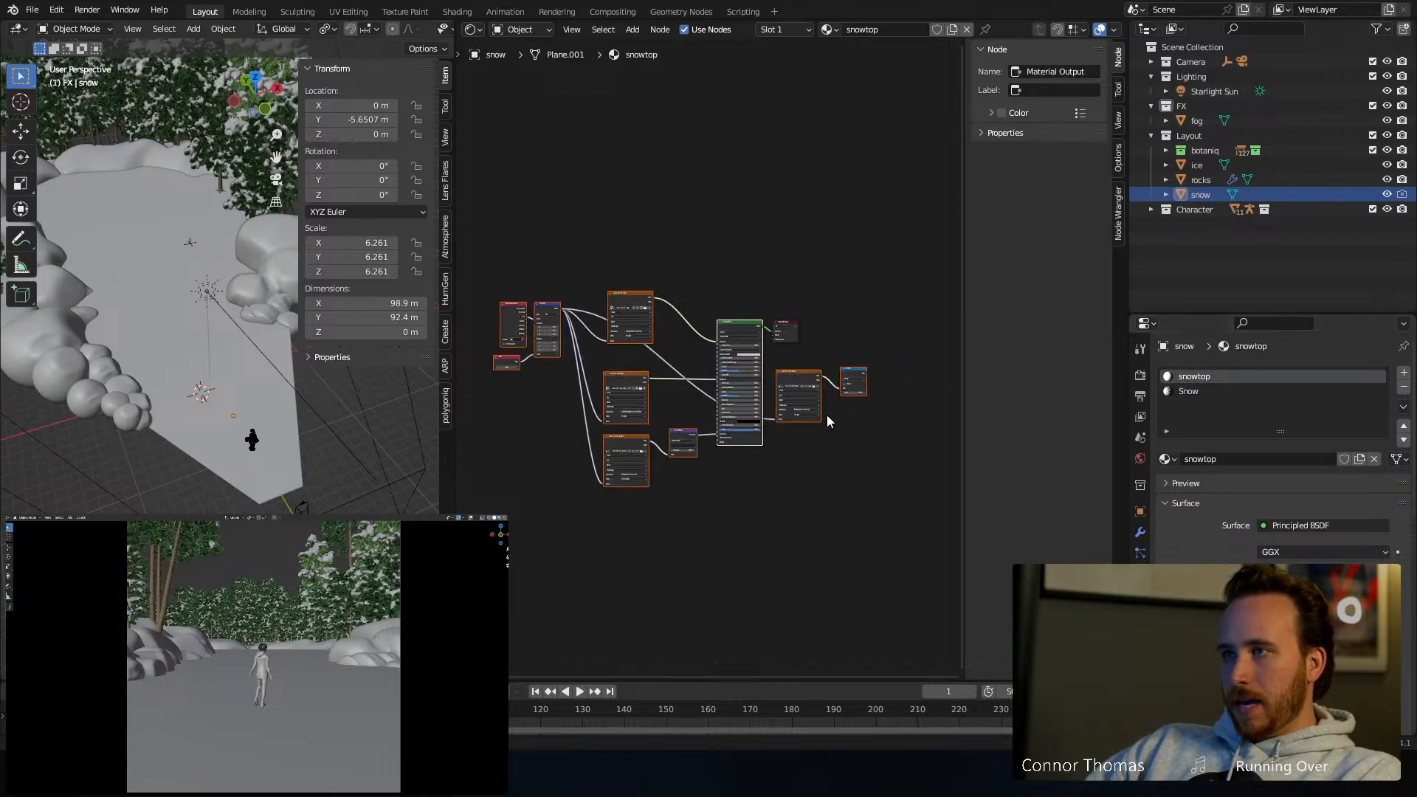
# Move the pasted snow nodes away from the original shader, and place the displacement texture and its Multiply node below the pasted Principled BSDF
pyautogui.moveTo(793, 375); pyautogui.dragTo(655, 251)
pyautogui.scroll(2, 791, 239)
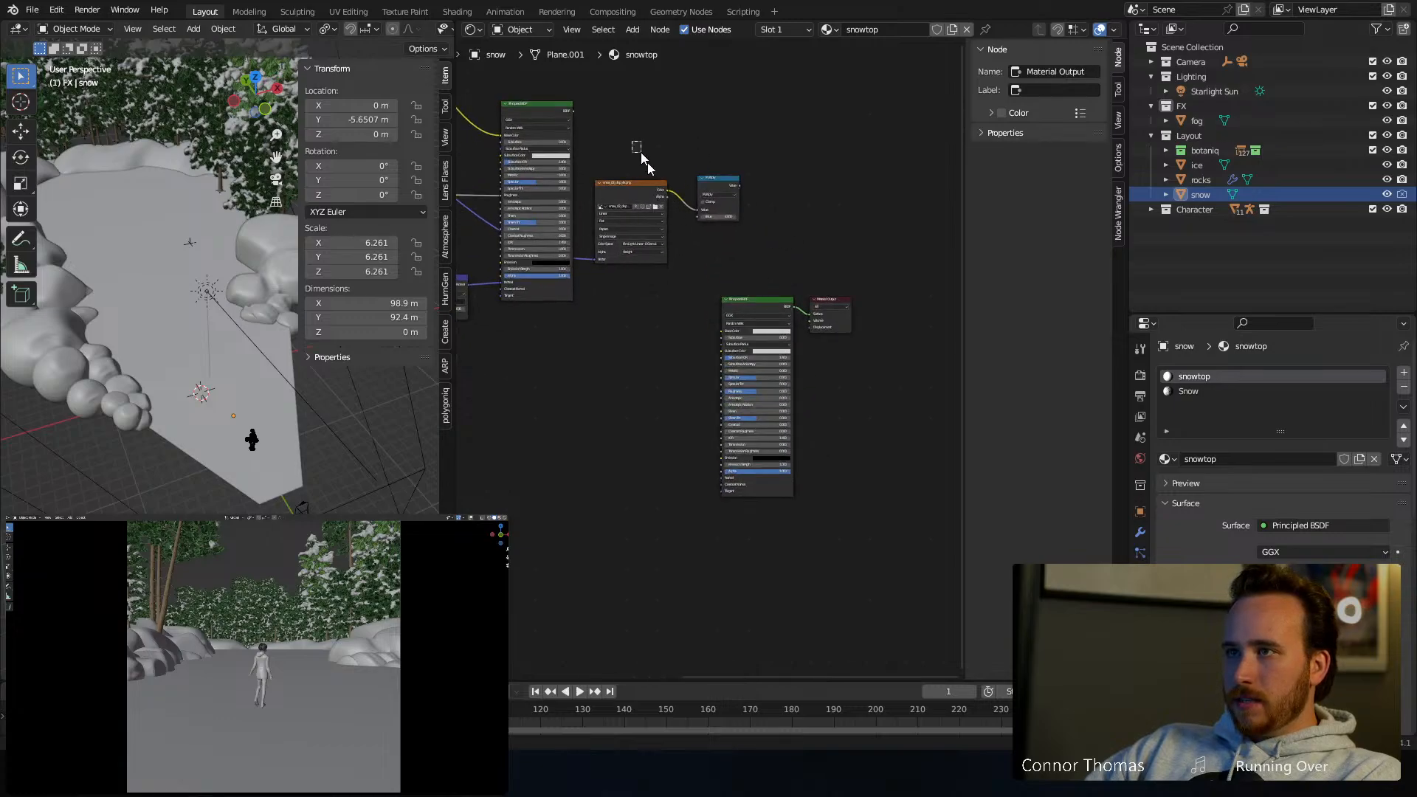
pyautogui.moveTo(715, 175); pyautogui.dragTo(624, 378)
pyautogui.moveTo(614, 183); pyautogui.dragTo(553, 530)
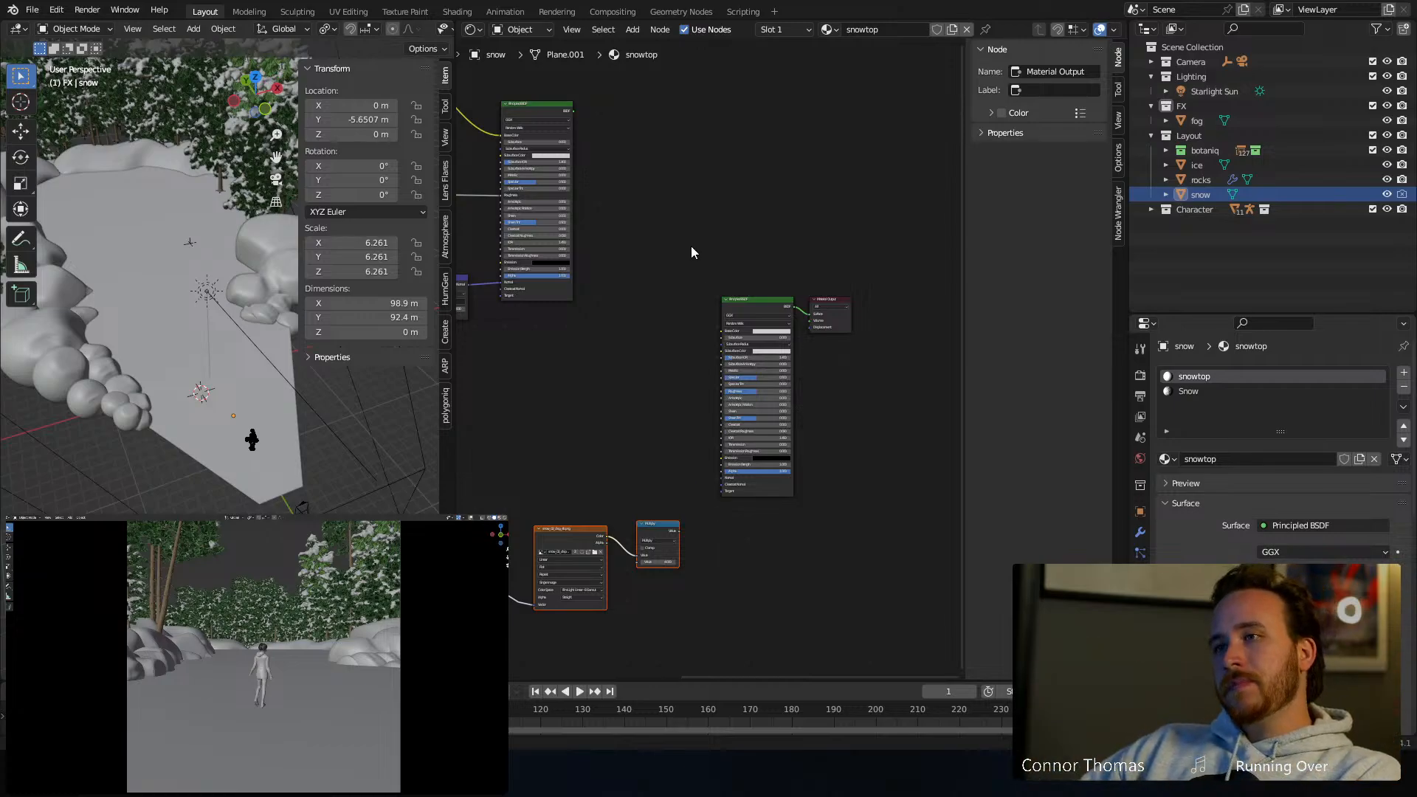
pyautogui.click(644, 233)
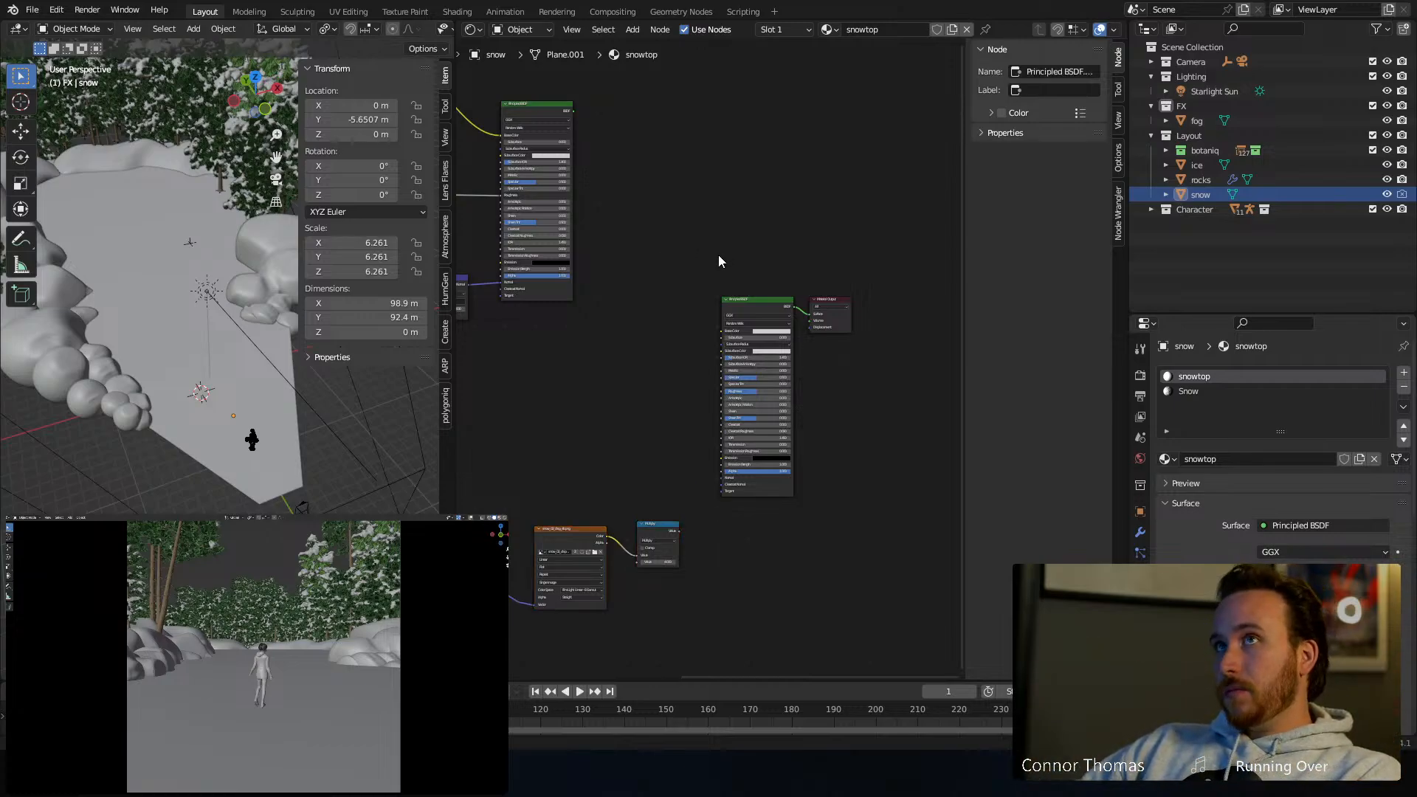
# Add a Musgrave Texture node above the original Principled BSDF and preview it through the Material Output's surface
pyautogui.hotkey('shift', 'a')
pyautogui.click(698, 177)
pyautogui.write('mus')
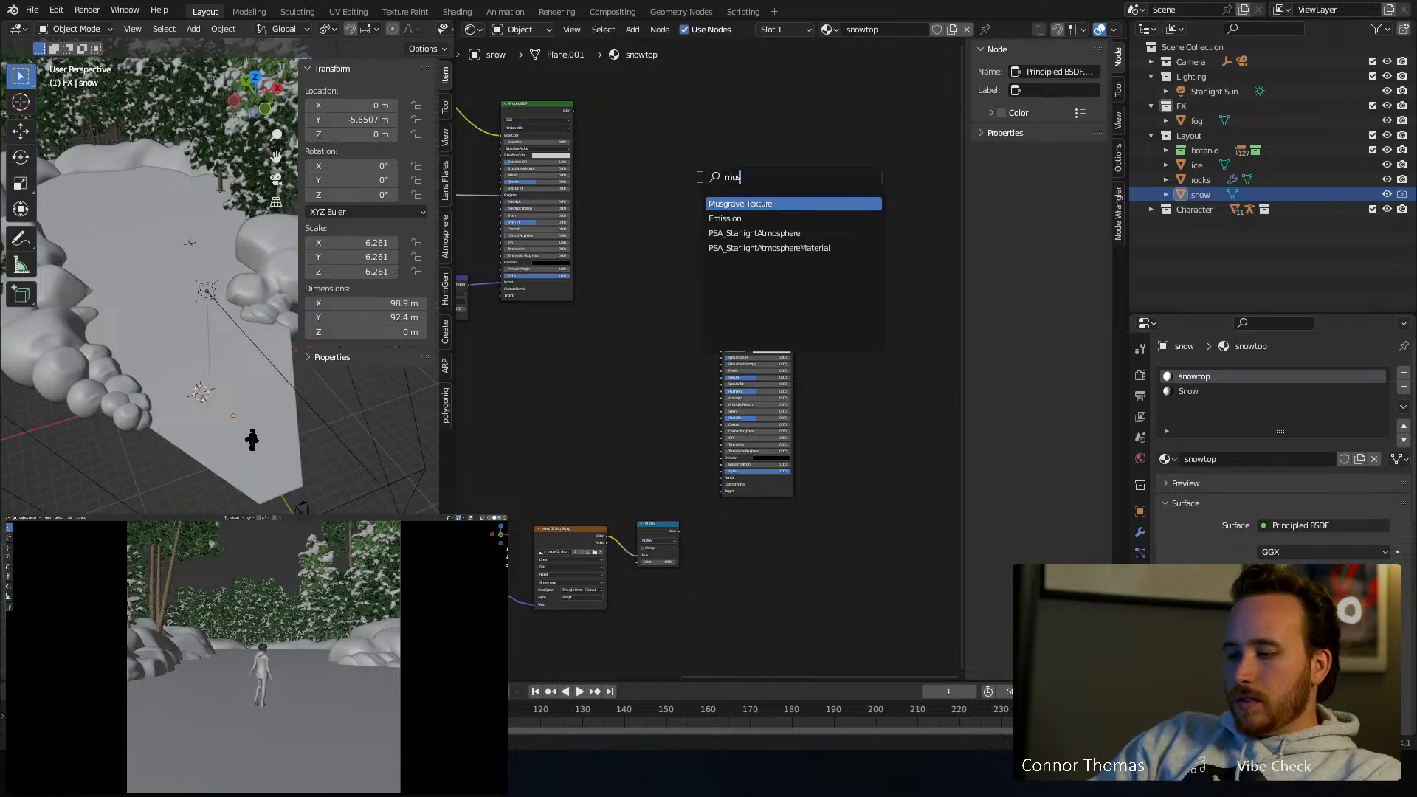
pyautogui.press('Return')
pyautogui.click(710, 169)
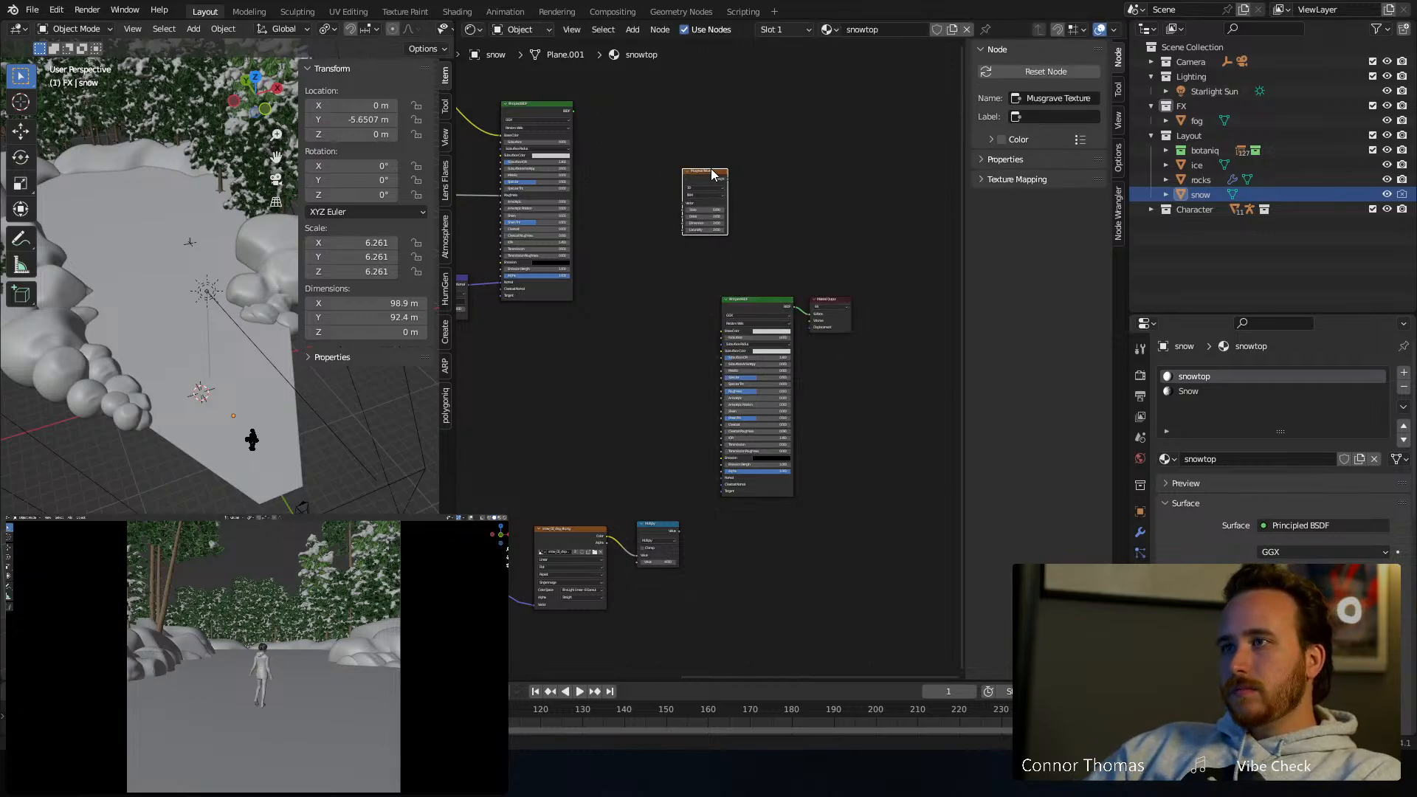
pyautogui.keyDown('ctrl'); pyautogui.keyDown('shift'); pyautogui.click(711, 169); pyautogui.keyUp('shift'); pyautogui.keyUp('ctrl')
# Clear the unused Principled BSDF out of the way, show the camera view rendered, and set the Musgrave Texture's scale to 197.1
pyautogui.moveTo(746, 303); pyautogui.dragTo(767, 423)
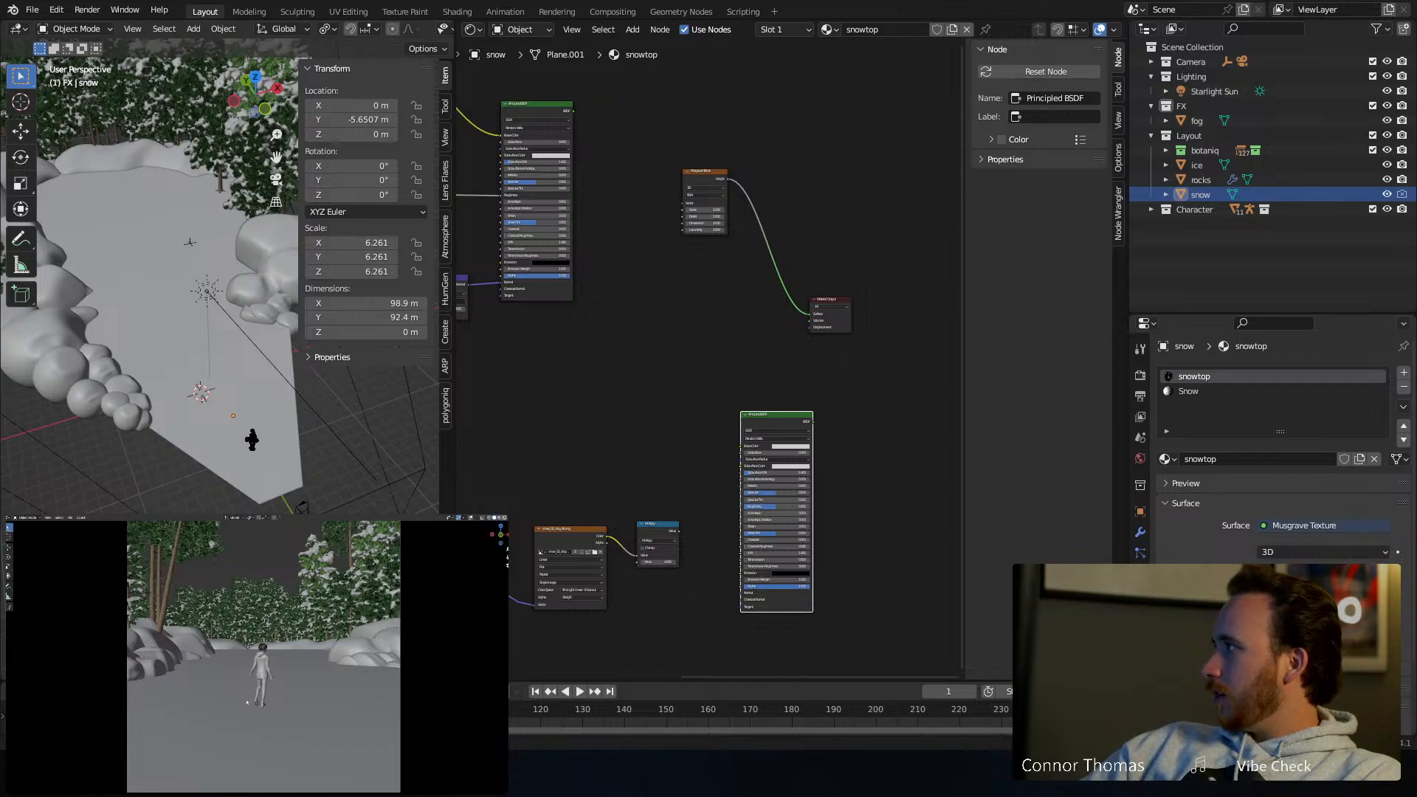
pyautogui.click(499, 517)
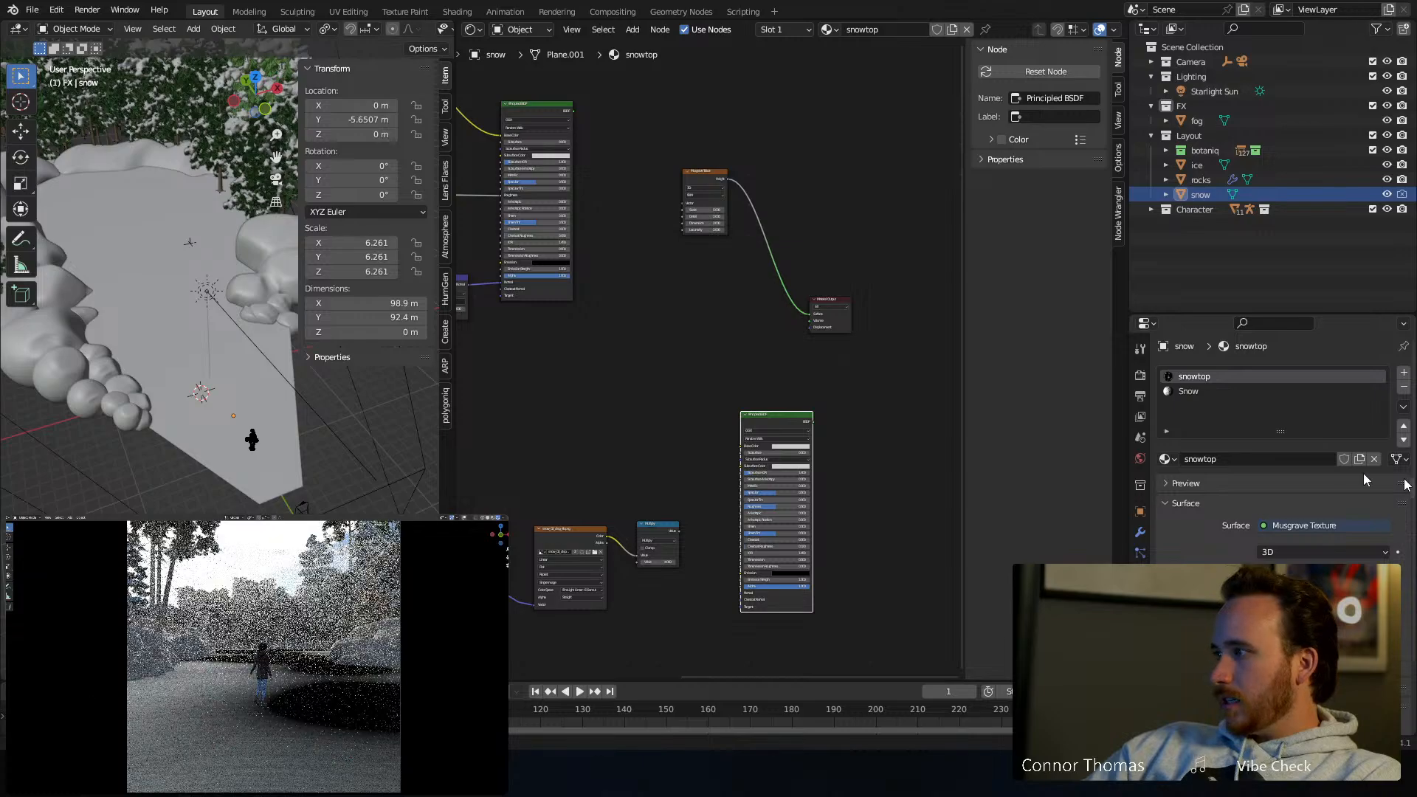
pyautogui.scroll(4, 706, 158)
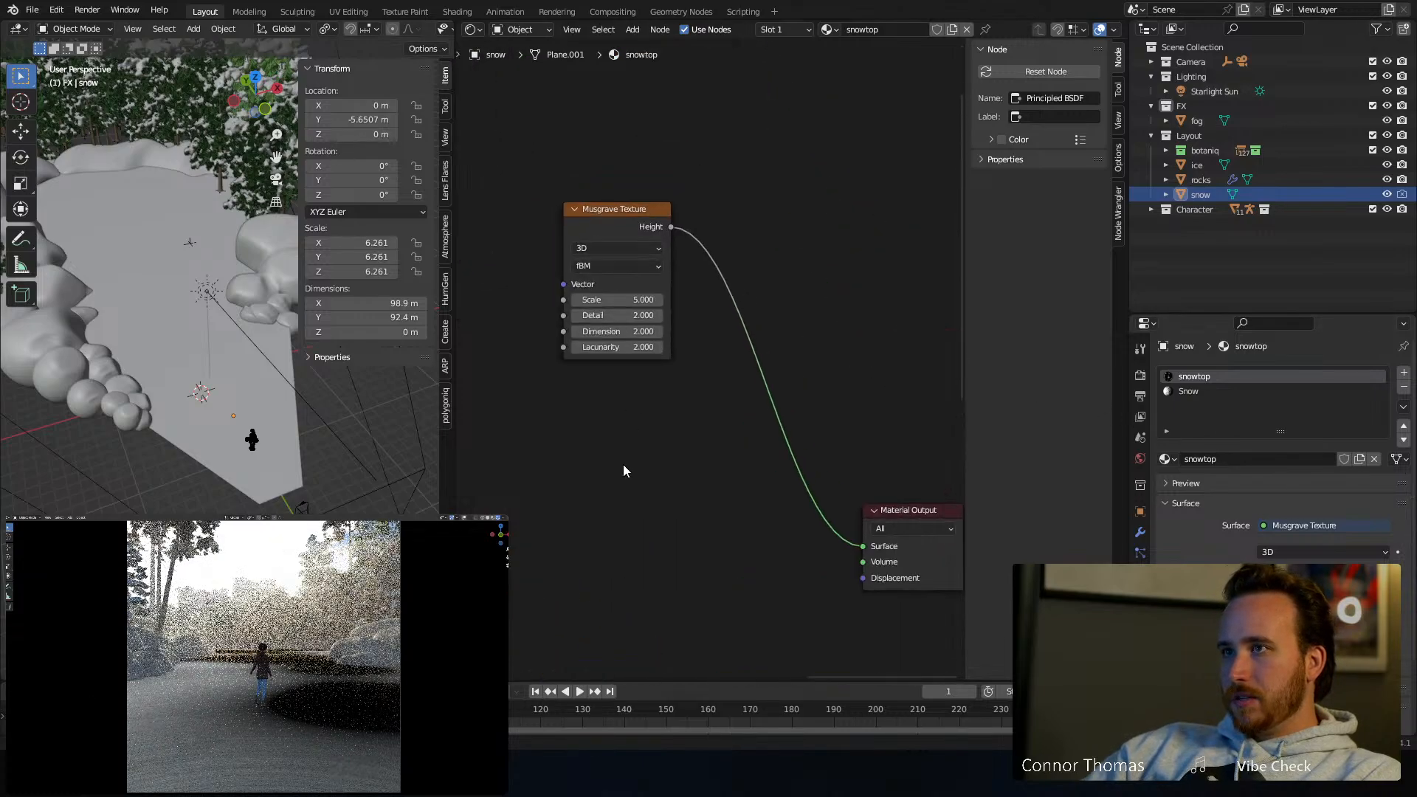
pyautogui.scroll(3, 623, 463)
pyautogui.moveTo(595, 284); pyautogui.dragTo(1351, 284)
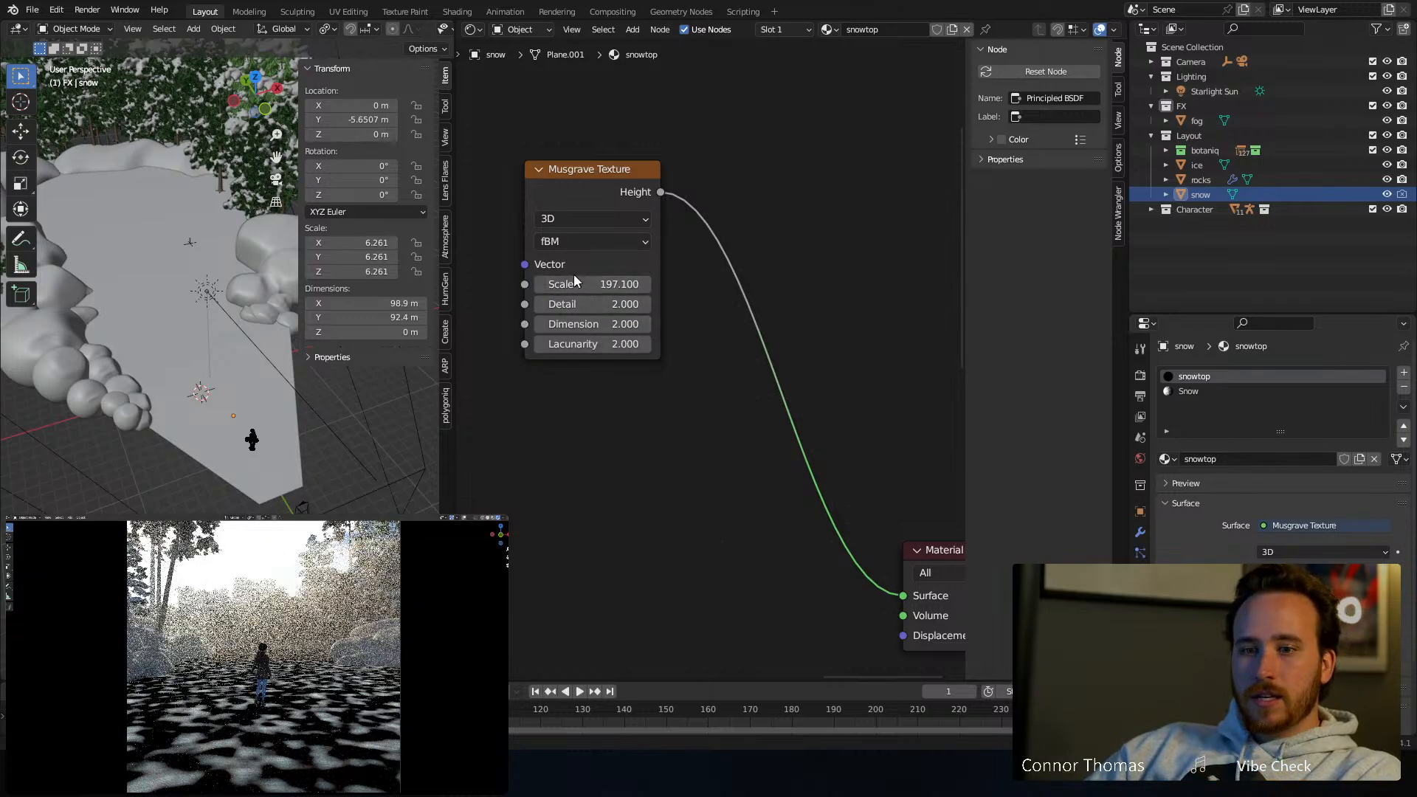
# Add a second Musgrave Texture node below the first and preview it through the Material Output's surface
pyautogui.moveTo(575, 410); pyautogui.dragTo(608, 373, button='middle')
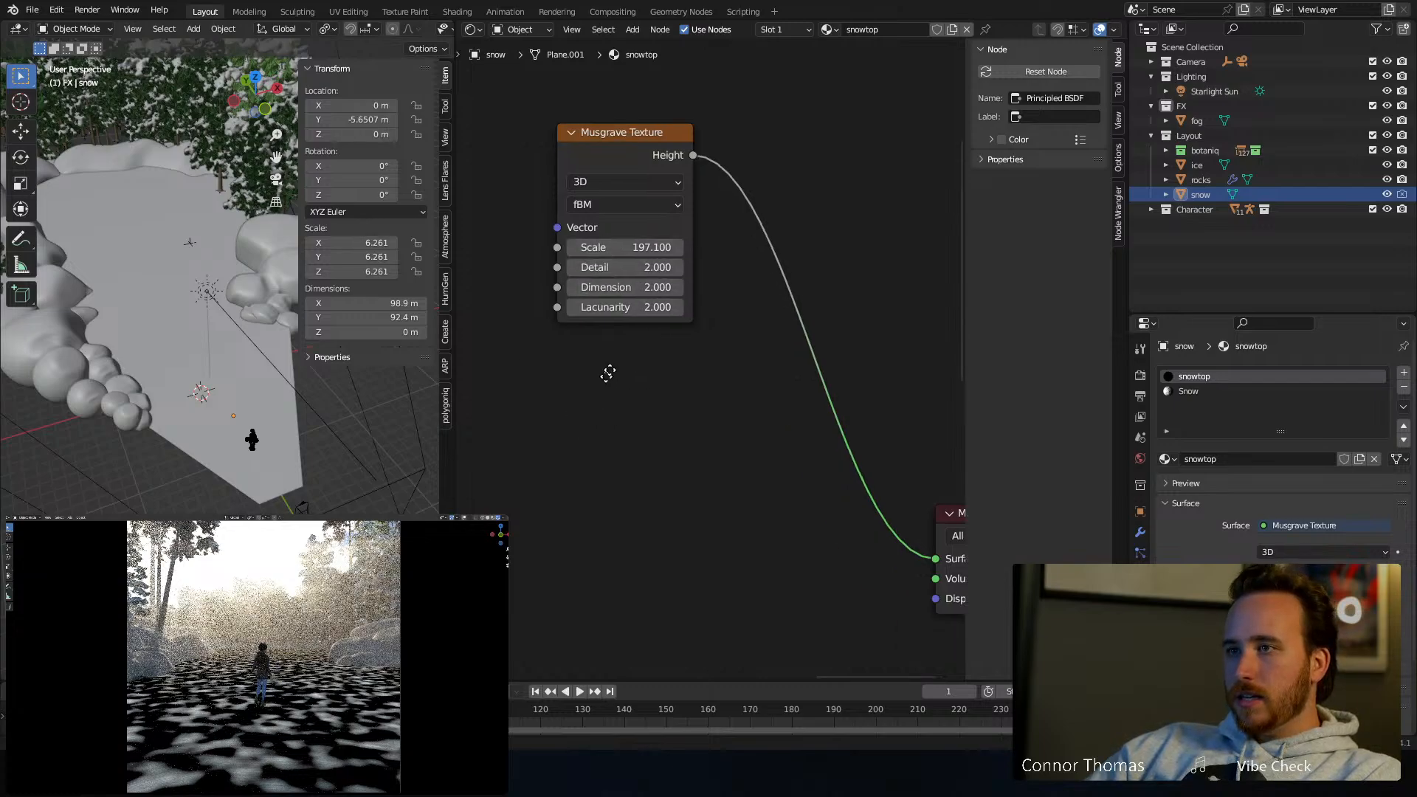
pyautogui.scroll(-1, 608, 372)
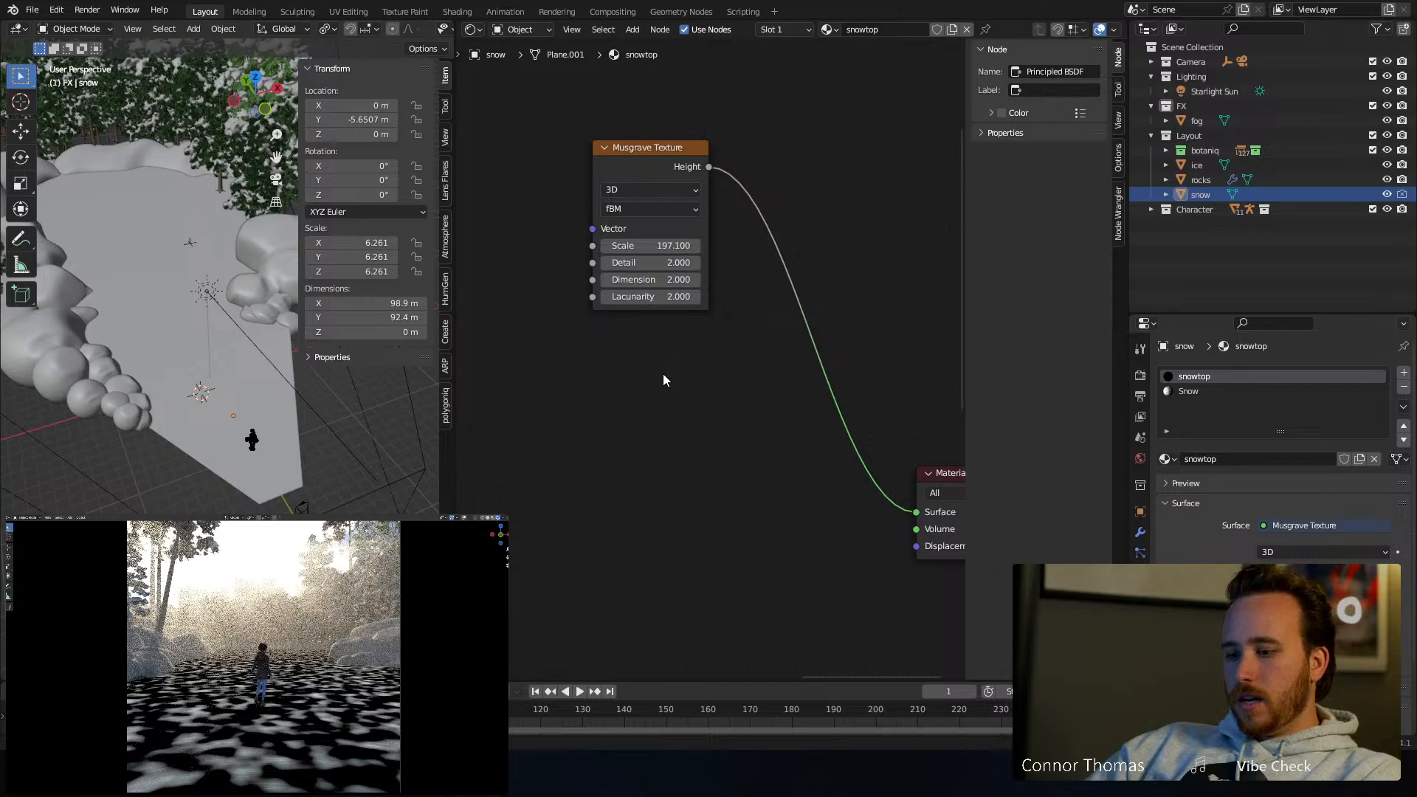
pyautogui.hotkey('shift', 'a')
pyautogui.write('m')
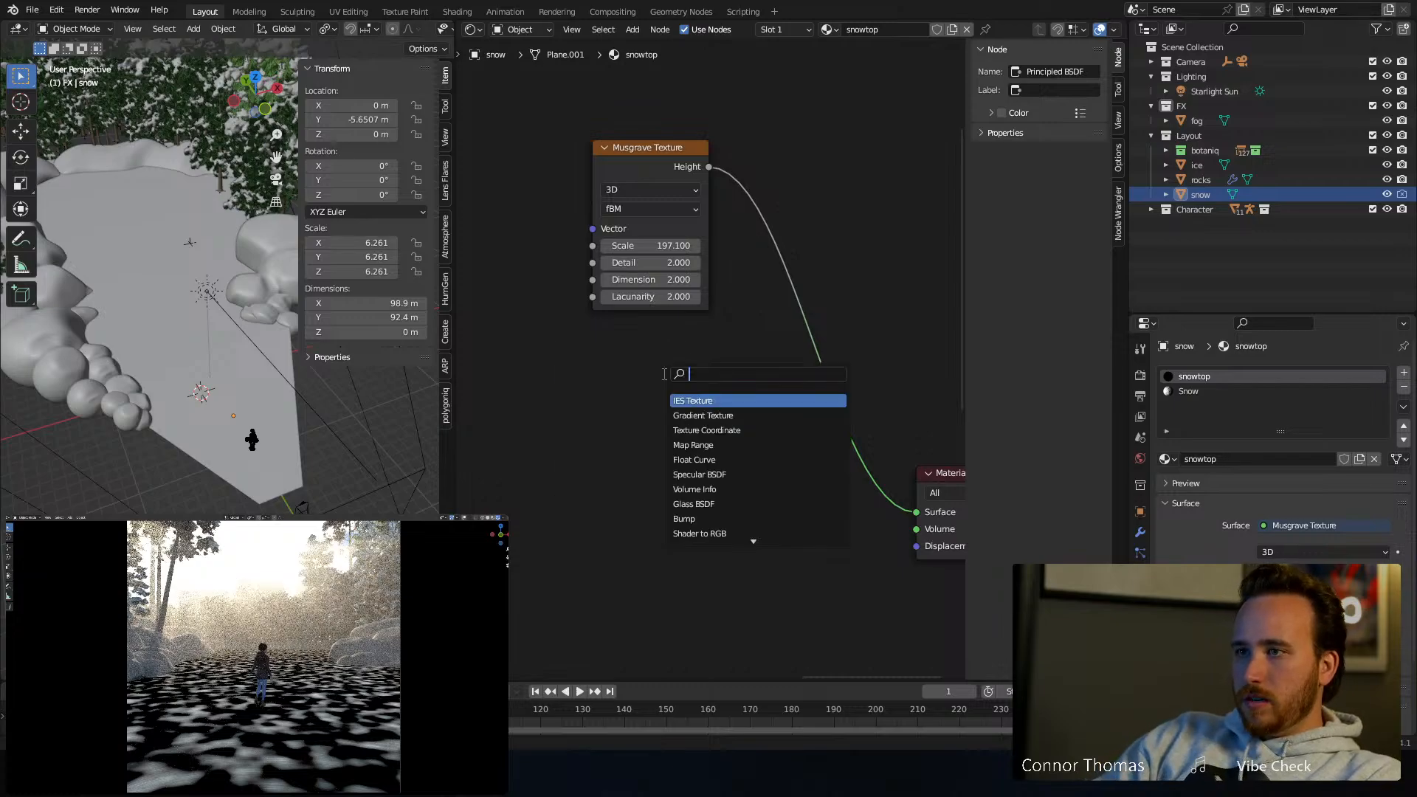
pyautogui.write('usg')
pyautogui.press('Return')
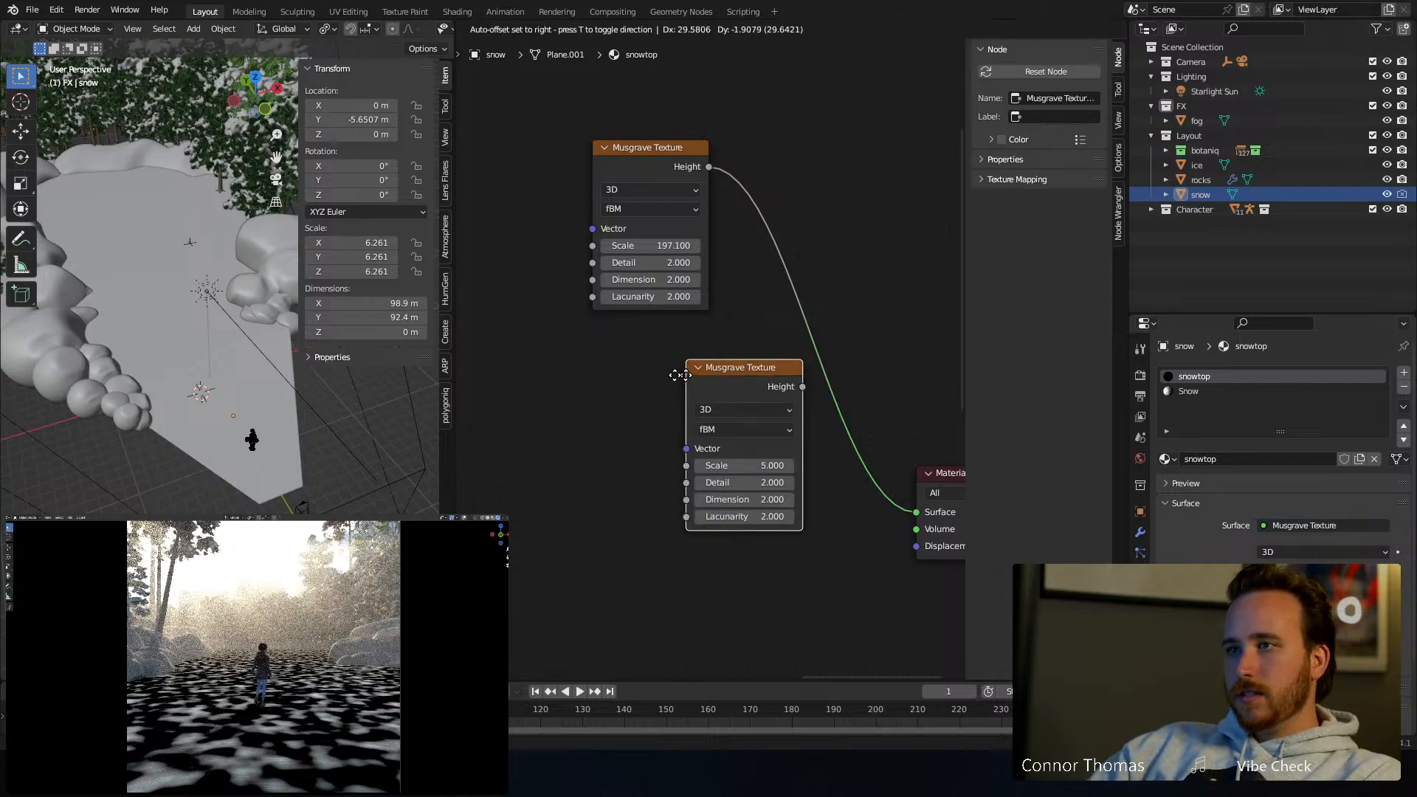
pyautogui.click(593, 343)
pyautogui.keyDown('ctrl'); pyautogui.keyDown('shift'); pyautogui.click(652, 346); pyautogui.keyUp('shift'); pyautogui.keyUp('ctrl')
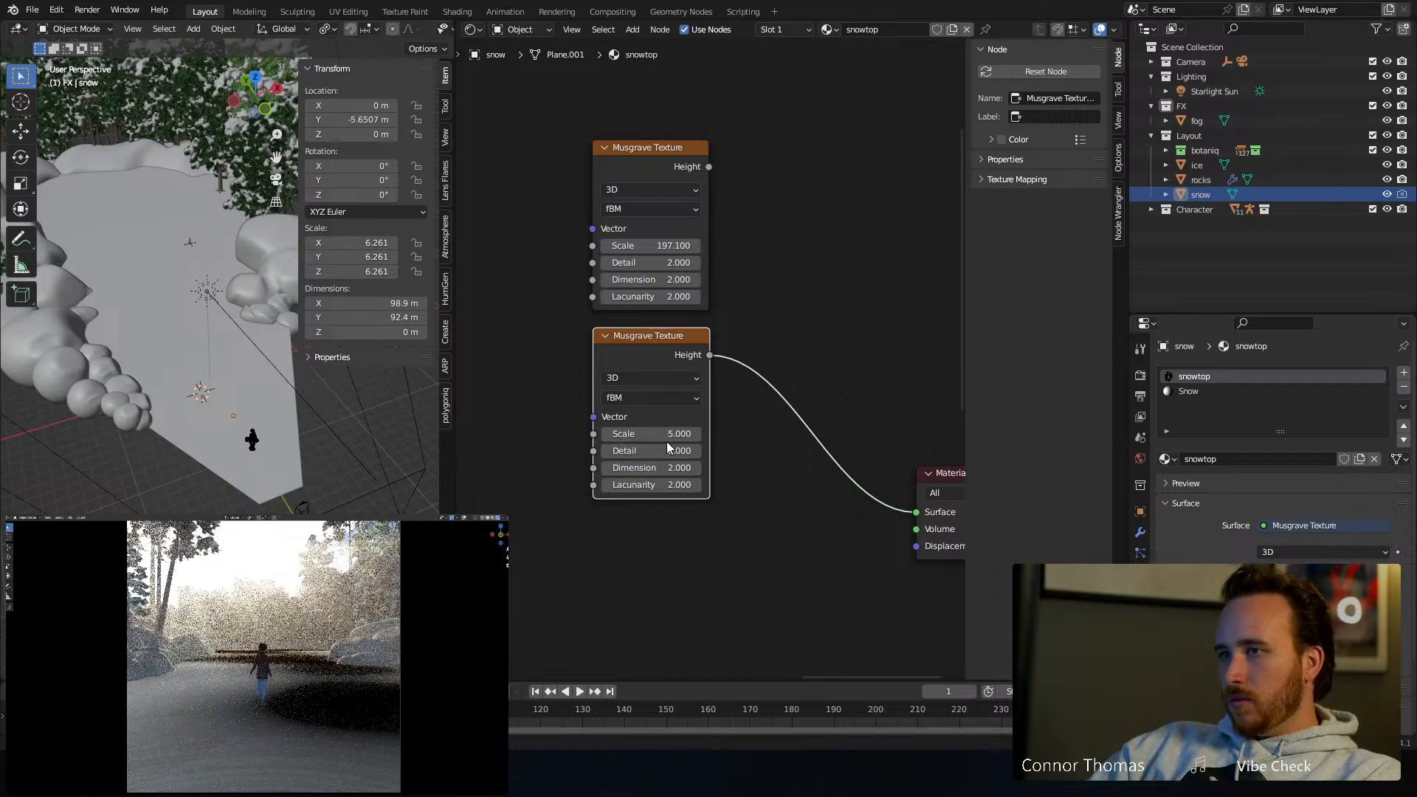
# Insert a ColorRamp node between the second Musgrave Texture and the Material Output
pyautogui.hotkey('shift', 'a')
pyautogui.click(811, 325)
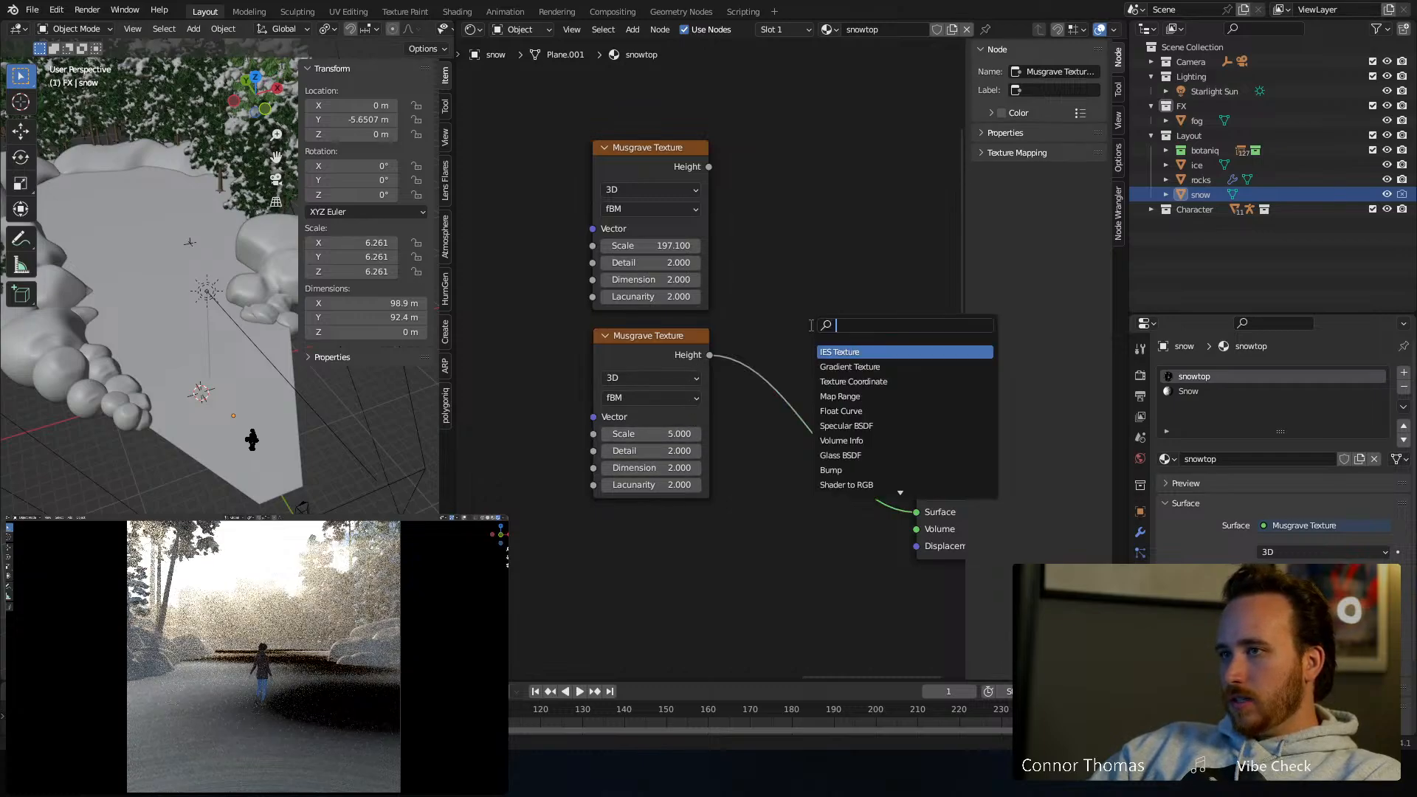
pyautogui.write('color')
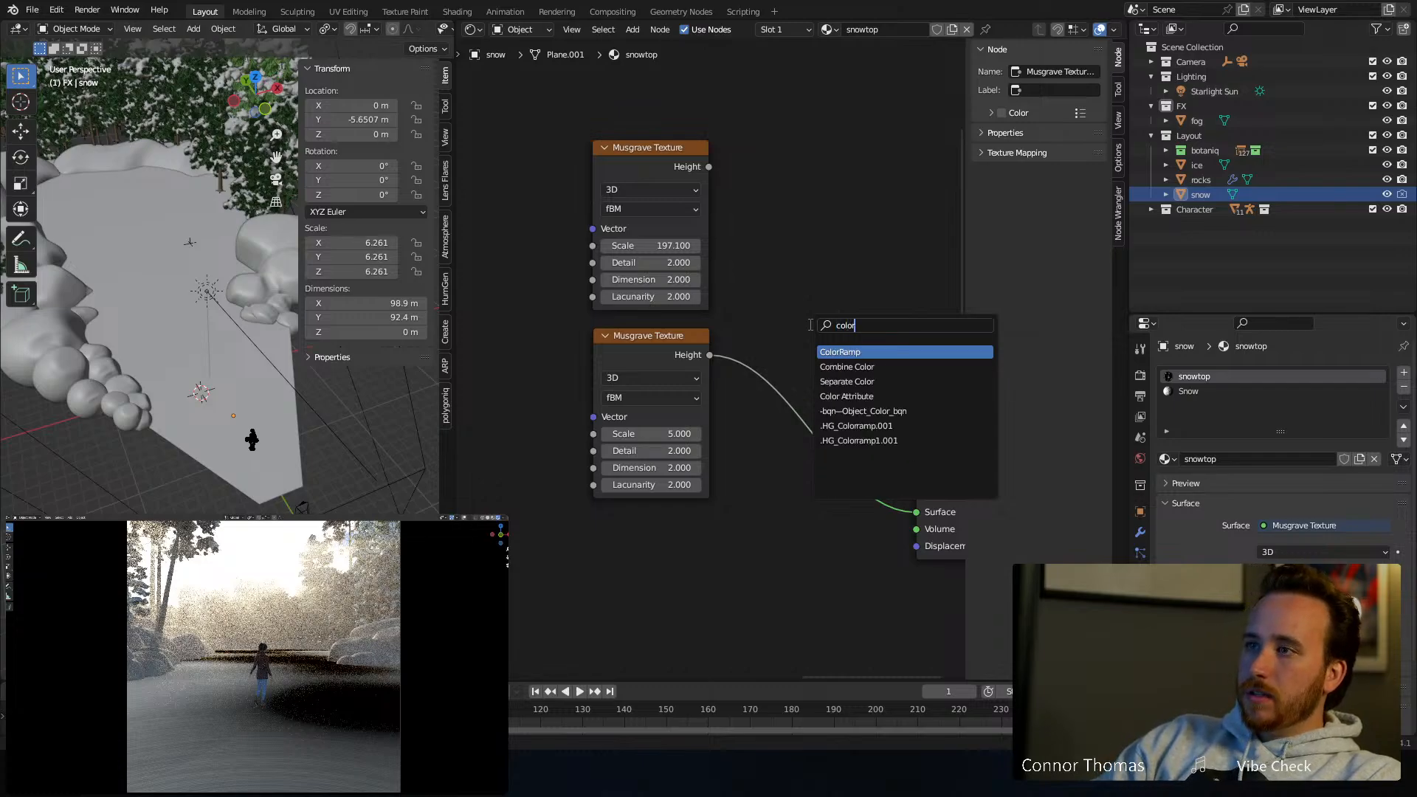
pyautogui.press('Return')
pyautogui.click(799, 321)
# Sharpen the ColorRamp's transition by moving the black stop to position 0.336 and the white stop just beyond it
pyautogui.moveTo(831, 287); pyautogui.dragTo(607, 281, button='middle')
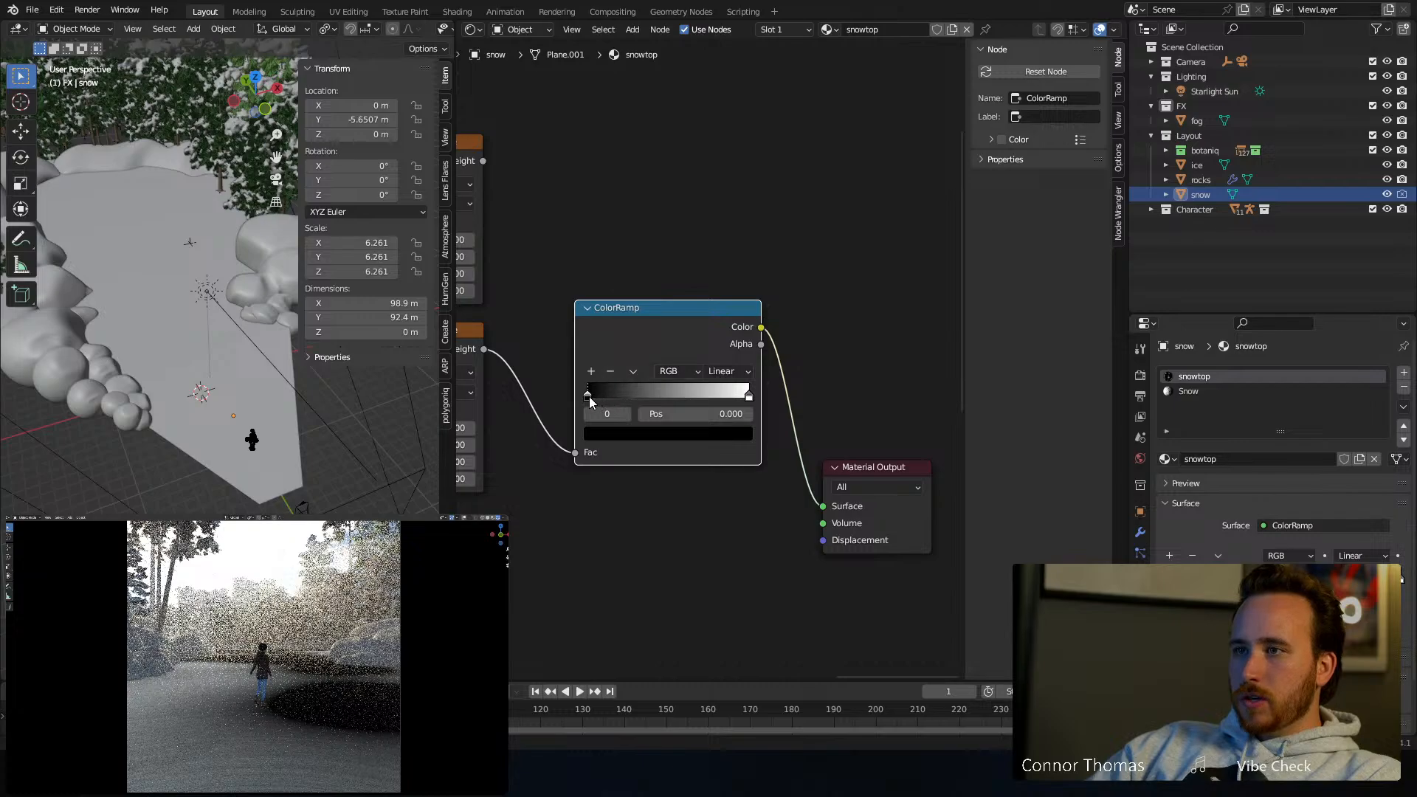
pyautogui.moveTo(588, 396); pyautogui.dragTo(625, 400)
pyautogui.moveTo(747, 396); pyautogui.dragTo(655, 399)
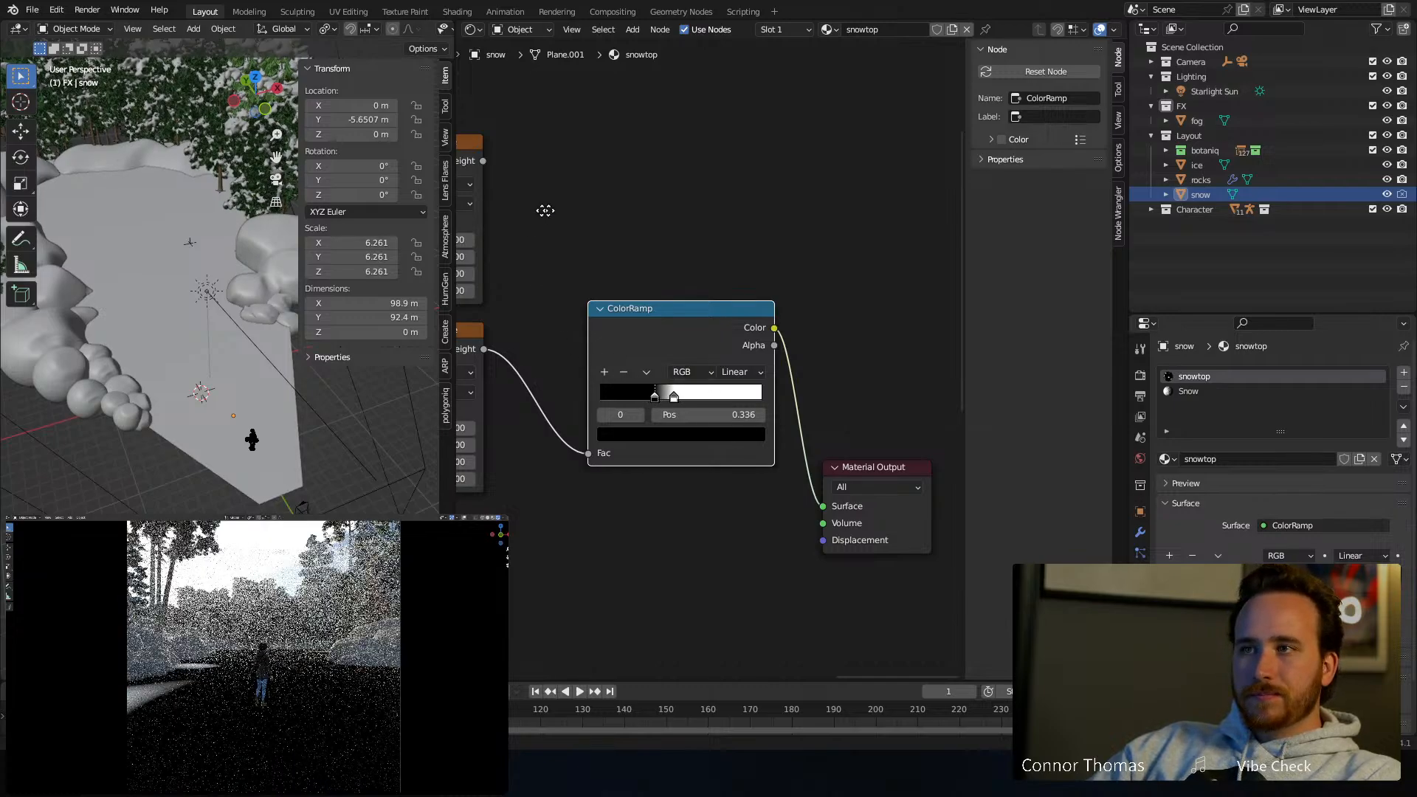
# Set the second Musgrave Texture's scale to 17.9
pyautogui.moveTo(545, 210); pyautogui.dragTo(788, 190, button='middle')
pyautogui.moveTo(676, 409)
pyautogui.mouseDown()
pyautogui.moveTo(708, 409)
pyautogui.moveTo(668, 411)
pyautogui.mouseUp()
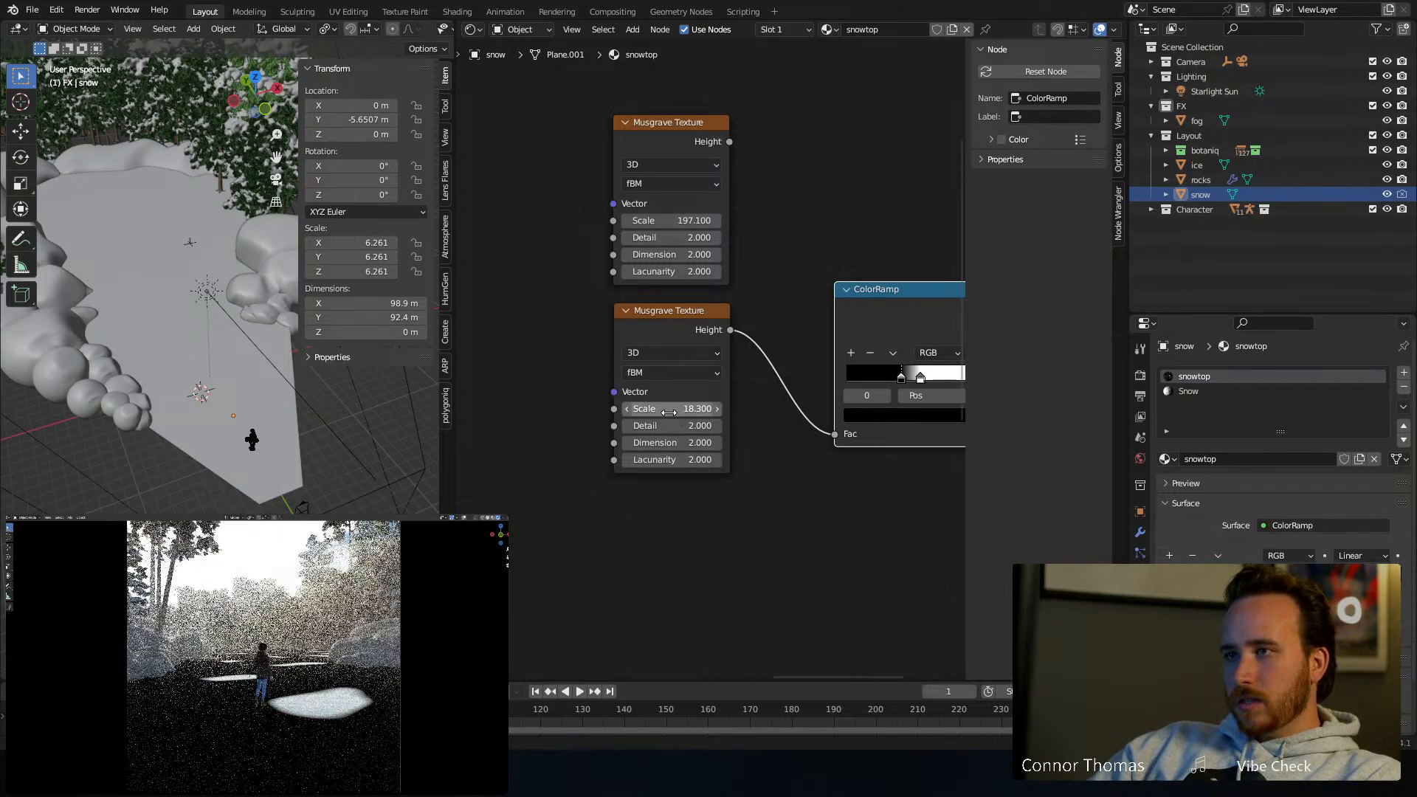
pyautogui.moveTo(707, 409); pyautogui.dragTo(703, 409)
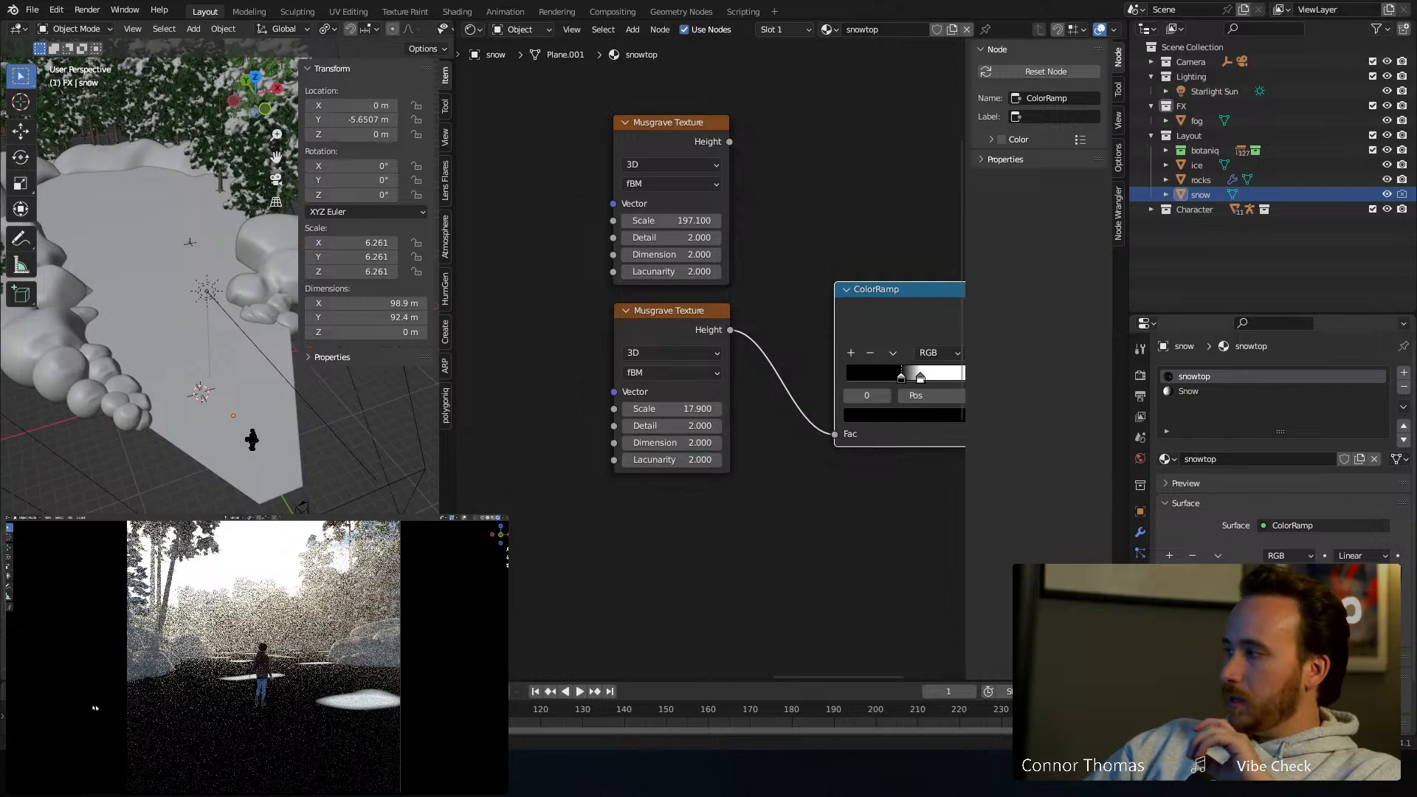
# Preview the first Musgrave Texture through the Material Output and move the ColorRamp closer to the second Musgrave Texture
pyautogui.scroll(-1, 749, 268)
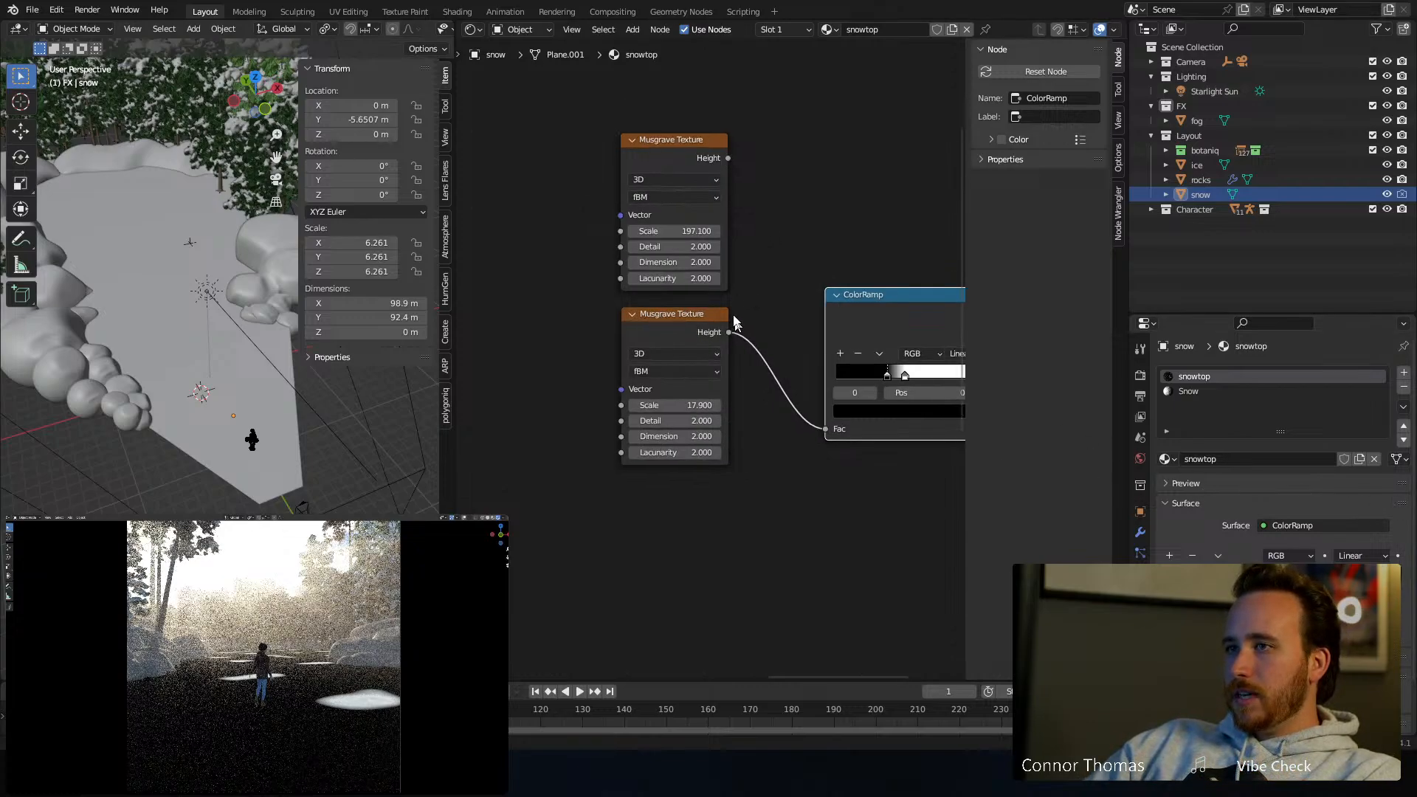
pyautogui.moveTo(772, 225); pyautogui.dragTo(642, 259, button='middle')
pyautogui.keyDown('ctrl'); pyautogui.keyDown('shift'); pyautogui.click(658, 172); pyautogui.keyUp('shift'); pyautogui.keyUp('ctrl')
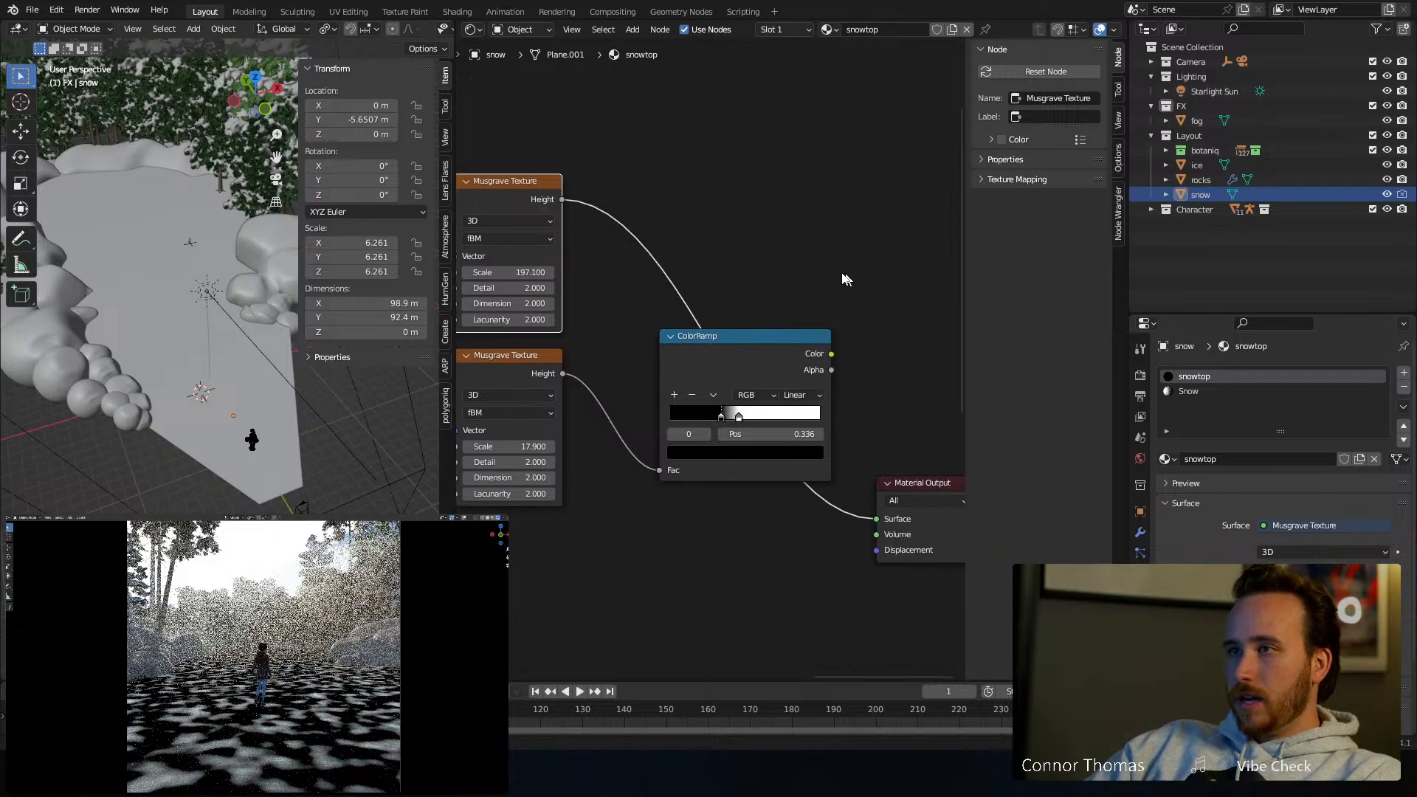
pyautogui.moveTo(746, 355); pyautogui.dragTo(705, 374)
# Add a Mix node above the Material Output and set its data type to Color
pyautogui.hotkey('shift', 'a')
pyautogui.write('mix')
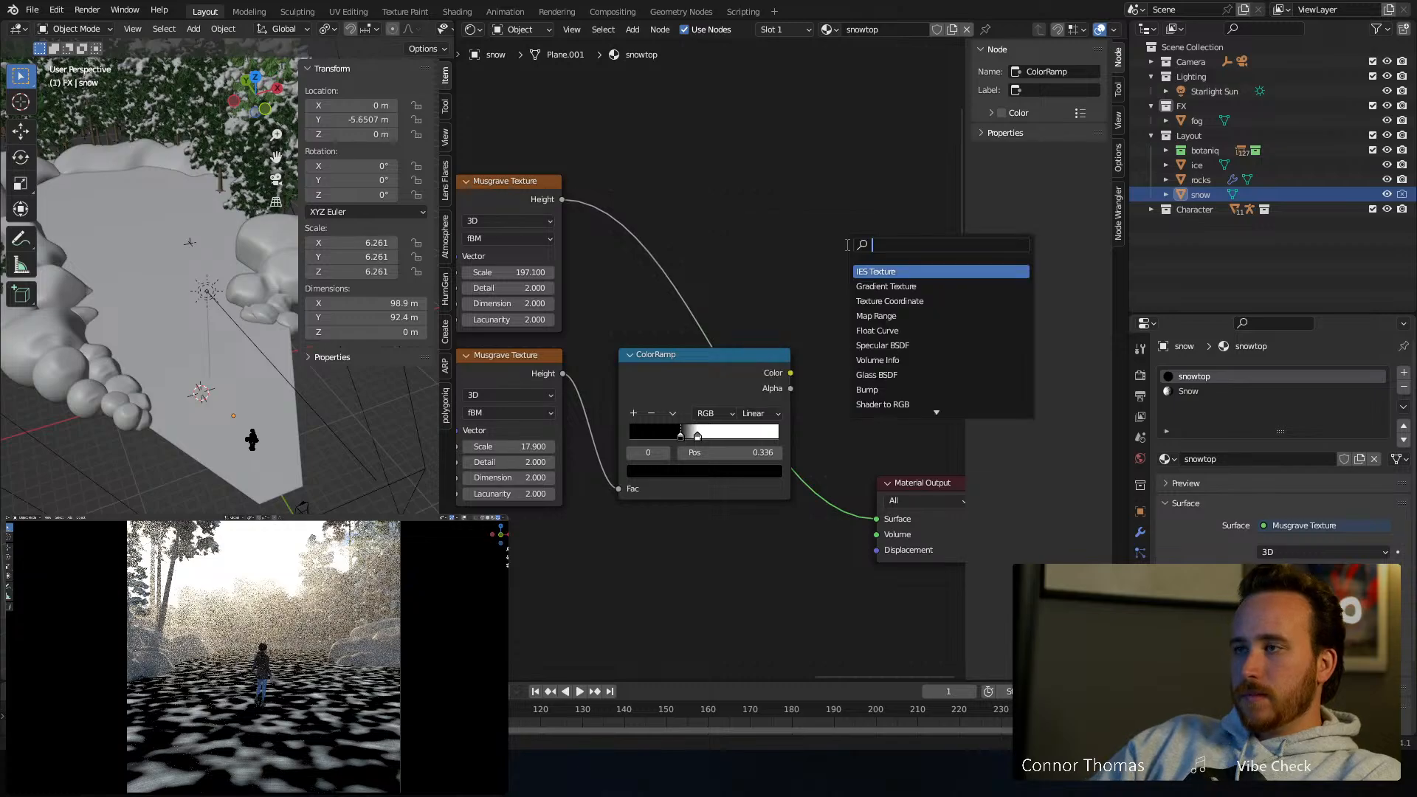
pyautogui.press('Return')
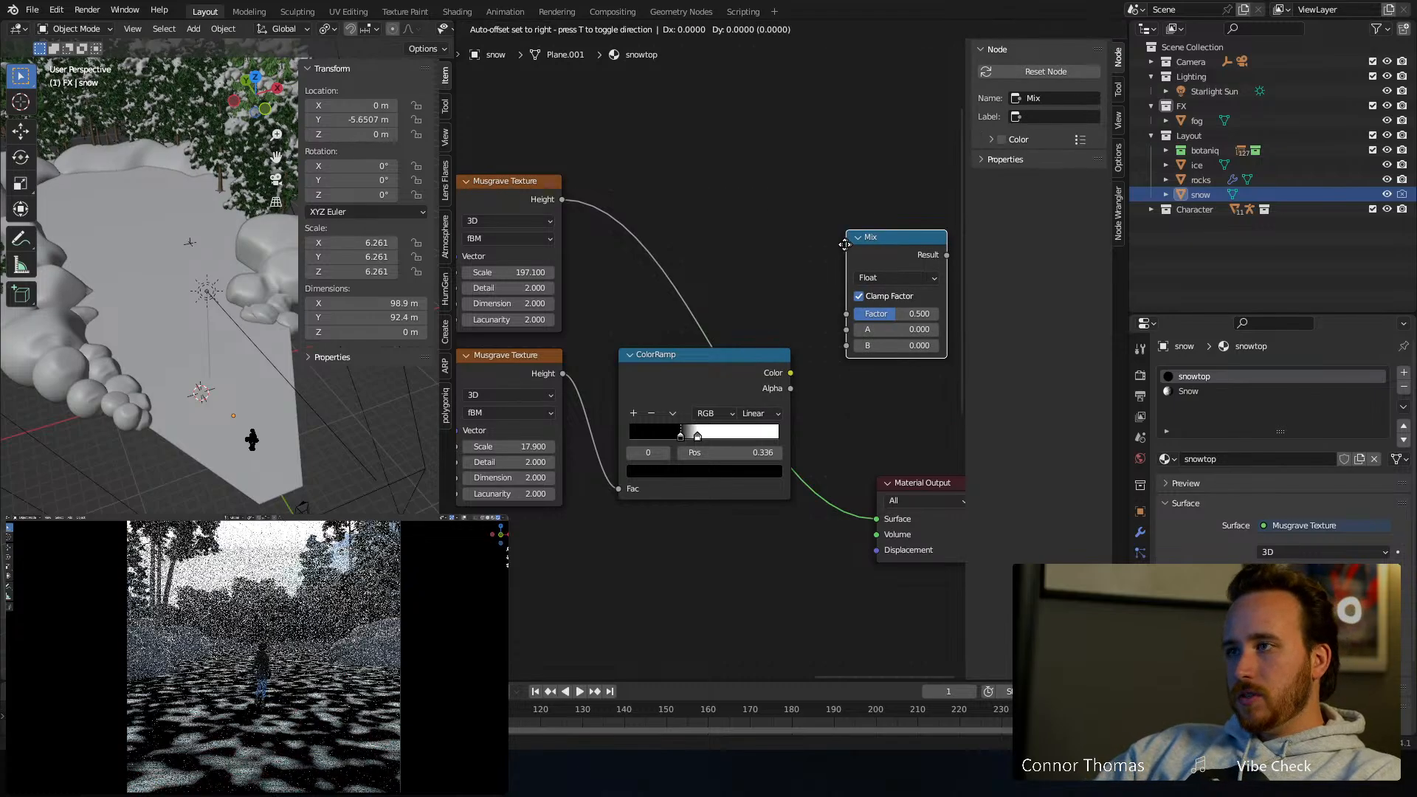
pyautogui.click(870, 272)
pyautogui.click(870, 274)
pyautogui.click(870, 325)
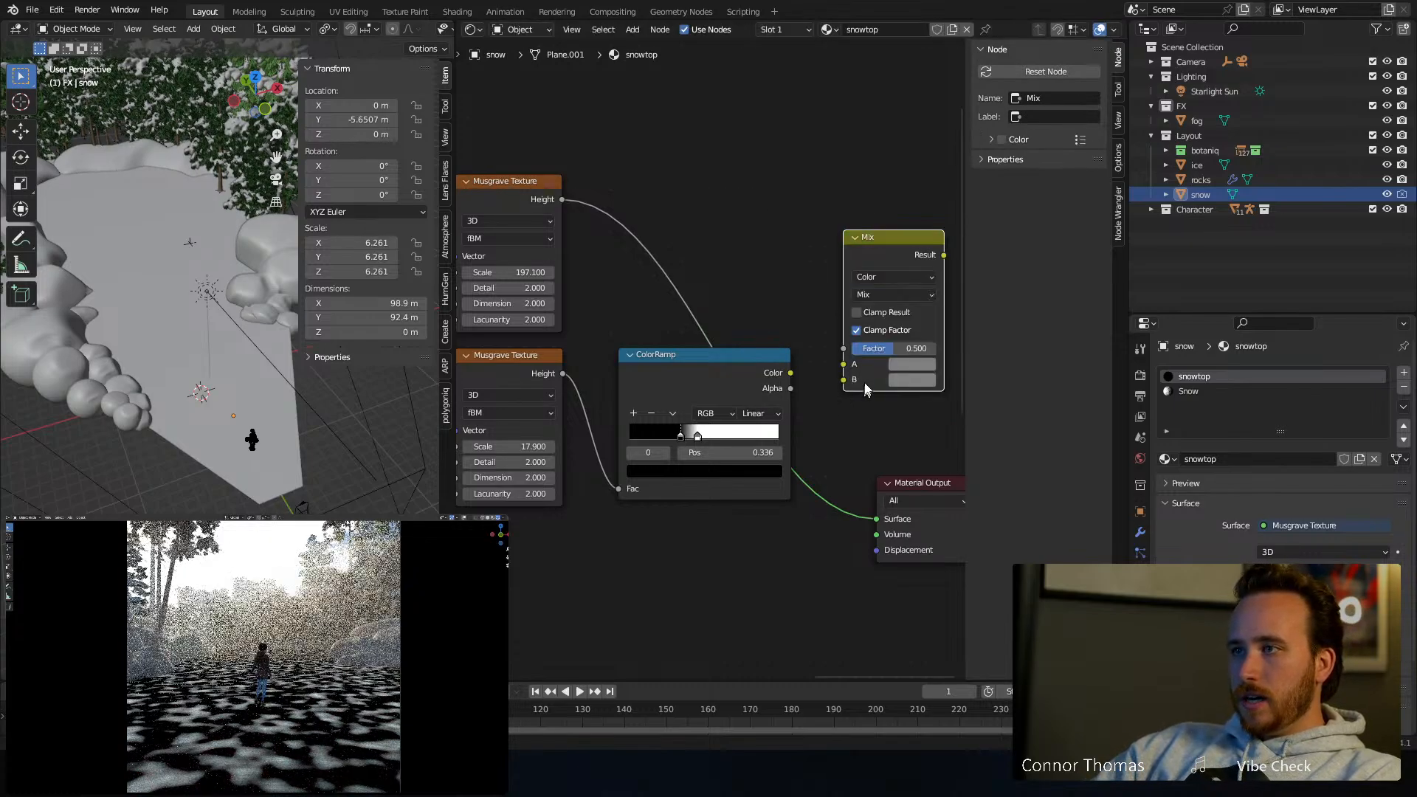
pyautogui.click(907, 380)
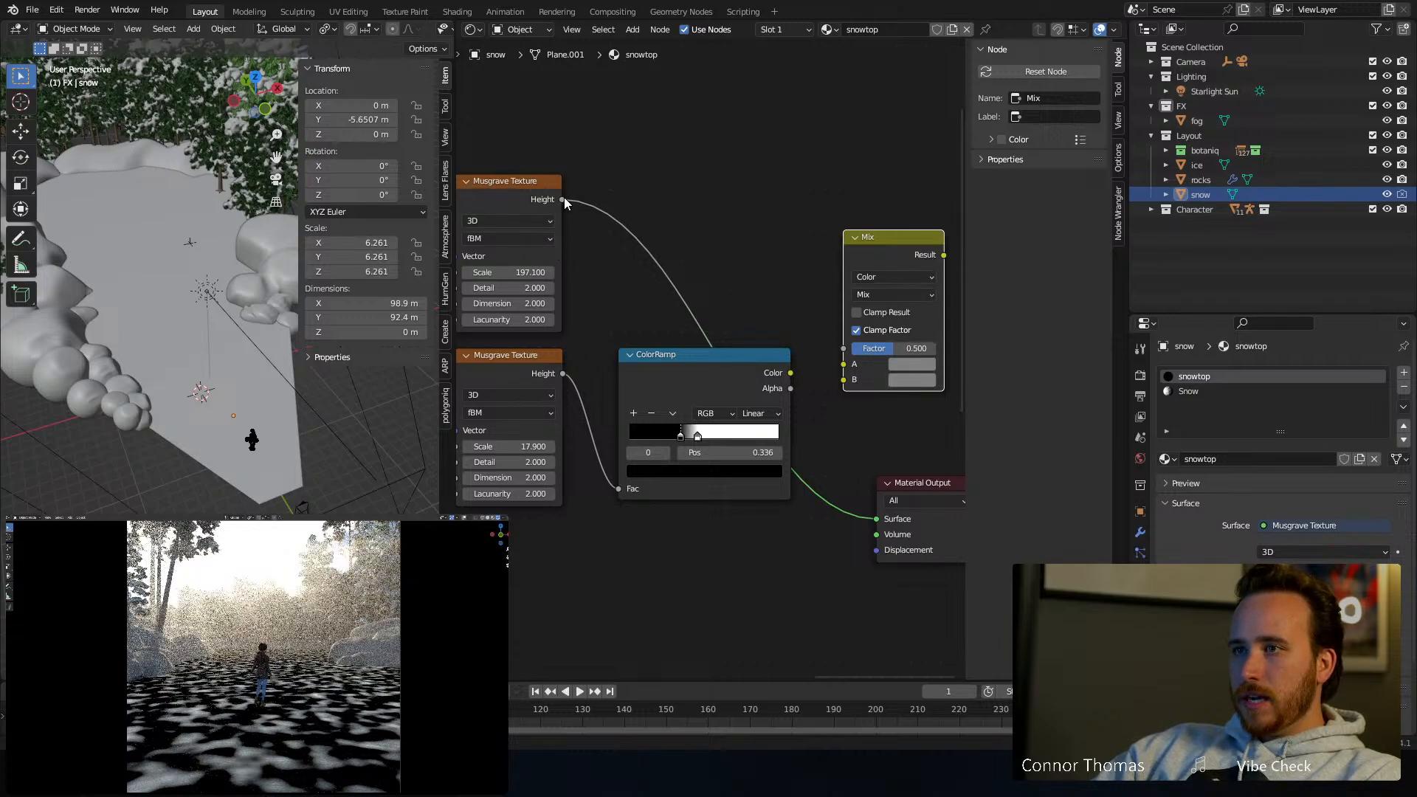
# Feed the ColorRamp's Color output into the Mix node's Factor and set the Mix node's A color to black
pyautogui.keyDown('ctrl'); pyautogui.keyDown('shift'); pyautogui.click(676, 361); pyautogui.keyUp('shift'); pyautogui.keyUp('ctrl')
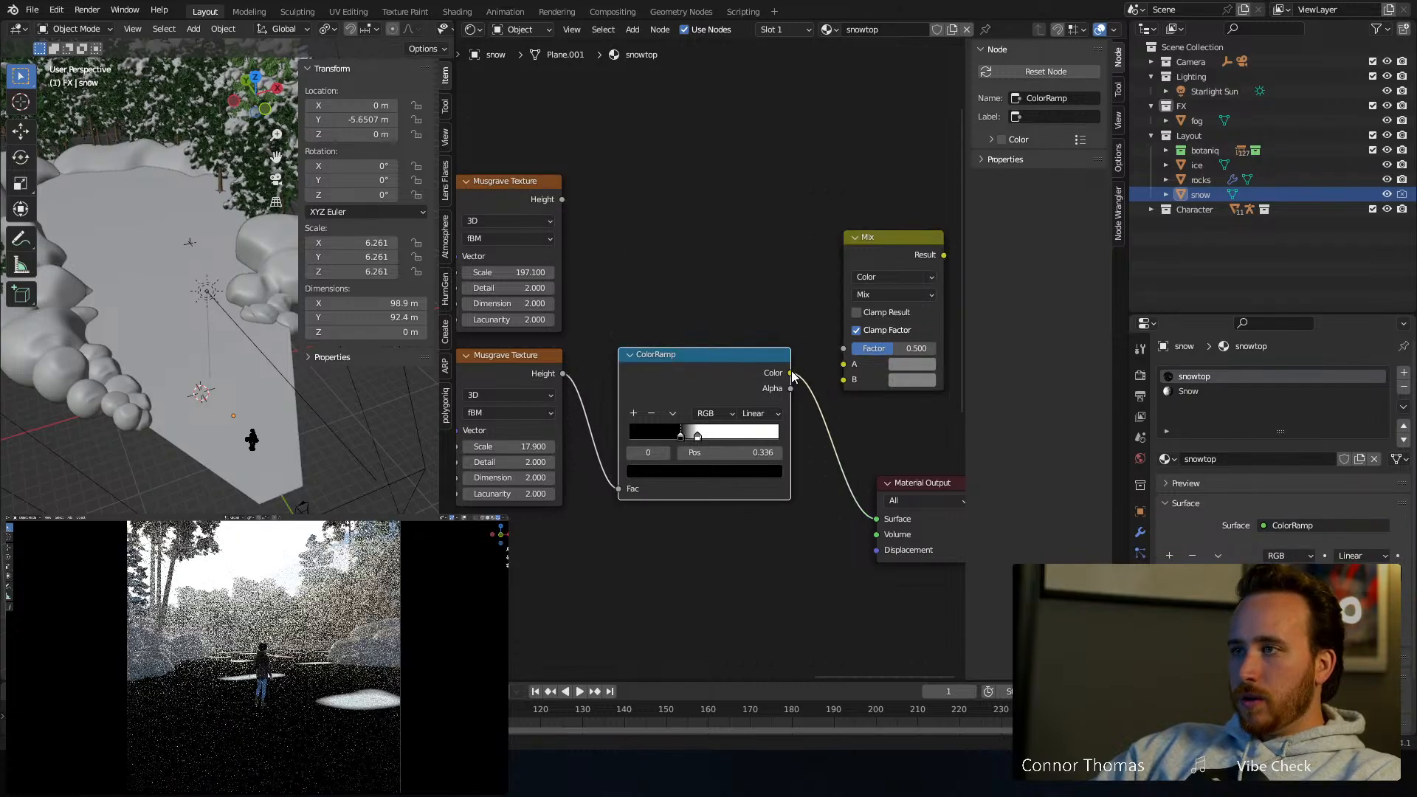
pyautogui.moveTo(790, 374); pyautogui.dragTo(880, 356)
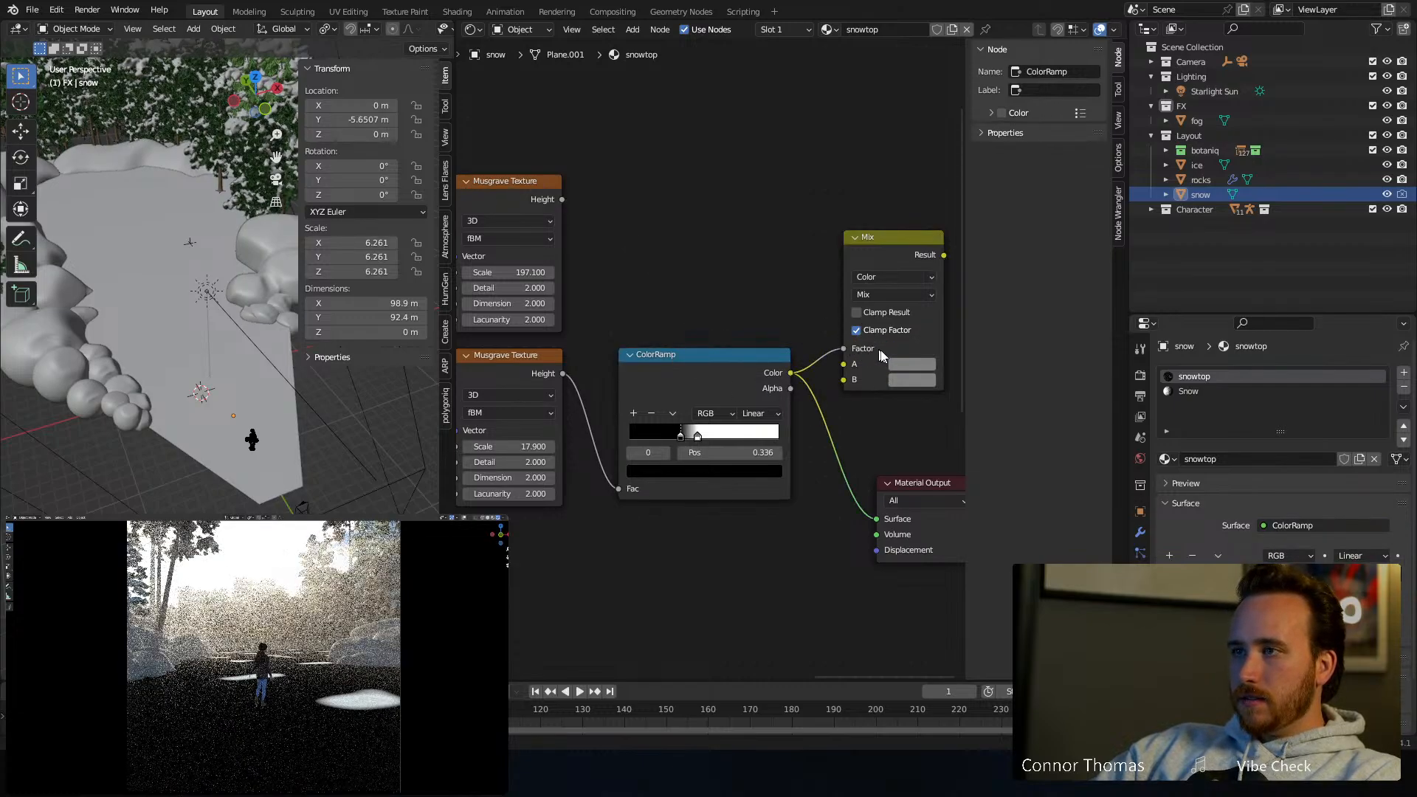
pyautogui.click(910, 364)
pyautogui.click(1012, 260)
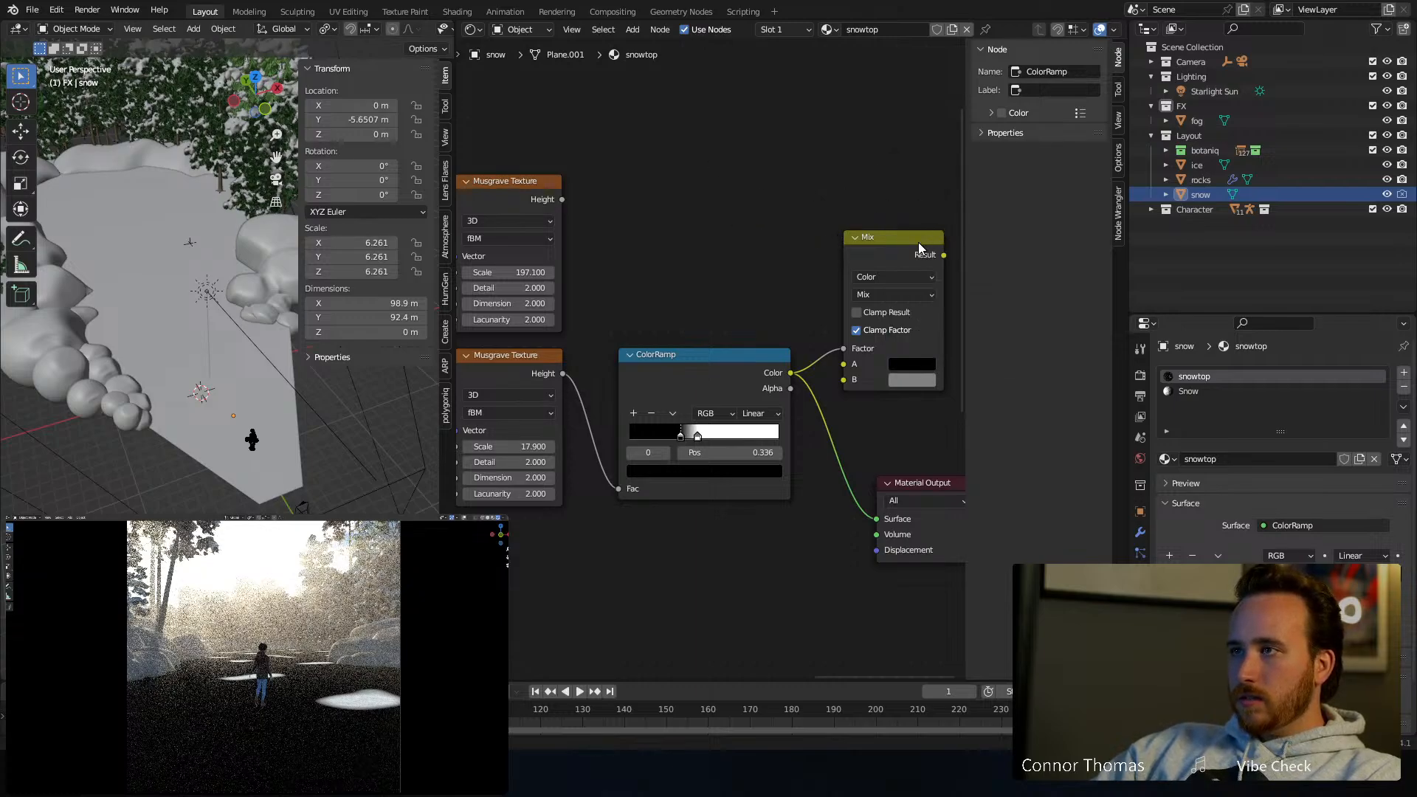
# Preview the Mix node through the Material Output and connect the first Musgrave Texture's Height to its B input
pyautogui.keyDown('ctrl'); pyautogui.keyDown('shift'); pyautogui.click(911, 237); pyautogui.keyUp('shift'); pyautogui.keyUp('ctrl')
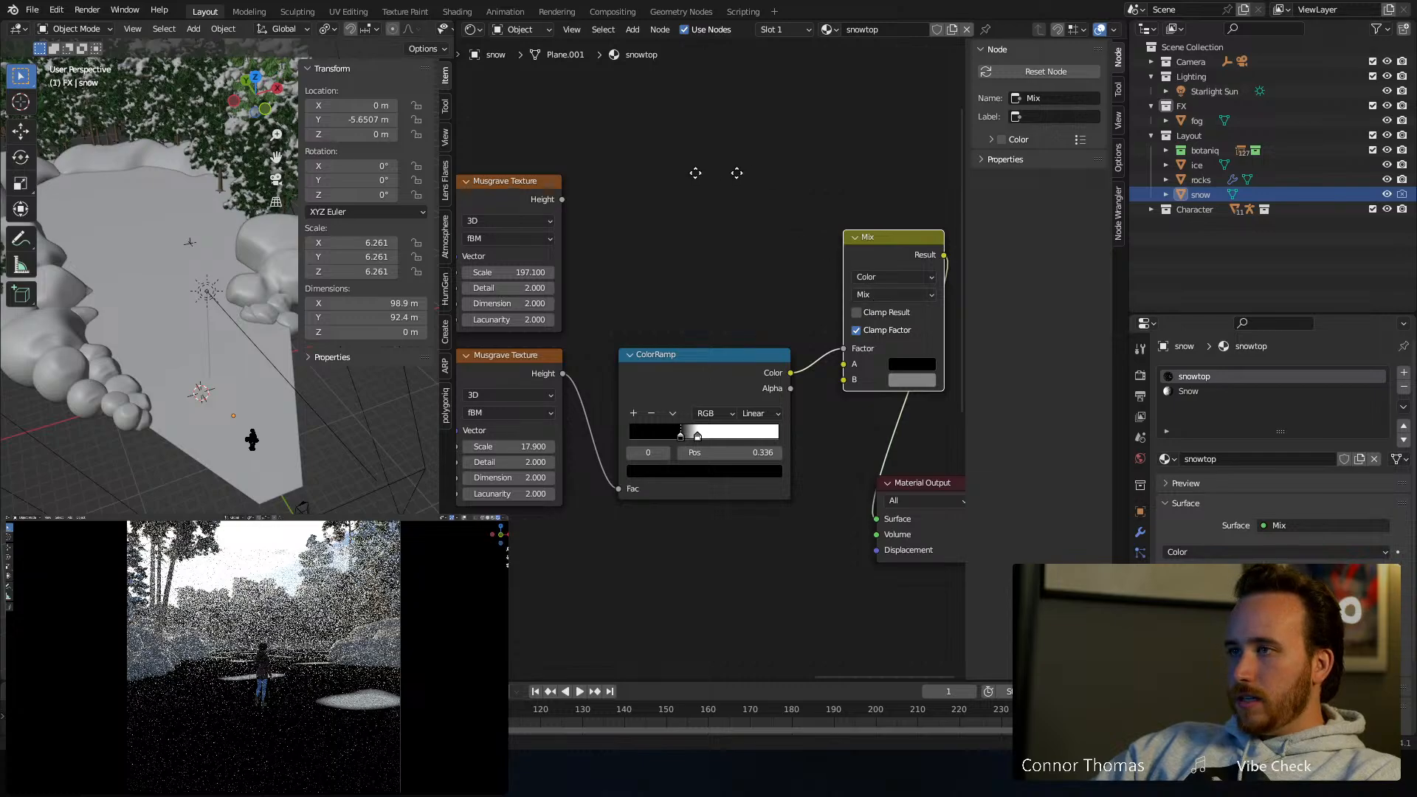
pyautogui.moveTo(696, 172); pyautogui.dragTo(562, 170, button='middle')
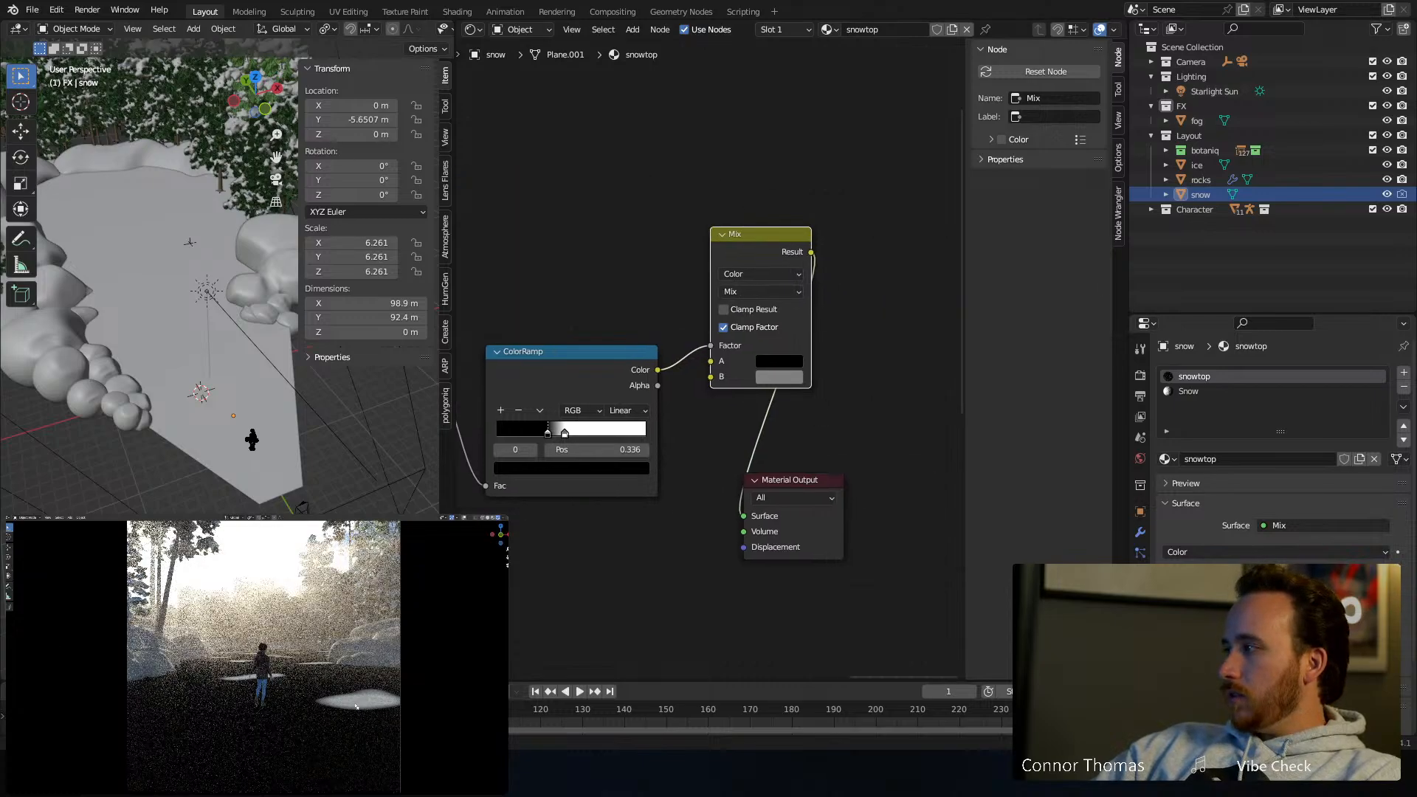
pyautogui.moveTo(574, 210); pyautogui.dragTo(598, 221, button='middle')
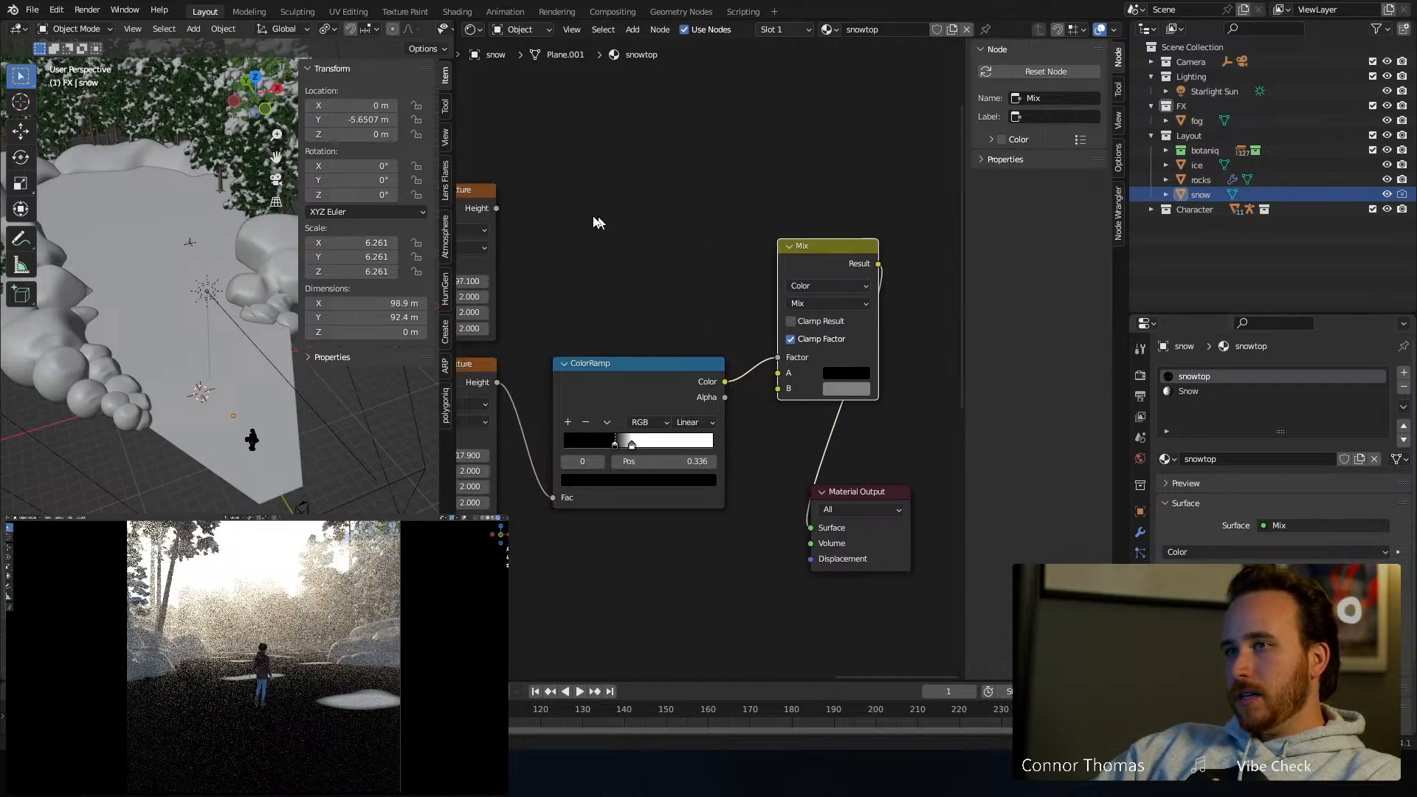
pyautogui.moveTo(496, 209); pyautogui.dragTo(782, 390)
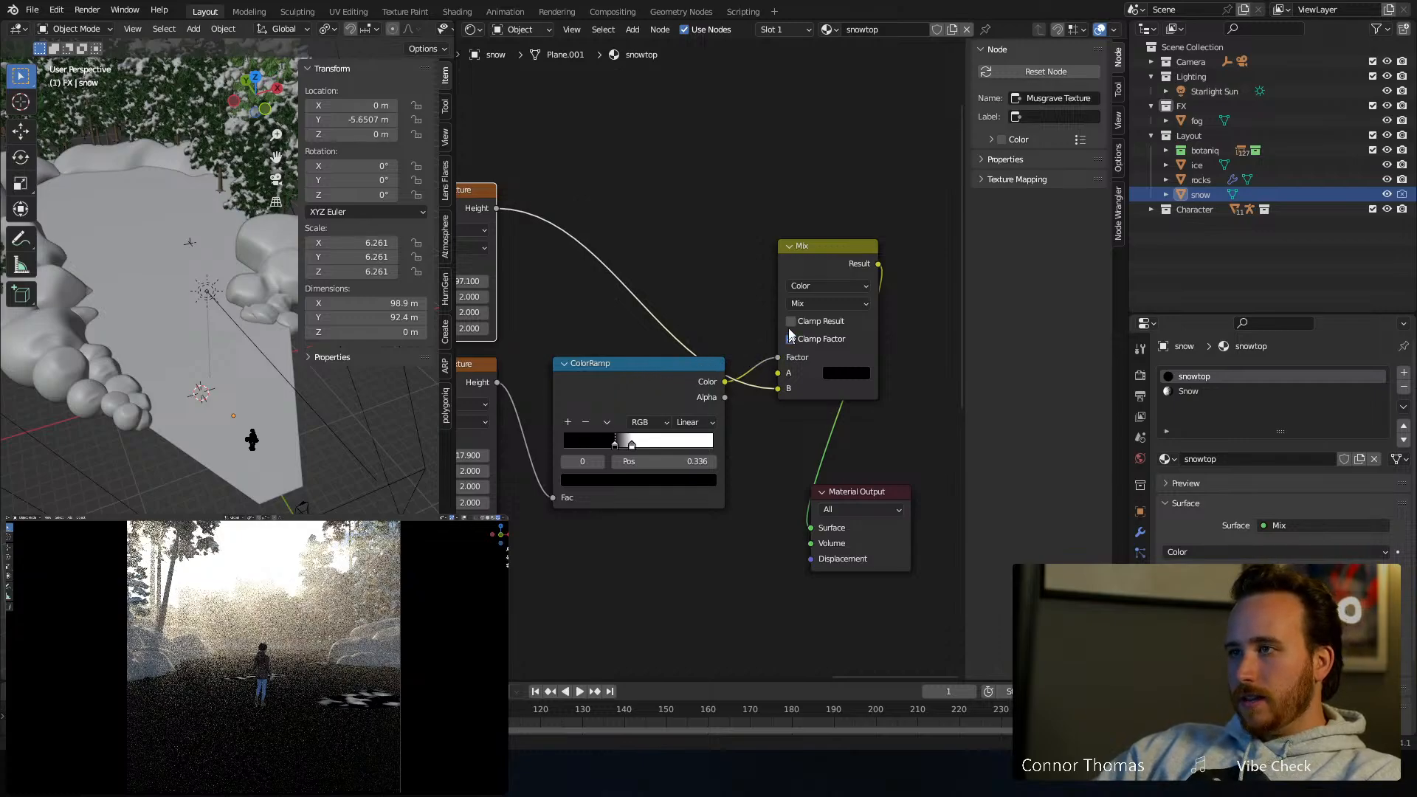
pyautogui.click(839, 374)
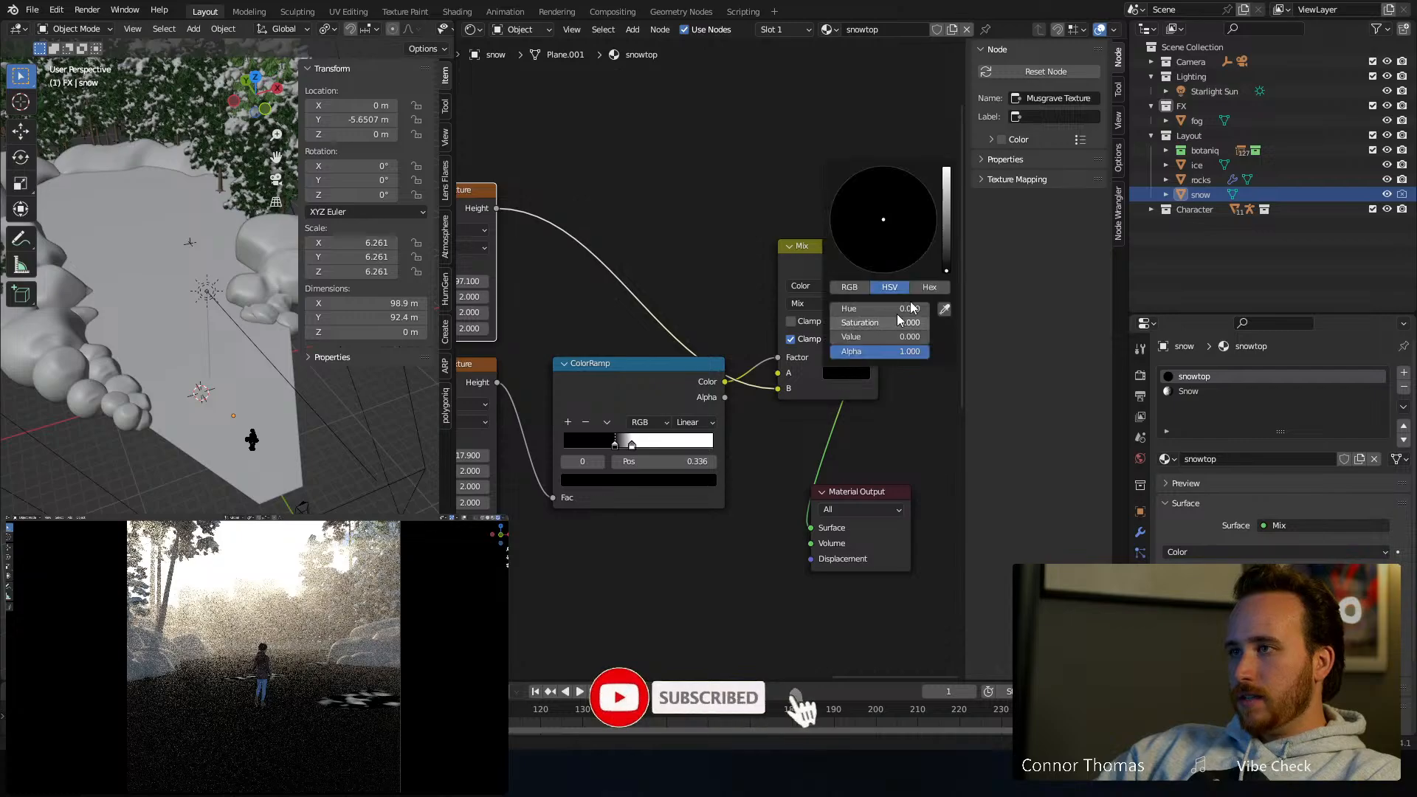
pyautogui.click(622, 481)
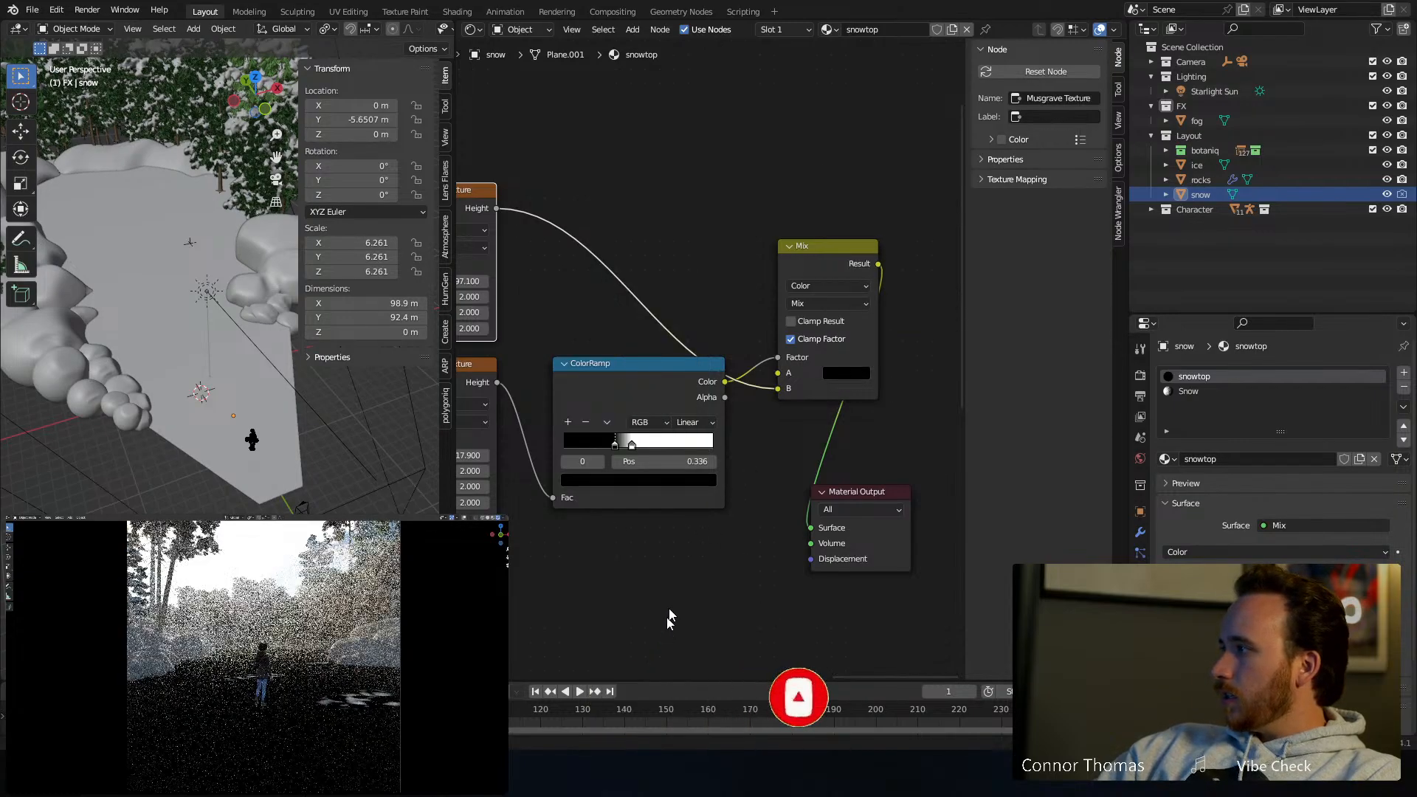
# Move the Material Output away from the Mix node and place the Musgrave, ColorRamp and Mix nodes above the snow texture nodes
pyautogui.moveTo(617, 566); pyautogui.dragTo(468, 546, button='middle')
pyautogui.moveTo(711, 470); pyautogui.dragTo(858, 442)
pyautogui.scroll(-2, 749, 465)
pyautogui.scroll(-2, 702, 484)
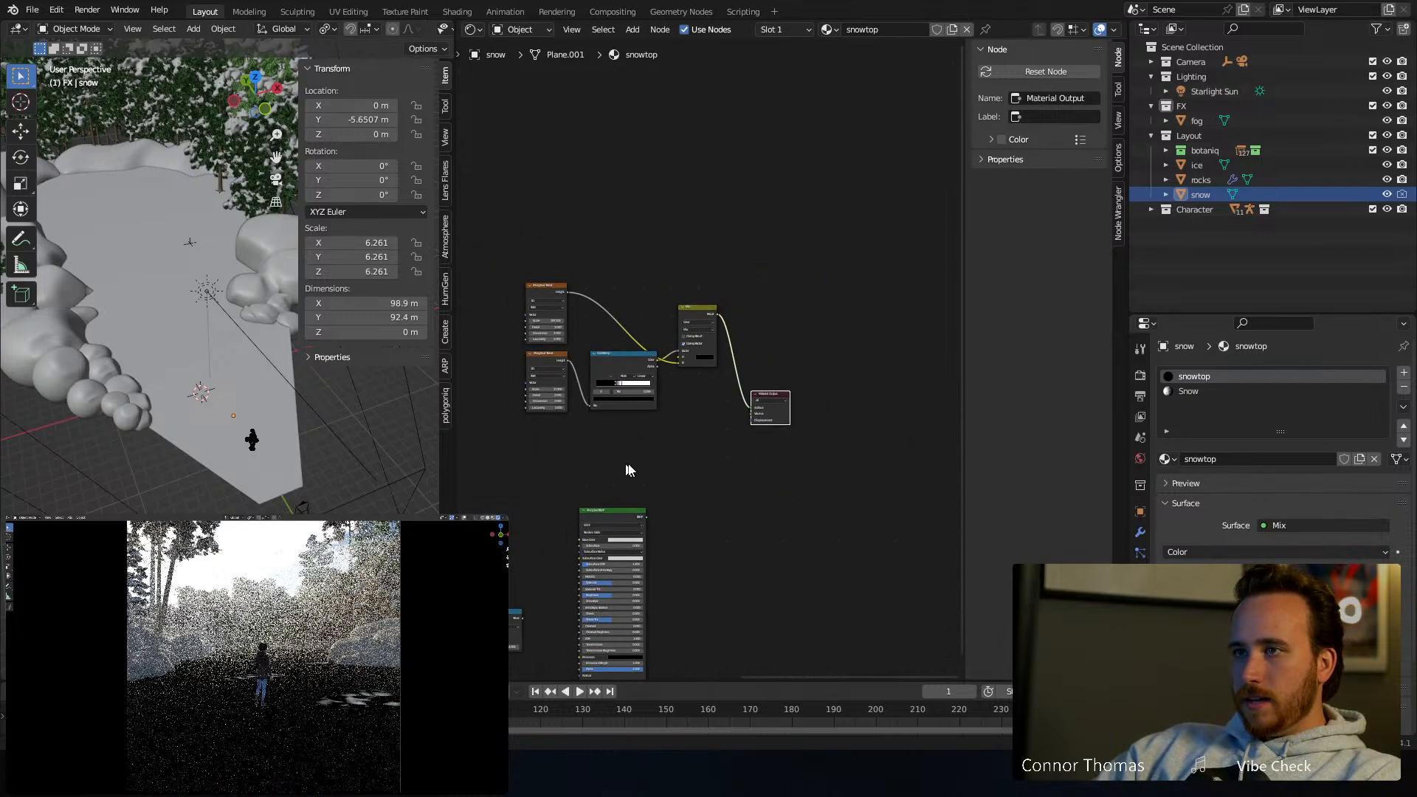
pyautogui.moveTo(626, 467); pyautogui.dragTo(784, 493, button='middle')
pyautogui.moveTo(642, 285); pyautogui.dragTo(848, 450)
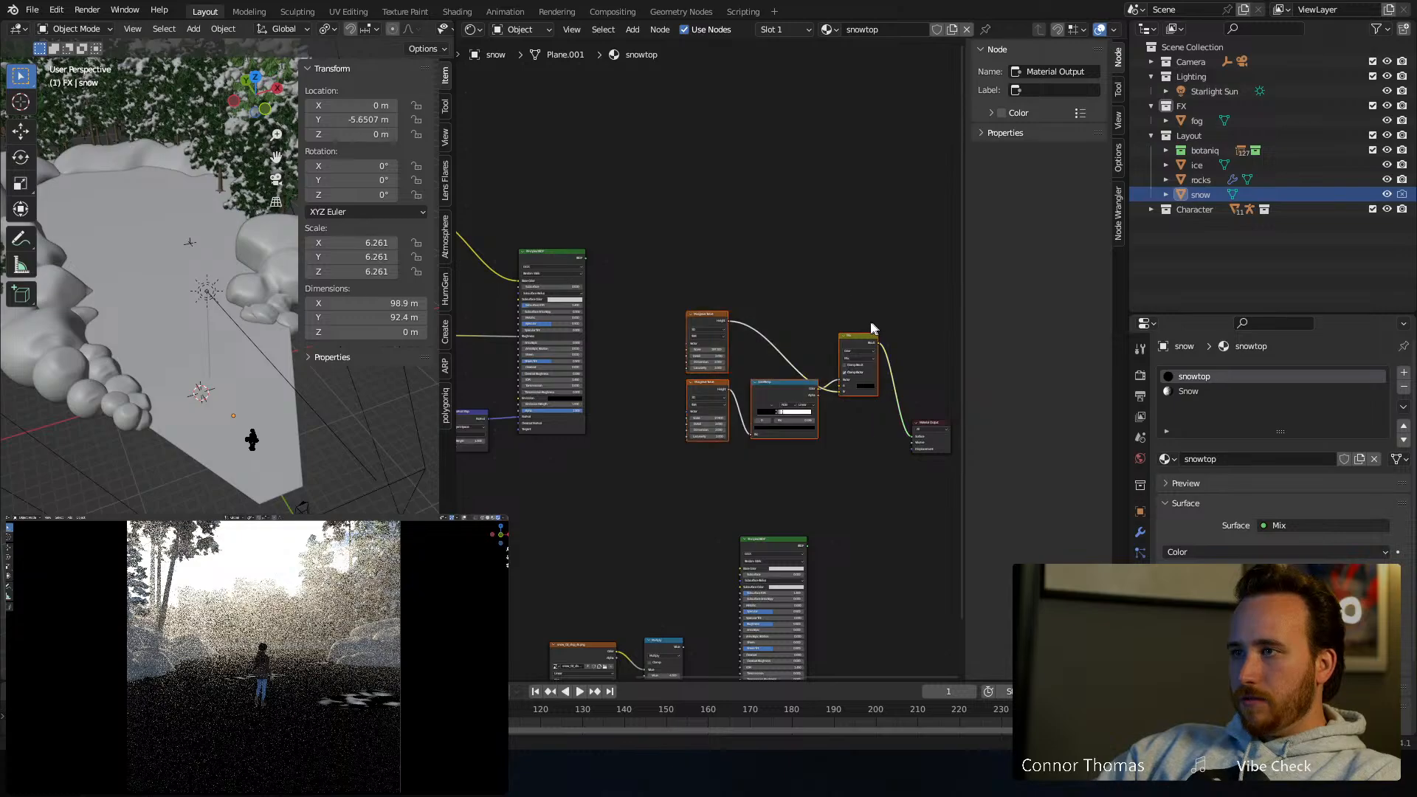
pyautogui.moveTo(858, 340); pyautogui.dragTo(693, 277)
pyautogui.click(683, 224)
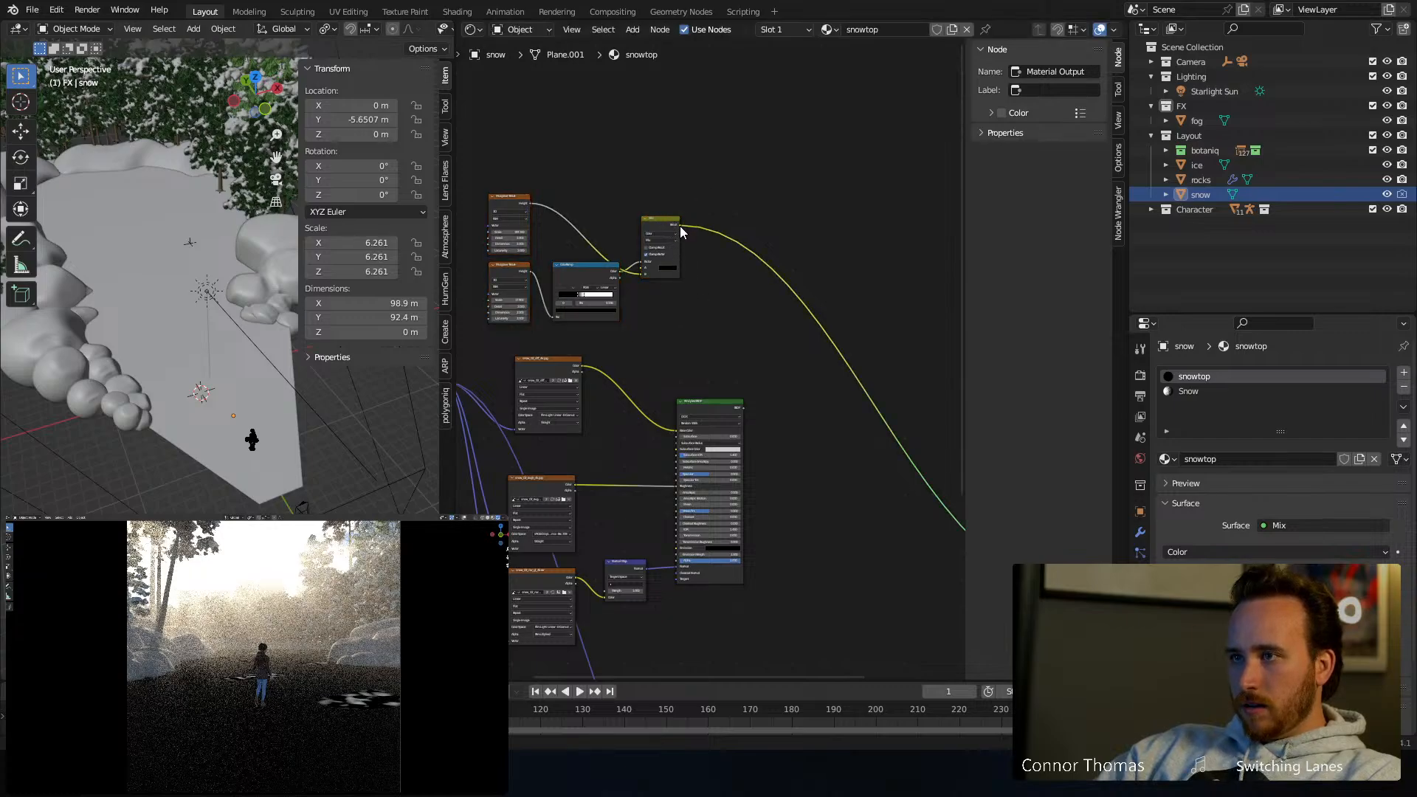
# Connect the Mix node's Result to the snow Principled BSDF's Alpha and route that shader to the Material Output
pyautogui.moveTo(680, 226); pyautogui.dragTo(677, 485)
pyautogui.scroll(12, 693, 500)
pyautogui.moveTo(672, 543); pyautogui.dragTo(657, 364, button='middle')
pyautogui.scroll(-3, 661, 362)
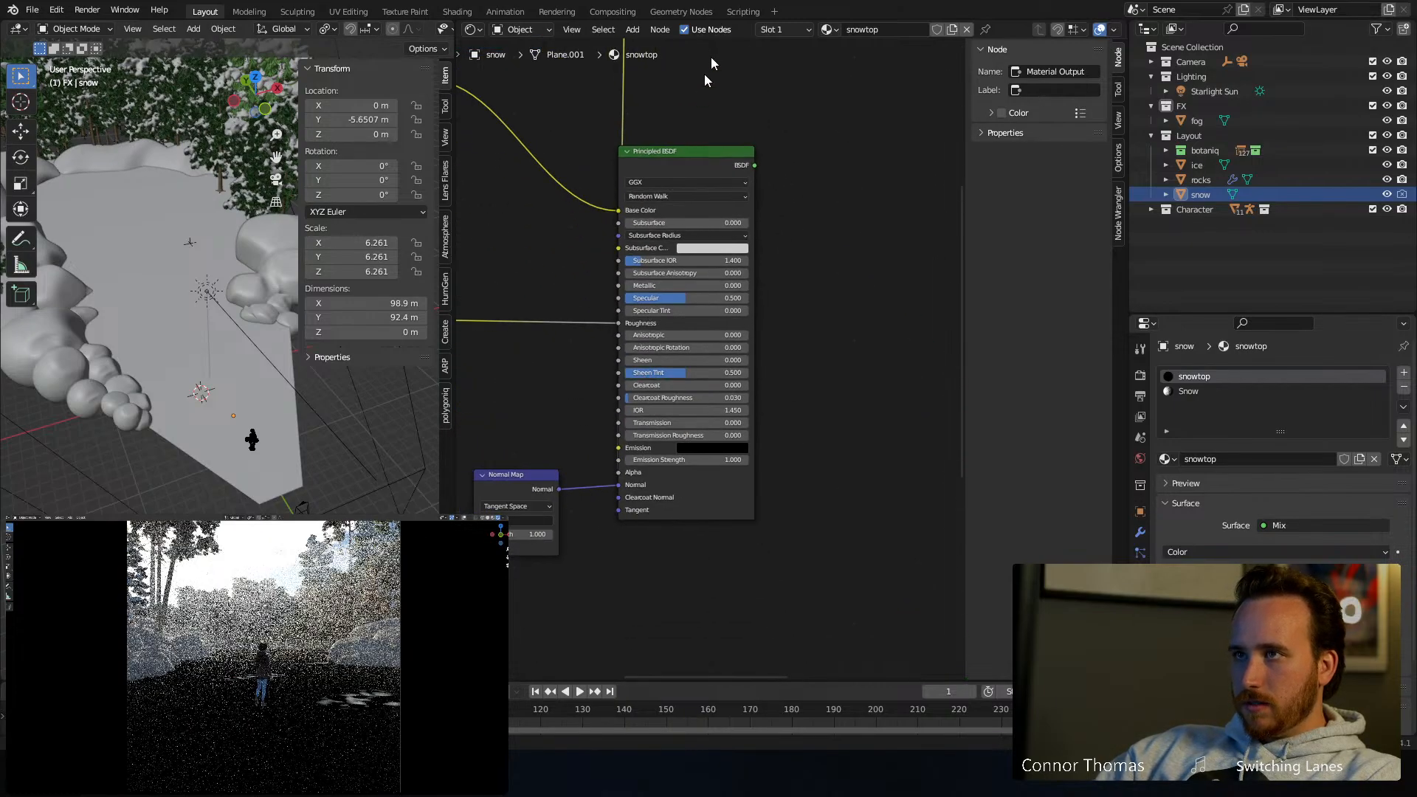
pyautogui.moveTo(670, 145); pyautogui.dragTo(777, 94)
pyautogui.scroll(1, 774, 317)
pyautogui.scroll(2, 729, 450)
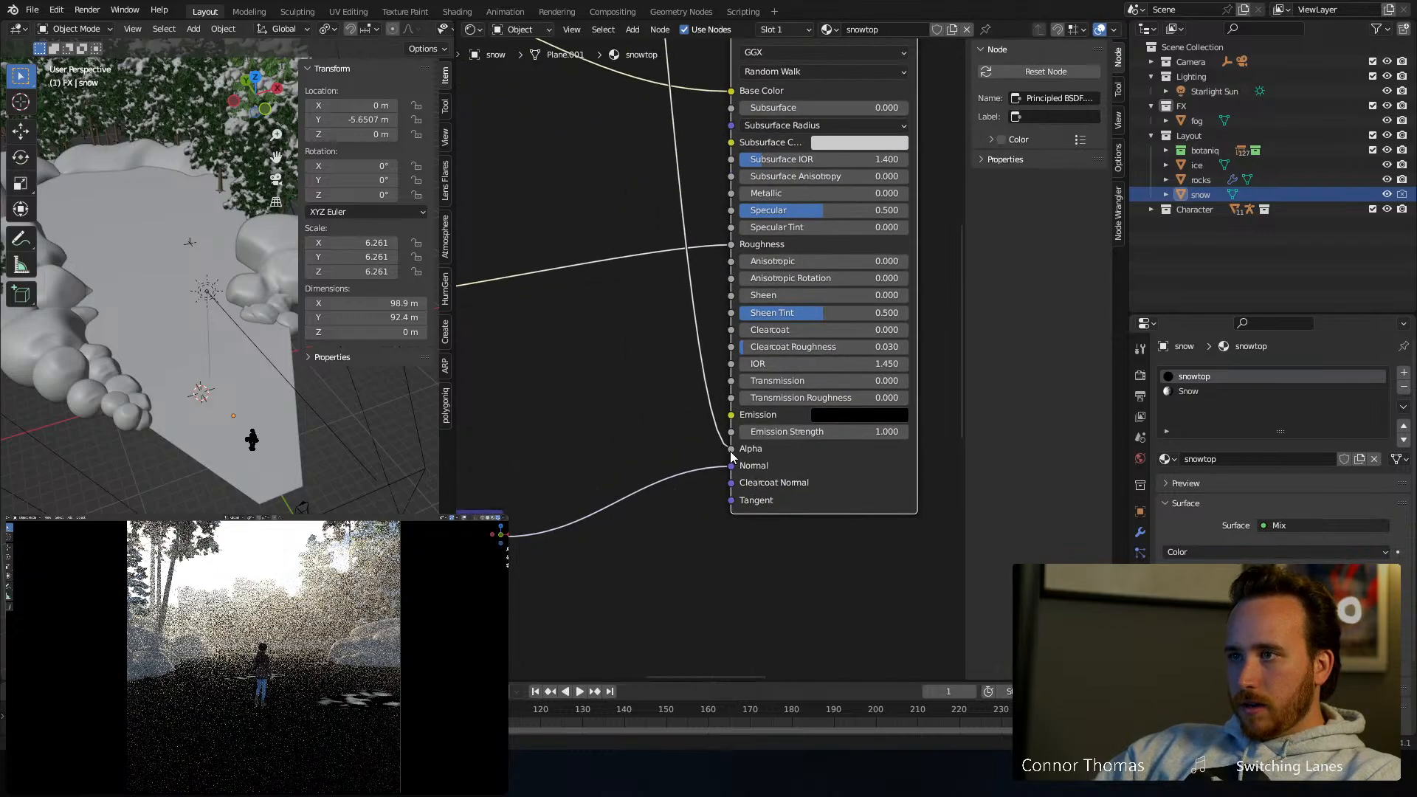
pyautogui.moveTo(832, 369); pyautogui.dragTo(734, 369, button='middle')
pyautogui.scroll(-1, 733, 369)
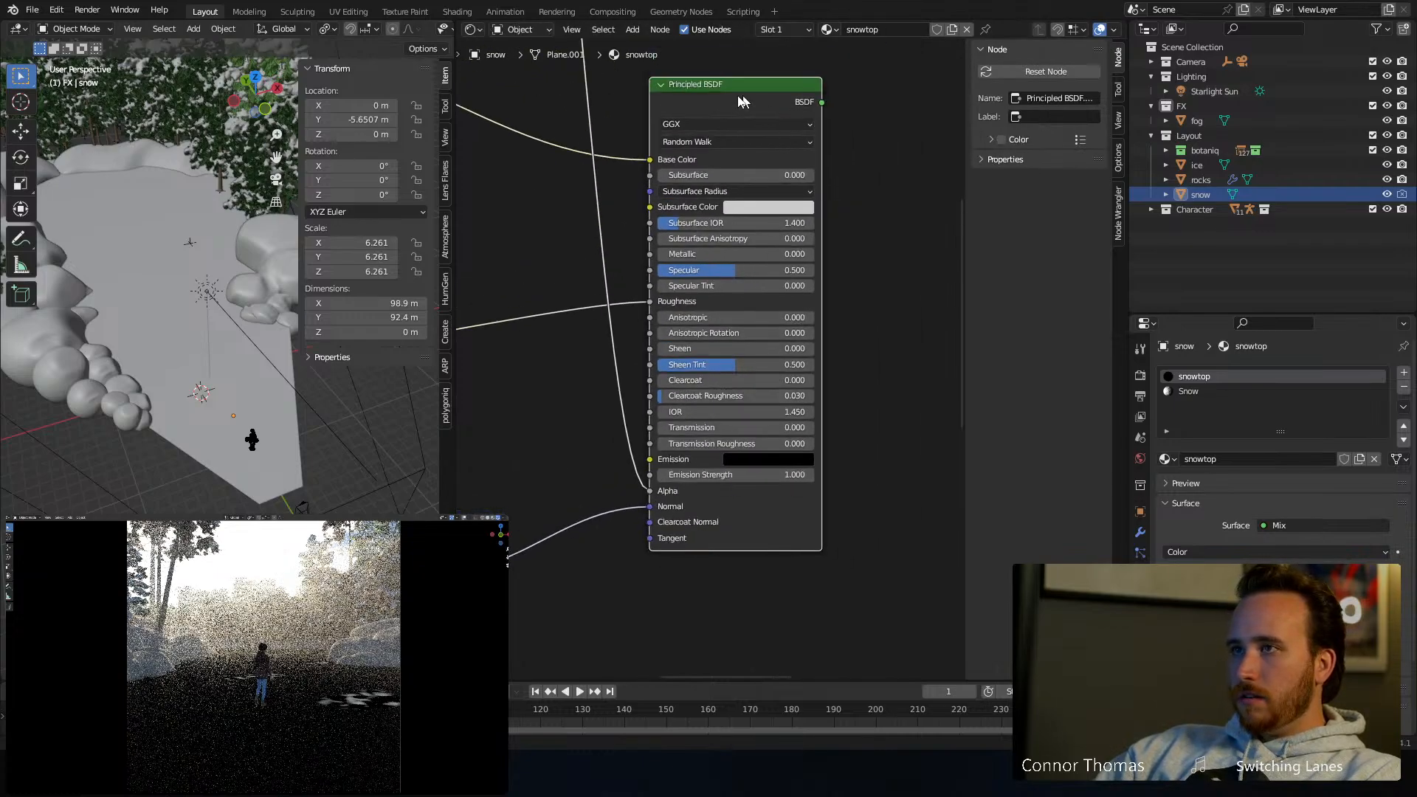
pyautogui.keyDown('ctrl'); pyautogui.keyDown('shift'); pyautogui.click(720, 86); pyautogui.keyUp('shift'); pyautogui.keyUp('ctrl')
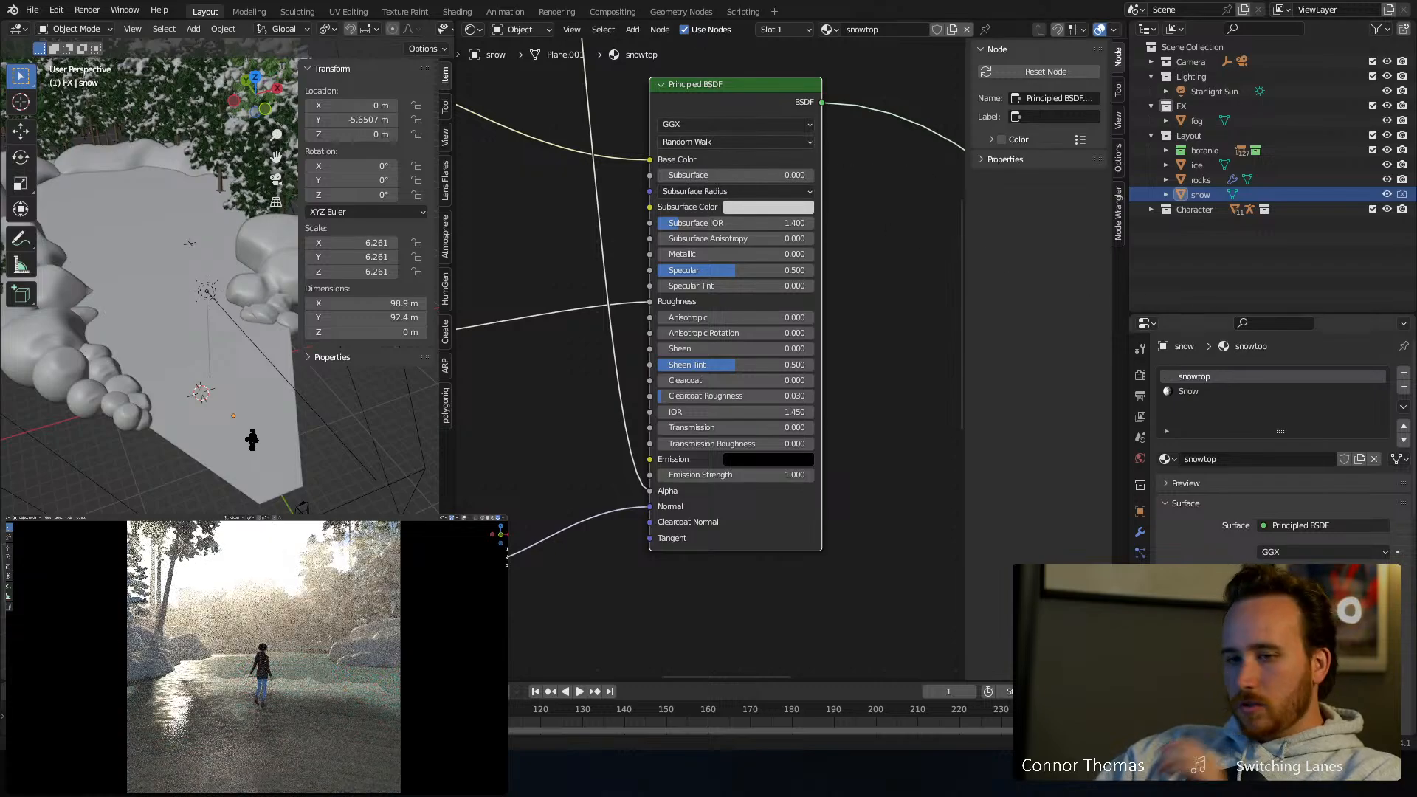
# Hide the ice object in the viewport and look through the snowtop material's surface settings
pyautogui.moveTo(857, 364); pyautogui.dragTo(765, 490, button='middle')
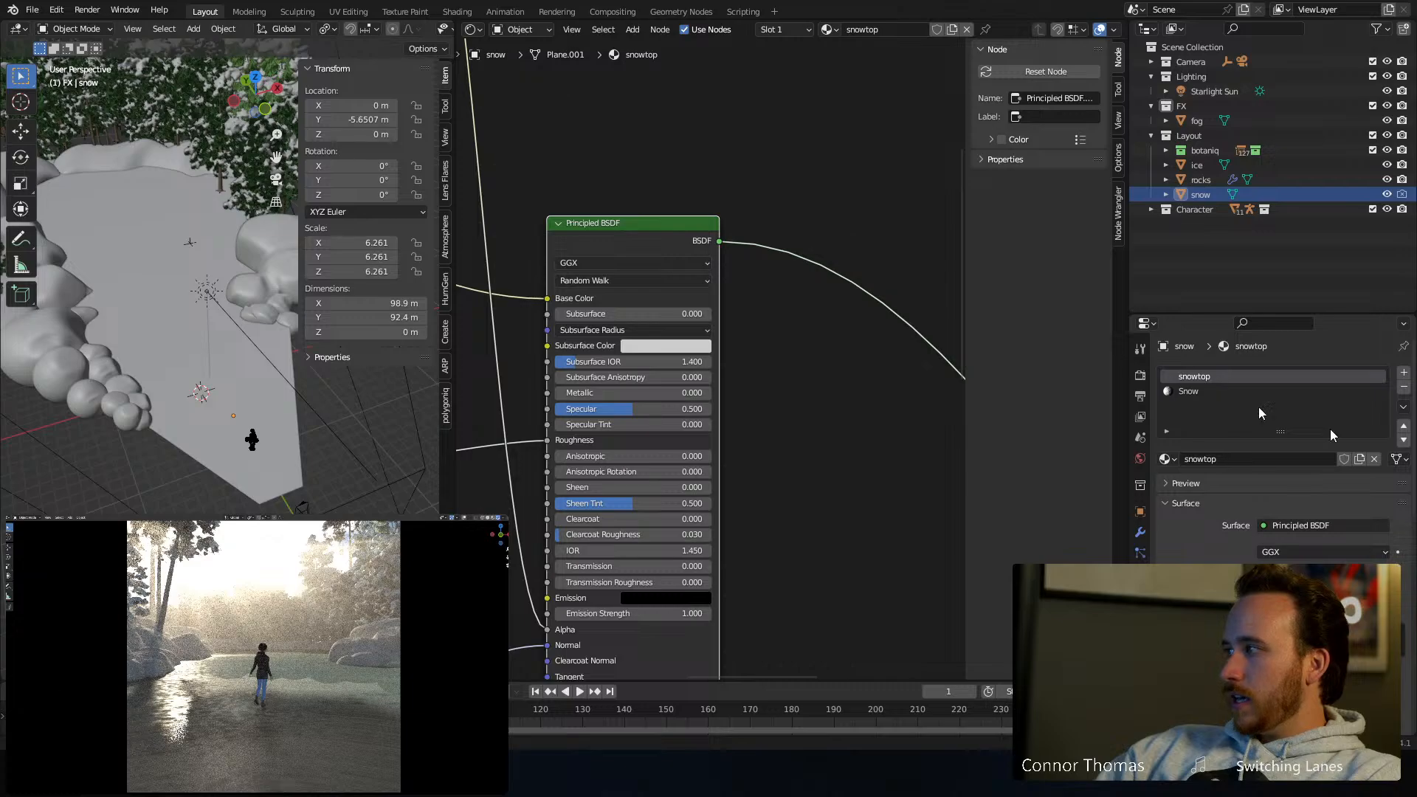
pyautogui.scroll(-1, 719, 383)
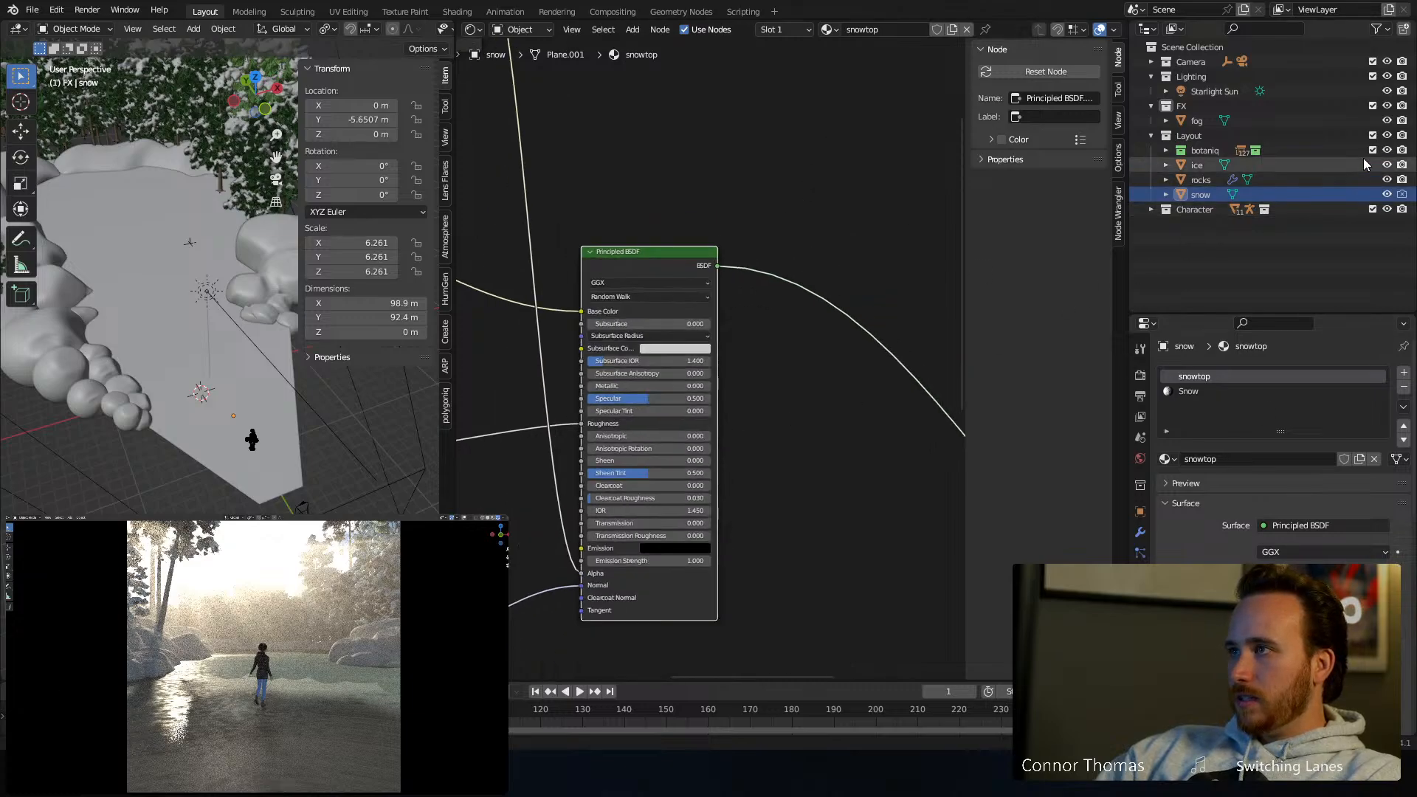
pyautogui.click(1387, 164)
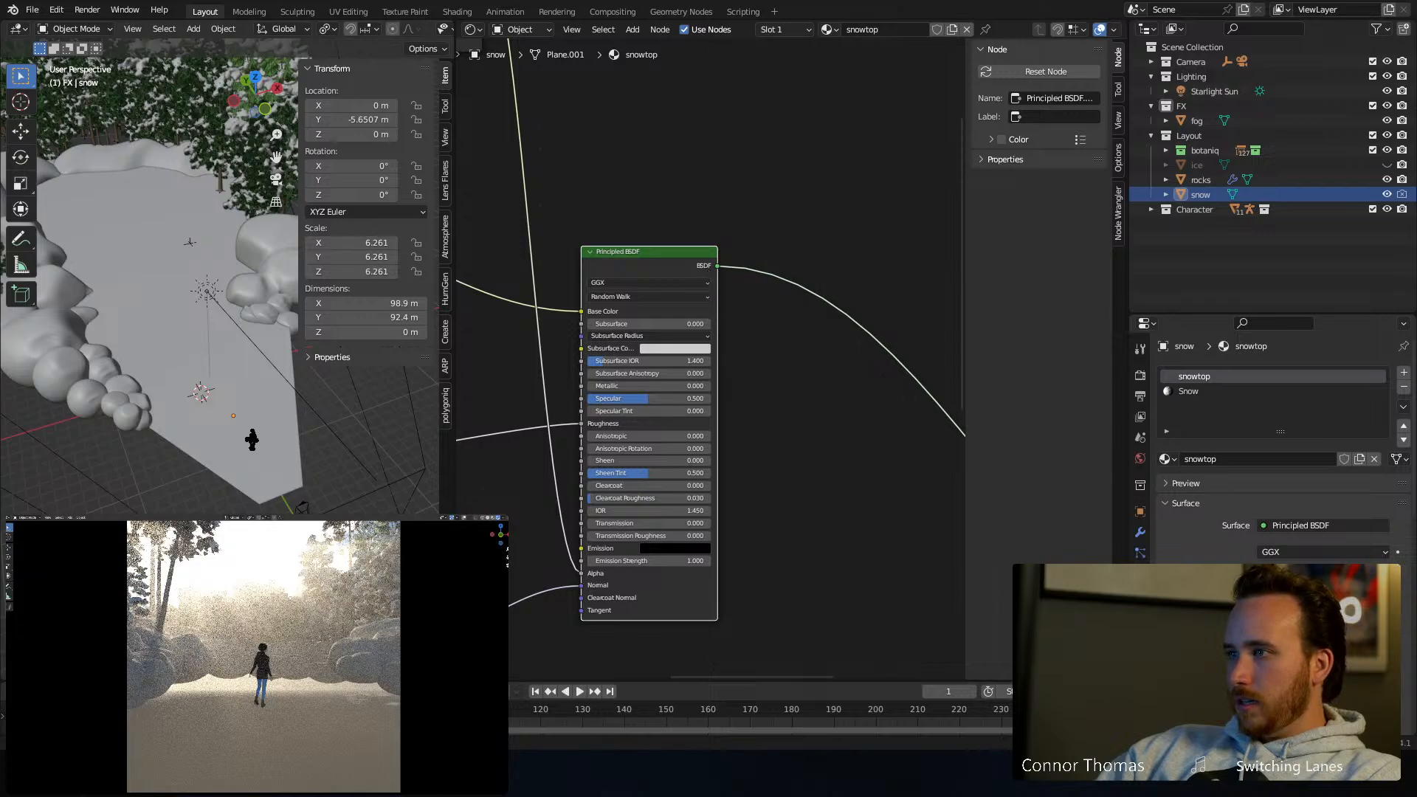
pyautogui.scroll(-12, 1276, 458)
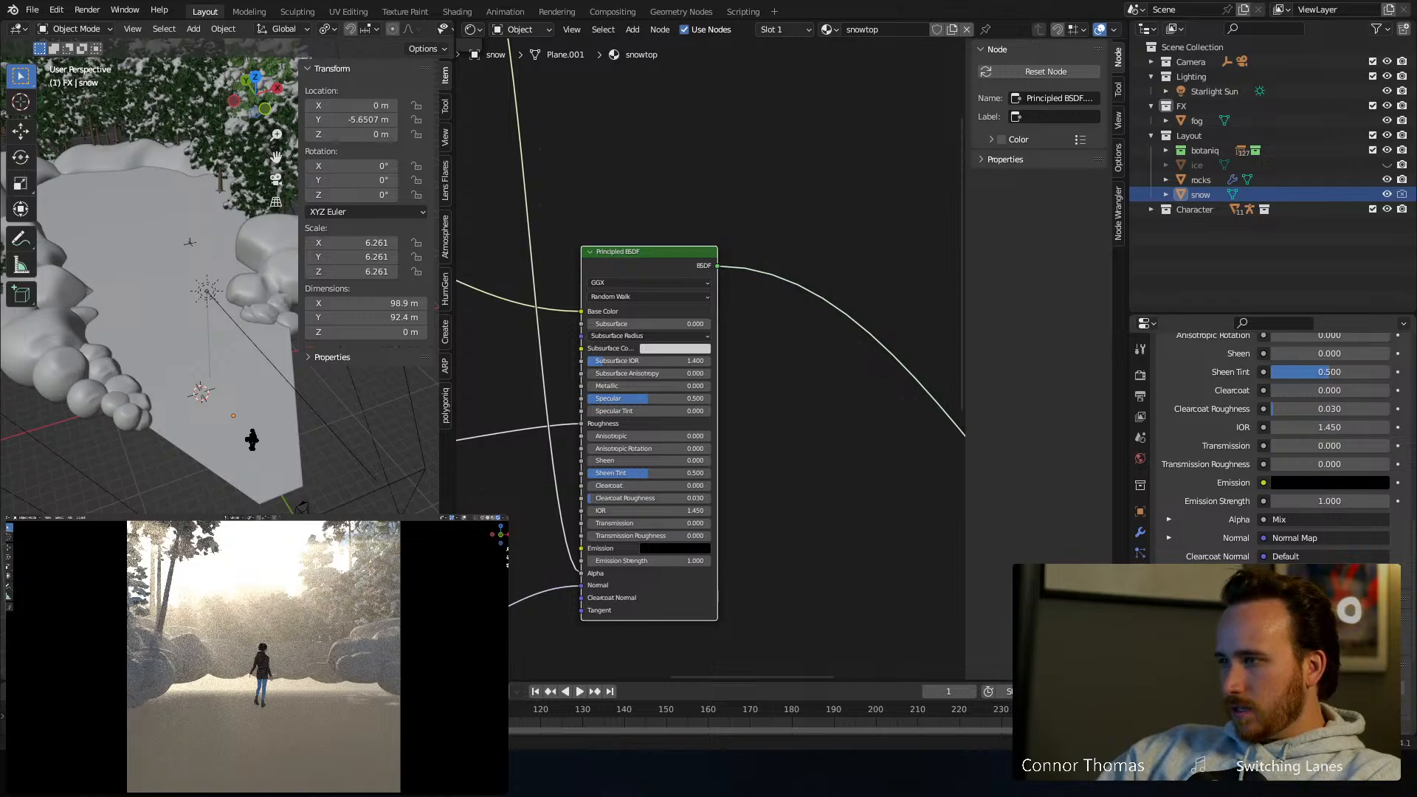
pyautogui.scroll(-6, 1277, 443)
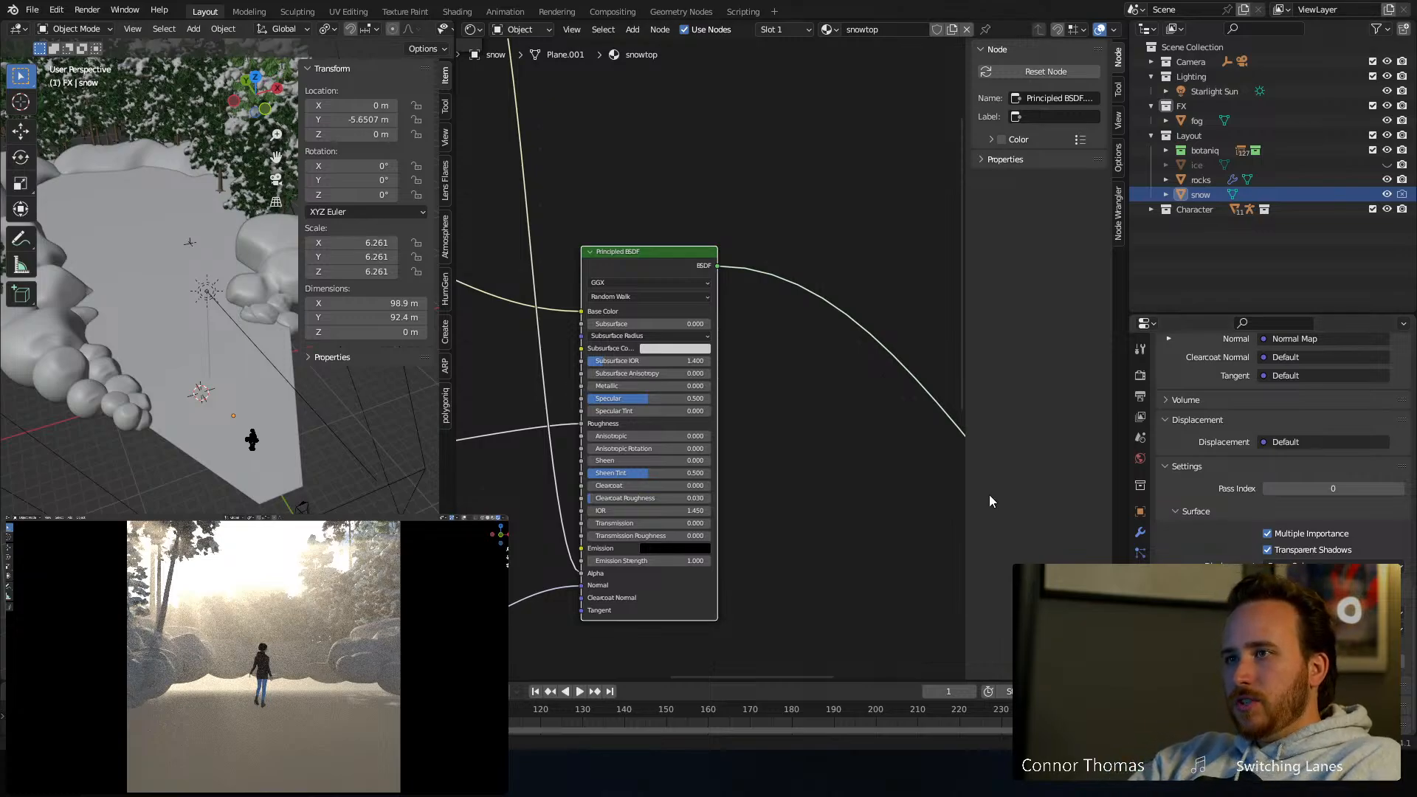
# Add a Transparent BSDF node and place it above the Principled BSDF
pyautogui.moveTo(650, 153); pyautogui.dragTo(788, 386, button='middle')
pyautogui.click(704, 197)
pyautogui.hotkey('shift', 'a')
pyautogui.click(704, 196)
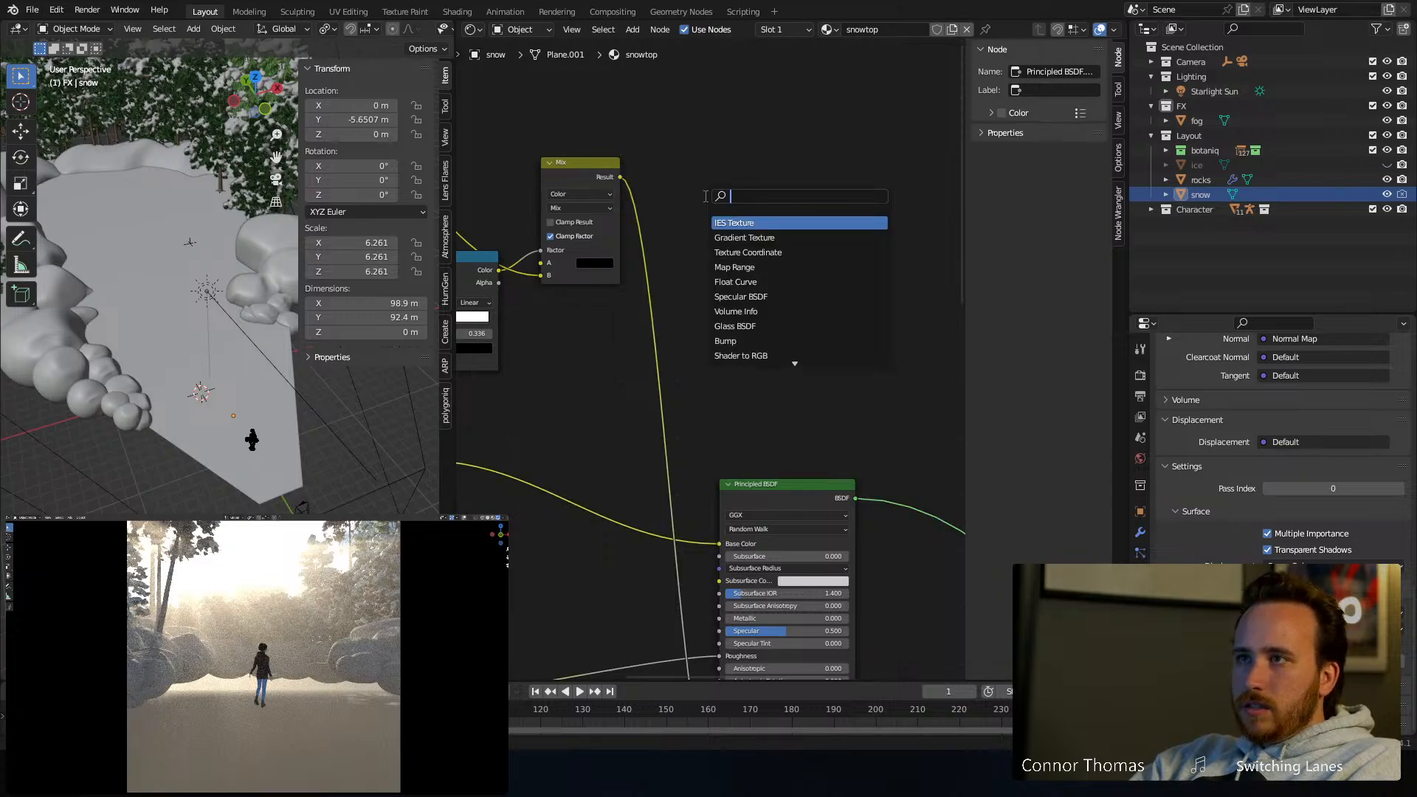
pyautogui.write('tran')
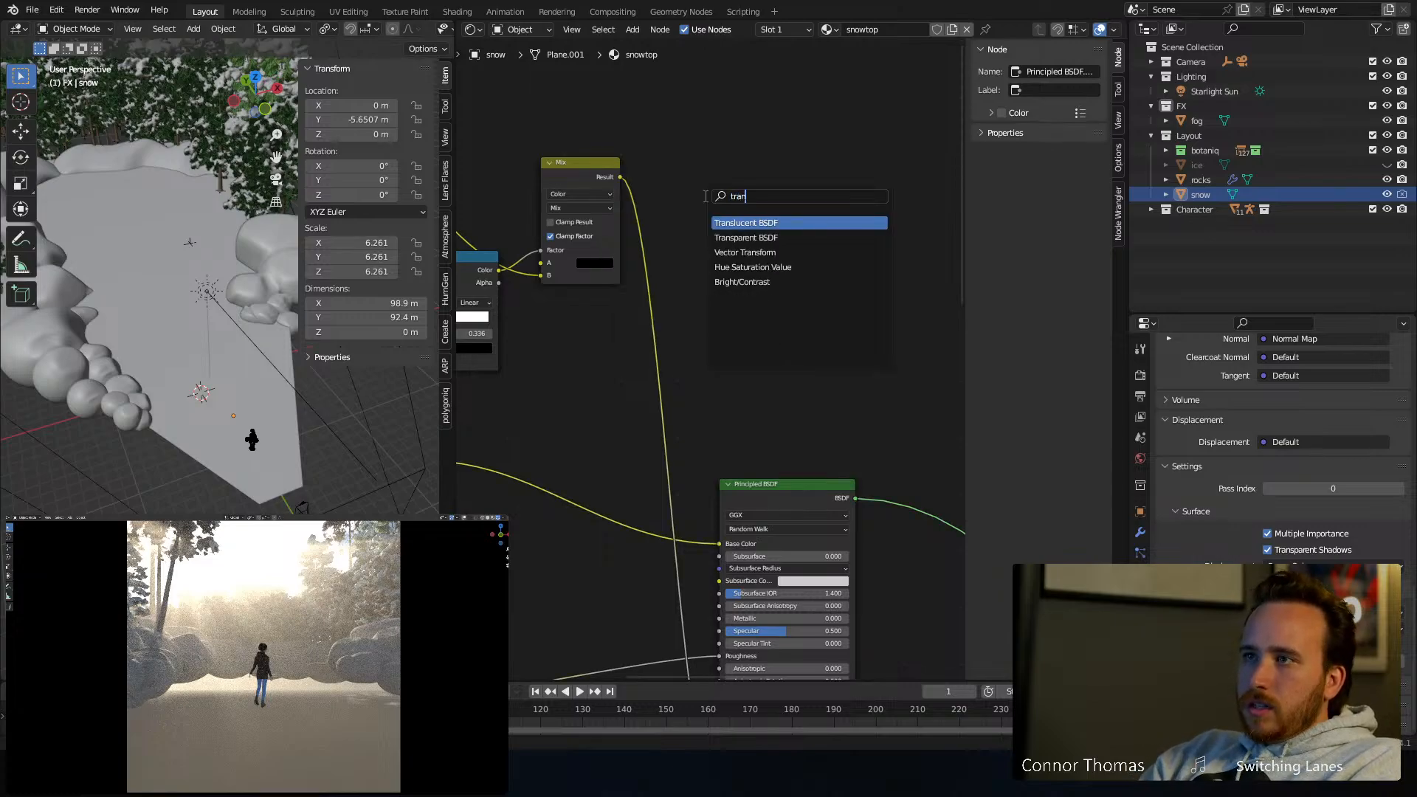
pyautogui.press('Down')
pyautogui.press('Return')
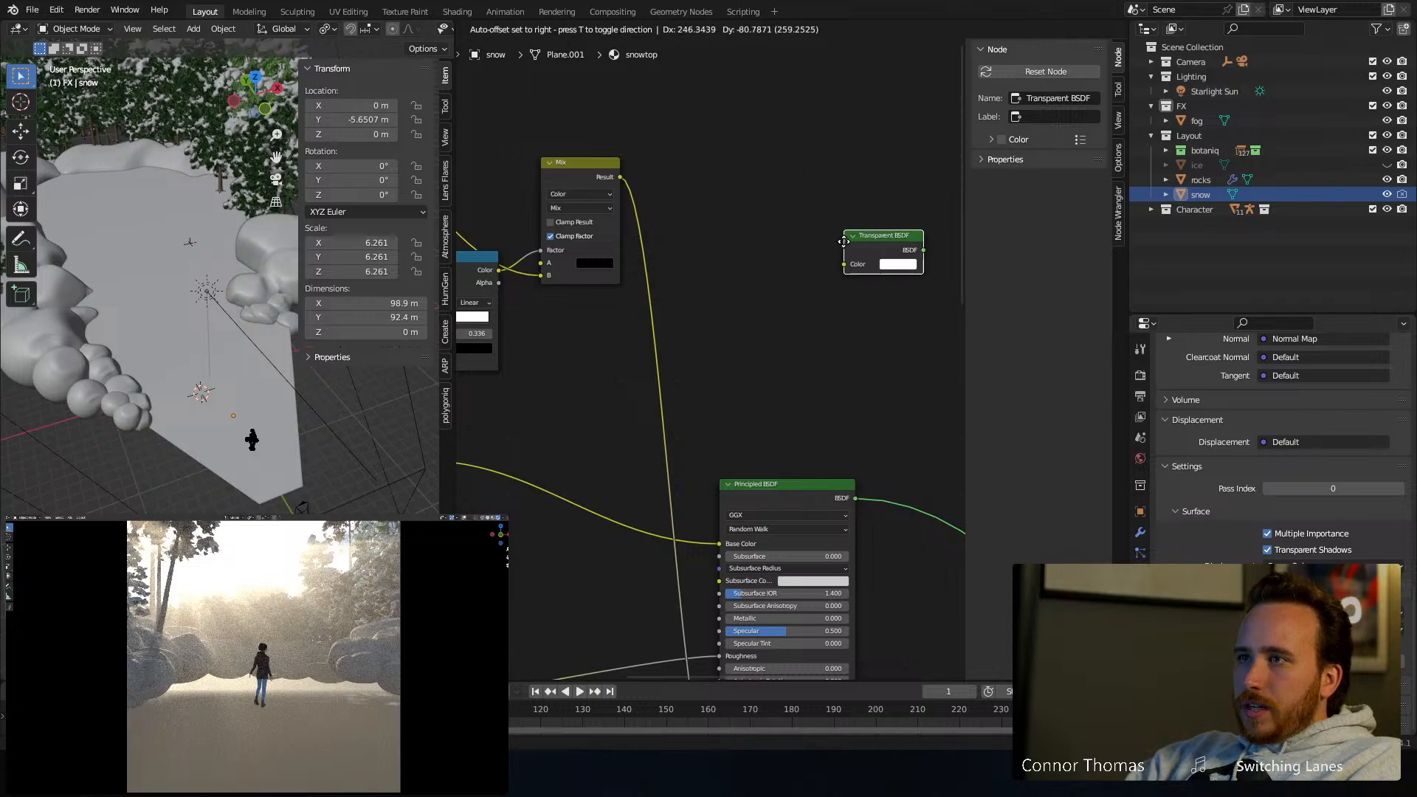
pyautogui.click(843, 241)
pyautogui.moveTo(796, 321); pyautogui.dragTo(624, 271, button='middle')
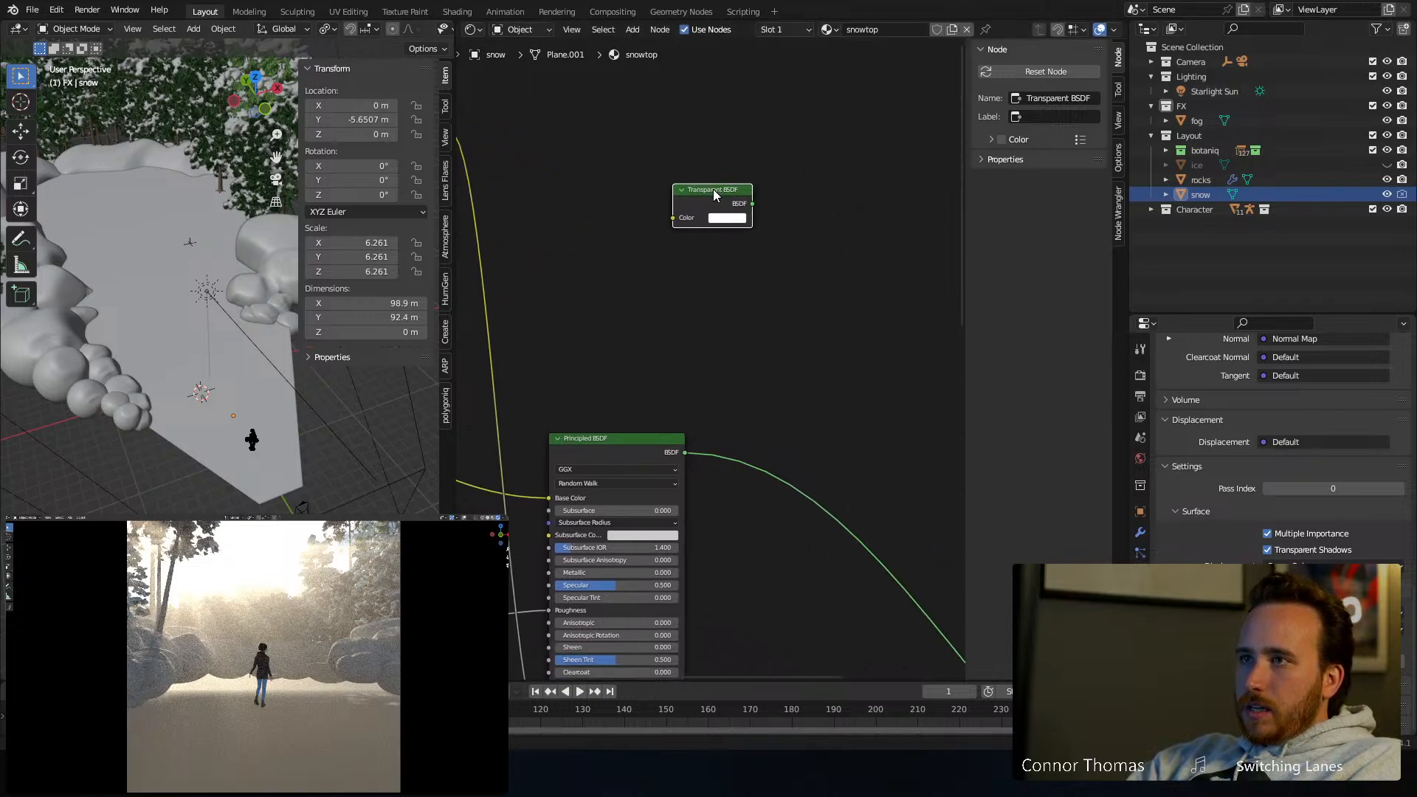
pyautogui.moveTo(713, 188); pyautogui.dragTo(736, 169)
# Disconnect the Mix node's Result from the Principled BSDF's Alpha input
pyautogui.moveTo(667, 465); pyautogui.dragTo(762, 240, button='middle')
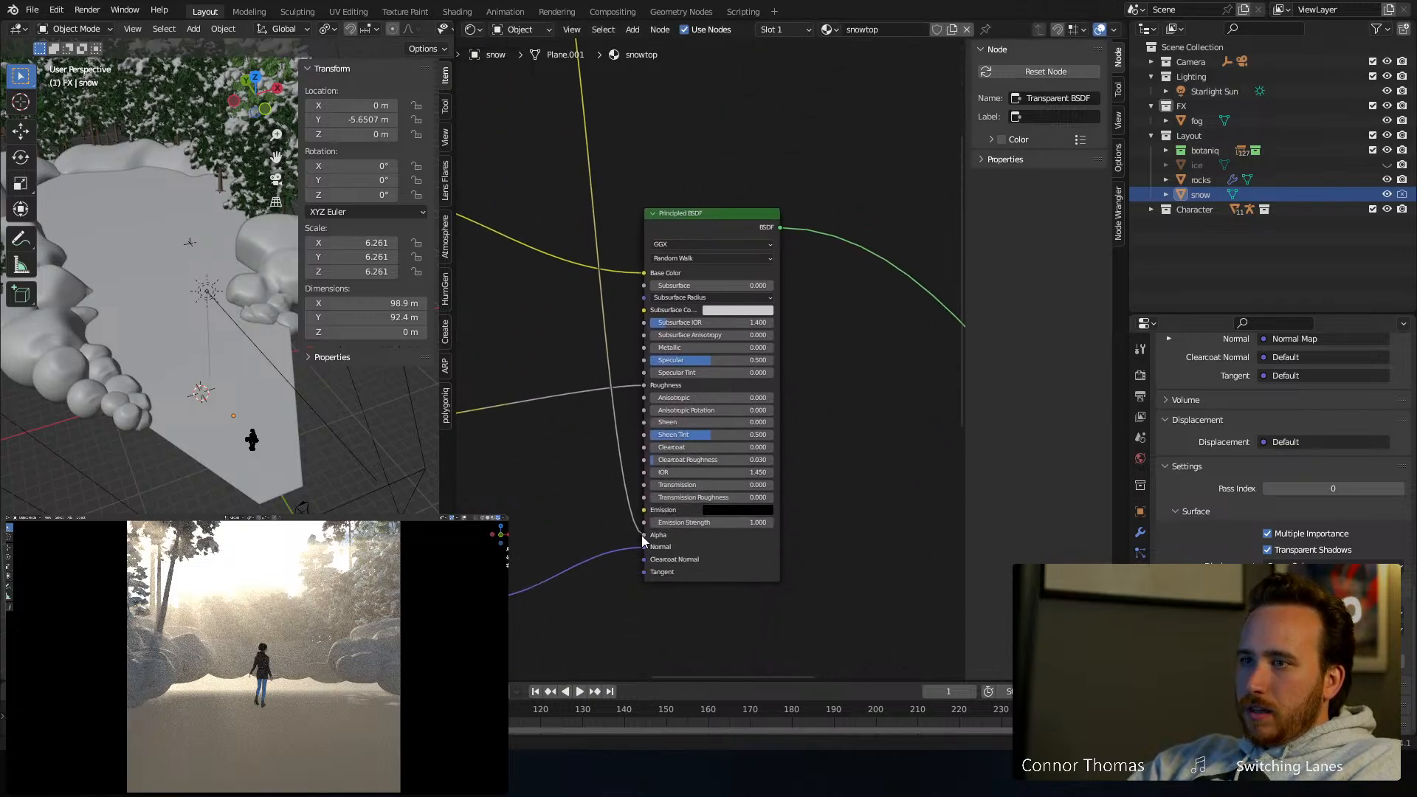
pyautogui.moveTo(640, 534); pyautogui.dragTo(667, 144)
pyautogui.moveTo(702, 104); pyautogui.dragTo(575, 341, button='middle')
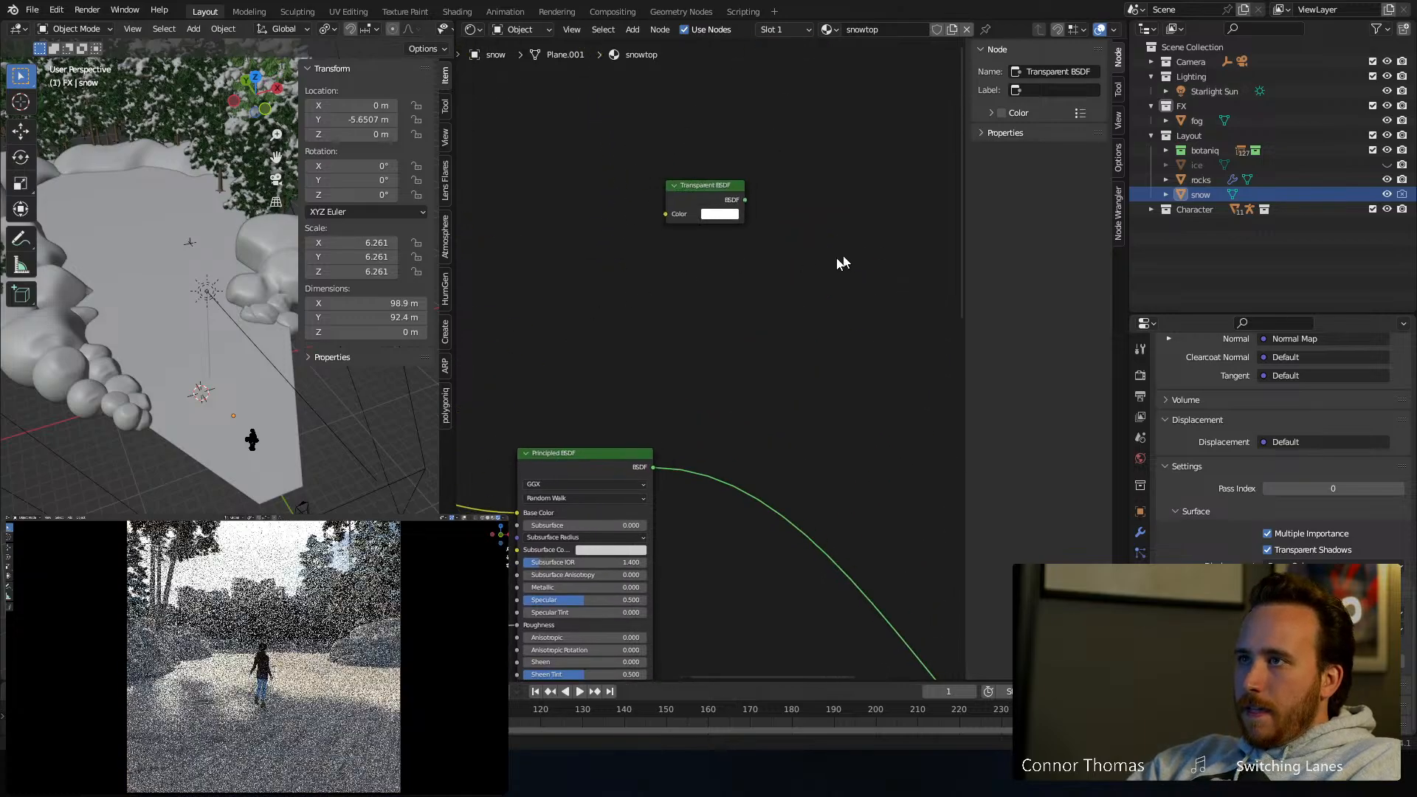
# Add a Mix Shader node beside the Transparent BSDF
pyautogui.hotkey('shift', 'a')
pyautogui.write('mix')
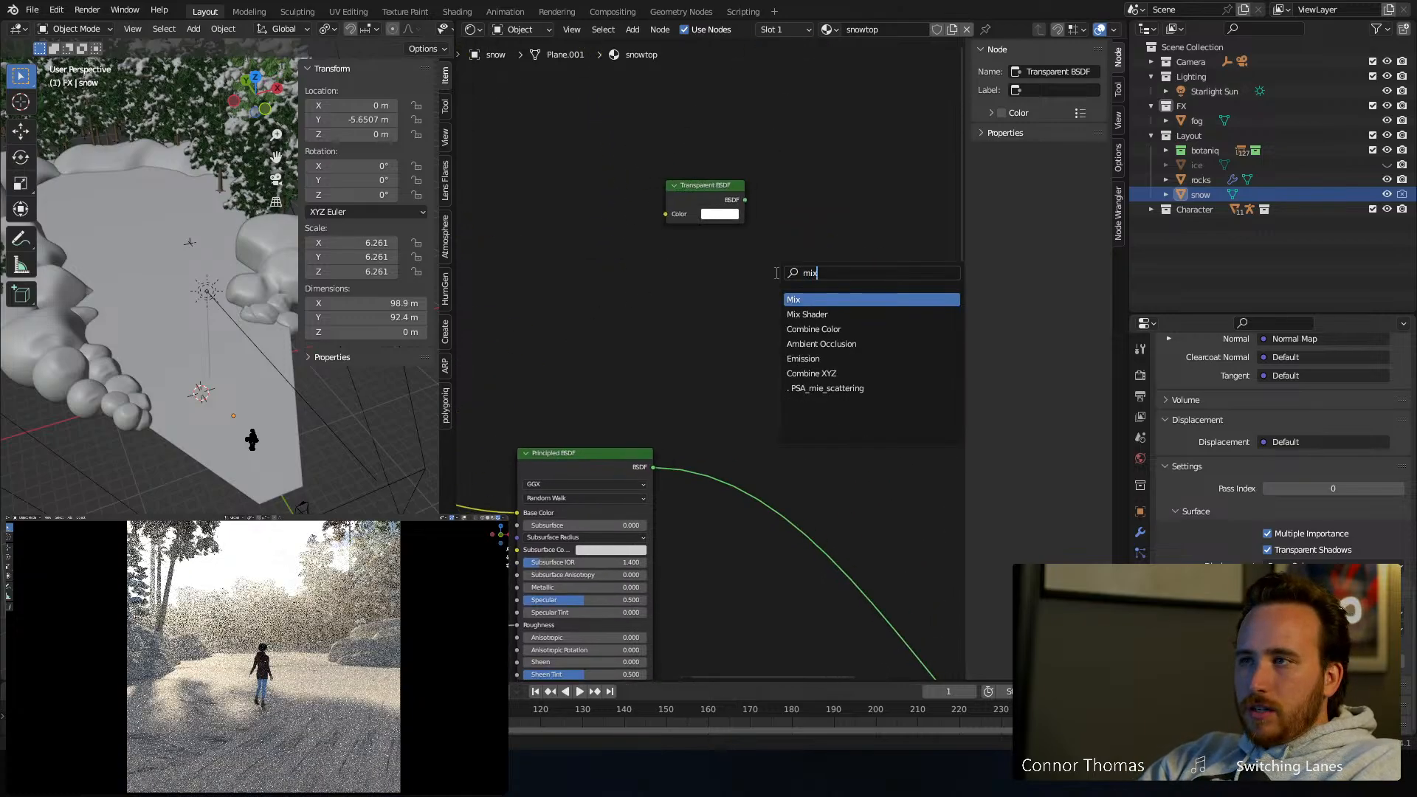
pyautogui.press('Down')
pyautogui.press('Return')
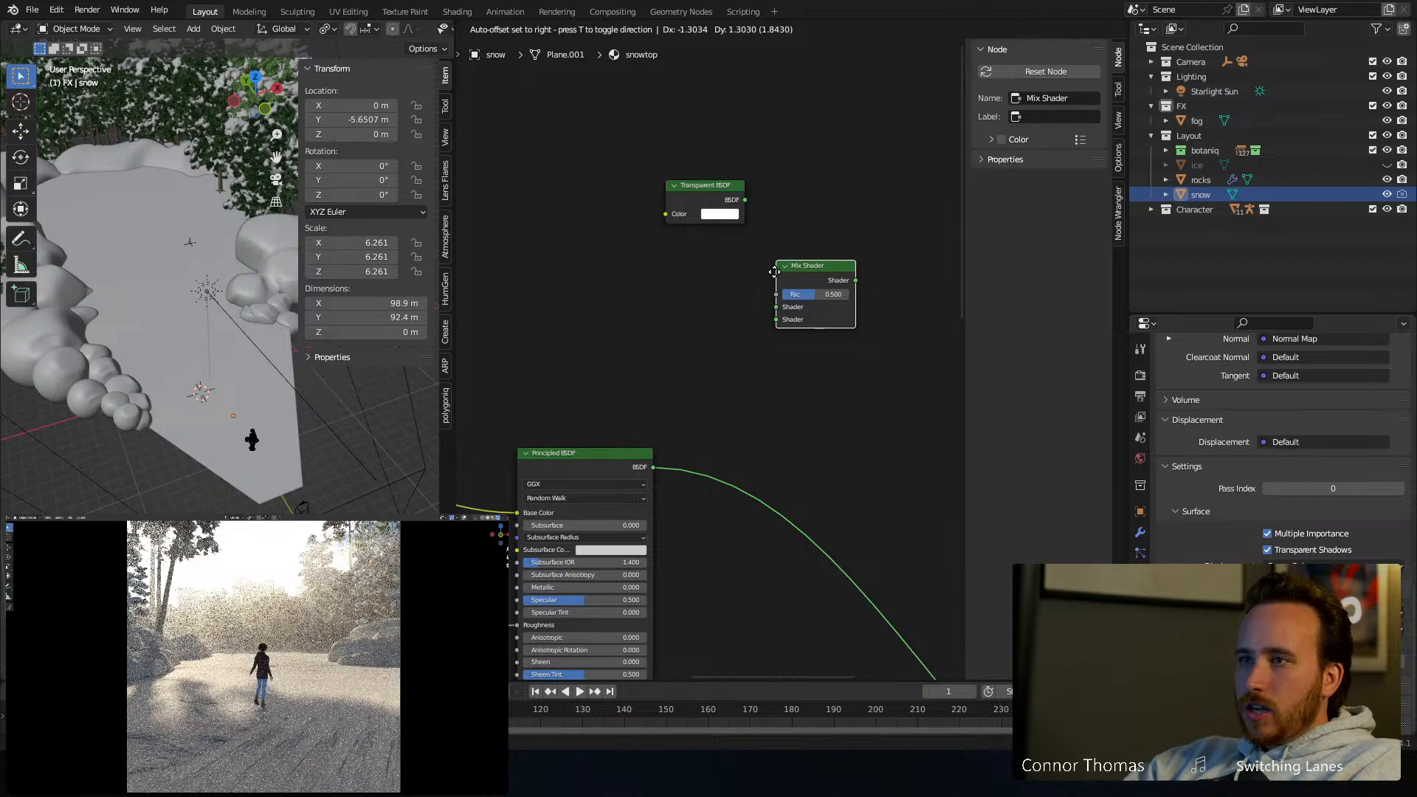
pyautogui.click(775, 273)
# Preview the Mix node through the Material Output and connect its Result to the Mix Shader's Fac input
pyautogui.moveTo(642, 301); pyautogui.dragTo(752, 372, button='middle')
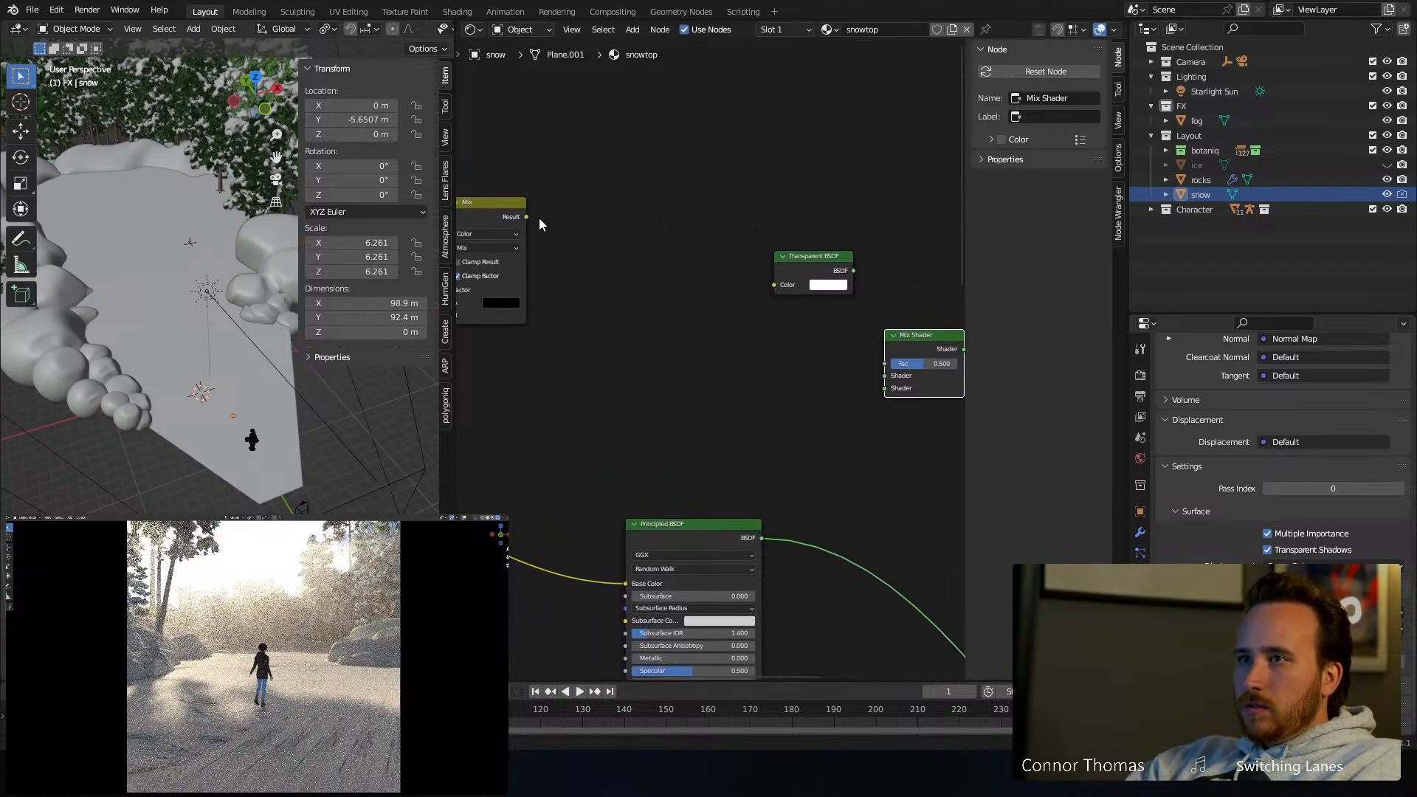
pyautogui.moveTo(525, 217); pyautogui.dragTo(543, 221)
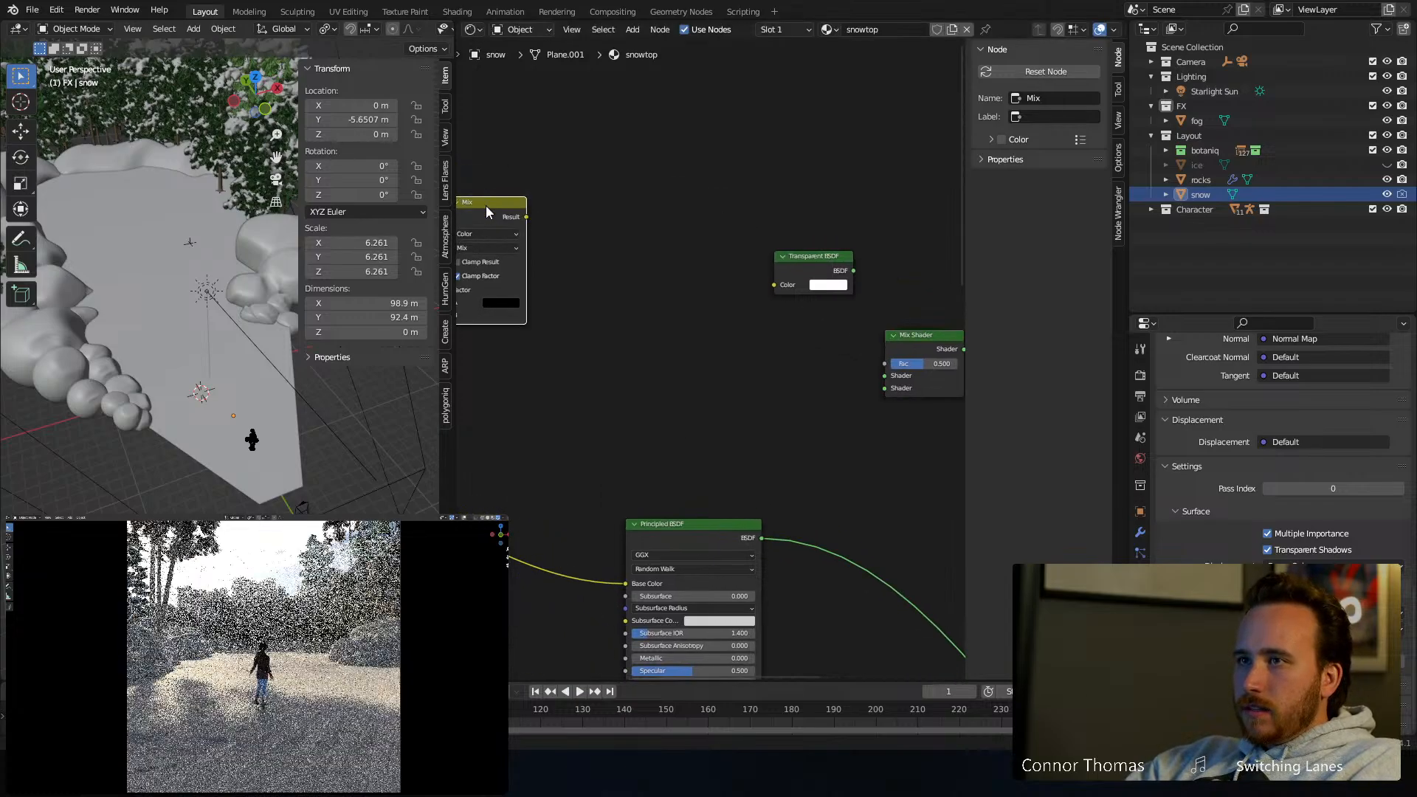
pyautogui.keyDown('ctrl'); pyautogui.keyDown('shift'); pyautogui.click(492, 205); pyautogui.keyUp('shift'); pyautogui.keyUp('ctrl')
pyautogui.moveTo(521, 226); pyautogui.dragTo(471, 202, button='middle')
pyautogui.moveTo(476, 194); pyautogui.dragTo(835, 340)
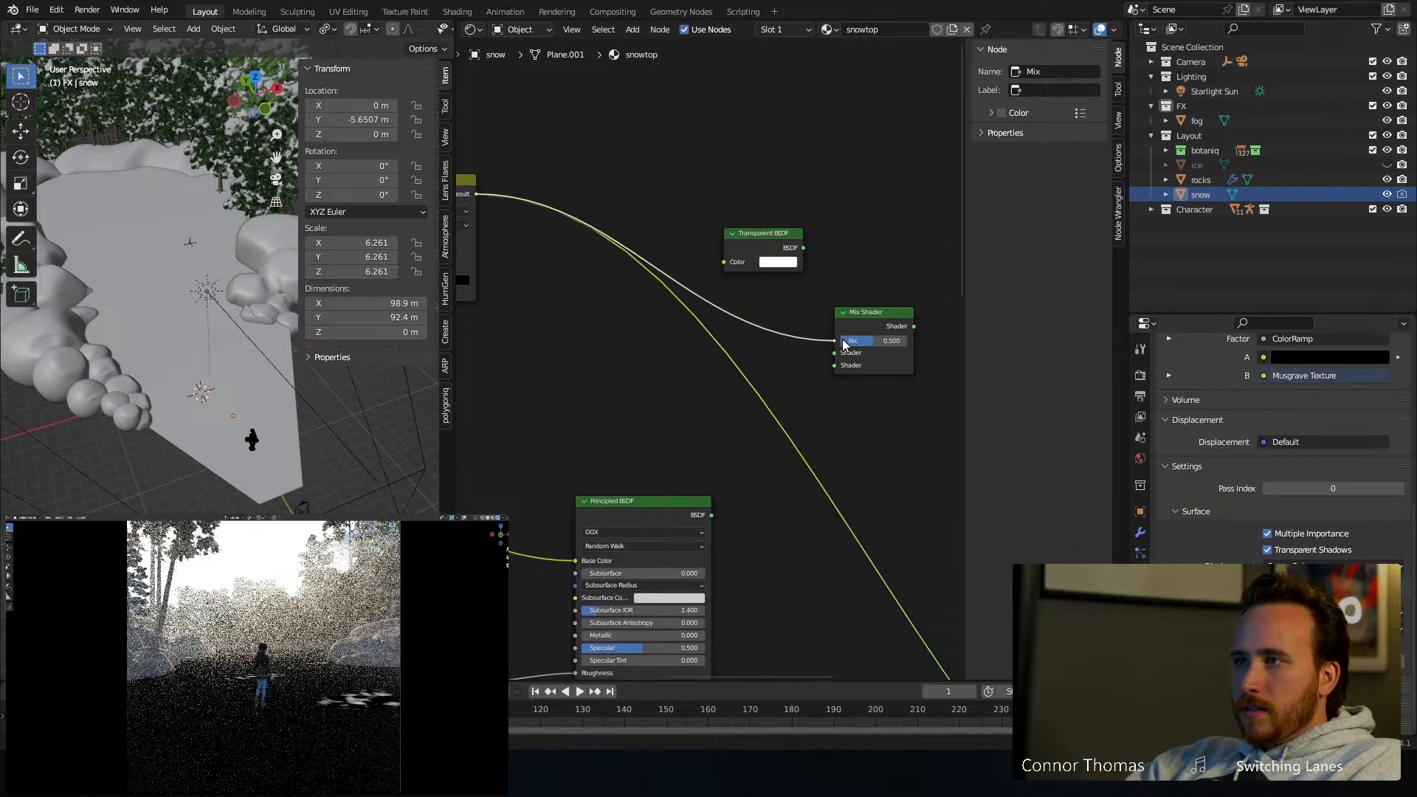
# Connect the Principled BSDF to the Mix Shader's first Shader input and the Transparent BSDF to the second, placing the latter above the Principled BSDF
pyautogui.moveTo(731, 499); pyautogui.dragTo(828, 356)
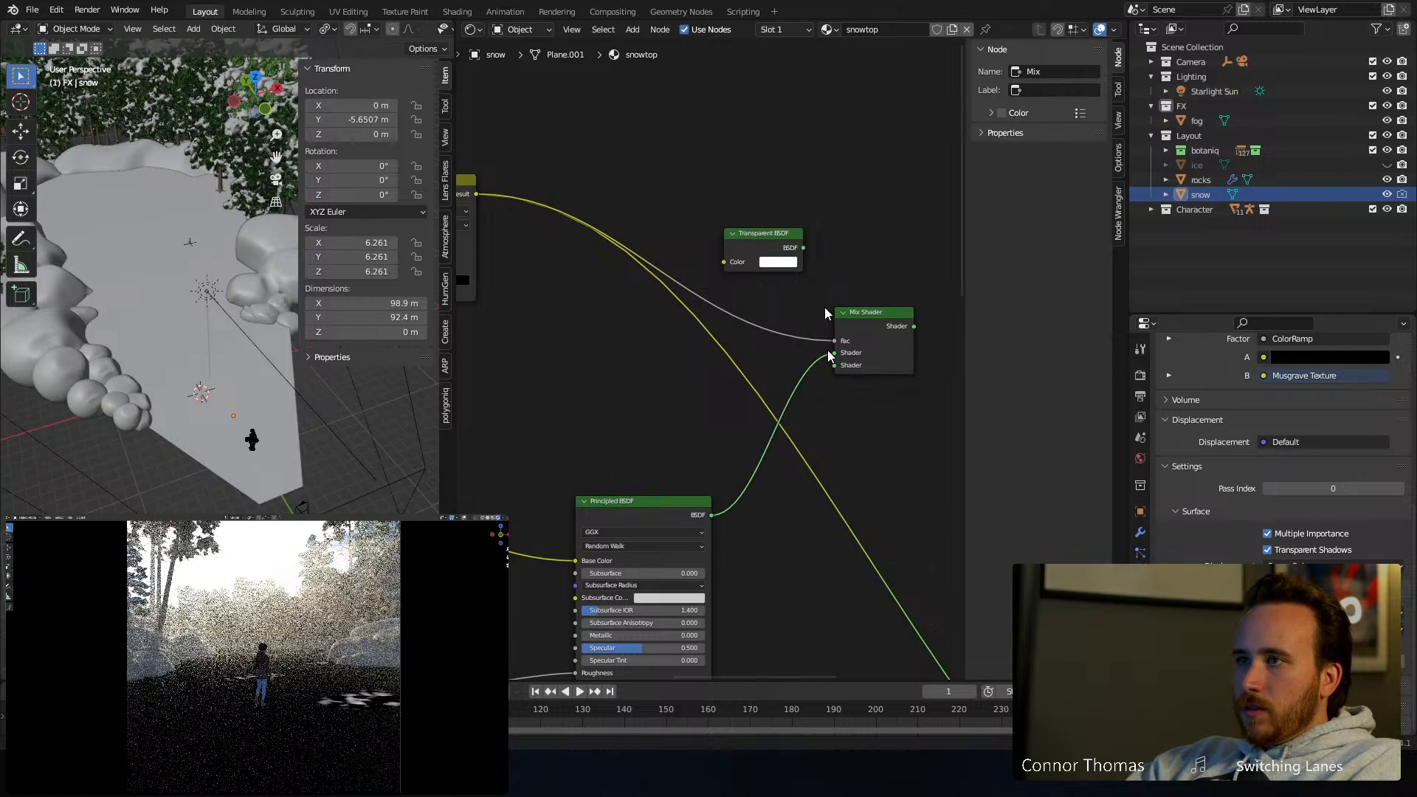
pyautogui.moveTo(803, 248); pyautogui.dragTo(836, 369)
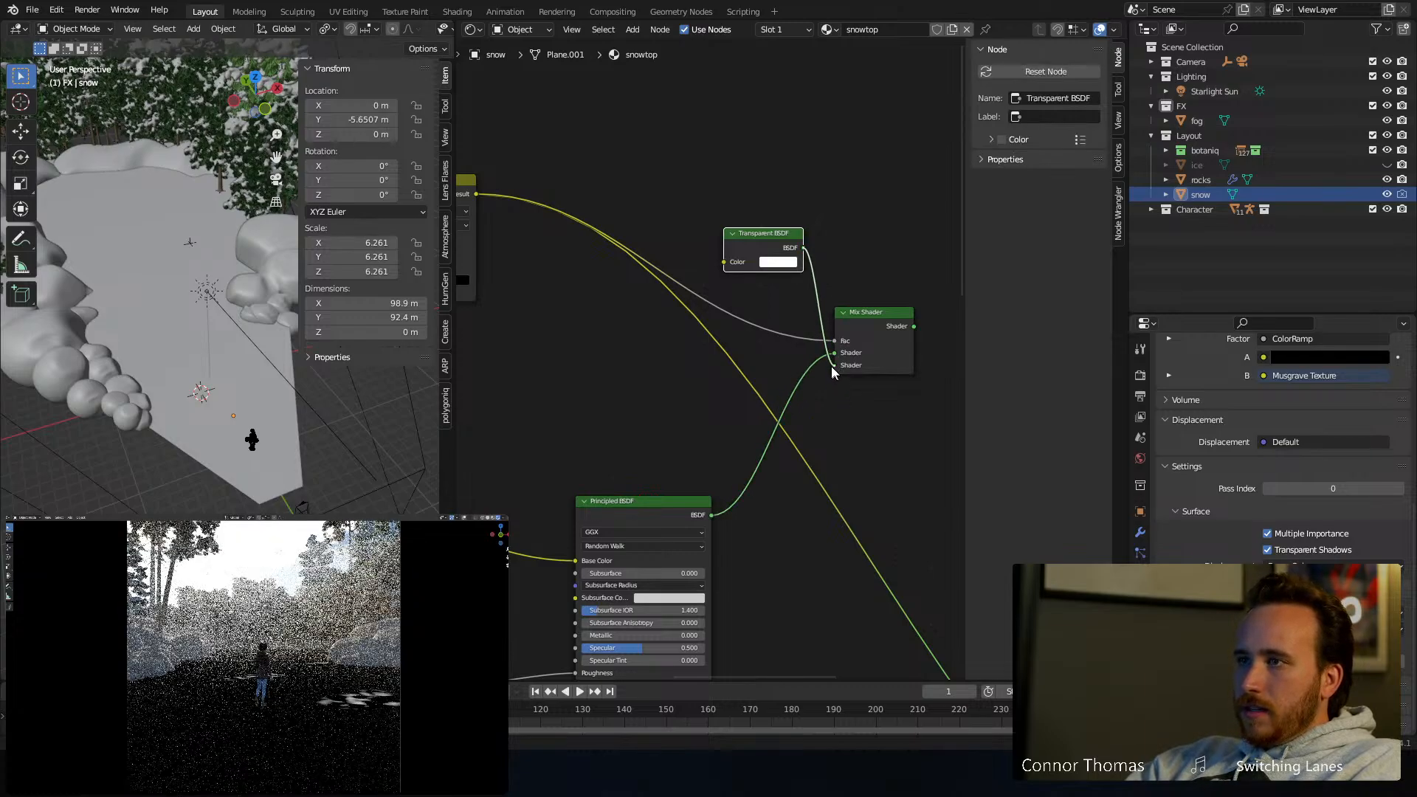
pyautogui.moveTo(756, 236); pyautogui.dragTo(601, 375)
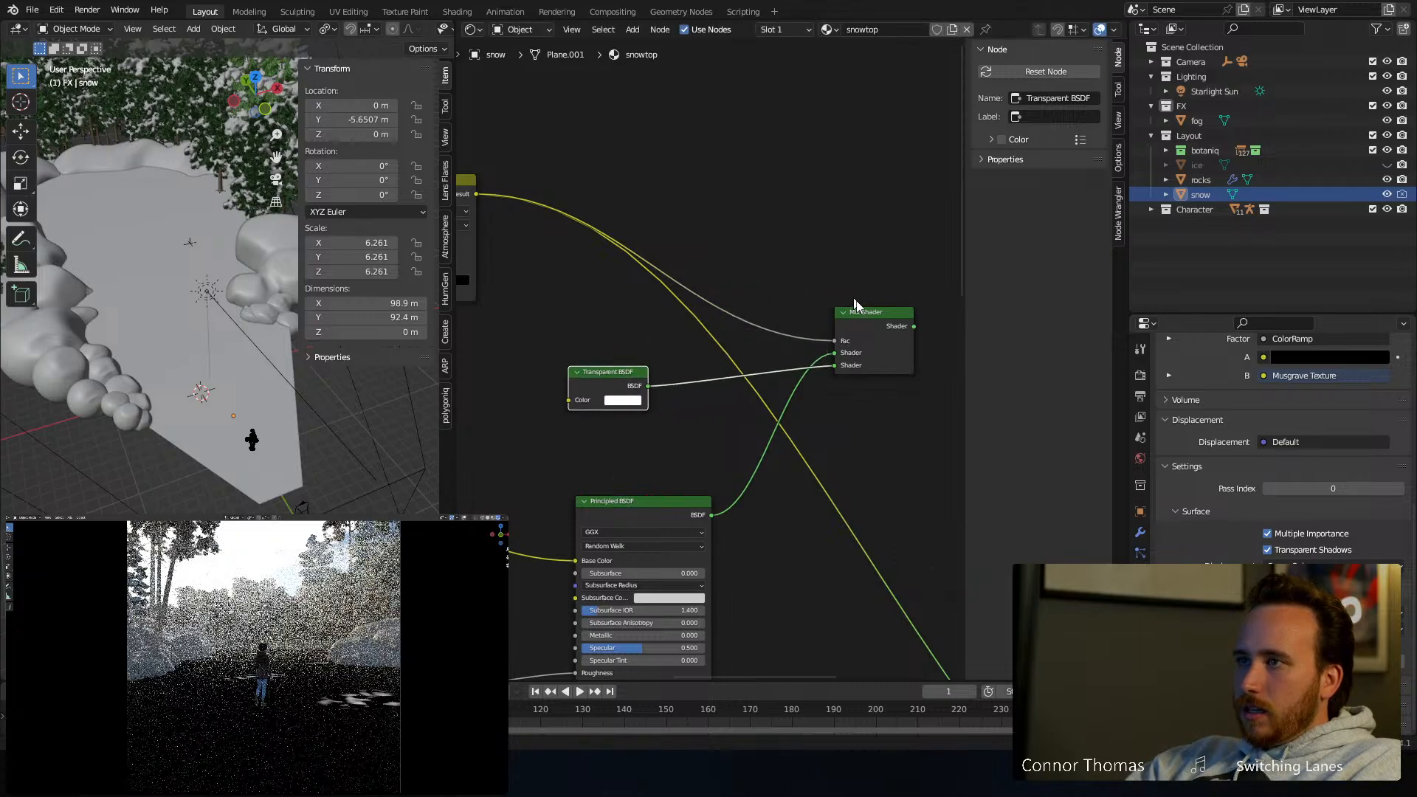
# Route the Mix Shader to the Material Output and swap its shader inputs so the Transparent BSDF is first and the Principled BSDF second
pyautogui.keyDown('ctrl'); pyautogui.keyDown('shift'); pyautogui.click(865, 312); pyautogui.keyUp('shift'); pyautogui.keyUp('ctrl')
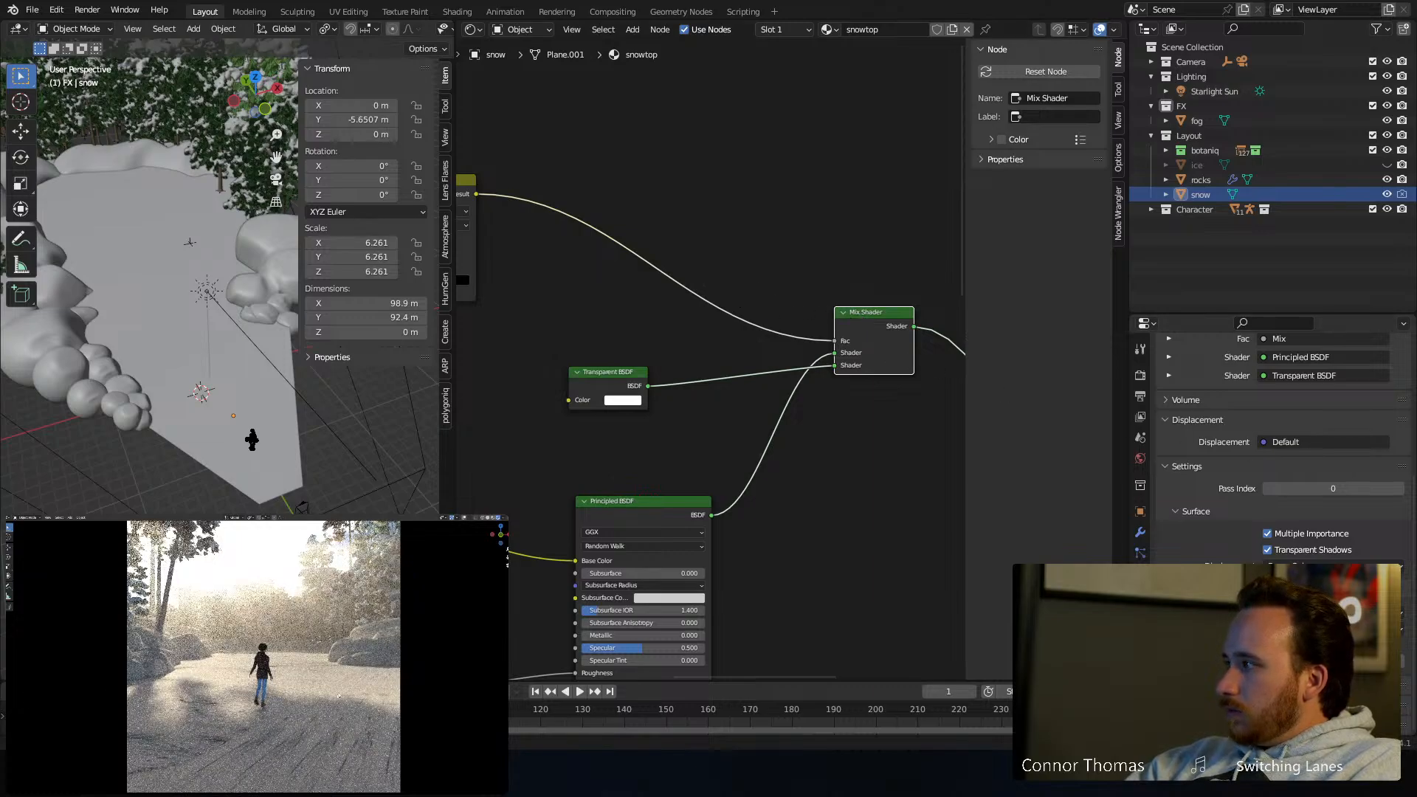
pyautogui.moveTo(835, 367); pyautogui.dragTo(834, 353)
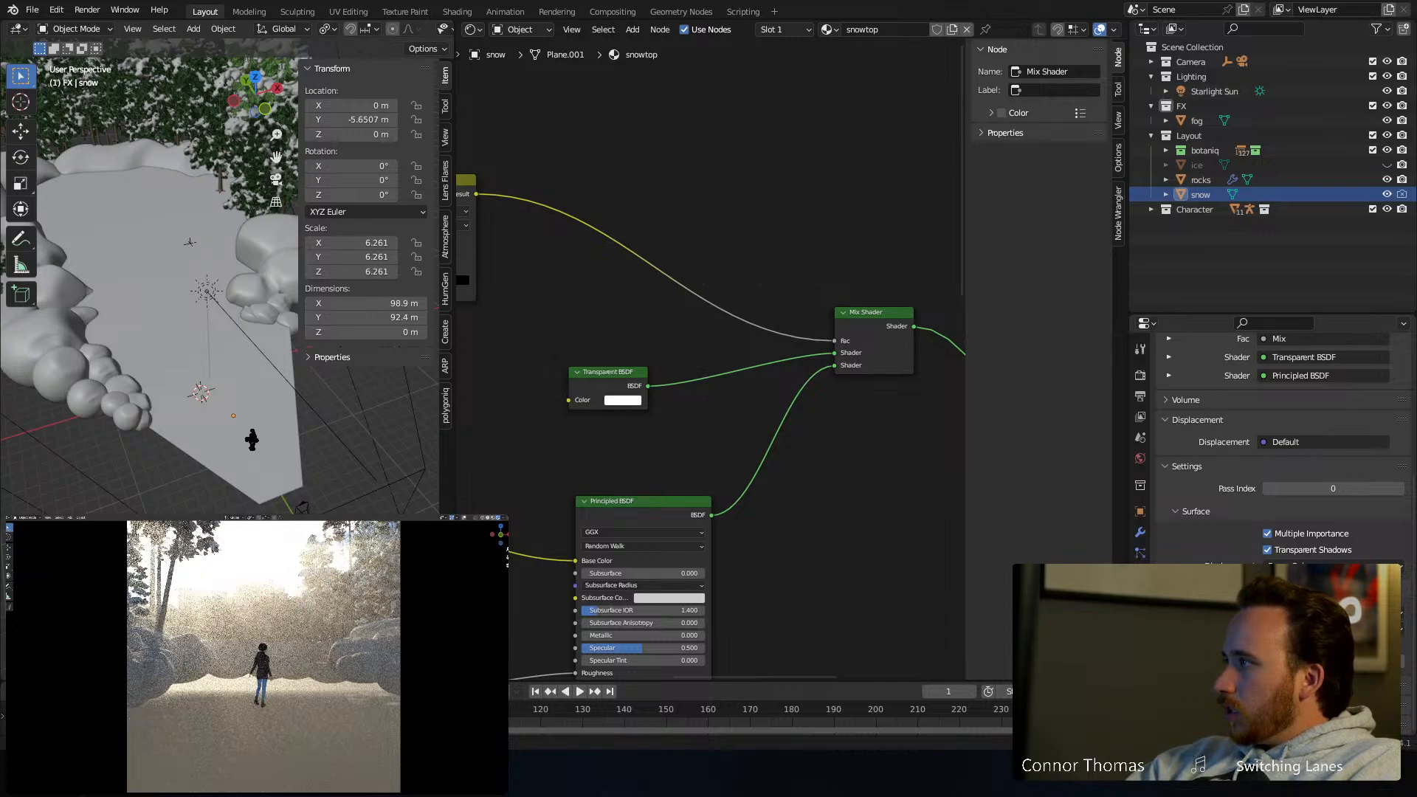
# Hide the FX collection containing the fog and inspect the snow plane's preview from outside the camera view
pyautogui.moveTo(251, 700); pyautogui.dragTo(289, 699, button='middle')
pyautogui.scroll(-8, 289, 699)
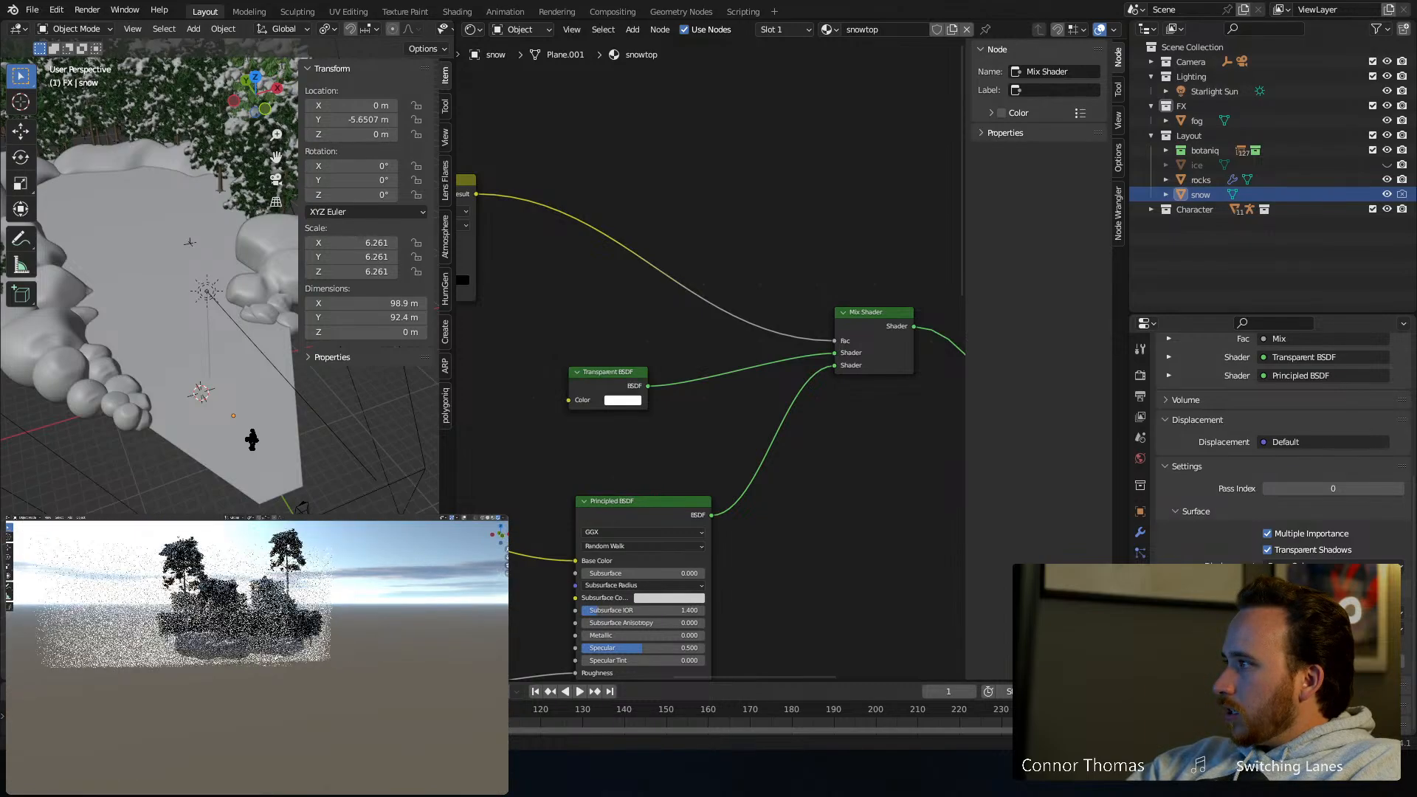
pyautogui.moveTo(278, 673); pyautogui.dragTo(279, 680, button='middle')
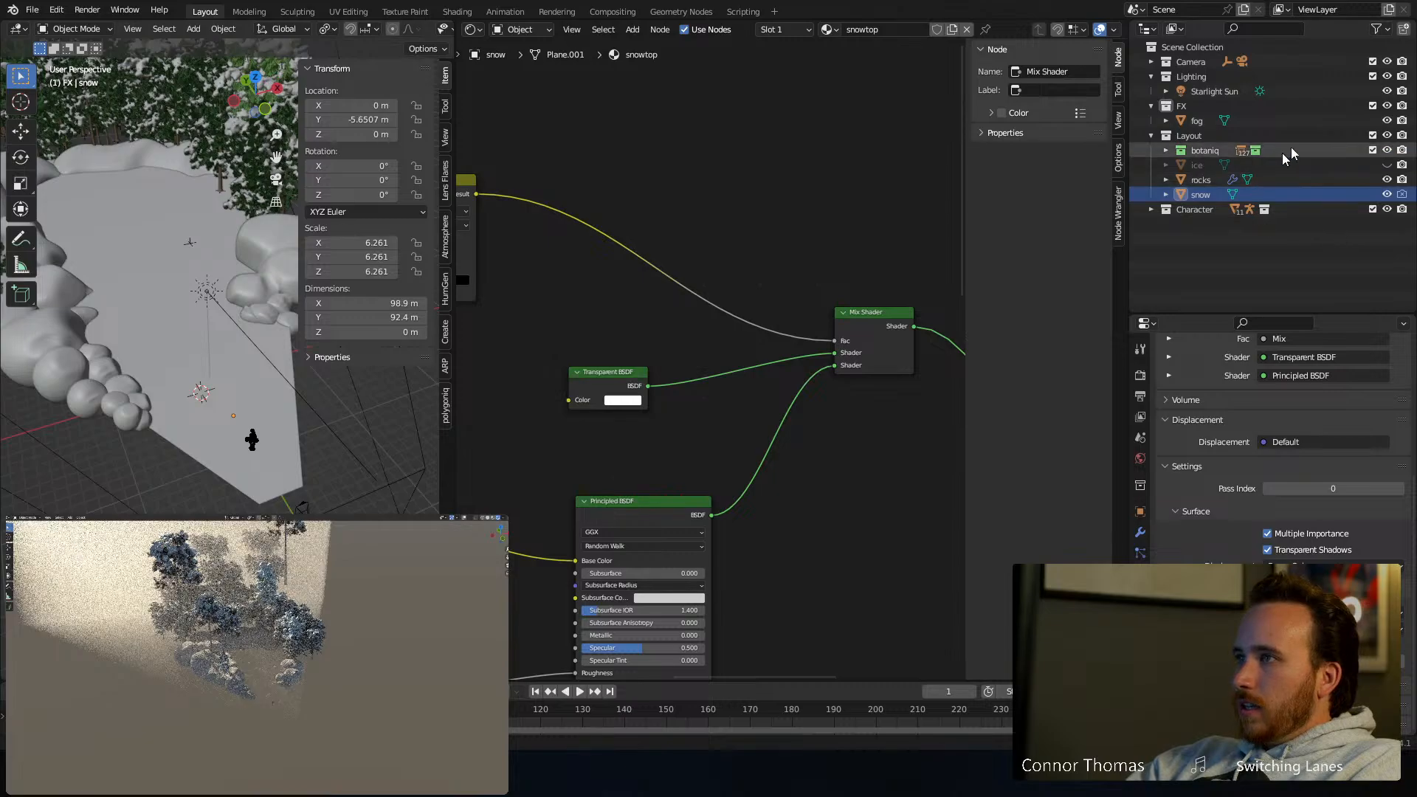
pyautogui.click(1387, 121)
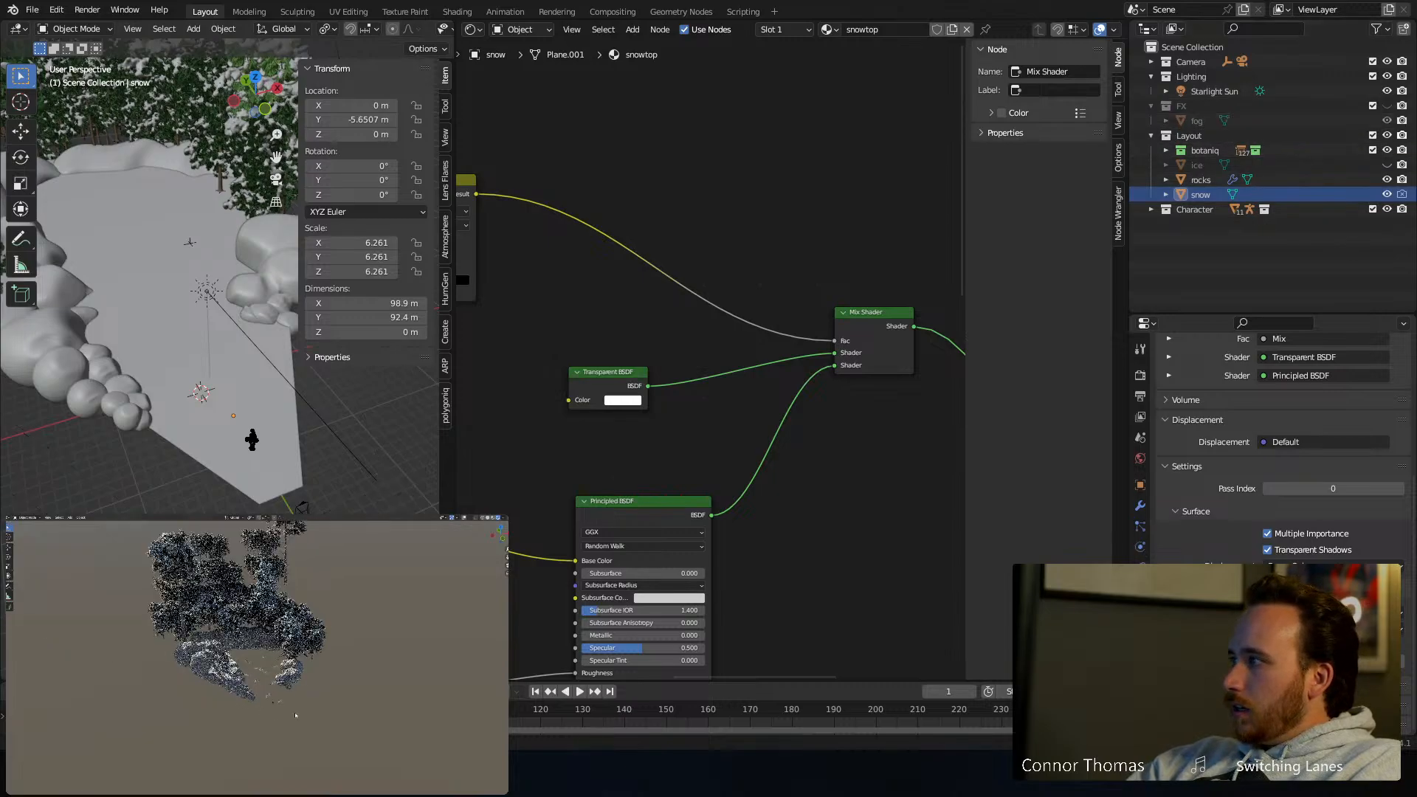
pyautogui.moveTo(283, 726); pyautogui.dragTo(320, 675, button='middle')
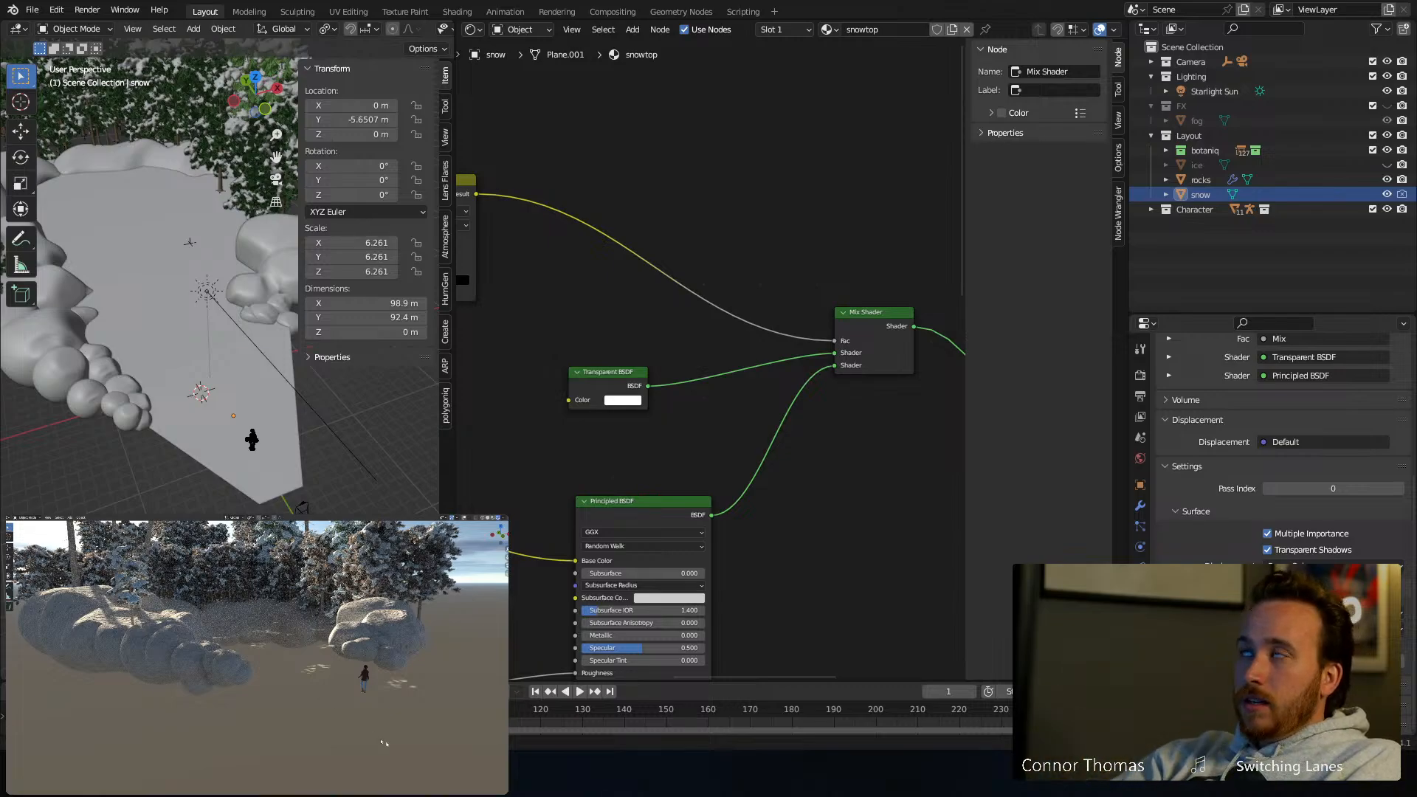
# Add a Solidify modifier to the snow plane in solid view and set its thickness to -0.02 m
pyautogui.moveTo(845, 202); pyautogui.dragTo(617, 198, button='middle')
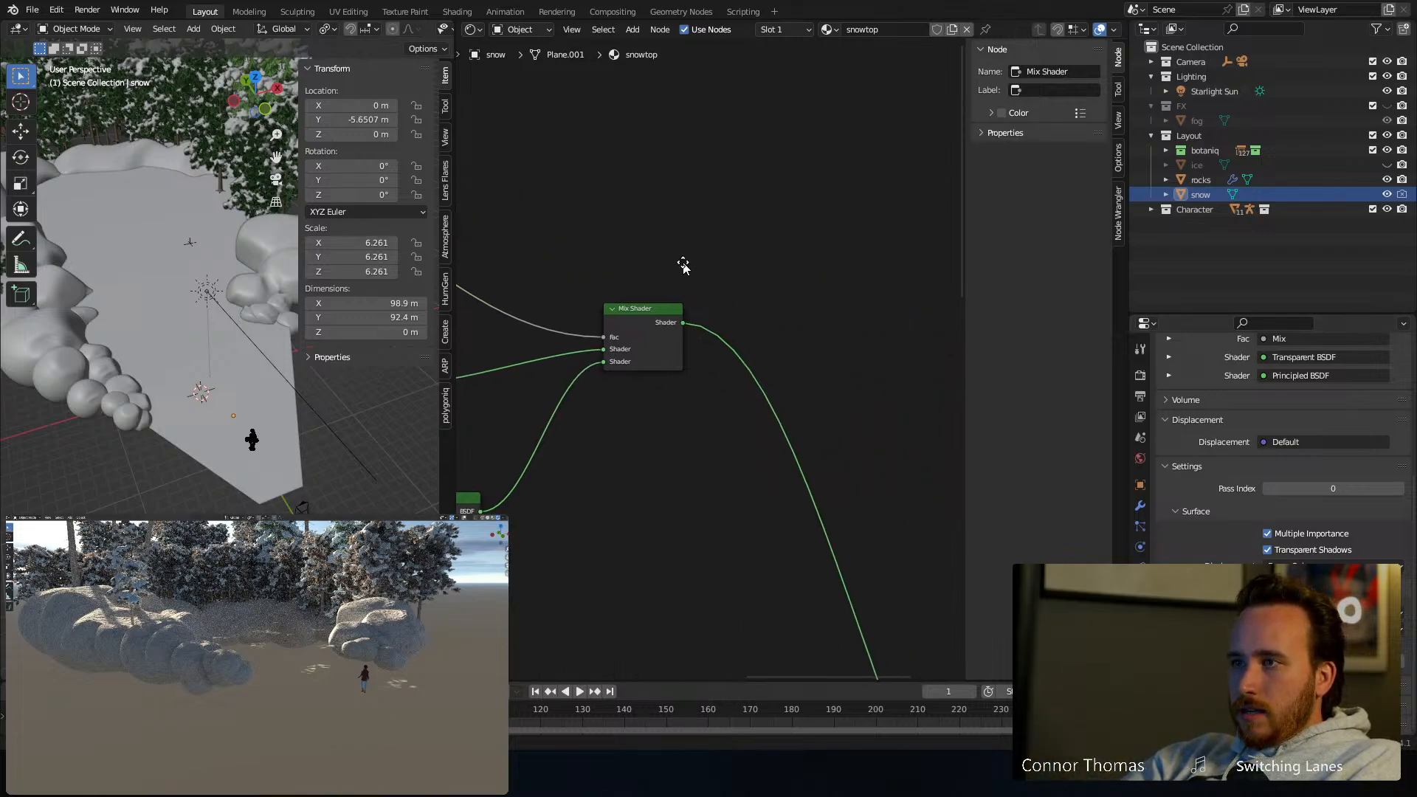
pyautogui.moveTo(755, 417); pyautogui.dragTo(729, 315, button='middle')
pyautogui.scroll(-2, 729, 315)
pyautogui.scroll(-2, 729, 315)
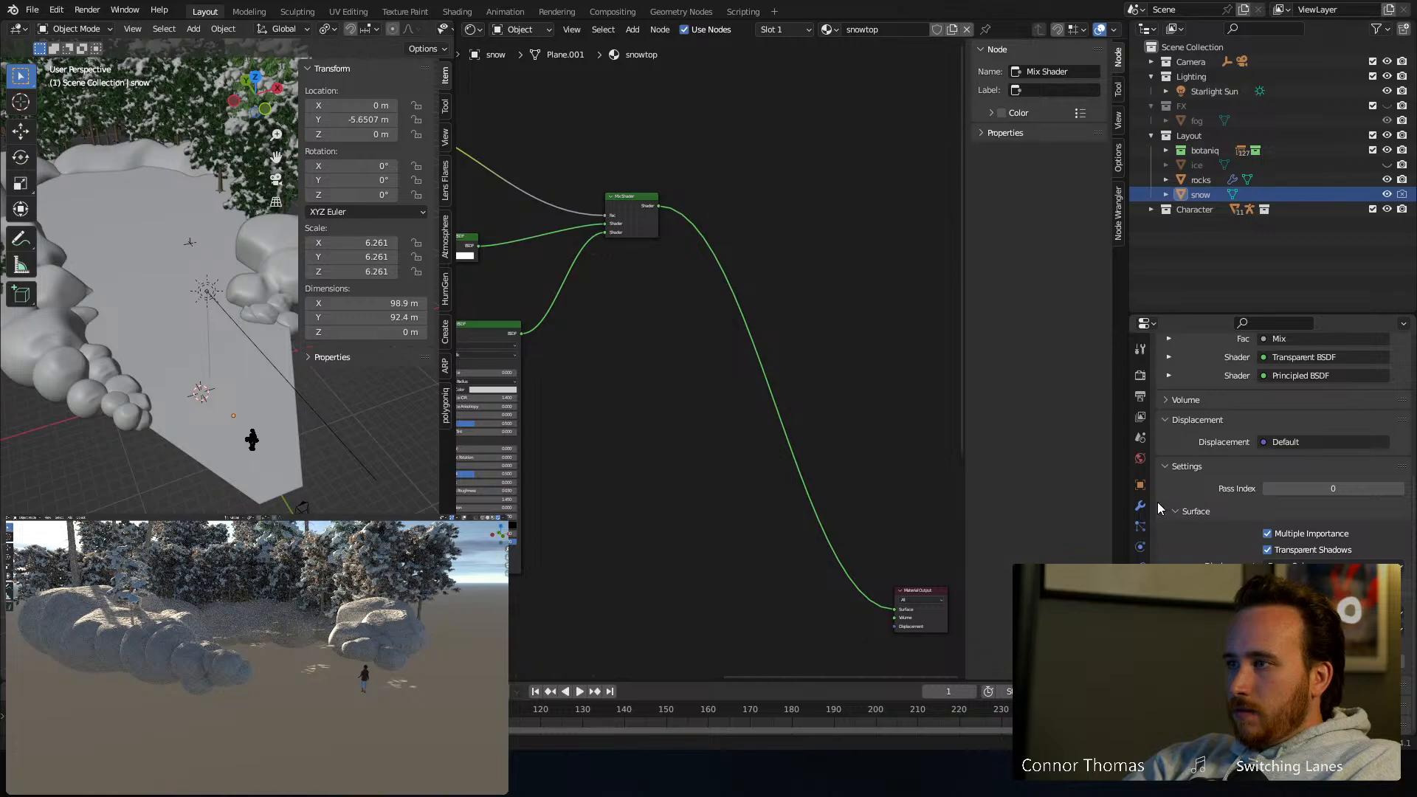
pyautogui.click(1140, 485)
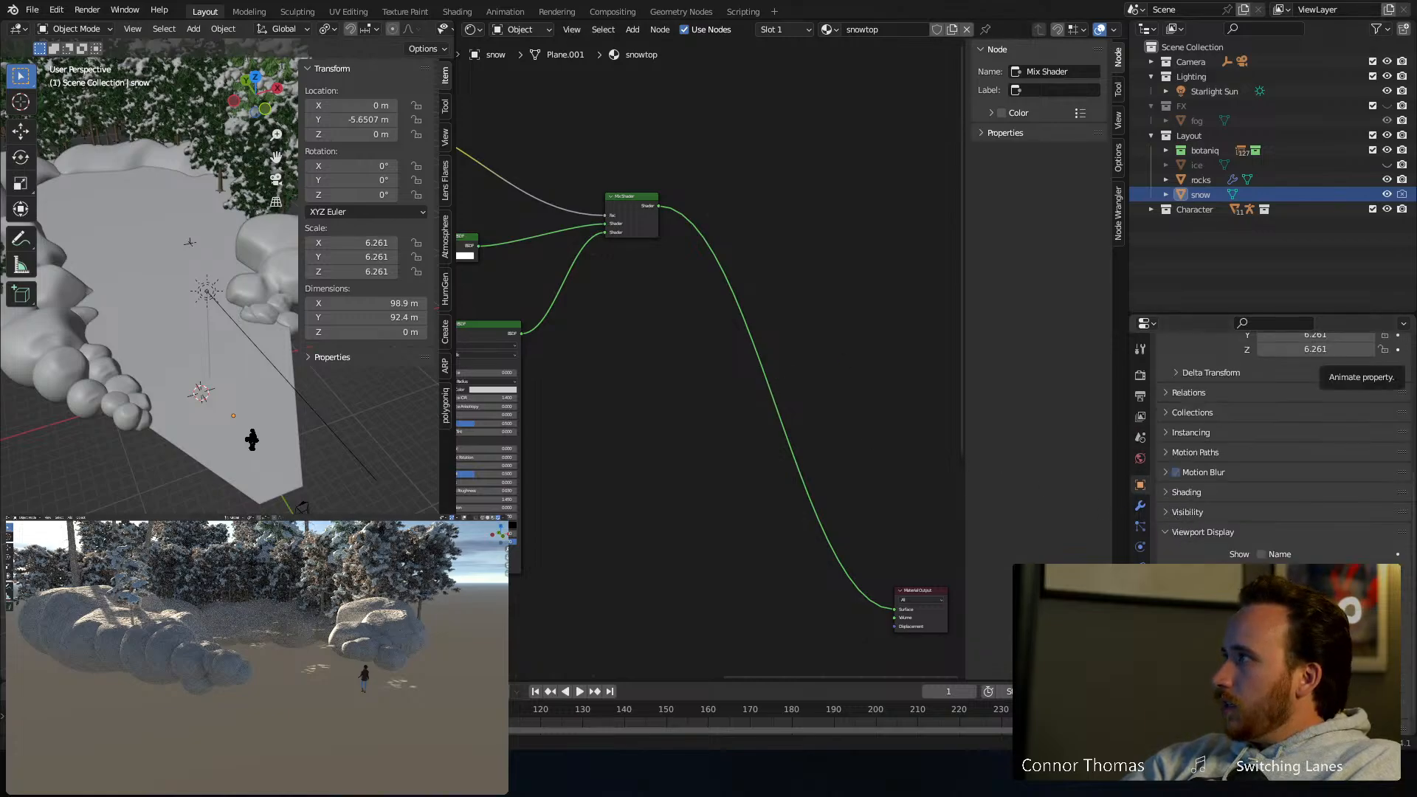
pyautogui.click(353, 657)
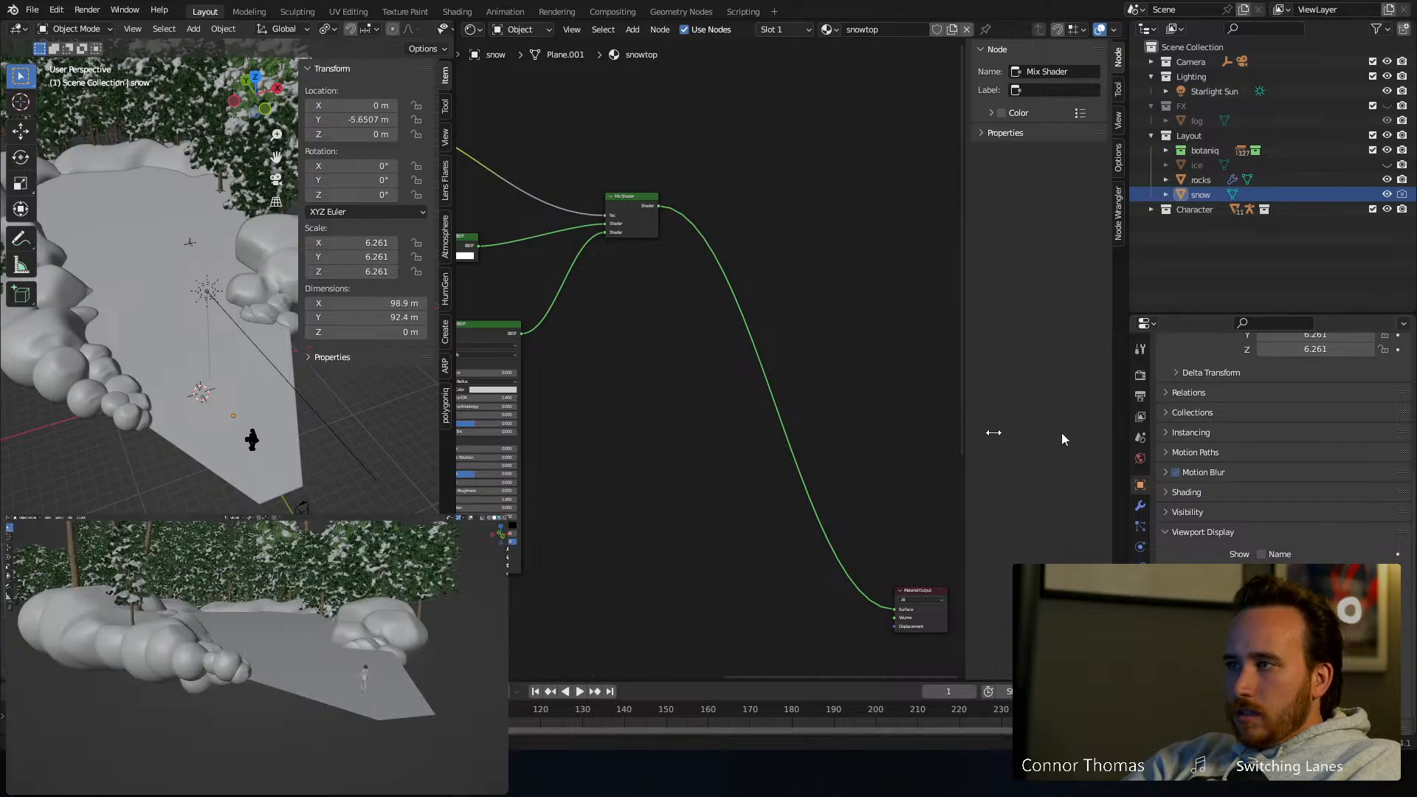
pyautogui.click(1140, 507)
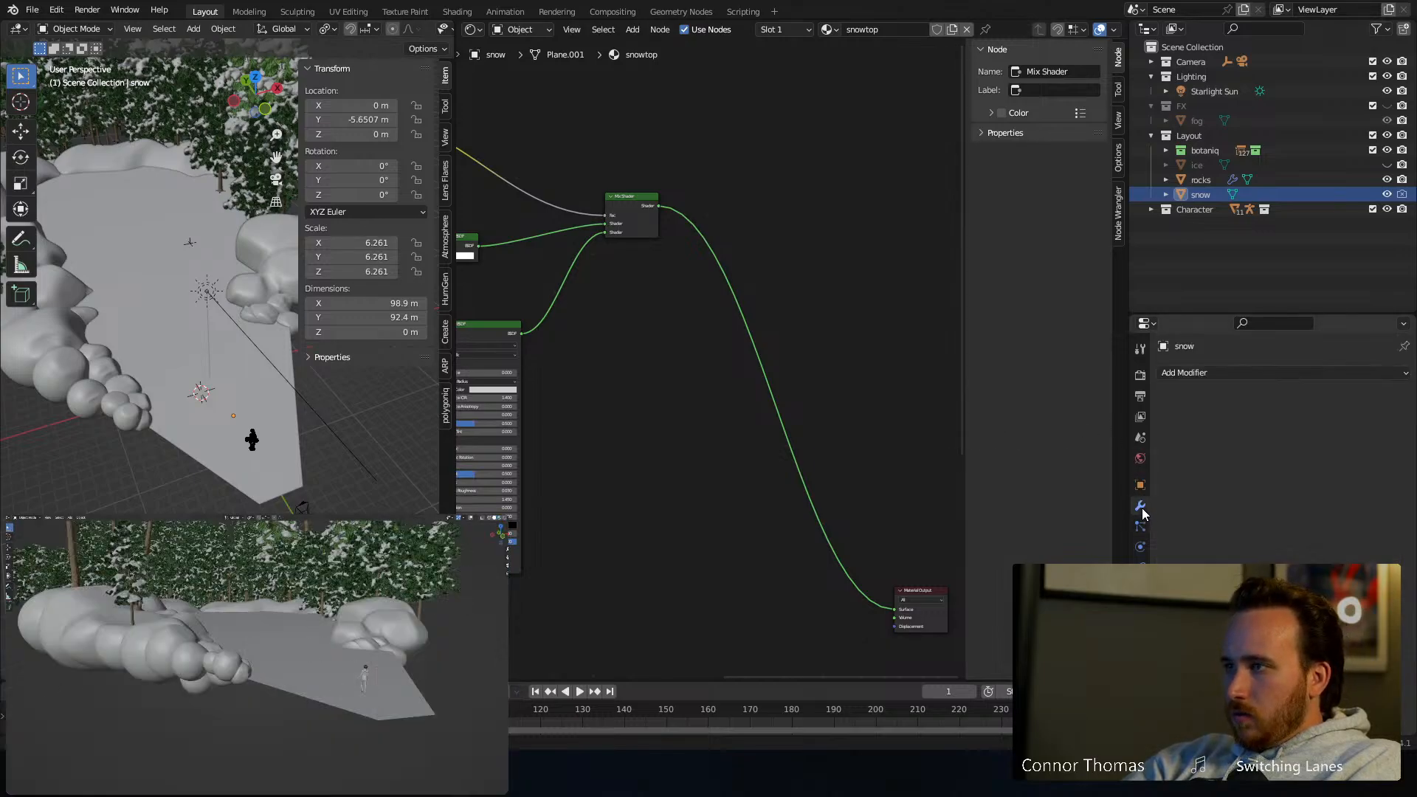
pyautogui.click(1246, 374)
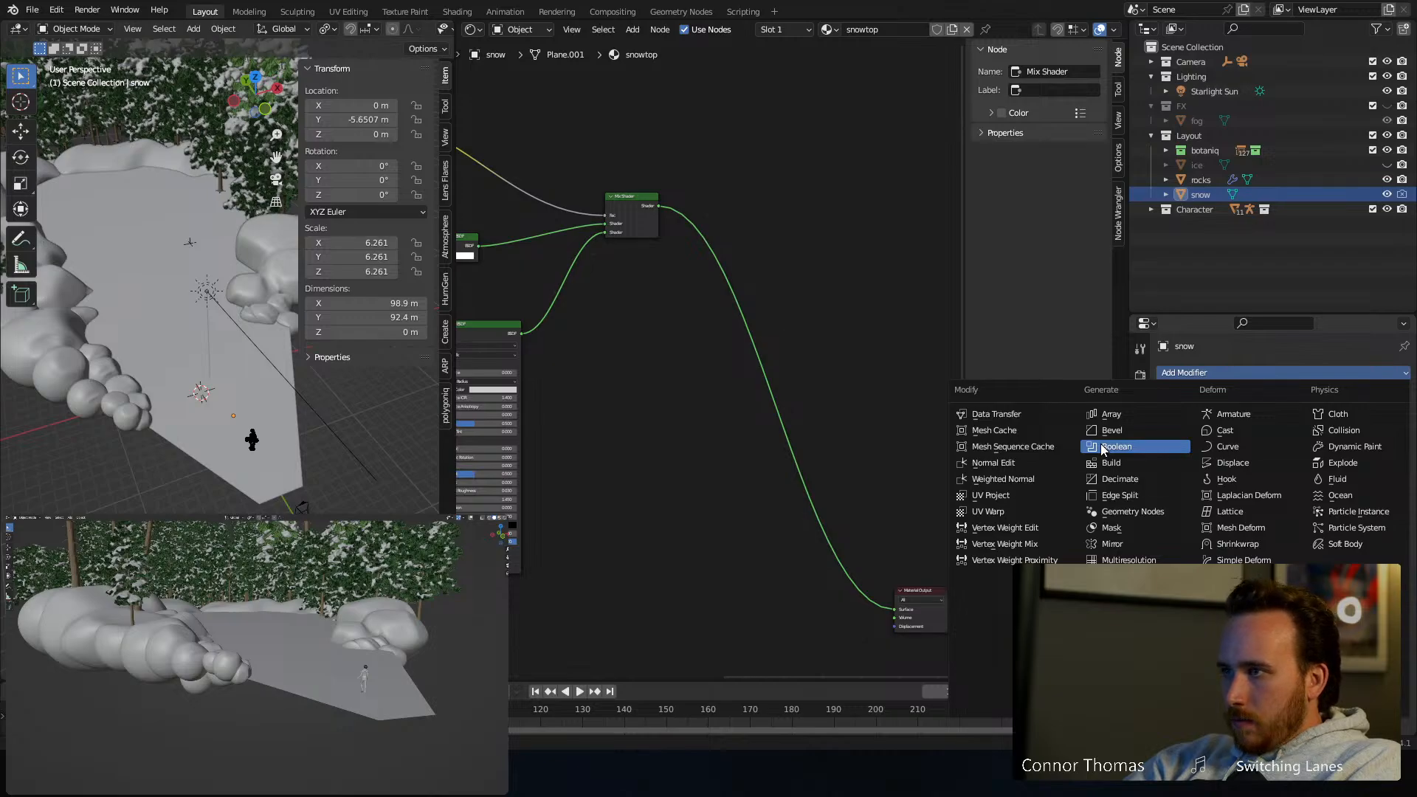
pyautogui.click(1129, 625)
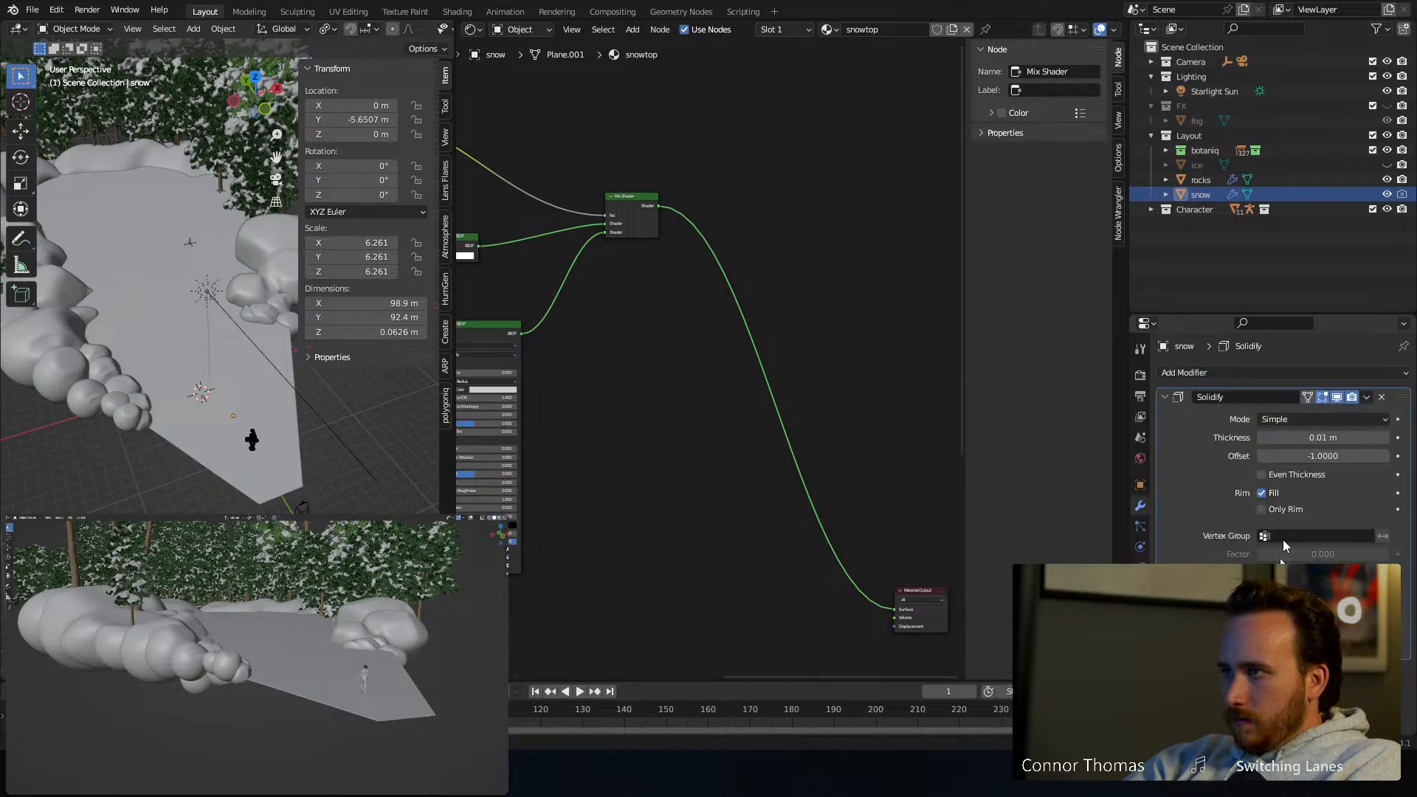
pyautogui.moveTo(1322, 437)
pyautogui.mouseDown()
pyautogui.moveTo(1285, 437)
pyautogui.moveTo(1298, 437)
pyautogui.mouseUp()
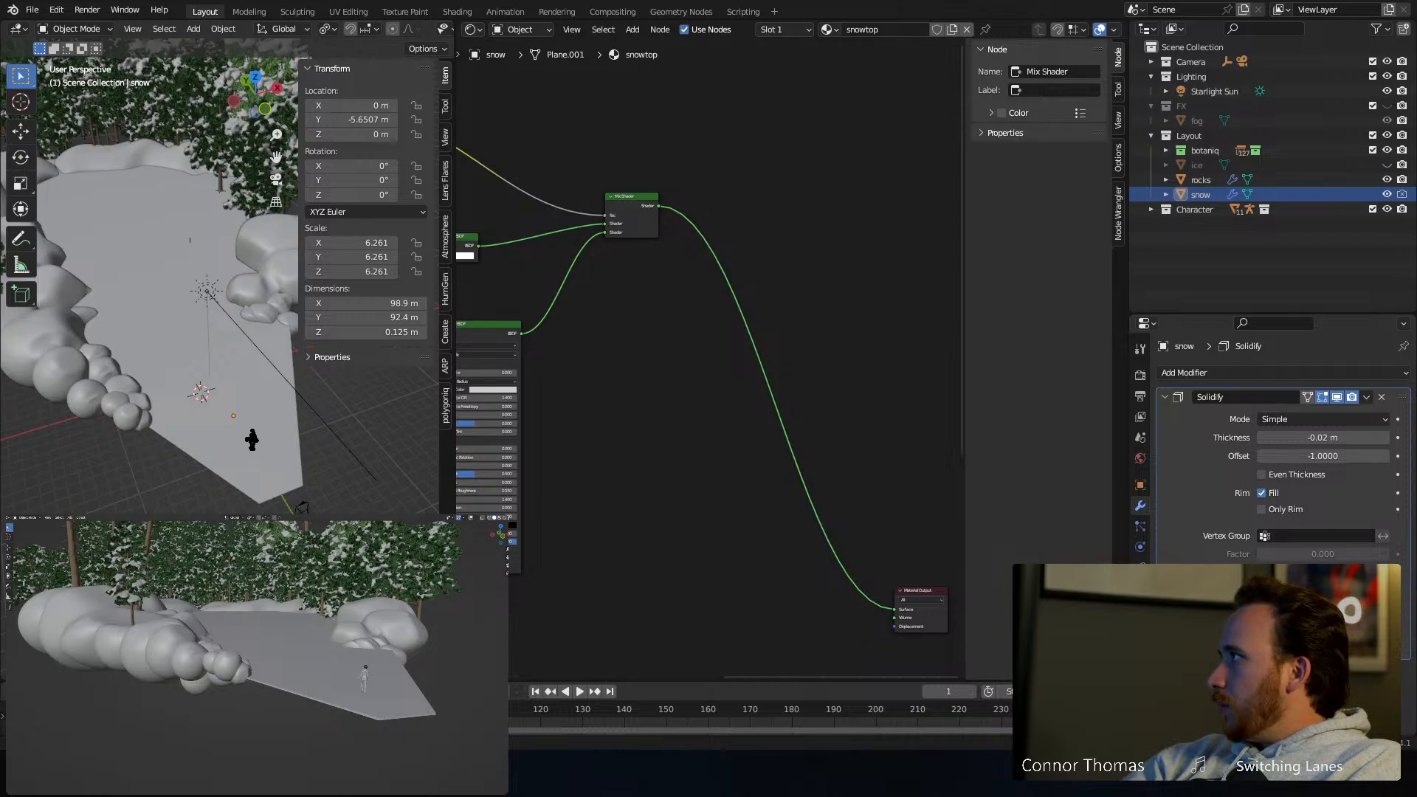
# Switch to the rendered preview, inspect the thickened snow plane and return to the camera view
pyautogui.press('z')
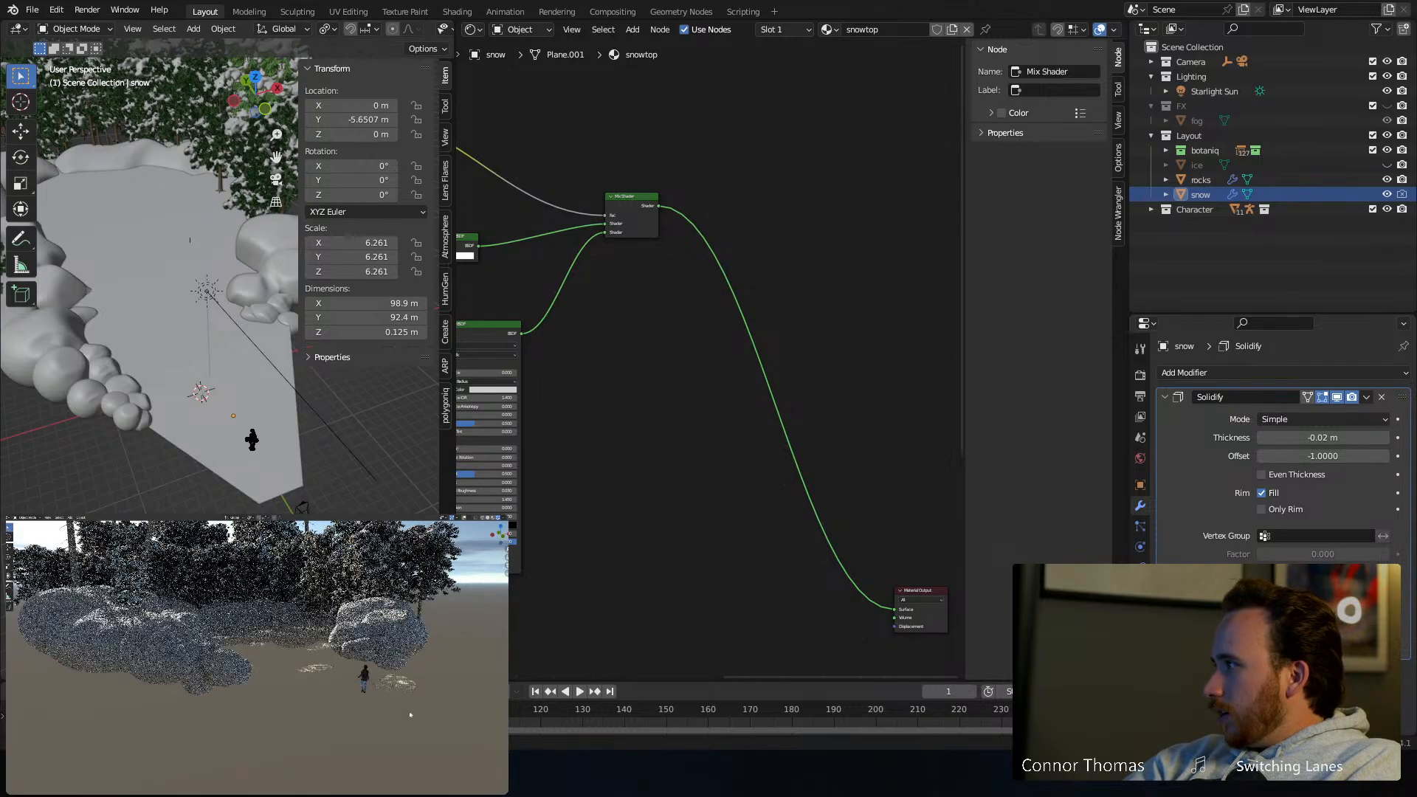
pyautogui.moveTo(411, 718); pyautogui.dragTo(286, 694, button='middle')
pyautogui.press('KP_0')
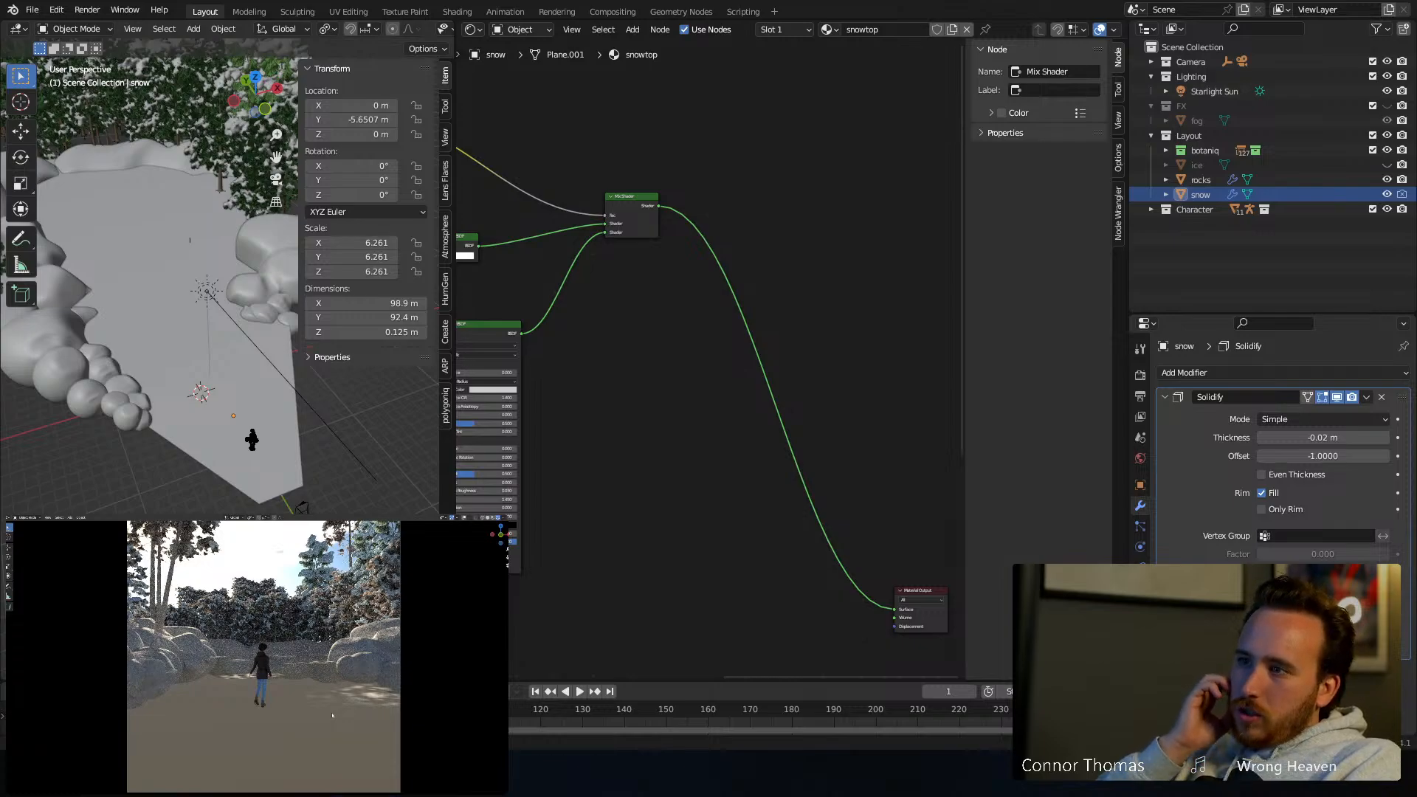
# Connect the Multiply node's Value to the Material Output's Displacement and move the displacement texture and Multiply nodes up beside it
pyautogui.moveTo(629, 412); pyautogui.dragTo(701, 363, button='middle')
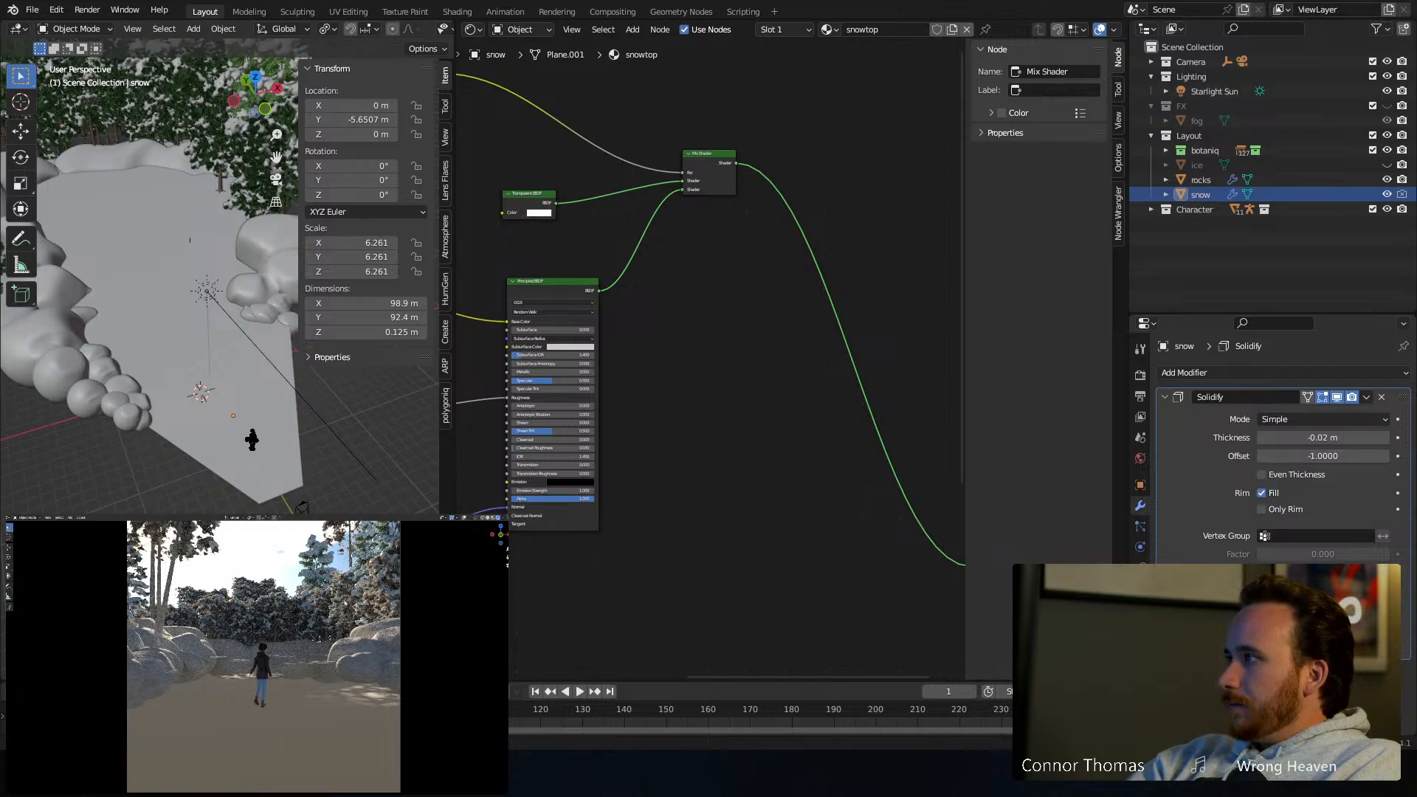
pyautogui.moveTo(671, 354); pyautogui.dragTo(843, 215, button='middle')
pyautogui.scroll(-4, 629, 430)
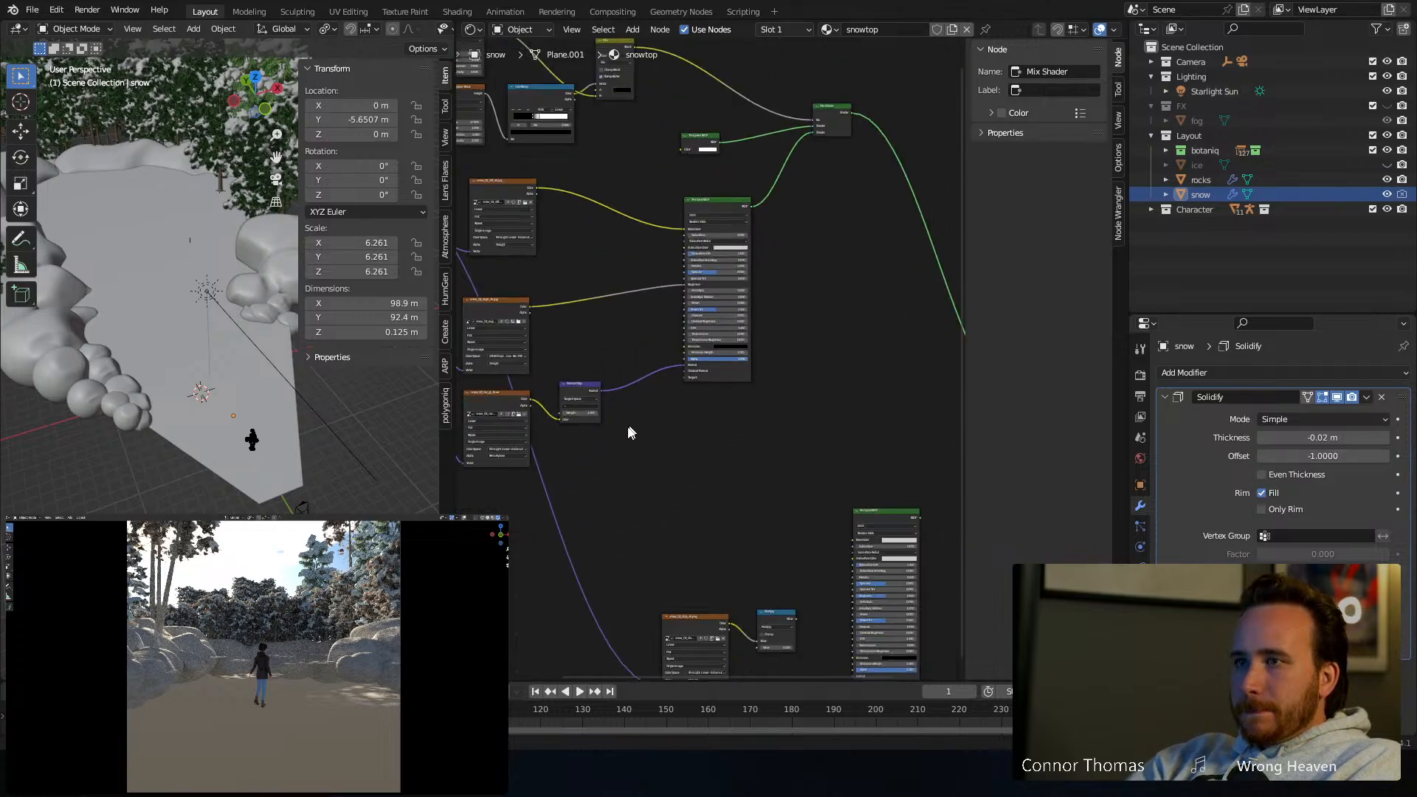
pyautogui.scroll(1, 648, 443)
pyautogui.moveTo(652, 450); pyautogui.dragTo(583, 308, button='middle')
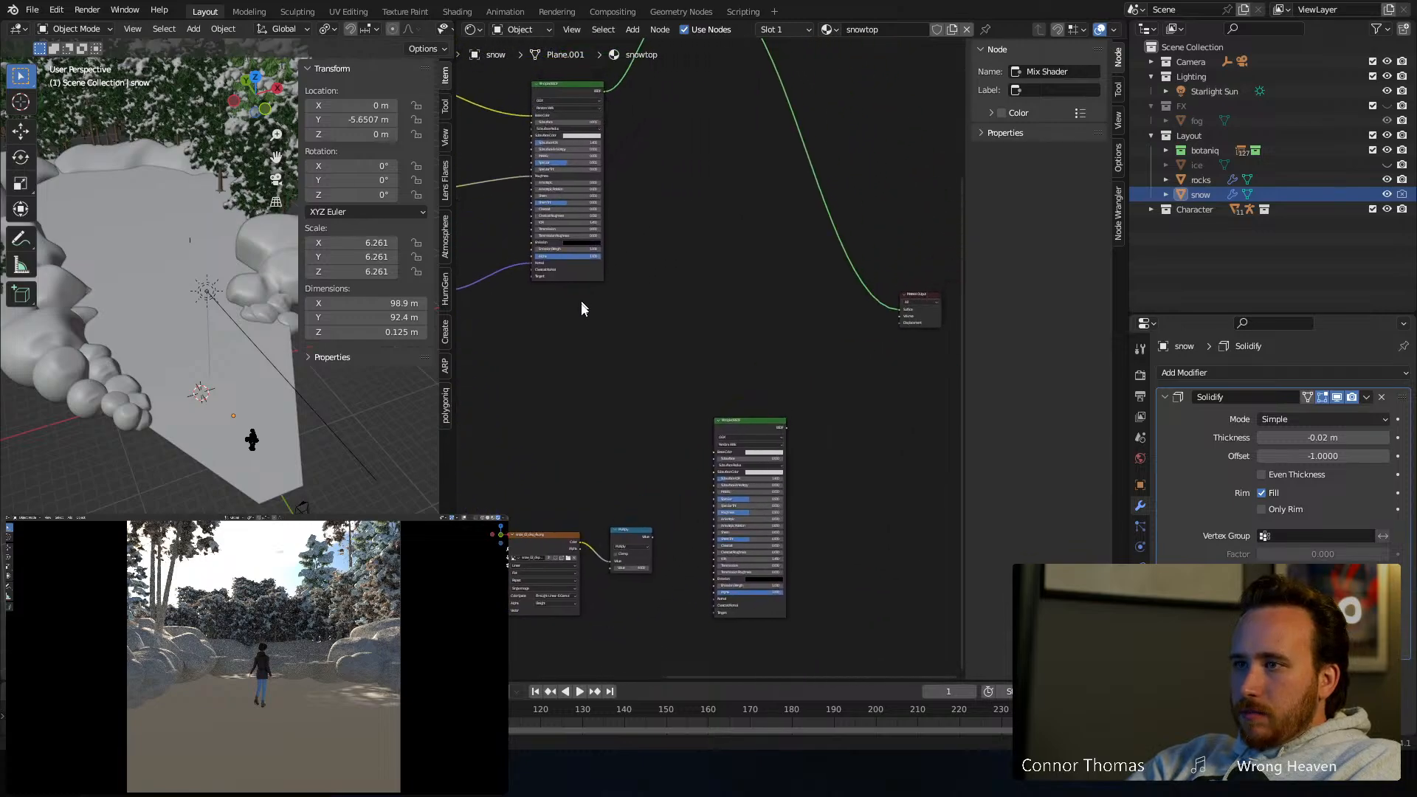
pyautogui.moveTo(653, 536); pyautogui.dragTo(898, 322)
pyautogui.moveTo(488, 506); pyautogui.dragTo(639, 649)
pyautogui.moveTo(554, 537); pyautogui.dragTo(621, 334)
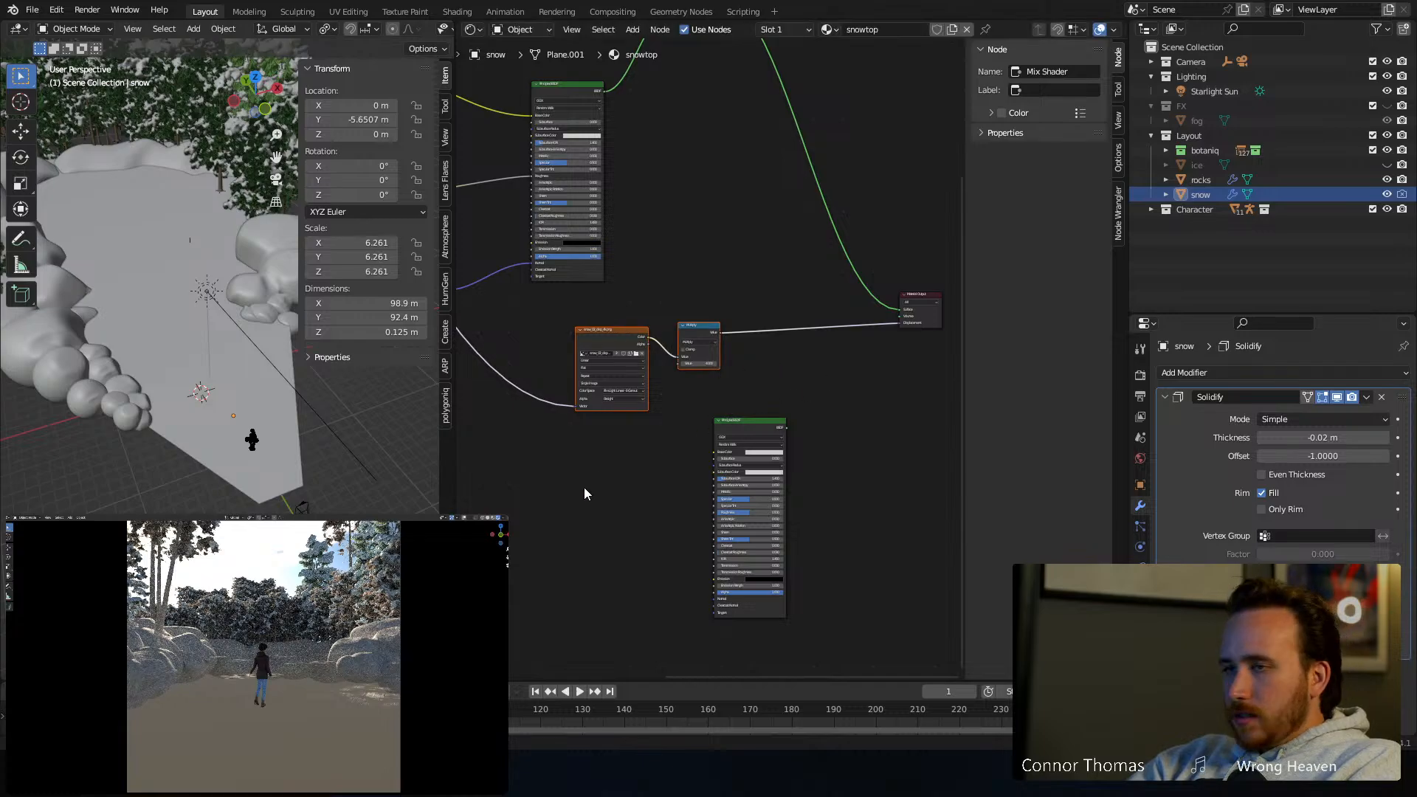
# Set the displacement Multiply node's value to 20.9
pyautogui.moveTo(571, 391); pyautogui.dragTo(672, 362, button='middle')
pyautogui.scroll(12, 693, 398)
pyautogui.moveTo(769, 417); pyautogui.dragTo(581, 480, button='middle')
pyautogui.moveTo(736, 346)
pyautogui.mouseDown()
pyautogui.moveTo(789, 347)
pyautogui.moveTo(733, 365)
pyautogui.mouseUp()
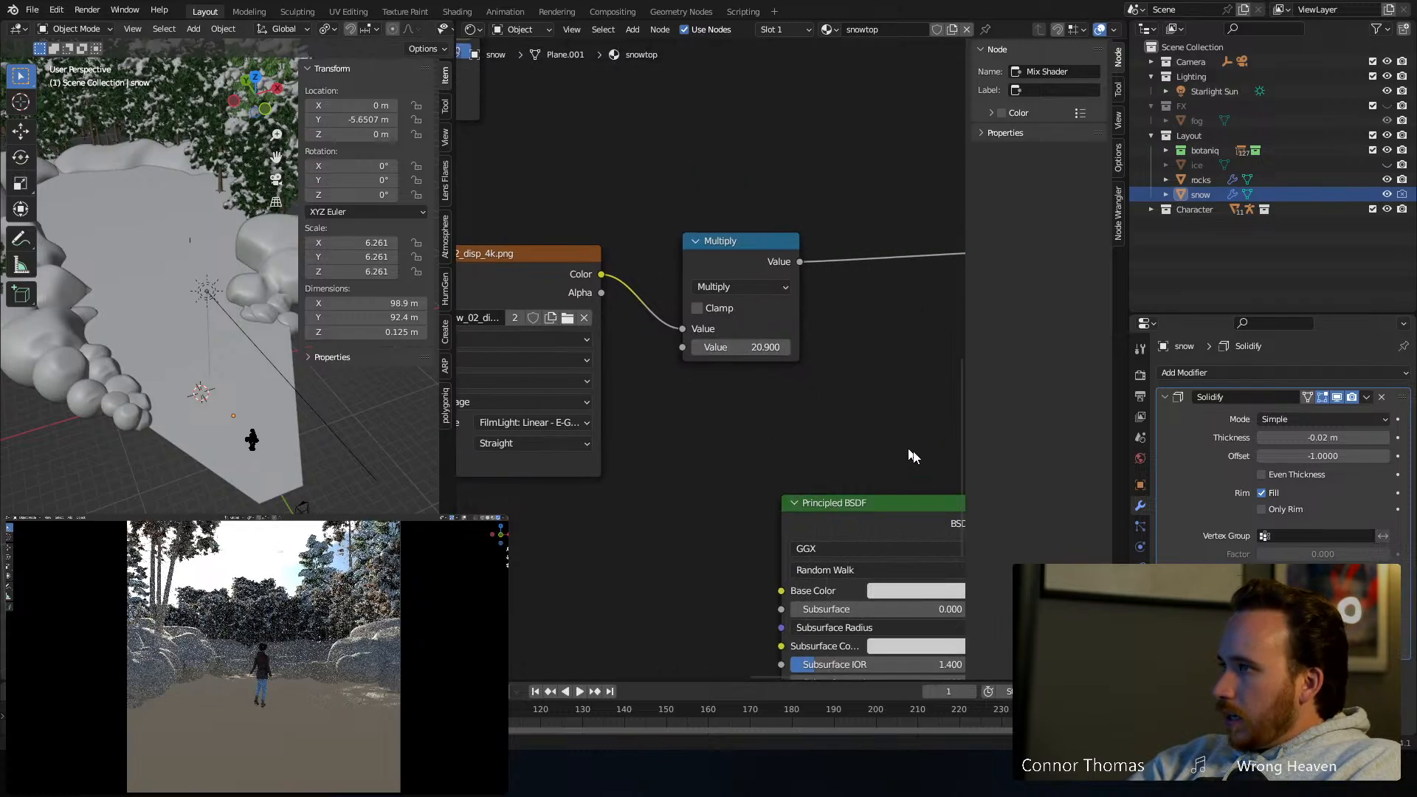
# Disable the snow plane's Solidify modifier for viewport and render, and unhide the ice object
pyautogui.click(1351, 399)
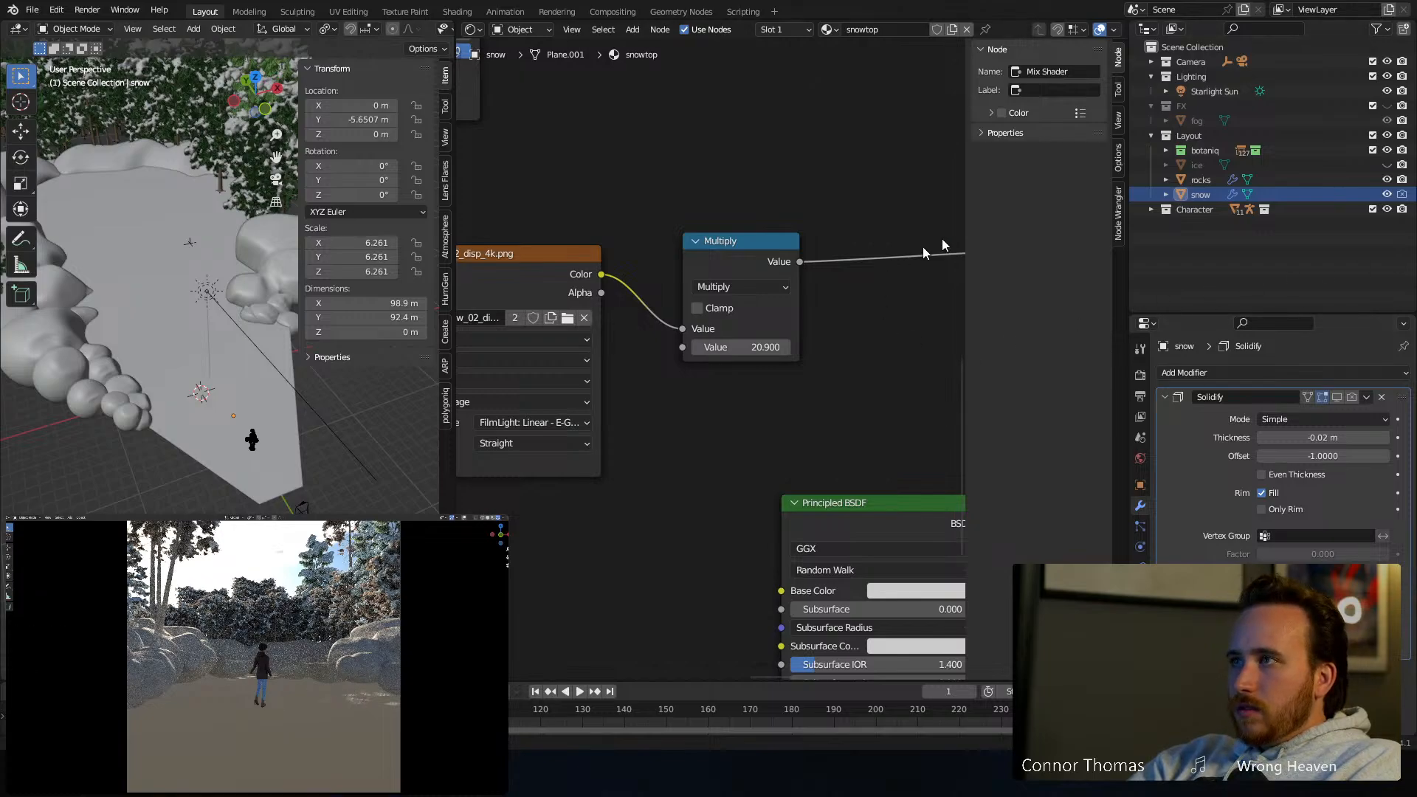
pyautogui.click(1387, 164)
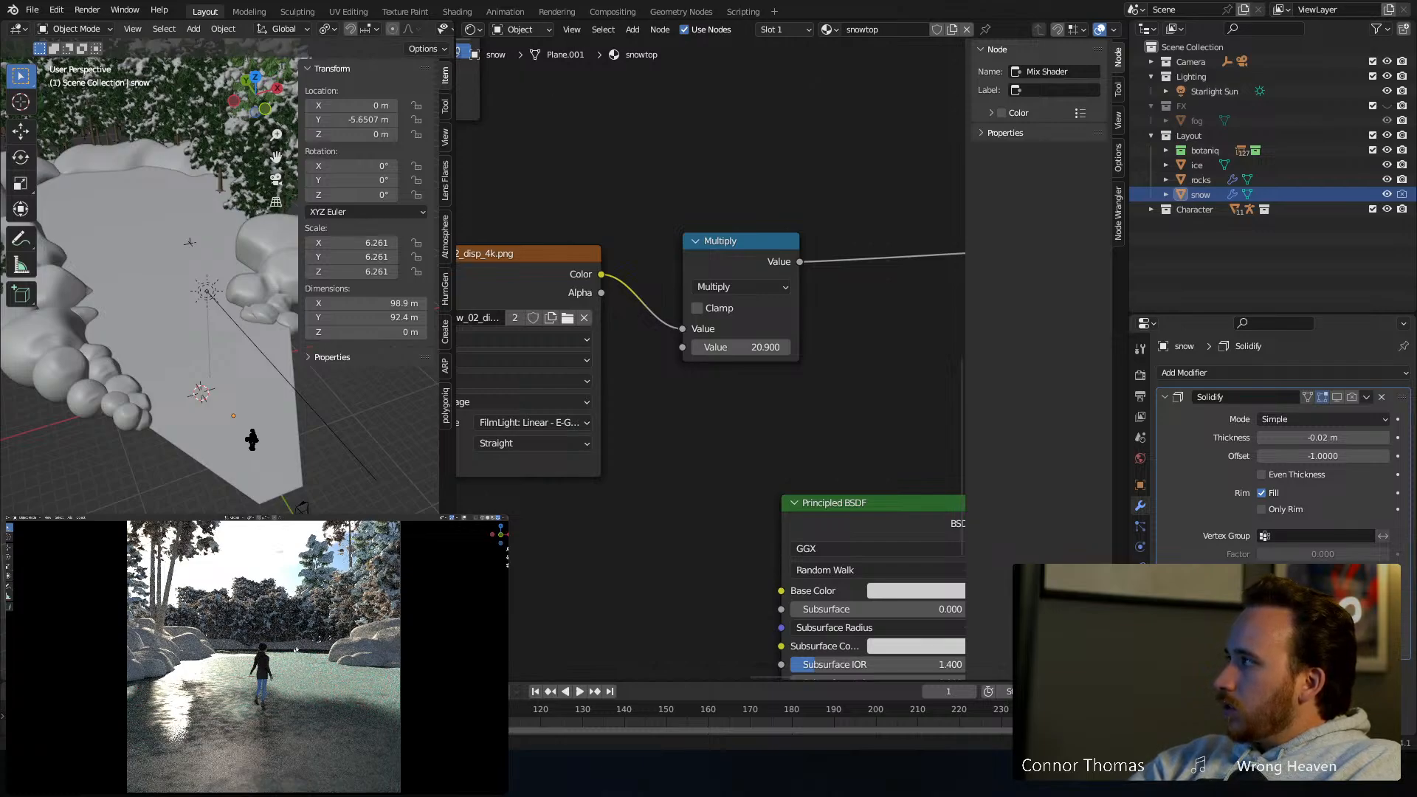
pyautogui.click(487, 518)
pyautogui.moveTo(314, 665)
pyautogui.mouseDown(button='middle')
pyautogui.moveTo(312, 712)
pyautogui.moveTo(311, 690)
pyautogui.mouseUp(button='middle')
pyautogui.scroll(-6, 310, 690)
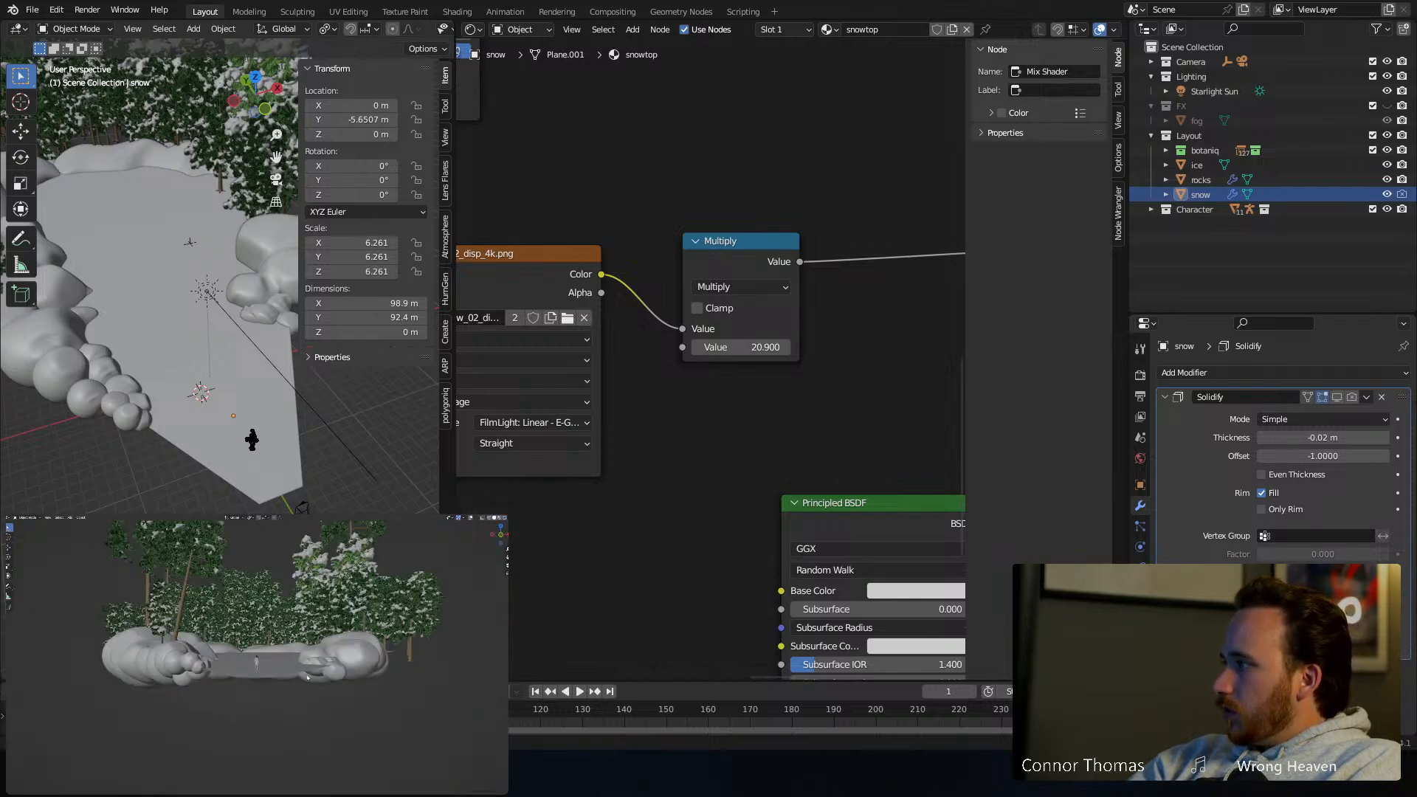
pyautogui.scroll(3, 307, 676)
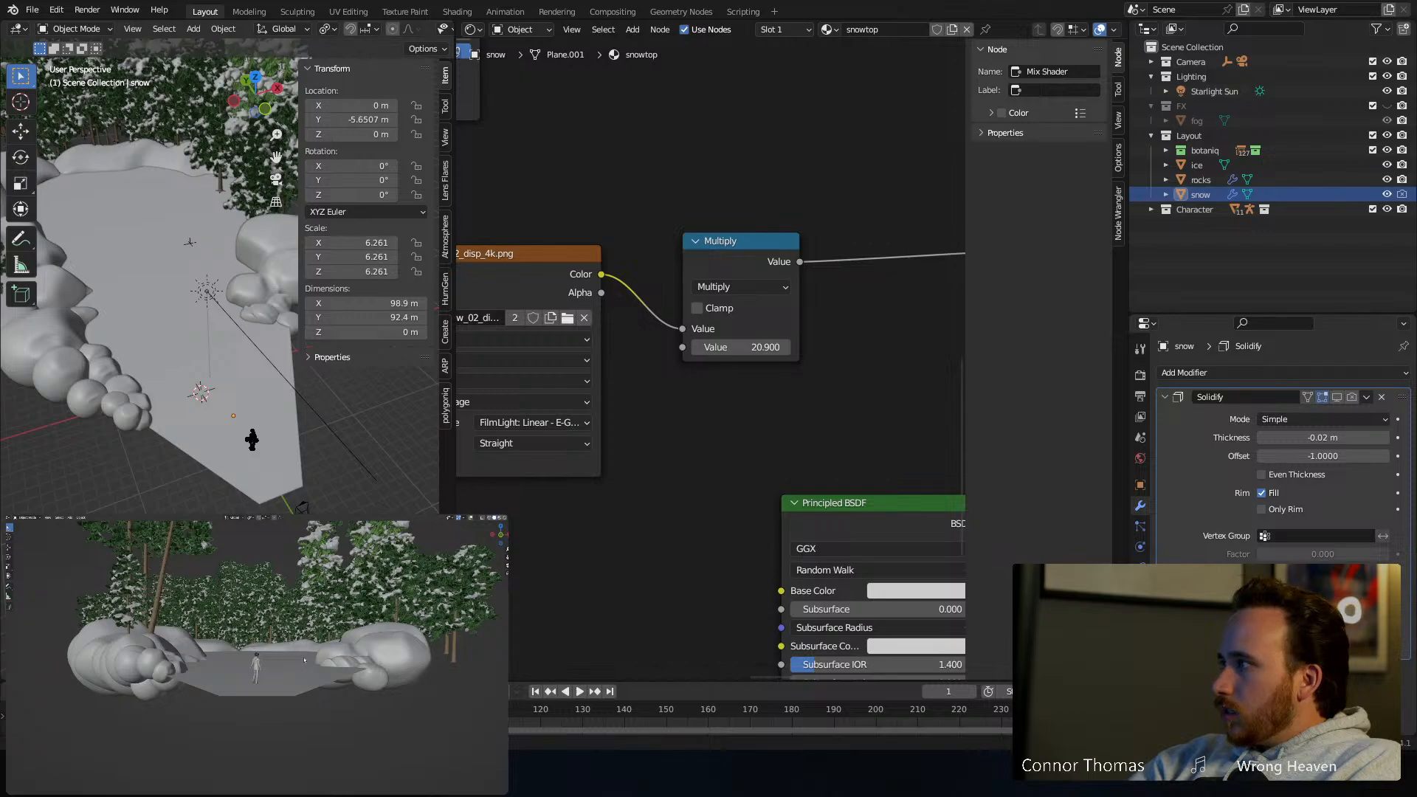
pyautogui.click(287, 672)
pyautogui.press('g')
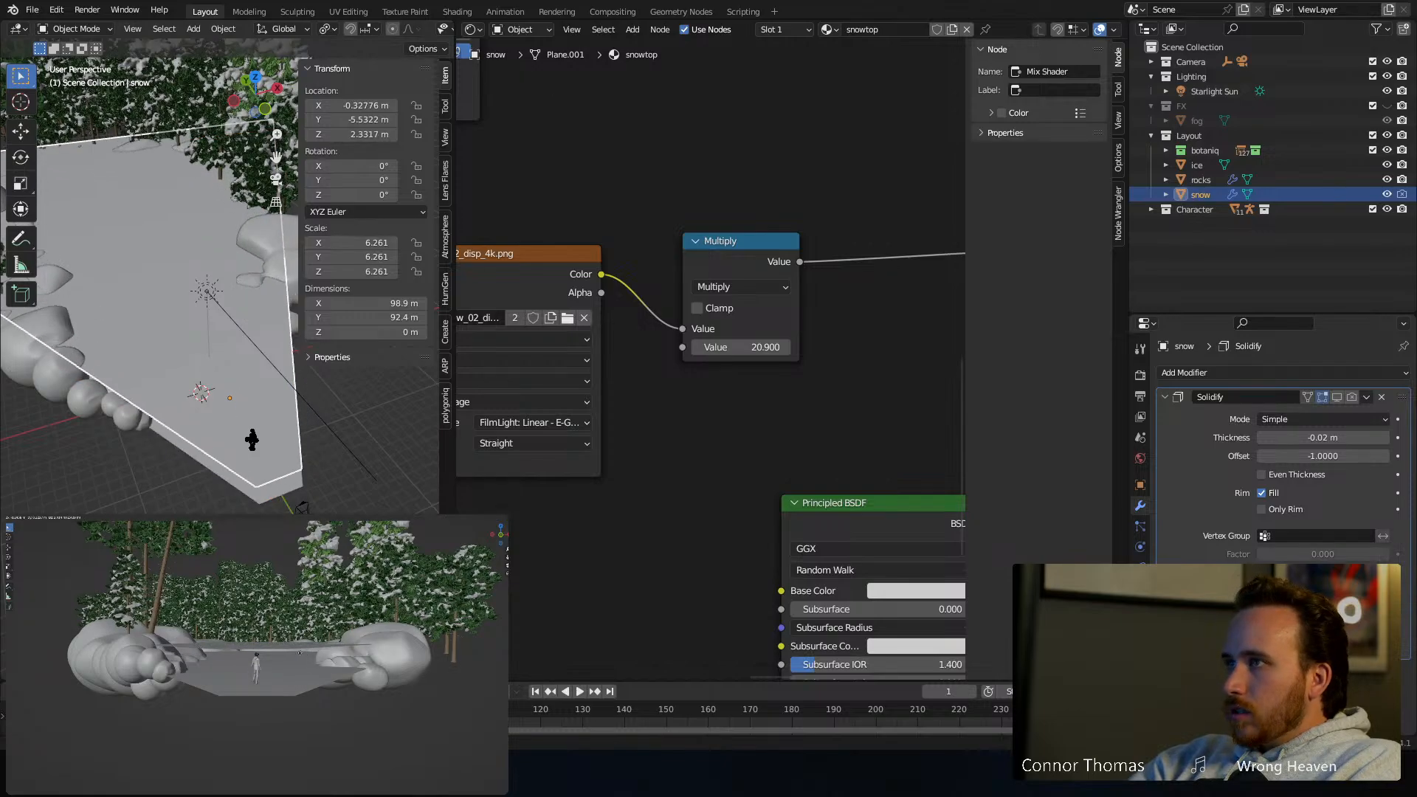
pyautogui.rightClick(321, 687)
# Raise the snow plane along Z to about 0.006 m in a wireframe side view so it sits just above the ice
pyautogui.scroll(8, 322, 687)
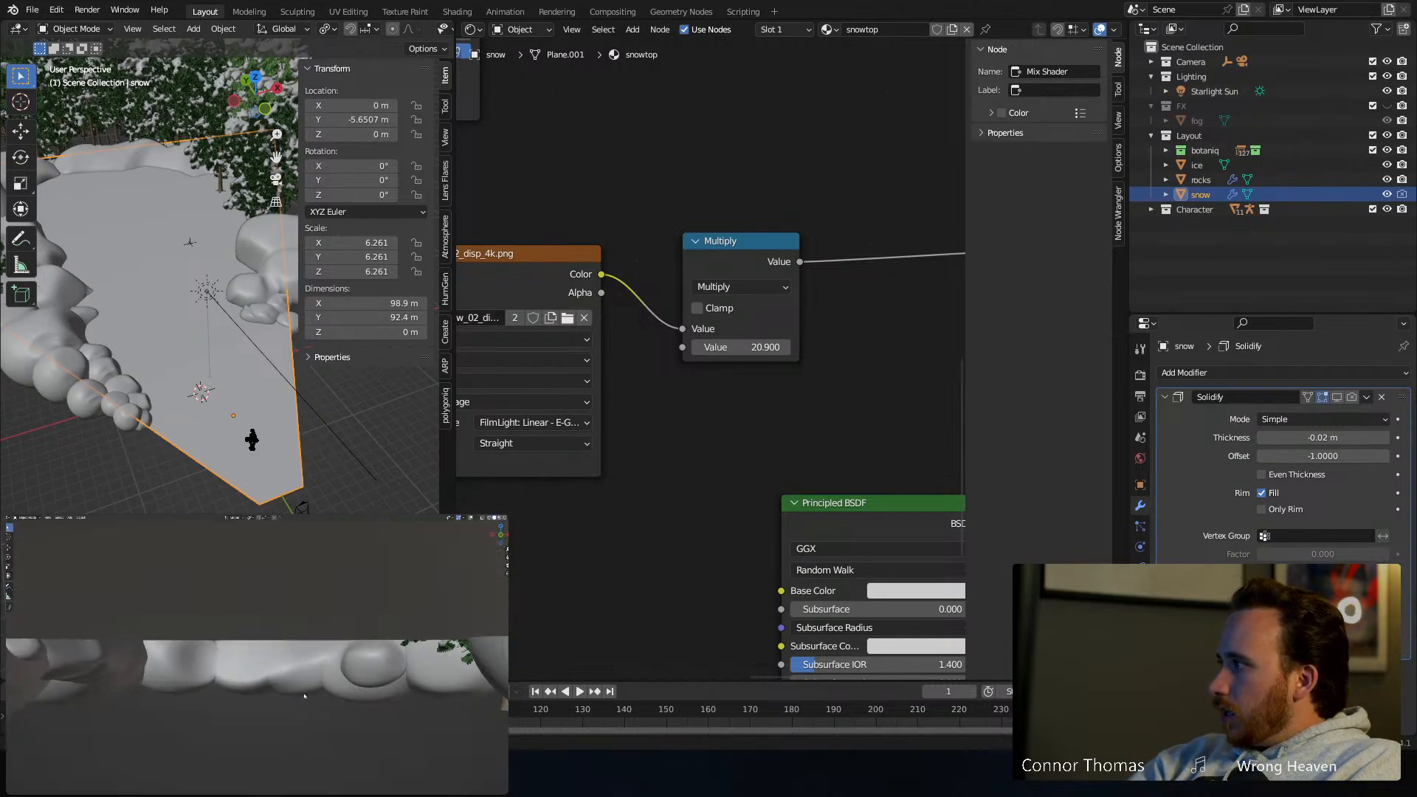
pyautogui.scroll(2, 302, 691)
pyautogui.scroll(-6, 302, 691)
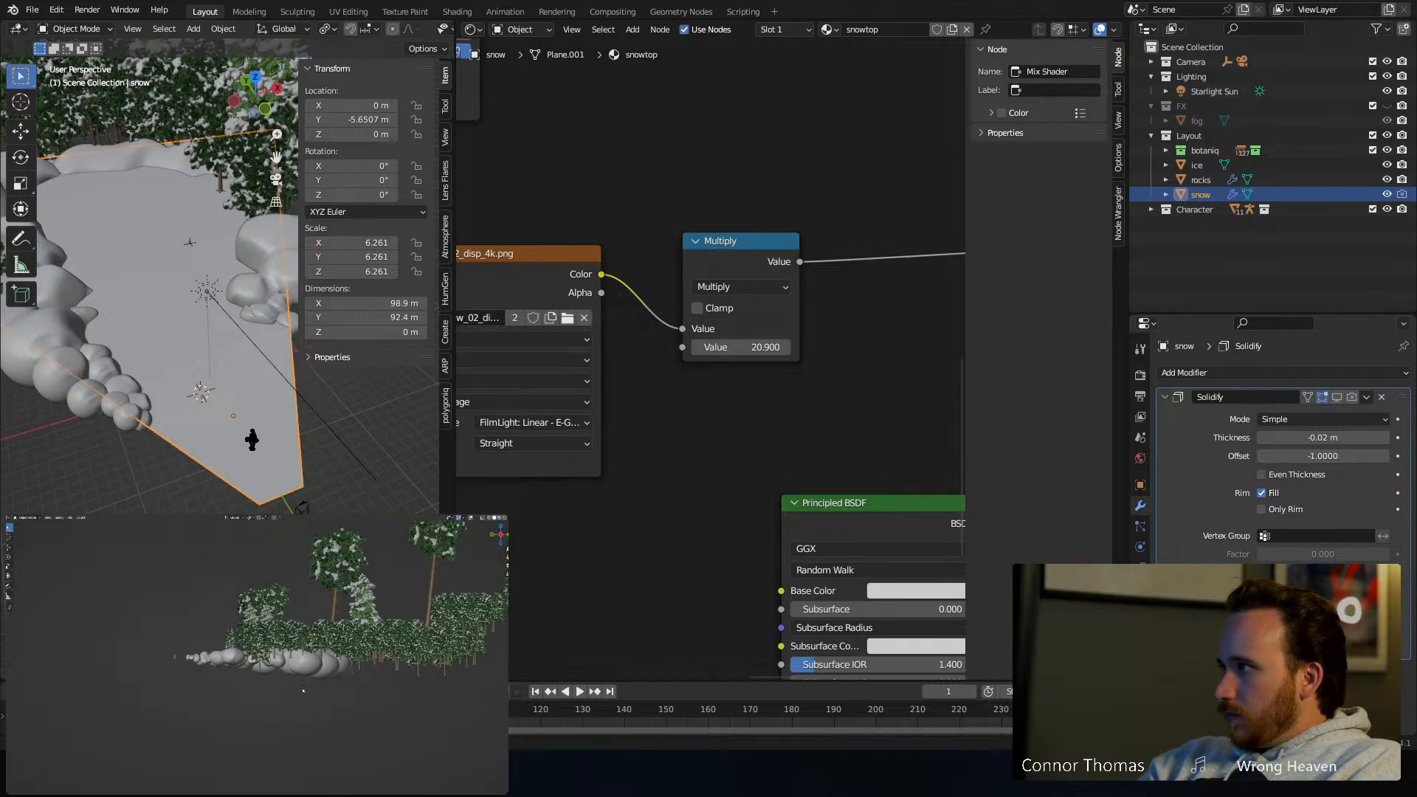
pyautogui.press('z')
pyautogui.click(254, 693)
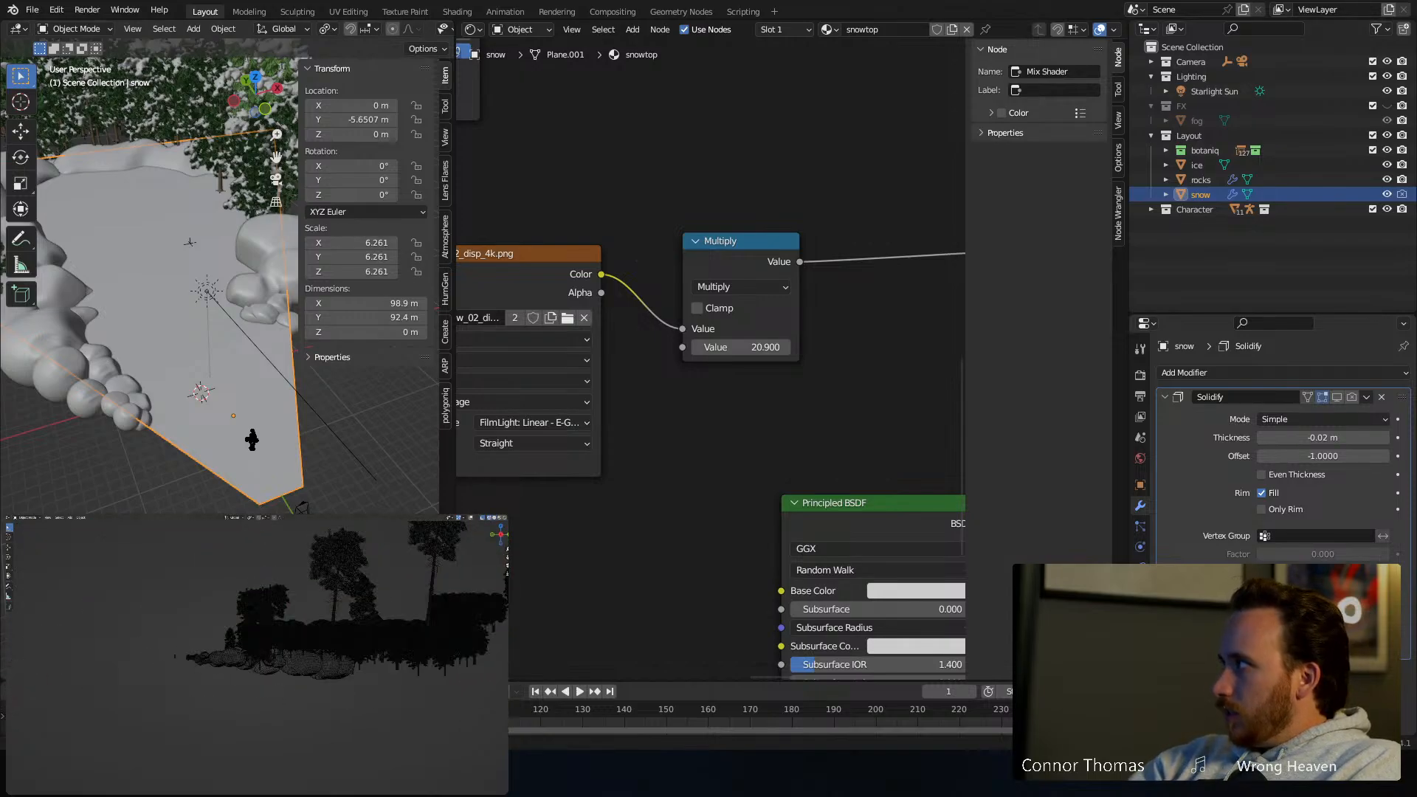
pyautogui.keyDown('shift'); pyautogui.moveTo(366, 600); pyautogui.dragTo(480, 606, button='middle'); pyautogui.keyUp('shift')
pyautogui.scroll(8, 350, 656)
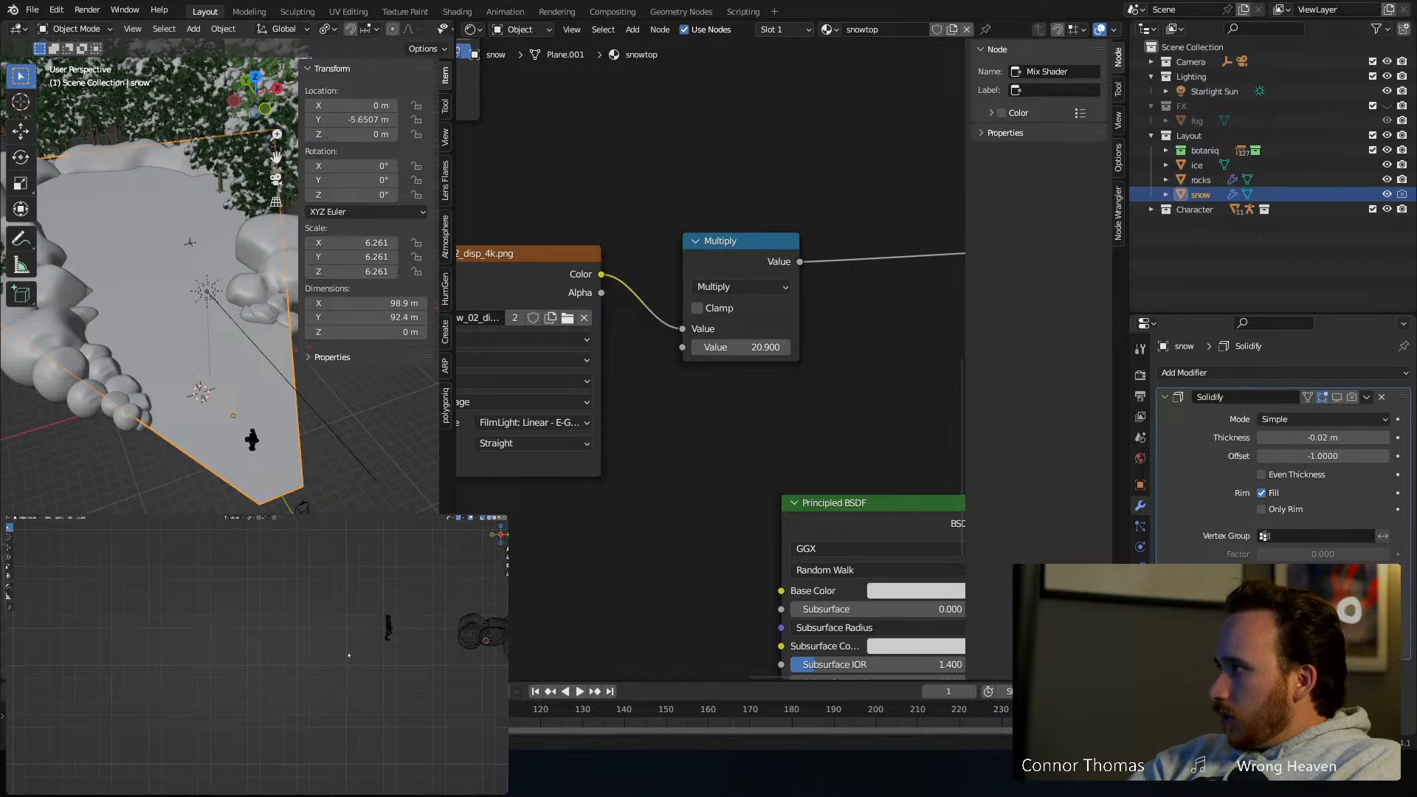
pyautogui.keyDown('shift'); pyautogui.moveTo(262, 678); pyautogui.dragTo(189, 690, button='middle'); pyautogui.keyUp('shift')
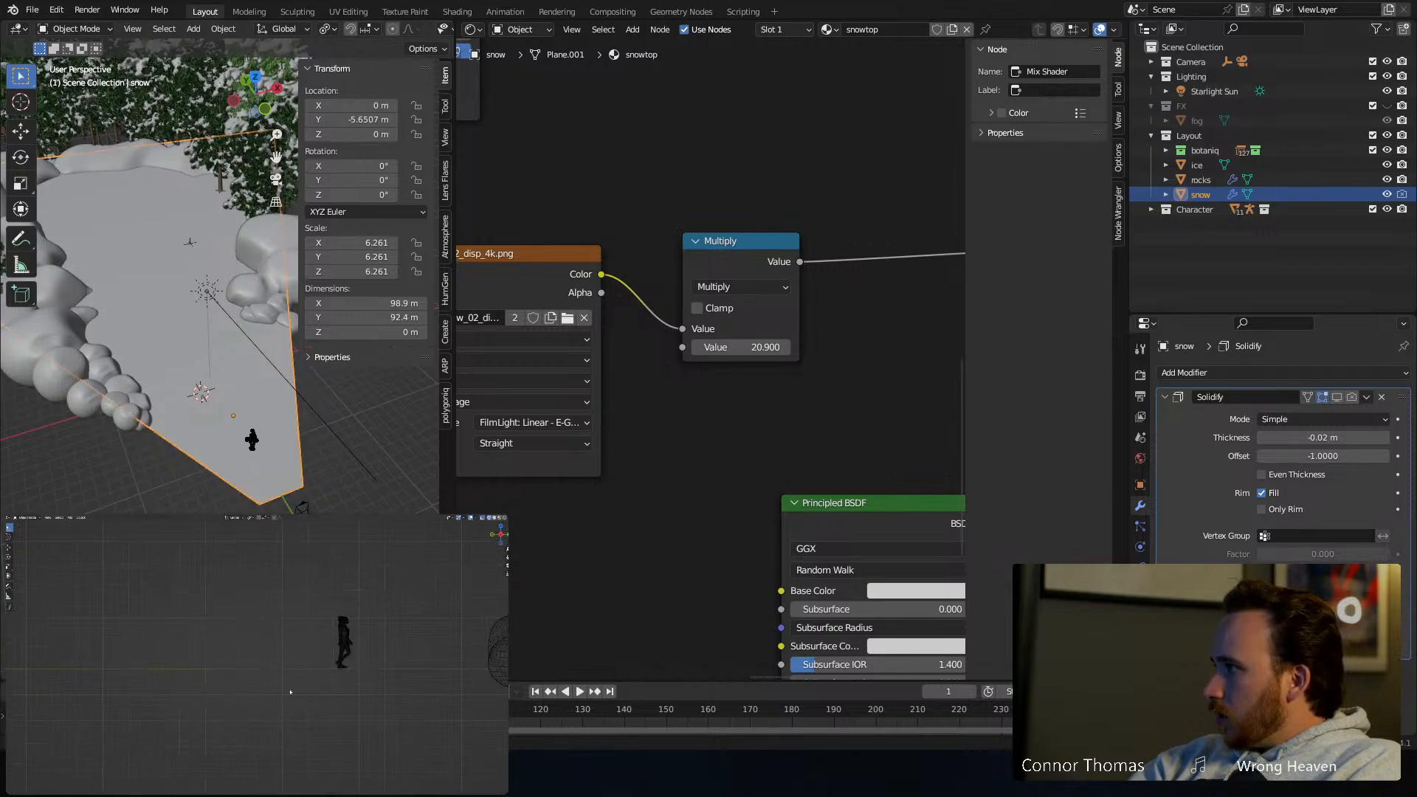
pyautogui.scroll(4, 247, 691)
pyautogui.press('g')
pyautogui.press('z')
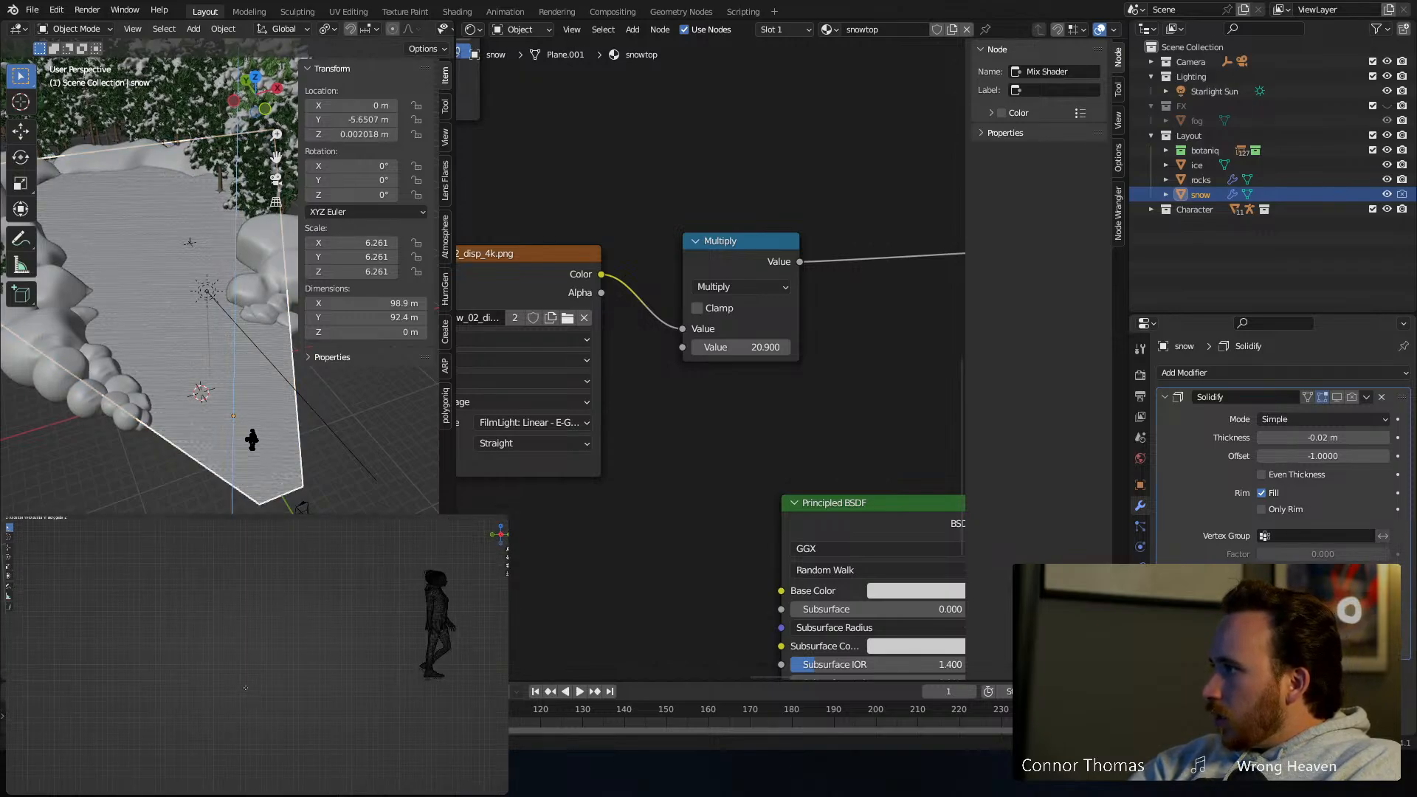
pyautogui.click(245, 686)
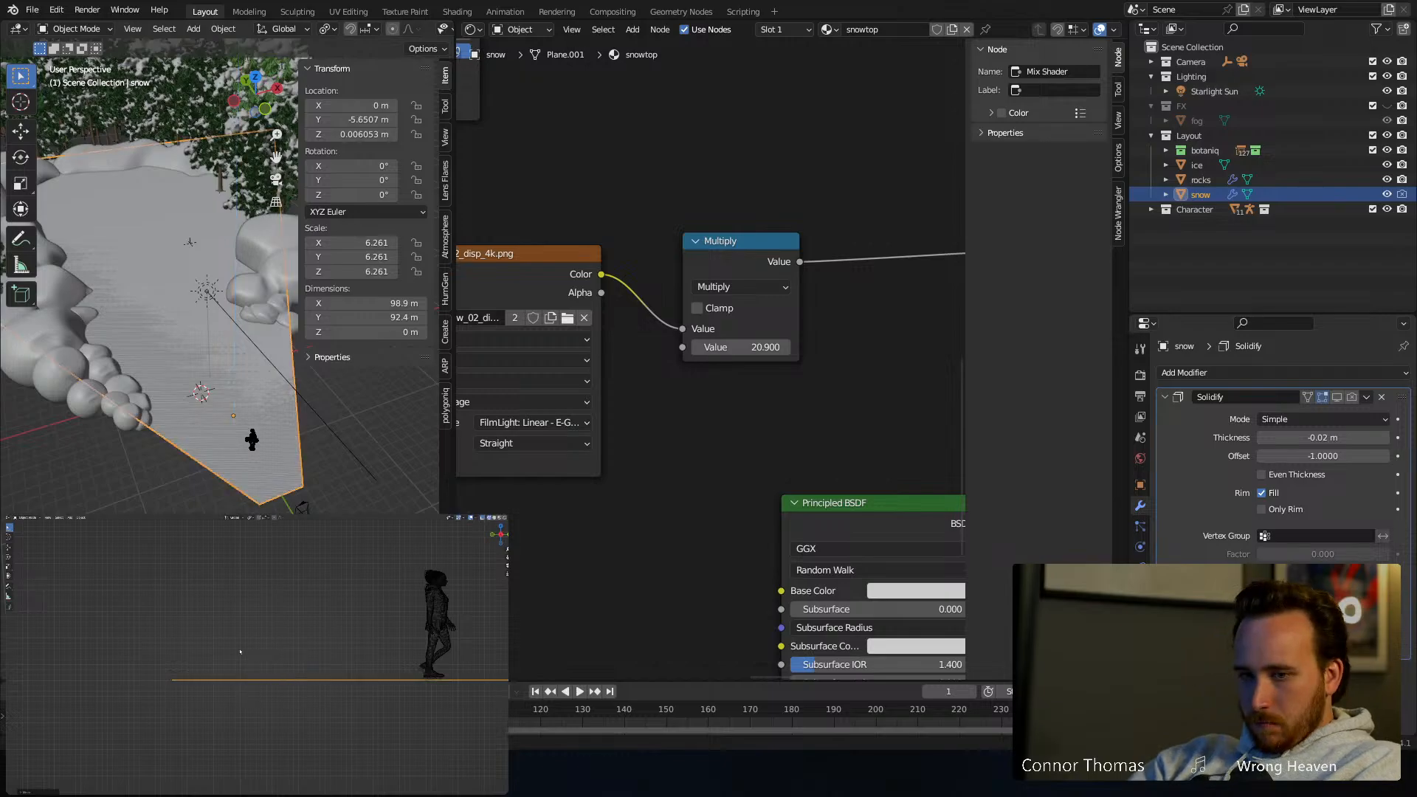
# Deselect the snow plane and return to the camera view
pyautogui.moveTo(240, 651); pyautogui.dragTo(275, 631, button='middle')
pyautogui.scroll(-4, 263, 667)
pyautogui.click(262, 667)
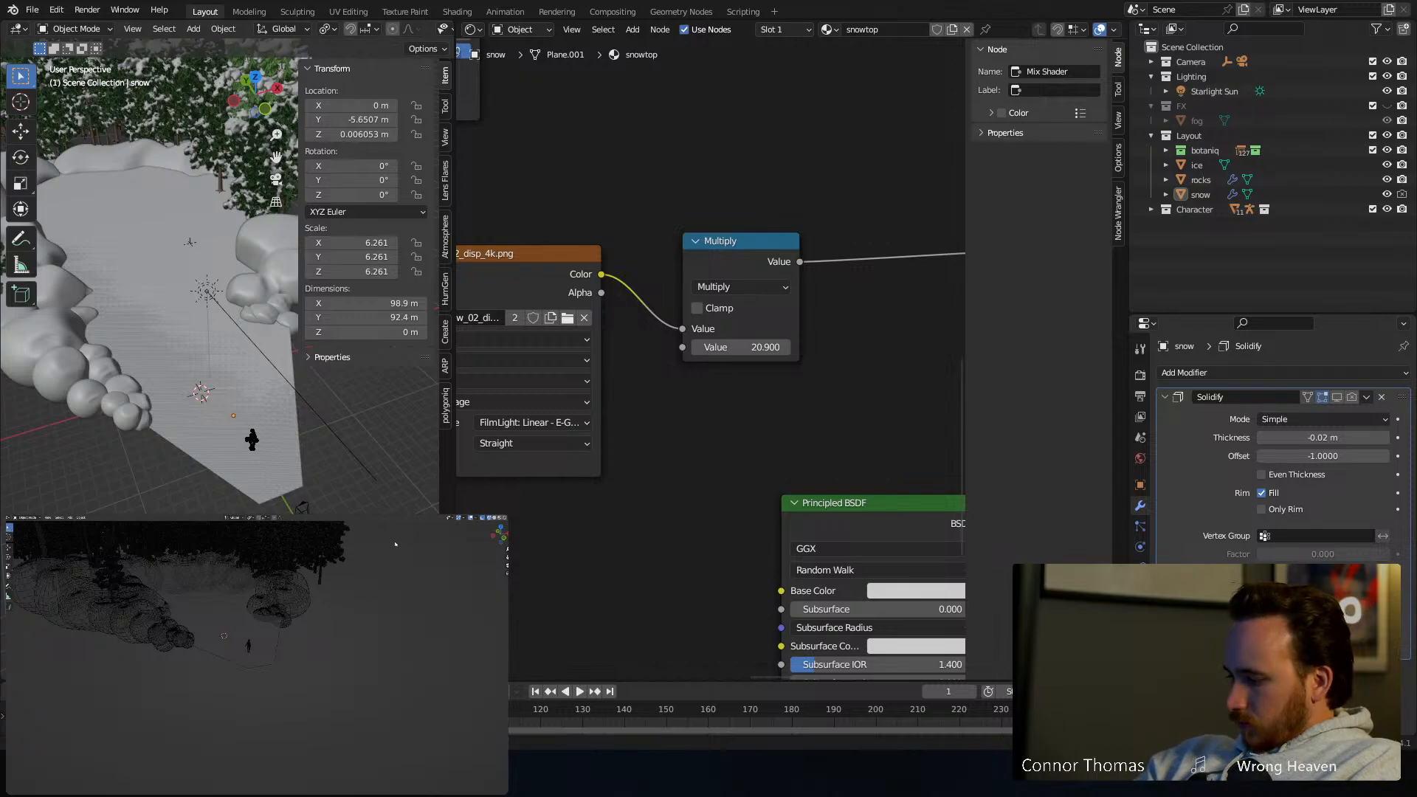
pyautogui.press('KP_0')
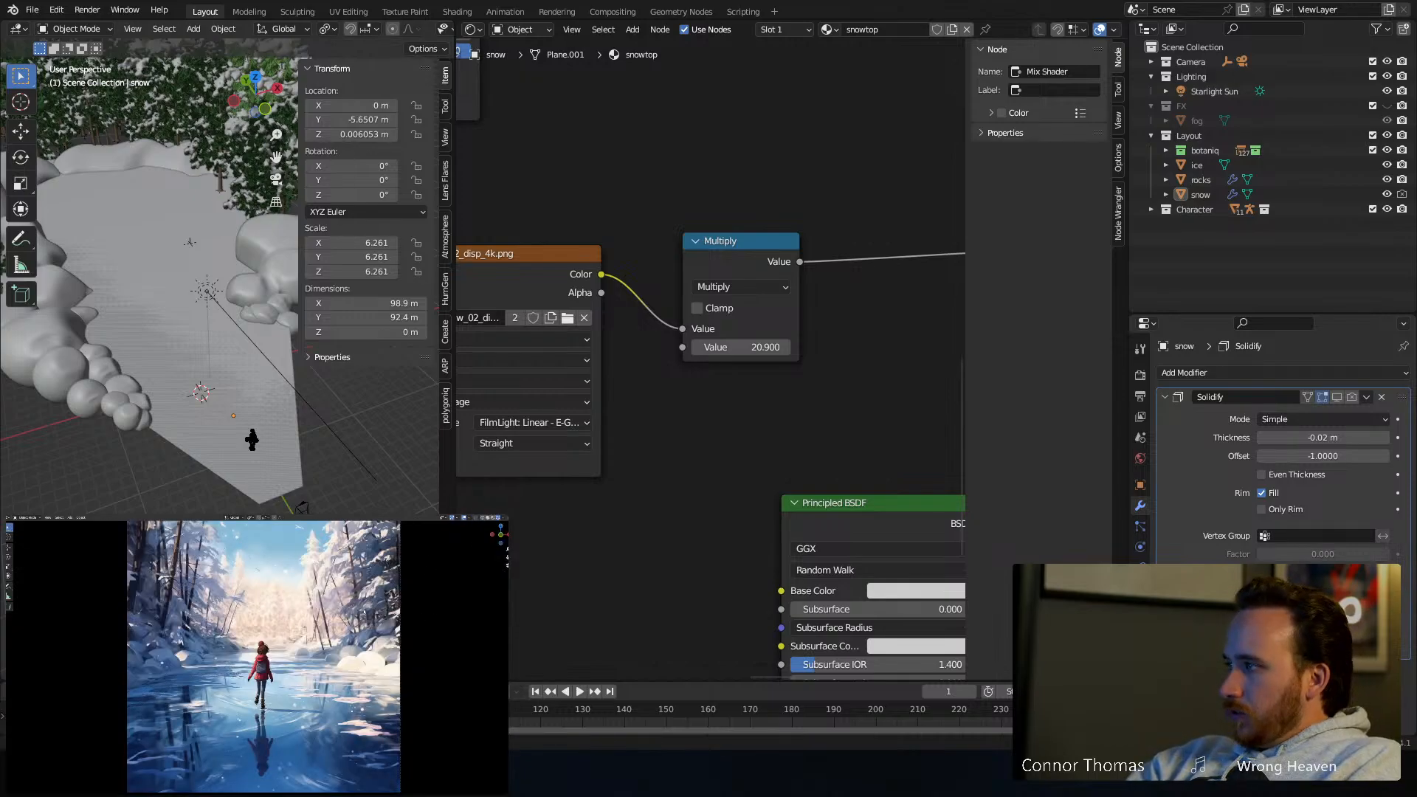
# Save the file and place the 3D cursor on the ice near the character's feet
pyautogui.hotkey('ctrl', 's')
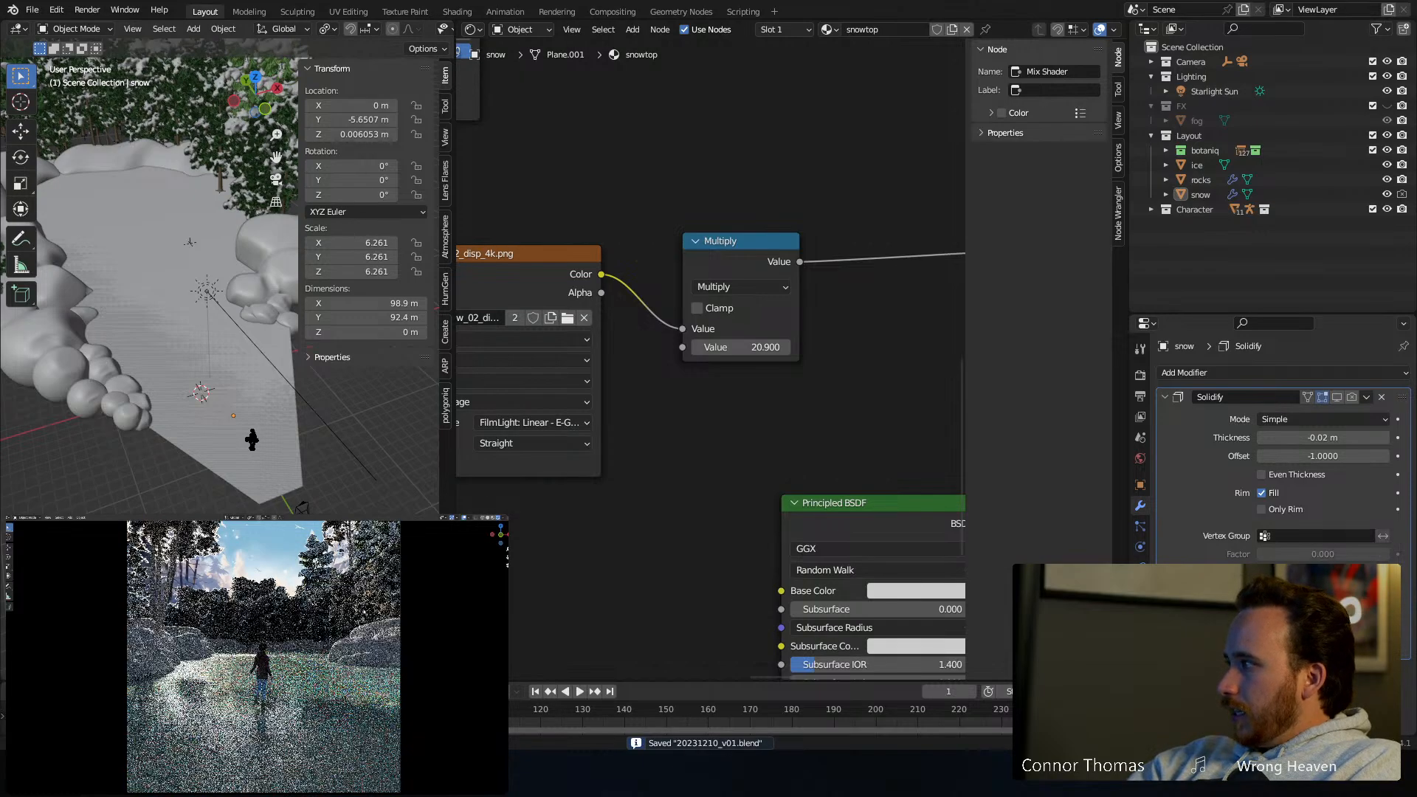
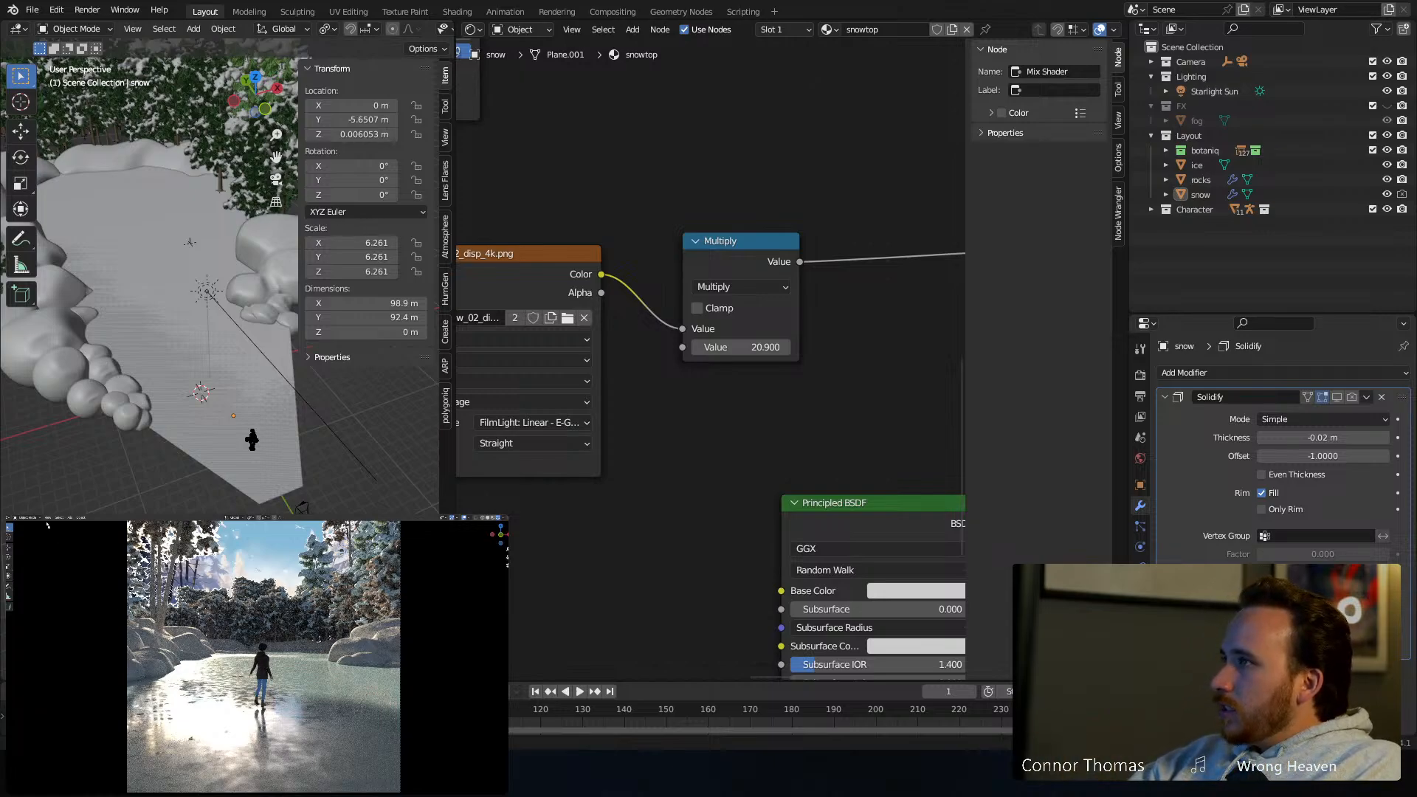
pyautogui.click(8, 538)
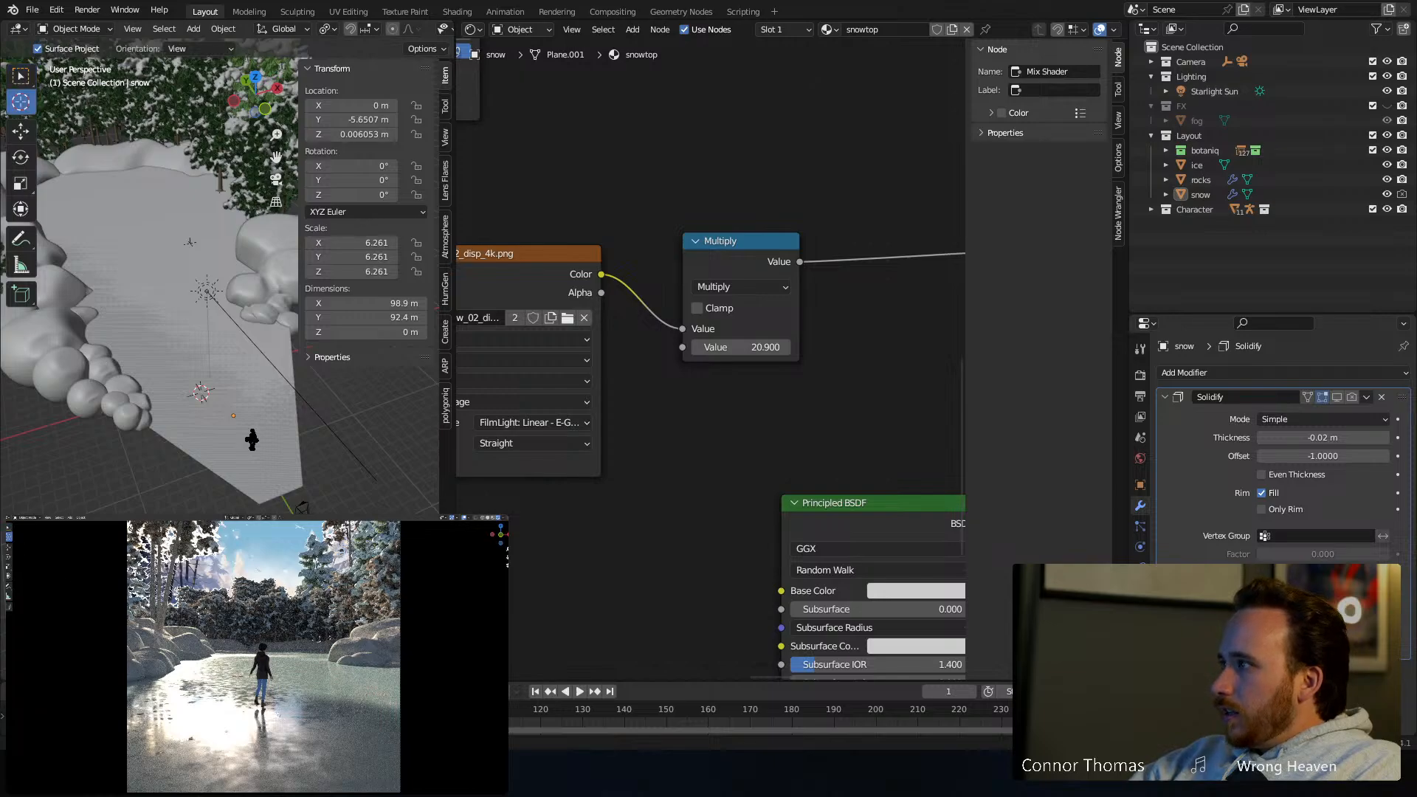
pyautogui.click(279, 711)
pyautogui.click(8, 527)
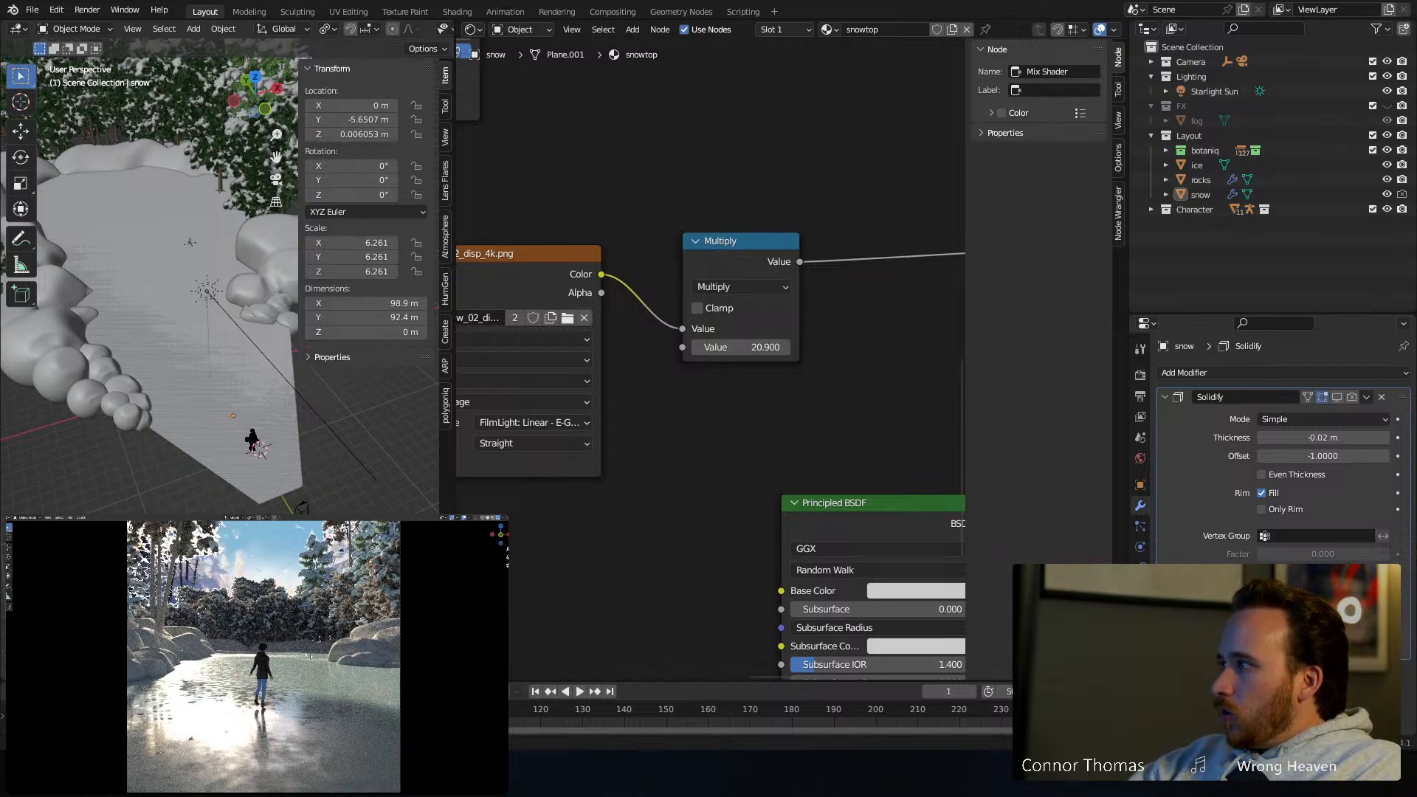
# Add an area light at the 3D cursor and aim it to a rotation of about 91.4°, -25.3°, 27.3°
pyautogui.hotkey('shift', 'a')
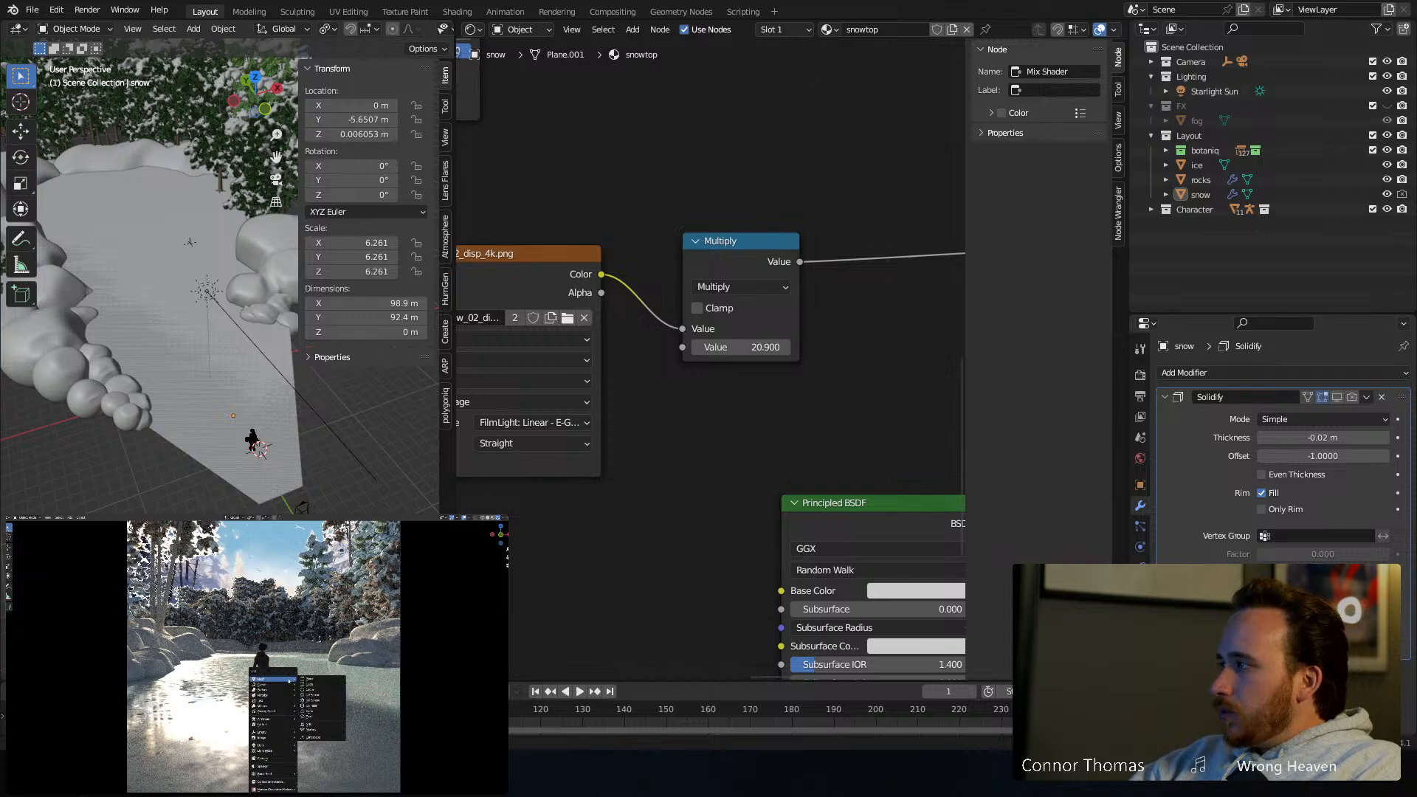
pyautogui.moveTo(275, 745)
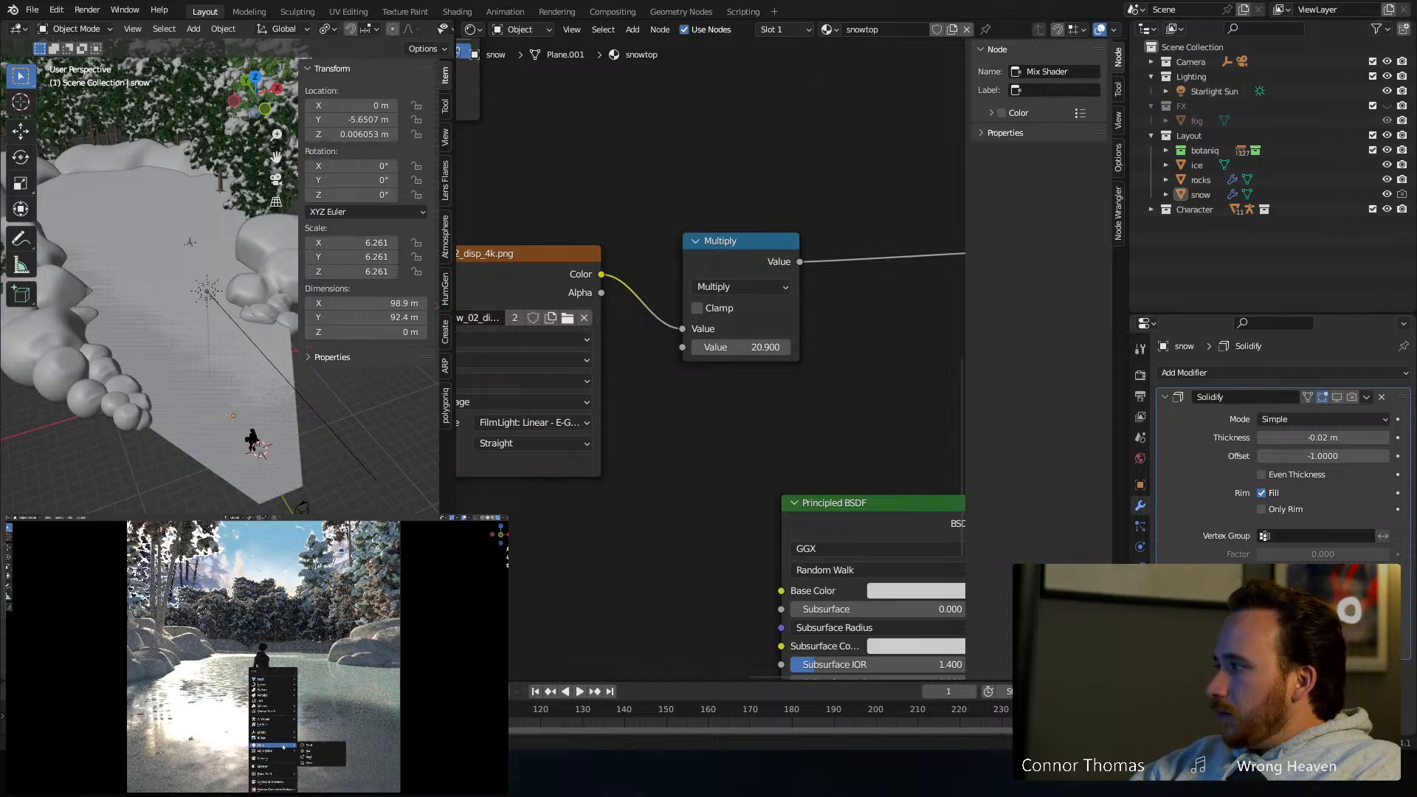
pyautogui.click(319, 763)
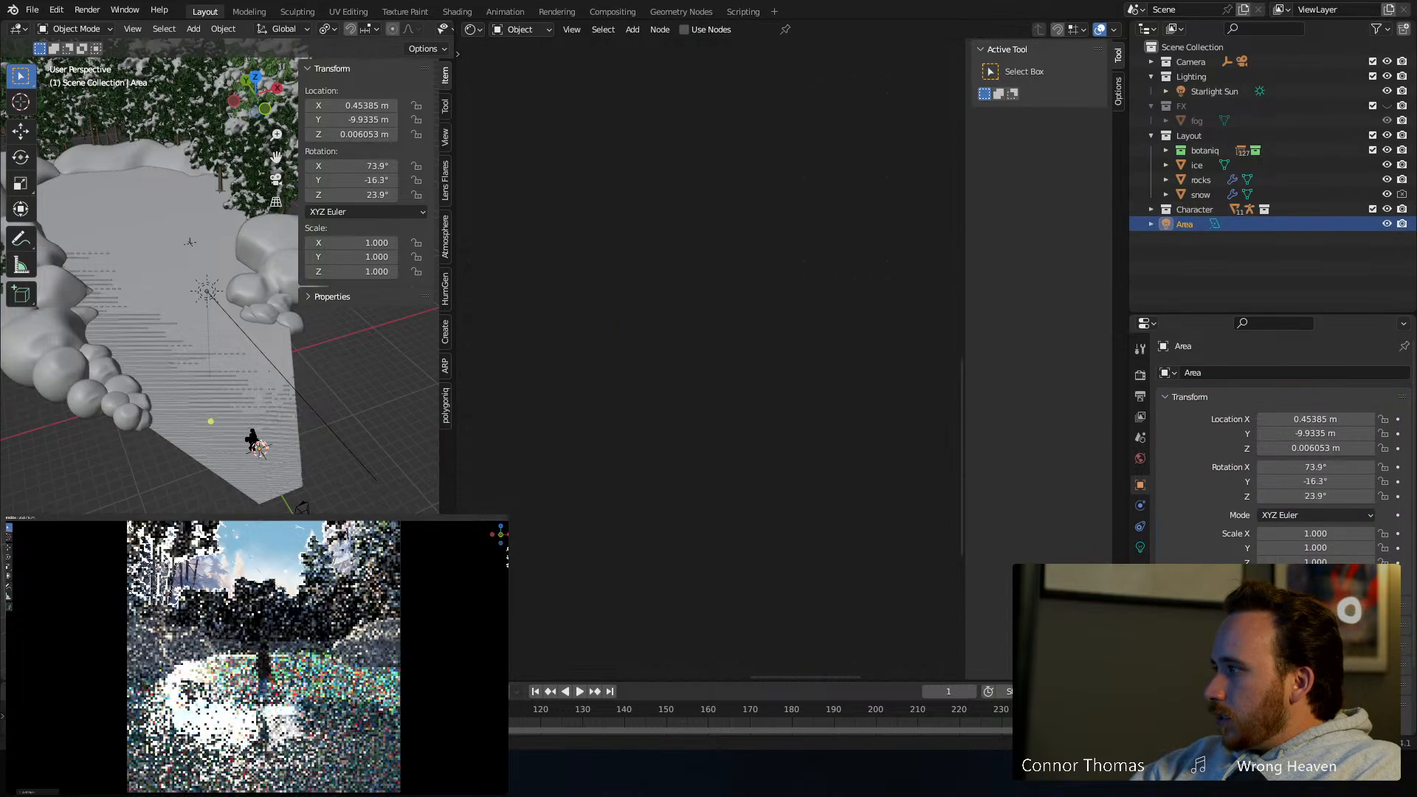
pyautogui.moveTo(256, 490); pyautogui.dragTo(201, 412)
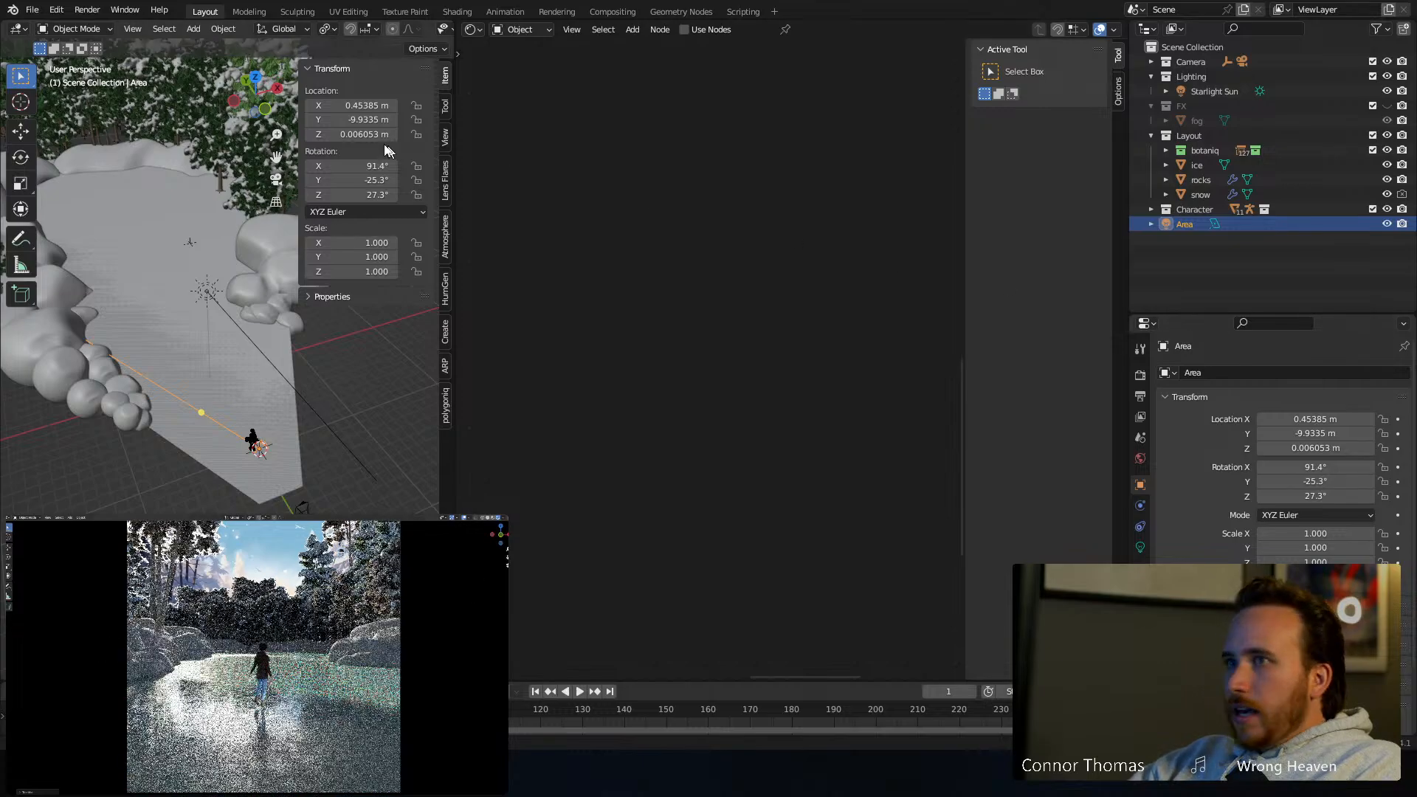
# Enlarge the 3D viewport and lift the area light off the ice beside the character's upper body, to about Z 1.36 m
pyautogui.moveTo(457, 162); pyautogui.dragTo(932, 162)
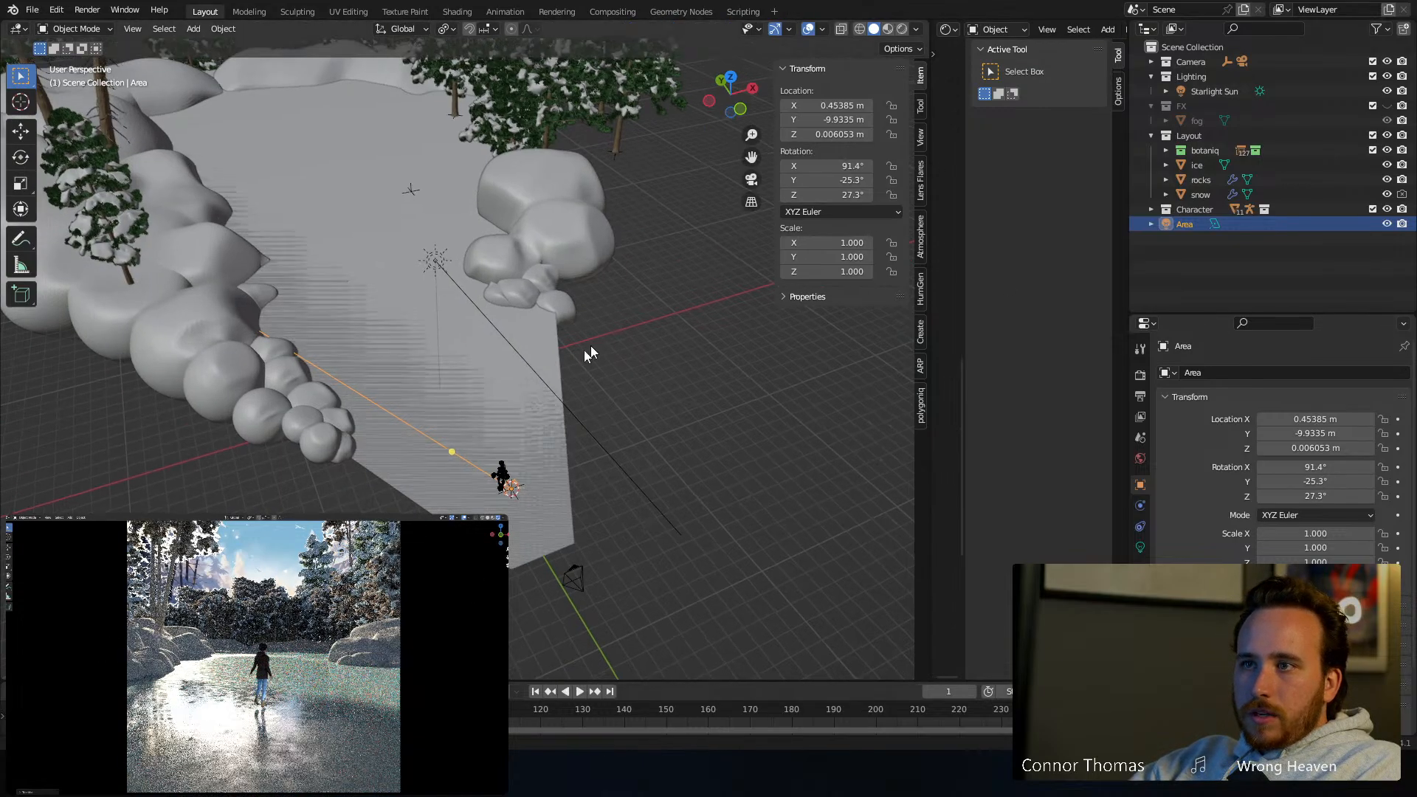
pyautogui.scroll(4, 590, 346)
pyautogui.moveTo(543, 504); pyautogui.dragTo(574, 432, button='middle')
pyautogui.press('KP_Decimal')
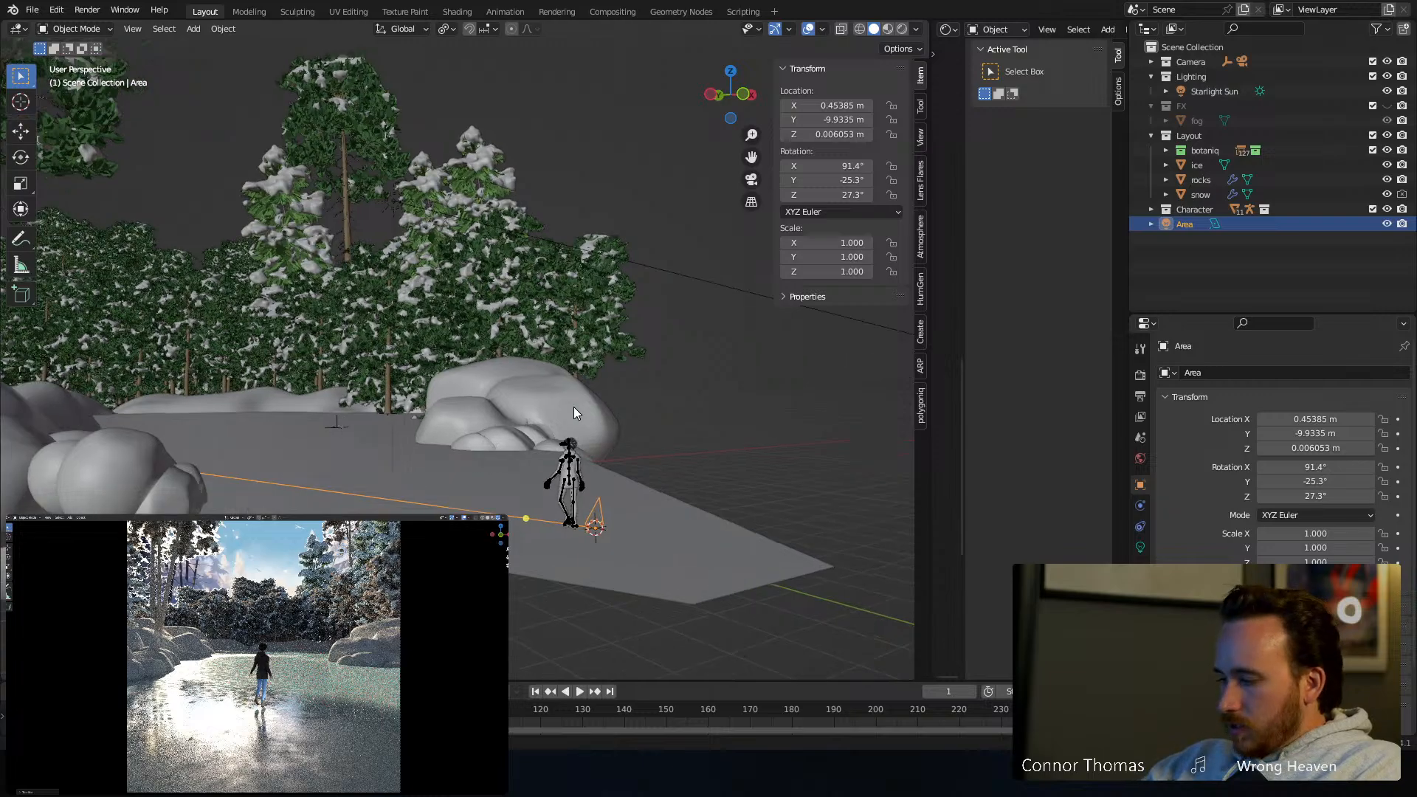
pyautogui.scroll(-4, 672, 381)
pyautogui.moveTo(413, 272); pyautogui.dragTo(398, 293, button='middle')
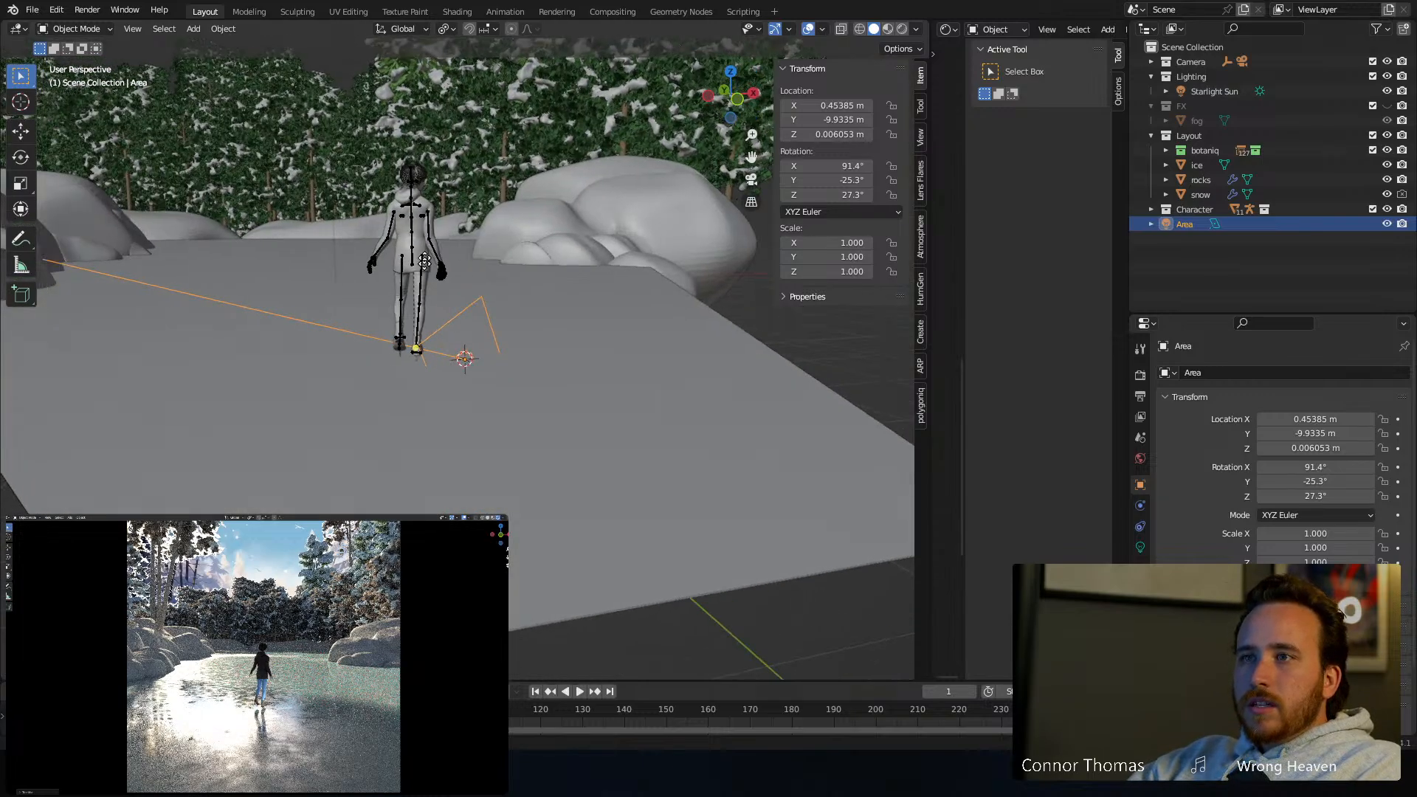
pyautogui.press('g')
pyautogui.click(392, 235)
pyautogui.moveTo(392, 234); pyautogui.dragTo(470, 212, button='middle')
pyautogui.press('g')
pyautogui.click(429, 150)
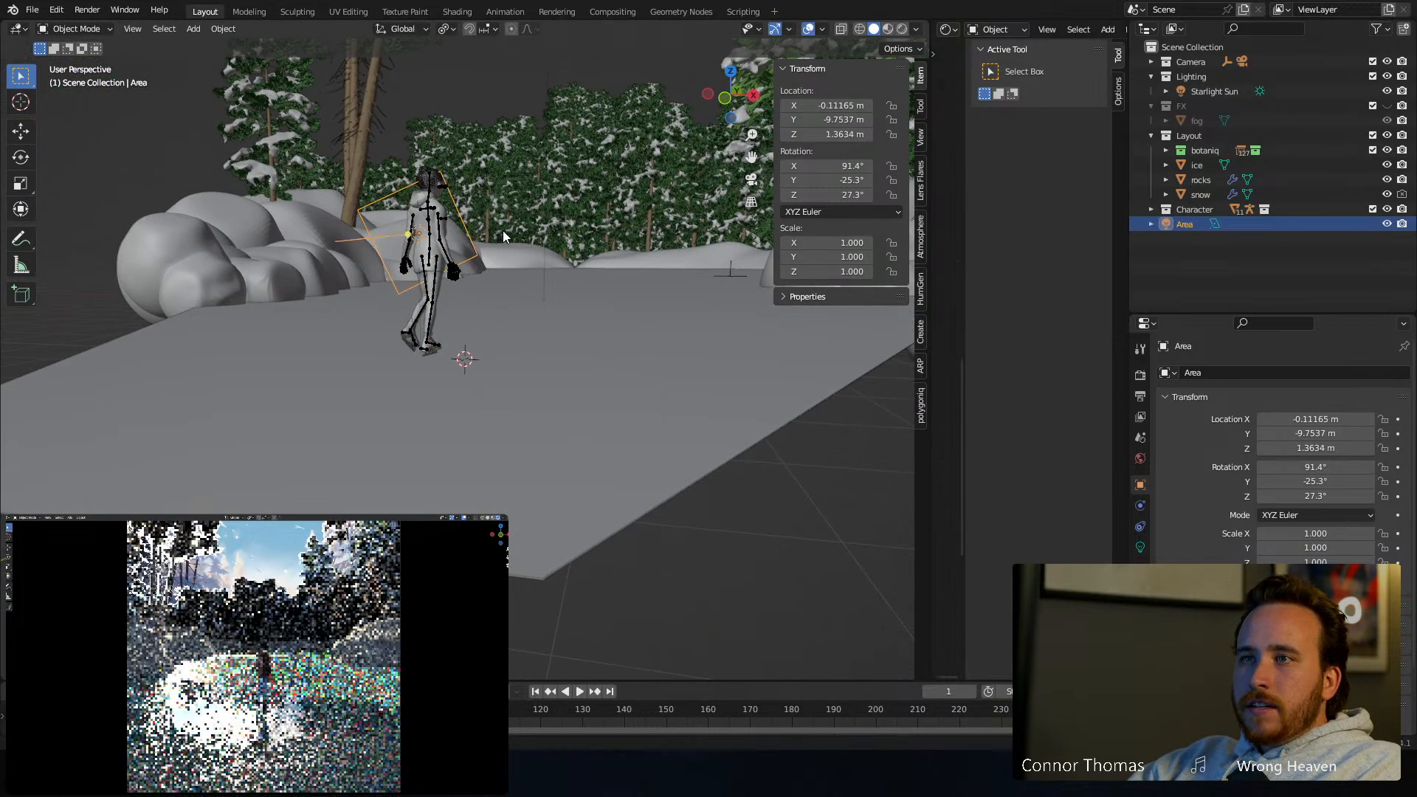
# Pull the area light back along its local Z to about X 0.66, Y -11.76, Z 0.98 m and rotate it to about 103°, -29.9°, 5.2°
pyautogui.press('g')
pyautogui.press('z')
pyautogui.press('z')
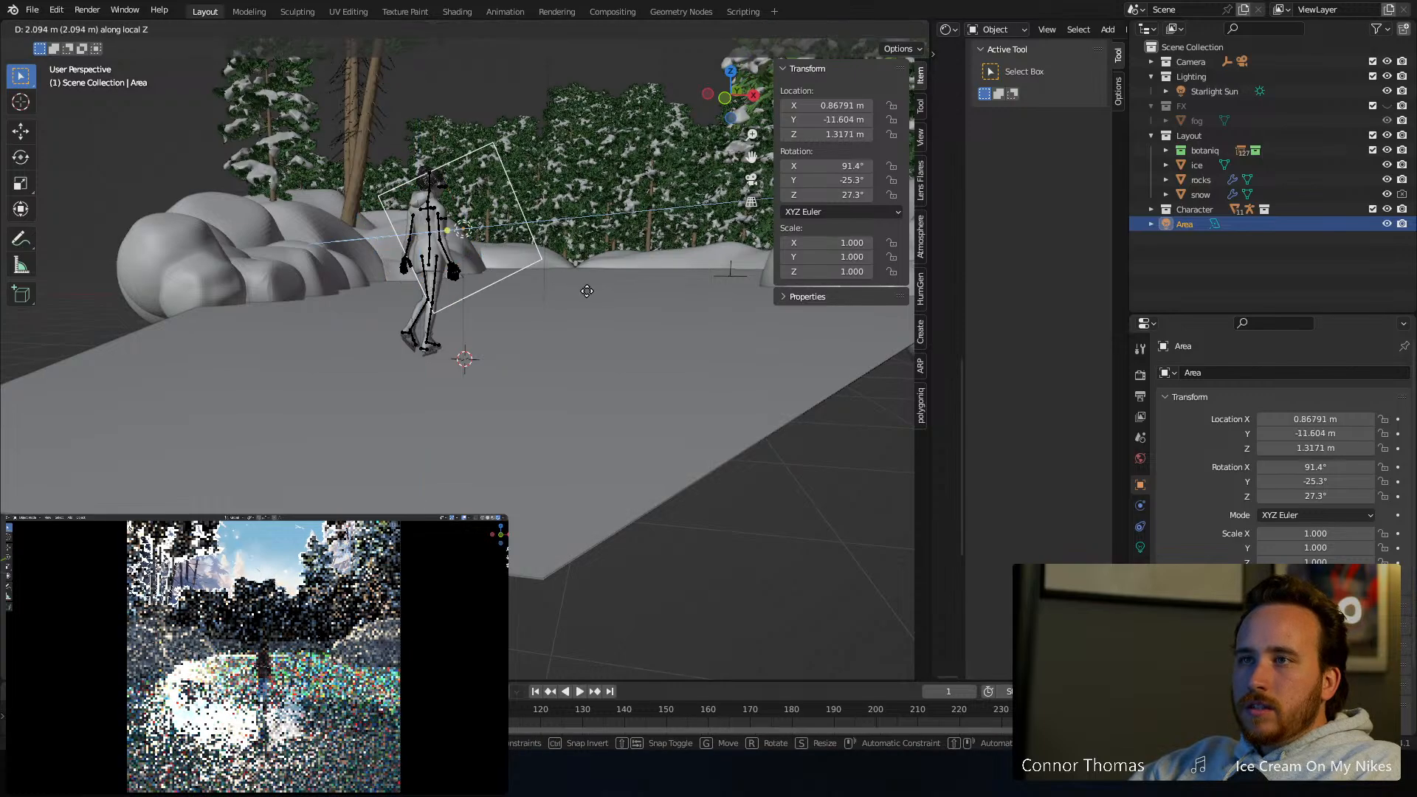
pyautogui.click(582, 296)
pyautogui.press('r')
pyautogui.press('r')
pyautogui.click(532, 317)
pyautogui.press('g')
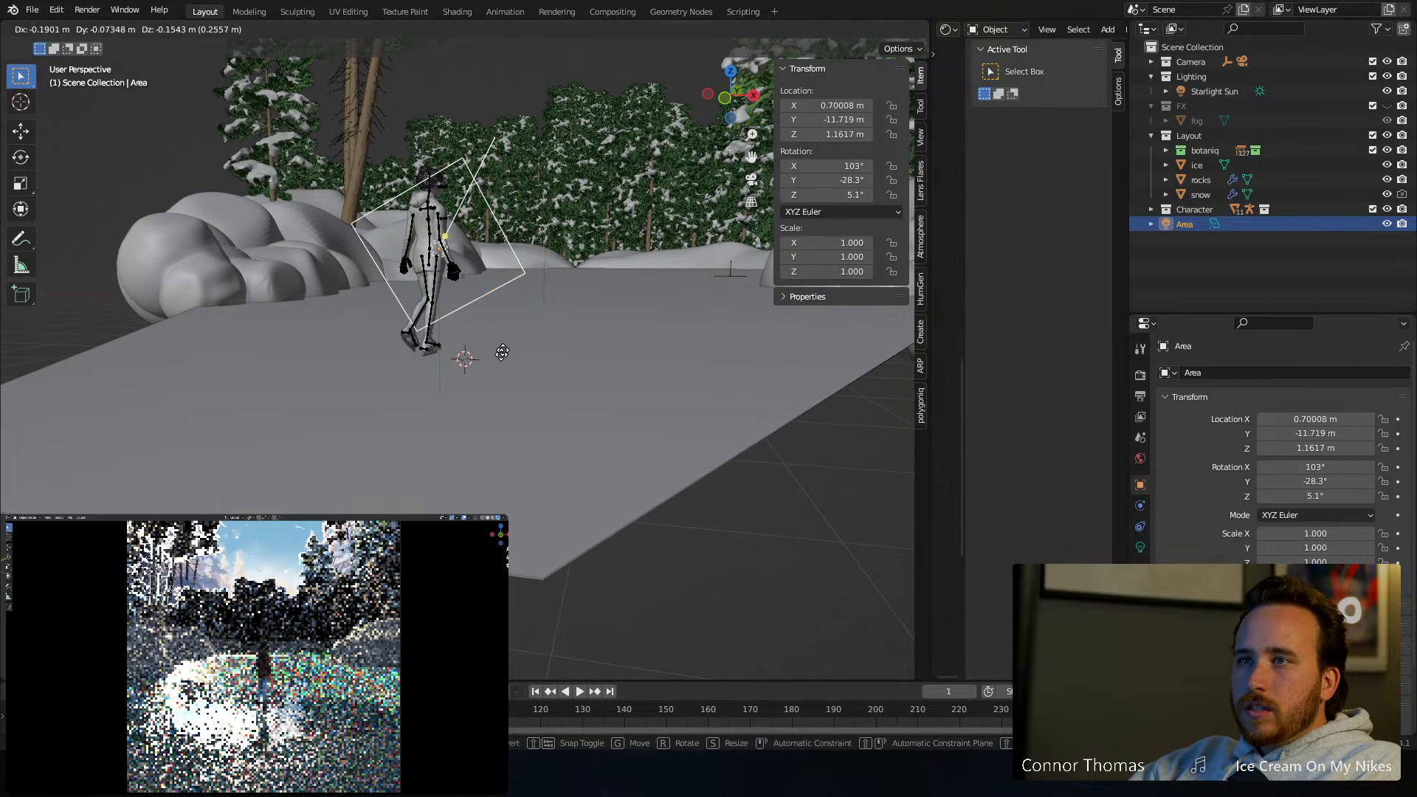
pyautogui.click(502, 367)
pyautogui.press('r')
pyautogui.click(537, 341)
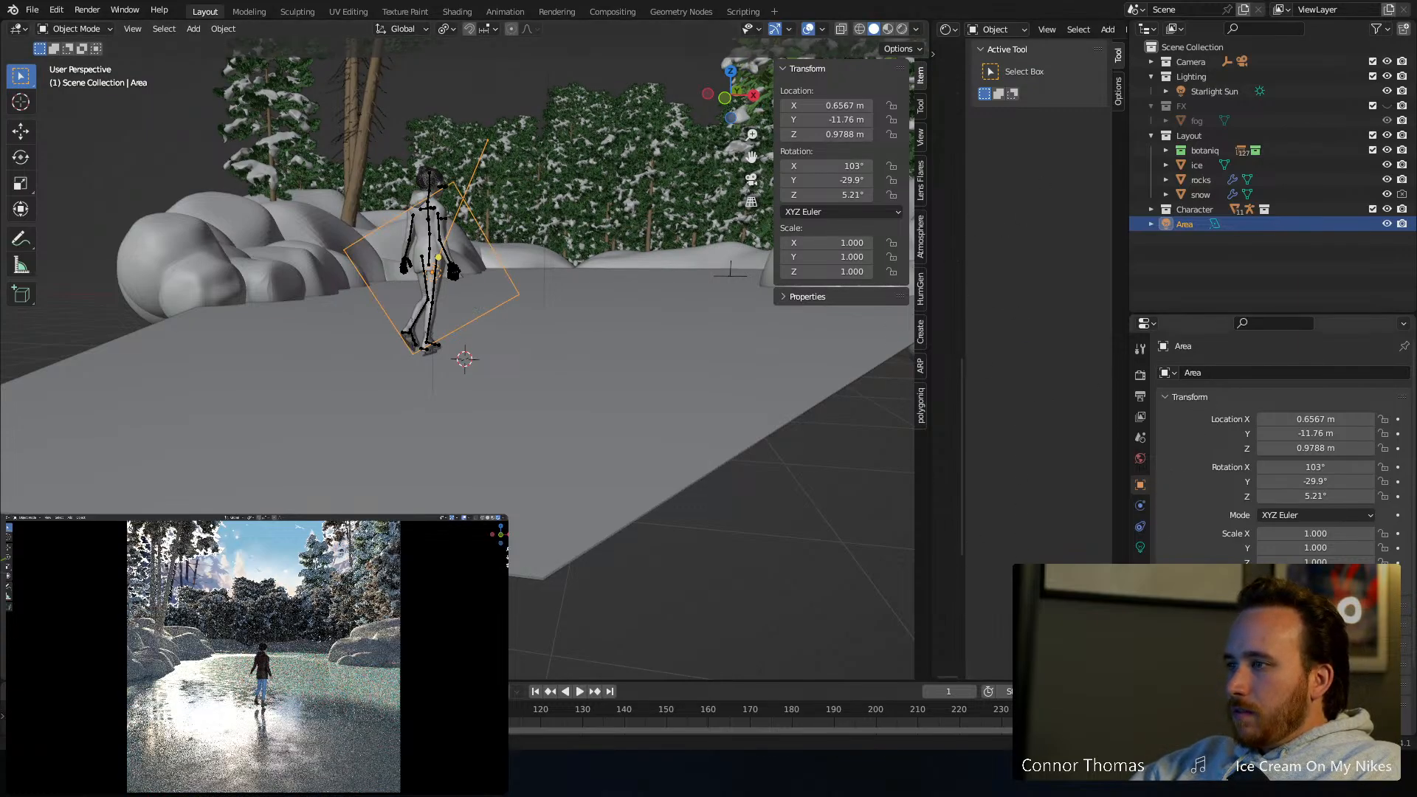
# Disable Volume Scatter in the area light's ray visibility settings
pyautogui.scroll(-3, 1269, 442)
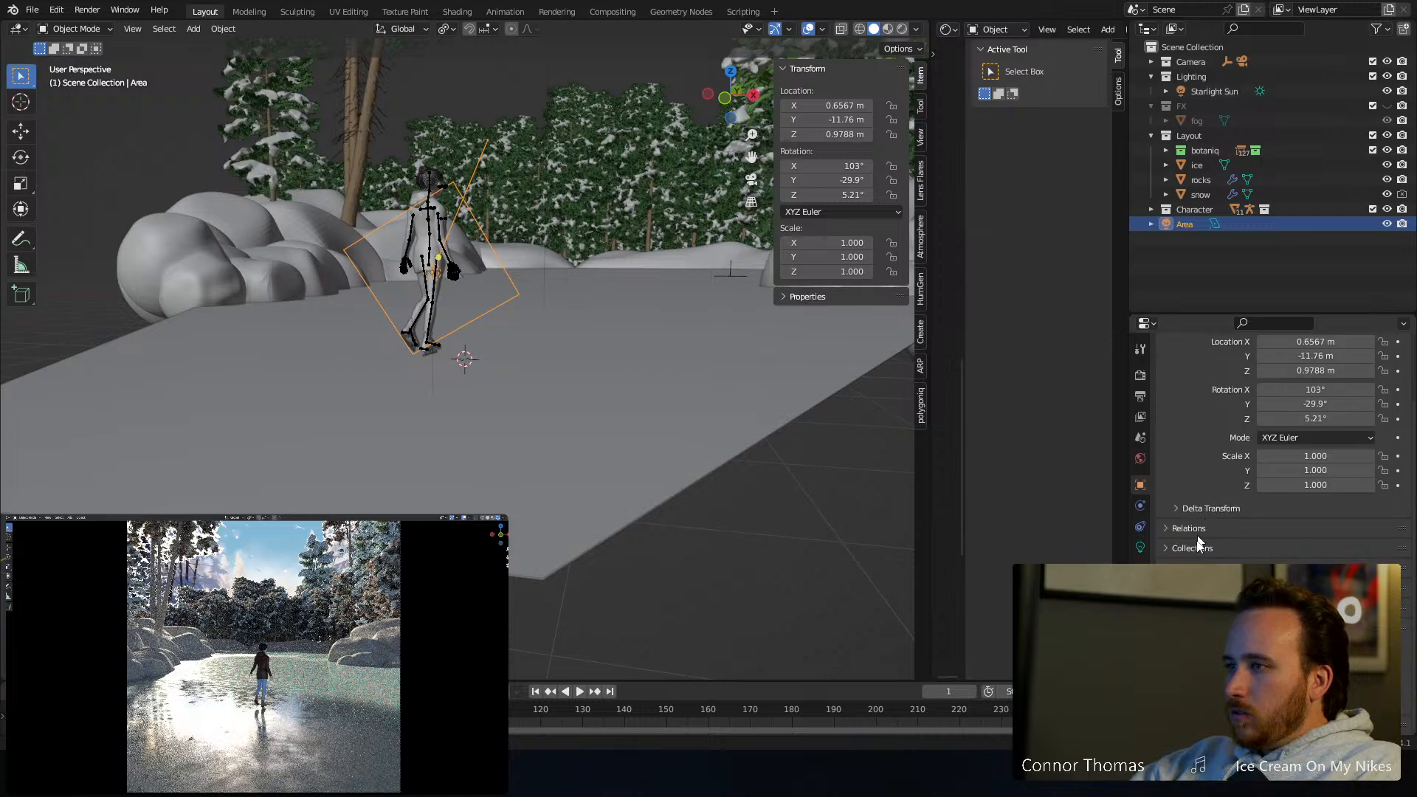
pyautogui.scroll(-8, 1269, 443)
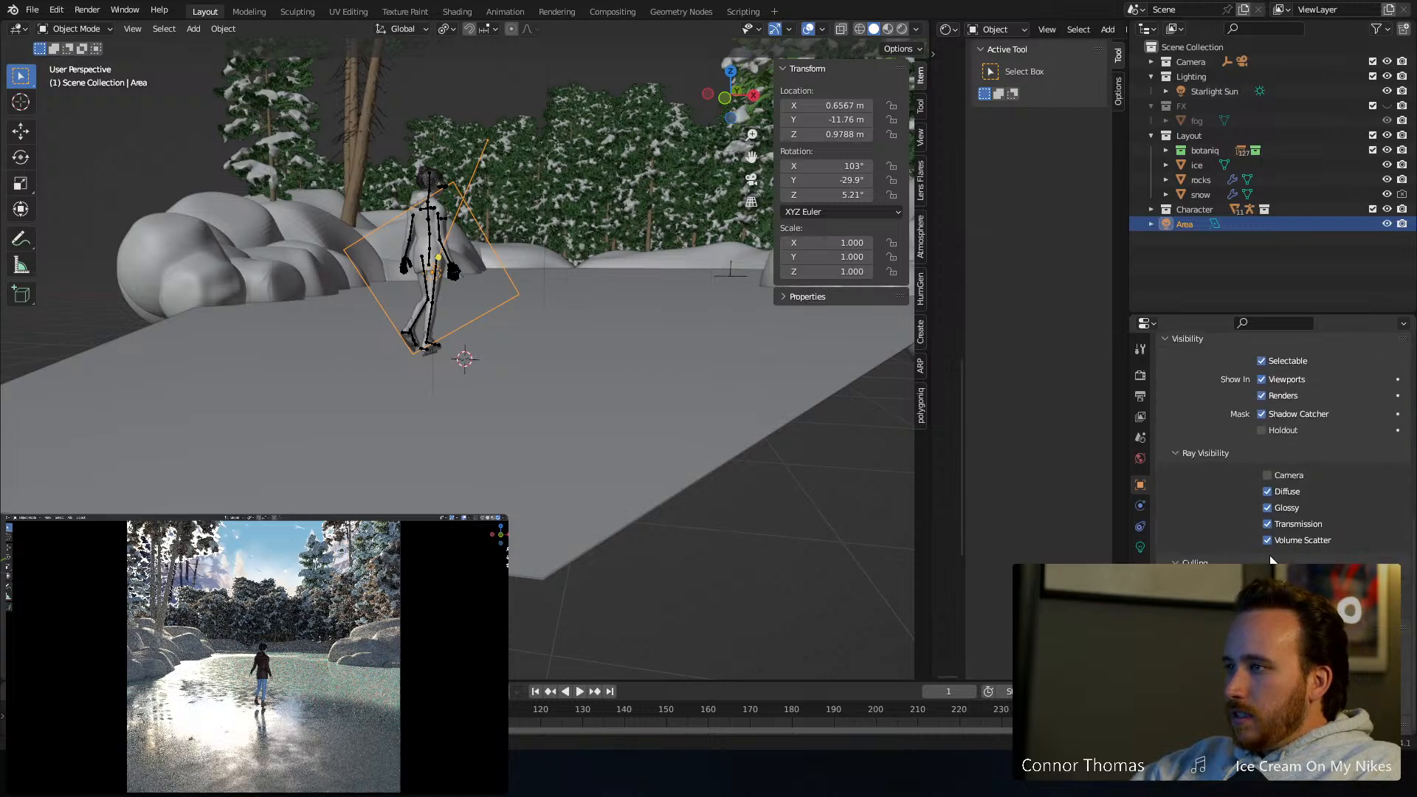
pyautogui.click(1275, 545)
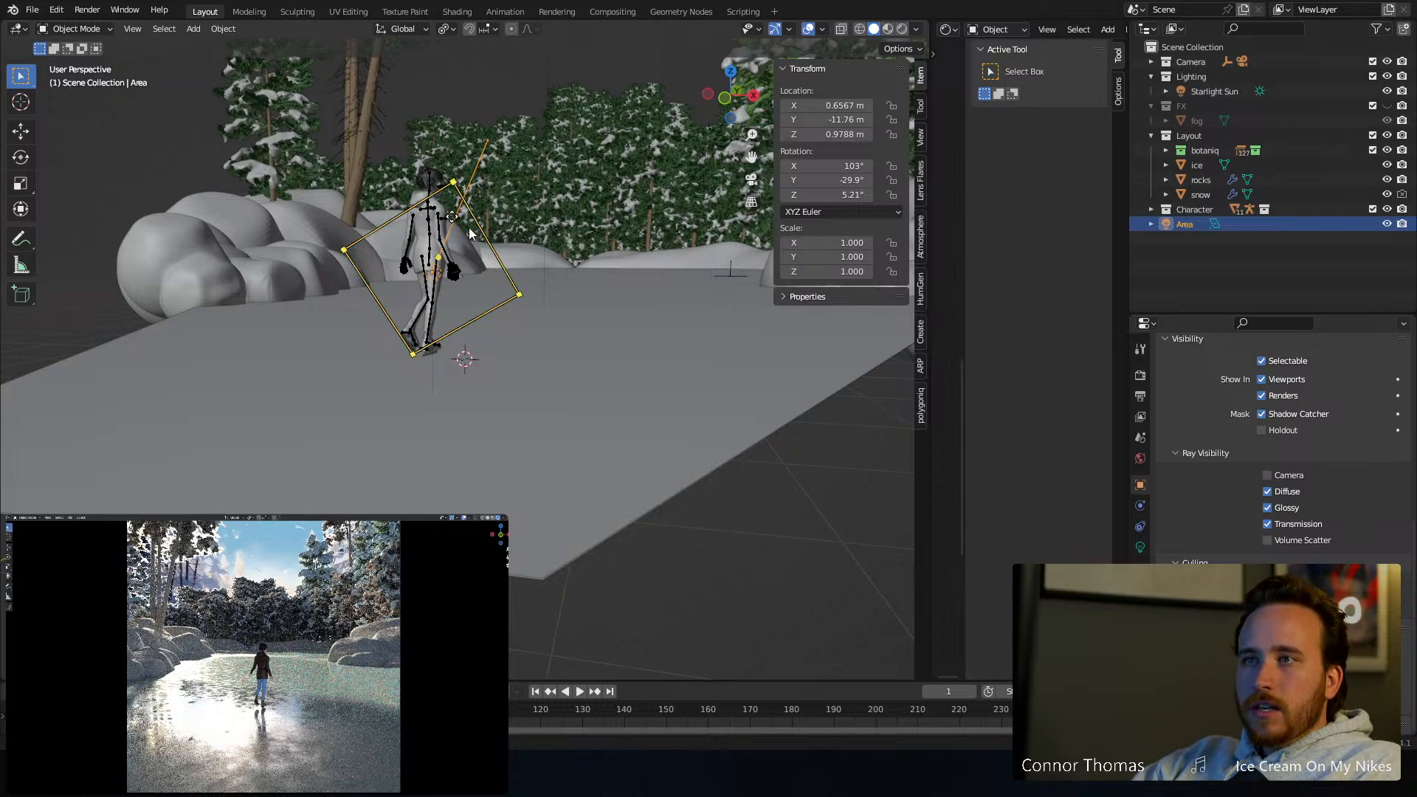
# In top view, duplicate the area light to the character's opposite side at about X -0.78, Y -8.6 m and turn it to face the character
pyautogui.moveTo(405, 237); pyautogui.dragTo(534, 307, button='middle')
pyautogui.press('KP_7')
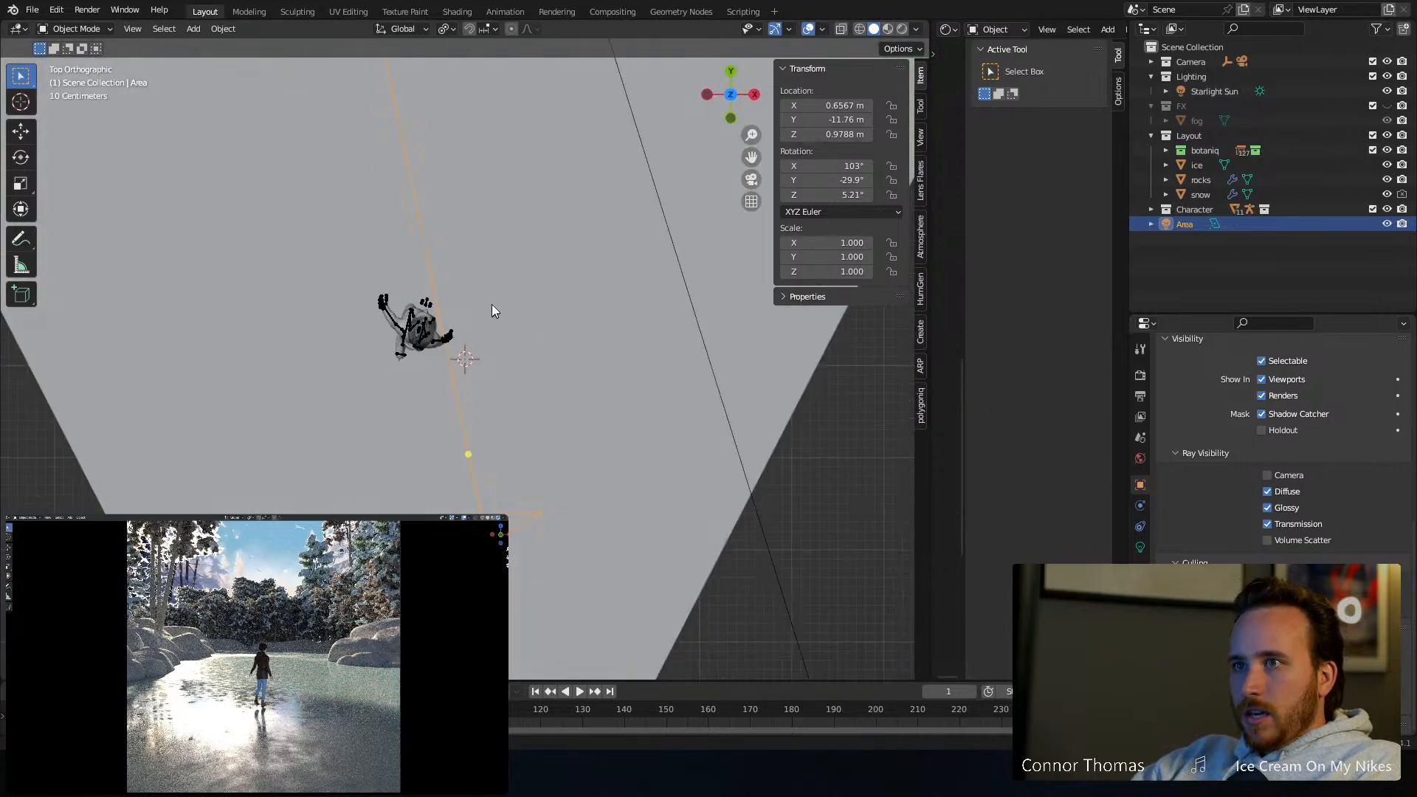
pyautogui.hotkey('shift', 'd')
pyautogui.click(361, 214)
pyautogui.press('r')
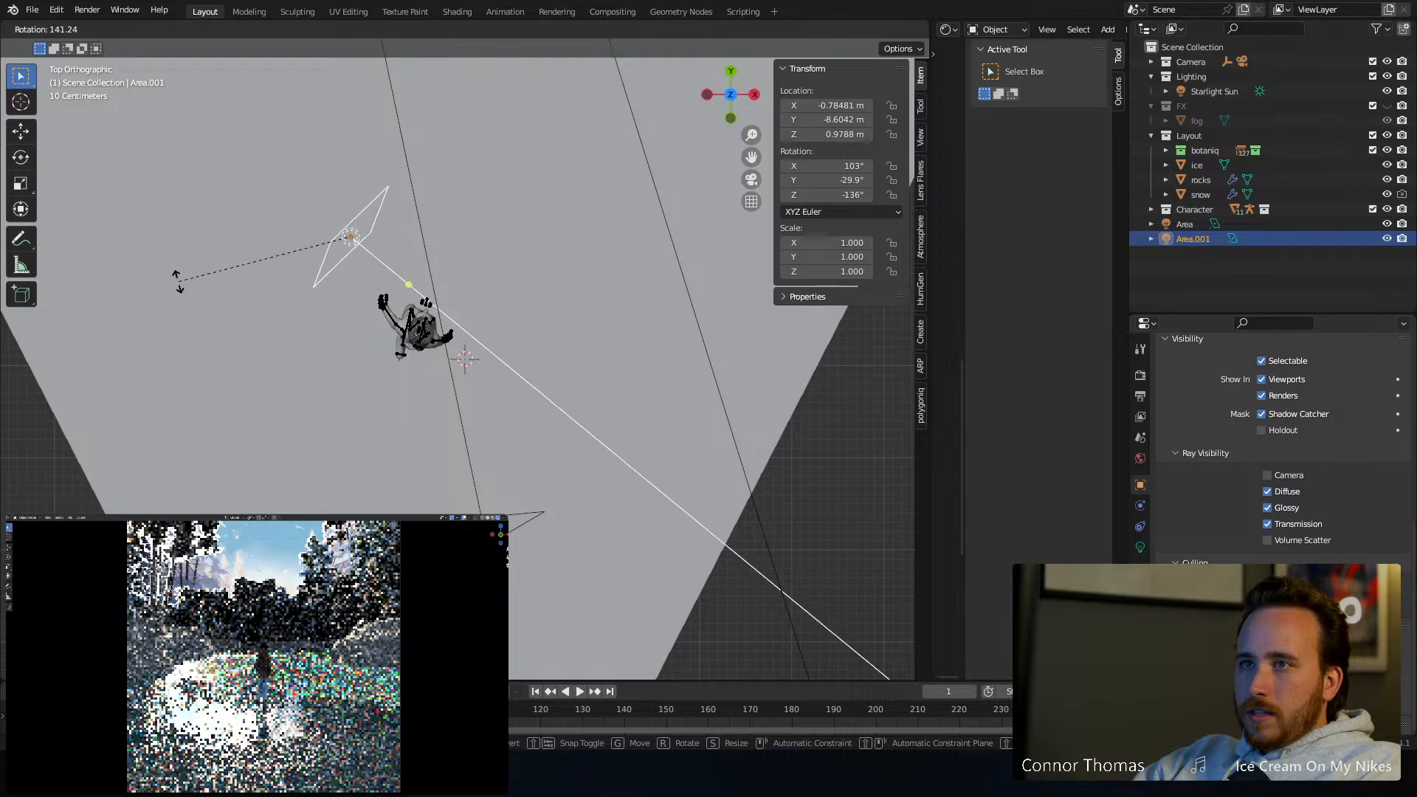
pyautogui.click(498, 334)
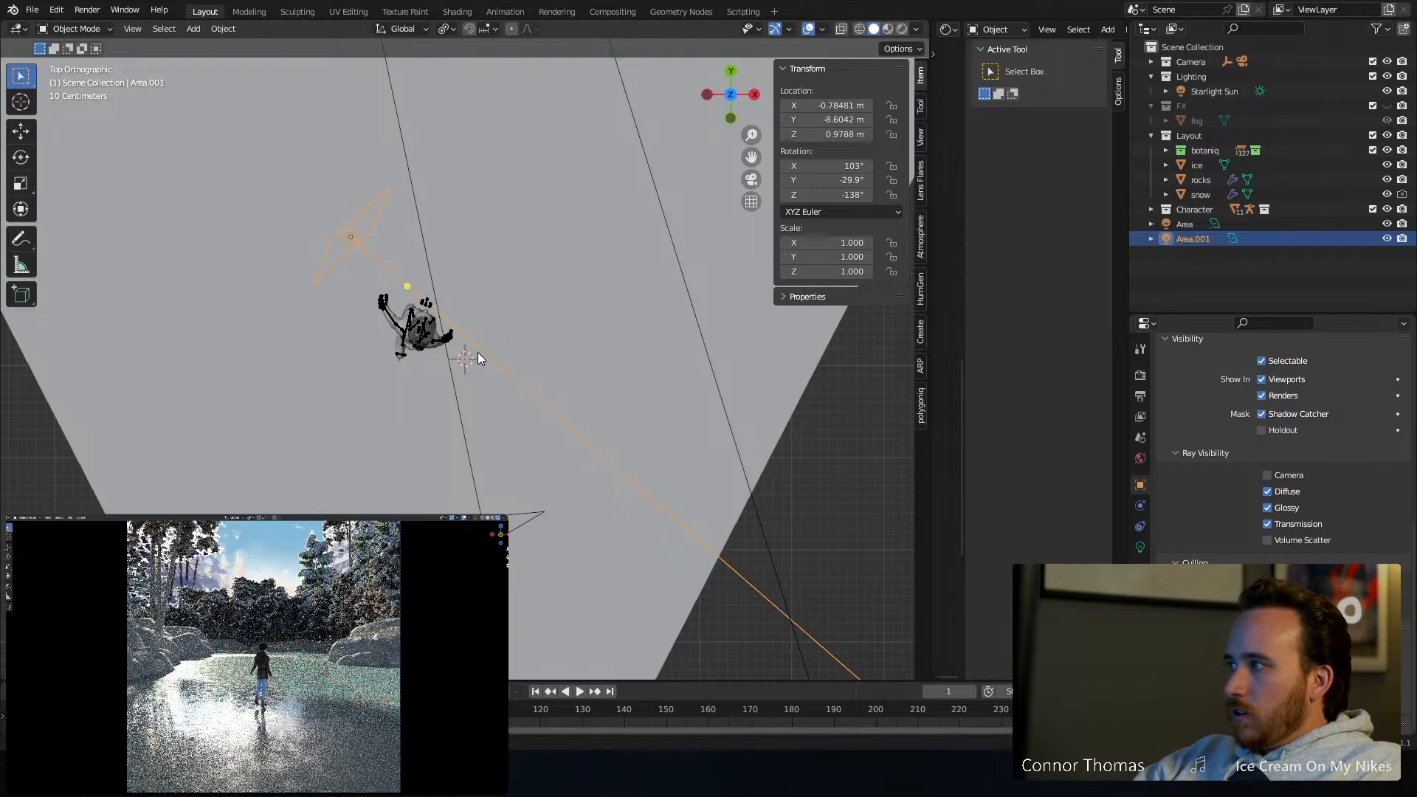
pyautogui.press('r')
pyautogui.click(452, 366)
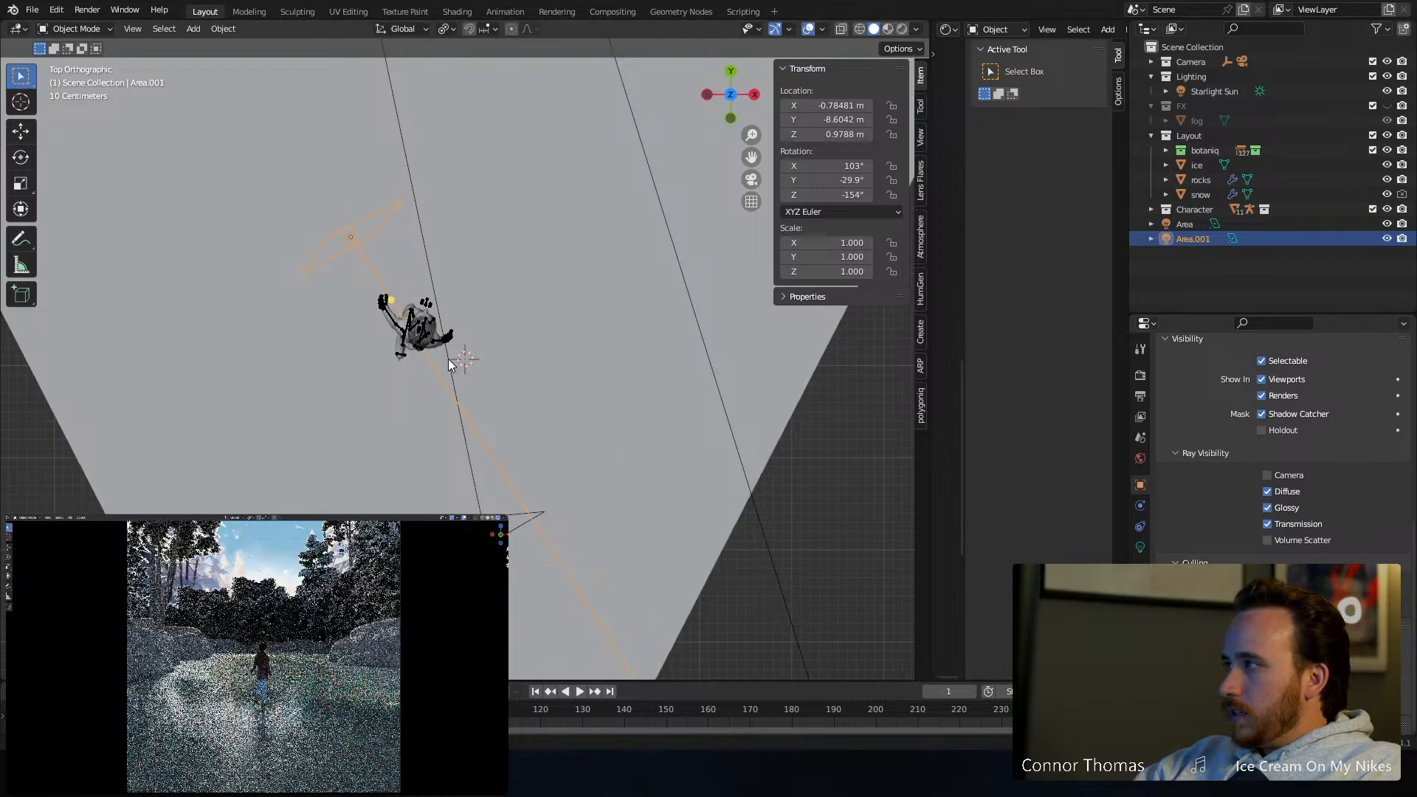
pyautogui.press('r')
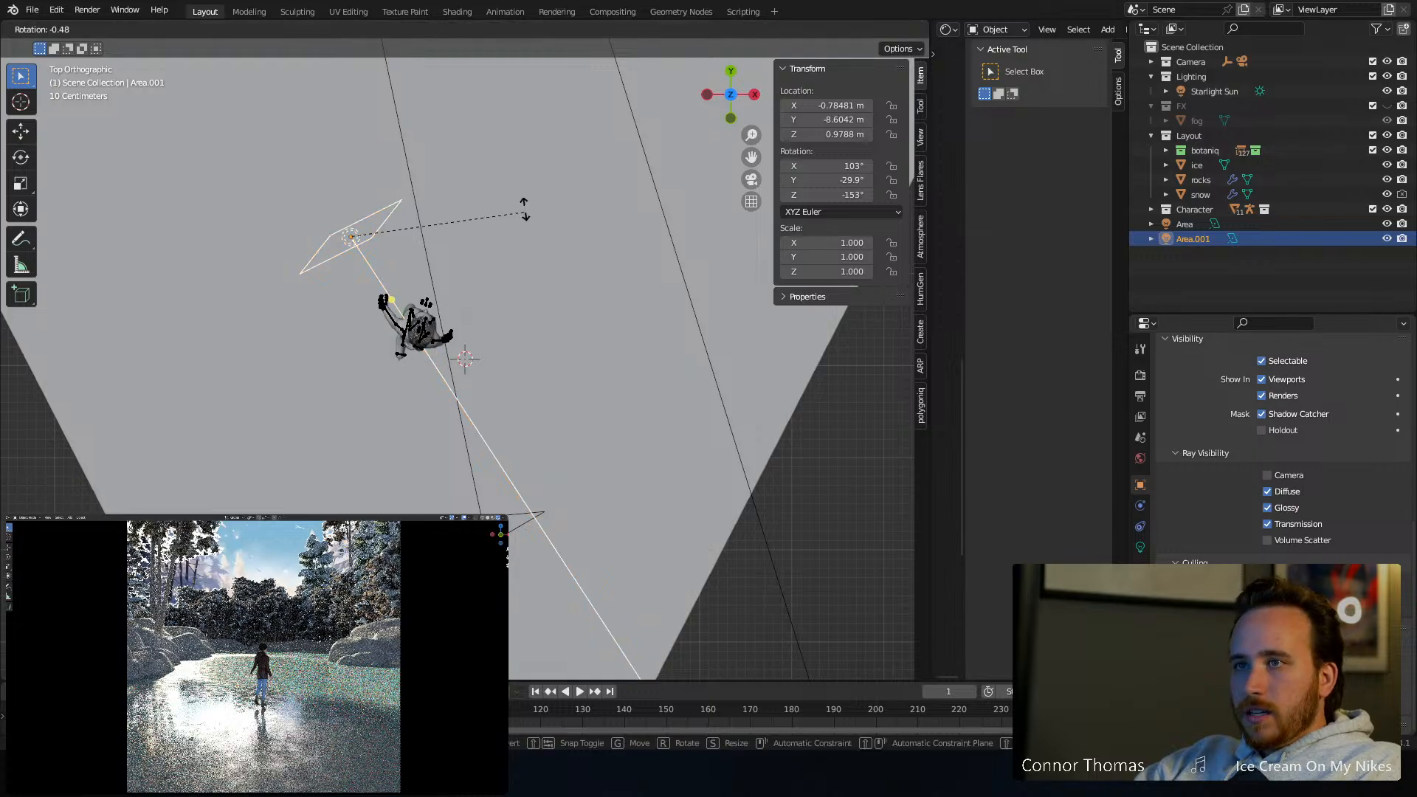
pyautogui.click(518, 194)
# Move the duplicated area light up behind the character's shoulder, to about X -0.94, Y -8.63, Z 1.89 m
pyautogui.press('g')
pyautogui.click(437, 261)
pyautogui.moveTo(436, 262); pyautogui.dragTo(596, 175, button='middle')
pyautogui.press('g')
pyautogui.click(525, 229)
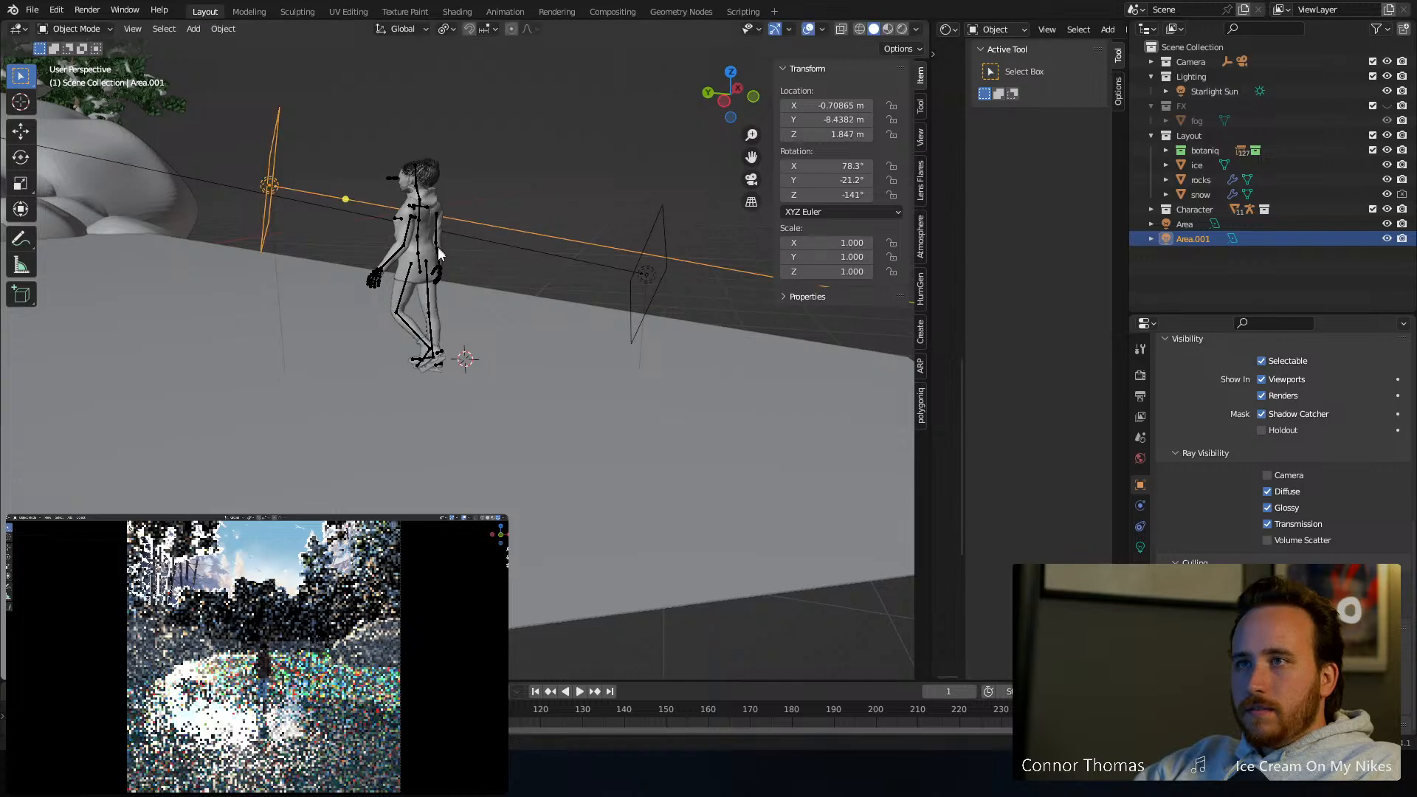
pyautogui.moveTo(437, 246); pyautogui.dragTo(579, 285, button='middle')
pyautogui.press('g')
pyautogui.click(661, 277)
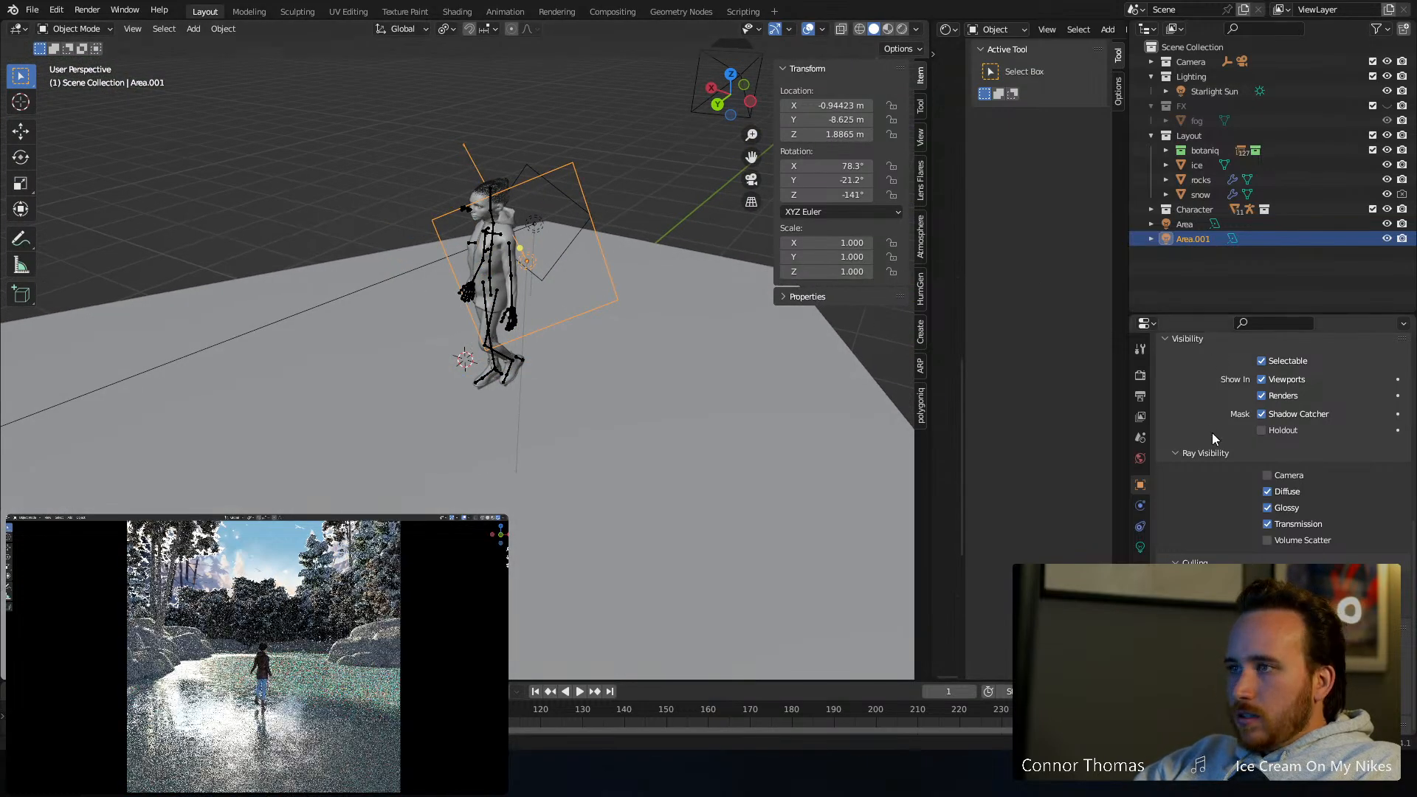
# Set the duplicated area light's power to 40.3 W
pyautogui.click(1140, 547)
pyautogui.moveTo(1284, 473); pyautogui.dragTo(1319, 473)
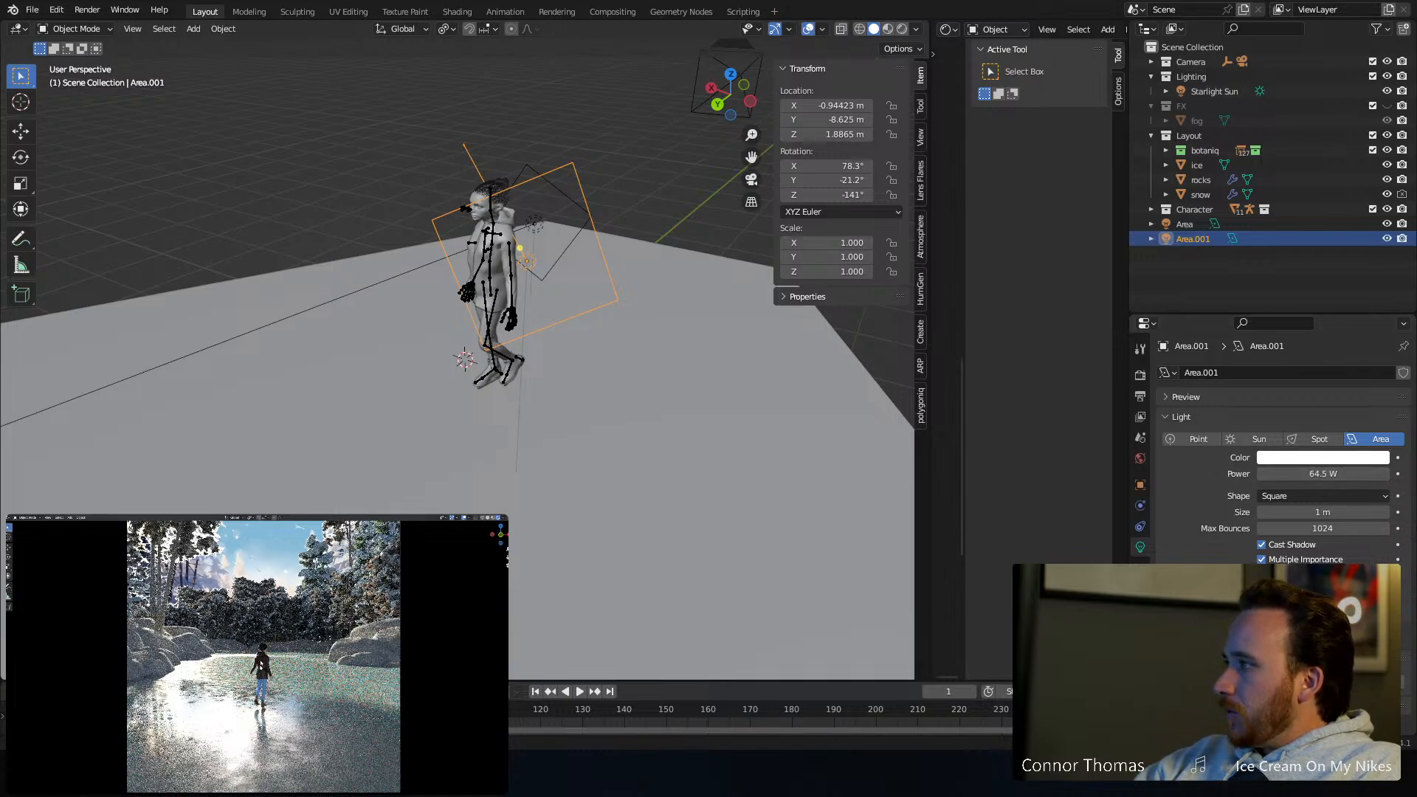
pyautogui.moveTo(1332, 473); pyautogui.dragTo(1241, 479)
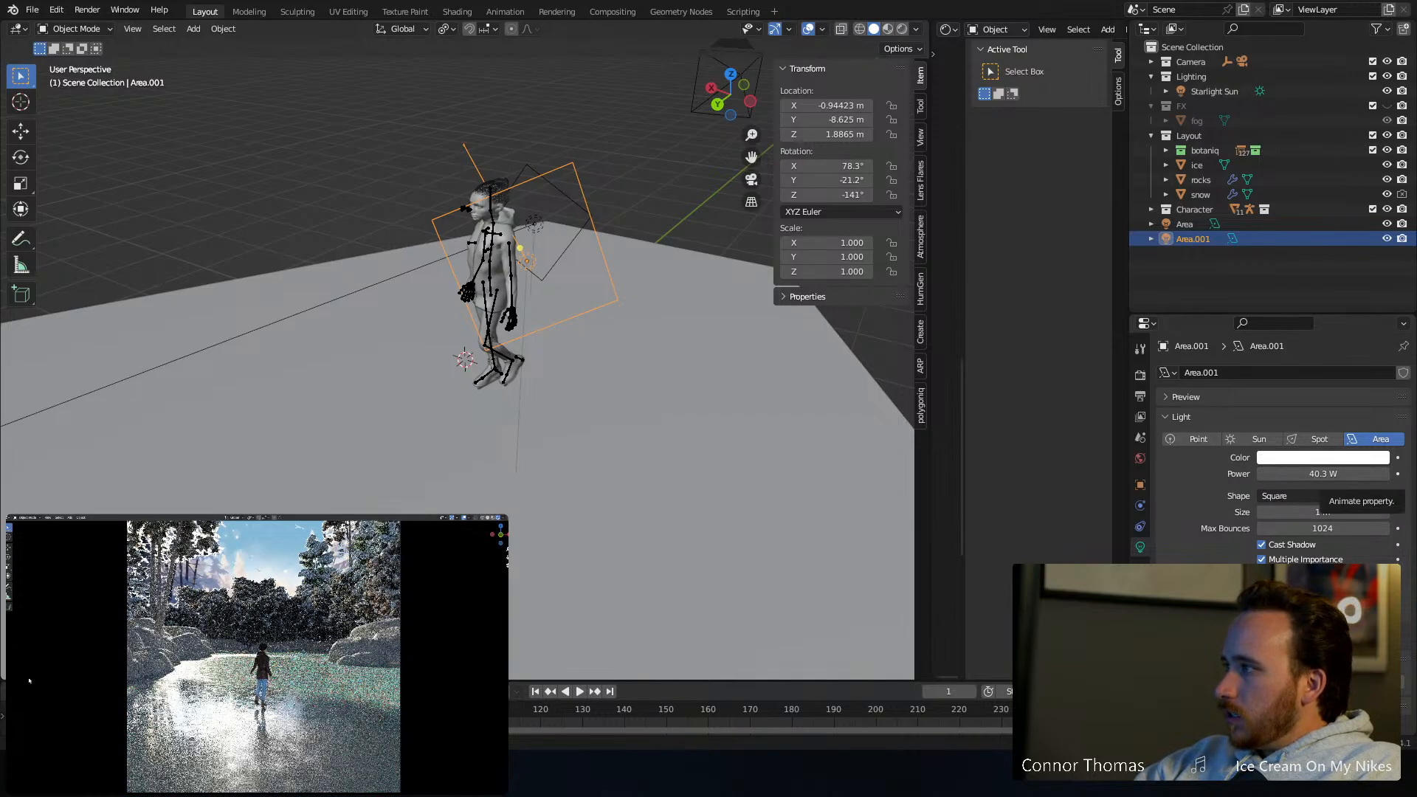
# Shift the duplicated area light to about X -1.04, Y -8.70 m and tint its color pale warm orange
pyautogui.press('g')
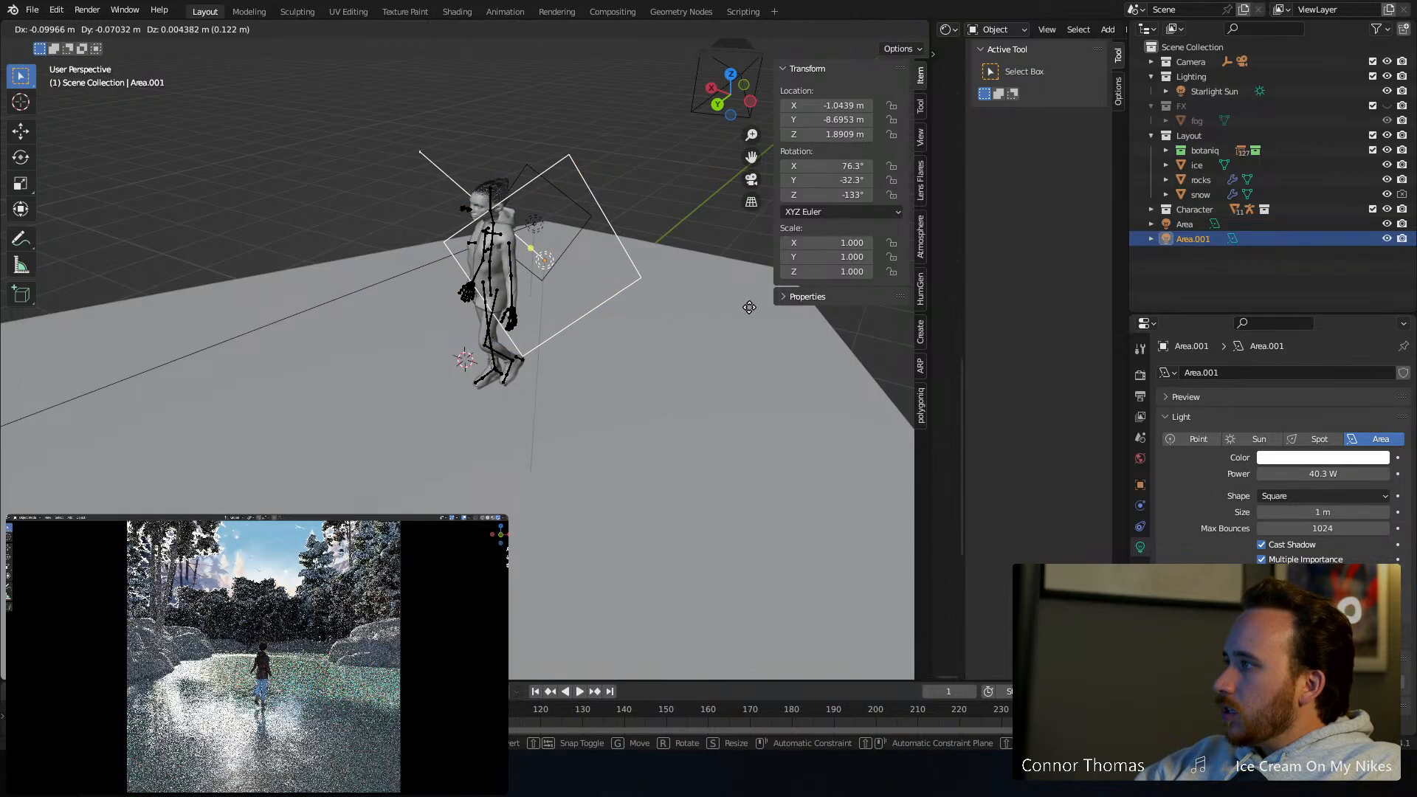
pyautogui.click(749, 308)
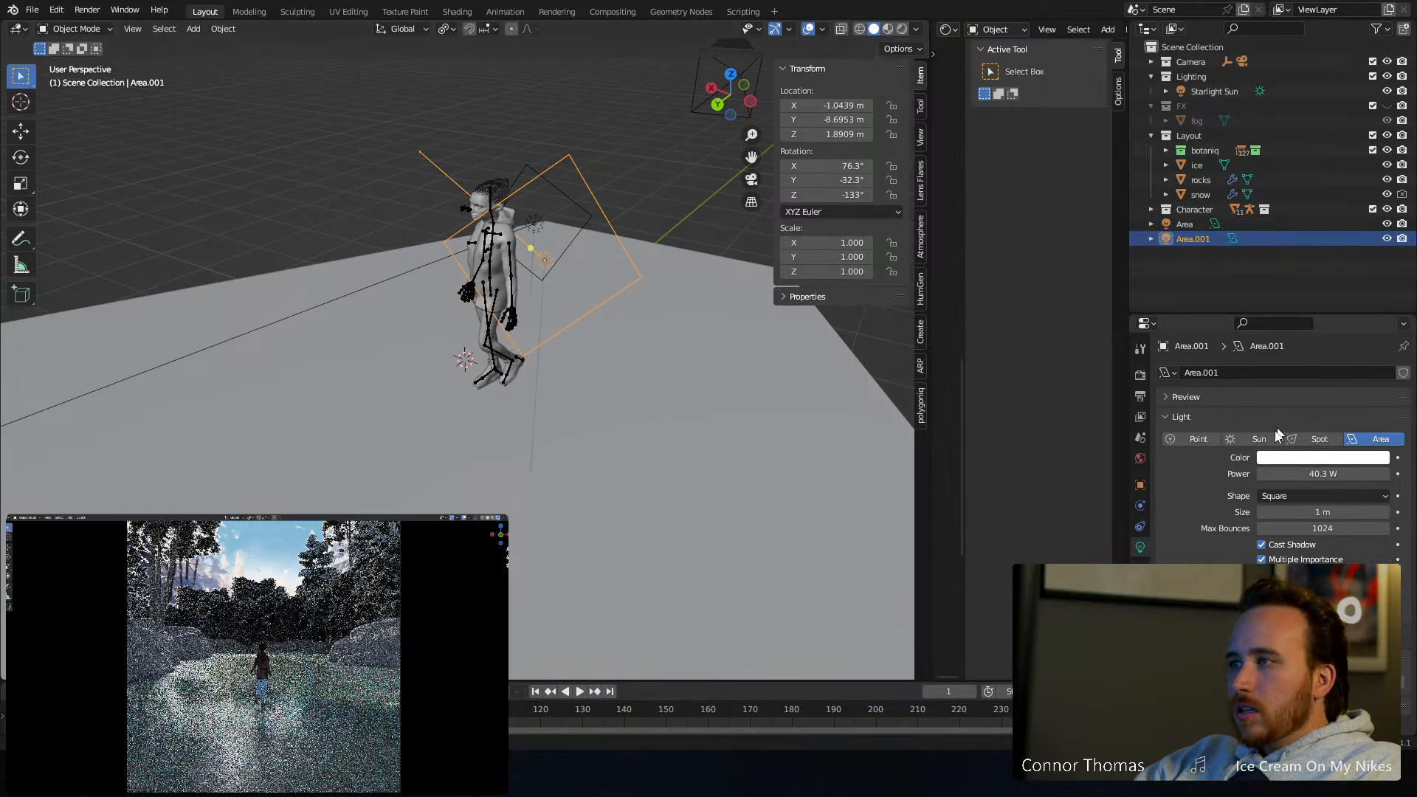
pyautogui.click(1343, 457)
pyautogui.moveTo(1300, 318); pyautogui.dragTo(1303, 325)
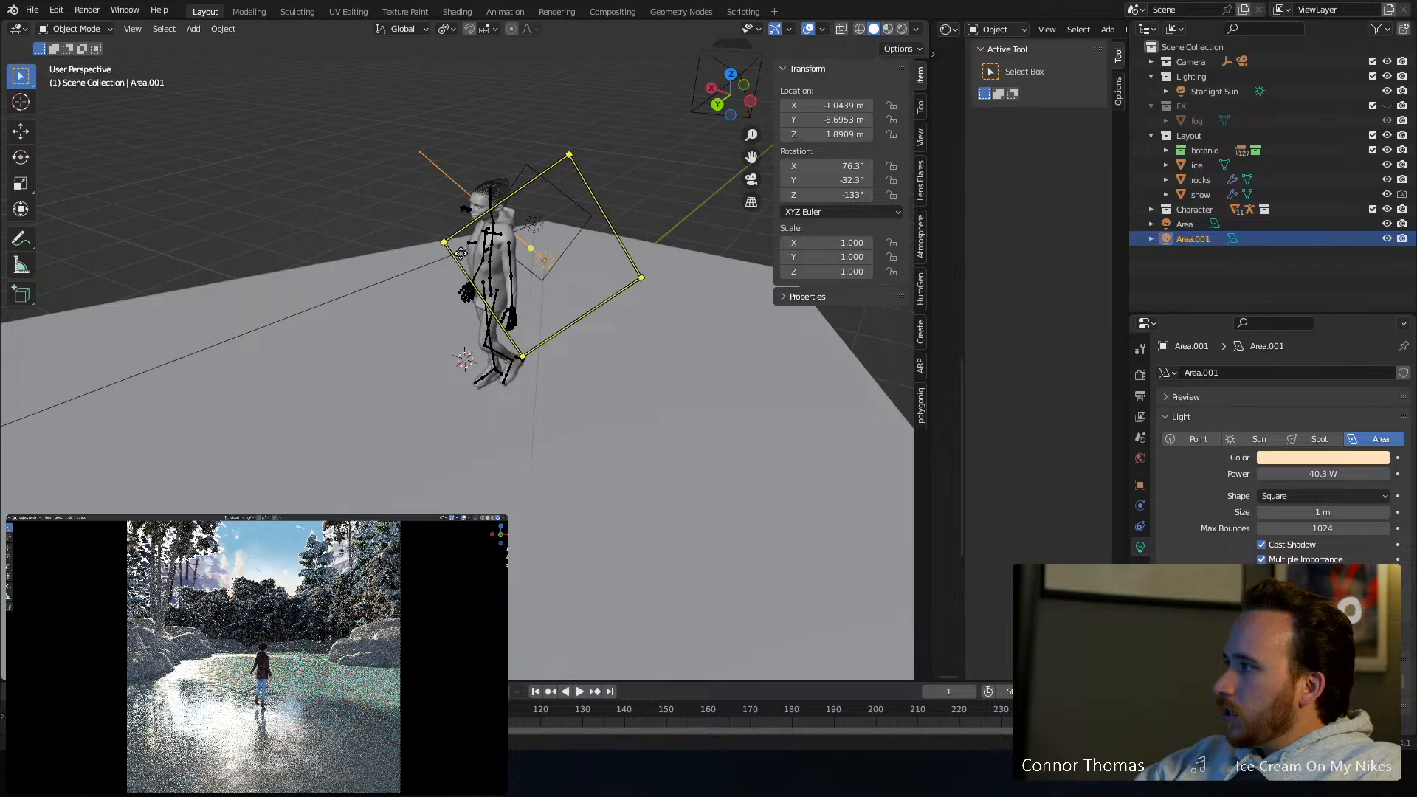
# Raise the warm area light to about Z 2.32 m and tilt it to about 58.7°, -35.6°, -124° toward the character
pyautogui.scroll(2, 257, 655)
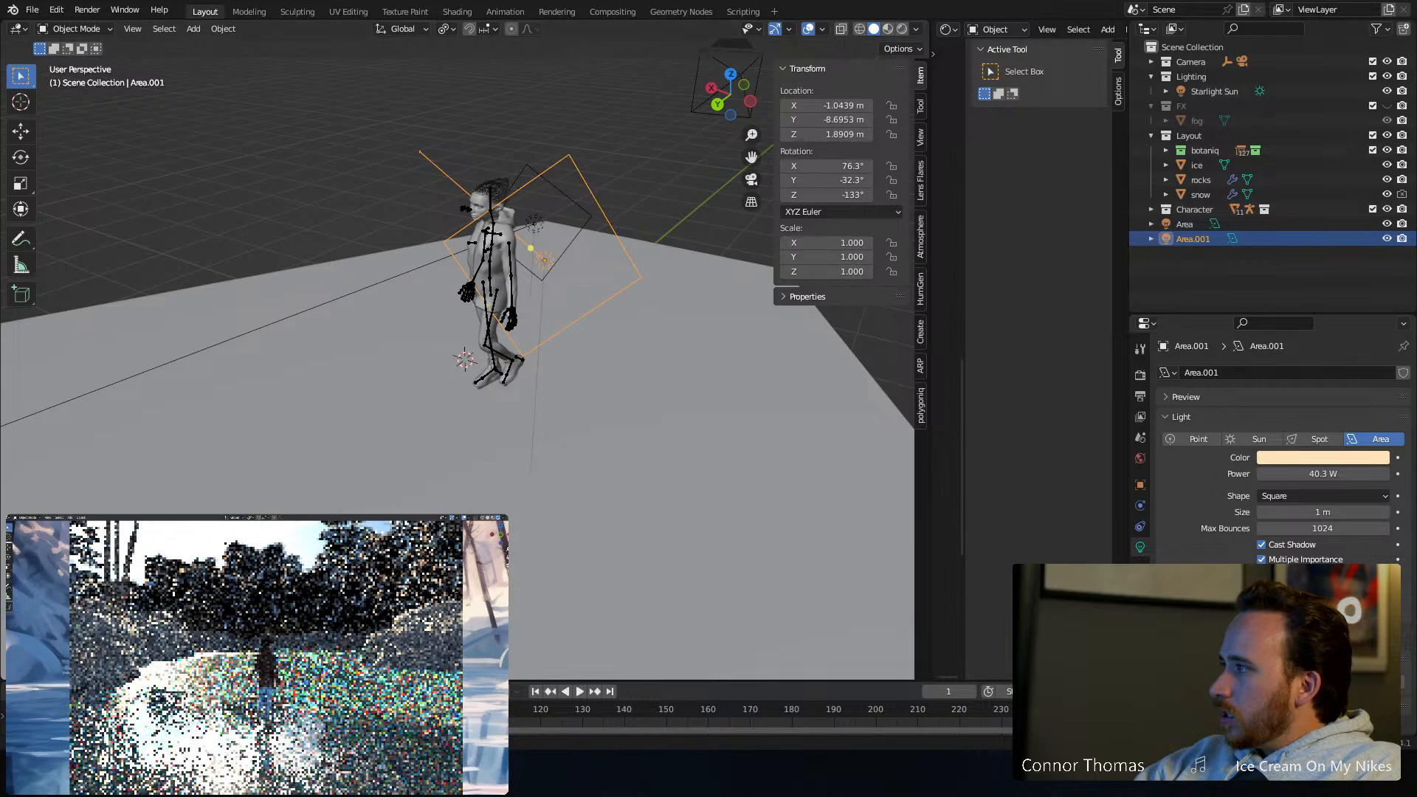
pyautogui.scroll(3, 257, 655)
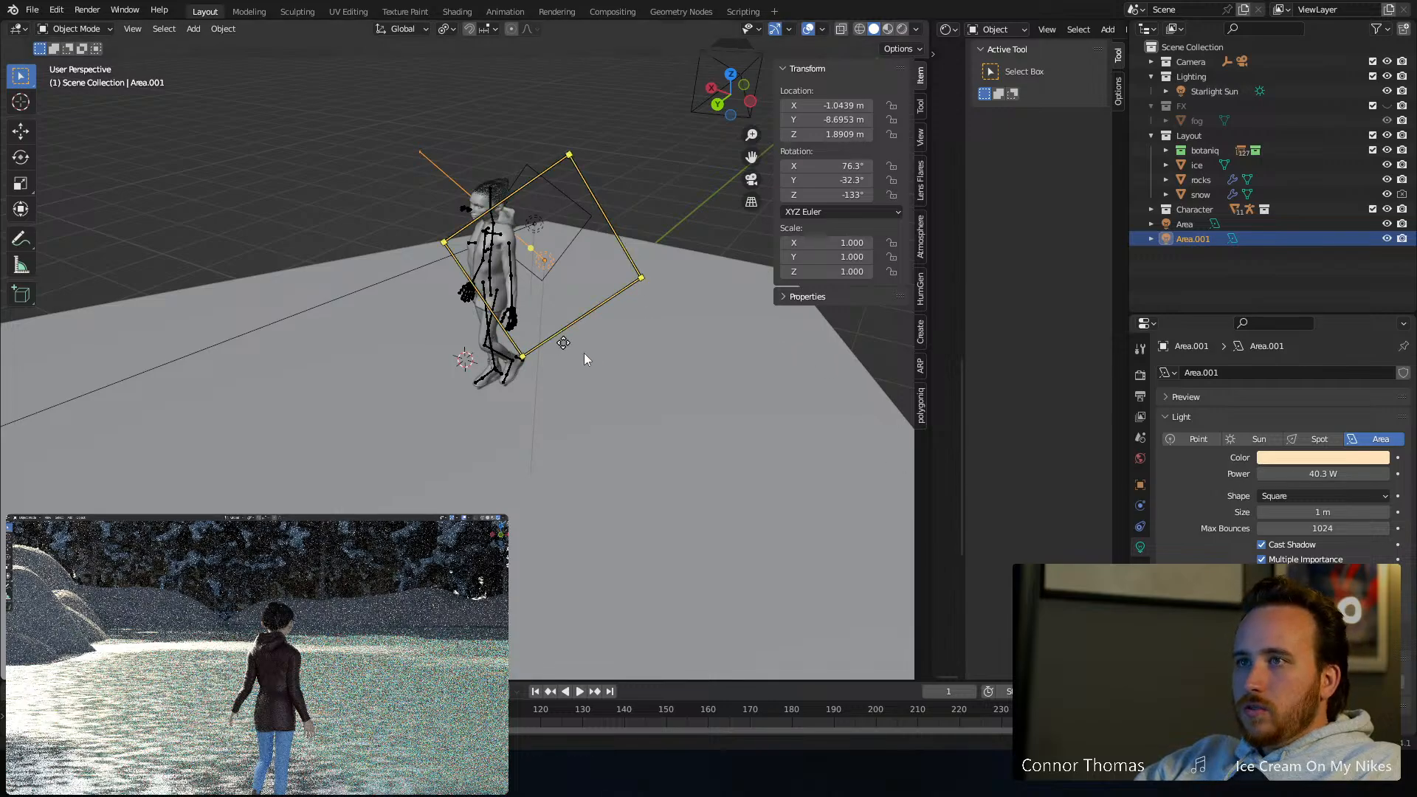
pyautogui.press('r')
pyautogui.rightClick(616, 300)
pyautogui.press('r')
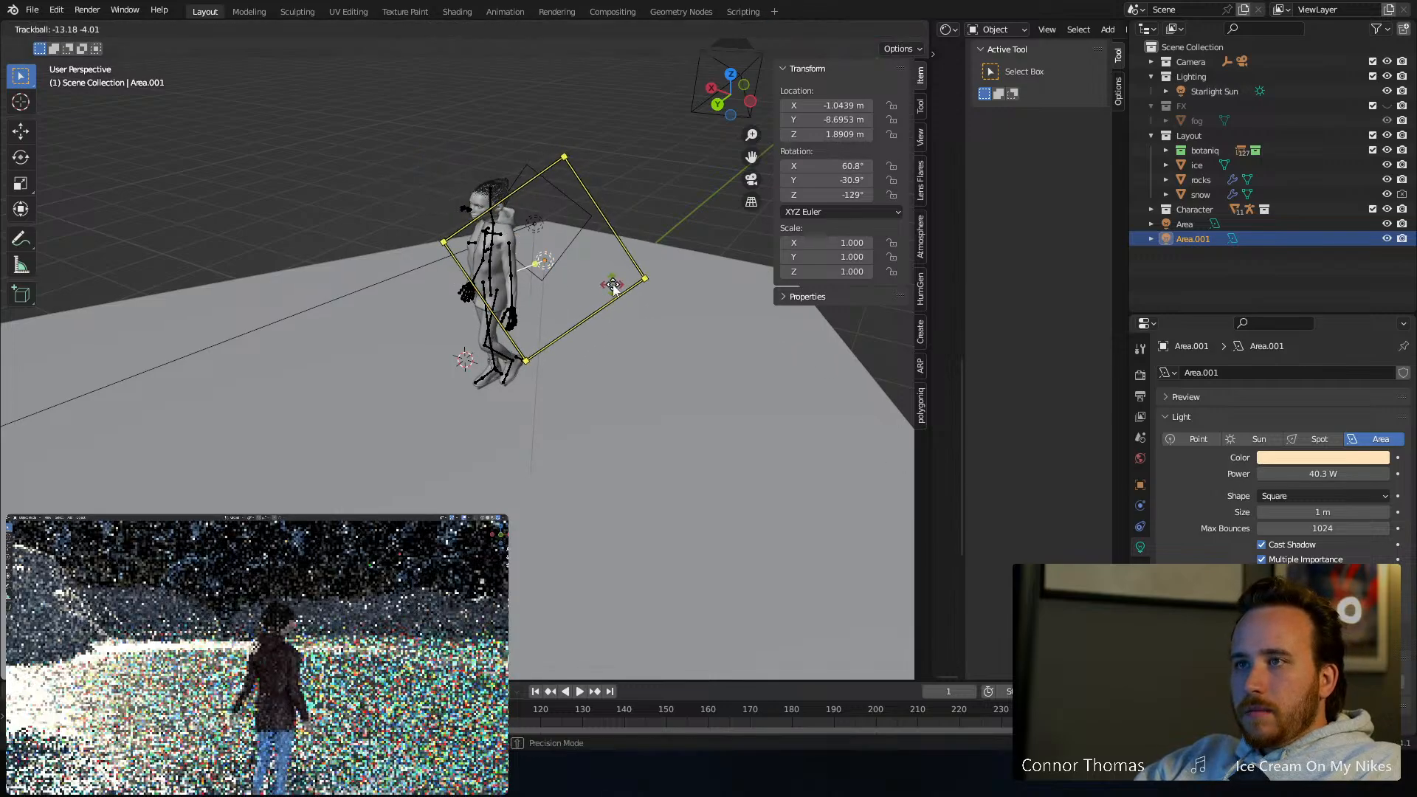
pyautogui.click(656, 230)
pyautogui.press('r')
pyautogui.click(707, 232)
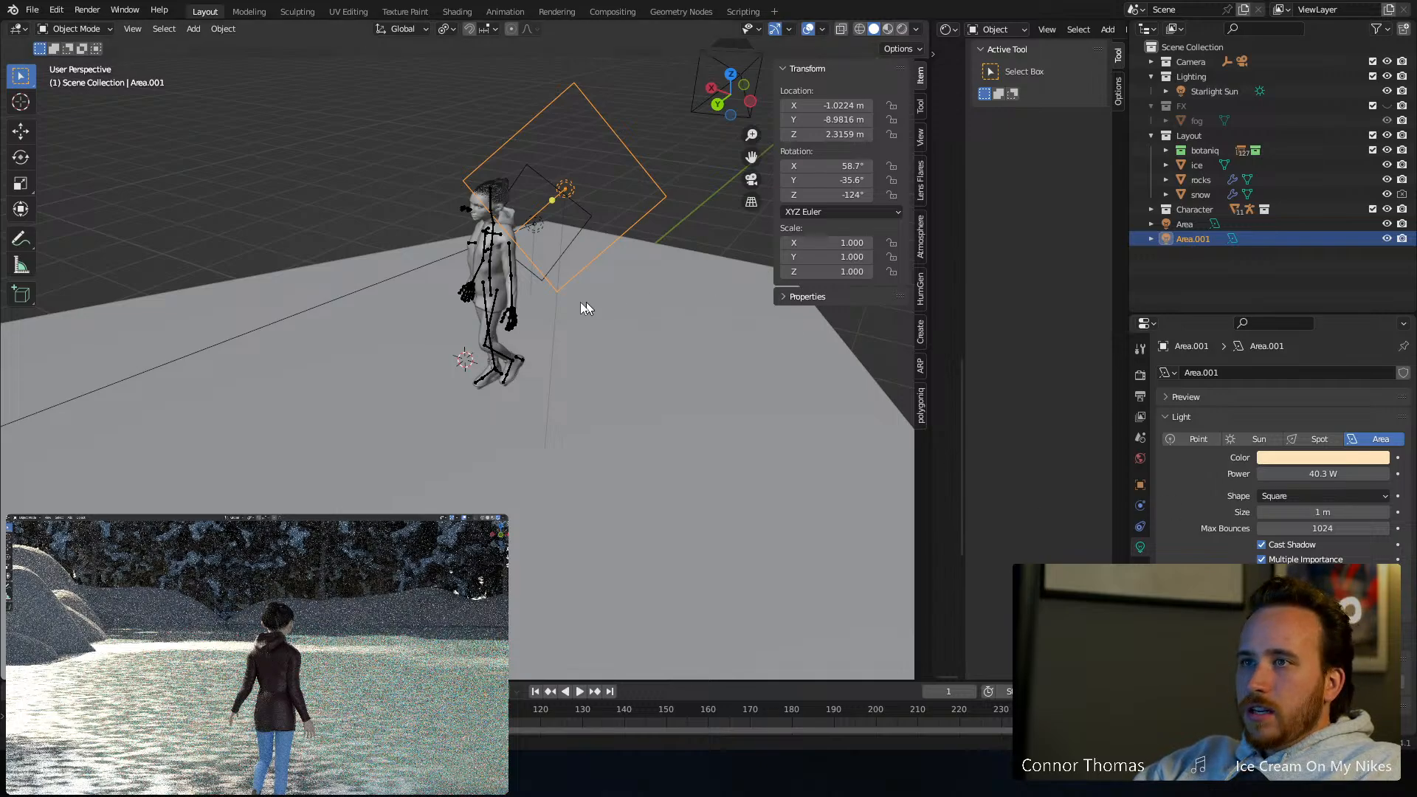
# Add a pattern to the character's parka in HumGen and choose the geometric 3 dot pattern
pyautogui.click(511, 271)
pyautogui.click(508, 270)
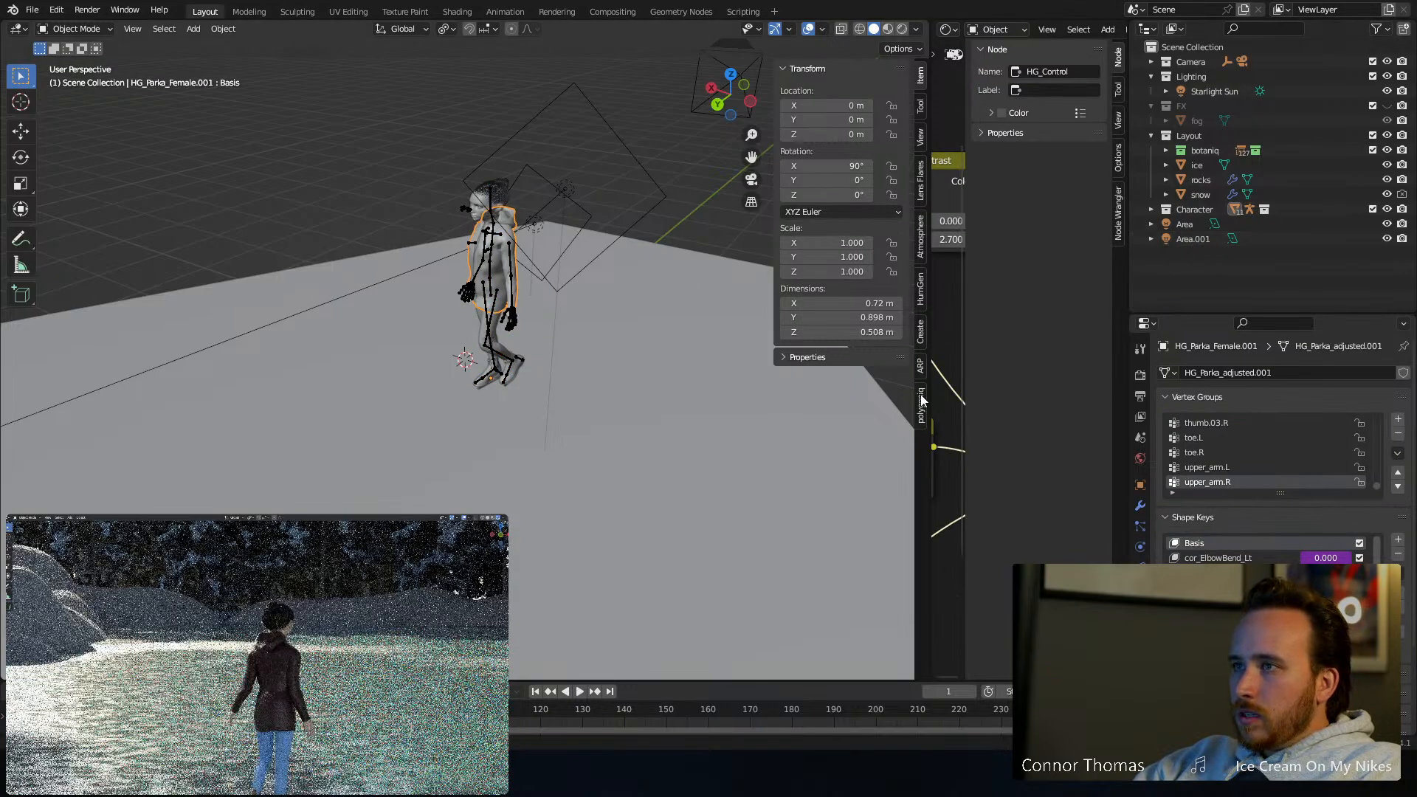
pyautogui.click(921, 284)
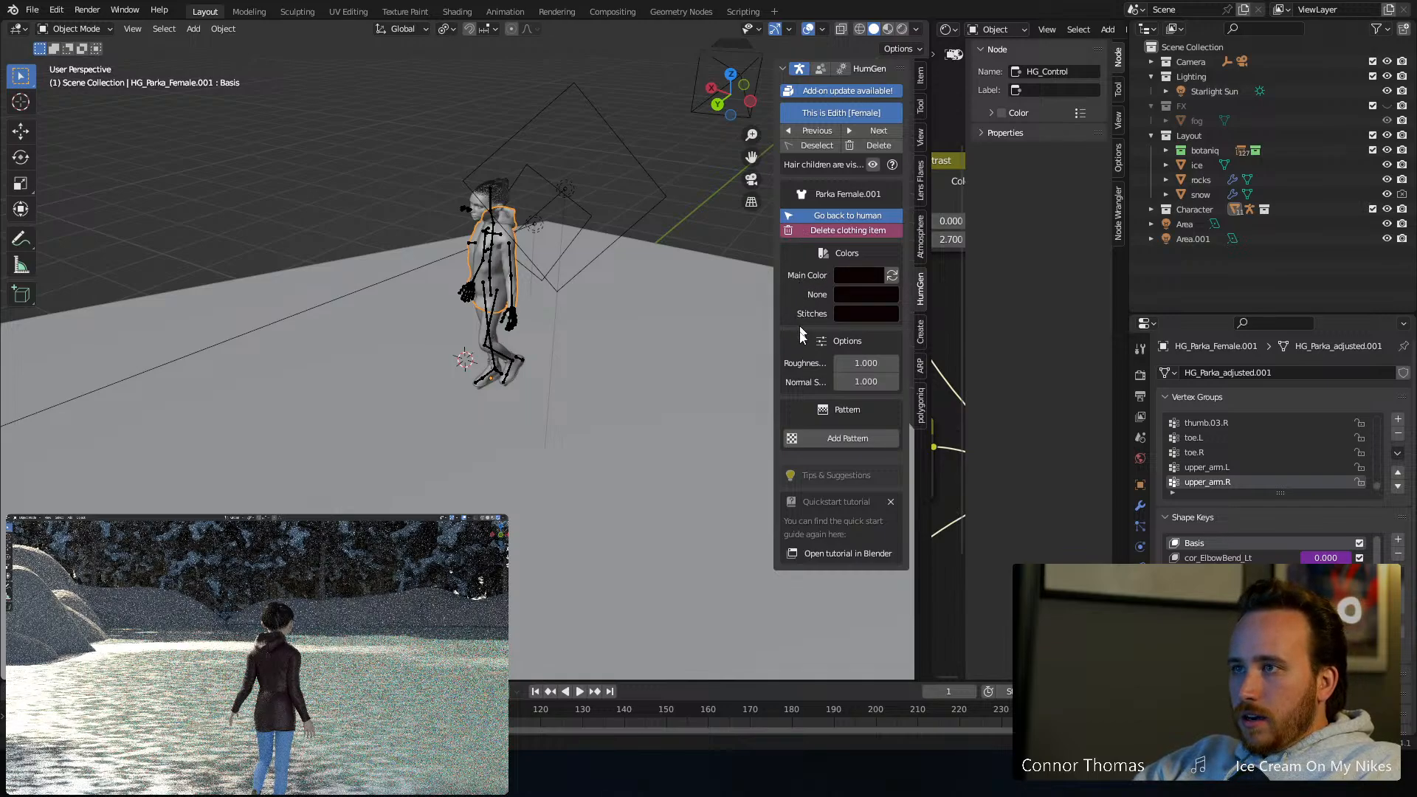
pyautogui.click(834, 443)
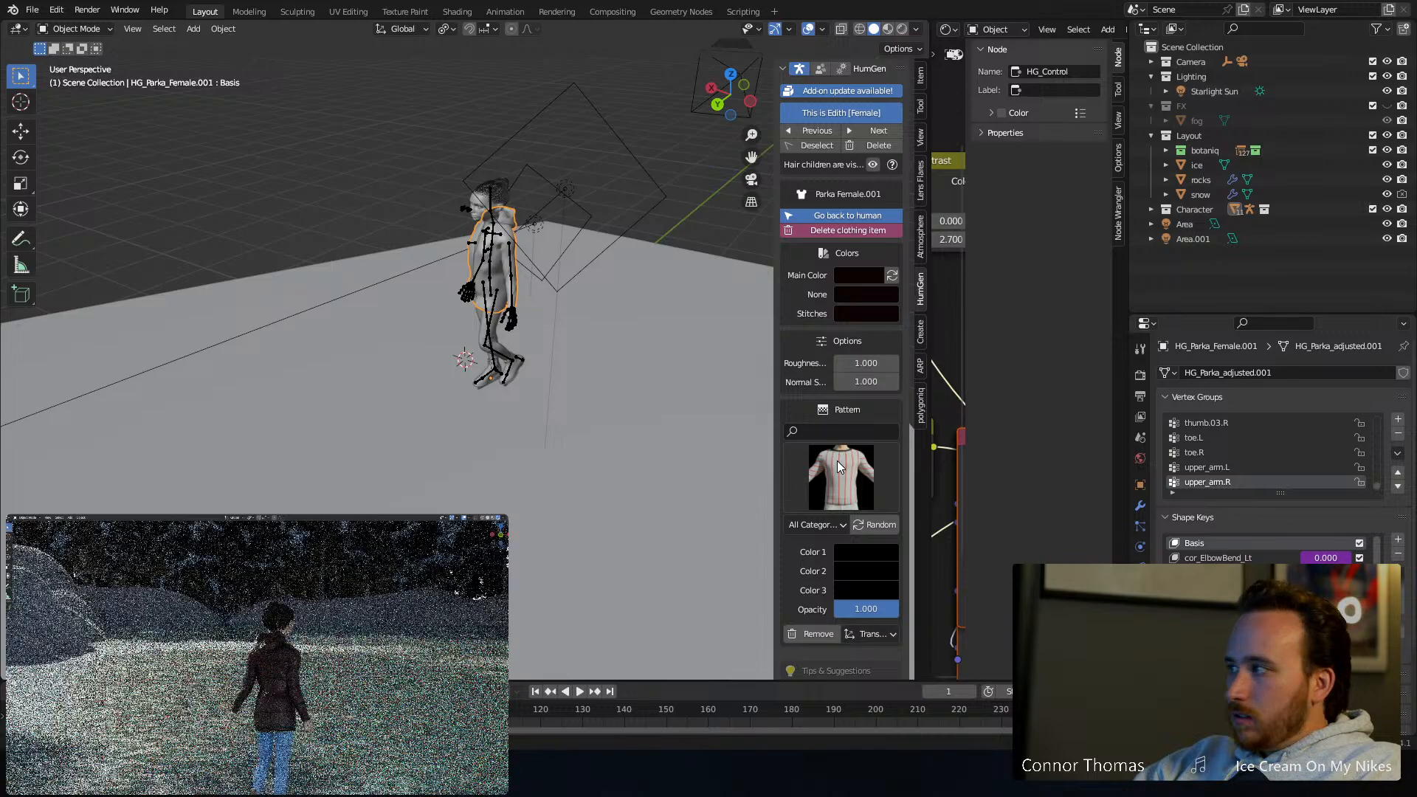
pyautogui.click(837, 462)
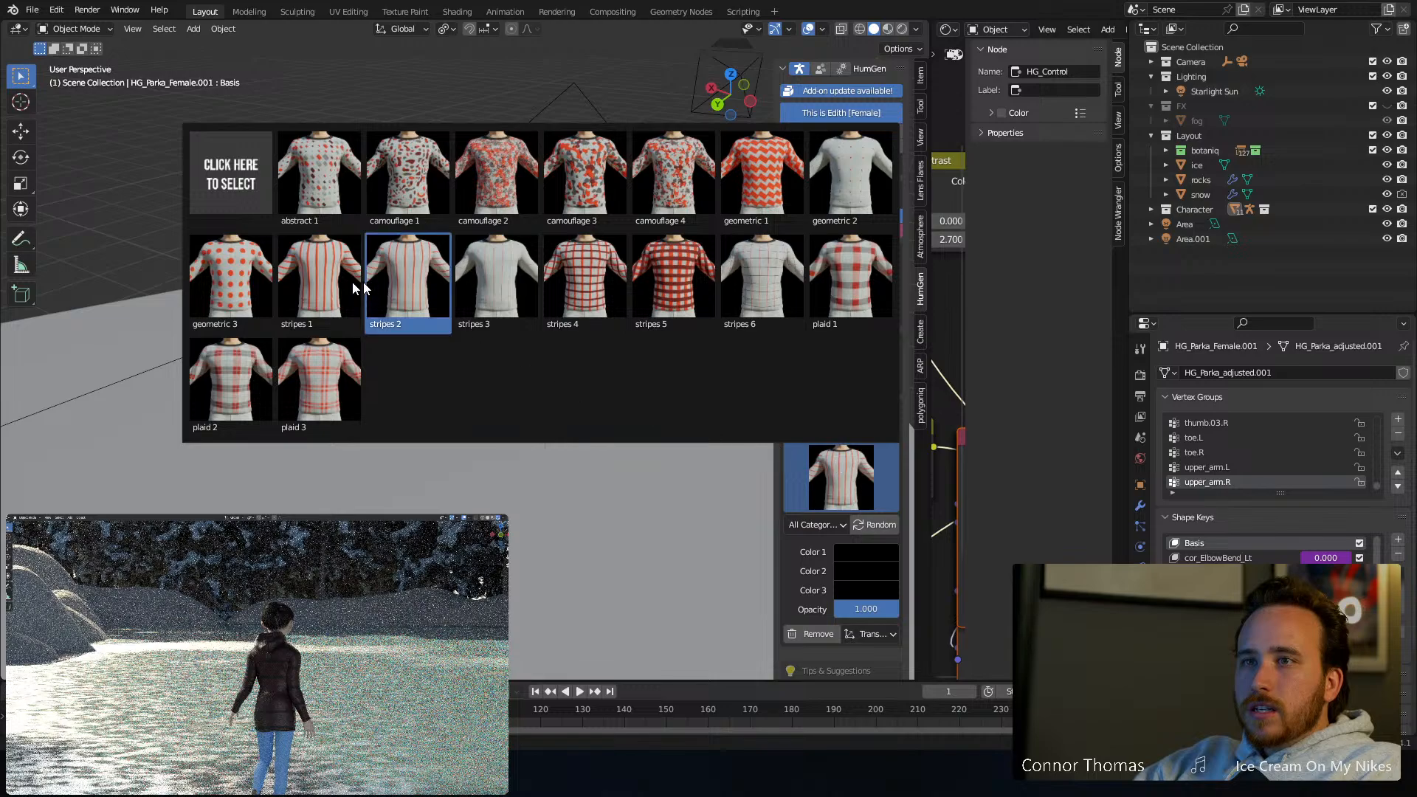
pyautogui.click(247, 277)
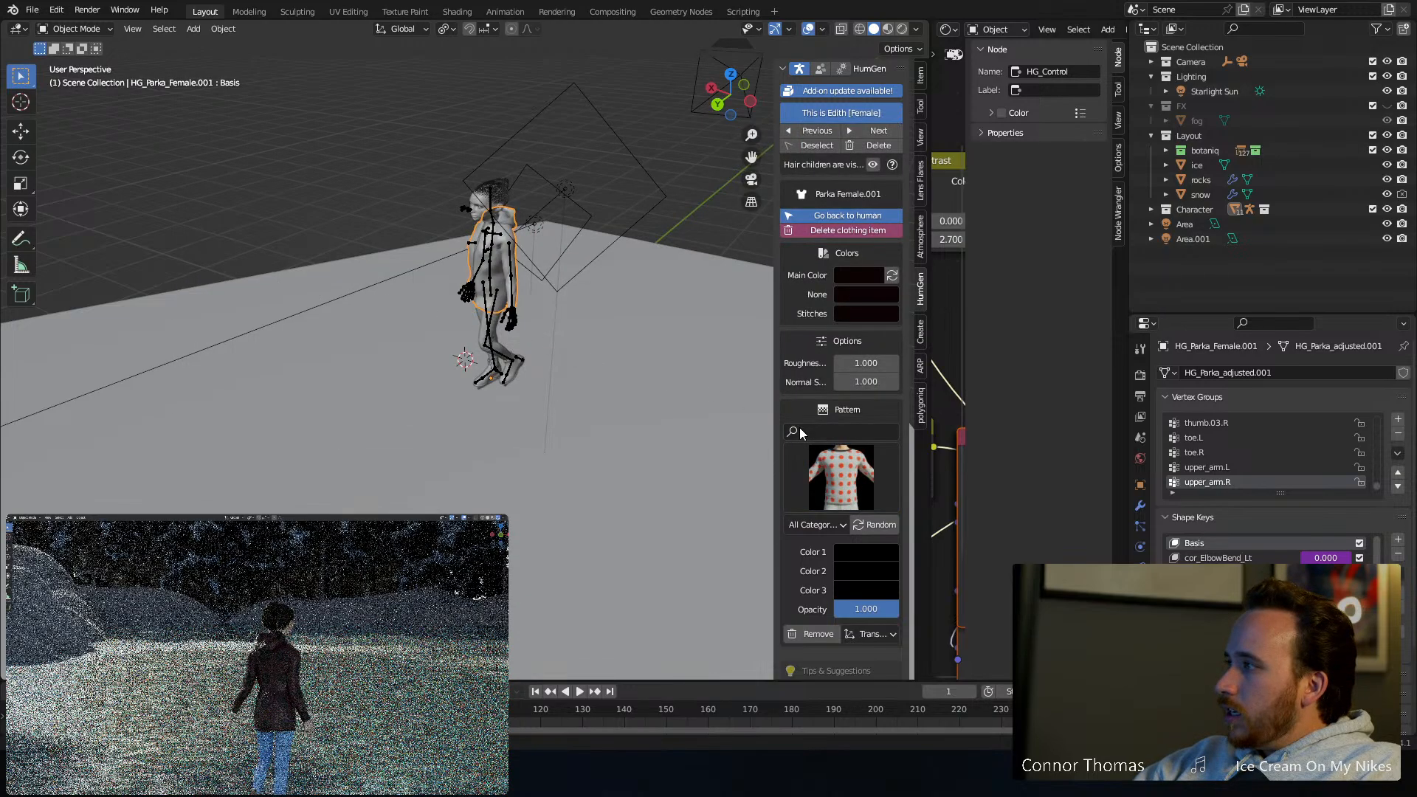
# Set the parka's main color to red, with hue 0.990, saturation 0.777 and value 0.773
pyautogui.scroll(-3, 812, 405)
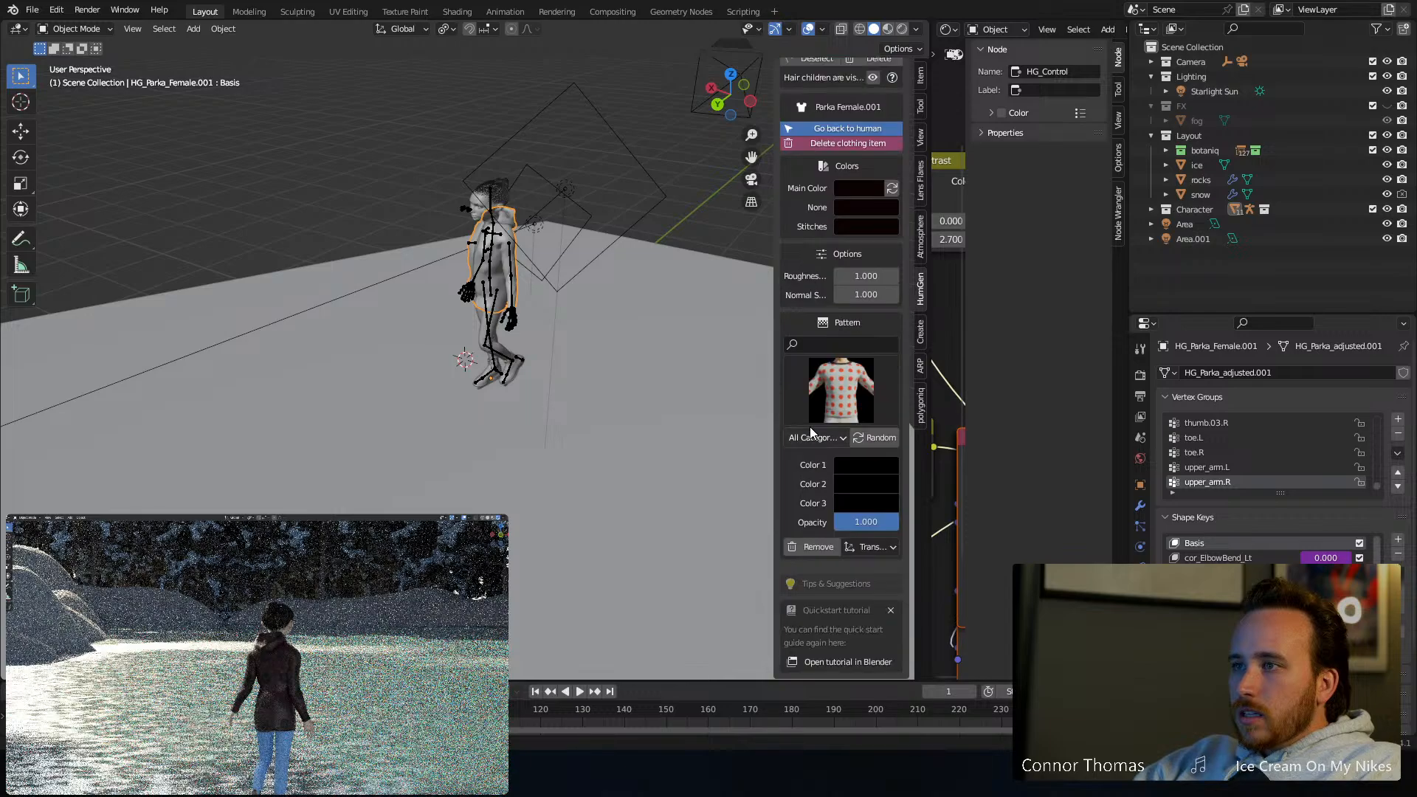
pyautogui.click(861, 466)
pyautogui.click(862, 470)
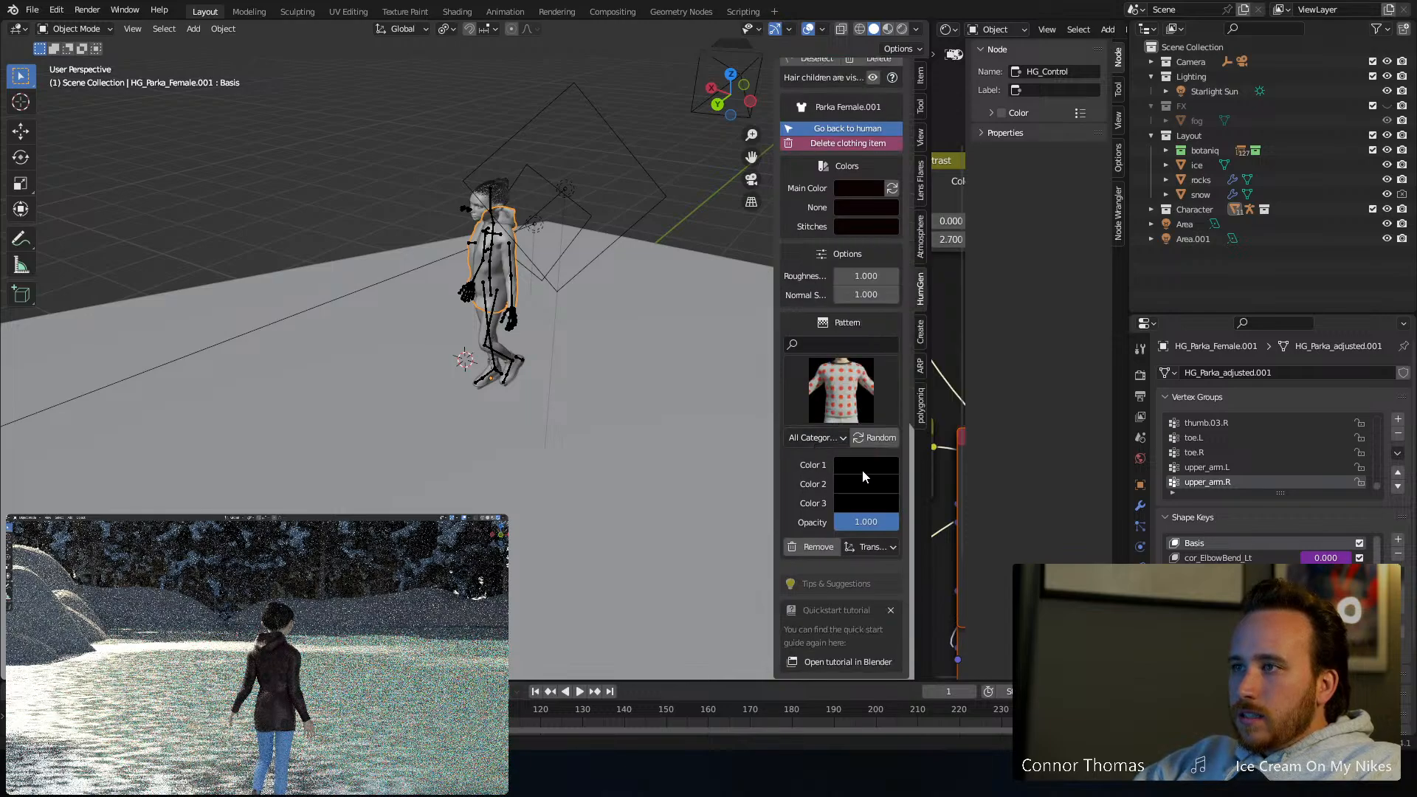
pyautogui.scroll(3, 795, 502)
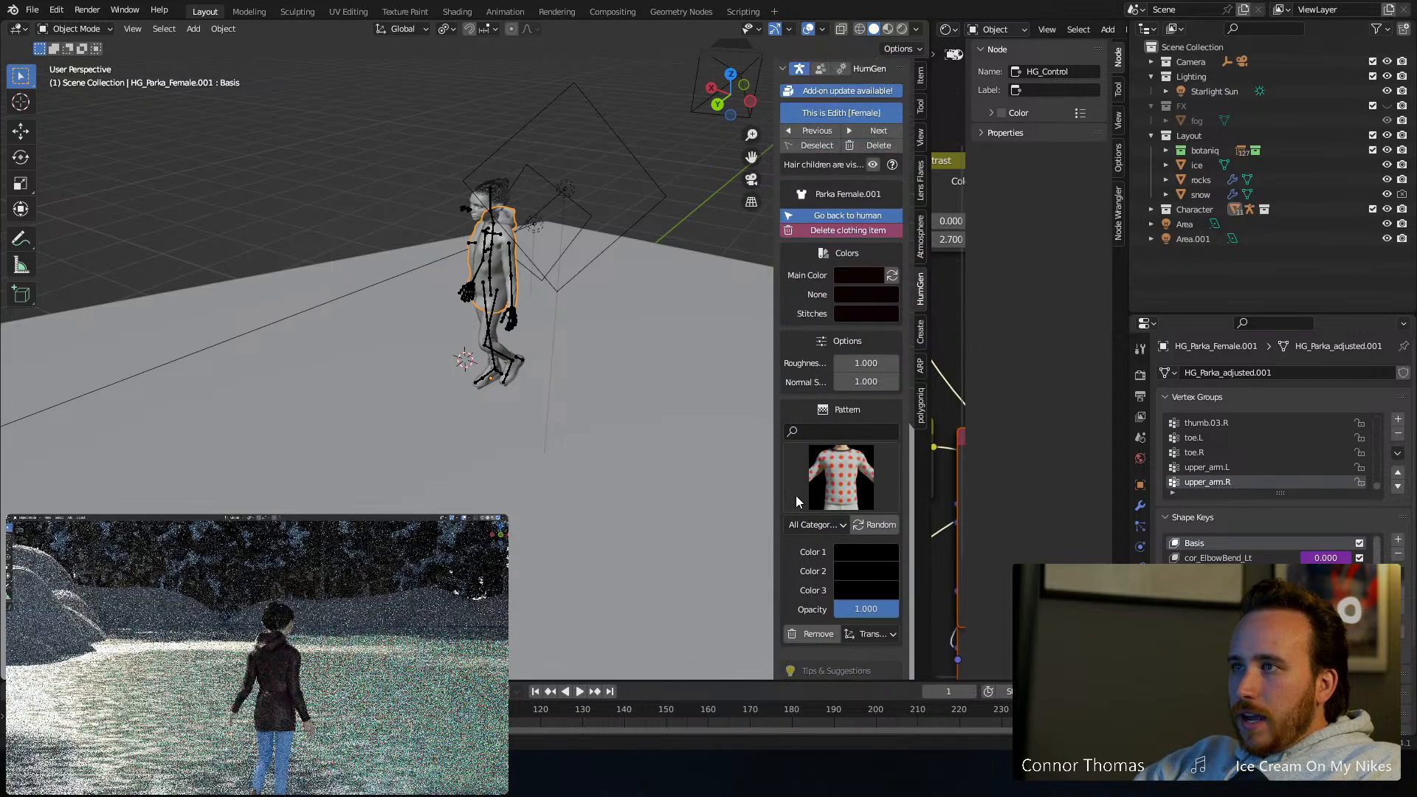
pyautogui.click(858, 275)
pyautogui.moveTo(963, 132); pyautogui.dragTo(960, 99)
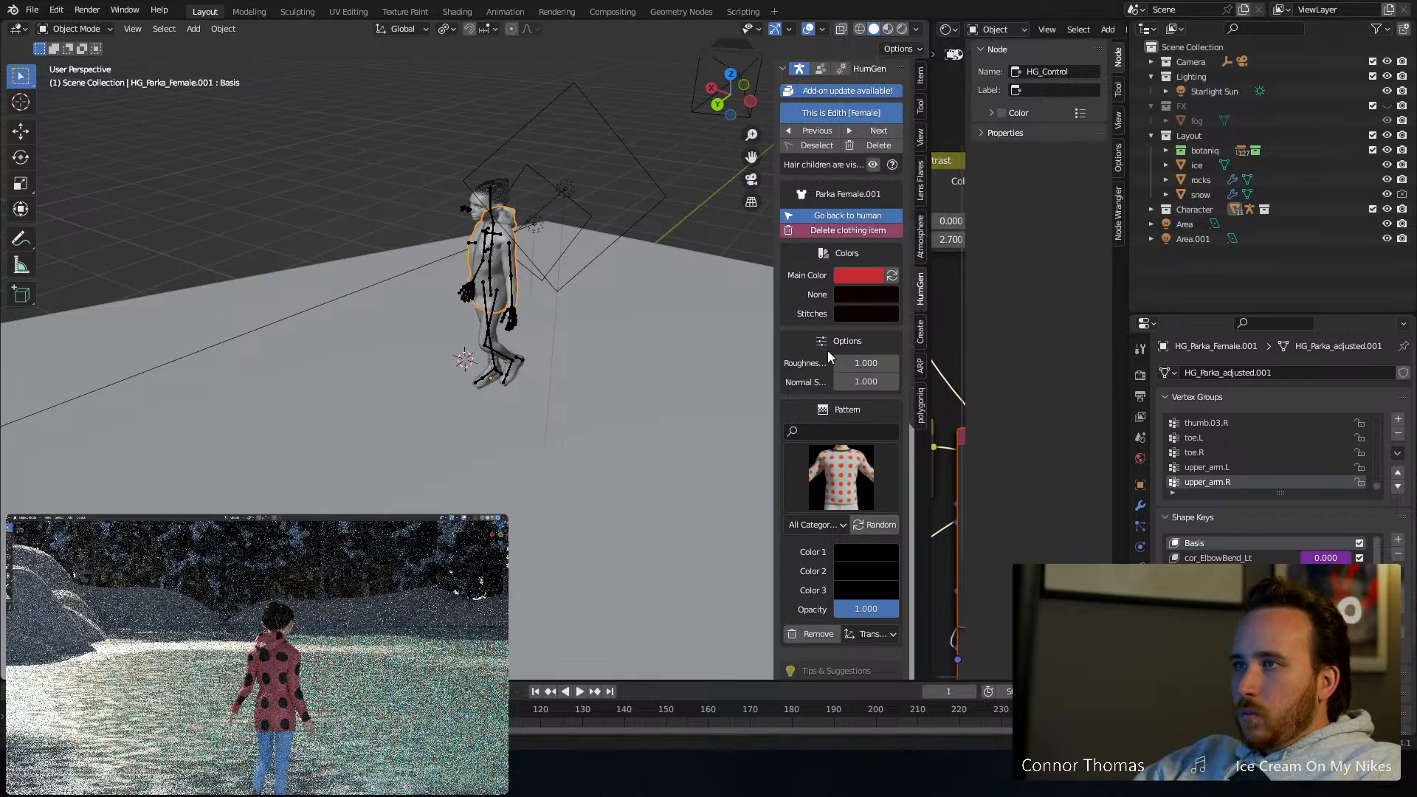
# Change the parka's stitches color to a very pale pinkish white at full brightness
pyautogui.scroll(-1, 824, 357)
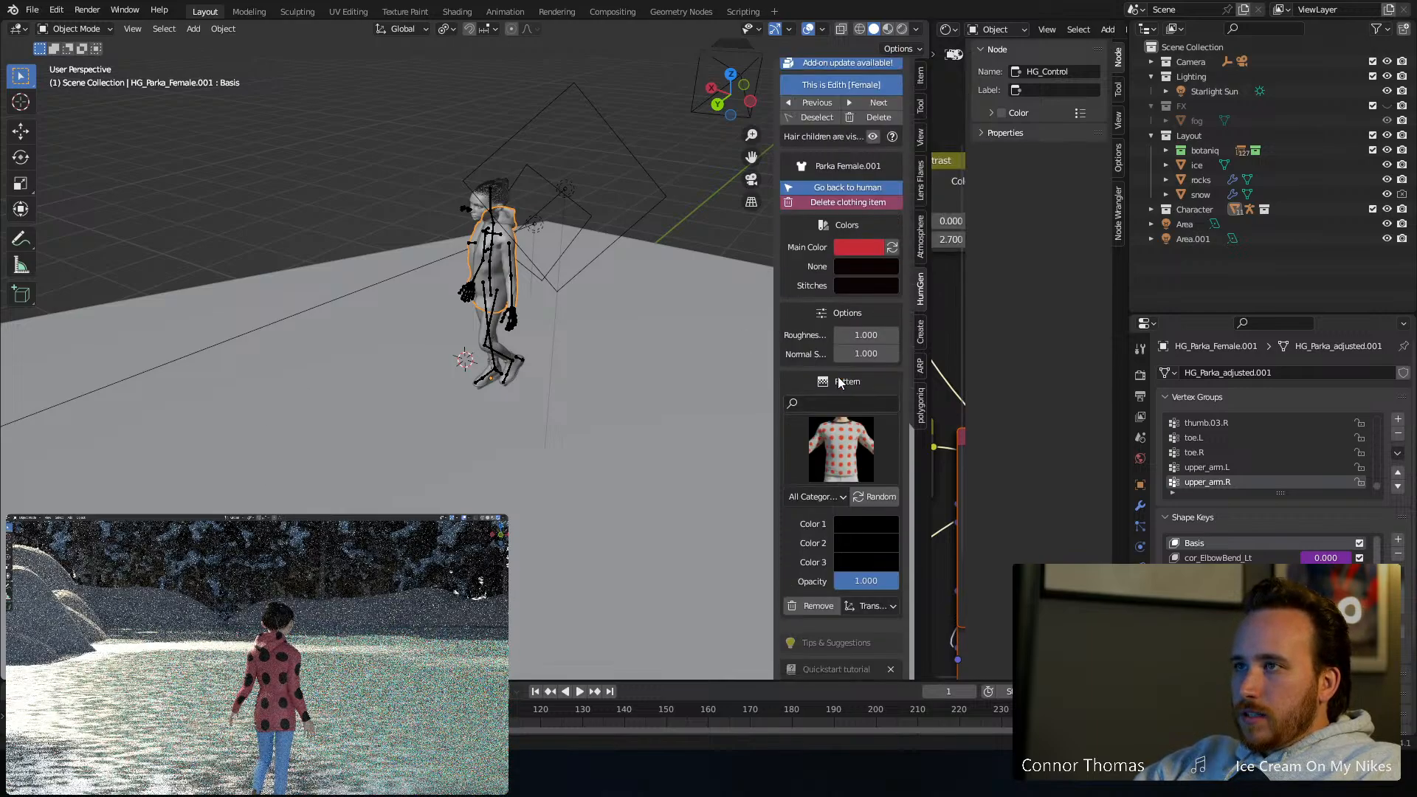
pyautogui.scroll(1, 840, 383)
pyautogui.click(852, 316)
pyautogui.moveTo(962, 162); pyautogui.dragTo(960, 108)
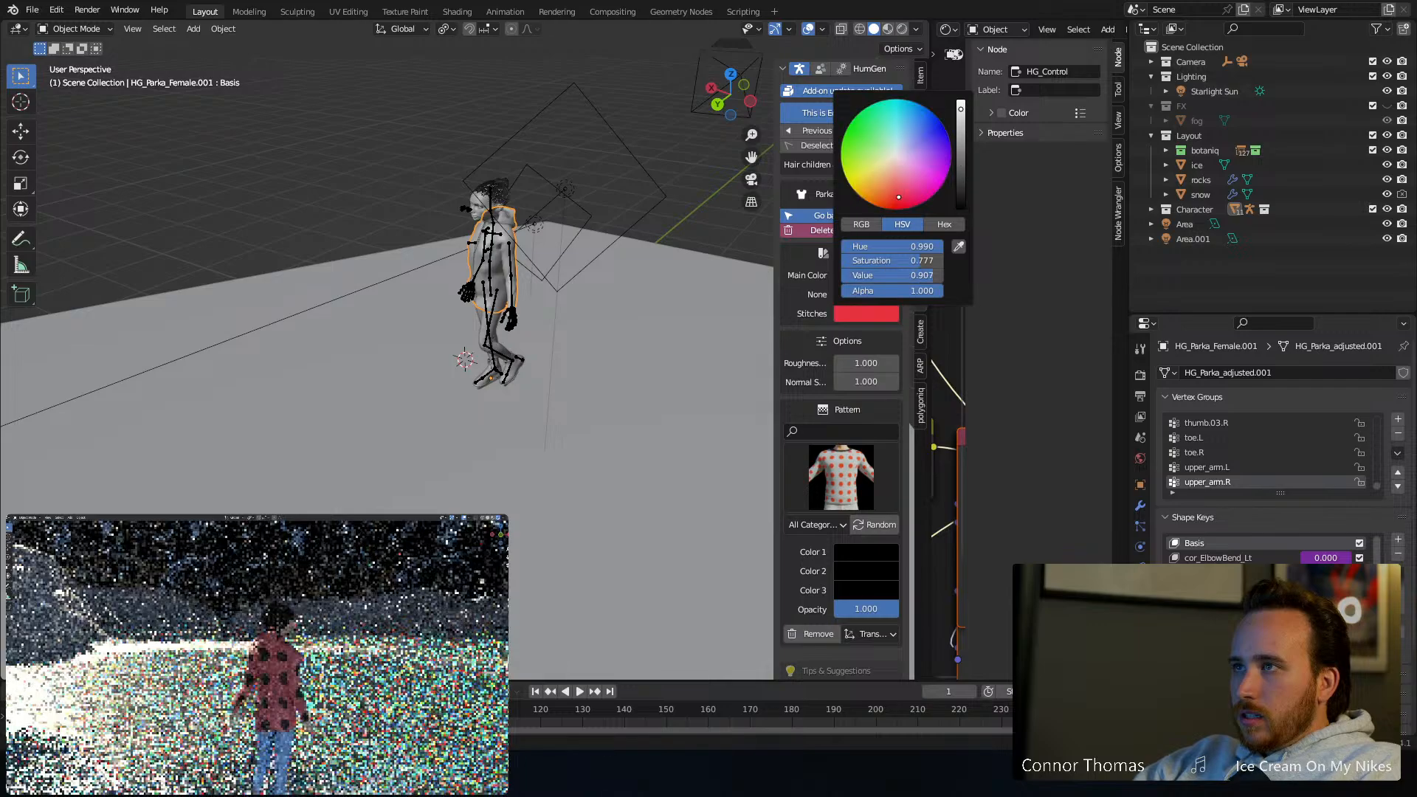
pyautogui.click(848, 316)
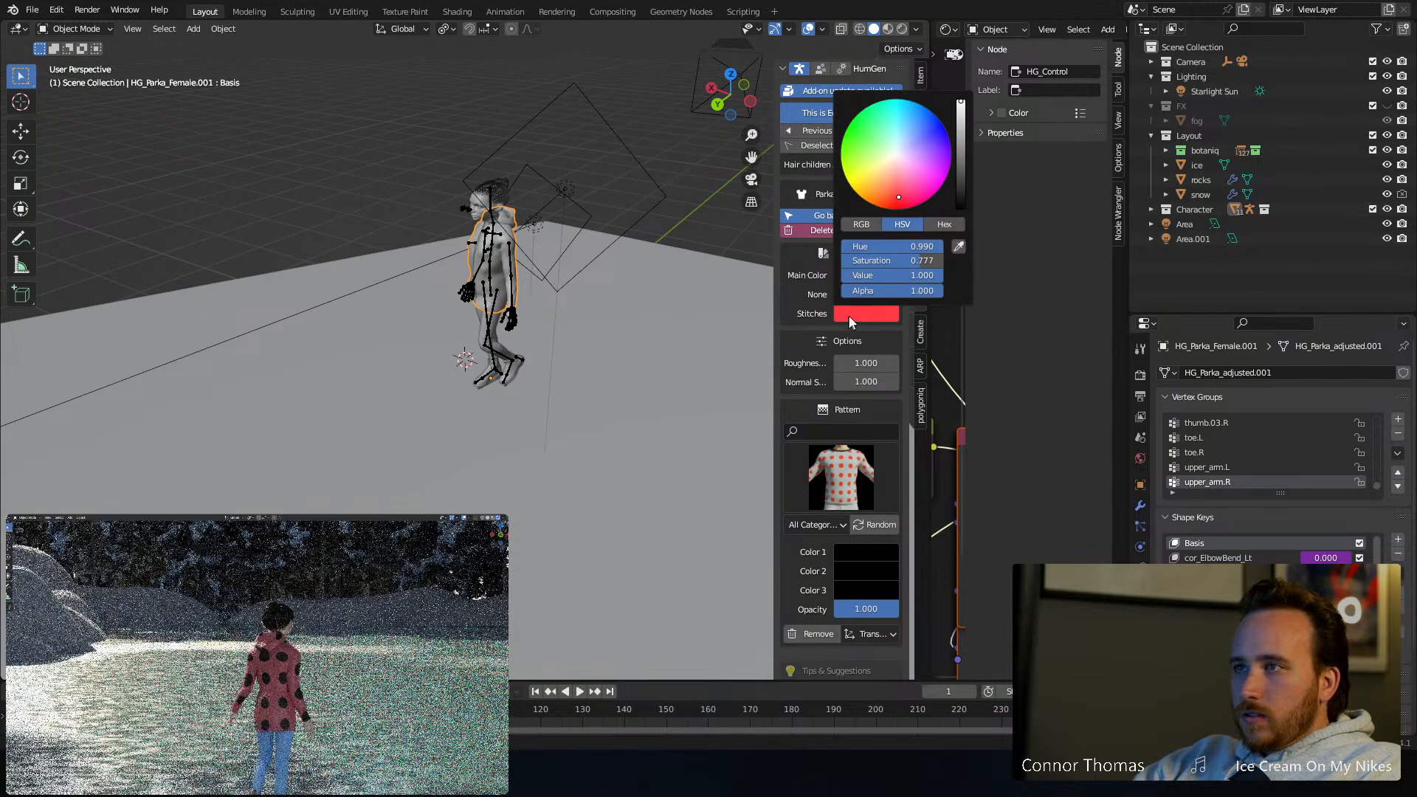
pyautogui.click(893, 158)
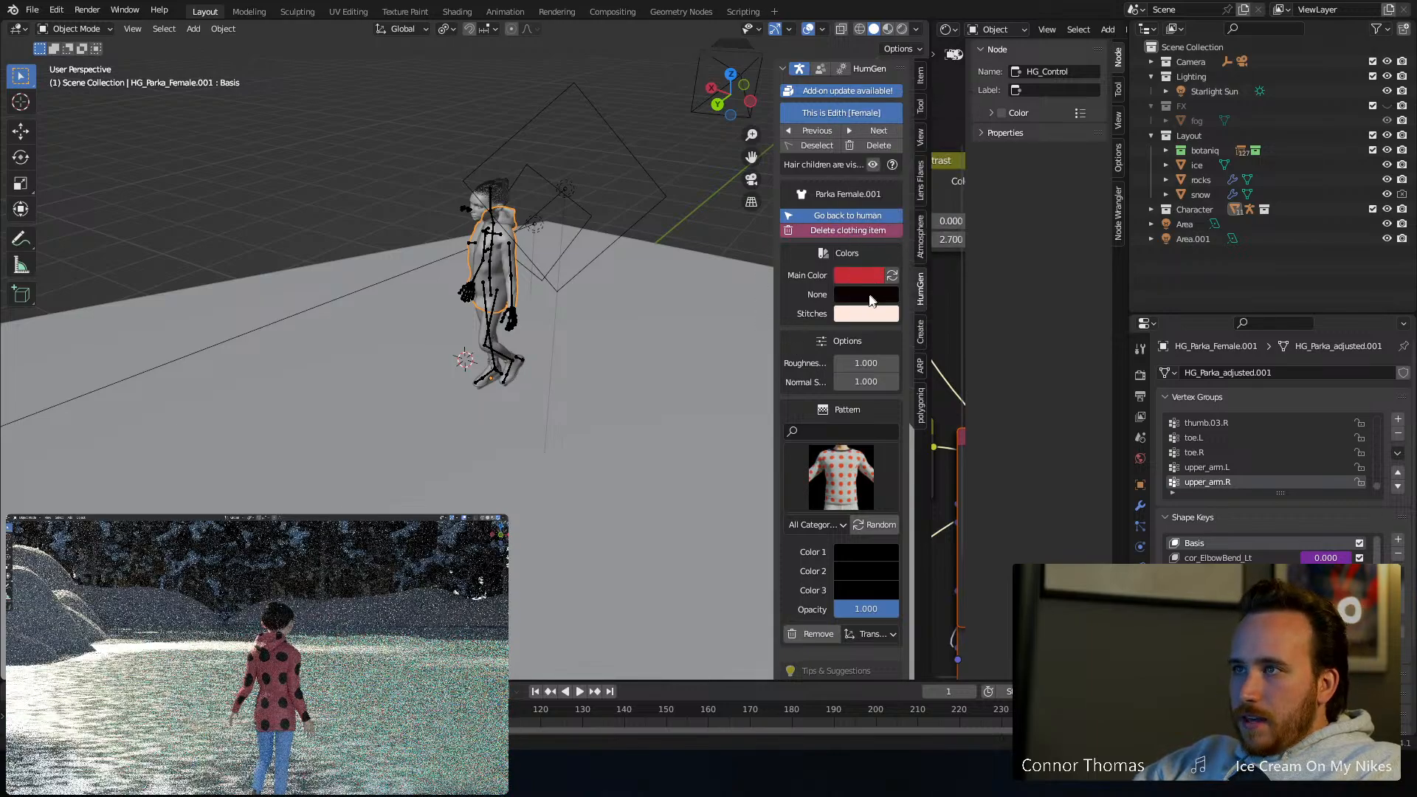
# Set the parka dot pattern's Color 1 to white and widen the HumGen sidebar
pyautogui.scroll(-3, 802, 390)
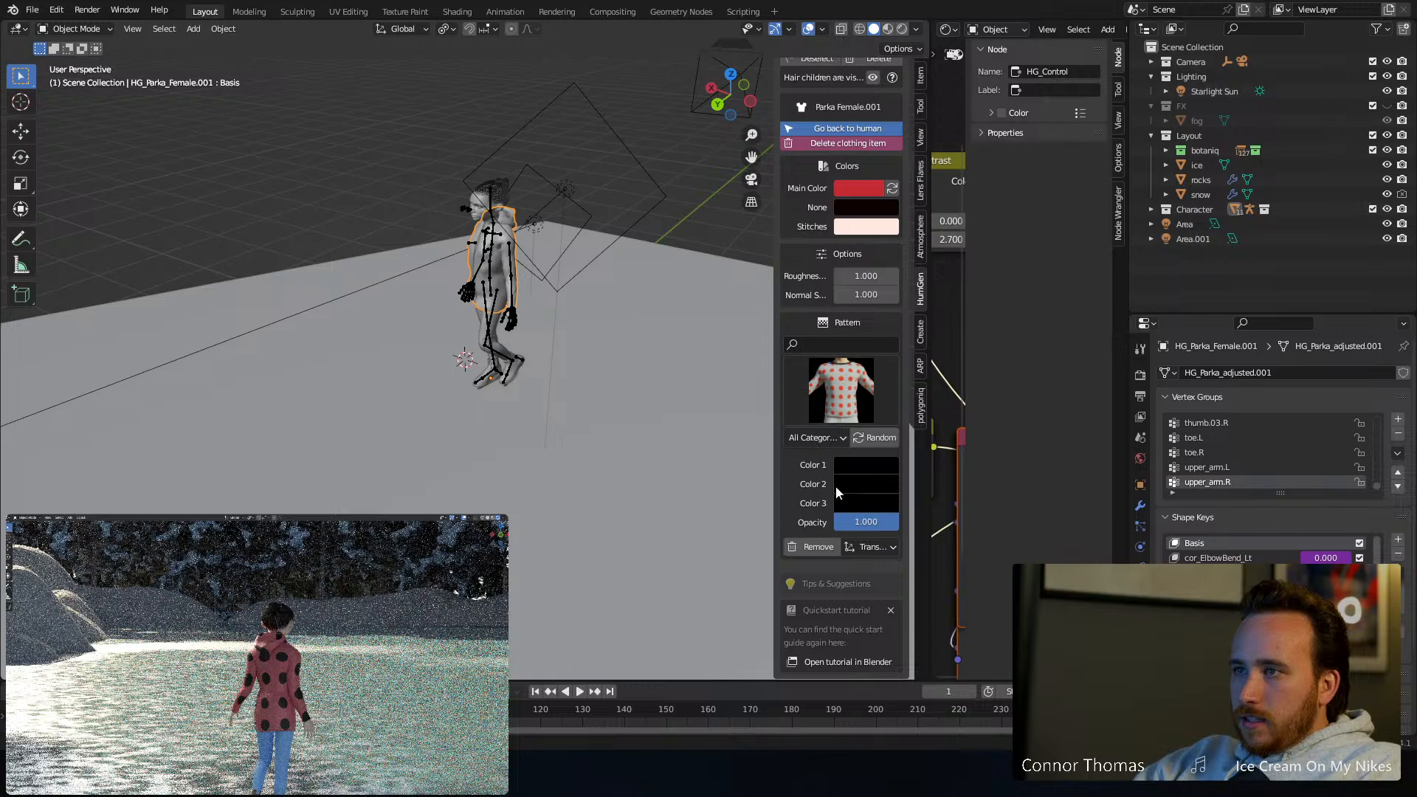
pyautogui.click(849, 462)
pyautogui.moveTo(958, 303); pyautogui.dragTo(959, 255)
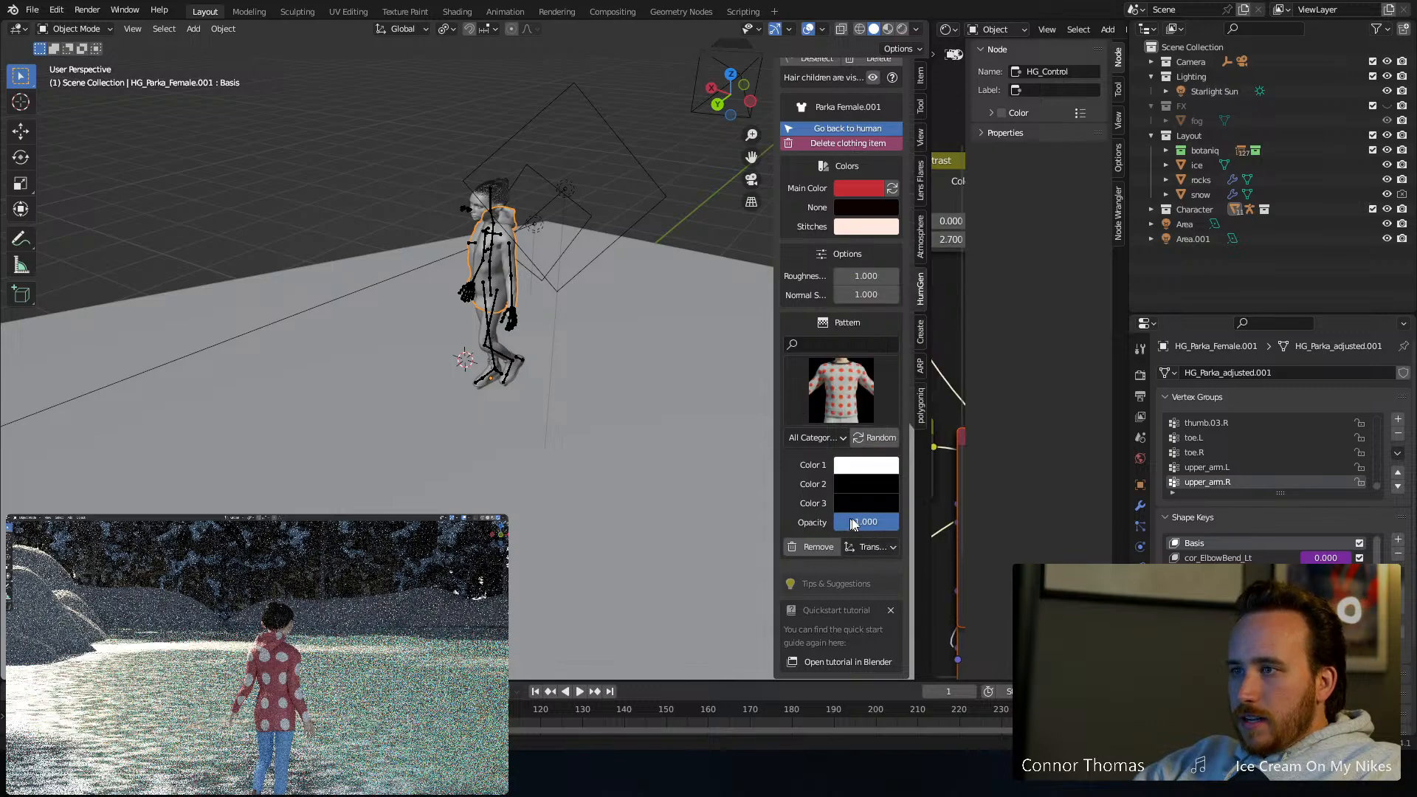
pyautogui.moveTo(773, 499); pyautogui.dragTo(668, 496)
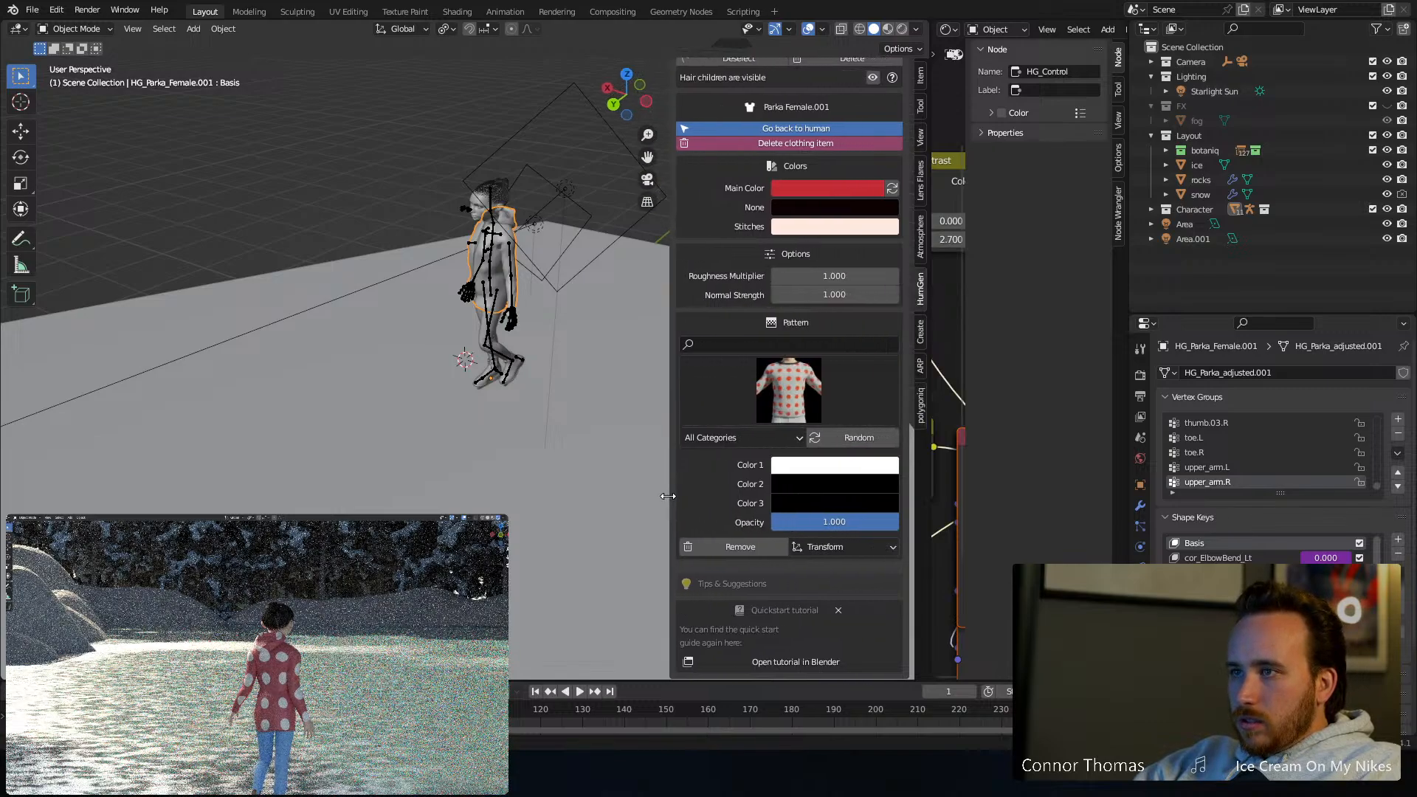
# Set the parka pattern's transform scale to 0.1 on X, Y and Z
pyautogui.click(851, 552)
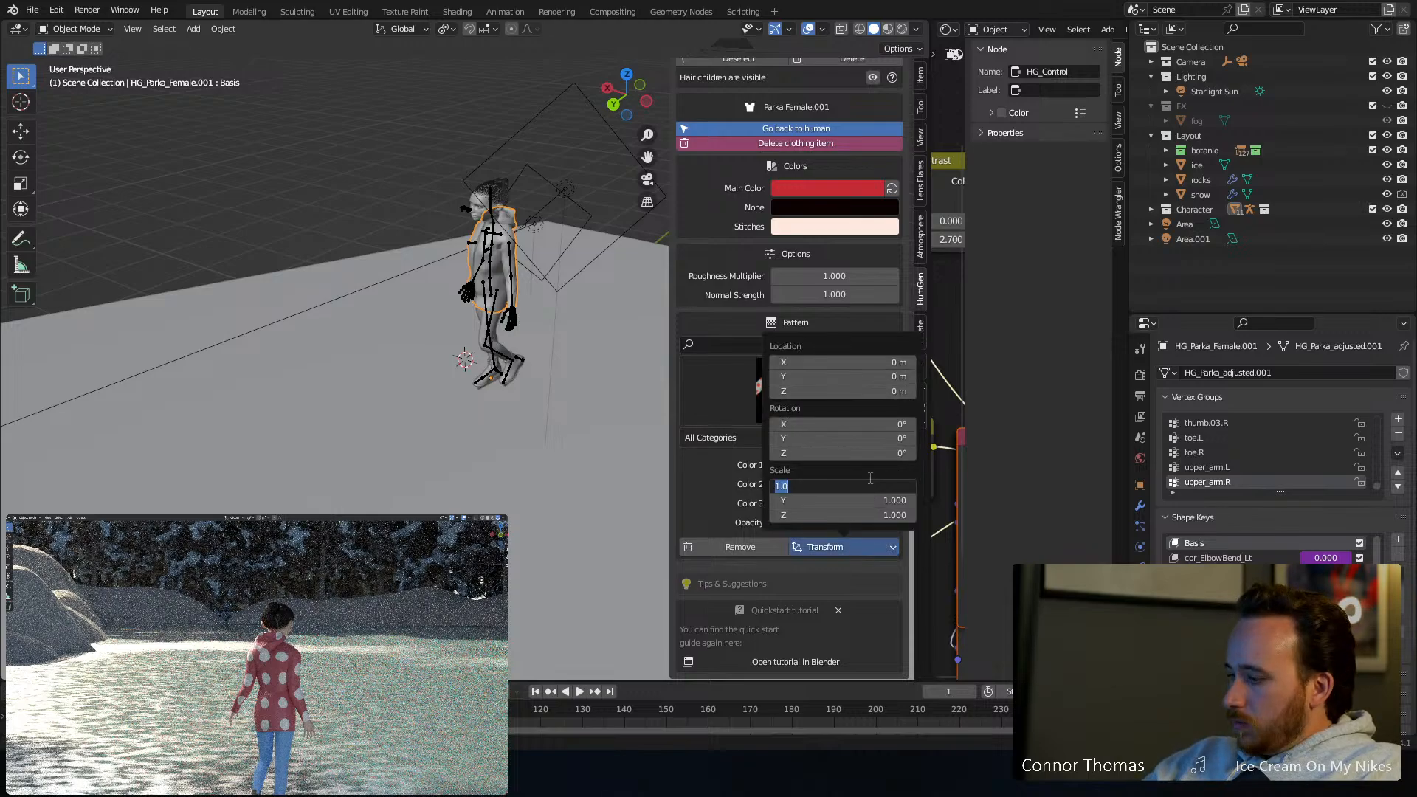
pyautogui.write('.1')
pyautogui.press('Tab')
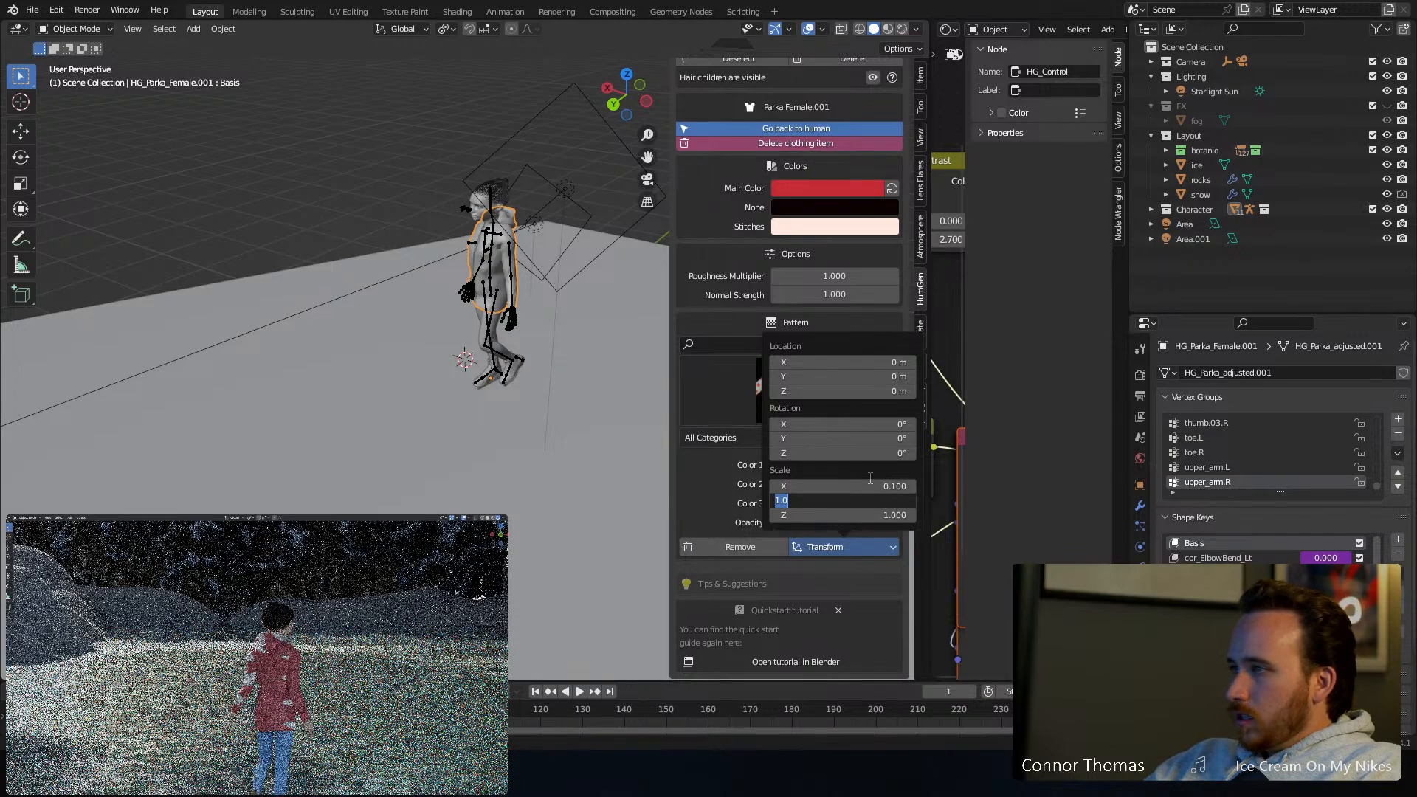
pyautogui.write('.1')
pyautogui.press('Tab')
pyautogui.write('.1')
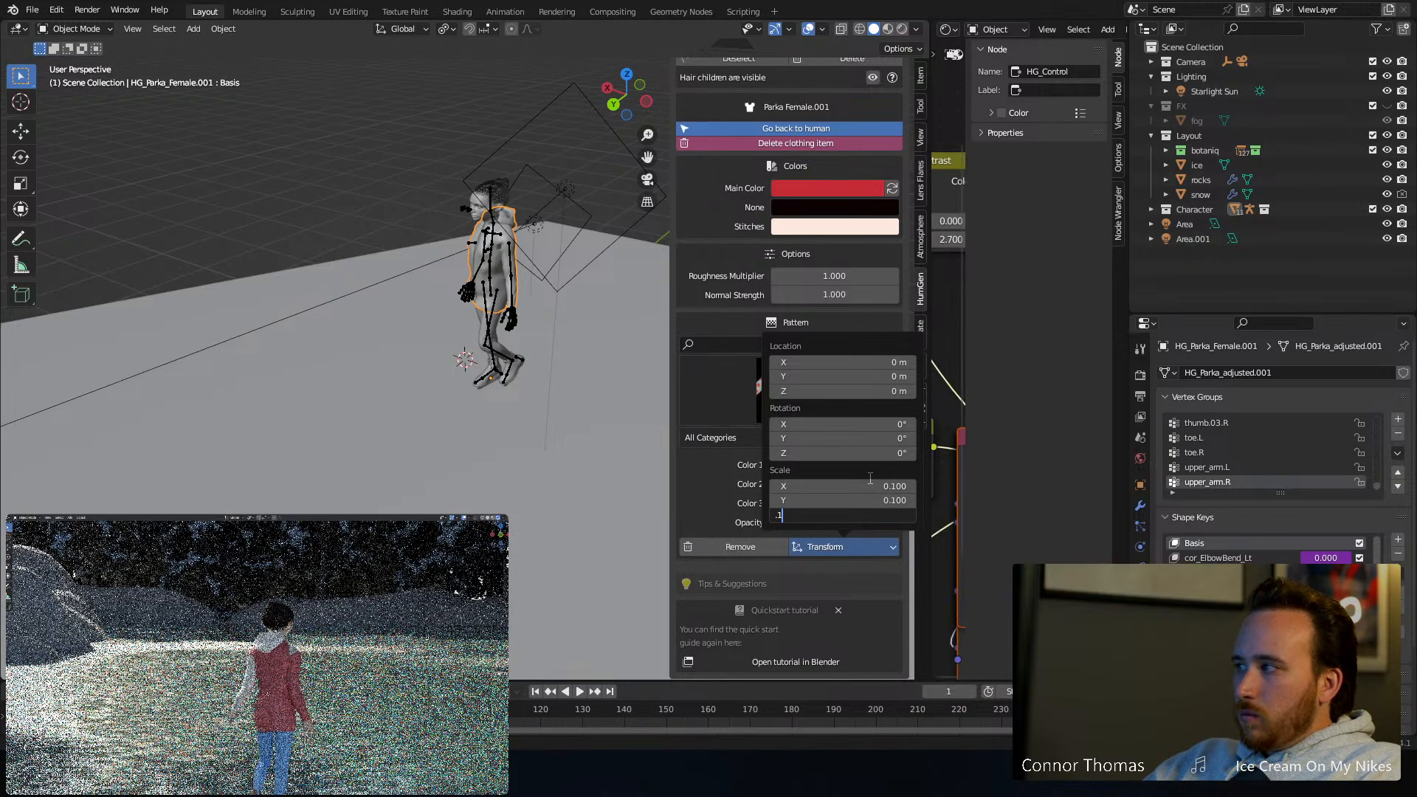
pyautogui.press('Return')
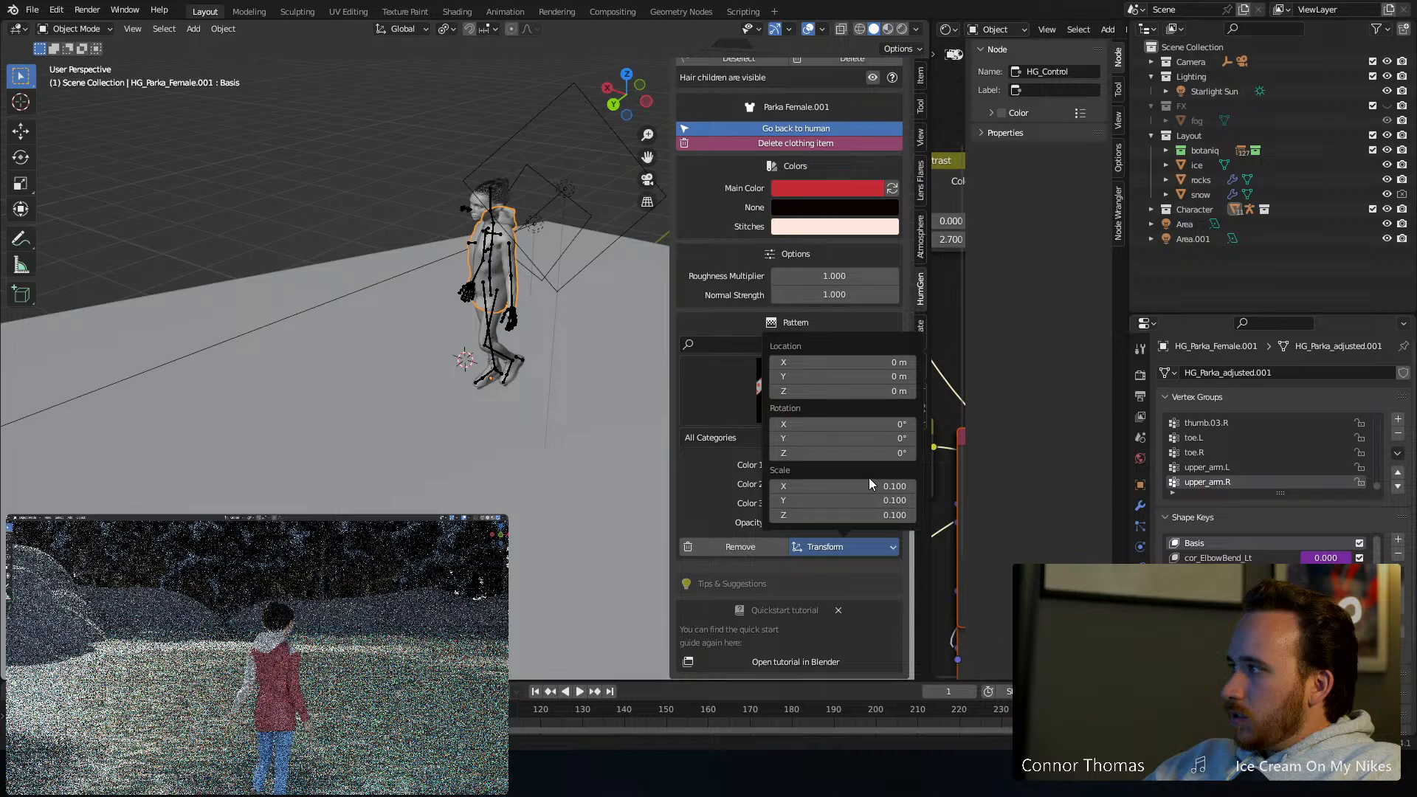
# Set the parka pattern's scale to 2 on X, Y and Z
pyautogui.click(869, 484)
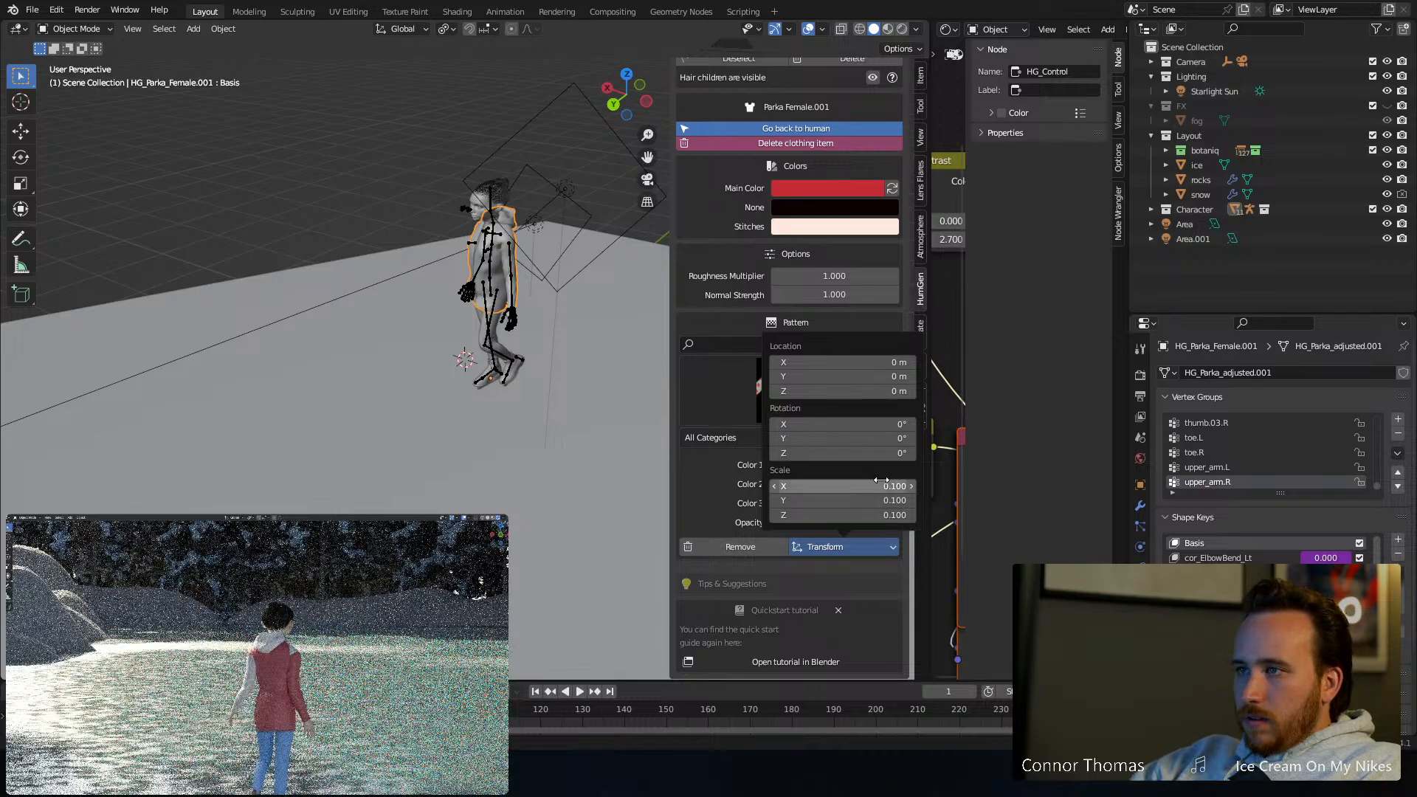
pyautogui.write('2')
pyautogui.press('Return')
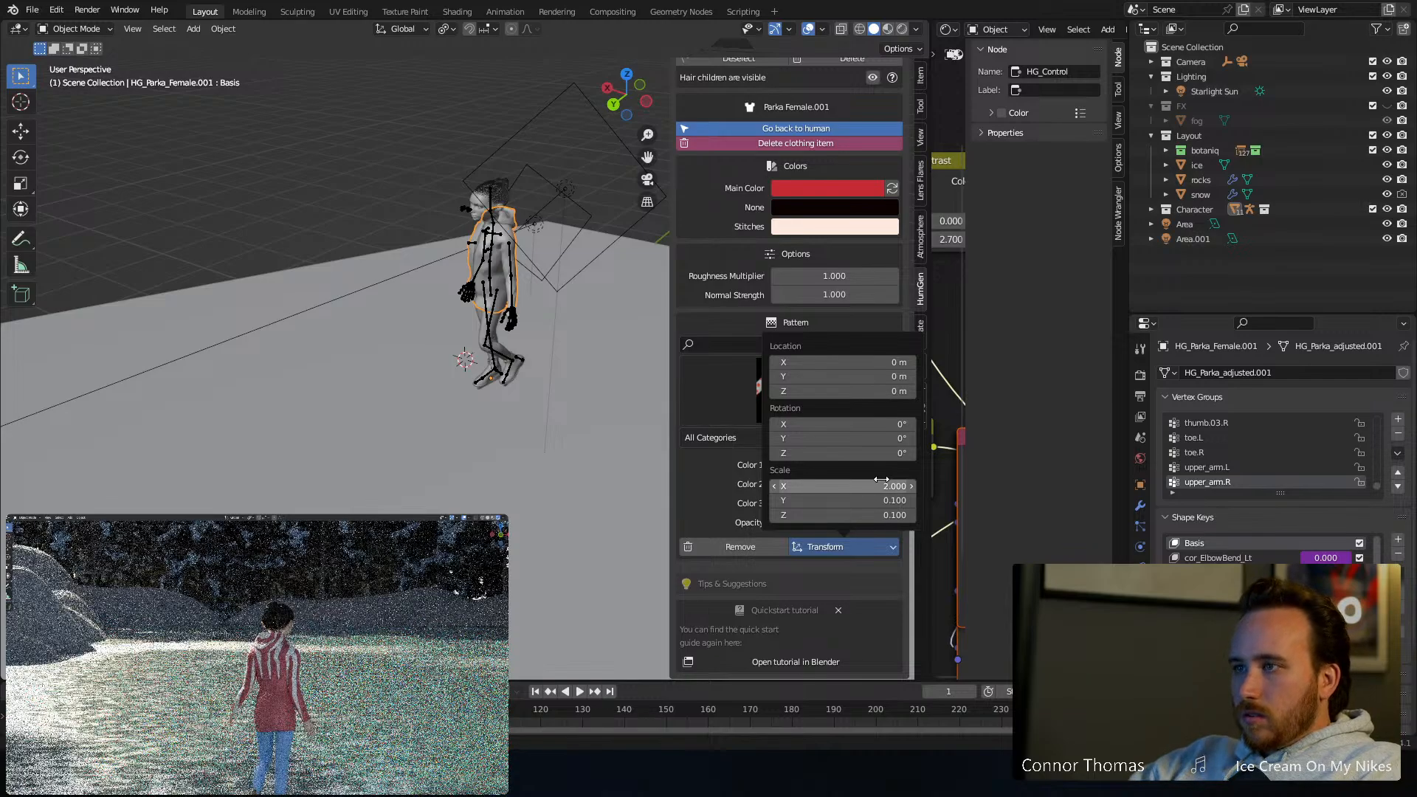
pyautogui.write('2')
pyautogui.click(886, 516)
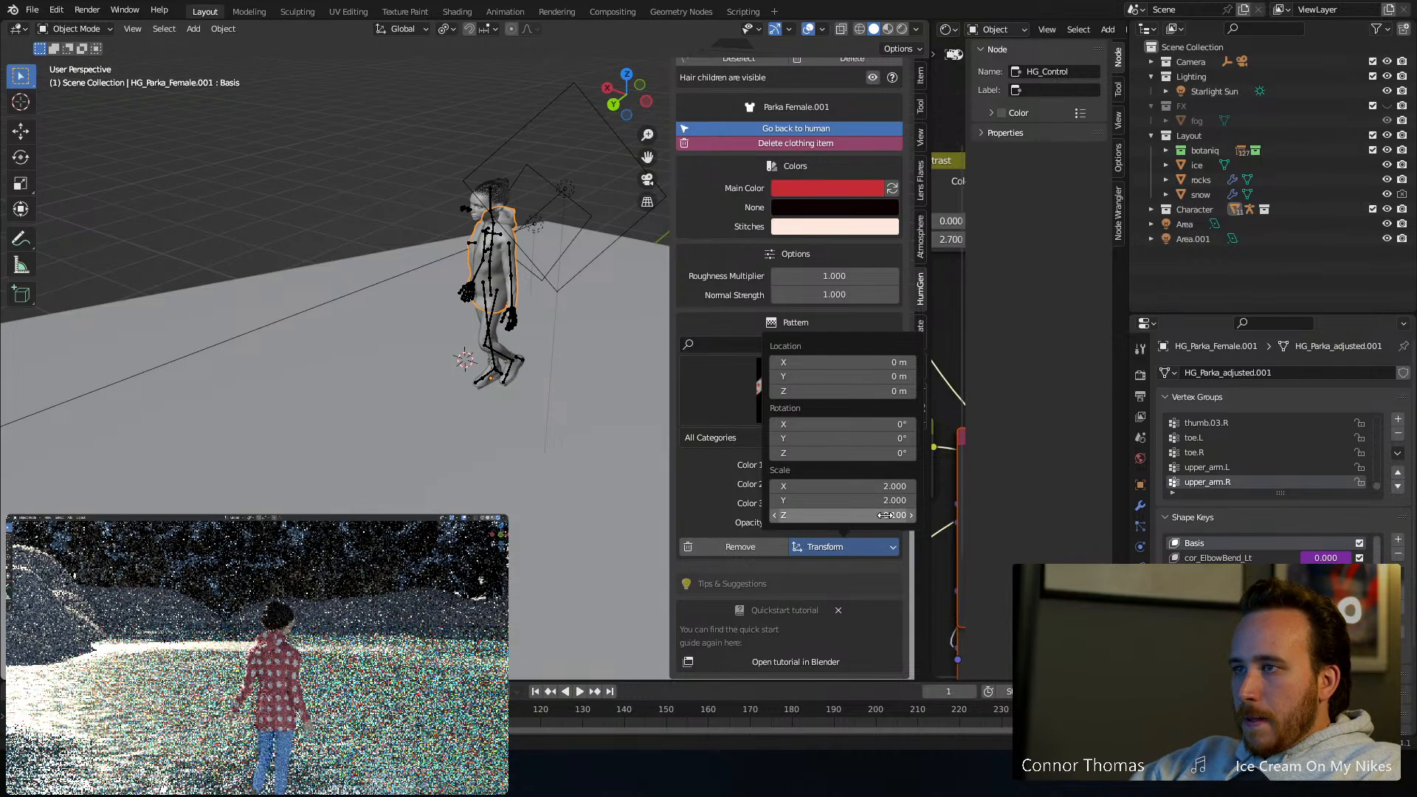
pyautogui.write('2')
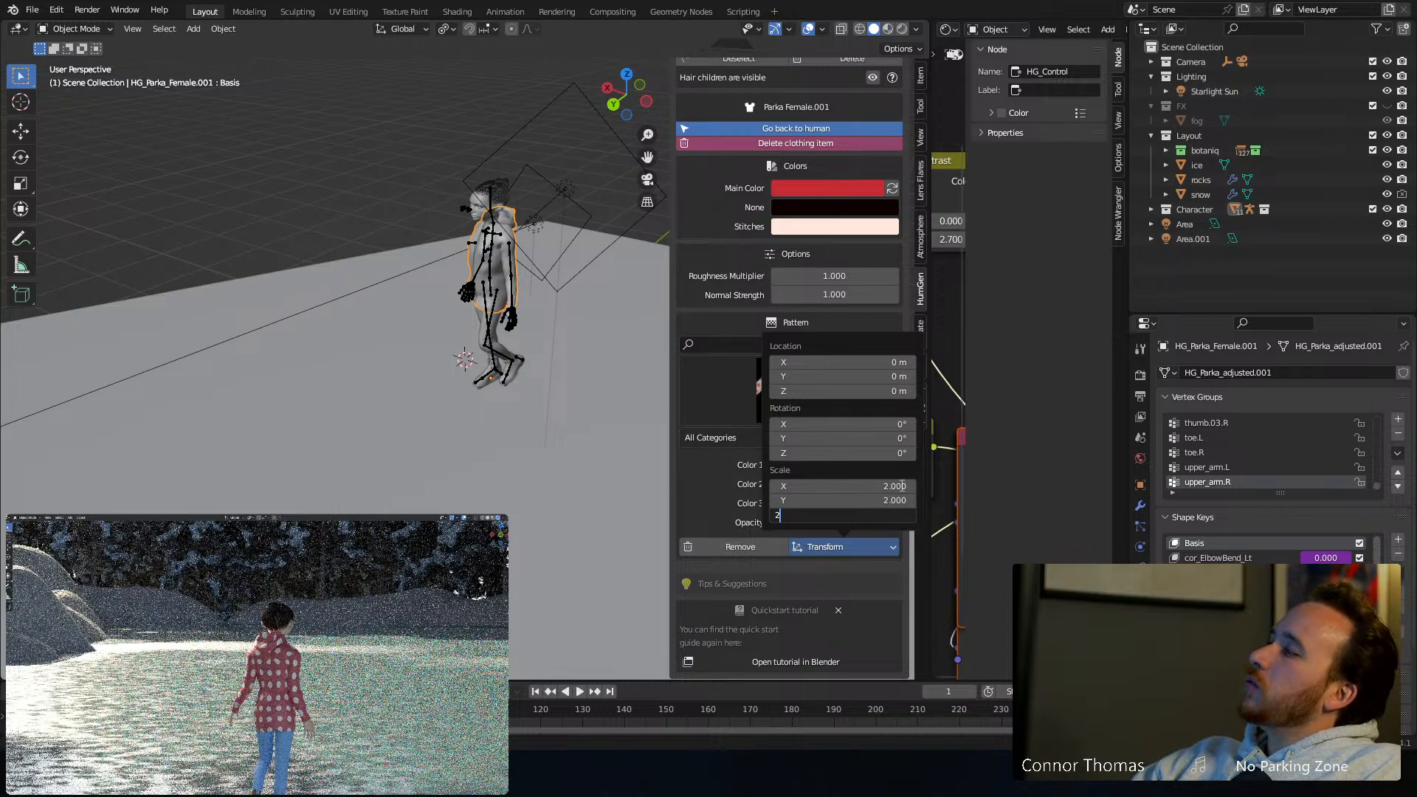
pyautogui.press('Return')
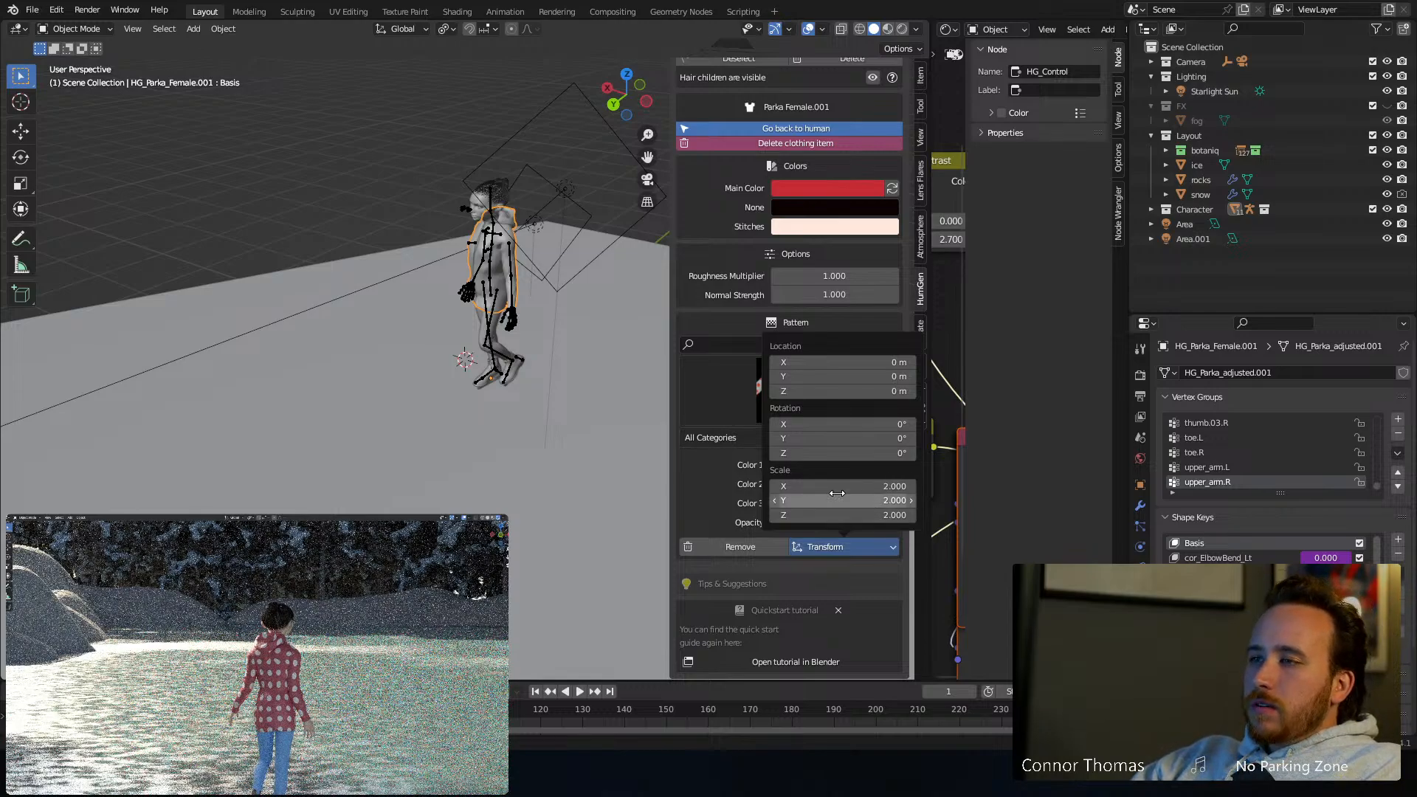
# Set the parka pattern's scale to 3 on all three axes and make the parka's main color a fully saturated red
pyautogui.click(849, 485)
pyautogui.write('3')
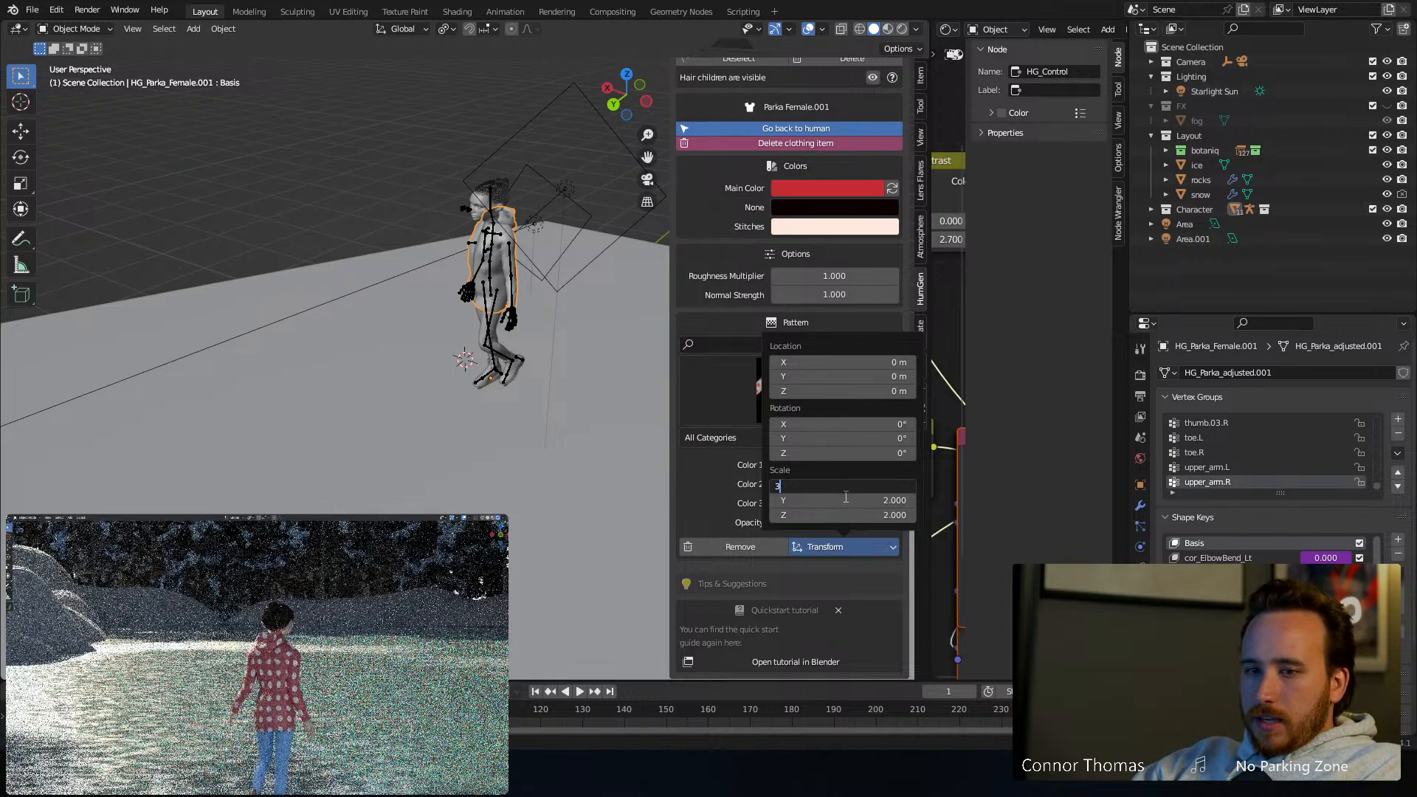
pyautogui.click(841, 502)
pyautogui.write('3')
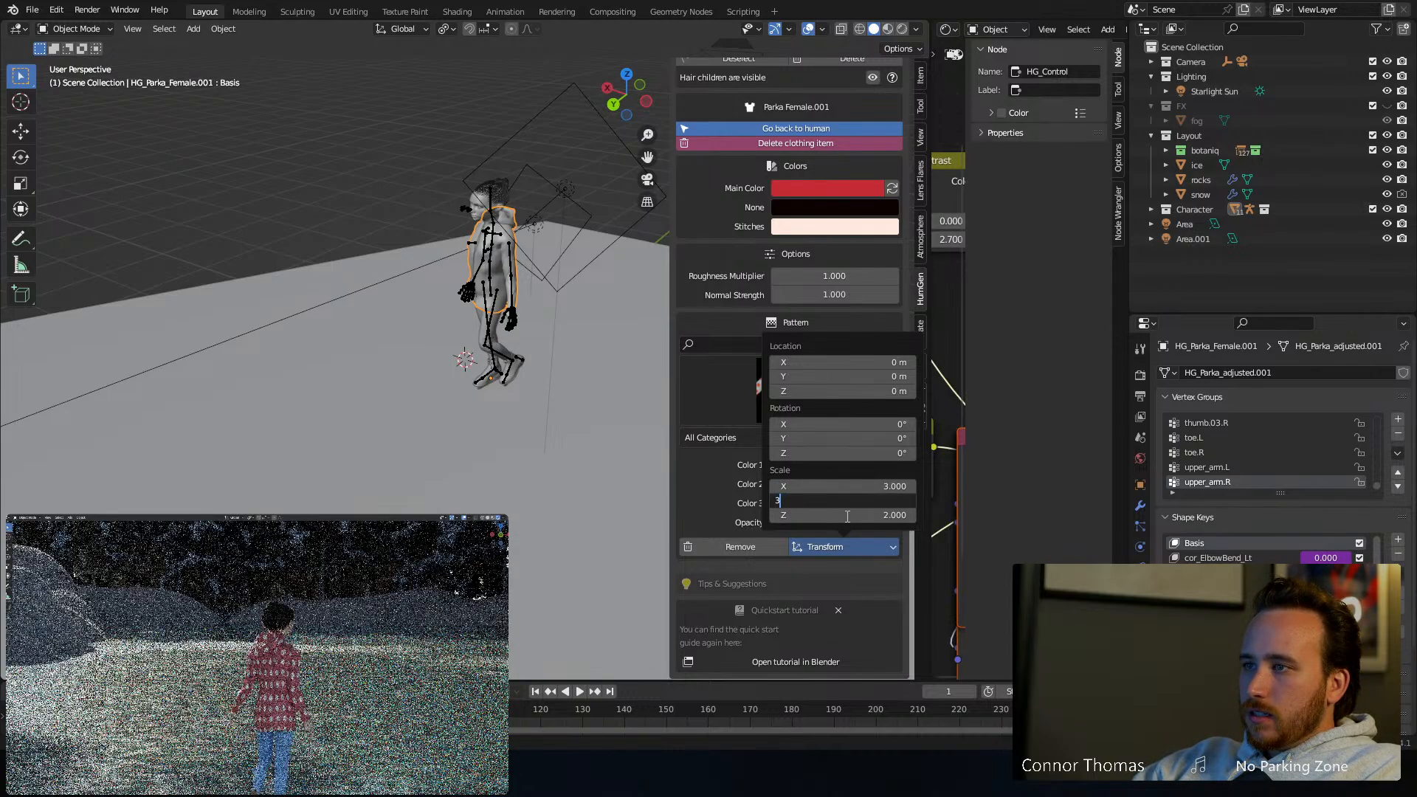
pyautogui.press('Return')
pyautogui.click(846, 515)
pyautogui.write('3')
pyautogui.press('Return')
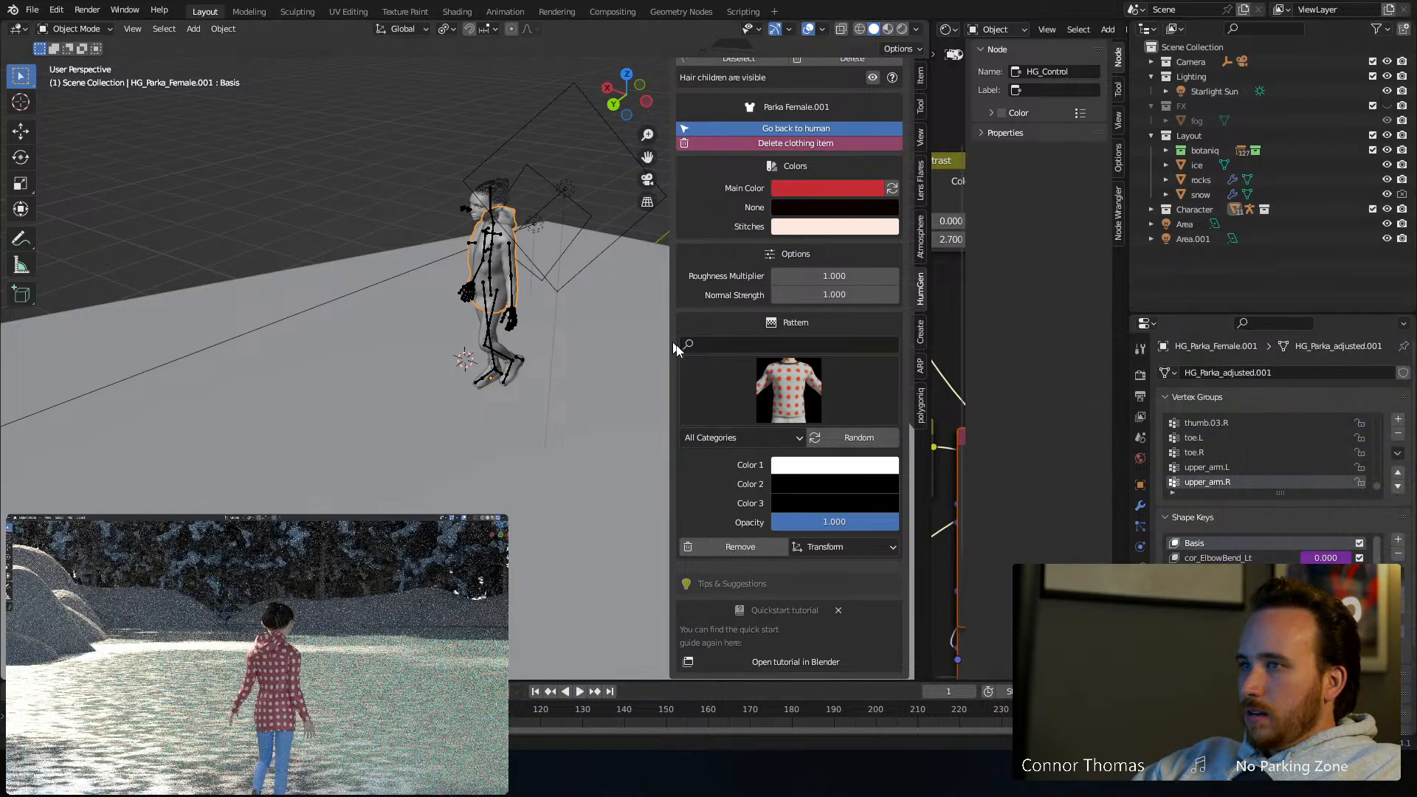
pyautogui.click(838, 190)
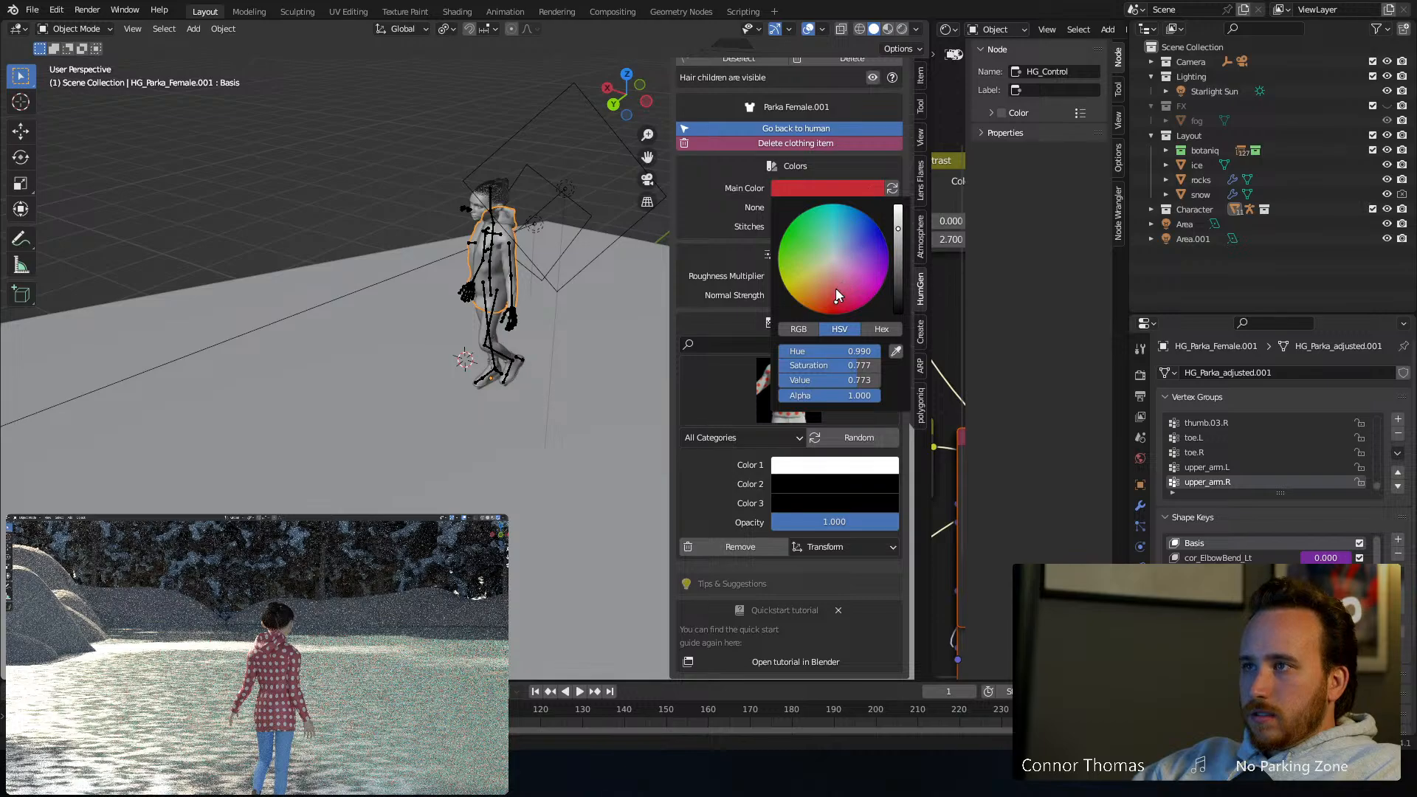
pyautogui.moveTo(837, 295); pyautogui.dragTo(833, 316)
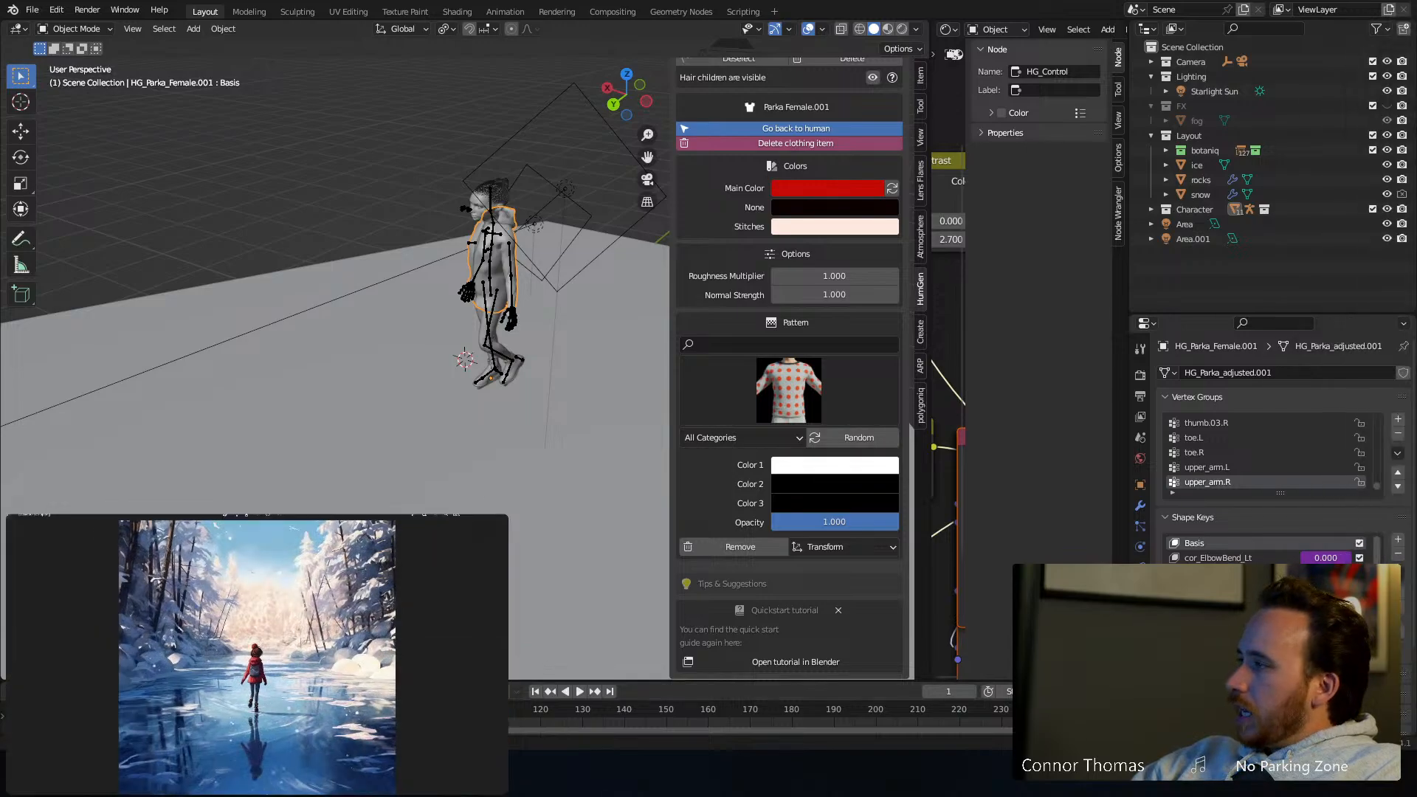
# Darken the skinny jeans' main color to a deep navy blue
pyautogui.click(485, 338)
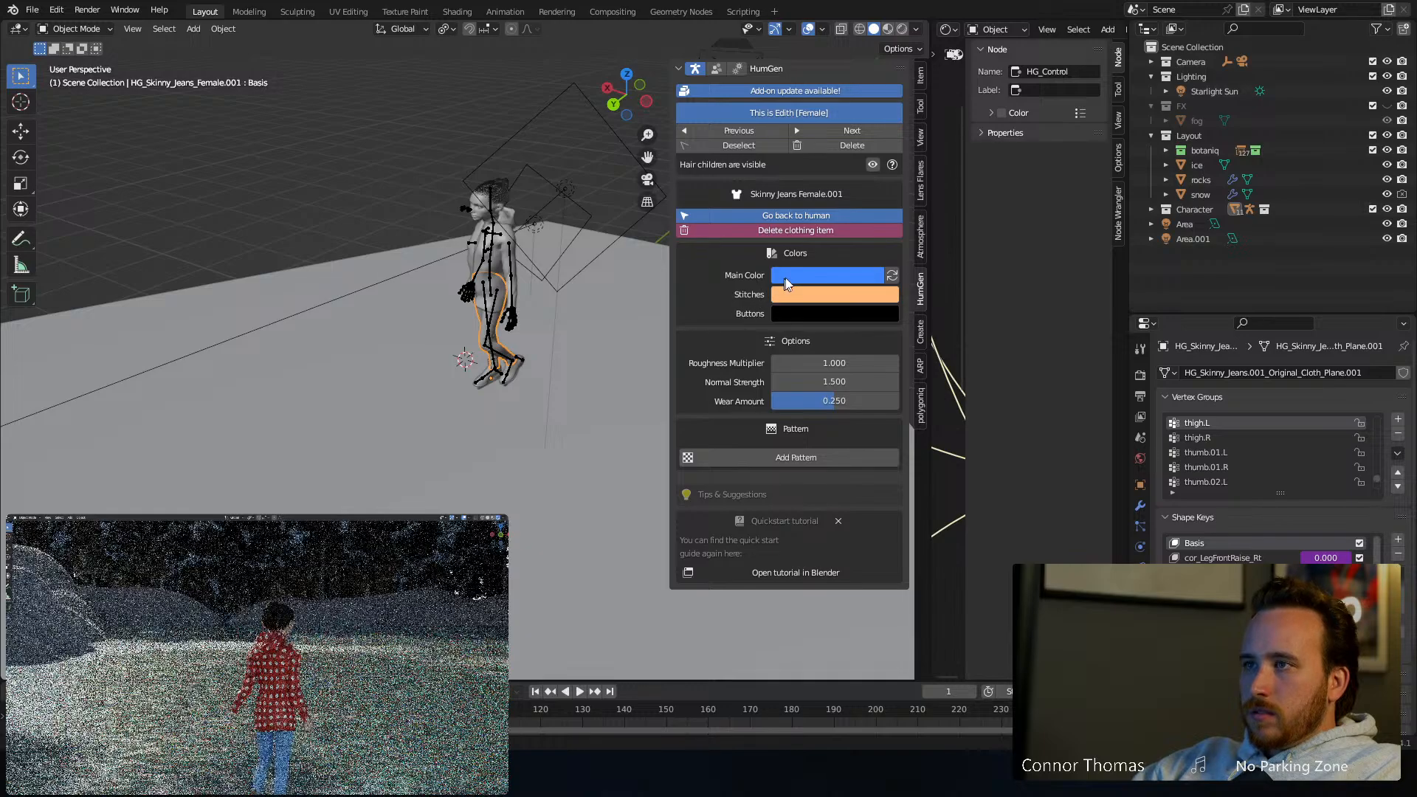
pyautogui.click(812, 276)
pyautogui.moveTo(898, 101); pyautogui.dragTo(898, 111)
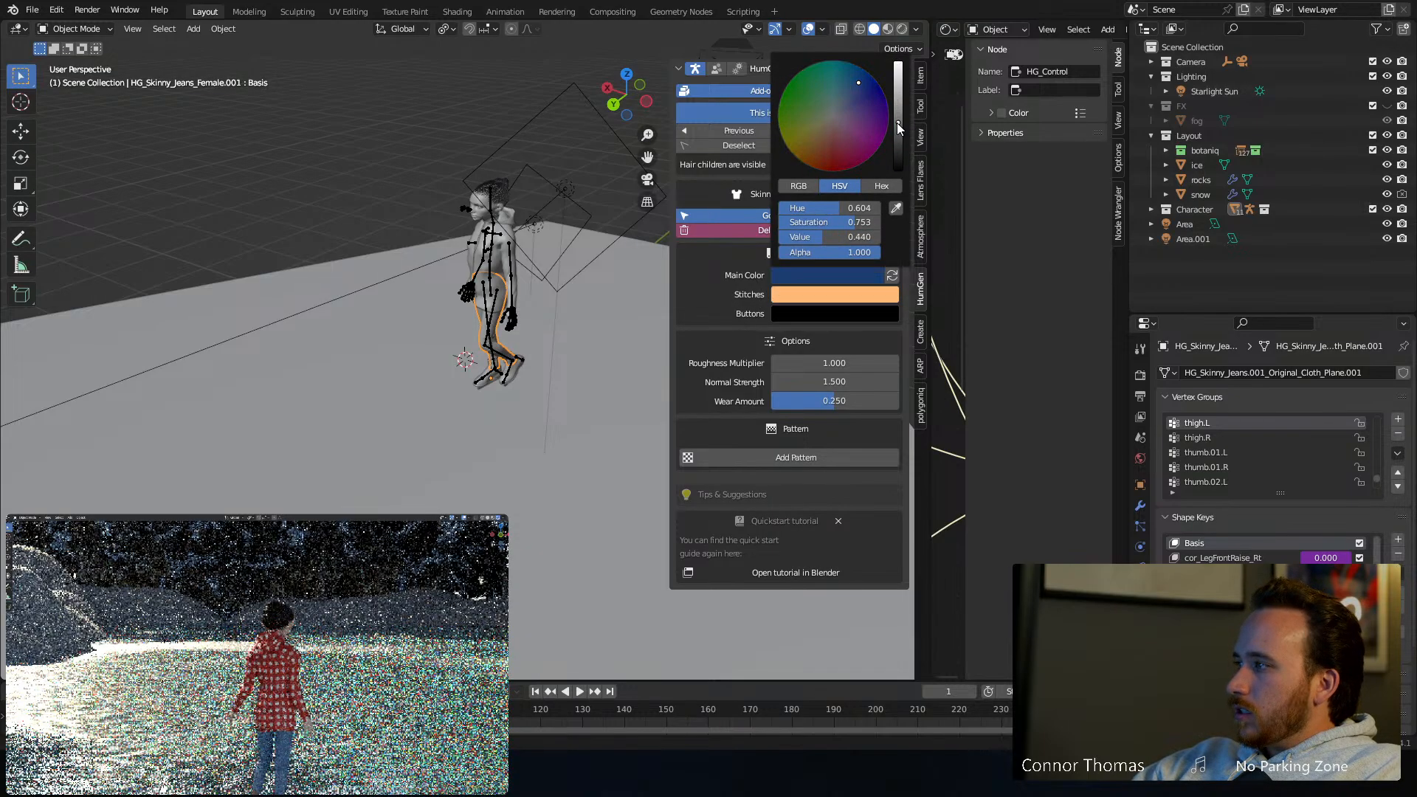
pyautogui.moveTo(896, 122); pyautogui.dragTo(894, 134)
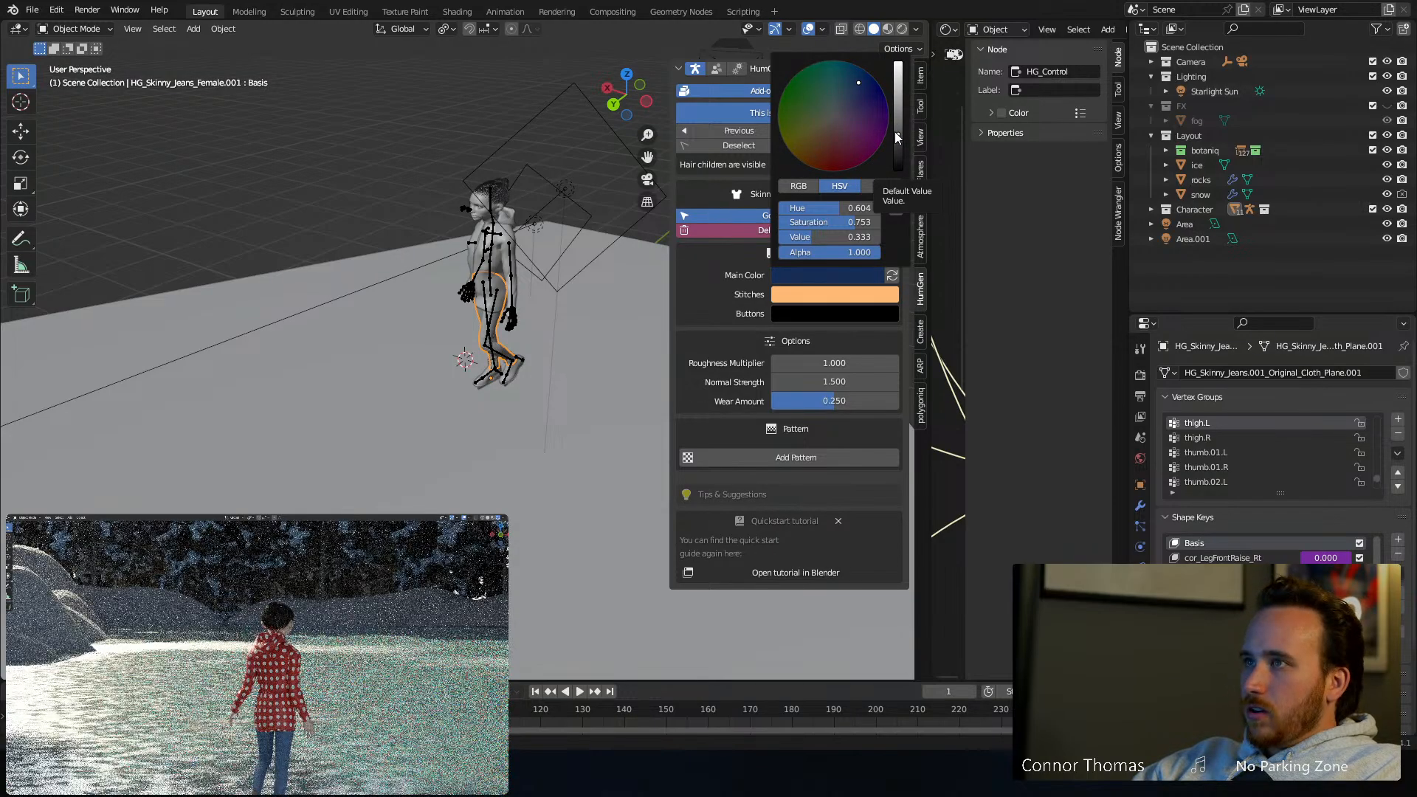
pyautogui.moveTo(895, 133); pyautogui.dragTo(895, 145)
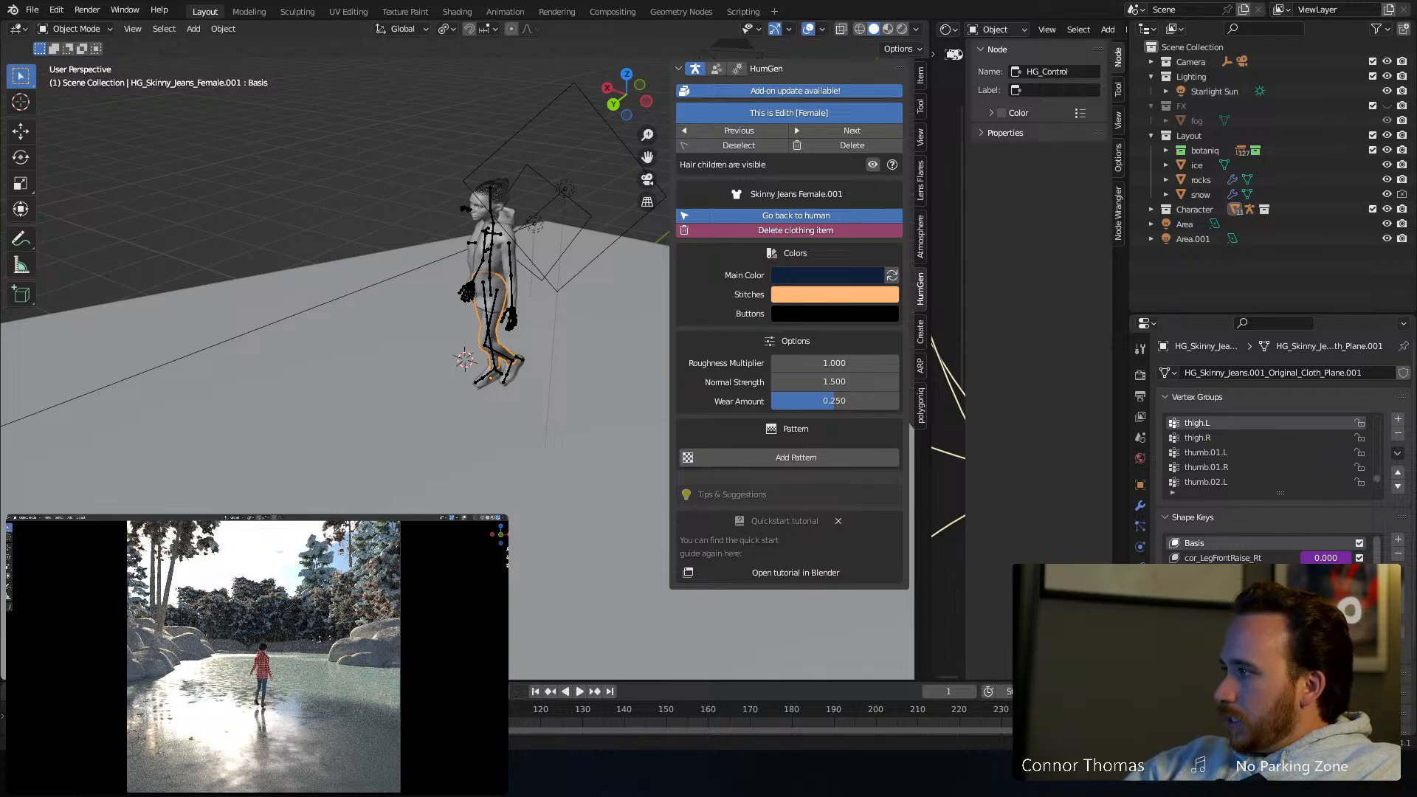
# Create a new material named blades on the skate blade under the rear foot
pyautogui.click(515, 373)
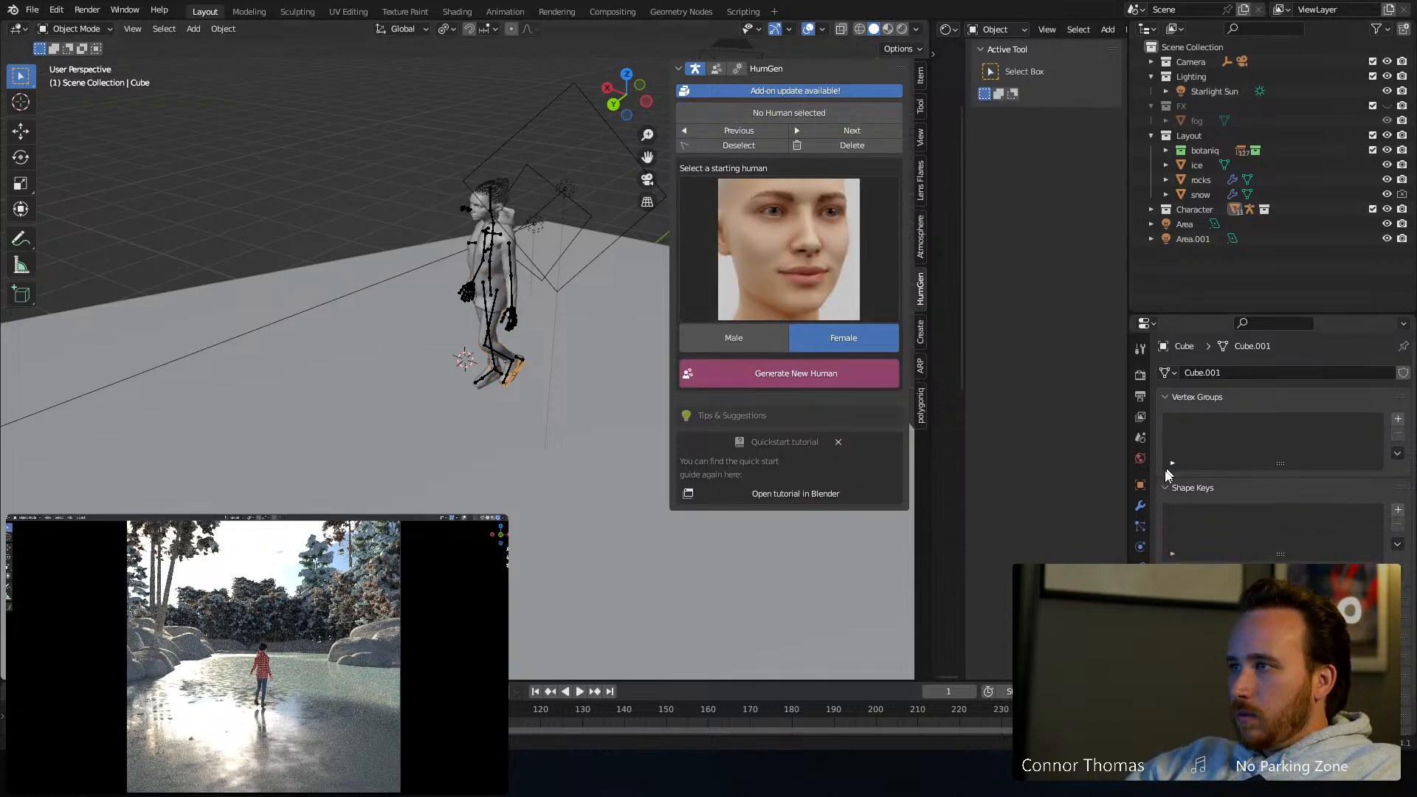
pyautogui.click(1140, 609)
pyautogui.click(1221, 440)
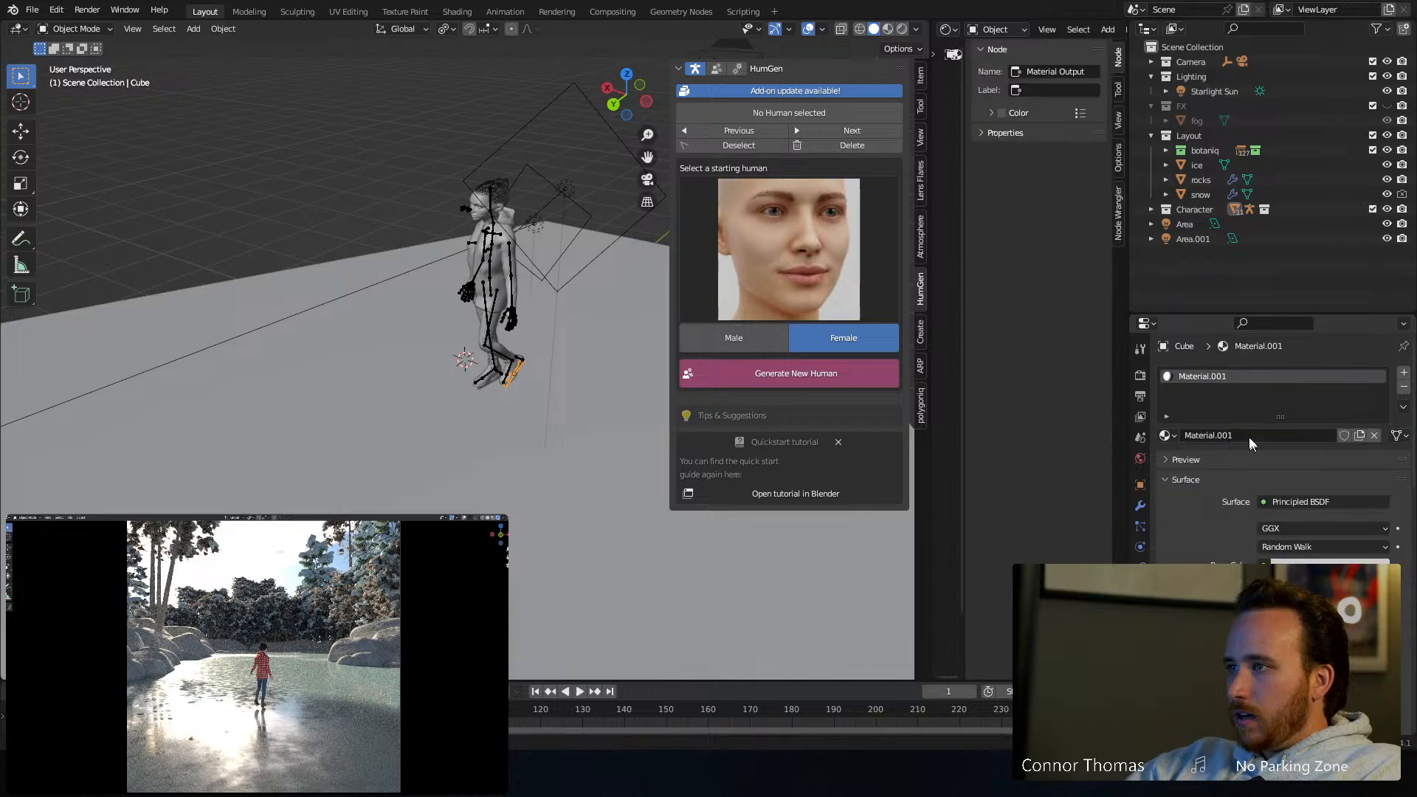
pyautogui.click(1248, 434)
pyautogui.write('blades')
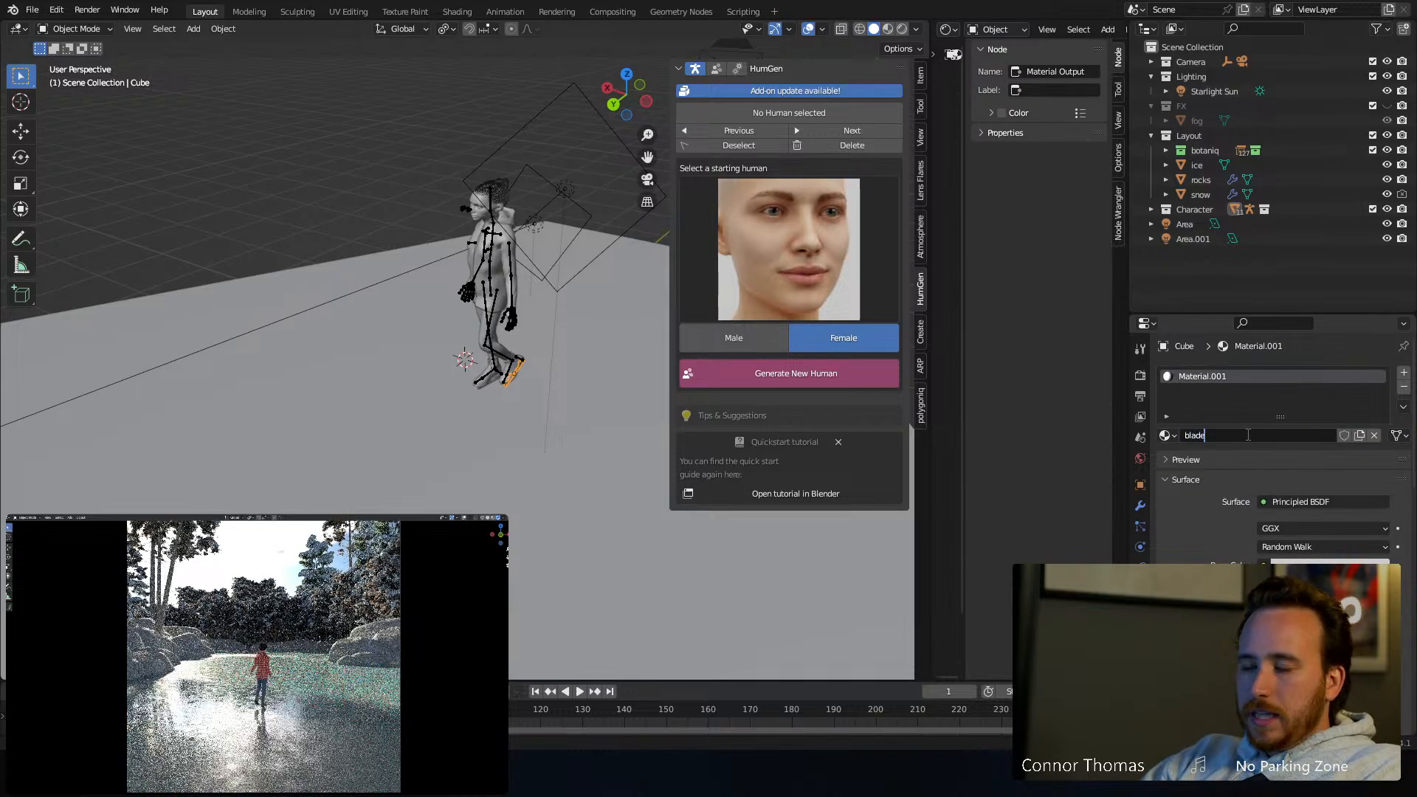
pyautogui.press('Return')
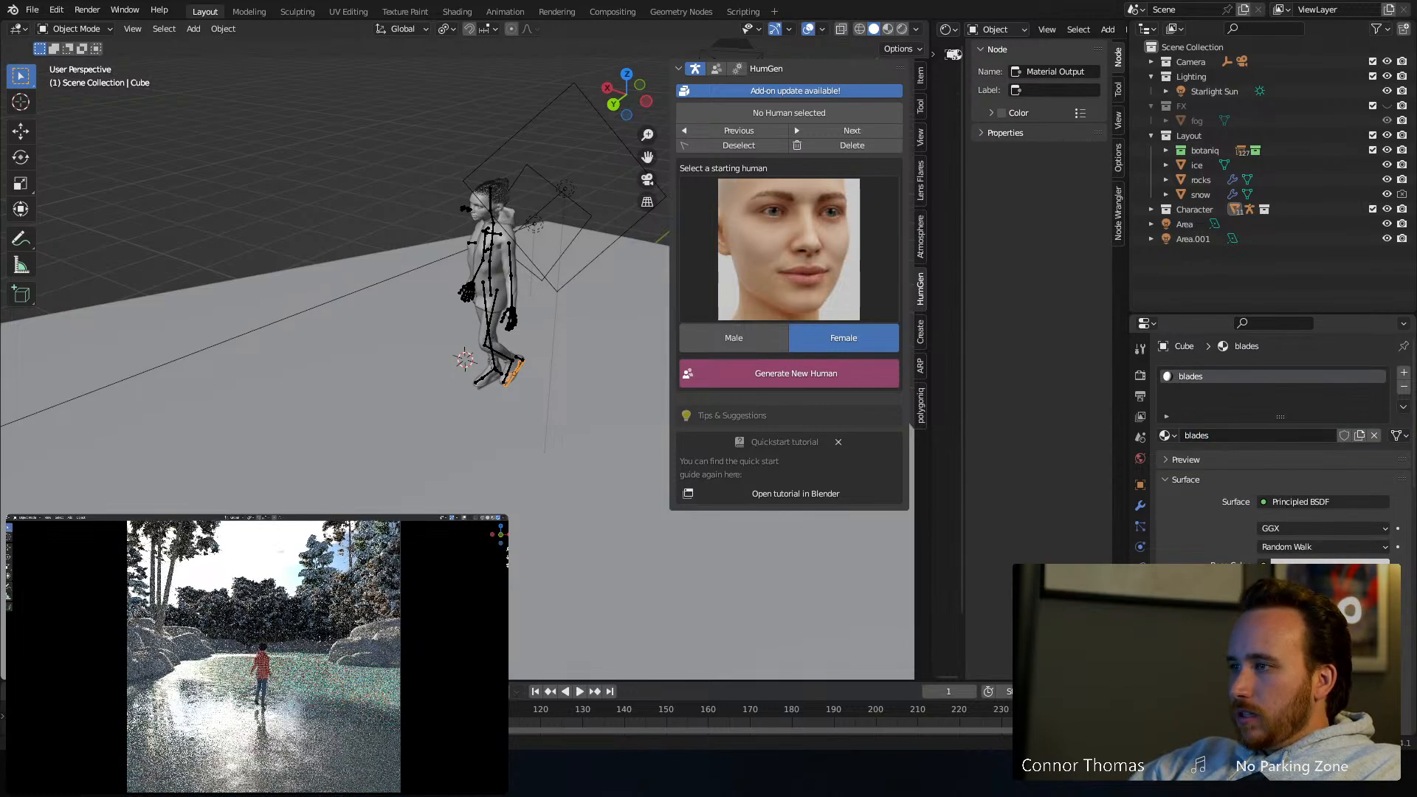
# Set the blades material's Metallic value to 1
pyautogui.scroll(-1, 1248, 440)
pyautogui.scroll(-5, 1270, 442)
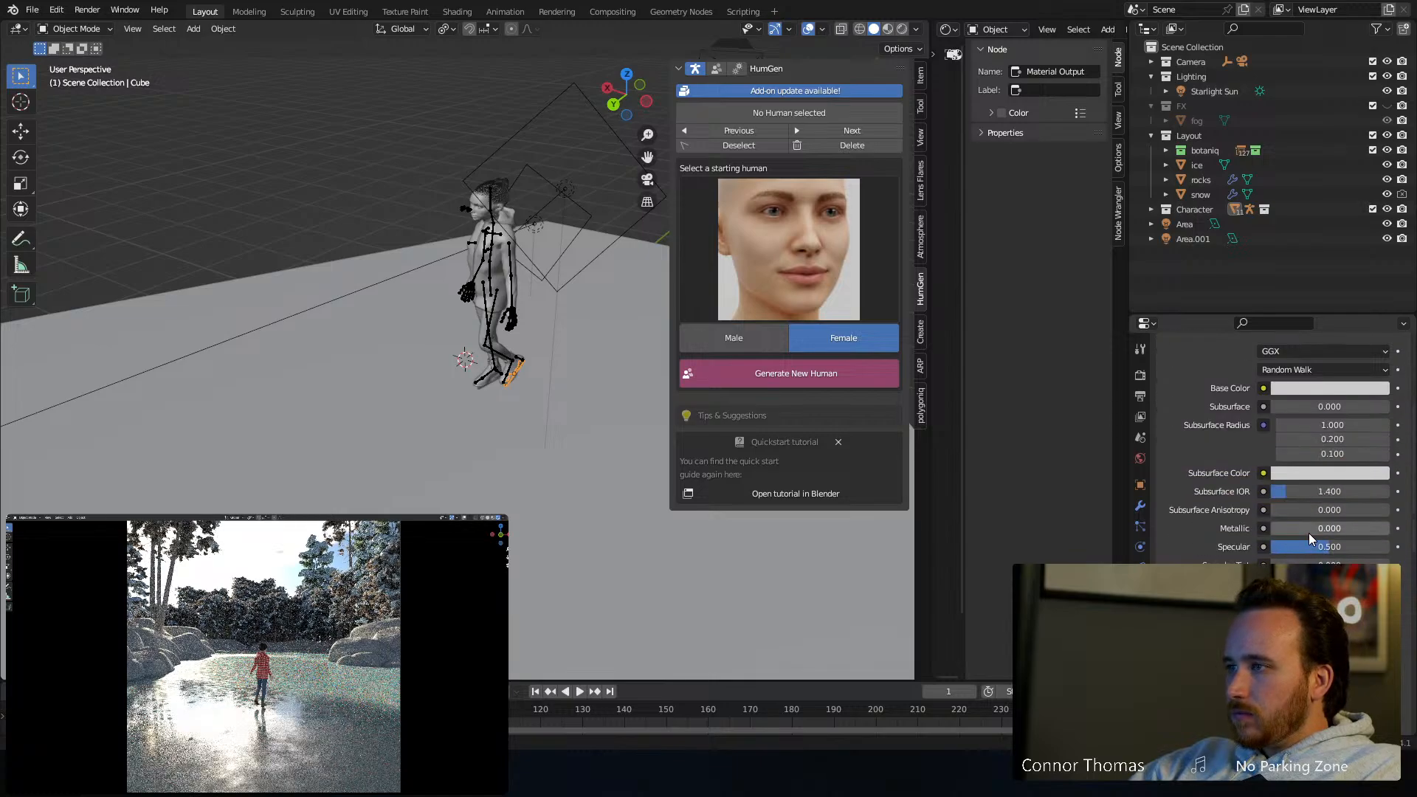
pyautogui.moveTo(1311, 532); pyautogui.dragTo(1392, 531)
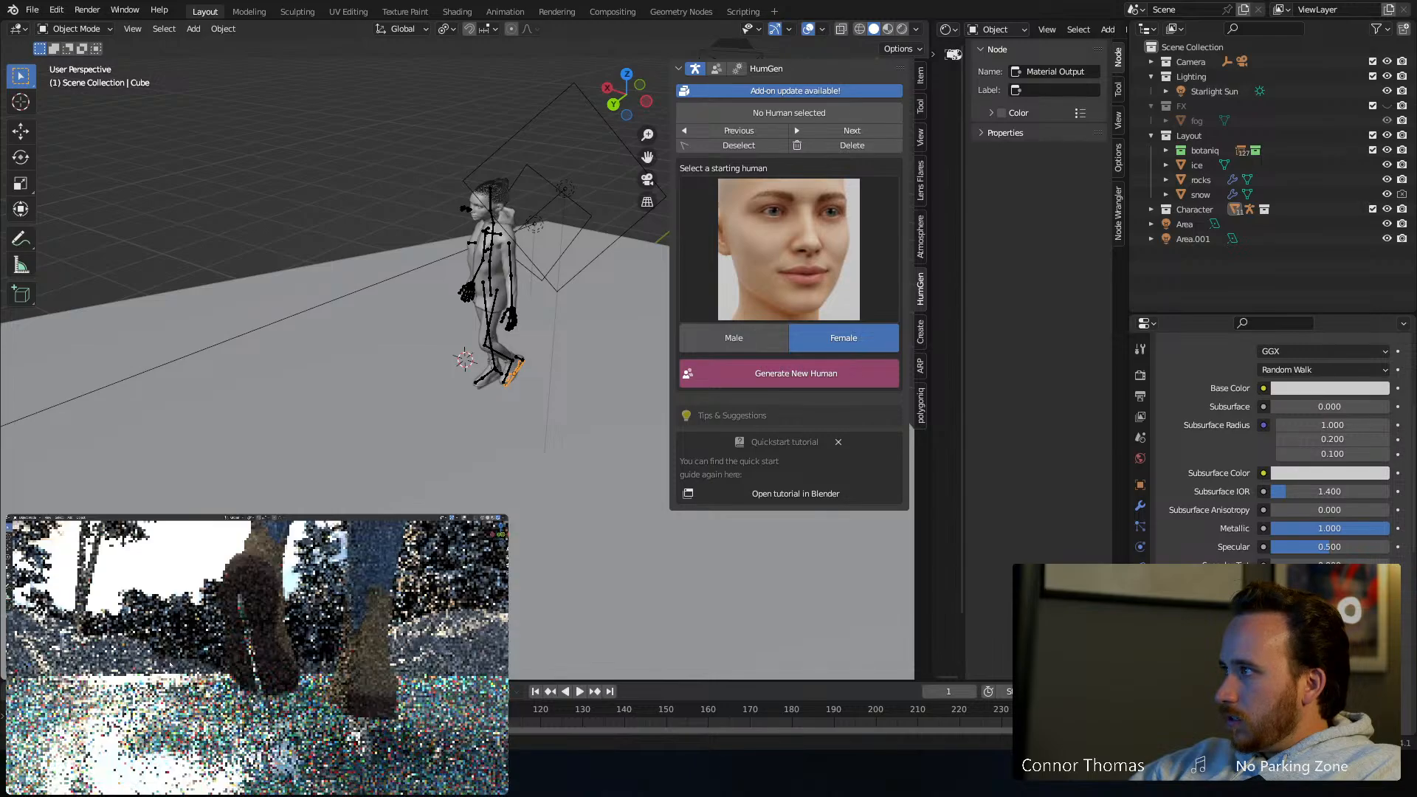
# Assign the existing blades material to the other skate blade under the front foot
pyautogui.click(489, 379)
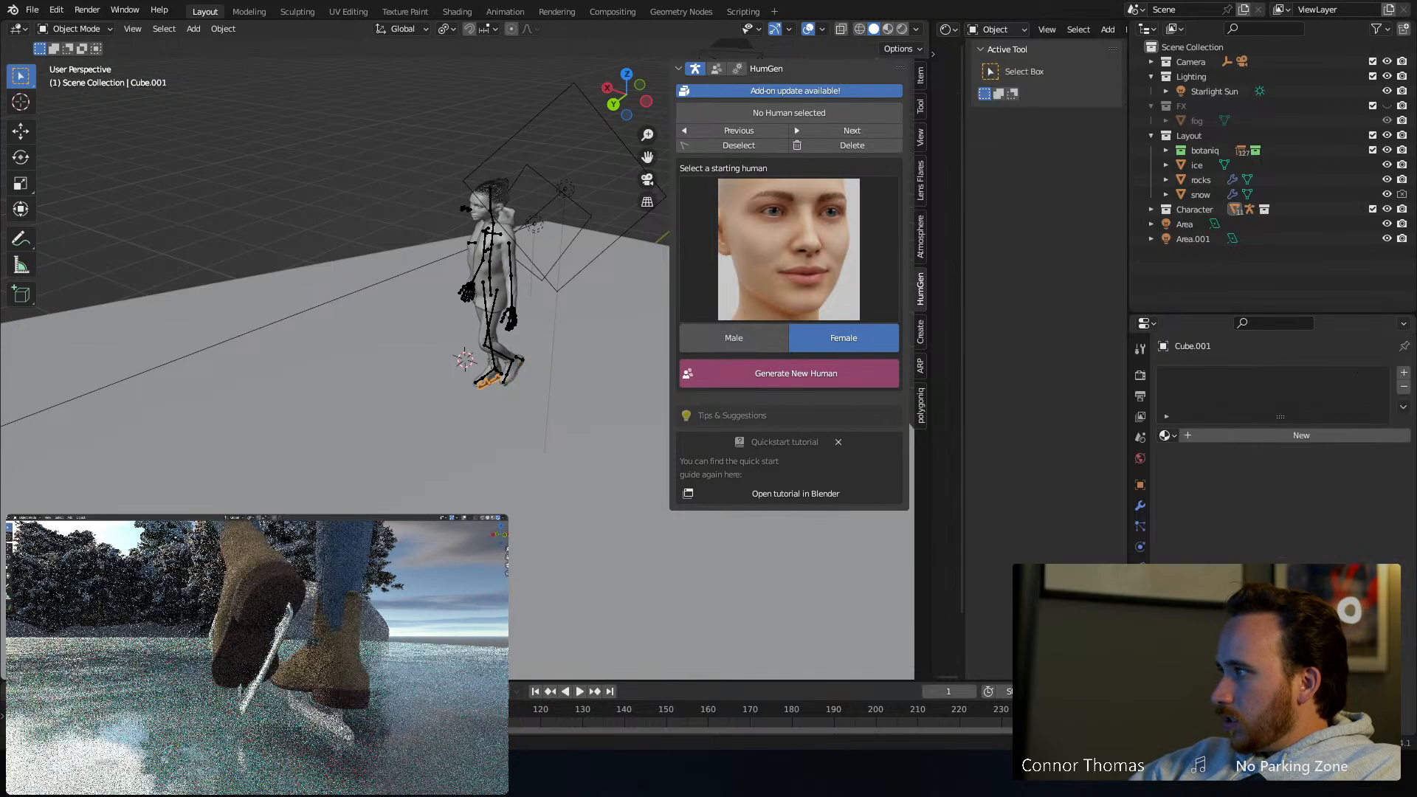
pyautogui.click(1165, 434)
pyautogui.write('bla')
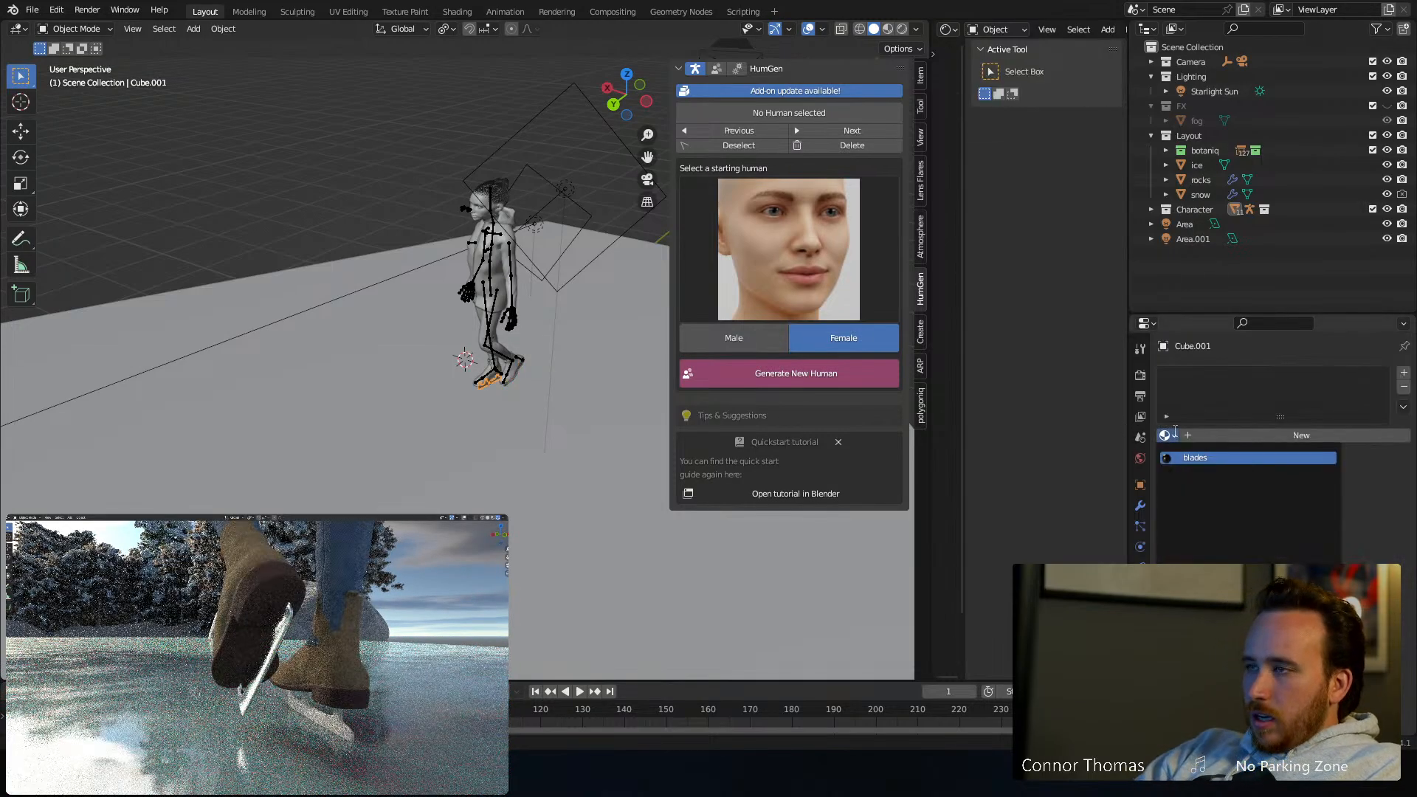
pyautogui.press('Return')
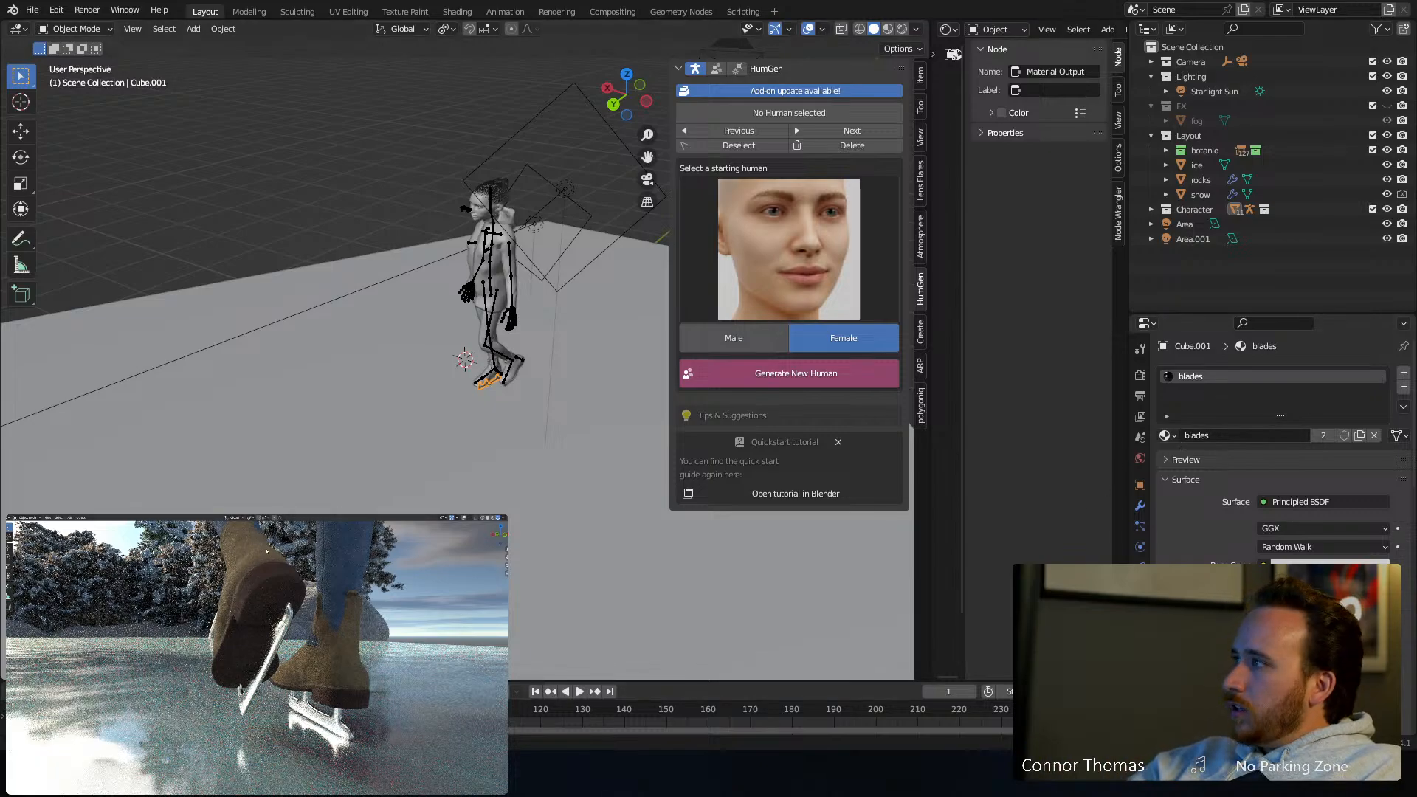
# Sculpt the boot cuff with the Elastic Deform brush to pull it out around the jeans
pyautogui.click(504, 366)
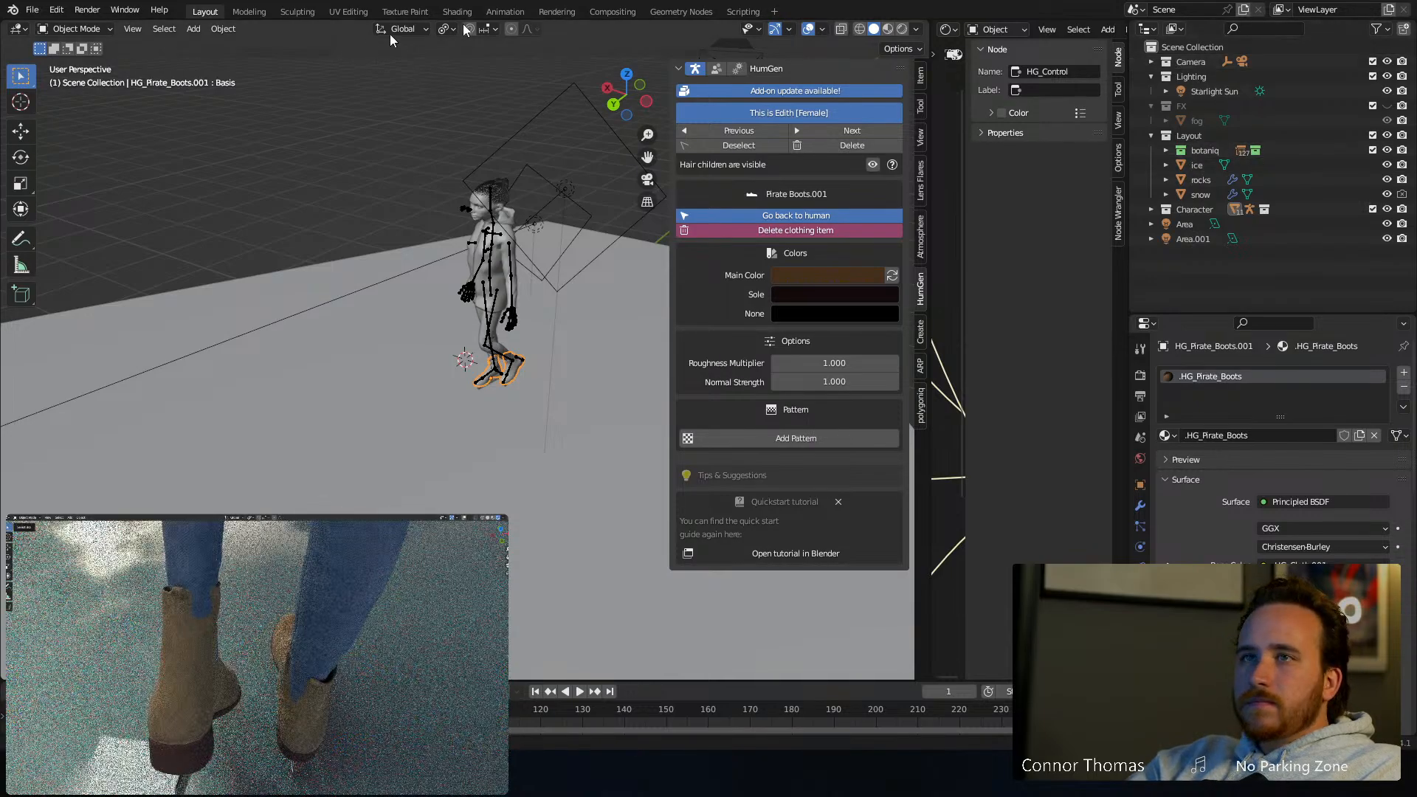
pyautogui.click(30, 535)
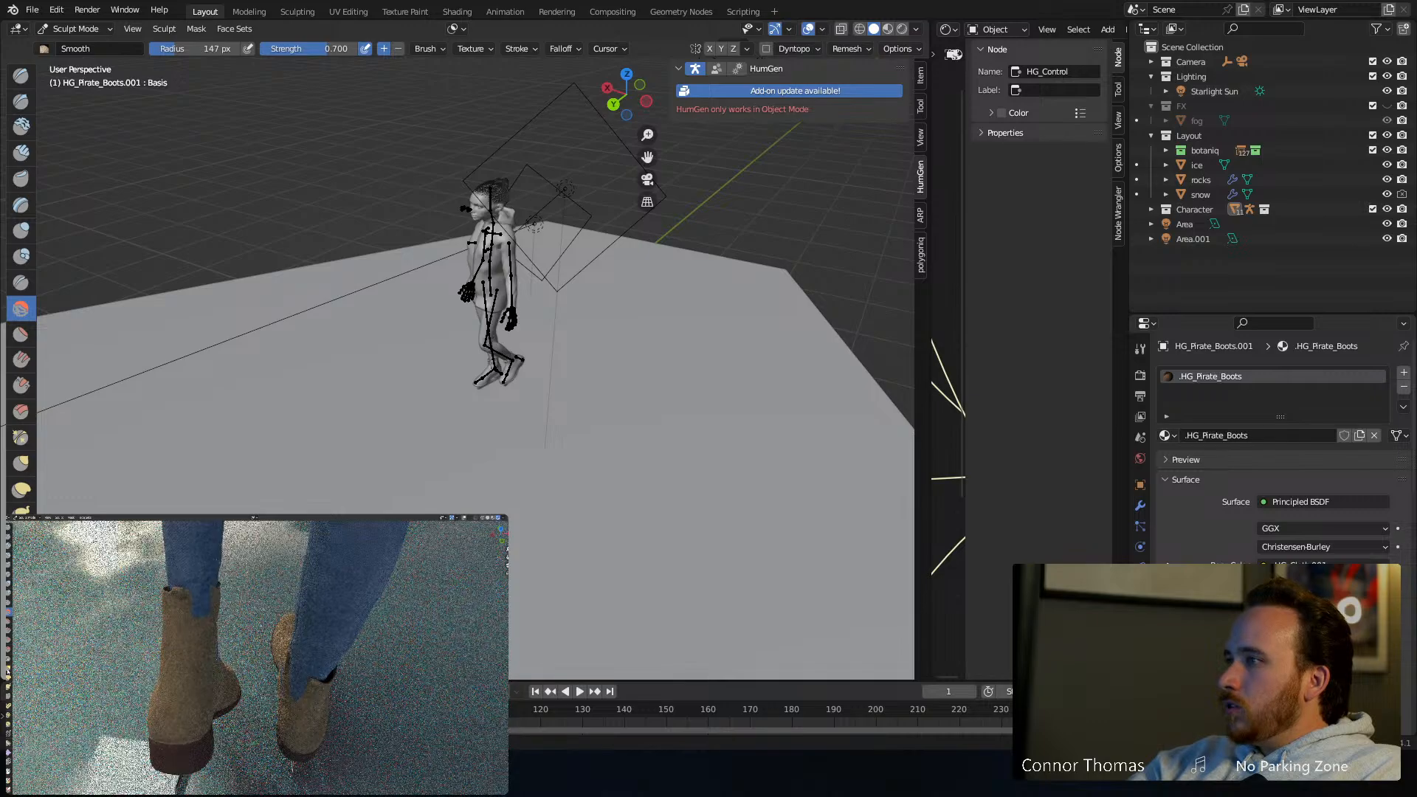
pyautogui.click(8, 677)
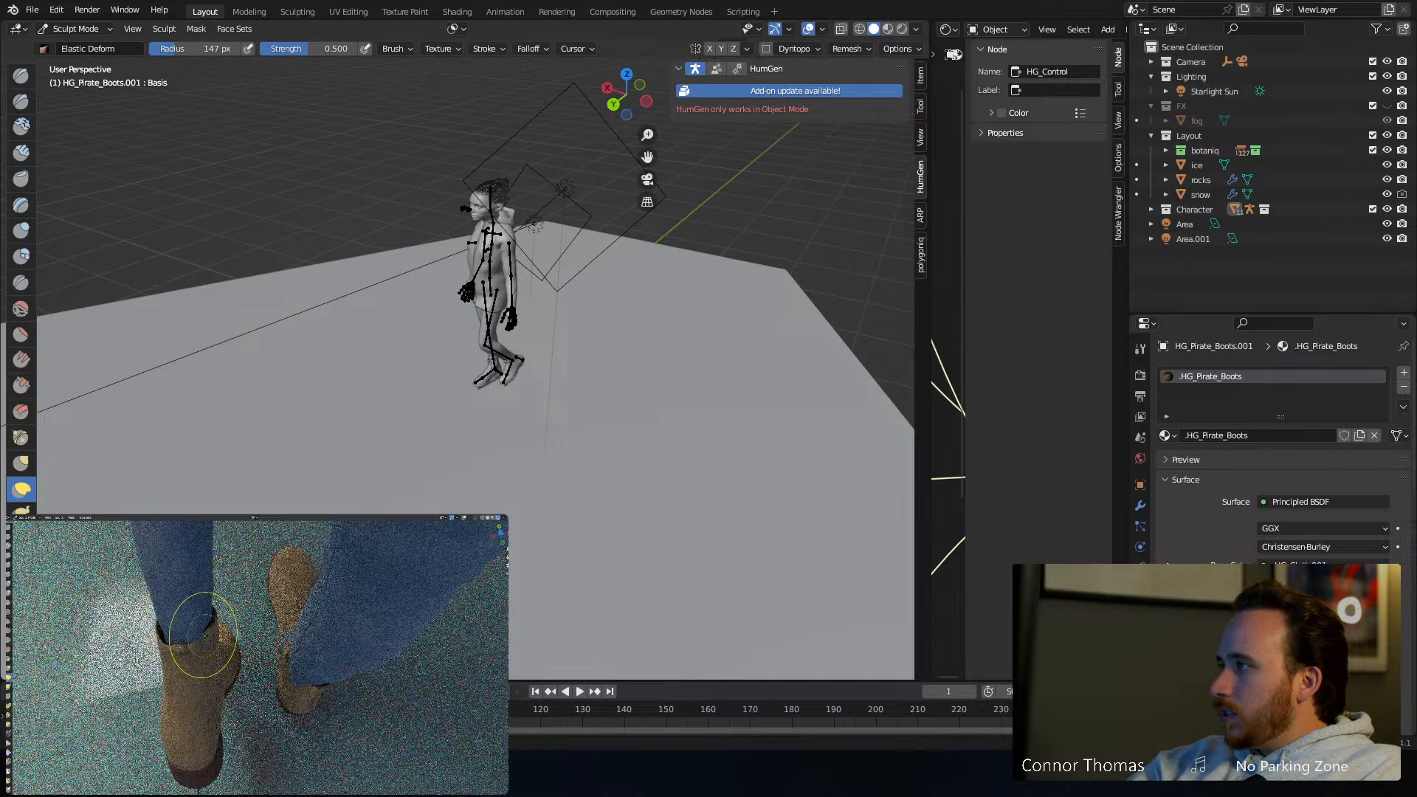
pyautogui.moveTo(195, 659); pyautogui.dragTo(199, 657)
pyautogui.moveTo(199, 657); pyautogui.dragTo(259, 576, button='middle')
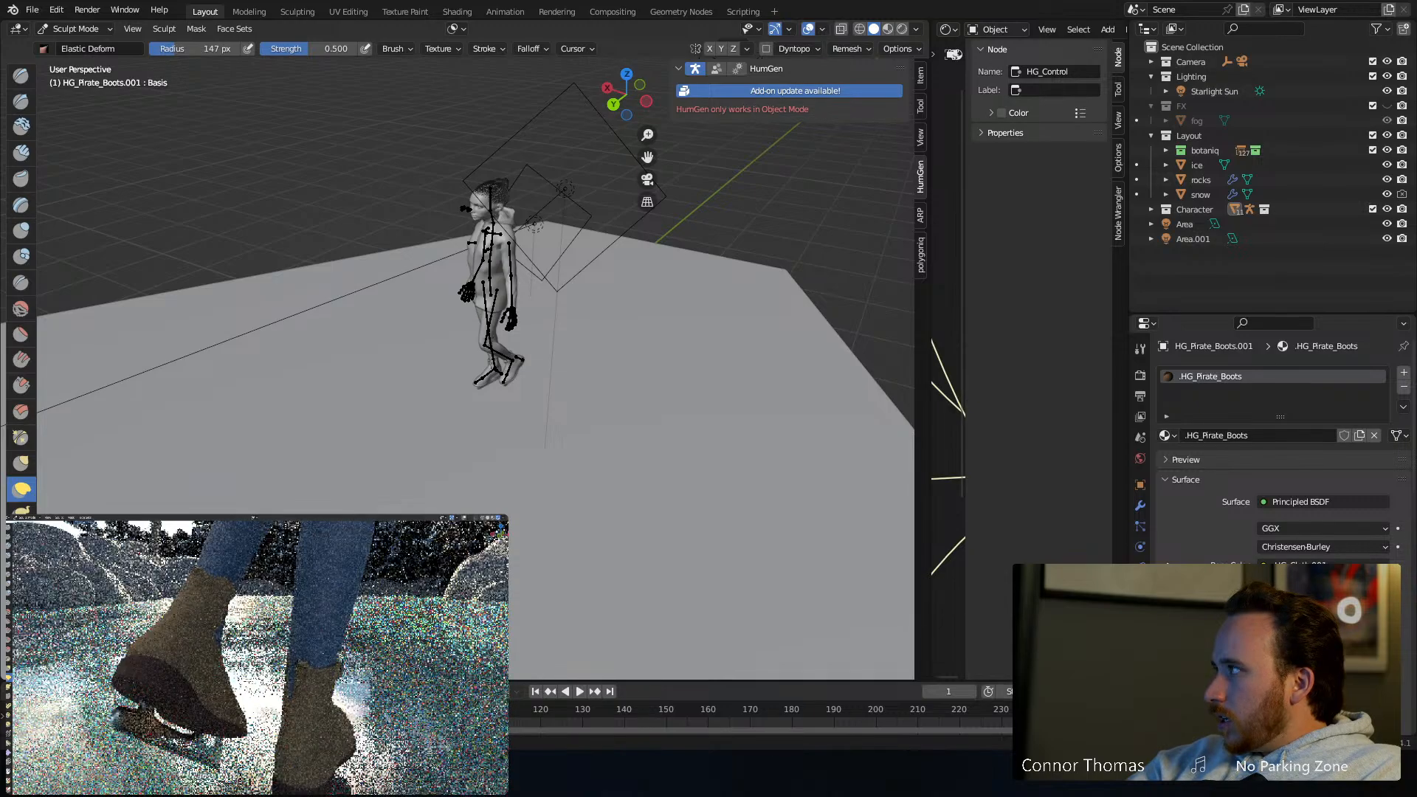
# Check the boot cuffs against the jeans in solid shading, and return to rendered shading and Object Mode
pyautogui.click(487, 518)
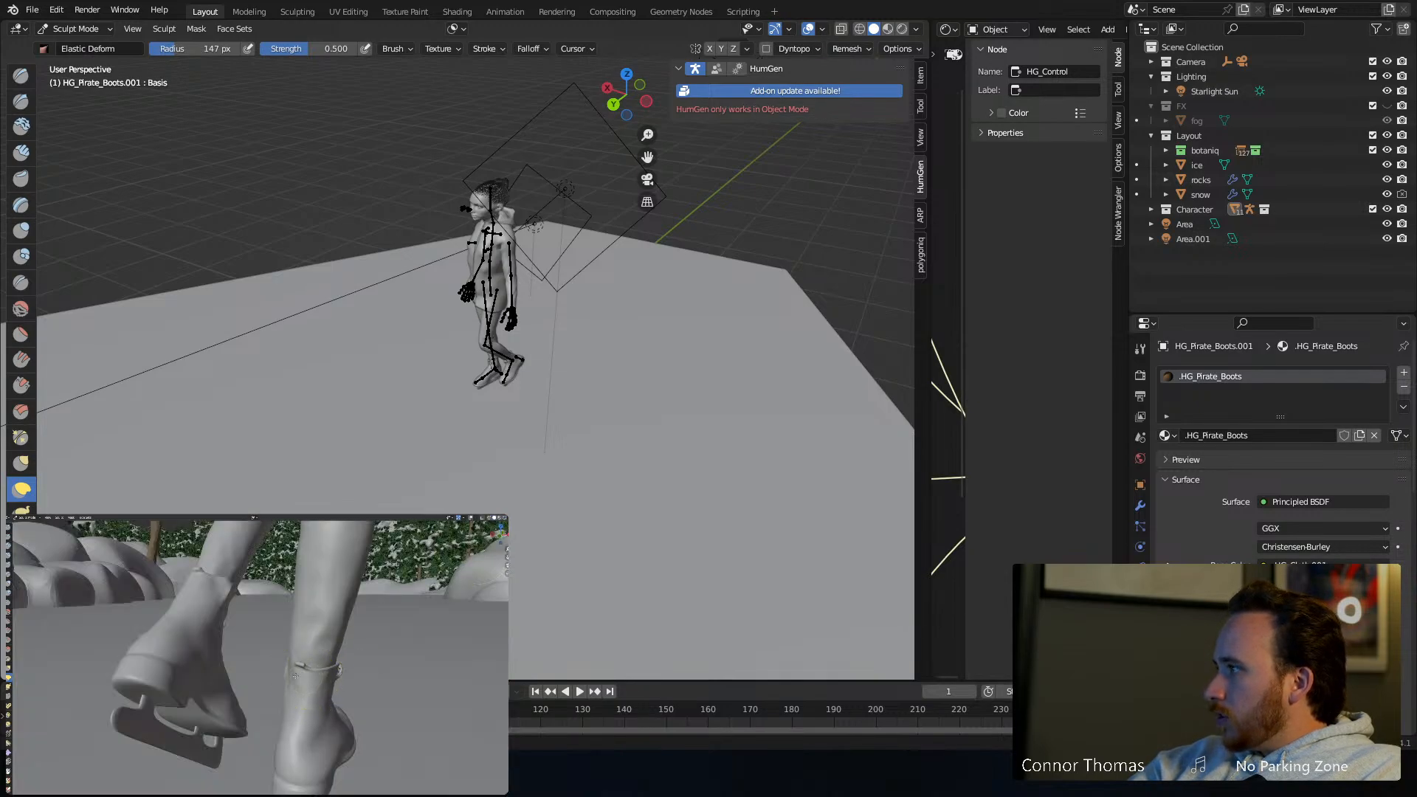
pyautogui.moveTo(286, 662)
pyautogui.mouseDown(button='middle')
pyautogui.moveTo(324, 694)
pyautogui.moveTo(343, 682)
pyautogui.moveTo(329, 694)
pyautogui.moveTo(282, 668)
pyautogui.mouseUp(button='middle')
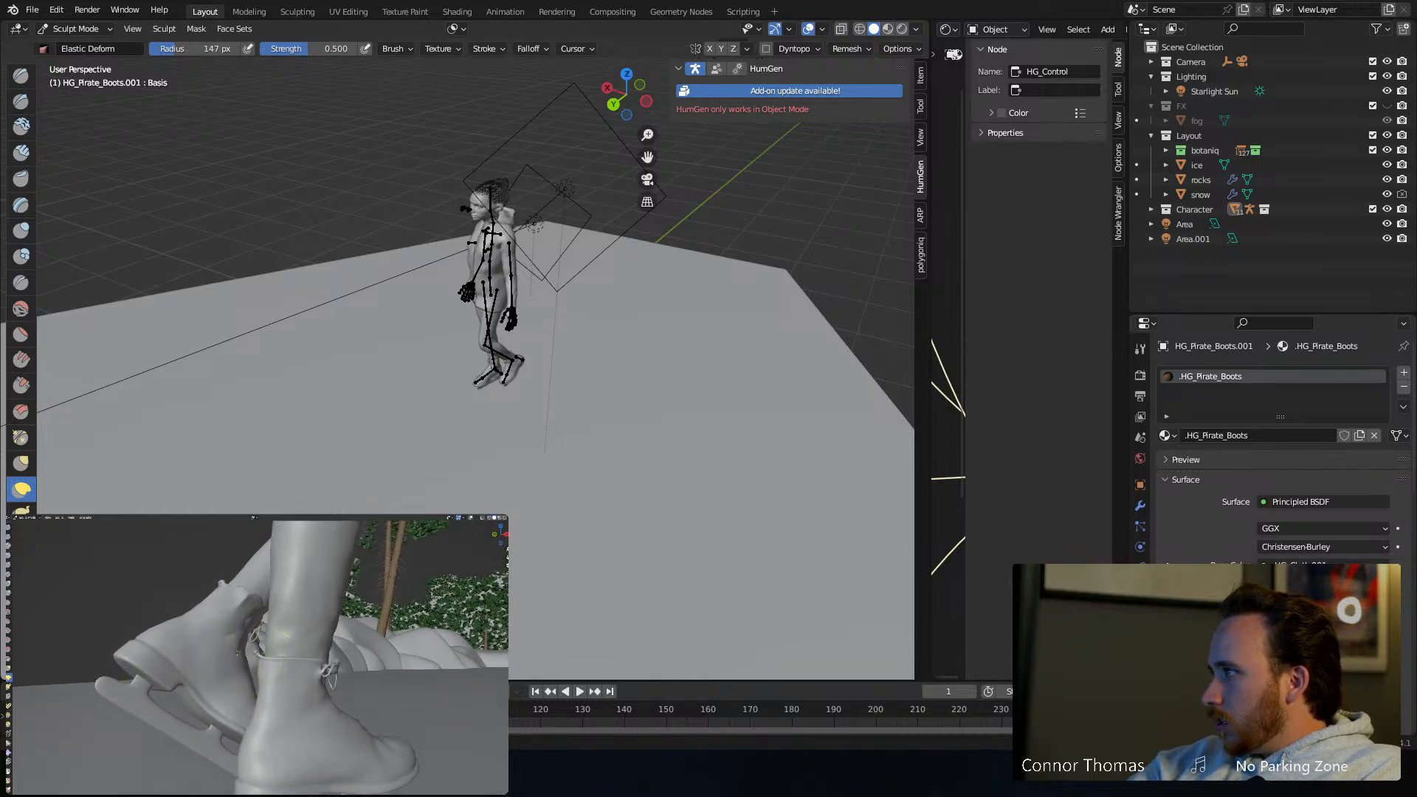
pyautogui.moveTo(237, 653)
pyautogui.mouseDown(button='middle')
pyautogui.moveTo(310, 650)
pyautogui.moveTo(295, 671)
pyautogui.moveTo(335, 673)
pyautogui.mouseUp(button='middle')
pyautogui.scroll(-5, 336, 672)
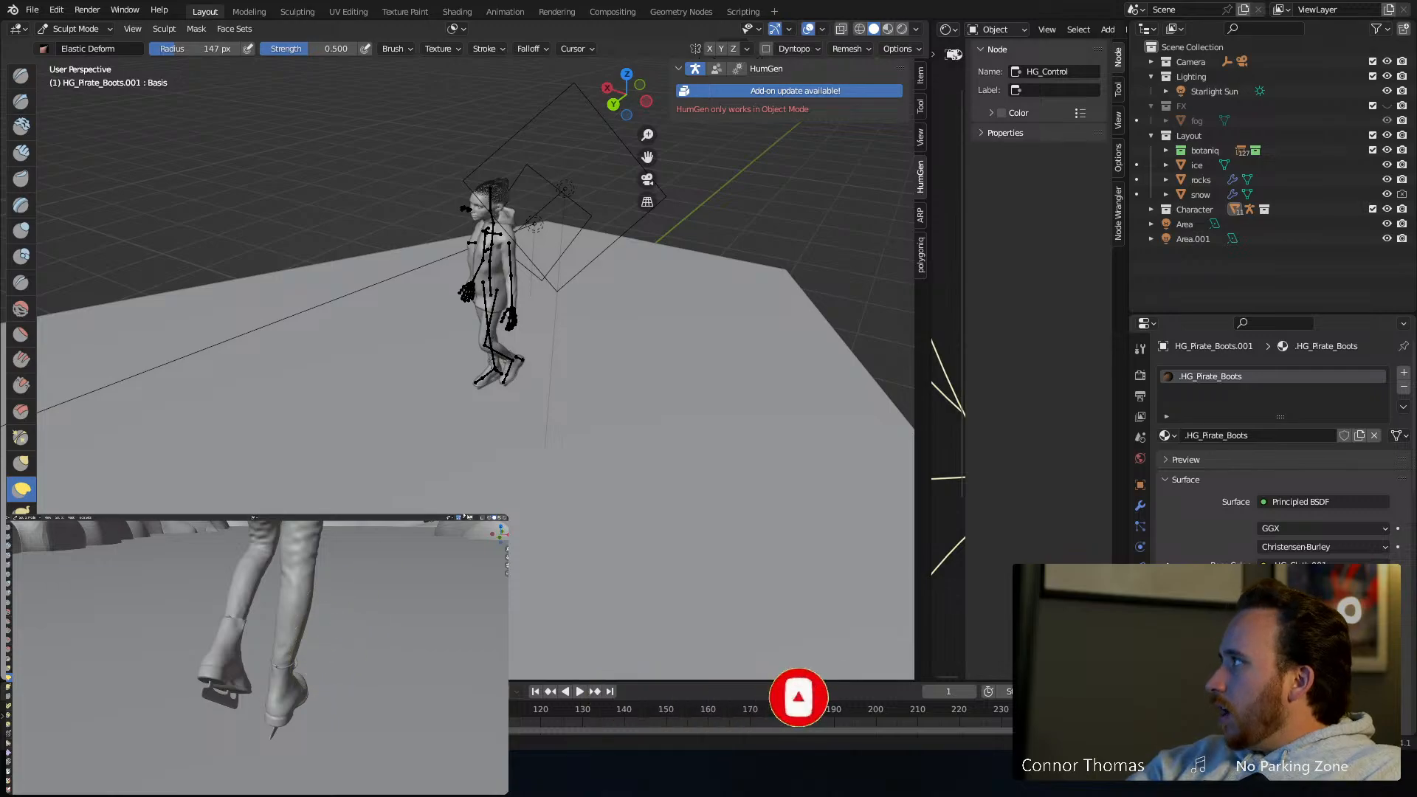
pyautogui.press('z')
pyautogui.press('8')
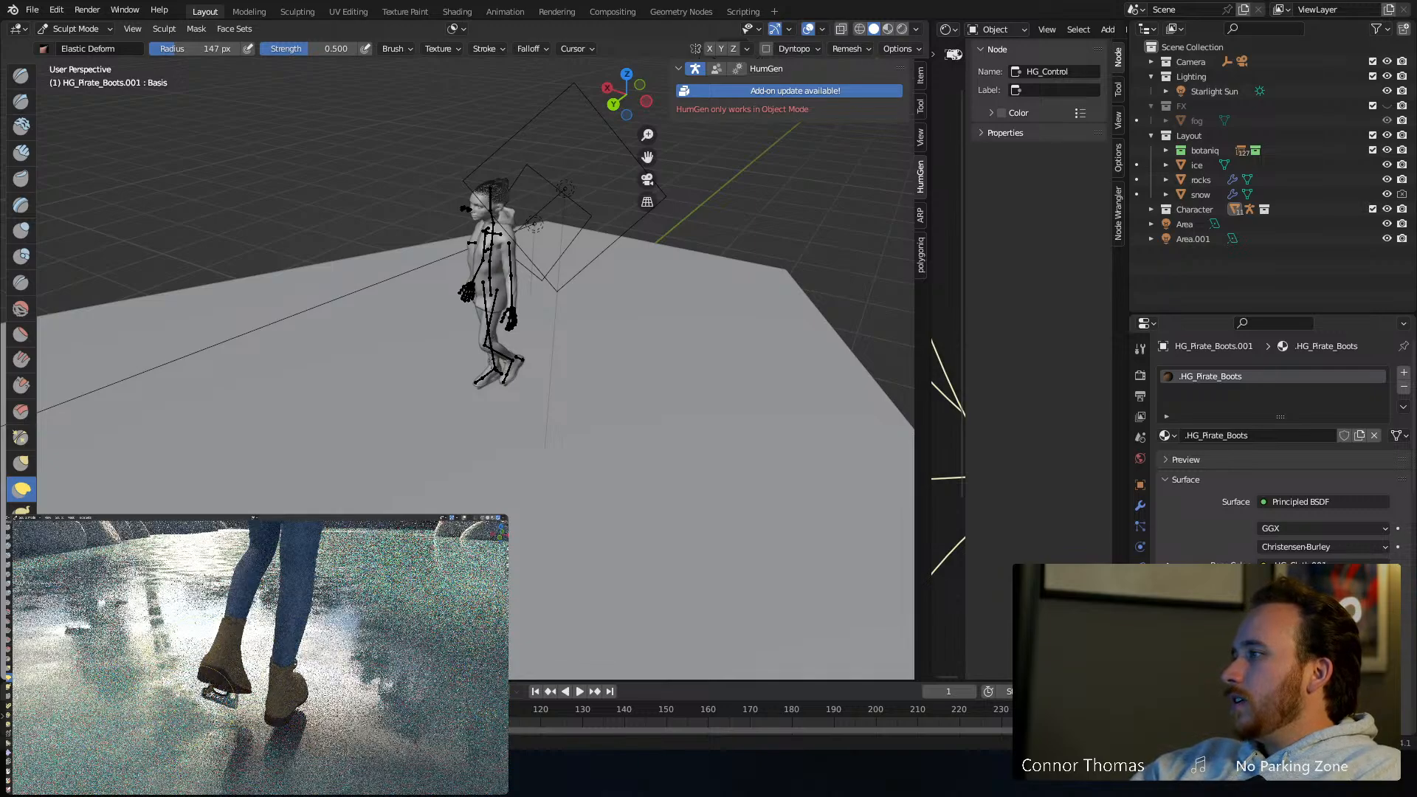
pyautogui.click(24, 518)
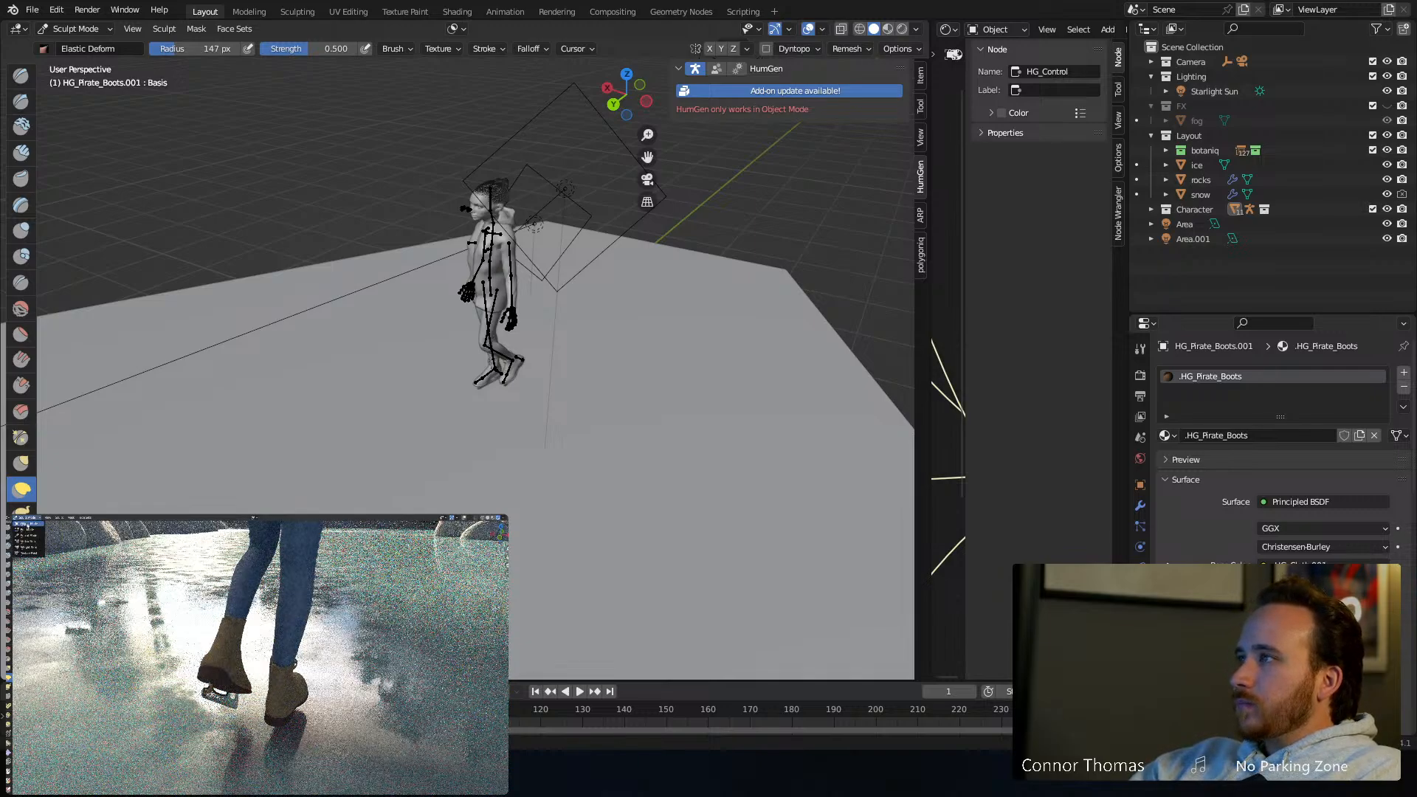
pyautogui.click(27, 524)
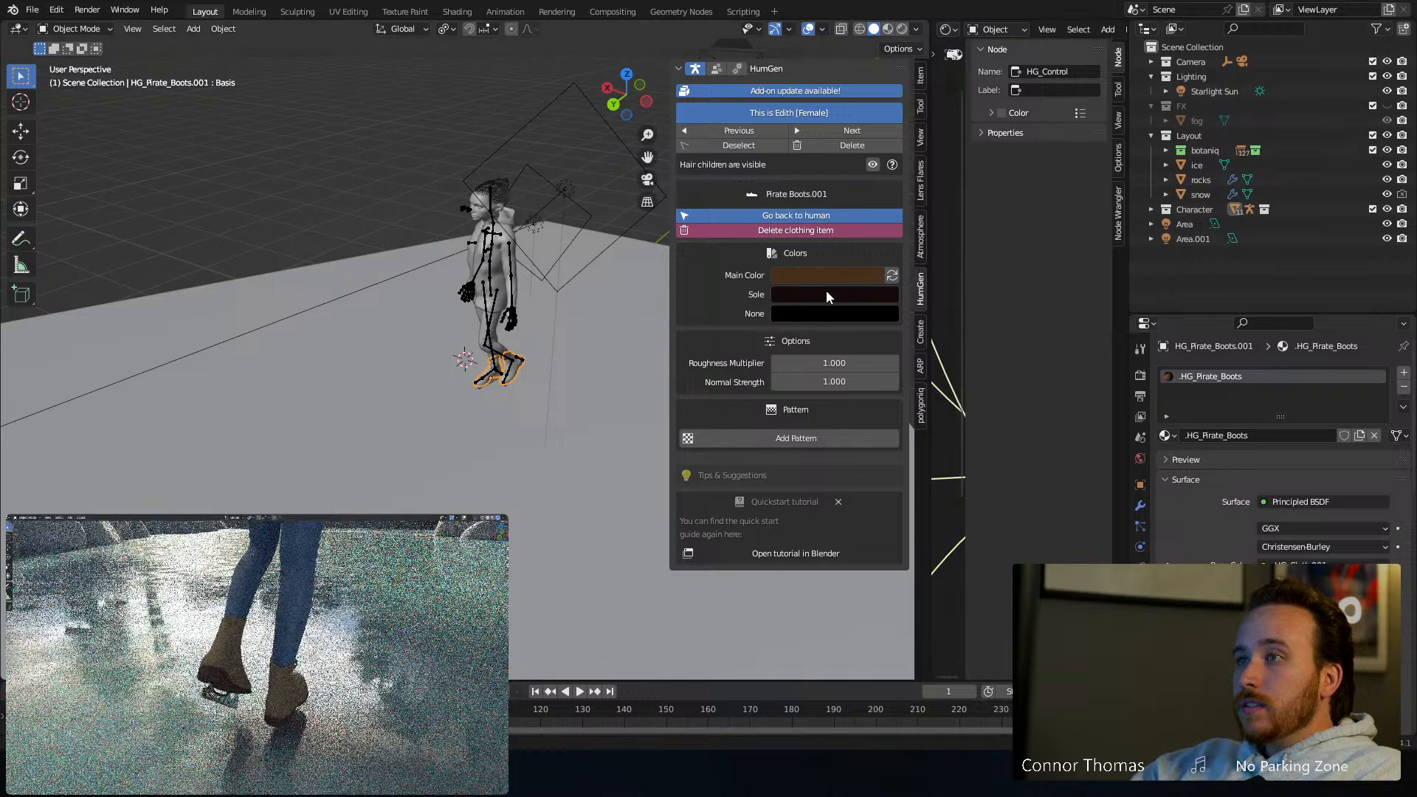
# Change the boots' main color to white and save the file
pyautogui.click(819, 274)
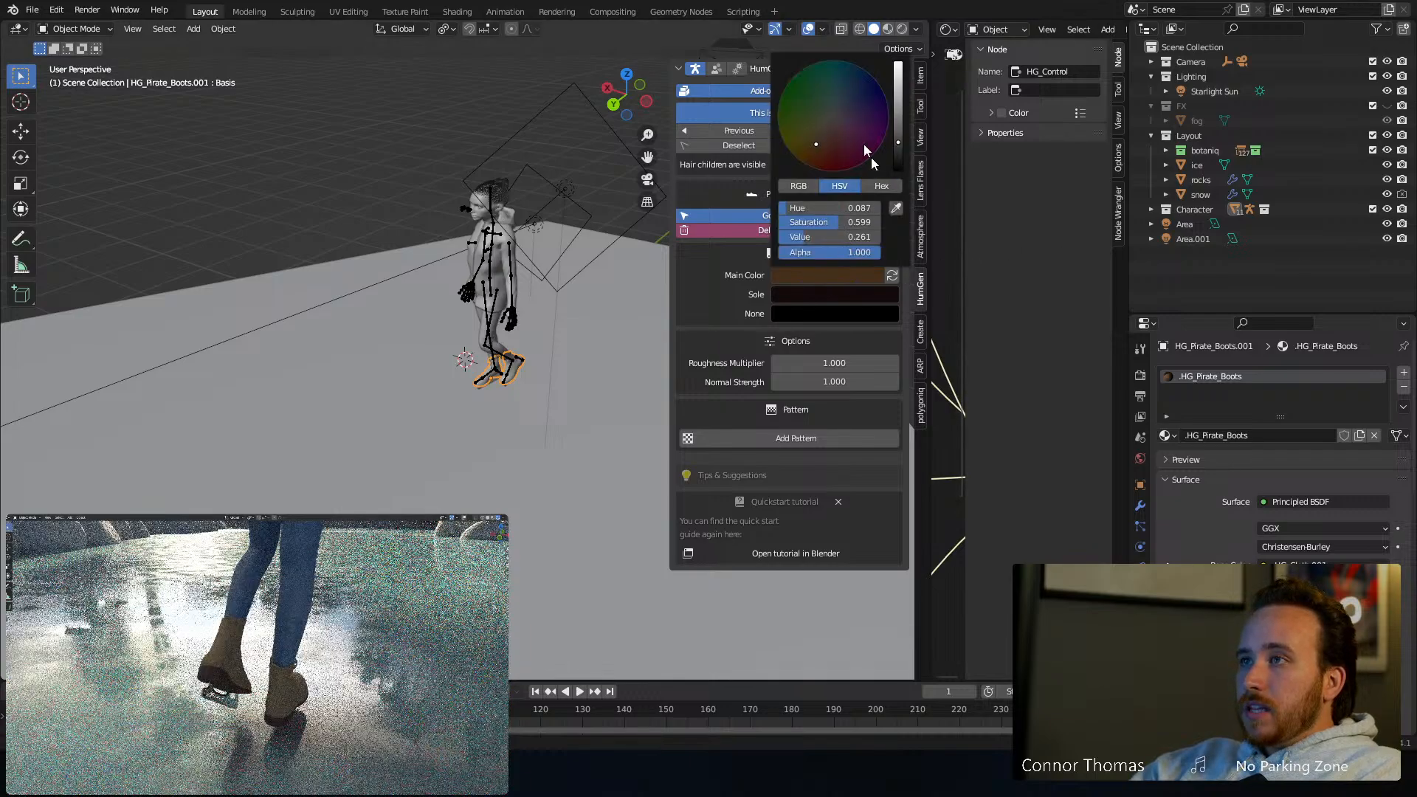
pyautogui.click(833, 116)
pyautogui.click(898, 81)
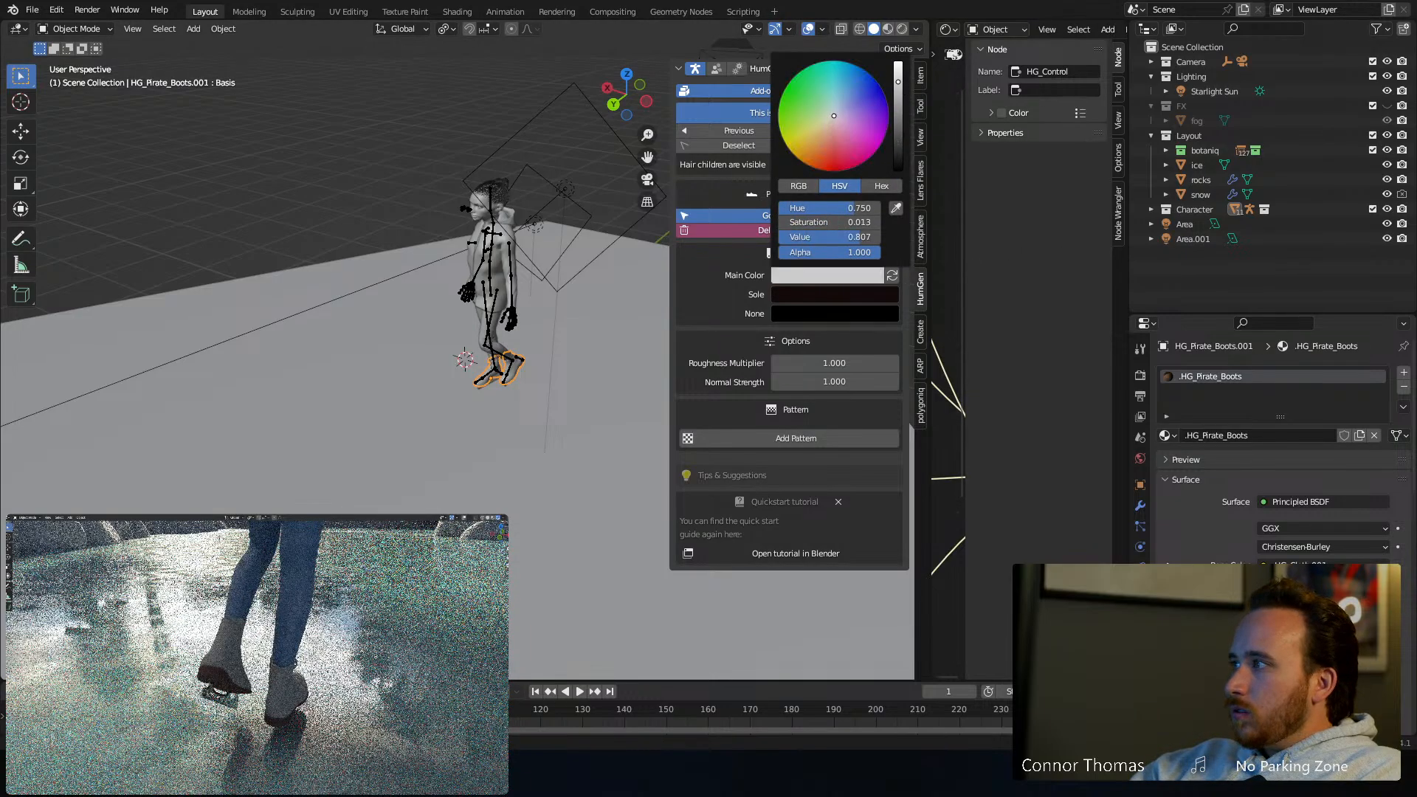
pyautogui.moveTo(898, 81); pyautogui.dragTo(898, 63)
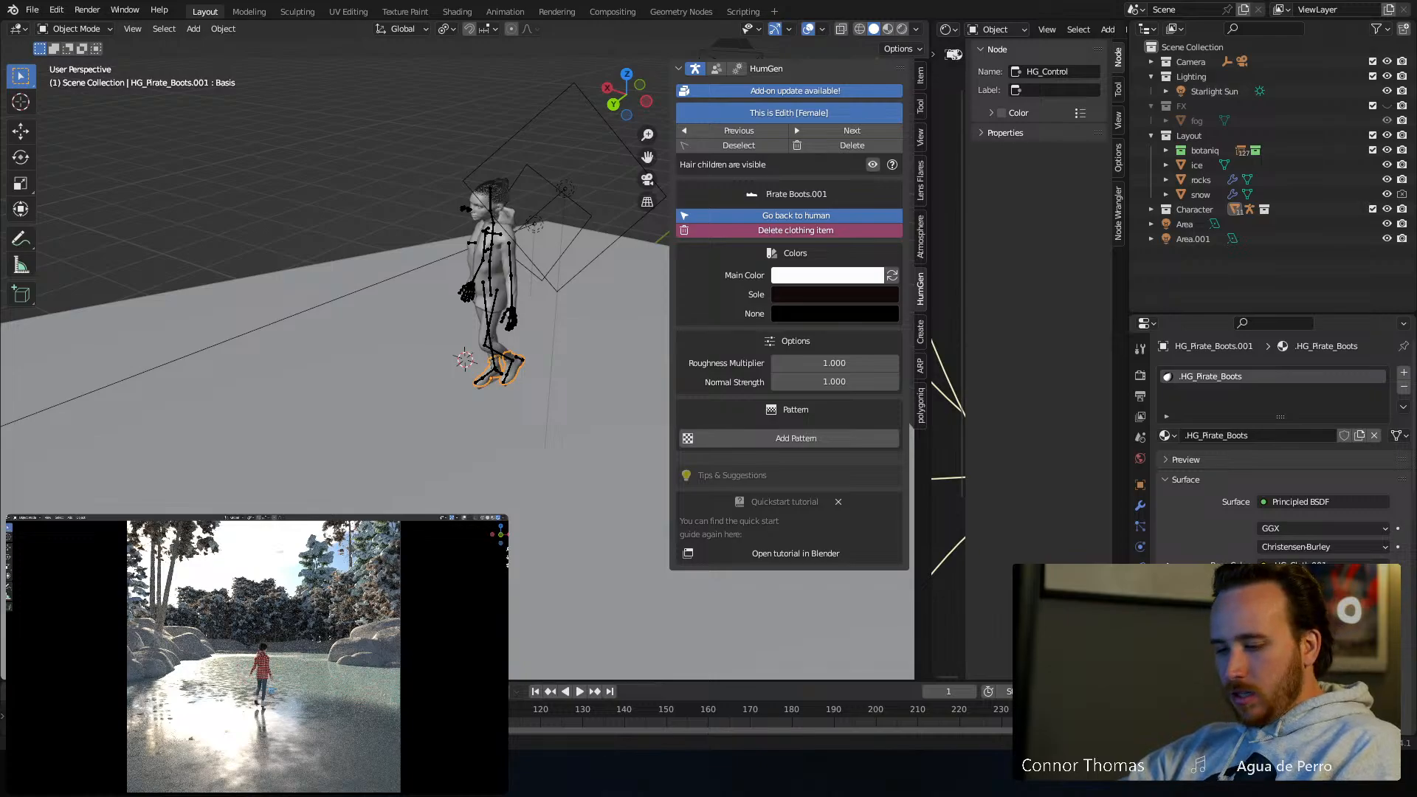
pyautogui.hotkey('ctrl', 's')
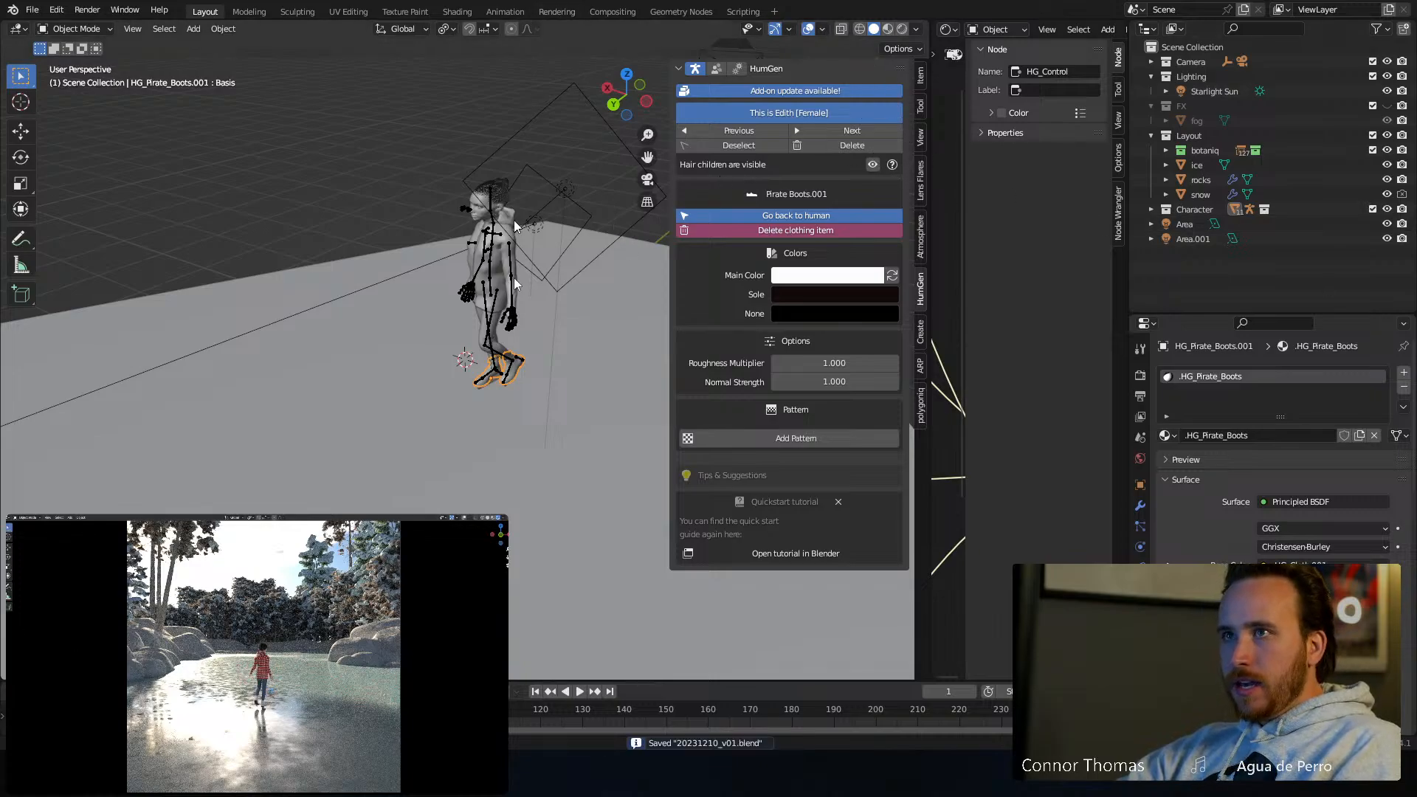
# Duplicate the warm area light beside the character, offset the copy, and rotate it toward the character
pyautogui.press('n')
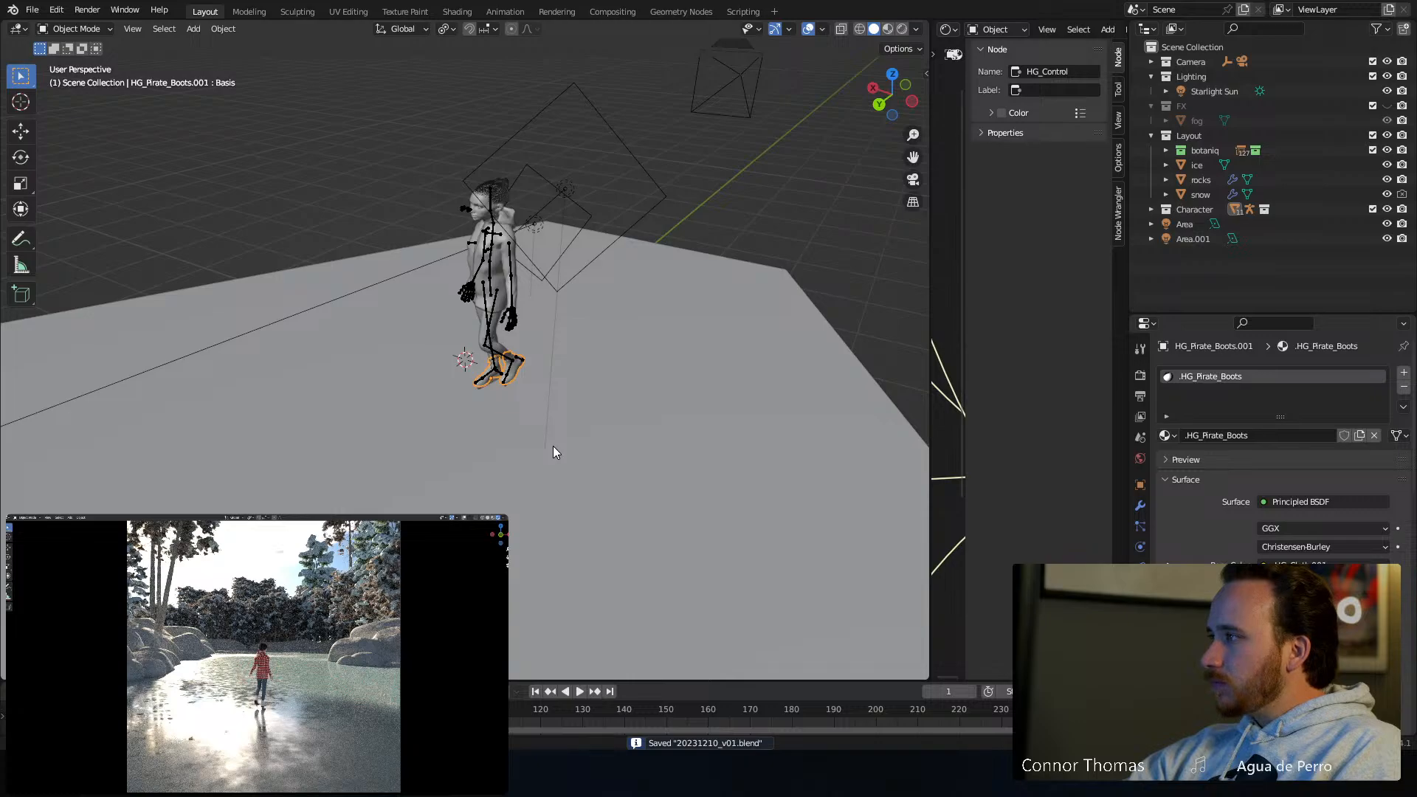
pyautogui.moveTo(468, 321); pyautogui.dragTo(493, 367, button='middle')
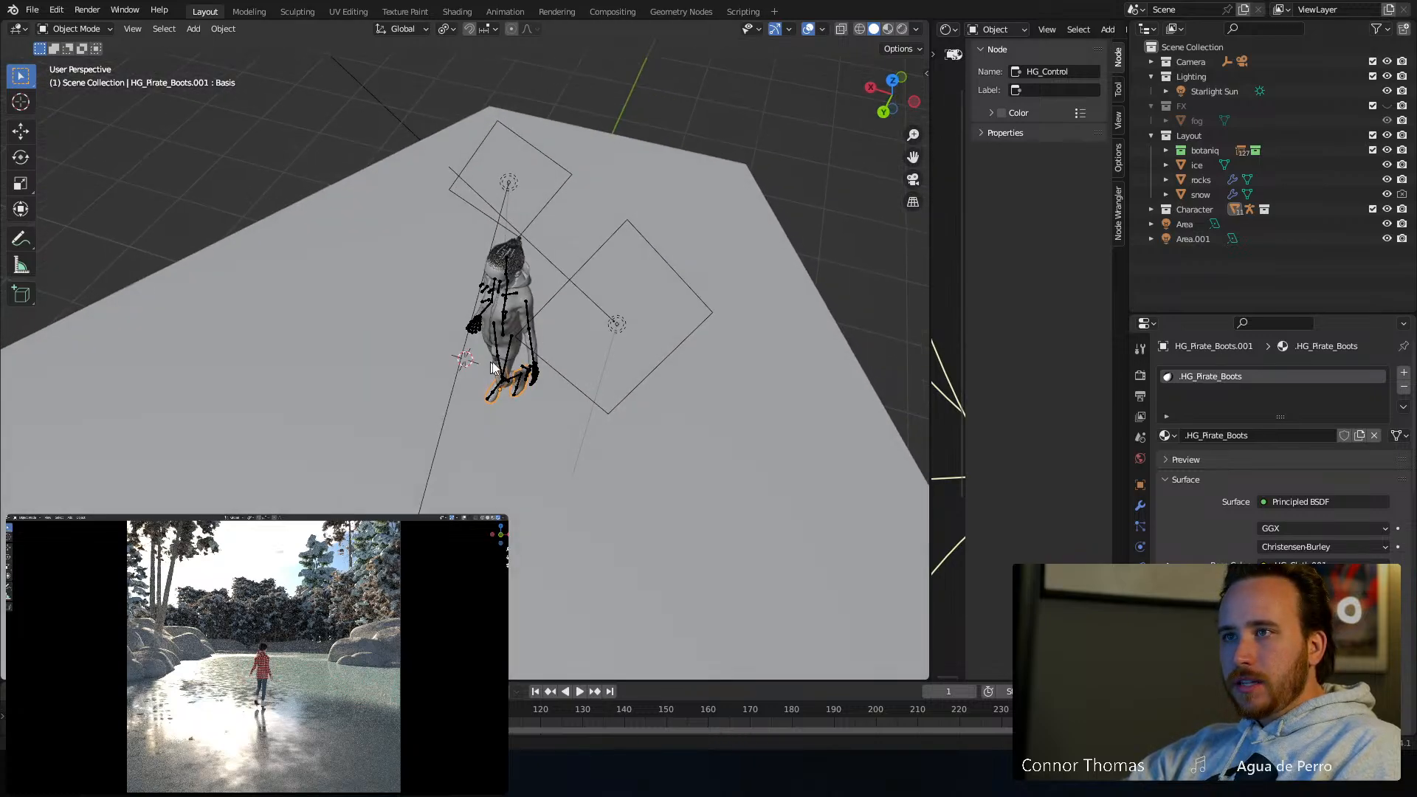
pyautogui.click(640, 352)
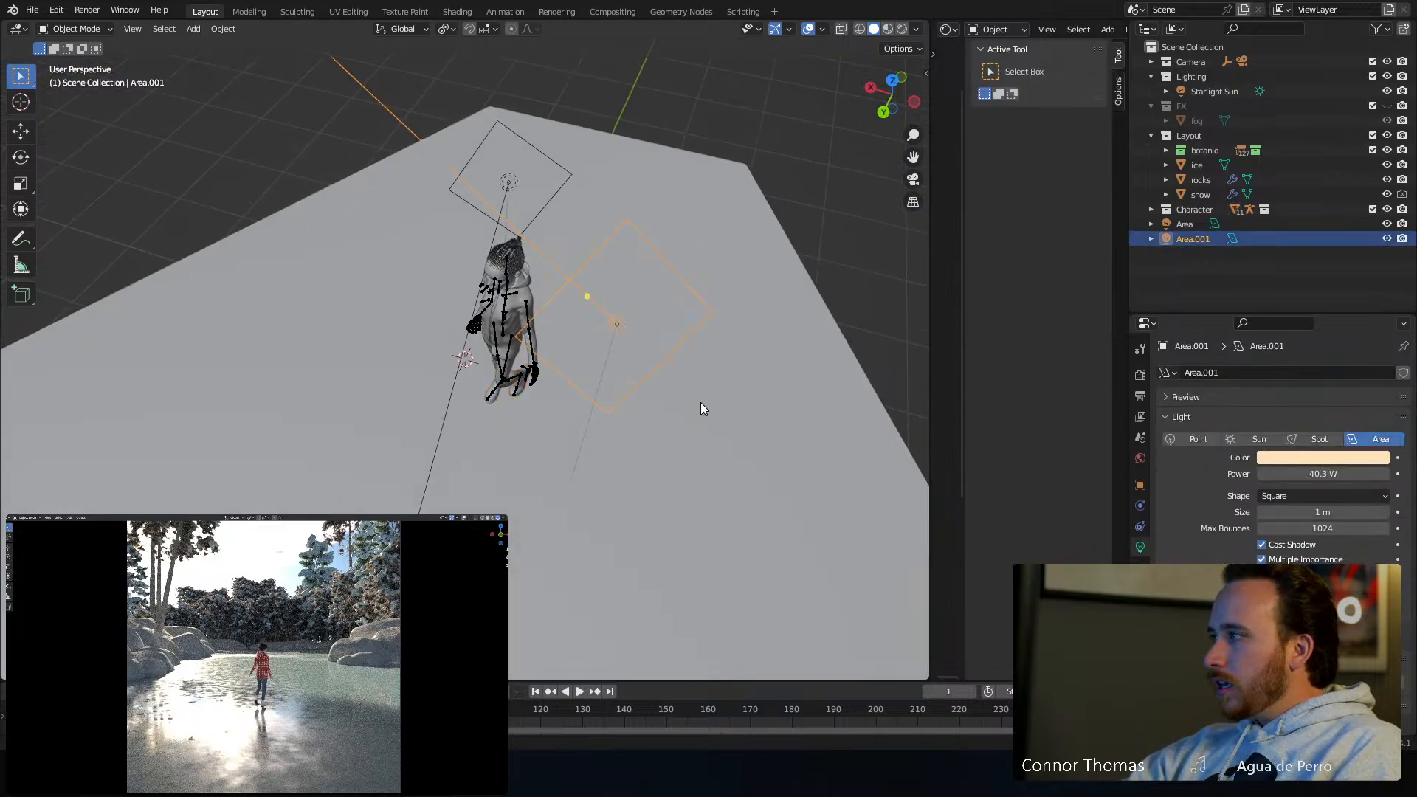
pyautogui.moveTo(712, 398); pyautogui.dragTo(684, 443, button='middle')
pyautogui.hotkey('shift', 'd')
pyautogui.click(741, 454)
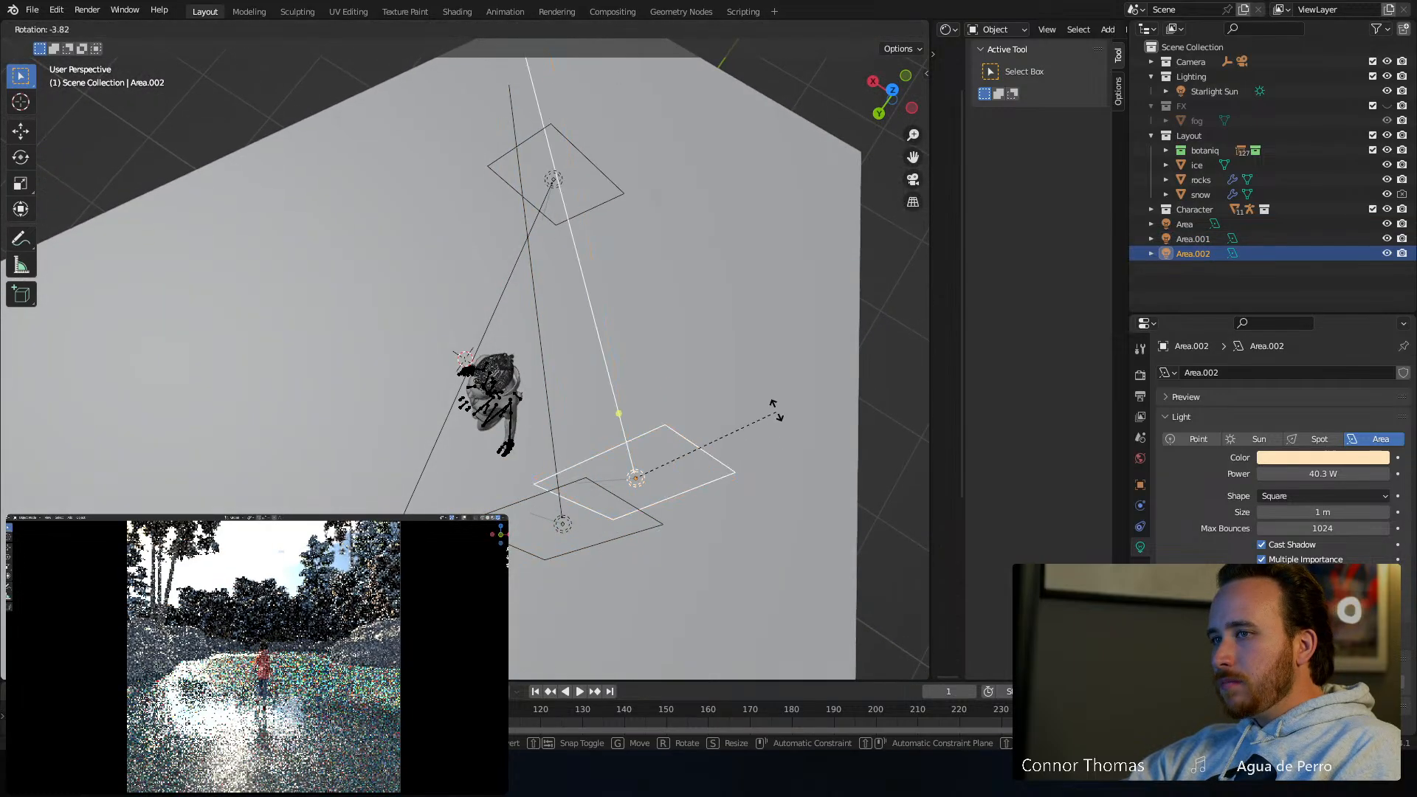
pyautogui.press('r')
pyautogui.click(734, 328)
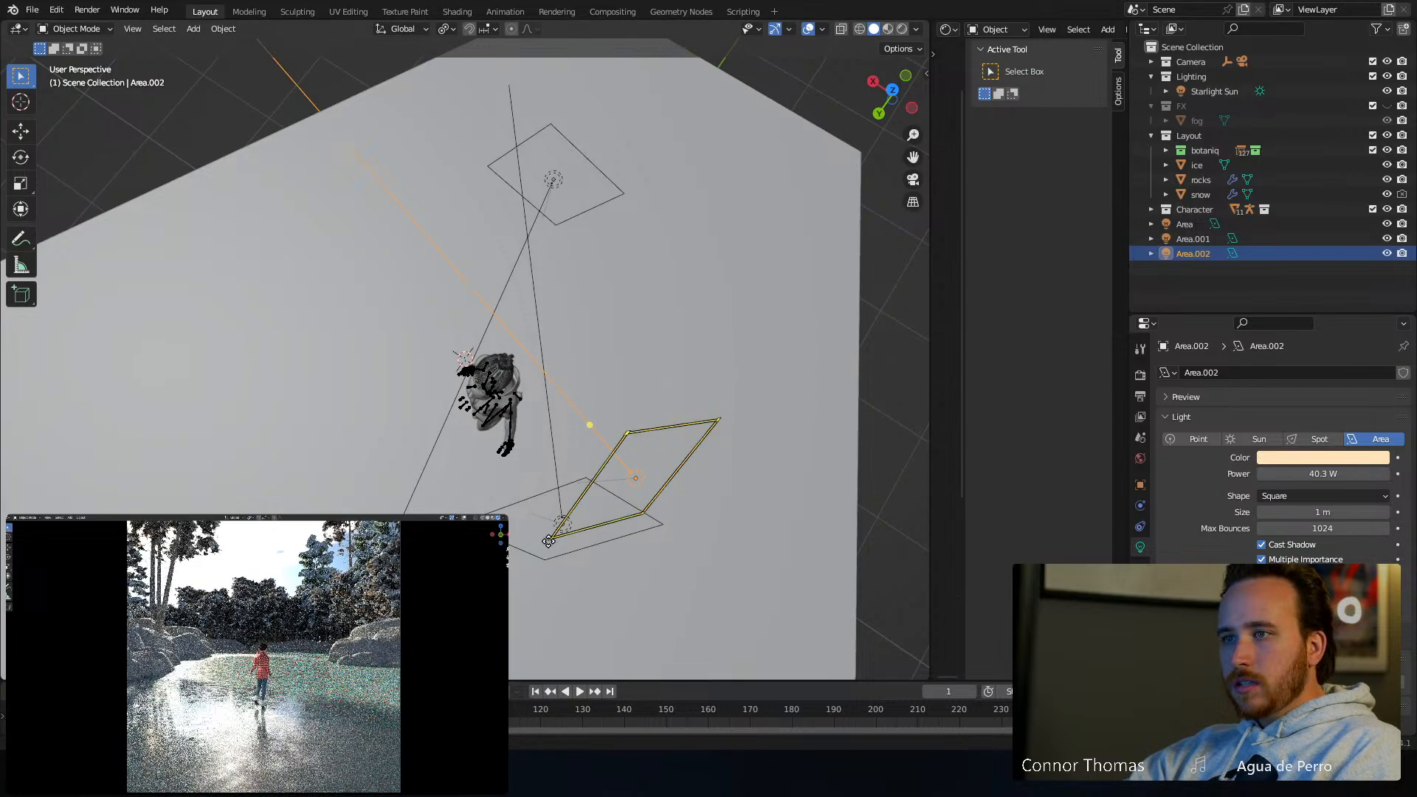
# Delete the original warm area light, Area.001, keeping the rotated copy
pyautogui.click(522, 530)
pyautogui.click(511, 511)
pyautogui.press('x')
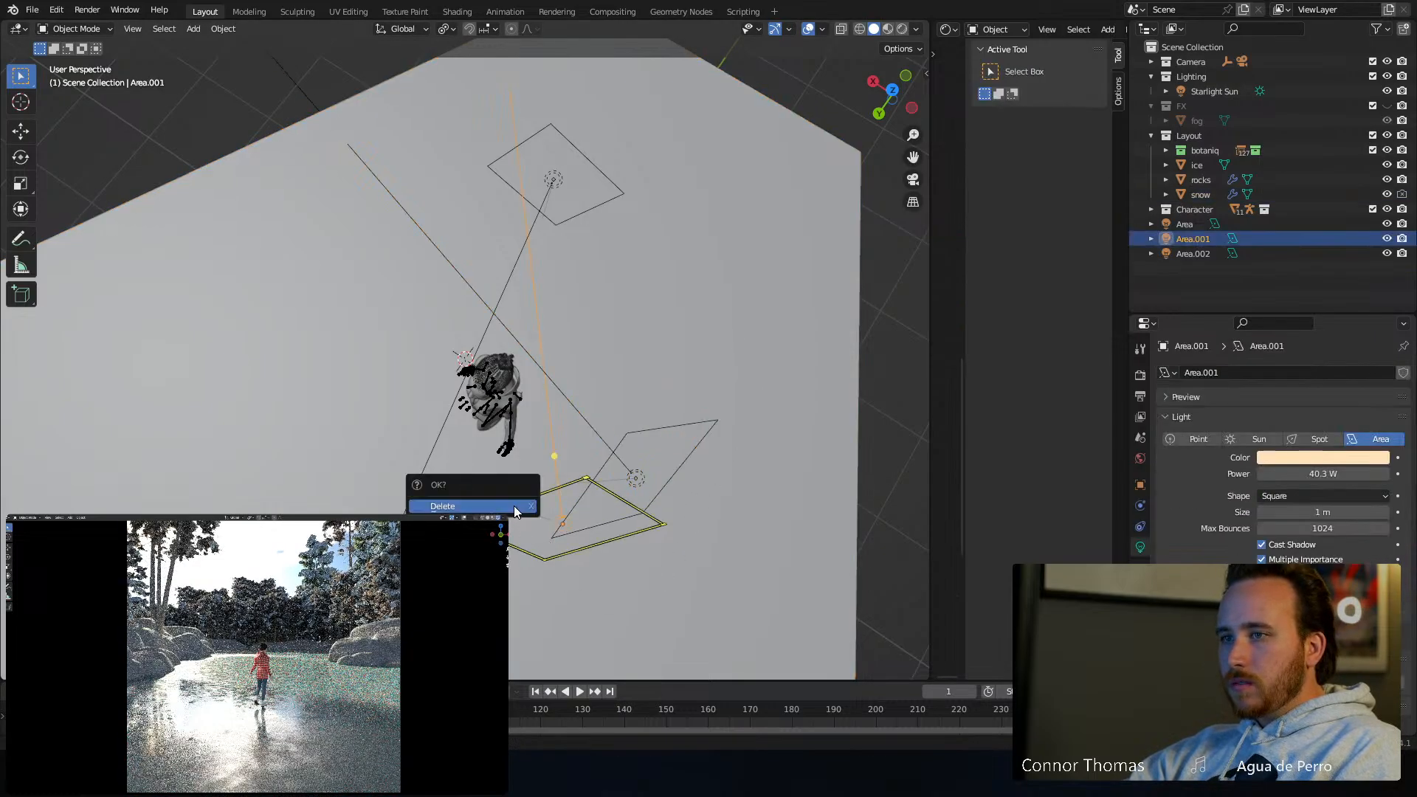
pyautogui.click(513, 506)
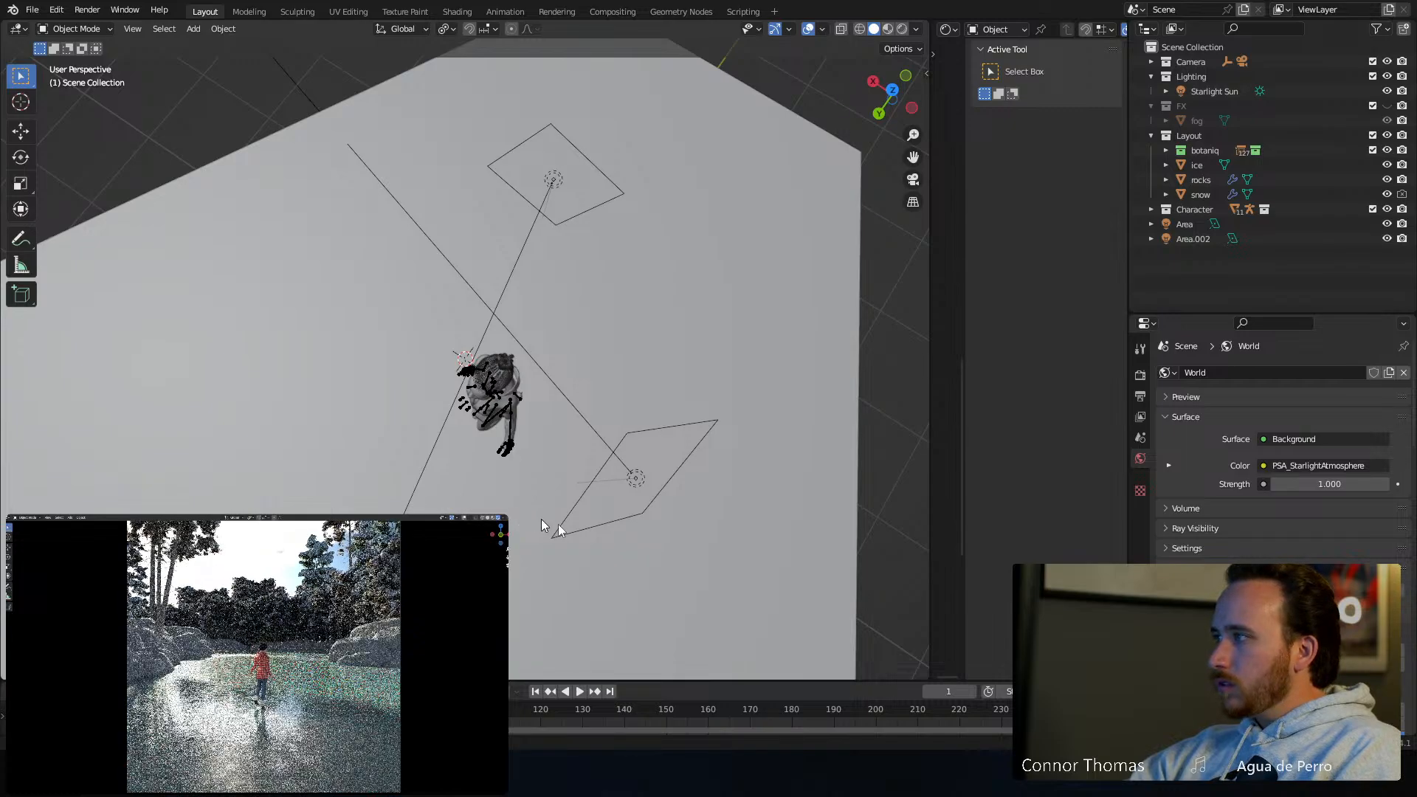
# Move and rotate the remaining warm area light so it aims past the character from behind
pyautogui.click(633, 487)
pyautogui.press('r')
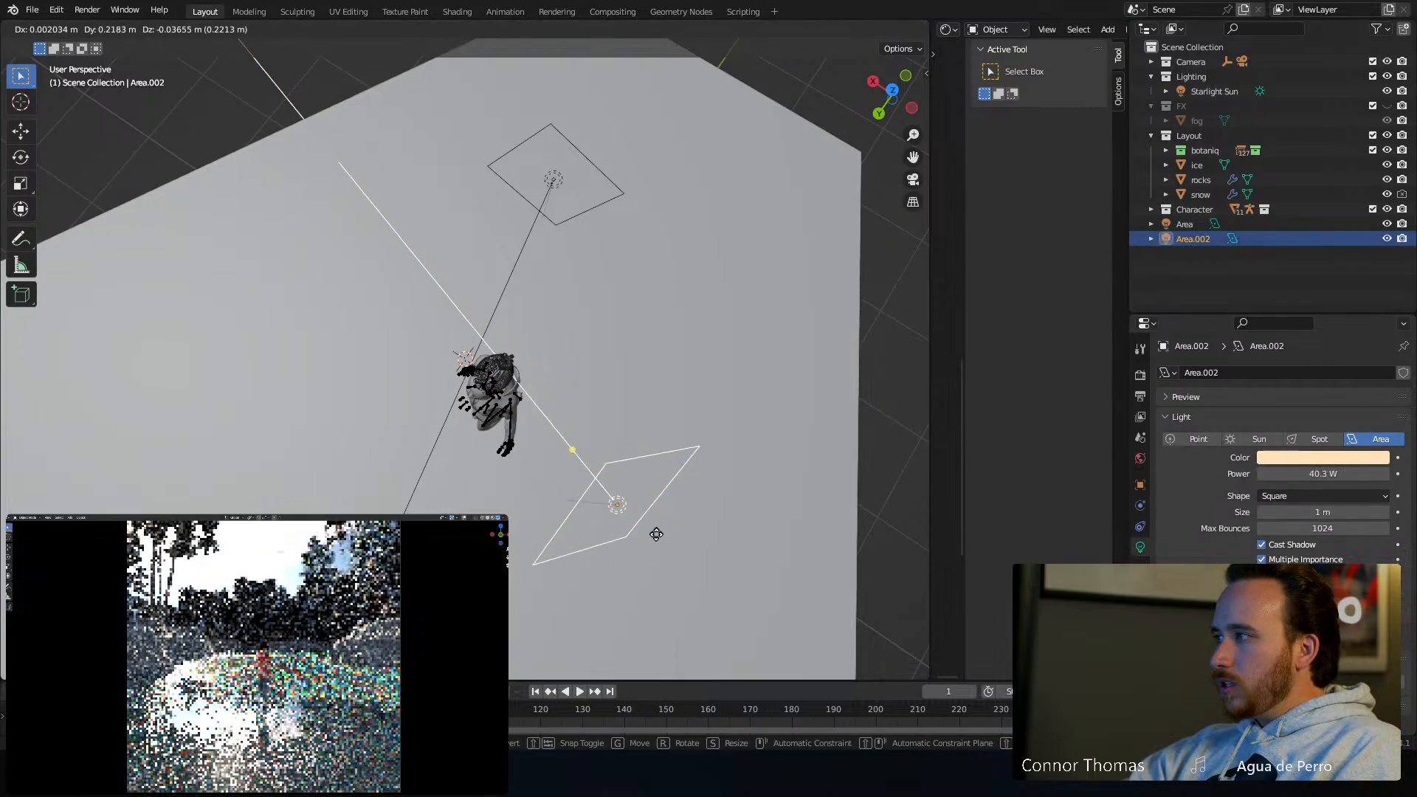
pyautogui.click(630, 573)
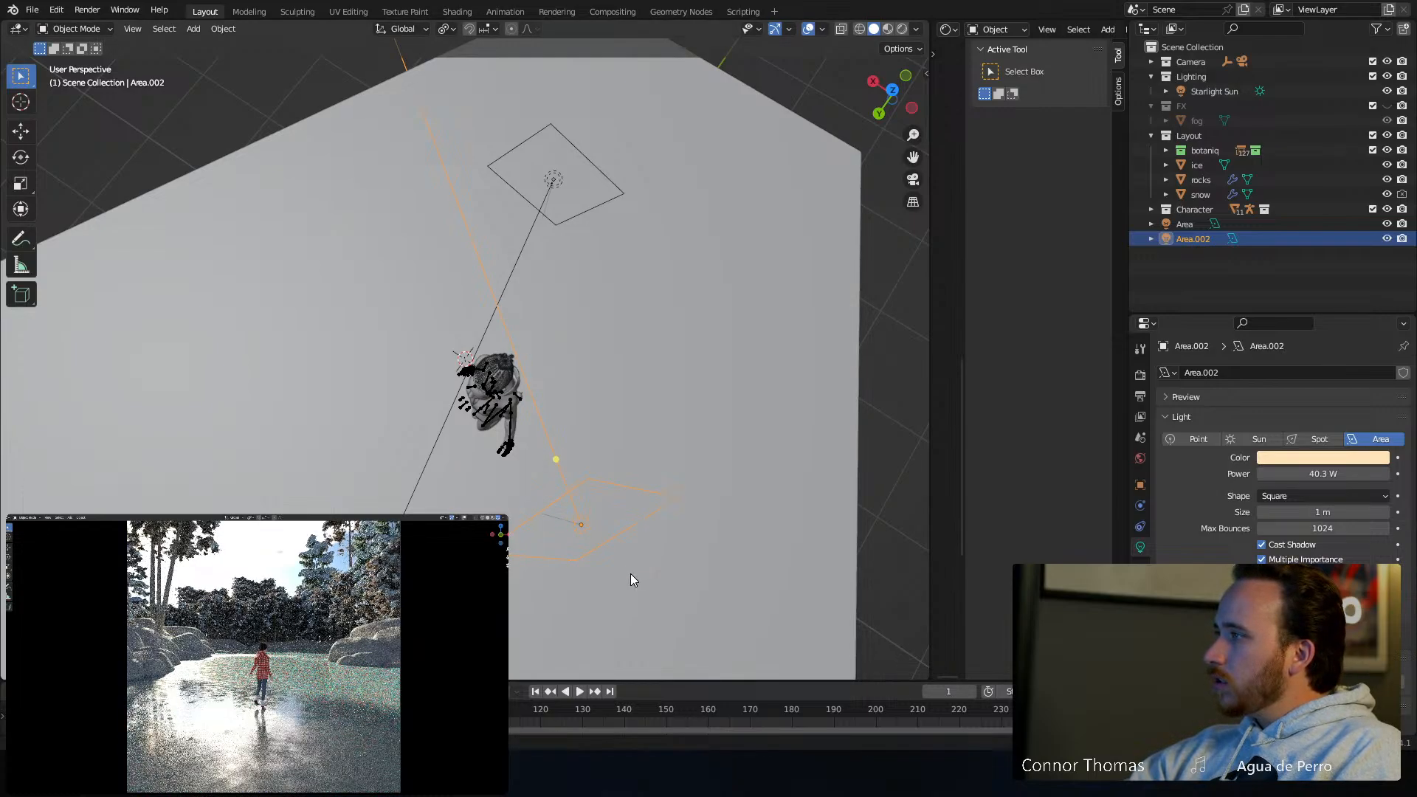
# Show the warm area light's object visibility settings and save the file
pyautogui.click(1140, 486)
pyautogui.scroll(-3, 1198, 545)
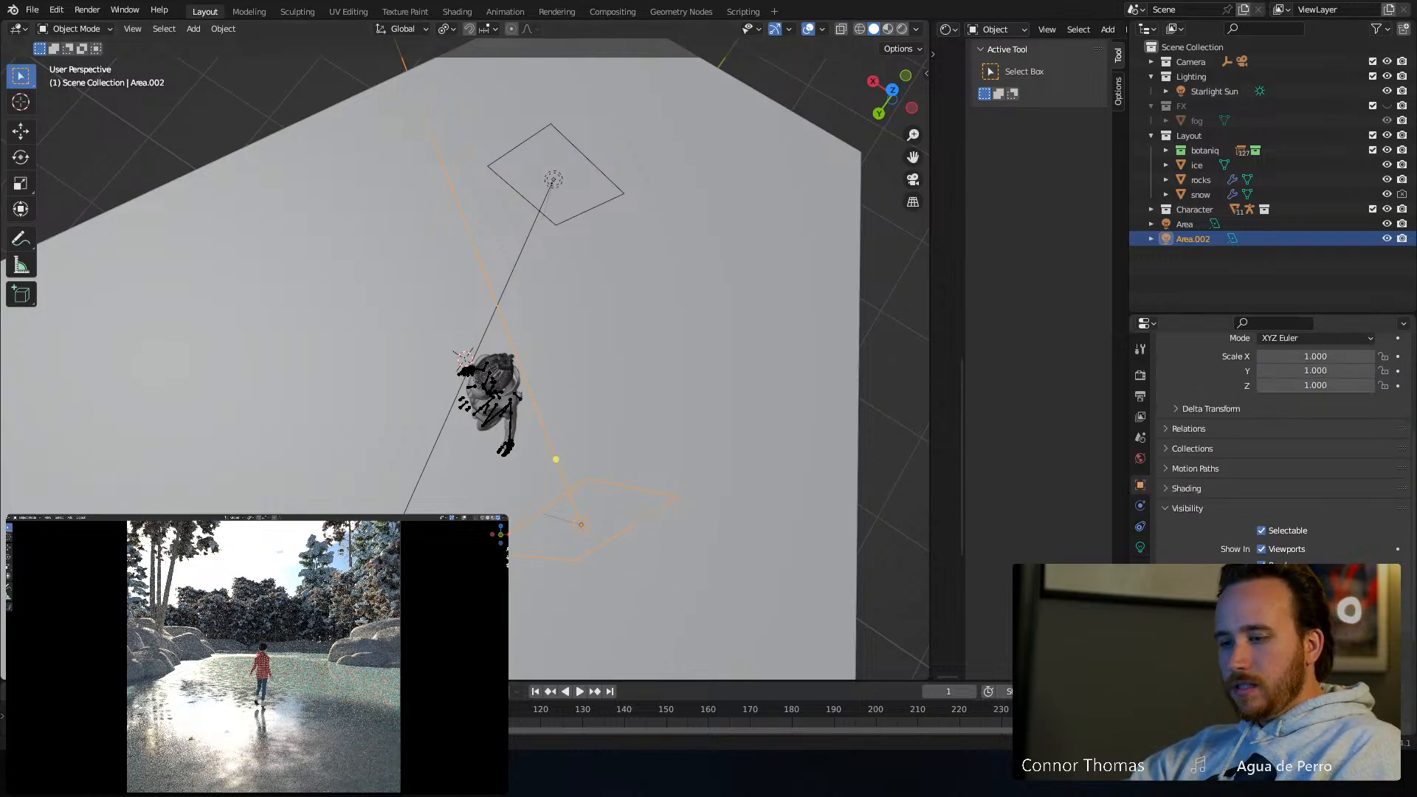
pyautogui.hotkey('ctrl', 's')
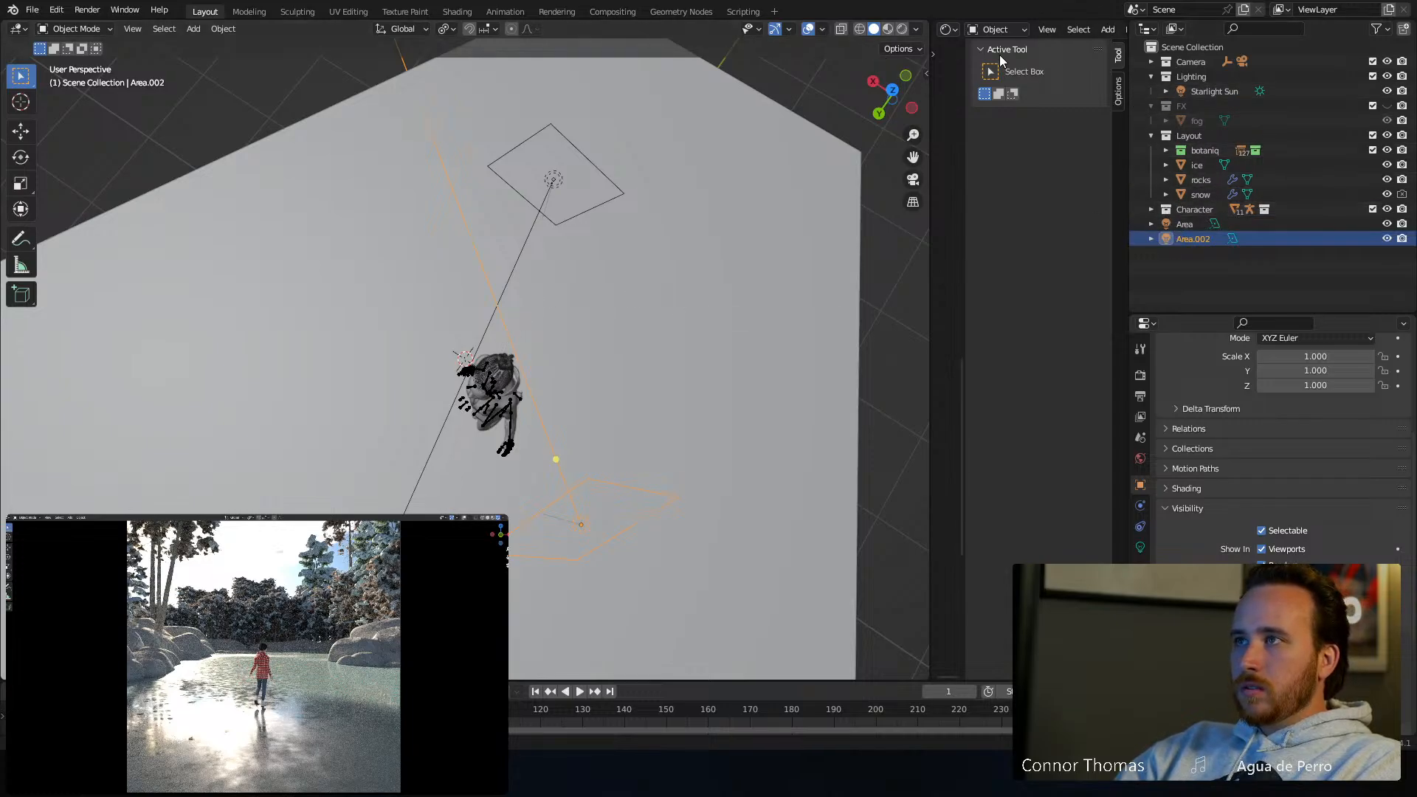
# Enlarge the shader editor, select the snow object and delete the unconnected Principled BSDF node from its snowtop material
pyautogui.moveTo(929, 83); pyautogui.dragTo(475, 128)
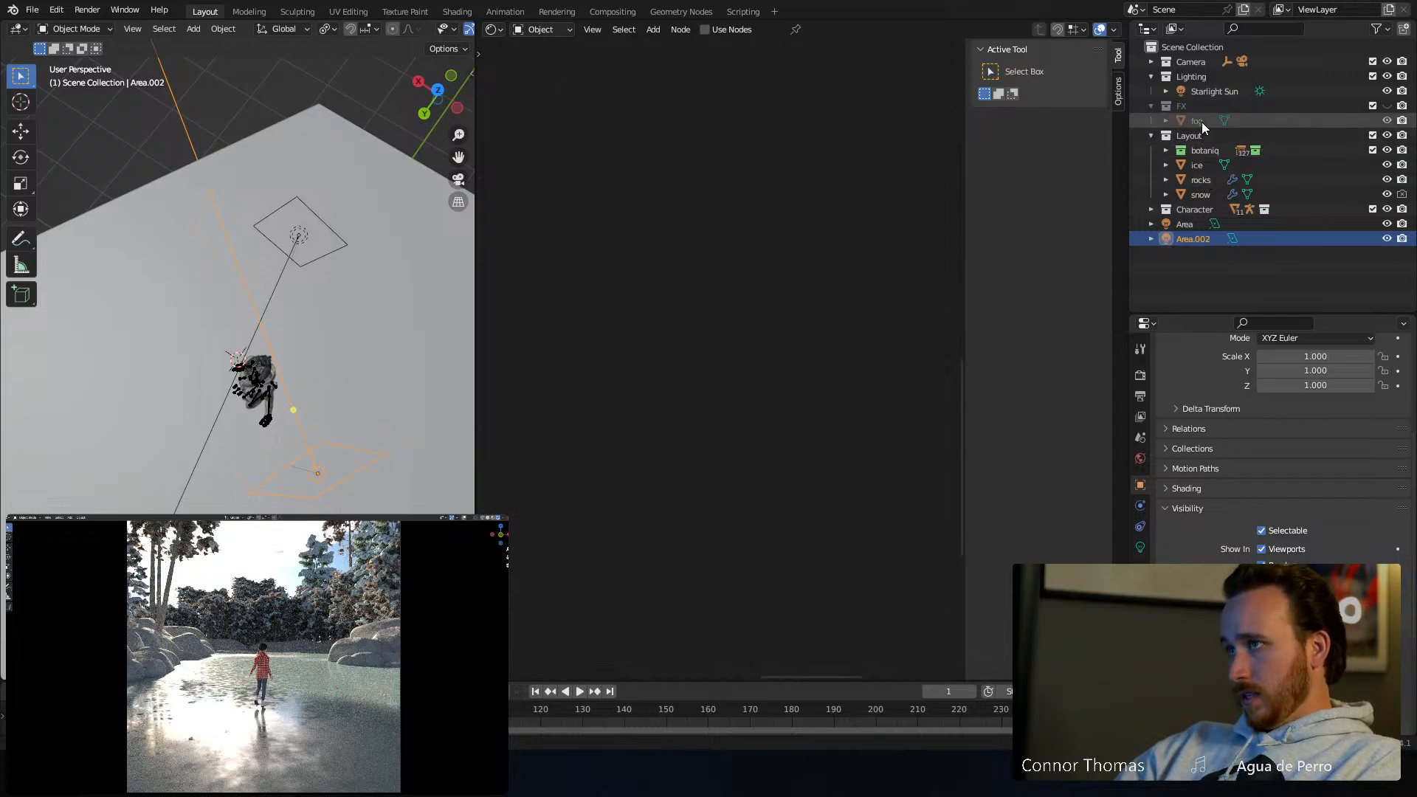
pyautogui.click(1200, 194)
pyautogui.scroll(-2, 740, 403)
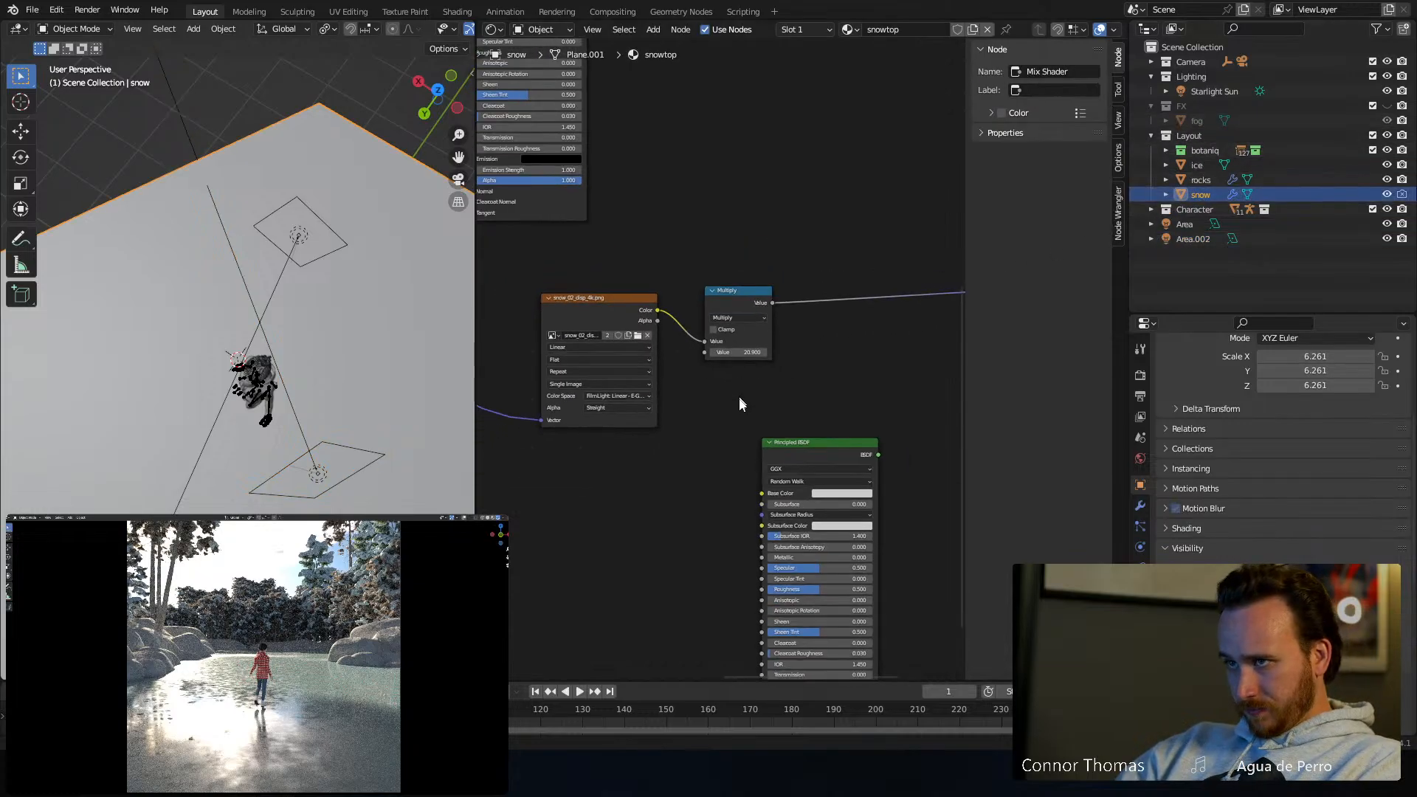
pyautogui.moveTo(740, 398); pyautogui.dragTo(660, 193, button='middle')
pyautogui.scroll(-4, 679, 211)
pyautogui.click(755, 286)
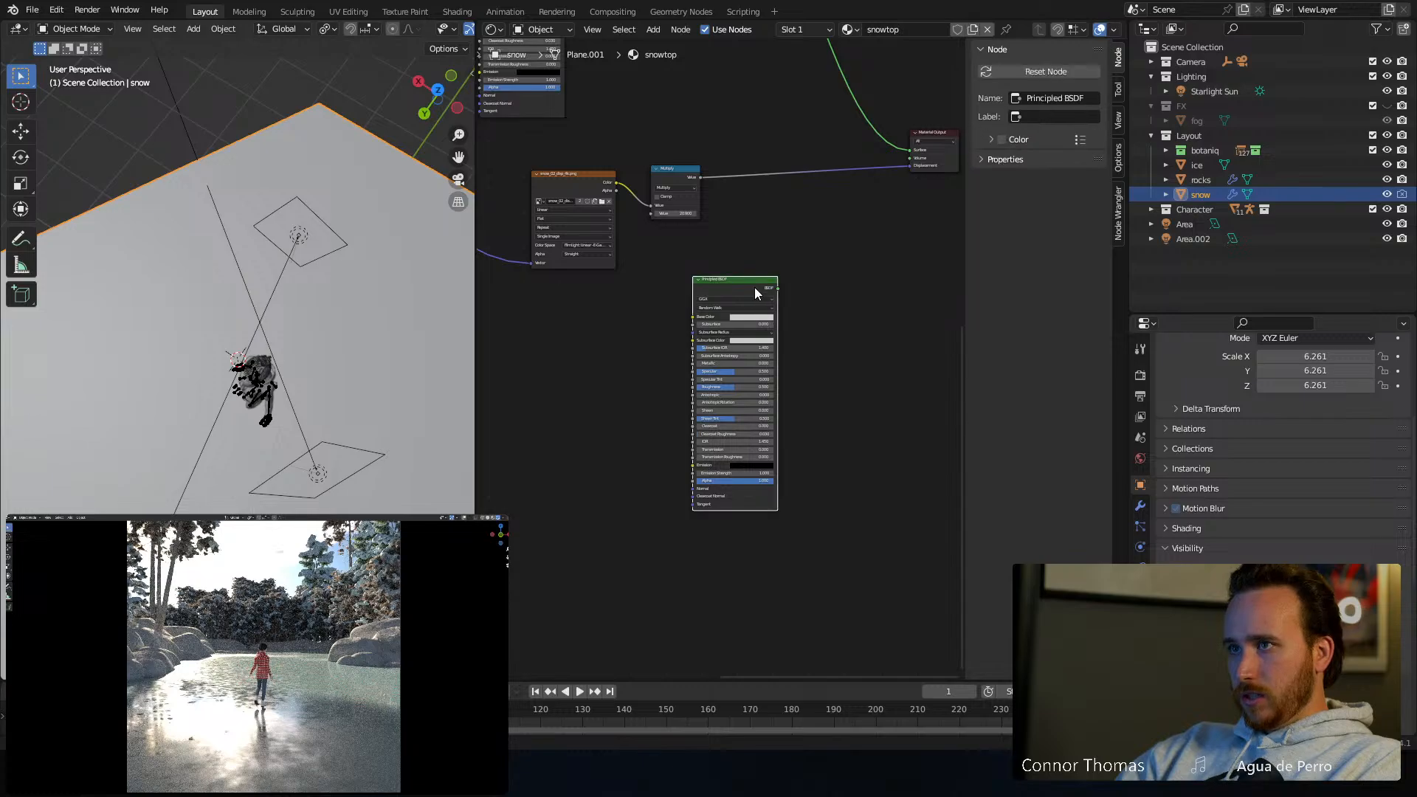
pyautogui.press('x')
# Preview the output of the snow mask's ColorRamp node directly on the snow surface
pyautogui.moveTo(765, 235); pyautogui.dragTo(825, 456, button='middle')
pyautogui.moveTo(663, 215); pyautogui.dragTo(738, 310, button='middle')
pyautogui.moveTo(688, 190); pyautogui.dragTo(832, 328, button='middle')
pyautogui.moveTo(707, 214); pyautogui.dragTo(784, 334, button='middle')
pyautogui.scroll(4, 780, 356)
pyautogui.scroll(1, 782, 357)
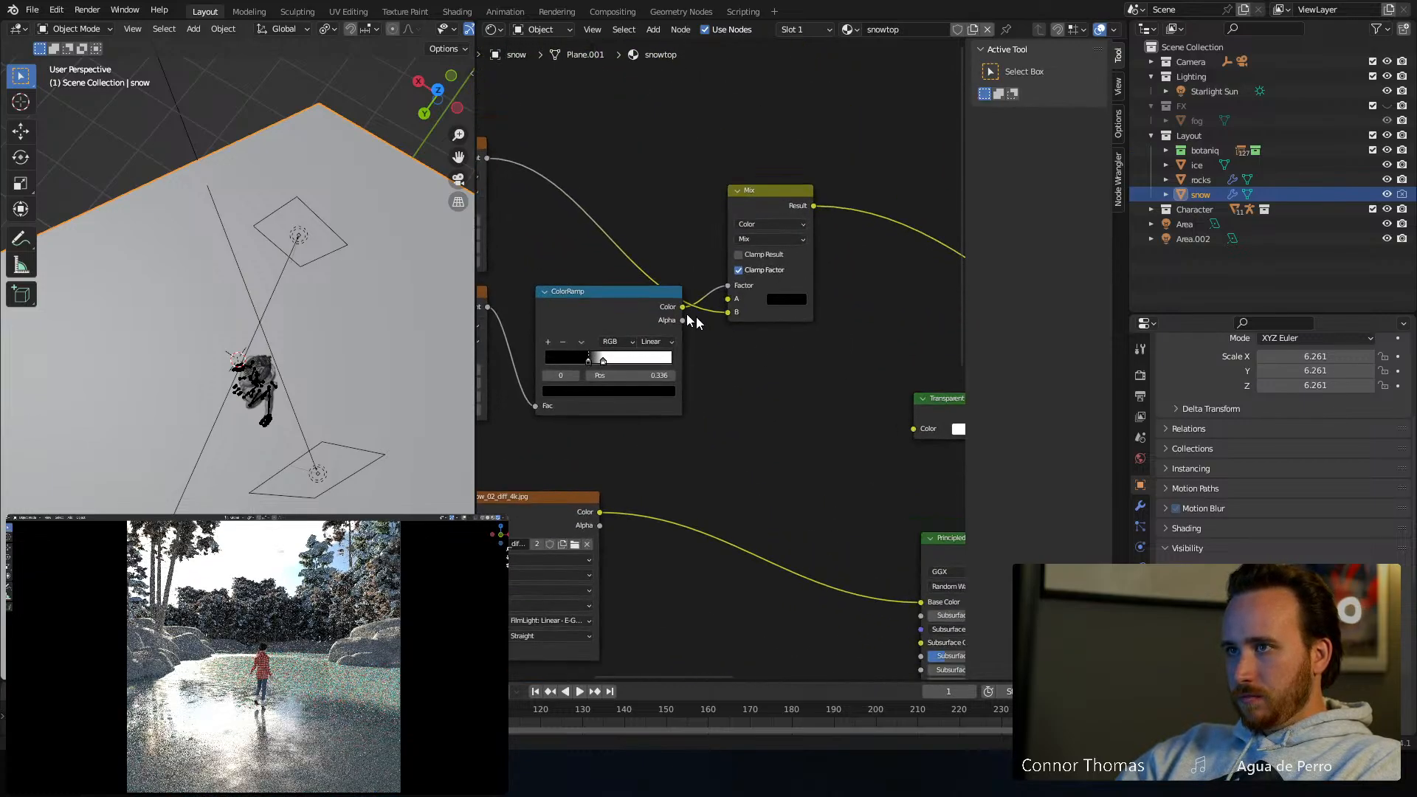
pyautogui.click(650, 297)
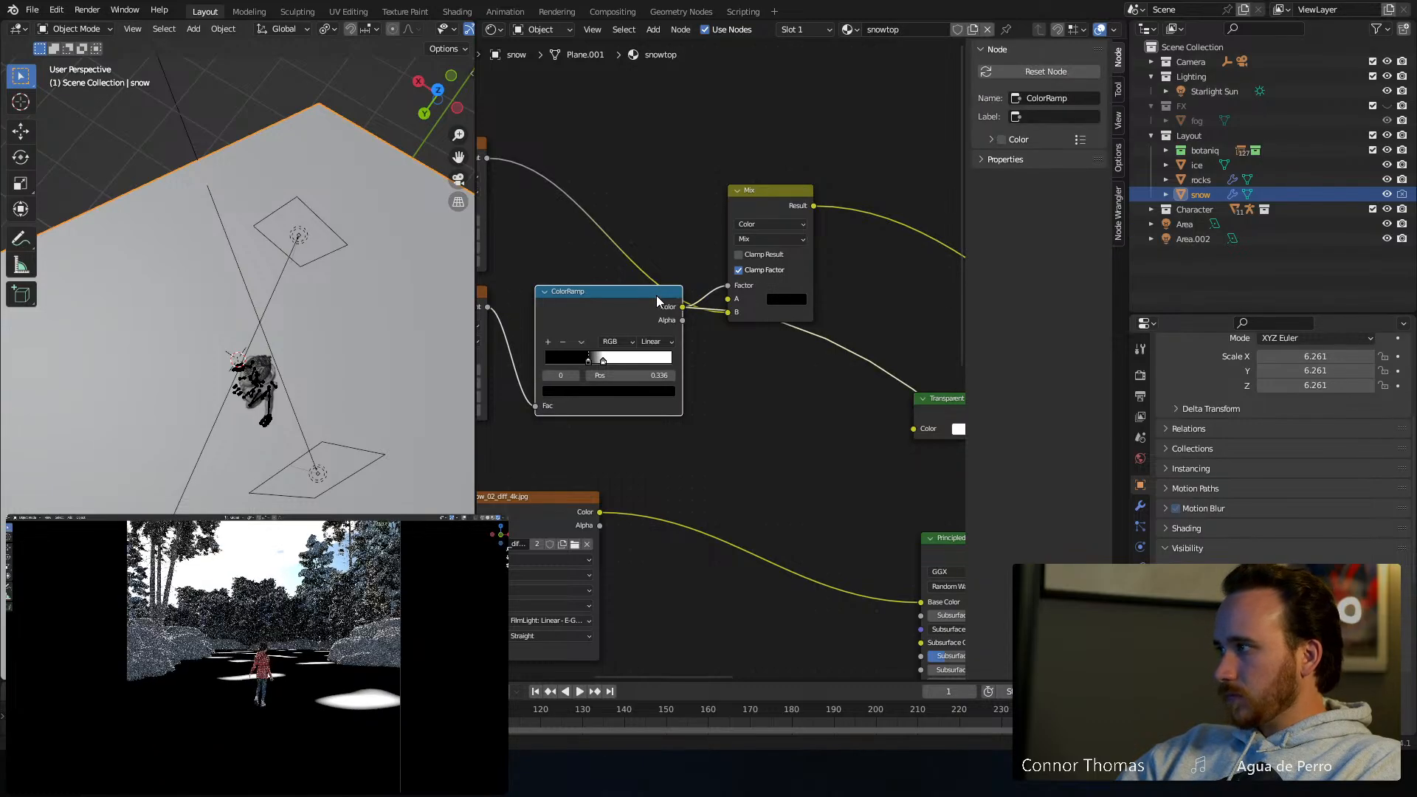
# Set the scale of the Musgrave Texture feeding the ColorRamp to 19.8
pyautogui.moveTo(627, 243); pyautogui.dragTo(864, 200, button='middle')
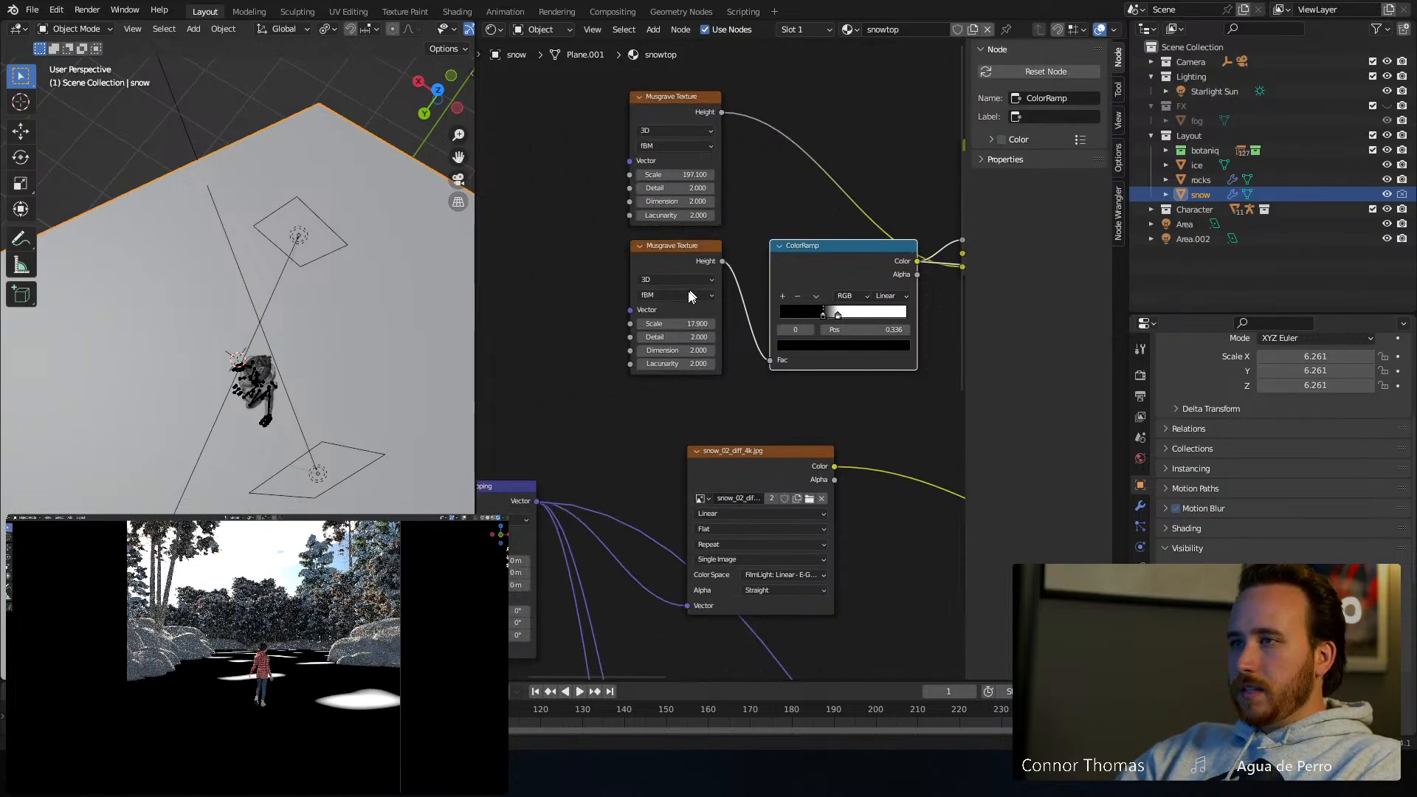
pyautogui.scroll(2, 716, 347)
pyautogui.moveTo(679, 306)
pyautogui.mouseDown()
pyautogui.moveTo(657, 306)
pyautogui.moveTo(696, 306)
pyautogui.moveTo(672, 306)
pyautogui.mouseUp()
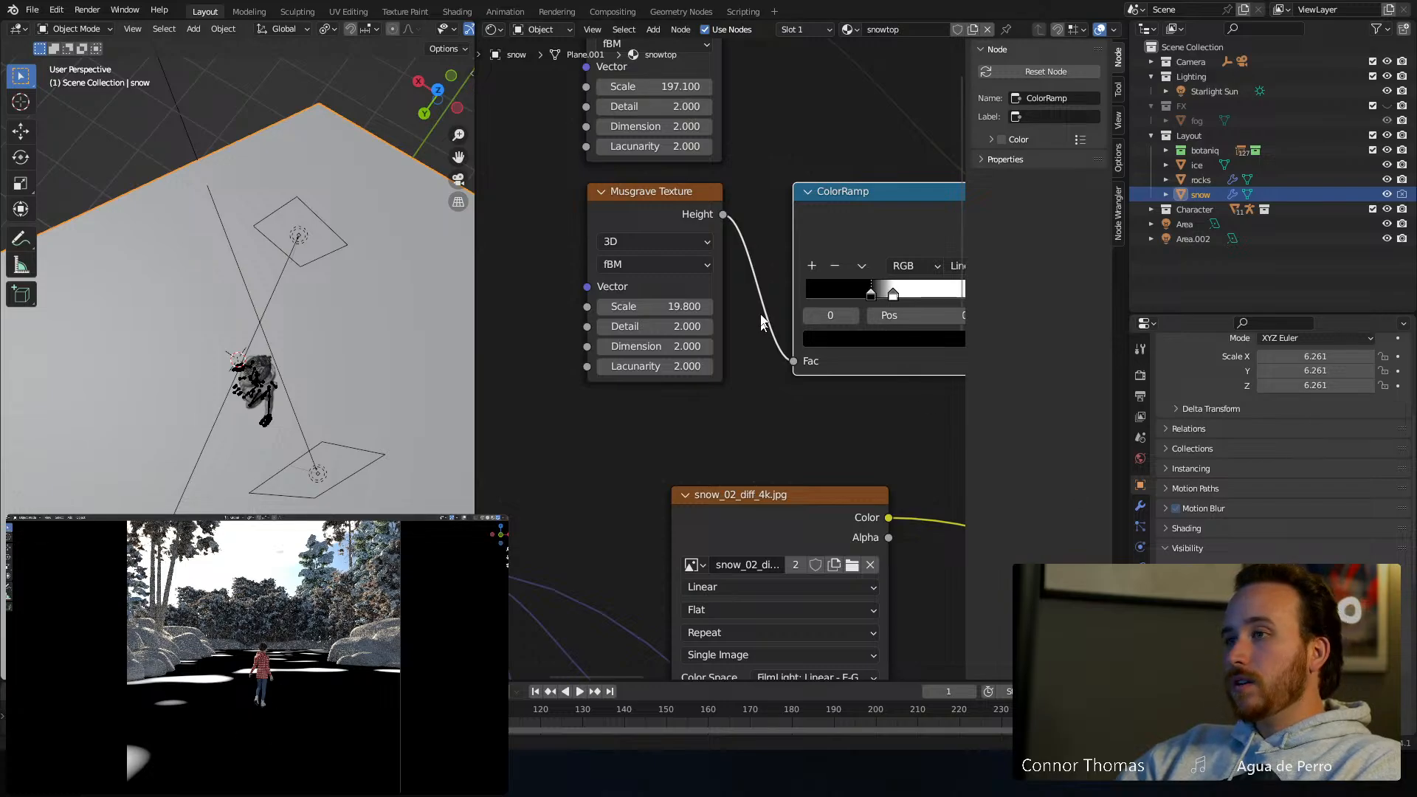
# Reconnect the snow material's Mix Shader to the material output in place of the ColorRamp preview
pyautogui.moveTo(741, 394); pyautogui.dragTo(321, 271, button='middle')
pyautogui.scroll(-2, 828, 419)
pyautogui.moveTo(706, 367); pyautogui.dragTo(474, 271, button='middle')
pyautogui.moveTo(831, 215); pyautogui.dragTo(798, 226, button='middle')
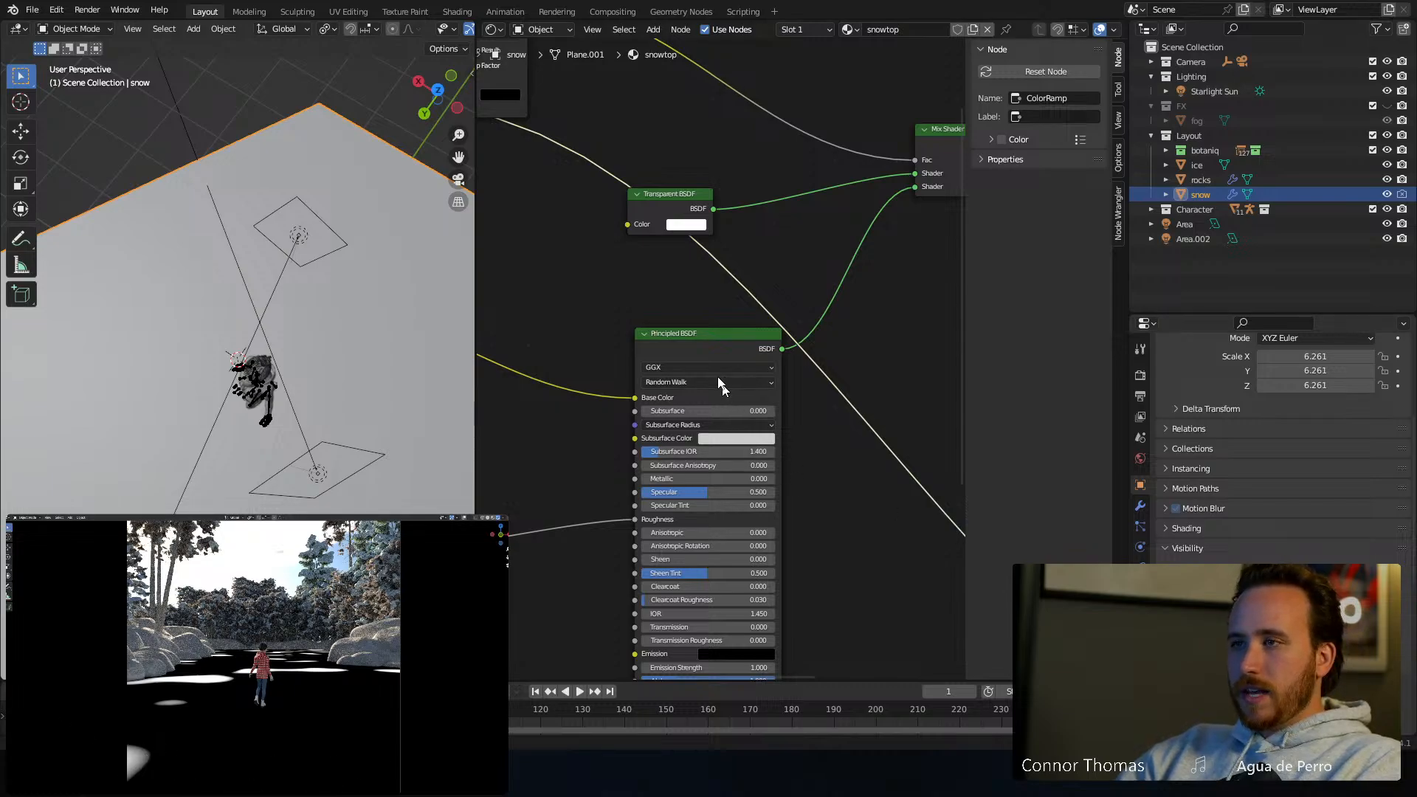
pyautogui.moveTo(766, 317); pyautogui.dragTo(390, 410, button='middle')
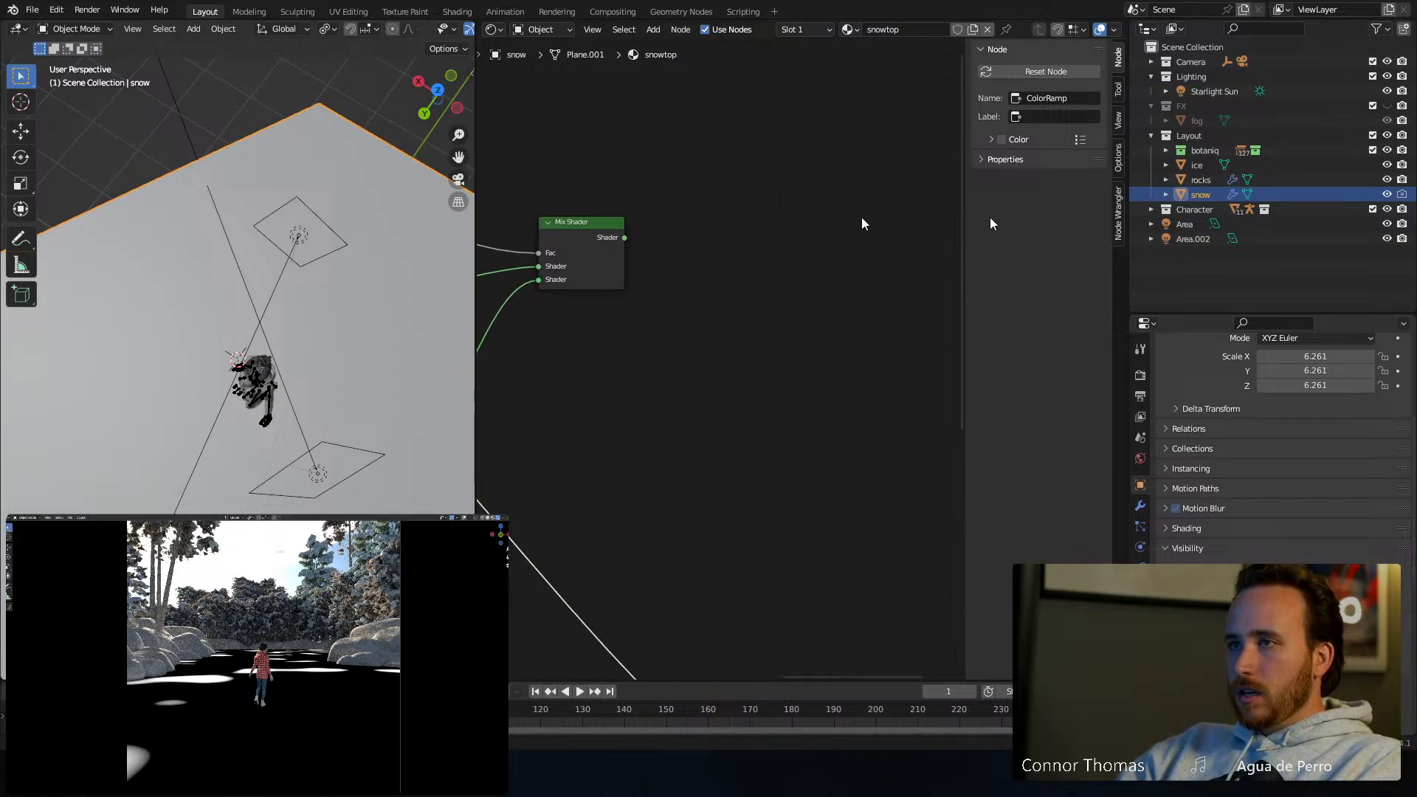
pyautogui.keyDown('ctrl'); pyautogui.keyDown('shift'); pyautogui.click(623, 232); pyautogui.keyUp('shift'); pyautogui.keyUp('ctrl')
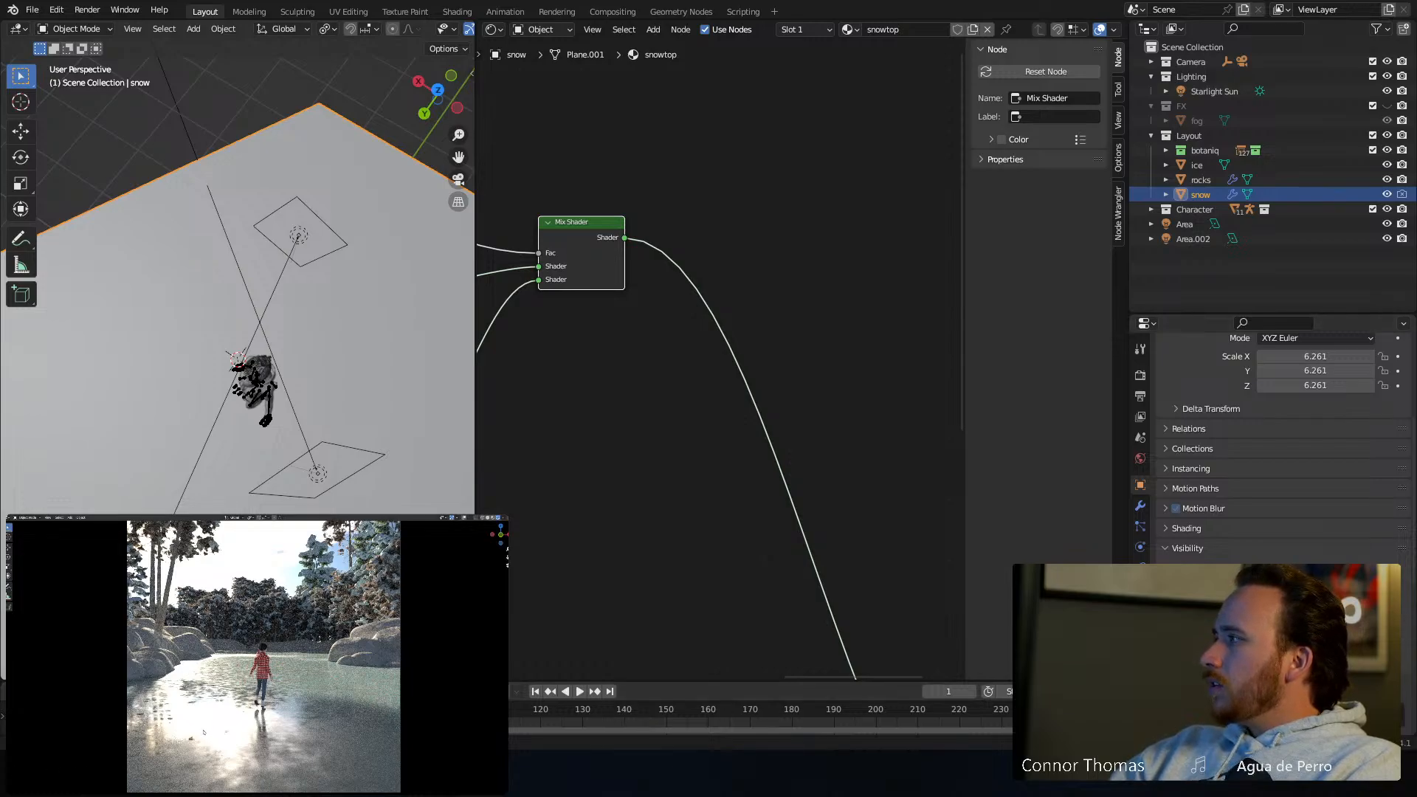
# Add a cube at the character's position and scale it up uniformly to about 17.4 so it encloses the character
pyautogui.scroll(-4, 152, 379)
pyautogui.moveTo(152, 379); pyautogui.dragTo(111, 310, button='middle')
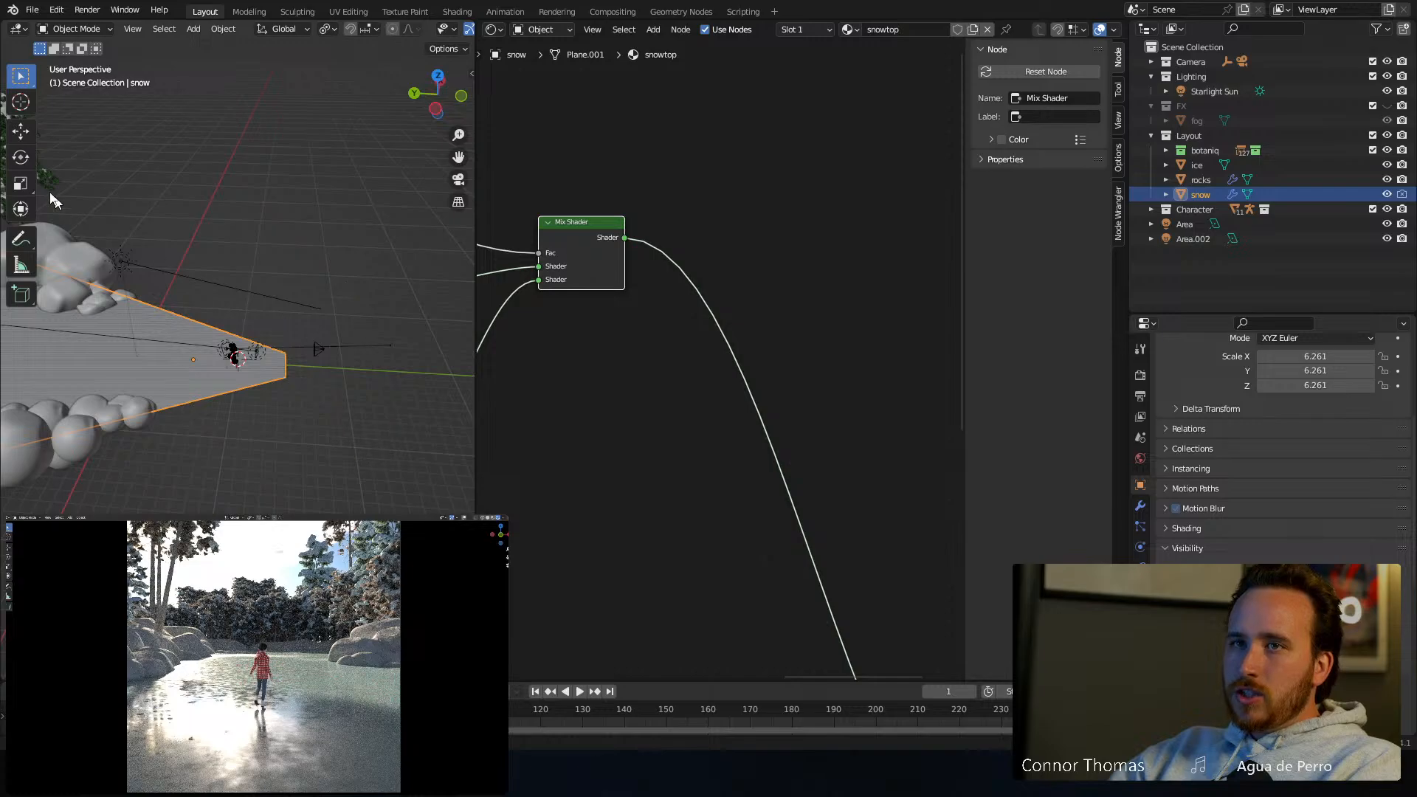
pyautogui.hotkey('shift', 'a')
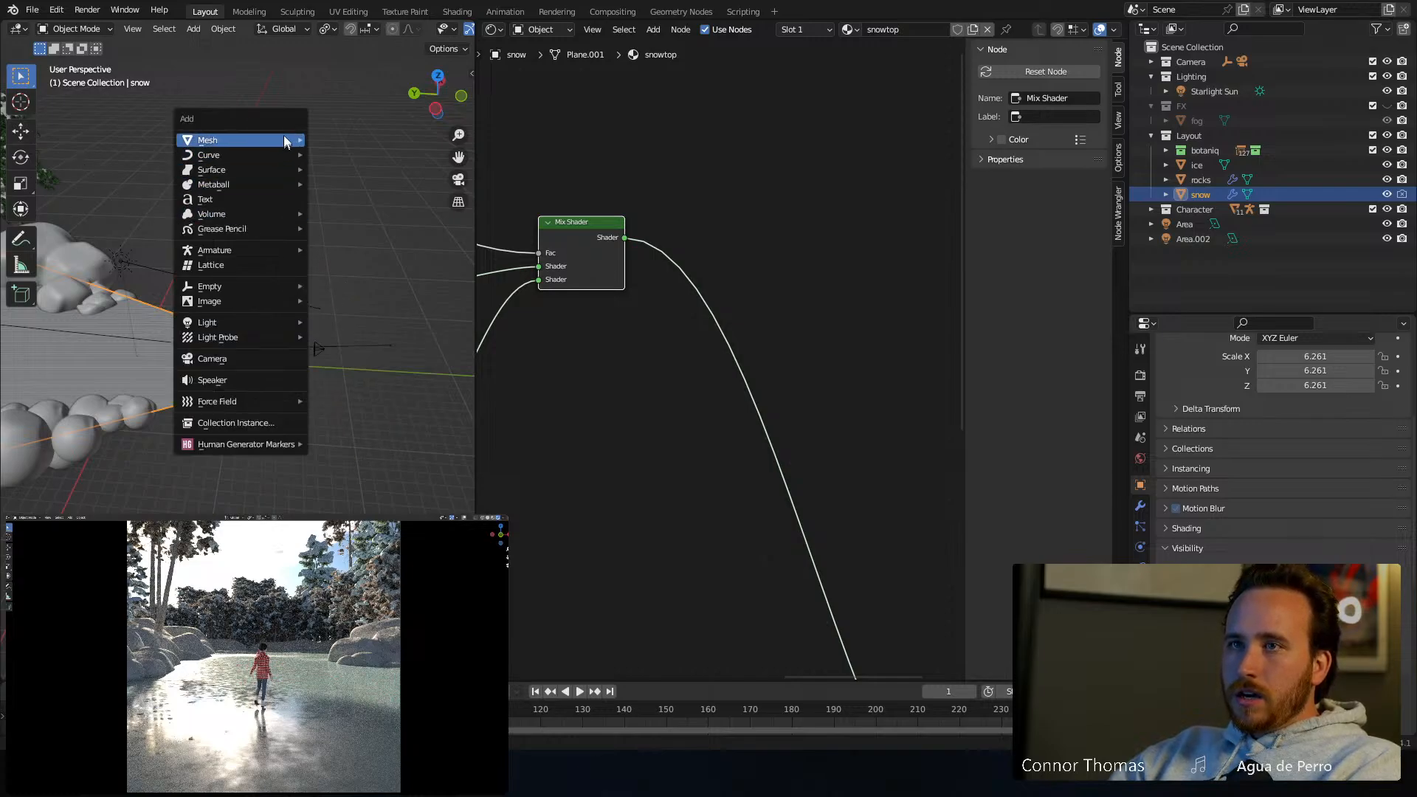
pyautogui.moveTo(285, 140)
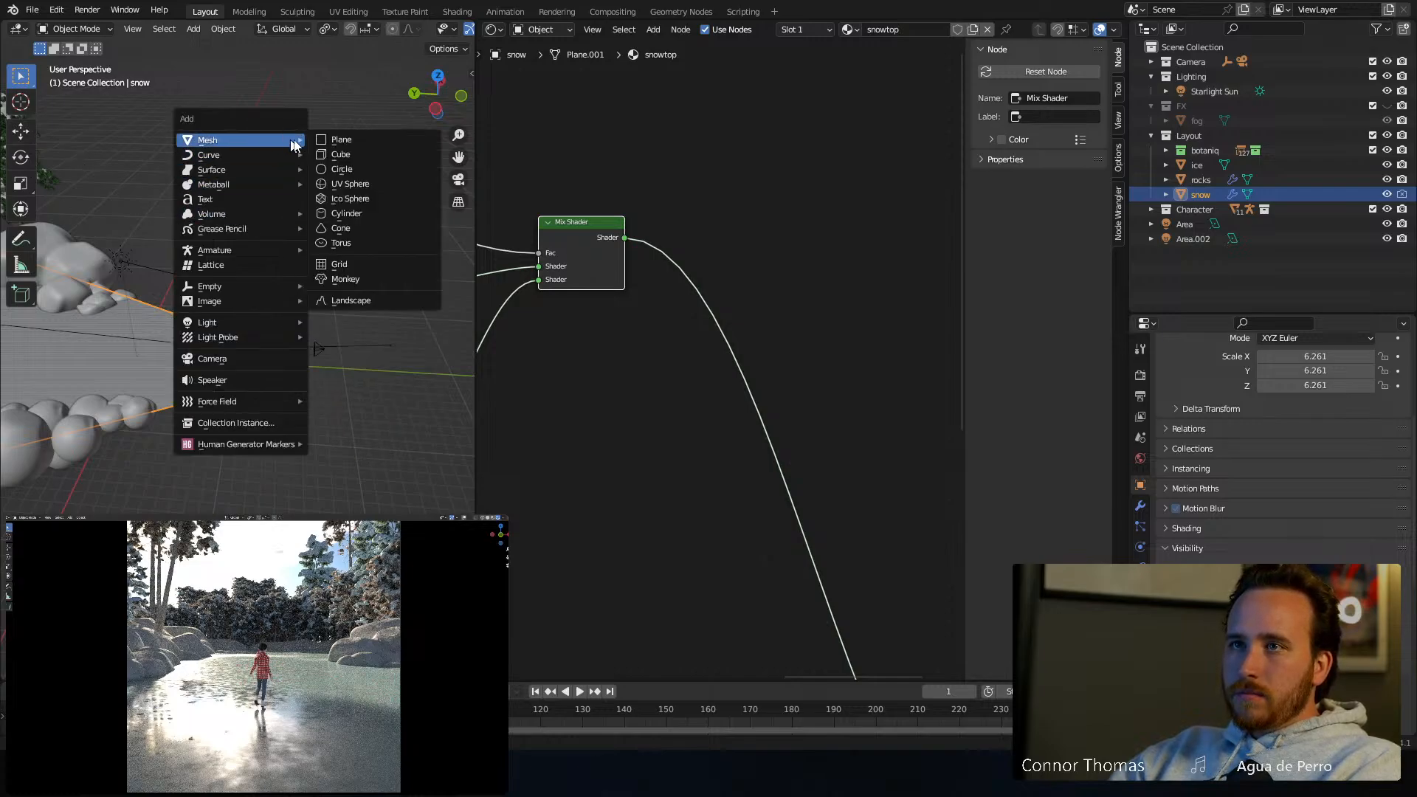
pyautogui.click(345, 154)
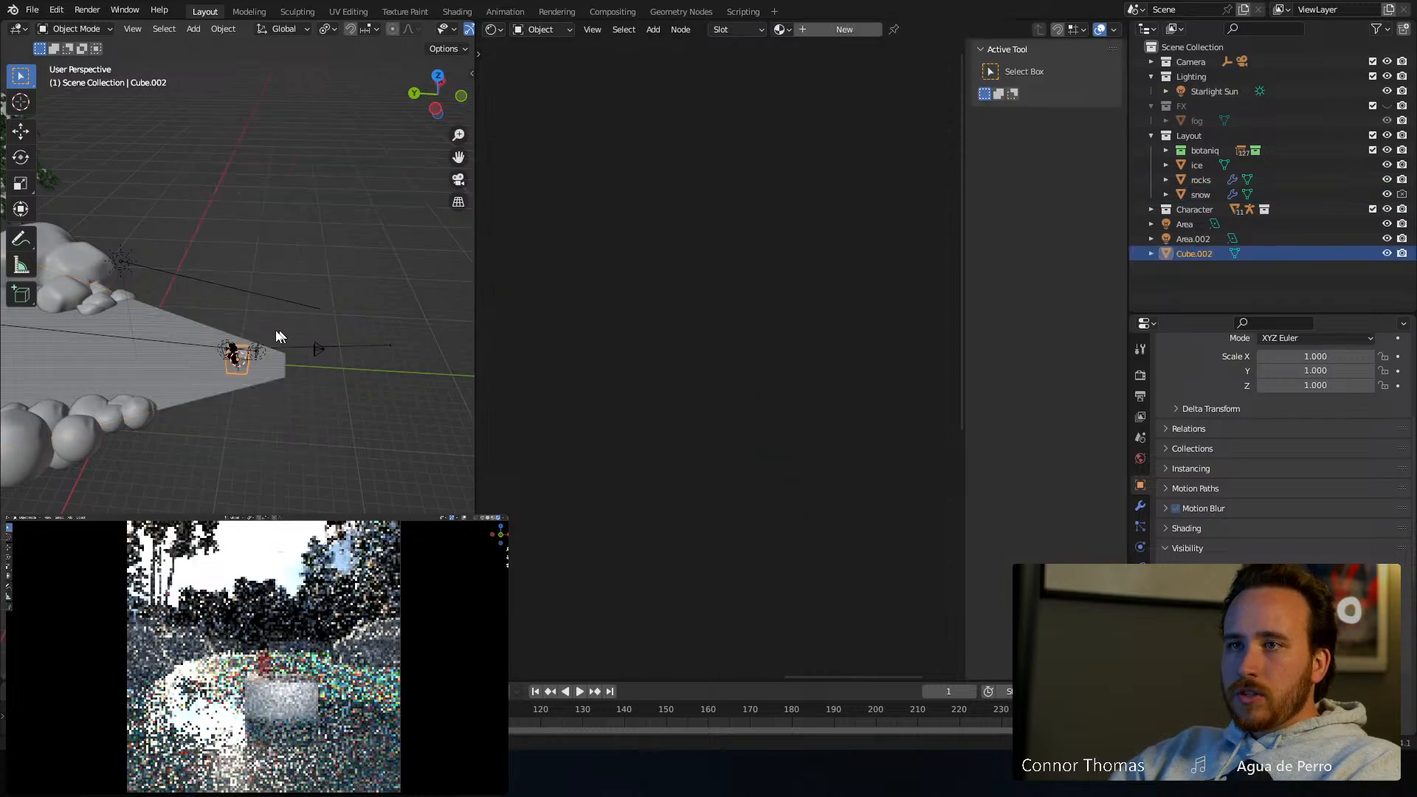
pyautogui.press('s')
pyautogui.click(313, 361)
pyautogui.press('s')
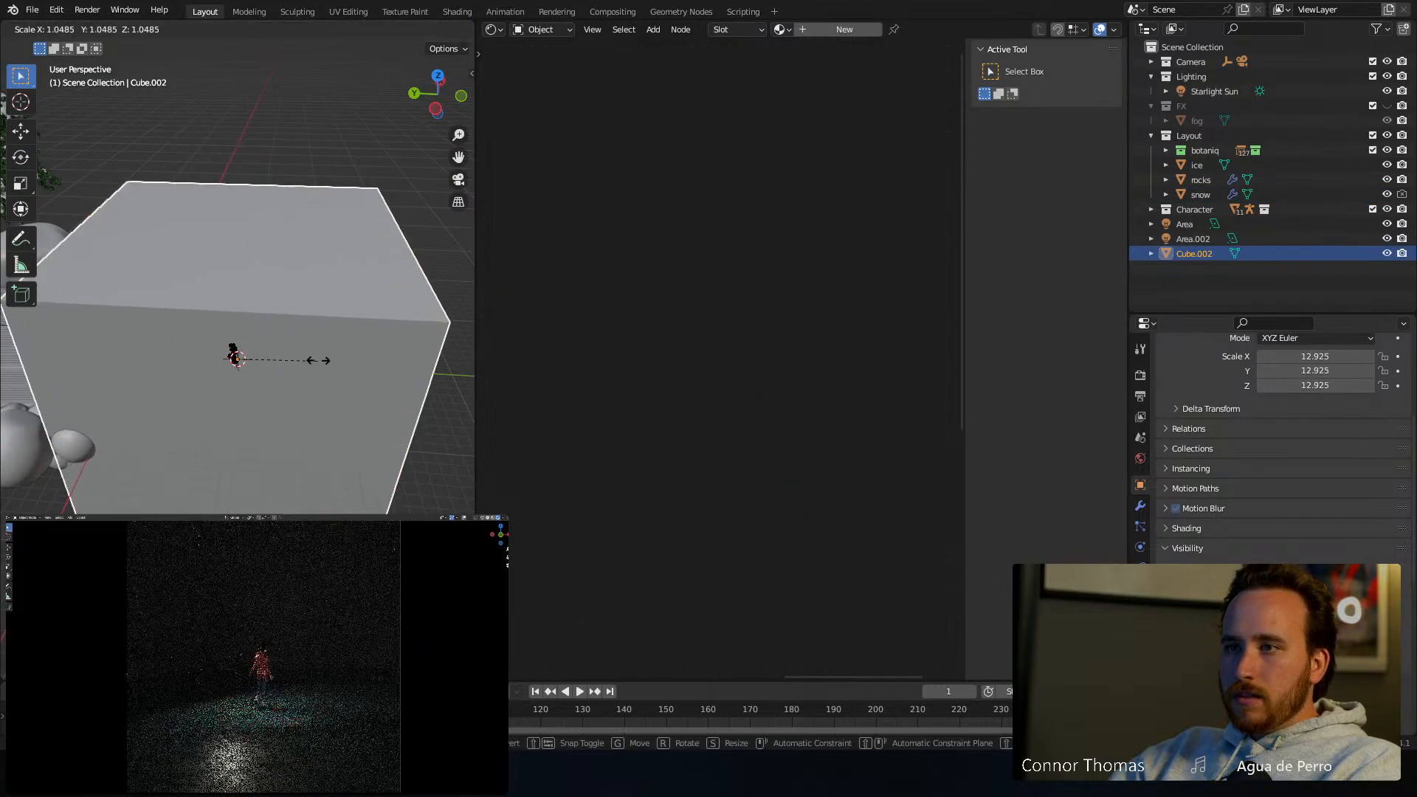
pyautogui.click(321, 361)
# Edit the cube's mesh and remove its face toward the lake, deleting only the face and keeping its vertices
pyautogui.moveTo(316, 357); pyautogui.dragTo(263, 348, button='middle')
pyautogui.scroll(-4, 306, 363)
pyautogui.press('Tab')
pyautogui.click(180, 337)
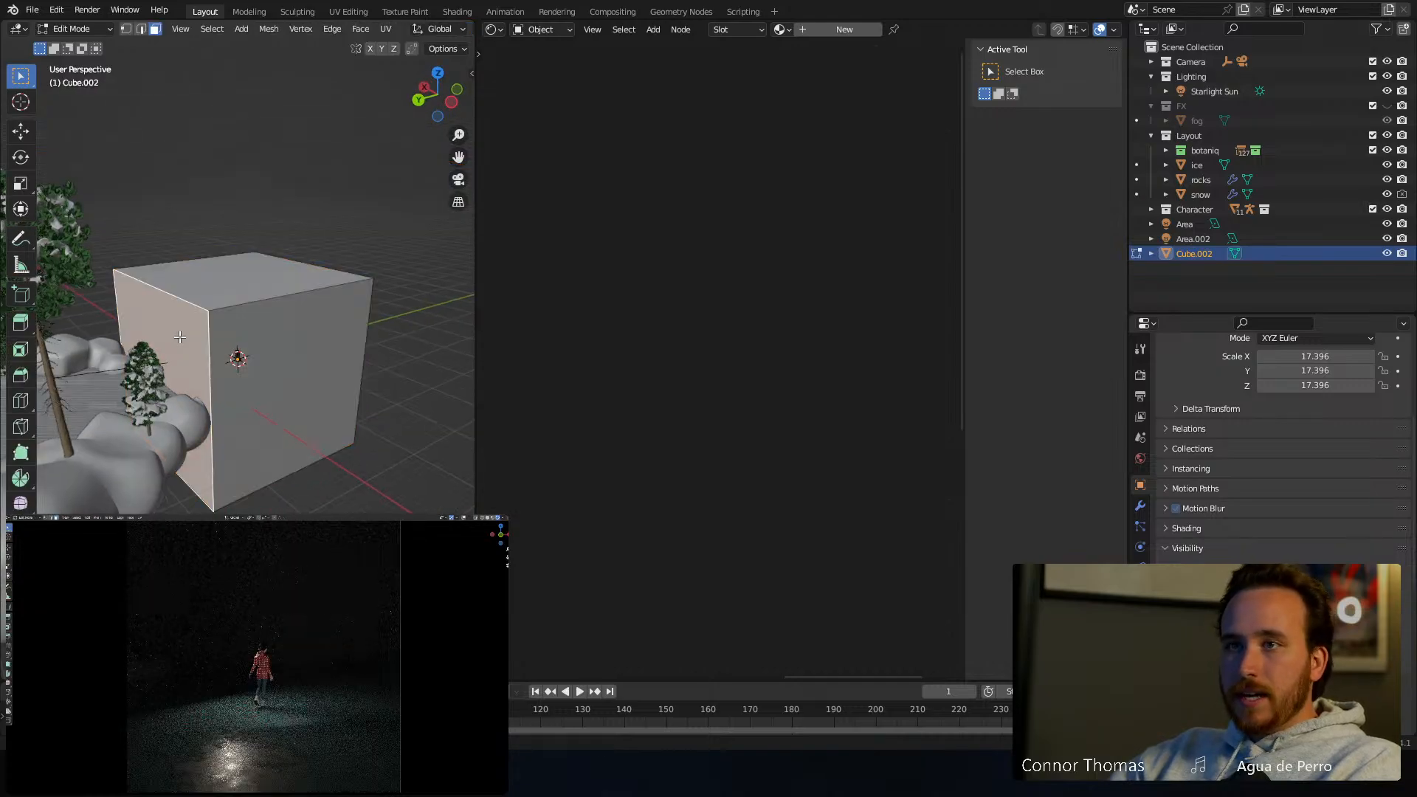
pyautogui.press('x')
pyautogui.click(179, 336)
pyautogui.hotkey('ctrl', 'z')
pyautogui.press('x')
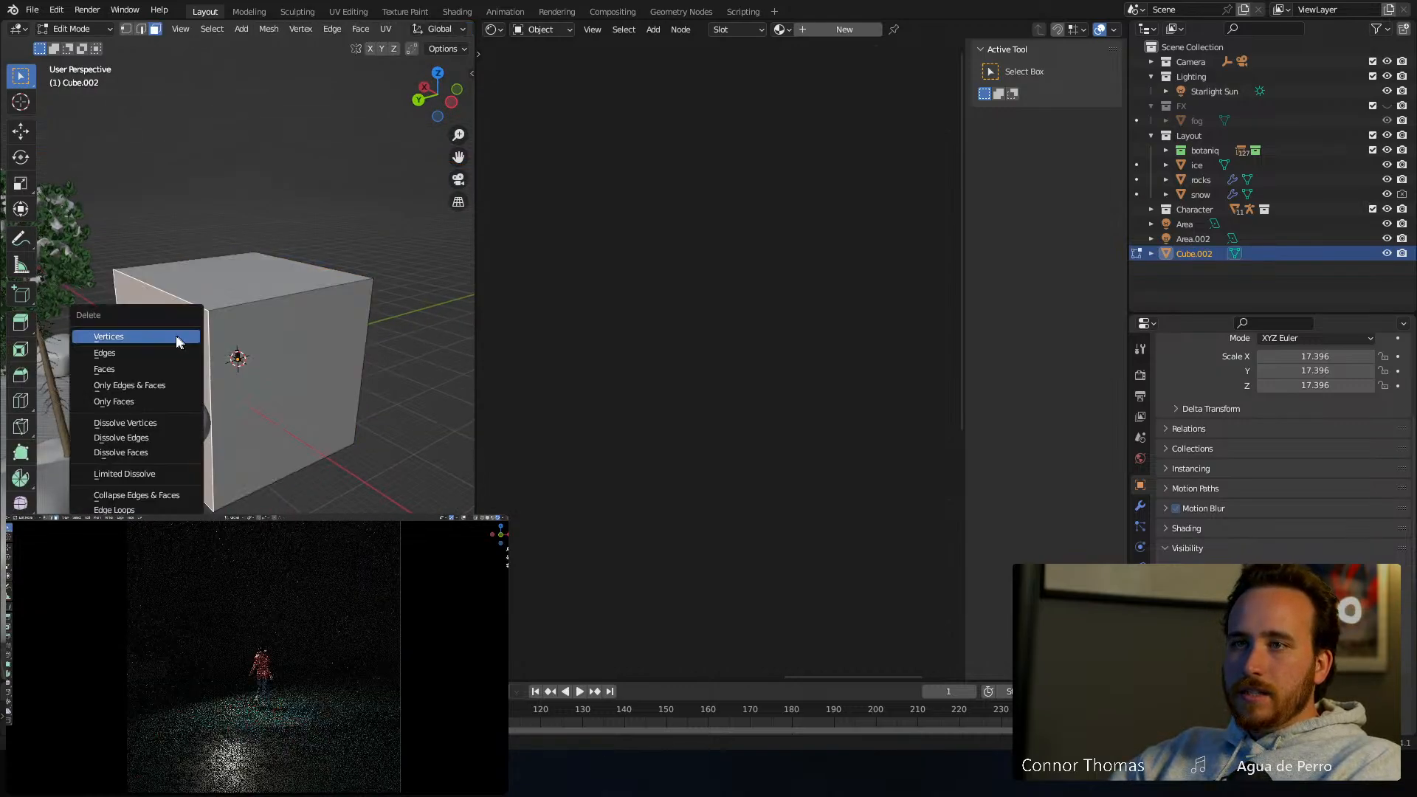
pyautogui.click(157, 404)
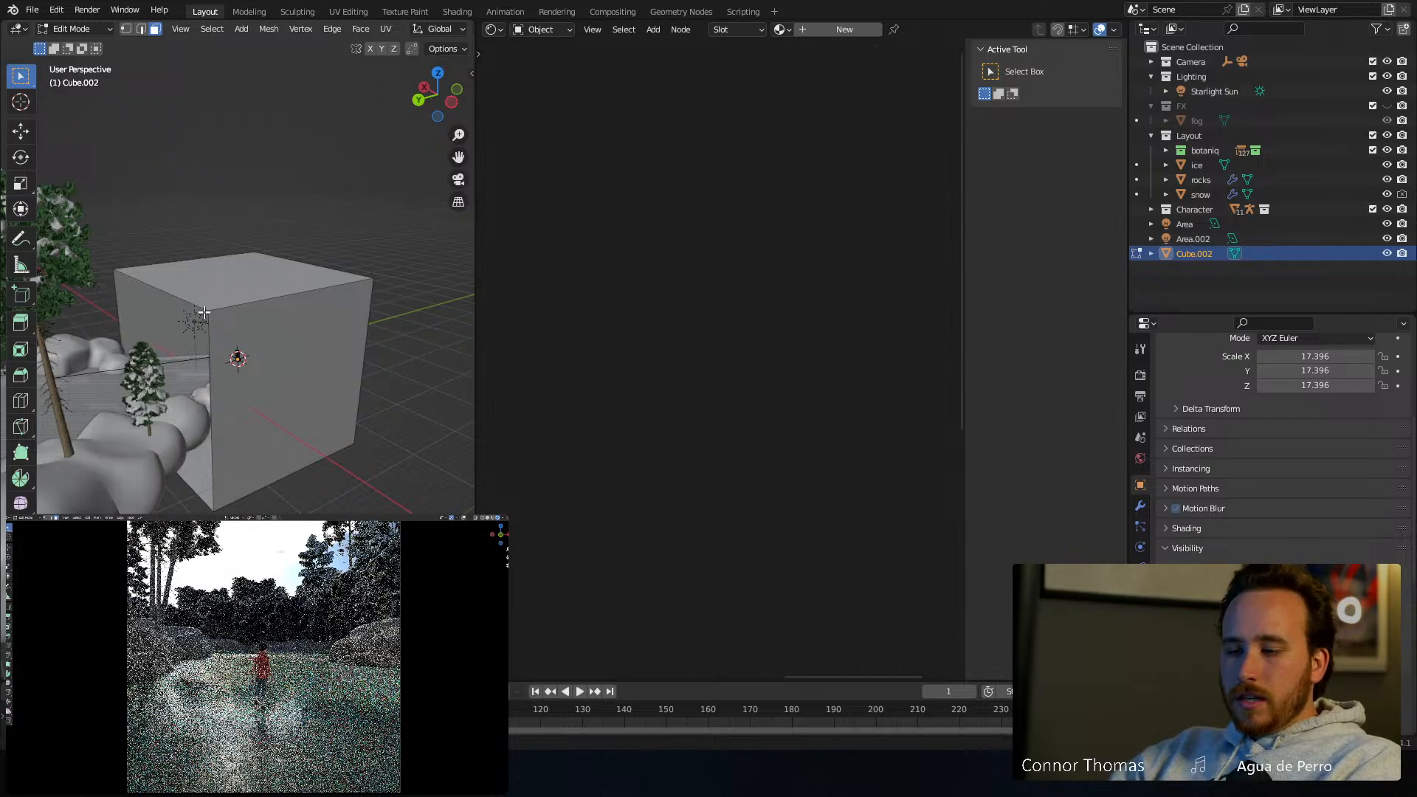
# Scale up the four vertices around the cube's open side to flare the opening, and return to Object Mode
pyautogui.press('1')
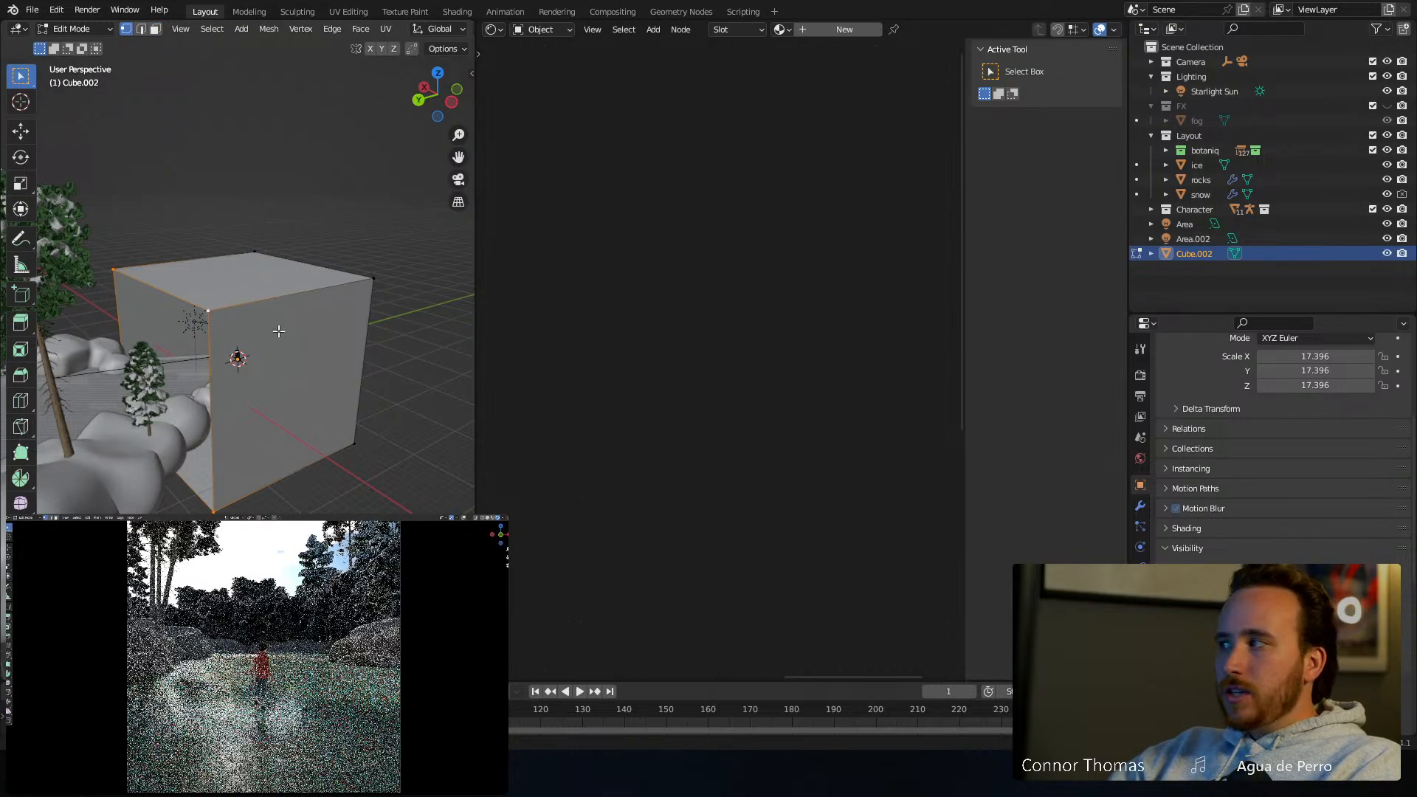
pyautogui.press('s')
pyautogui.click(379, 300)
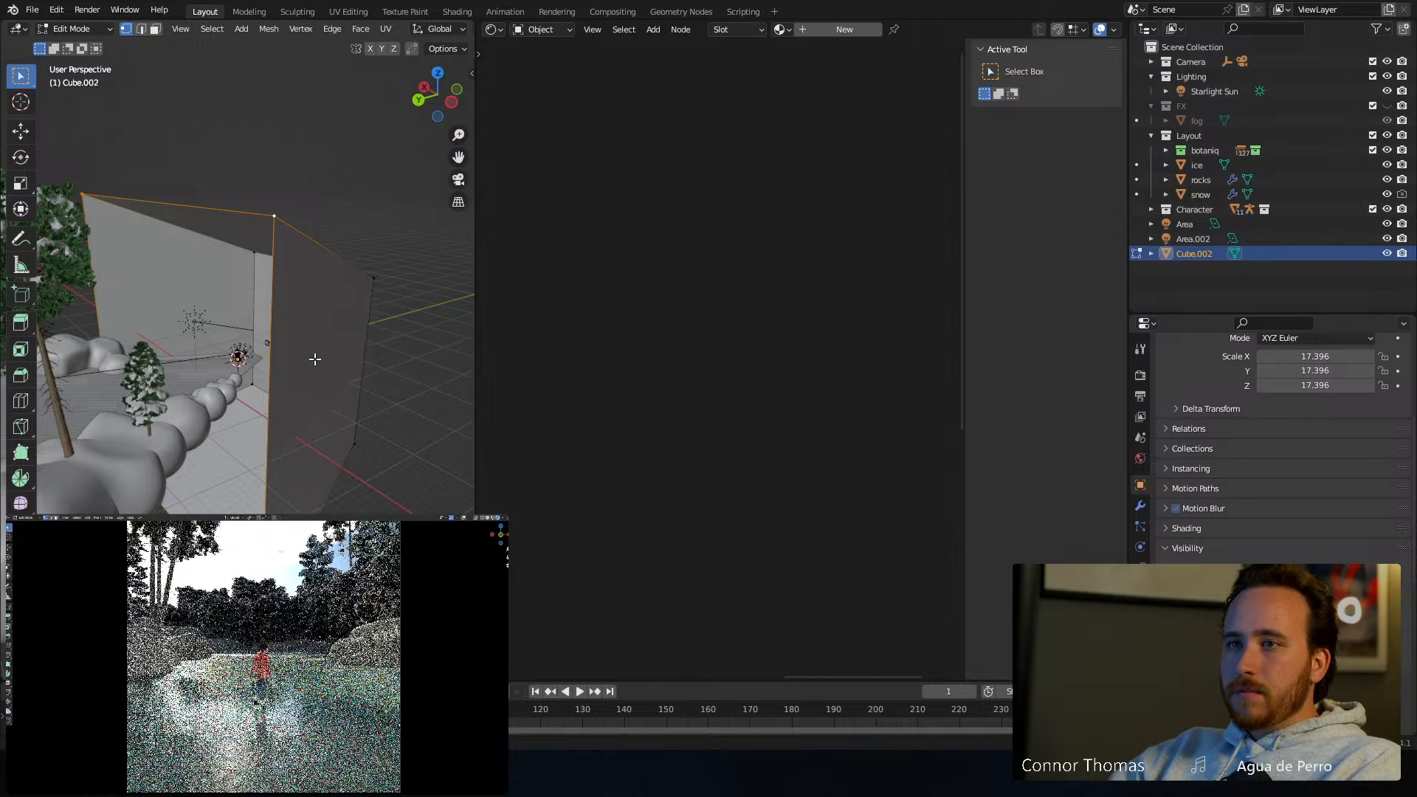
pyautogui.press('Tab')
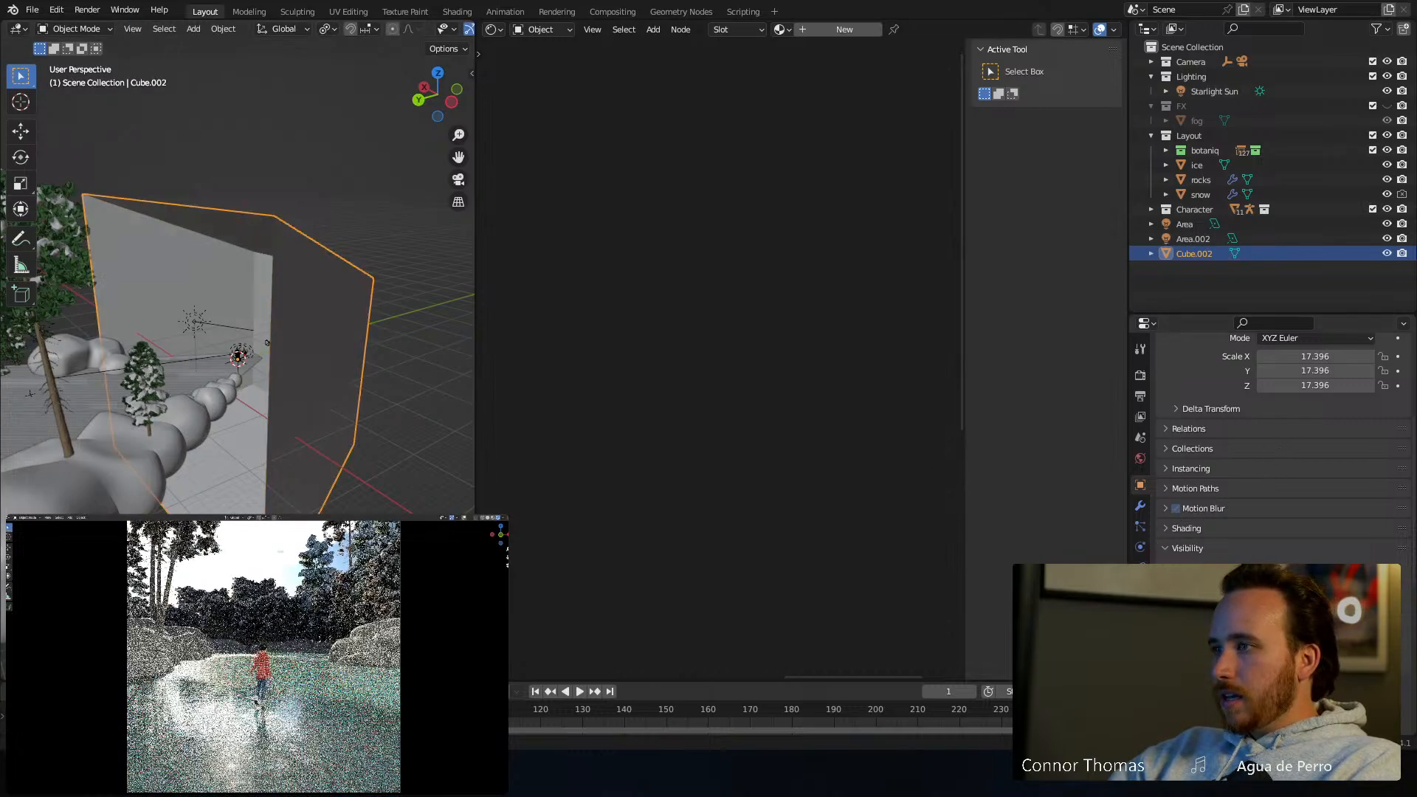
# Create a new material on the open cube and name it flag
pyautogui.click(1140, 609)
pyautogui.click(1283, 435)
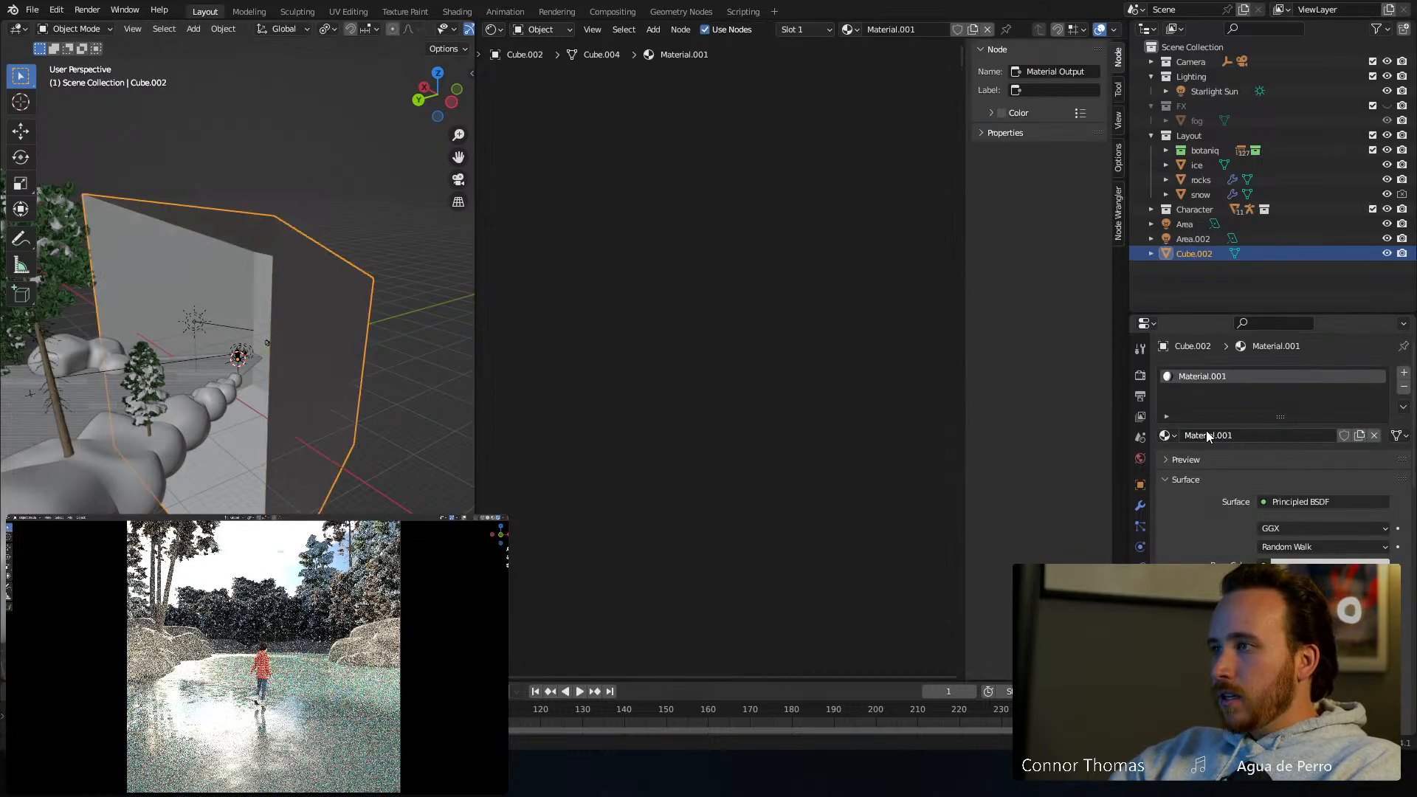
pyautogui.doubleClick(1216, 435)
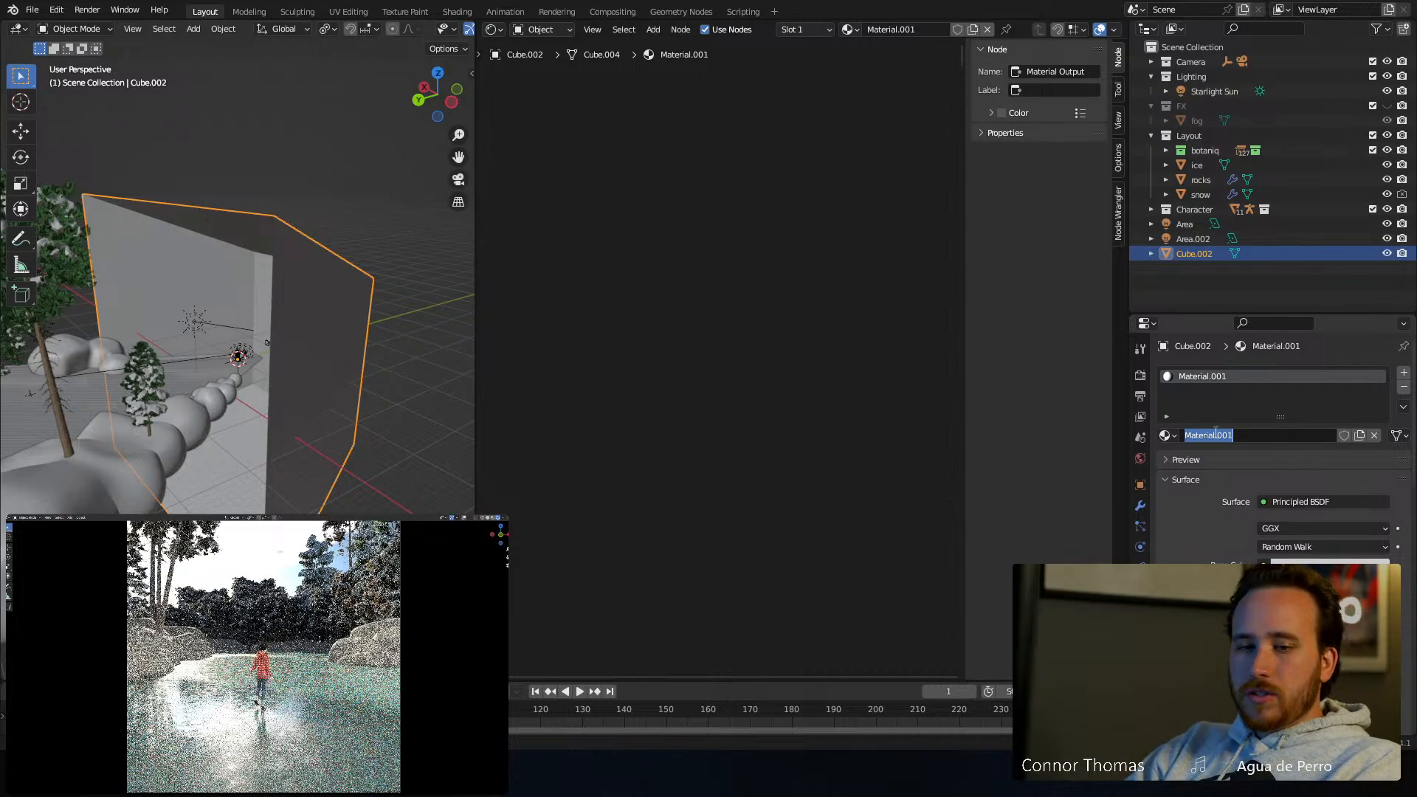
pyautogui.write('flag')
pyautogui.press('Return')
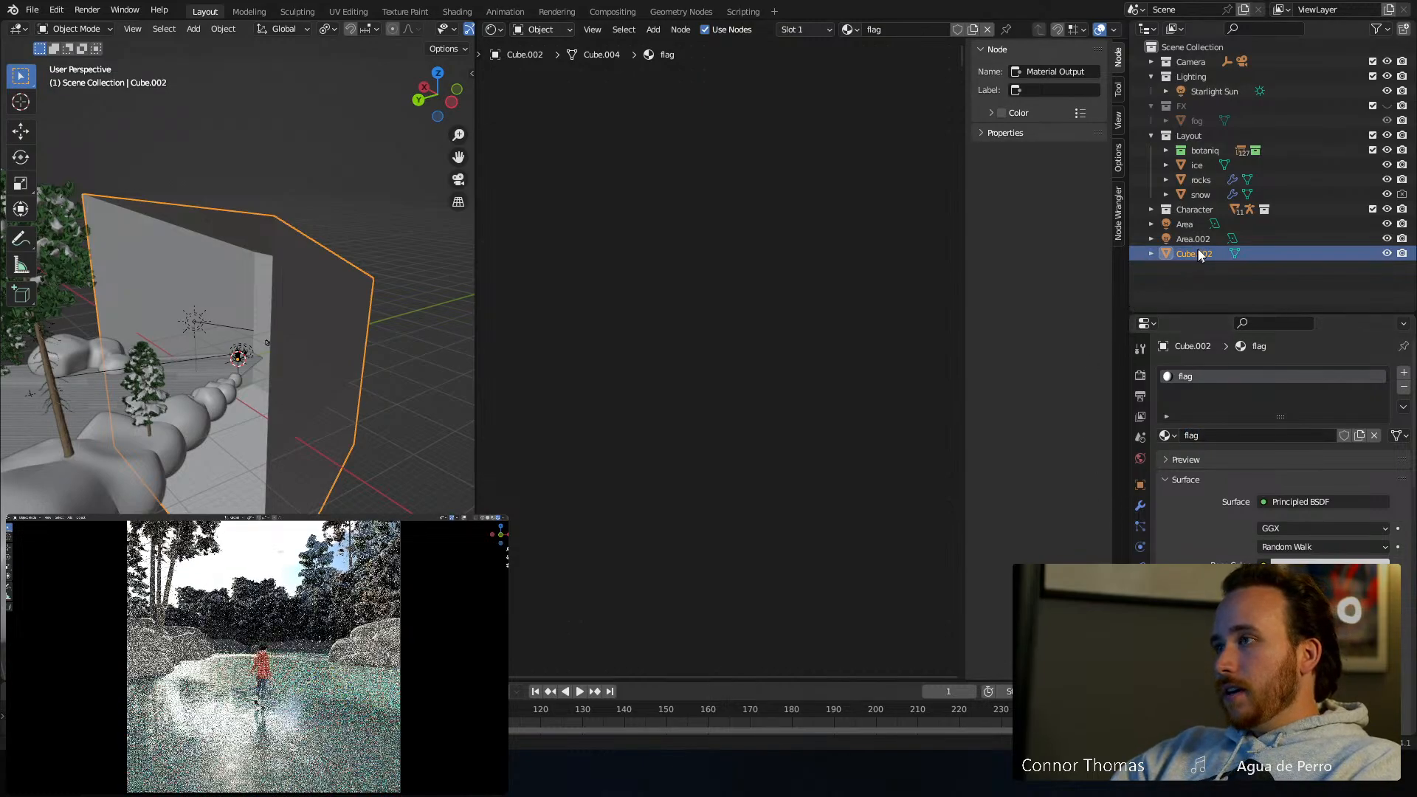
# Move the open cube into the Lighting collection and rename it flag
pyautogui.moveTo(1196, 254); pyautogui.dragTo(1197, 78)
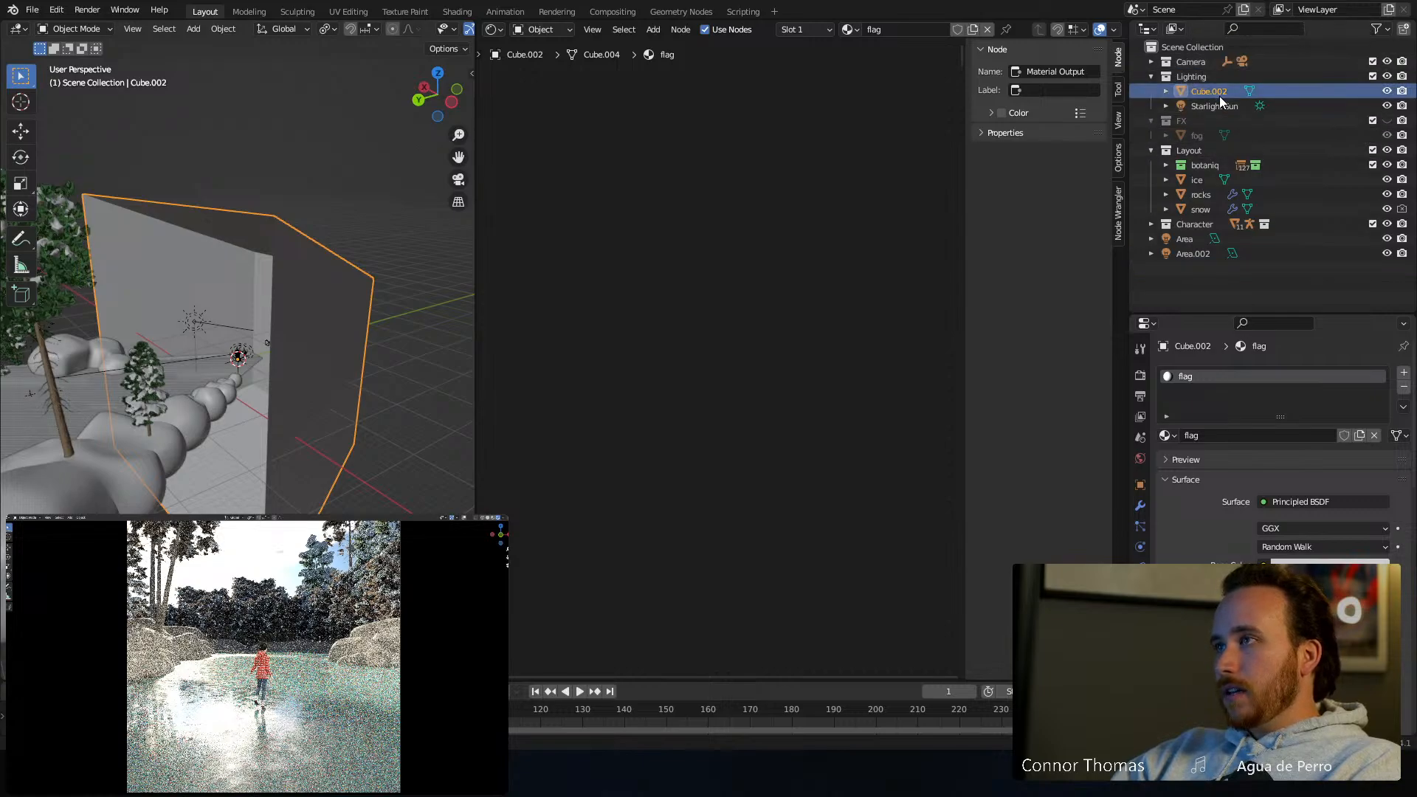
pyautogui.doubleClick(1203, 92)
pyautogui.write('flag')
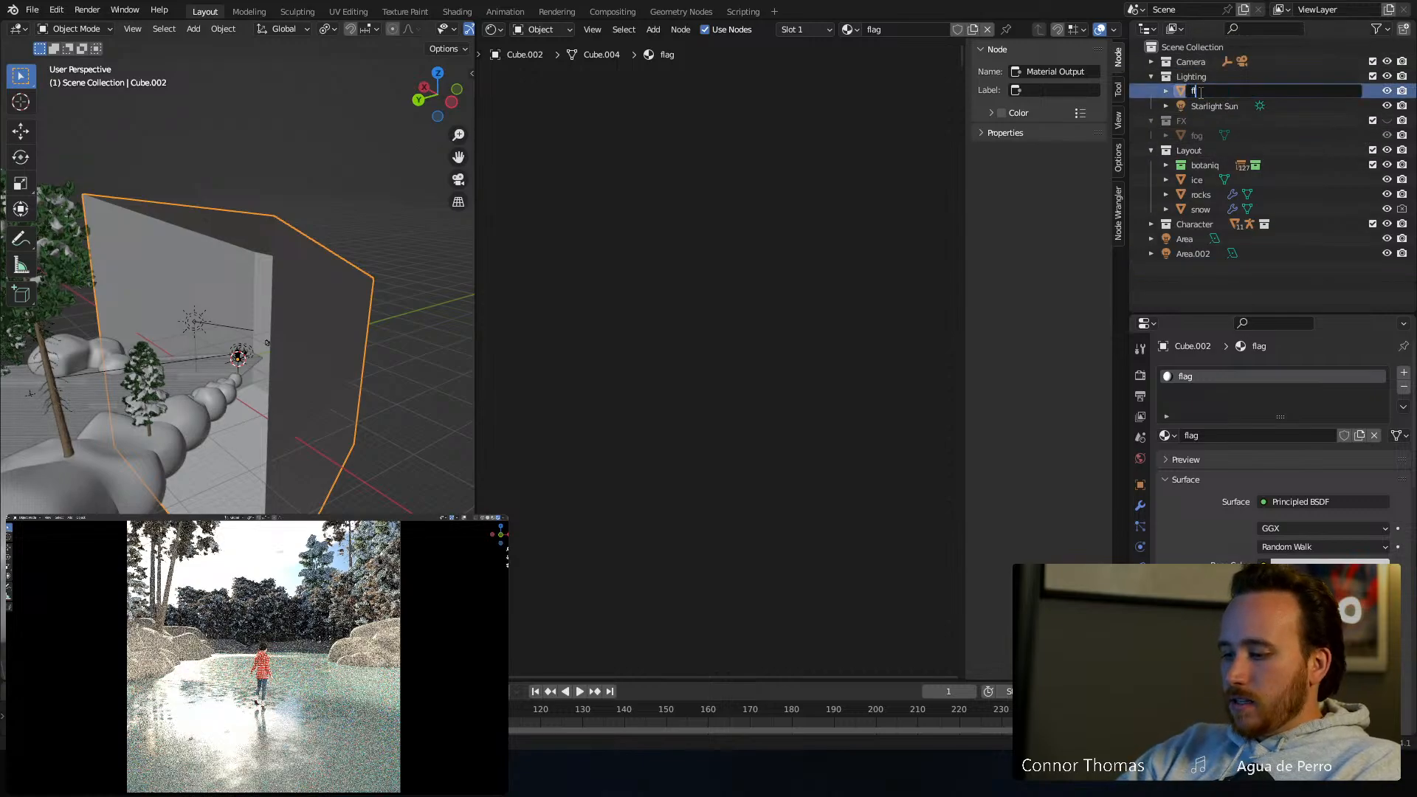
pyautogui.press('Return')
# Set the flag material's base color to black
pyautogui.click(1329, 563)
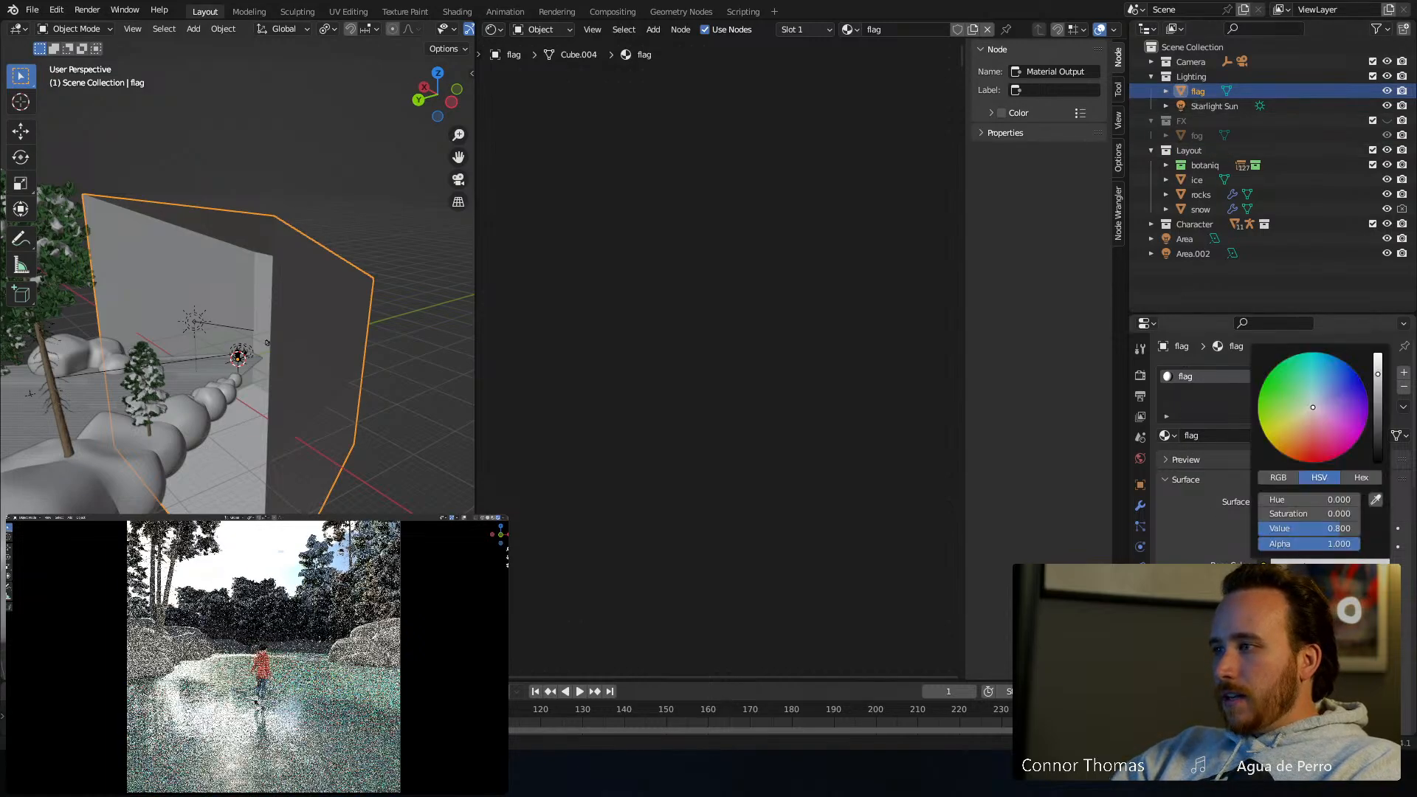
pyautogui.click(1377, 452)
pyautogui.moveTo(1377, 452); pyautogui.dragTo(1377, 463)
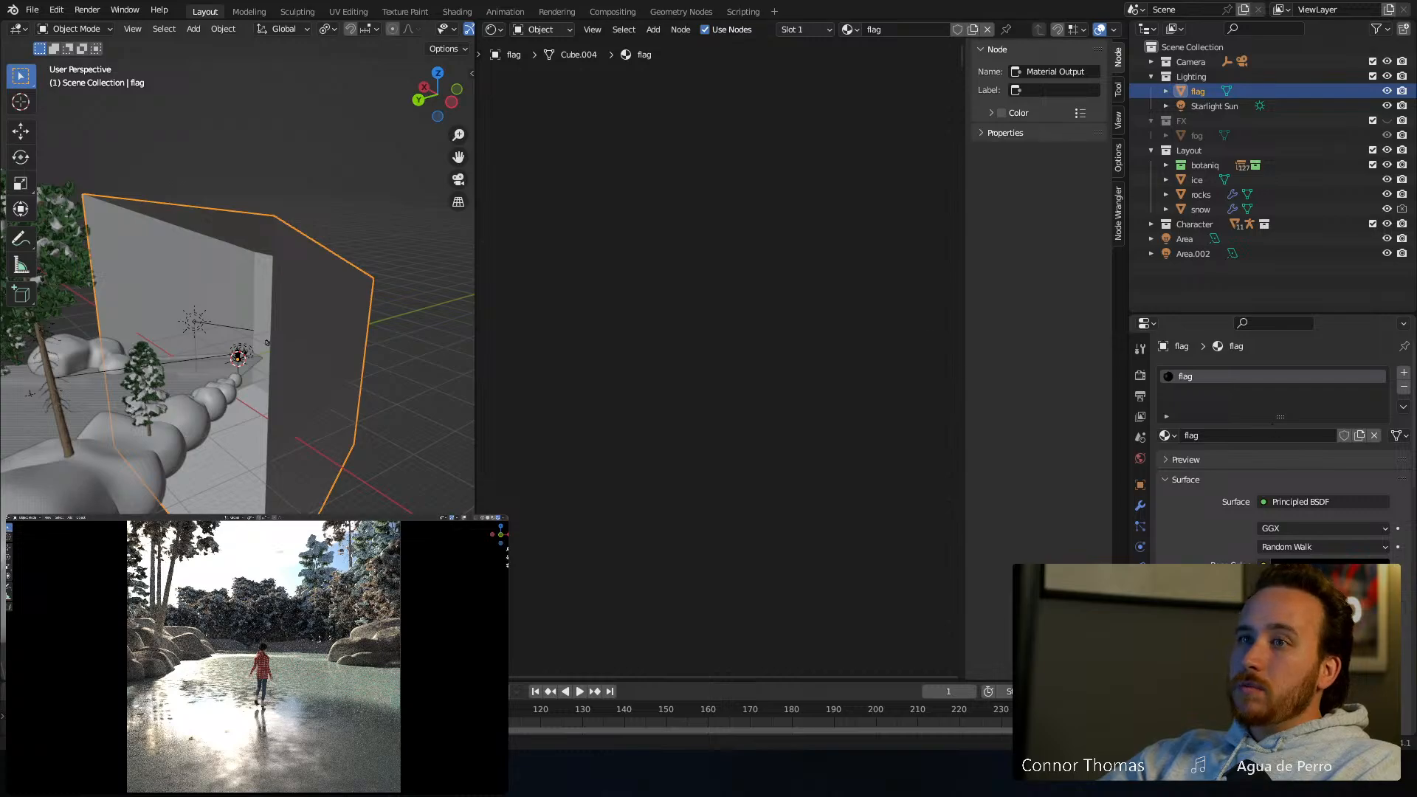
# Delete the flag object to compare the lighting without it, and undo the deletion
pyautogui.press('x')
pyautogui.click(260, 234)
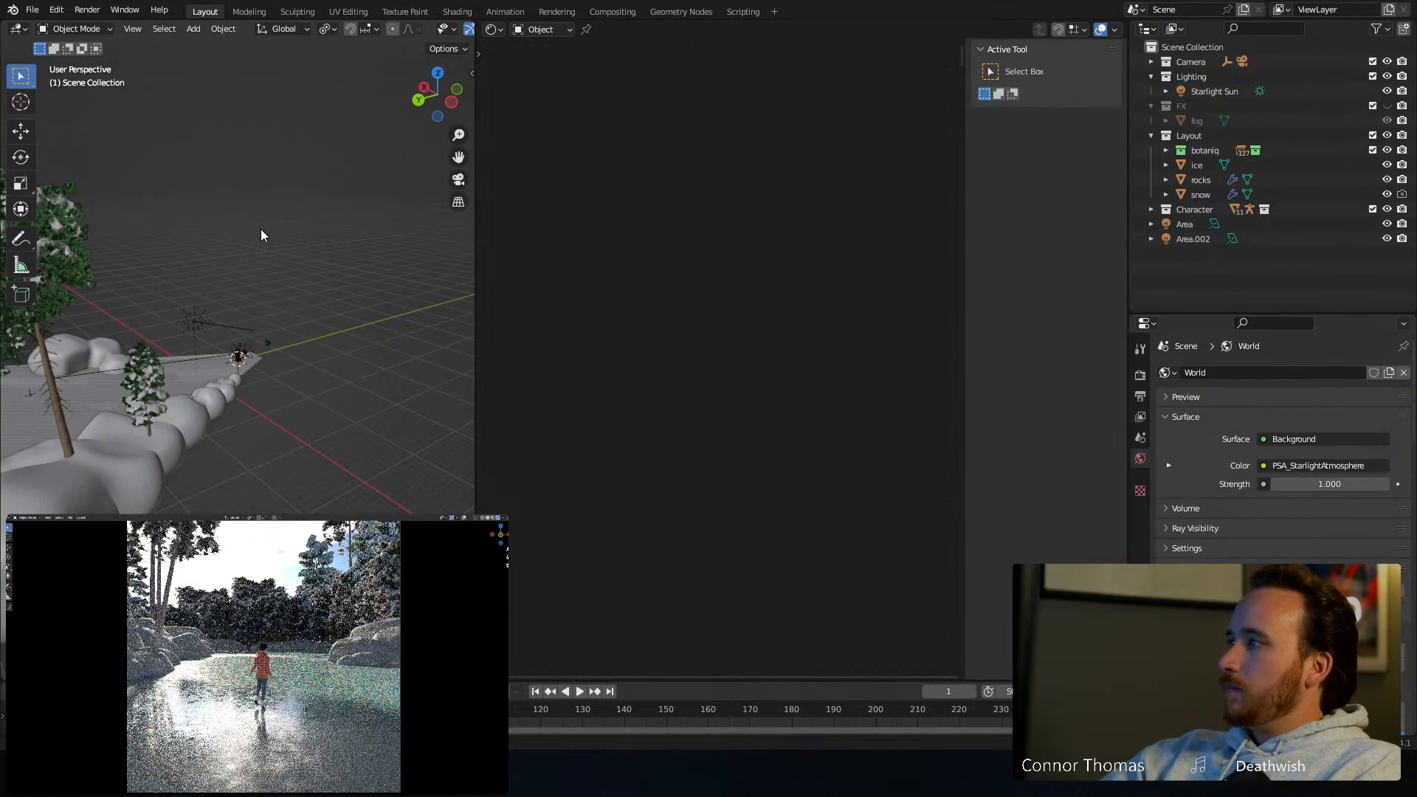
pyautogui.hotkey('ctrl', 'z')
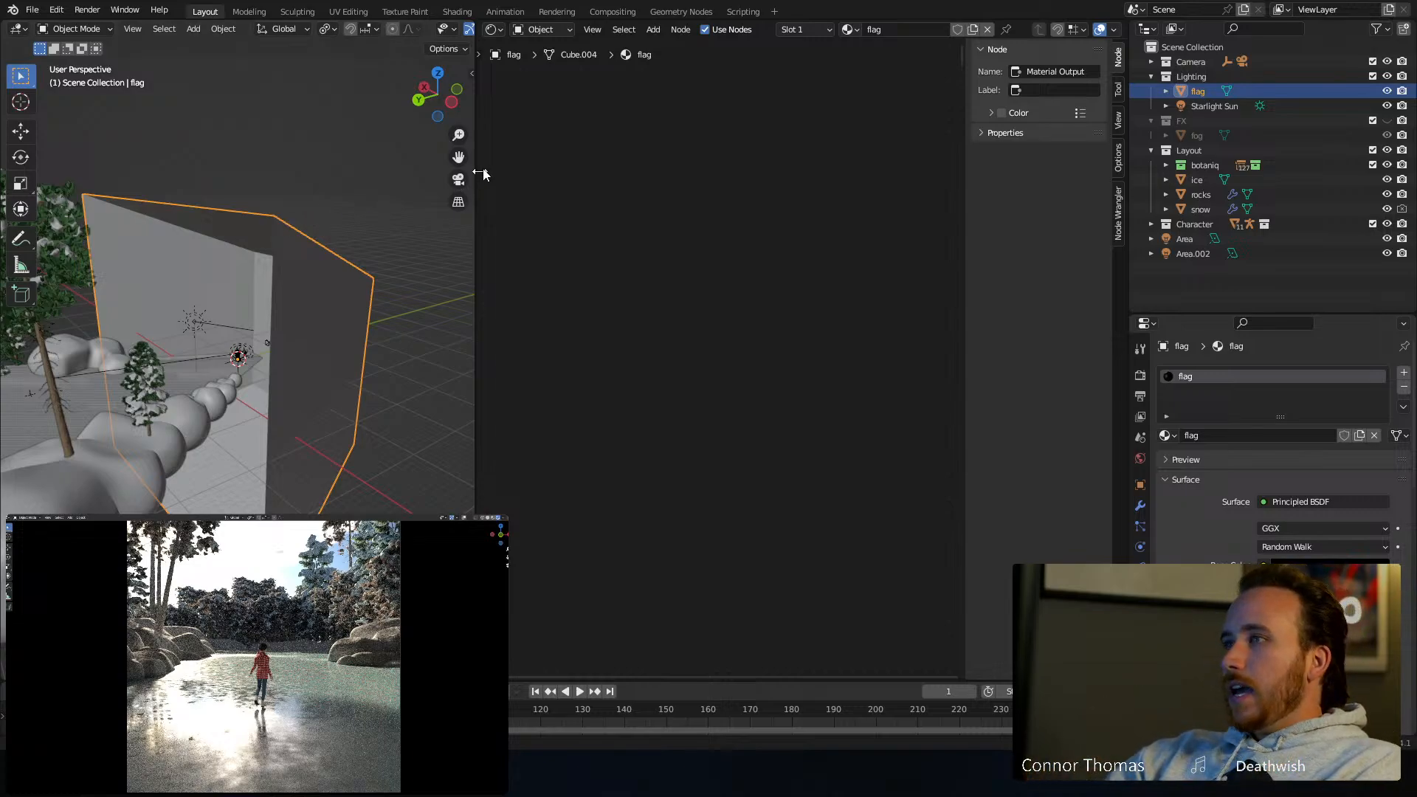
# Turn the FX collection's viewport visibility back on and bring up the fog object's material nodes
pyautogui.click(1387, 120)
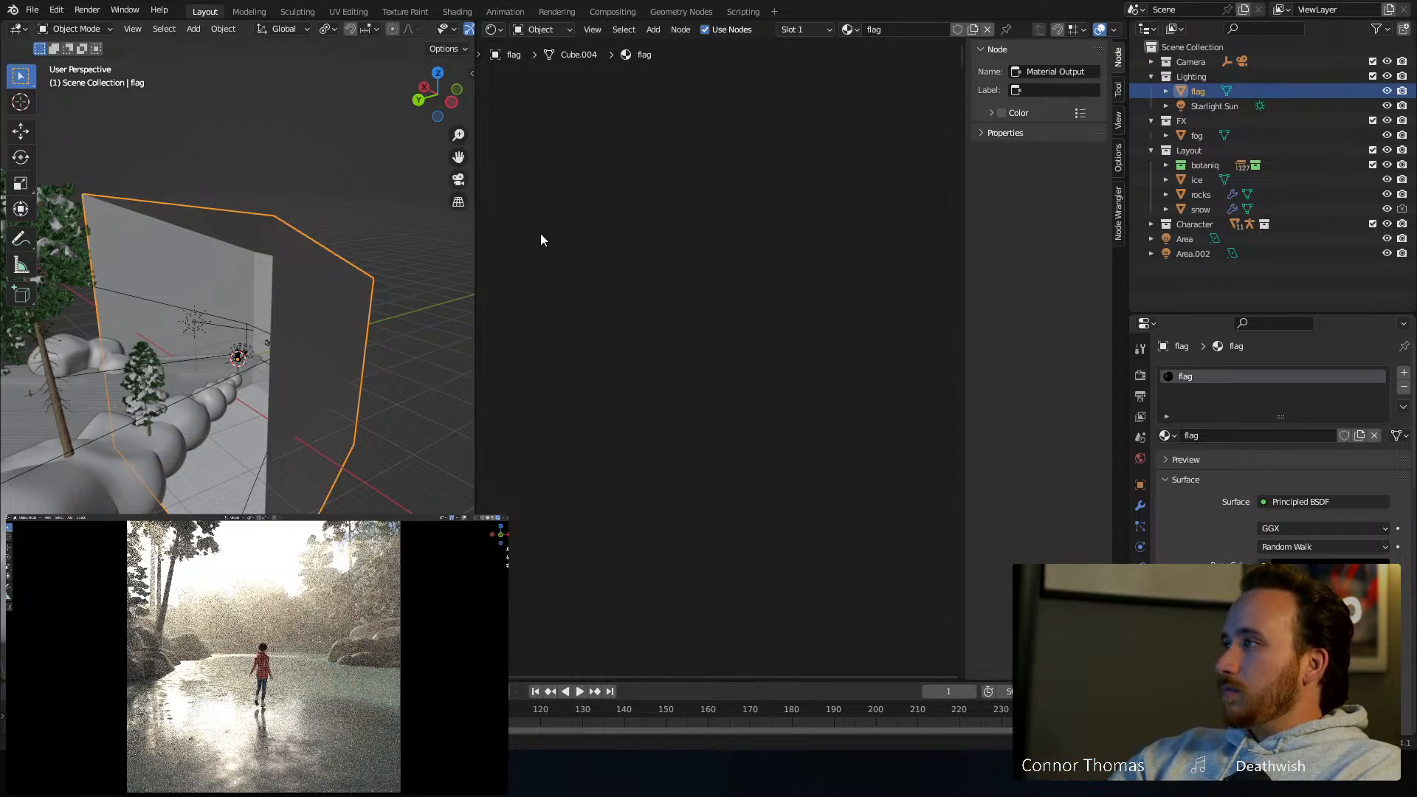
pyautogui.click(1196, 136)
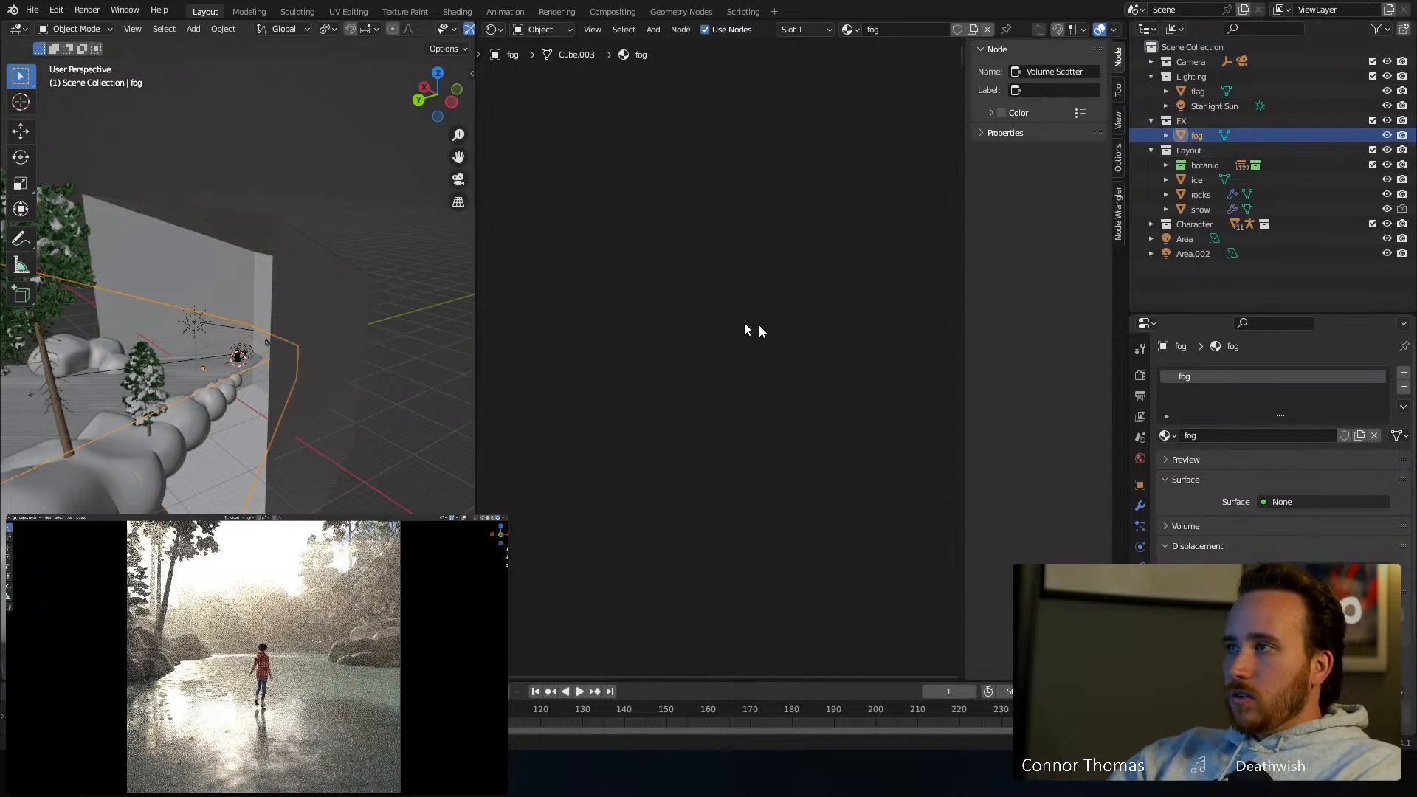
pyautogui.press('Home')
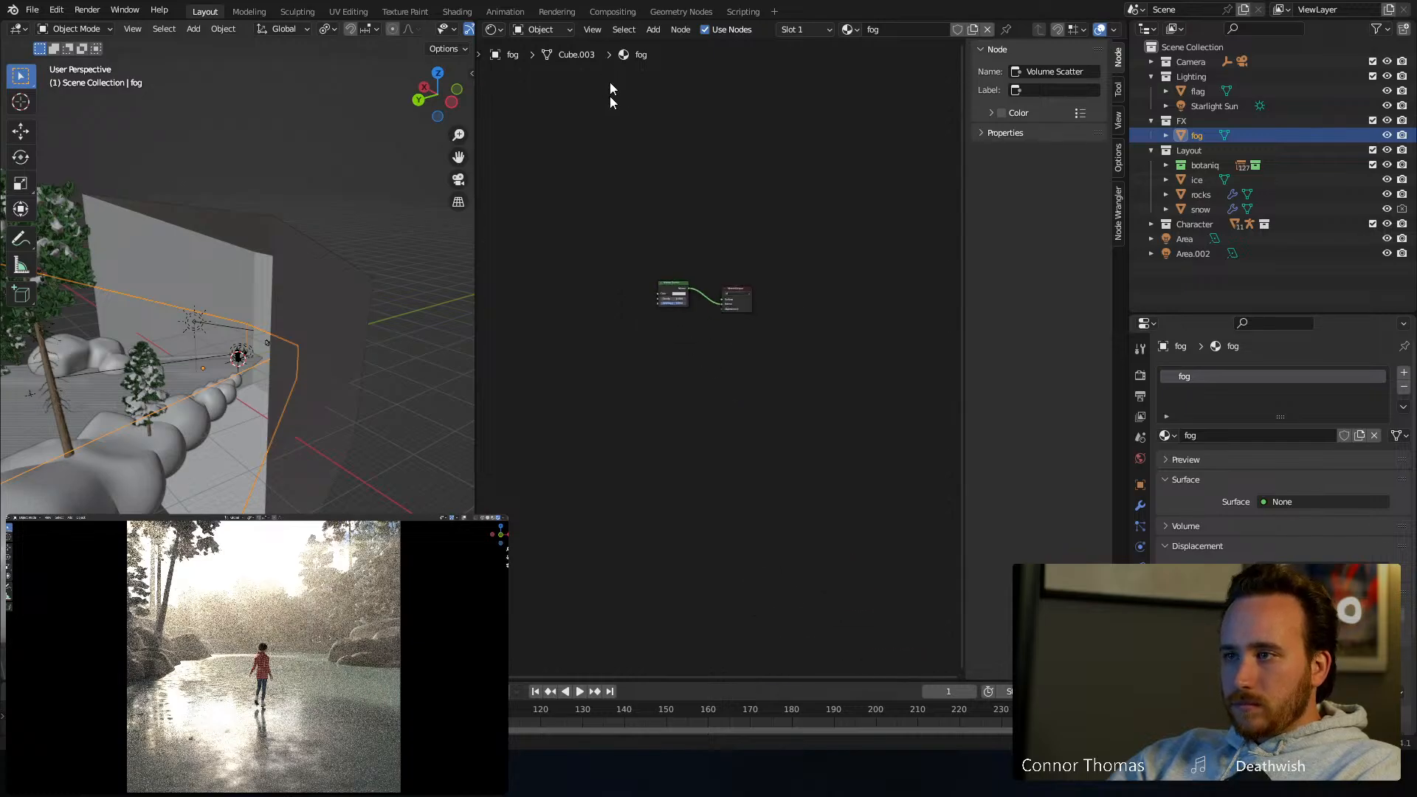
pyautogui.scroll(6, 664, 325)
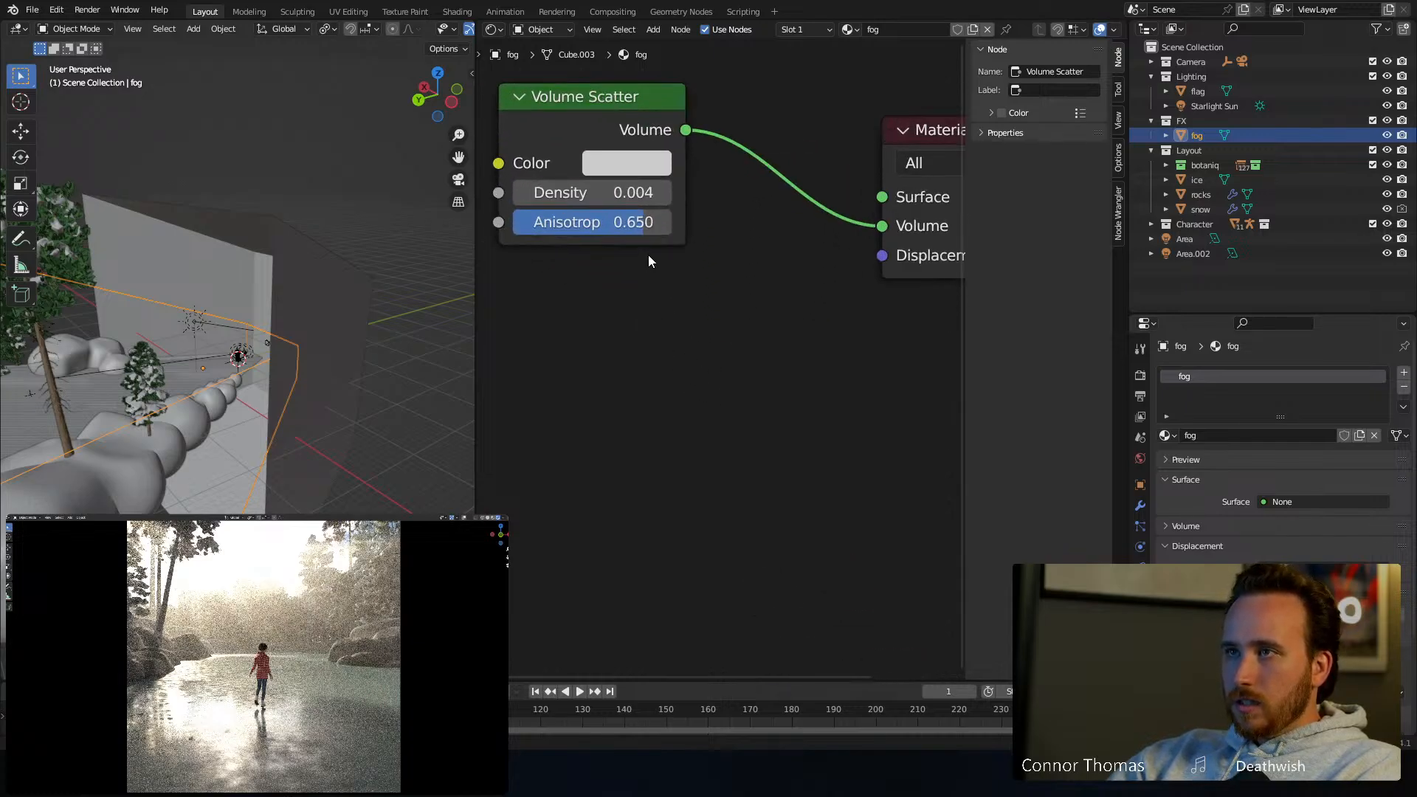
# Try a Volume Scatter density of 0.001 on the fog material
pyautogui.click(633, 192)
pyautogui.write('0.001')
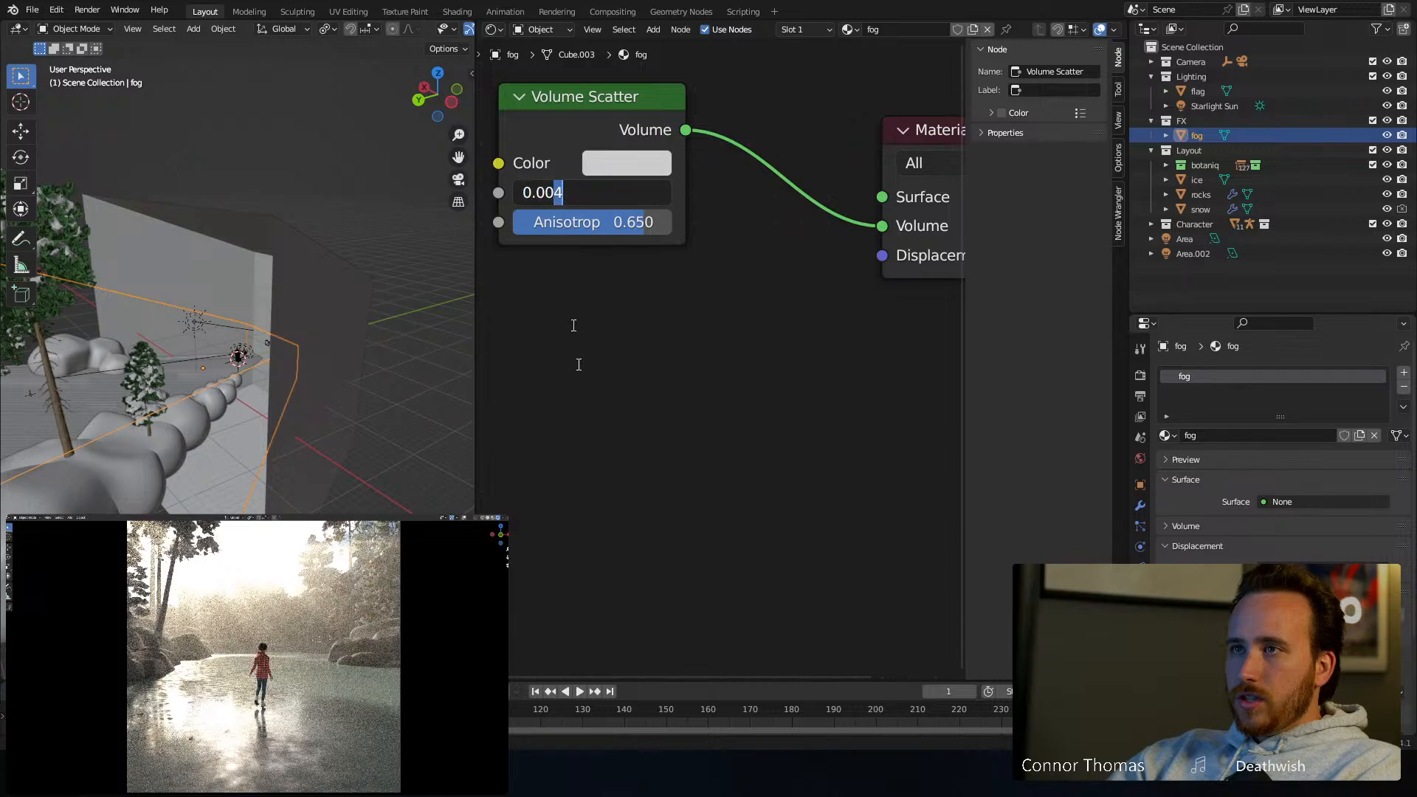
pyautogui.press('Return')
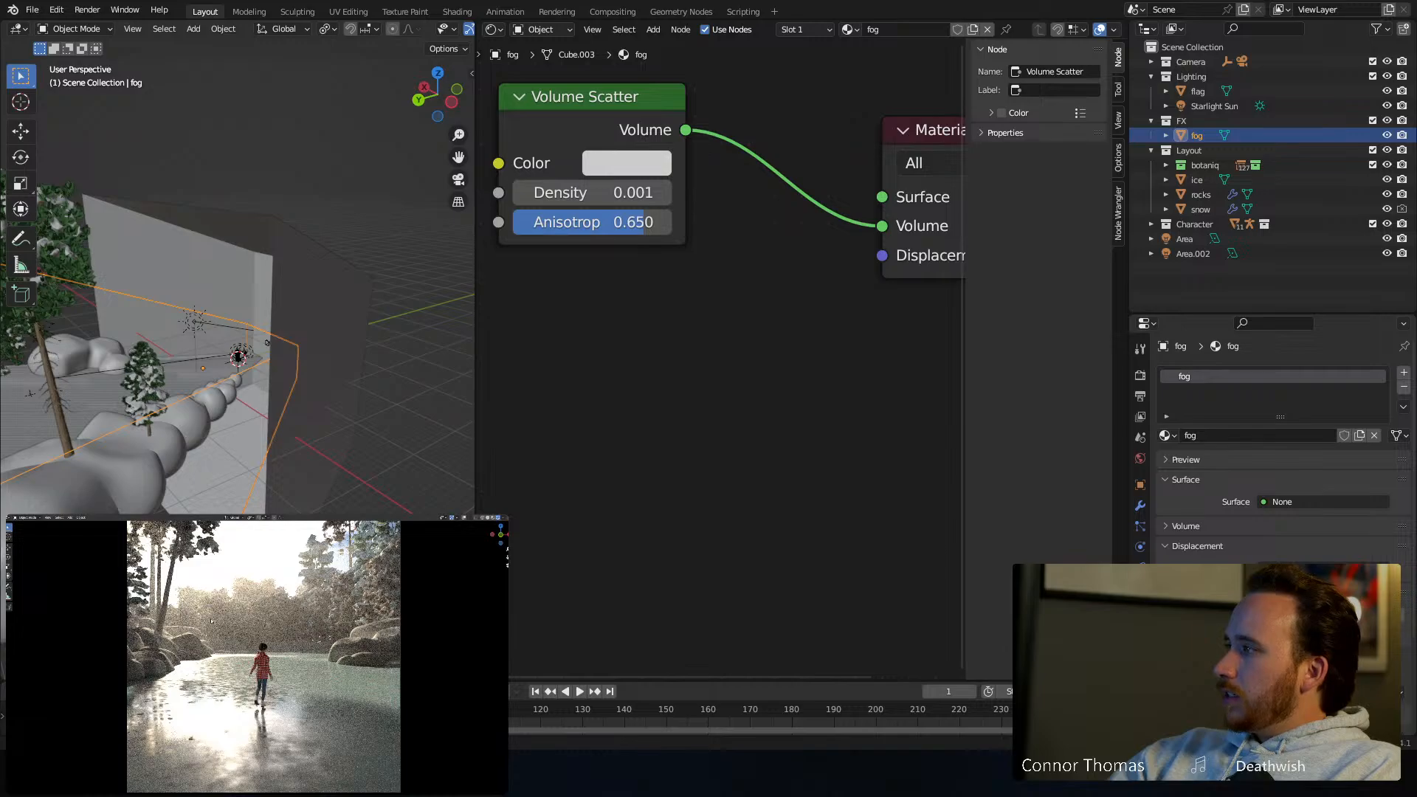
# Set the fog material's Volume Scatter density to 0.005
pyautogui.click(613, 191)
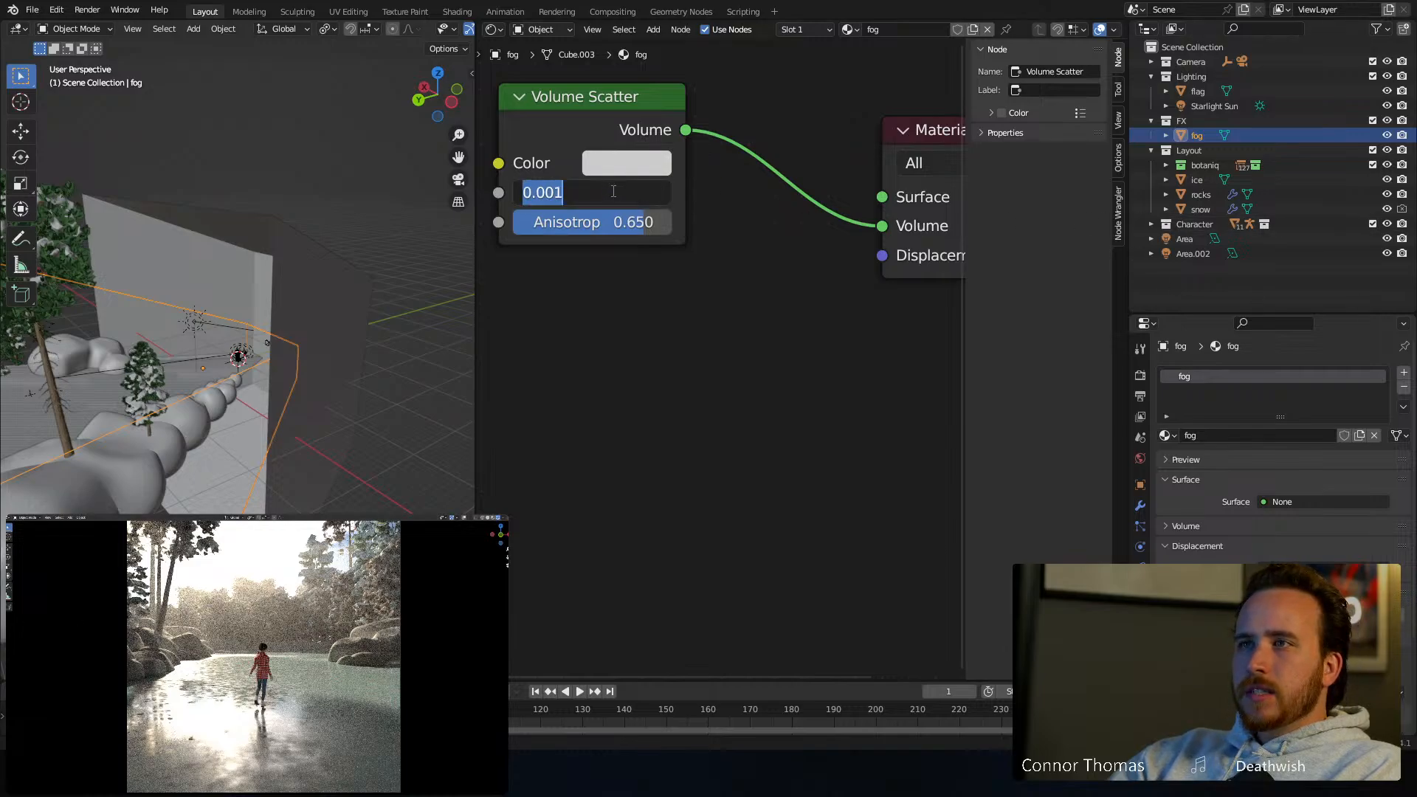
pyautogui.write('0.005')
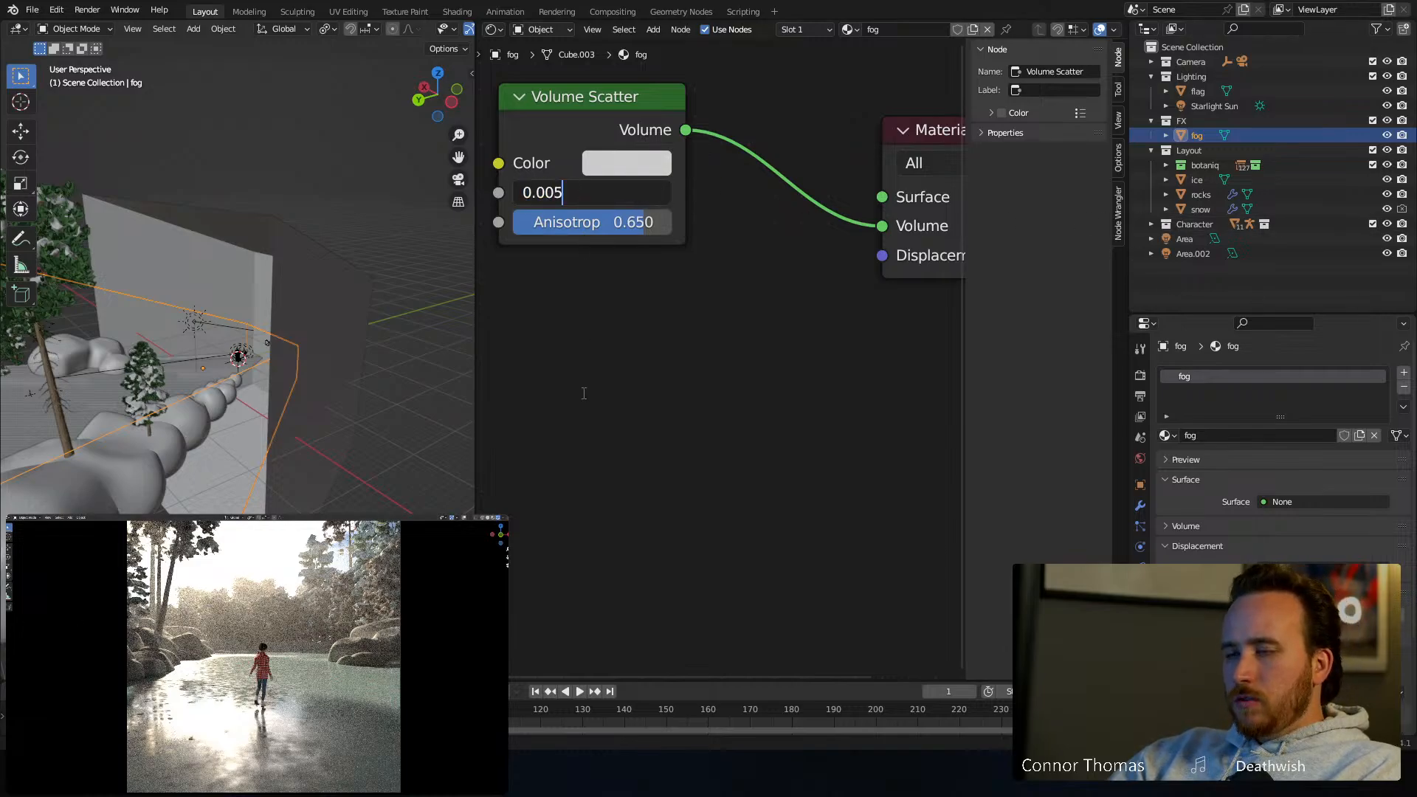
pyautogui.press('Return')
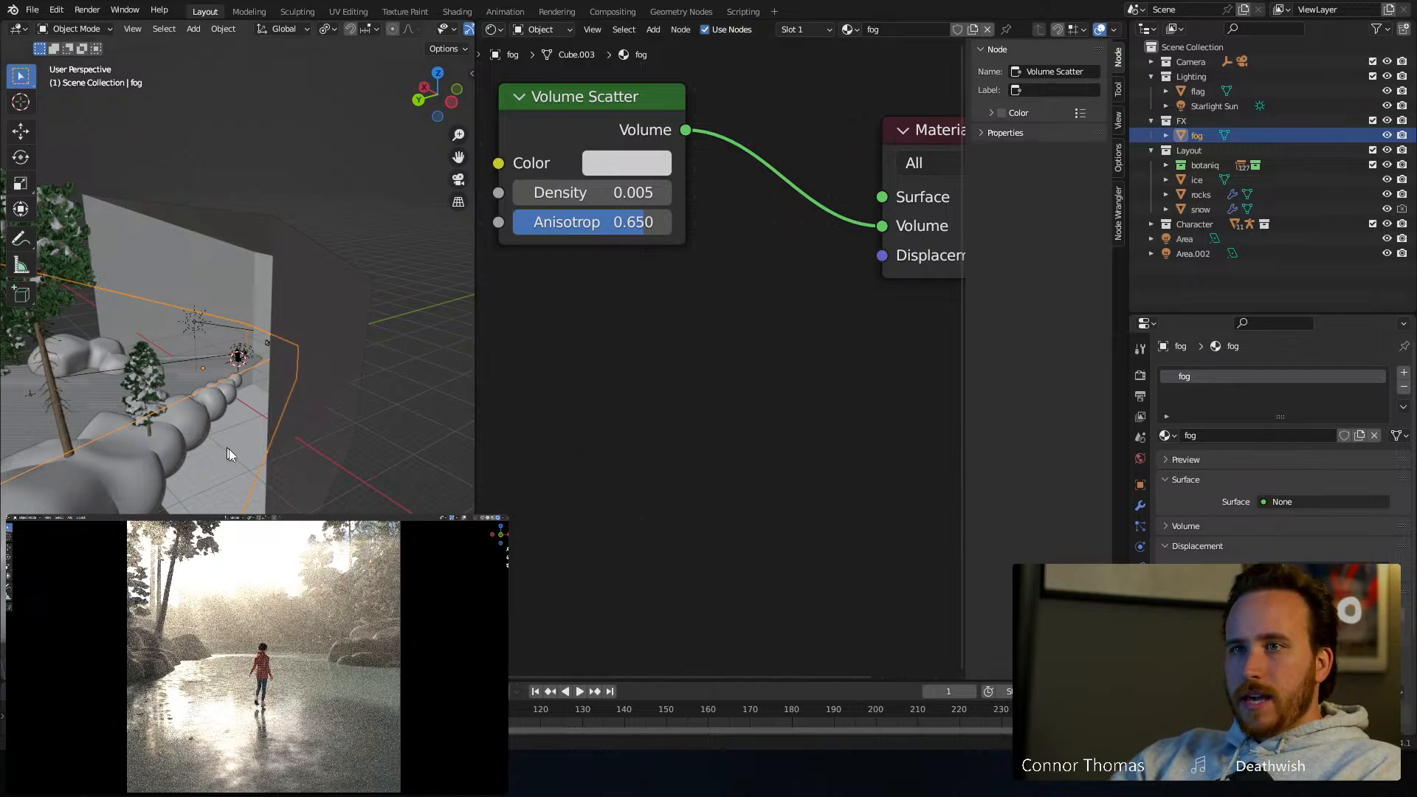
# Duplicate a snowy ponderosa pine beside the lake in top view and place the copy behind the lake, on the forest's -X side
pyautogui.scroll(-1, 229, 449)
pyautogui.moveTo(229, 449); pyautogui.dragTo(308, 370, button='middle')
pyautogui.scroll(-3, 206, 286)
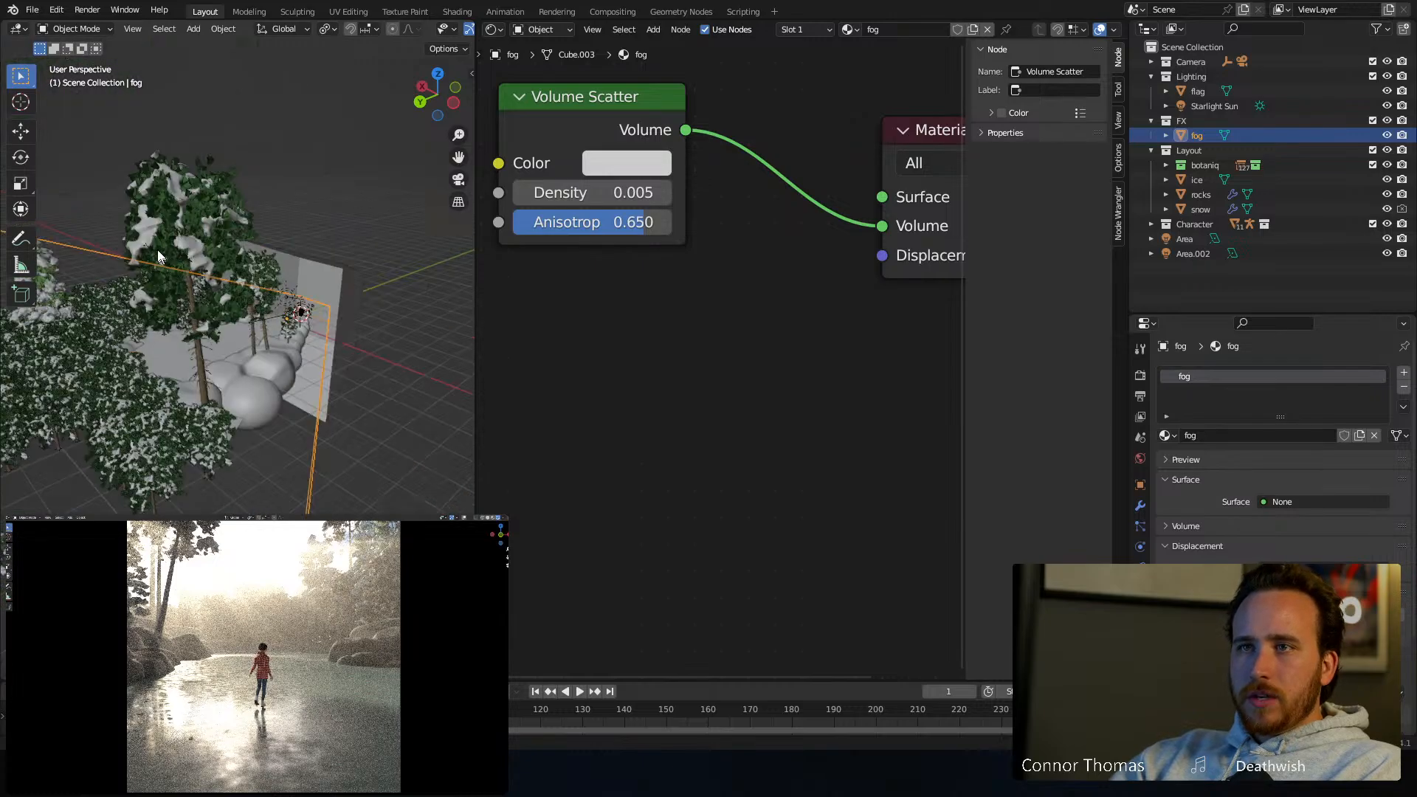
pyautogui.click(193, 275)
pyautogui.moveTo(350, 272); pyautogui.dragTo(276, 284, button='middle')
pyautogui.keyDown('shift'); pyautogui.moveTo(81, 301); pyautogui.dragTo(321, 400, button='middle'); pyautogui.keyUp('shift')
pyautogui.scroll(-6, 225, 319)
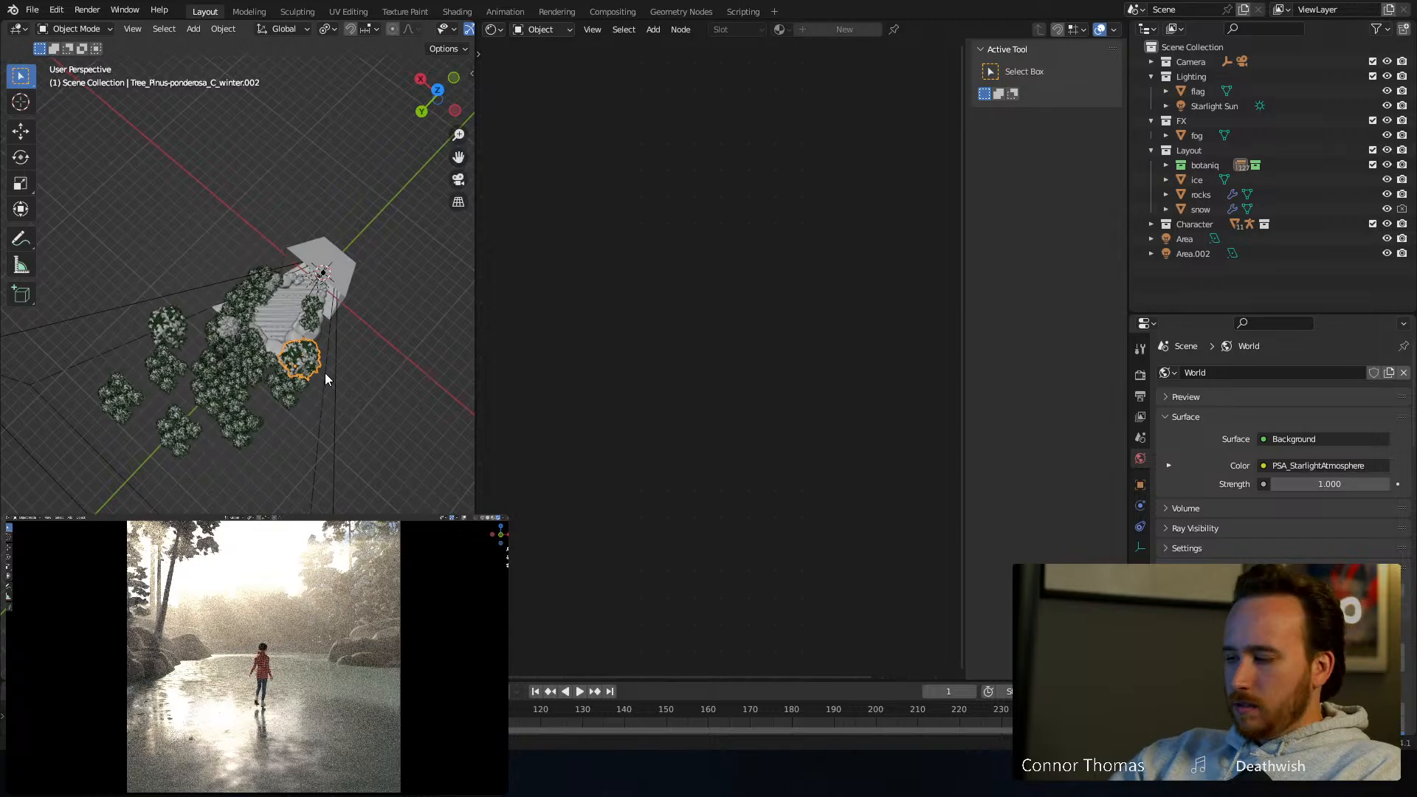
pyautogui.press('KP_7')
pyautogui.hotkey('shift', 'd')
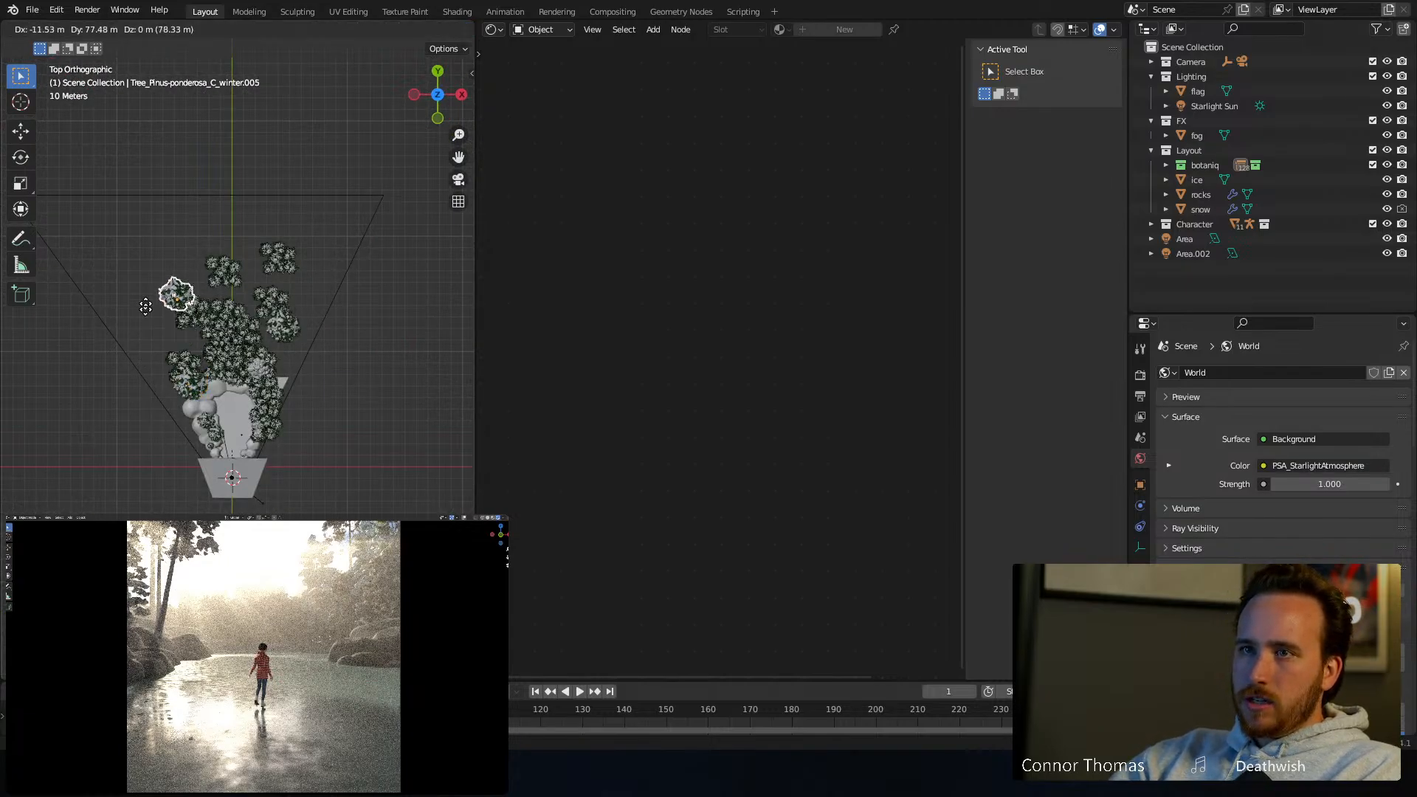
pyautogui.click(87, 293)
# Move the duplicated pine about 49 m toward -X and 15 m toward +Y, and enlarge it to roughly twice its size
pyautogui.press('g')
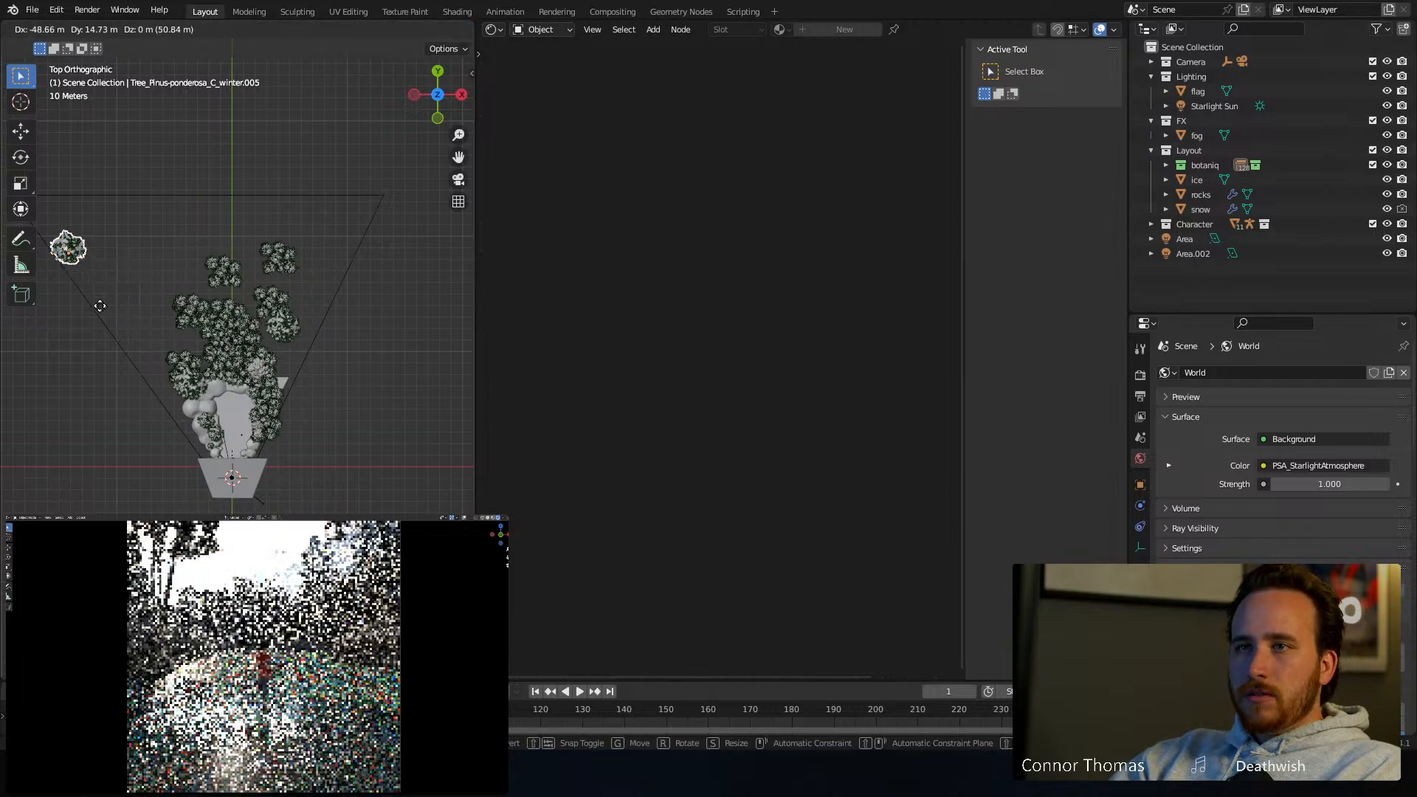
pyautogui.click(130, 317)
pyautogui.press('s')
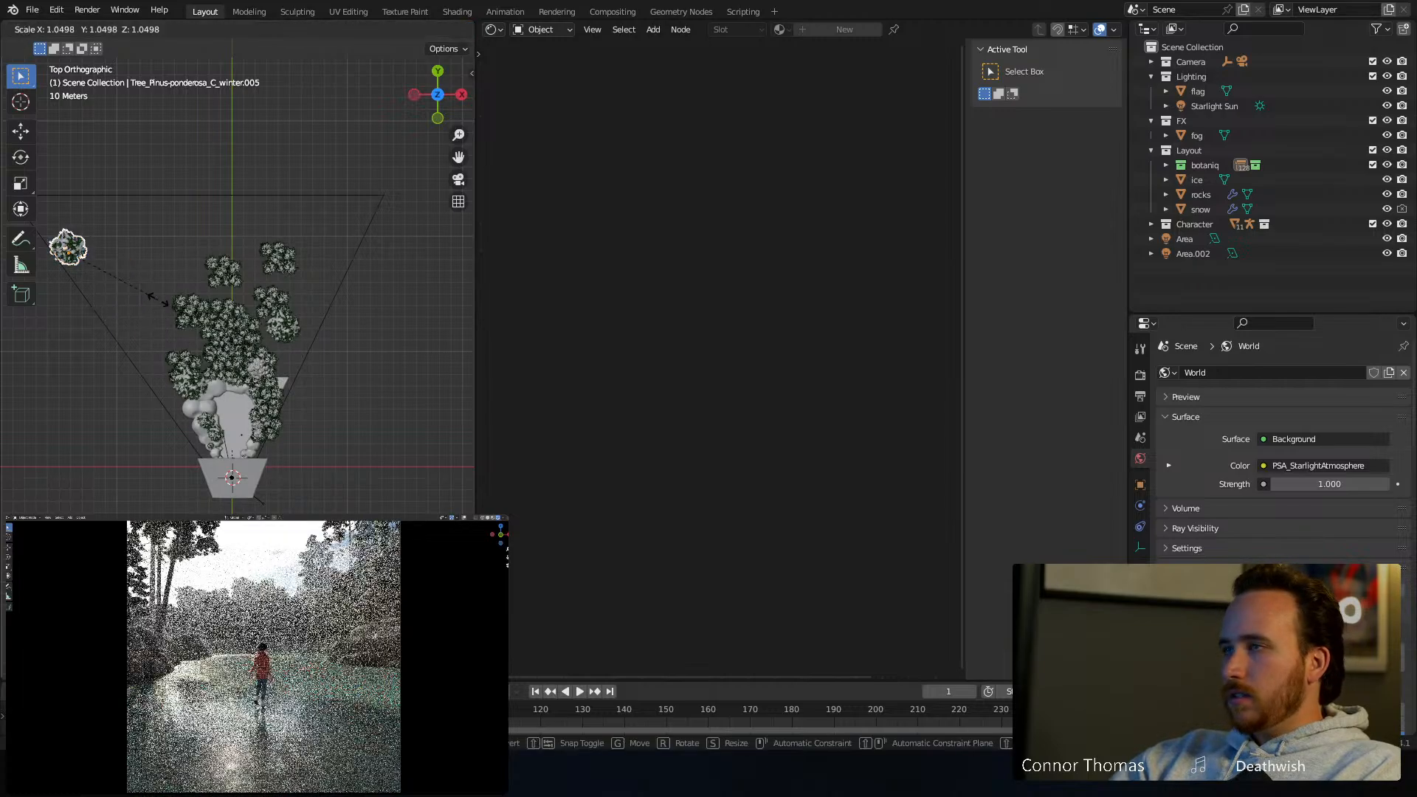
pyautogui.click(249, 257)
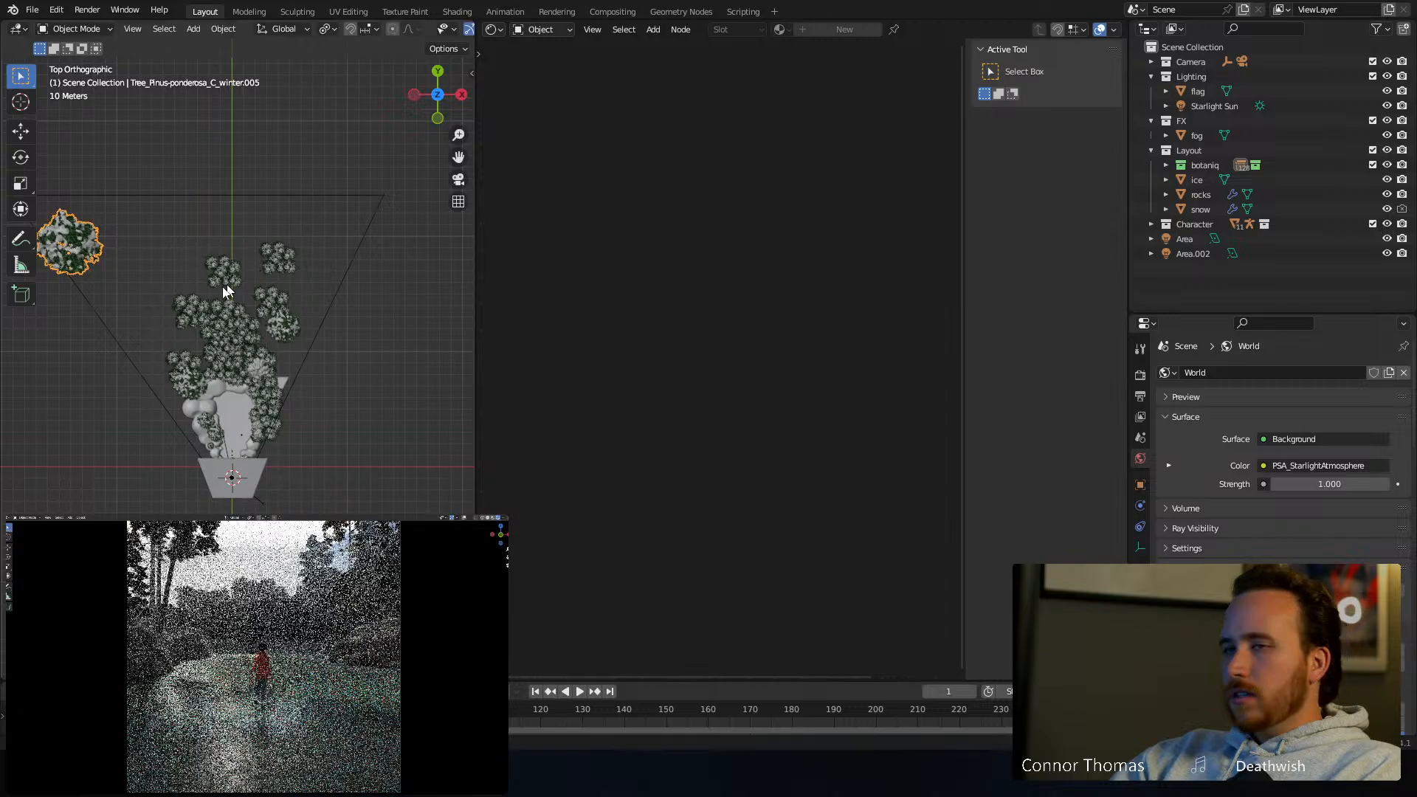
# Duplicate the enlarged pine, shrink the copy, and place it between the large pine and the rest of the forest
pyautogui.hotkey('shift', 'd')
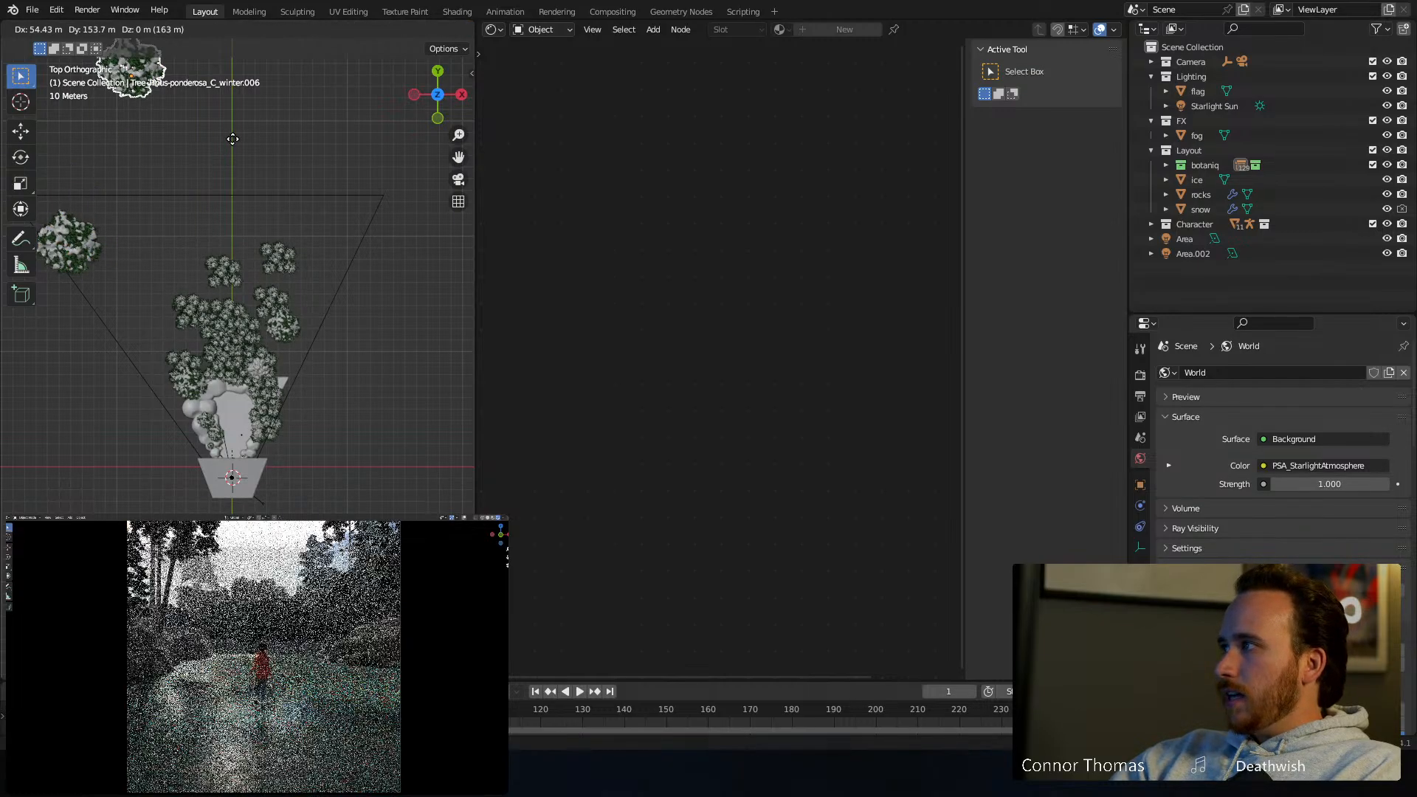
pyautogui.click(233, 143)
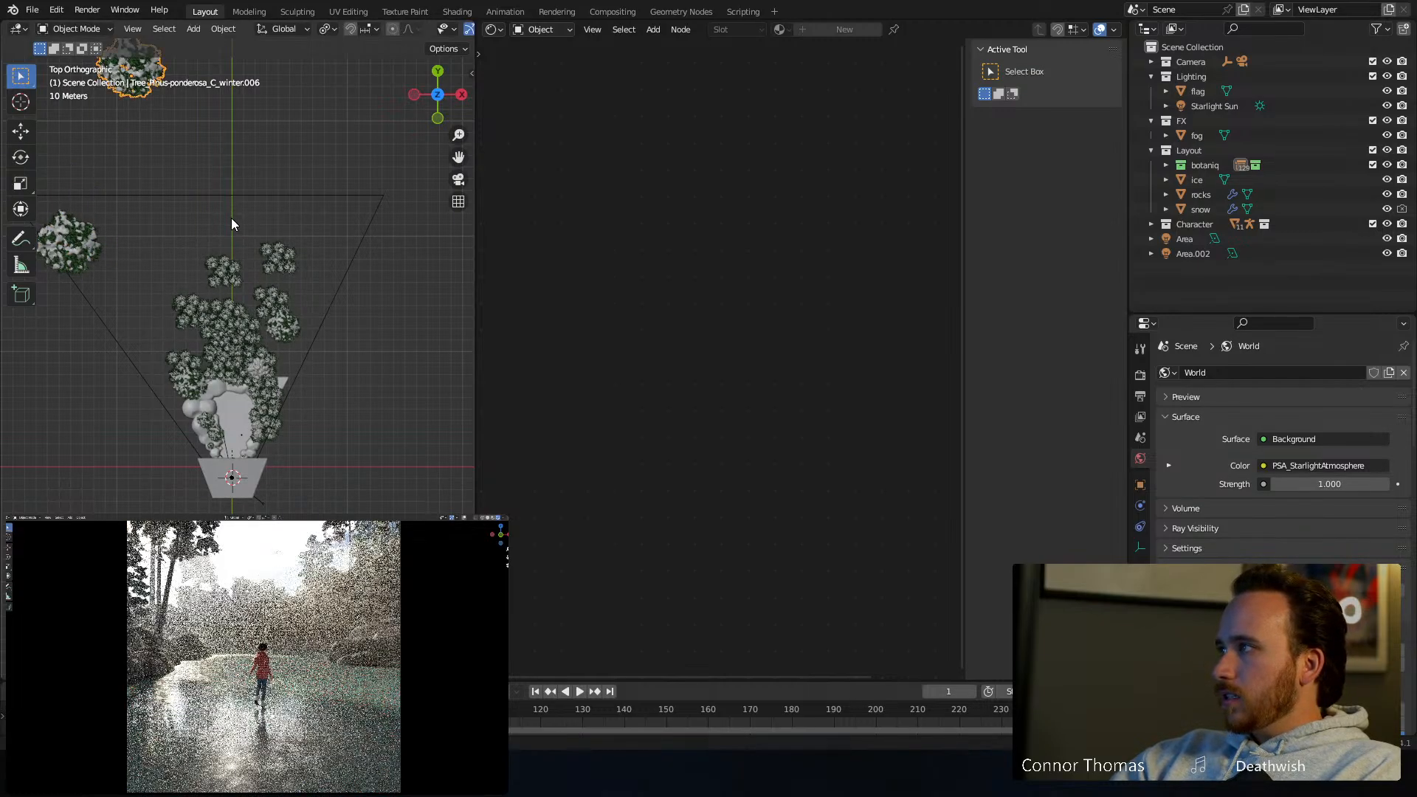
pyautogui.press('s')
pyautogui.click(184, 183)
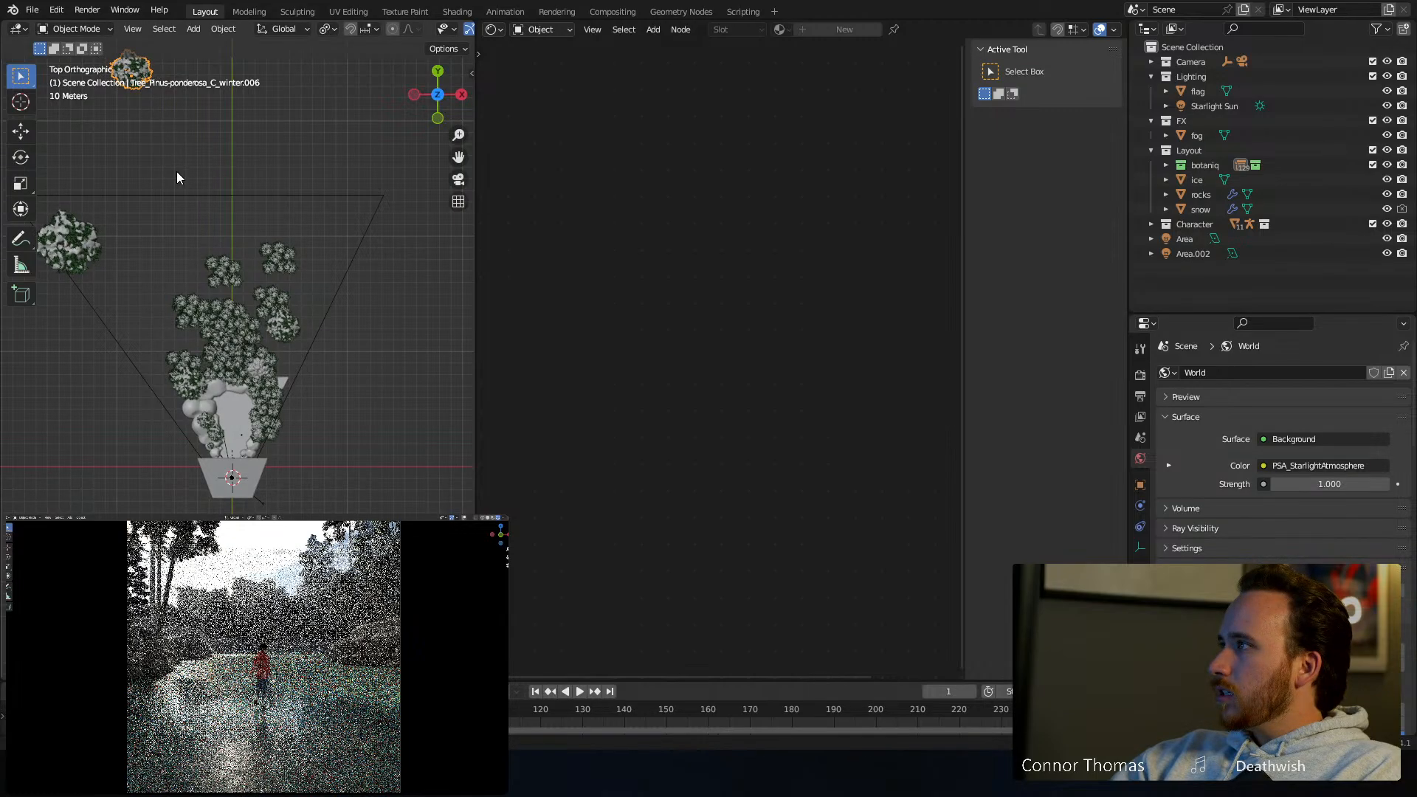
pyautogui.press('g')
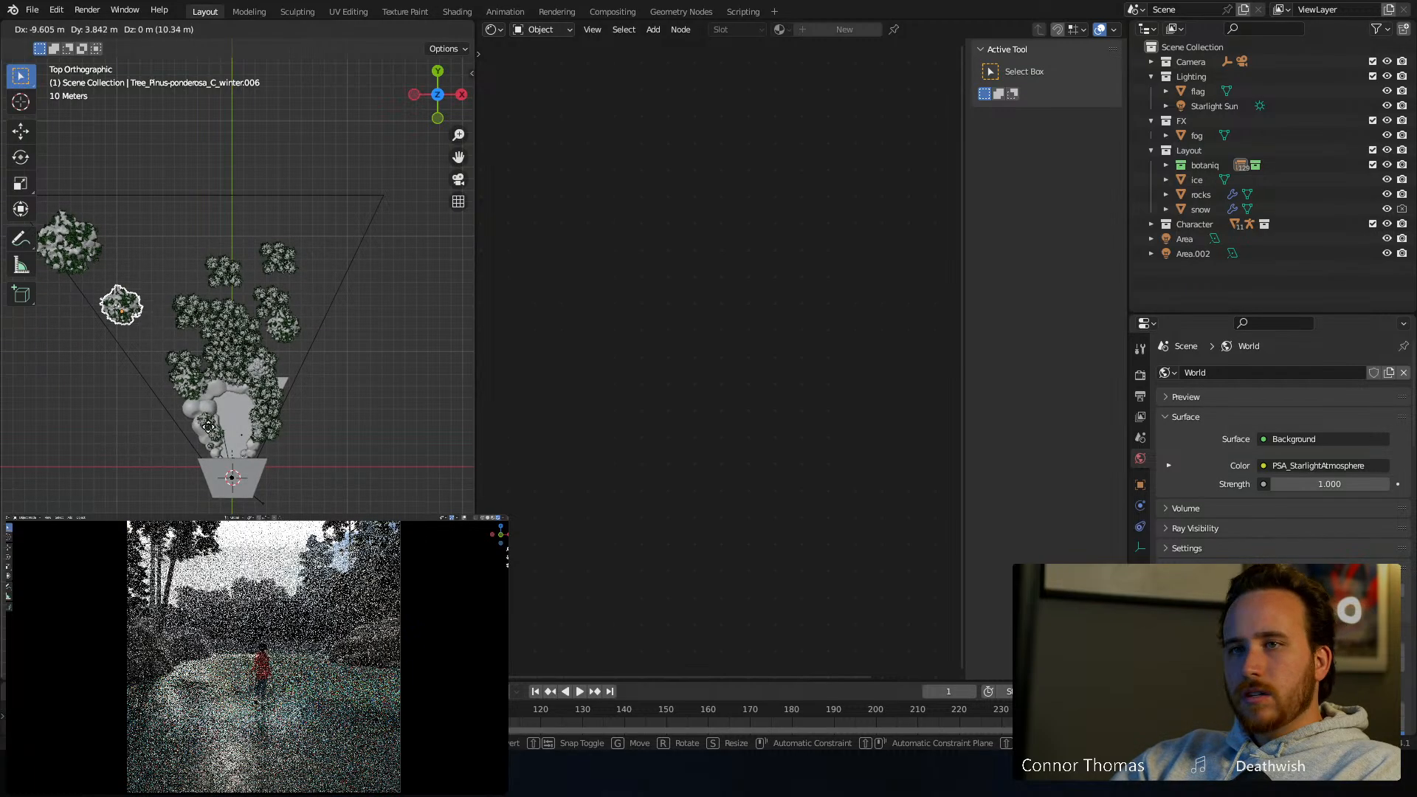
pyautogui.click(247, 381)
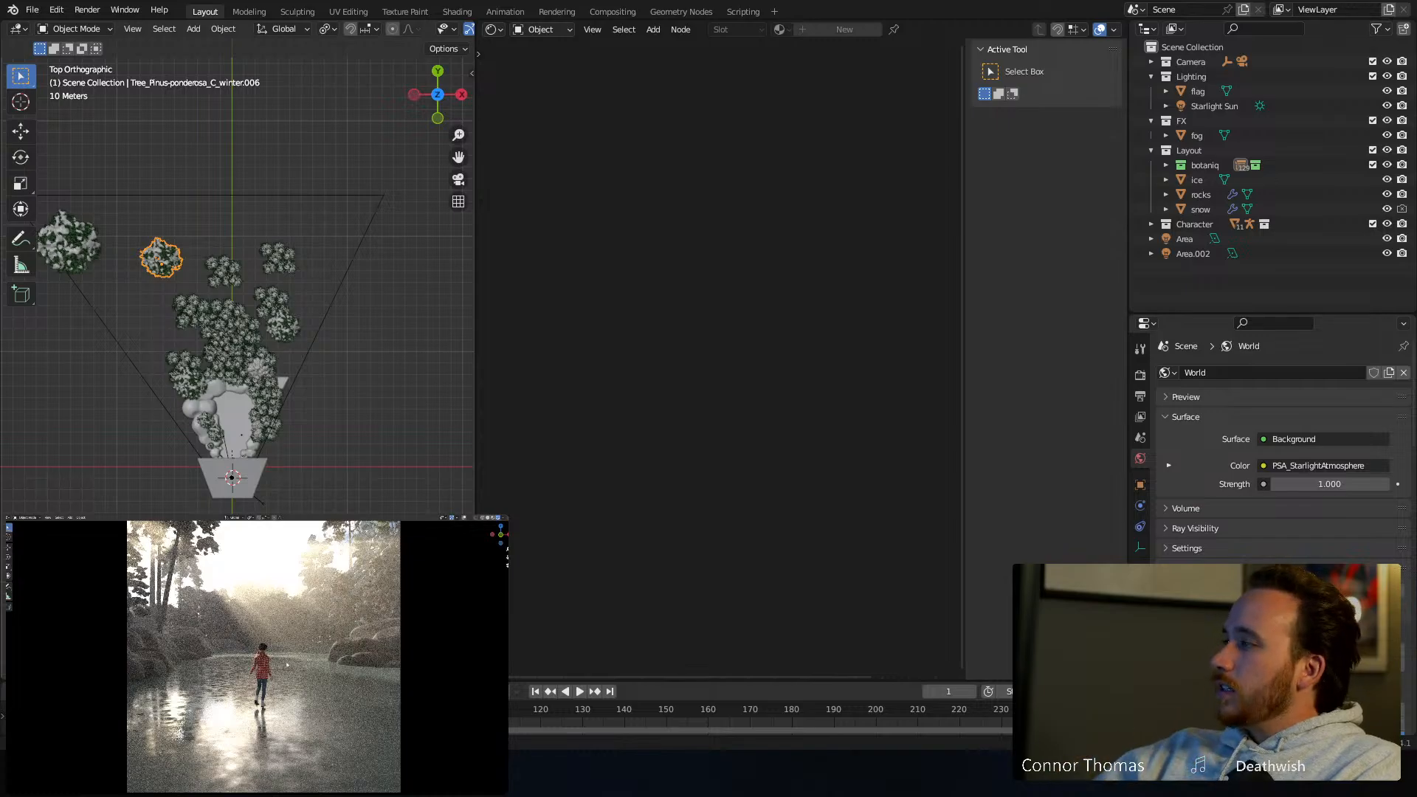
# Set the flag object's viewport display to wireframe in its object properties
pyautogui.moveTo(138, 451); pyautogui.dragTo(347, 283, button='middle')
pyautogui.scroll(5, 221, 384)
pyautogui.click(348, 282)
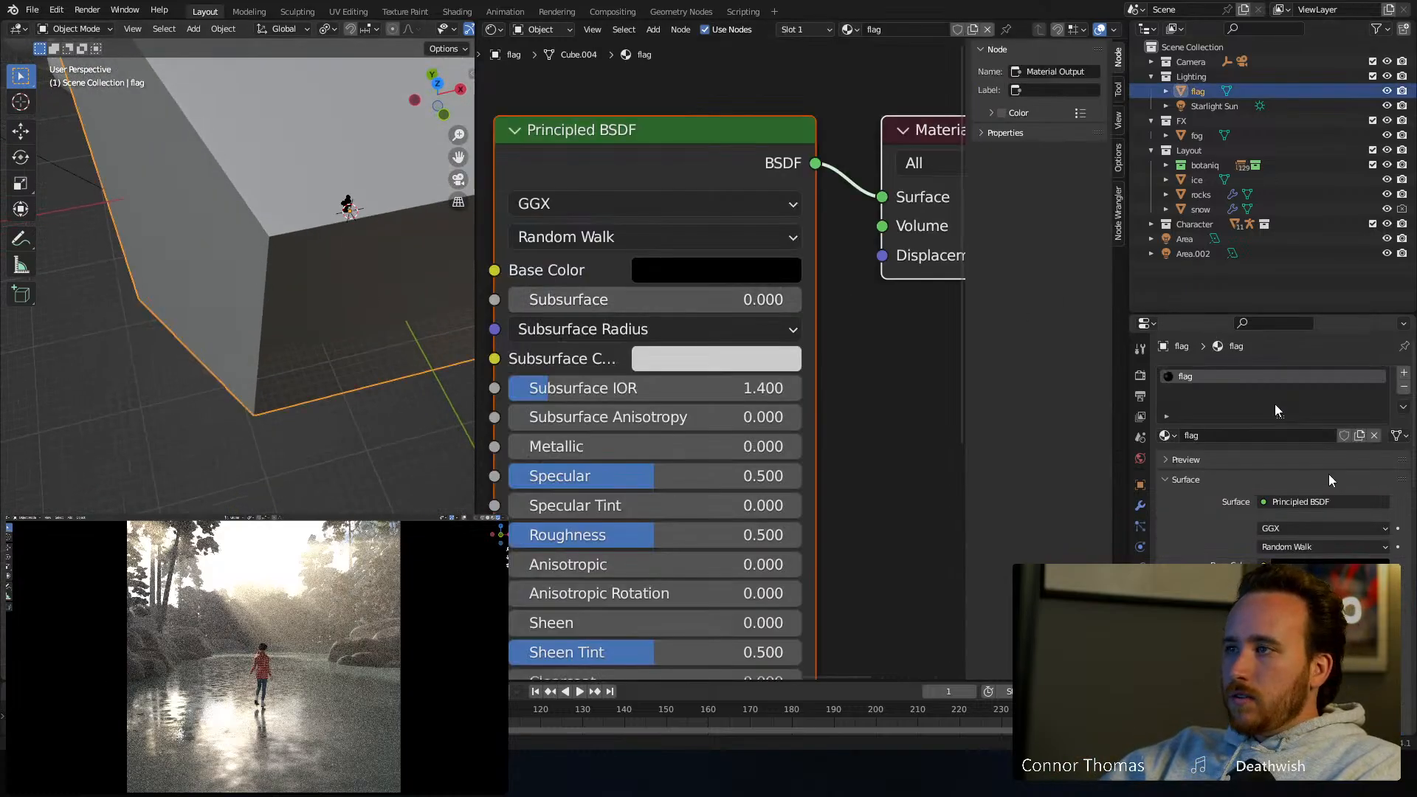
pyautogui.click(1140, 485)
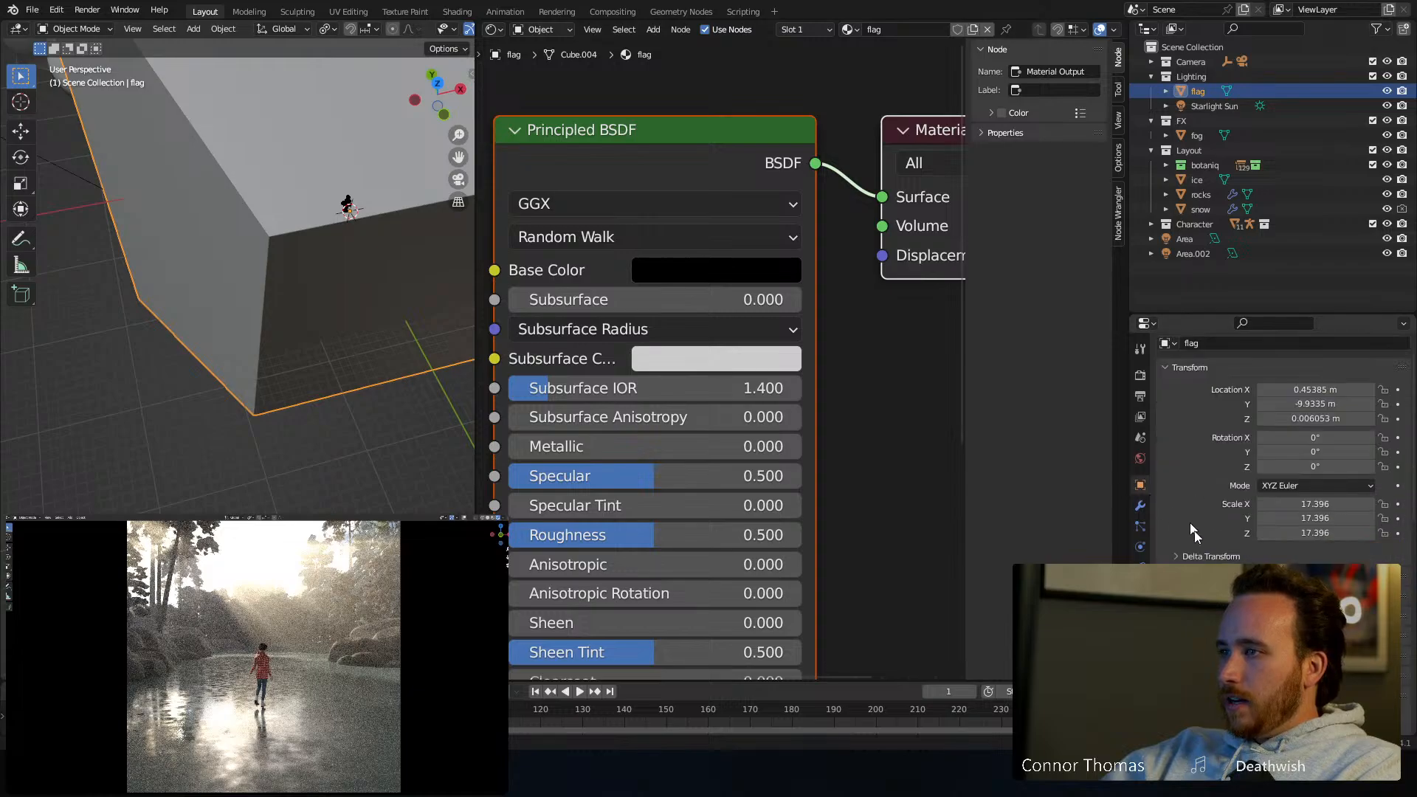
pyautogui.scroll(-5, 1194, 530)
pyautogui.scroll(-6, 1269, 443)
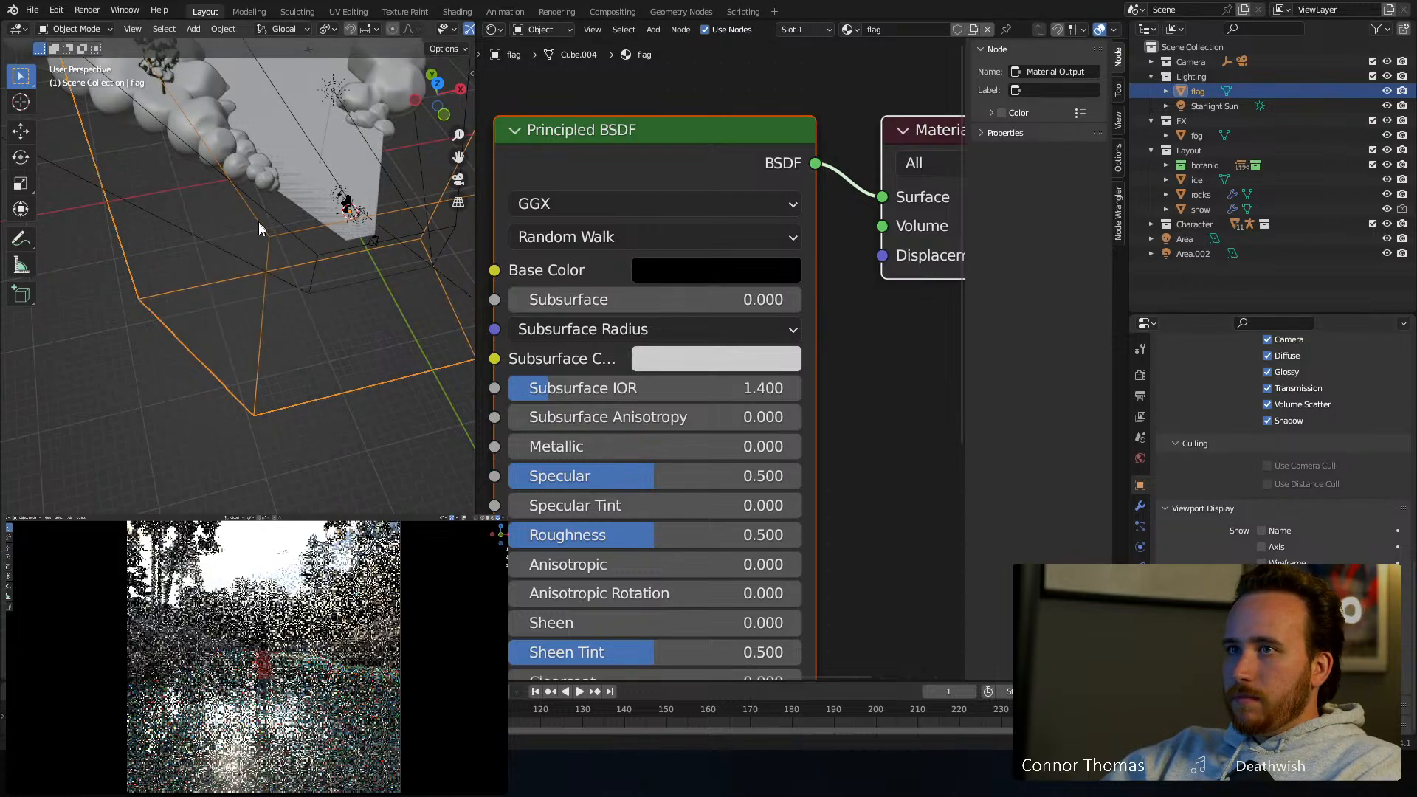
# Deselect the flag and examine the ice surface between the rocks up close
pyautogui.click(236, 289)
pyautogui.moveTo(236, 289)
pyautogui.mouseDown(button='middle')
pyautogui.moveTo(249, 262)
pyautogui.moveTo(233, 294)
pyautogui.moveTo(259, 297)
pyautogui.mouseUp(button='middle')
pyautogui.scroll(-4, 234, 295)
pyautogui.scroll(-8, 559, 260)
pyautogui.scroll(6, 259, 303)
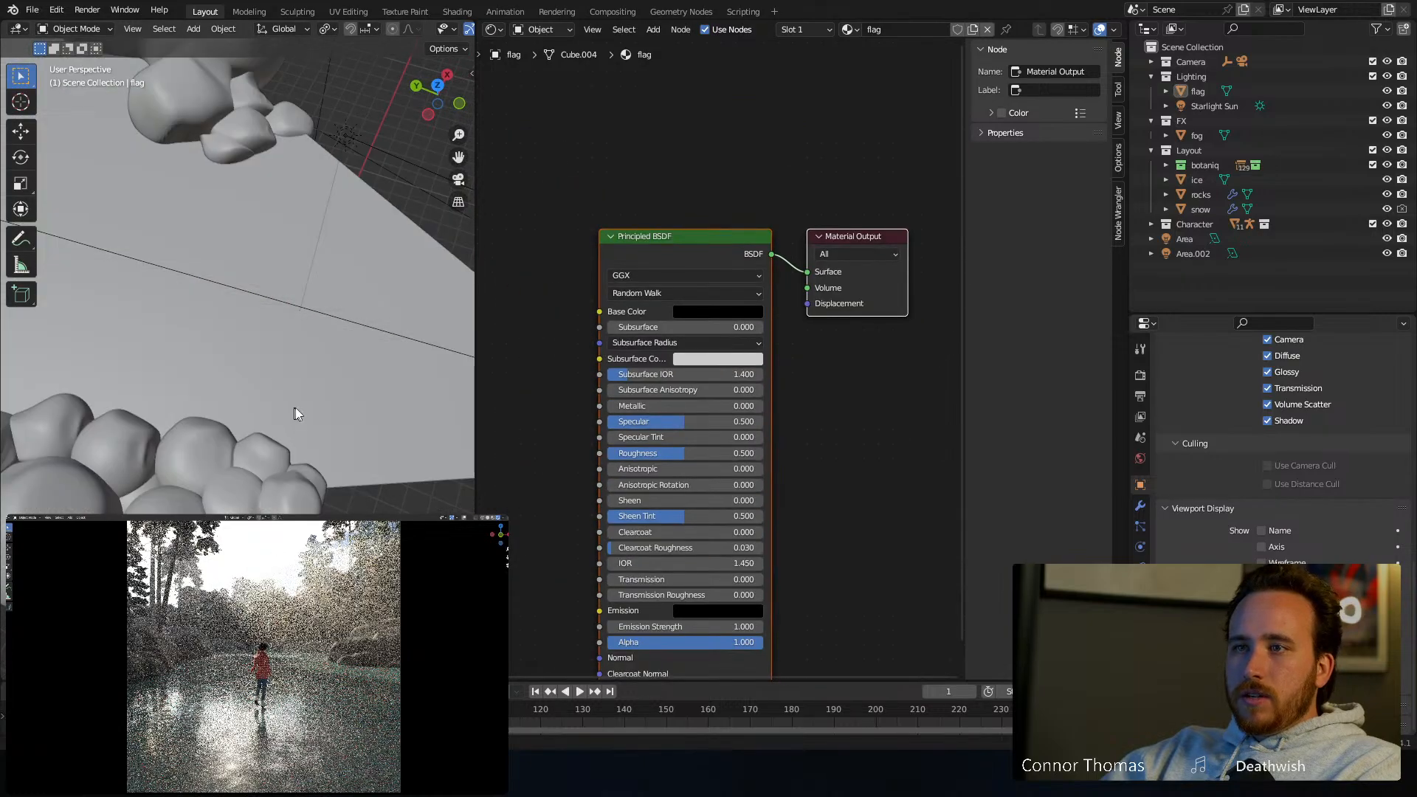
# Expand the Character collection and its HumGen subcollection, and select the hairtie object
pyautogui.keyDown('shift'); pyautogui.moveTo(297, 414); pyautogui.dragTo(175, 355, button='middle'); pyautogui.keyUp('shift')
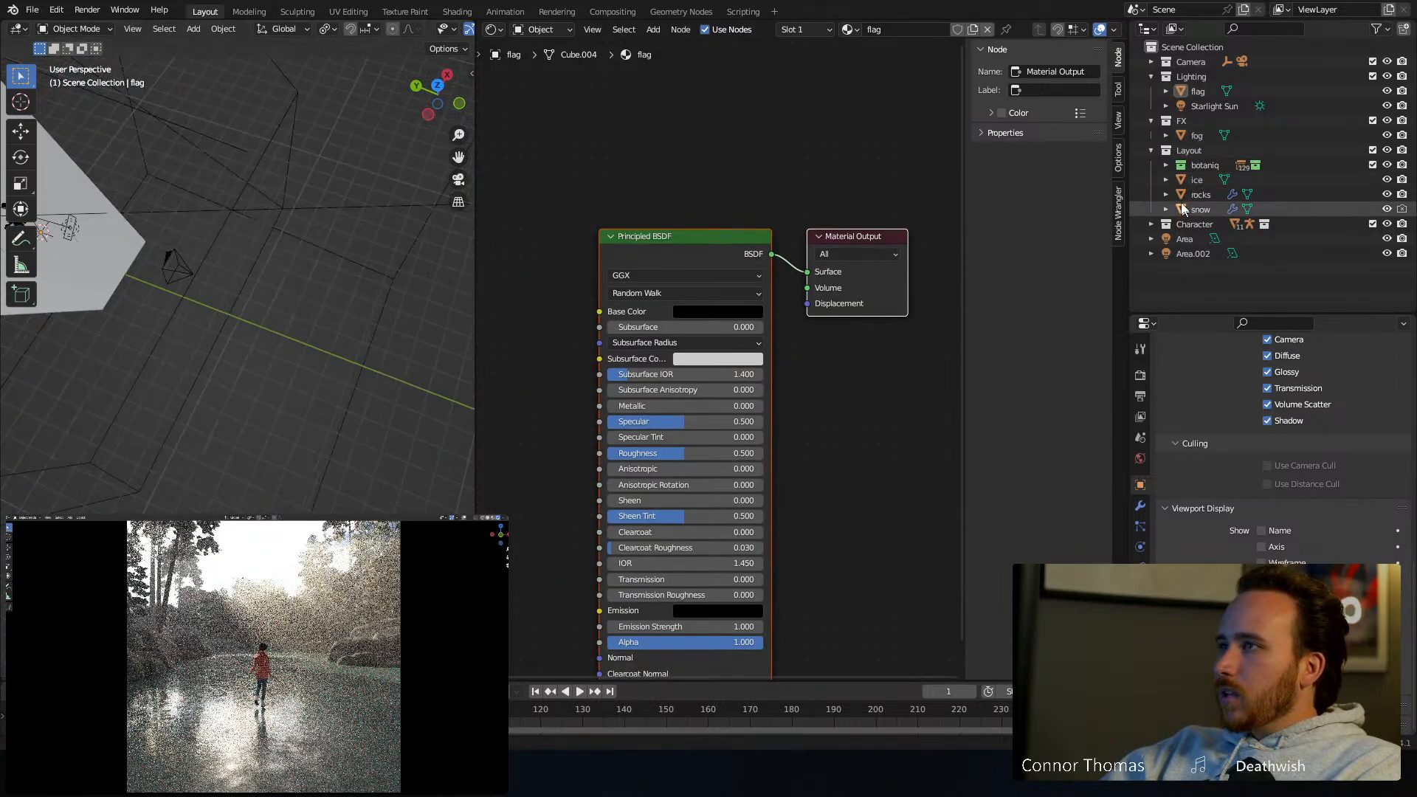
pyautogui.click(1151, 223)
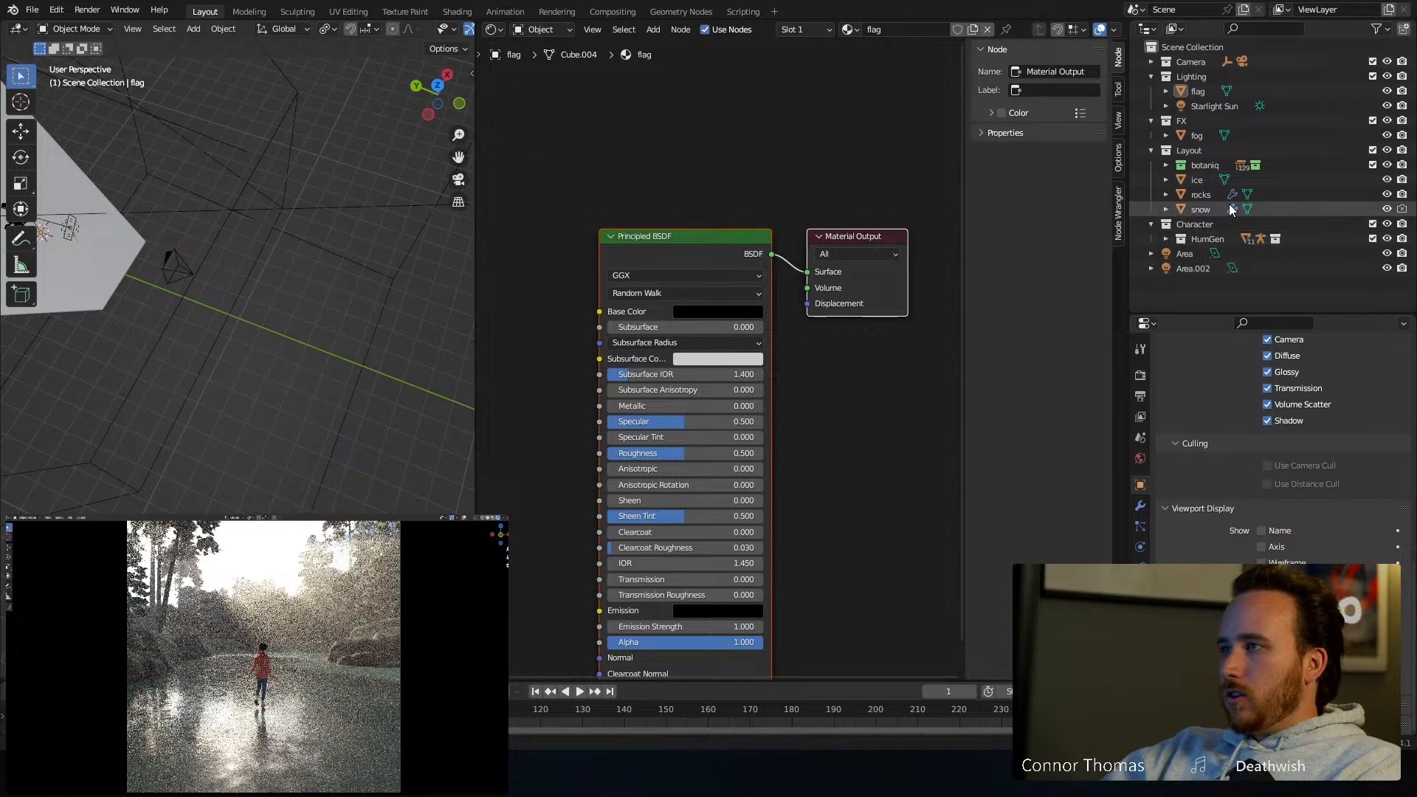
pyautogui.click(1166, 238)
pyautogui.scroll(-2, 1190, 235)
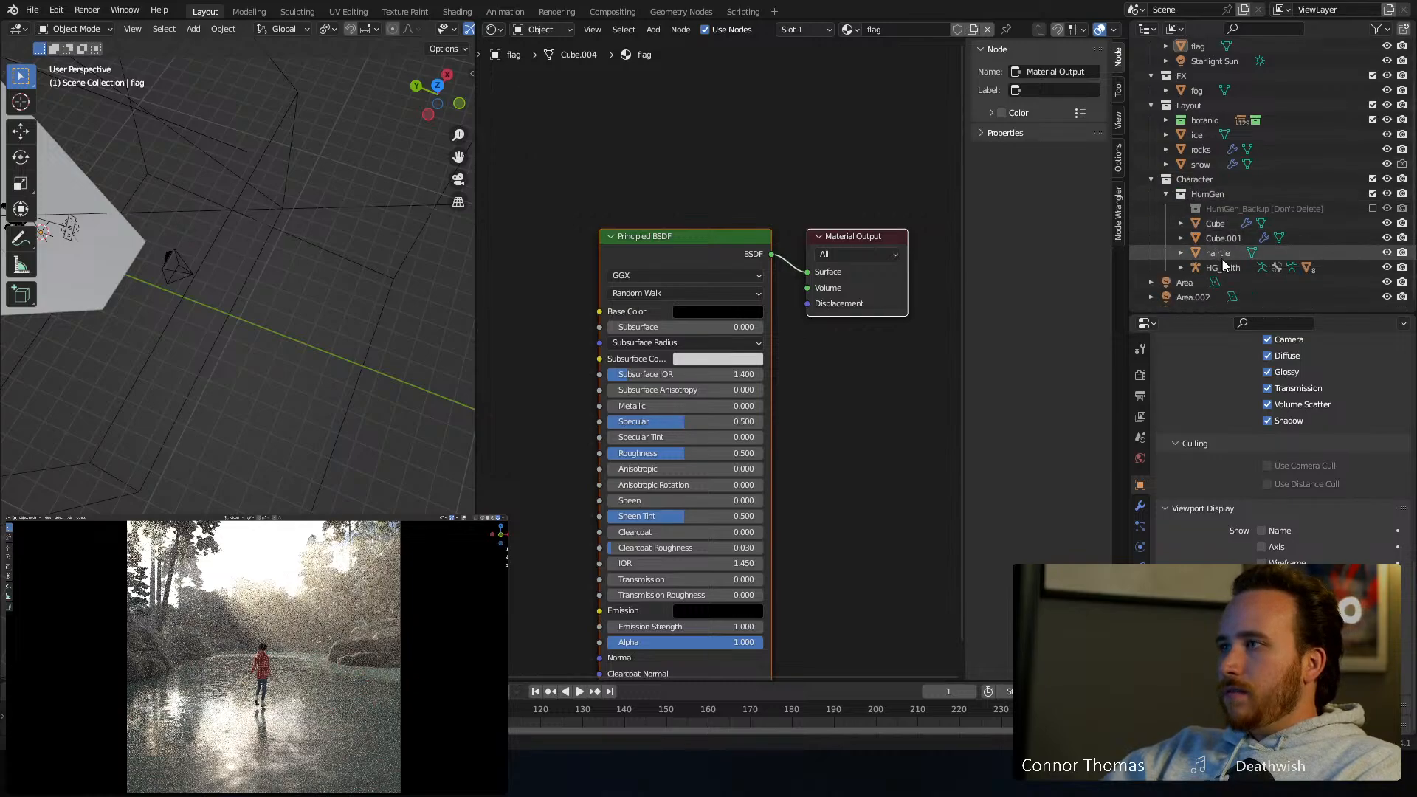
pyautogui.click(1217, 252)
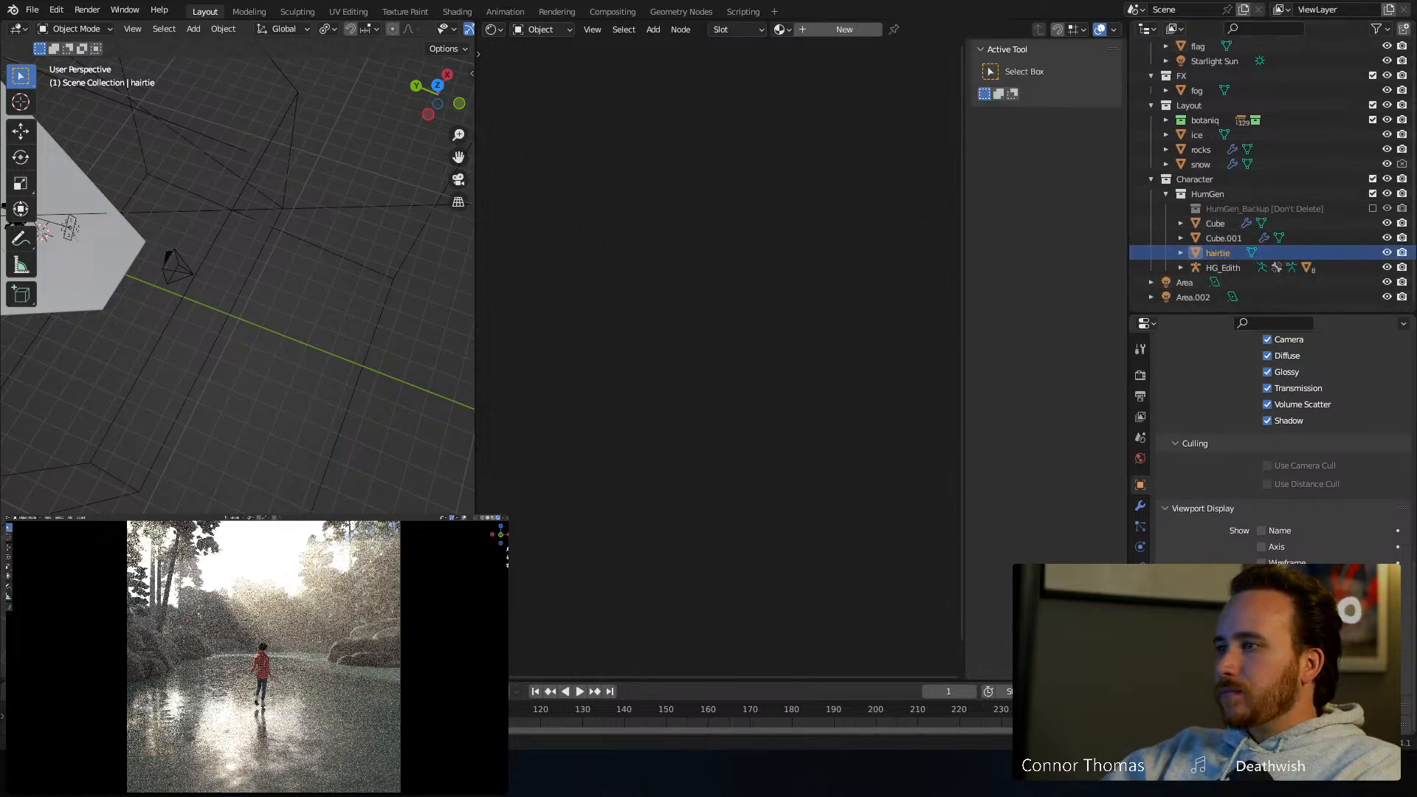
# Create a new material named hairtie on the selected hair tie and set its base color to red
pyautogui.click(1140, 609)
pyautogui.click(1219, 440)
pyautogui.click(1222, 433)
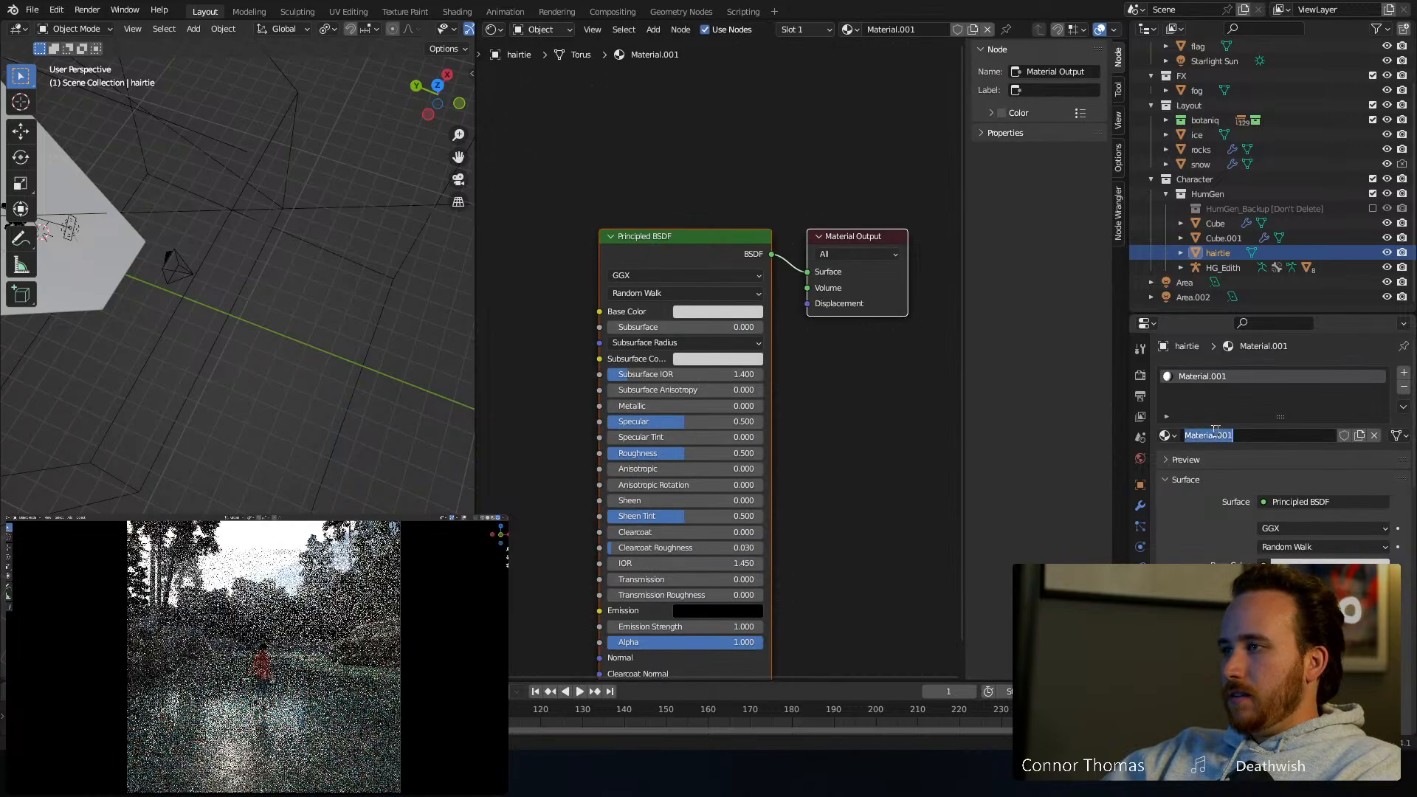
pyautogui.write('hairty')
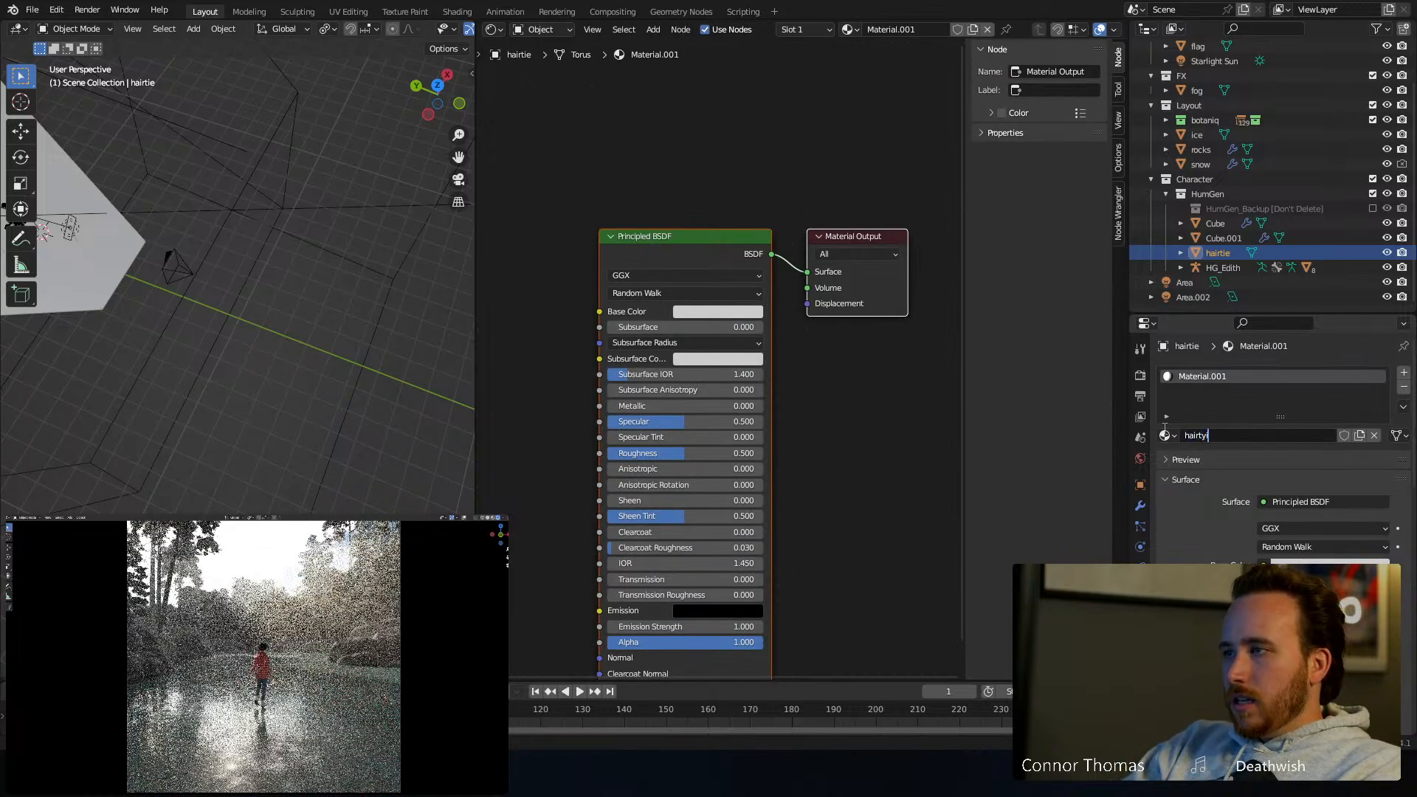
pyautogui.write('ie')
pyautogui.press('Return')
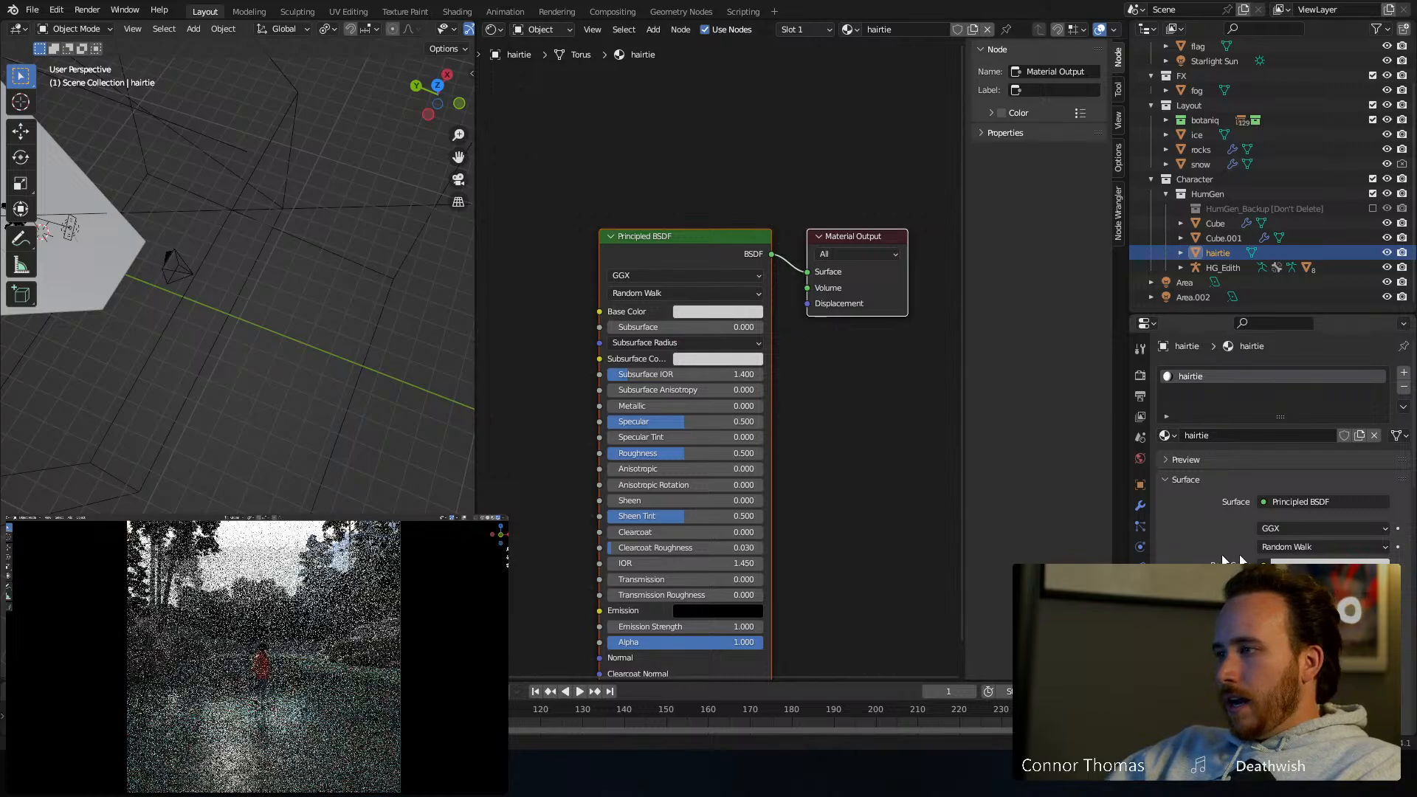
pyautogui.click(1329, 562)
pyautogui.moveTo(1315, 437); pyautogui.dragTo(1305, 460)
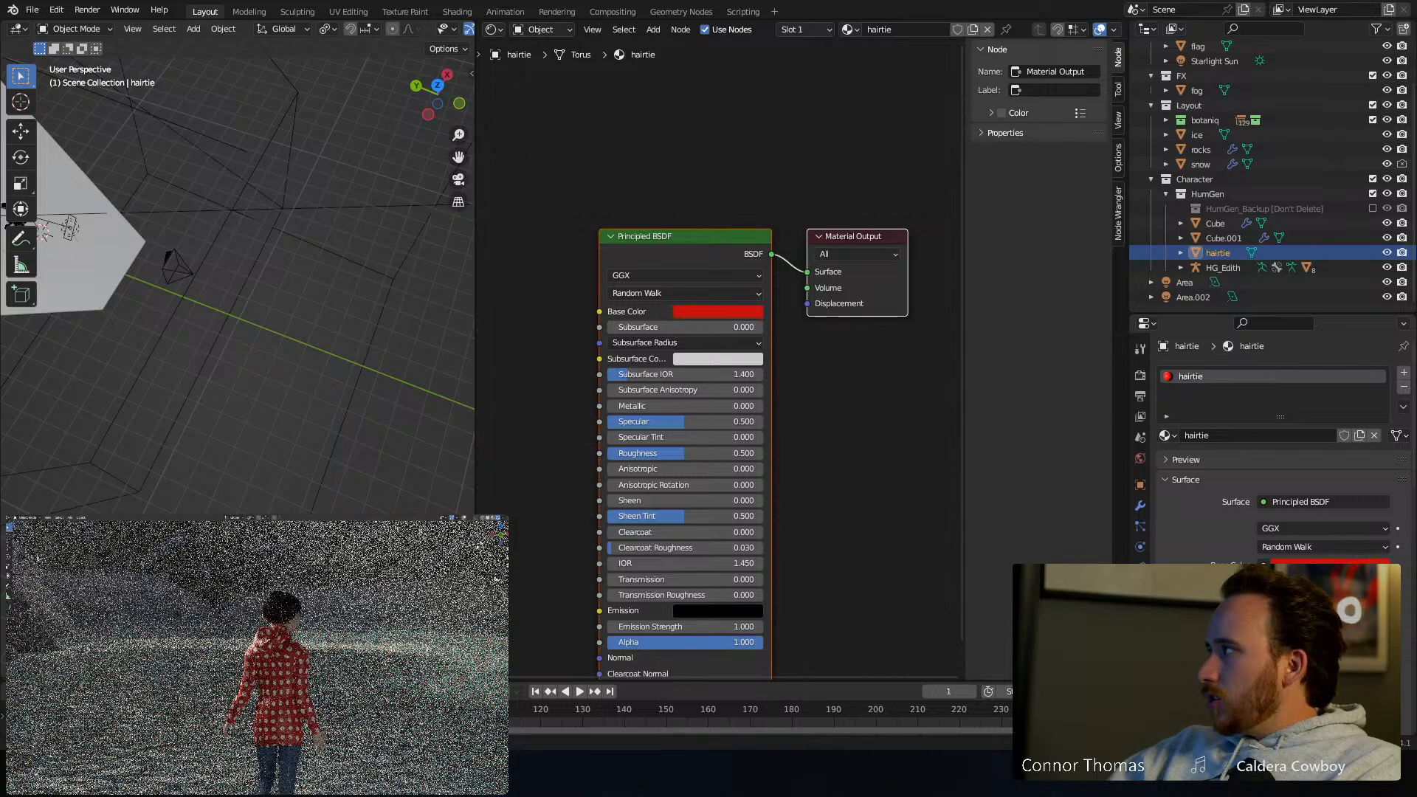
# Apply smooth shading to the hair tie on the character's bun and clear the selection
pyautogui.click(494, 518)
pyautogui.moveTo(263, 609); pyautogui.dragTo(231, 625, button='middle')
pyautogui.scroll(5, 231, 626)
pyautogui.scroll(3, 231, 626)
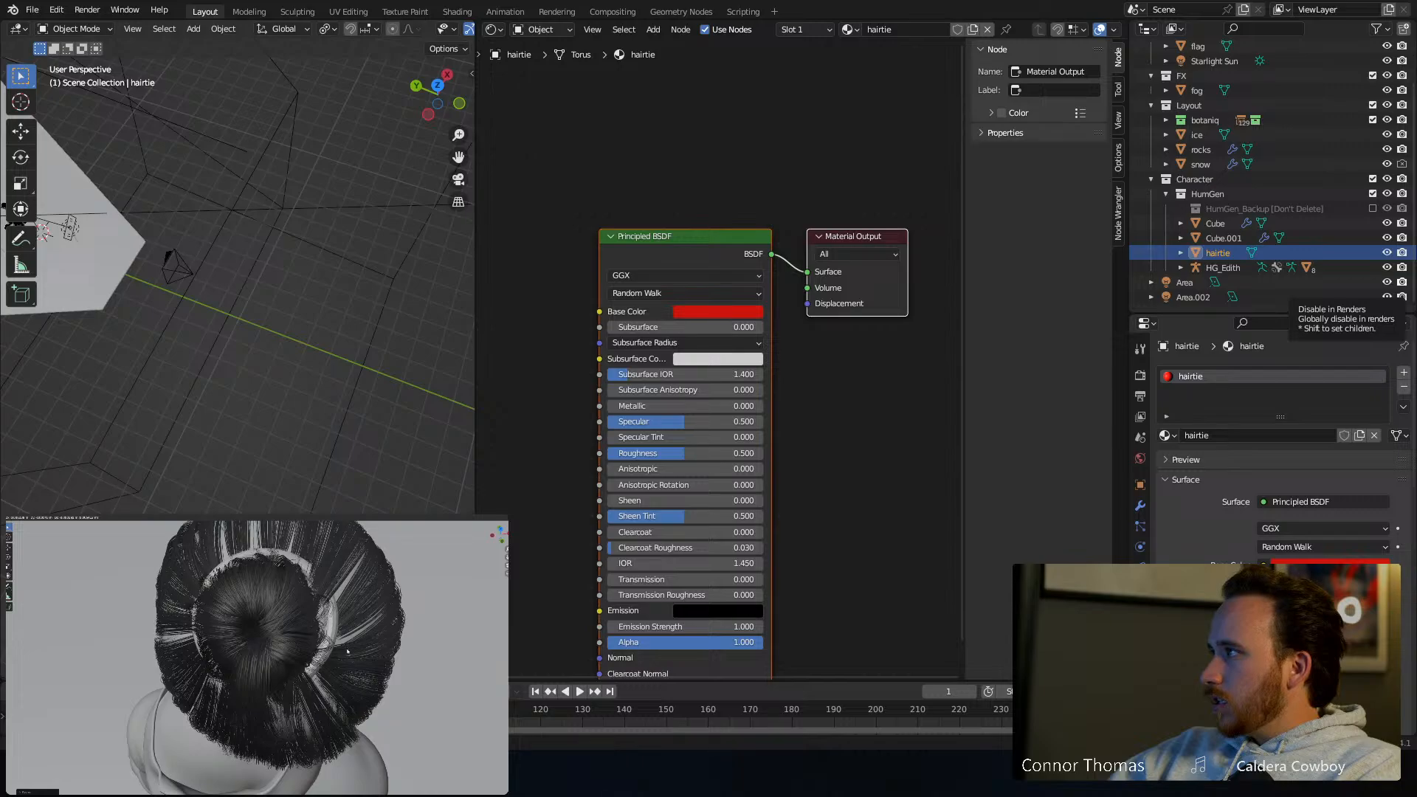
pyautogui.hotkey('alt', 'a')
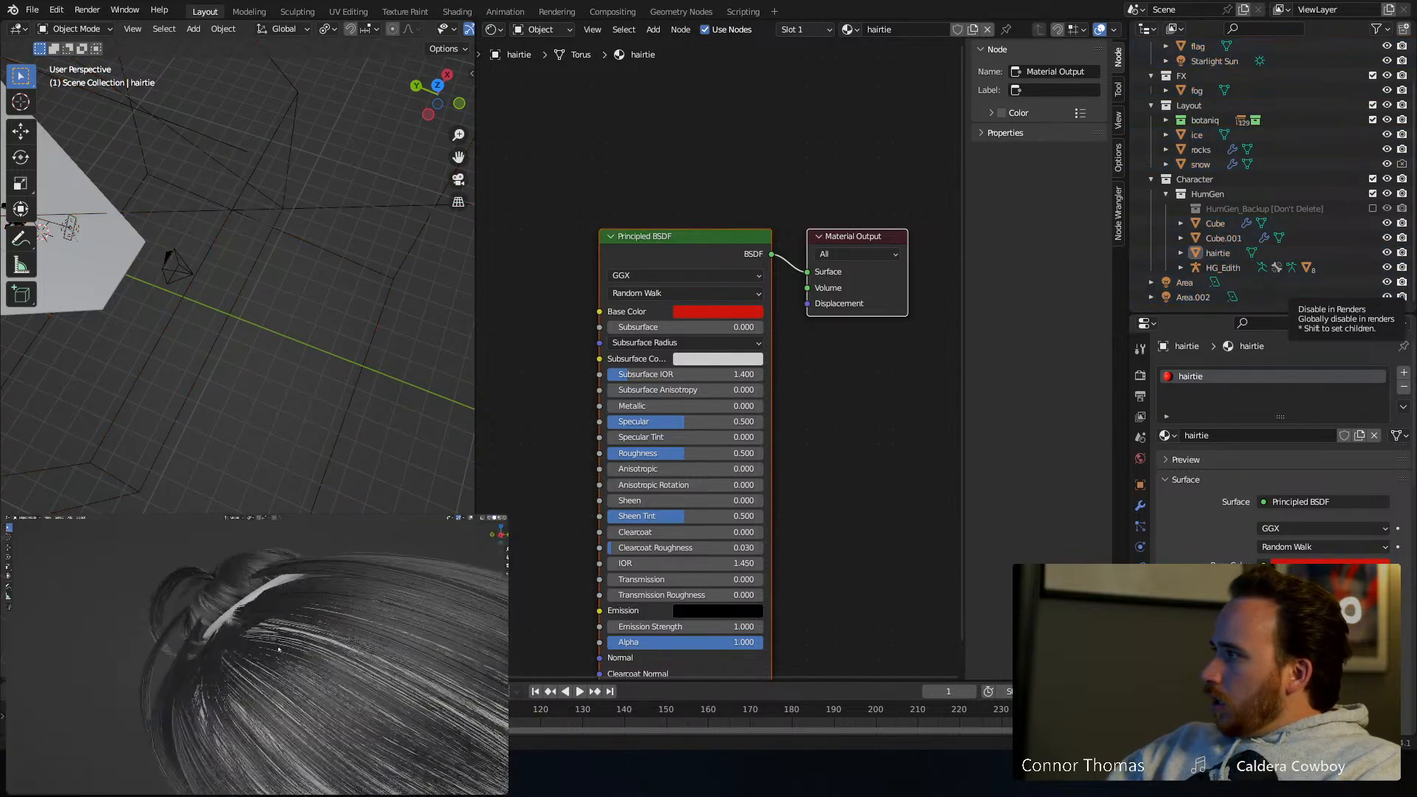
pyautogui.click(274, 635)
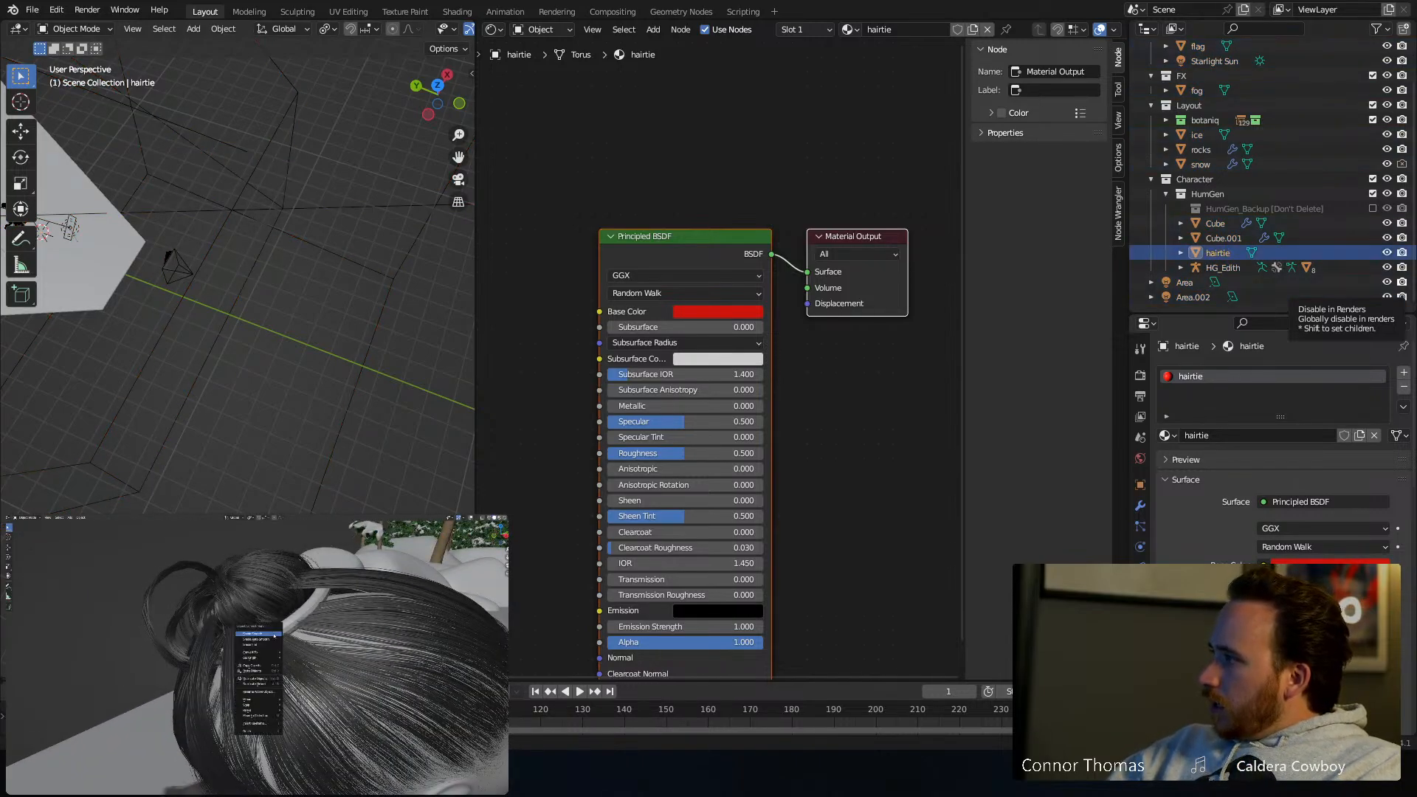
pyautogui.press('a')
pyautogui.hotkey('alt', 'a')
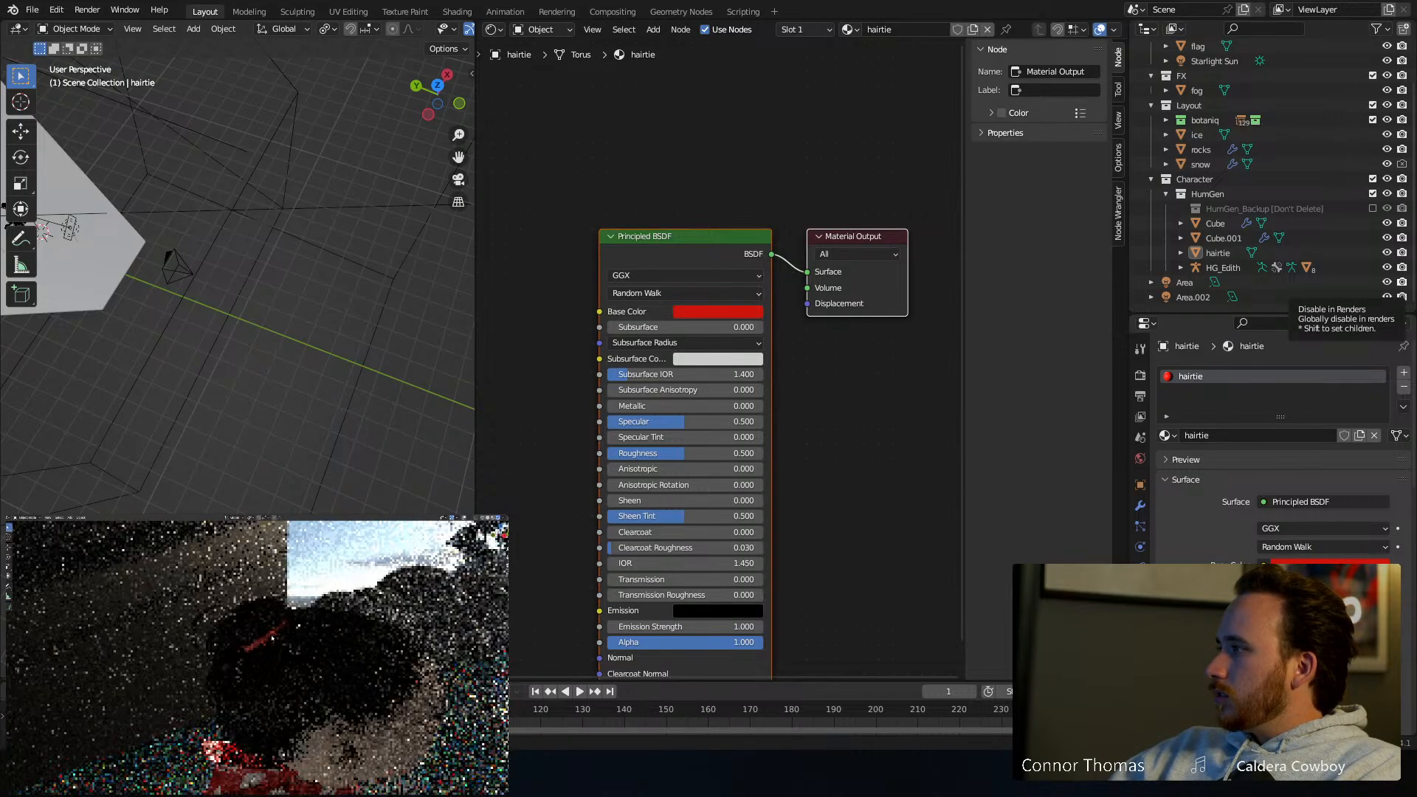
pyautogui.press('Tab')
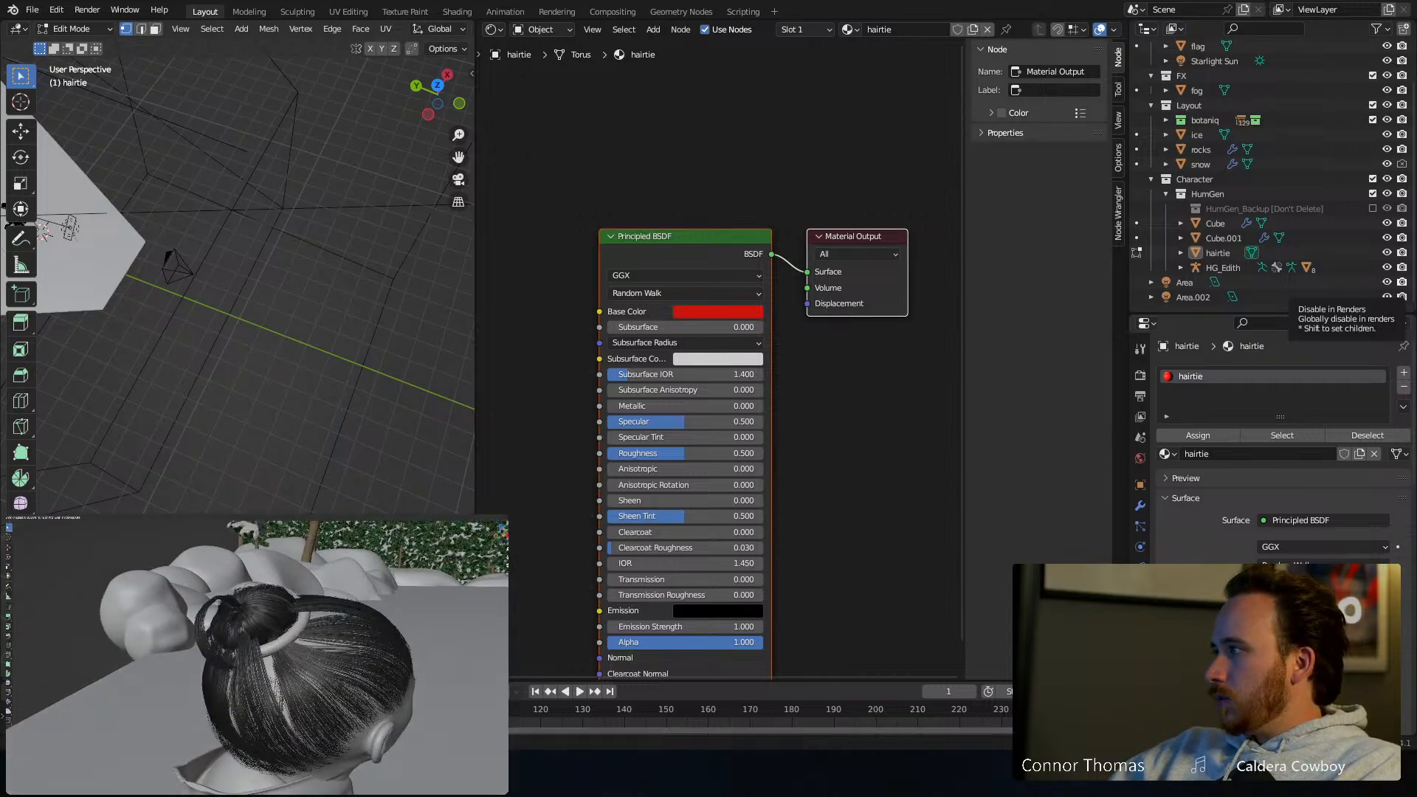
pyautogui.moveTo(329, 599); pyautogui.dragTo(344, 680, button='middle')
pyautogui.press('Tab')
pyautogui.scroll(-4, 341, 690)
pyautogui.press('a')
pyautogui.press('a')
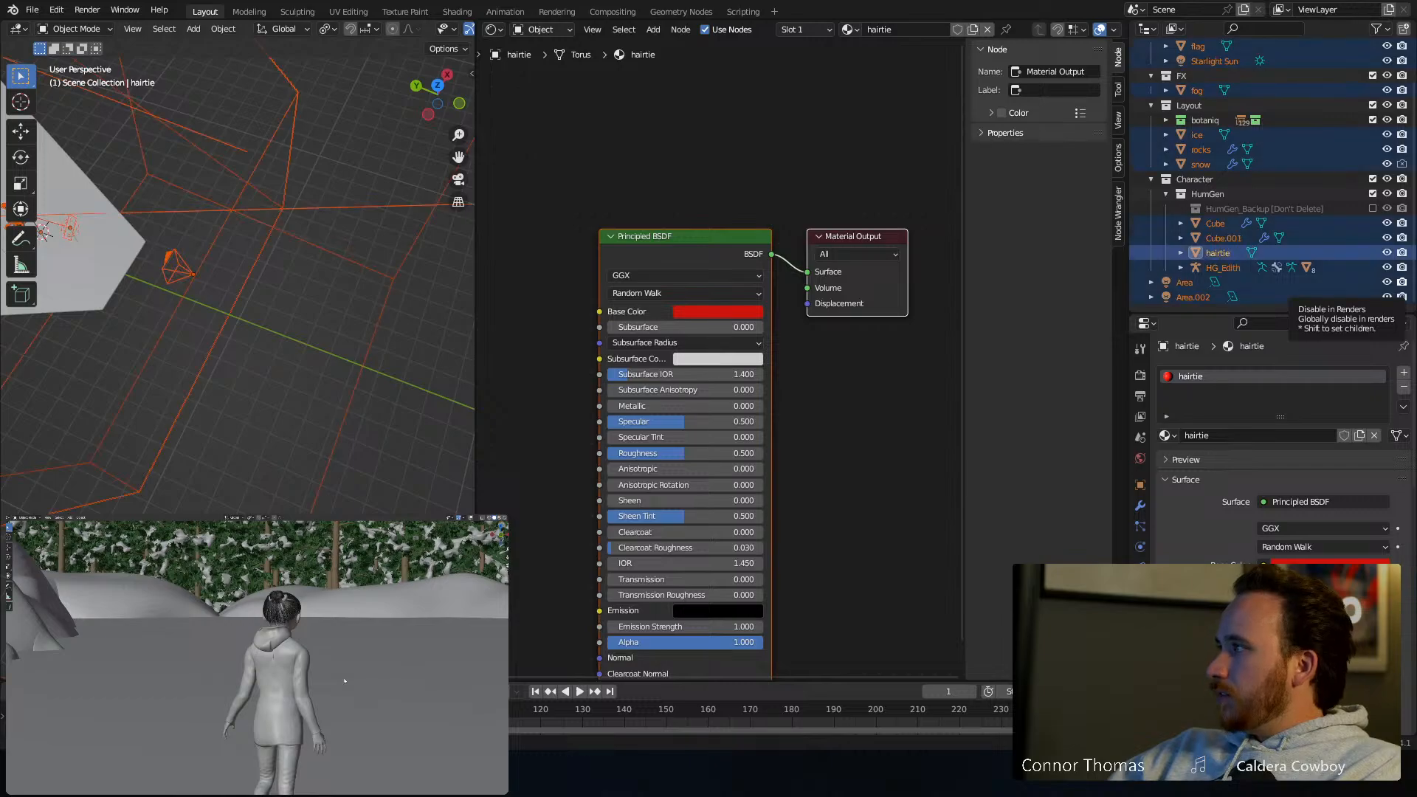
# Save the file and preview the character with rendered viewport shading
pyautogui.hotkey('ctrl', 's')
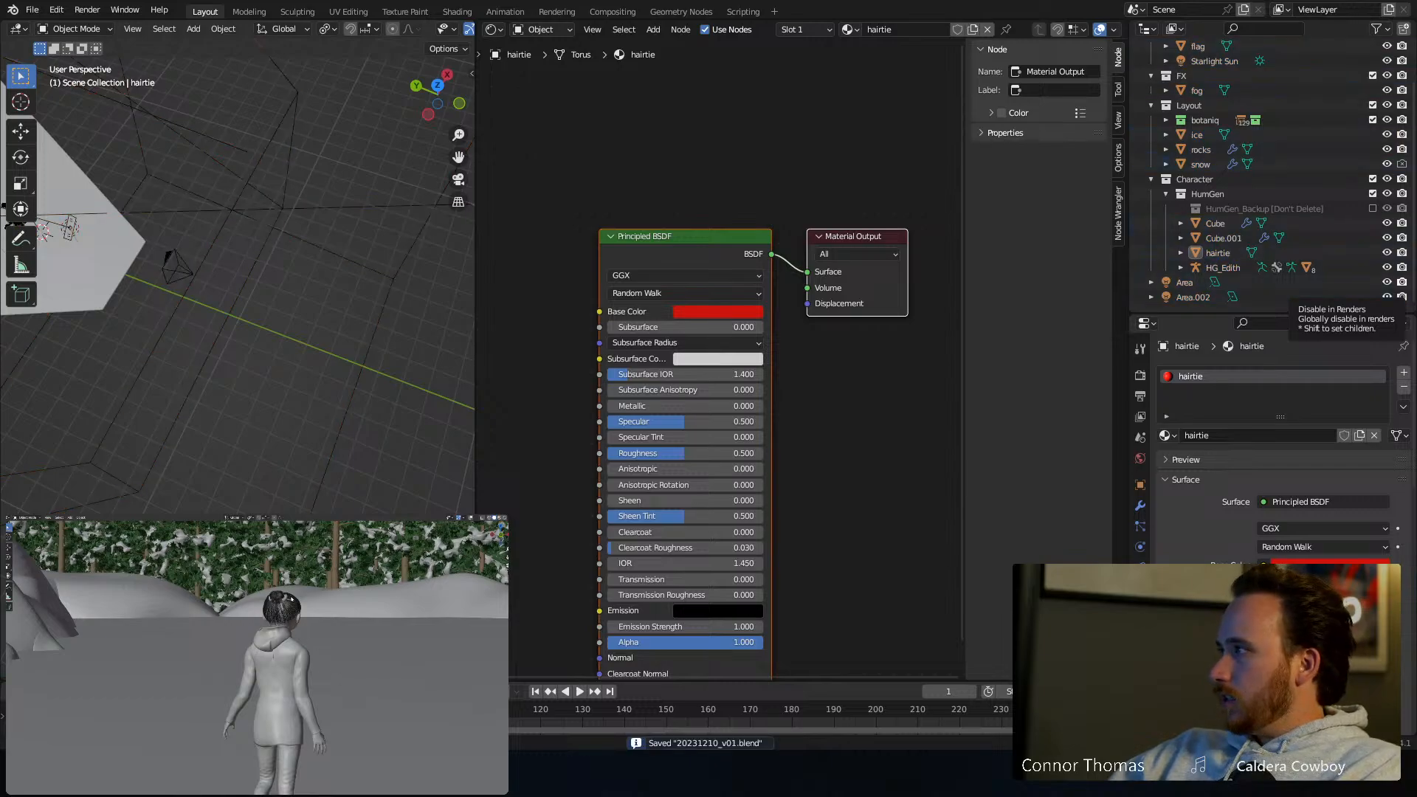
pyautogui.press('z')
pyautogui.press('8')
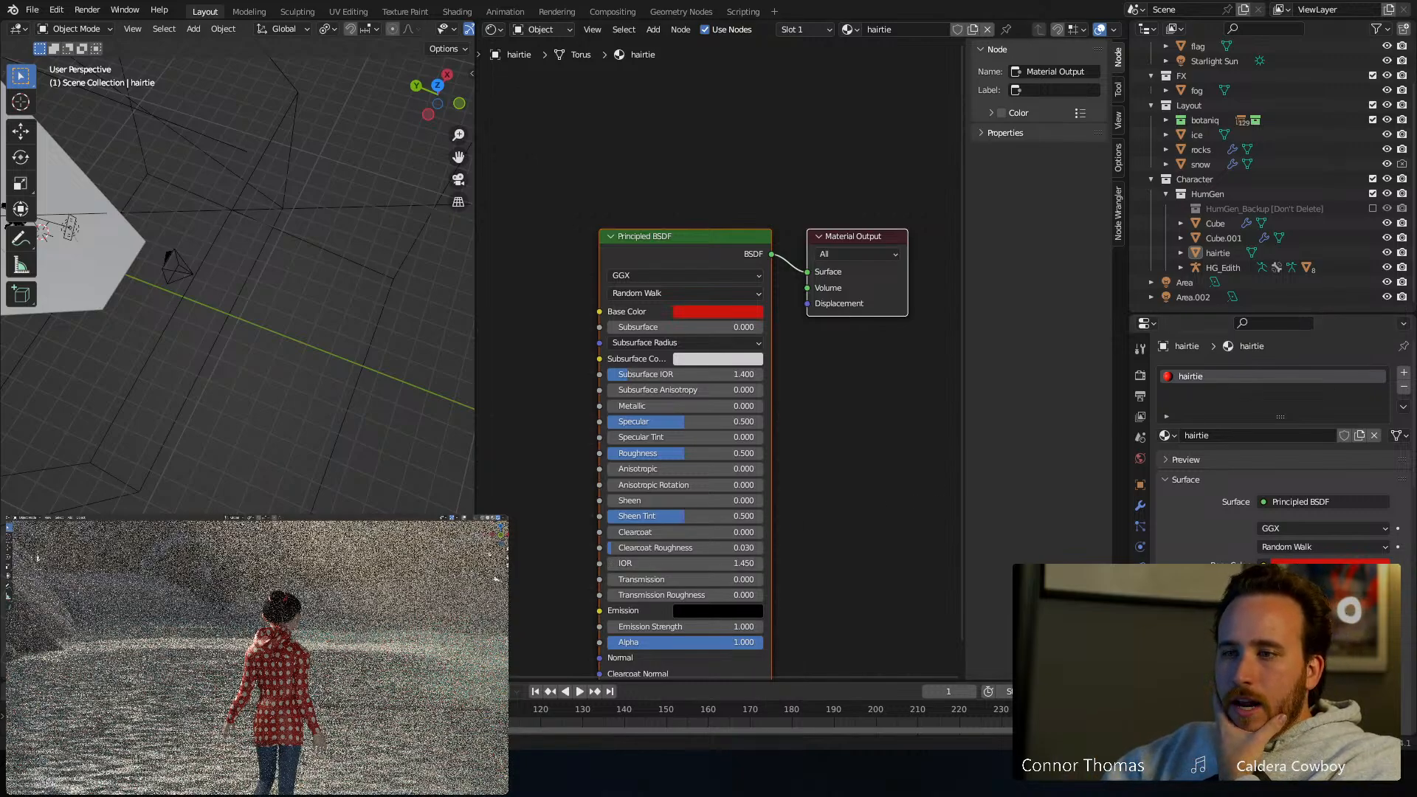
# Open the winter lake reference image, examine the girl's outfit up close, and return to the 3D scene
pyautogui.rightClick(447, 771)
pyautogui.click(476, 771)
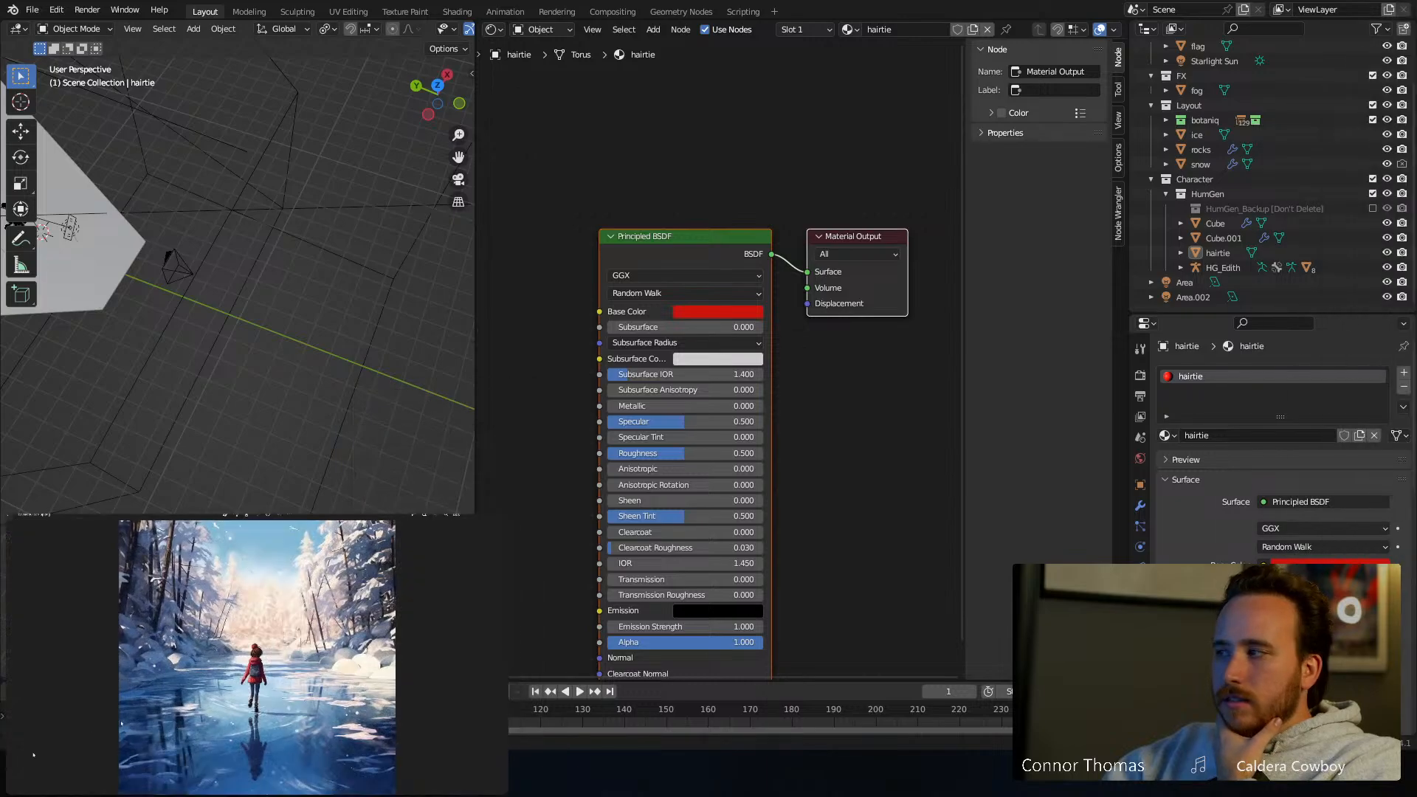
pyautogui.scroll(2, 270, 654)
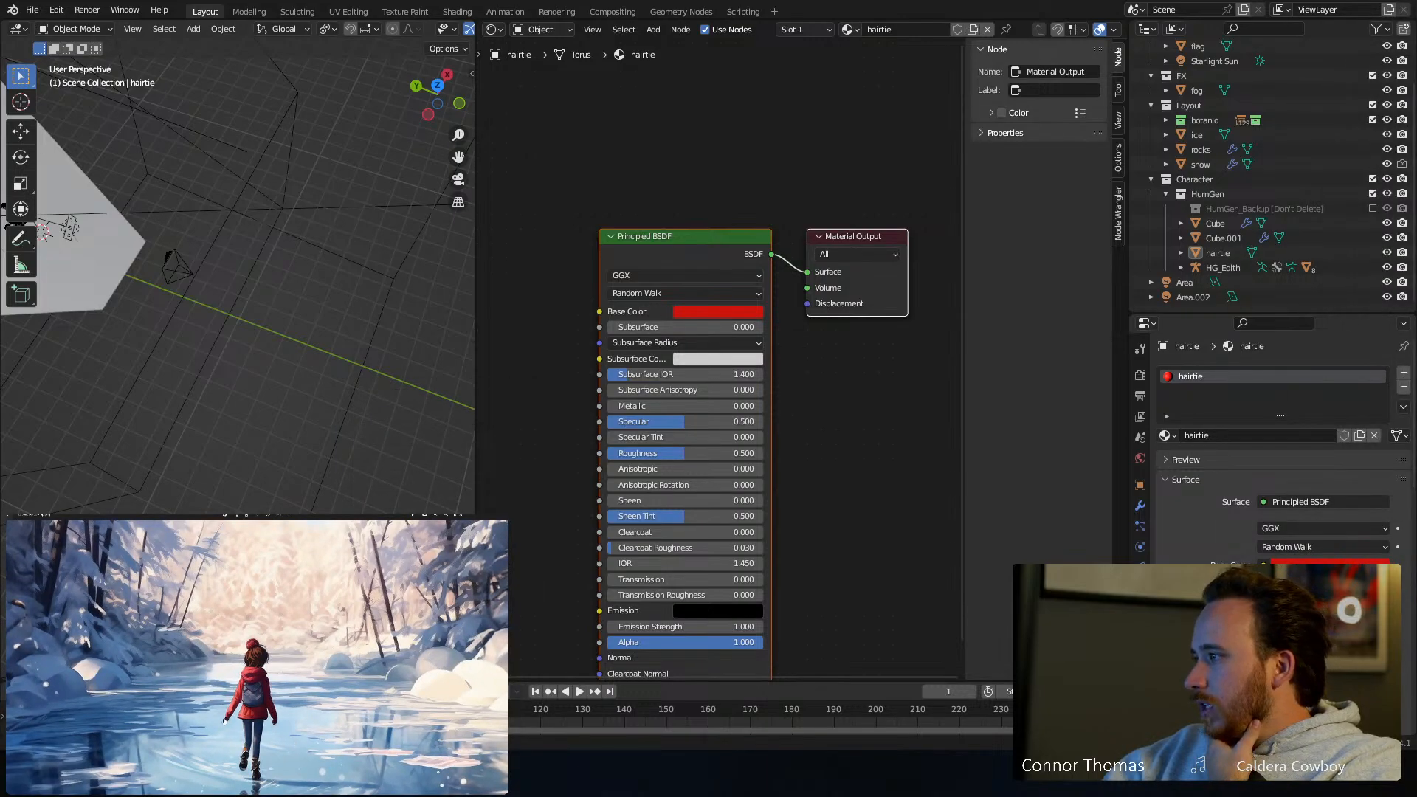
pyautogui.scroll(-2, 293, 695)
pyautogui.hotkey('alt', 'Tab')
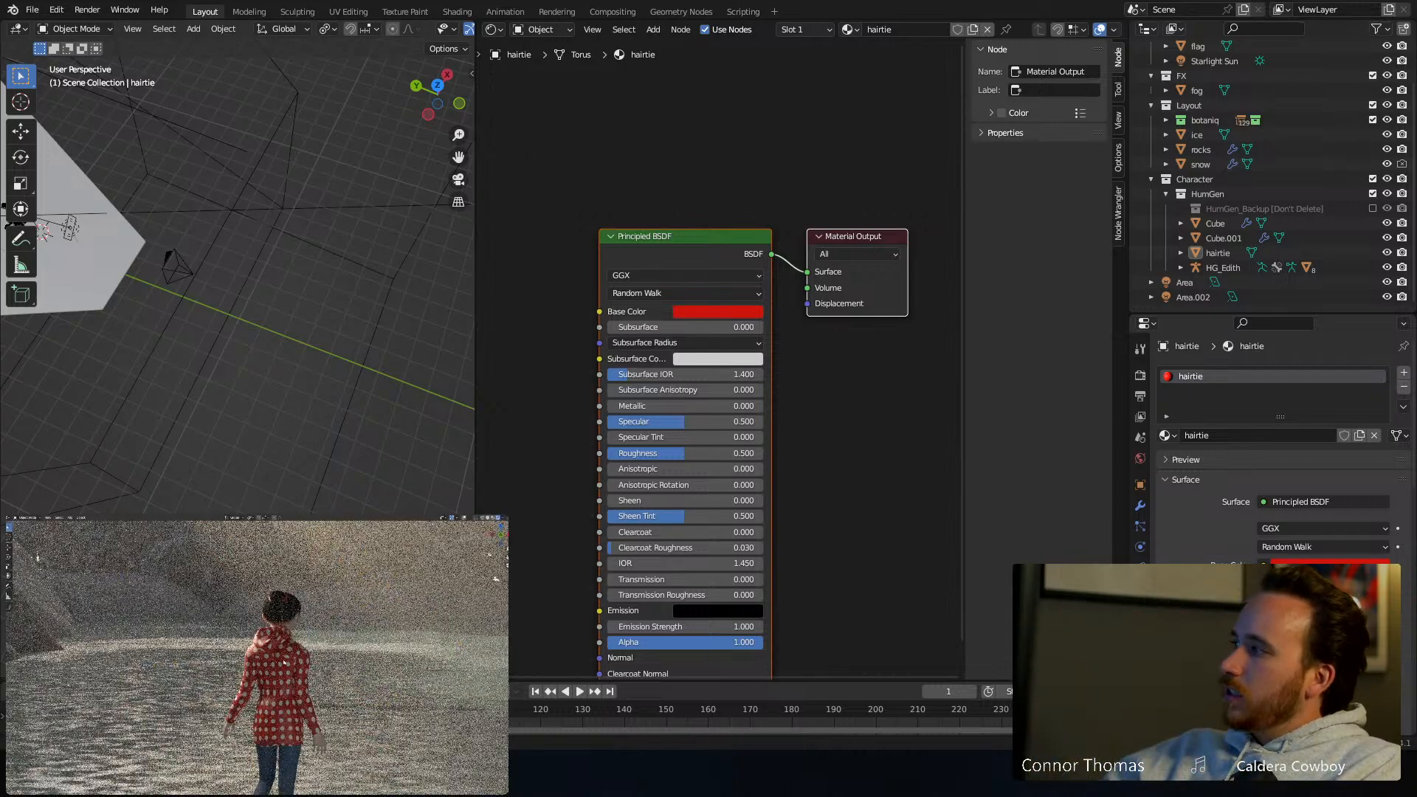
# Select the character's body and turn on subsurface scattering in the Human Generator skin settings
pyautogui.press('z')
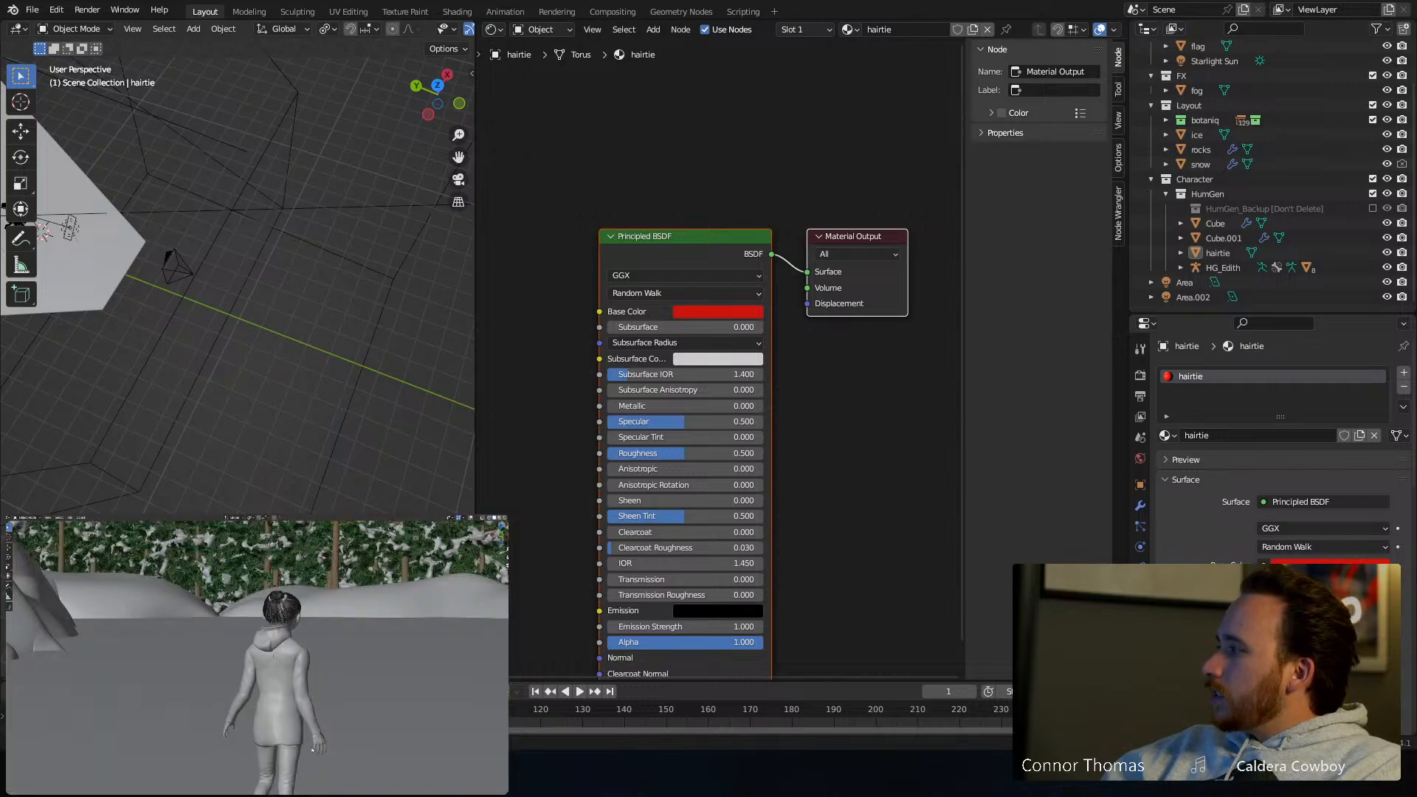
pyautogui.click(324, 745)
pyautogui.keyDown('shift'); pyautogui.moveTo(324, 745); pyautogui.dragTo(320, 700, button='middle'); pyautogui.keyUp('shift')
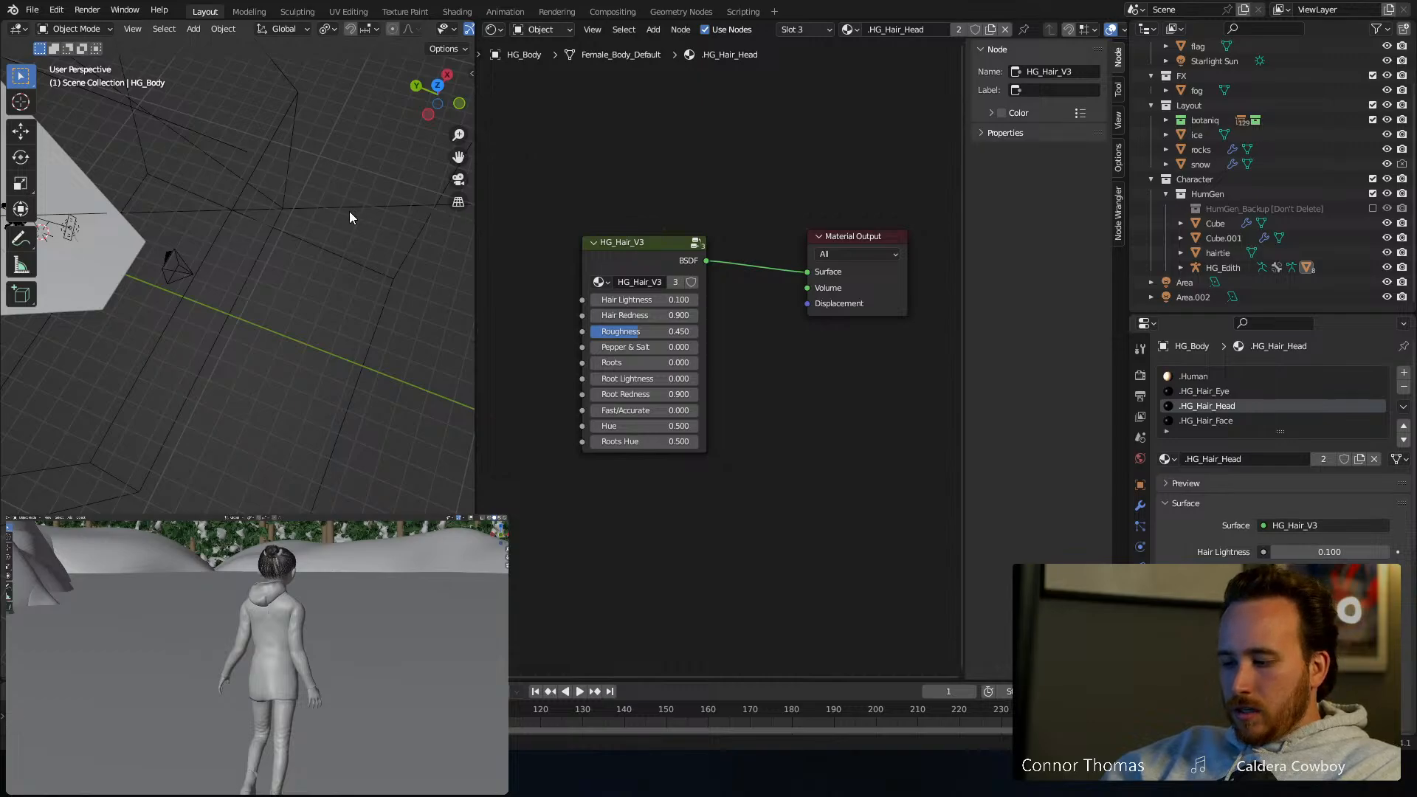
pyautogui.press('n')
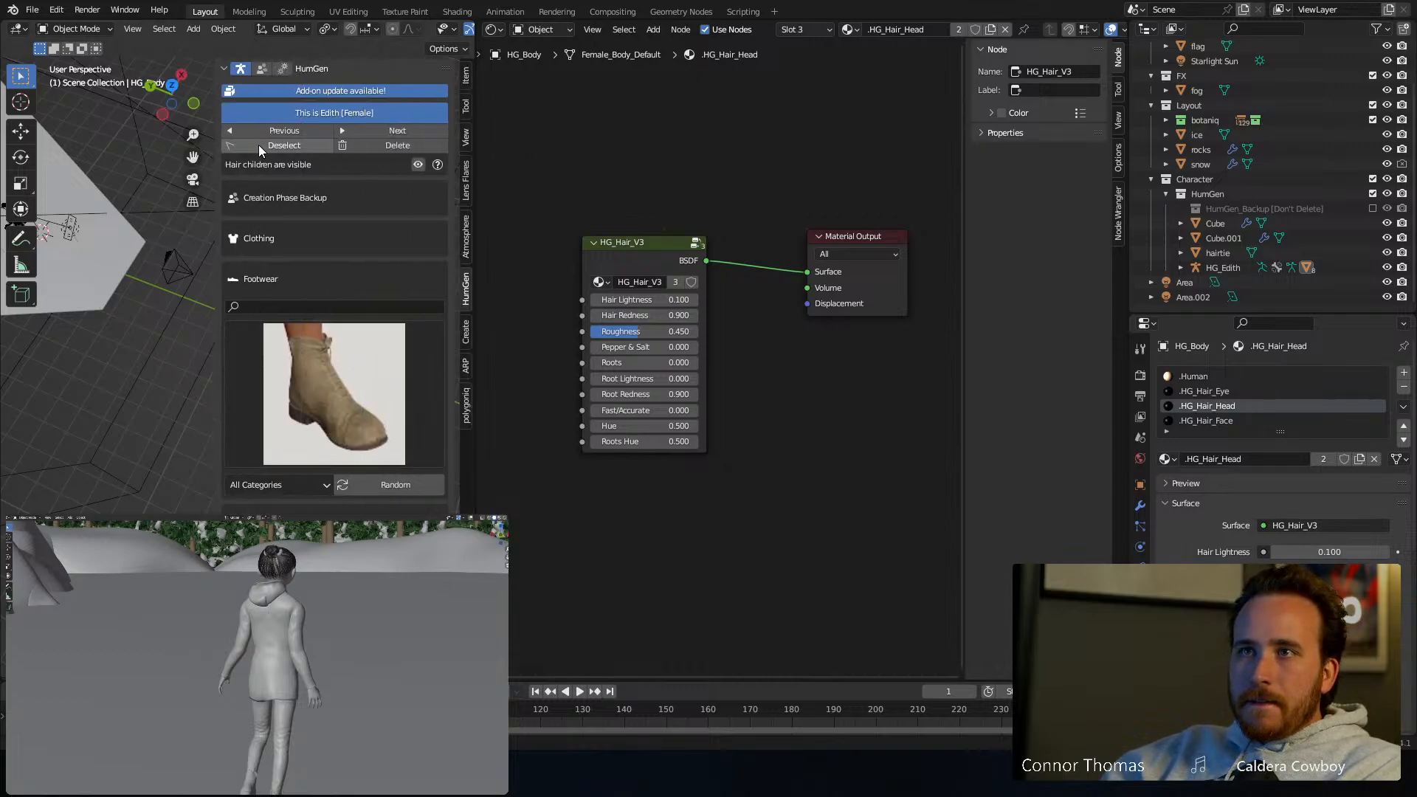
pyautogui.scroll(-1, 289, 301)
pyautogui.scroll(1, 289, 301)
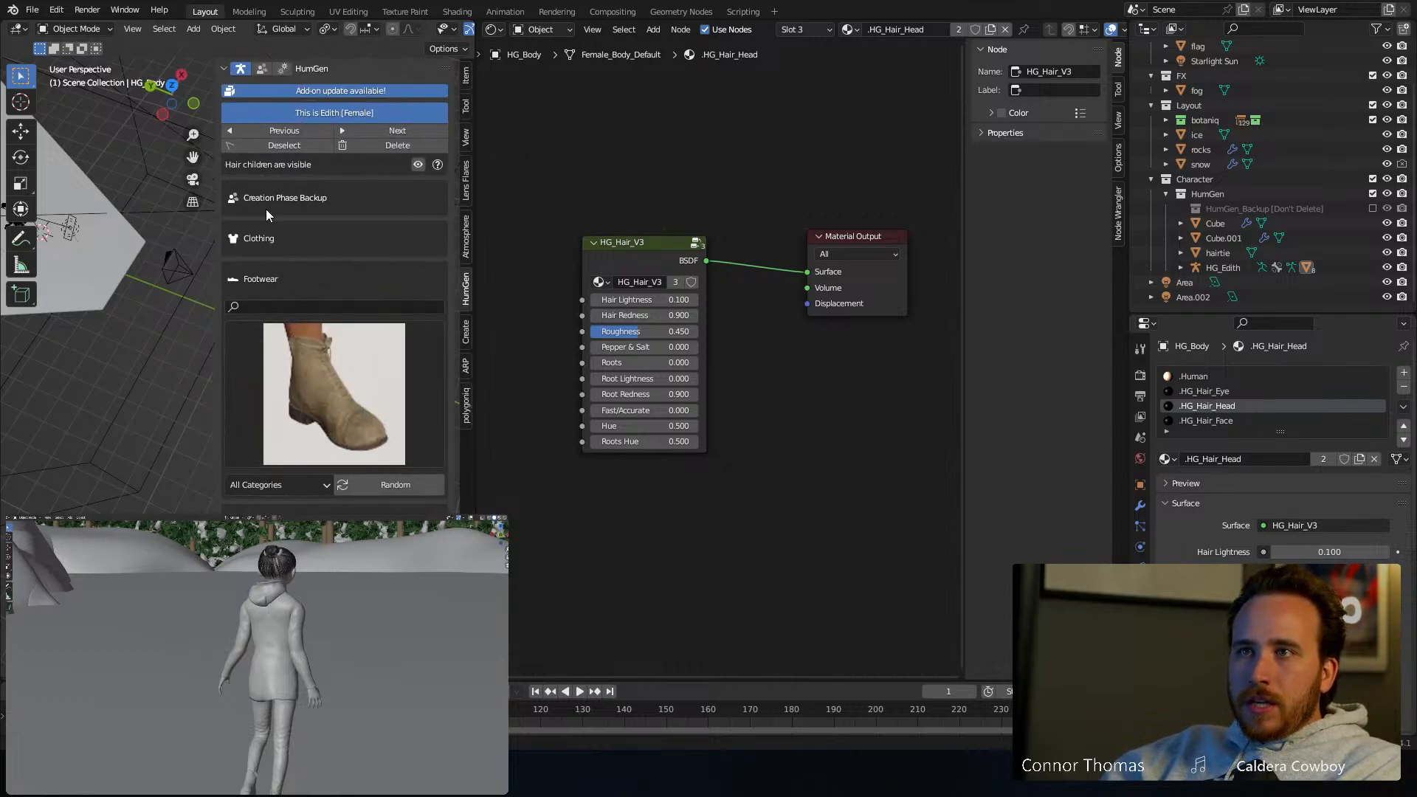
pyautogui.click(282, 198)
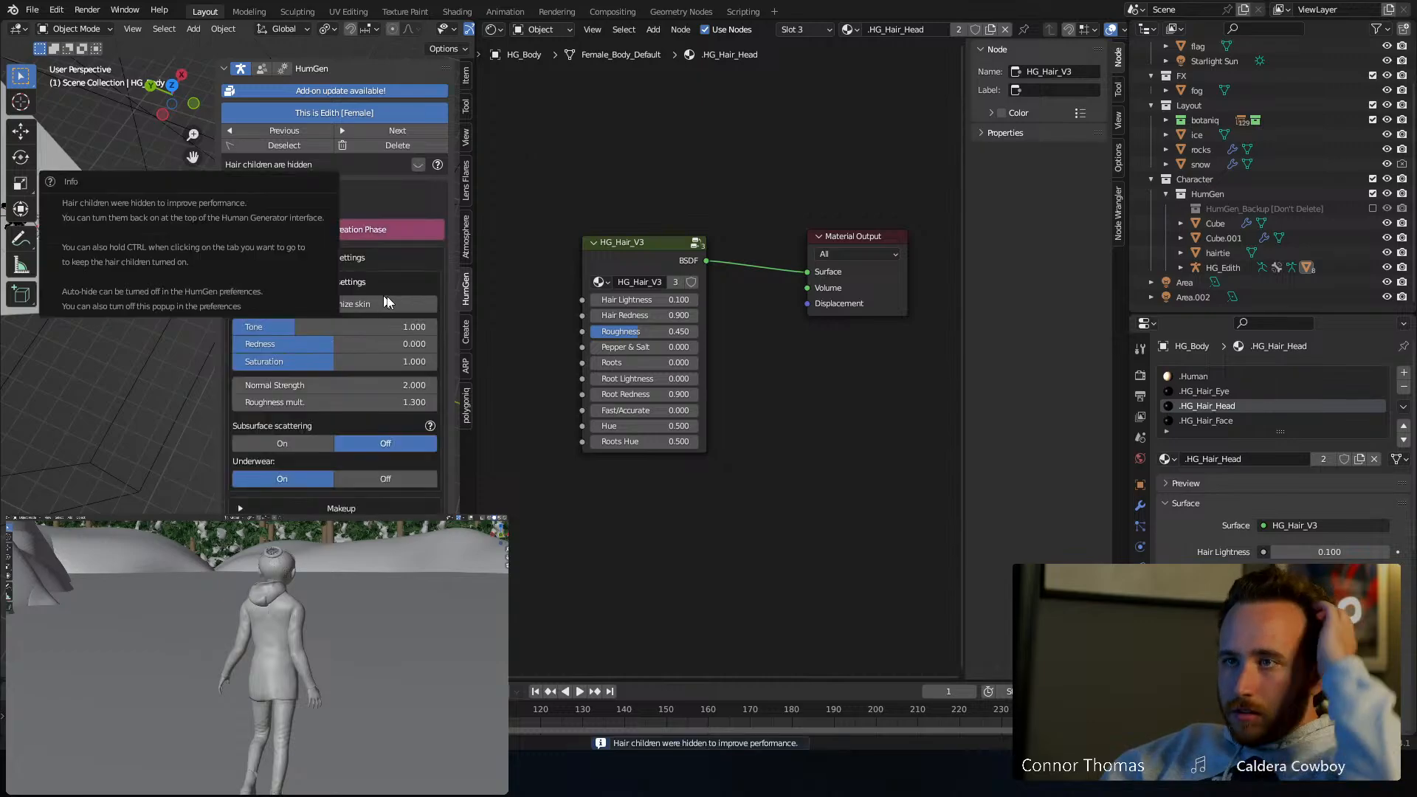
pyautogui.scroll(-10, 335, 295)
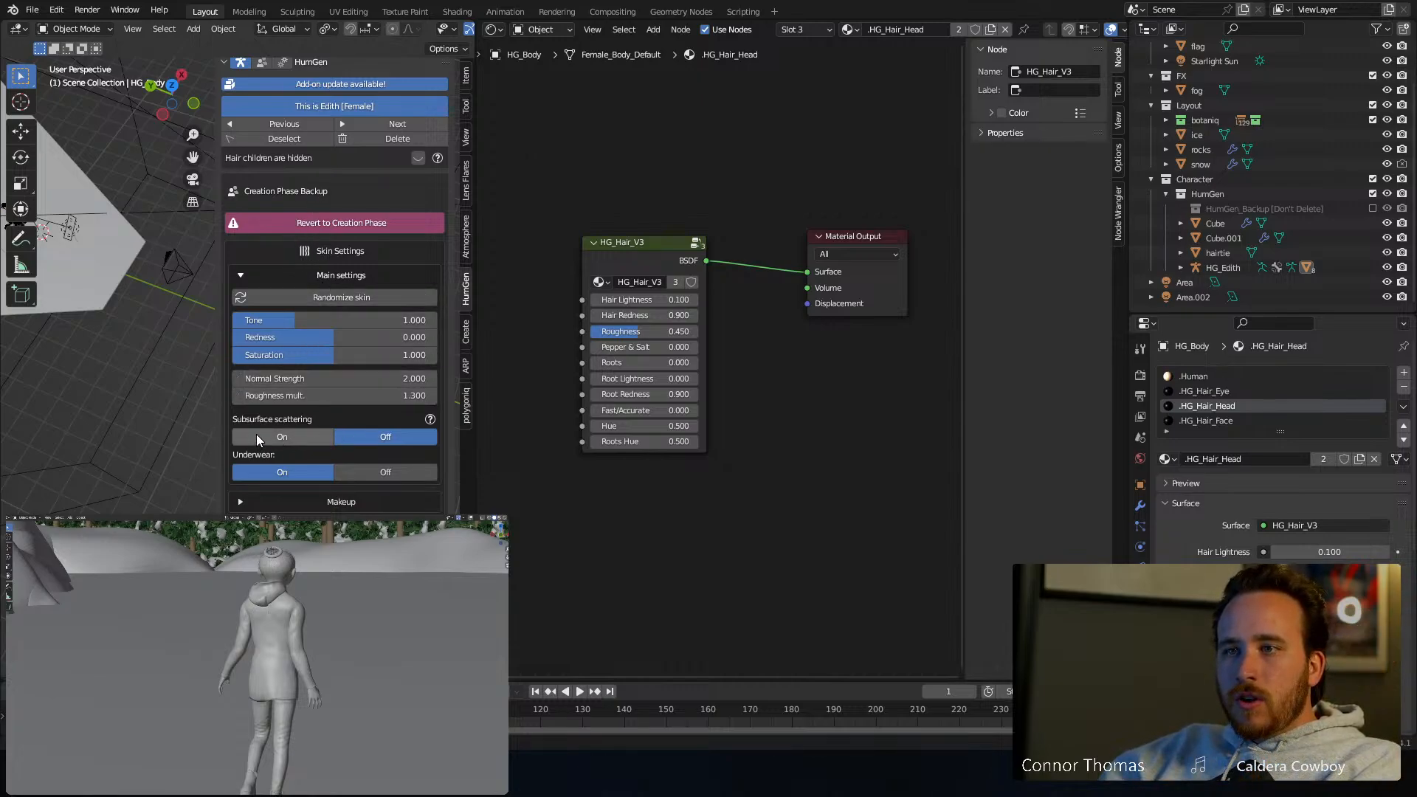
pyautogui.click(281, 435)
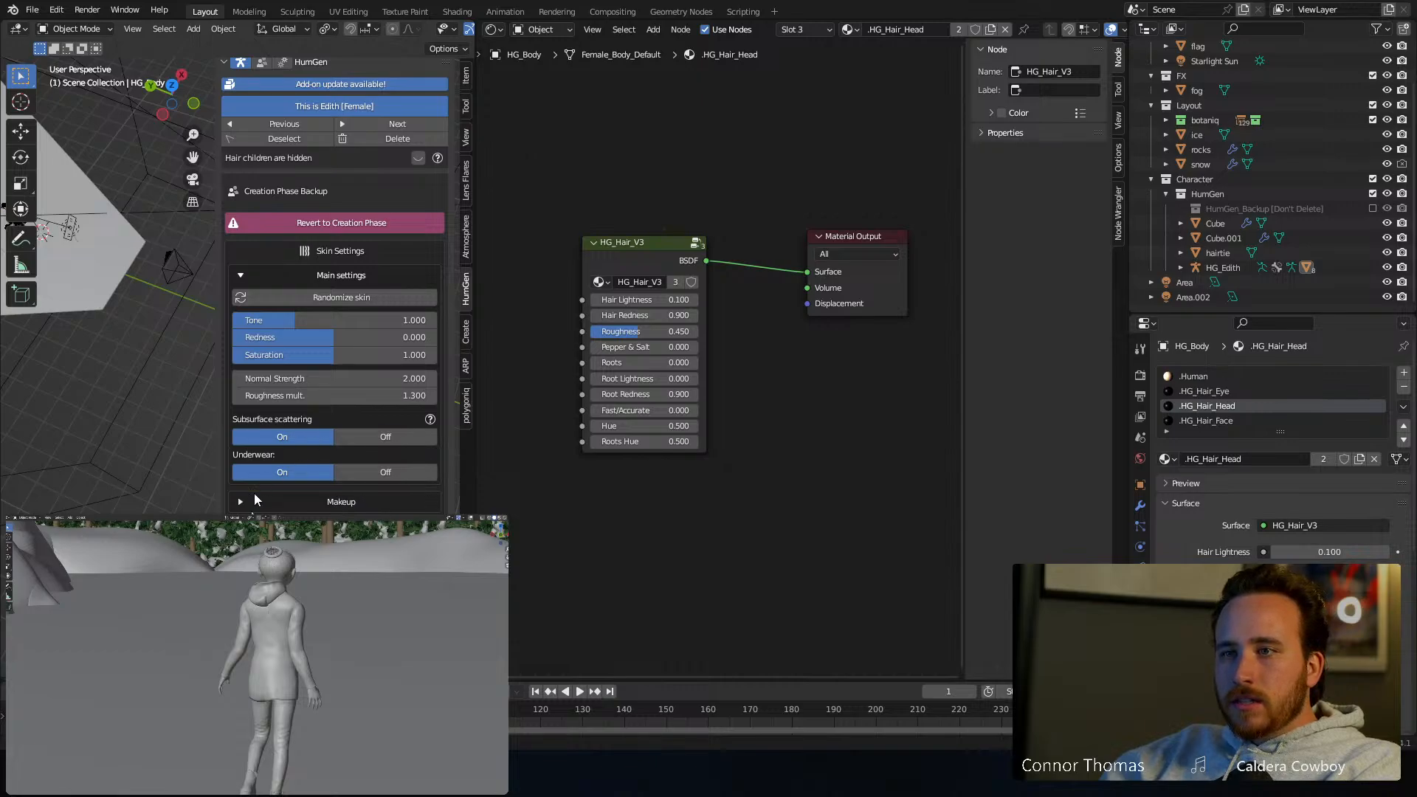
# Make the character's hair children visible again in Human Generator and save the file
pyautogui.press('n')
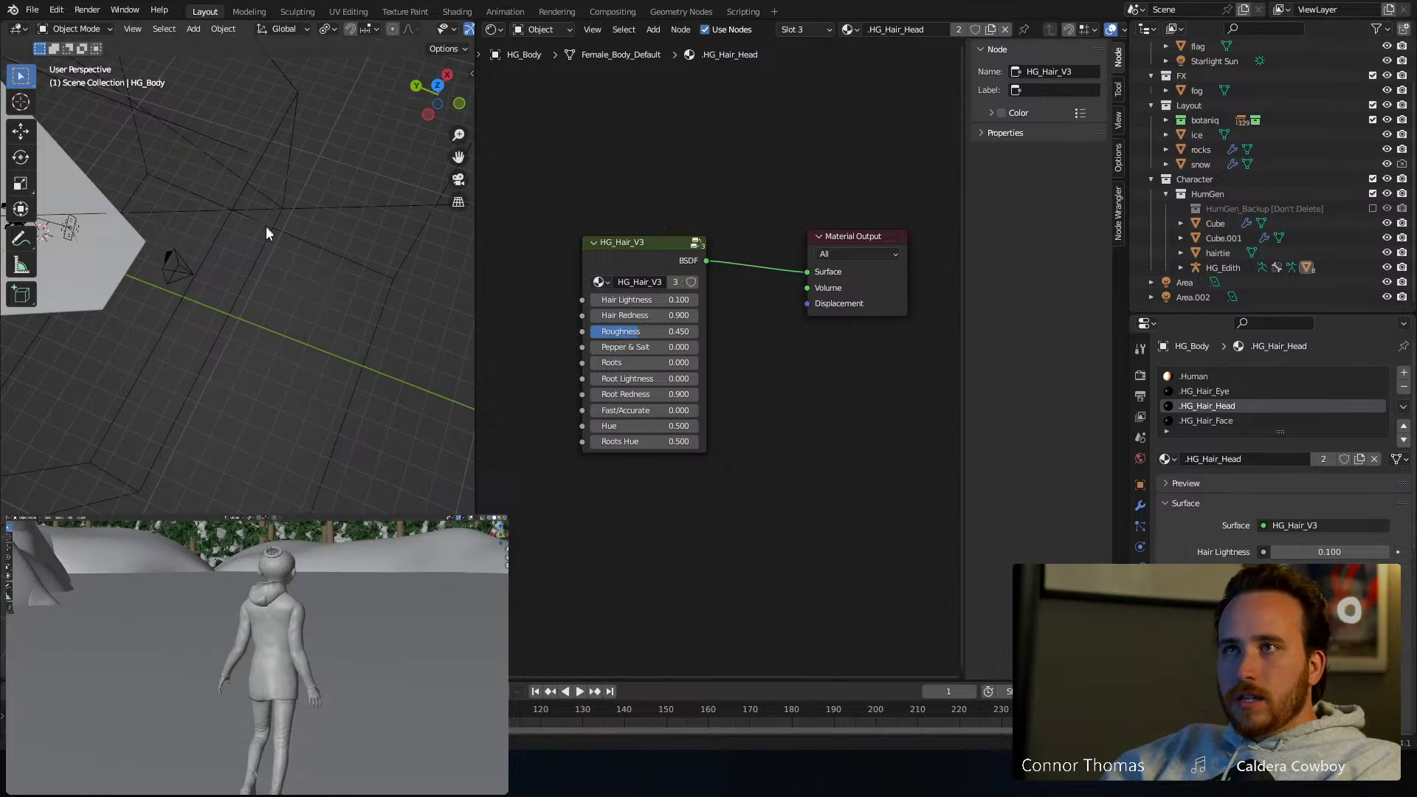
pyautogui.press('n')
pyautogui.scroll(-6, 320, 378)
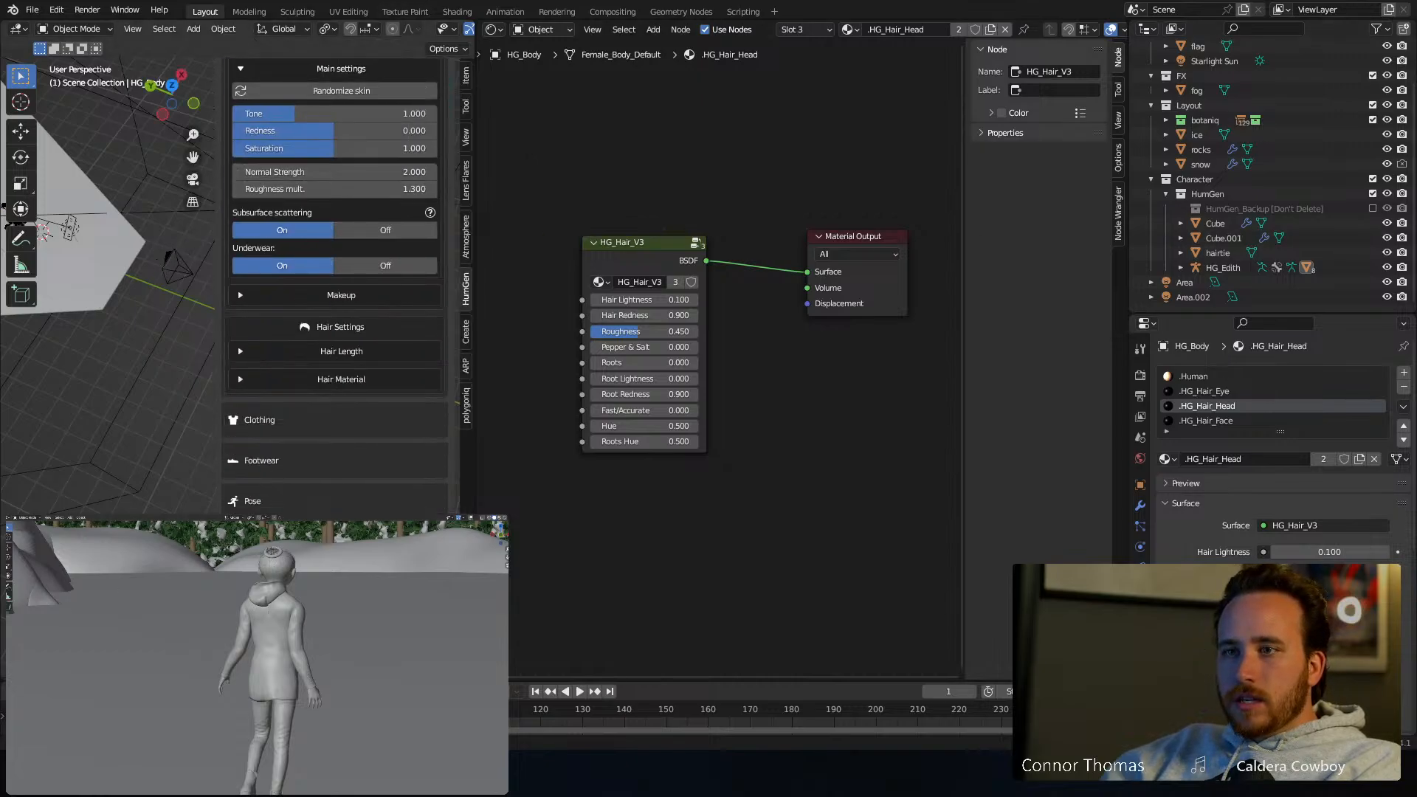
pyautogui.scroll(6, 399, 417)
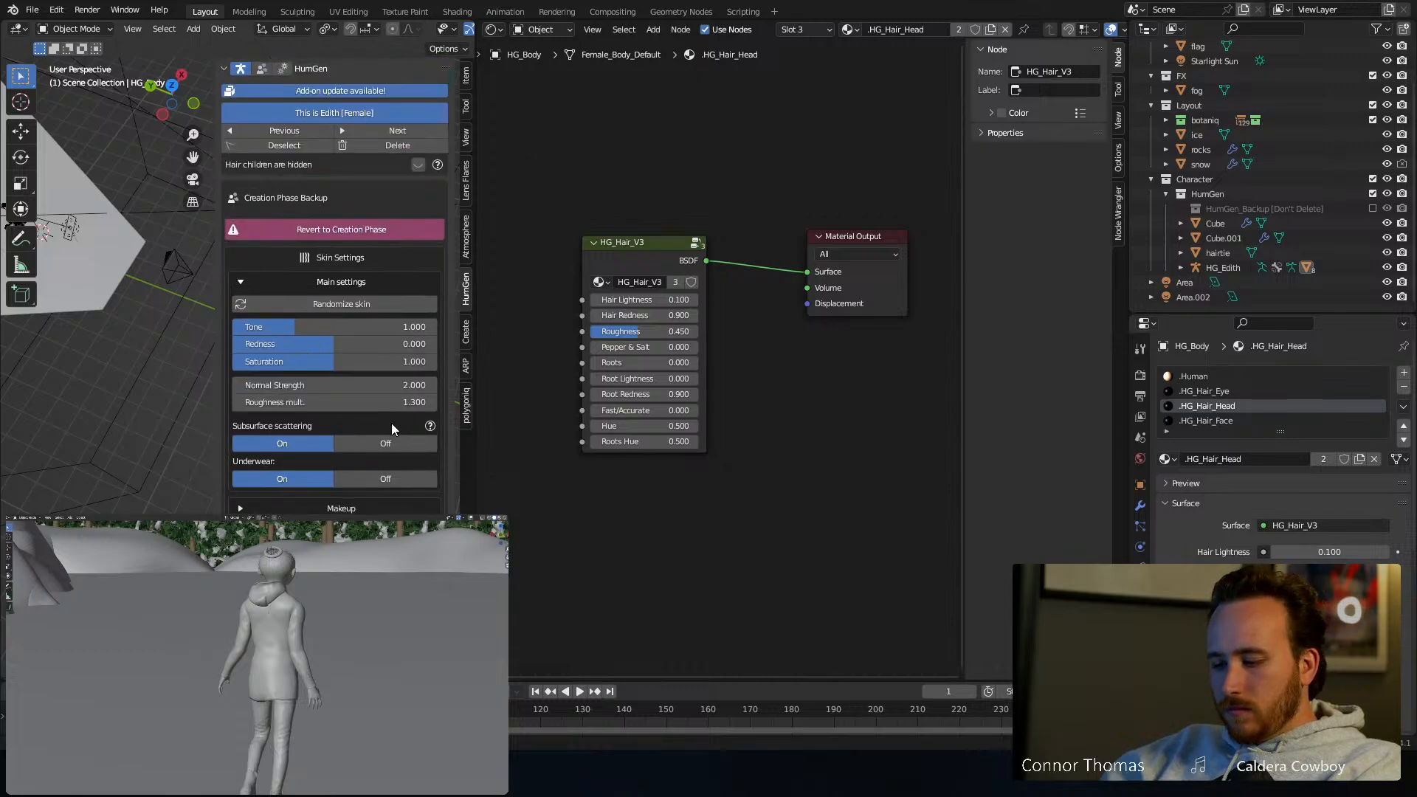
pyautogui.press('n')
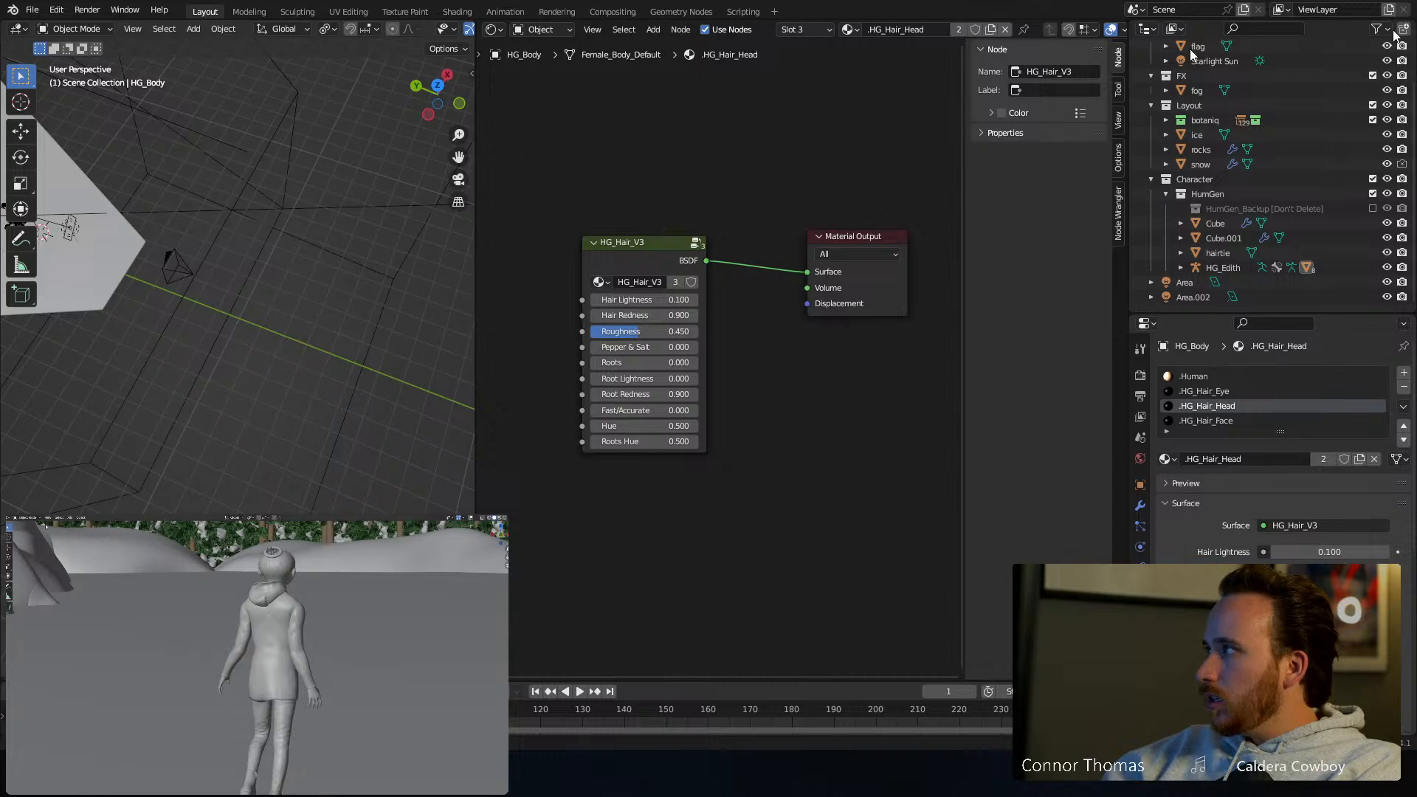
pyautogui.press('n')
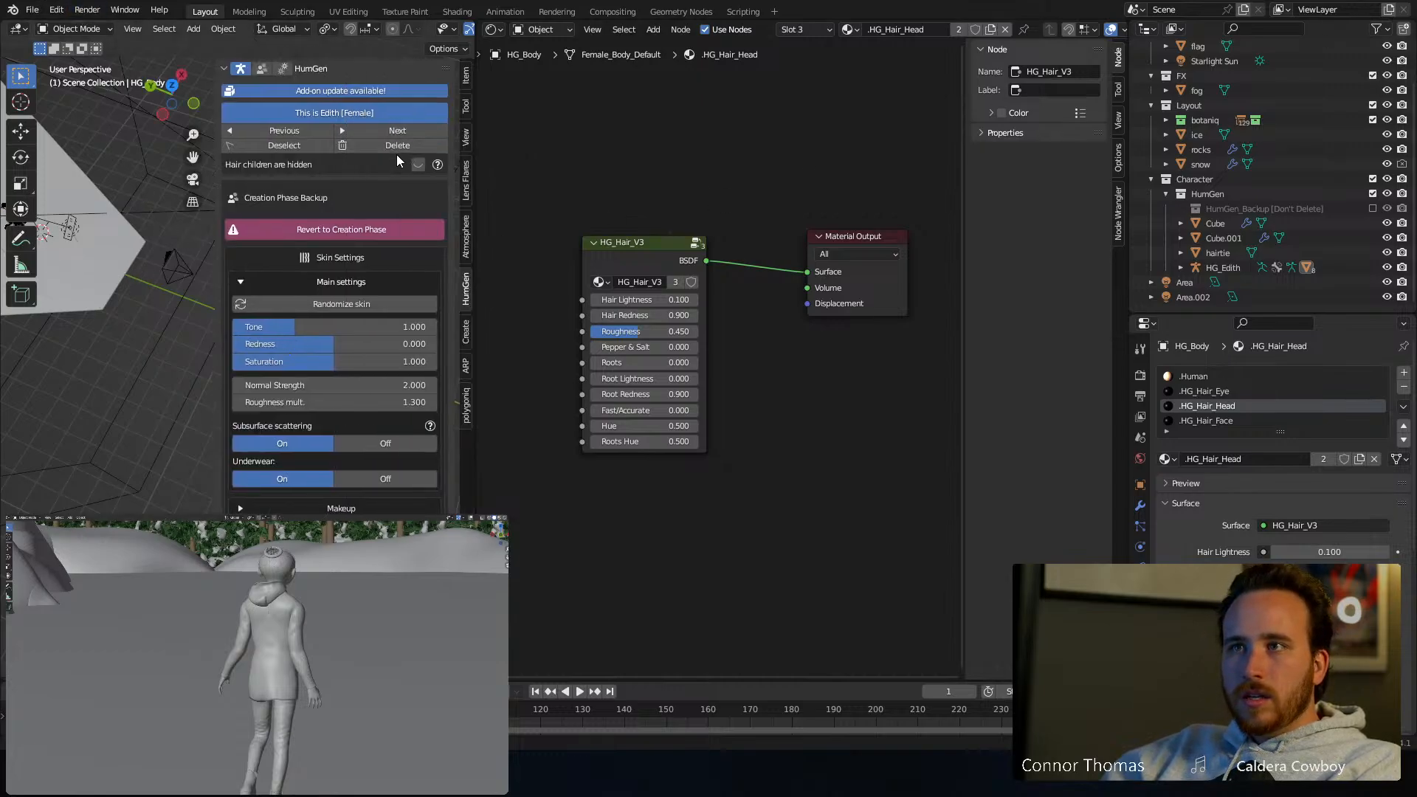
pyautogui.click(417, 166)
pyautogui.press('n')
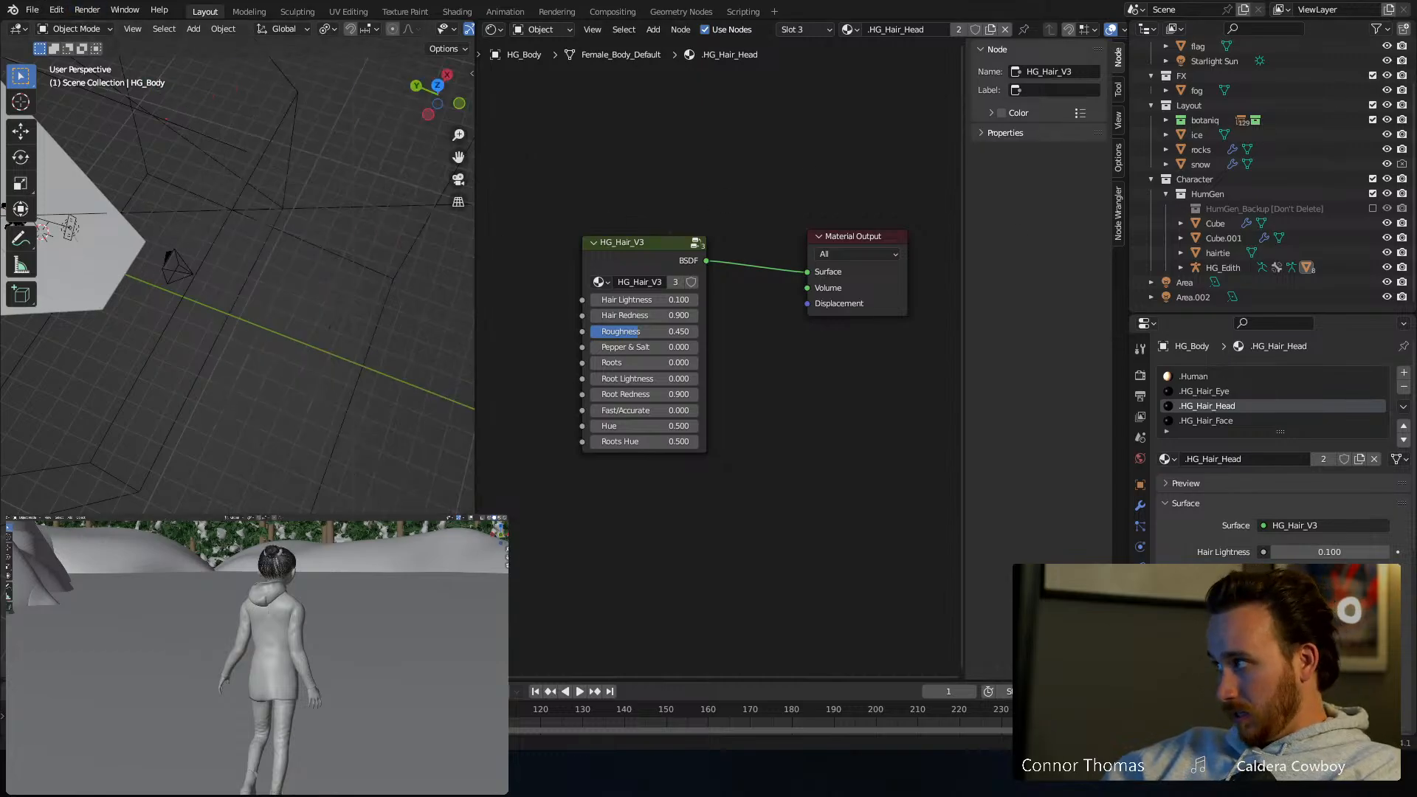
pyautogui.hotkey('ctrl', 's')
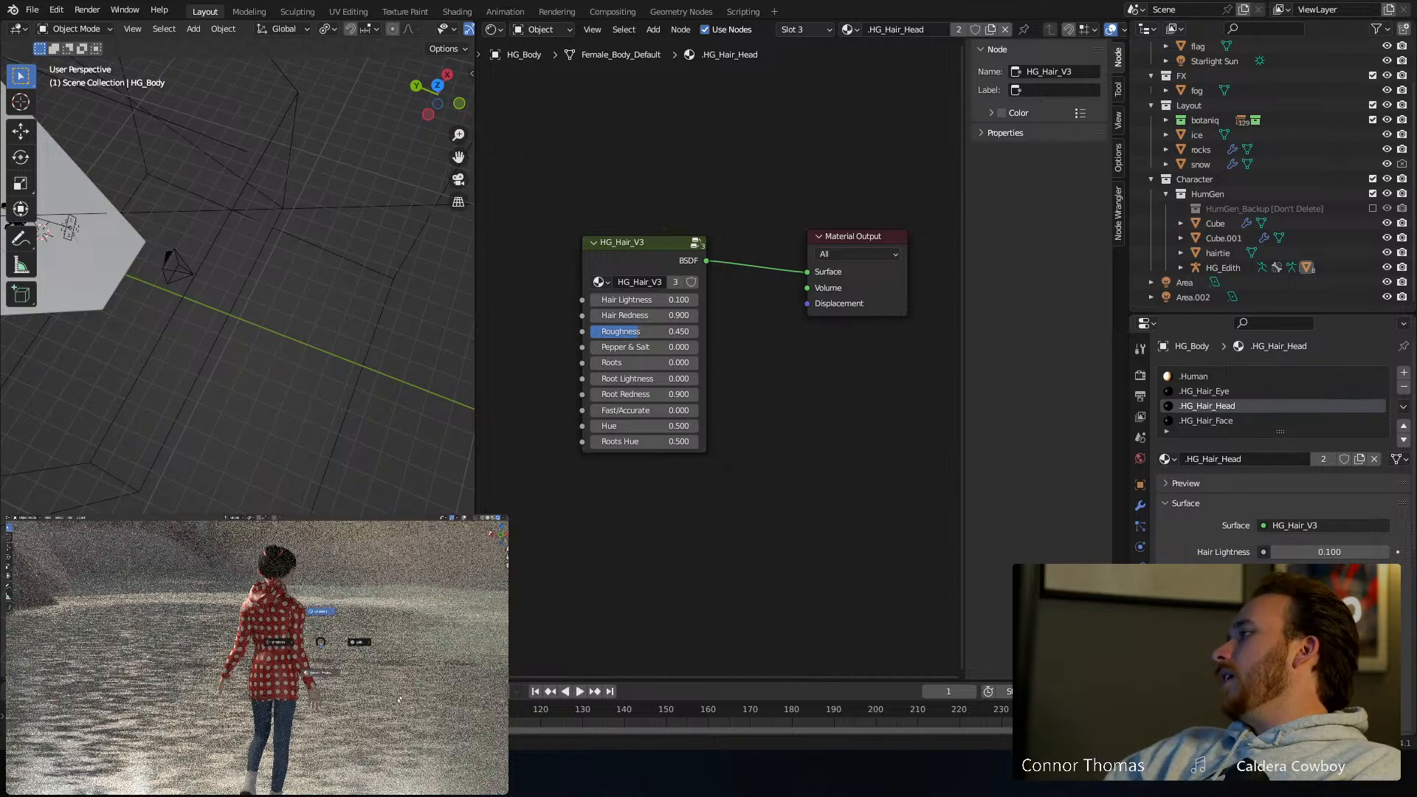
# Select the rocks object and set the character viewport to solid shading
pyautogui.click(361, 645)
pyautogui.click(288, 688)
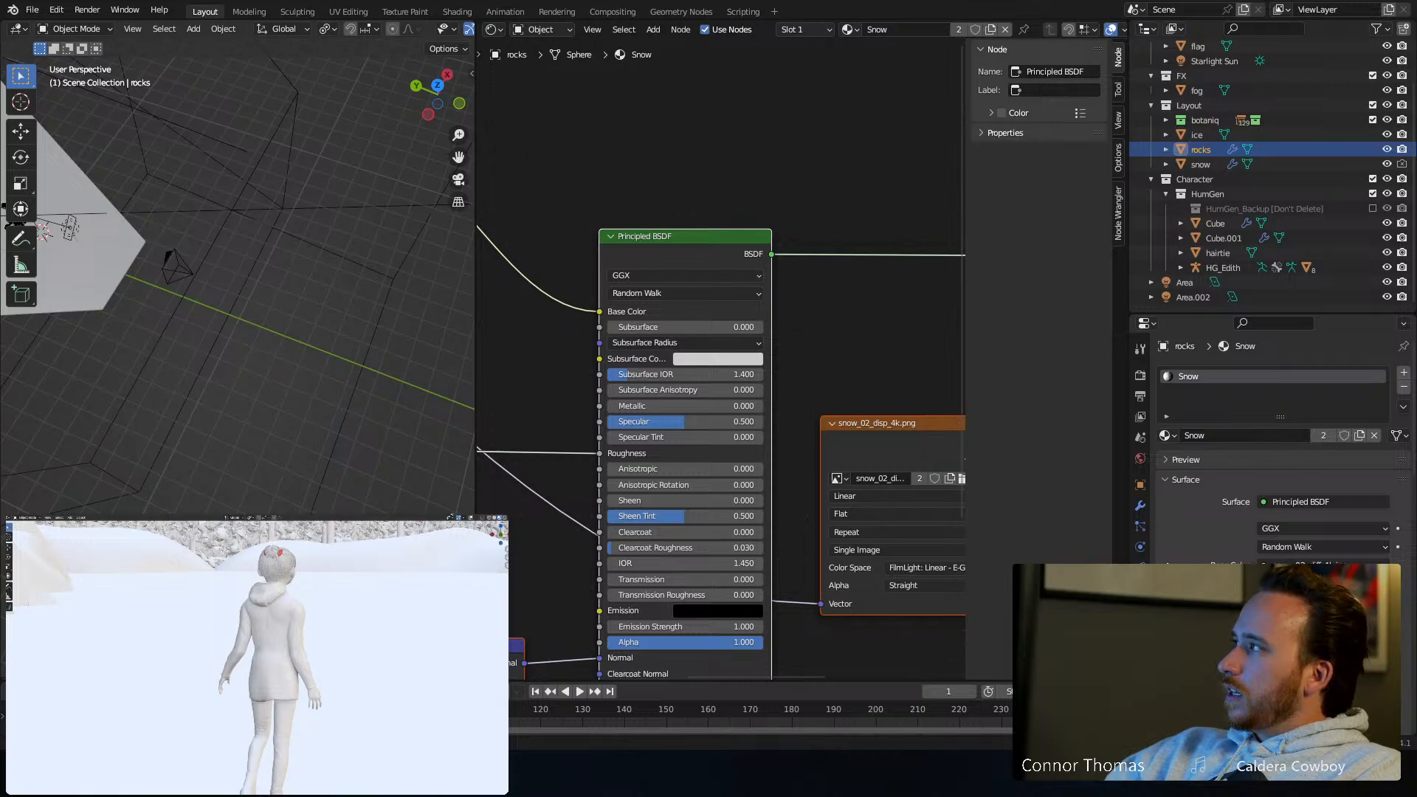
pyautogui.press('z')
pyautogui.click(384, 597)
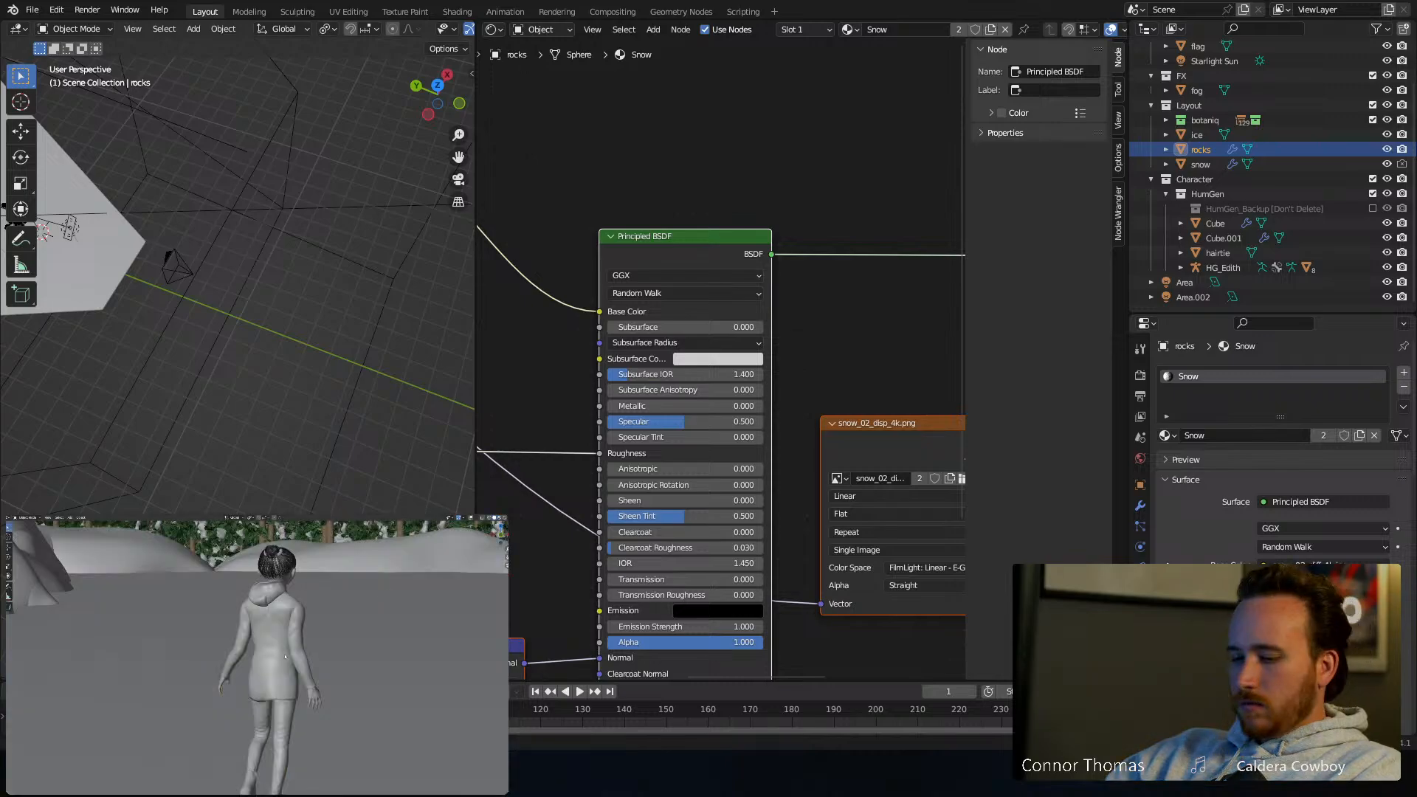
# Save the file, select the HG_Edith armature, and enter pose mode in a maximized viewport close to the right hand
pyautogui.hotkey('ctrl', 's')
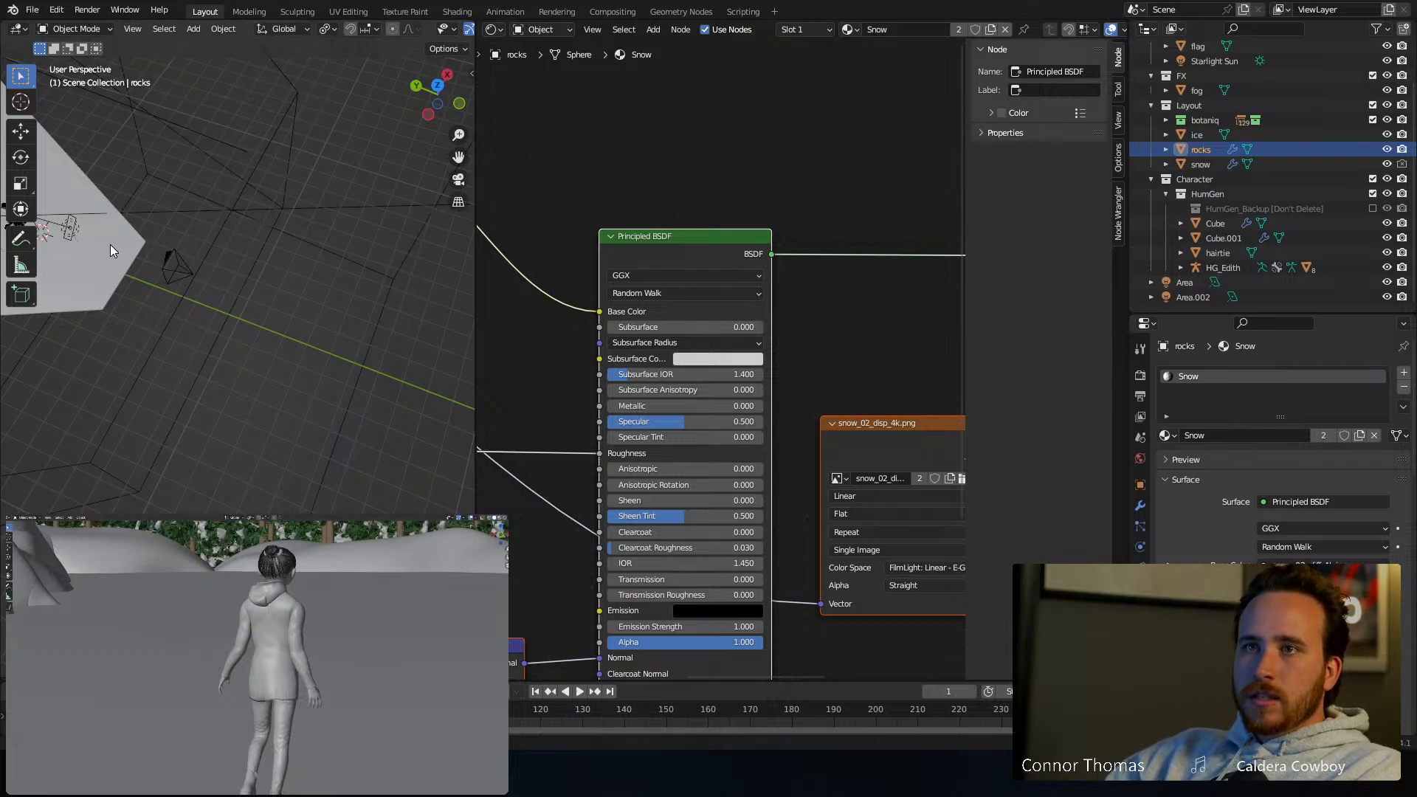
pyautogui.keyDown('shift'); pyautogui.moveTo(110, 245); pyautogui.dragTo(133, 225, button='middle'); pyautogui.keyUp('shift')
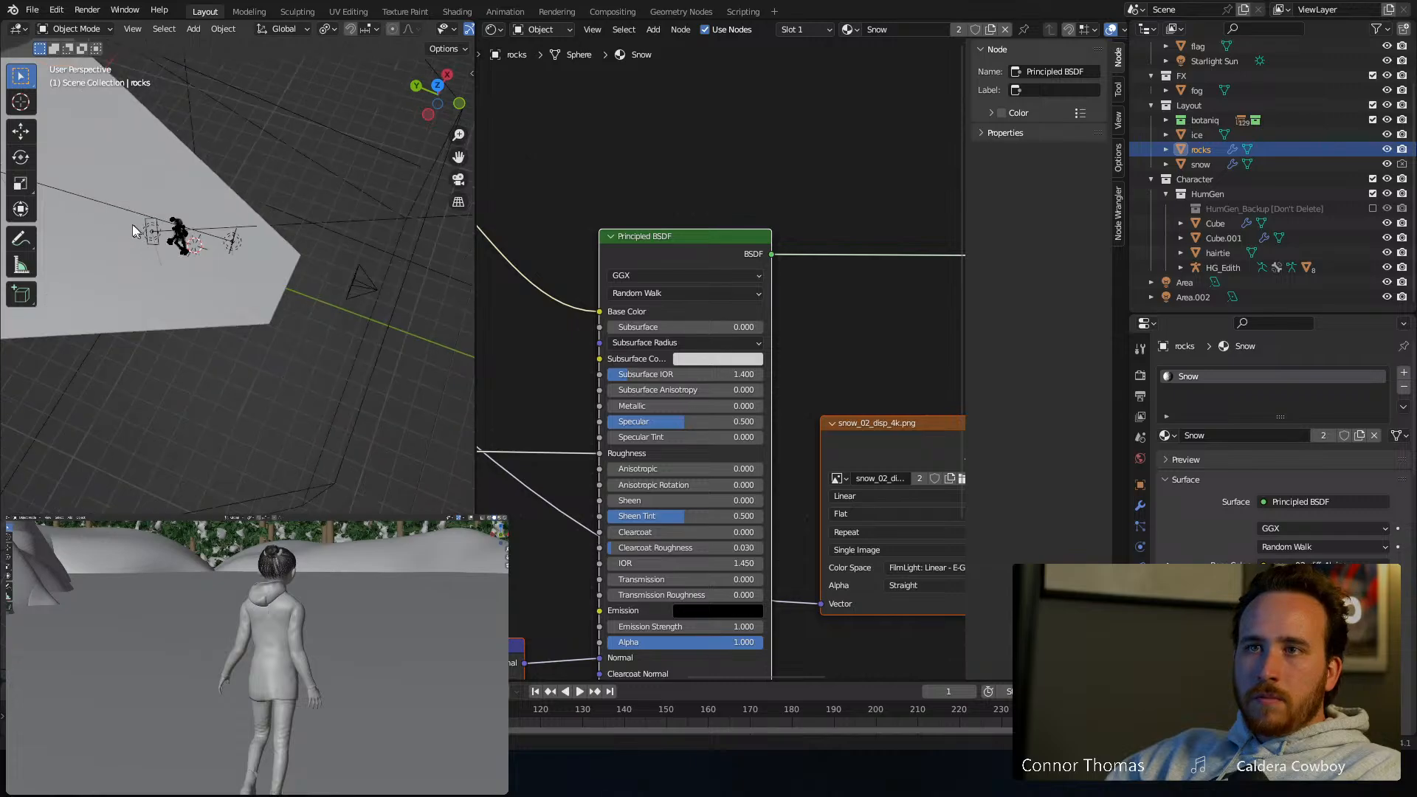
pyautogui.click(175, 234)
pyautogui.scroll(2, 186, 236)
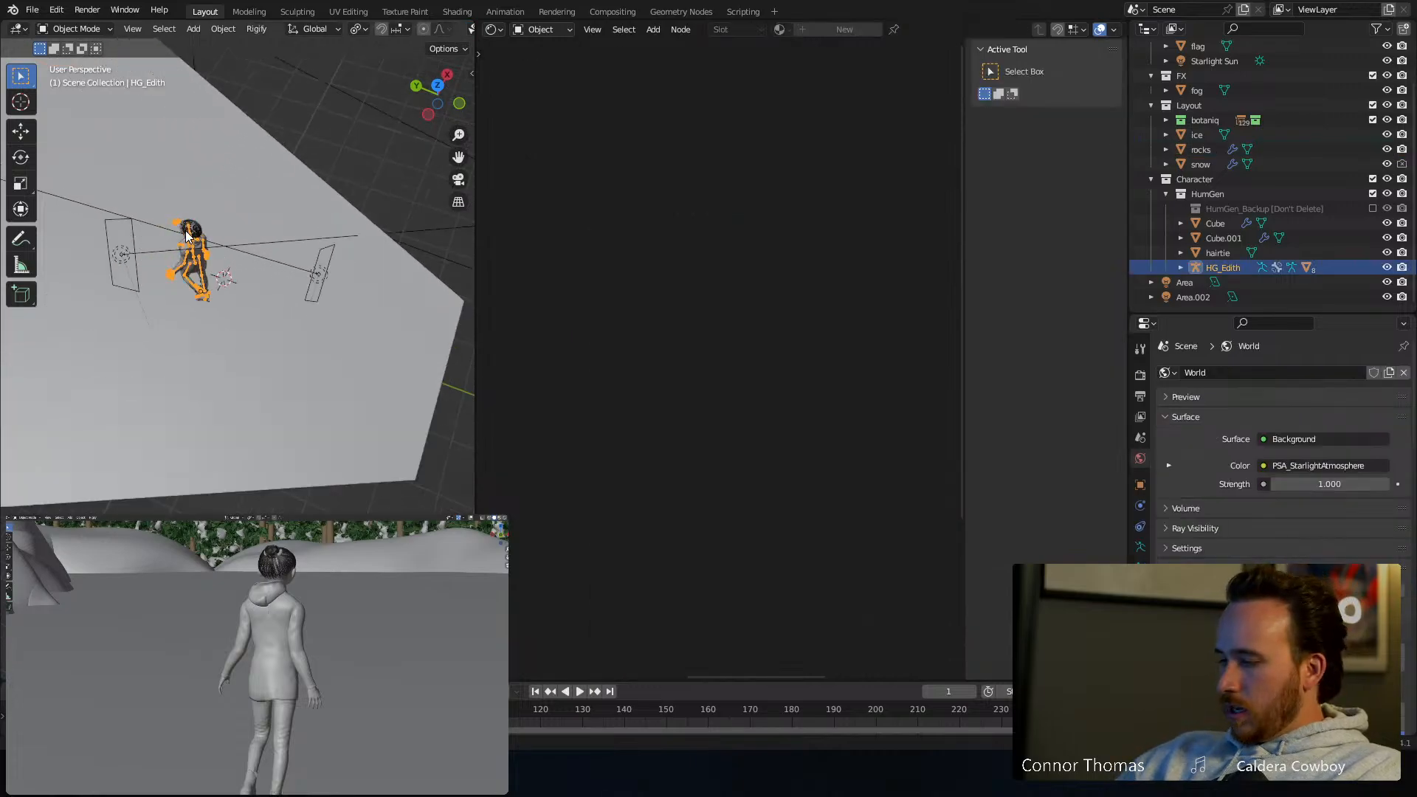
pyautogui.scroll(3, 187, 236)
pyautogui.hotkey('ctrl', 'space')
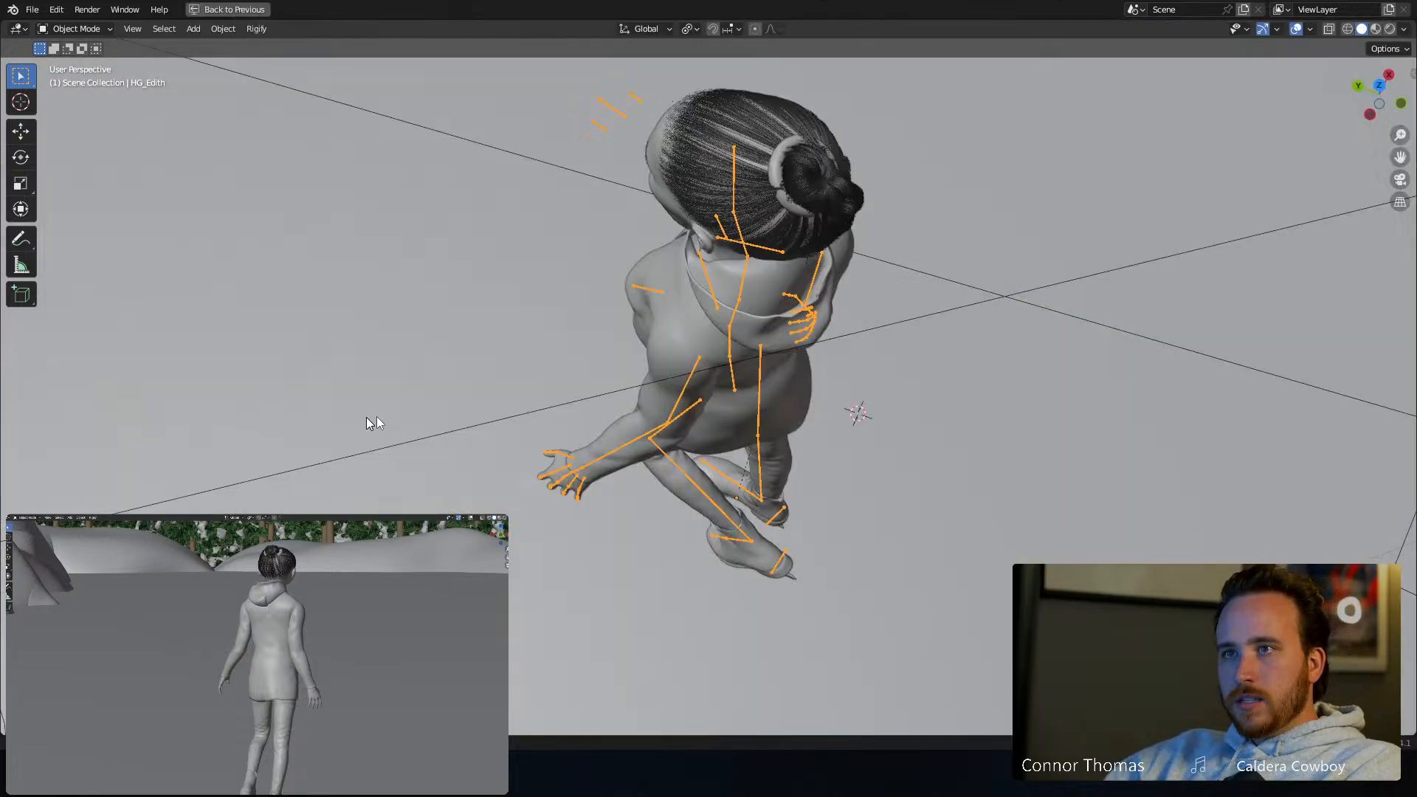
pyautogui.moveTo(292, 327); pyautogui.dragTo(887, 361, button='middle')
pyautogui.scroll(4, 888, 362)
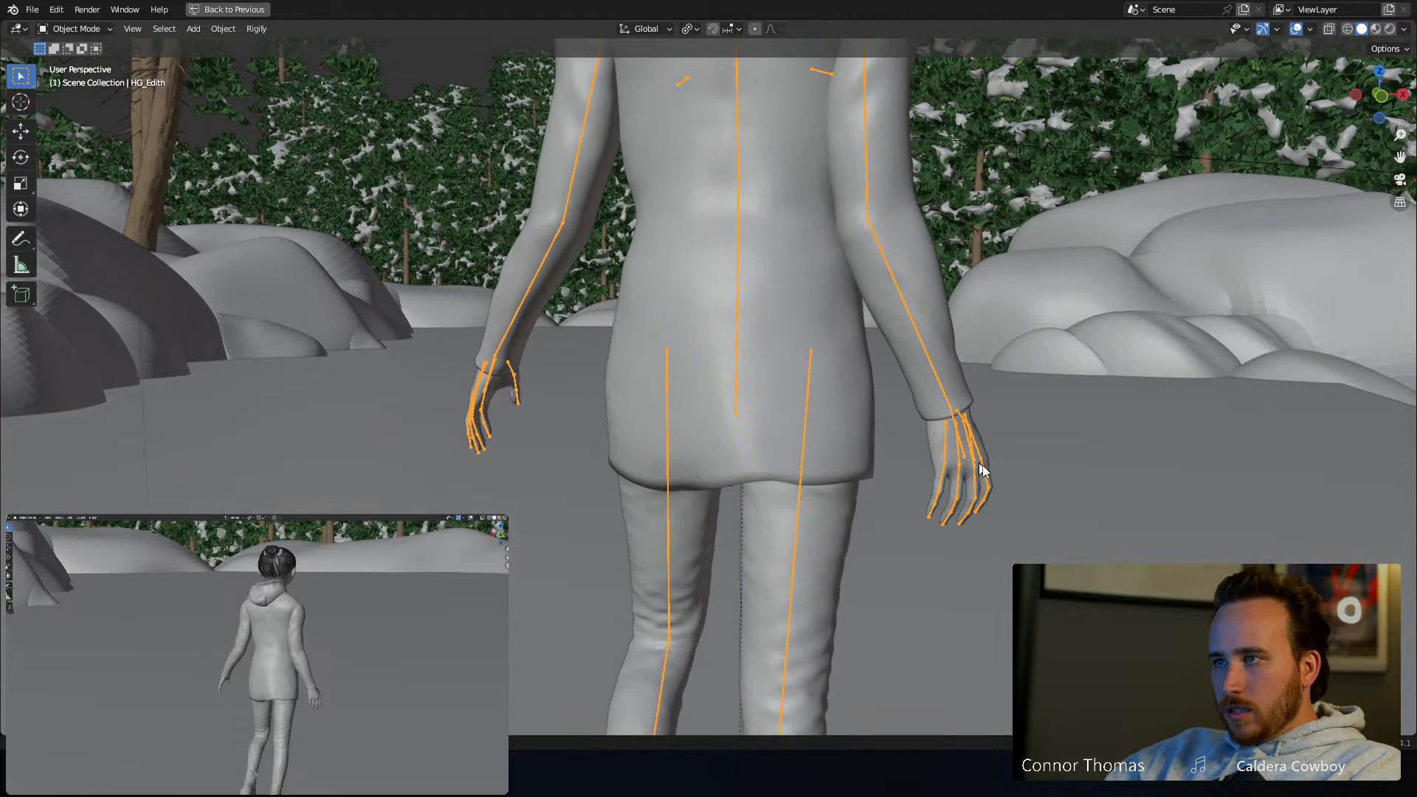
pyautogui.scroll(5, 853, 388)
pyautogui.hotkey('ctrl', 'Tab')
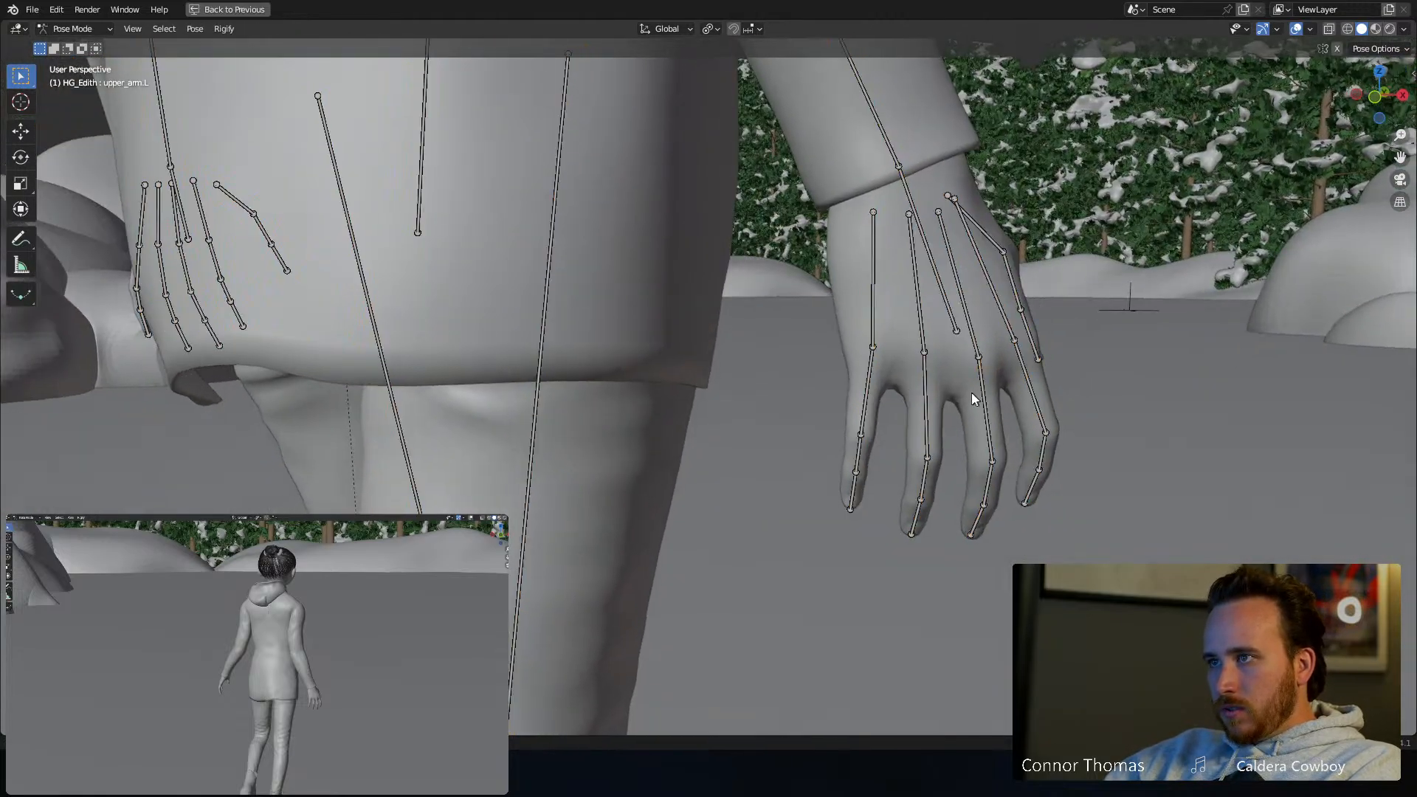
# Rotate the right hand's palm.01.R bone about 3 degrees and its palm.02.R bone about -3 degrees
pyautogui.moveTo(1067, 383); pyautogui.dragTo(928, 314, button='middle')
pyautogui.click(922, 312)
pyautogui.press('r')
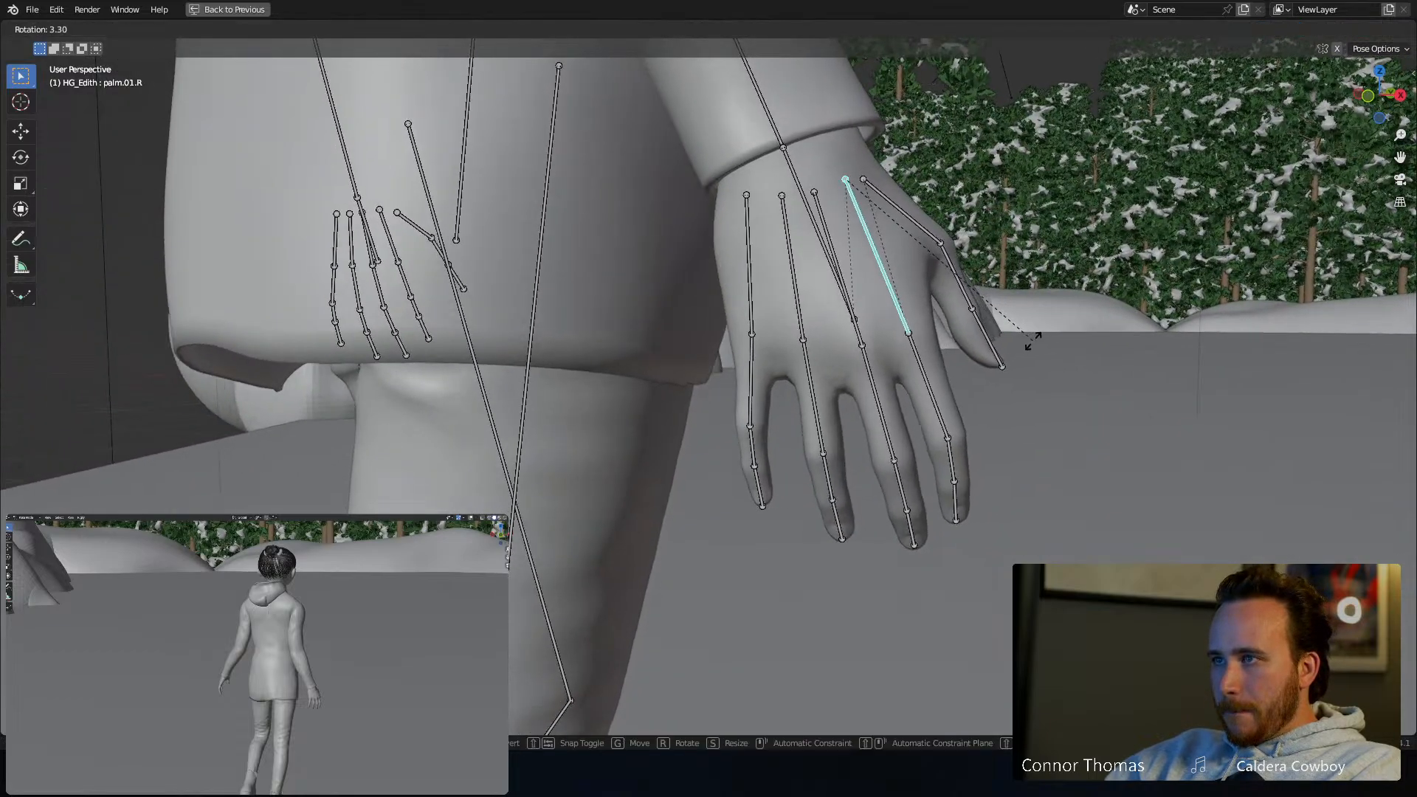
pyautogui.click(900, 329)
pyautogui.click(856, 319)
pyautogui.press('r')
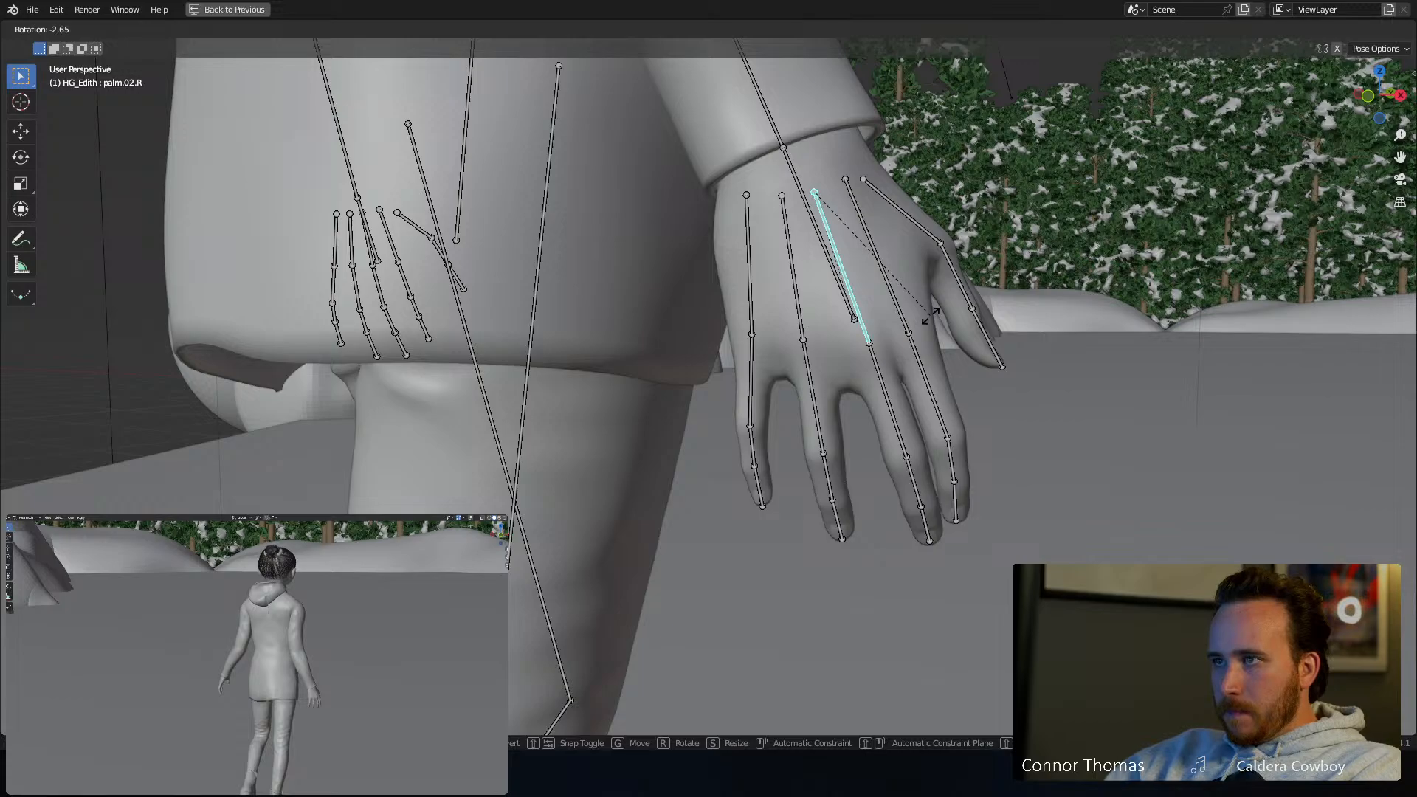
pyautogui.click(928, 315)
# Rotate palm.03.R toward the middle finger and palm.04.R about -11 degrees to bring the right hand's fingers closer together
pyautogui.click(794, 310)
pyautogui.press('r')
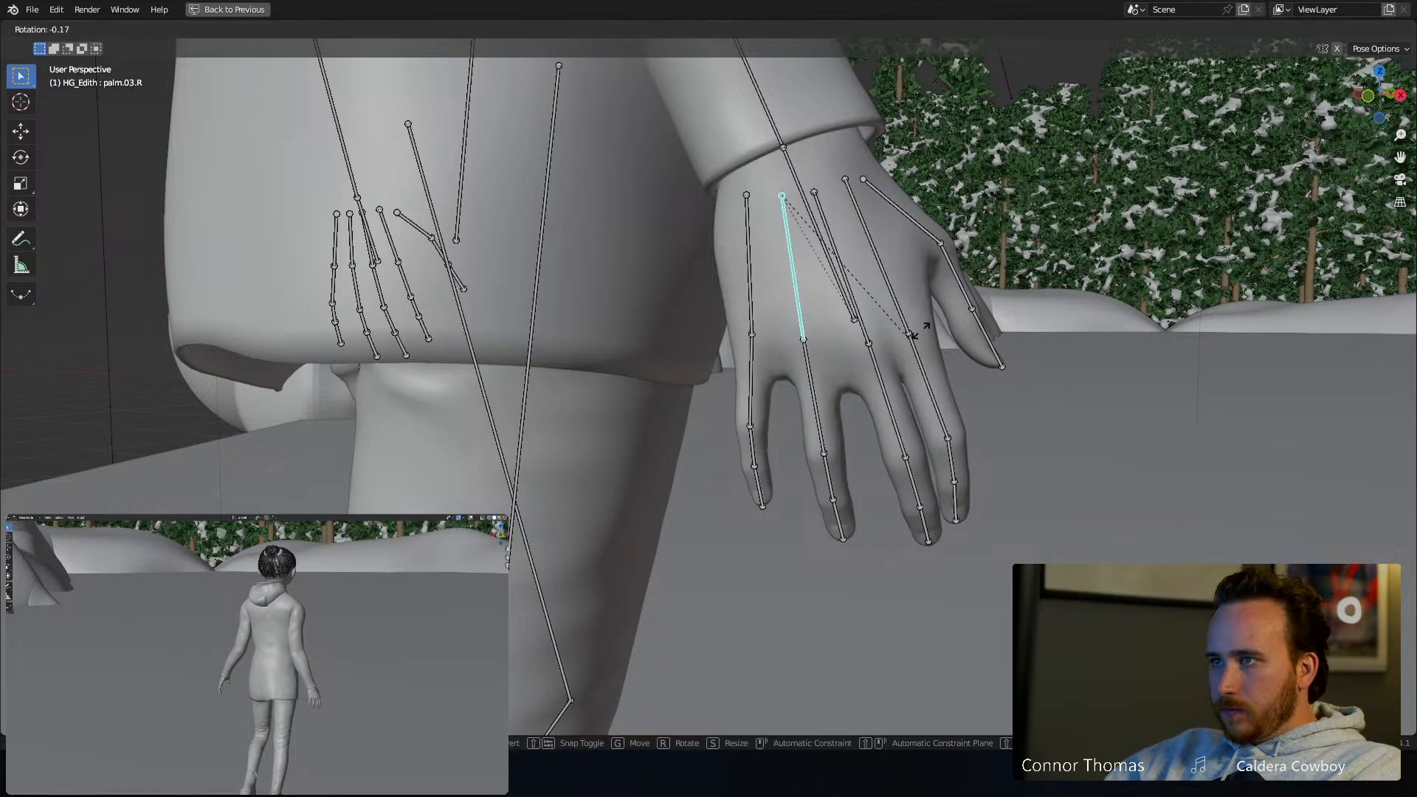
pyautogui.click(916, 333)
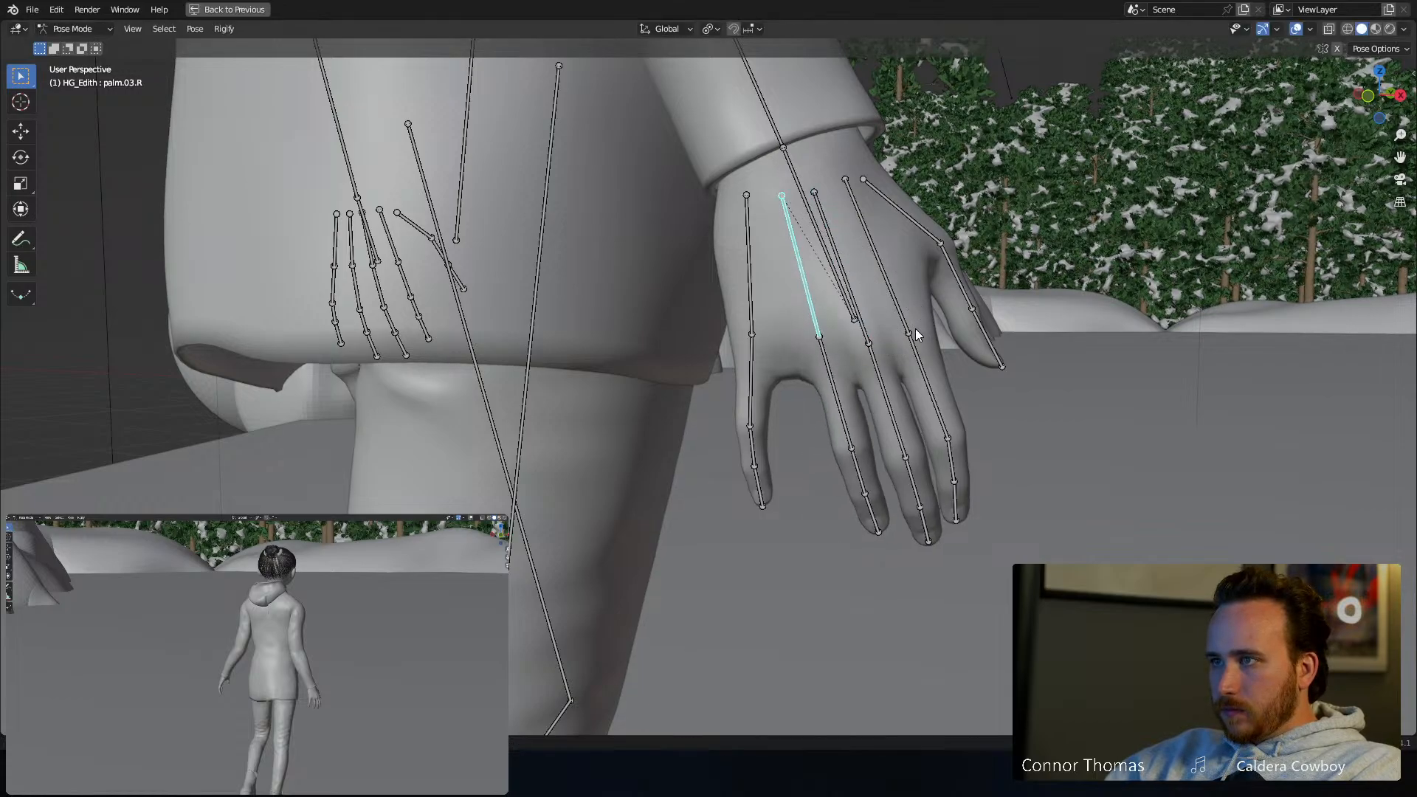
pyautogui.click(751, 300)
pyautogui.press('r')
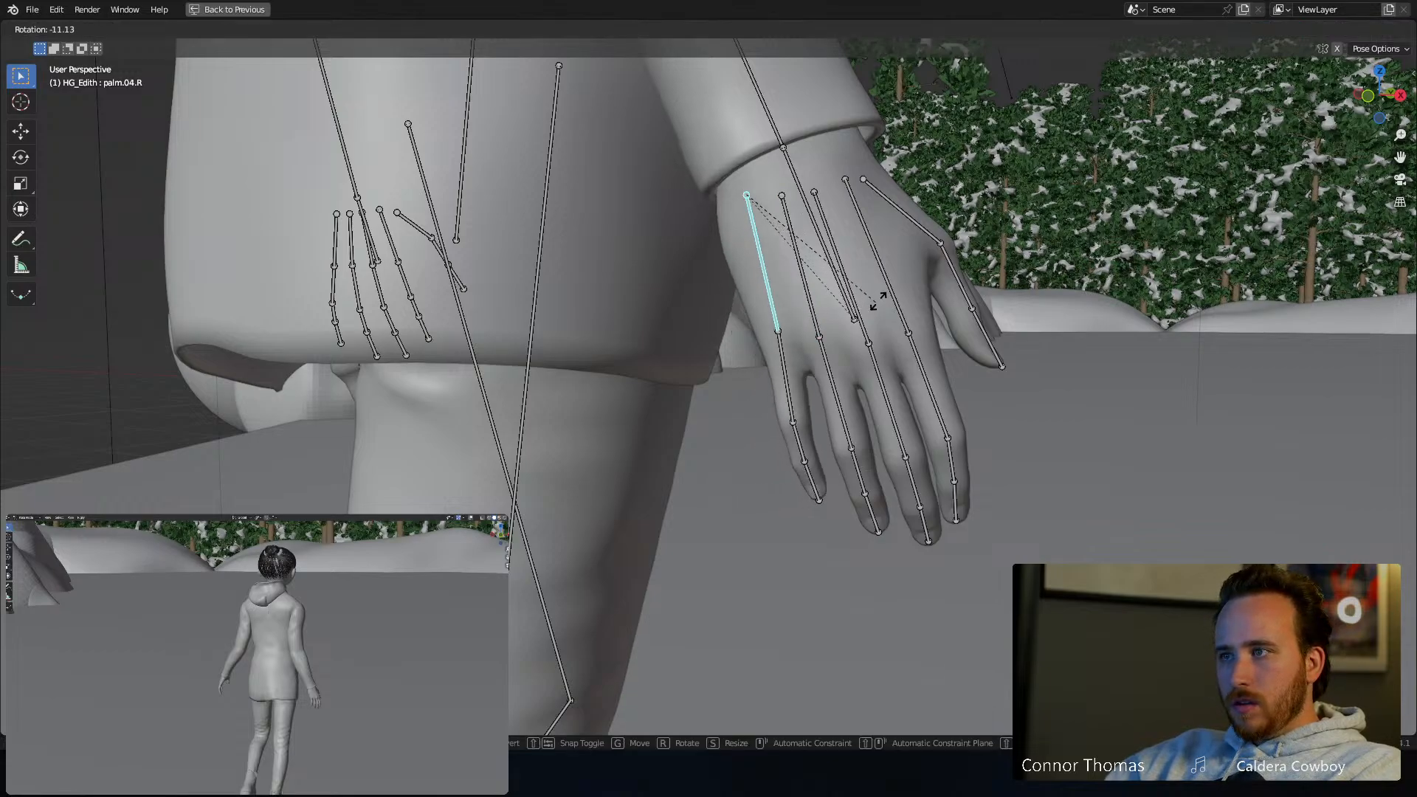
pyautogui.click(947, 365)
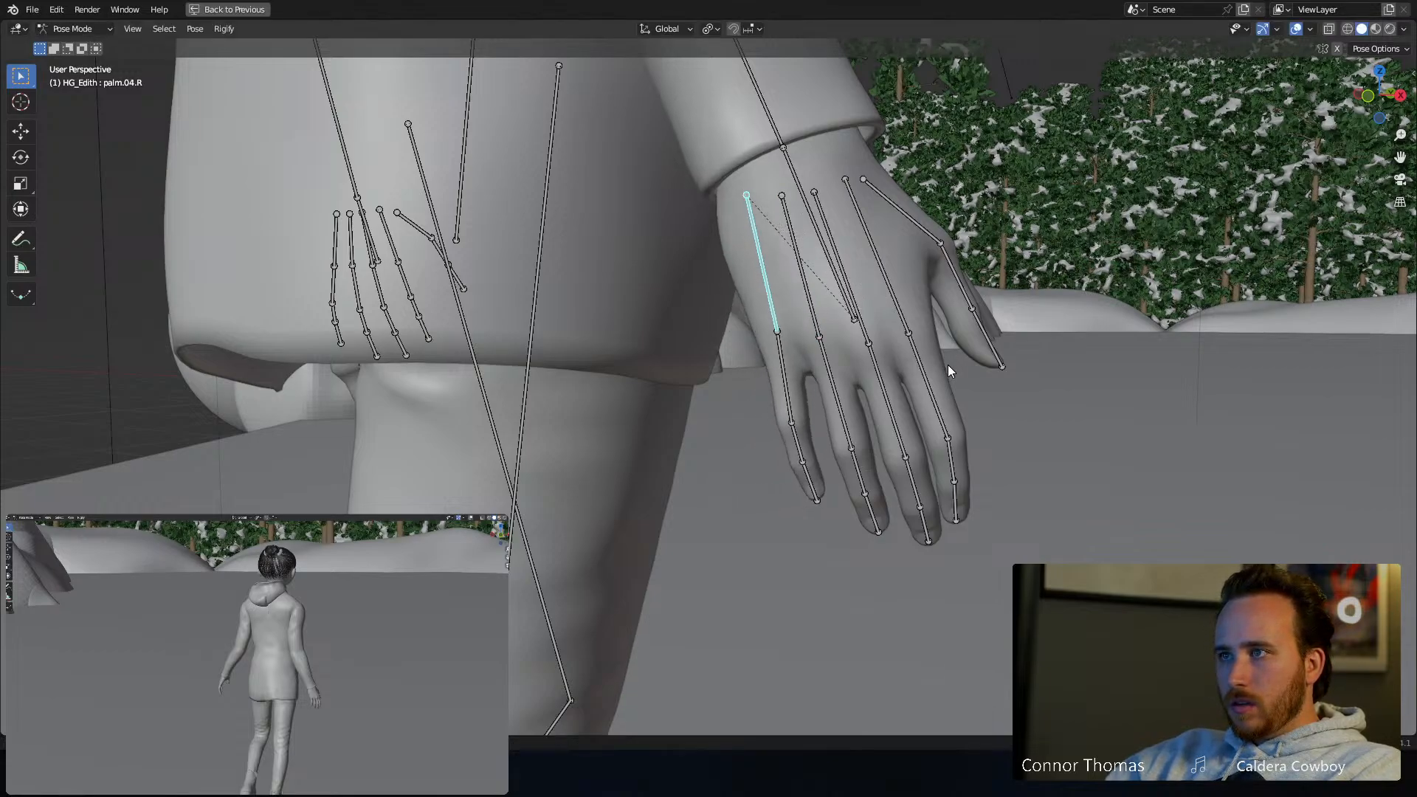
# Curl the right pinky inward by rotating its middle and tip bones, f_pinky.02.R and f_pinky.03.R
pyautogui.moveTo(949, 377); pyautogui.dragTo(1006, 401, button='middle')
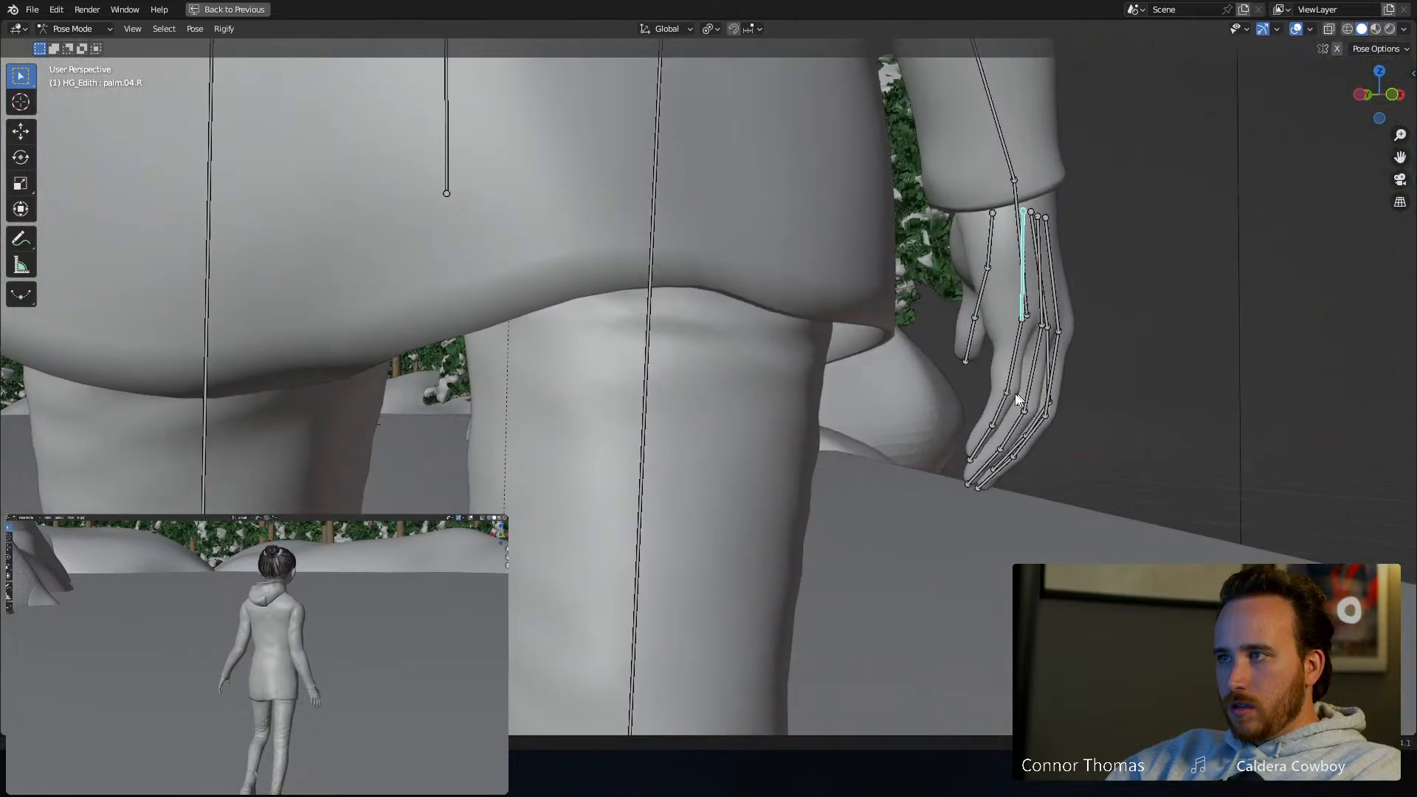
pyautogui.click(1002, 406)
pyautogui.press('r')
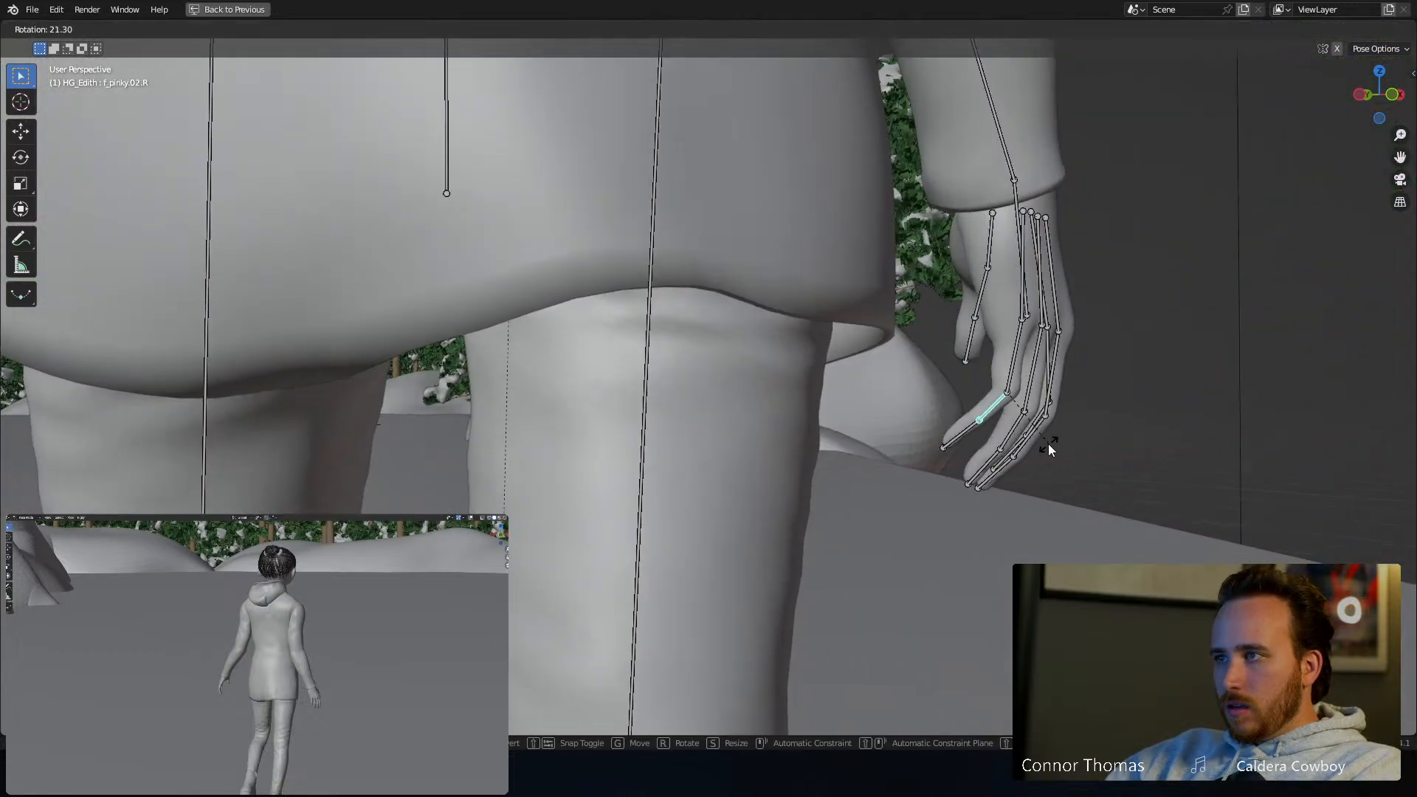
pyautogui.click(981, 443)
pyautogui.click(967, 432)
pyautogui.press('r')
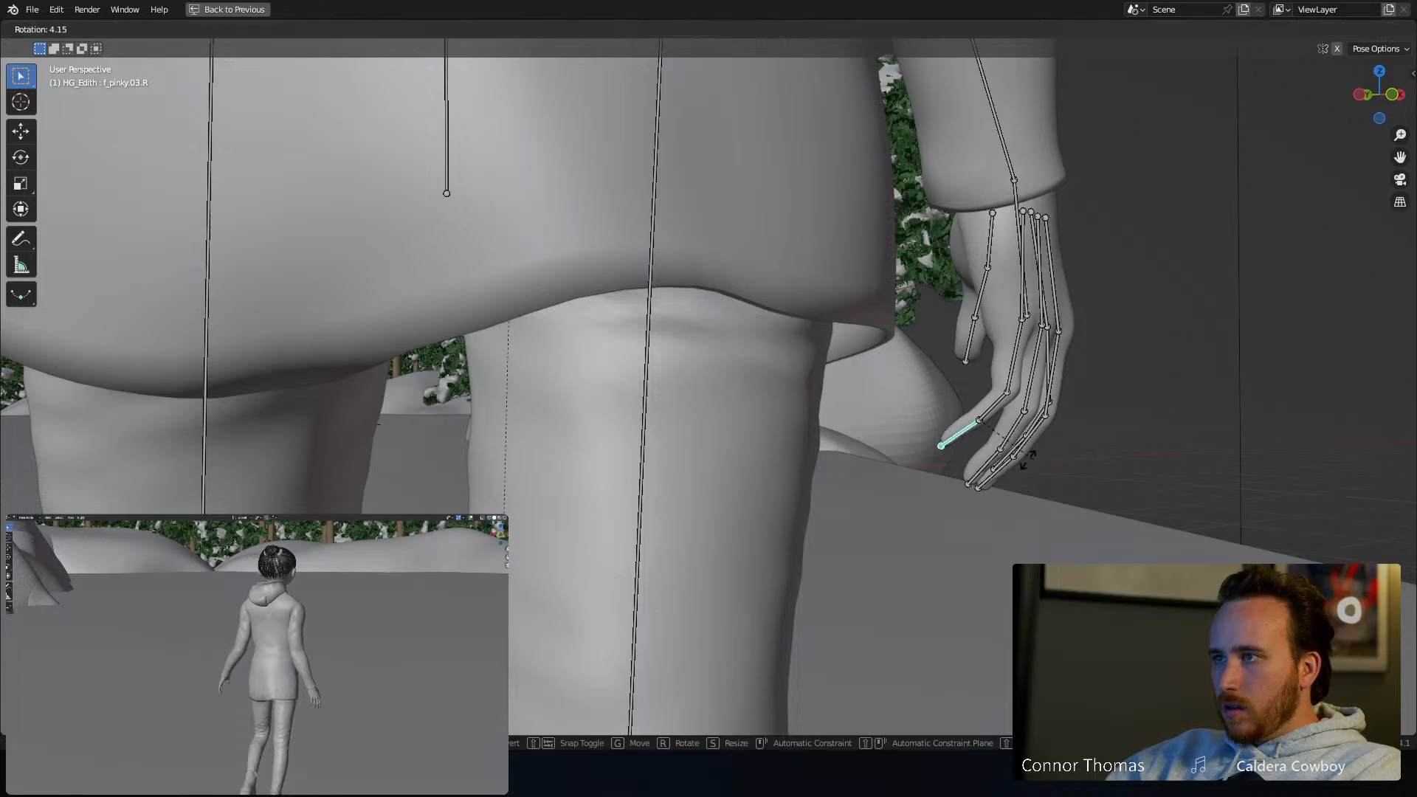
pyautogui.click(992, 465)
# Curl the right ring finger by rotating f_ring.02.R and f_ring.03.R, less strongly than the pinky
pyautogui.moveTo(992, 465); pyautogui.dragTo(1110, 418, button='middle')
pyautogui.click(1041, 407)
pyautogui.press('r')
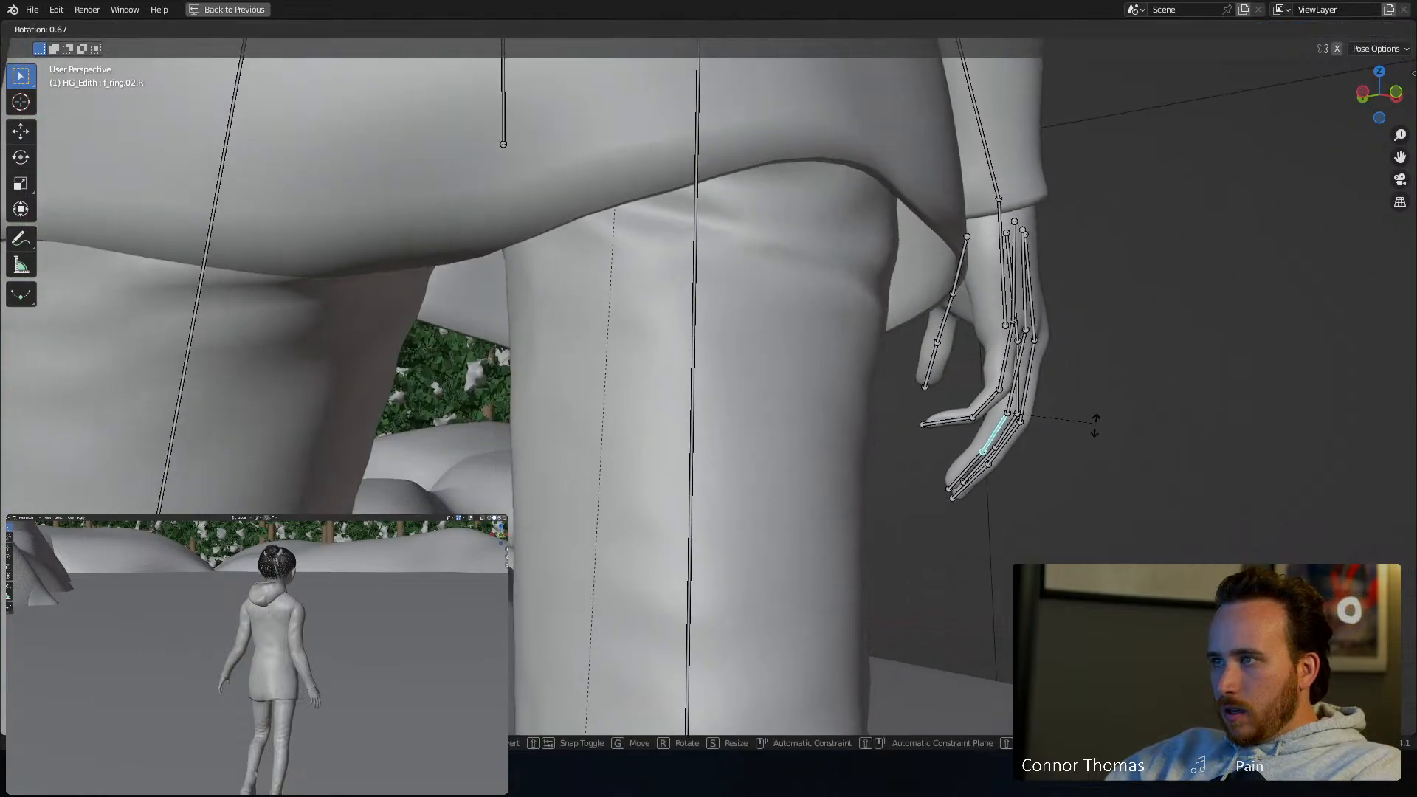
pyautogui.click(1067, 432)
pyautogui.click(965, 464)
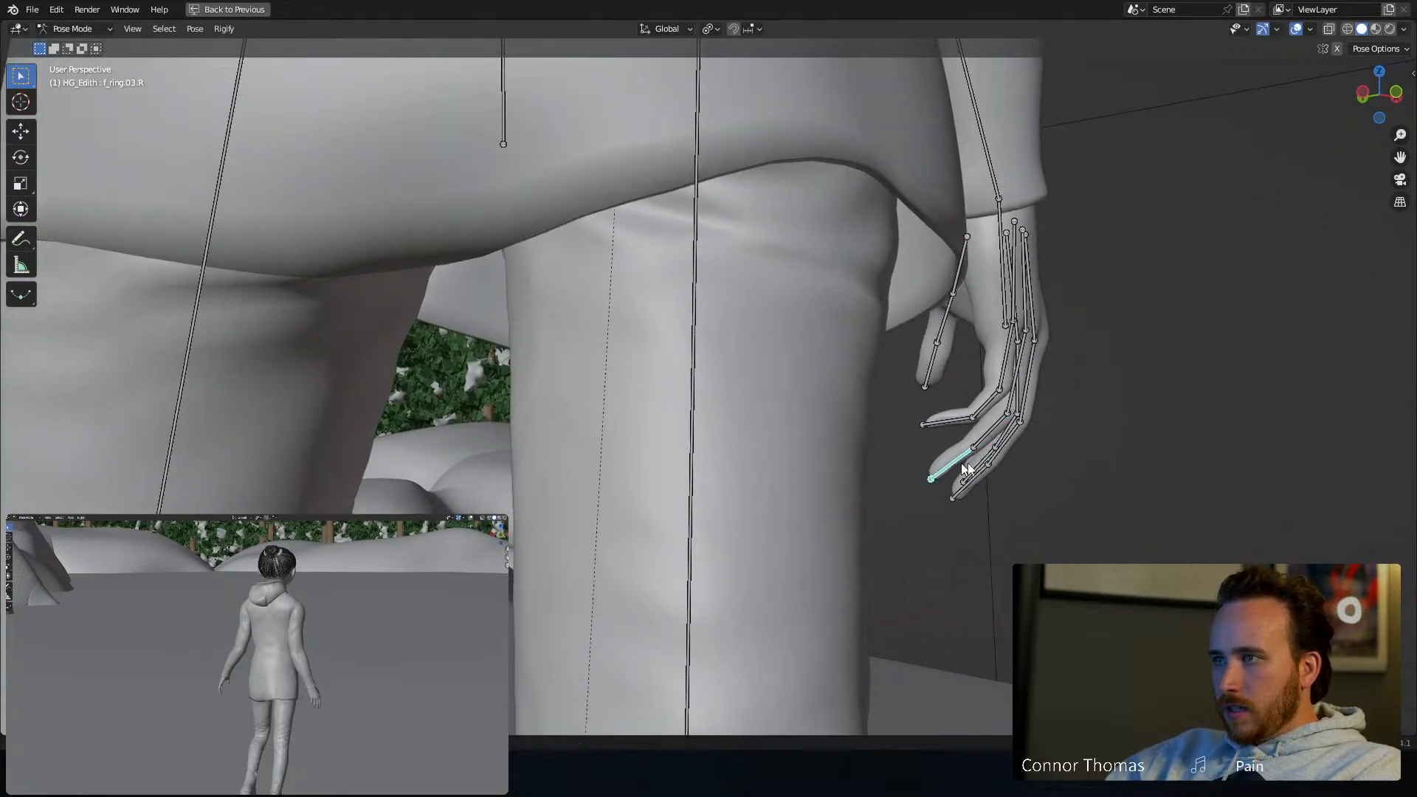
pyautogui.press('r')
pyautogui.click(989, 467)
# Rotate the right middle fingertip bone f_middle.03.R, return to object mode, and deselect everything
pyautogui.click(976, 483)
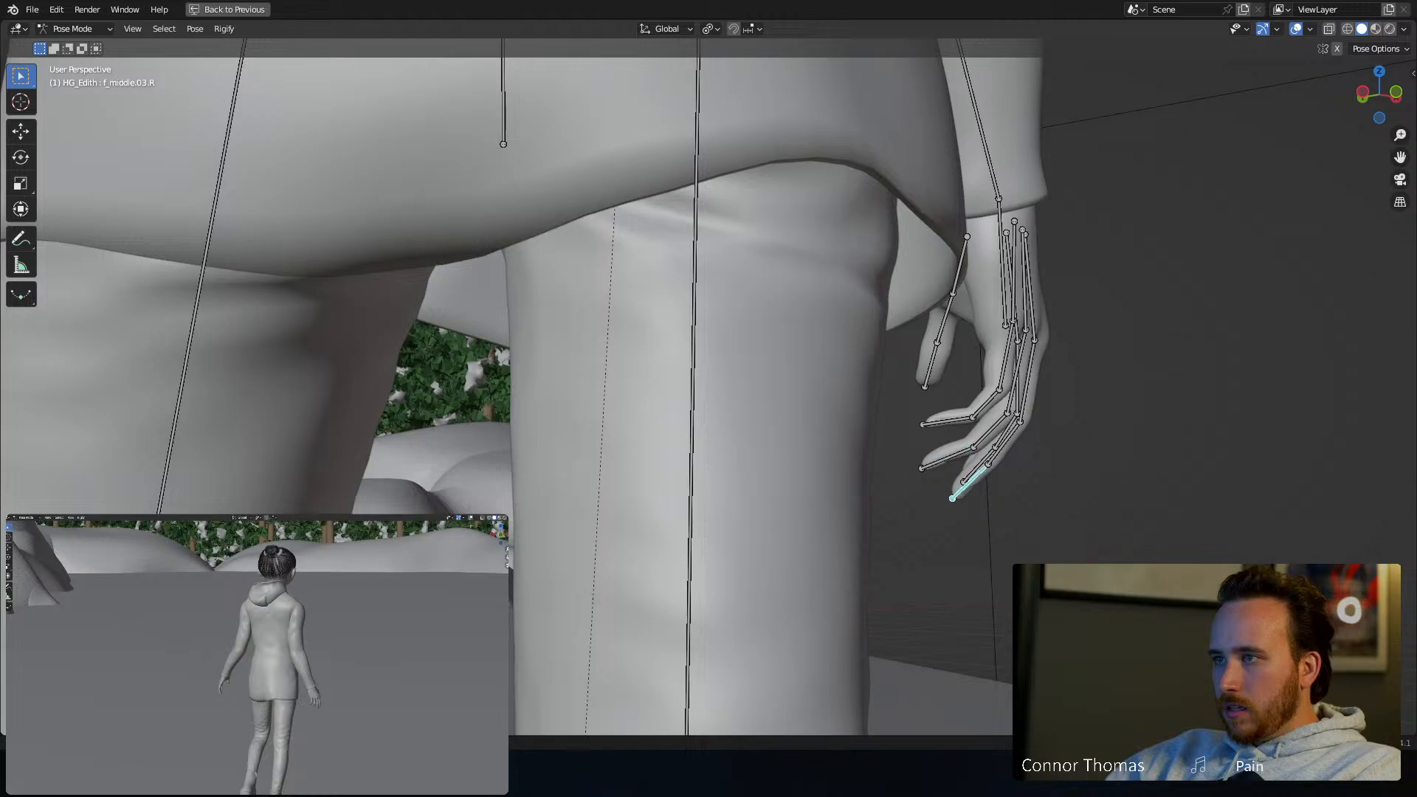
pyautogui.press('r')
pyautogui.click(1031, 461)
pyautogui.moveTo(1031, 461); pyautogui.dragTo(941, 397, button='middle')
pyautogui.hotkey('ctrl', 'Tab')
pyautogui.moveTo(727, 395); pyautogui.dragTo(923, 386, button='middle')
pyautogui.hotkey('alt', 'a')
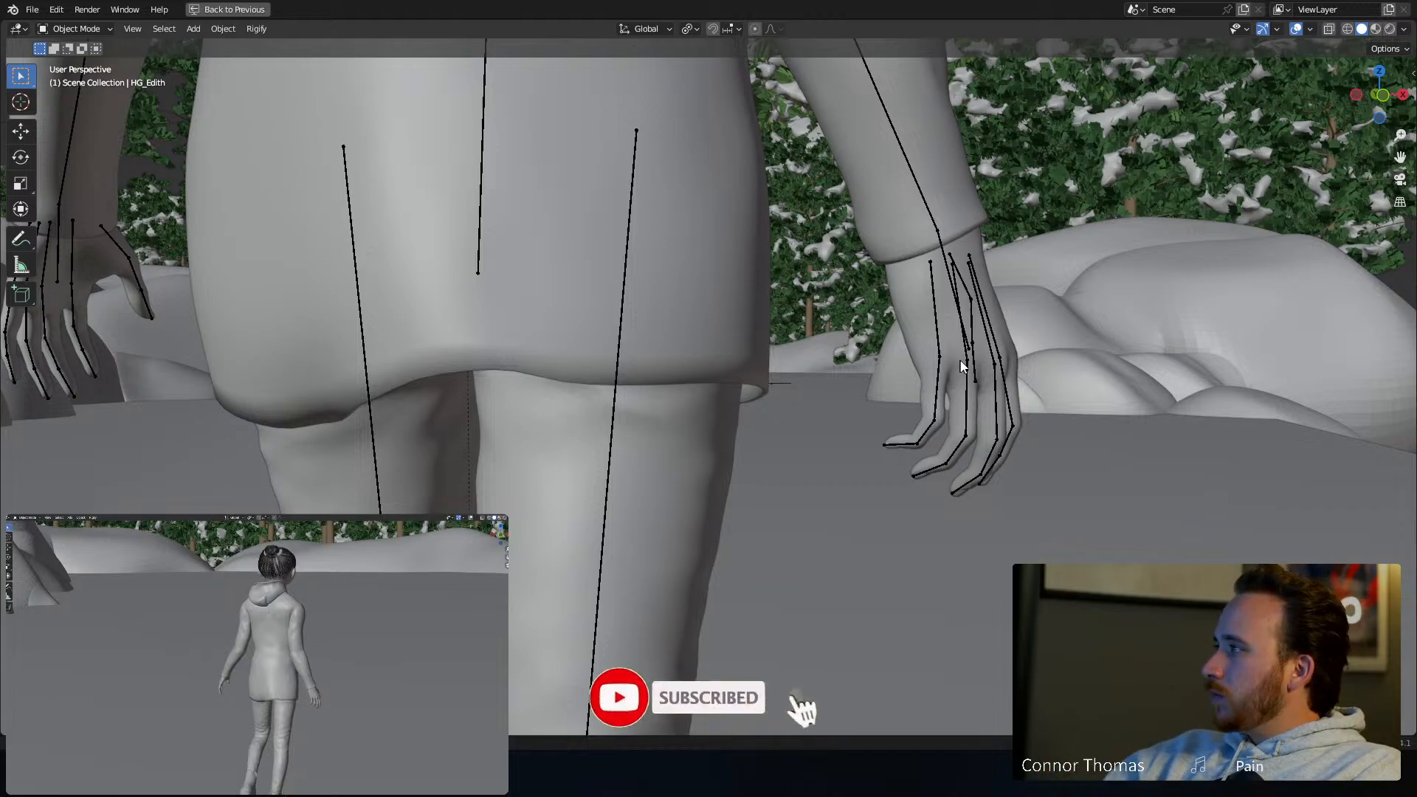
# Check the posed hand from a wider view, save the file, and restore the multi-editor layout
pyautogui.scroll(-4, 963, 370)
pyautogui.moveTo(968, 374); pyautogui.dragTo(945, 419, button='middle')
pyautogui.scroll(-1, 876, 340)
pyautogui.keyDown('shift'); pyautogui.moveTo(875, 340); pyautogui.dragTo(922, 358, button='middle'); pyautogui.keyUp('shift')
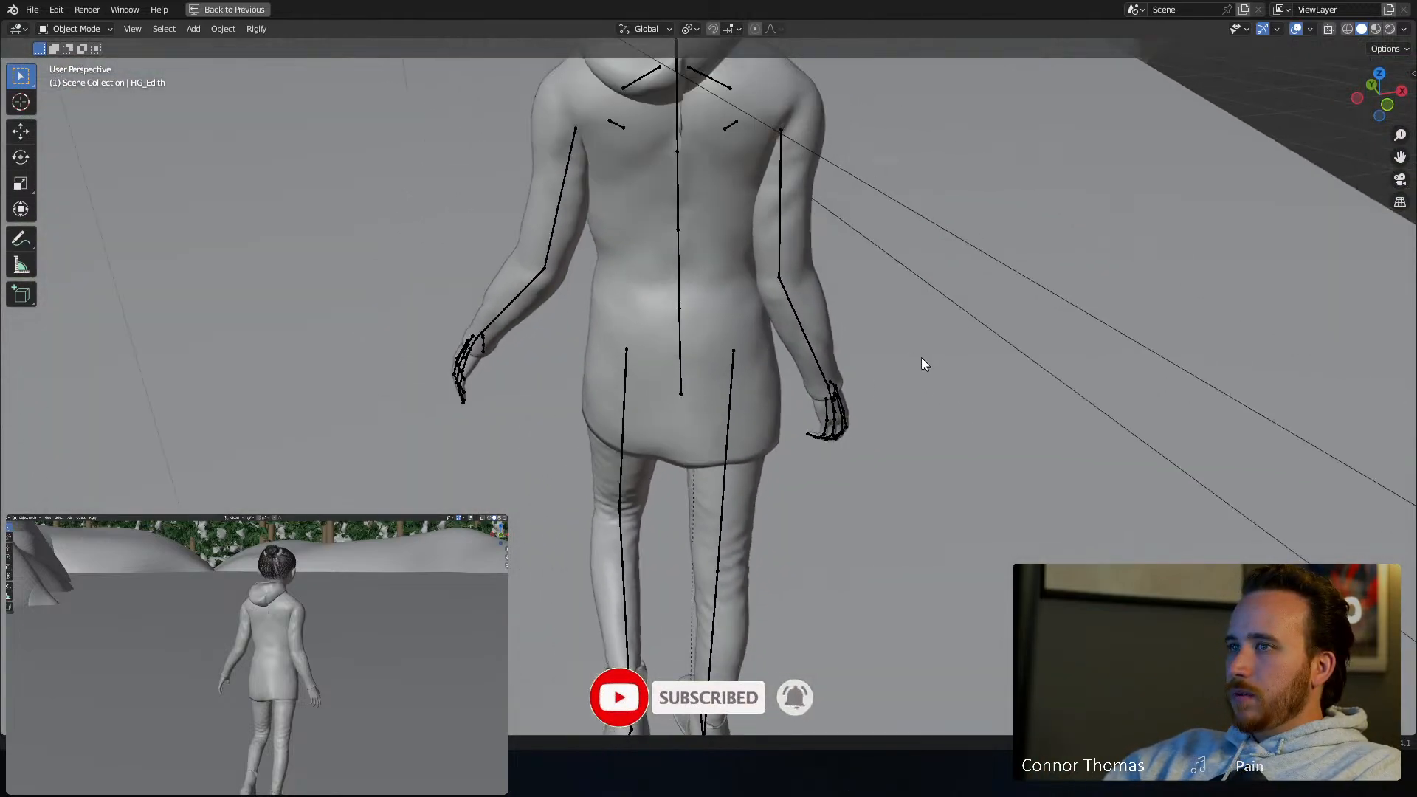
pyautogui.scroll(-5, 908, 360)
pyautogui.hotkey('ctrl', 's')
pyautogui.moveTo(810, 395); pyautogui.dragTo(782, 437, button='middle')
pyautogui.scroll(-3, 782, 437)
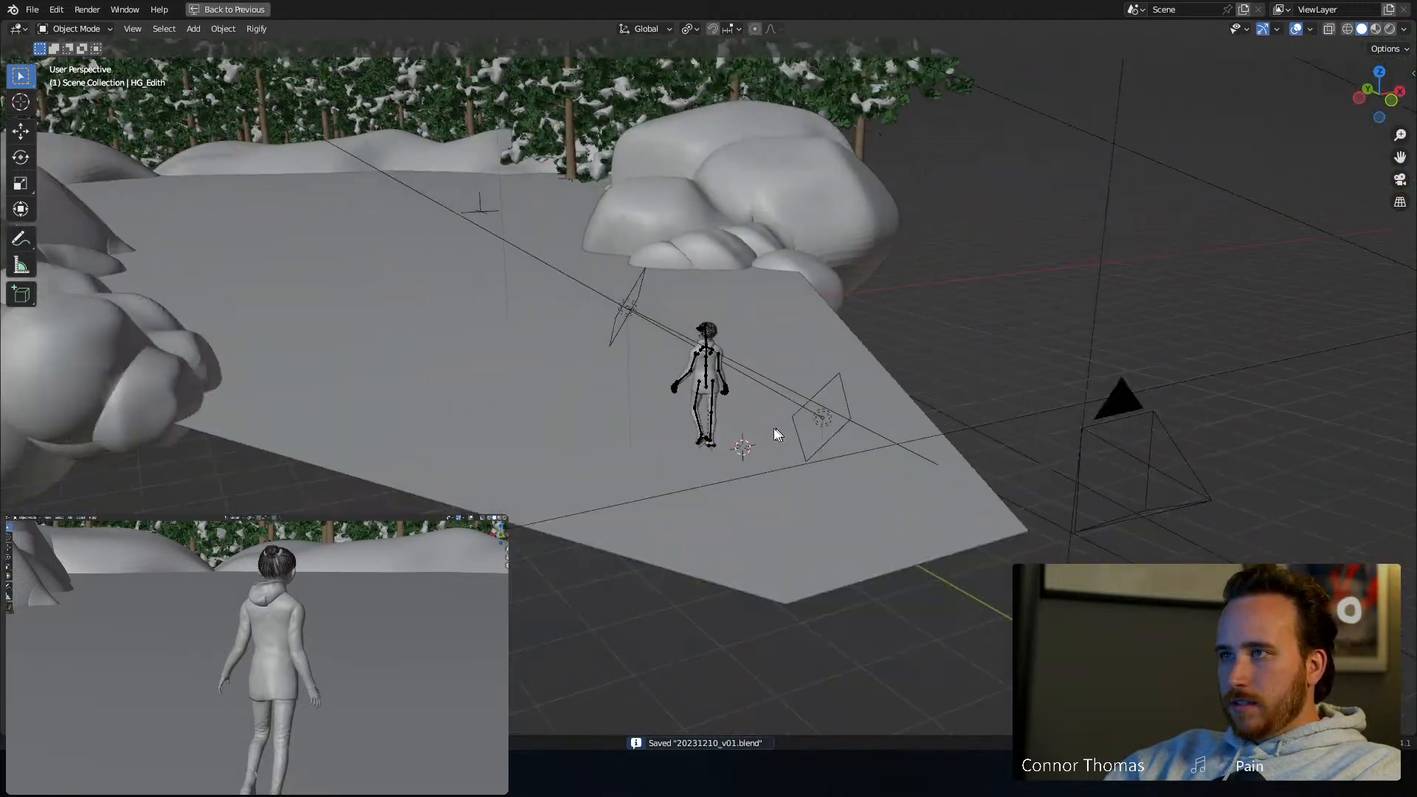
pyautogui.scroll(-4, 776, 434)
pyautogui.hotkey('ctrl', 'space')
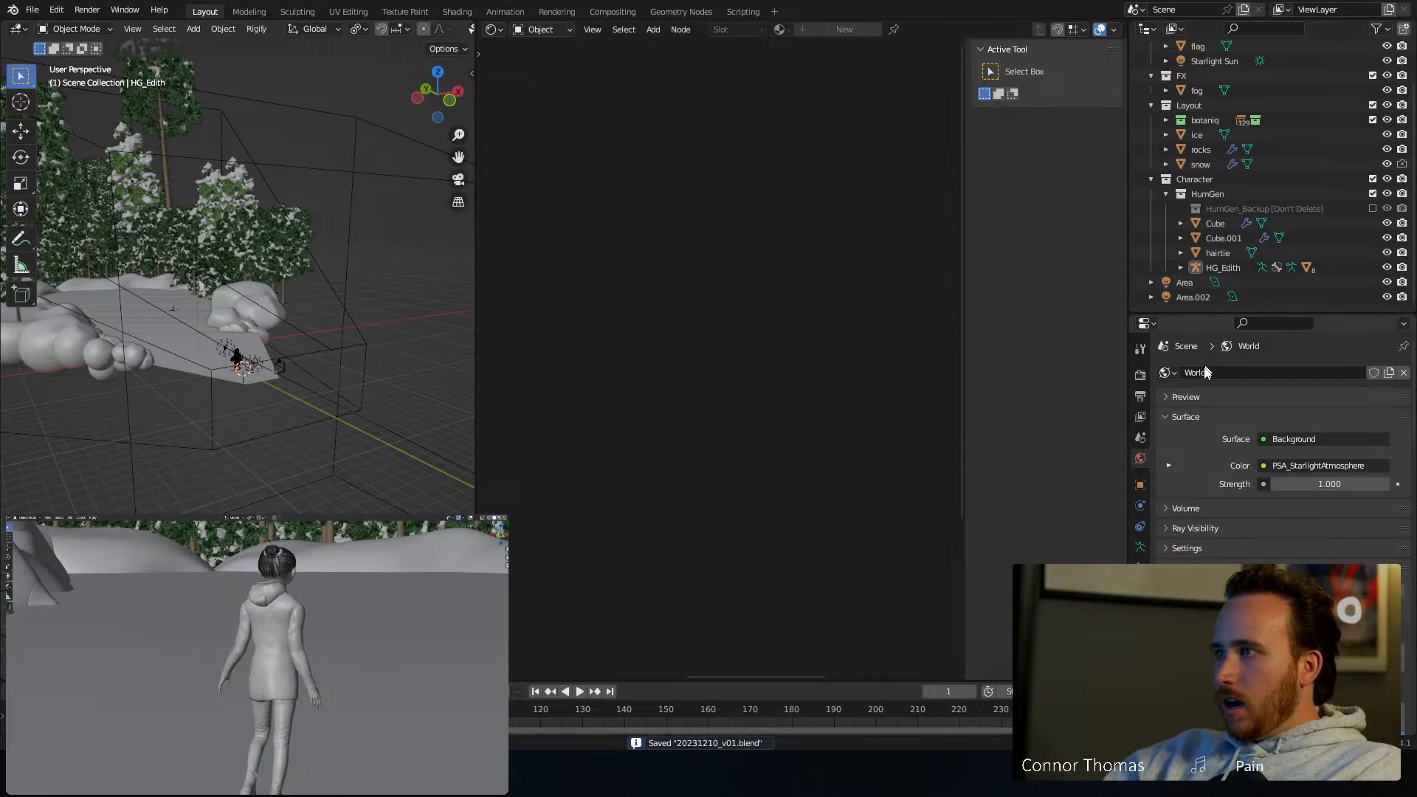
# Set the render resolution scale to 25% and the output file format to OpenEXR MultiLayer
pyautogui.click(1141, 374)
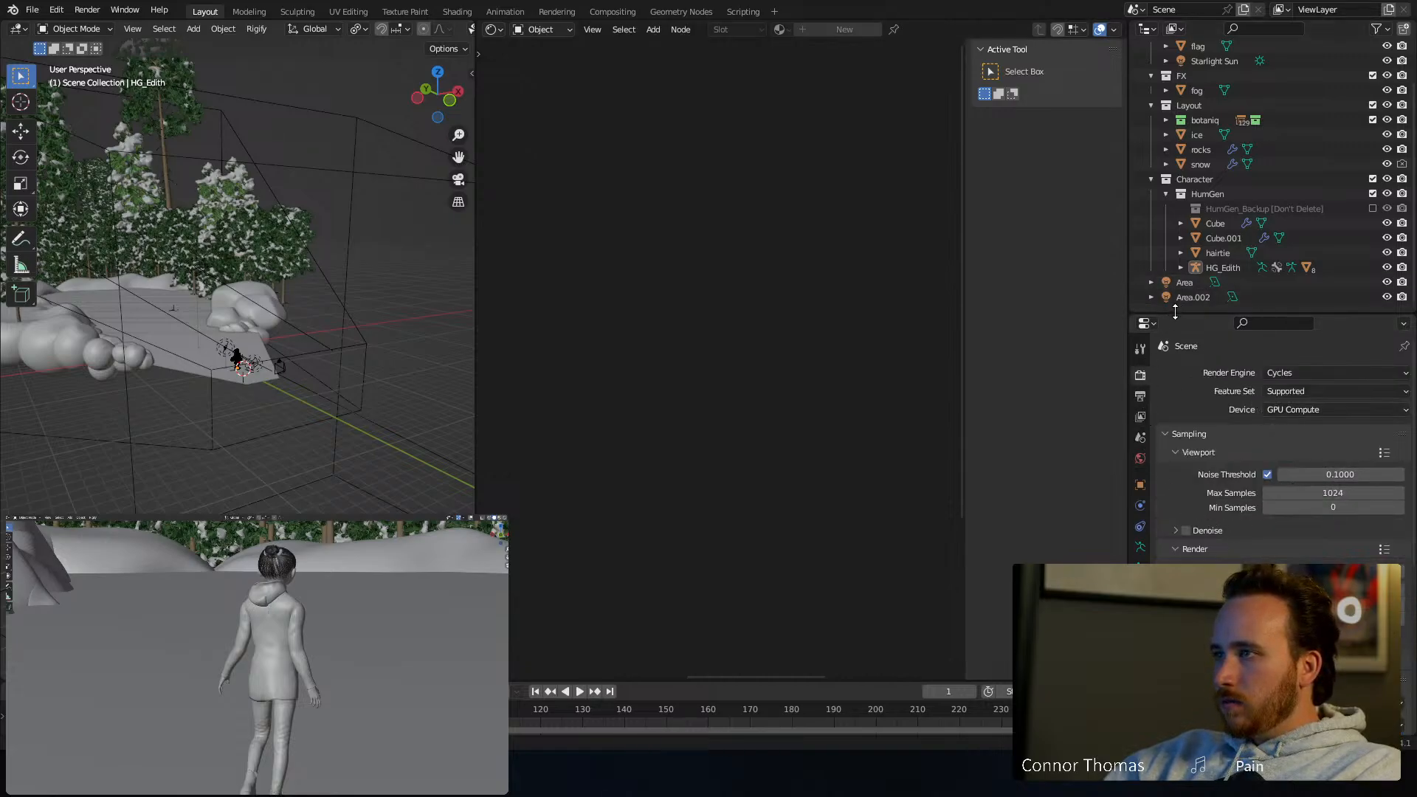
pyautogui.moveTo(1175, 312); pyautogui.dragTo(1174, 106)
pyautogui.click(1141, 190)
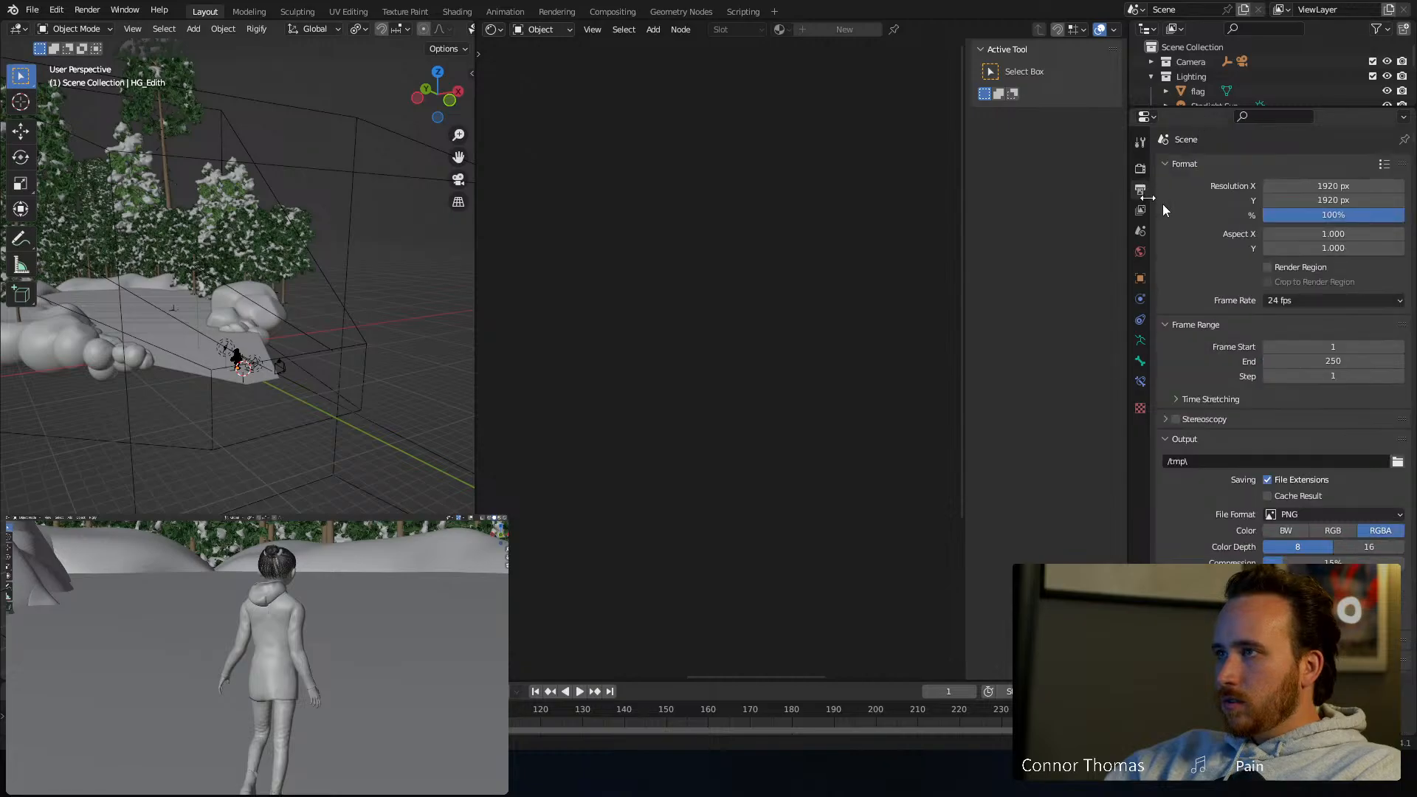
pyautogui.click(1342, 215)
pyautogui.write('2')
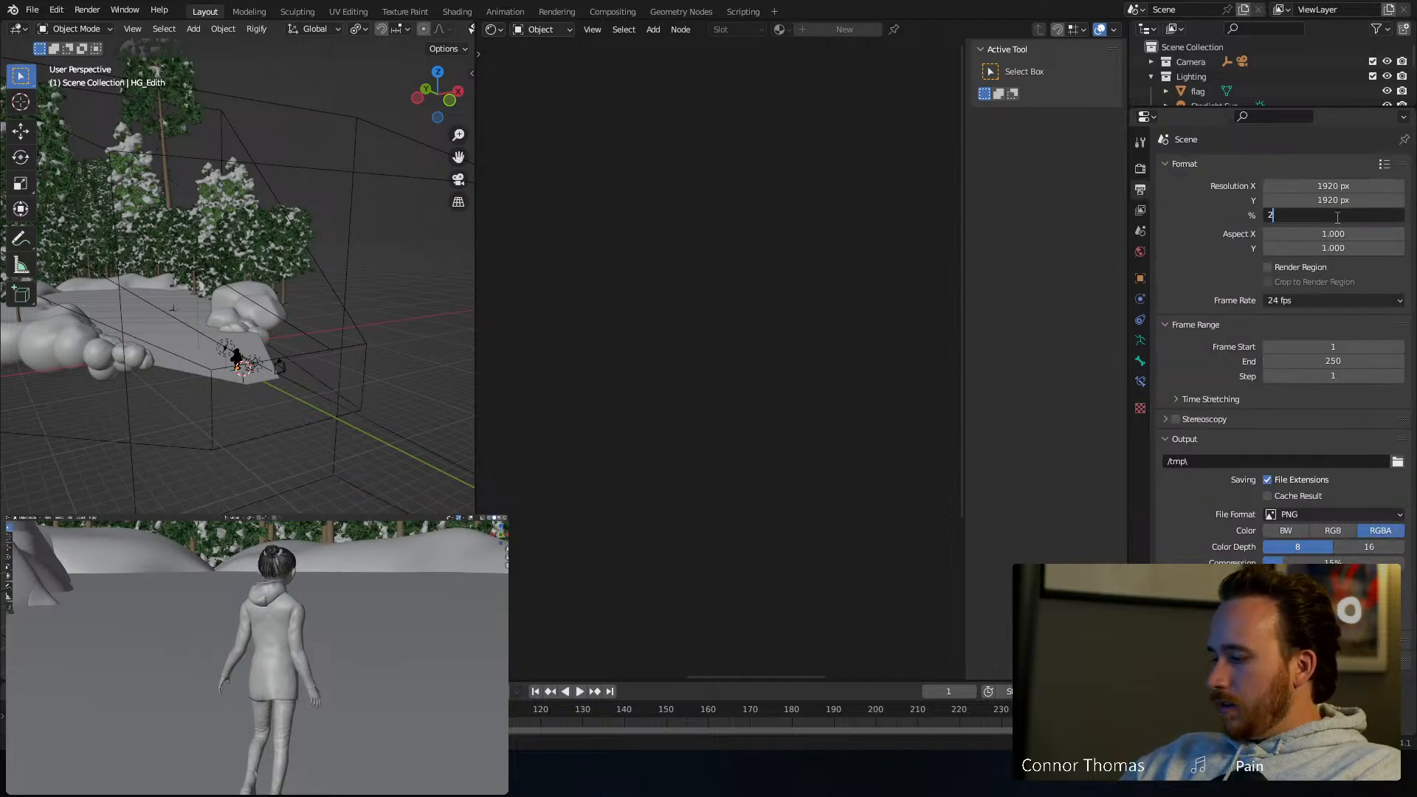
pyautogui.write('5')
pyautogui.press('Return')
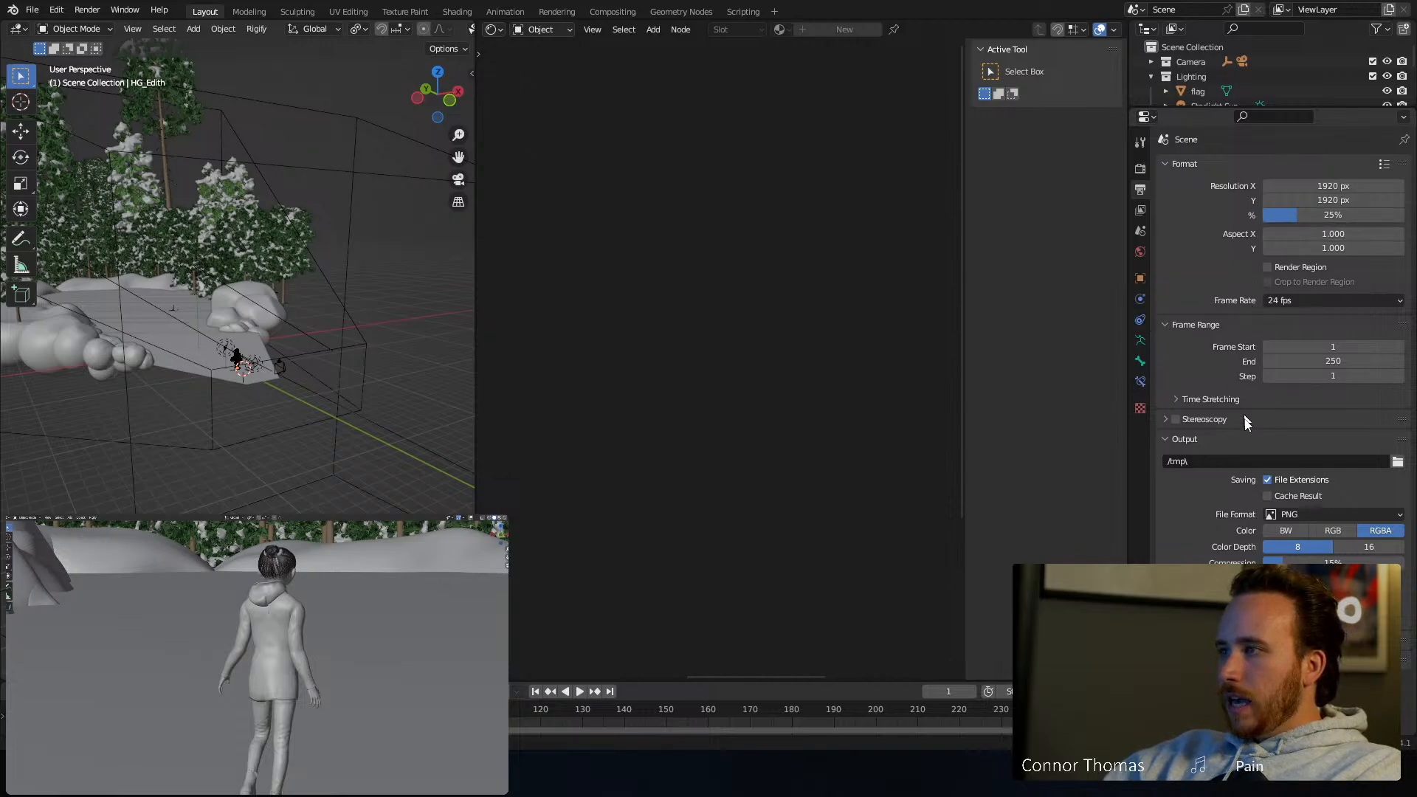
pyautogui.click(1370, 516)
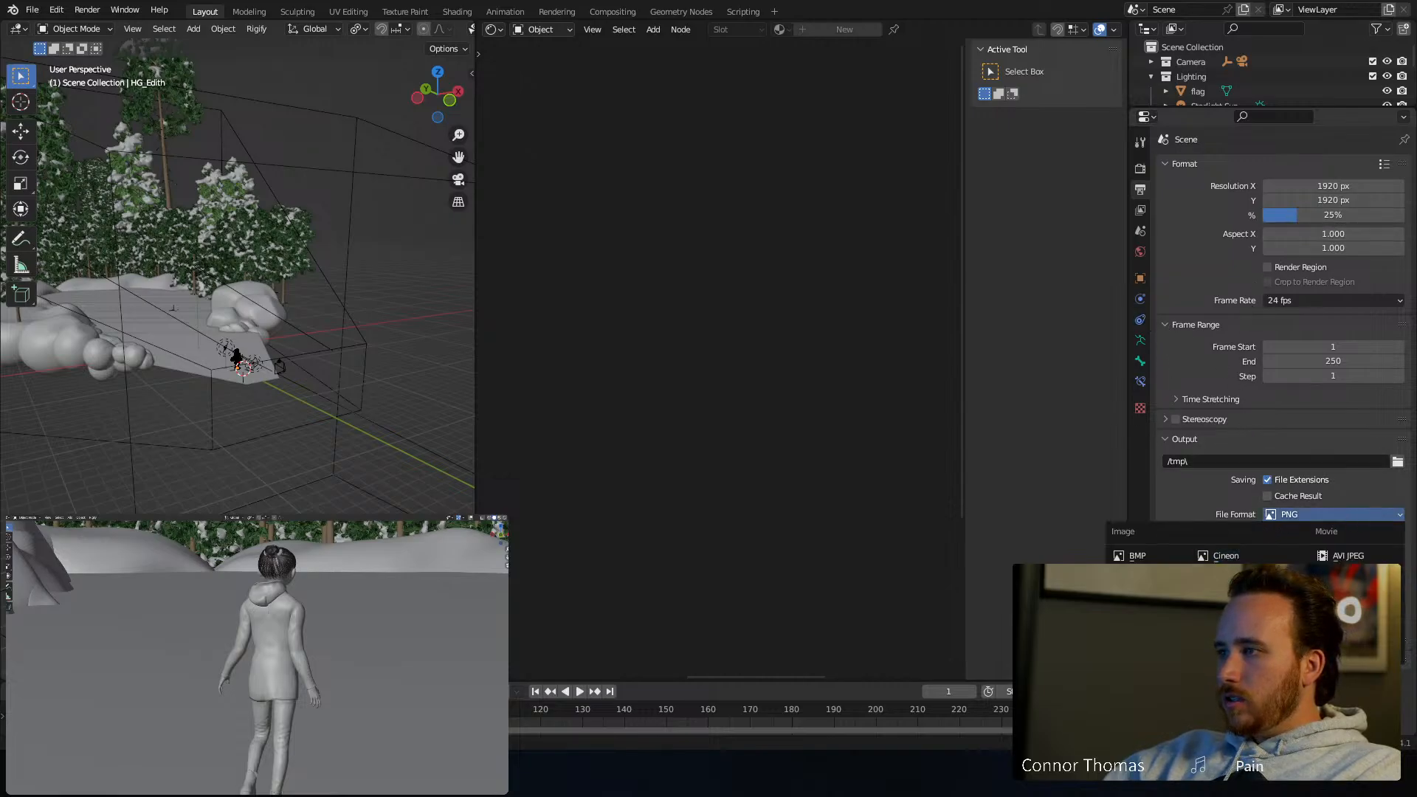
pyautogui.click(1368, 558)
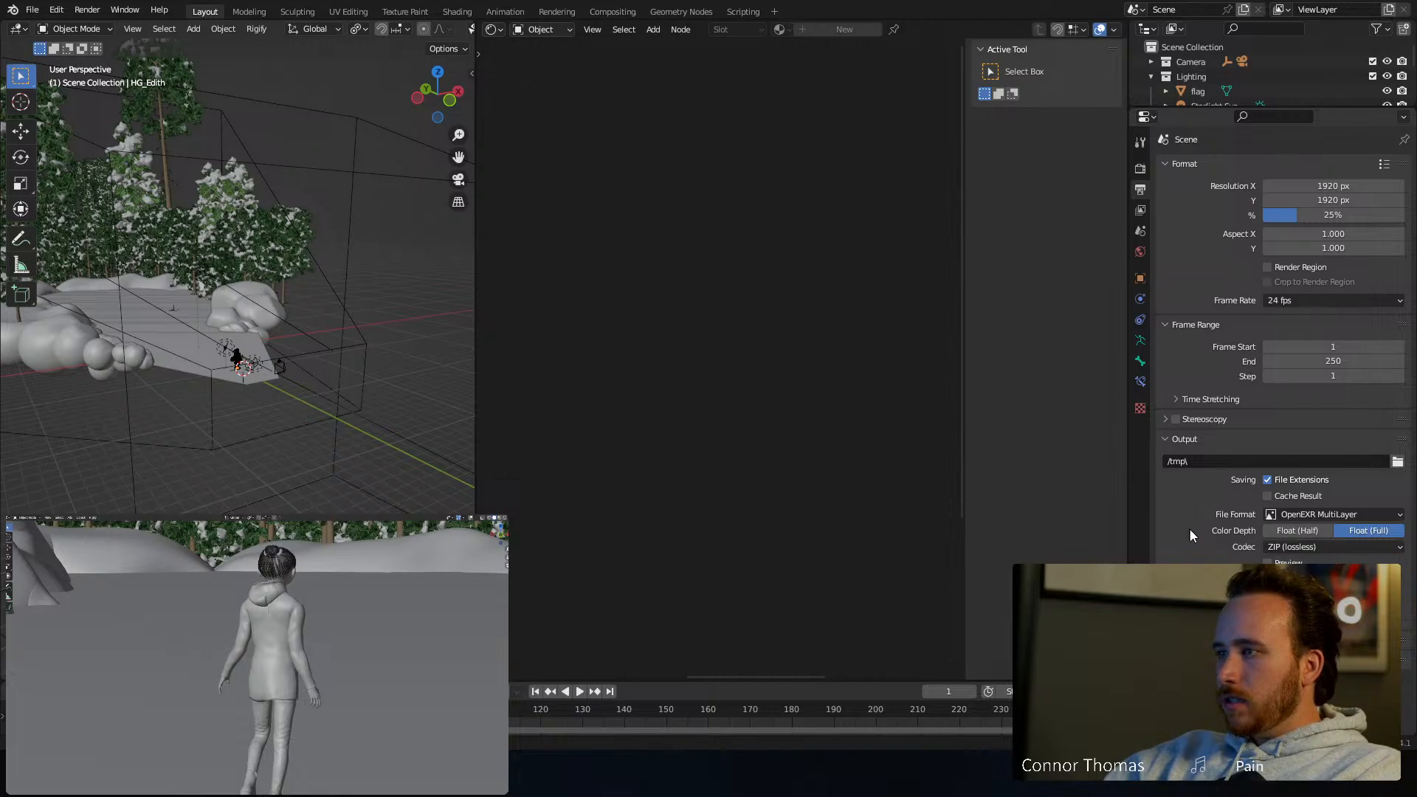
# Enable the Object and Material Cryptomatte passes for the view layer and save the file
pyautogui.click(1143, 208)
pyautogui.scroll(-10, 1202, 354)
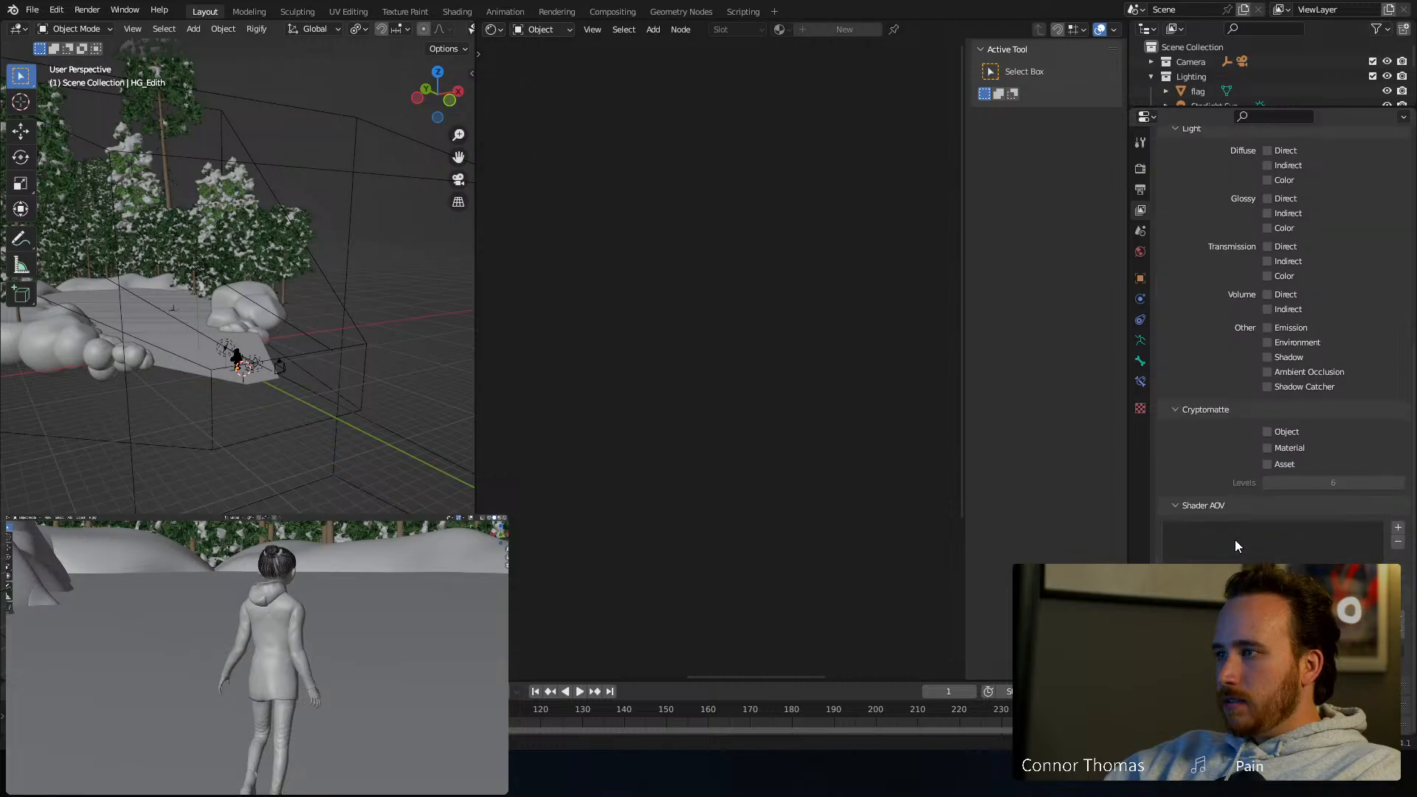
pyautogui.click(1279, 433)
pyautogui.click(1281, 448)
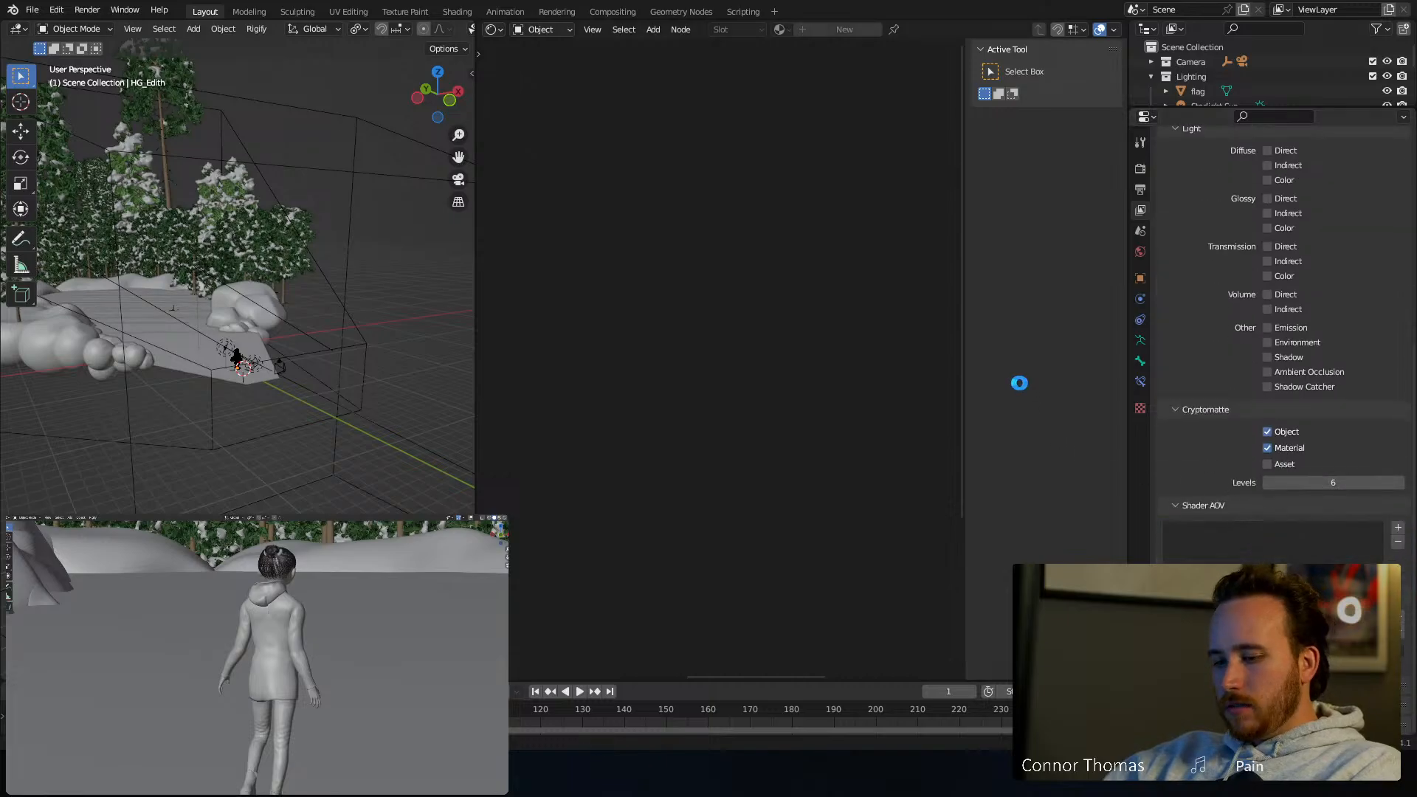
pyautogui.hotkey('ctrl', 's')
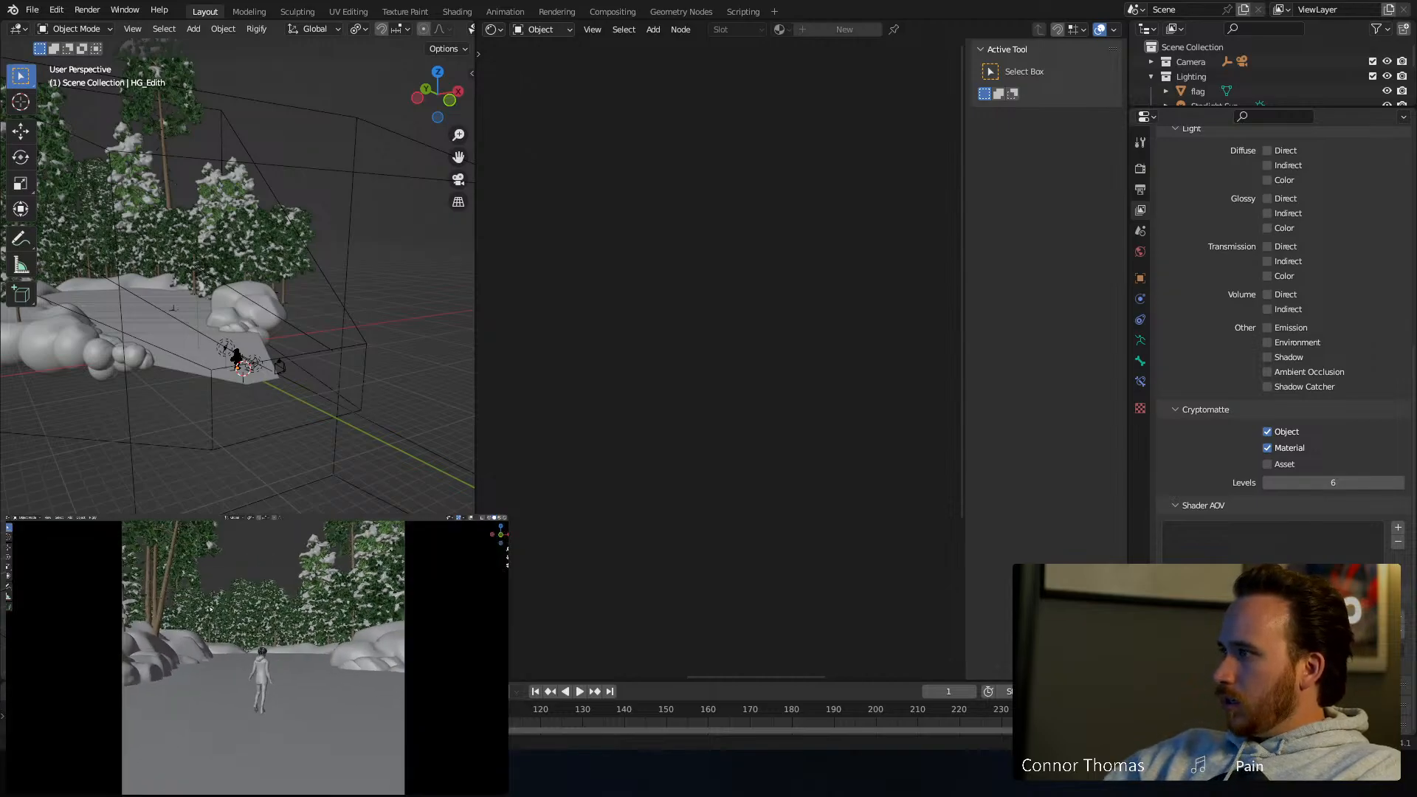
pyautogui.hotkey('ctrl', 's')
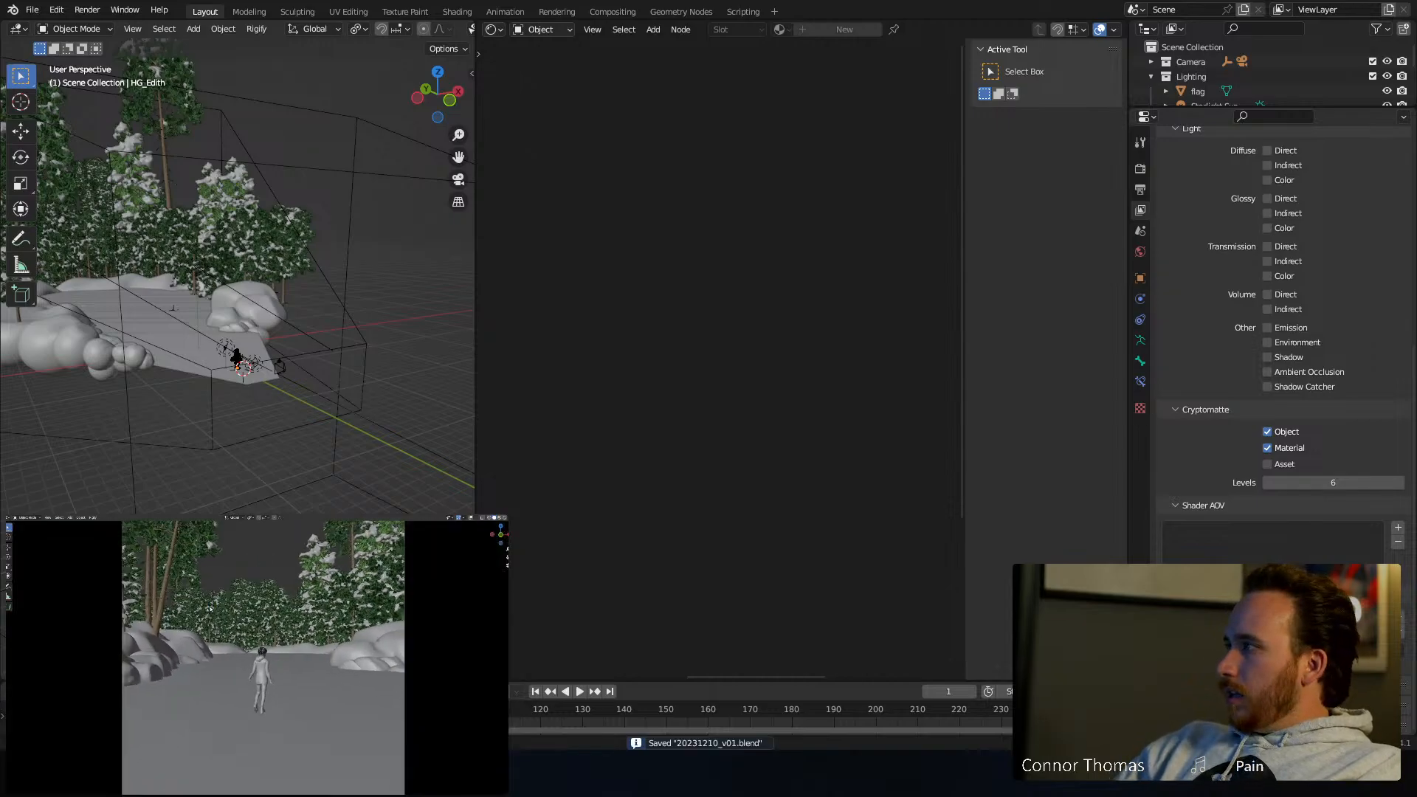
# Render the current frame, enlarge the outliner to show the full scene collection, and bring the render window forward
pyautogui.press('F12')
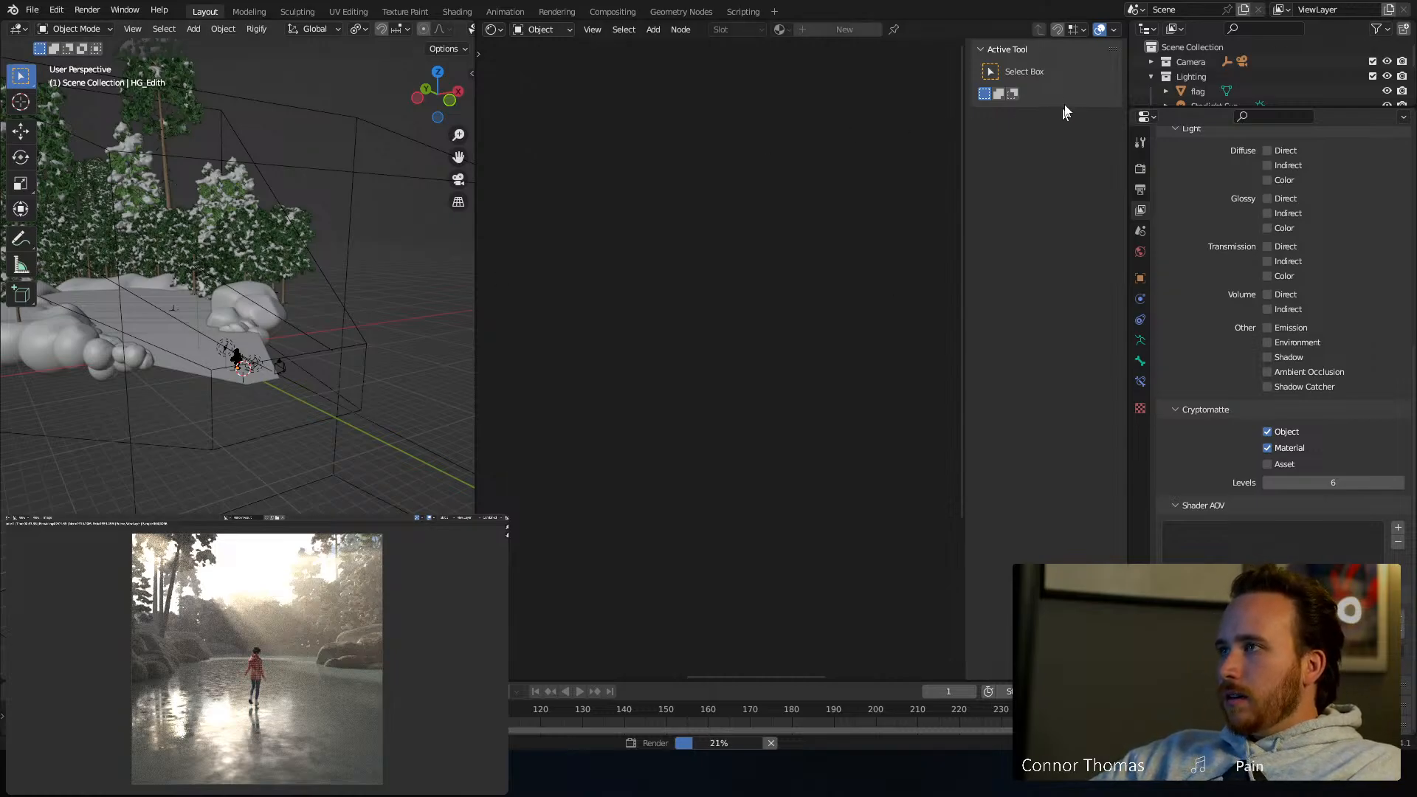
pyautogui.moveTo(1229, 110); pyautogui.dragTo(1208, 419)
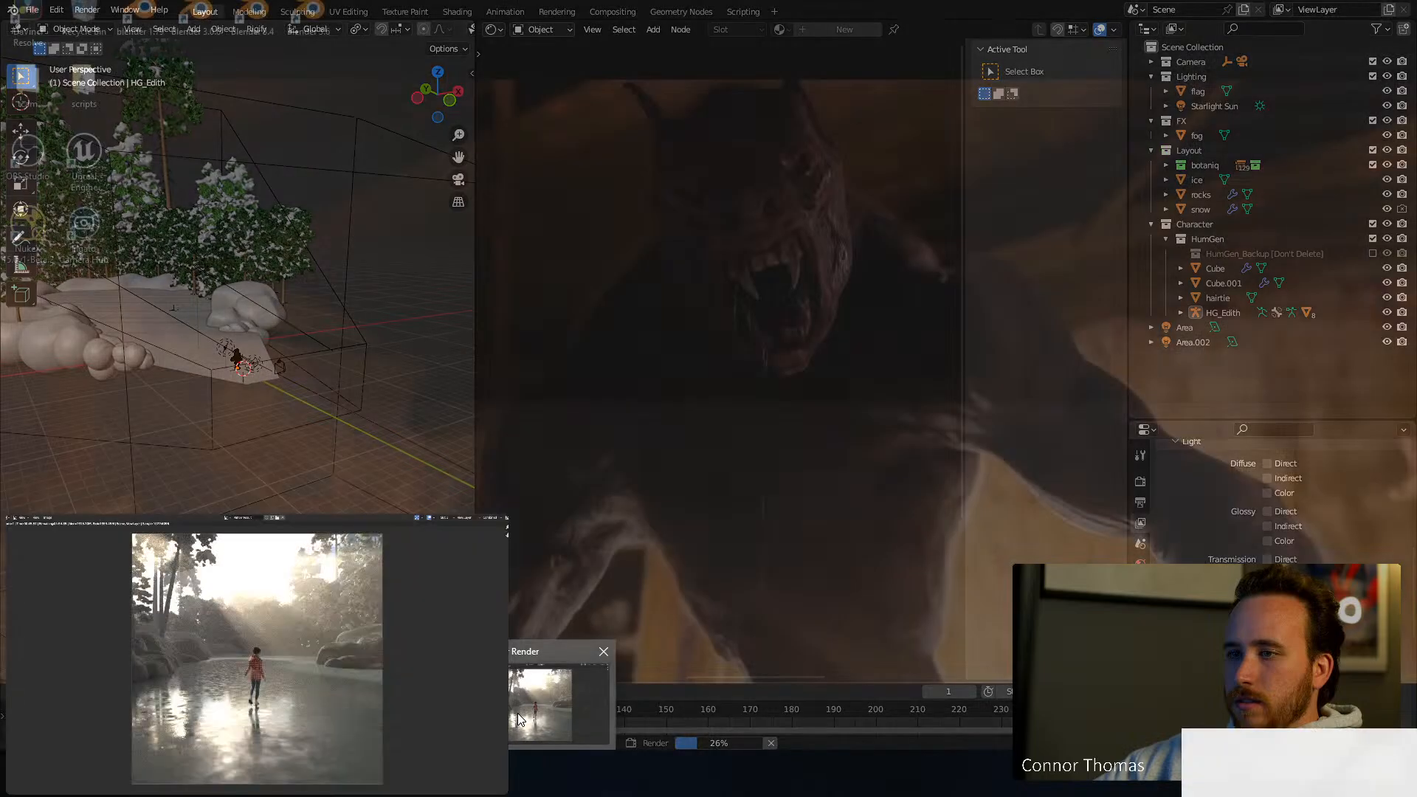
pyautogui.click(538, 726)
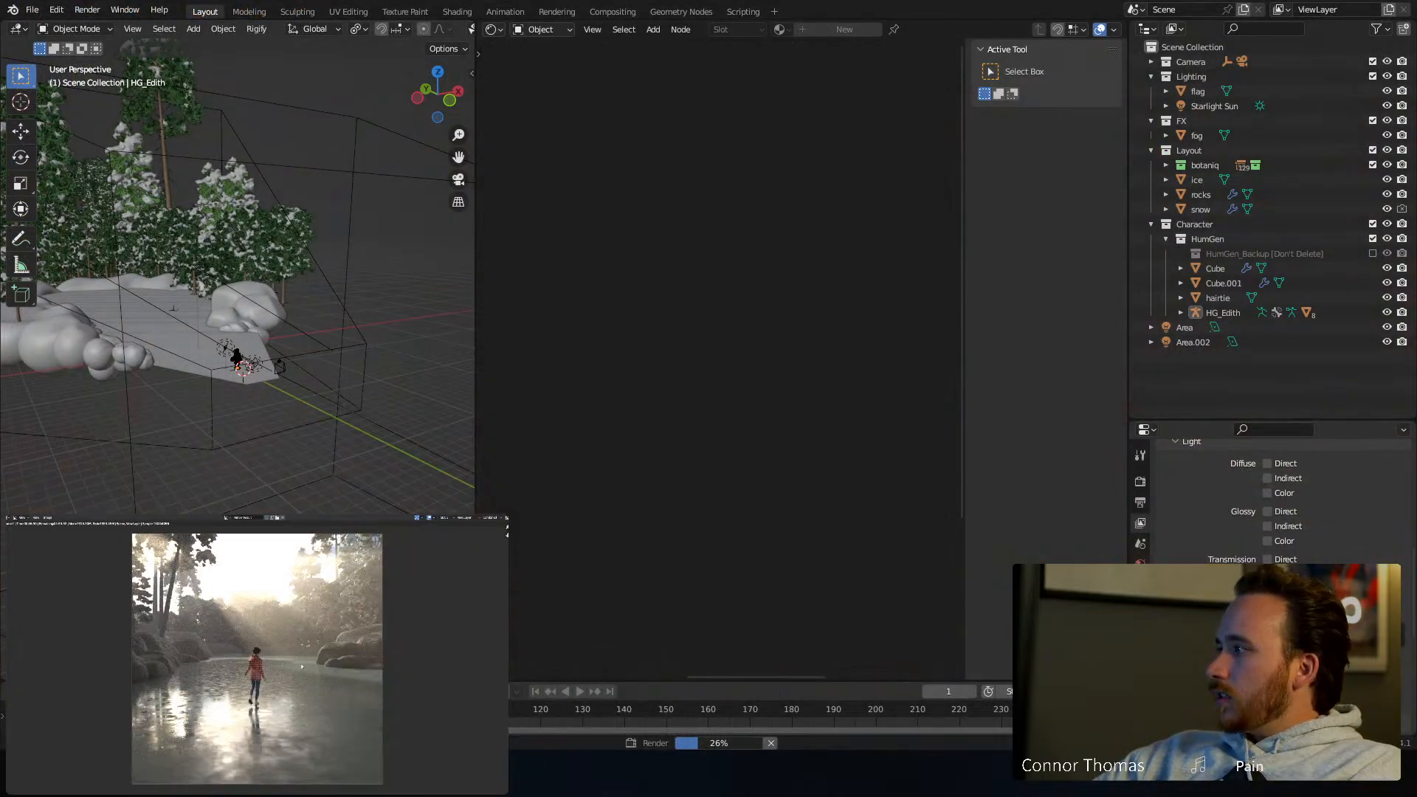
# Stop the running render, enable the snow object for rendering, and review the last render in an enlarged window
pyautogui.press('Escape')
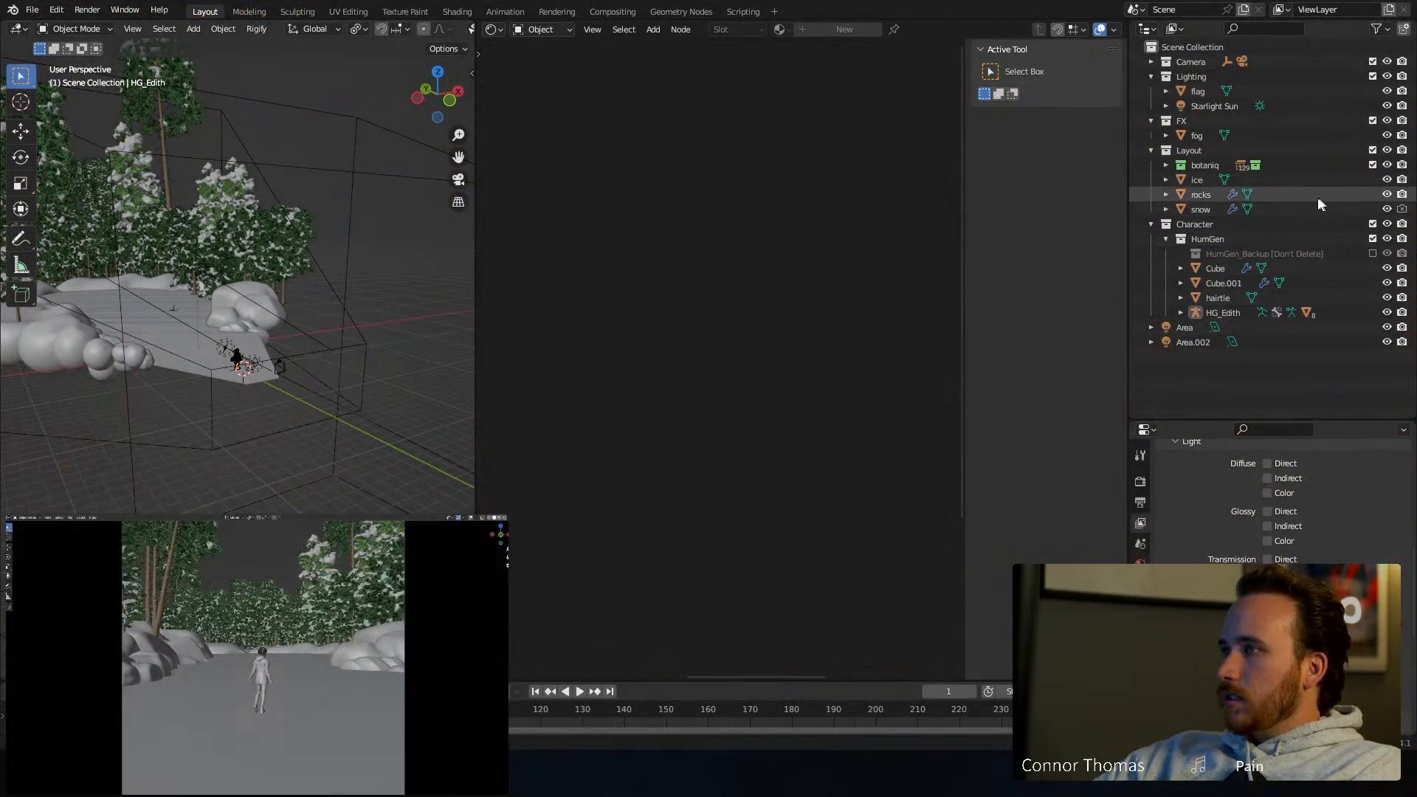
pyautogui.click(1402, 209)
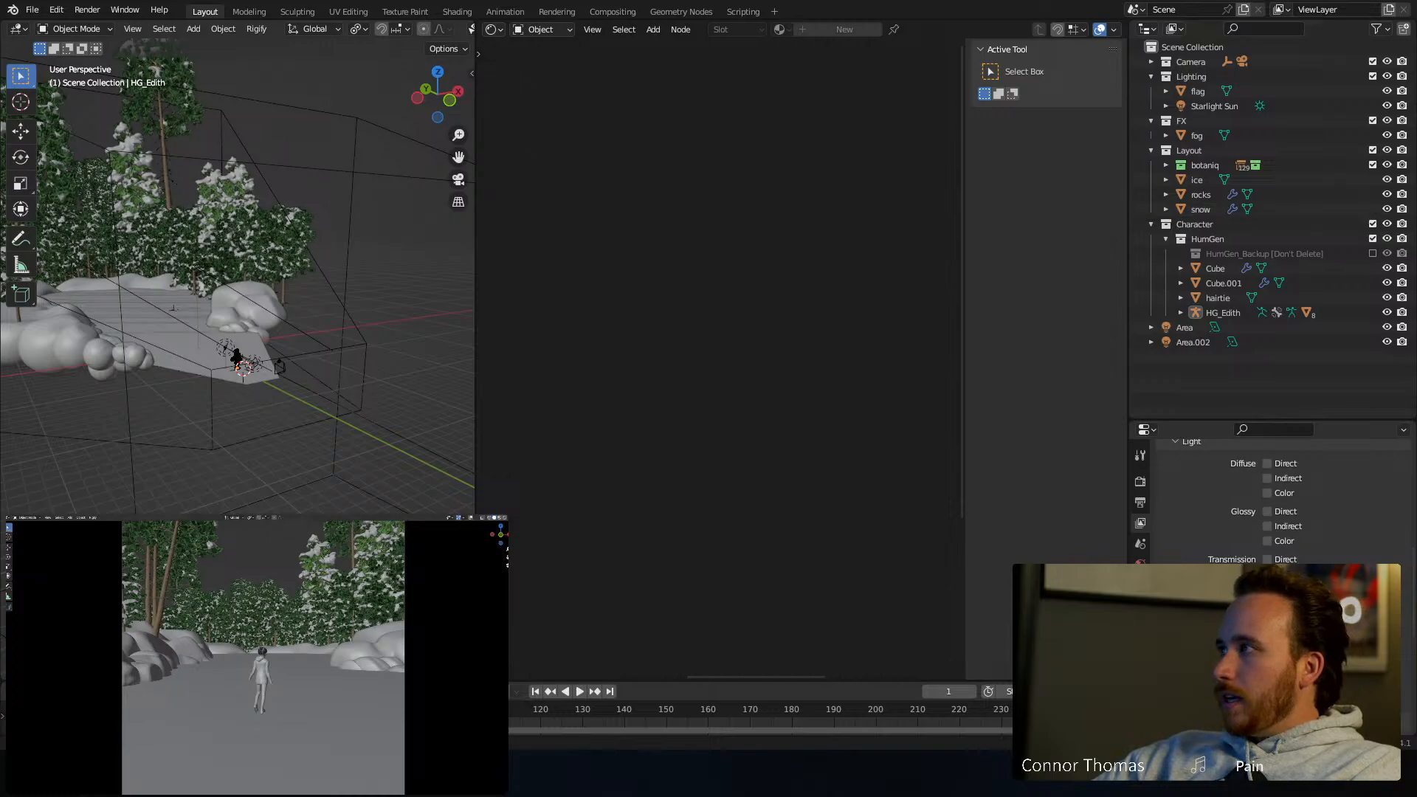
pyautogui.press('F11')
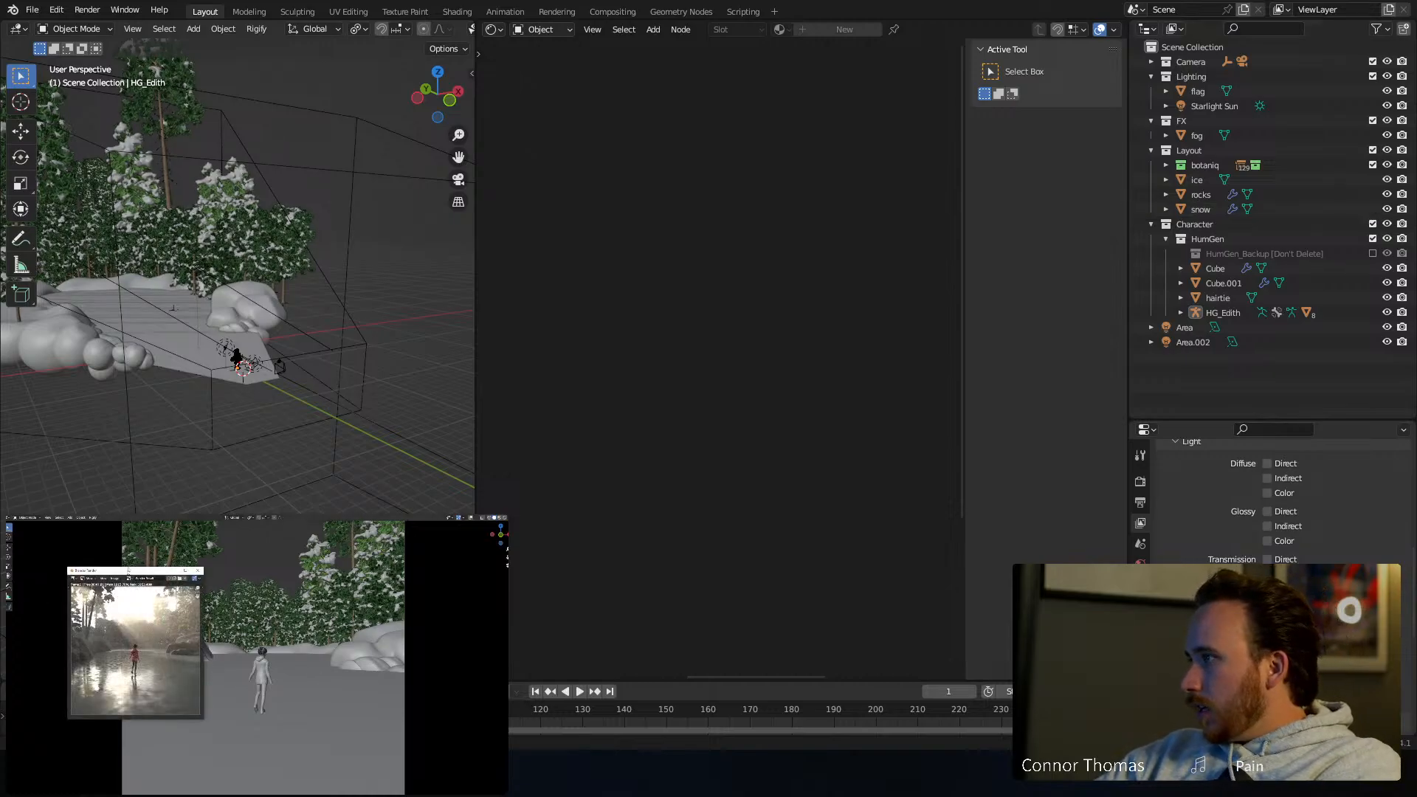
pyautogui.click(184, 570)
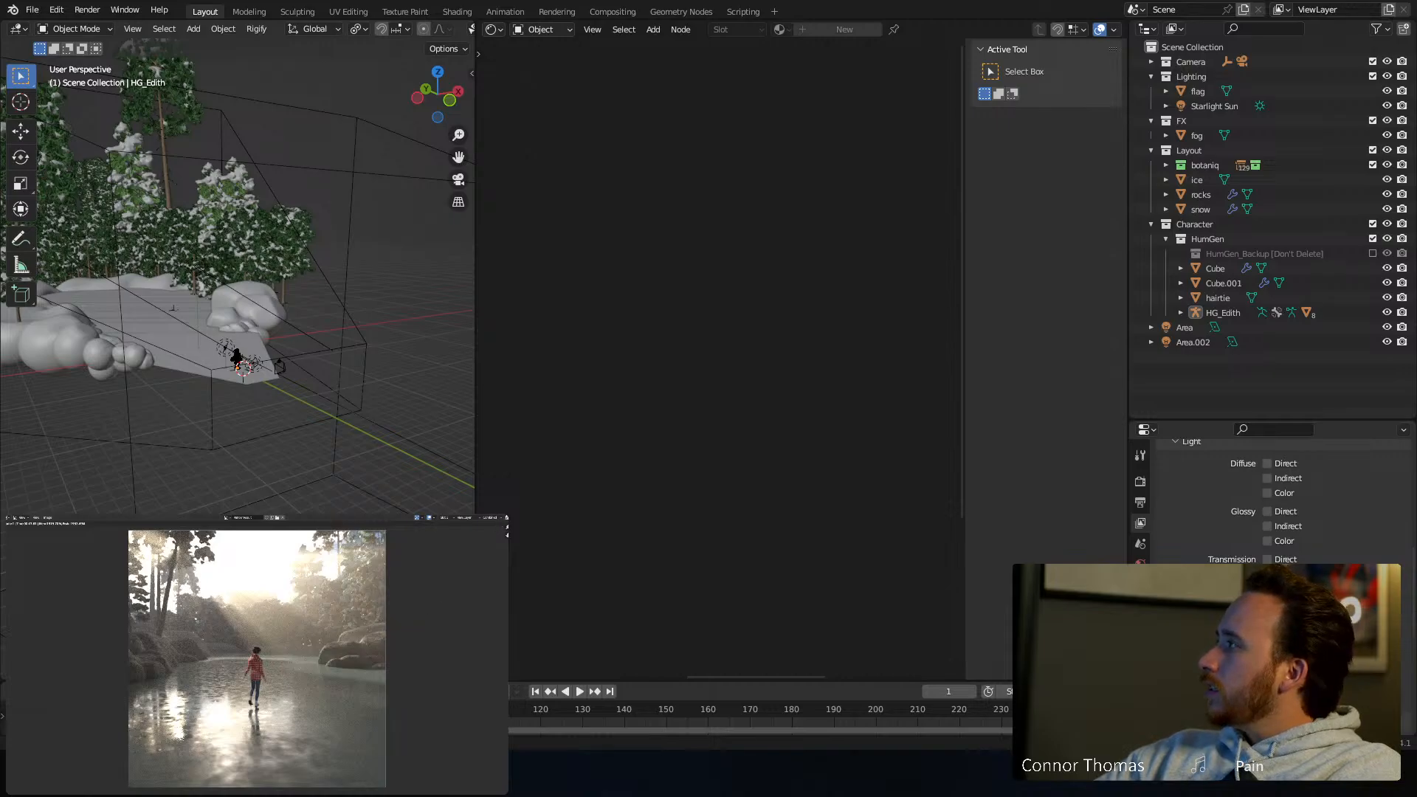
pyautogui.press('Escape')
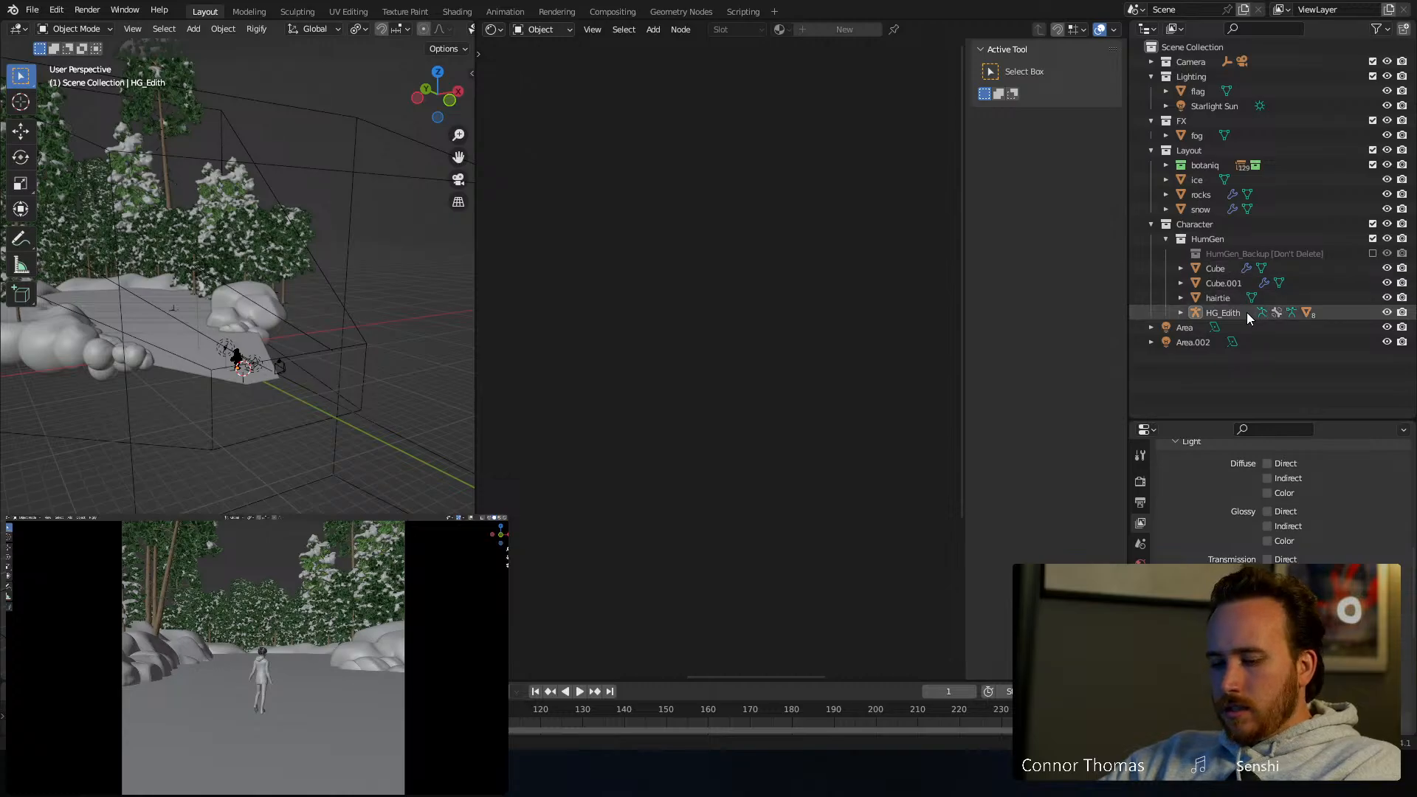
# Save the file, render the current frame again in an enlarged render window, and minimise the NukeX console
pyautogui.hotkey('ctrl', 's')
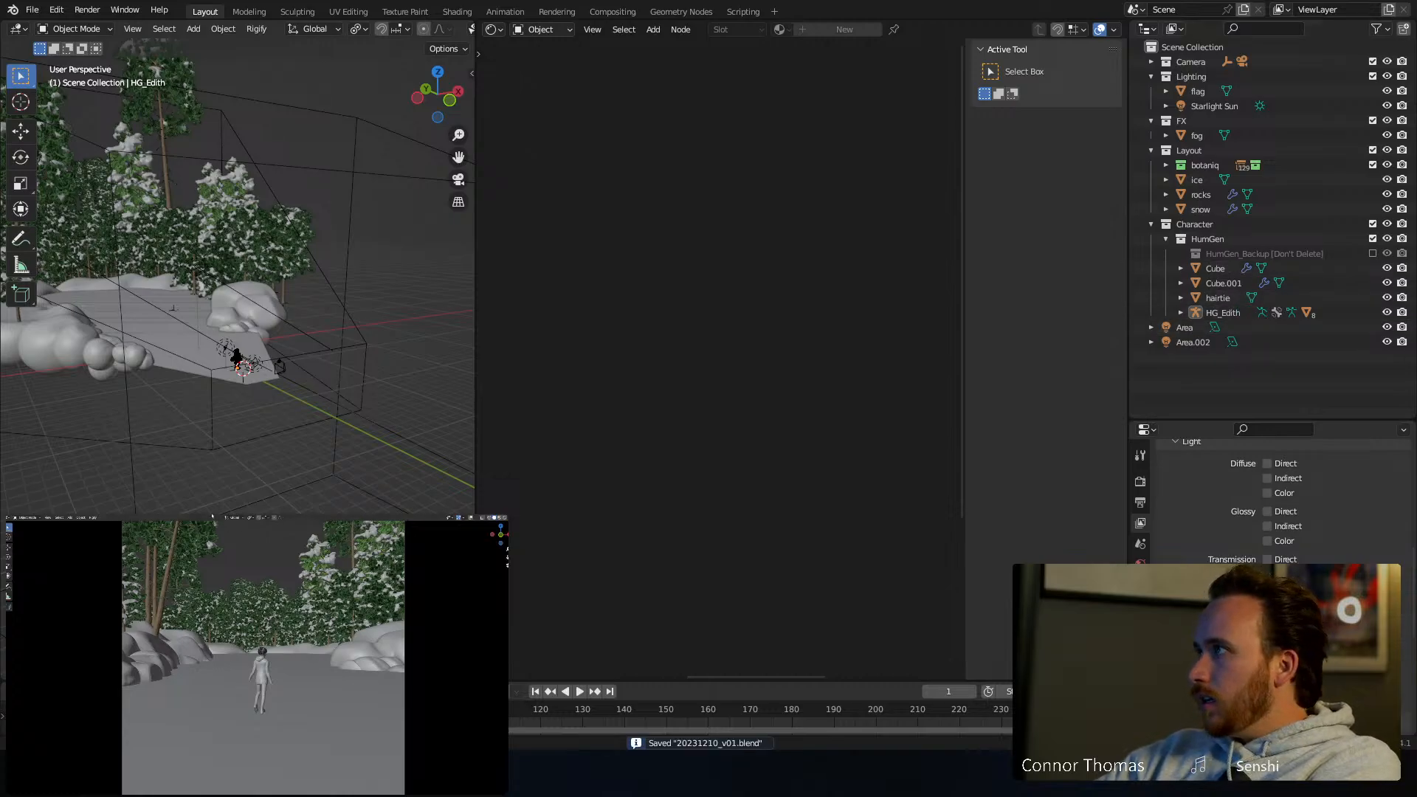
pyautogui.press('F12')
pyautogui.click(279, 516)
pyautogui.scroll(3, 265, 642)
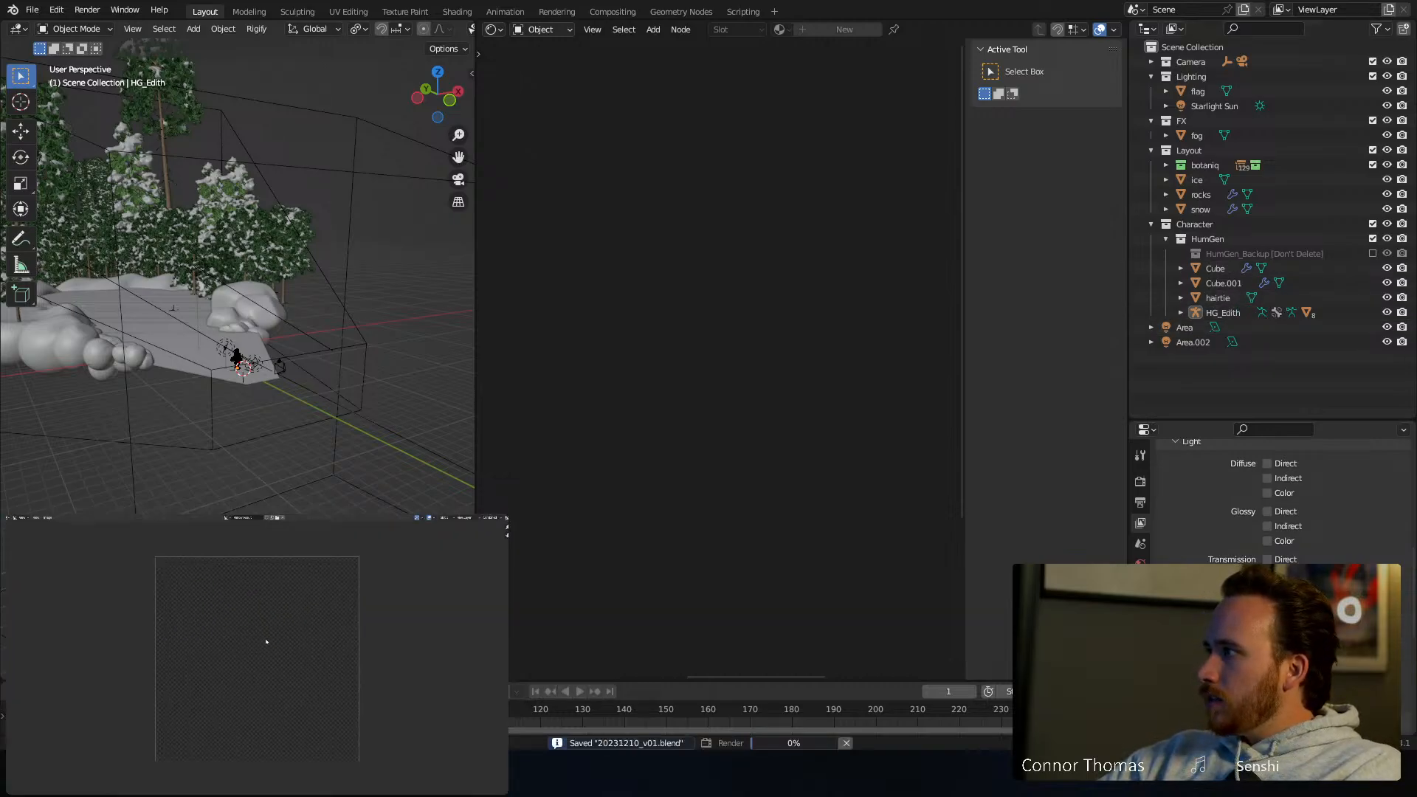
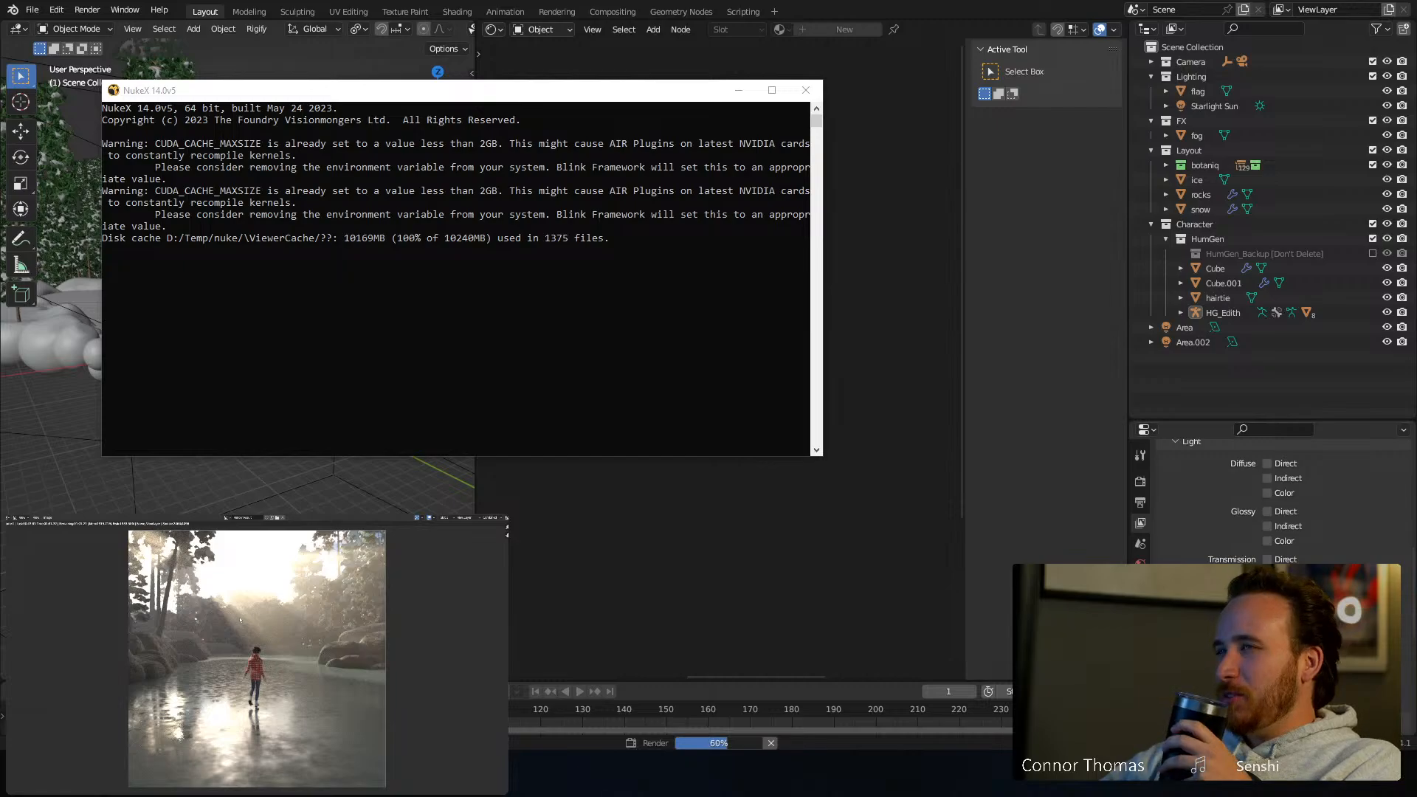
pyautogui.click(738, 90)
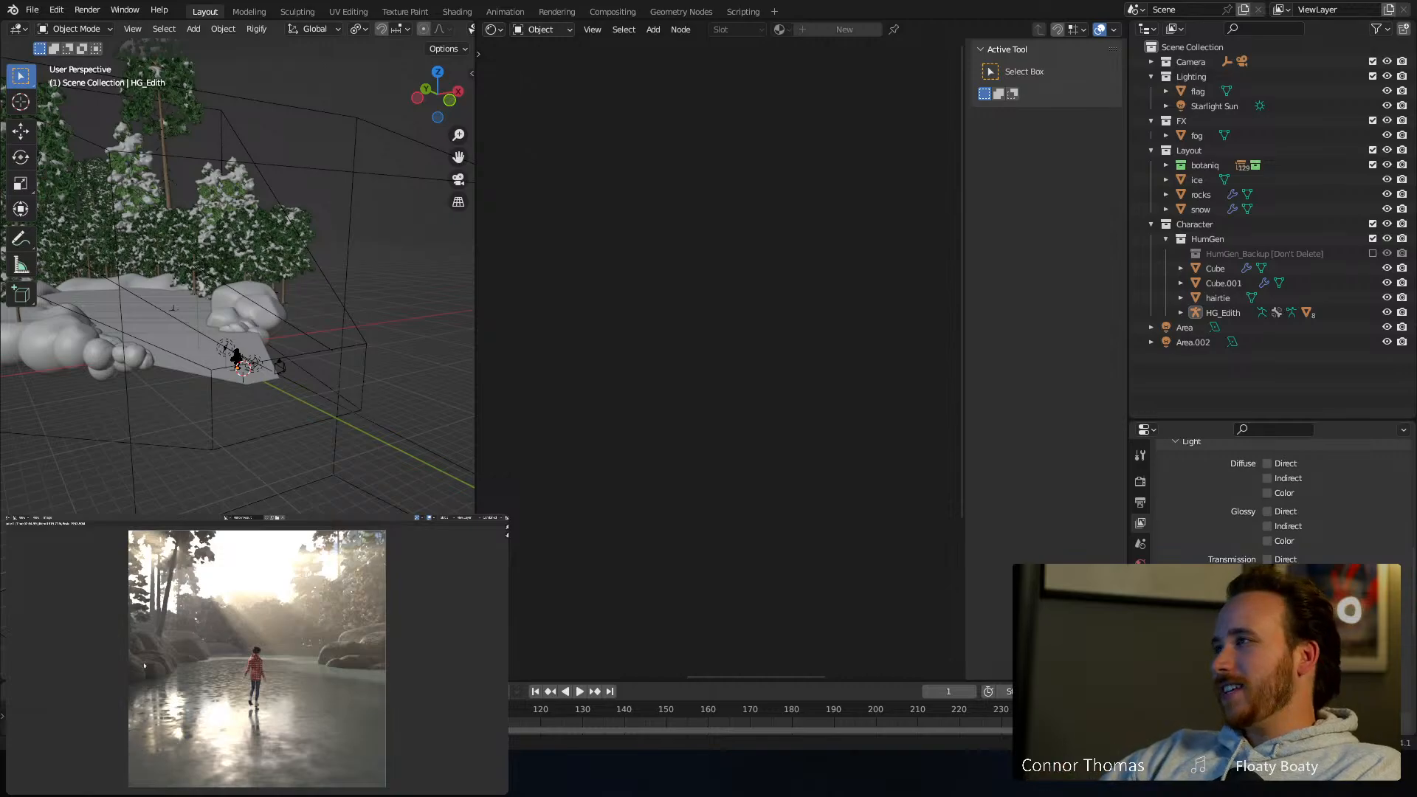
# Start saving the rendered image to a new file, create an output folder inside the 20231210 project folder, and open it
pyautogui.click(46, 518)
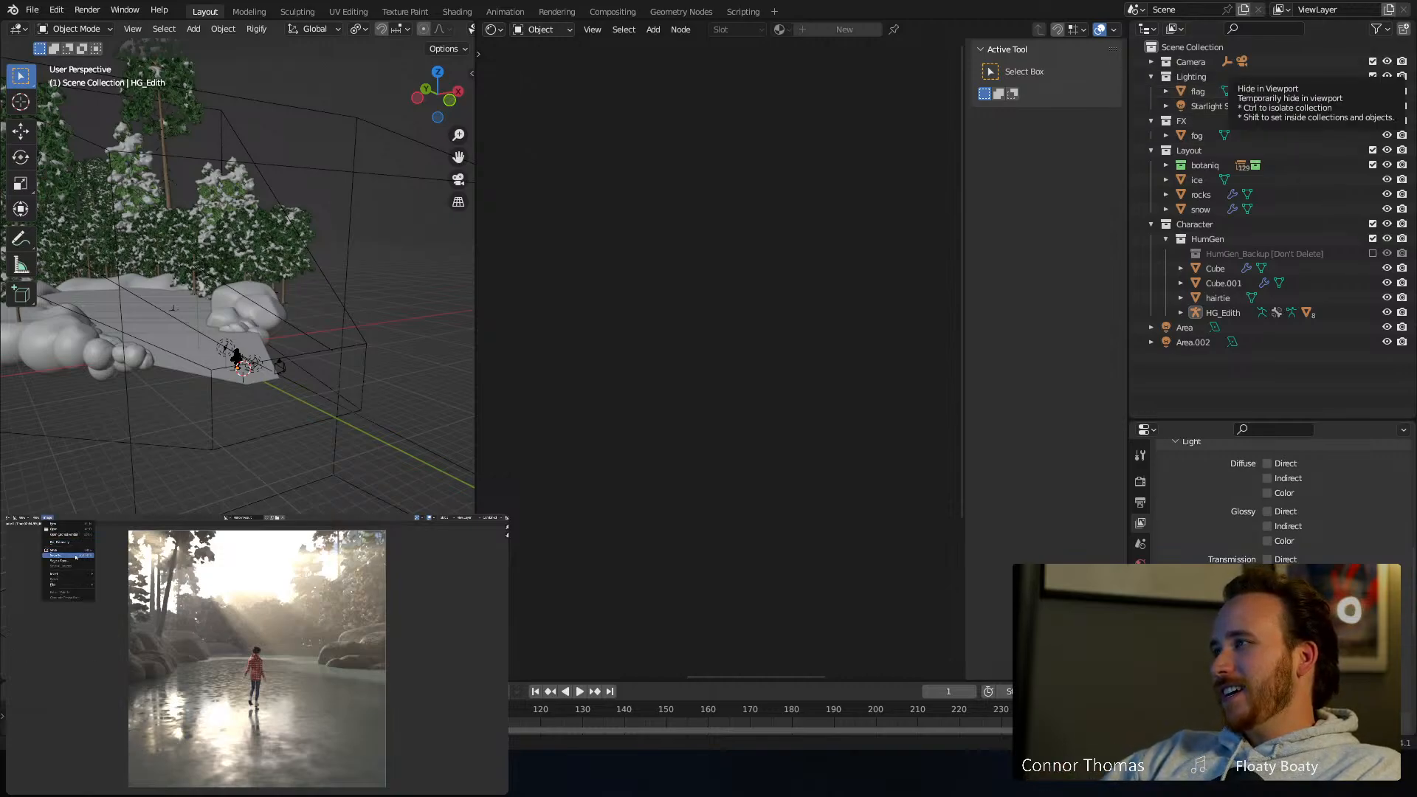
pyautogui.click(74, 558)
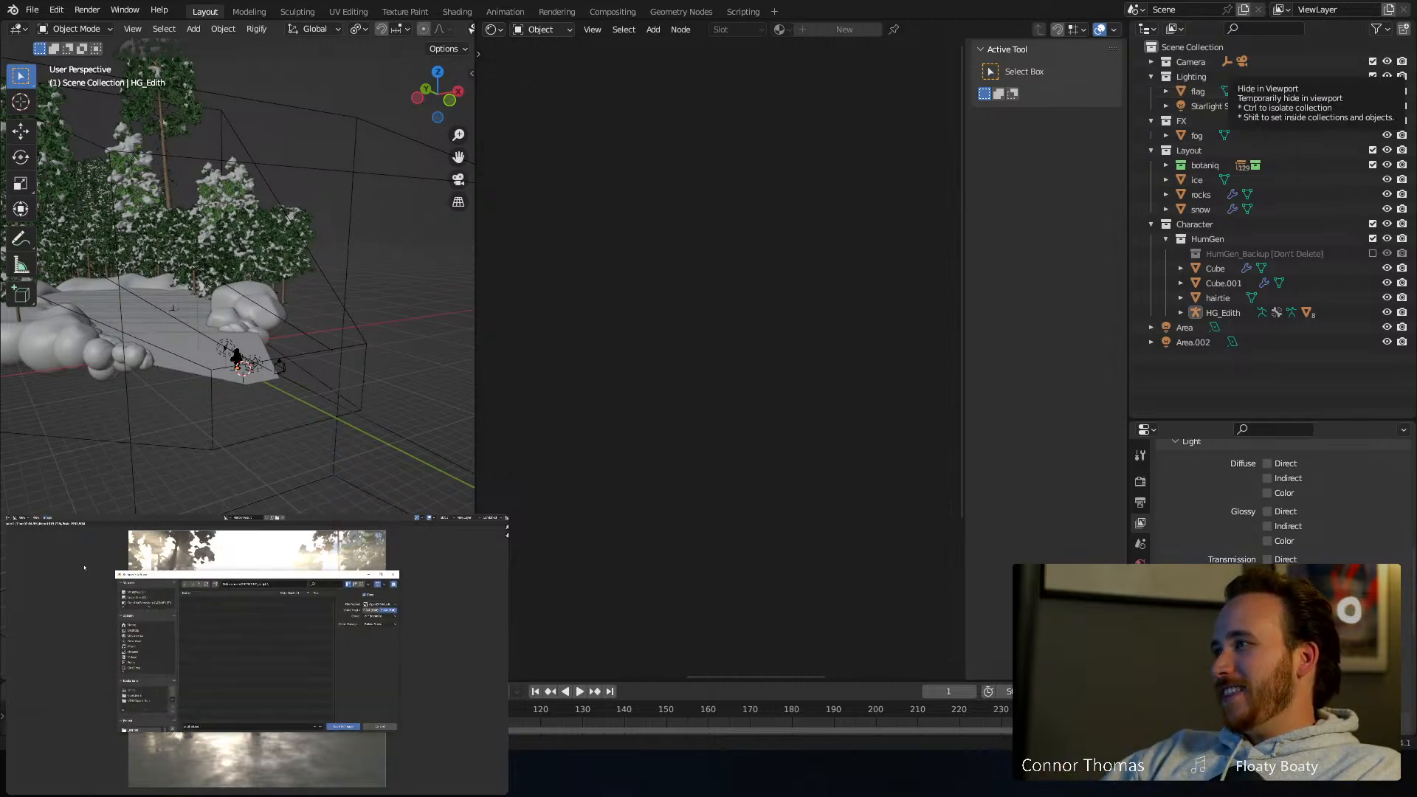
pyautogui.click(199, 584)
pyautogui.click(215, 584)
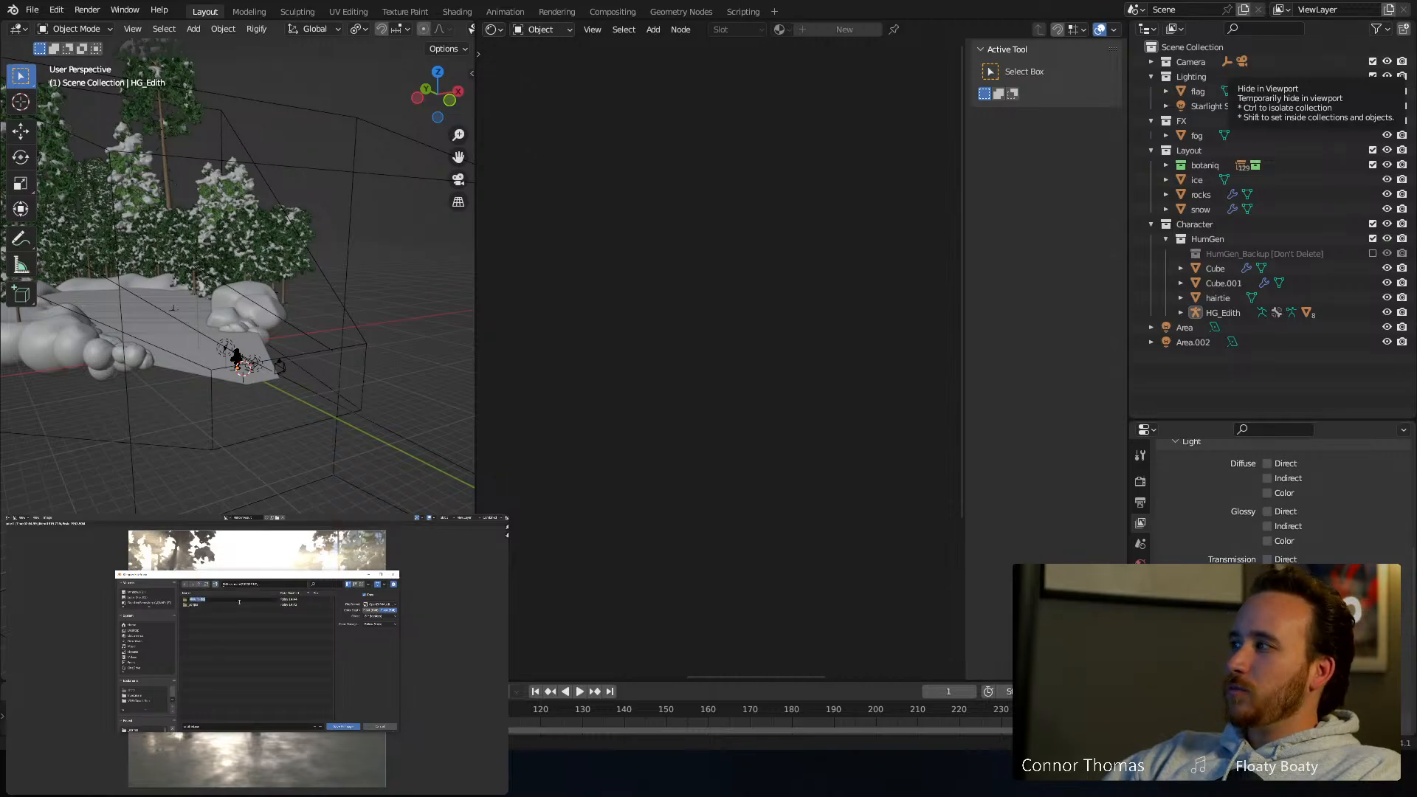
pyautogui.write('_outp')
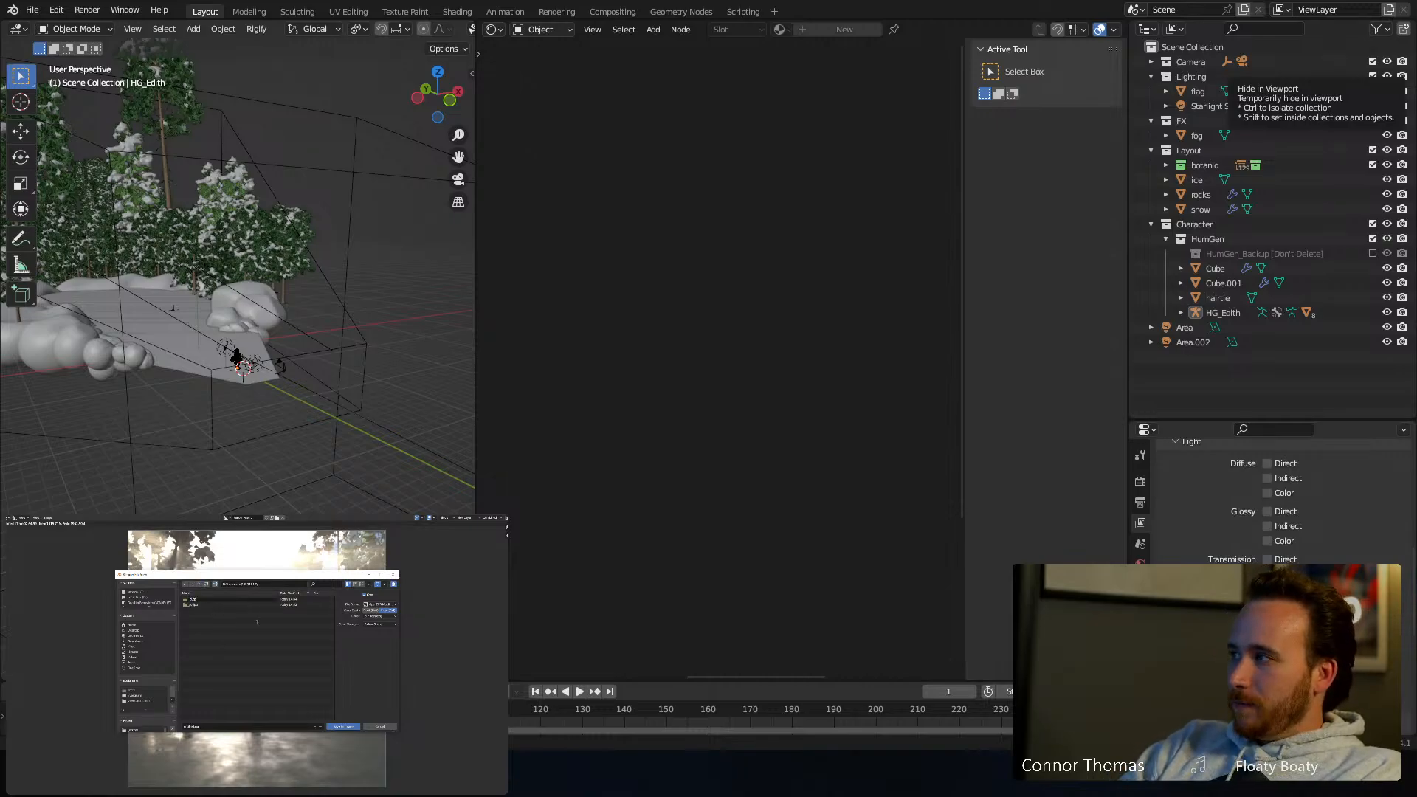
pyautogui.press('Return')
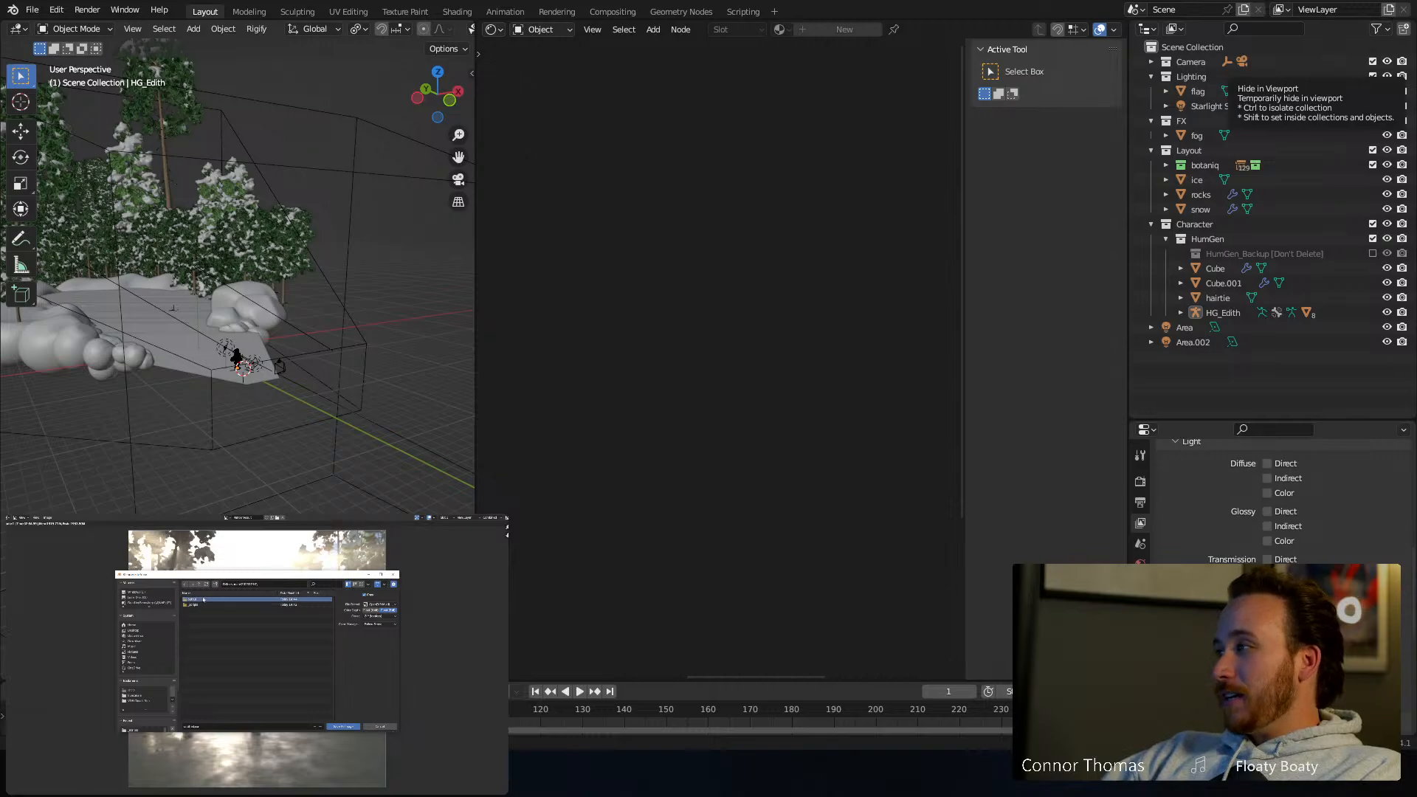
pyautogui.doubleClick(203, 599)
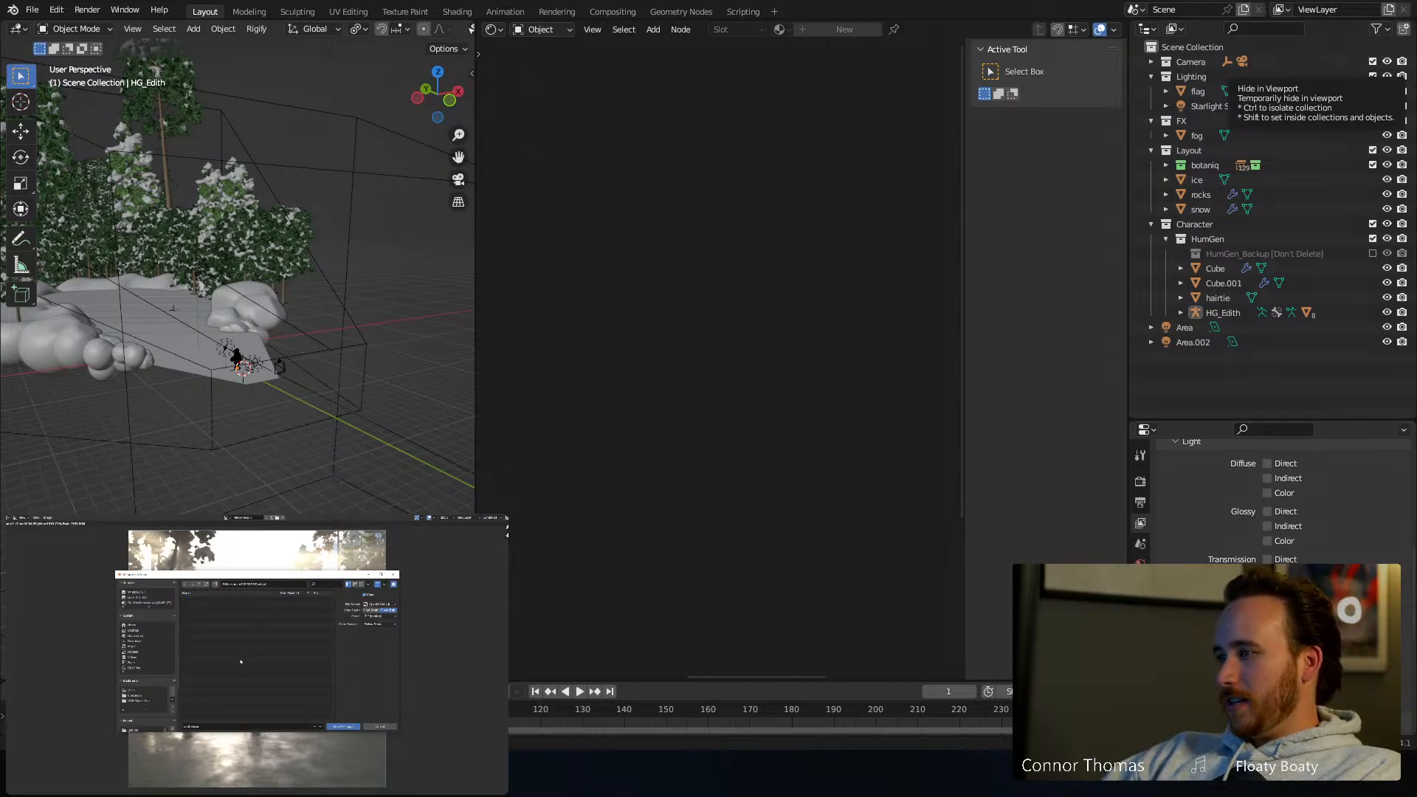
# Name the render 20231210_tmp_v01.exr and save it in the output folder
pyautogui.click(288, 727)
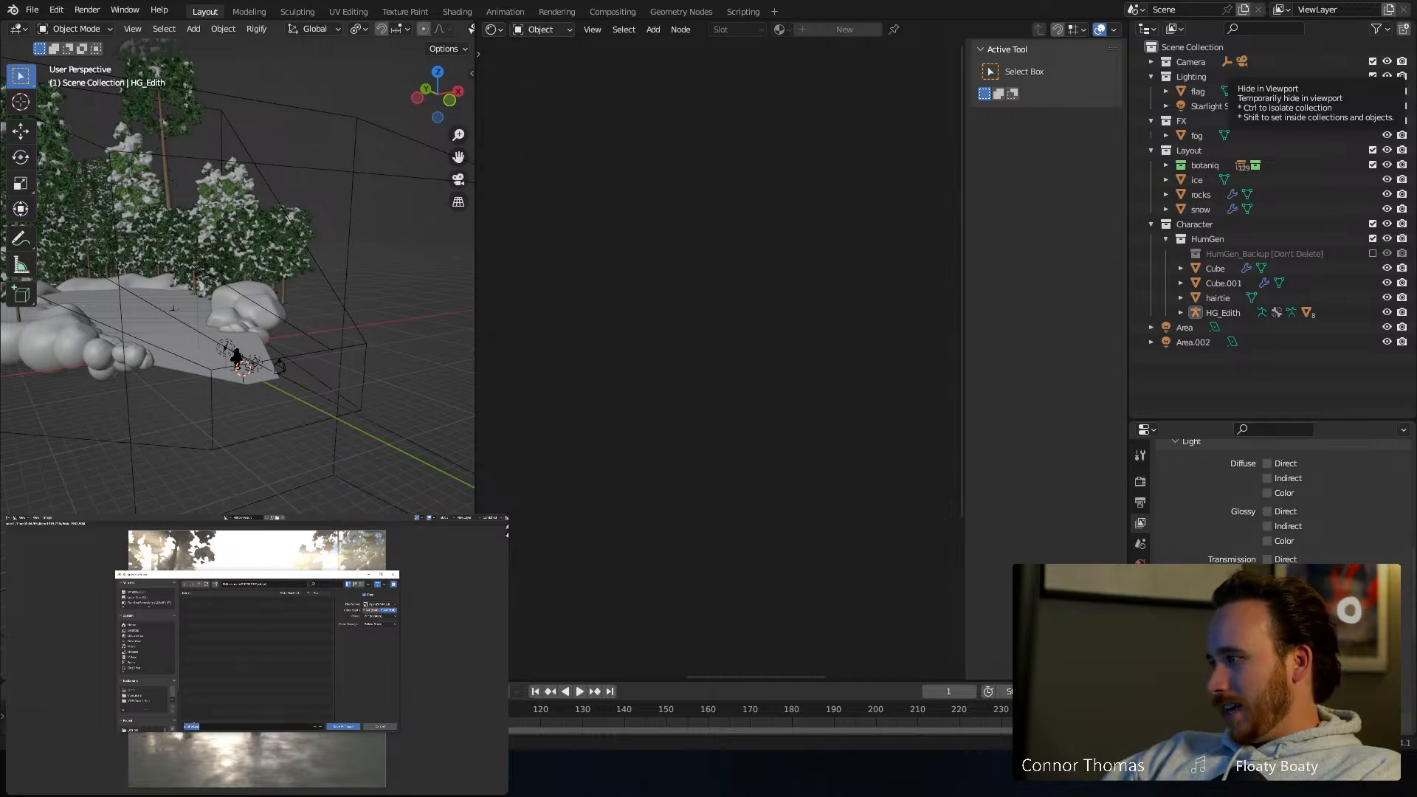
pyautogui.moveTo(194, 727); pyautogui.dragTo(70, 727)
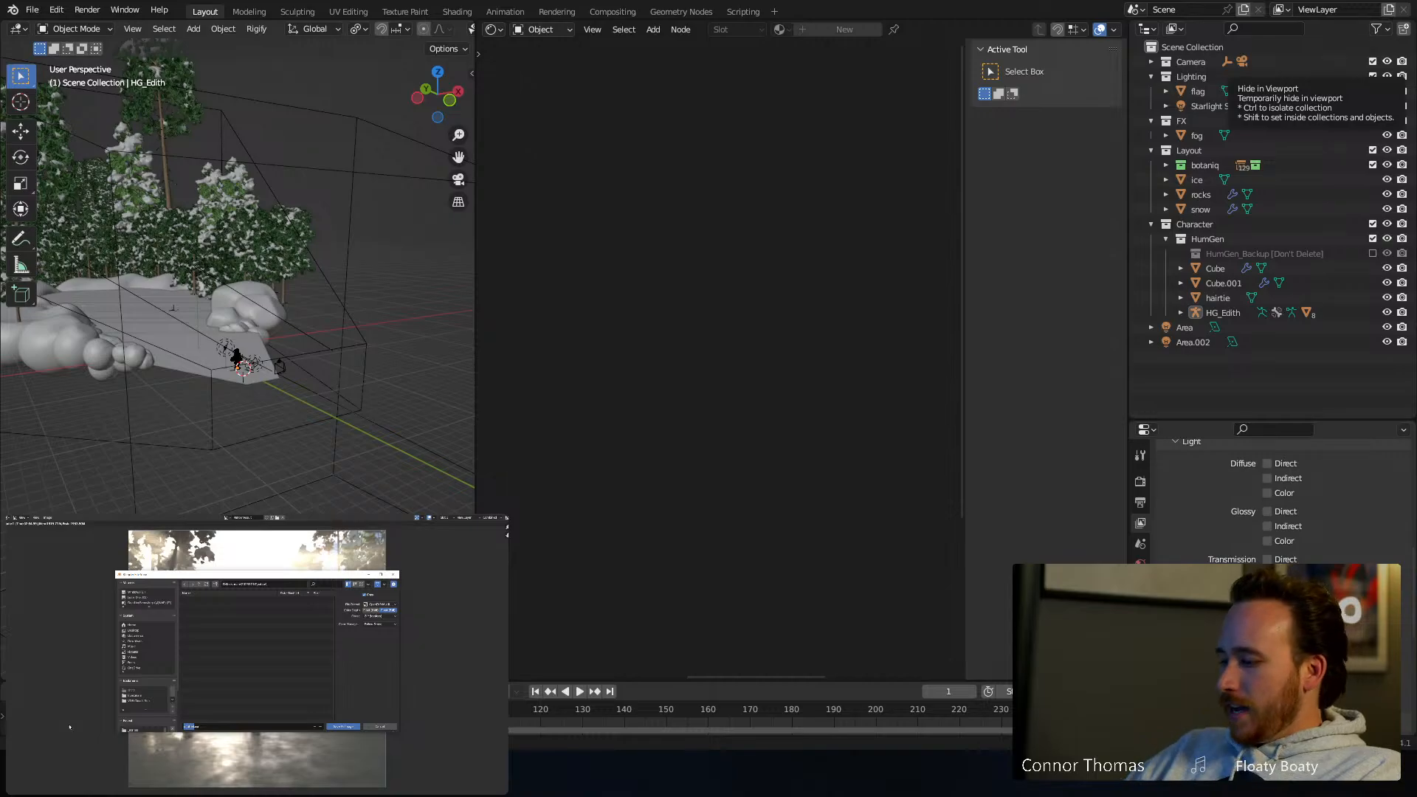
pyautogui.write('202312')
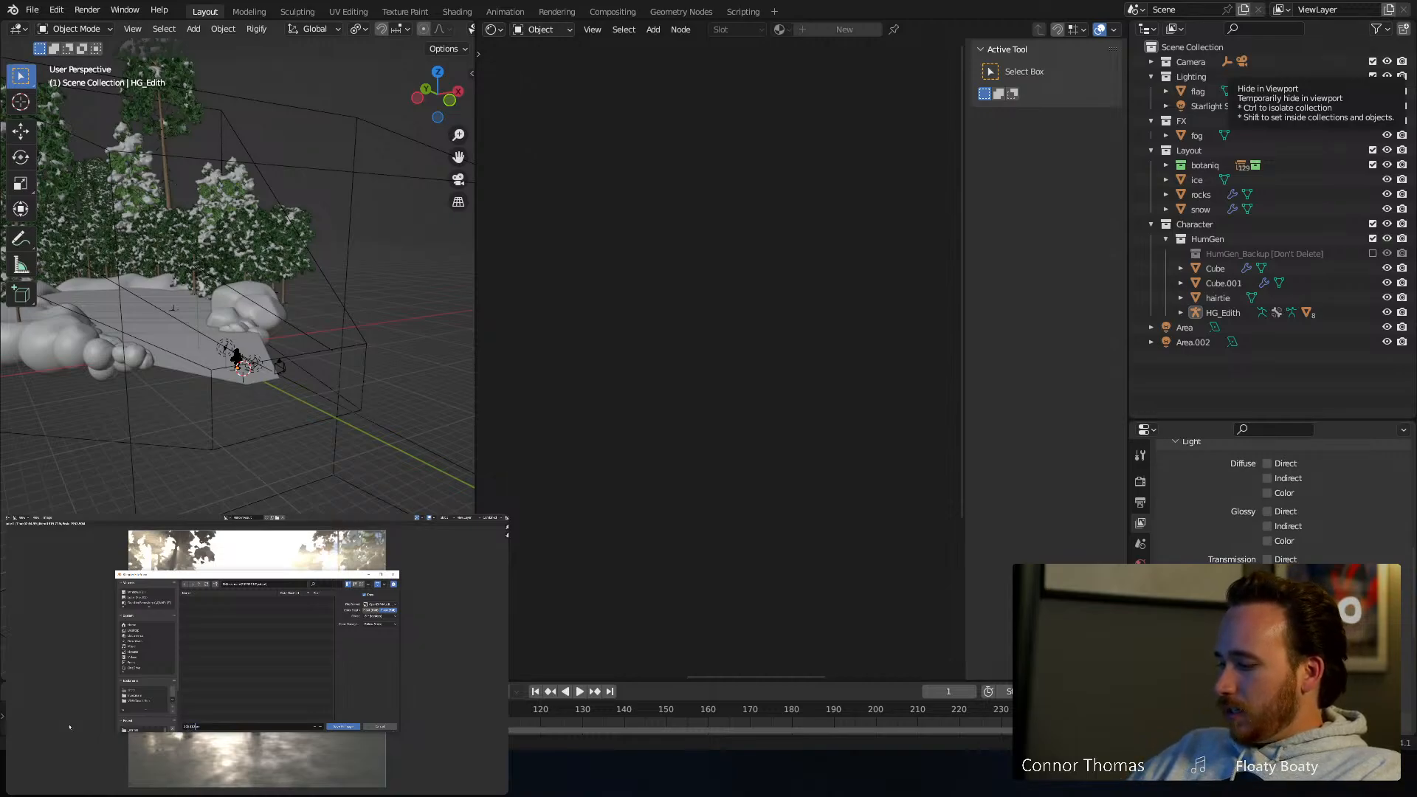
pyautogui.write('10_la')
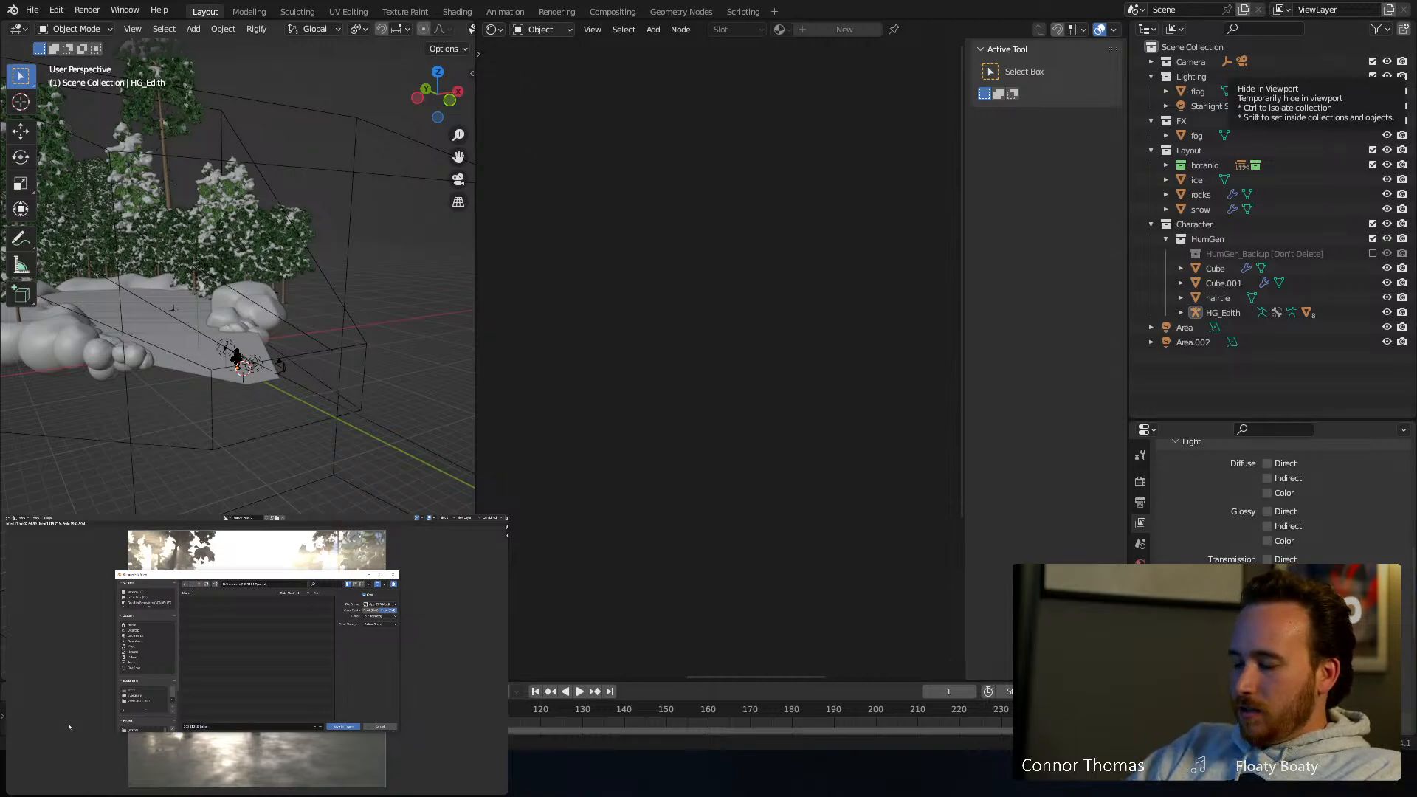
pyautogui.write('g_v01')
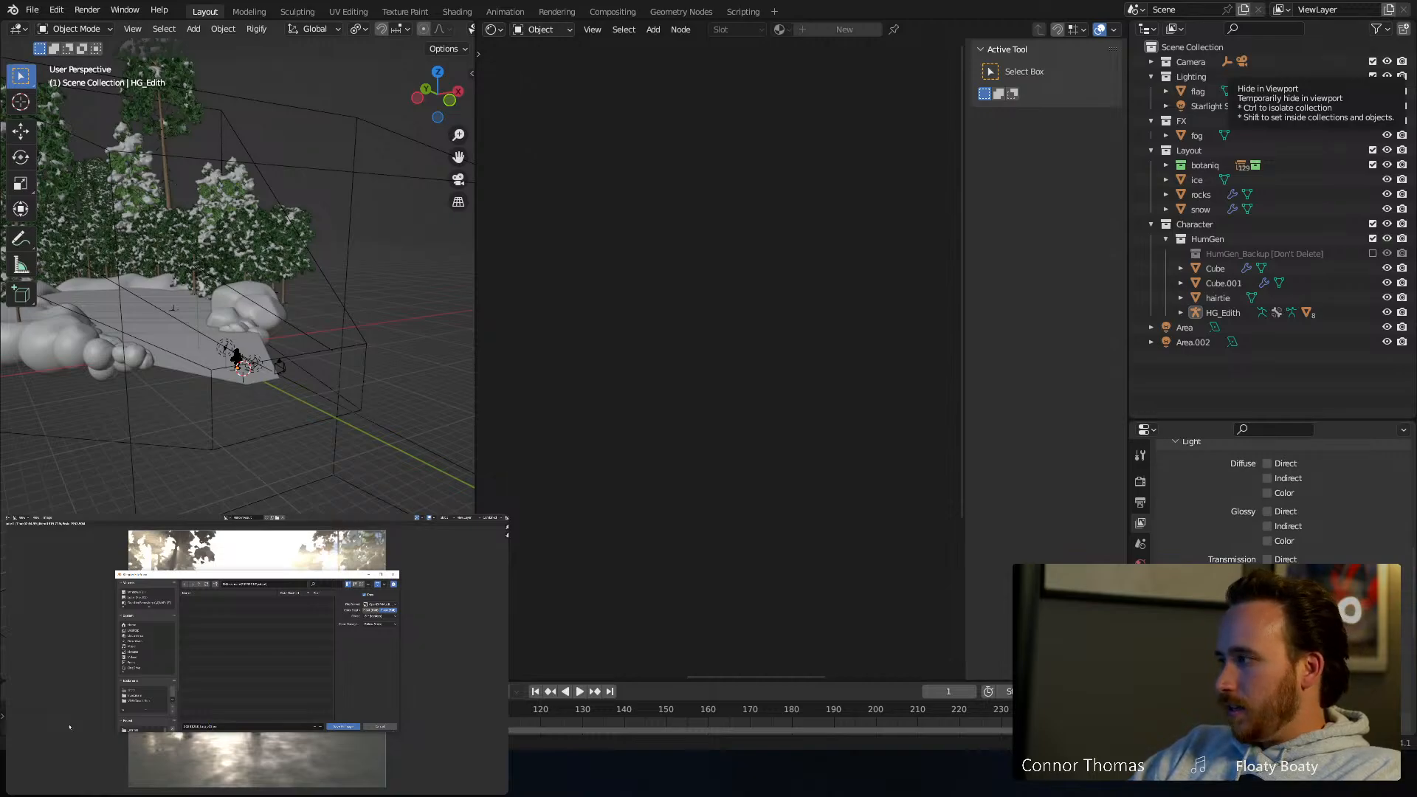
pyautogui.click(347, 727)
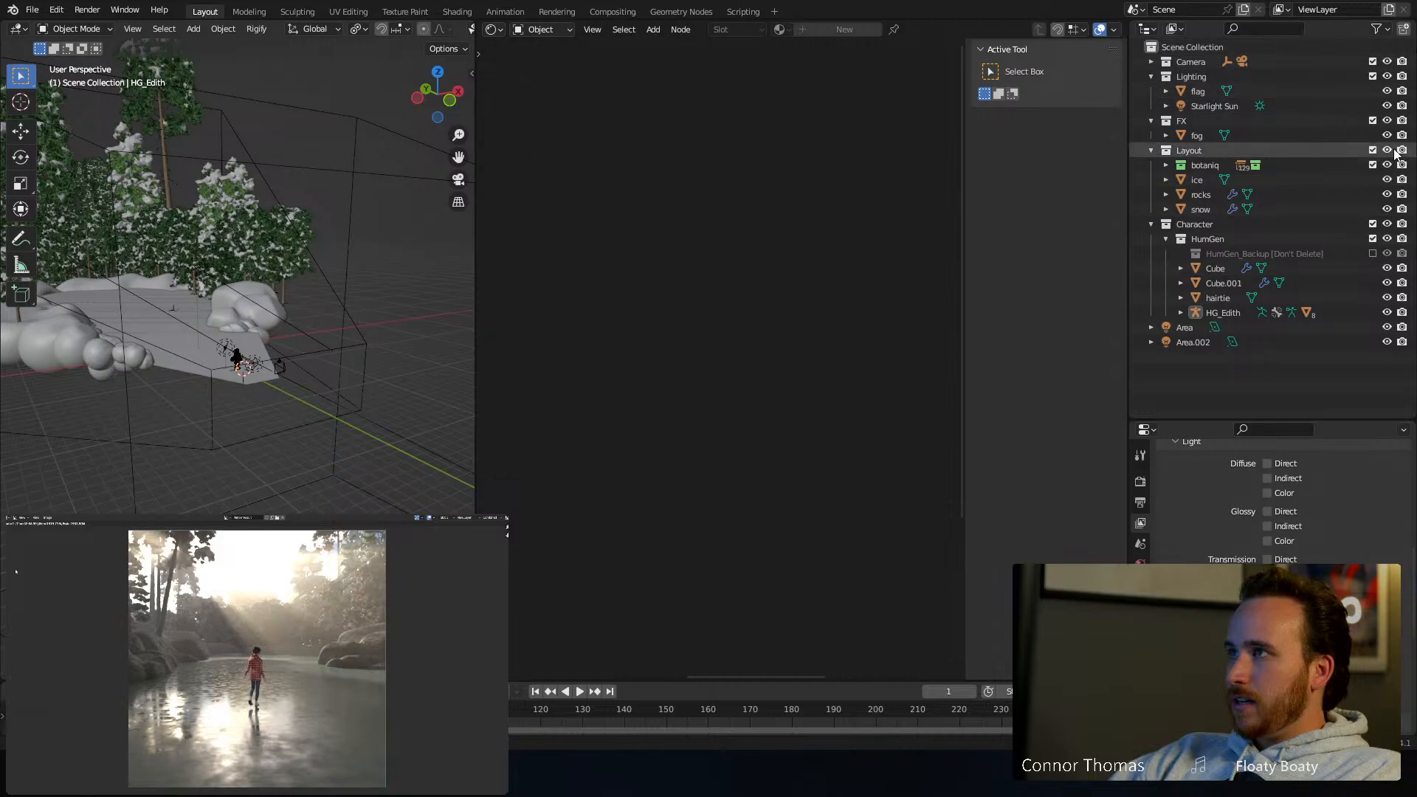
# Close the render view, set the render resolution scale to 100%, save the file, and render the current frame
pyautogui.press('Escape')
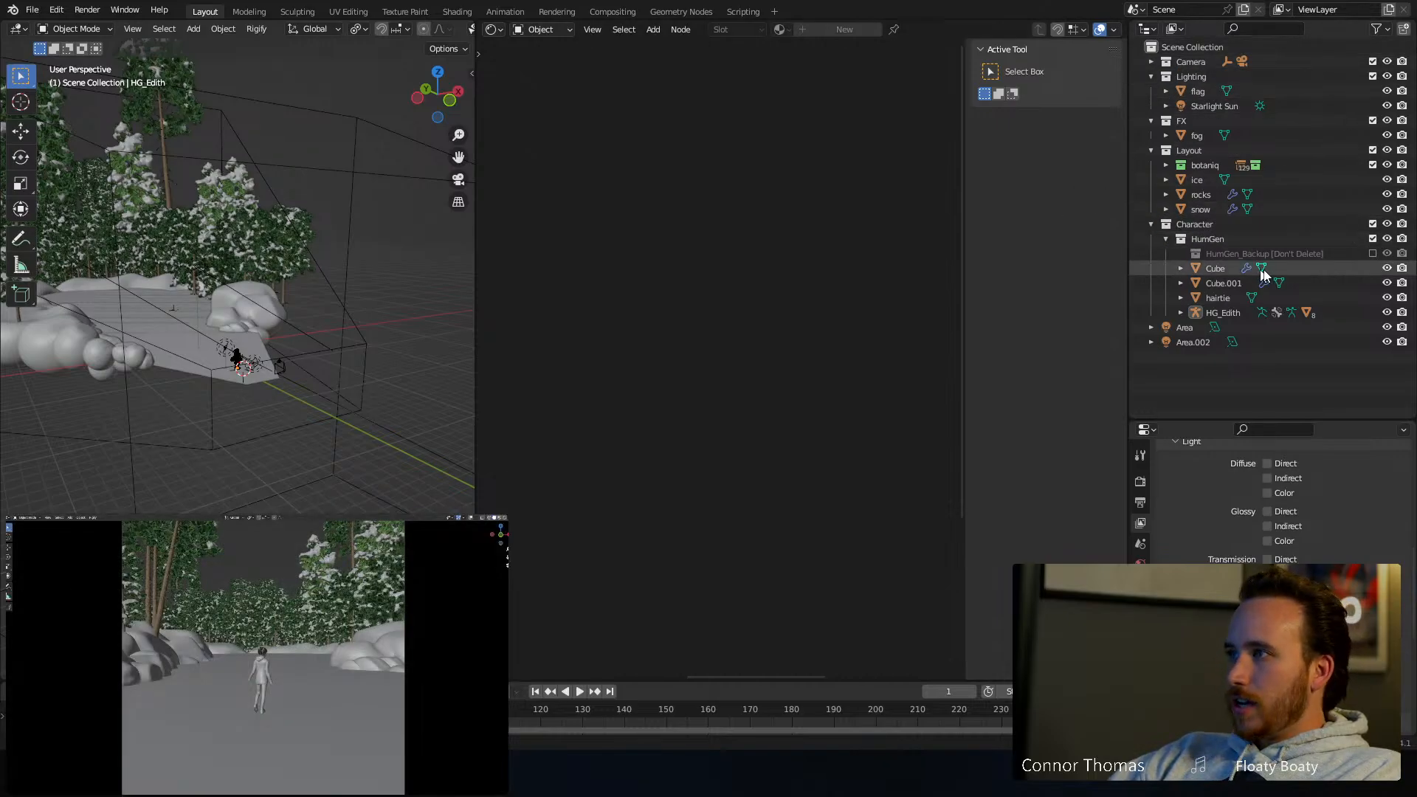
pyautogui.click(1140, 481)
pyautogui.scroll(15, 1224, 487)
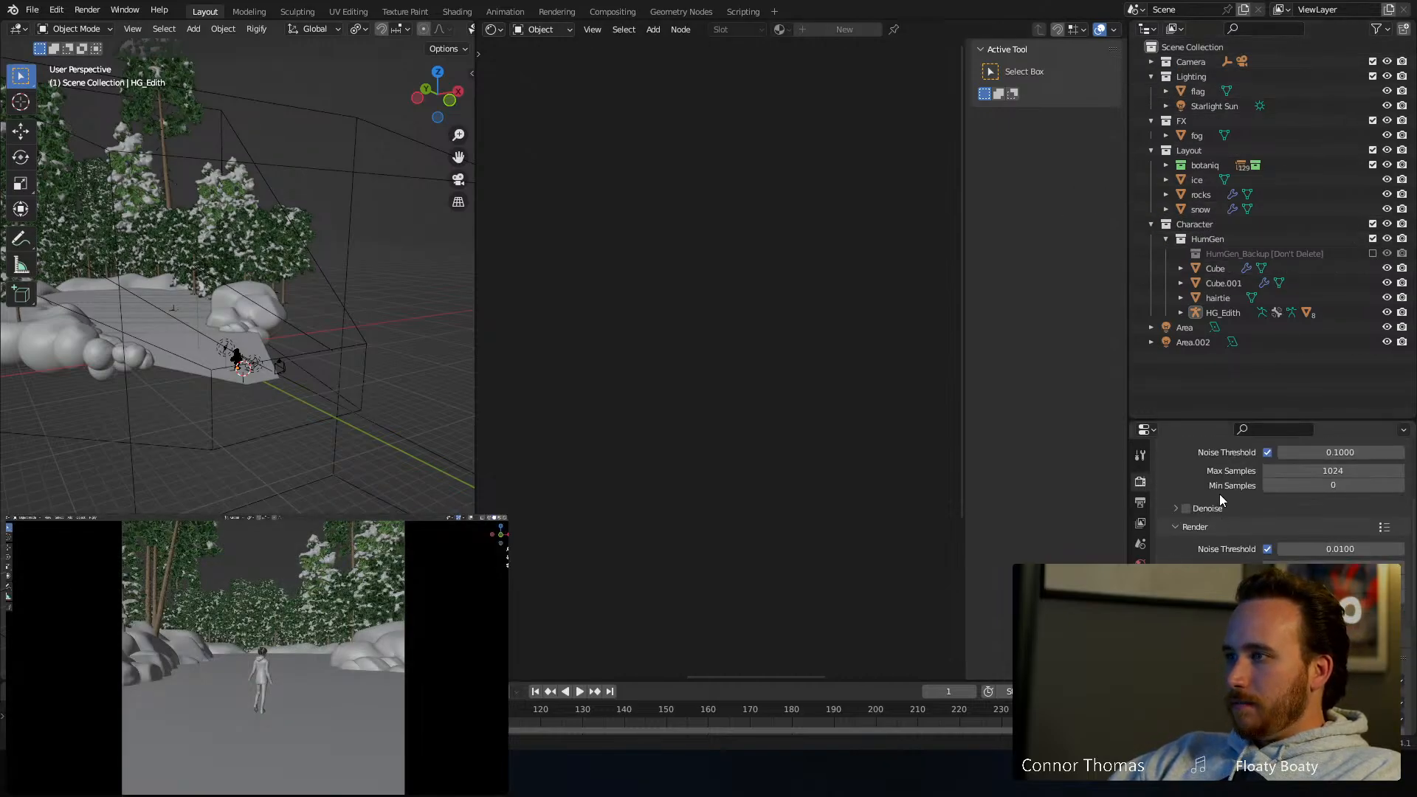
pyautogui.click(1140, 502)
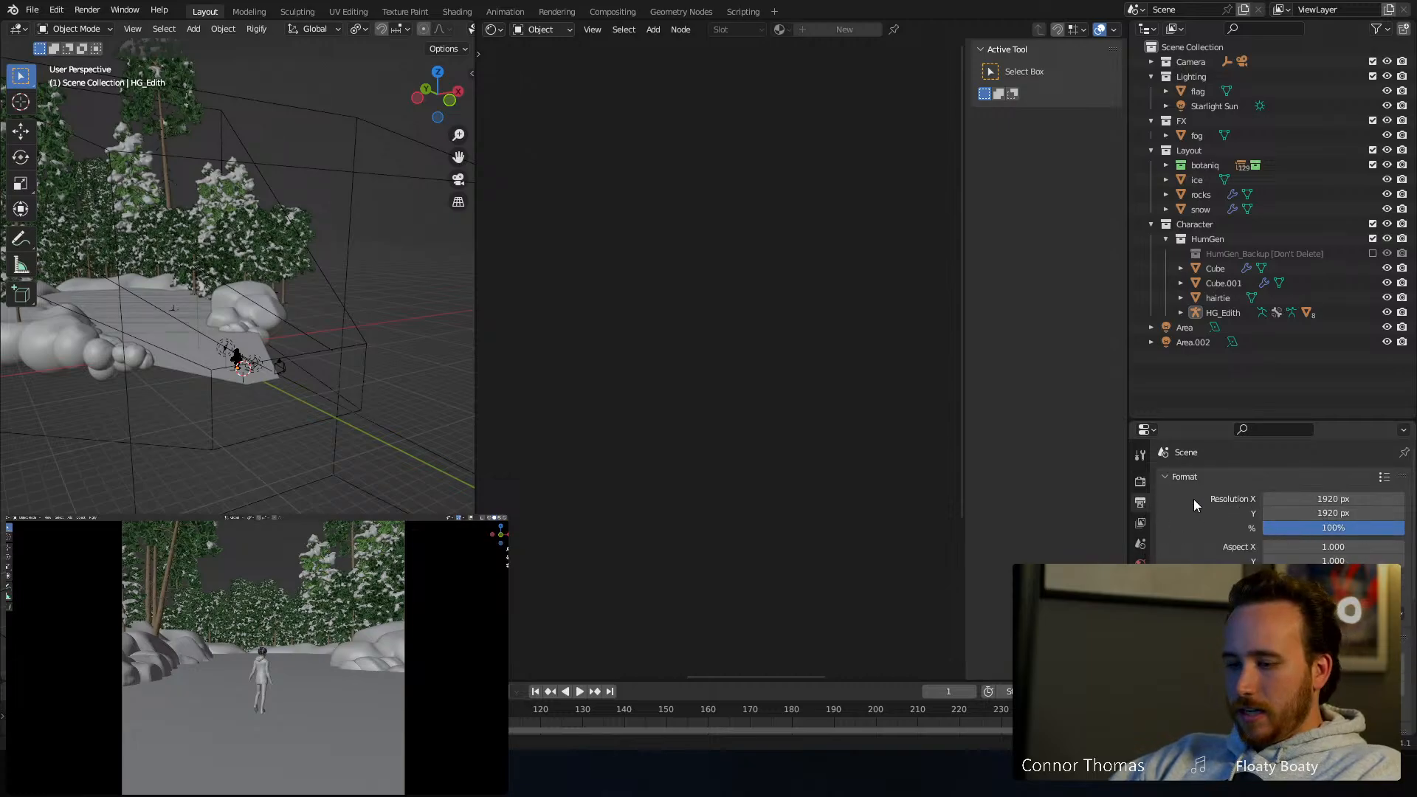
pyautogui.hotkey('ctrl', 's')
pyautogui.press('F12')
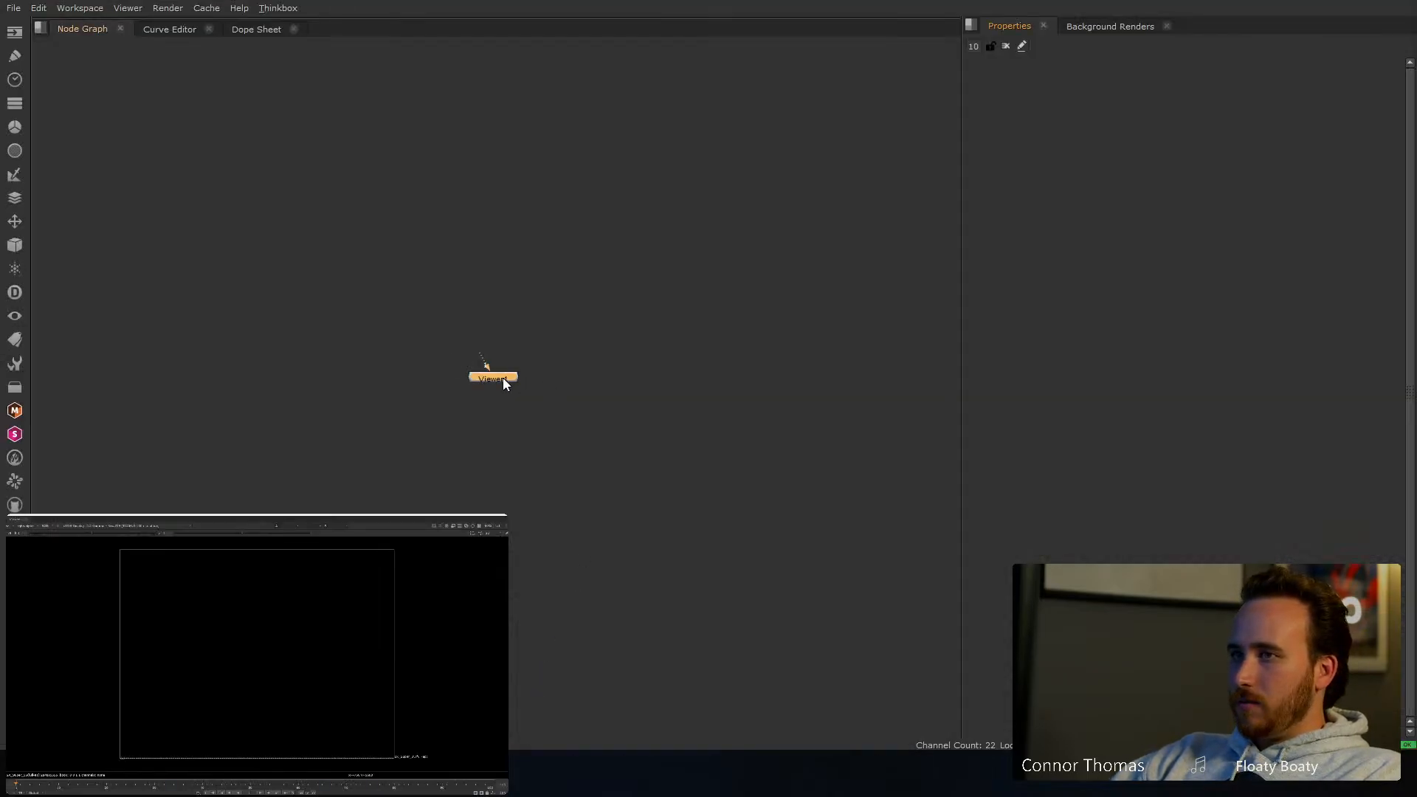
# Switch to NukeX and load D:/livestream/20231210/output/20231210_tmp_v01.exr in a Read node connected to the viewer
pyautogui.moveTo(502, 378); pyautogui.dragTo(499, 502)
pyautogui.click(500, 358)
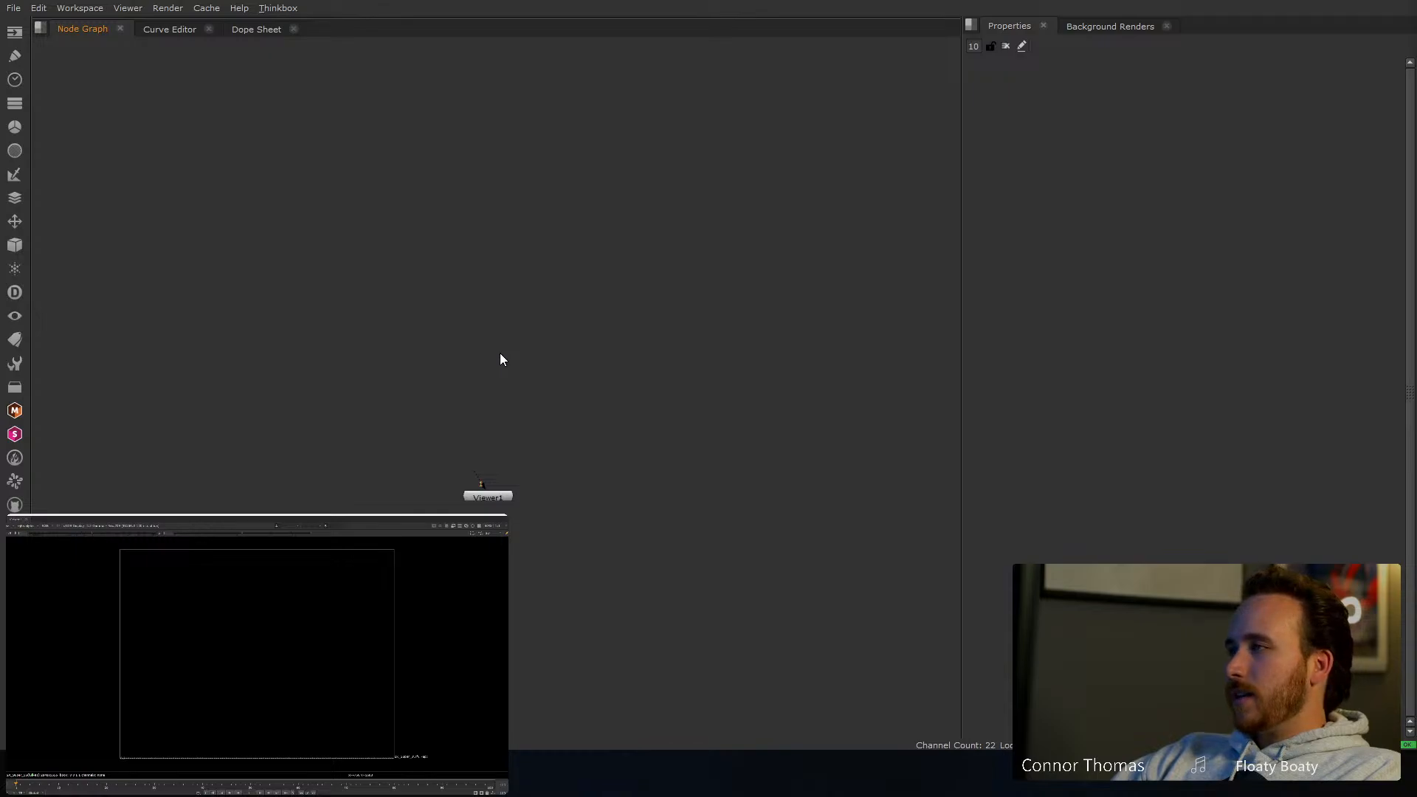
pyautogui.press('r')
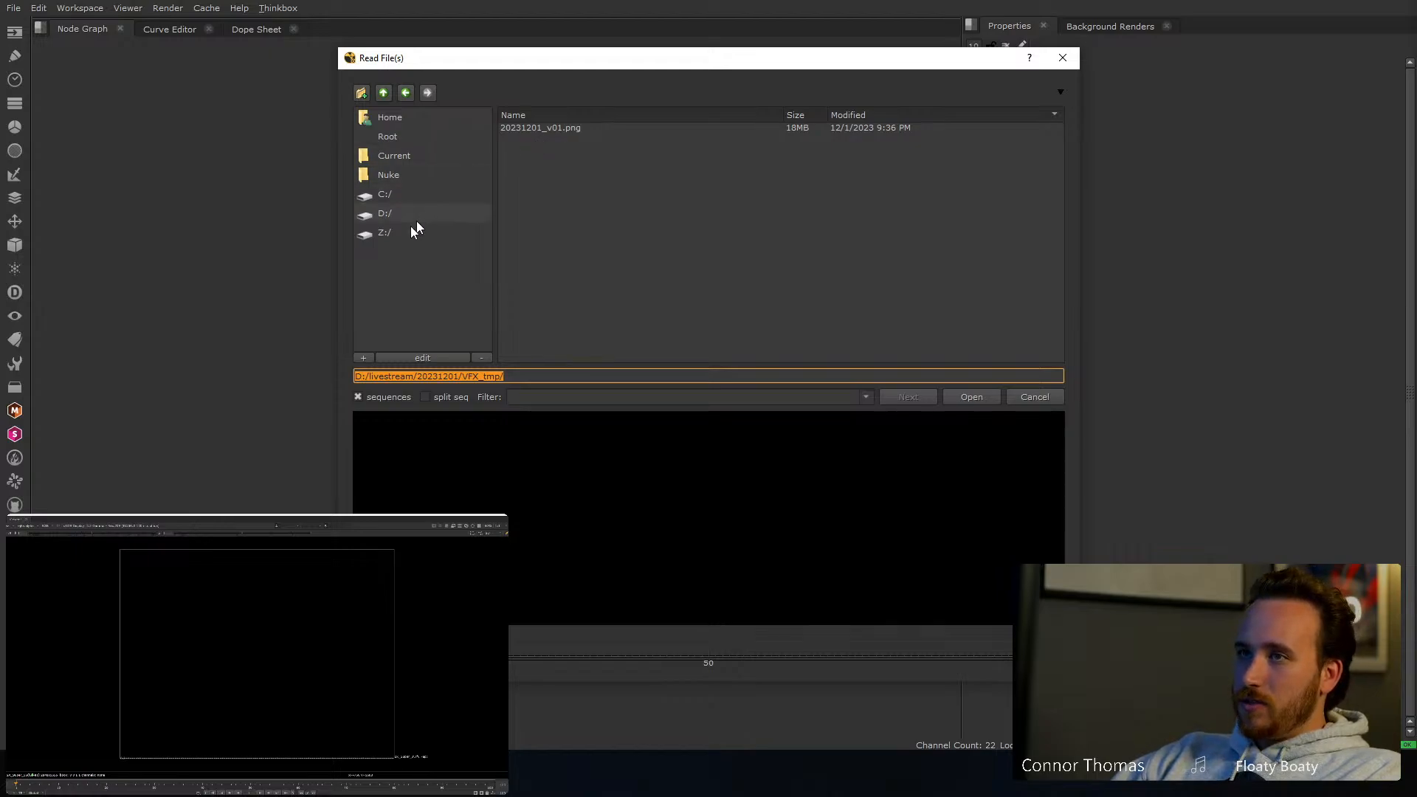
pyautogui.click(382, 93)
pyautogui.click(383, 92)
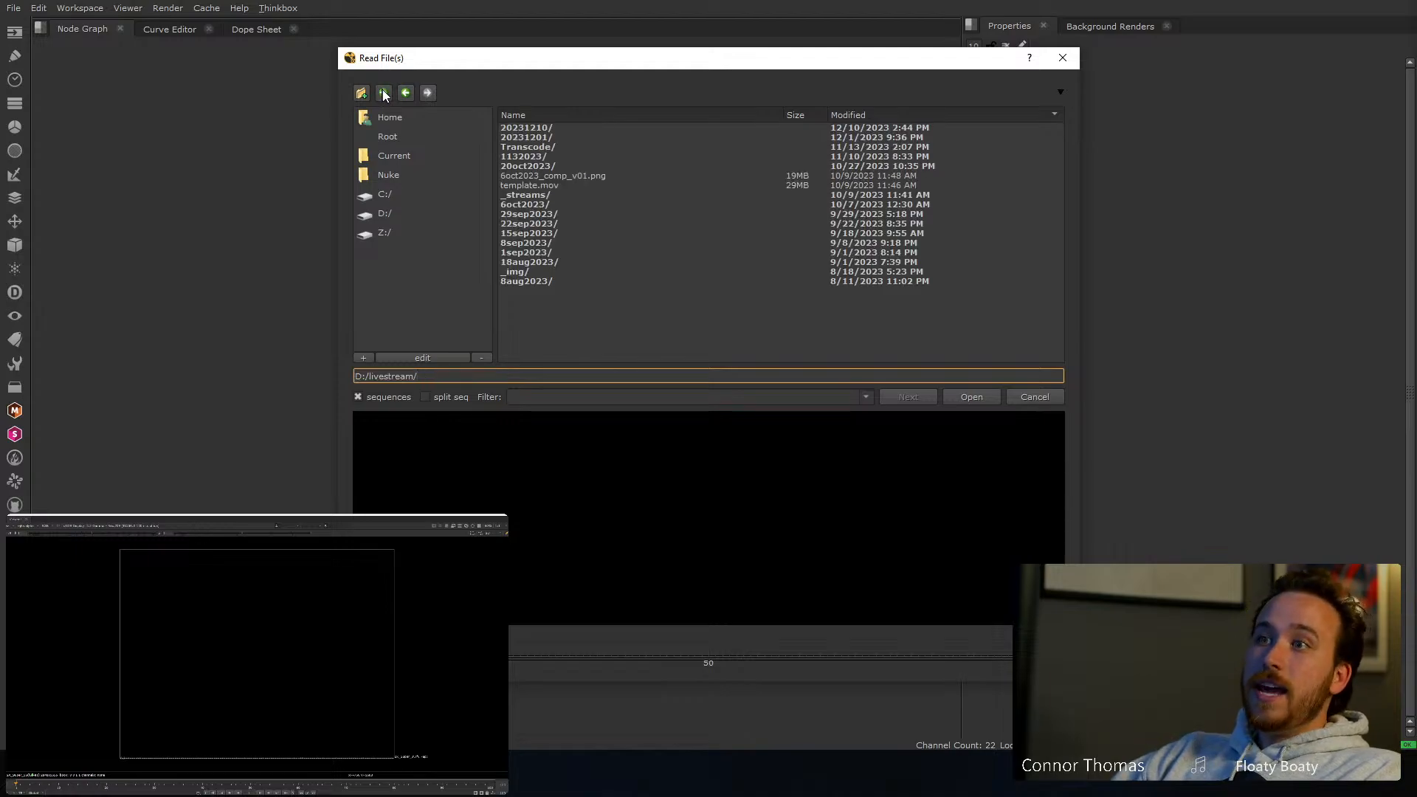
pyautogui.doubleClick(564, 128)
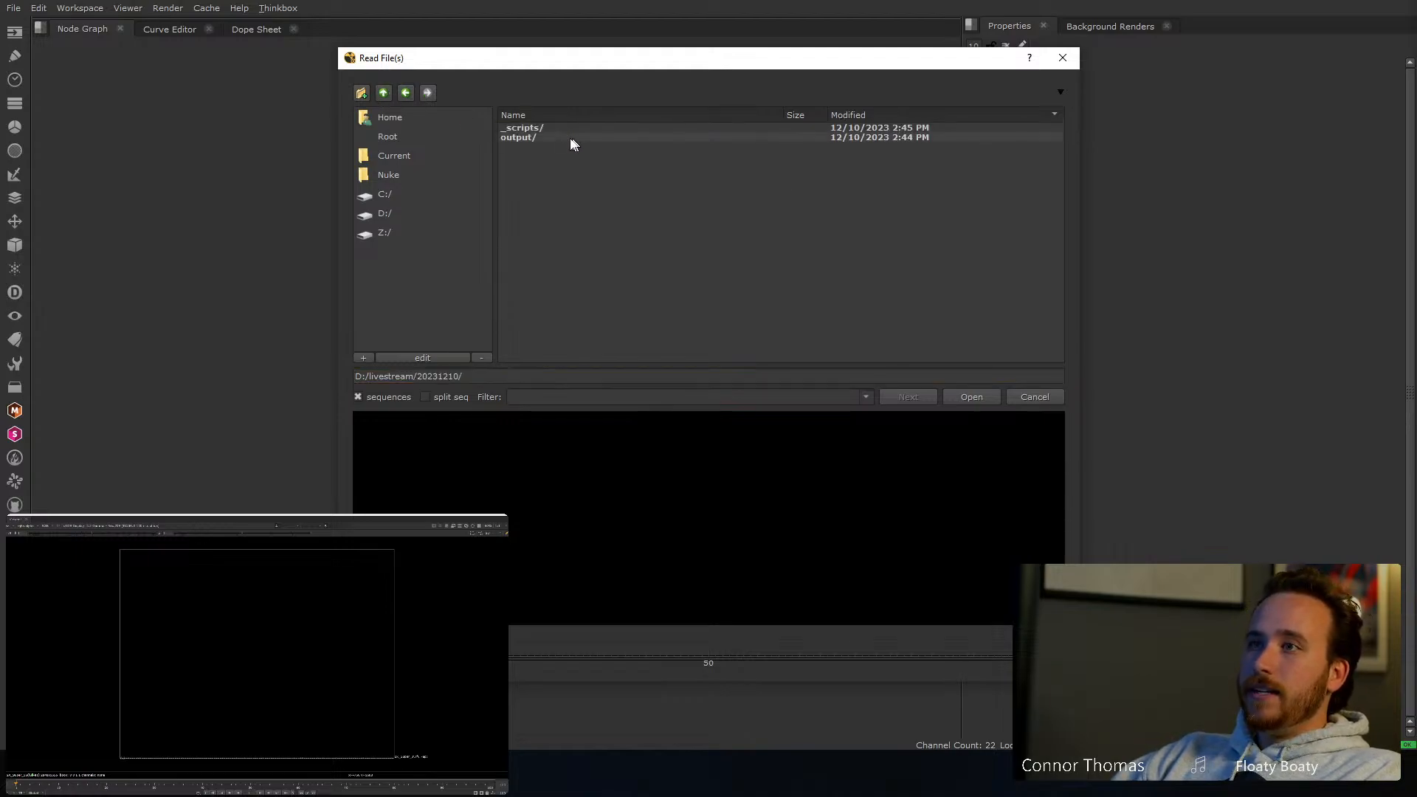
pyautogui.doubleClick(532, 137)
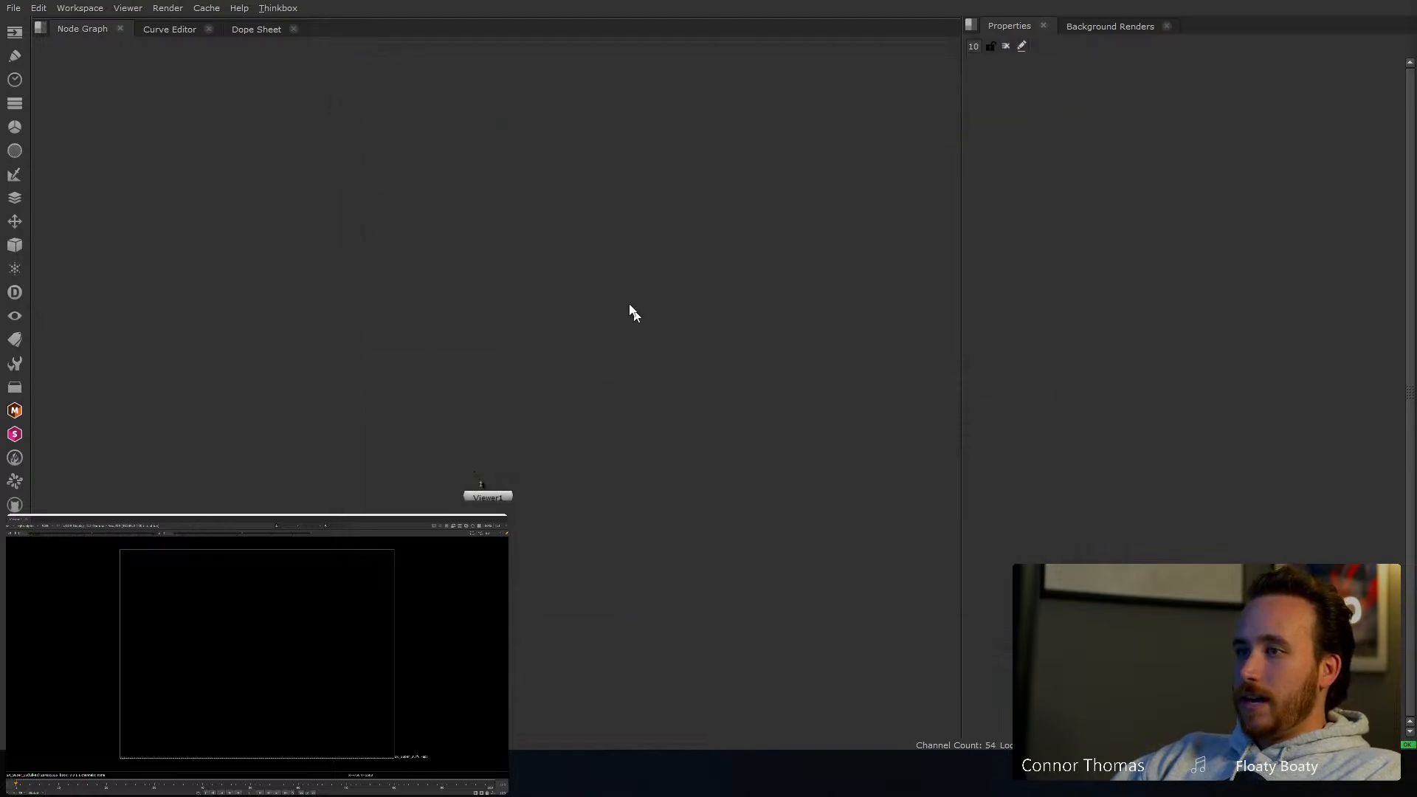
pyautogui.click(982, 395)
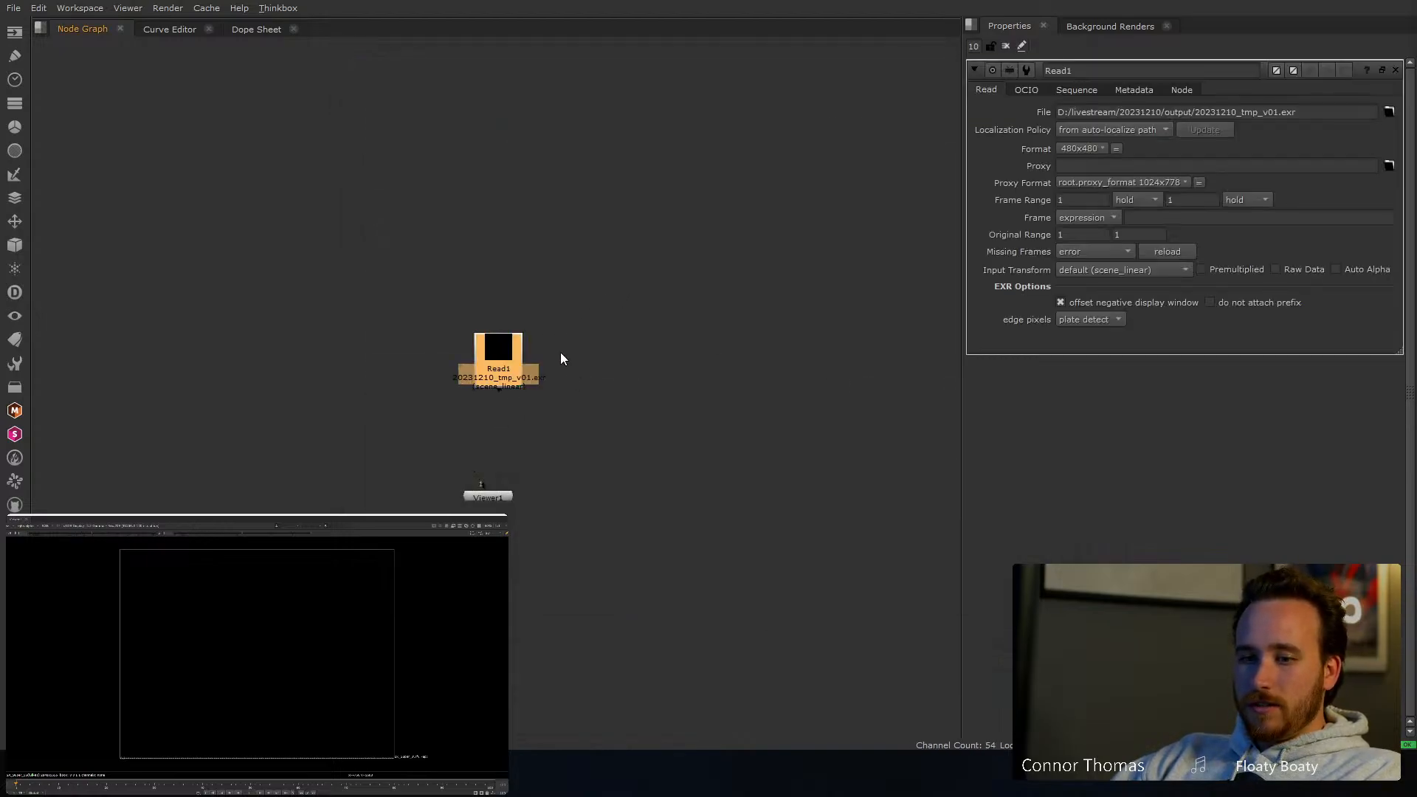
pyautogui.moveTo(508, 369); pyautogui.dragTo(490, 291)
pyautogui.press('1')
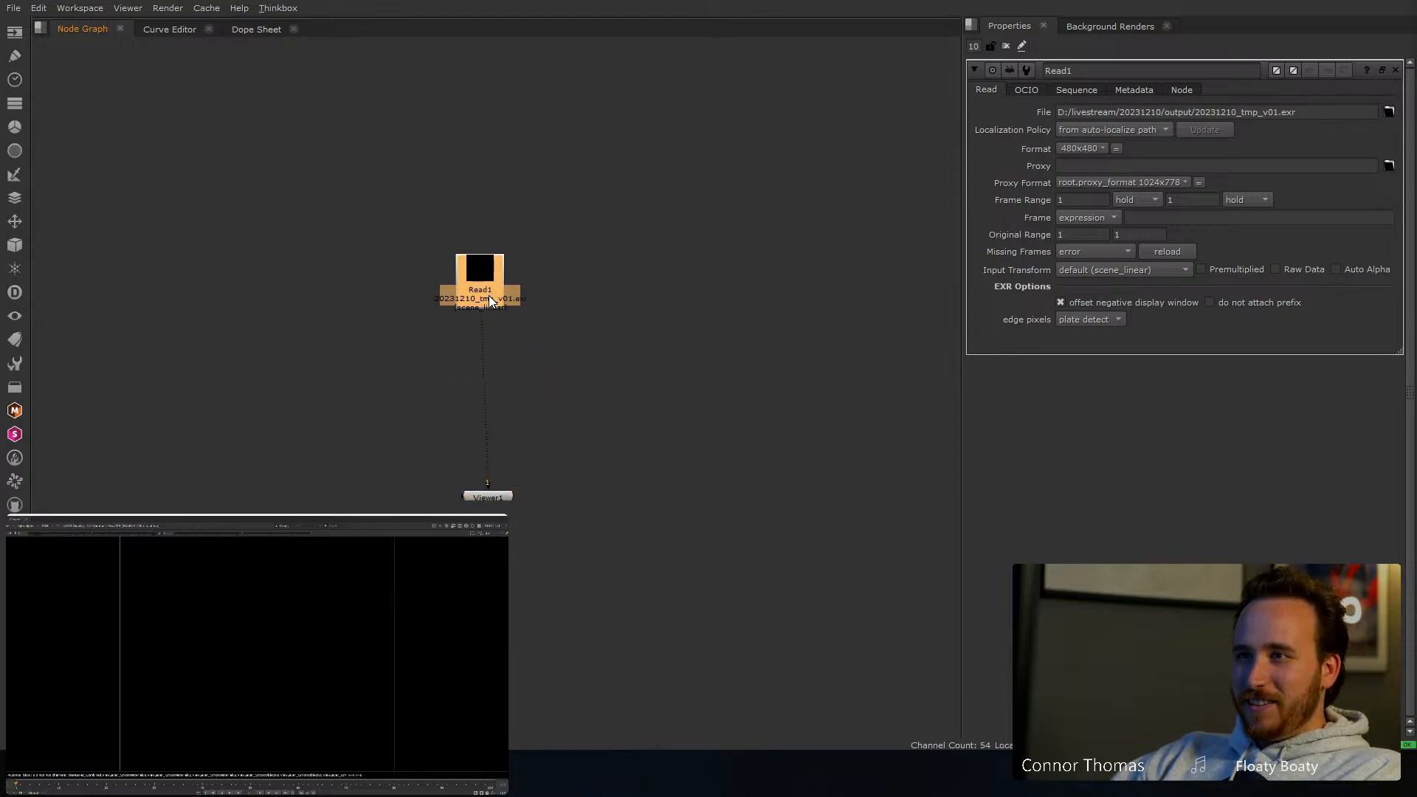
# Add a Shuffle node below the Read node and route all ViewLayer_Combined channels into the rgba output
pyautogui.press('Tab')
pyautogui.write('shuf')
pyautogui.press('Return')
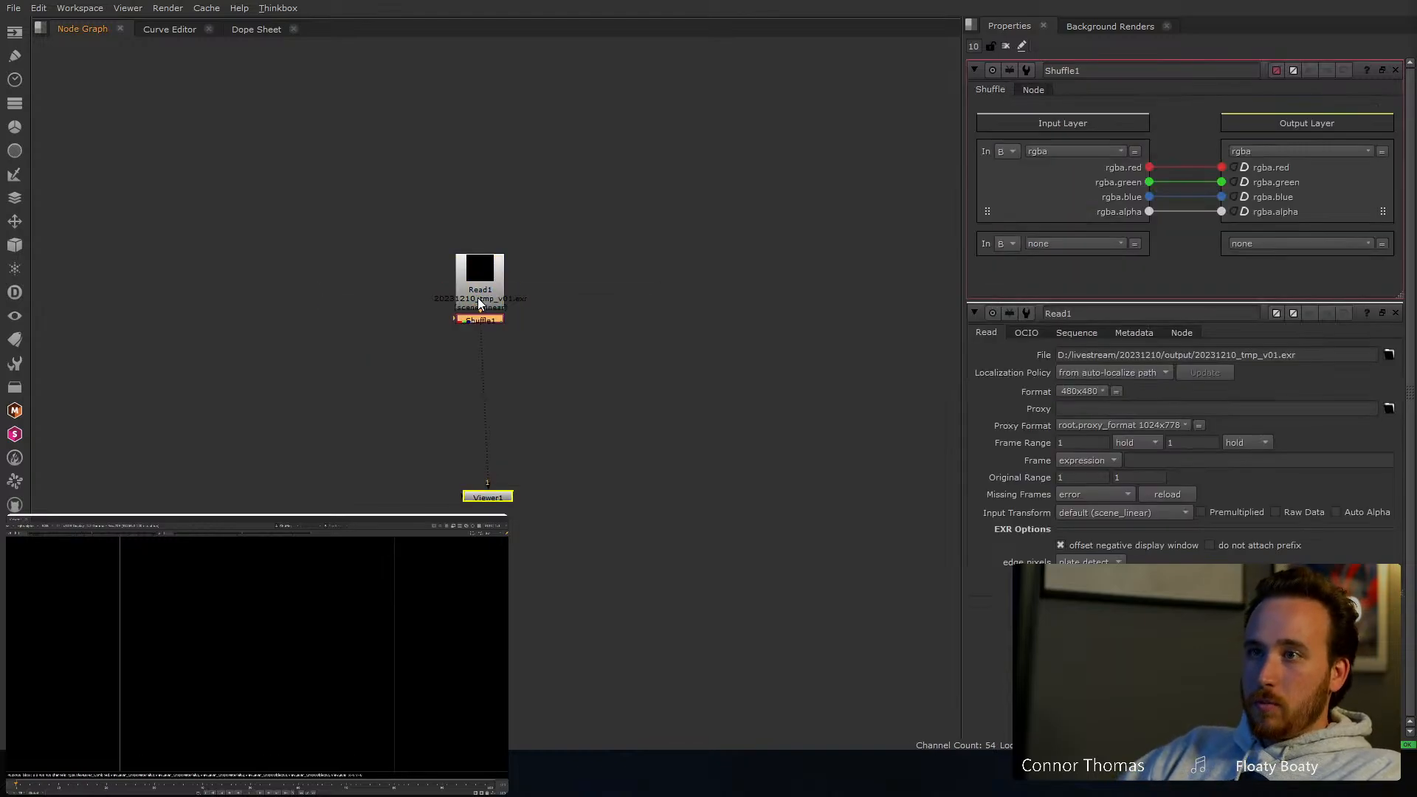
pyautogui.click(1066, 244)
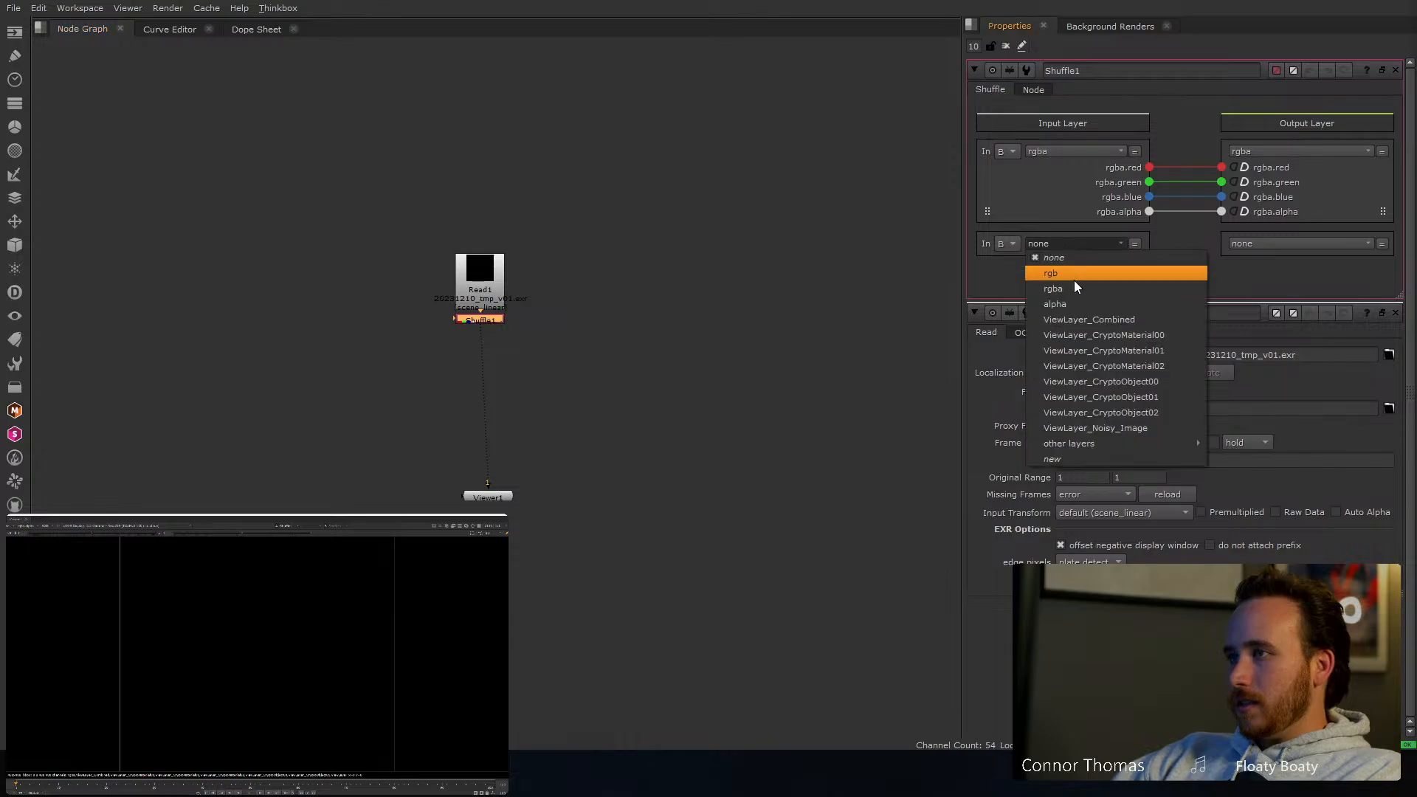
pyautogui.click(1096, 319)
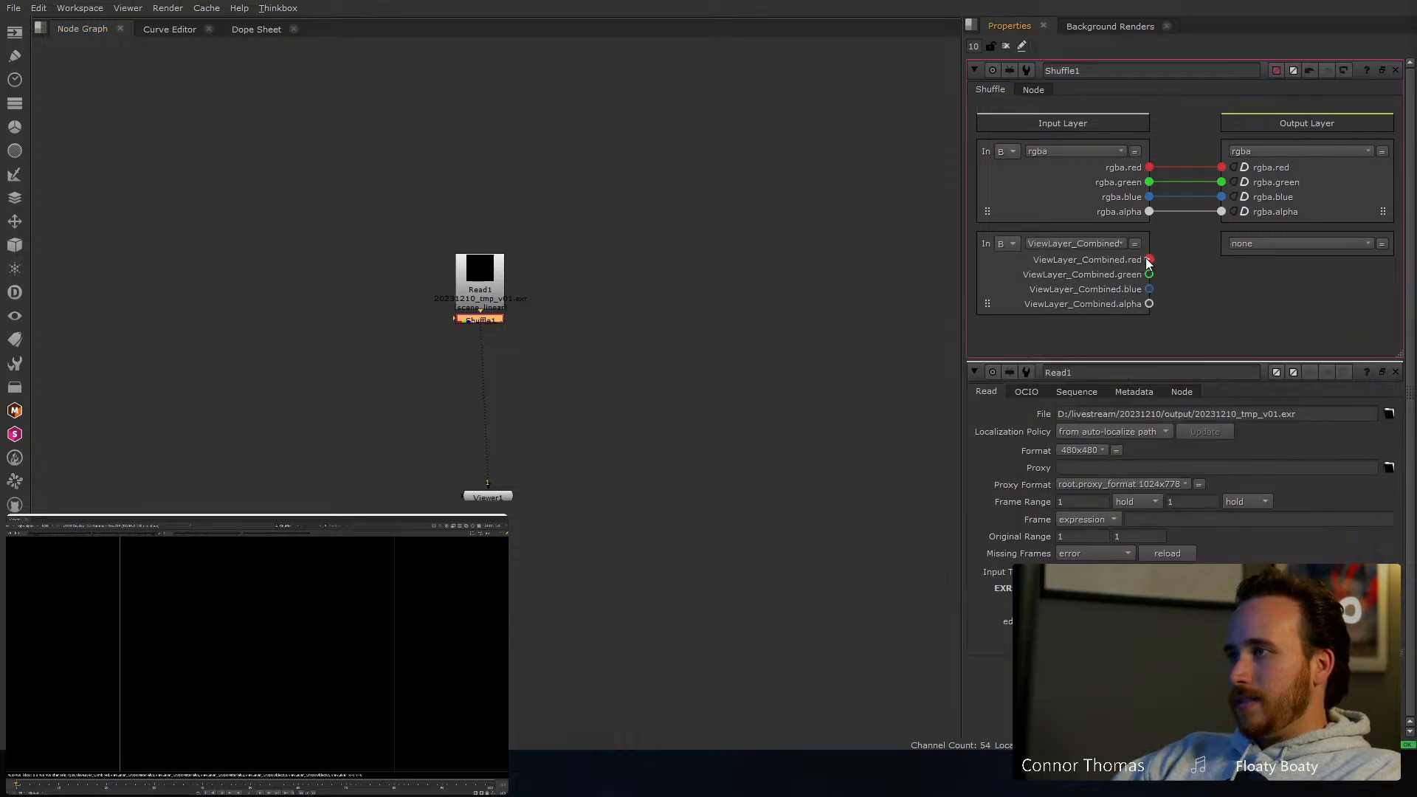
pyautogui.keyDown('ctrl'); pyautogui.moveTo(1147, 259); pyautogui.dragTo(1211, 170); pyautogui.keyUp('ctrl')
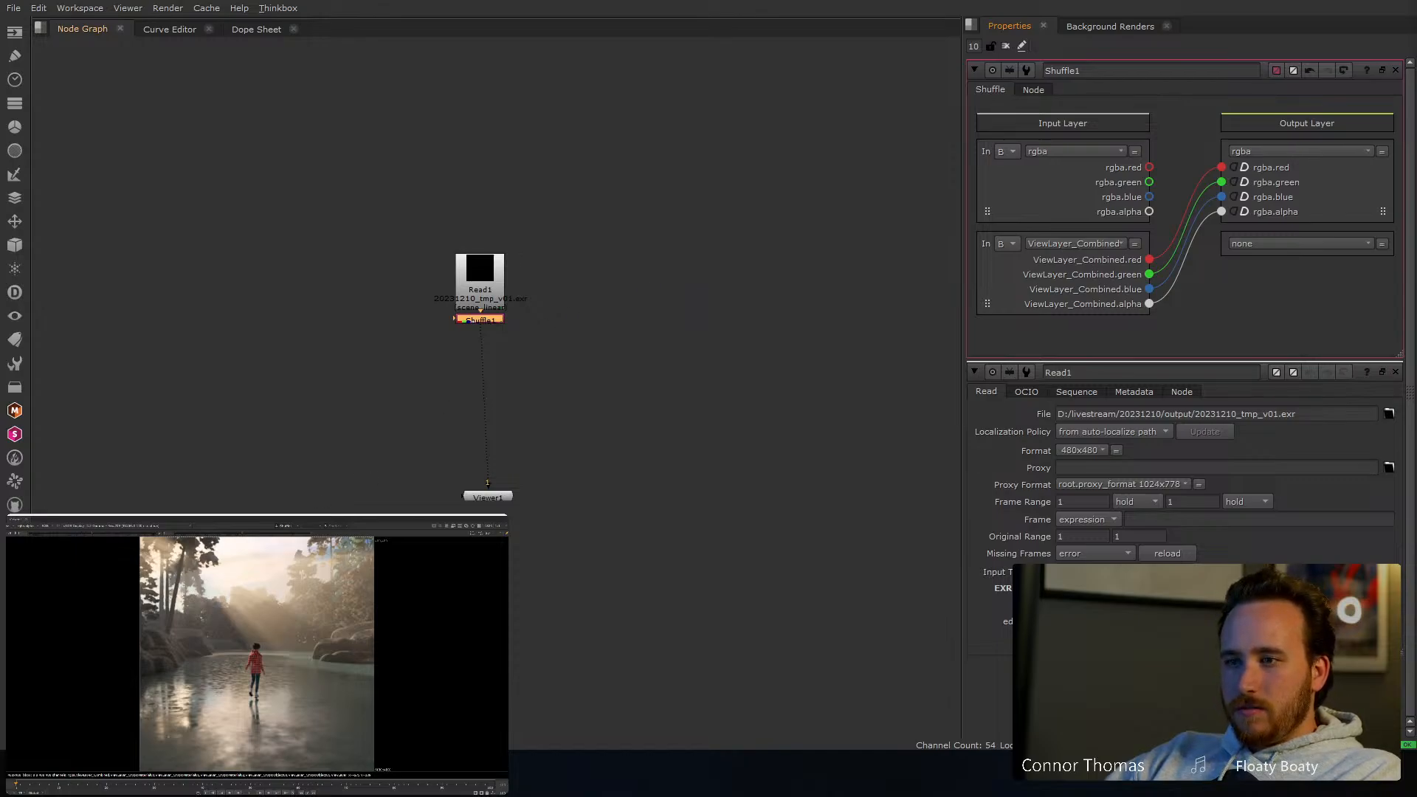
# Switch to Blender and check the Cycles render devices in the system preferences, then close the preferences
pyautogui.moveTo(465, 771)
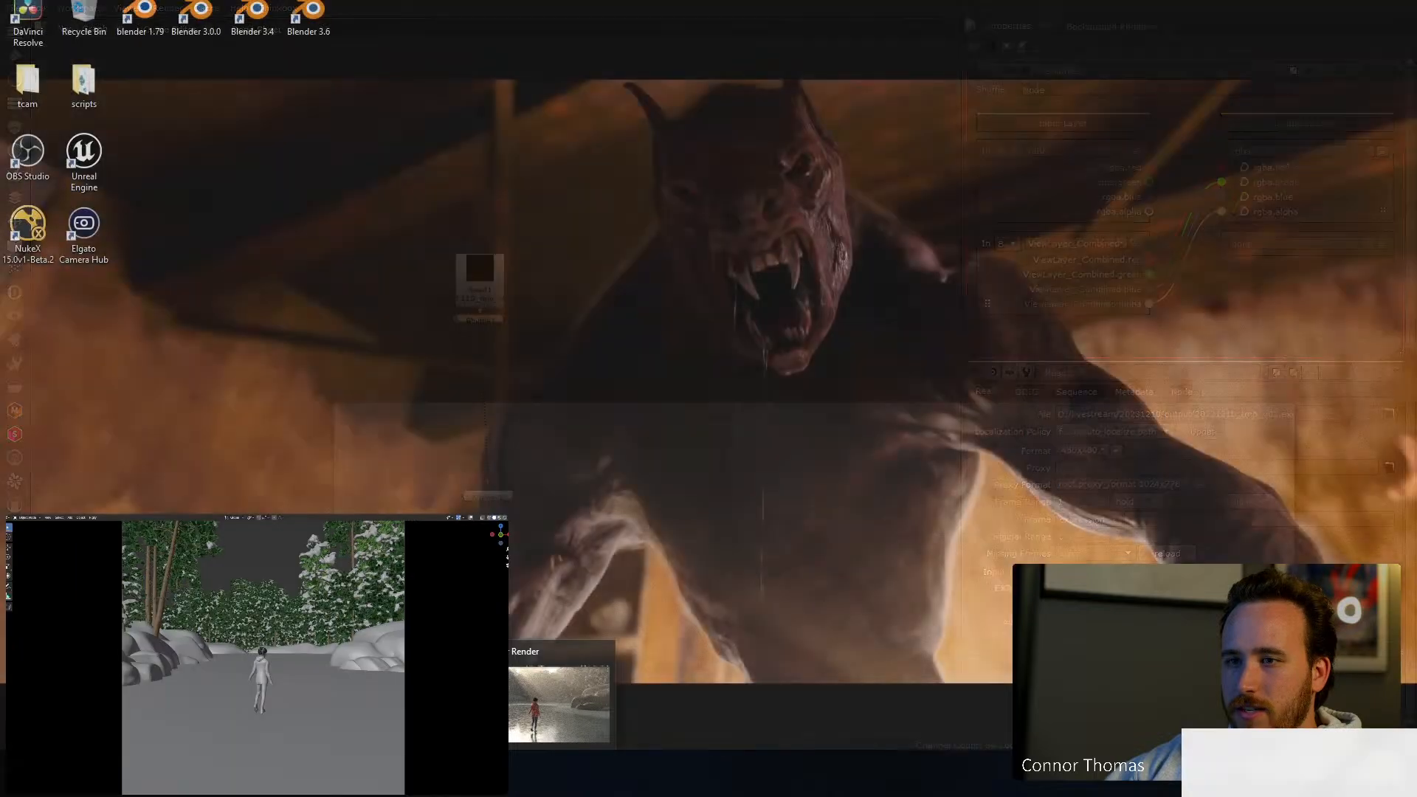
pyautogui.click(458, 701)
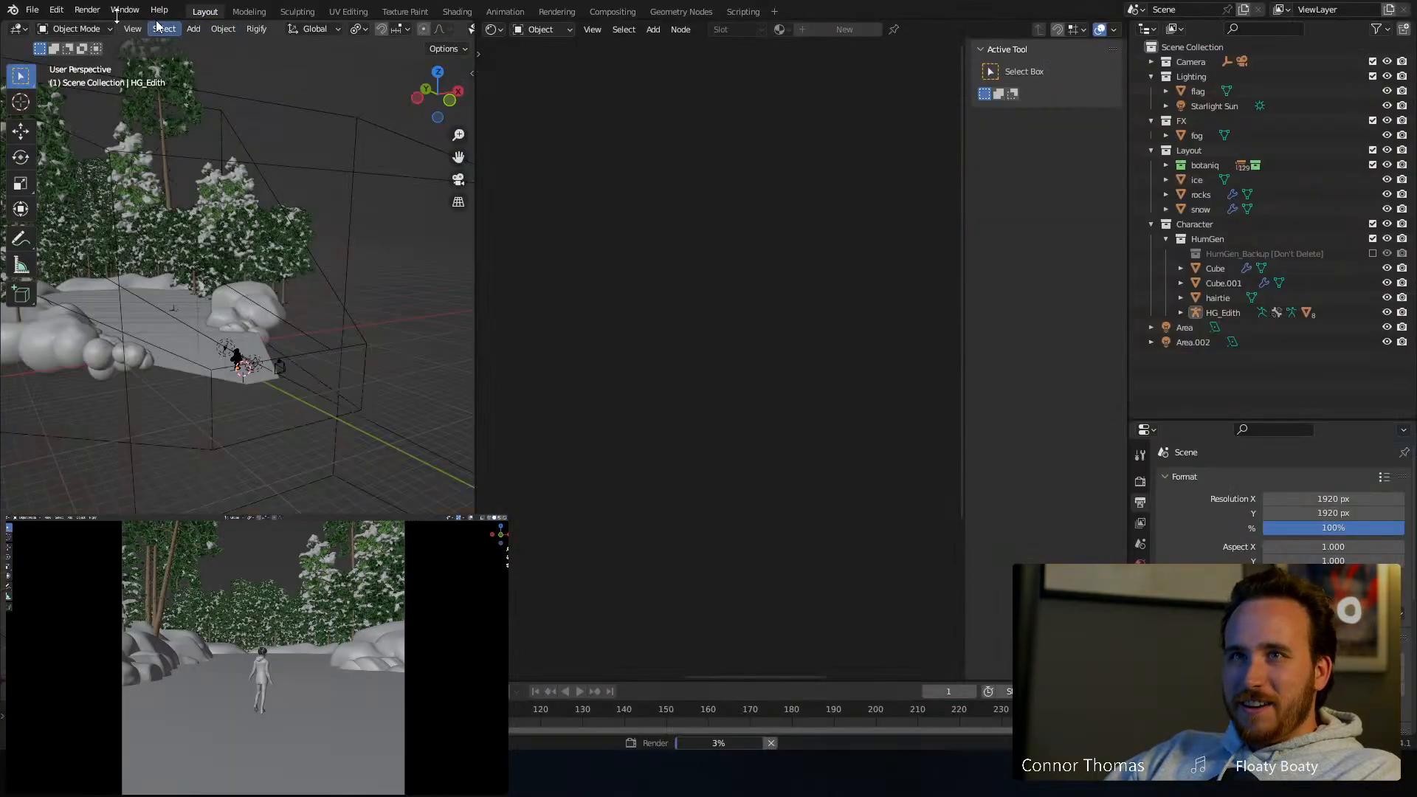
pyautogui.click(56, 10)
pyautogui.click(109, 219)
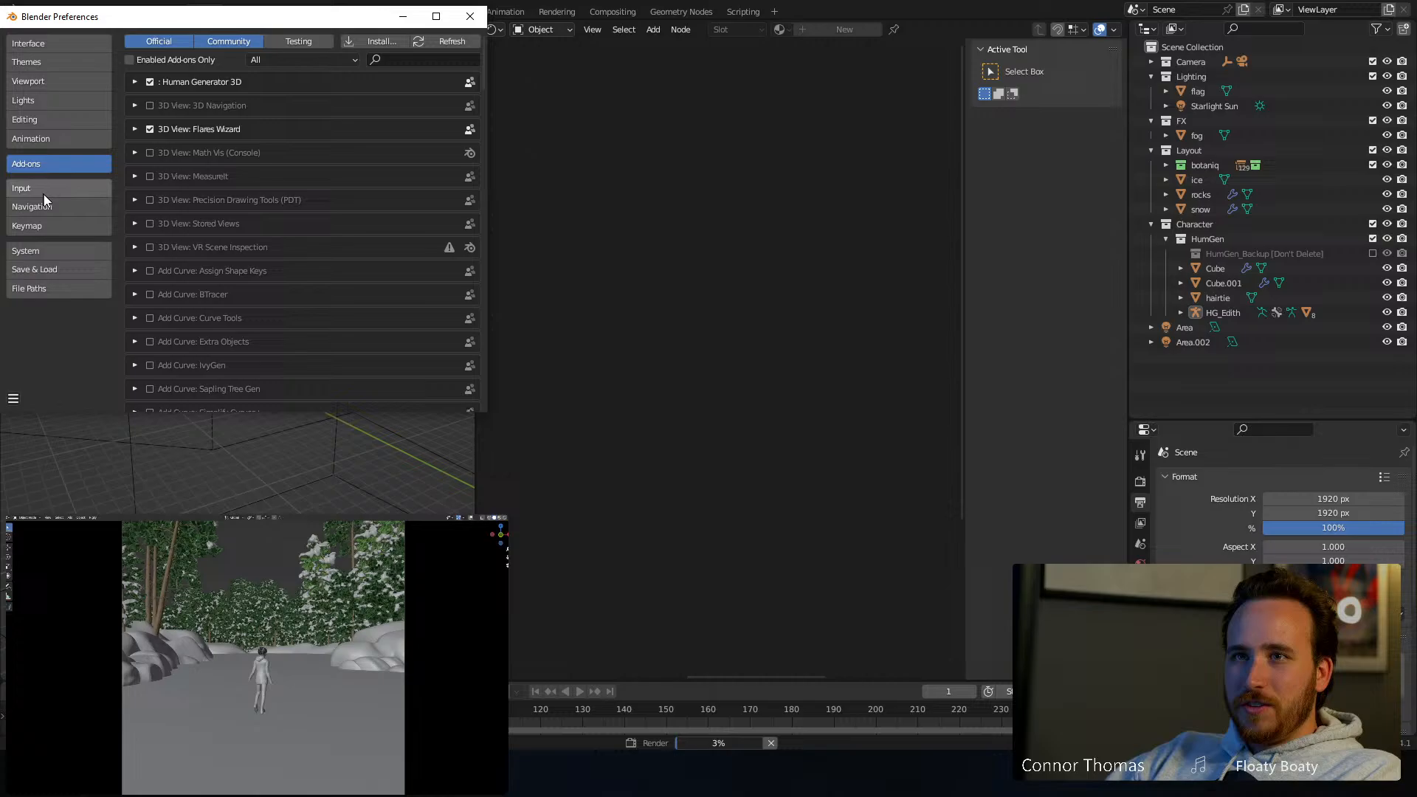
pyautogui.click(56, 247)
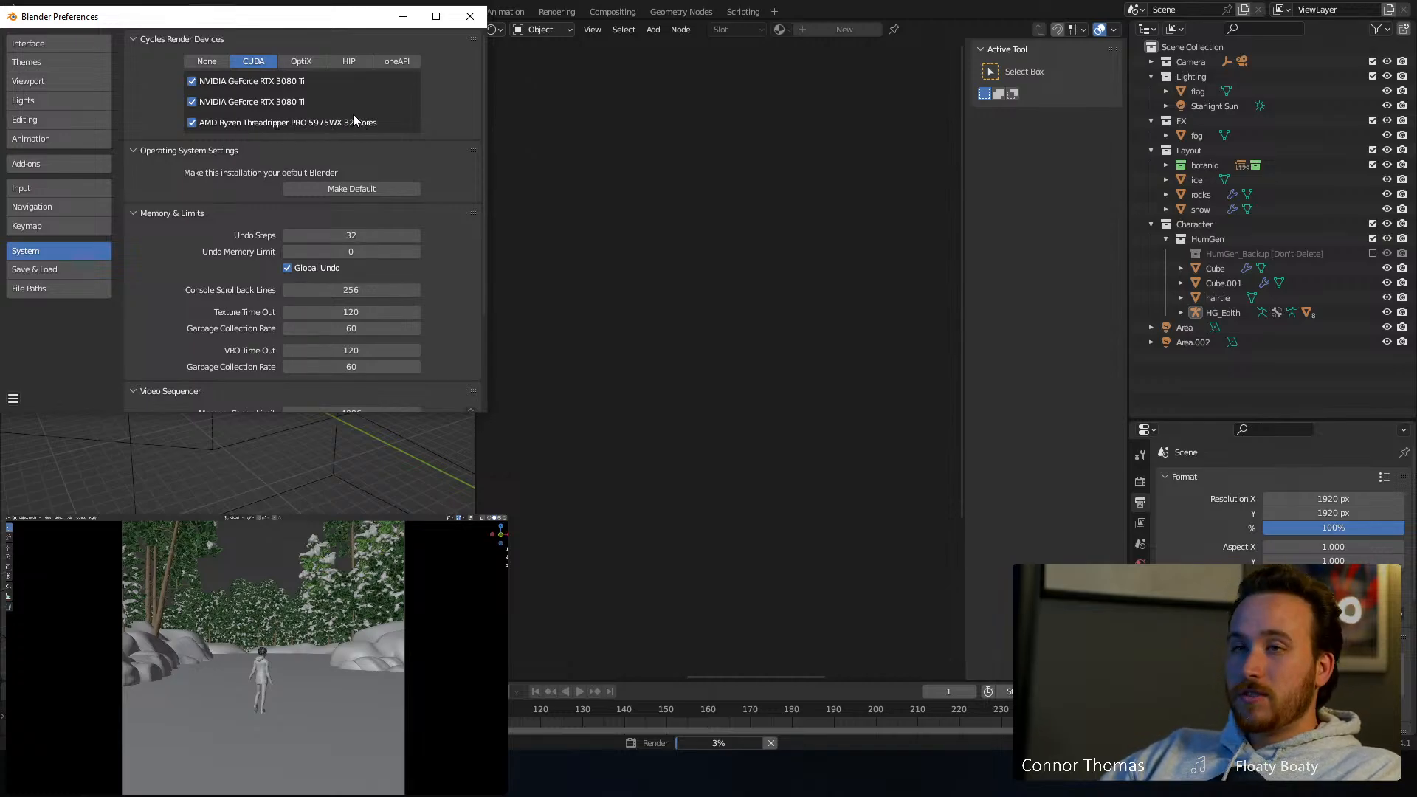
pyautogui.click(470, 16)
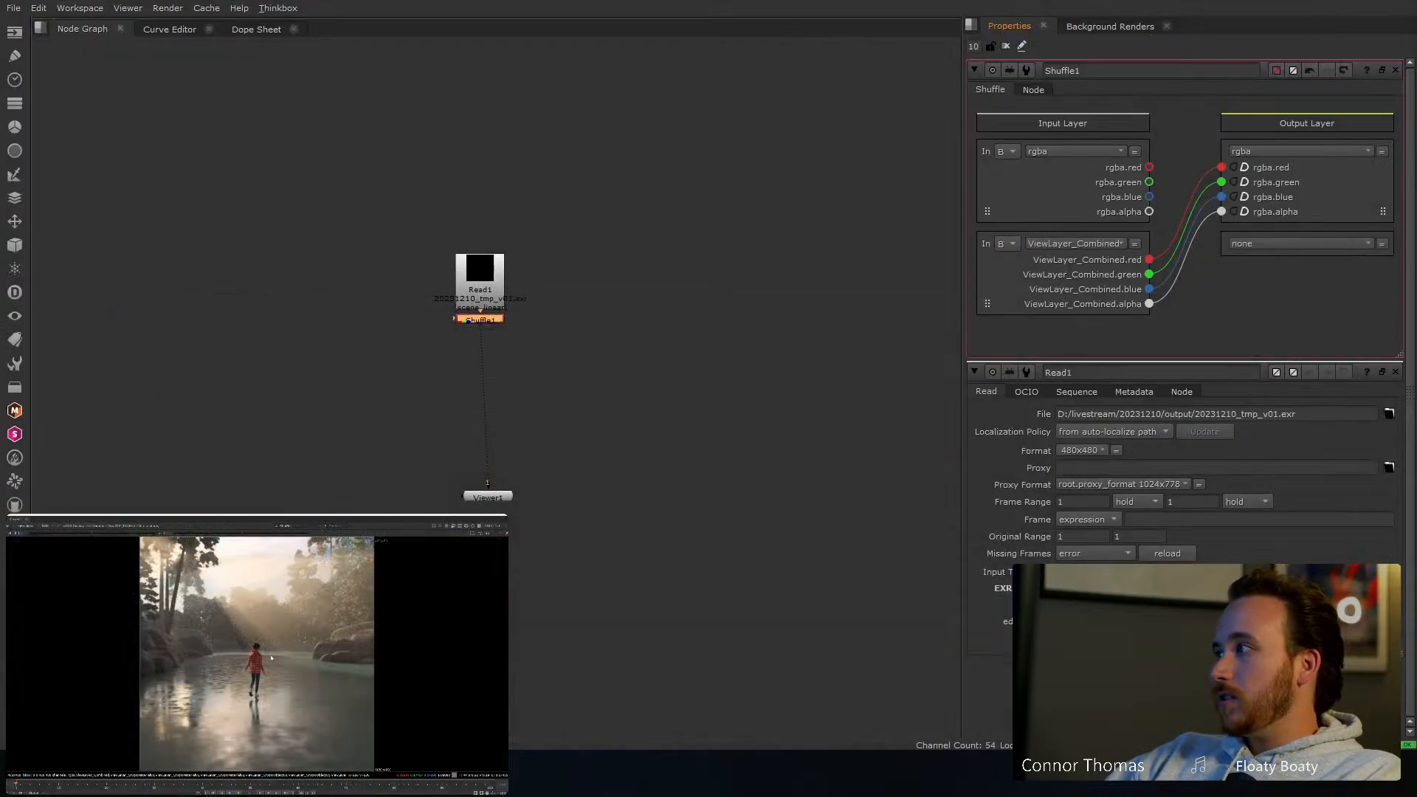
# Move the Viewer node lower, add a Cryptomatte node fed by the Shuffle node, and view its output
pyautogui.moveTo(487, 496); pyautogui.dragTo(470, 561)
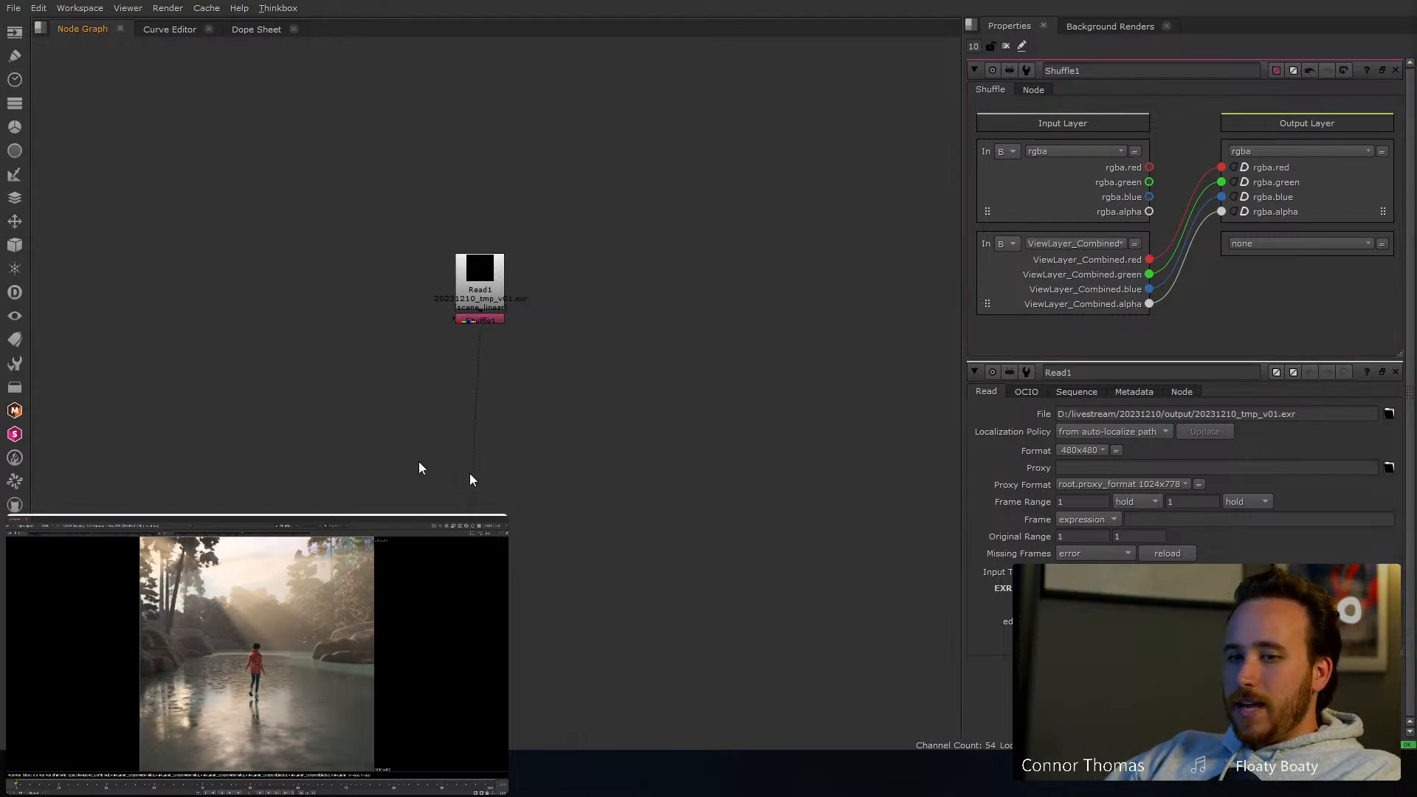
pyautogui.press('Tab')
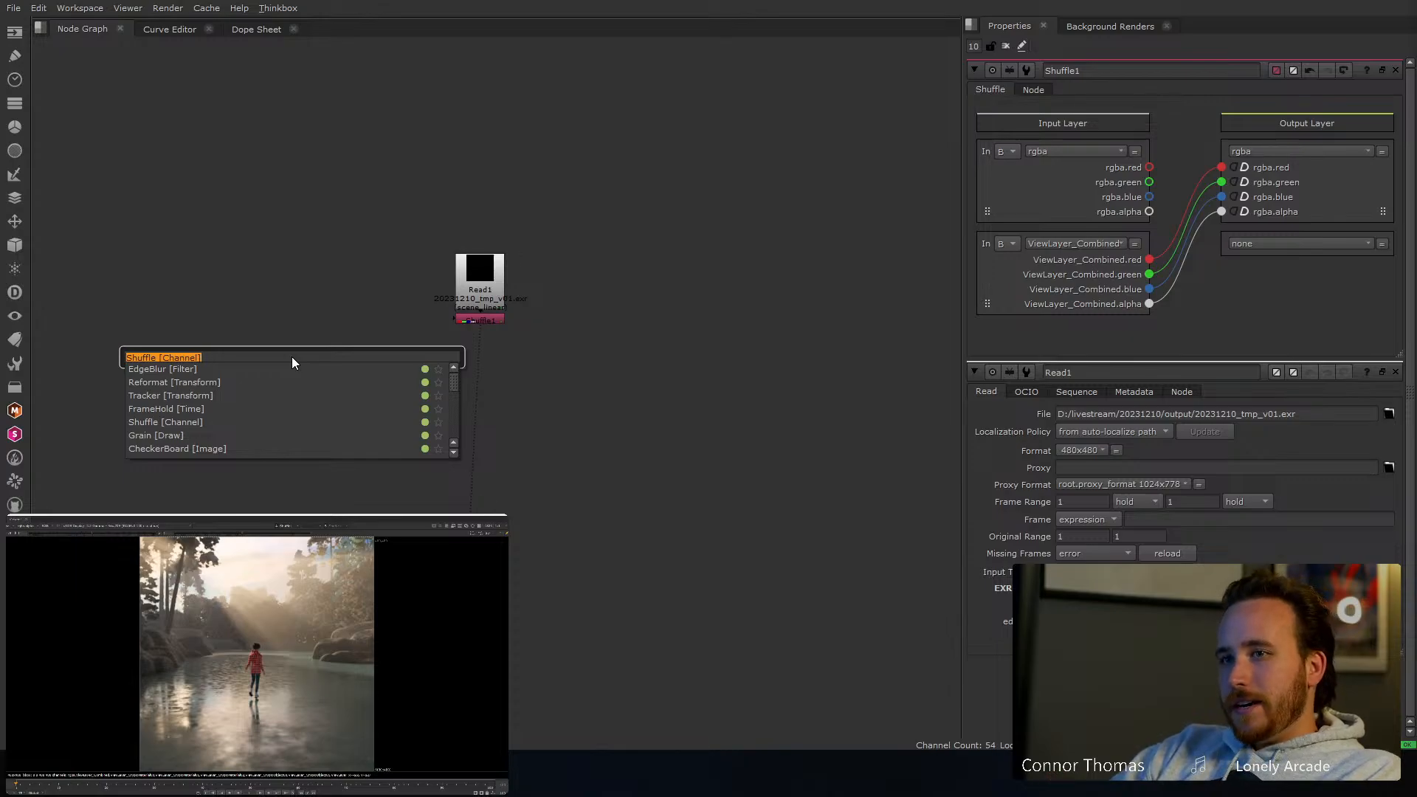
pyautogui.write('crypto')
pyautogui.press('Return')
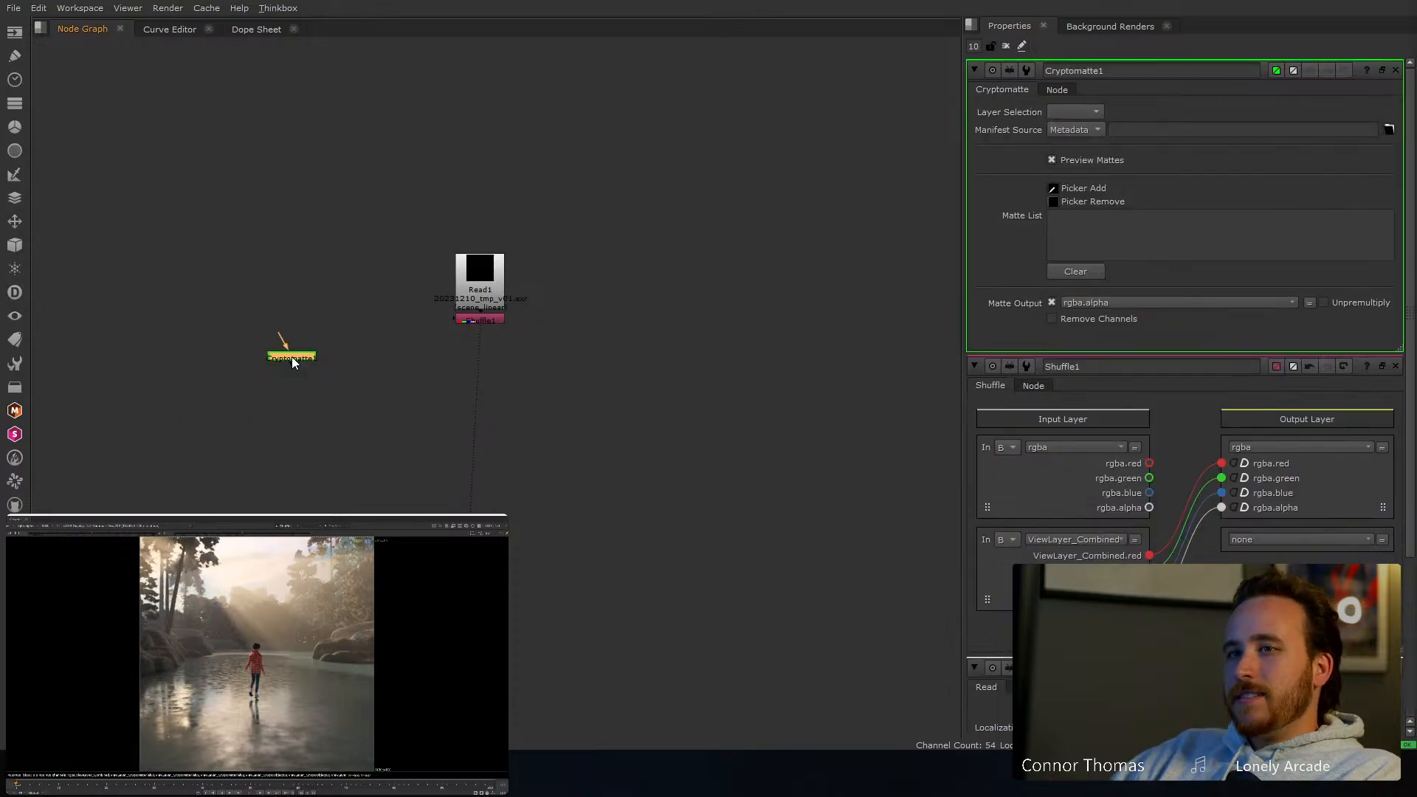
pyautogui.moveTo(283, 338); pyautogui.dragTo(481, 320)
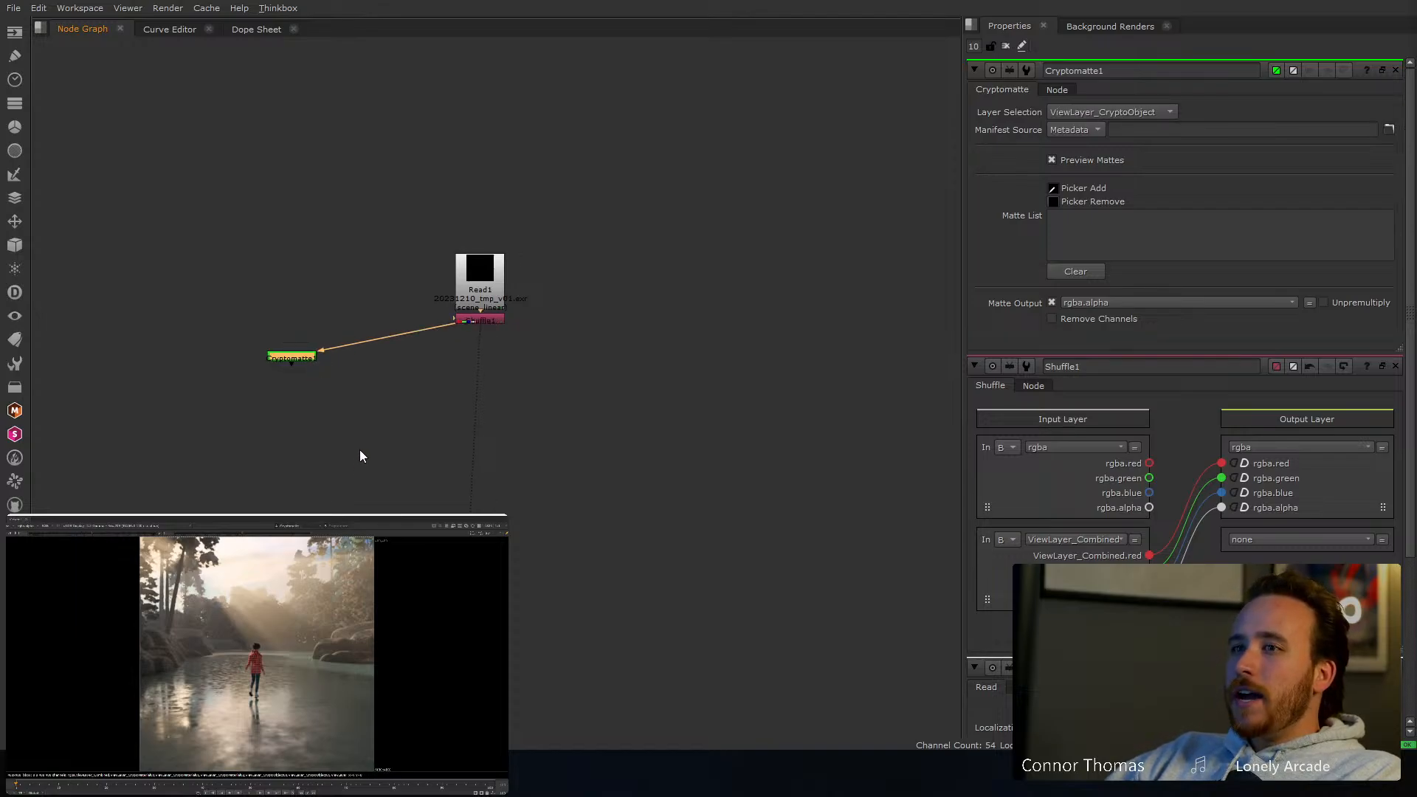
pyautogui.press('1')
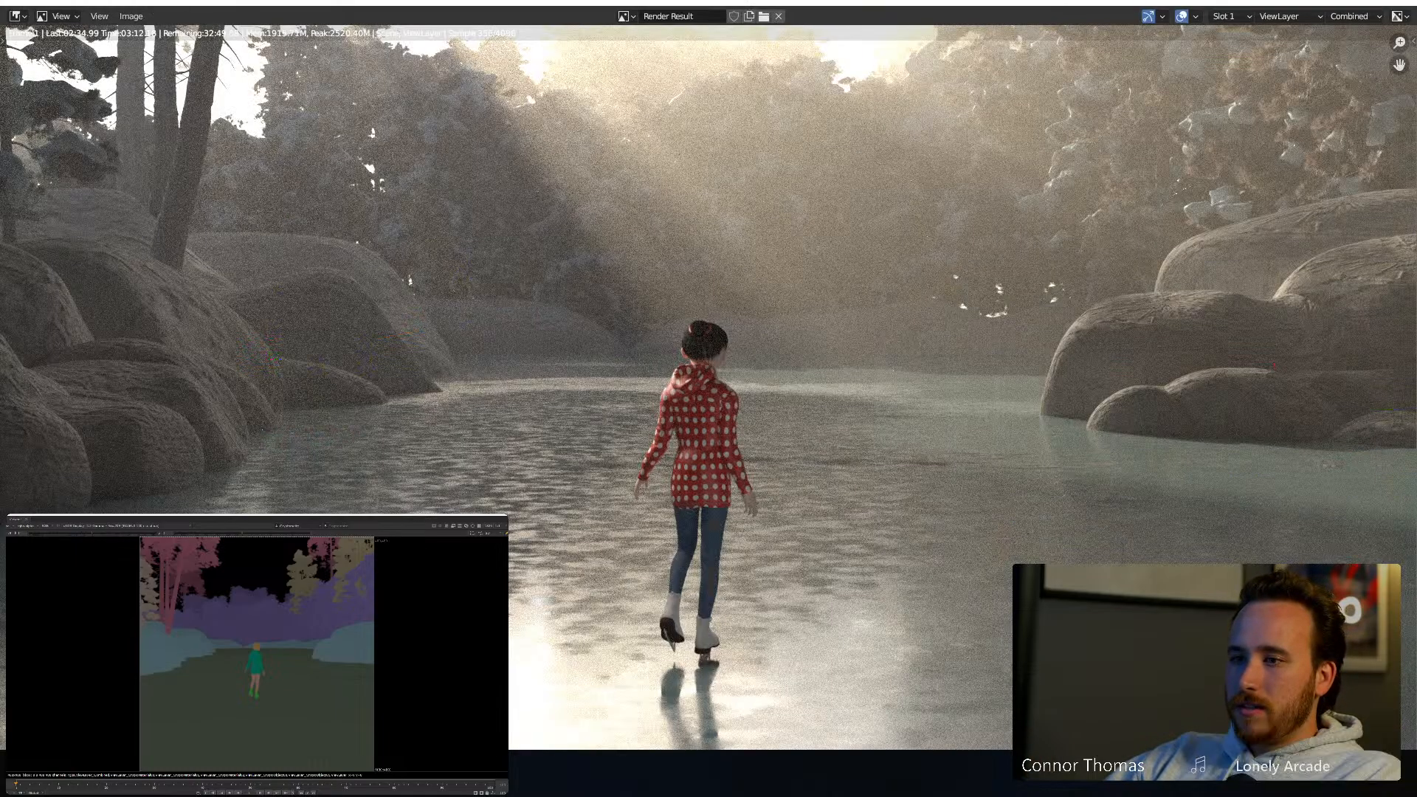
# Inspect the whole in-progress frame in Blender's render window, then return to Nuke
pyautogui.scroll(-5, 364, 308)
pyautogui.scroll(2, 365, 308)
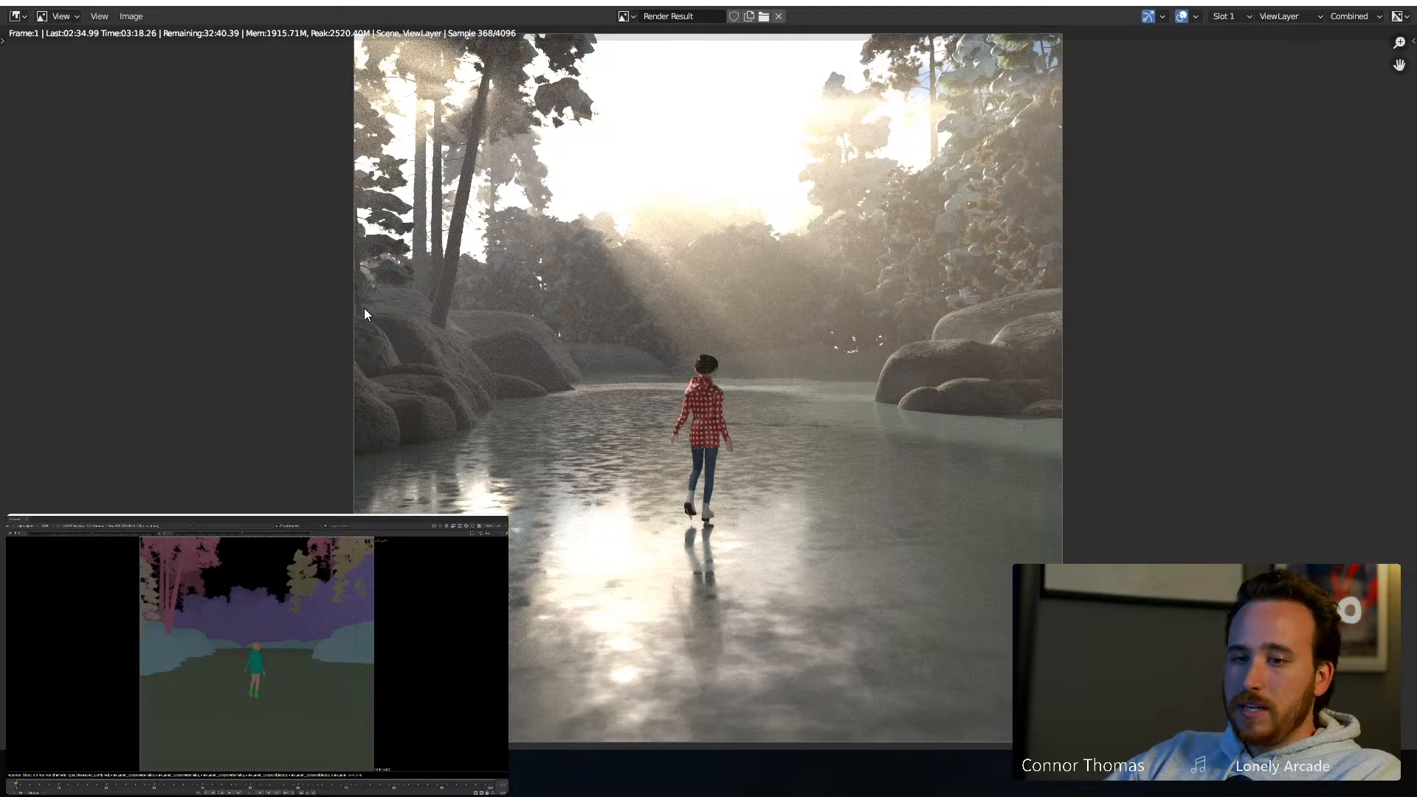
pyautogui.click(1326, 8)
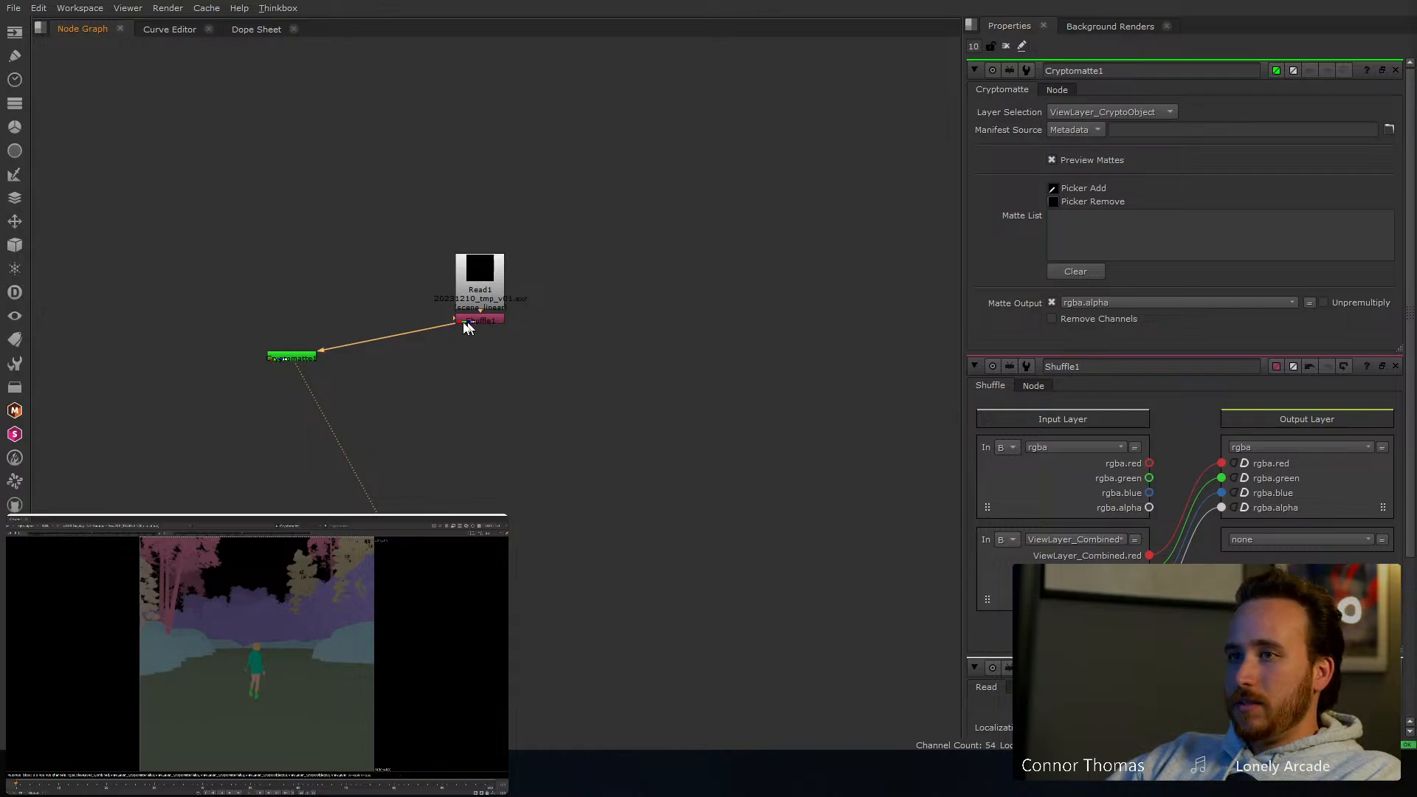
# Disconnect the Cryptomatte node's input from the Shuffle node and view the Shuffle output
pyautogui.moveTo(451, 328); pyautogui.dragTo(465, 325)
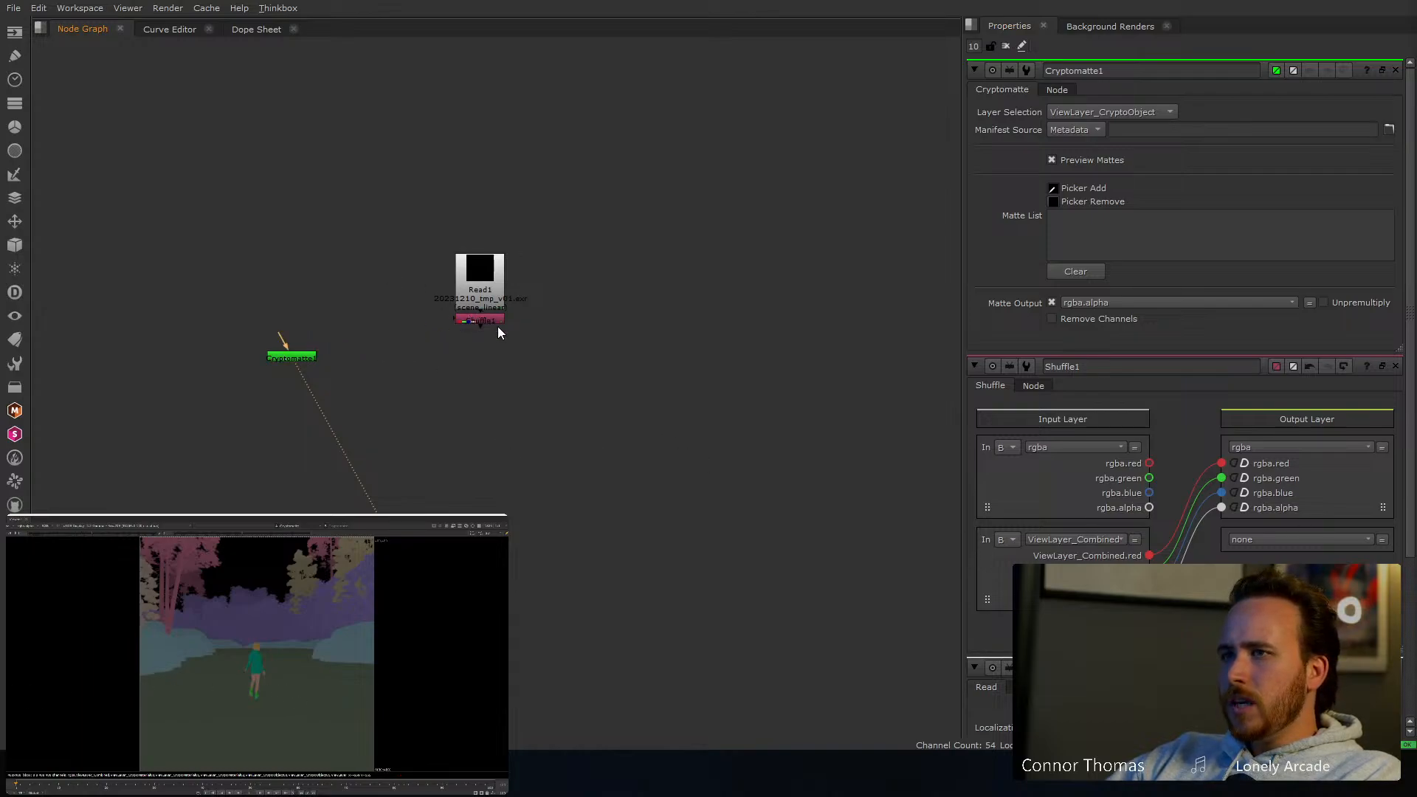
pyautogui.click(481, 319)
pyautogui.press('1')
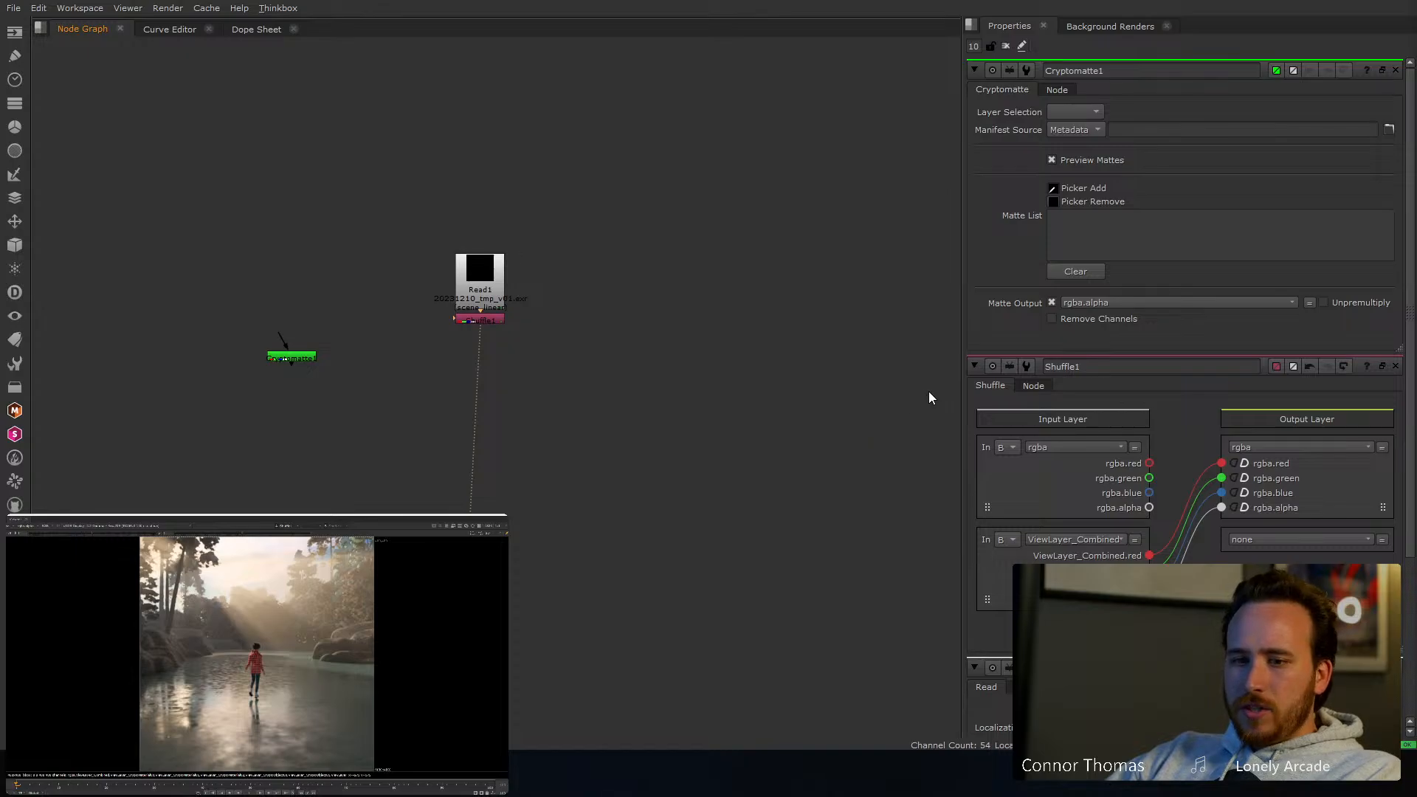
# Try a LensDistortion node below the Shuffle node in Redistort mode with the first denominator value at 0.08
pyautogui.click(491, 323)
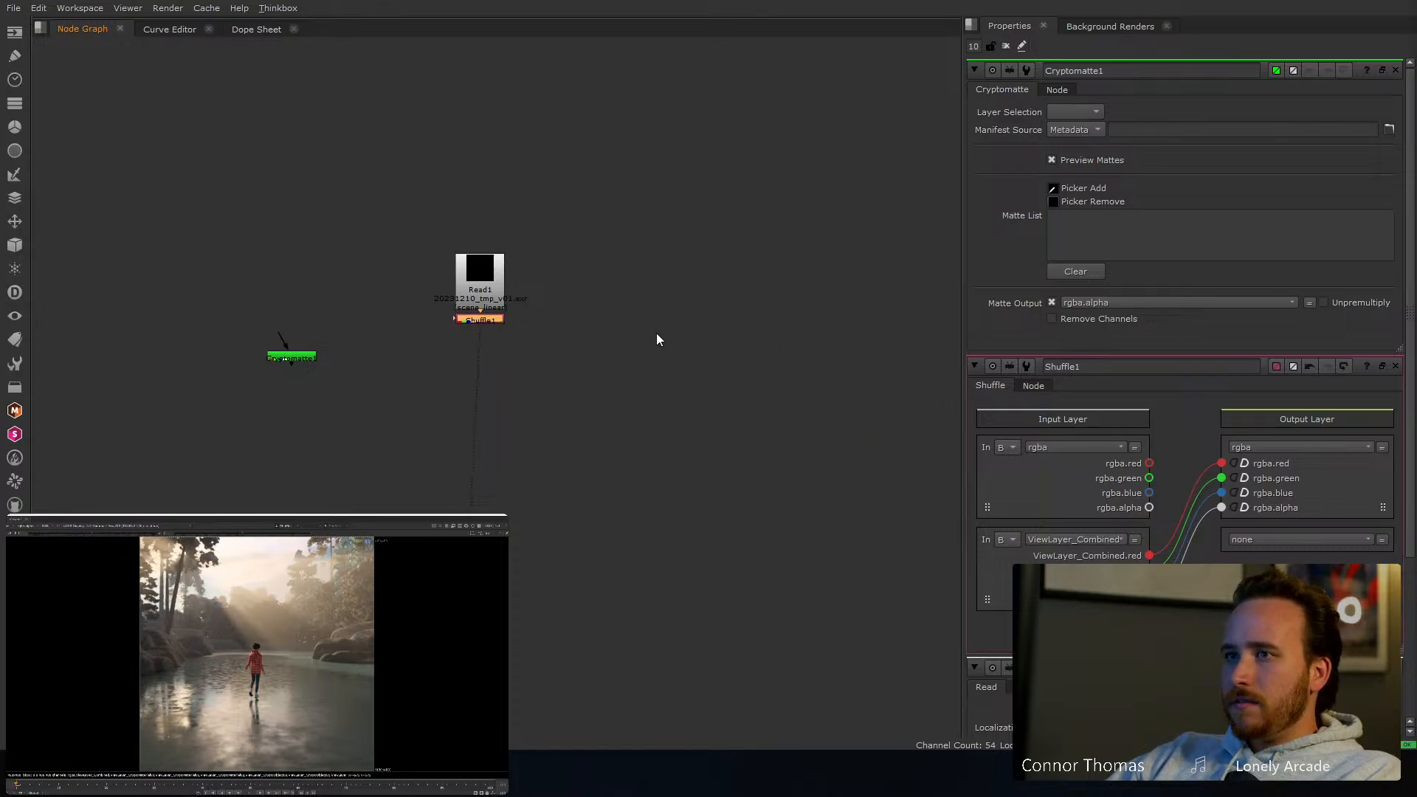
pyautogui.press('Tab')
pyautogui.write('lens')
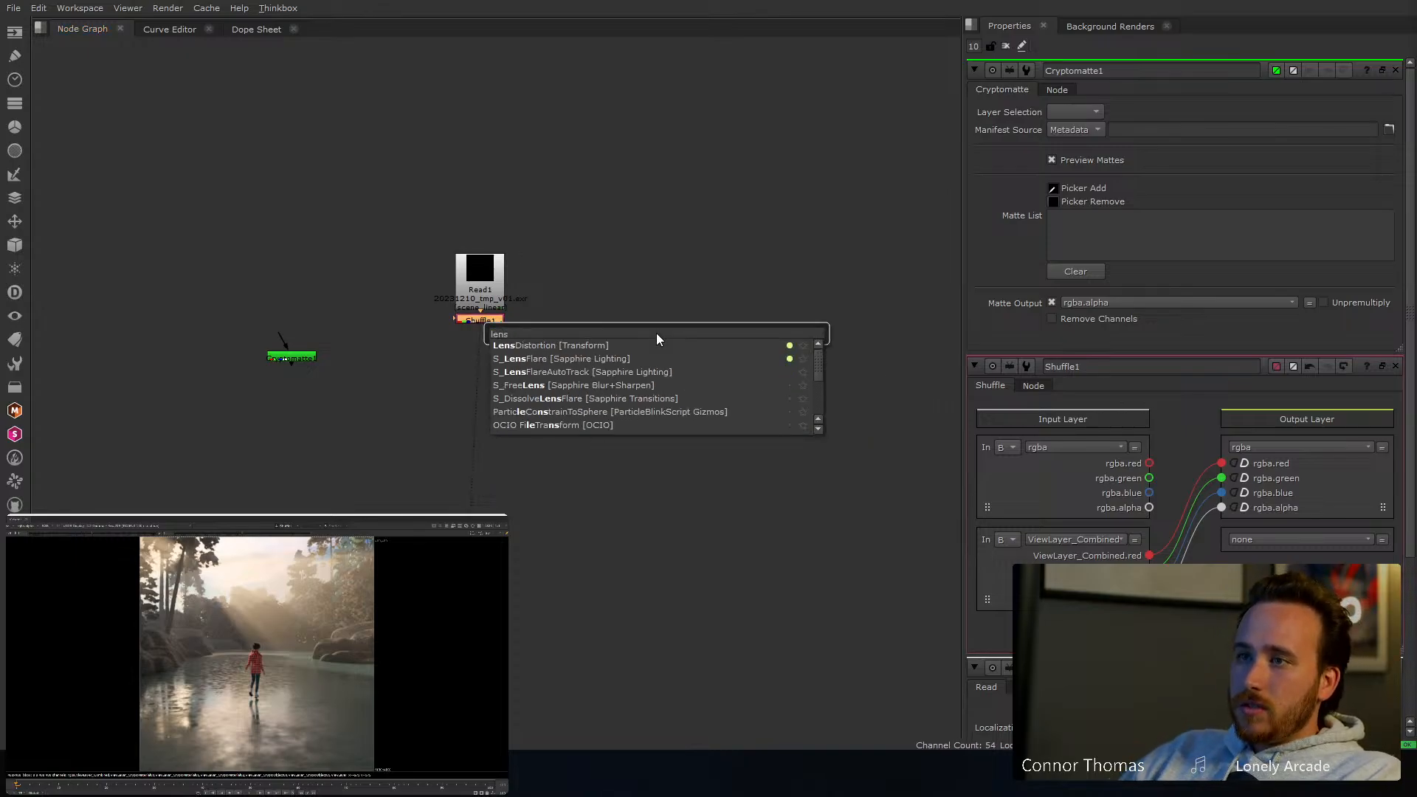
pyautogui.press('Return')
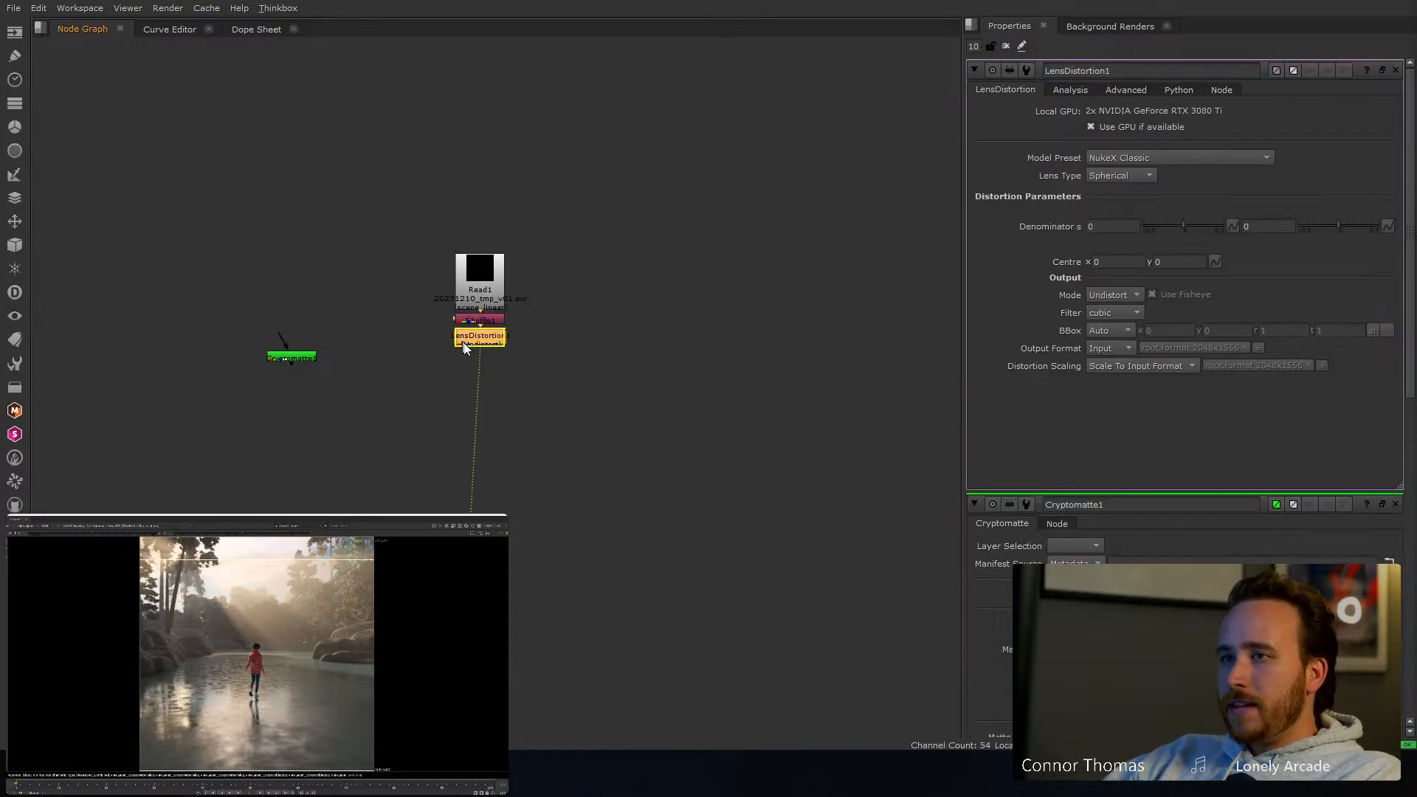
pyautogui.moveTo(466, 344); pyautogui.dragTo(465, 457)
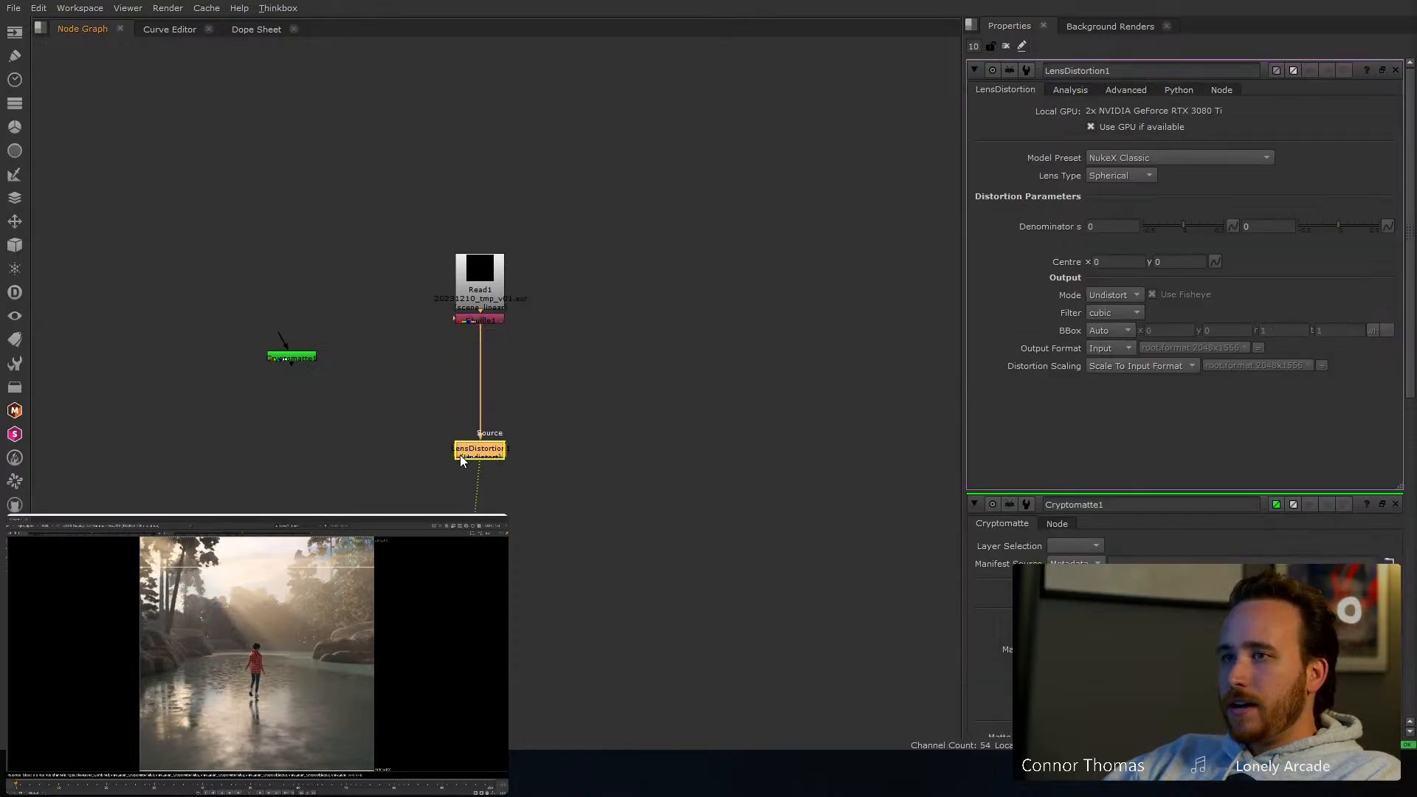
pyautogui.click(1110, 294)
pyautogui.click(1118, 310)
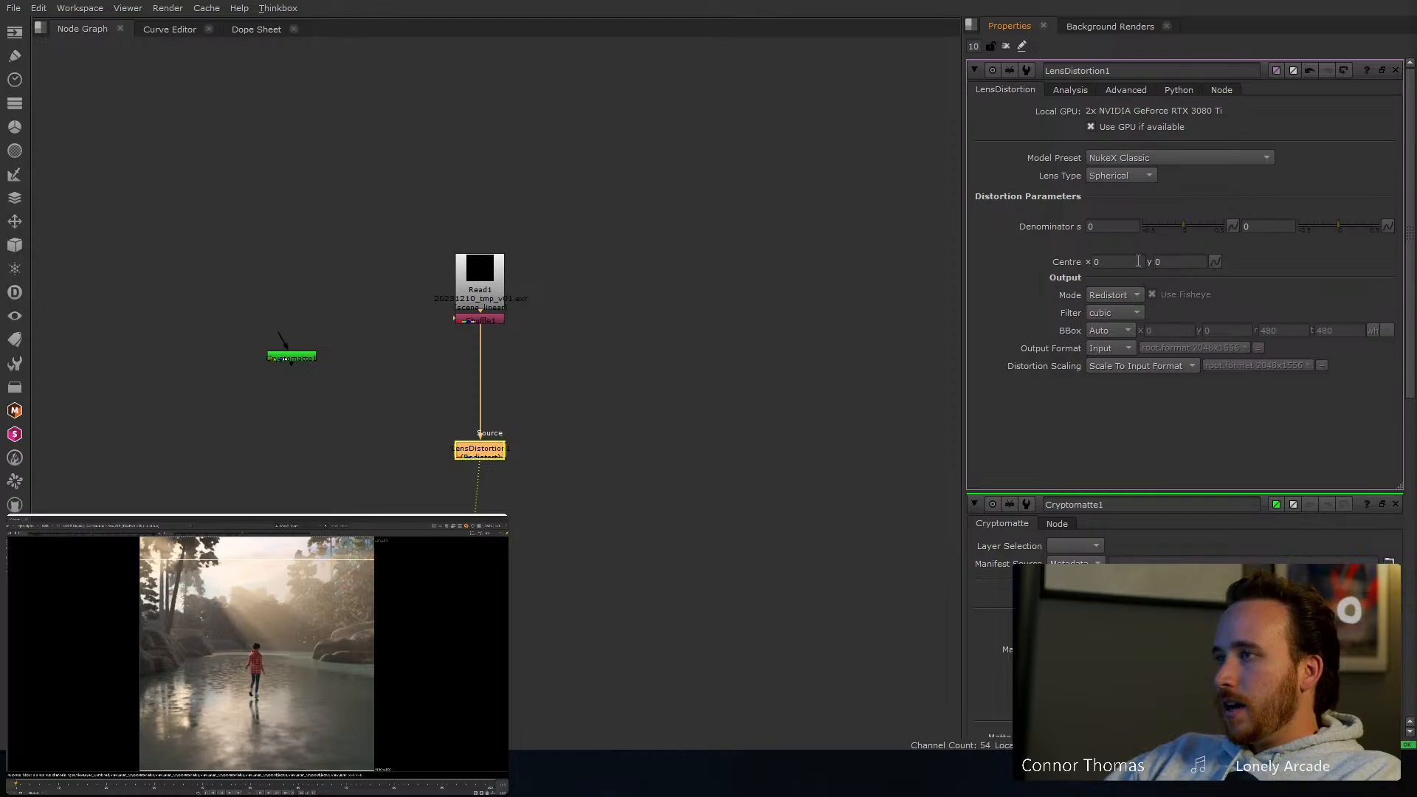
pyautogui.click(1189, 226)
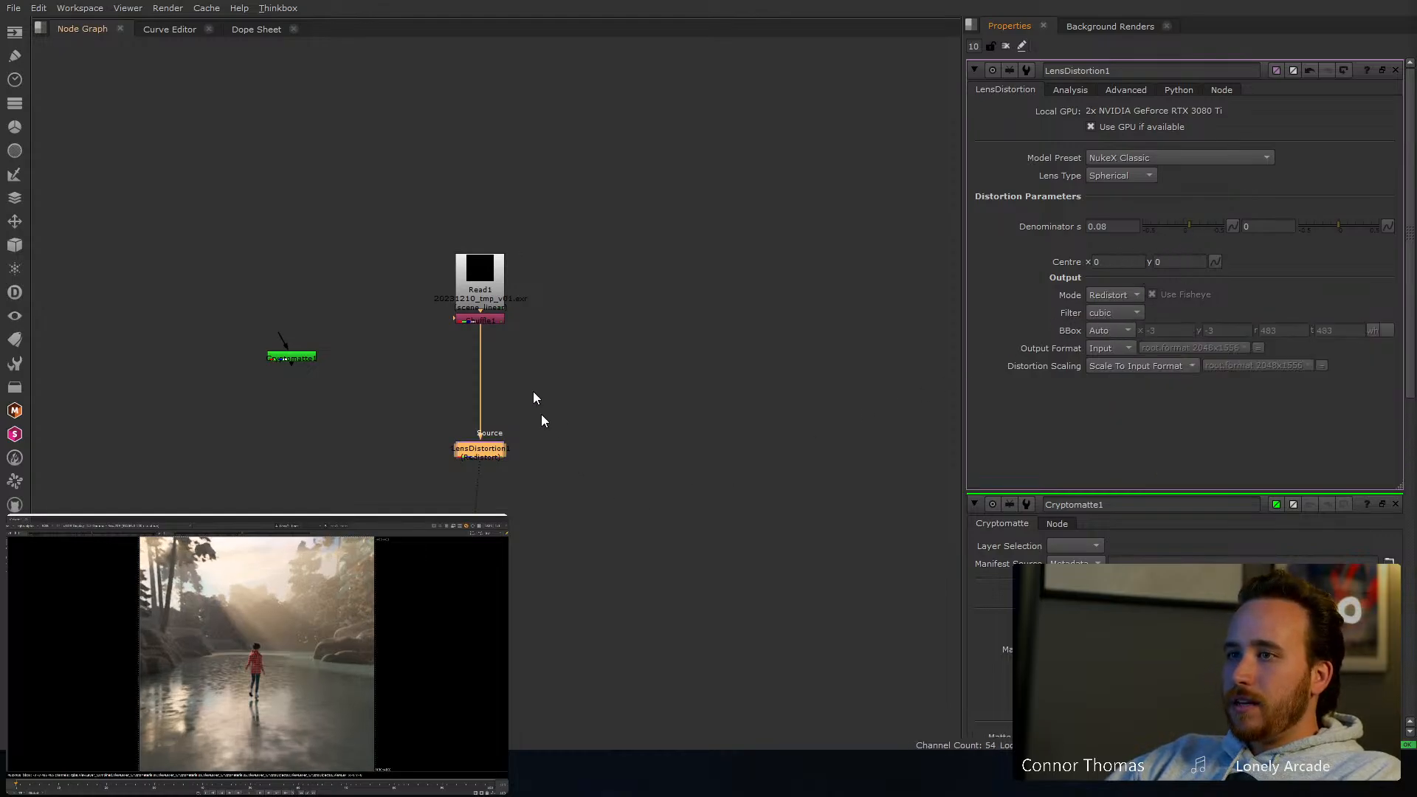
# Move the Read and Shuffle nodes higher in the node graph and delete the LensDistortion node
pyautogui.moveTo(375, 178); pyautogui.dragTo(633, 379)
pyautogui.moveTo(487, 319); pyautogui.dragTo(487, 263)
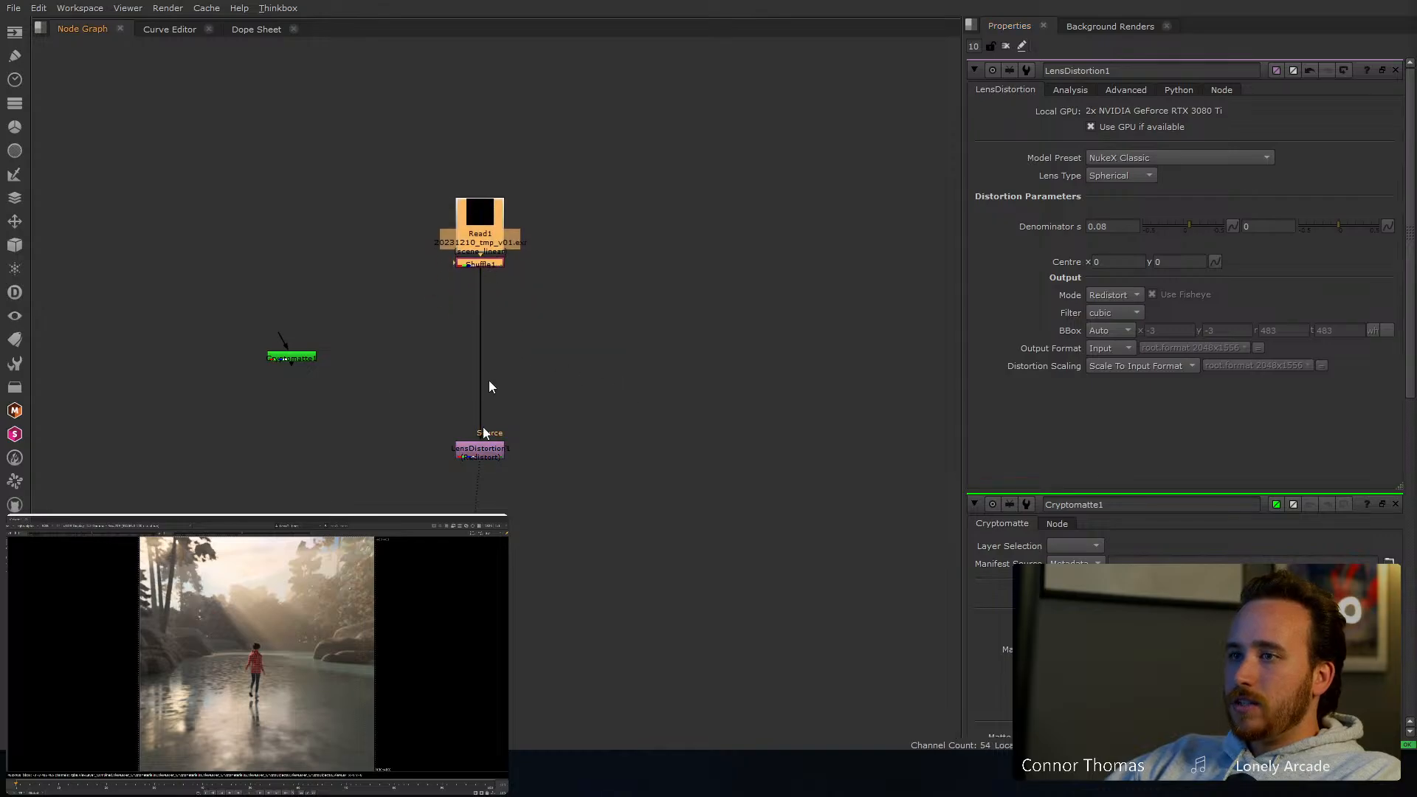
pyautogui.click(480, 454)
pyautogui.press('Delete')
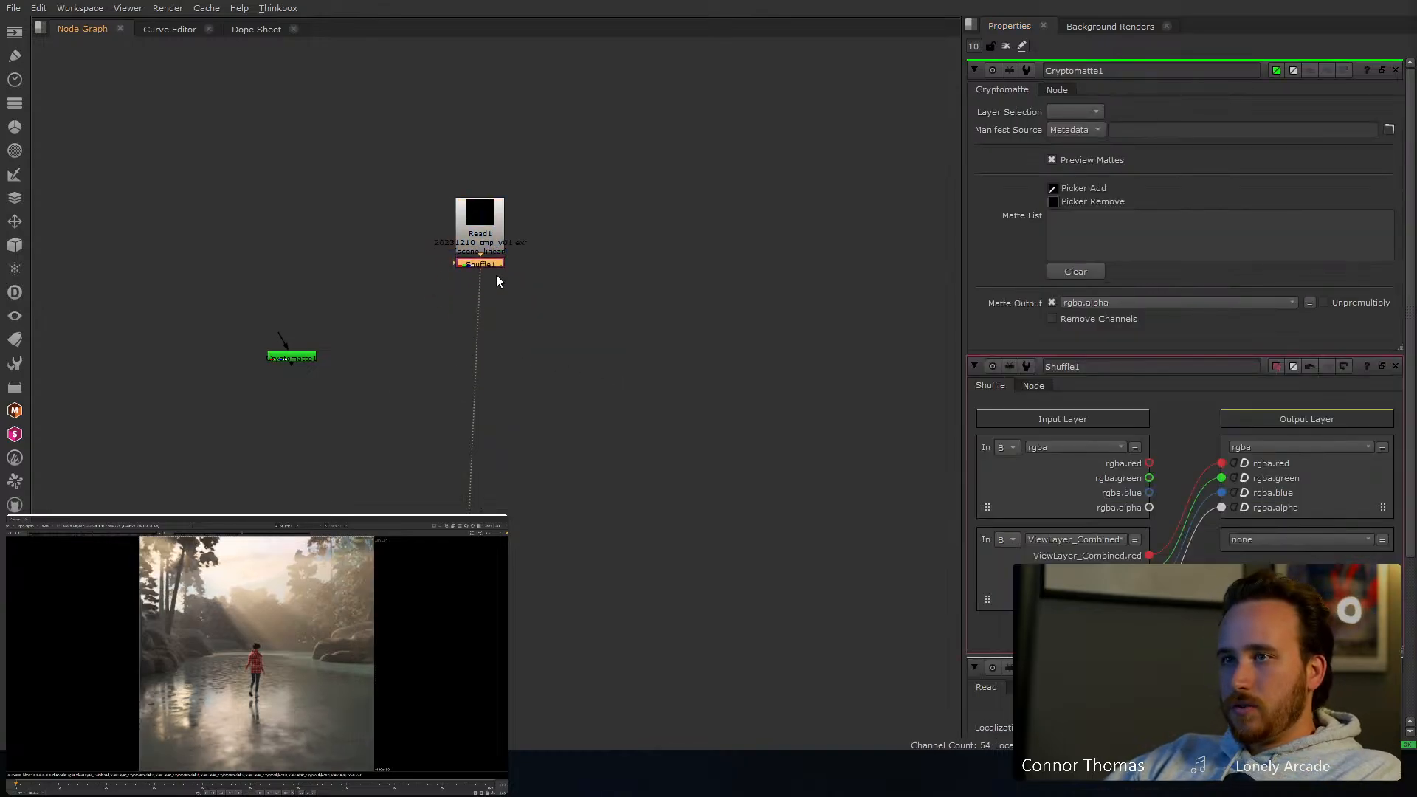
# Add a Reformat node after the Shuffle node, with its type set to scale and its scale to 4
pyautogui.press('Tab')
pyautogui.write('ref')
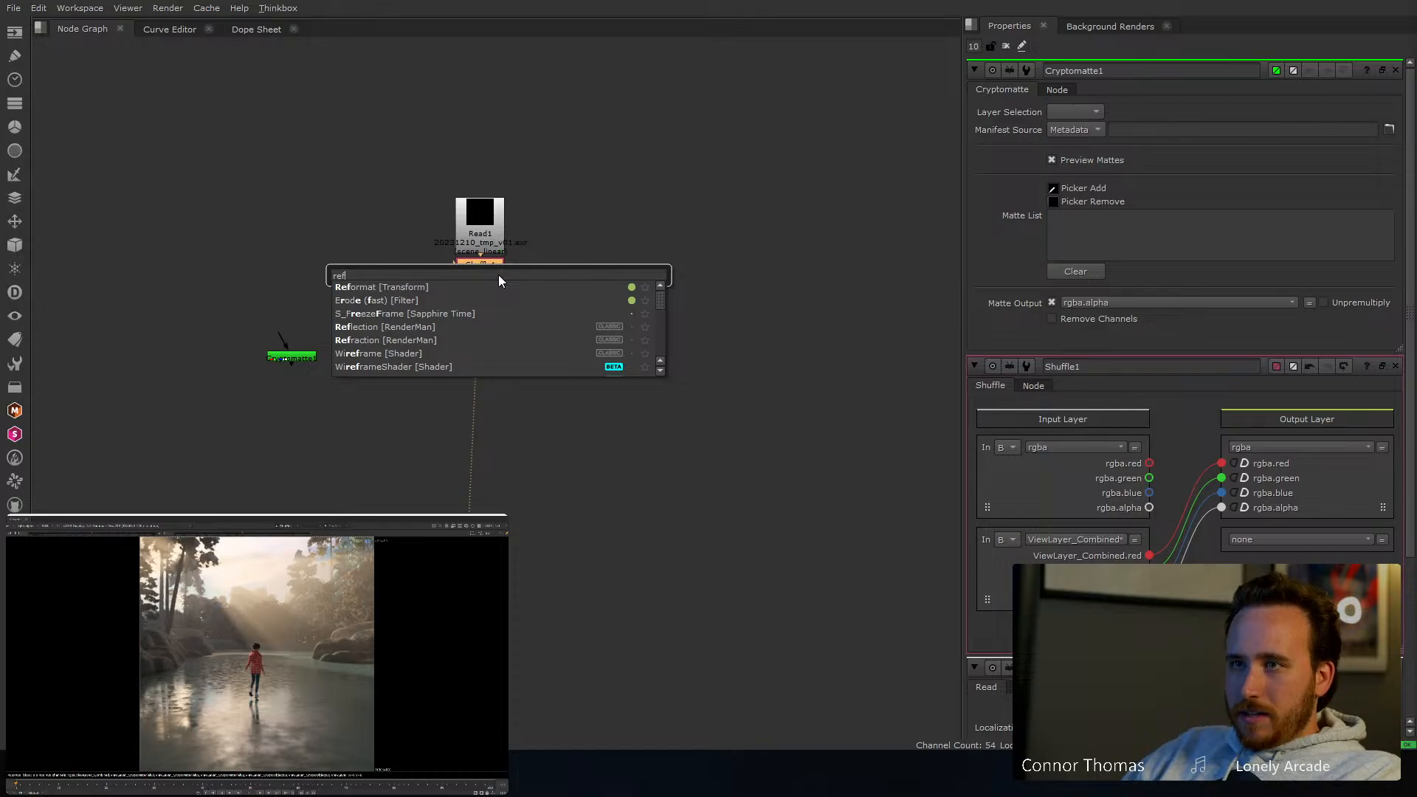
pyautogui.press('Return')
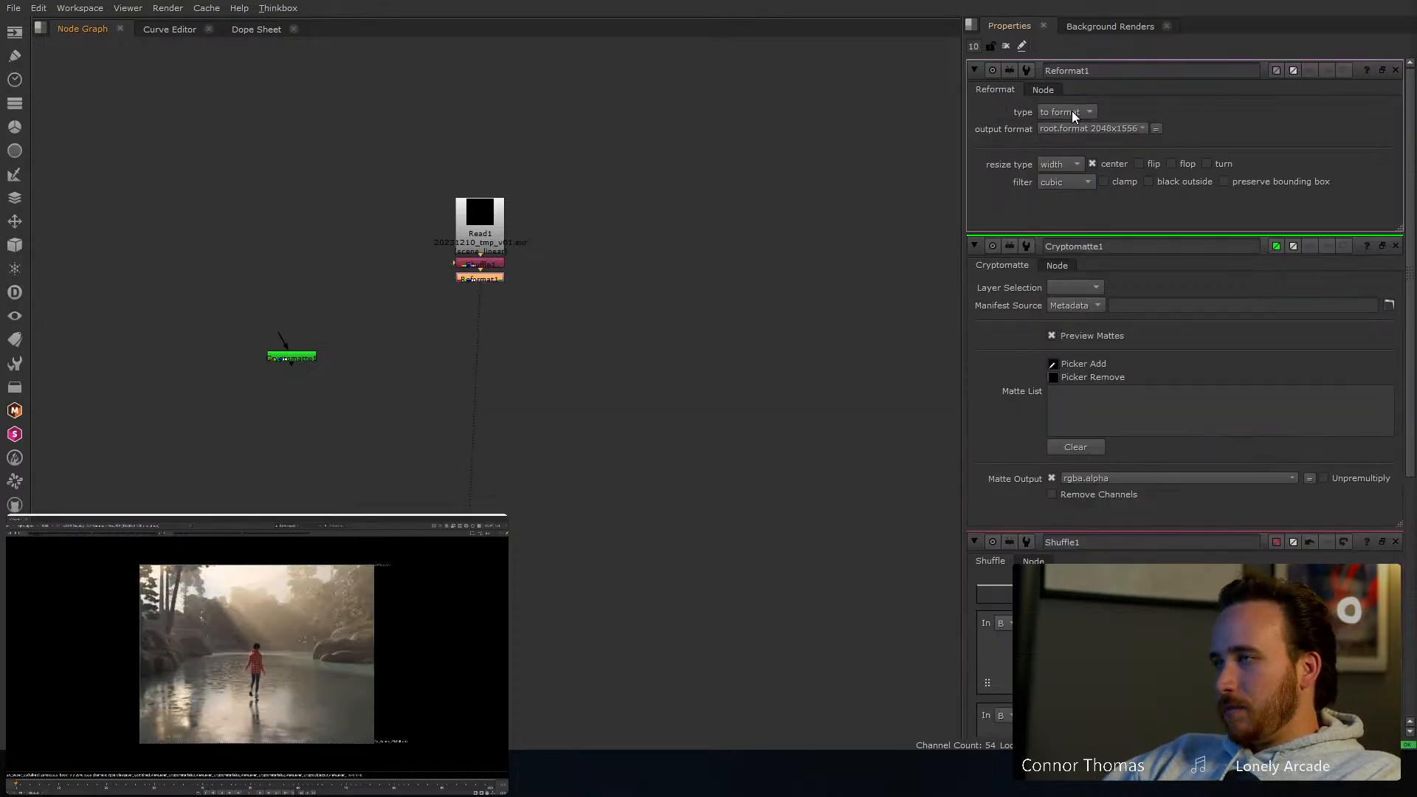
pyautogui.click(1069, 145)
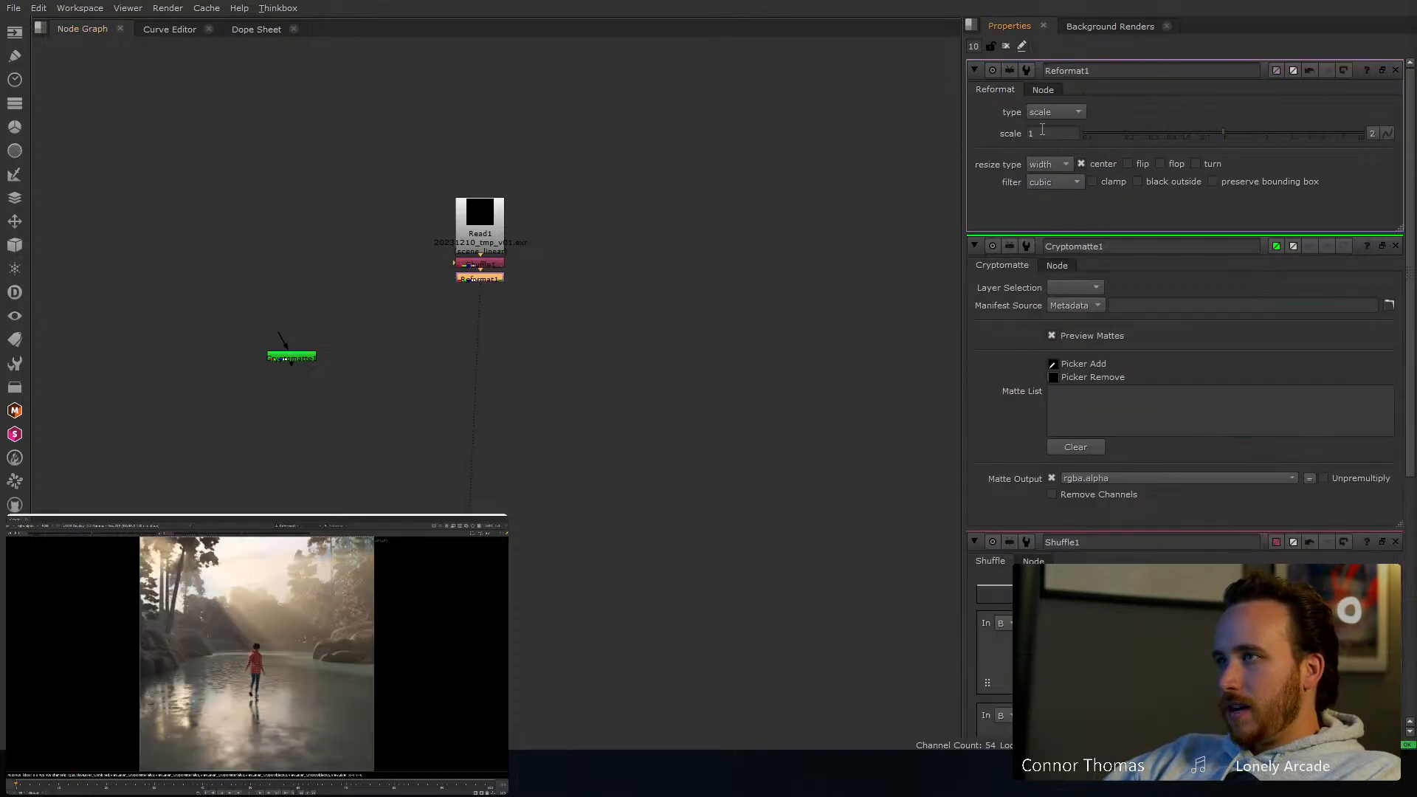
pyautogui.write('4')
pyautogui.press('Return')
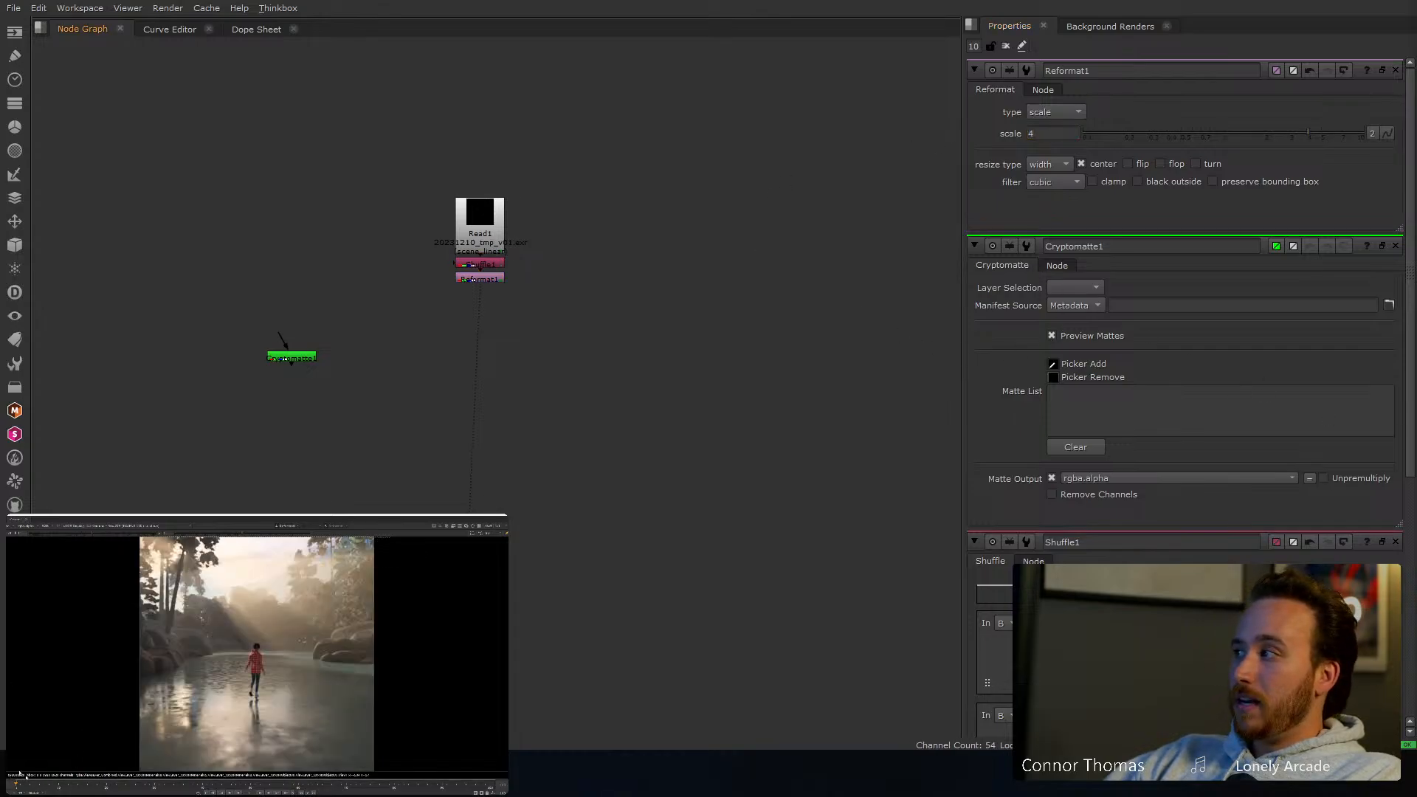
# Disable and re-enable the Reformat node to compare the image with and without the scaling
pyautogui.click(479, 280)
pyautogui.press('d')
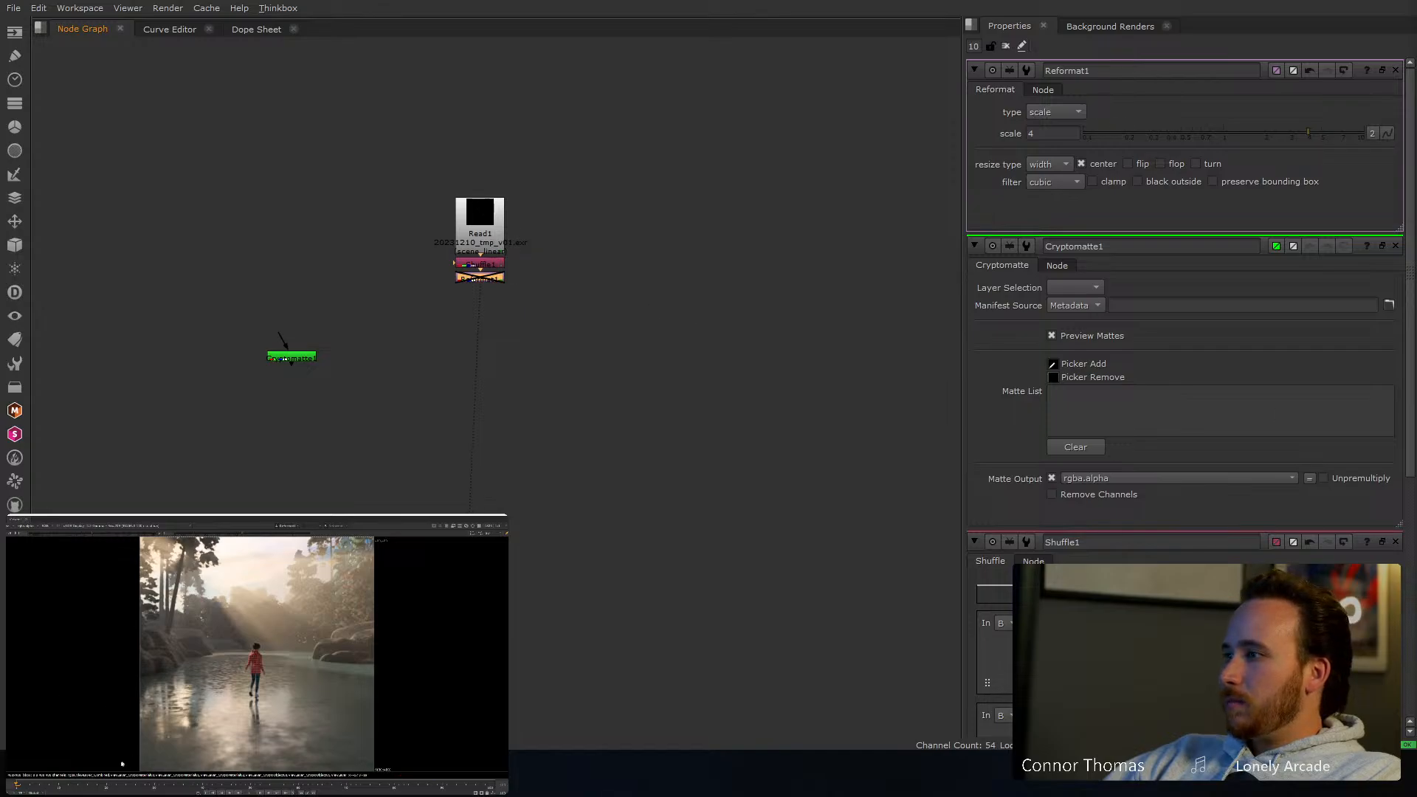
pyautogui.press('d')
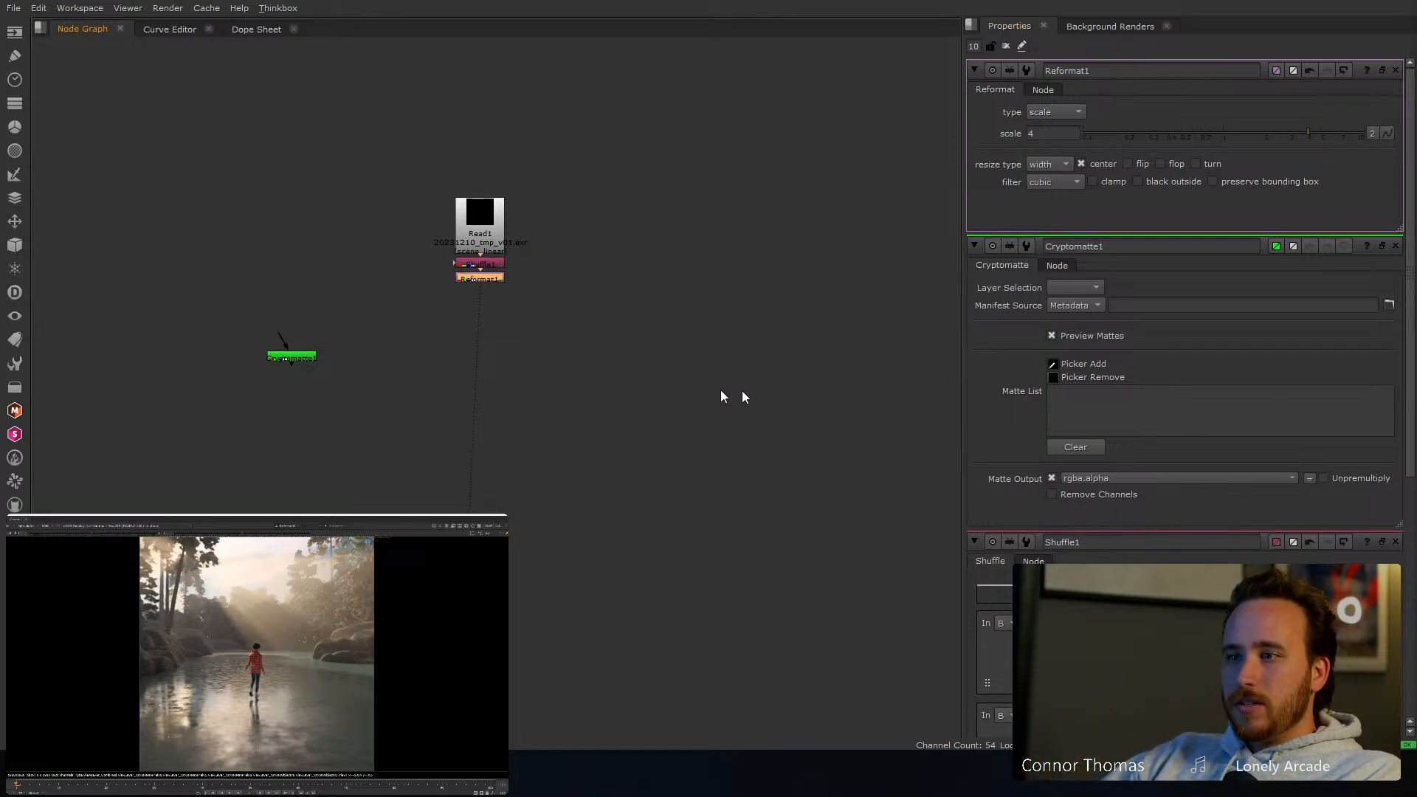
# Clear all open node properties and insert a LensDistortion node after the Reformat node
pyautogui.click(1006, 47)
pyautogui.press('Tab')
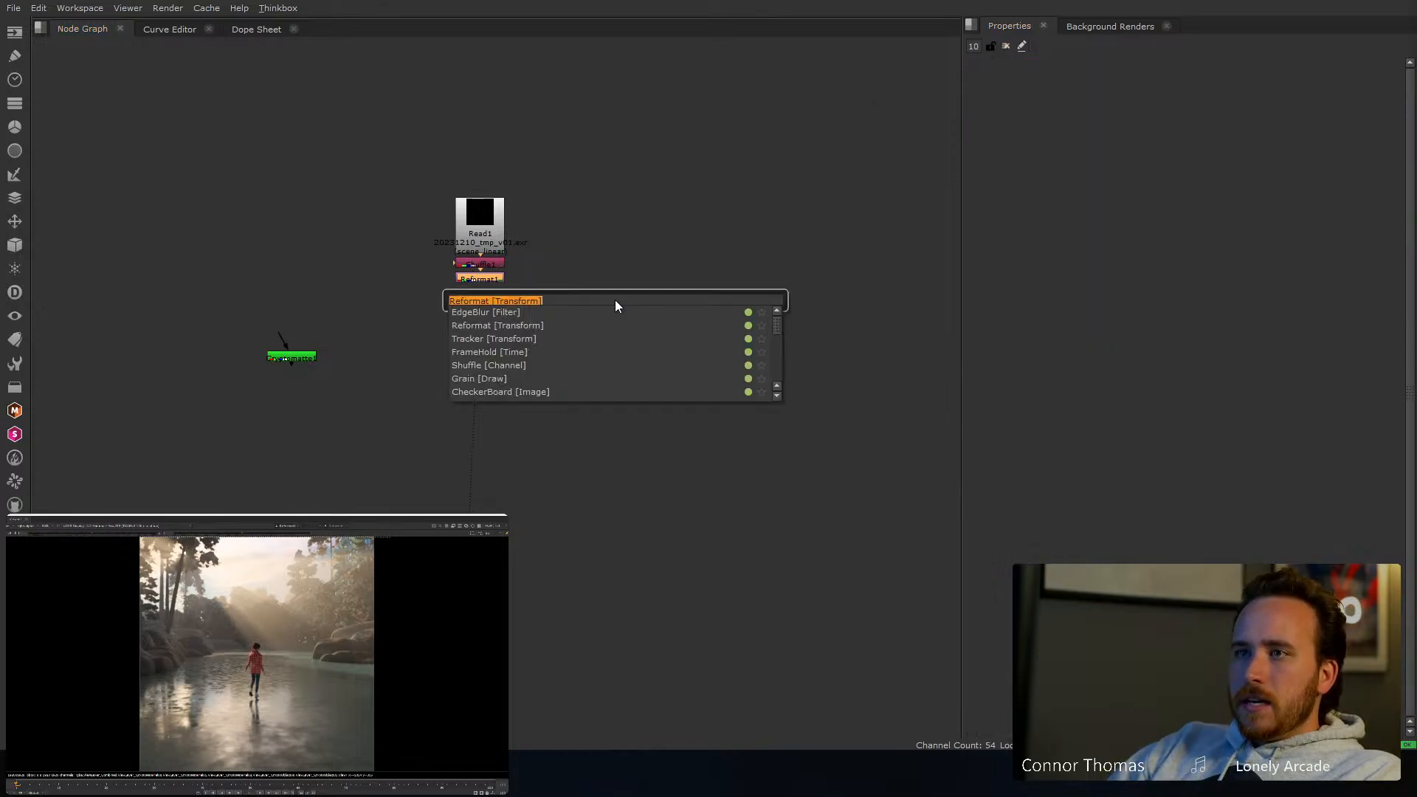
pyautogui.write('lens')
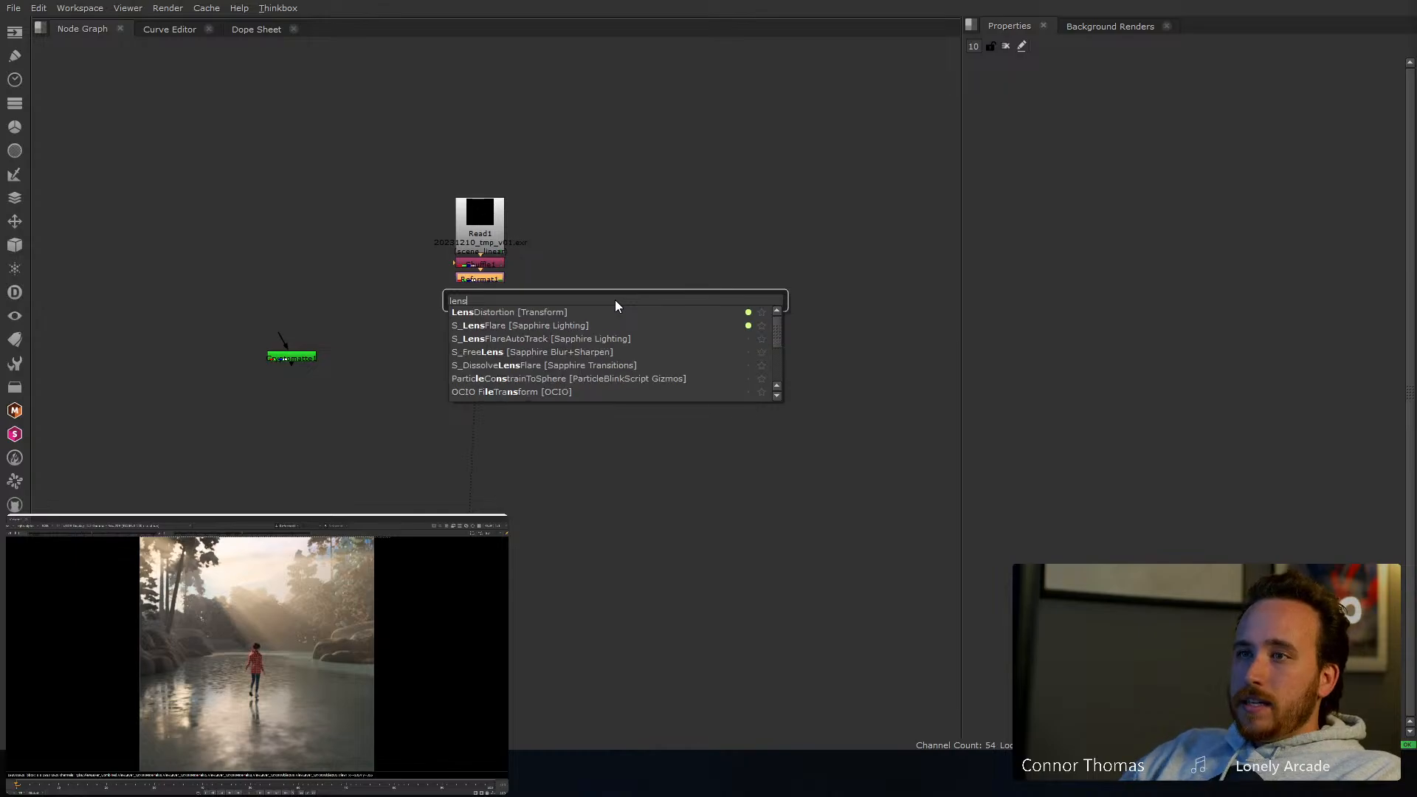
pyautogui.press('Return')
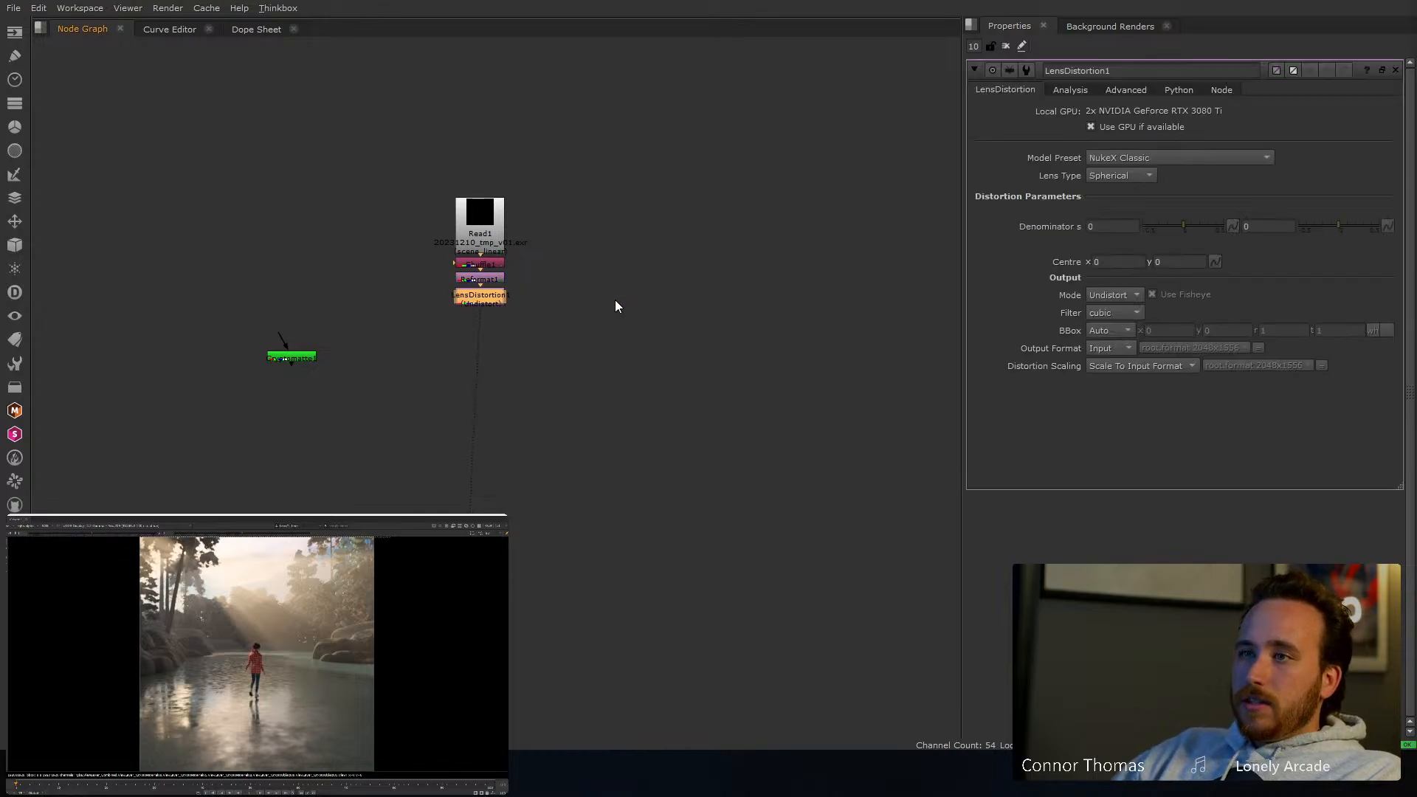
# Set the LensDistortion node's mode to Redistort and its first denominator value to 0.04
pyautogui.click(1123, 294)
pyautogui.click(1122, 312)
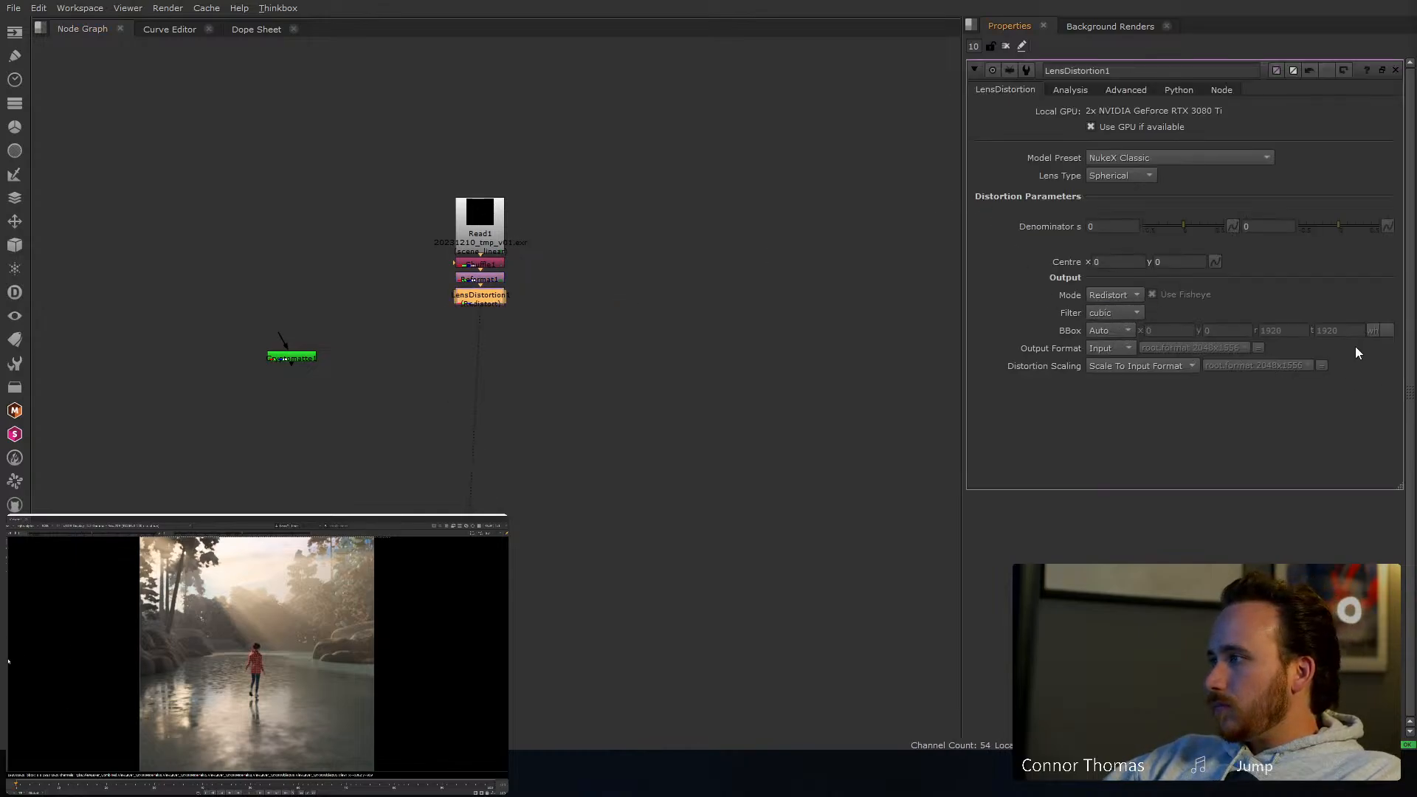
pyautogui.click(1188, 225)
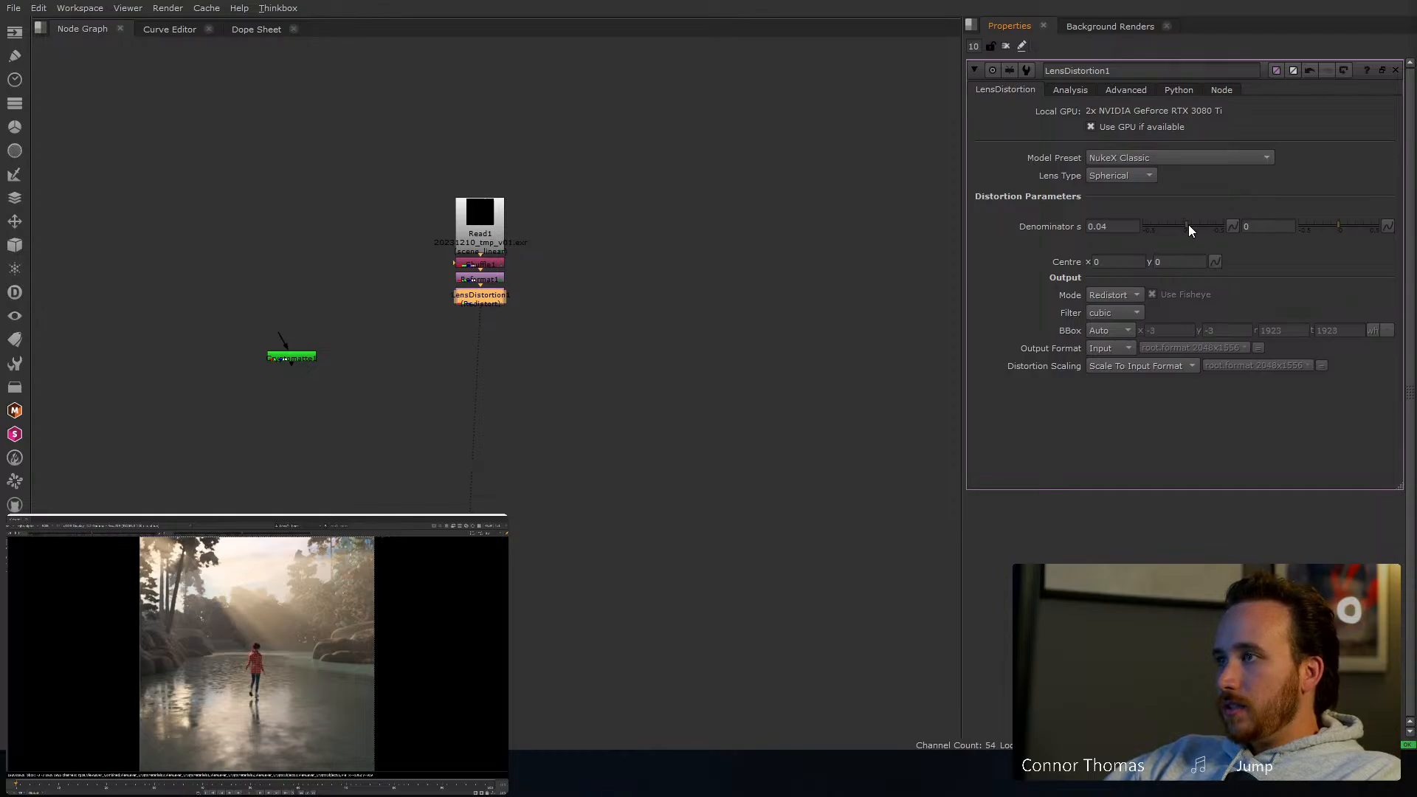
# Disable and re-enable the LensDistortion node to compare the image with and without the distortion
pyautogui.press('d')
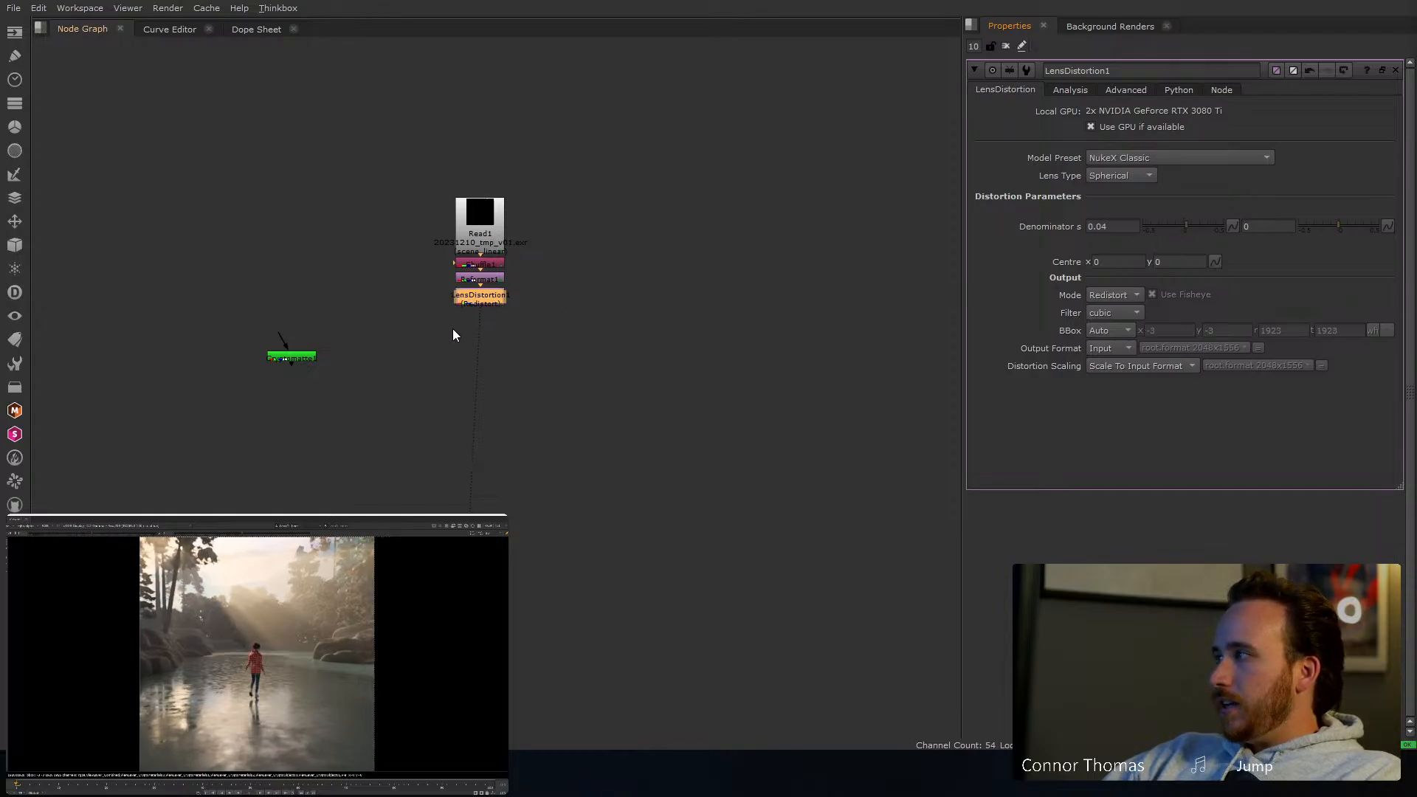
pyautogui.press('d')
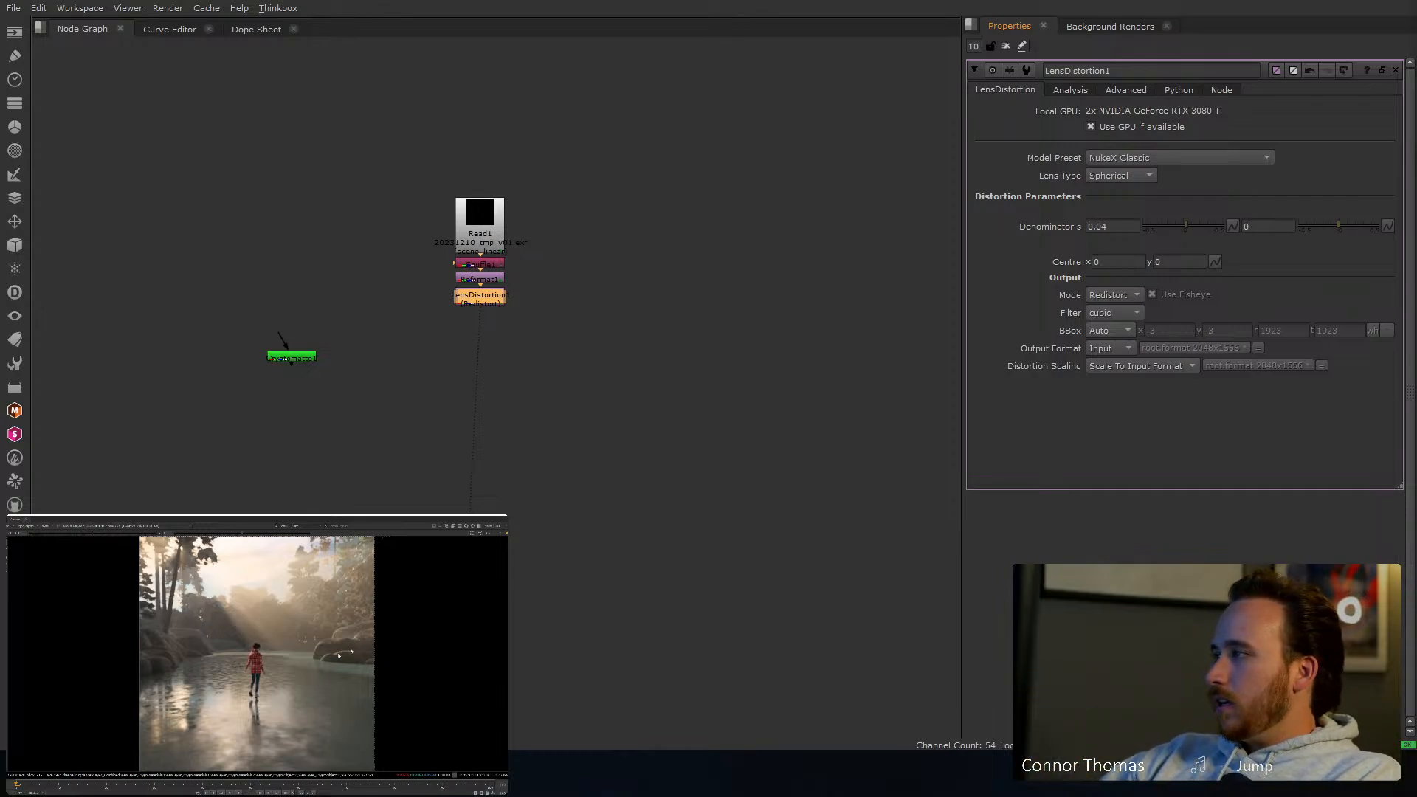
pyautogui.moveTo(271, 664); pyautogui.dragTo(273, 664, button='middle')
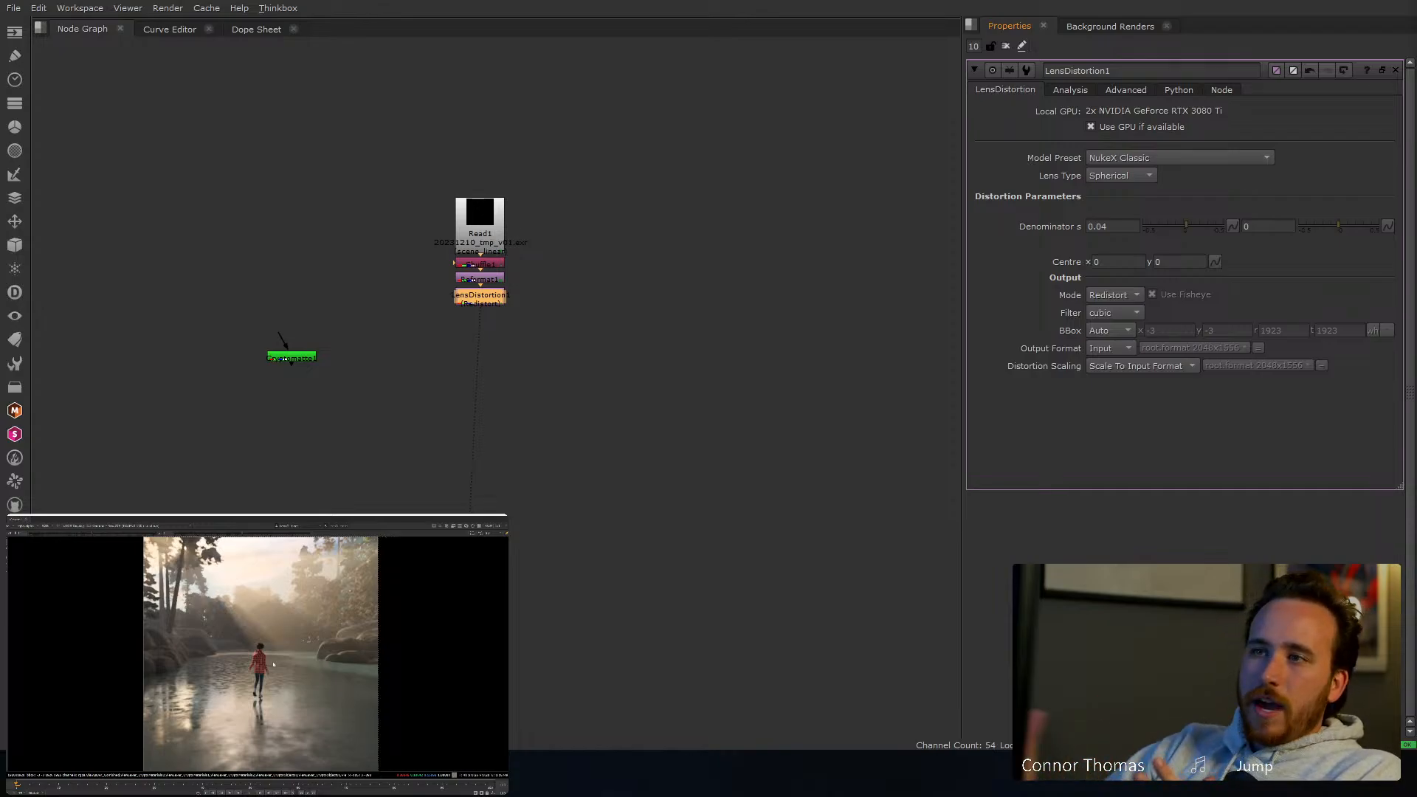
# Insert a Glow node between Reformat and LensDistortion with its tolerance set to 0.28, and toggle it to compare the image
pyautogui.moveTo(493, 304); pyautogui.dragTo(489, 443)
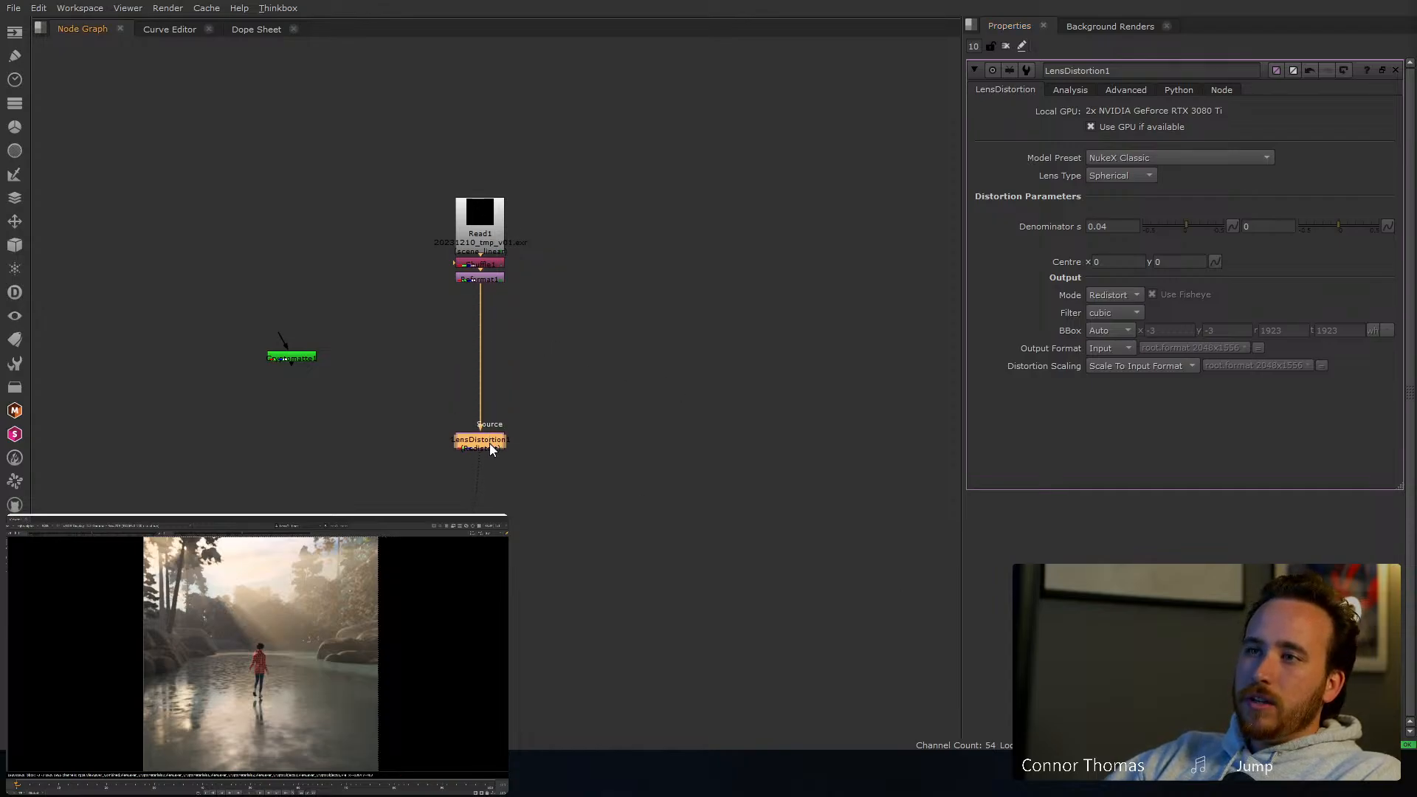
pyautogui.click(470, 286)
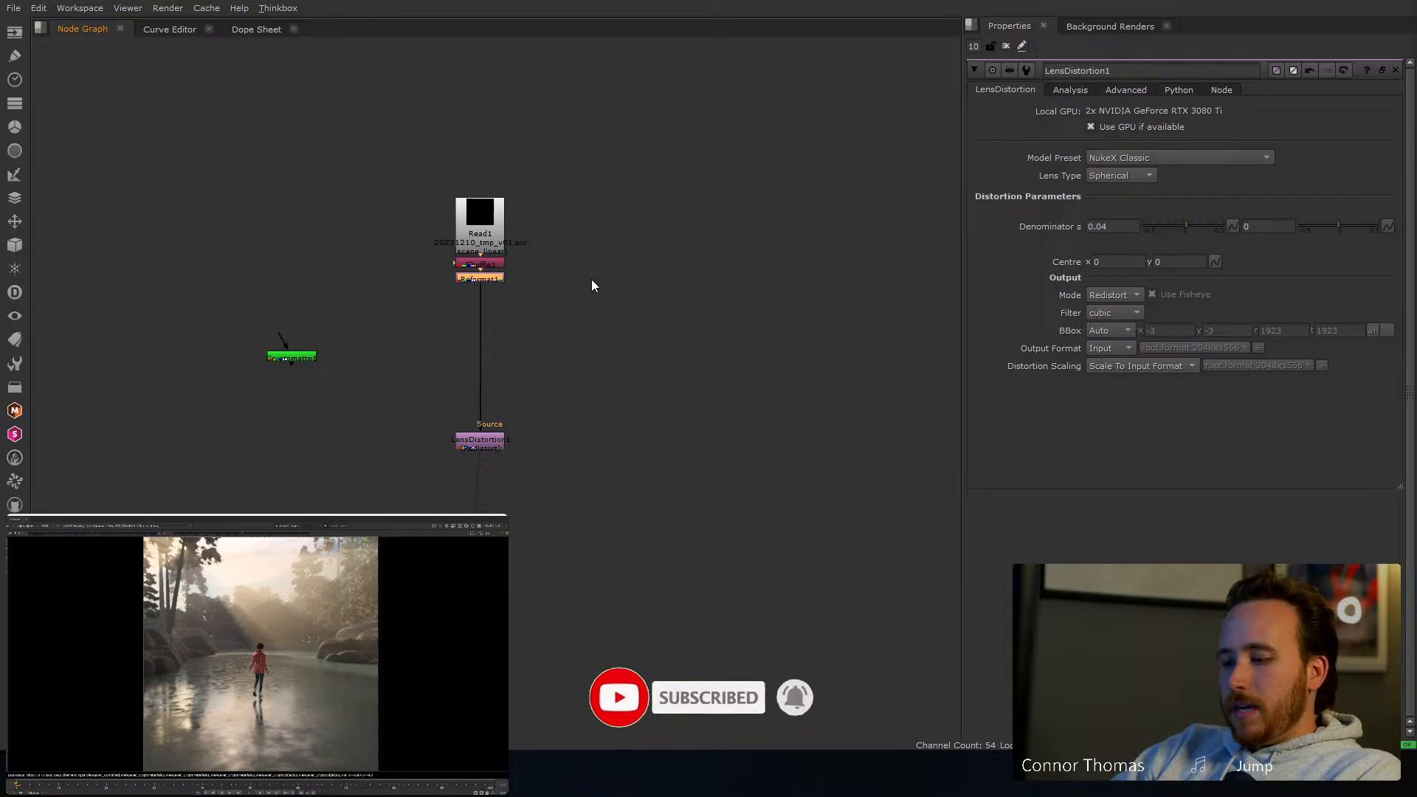
pyautogui.press('Tab')
pyautogui.write('glow')
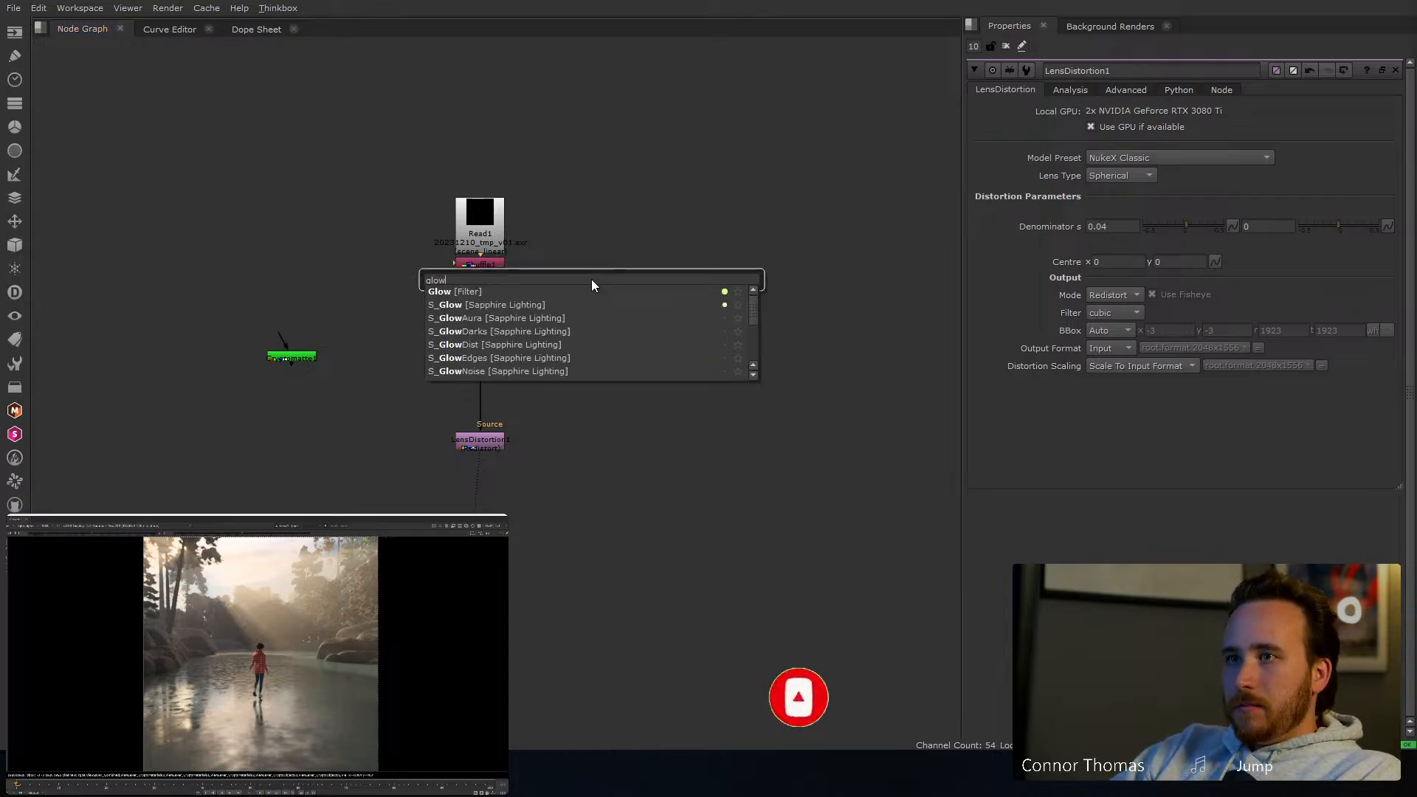
pyautogui.press('Return')
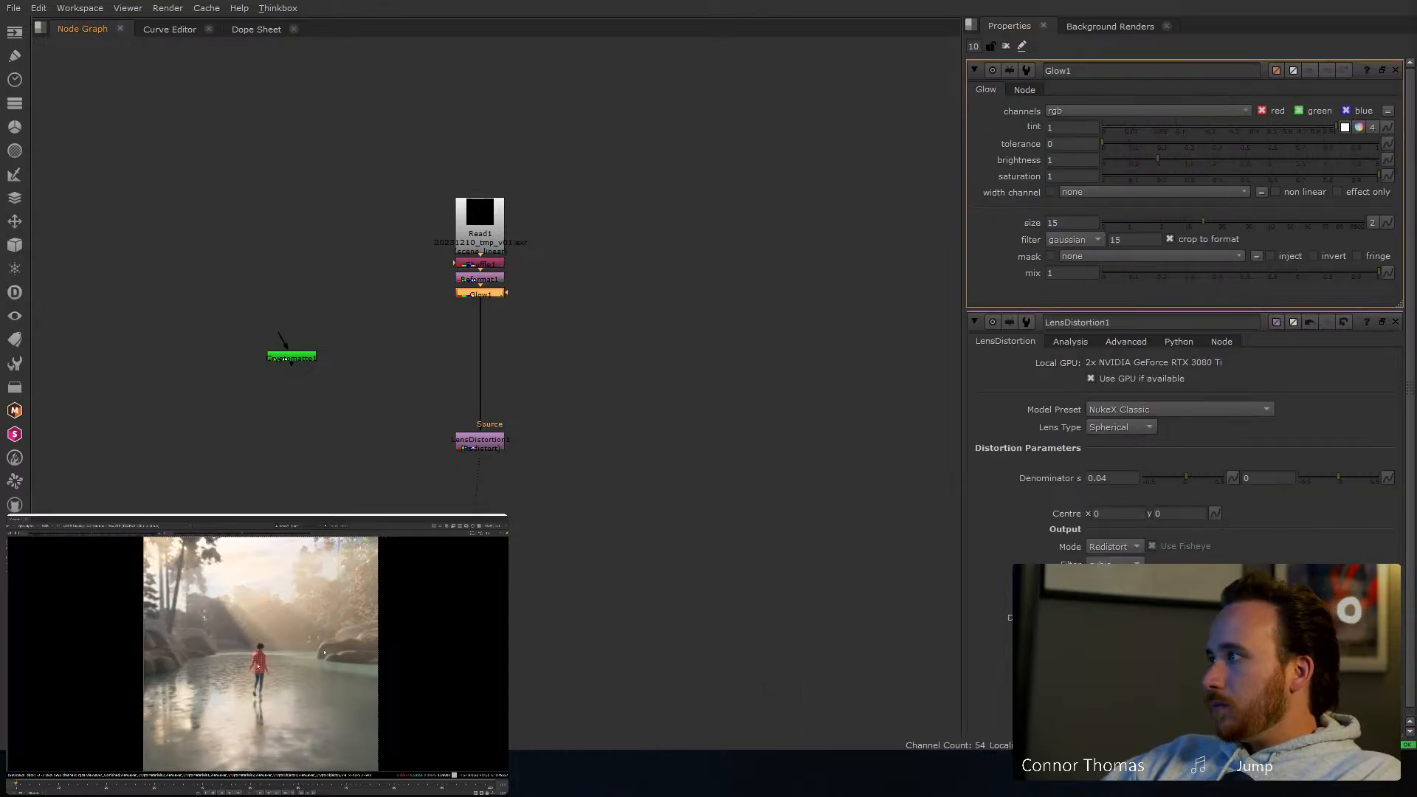
pyautogui.click(1139, 148)
pyautogui.click(1179, 142)
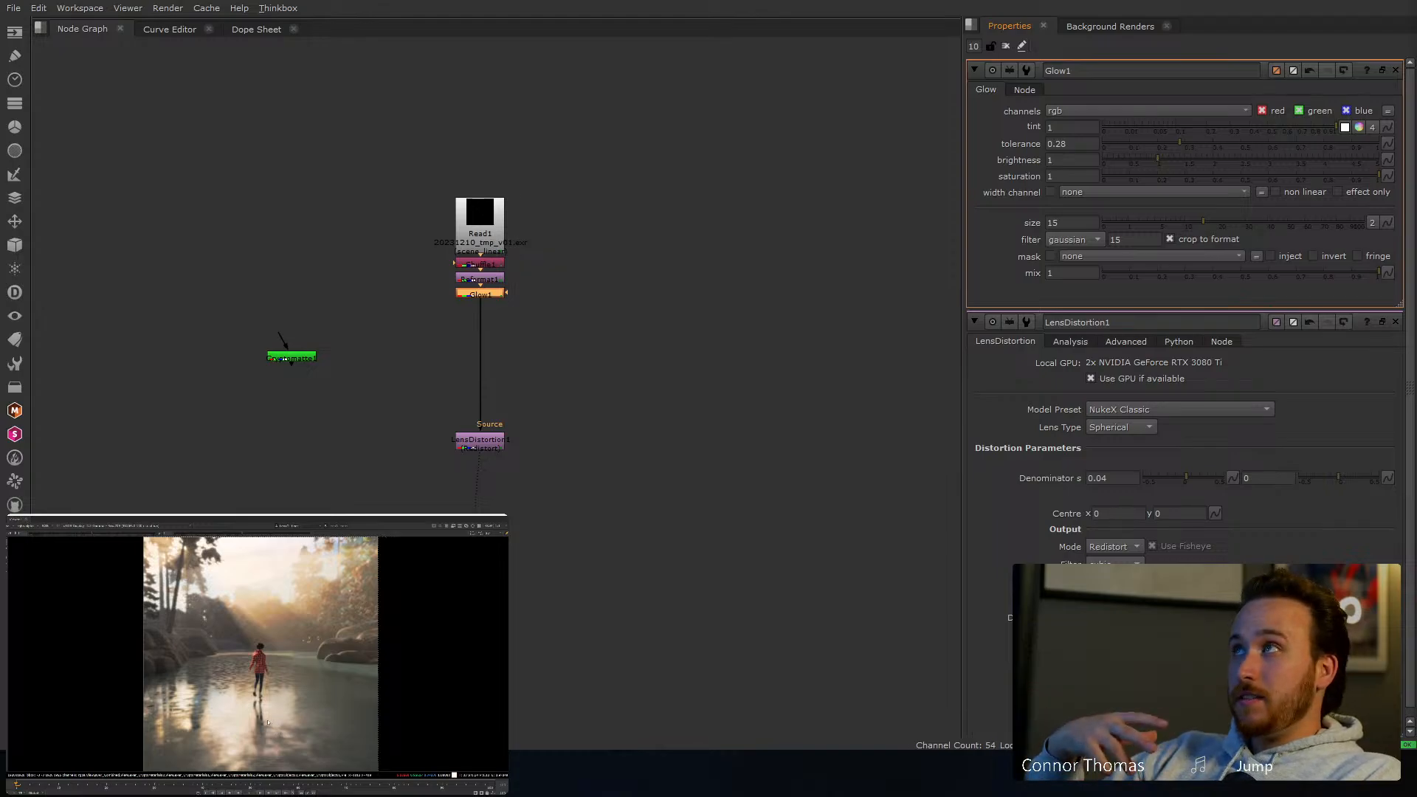
pyautogui.press('d')
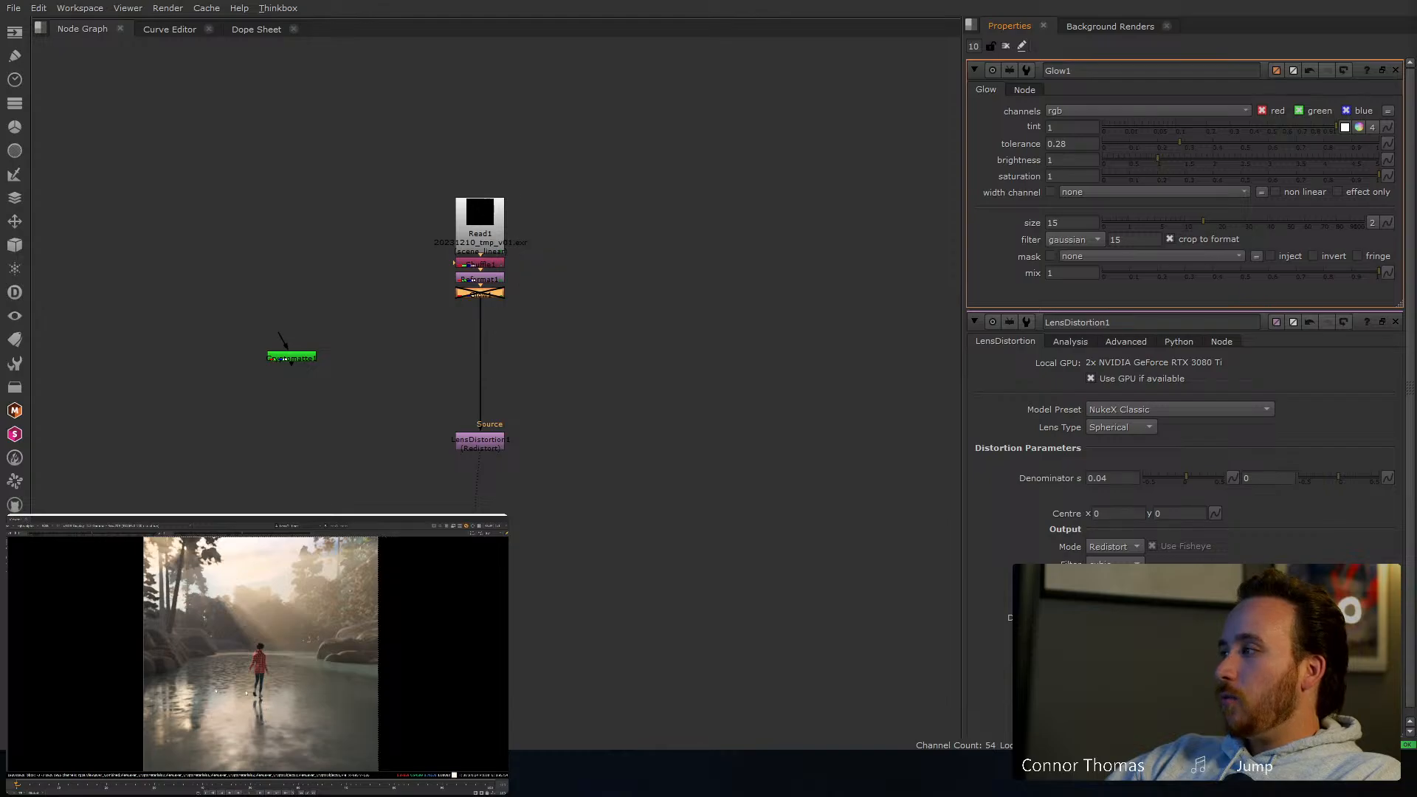
pyautogui.press('d')
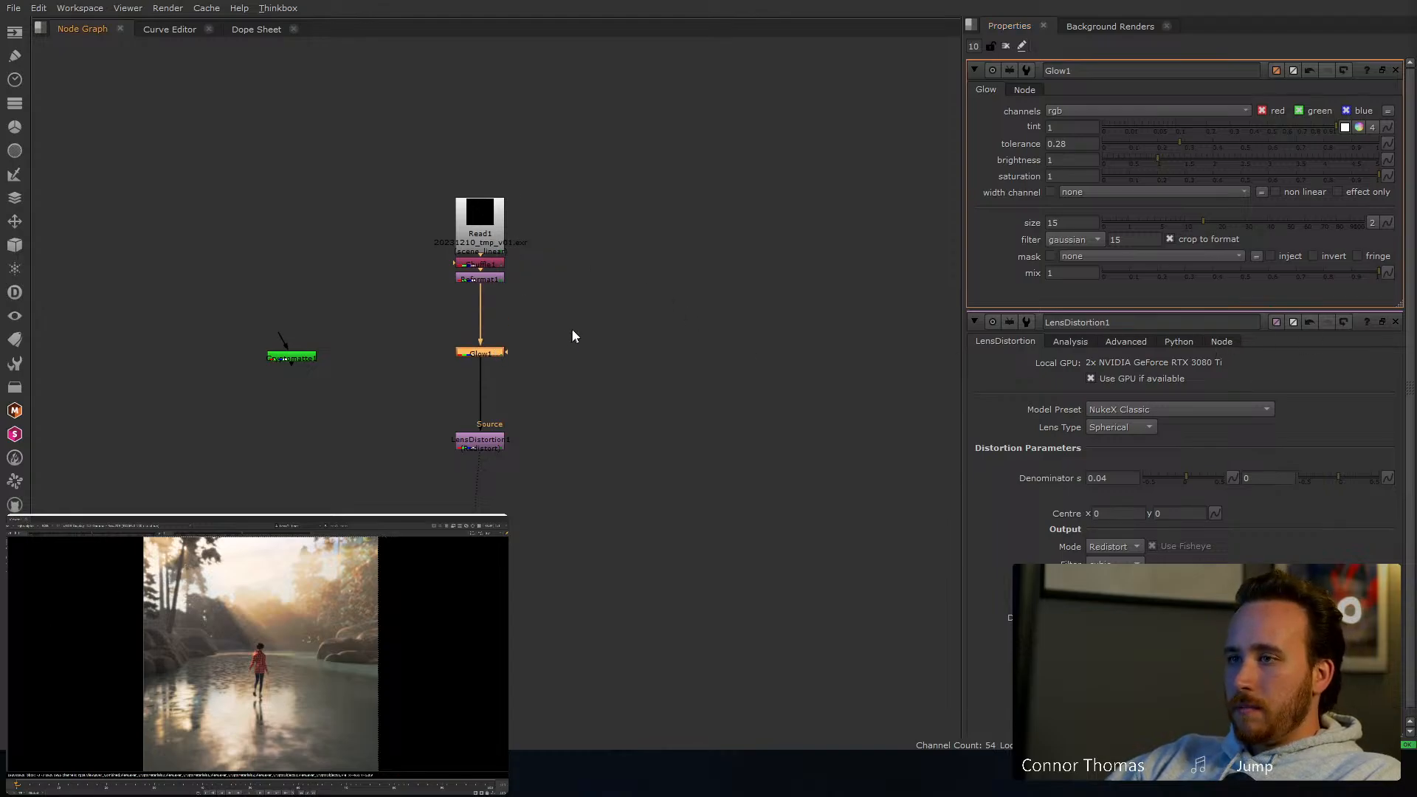
# Add a Roto node fed by the Reformat node and connect it to the Glow node's mask input
pyautogui.press('o')
pyautogui.moveTo(562, 319); pyautogui.dragTo(486, 278)
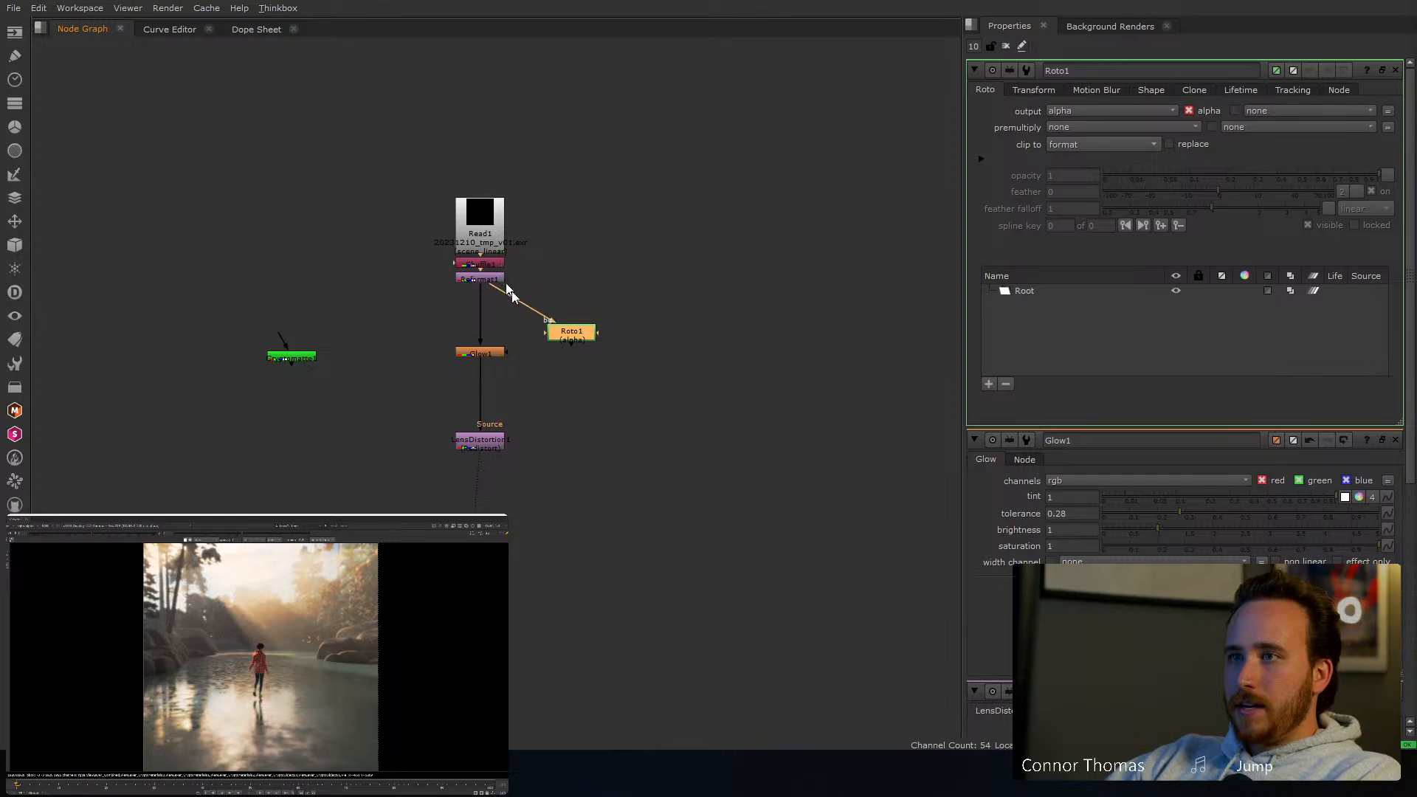
pyautogui.moveTo(506, 353); pyautogui.dragTo(577, 350)
# Draw a closed Bezier roto shape around the frozen lake surface, extending past the frame's side and lower edges
pyautogui.click(301, 667)
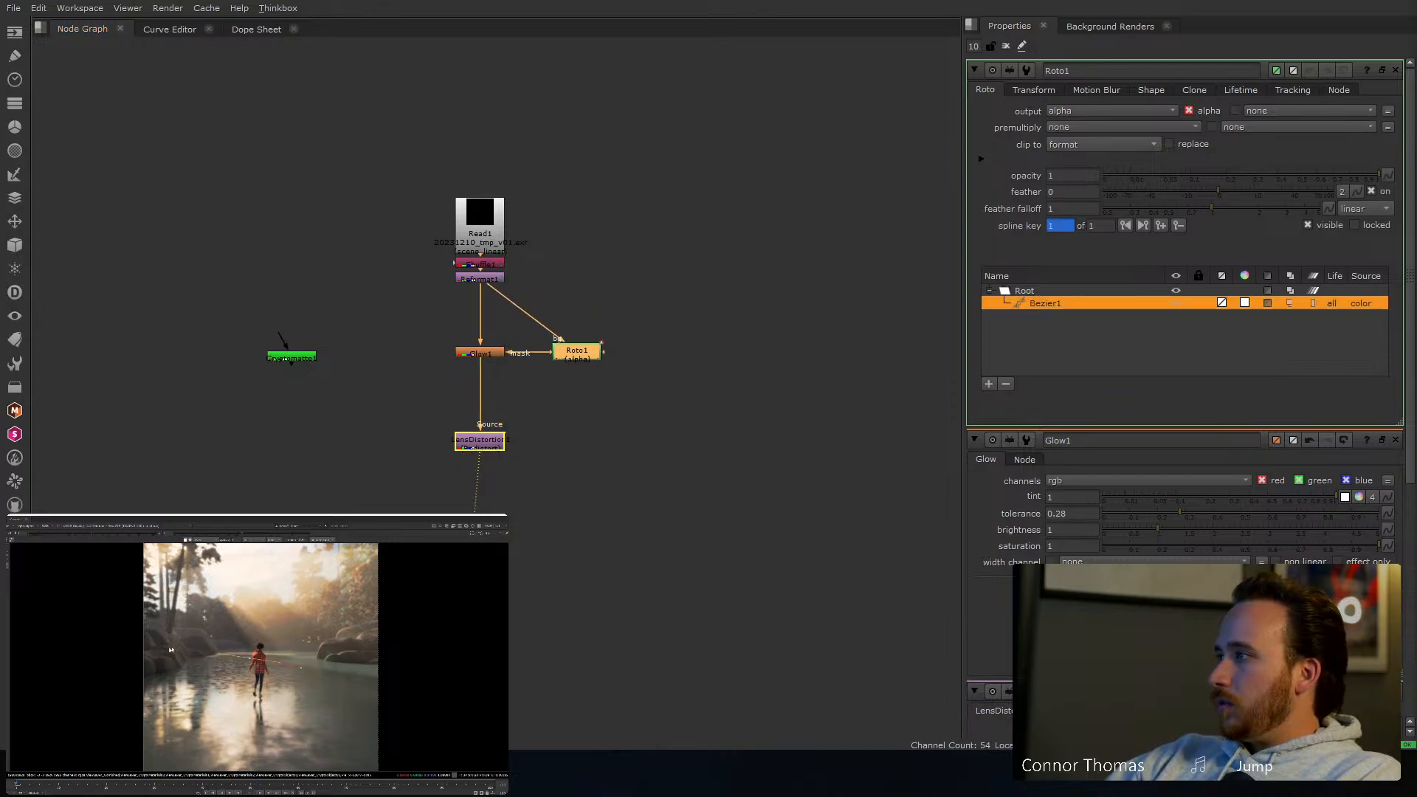
pyautogui.moveTo(169, 648); pyautogui.dragTo(148, 650)
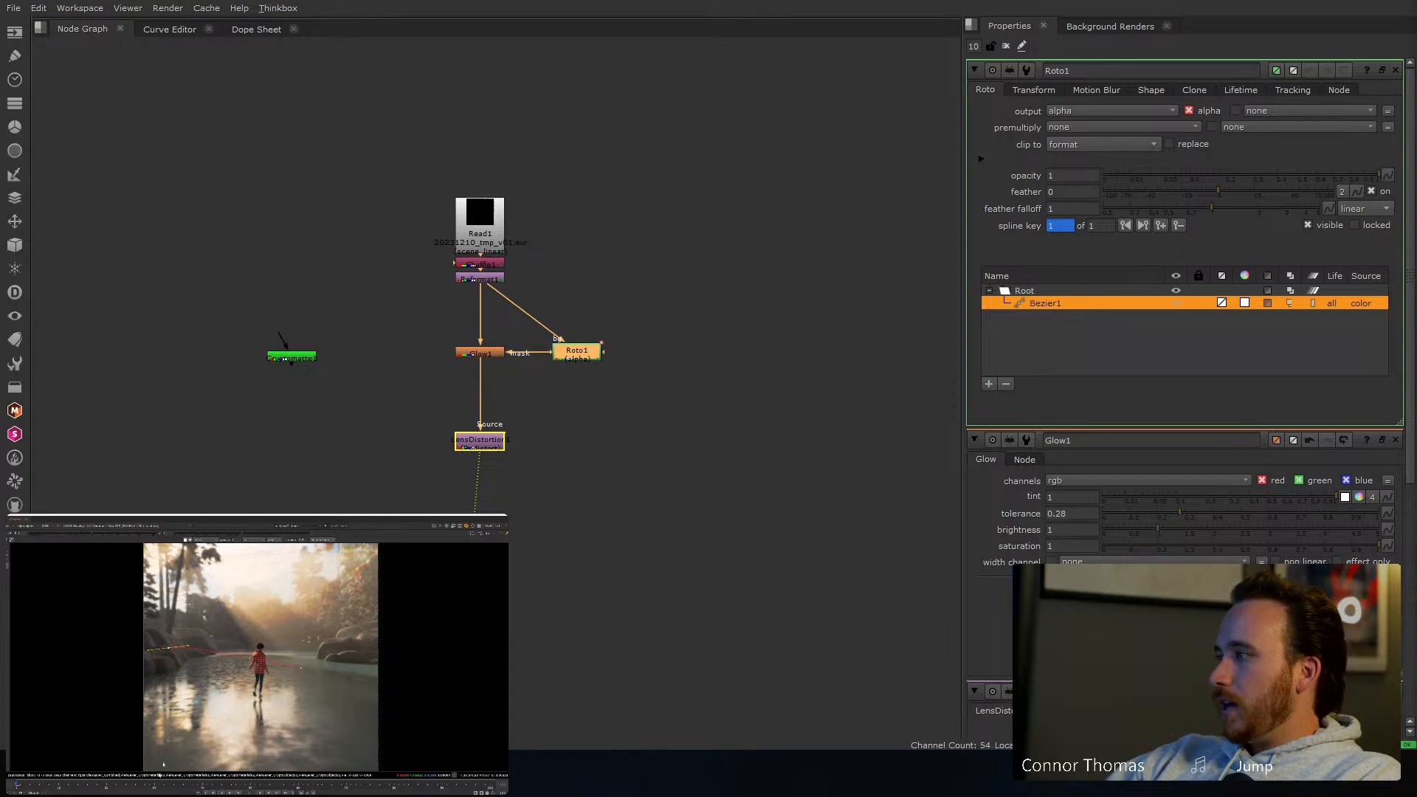
pyautogui.moveTo(205, 754); pyautogui.dragTo(218, 684, button='middle')
pyautogui.moveTo(130, 591); pyautogui.dragTo(117, 617)
pyautogui.moveTo(149, 726); pyautogui.dragTo(166, 732)
pyautogui.moveTo(379, 740); pyautogui.dragTo(398, 738)
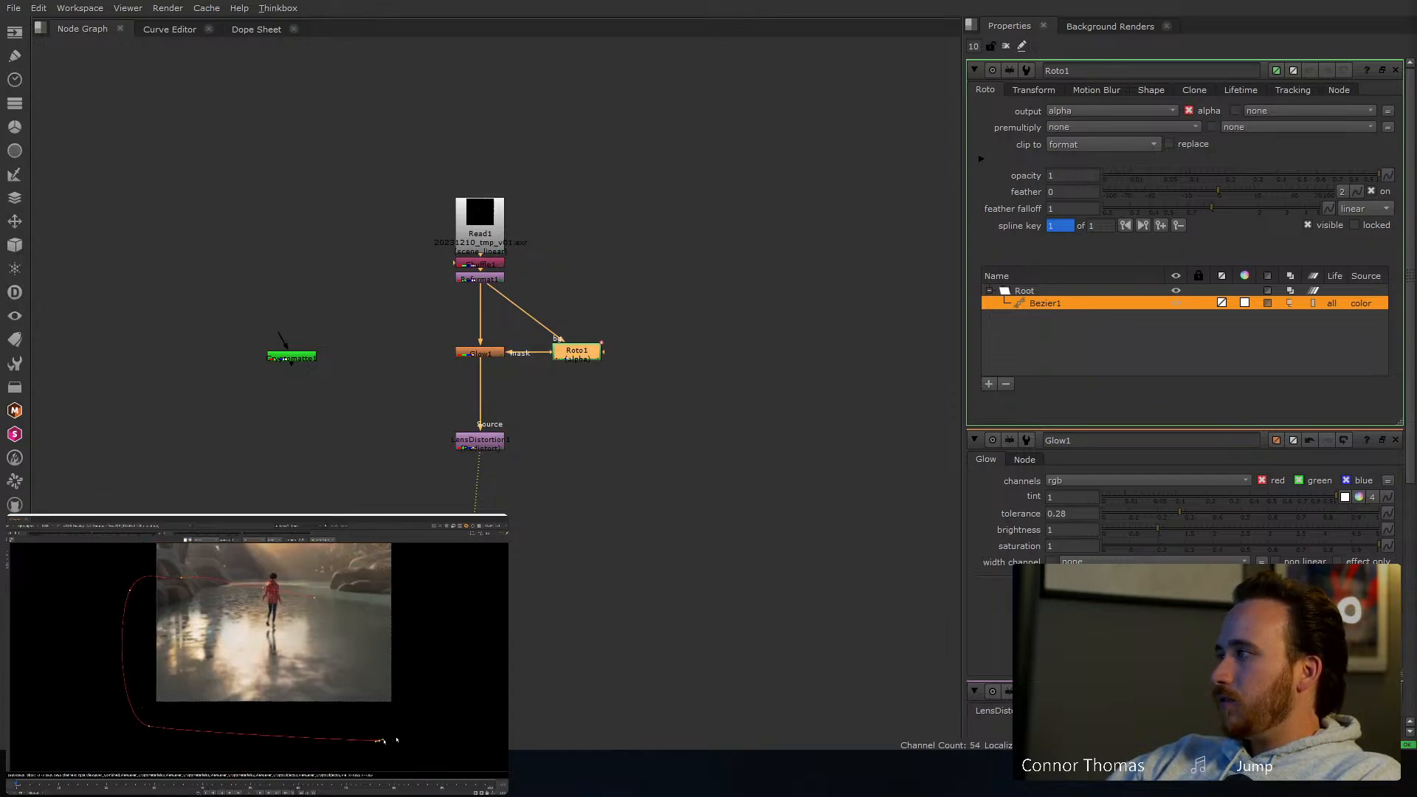
pyautogui.moveTo(448, 676); pyautogui.dragTo(432, 648)
pyautogui.click(314, 596)
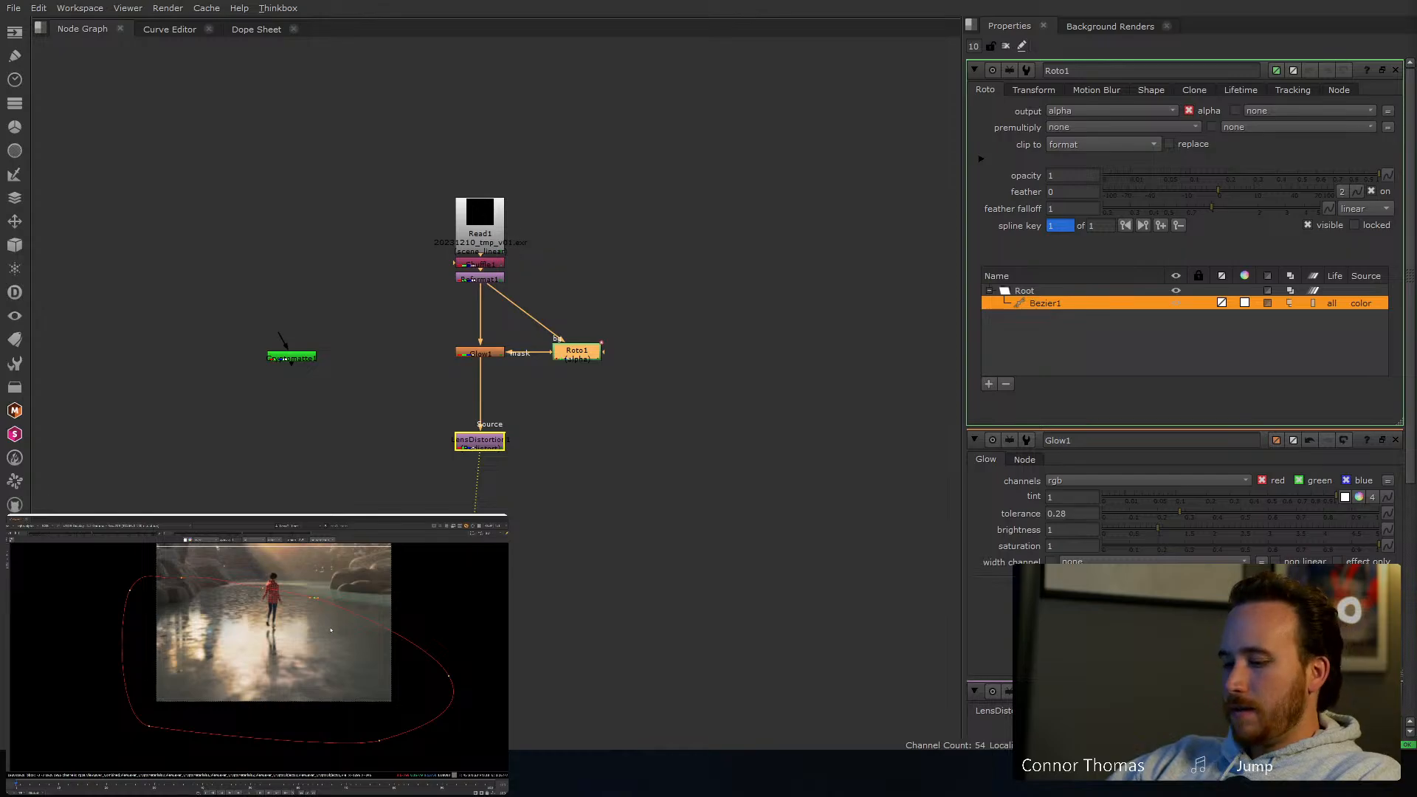
pyautogui.moveTo(334, 584); pyautogui.dragTo(323, 656, button='middle')
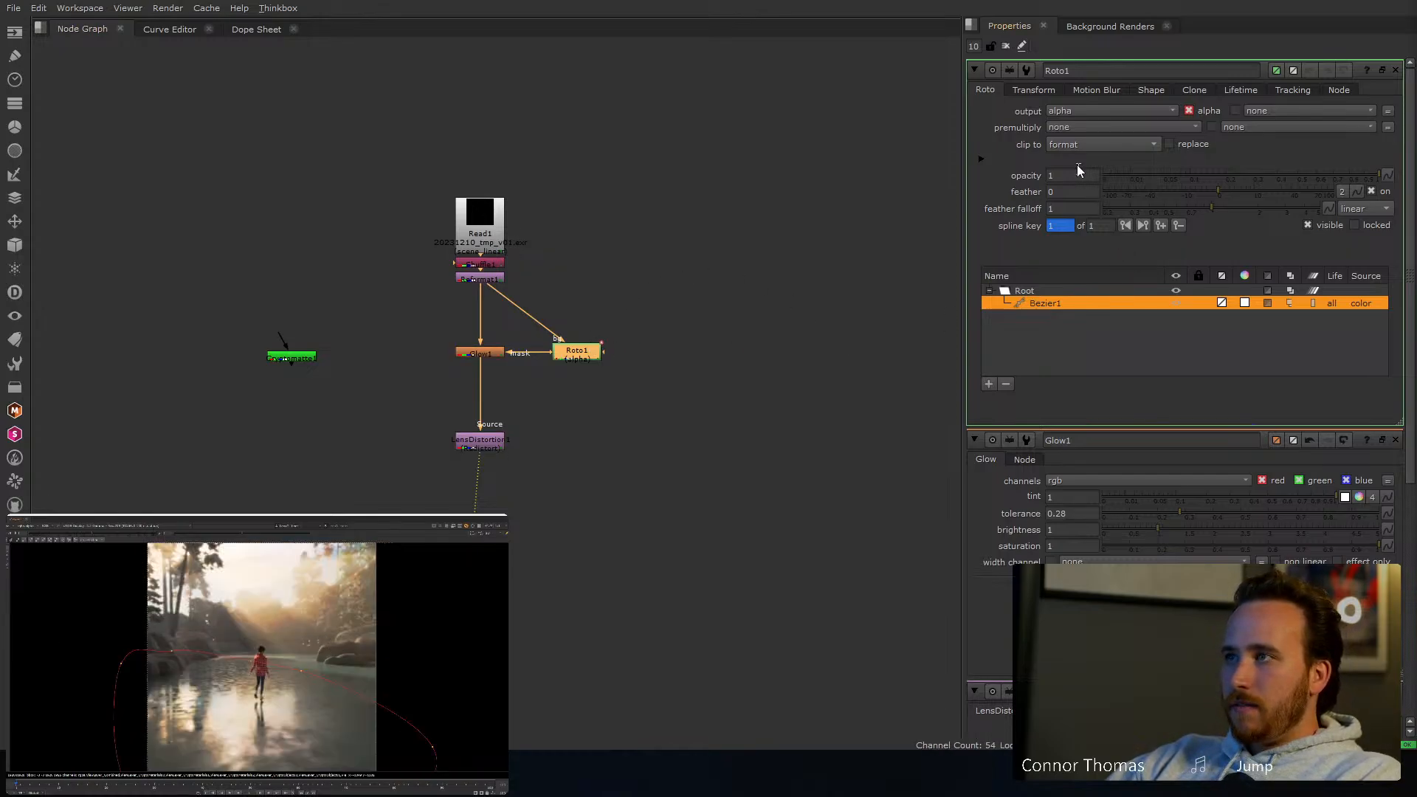
# Set the Roto node's premultiply to rgba and clear all open node properties
pyautogui.click(1060, 127)
pyautogui.click(1083, 171)
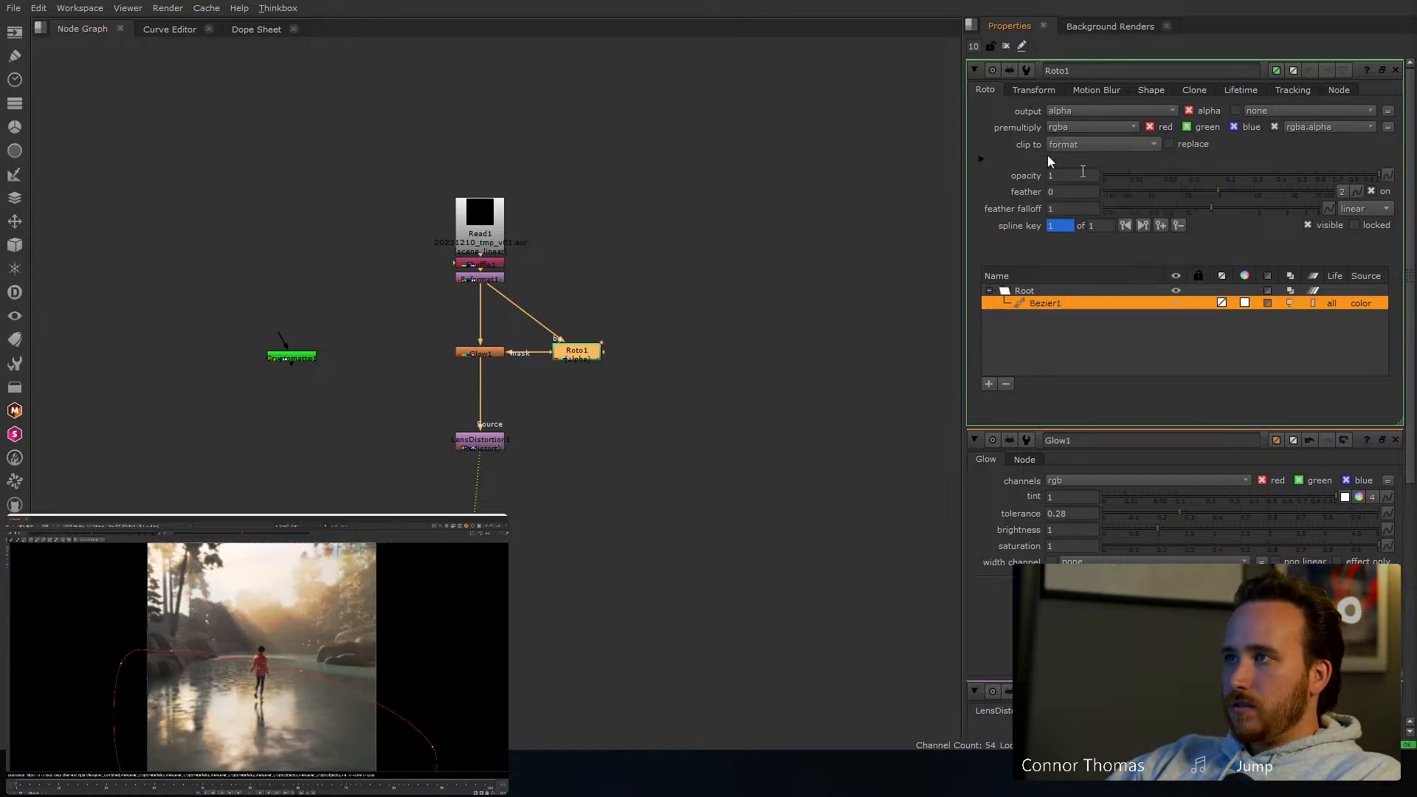
pyautogui.click(1006, 46)
# Add an EdgeBlur node after the Roto node with its size set to 100, and clear the open properties
pyautogui.moveTo(580, 351); pyautogui.dragTo(591, 321)
pyautogui.press('Tab')
pyautogui.write('edge')
pyautogui.press('Return')
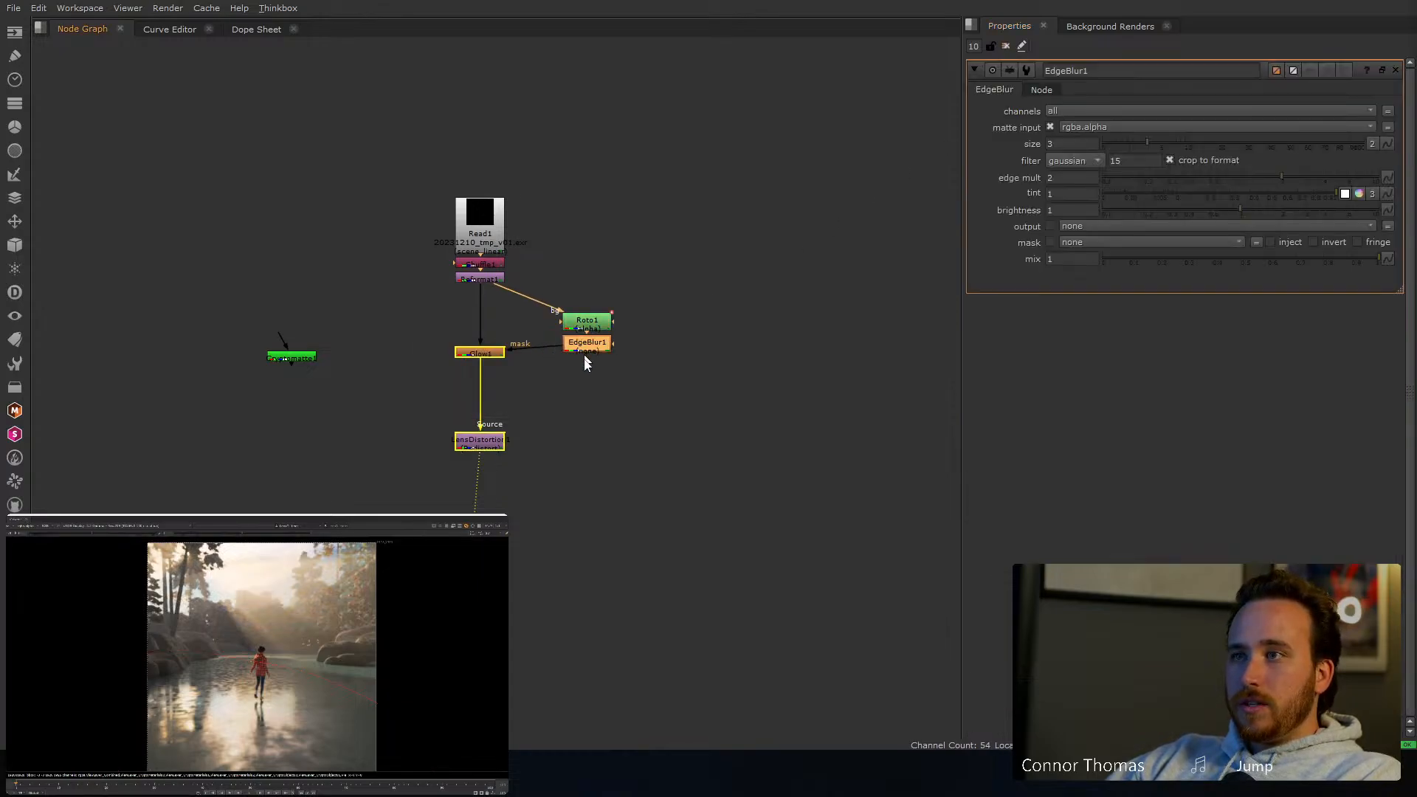
pyautogui.moveTo(1205, 146); pyautogui.dragTo(1390, 157)
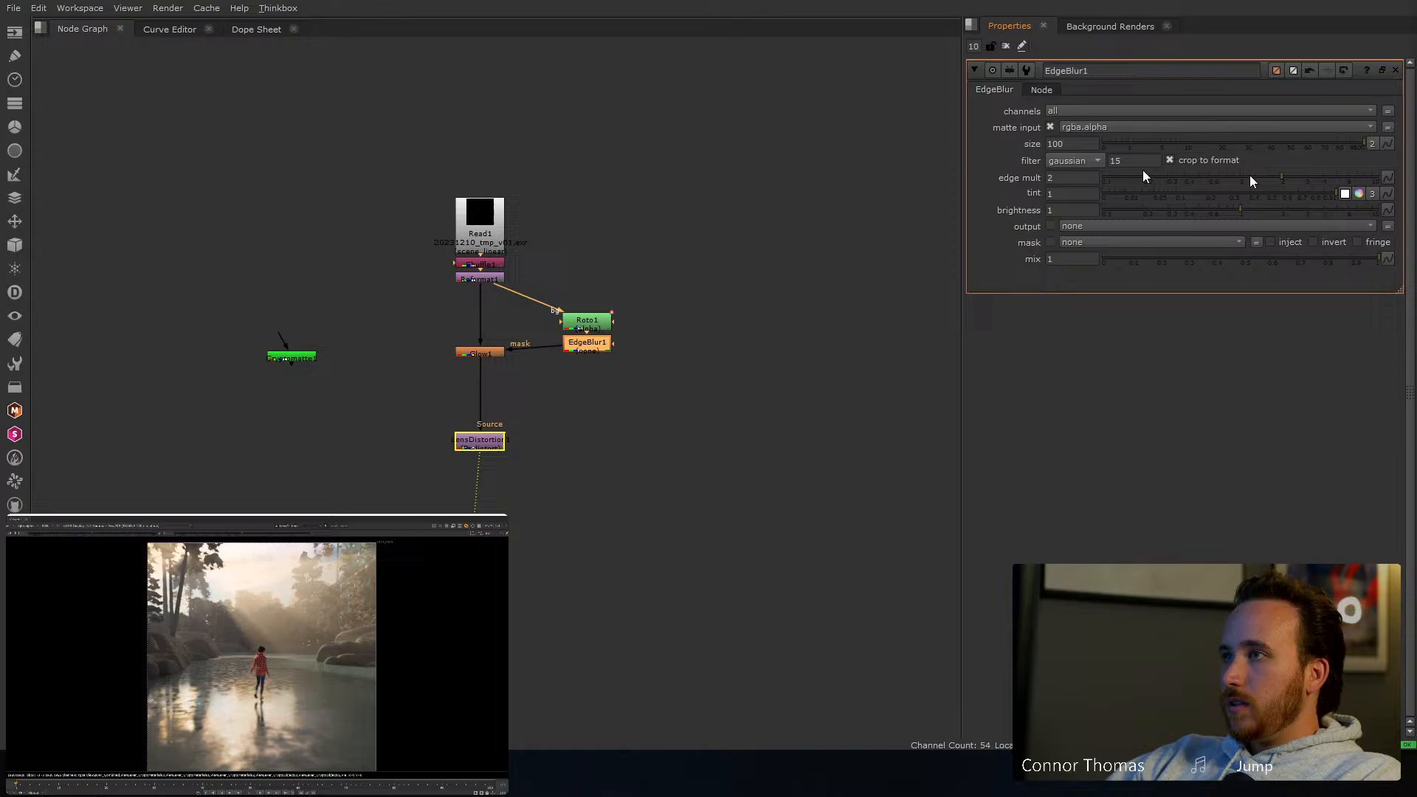
pyautogui.click(1007, 46)
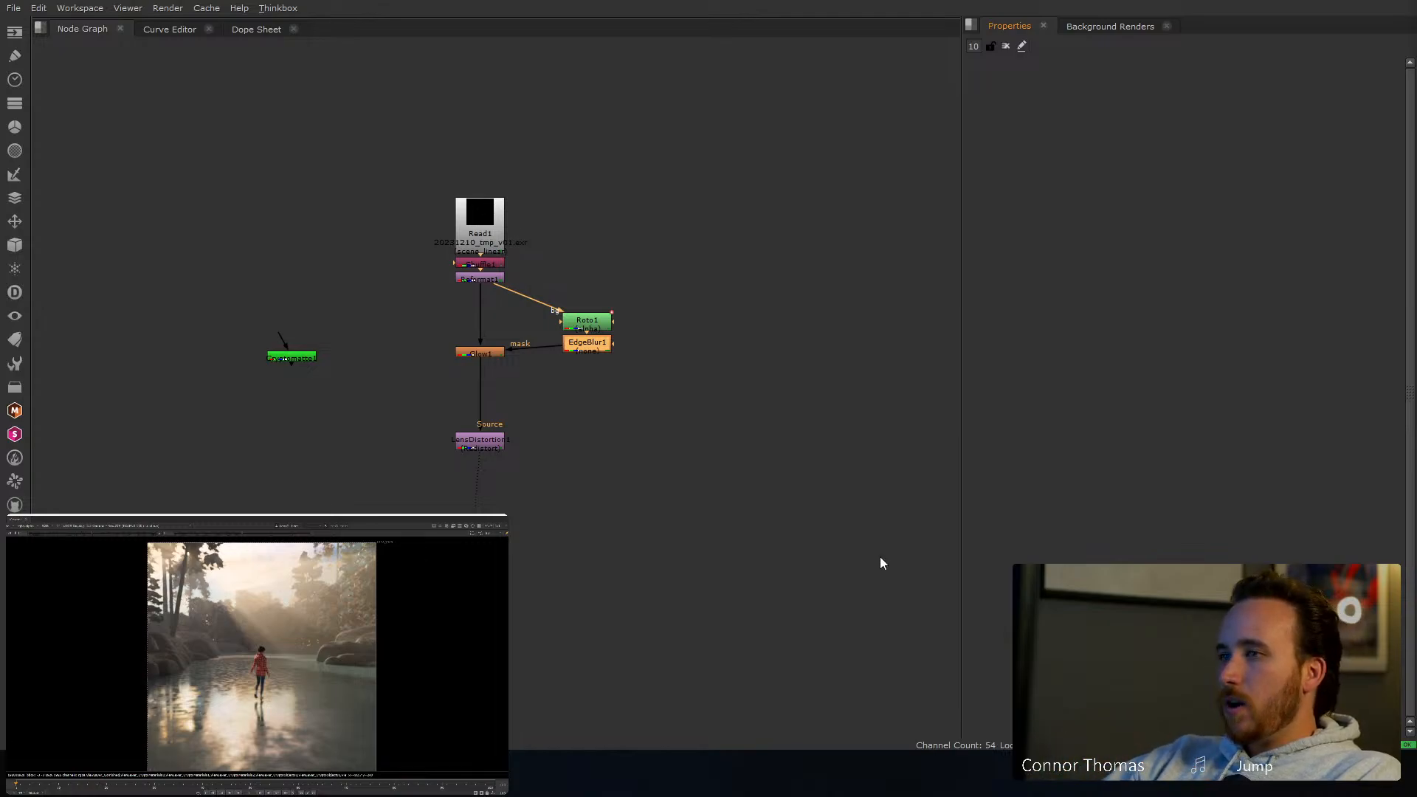
# Disable and re-enable the masked Glow node to compare the lake with and without the glow
pyautogui.click(493, 352)
pyautogui.press('d')
pyautogui.press('d')
pyautogui.press('d')
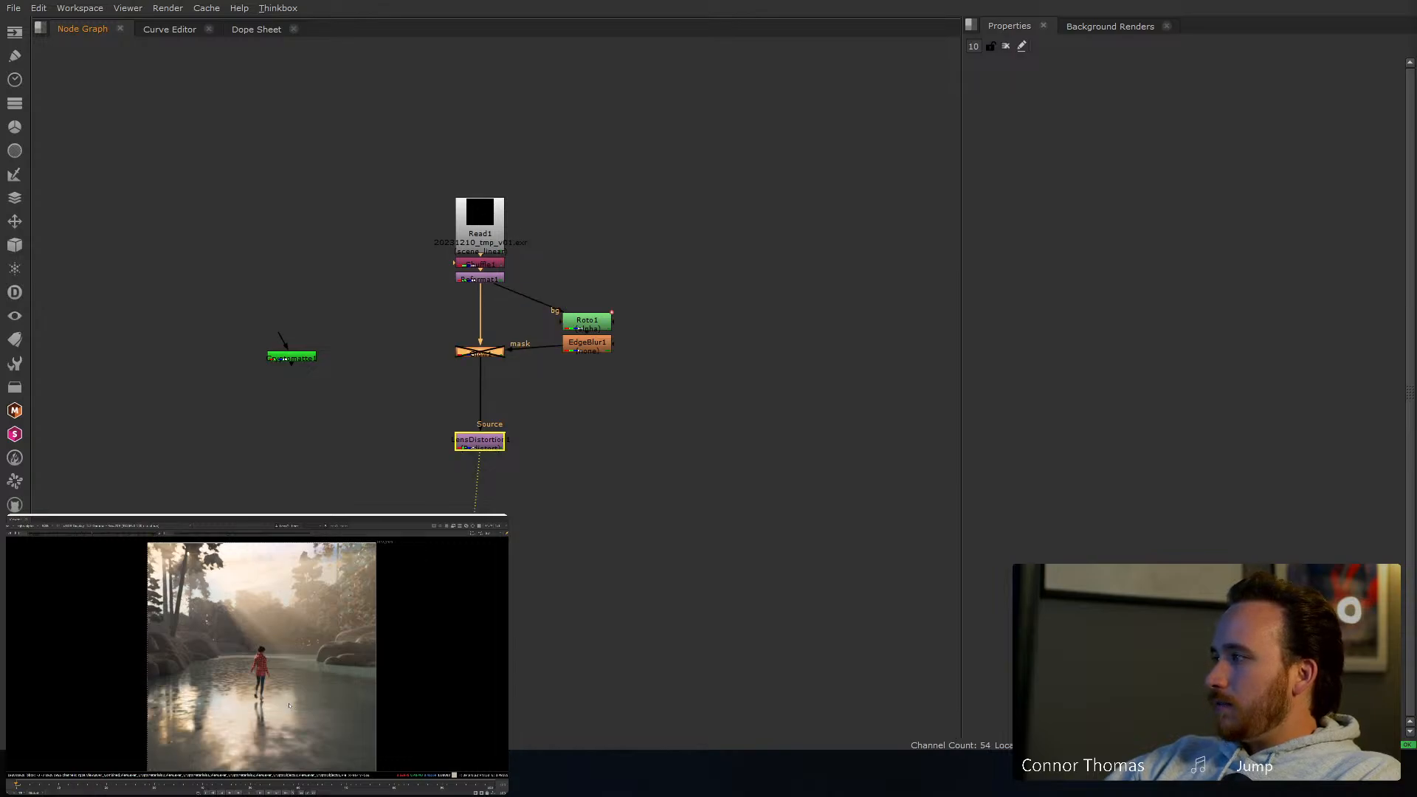
pyautogui.press('d')
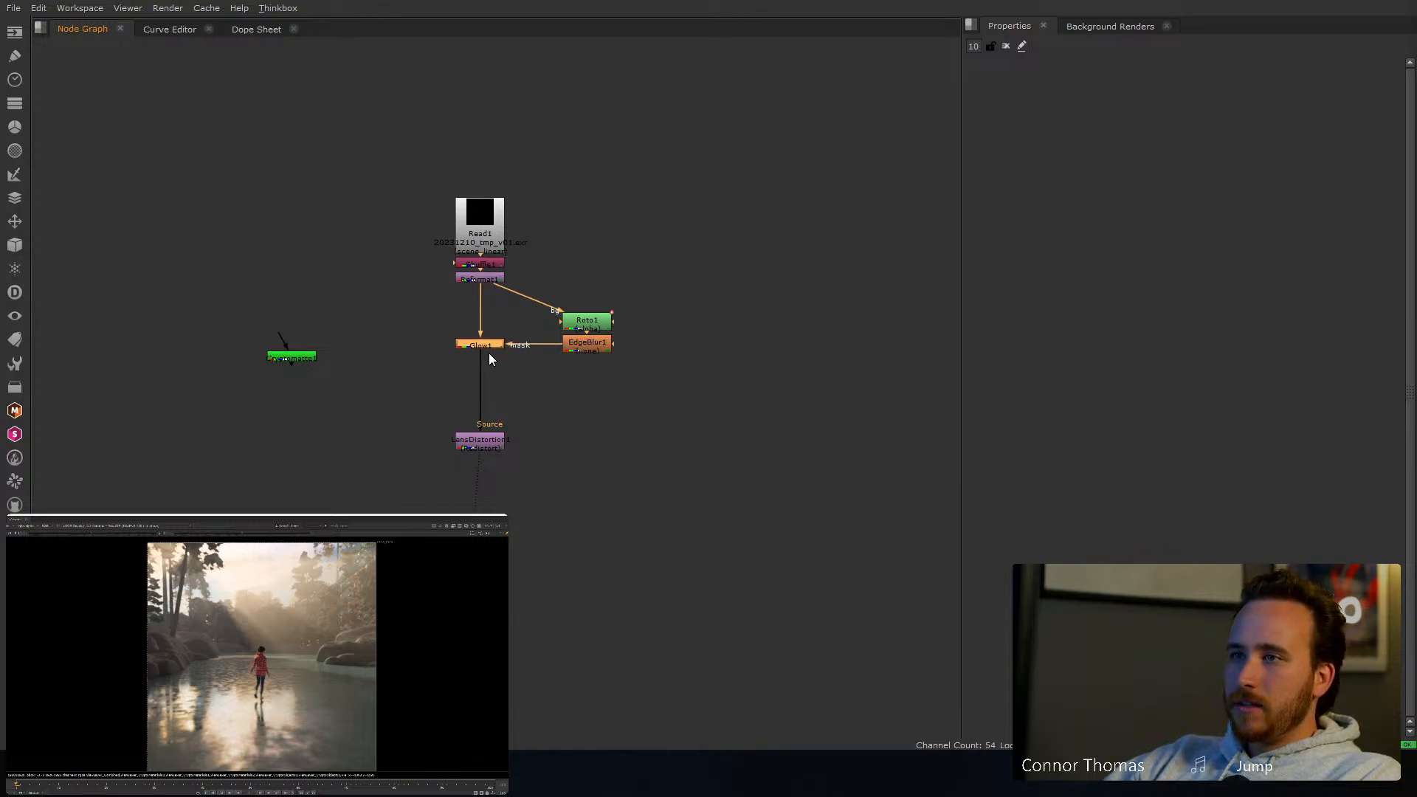
pyautogui.moveTo(488, 353); pyautogui.dragTo(491, 387)
pyautogui.press('g')
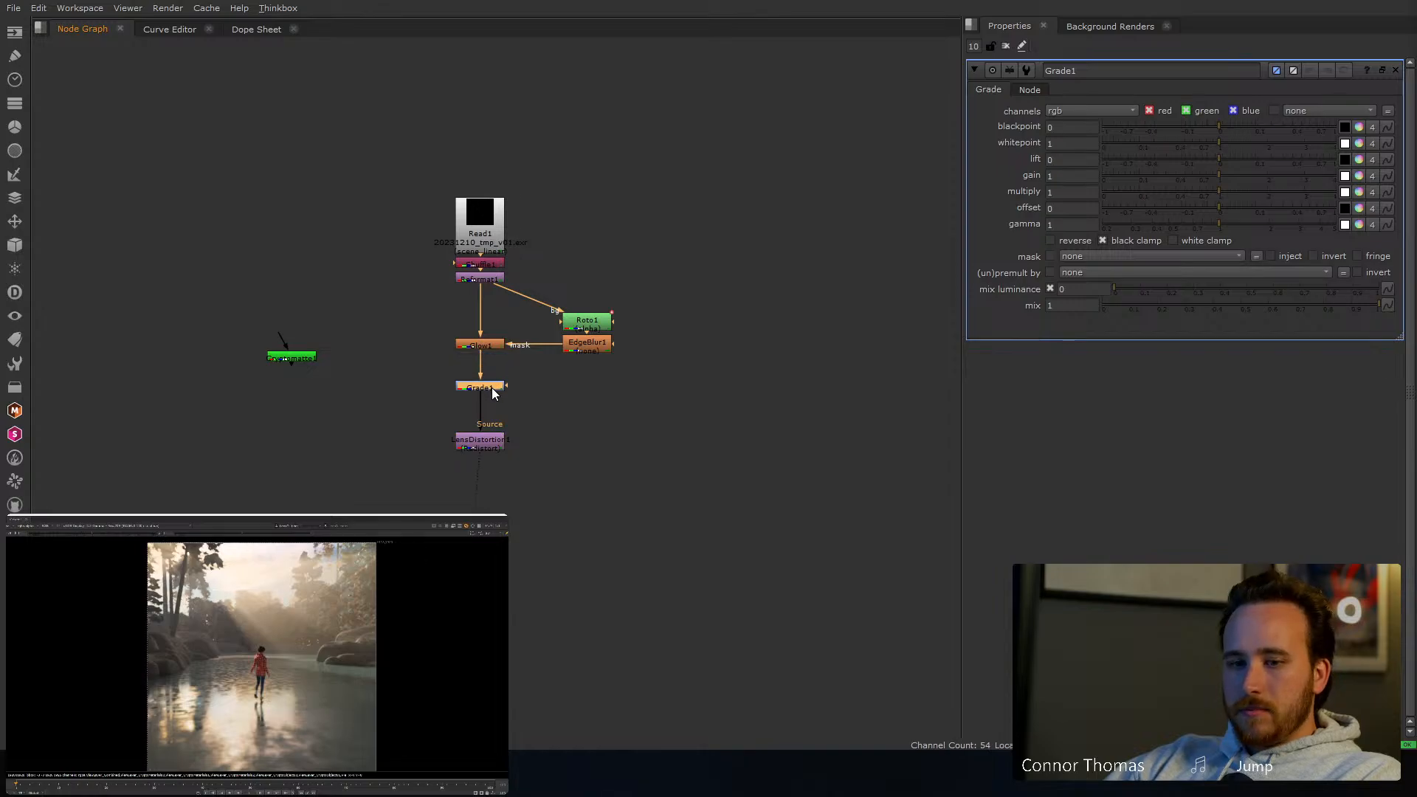
pyautogui.press('Delete')
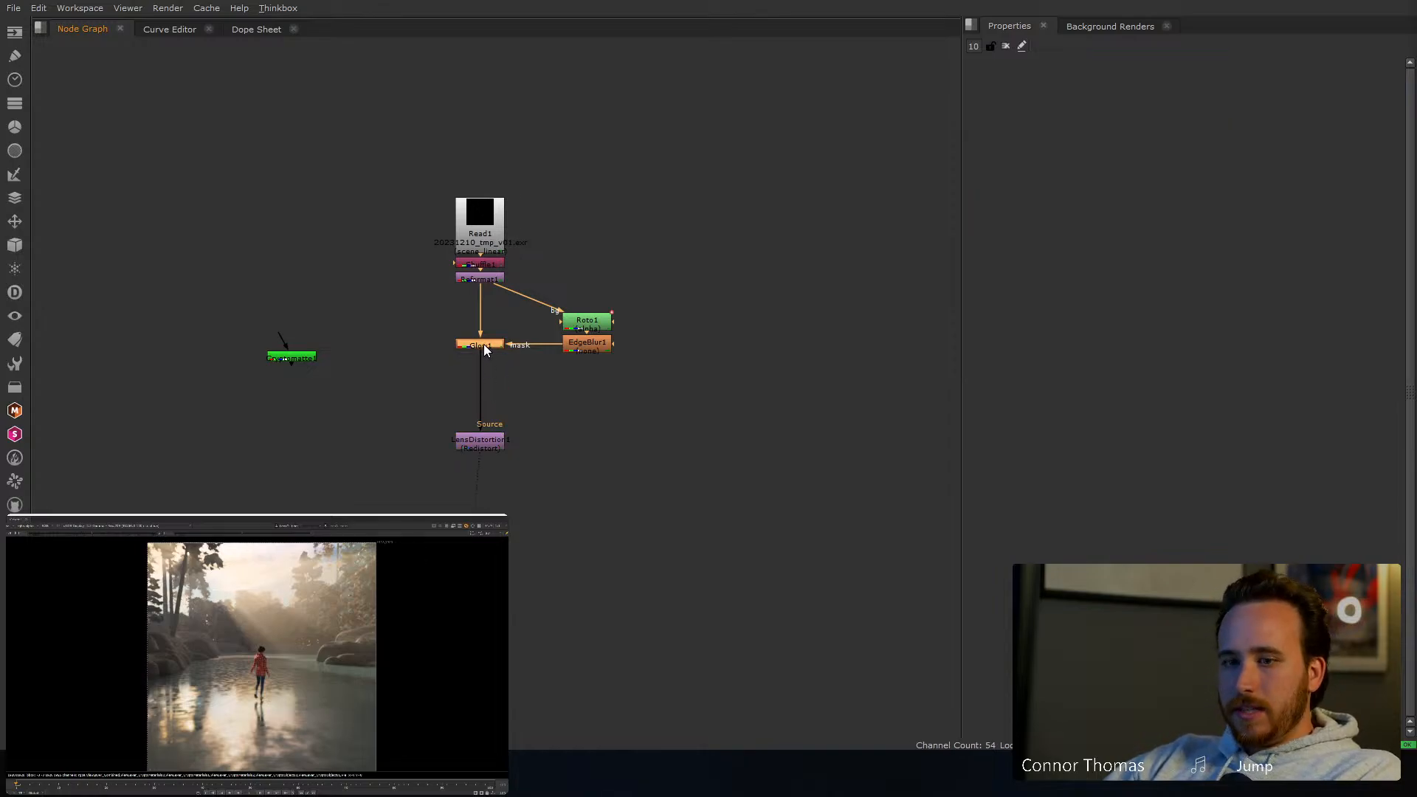
pyautogui.press('g')
pyautogui.press('Delete')
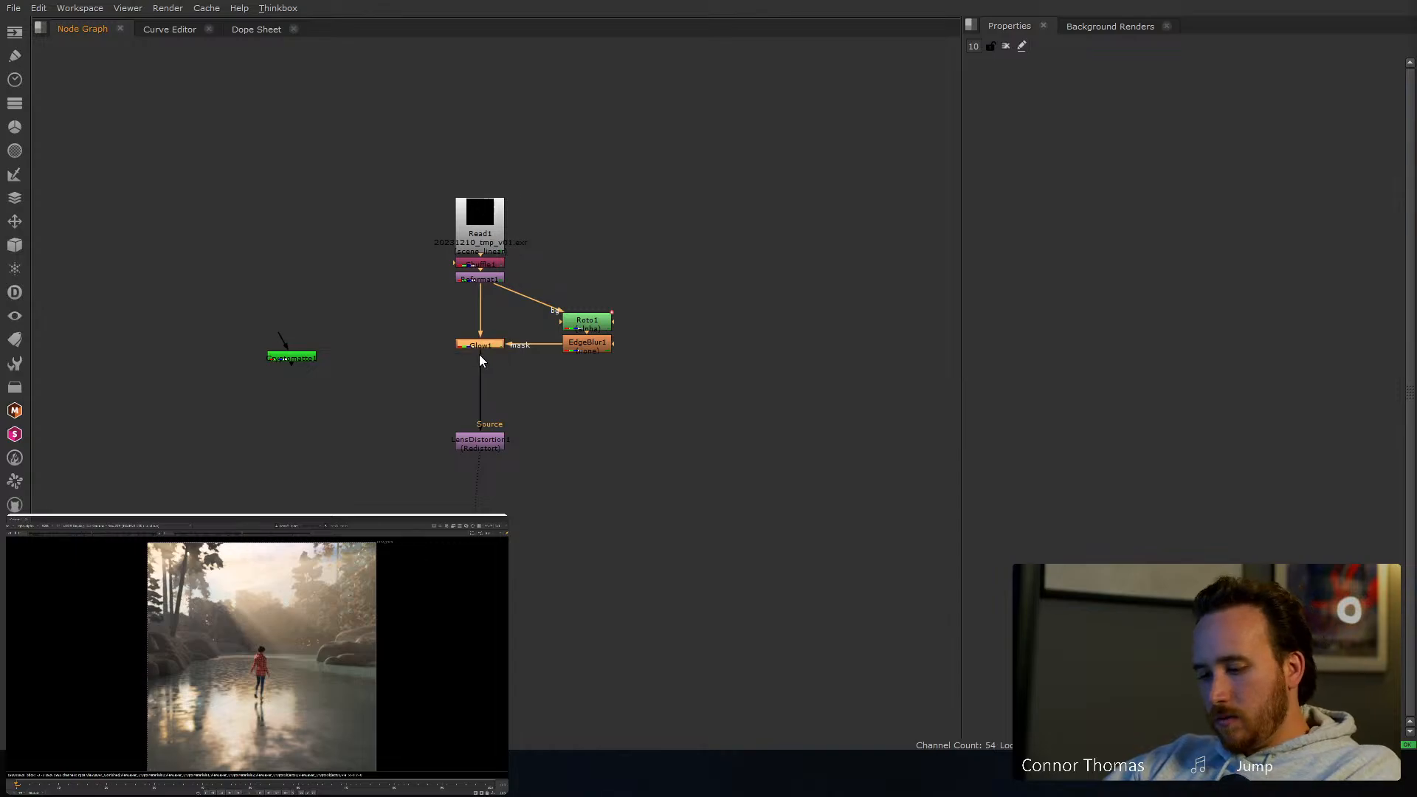
# Add a second Glow node and place it between the first Glow node and the LensDistortion node
pyautogui.press('Tab')
pyautogui.write('g')
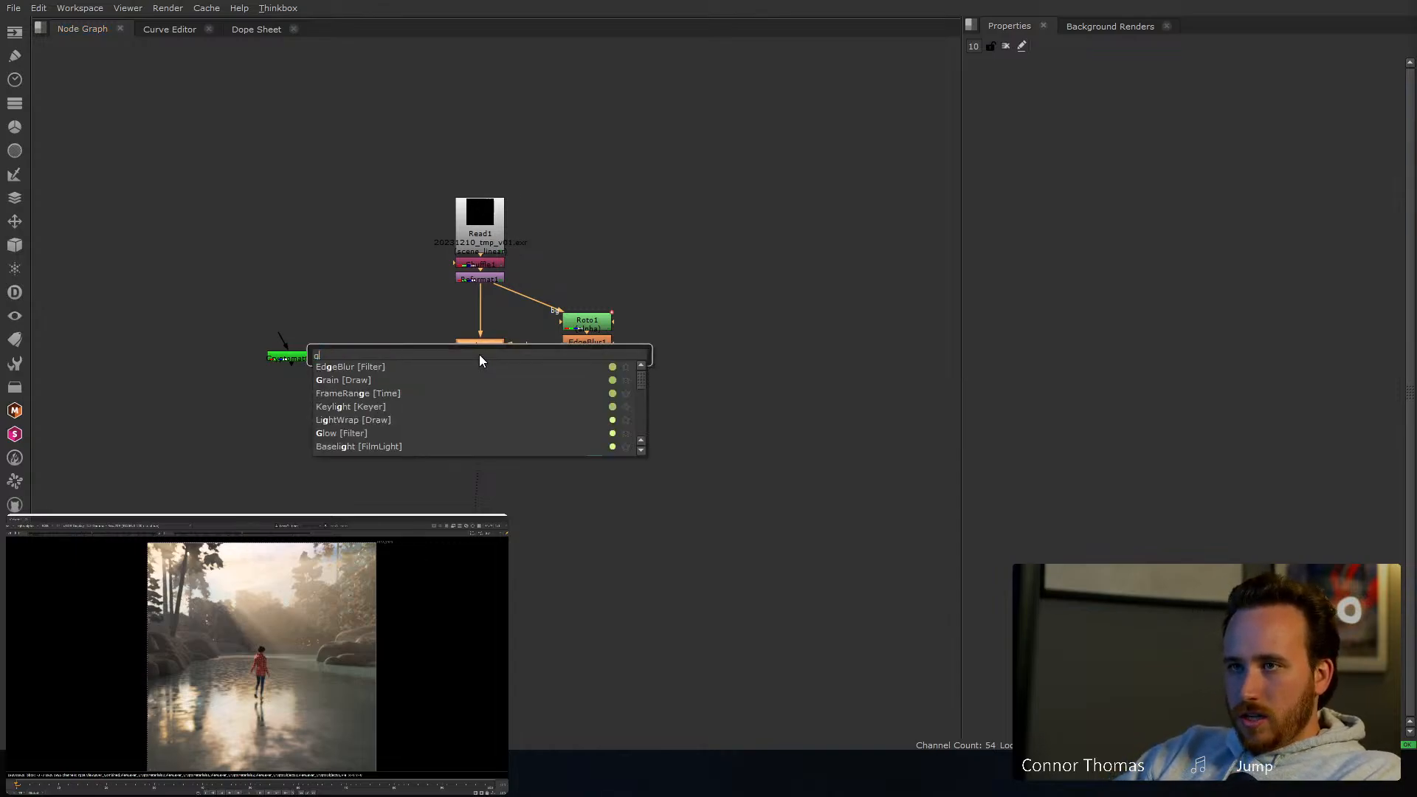
pyautogui.write('low')
pyautogui.press('Return')
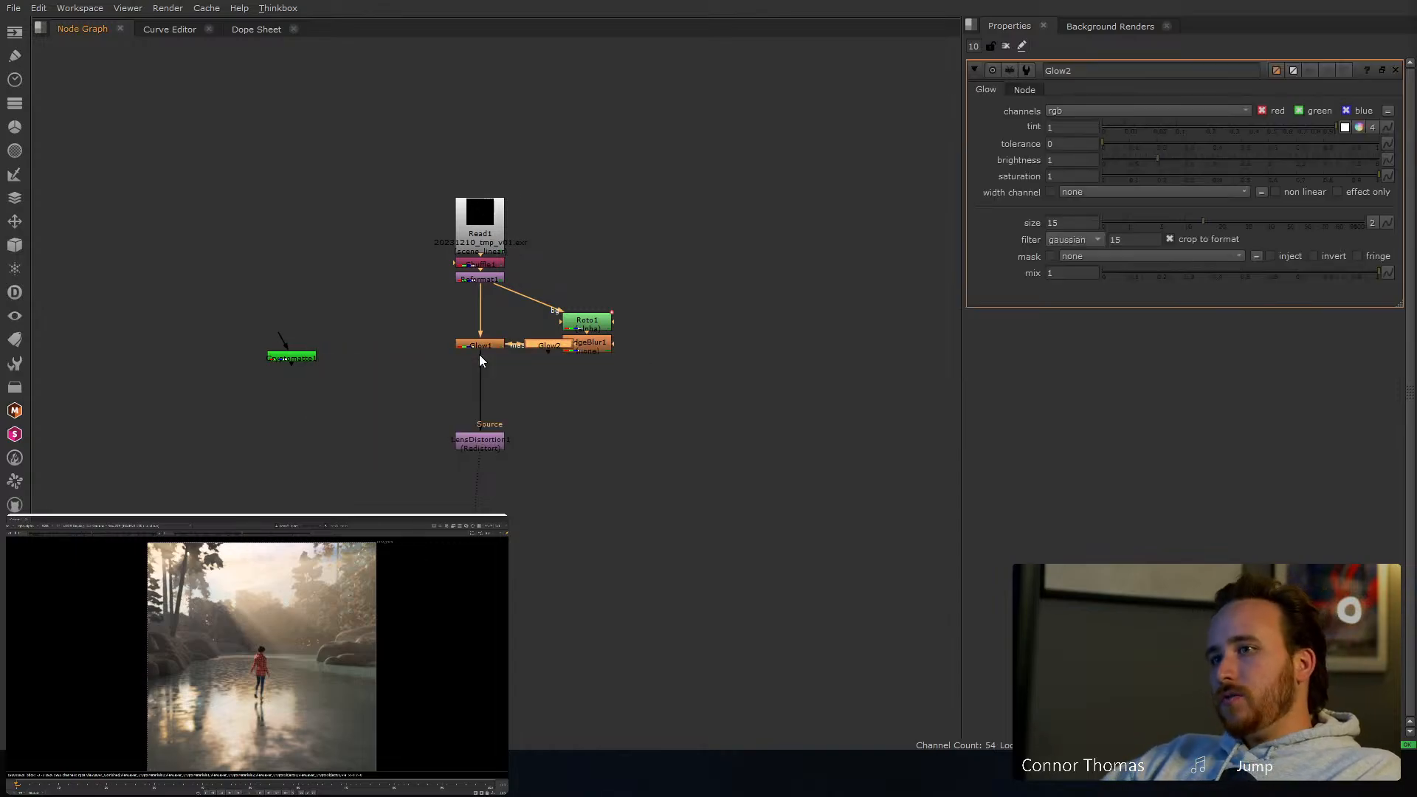
pyautogui.moveTo(539, 340); pyautogui.dragTo(474, 387)
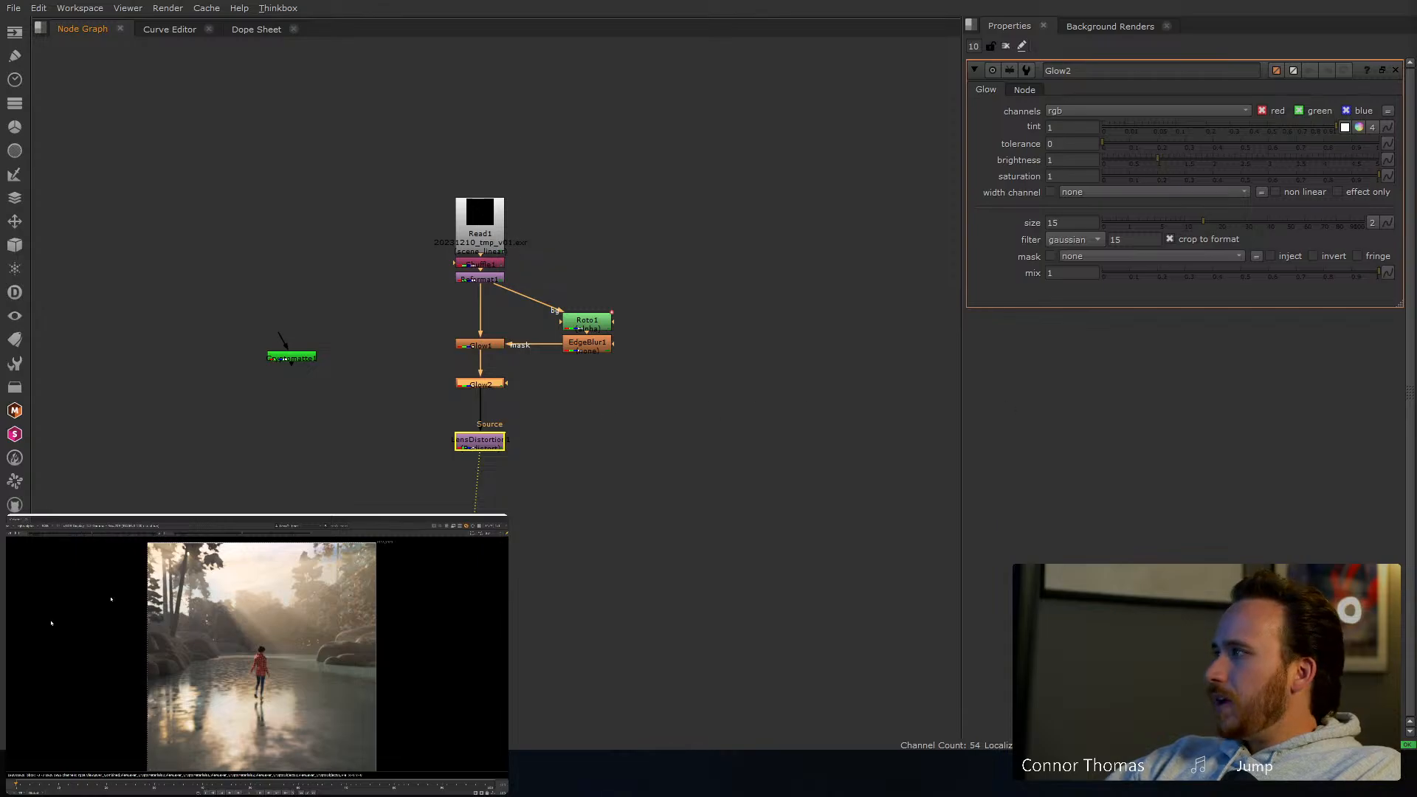
# Add a second Roto node fed by the first Glow node and connect it to the second Glow's mask input
pyautogui.click(556, 381)
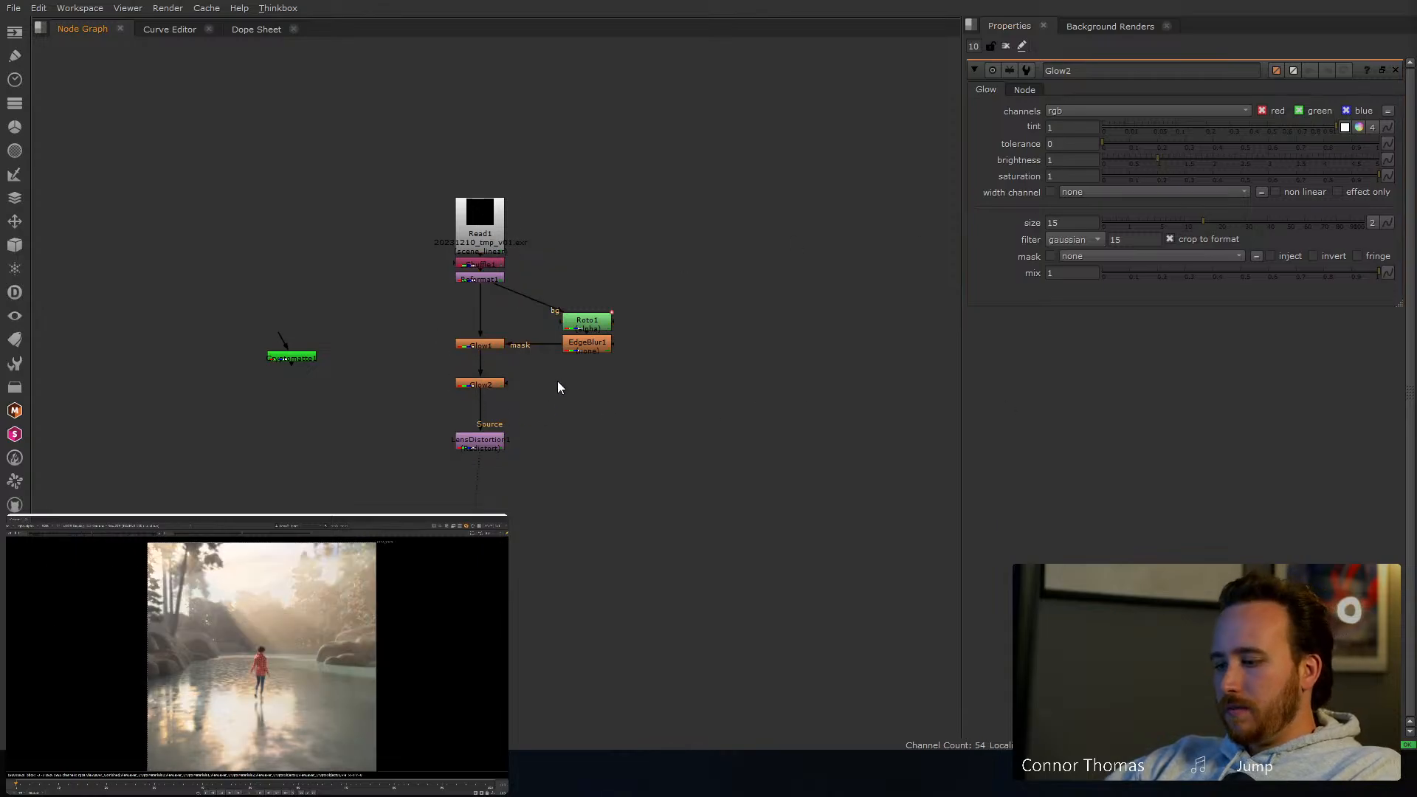
pyautogui.press('o')
pyautogui.moveTo(542, 361)
pyautogui.mouseDown()
pyautogui.moveTo(496, 346)
pyautogui.moveTo(545, 388)
pyautogui.mouseUp()
pyautogui.moveTo(547, 388); pyautogui.dragTo(559, 371)
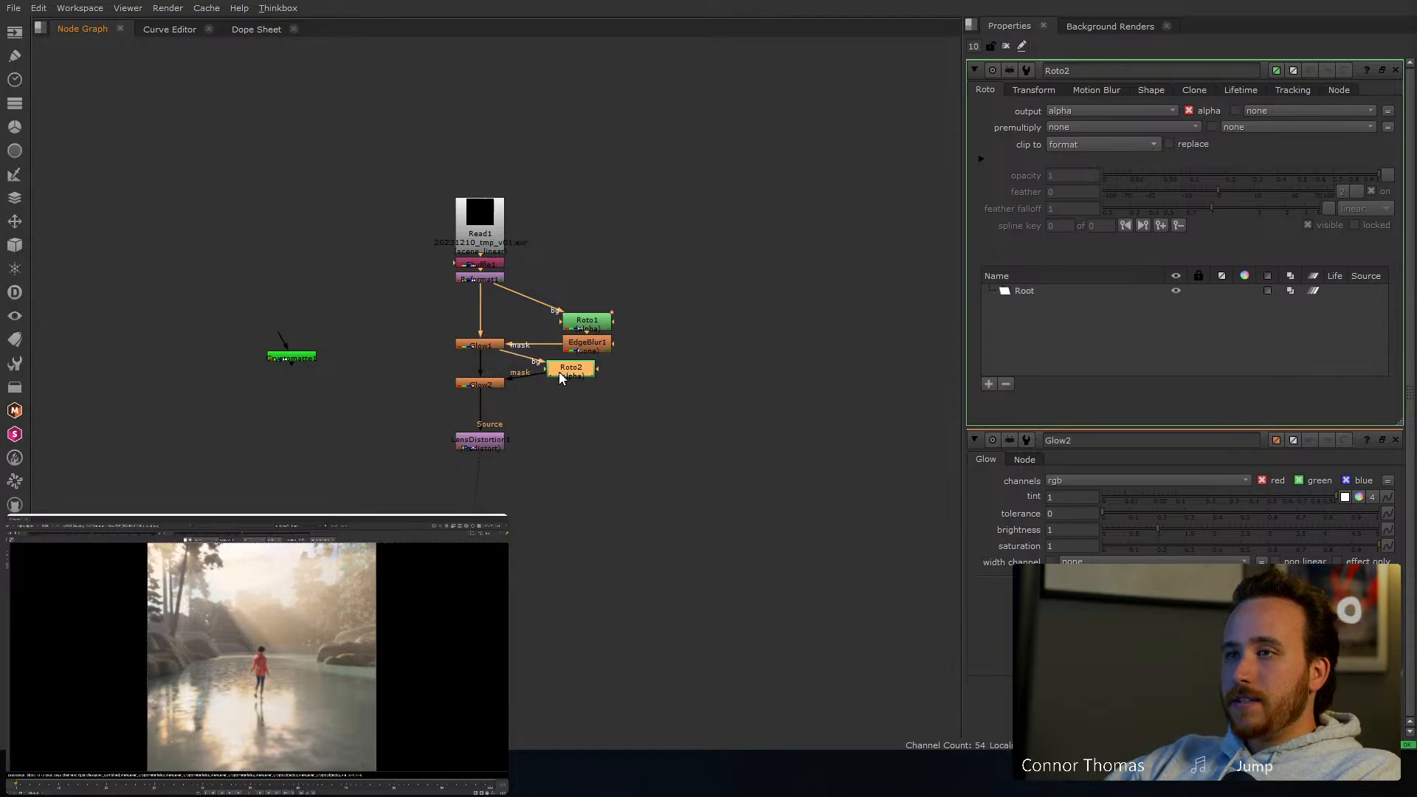
# Draw a closed Bezier shape in the second Roto node enclosing the upper part of the image, extending past its side and top edges
pyautogui.moveTo(211, 595); pyautogui.dragTo(209, 608, button='middle')
pyautogui.click(132, 629)
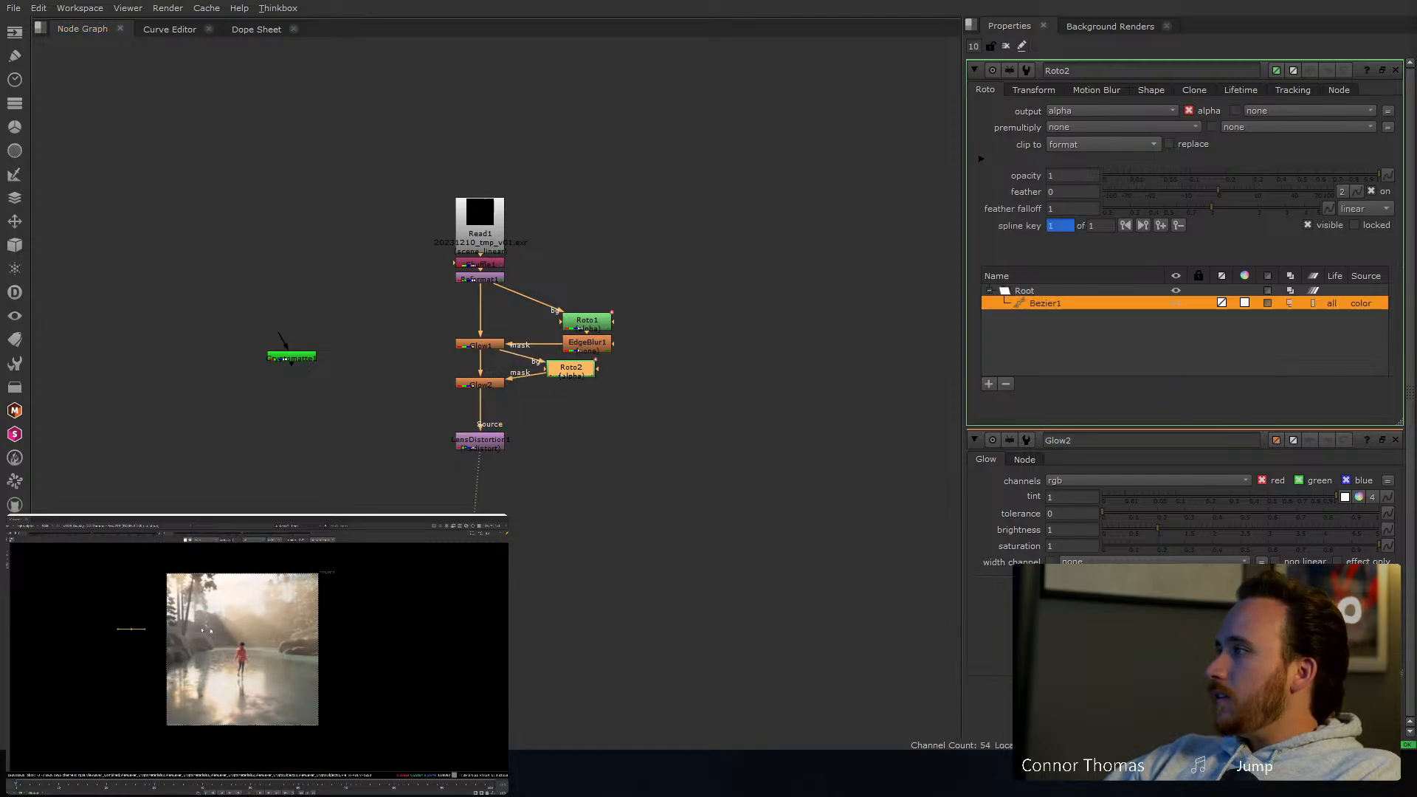
pyautogui.click(215, 628)
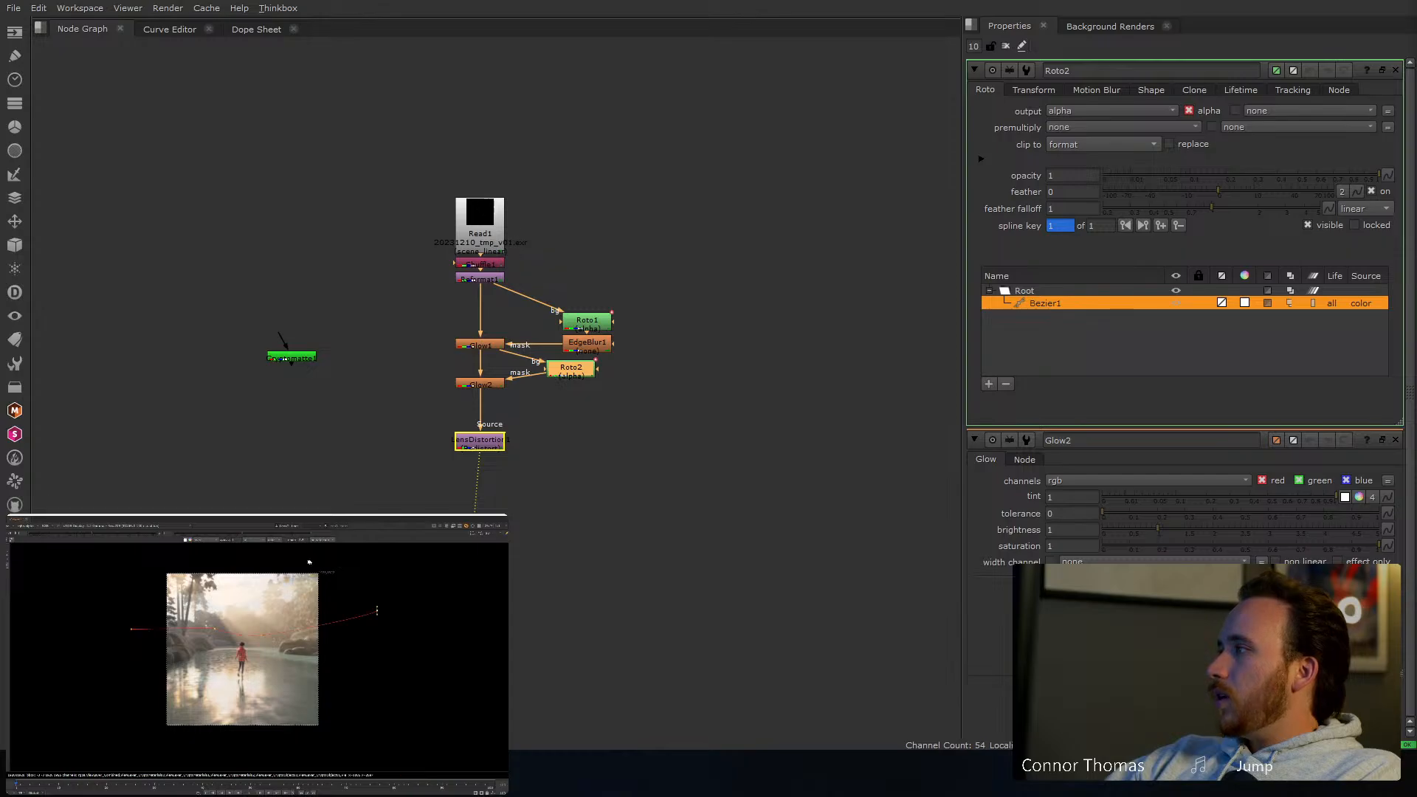
pyautogui.click(377, 610)
pyautogui.moveTo(290, 559); pyautogui.dragTo(275, 558)
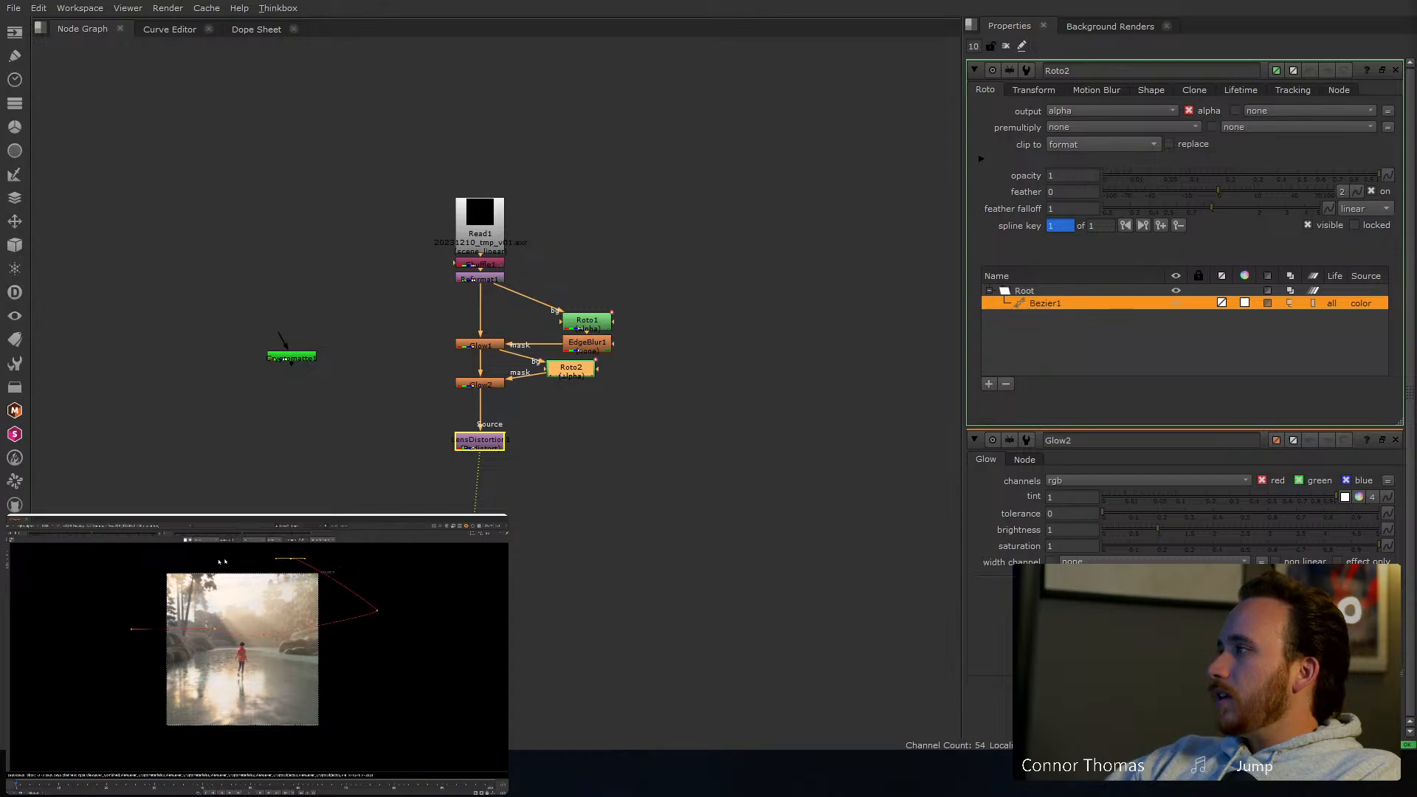
pyautogui.click(114, 563)
pyautogui.click(132, 629)
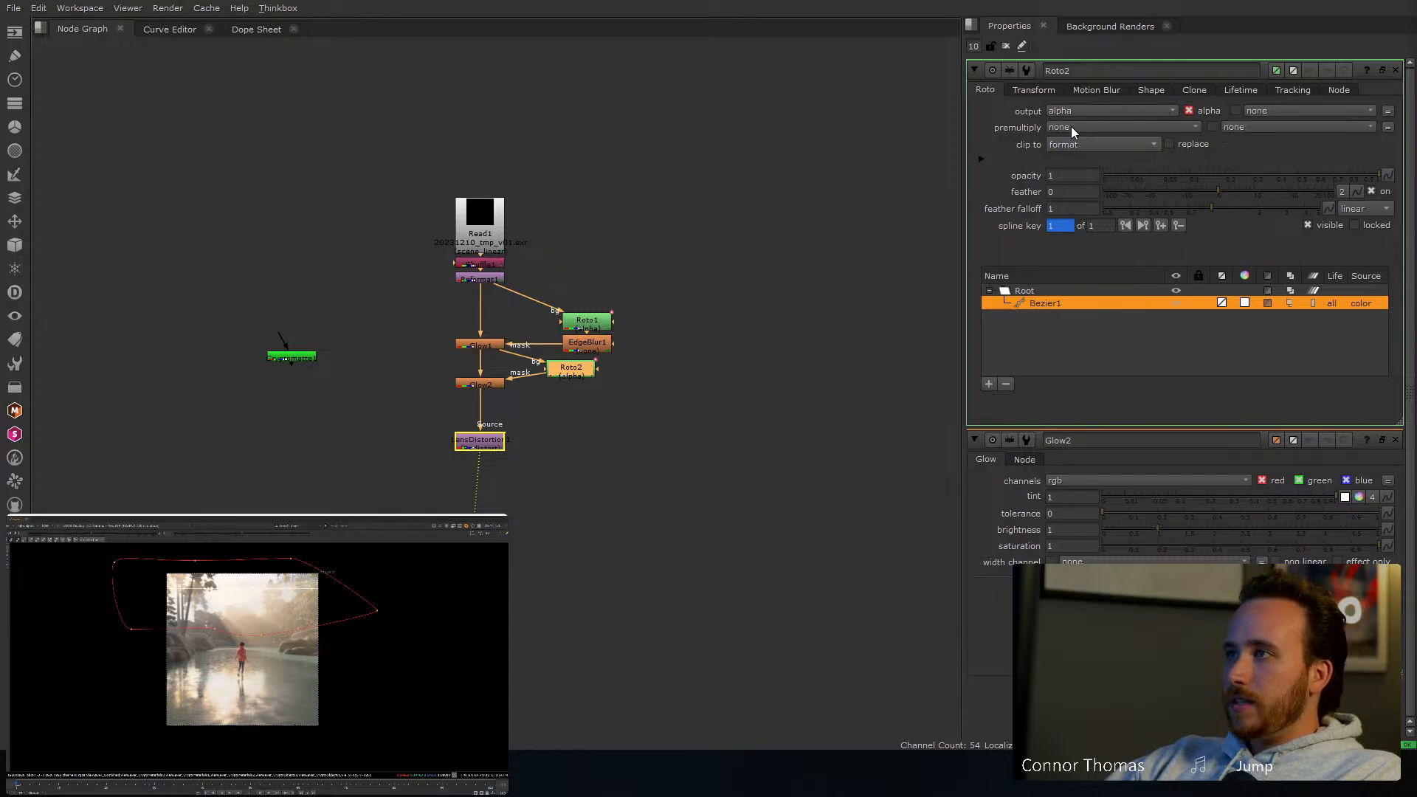
# Set the second Roto node's premultiply option to rgba
pyautogui.click(1070, 127)
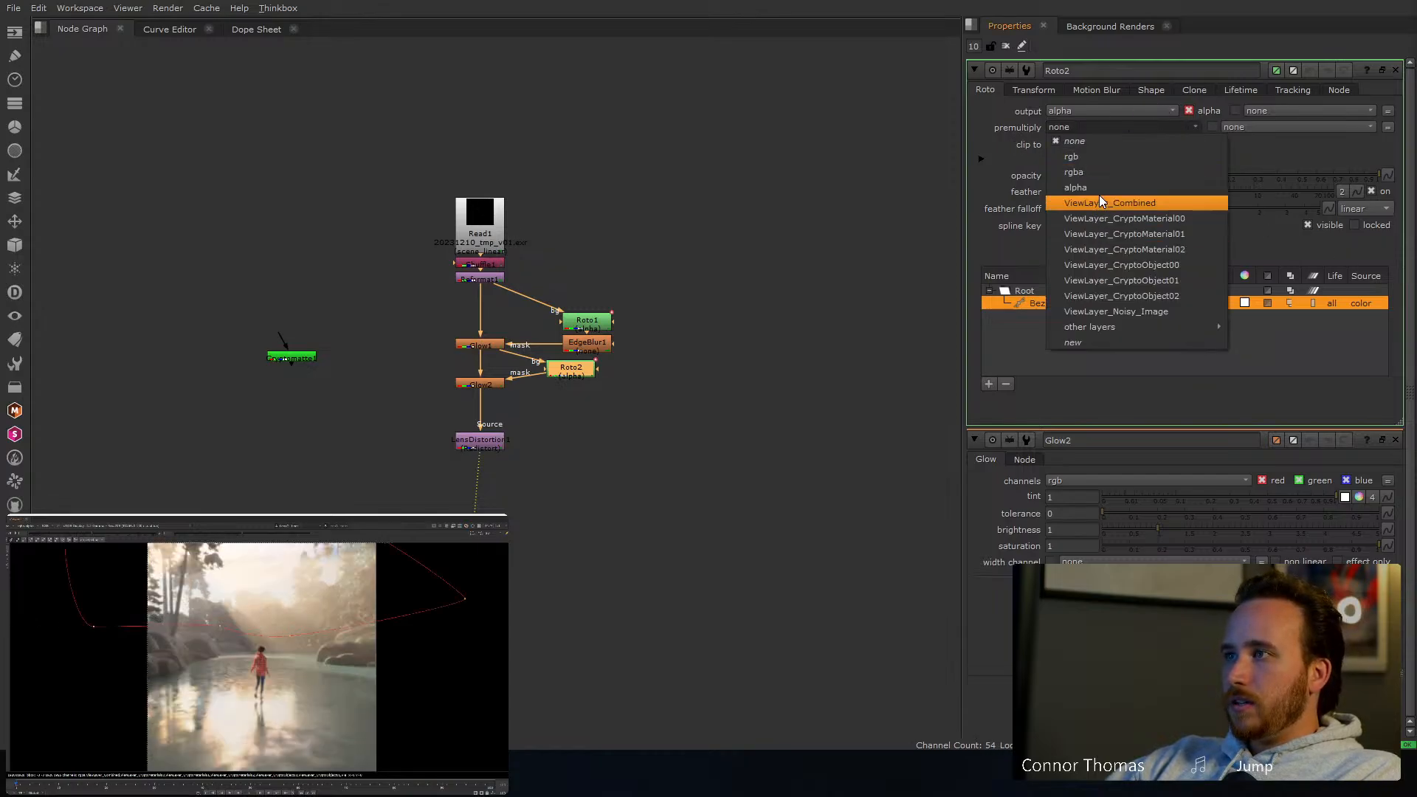
pyautogui.click(821, 135)
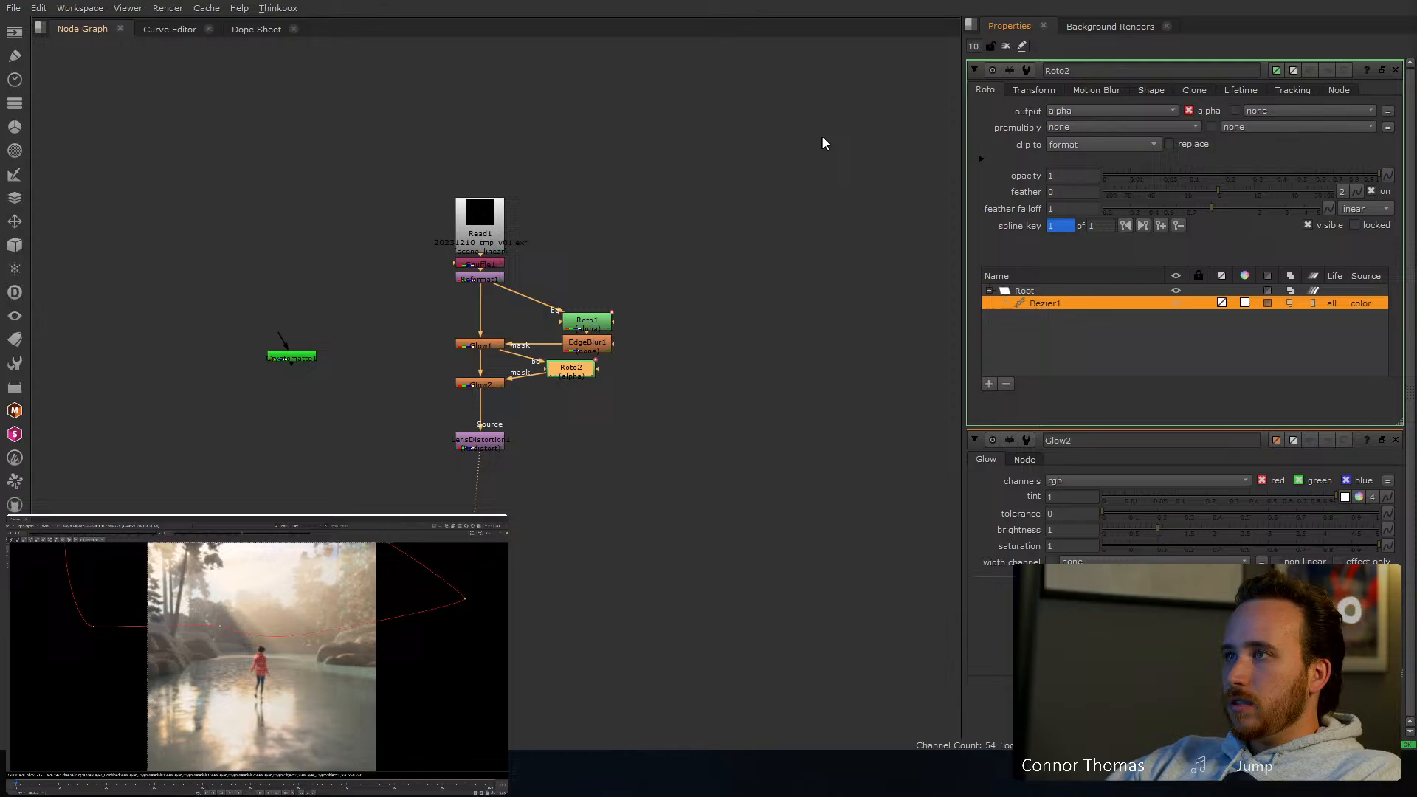
pyautogui.click(1100, 127)
pyautogui.click(1091, 175)
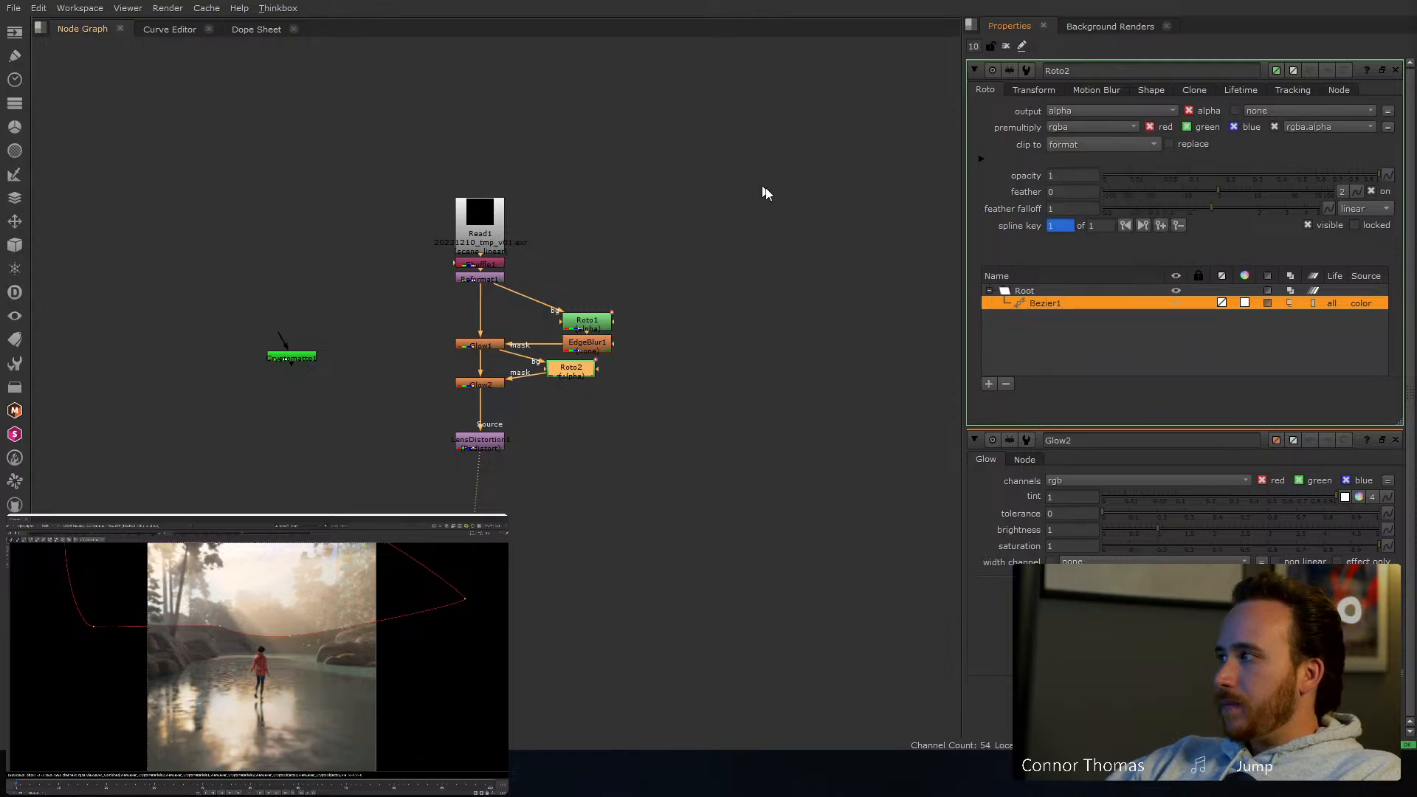
# Add an EdgeBlur node with size 300 between the second Roto node and the second Glow's mask input, and clear the open properties
pyautogui.press('Tab')
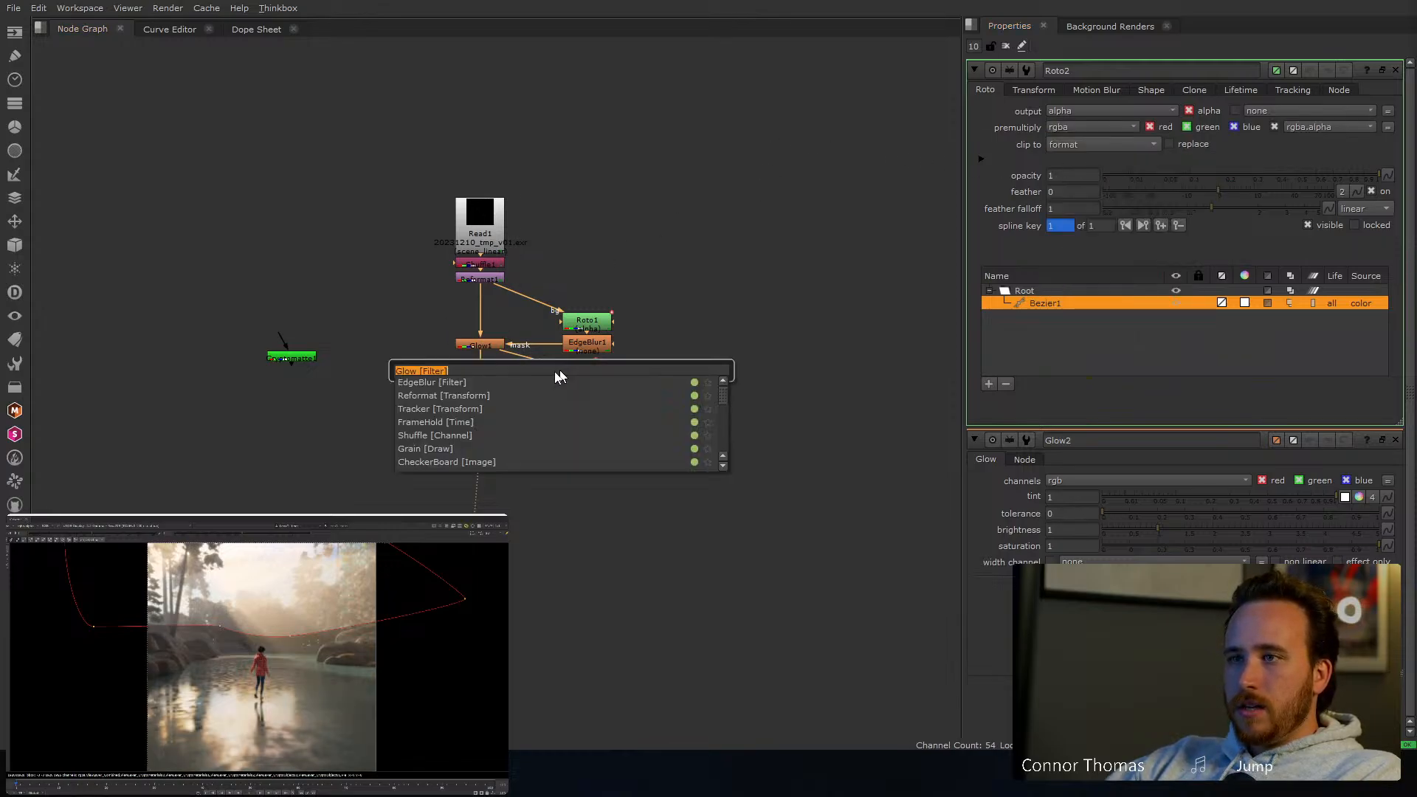
pyautogui.write('ed')
pyautogui.click(435, 382)
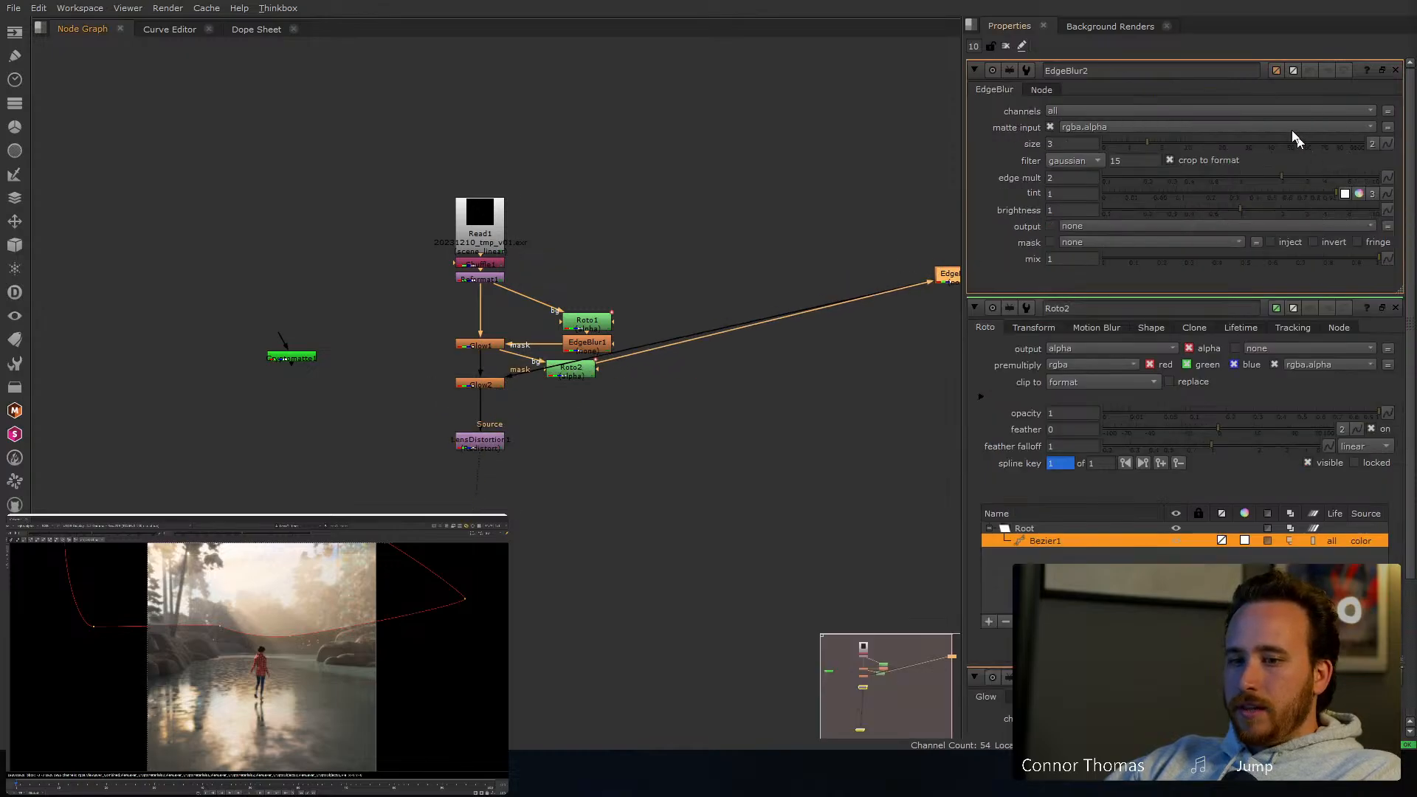
pyautogui.click(1052, 143)
pyautogui.write('00')
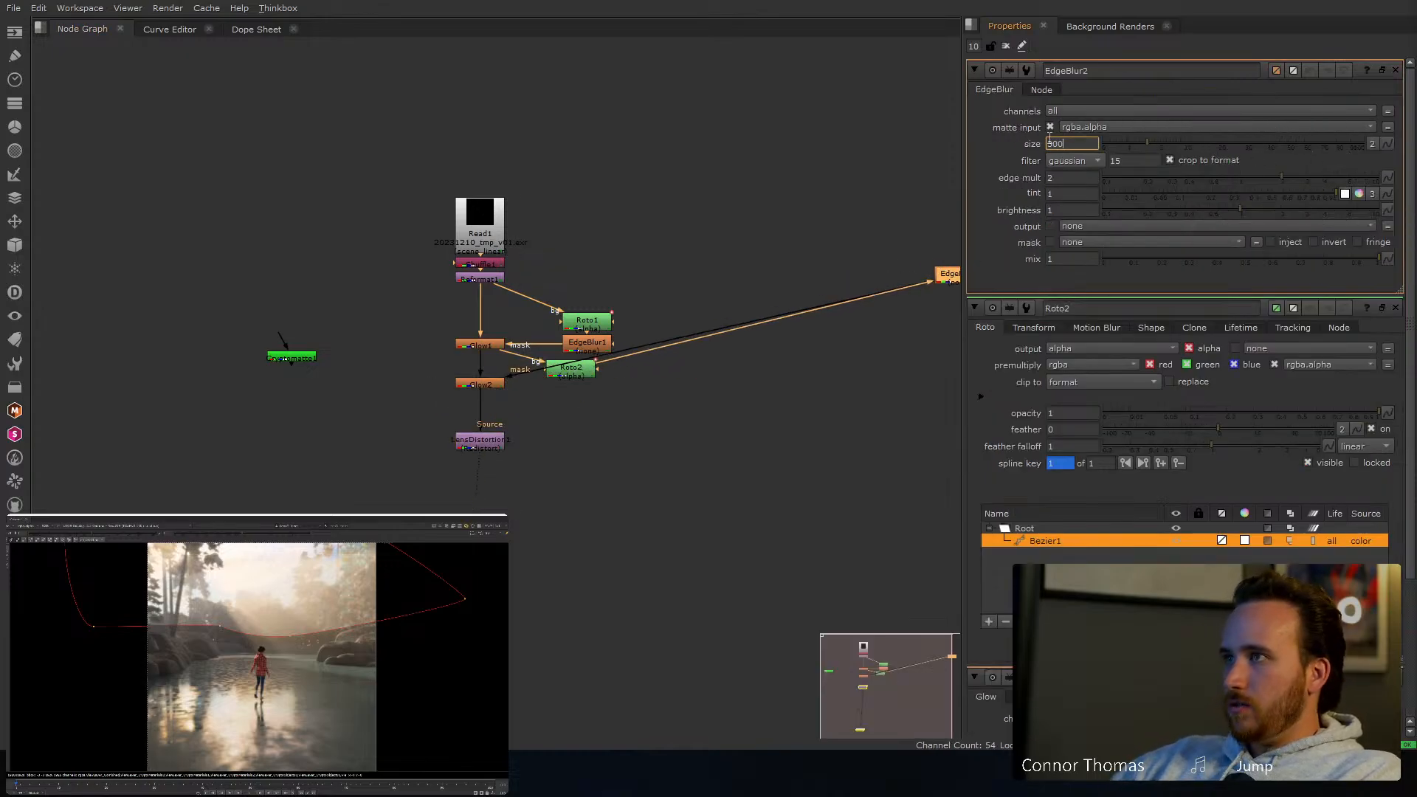
pyautogui.press('Return')
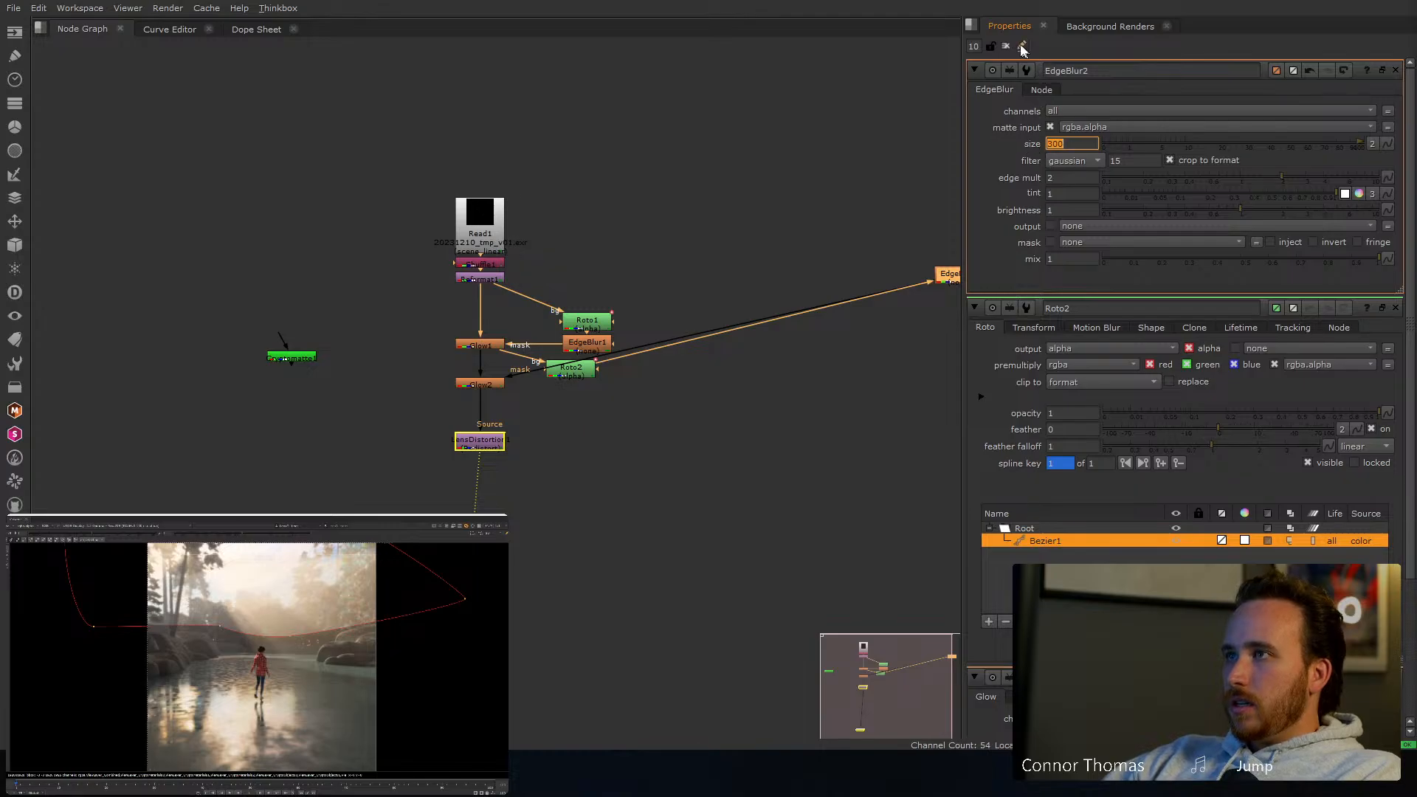
pyautogui.click(1006, 46)
pyautogui.moveTo(947, 274); pyautogui.dragTo(490, 400)
# Line up the second Glow node with its EdgeBlur mask node and set the glow size to 5
pyautogui.click(493, 391)
pyautogui.doubleClick(490, 401)
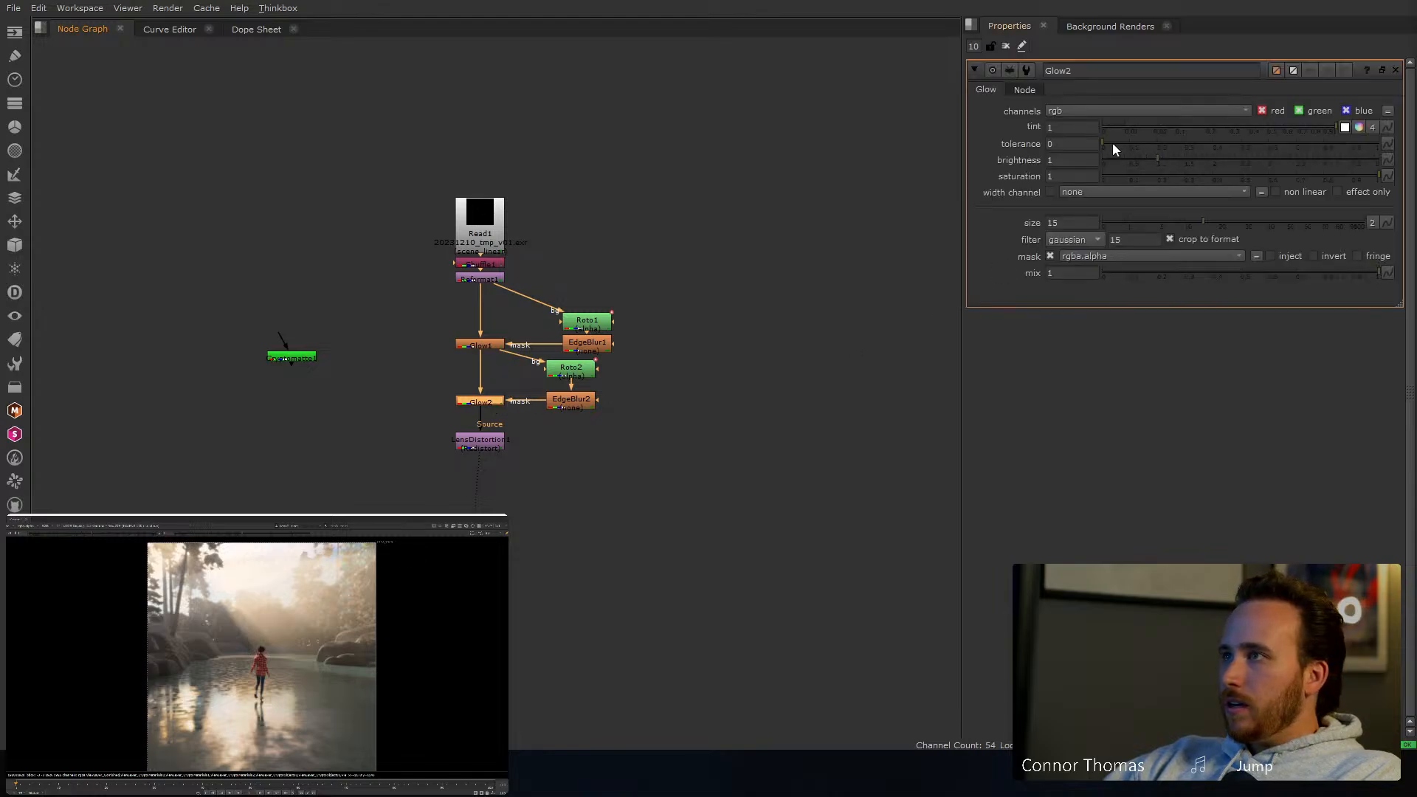
pyautogui.click(1160, 223)
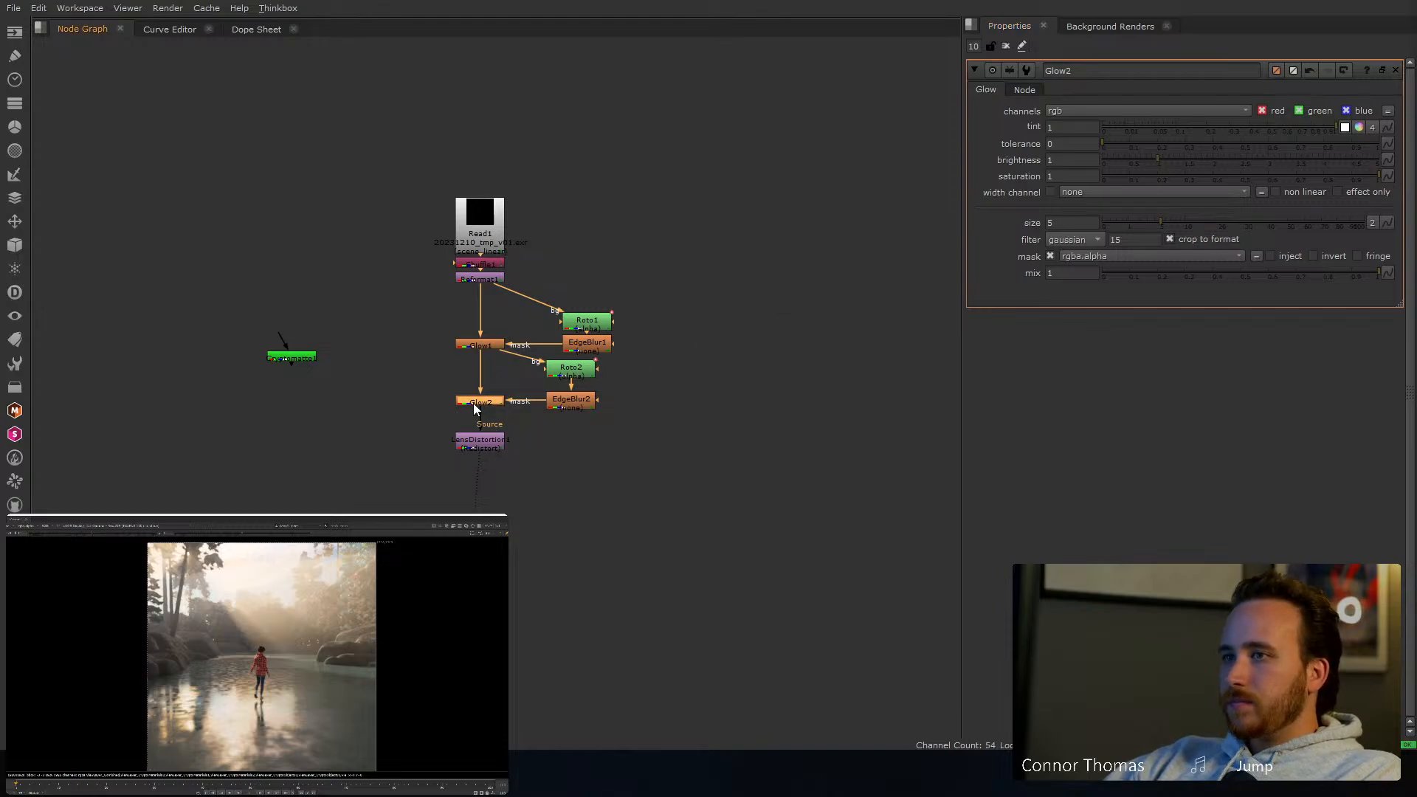
# Toggle the second Glow node off and on repeatedly to compare the image with and without the upper glow
pyautogui.press('d')
pyautogui.press('d')
pyautogui.press('d')
pyautogui.press('d')
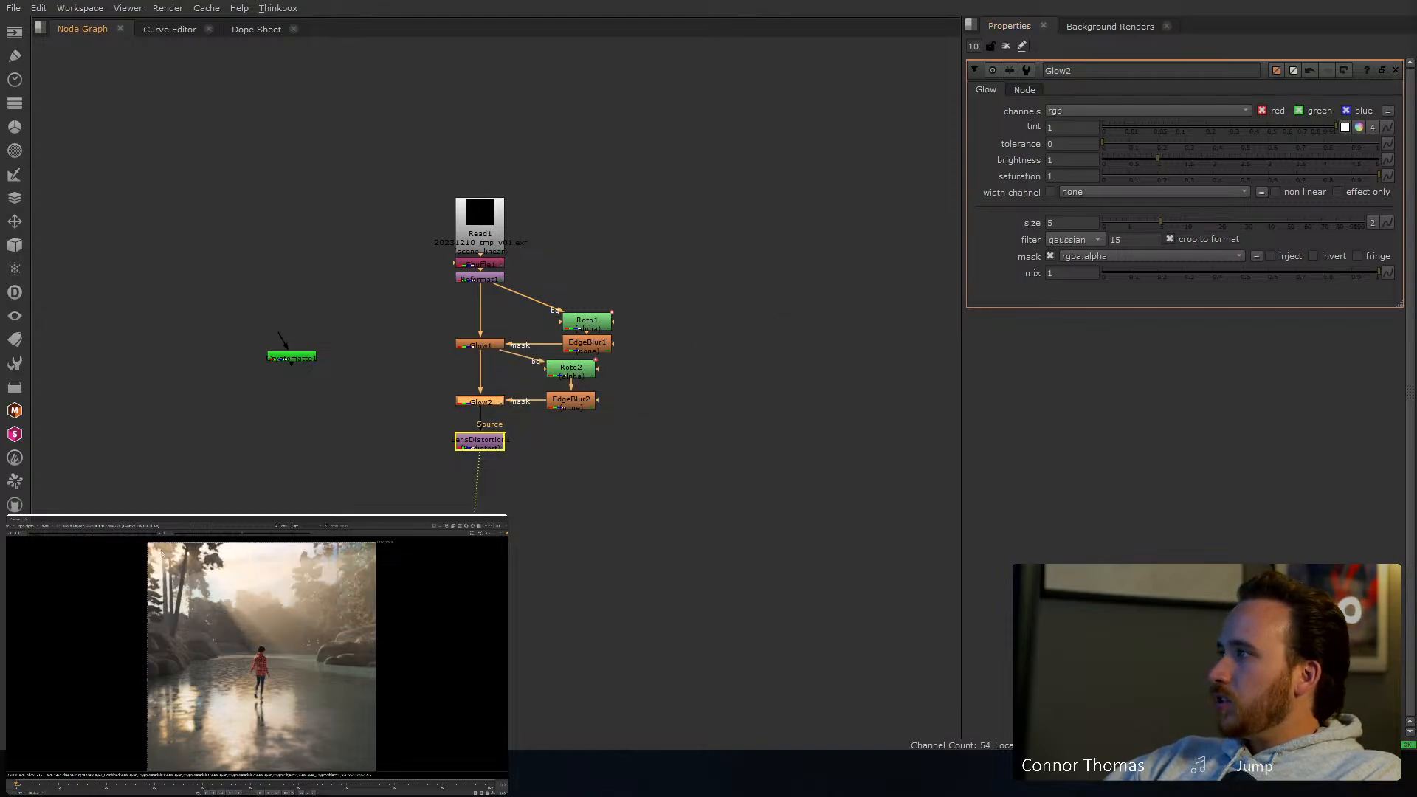
pyautogui.press('d')
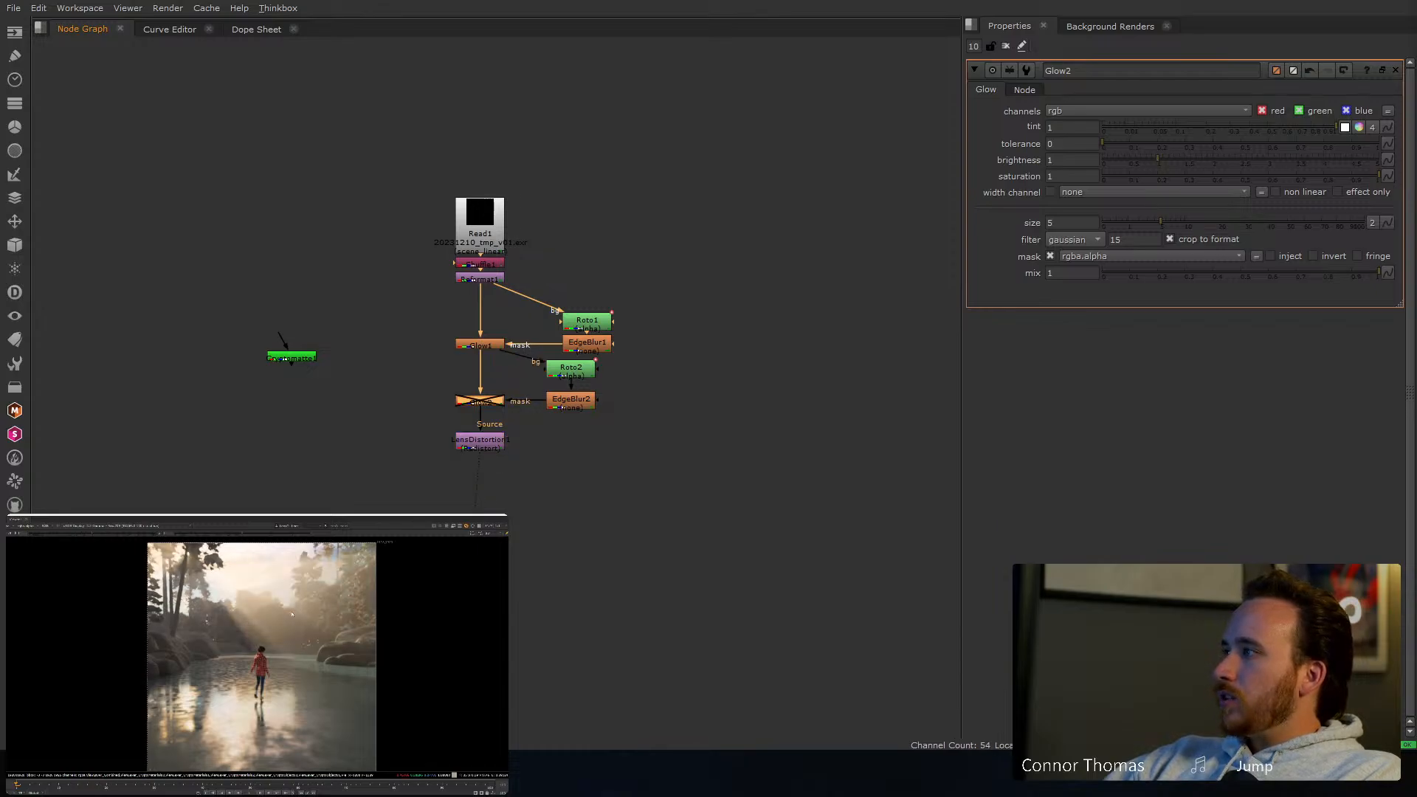
pyautogui.press('d')
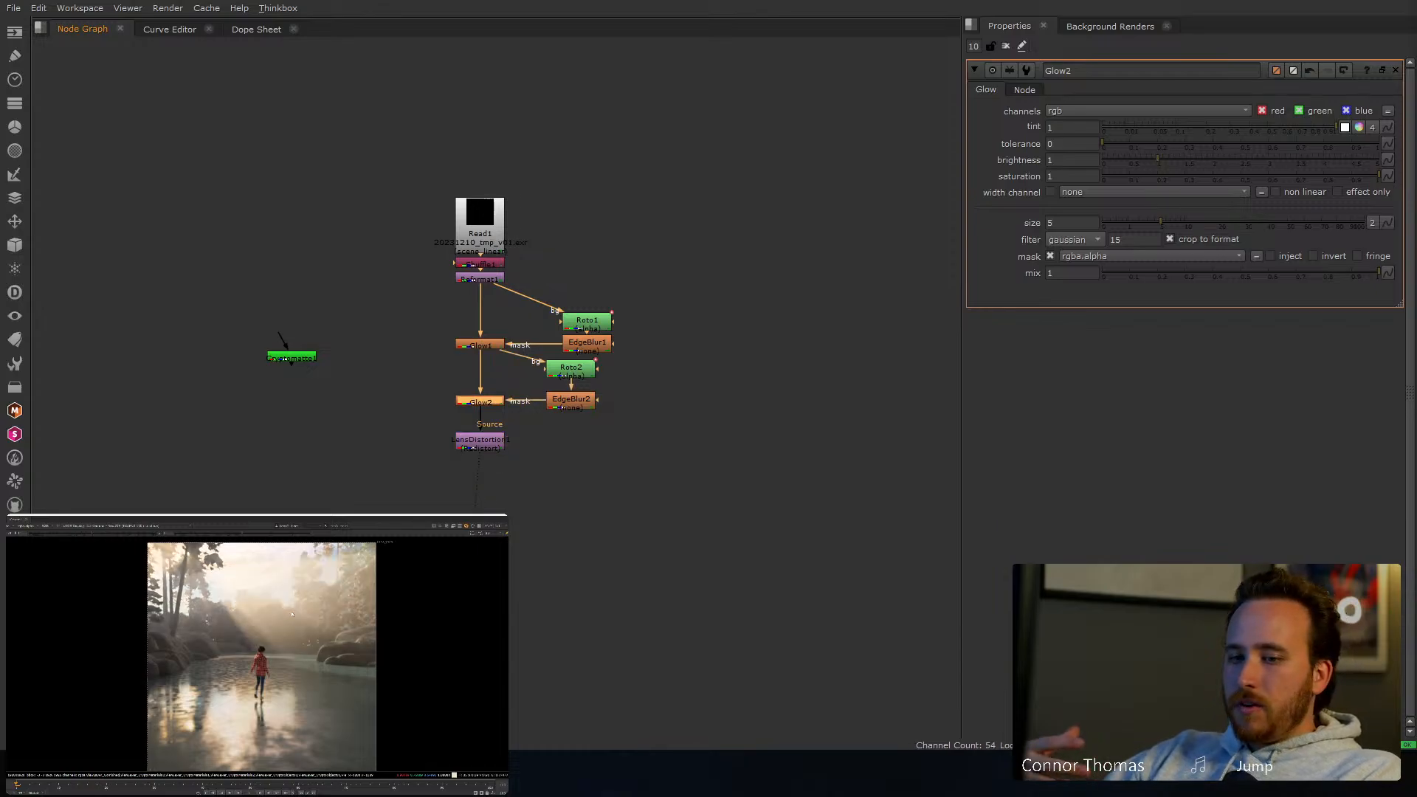
pyautogui.press('d')
pyautogui.press('d')
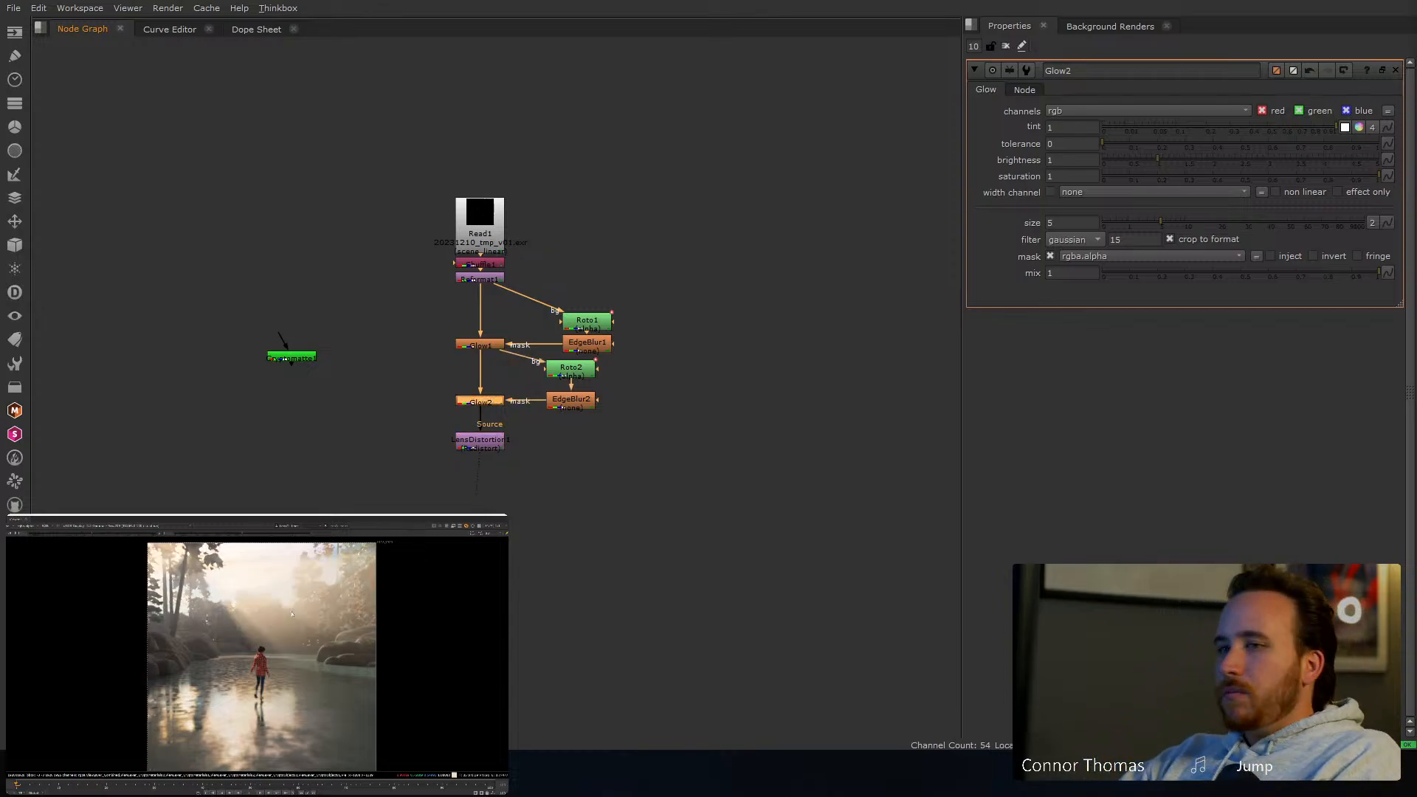
# Add a Grain node after the LensDistortion node
pyautogui.click(498, 446)
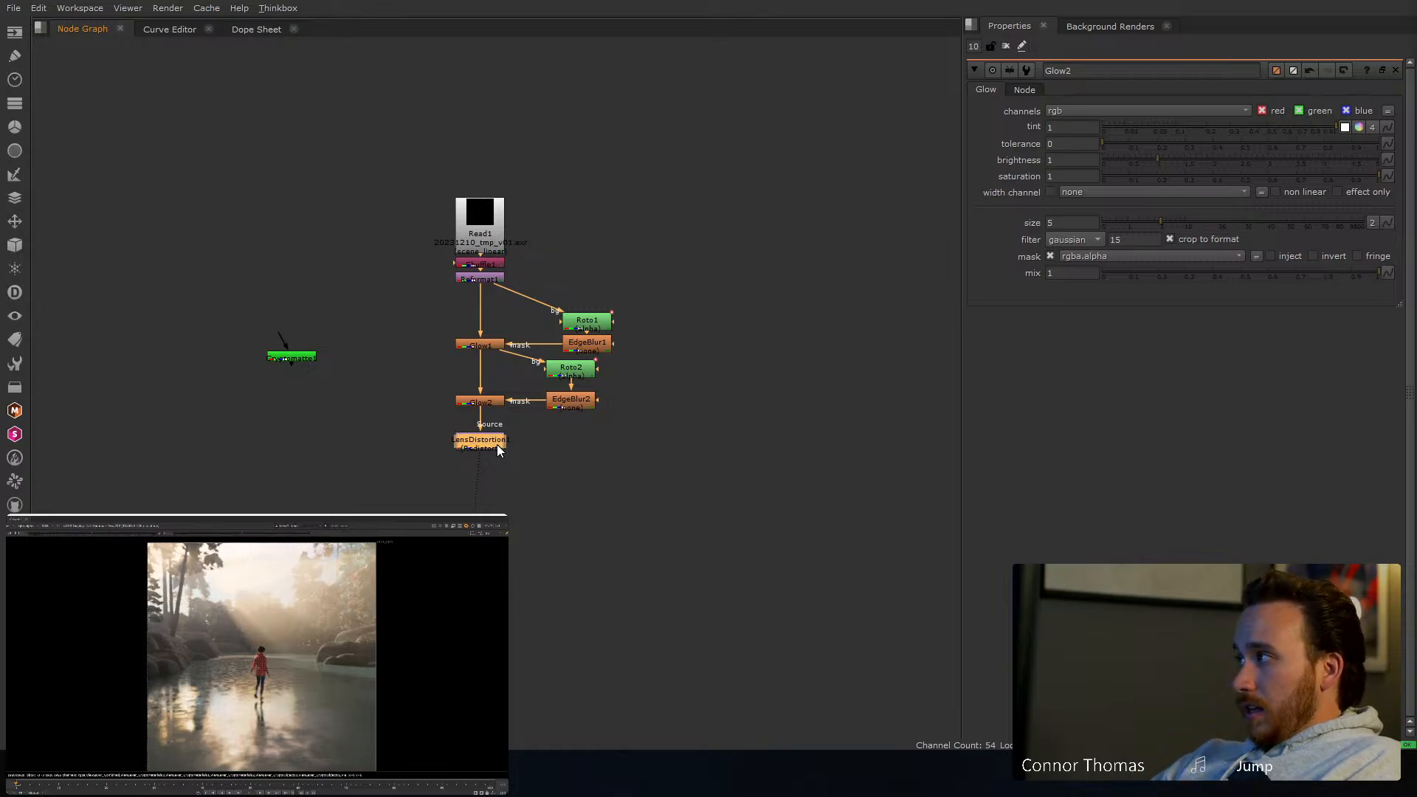
pyautogui.press('Tab')
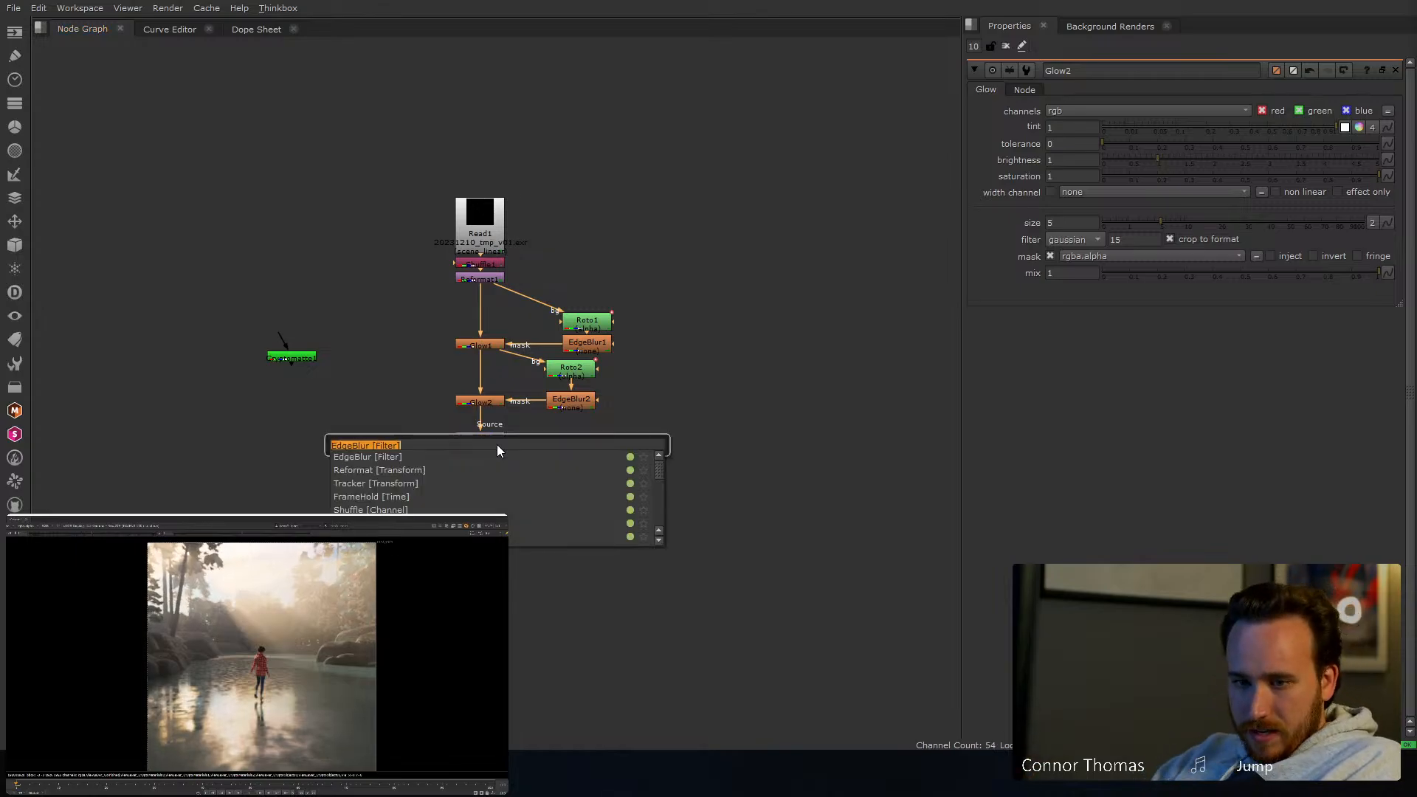
pyautogui.write('grain')
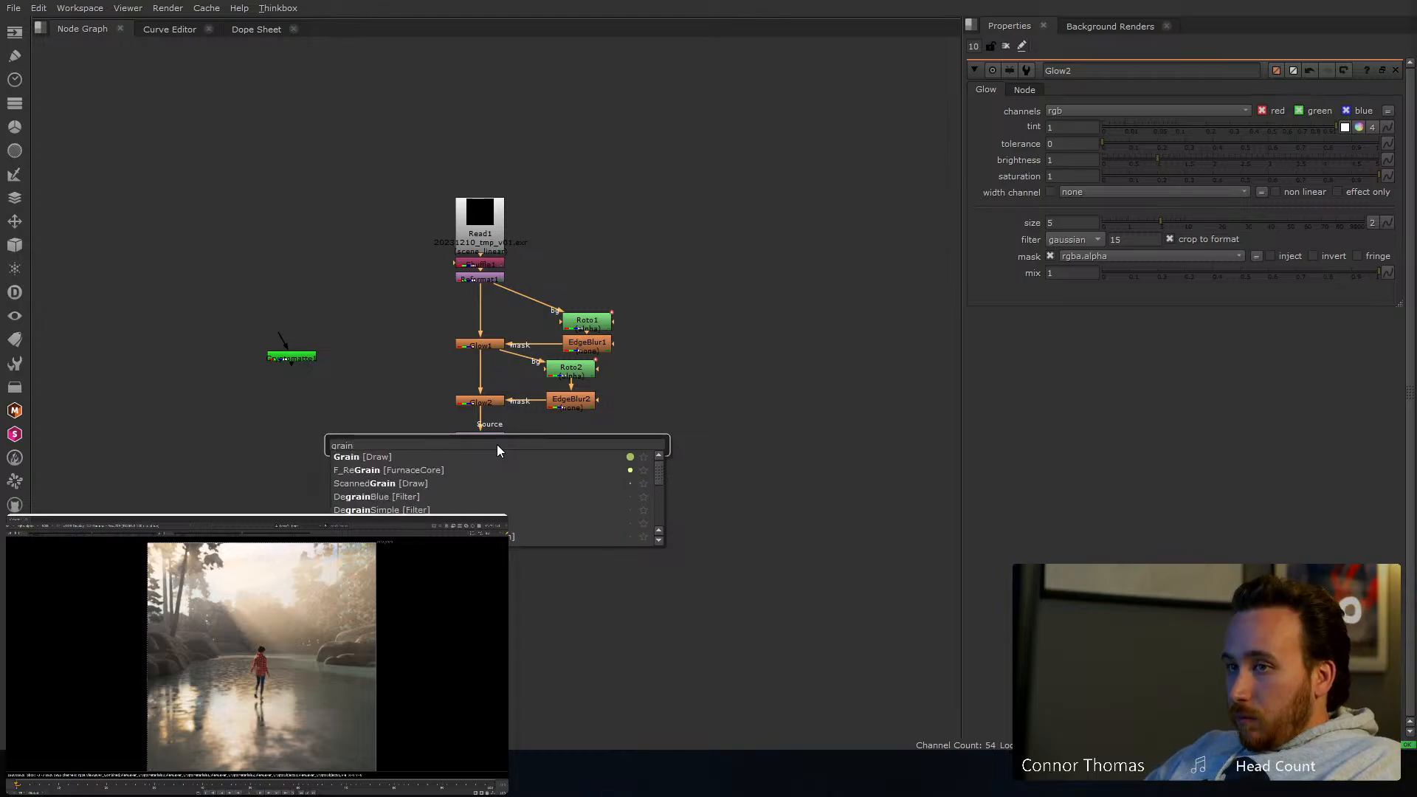
pyautogui.press('Return')
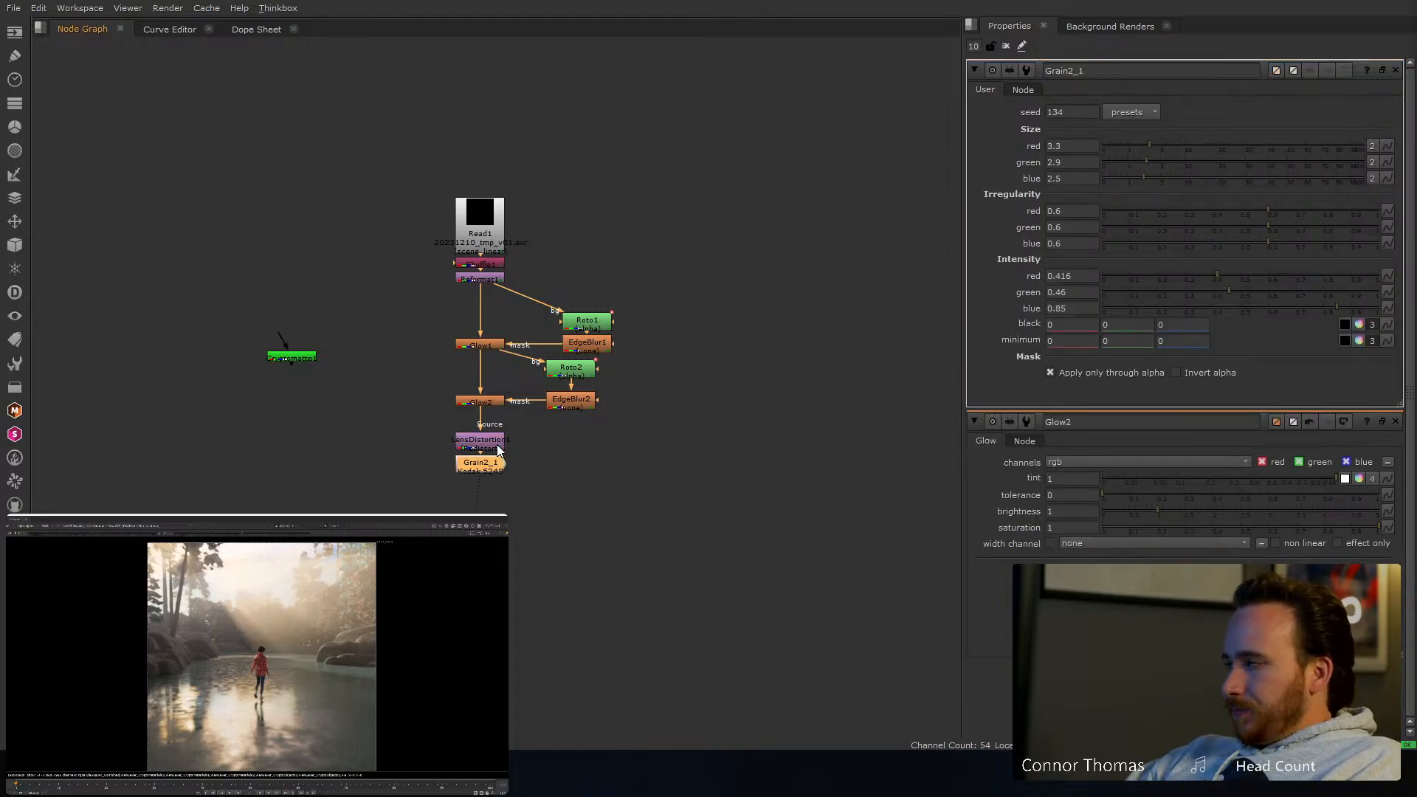
# Reduce the Grain node's intensity to 0.115 red, 0.11 green and 0.555 blue while checking the character up close
pyautogui.scroll(3, 255, 651)
pyautogui.scroll(3, 280, 662)
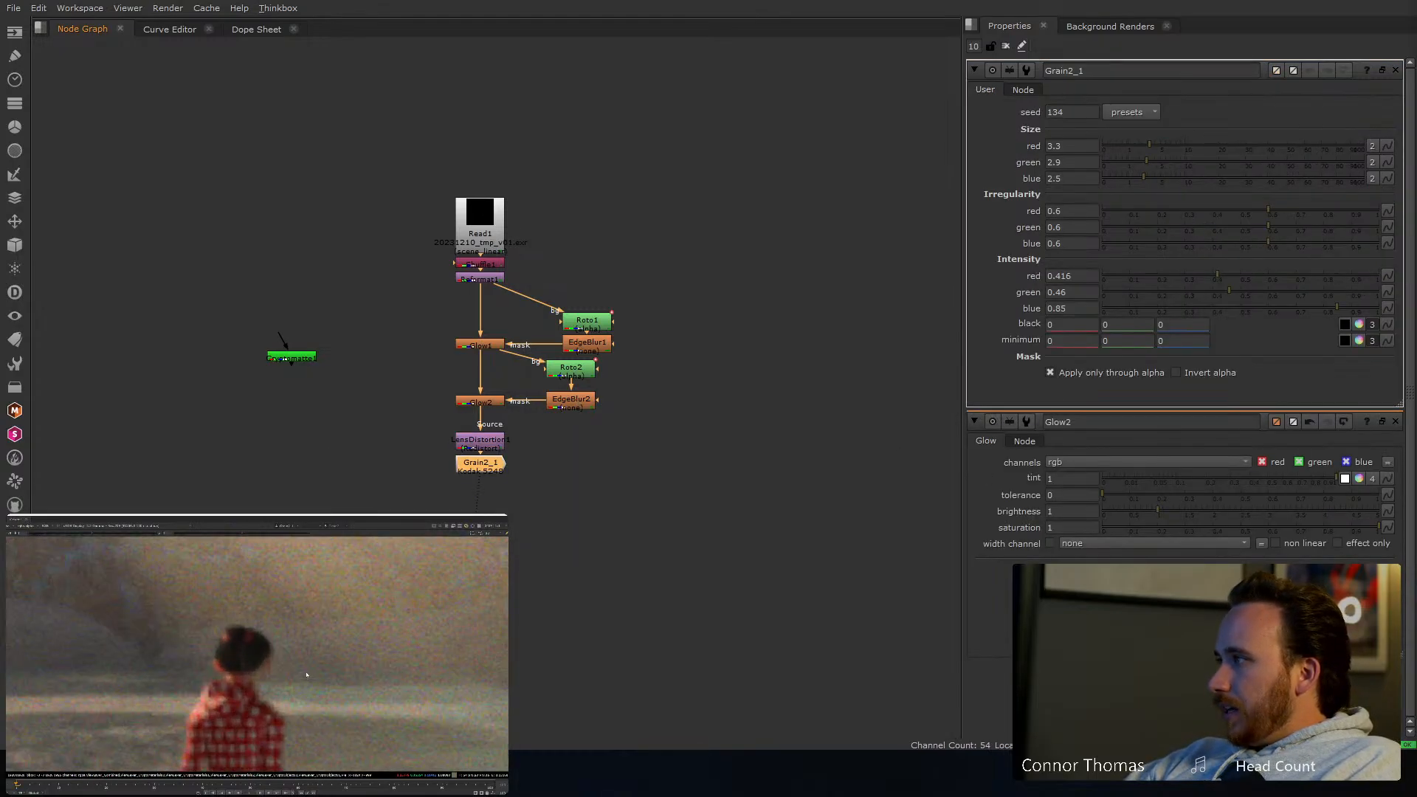
pyautogui.click(1158, 276)
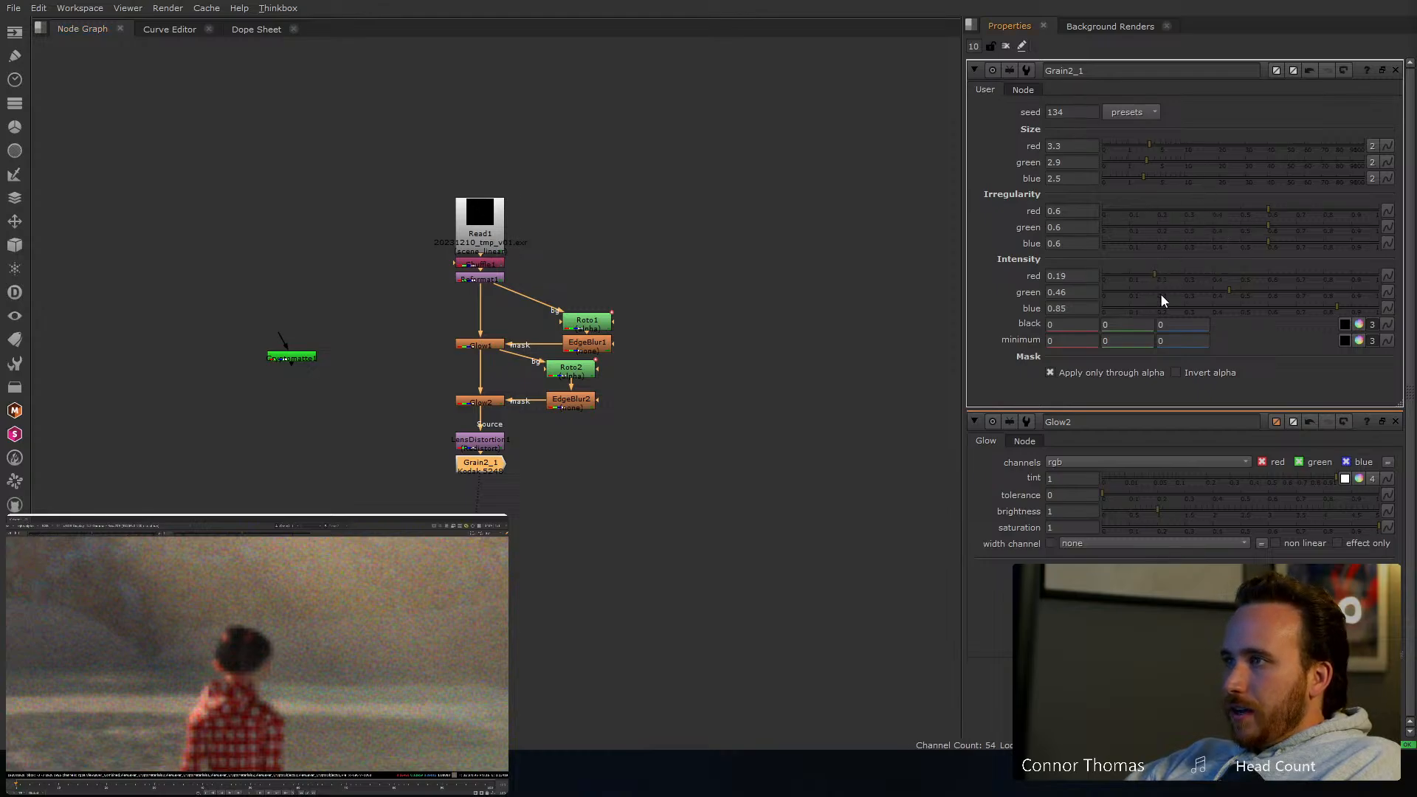
pyautogui.click(1166, 293)
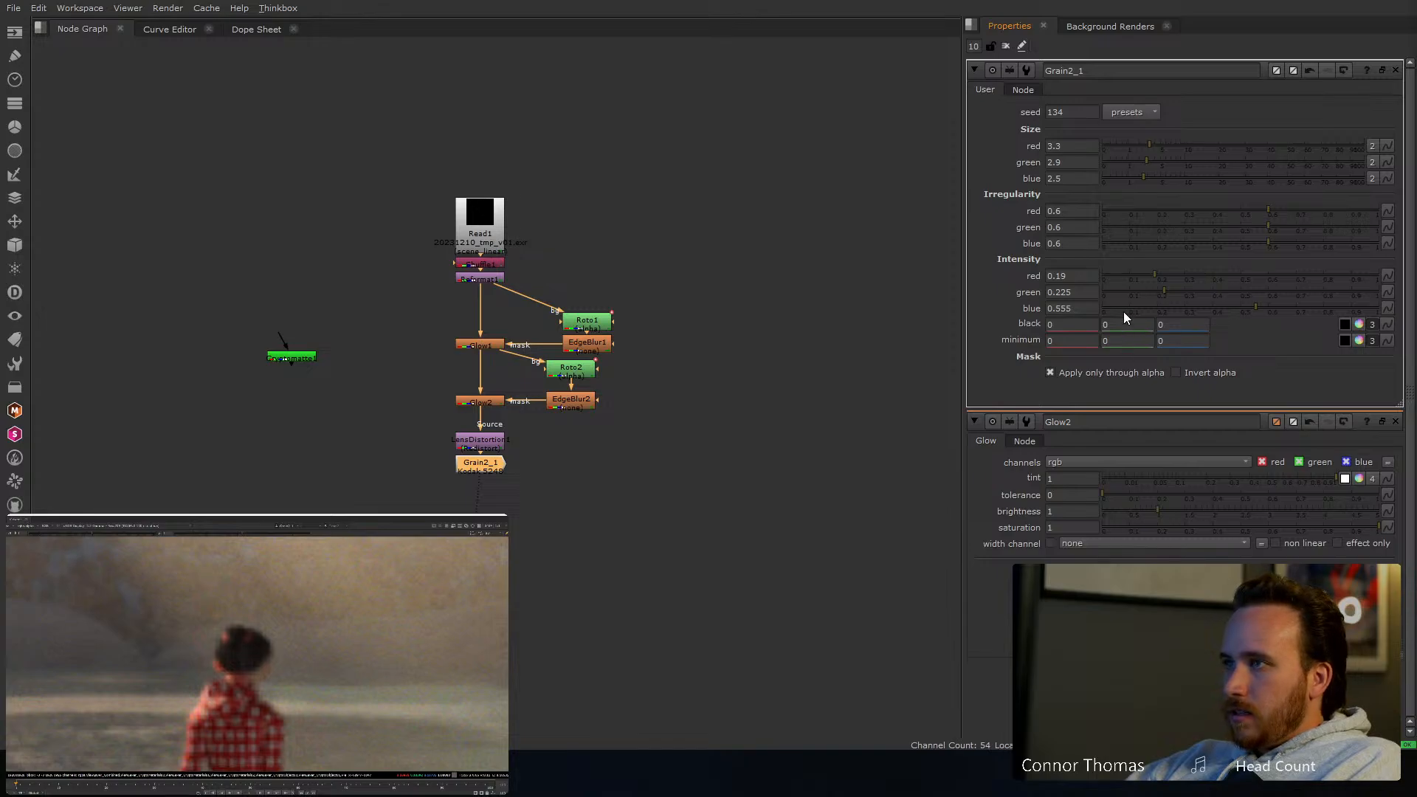
pyautogui.click(1128, 278)
pyautogui.click(1134, 294)
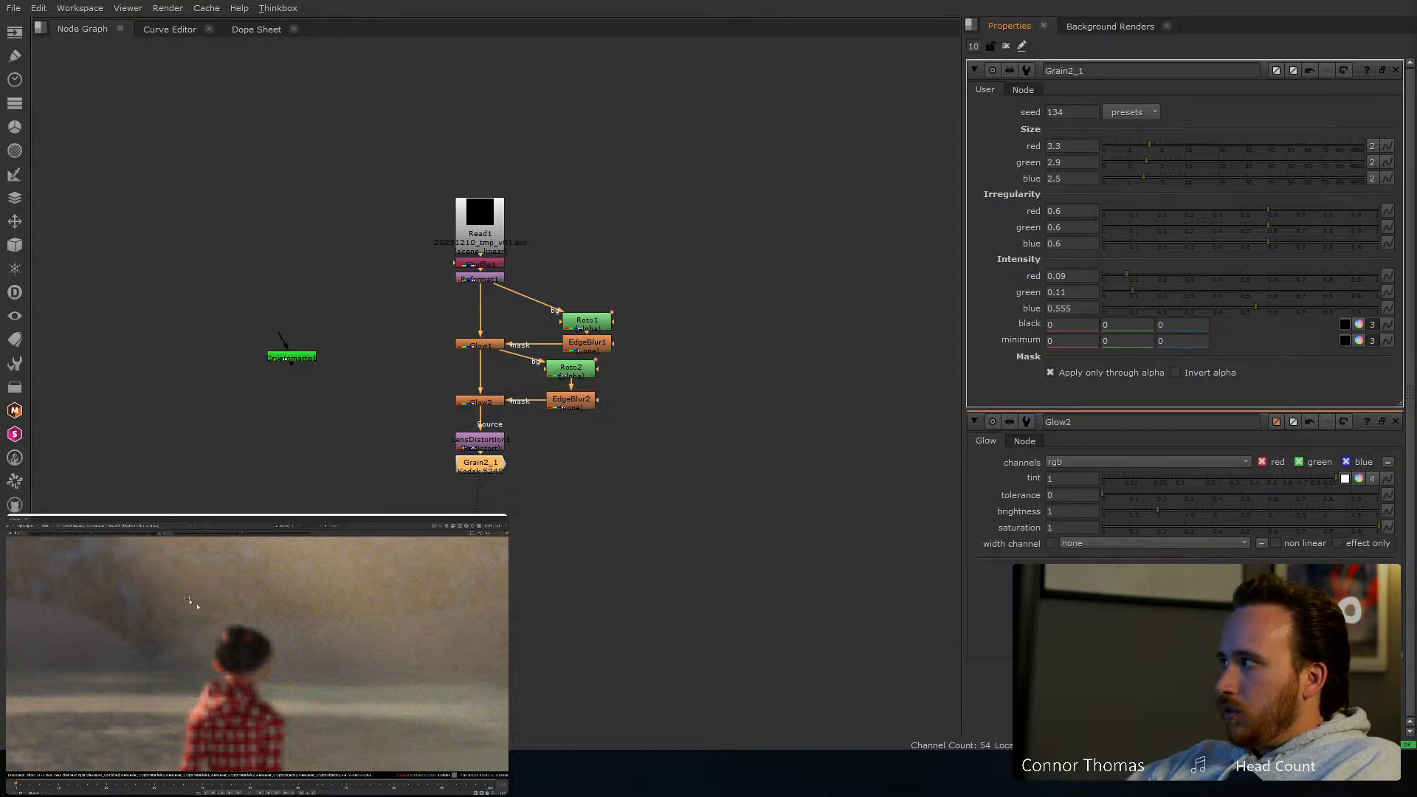
pyautogui.click(1137, 277)
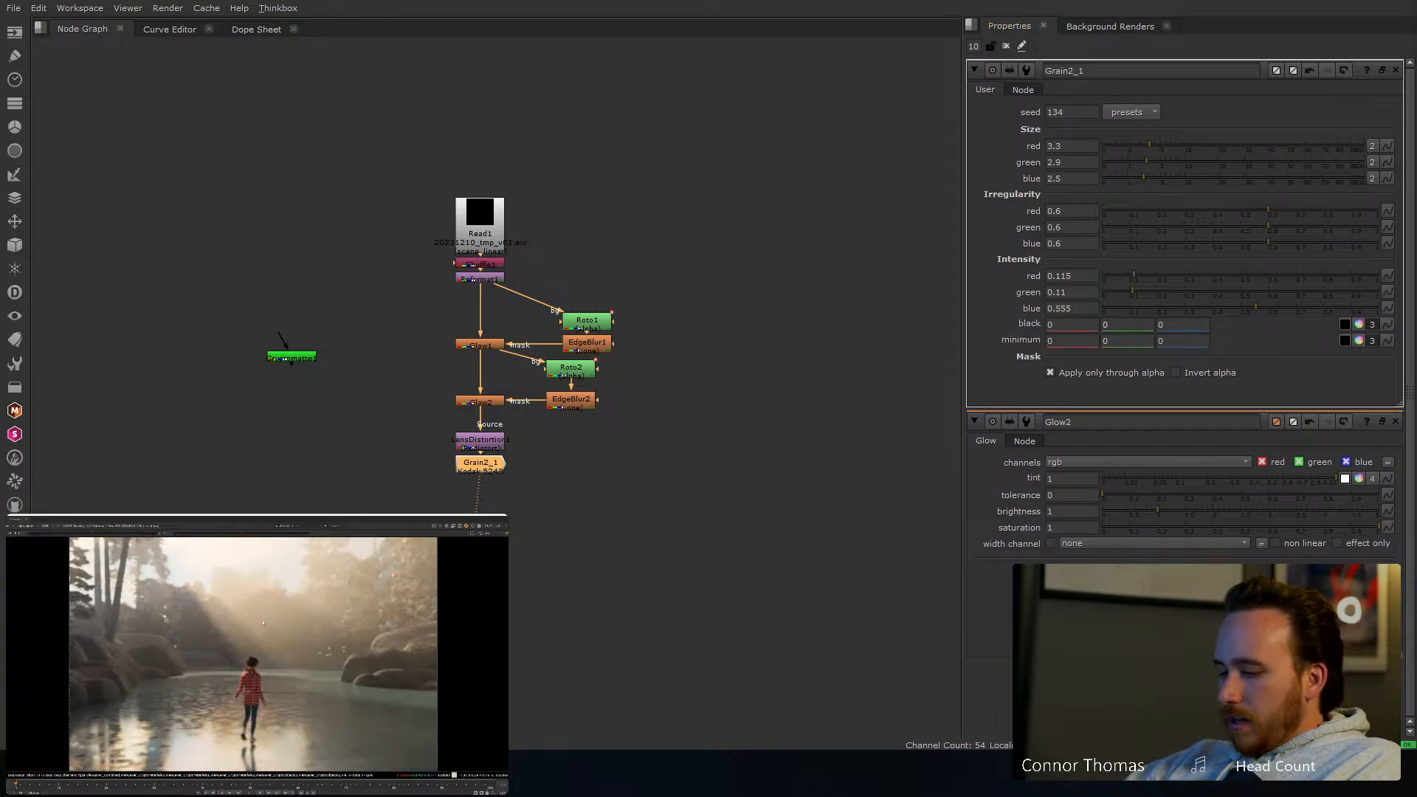
# Insert a Dot on the connection between the Grain node and the viewer, and align it straight below the Grain node
pyautogui.moveTo(590, 459); pyautogui.dragTo(590, 347, button='middle')
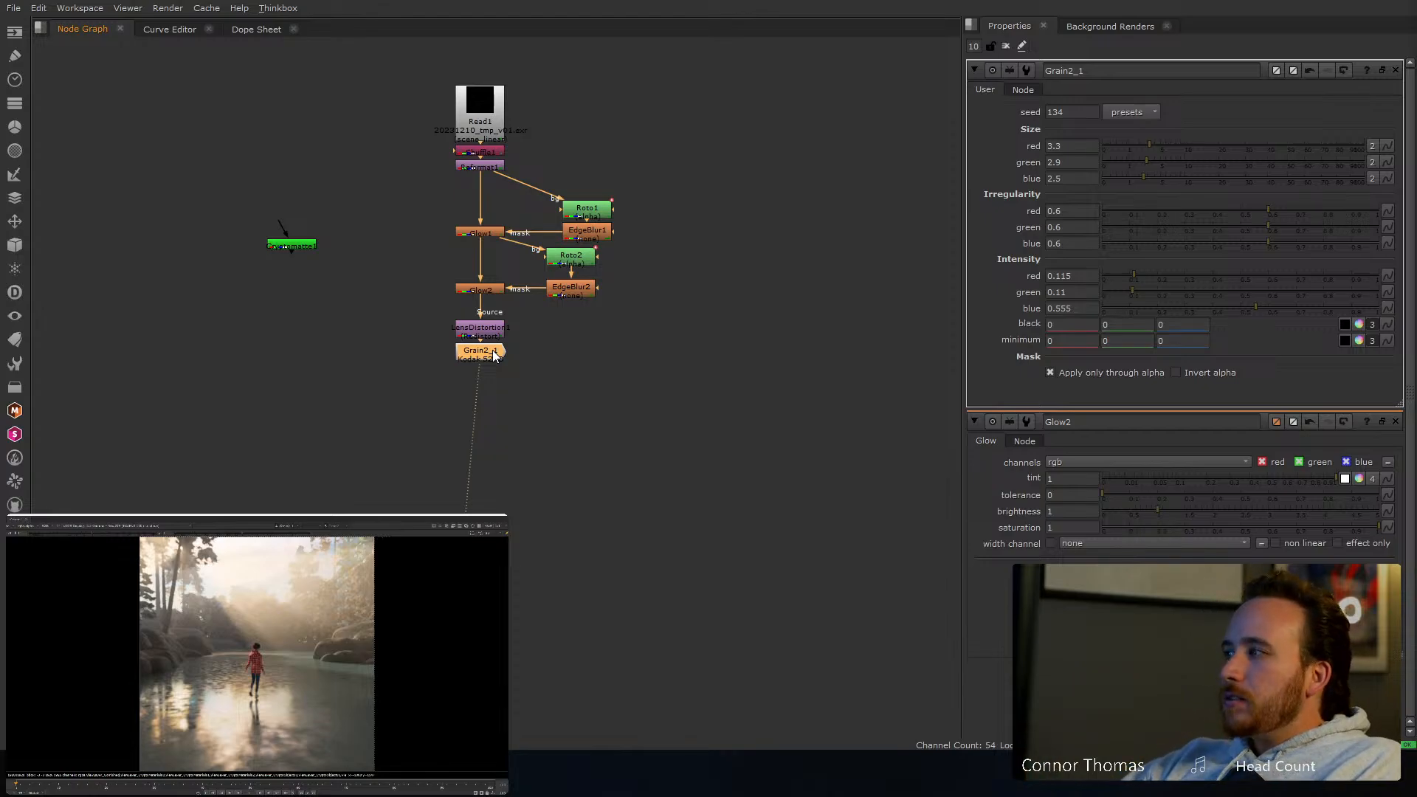
pyautogui.click(442, 517)
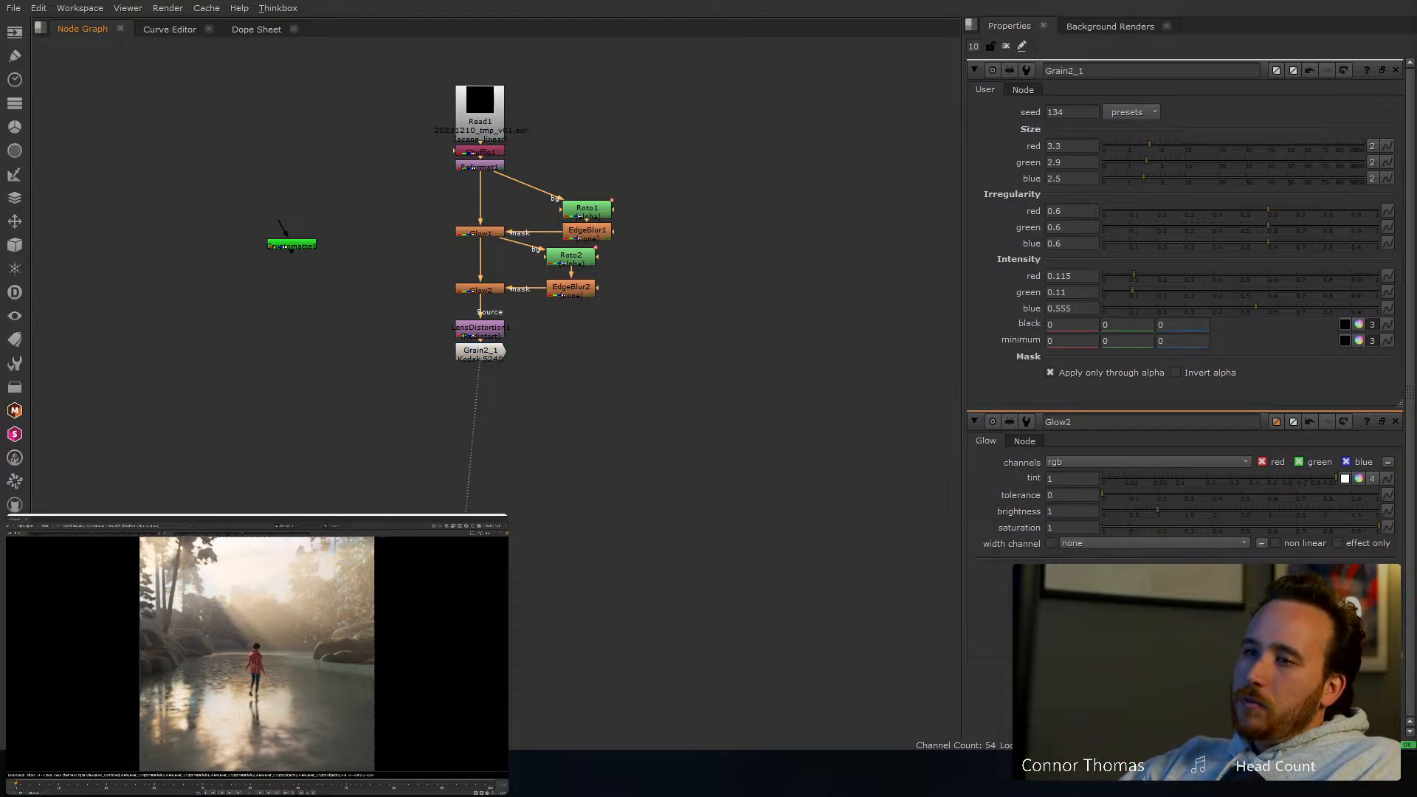
pyautogui.moveTo(478, 397); pyautogui.dragTo(479, 358)
pyautogui.keyDown('ctrl'); pyautogui.click(463, 496); pyautogui.keyUp('ctrl')
pyautogui.moveTo(464, 498); pyautogui.dragTo(477, 477)
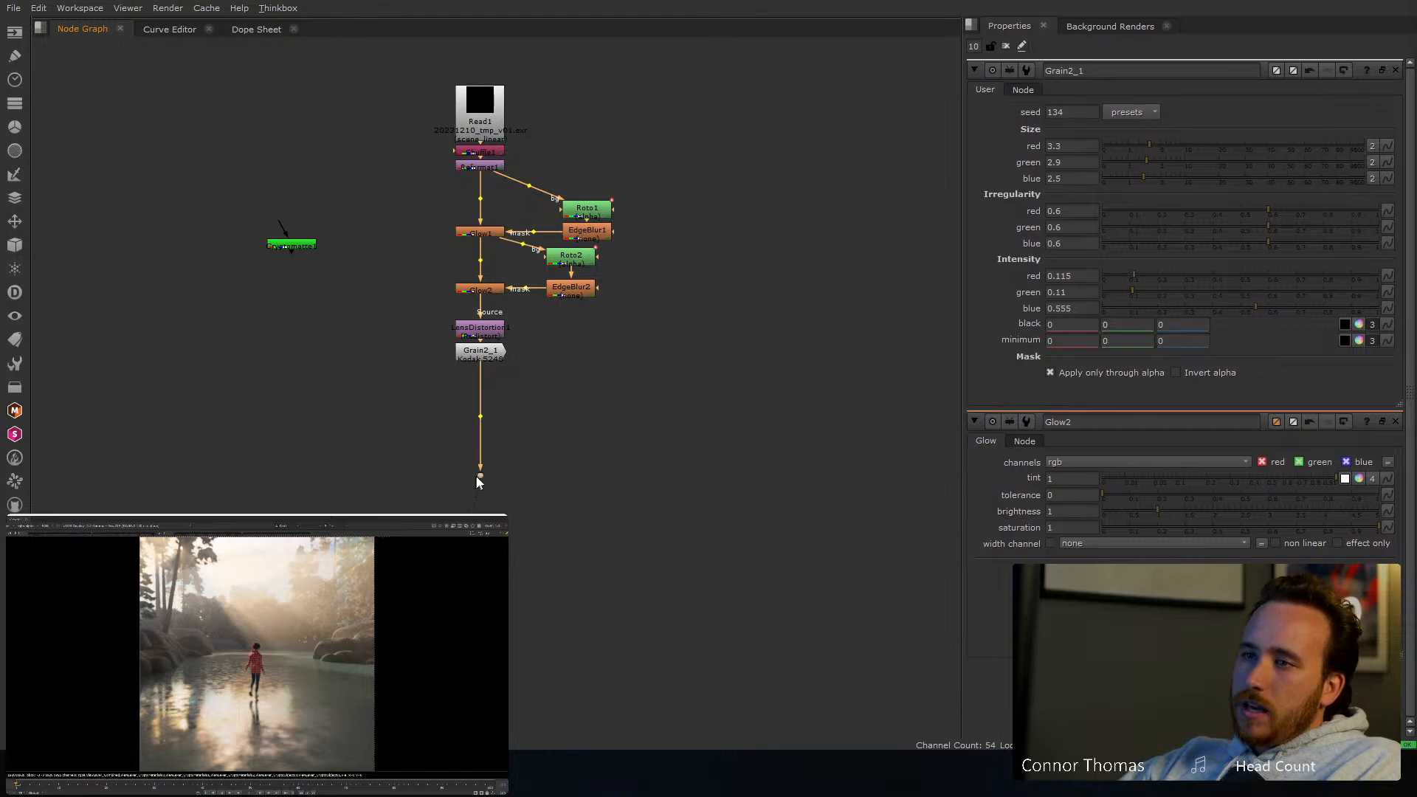
# Add a Grade node directly after the Dot below the Grain node
pyautogui.press('Tab')
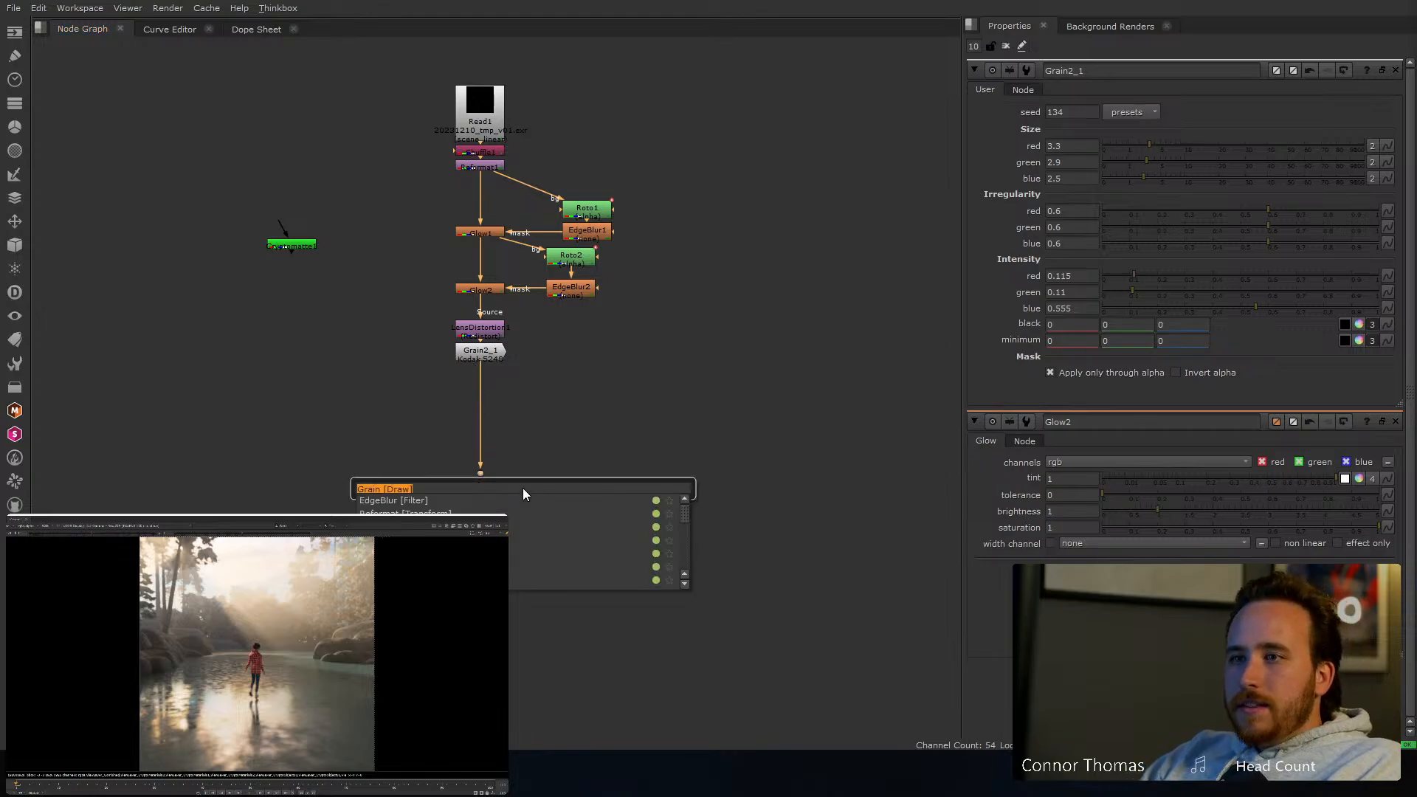
pyautogui.write('grain')
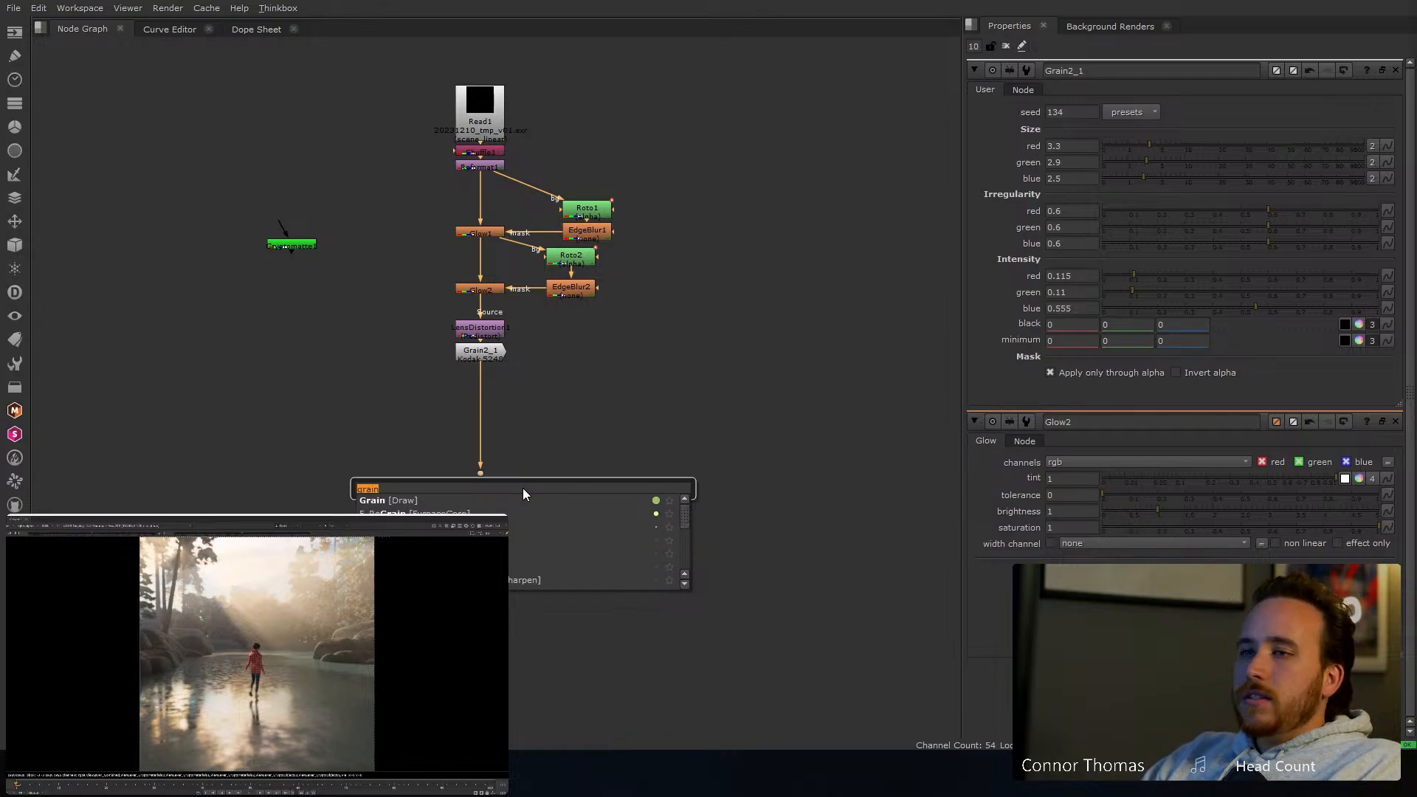
pyautogui.press('BackSpace')
pyautogui.write('grad')
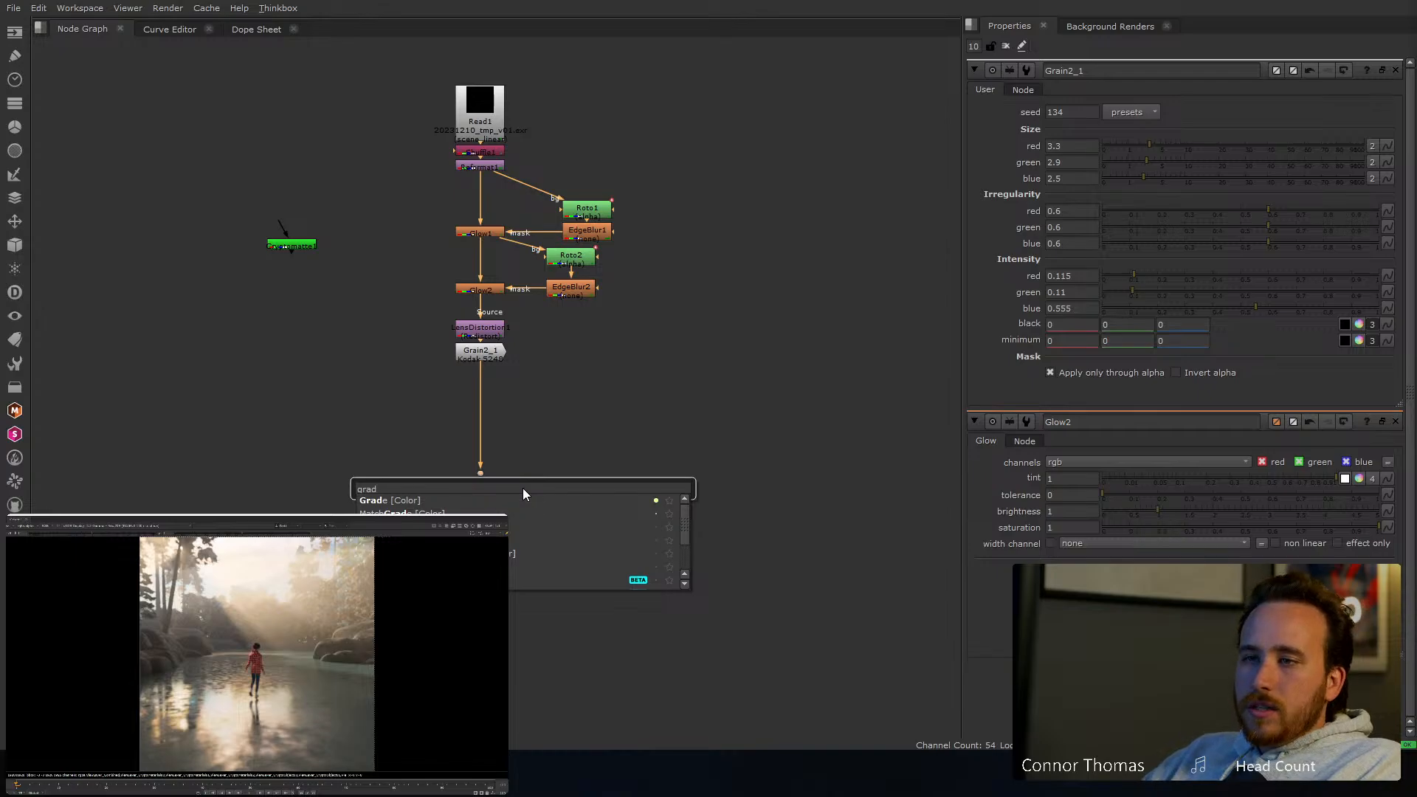
pyautogui.press('Return')
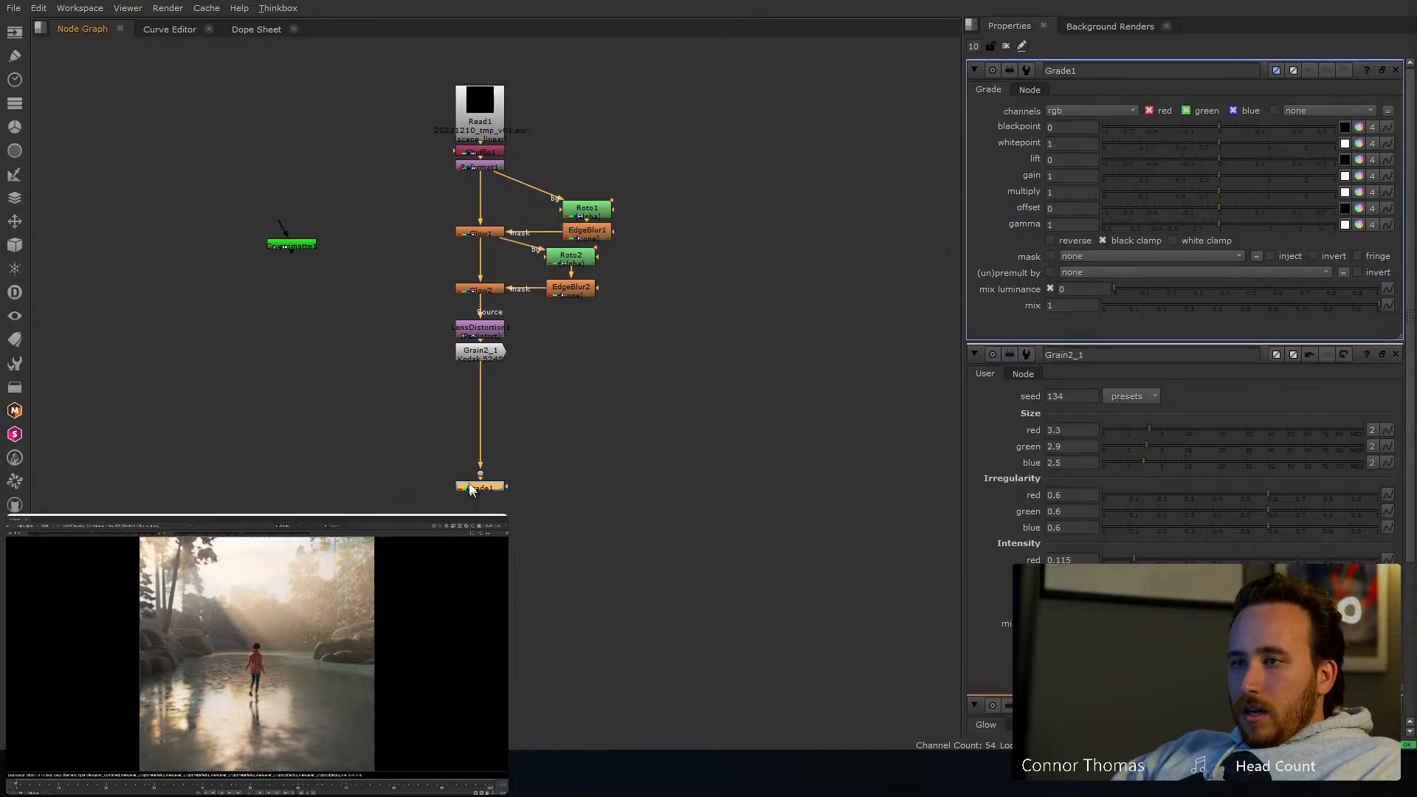
# Add a third Roto node fed by the Dot and connect it to the Grade node's mask input
pyautogui.moveTo(479, 490); pyautogui.dragTo(582, 472)
pyautogui.click(558, 504)
pyautogui.press('o')
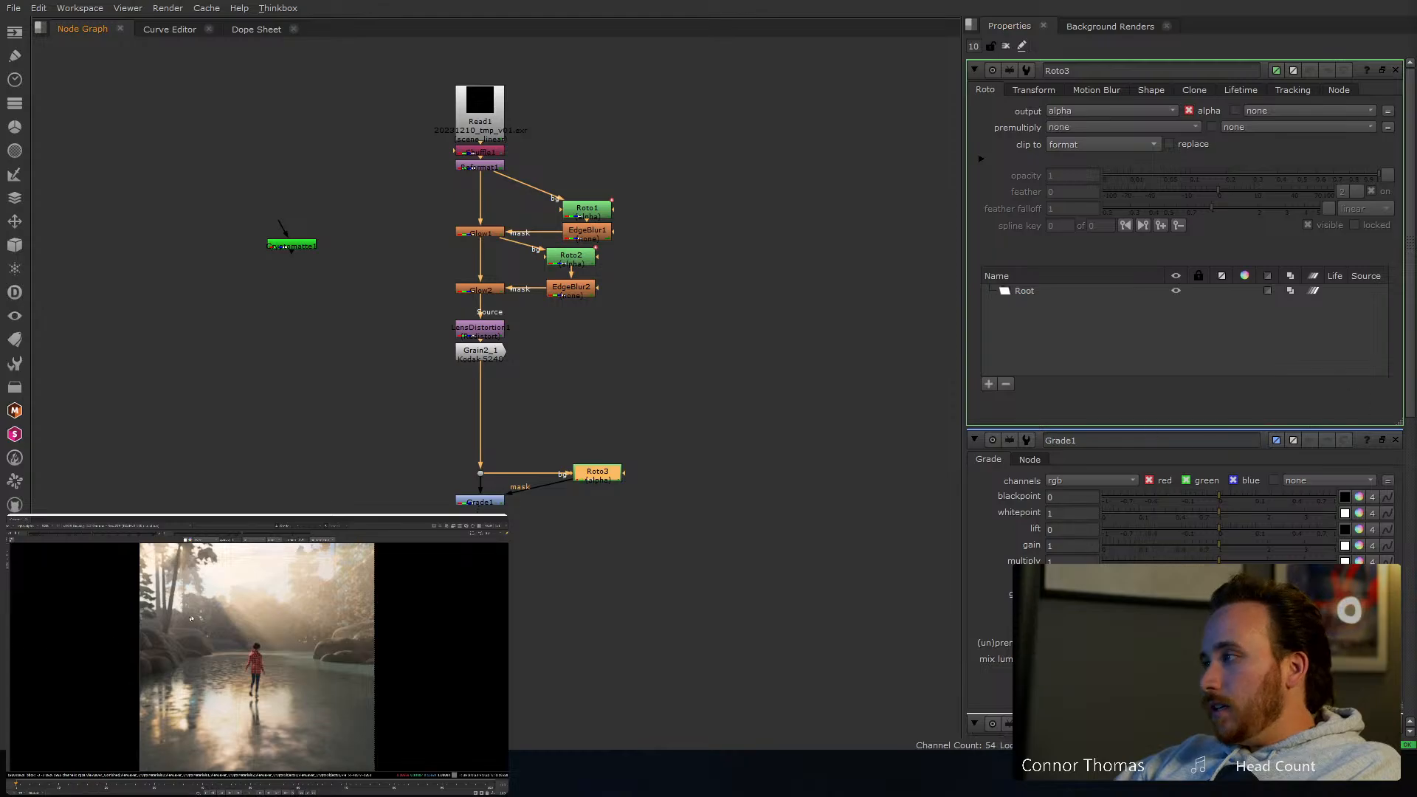
pyautogui.scroll(-2, 189, 623)
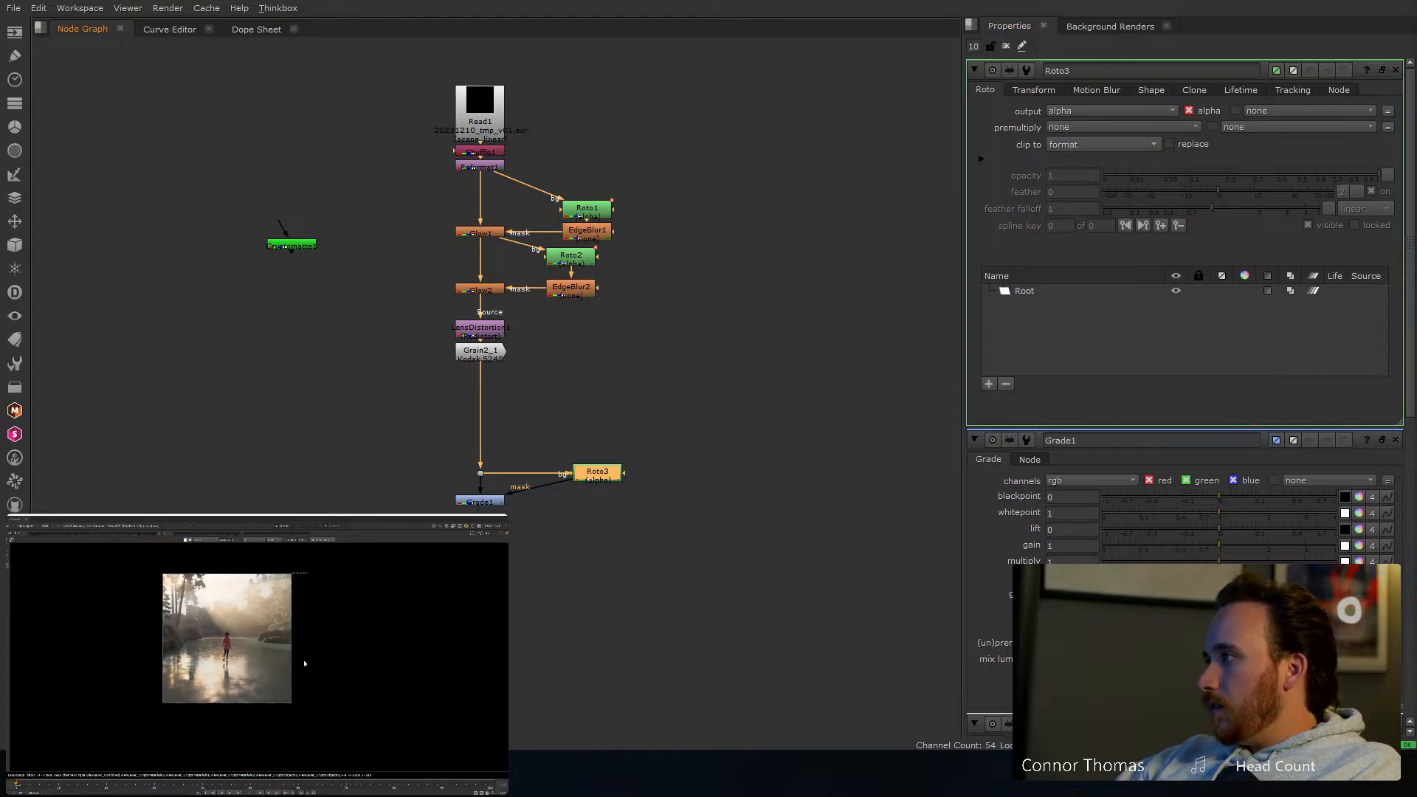
# Draw a closed Bezier roto shape in Roto3 covering the lower foreground ice and extending well past the frame edges
pyautogui.click(327, 650)
pyautogui.click(304, 662)
pyautogui.click(209, 686)
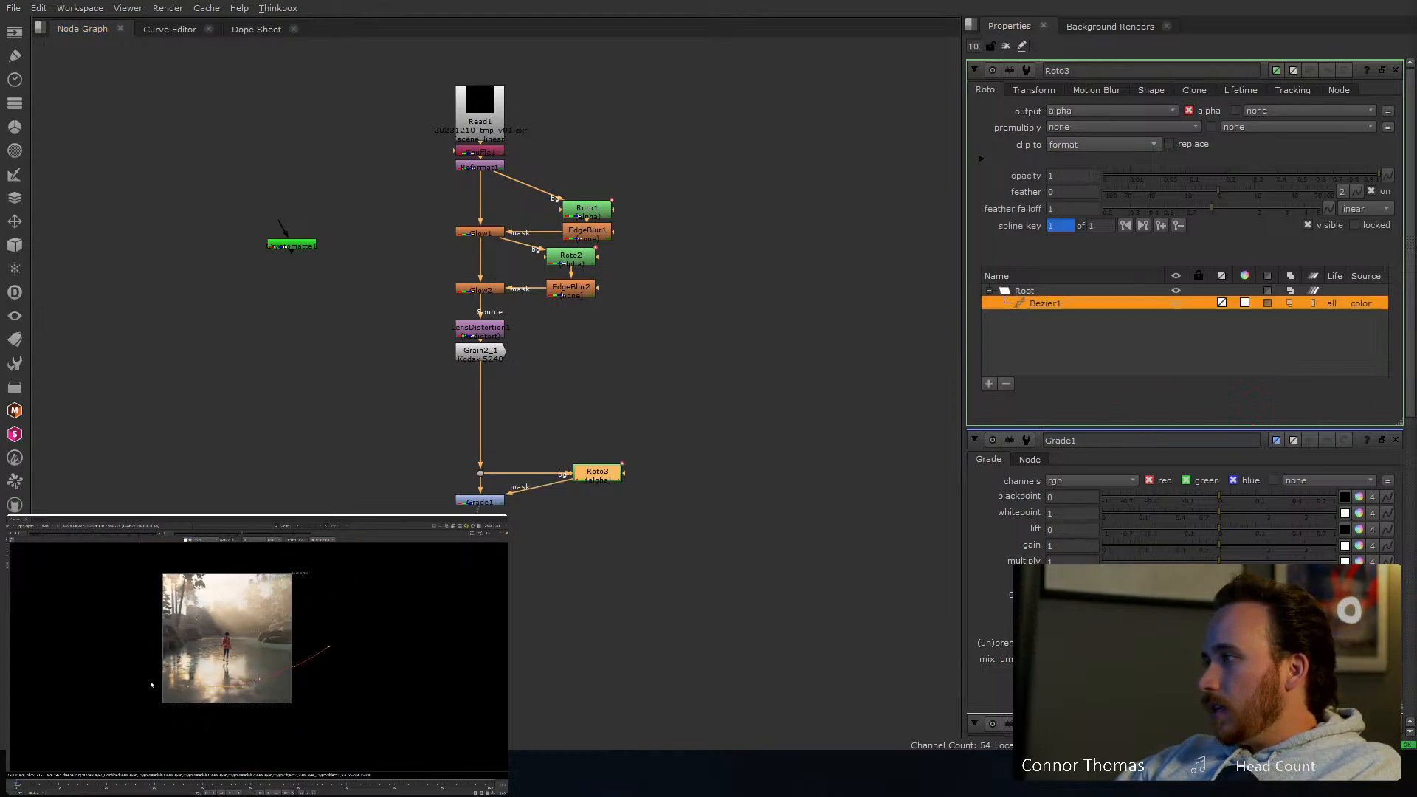
pyautogui.moveTo(143, 682); pyautogui.dragTo(130, 683)
pyautogui.moveTo(103, 698); pyautogui.dragTo(112, 715)
pyautogui.moveTo(198, 732); pyautogui.dragTo(259, 730)
pyautogui.moveTo(387, 720); pyautogui.dragTo(406, 706)
pyautogui.moveTo(384, 630); pyautogui.dragTo(372, 625)
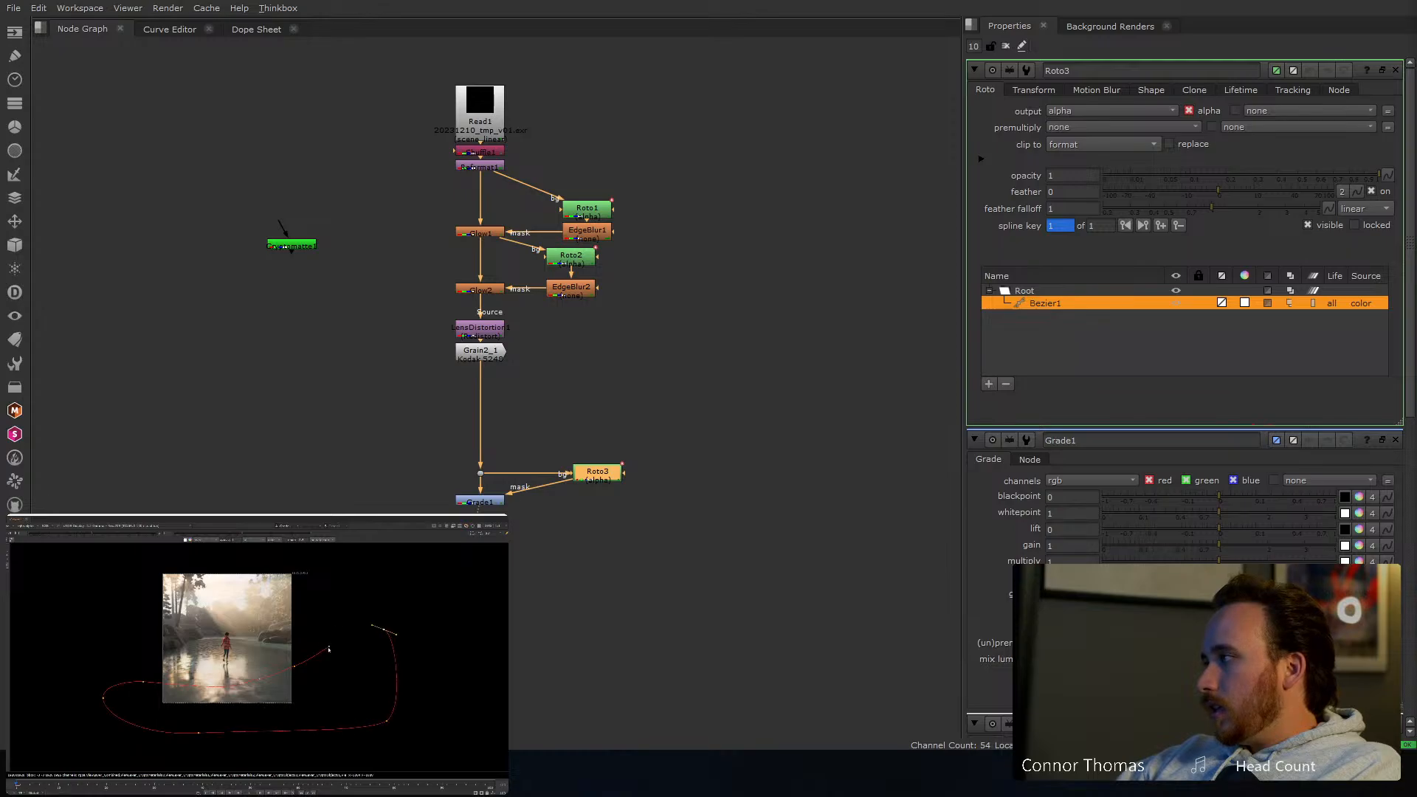
pyautogui.click(329, 647)
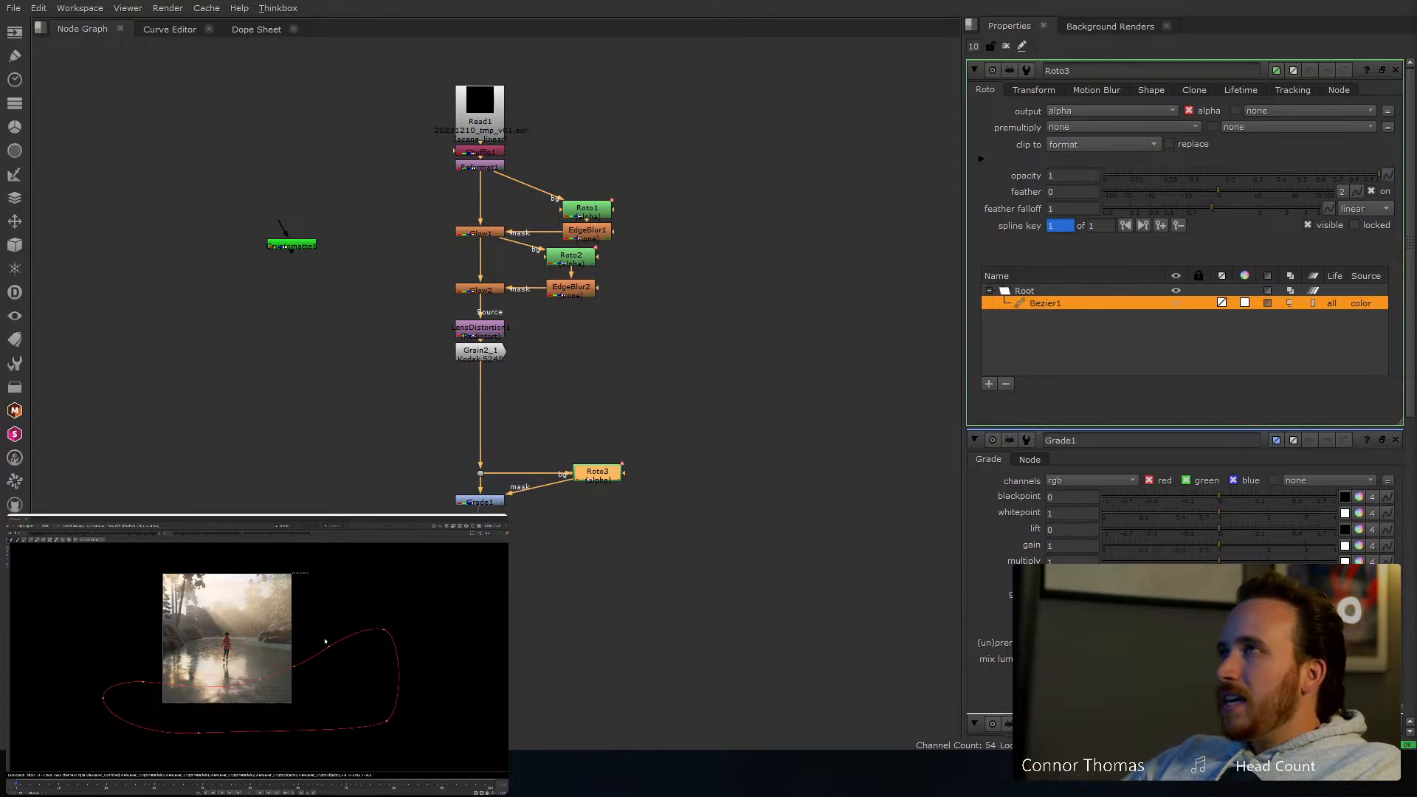
pyautogui.press('f')
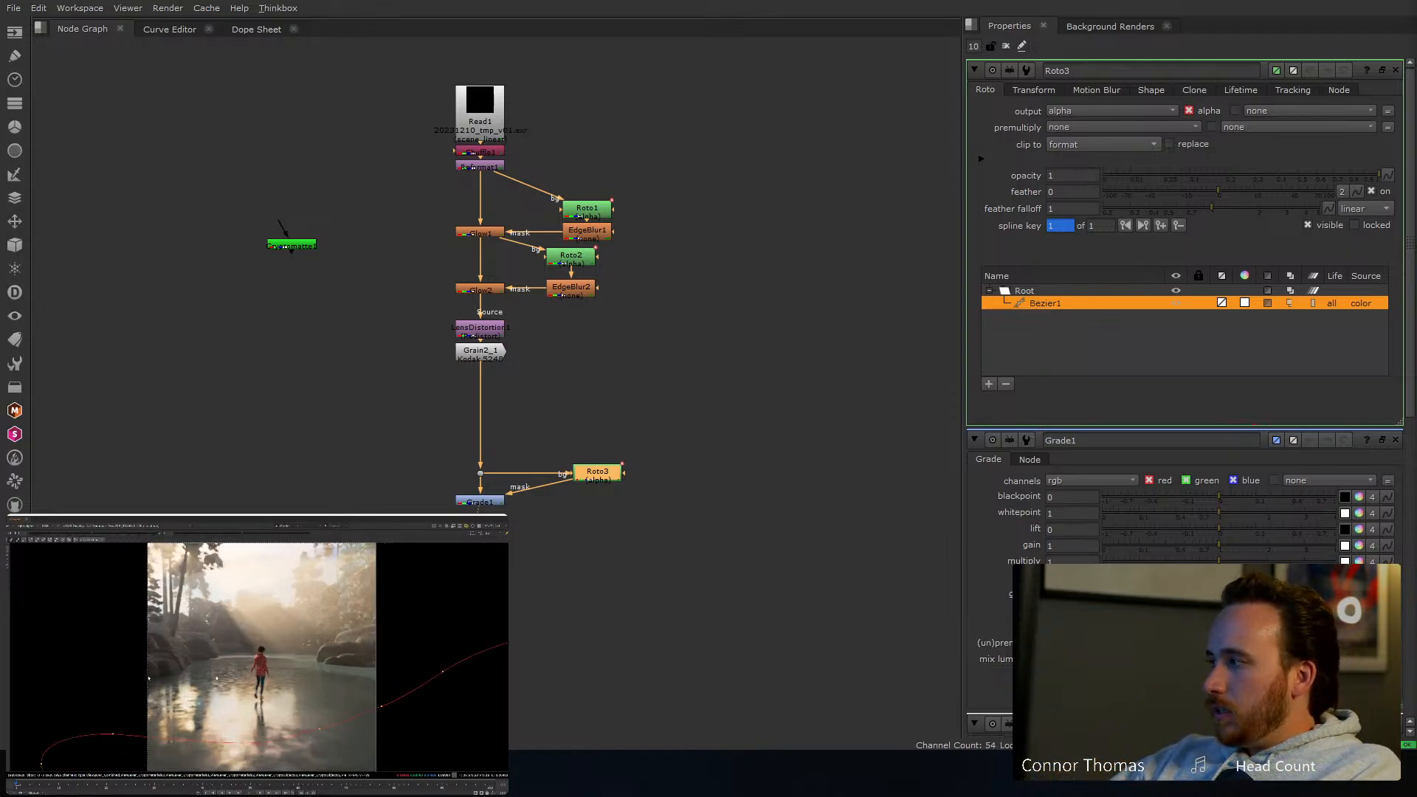
# Set Roto3's premultiply to rgba, and add an EdgeBlur node with size 300 between Roto3 and the Grade mask
pyautogui.click(1060, 127)
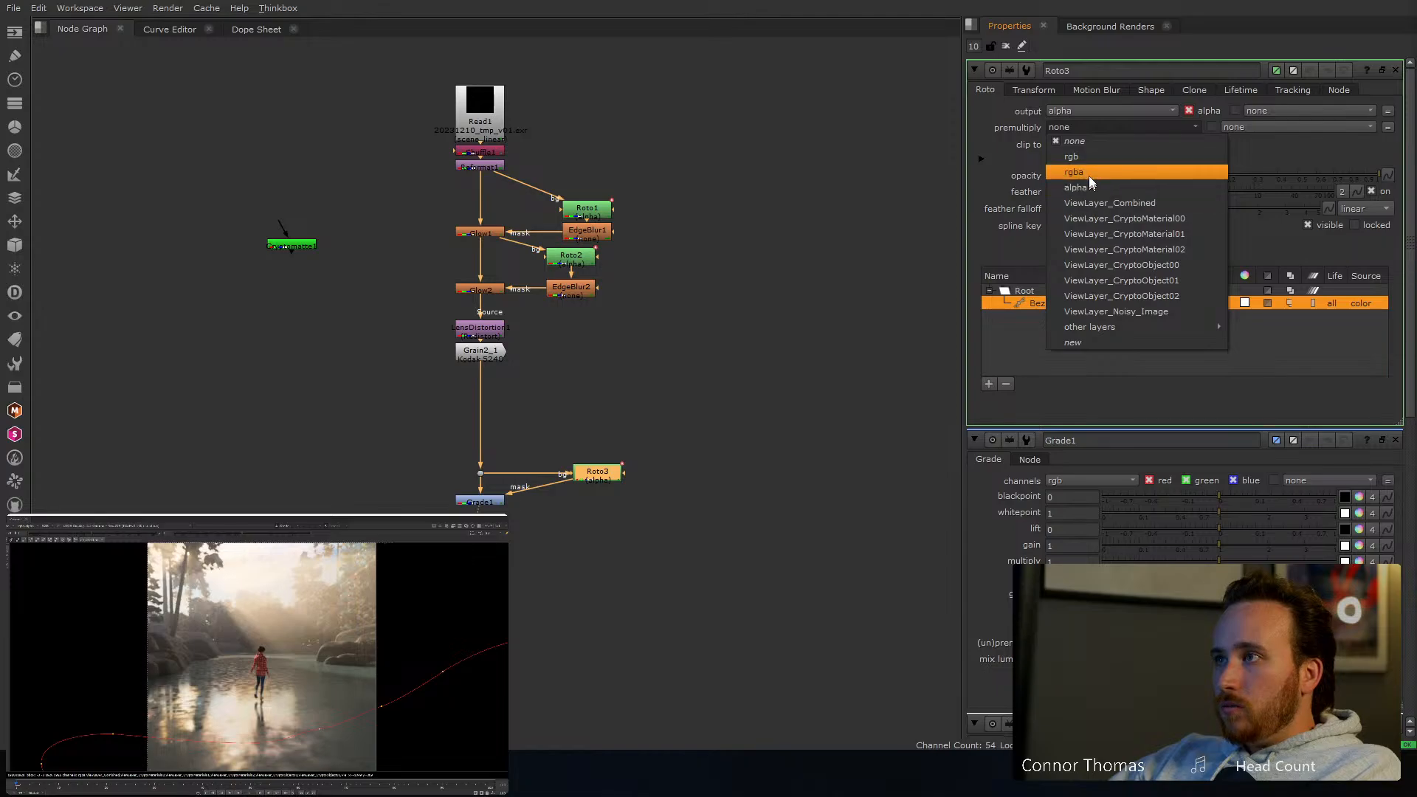
pyautogui.click(1088, 176)
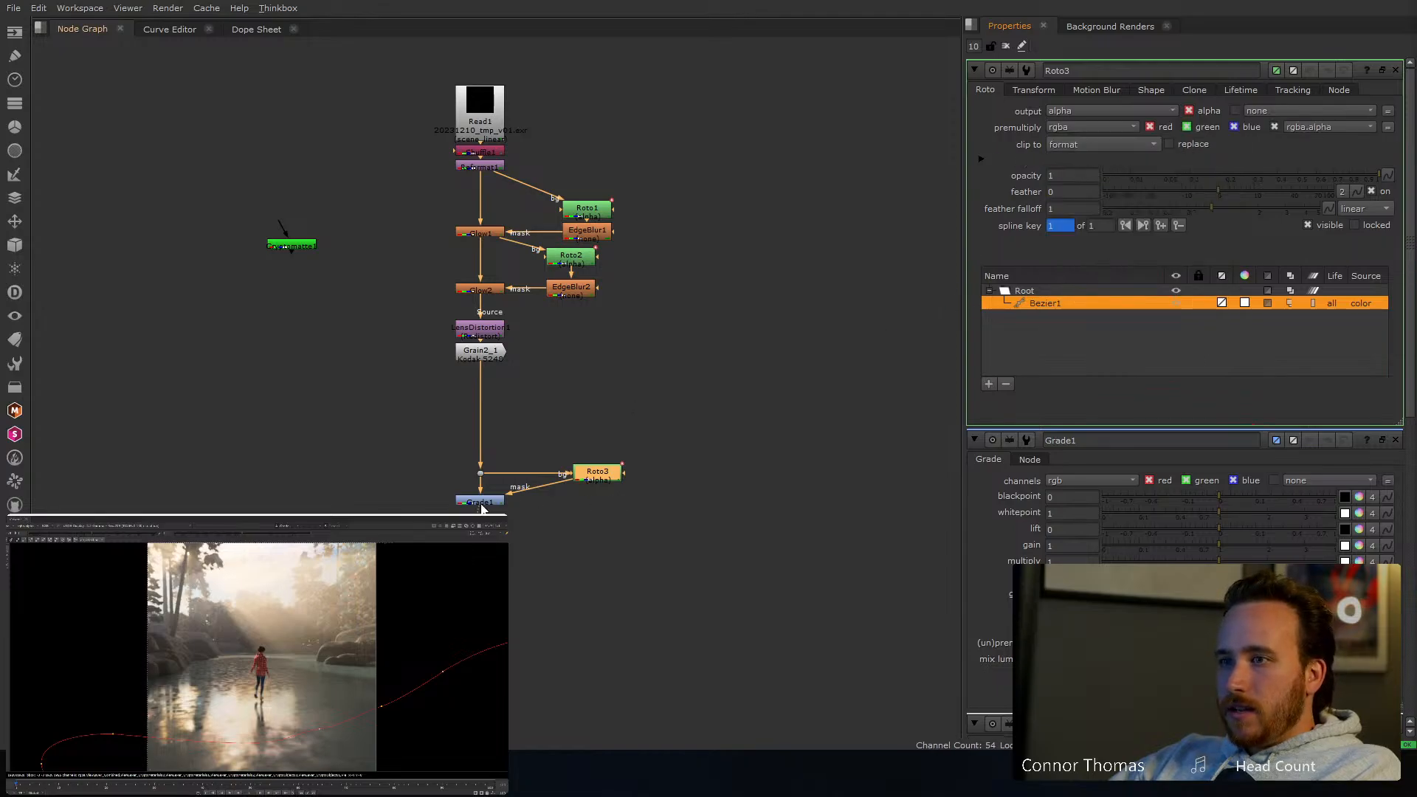
pyautogui.press('Tab')
pyautogui.write('ed')
pyautogui.click(500, 492)
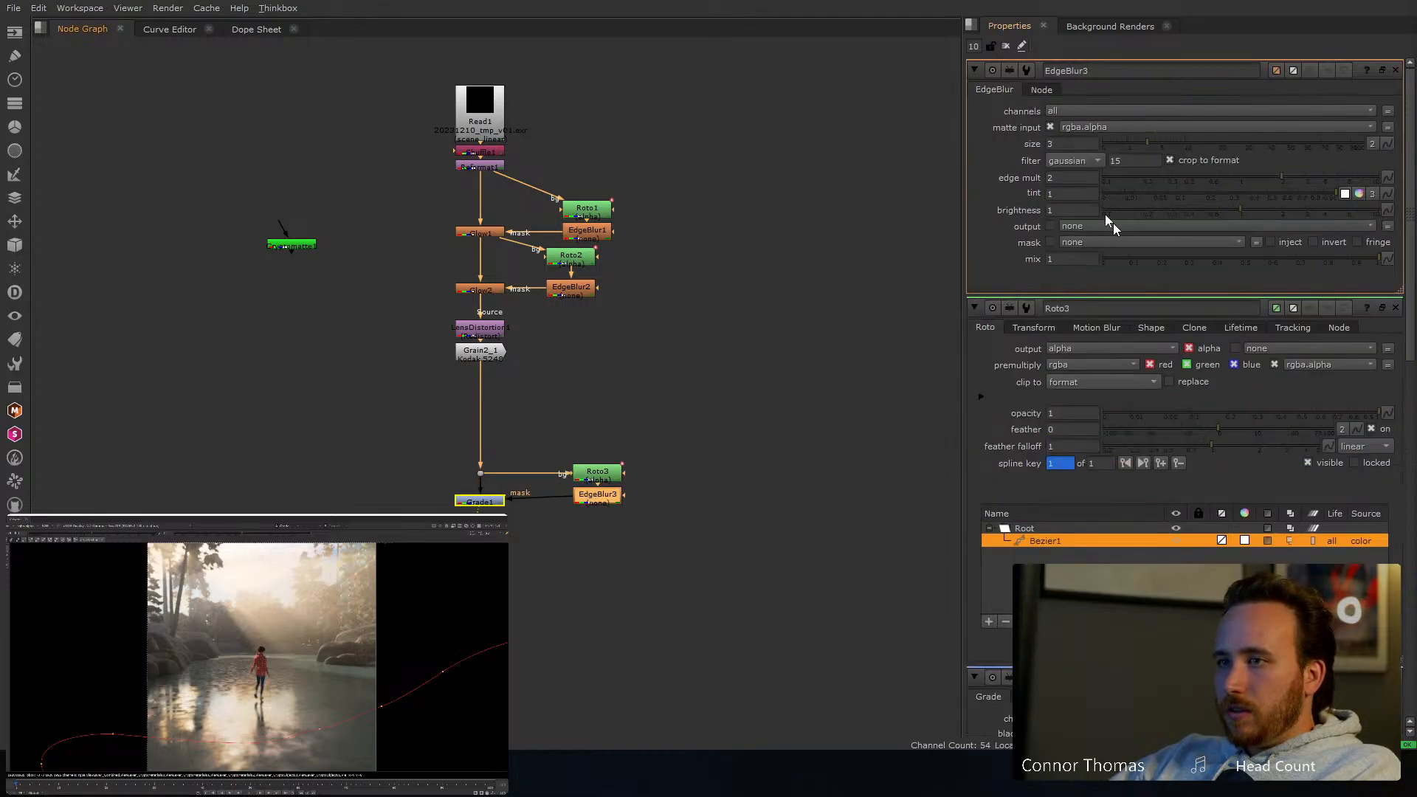
pyautogui.click(1070, 143)
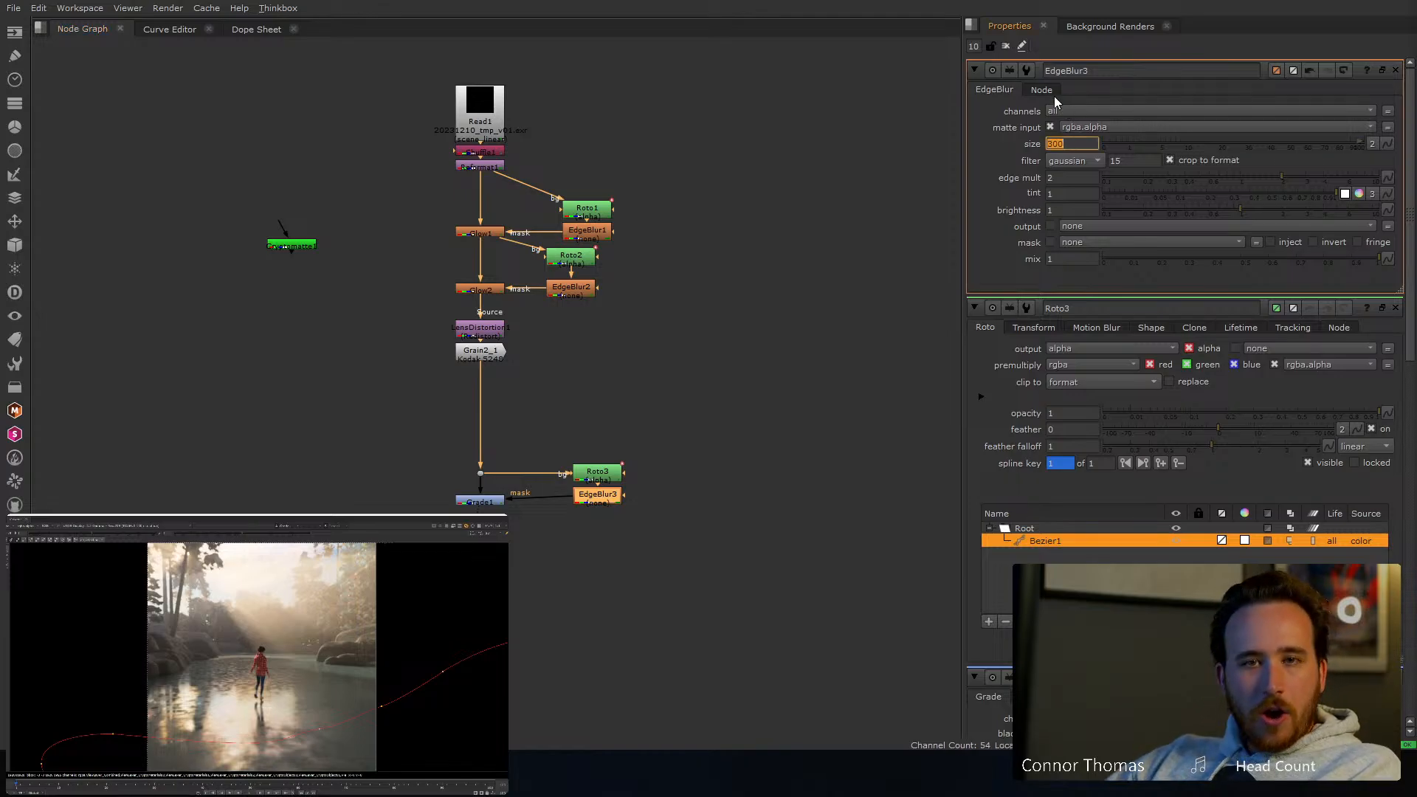
# Close the open node properties, open only the Grade node's properties, and align that node level with EdgeBlur3
pyautogui.click(1393, 70)
pyautogui.click(1395, 70)
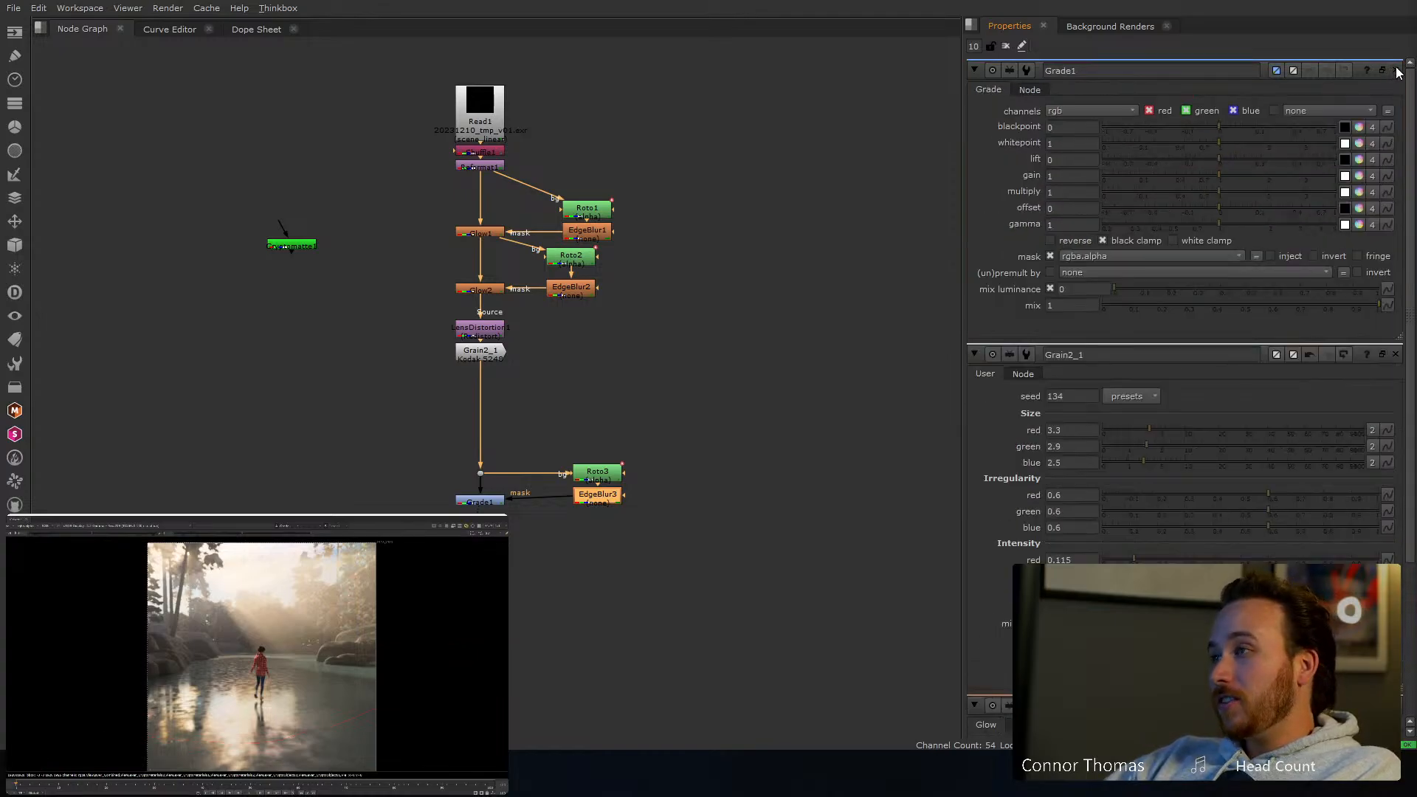
pyautogui.click(1395, 71)
pyautogui.click(1395, 71)
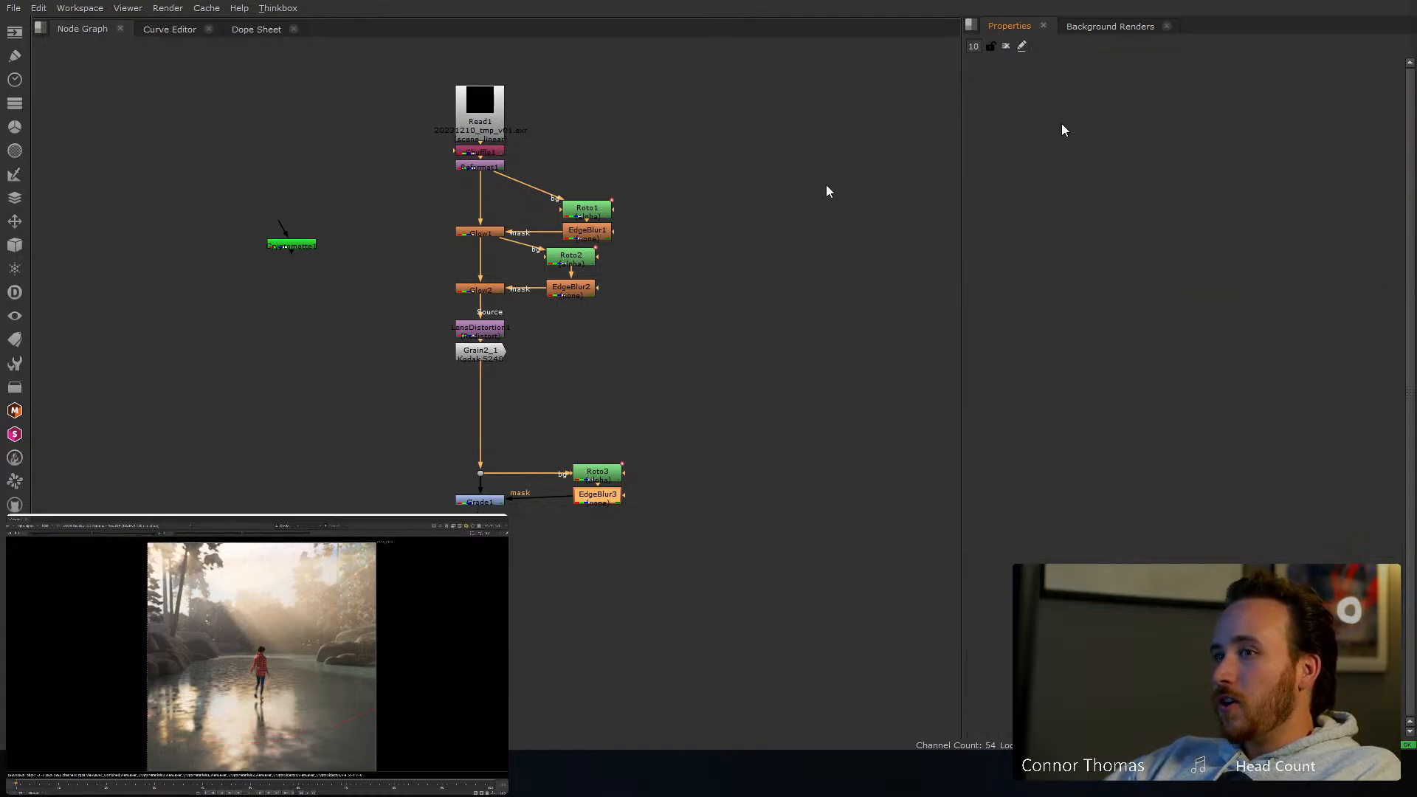
pyautogui.click(475, 502)
pyautogui.doubleClick(475, 504)
pyautogui.moveTo(474, 504); pyautogui.dragTo(475, 498)
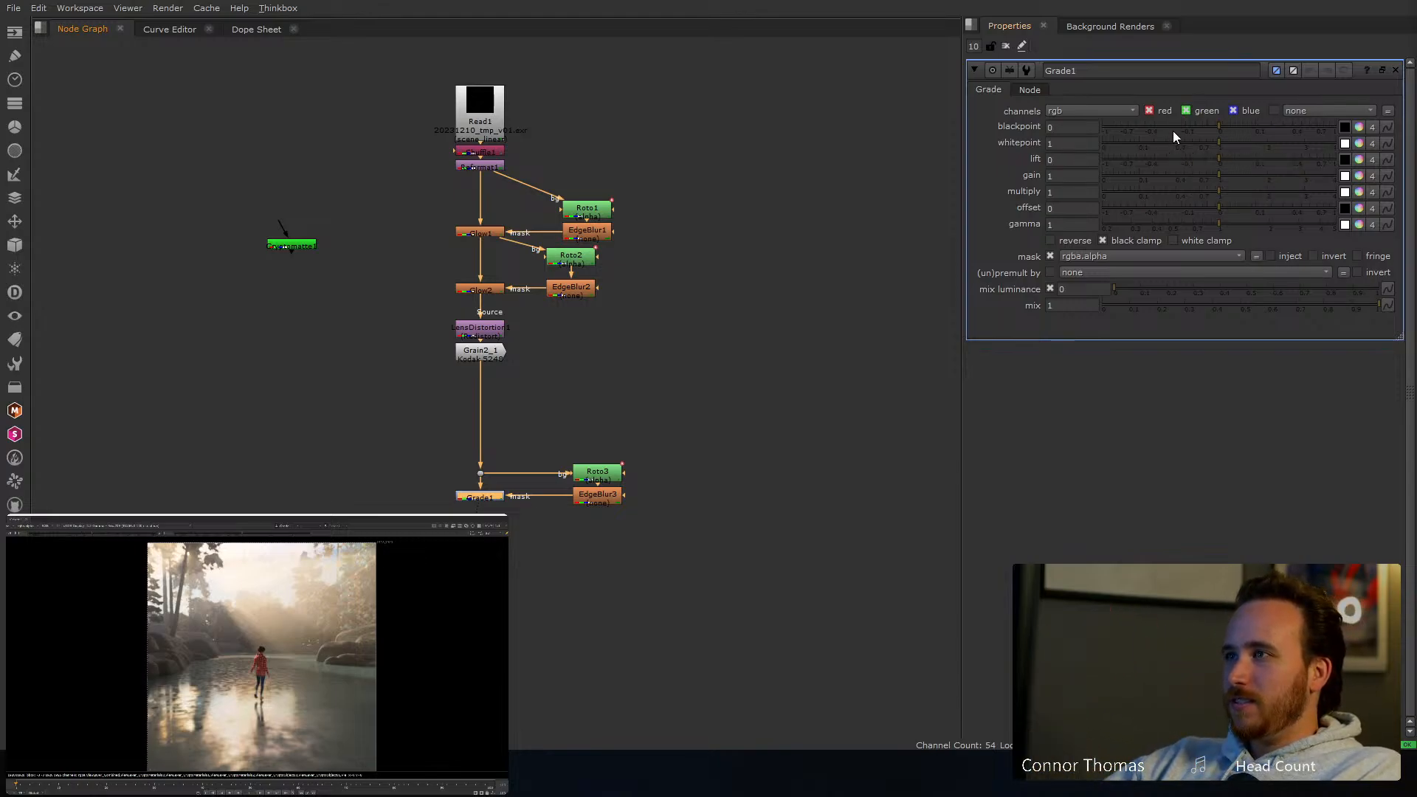
# Raise the masked Grade's whitepoint to 2.02, close its properties and check the full frame in the viewer
pyautogui.click(1264, 142)
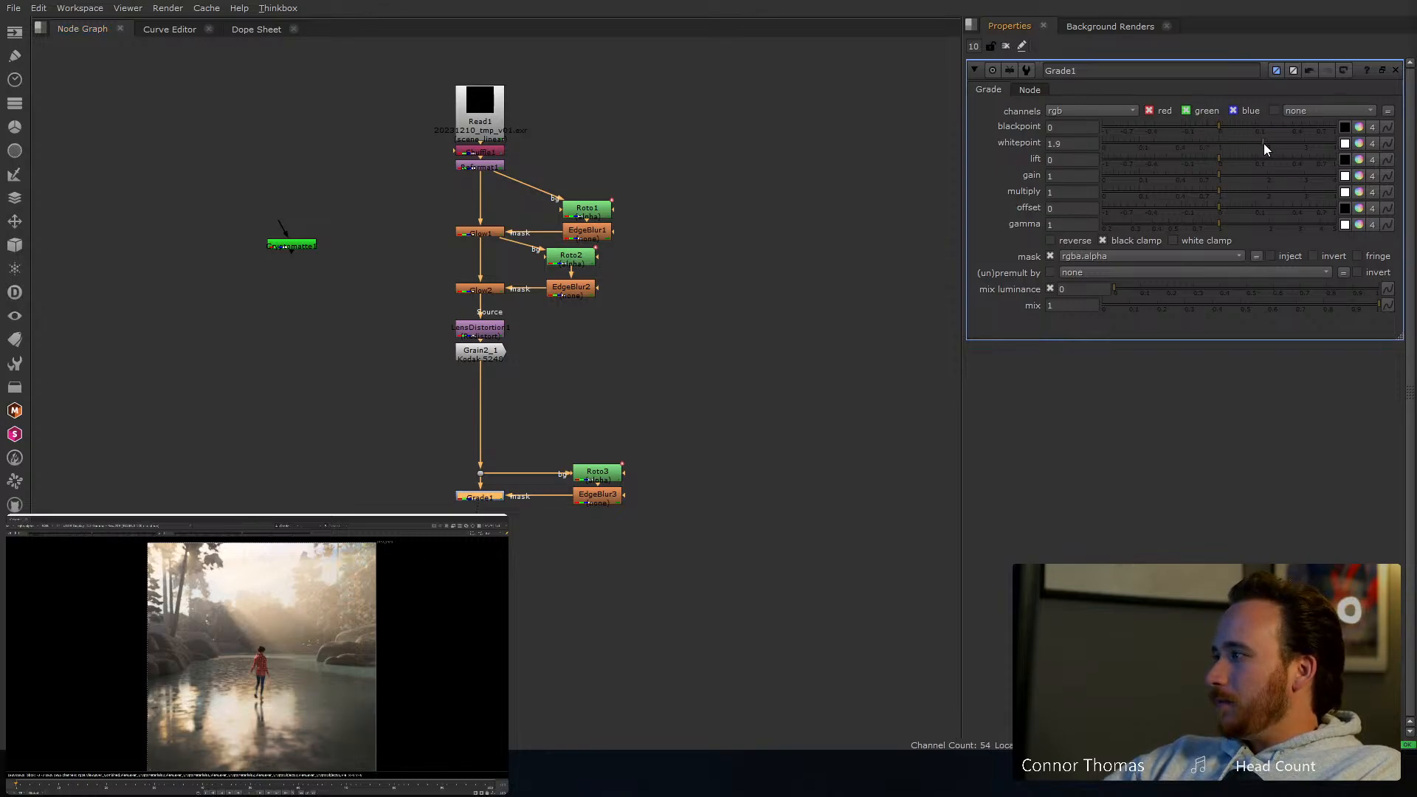
pyautogui.click(1267, 143)
pyautogui.click(809, 253)
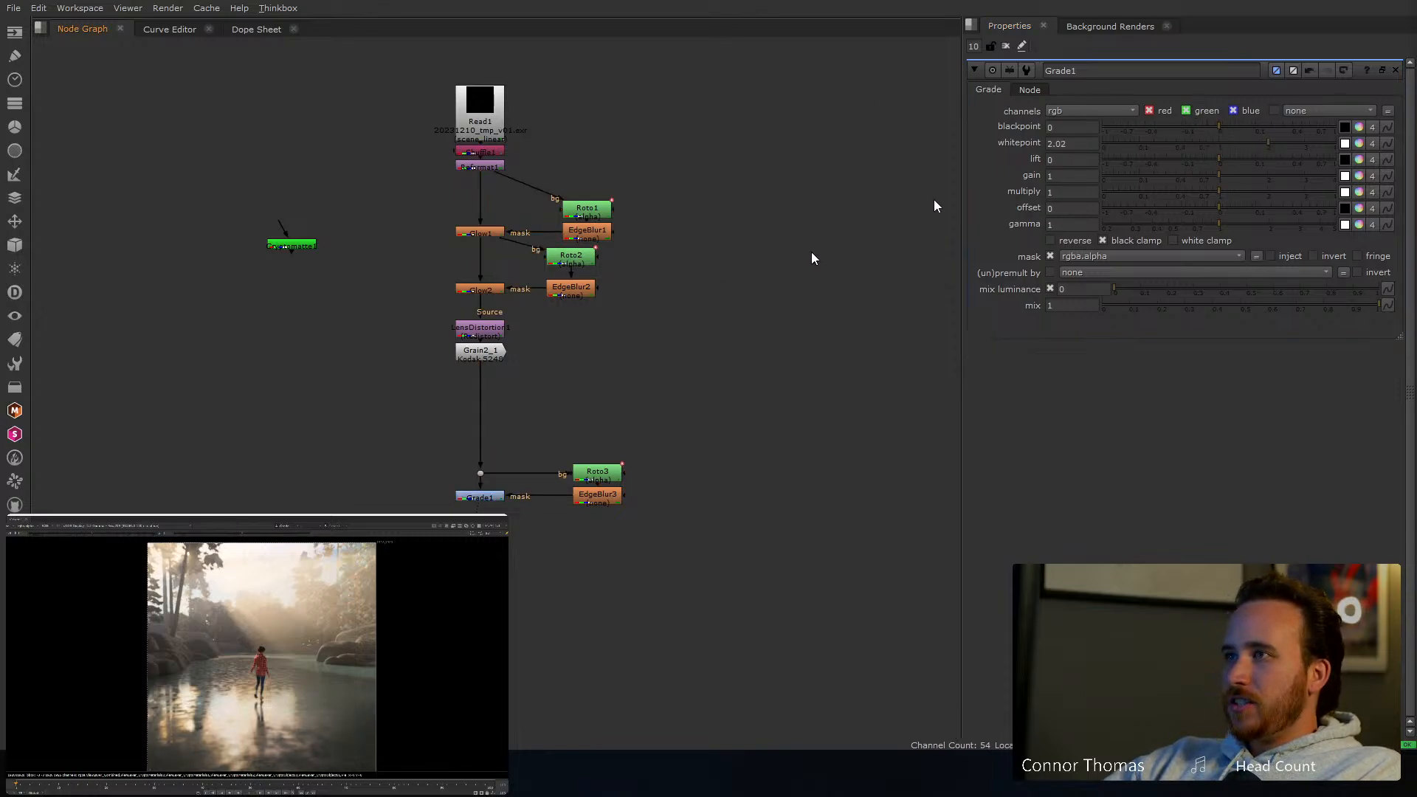
pyautogui.click(1004, 48)
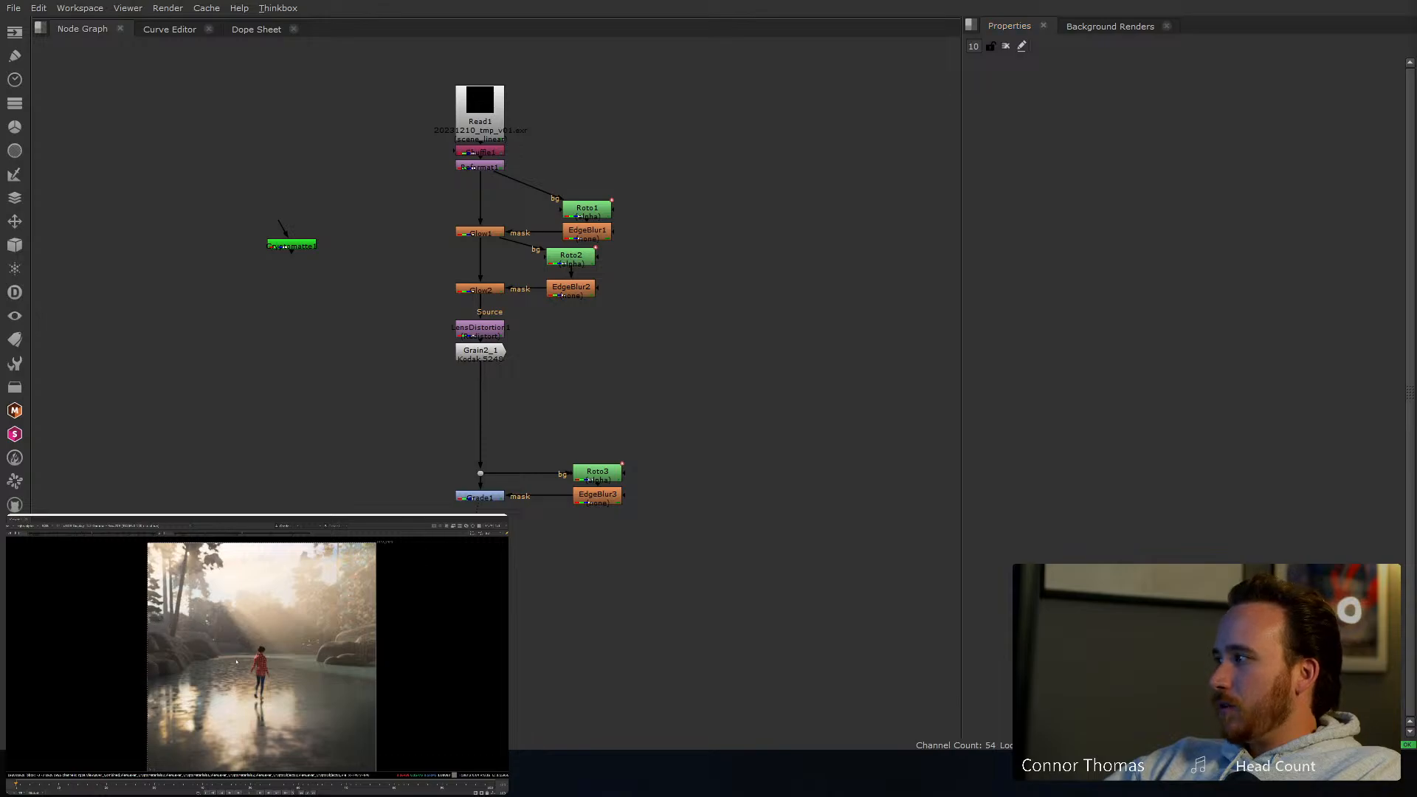
pyautogui.press('f')
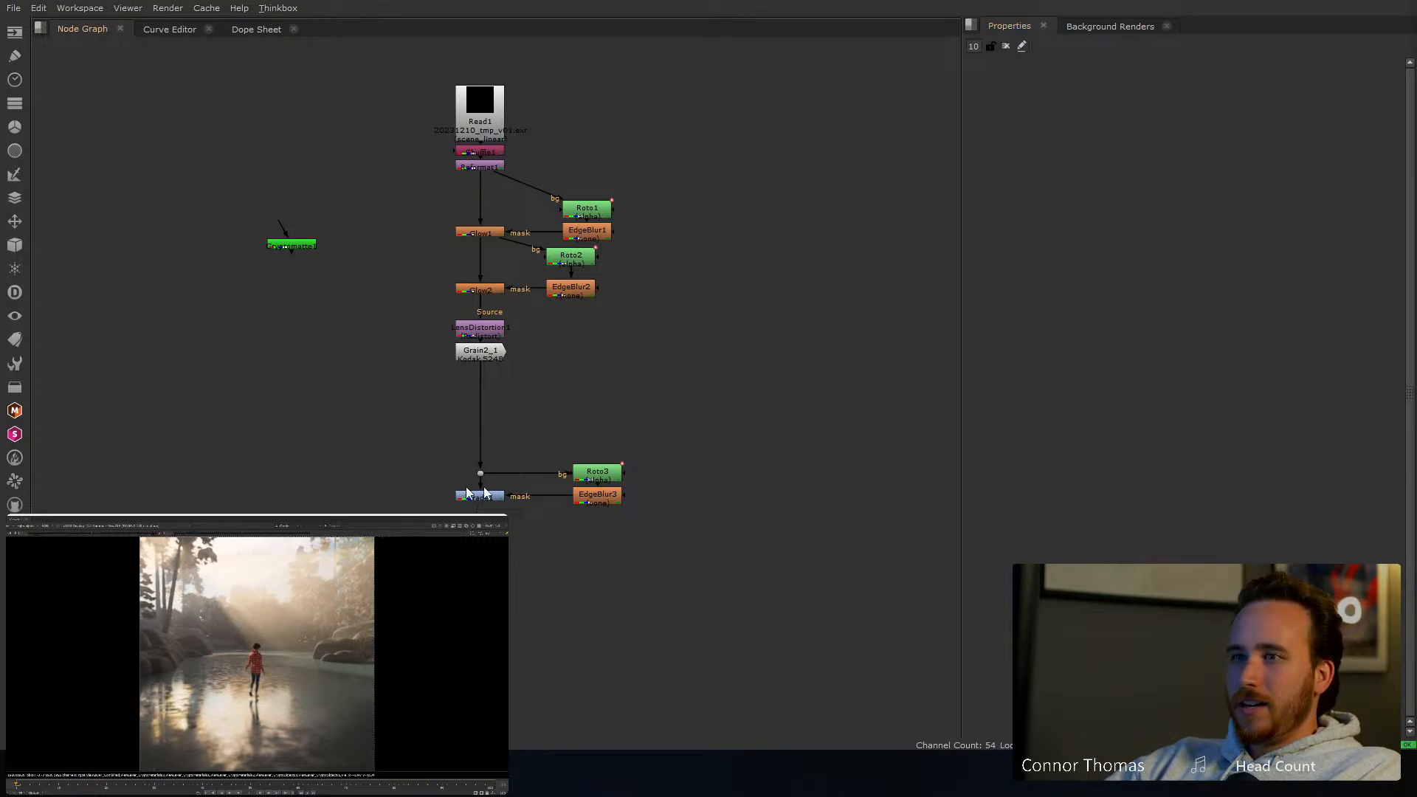
pyautogui.click(497, 498)
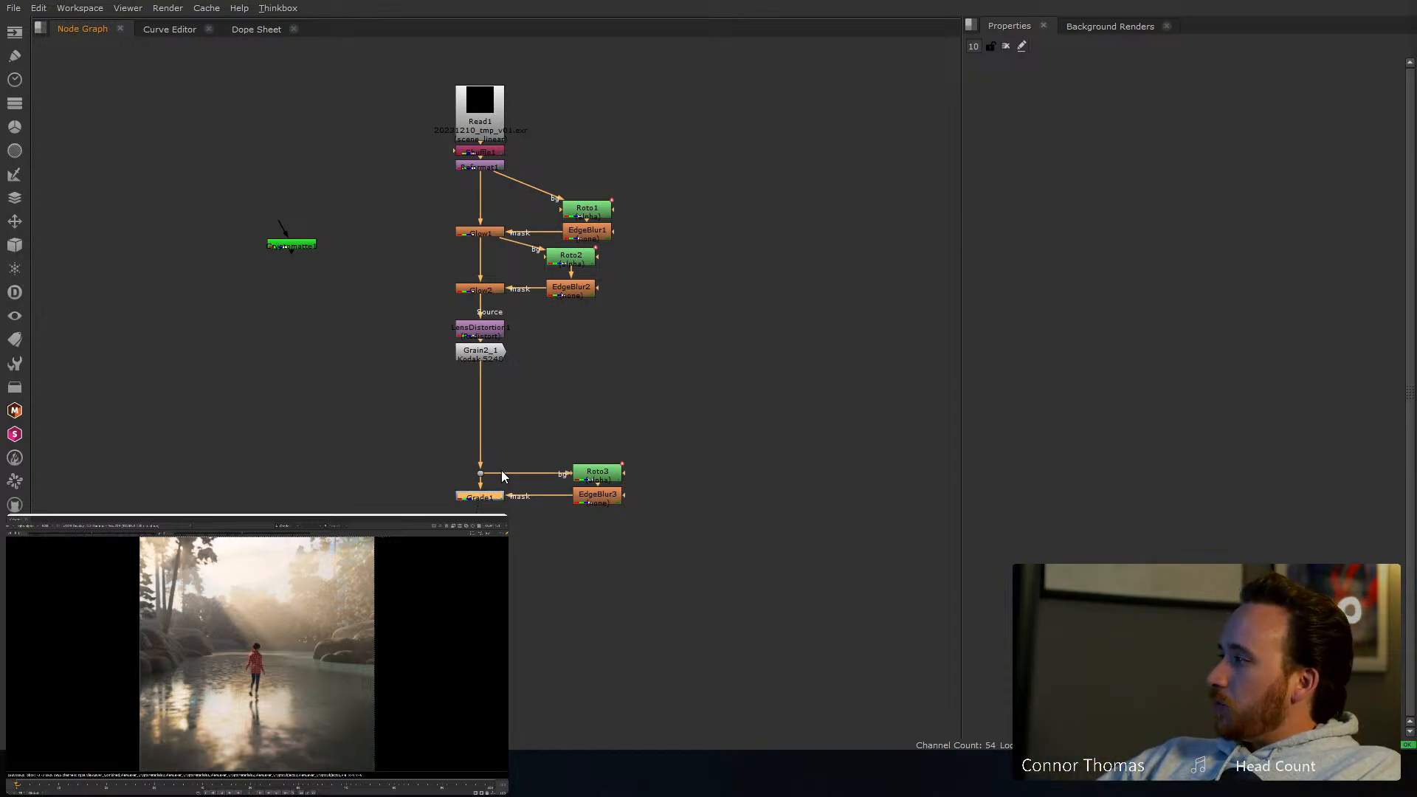
# Reshape Roto3's Bezier by moving the two points near the frame's right edge upward and inward, and close its properties
pyautogui.doubleClick(597, 472)
pyautogui.click(417, 691)
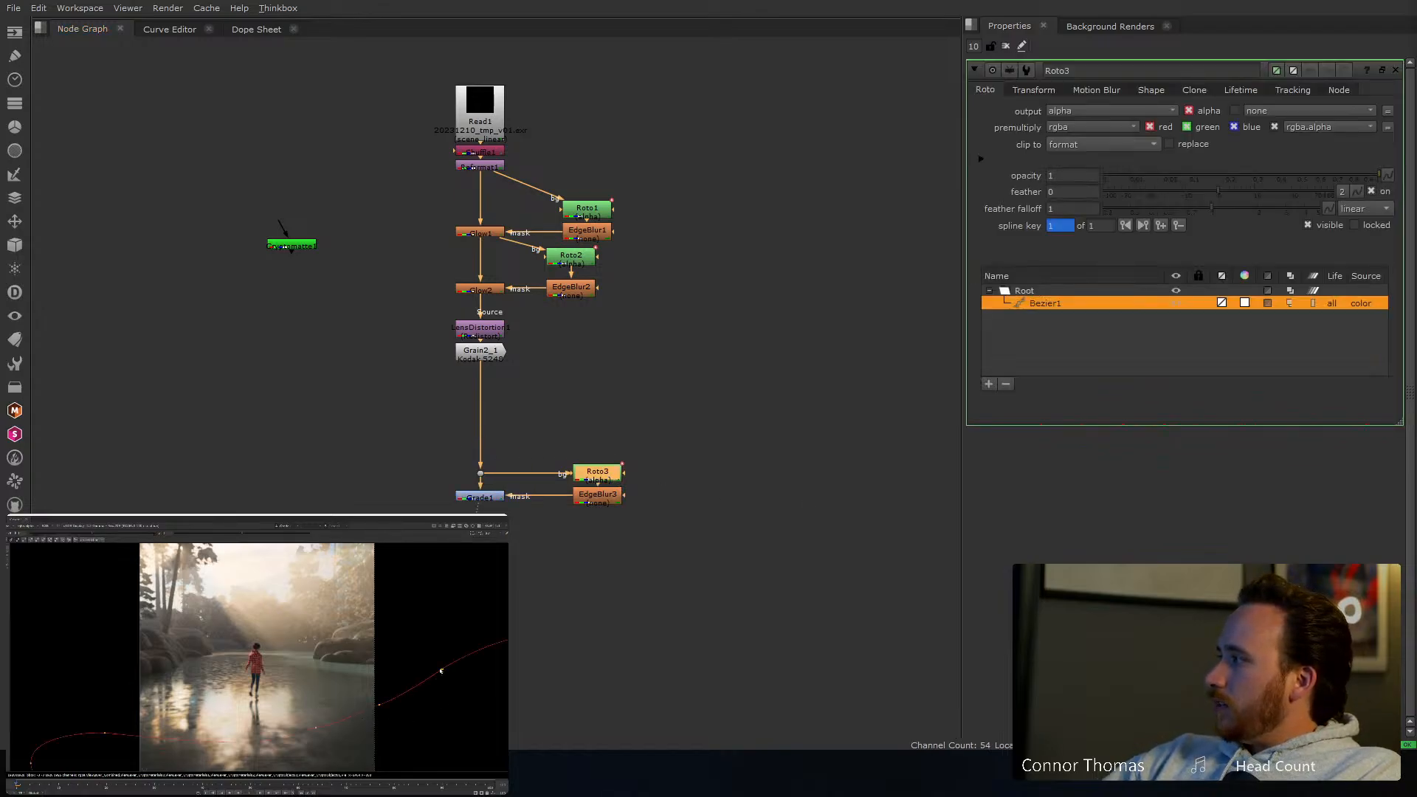
pyautogui.moveTo(442, 671); pyautogui.dragTo(384, 607)
pyautogui.moveTo(380, 705); pyautogui.dragTo(360, 688)
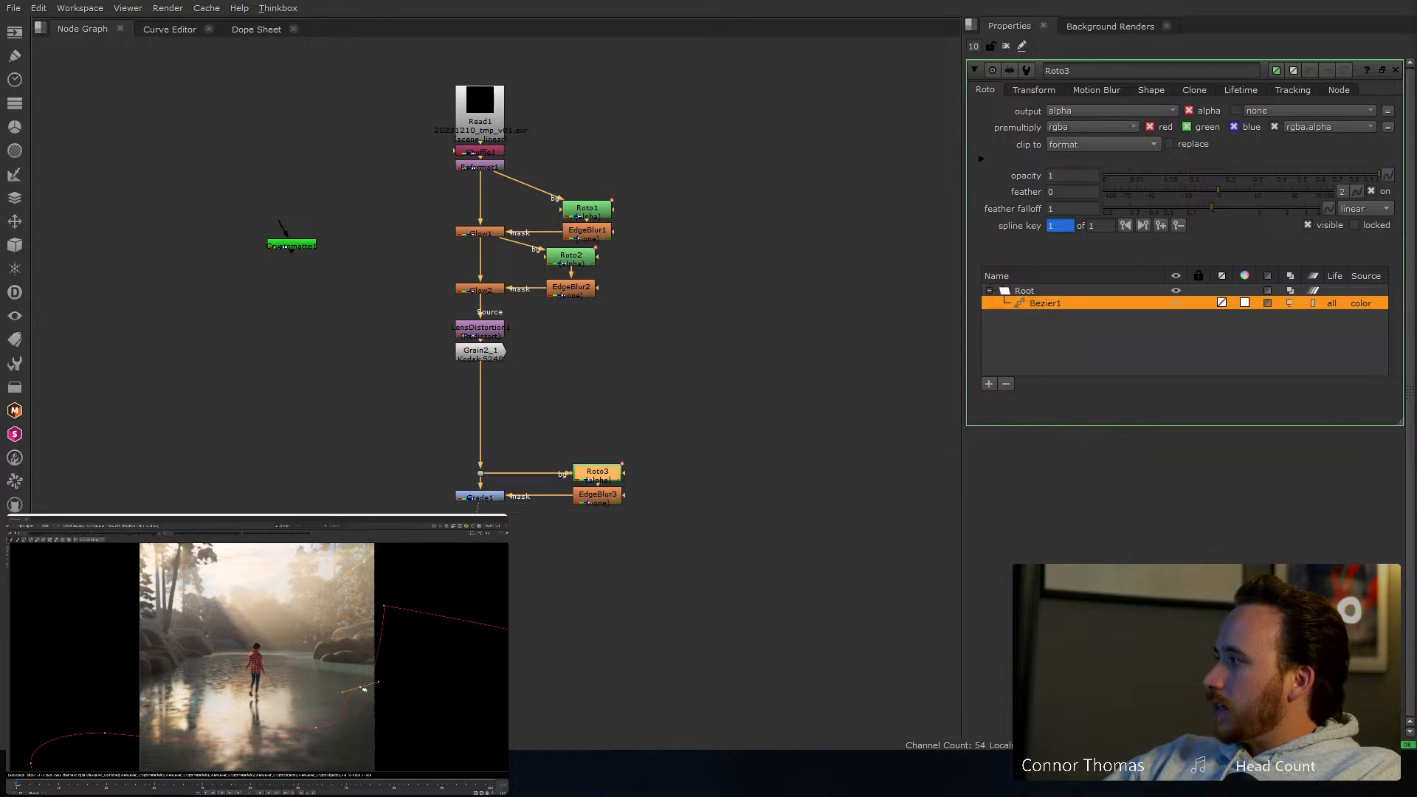
pyautogui.moveTo(394, 633); pyautogui.dragTo(380, 699, button='middle')
pyautogui.press('f')
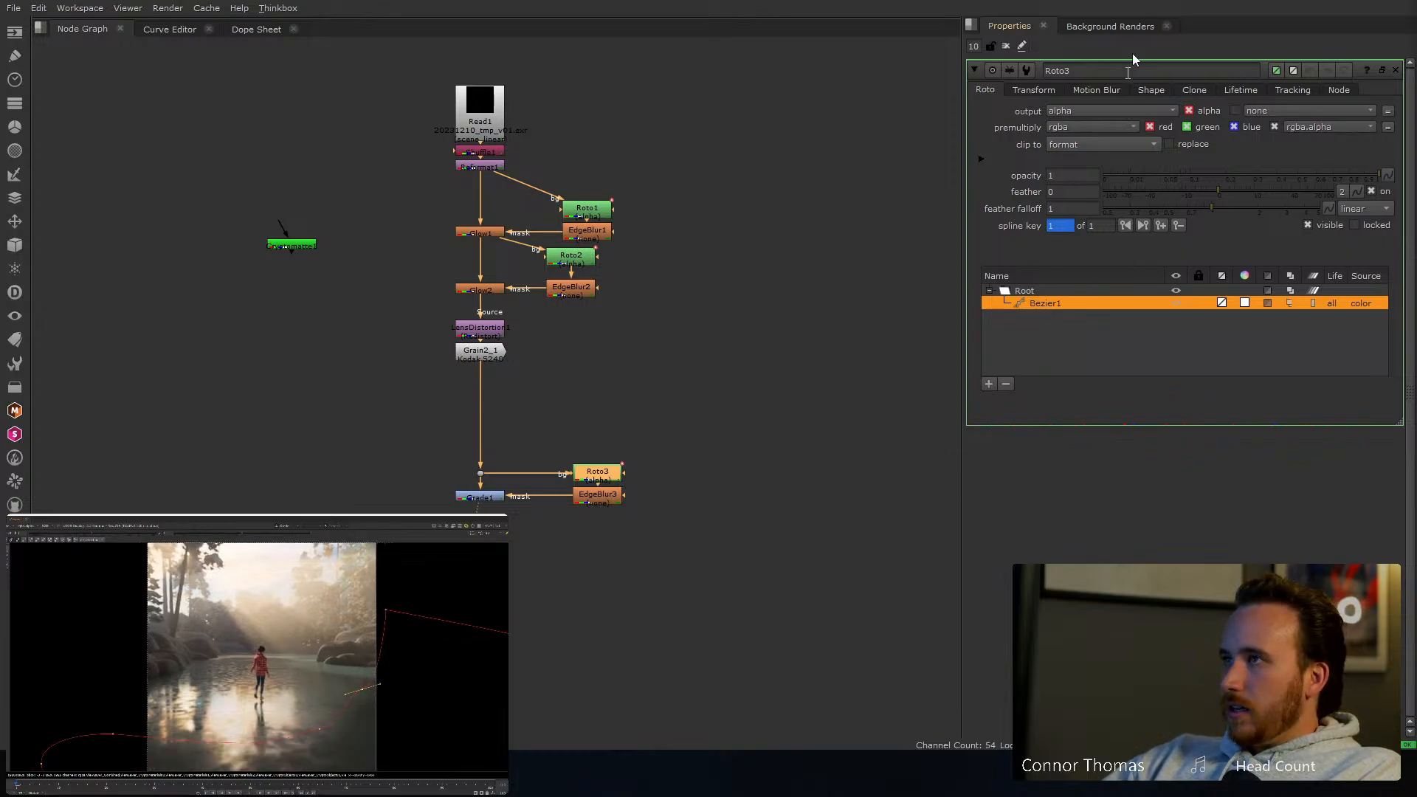
pyautogui.click(1008, 47)
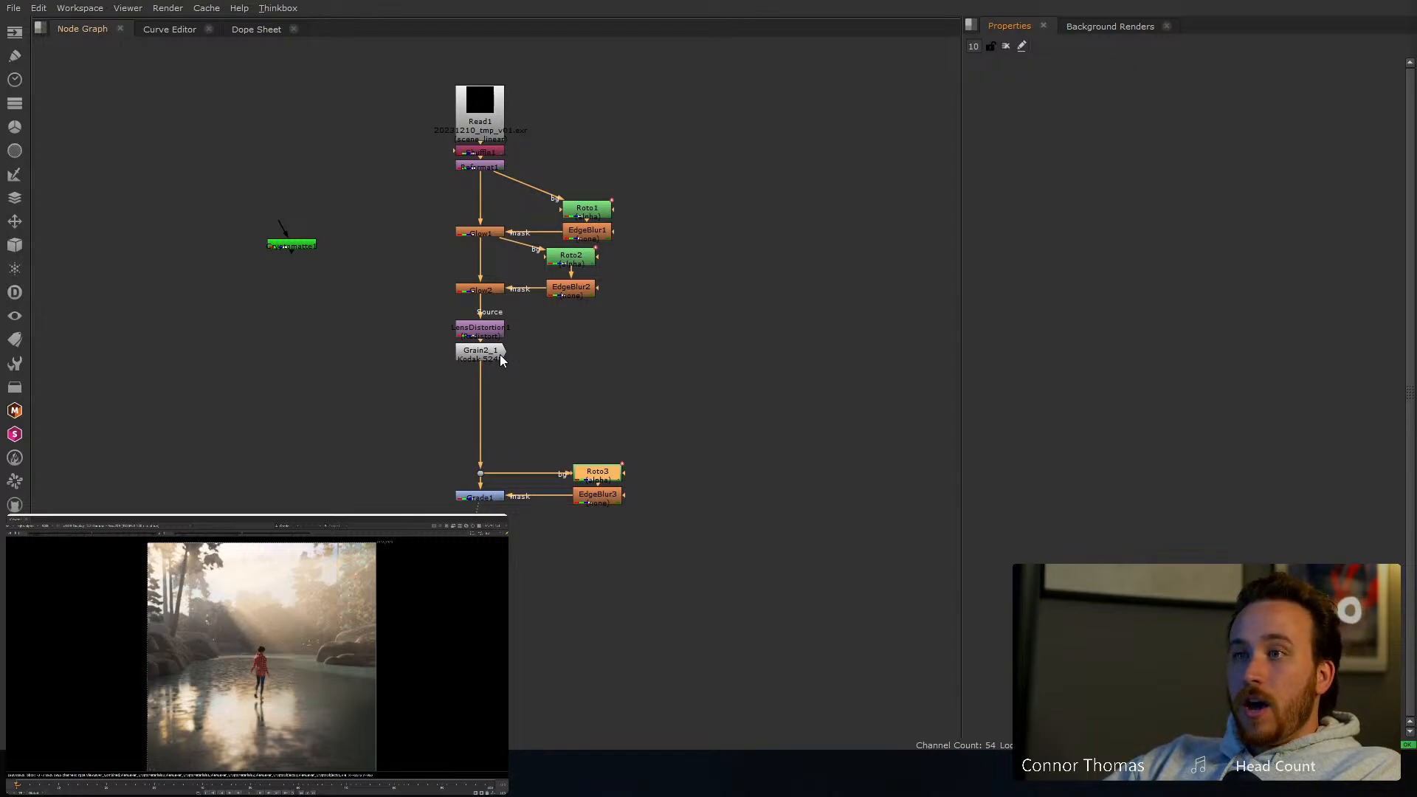
# Try to branch a Dot off the Reformat node
pyautogui.moveTo(483, 299); pyautogui.dragTo(496, 343, button='middle')
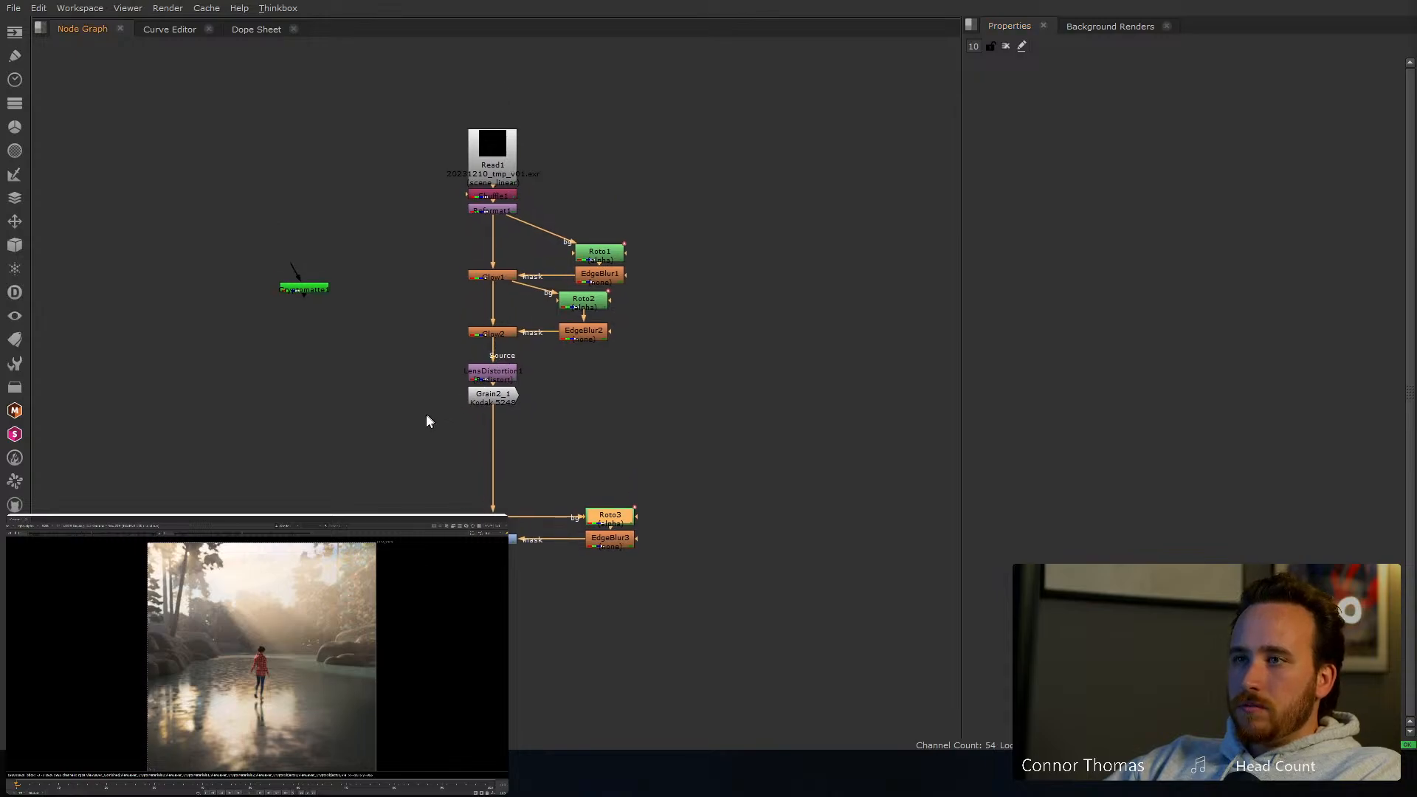
pyautogui.moveTo(421, 423); pyautogui.dragTo(680, 223)
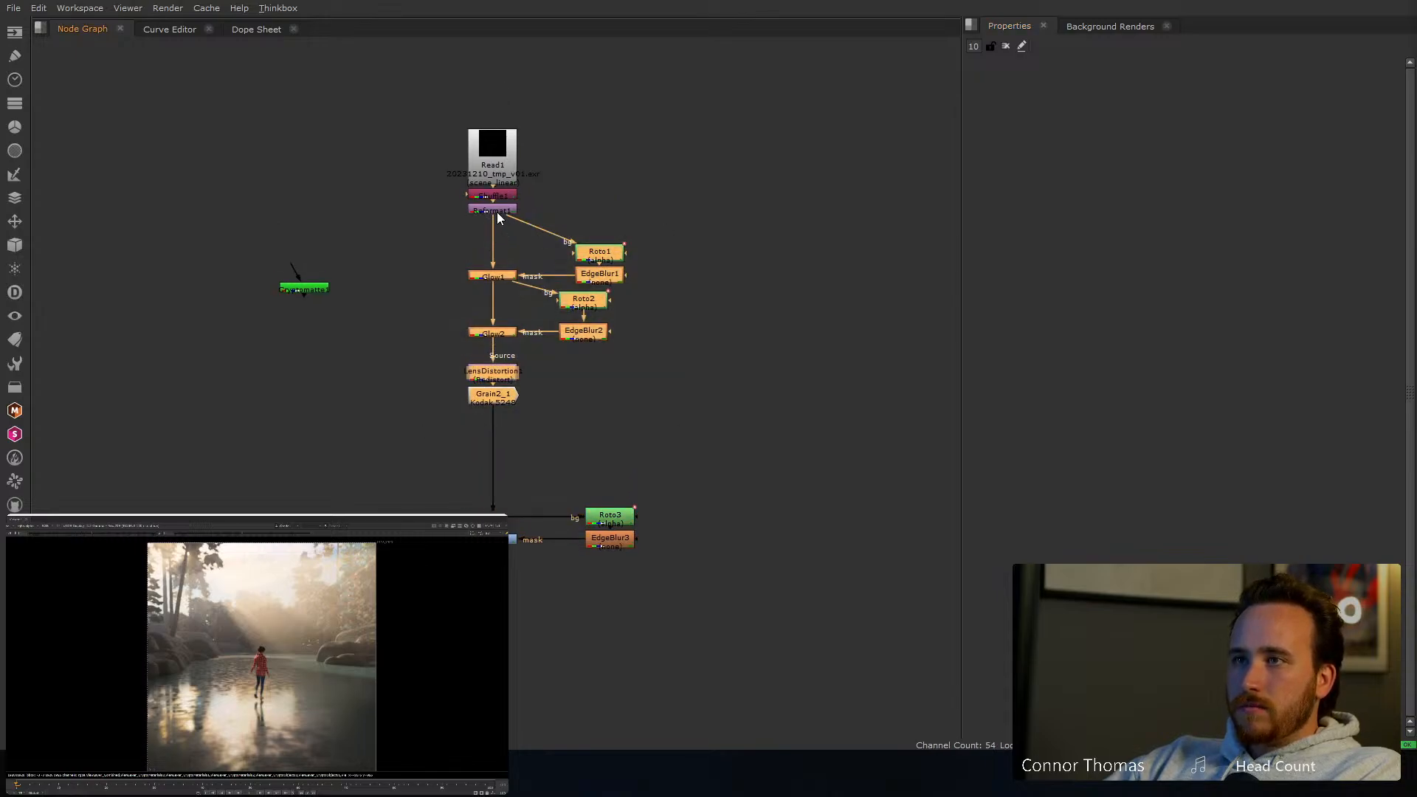
pyautogui.click(498, 211)
pyautogui.press('Tab')
pyautogui.write('dot')
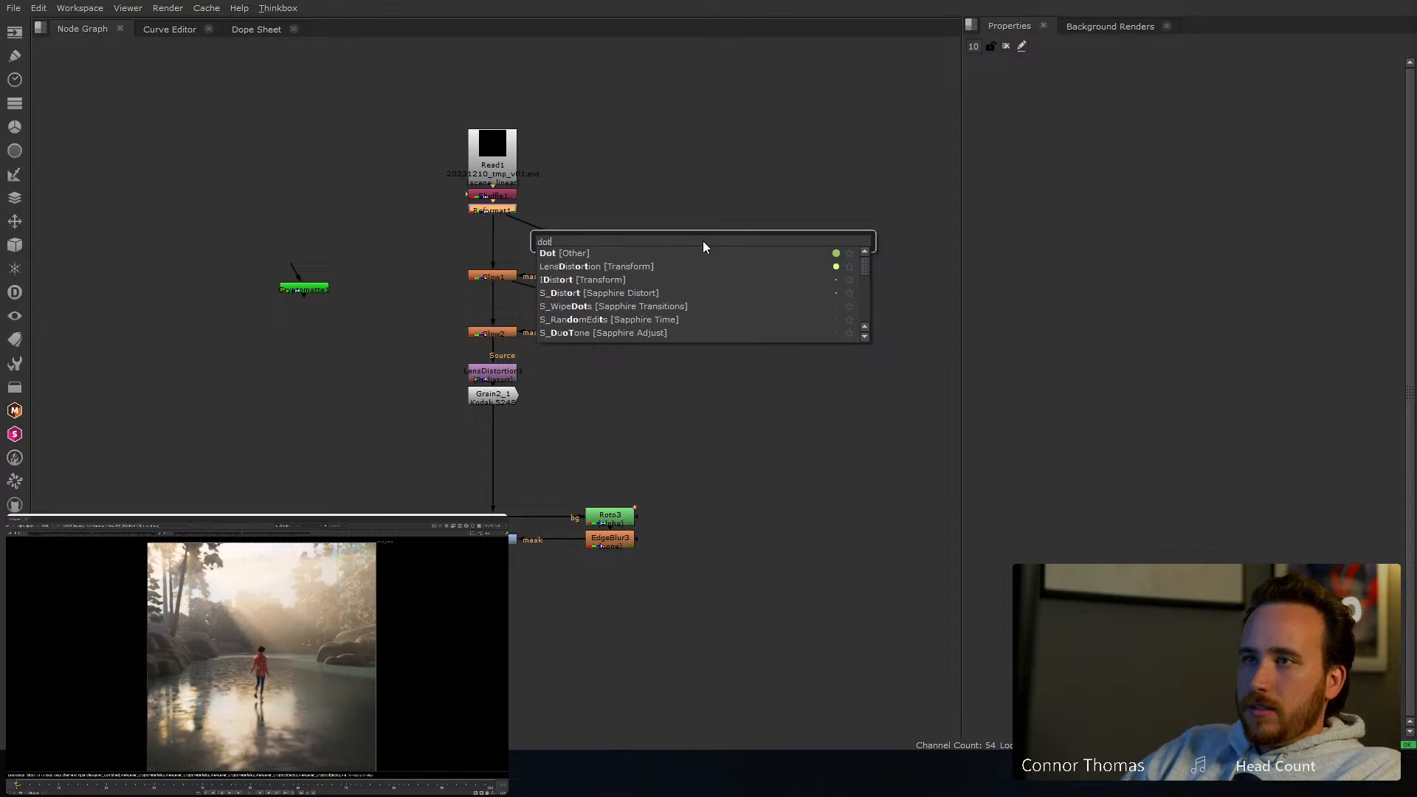
pyautogui.press('Down')
pyautogui.hotkey('shift', 'Return')
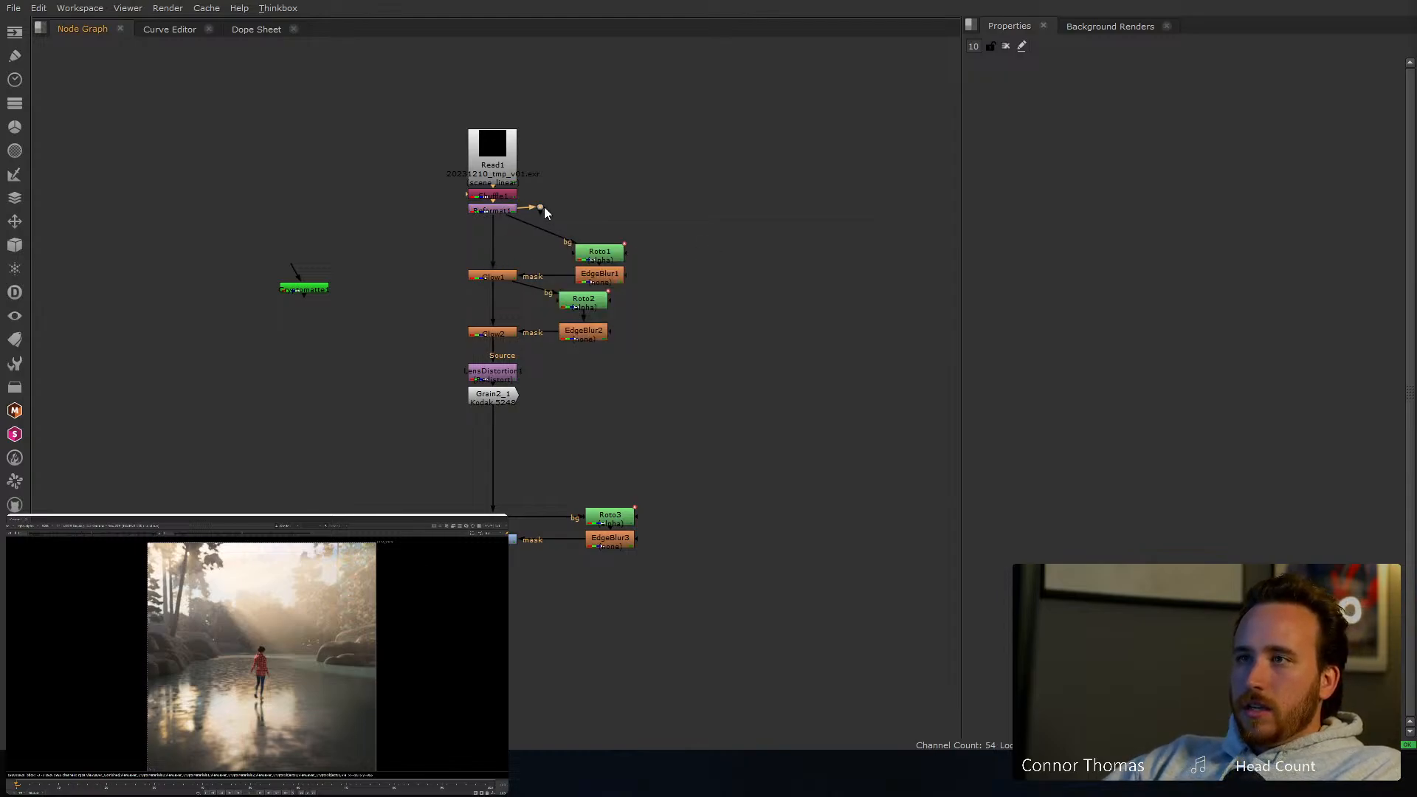
# Insert a Dot in the main pipe below the Reformat node and align it level with Roto1
pyautogui.press('Tab')
pyautogui.write('dot')
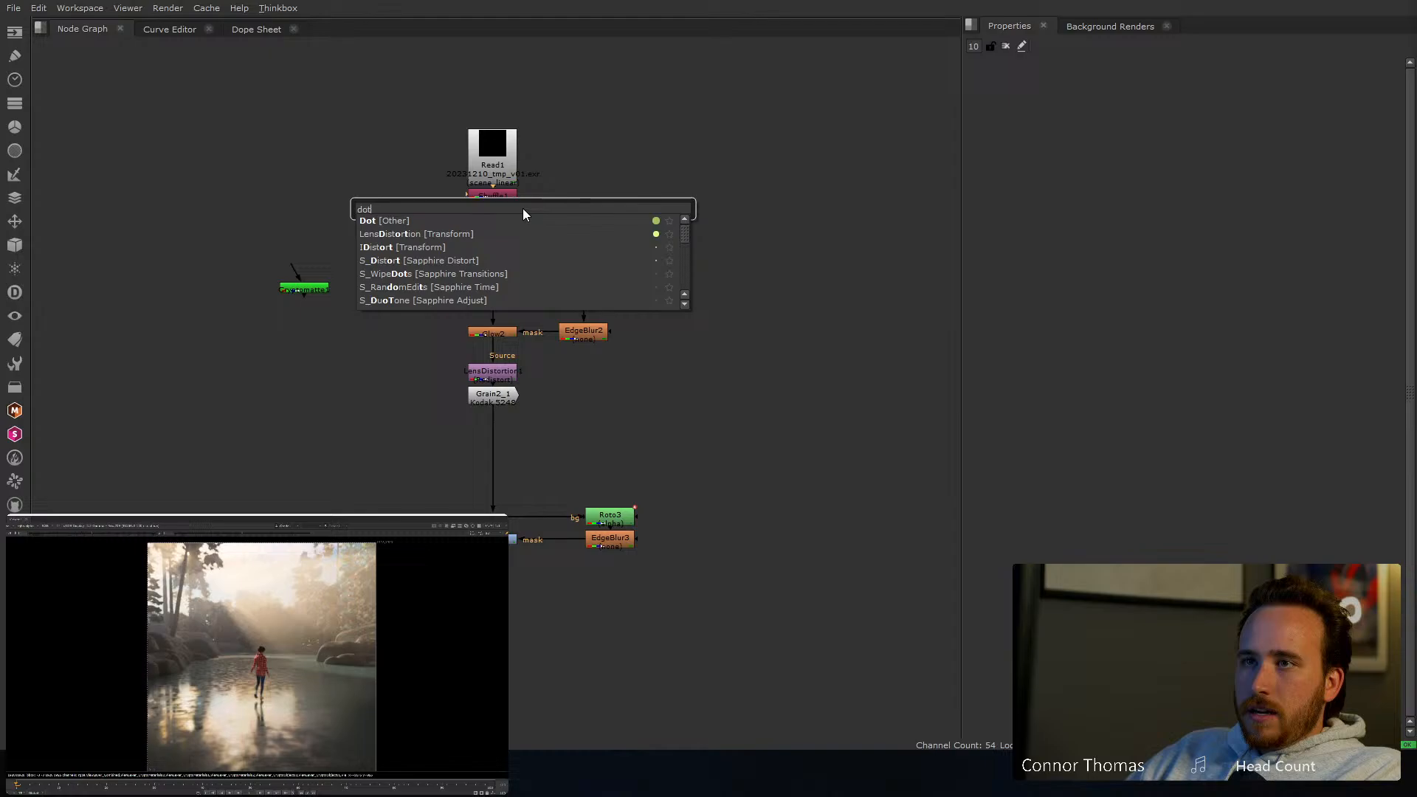
pyautogui.press('Return')
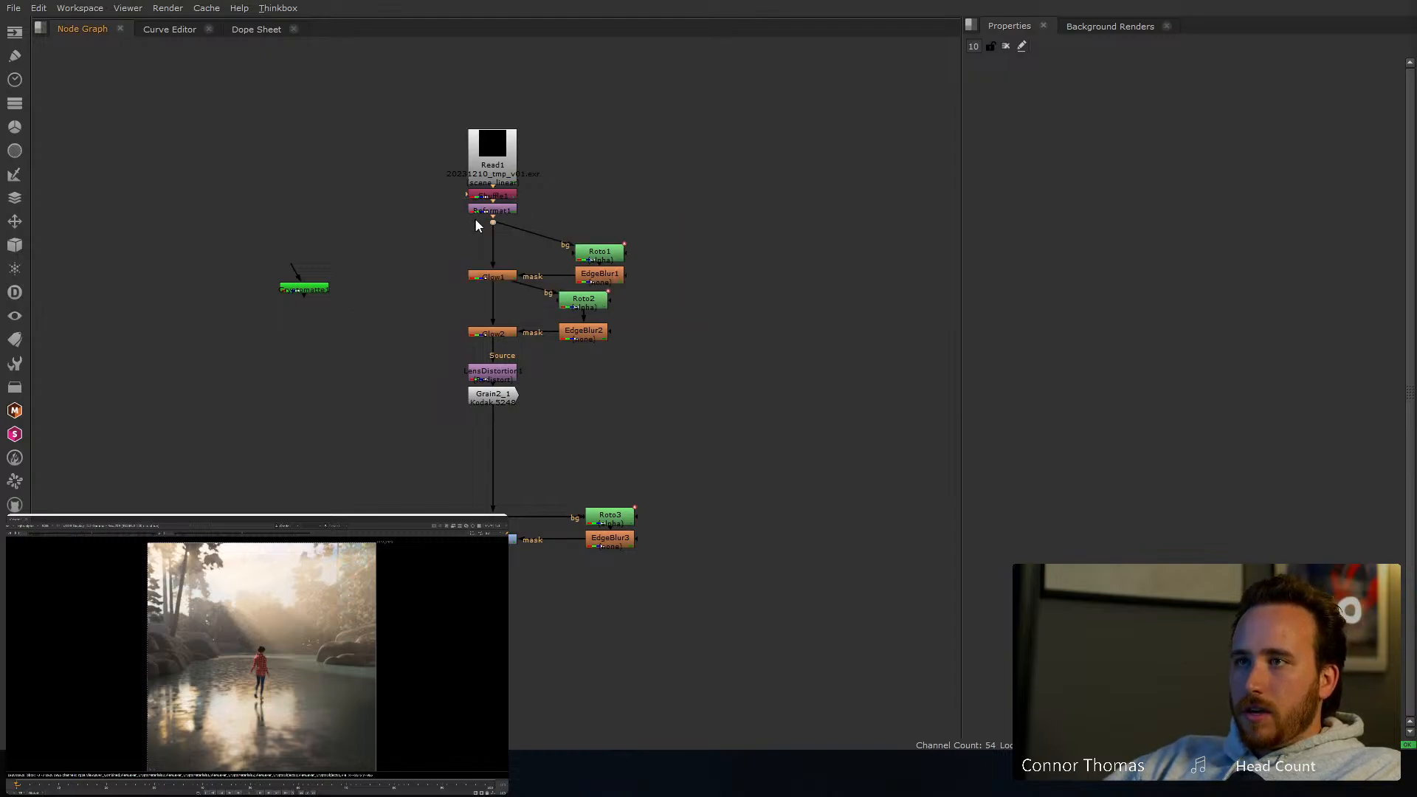
pyautogui.moveTo(492, 222); pyautogui.dragTo(493, 254)
# Move the Dot and all nodes below it further down to make room beneath the Reformat node
pyautogui.moveTo(402, 241); pyautogui.dragTo(763, 559)
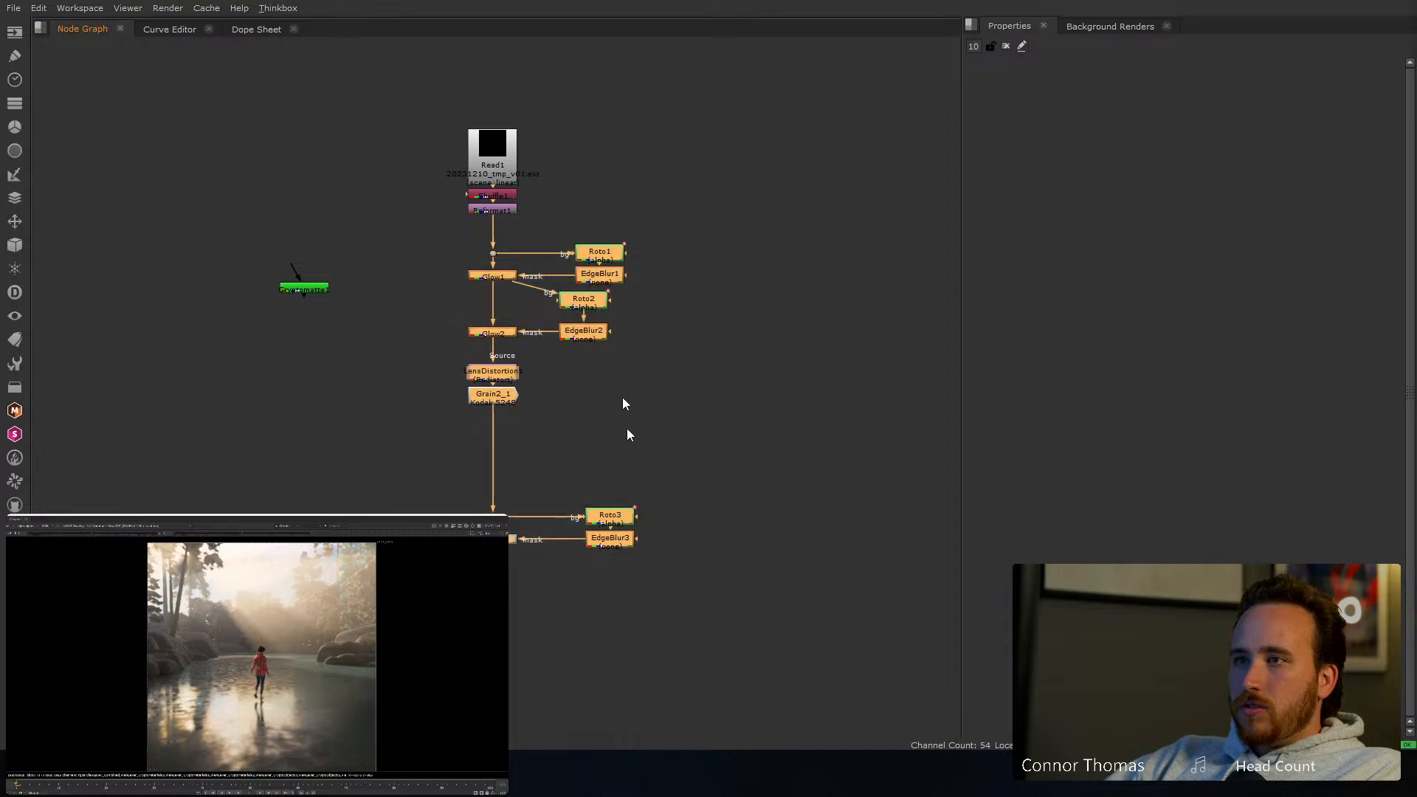
pyautogui.moveTo(603, 253); pyautogui.dragTo(599, 356)
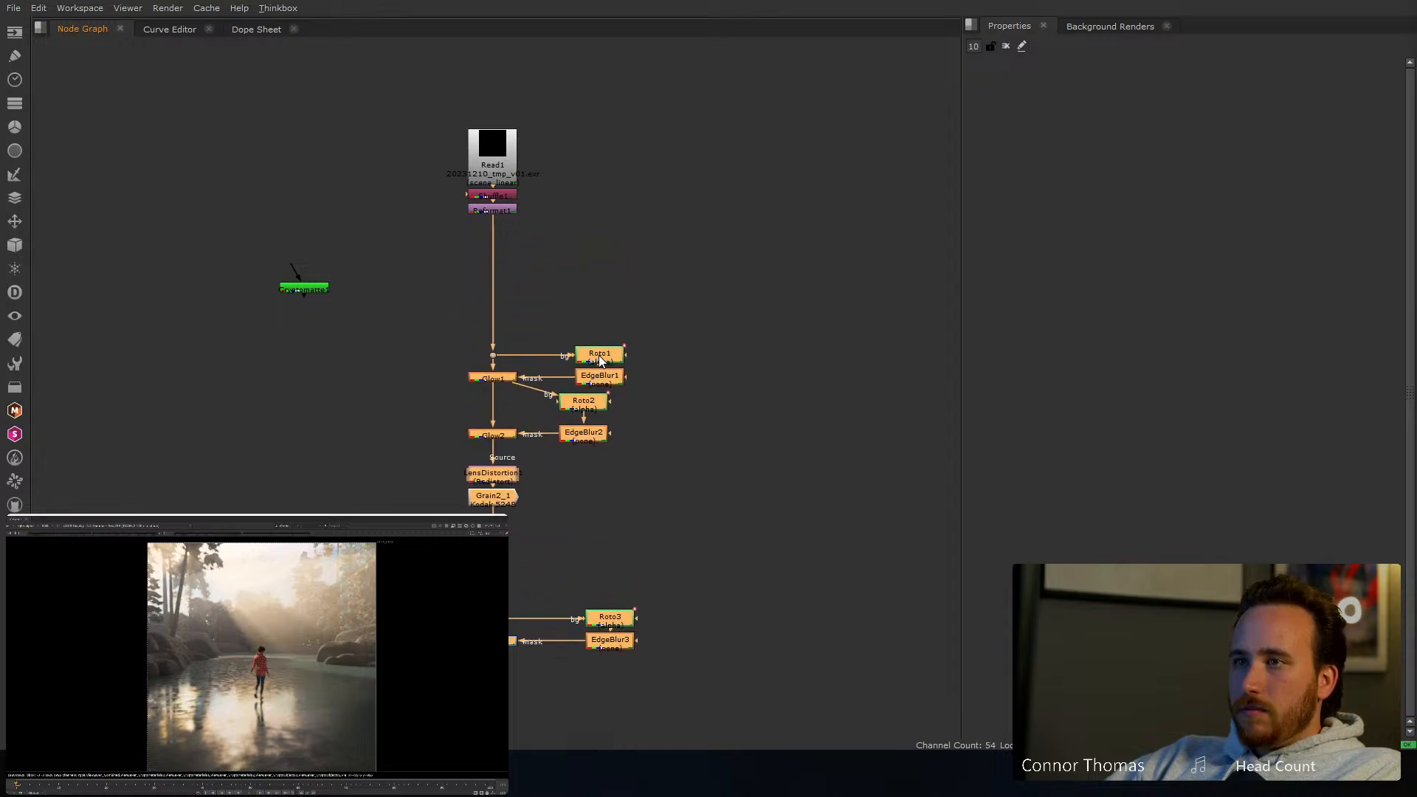
pyautogui.click(612, 303)
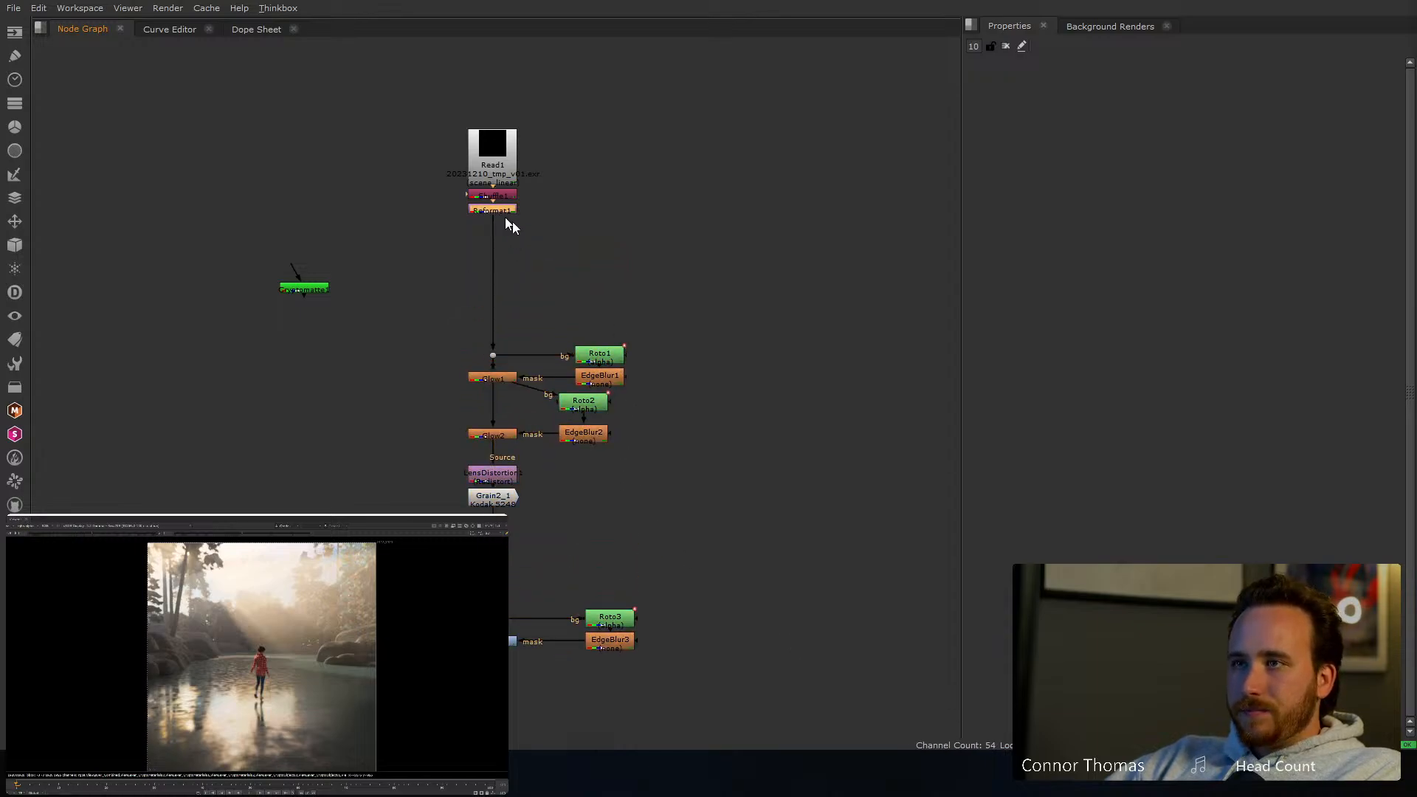
# Add a Grade node in the gap below the Reformat node, with a Dot on the connection above it
pyautogui.press('g')
pyautogui.moveTo(501, 222); pyautogui.dragTo(505, 290)
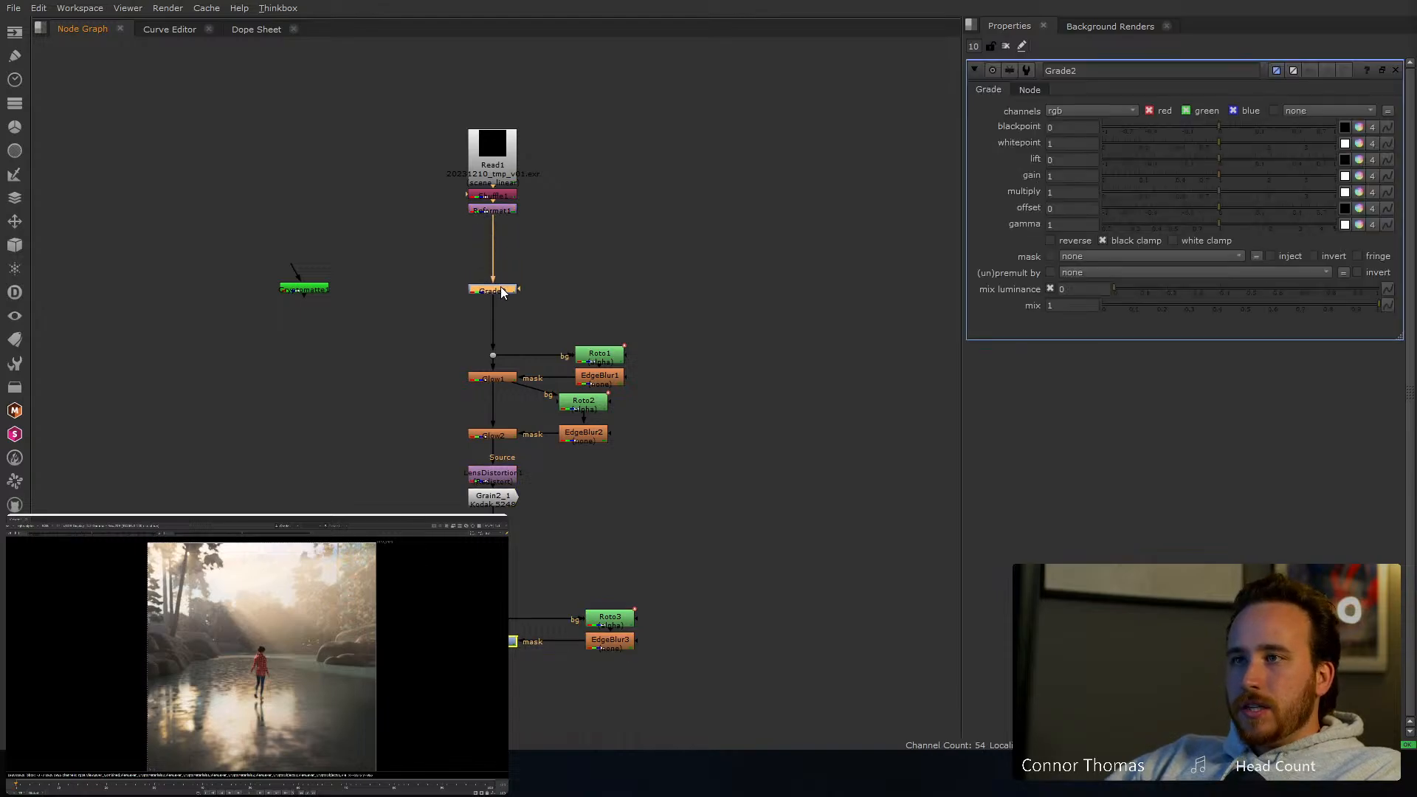
pyautogui.keyDown('ctrl'); pyautogui.click(494, 252); pyautogui.keyUp('ctrl')
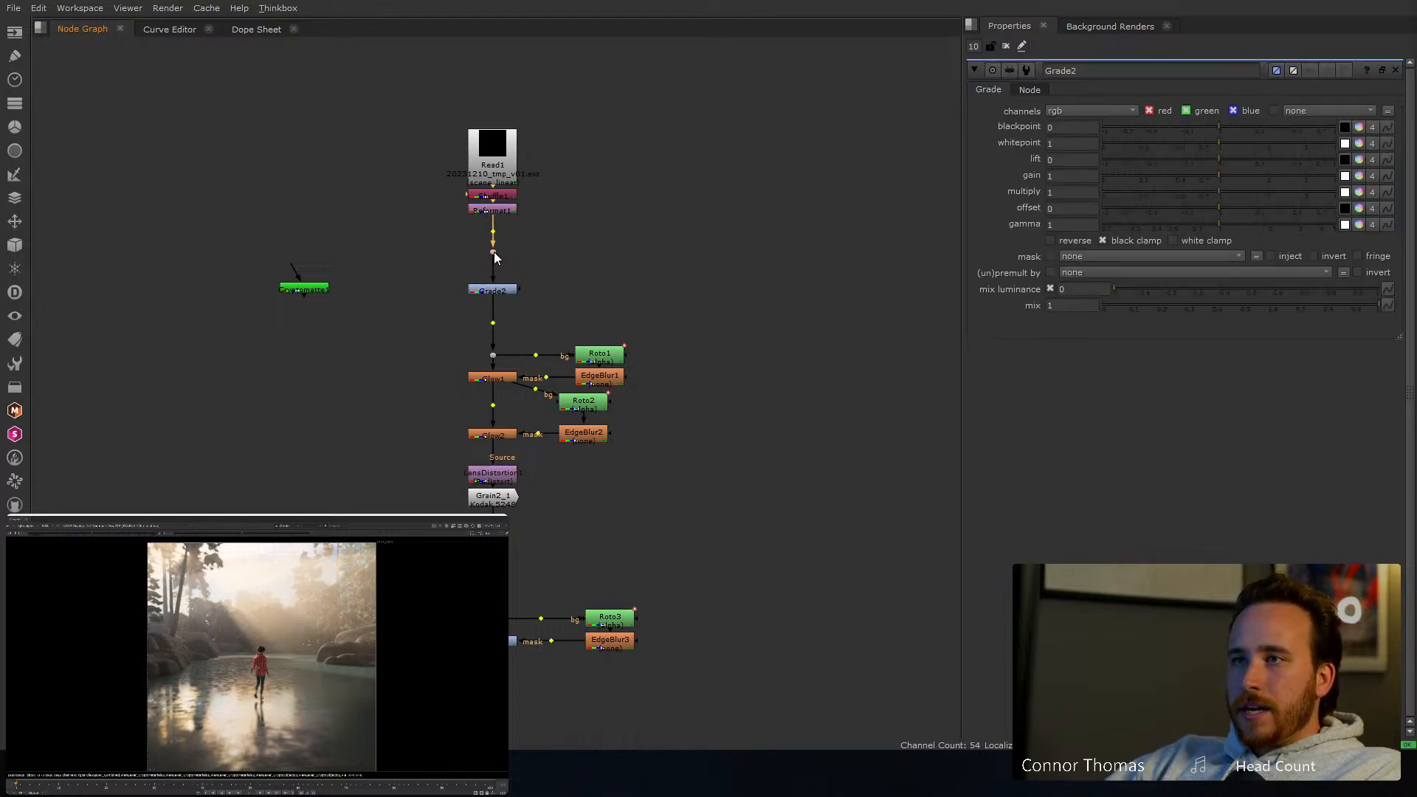
# Connect the Cryptomatte node's input to the Dot above the new Grade, view its output, and open only its properties
pyautogui.moveTo(298, 274); pyautogui.dragTo(493, 251)
pyautogui.click(325, 291)
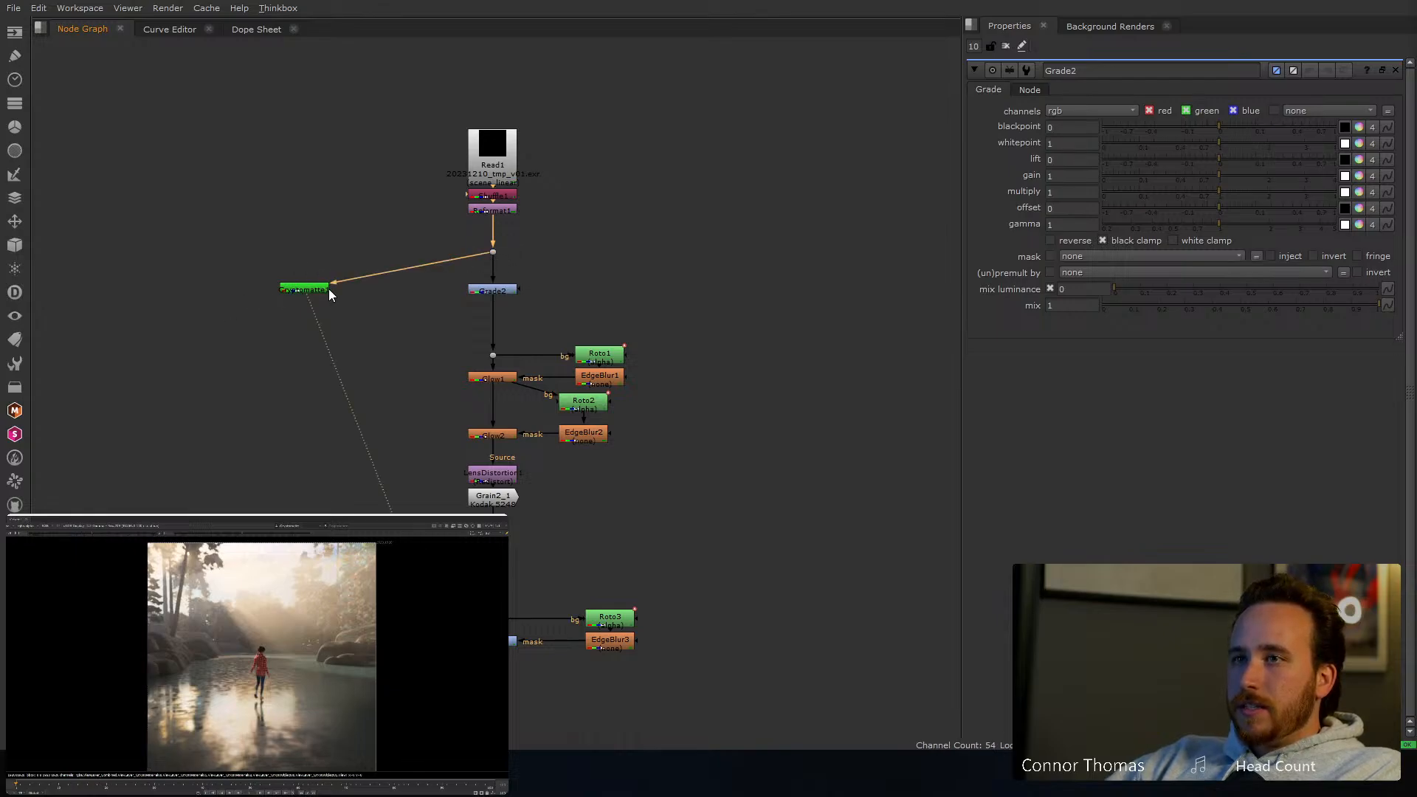
pyautogui.press('1')
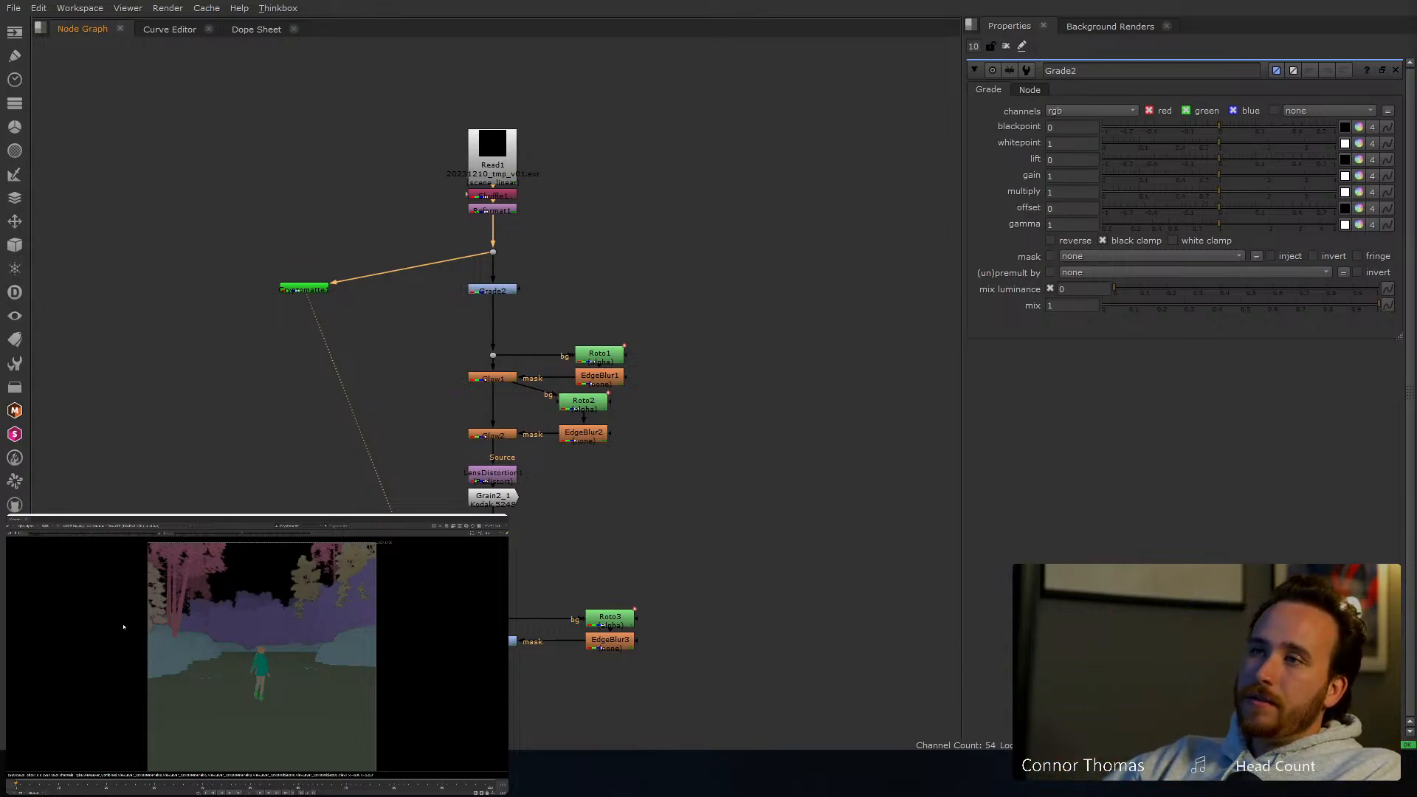
pyautogui.moveTo(479, 253)
pyautogui.mouseDown()
pyautogui.moveTo(468, 188)
pyautogui.moveTo(491, 247)
pyautogui.mouseUp()
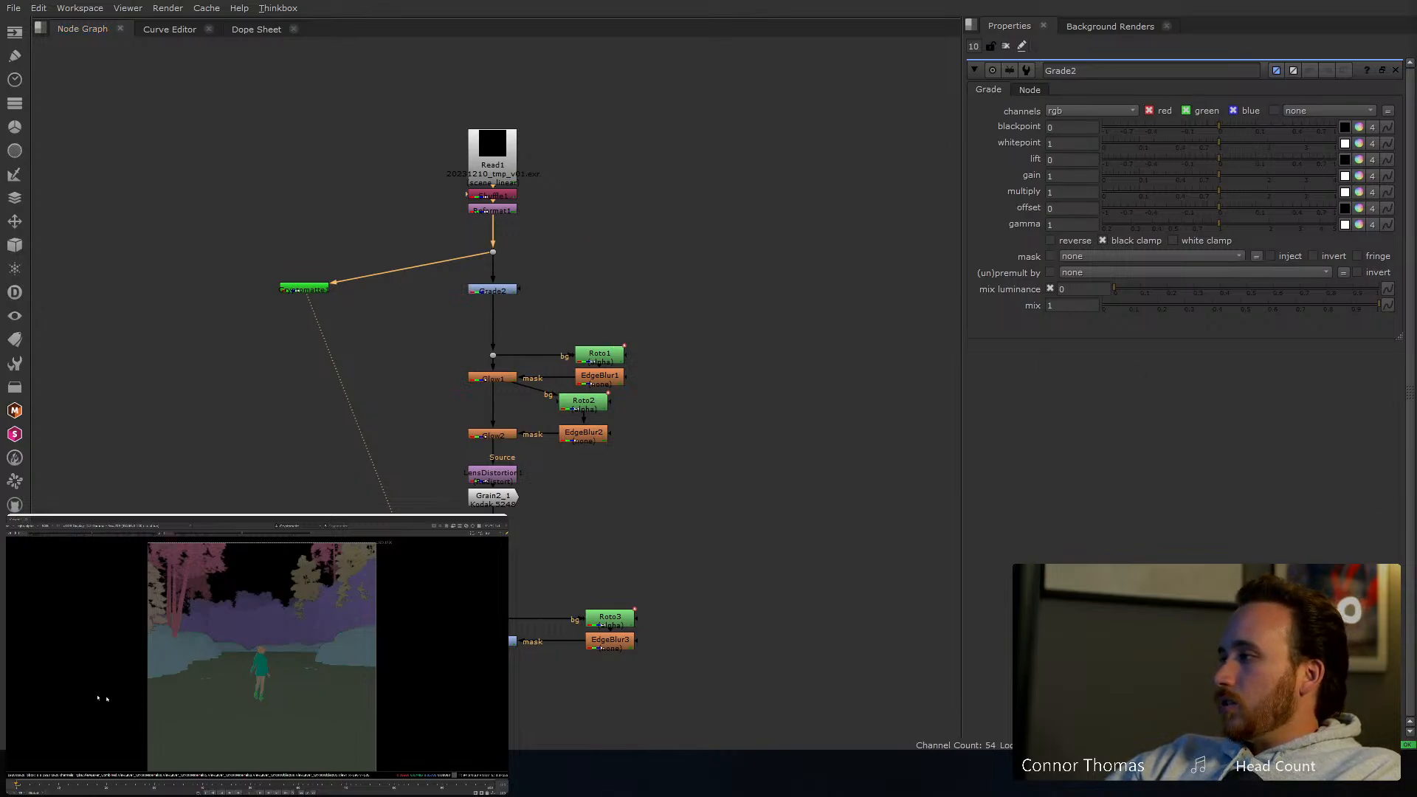
pyautogui.click(1007, 48)
pyautogui.doubleClick(311, 290)
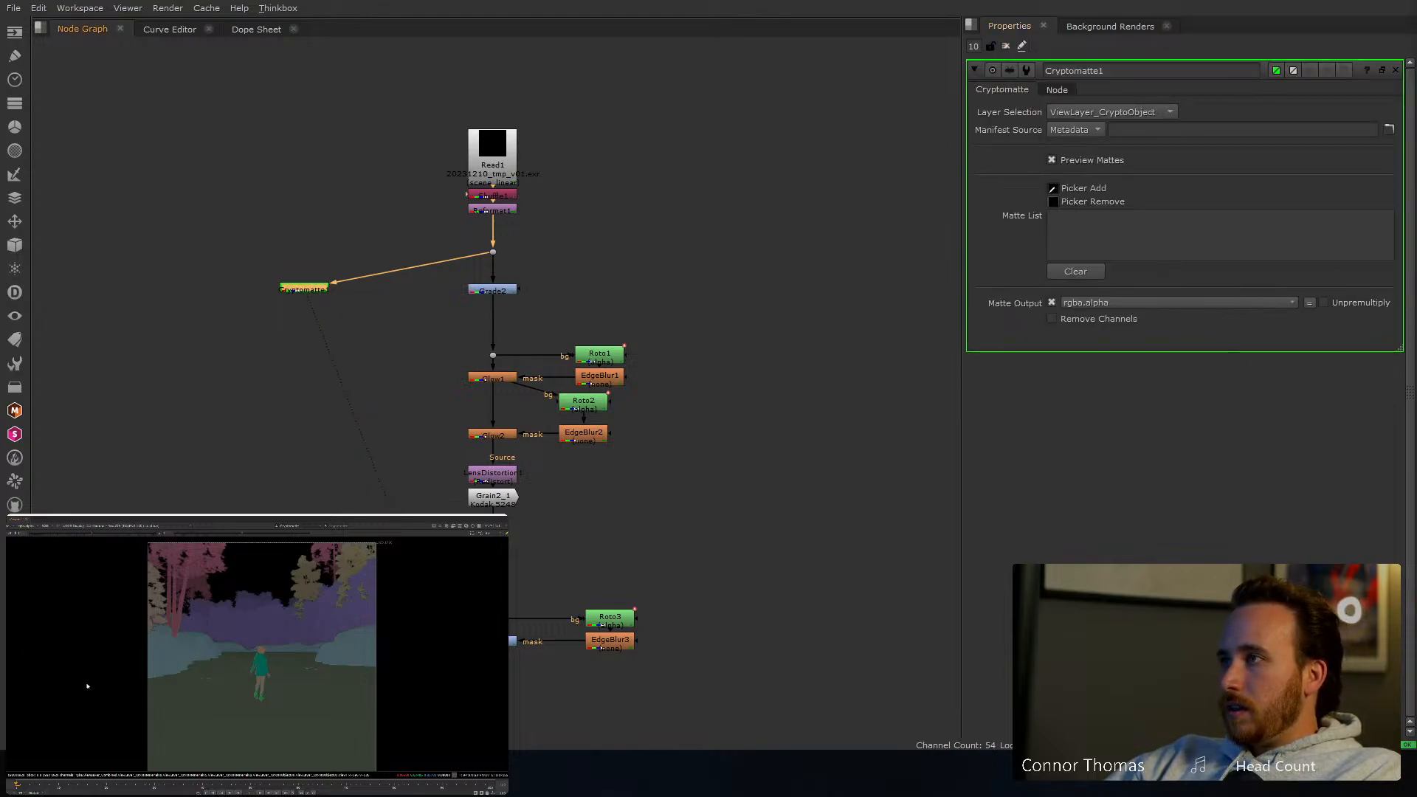
# Add the ice surface to the Cryptomatte's matte list and check the resulting matte in the alpha channel
pyautogui.press('ctrl')
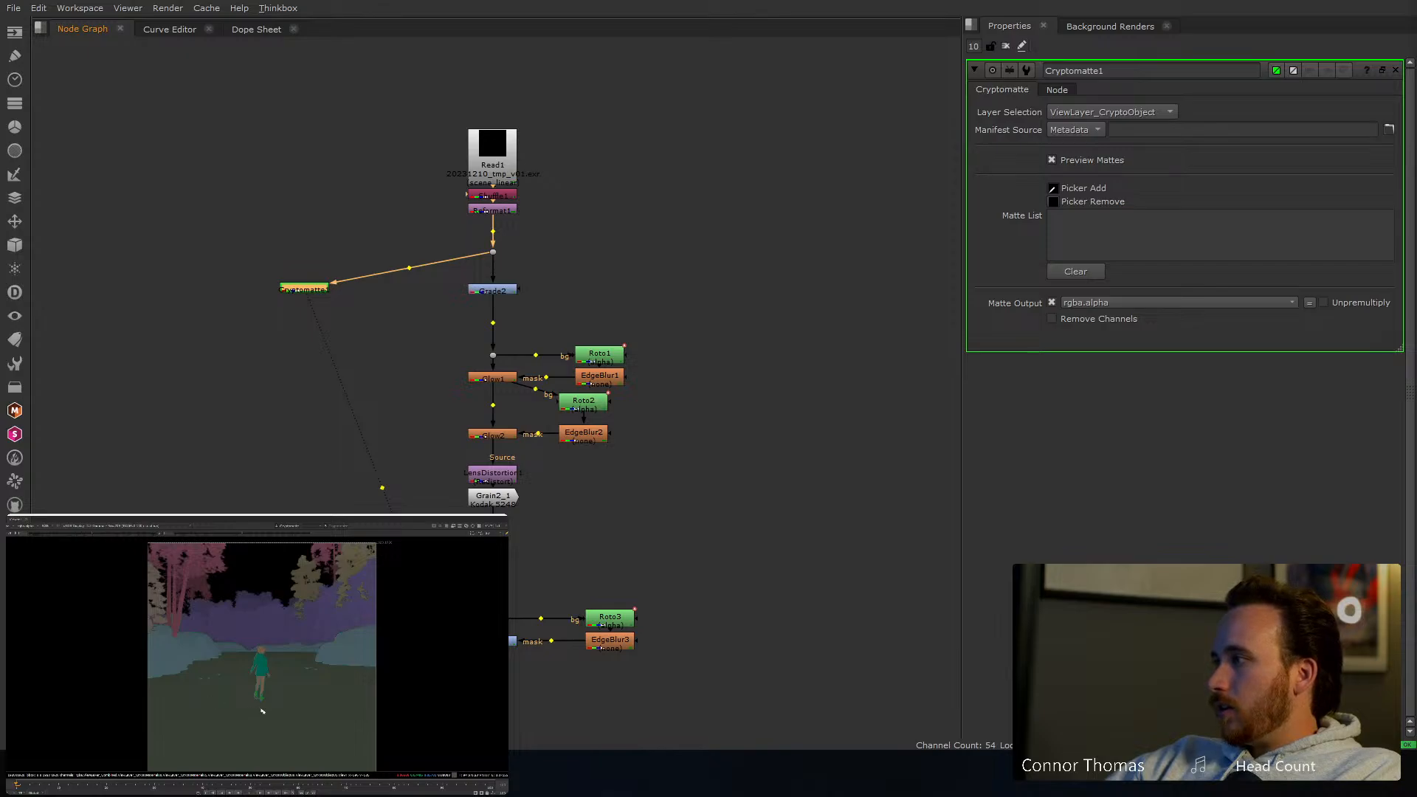
pyautogui.keyDown('ctrl'); pyautogui.click(302, 701); pyautogui.keyUp('ctrl')
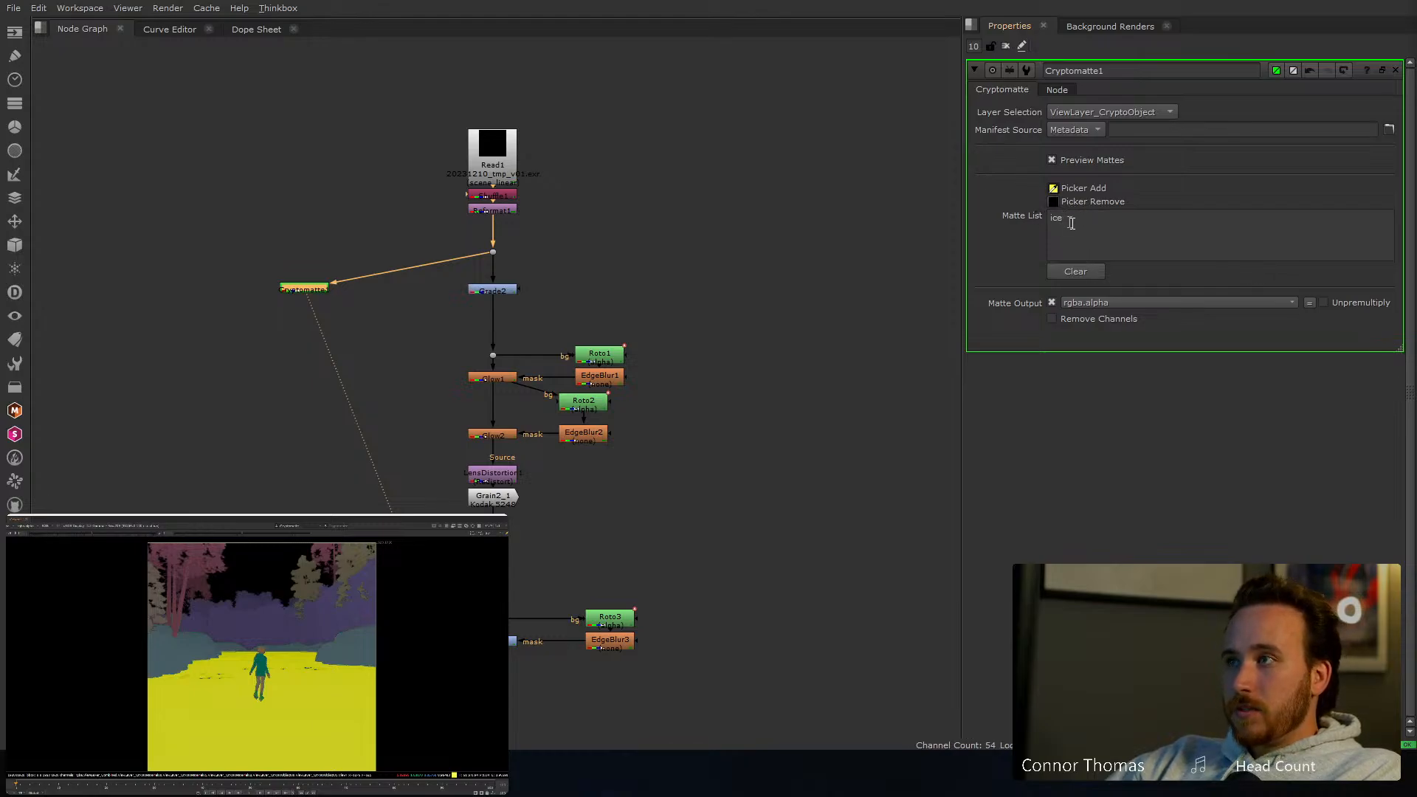
pyautogui.click(1157, 112)
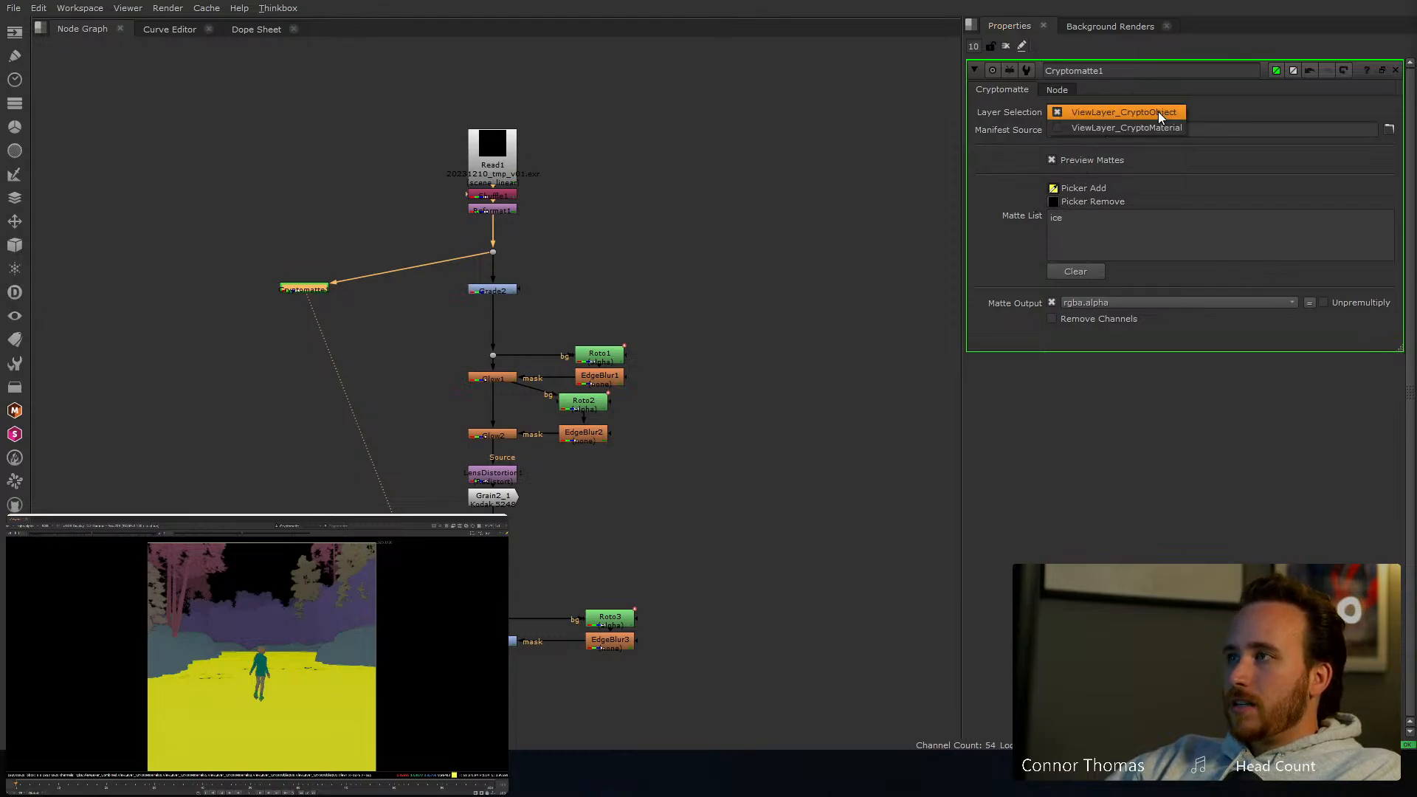
pyautogui.click(1163, 417)
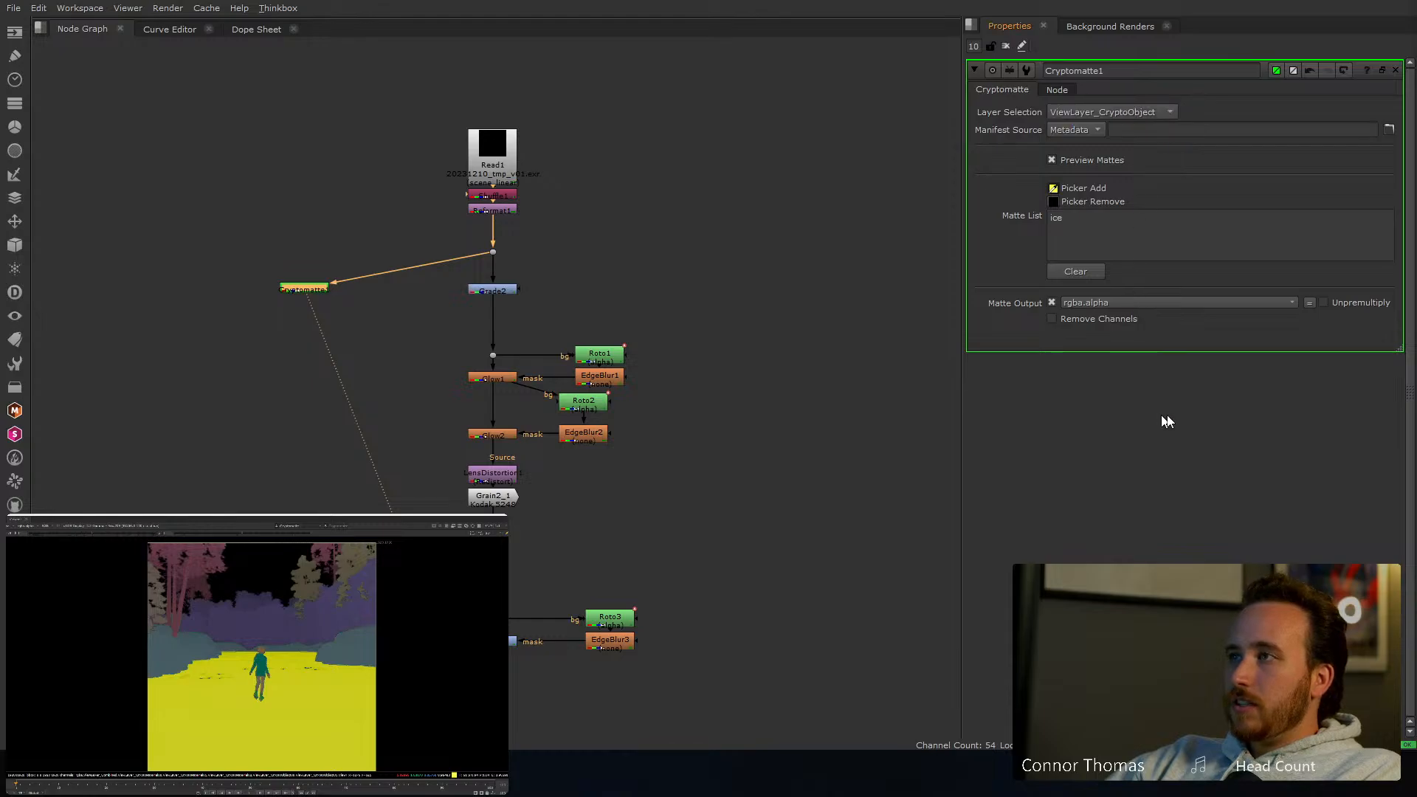
pyautogui.click(1006, 46)
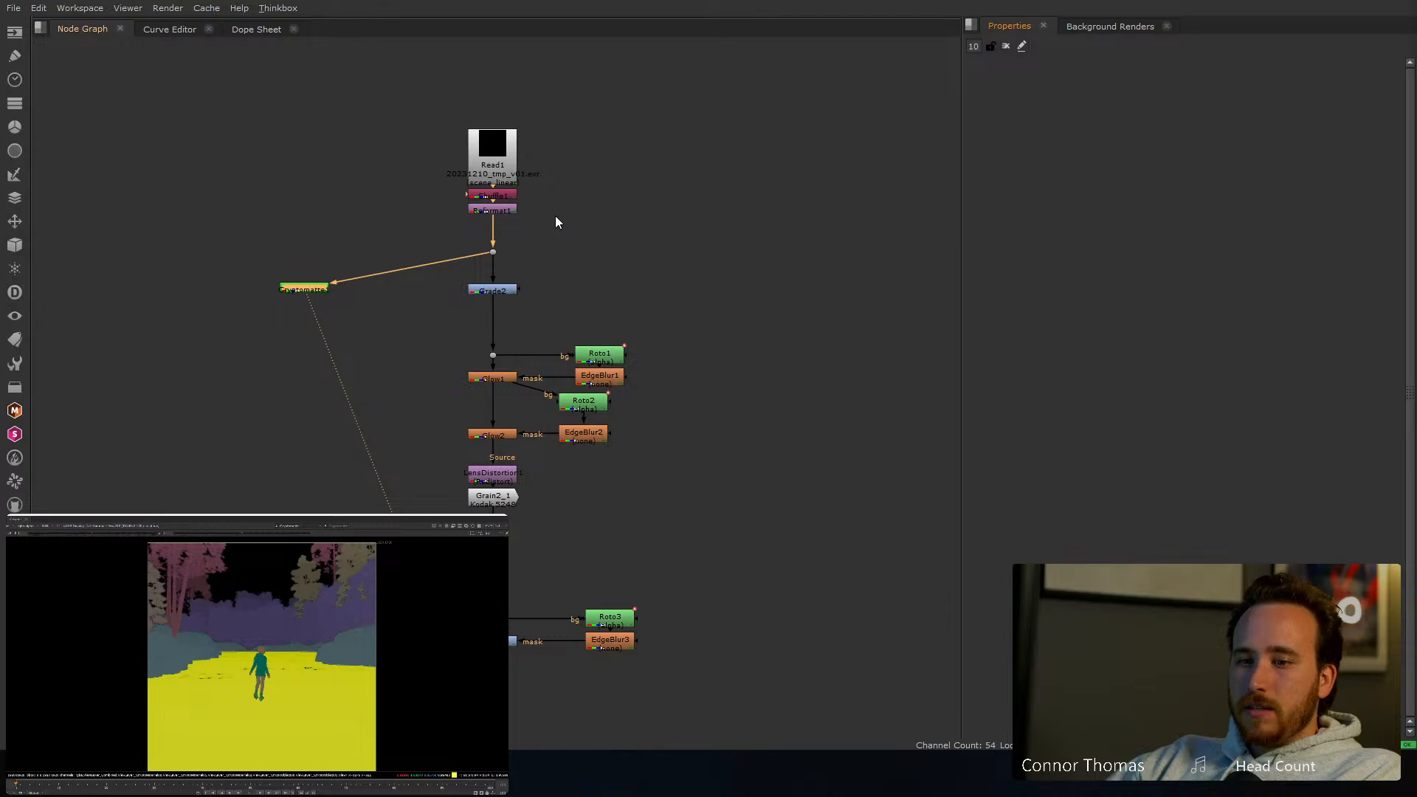
pyautogui.press('a')
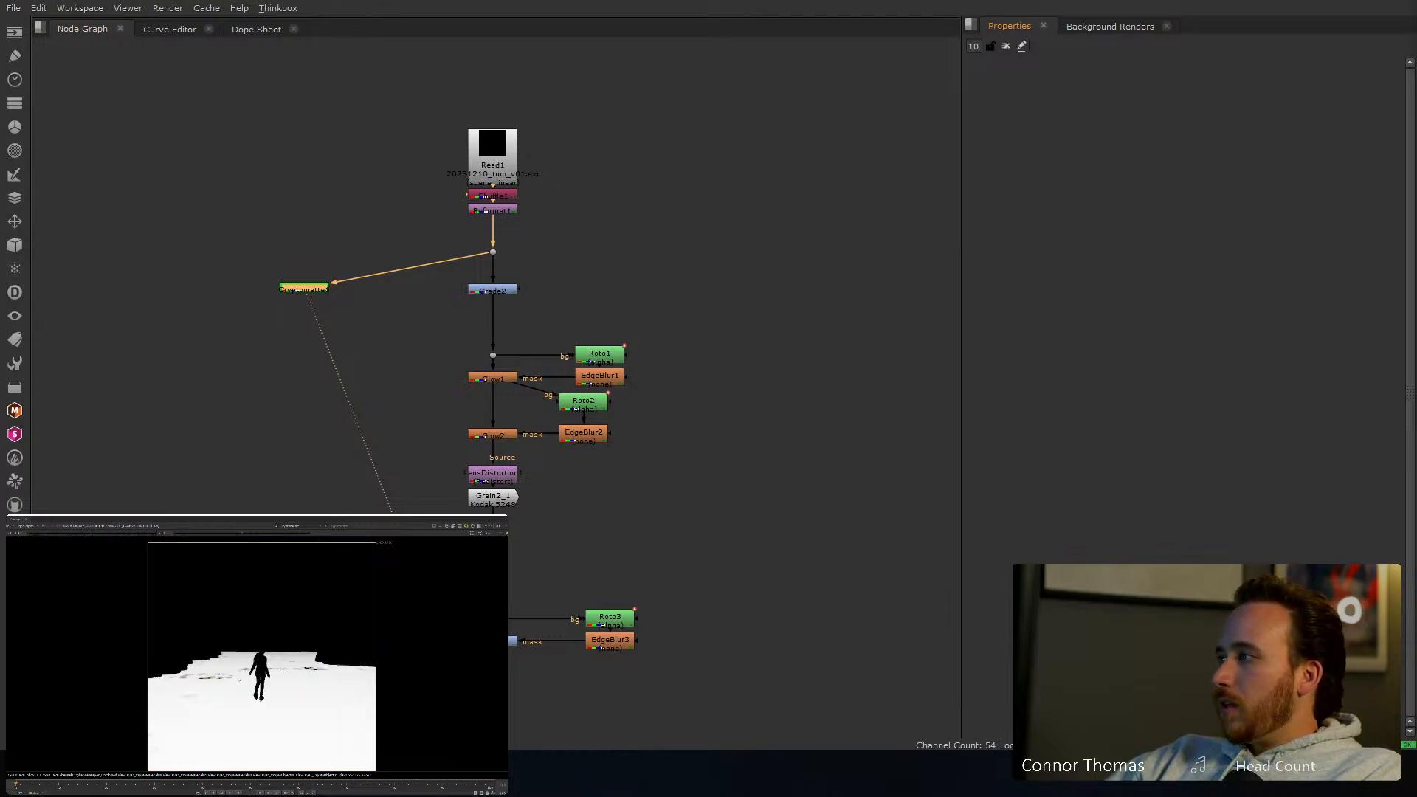
pyautogui.press('a')
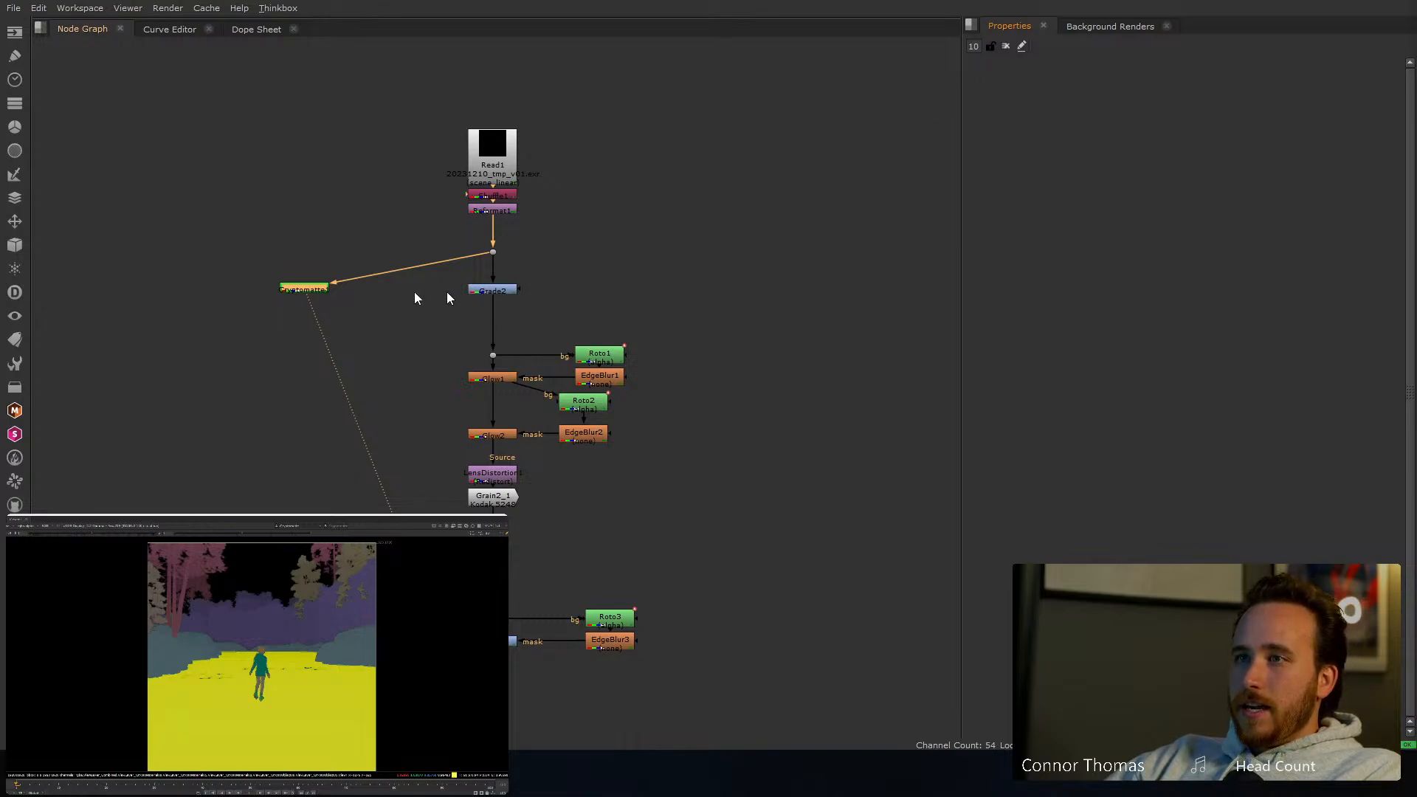
# Connect the mask input of Grade2 to the Cryptomatte node, and view Grade2 with its properties open
pyautogui.moveTo(521, 290); pyautogui.dragTo(346, 290)
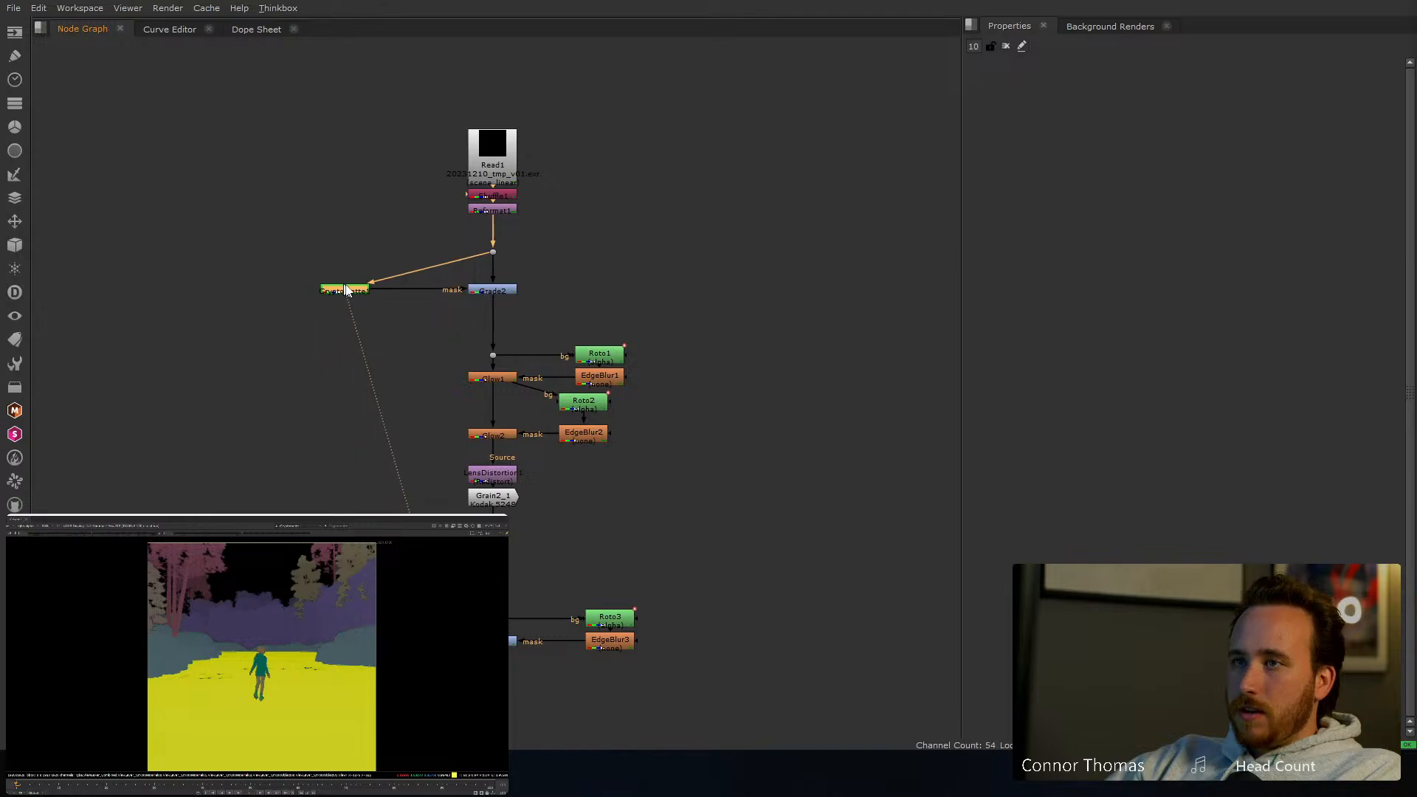
pyautogui.click(493, 294)
pyautogui.press('1')
pyautogui.doubleClick(493, 294)
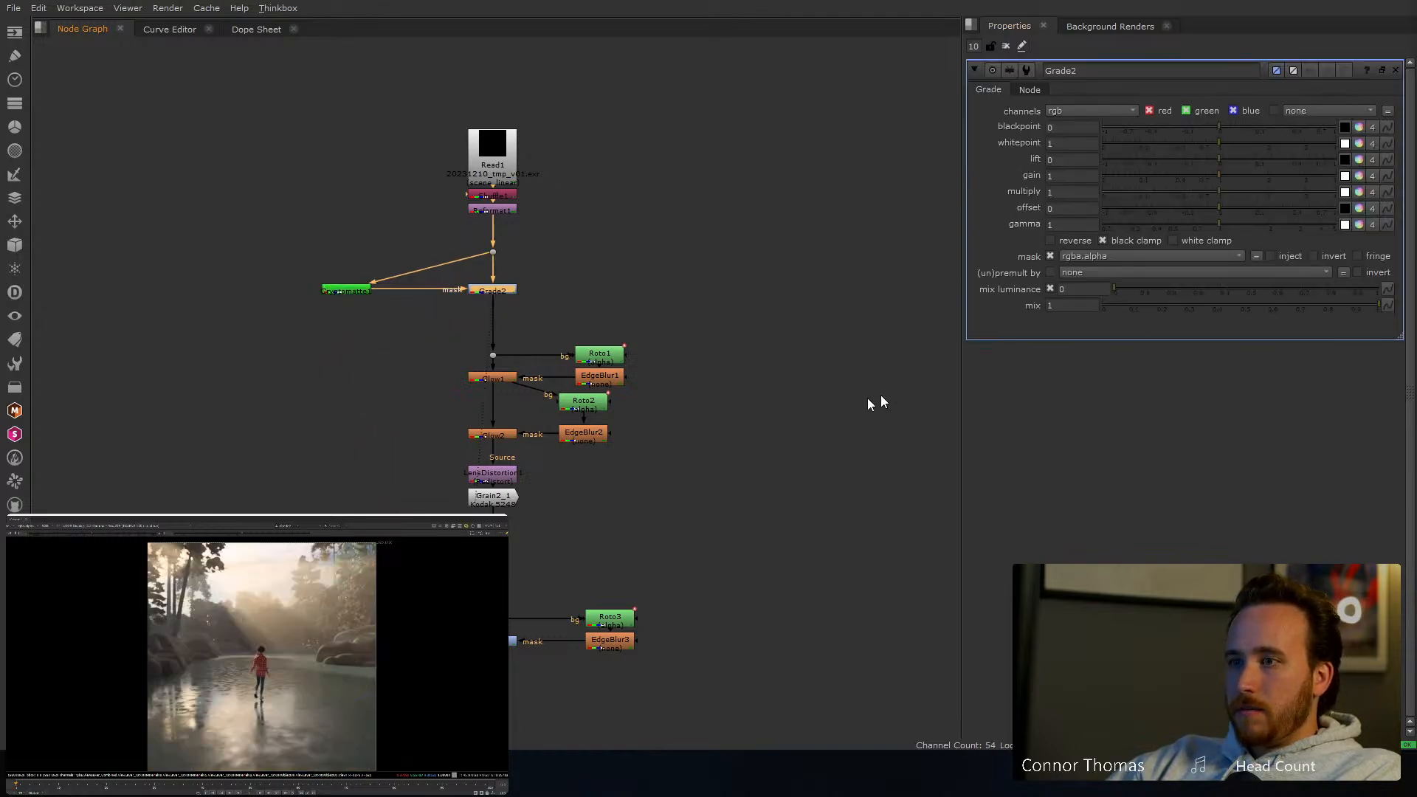
# Tint Grade2's whitepoint to green 0.940021 and blue 0.689468, and compare the ice with the grade disabled and enabled
pyautogui.click(1359, 145)
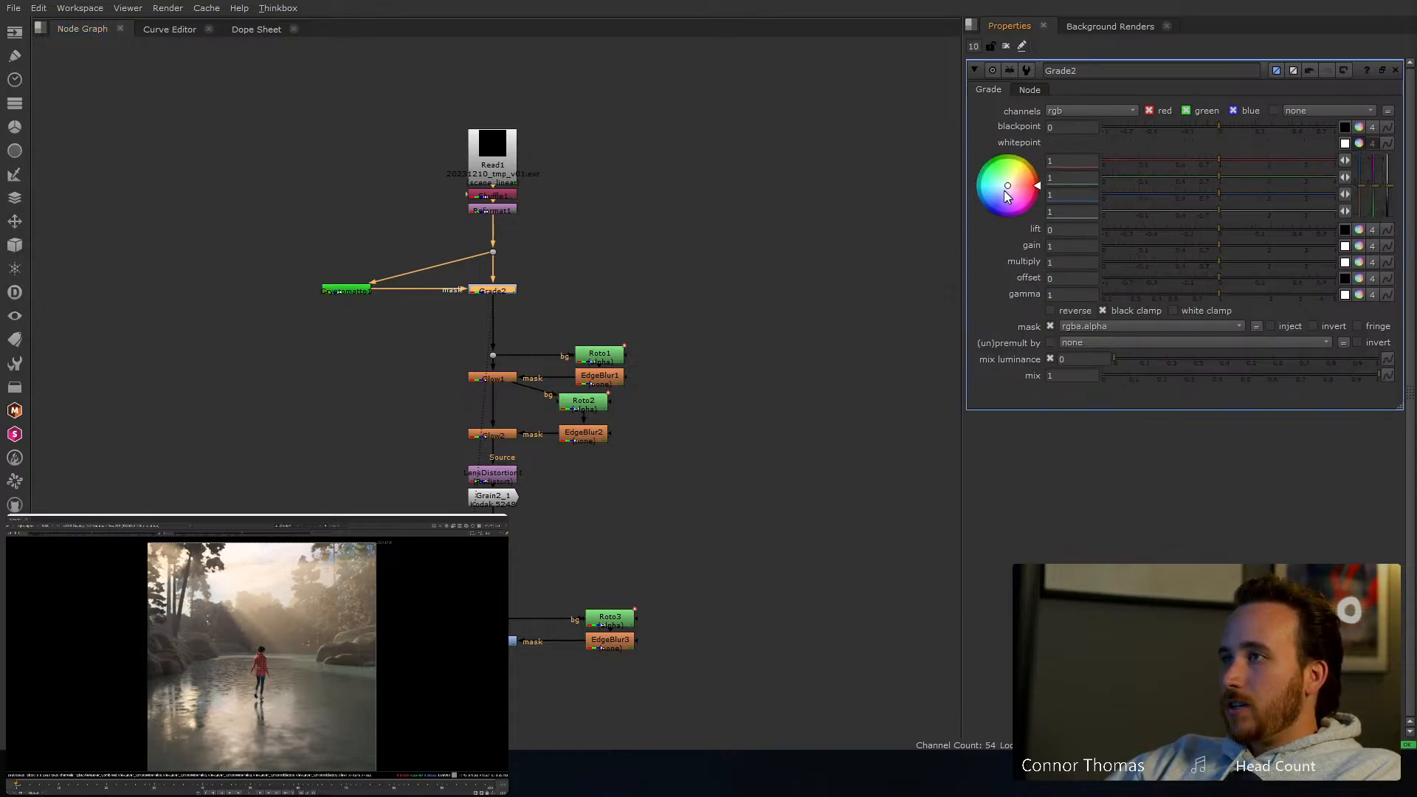
pyautogui.moveTo(1007, 192); pyautogui.dragTo(1054, 125)
pyautogui.press('d')
pyautogui.press('d')
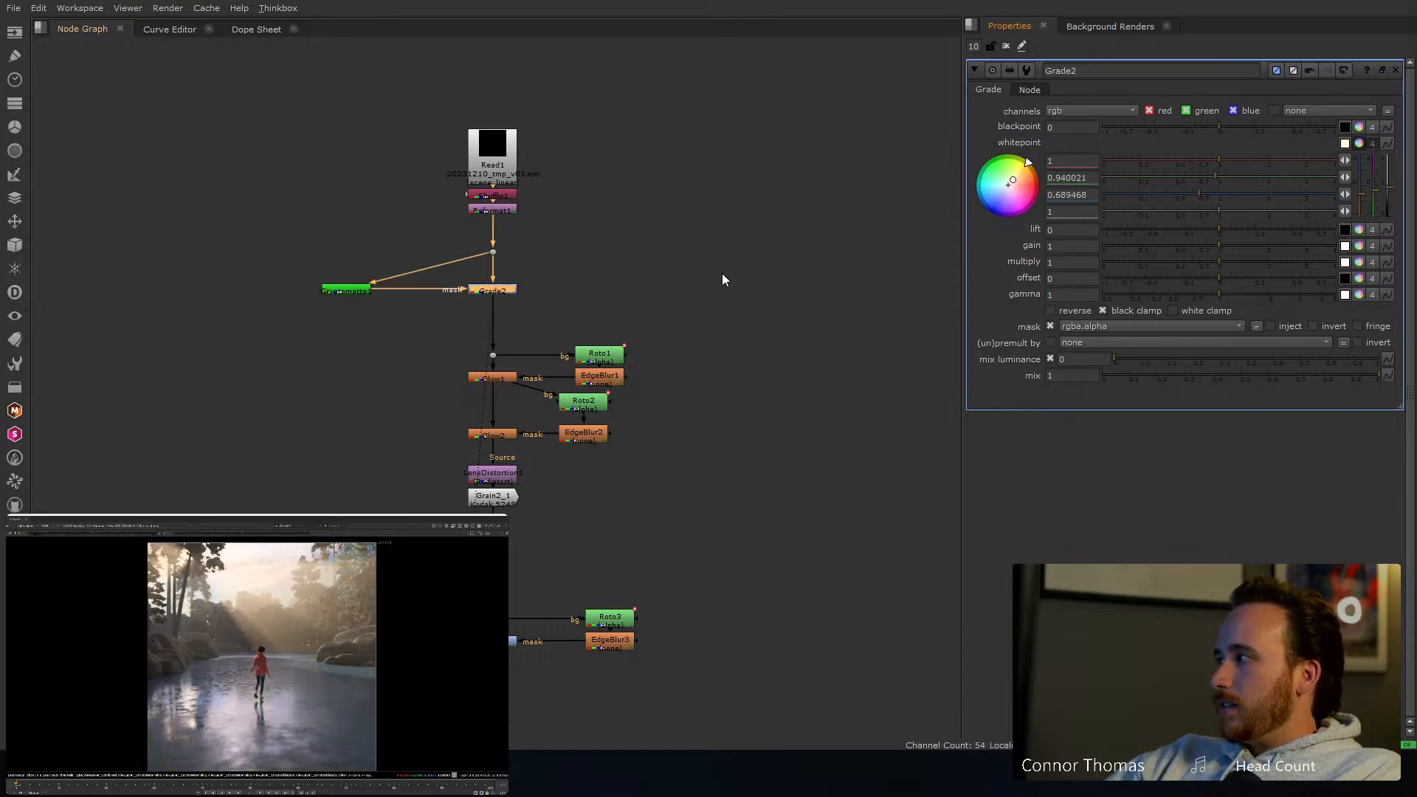
pyautogui.press('d')
pyautogui.press('d')
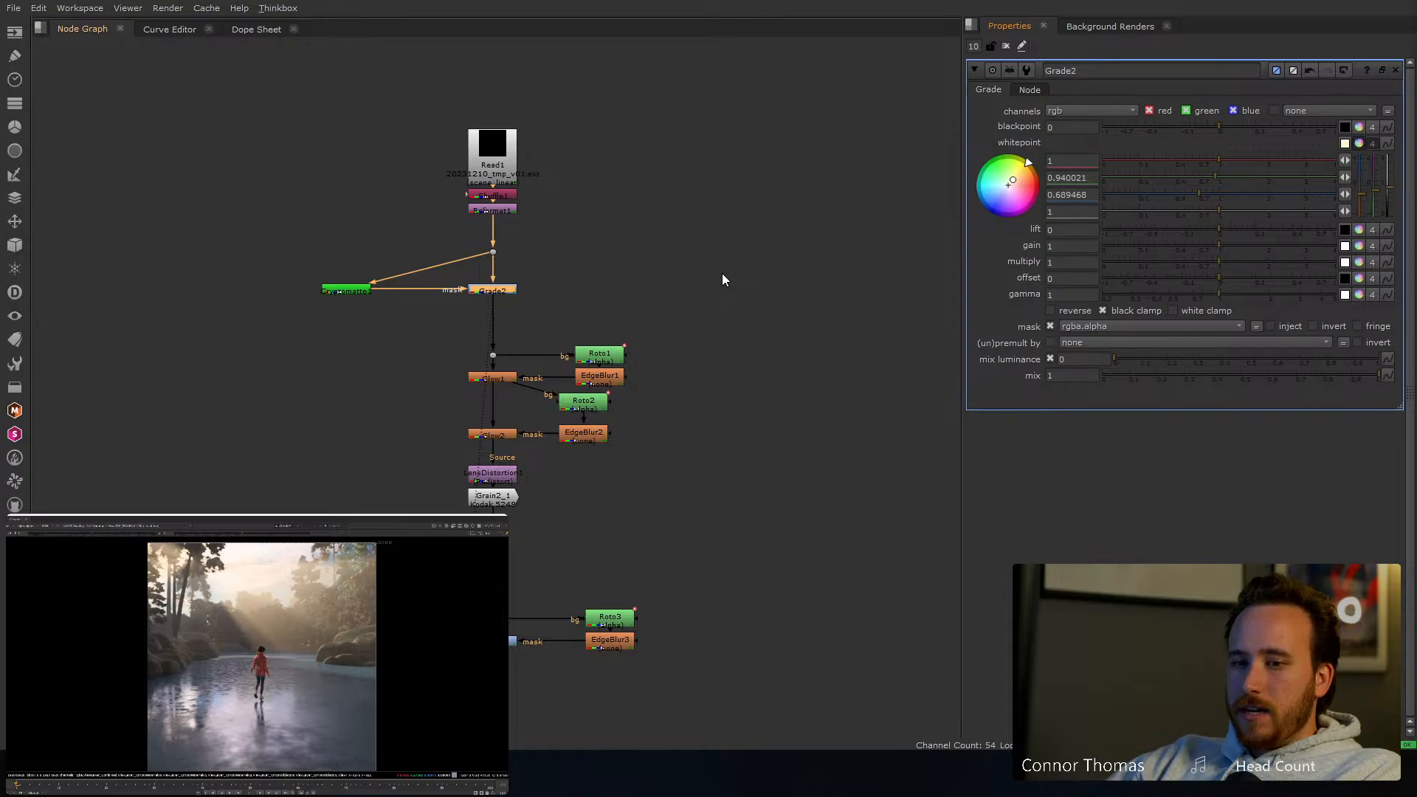
pyautogui.press('d')
pyautogui.press('d')
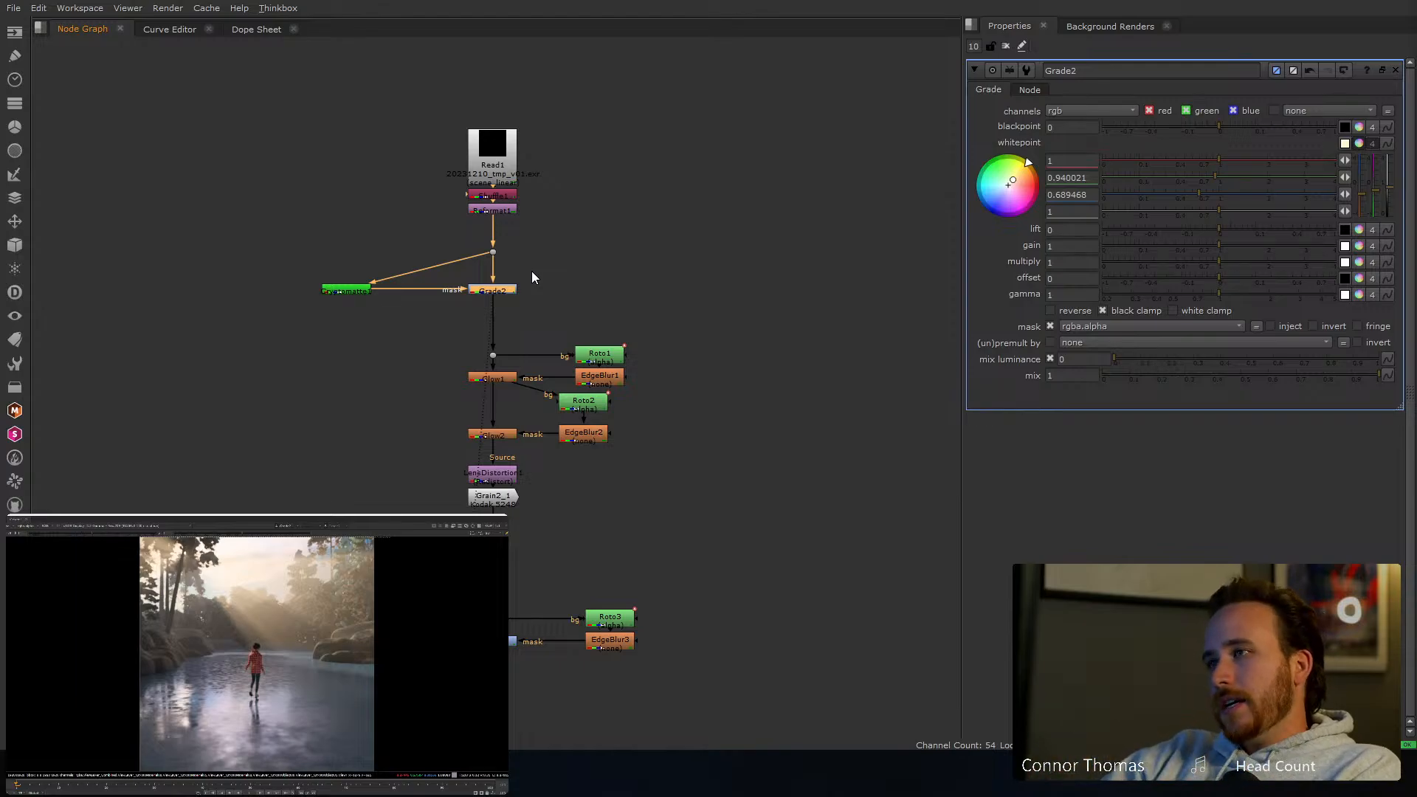
# Add a Saturation node below Grade2 masked by the Cryptomatte, leaving only the Saturation node's properties open
pyautogui.press('Tab')
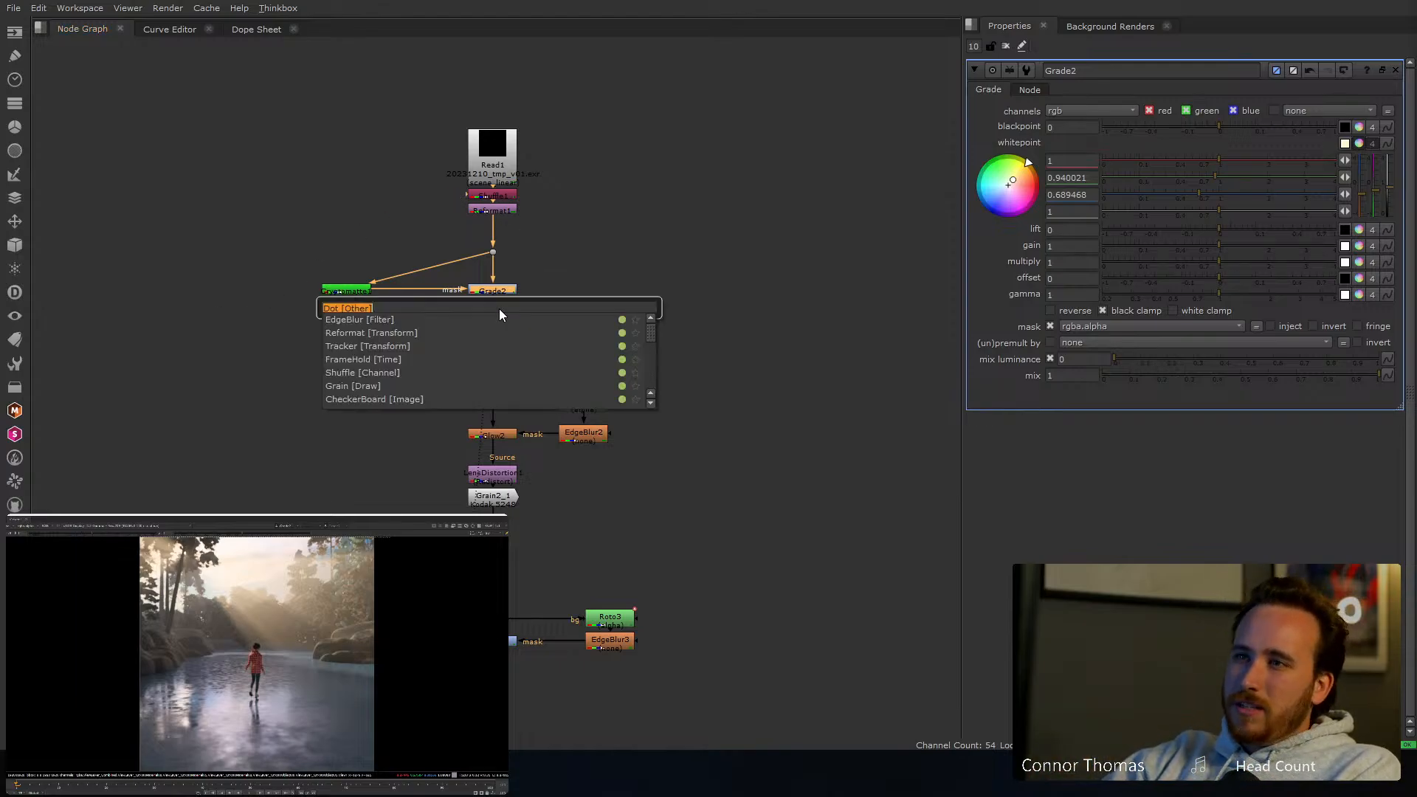
pyautogui.write('sat')
pyautogui.press('Return')
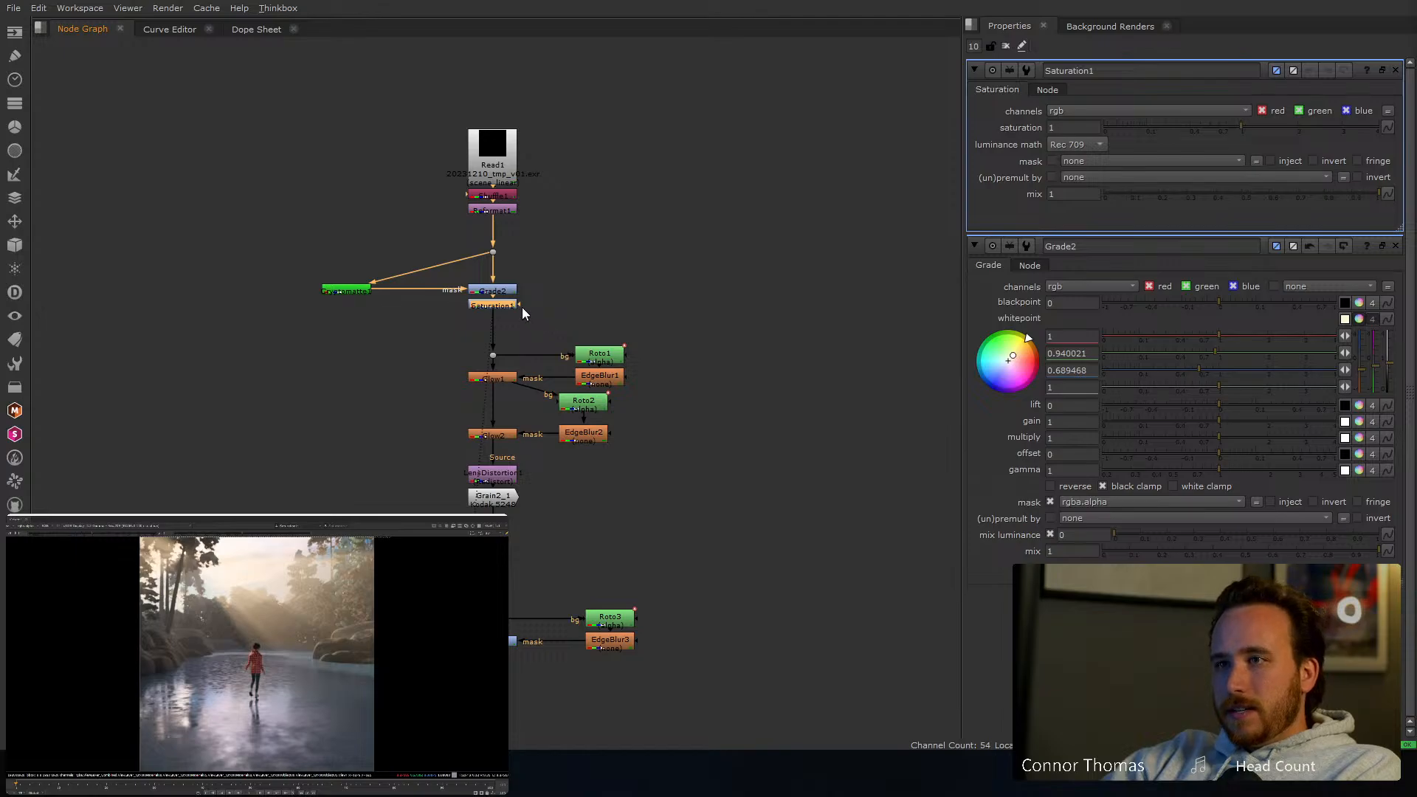
pyautogui.moveTo(521, 308); pyautogui.dragTo(358, 290)
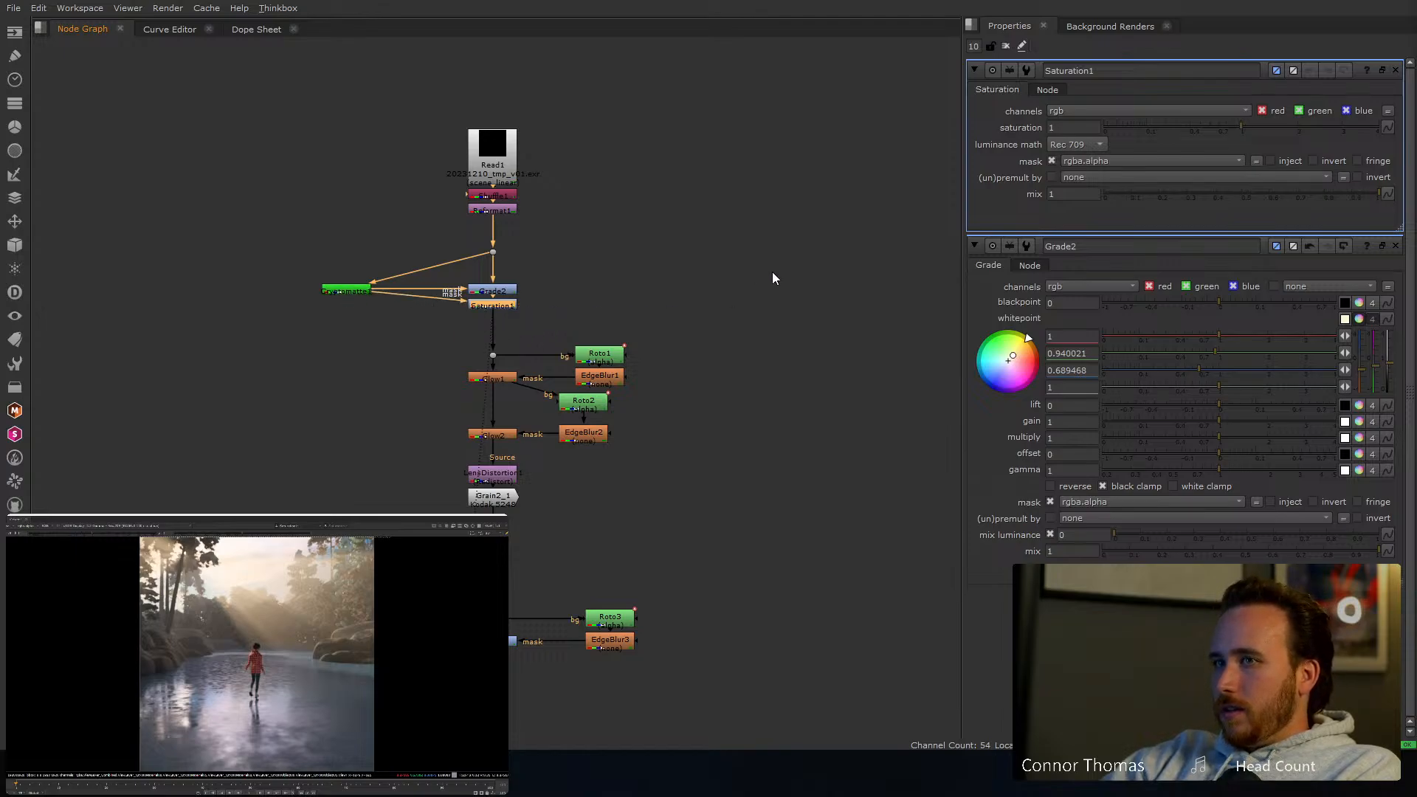
pyautogui.click(1392, 254)
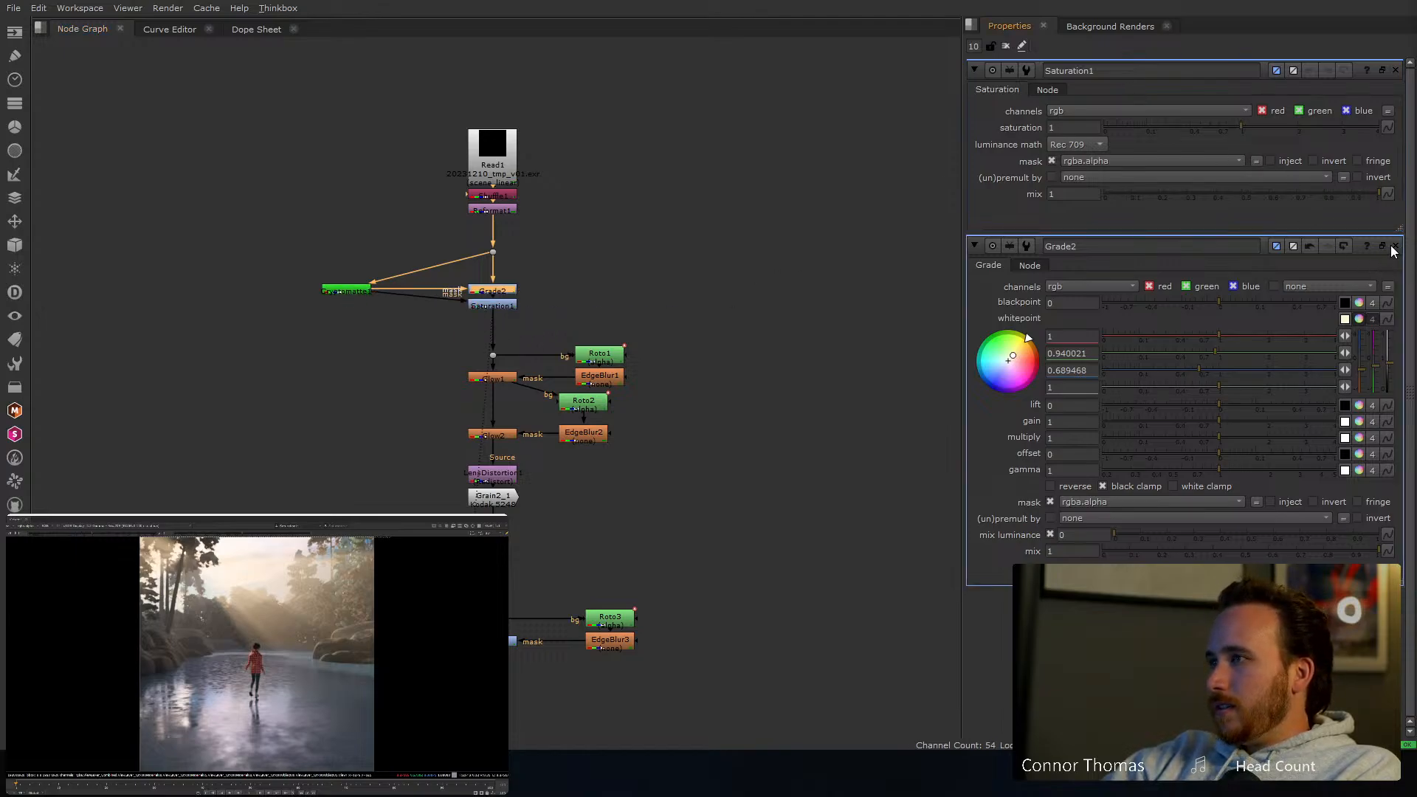
pyautogui.click(1394, 246)
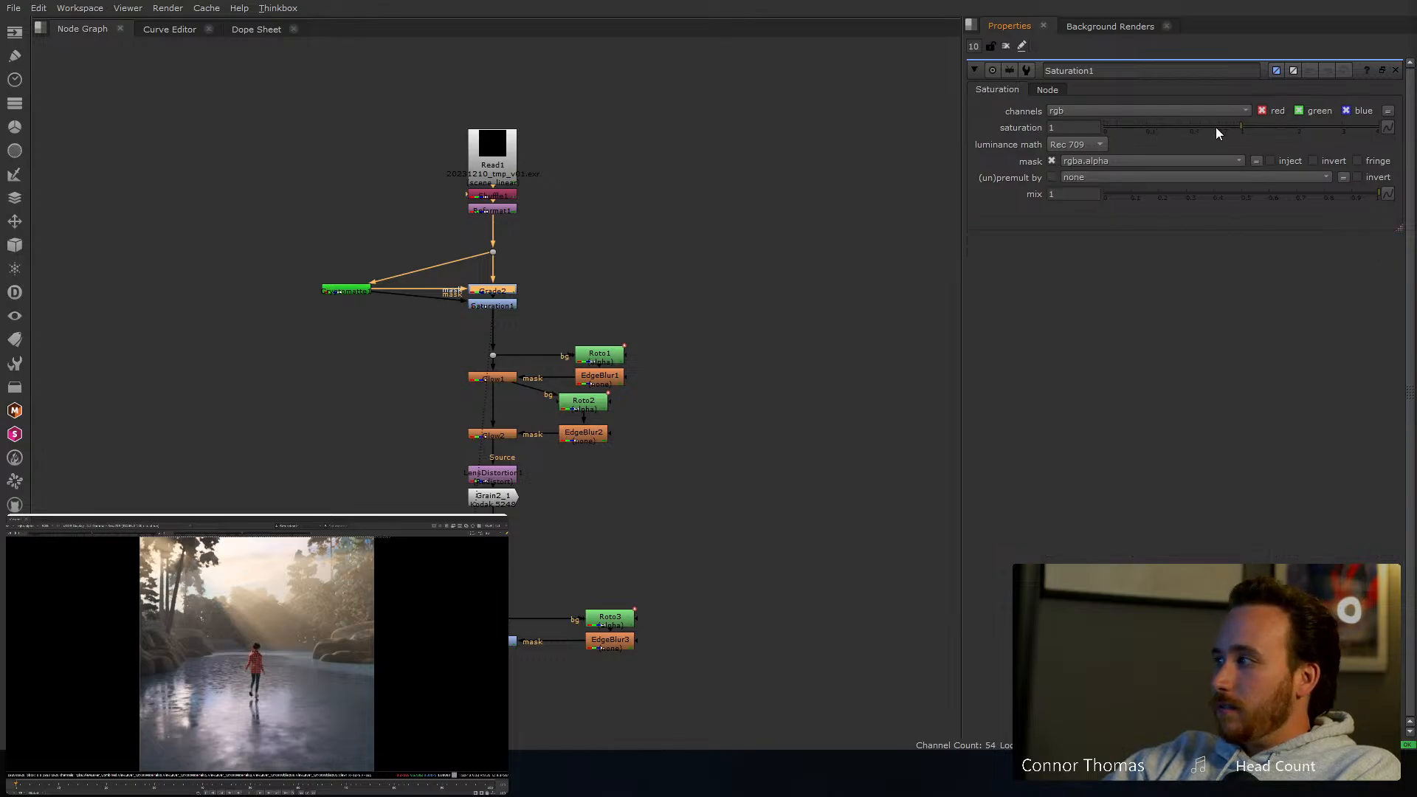
# Set the Saturation node's saturation to 0.28, and minimize the textures folder window before switching back to Nuke
pyautogui.click(1215, 127)
pyautogui.click(1204, 127)
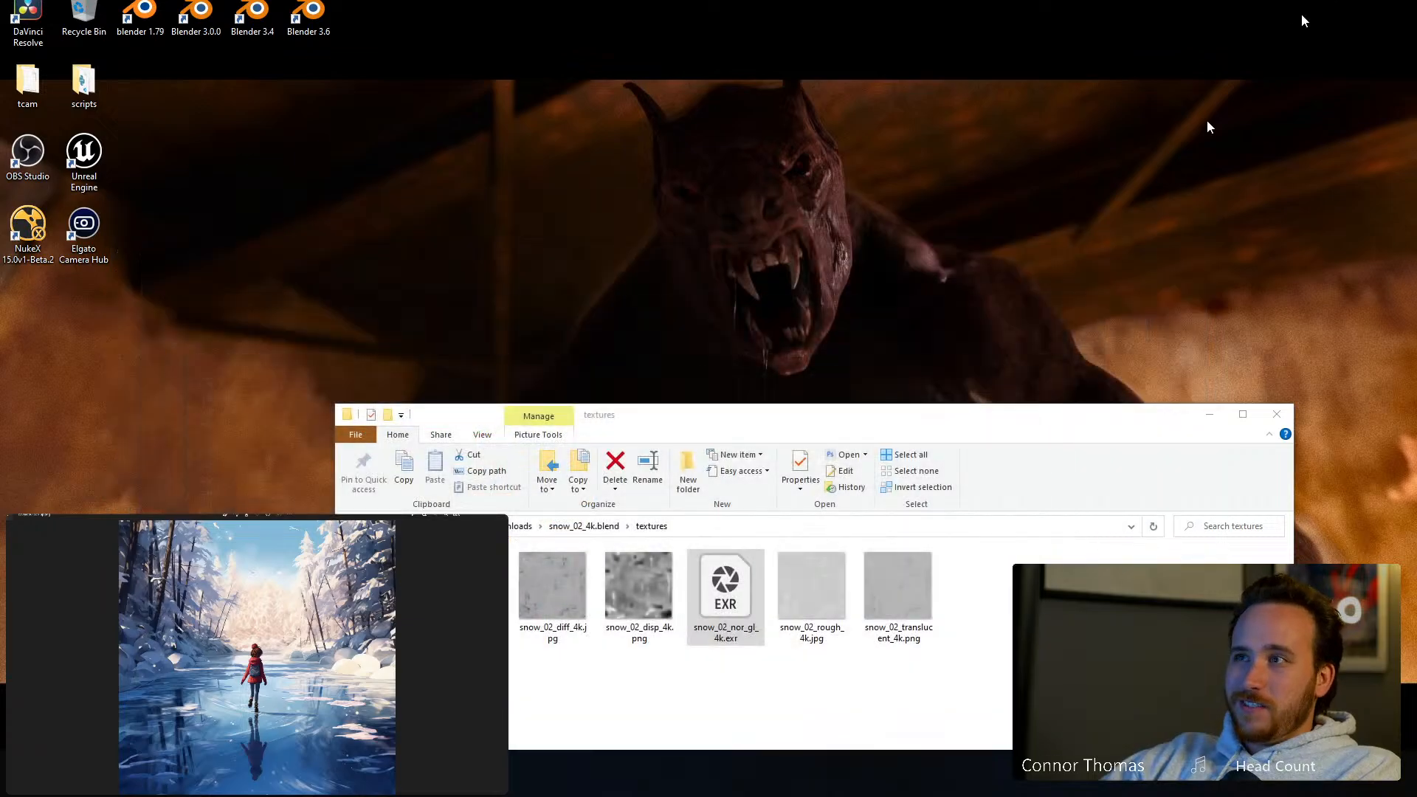
pyautogui.click(1209, 414)
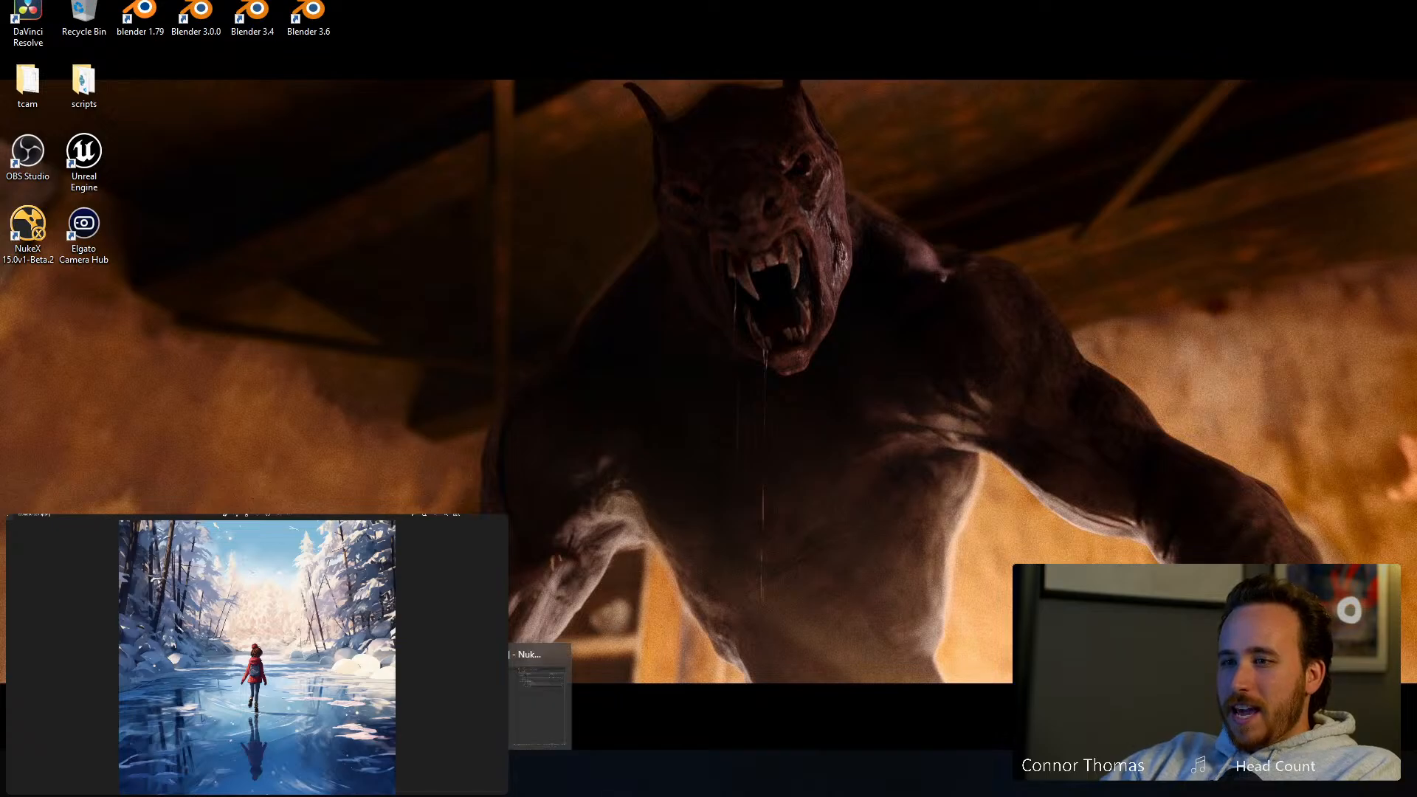
pyautogui.click(539, 694)
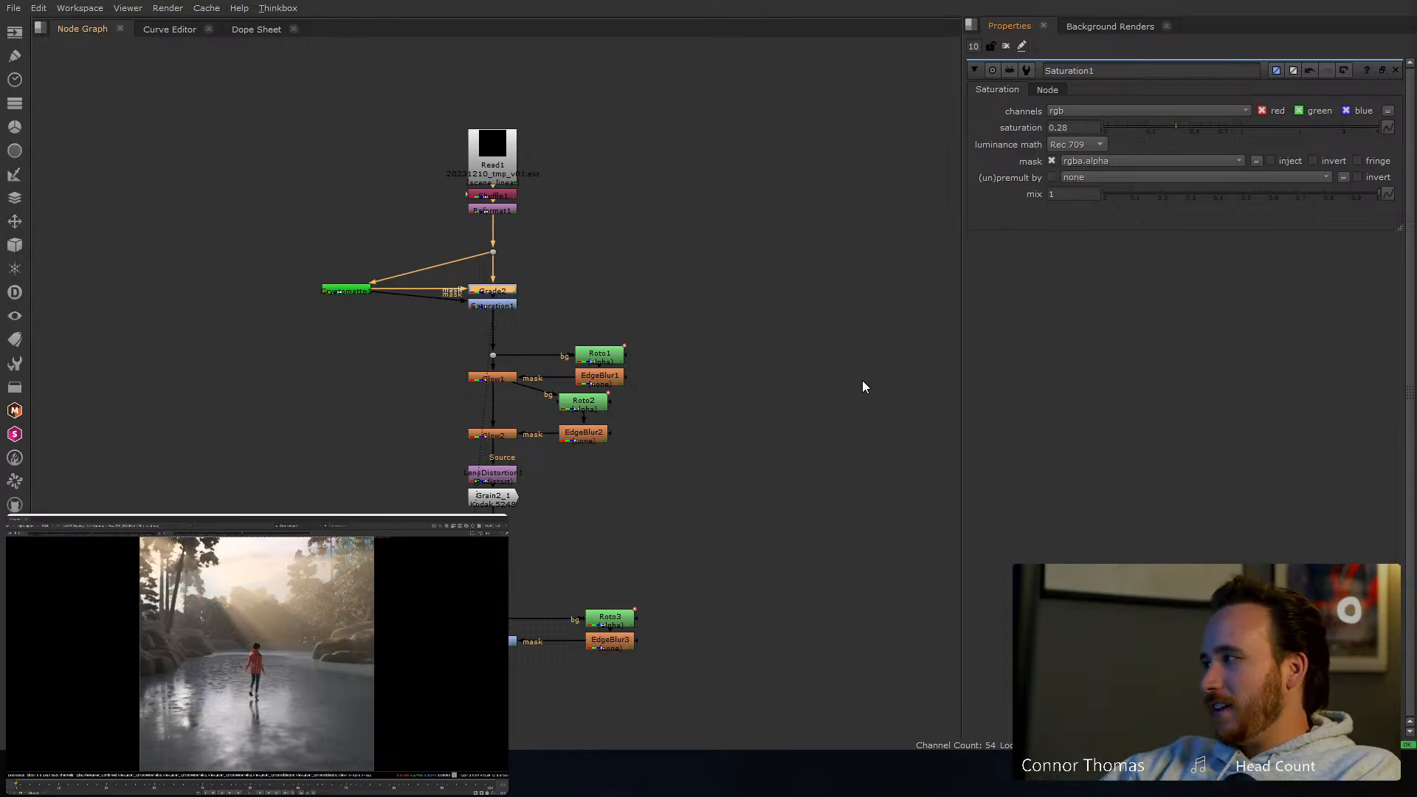
# Add a ColorCorrect node below Saturation1 and connect its mask input to the Cryptomatte node
pyautogui.scroll(3, 509, 222)
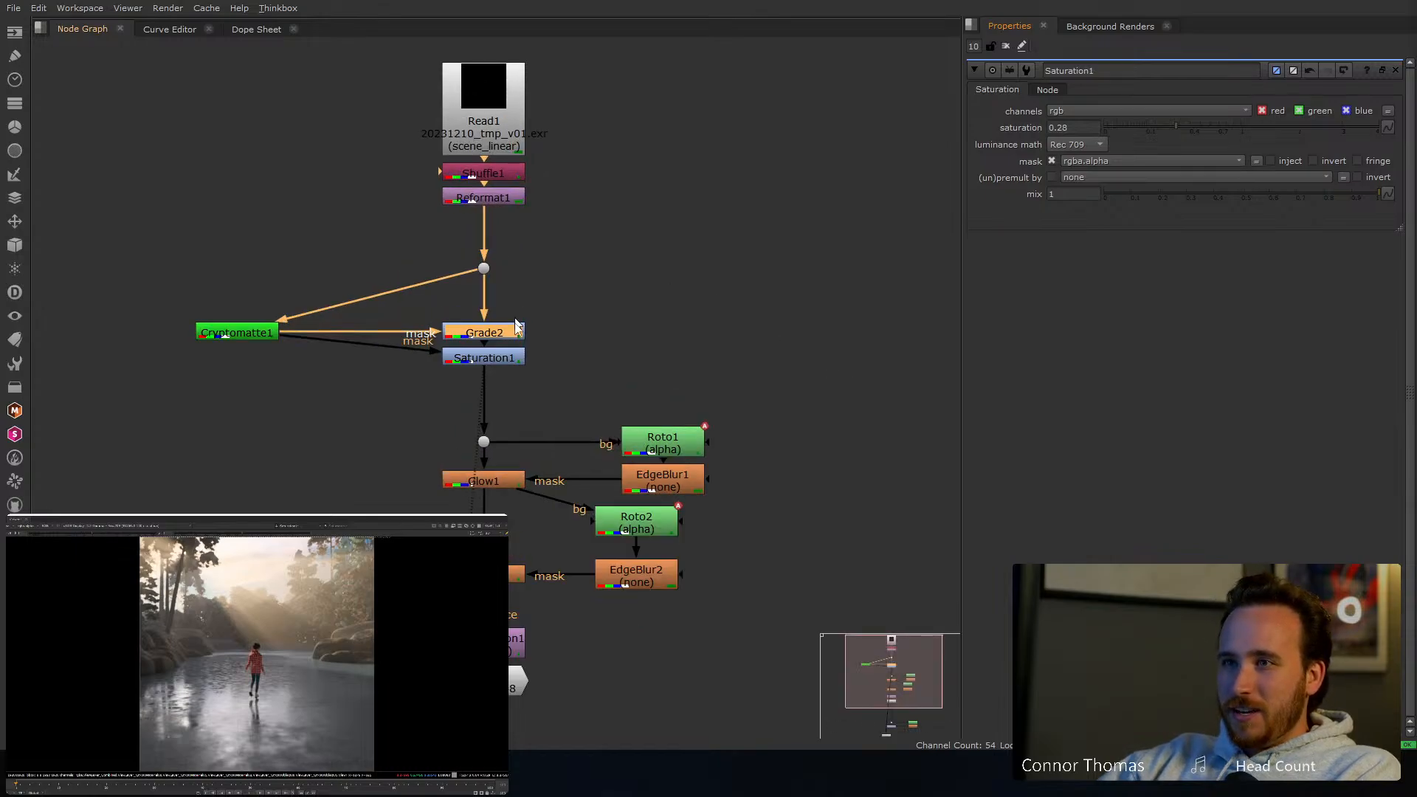
pyautogui.click(511, 361)
pyautogui.press('c')
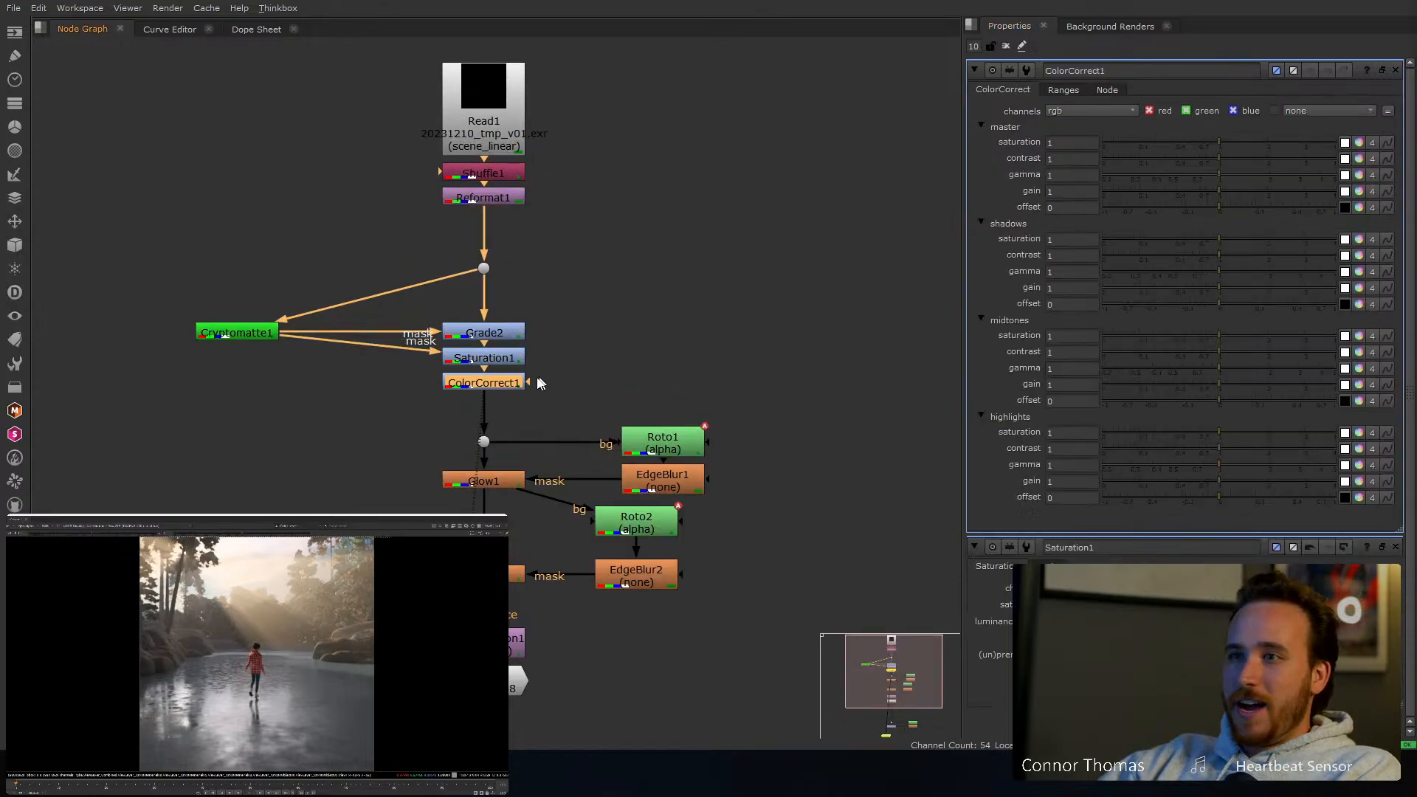
pyautogui.moveTo(499, 343); pyautogui.dragTo(260, 332)
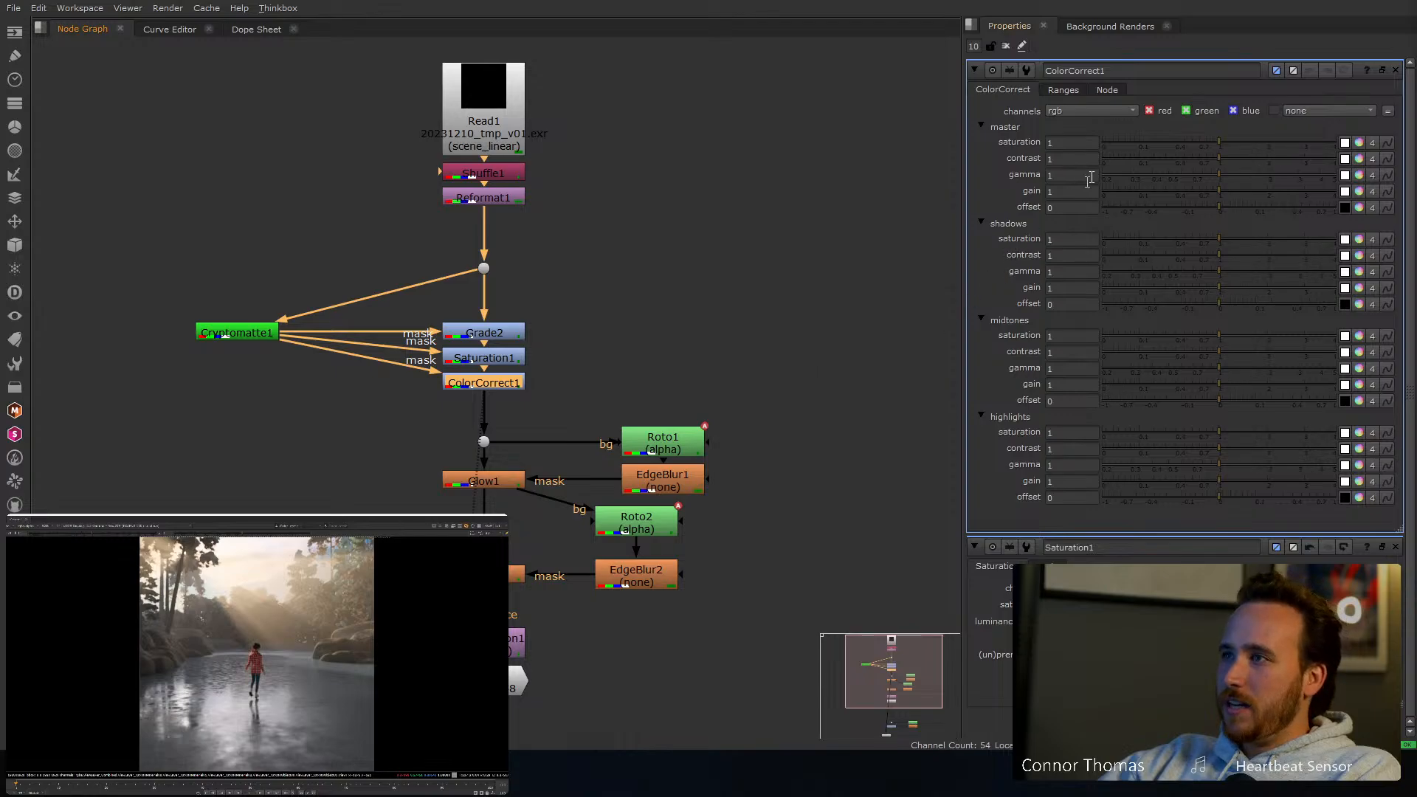
# Set the ColorCorrect node's master contrast to 1.6 and close all open node properties
pyautogui.moveTo(1219, 158); pyautogui.dragTo(1241, 158)
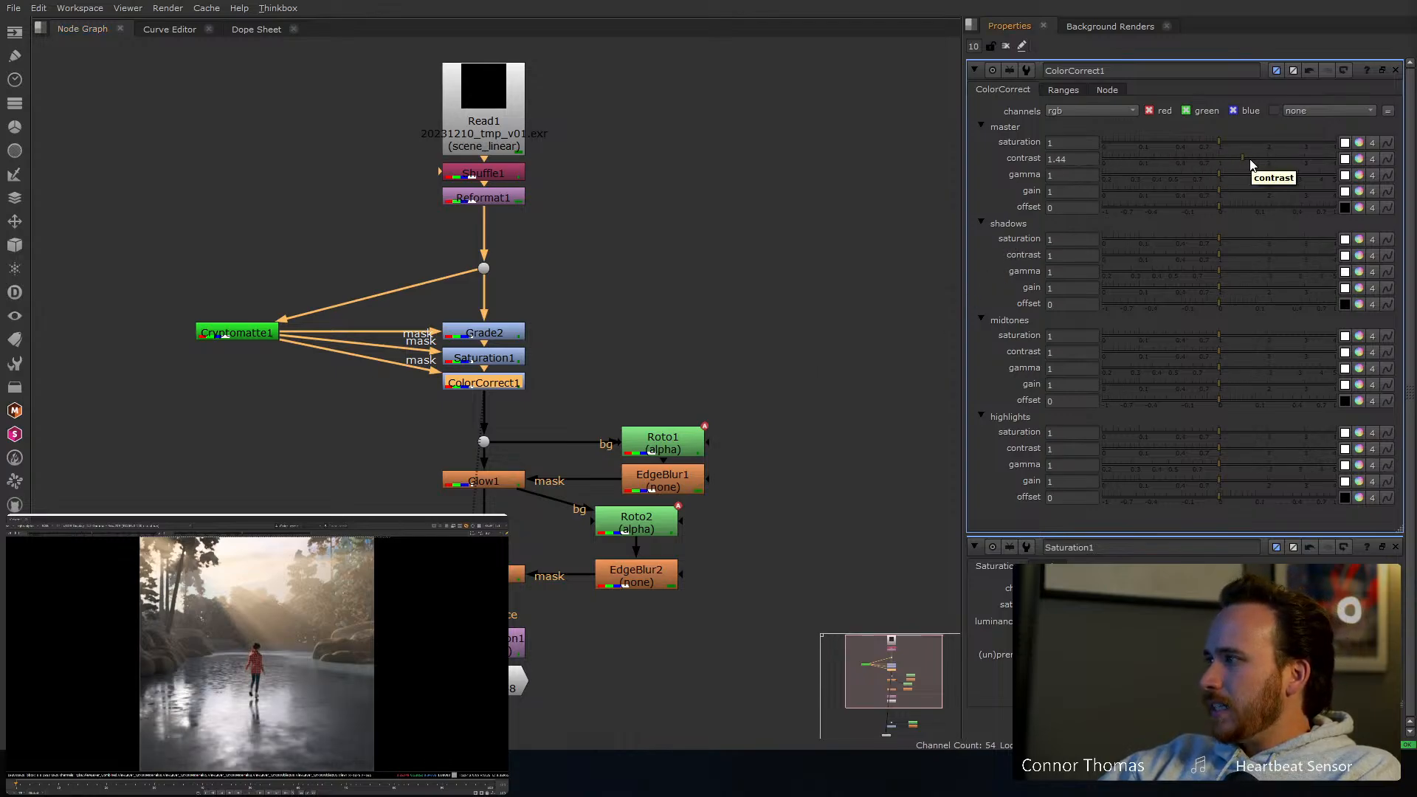
pyautogui.click(1250, 159)
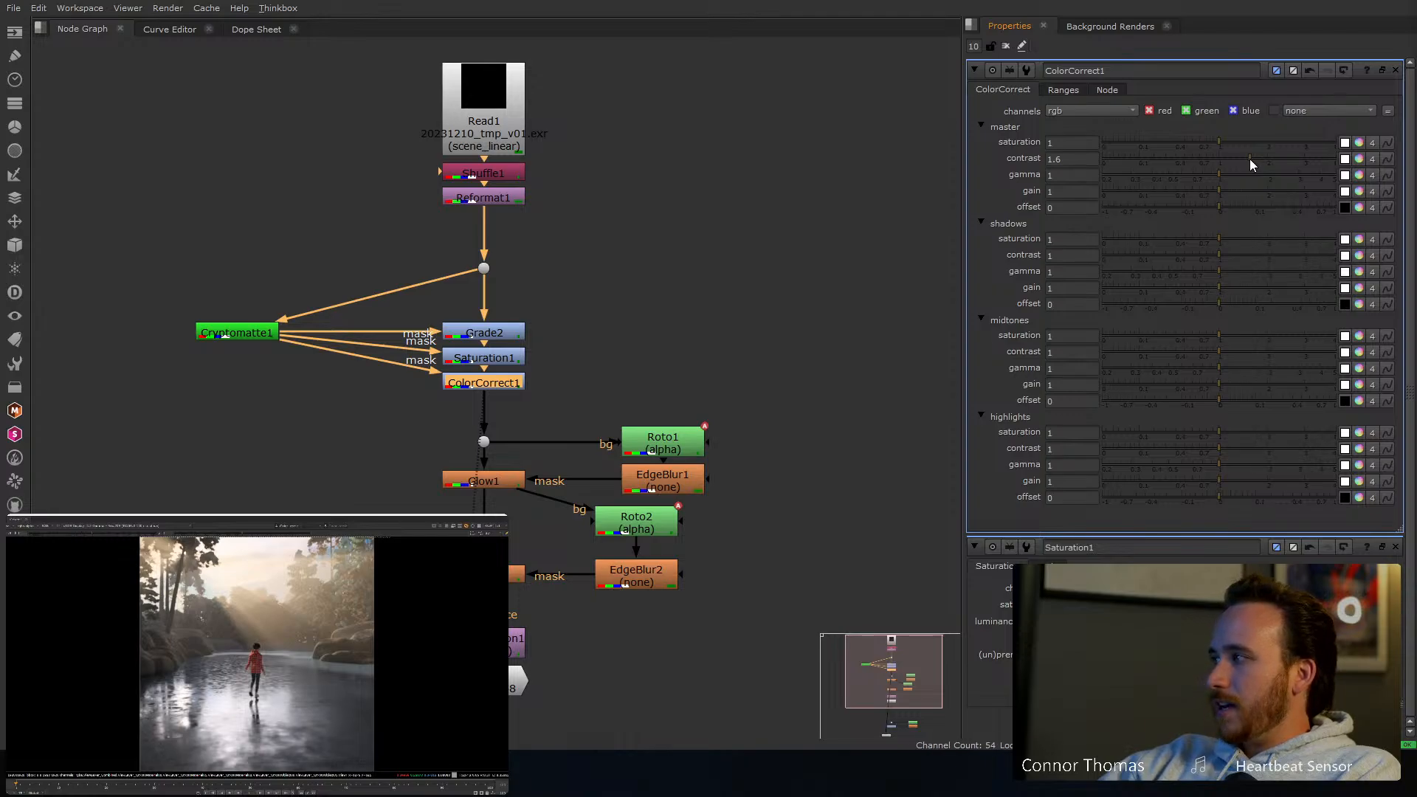
pyautogui.click(1006, 46)
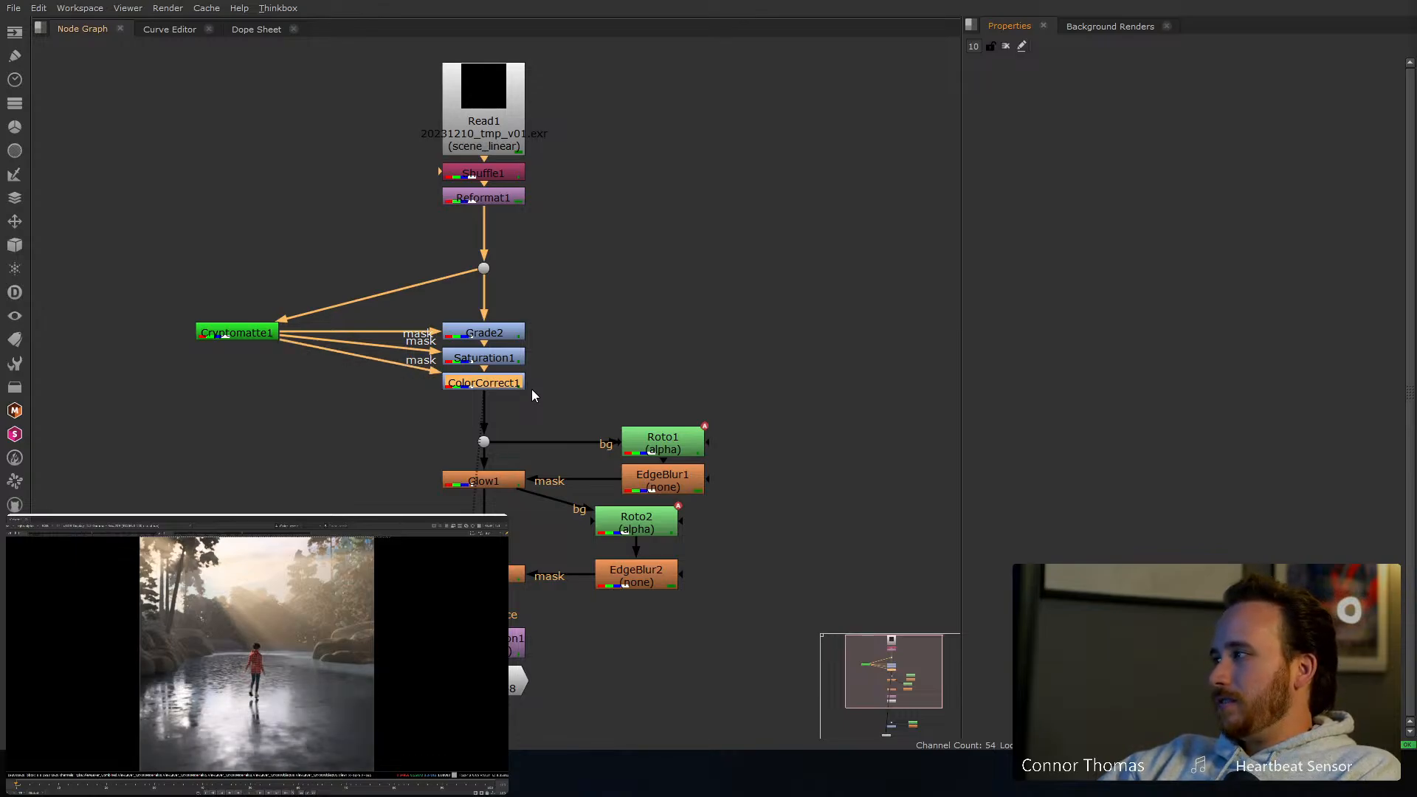
# View the final output of the comp from Grade1 at the end of the node tree
pyautogui.moveTo(530, 440); pyautogui.dragTo(540, 288, button='middle')
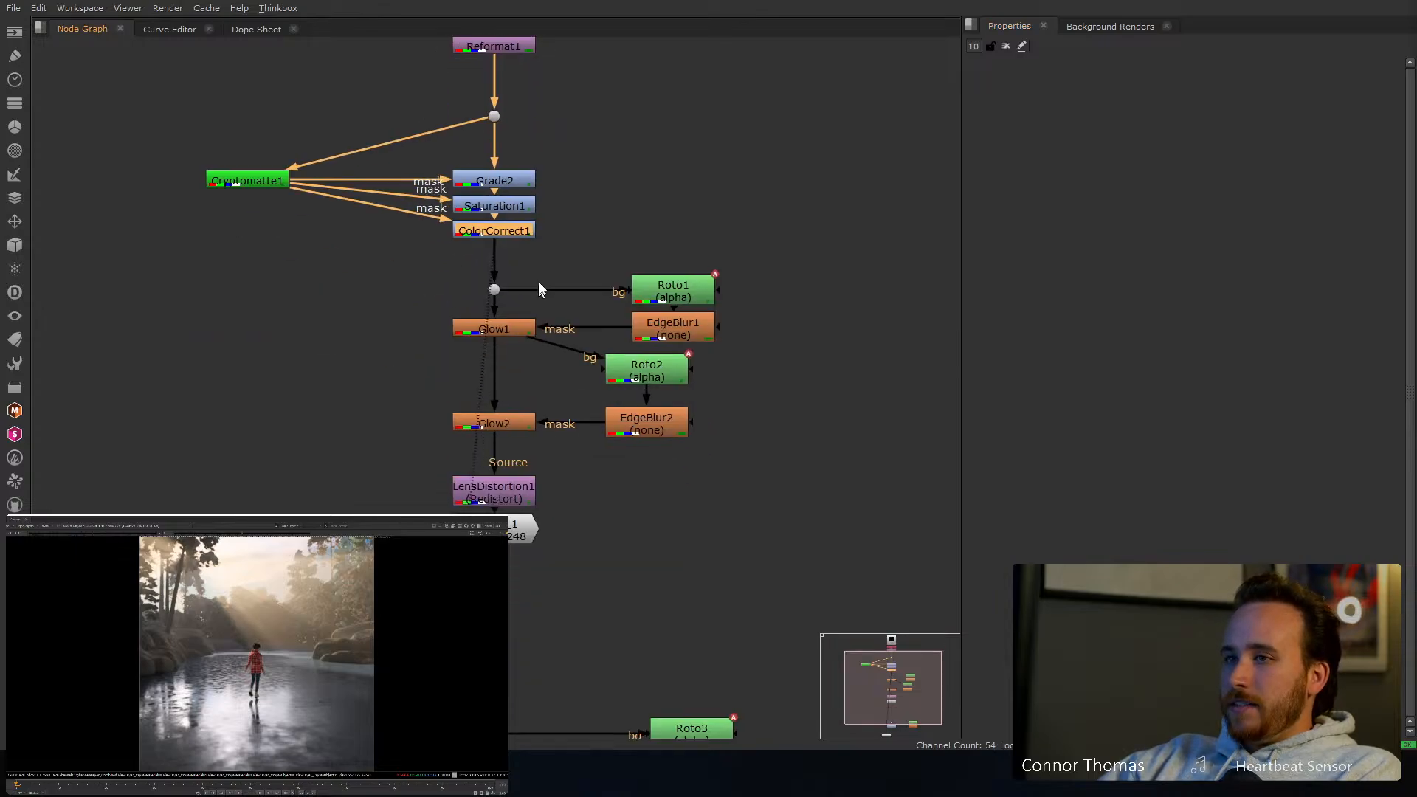
pyautogui.scroll(2, 538, 289)
pyautogui.moveTo(561, 491); pyautogui.dragTo(585, 350, button='middle')
pyautogui.moveTo(519, 713); pyautogui.dragTo(523, 525, button='middle')
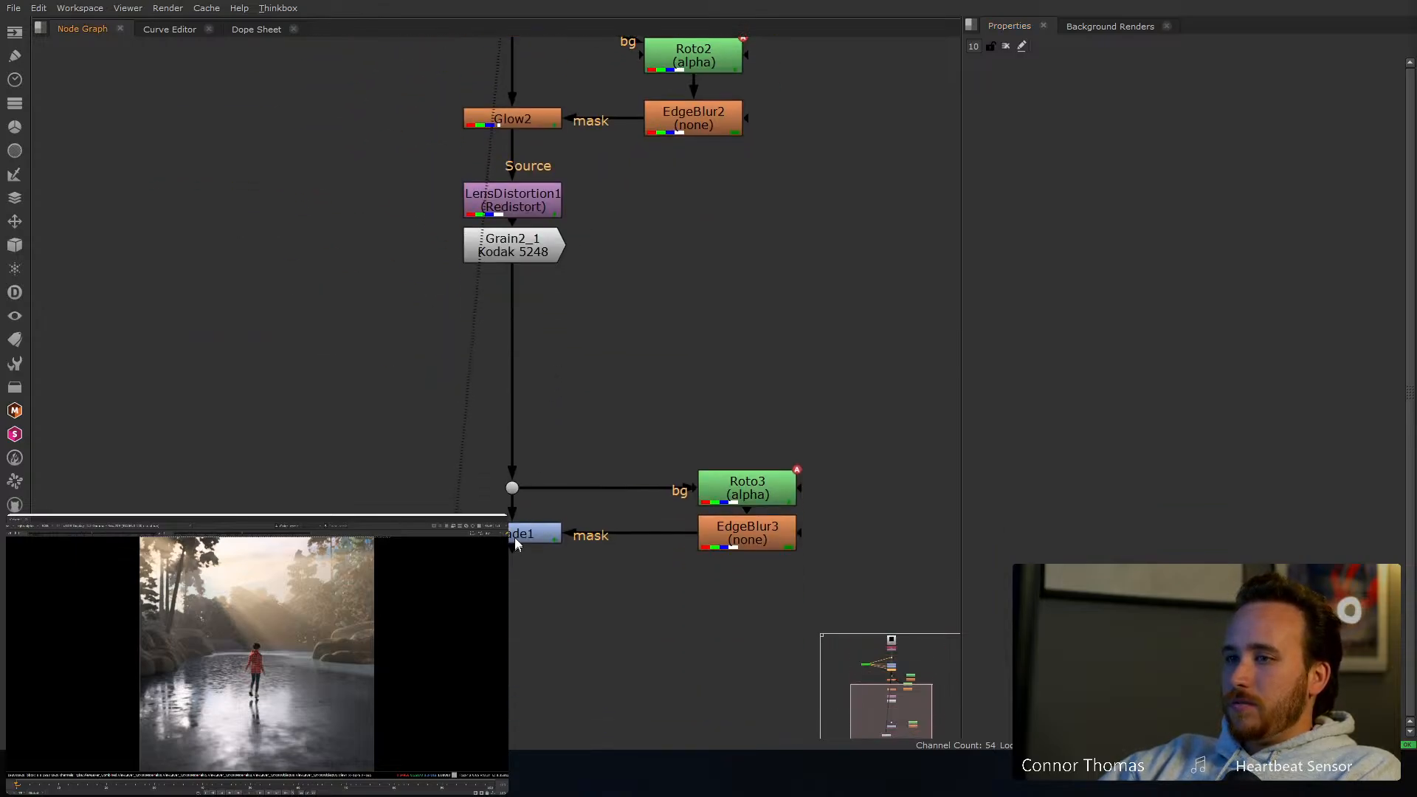
pyautogui.click(515, 537)
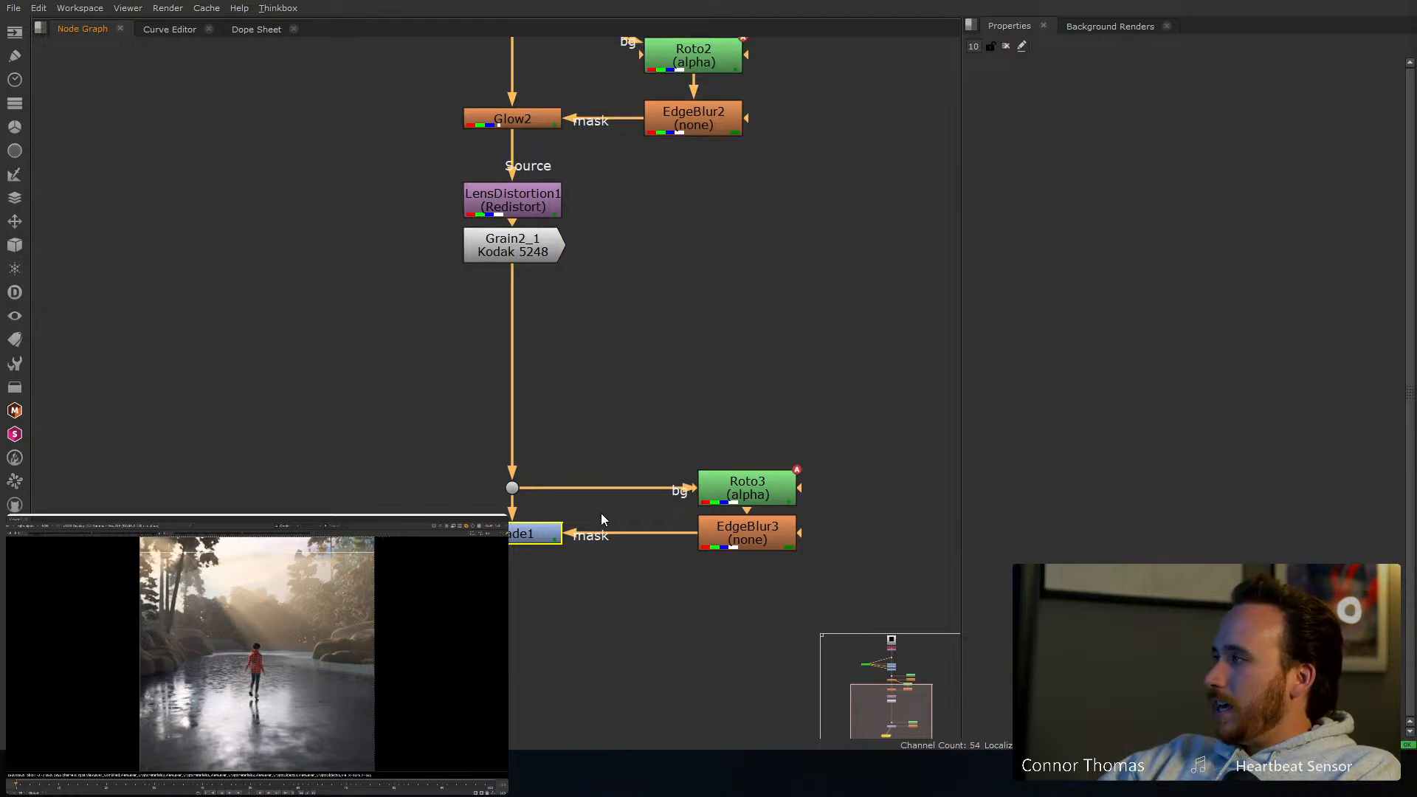
pyautogui.click(601, 519)
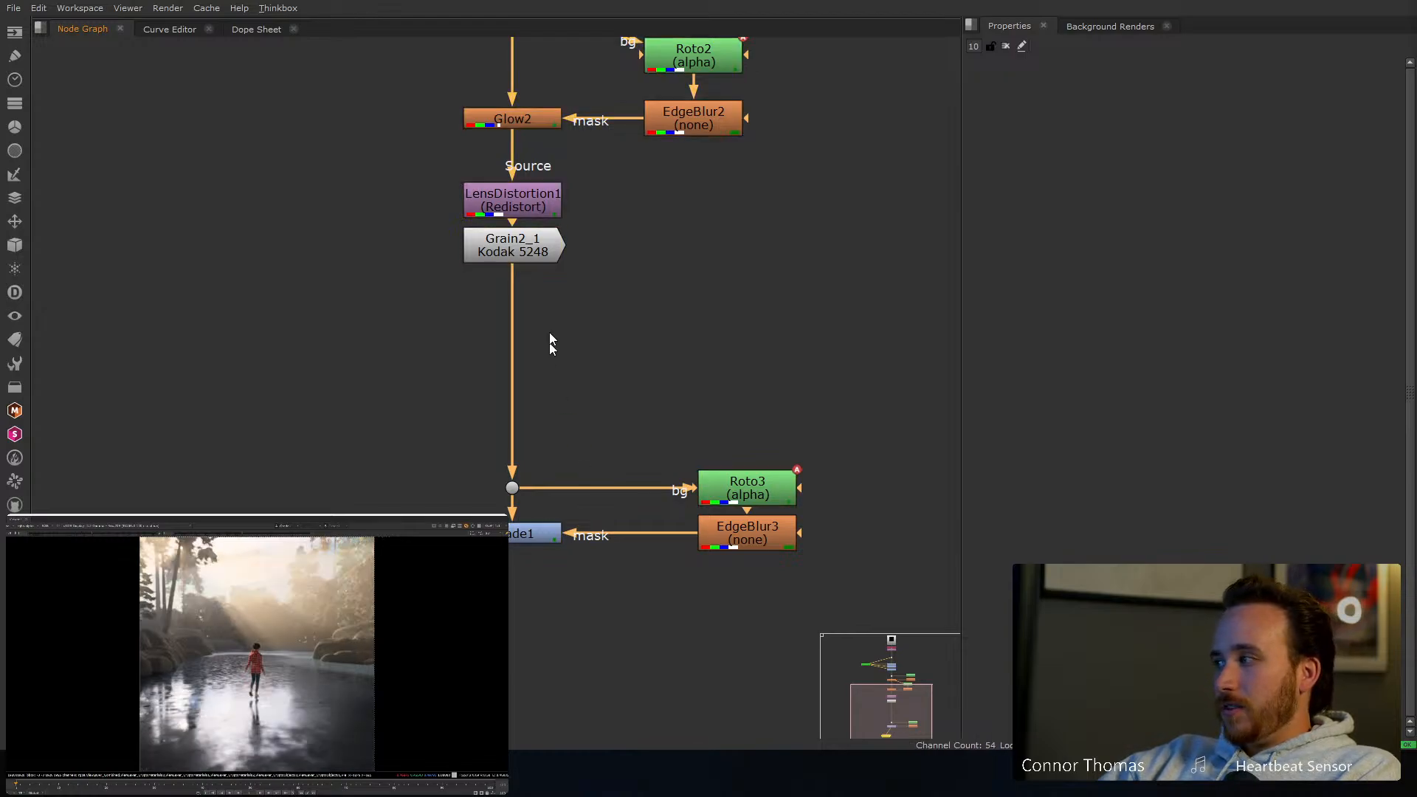
# Compare the comp with ColorCorrect1 enabled and disabled to judge its effect on the ice
pyautogui.moveTo(544, 277); pyautogui.dragTo(566, 509, button='middle')
pyautogui.moveTo(540, 119); pyautogui.dragTo(528, 307, button='middle')
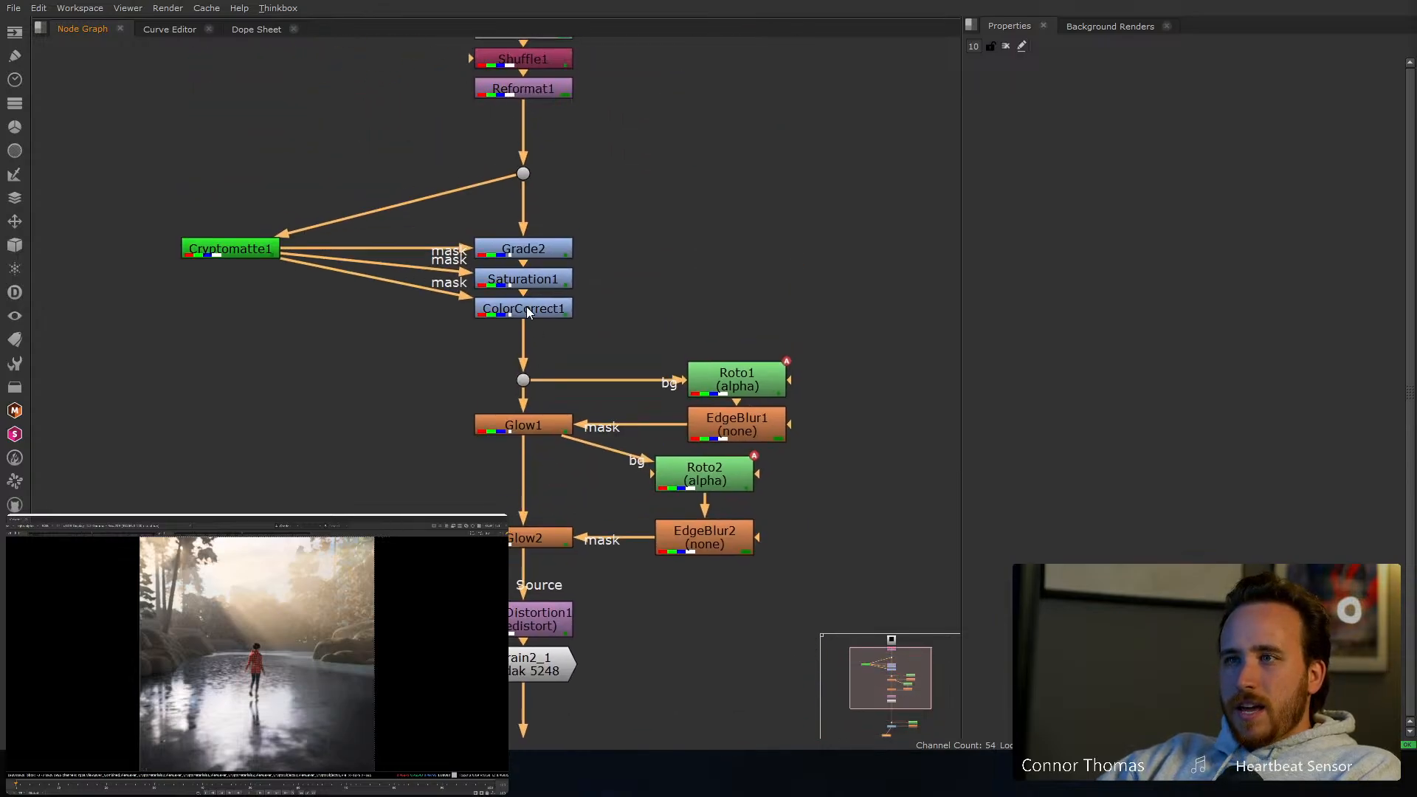
pyautogui.click(529, 307)
pyautogui.press('d')
pyautogui.press('d')
pyautogui.press('d')
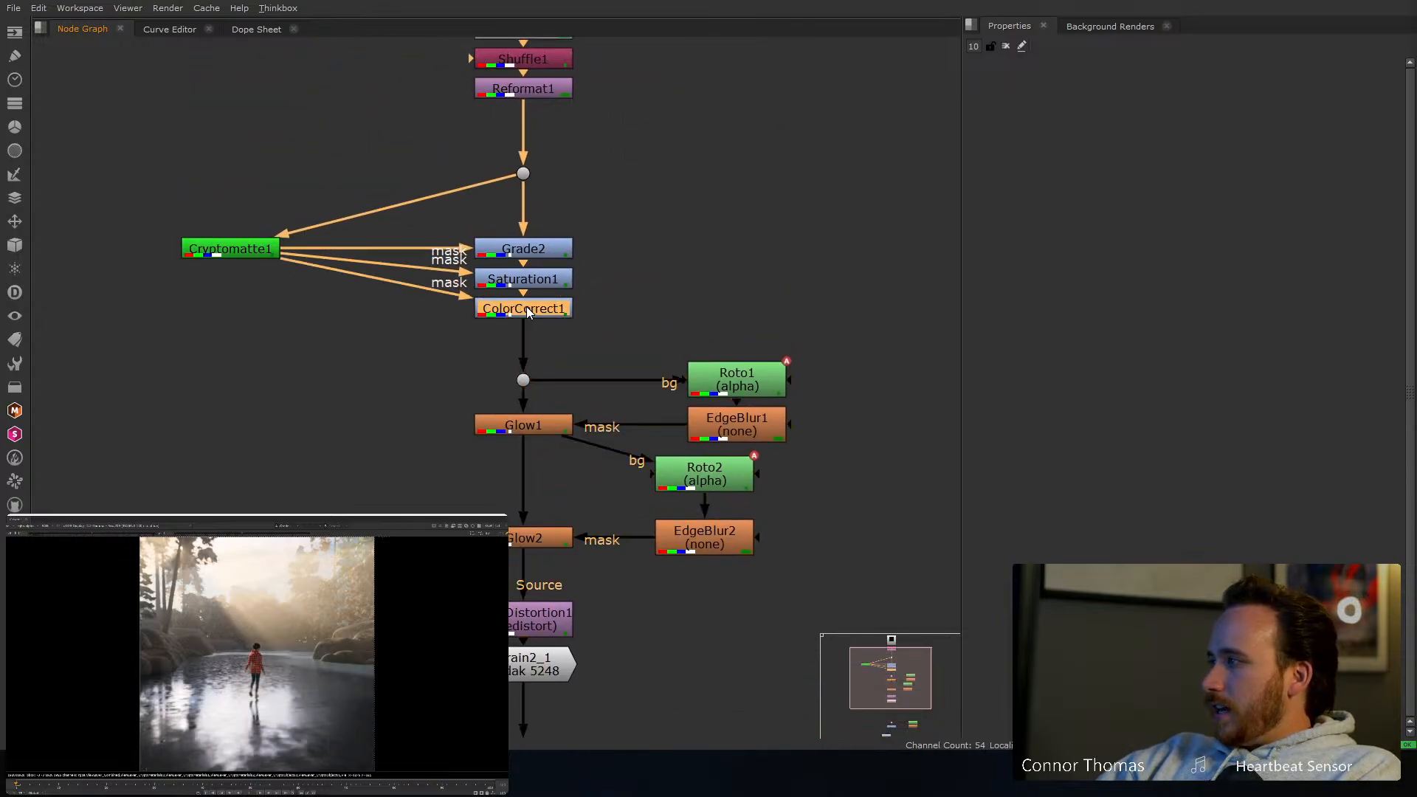
pyautogui.press('d')
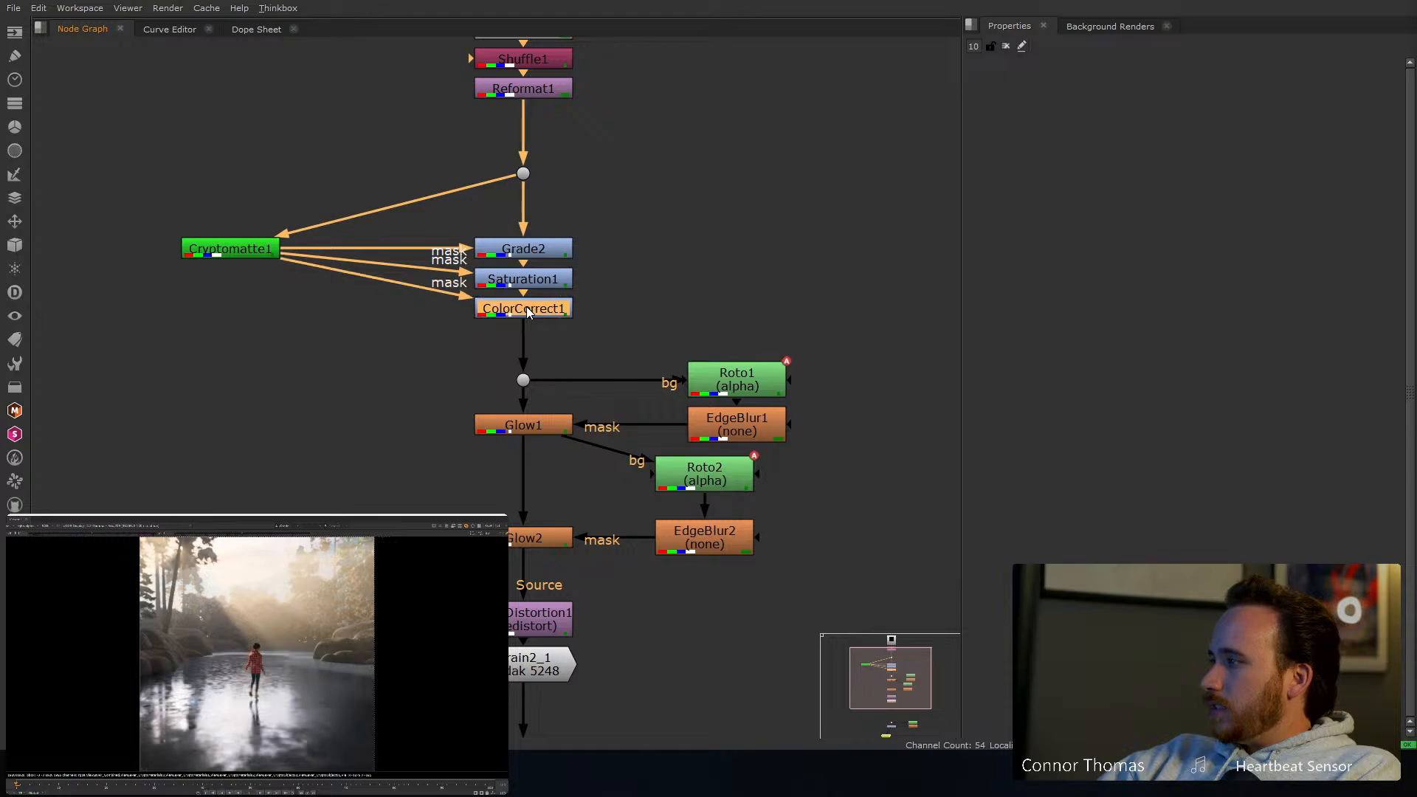
pyautogui.press('d')
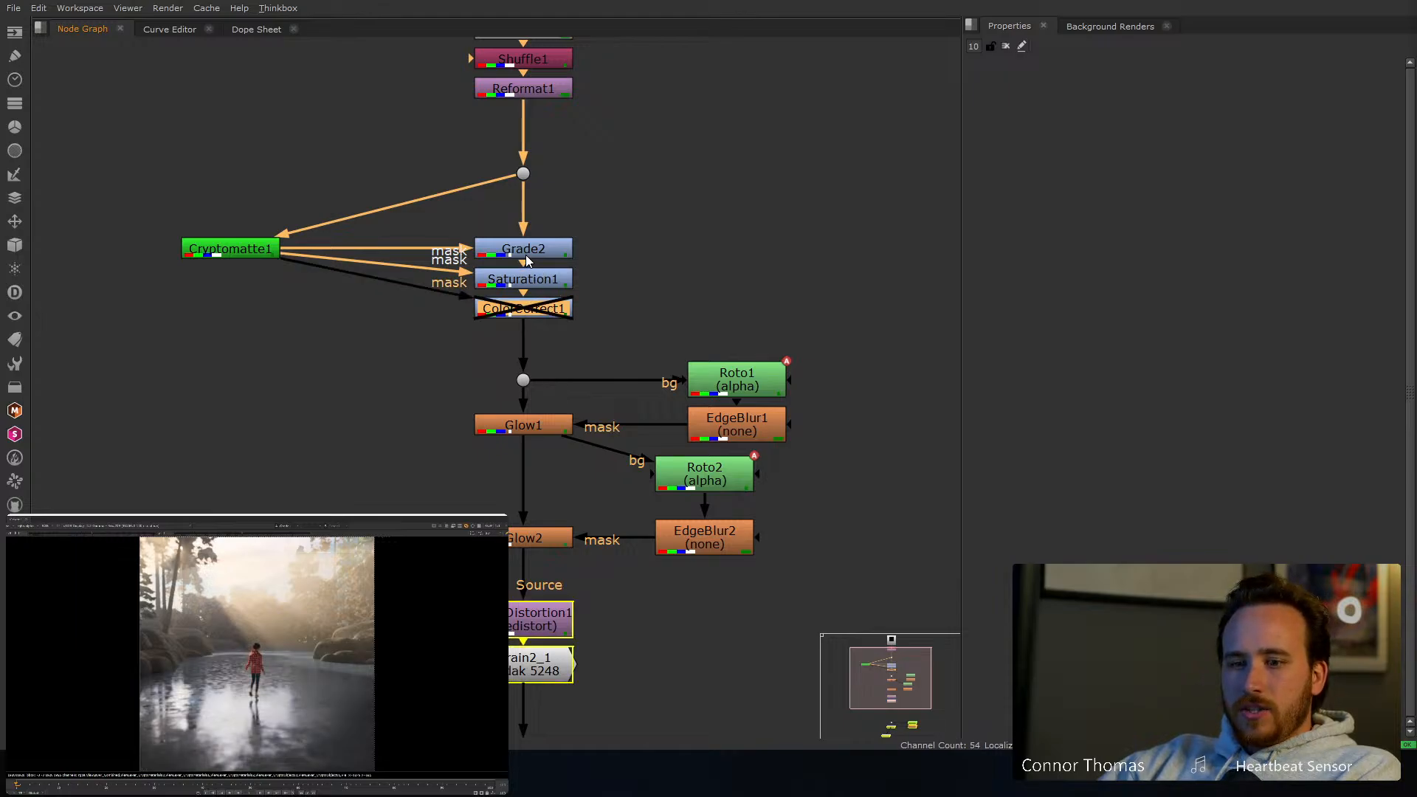
# Enable ColorCorrect1 again and set its master contrast to 0.7 and master gain to 1.78
pyautogui.doubleClick(531, 312)
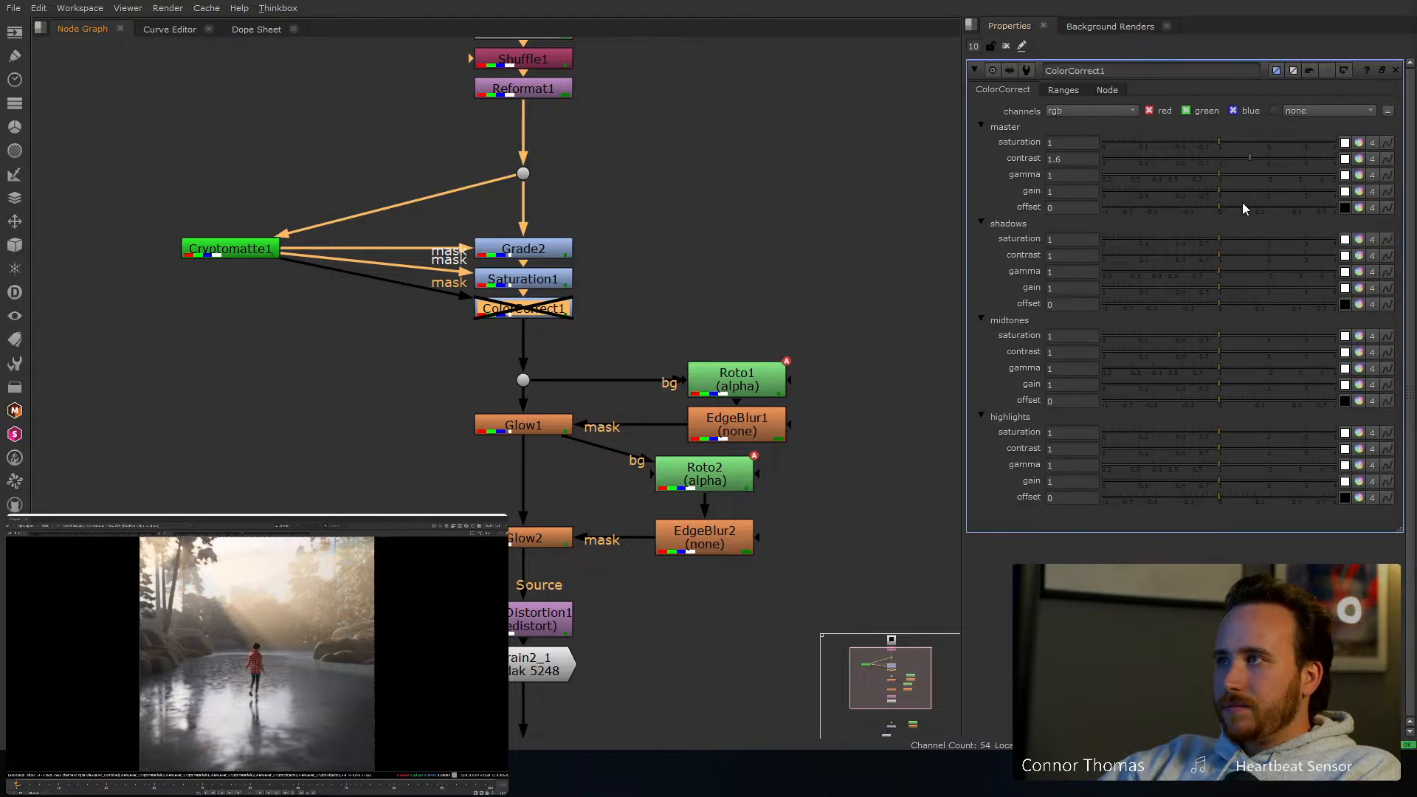
pyautogui.moveTo(1217, 158); pyautogui.dragTo(1211, 158)
pyautogui.press('d')
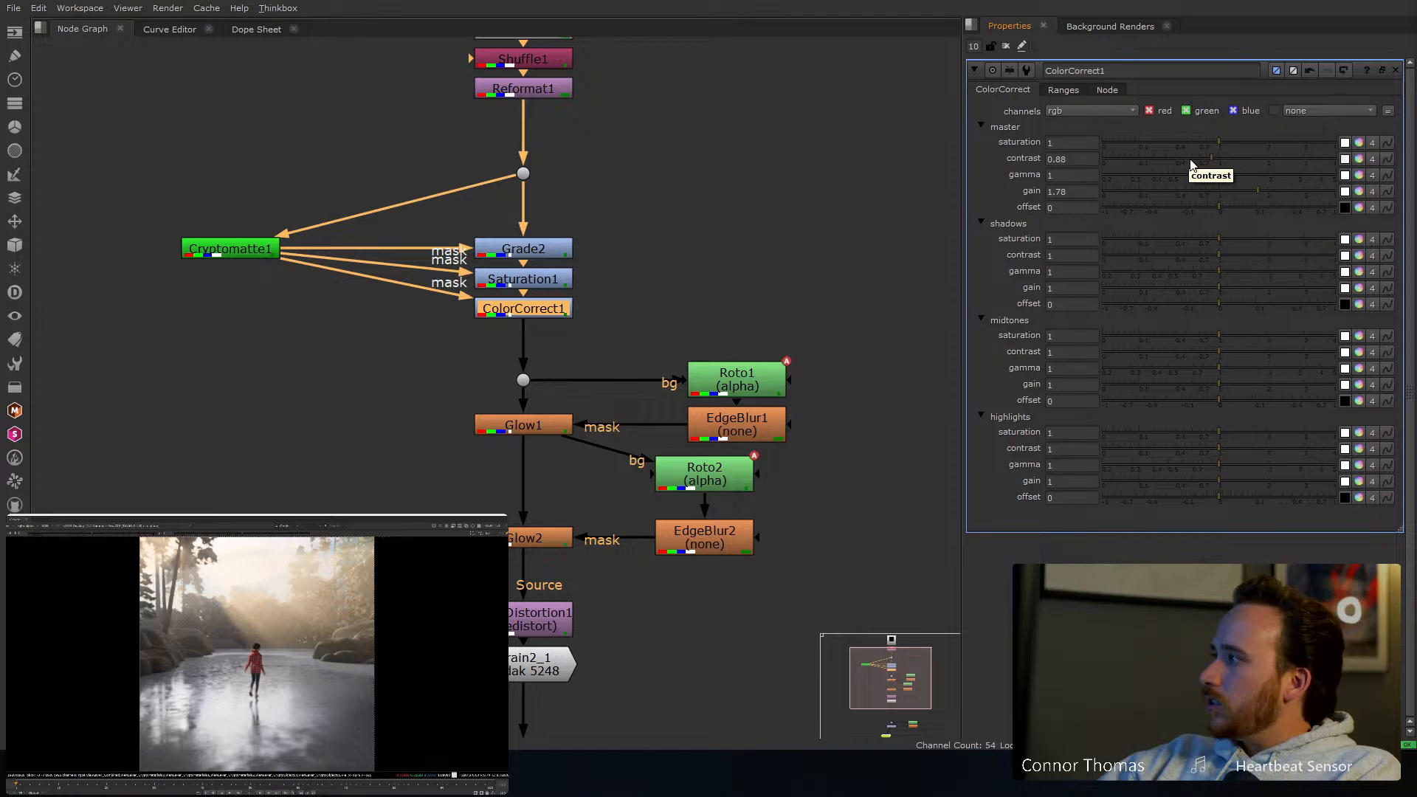
pyautogui.click(1194, 157)
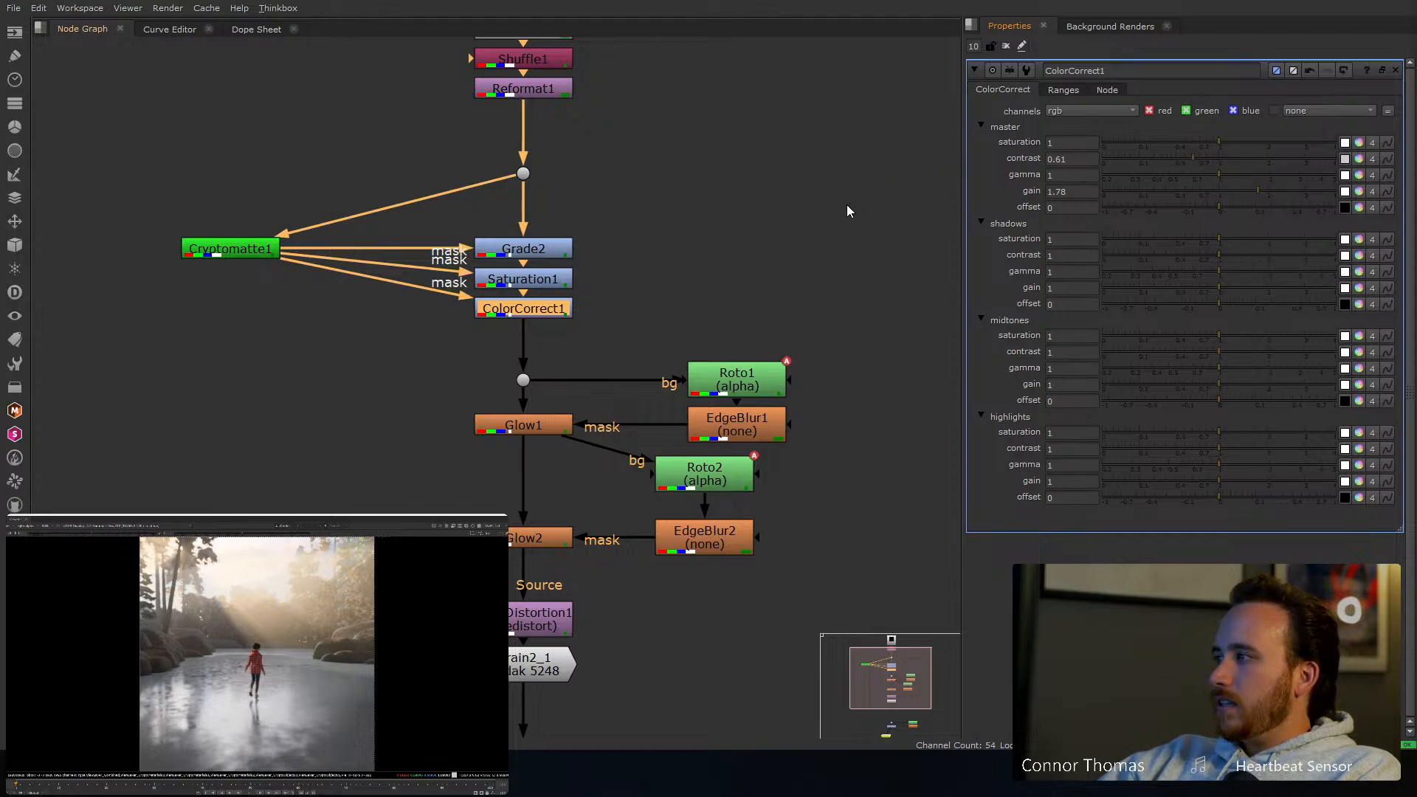
pyautogui.click(1202, 160)
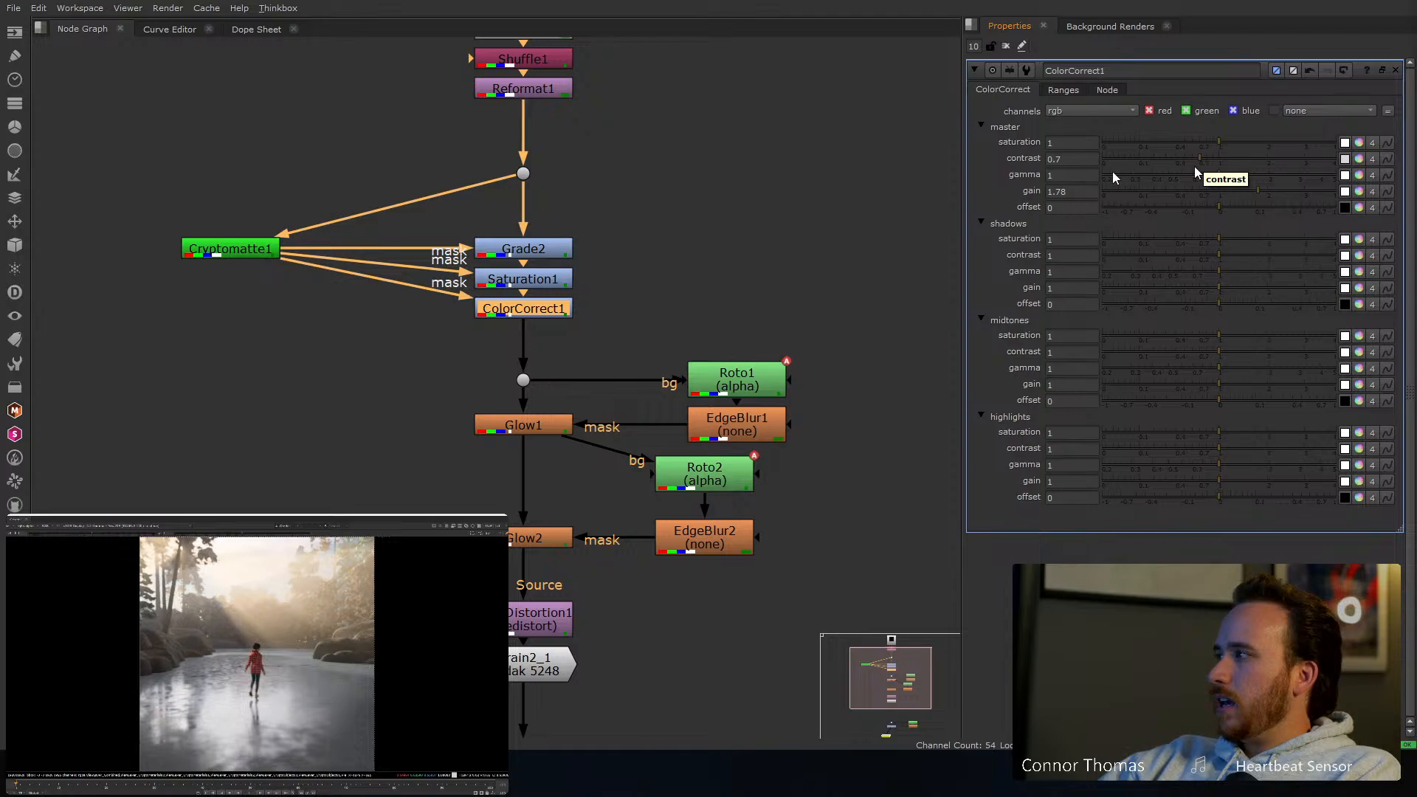
# Compare the image with and without the revised ColorCorrect1, and inspect the ice around the character up close
pyautogui.press('d')
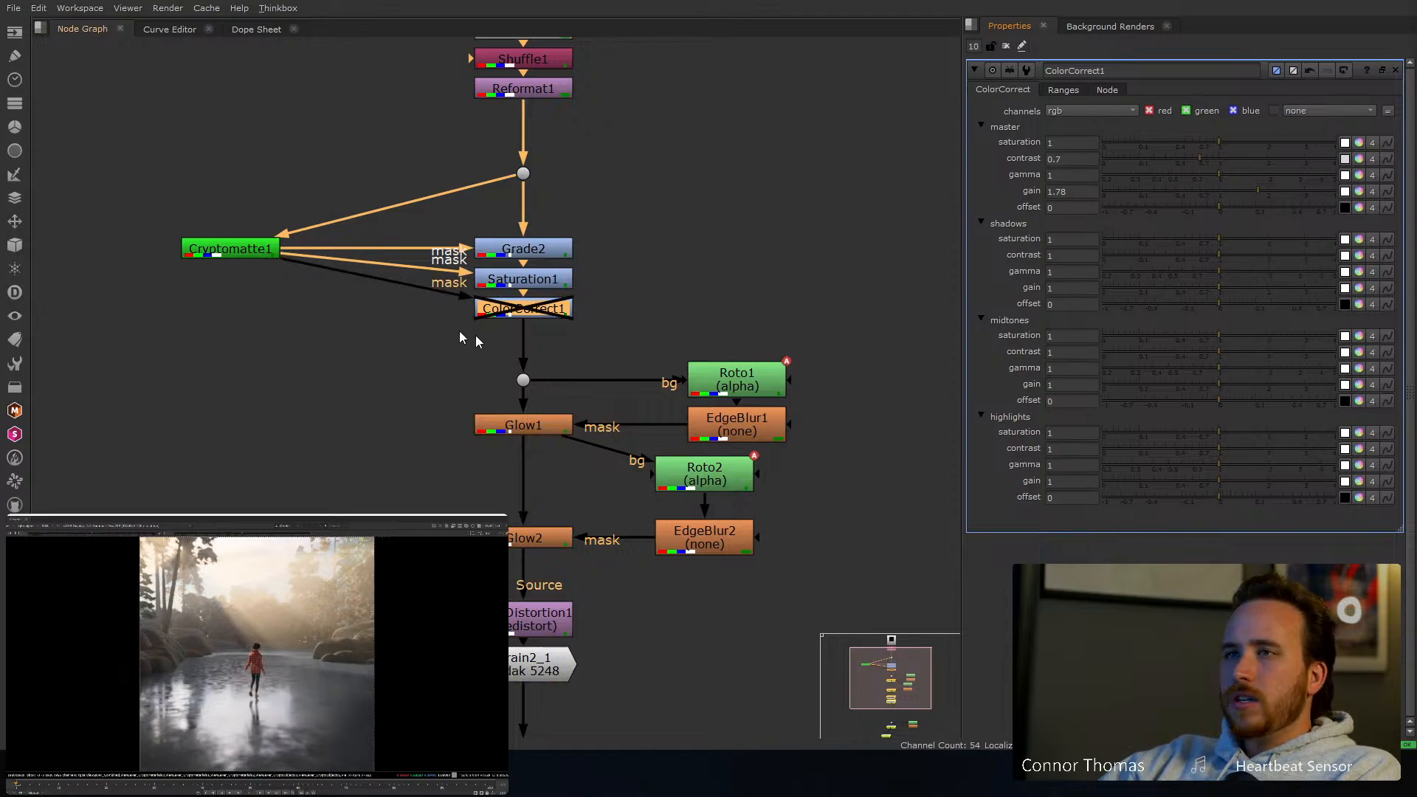
pyautogui.press('d')
pyautogui.moveTo(502, 474); pyautogui.dragTo(528, 322, button='middle')
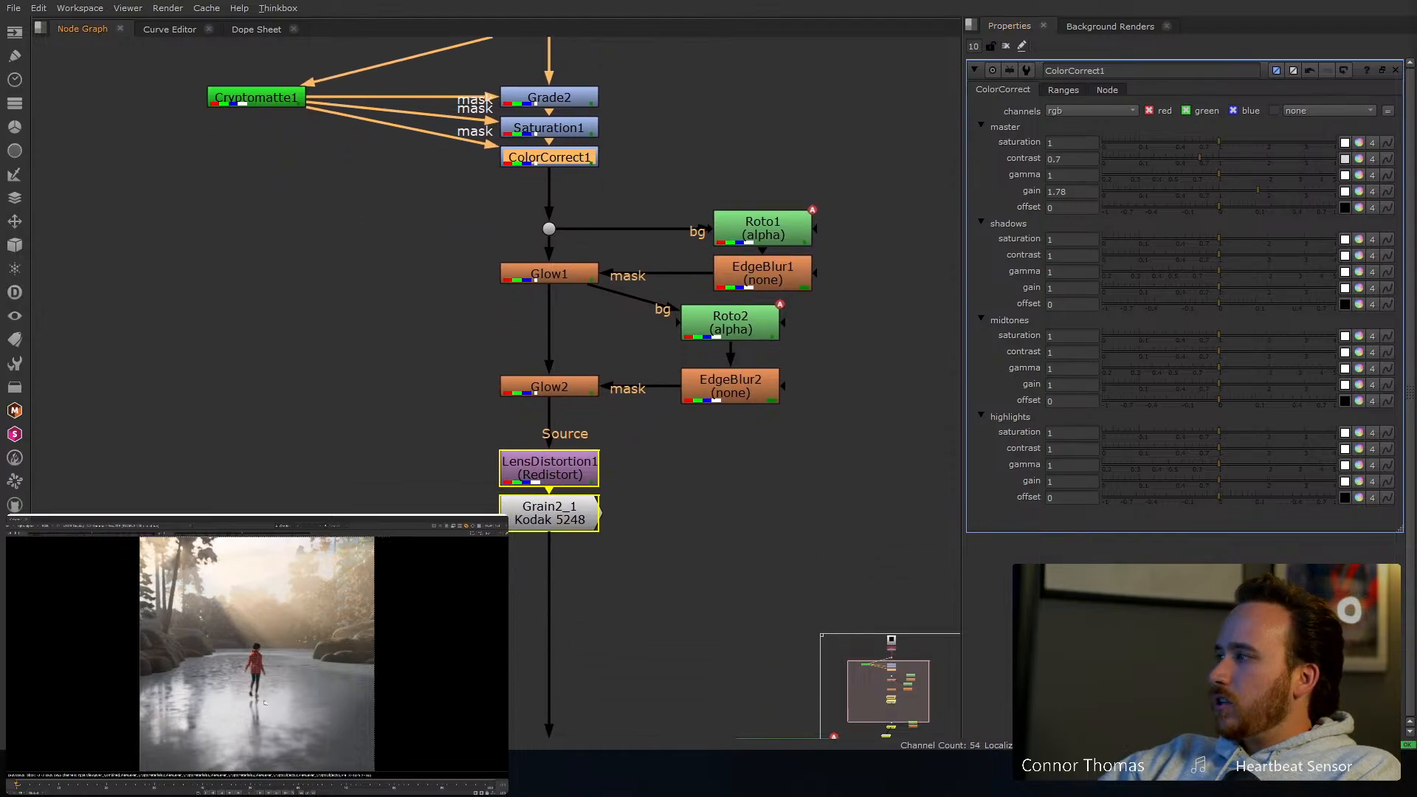
pyautogui.scroll(5, 250, 689)
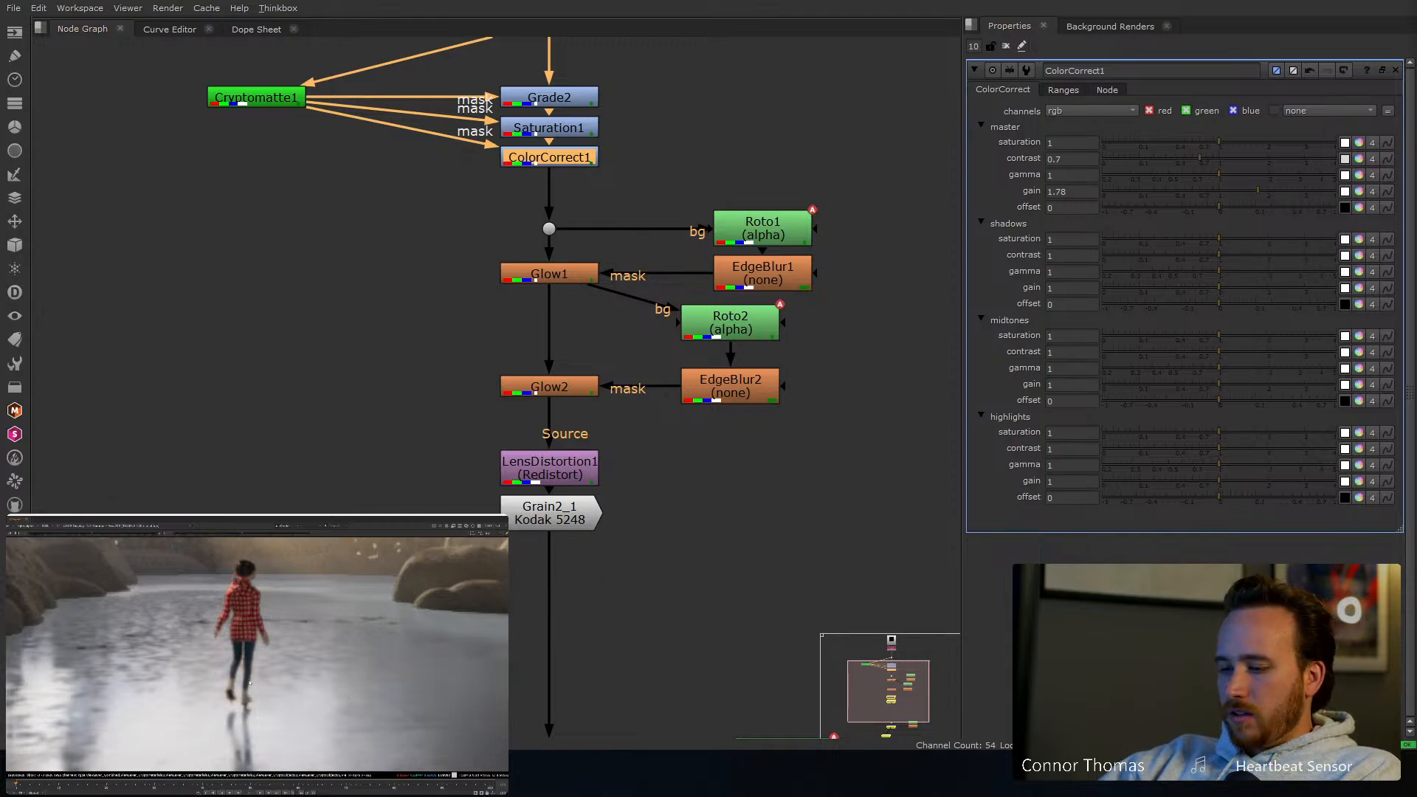
pyautogui.press('f')
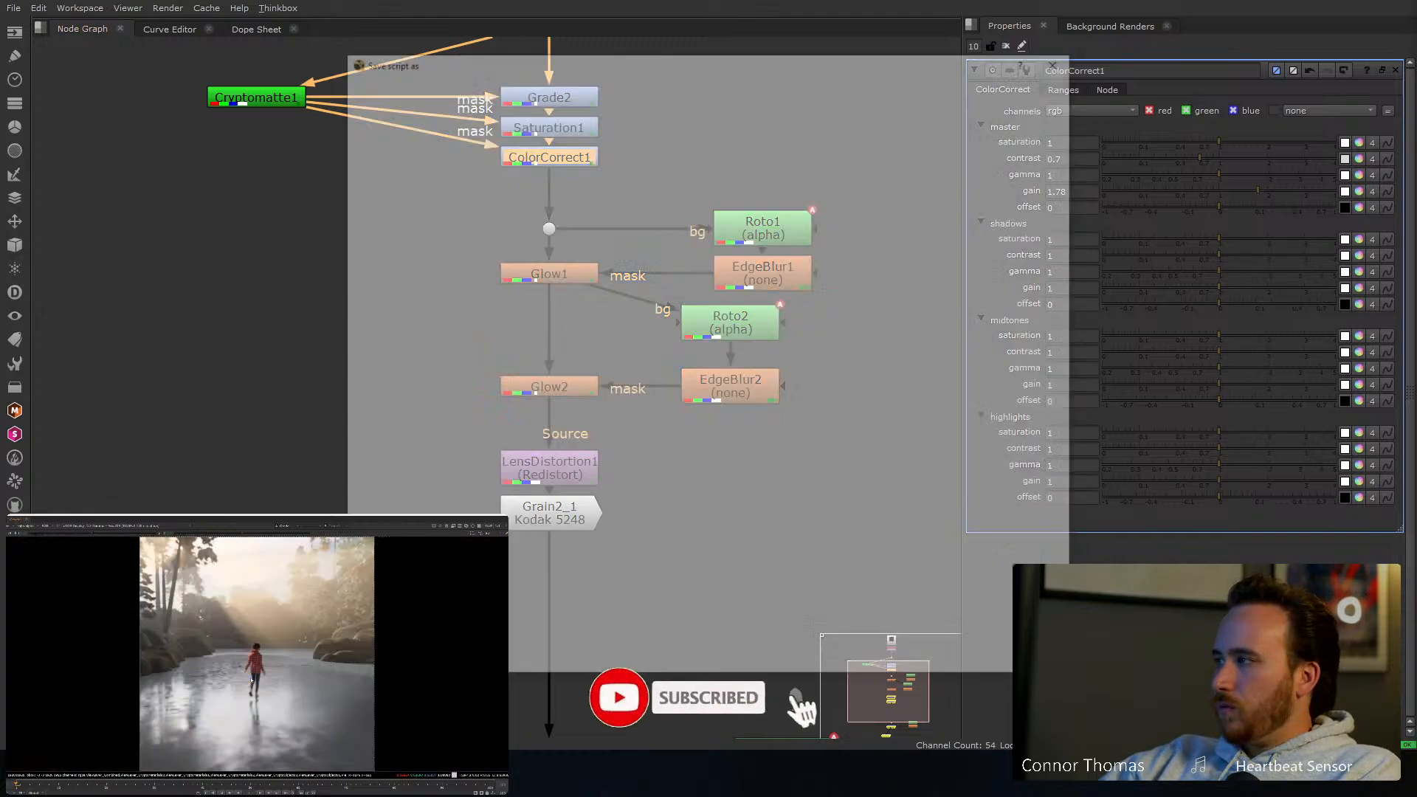
# Save the script as 20231210_comp_v01 in the D:/livestream/20231210/_scripts folder
pyautogui.hotkey('ctrl', 'shift', 's')
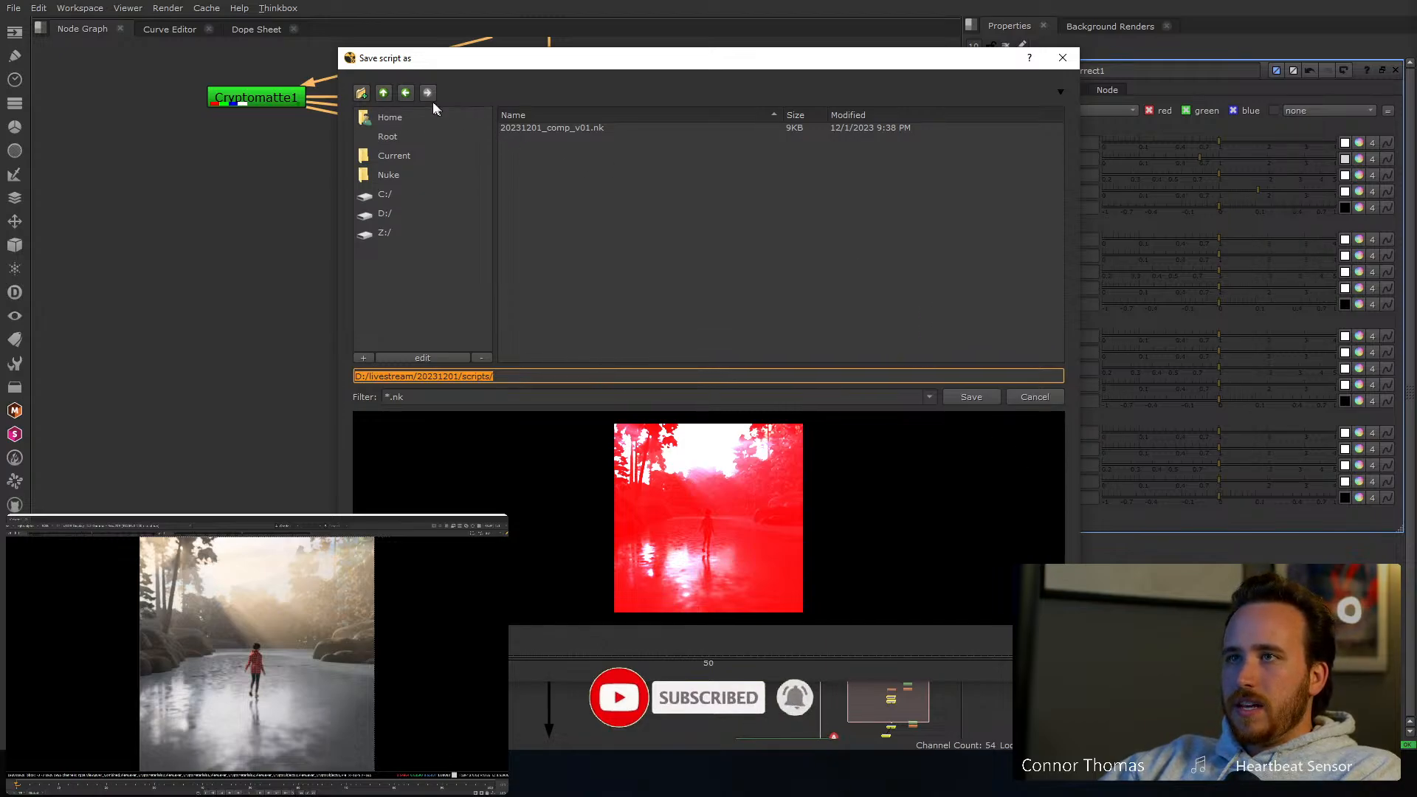
pyautogui.click(383, 92)
pyautogui.click(383, 92)
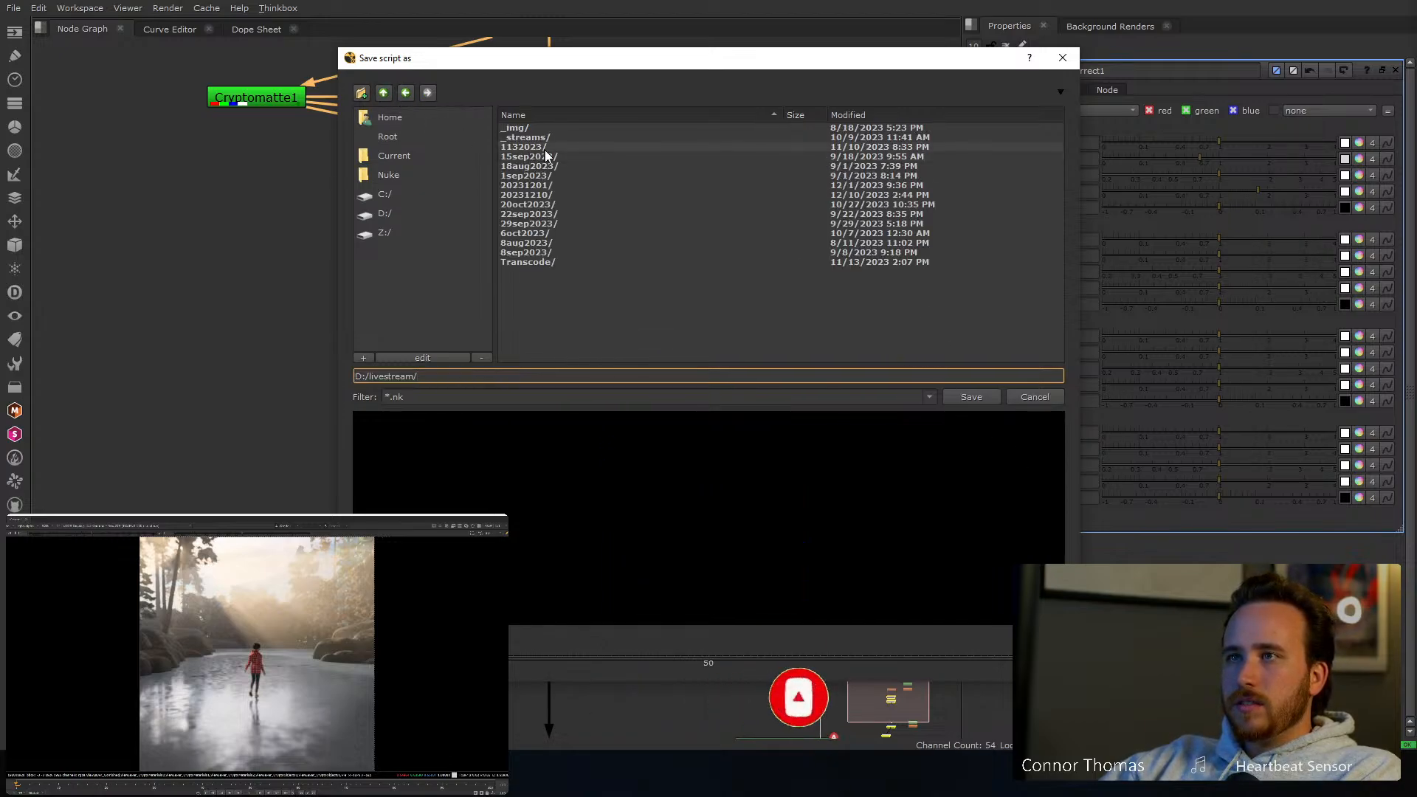
pyautogui.click(764, 116)
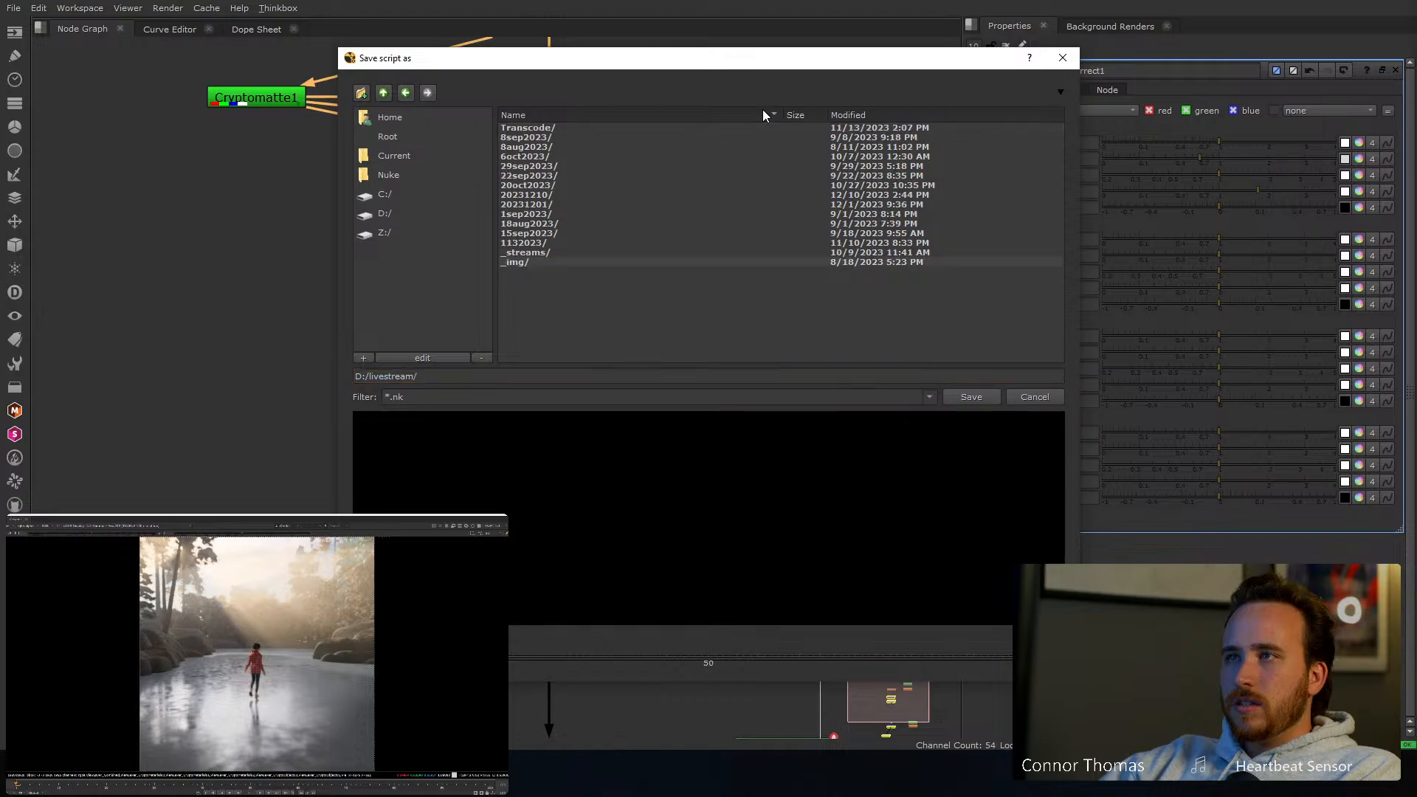
pyautogui.doubleClick(556, 194)
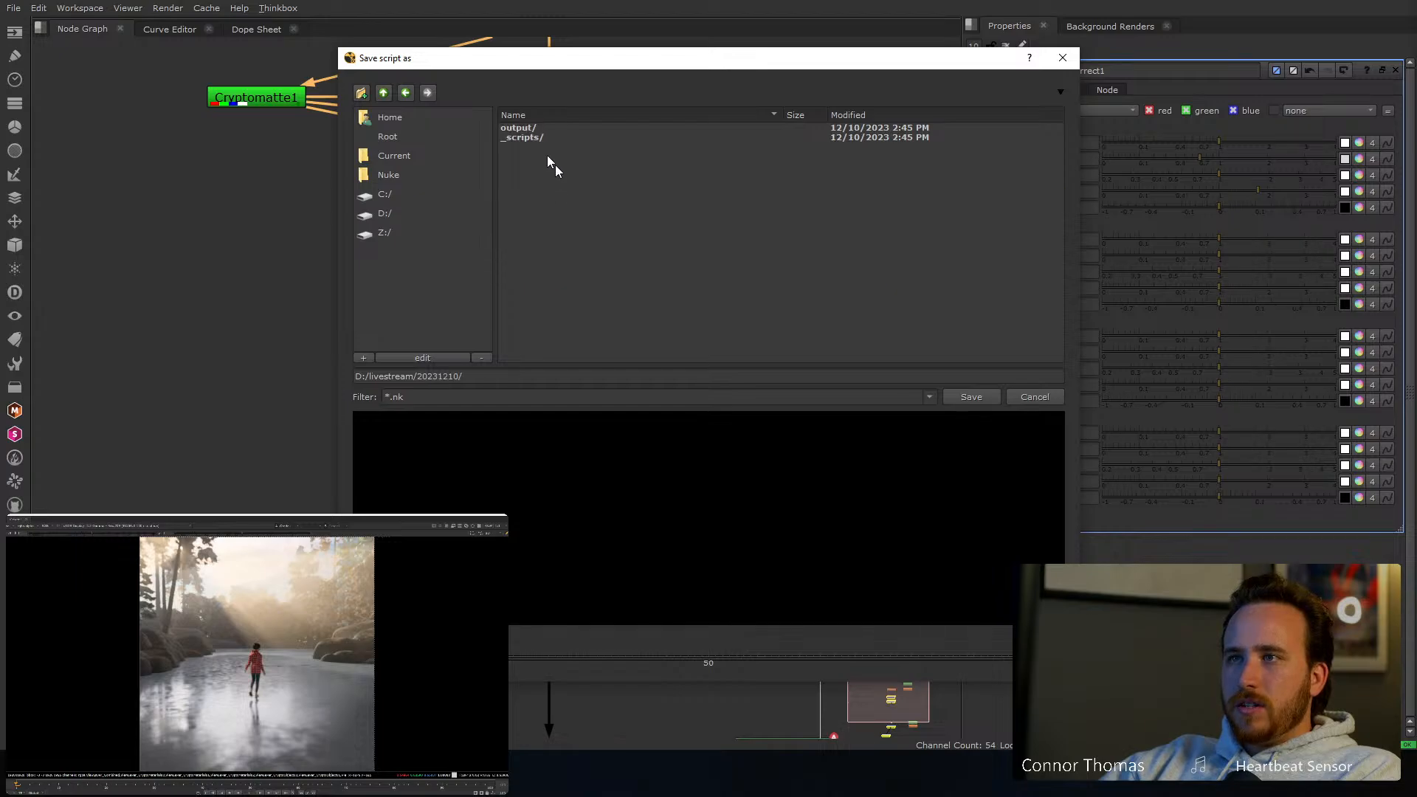
pyautogui.doubleClick(533, 138)
pyautogui.click(592, 373)
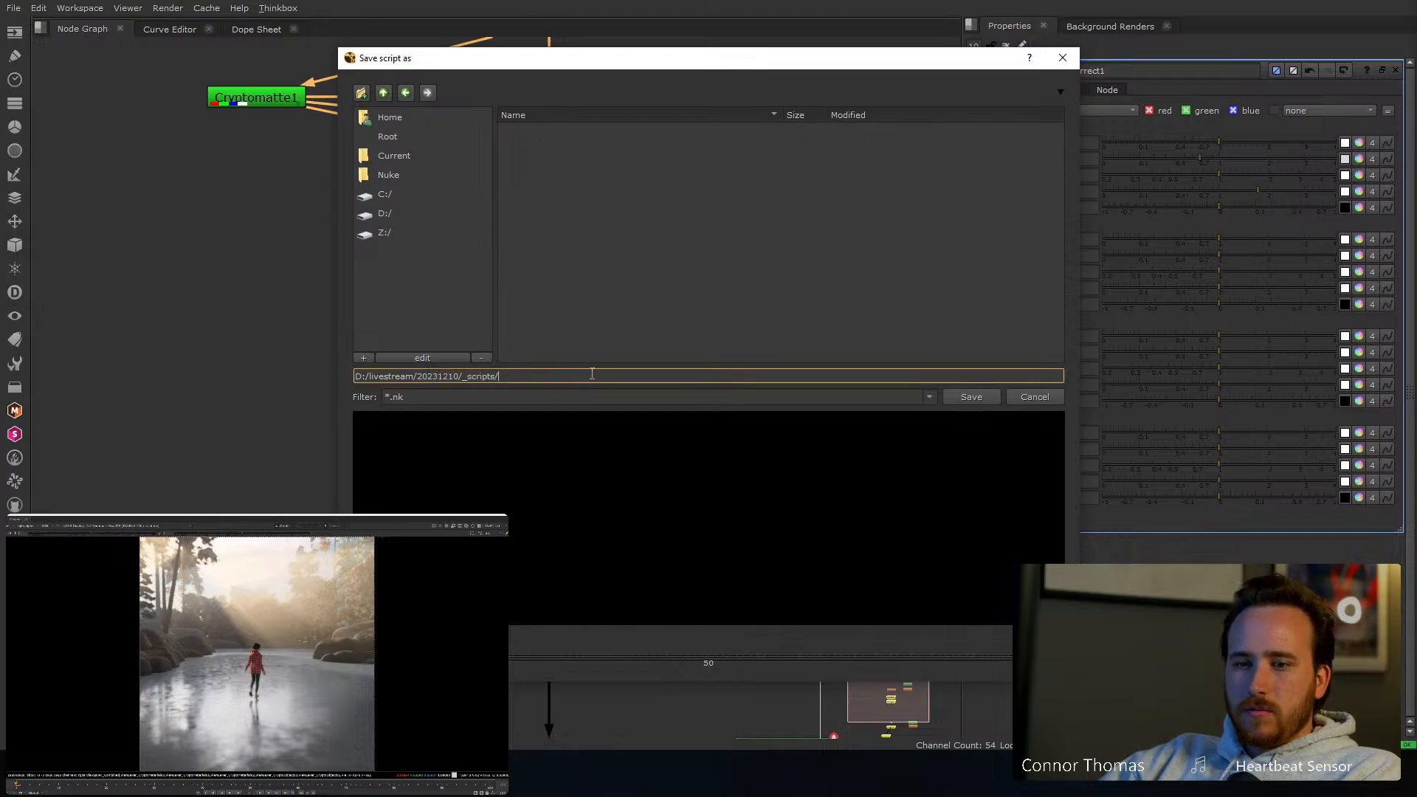
pyautogui.write('2023')
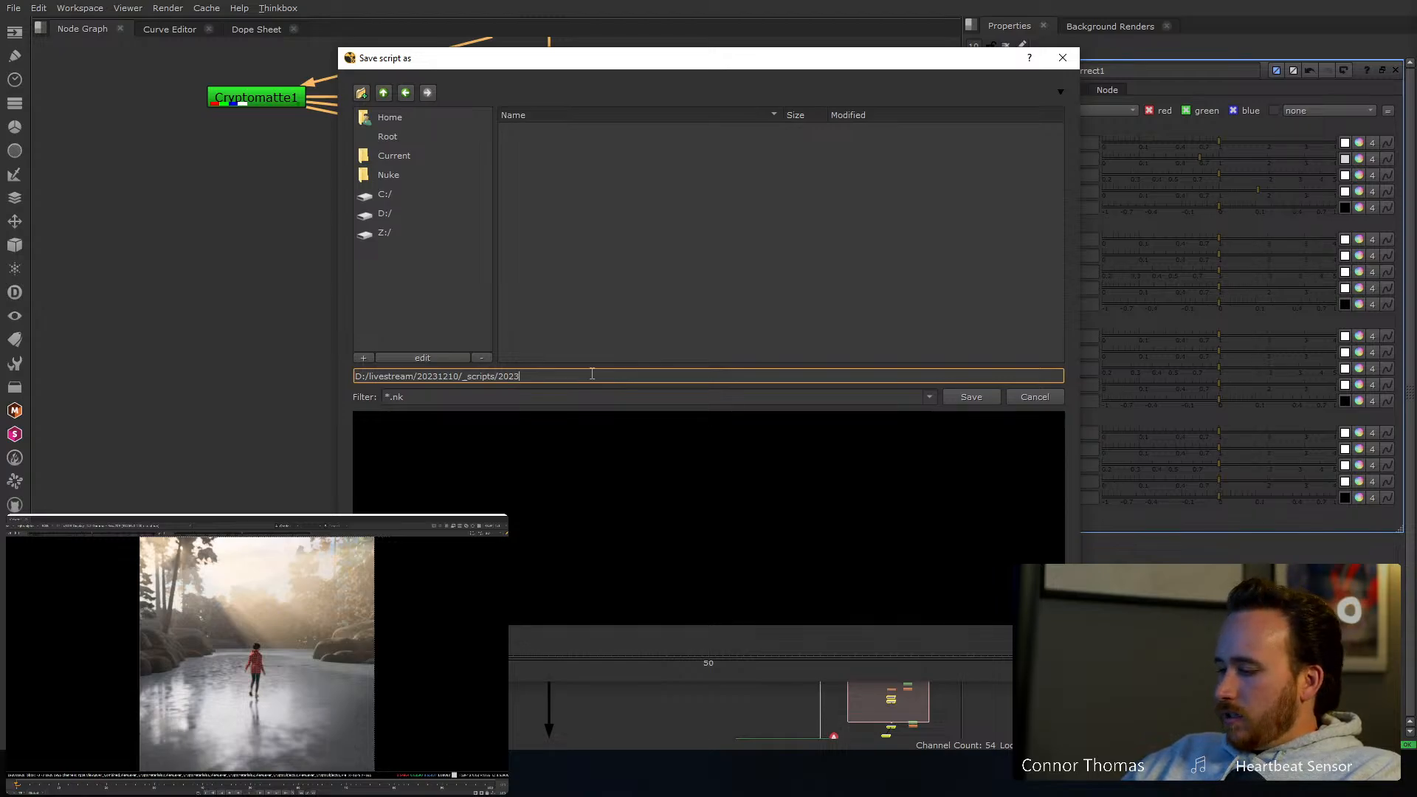
pyautogui.write('1210')
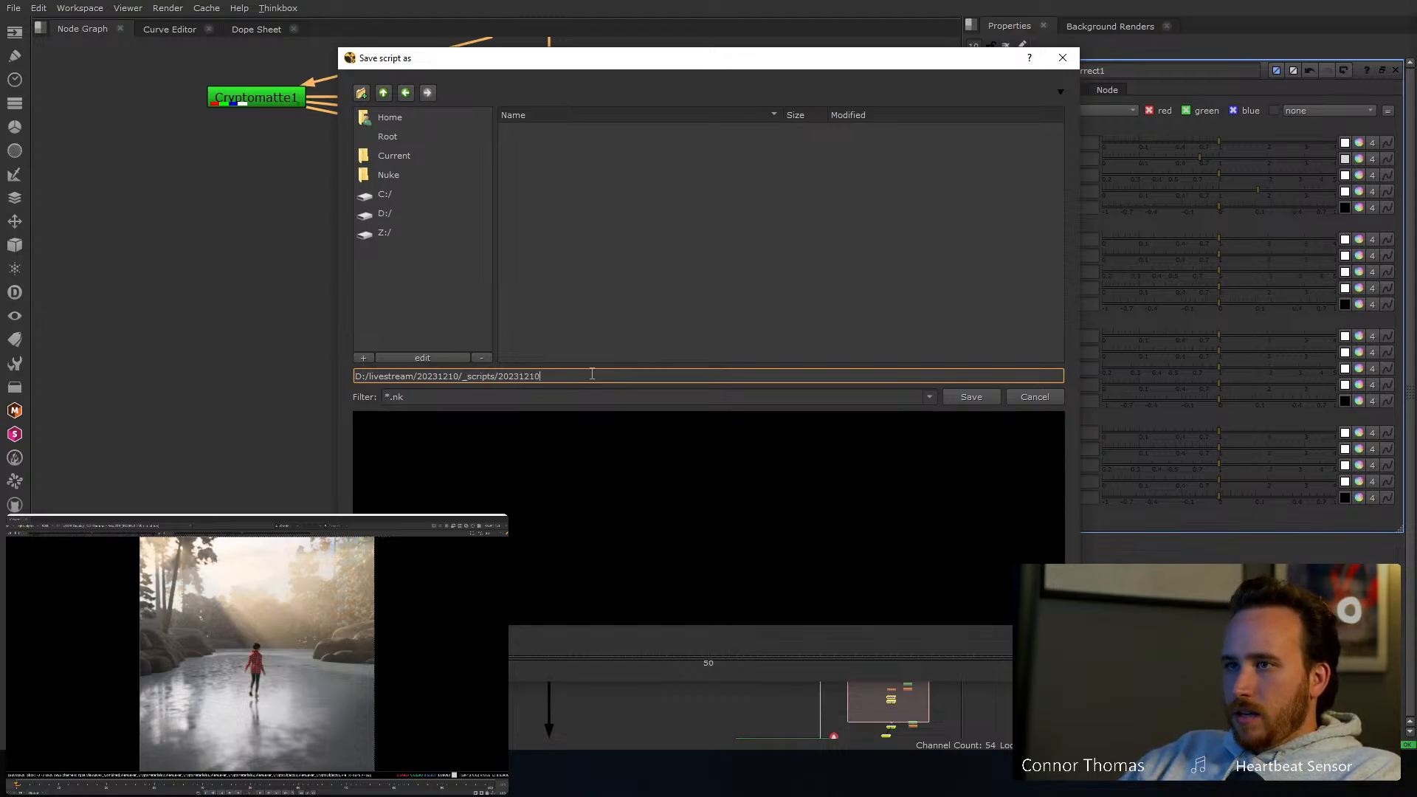
pyautogui.write('_comp')
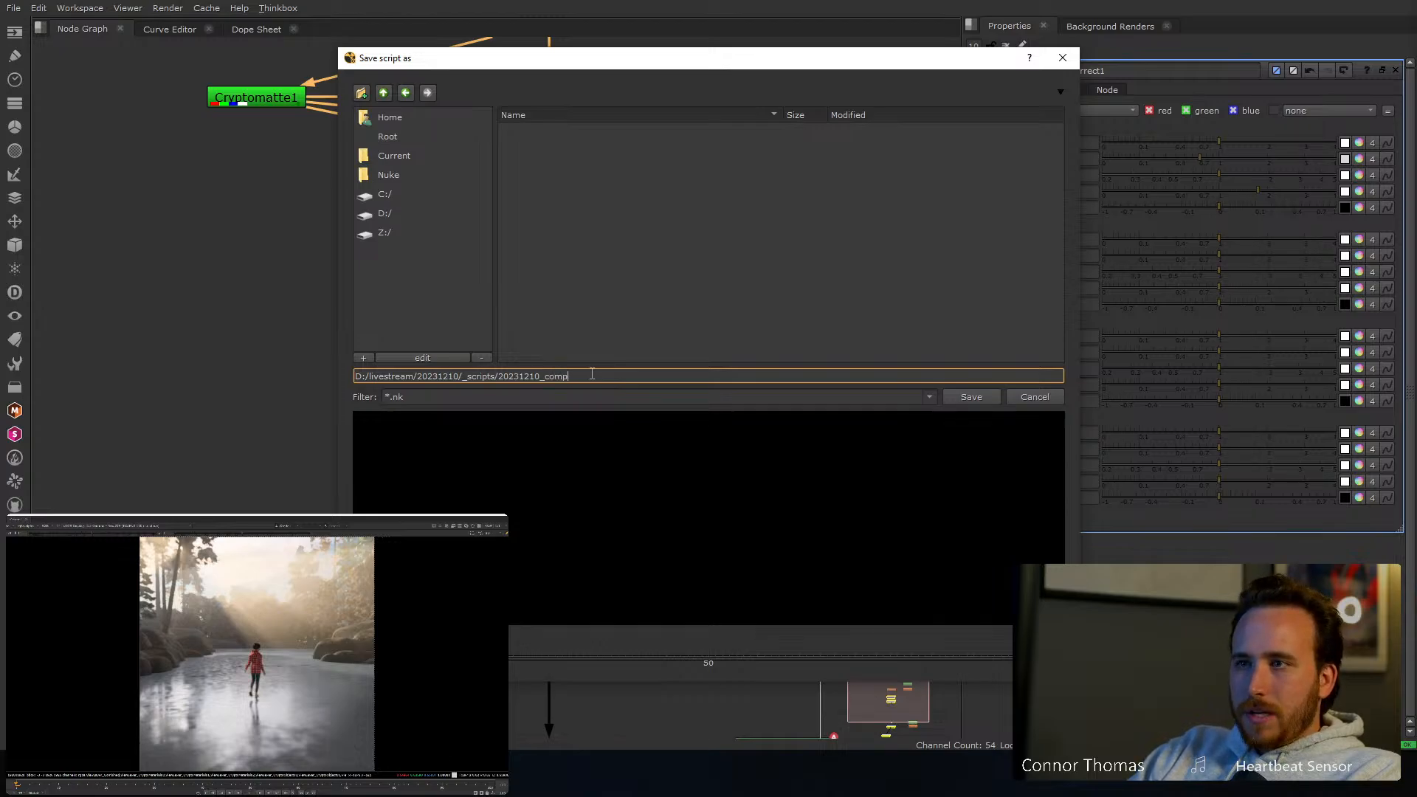
pyautogui.write('_v01')
pyautogui.press('Return')
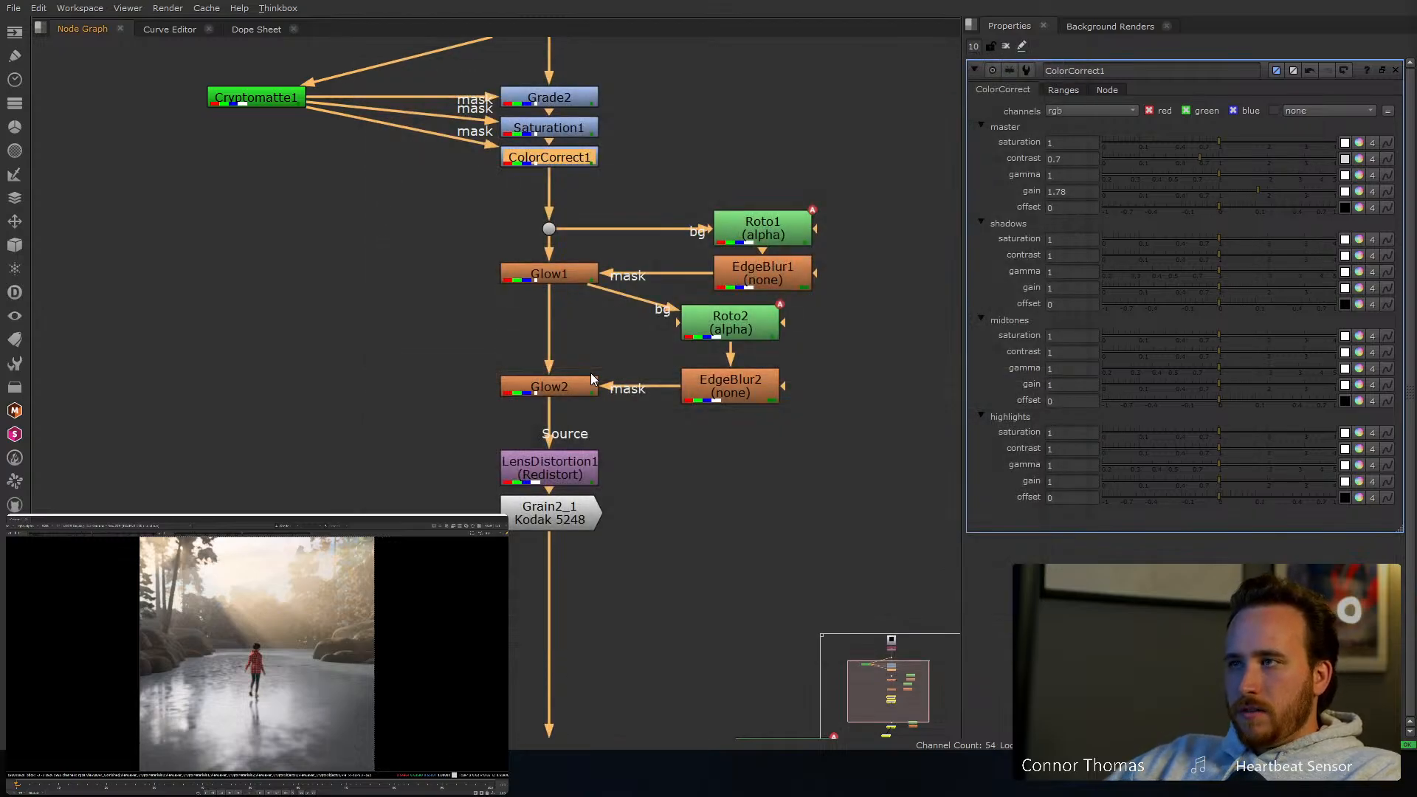
# Close all open node properties and review the node tree from Read1 down to the last masked grade
pyautogui.click(1006, 46)
pyautogui.click(525, 575)
pyautogui.moveTo(410, 334); pyautogui.dragTo(375, 274, button='middle')
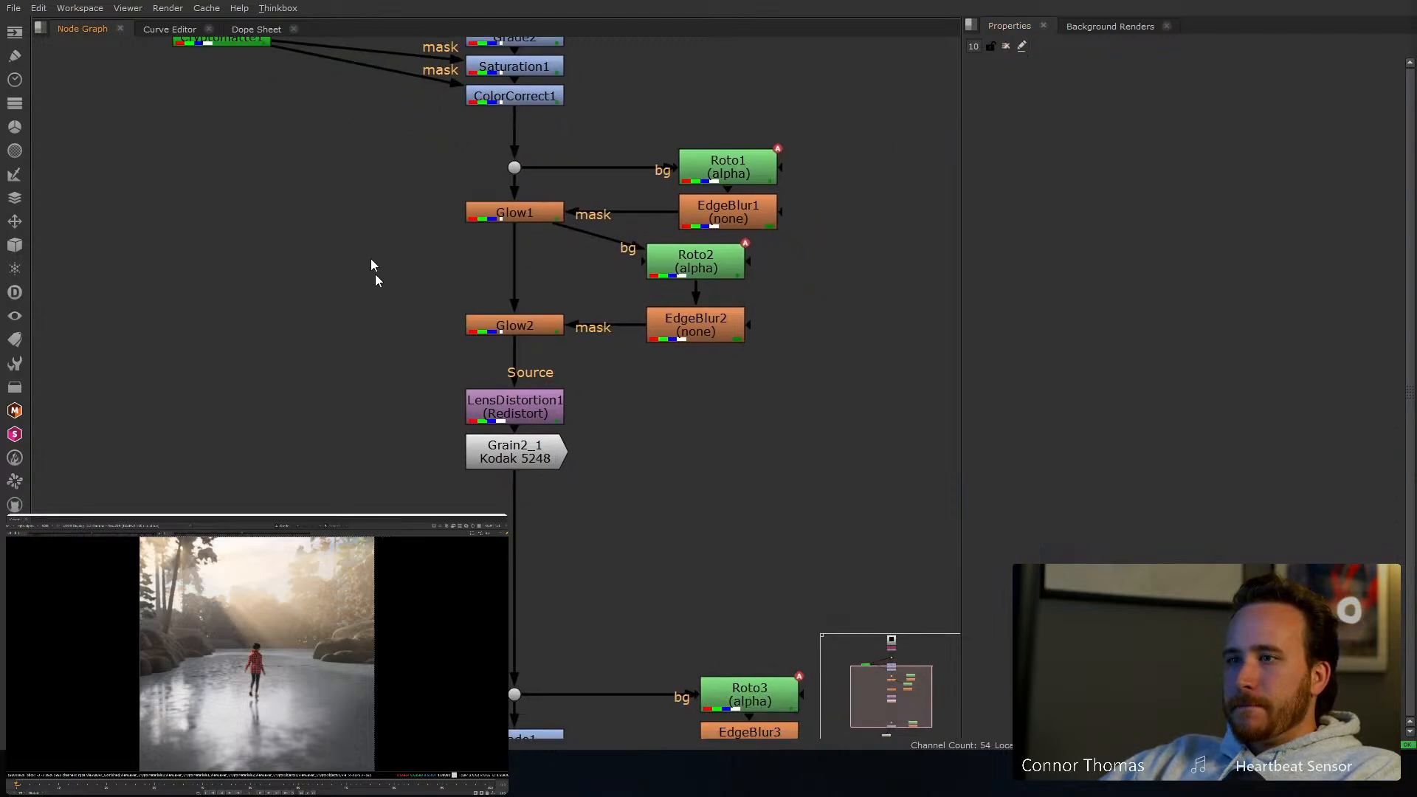
pyautogui.scroll(-3, 374, 273)
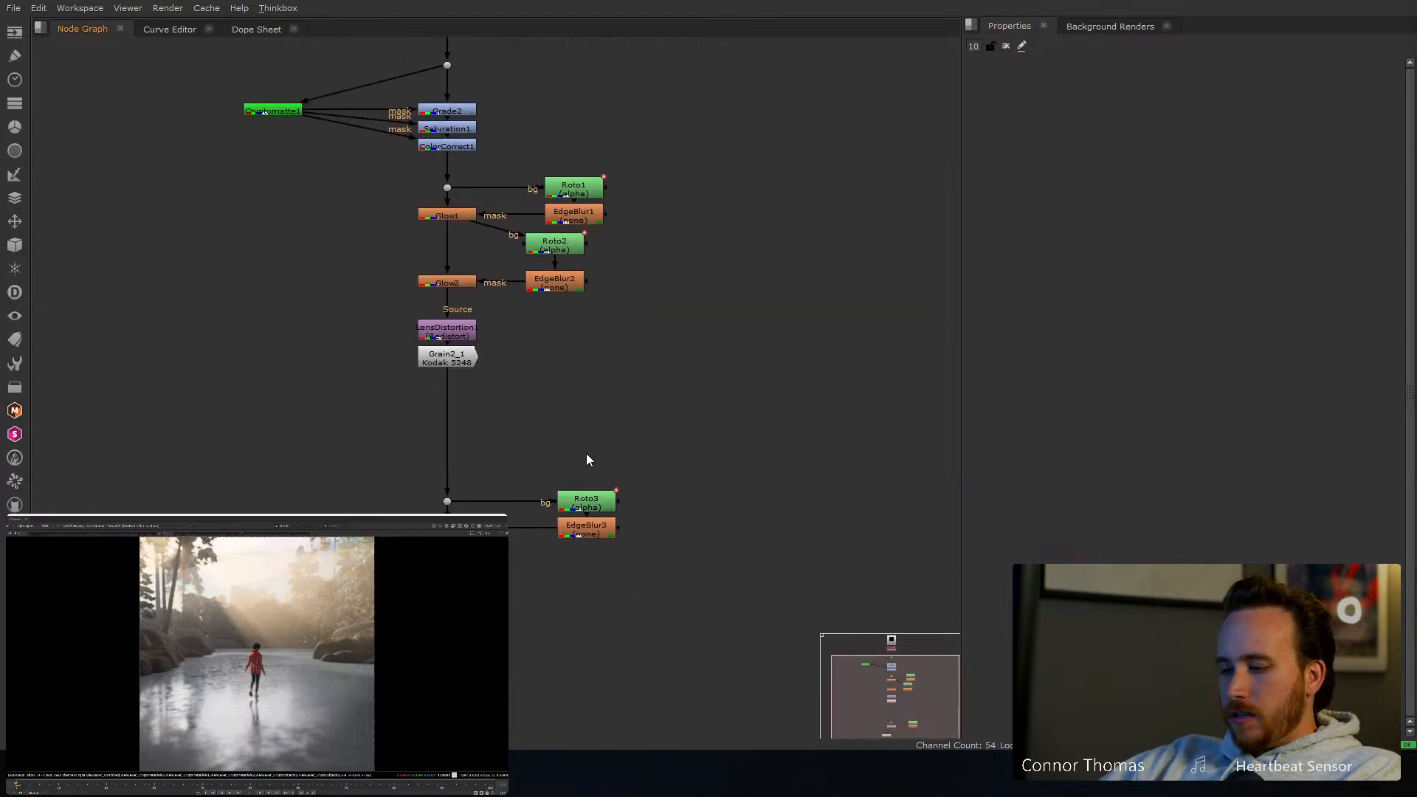
pyautogui.moveTo(613, 389); pyautogui.dragTo(605, 434, button='middle')
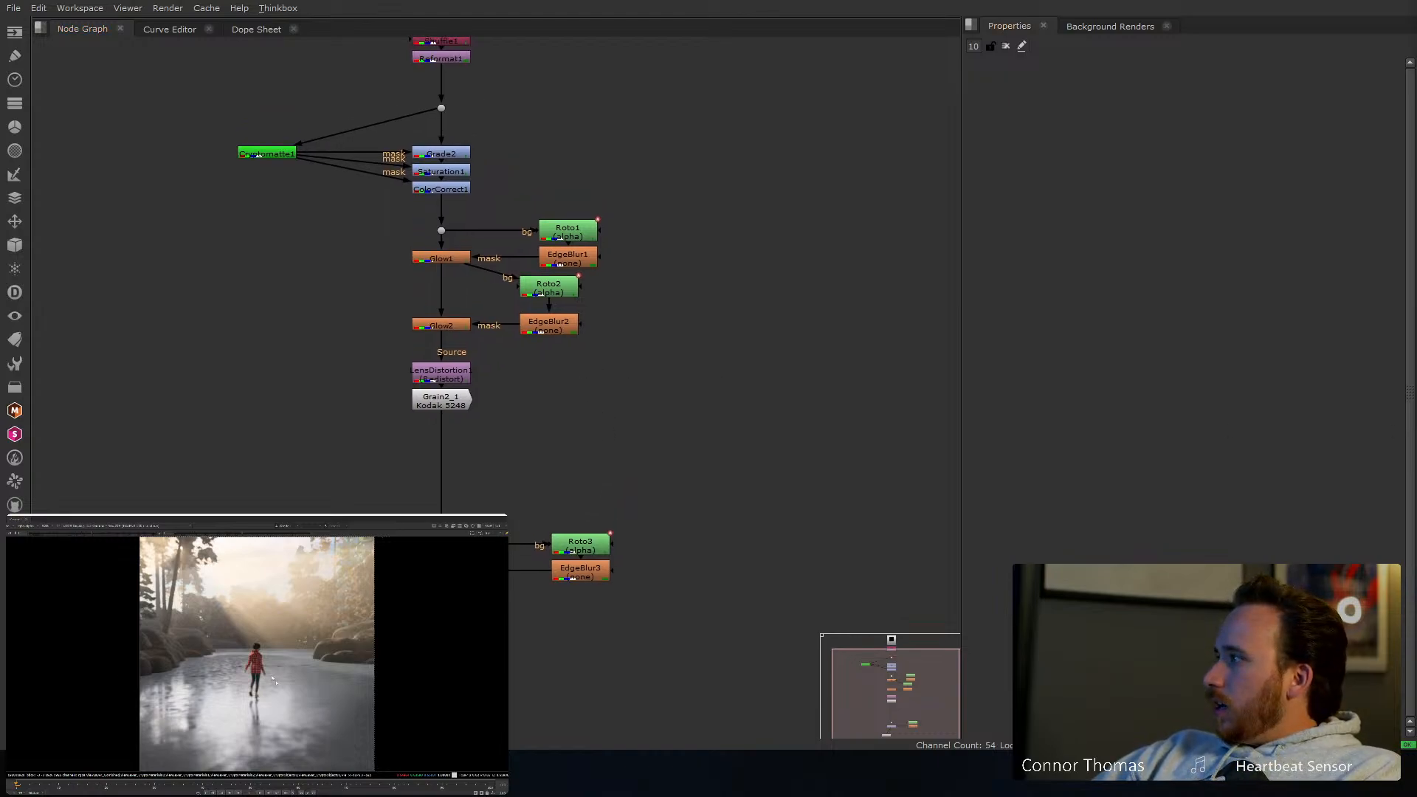
pyautogui.moveTo(476, 323); pyautogui.dragTo(500, 376, button='middle')
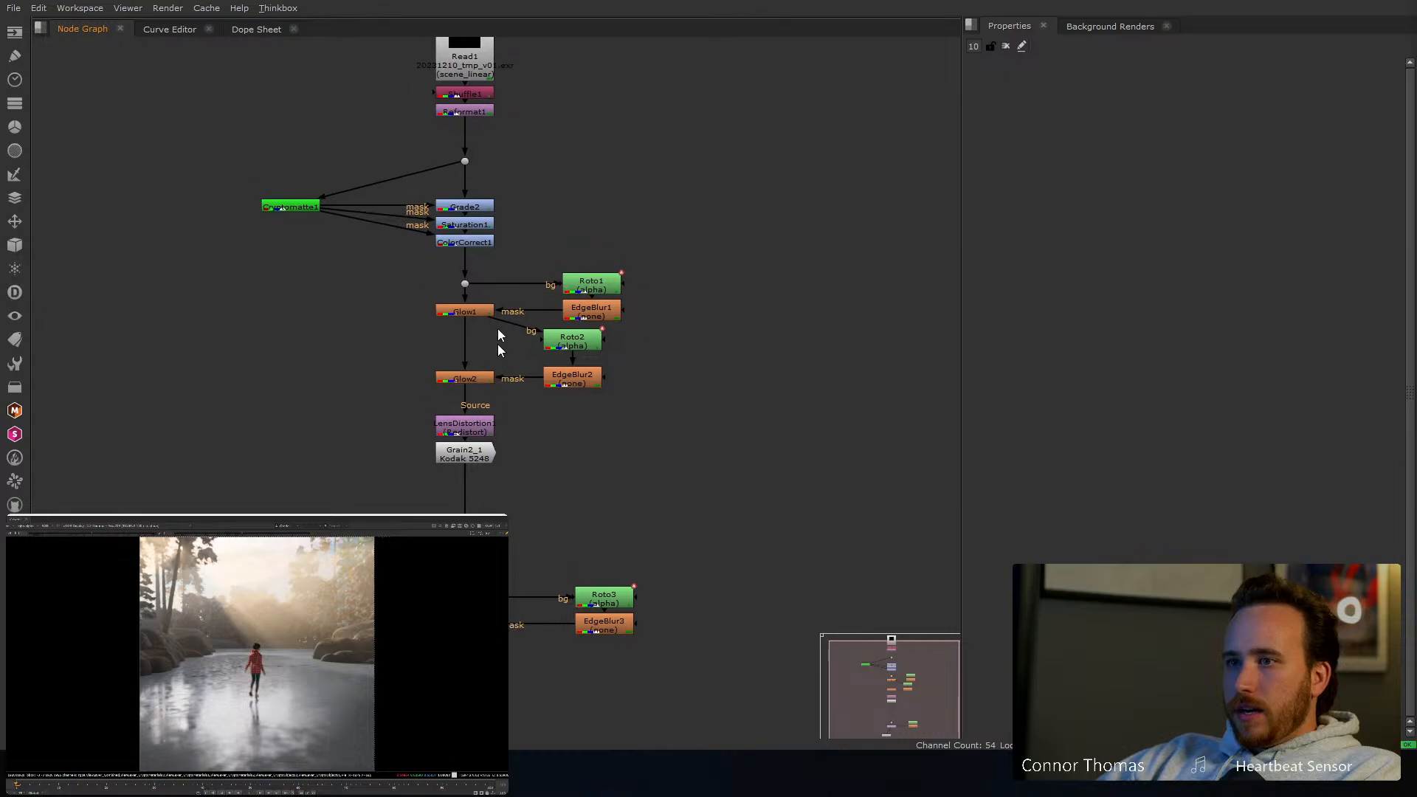
pyautogui.moveTo(443, 69); pyautogui.dragTo(449, 194, button='middle')
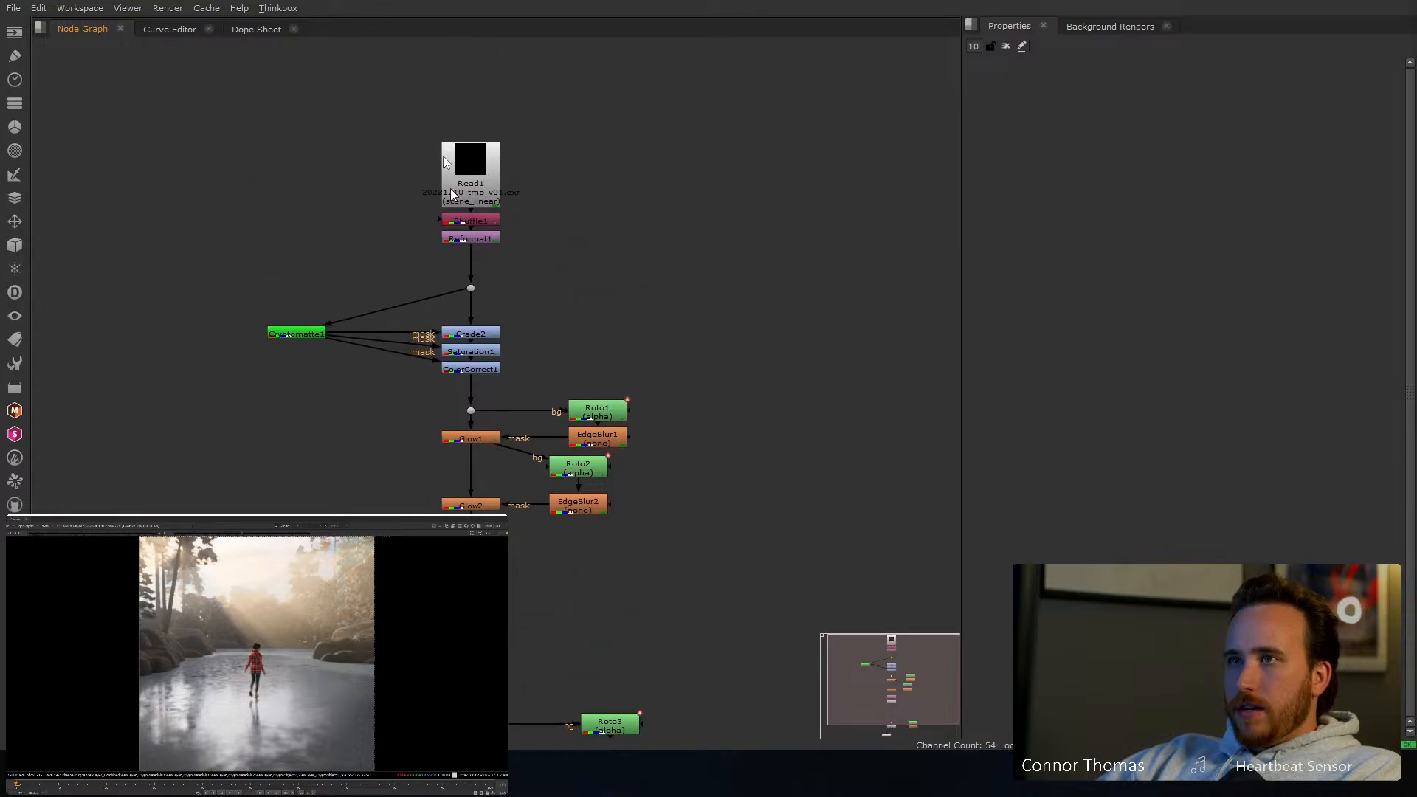
pyautogui.click(466, 241)
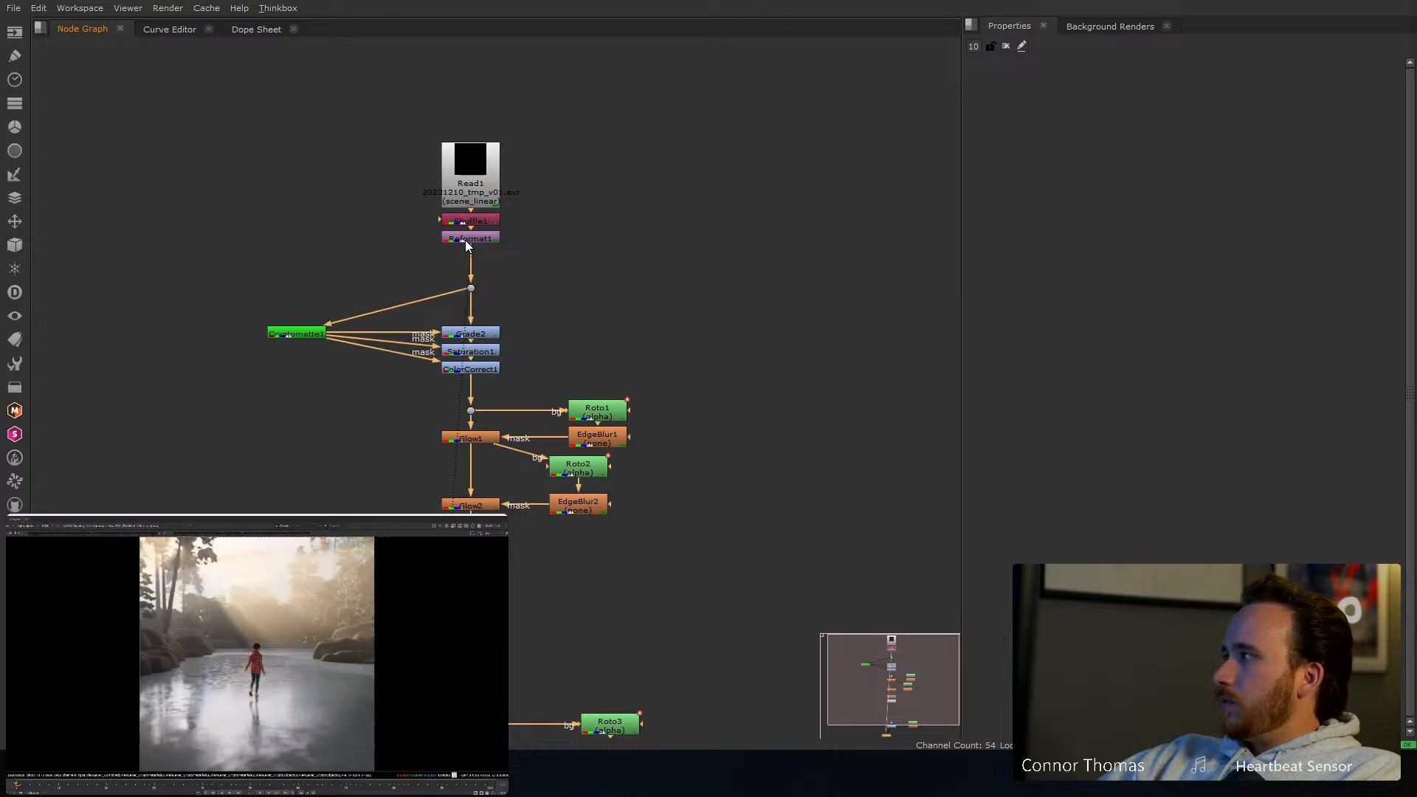
pyautogui.moveTo(498, 449); pyautogui.dragTo(472, 275, button='middle')
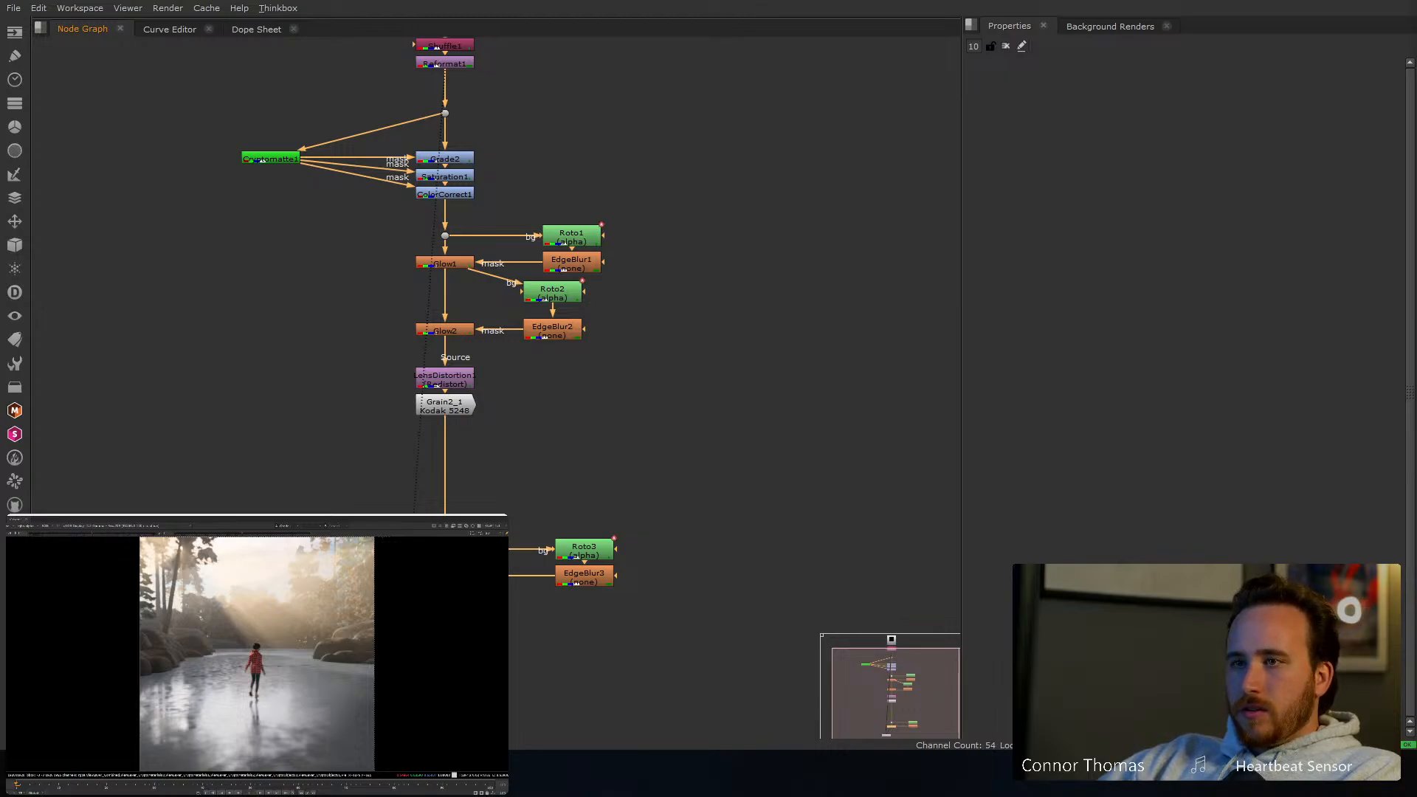
# Add a Grade node below Grain2_1 and set its whitepoint to red 1, green 0.941469 and blue 0.820824
pyautogui.press('g')
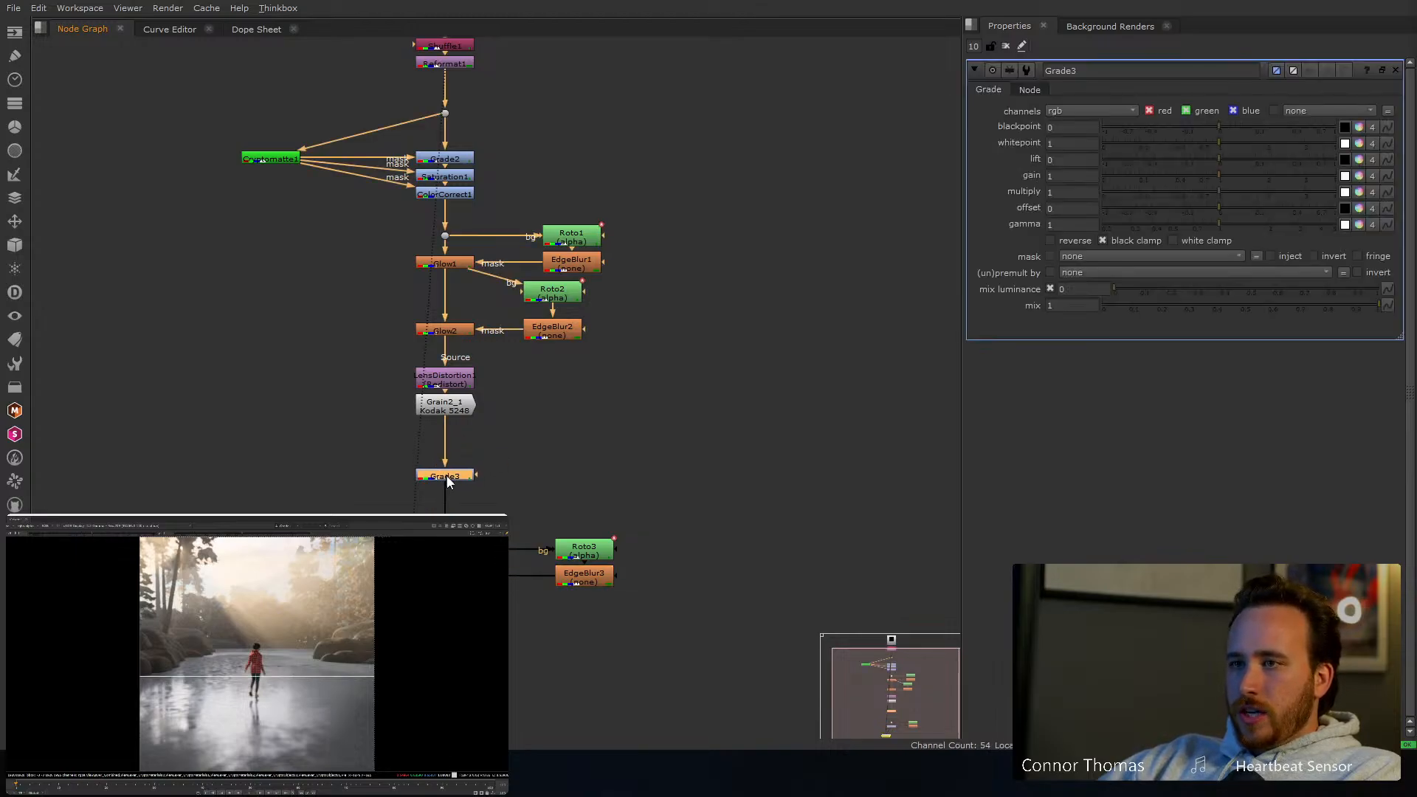
pyautogui.moveTo(446, 477); pyautogui.dragTo(446, 484)
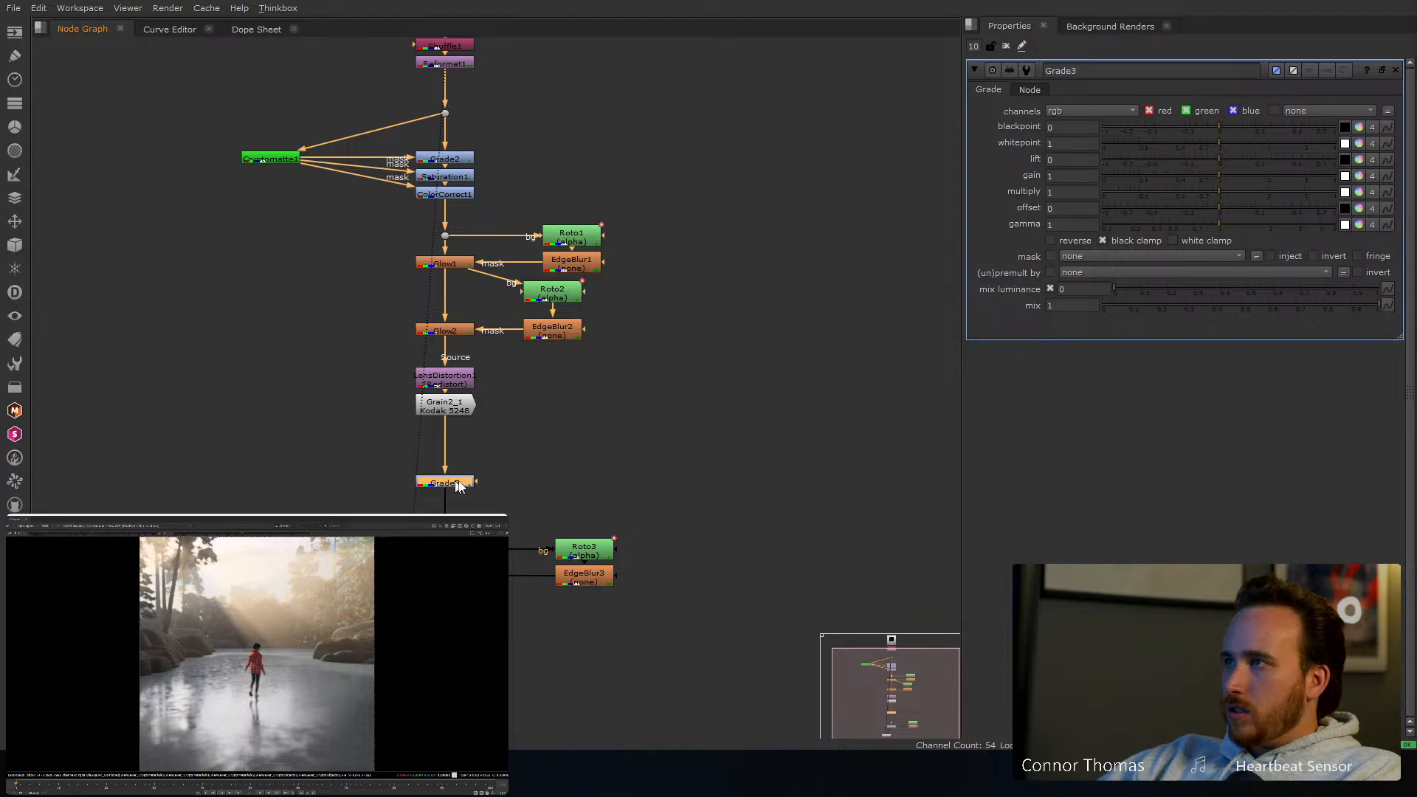
pyautogui.click(1358, 144)
pyautogui.moveTo(1008, 185); pyautogui.dragTo(1077, 144)
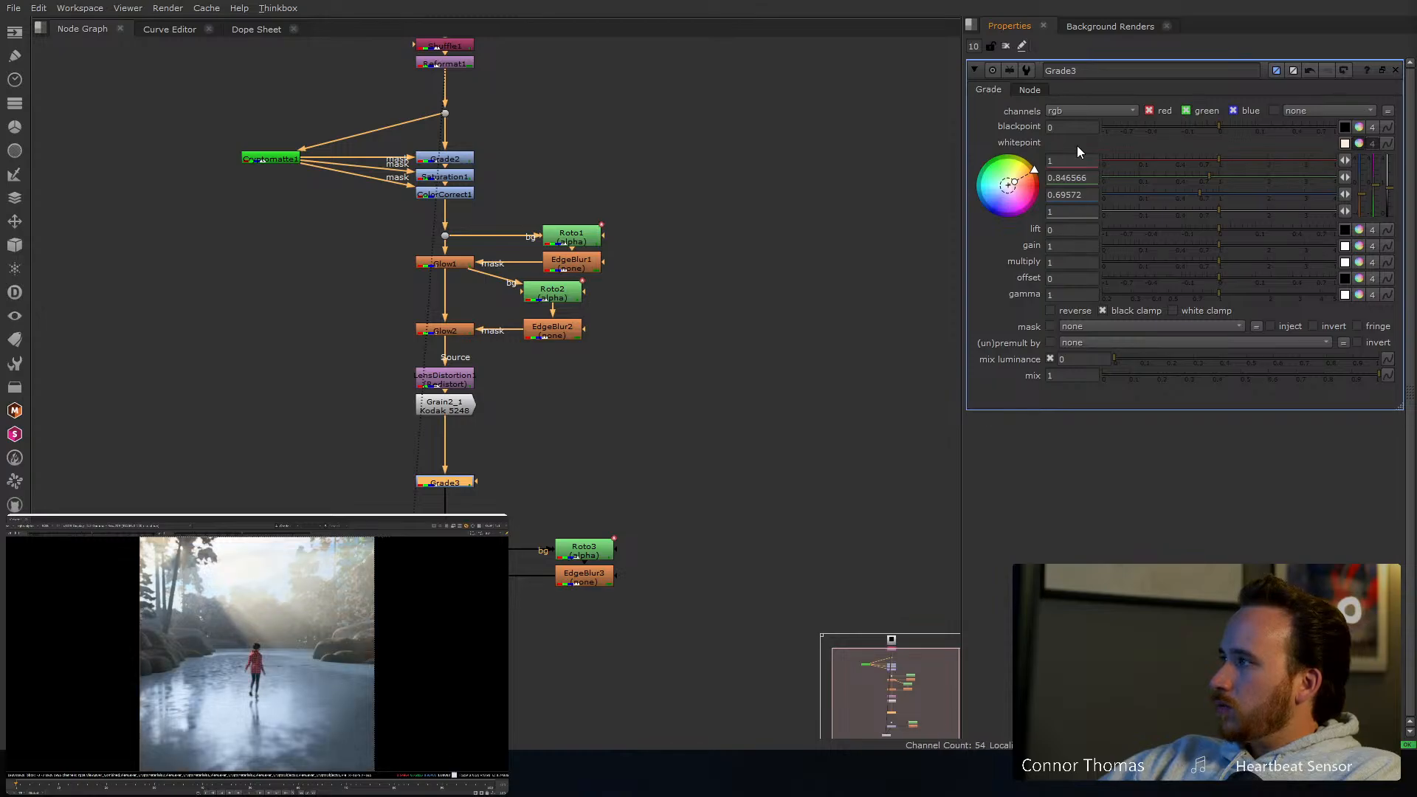
pyautogui.moveTo(1078, 145); pyautogui.dragTo(1052, 153)
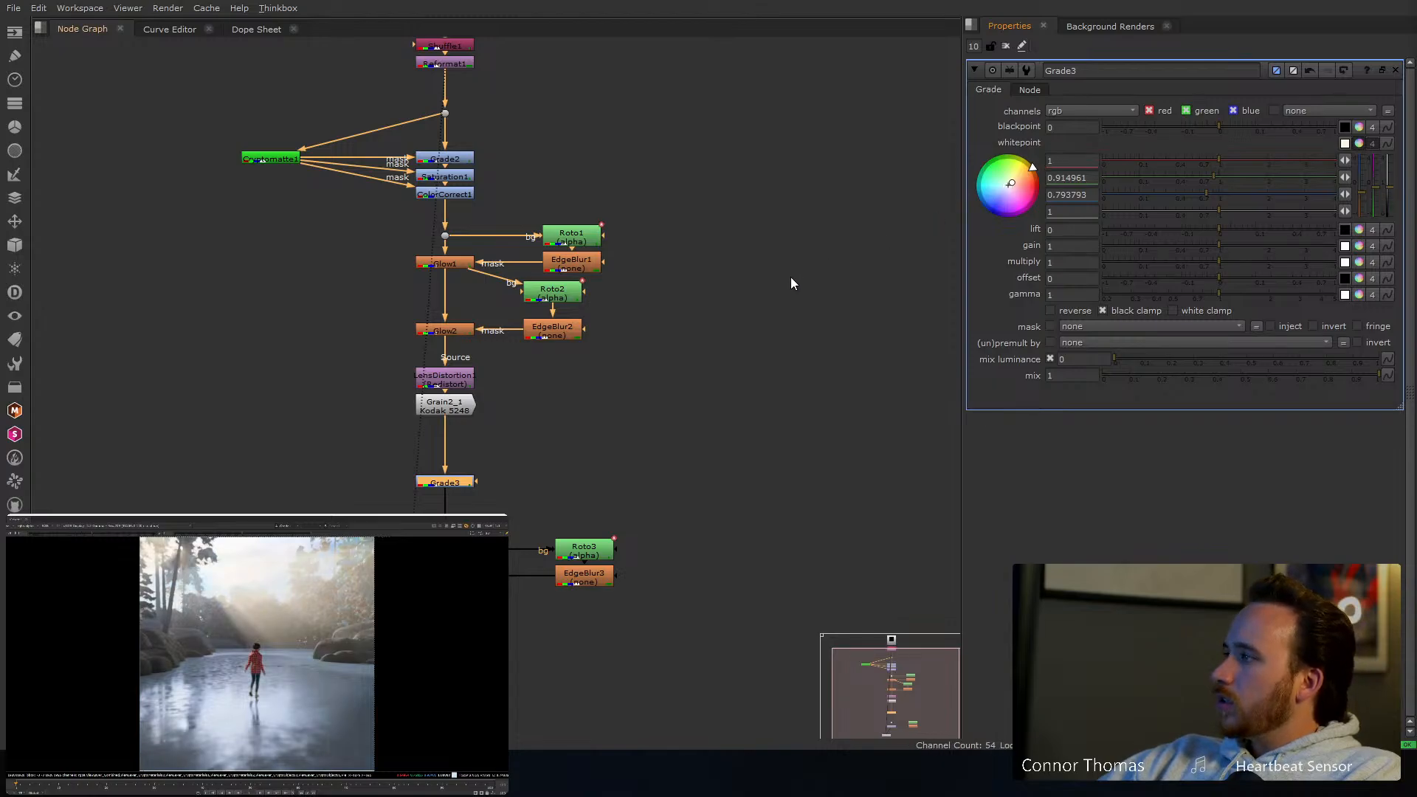
pyautogui.hotkey('ctrl', 'z')
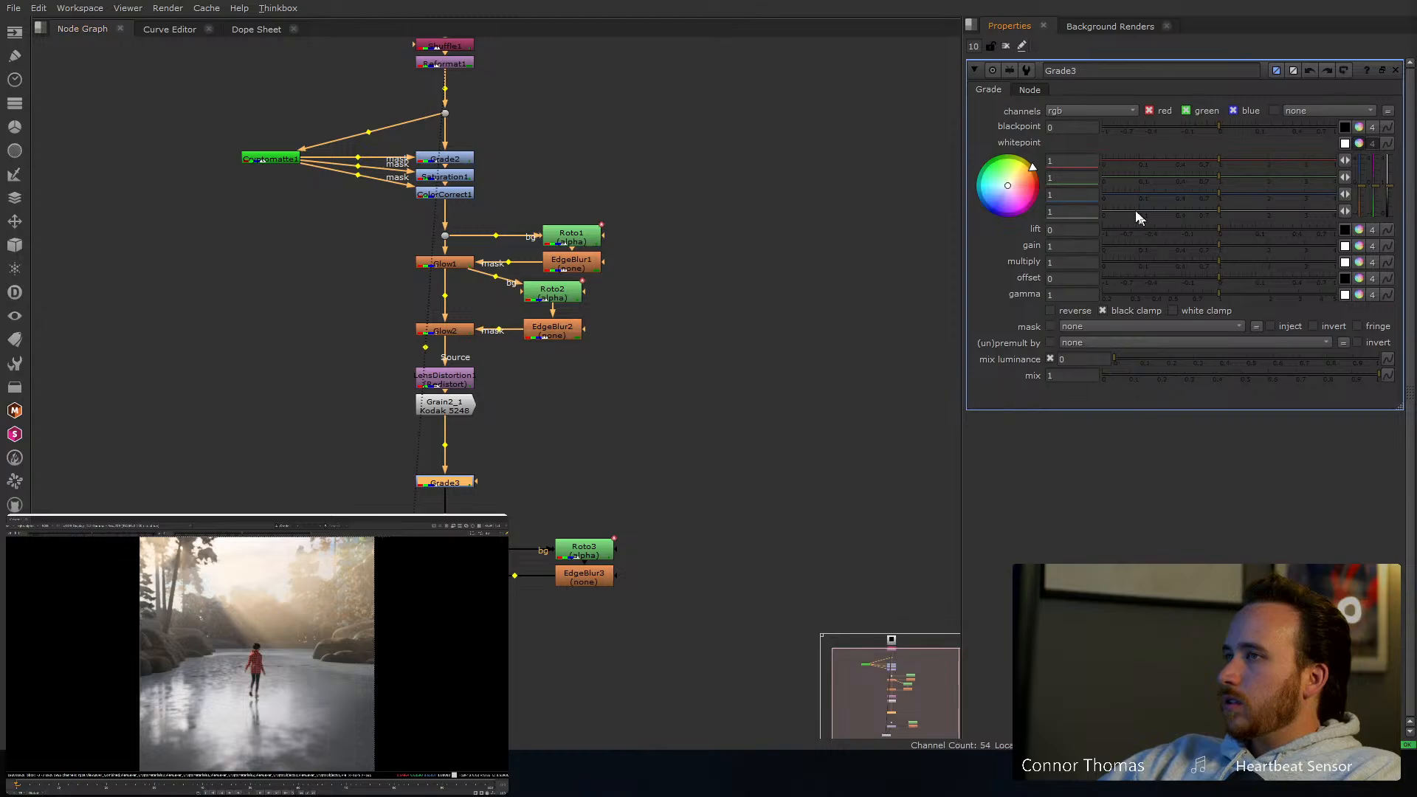
pyautogui.hotkey('ctrl', 'shift', 'z')
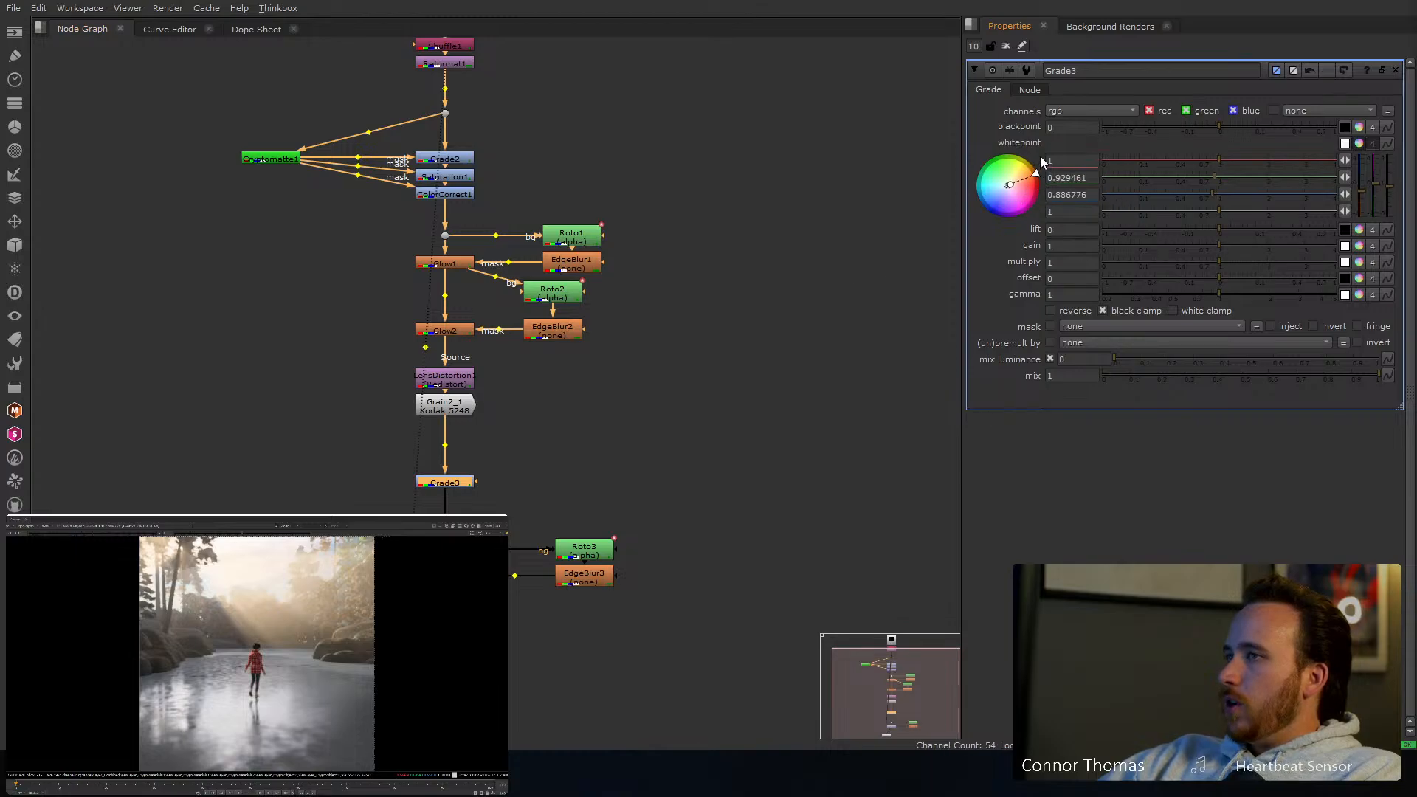
pyautogui.moveTo(1040, 157); pyautogui.dragTo(1040, 155)
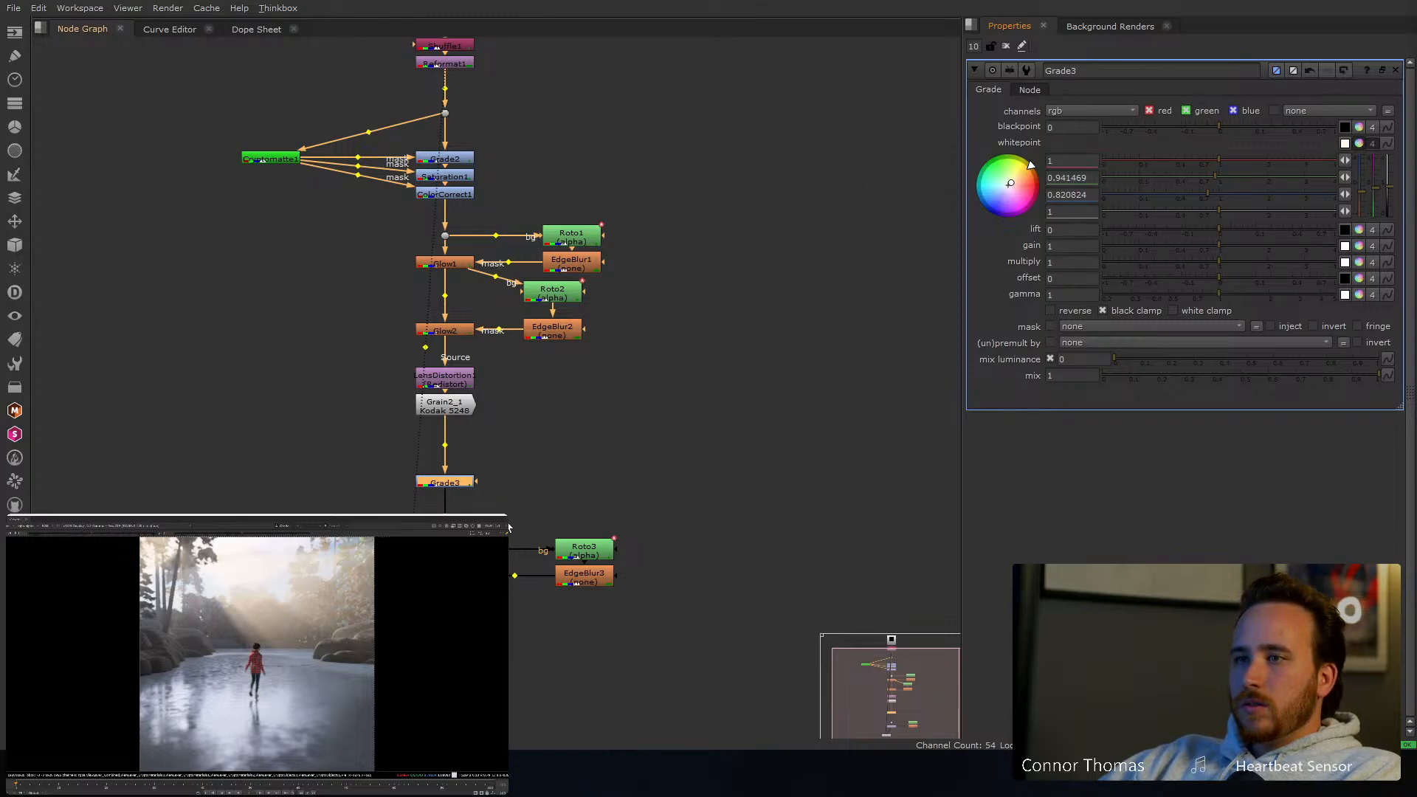
# Set Grade3's whitepoint to red 1, green 0.808216 and blue 0.564388
pyautogui.click(614, 448)
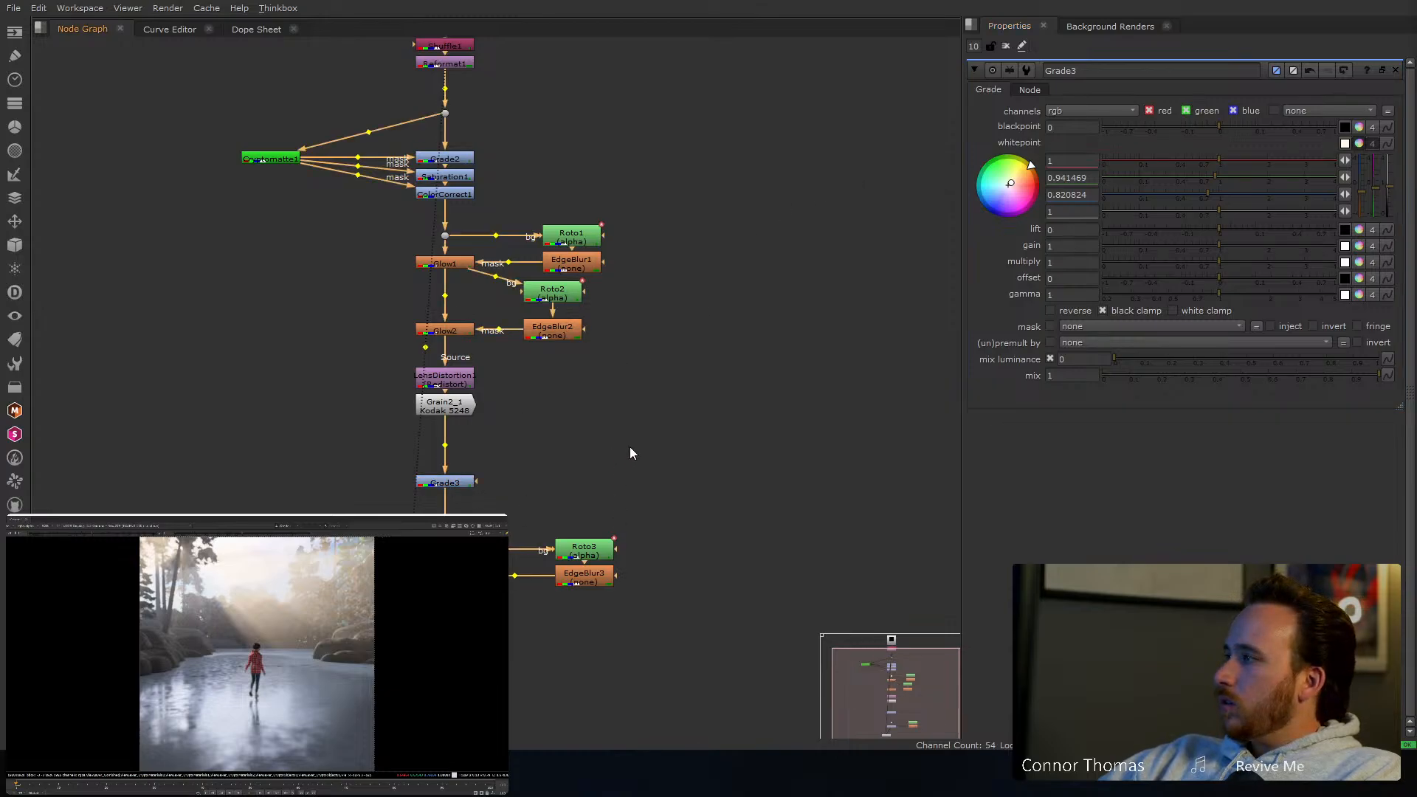
pyautogui.click(452, 487)
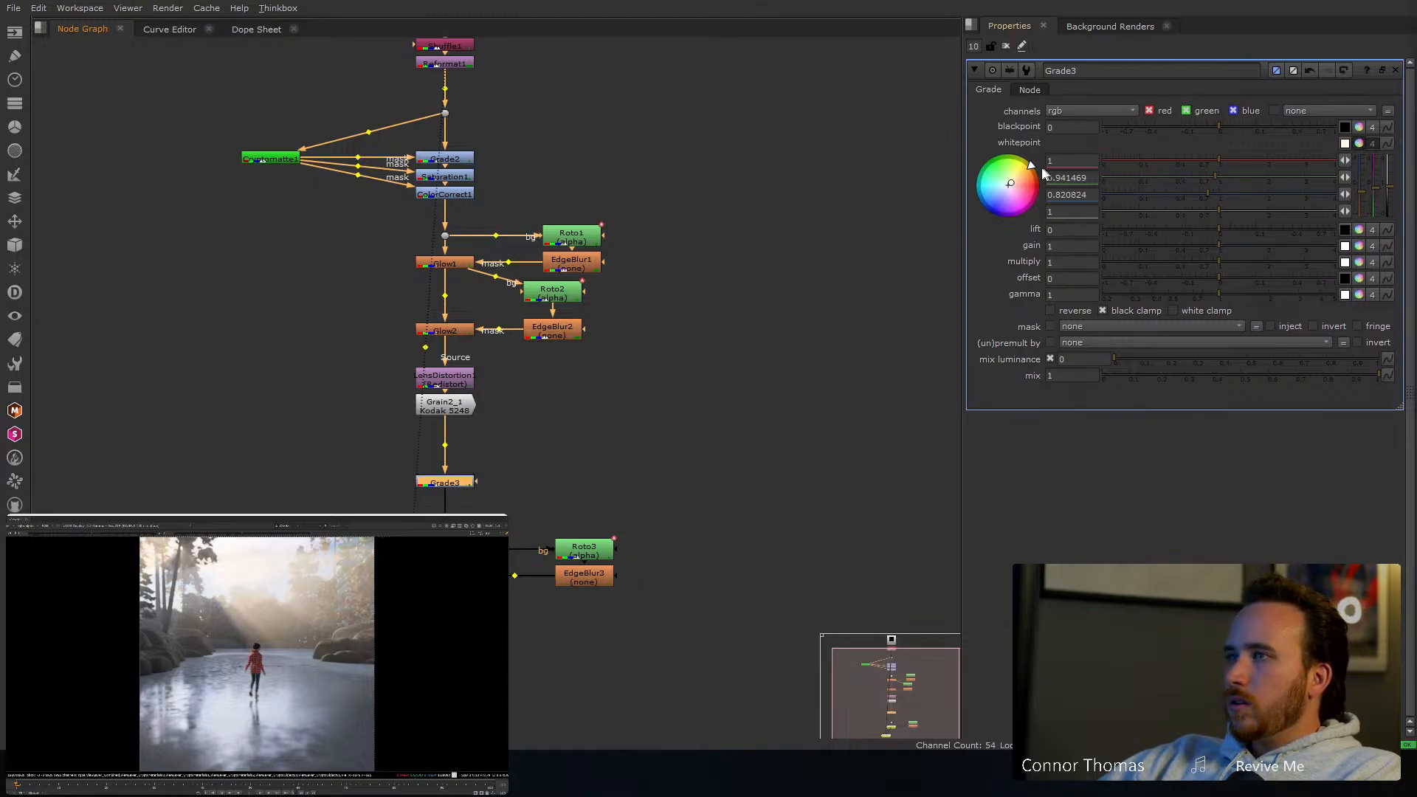
pyautogui.moveTo(1011, 183)
pyautogui.mouseDown()
pyautogui.moveTo(1042, 163)
pyautogui.moveTo(1024, 159)
pyautogui.moveTo(1067, 153)
pyautogui.mouseUp()
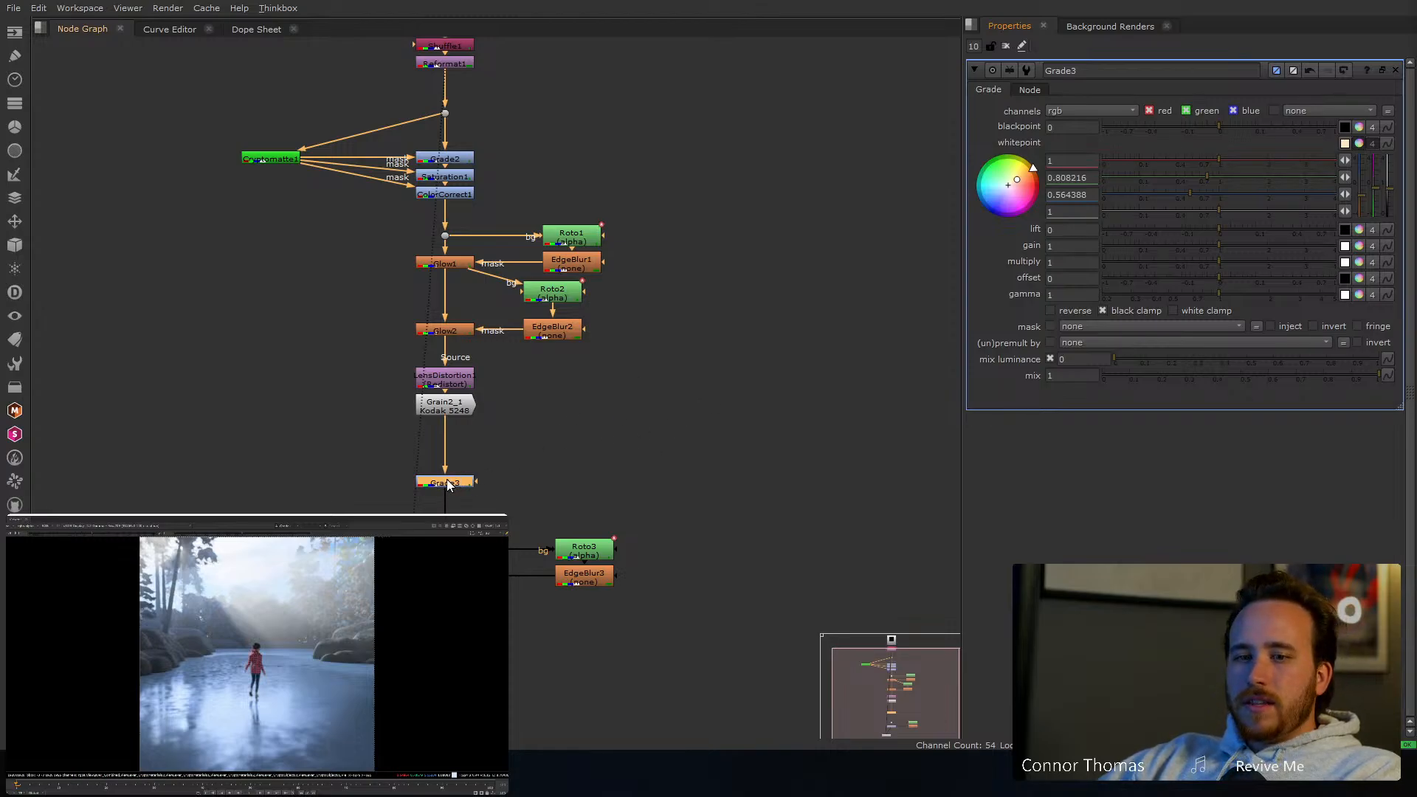
# Pull Grade3 out of the node chain and insert a Toe node below Grain2_1 in its place
pyautogui.moveTo(446, 485); pyautogui.dragTo(593, 445)
pyautogui.click(470, 408)
pyautogui.press('Tab')
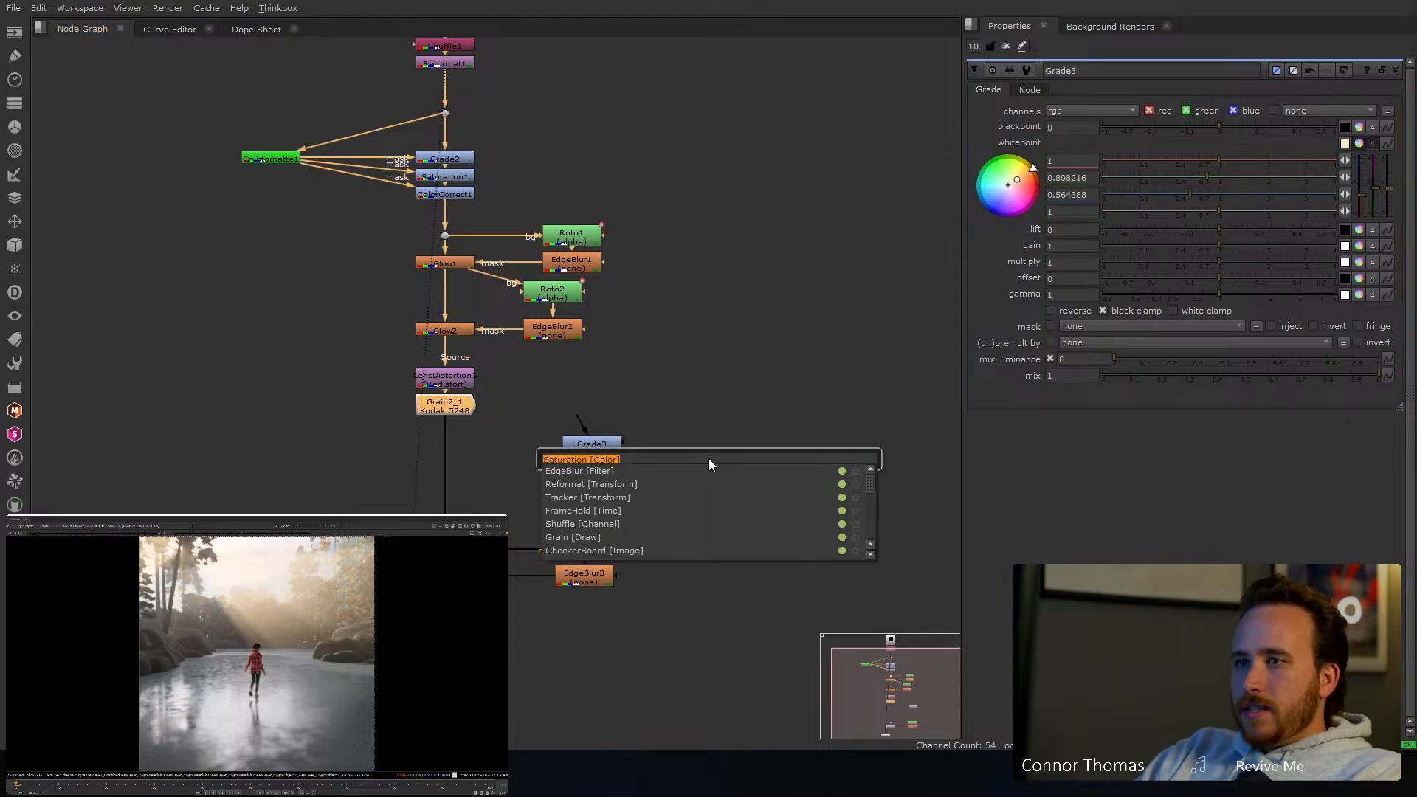
pyautogui.write('toe')
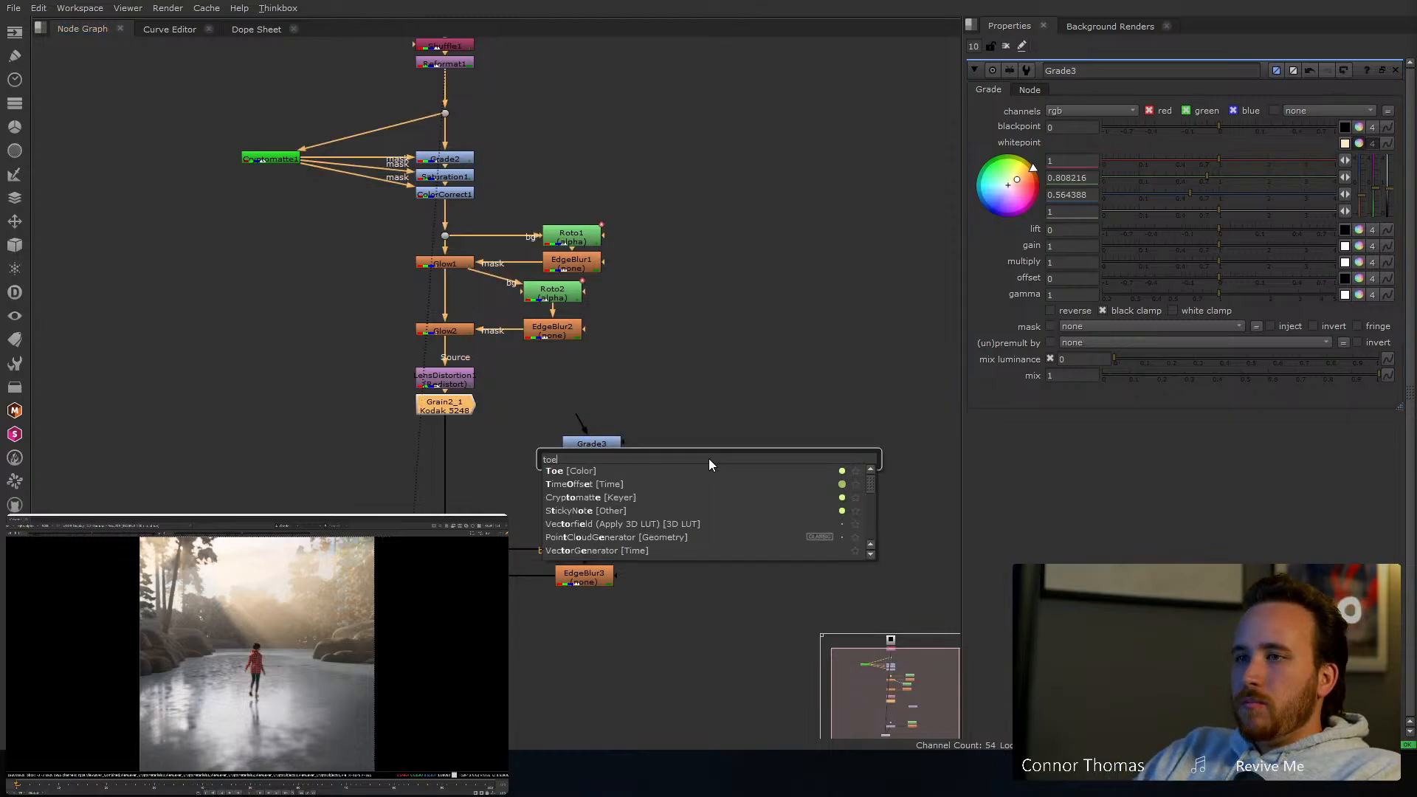
pyautogui.press('Return')
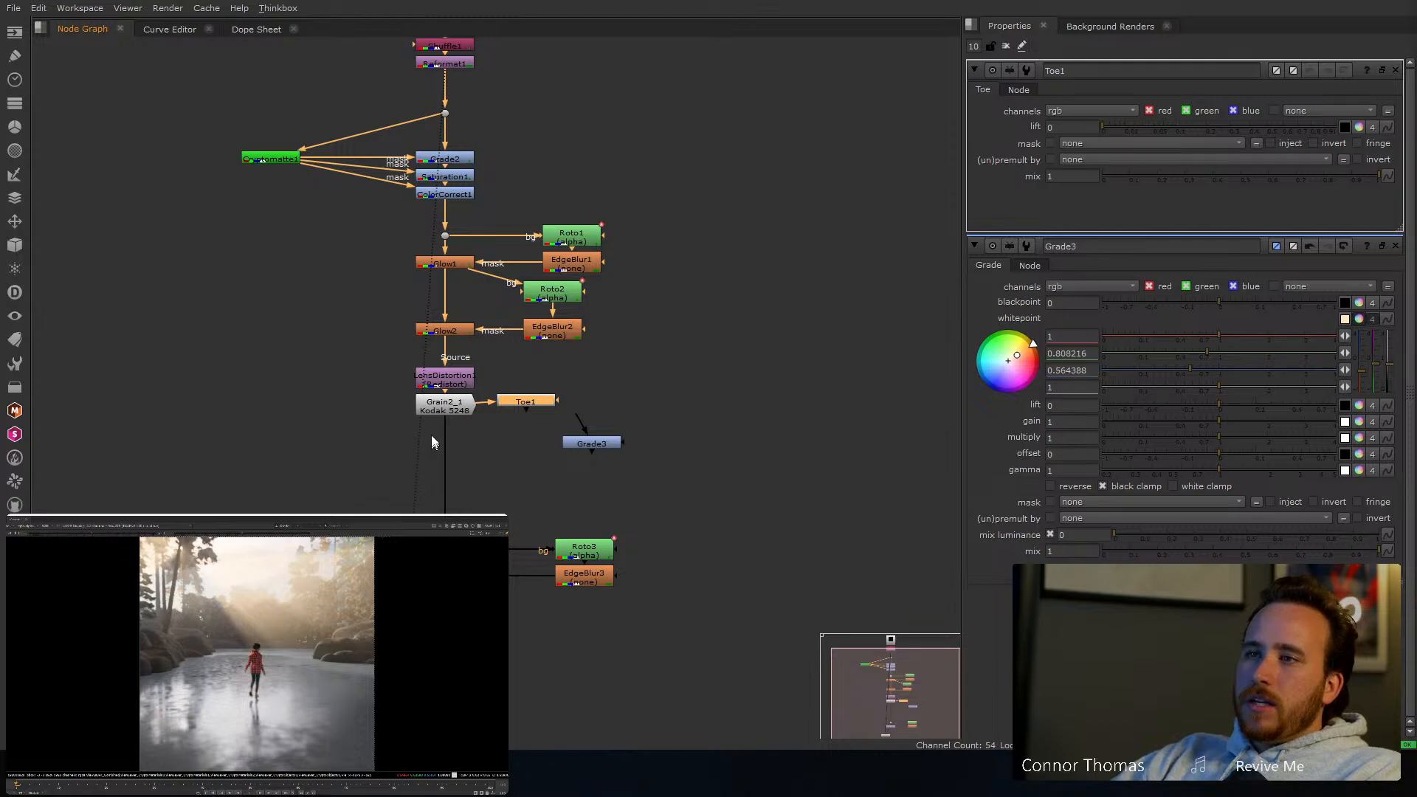
pyautogui.moveTo(442, 433); pyautogui.dragTo(437, 469)
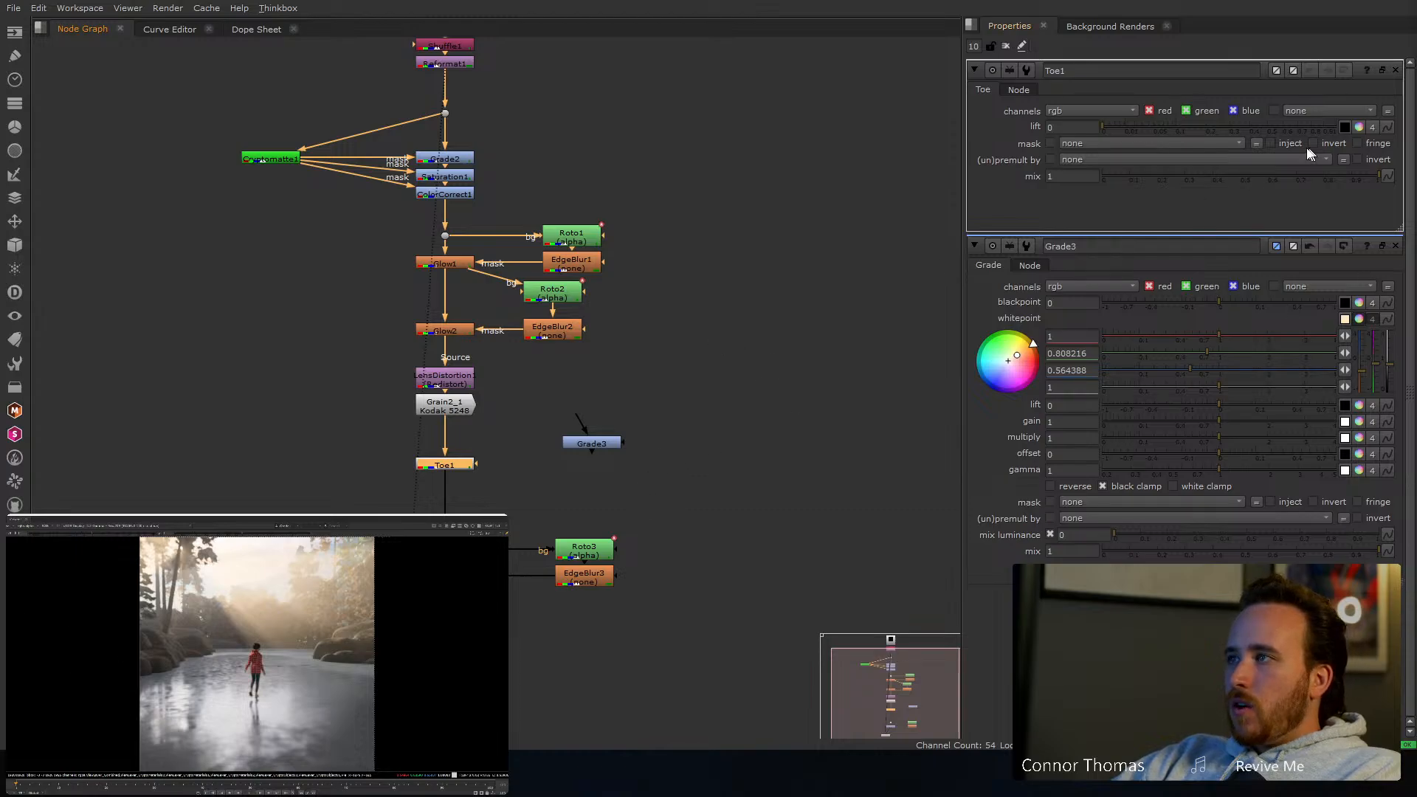
# Try a Toe1 lift of 0.03 on red, green and blue, and undo it
pyautogui.click(1359, 127)
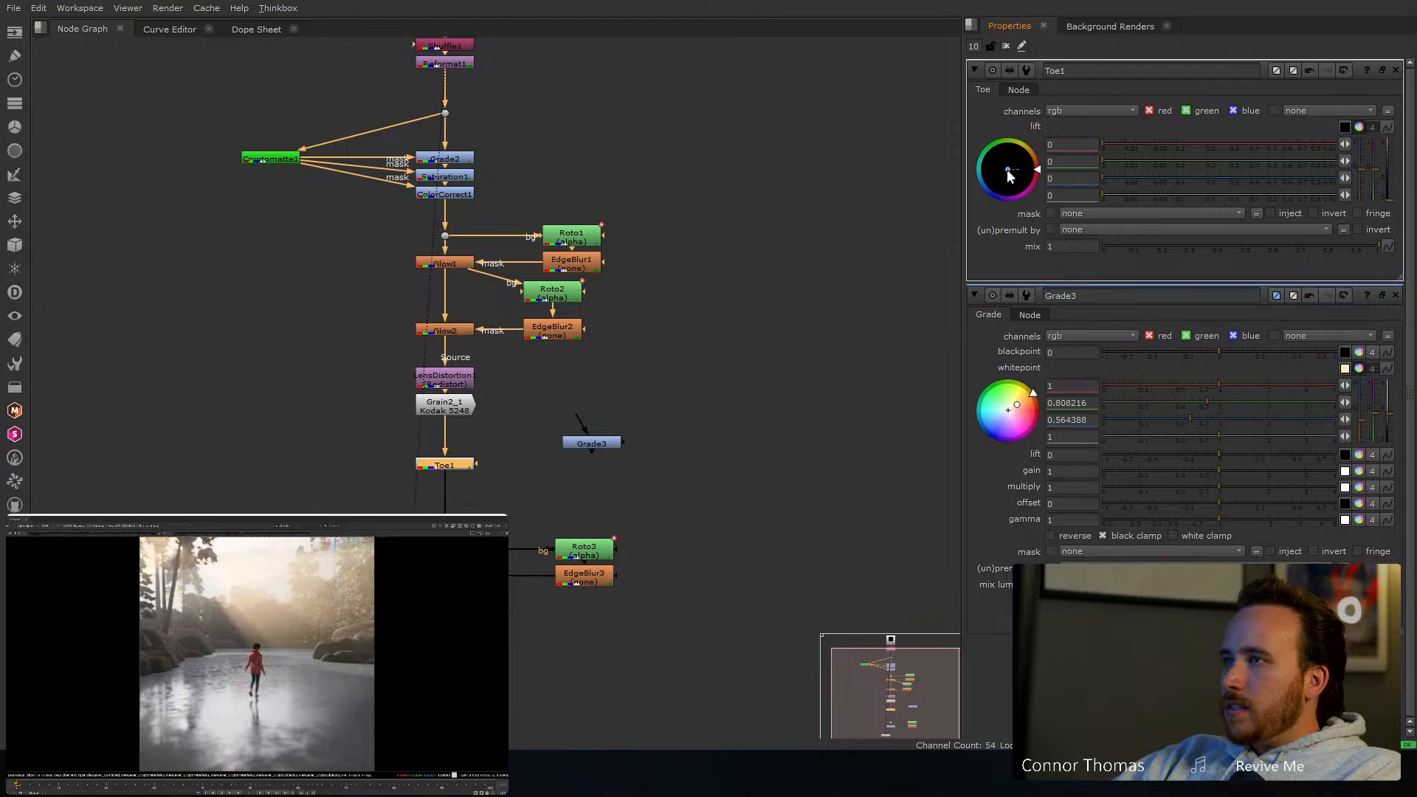
pyautogui.moveTo(1006, 170)
pyautogui.mouseDown()
pyautogui.moveTo(1008, 208)
pyautogui.moveTo(990, 232)
pyautogui.moveTo(1005, 233)
pyautogui.moveTo(981, 239)
pyautogui.mouseUp()
pyautogui.moveTo(1391, 199); pyautogui.dragTo(1392, 194)
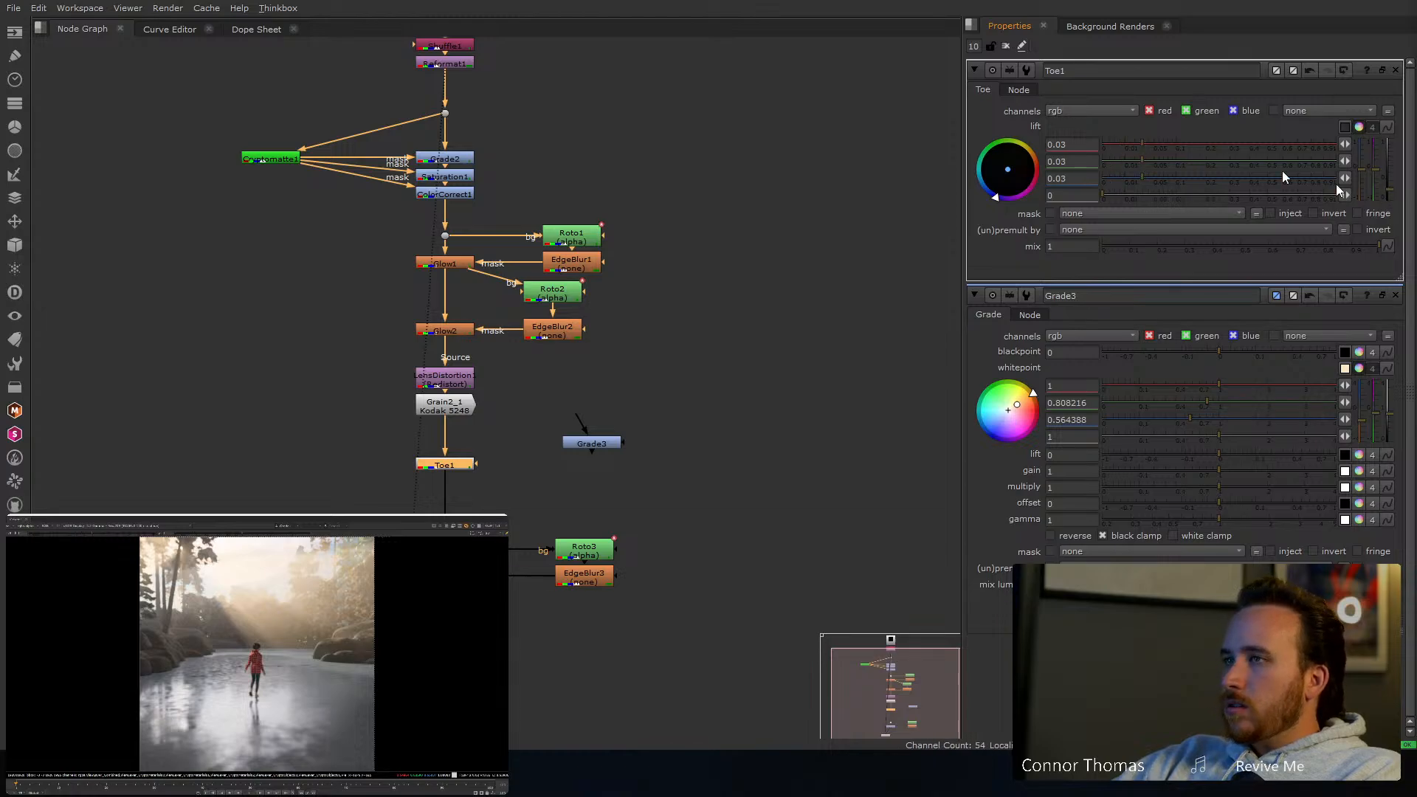
pyautogui.hotkey('ctrl', 'z')
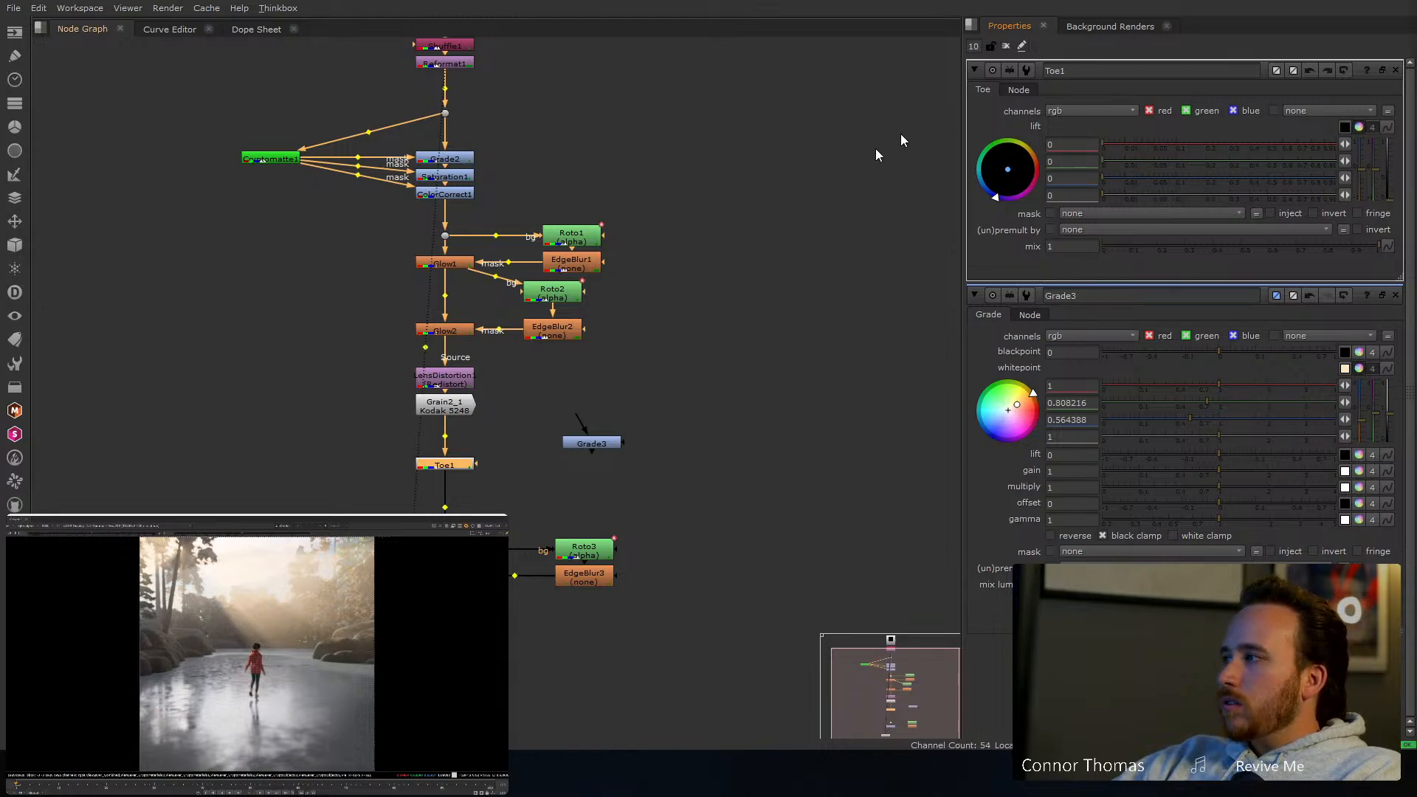
# Close all open node properties, delete Toe1 and reinsert Grade3 below Grain2_1
pyautogui.click(1007, 46)
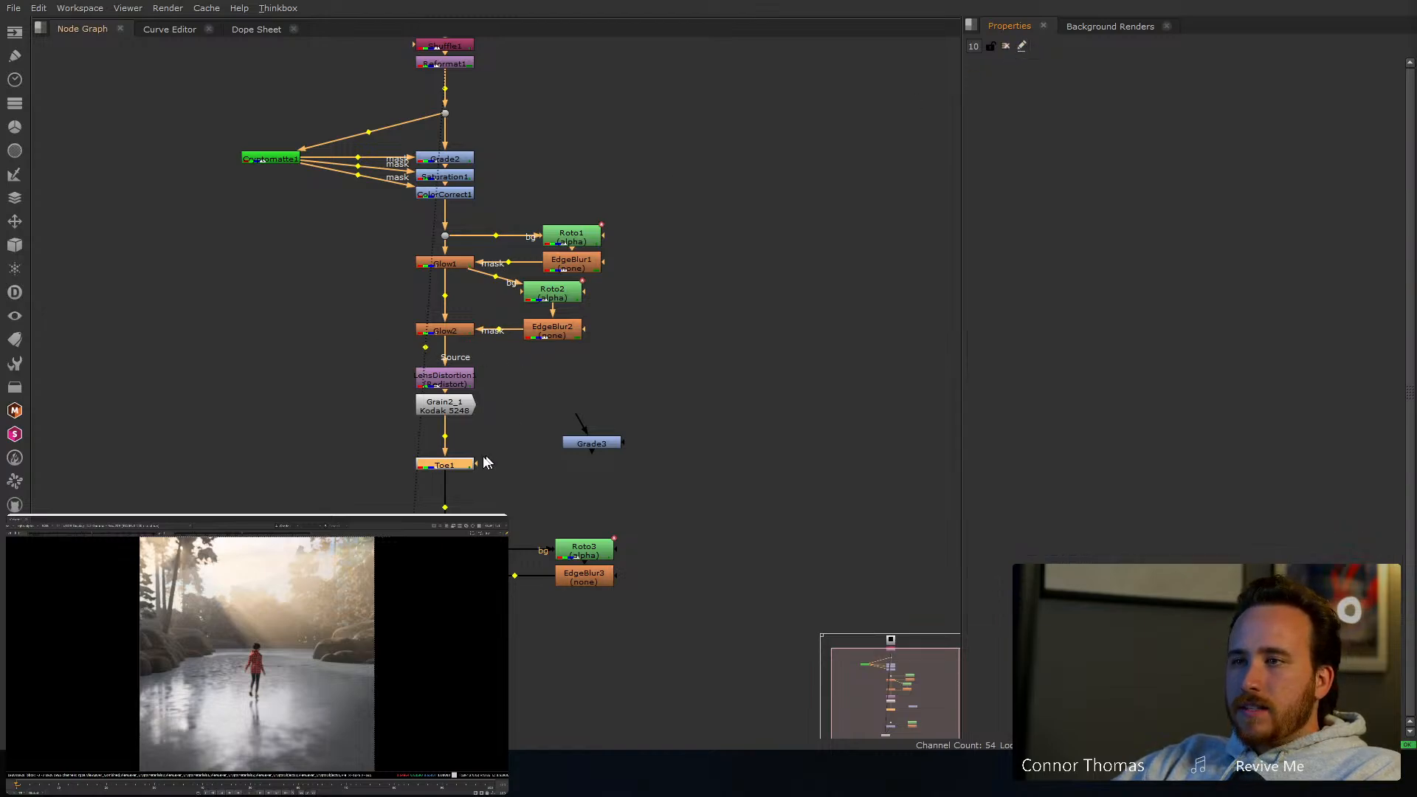
pyautogui.press('Delete')
pyautogui.moveTo(569, 448); pyautogui.dragTo(433, 469)
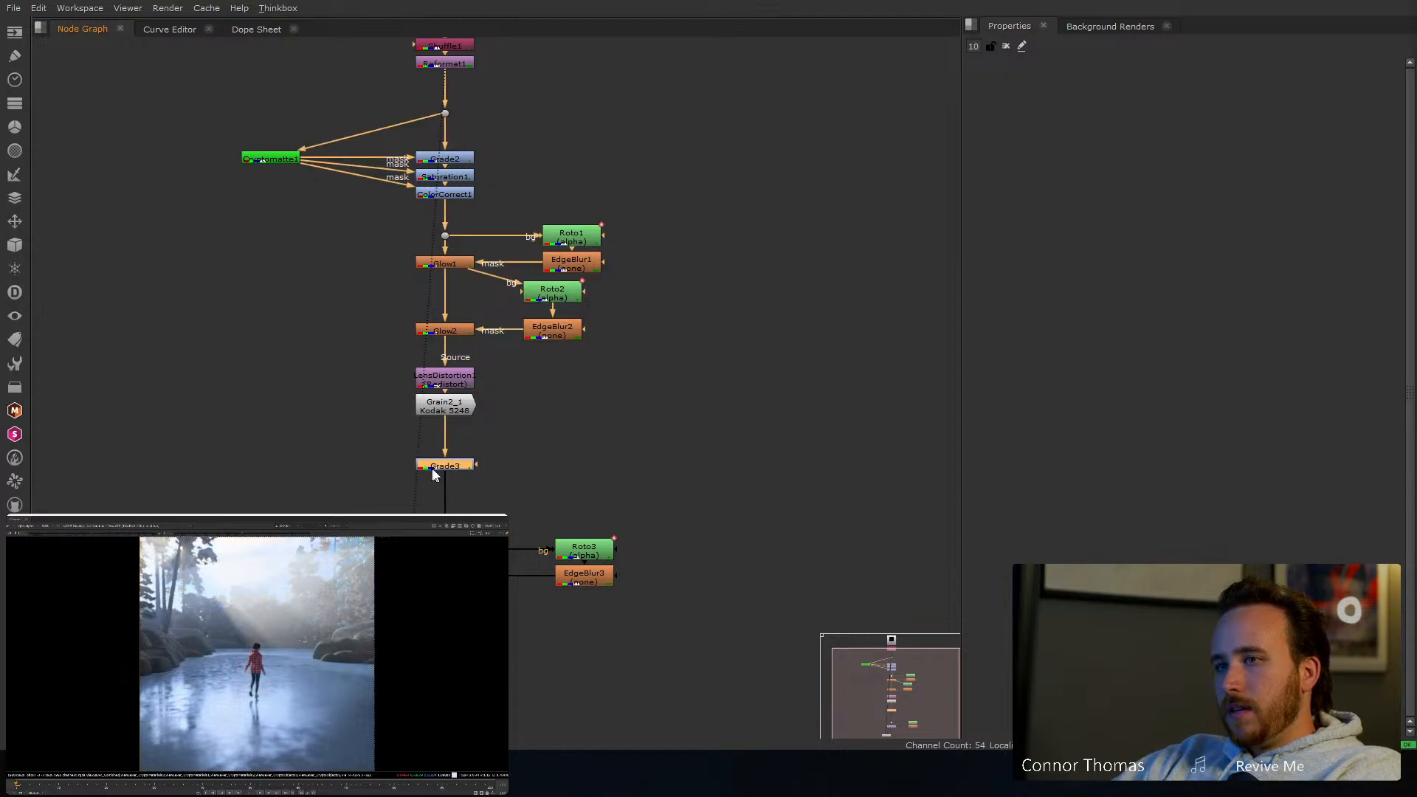
pyautogui.click(546, 462)
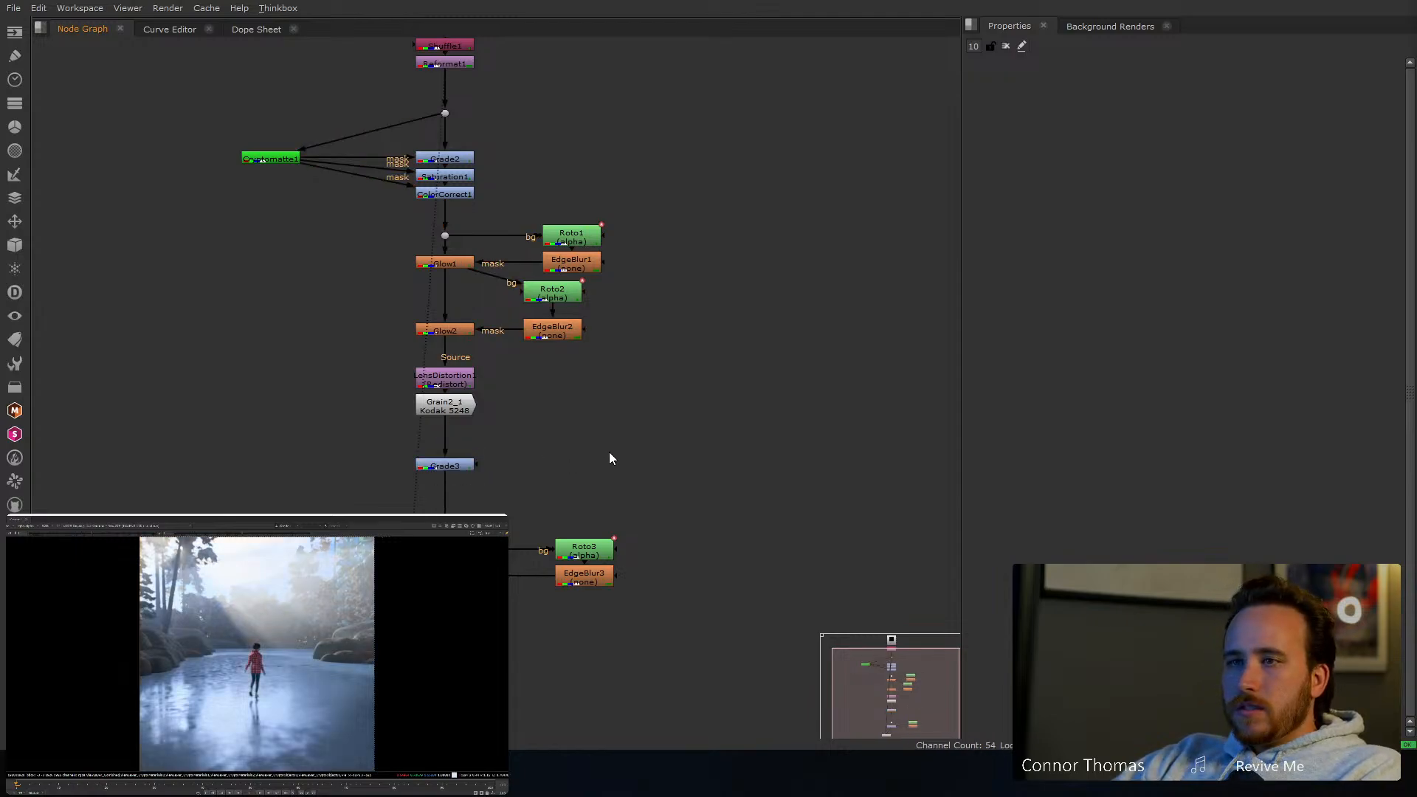
pyautogui.press('Tab')
pyautogui.write('luma')
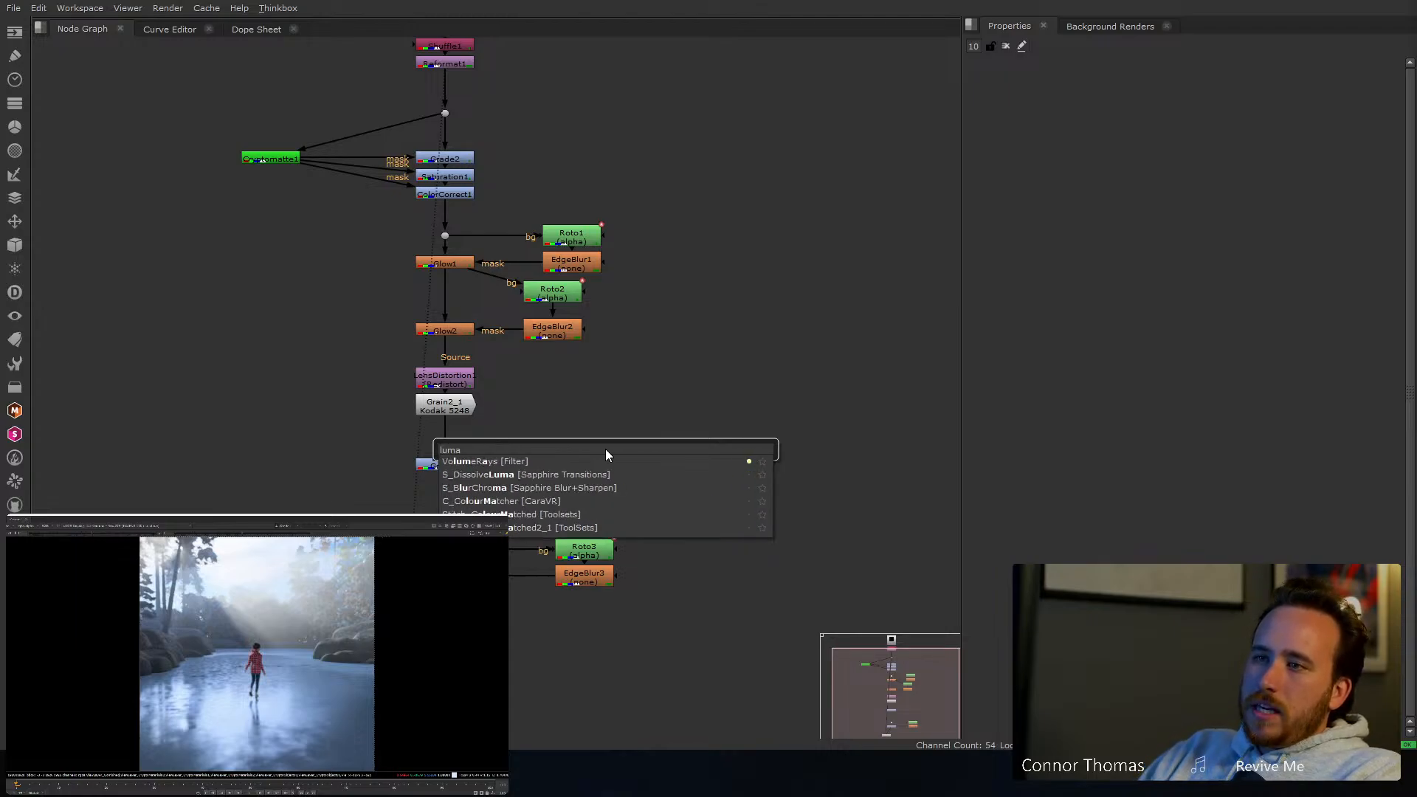
pyautogui.press('BackSpace')
pyautogui.press('BackSpace')
pyautogui.press('BackSpace')
pyautogui.press('BackSpace')
pyautogui.write('kay')
pyautogui.press('BackSpace')
pyautogui.press('BackSpace')
pyautogui.press('BackSpace')
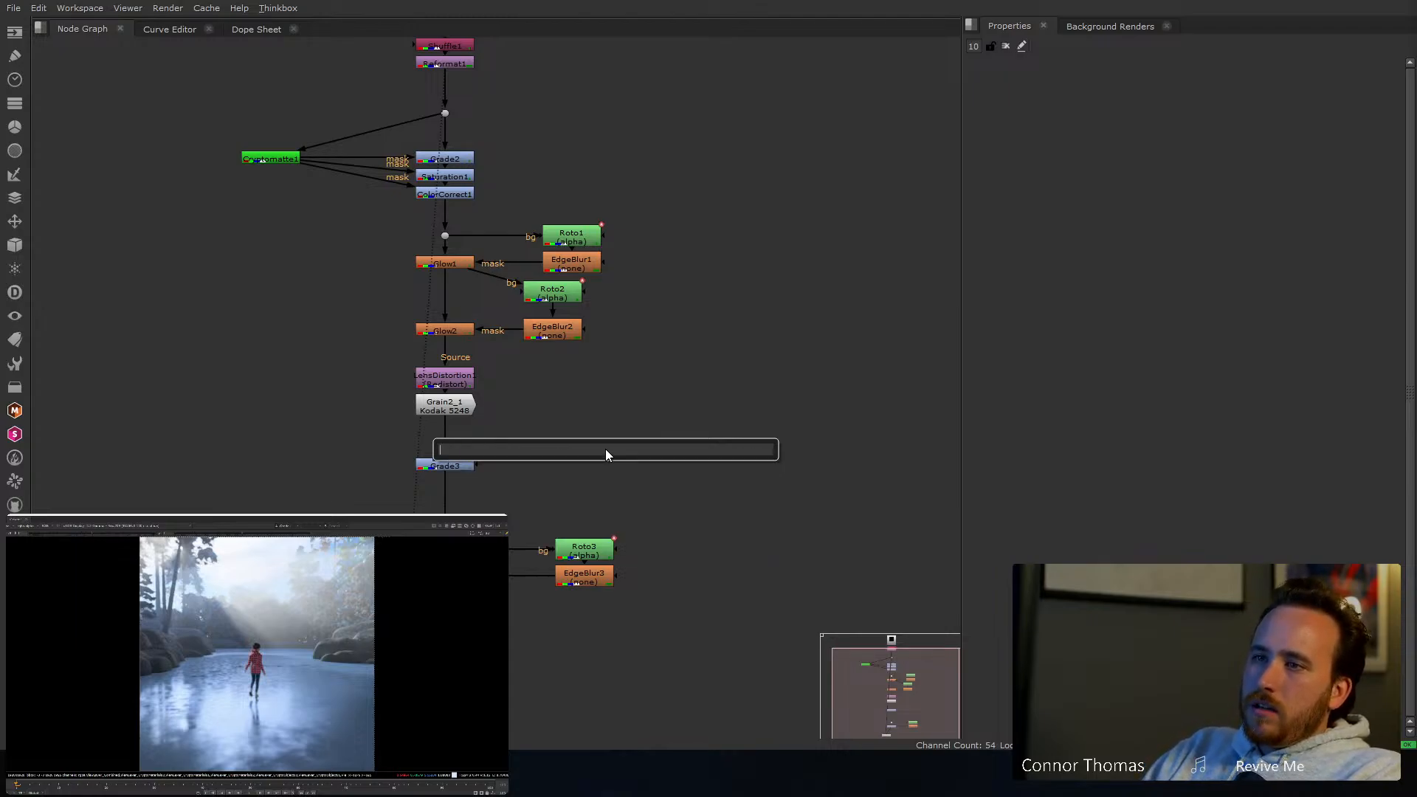
pyautogui.write('k')
pyautogui.press('BackSpace')
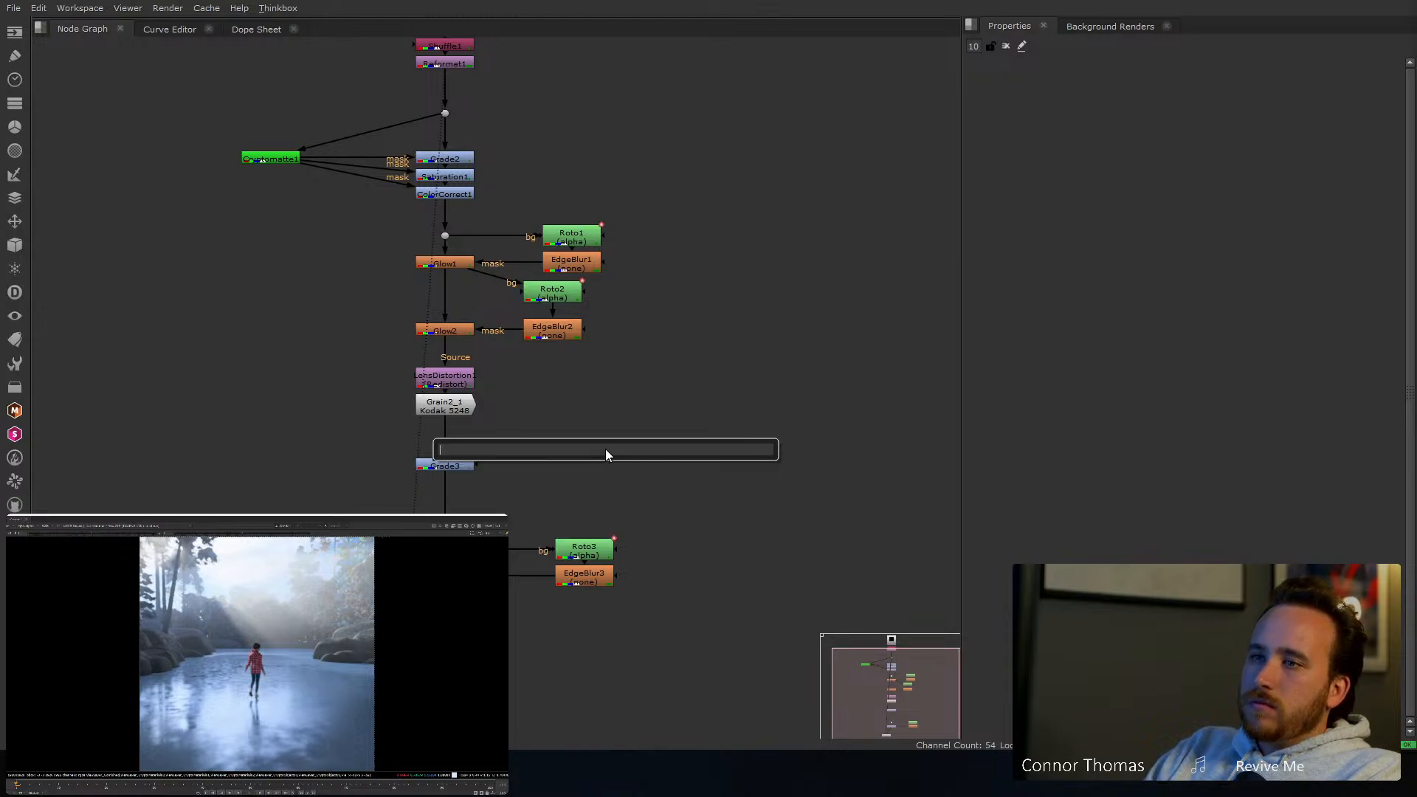
pyautogui.press('Escape')
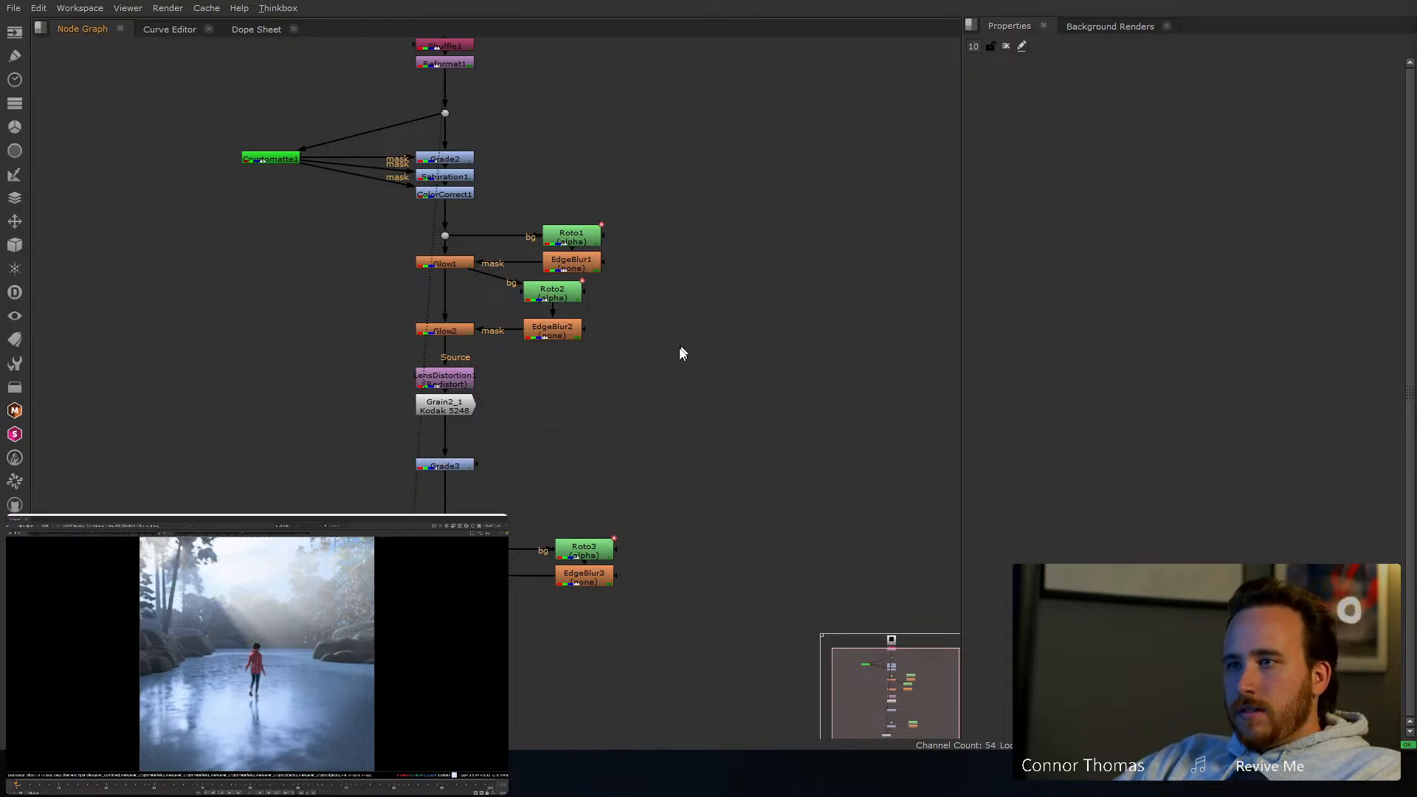
pyautogui.press('Tab')
pyautogui.press('Escape')
pyautogui.press('Escape')
pyautogui.press('a')
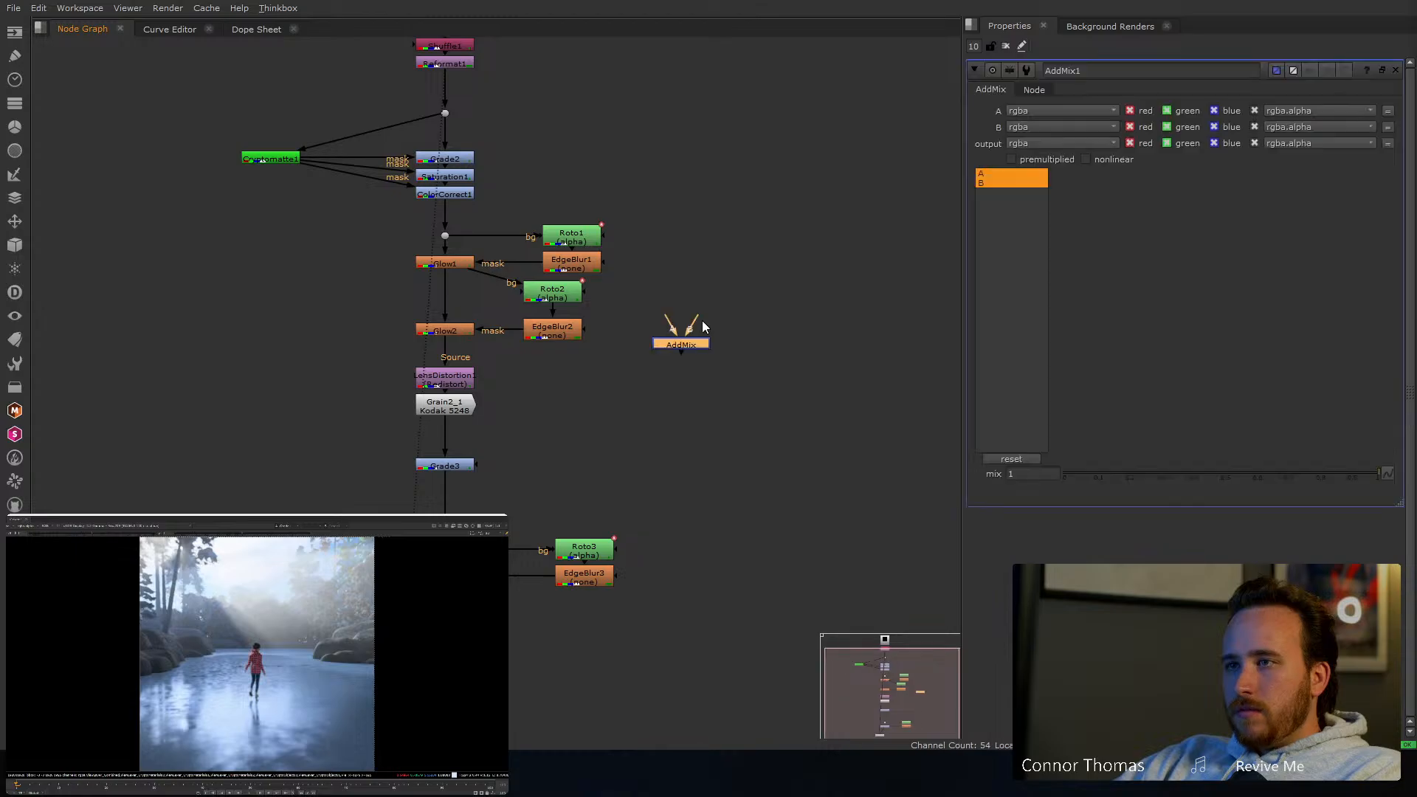
pyautogui.press('Delete')
pyautogui.rightClick(680, 356)
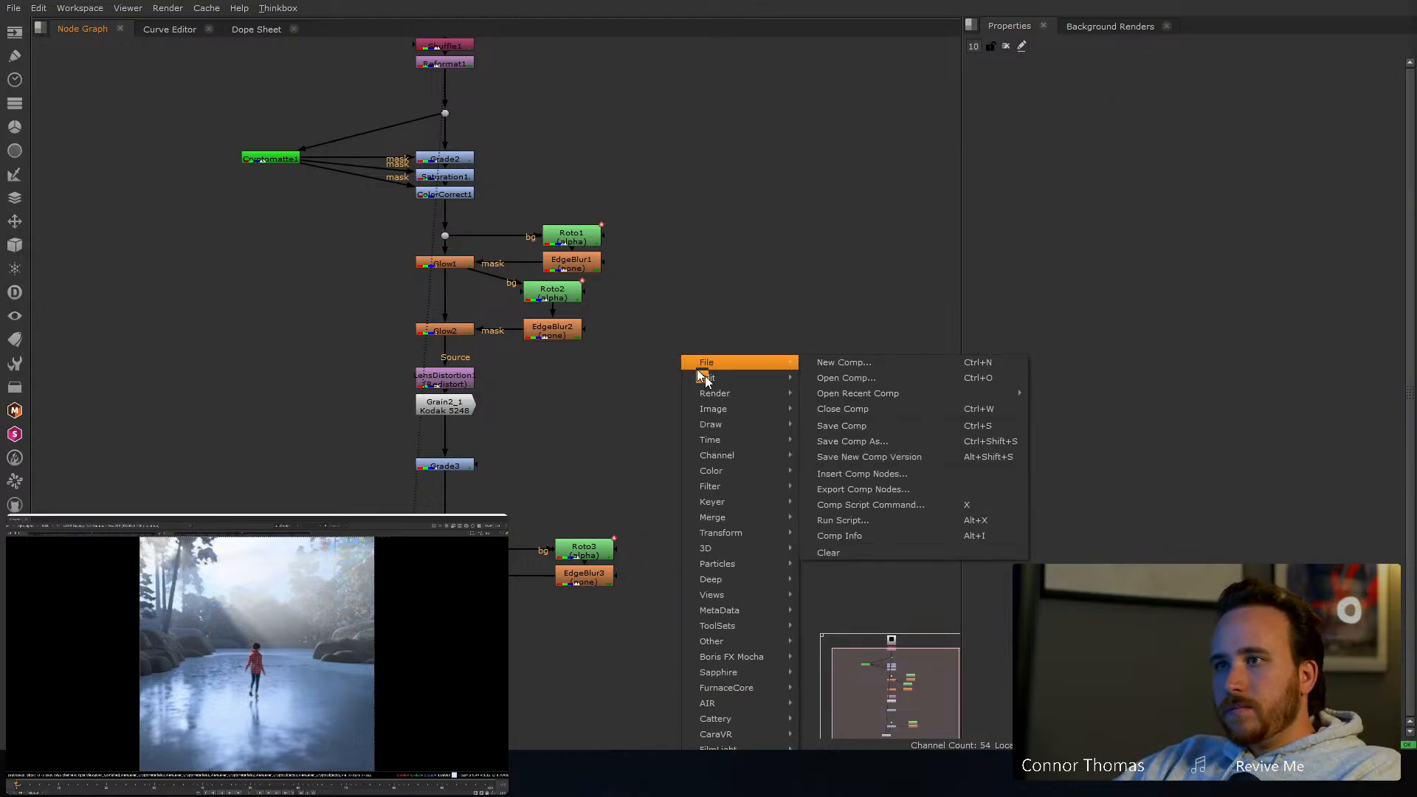
pyautogui.moveTo(739, 488)
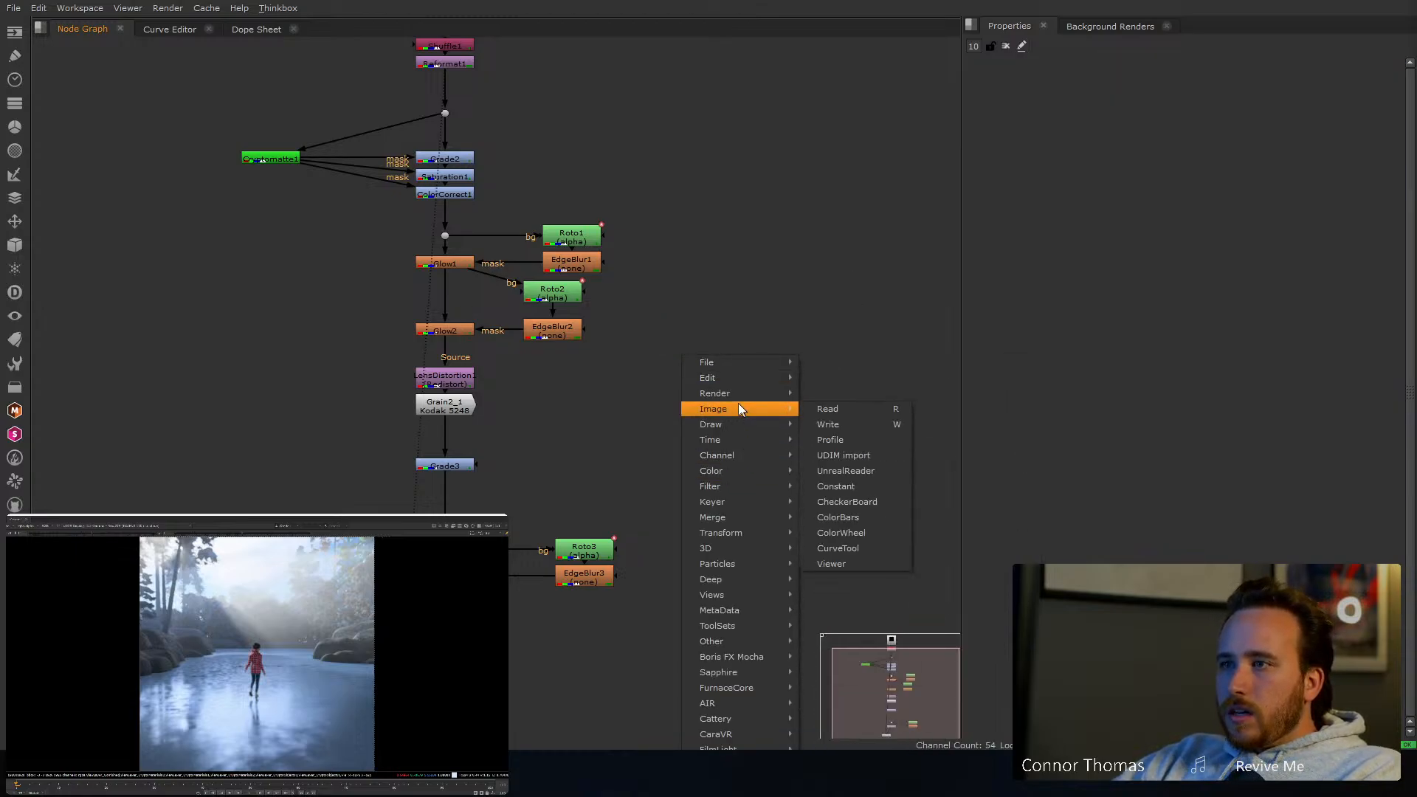
pyautogui.moveTo(741, 566)
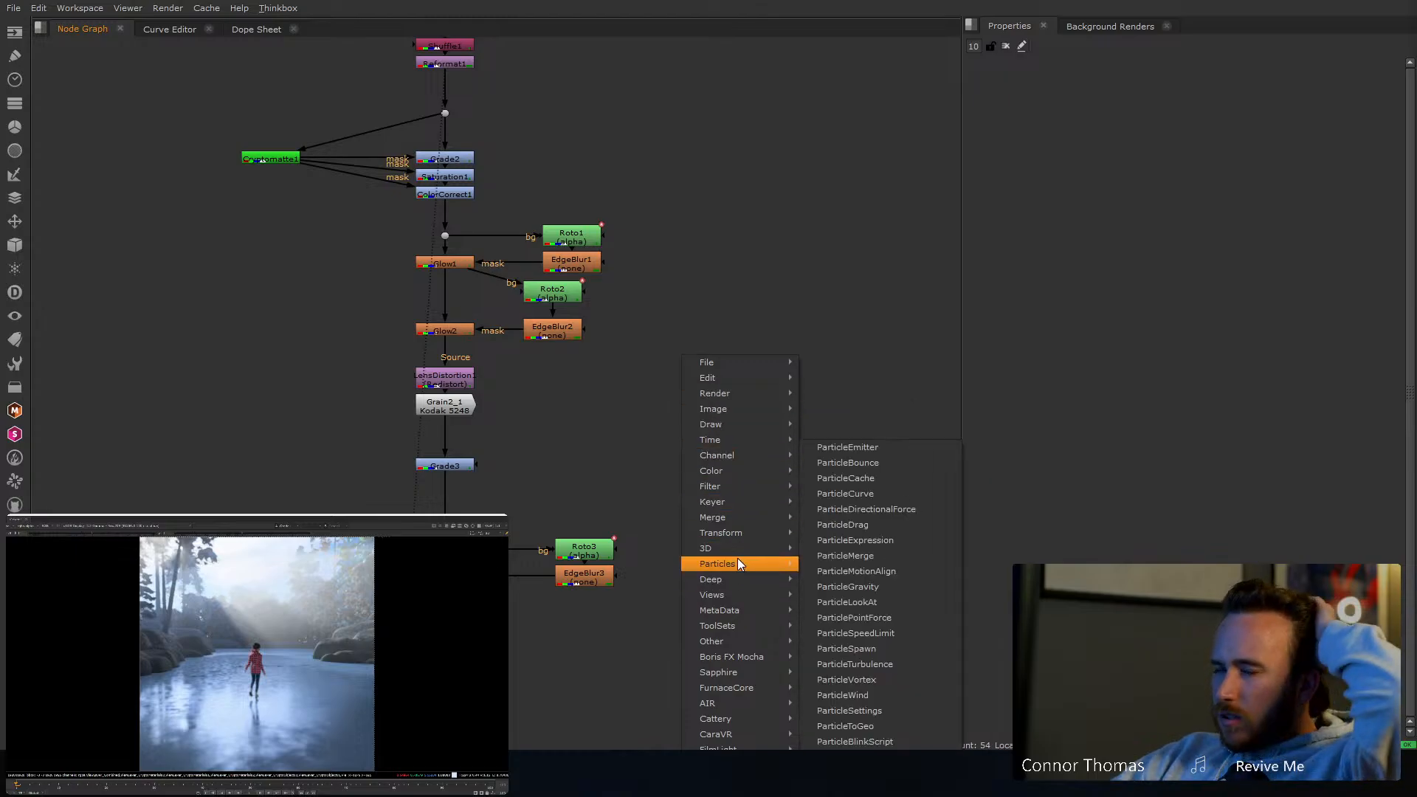
pyautogui.press('Escape')
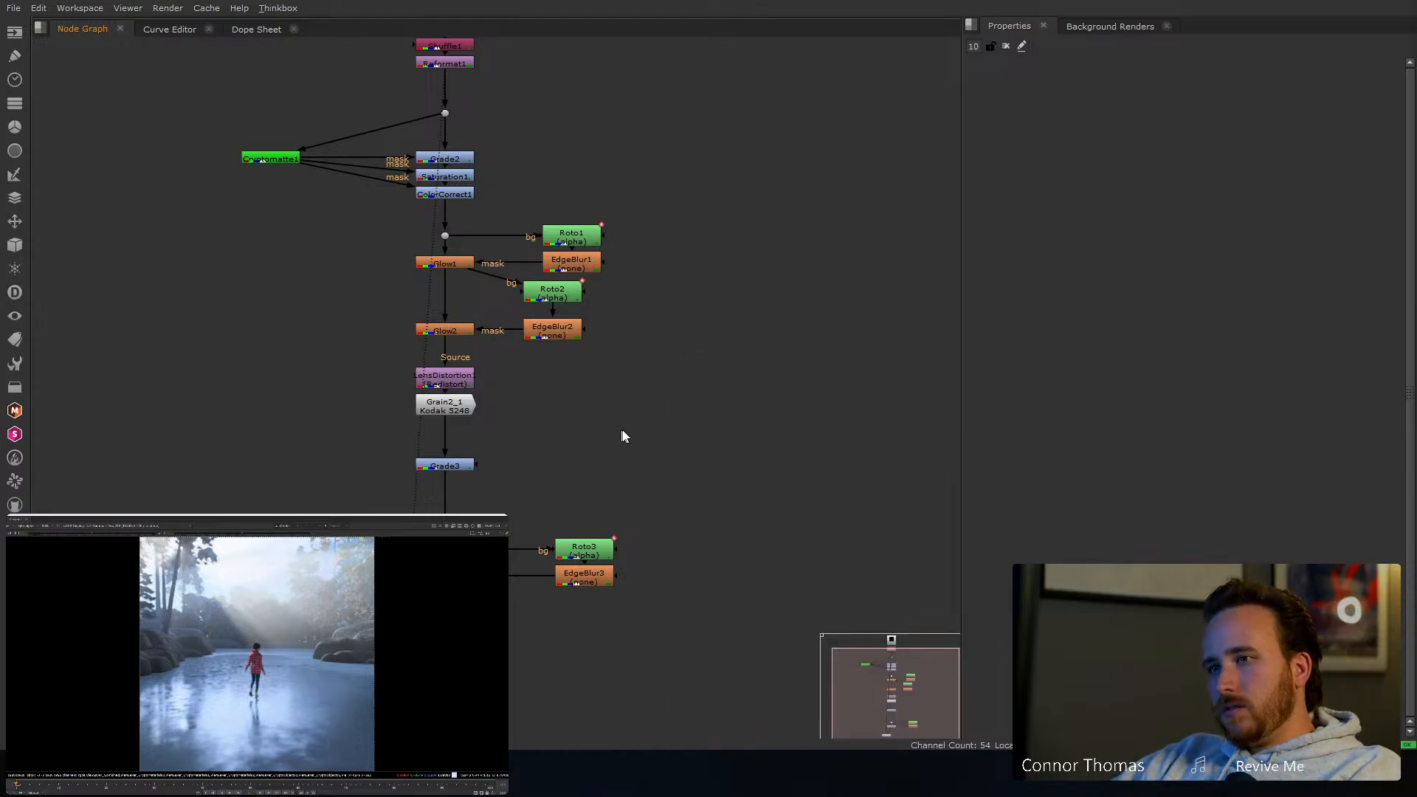
# Add a Keyer node with the luminance key operation and connect its input to Grain2_1
pyautogui.press('Tab')
pyautogui.write('key')
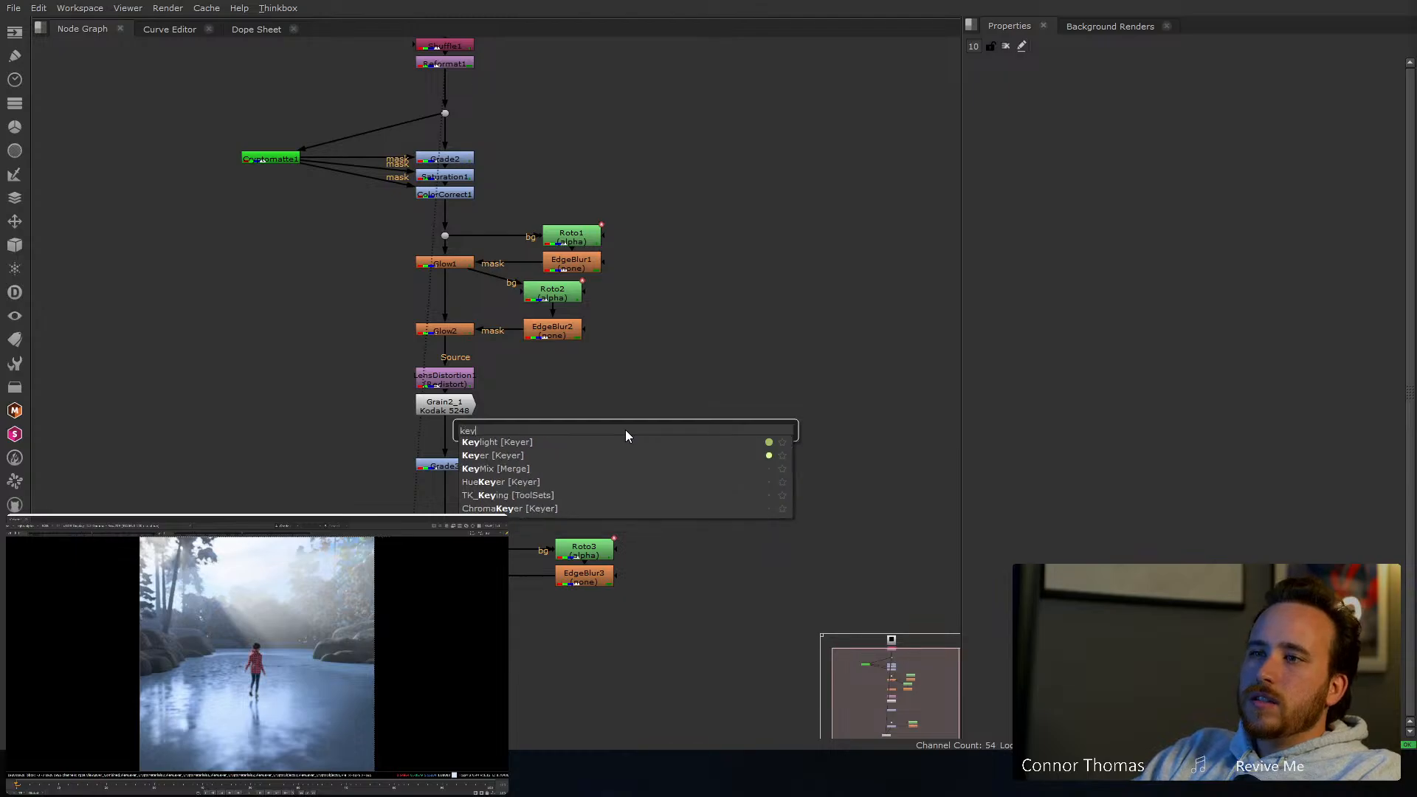
pyautogui.press('Down')
pyautogui.press('Down')
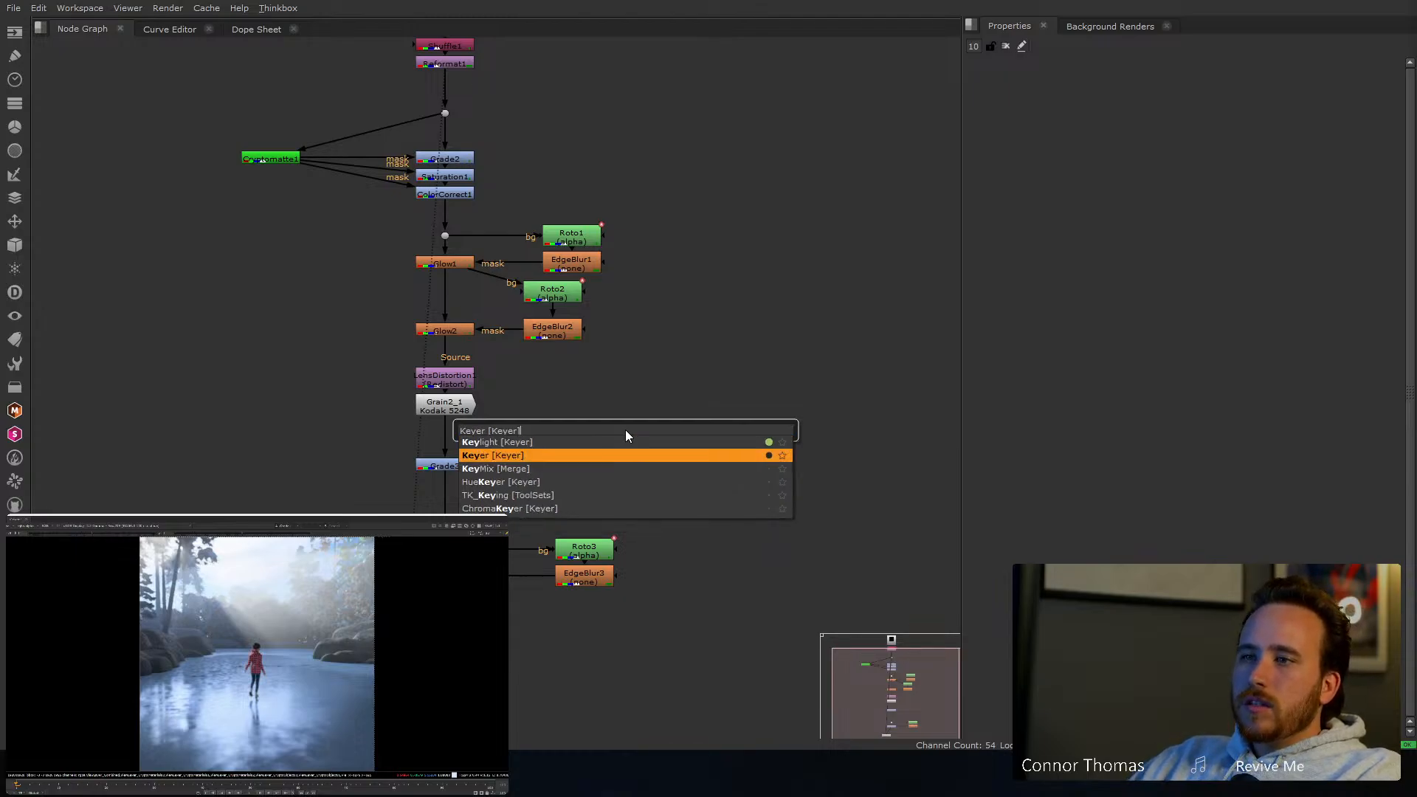
pyautogui.press('Return')
pyautogui.moveTo(546, 406); pyautogui.dragTo(445, 406)
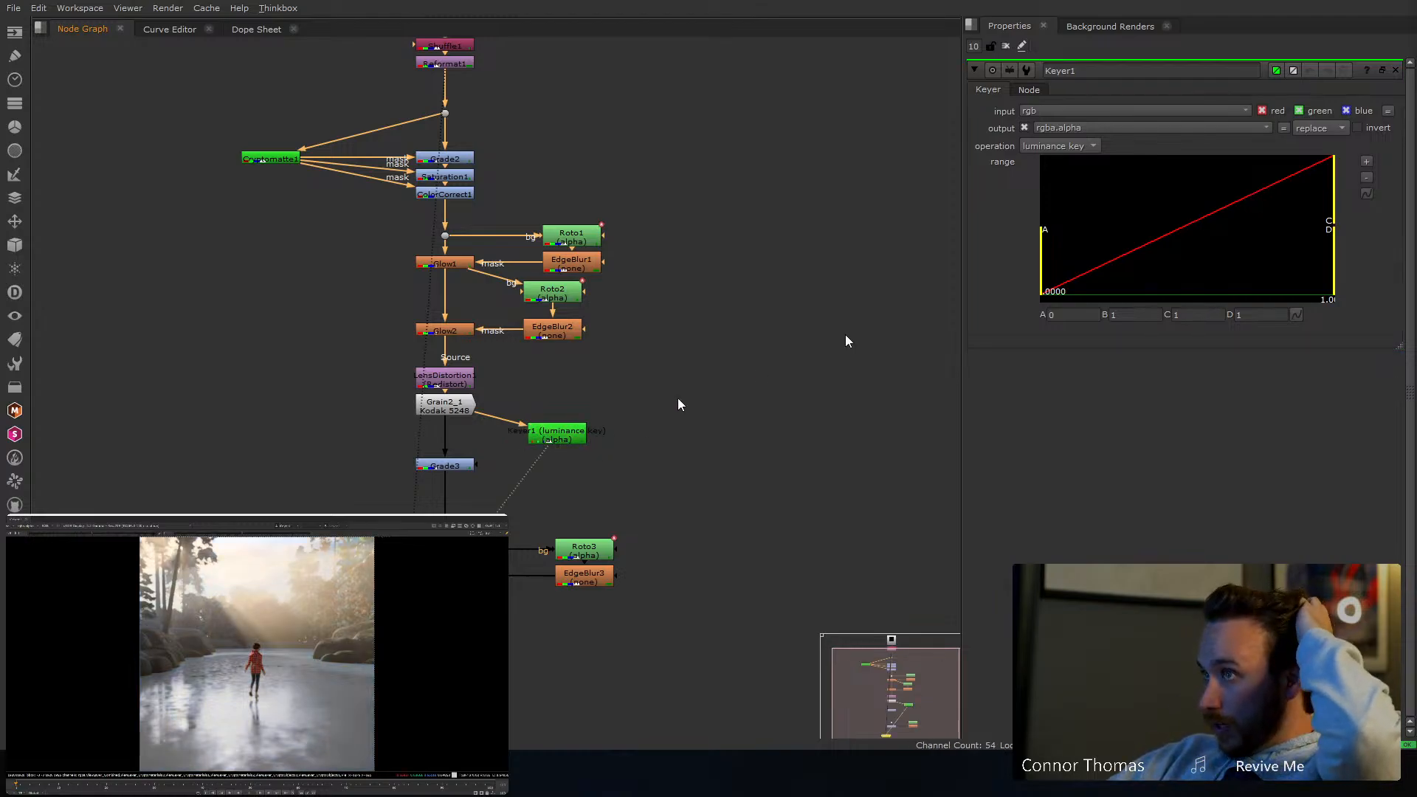
# Set Keyer1's range to A about 0.223 and B about 0.622 while checking its alpha against the colour image
pyautogui.press('a')
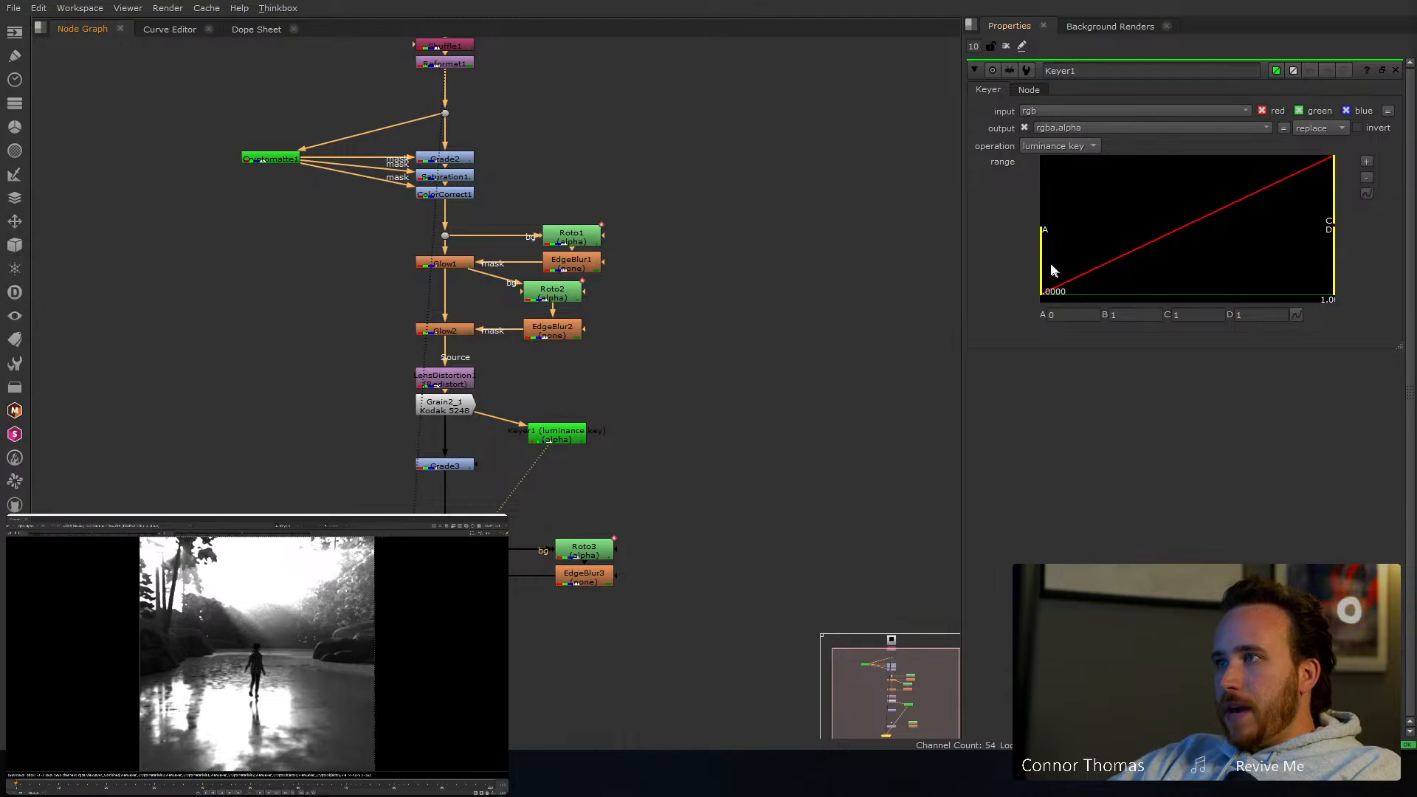
pyautogui.moveTo(1043, 265); pyautogui.dragTo(1181, 256)
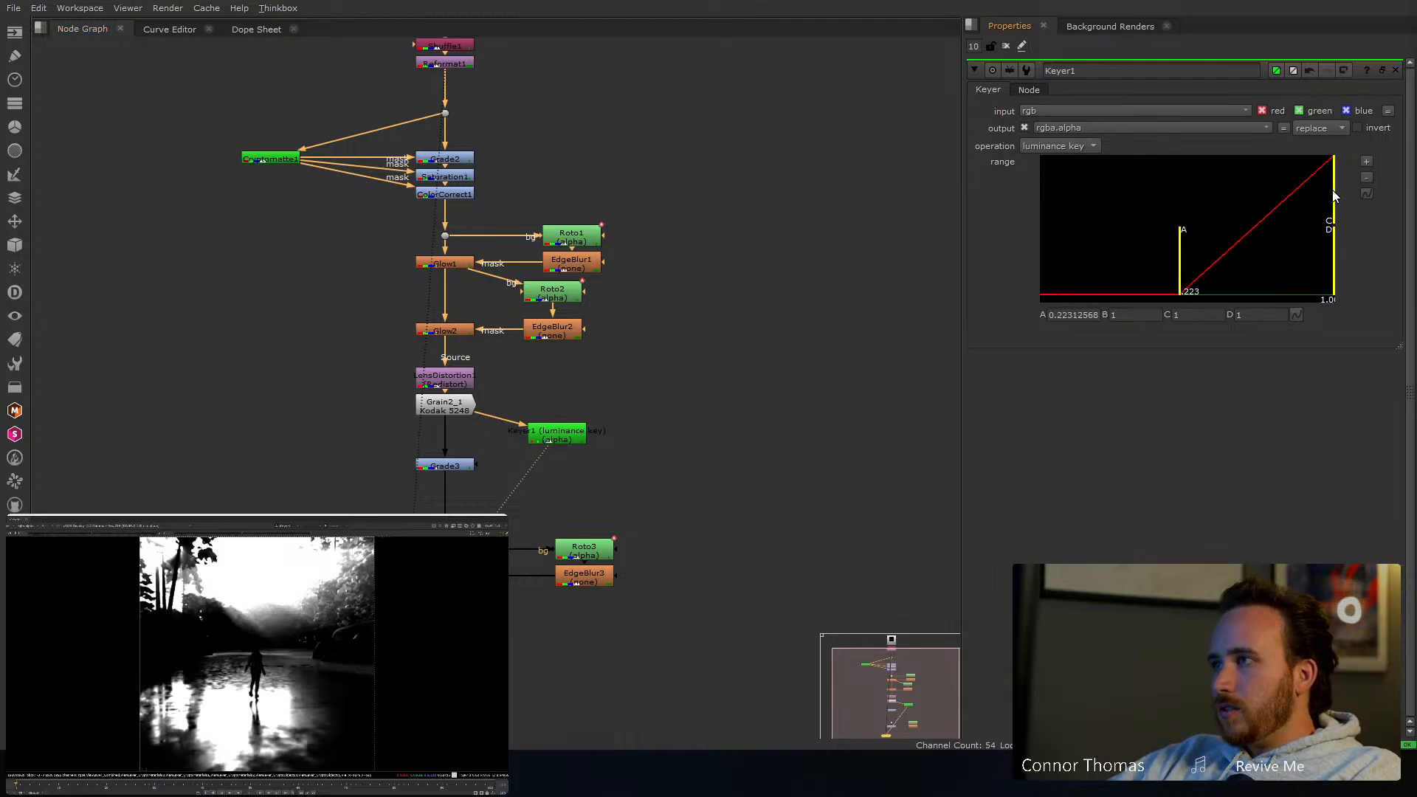
pyautogui.moveTo(1334, 200); pyautogui.dragTo(1273, 212)
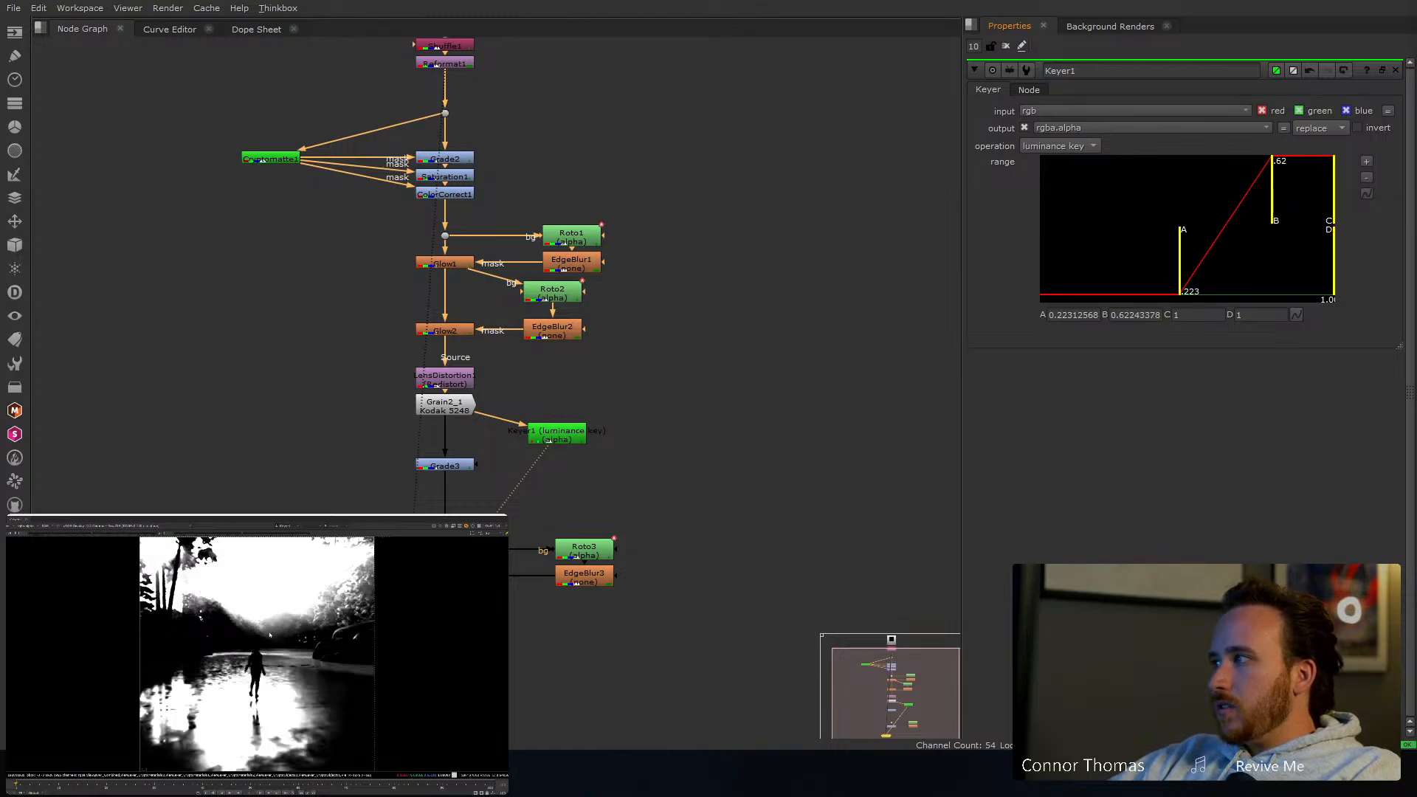
pyautogui.press('a')
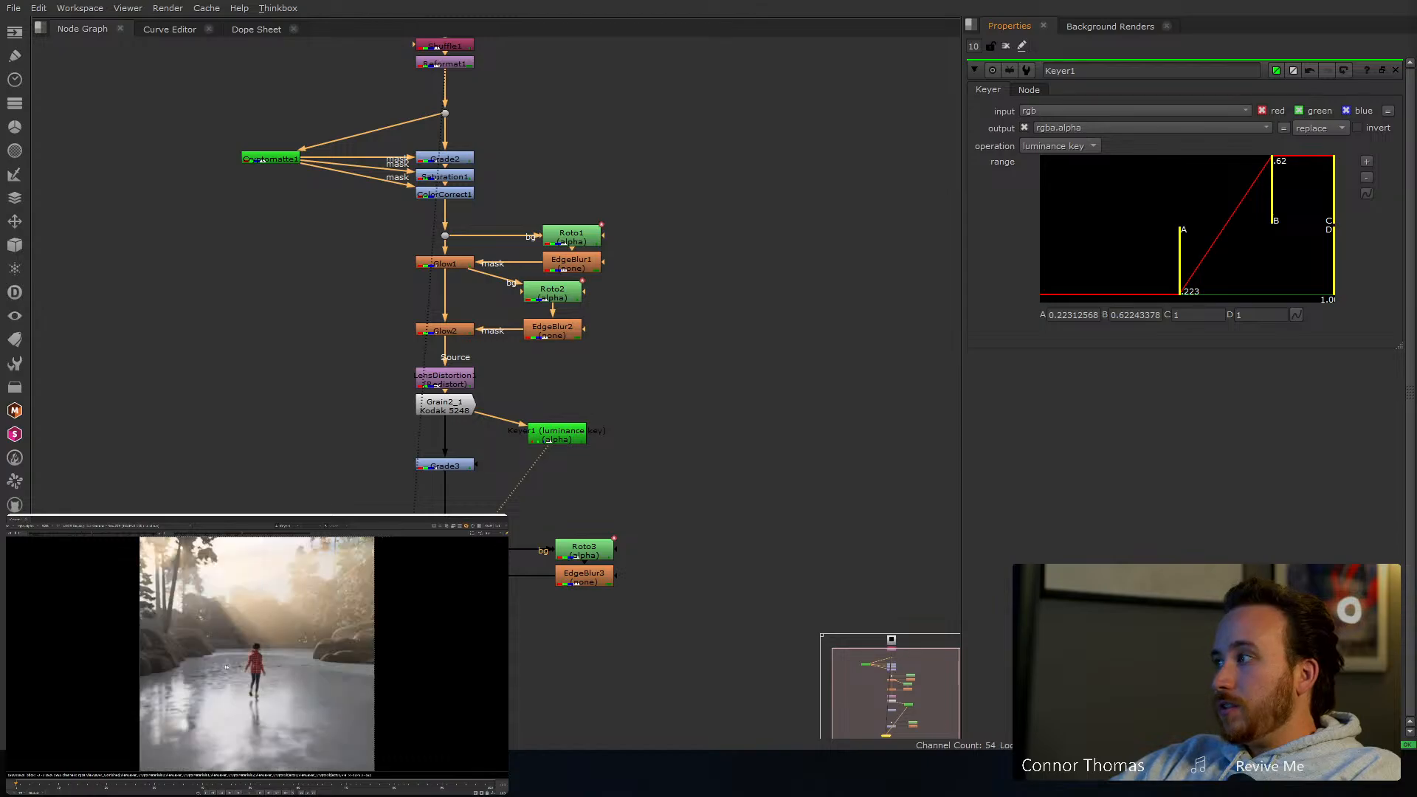
pyautogui.press('a')
# Add a Blur node below Keyer1 and set its size to 34, checking the softened matte against the colour image
pyautogui.moveTo(576, 439); pyautogui.dragTo(616, 433)
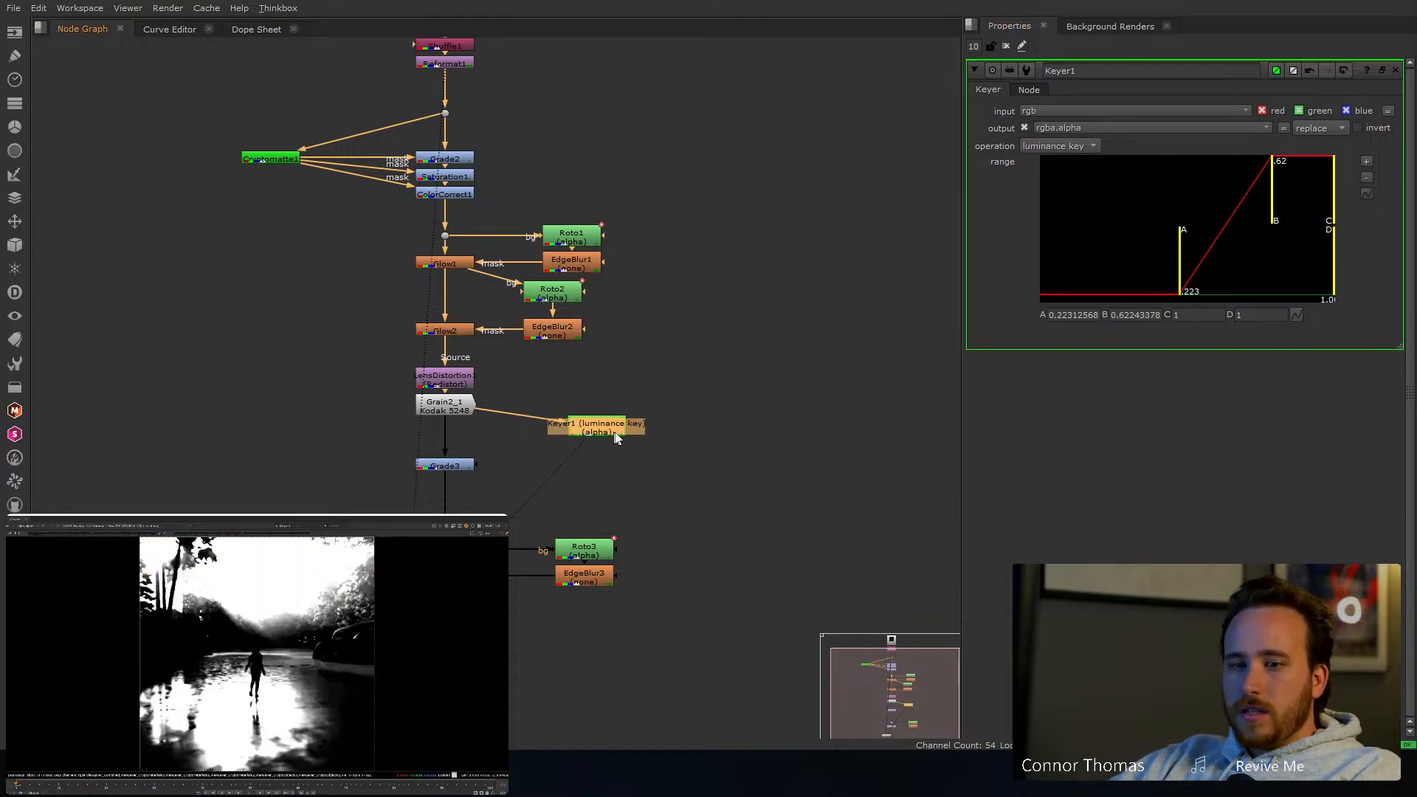
pyautogui.press('b')
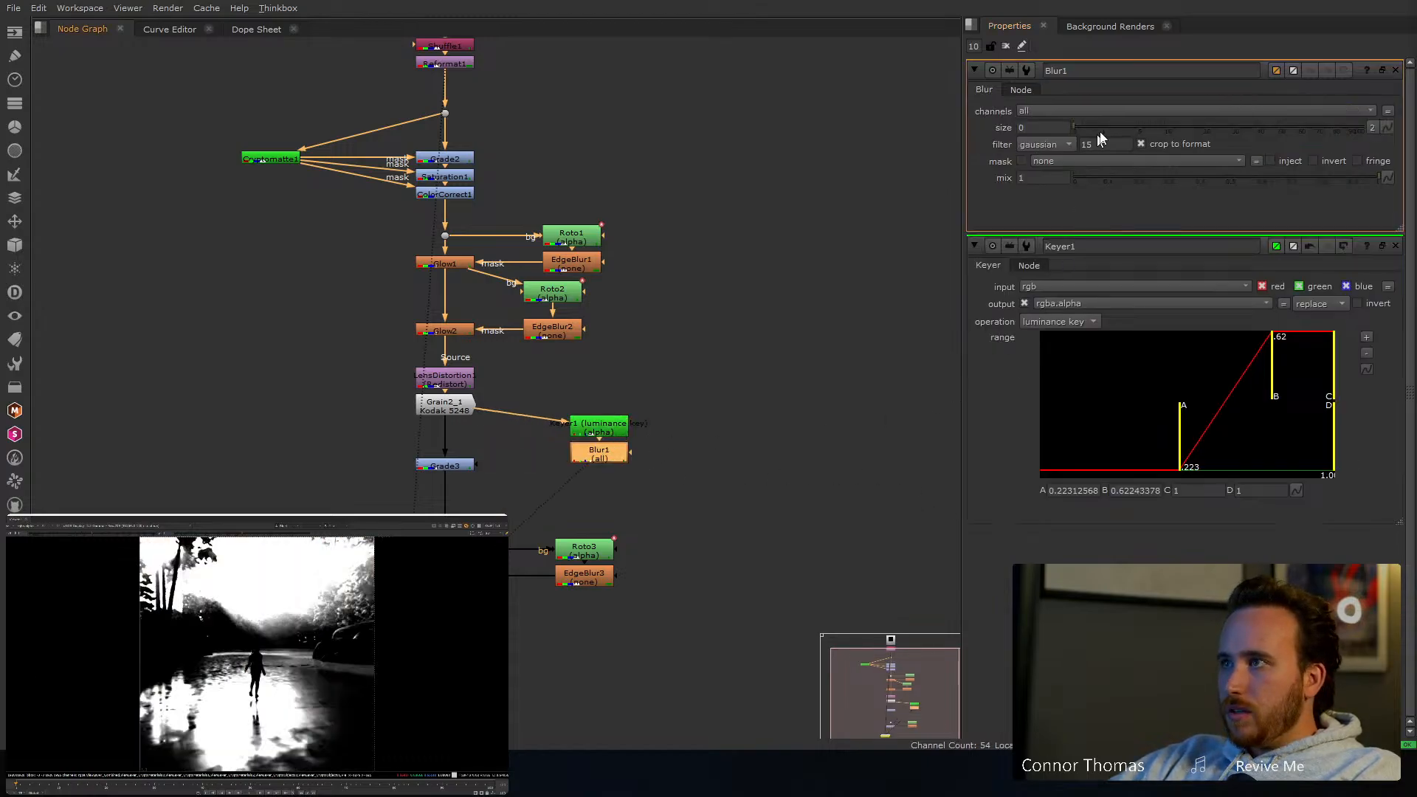
pyautogui.moveTo(1098, 130); pyautogui.dragTo(1155, 127)
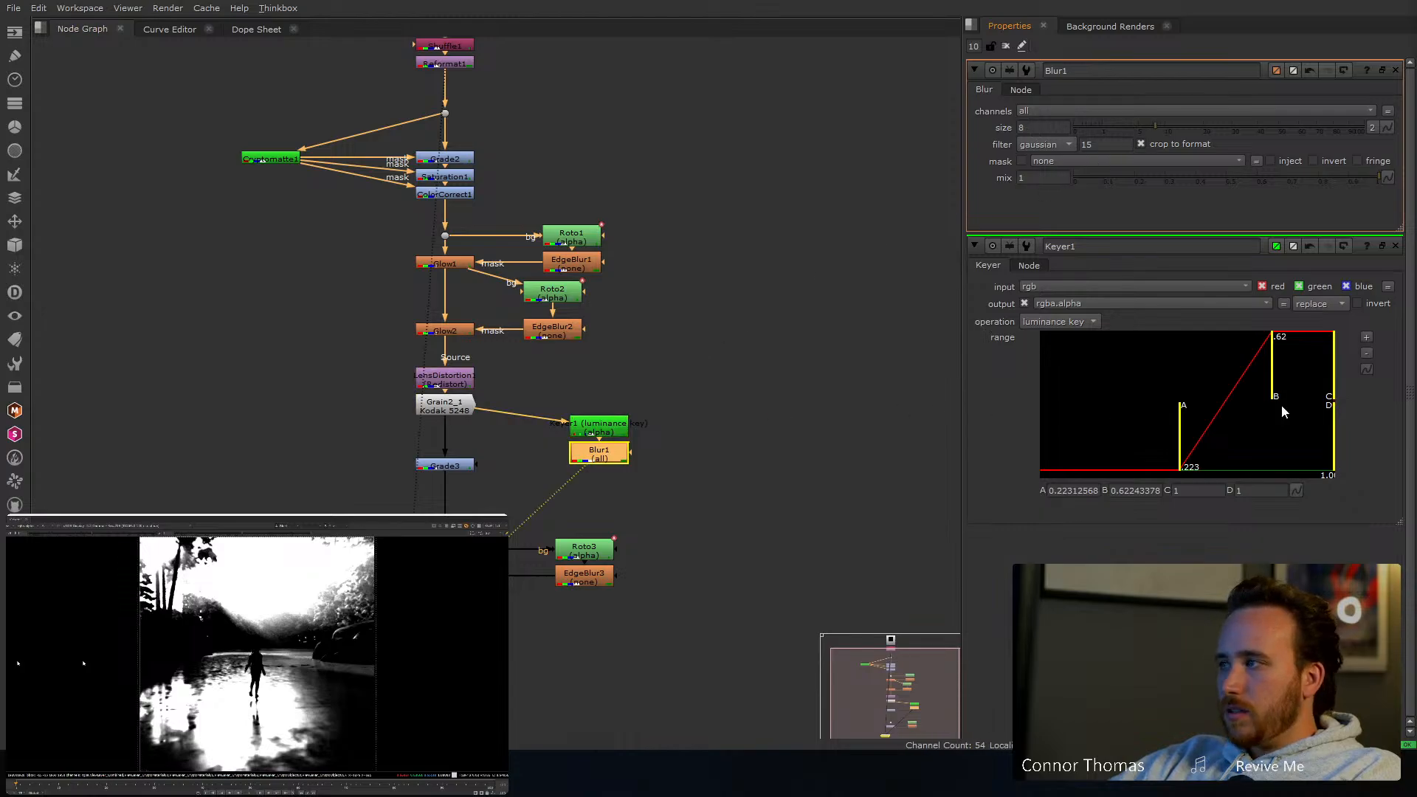
pyautogui.press('a')
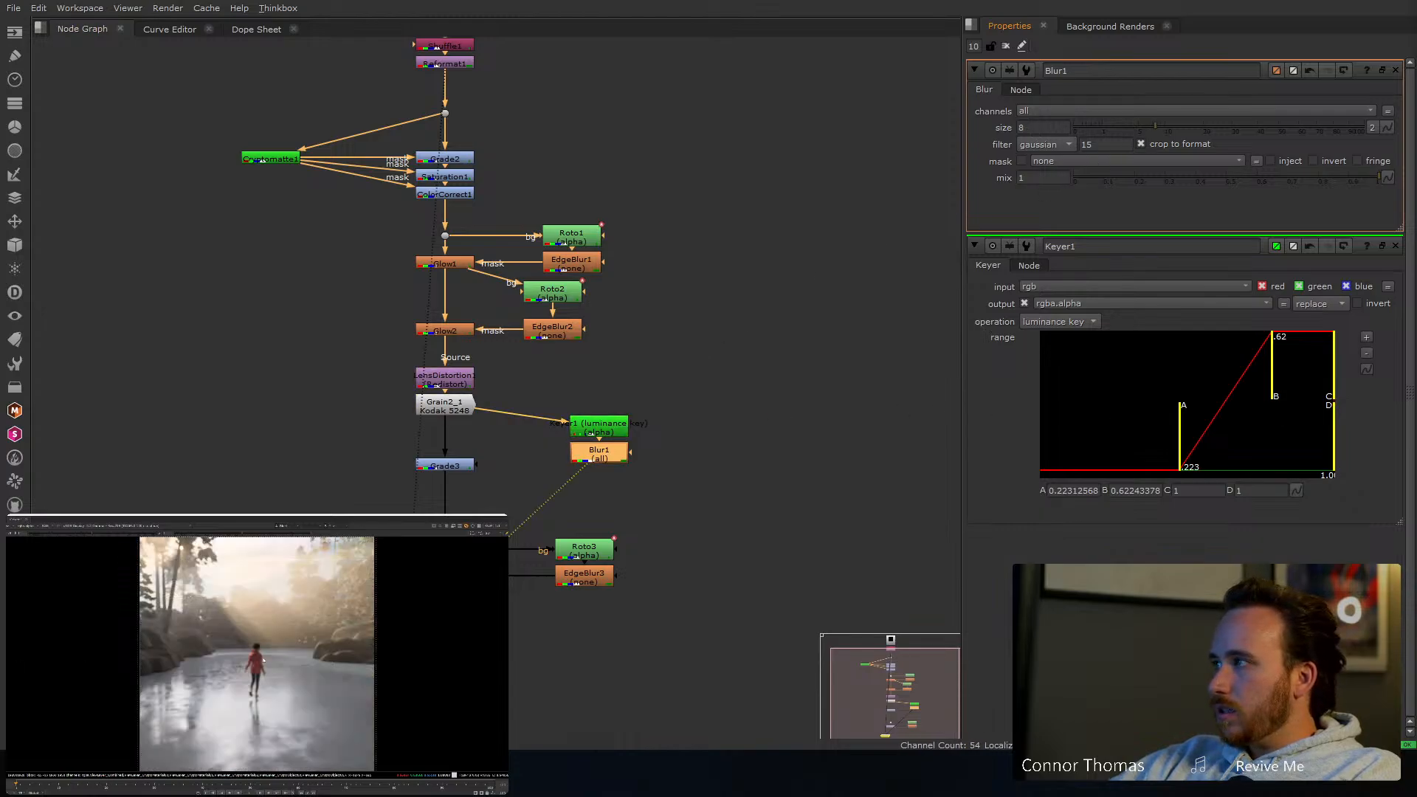
pyautogui.press('a')
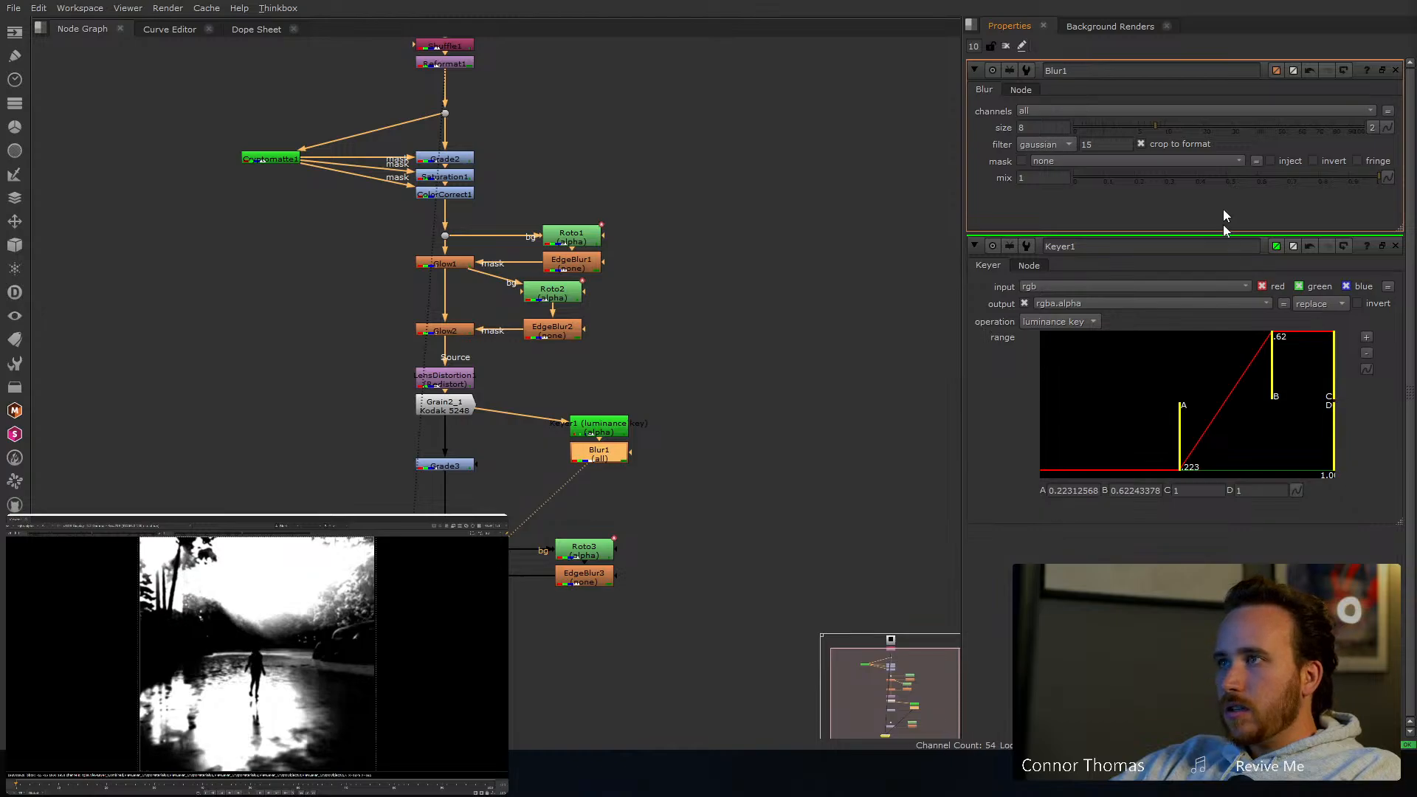
pyautogui.moveTo(1175, 126); pyautogui.dragTo(1243, 127)
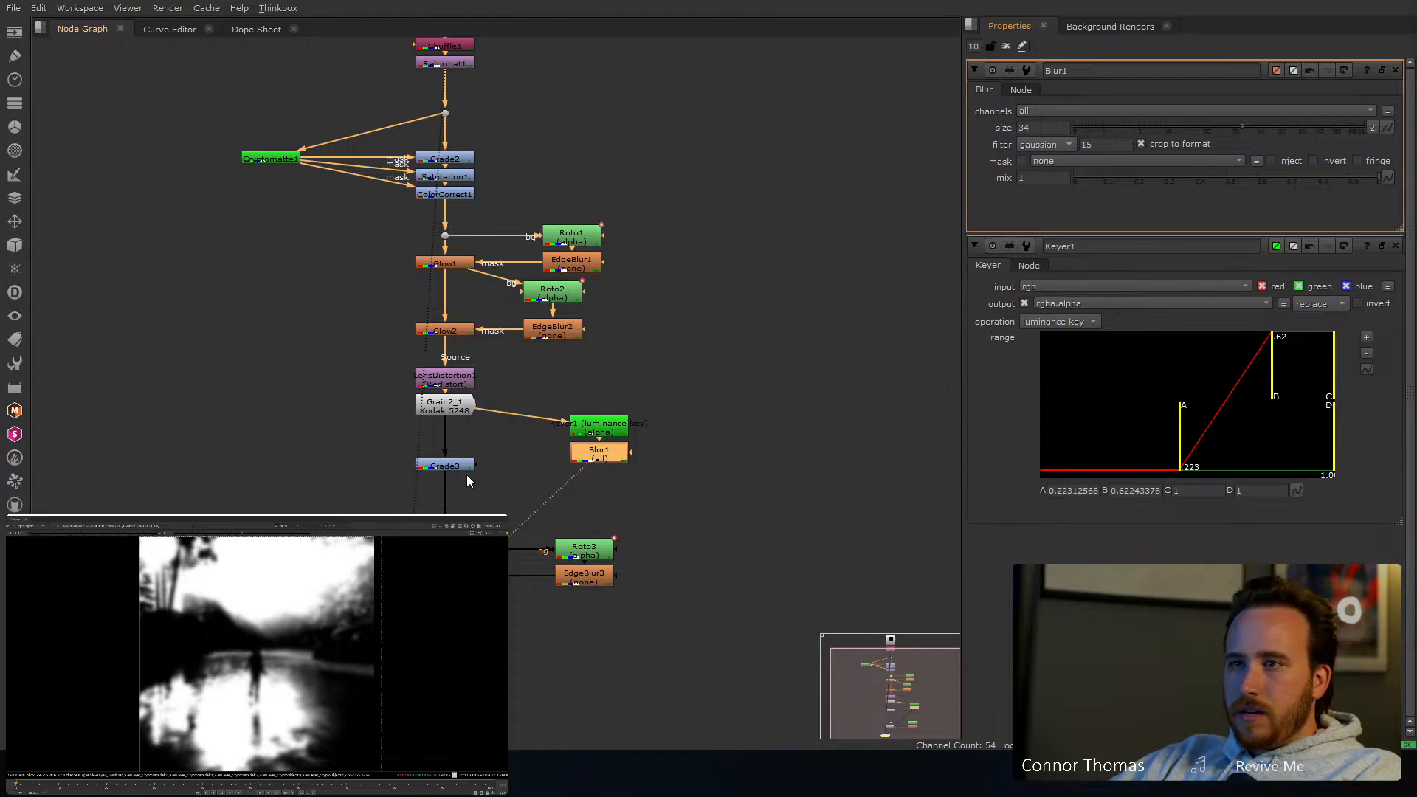
# Connect Grade3's mask input to Blur1 and view Grade3's result in colour
pyautogui.moveTo(480, 465); pyautogui.dragTo(595, 459)
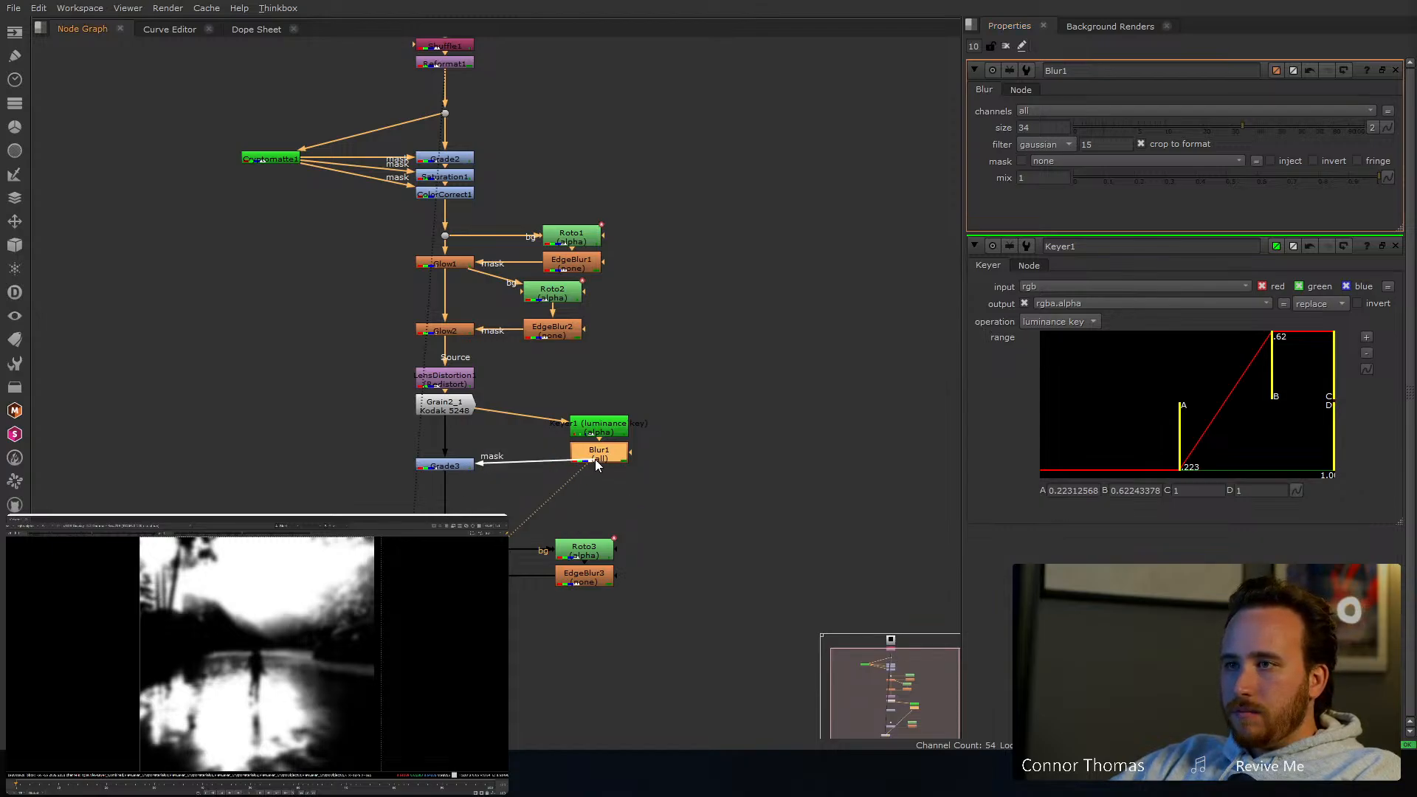
pyautogui.click(436, 467)
pyautogui.press('1')
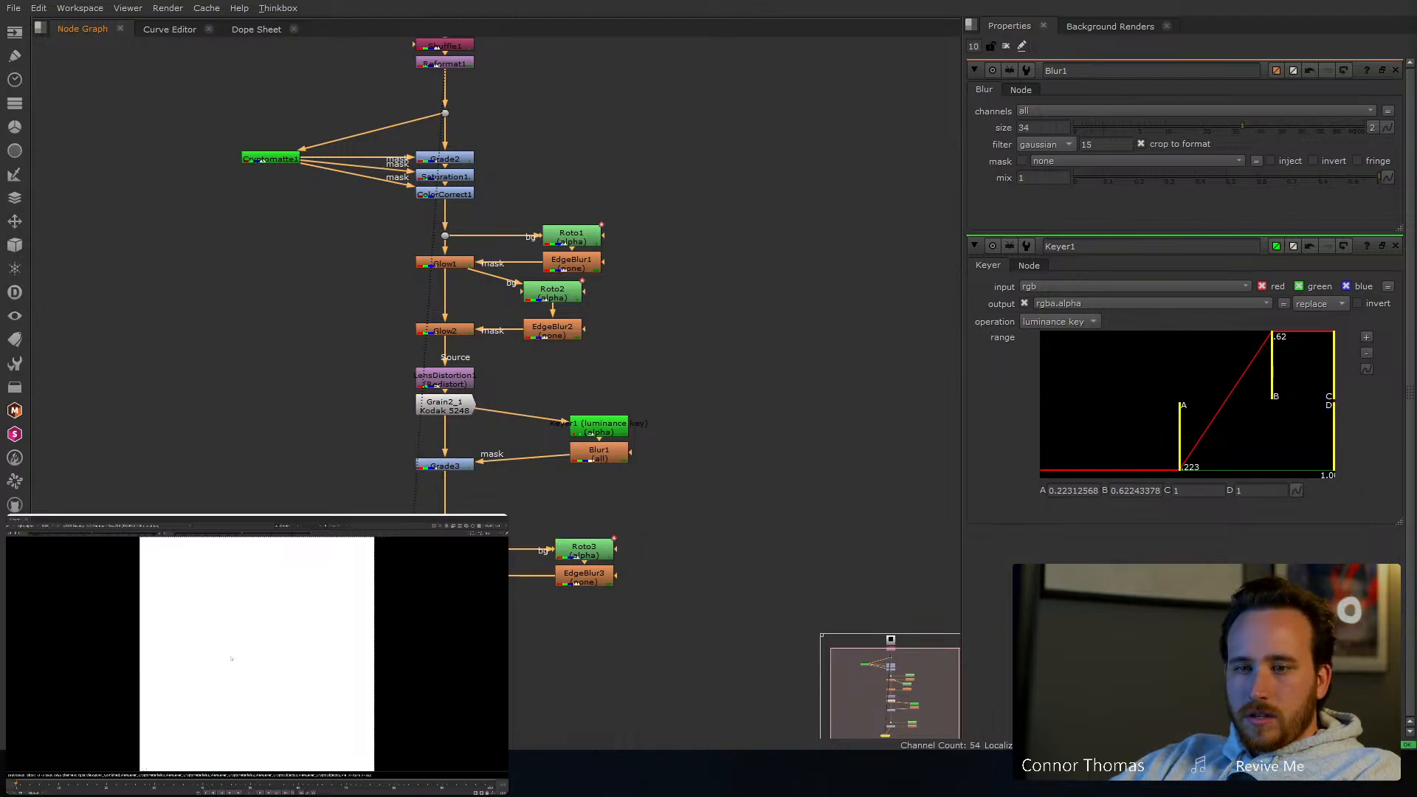
pyautogui.press('a')
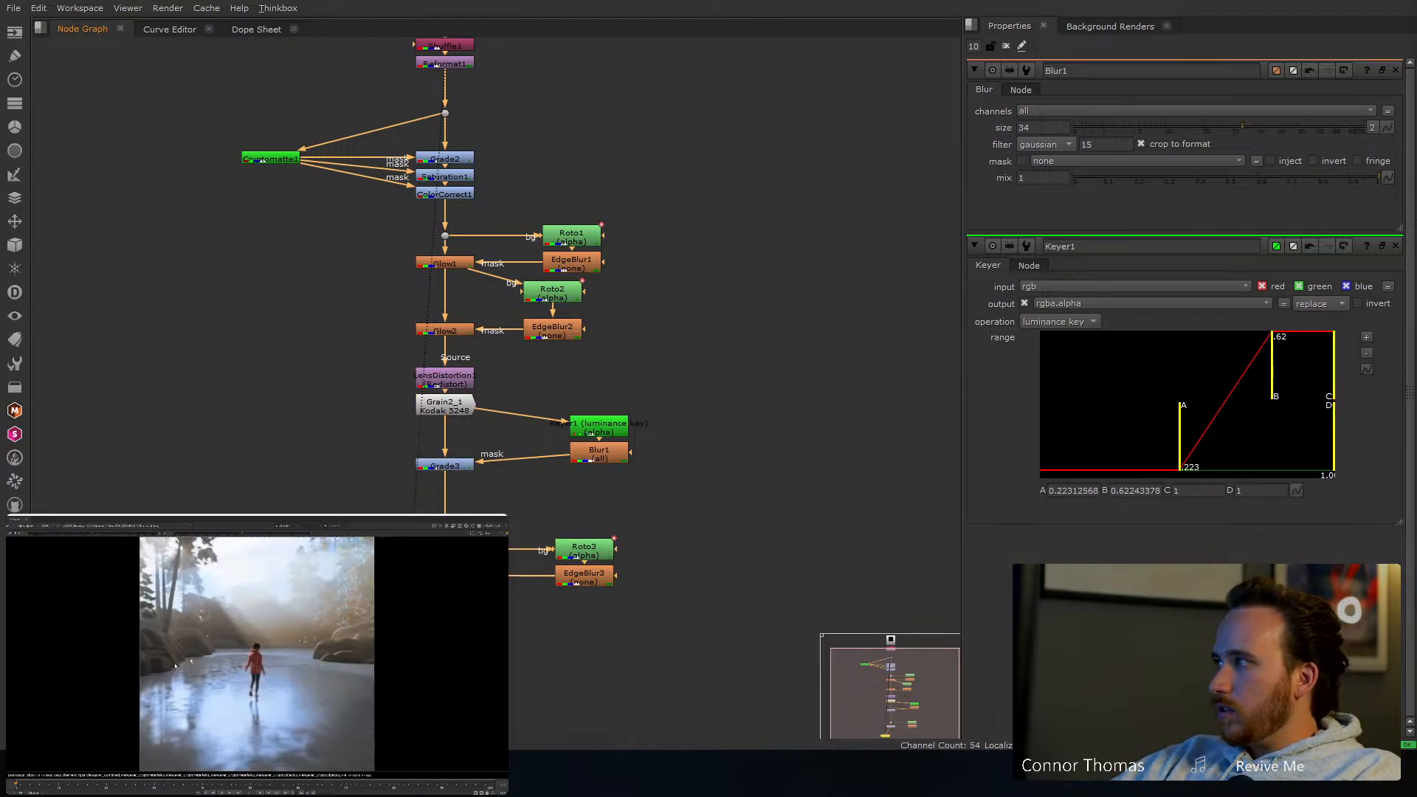
# Align Grade3 level with Blur1 and invert its rgba.alpha mask, leaving the (un)premult invert off
pyautogui.moveTo(434, 468); pyautogui.dragTo(434, 456)
pyautogui.doubleClick(434, 457)
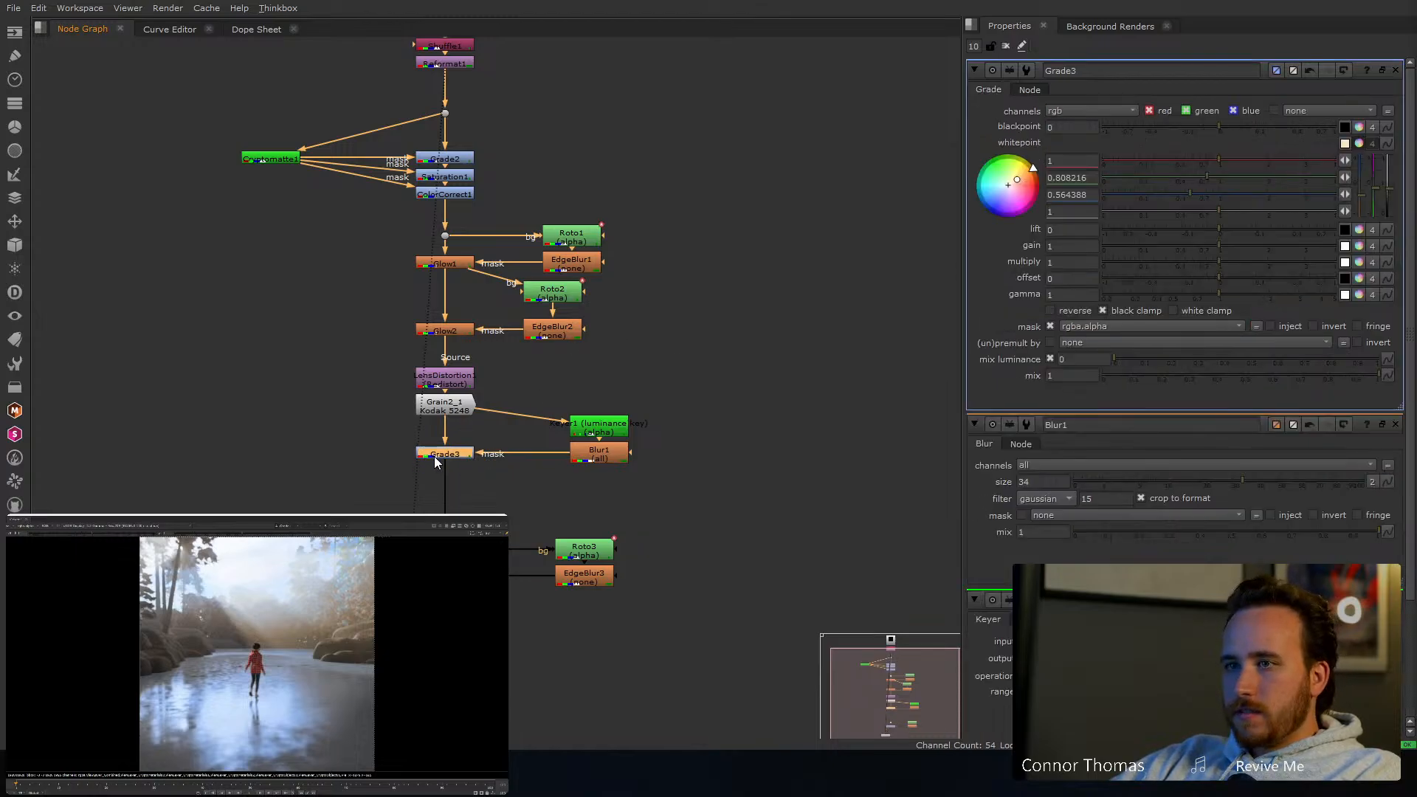
pyautogui.click(1357, 344)
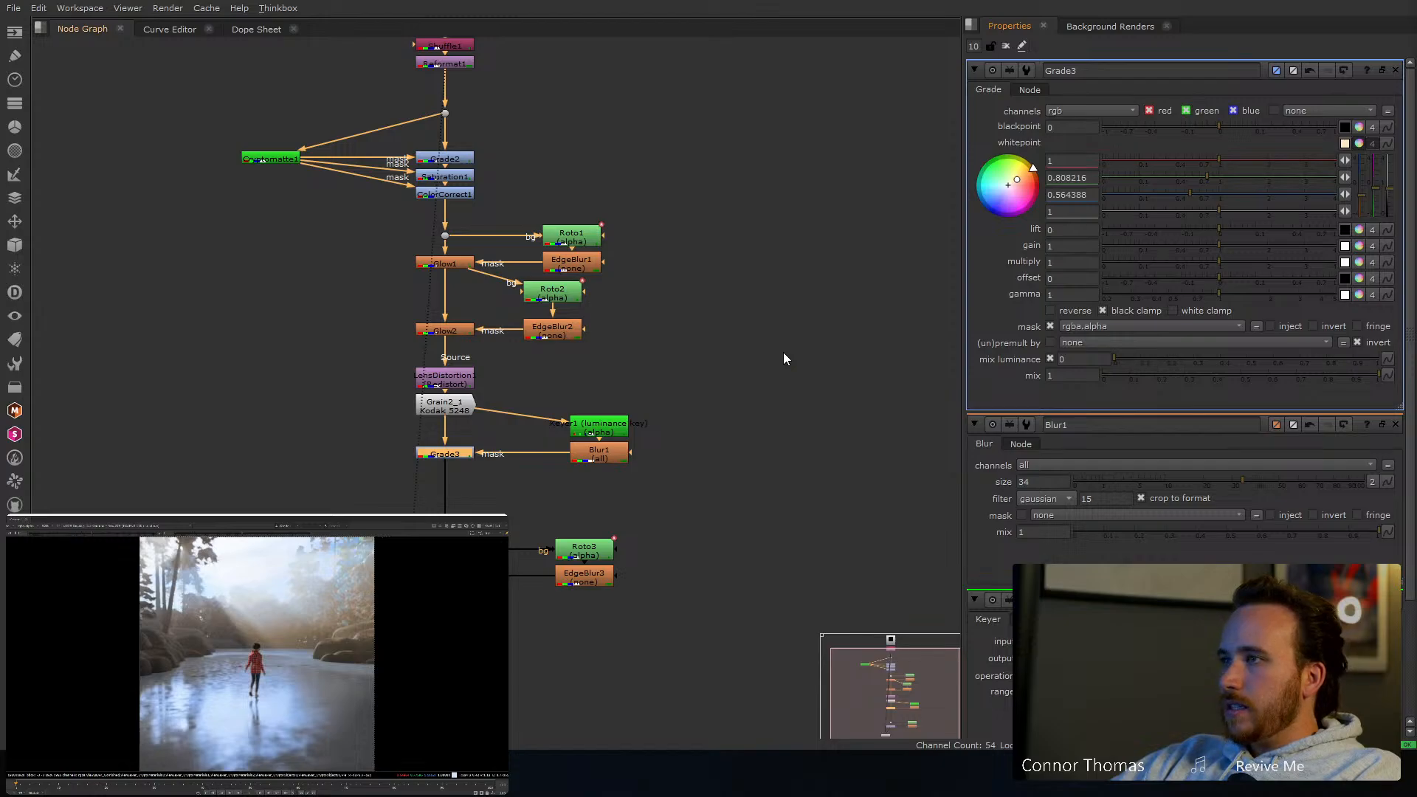
pyautogui.click(1356, 342)
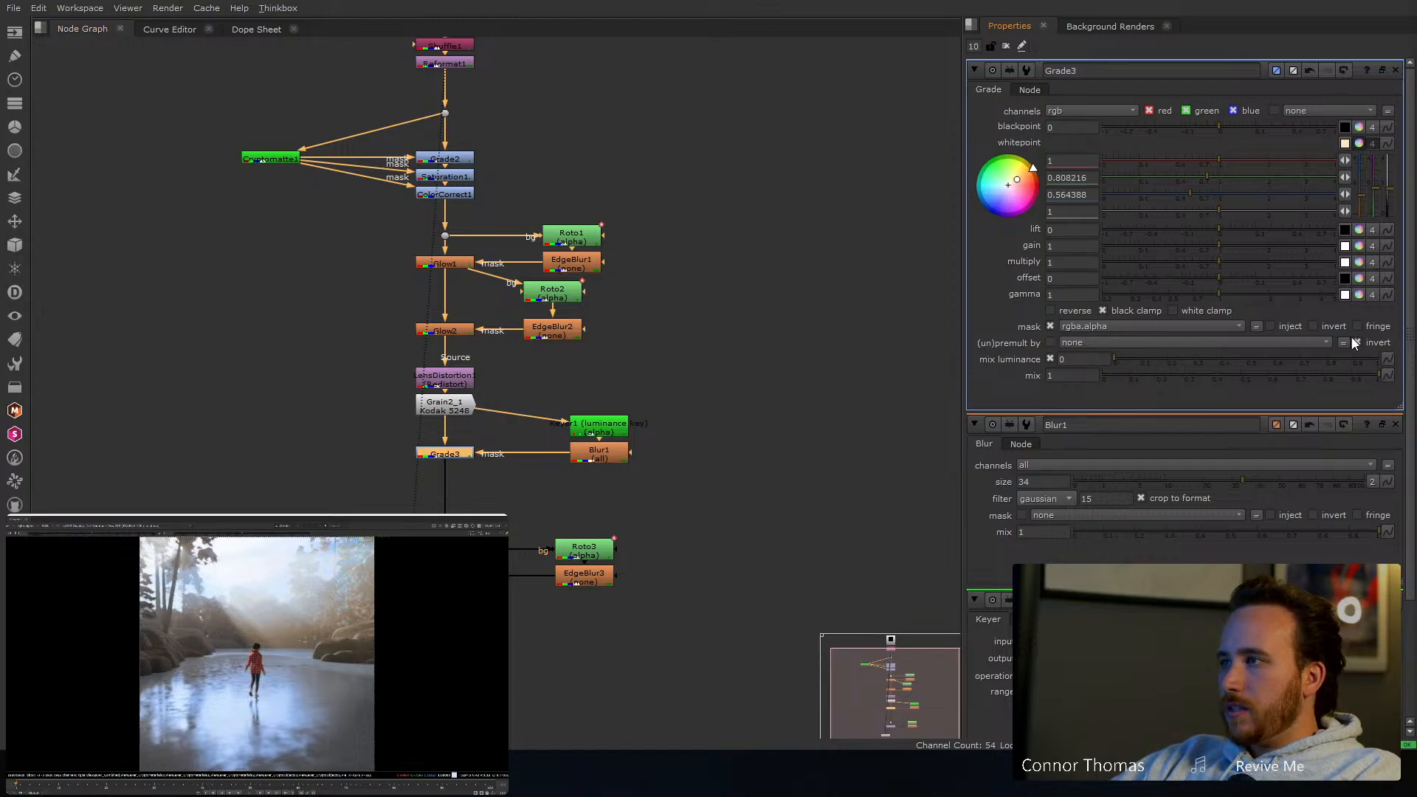
pyautogui.click(1312, 326)
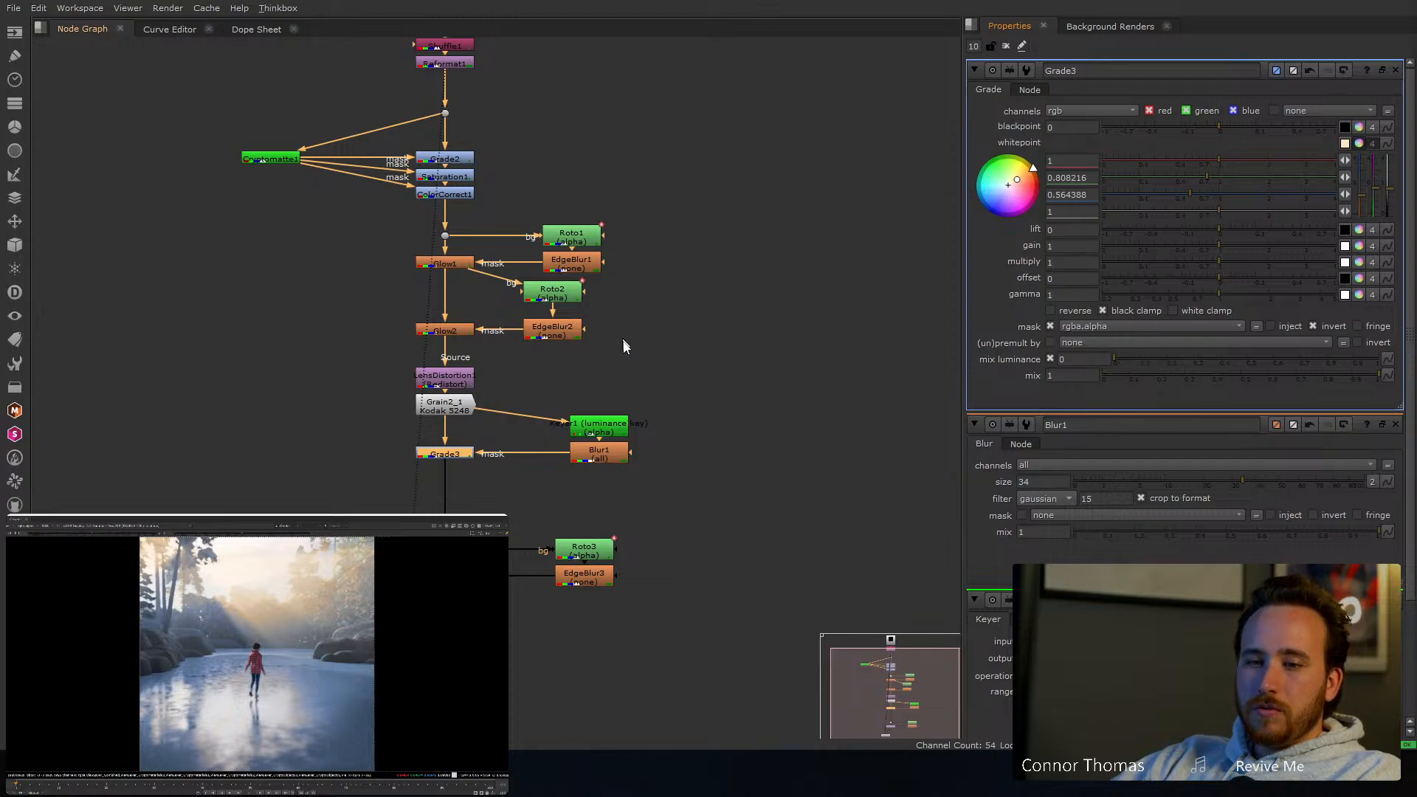
# Move Grain2_1 down to sit just above Grade3, level with Keyer1
pyautogui.click(683, 481)
pyautogui.click(450, 410)
pyautogui.moveTo(450, 410); pyautogui.dragTo(450, 427)
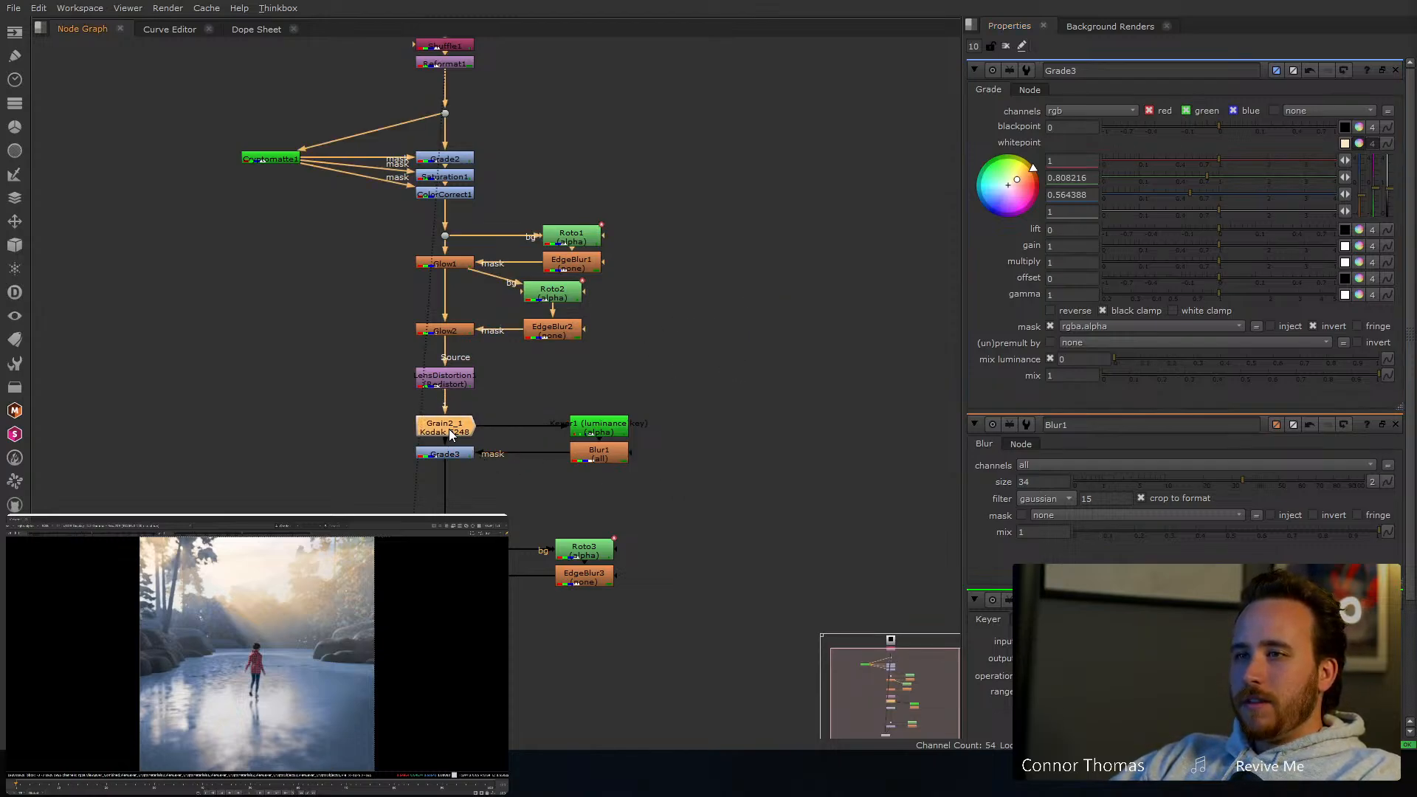
# Check Grain2_1's image, the Keyer1 and Blur1 alpha mattes and Grade3's colour result in the viewer
pyautogui.press('1')
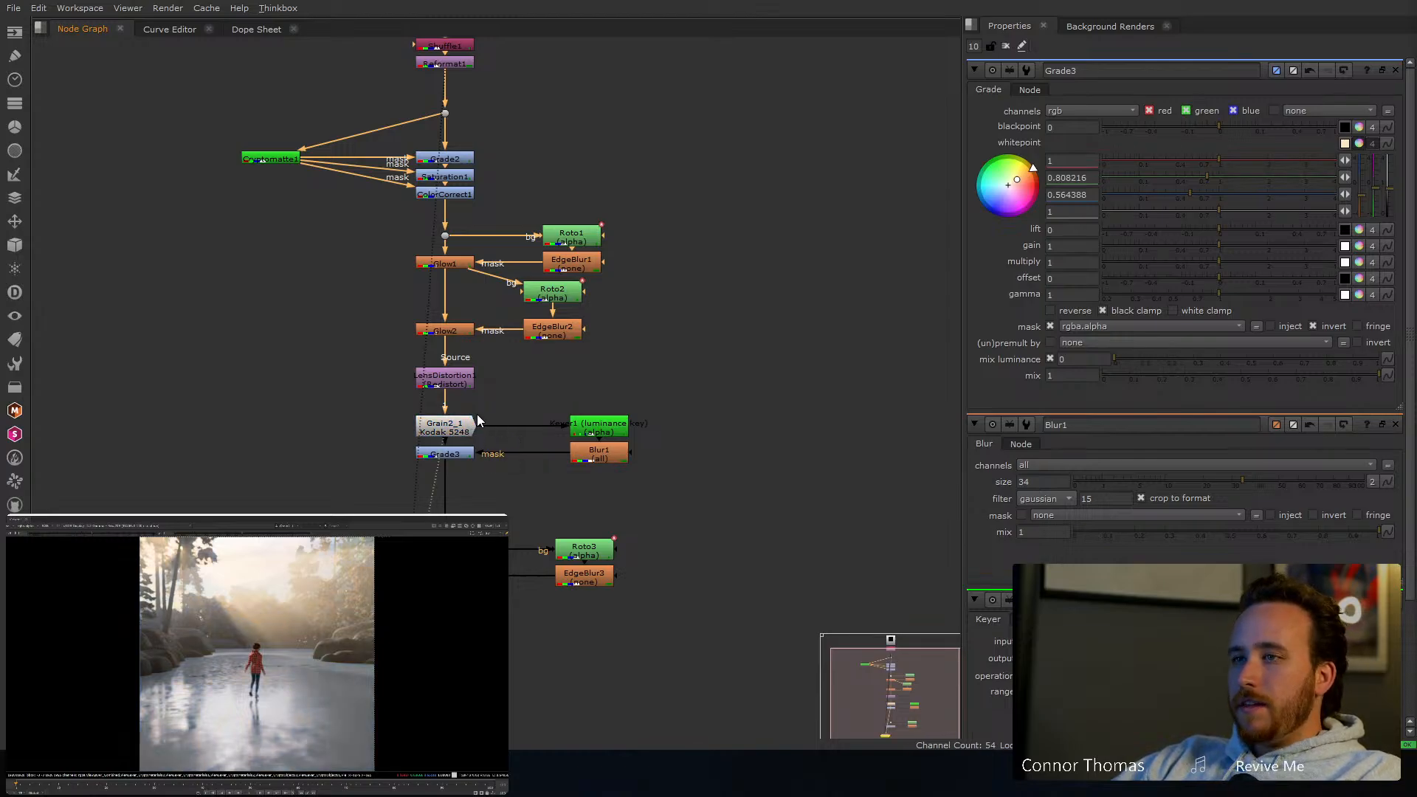
pyautogui.click(602, 435)
pyautogui.press('1')
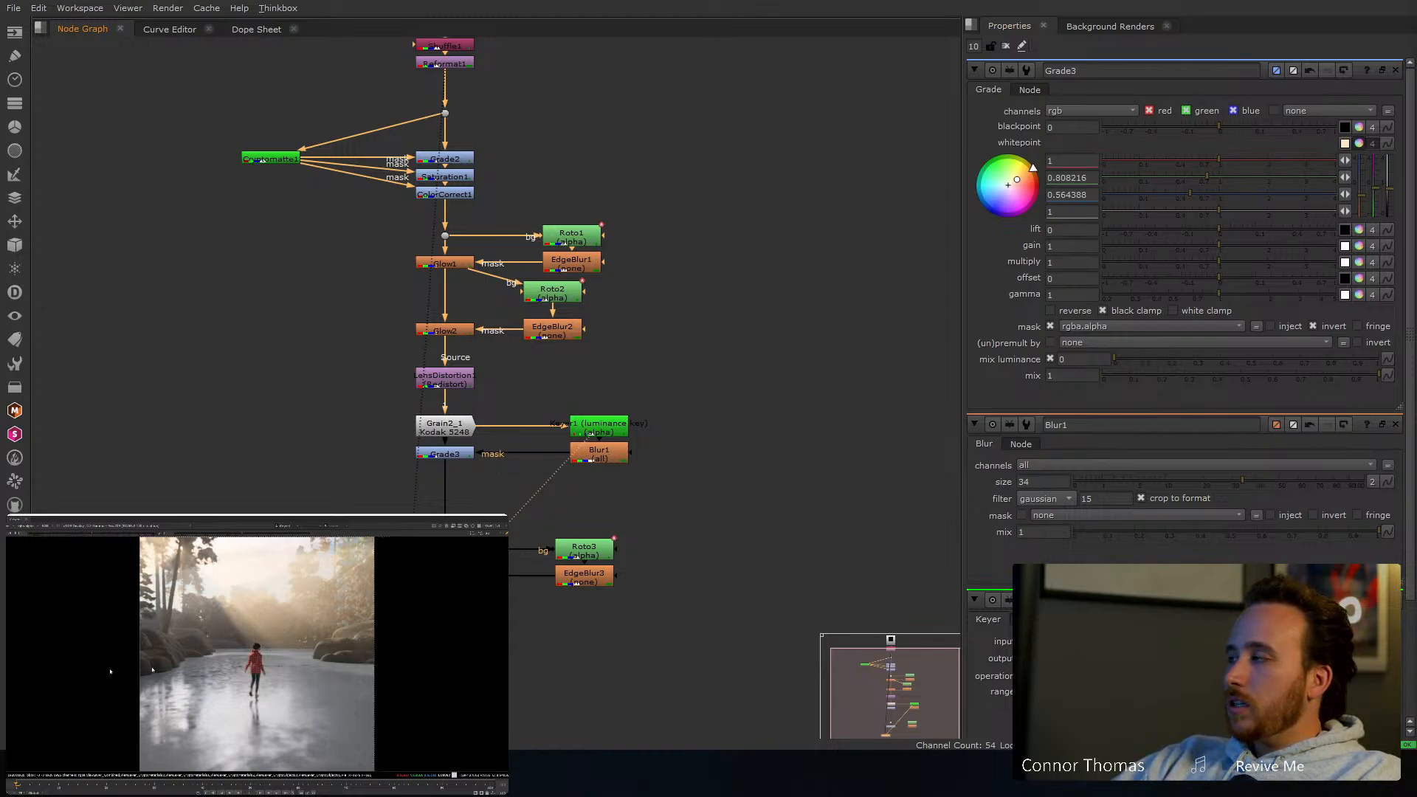
pyautogui.press('a')
pyautogui.click(606, 455)
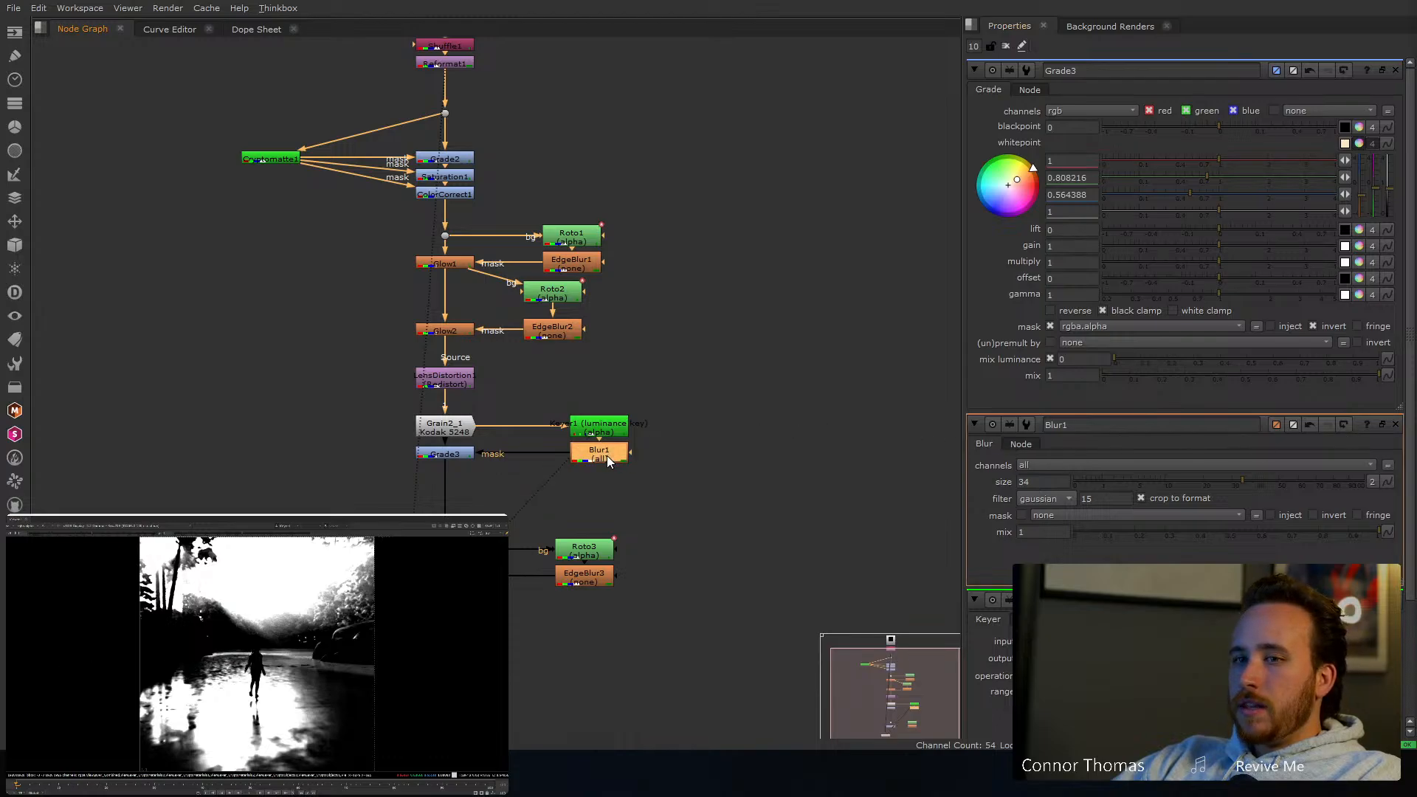
pyautogui.press('1')
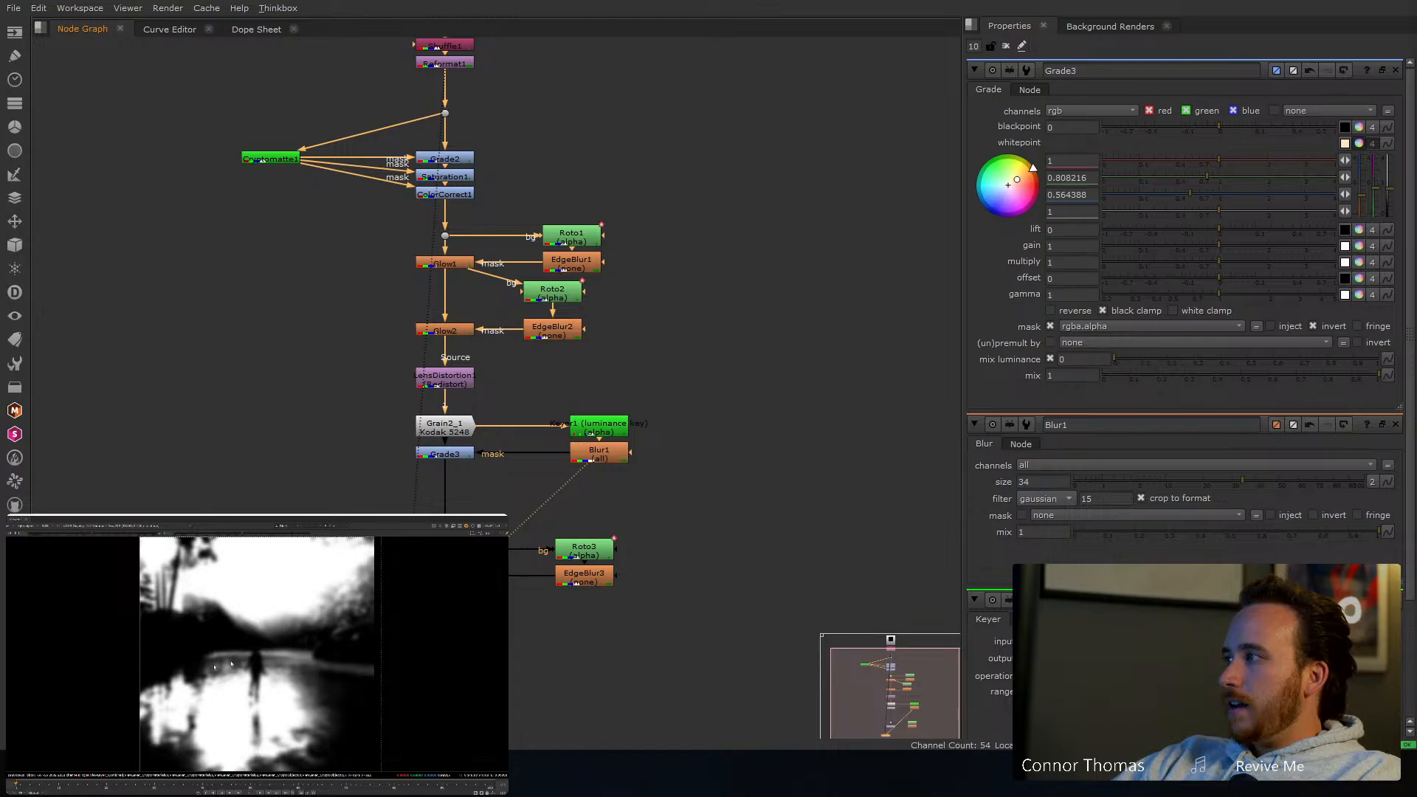
pyautogui.press('a')
pyautogui.click(461, 454)
pyautogui.press('1')
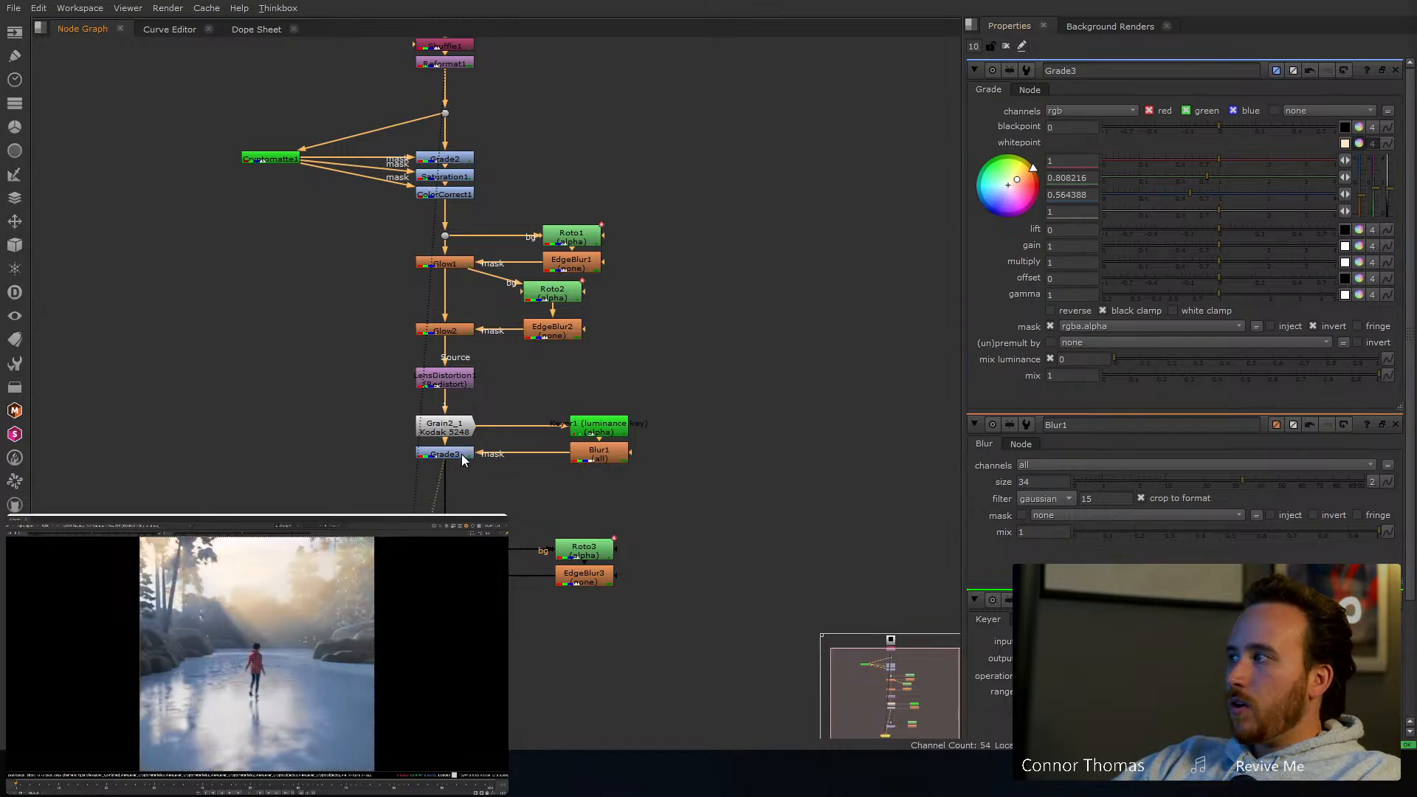
pyautogui.click(462, 454)
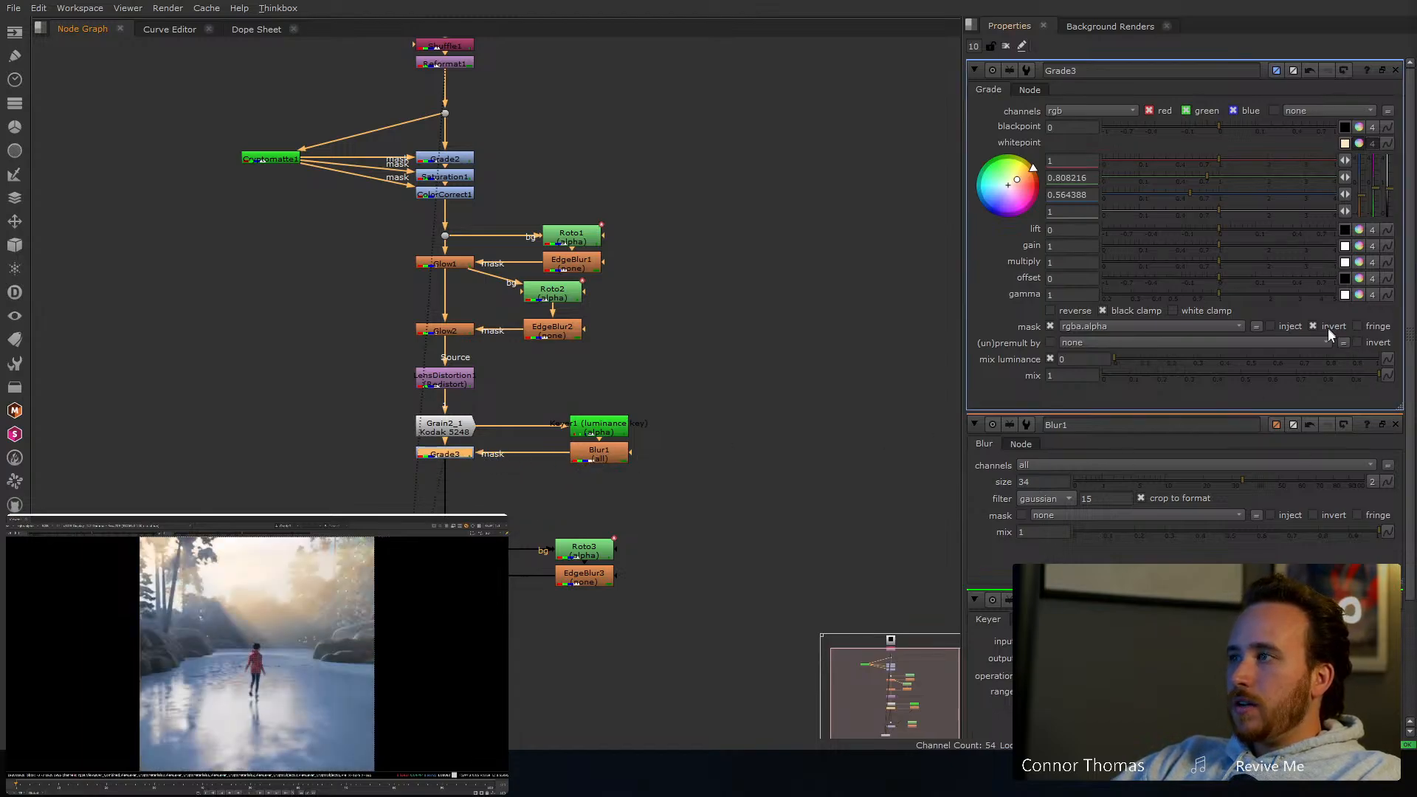
# Close the open node properties, set Grade1's whitepoint to 3.85, and close its properties
pyautogui.click(1395, 425)
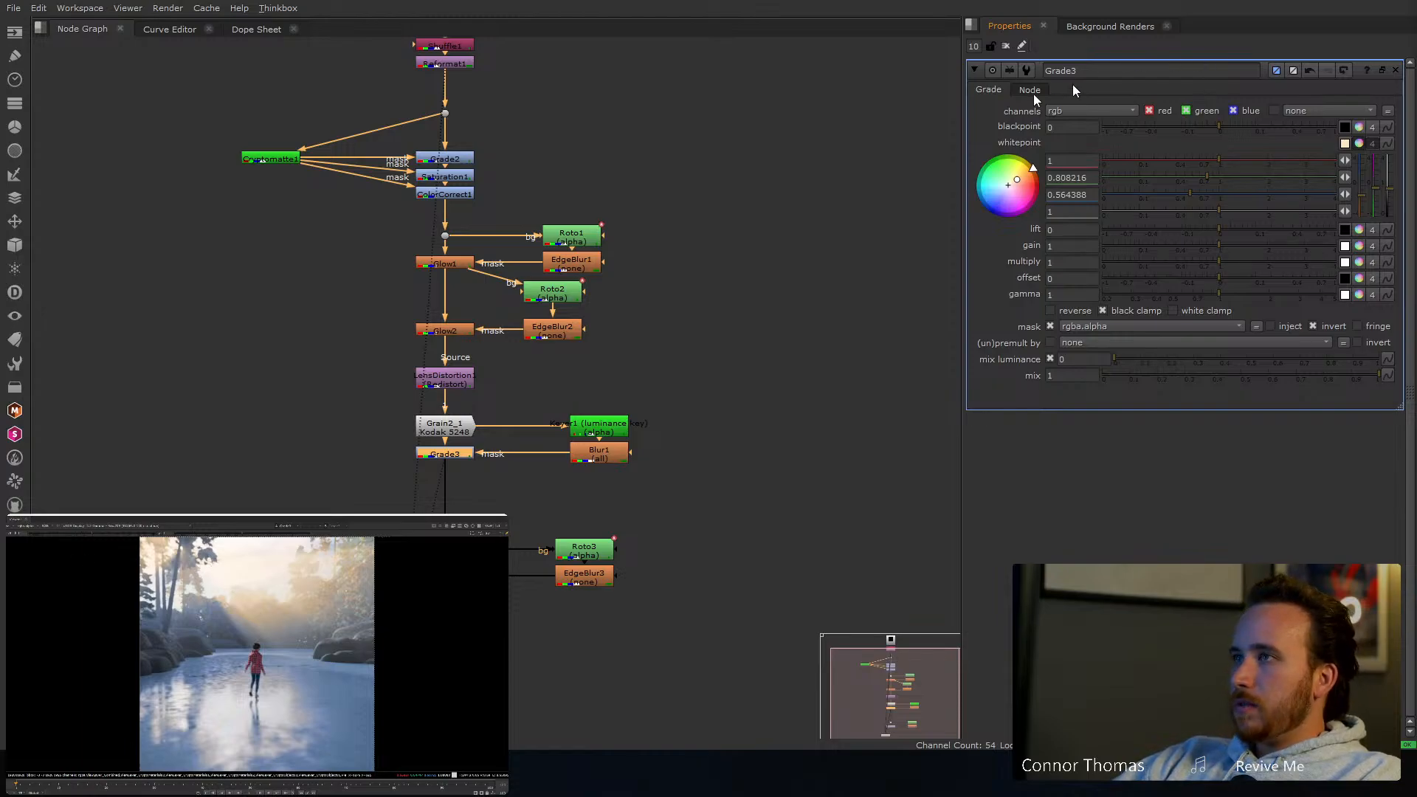
pyautogui.click(1005, 45)
pyautogui.scroll(-3, 617, 405)
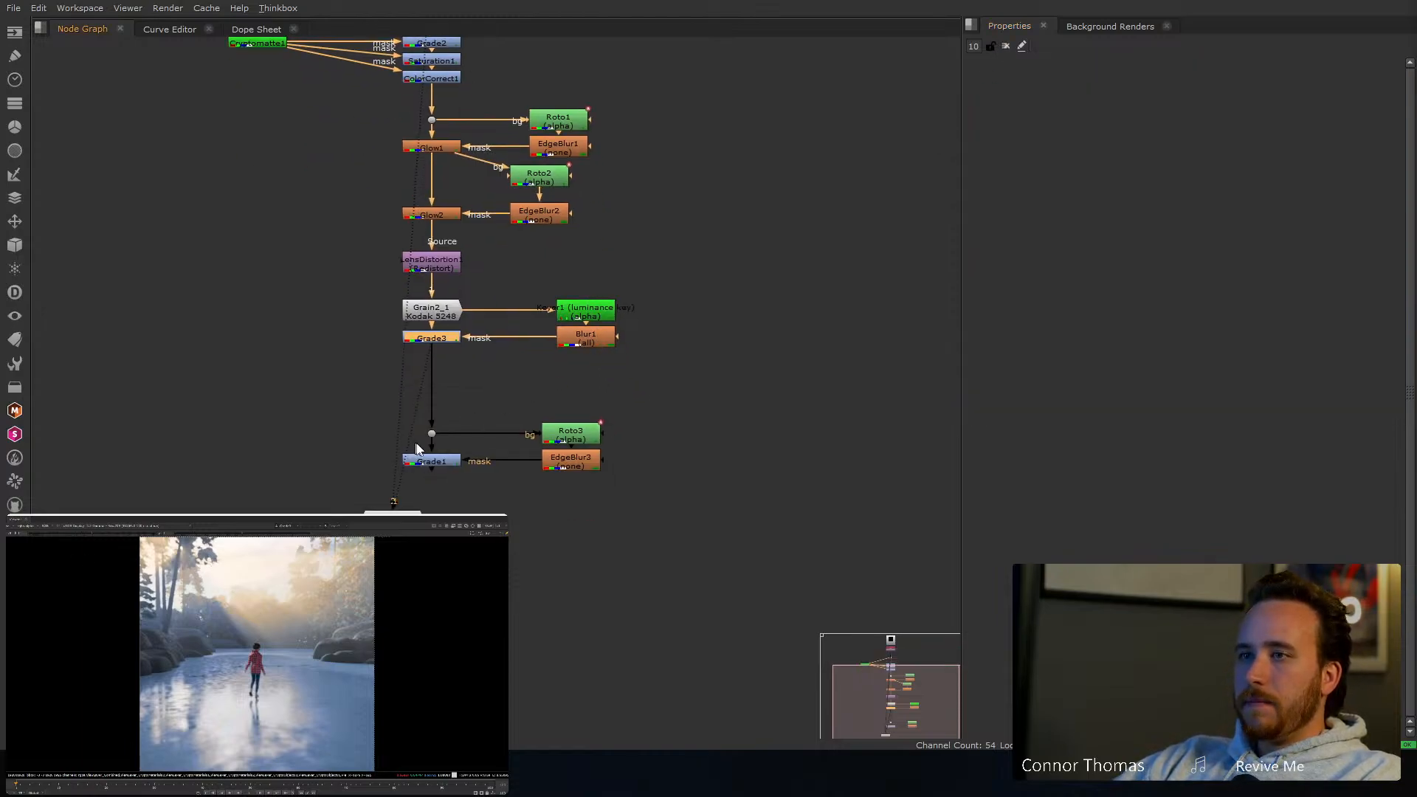
pyautogui.click(433, 461)
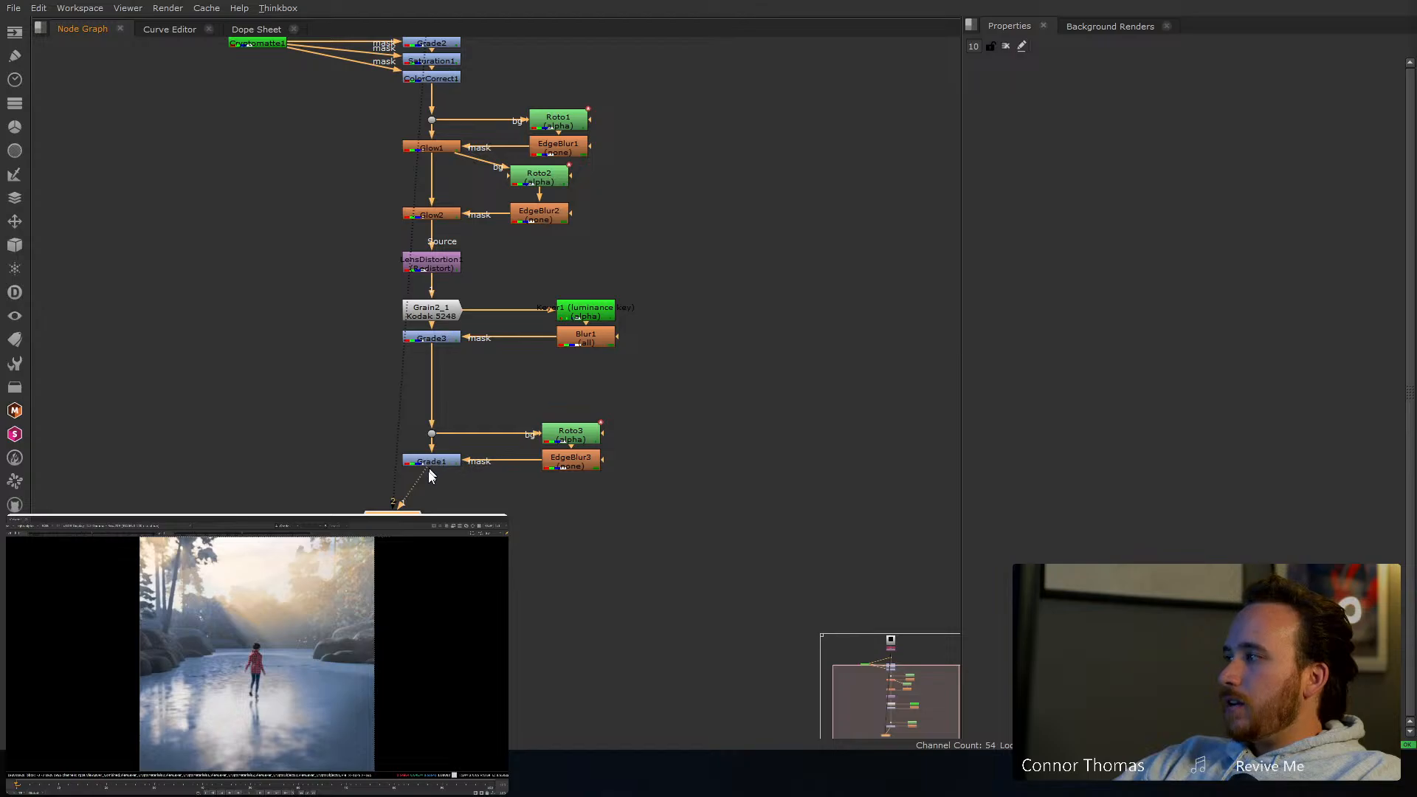
pyautogui.doubleClick(436, 465)
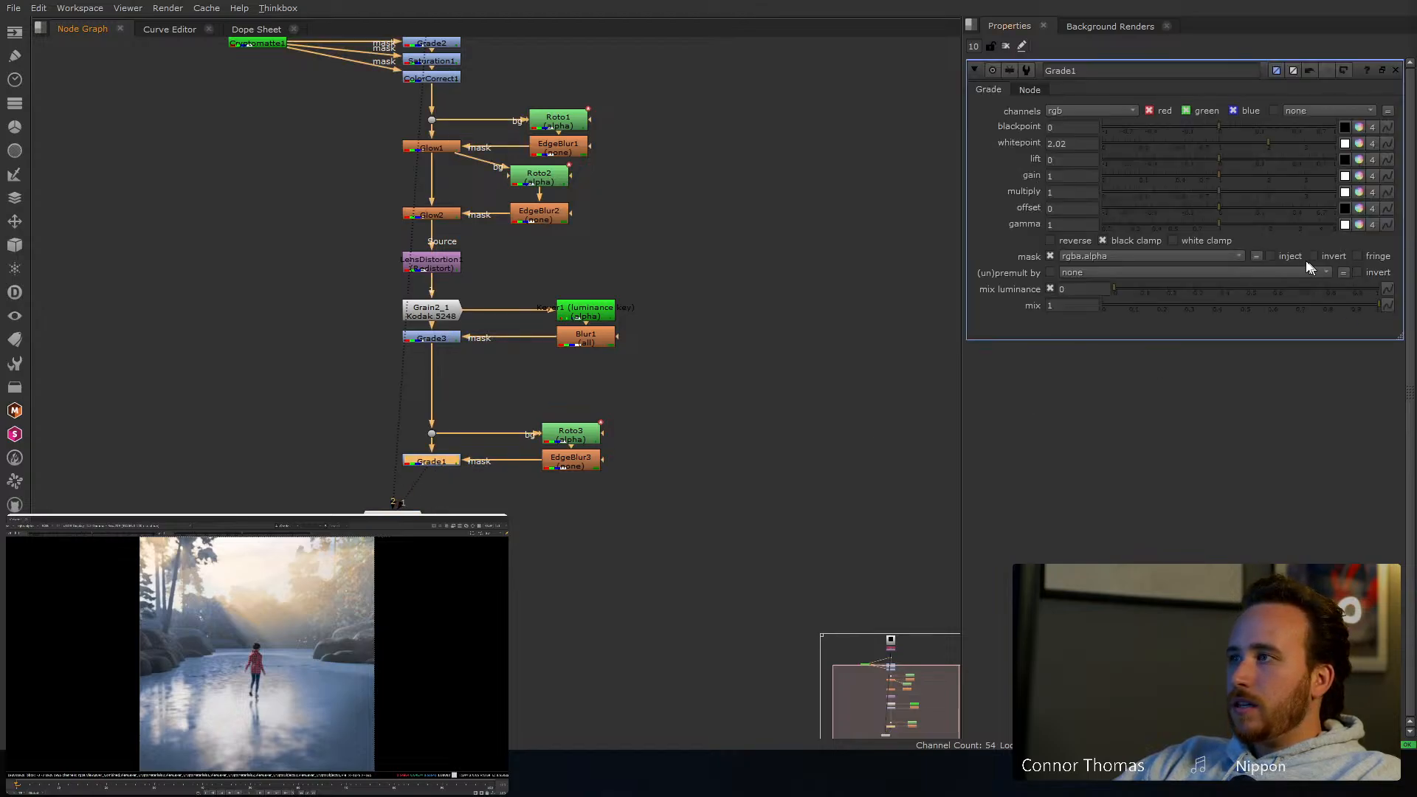
pyautogui.click(1287, 147)
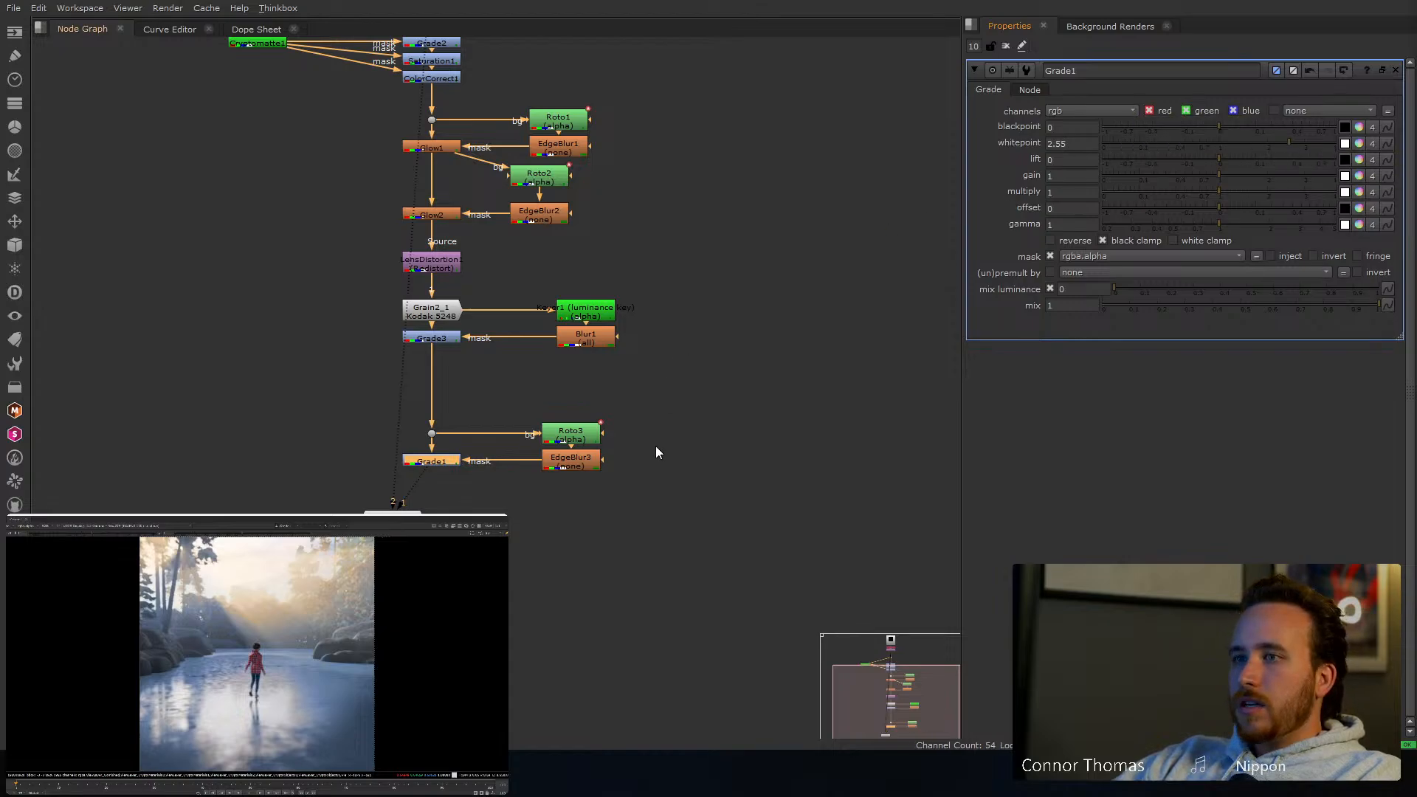
pyautogui.click(1332, 143)
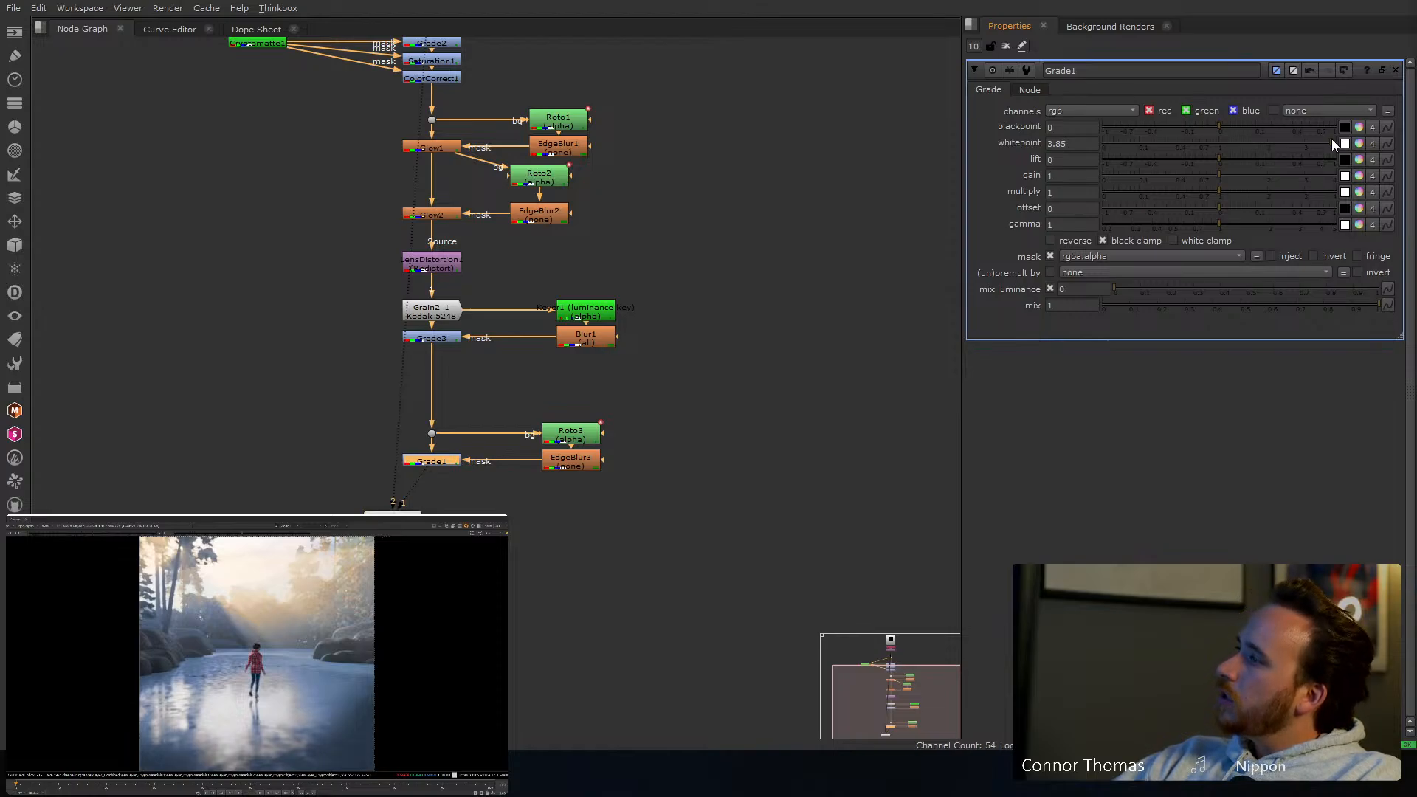
pyautogui.click(1006, 46)
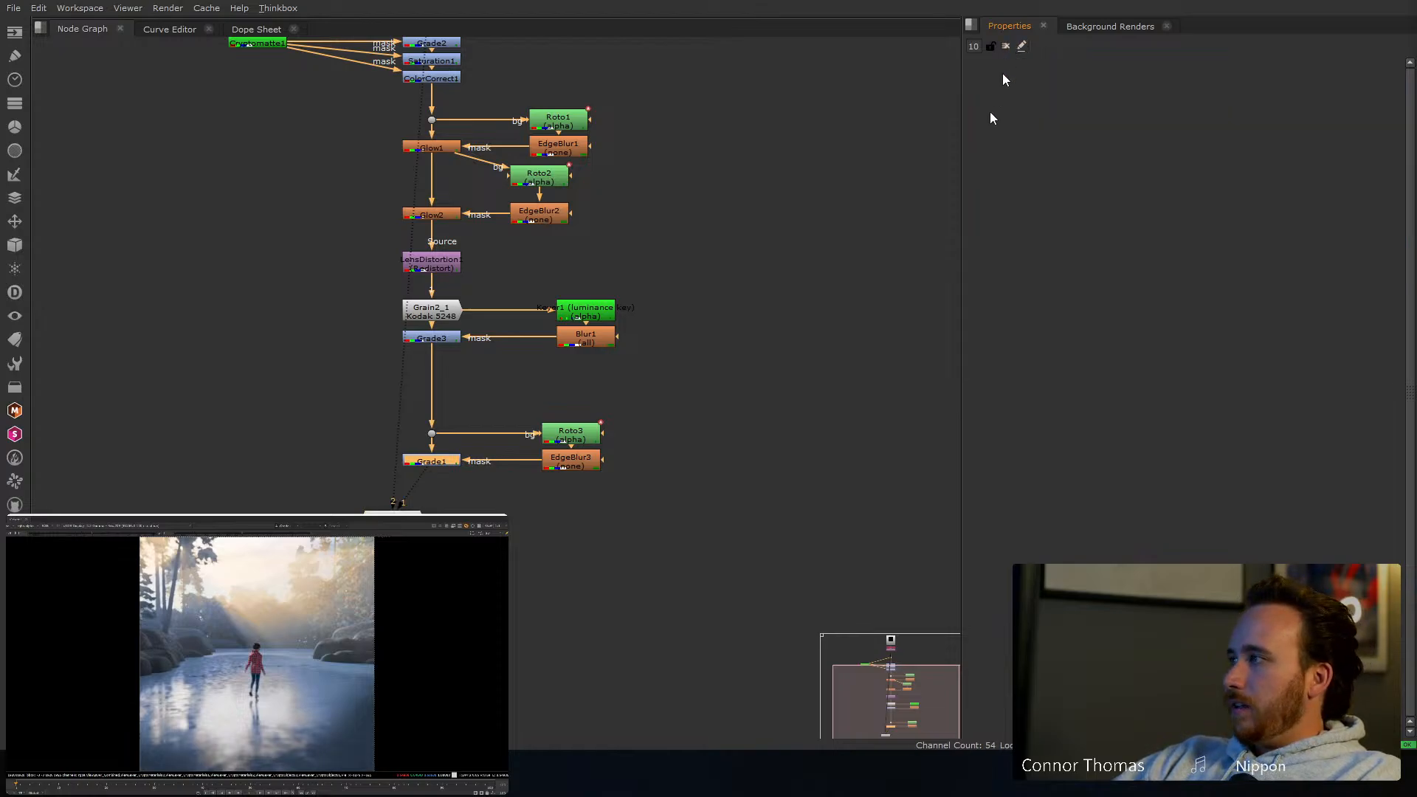
pyautogui.click(828, 224)
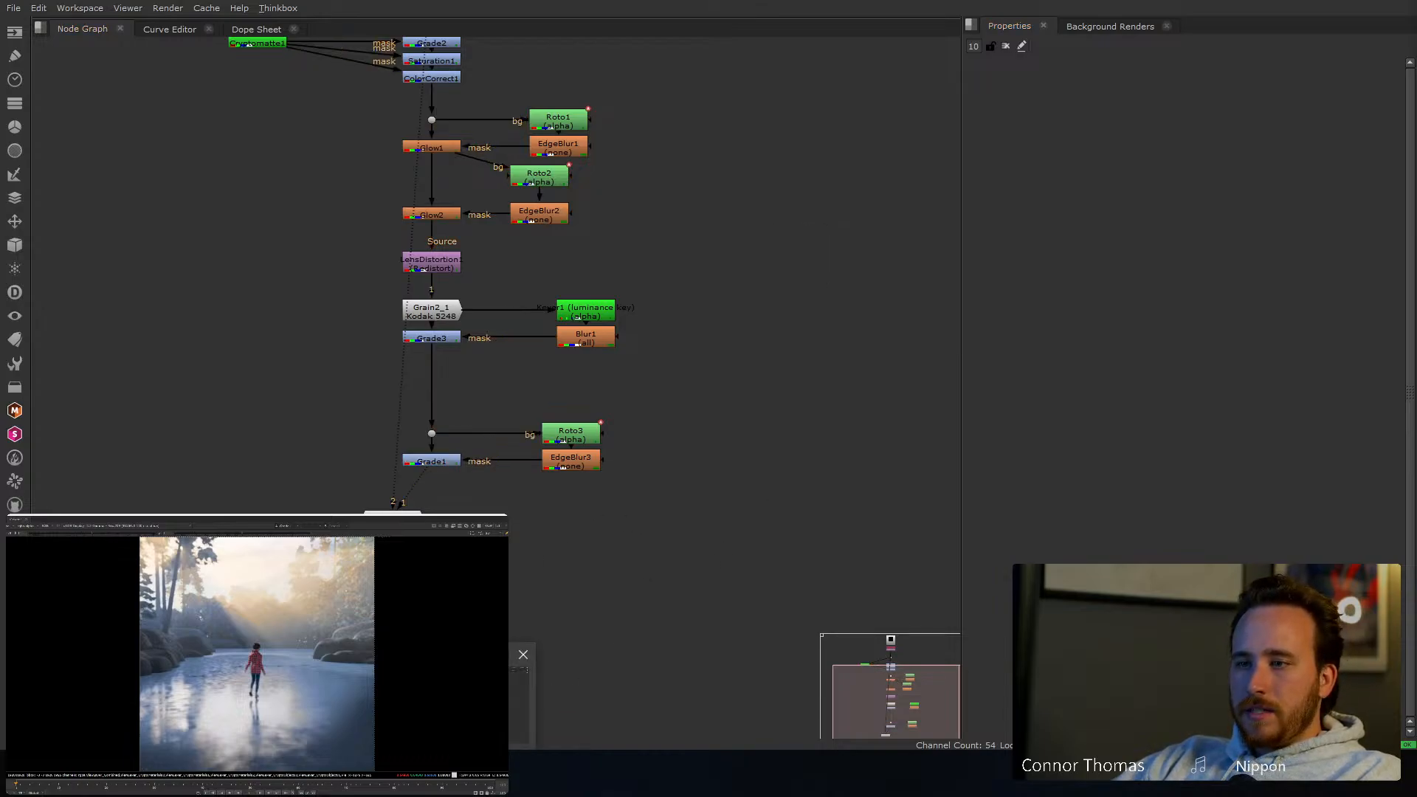
pyautogui.click(512, 697)
pyautogui.scroll(-1, 873, 445)
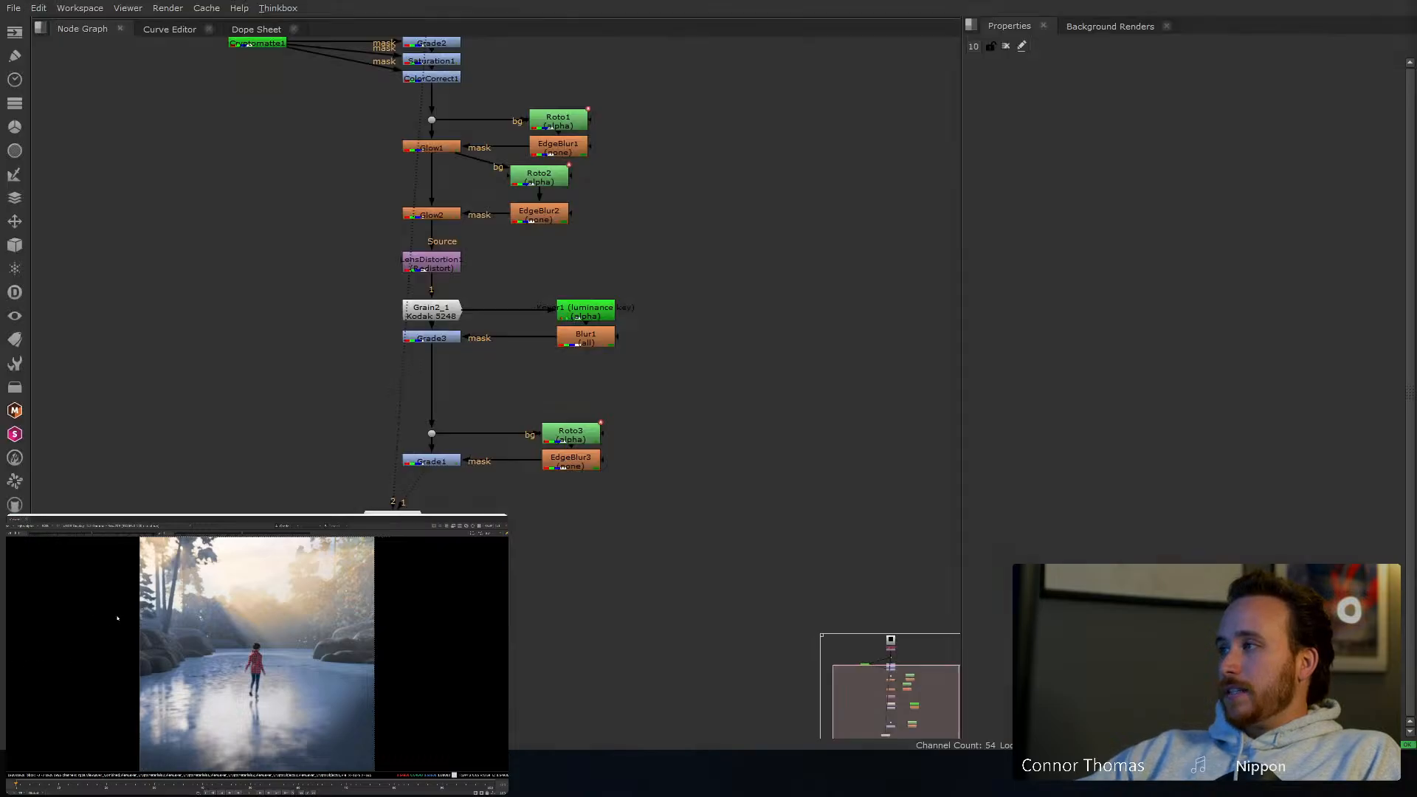
# Nudge the Cryptomatte node slightly lower beside Grade2 and Saturation1
pyautogui.moveTo(303, 58); pyautogui.dragTo(387, 274, button='middle')
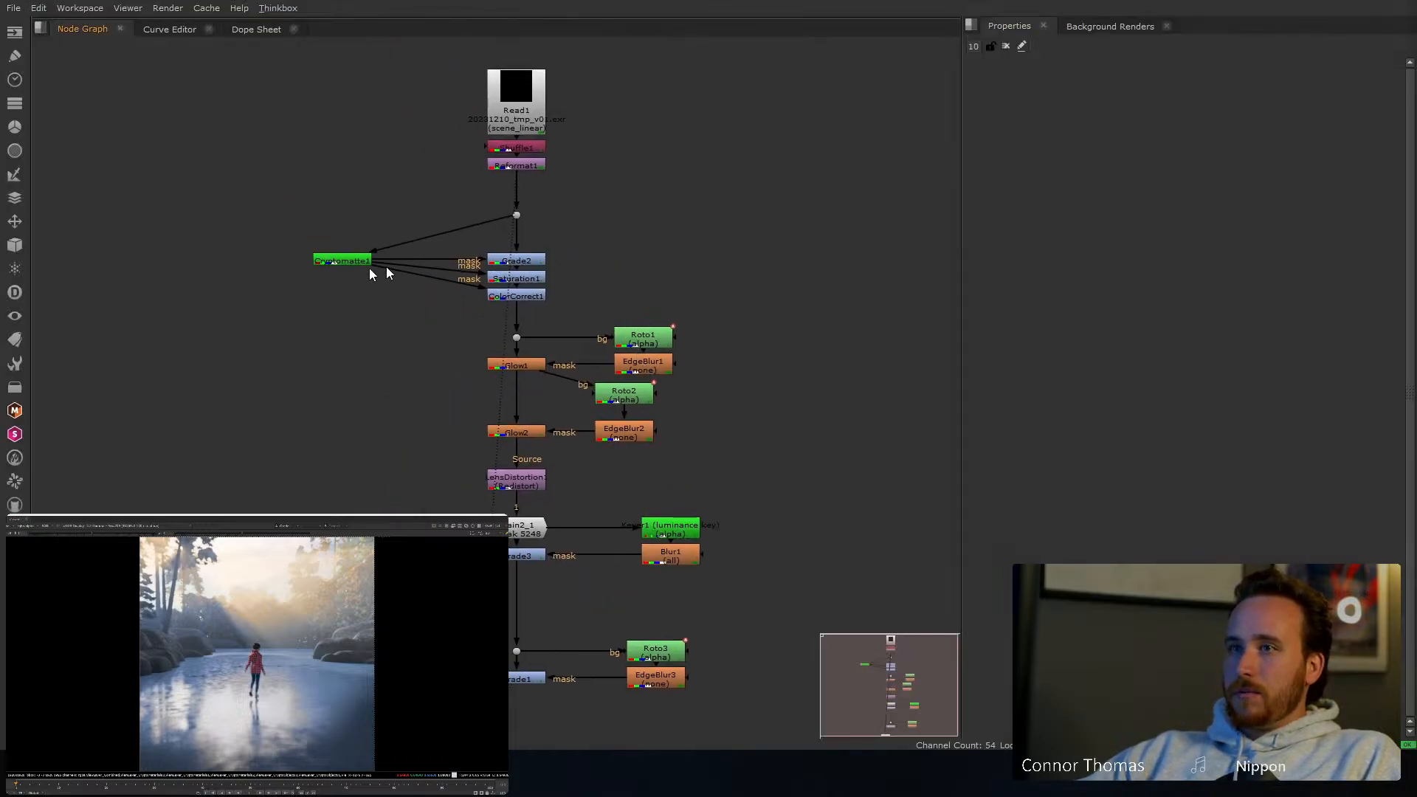
pyautogui.moveTo(340, 262); pyautogui.dragTo(347, 271)
pyautogui.moveTo(494, 132); pyautogui.dragTo(525, 181, button='middle')
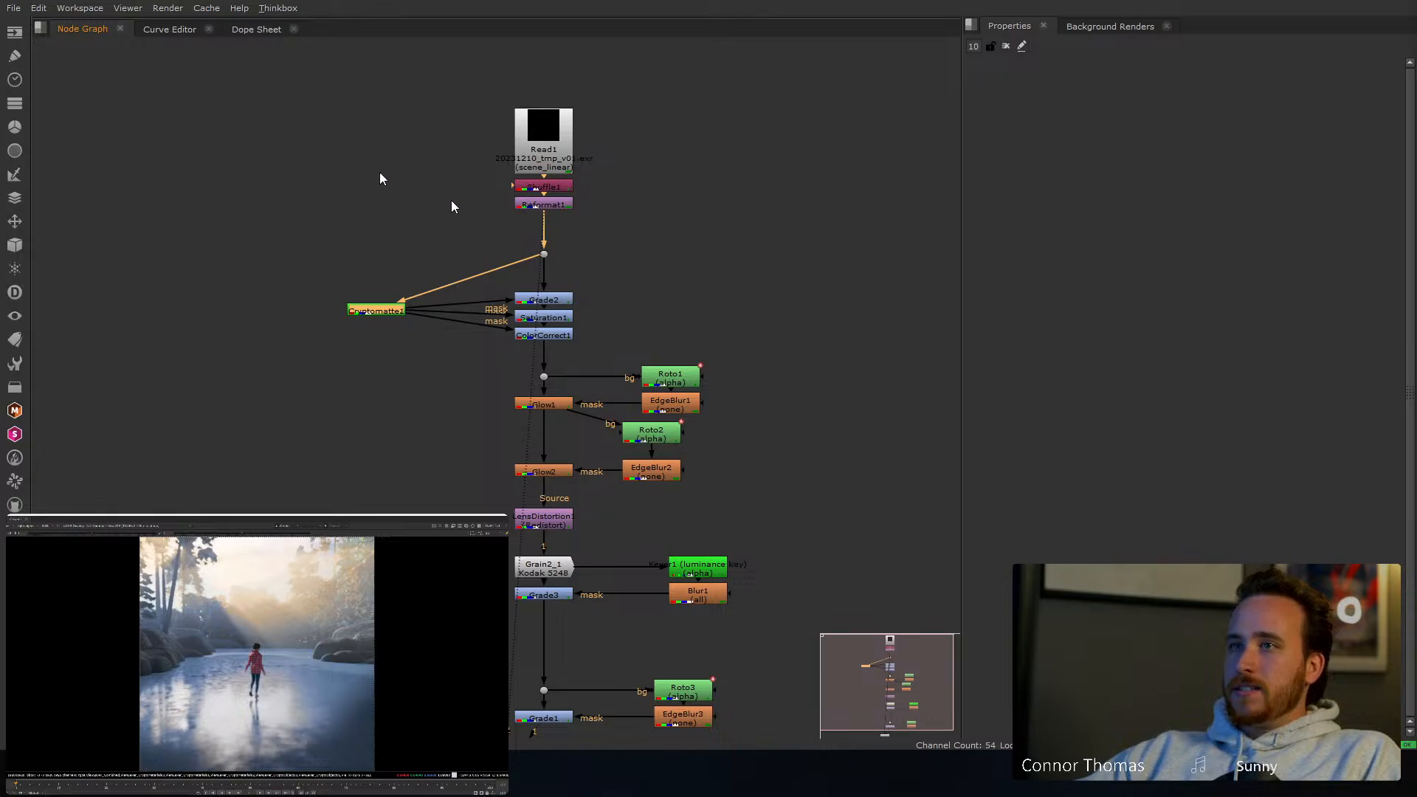